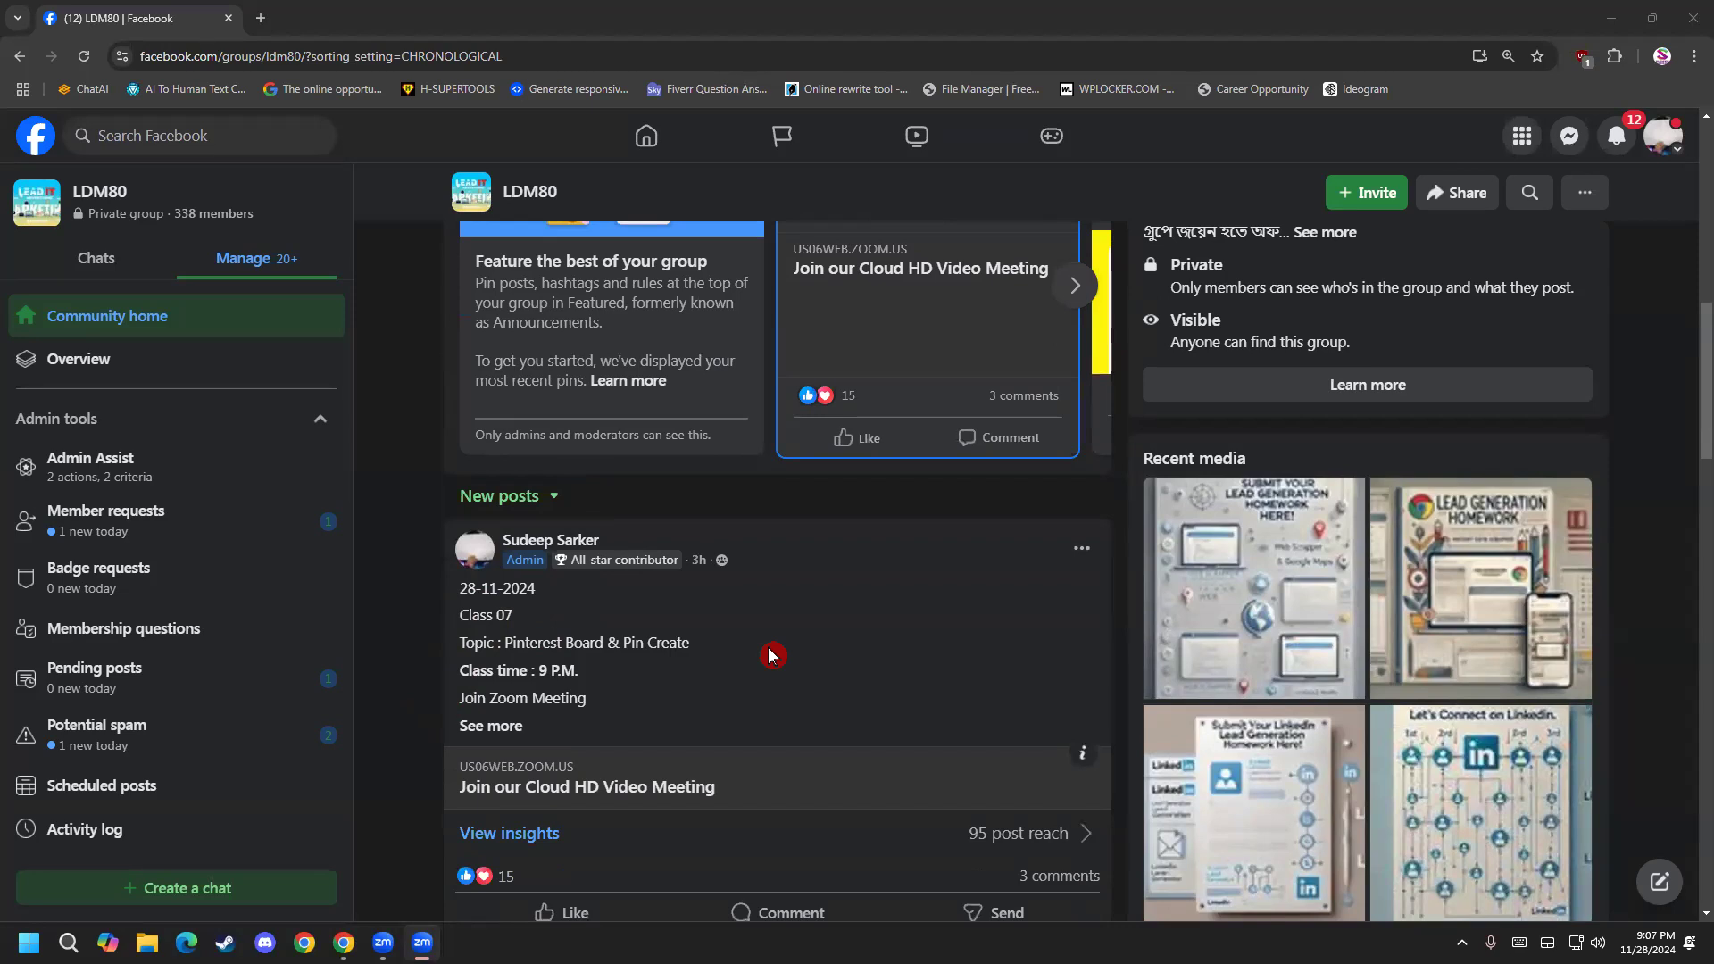
Highlight the topic "Pinterest Board & Pin Create" in the Class 07 post of the LDM80 group.
left_click_drag(701, 643, 535, 641)
left_click(536, 641)
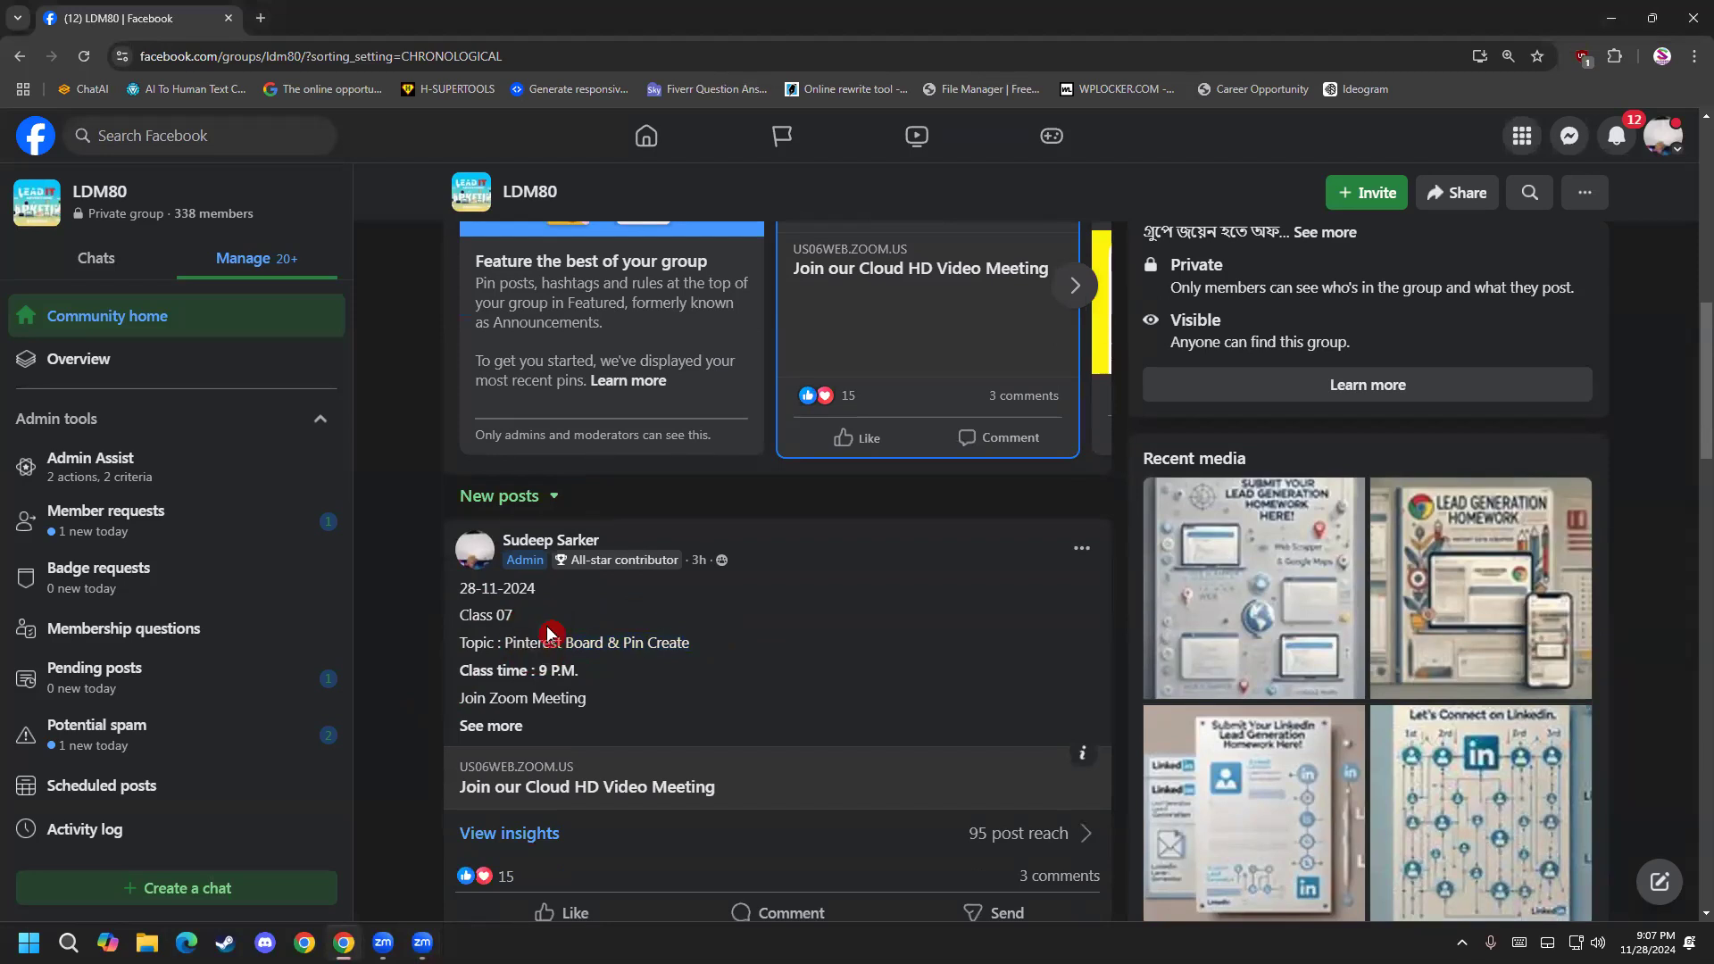
left_click_drag(502, 643, 627, 646)
left_click(572, 643)
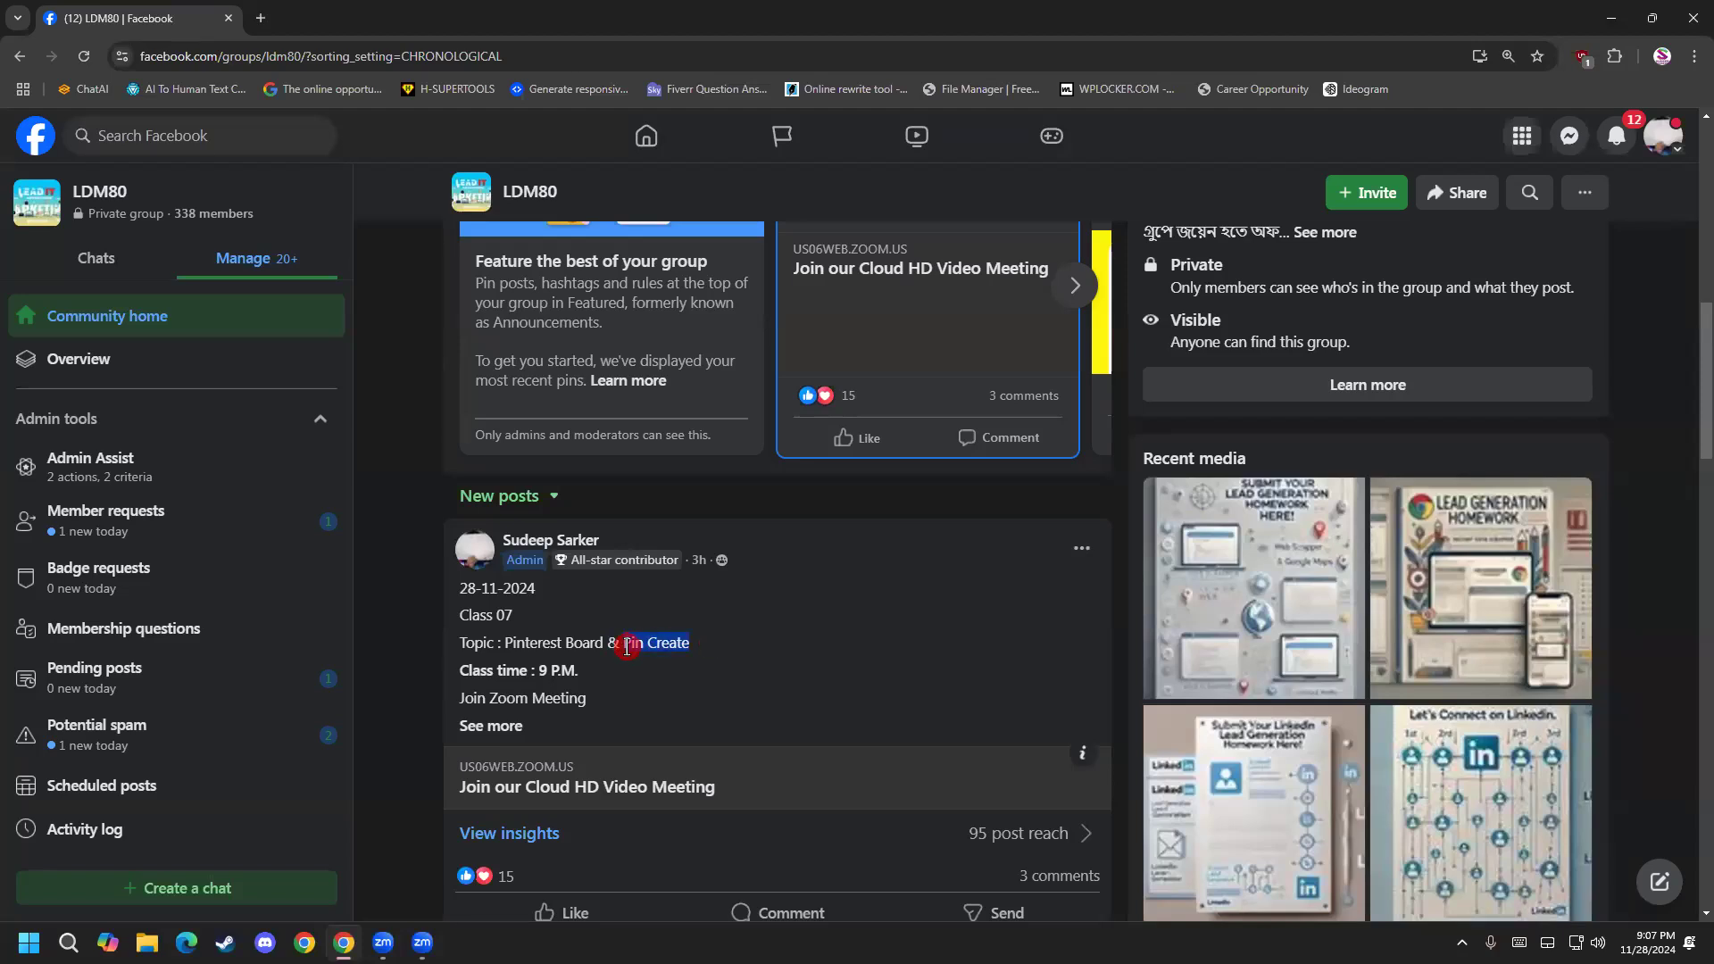
left_click(627, 647)
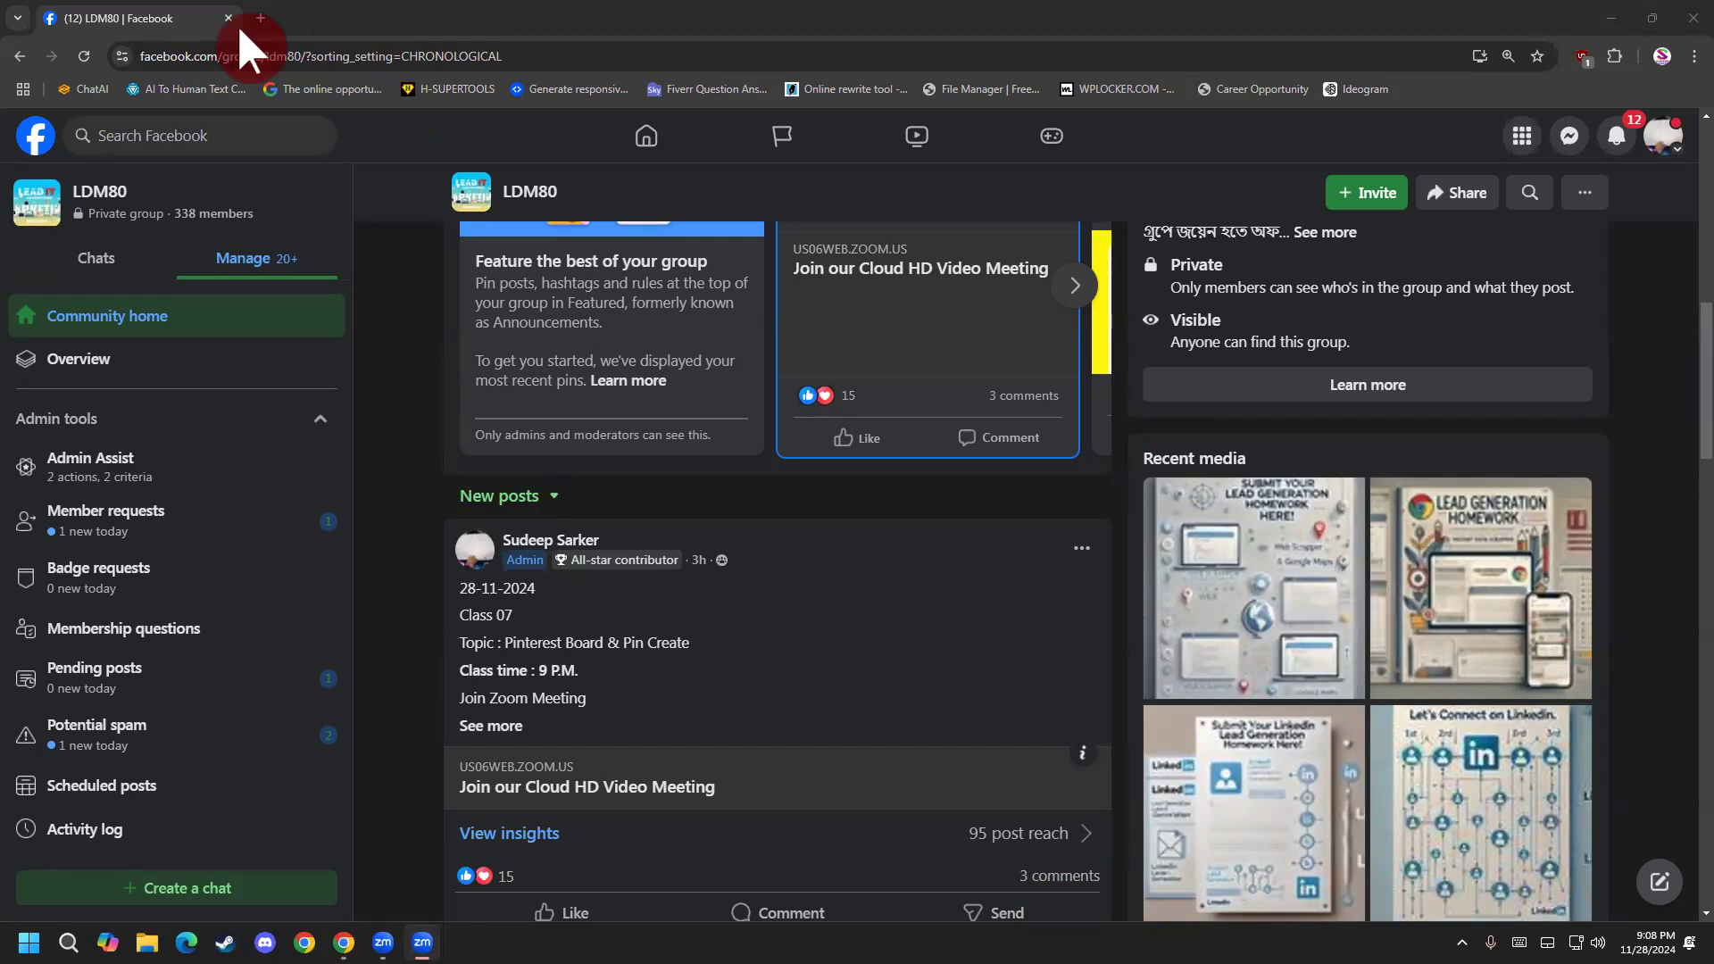
Open pinterest.com in a new browser tab and go to the business account's own profile page.
left_click(259, 18)
left_click(288, 56)
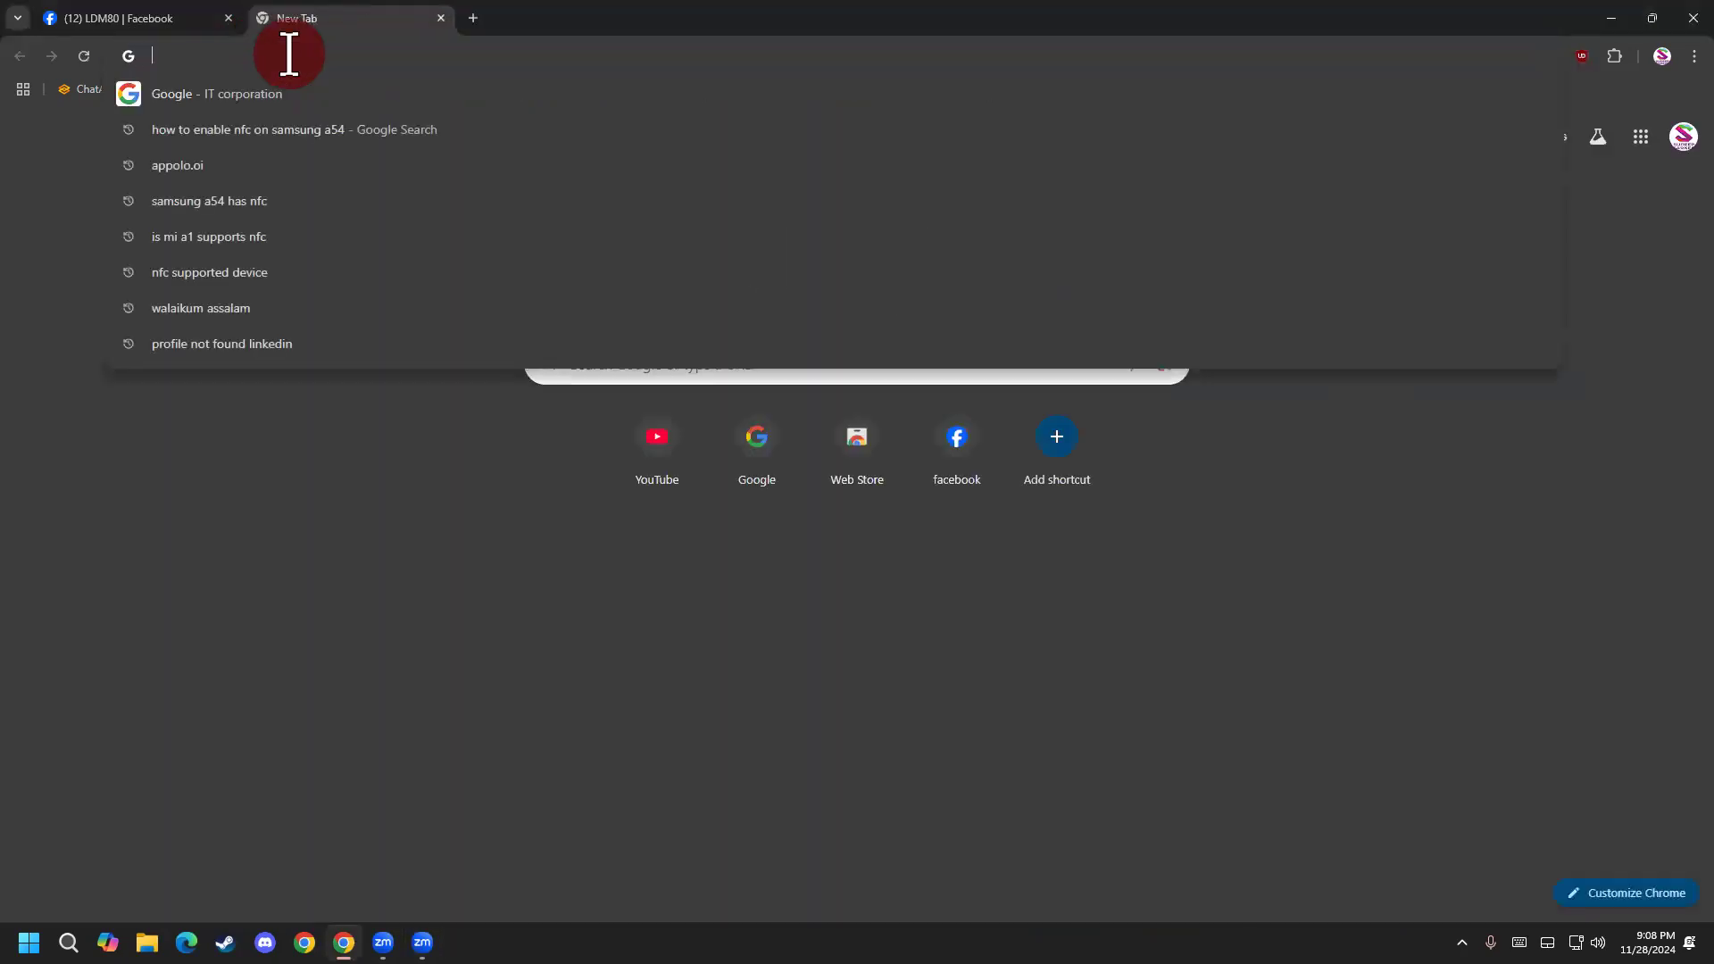
type("p")
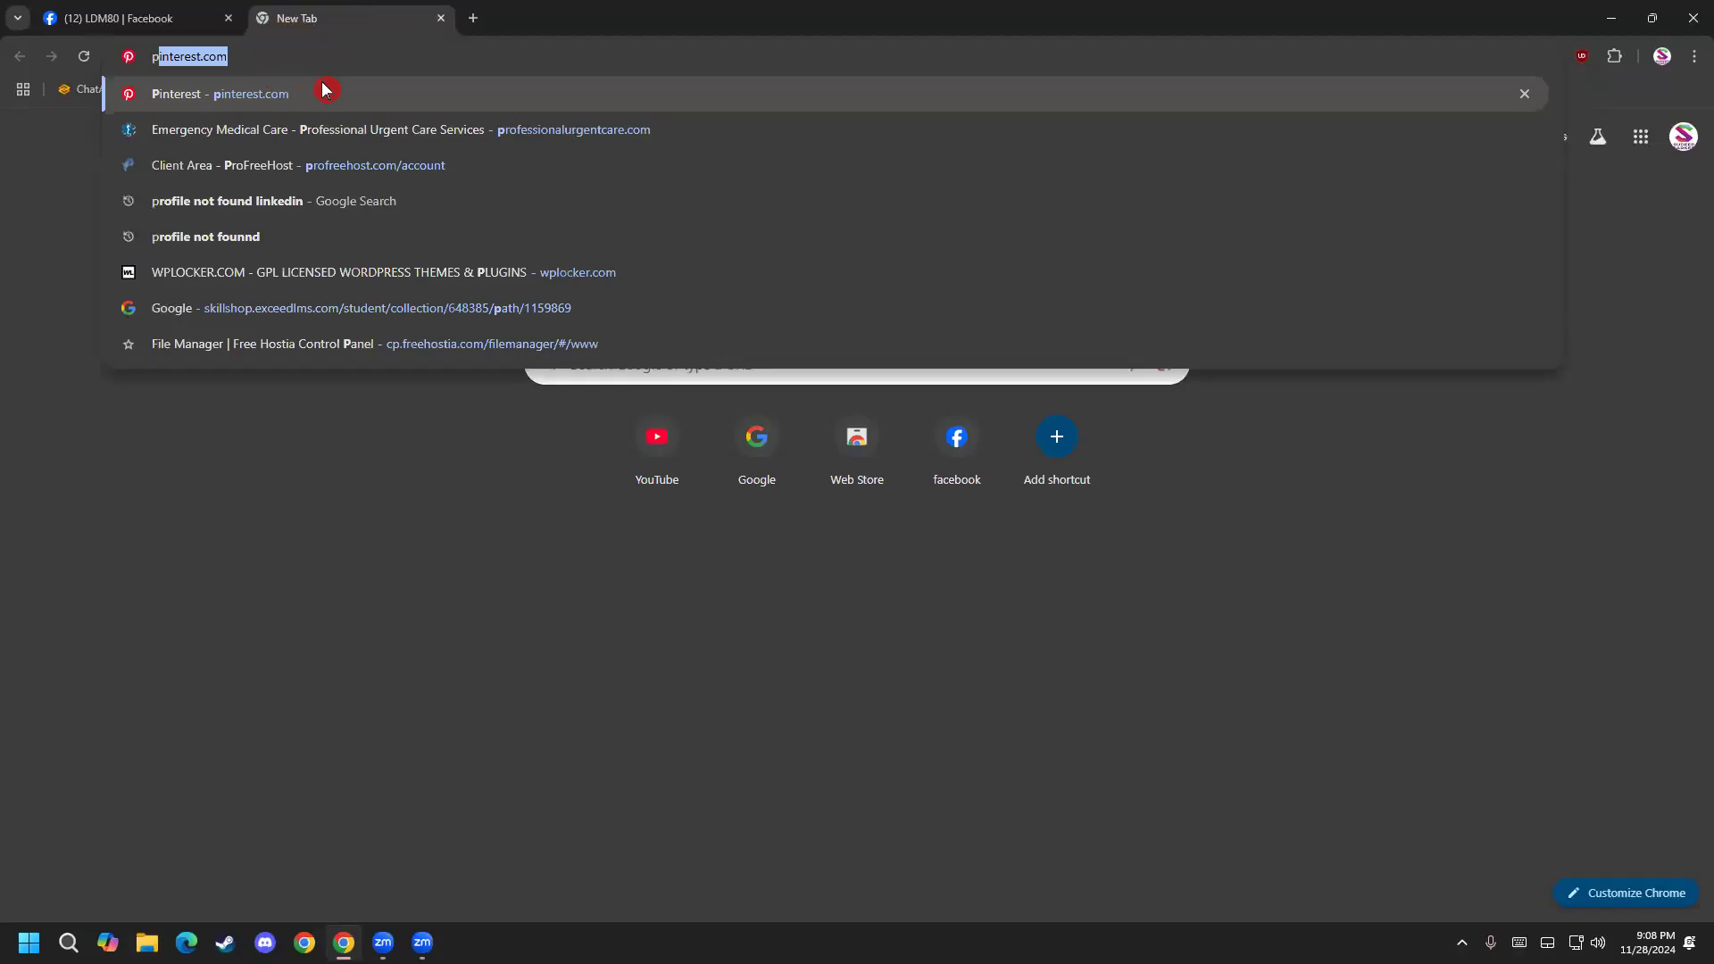
key("Return")
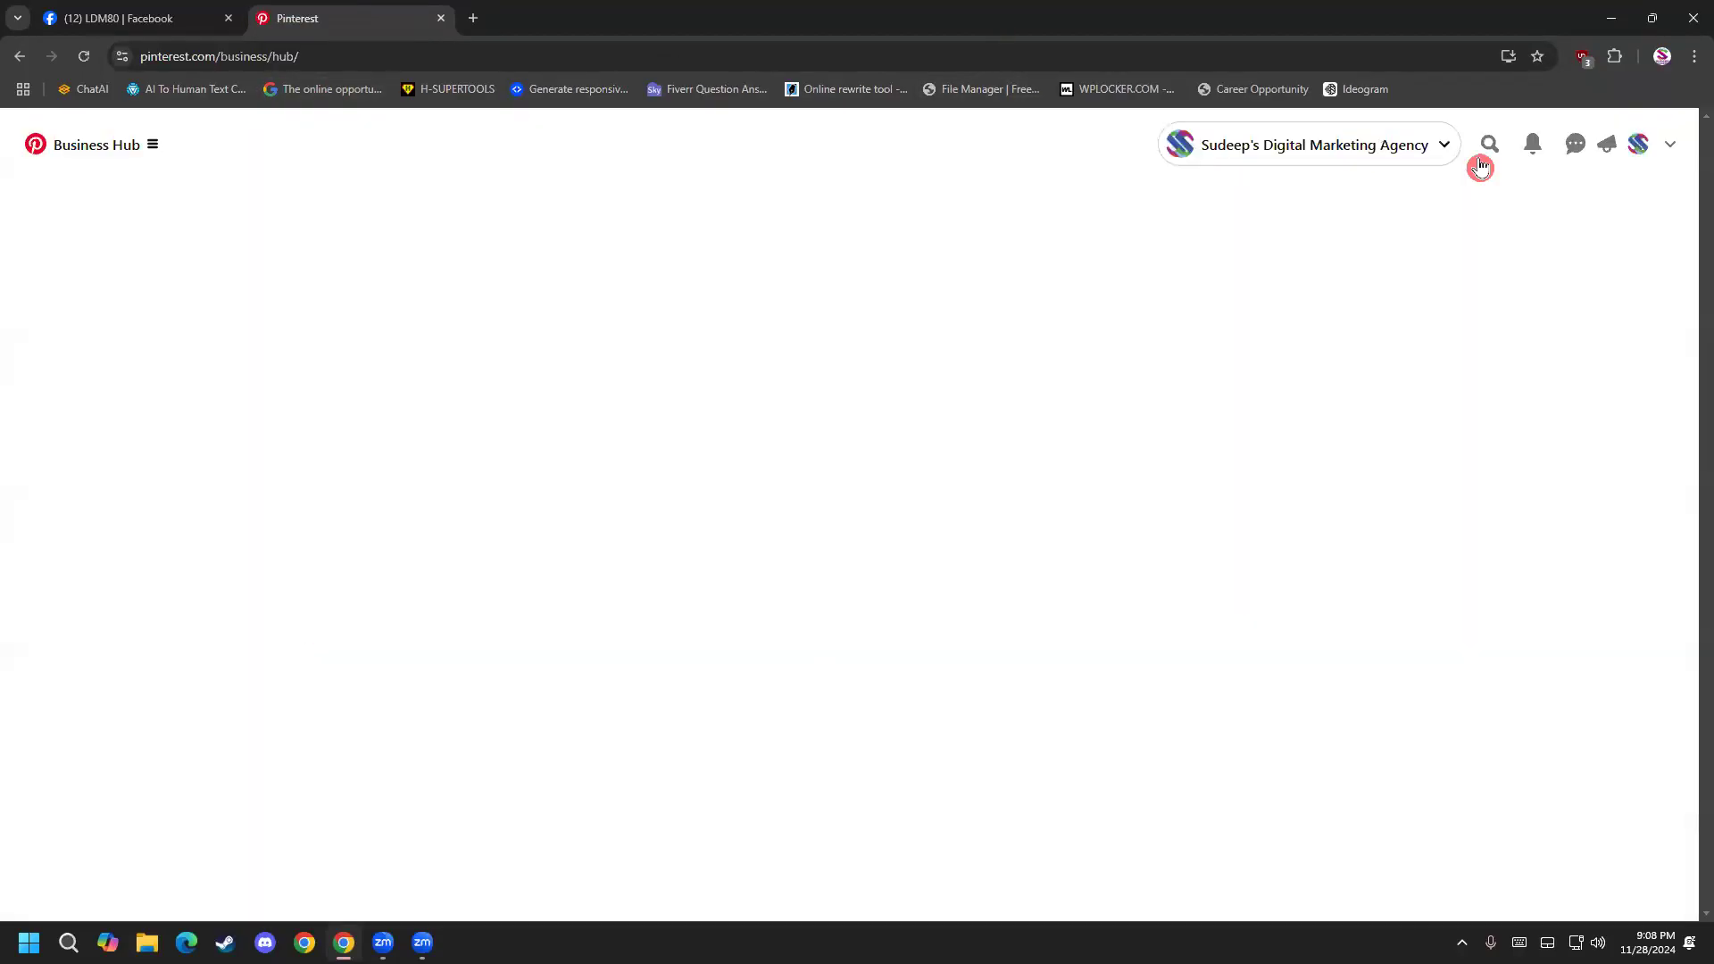
left_click(1625, 151)
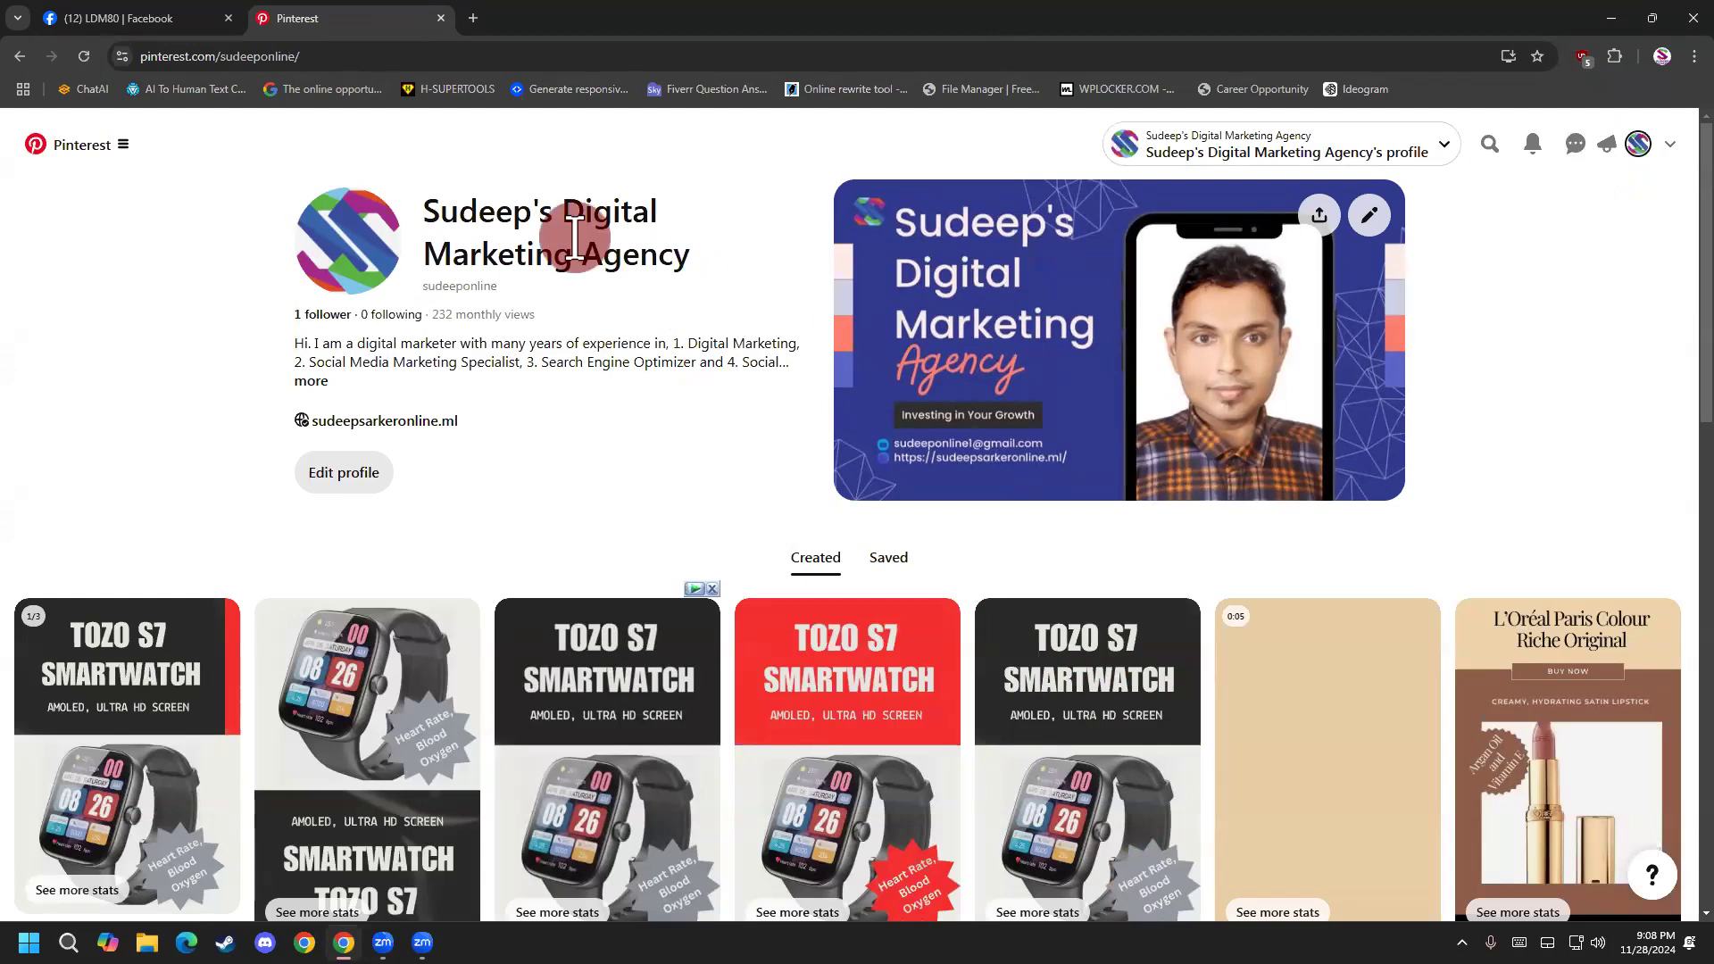
Open the Pinterest Analytics overview, proceeding past the uBlock Origin block page and turning the blocker off for this site.
left_click(126, 143)
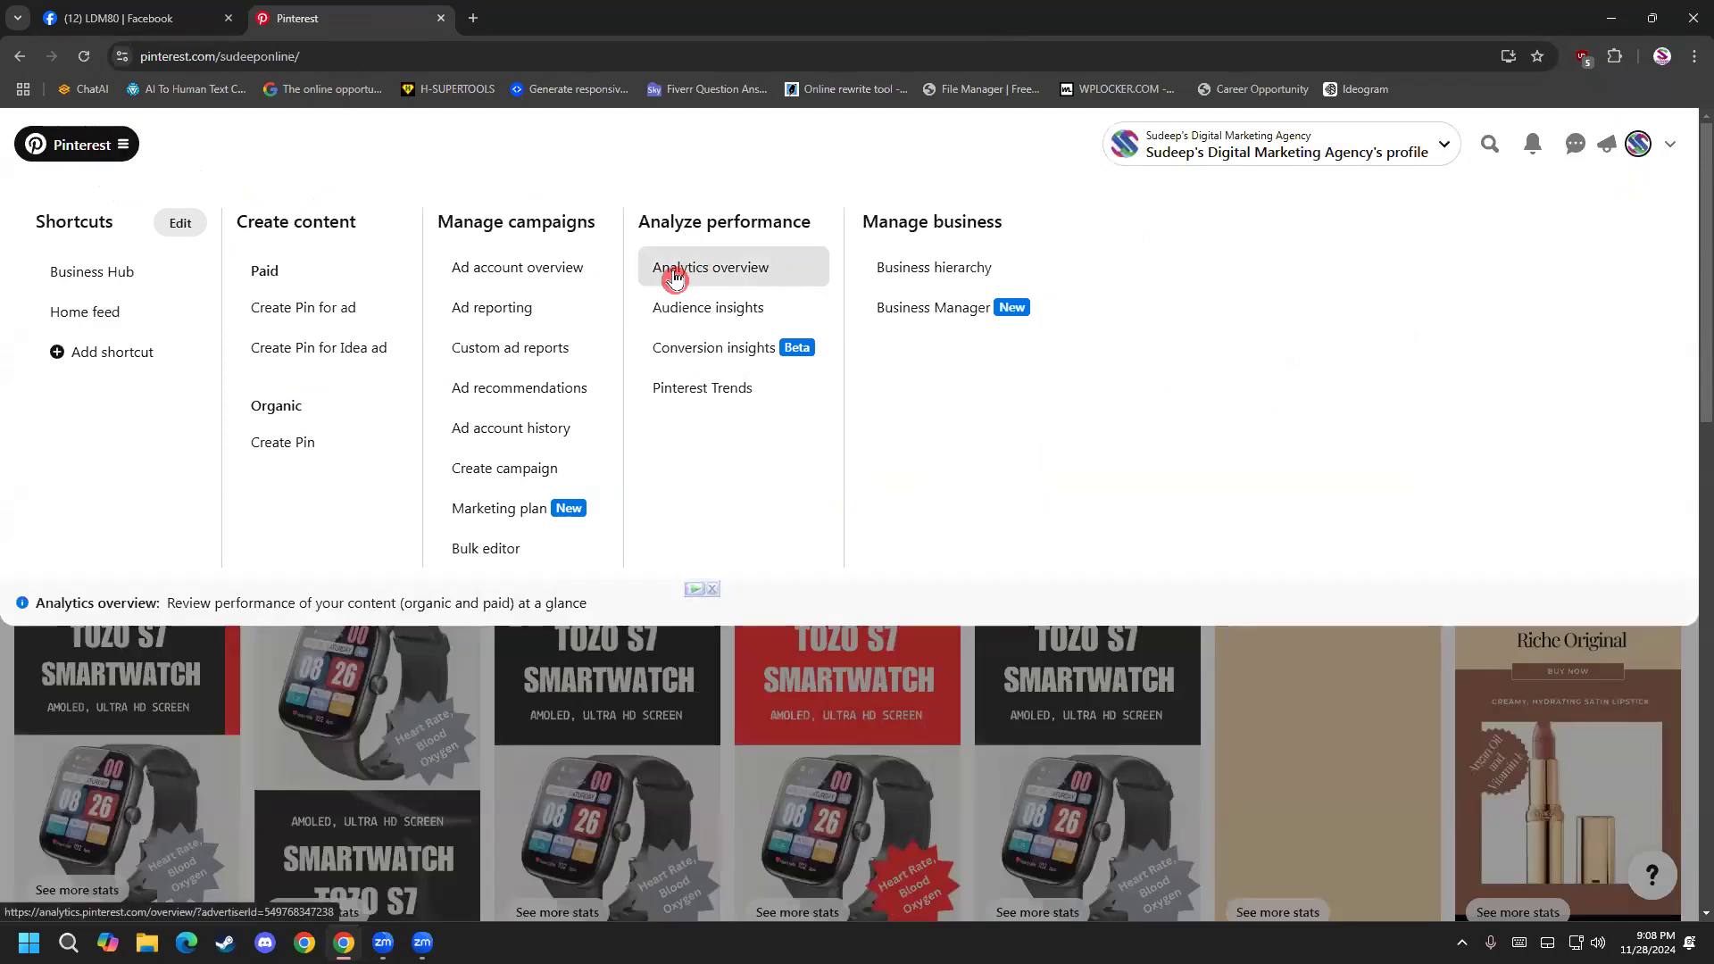
left_click(718, 278)
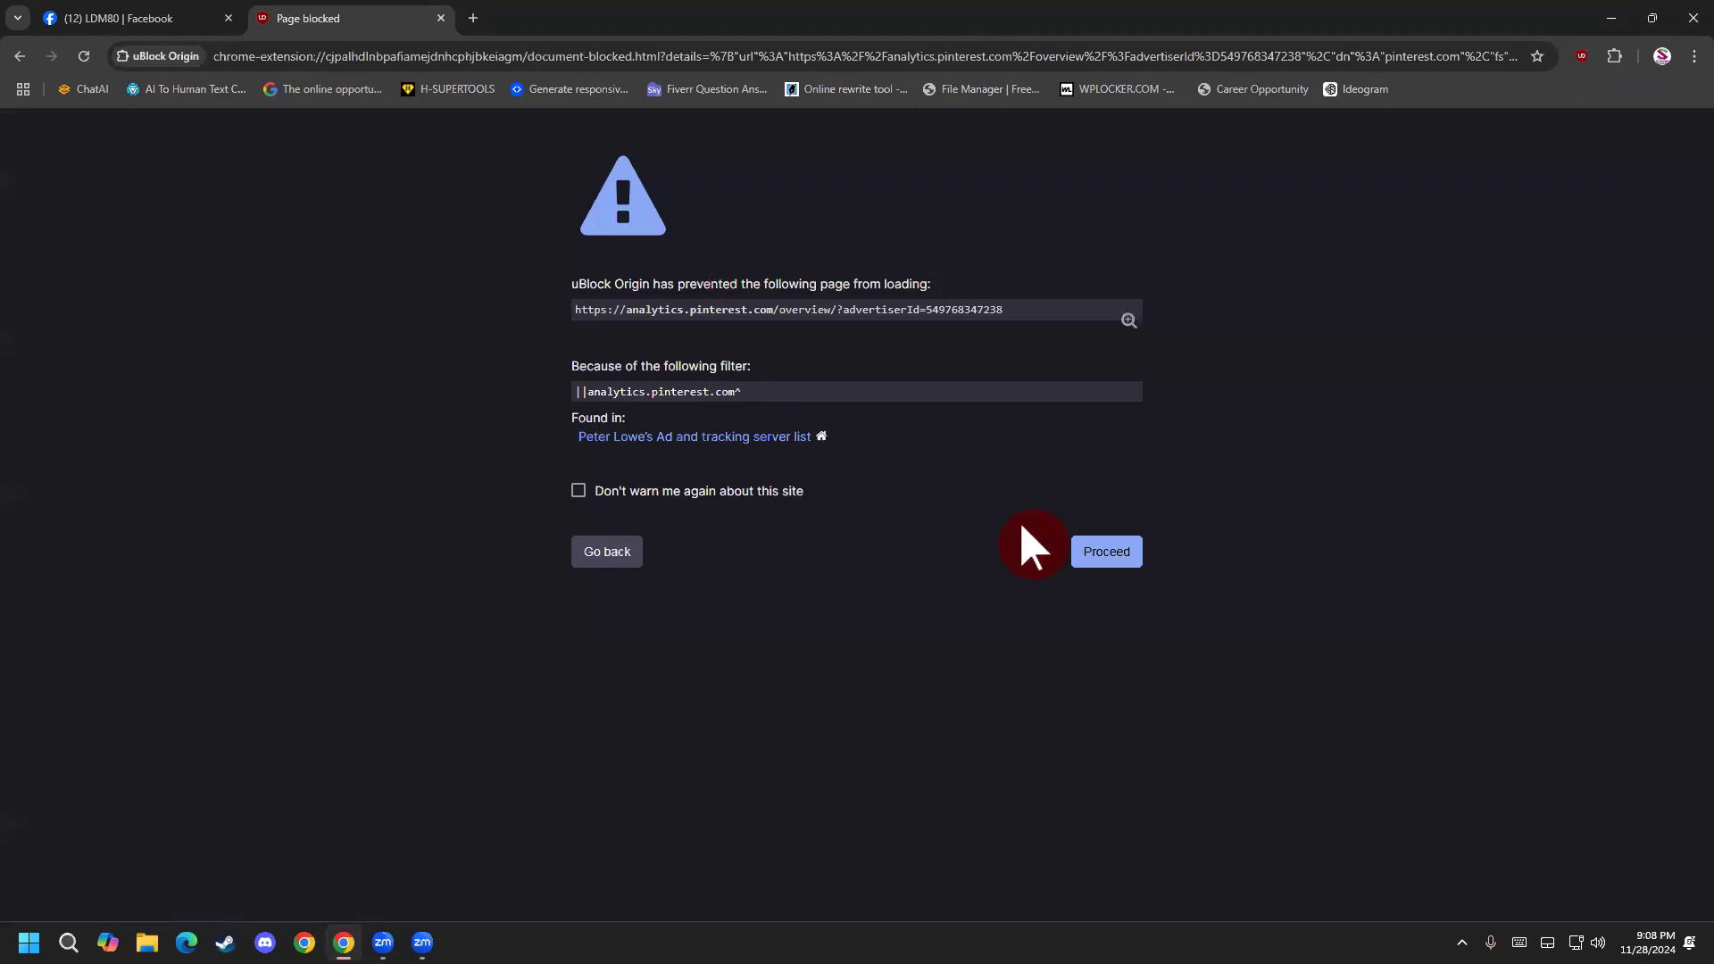
left_click(1106, 551)
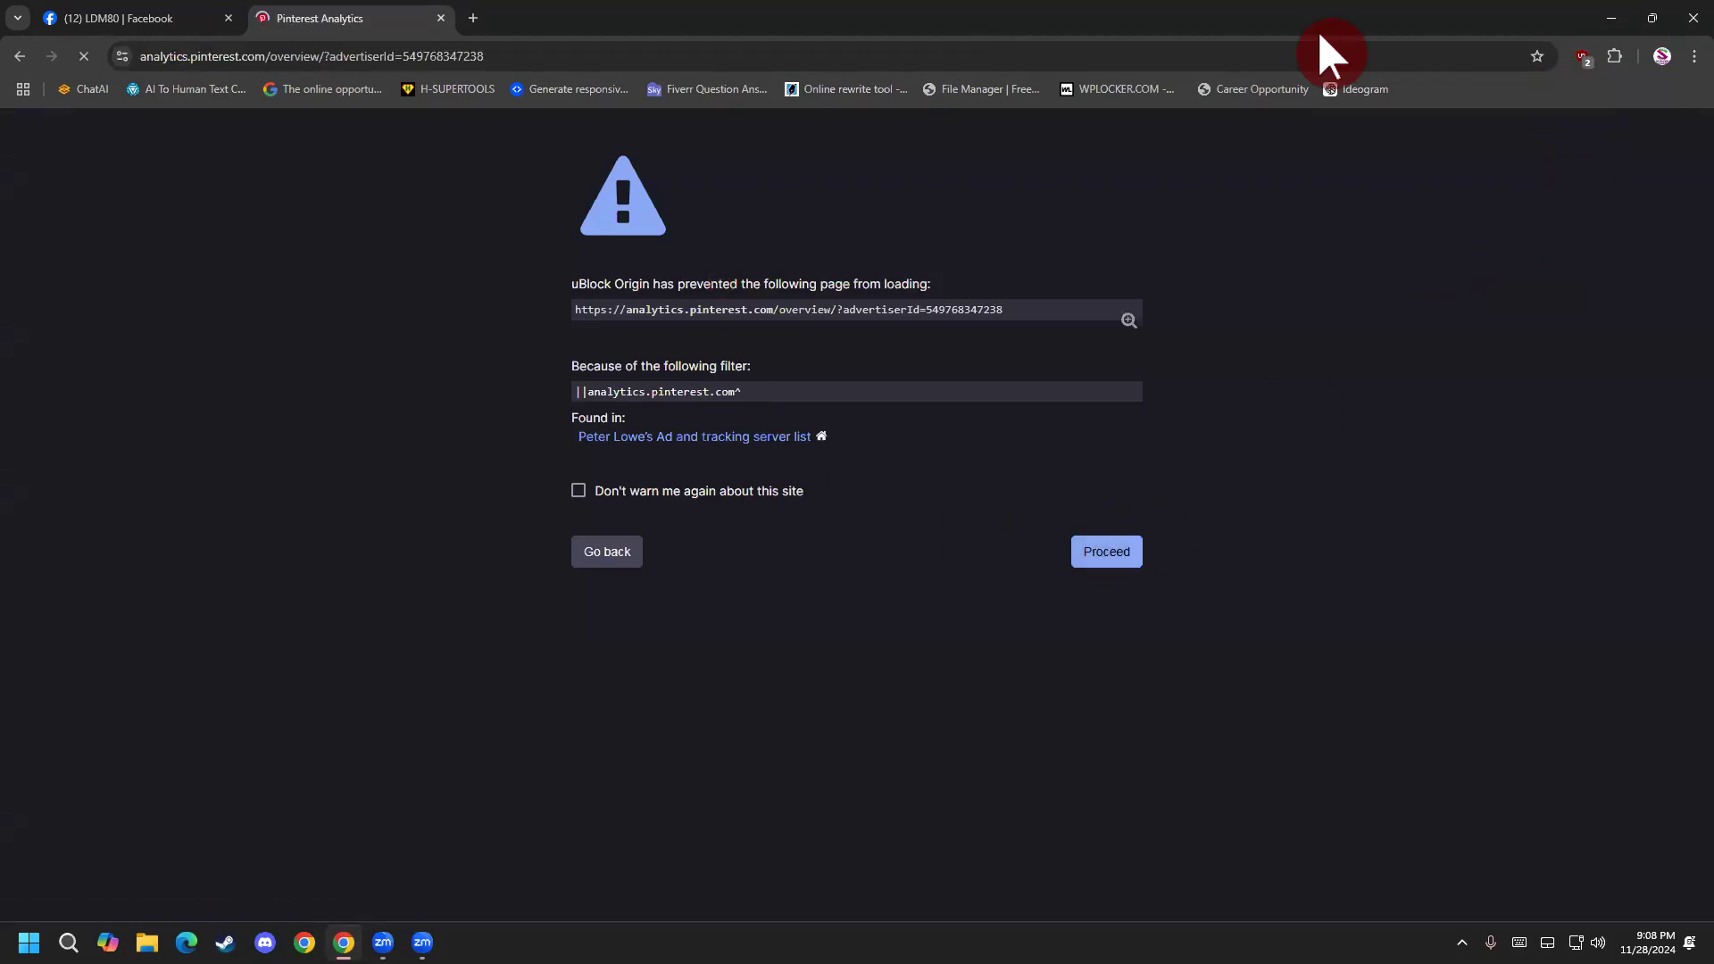
left_click(1580, 58)
scroll(822, 447, "down", 5)
scroll(490, 497, "up", 3)
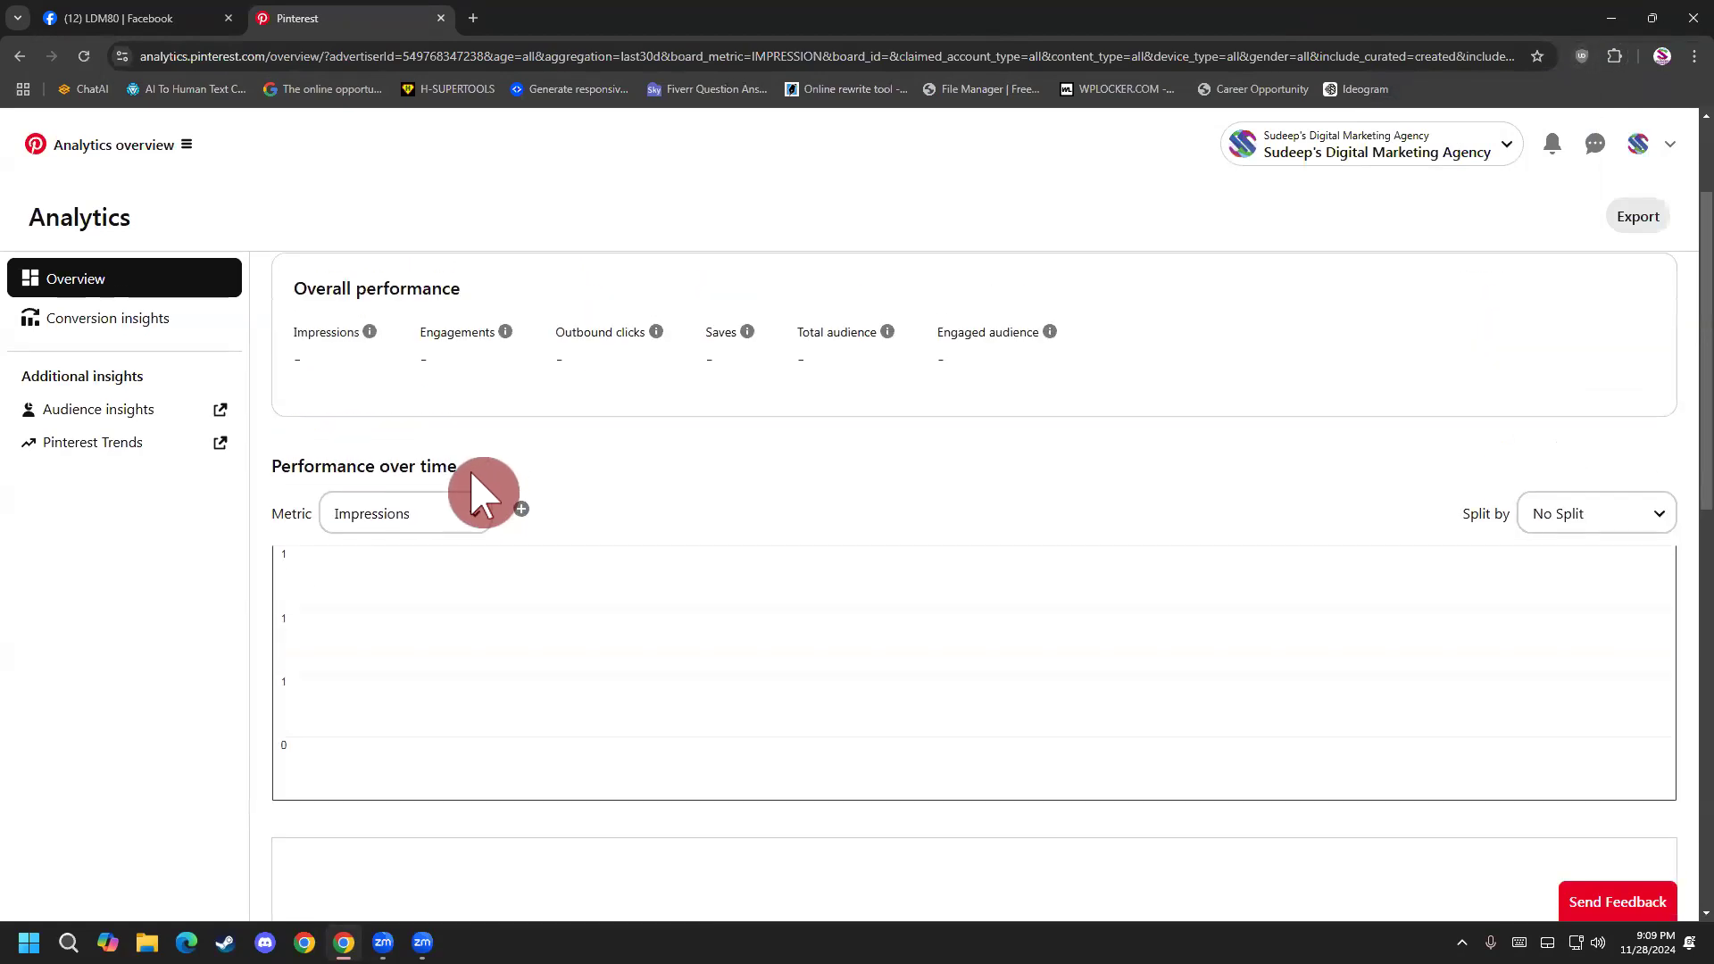
Show Engagements as the metric in the Performance over time chart and examine the daily curve.
left_click(447, 509)
left_click(467, 577)
left_click(426, 526)
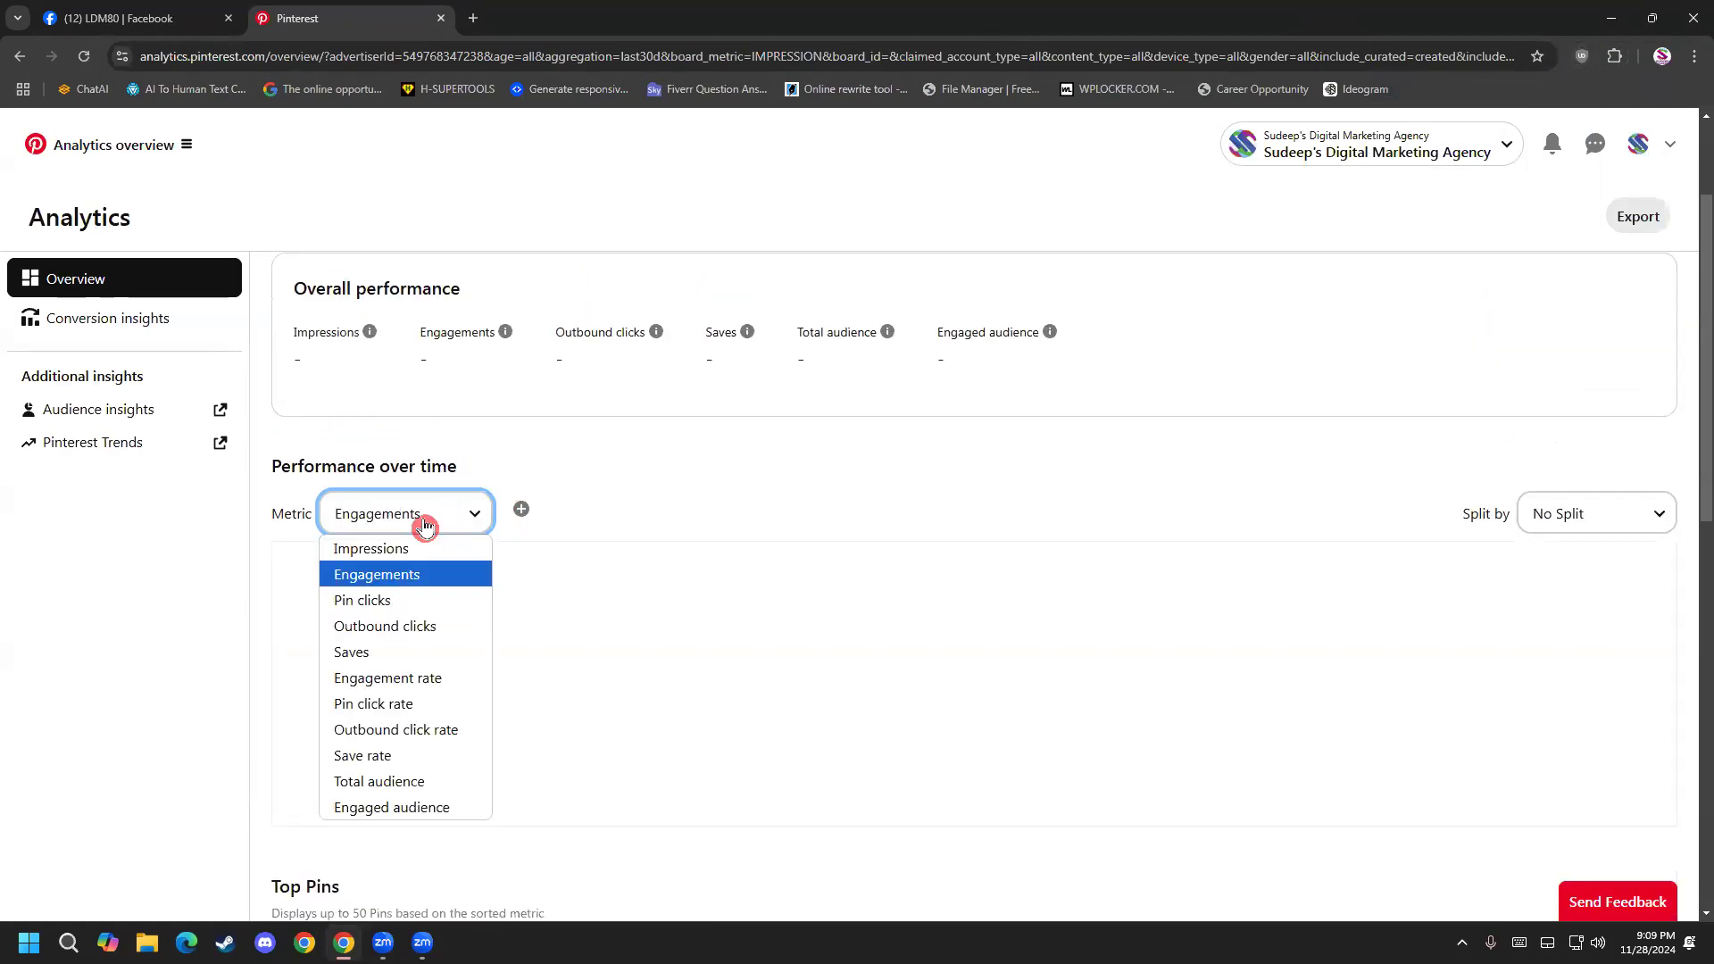
left_click(393, 625)
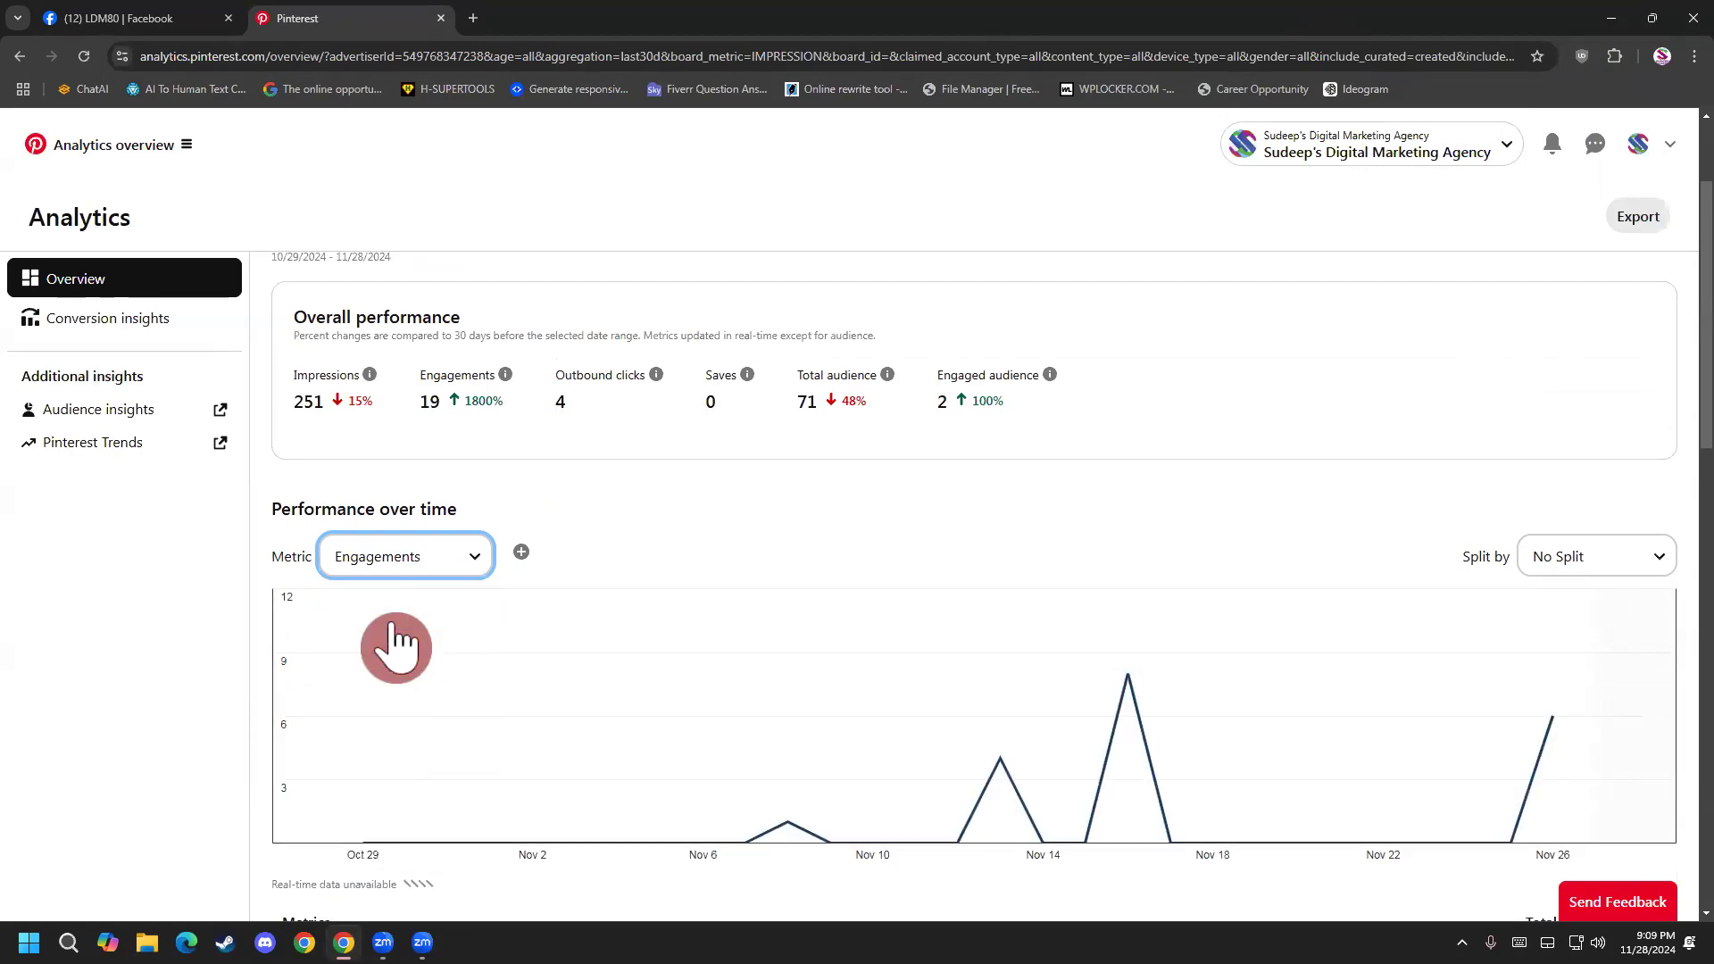
scroll(651, 539, "down", 3)
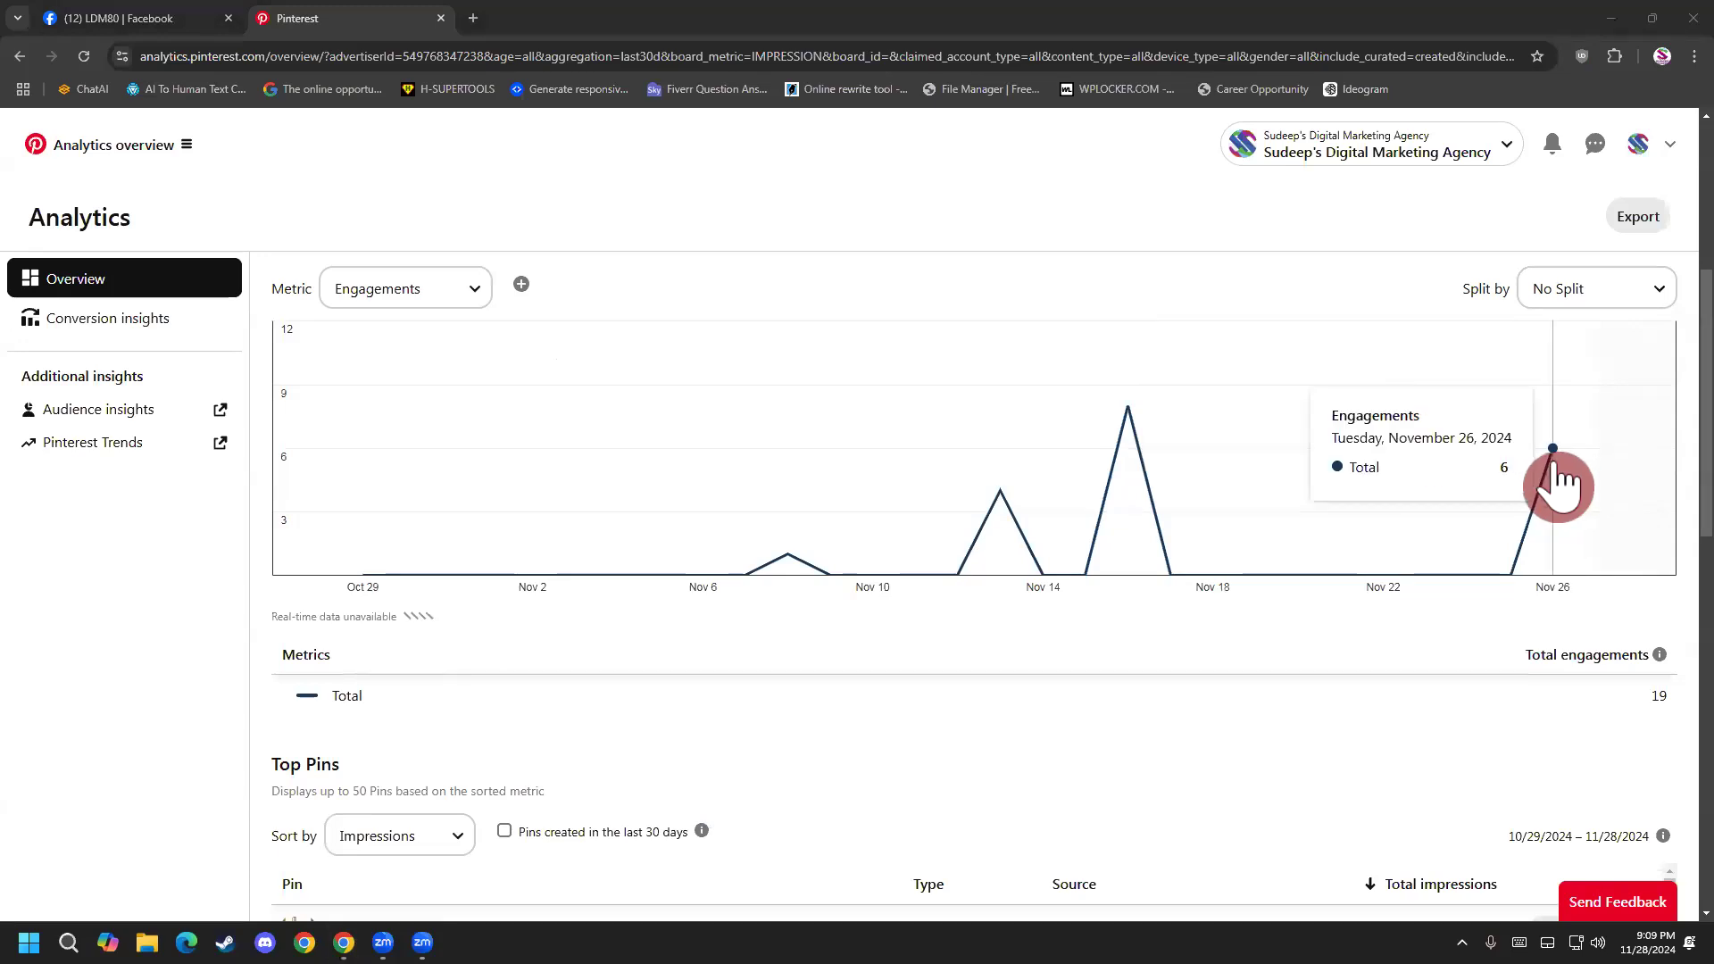
View the Performance over time chart for Pin clicks and for Outbound clicks.
left_click(438, 286)
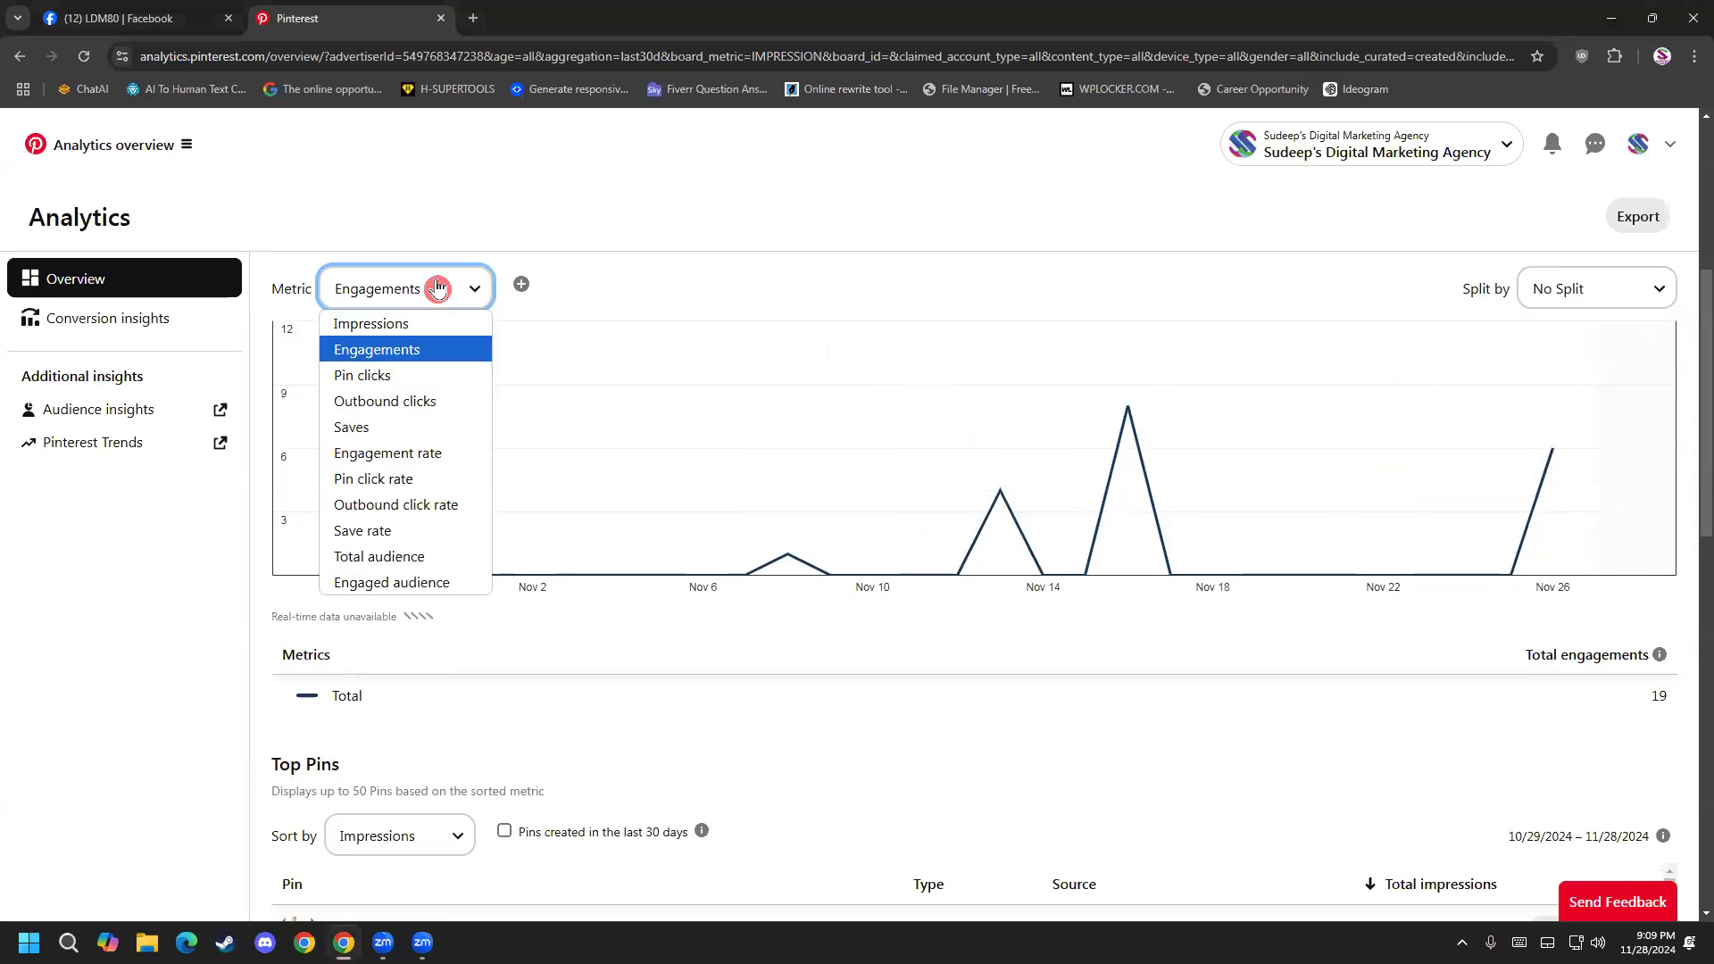
left_click(444, 377)
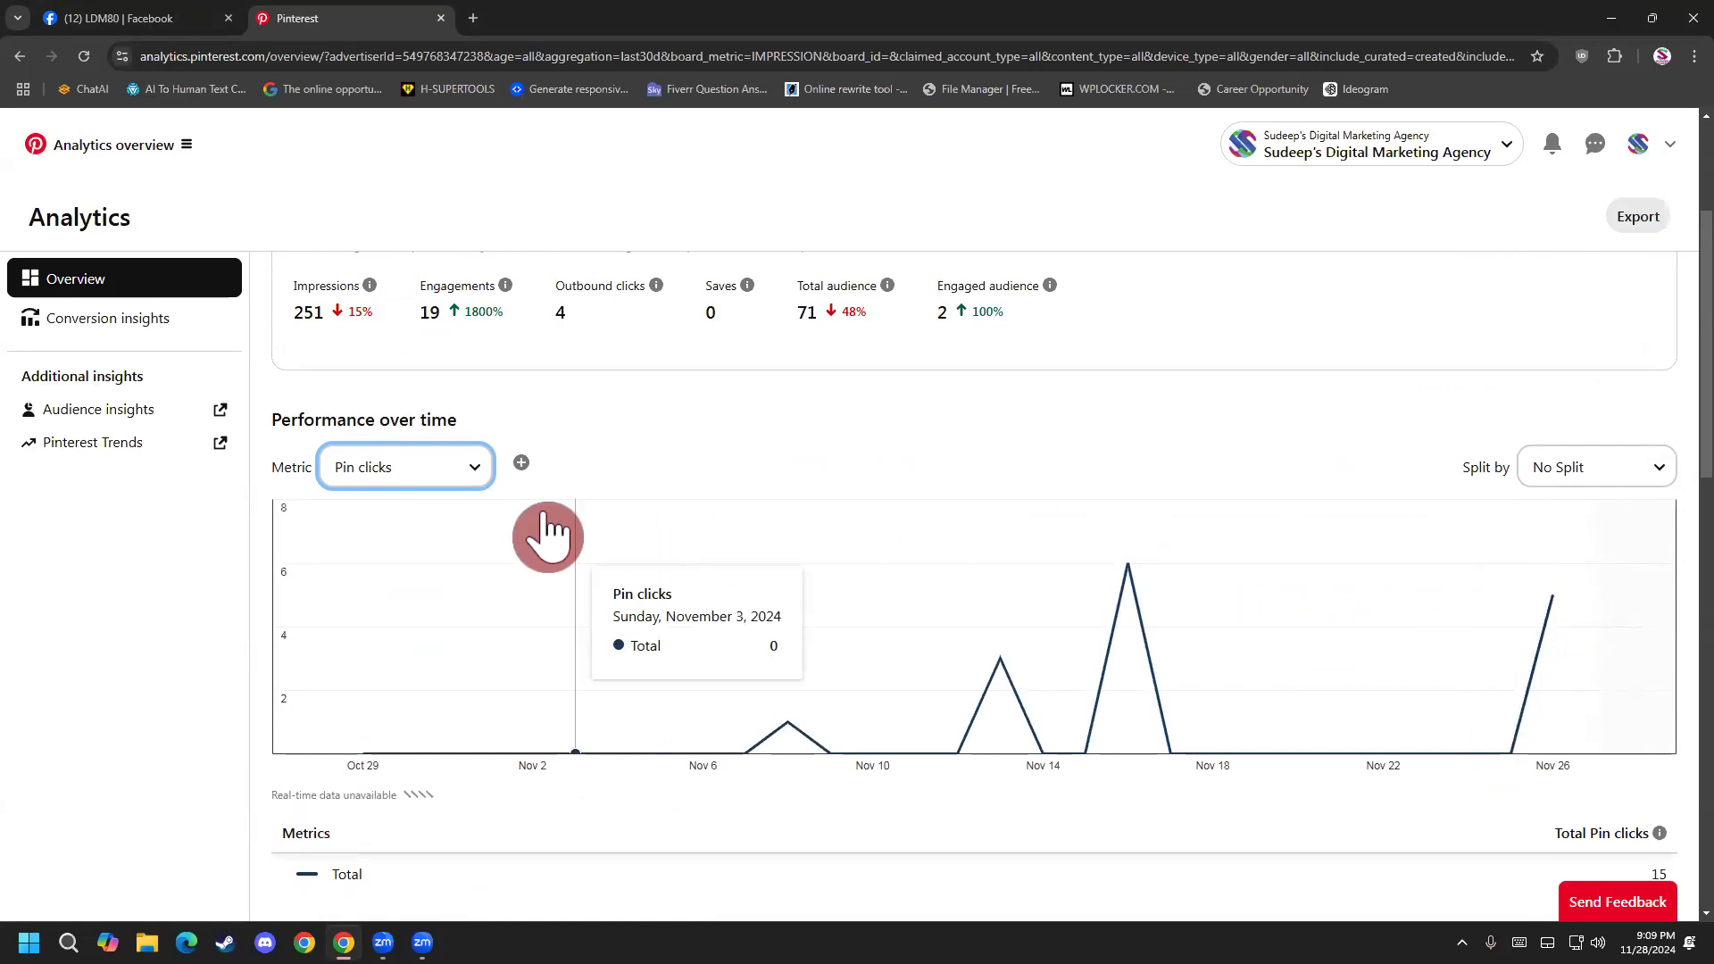
left_click(452, 470)
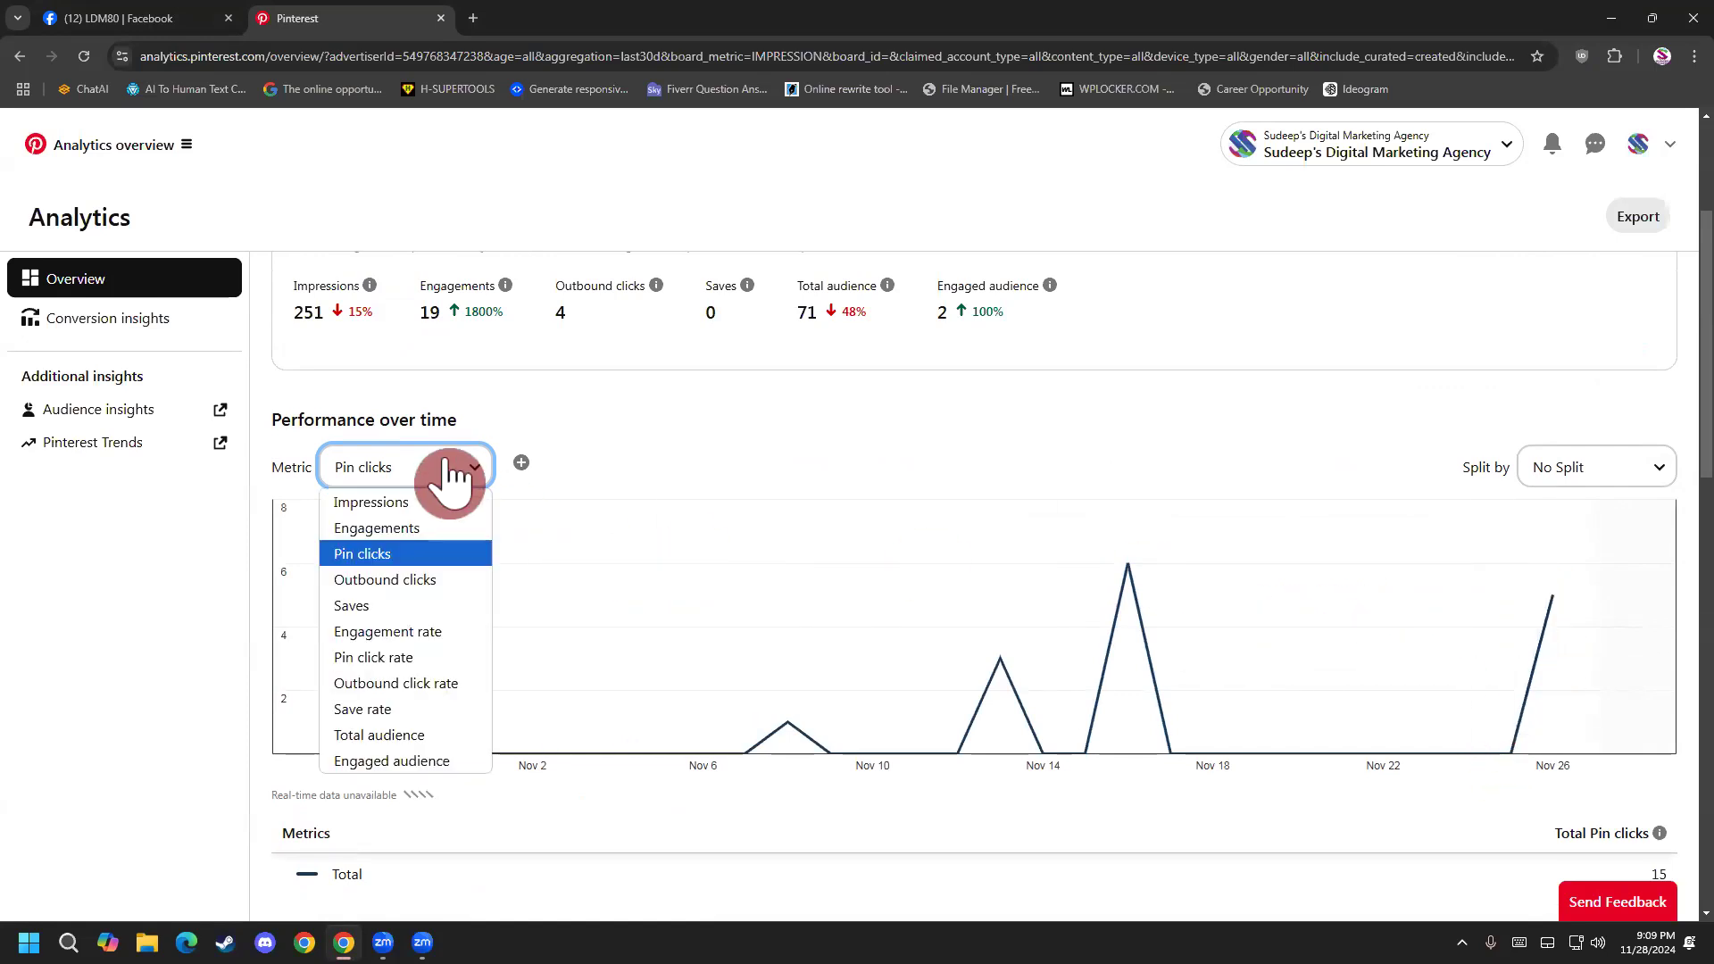
left_click(420, 582)
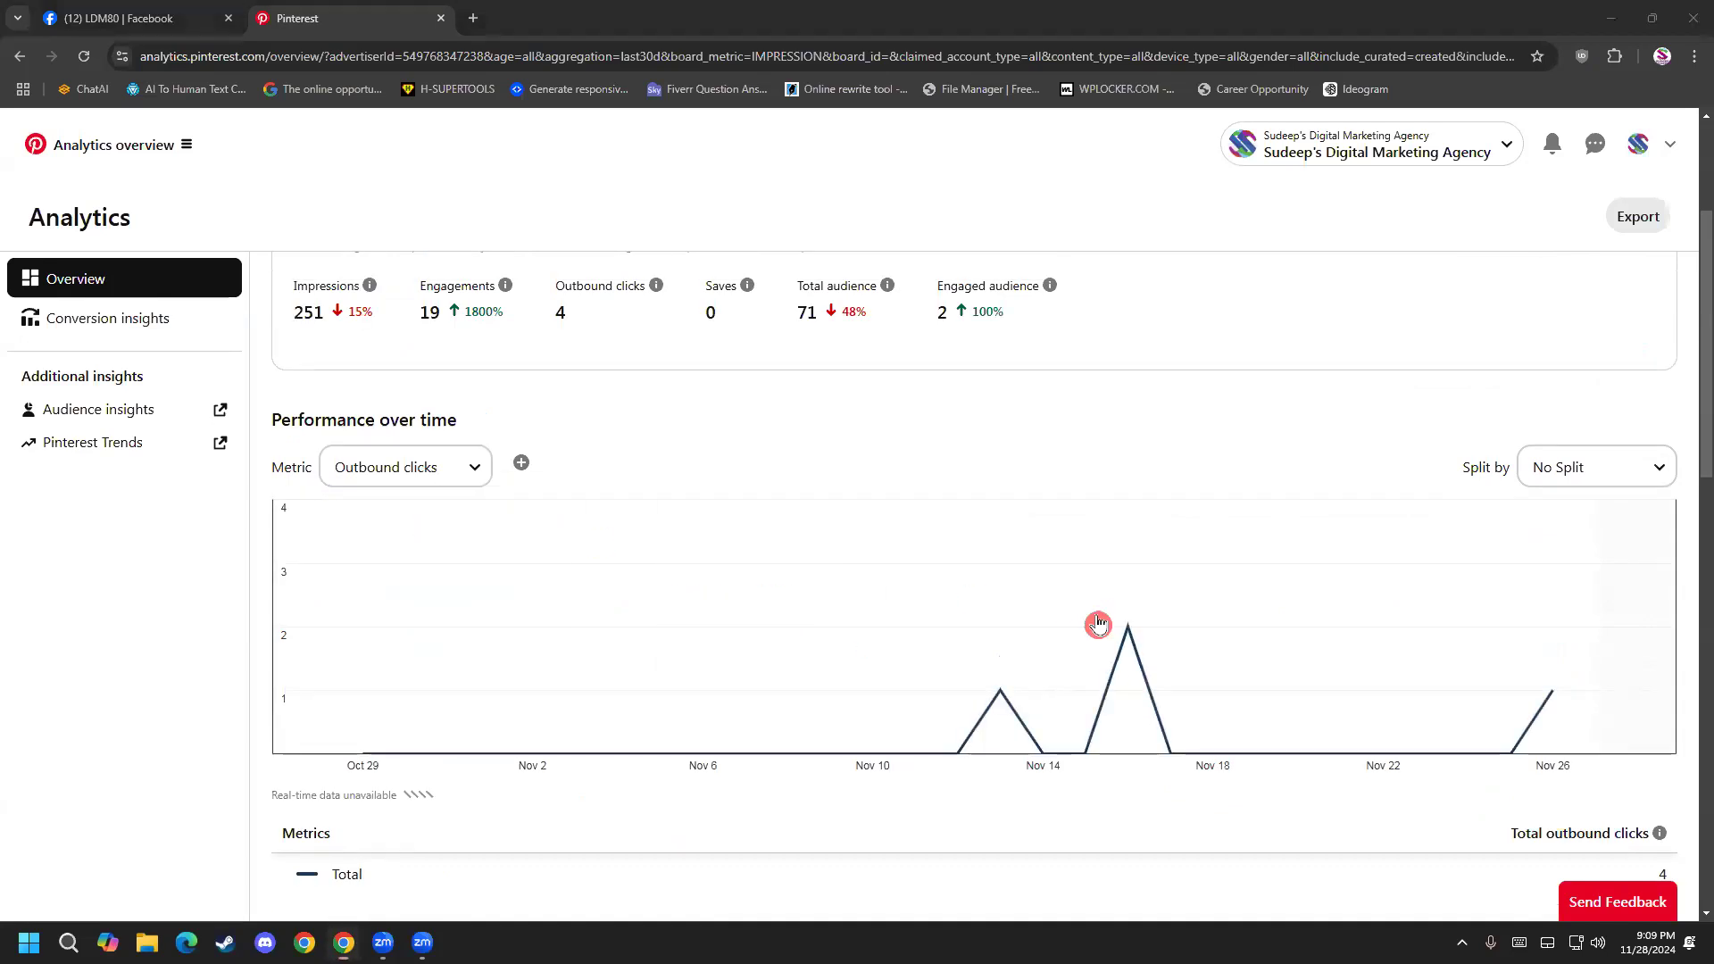
Set the Performance over time metric to Impressions and review its chart together with the Overall performance figures.
left_click(433, 471)
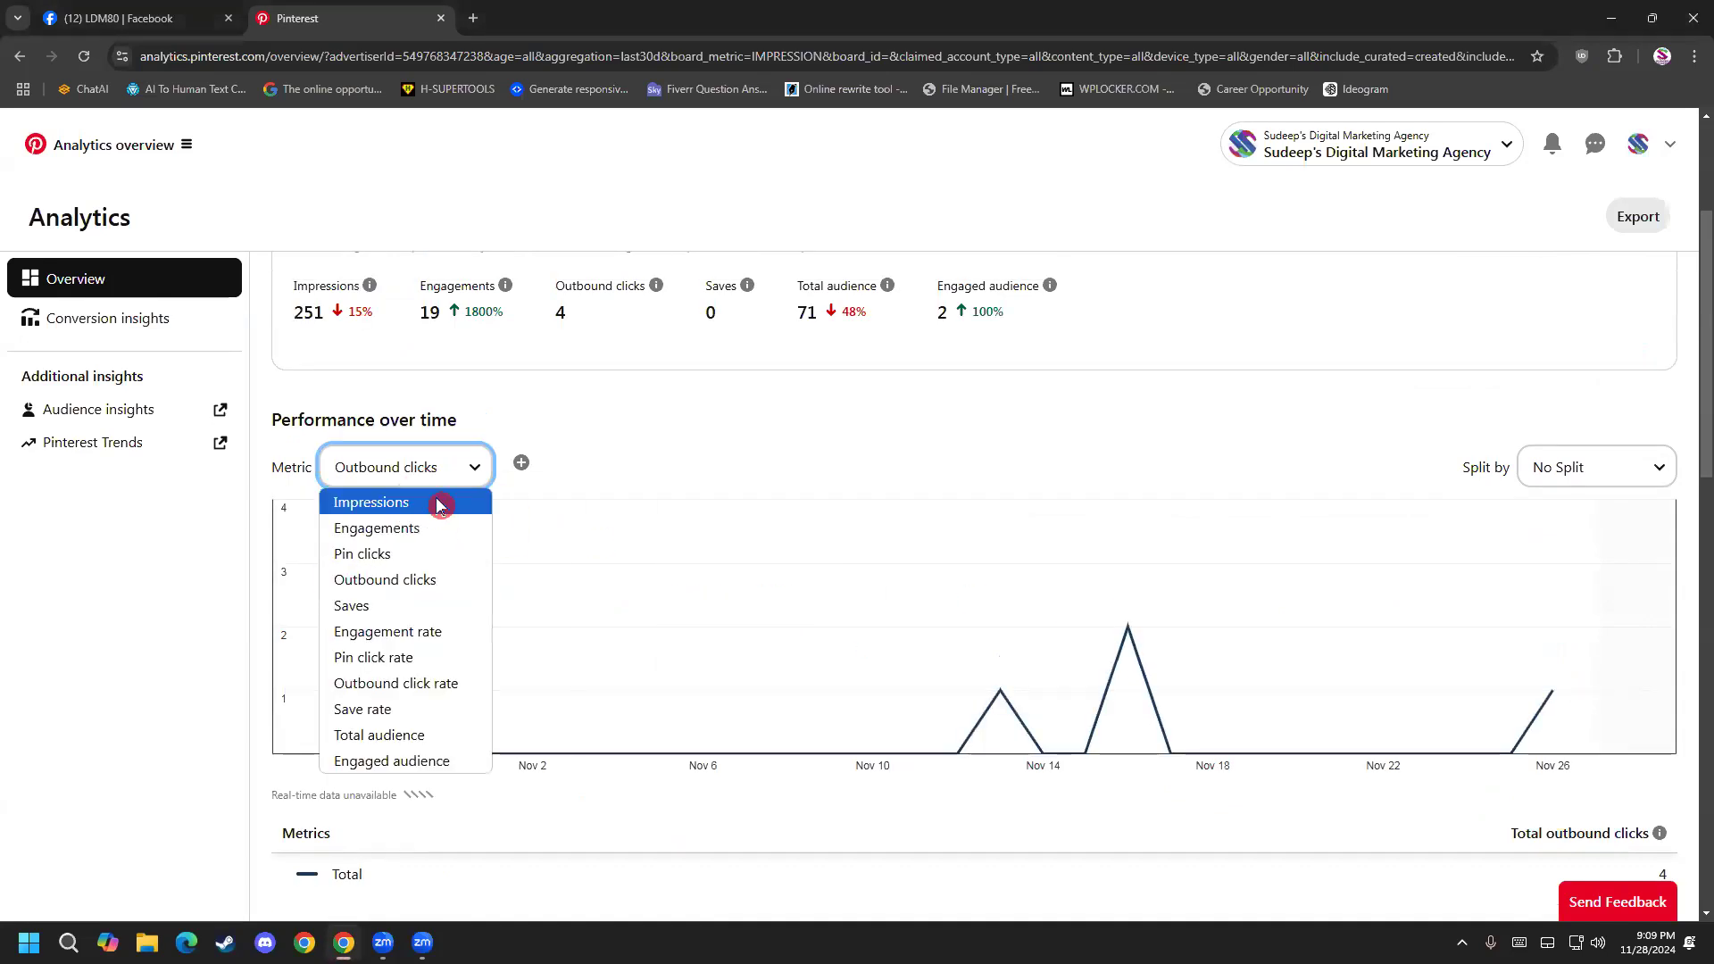
left_click(442, 502)
scroll(505, 529, "down", 2)
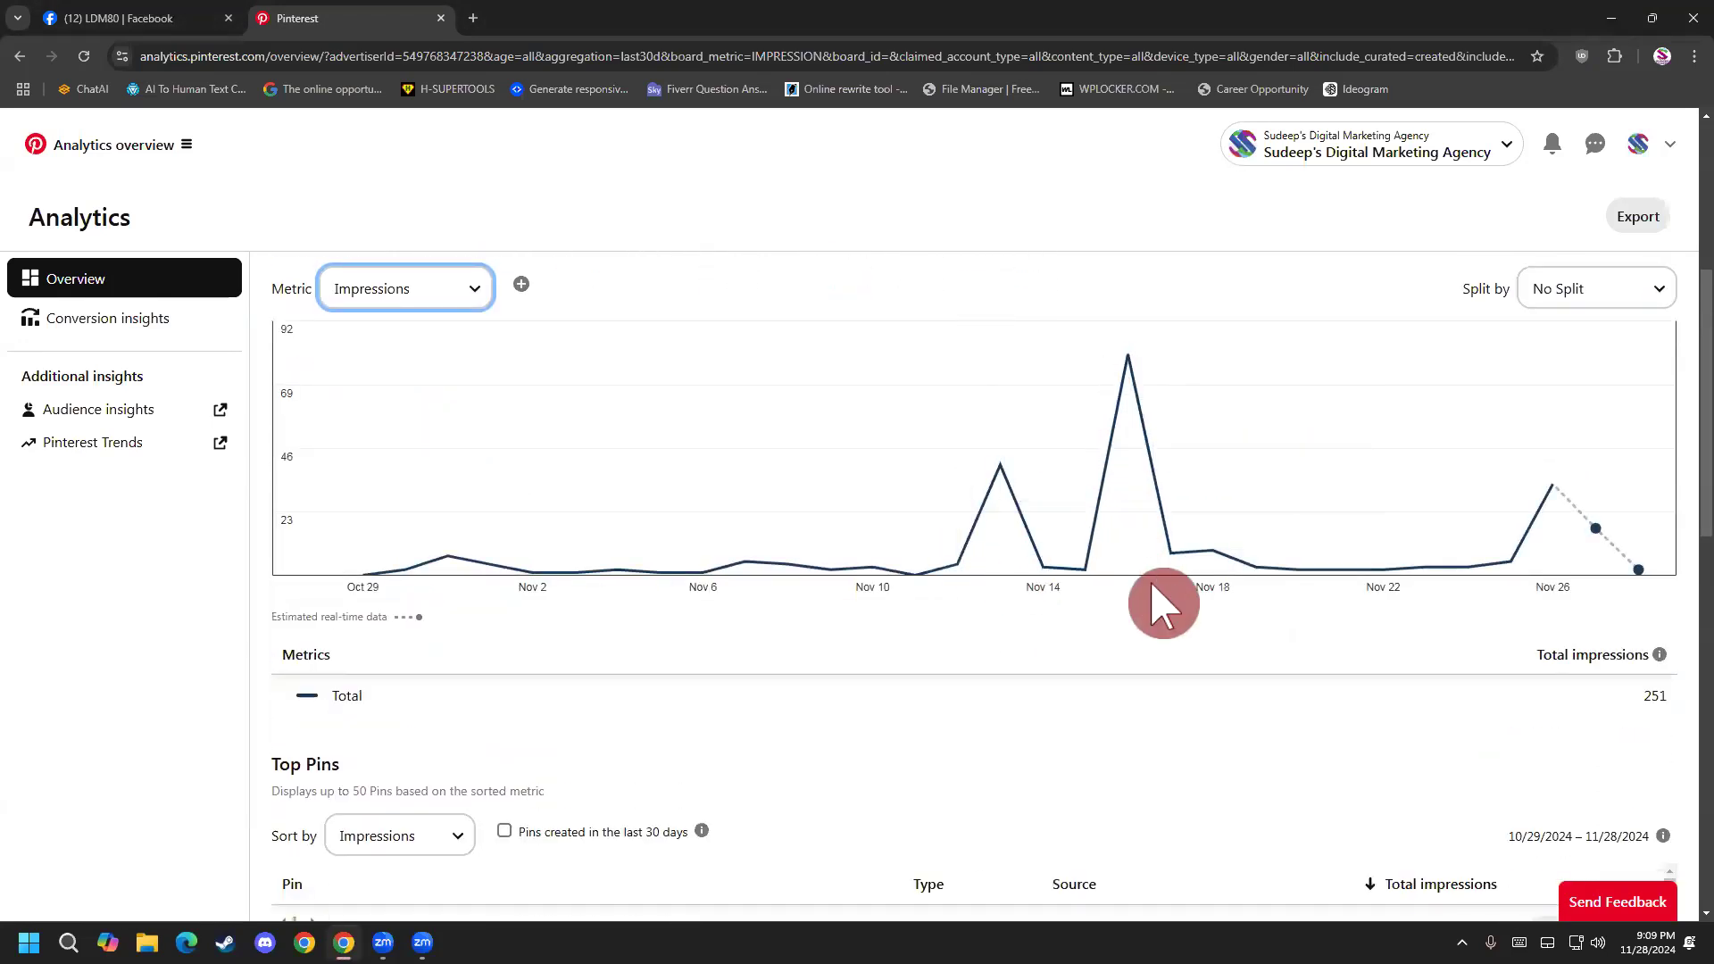
scroll(1159, 601, "up", 2)
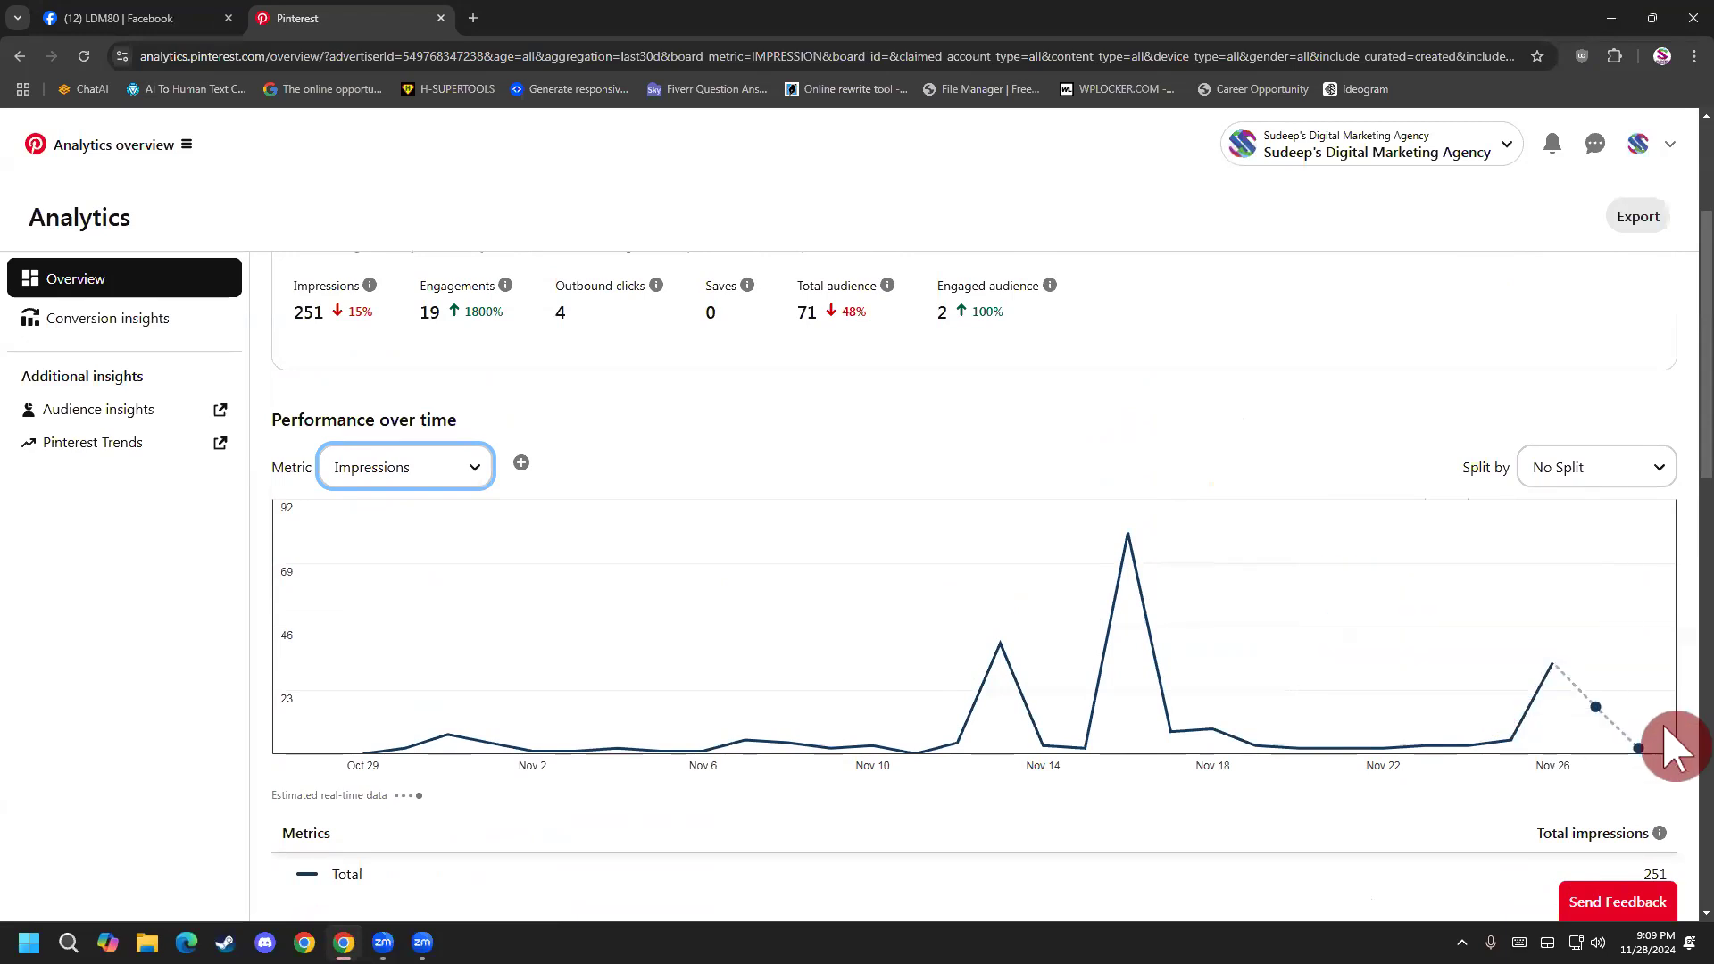
scroll(1054, 589, "up", 3)
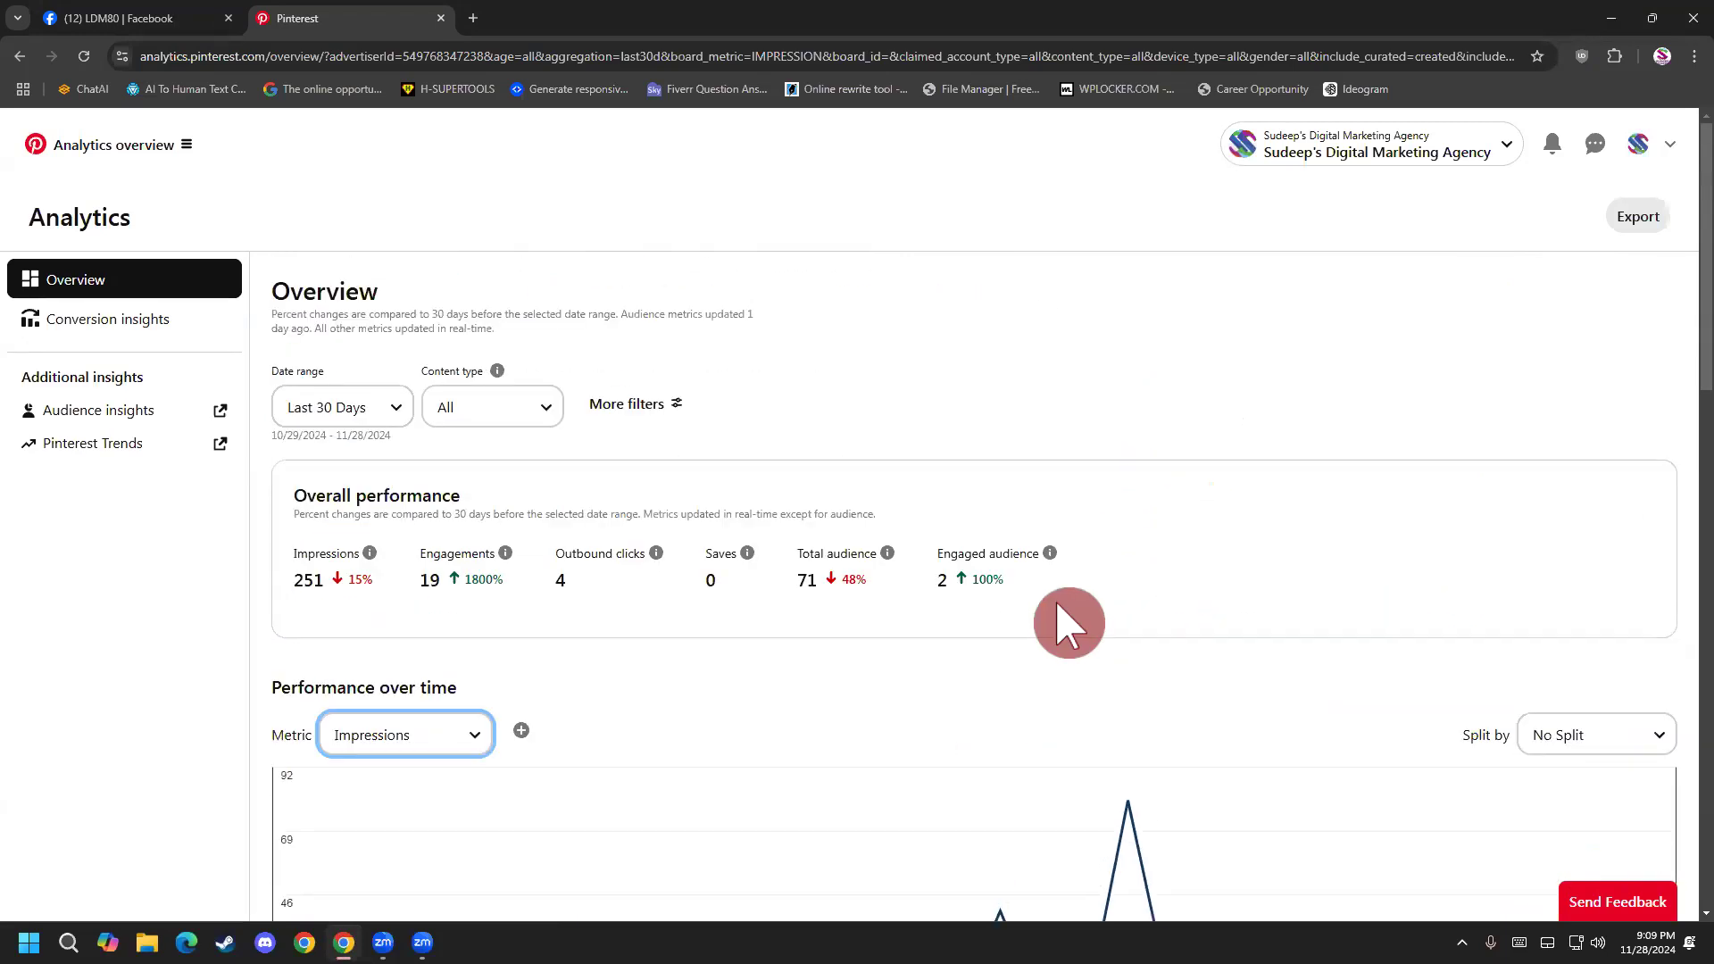
scroll(1062, 616, "down", 2)
mouse_move(1063, 625)
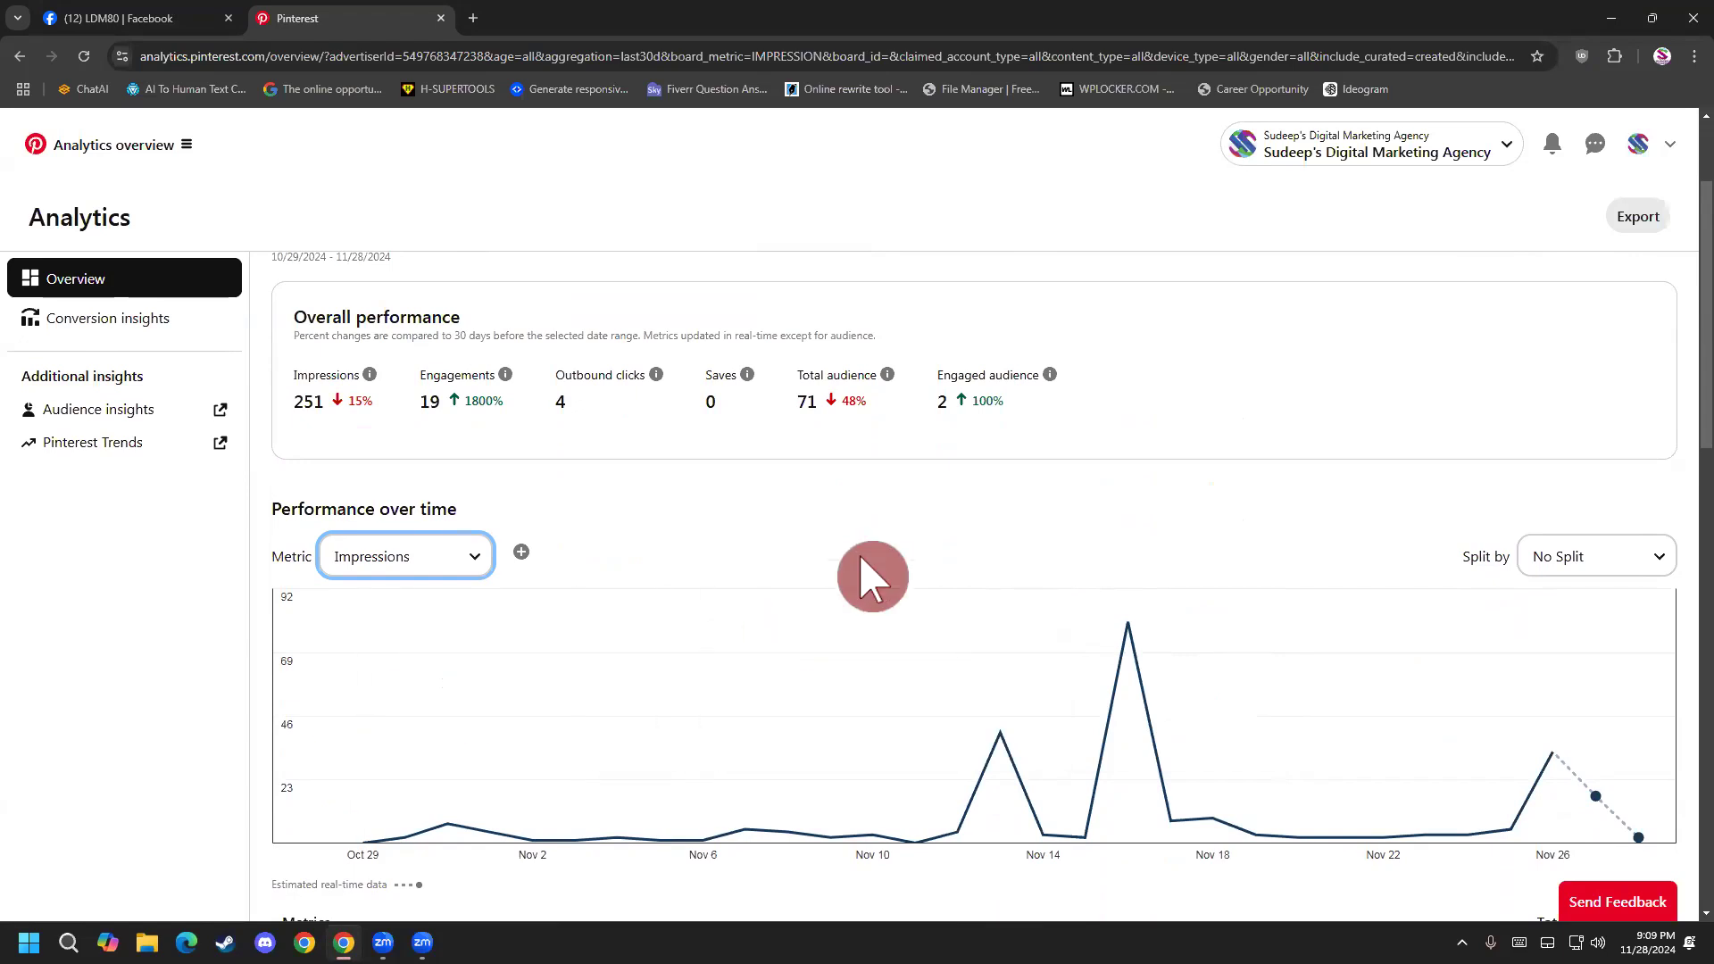
Switch to the LDM80 Facebook group and view its Featured posts.
left_click(95, 14)
scroll(501, 666, "up", 4)
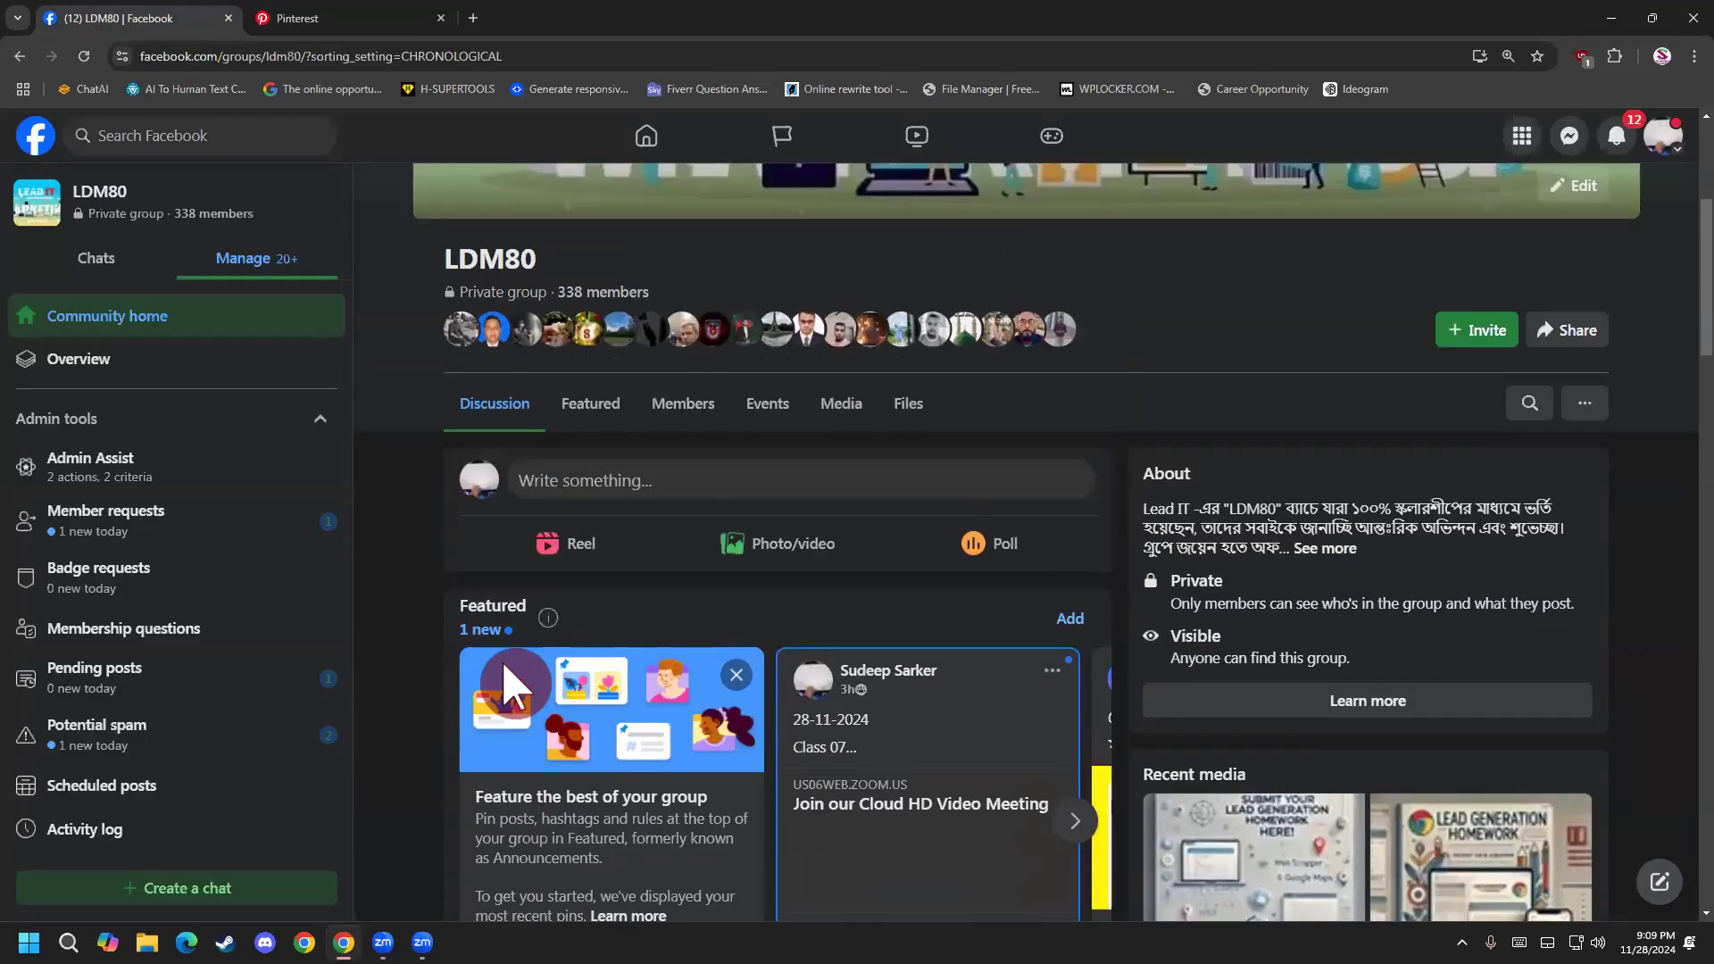
left_click(608, 421)
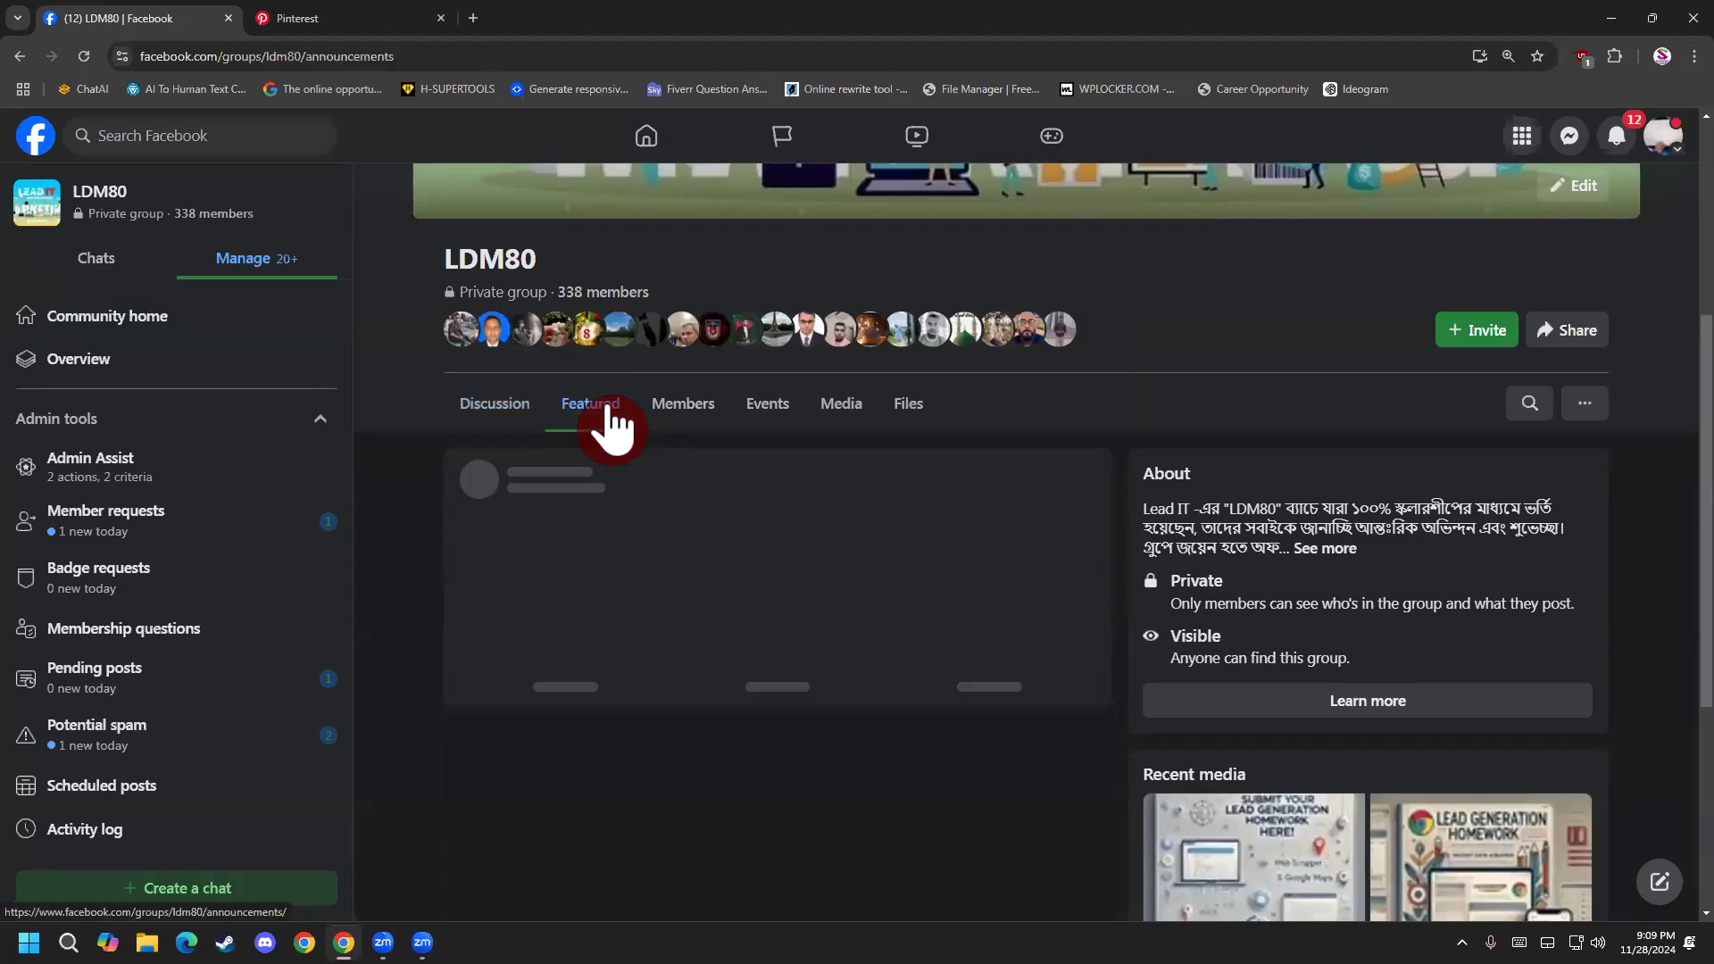
scroll(591, 555, "up", 1)
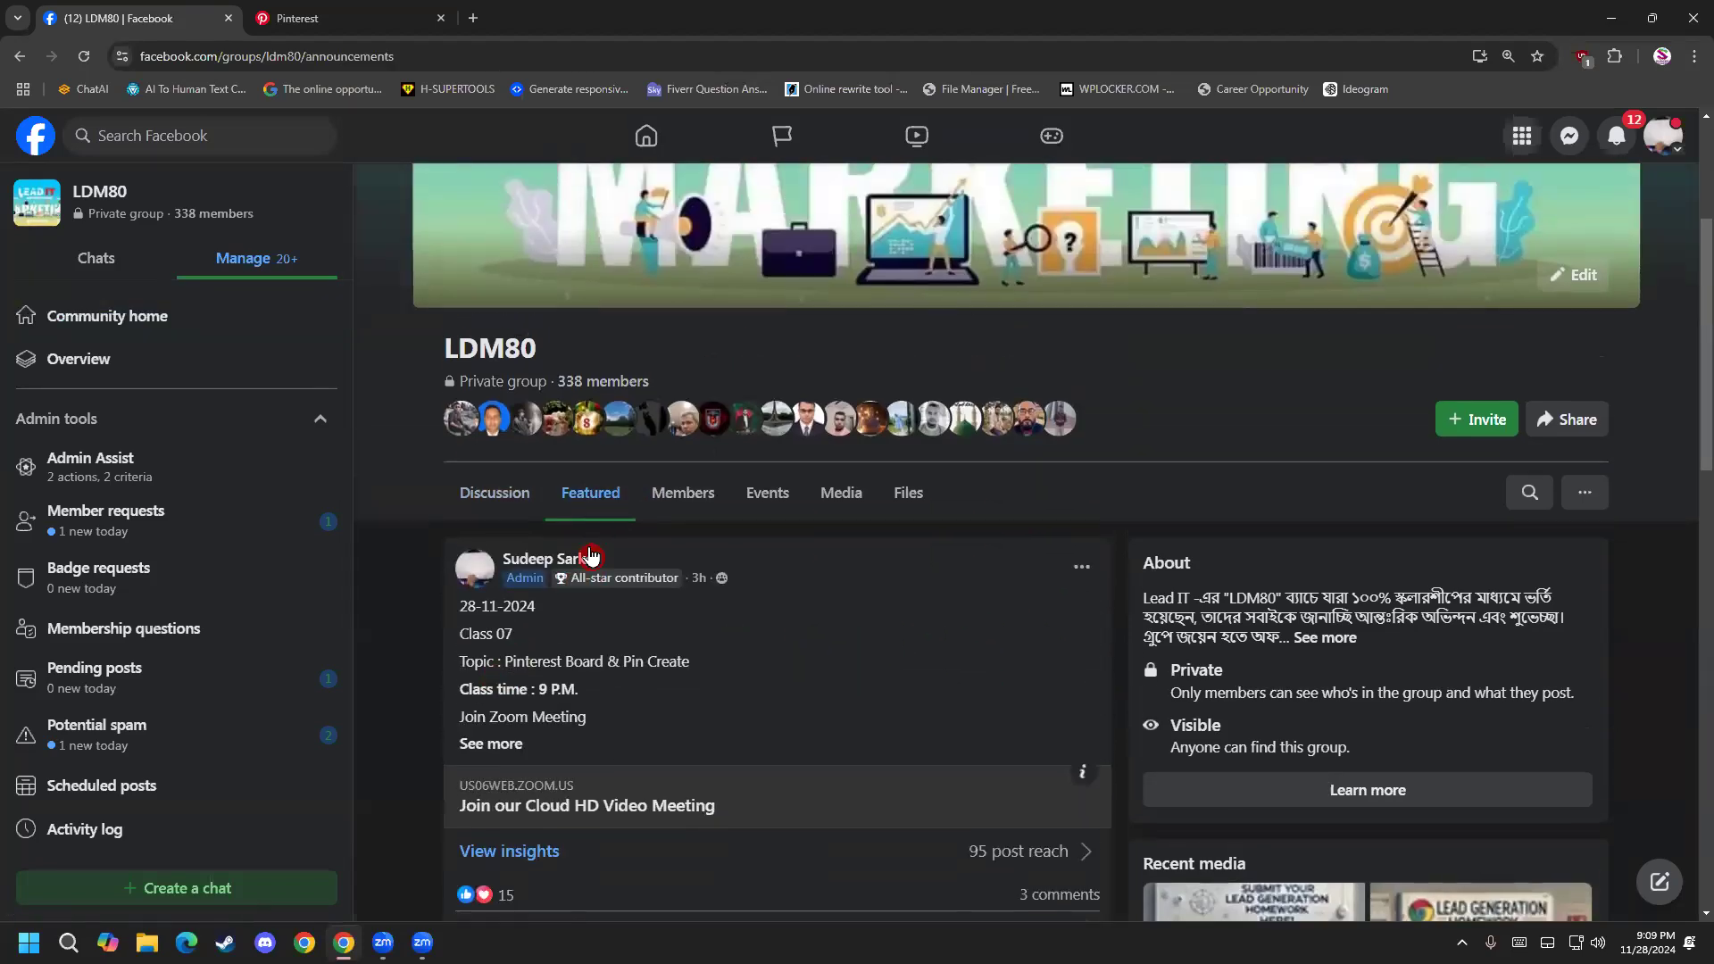
Return to the group's Discussion feed and look over the Class 07 post and its comments.
left_click(494, 493)
scroll(415, 648, "down", 8)
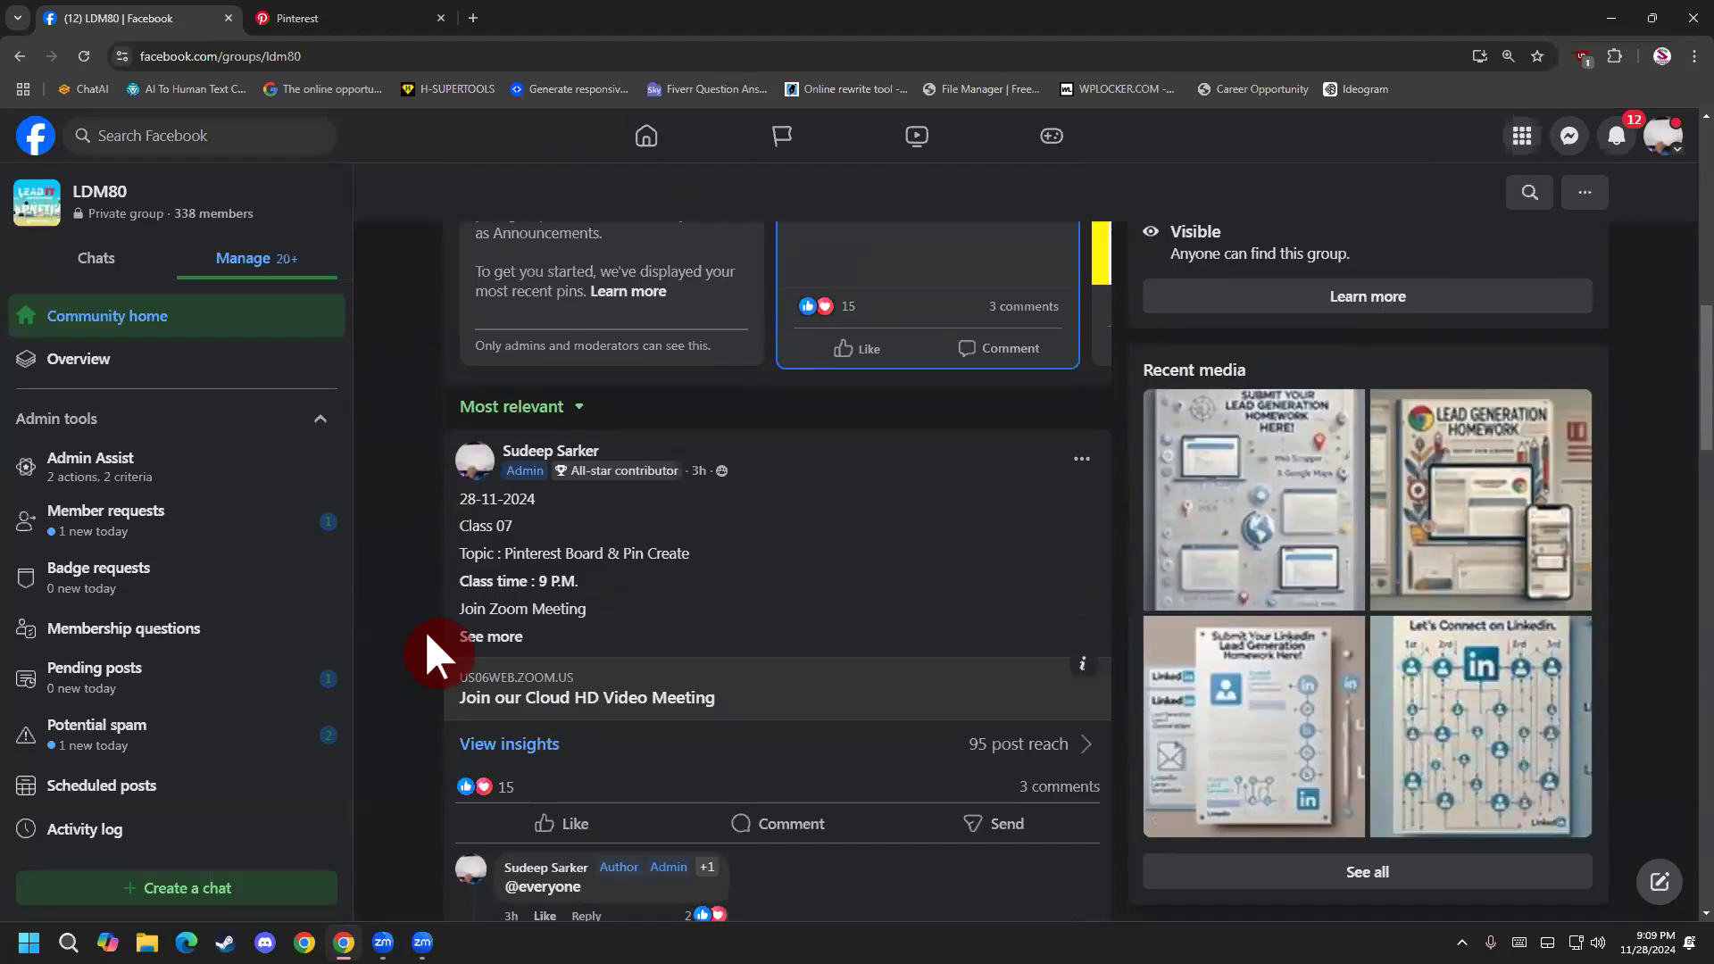
scroll(392, 571, "down", 2)
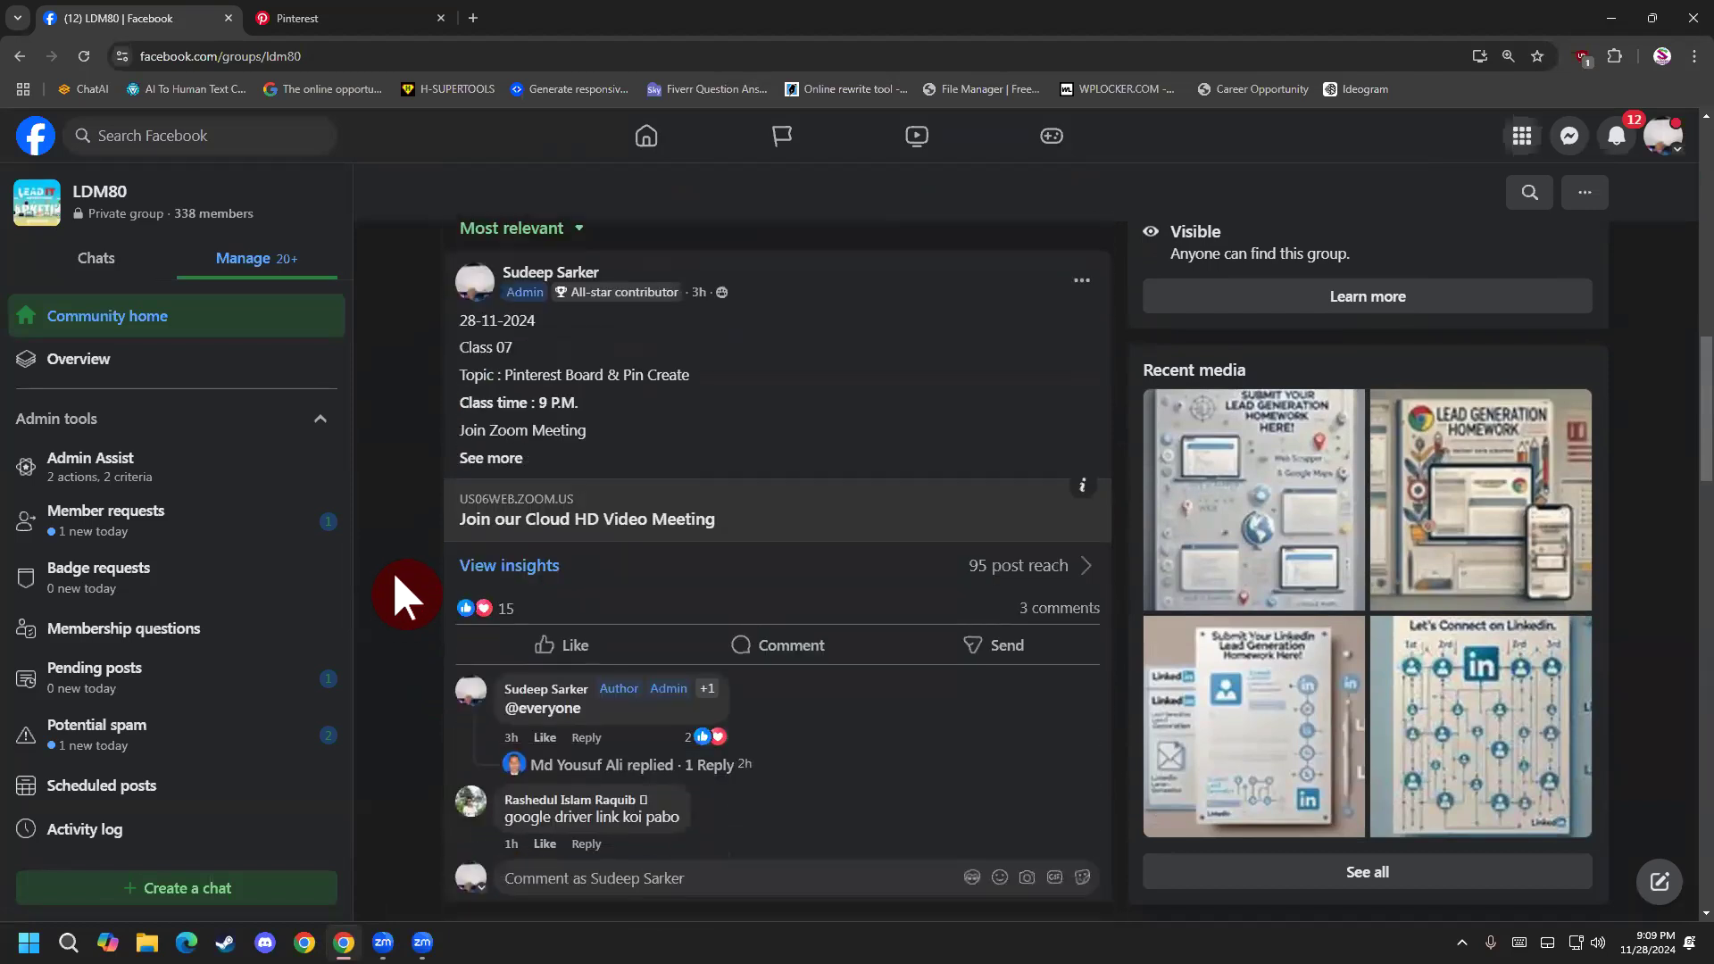
scroll(390, 578, "up", 2)
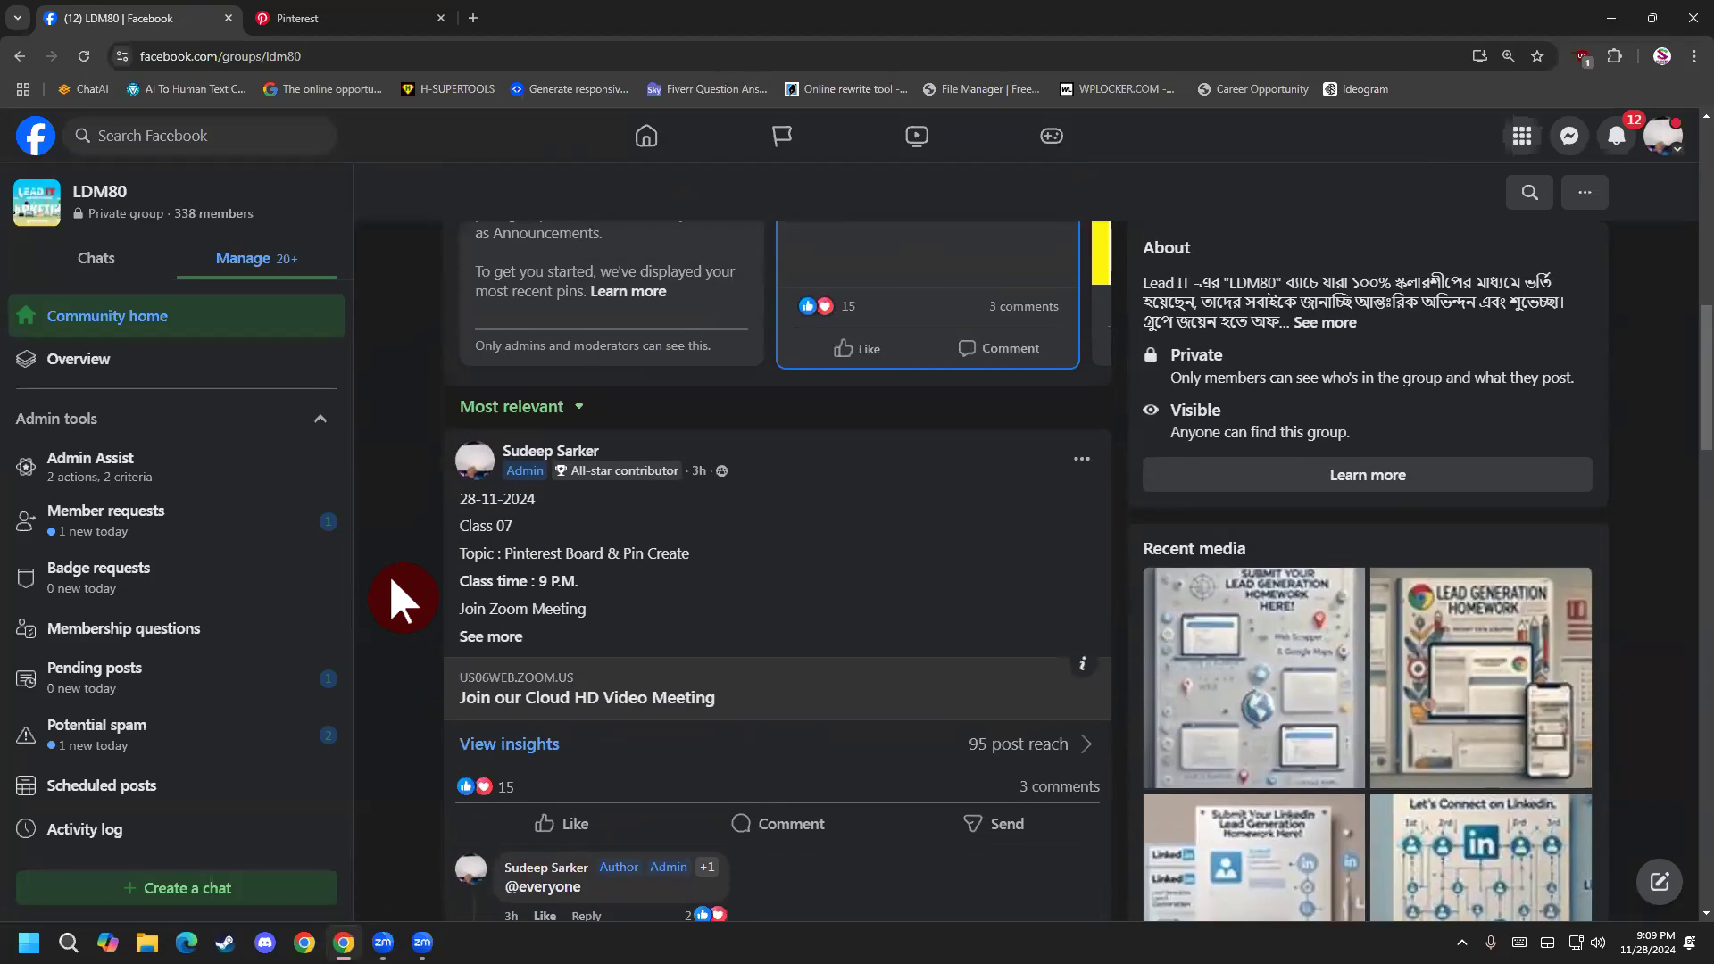
scroll(390, 580, "down", 2)
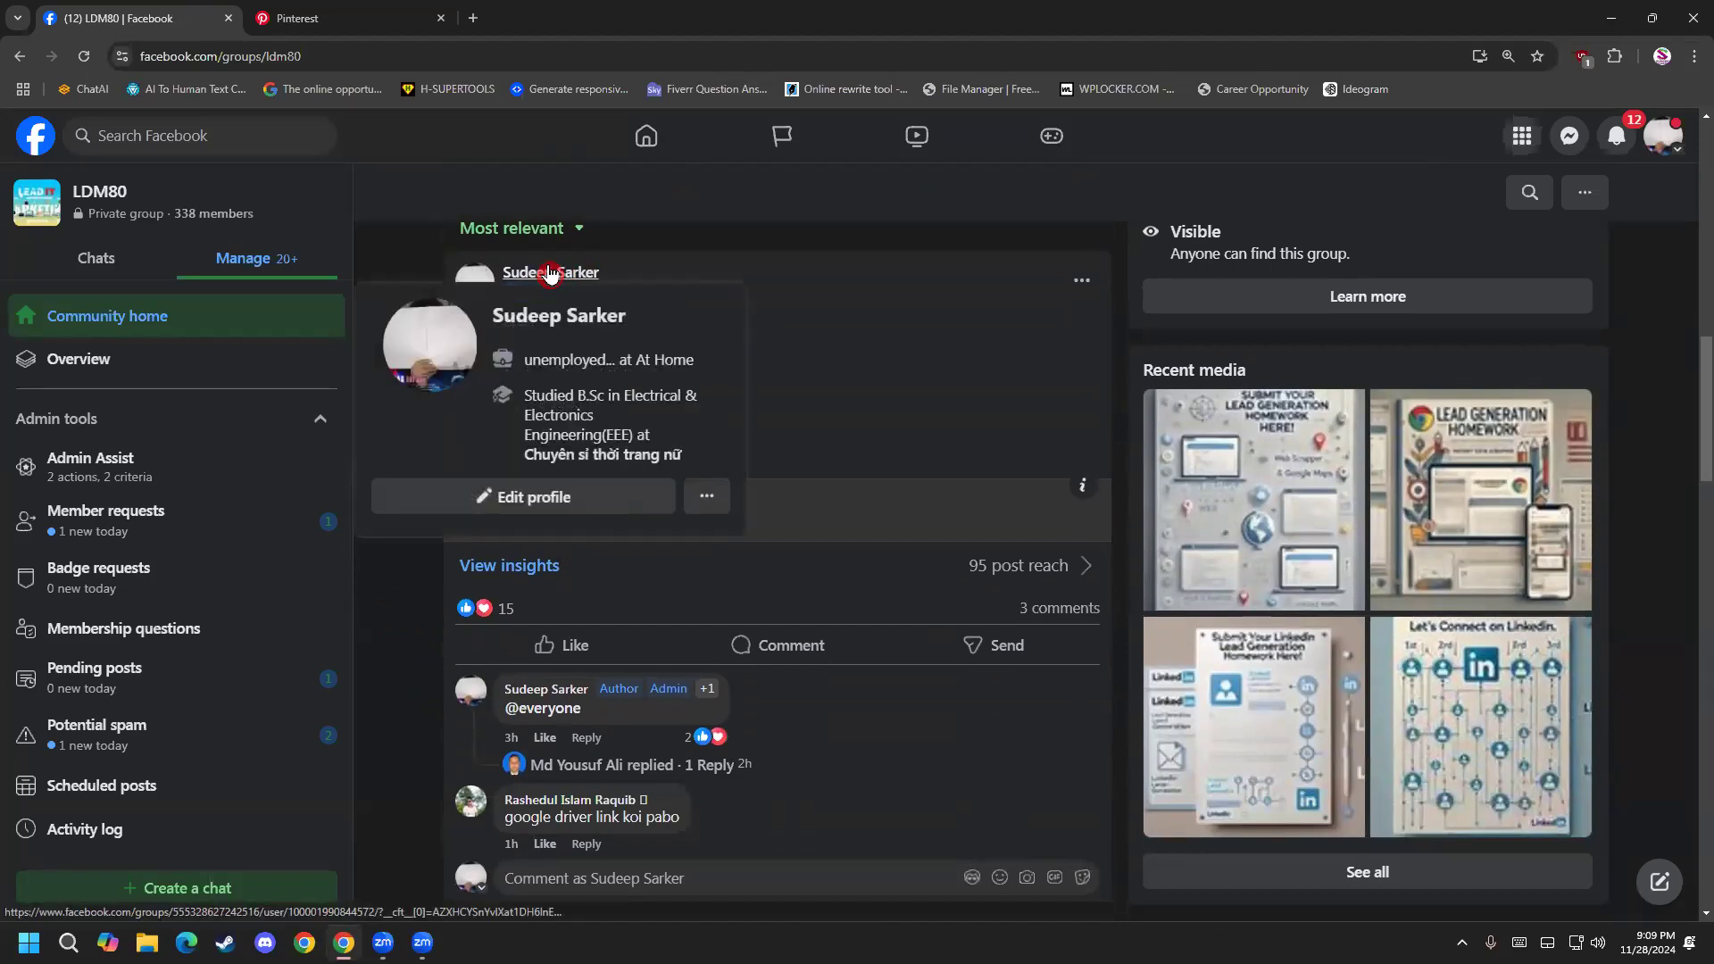
Open the post author's profile within the group, look through the earlier class posts from Class 07 to Class 04, and return to the group.
left_click(550, 274)
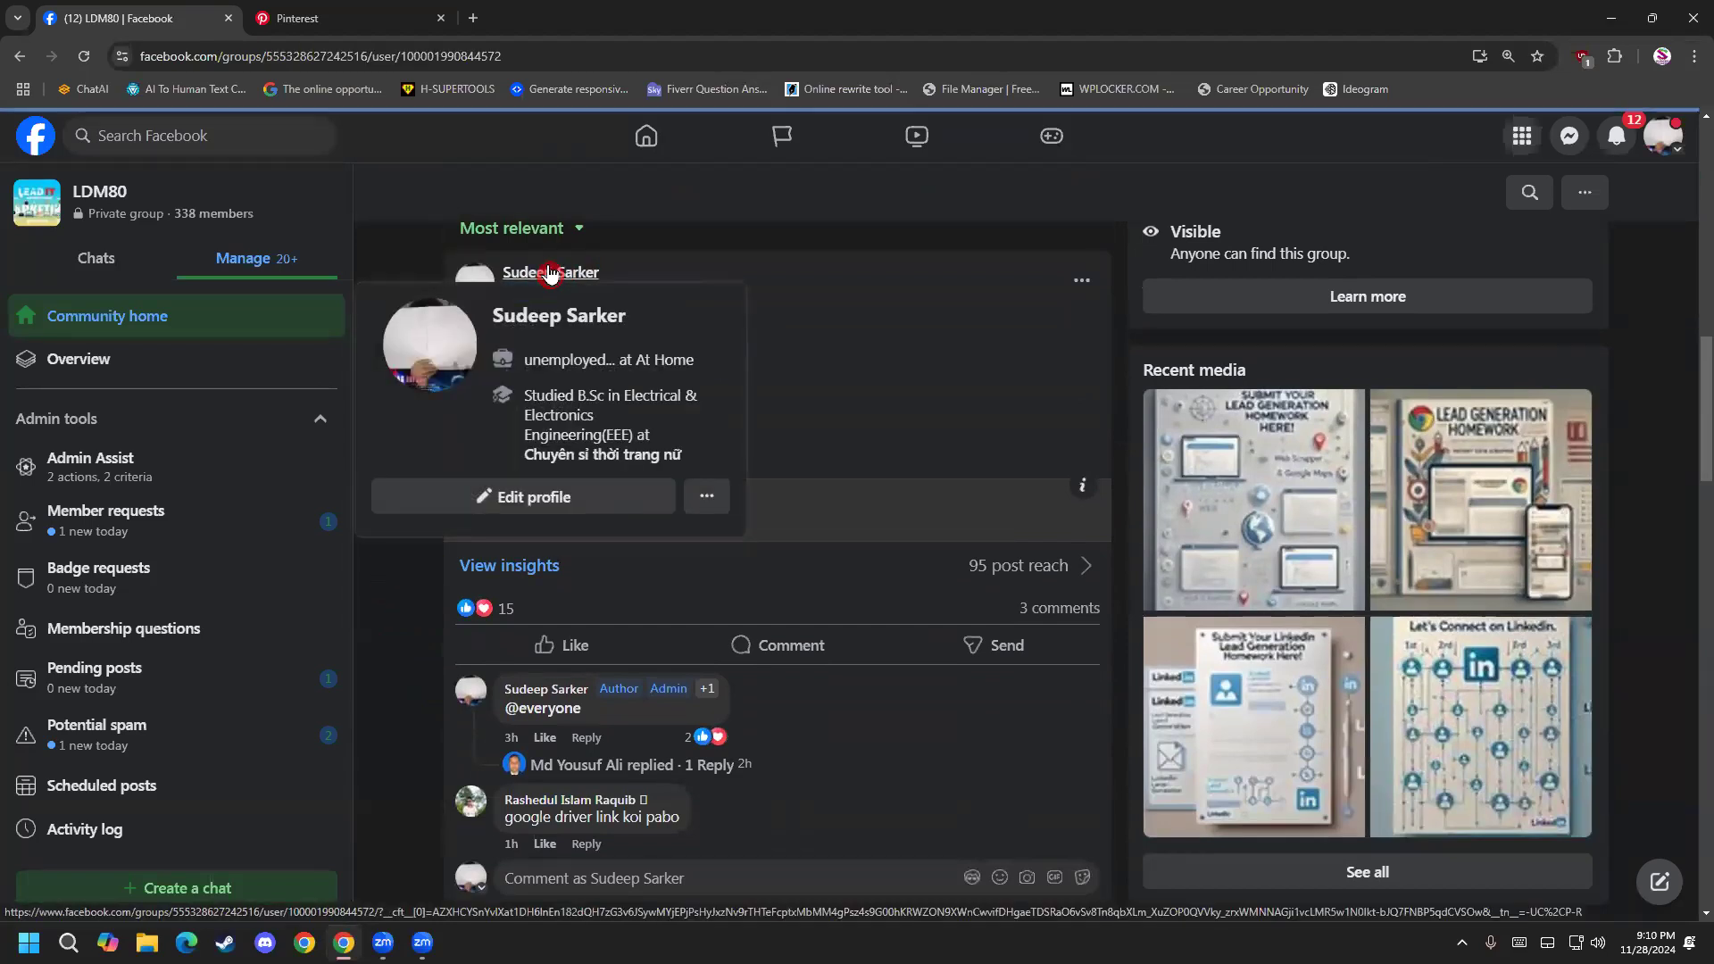
scroll(900, 616, "down", 20)
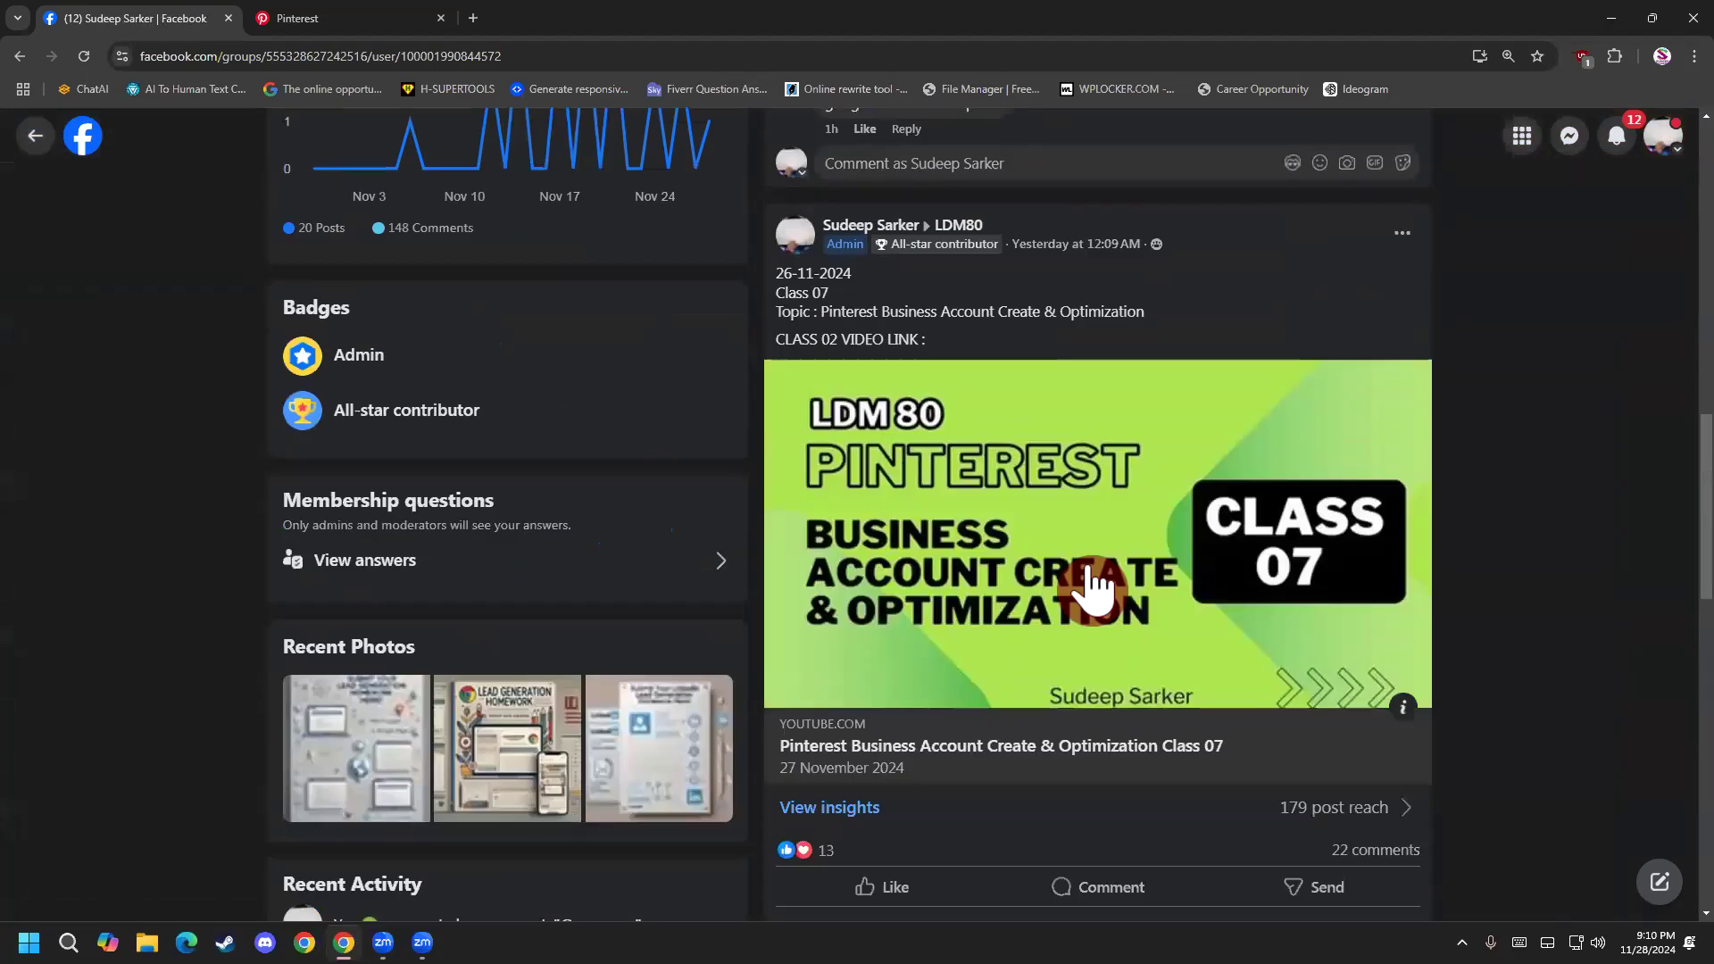
scroll(1105, 486, "up", 5)
scroll(1262, 548, "down", 5)
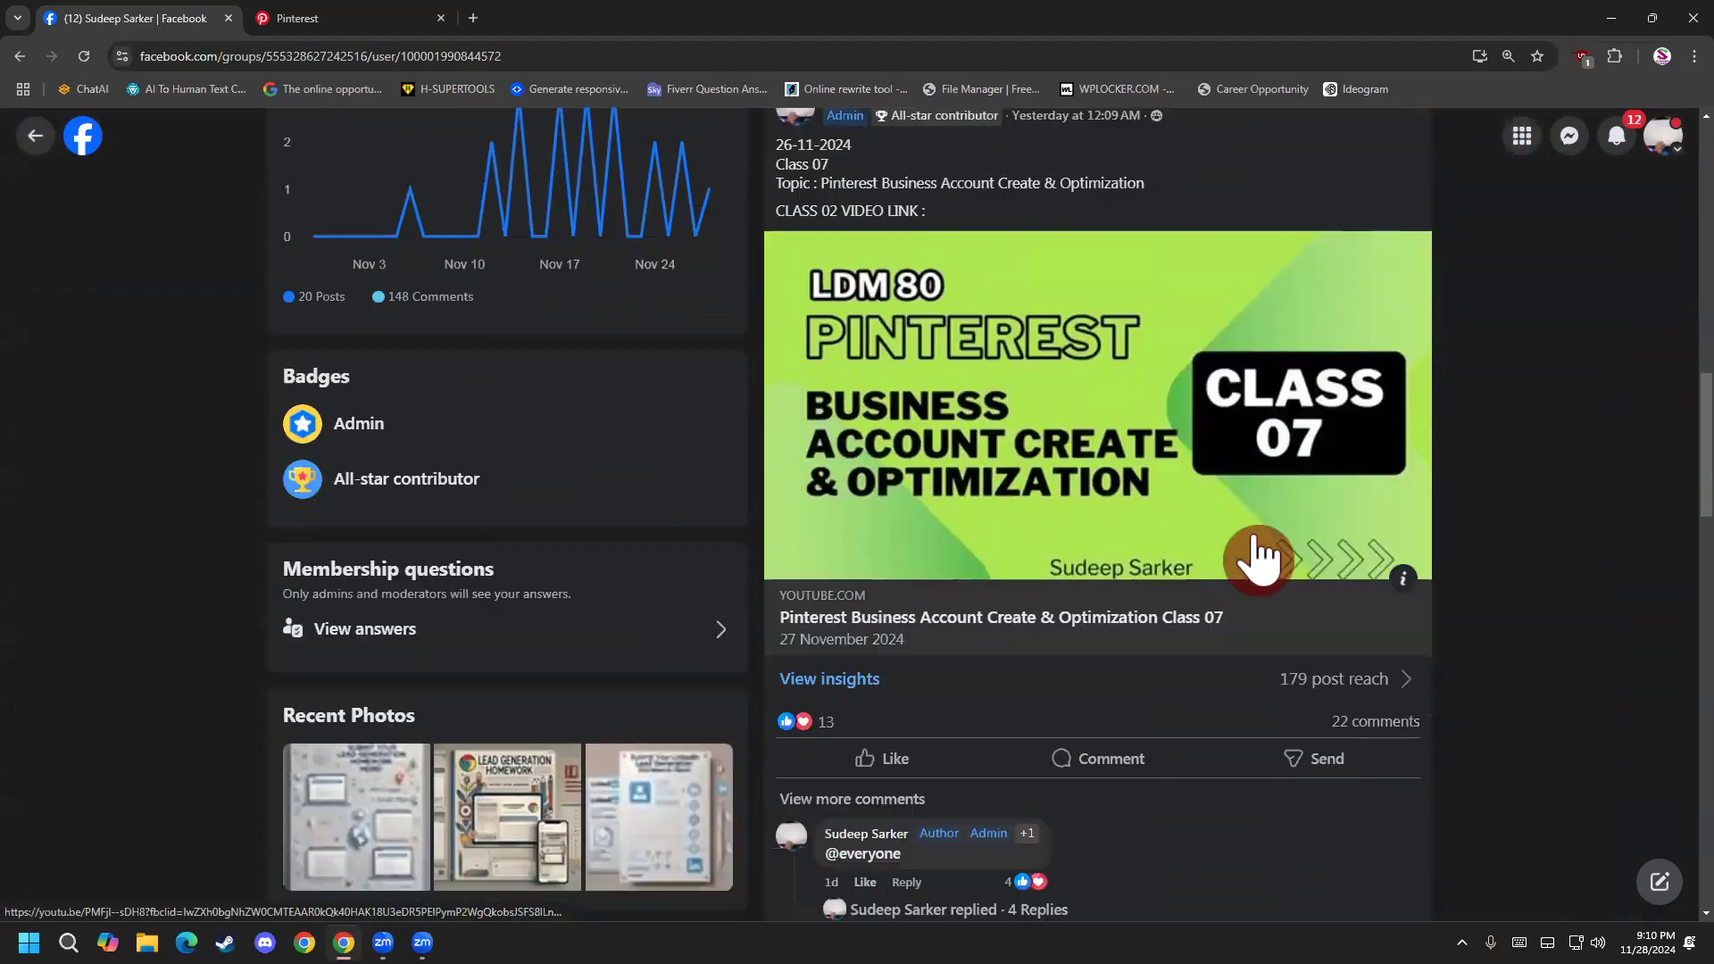
scroll(1249, 554, "down", 15)
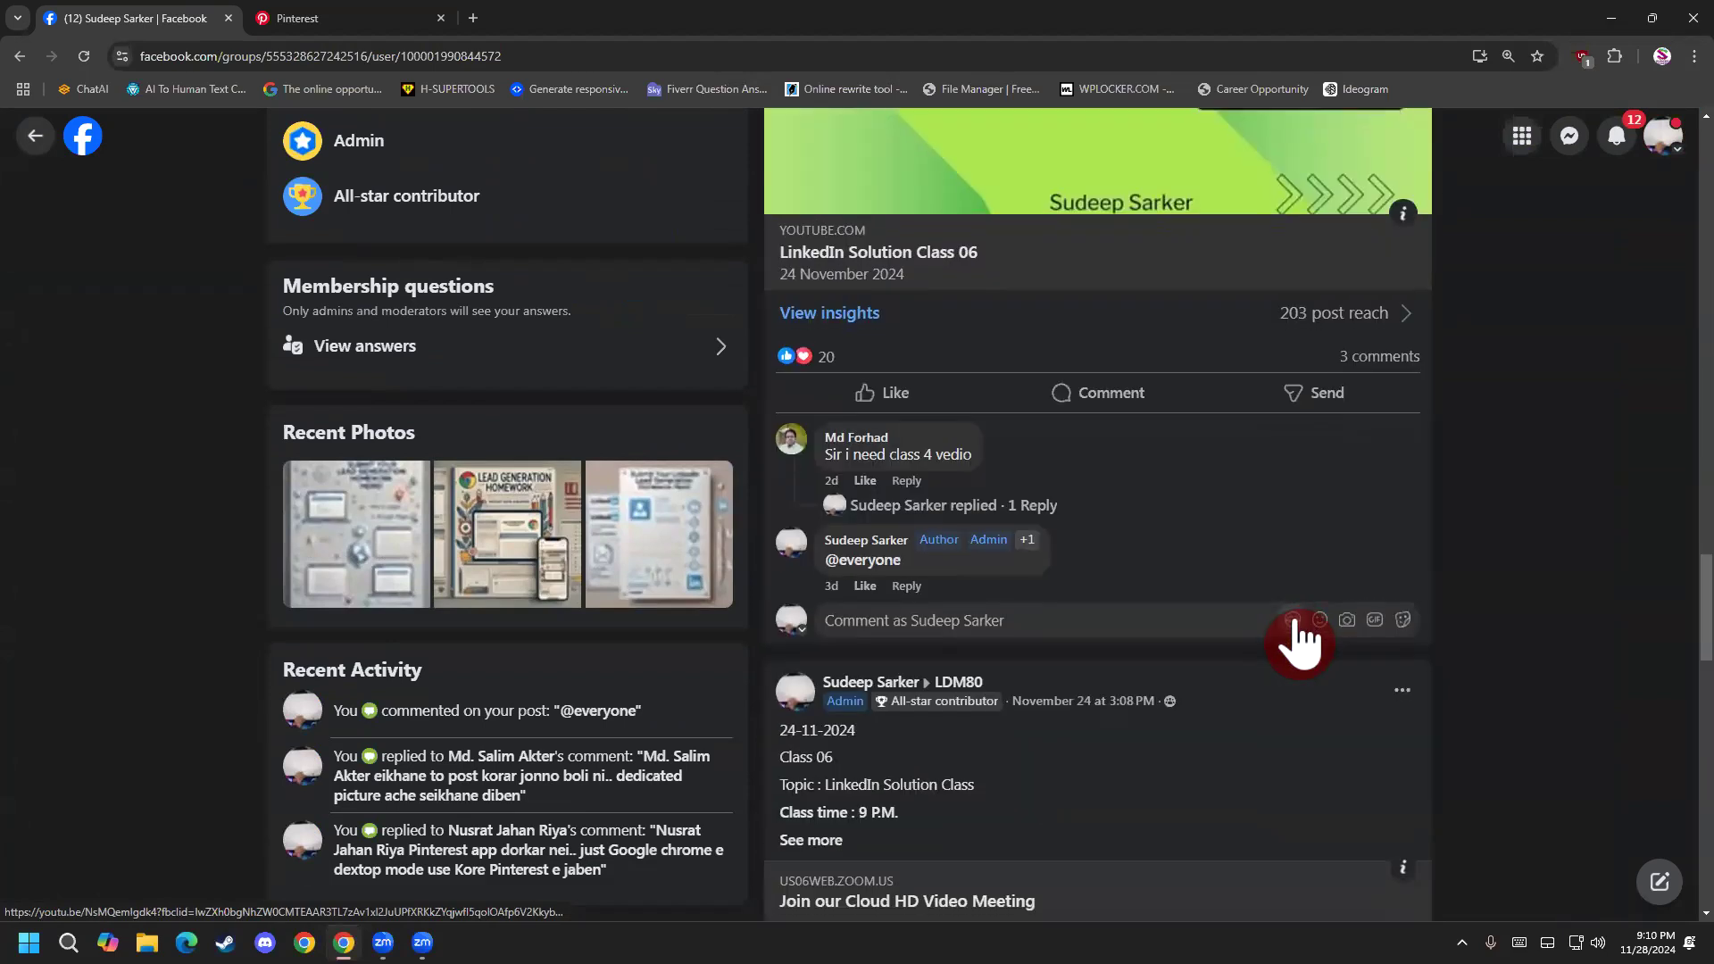
scroll(1282, 614, "down", 9)
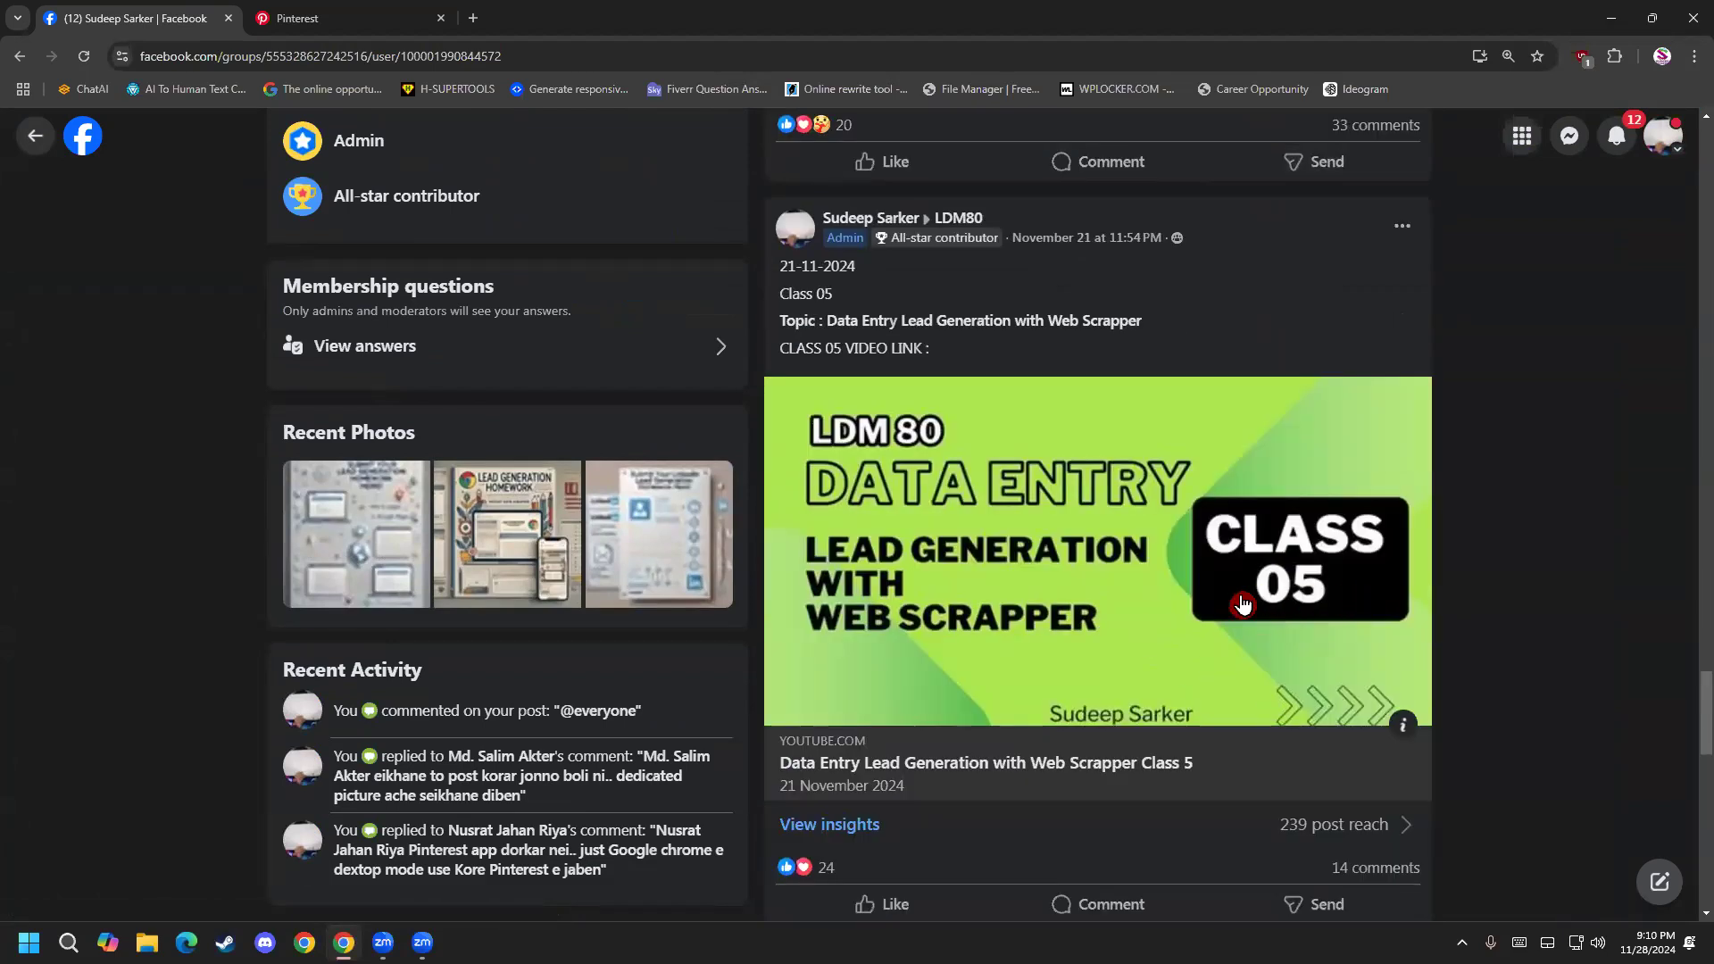
scroll(1282, 607, "down", 12)
scroll(1278, 597, "down", 18)
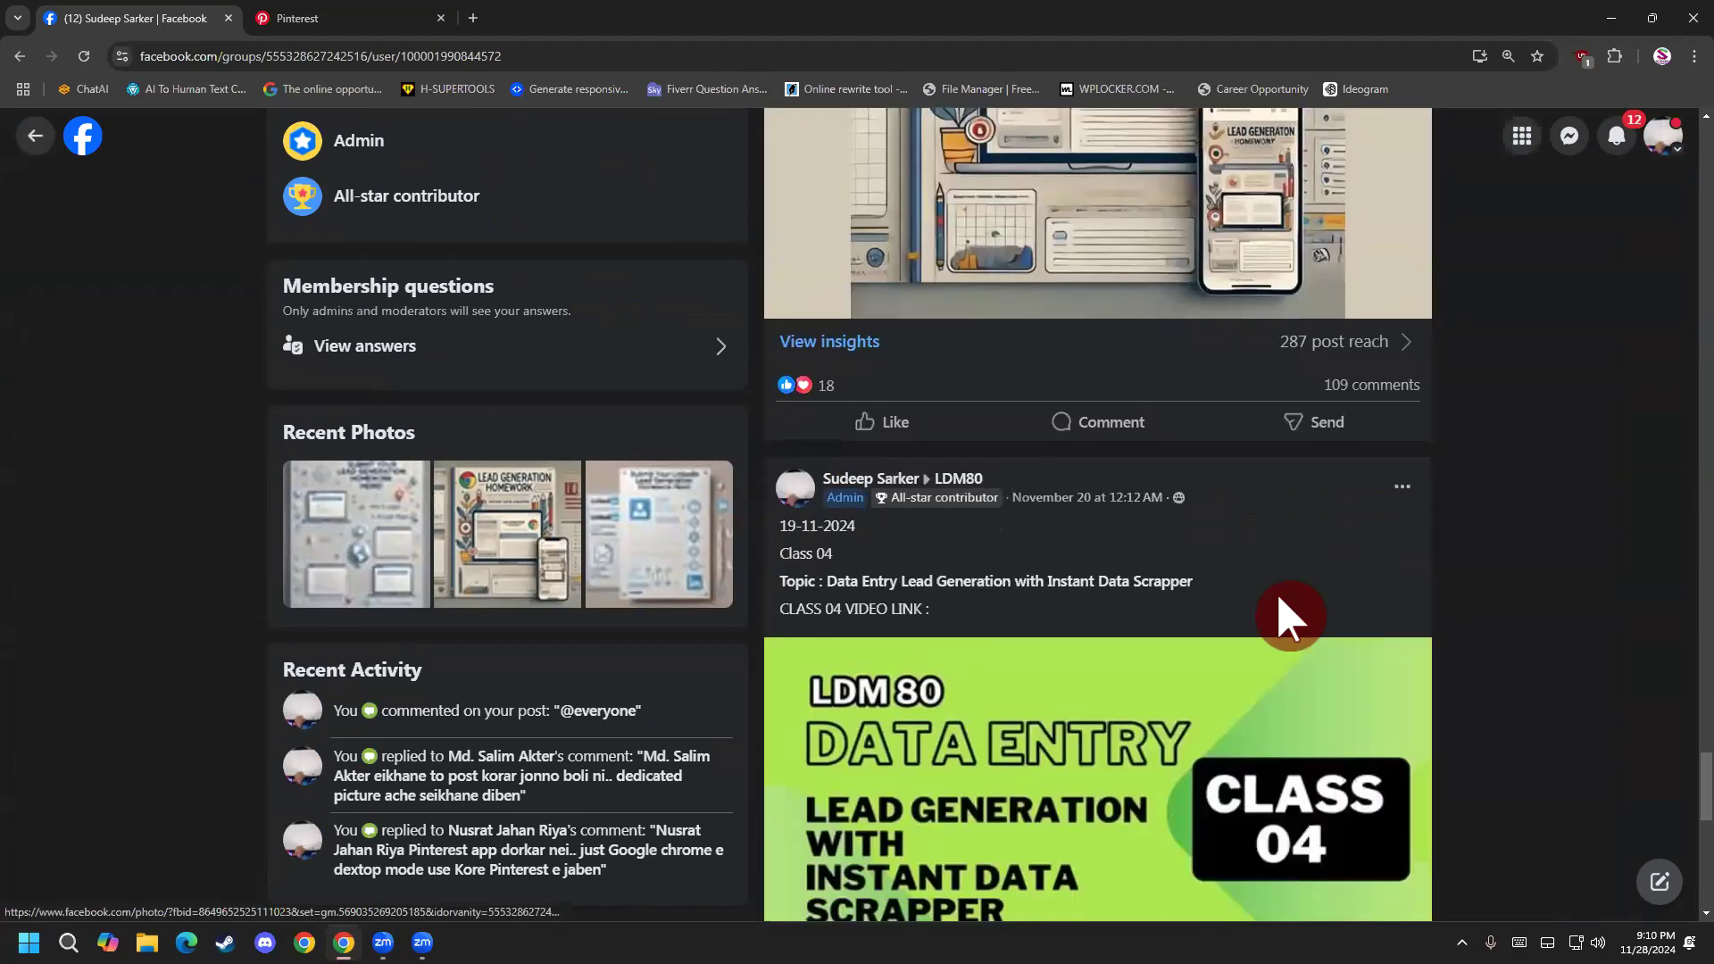
scroll(1245, 589, "down", 10)
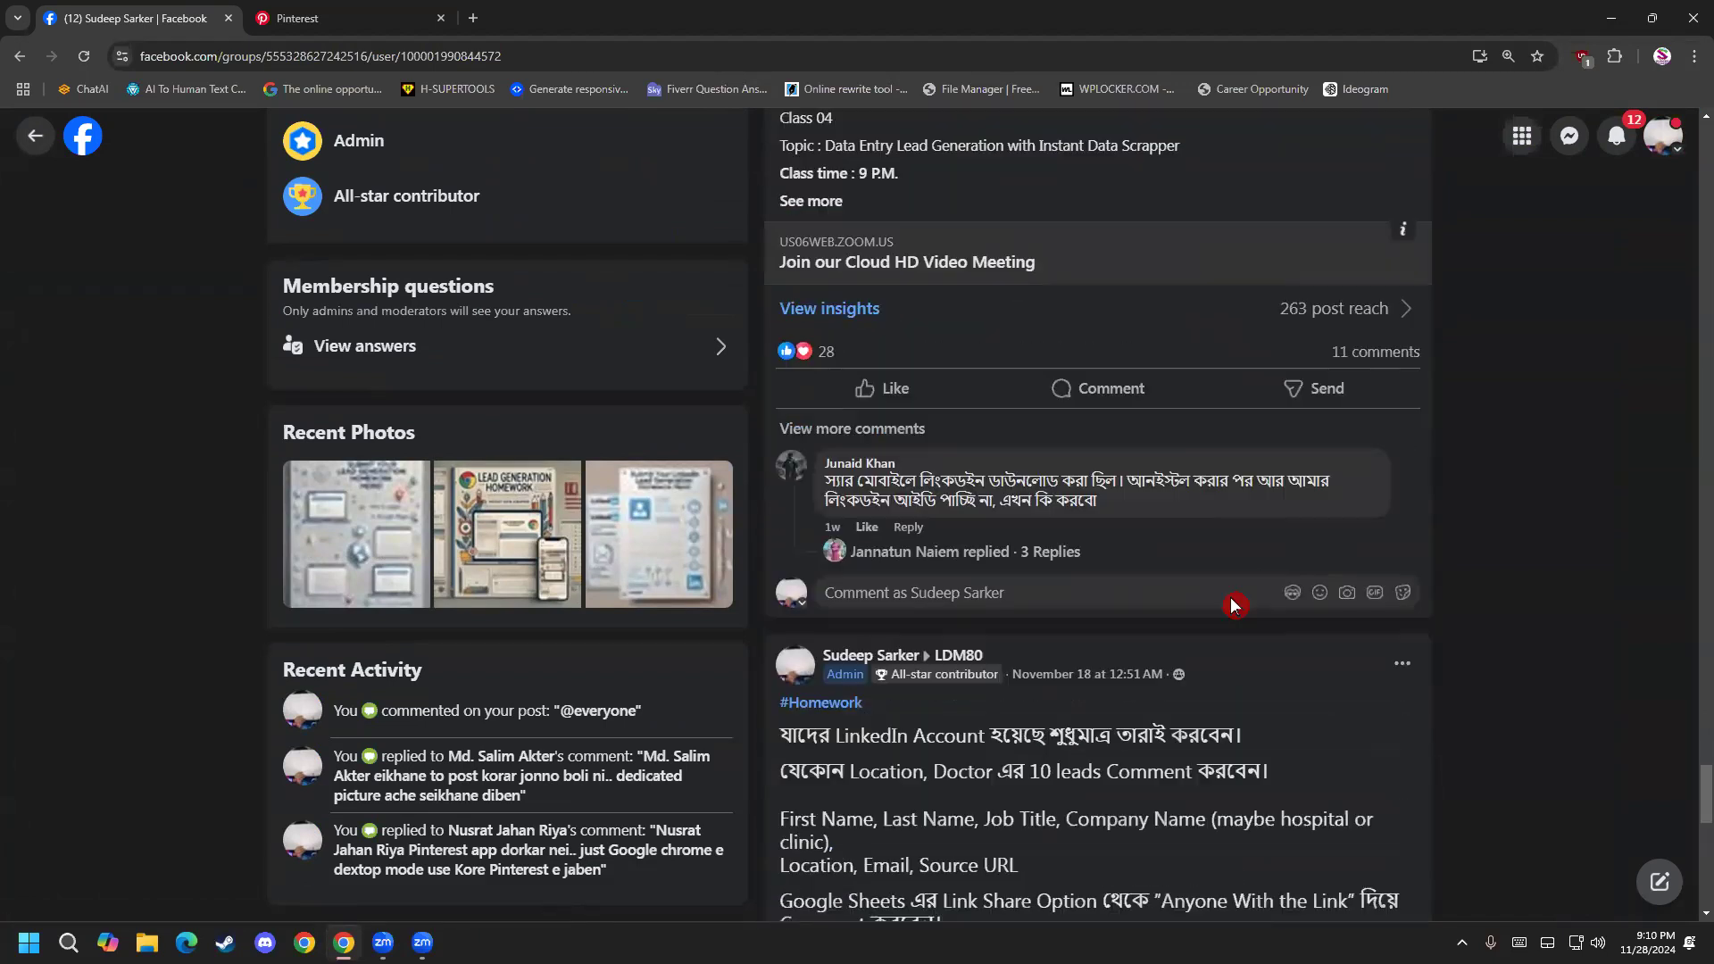
left_click(34, 135)
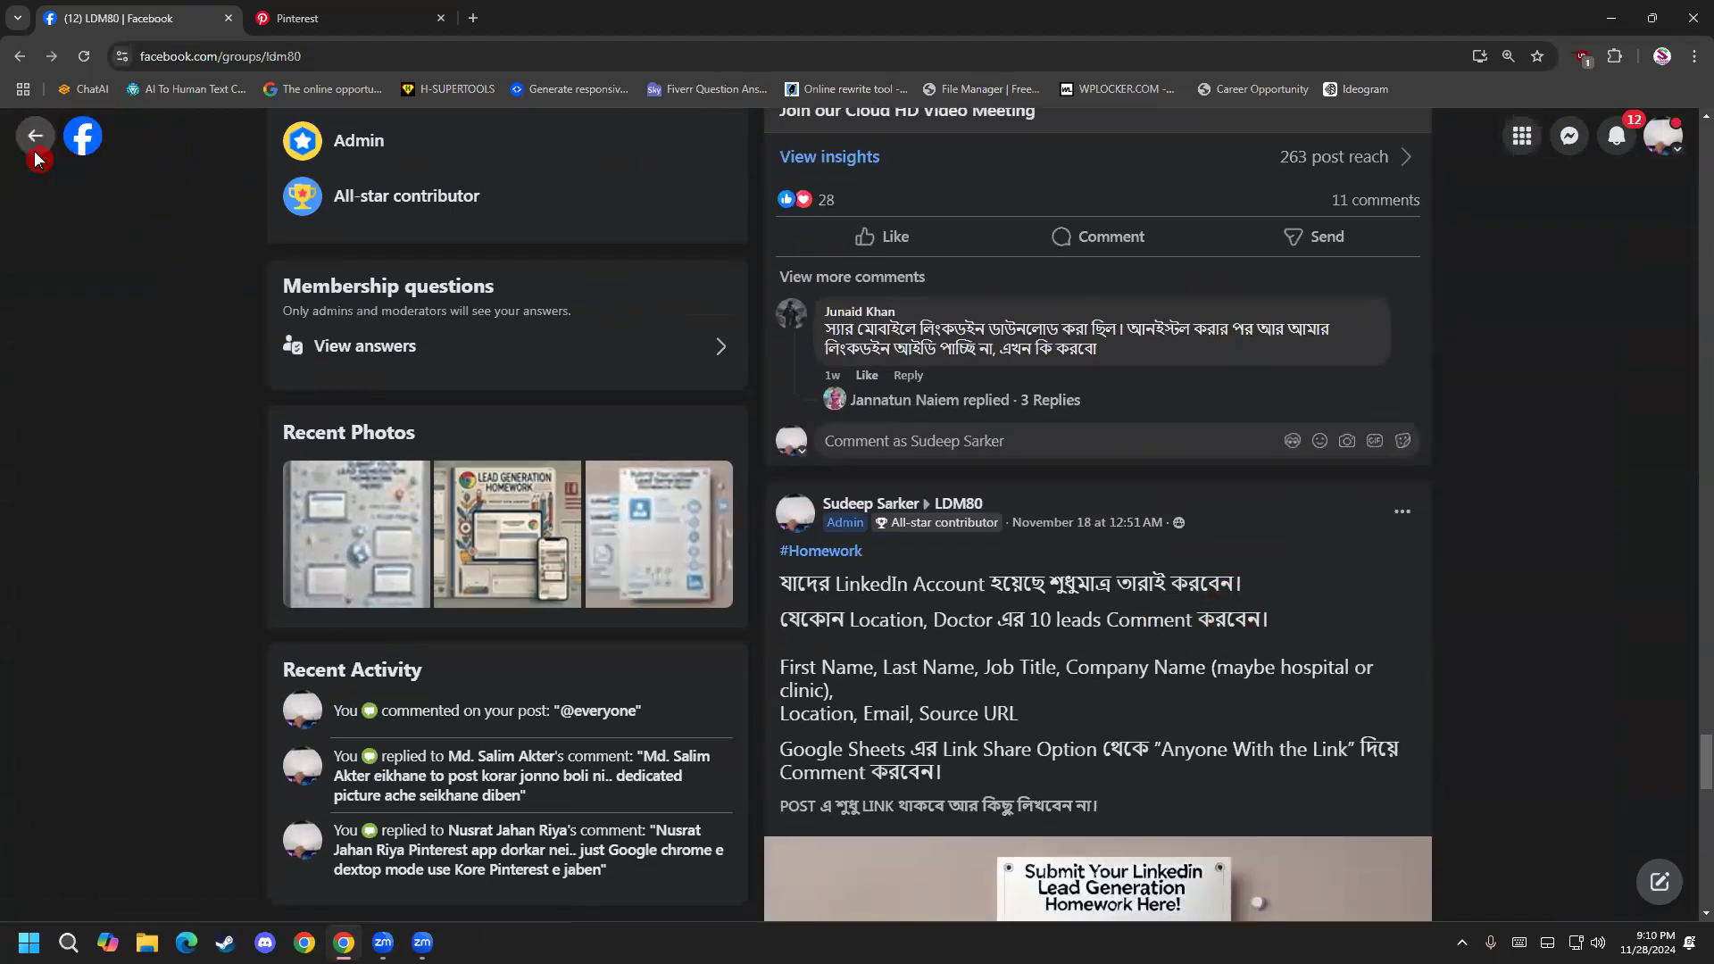
Switch to Pinterest Analytics and review the Impressions chart, the available metrics and the Overall performance section.
left_click(336, 20)
scroll(943, 617, "down", 2)
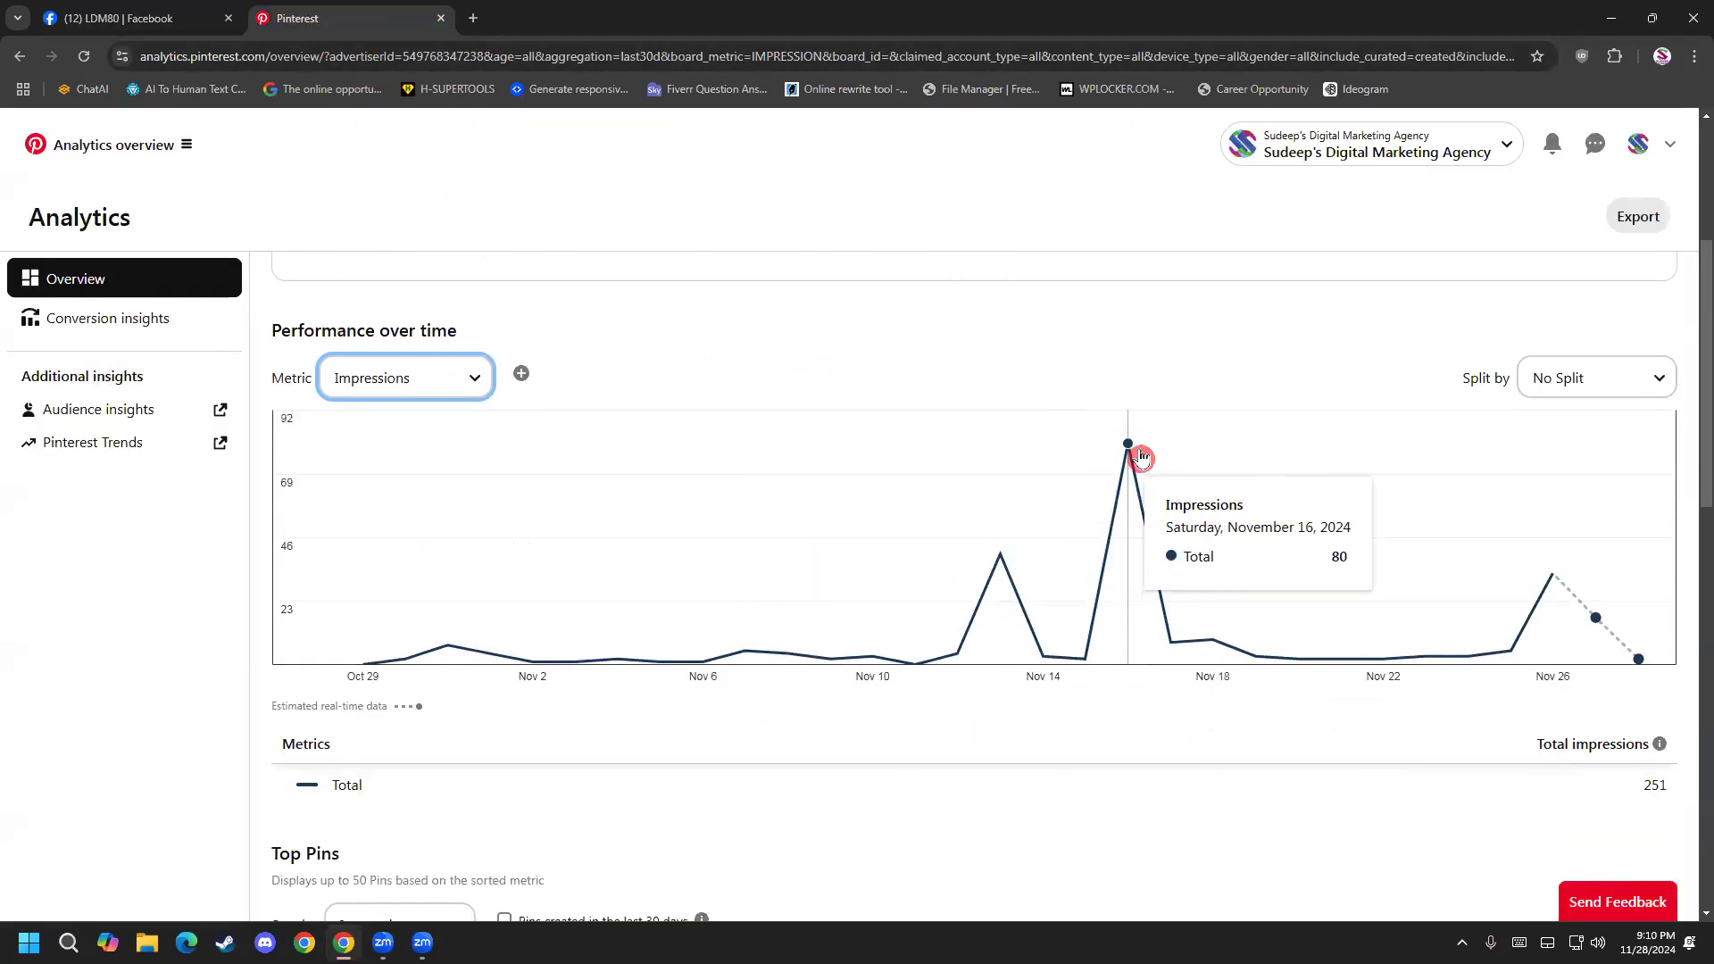
left_click(417, 378)
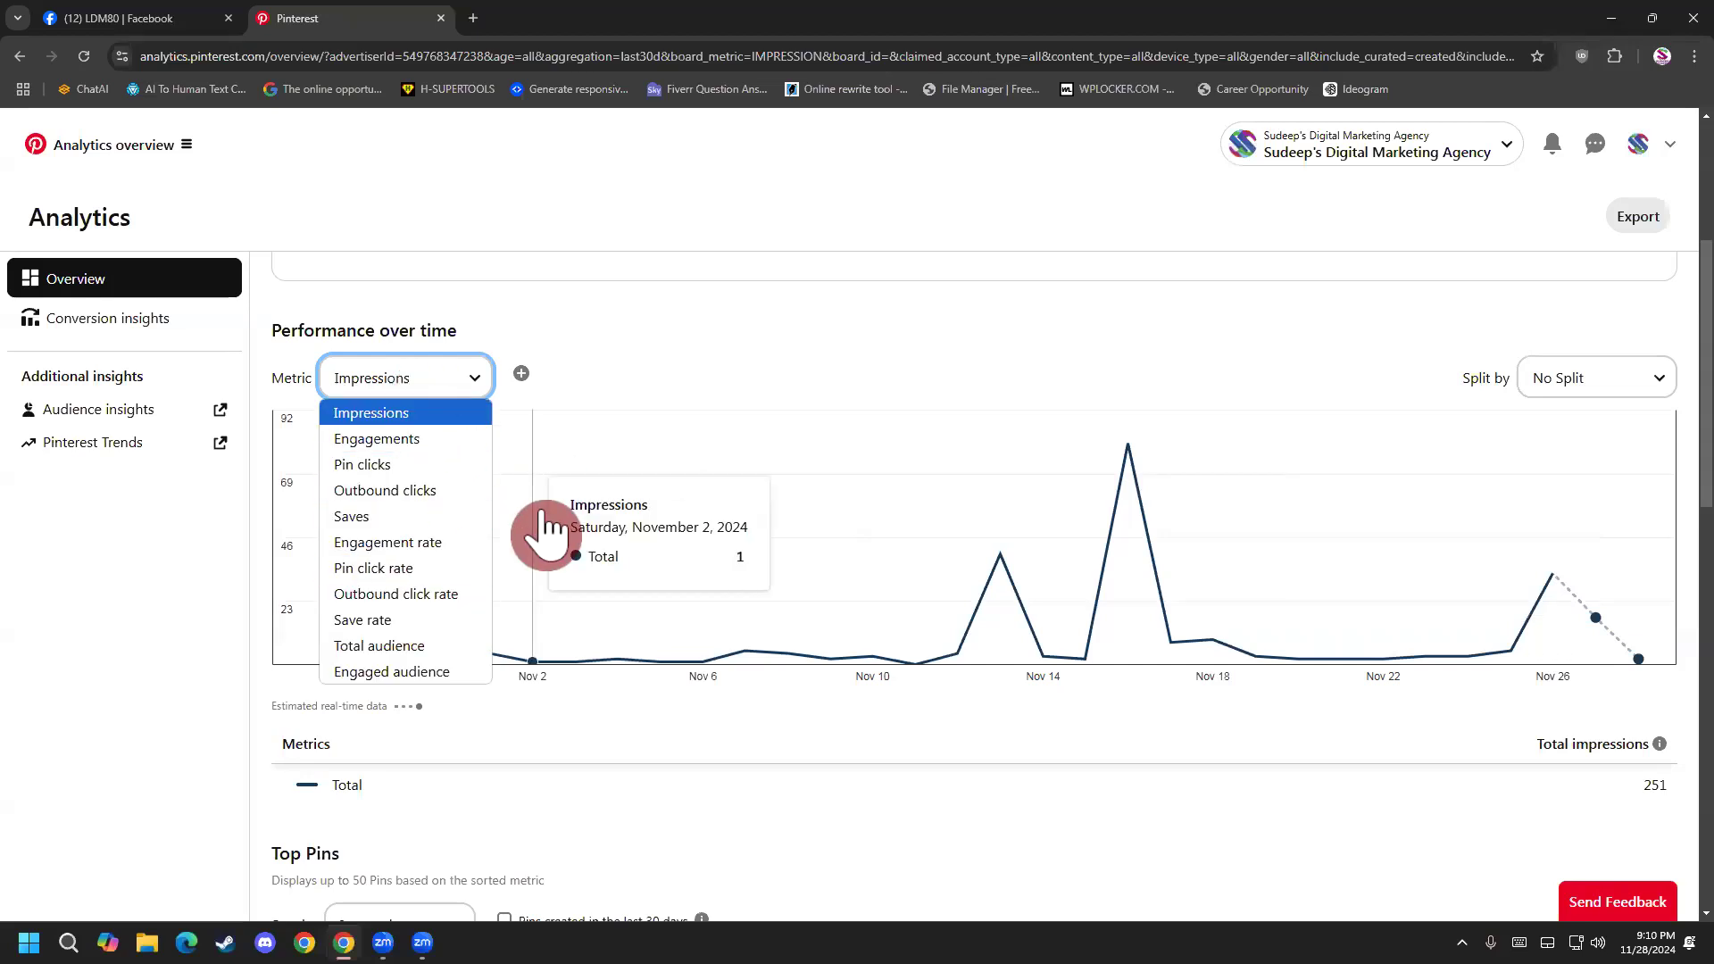
scroll(572, 366, "up", 4)
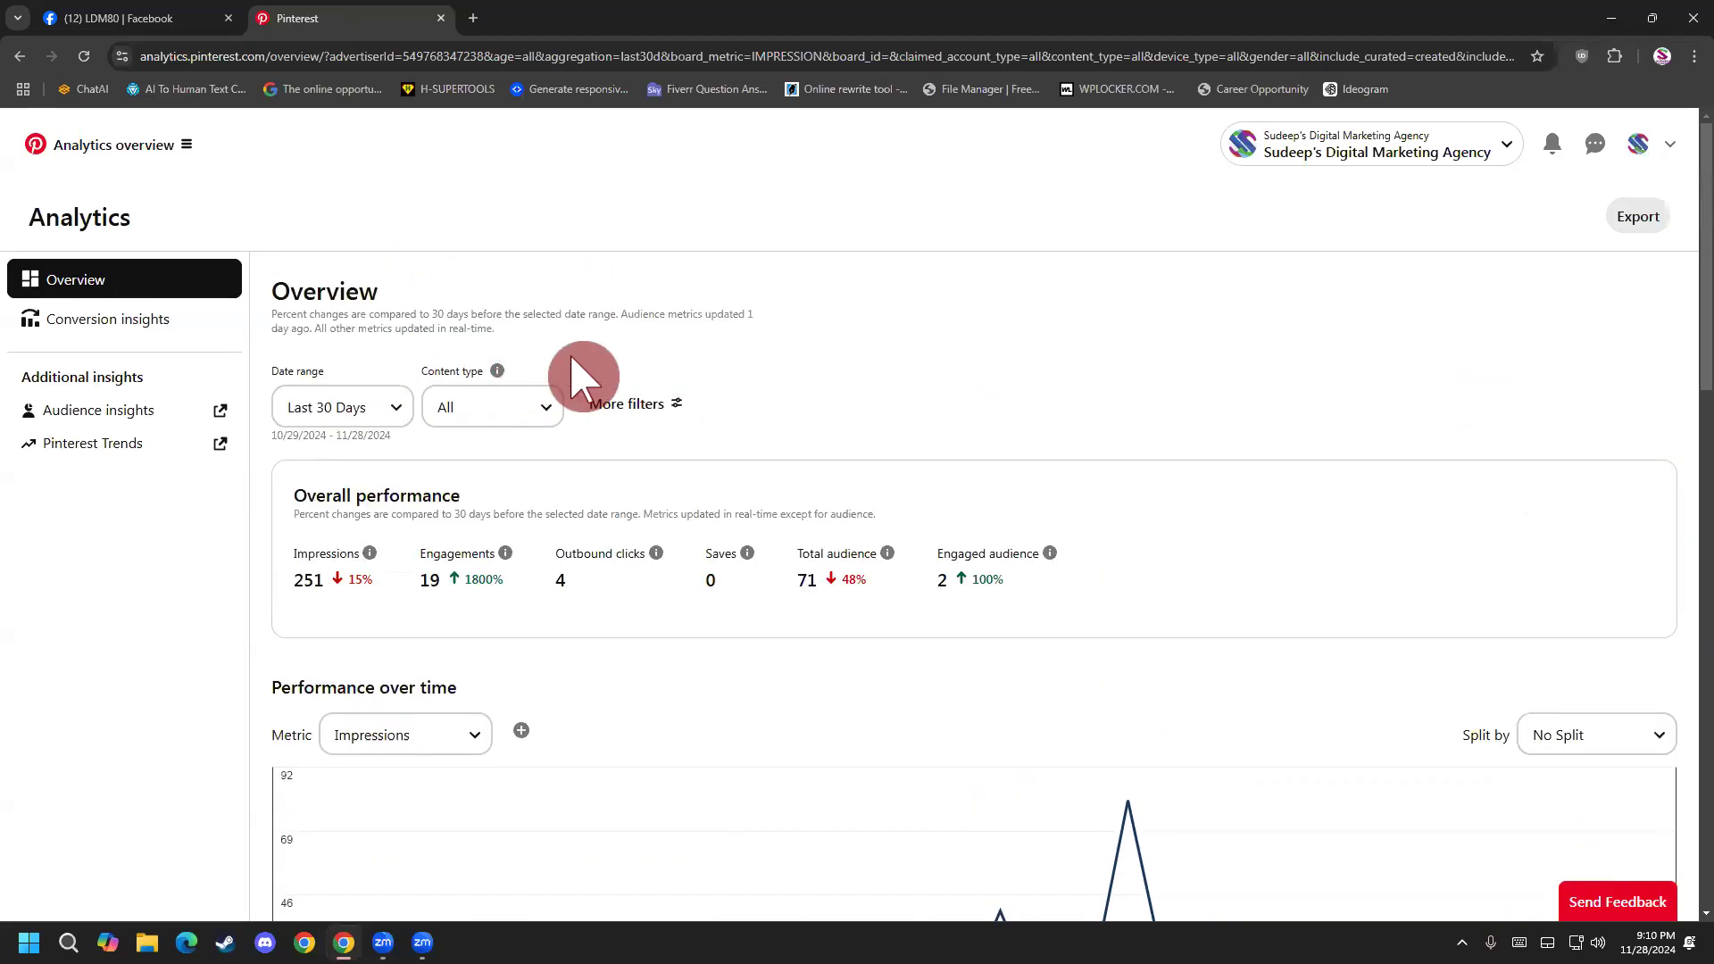
Open the agency's Pinterest profile and view the main navigation options for content, campaigns, analytics and business management.
left_click(1635, 147)
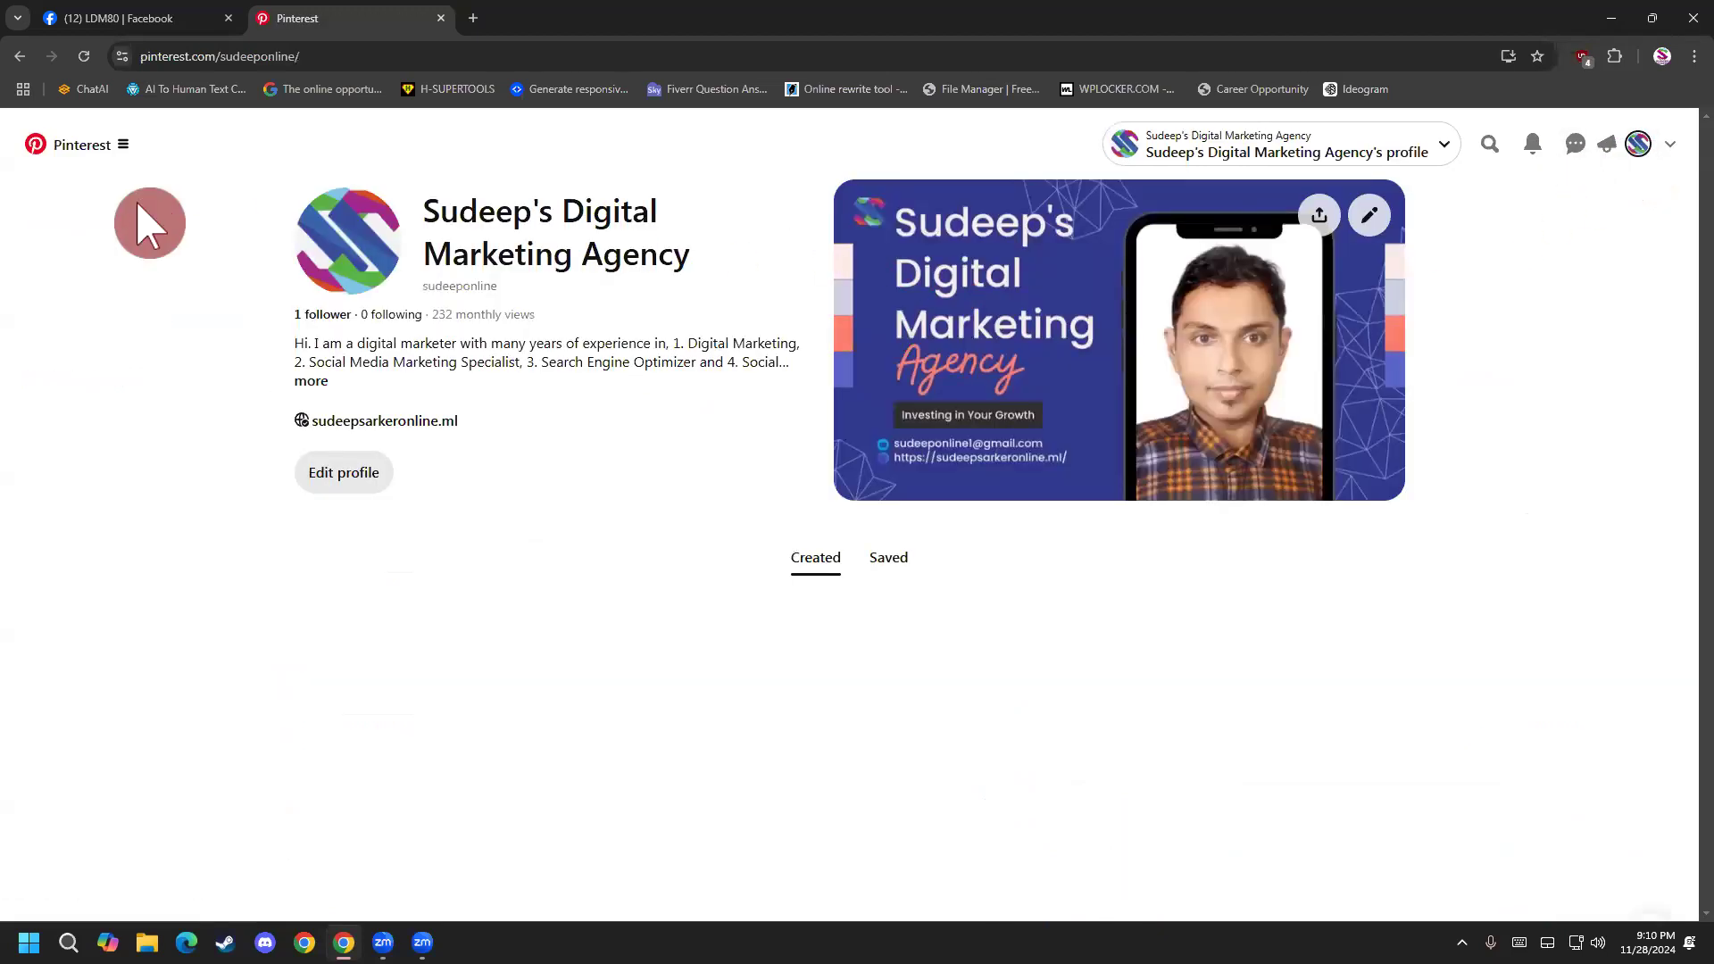
left_click(122, 150)
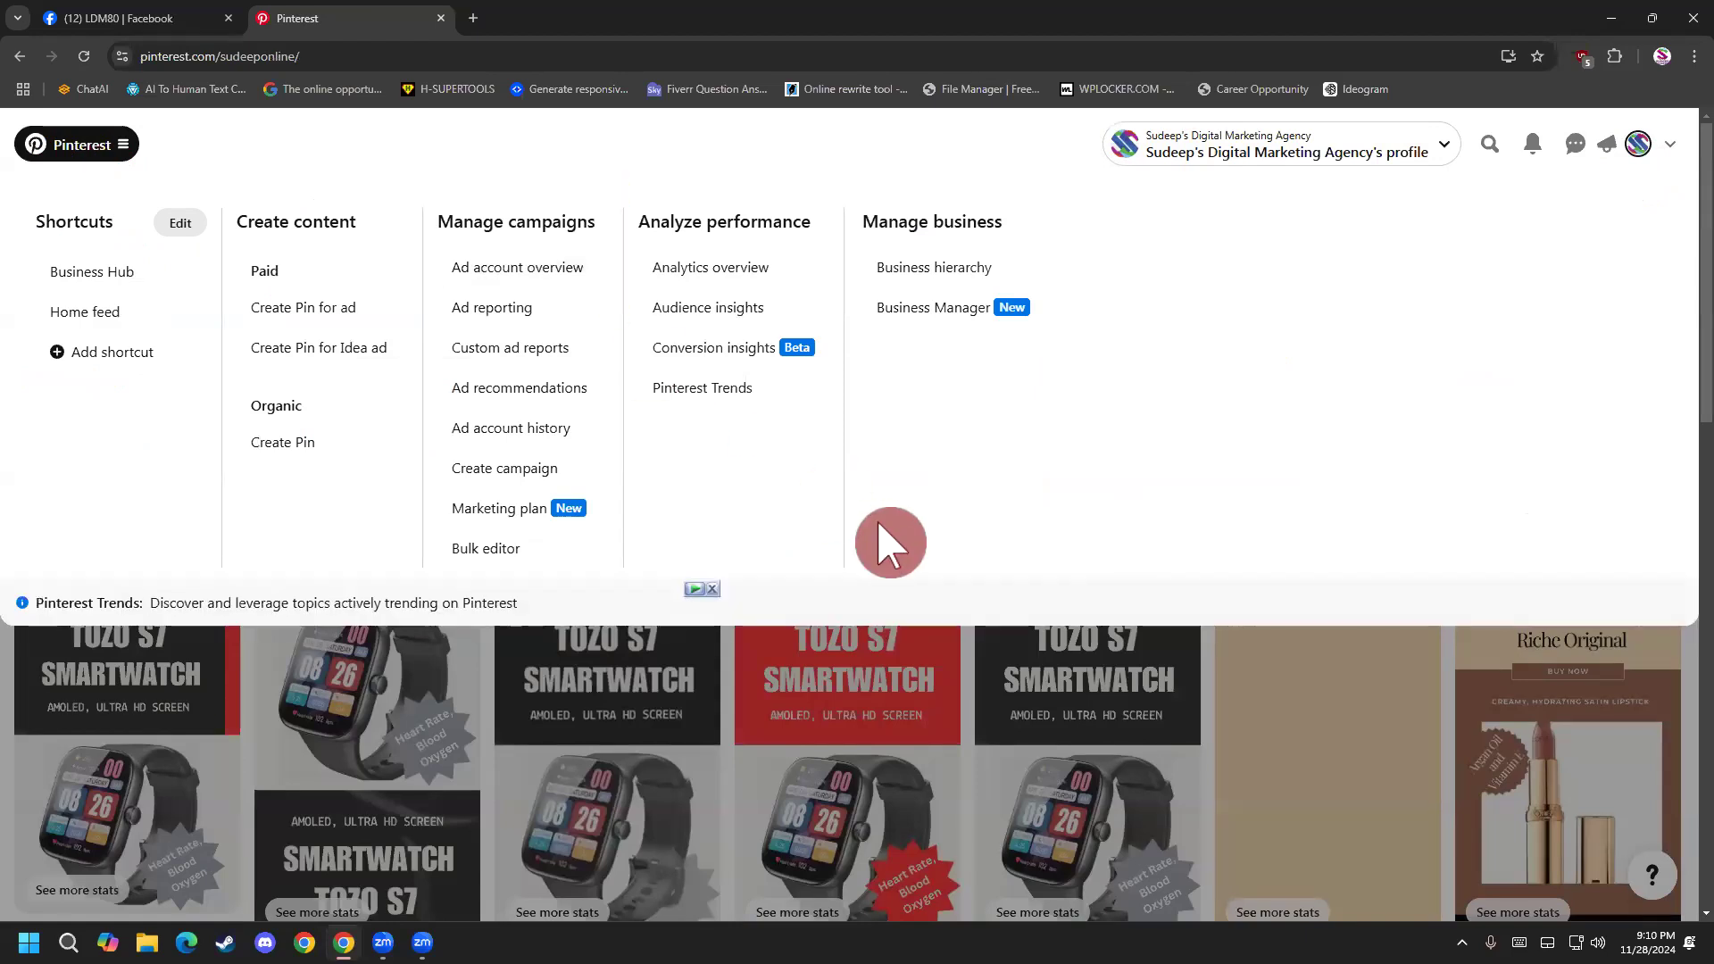
left_click(130, 157)
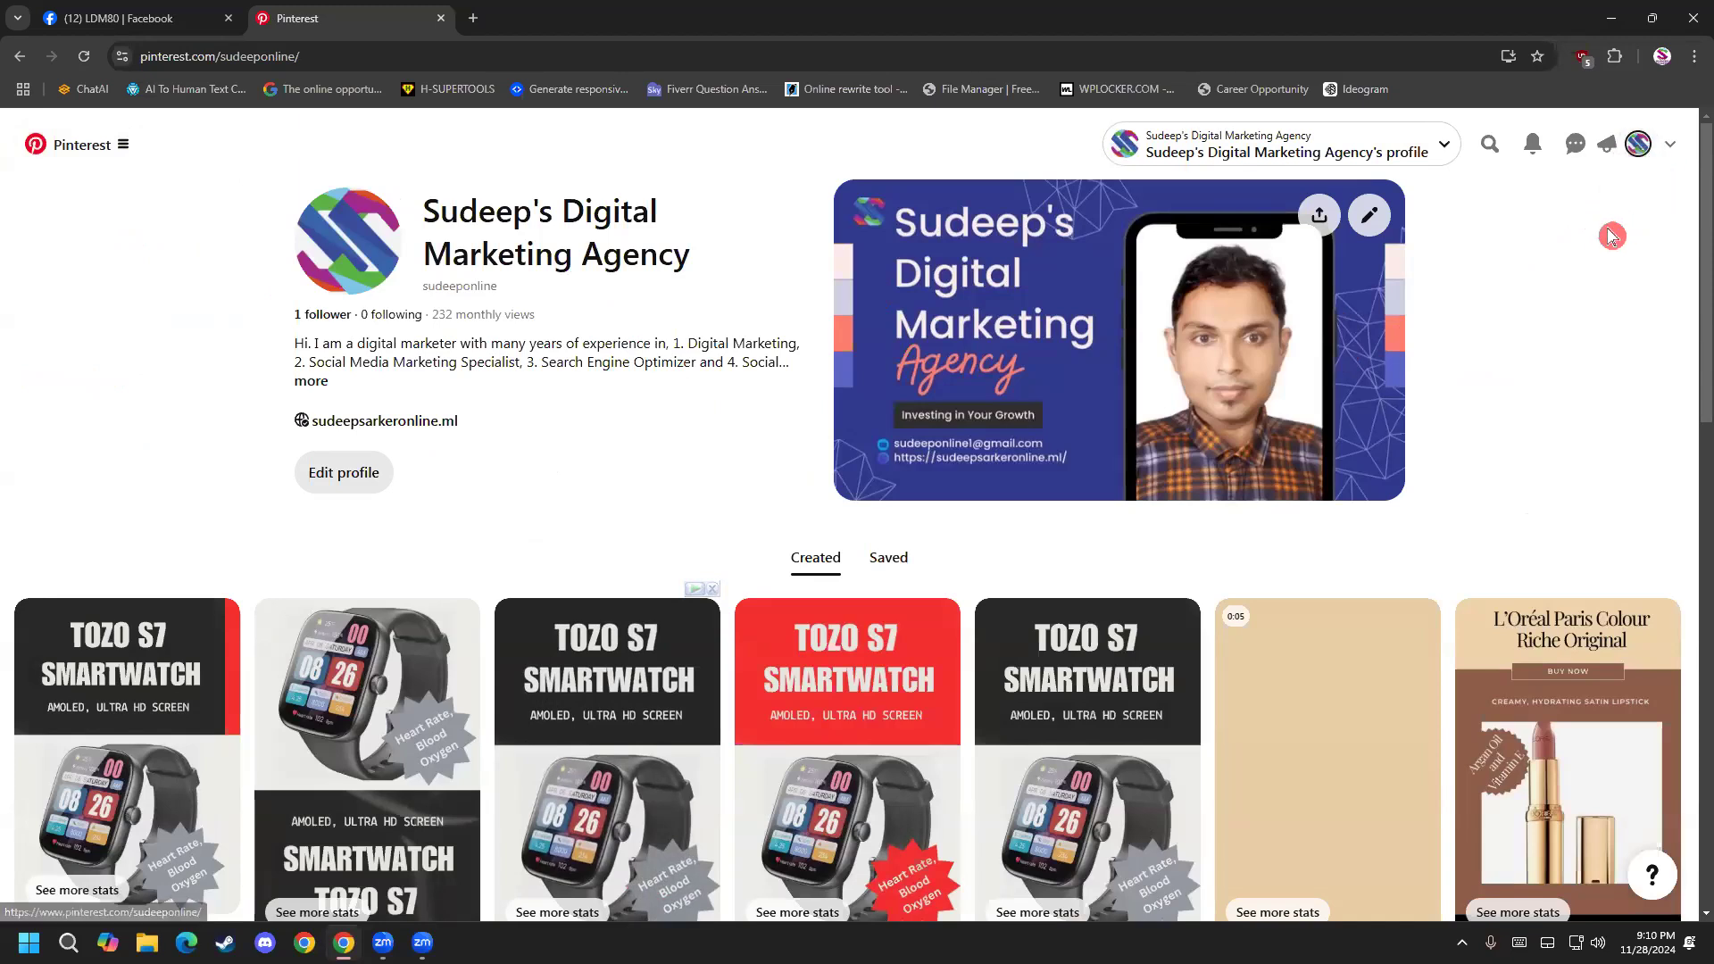
Read the notice about Business Access now being Business Manager in the account options, highlighting its text.
left_click(1672, 145)
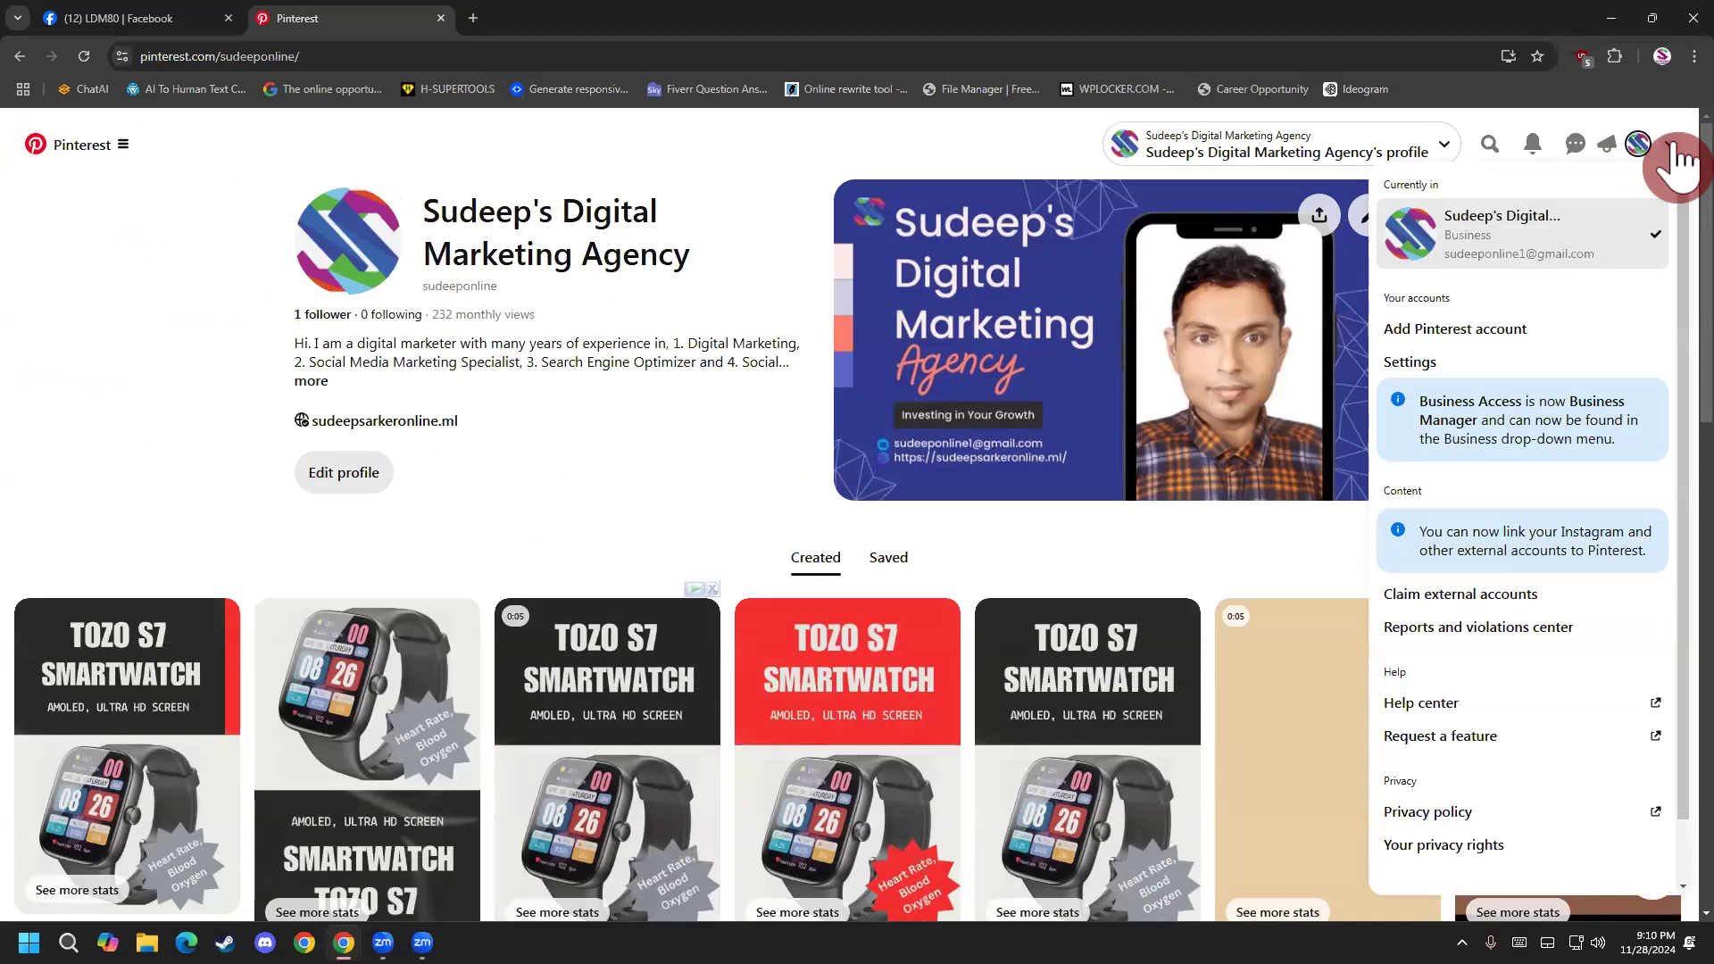
left_click_drag(1468, 401, 1641, 440)
left_click(1555, 400)
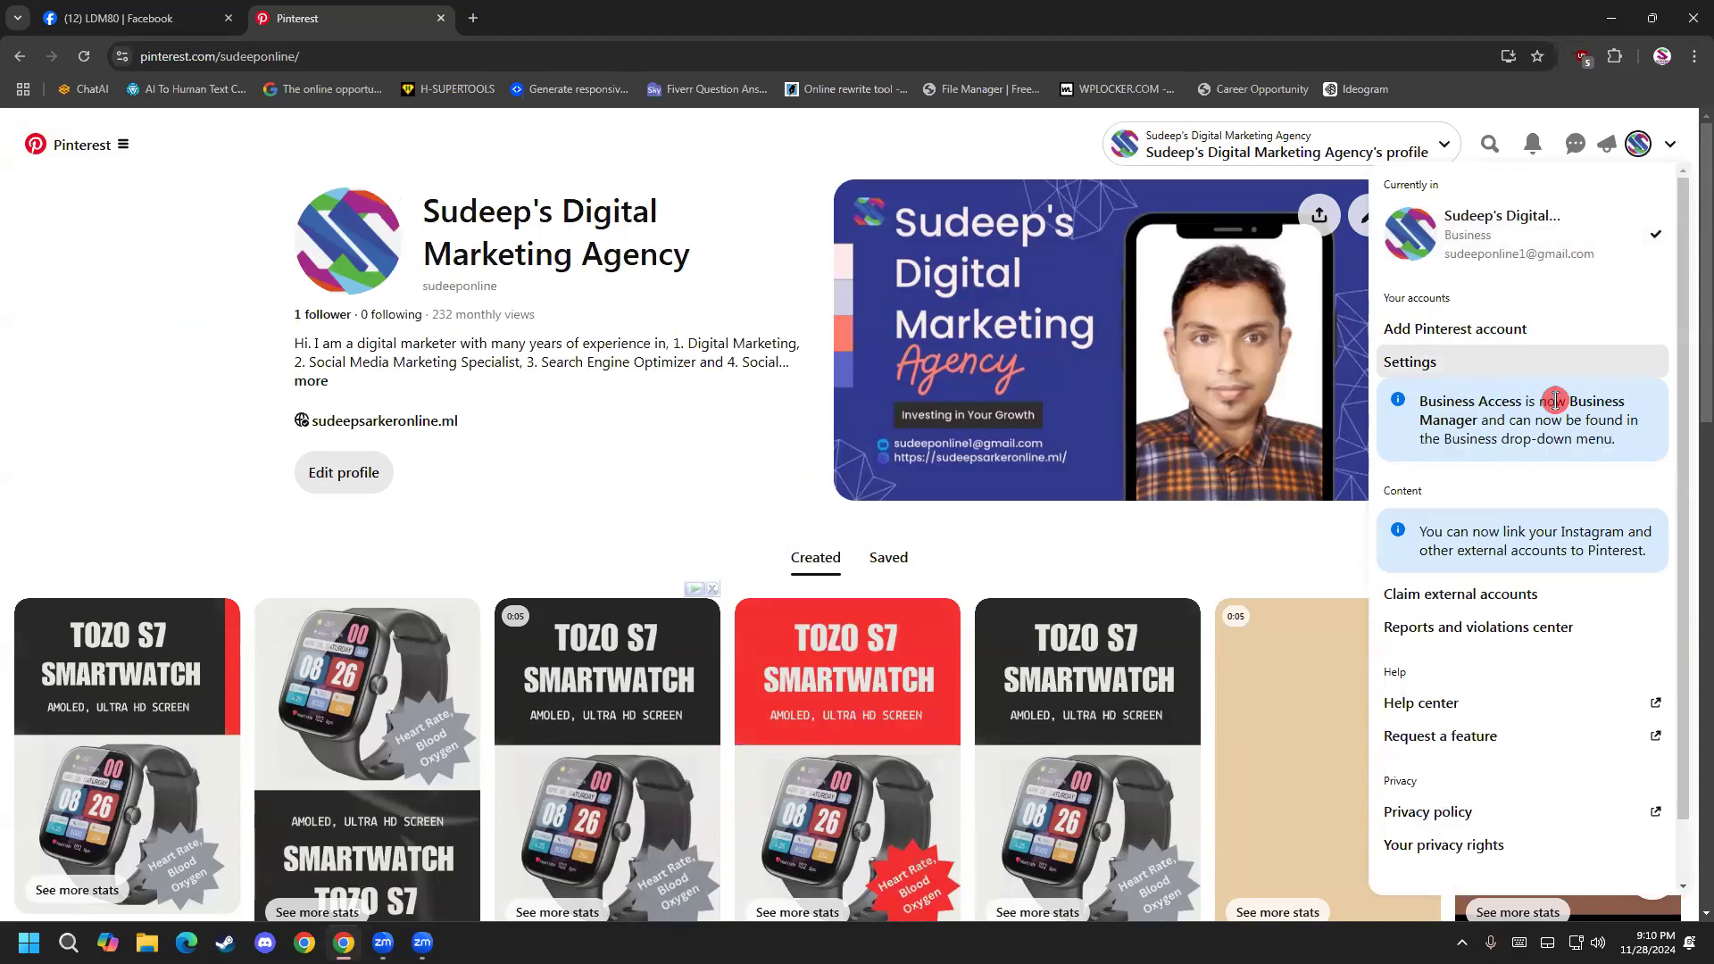
left_click_drag(1554, 400, 1635, 446)
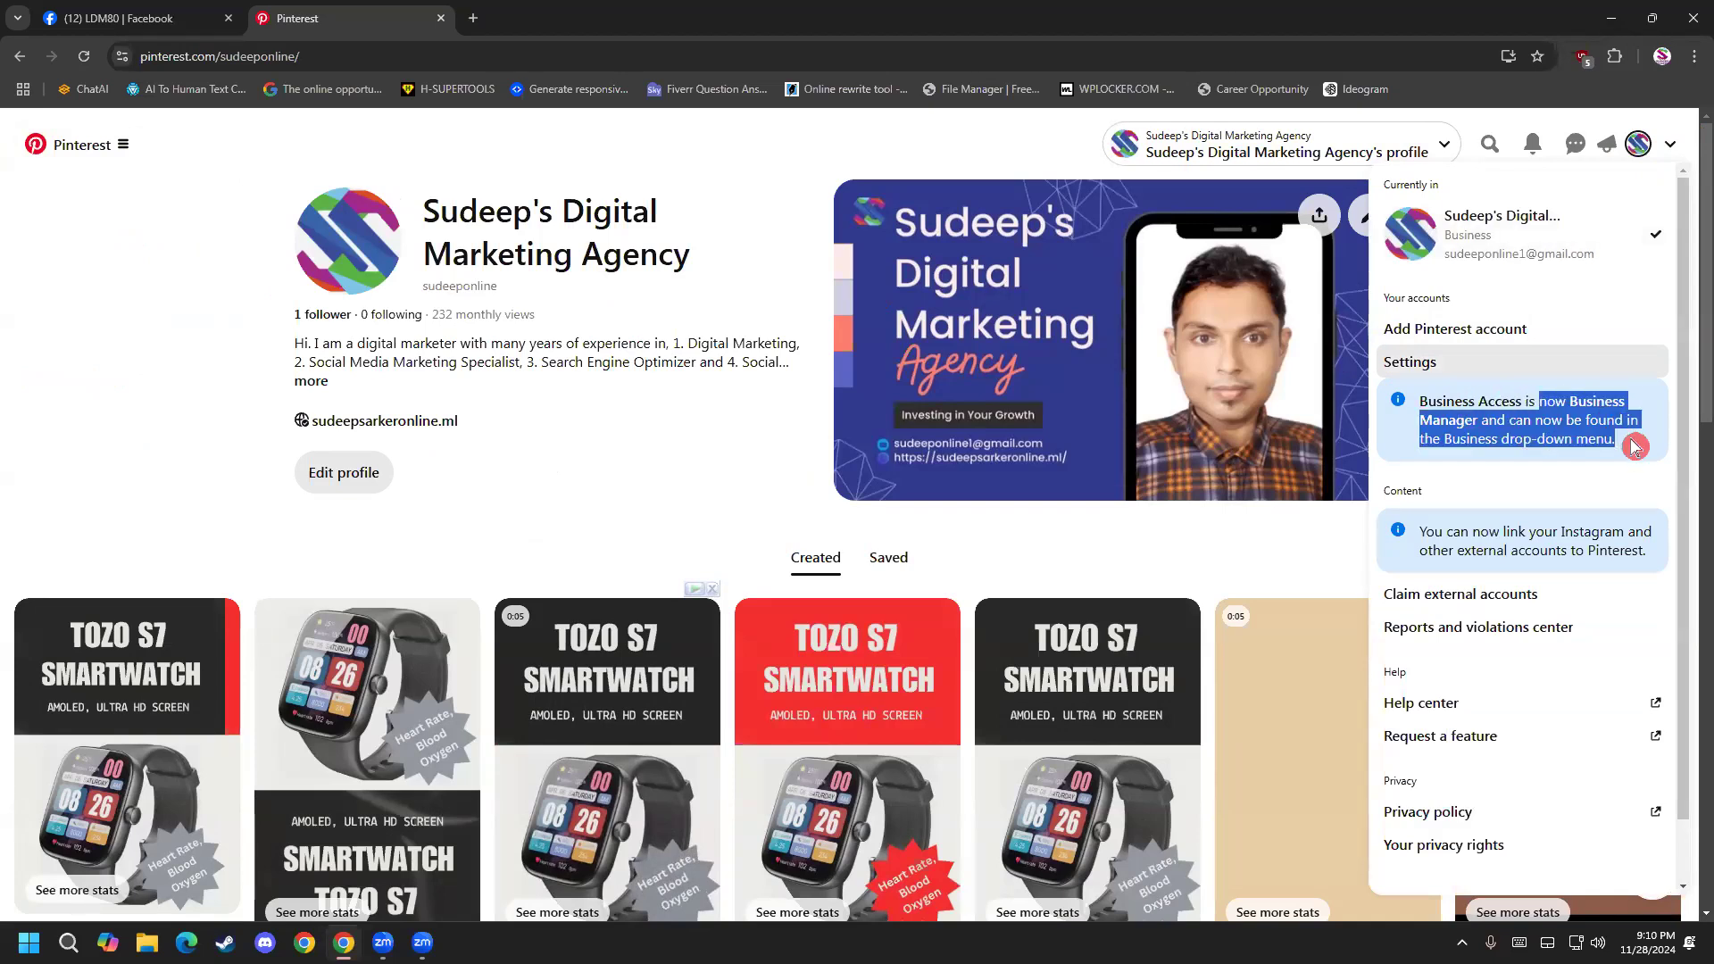
left_click(1582, 428)
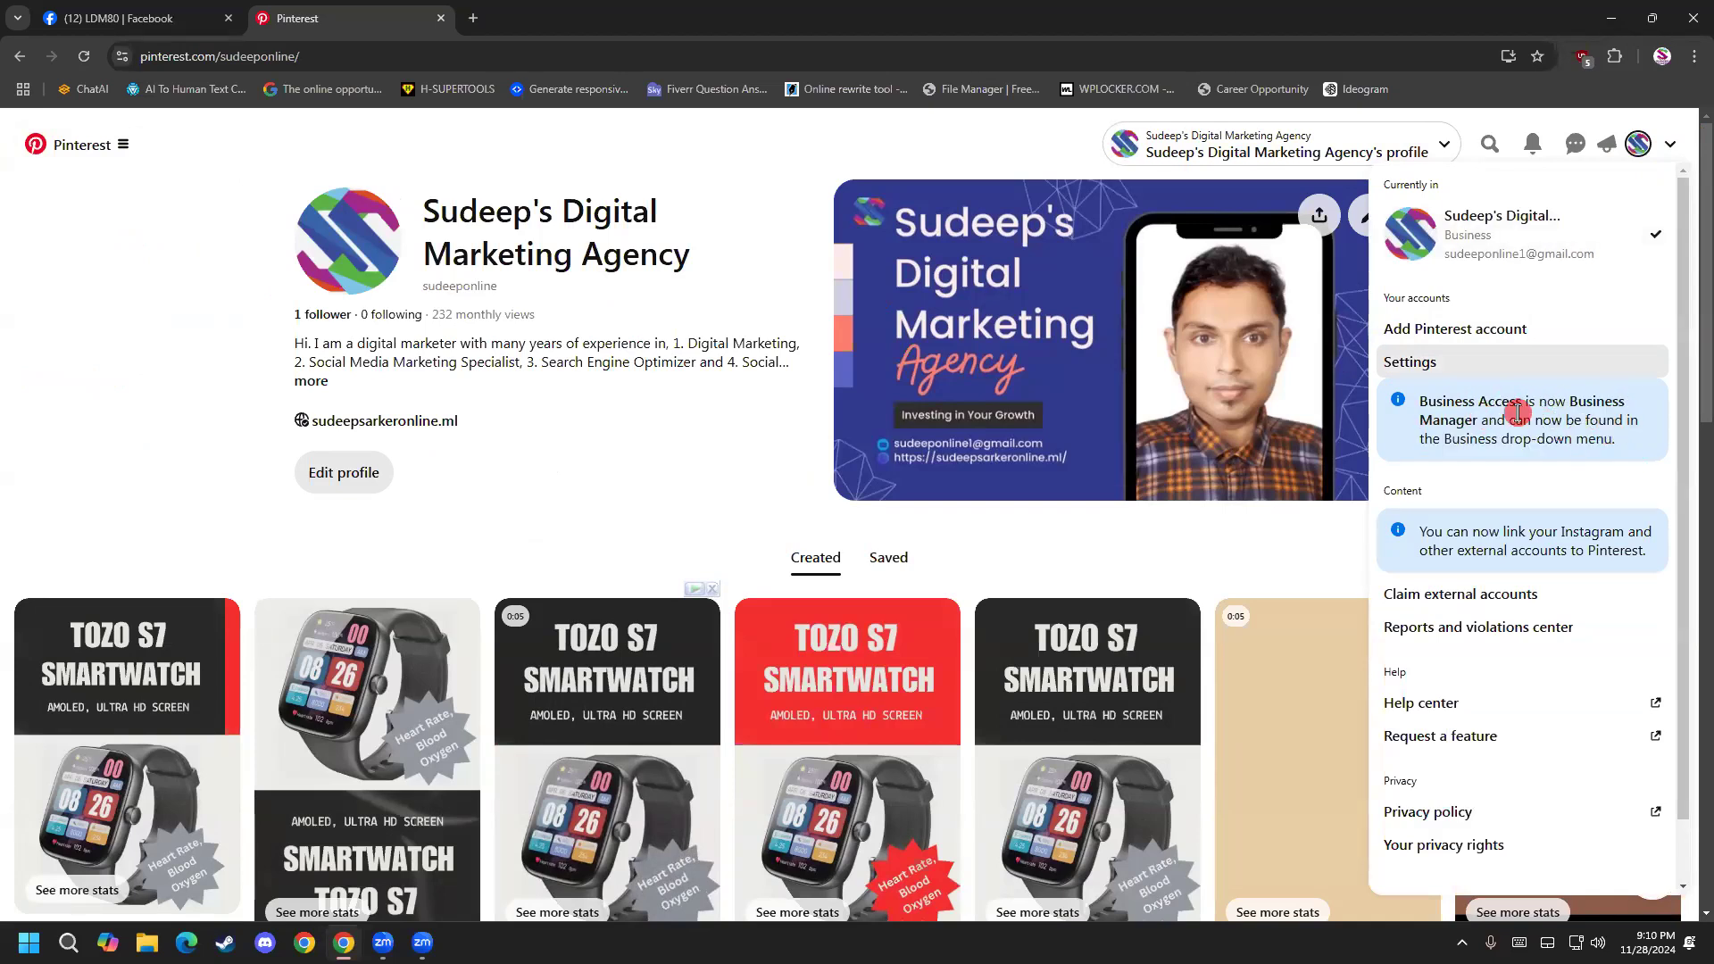
left_click_drag(1518, 412, 1635, 460)
left_click(1423, 400)
left_click_drag(1423, 400, 1518, 410)
left_click(1672, 144)
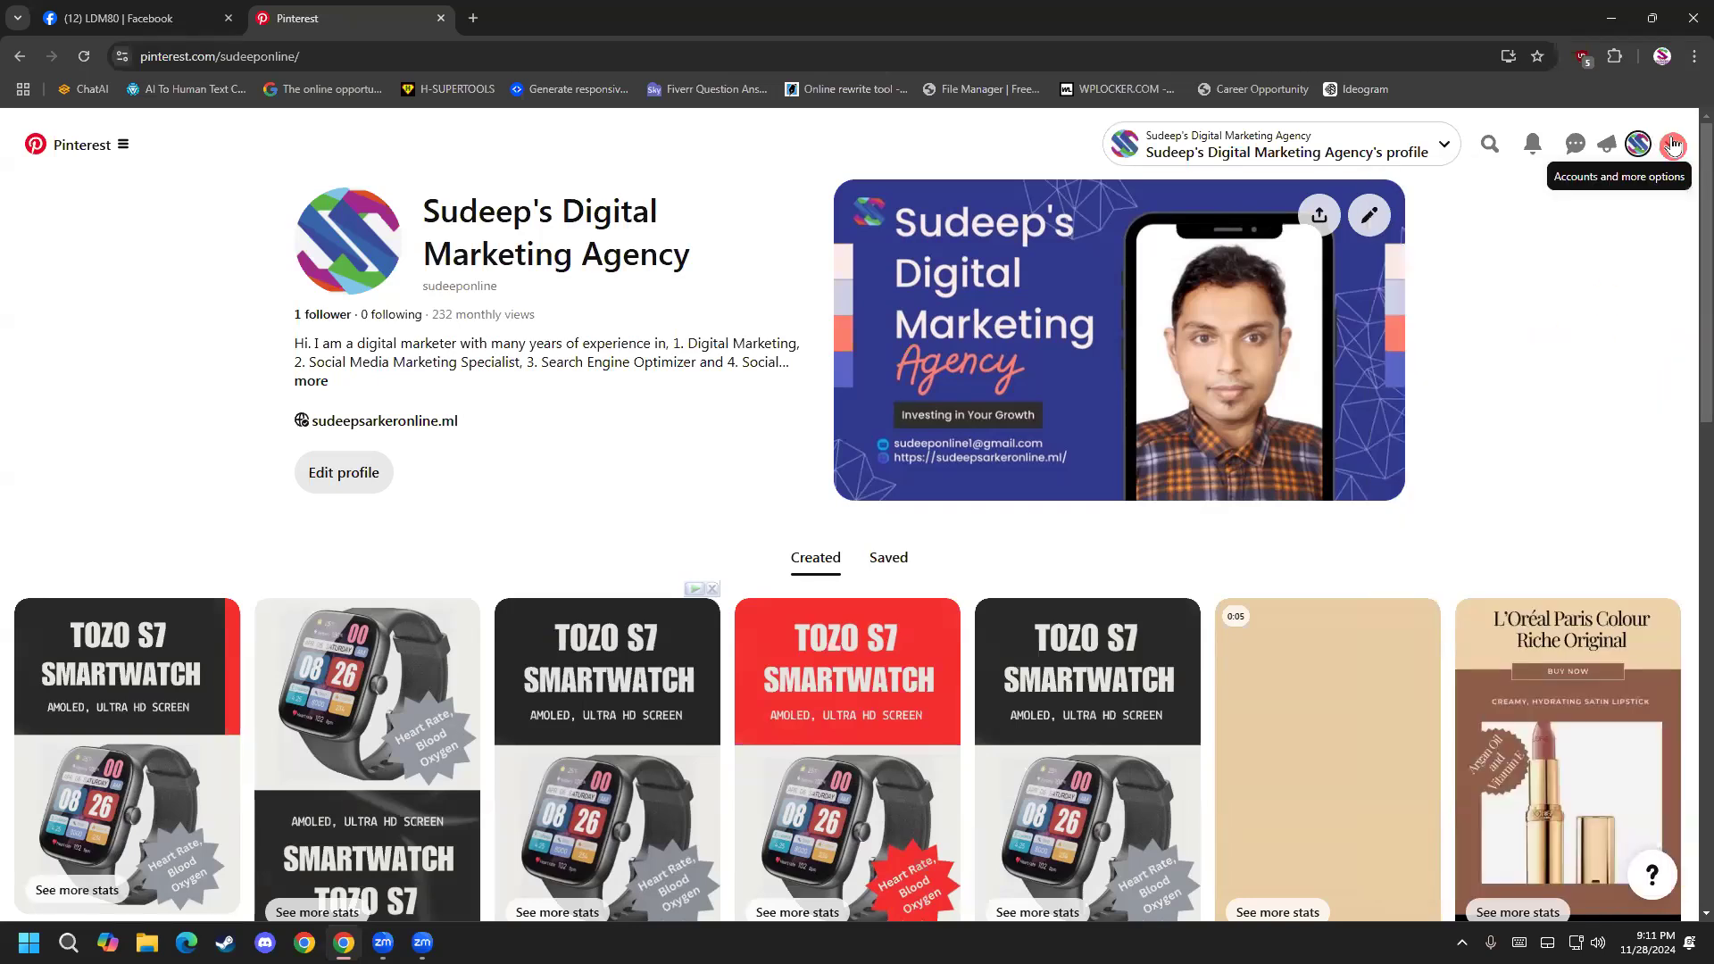
Open Business Manager for the agency and view the Employees and Partners pages under Members.
left_click(1444, 145)
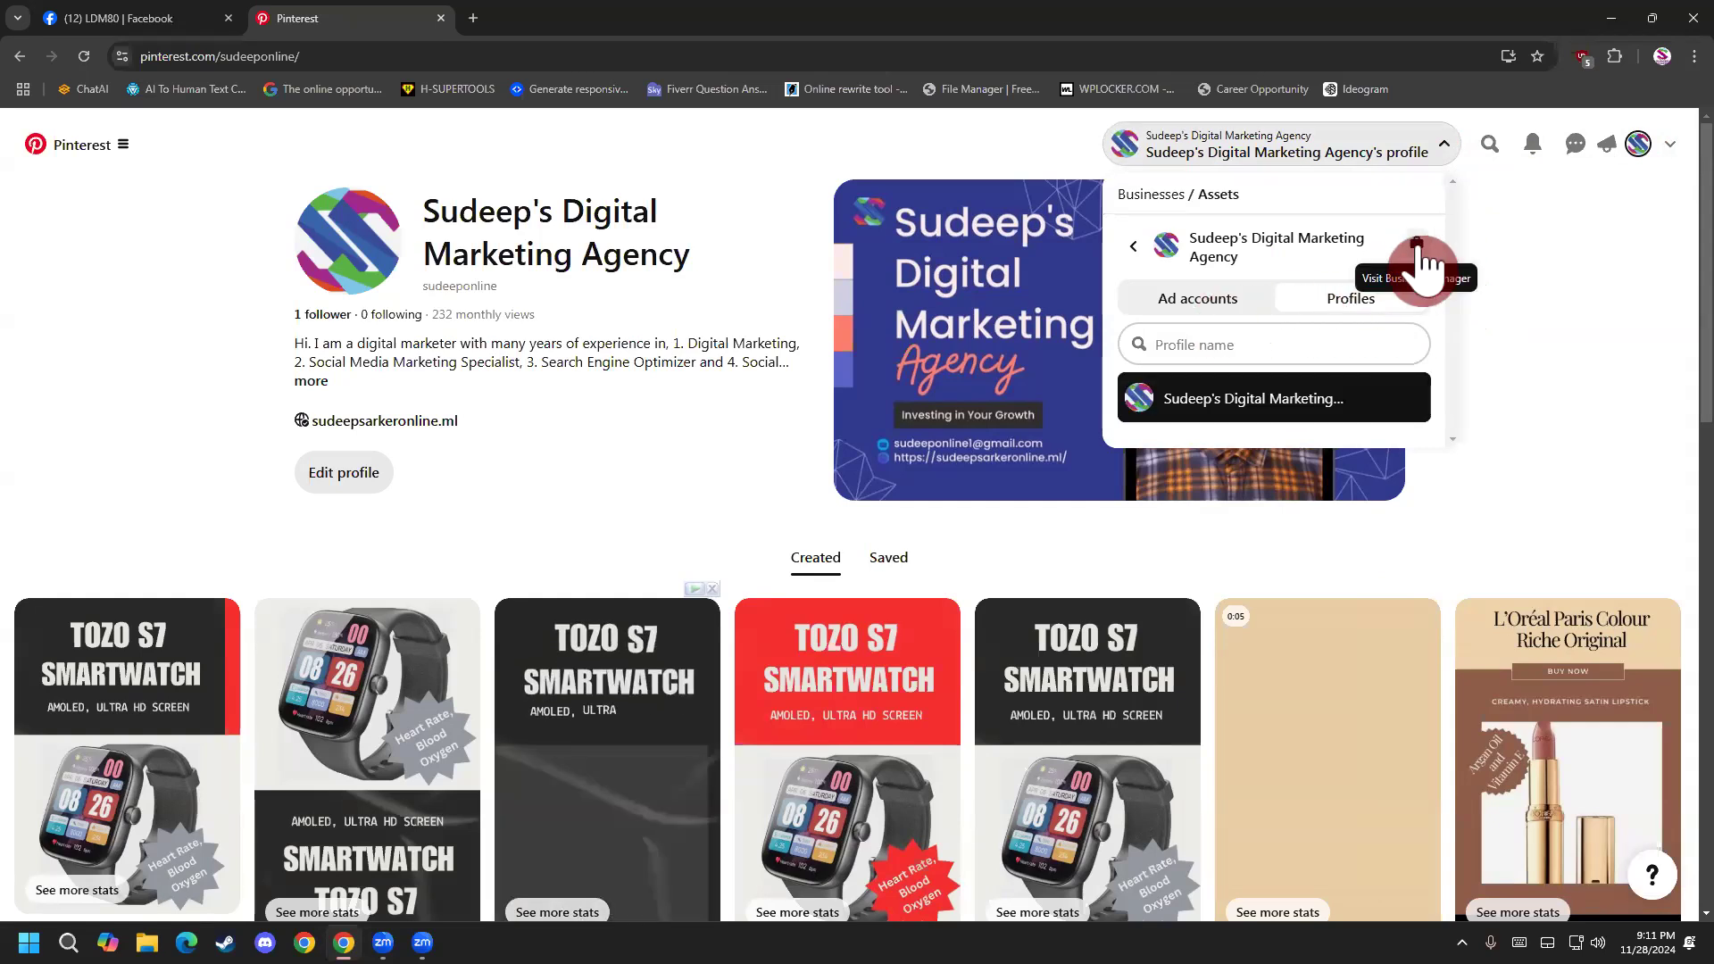
left_click(1420, 252)
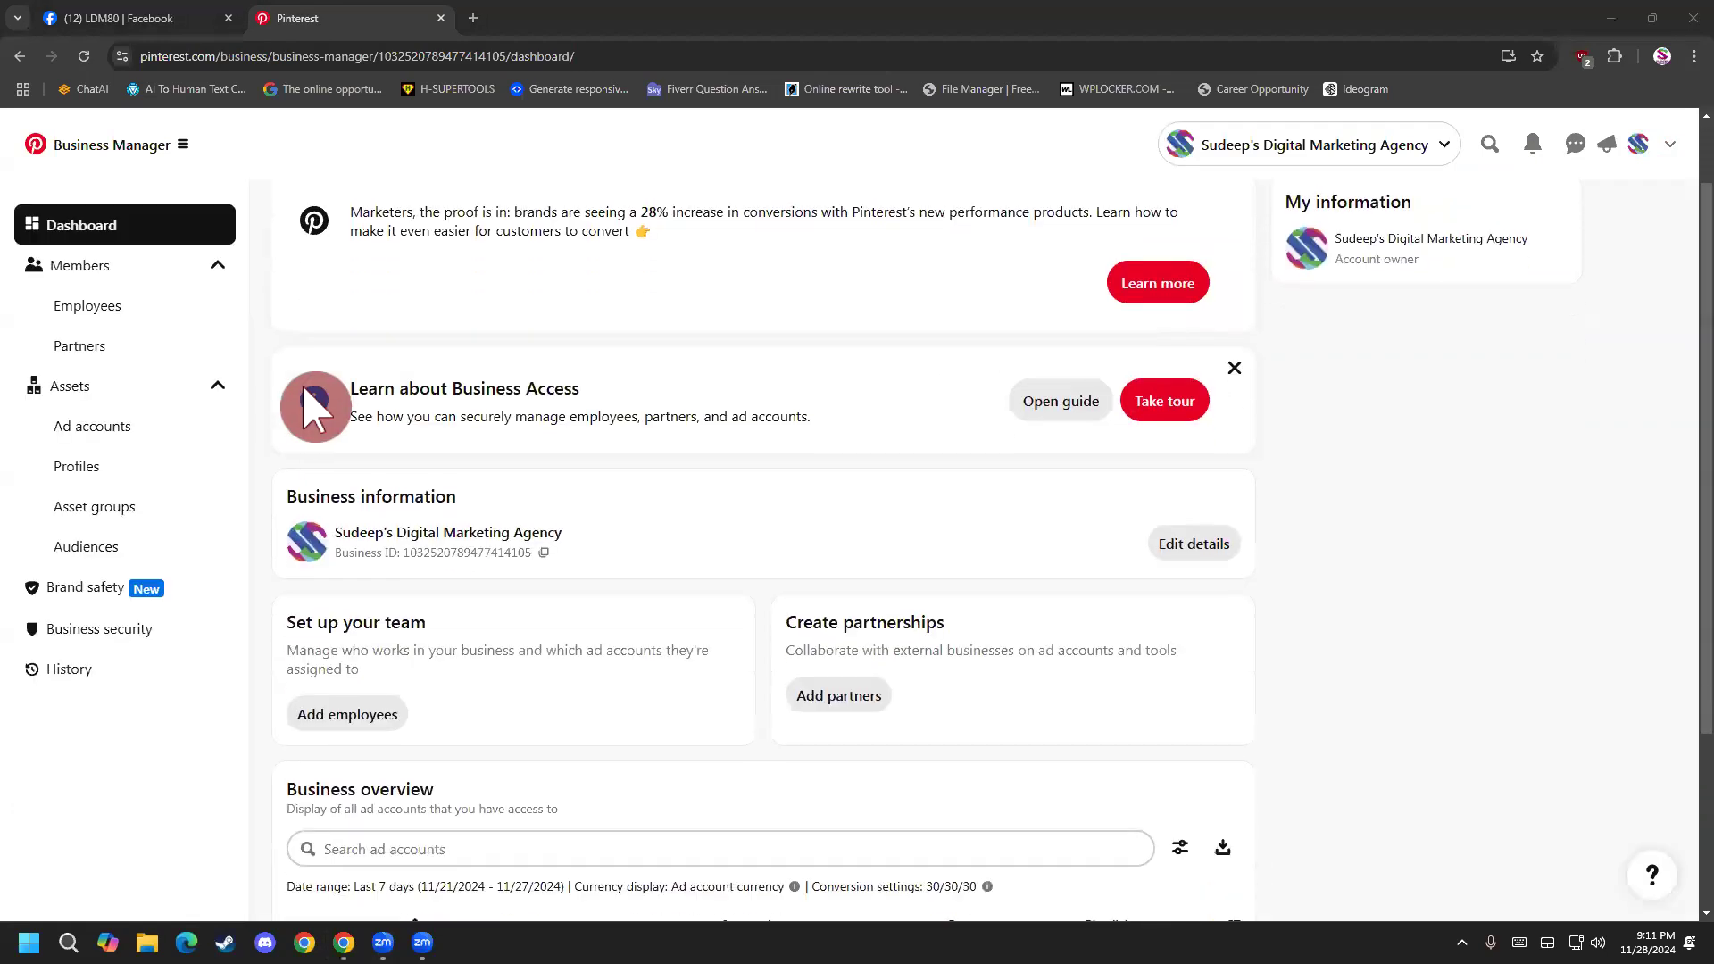
left_click(116, 264)
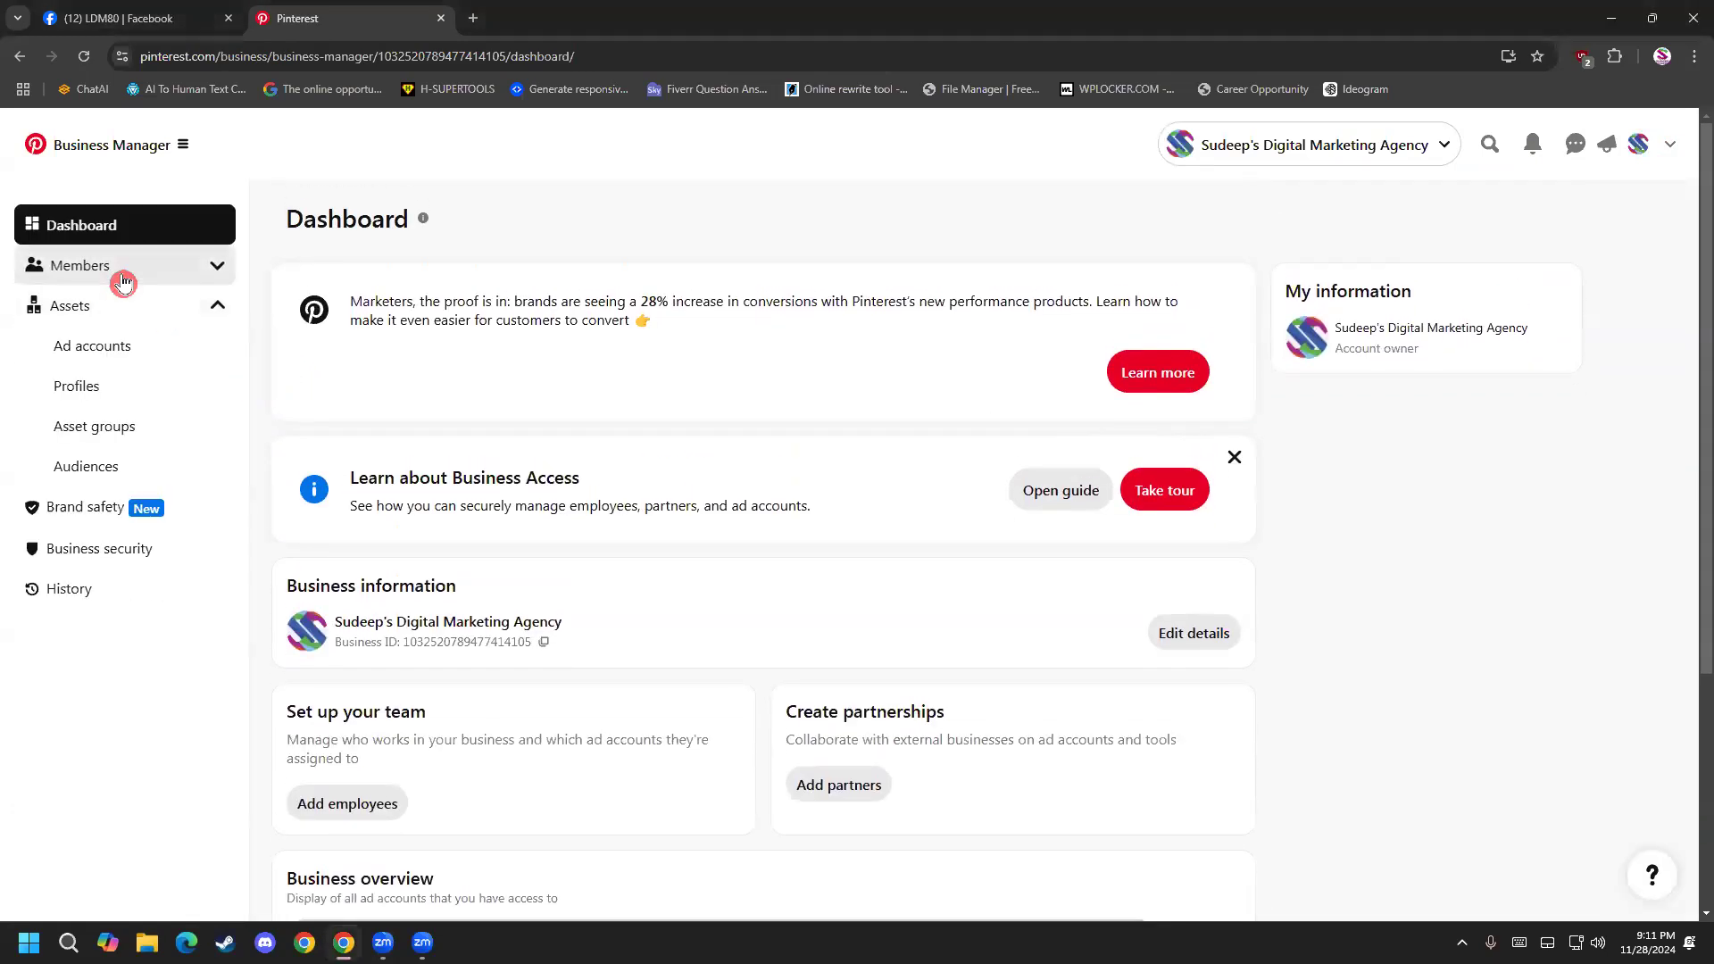
left_click(119, 266)
left_click(122, 307)
left_click(136, 354)
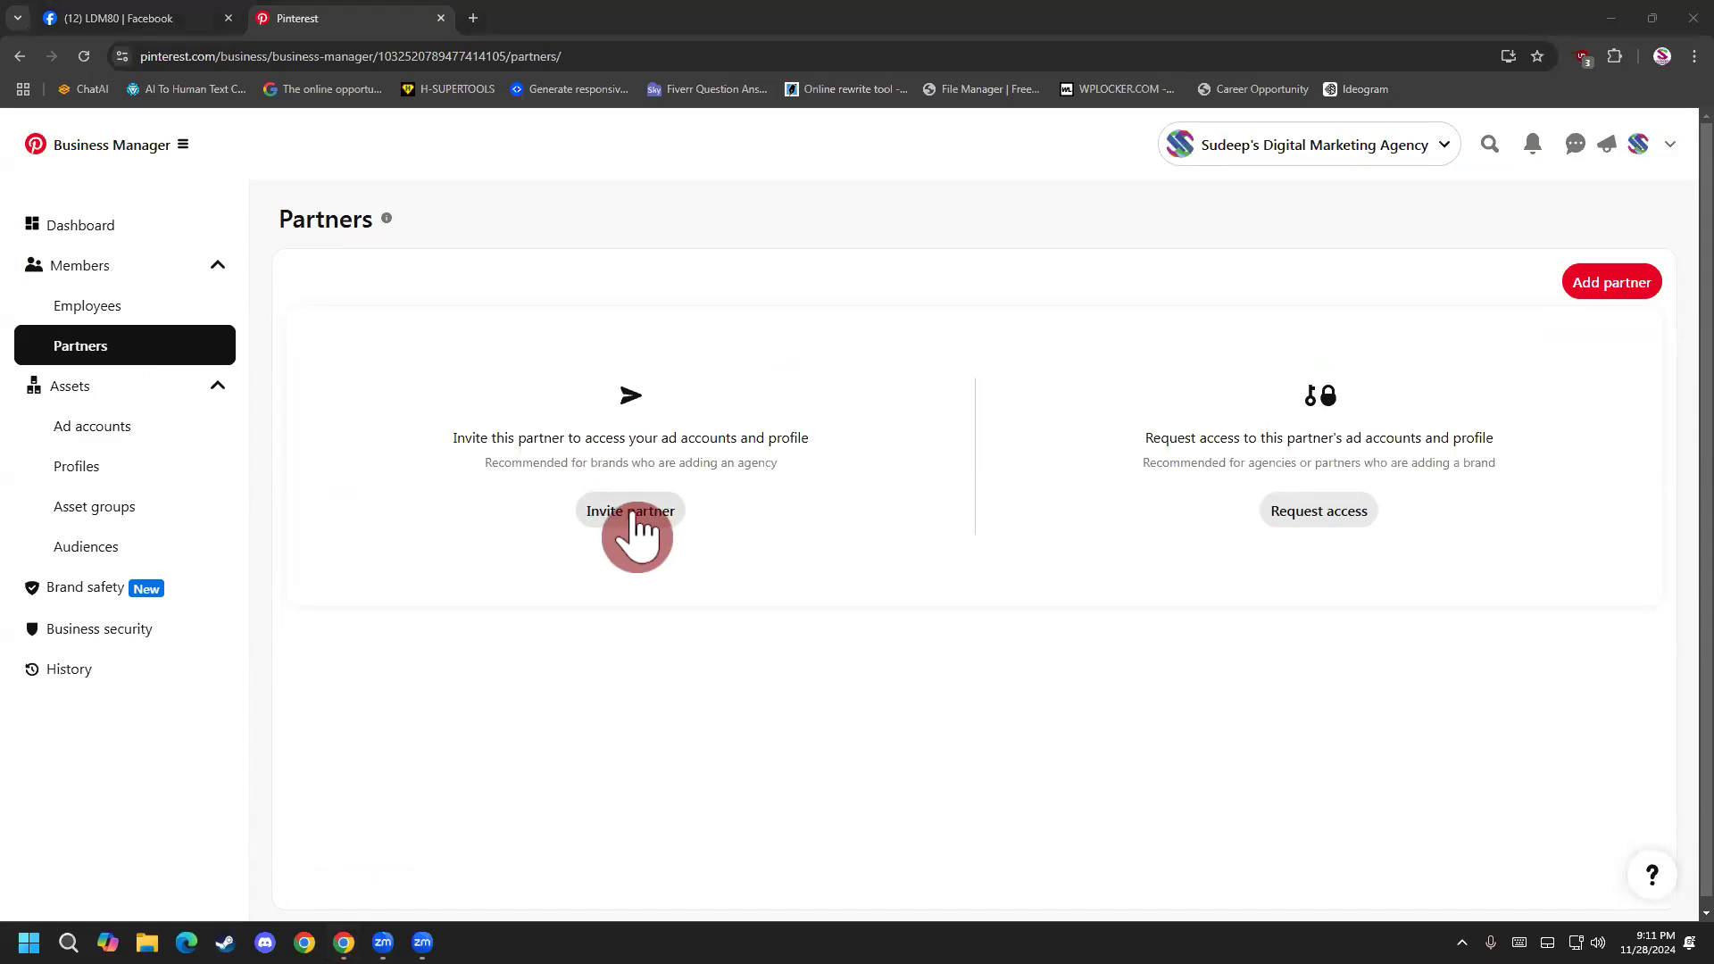
Review the business's Ad accounts page and the partner invitation and access request options on the Partners page.
left_click(114, 437)
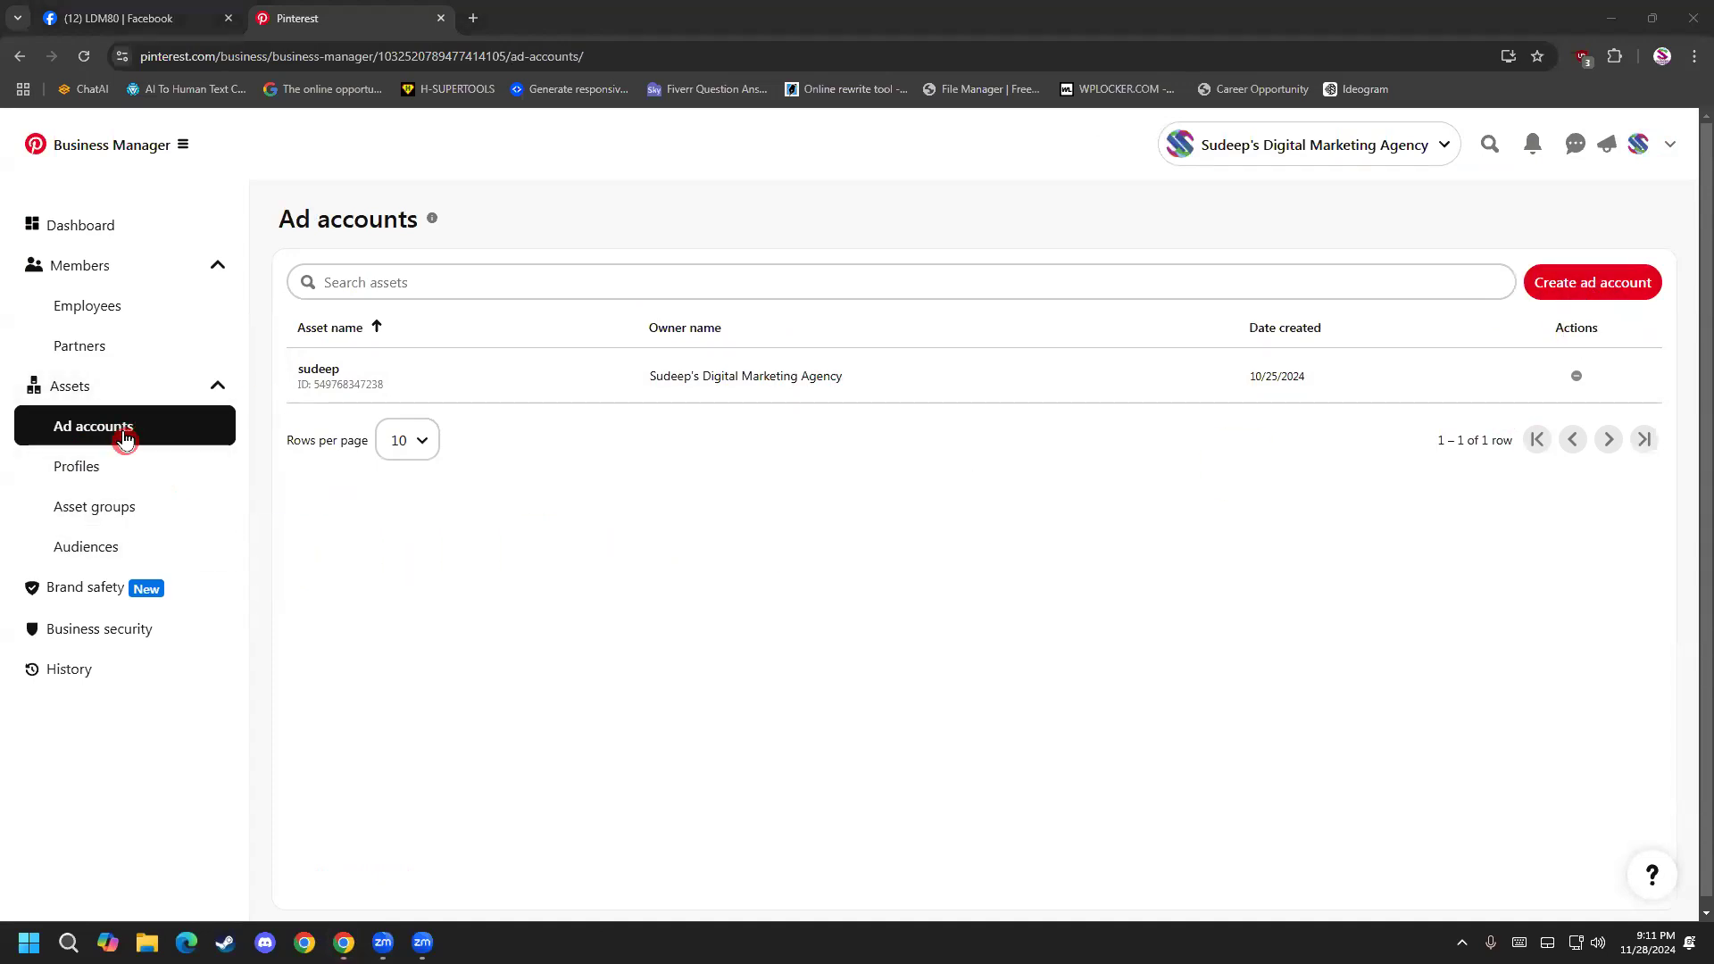
left_click(105, 300)
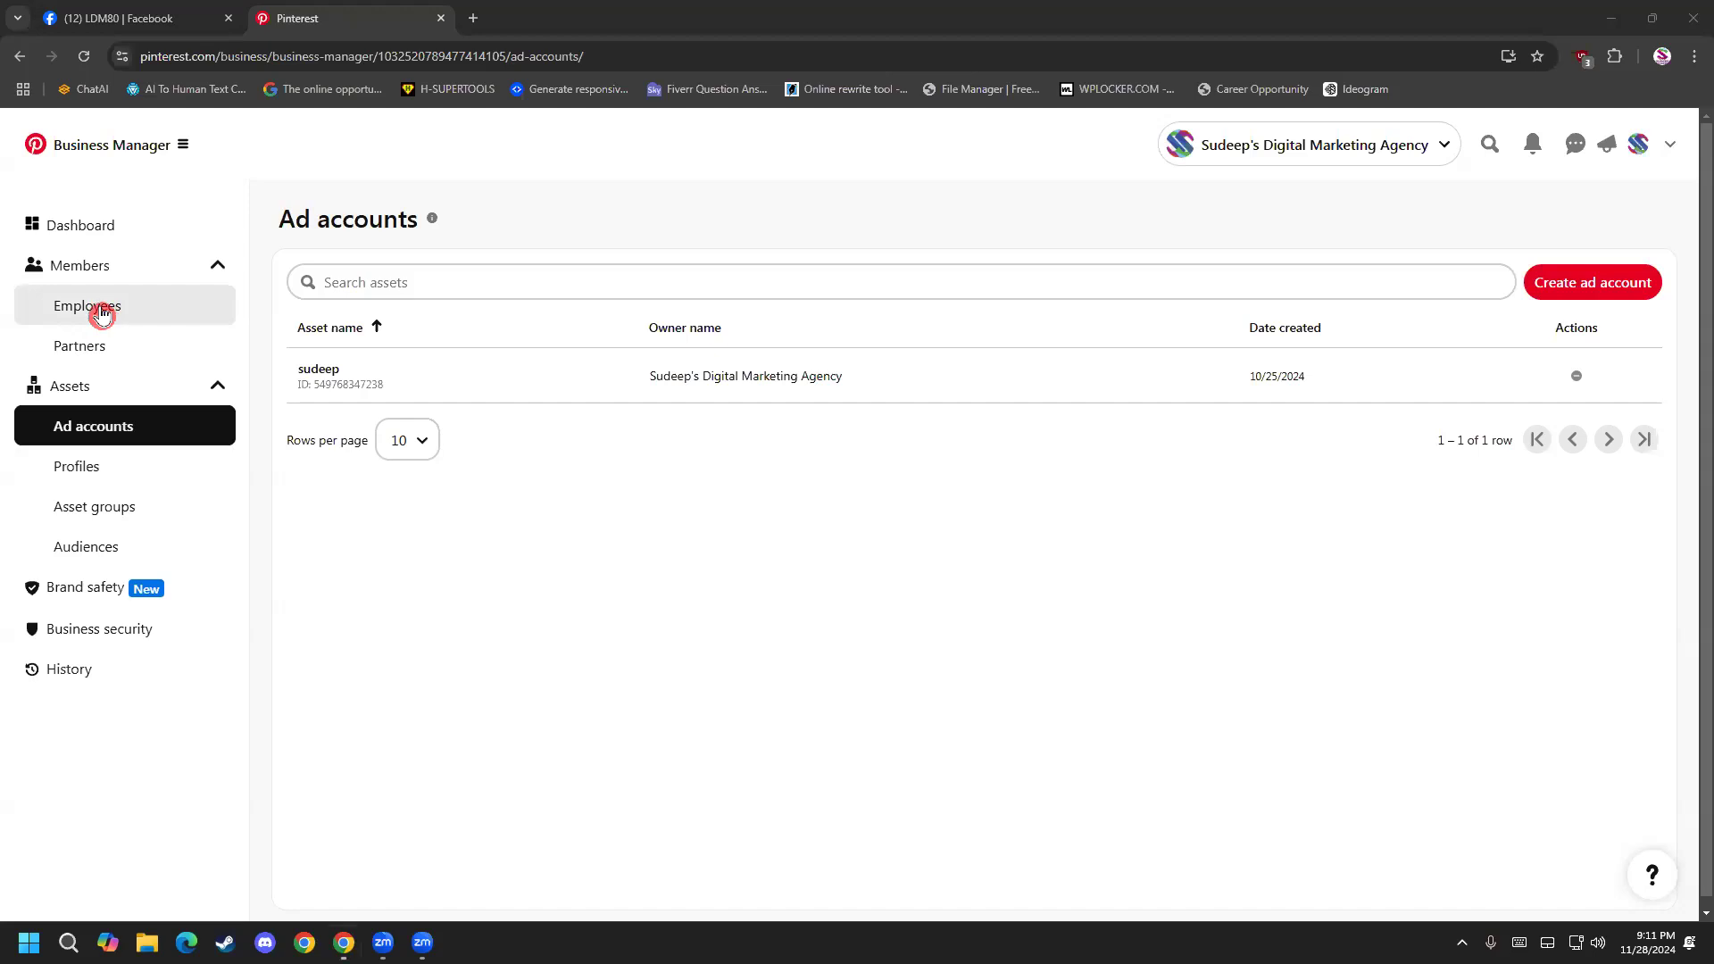
left_click(108, 355)
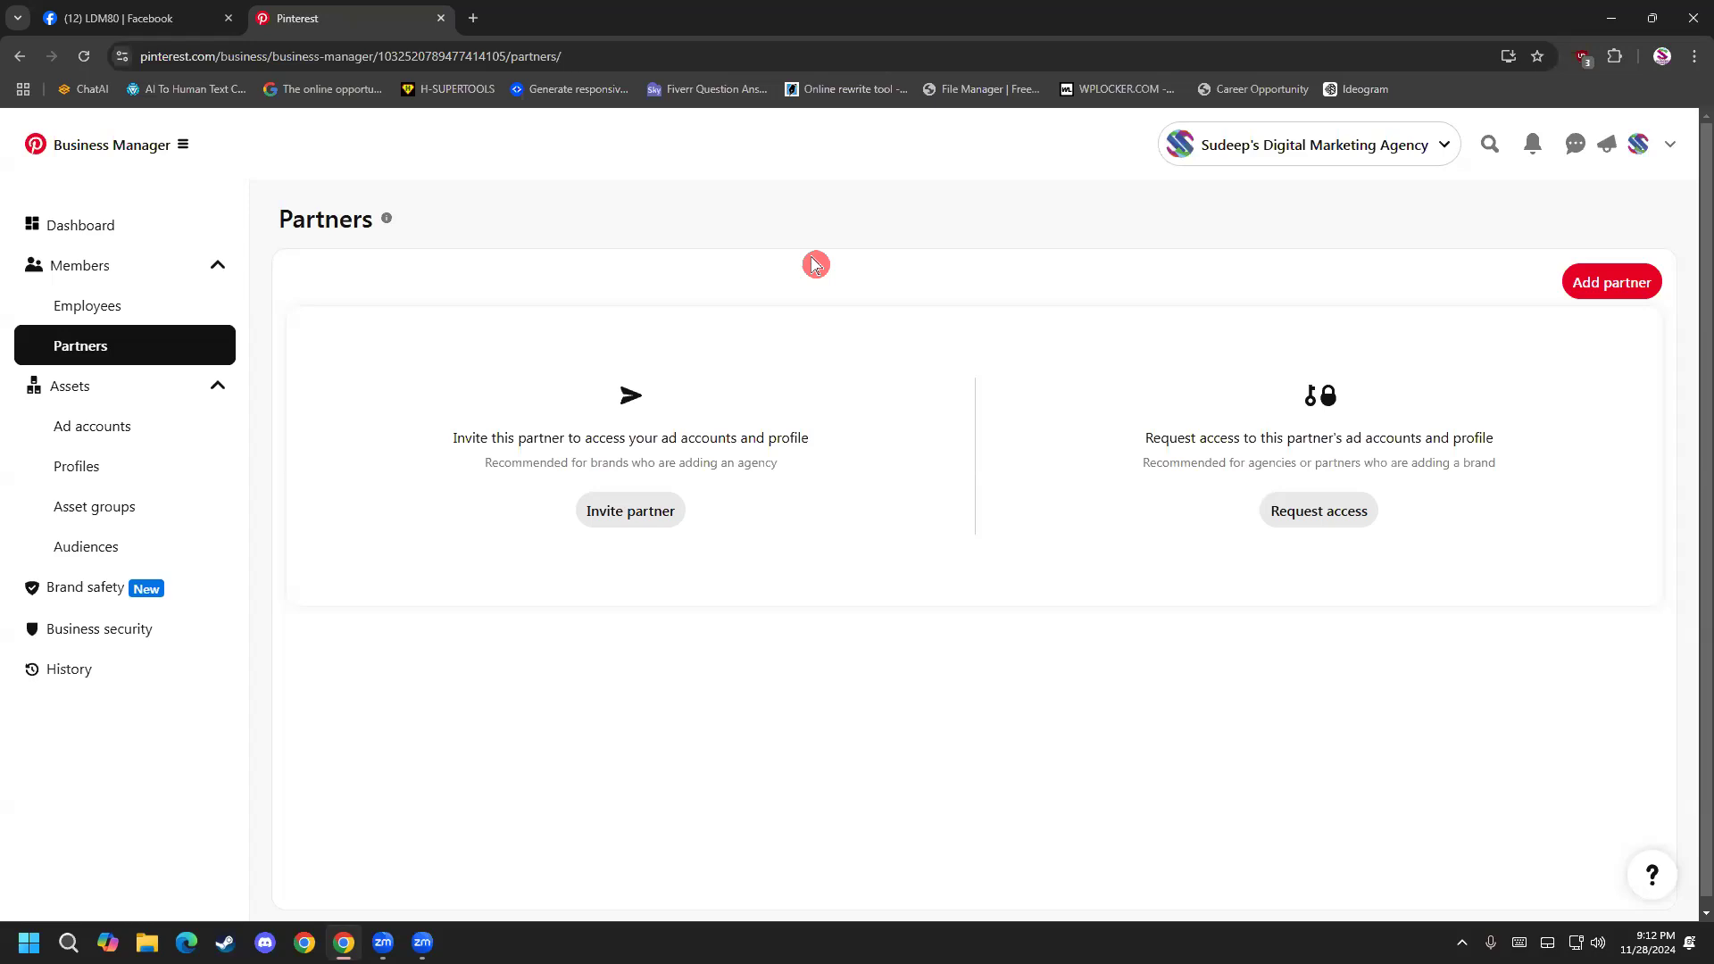
left_click_drag(533, 437, 685, 429)
left_click(686, 426)
left_click(135, 440)
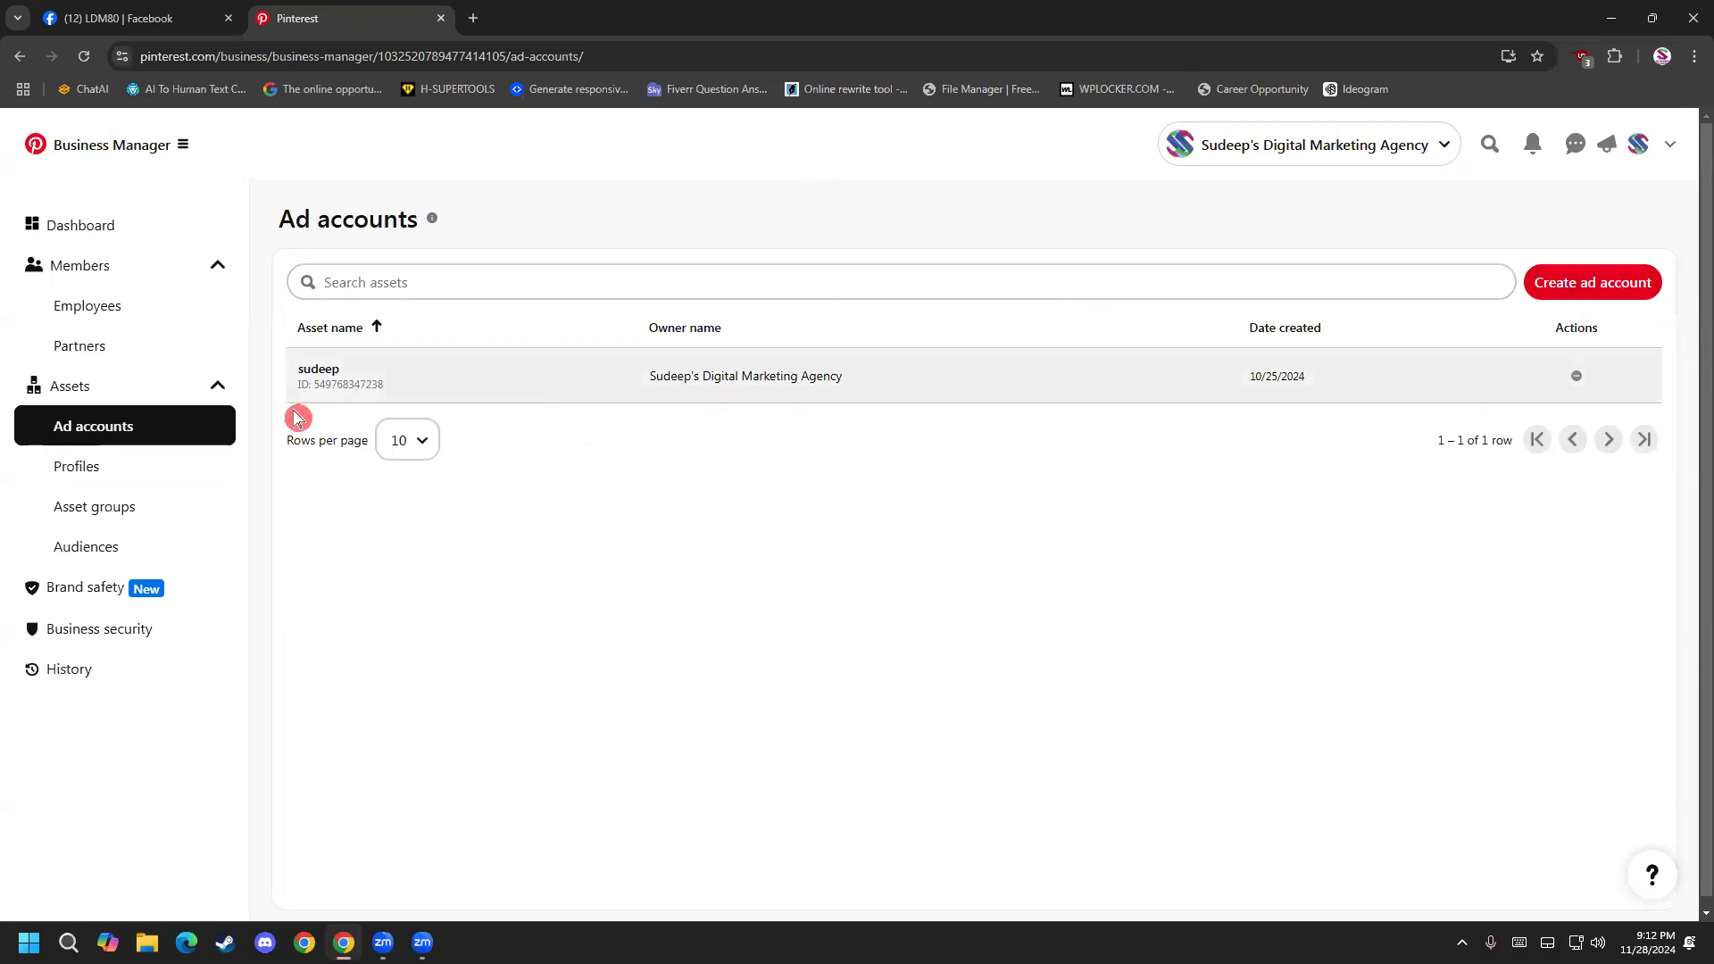
left_click(67, 349)
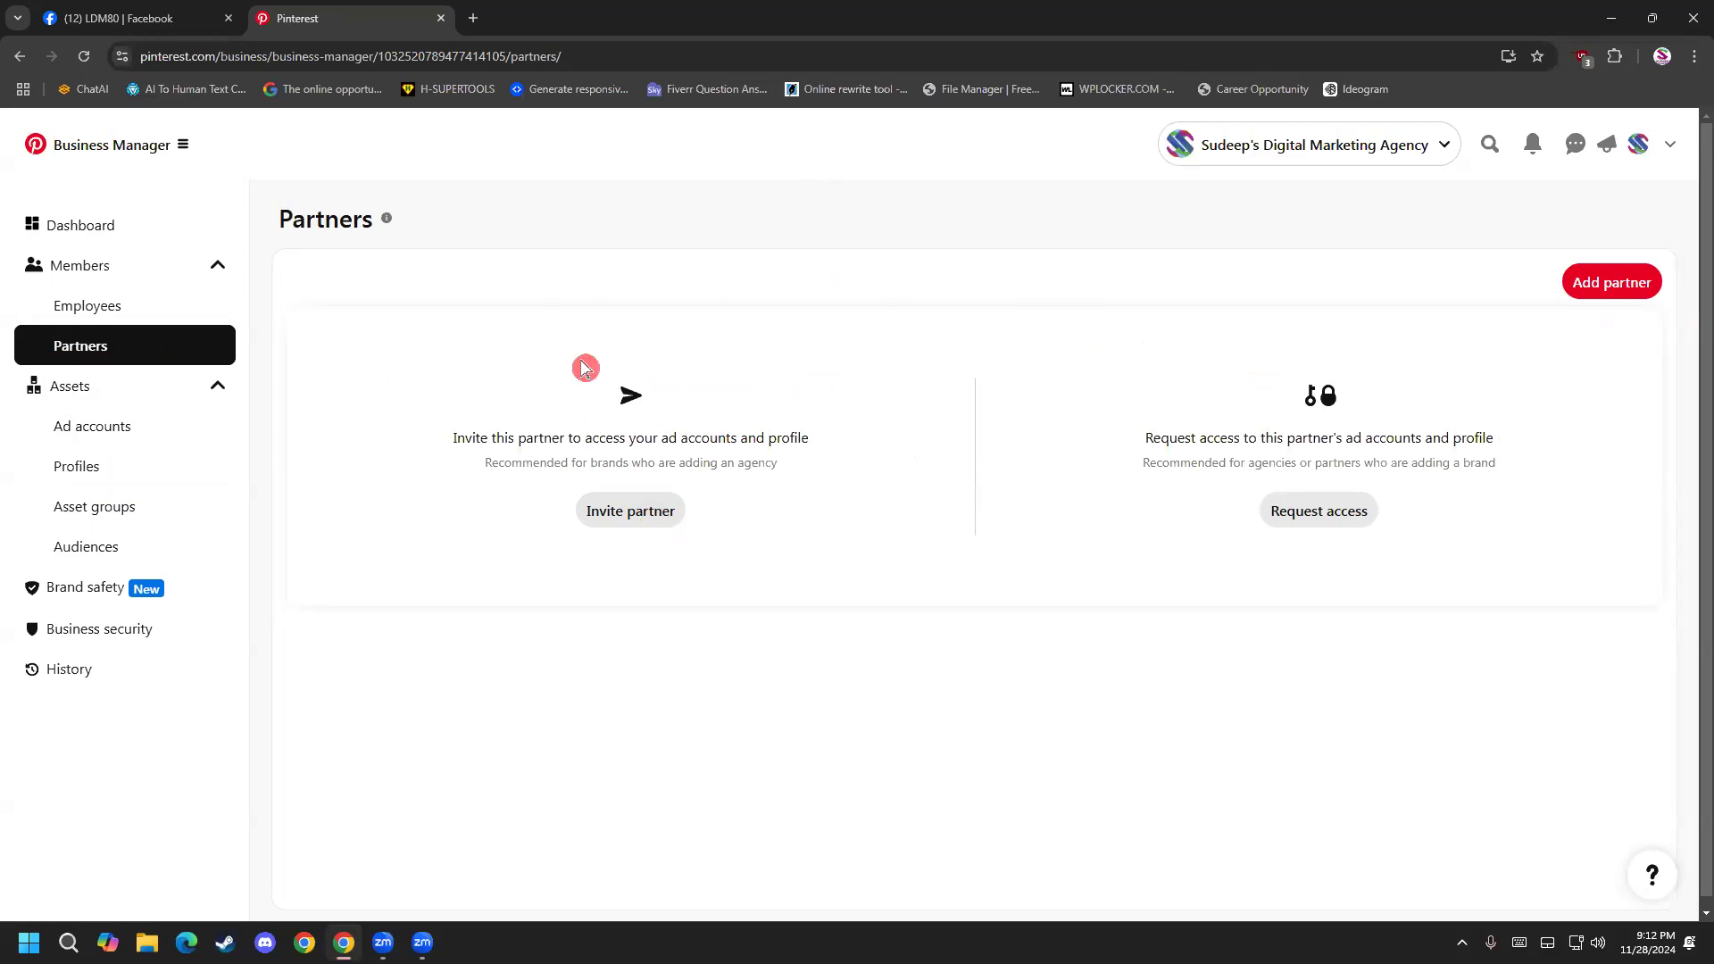
View Business Manager's main navigation options and return to the agency's Pinterest profile.
left_click(73, 152)
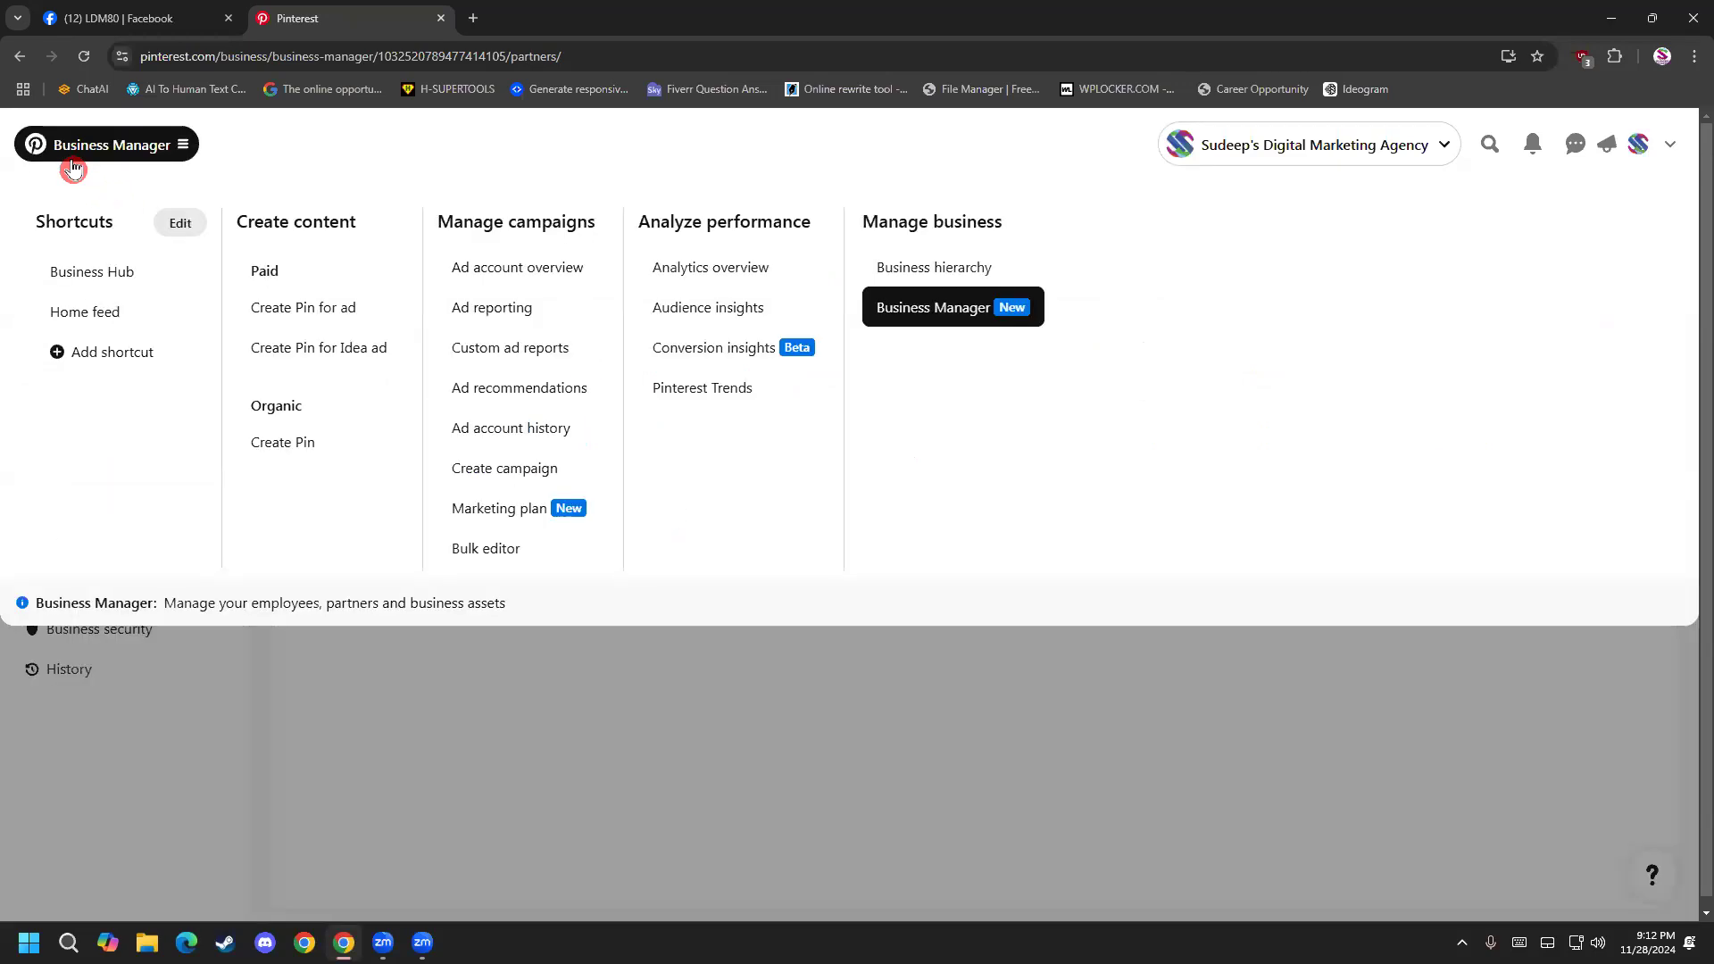
left_click(355, 643)
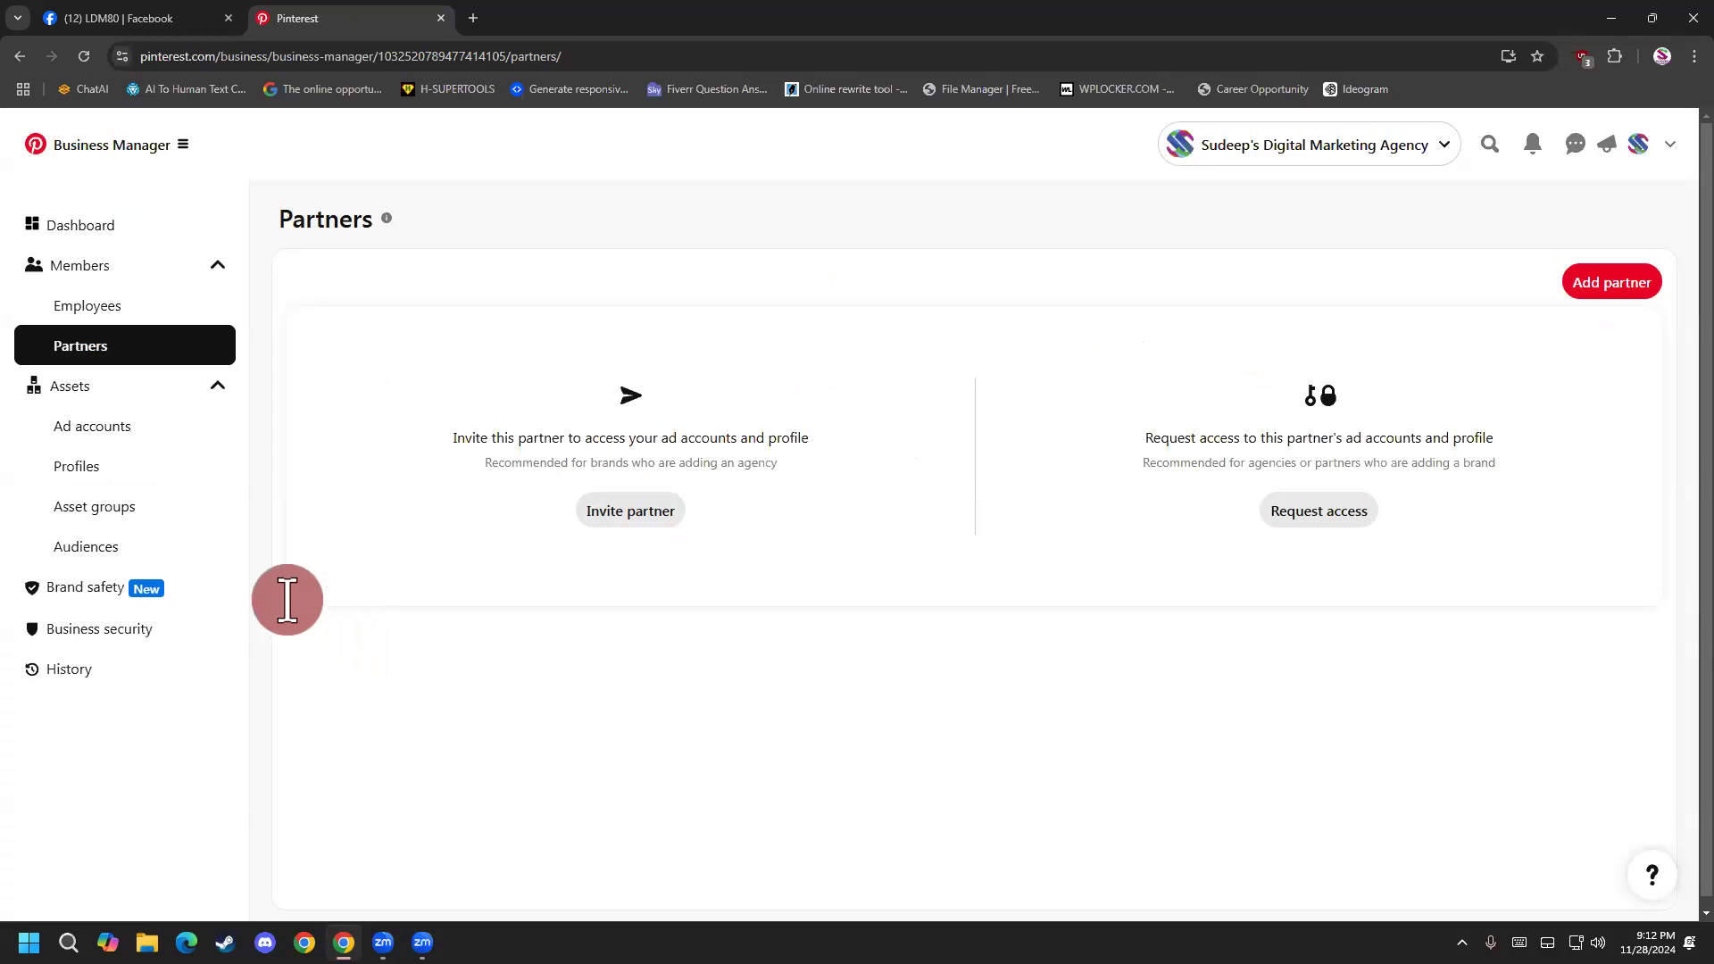
left_click(1639, 145)
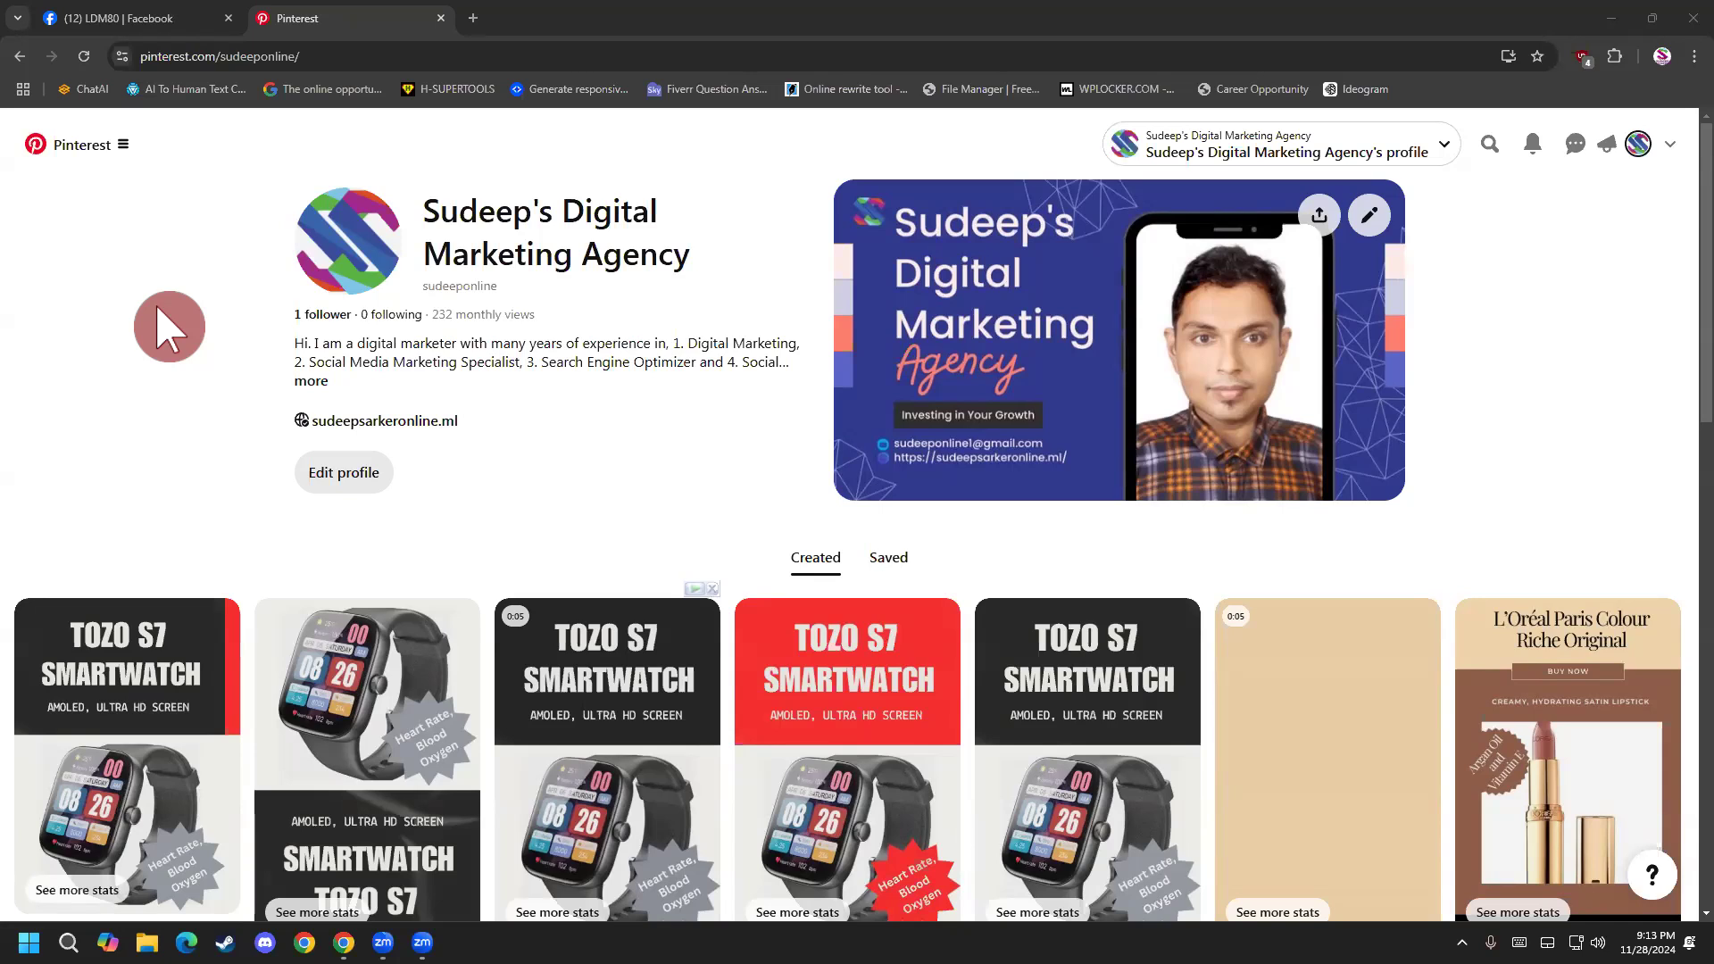
key("super")
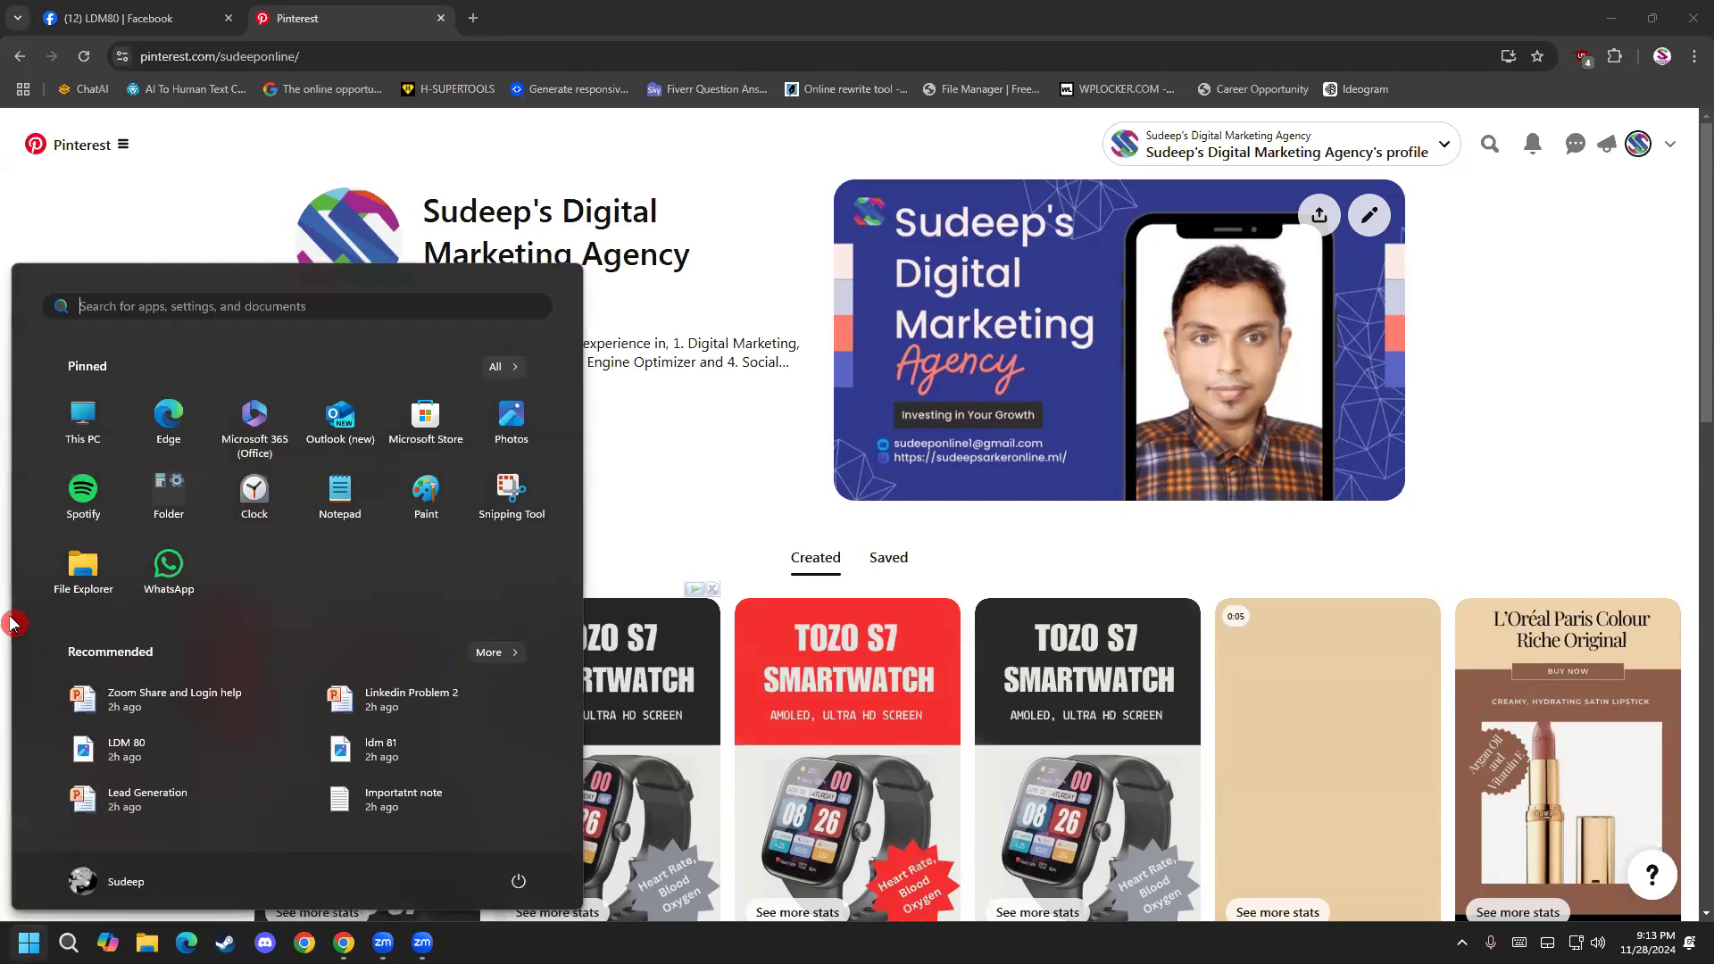
left_click(186, 169)
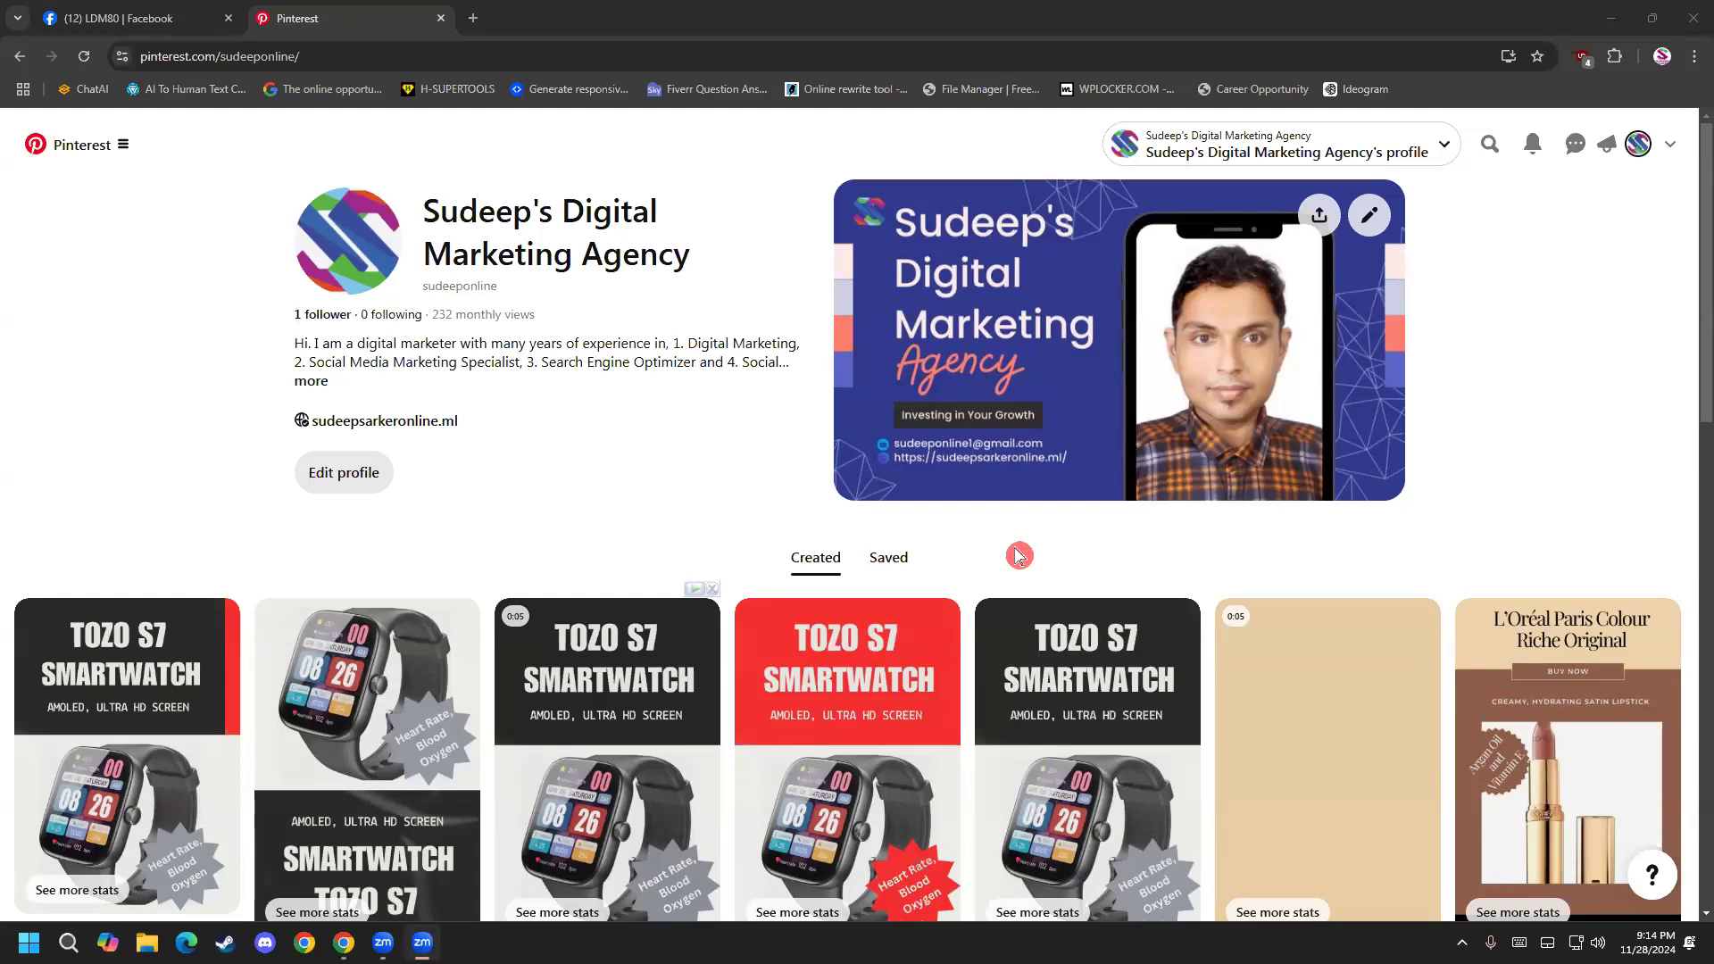
Open Business Manager from the agency's profile again and view the Employees page.
left_click(1443, 147)
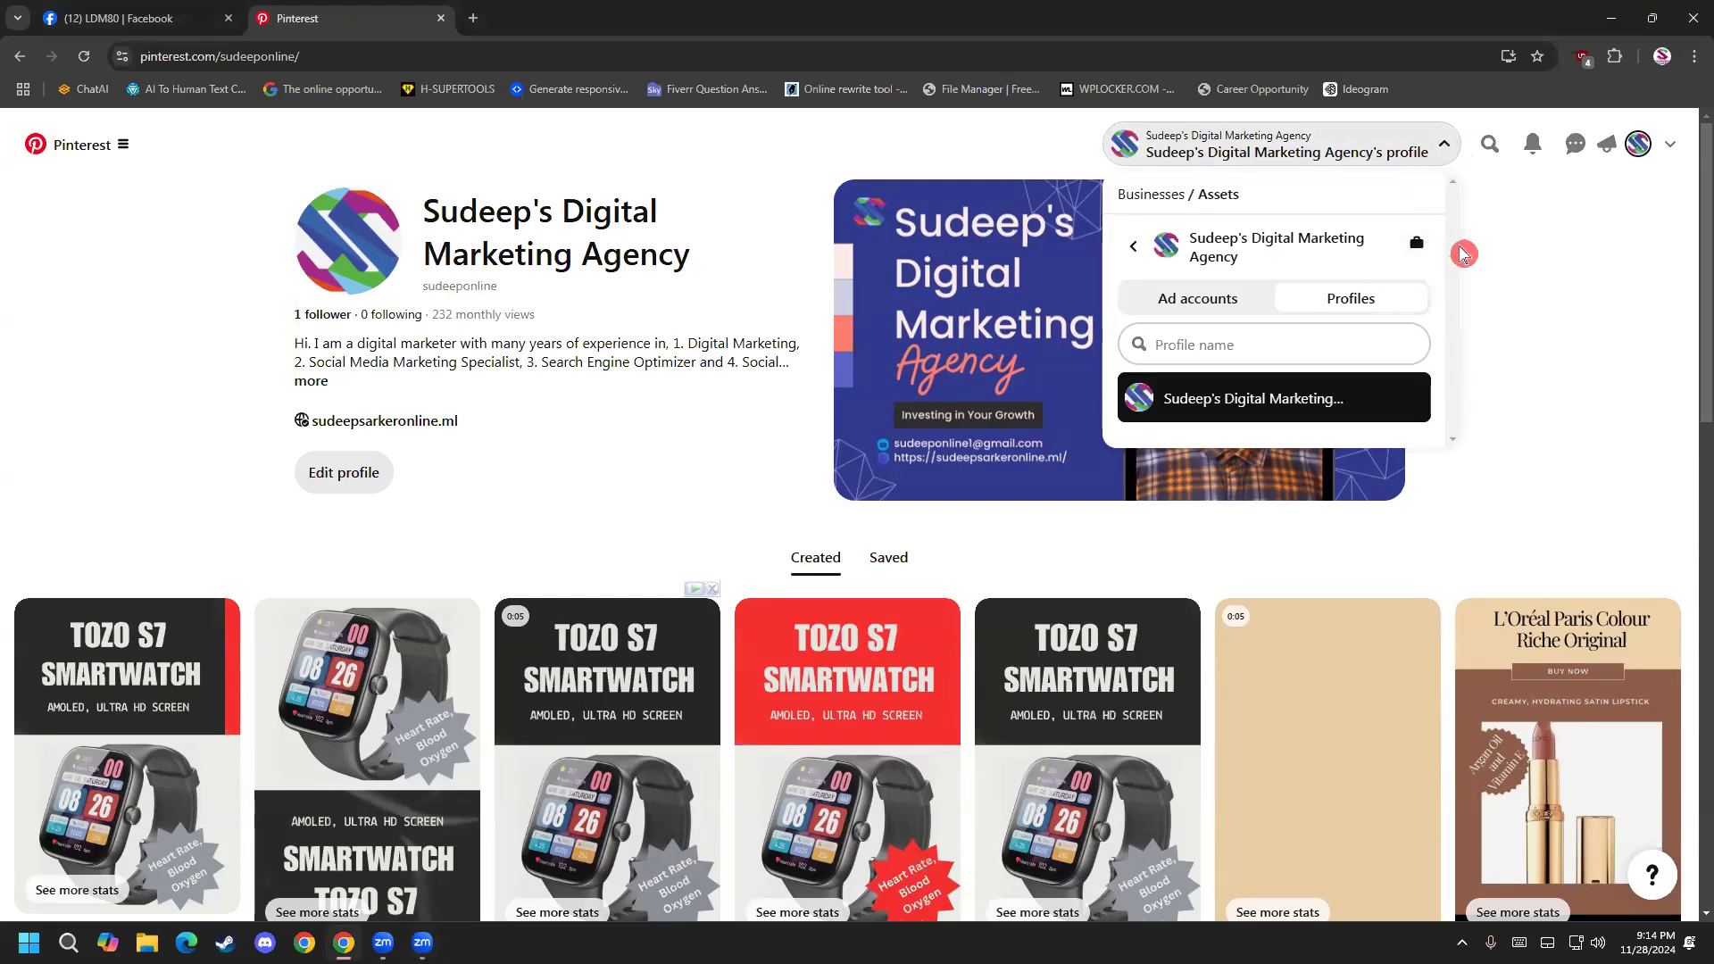
left_click(1419, 249)
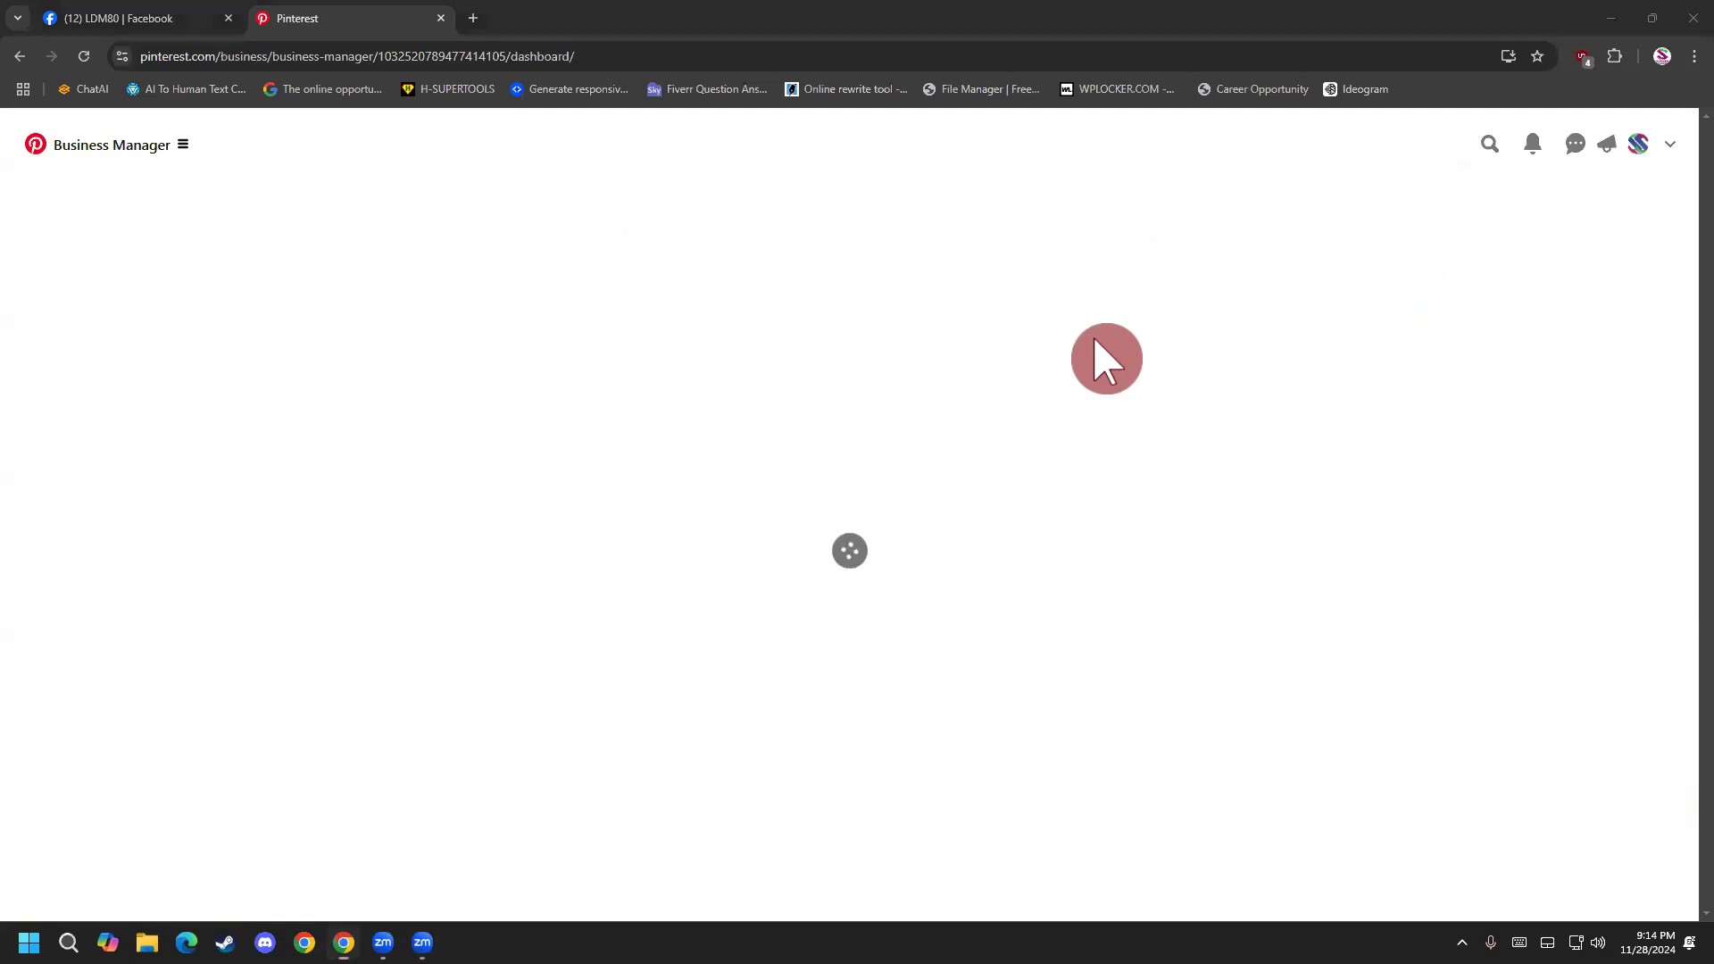
left_click(118, 309)
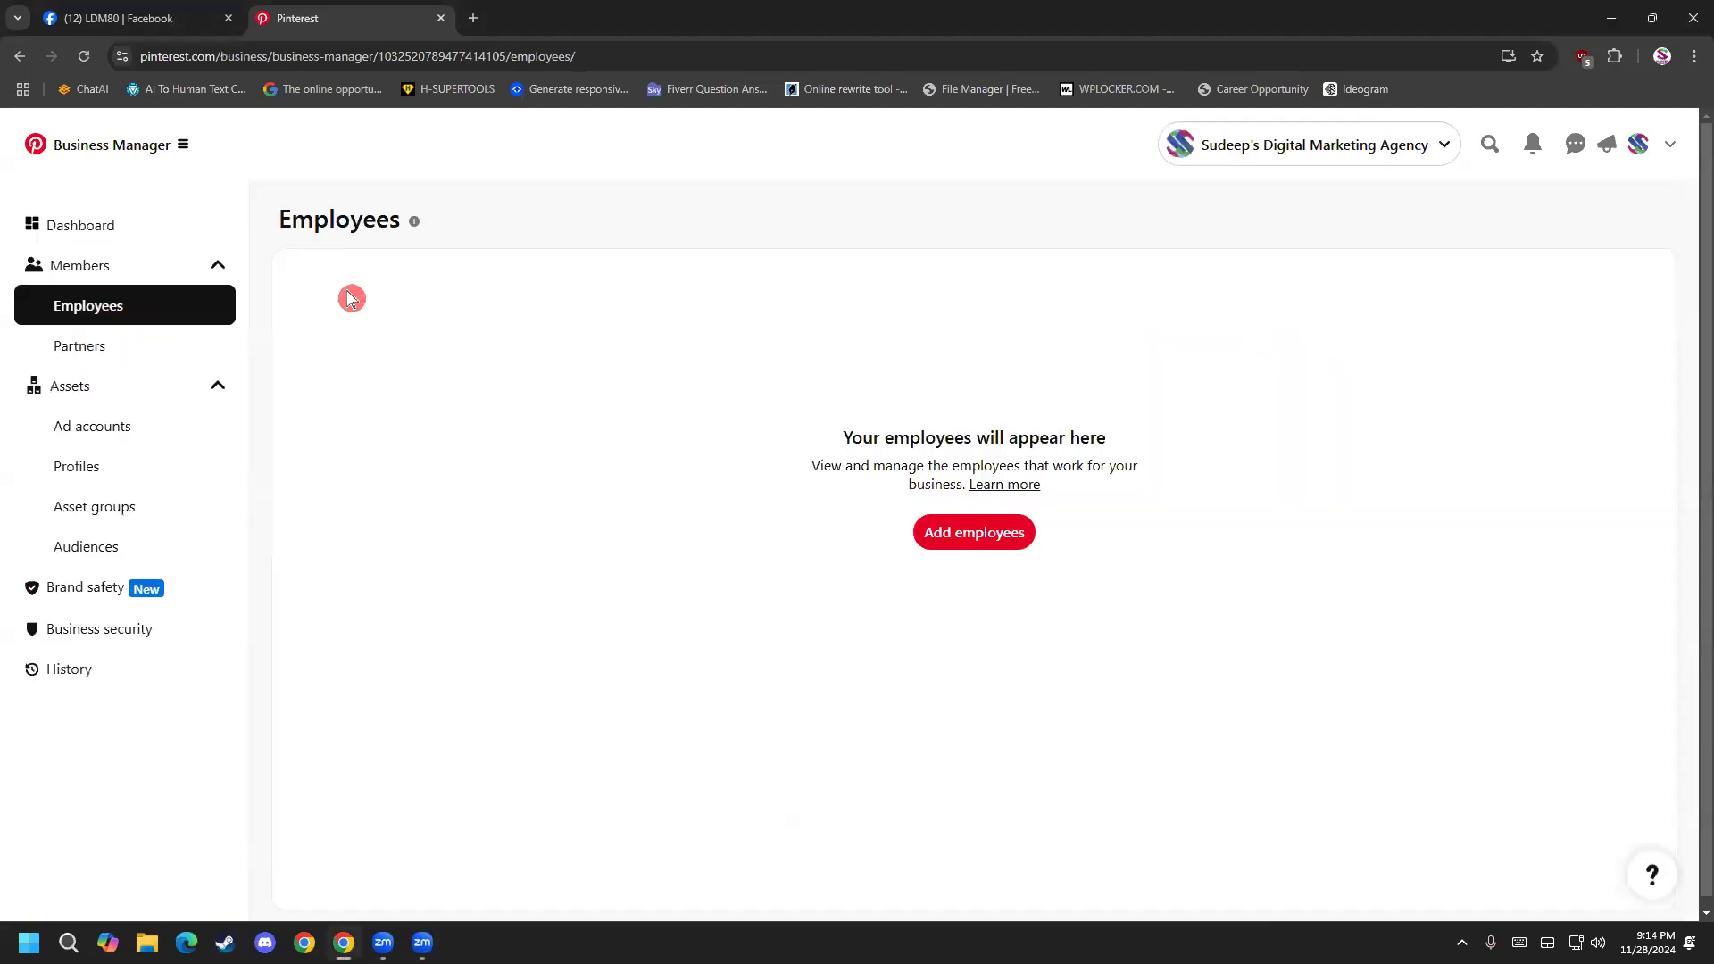
View the Partners page in Business Manager, return to the agency's Pinterest profile and look over its created pins.
left_click(118, 360)
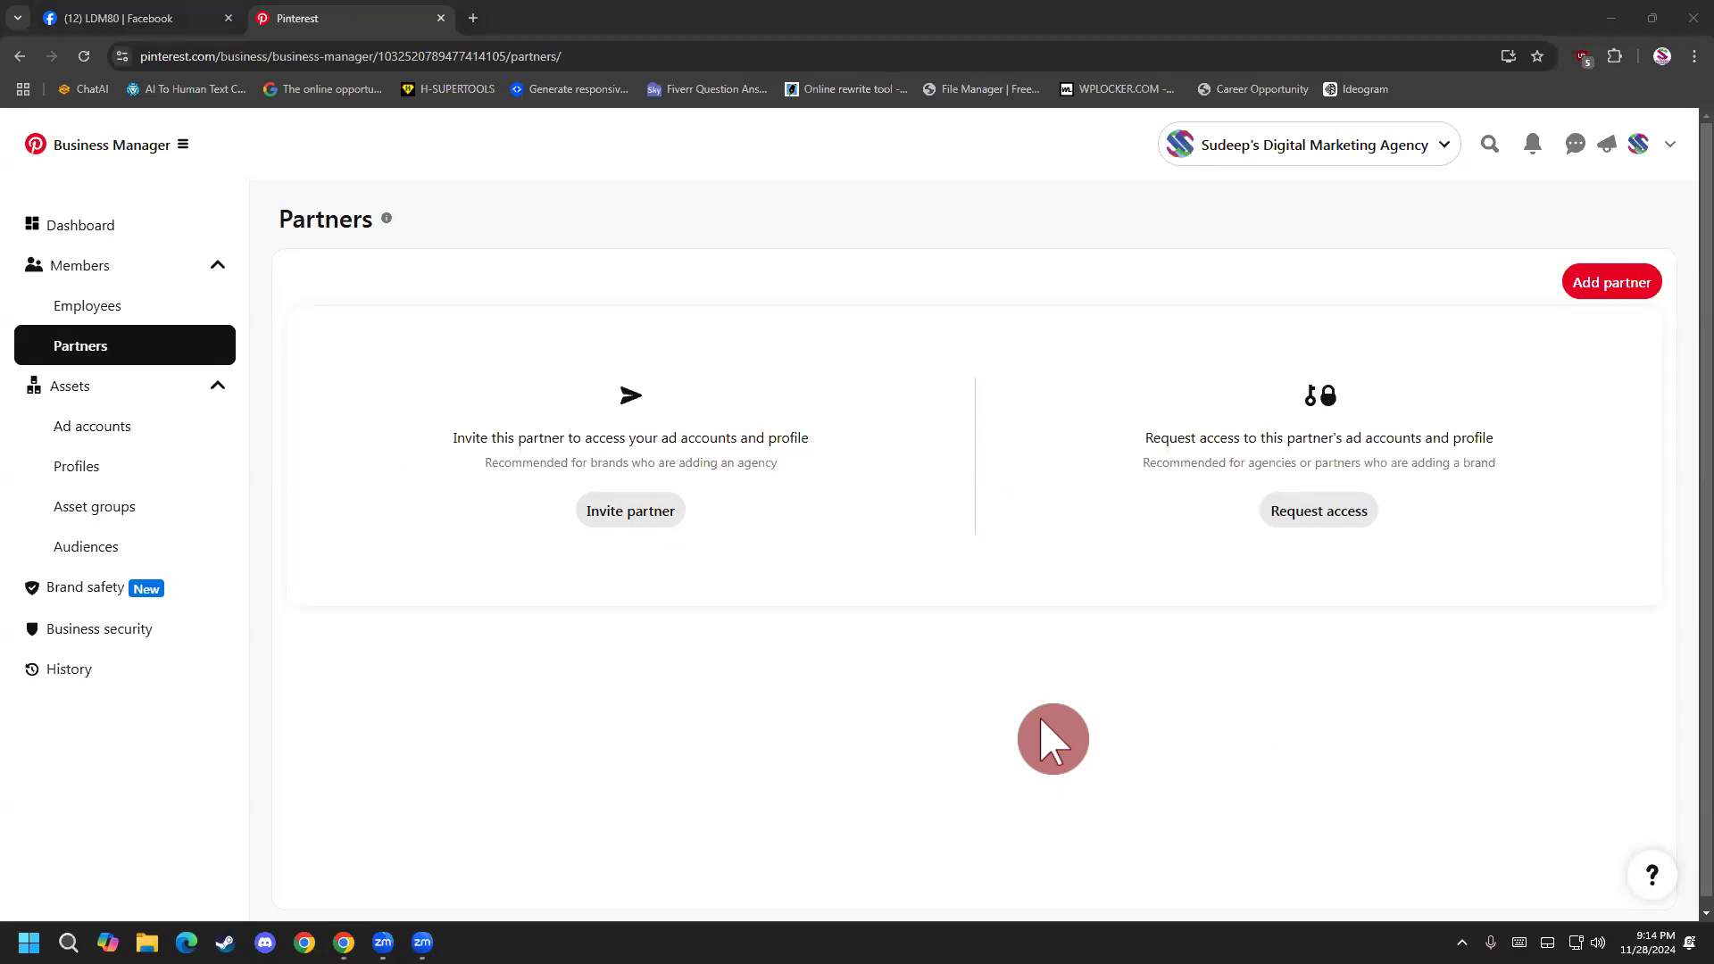
left_click(1637, 144)
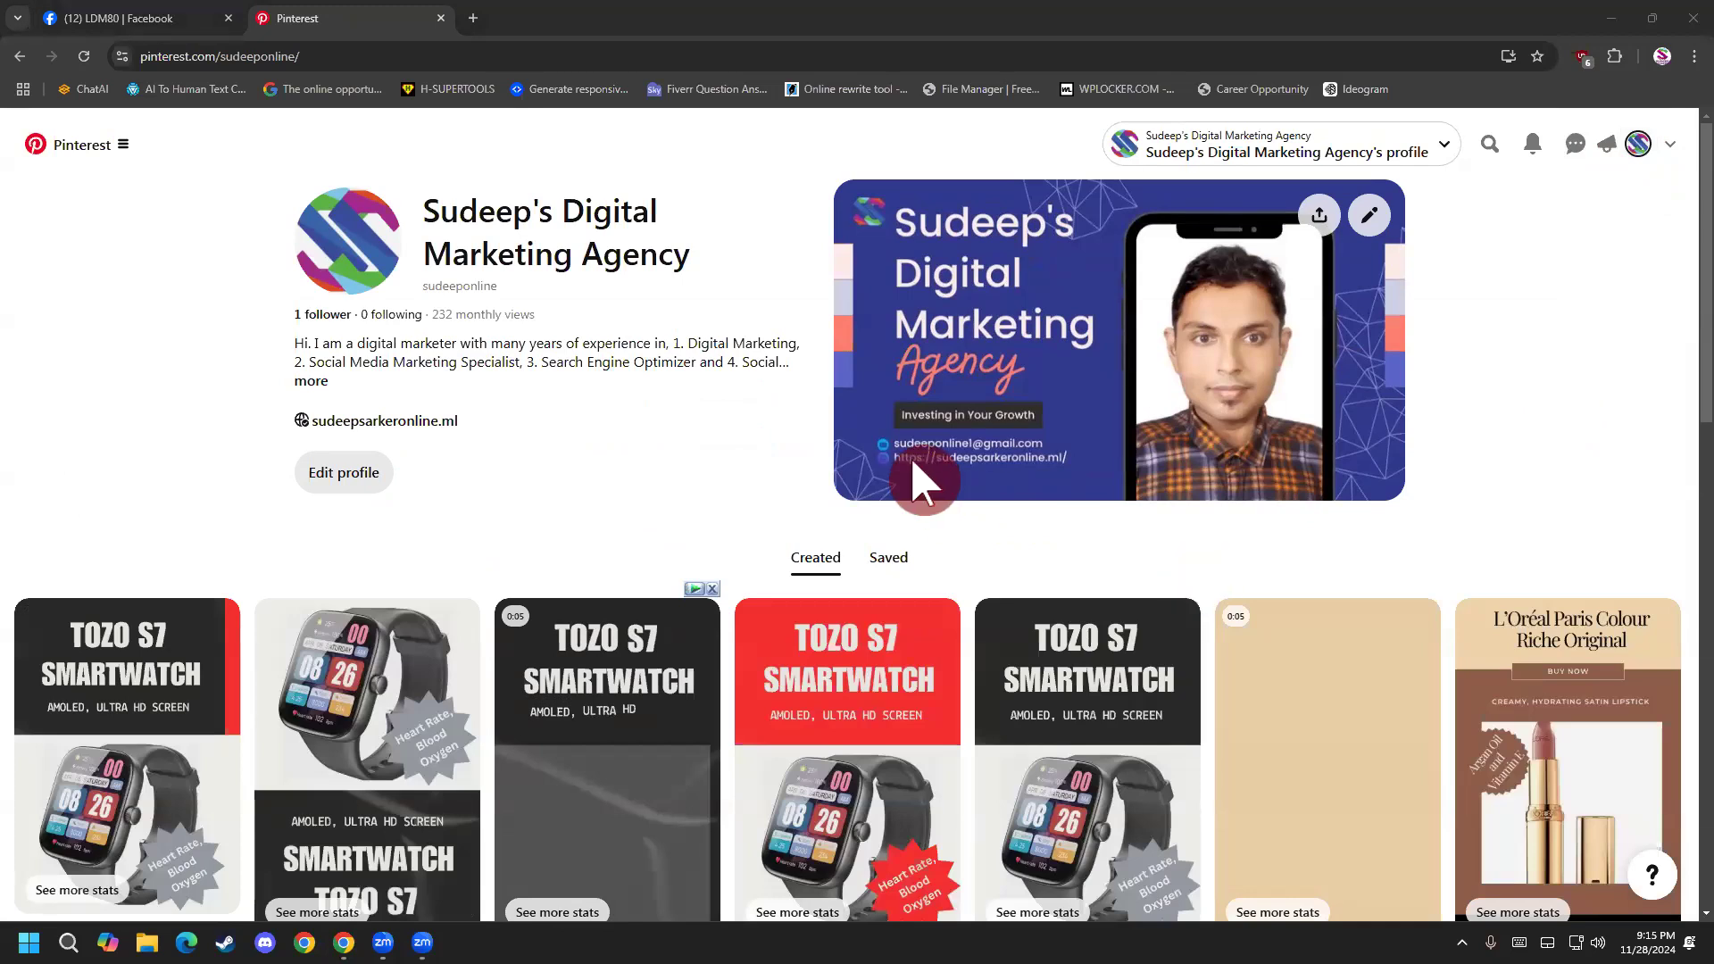
scroll(1197, 587, "down", 1)
scroll(1278, 594, "up", 1)
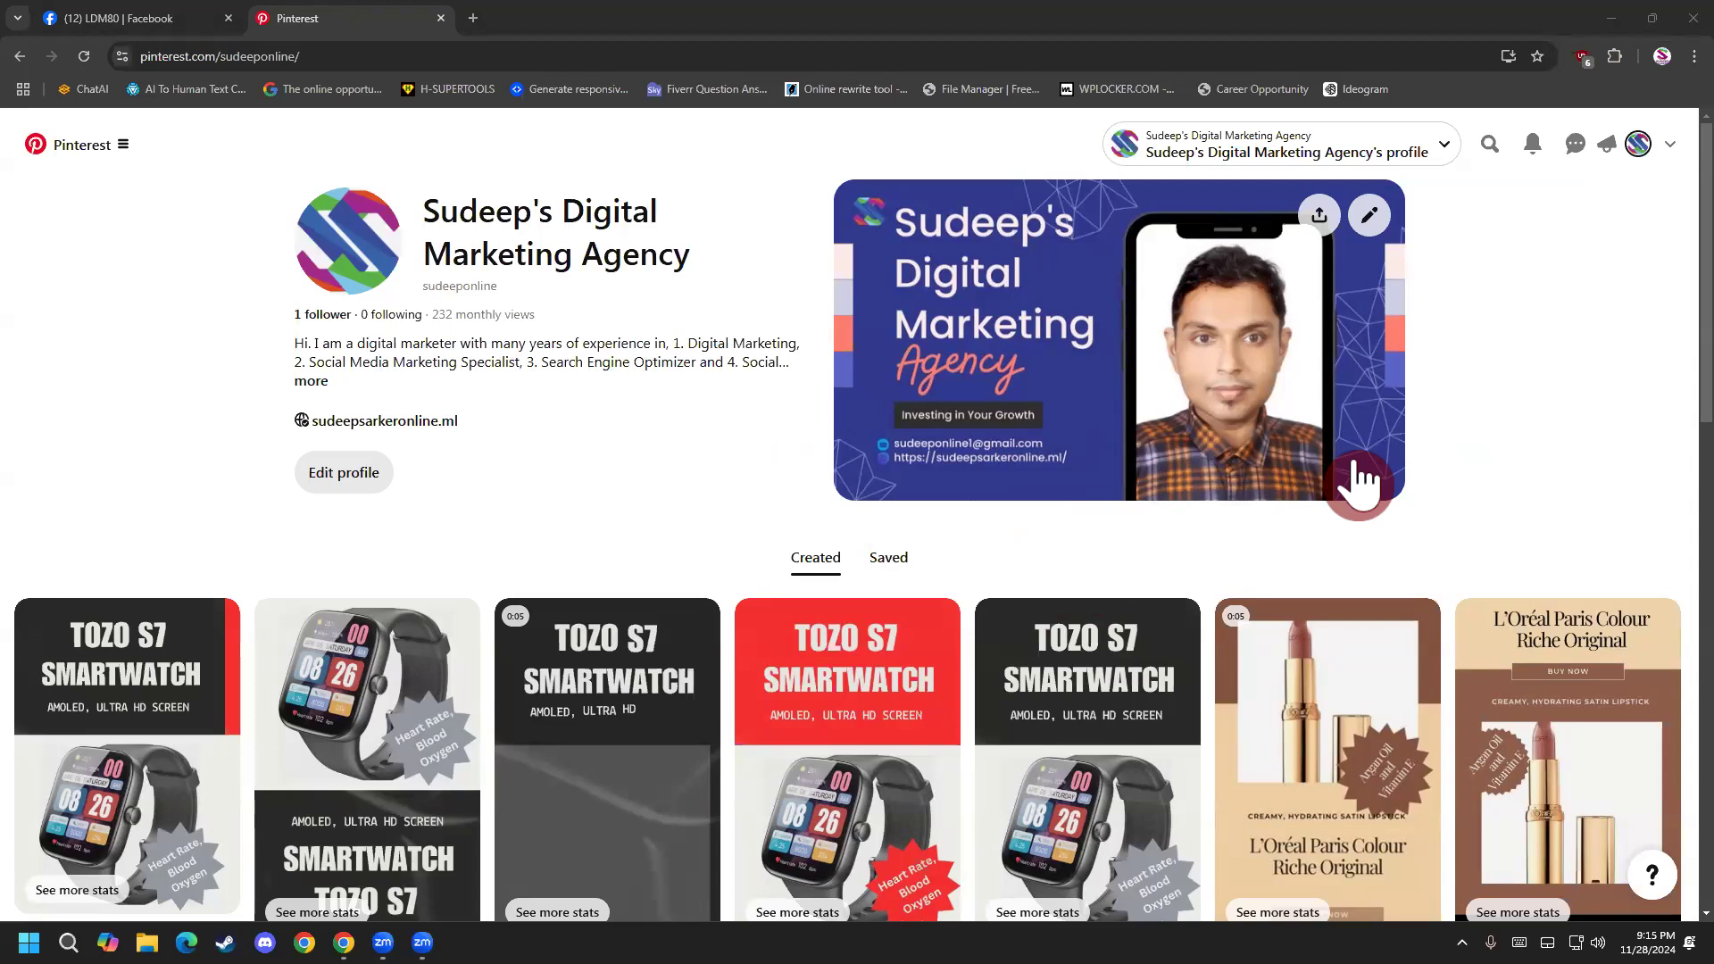
Open the Canva home page in a new browser tab.
left_click(473, 18)
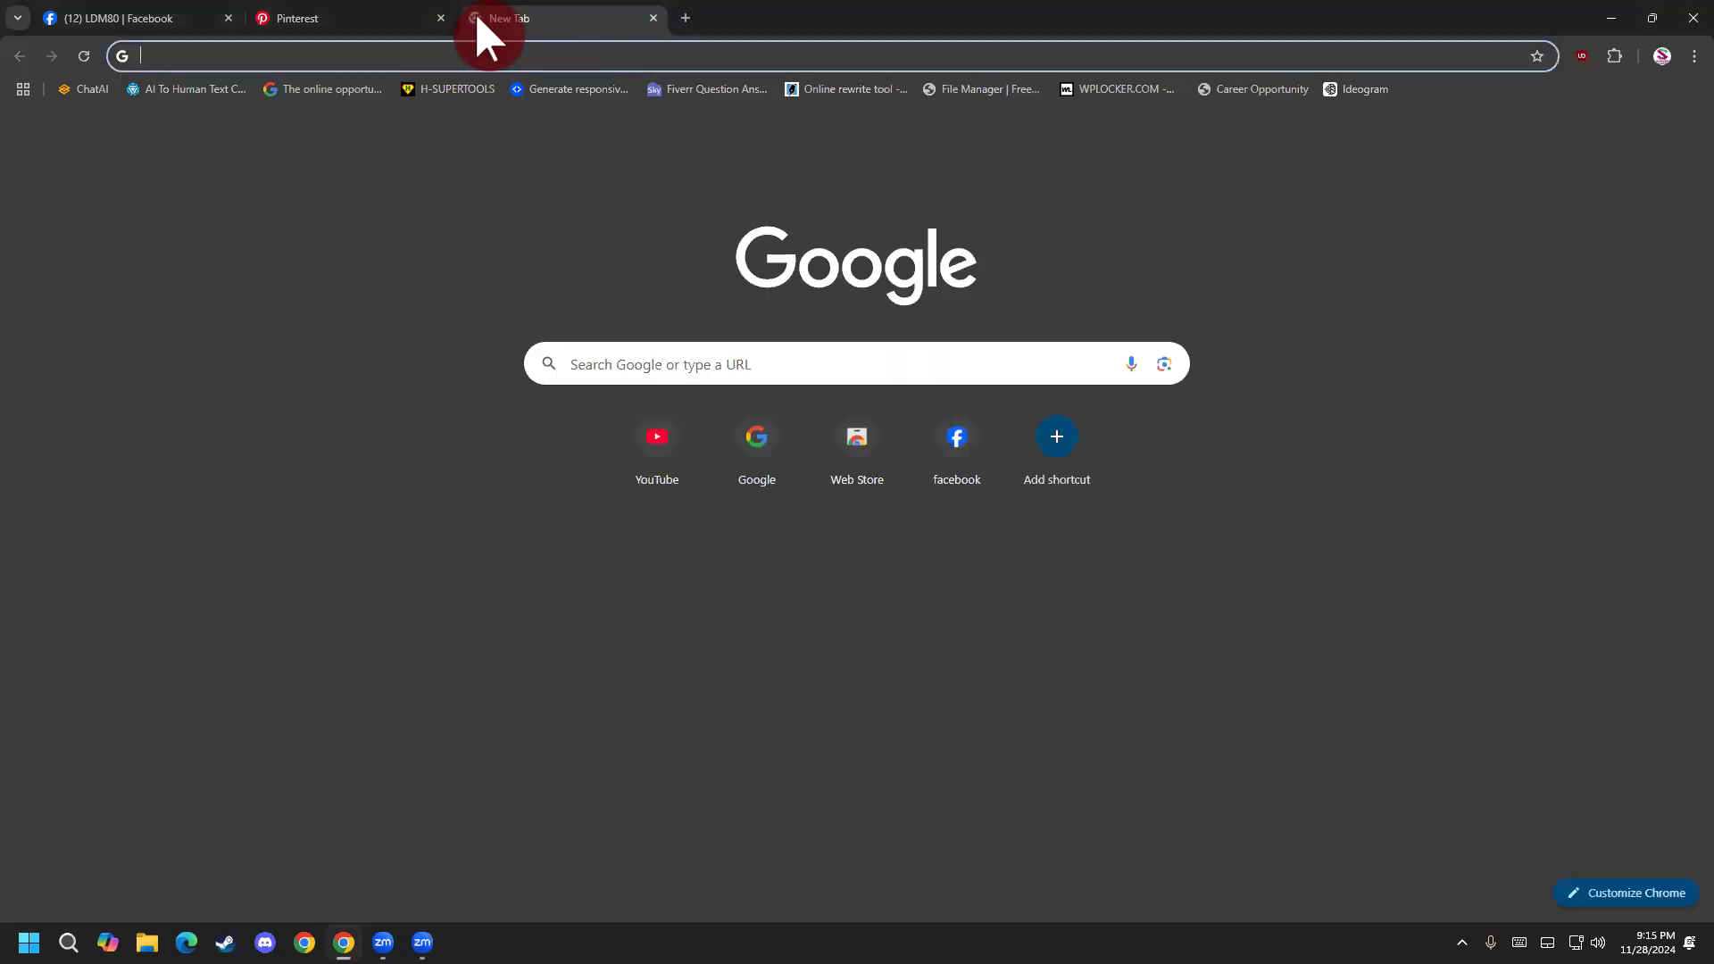
type("ca")
left_click(500, 87)
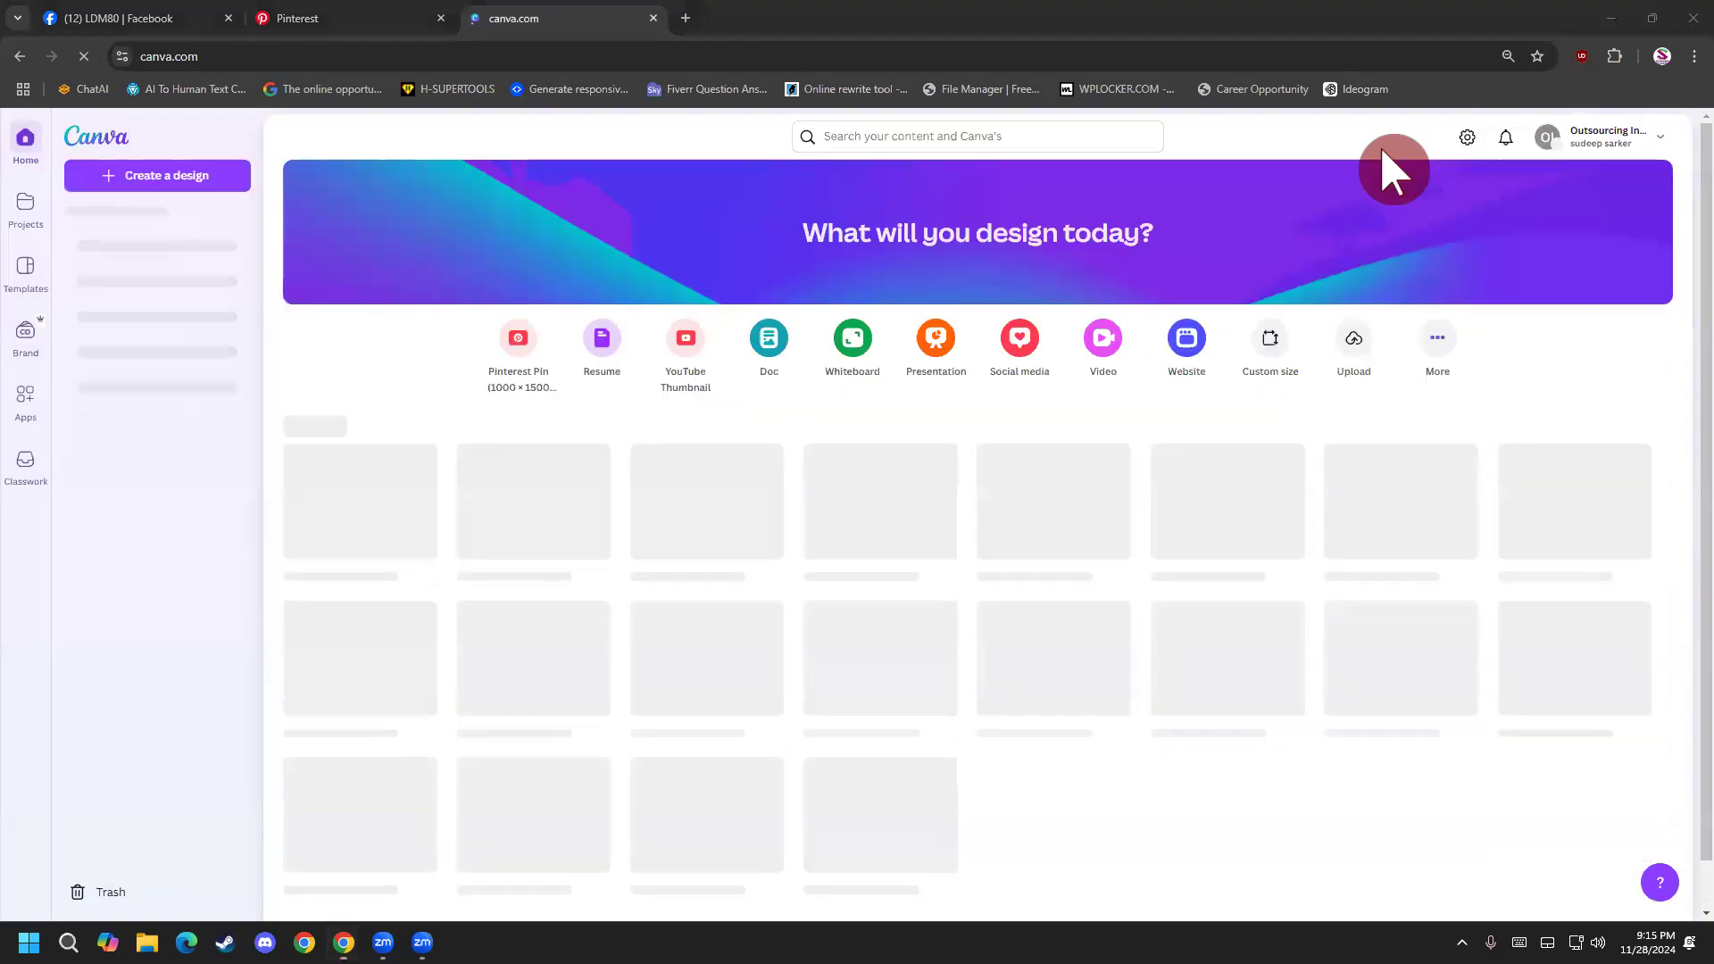
Search Google for amazon in another new browser tab and open the Amazon.com website from the results.
left_click(680, 18)
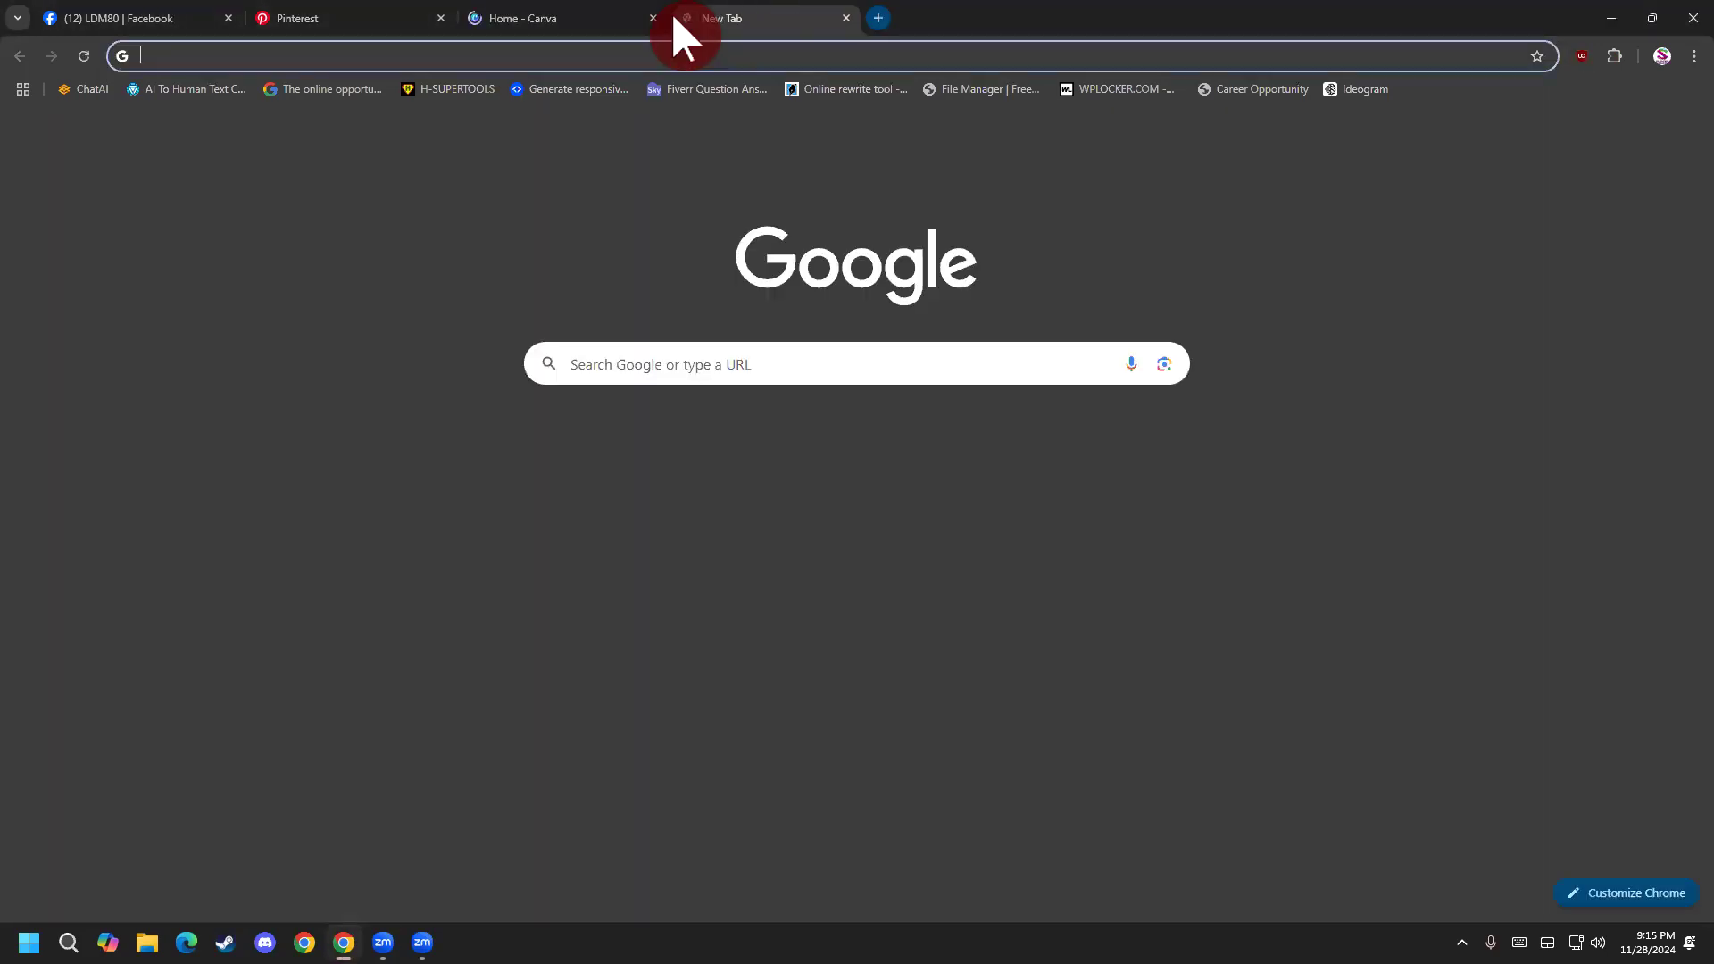
type("g")
key("Return")
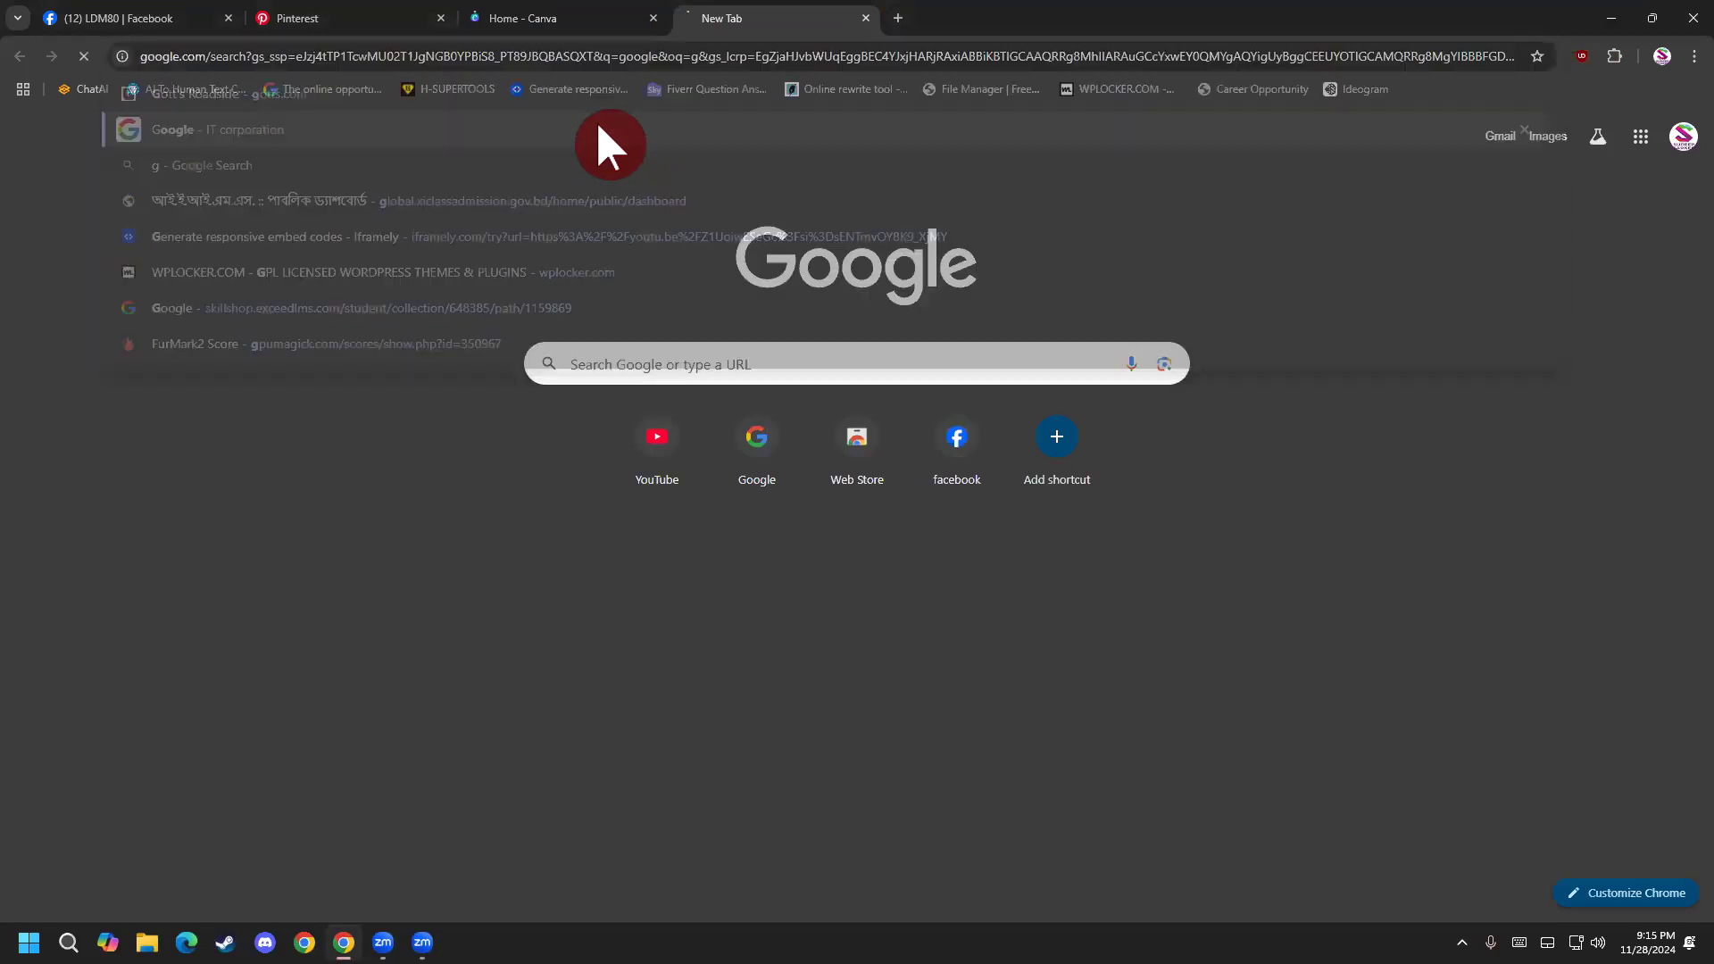
left_click(665, 152)
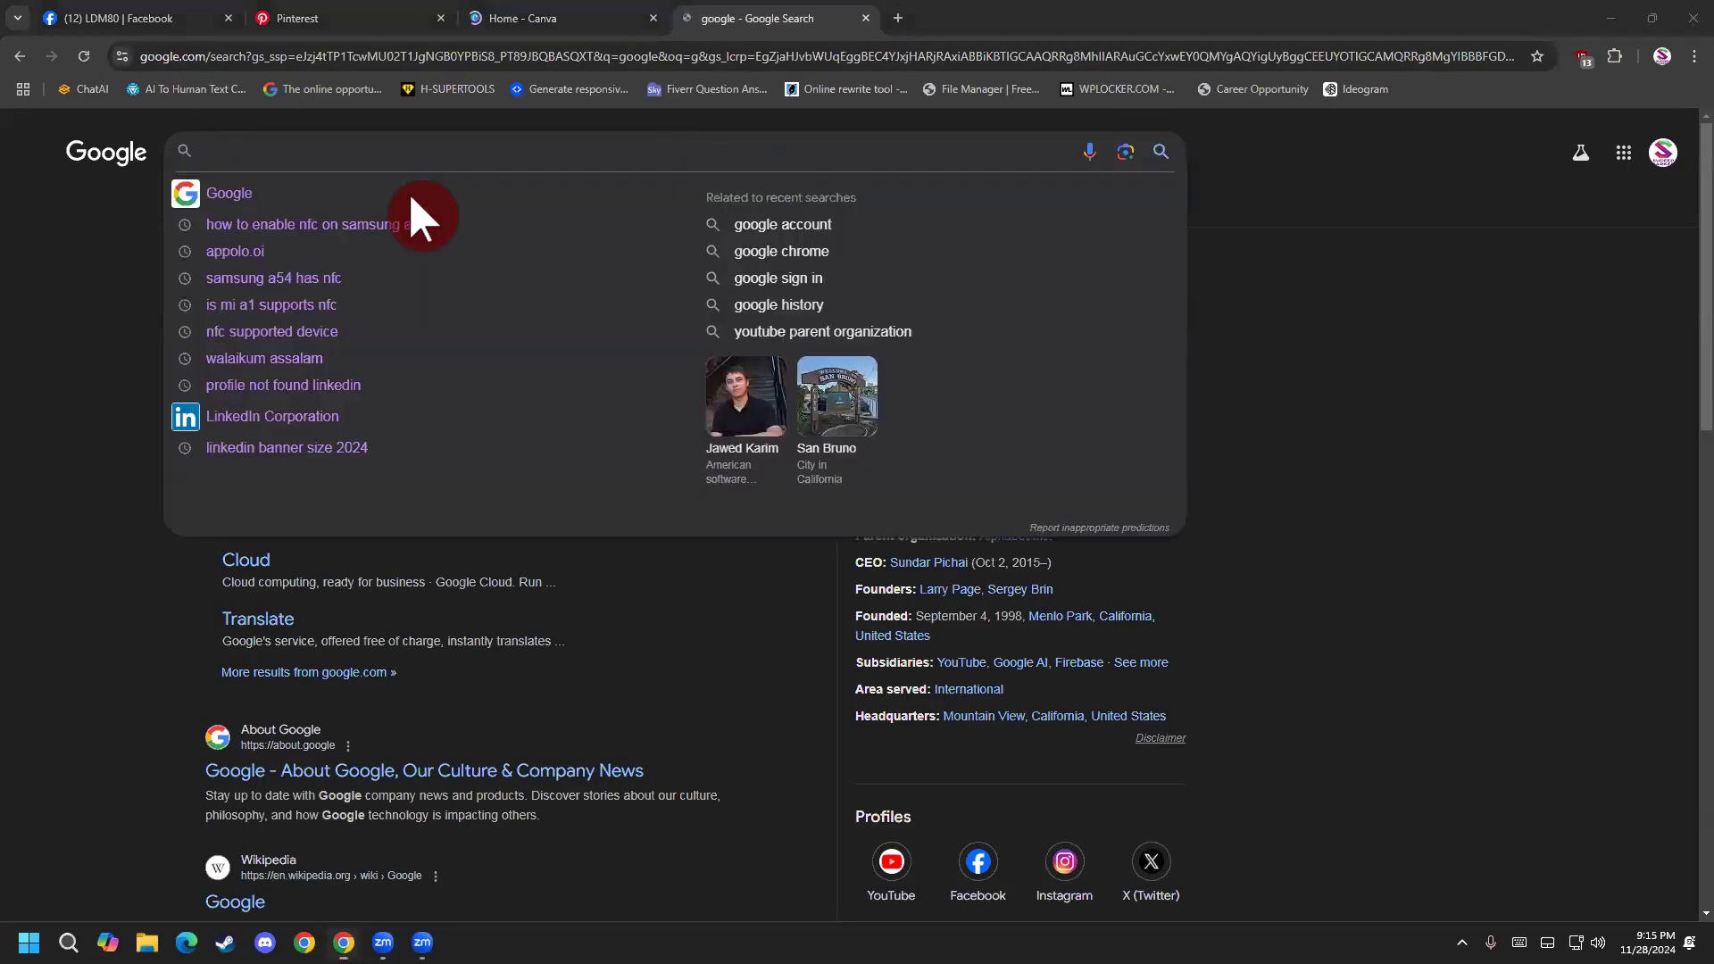
left_click(448, 161)
type("a")
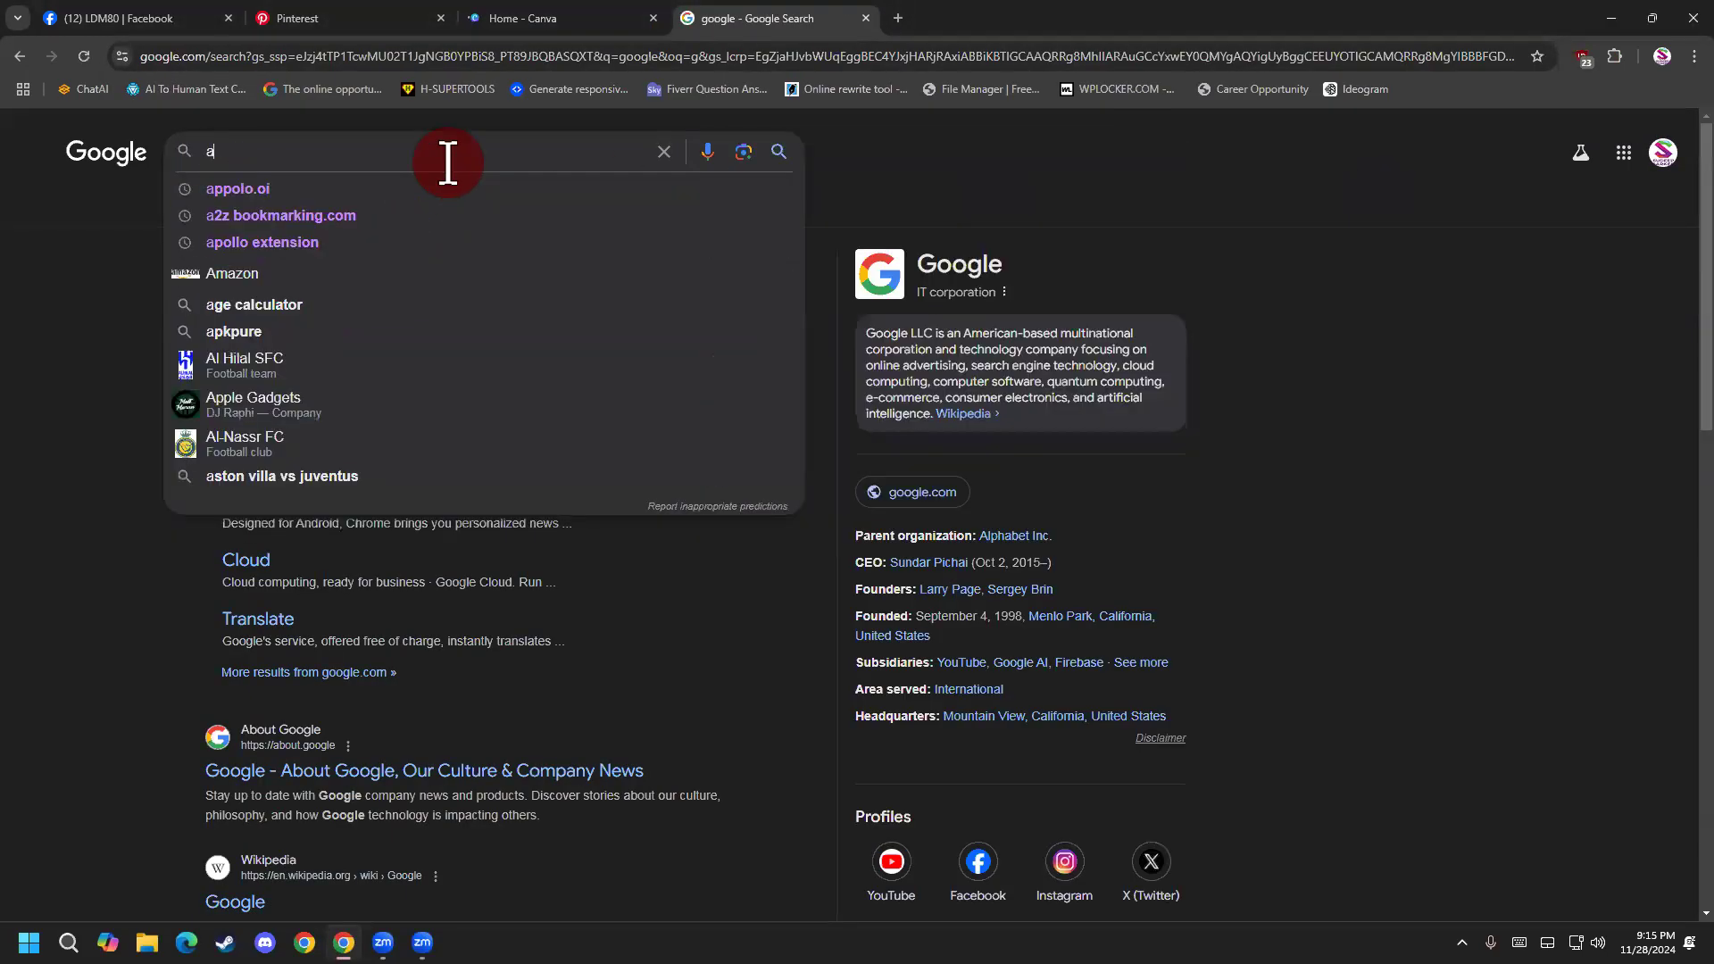
type("maz")
type("i")
key("BackSpace")
key("Down")
key("Return")
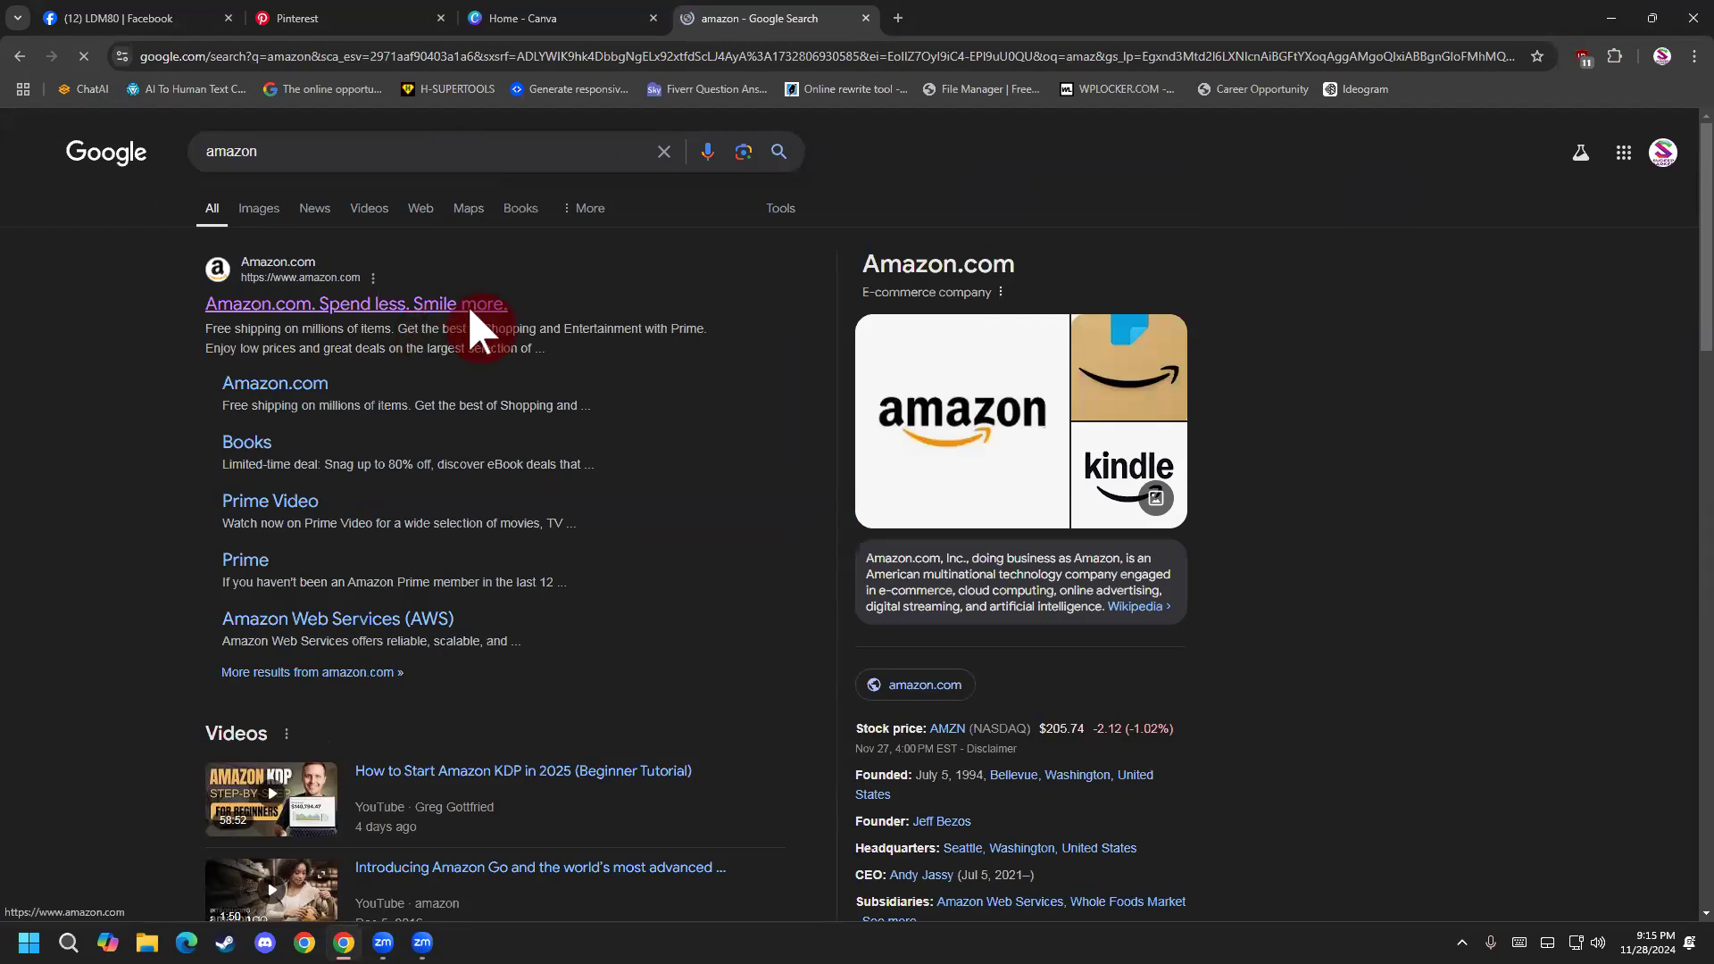
left_click(468, 304)
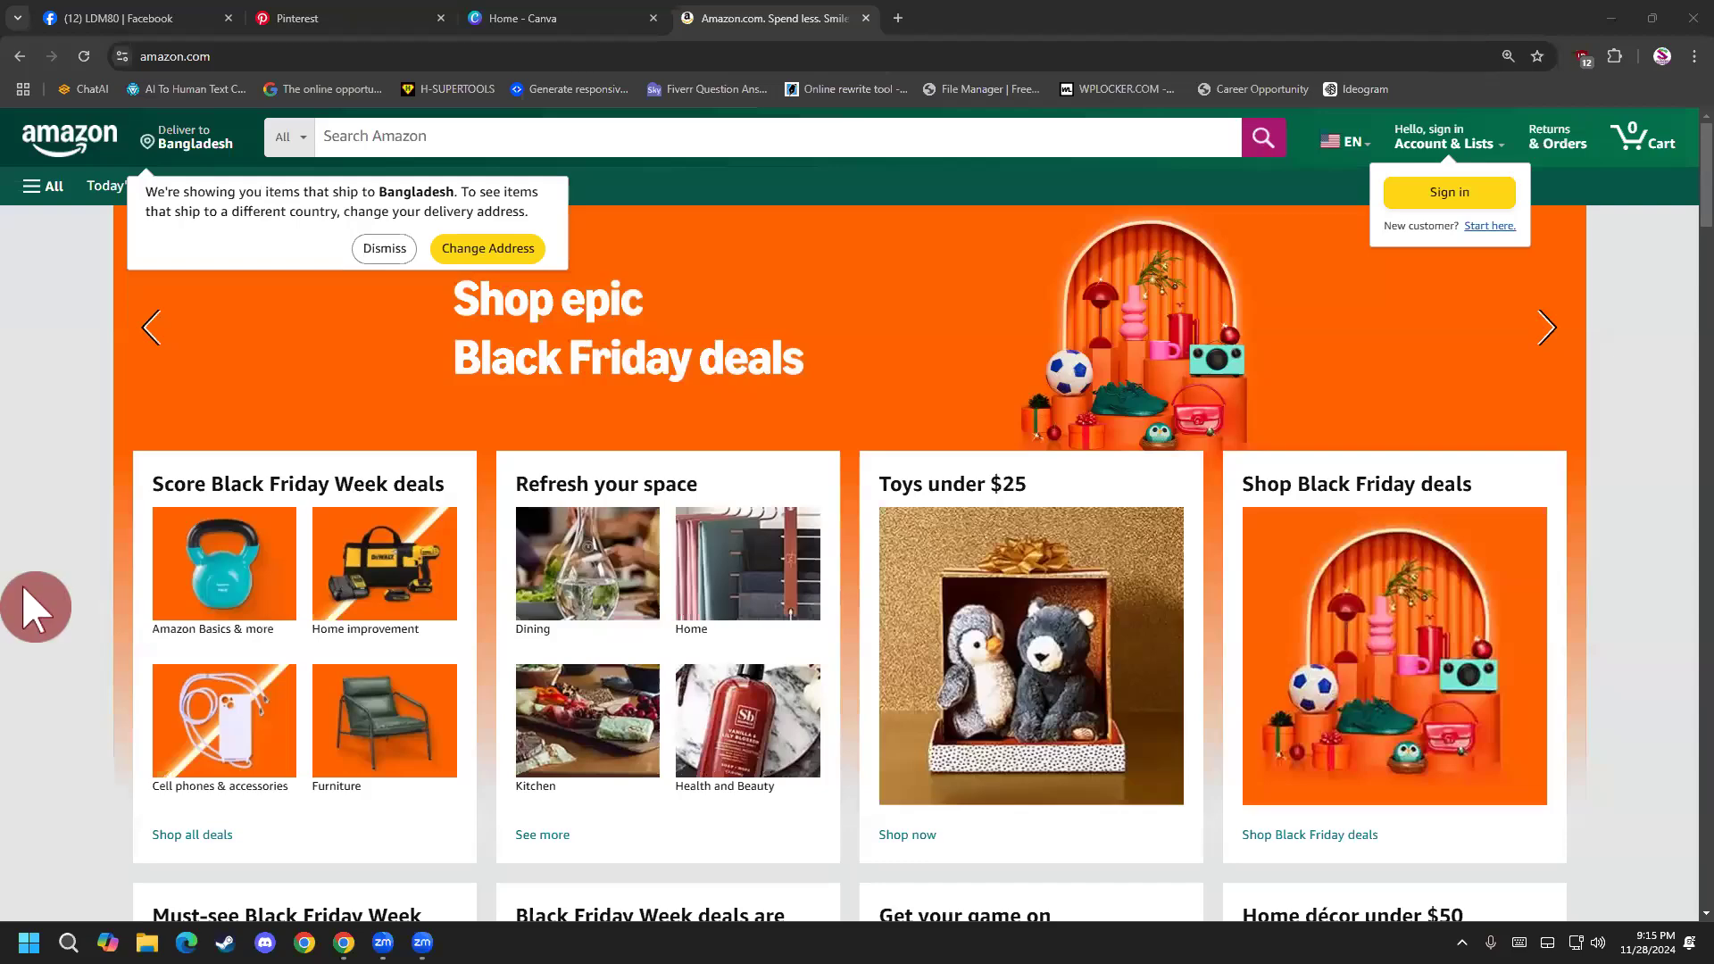
Look through the Black Friday deals and product categories on Amazon's homepage.
scroll(23, 589, "down", 15)
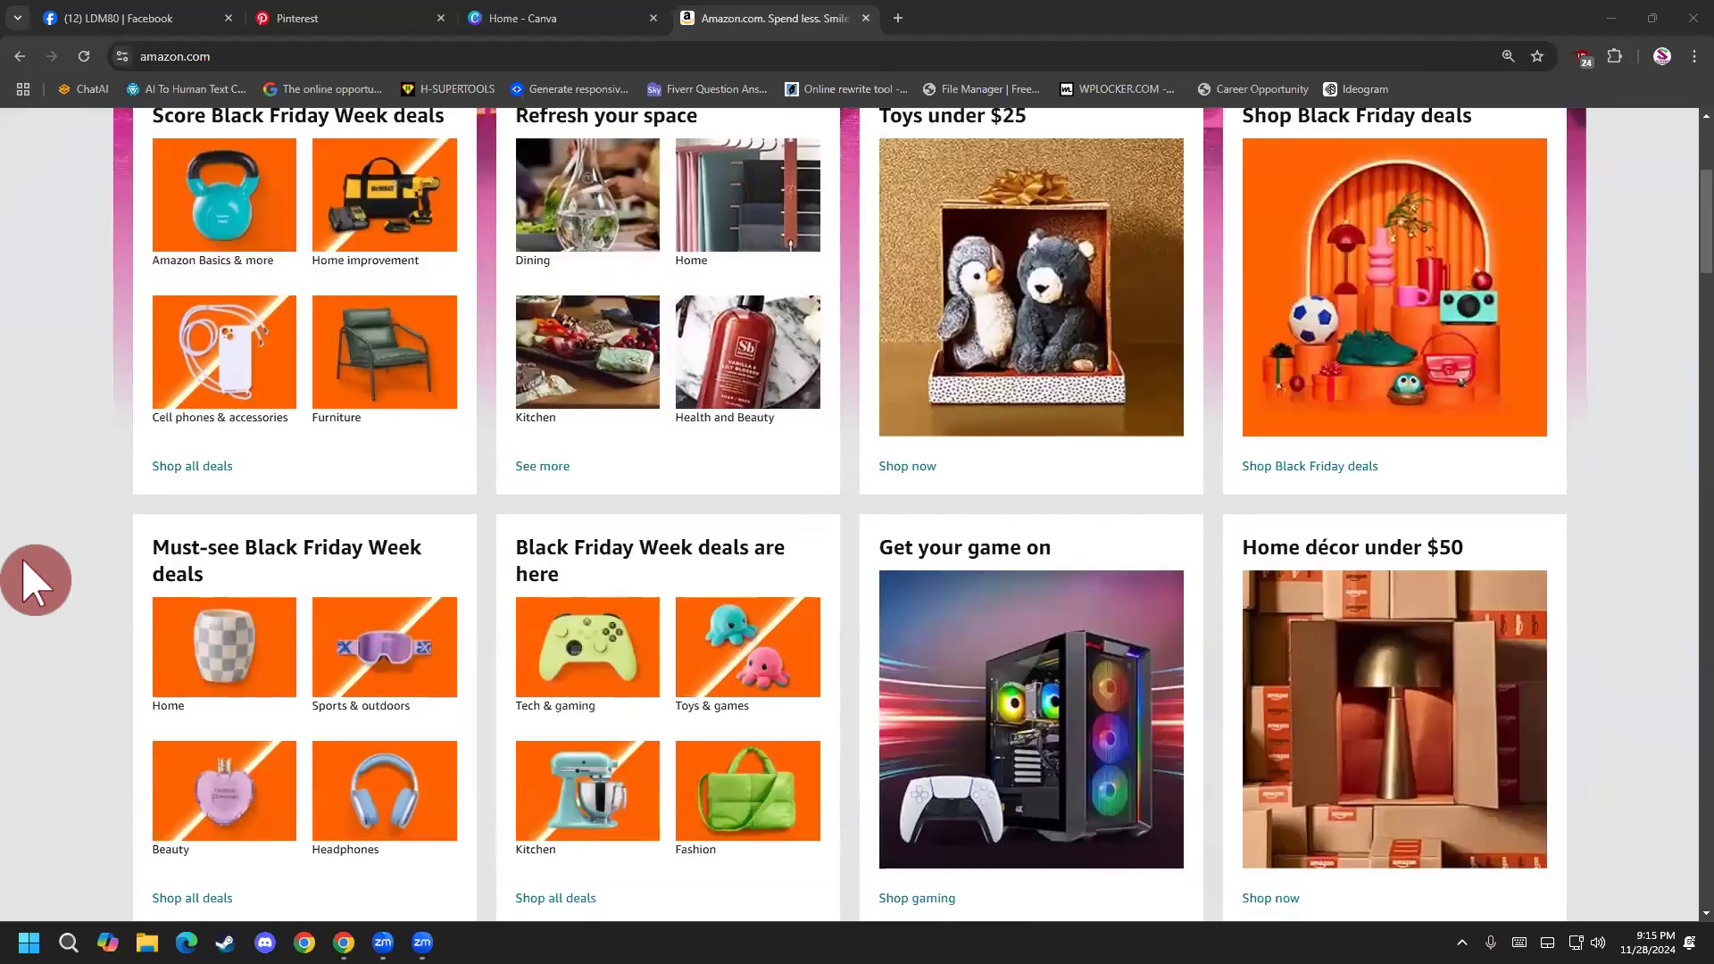
scroll(23, 589, "down", 10)
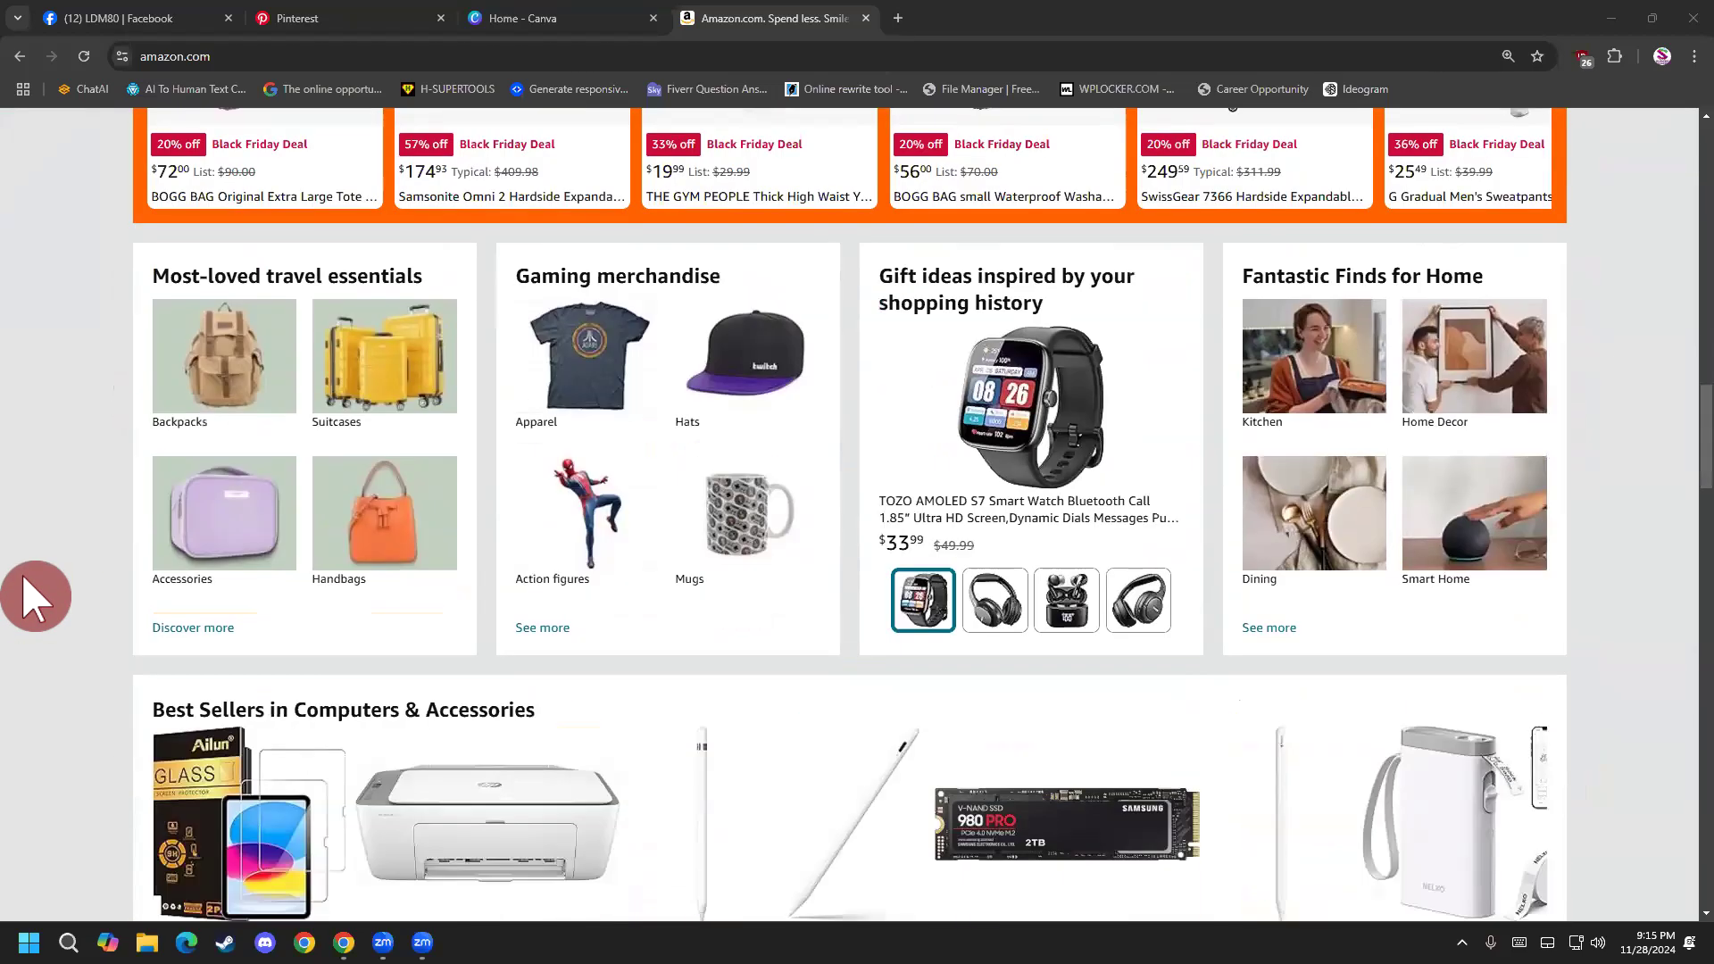
scroll(24, 590, "up", 9)
scroll(19, 554, "up", 16)
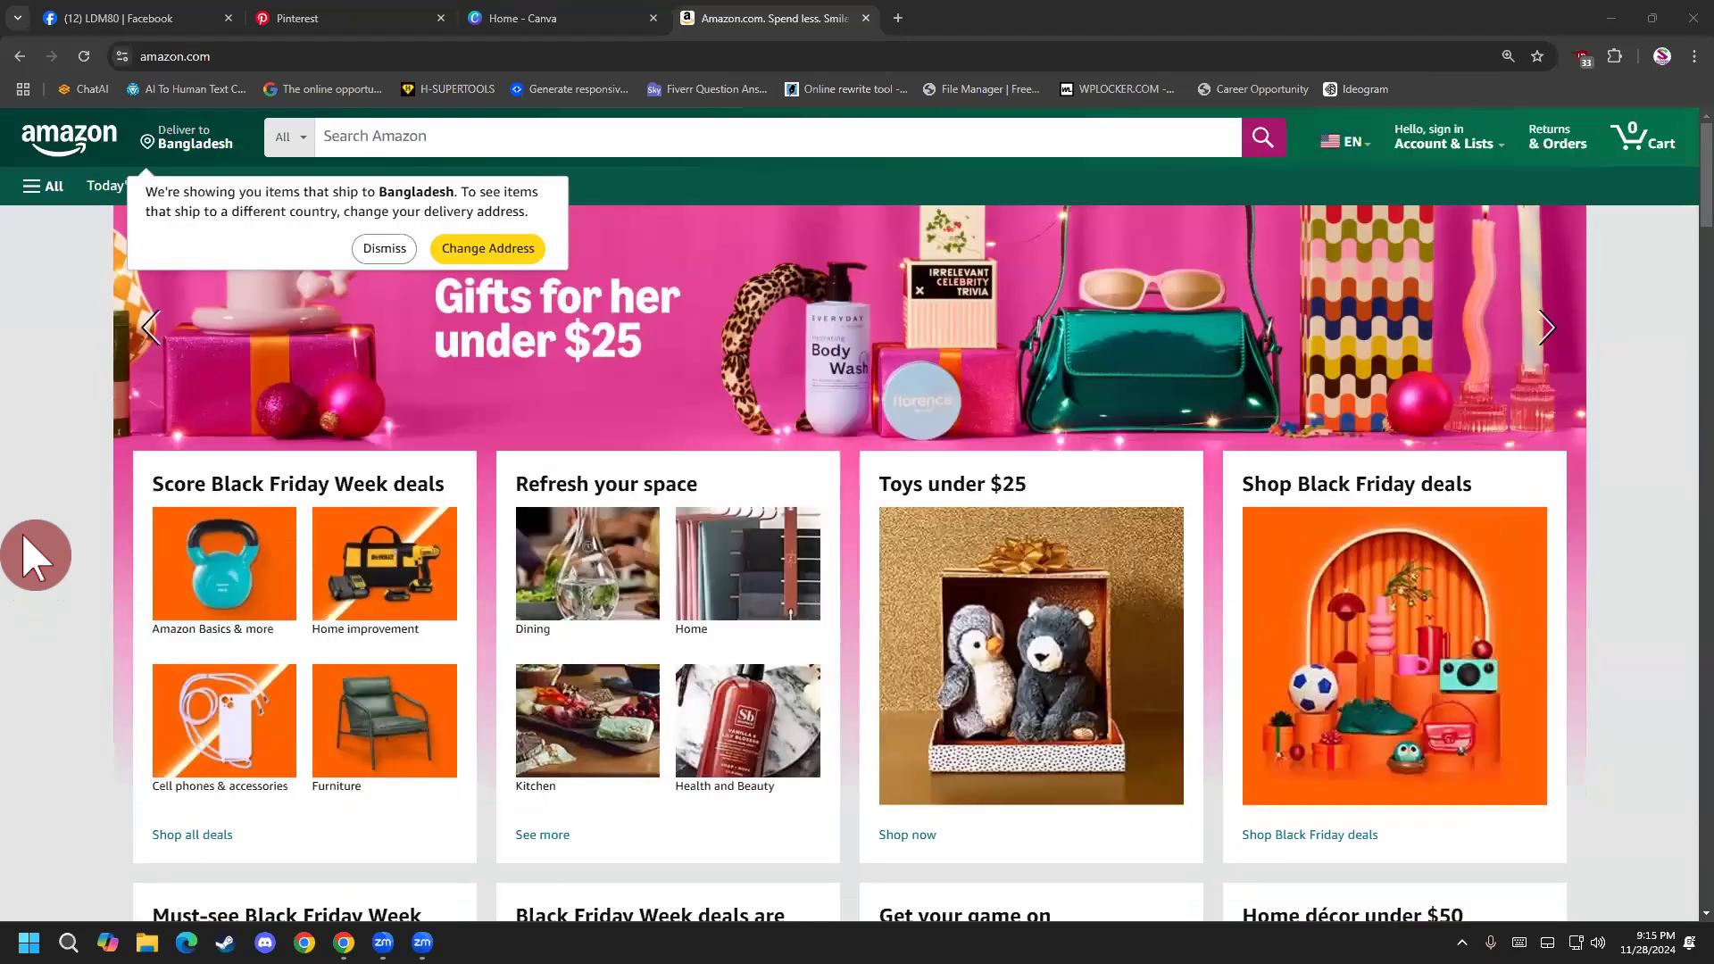
Dismiss the notice about items shipping to Bangladesh and bring up Amazon's search suggestions.
left_click(368, 136)
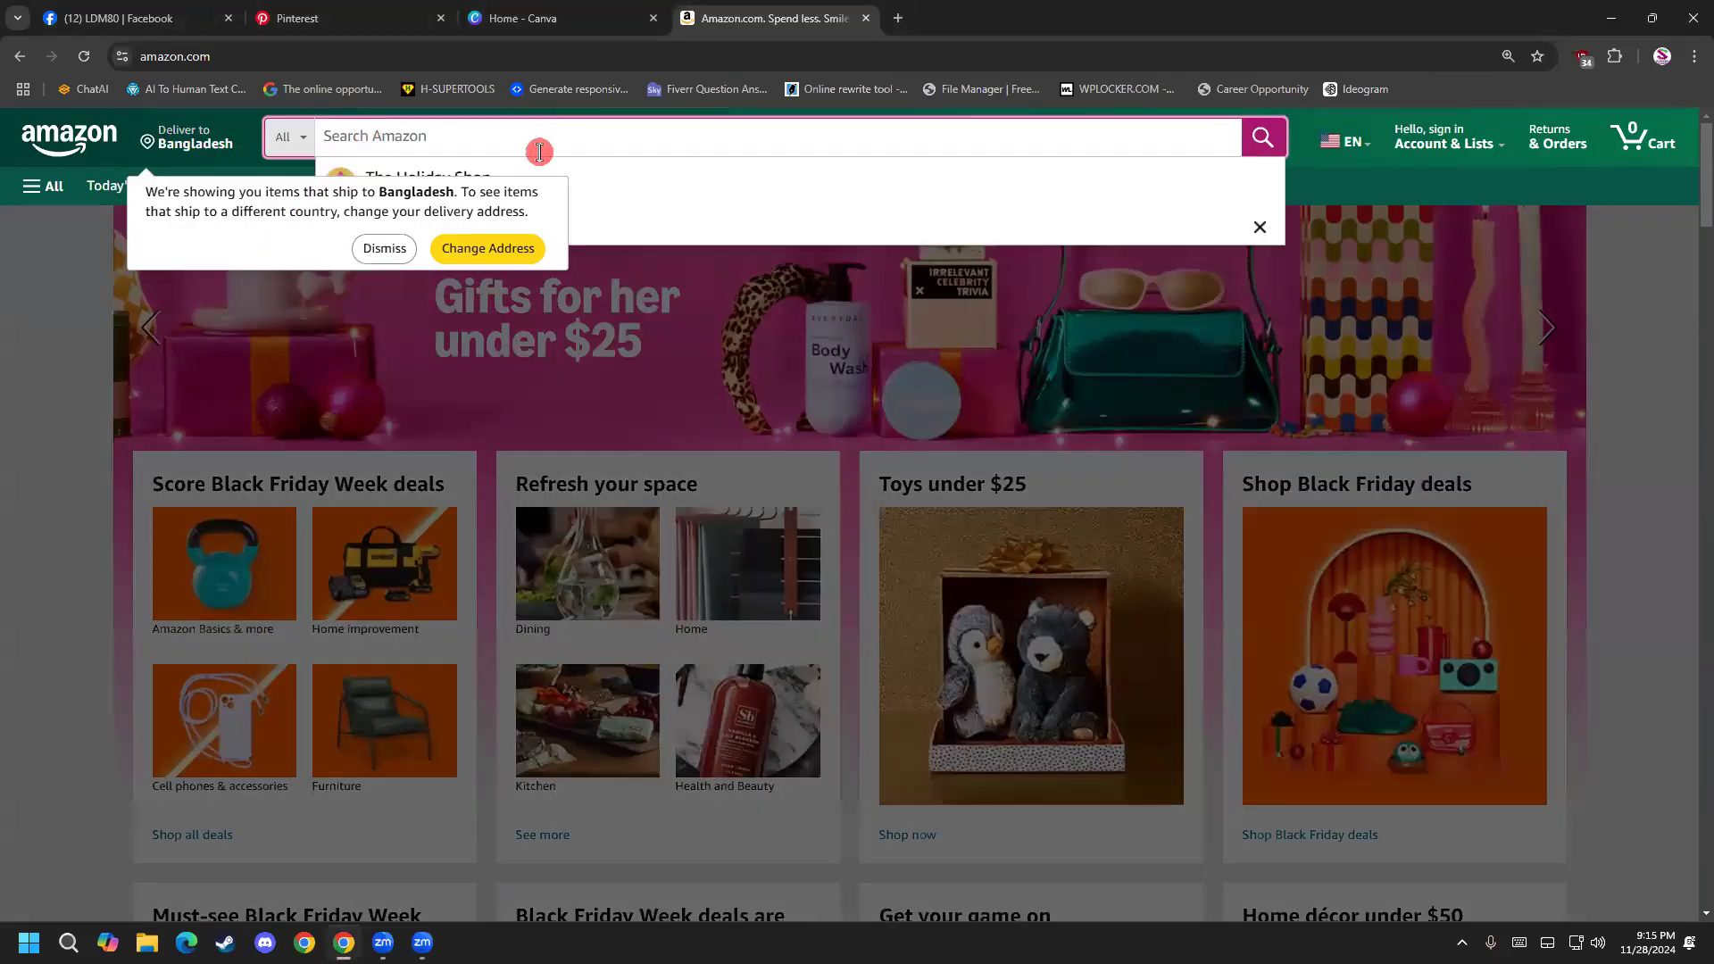
left_click(25, 417)
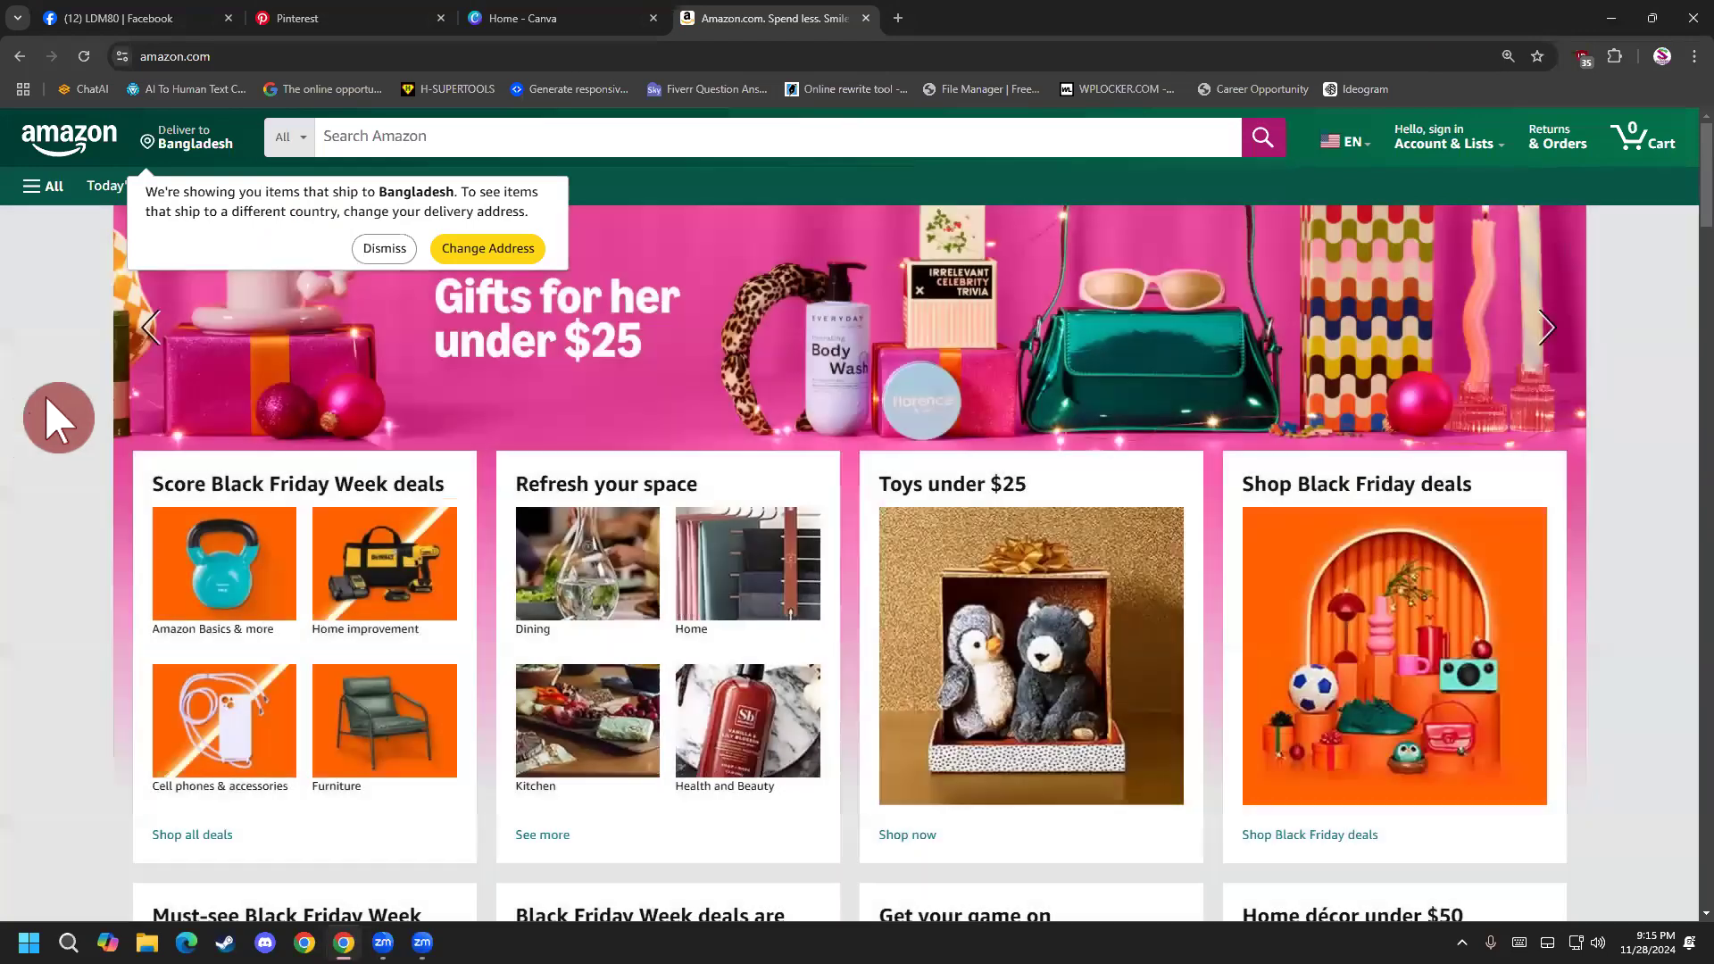
left_click(384, 248)
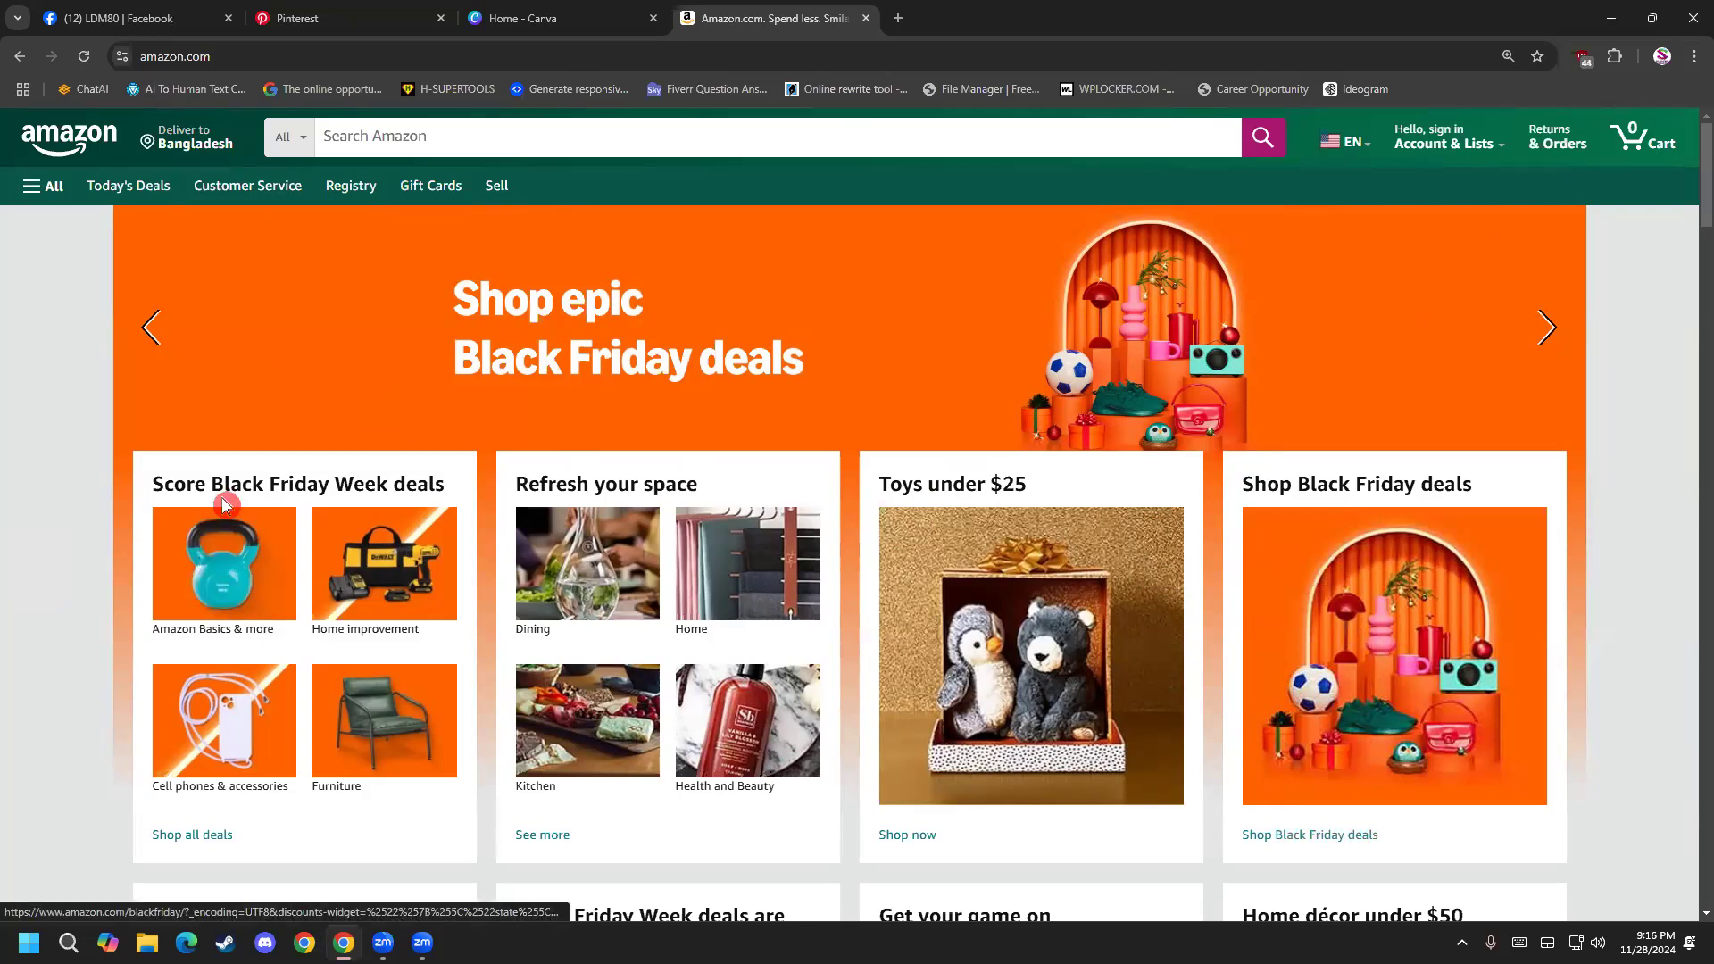
left_click(1409, 695)
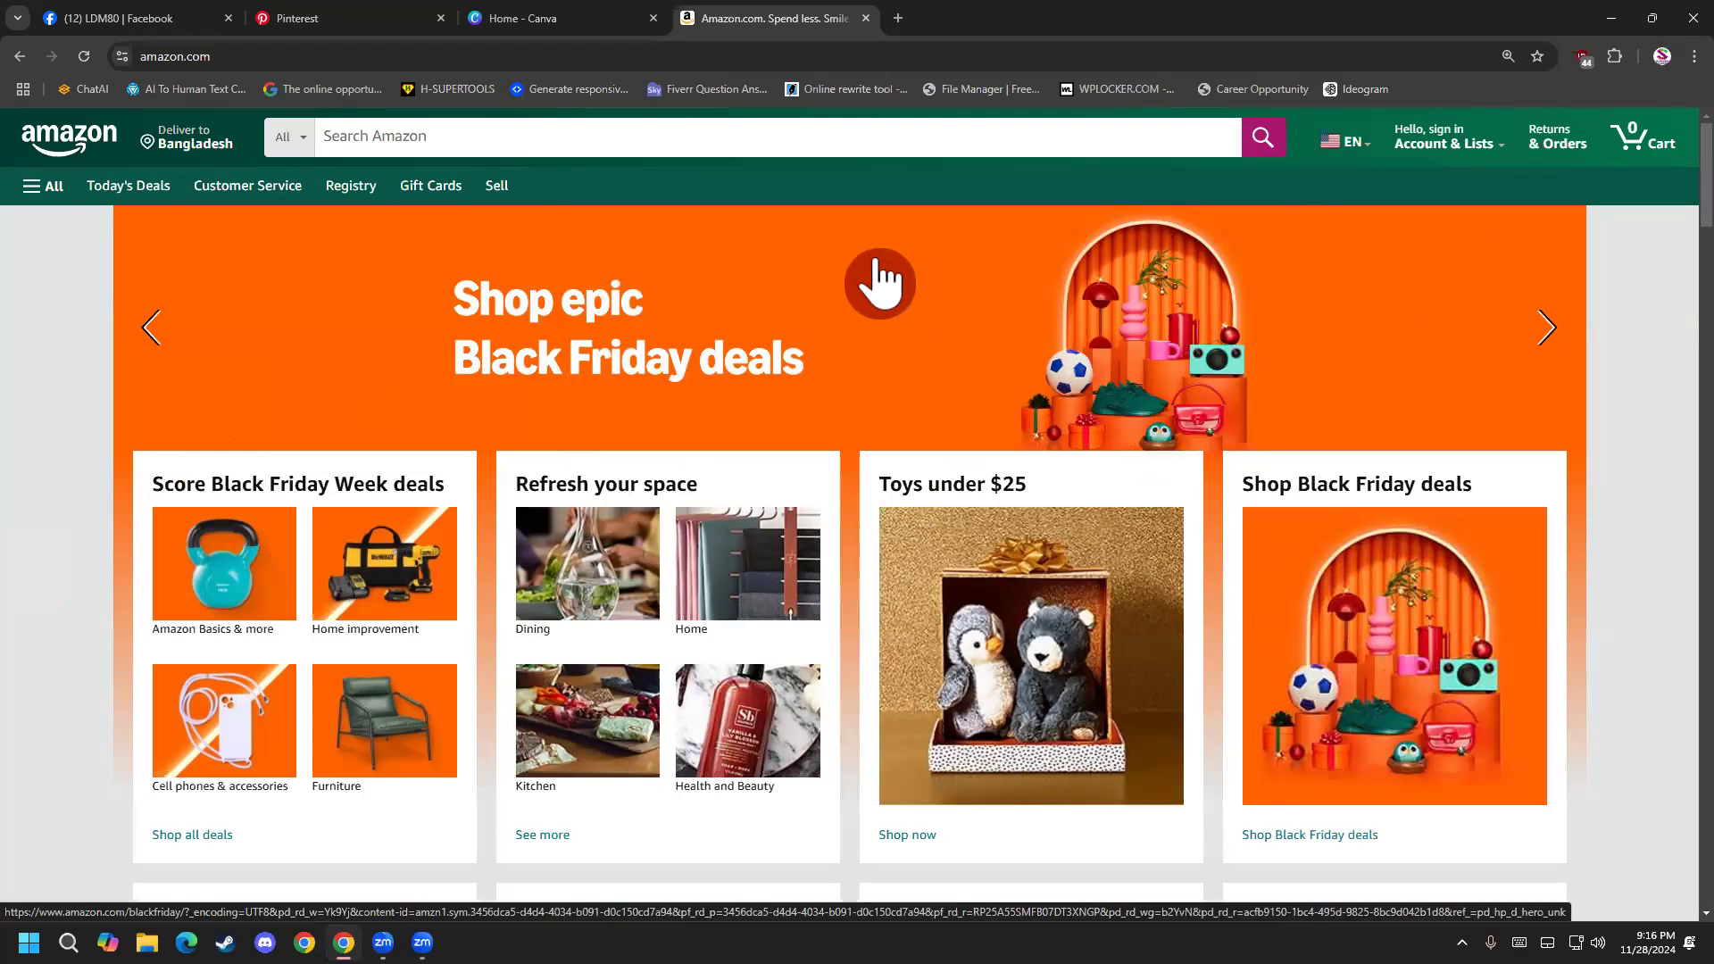
left_click(751, 136)
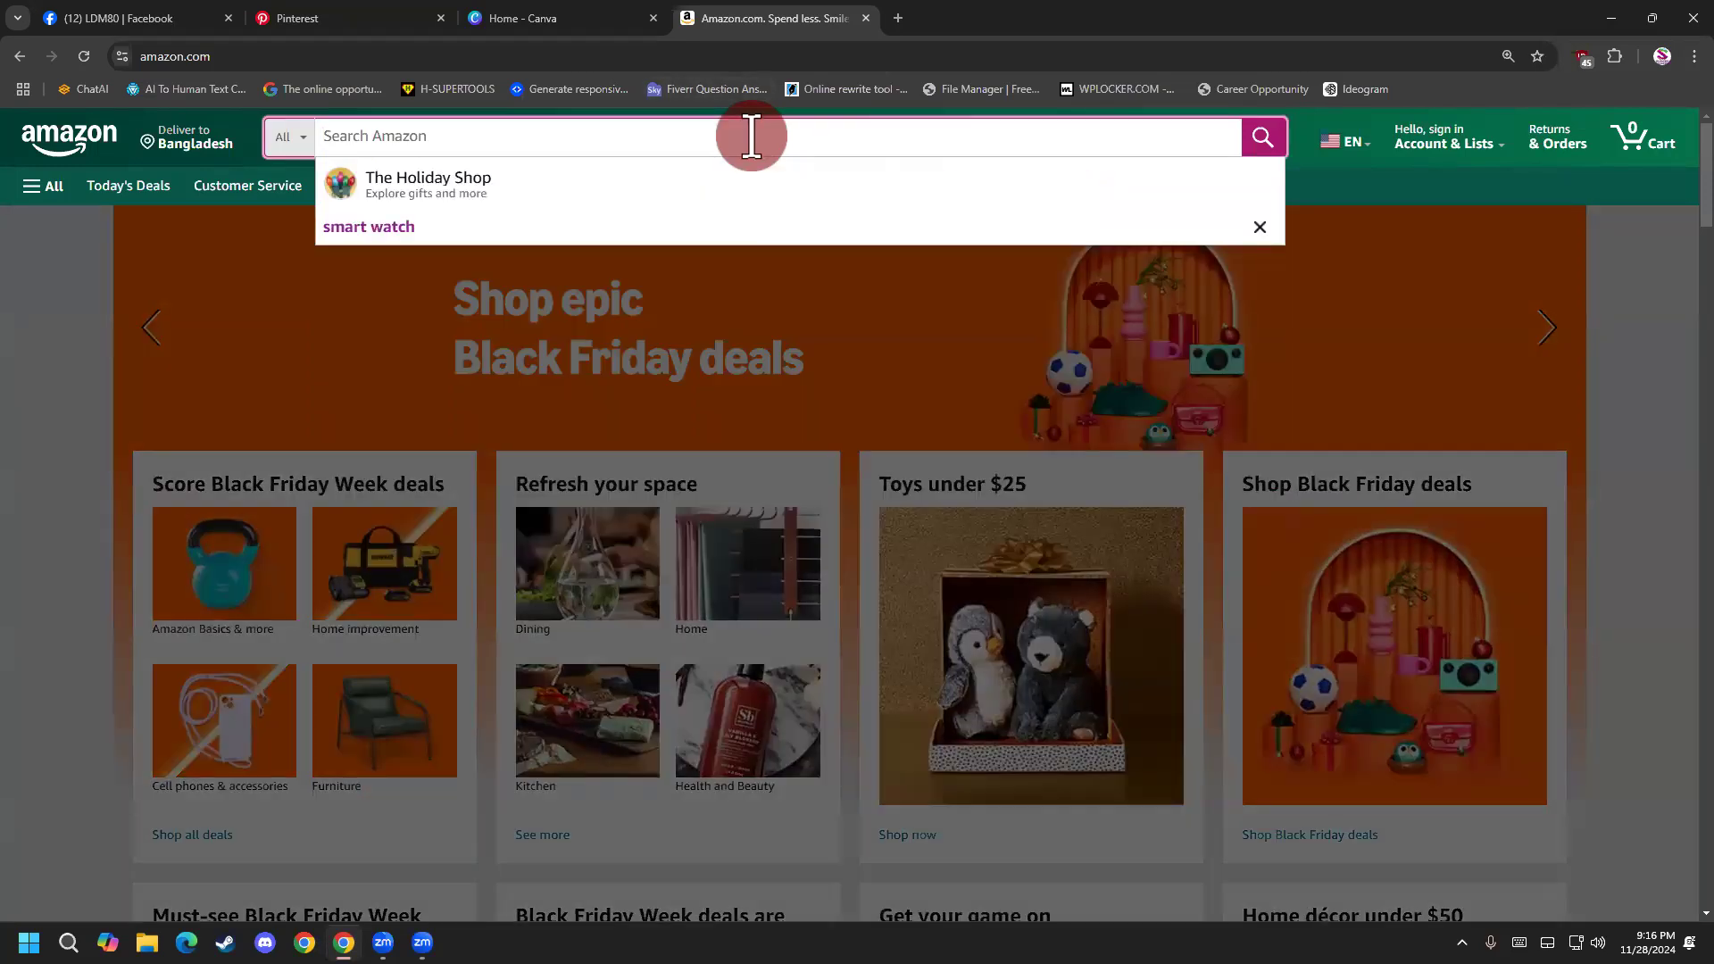
Switch back to Pinterest and view its content creation, campaign, analytics and business management options.
left_click(419, 19)
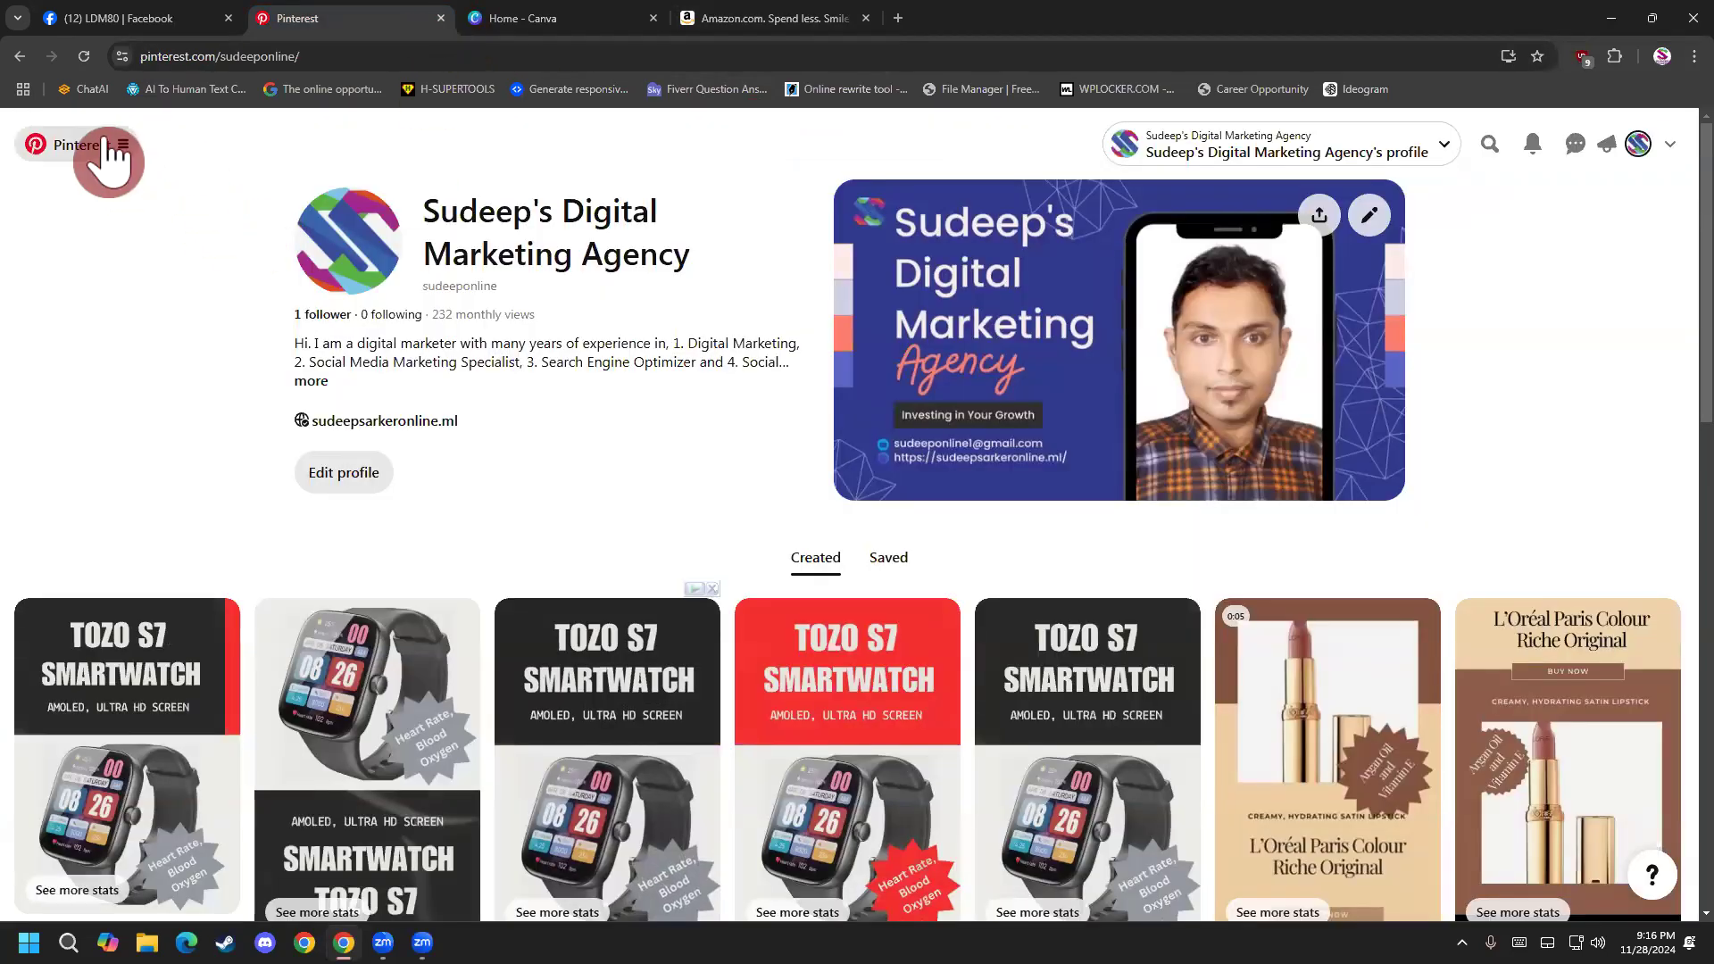
left_click(109, 151)
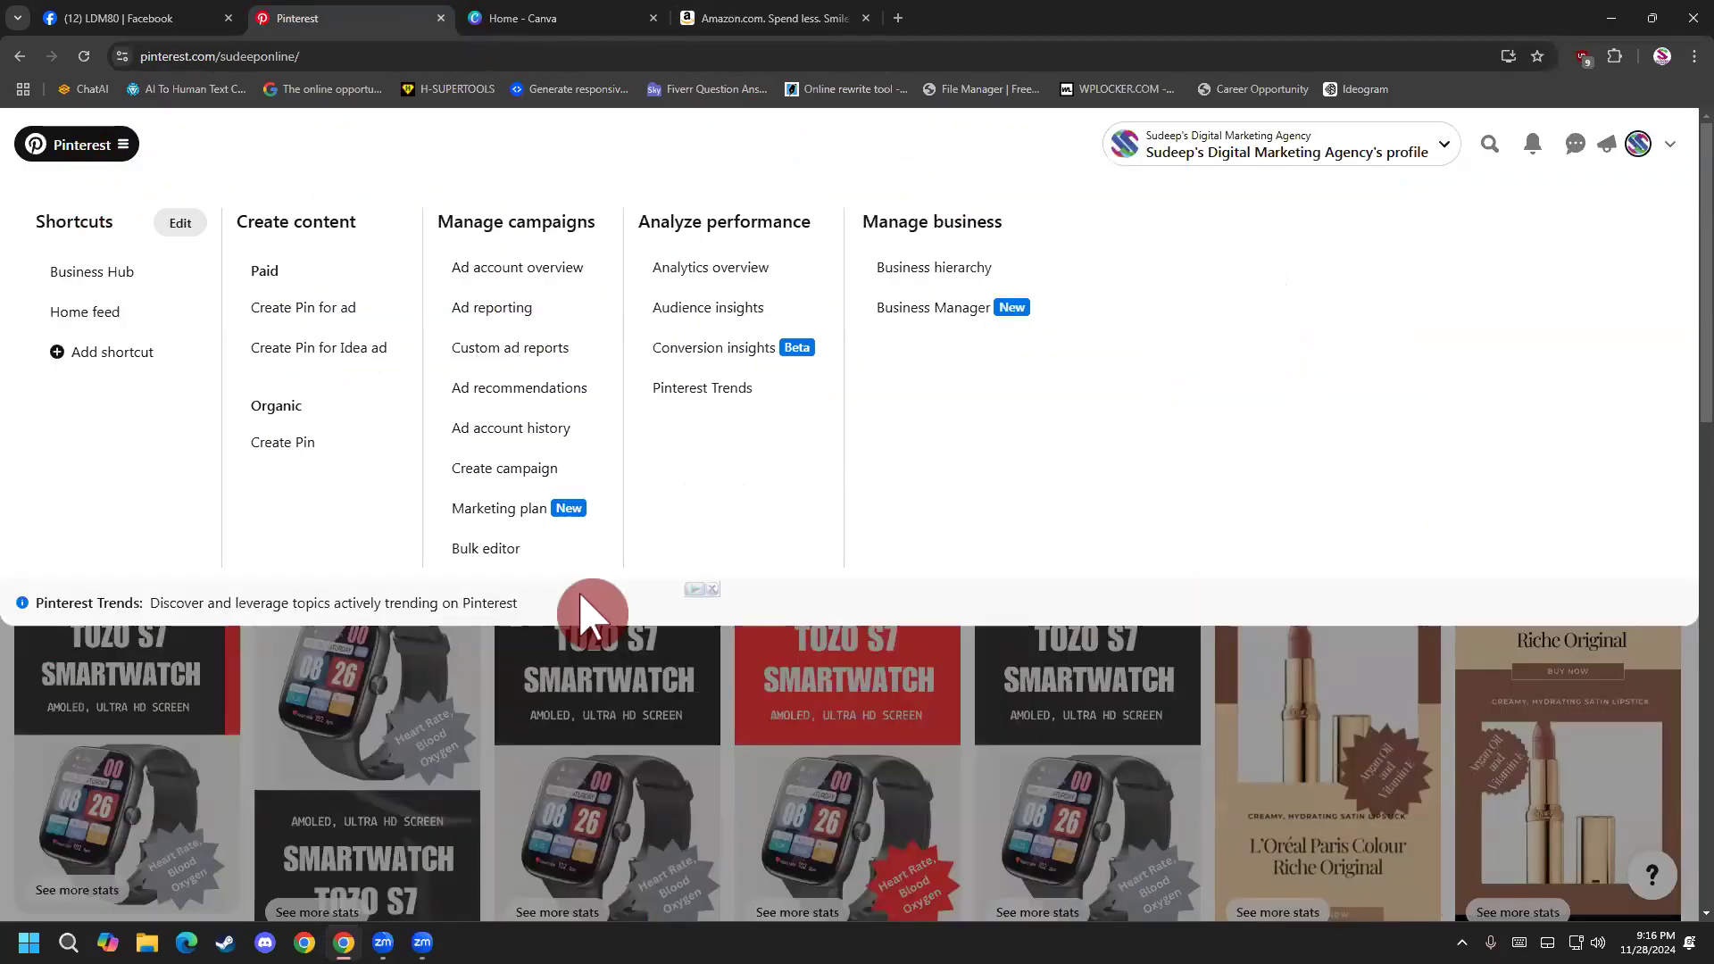
left_click(462, 649)
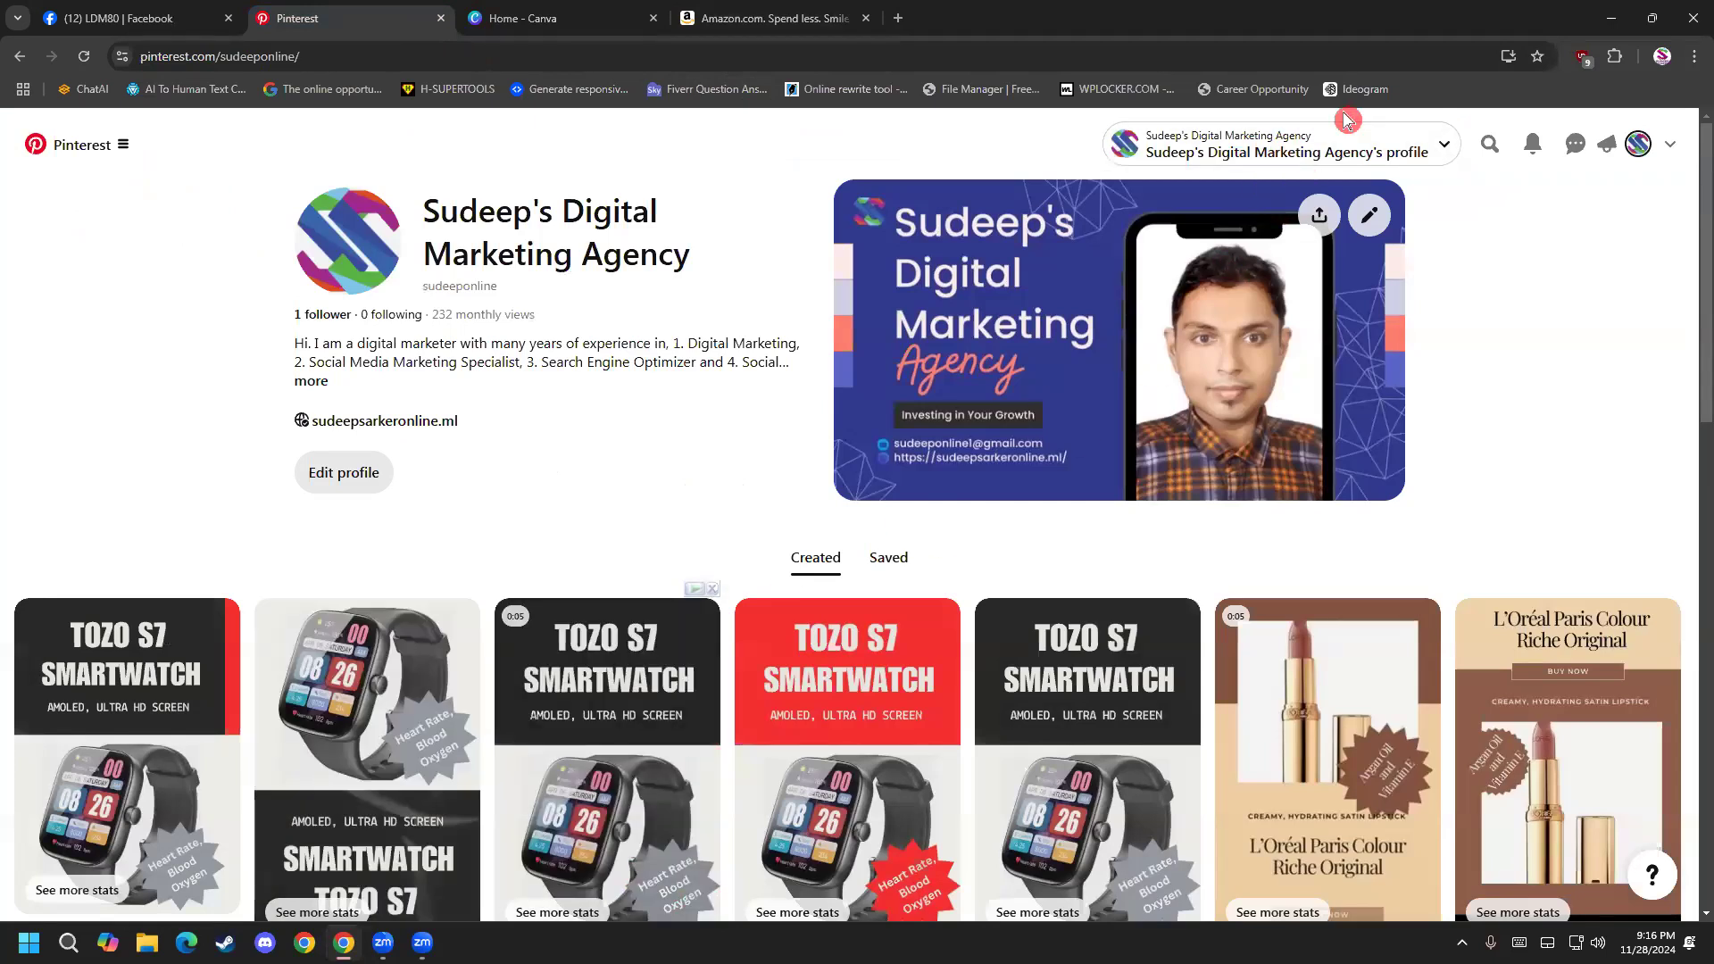
Search the profile's own pins for iphone.
left_click(1487, 145)
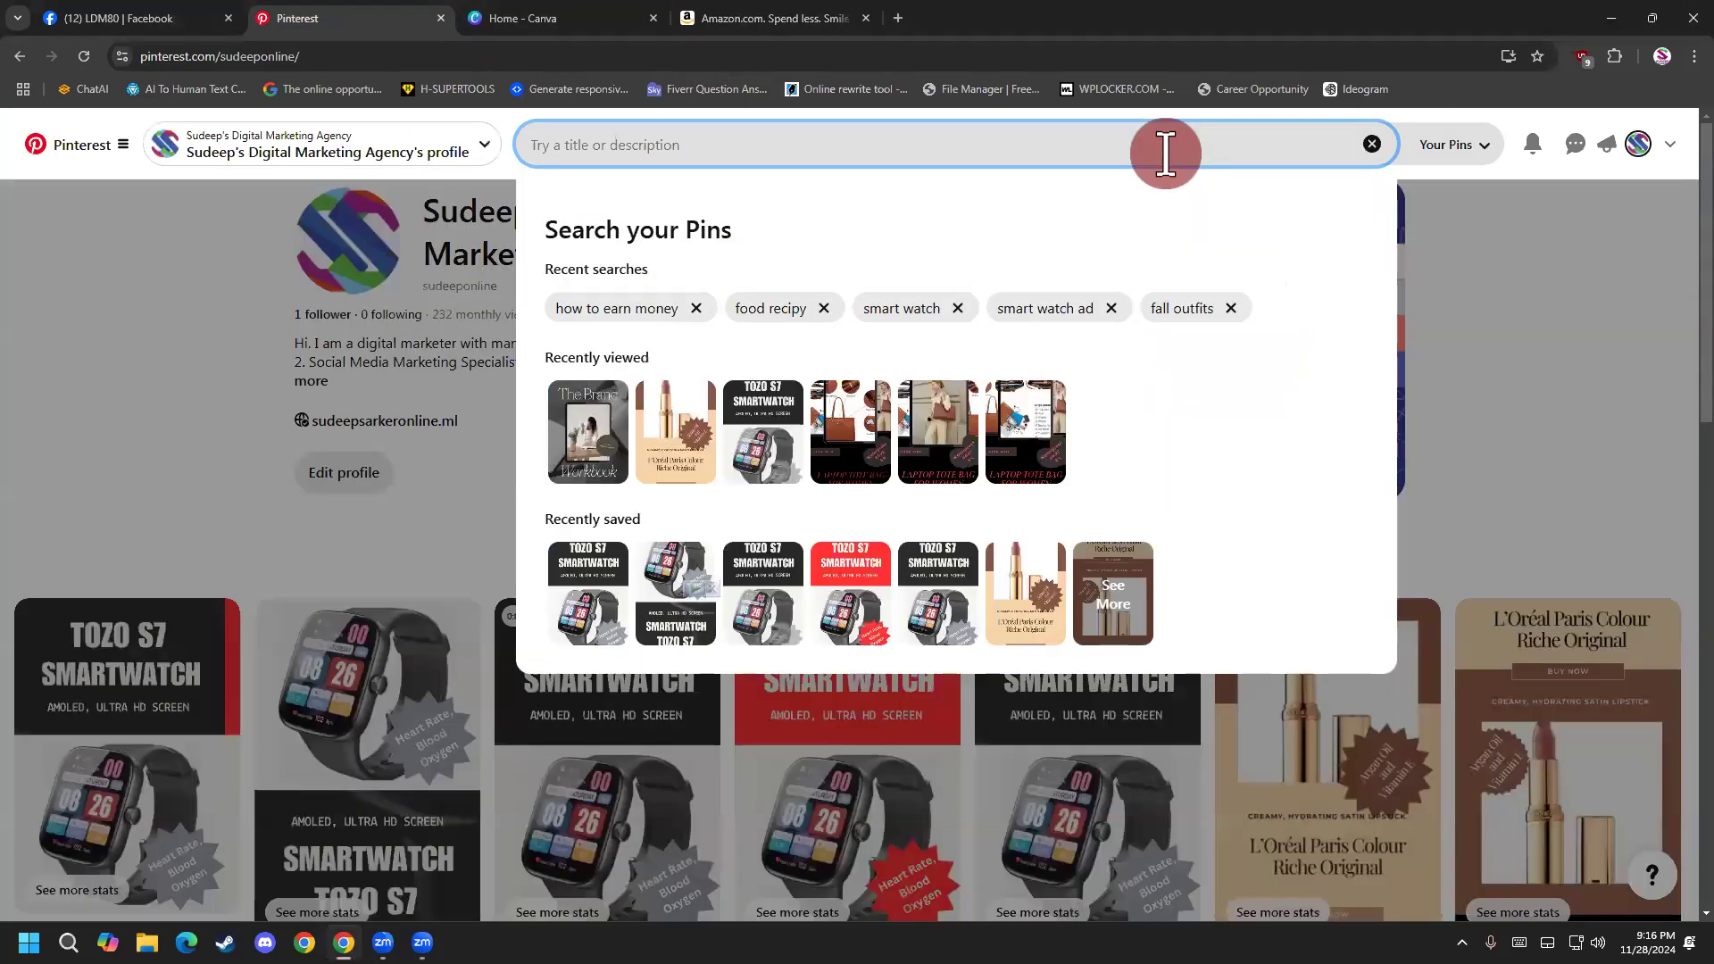
type("a")
key("BackSpace")
type("iphone")
key("Return")
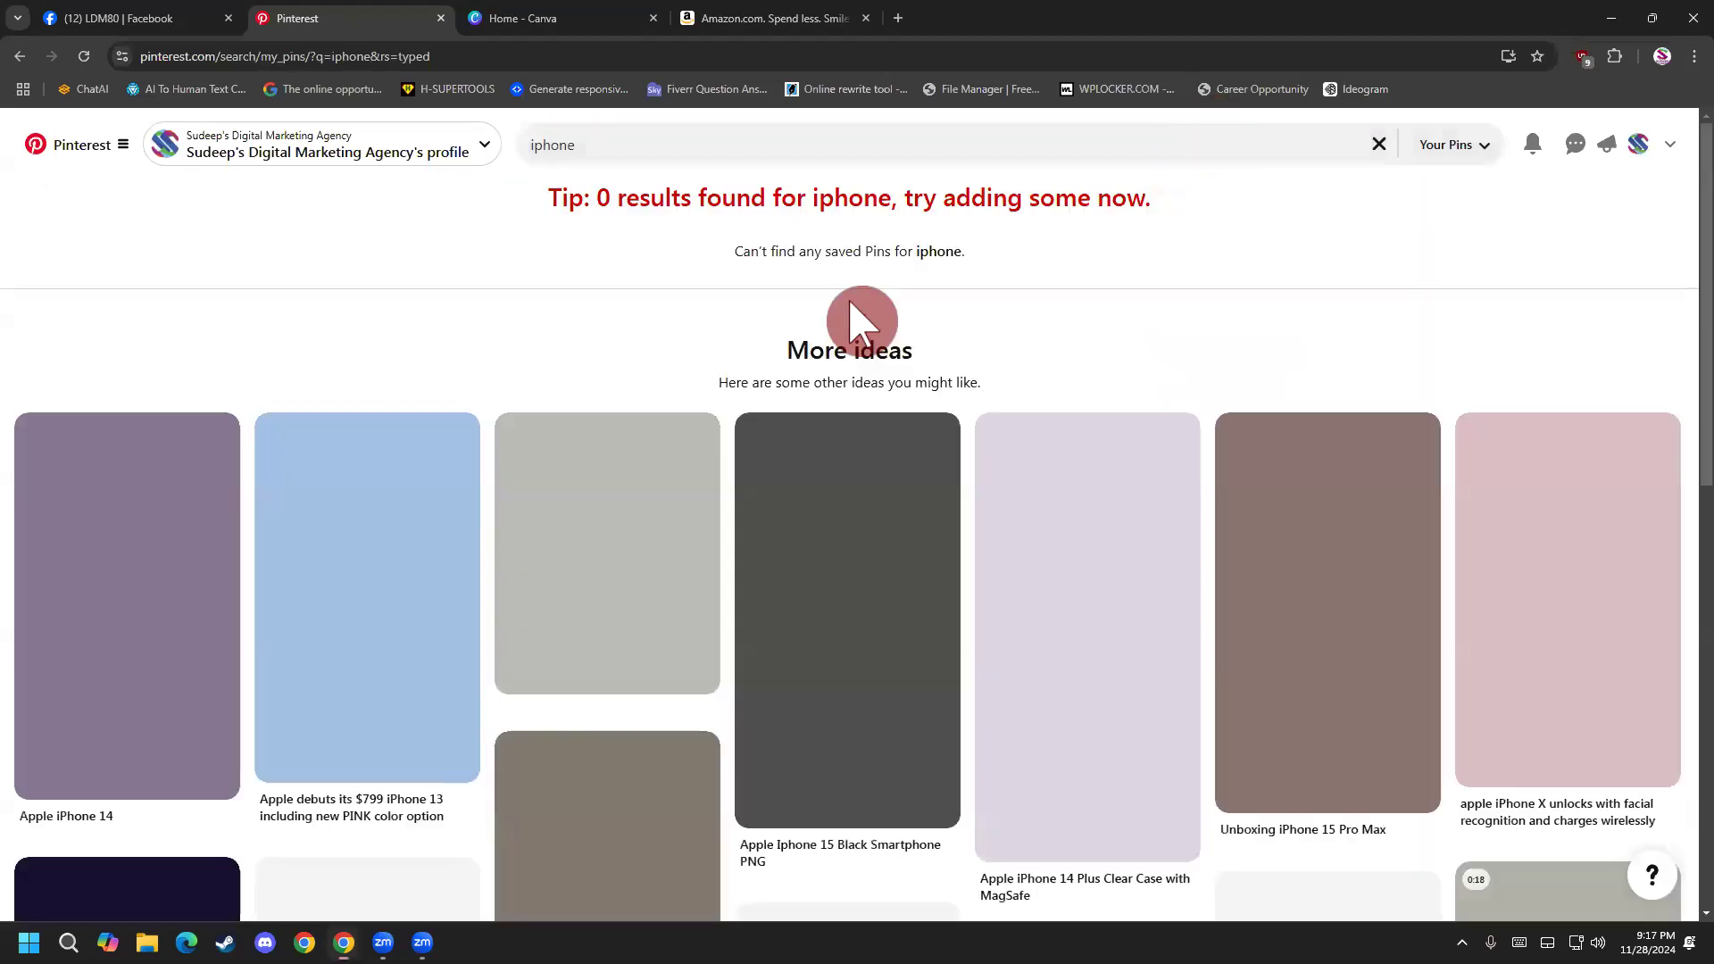
Browse the suggested iPhone pins, view the purple iPhone 12 pin in detail and return to the search page.
scroll(517, 575, "down", 10)
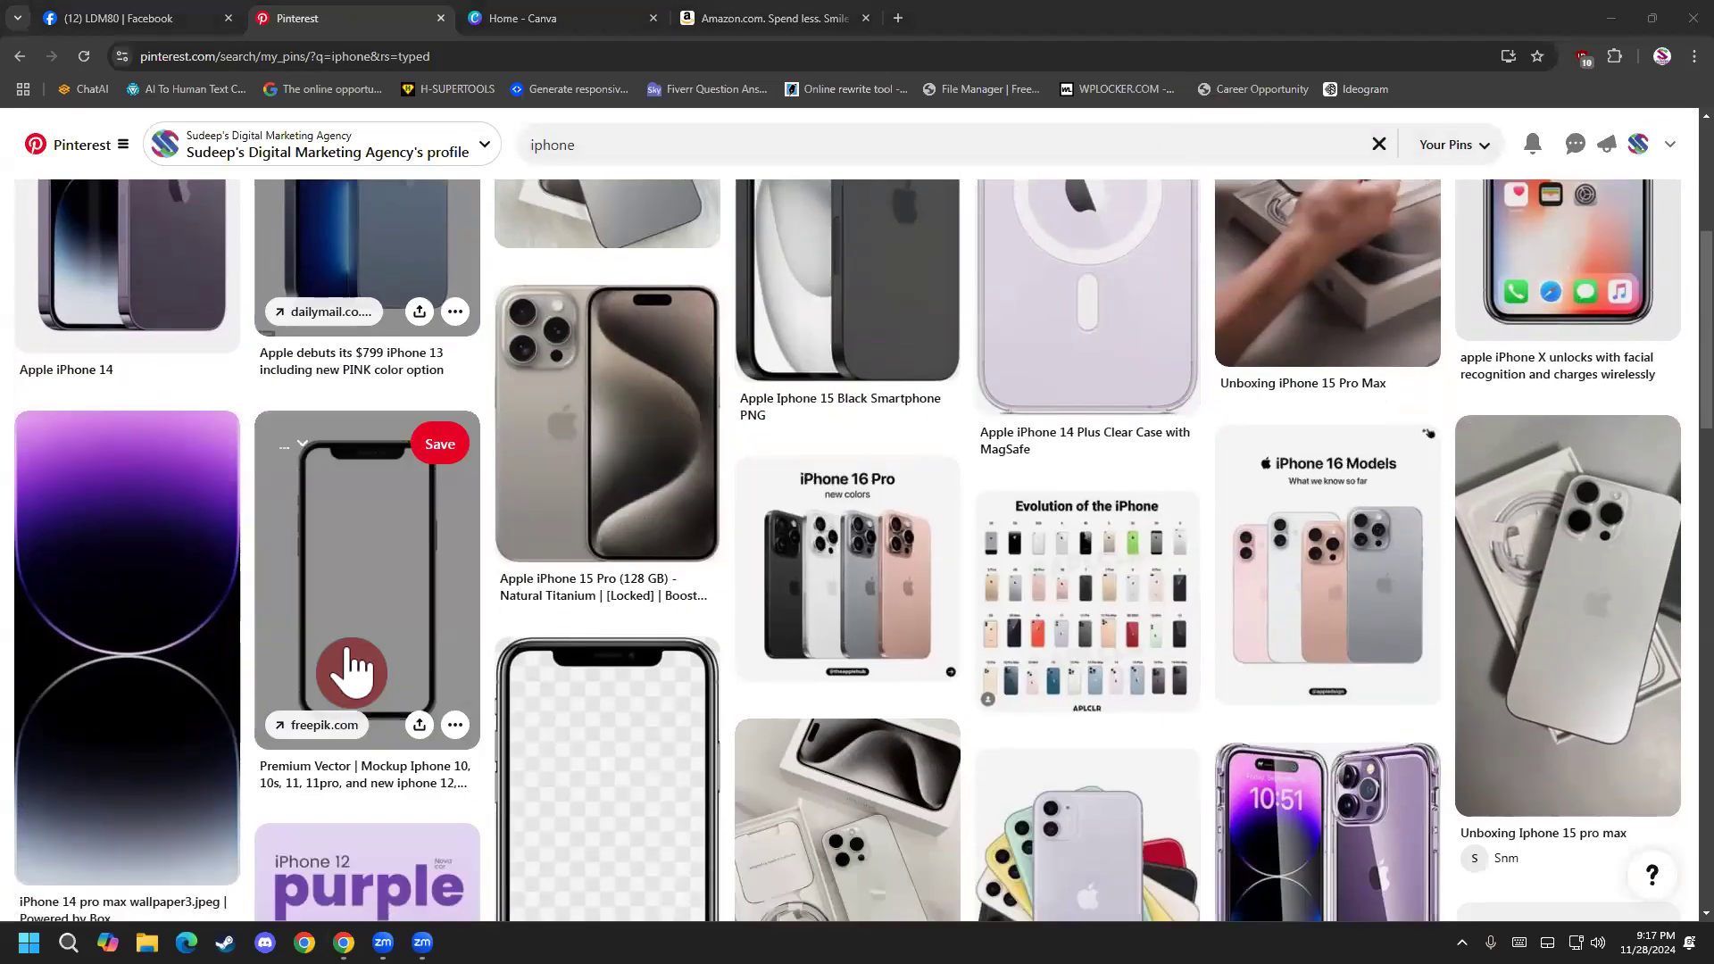
scroll(294, 701, "up", 4)
scroll(1053, 471, "down", 3)
scroll(600, 597, "down", 3)
scroll(294, 625, "up", 2)
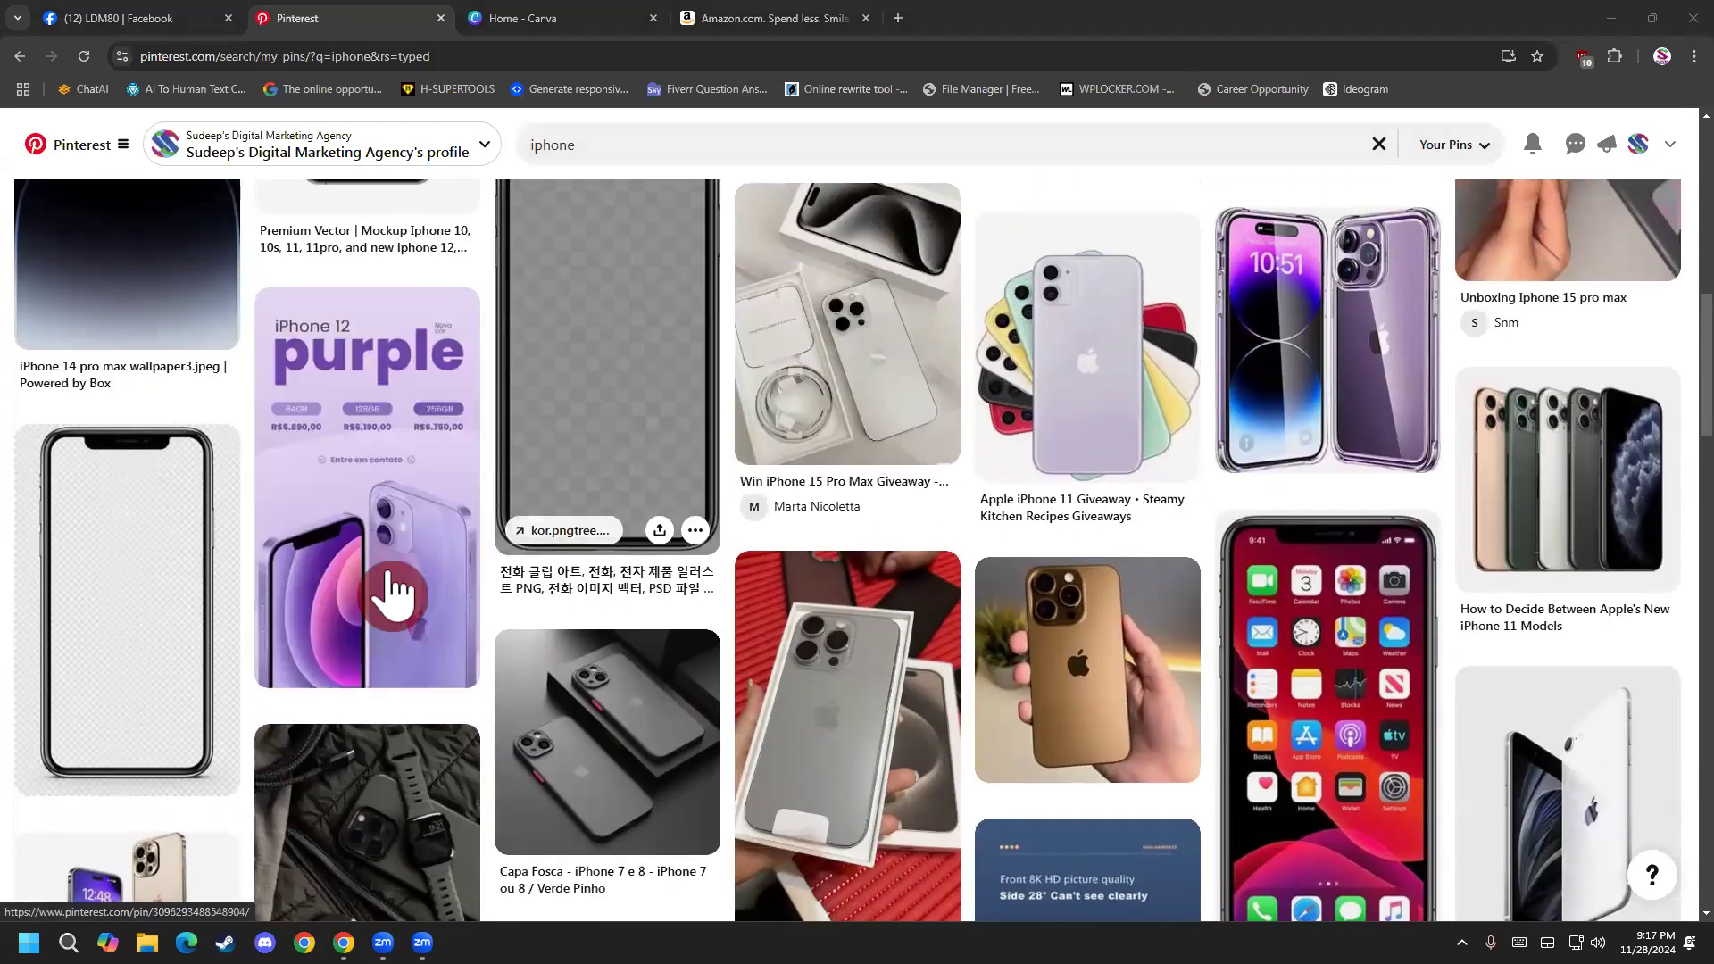
left_click(393, 580)
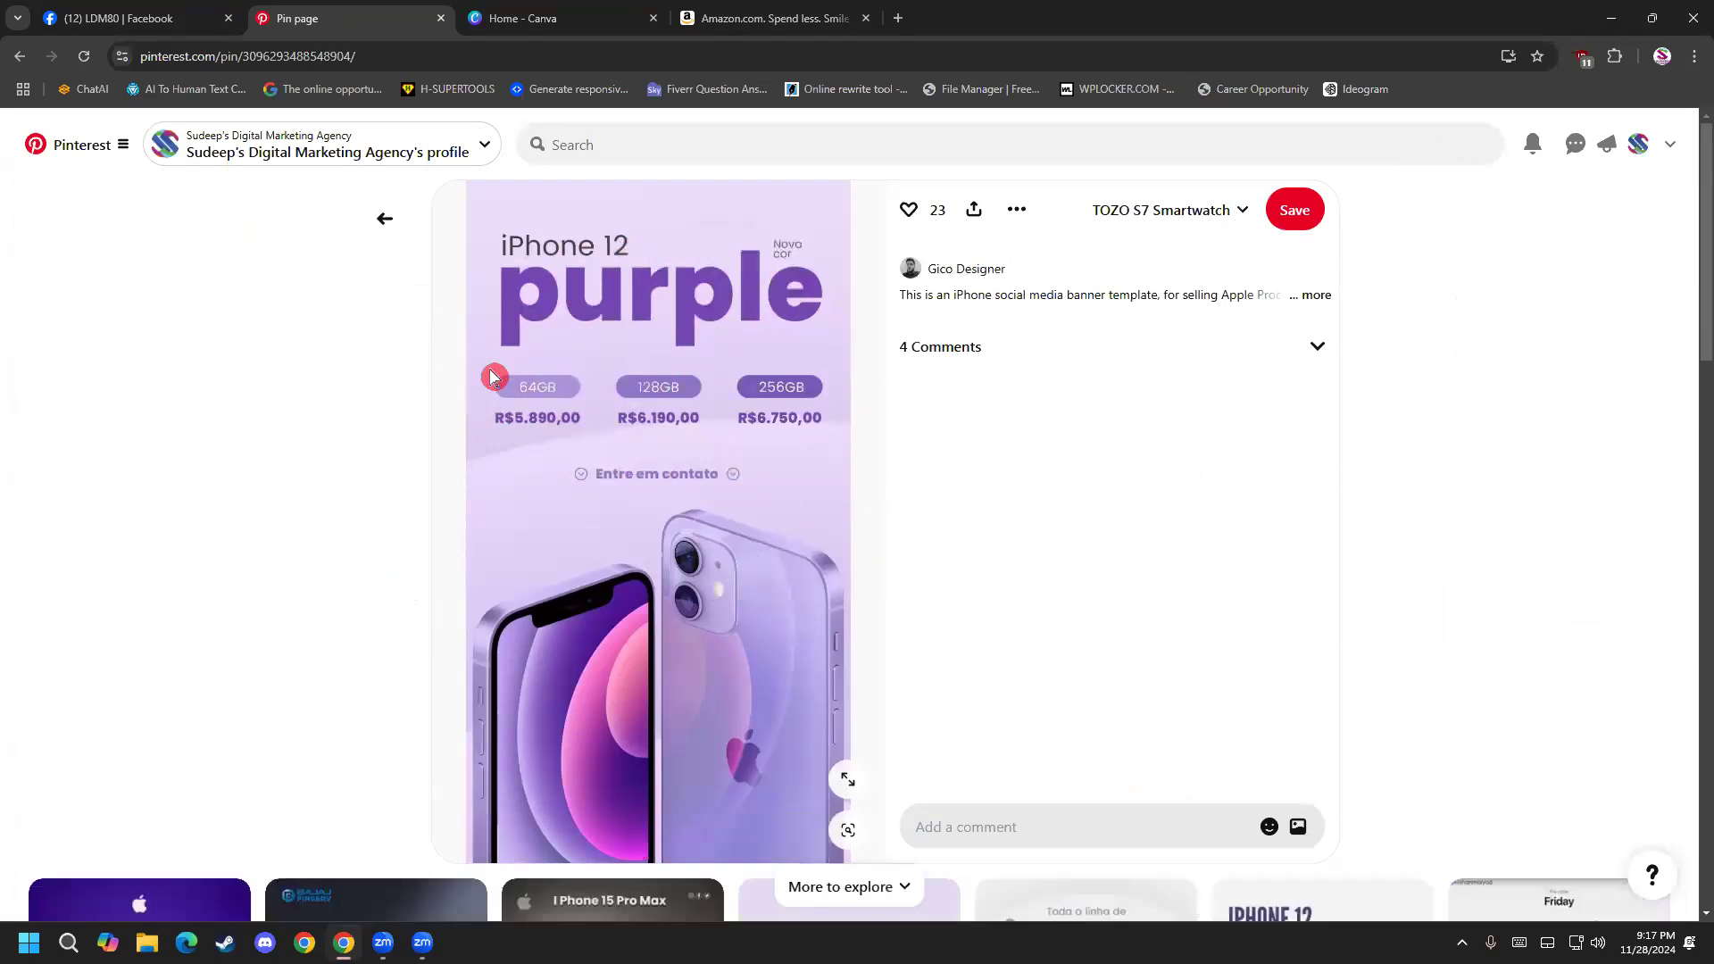
left_click(386, 221)
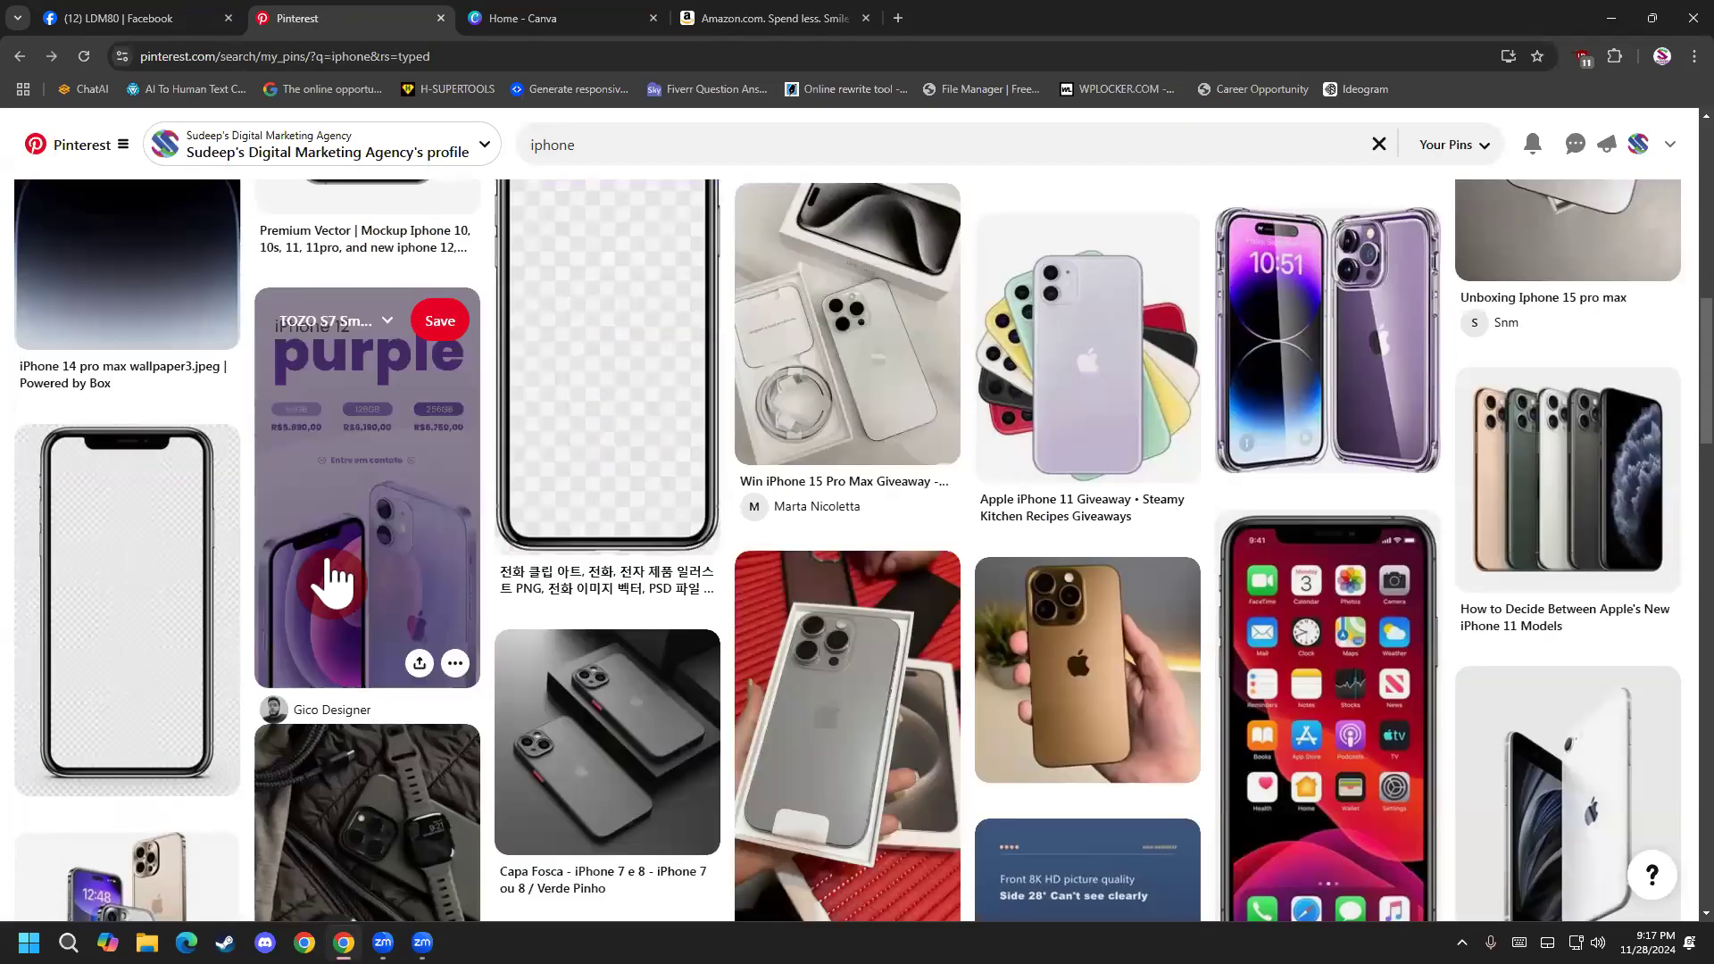
Examine more of the iPhone pin designs suggested further down under More ideas.
scroll(357, 572, "down", 4)
scroll(386, 571, "down", 7)
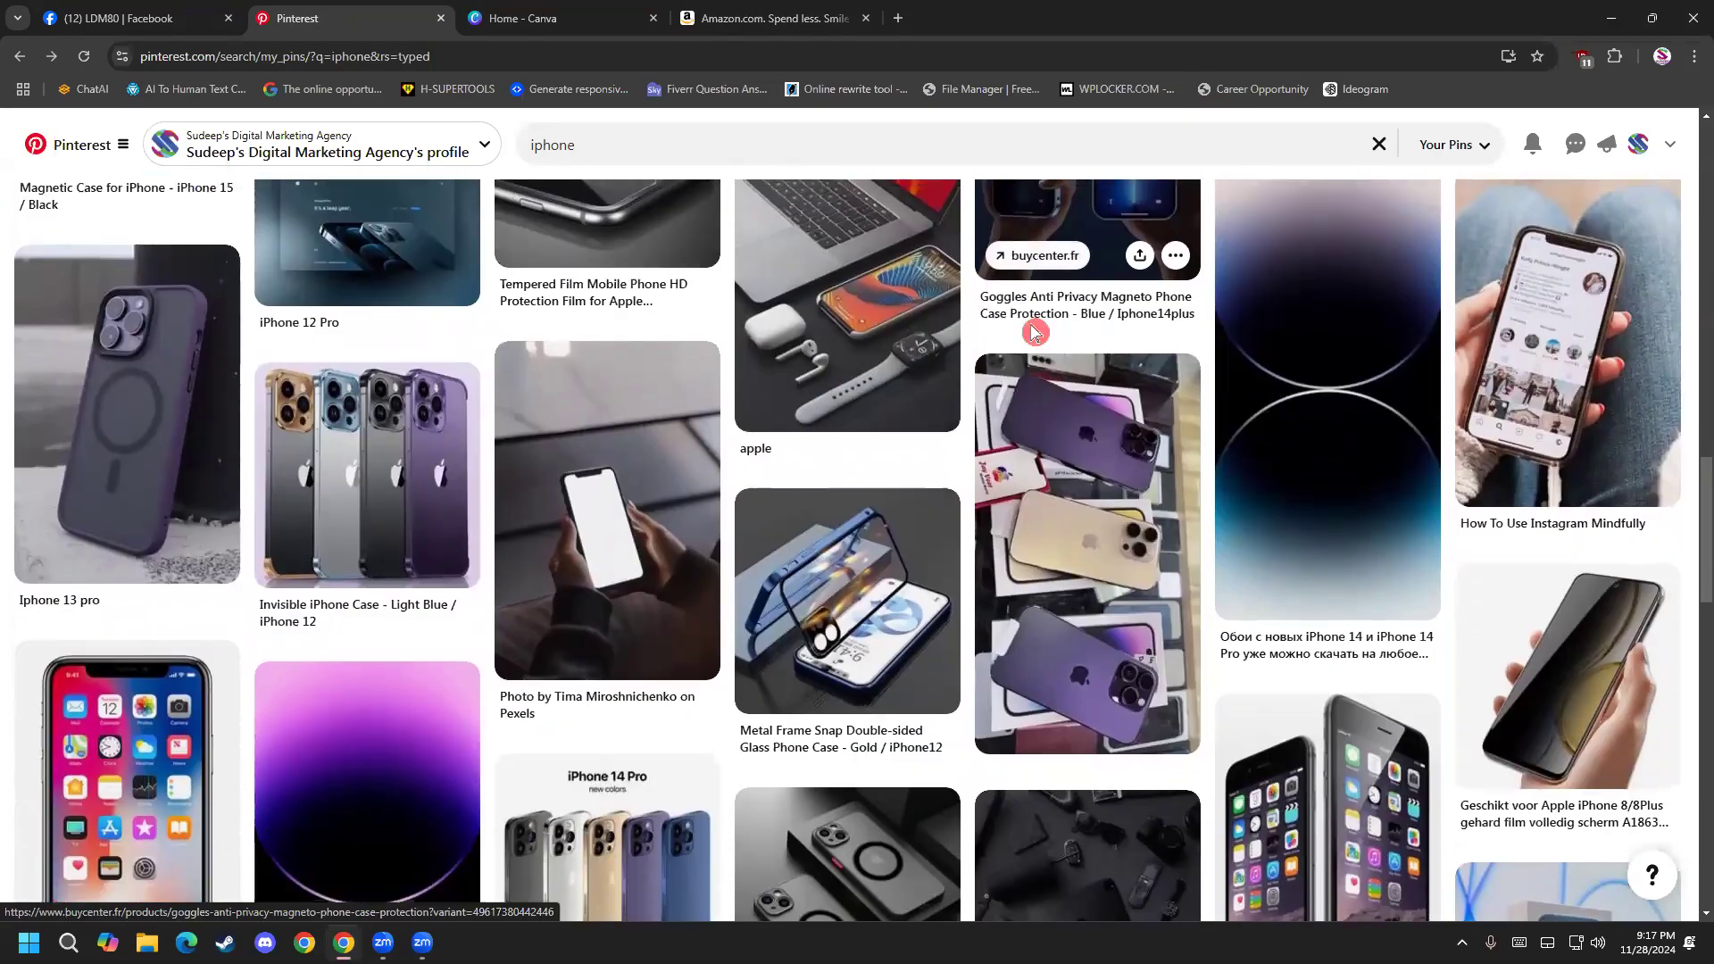
scroll(255, 475, "down", 7)
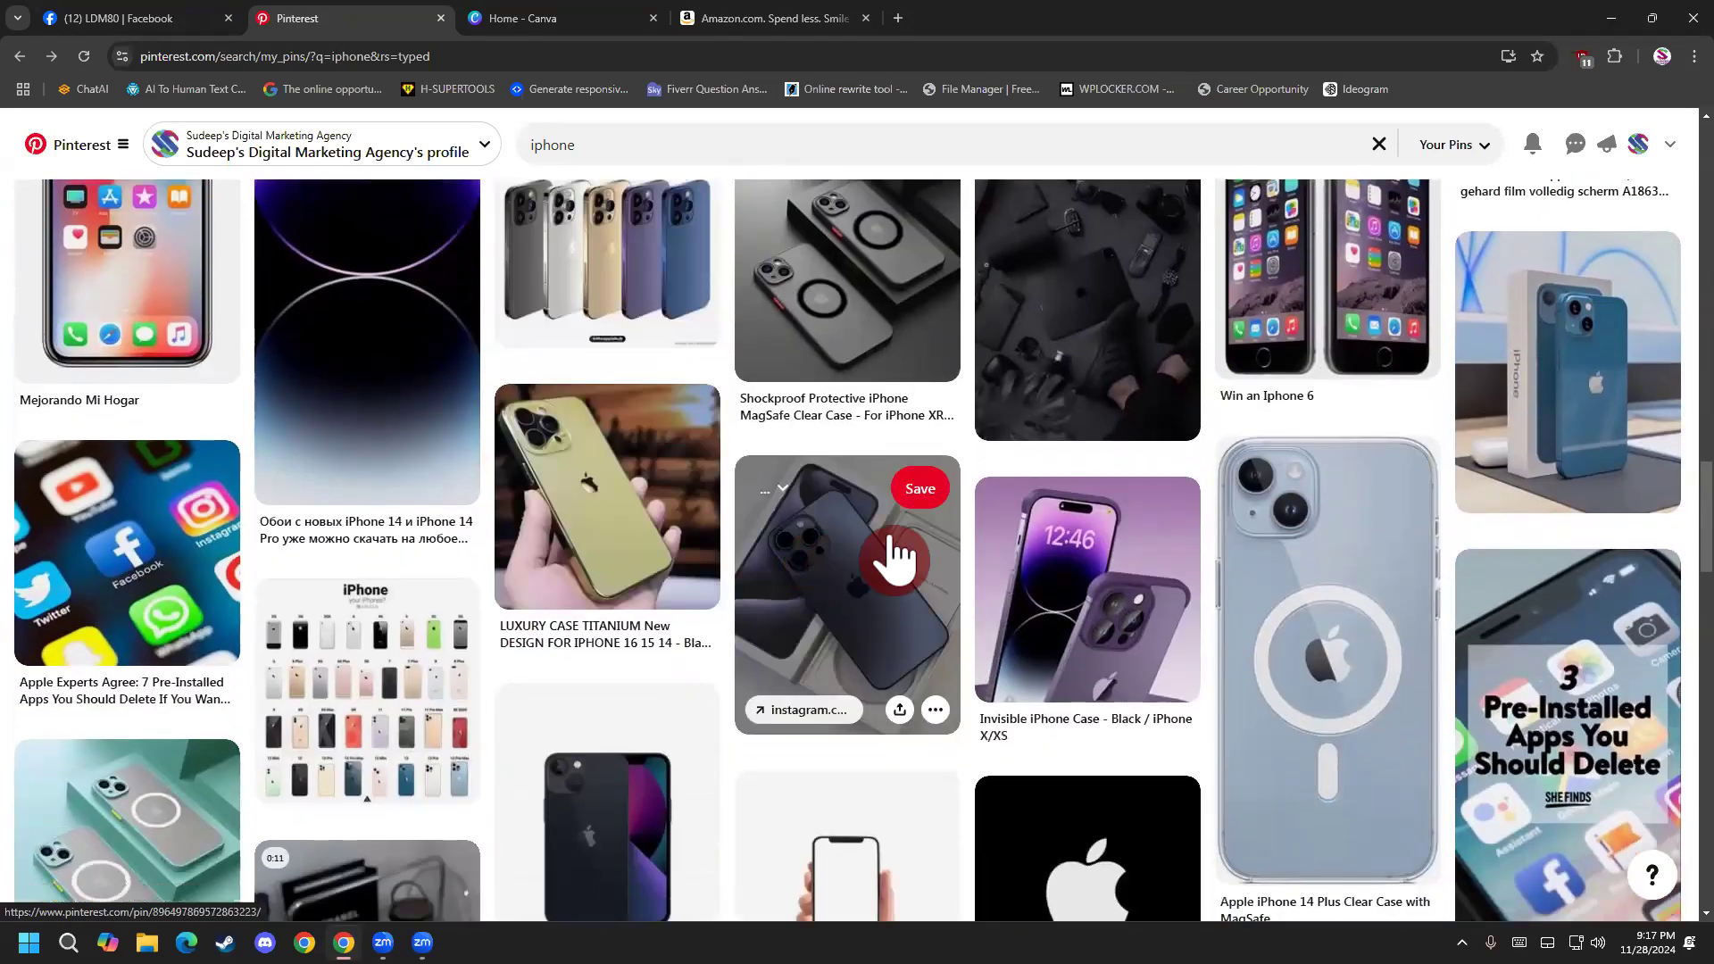
scroll(888, 555, "up", 7)
scroll(892, 553, "up", 15)
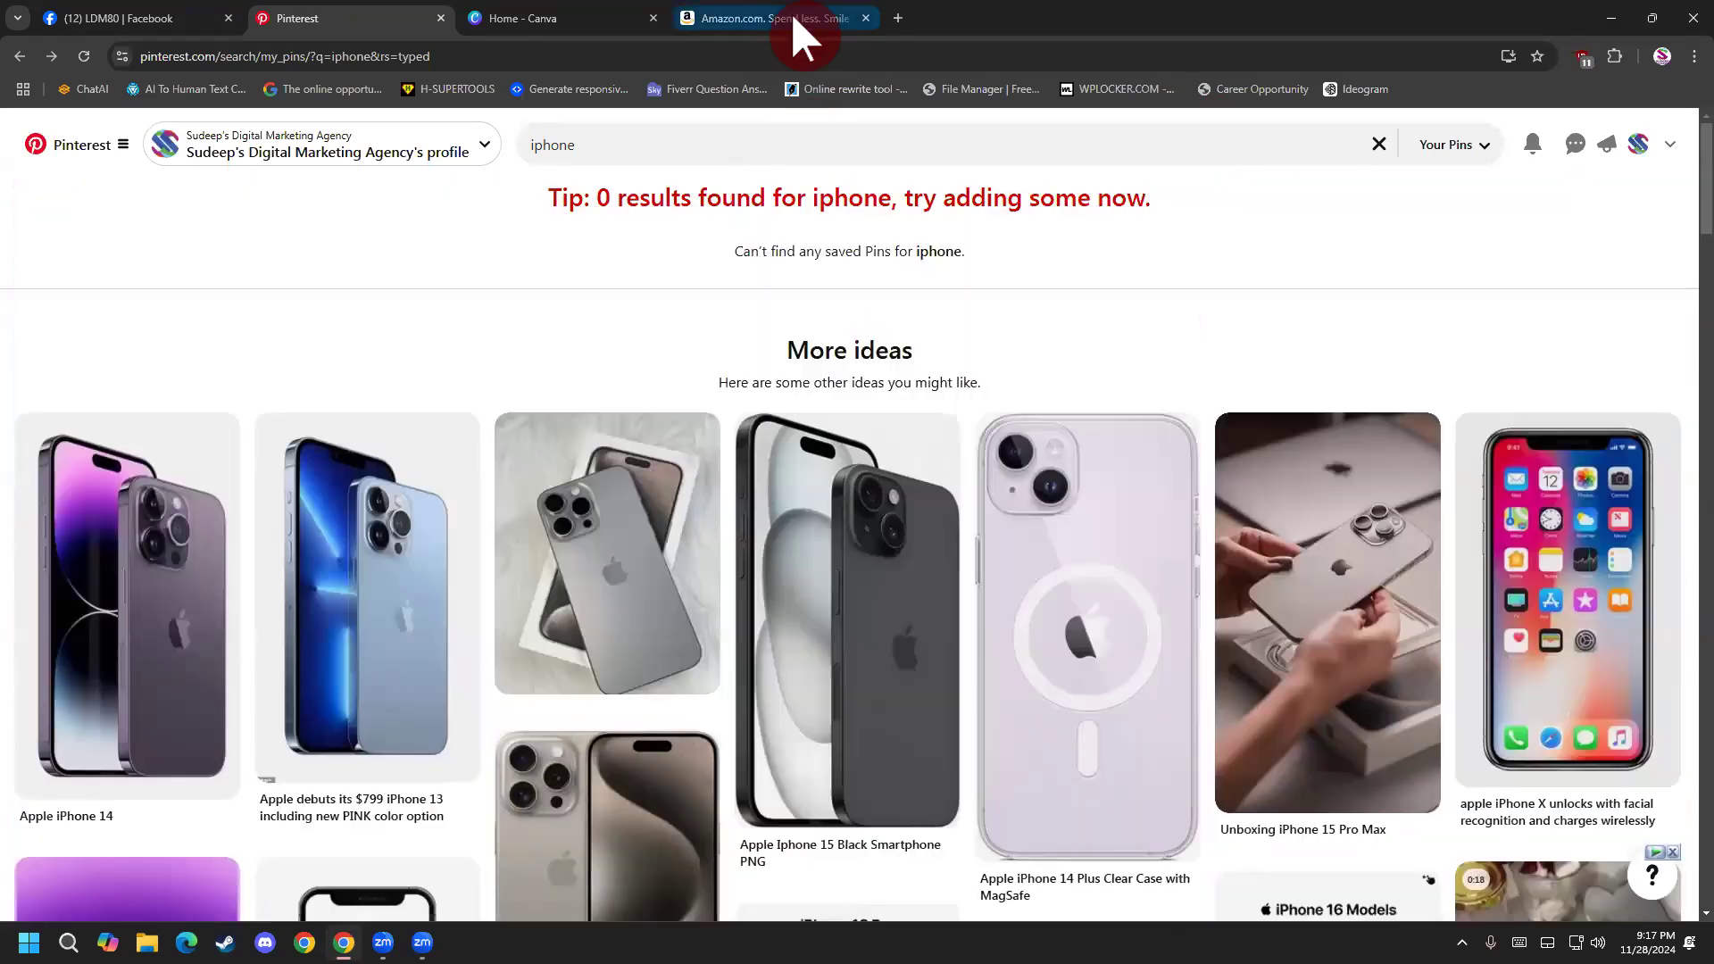
Switch to Amazon, search for iphone and open the Apple iPhone 7 32GB Unlocked - Black listing.
left_click(790, 18)
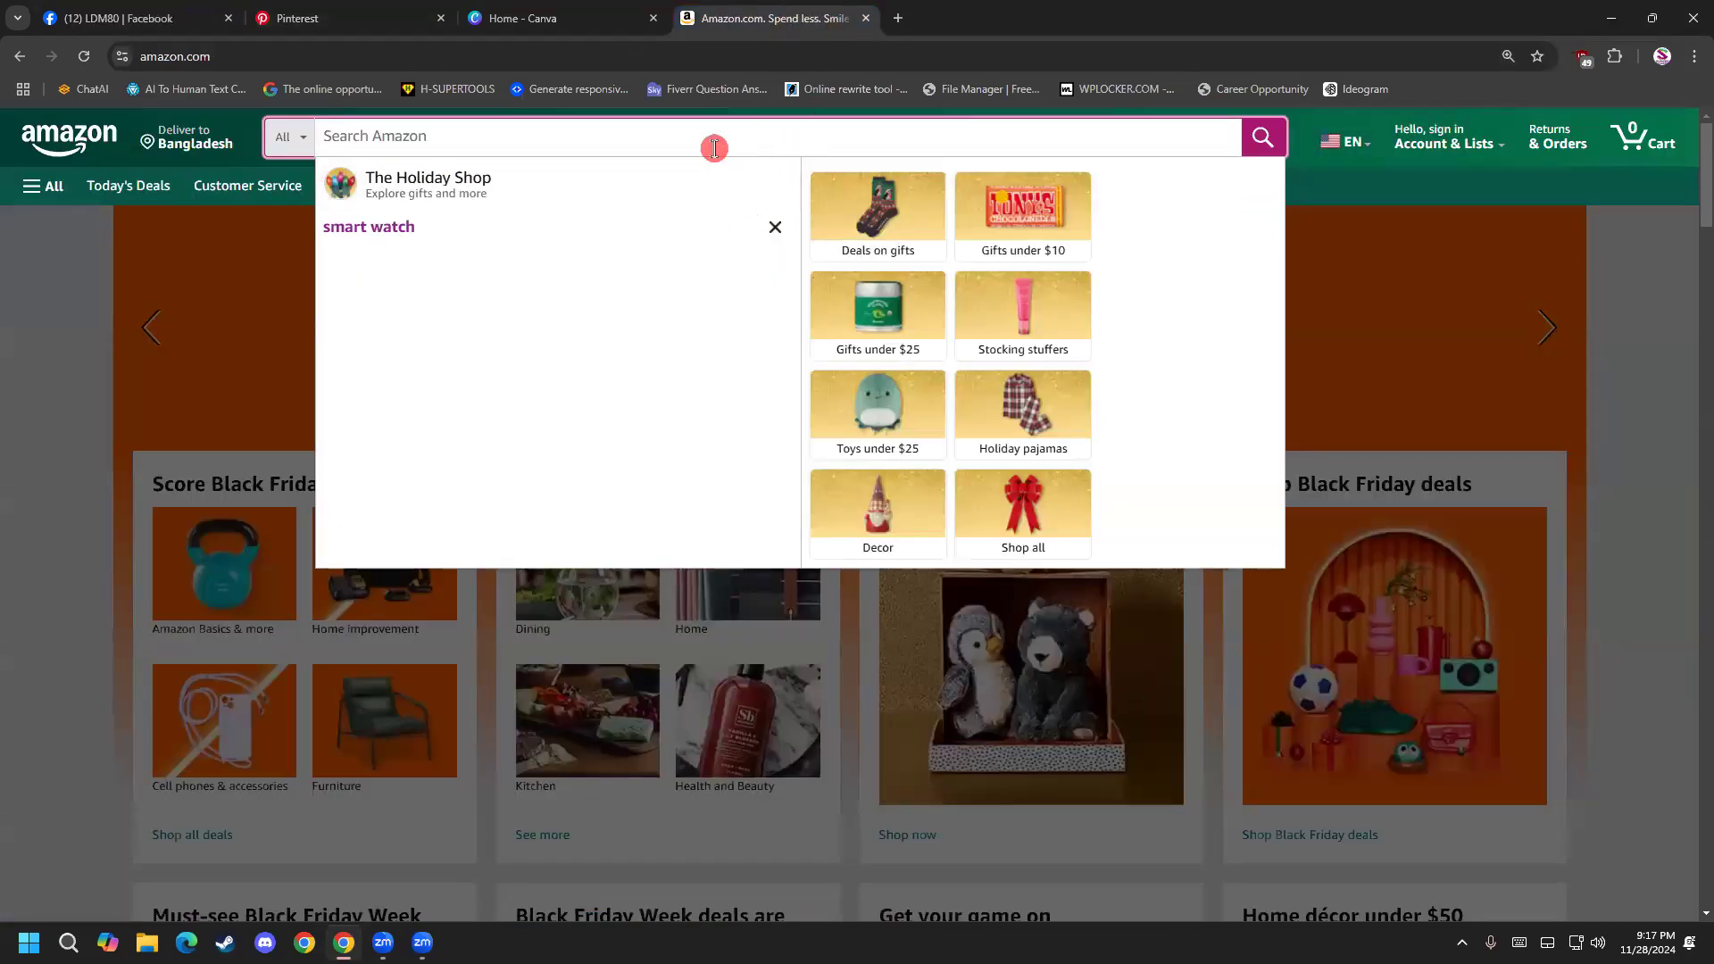
type("iphone")
key("Return")
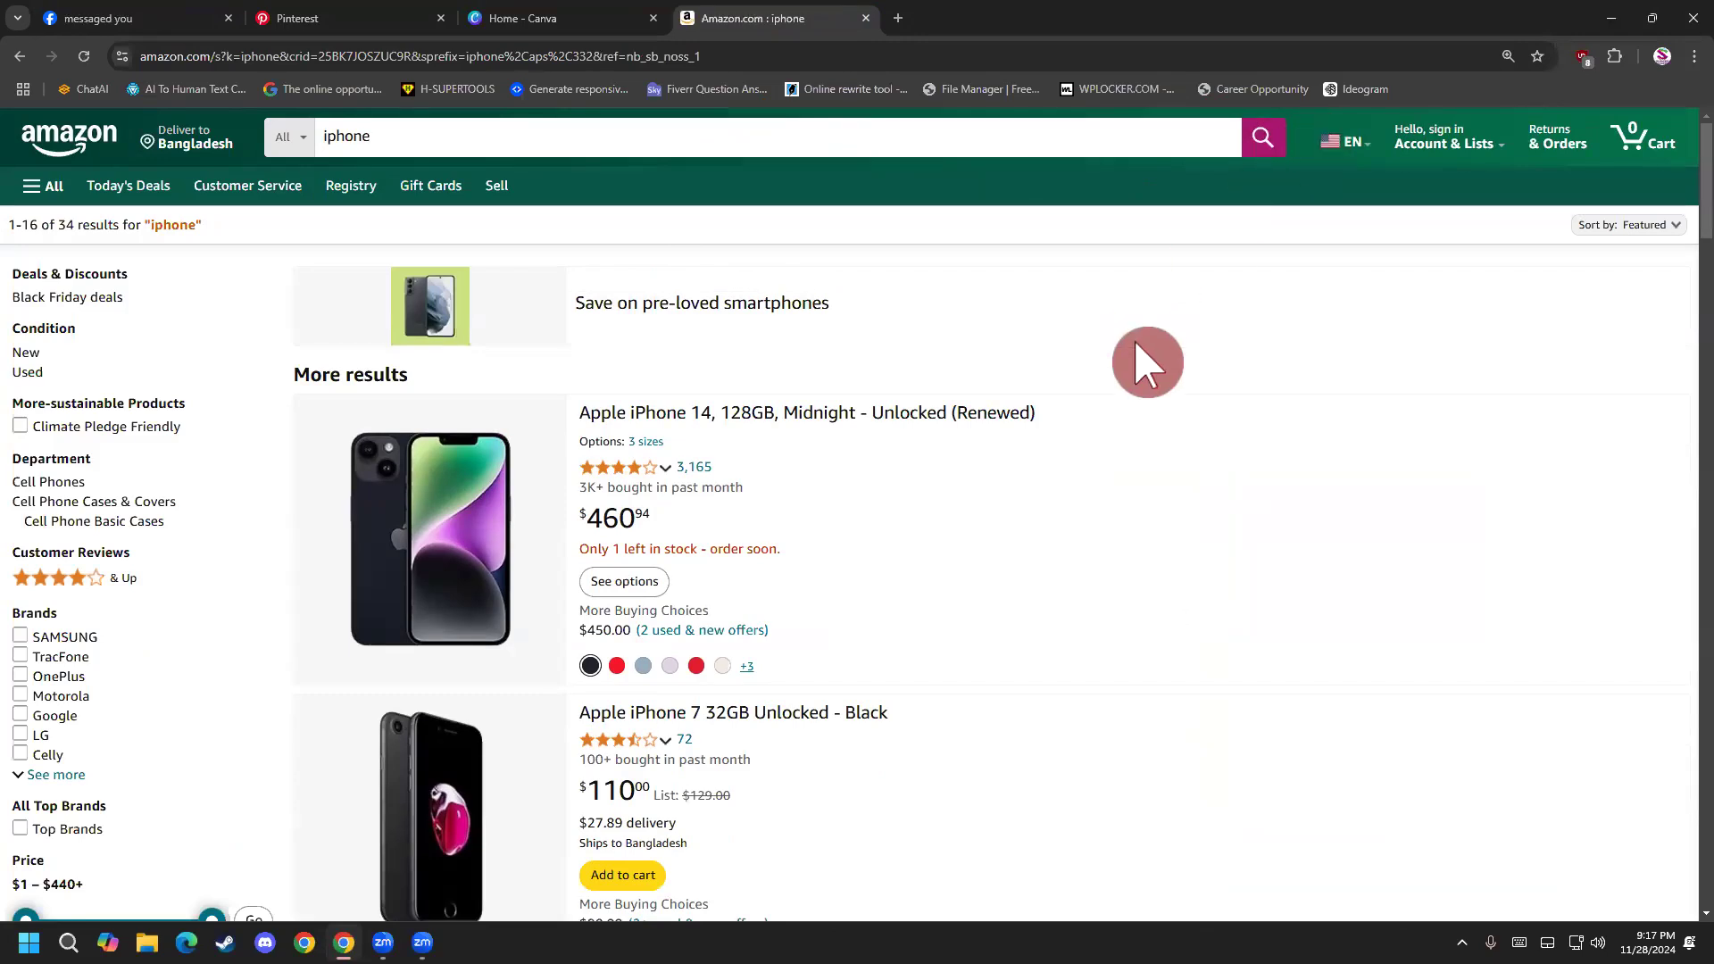
scroll(1160, 357, "down", 2)
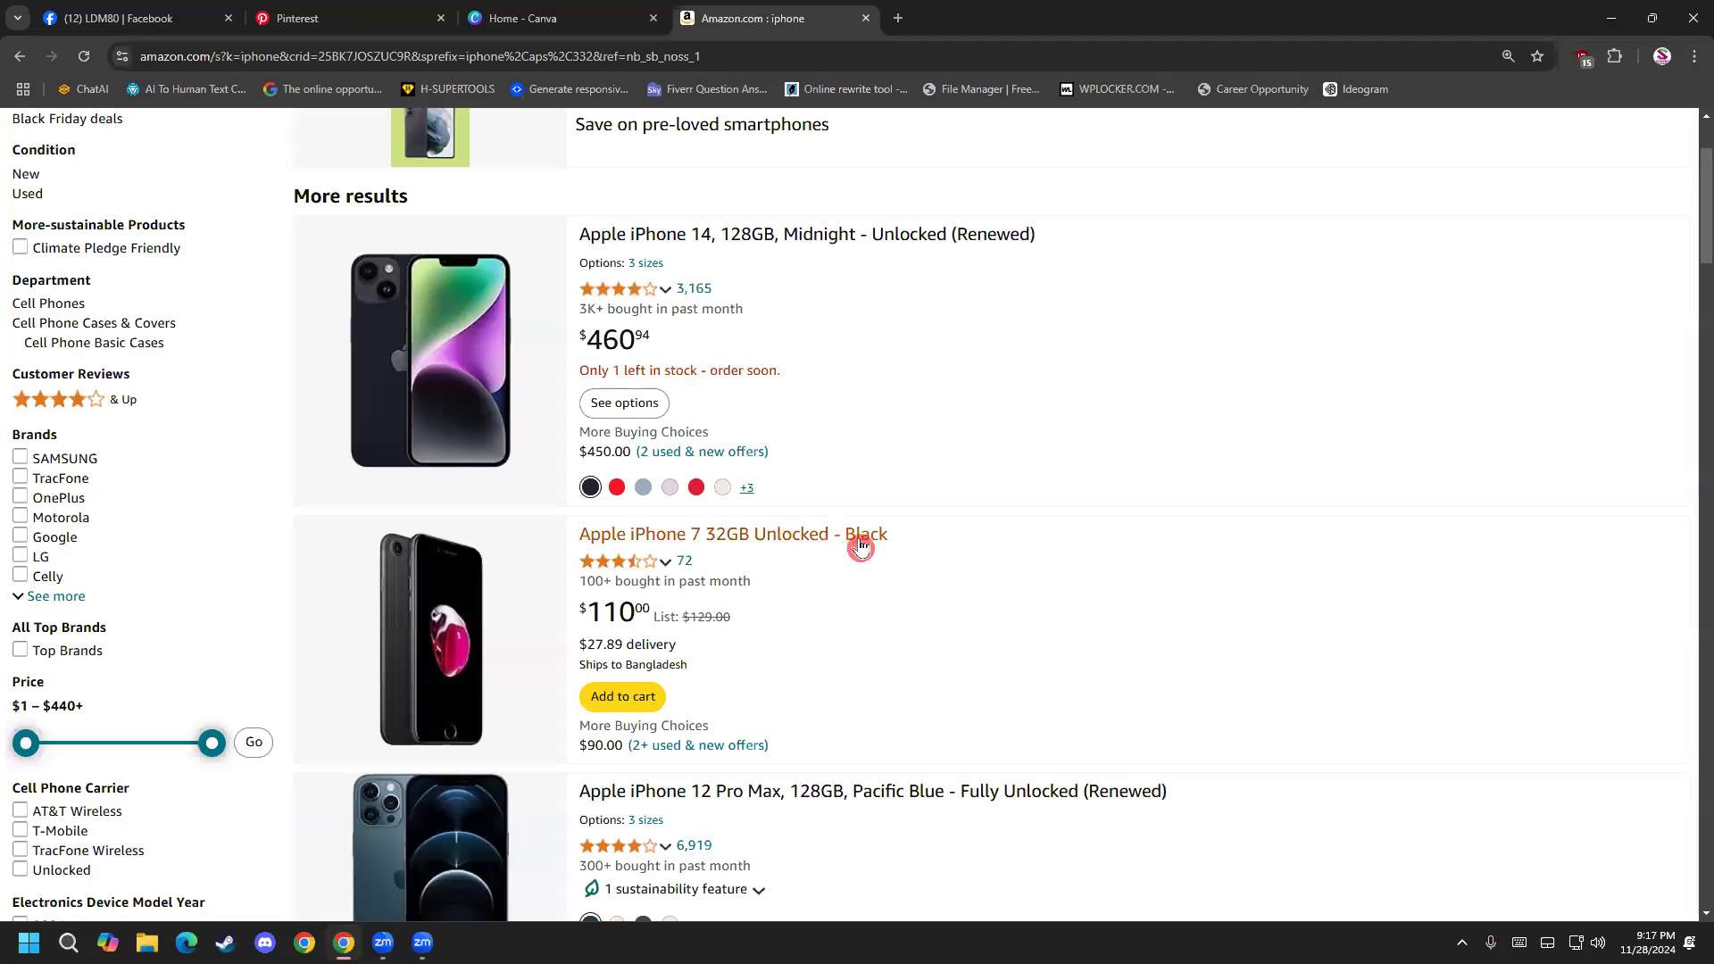
scroll(860, 547, "down", 1)
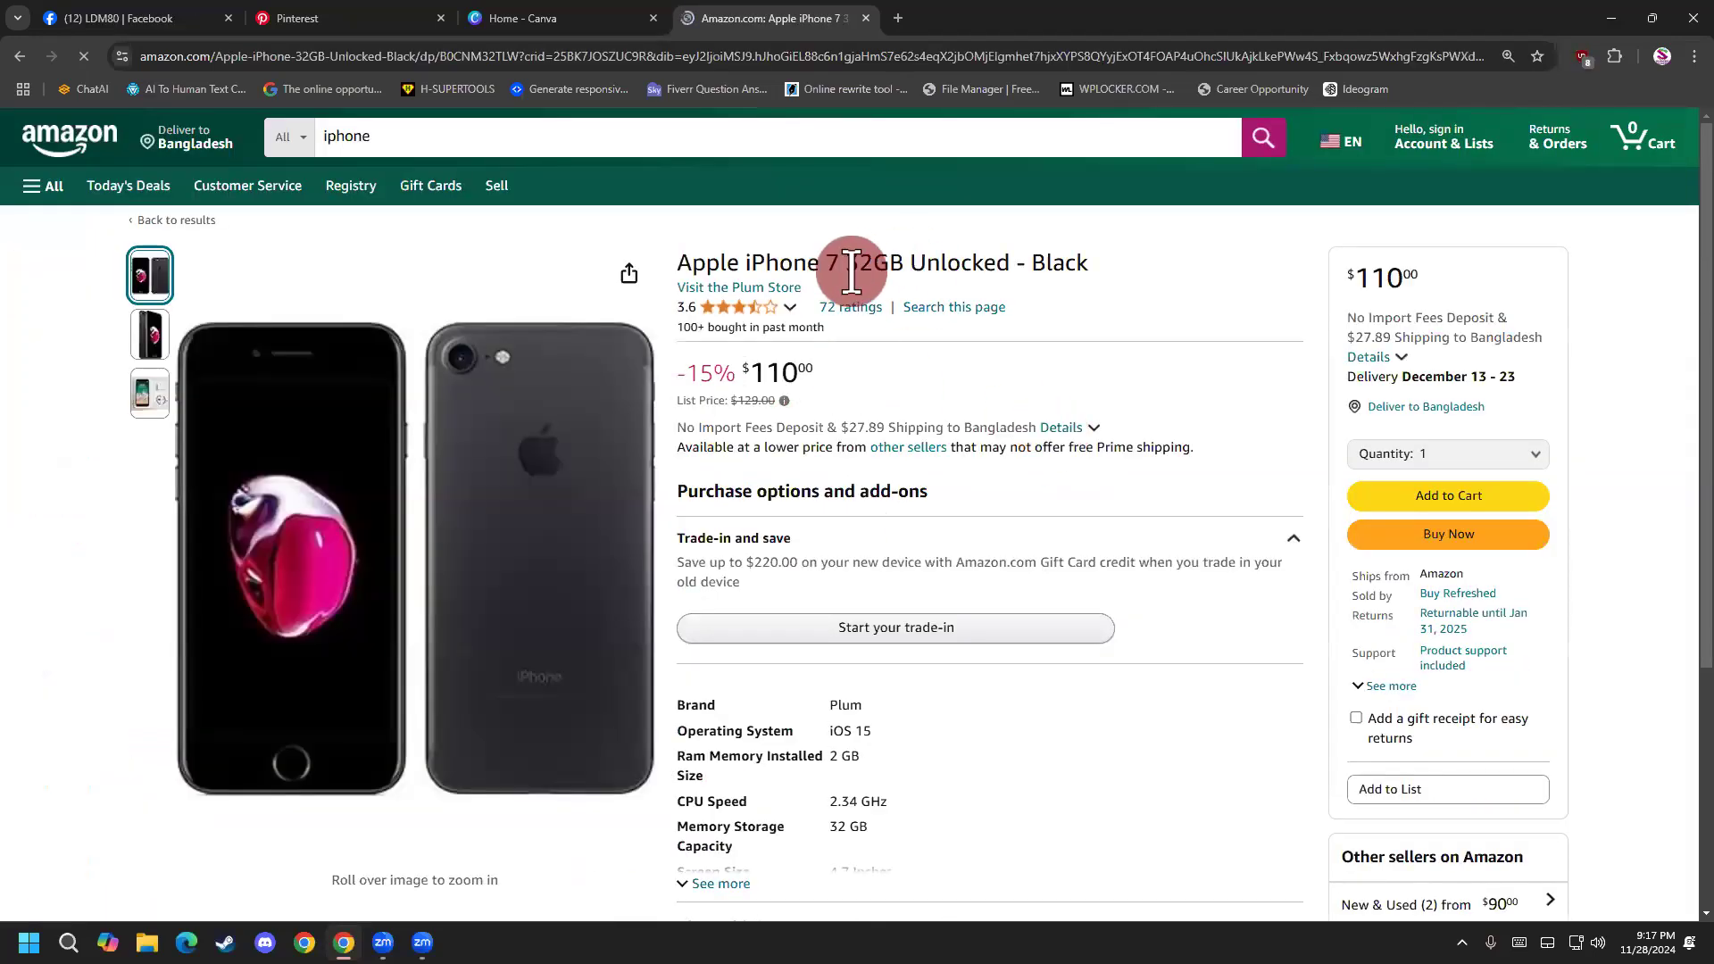
Examine the iPhone 7 listing's title, price, specifications, product description and product videos.
scroll(1027, 286, "down", 1)
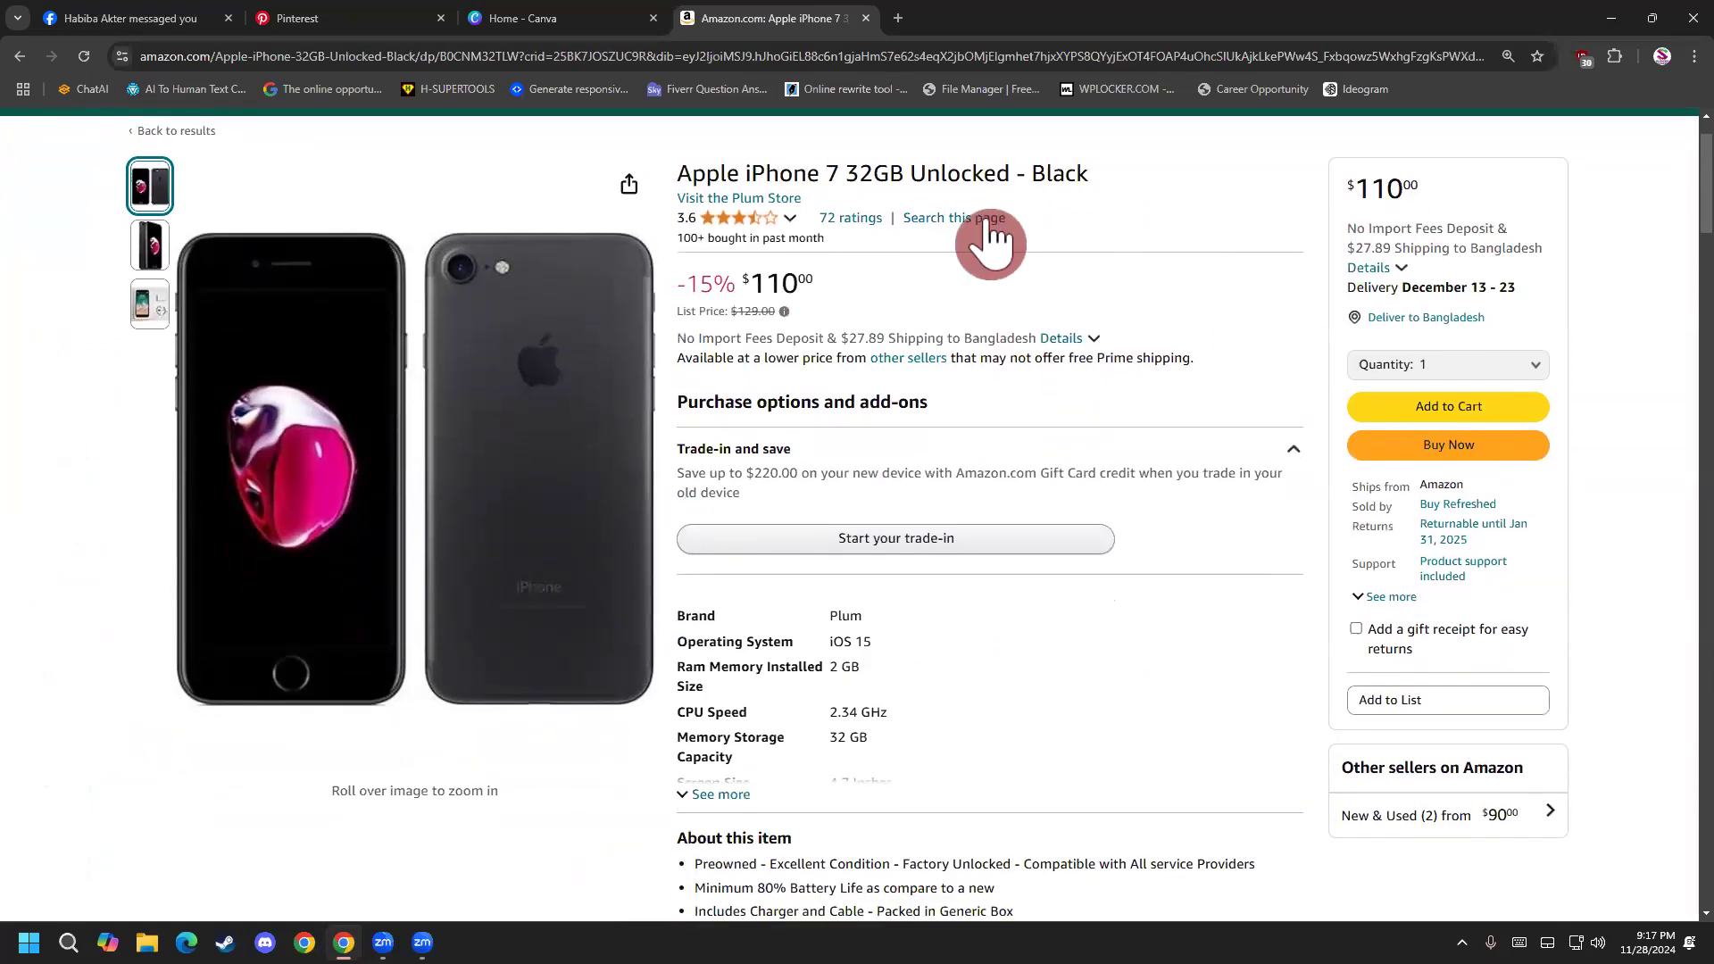
scroll(1127, 446, "down", 1)
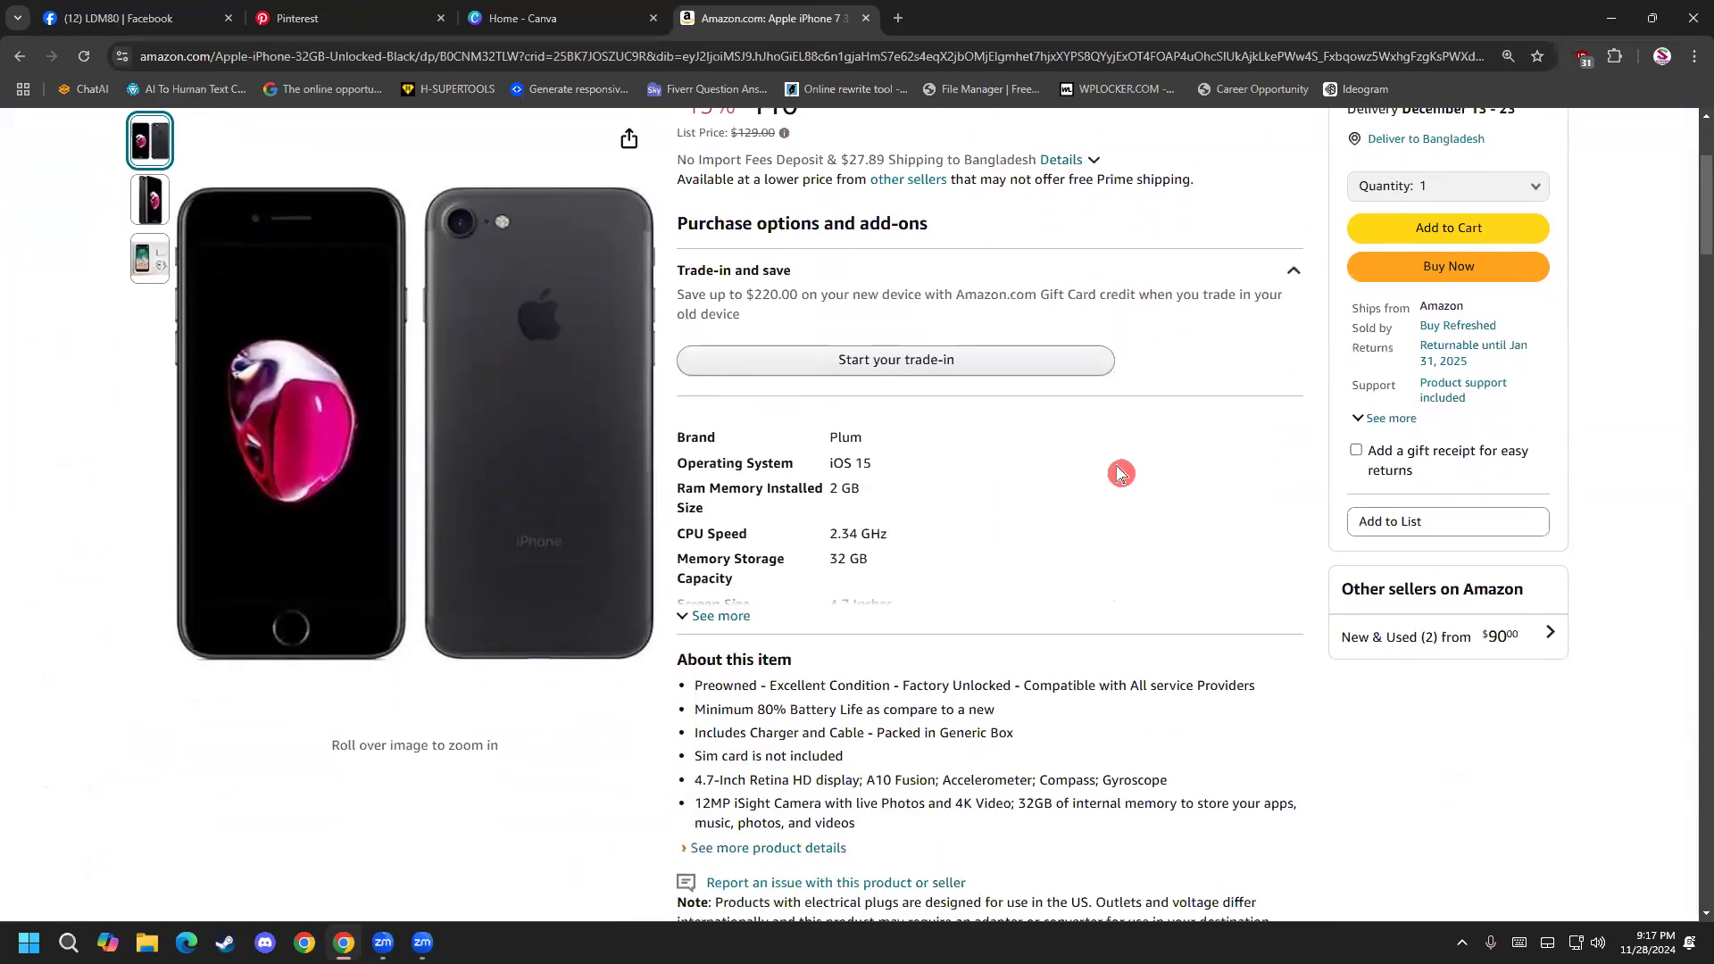
scroll(1127, 437, "up", 2)
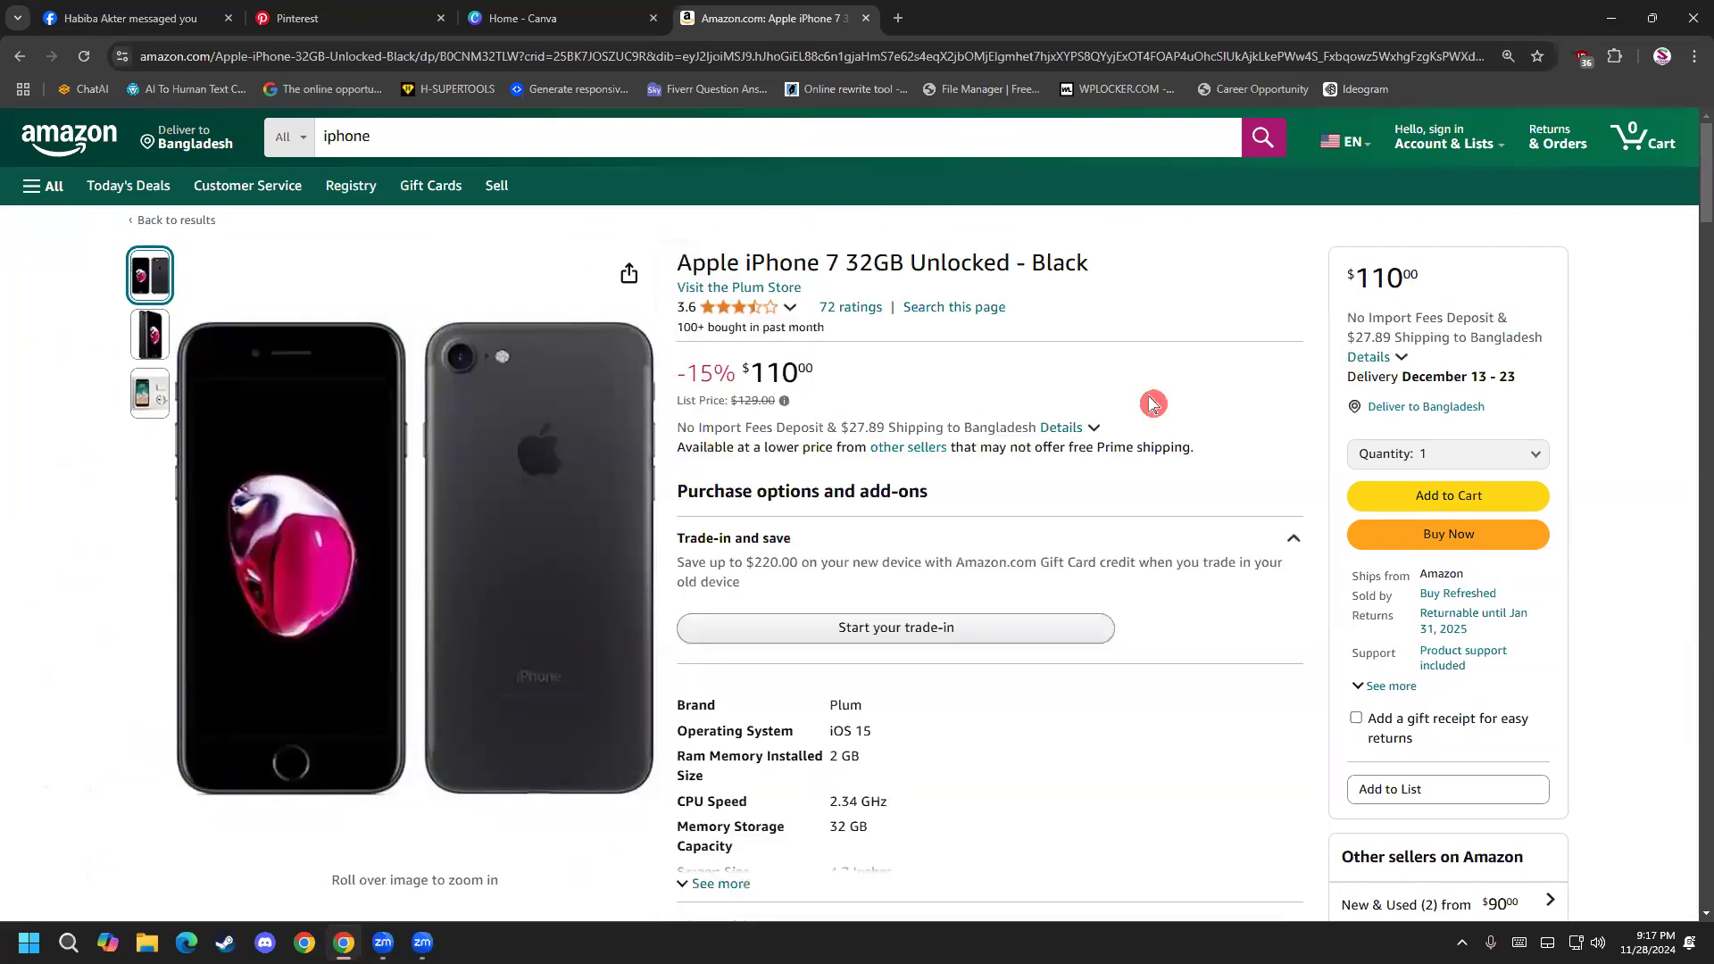
scroll(1148, 447, "down", 7)
scroll(1139, 607, "up", 7)
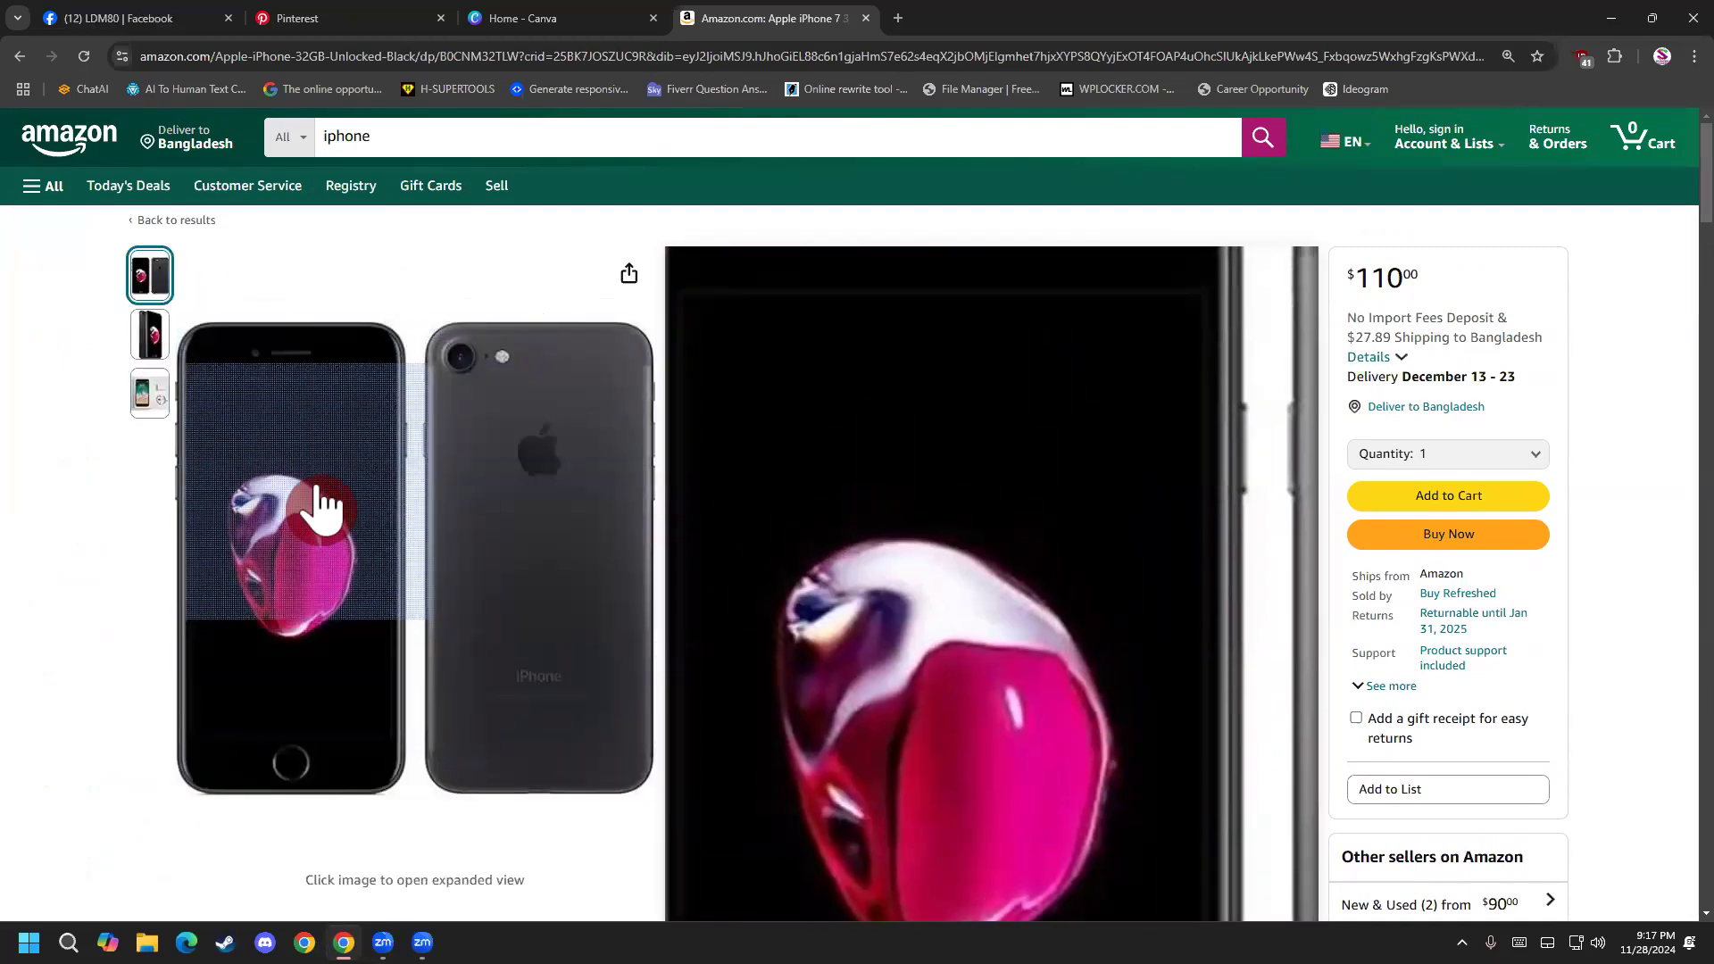
scroll(859, 596, "down", 5)
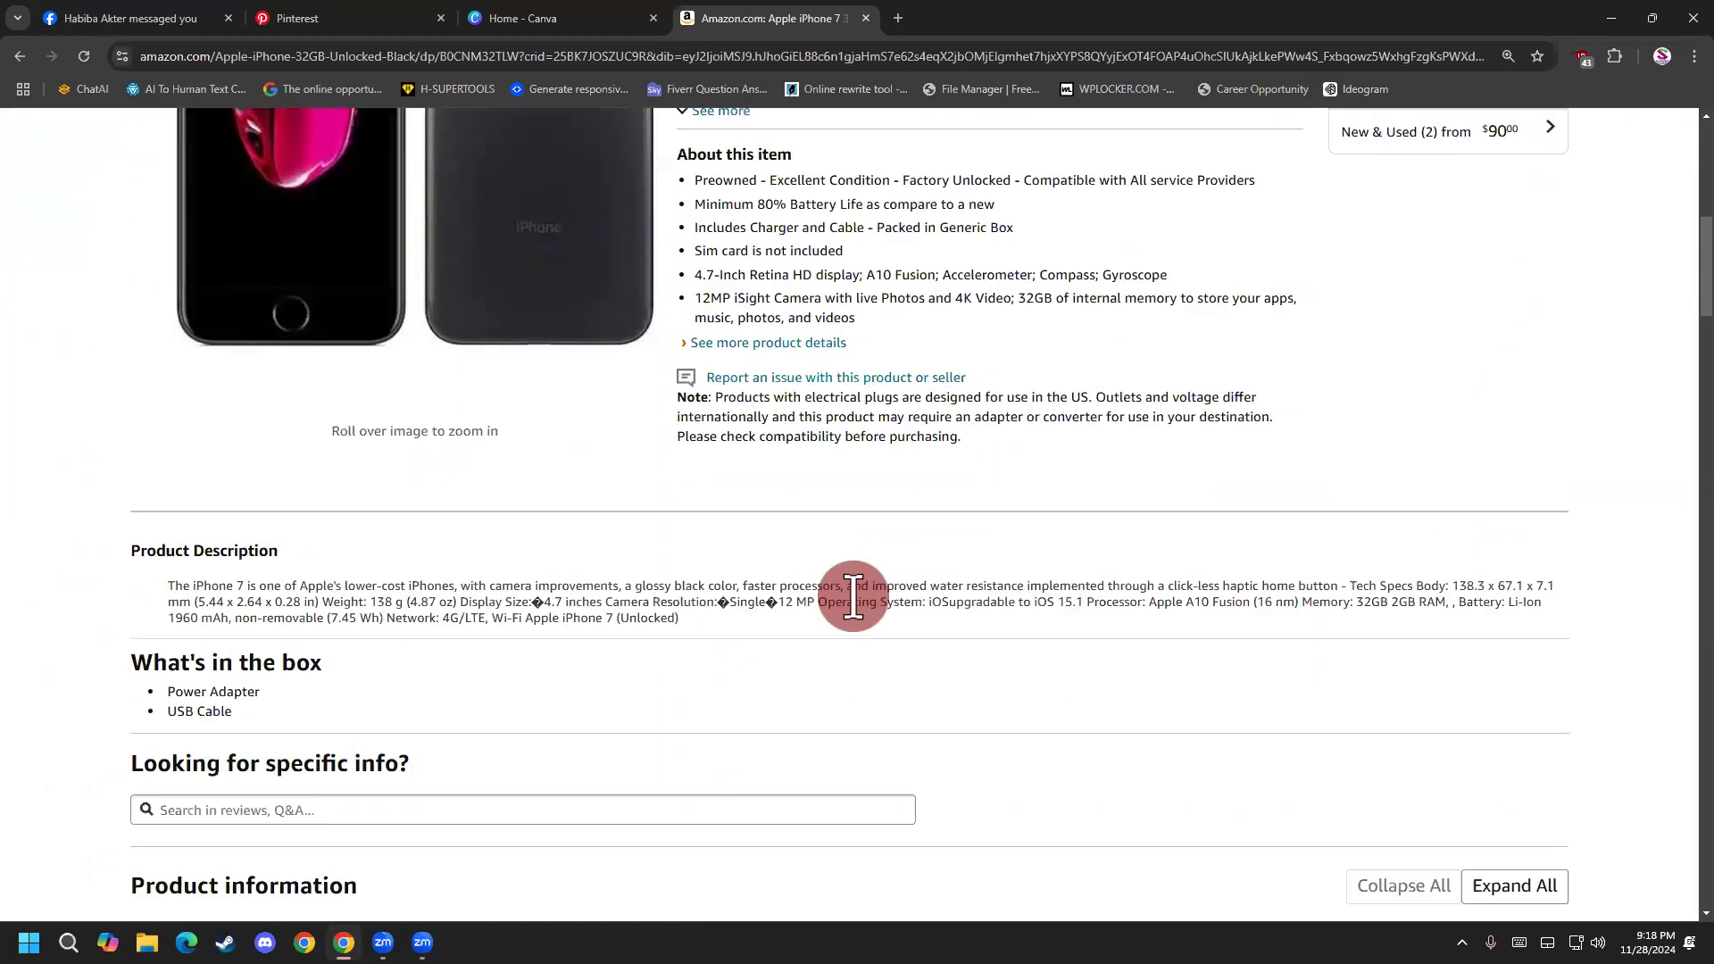
scroll(734, 591, "up", 1)
scroll(590, 607, "down", 4)
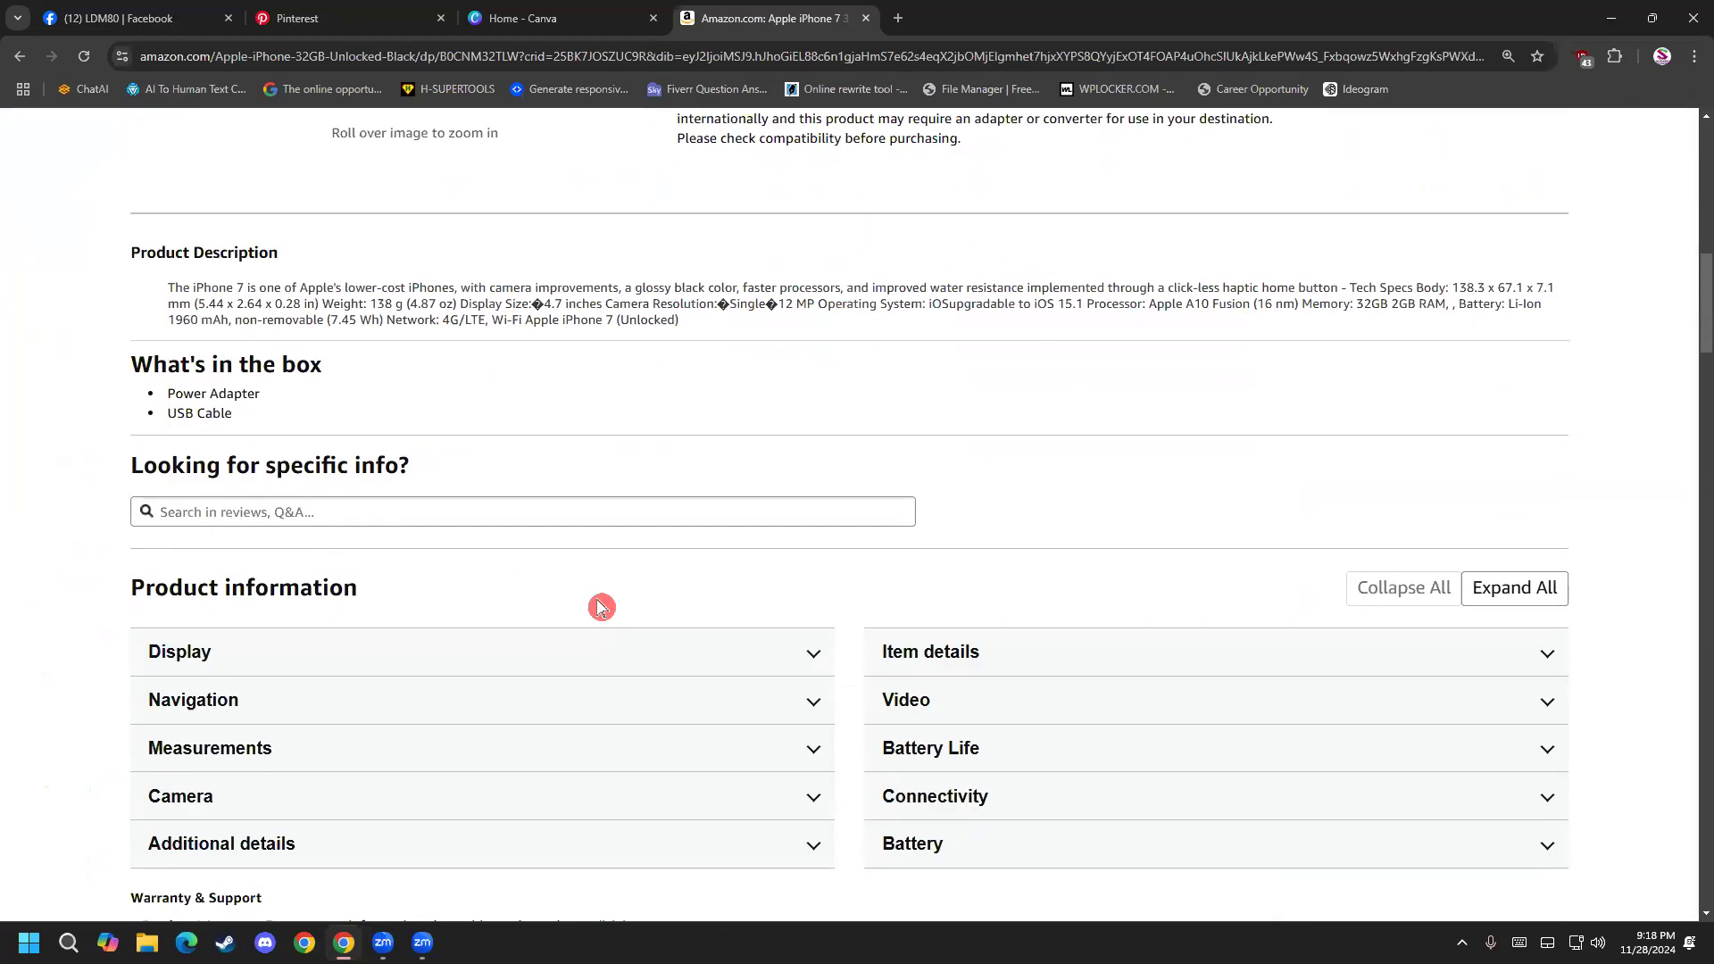
scroll(601, 608, "down", 14)
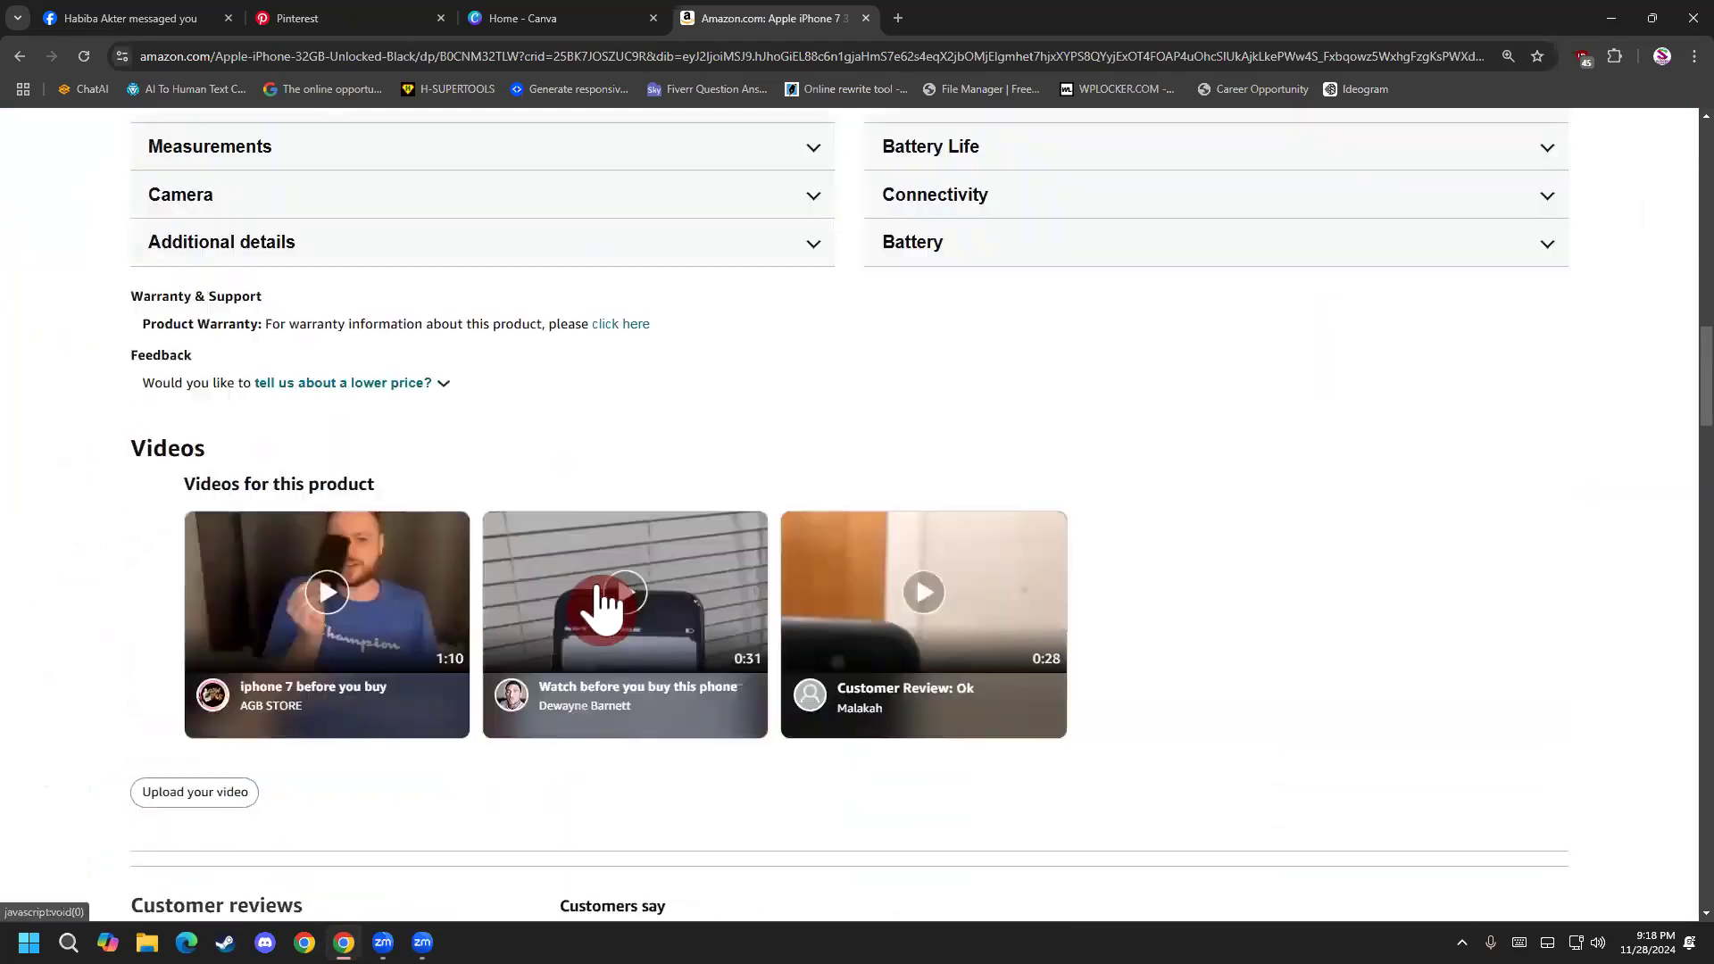
scroll(512, 643, "up", 20)
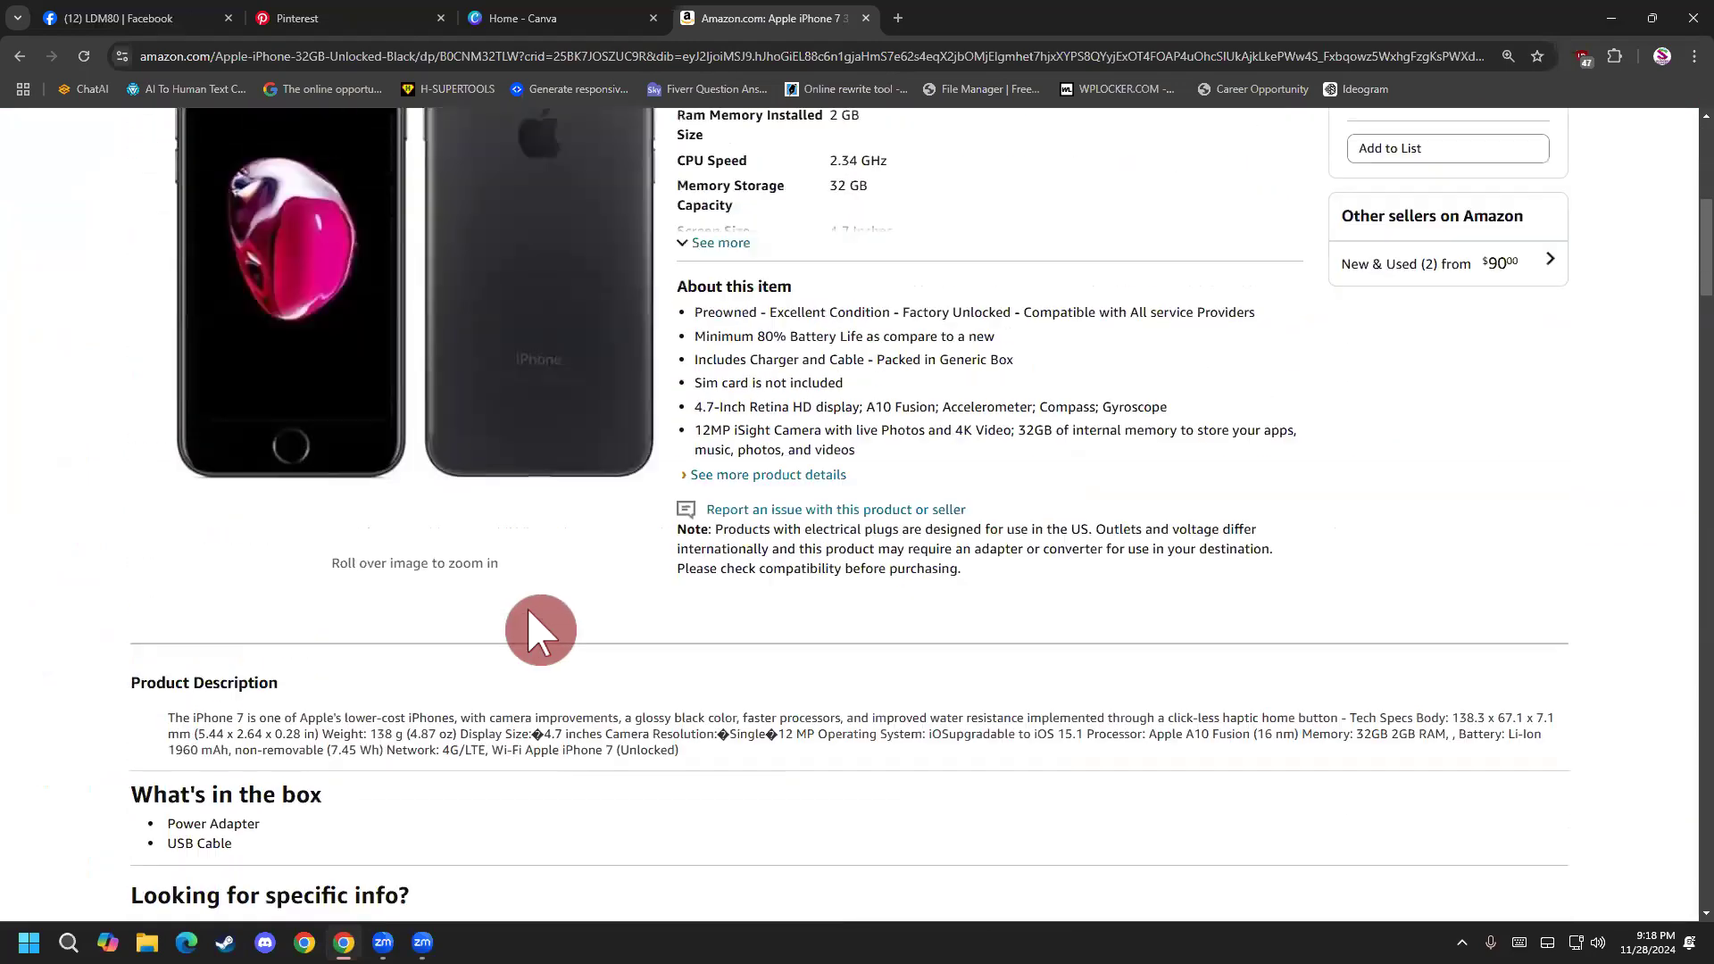
scroll(688, 420, "up", 3)
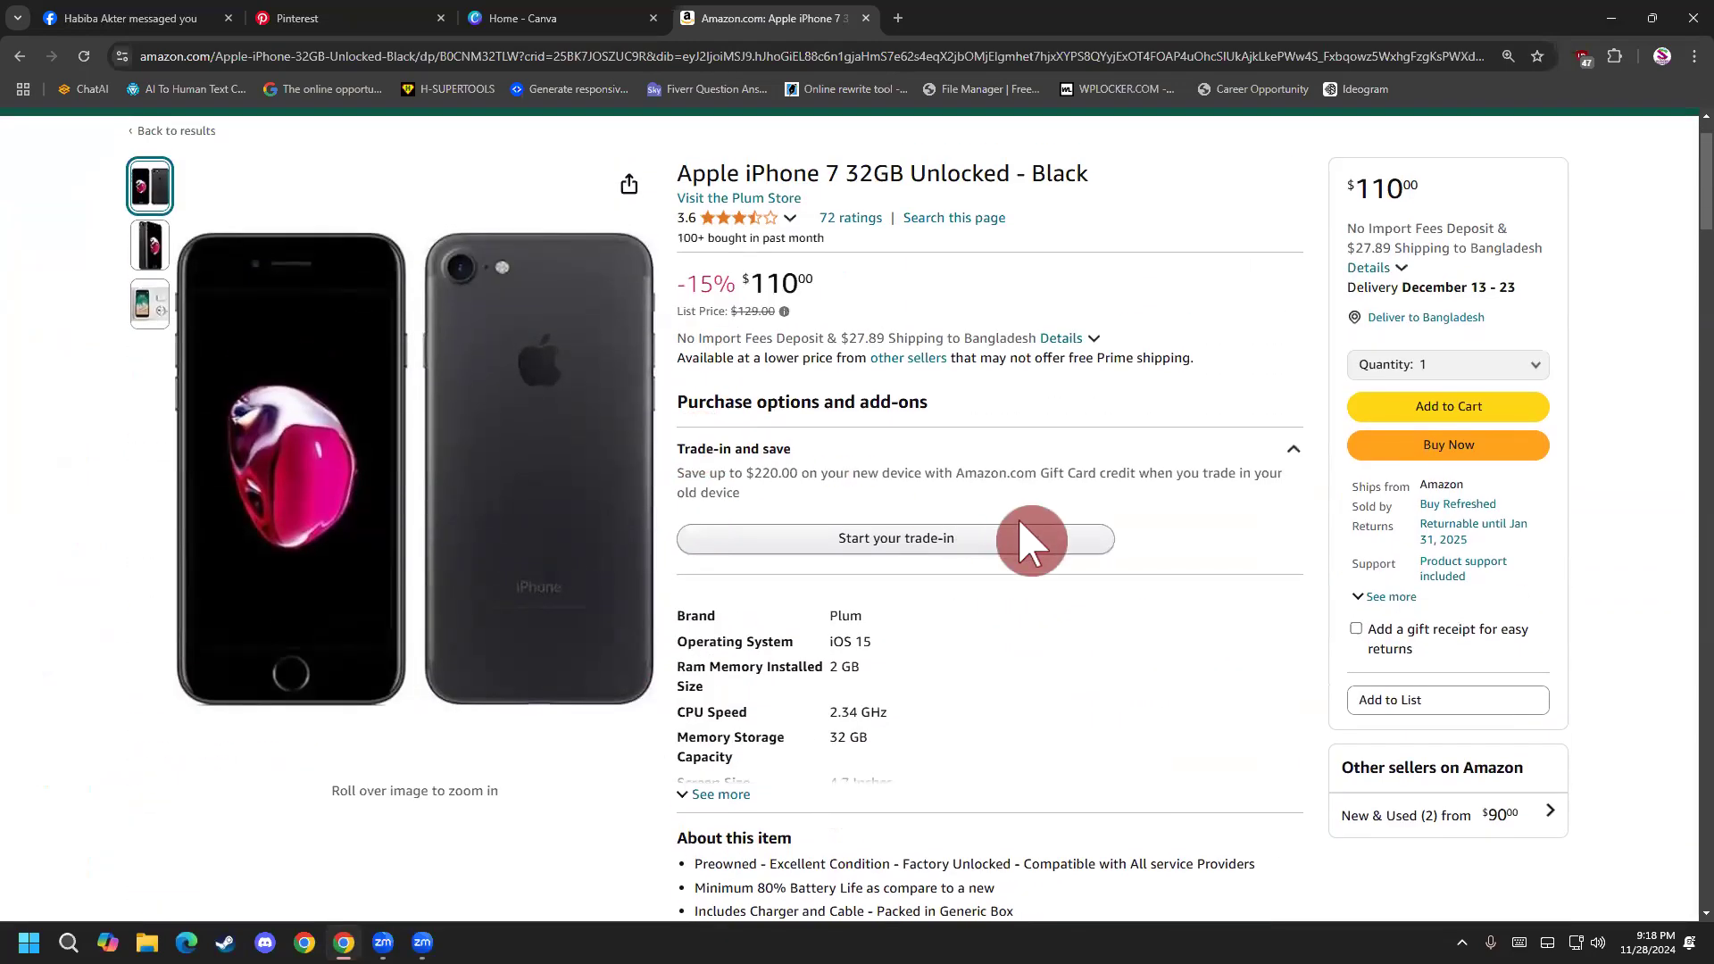
scroll(956, 568, "down", 5)
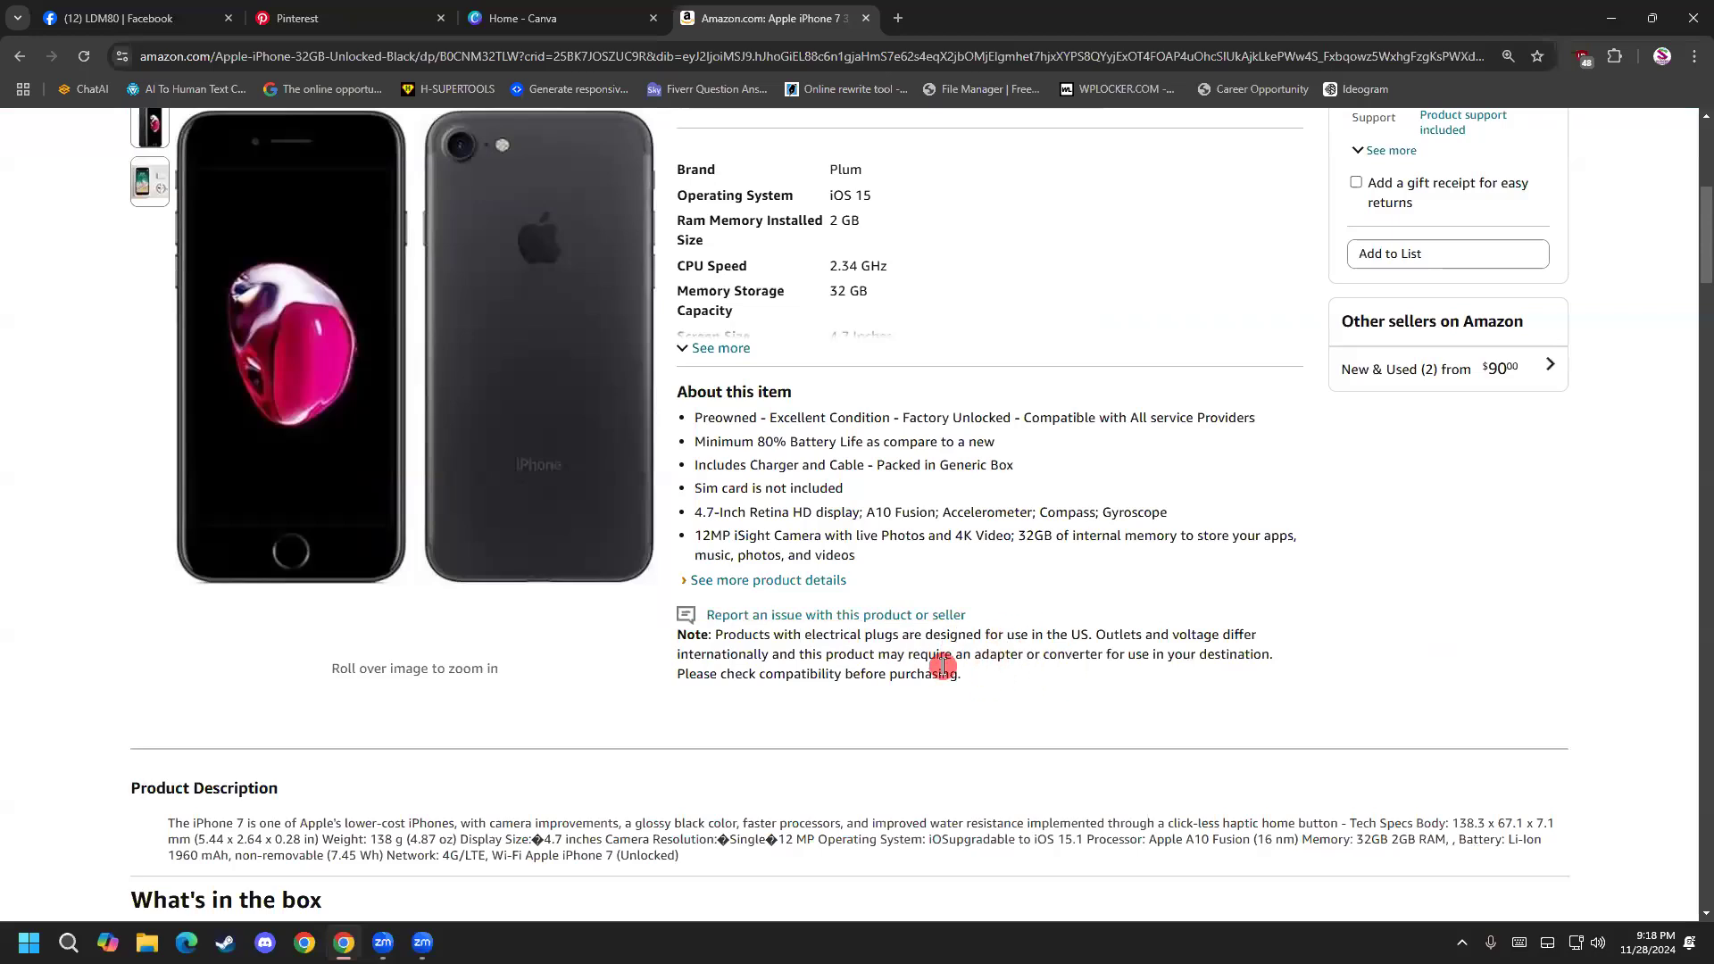
scroll(707, 569, "up", 4)
Return to the iphone search results and open the Apple iPhone 12 Pro Max, 128GB, Pacific Blue listing.
left_click(569, 16)
left_click(715, 18)
left_click(20, 56)
scroll(681, 498, "down", 3)
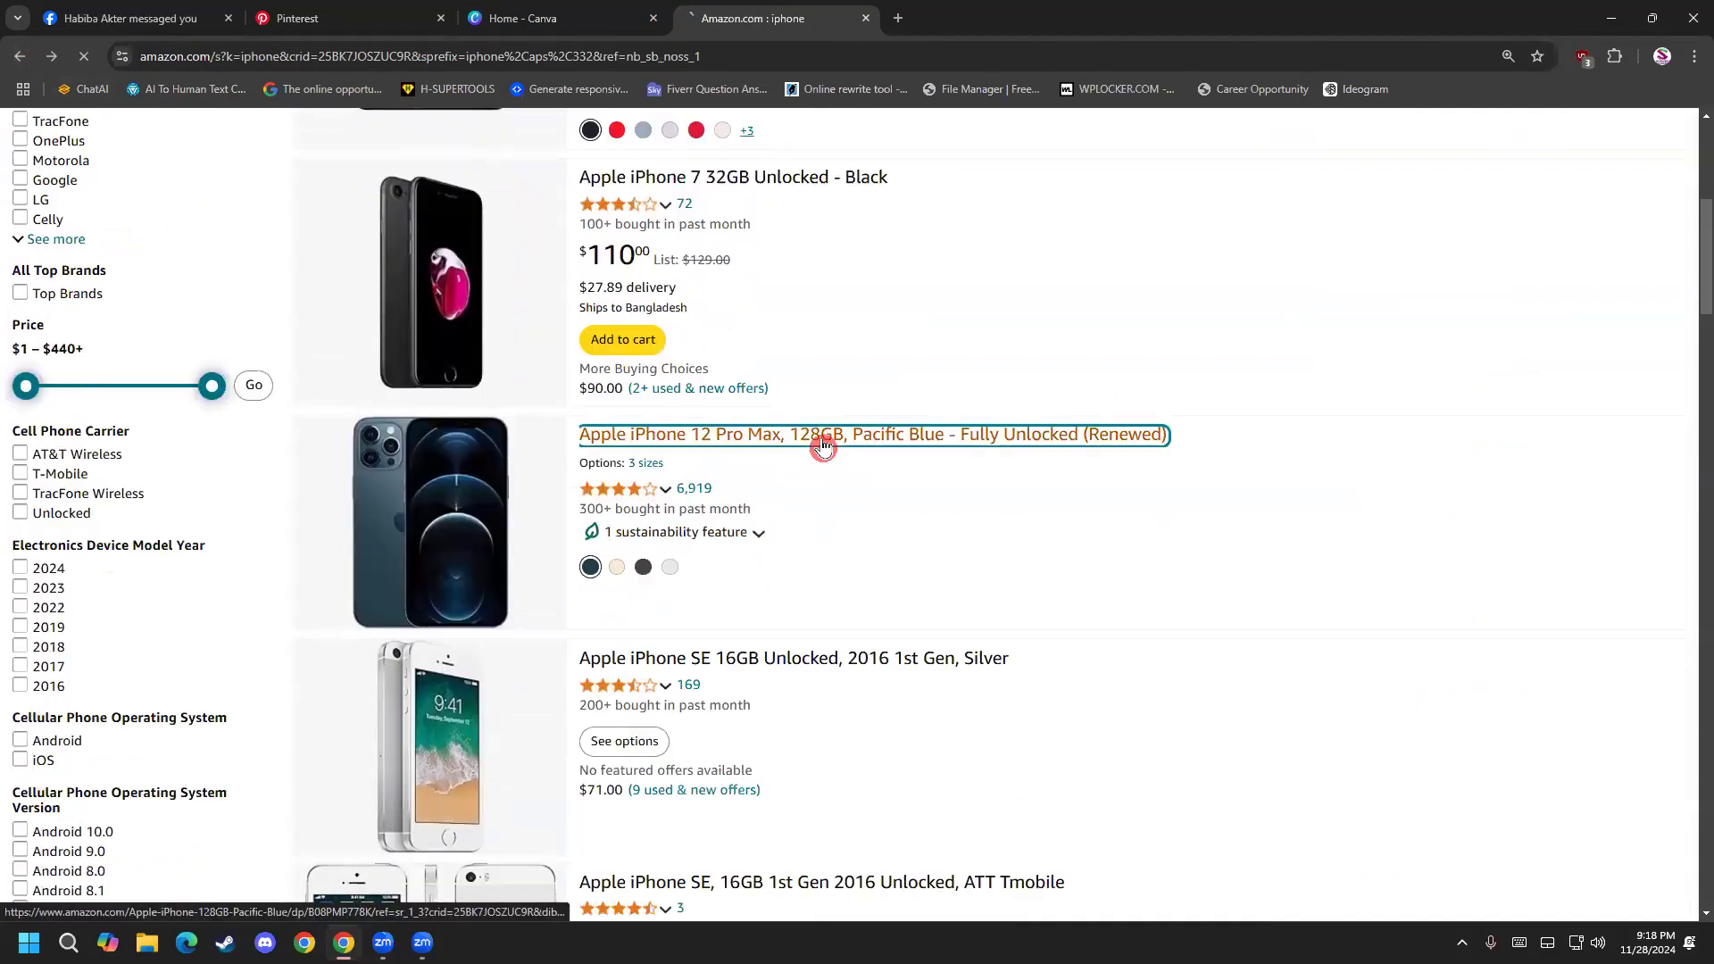
scroll(893, 473, "down", 3)
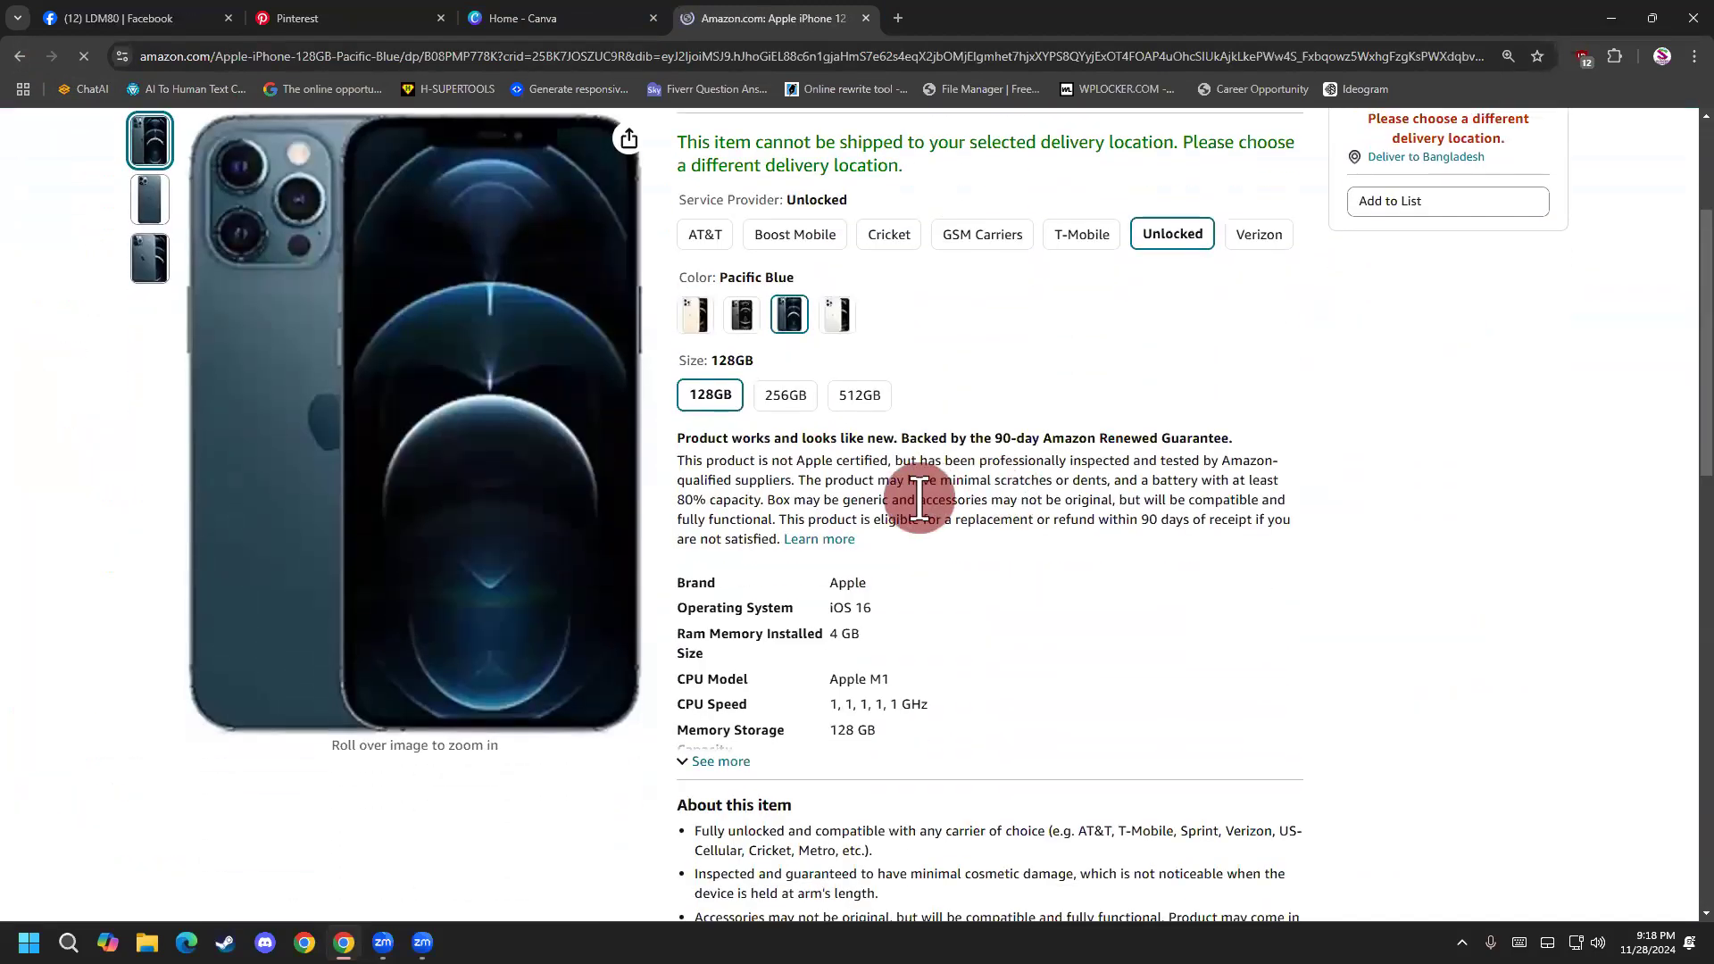
Review the iPhone 12 Pro Max listing's details and choose the 512GB size.
scroll(924, 504, "down", 3)
scroll(1026, 518, "down", 1)
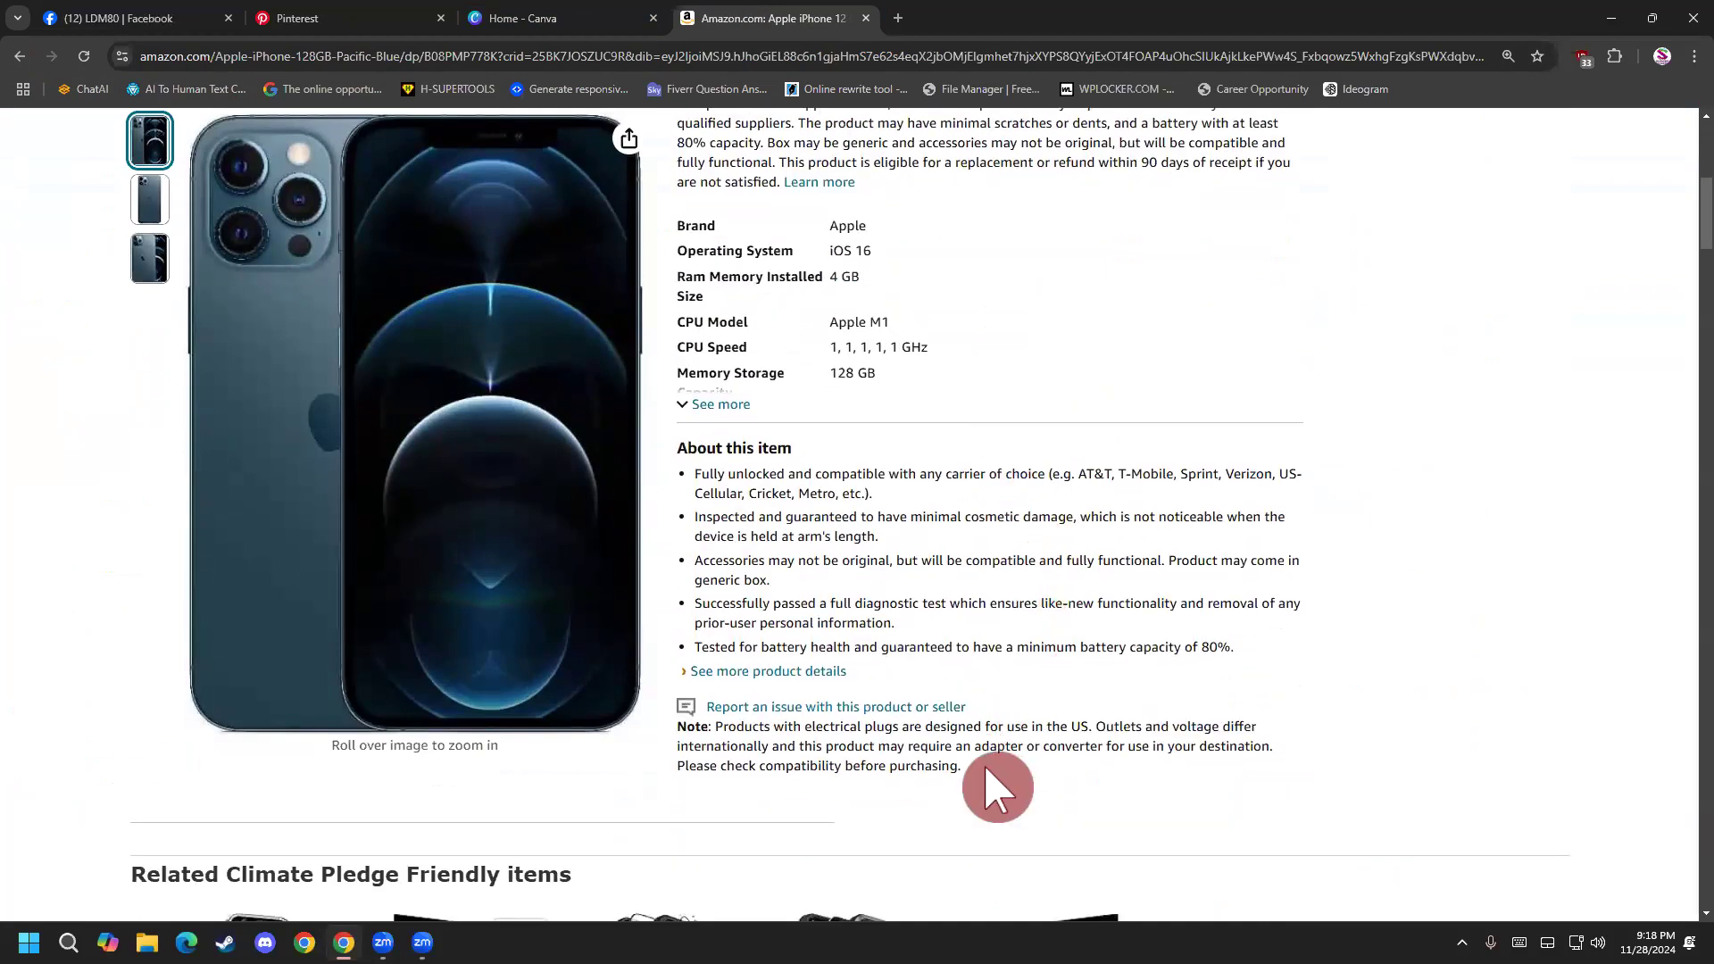
left_click_drag(985, 768, 884, 743)
left_click(812, 671)
scroll(831, 683, "up", 15)
scroll(849, 277, "up", 2)
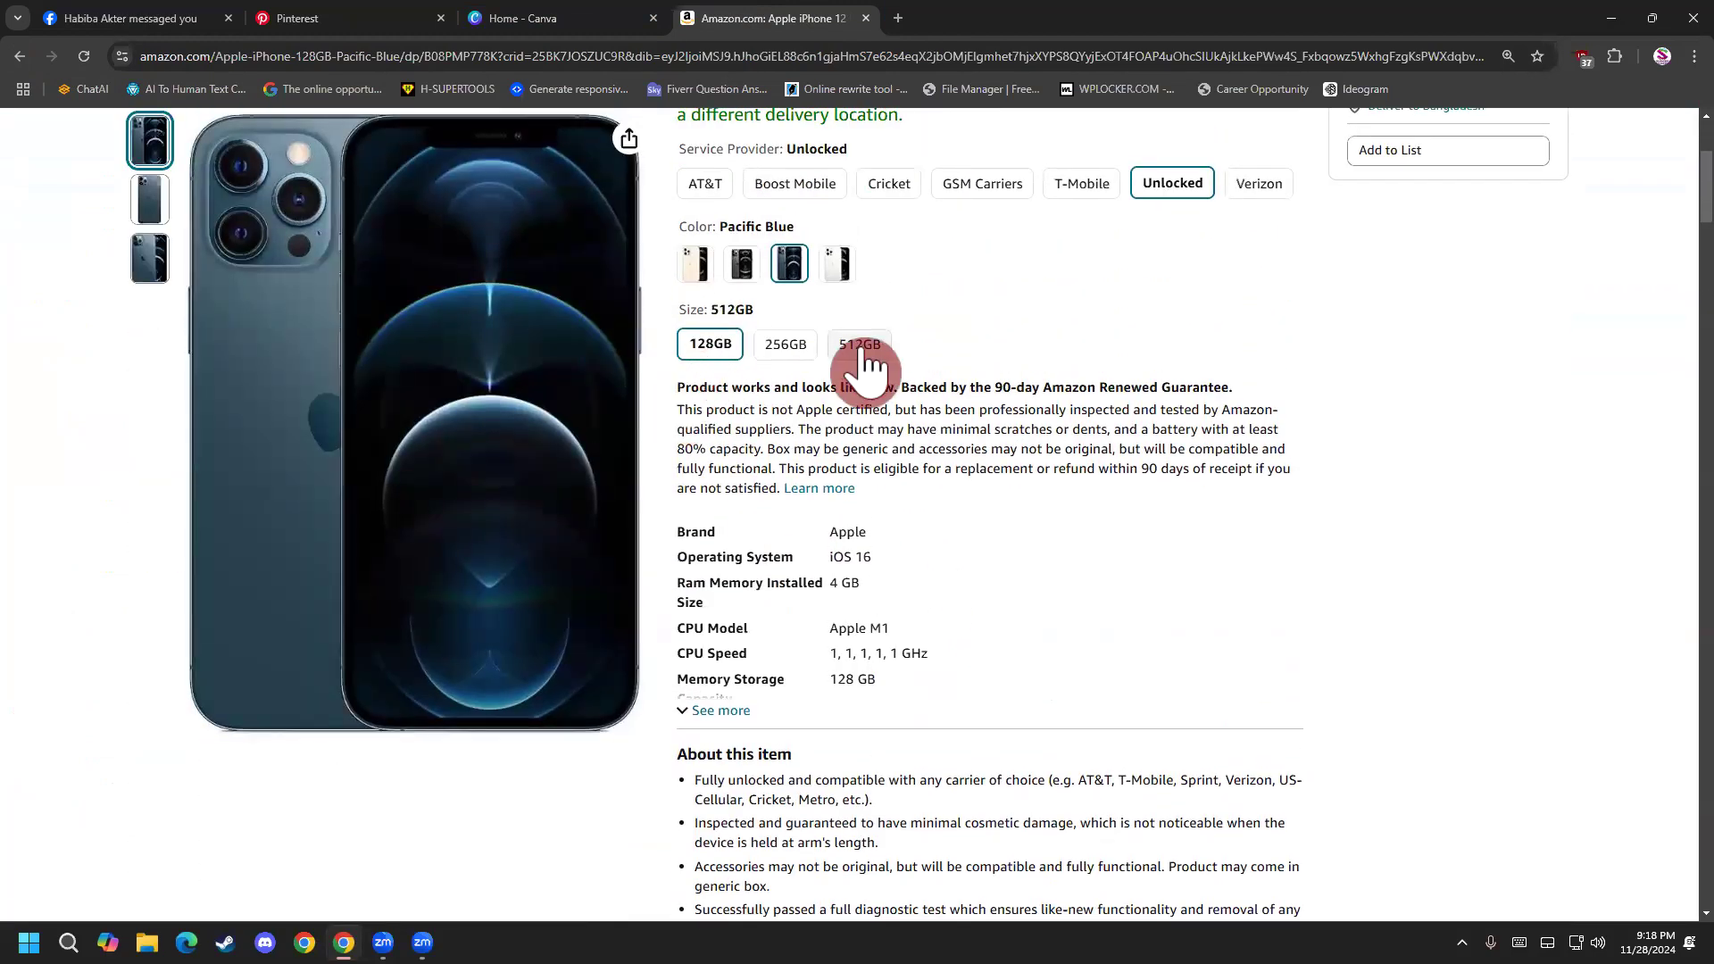
left_click(860, 348)
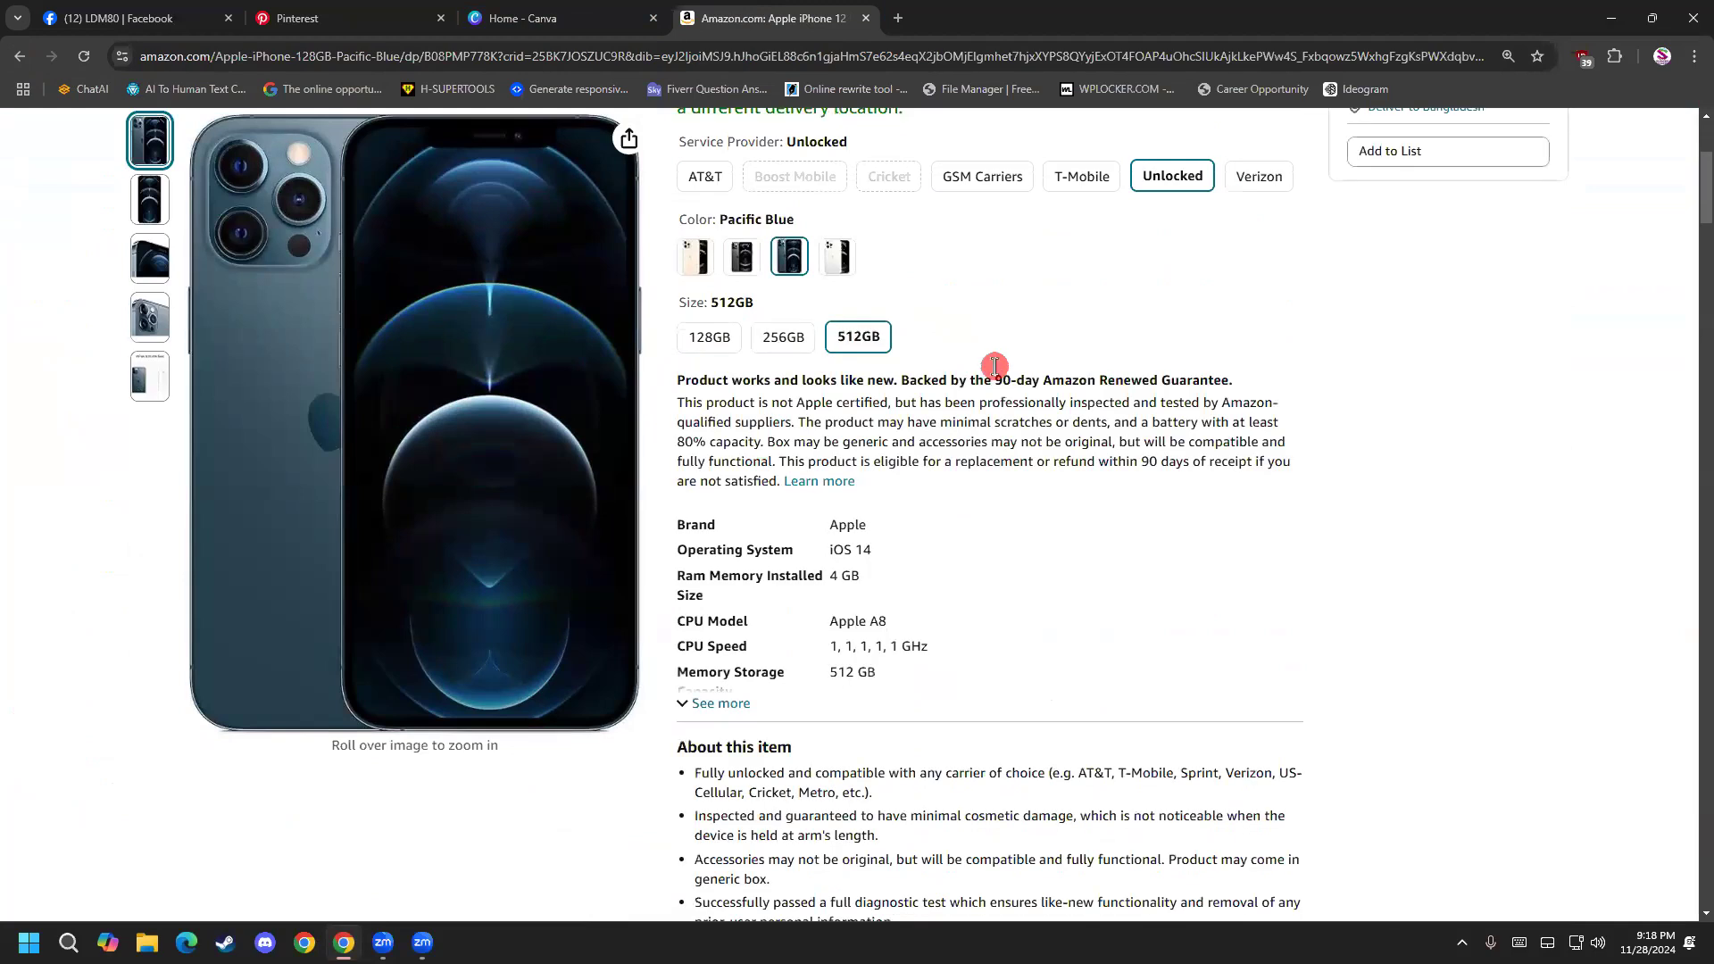
scroll(709, 509, "up", 3)
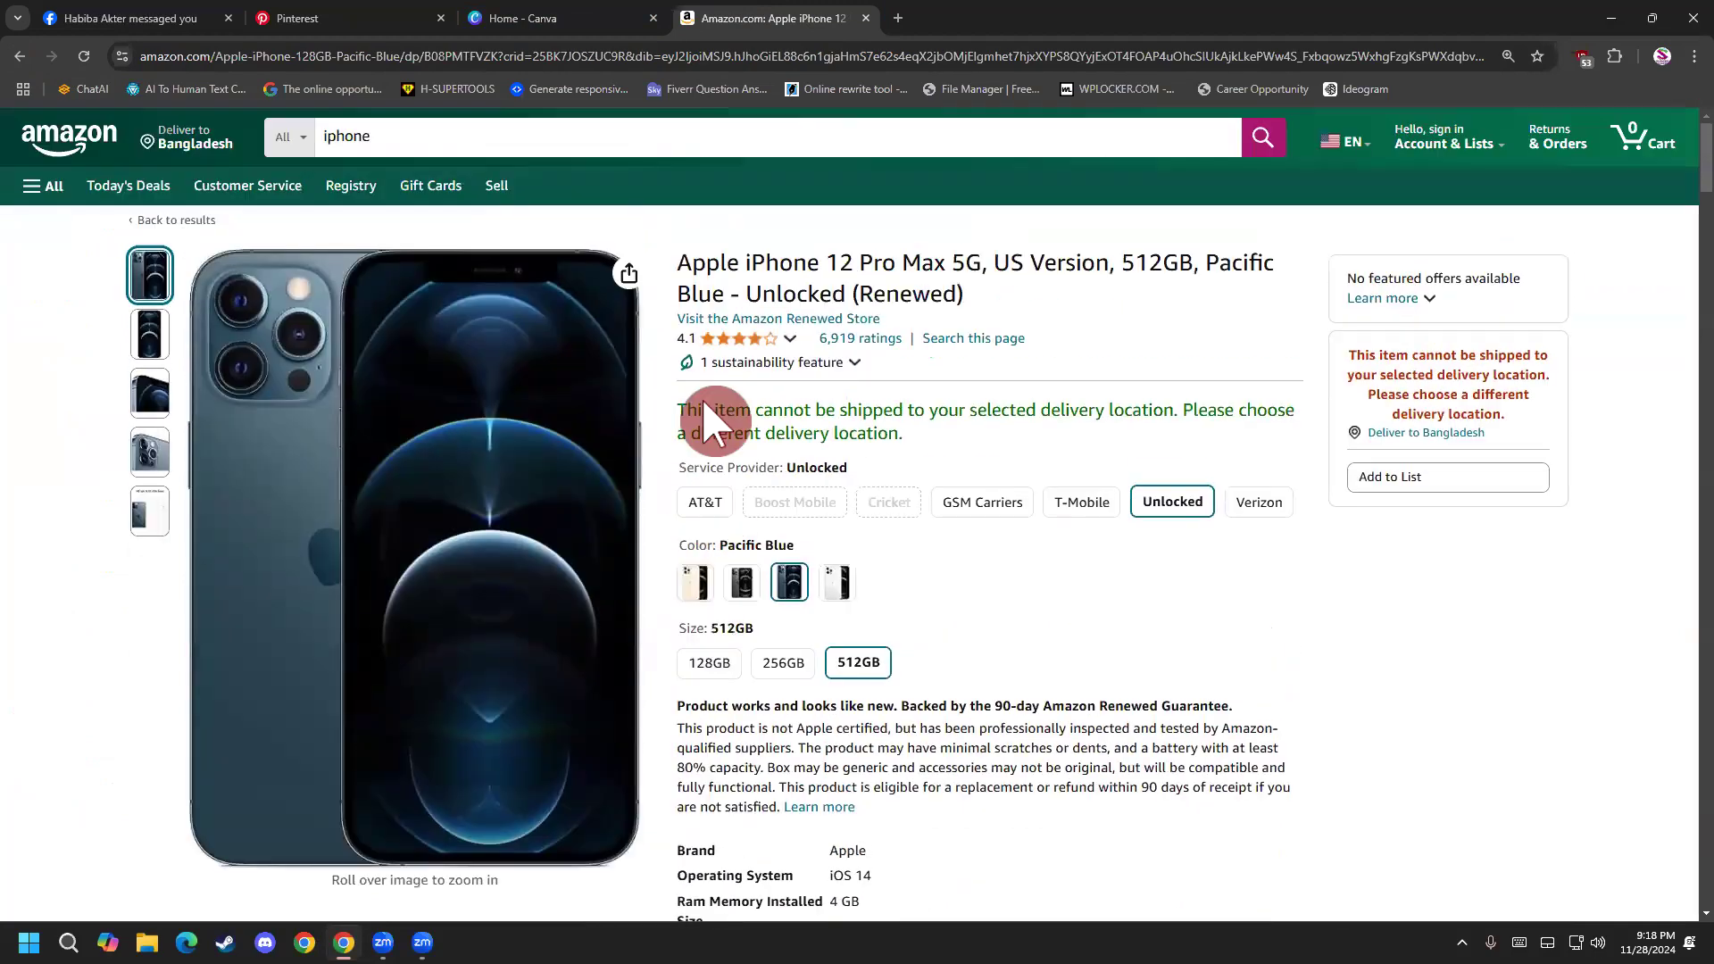
scroll(682, 489, "down", 5)
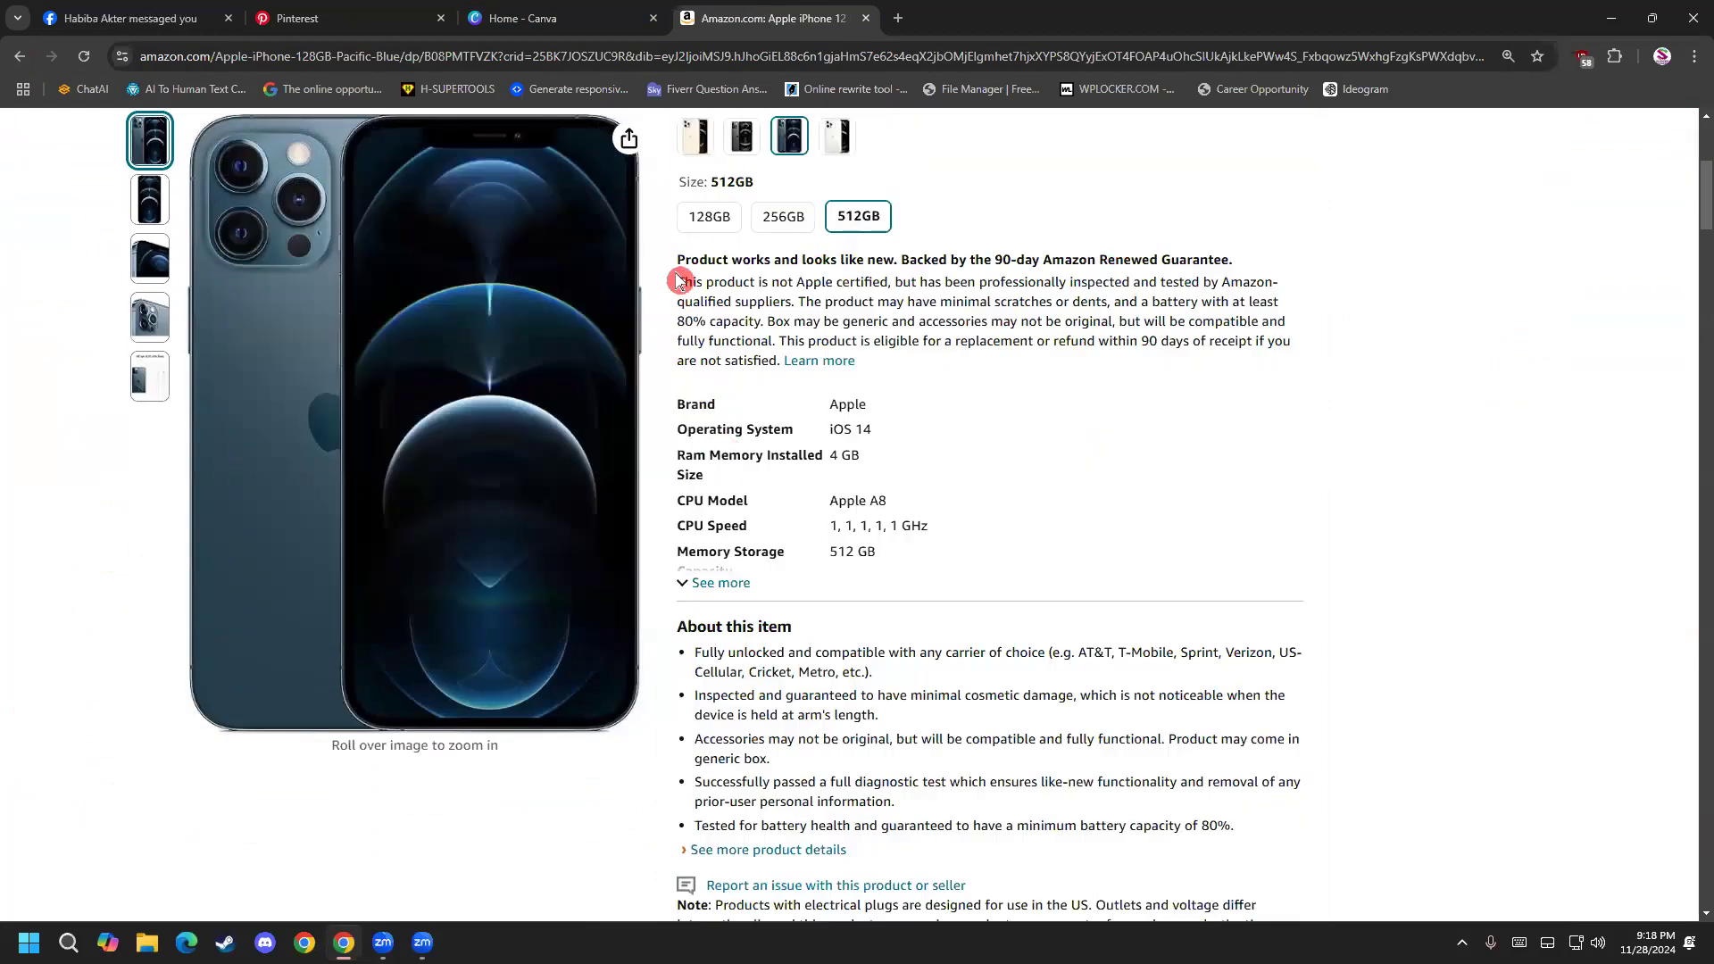
scroll(676, 272, "up", 2)
Enlarge the main product photo, save it to the Desktop as a JPEG image and close the enlarged view.
right_click(367, 340)
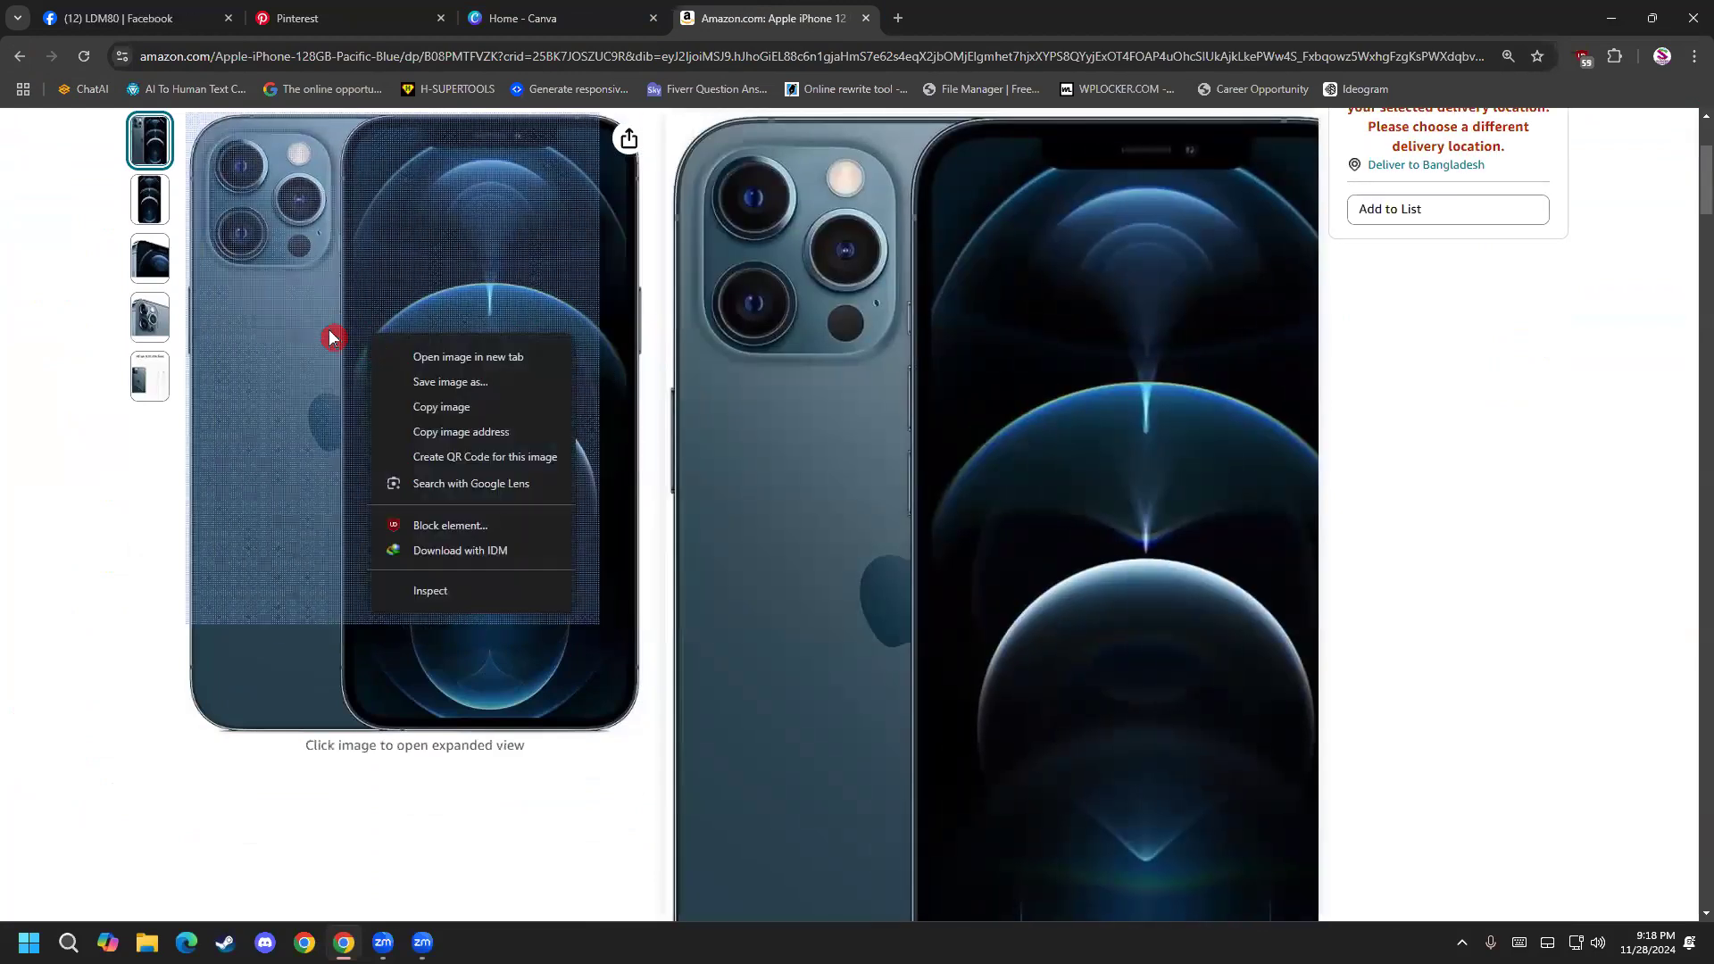
left_click(314, 283)
right_click(641, 332)
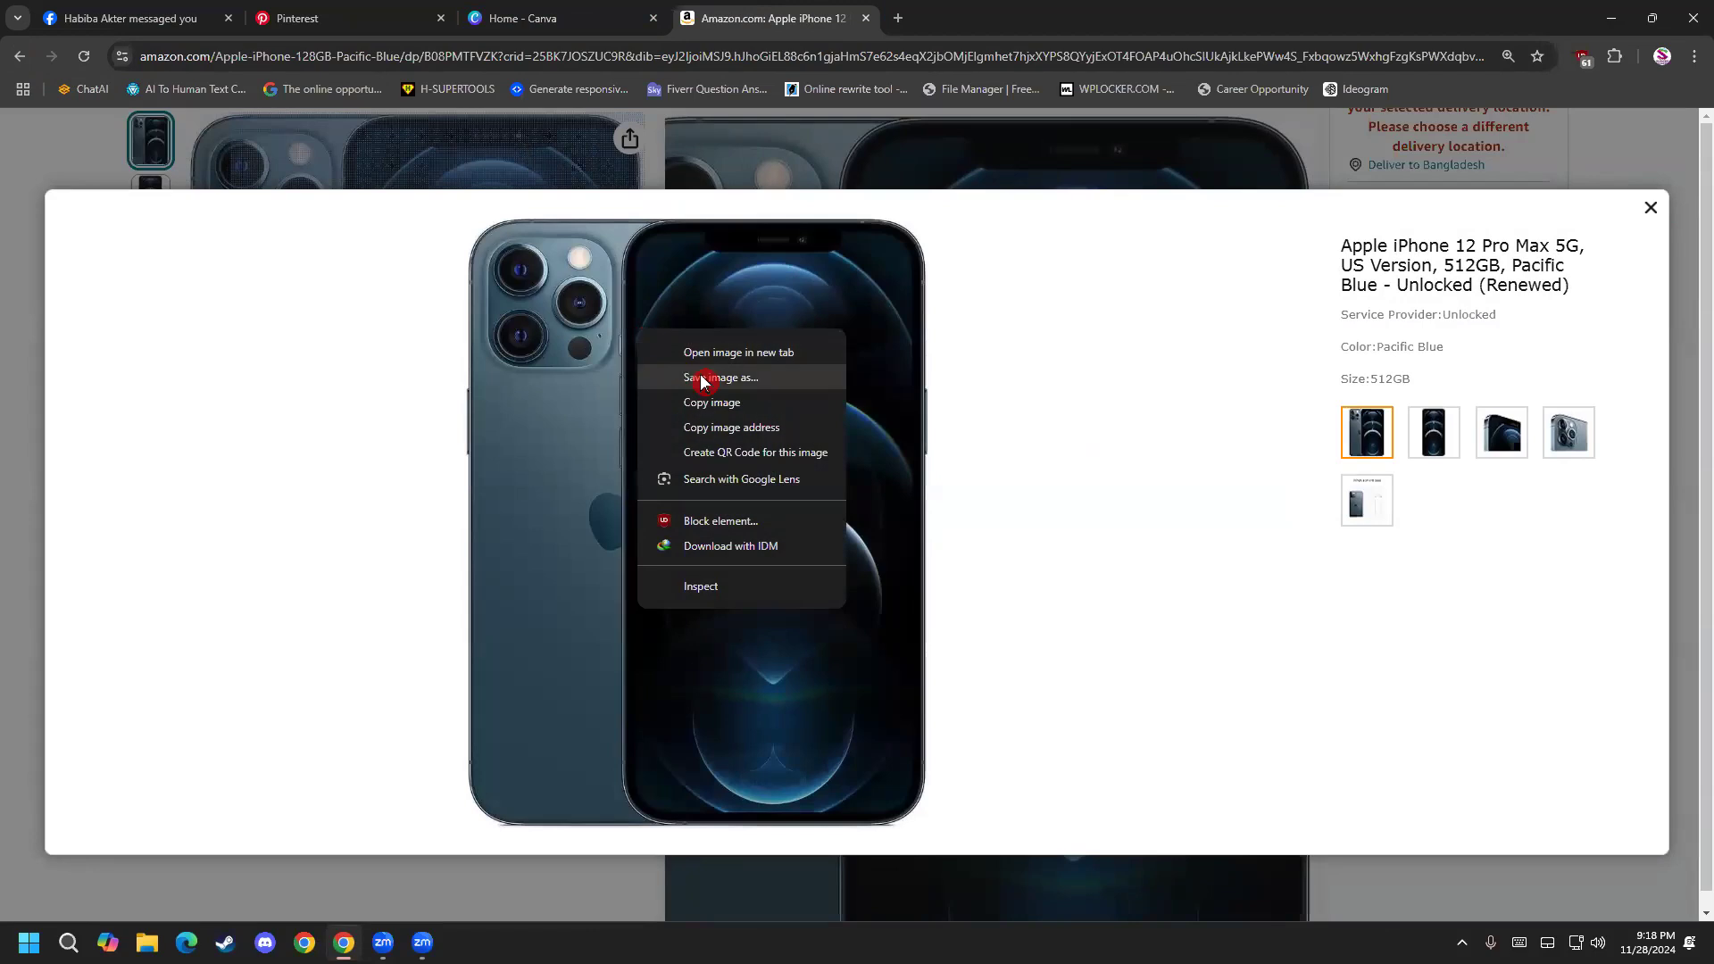
left_click(700, 378)
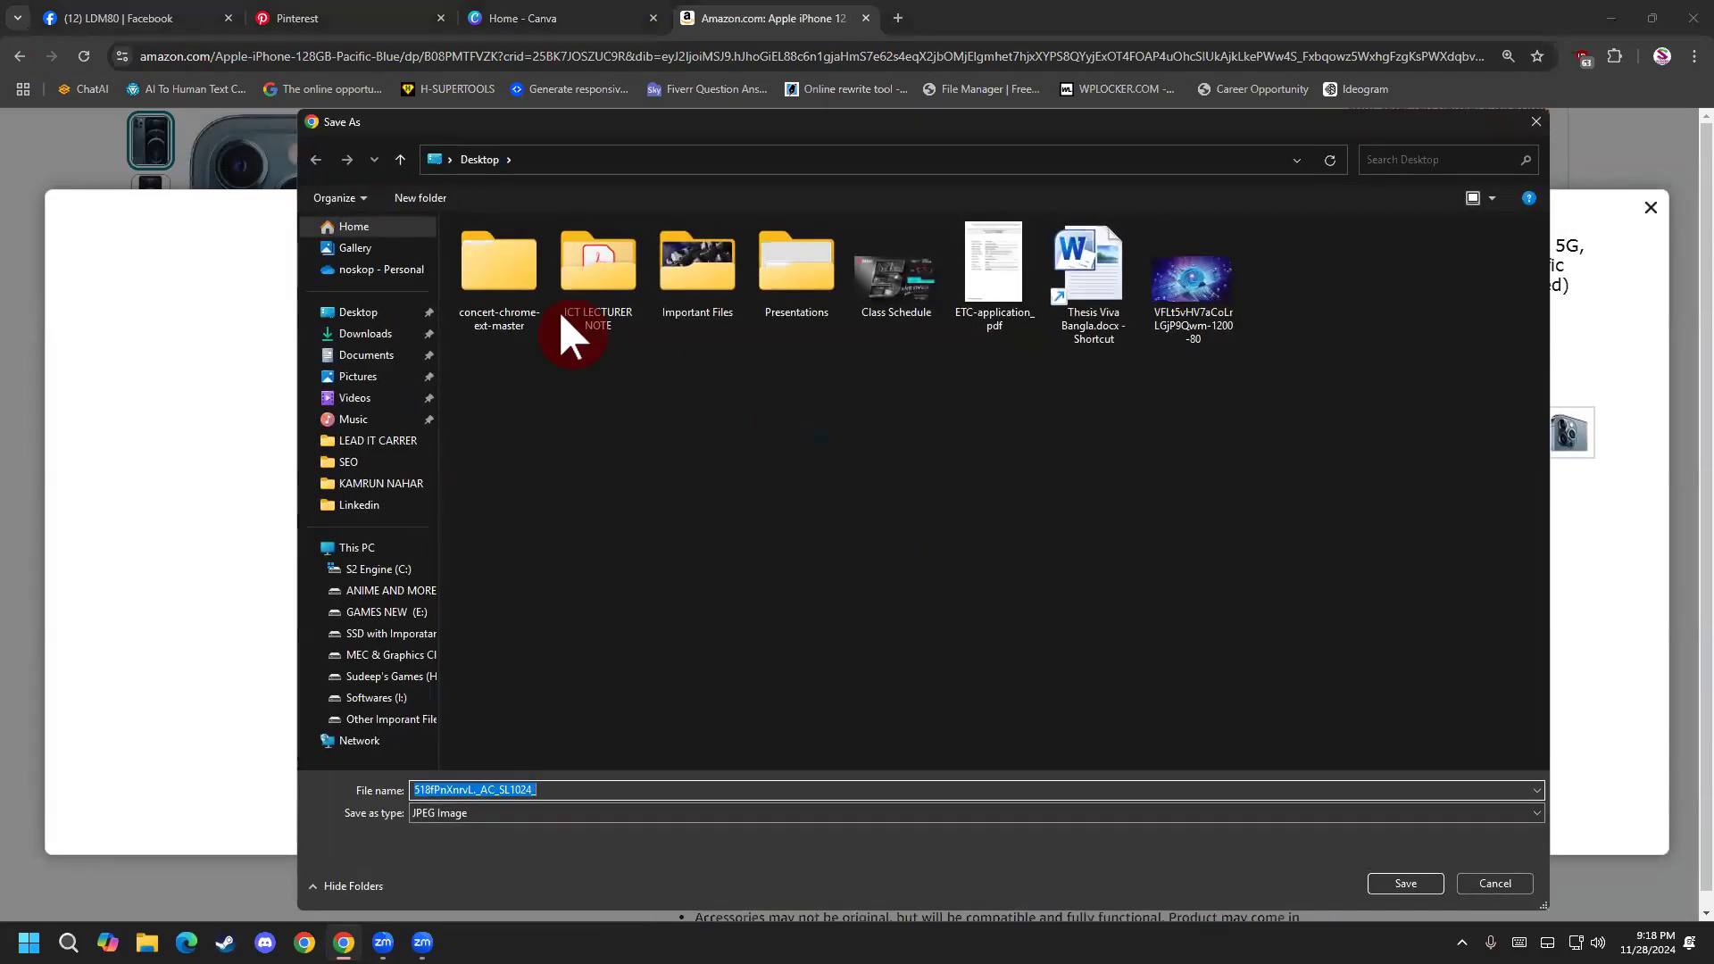
left_click(1397, 884)
left_click(1042, 174)
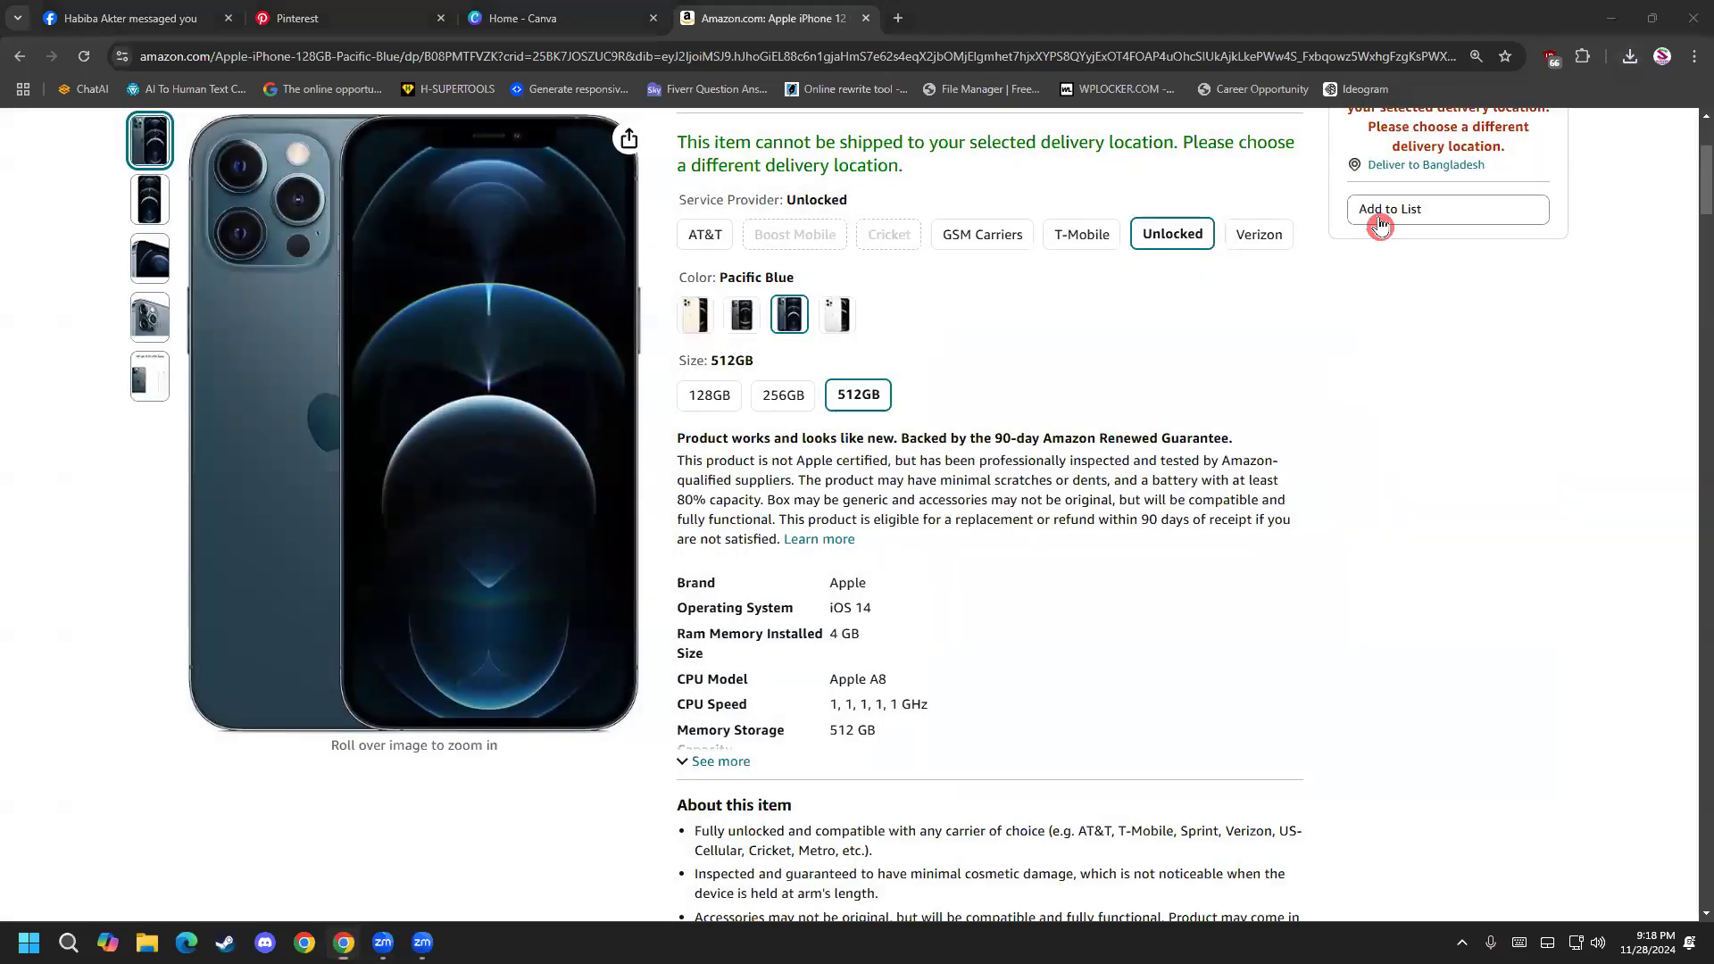
Switch to Canva, search for pinterest and open the Pinterest Pin (1000 × 1500 px) templates.
scroll(462, 459, "up", 3)
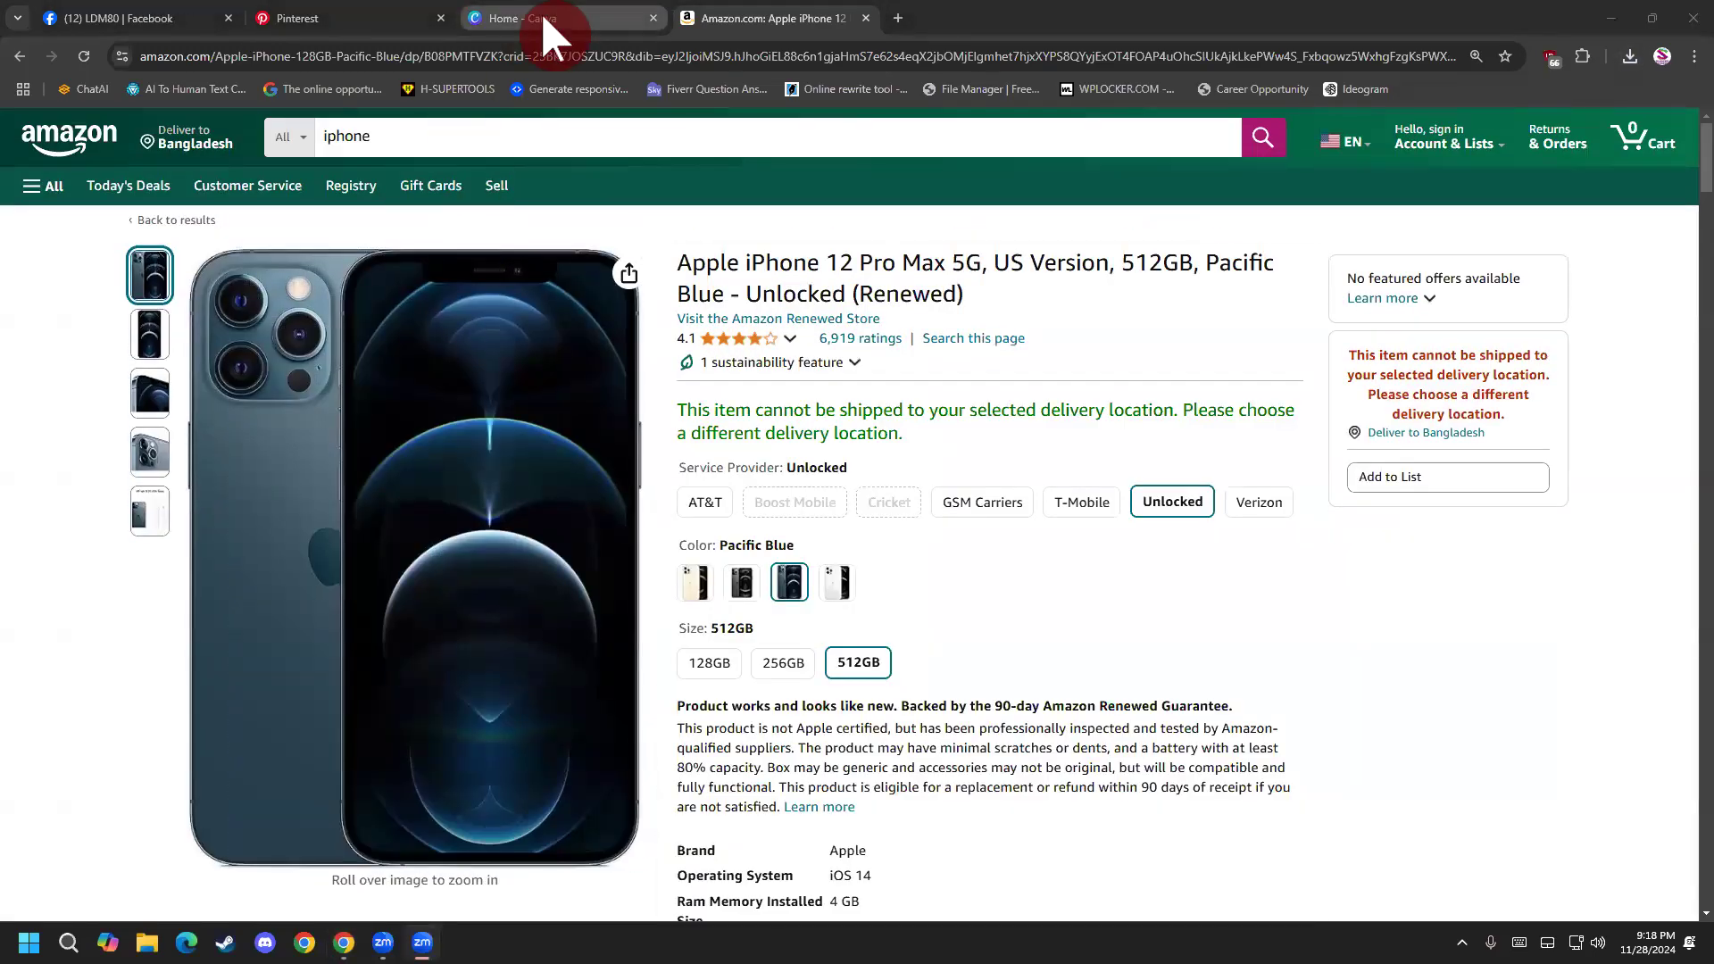
left_click(543, 19)
left_click(960, 135)
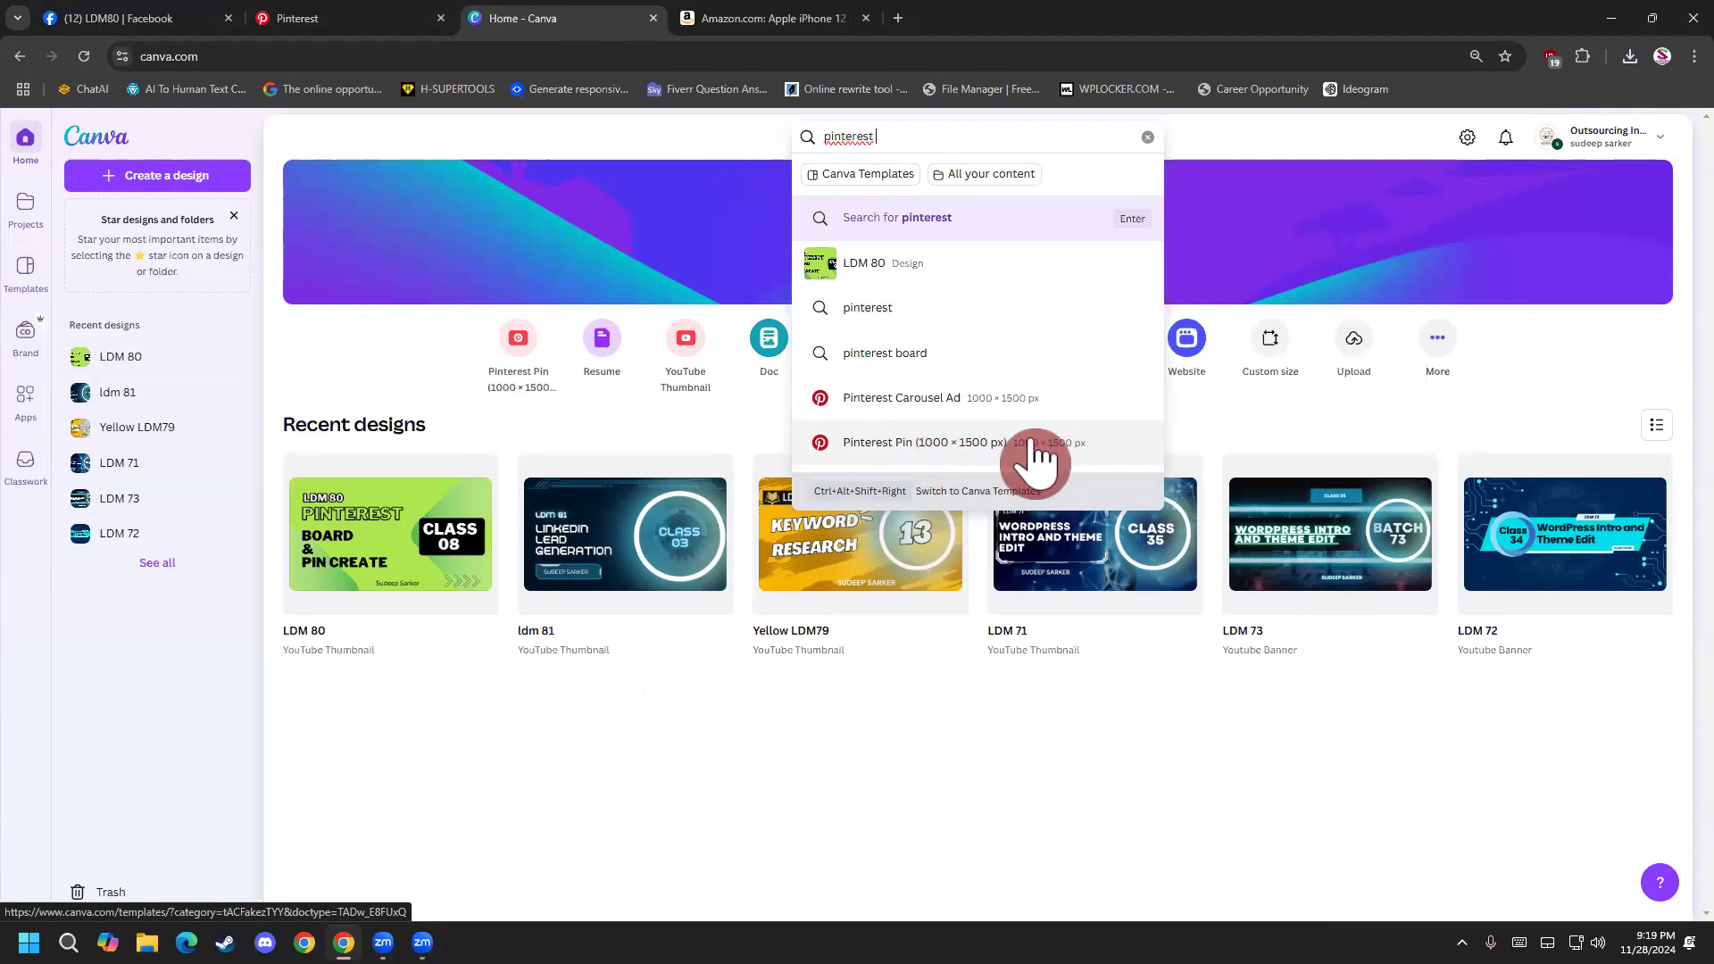
left_click(908, 455)
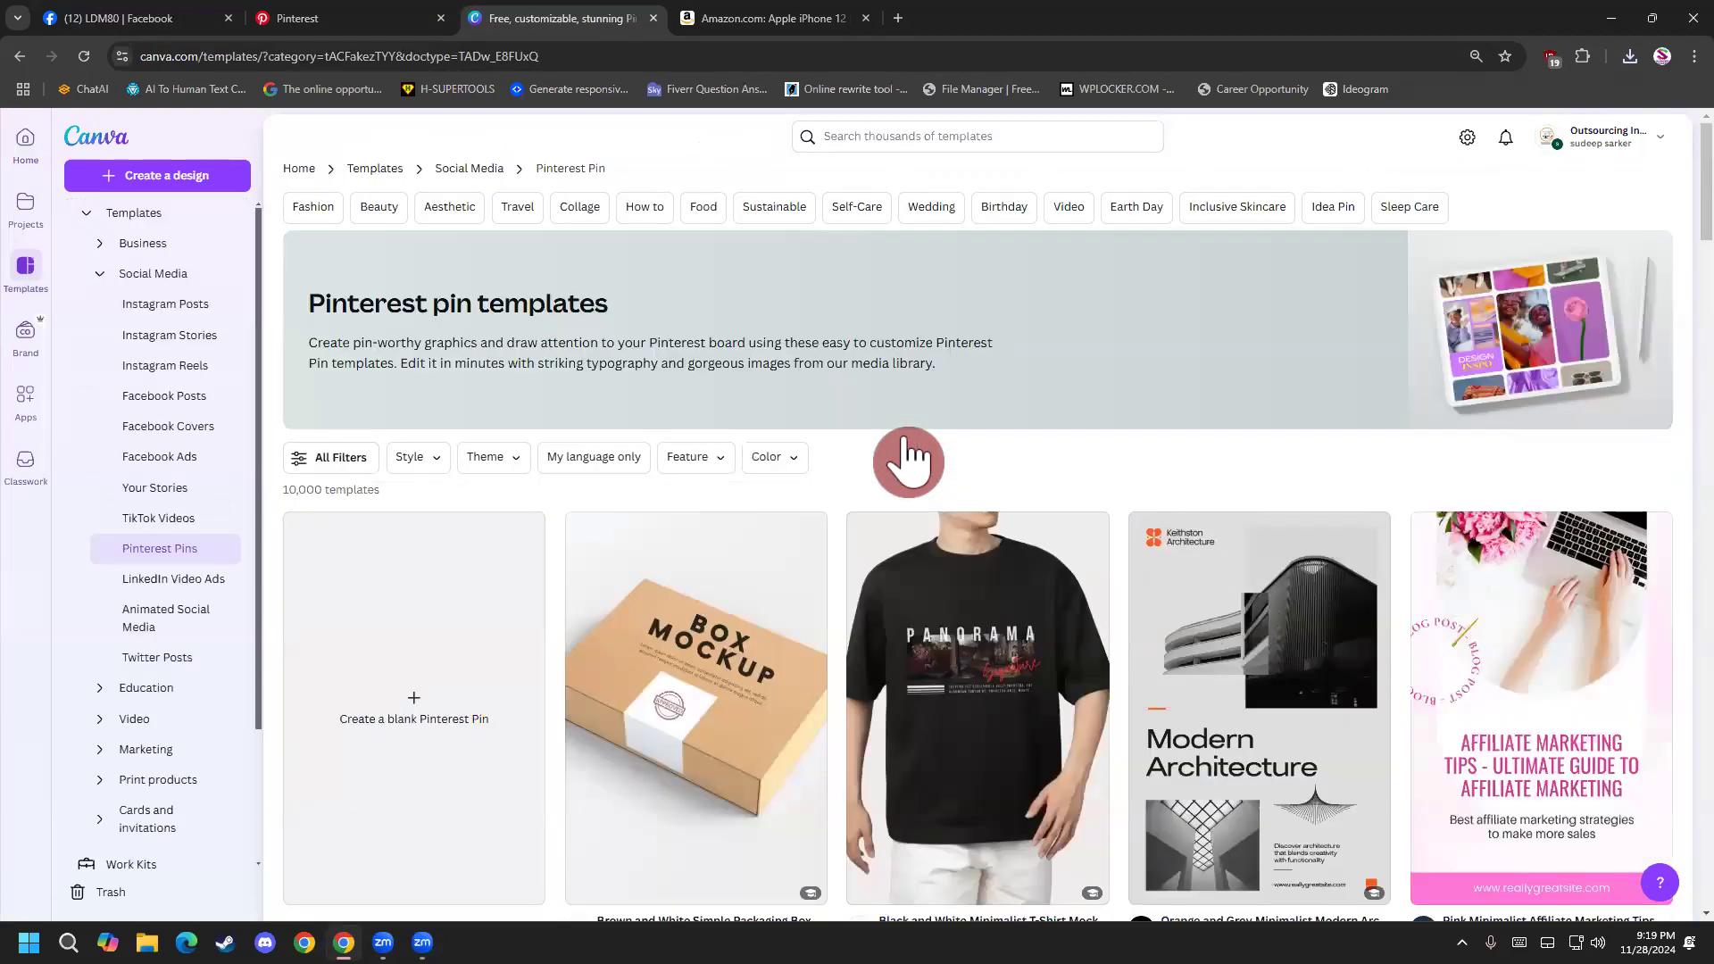
Close the Facebook tab, then create a blank Pinterest Pin from Canva's Pinterest pin templates page.
left_click(720, 11)
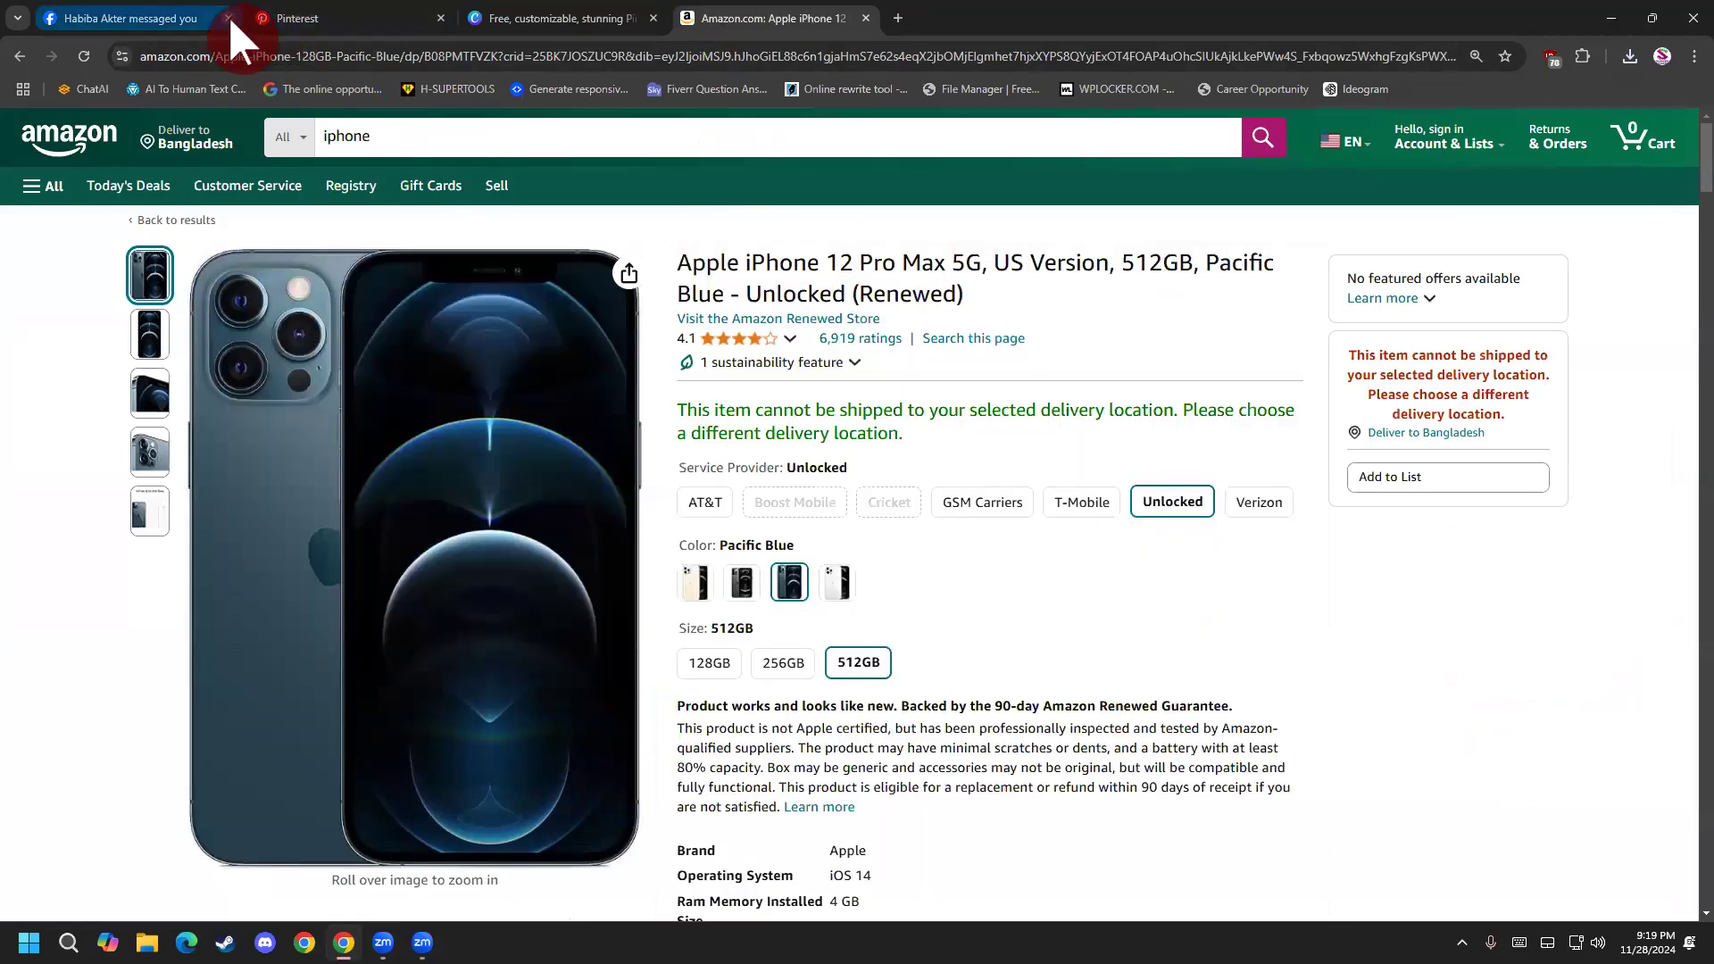
left_click(228, 18)
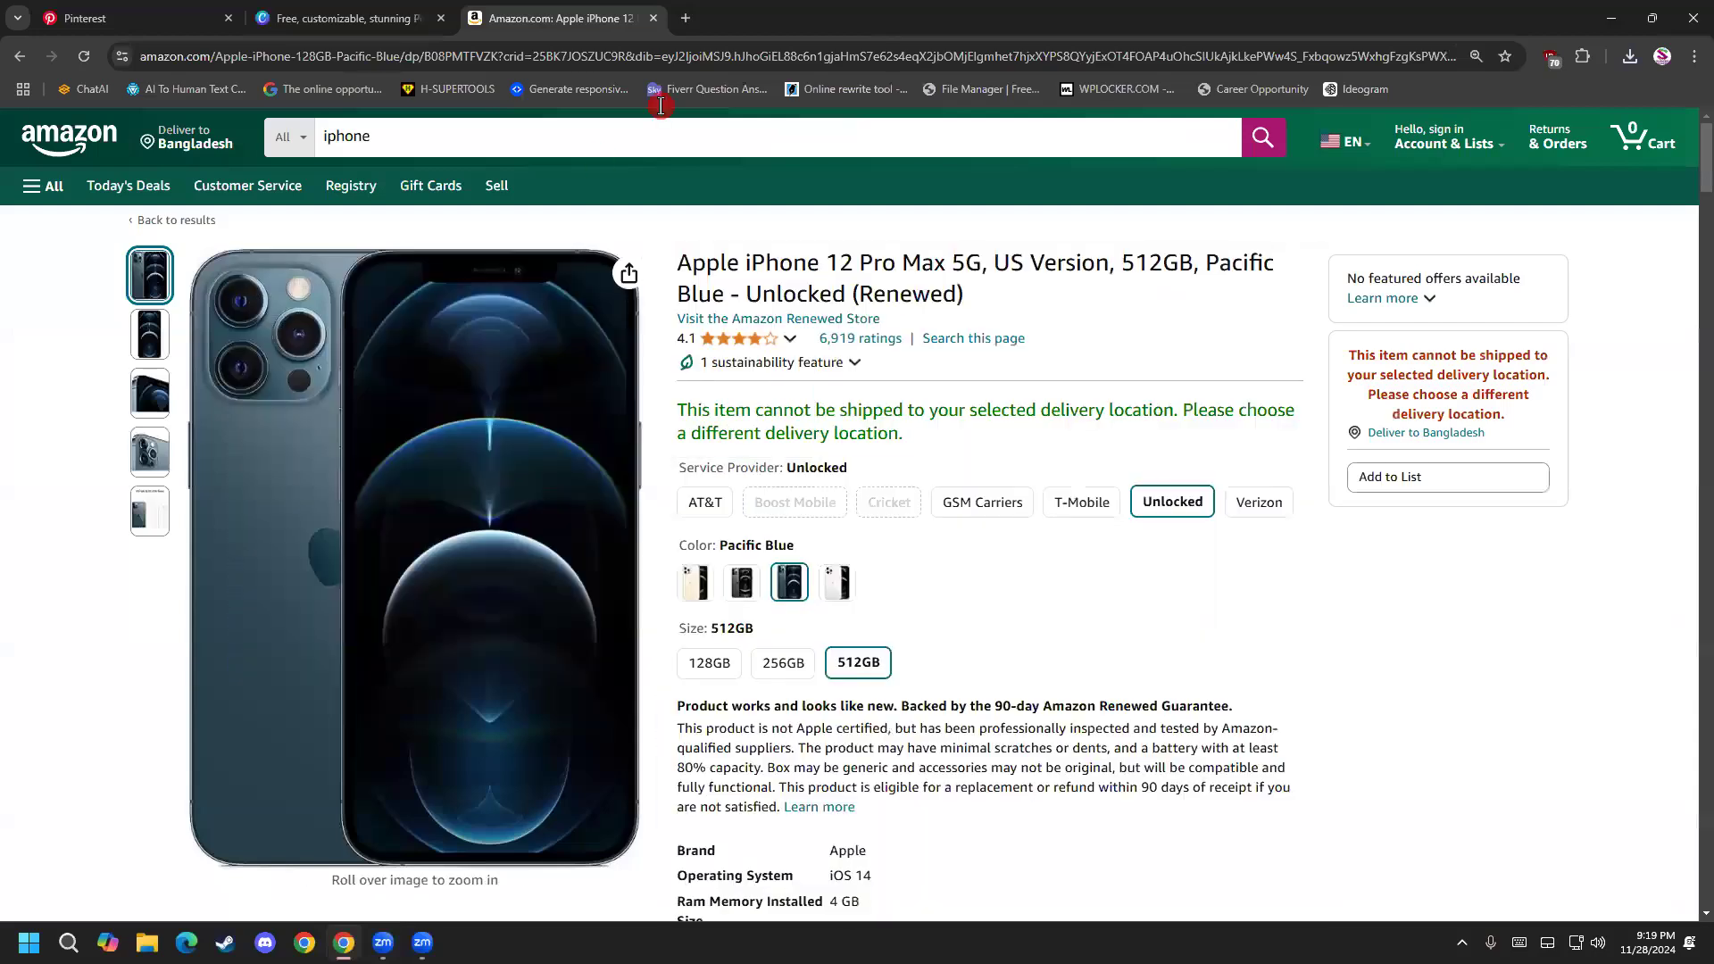
left_click(389, 12)
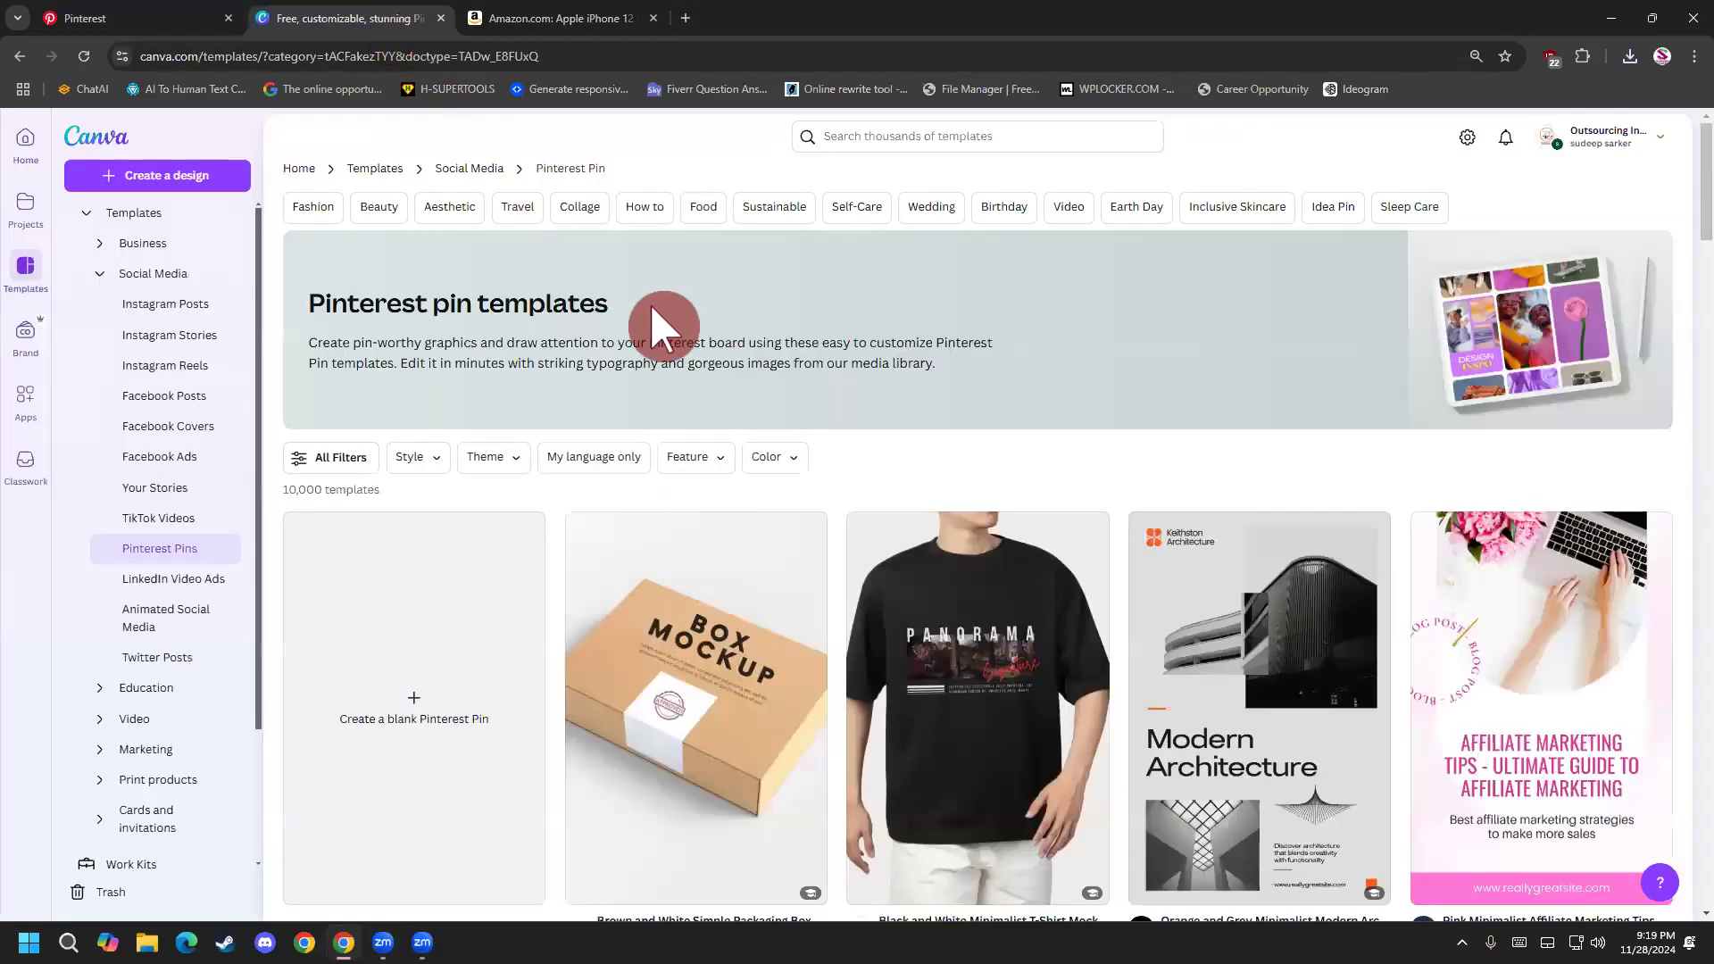
scroll(393, 643, "down", 2)
left_click(370, 489)
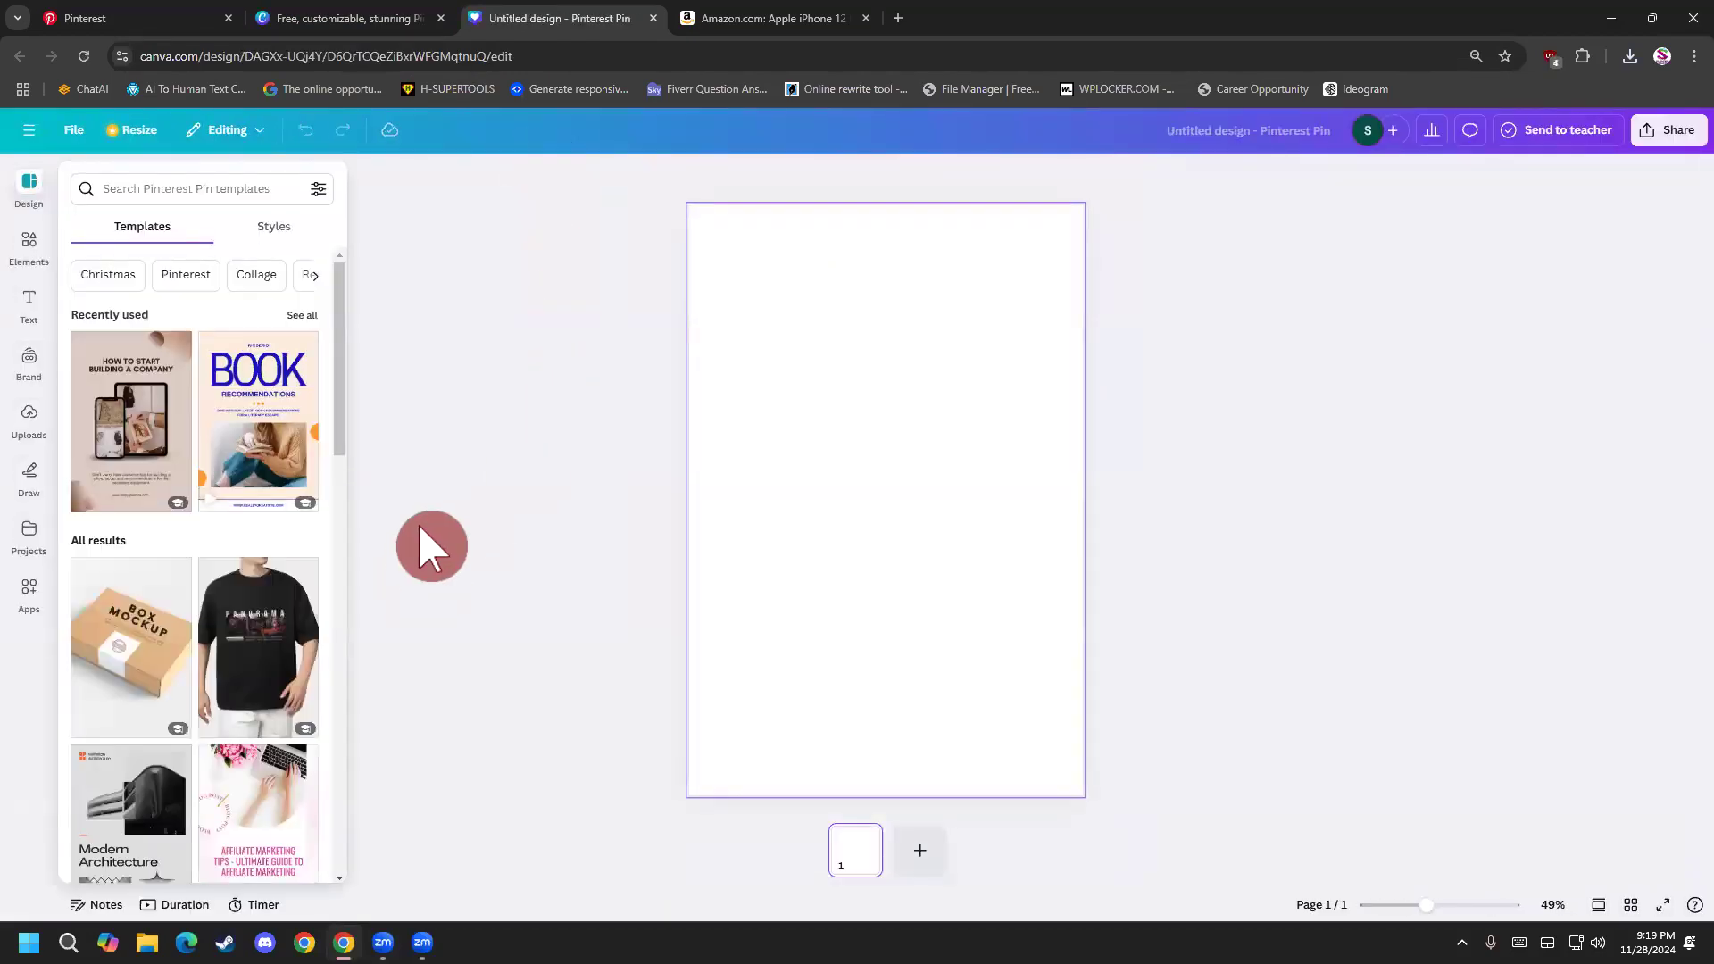
Browse the suggested Pinterest Pin templates for a layout suited to the phone pin.
scroll(342, 544, "down", 1)
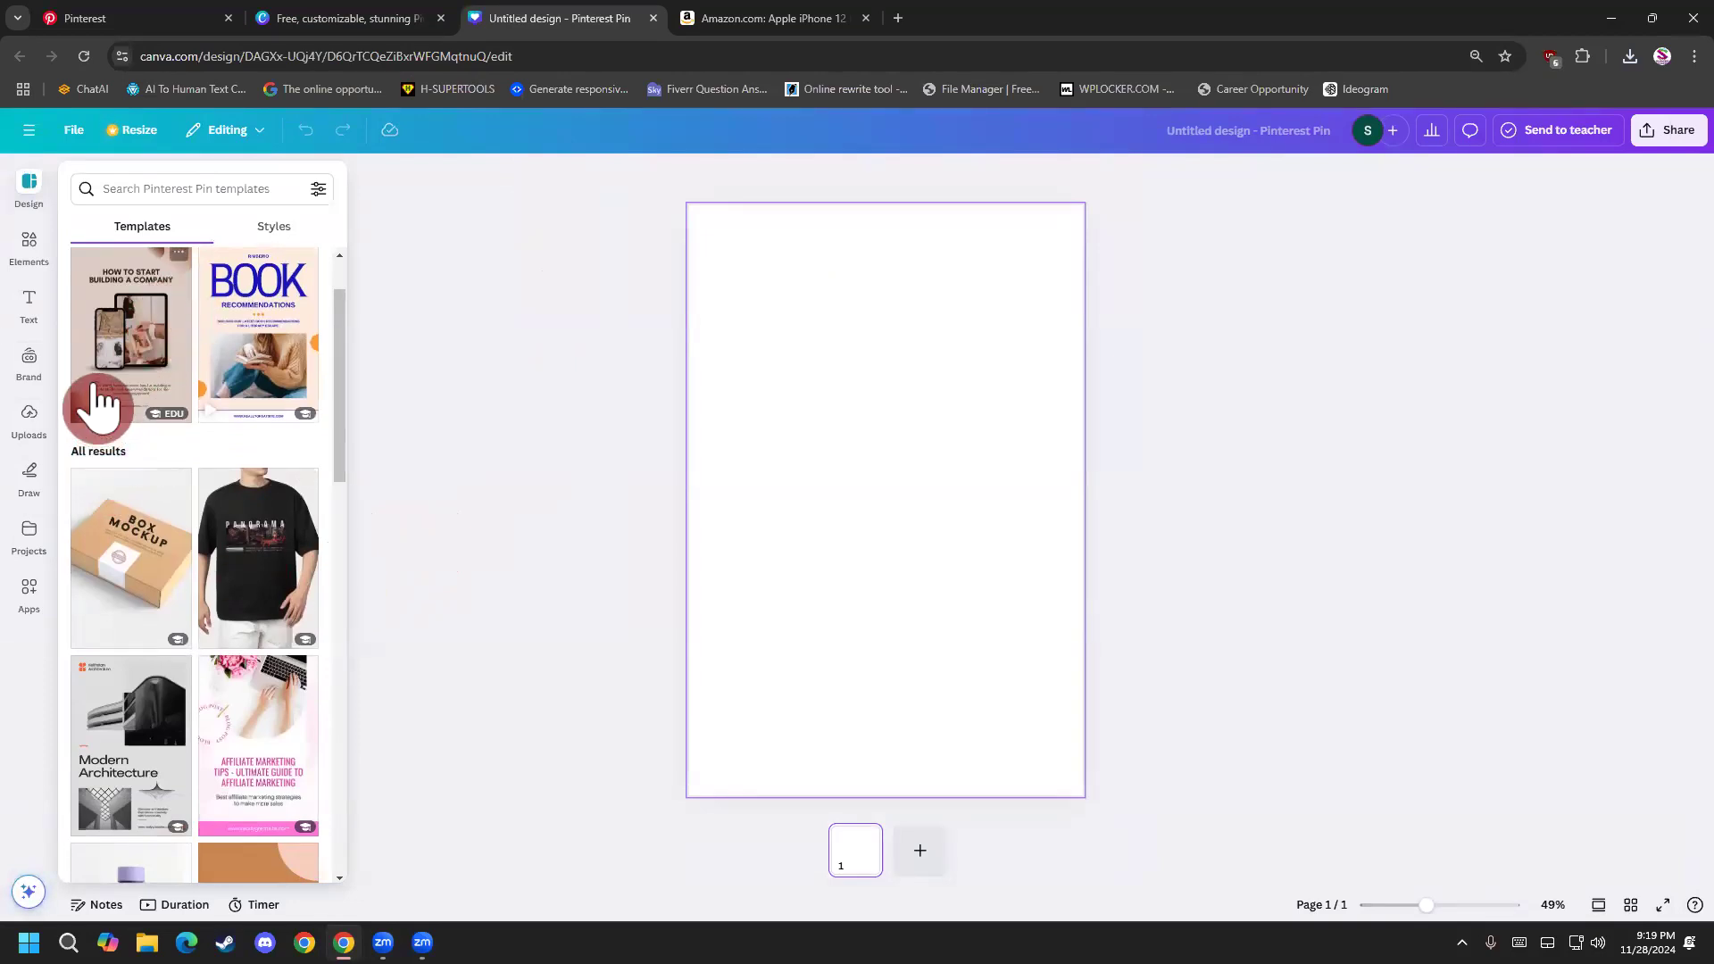
scroll(105, 384, "down", 1)
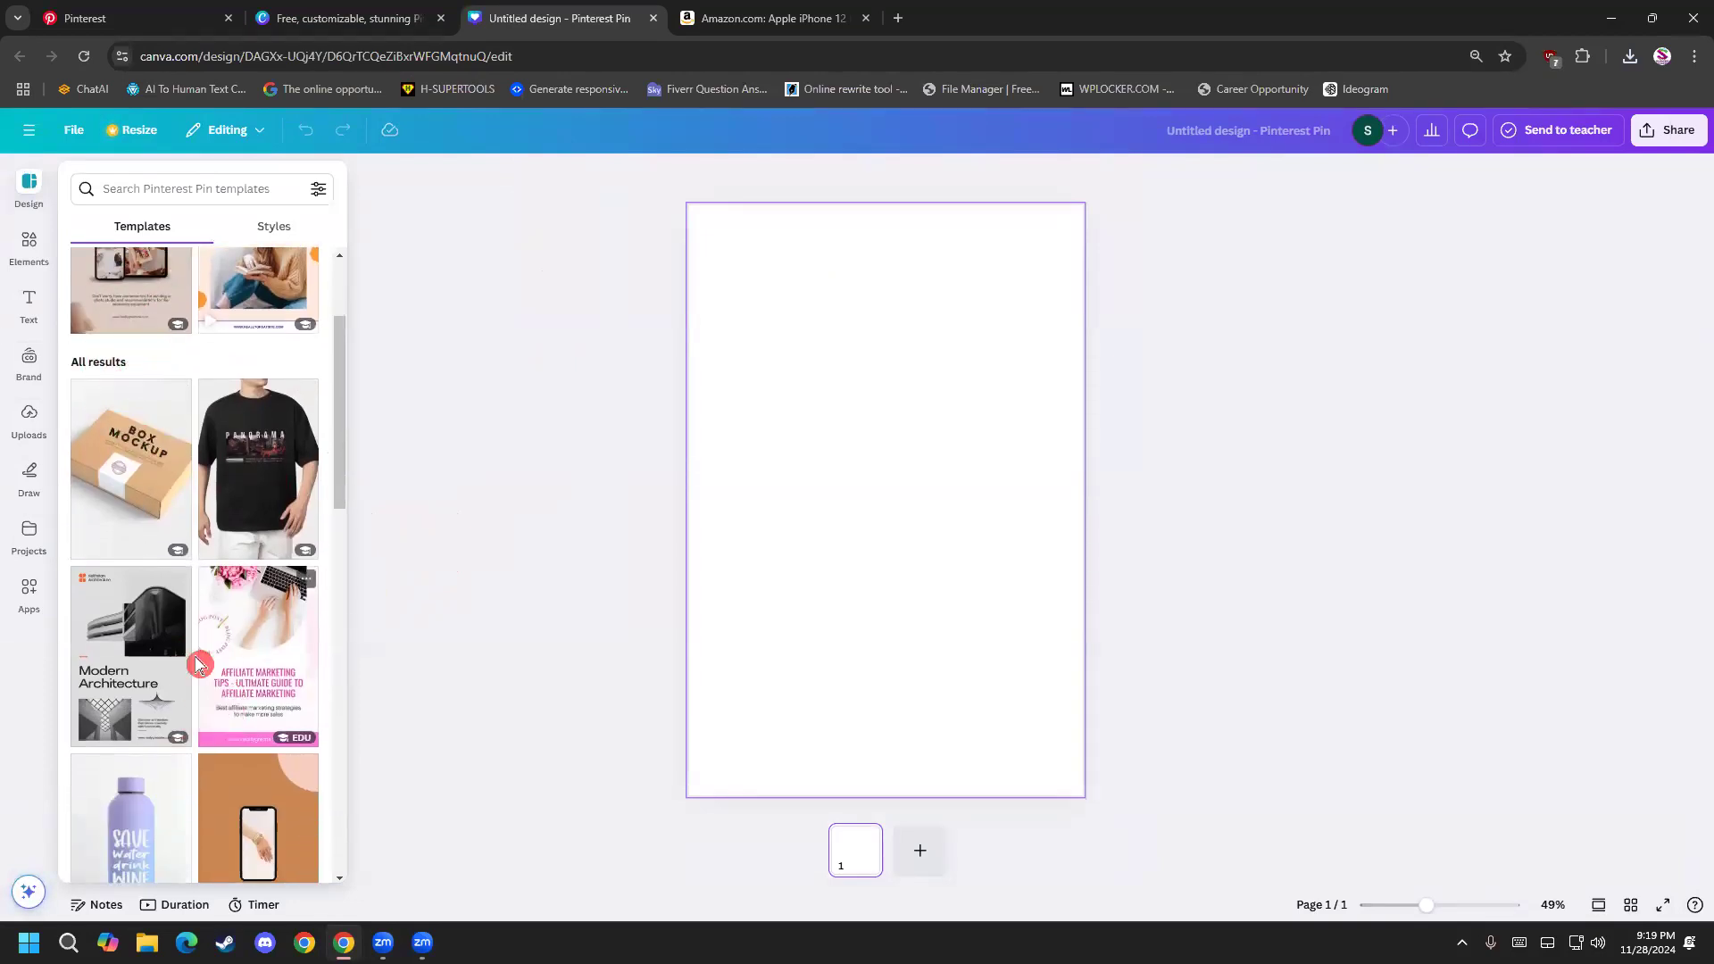
scroll(183, 679, "down", 5)
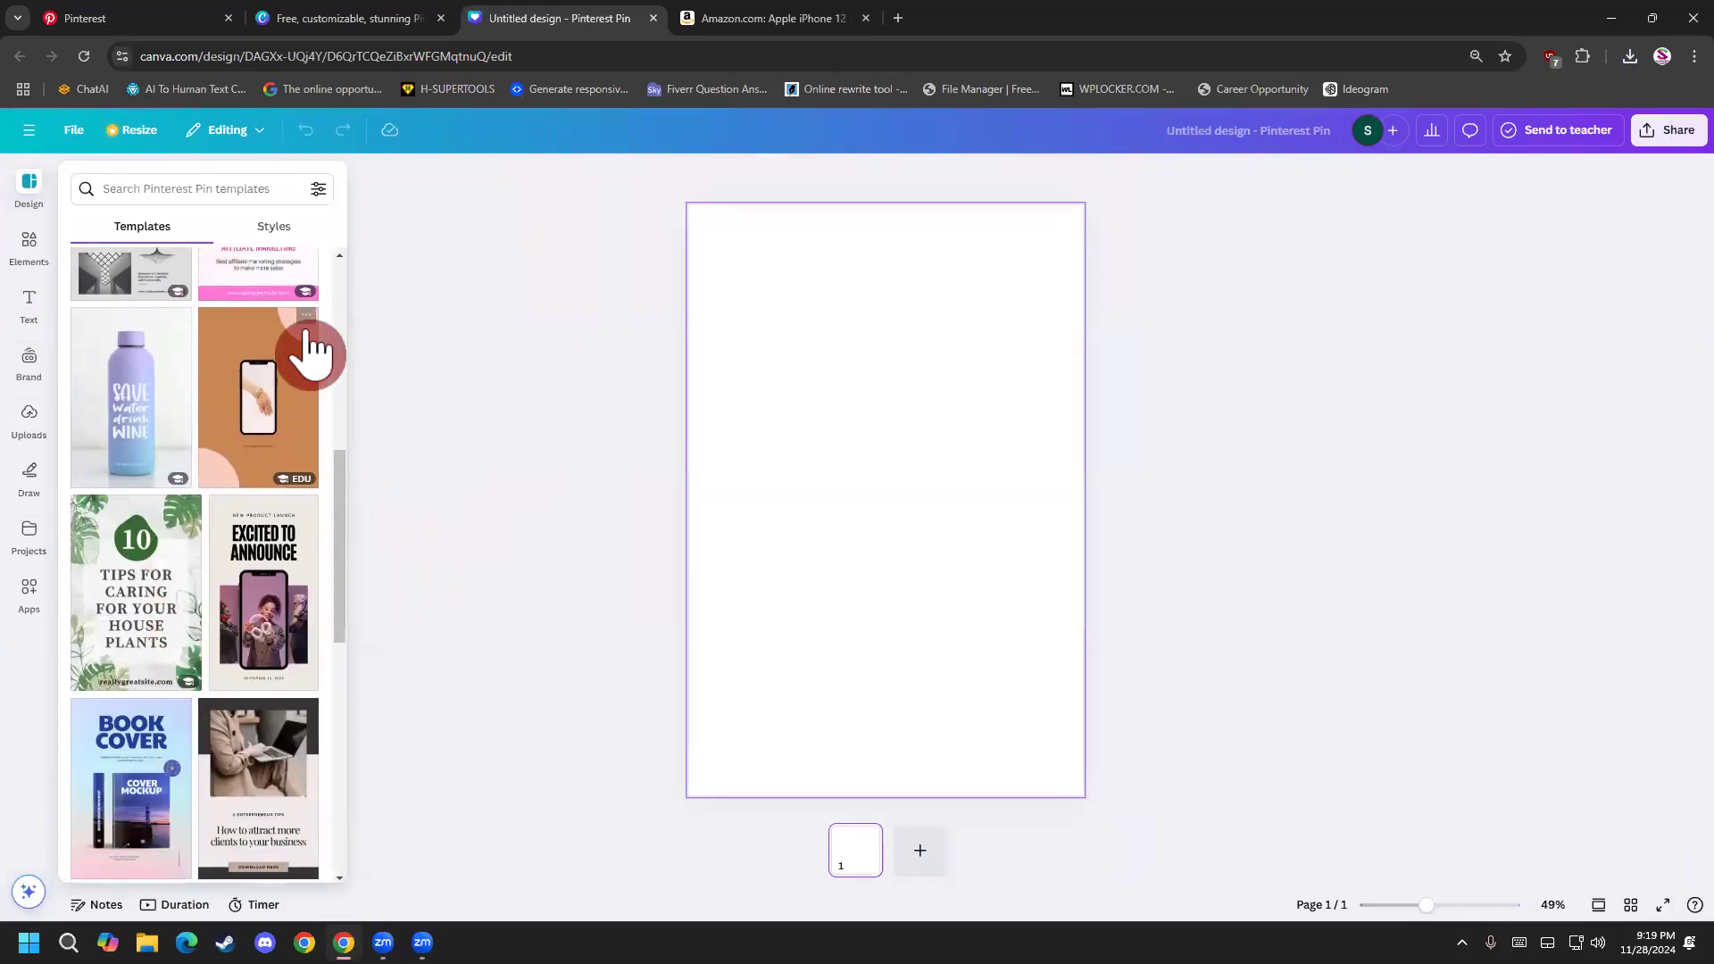
scroll(268, 455, "down", 10)
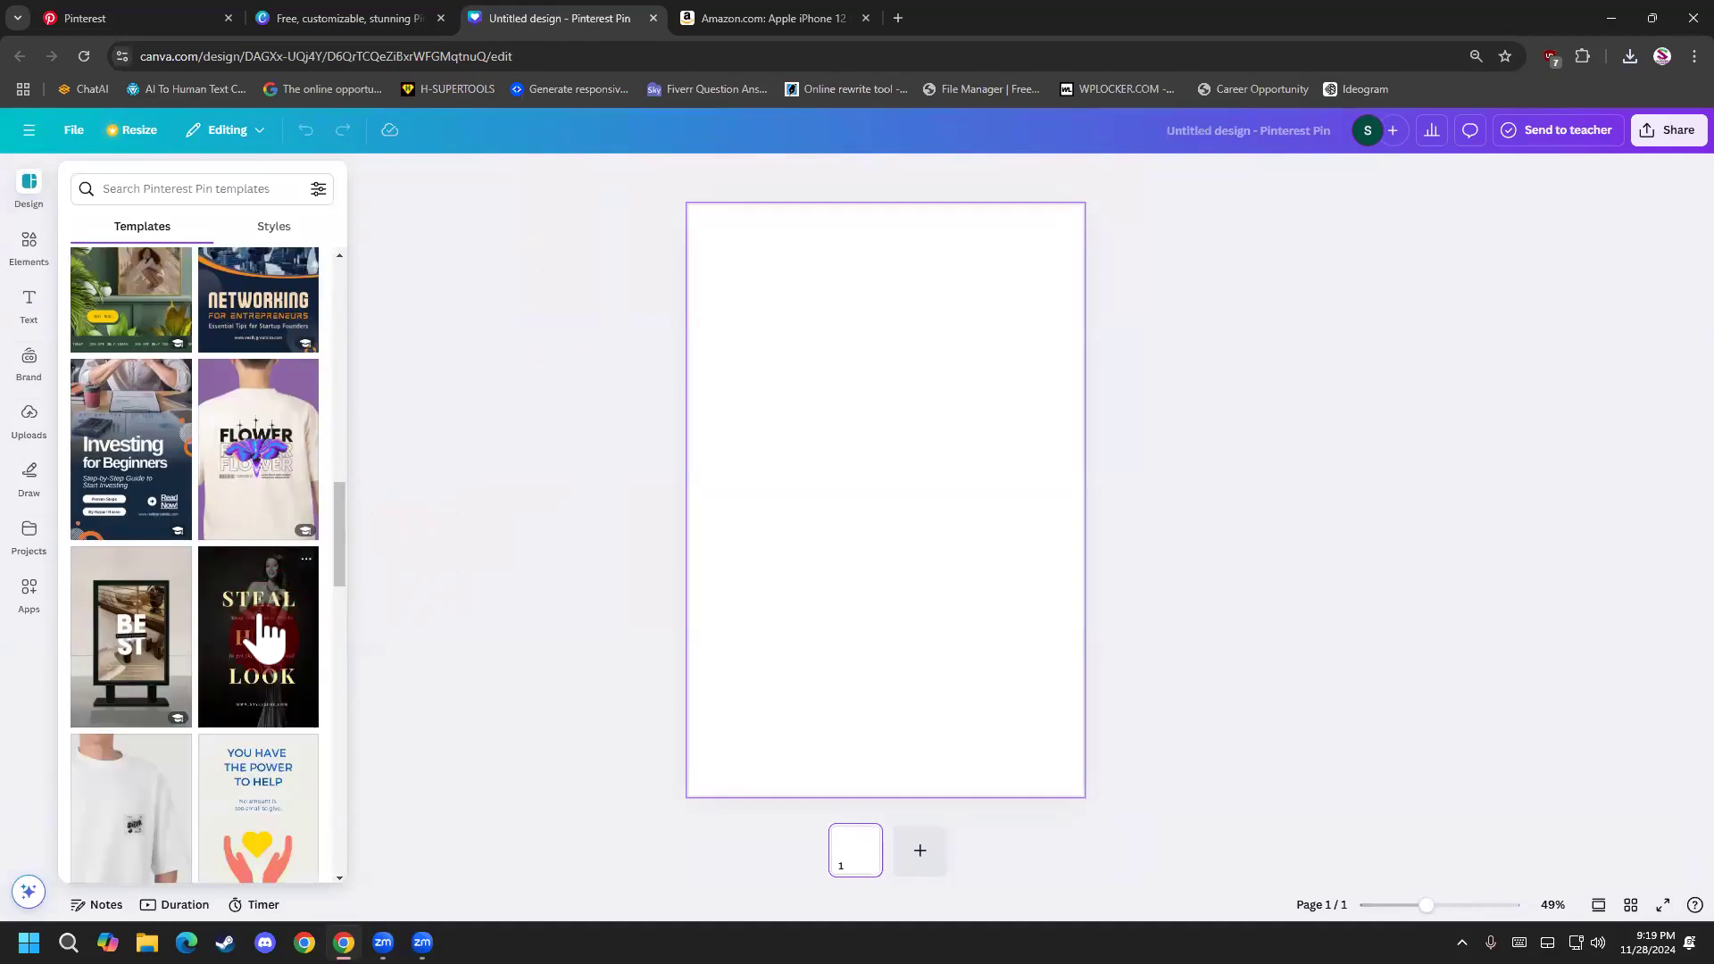
scroll(268, 598, "up", 15)
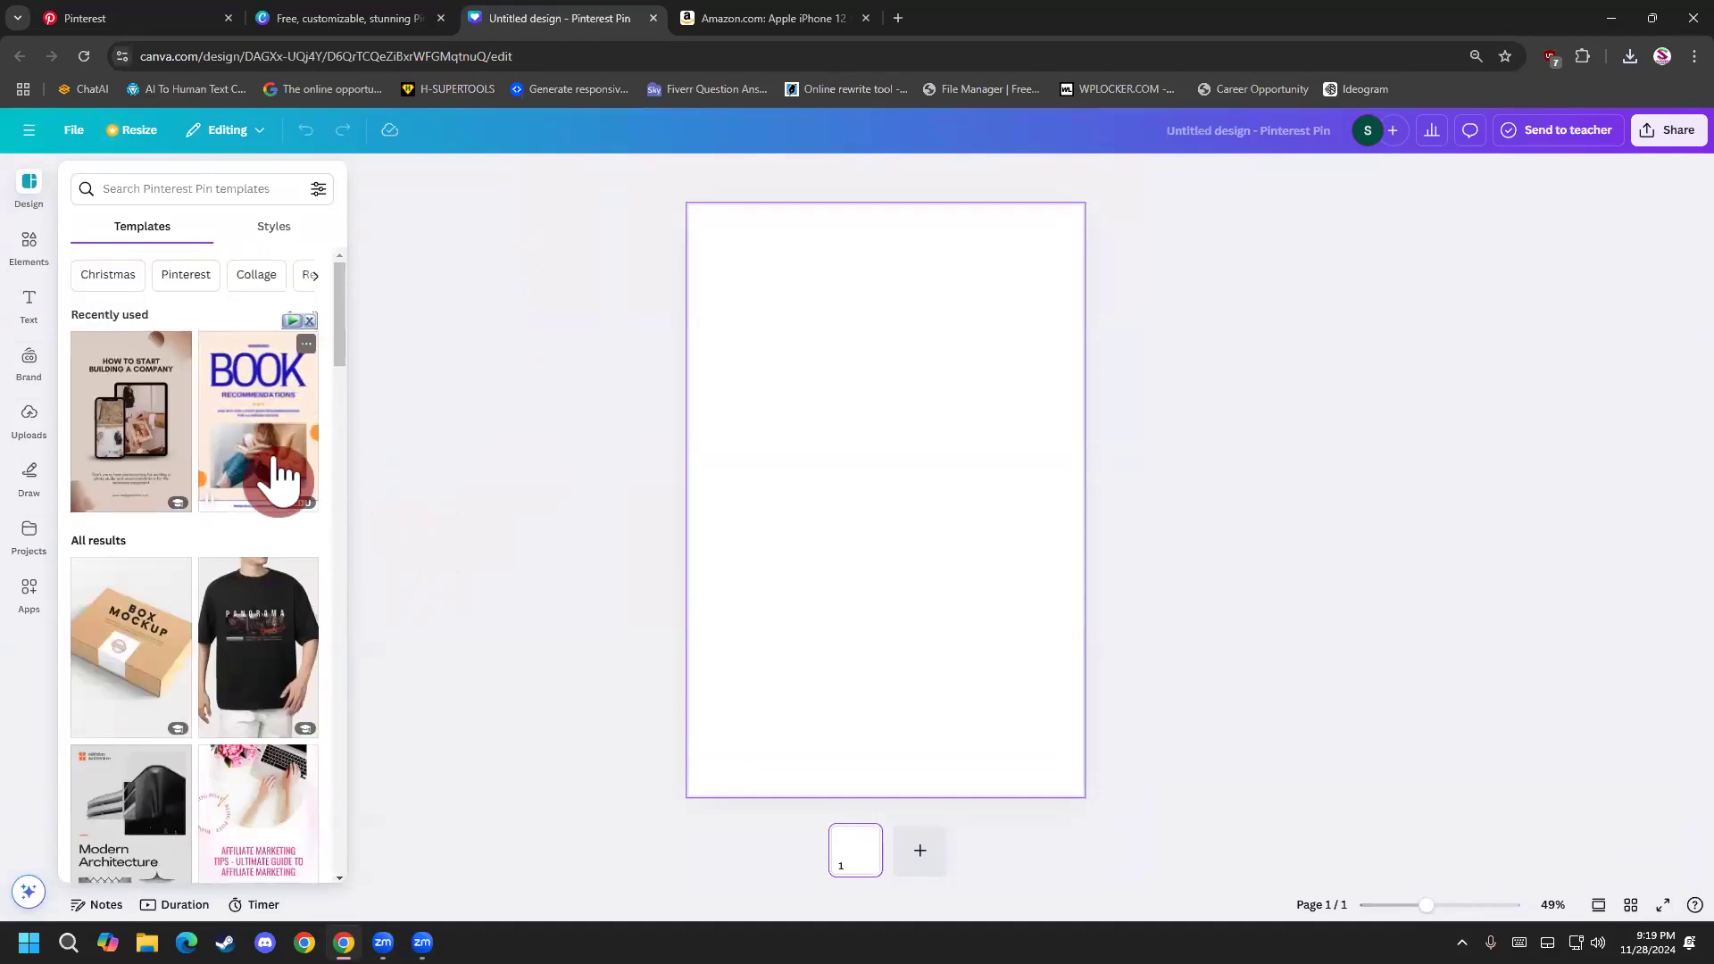
scroll(275, 669, "down", 5)
scroll(268, 616, "down", 8)
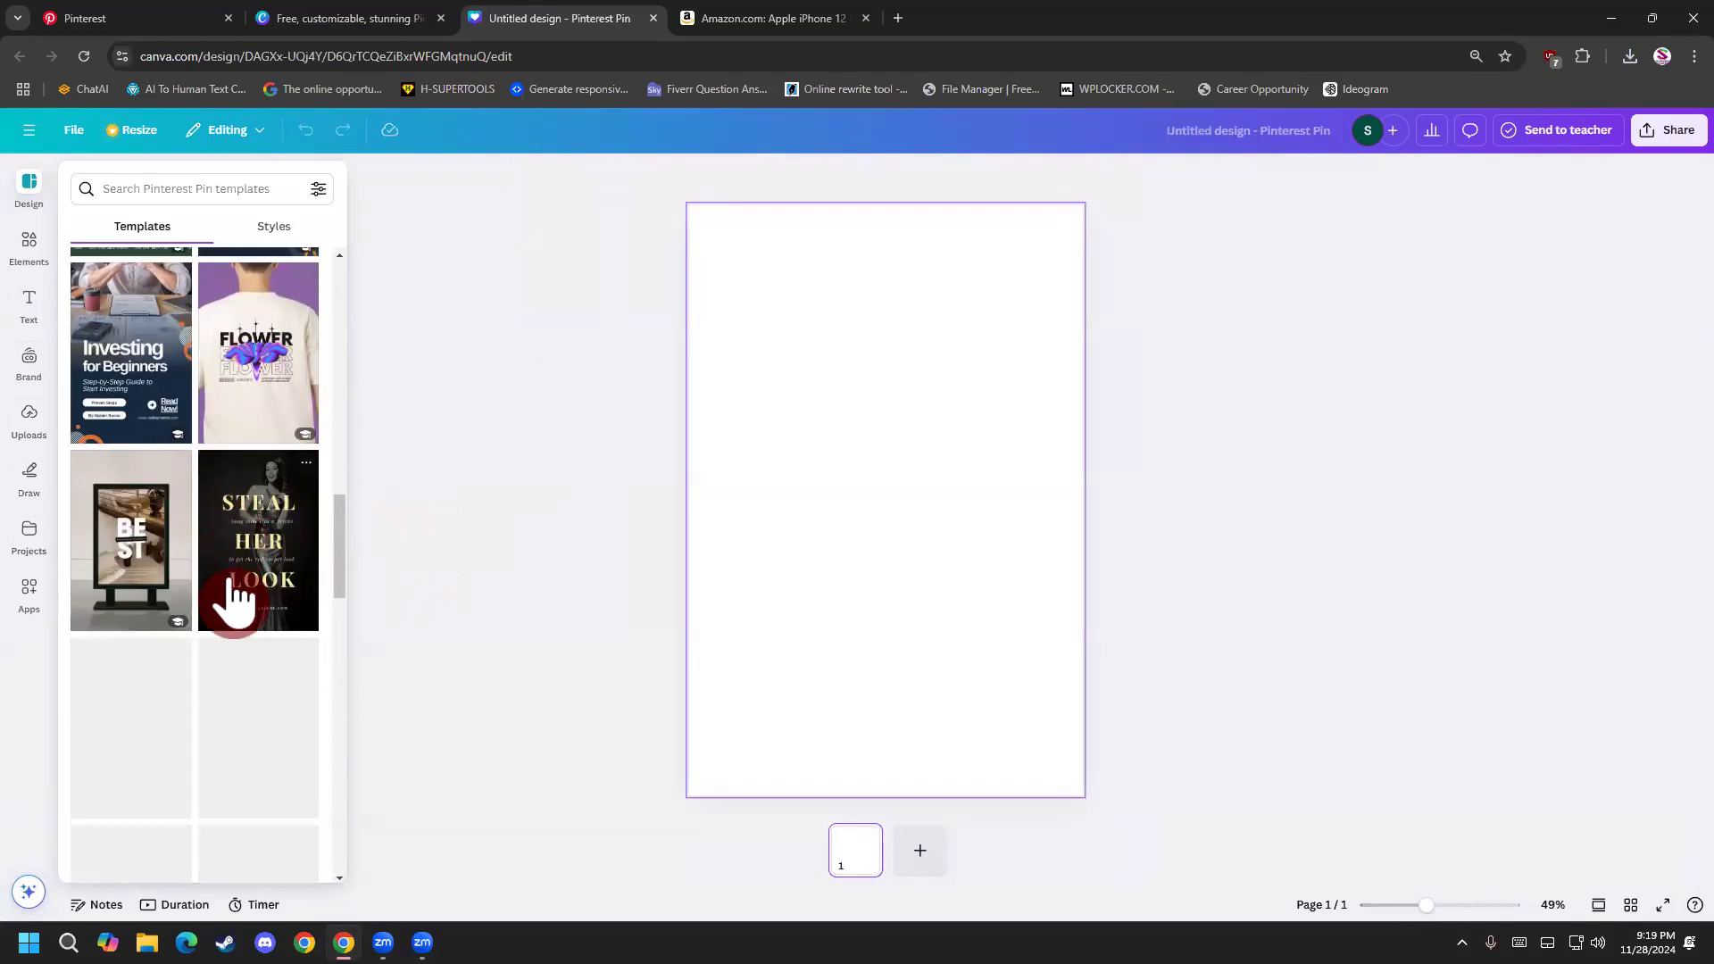
scroll(219, 601, "down", 2)
scroll(203, 594, "up", 2)
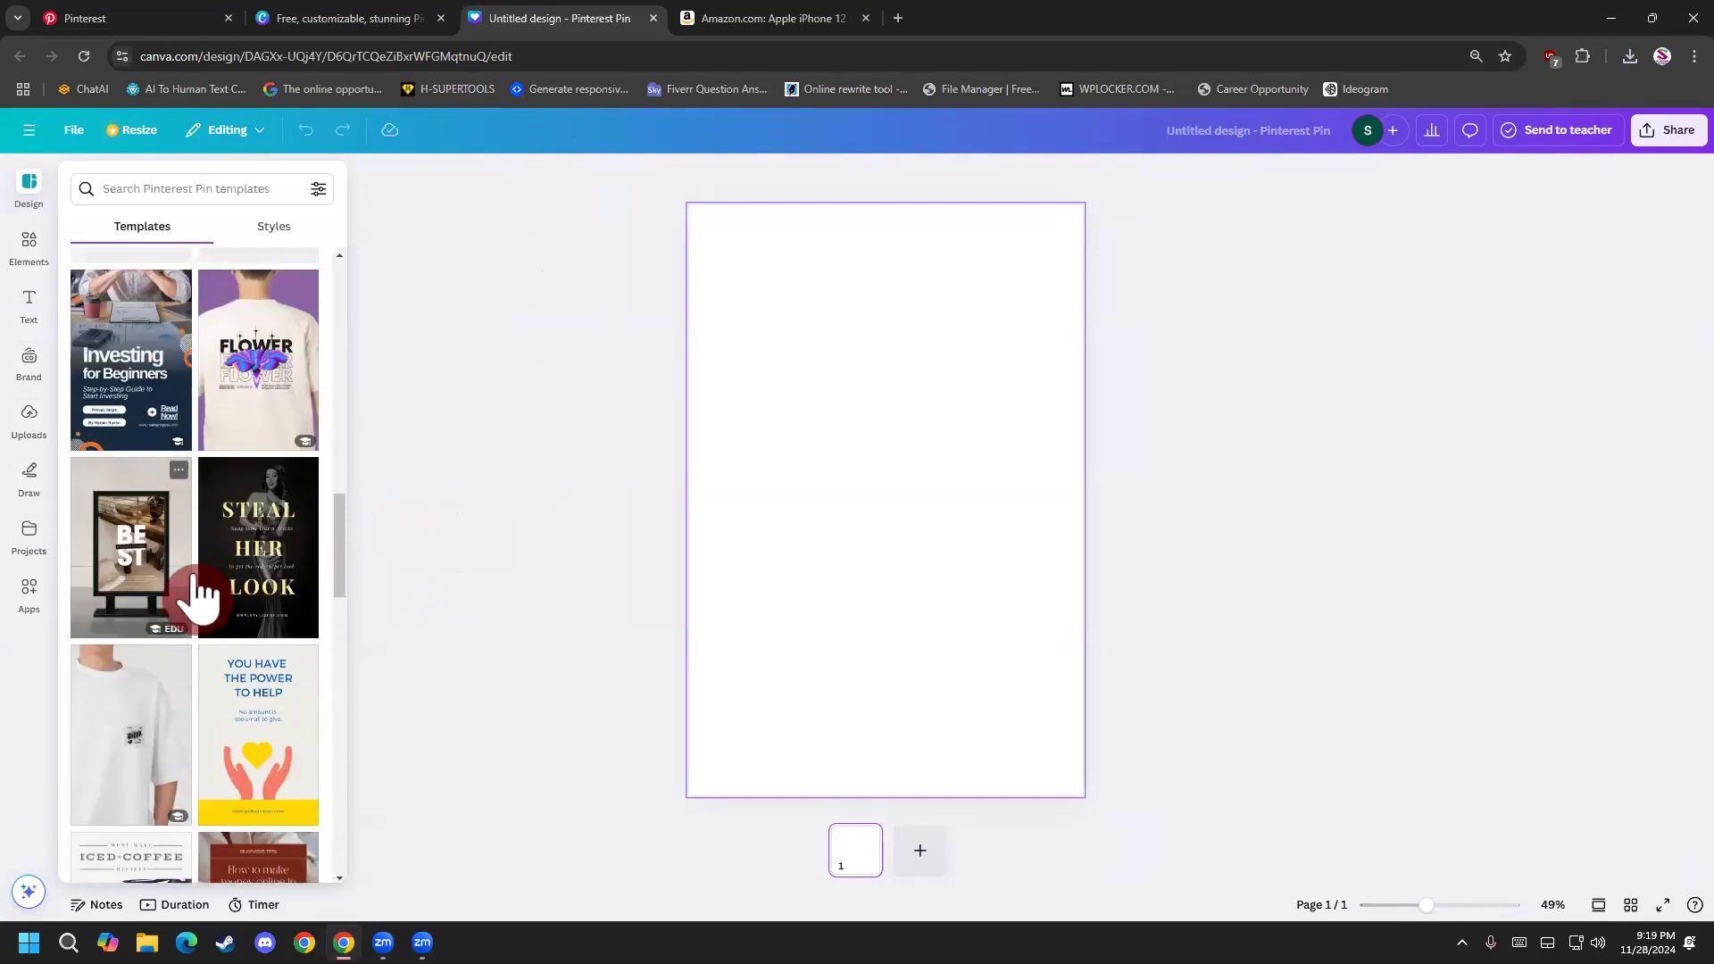
Look through more suggested Pinterest Pin templates and search the templates for product.
scroll(131, 607, "down", 10)
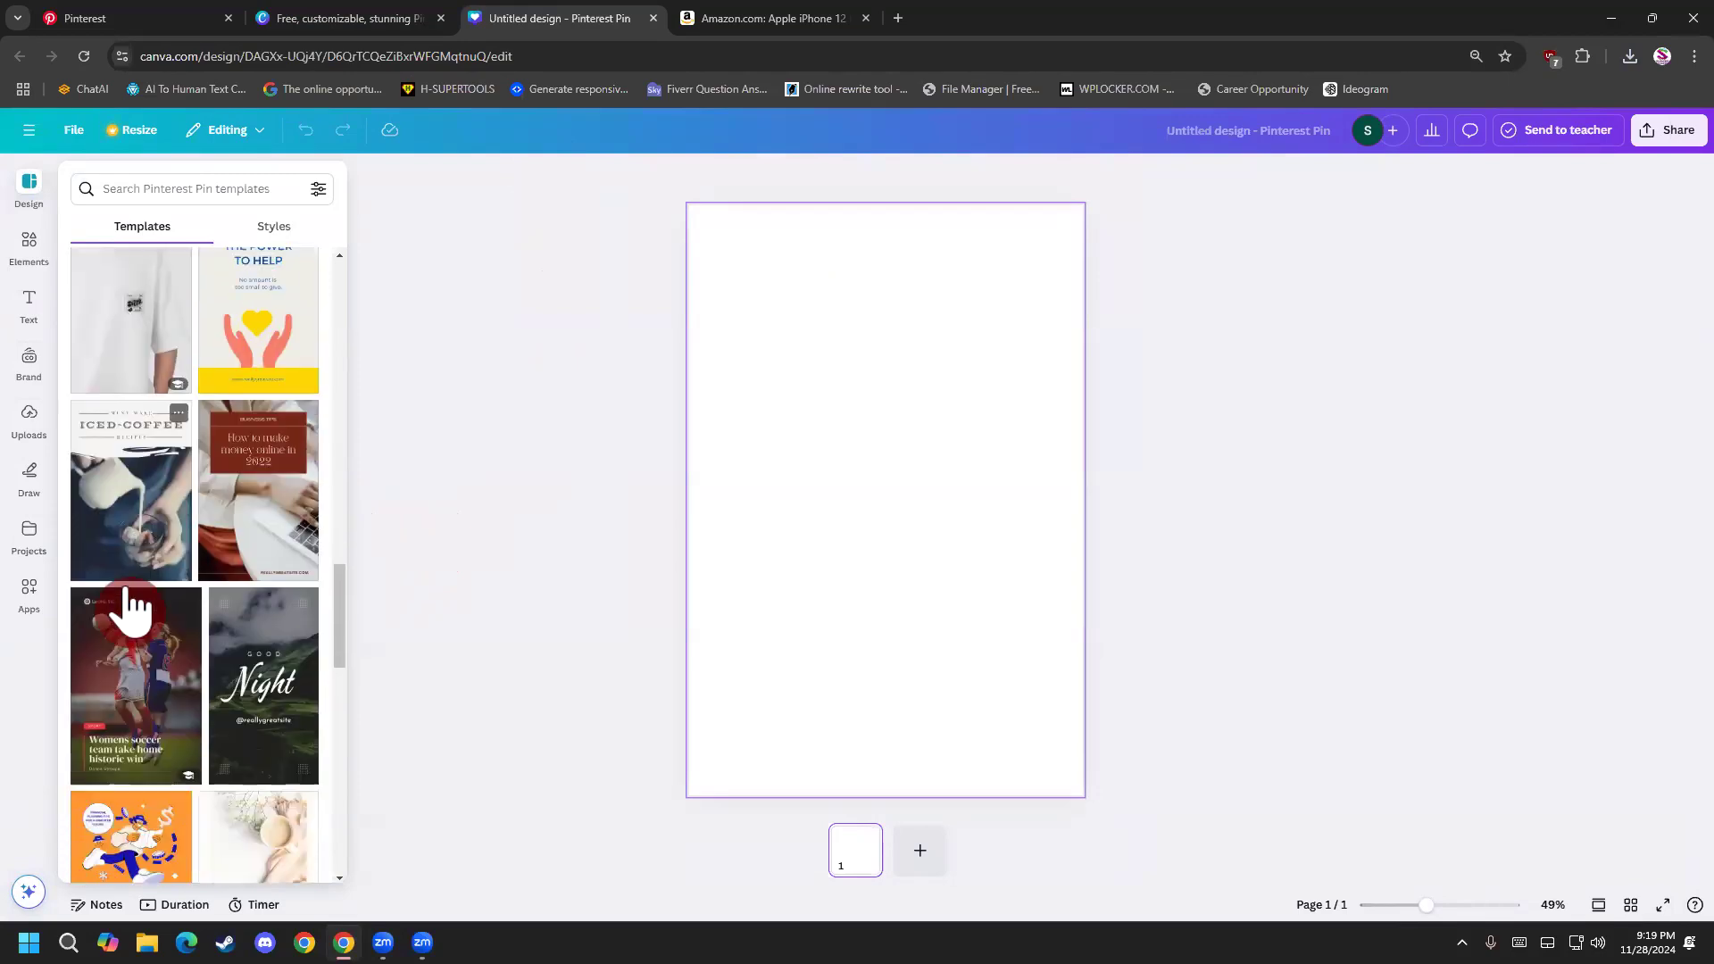
scroll(112, 647, "down", 3)
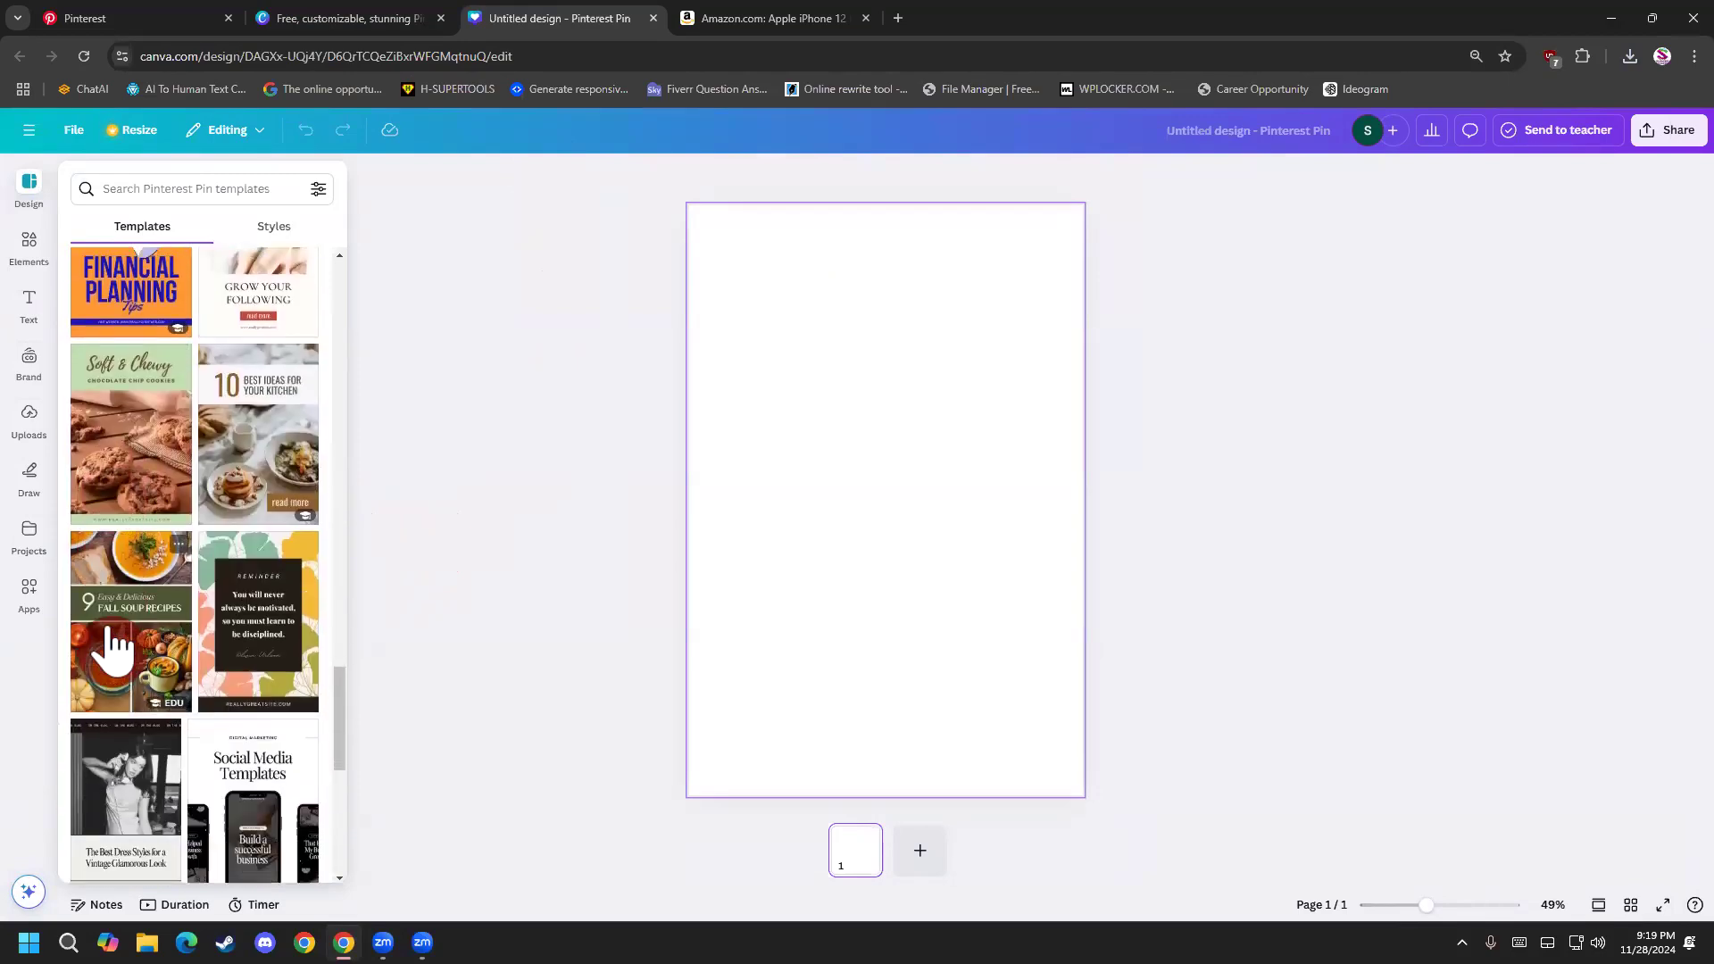
scroll(112, 647, "up", 3)
scroll(111, 647, "down", 5)
scroll(257, 541, "down", 1)
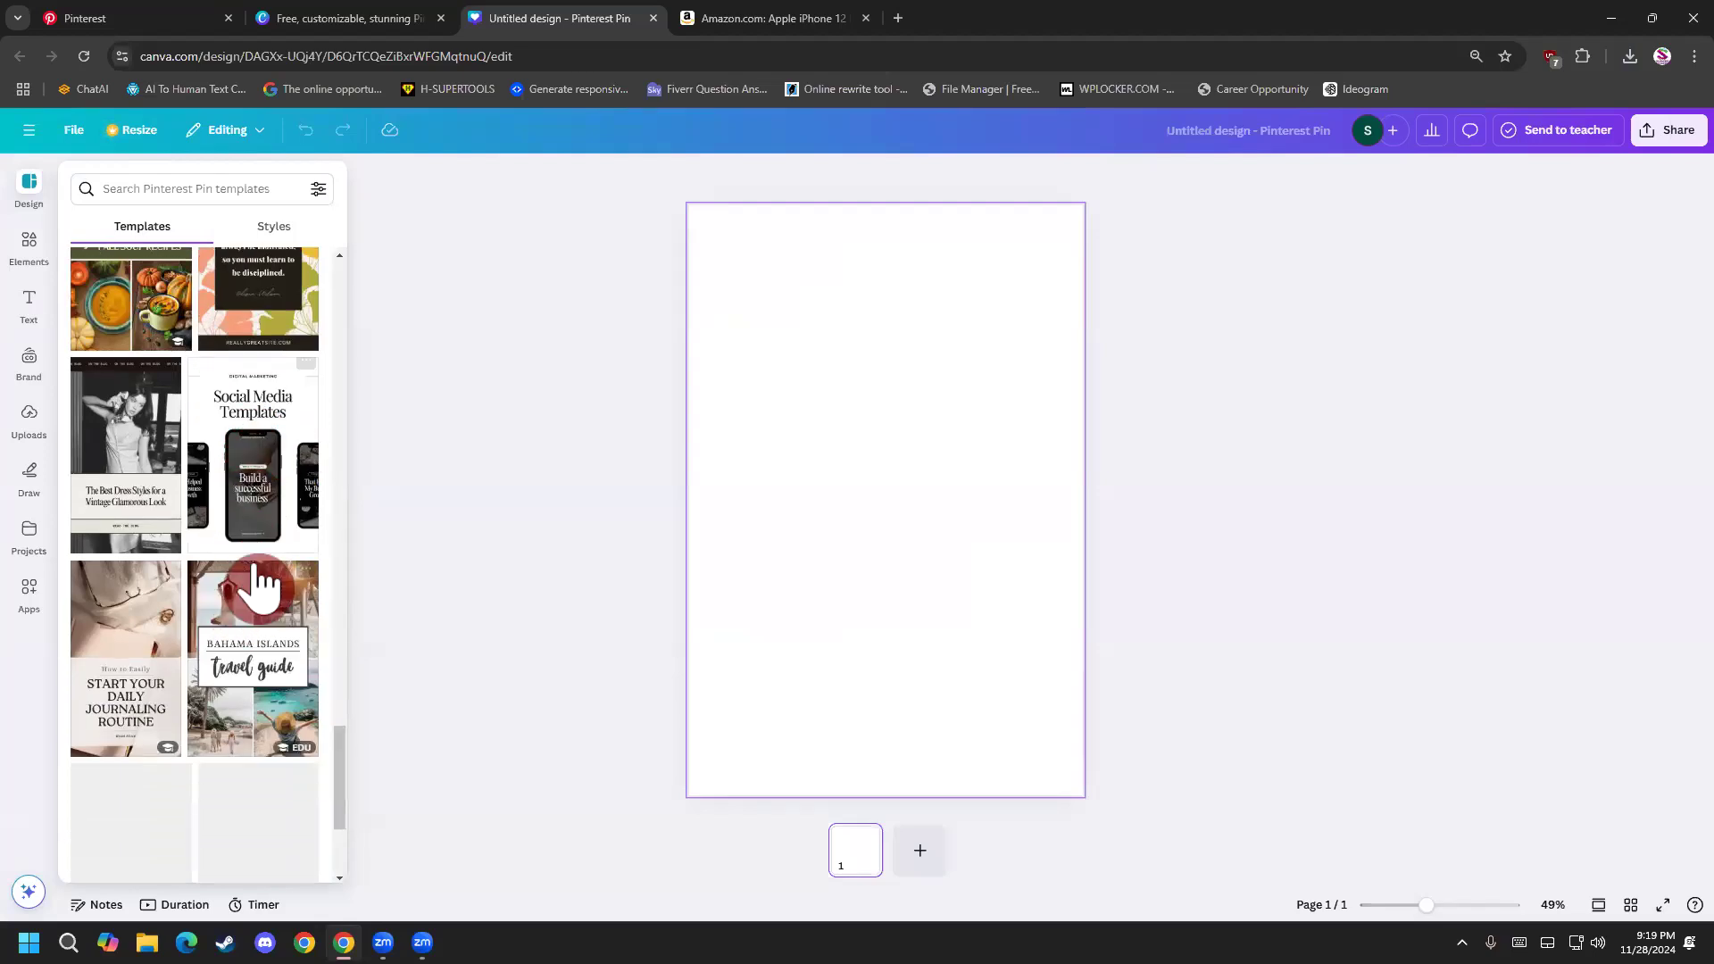
scroll(265, 607, "down", 5)
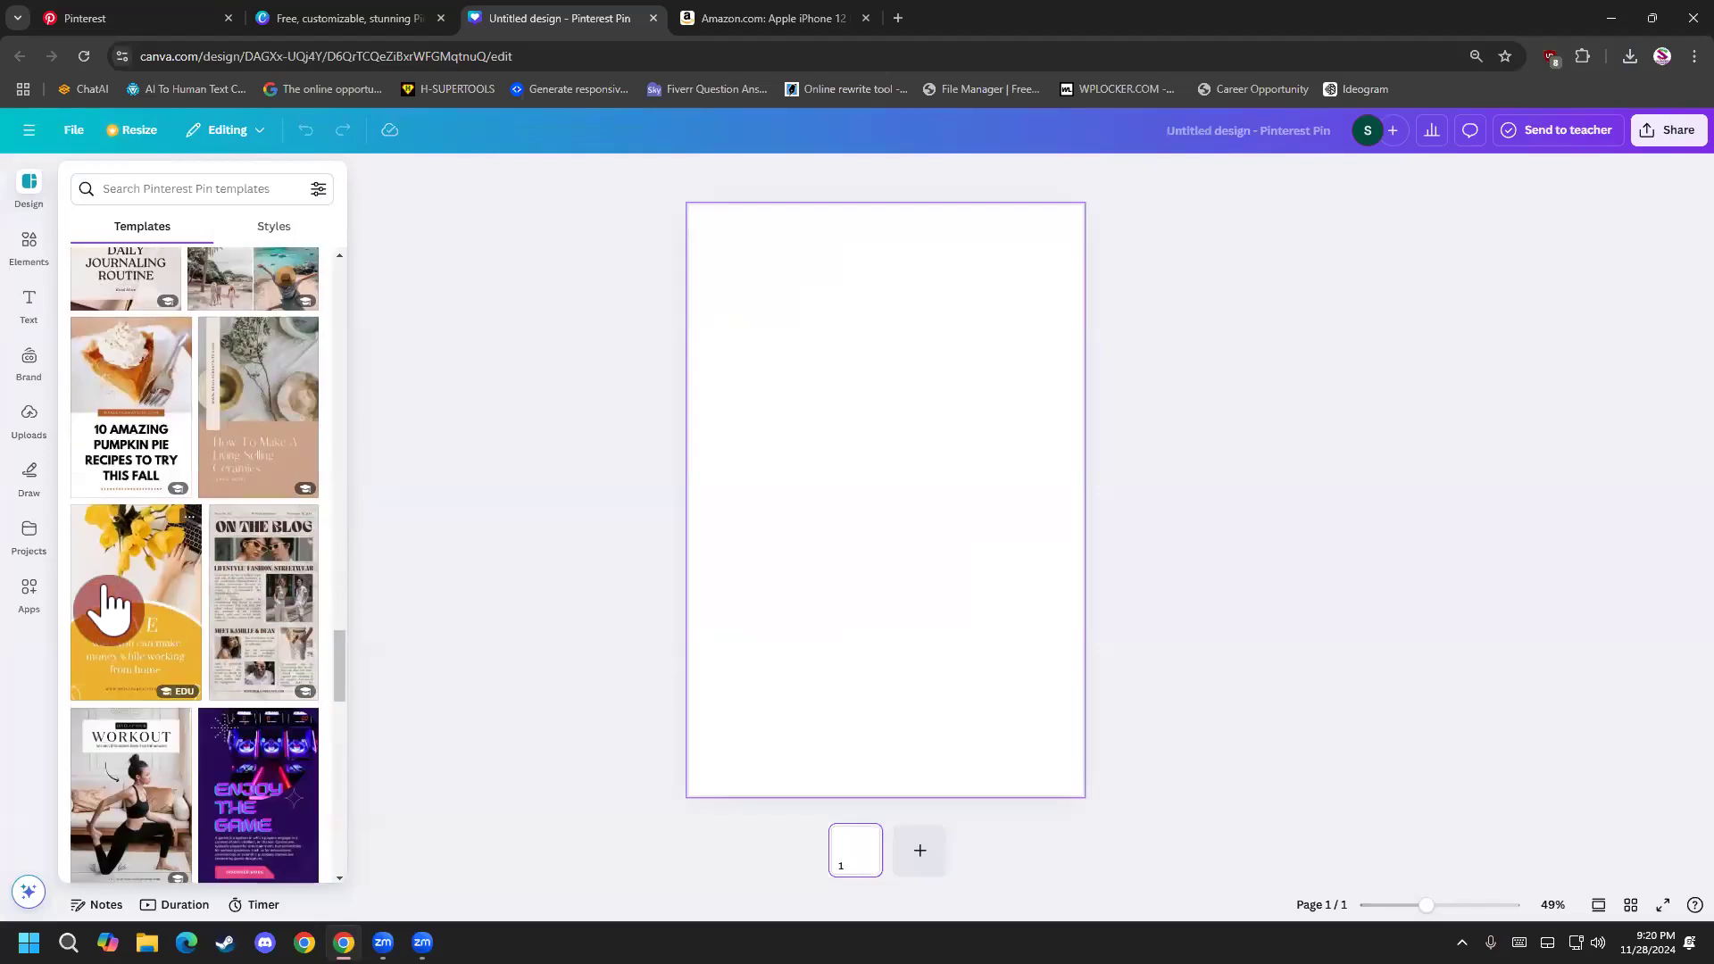
left_click(215, 199)
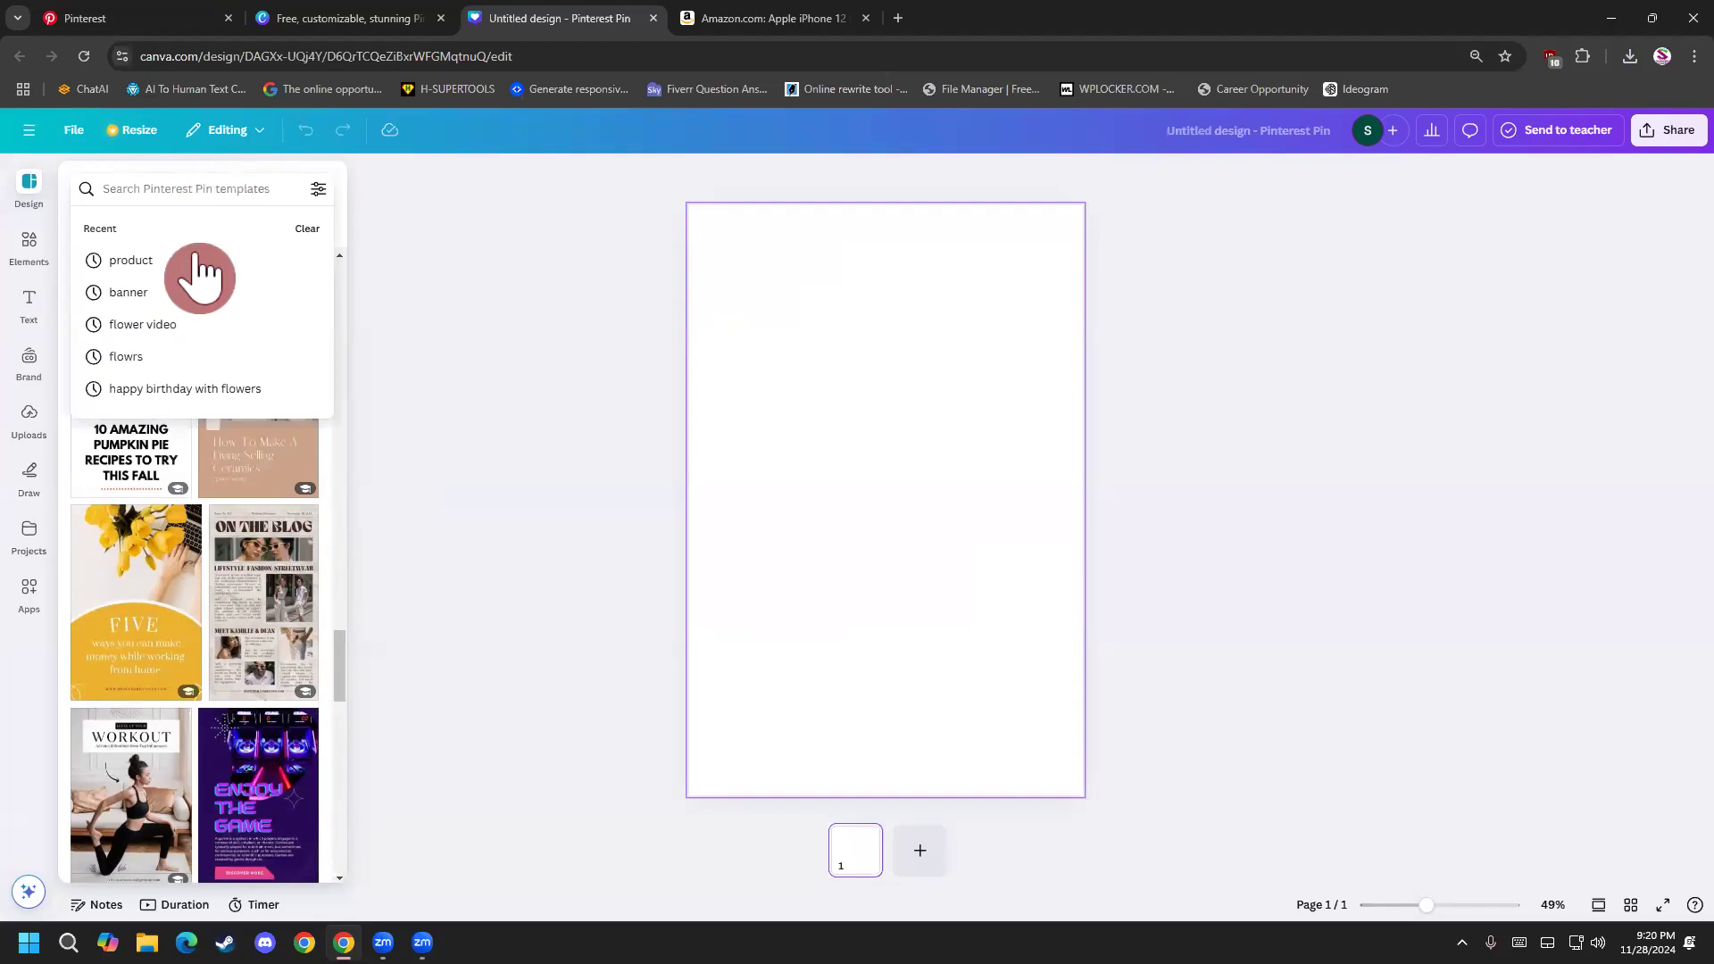
left_click(131, 260)
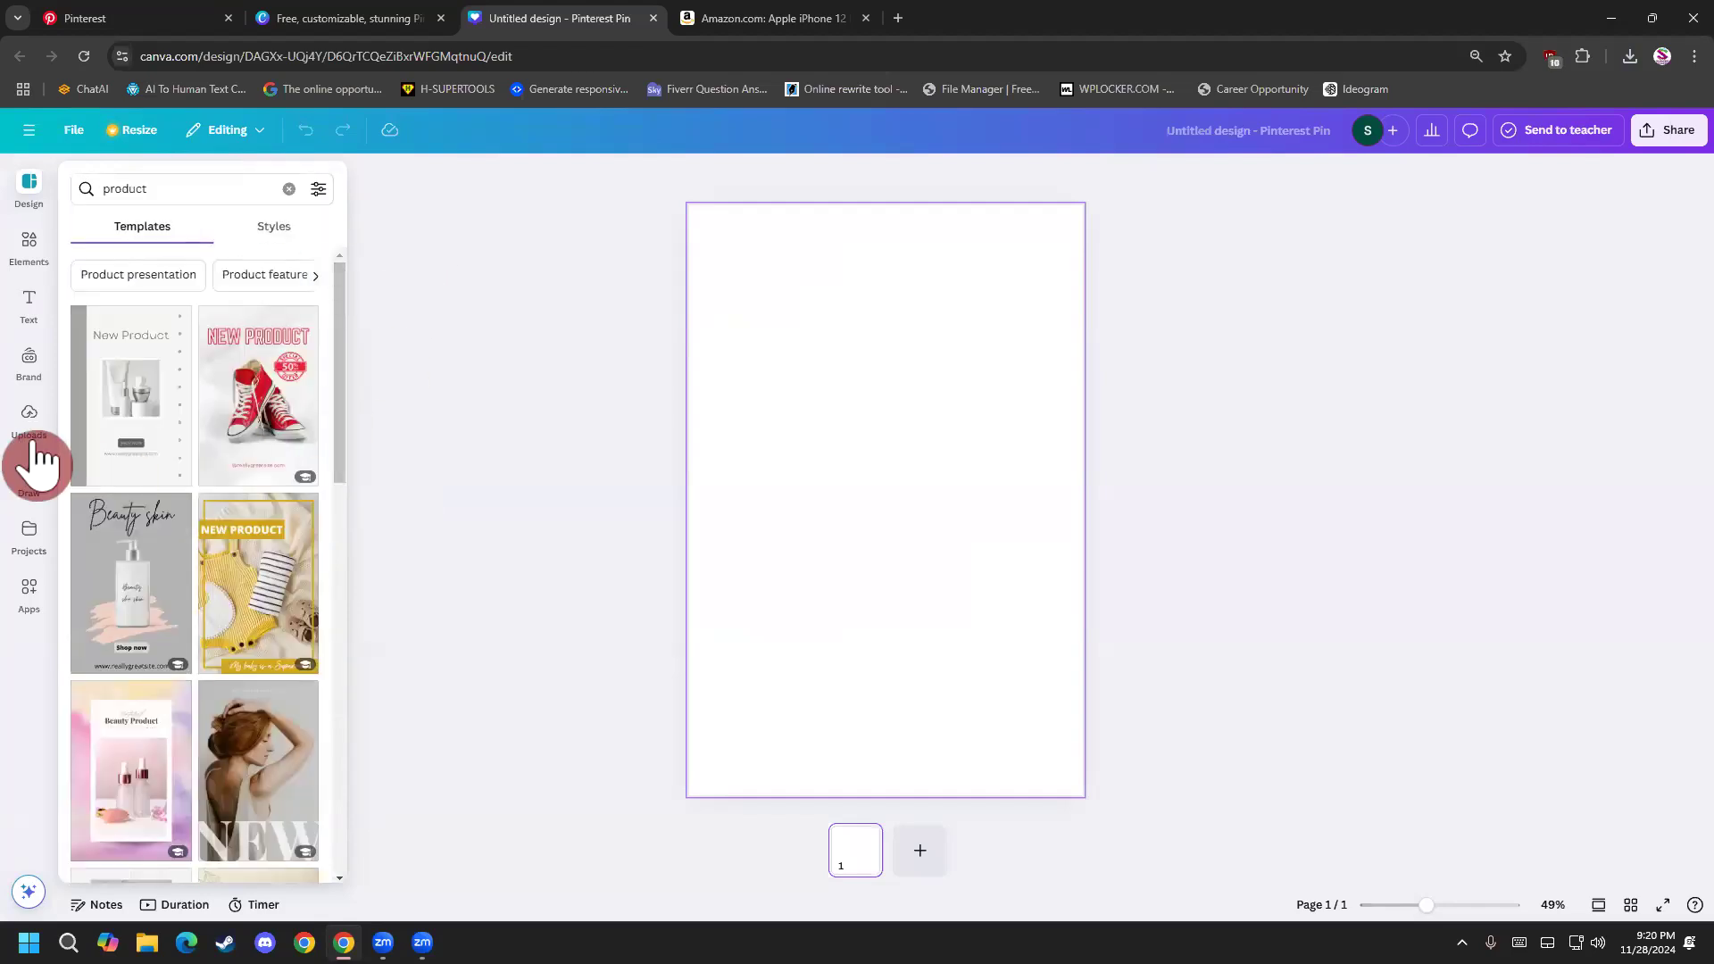
Apply the Beige Minimal New Arrivals Product Promo template from the product results to the blank pin.
scroll(134, 493, "down", 4)
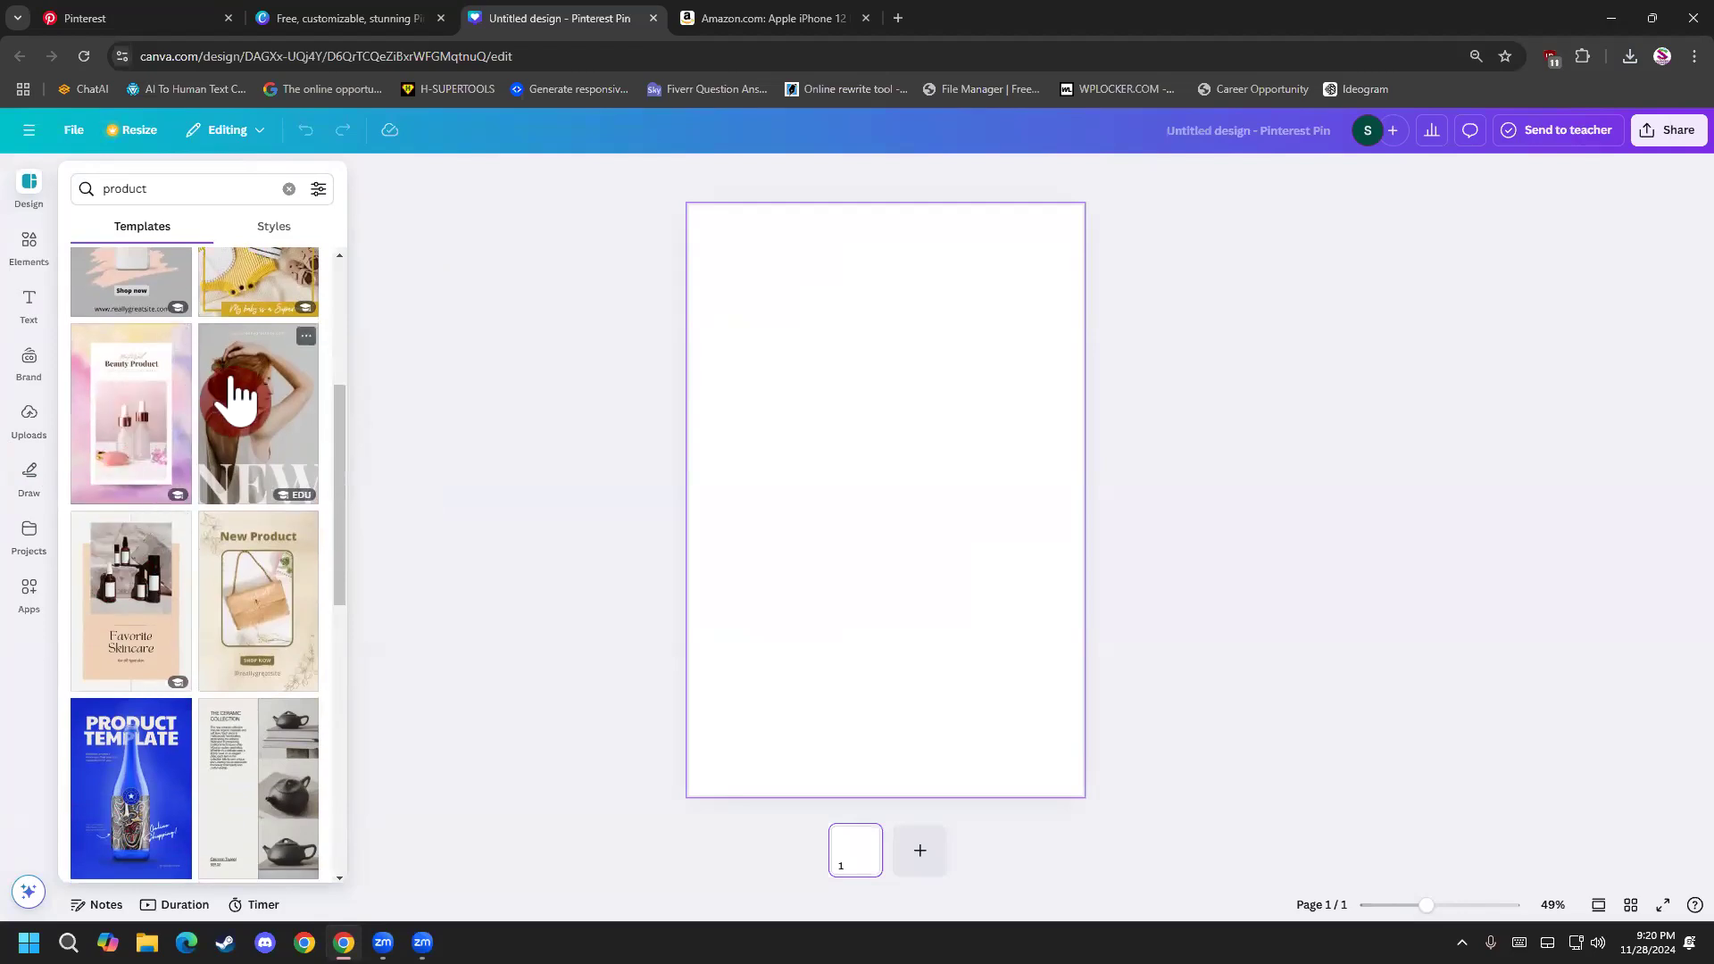
scroll(237, 558, "down", 2)
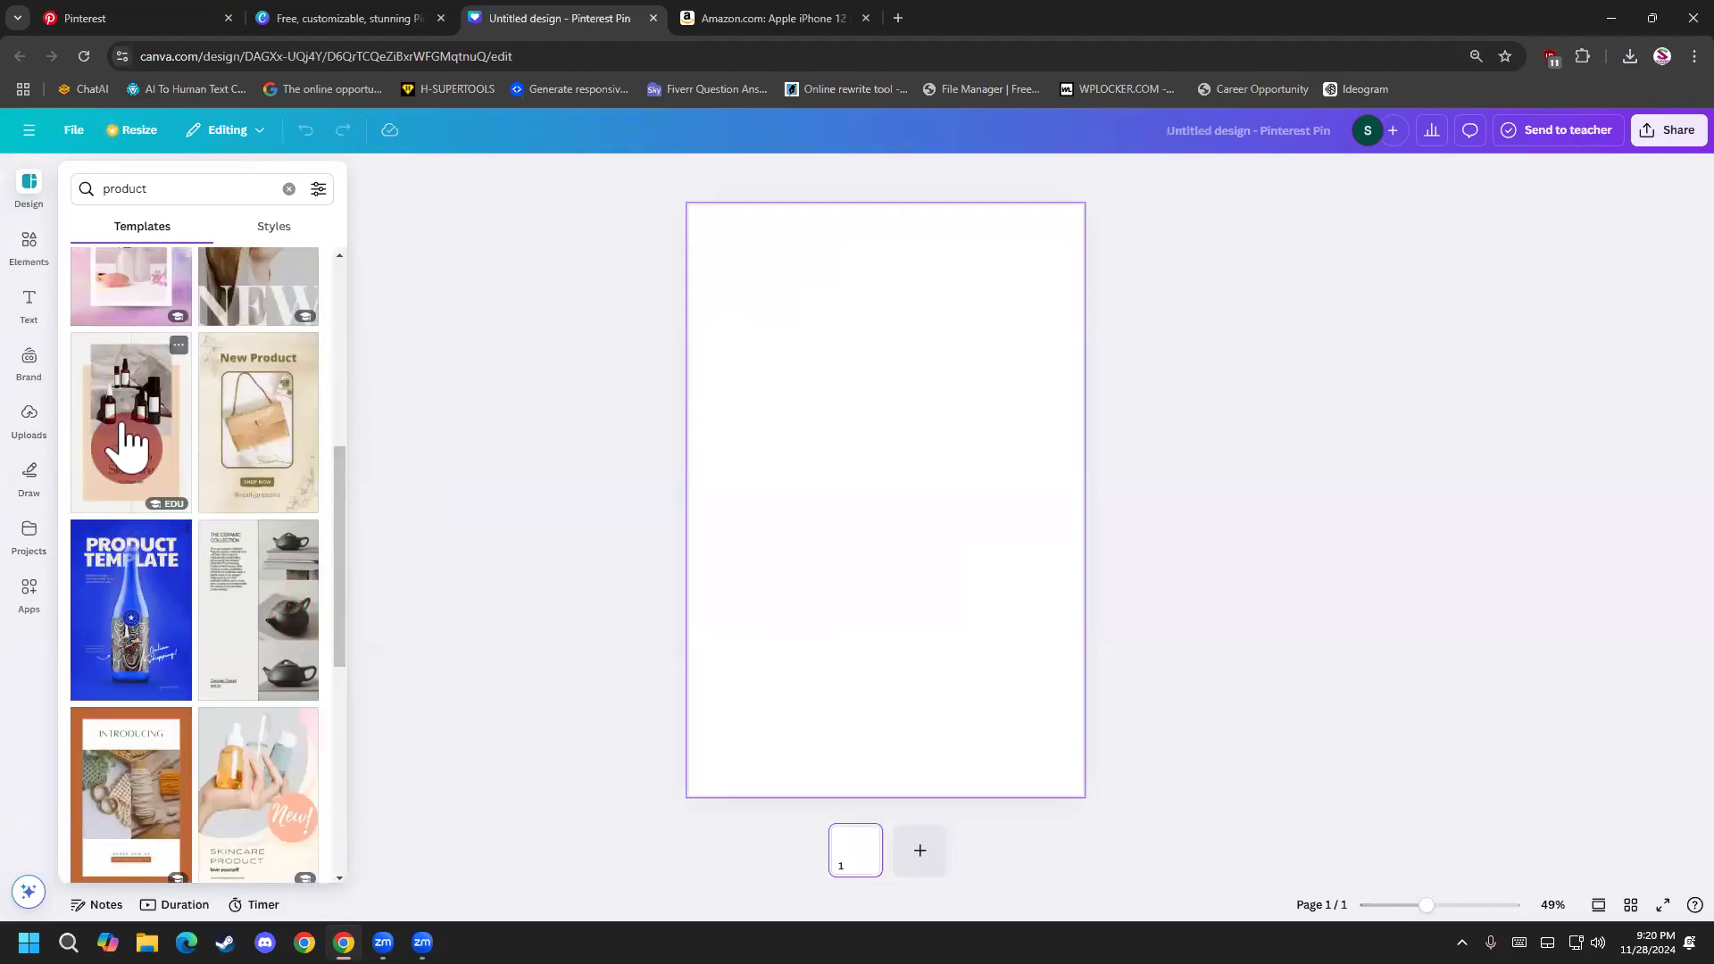
scroll(136, 428, "down", 3)
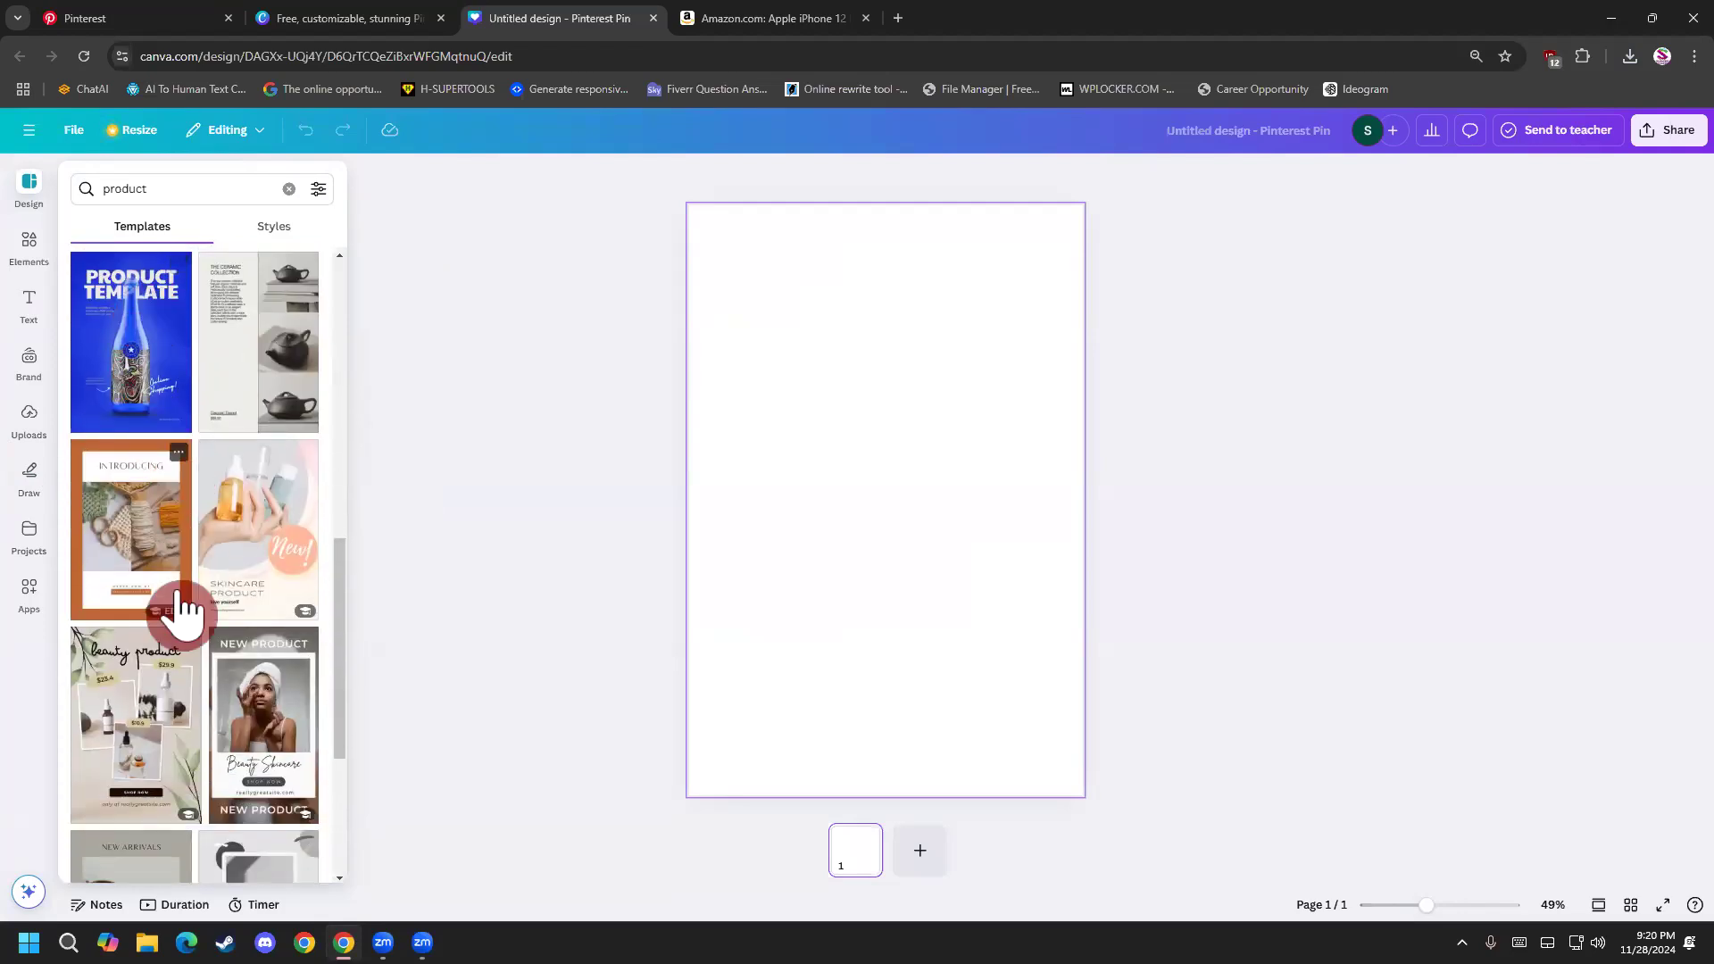
scroll(223, 634, "down", 4)
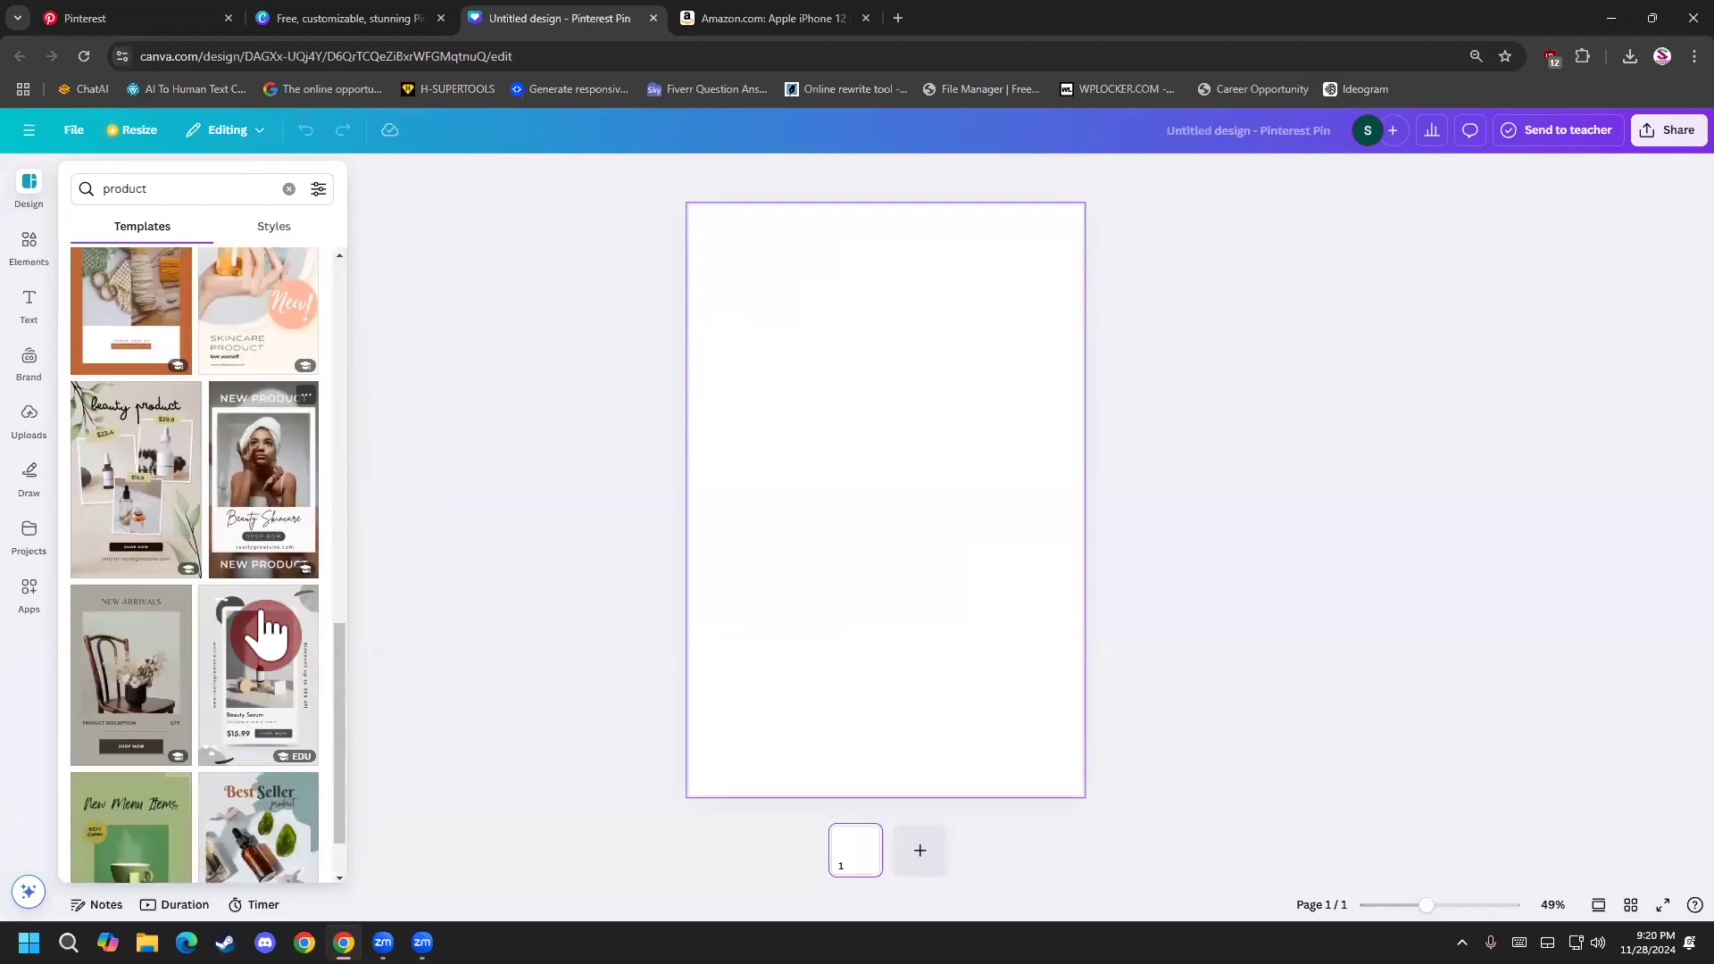
left_click(151, 561)
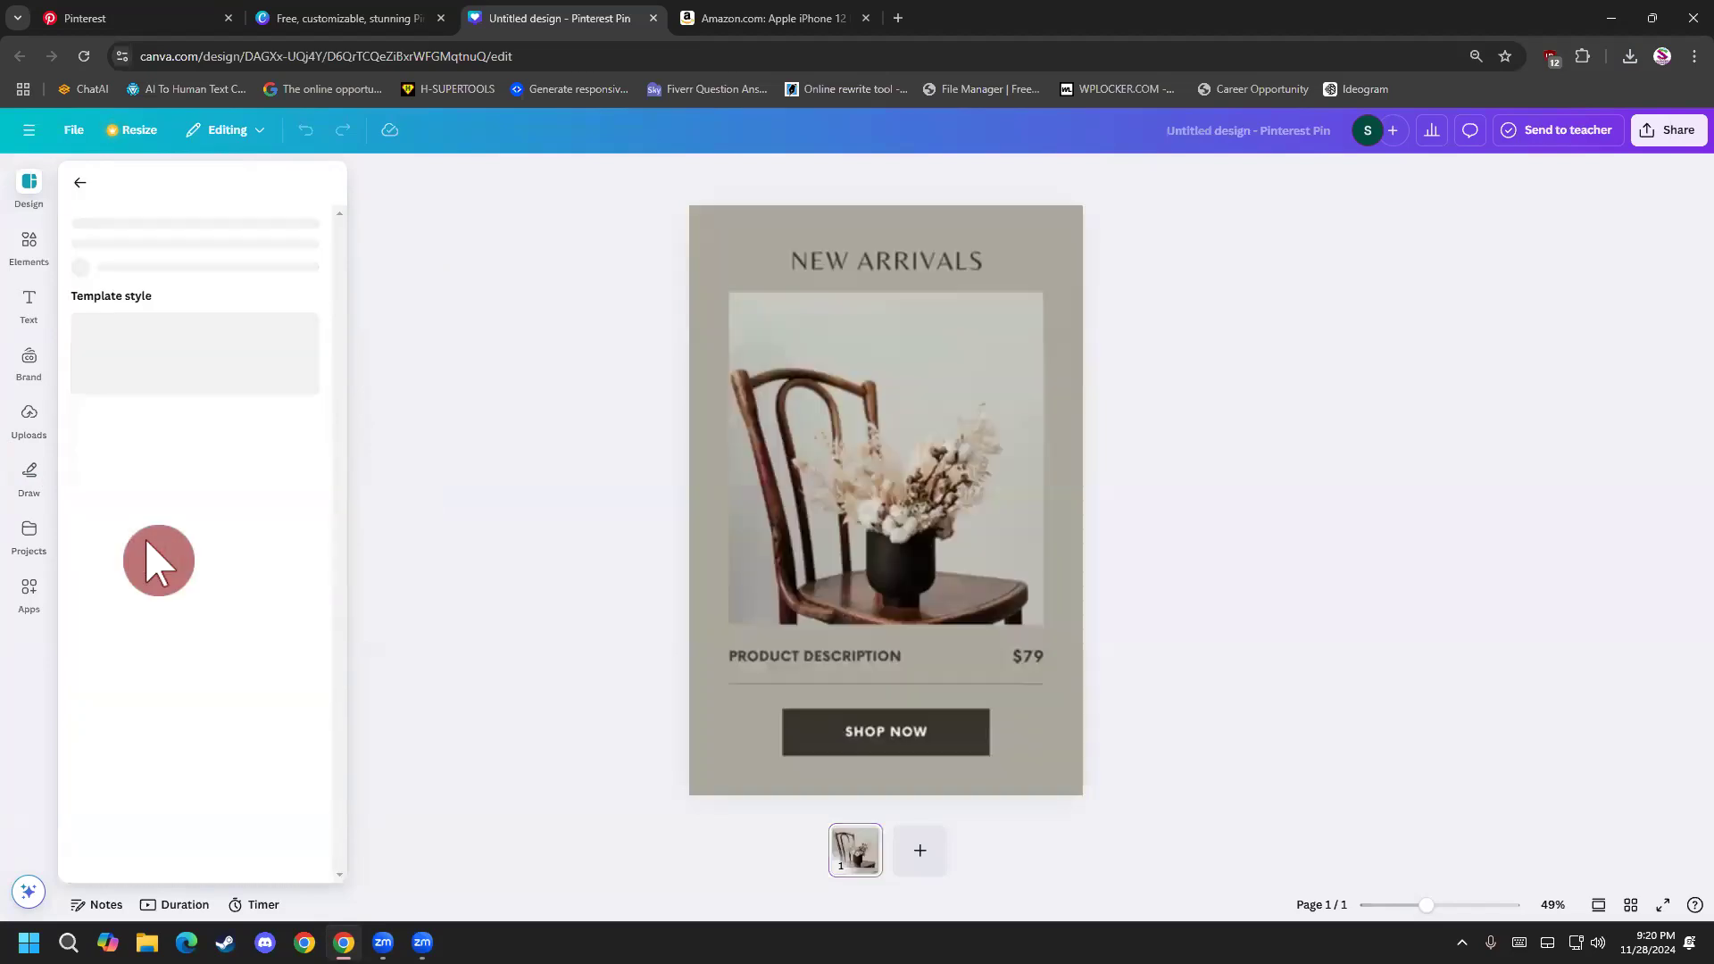
left_click(30, 192)
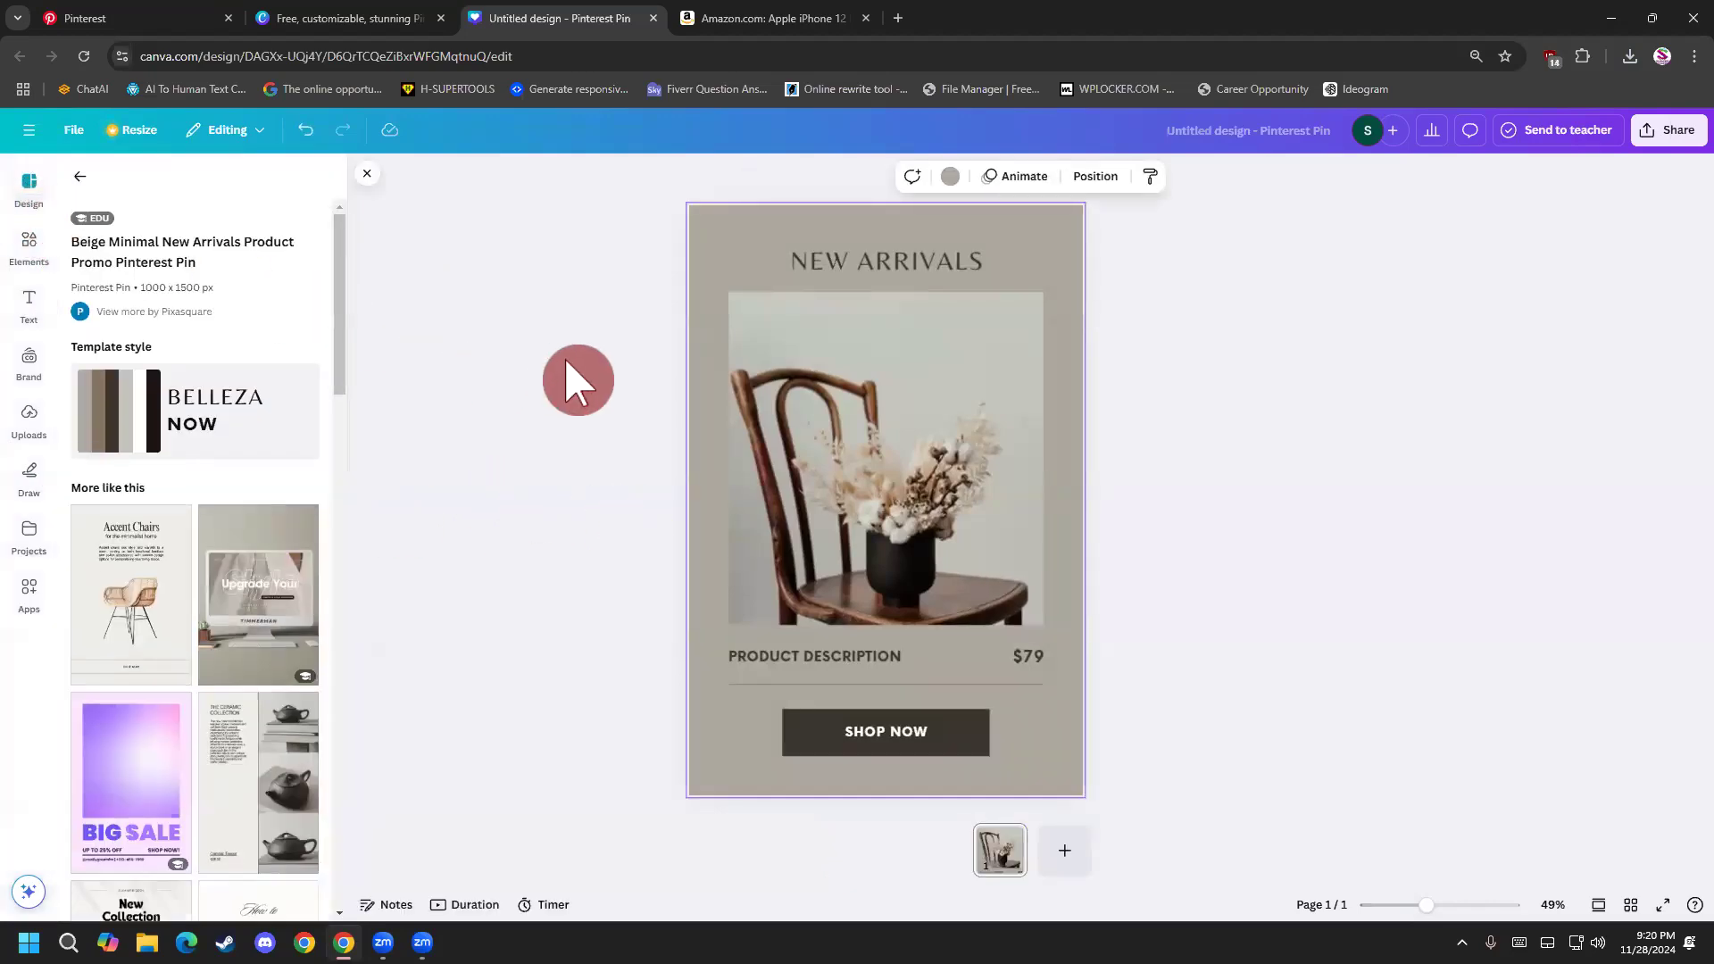
Try deleting the chair photo from the pin, and undo the deletion.
left_click(777, 416)
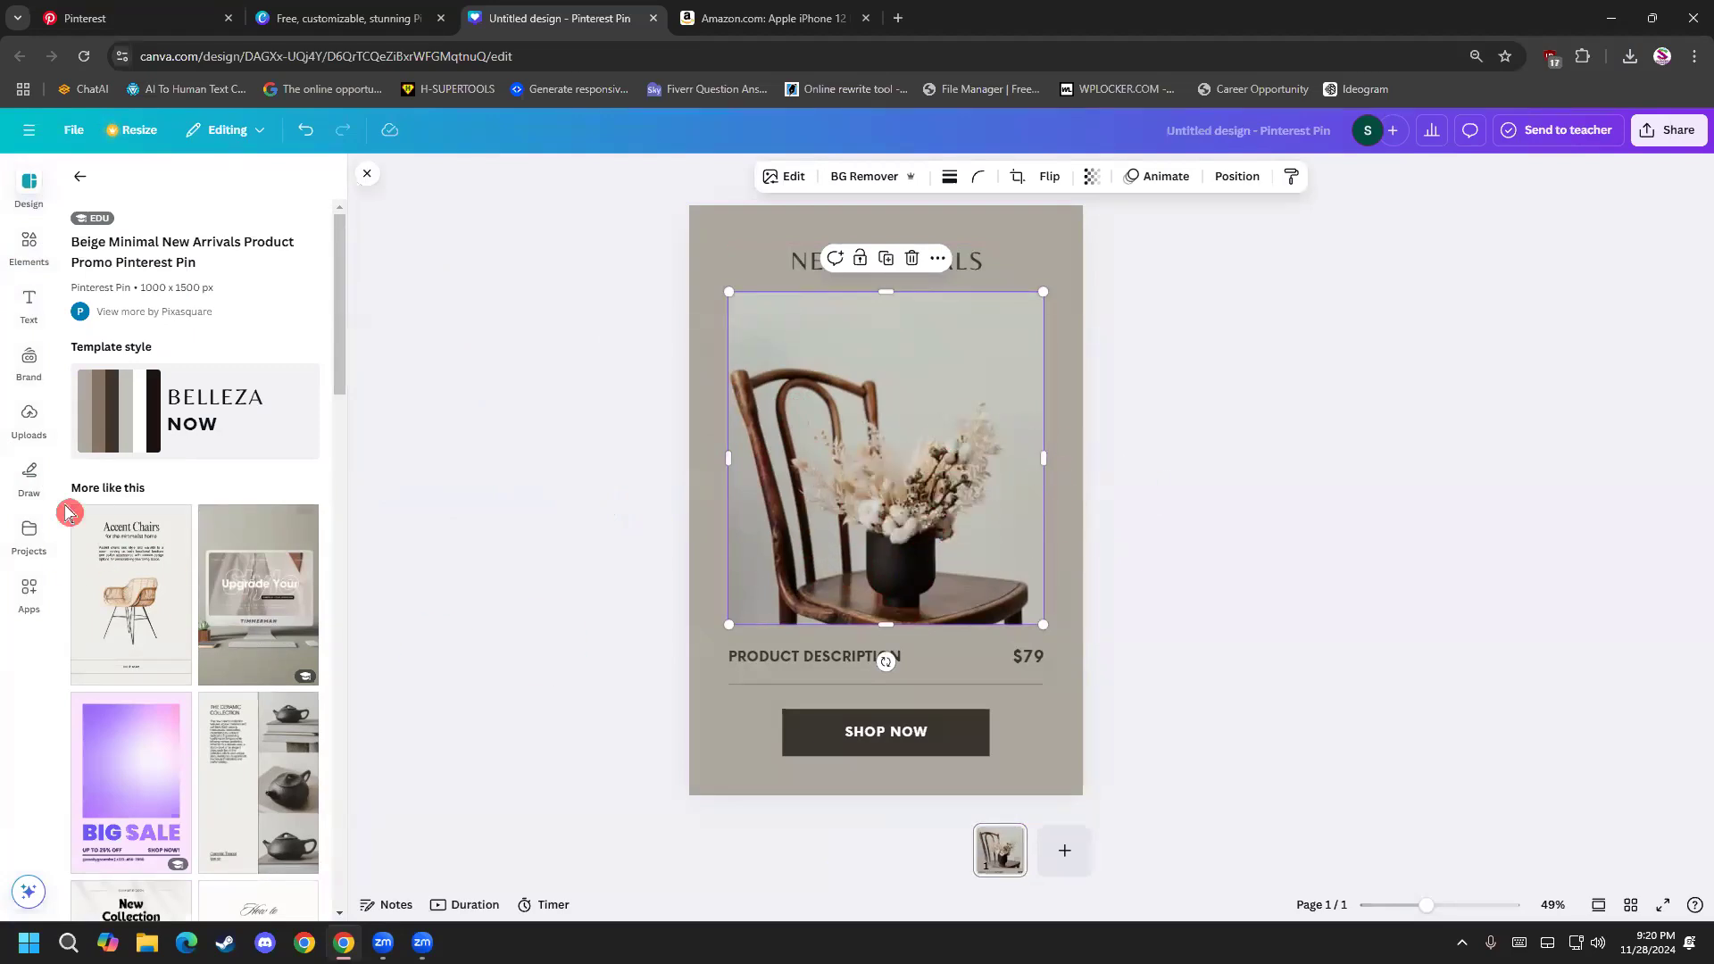
left_click(30, 540)
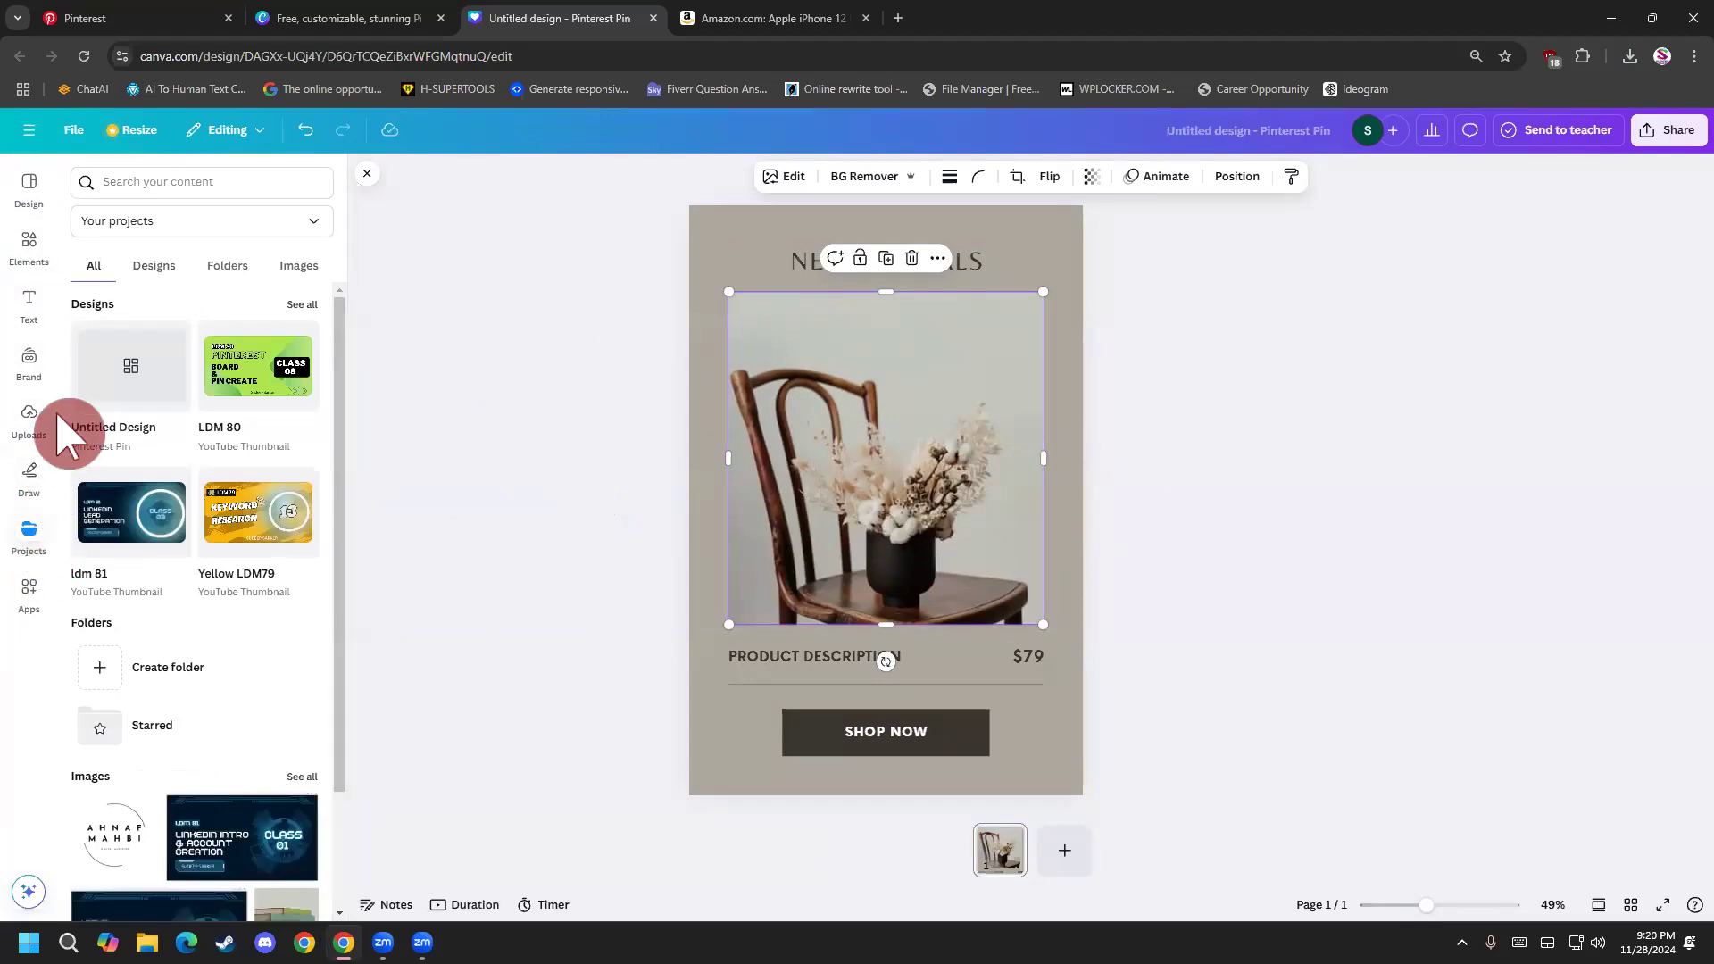
left_click(30, 420)
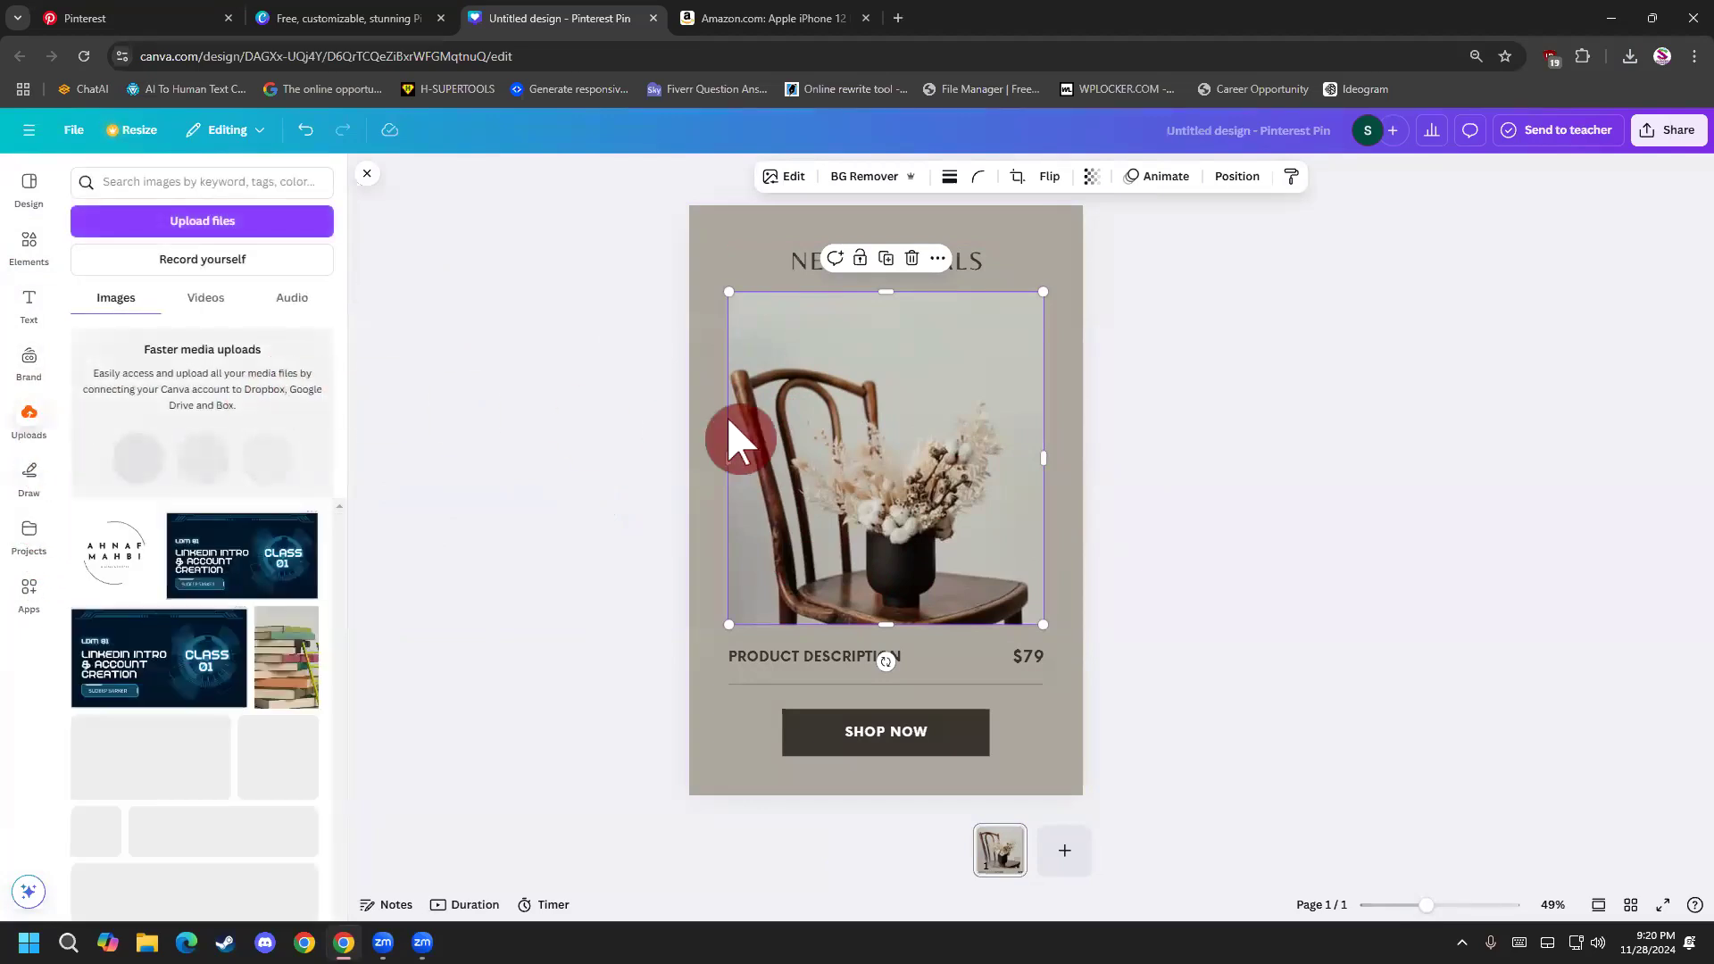
key("Delete")
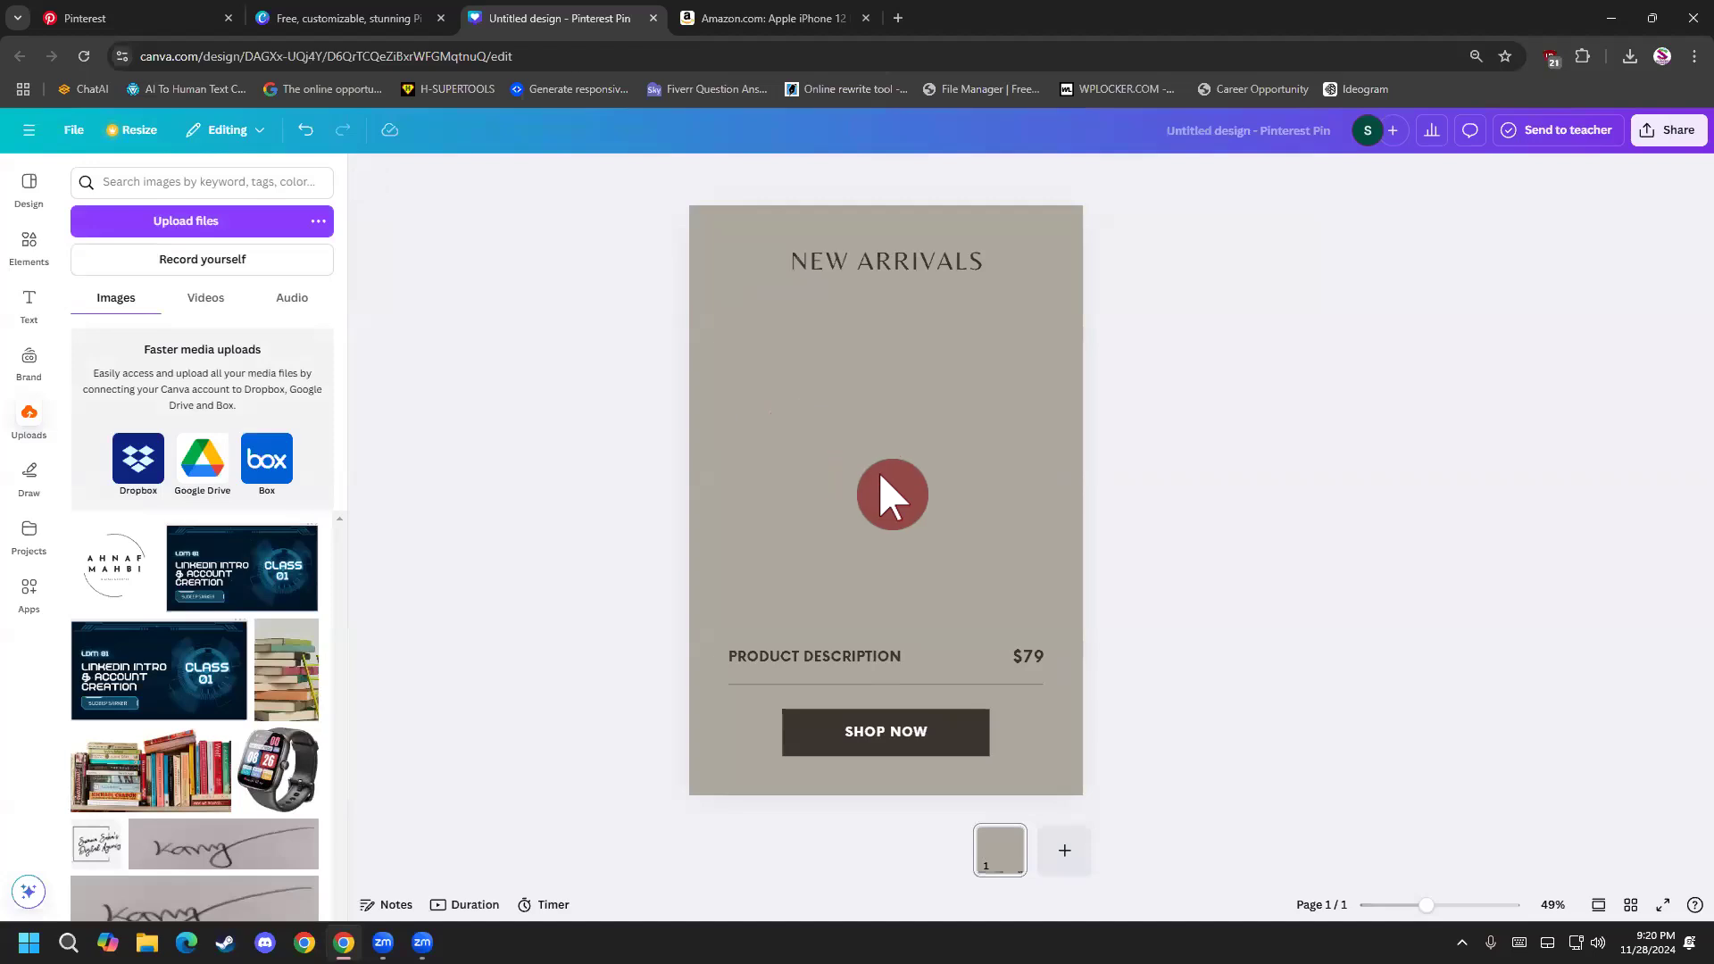
key("ctrl+z")
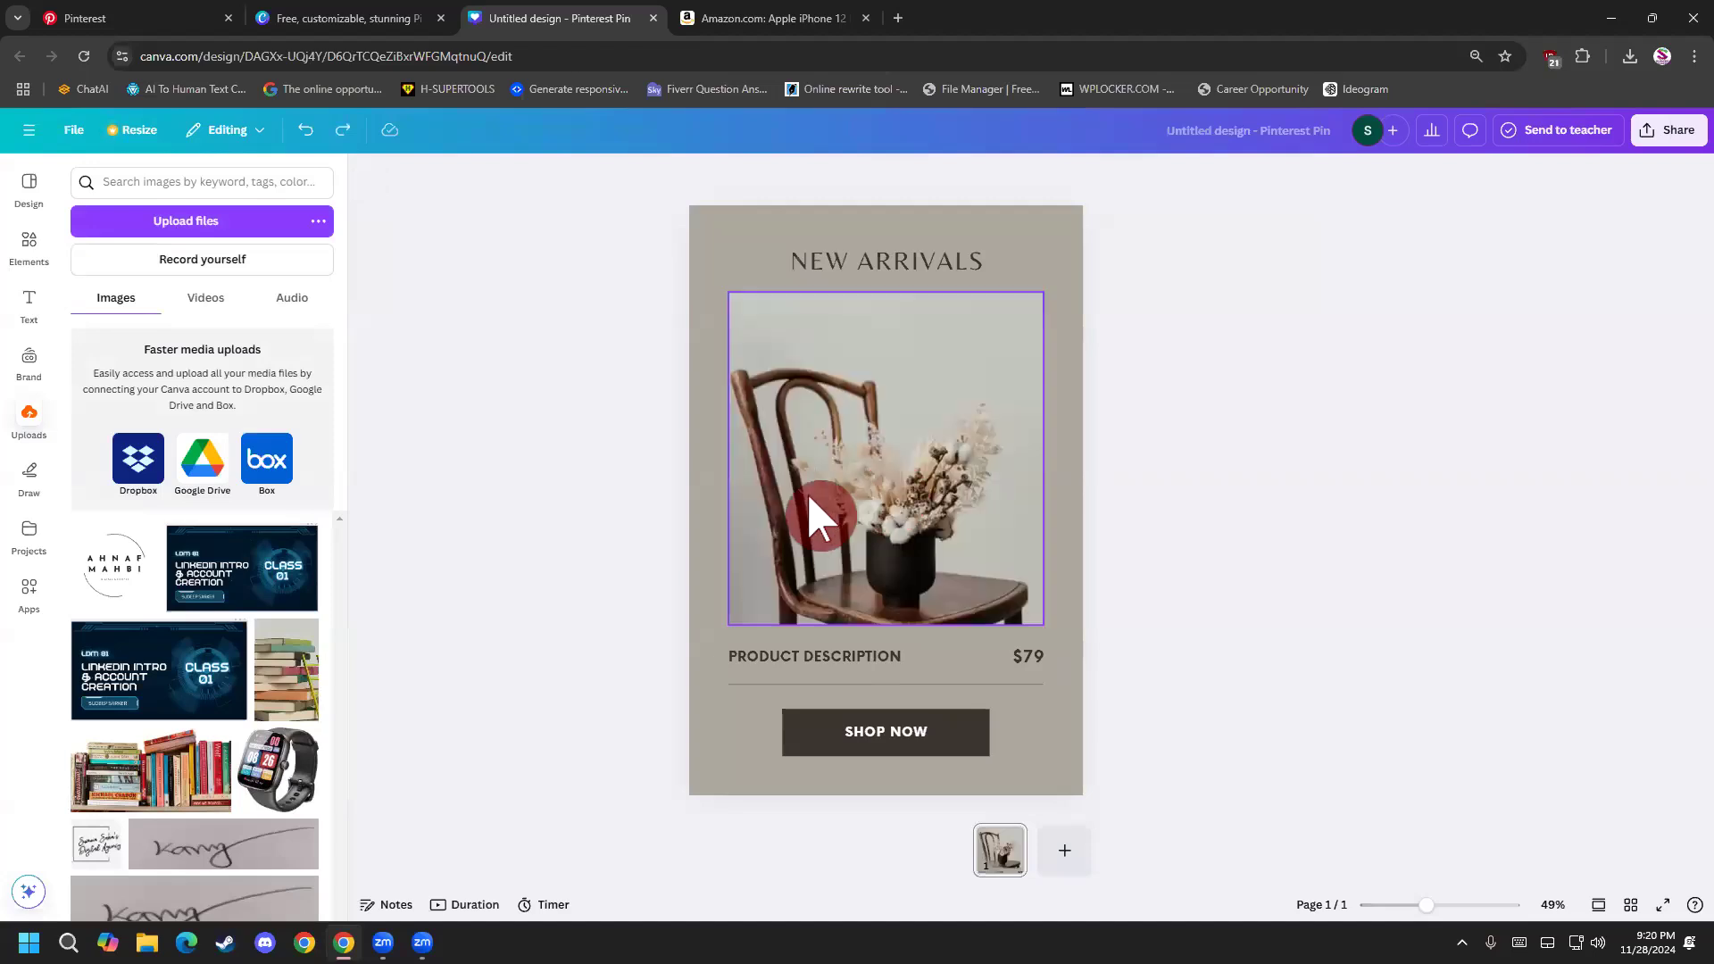
Search the elements for frame, add the square frame to the pin and enlarge it over the chair photo.
left_click(32, 258)
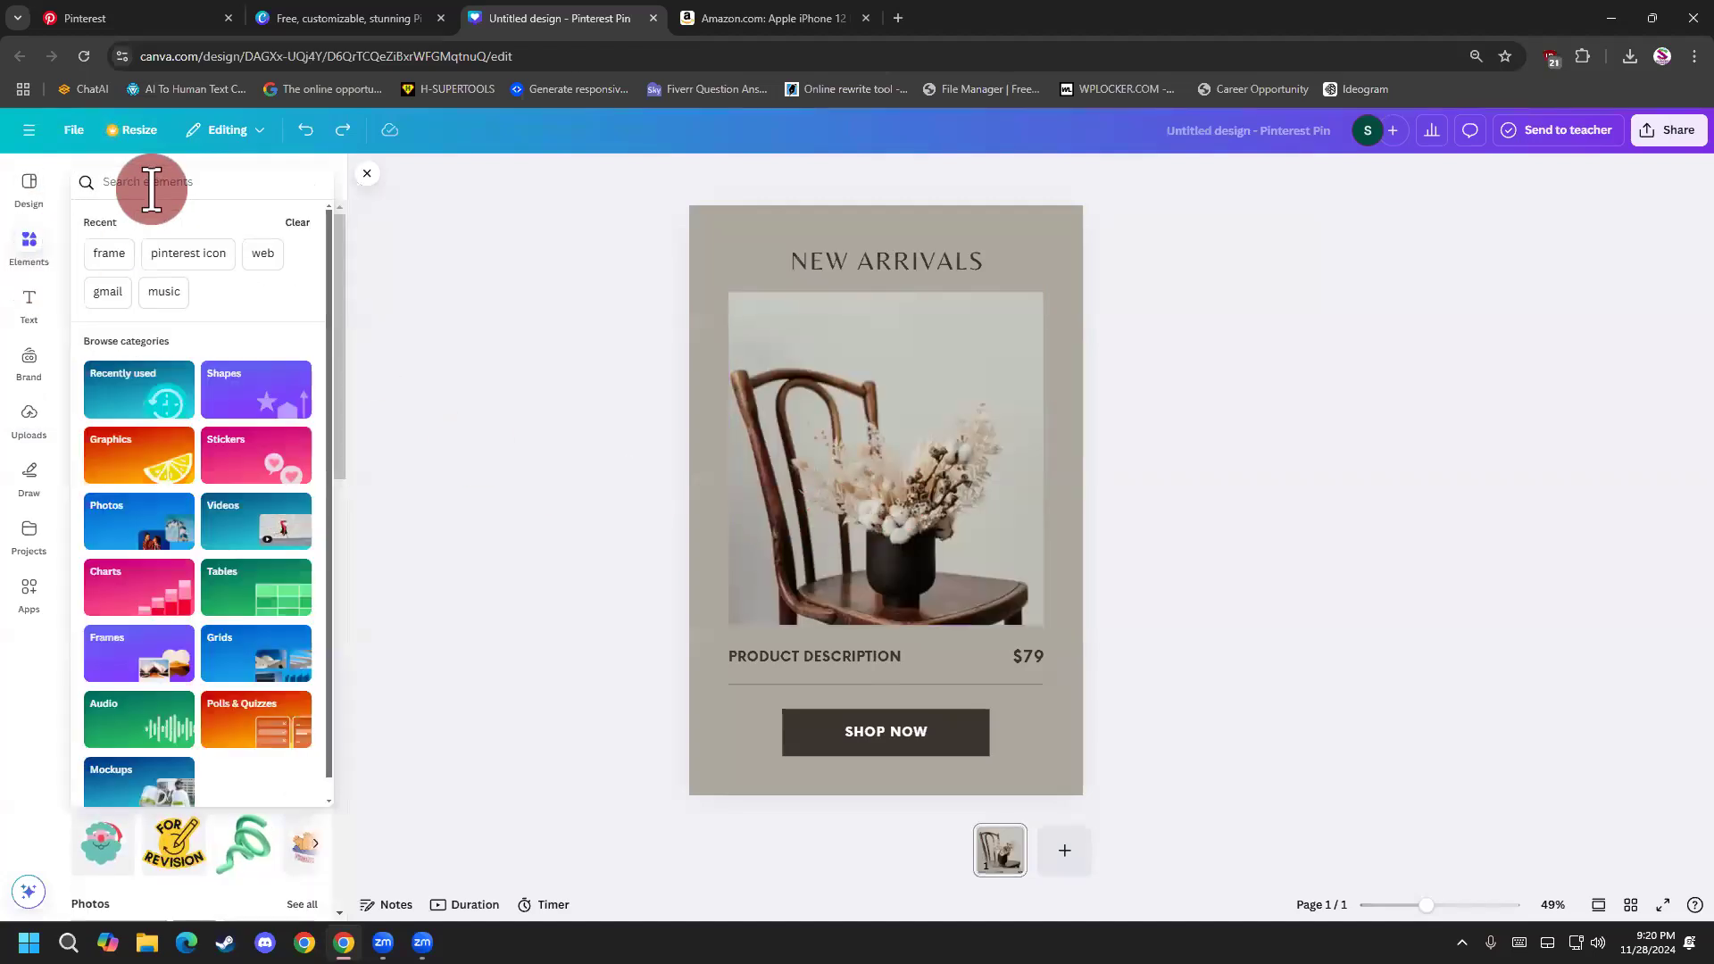
type("frame")
key("Return")
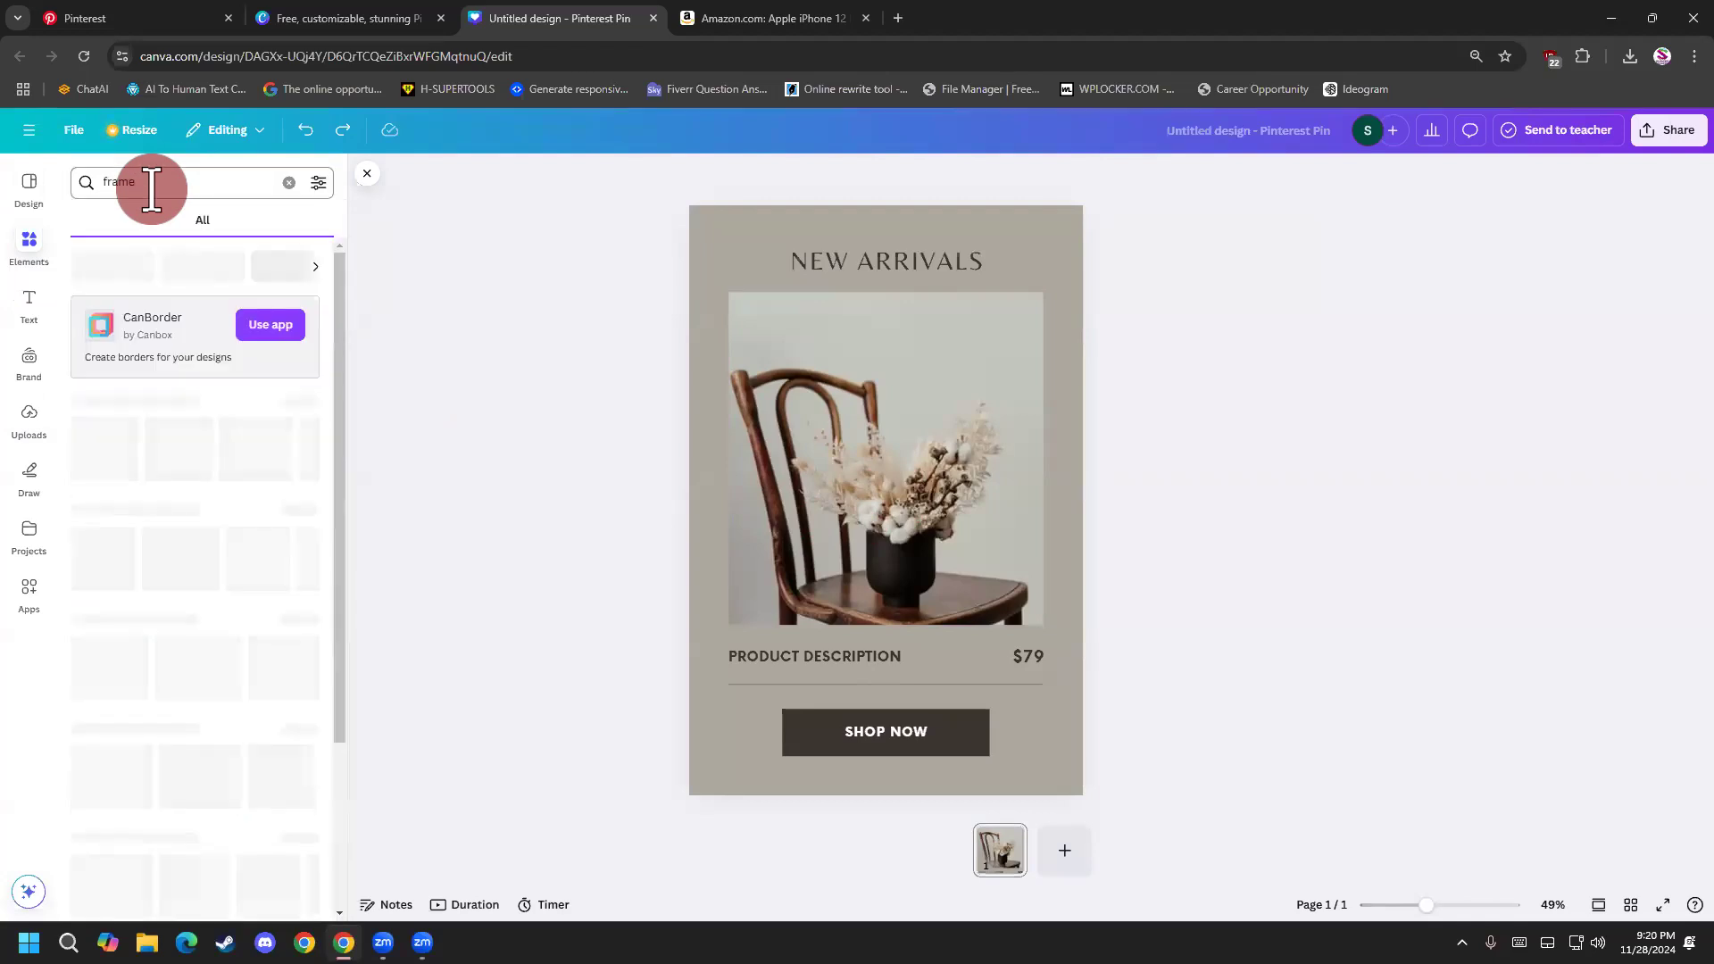
left_click(105, 482)
left_click_drag(805, 498, 765, 405)
left_click_drag(927, 492, 1047, 614)
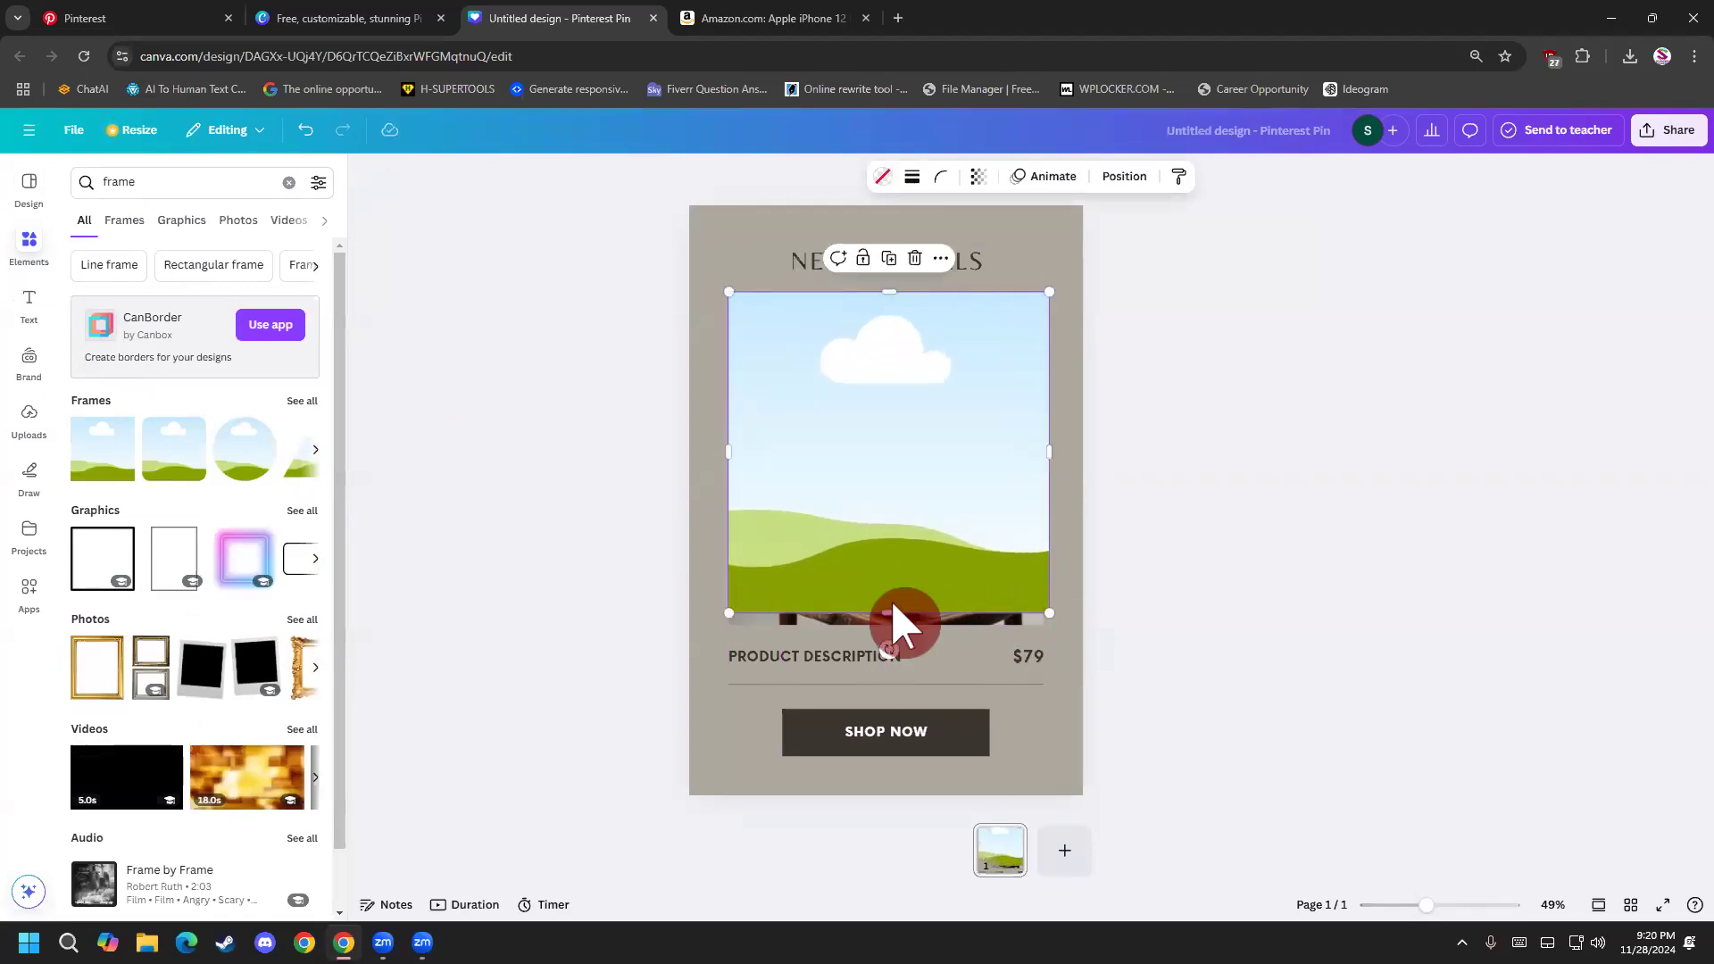
Adjust the frame's height, delete the chair photo behind it and put the frame in the photo's place.
left_click_drag(888, 604, 1198, 579)
left_click(800, 461)
key("Delete")
left_click_drag(1014, 494, 866, 472)
left_click(1198, 541)
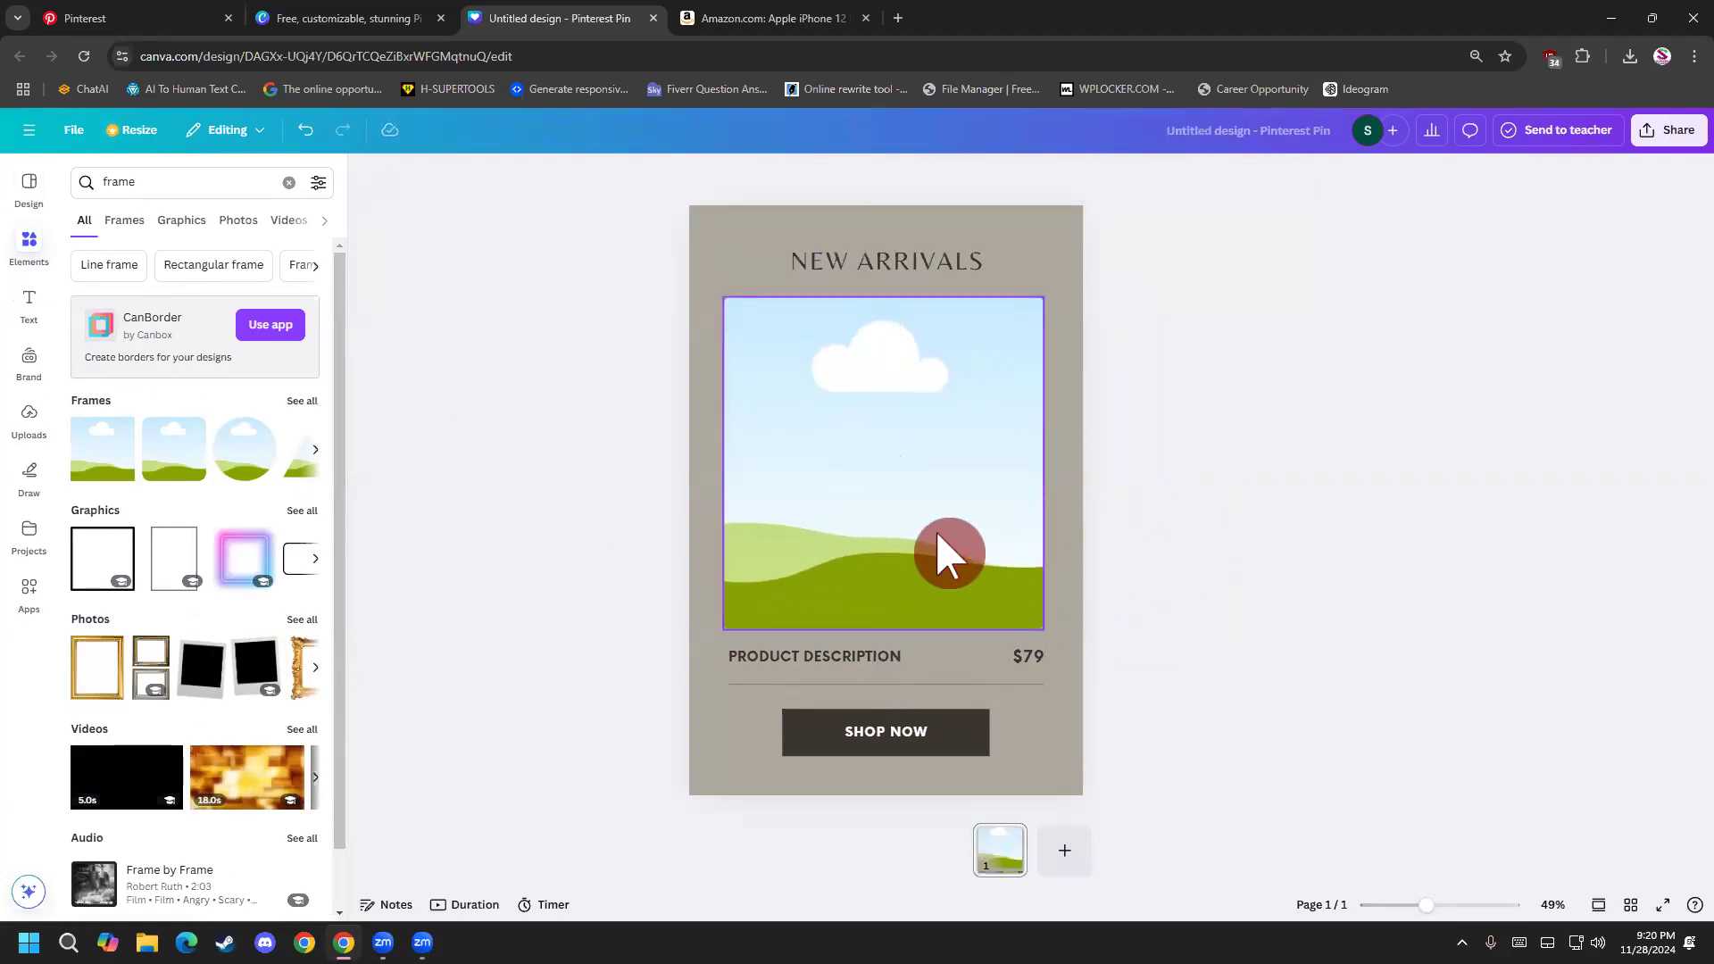
Upload the saved phone image from the Desktop to the Canva uploads.
left_click(949, 553)
left_click(32, 425)
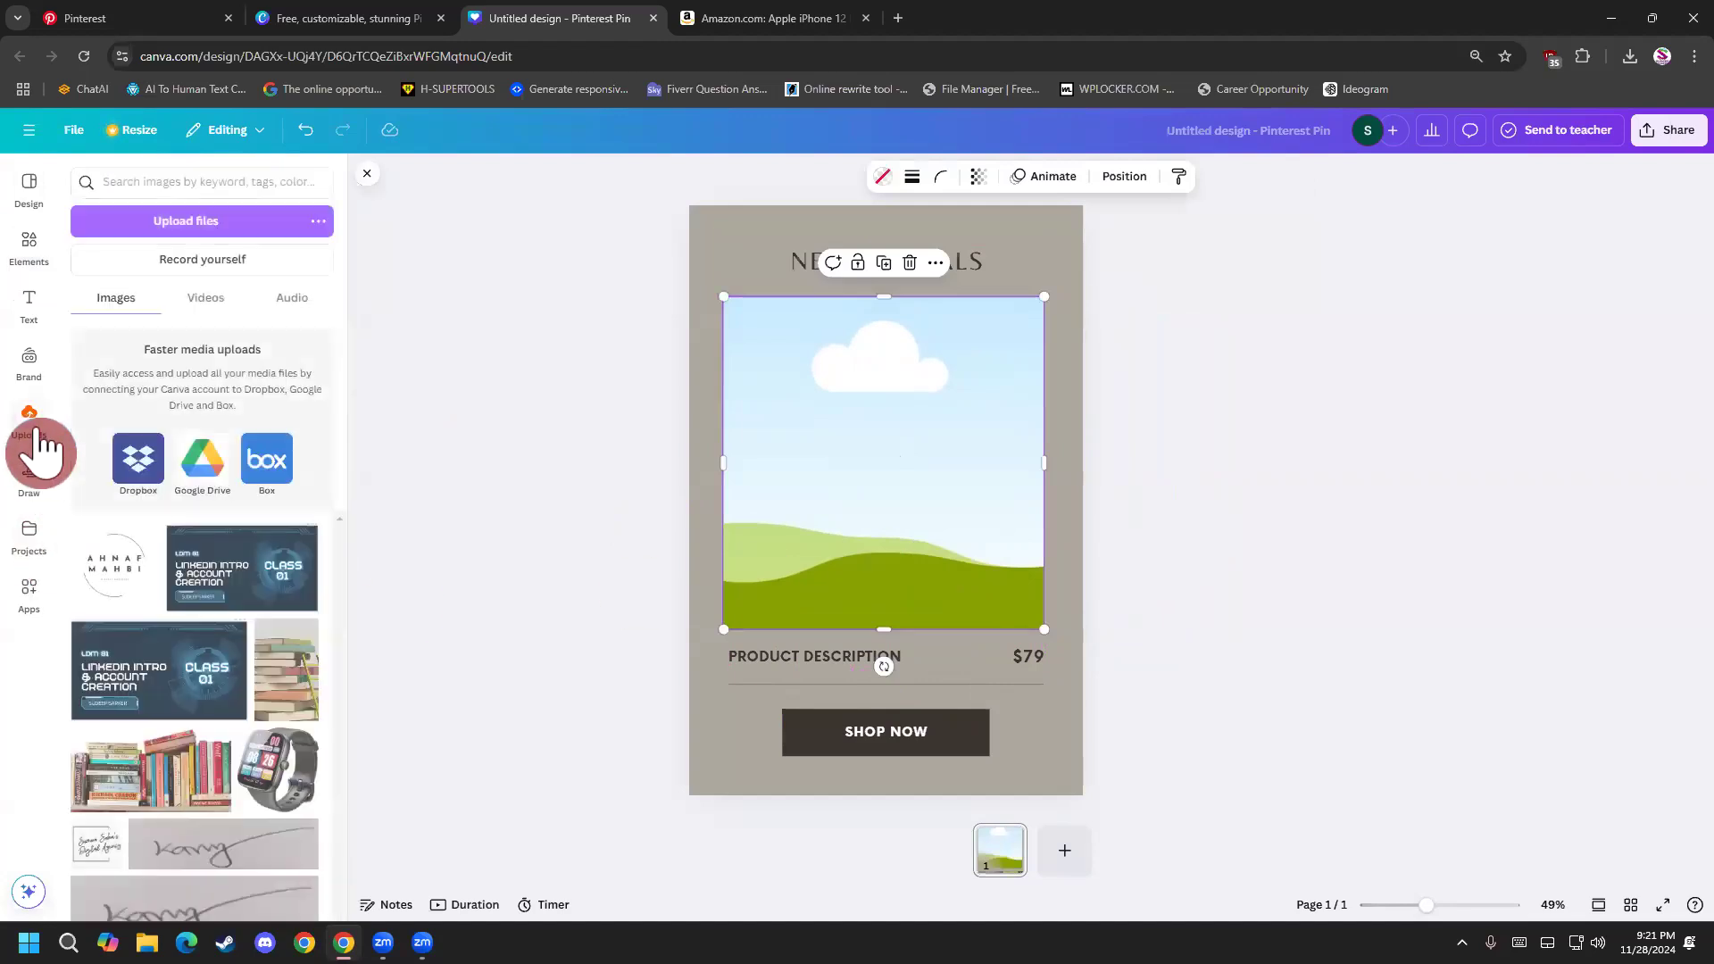
left_click(203, 225)
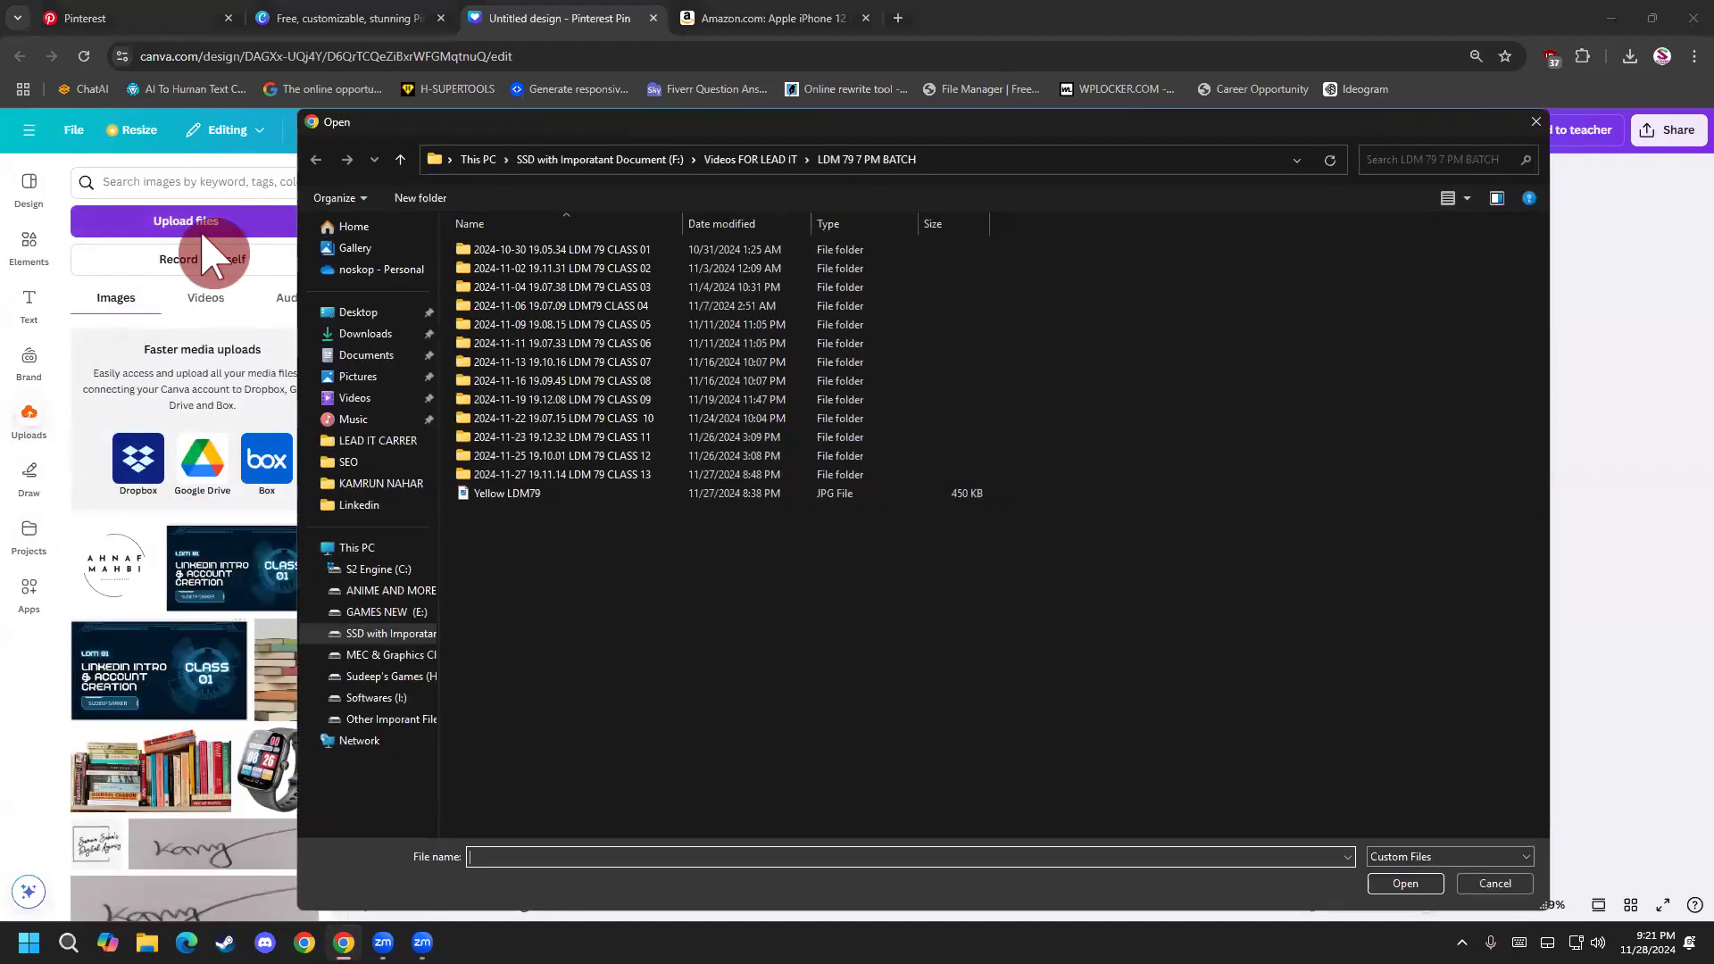
left_click(362, 315)
double_click(911, 317)
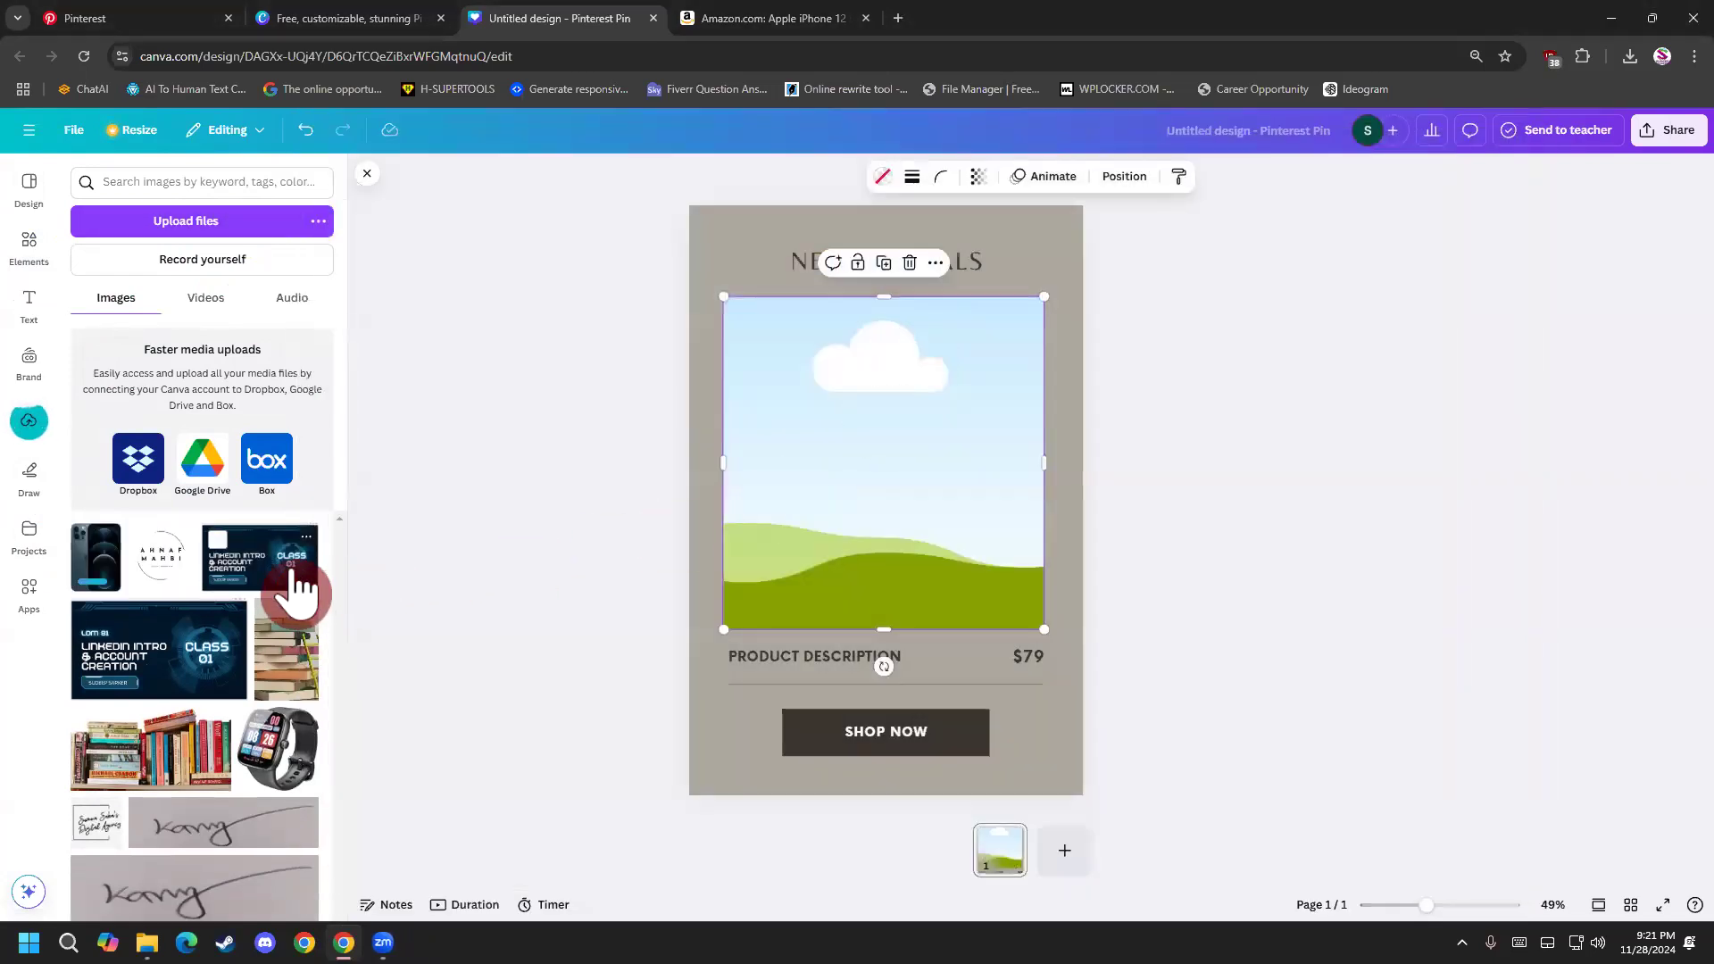
Move the round logo image and the bookshelf image from the uploads to the trash.
left_click(184, 536)
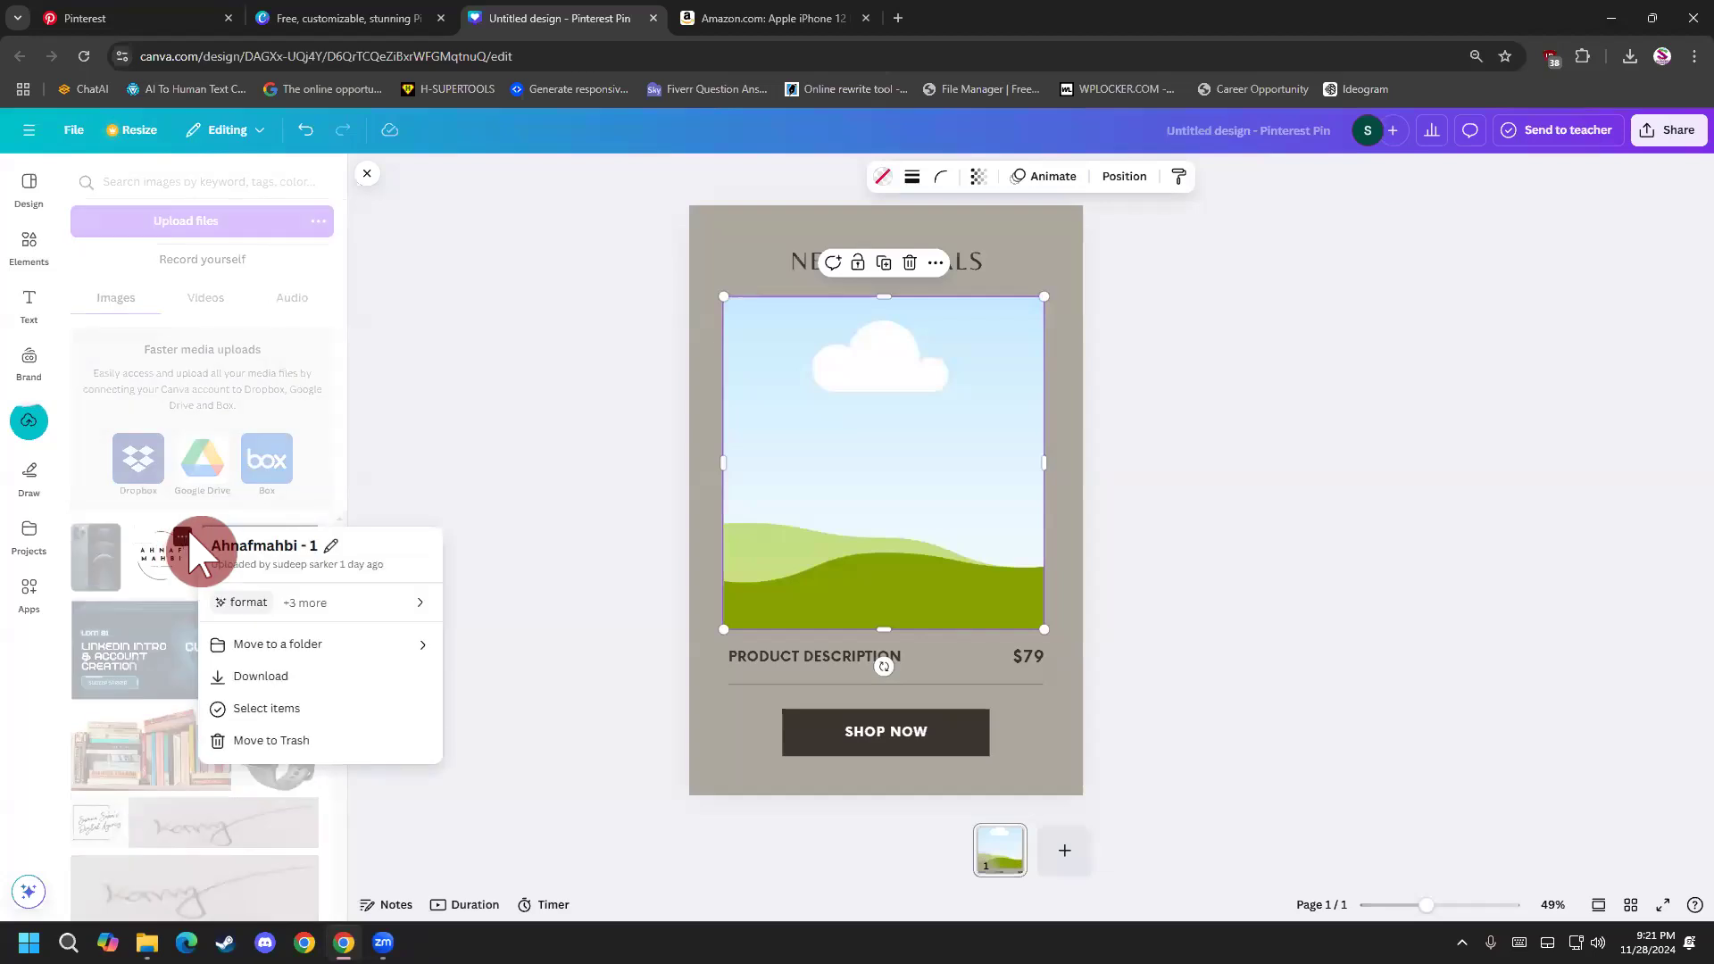
left_click(343, 740)
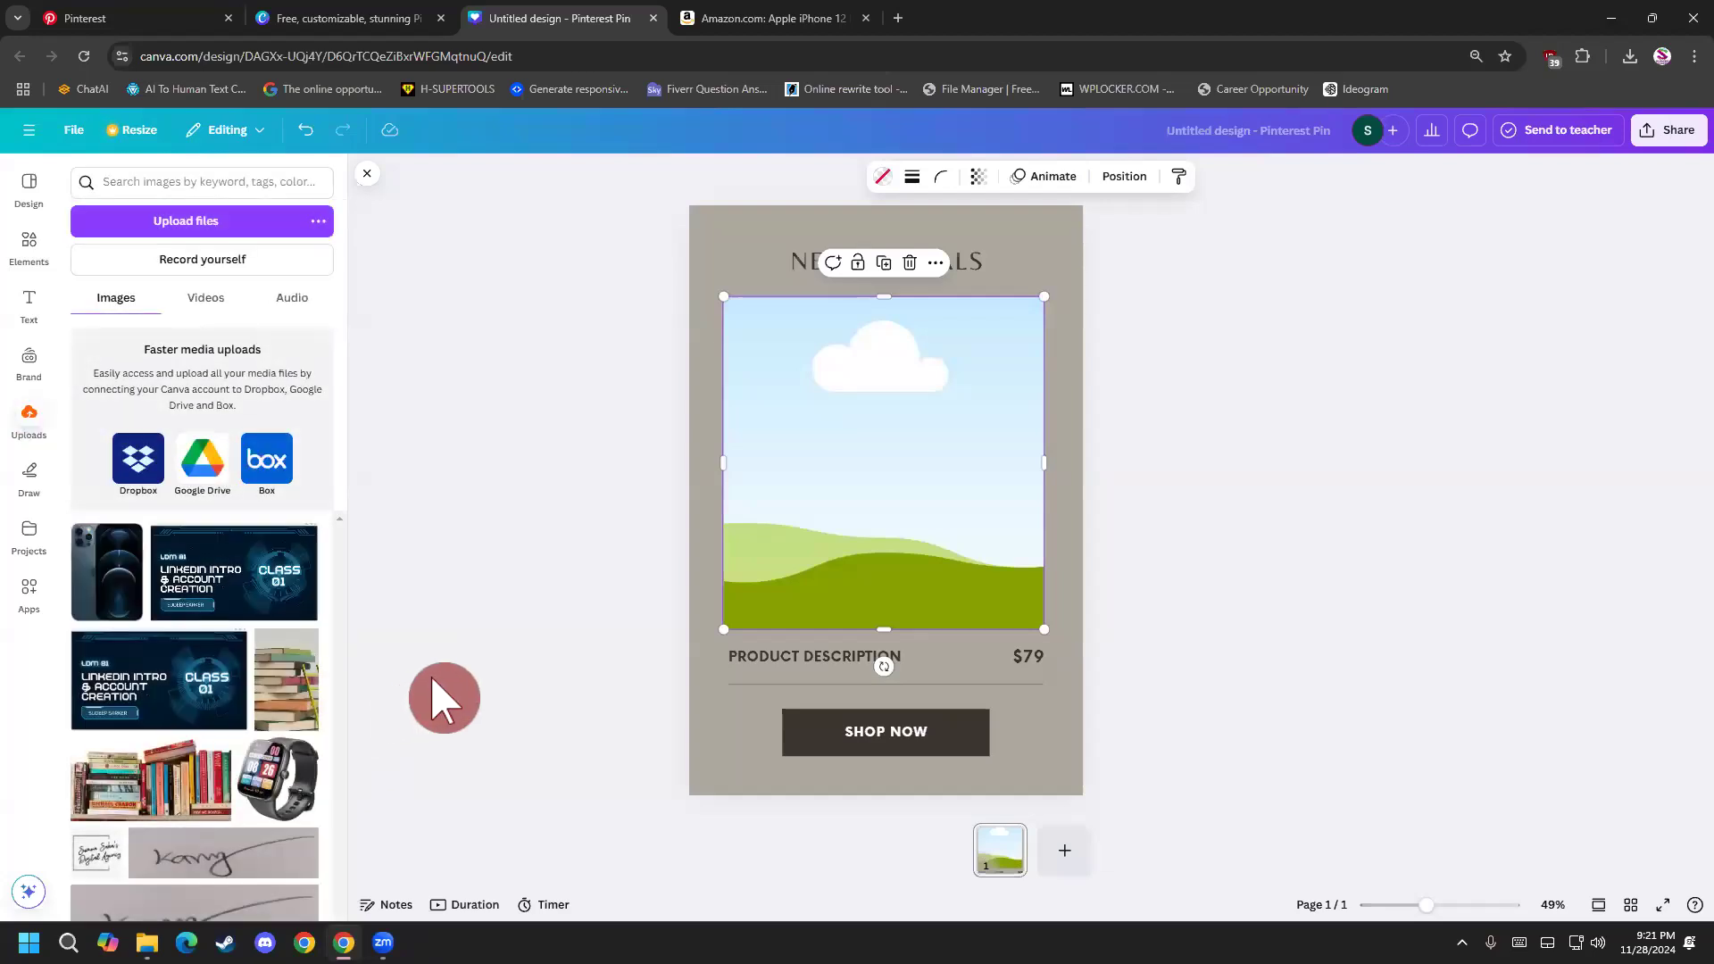
left_click(229, 768)
left_click(308, 888)
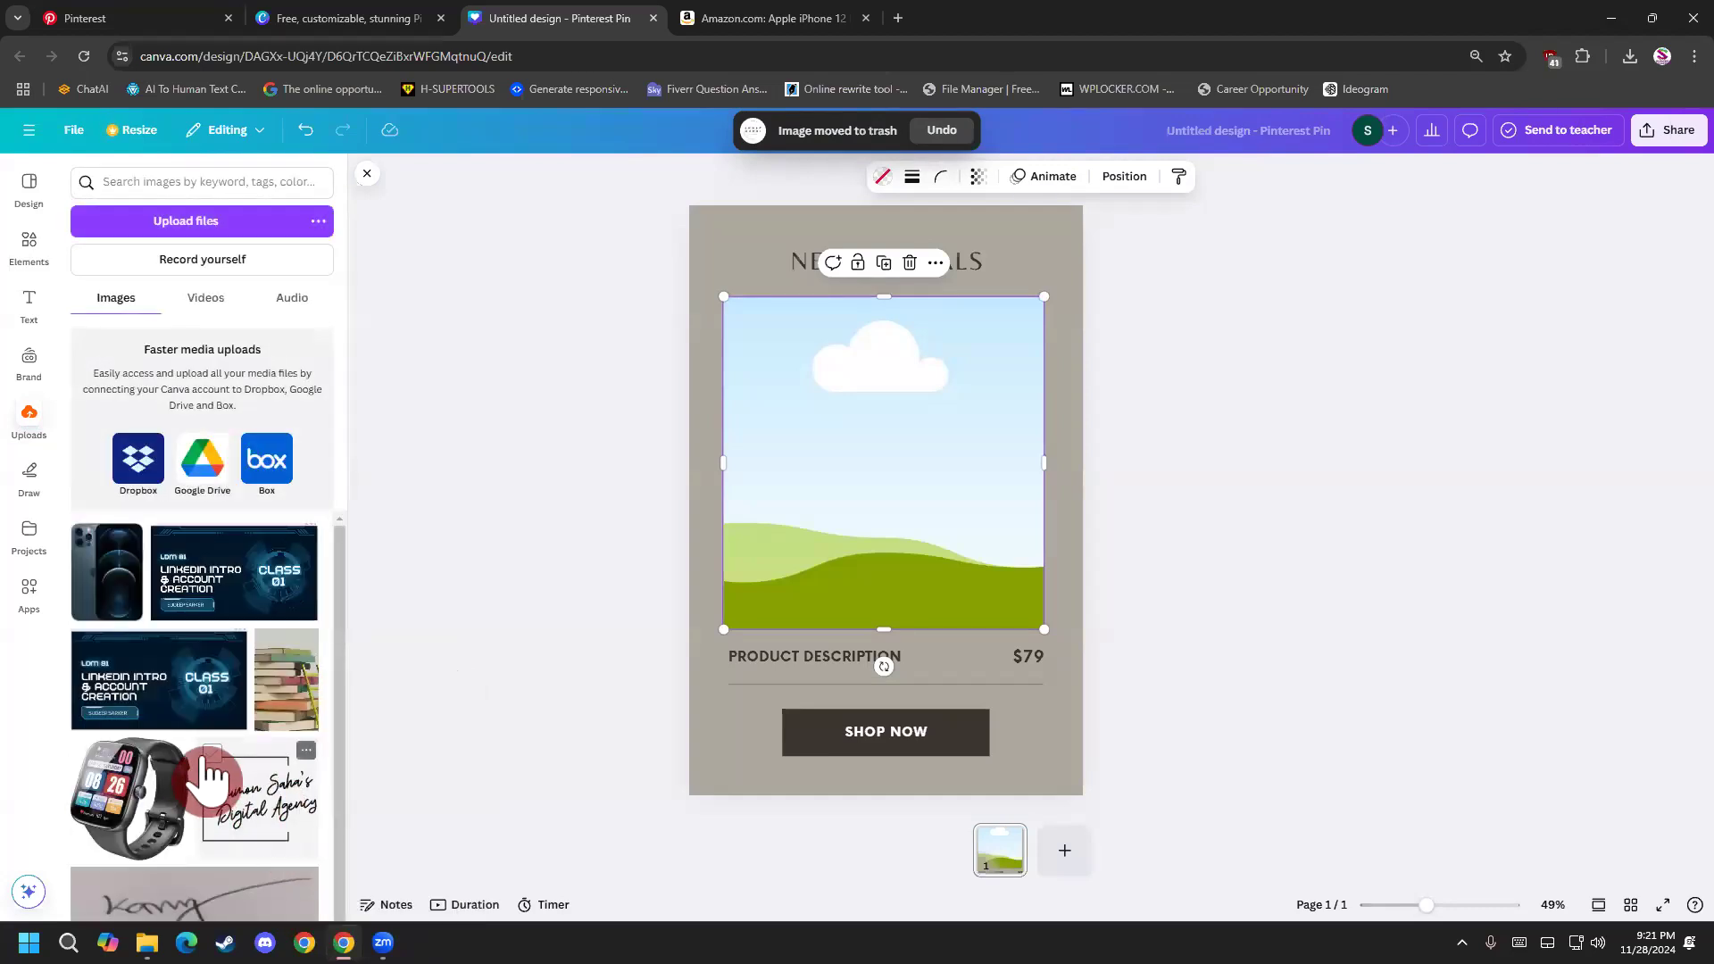
Fill the frame with the uploaded phone image, check its crop and move the framed image slightly down.
left_click_drag(114, 593, 823, 532)
double_click(801, 493)
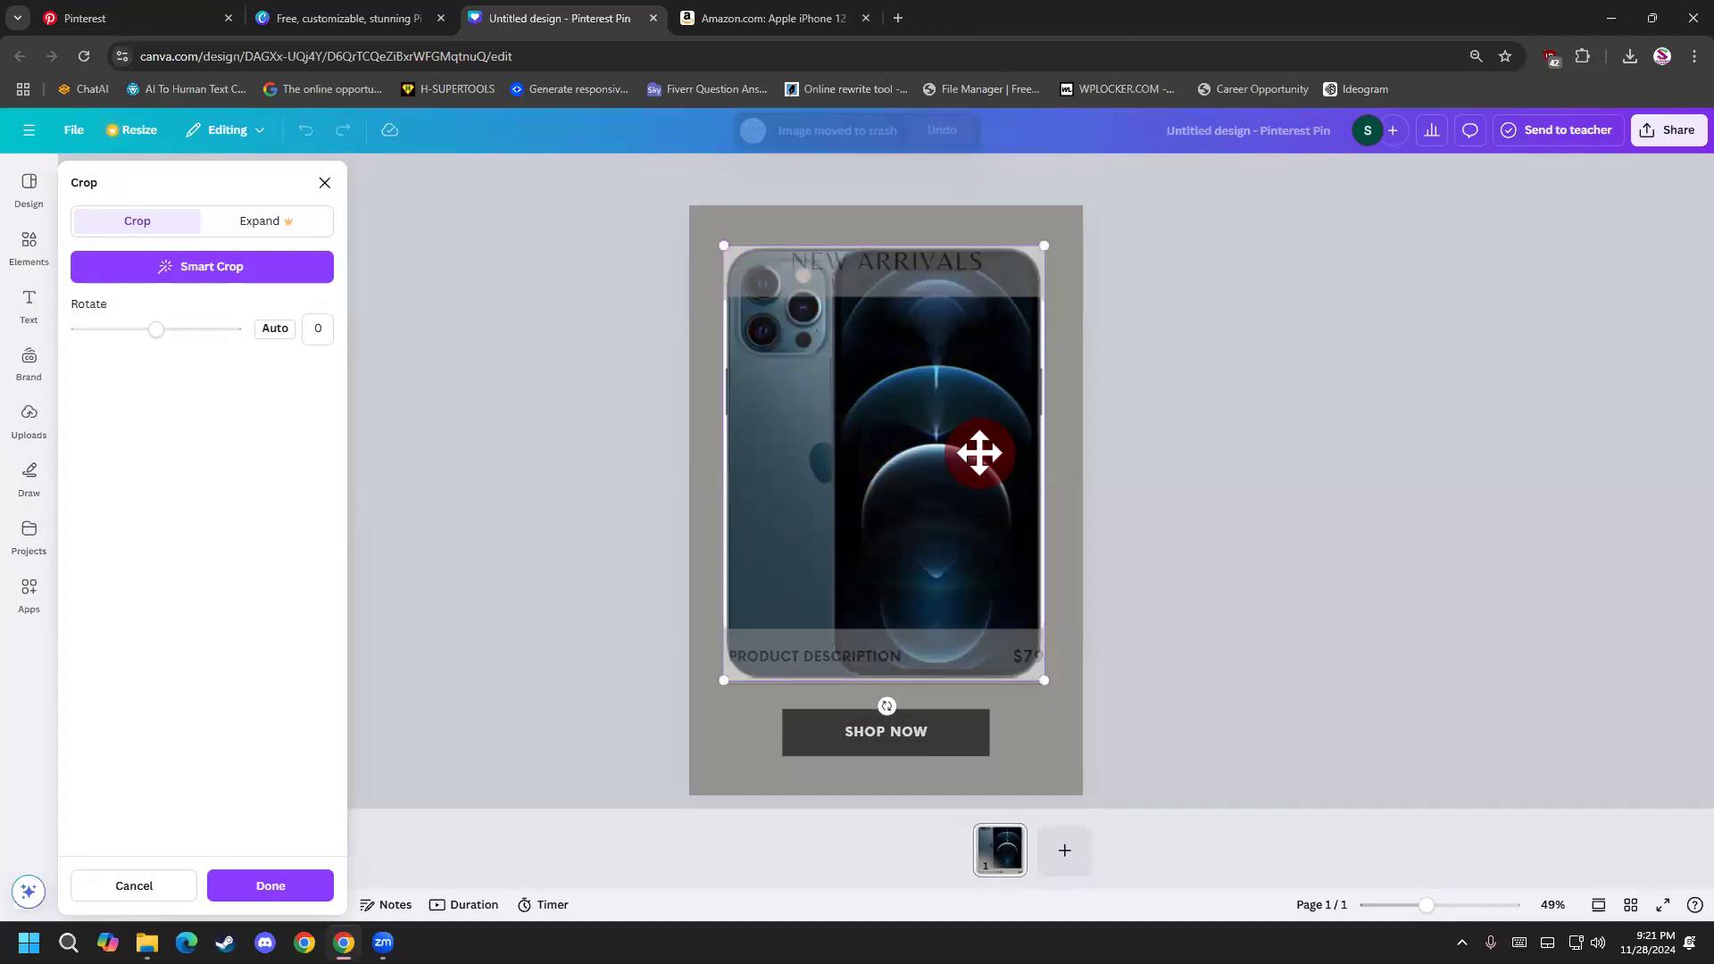
left_click(1091, 561)
double_click(977, 542)
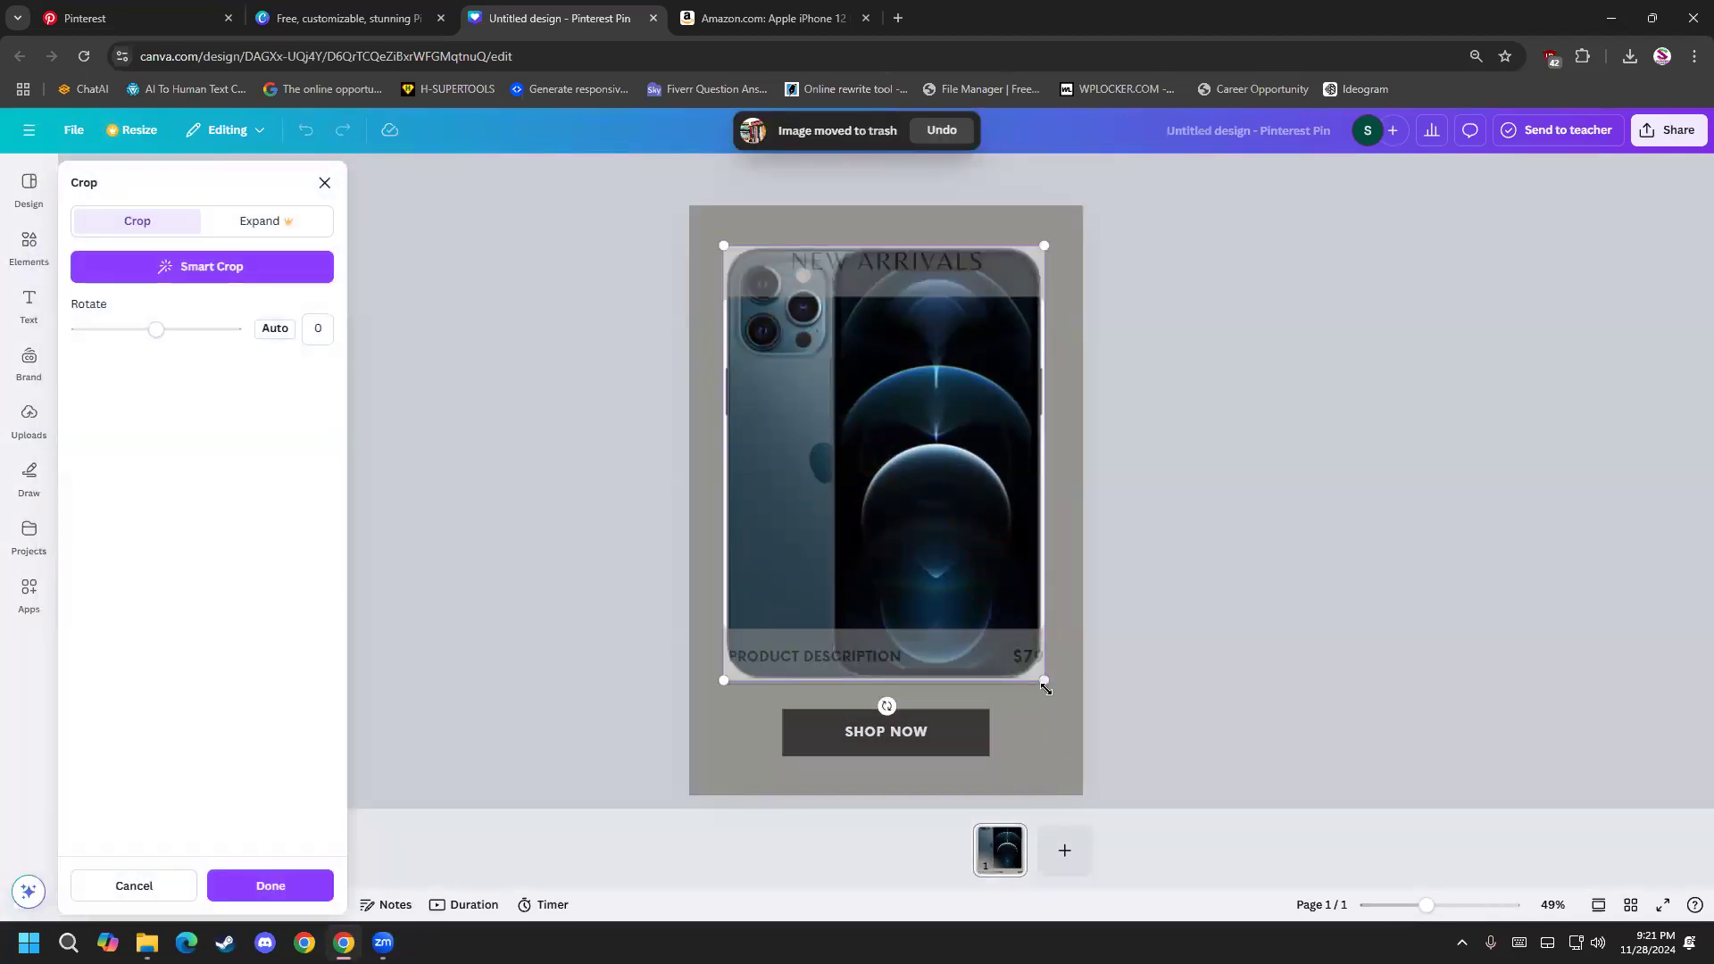
left_click(775, 617)
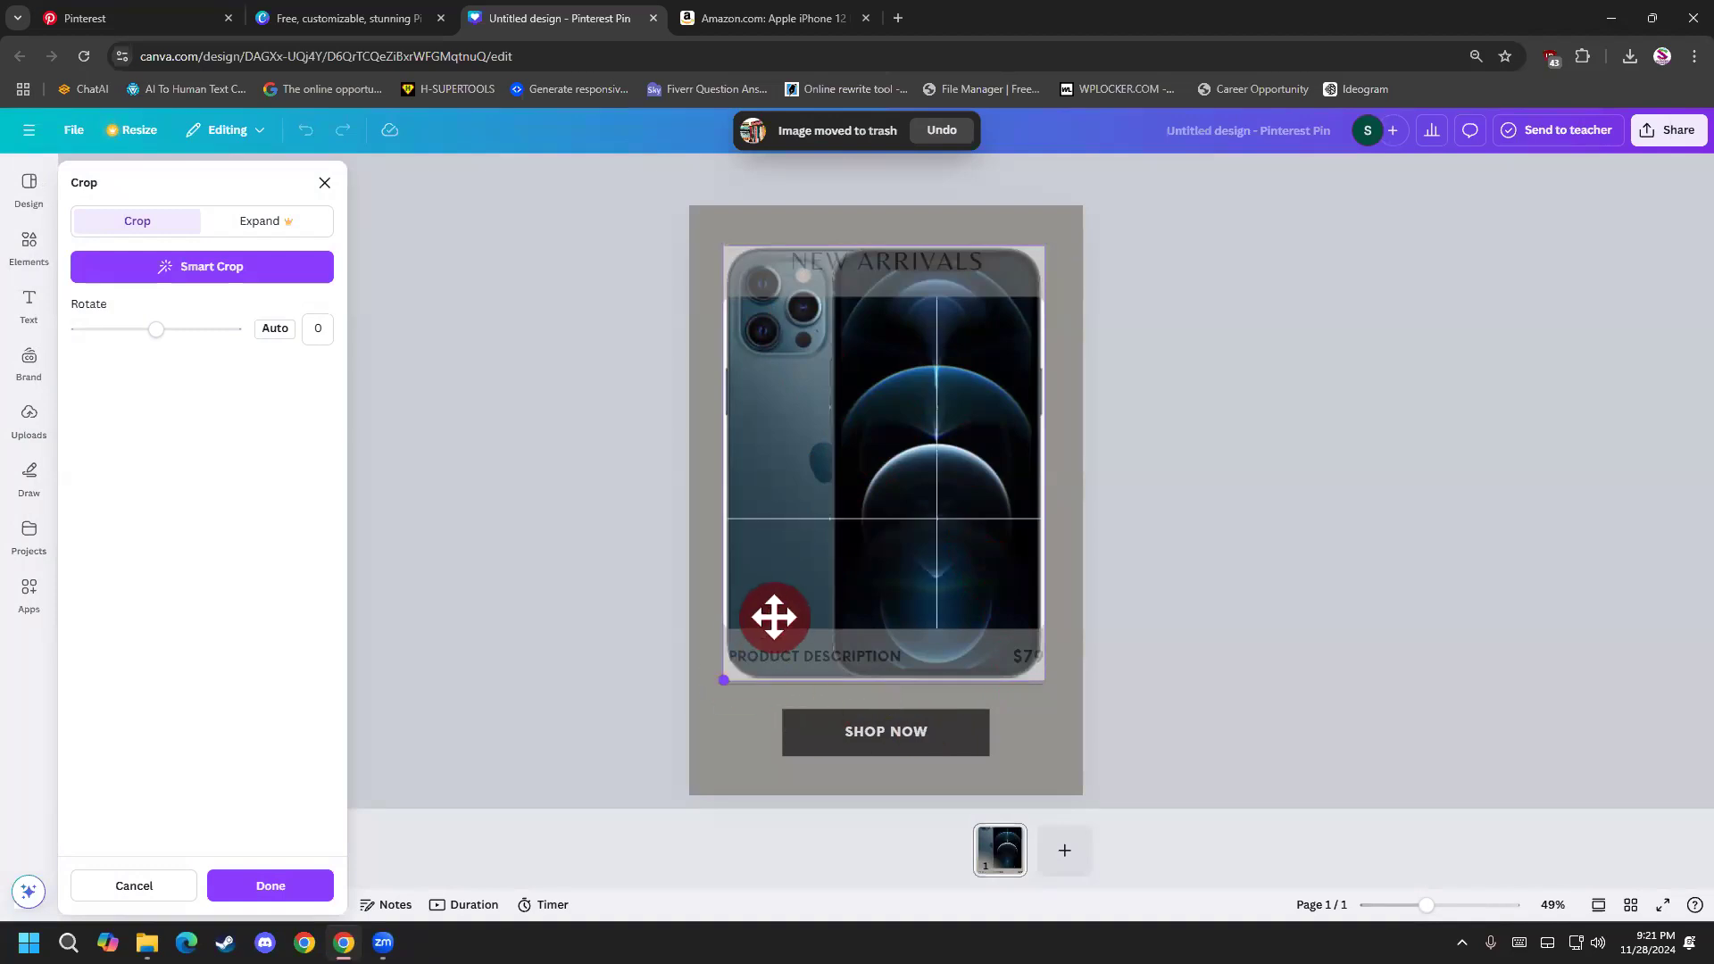
double_click(864, 436)
left_click_drag(864, 436, 864, 448)
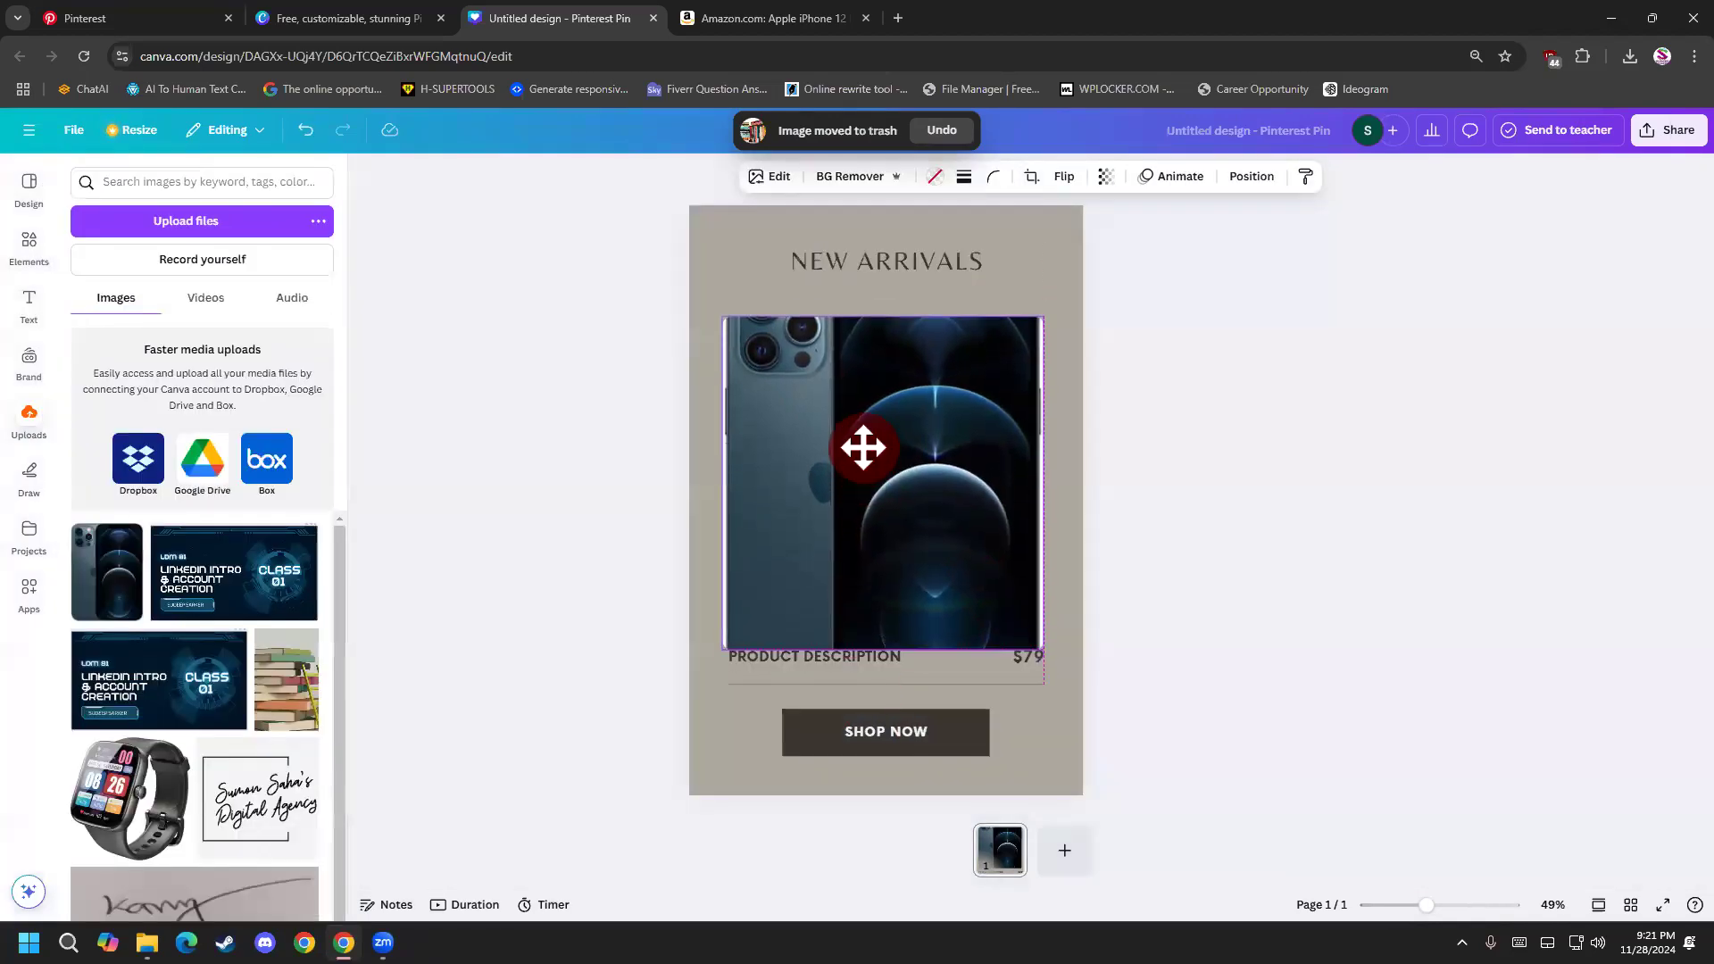
Shrink the framed phone image slightly and reposition the phone vertically within its crop.
left_click(757, 332)
mouse_move(724, 310)
left_mouse_down()
mouse_move(666, 229)
mouse_move(734, 329)
mouse_move(754, 305)
left_mouse_up()
double_click(830, 406)
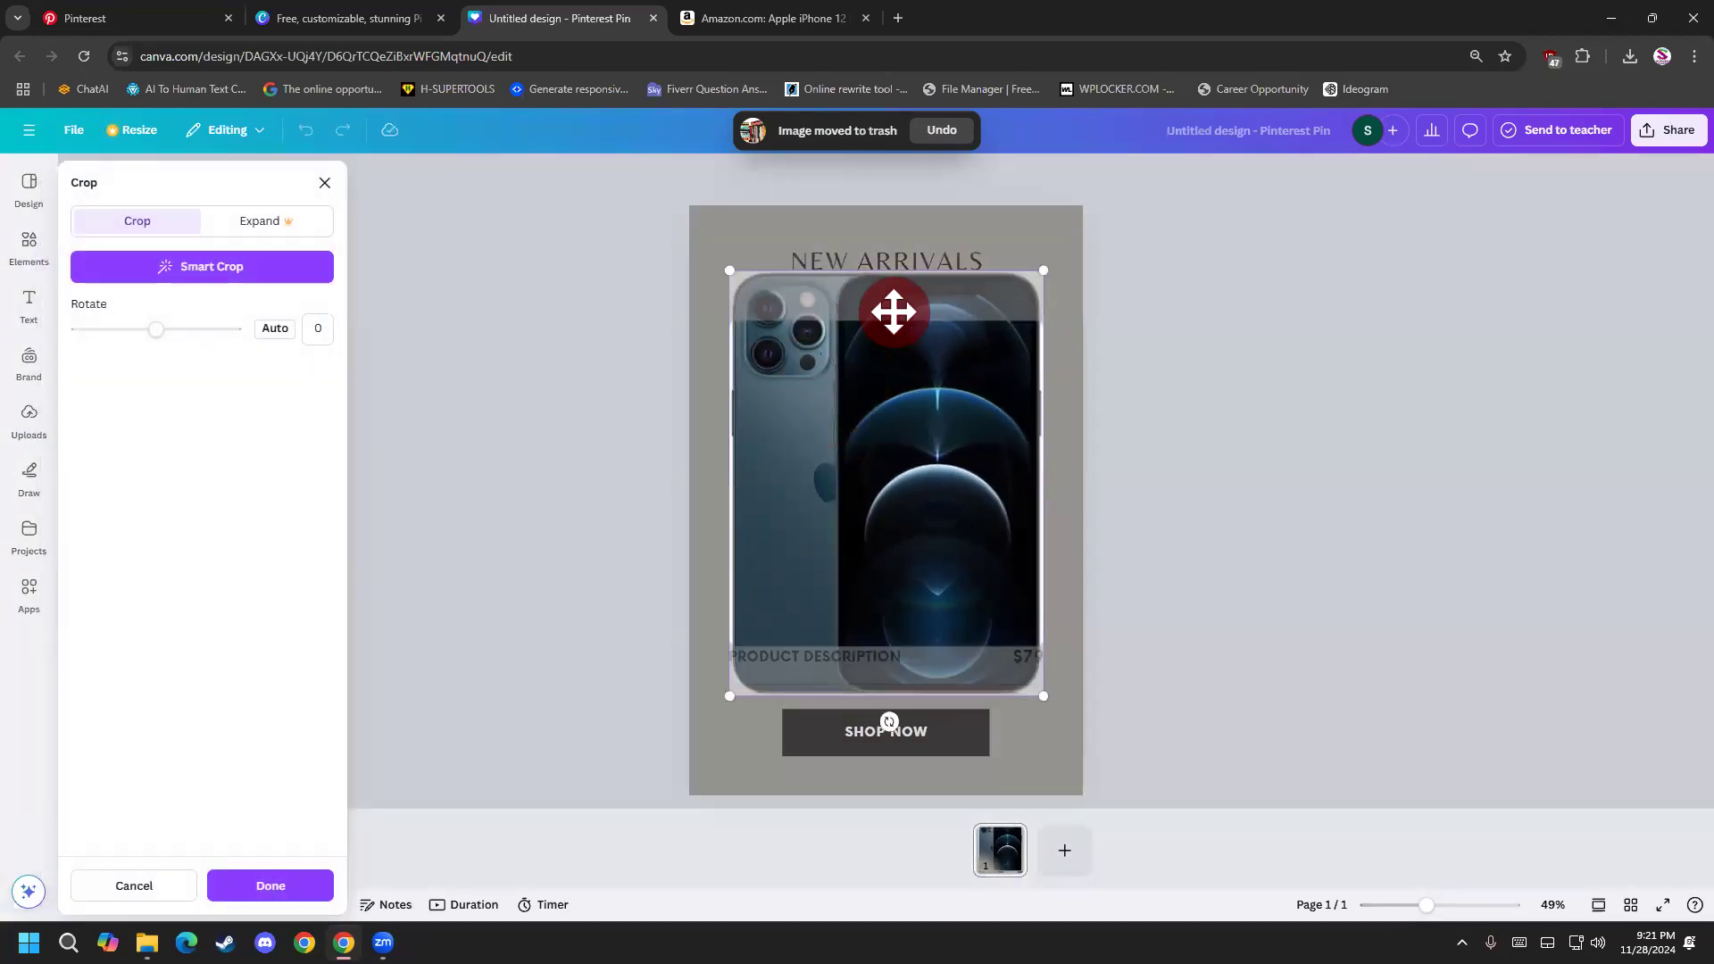
left_click_drag(806, 380, 819, 440)
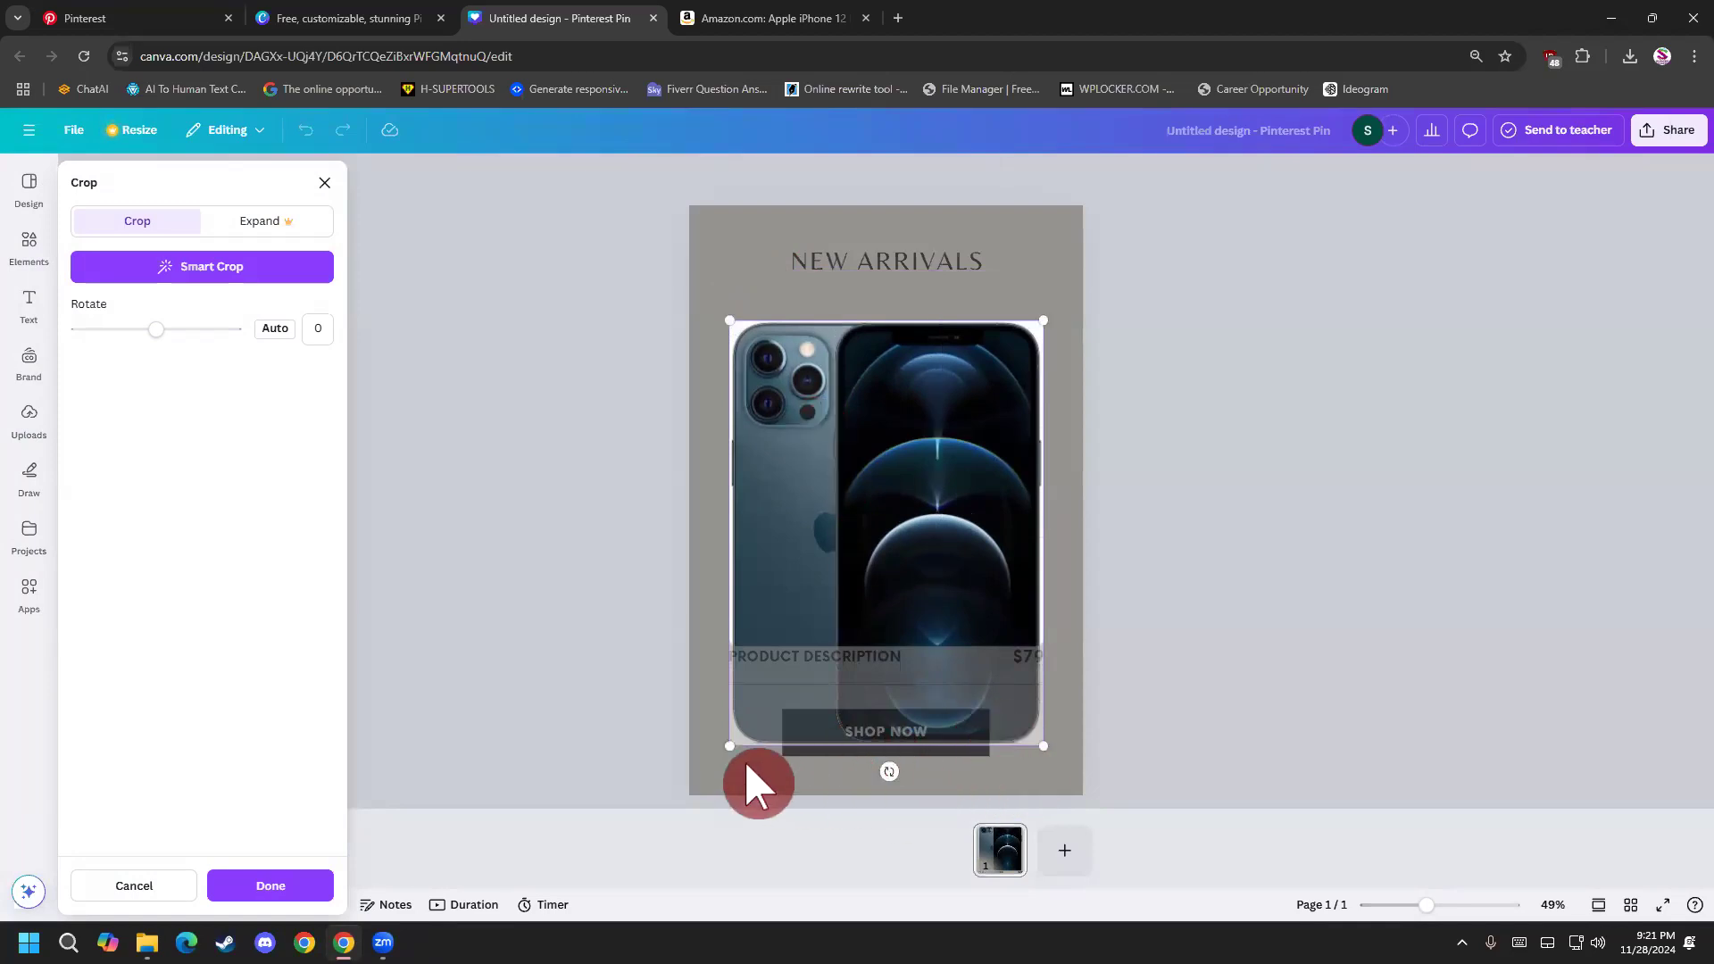
left_click_drag(735, 746, 799, 673)
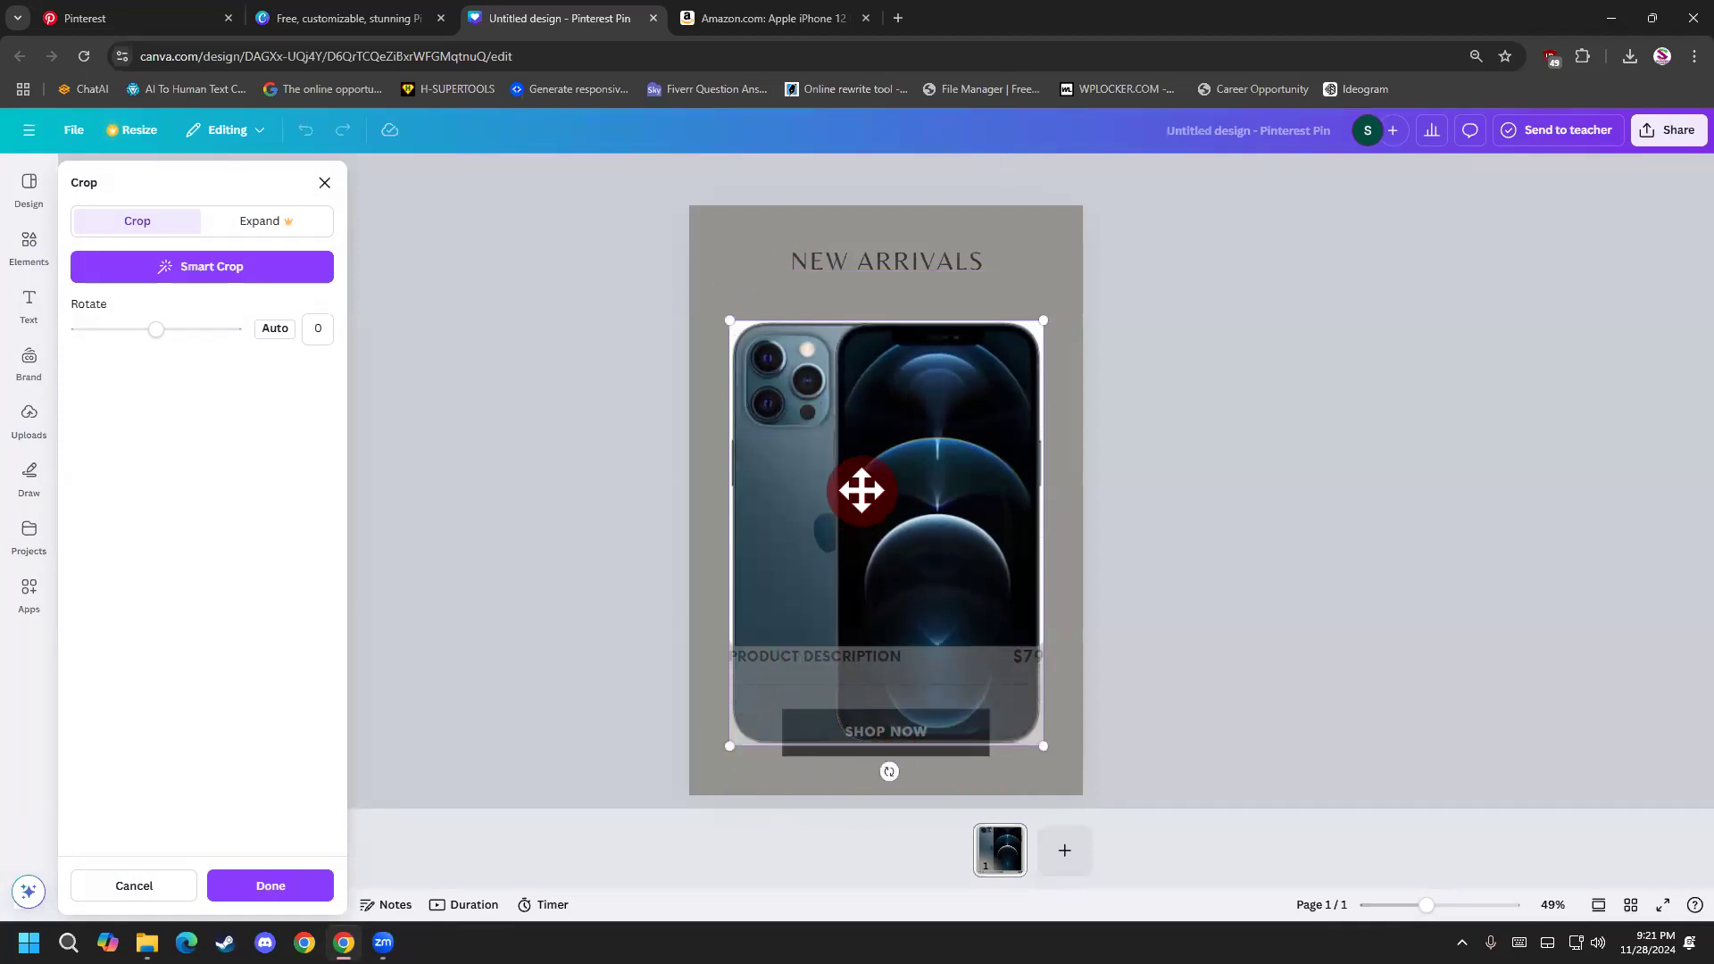
left_click_drag(1043, 320, 1057, 454)
left_click_drag(957, 500, 949, 465)
left_click(1090, 494)
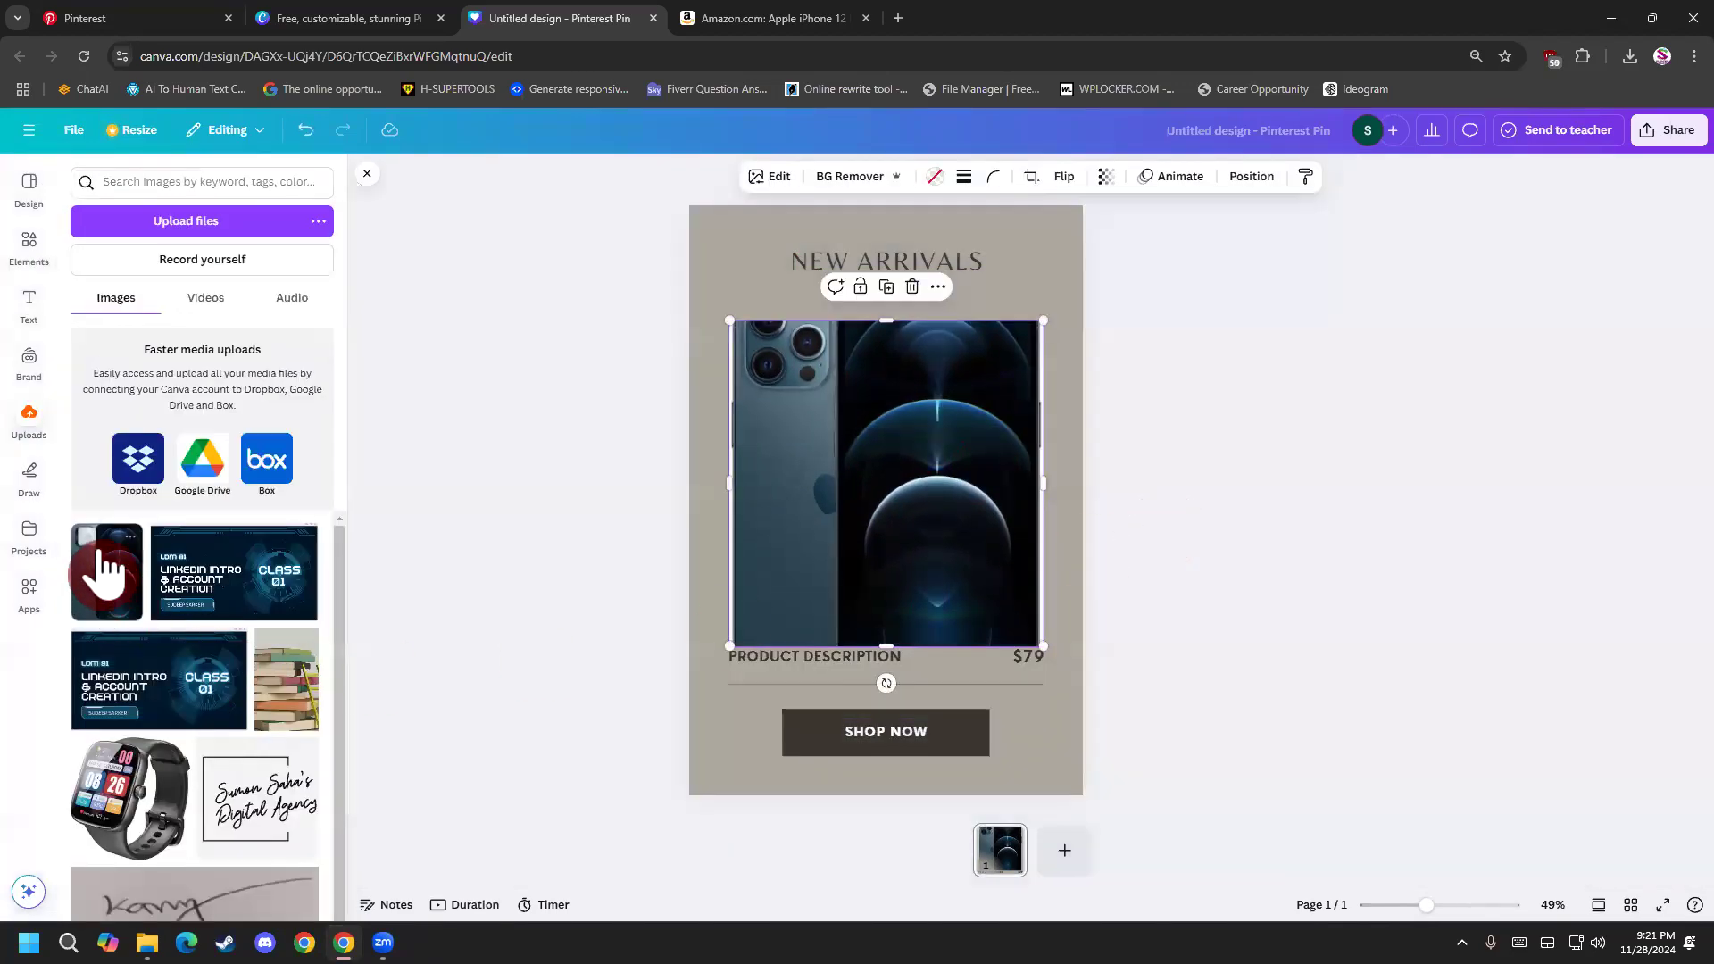
Move the uploaded phone image from the uploads to the trash.
left_click(138, 539)
left_click(304, 737)
key("super+d")
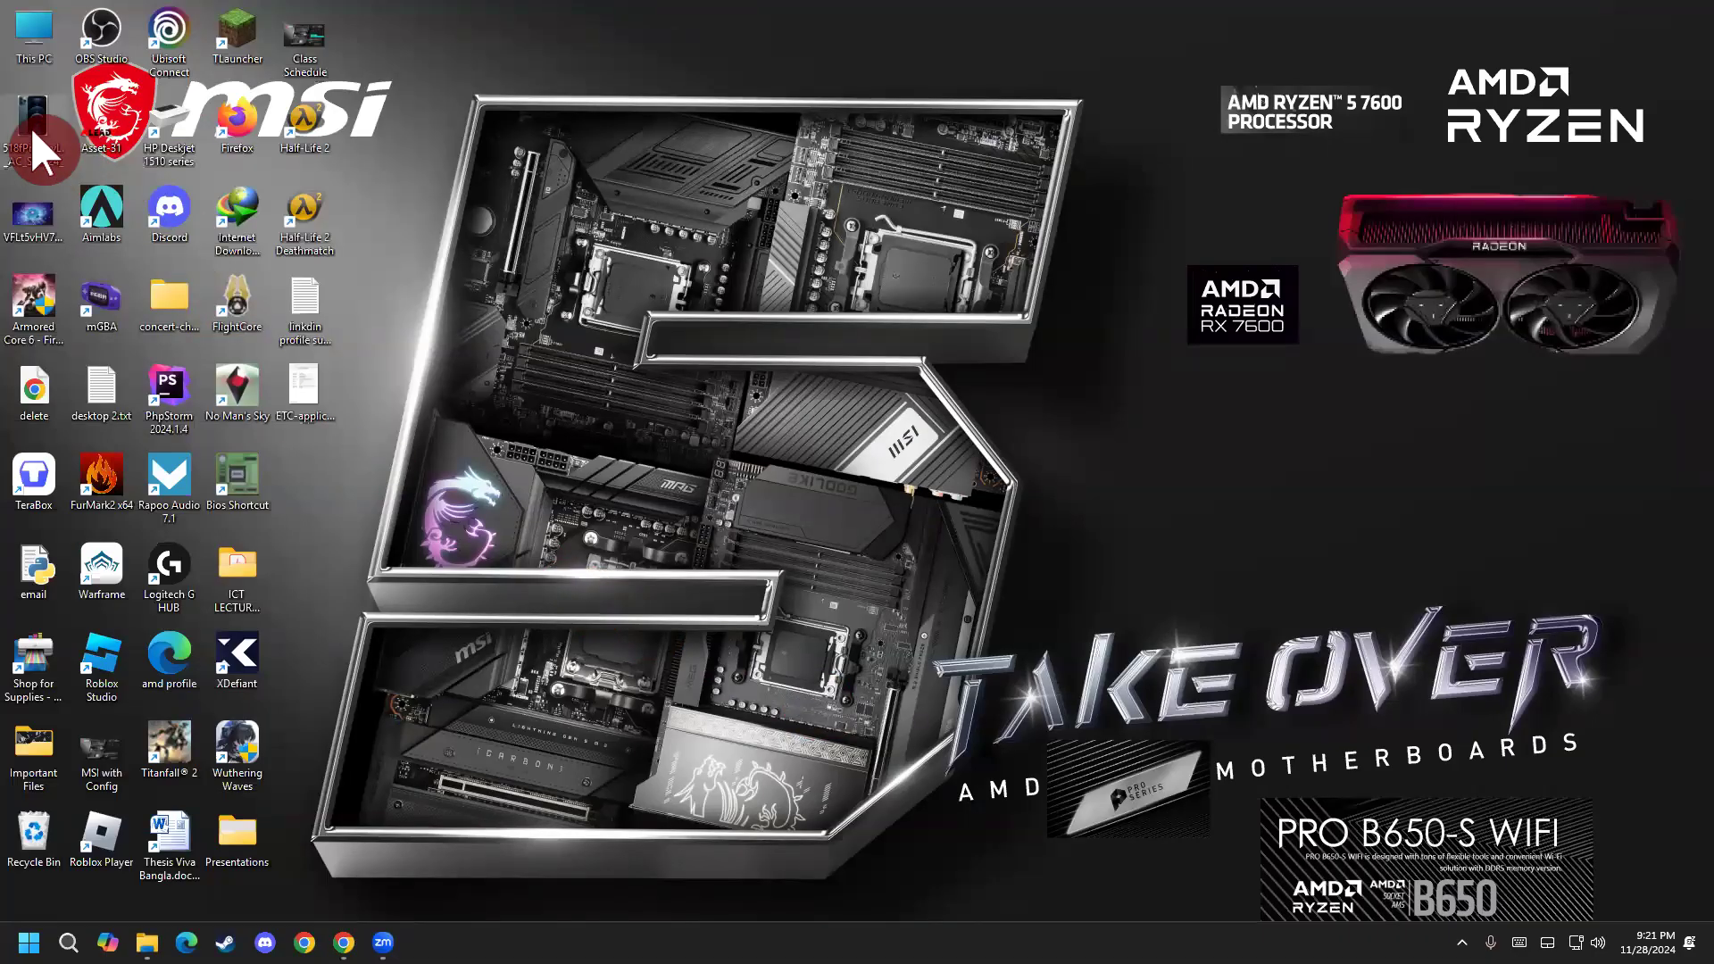
right_click(33, 134)
mouse_move(113, 229)
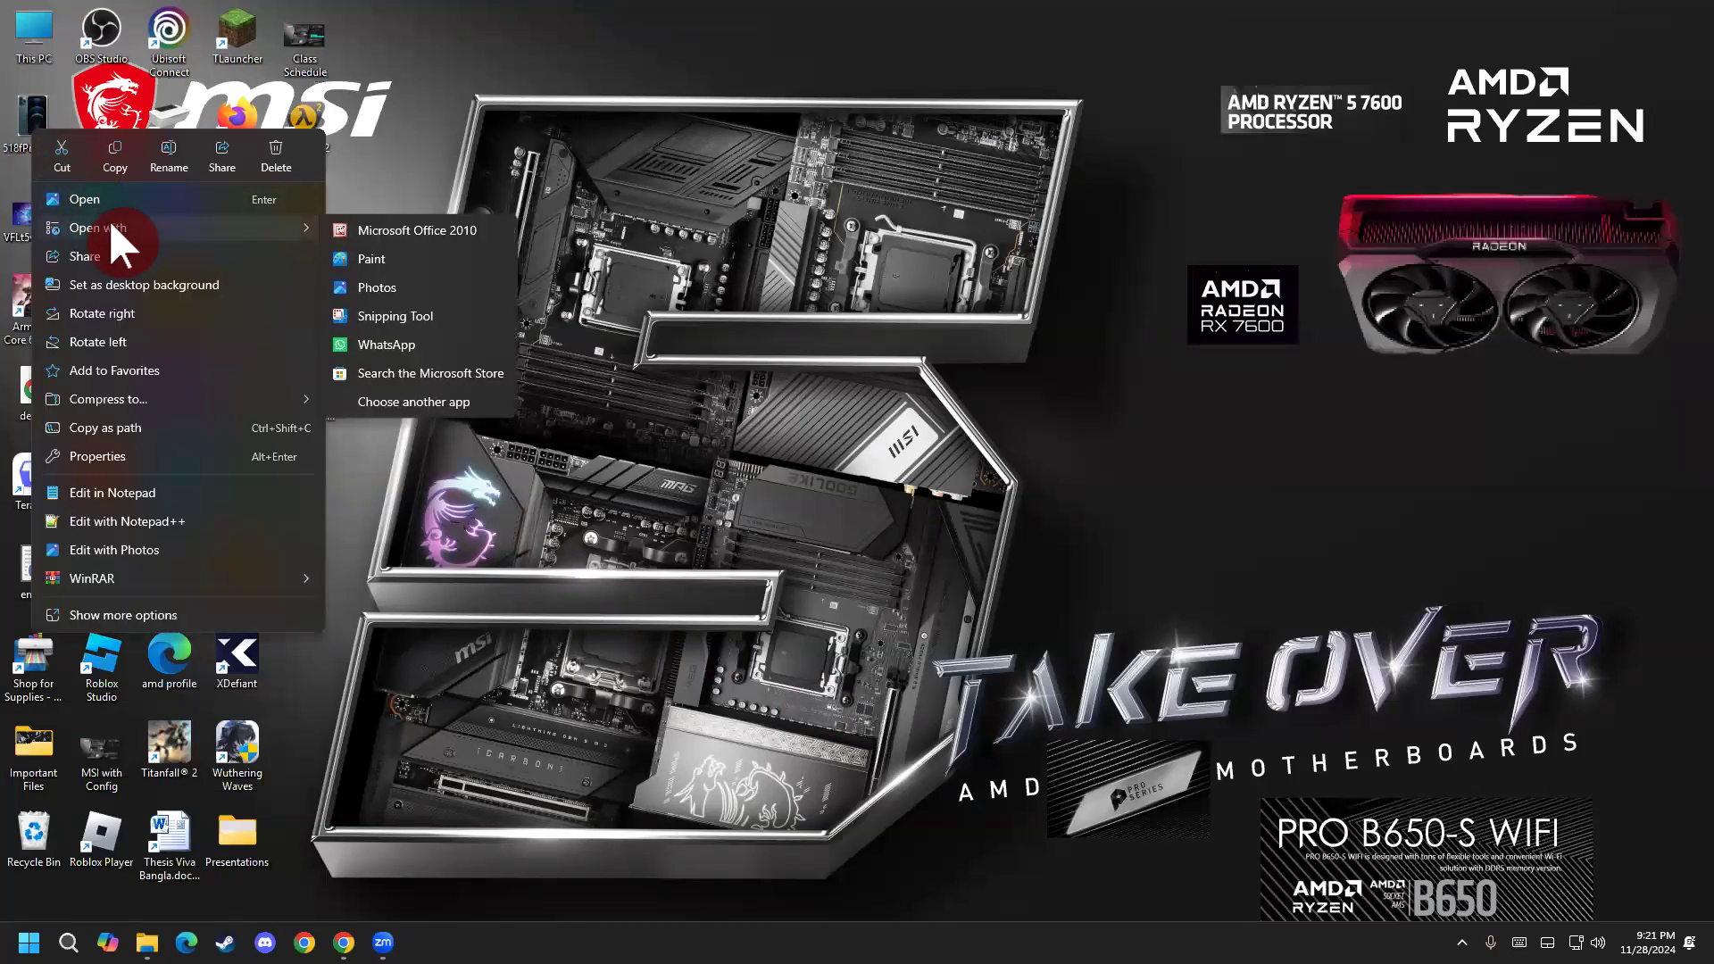
left_click(581, 651)
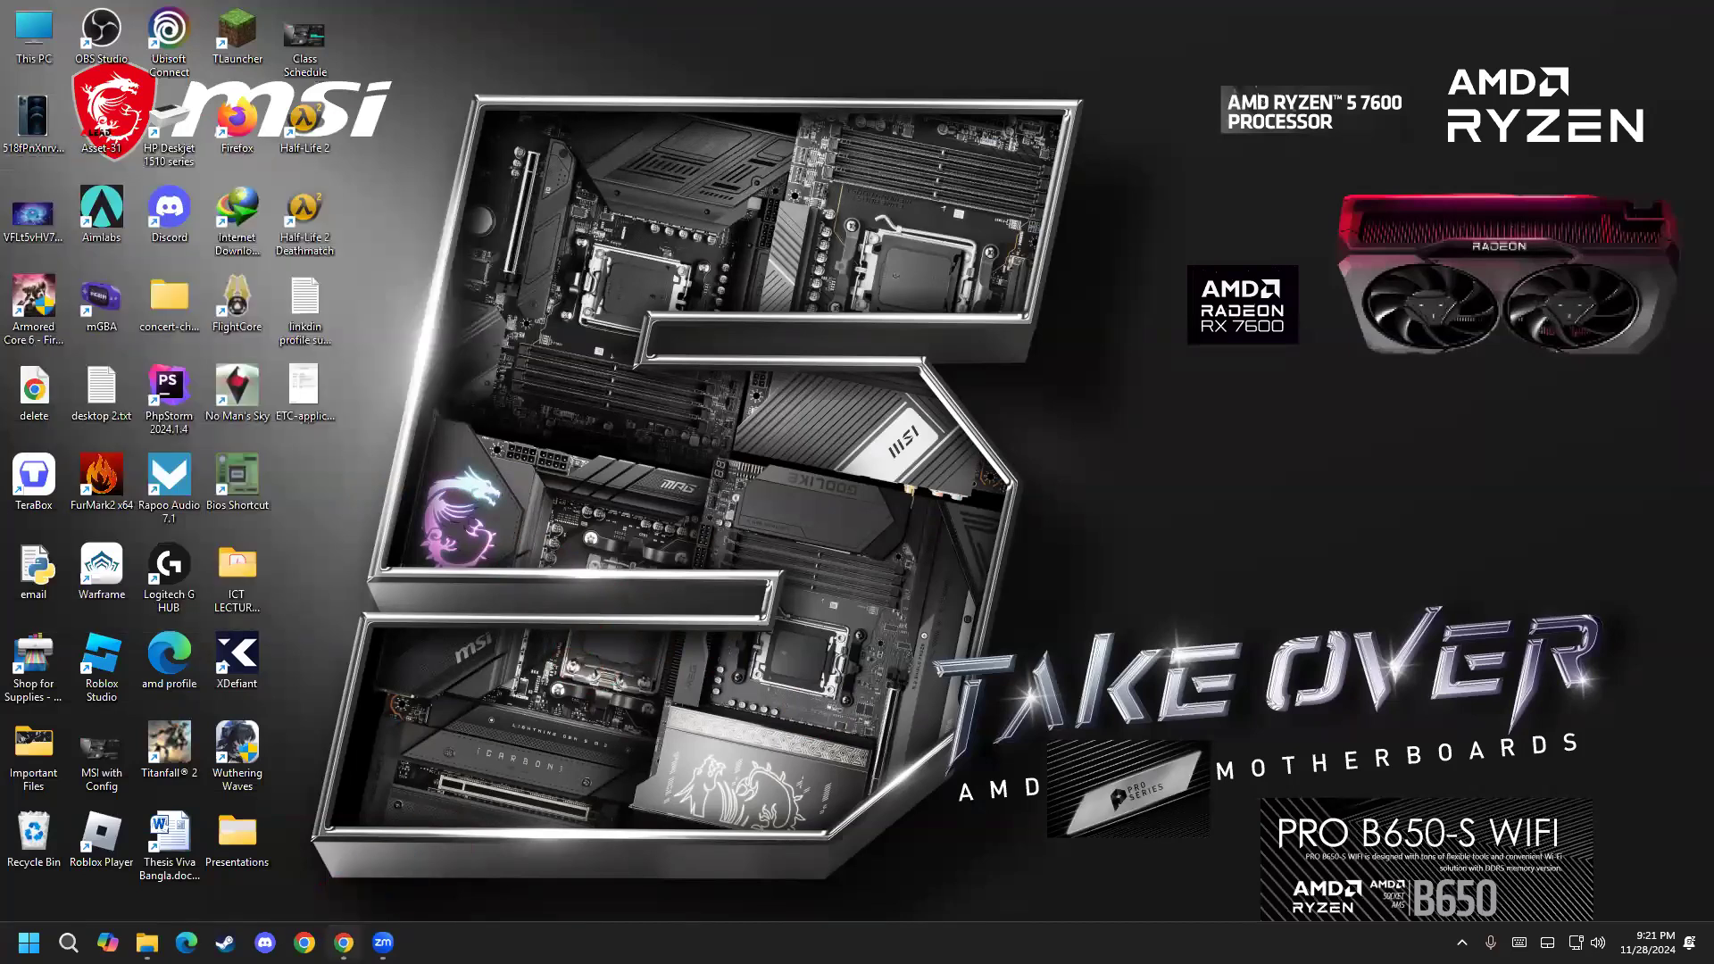
left_click(348, 938)
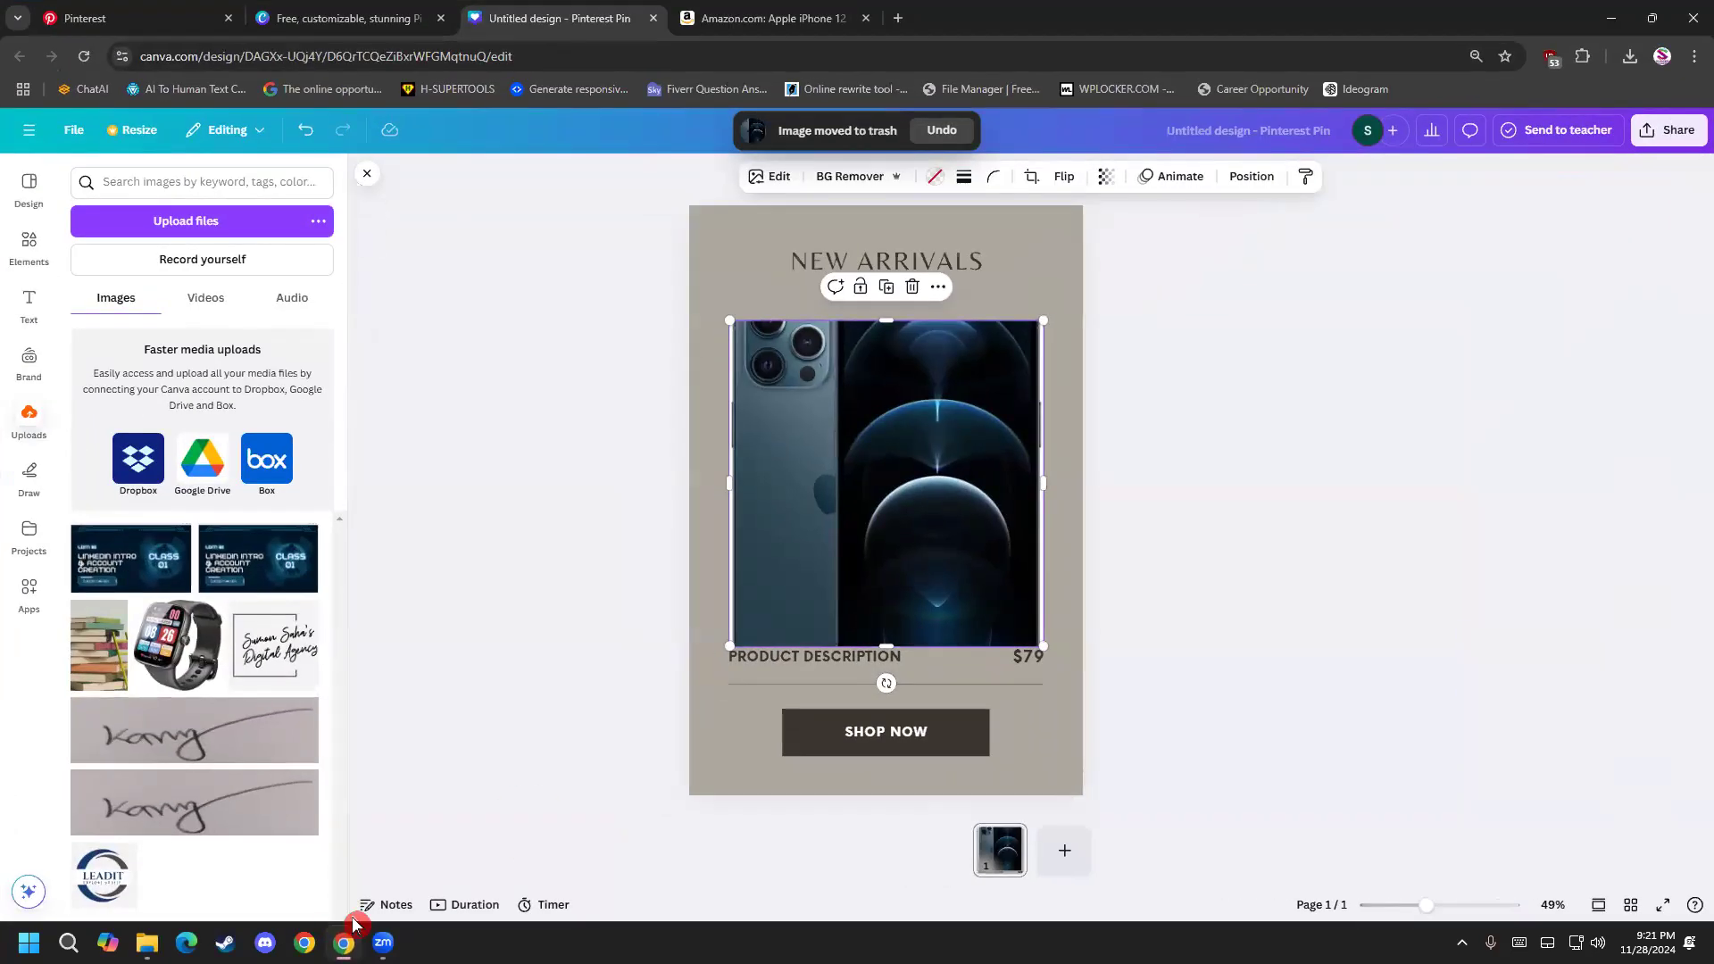
Delete the $79 price and the PRODUCT DESCRIPTION text below the phone image.
left_click(1007, 677)
left_click(1012, 662)
key("Delete")
left_click(868, 661)
key("Delete")
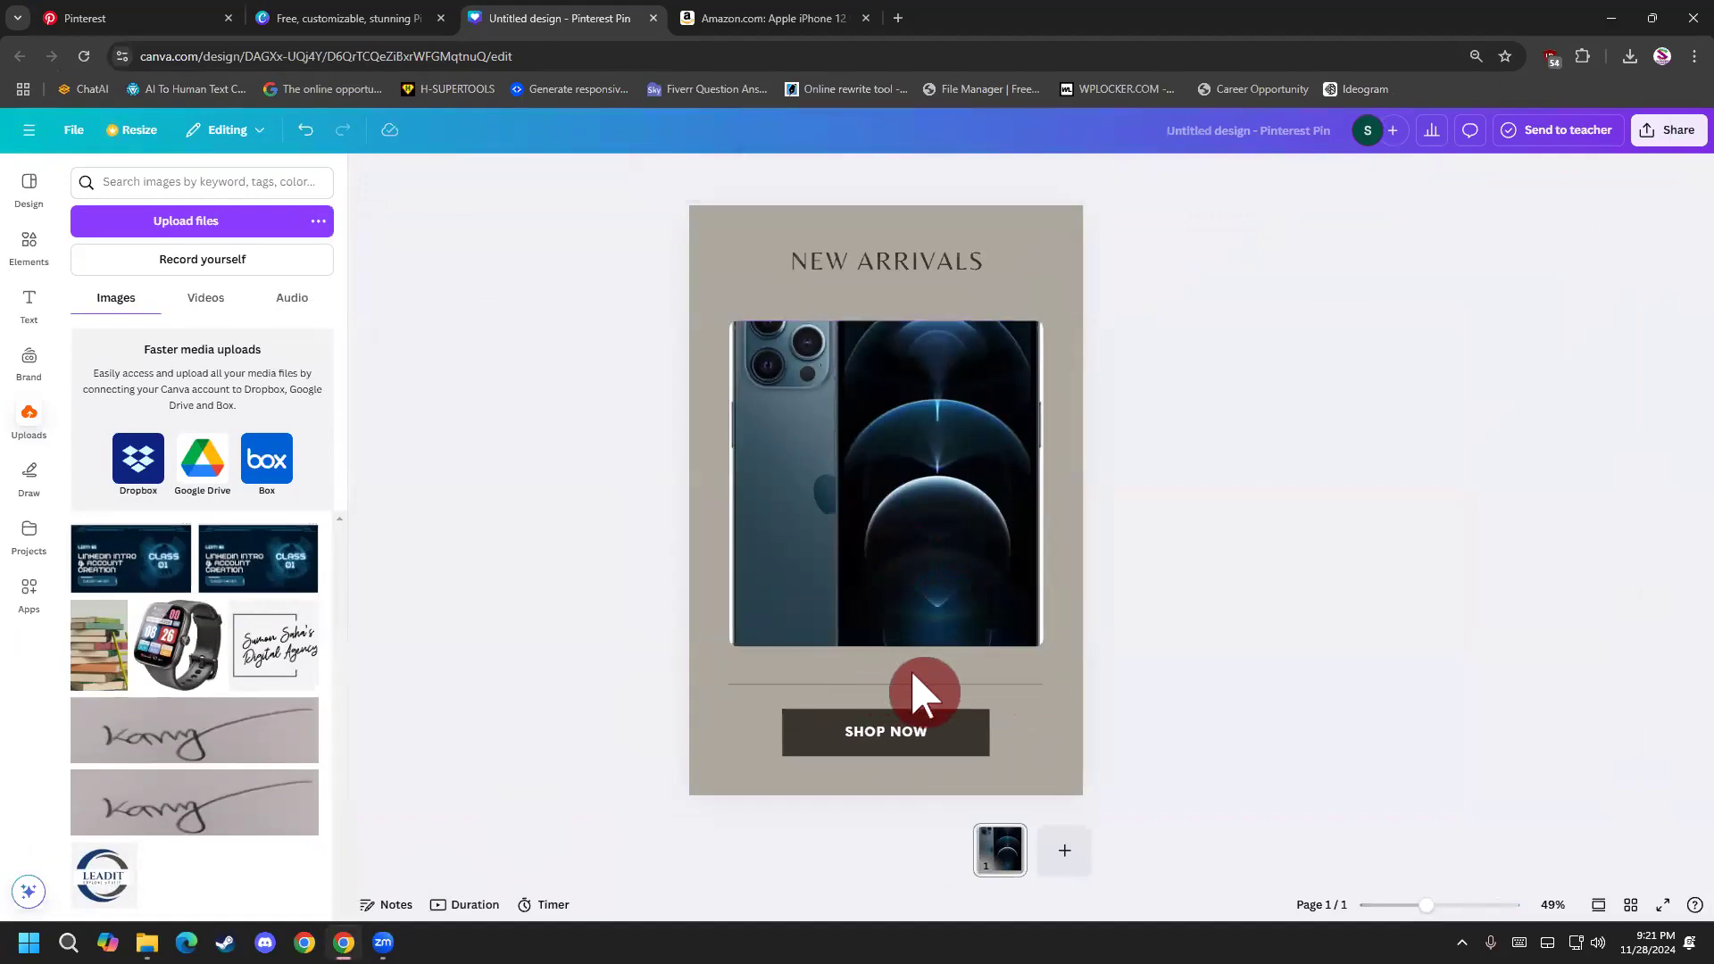
Try moving the SHOP NOW button and divider line slightly down, and undo the changes made to the product details.
left_click(913, 684)
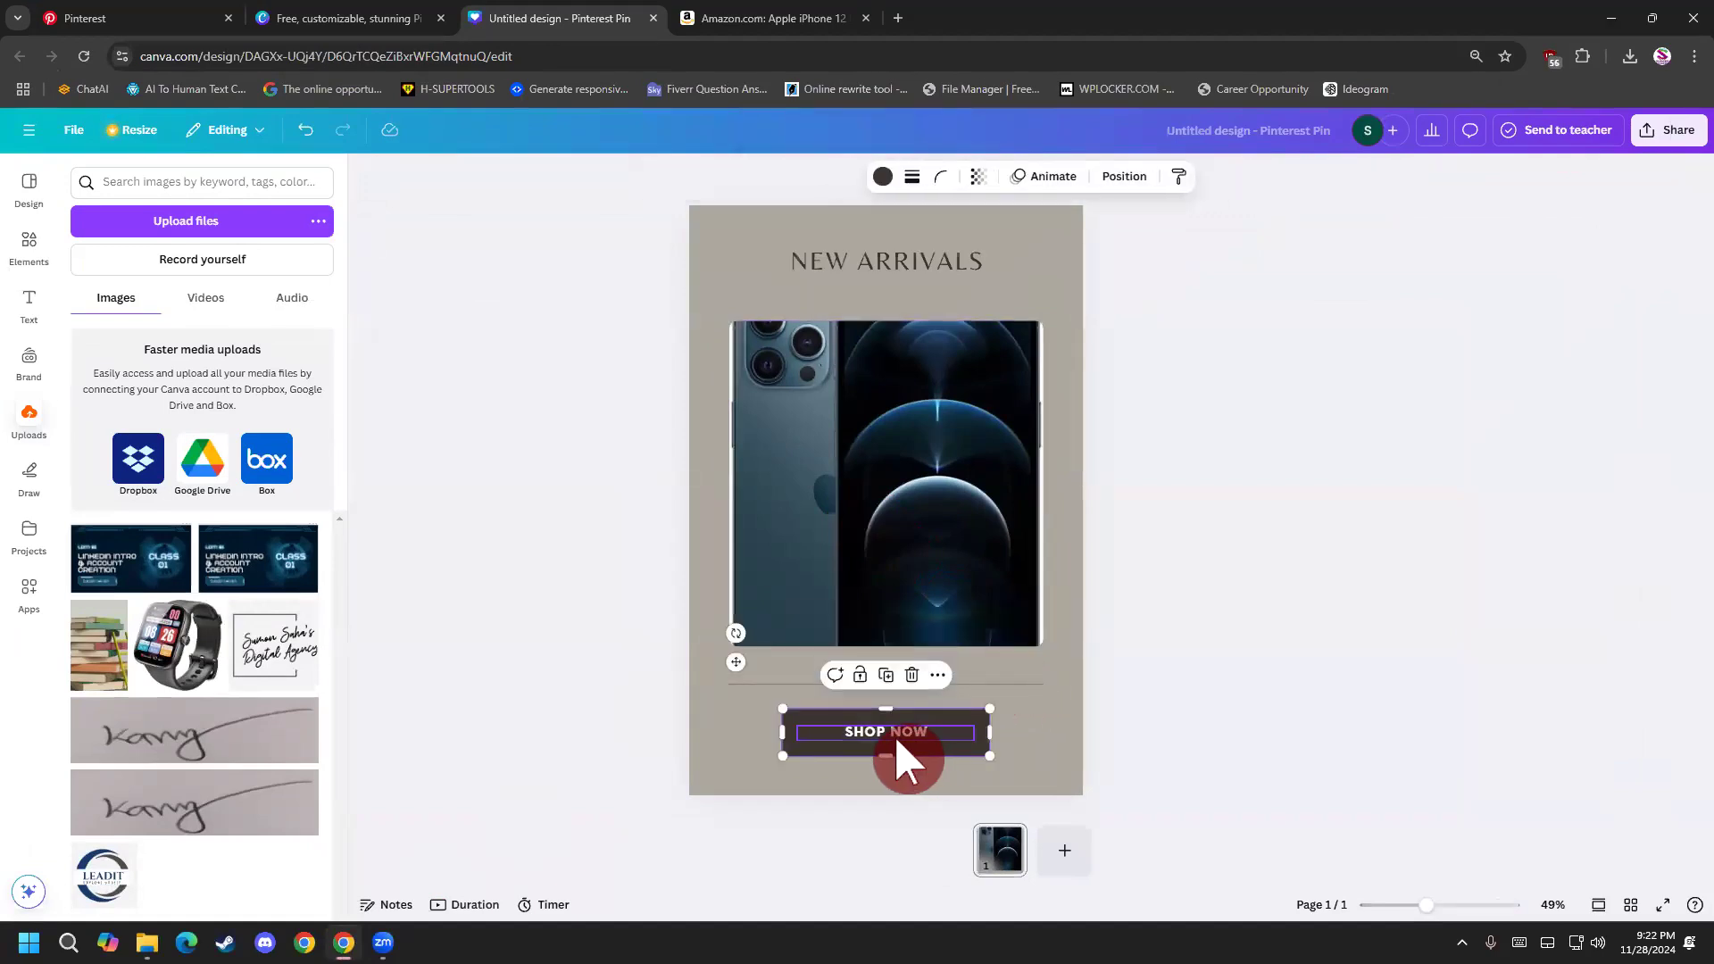
left_click(892, 734)
left_click_drag(937, 734, 930, 754)
left_click_drag(1001, 686, 1015, 697)
left_click(990, 552)
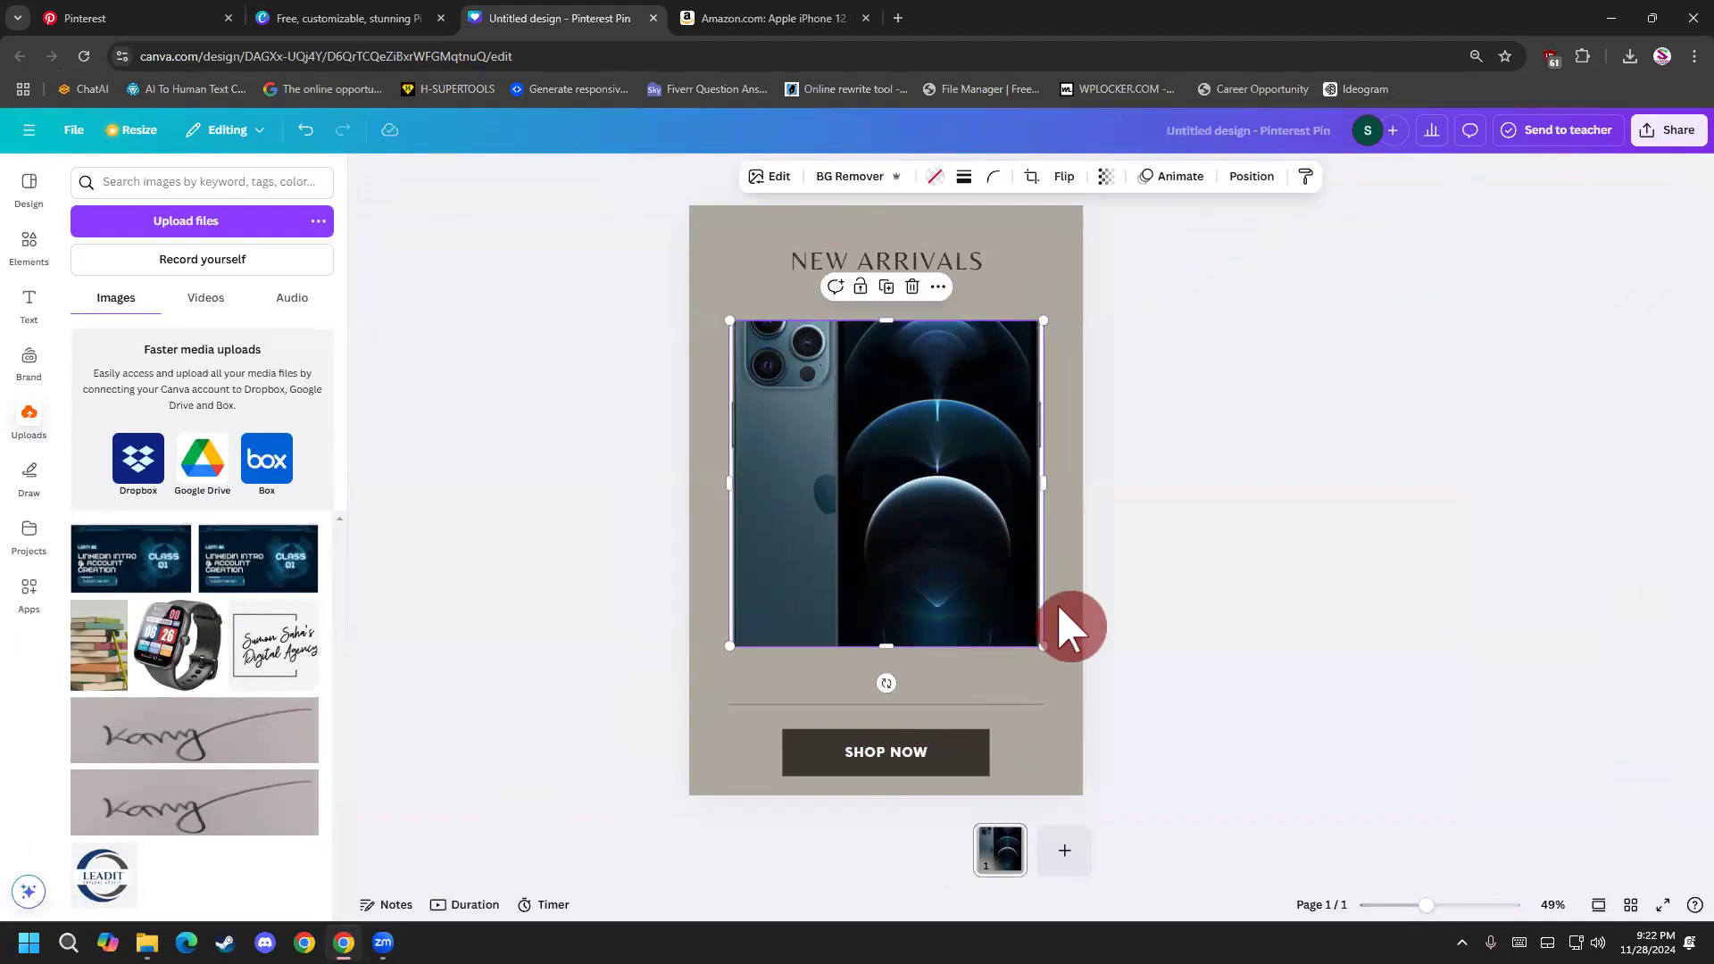
key("ctrl+z")
key("ctrl+z")
Try moving the product description, price, divider line and SHOP NOW button down together as one selection.
left_click(1038, 657)
left_click(846, 656, "shift")
left_click(808, 718, "shift")
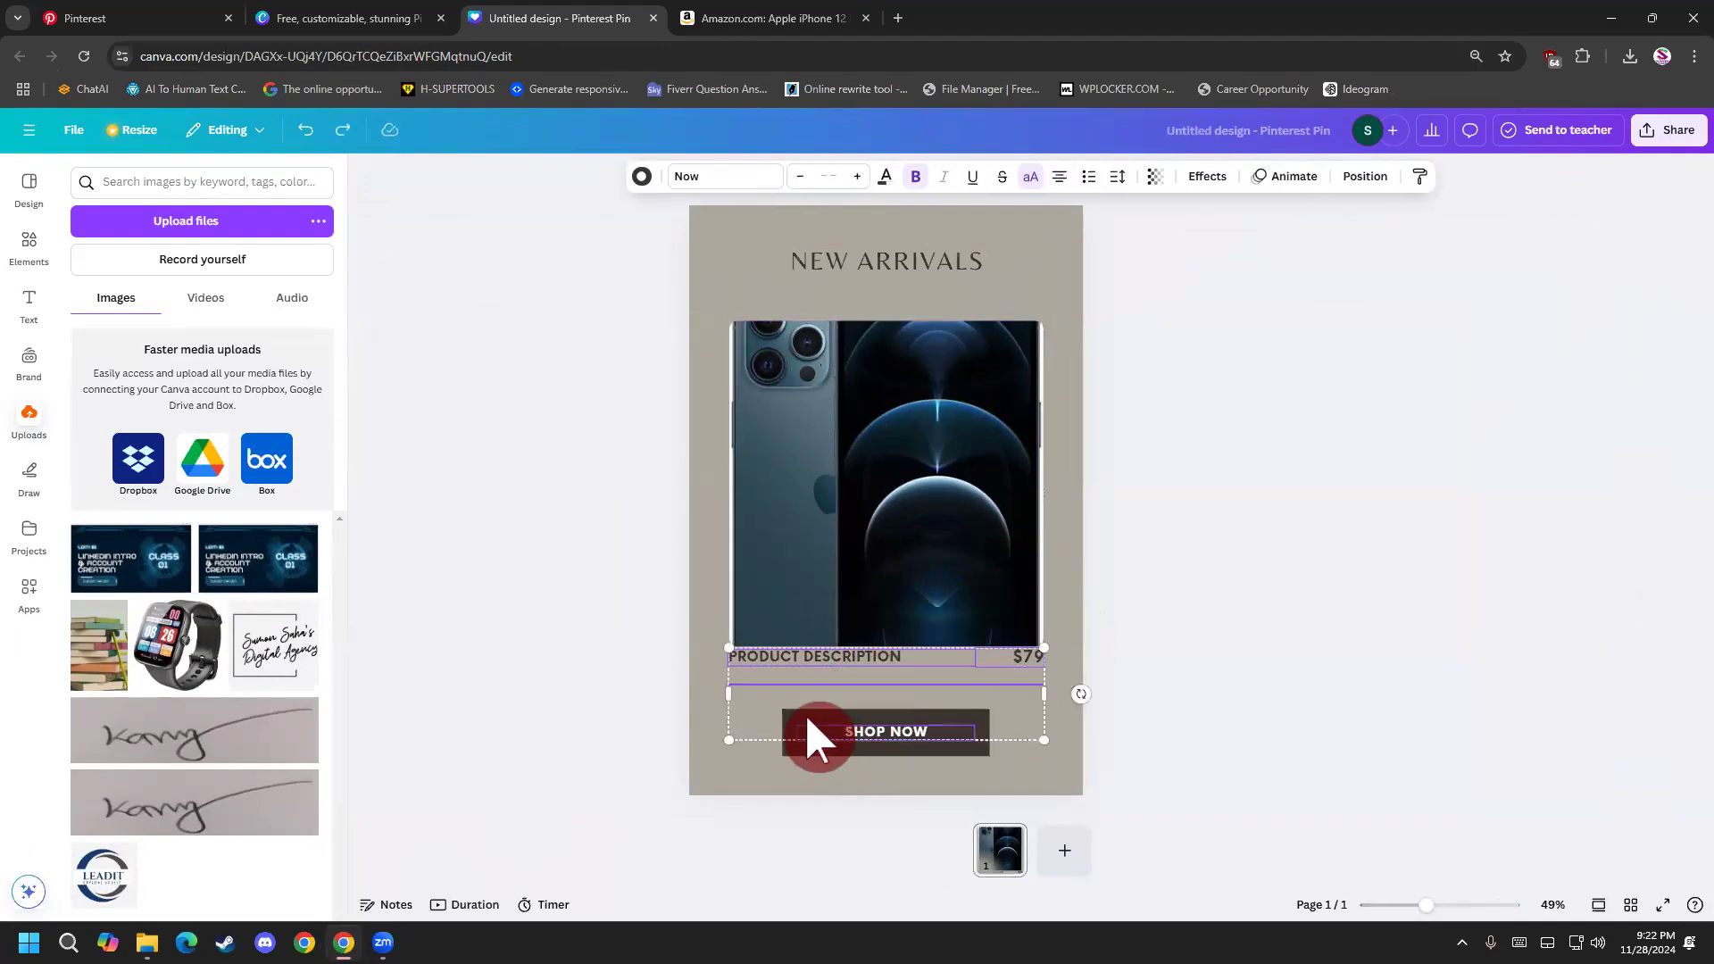
left_click_drag(822, 715, 822, 748)
Try enlarging the phone frame from its upper-left corner and repositioning the phone in its crop, and undo the layout changes.
left_click(842, 558)
left_click_drag(733, 322, 716, 288)
double_click(775, 374)
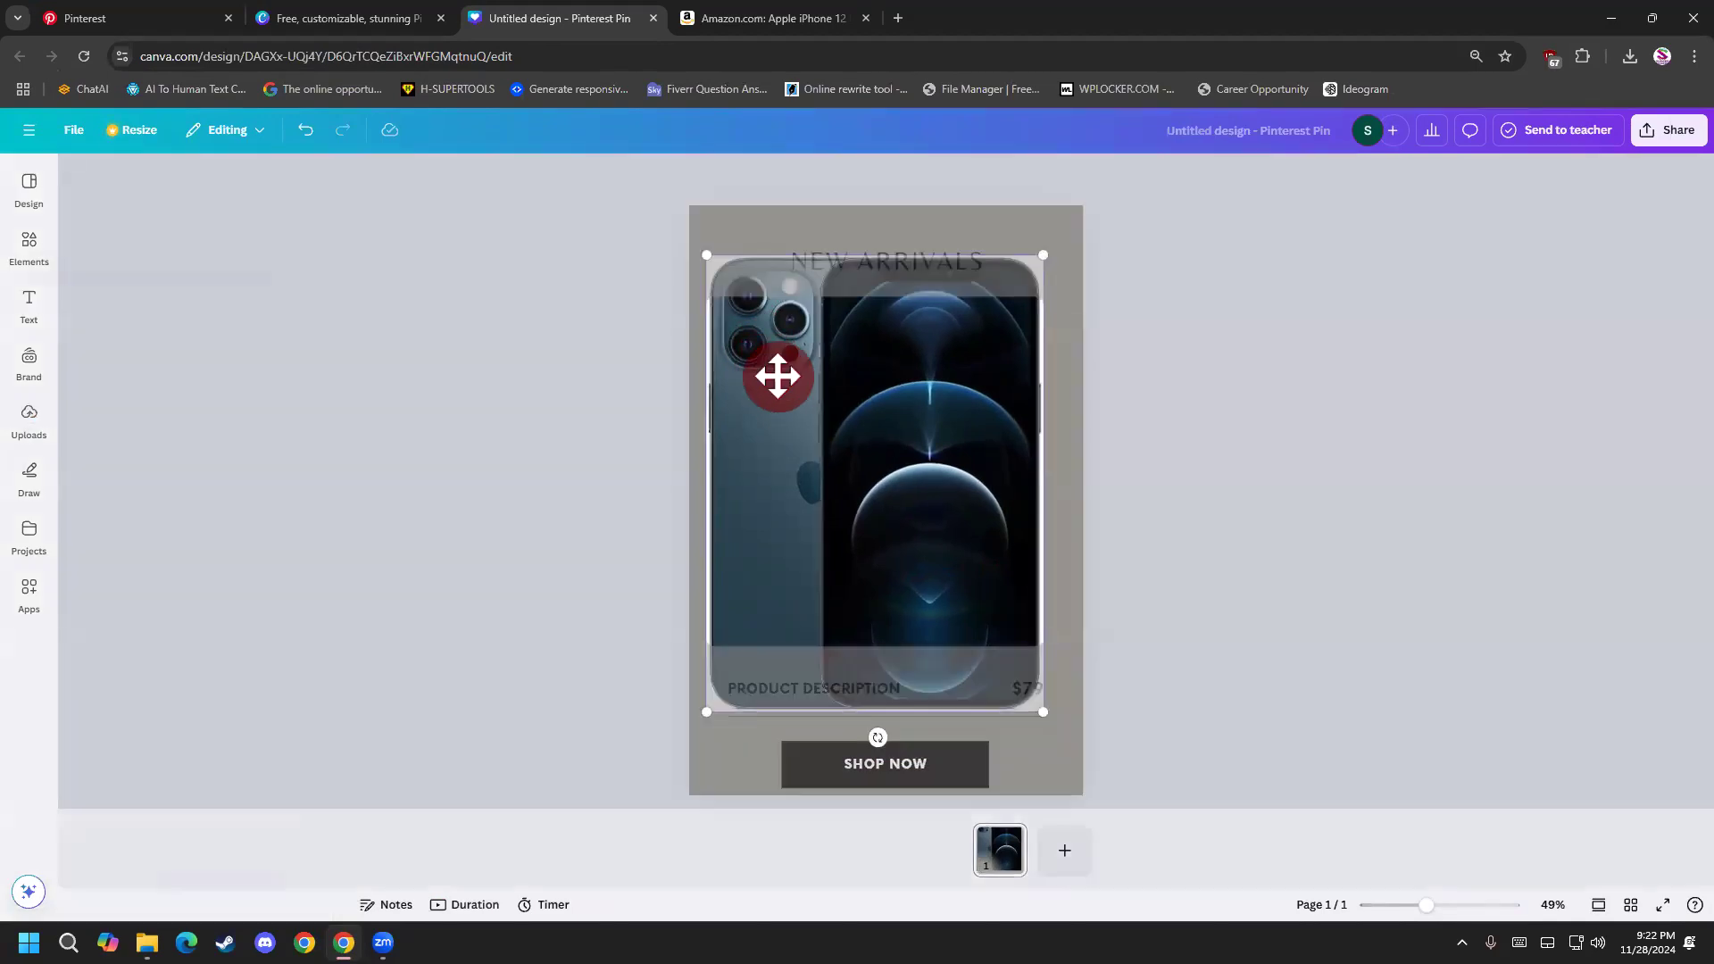
left_click_drag(784, 388, 829, 497)
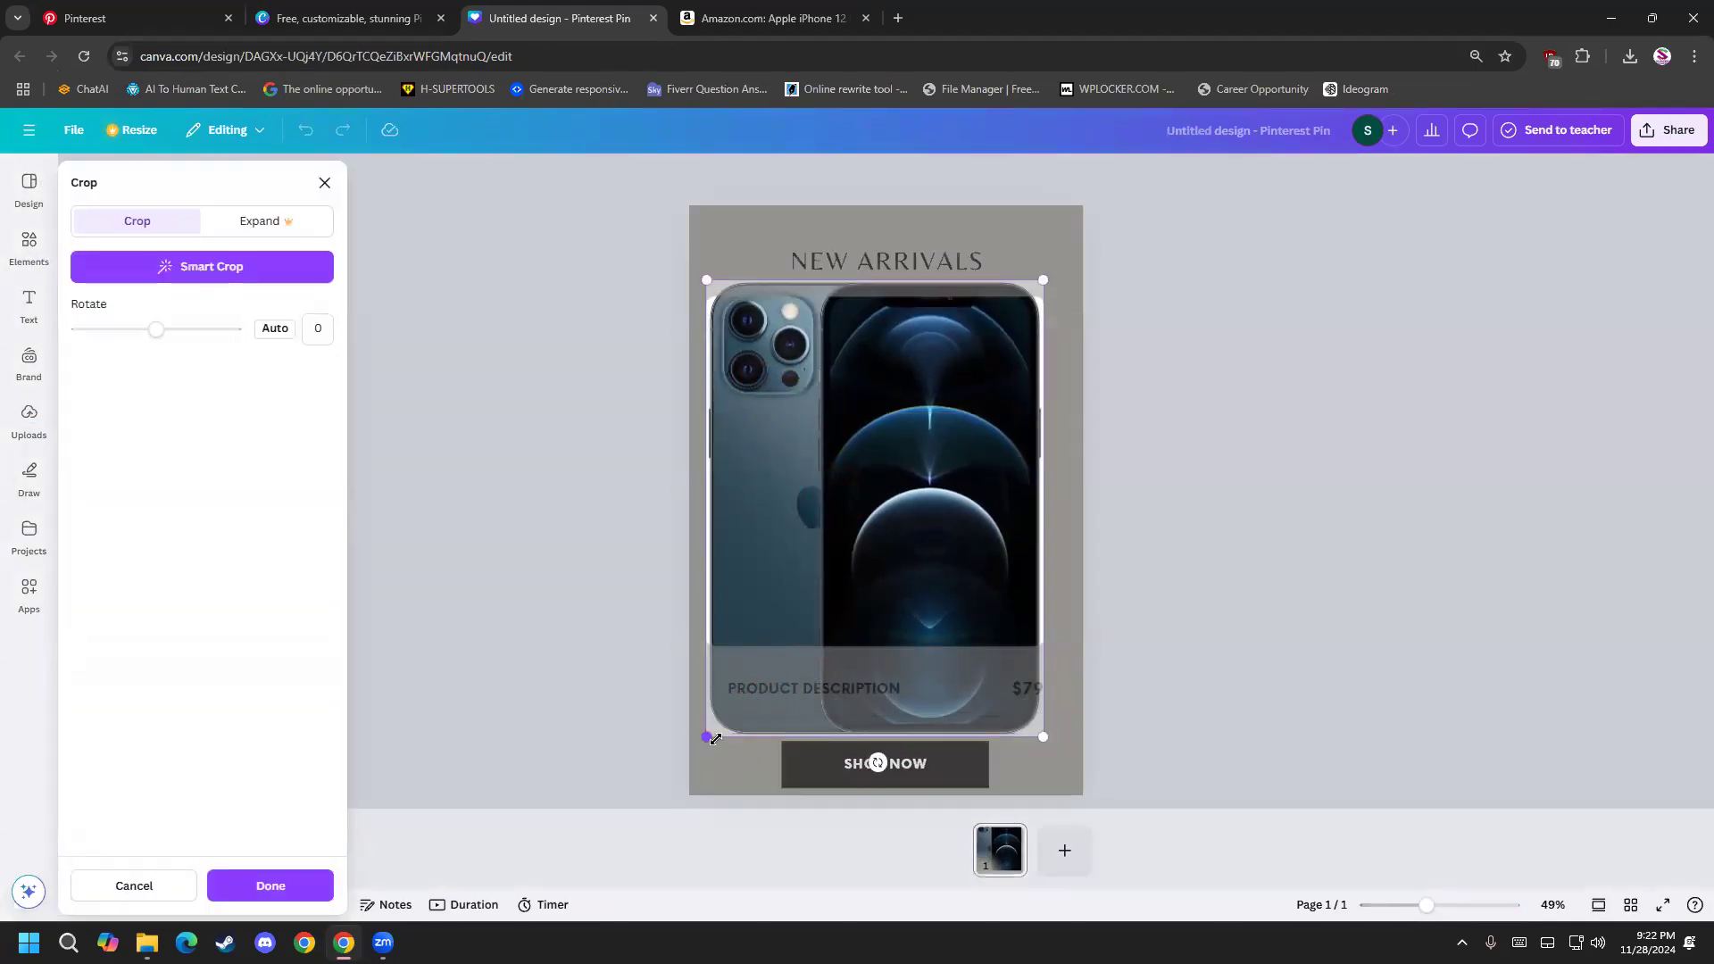
left_click(1176, 577)
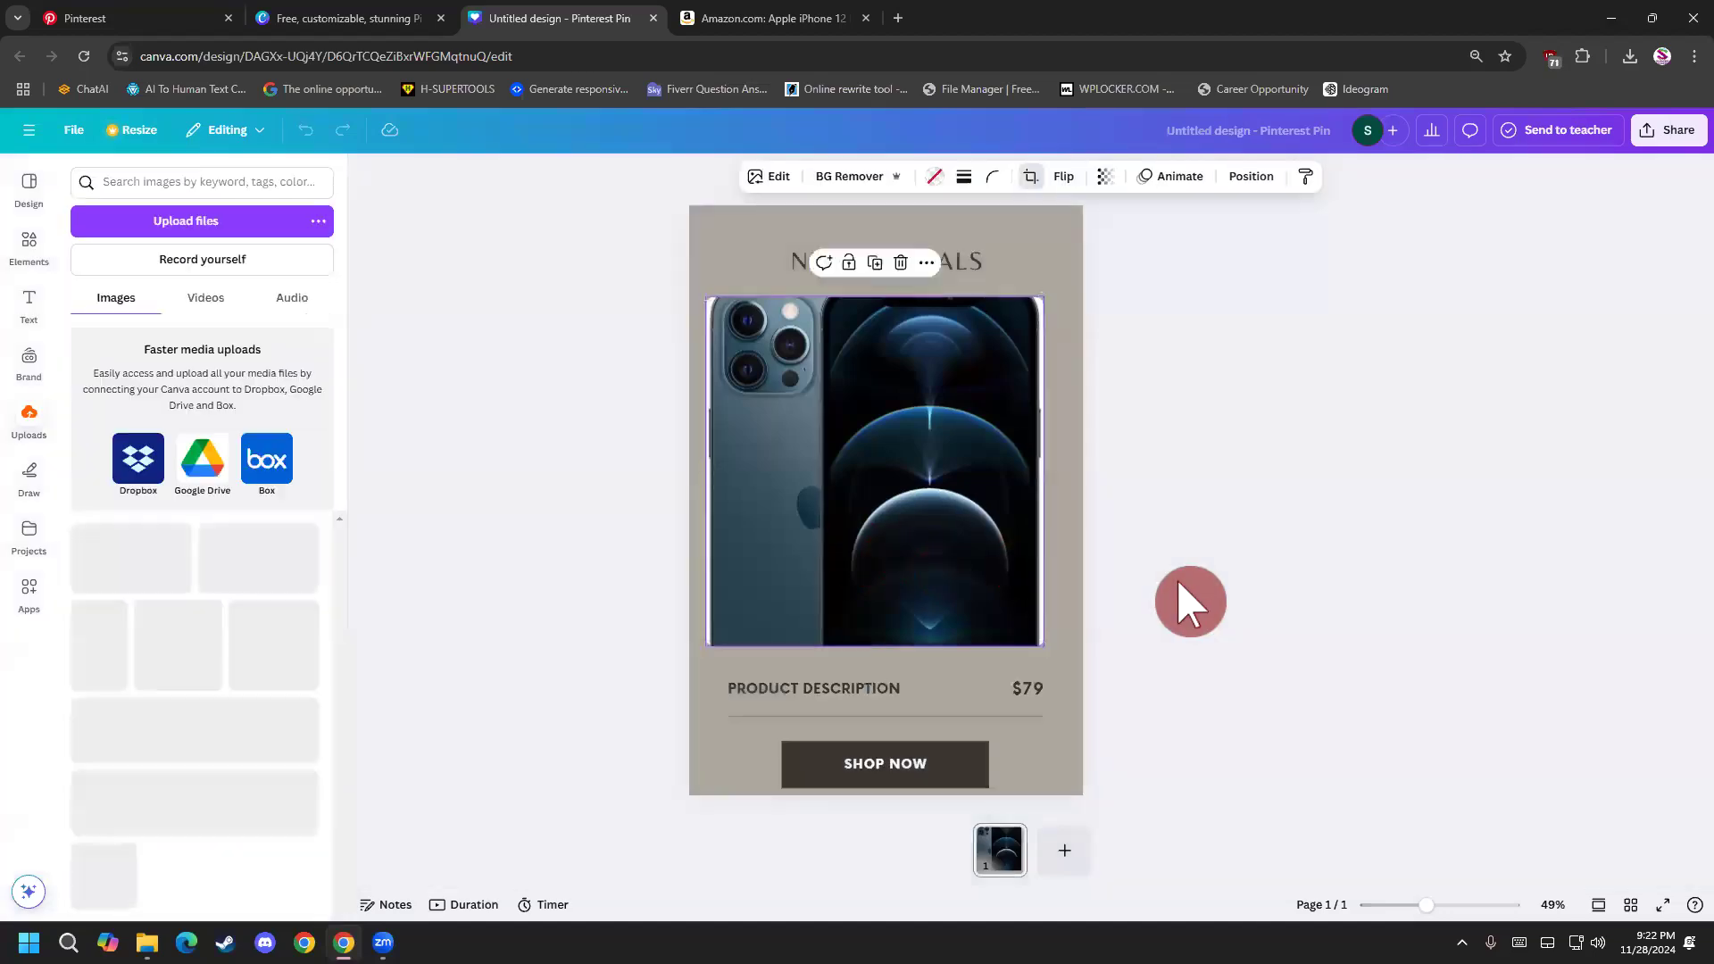
left_click(1176, 577)
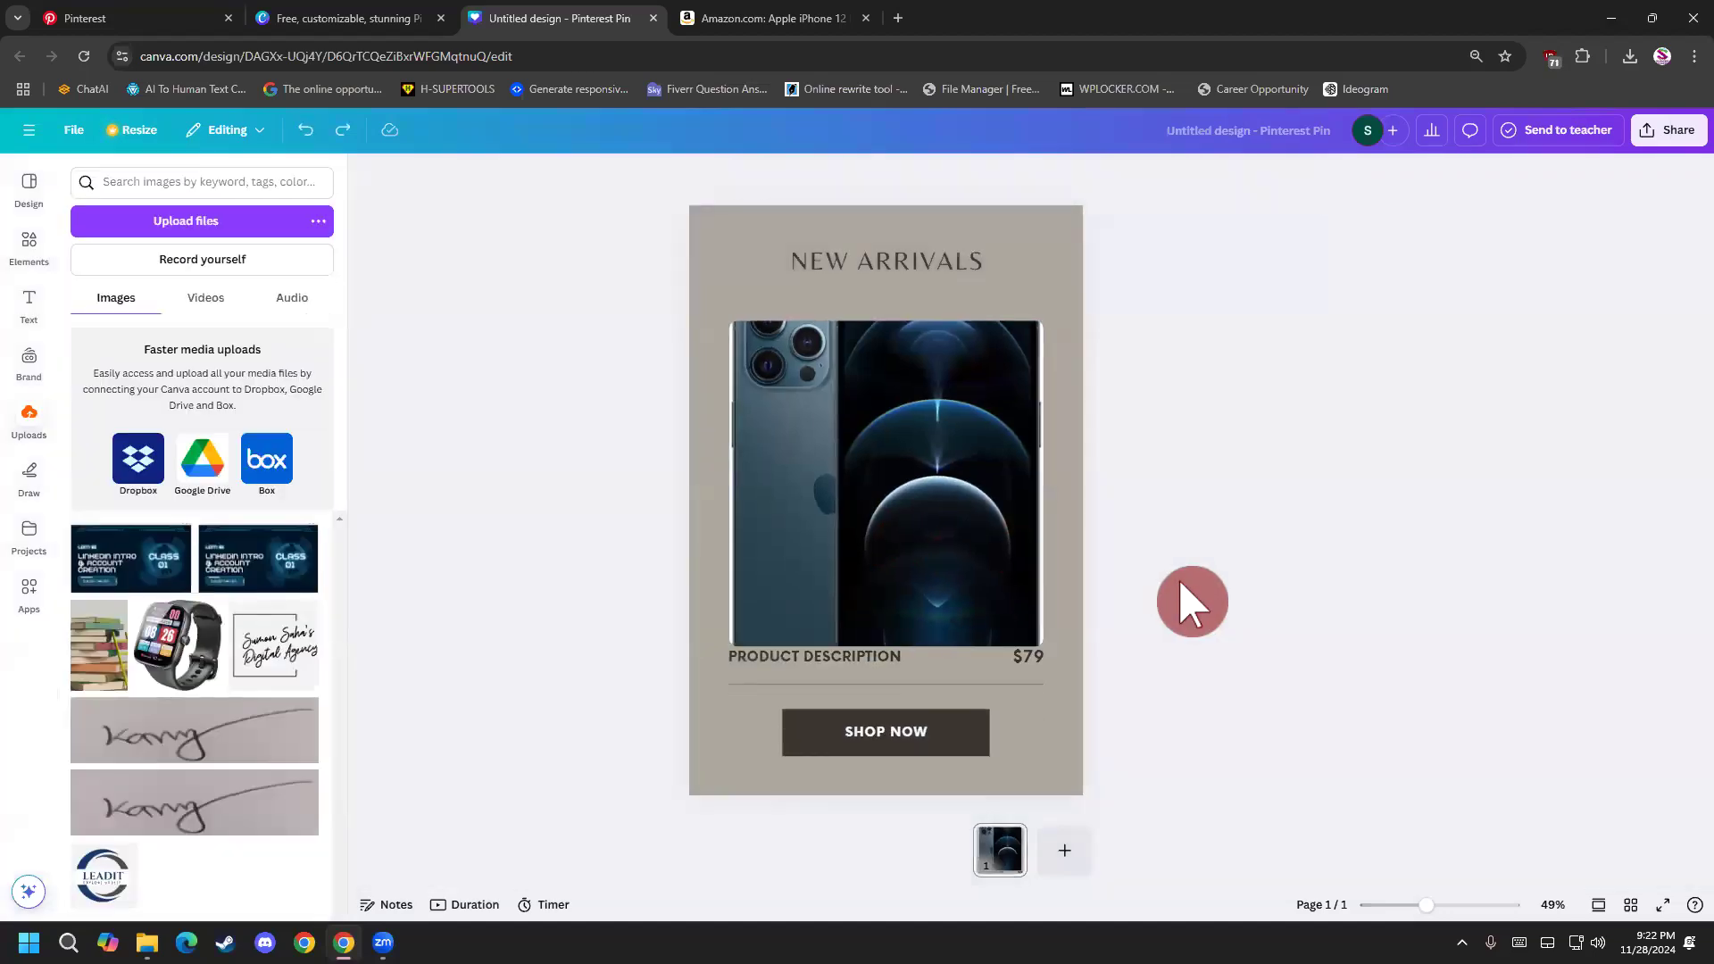
Open the saved phone image from the Desktop in Paint.
key("super+d")
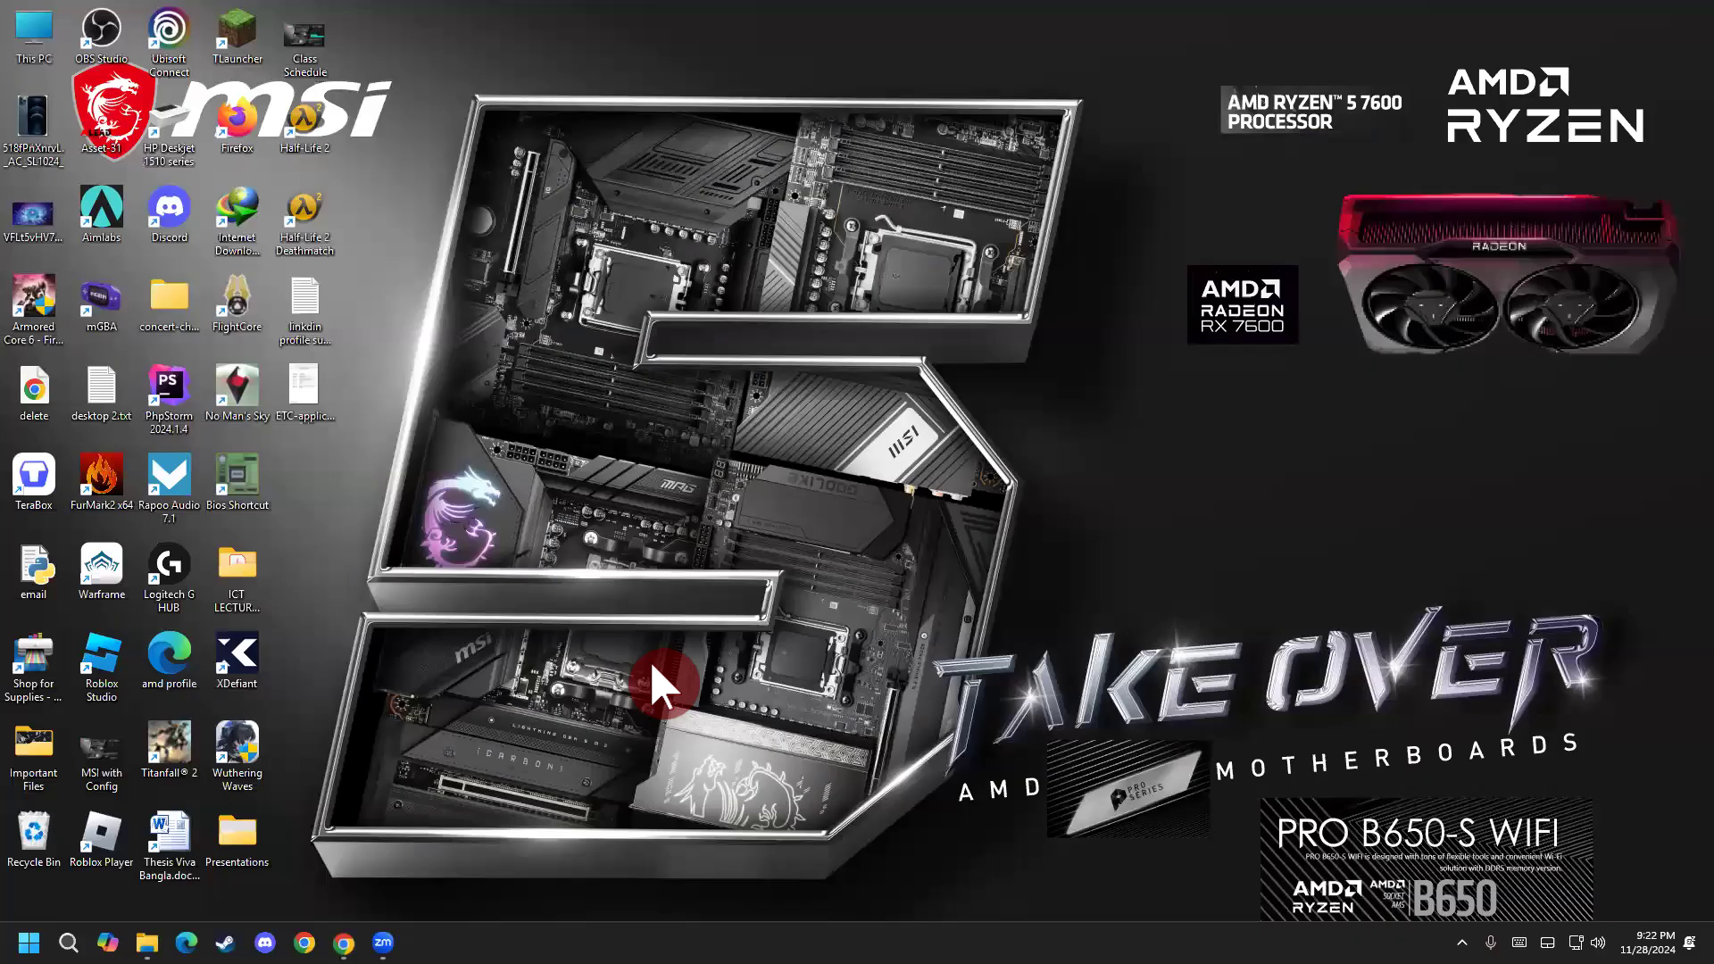
right_click(29, 110)
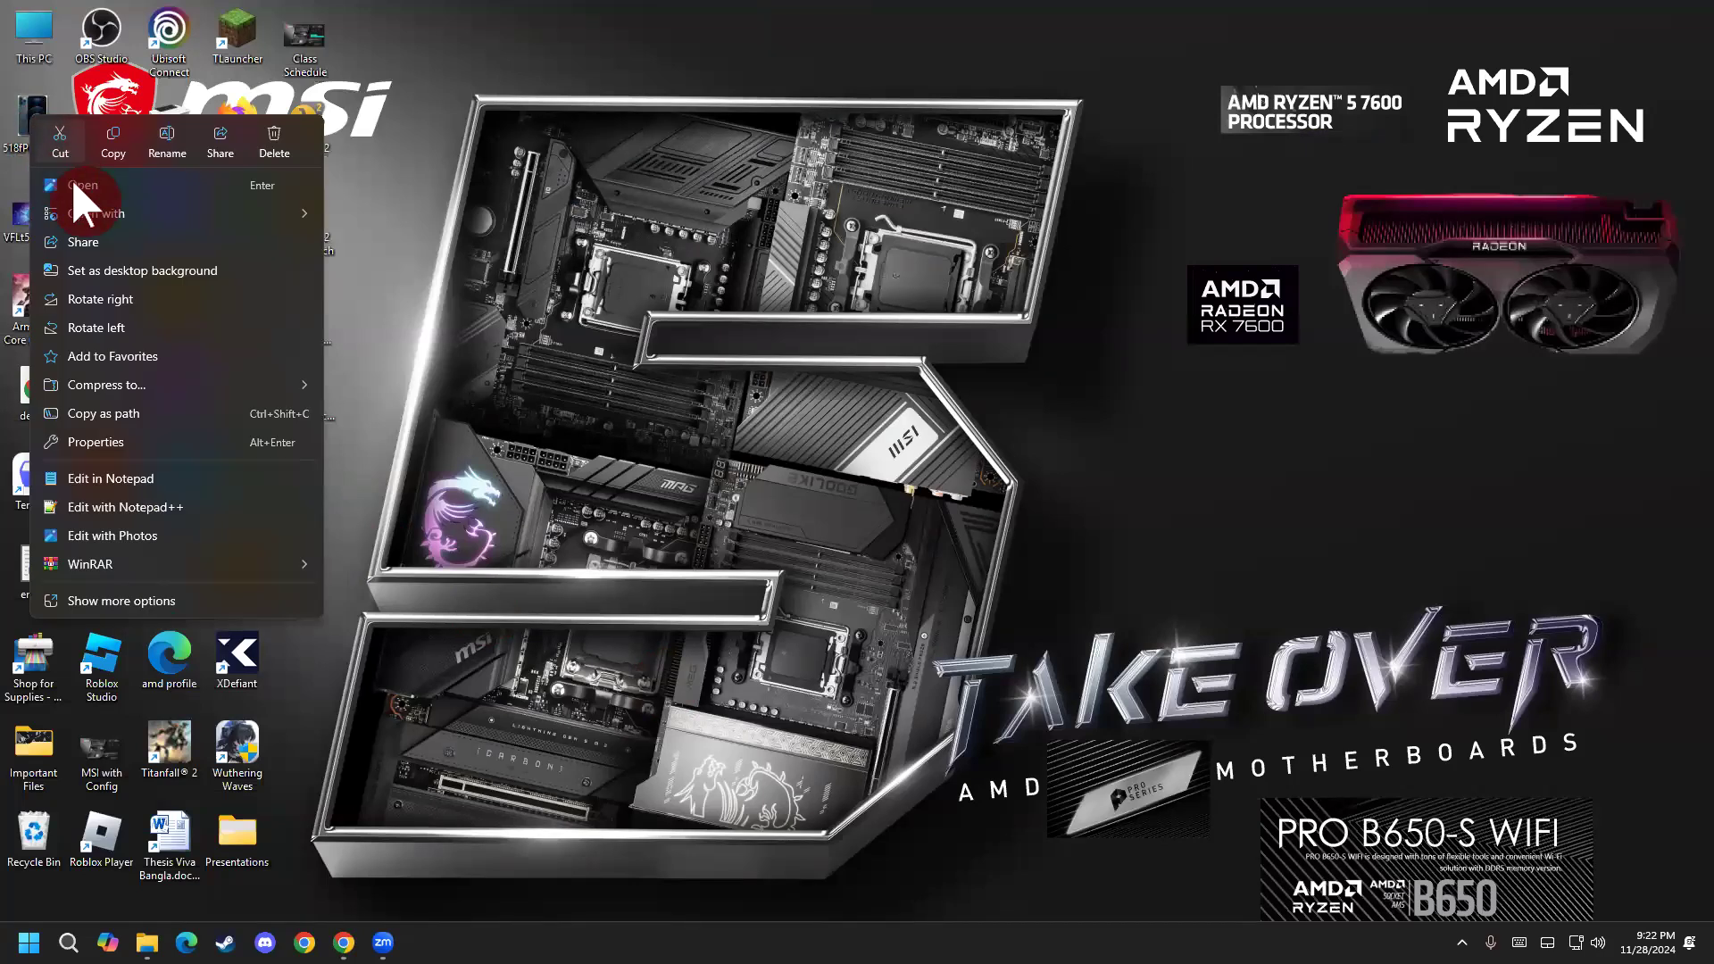
left_click(174, 212)
left_click(370, 245)
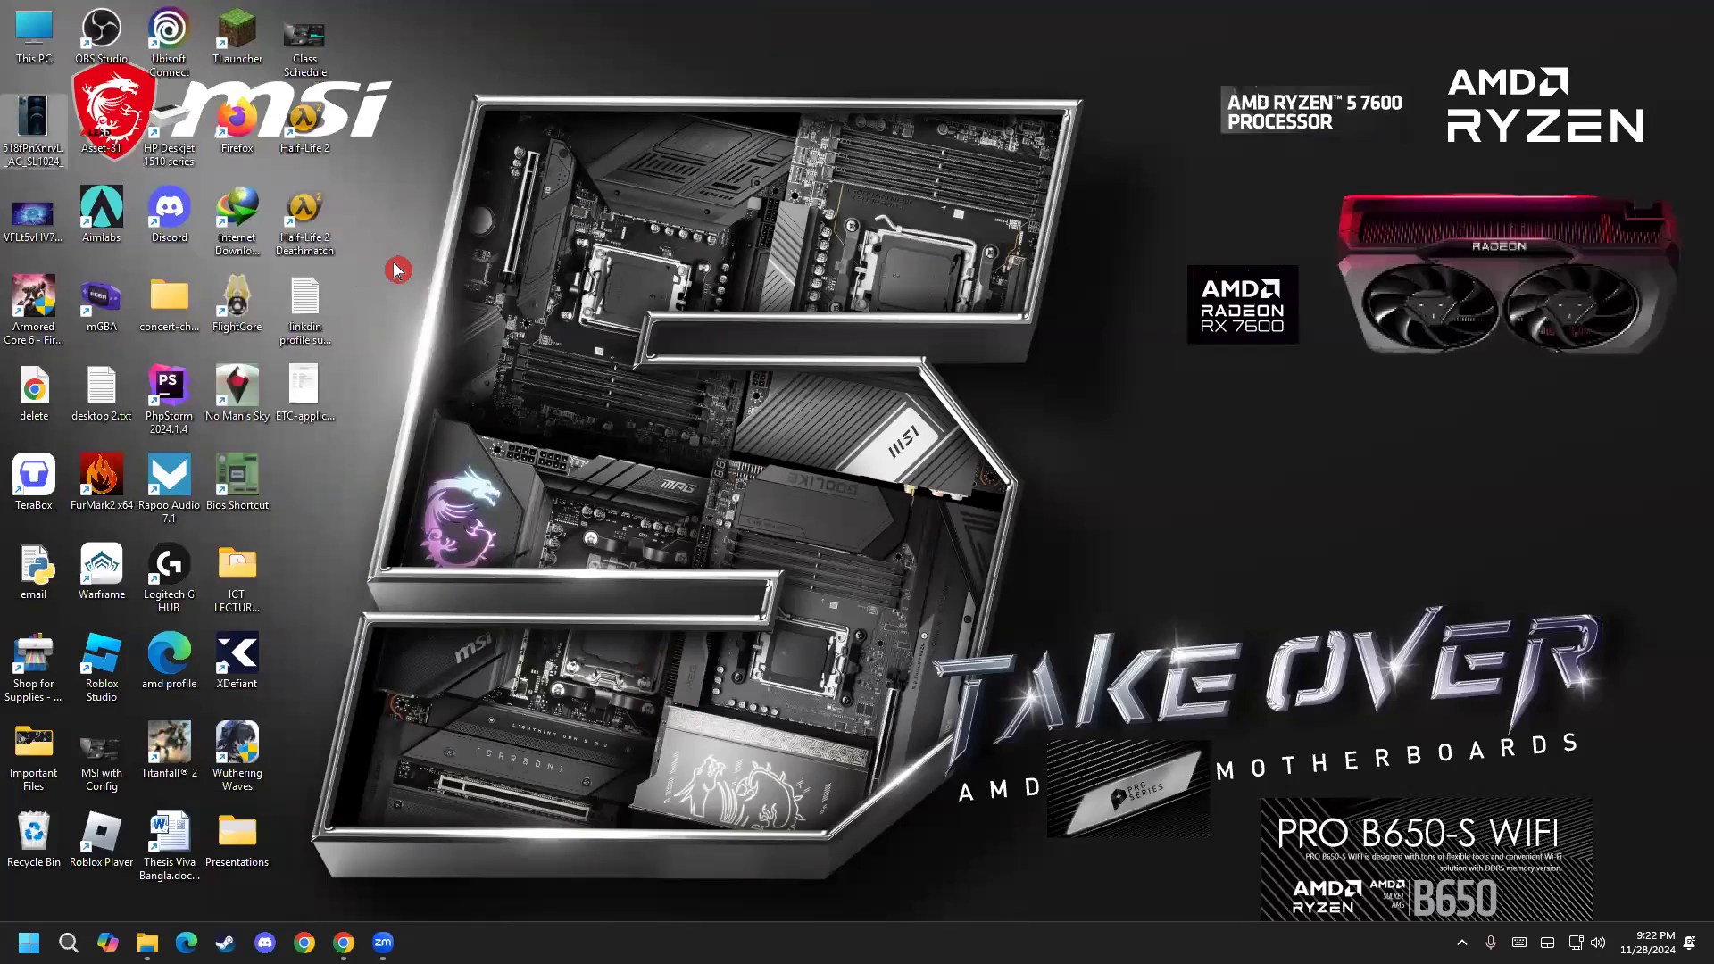
scroll(720, 446, "down", 6)
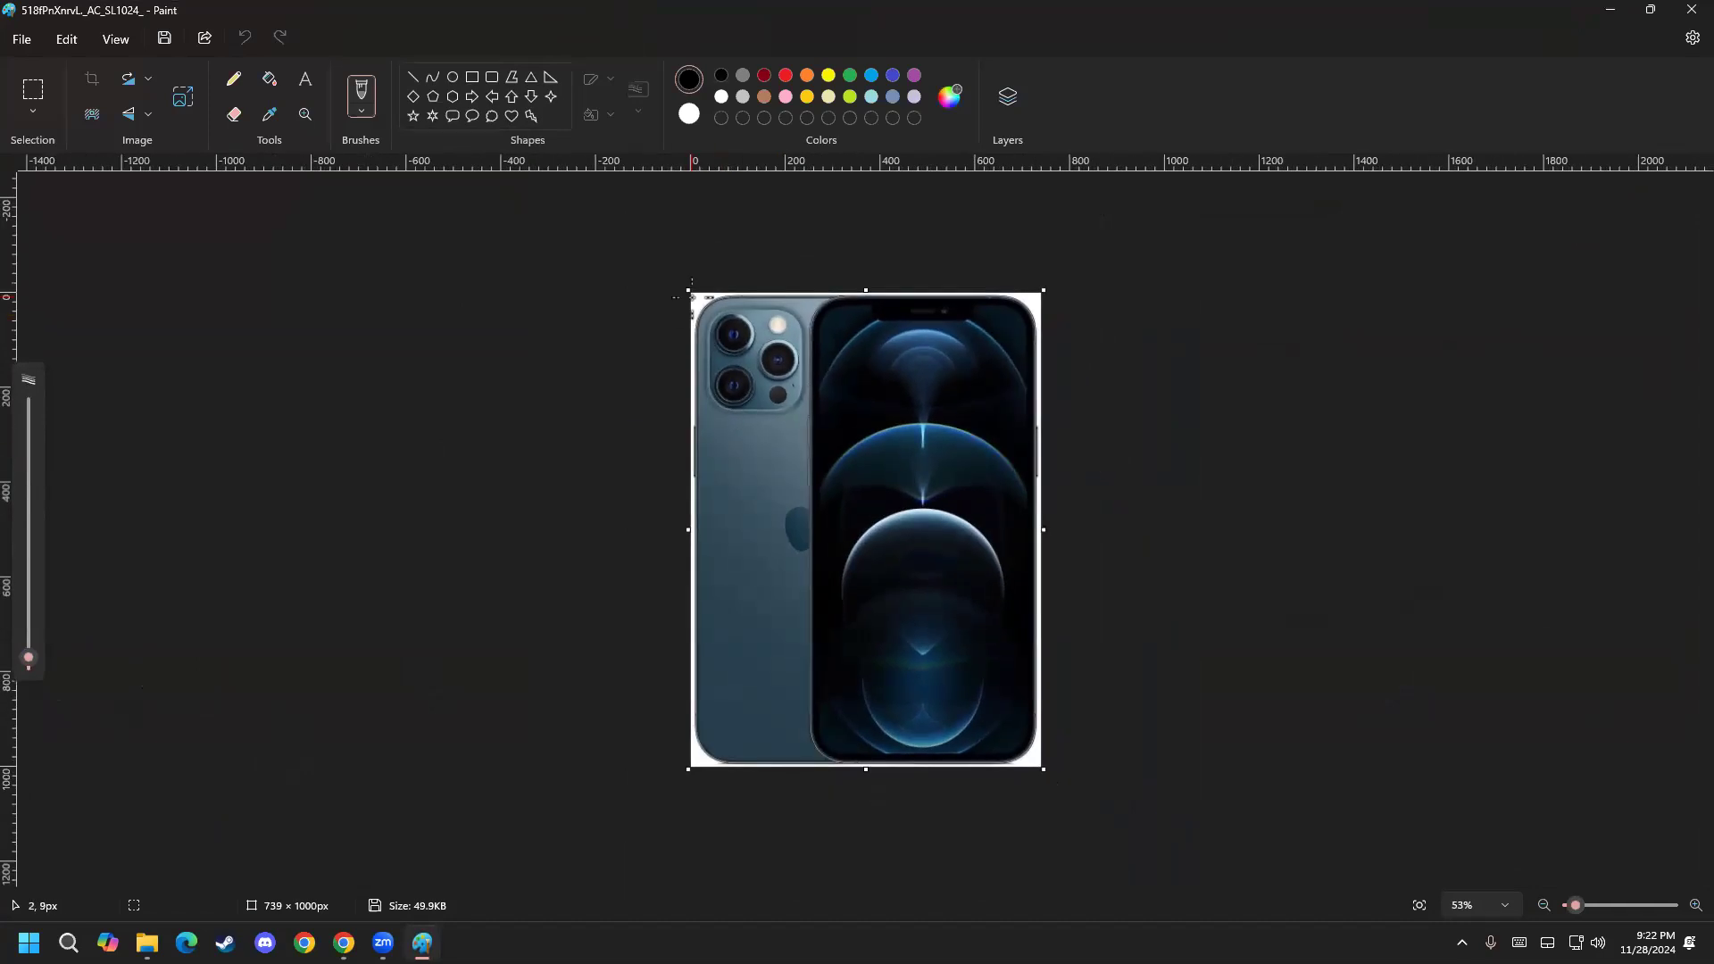
Try trimming the canvas from its upper-left corner and undo the trim.
key("ctrl+shift+x")
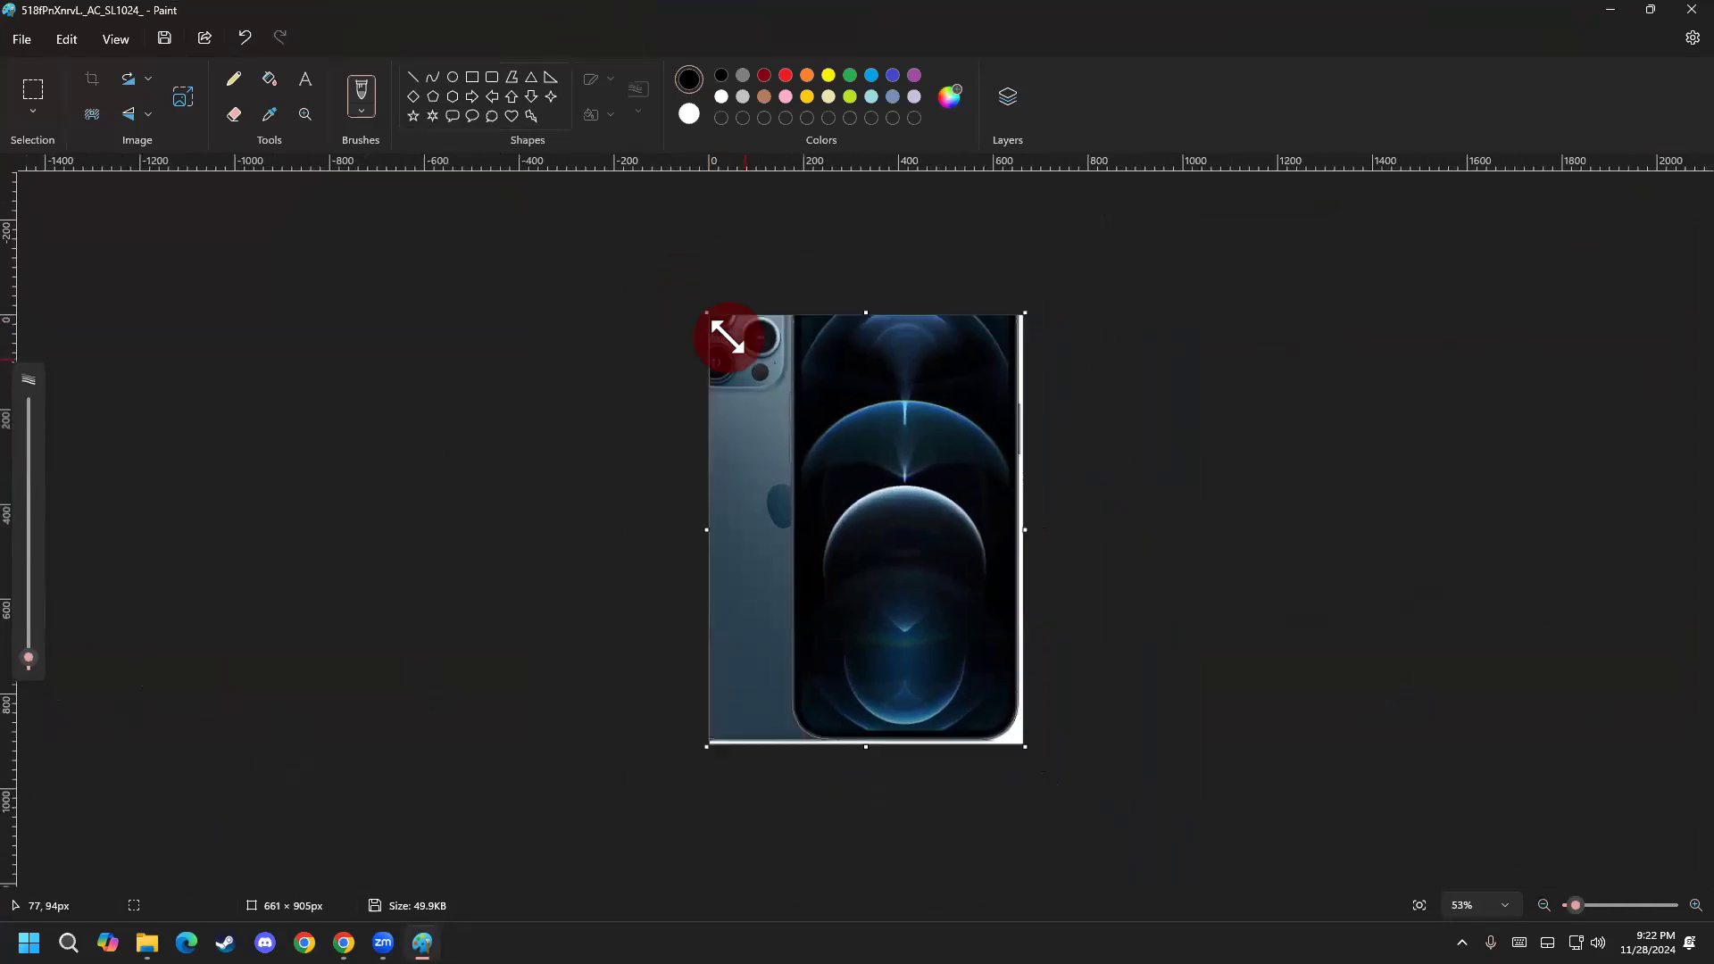
key("ctrl+z")
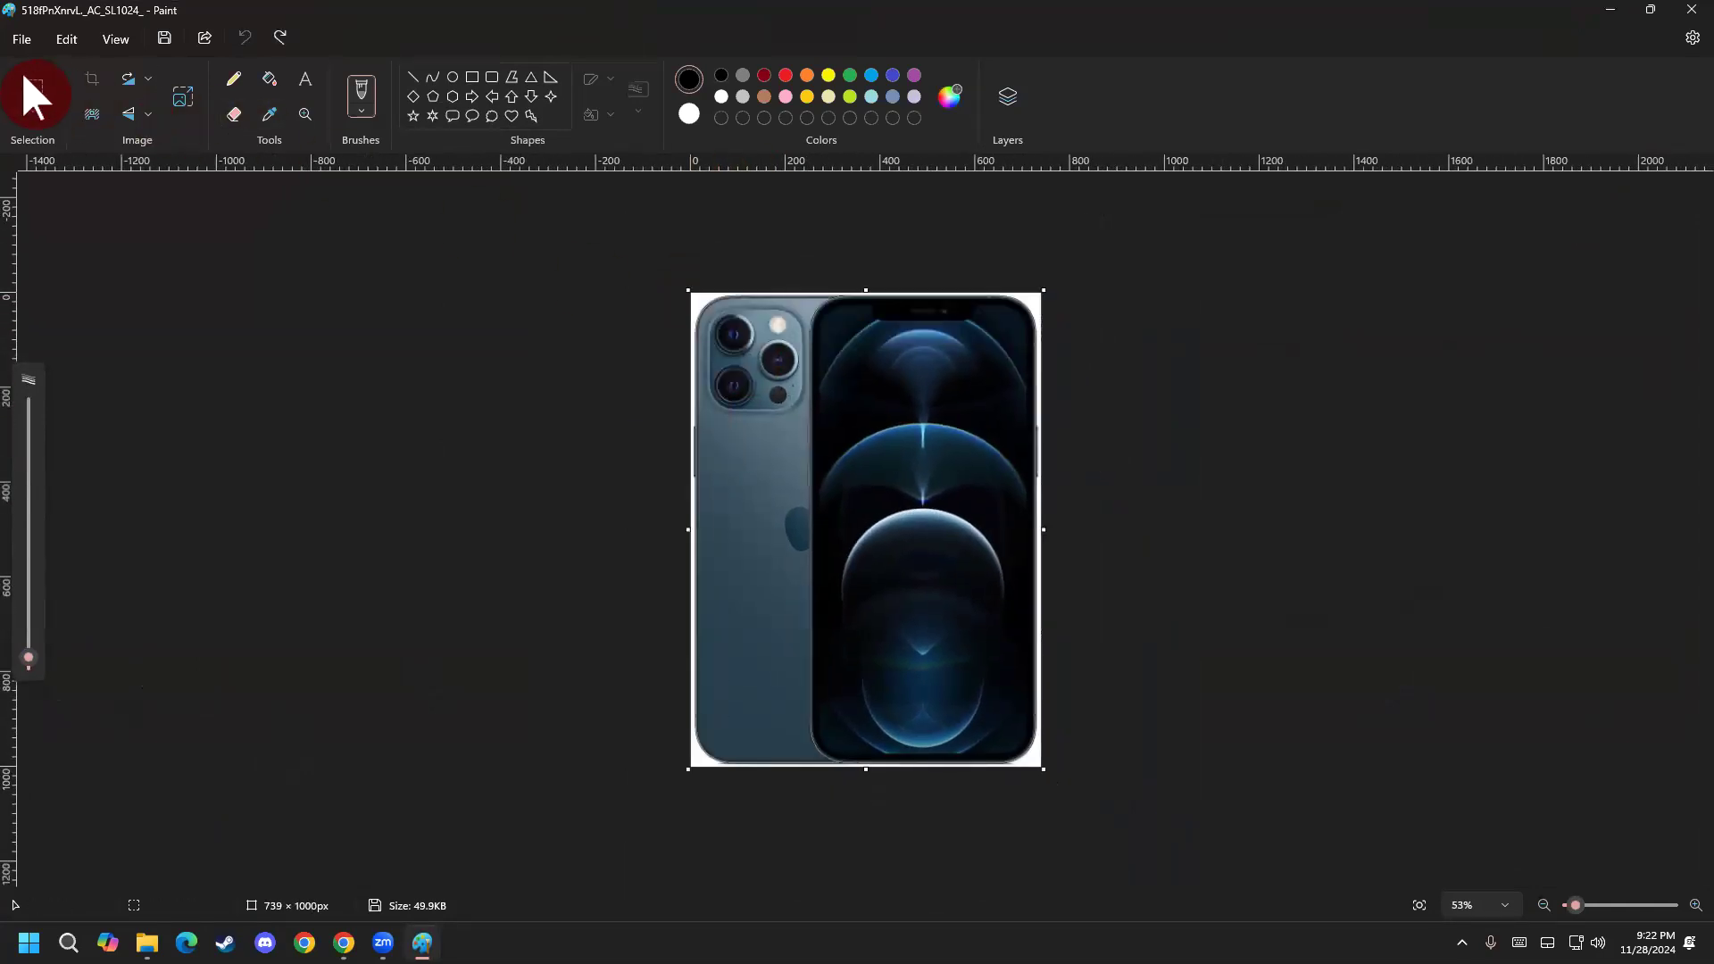
Select nearly the whole phone picture and shrink it to about 543 × 748 px.
left_click(34, 92)
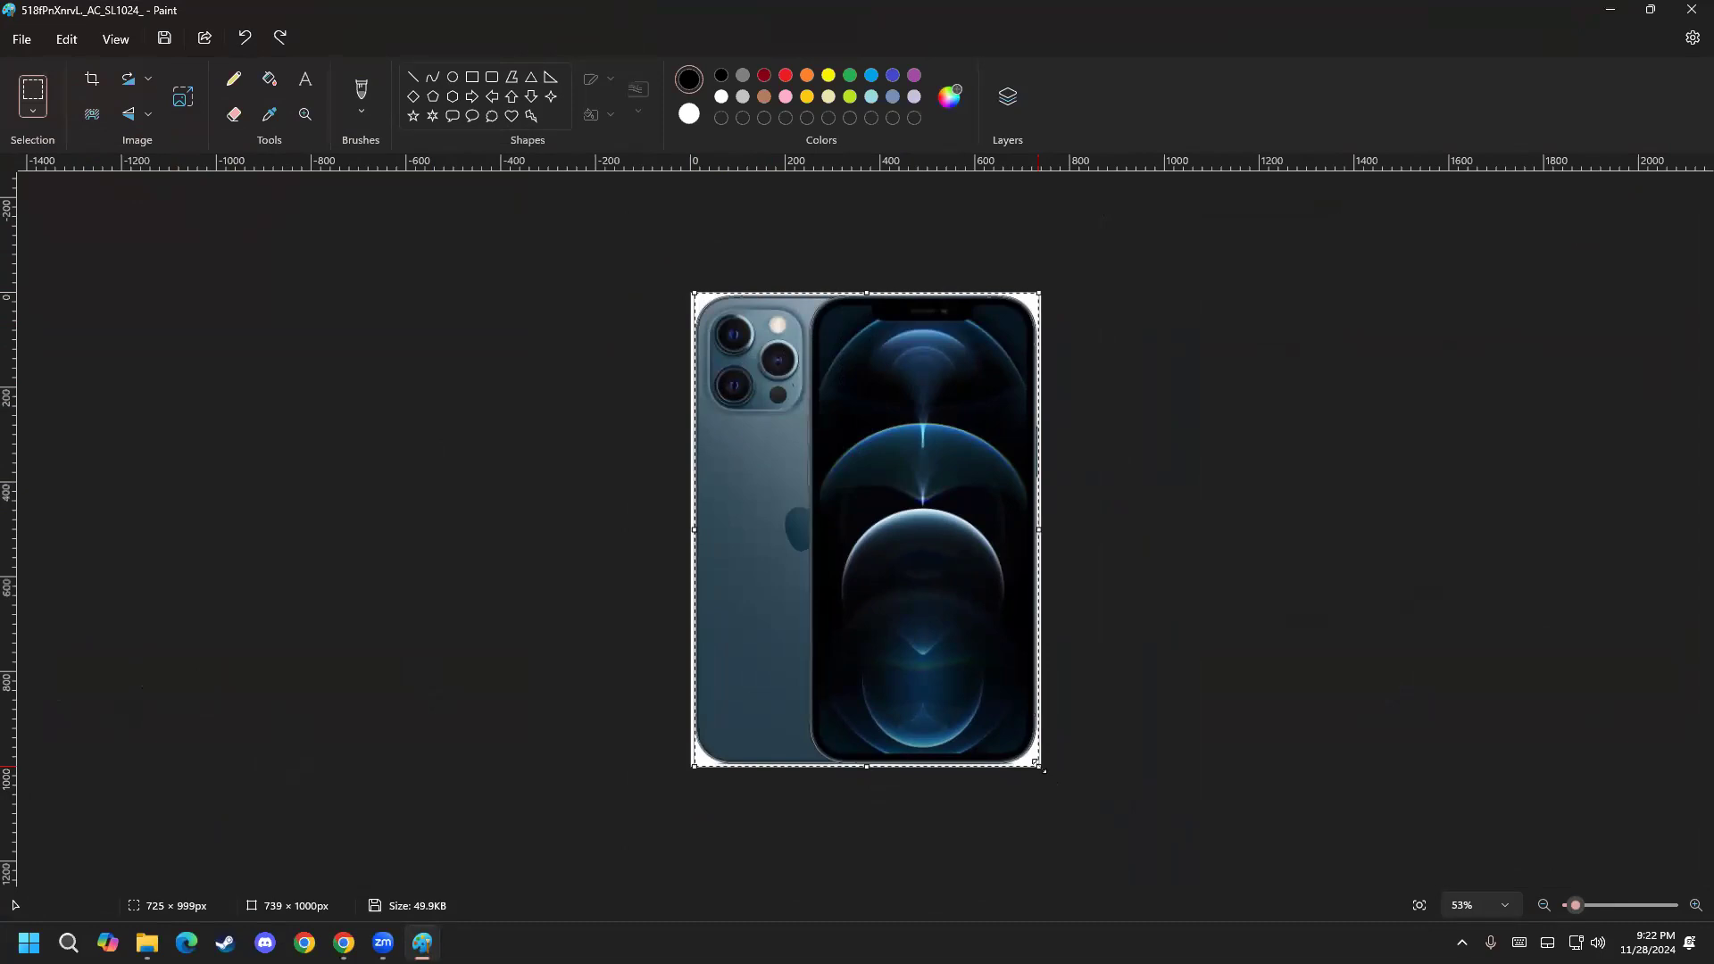
left_click_drag(1034, 757, 953, 647)
left_click(1094, 692)
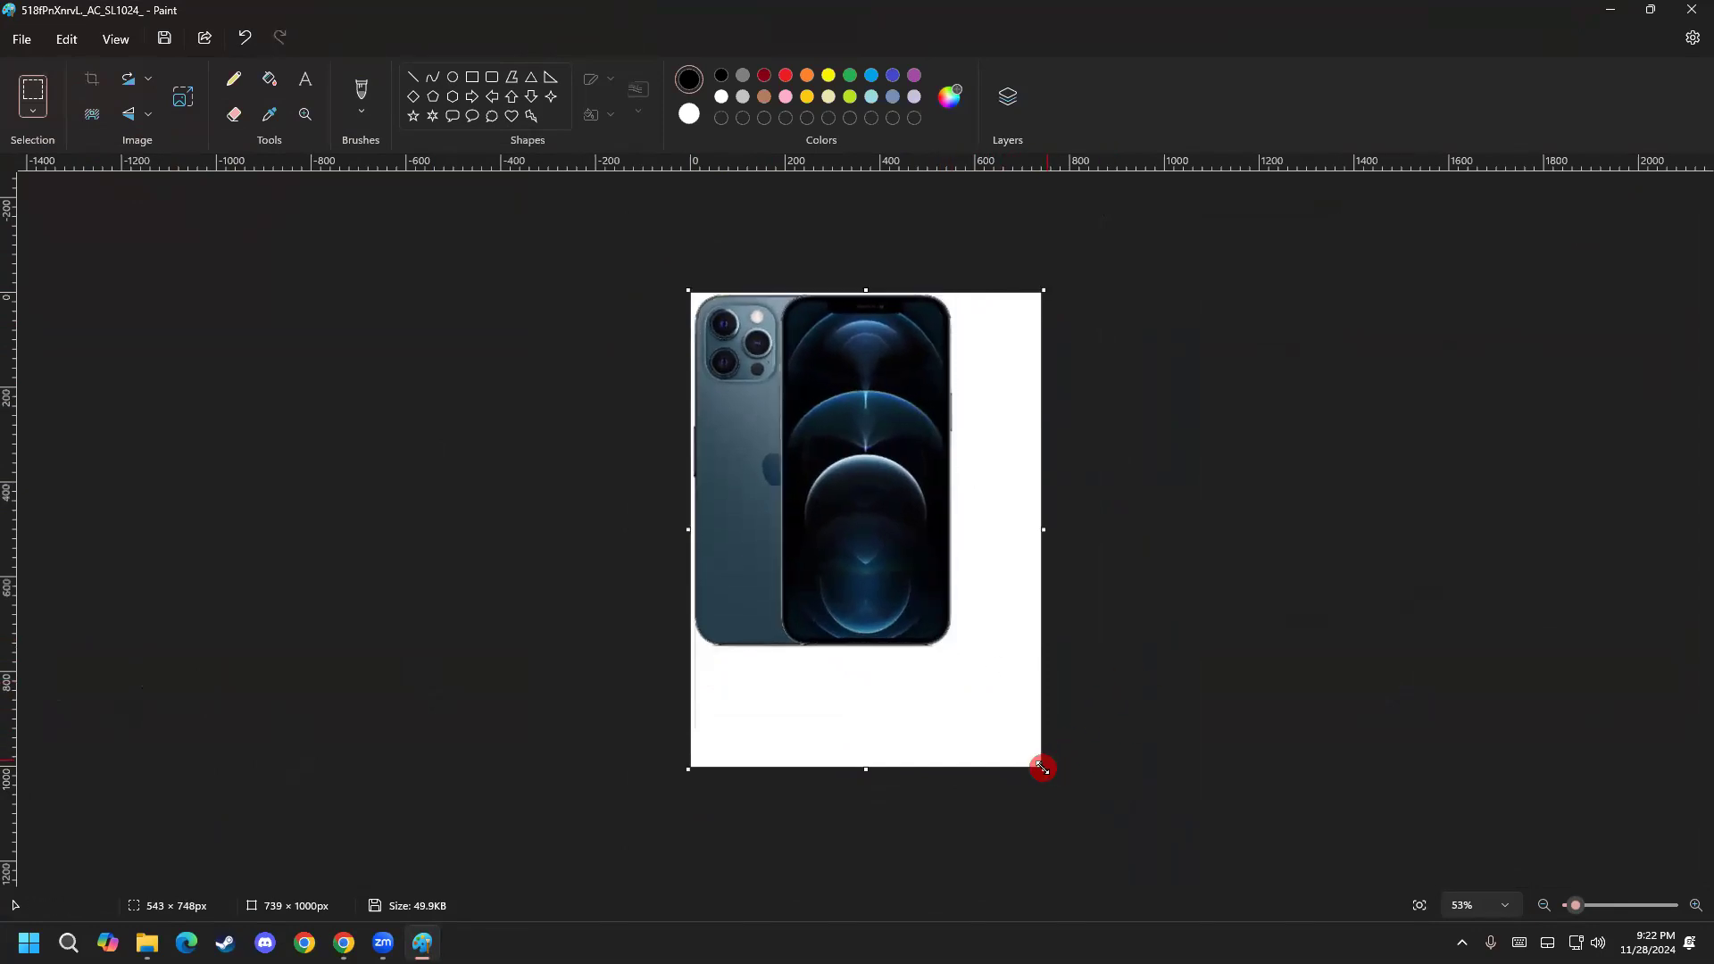
Trim the empty canvas around the shrunken phone to about 550 × 739 px and close Paint.
left_click_drag(1018, 743, 951, 650)
key("ctrl+shift+x")
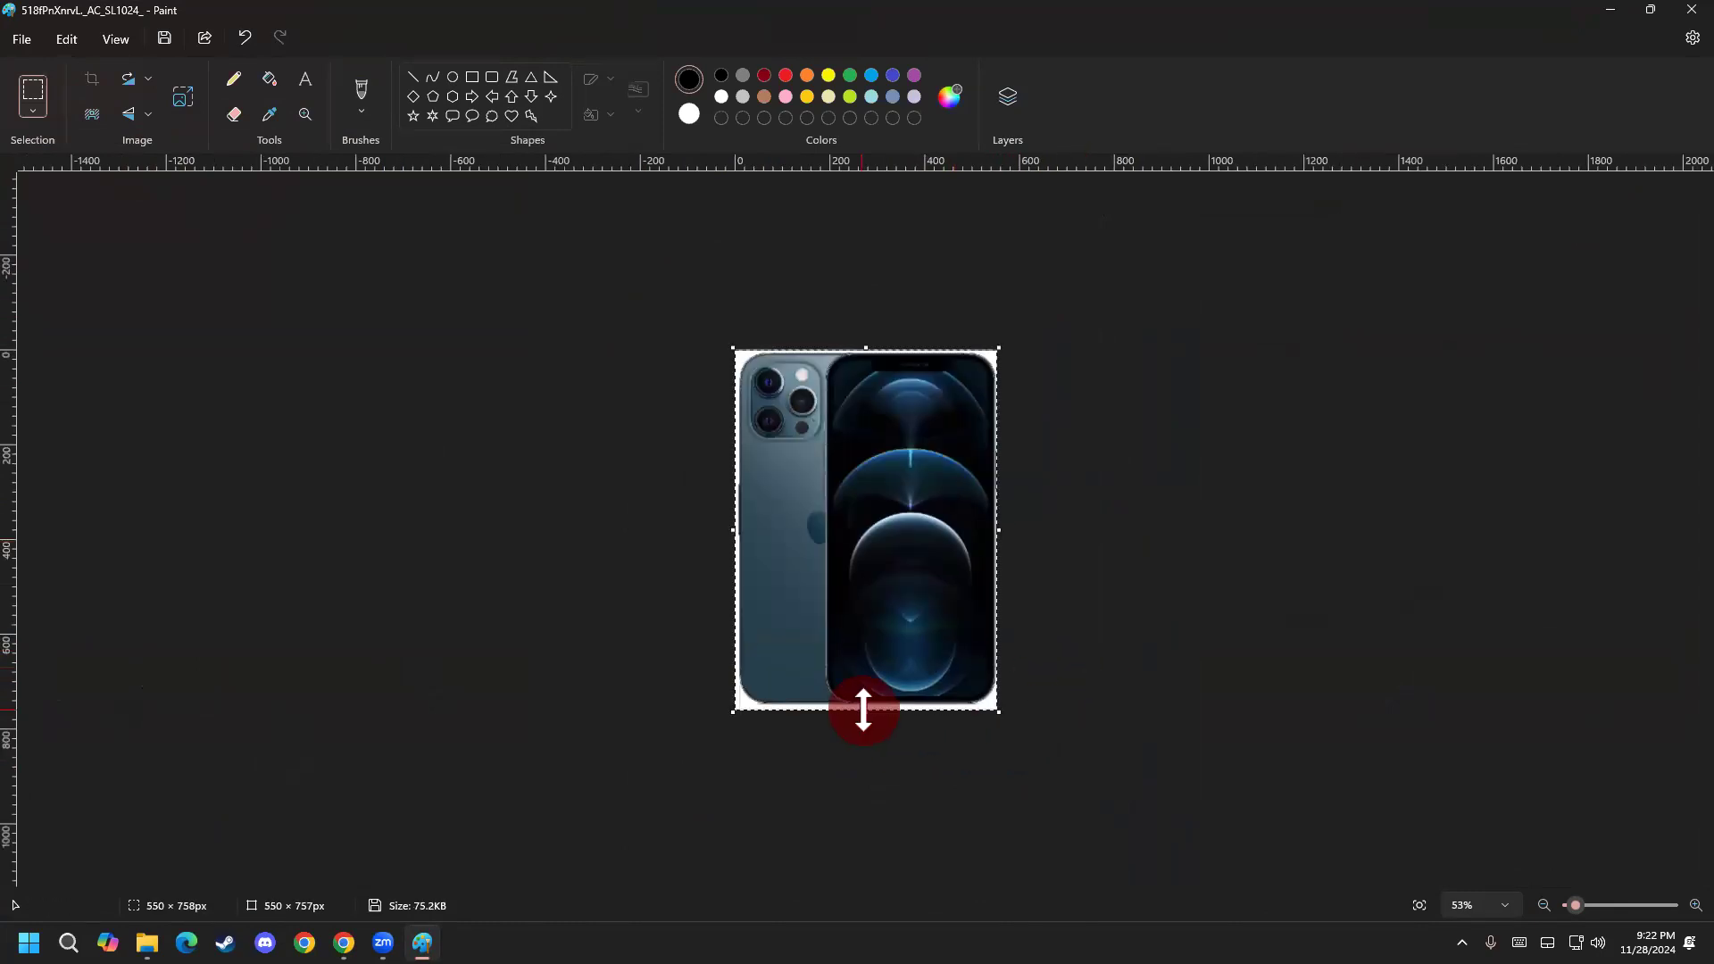
left_click_drag(861, 710, 863, 707)
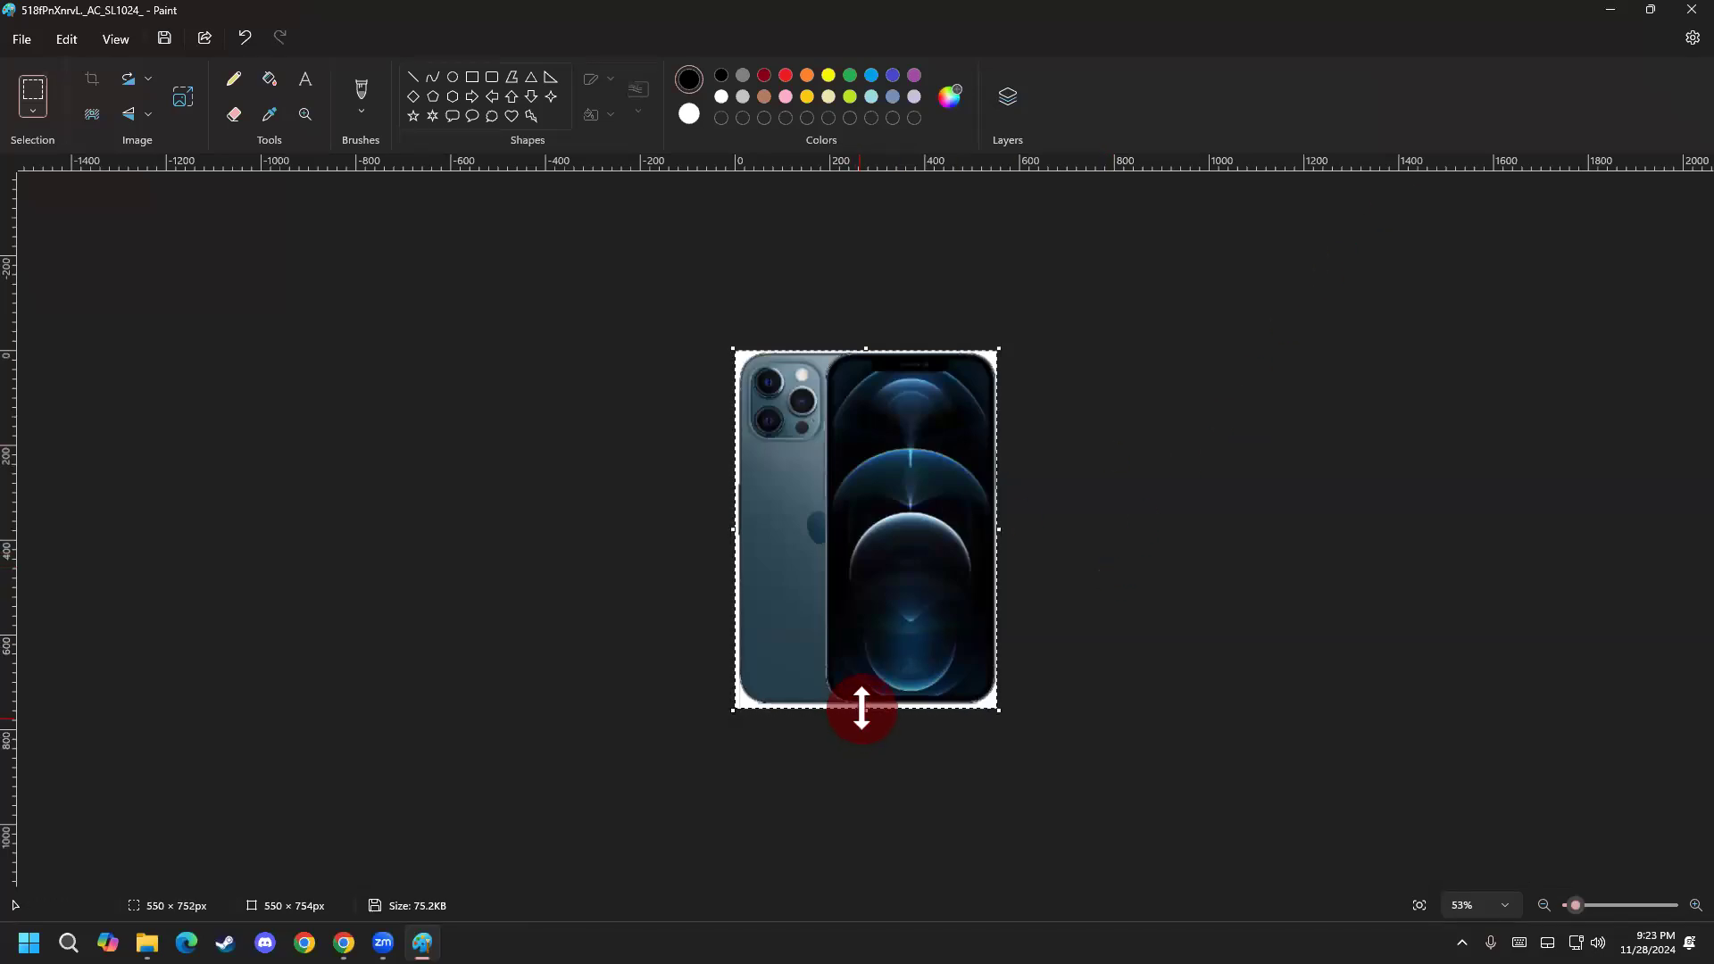
left_click_drag(861, 702, 862, 702)
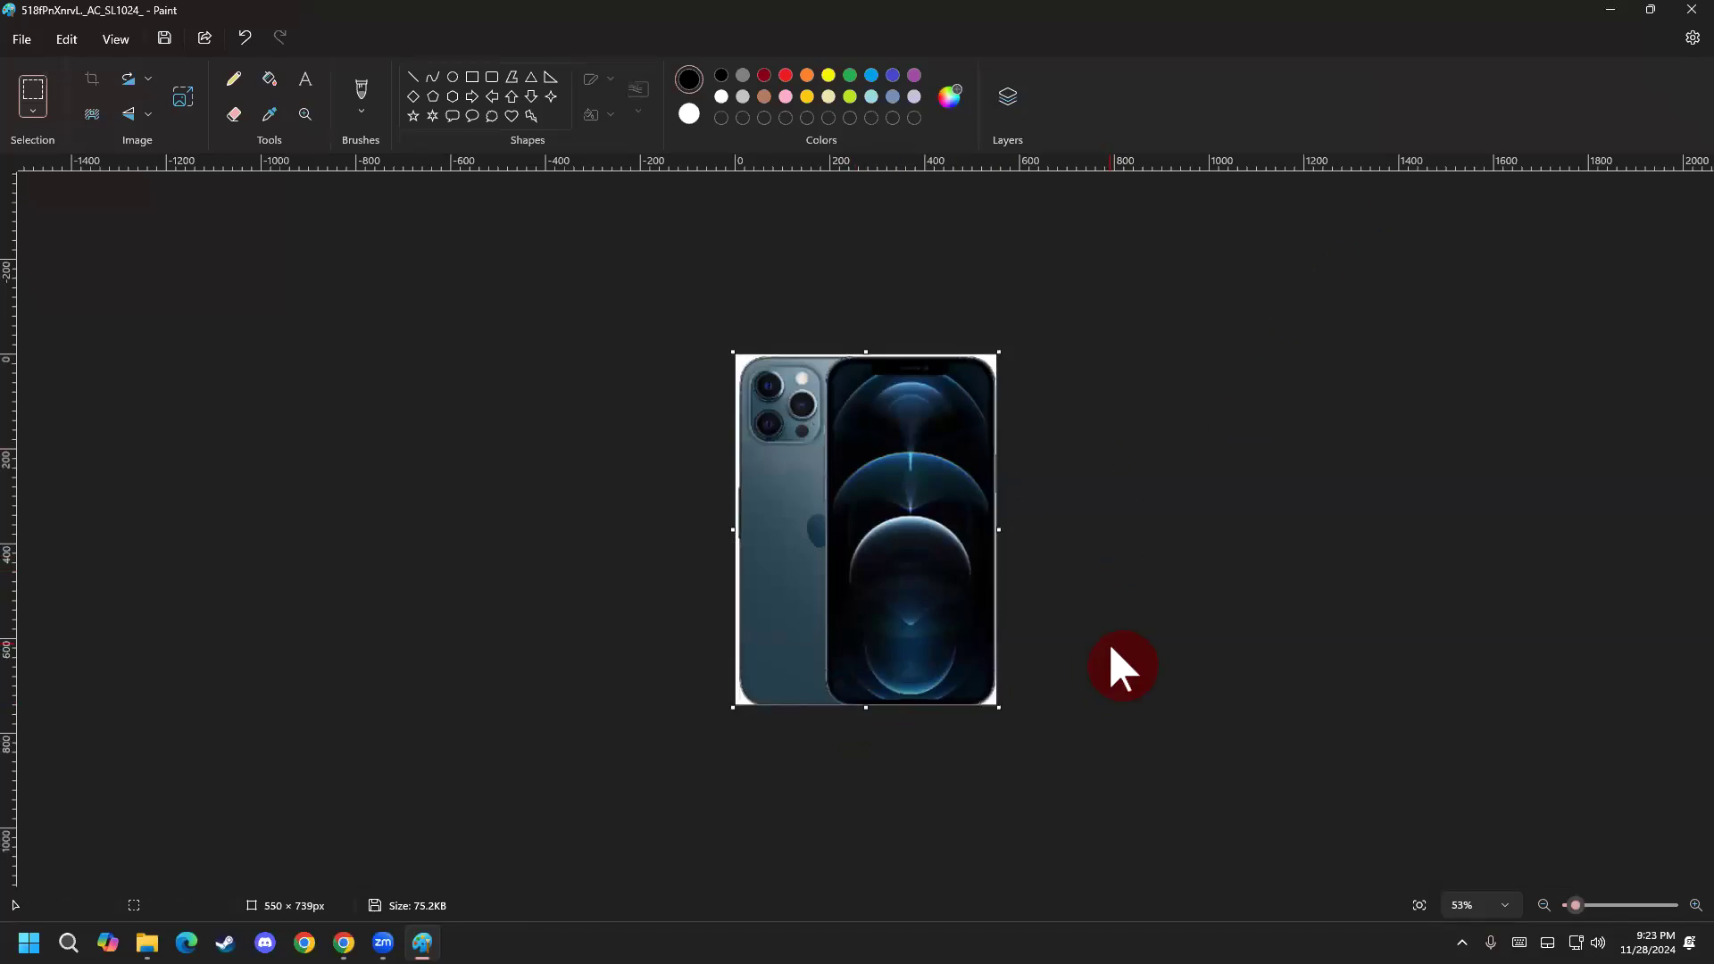
left_click(1672, 10)
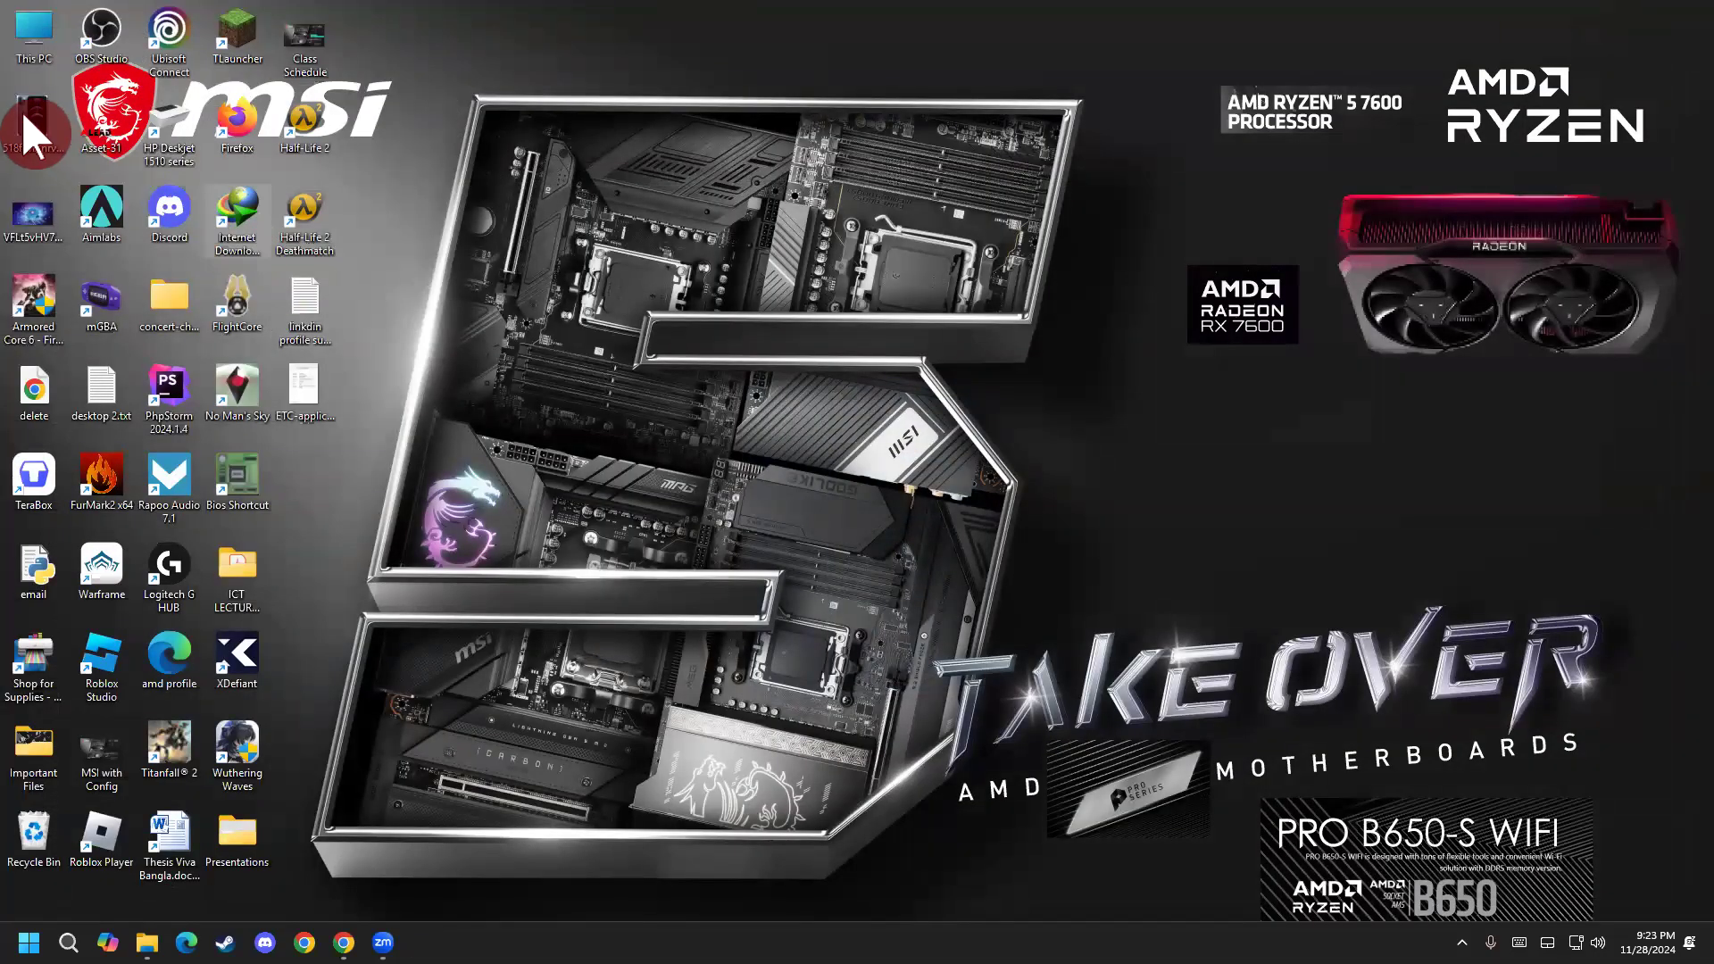
Upload the edited phone image from the Desktop to Canva and delete the signature image accidentally added to the page.
mouse_move(35, 121)
left_mouse_down()
mouse_move(358, 937)
mouse_move(218, 709)
left_mouse_up()
left_click(218, 709)
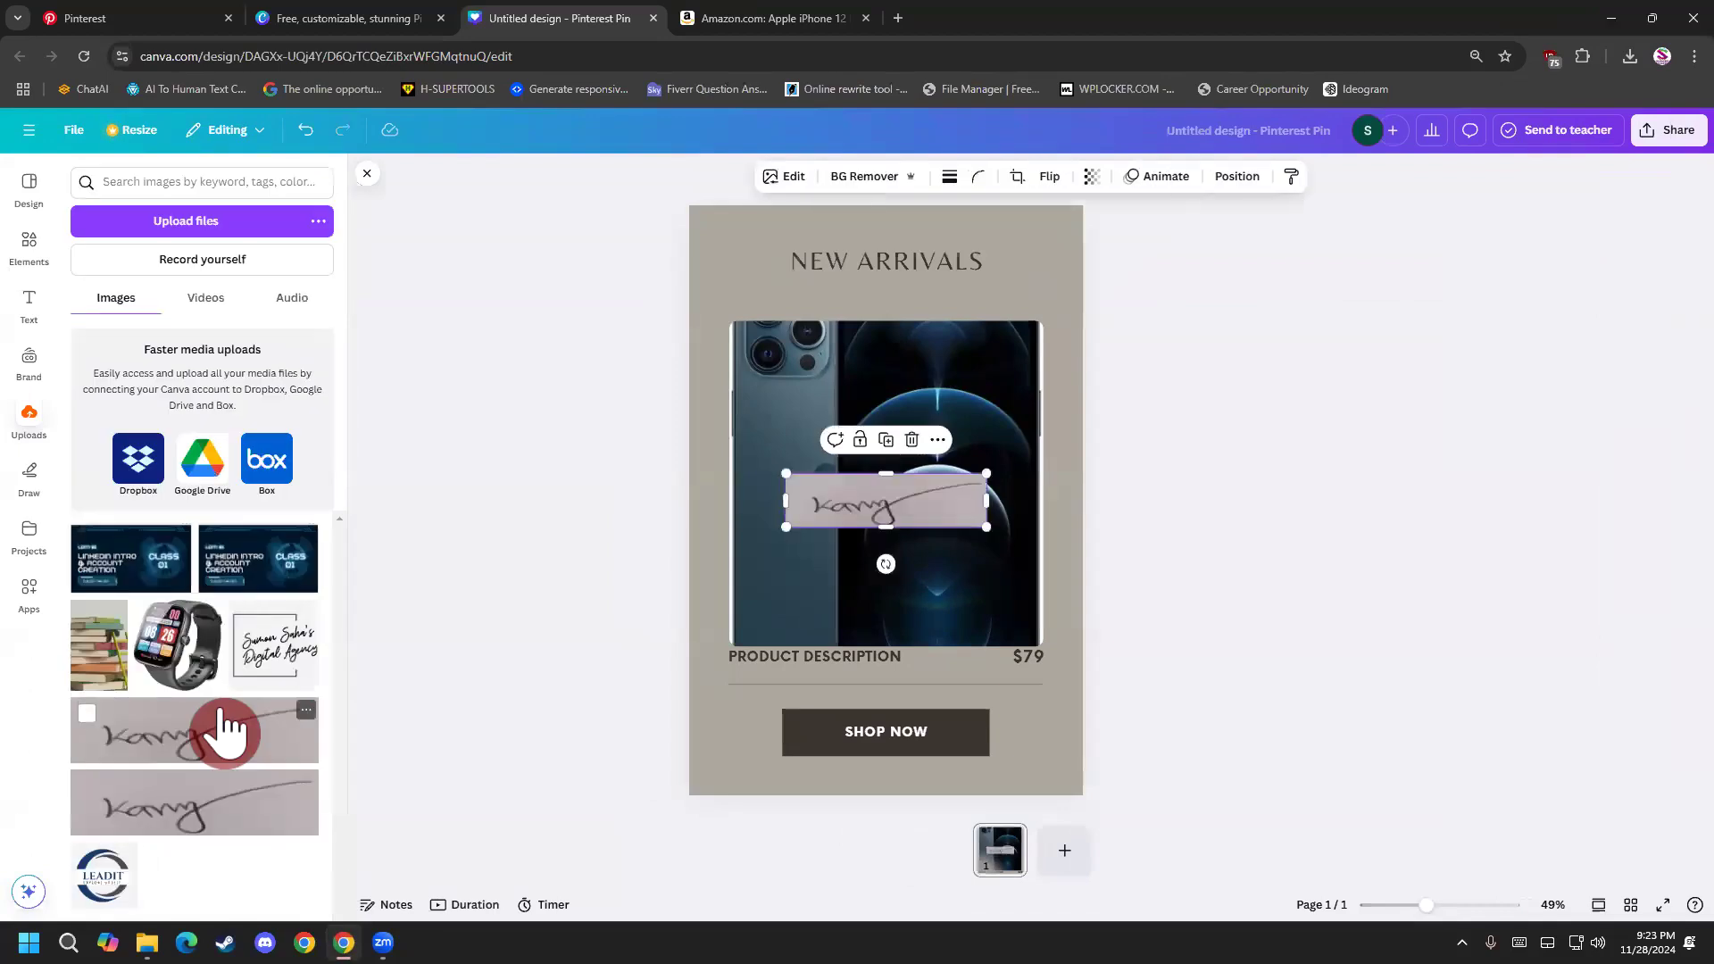
key("Delete")
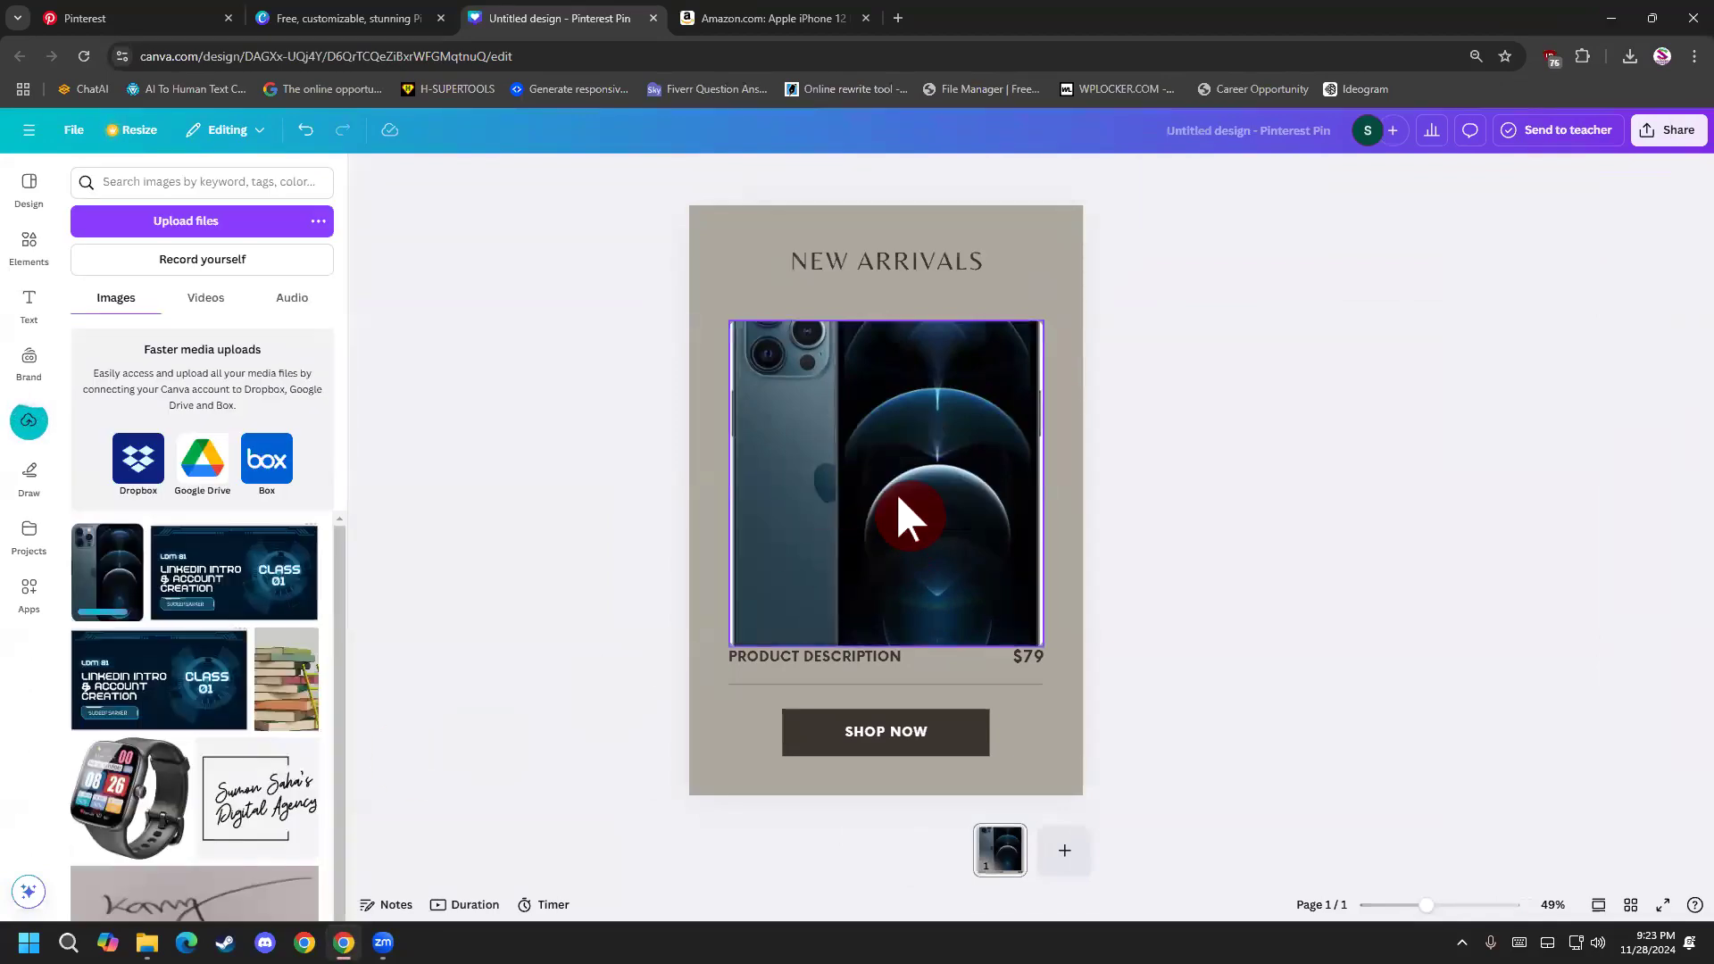
Replace the picture in the frame with the newly uploaded phone image and check its crop.
left_click(794, 497)
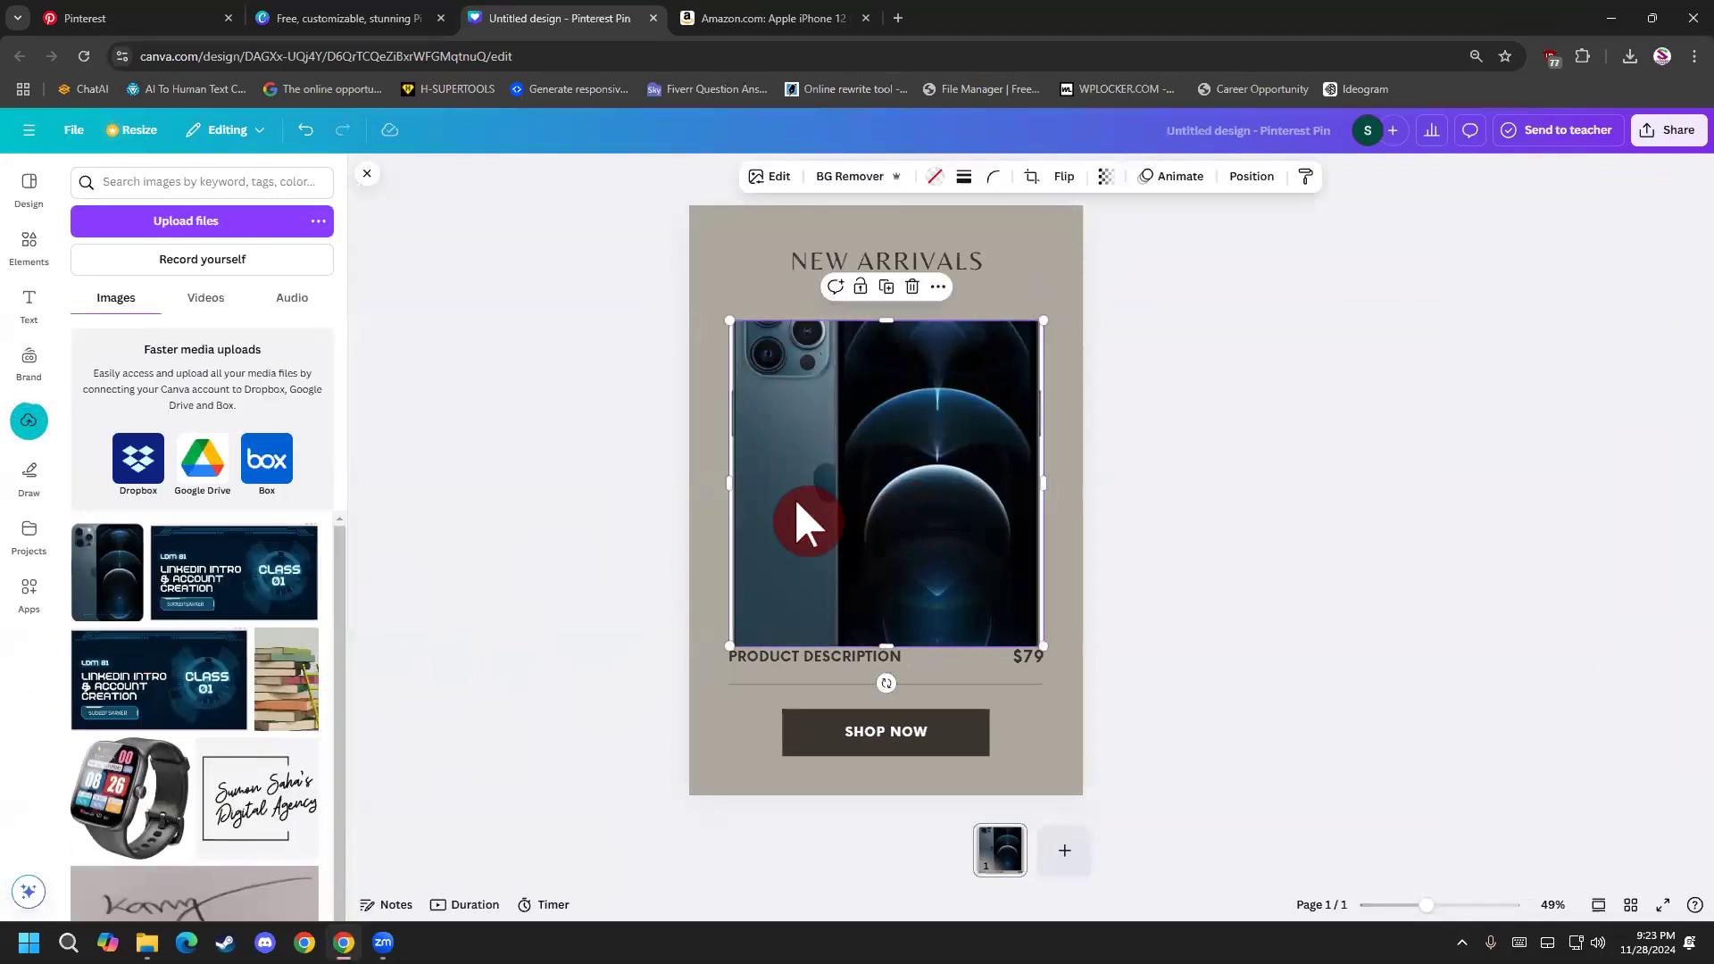
key("Delete")
left_click_drag(106, 596, 769, 528)
double_click(842, 478)
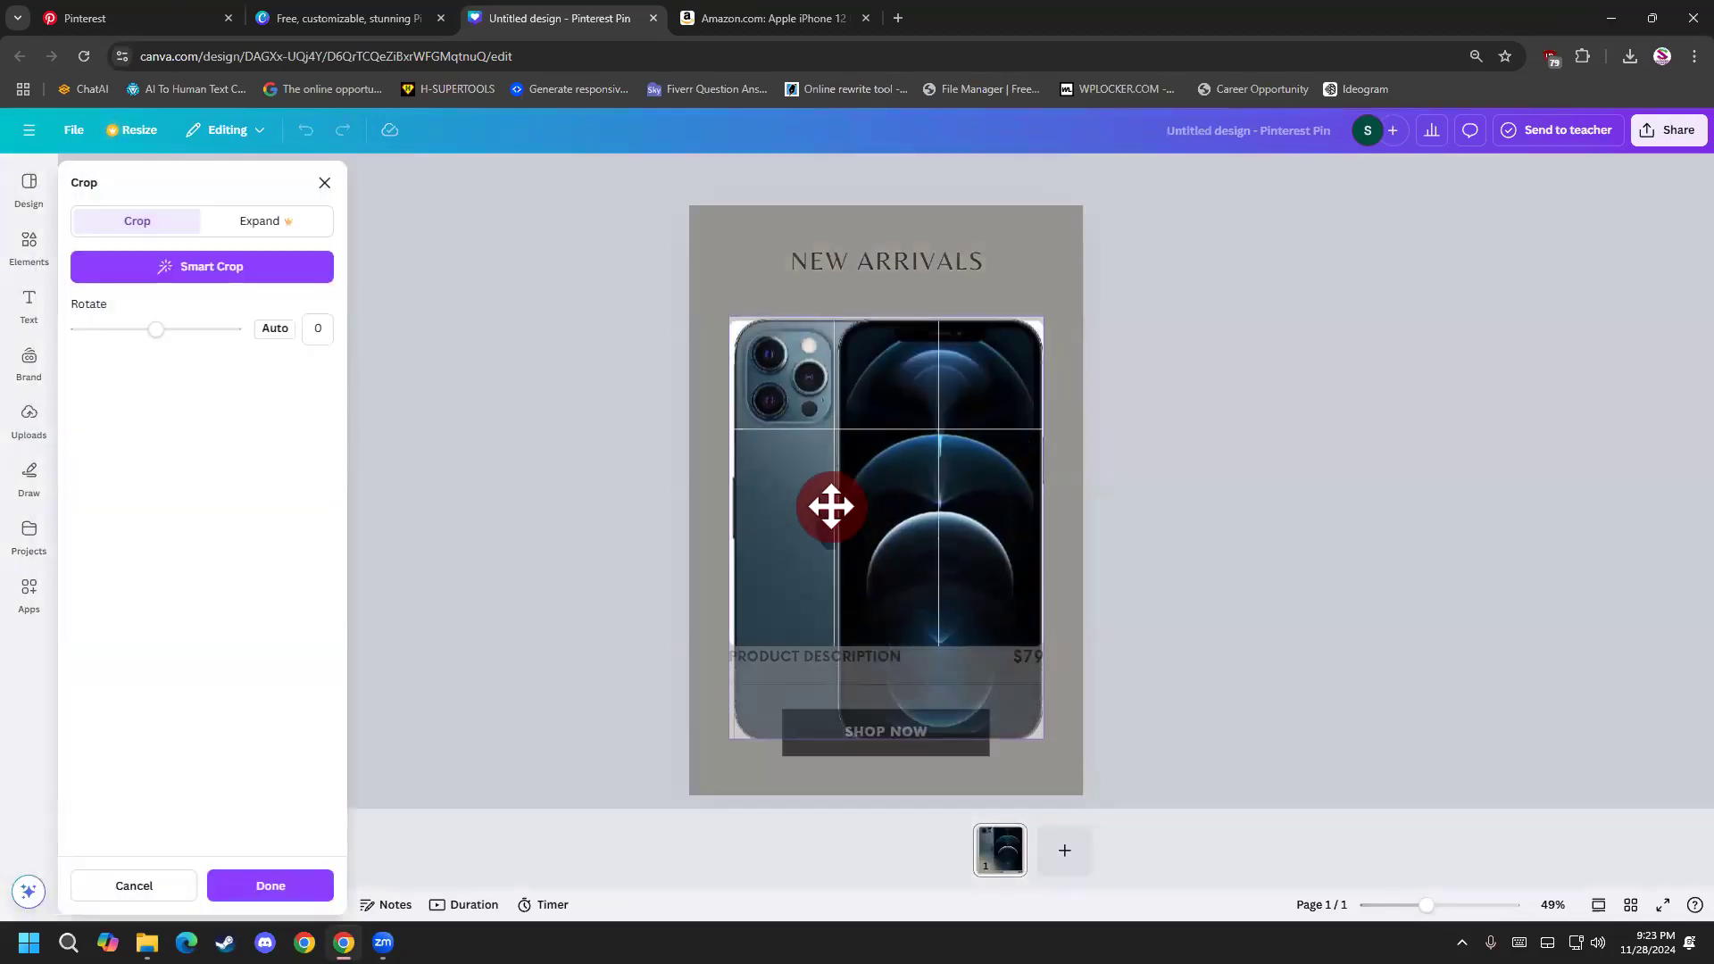
left_click(1175, 509)
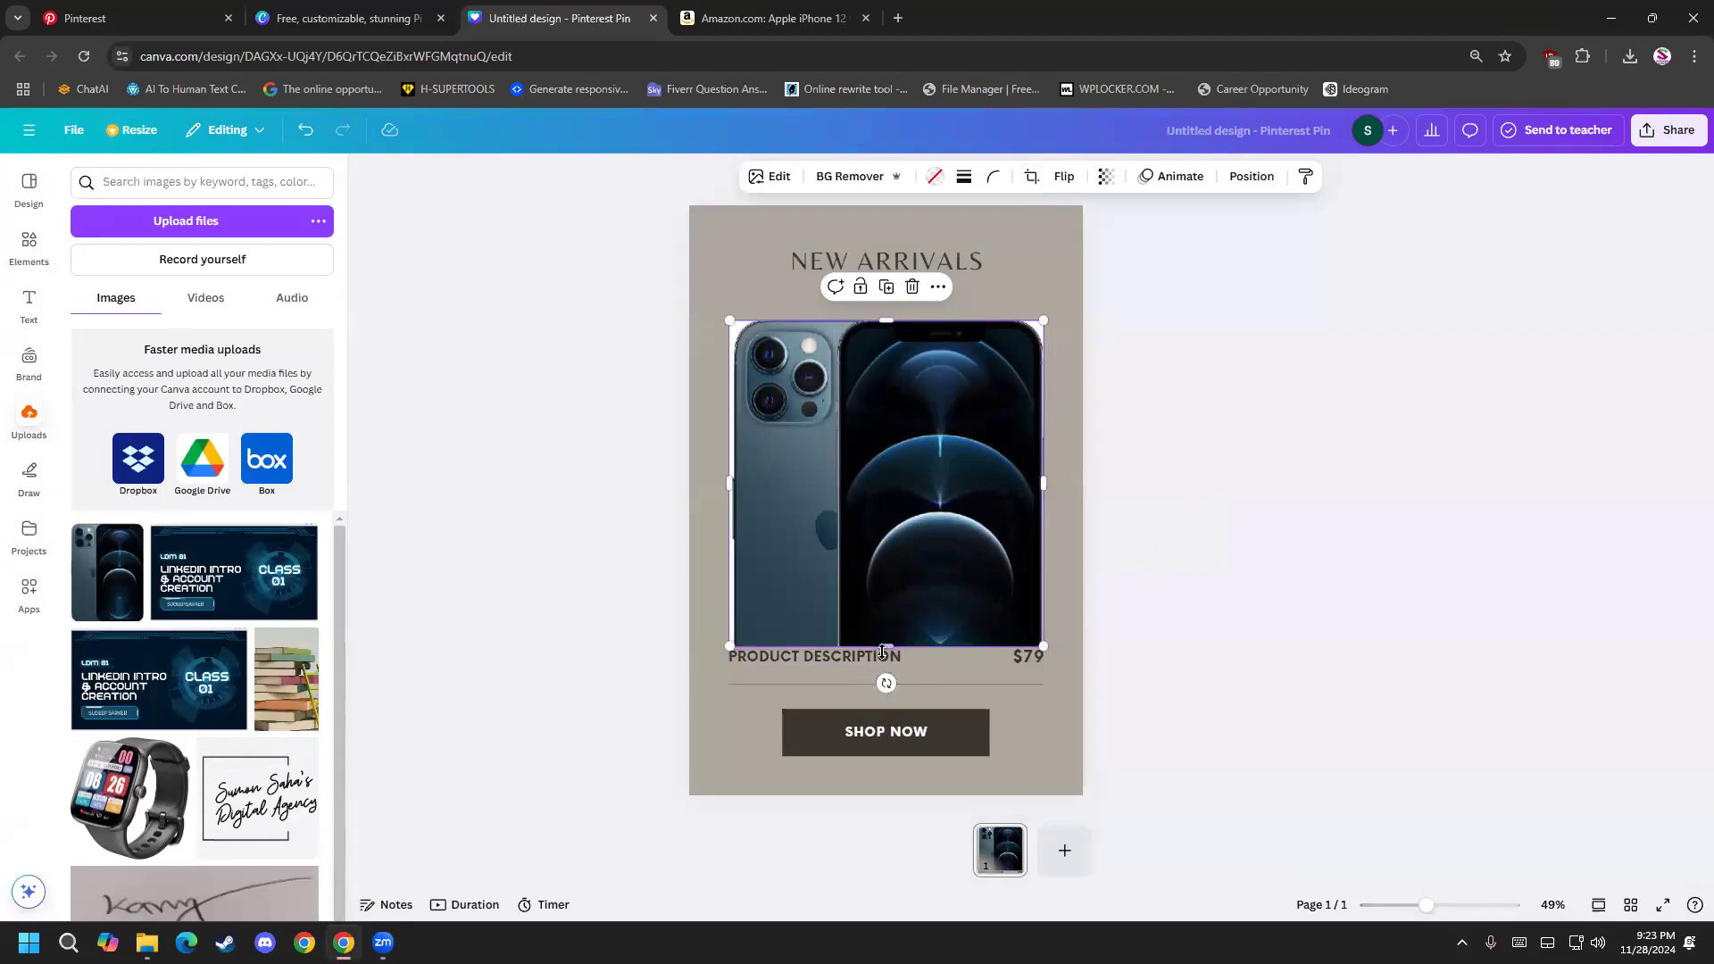
Try shortening the frame from its lower edge, and delete the phone image together with its frame.
left_click_drag(883, 656, 886, 559)
double_click(896, 498)
left_click(826, 585)
key("Delete")
key("Delete")
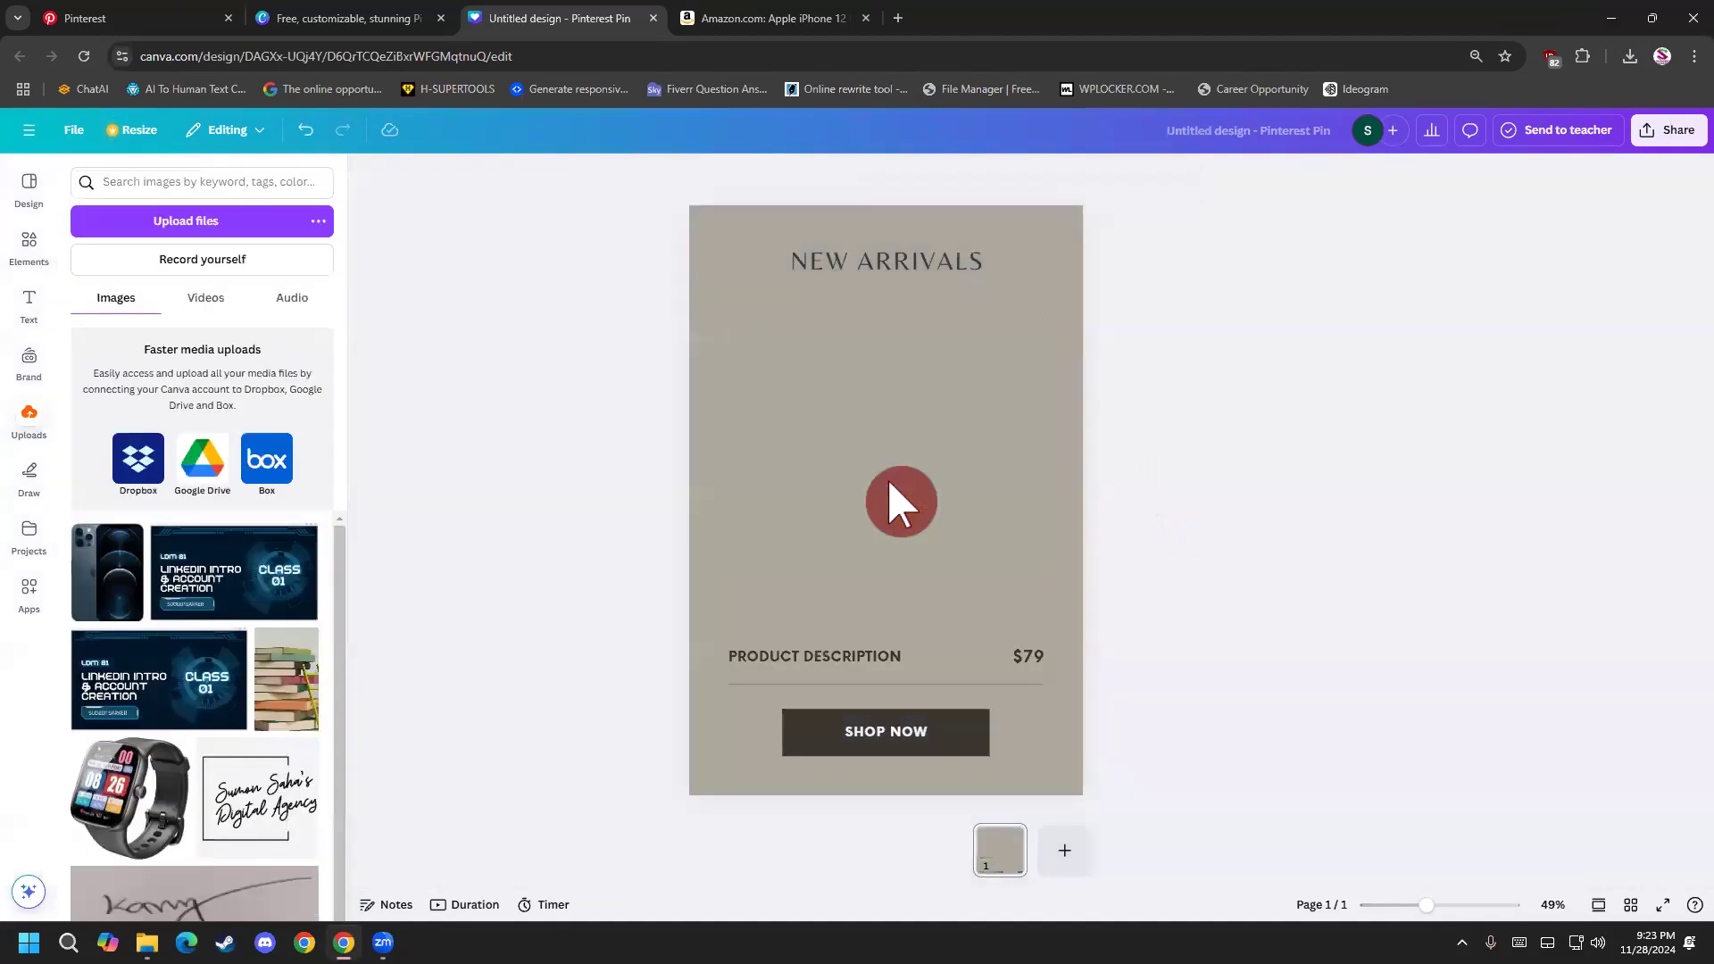
Search the elements for "frame" and place a portrait frame with rounded corners between the NEW ARRIVALS heading and the product description.
left_click(206, 183)
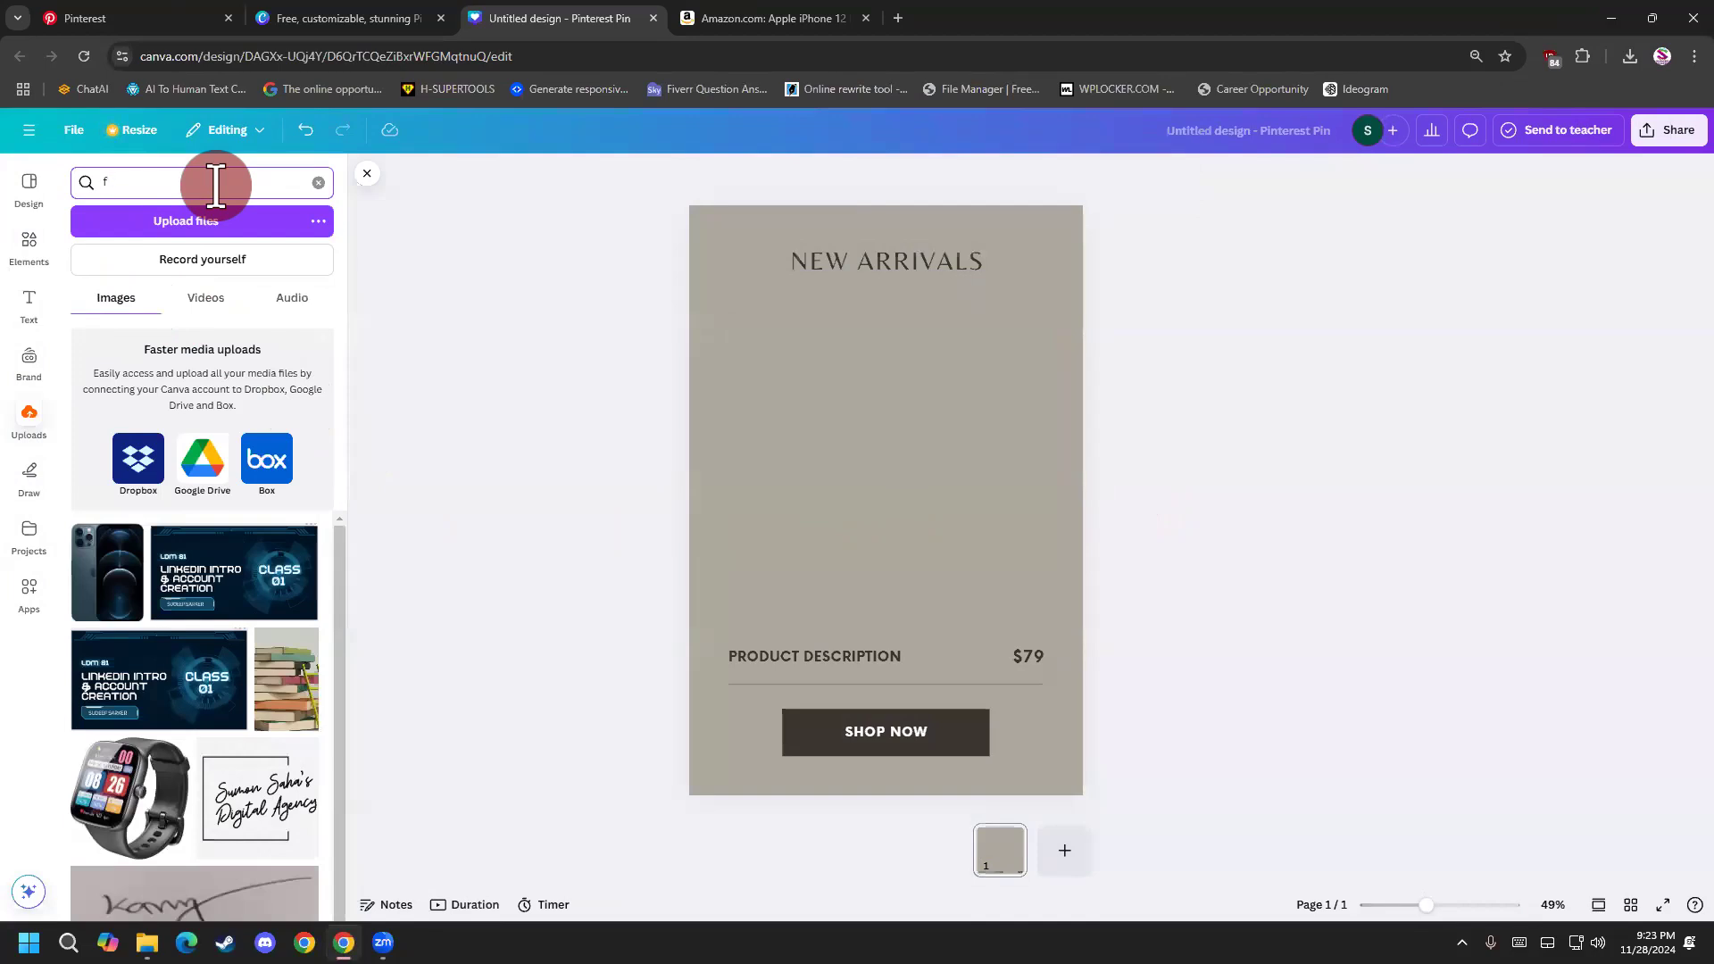
left_click(31, 254)
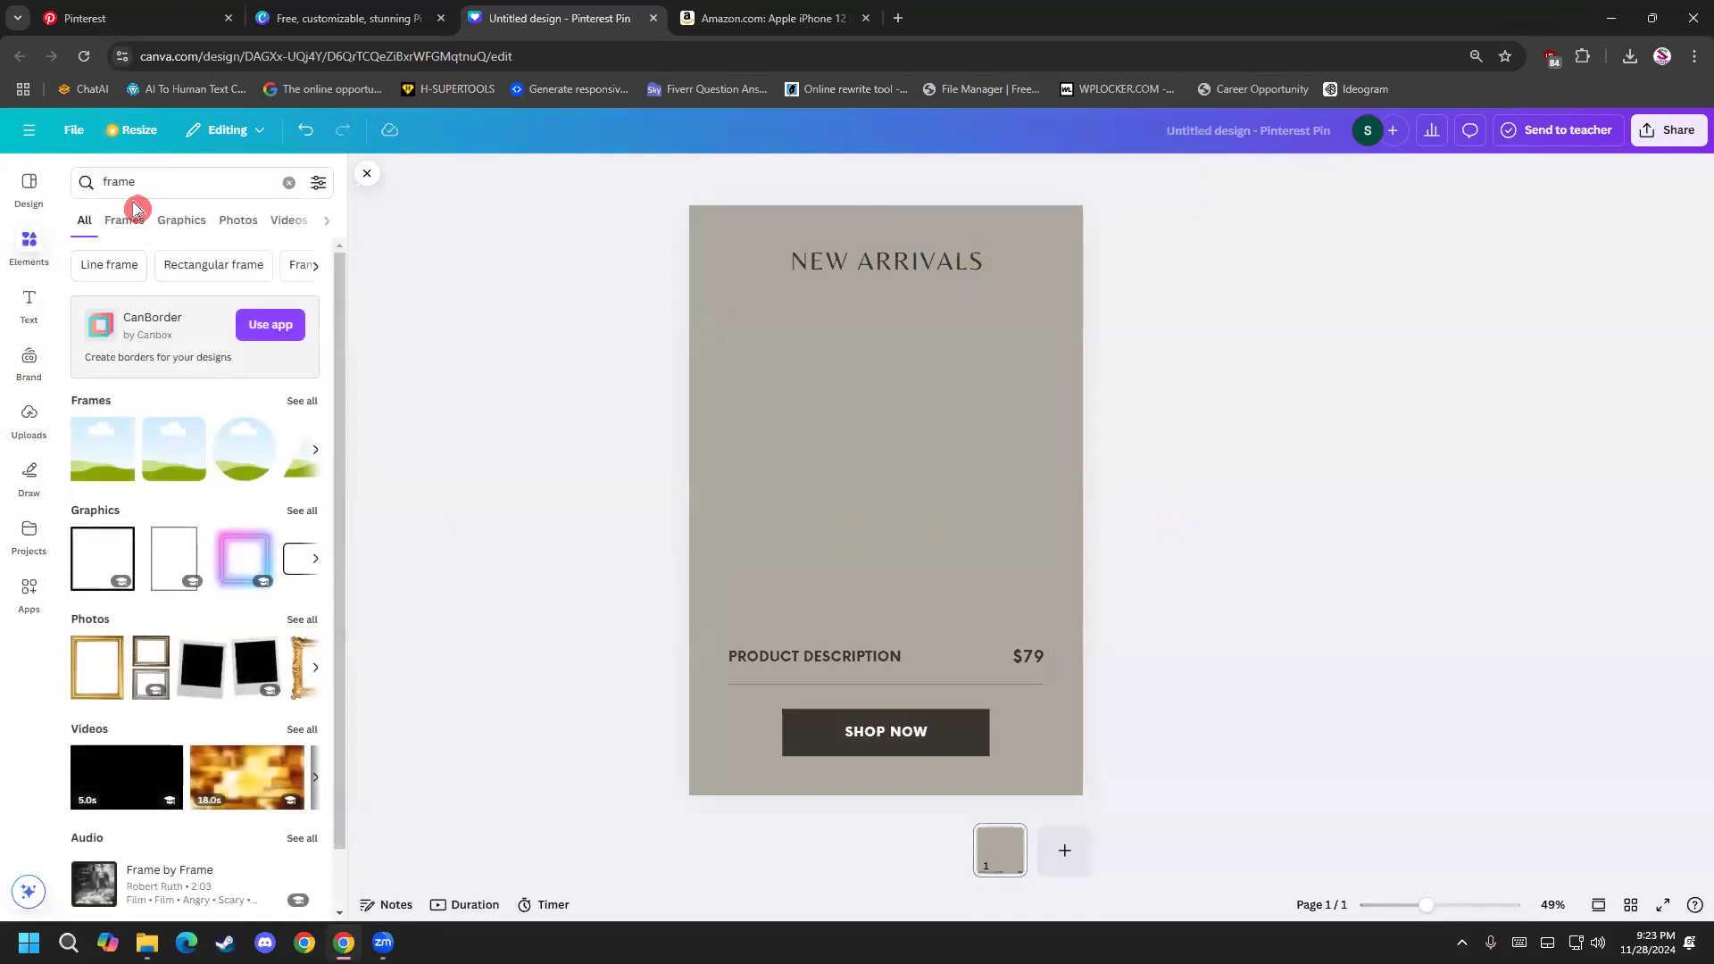
left_click(306, 403)
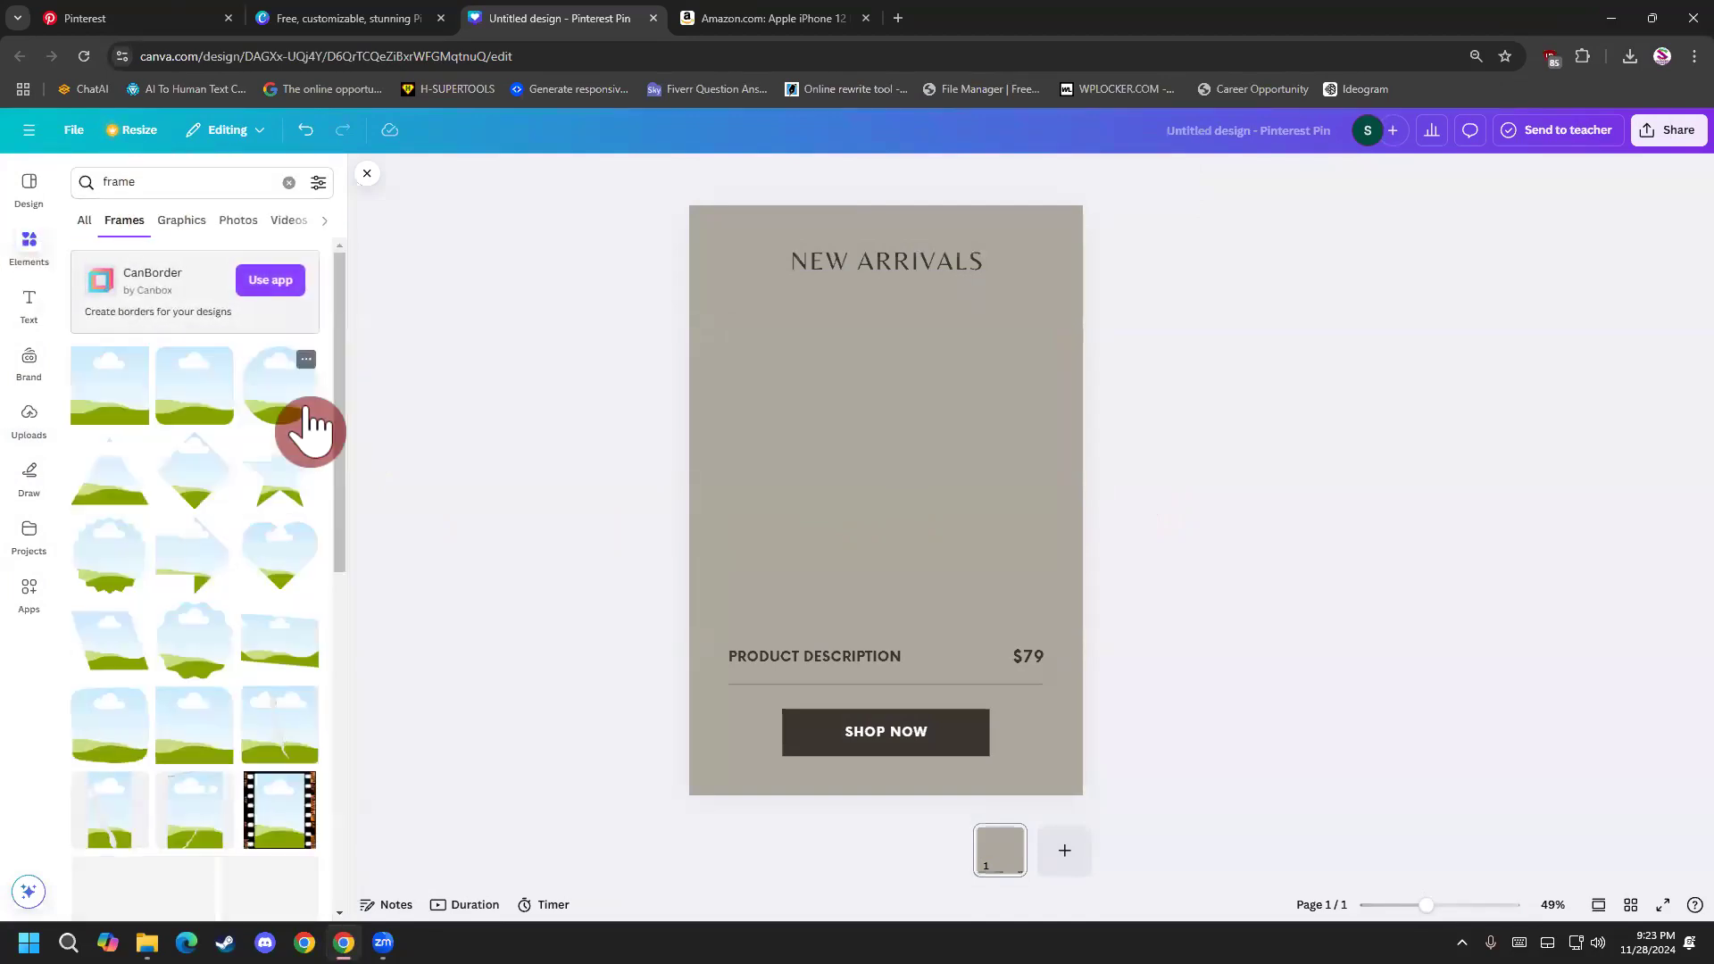
scroll(169, 563, "down", 4)
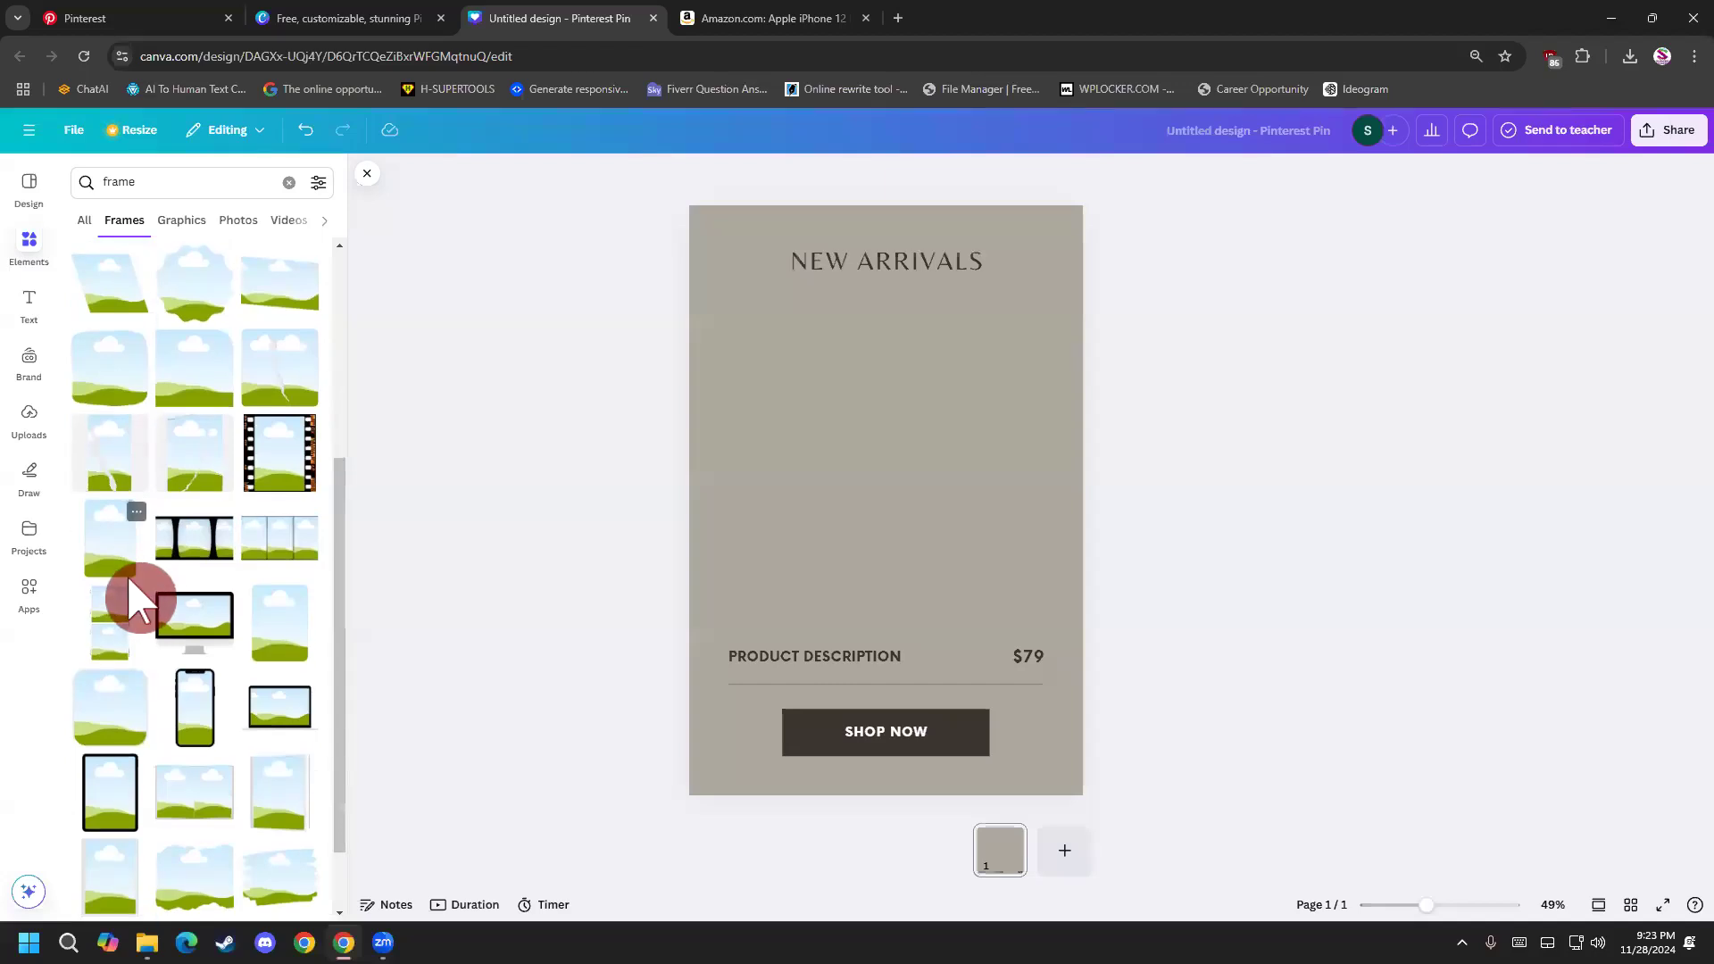
left_click(123, 571)
left_click_drag(819, 520, 819, 497)
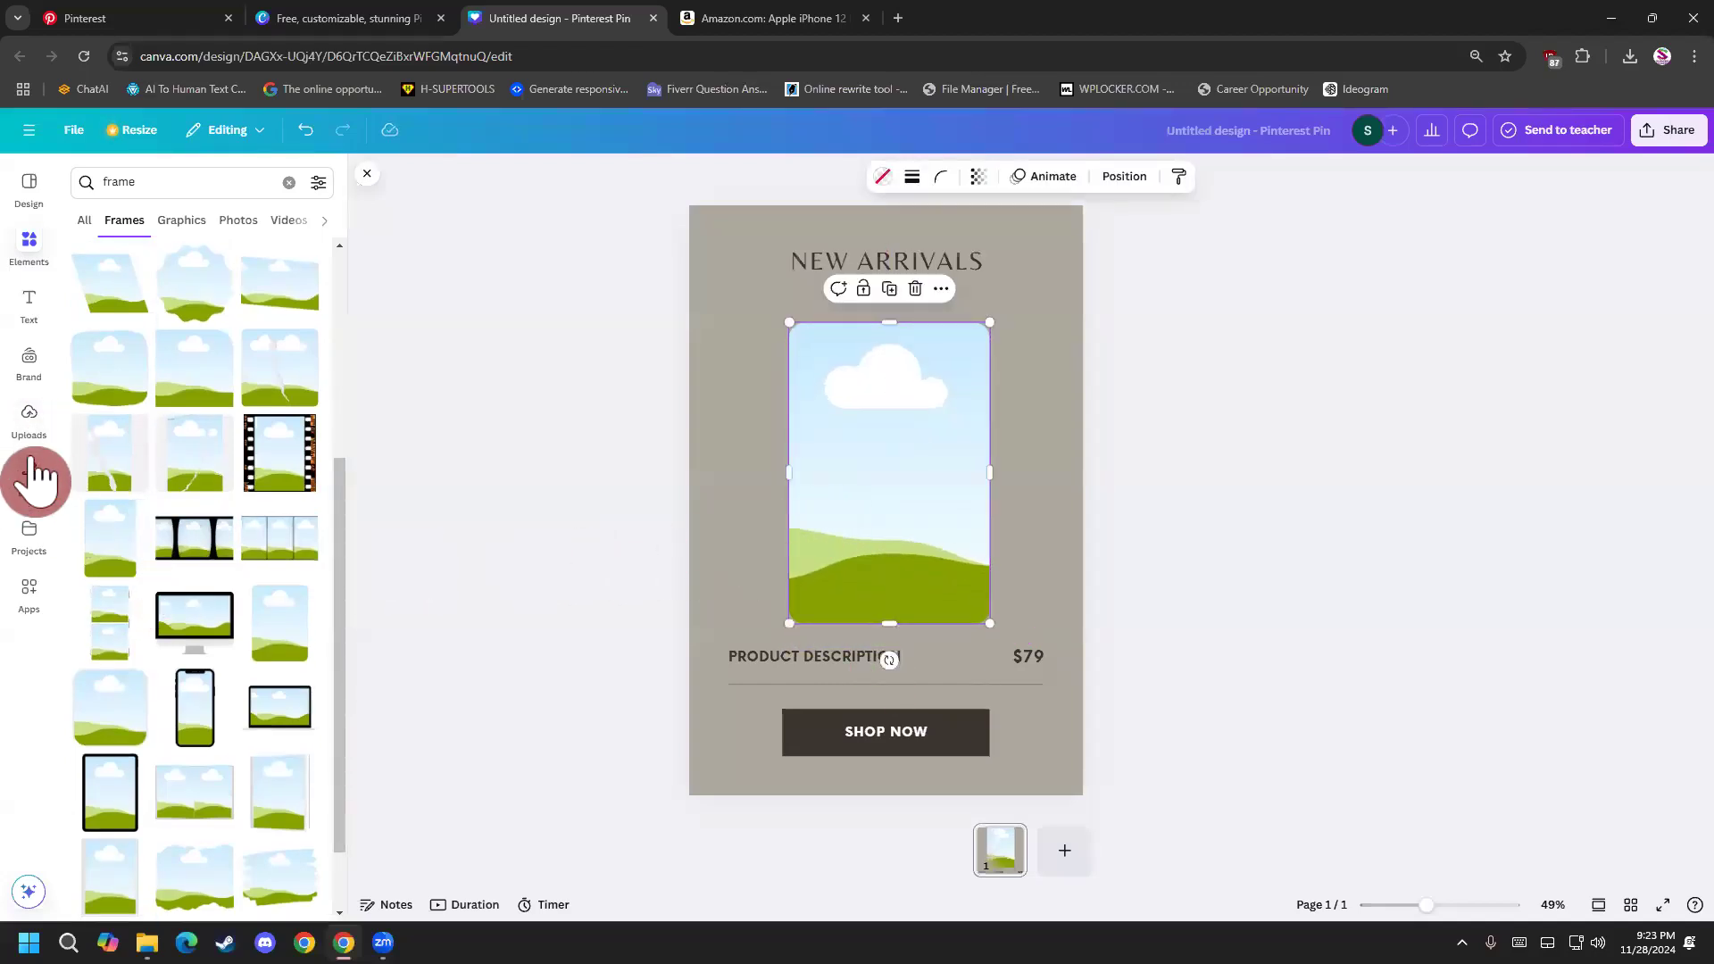
Fill the rounded frame with the uploaded phone image and move it slightly up towards the NEW ARRIVALS heading.
left_click_drag(107, 600, 832, 465)
left_click(1217, 475)
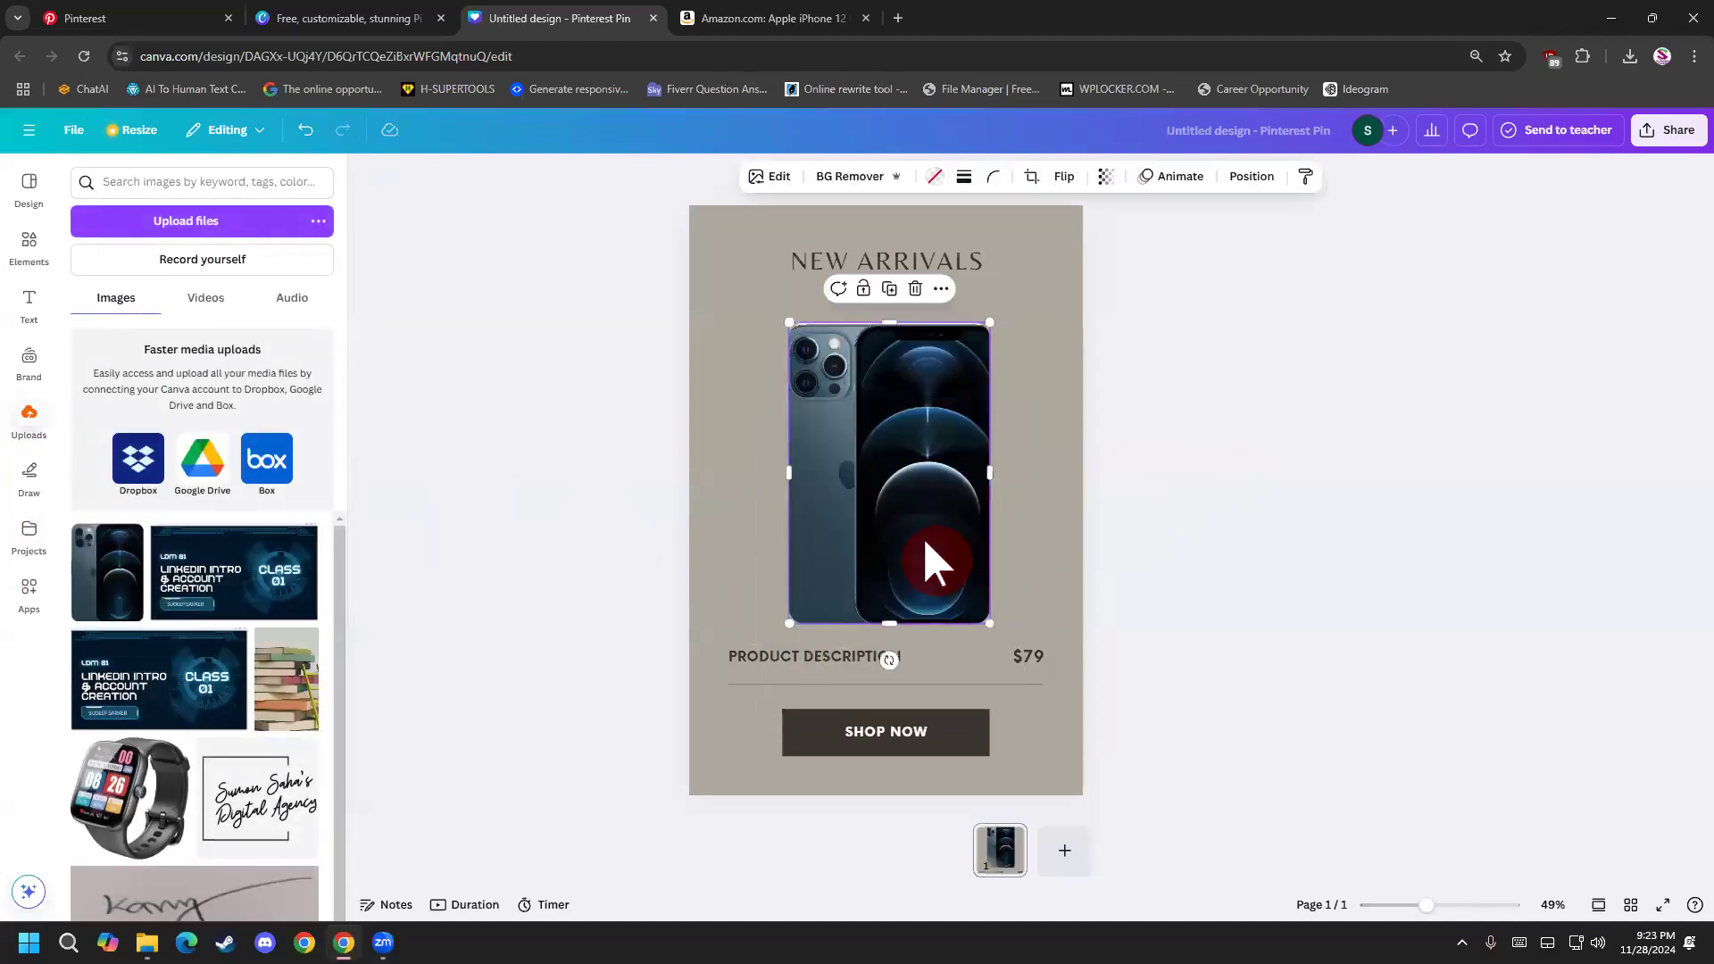
left_click_drag(923, 536, 922, 521)
left_click(1196, 532)
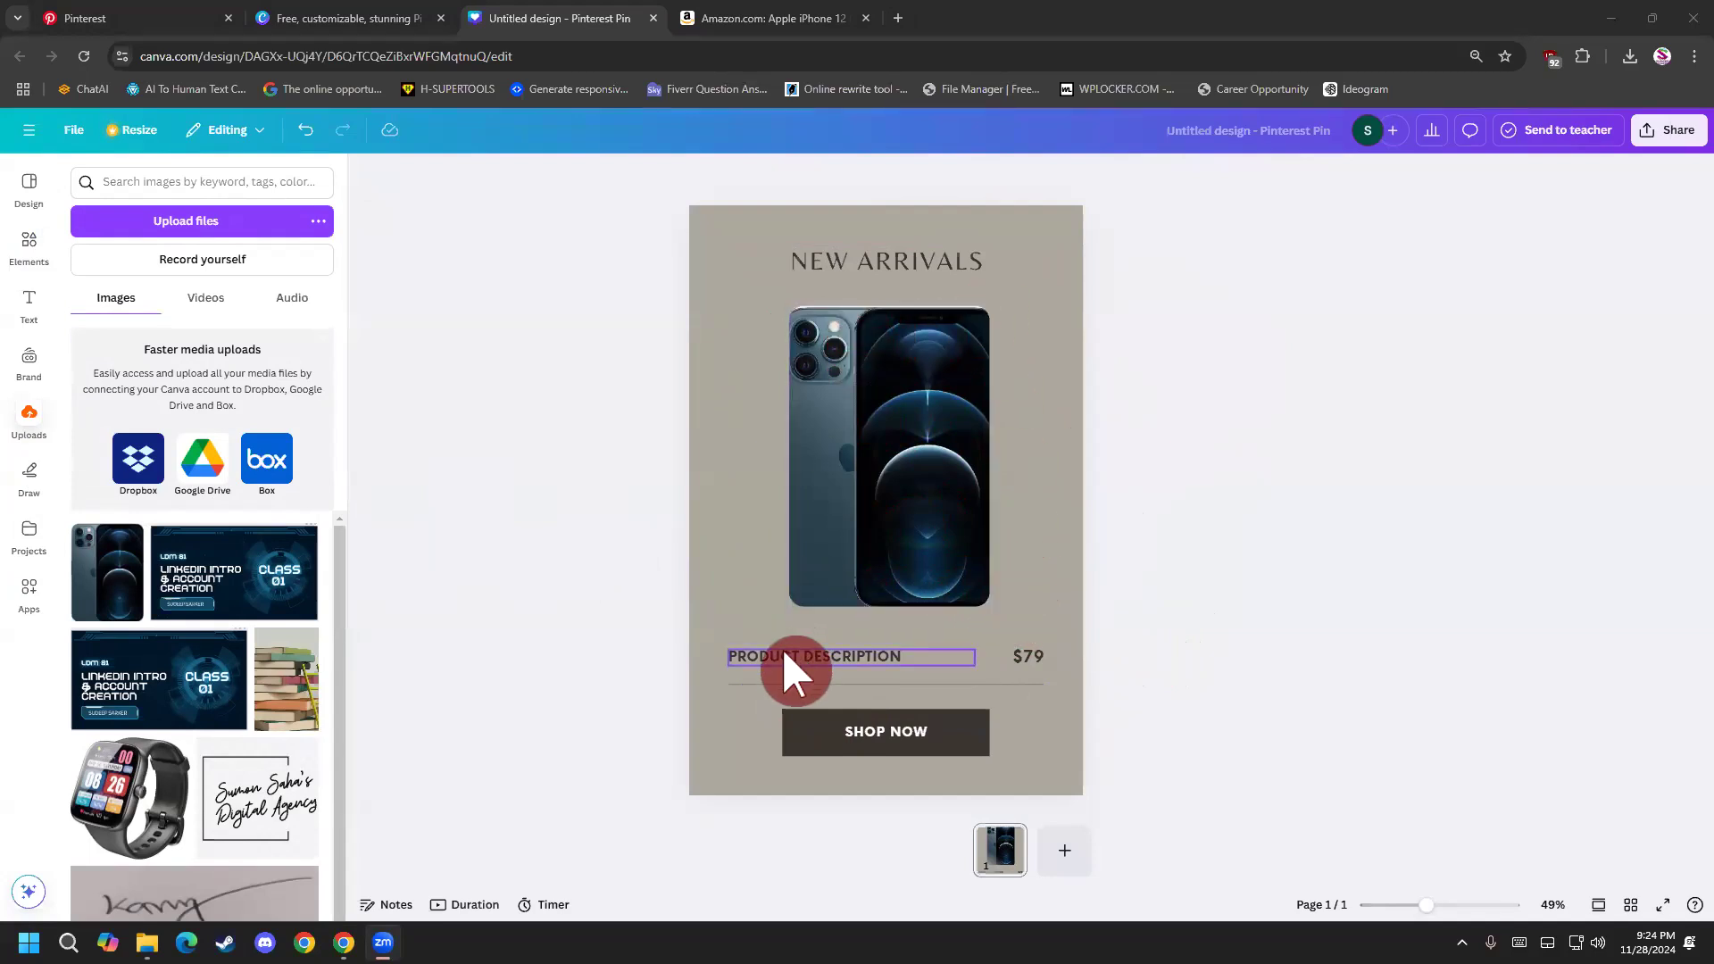
double_click(878, 257)
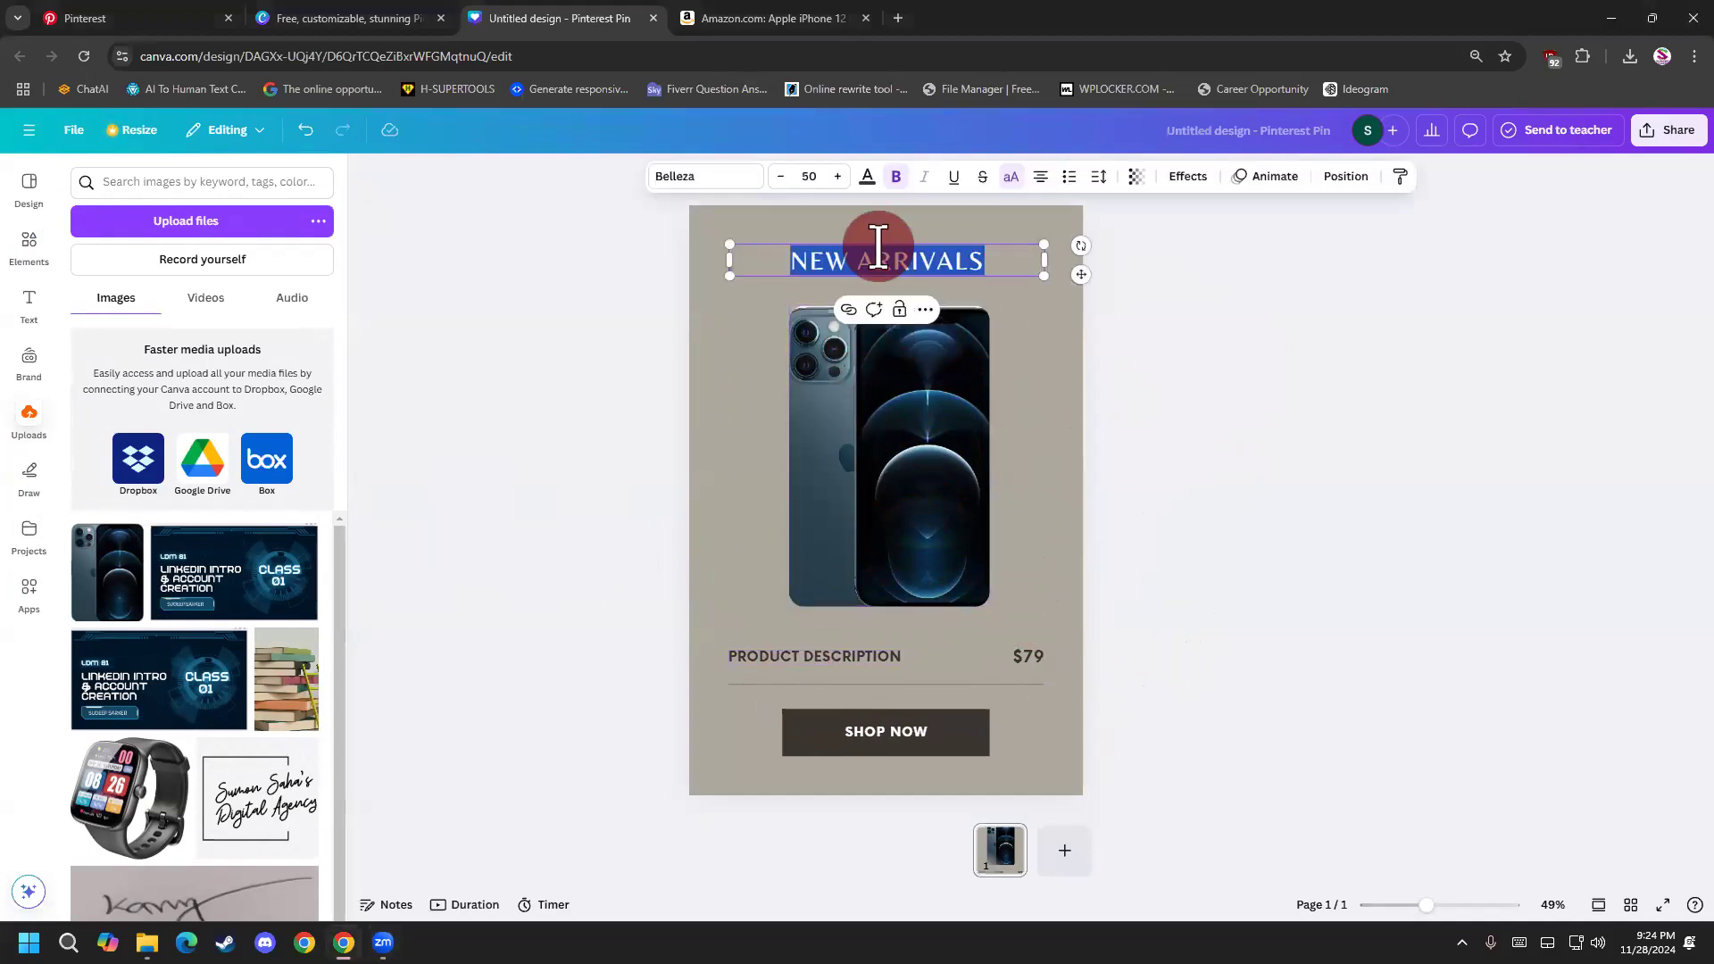
key("BackSpace")
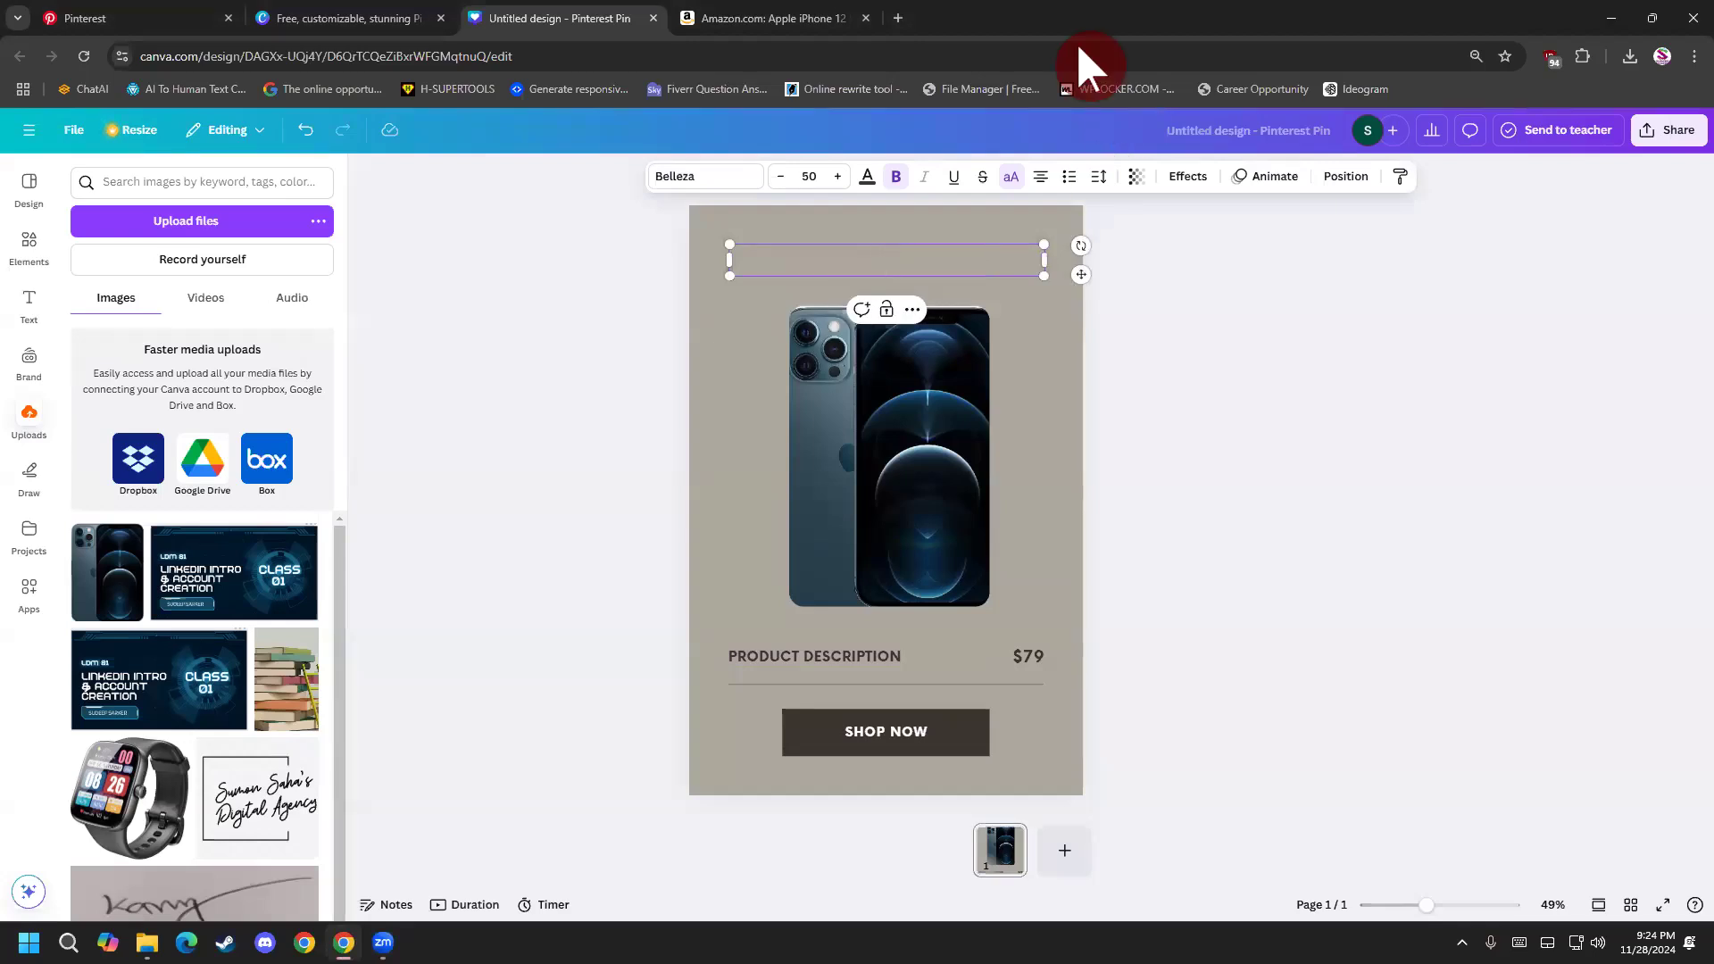
key("ctrl+z")
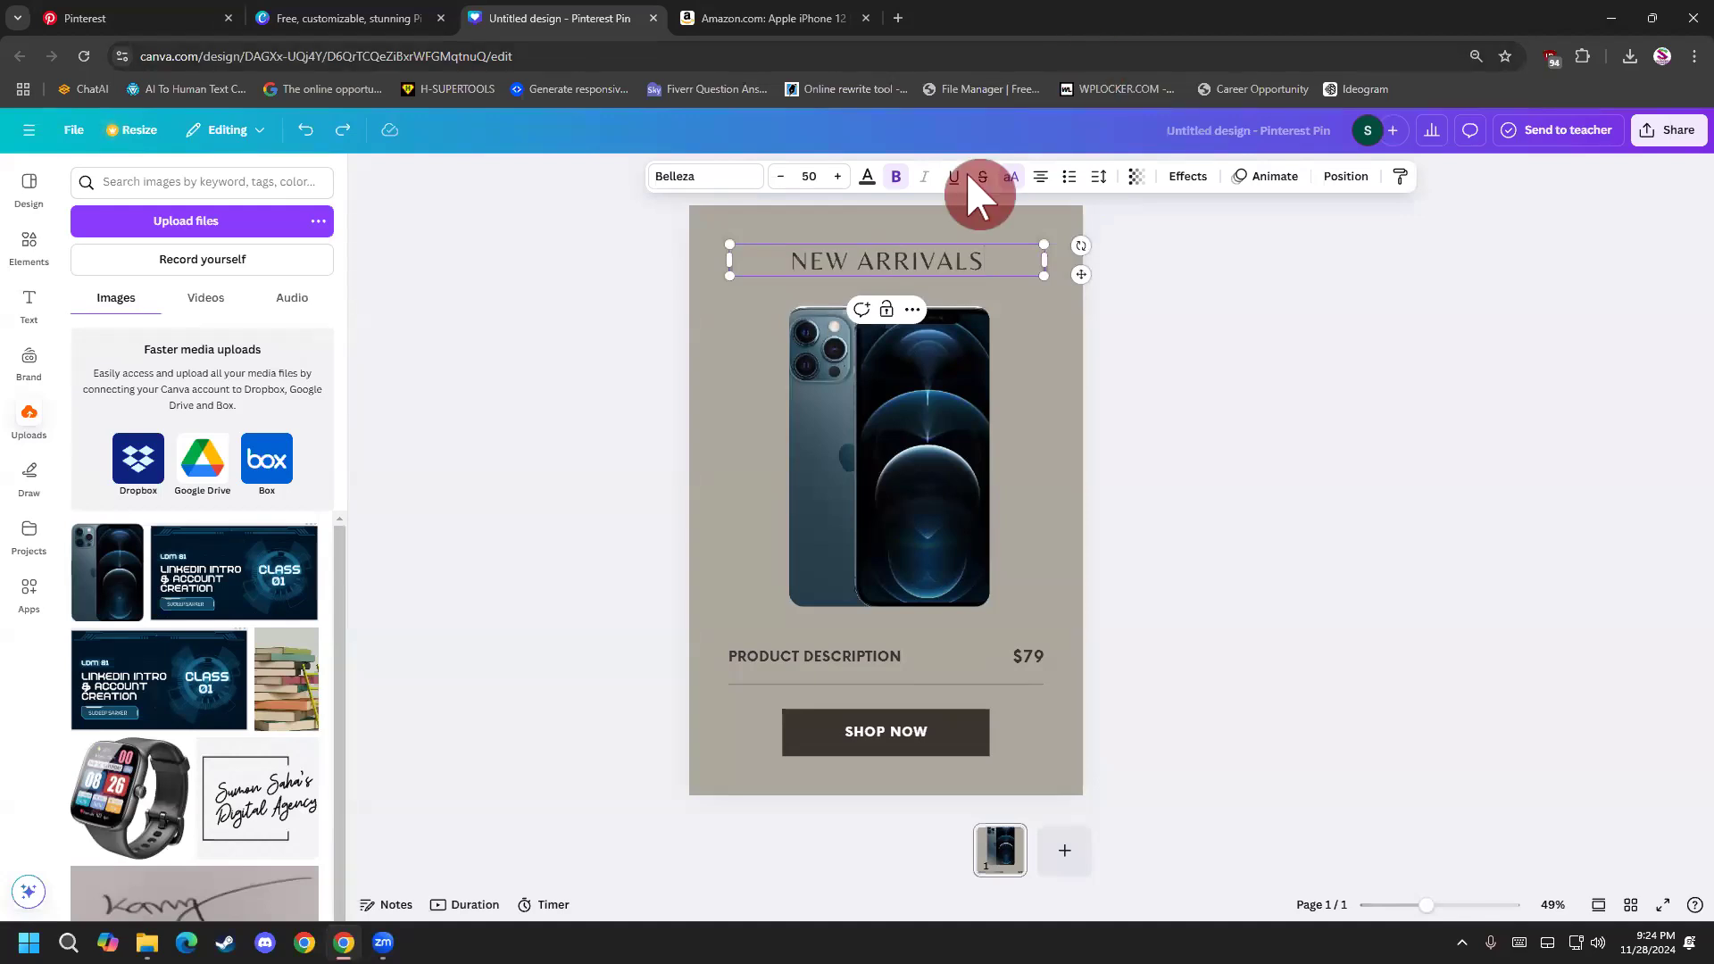
Replace the NEW ARRIVALS heading with "Apple iPhone 12 Pro Max", copied from the Amazon product title.
left_click(864, 12)
left_click_drag(680, 263, 865, 258)
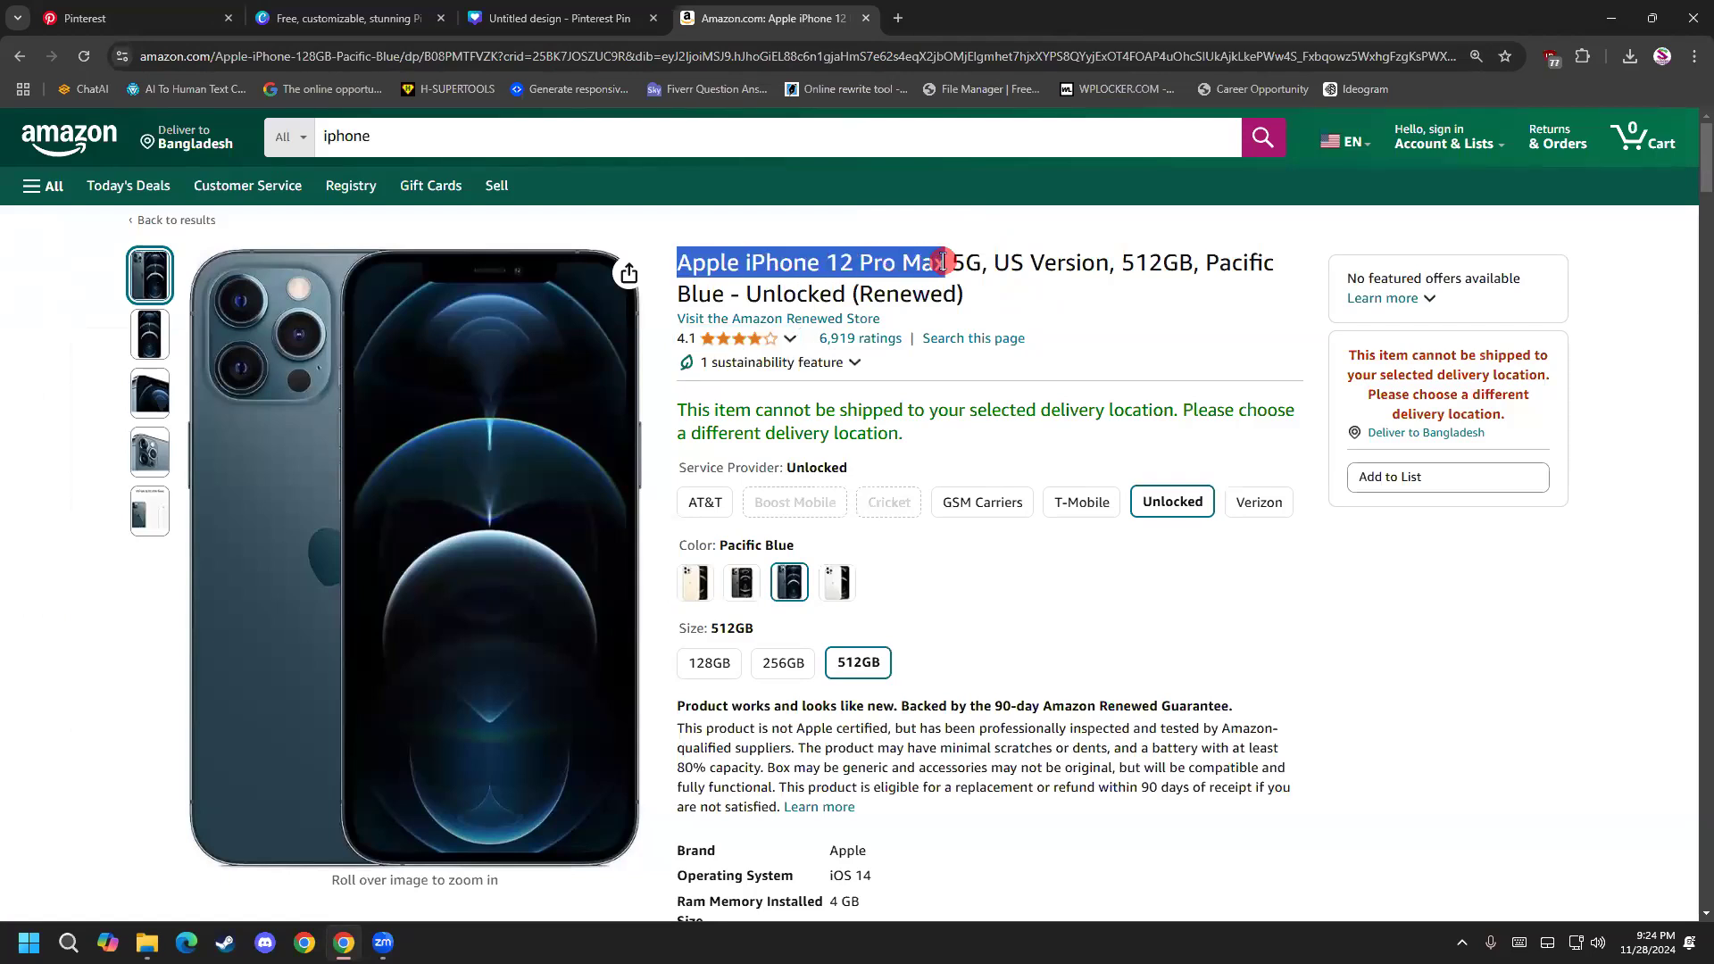
left_click_drag(937, 263, 948, 263)
key("ctrl+c")
left_click(560, 17)
double_click(895, 260)
key("ctrl+v")
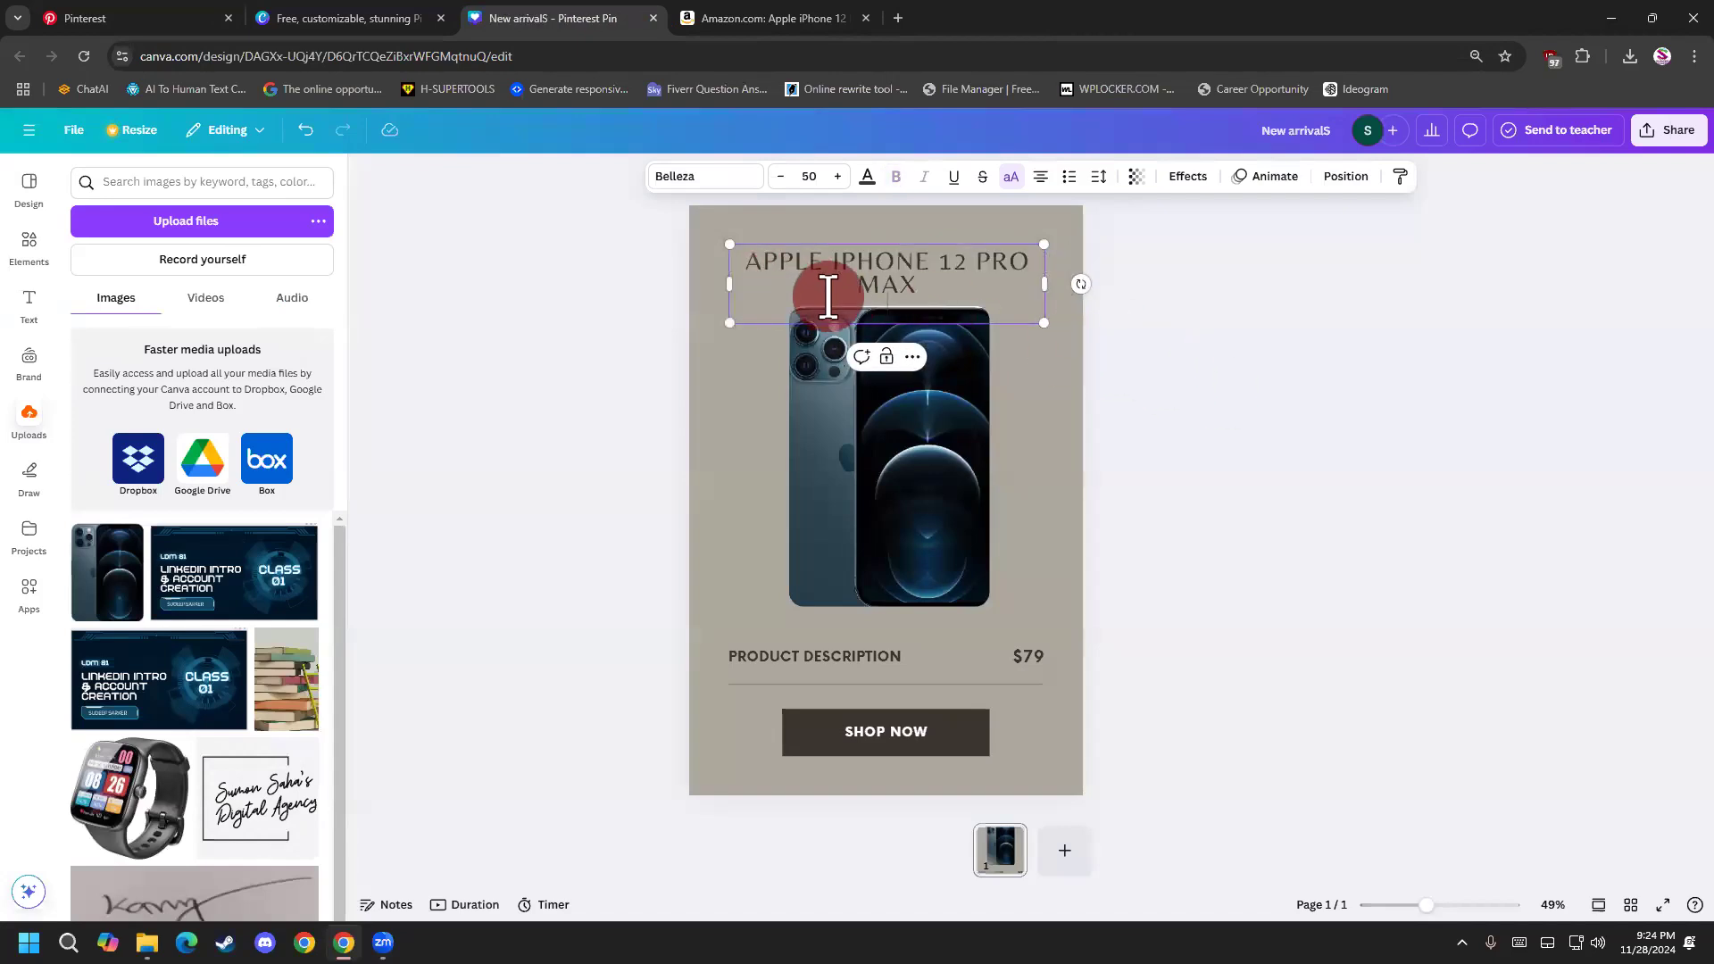
left_click_drag(801, 272, 804, 274)
left_click(1222, 547)
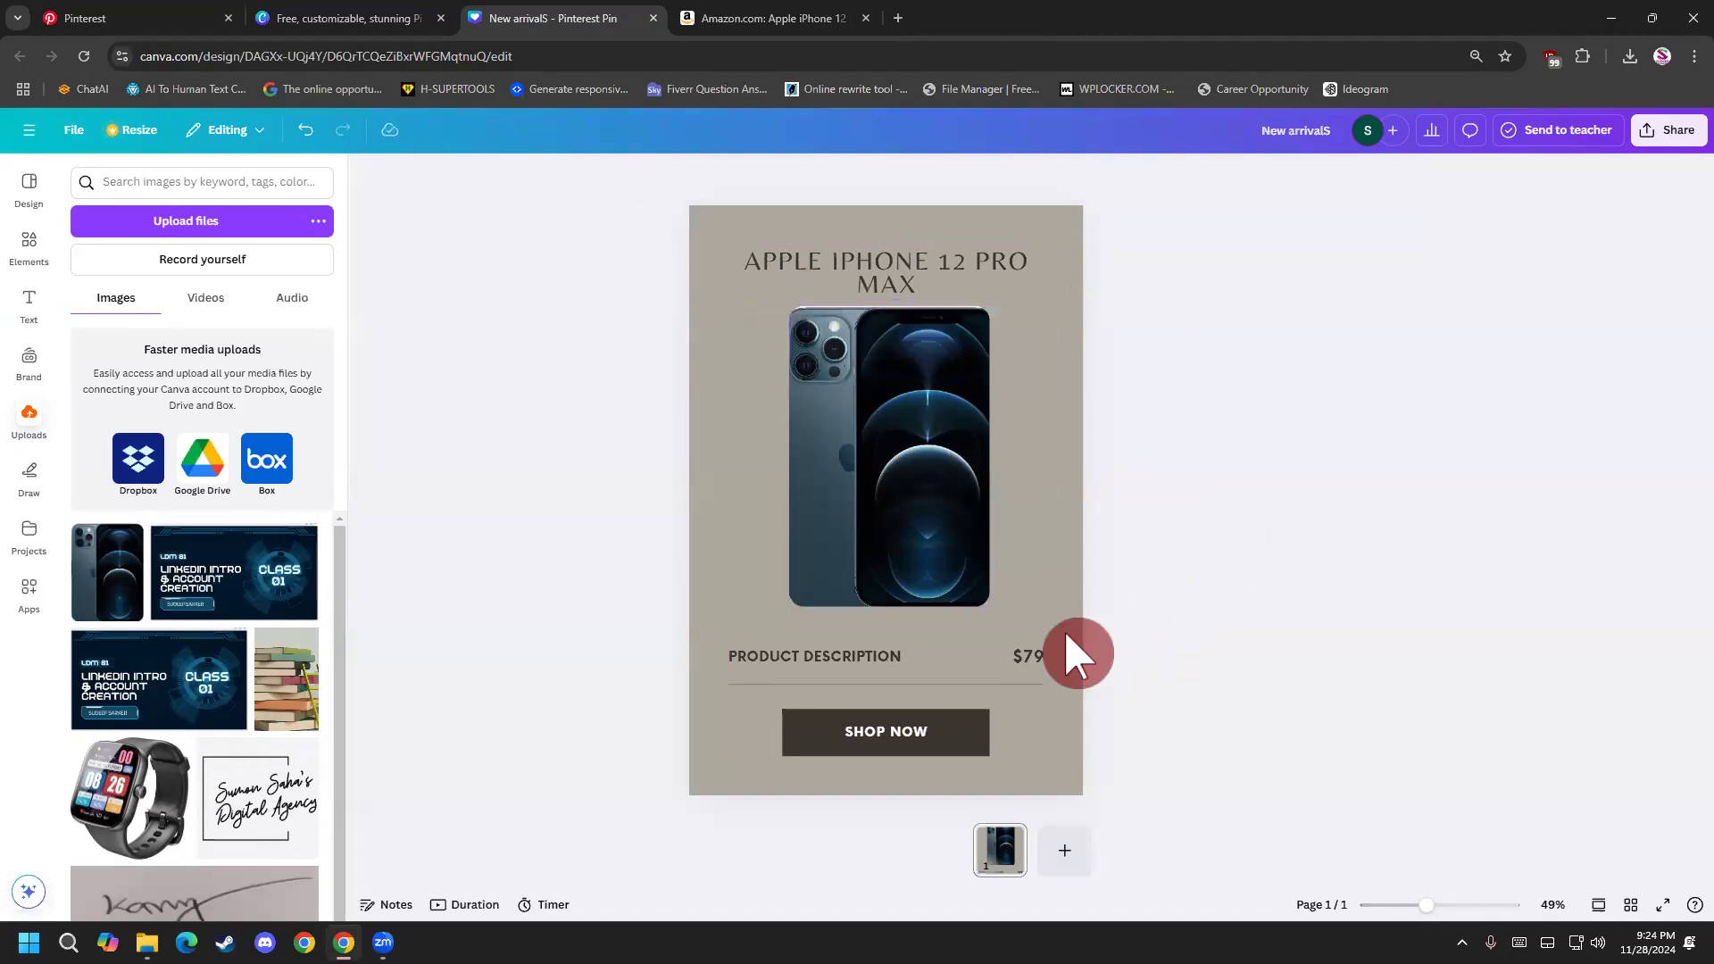
Replace the PRODUCT DESCRIPTION text with "5G, US Version, 512GB" from the Amazon product title, without the trailing comma.
double_click(904, 651)
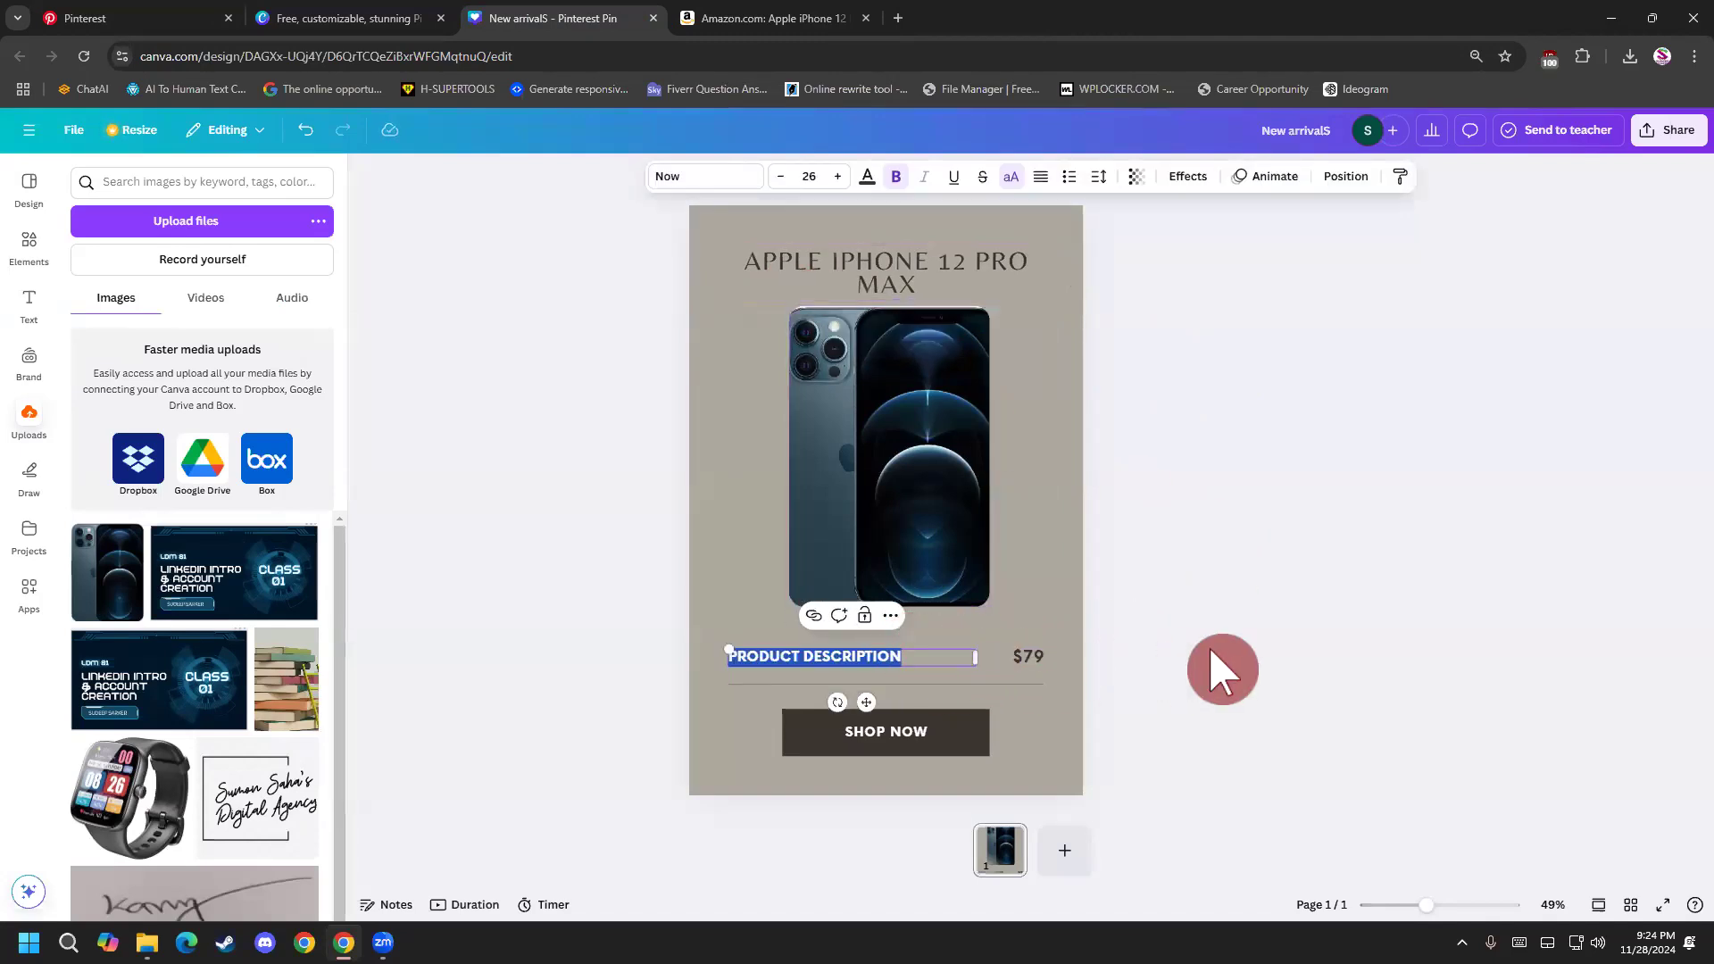
left_click(715, 20)
left_click(994, 271)
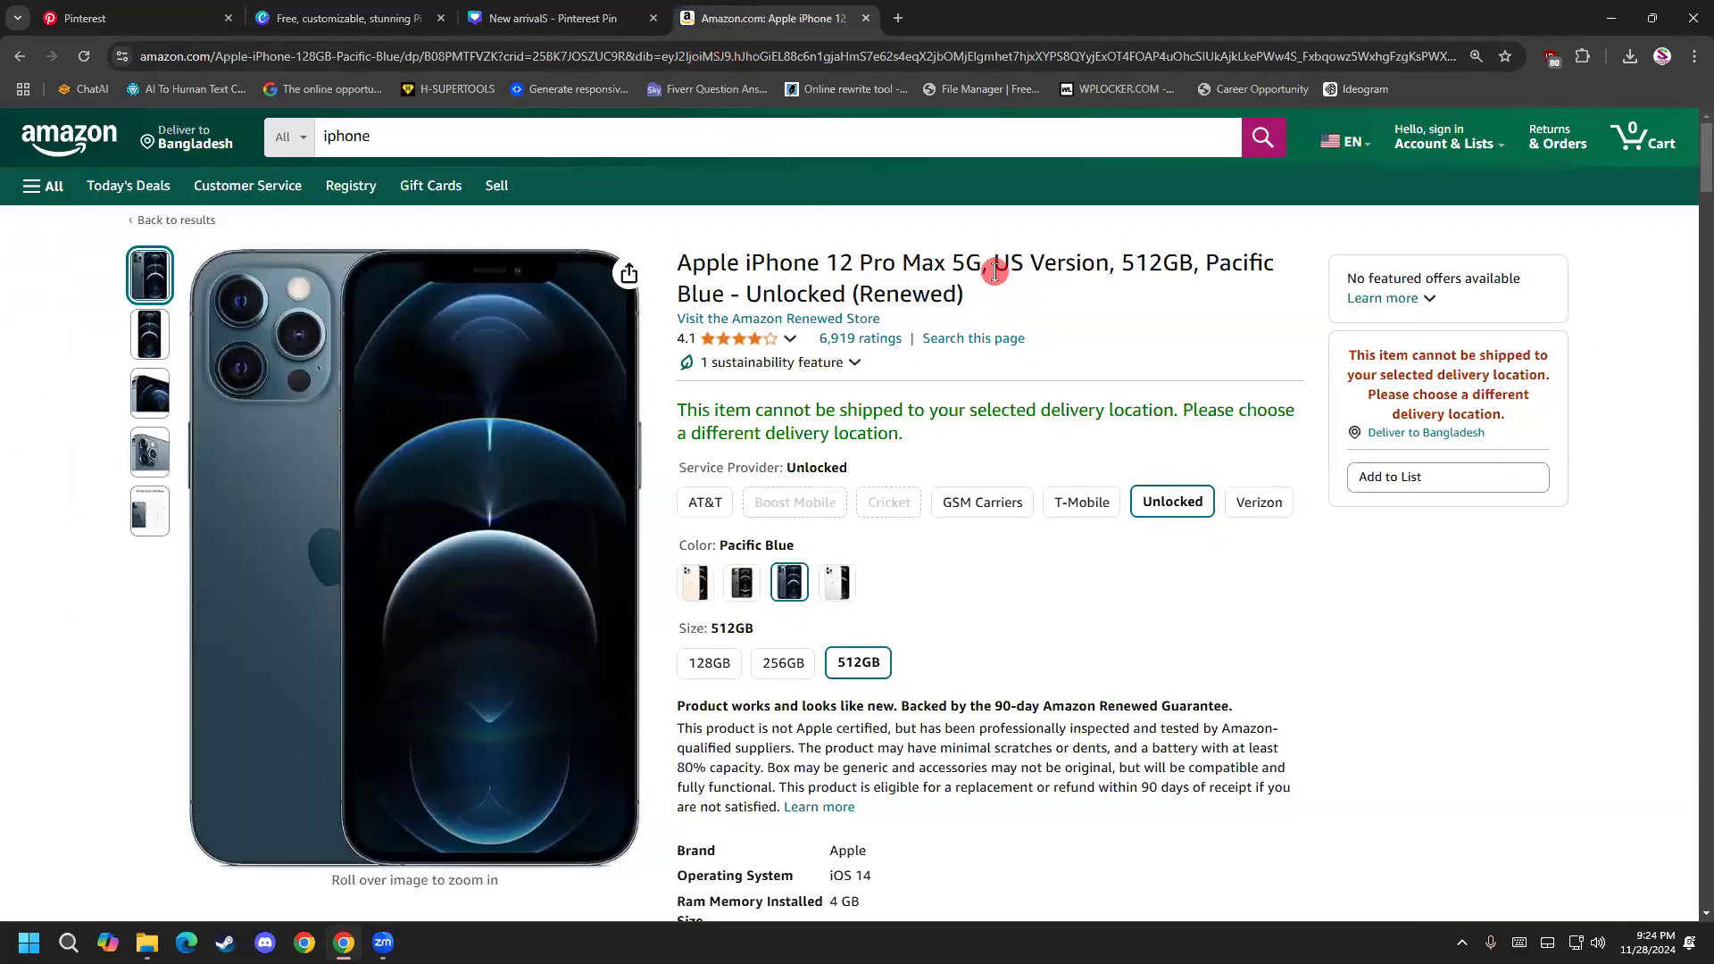
left_click_drag(954, 265, 1160, 270)
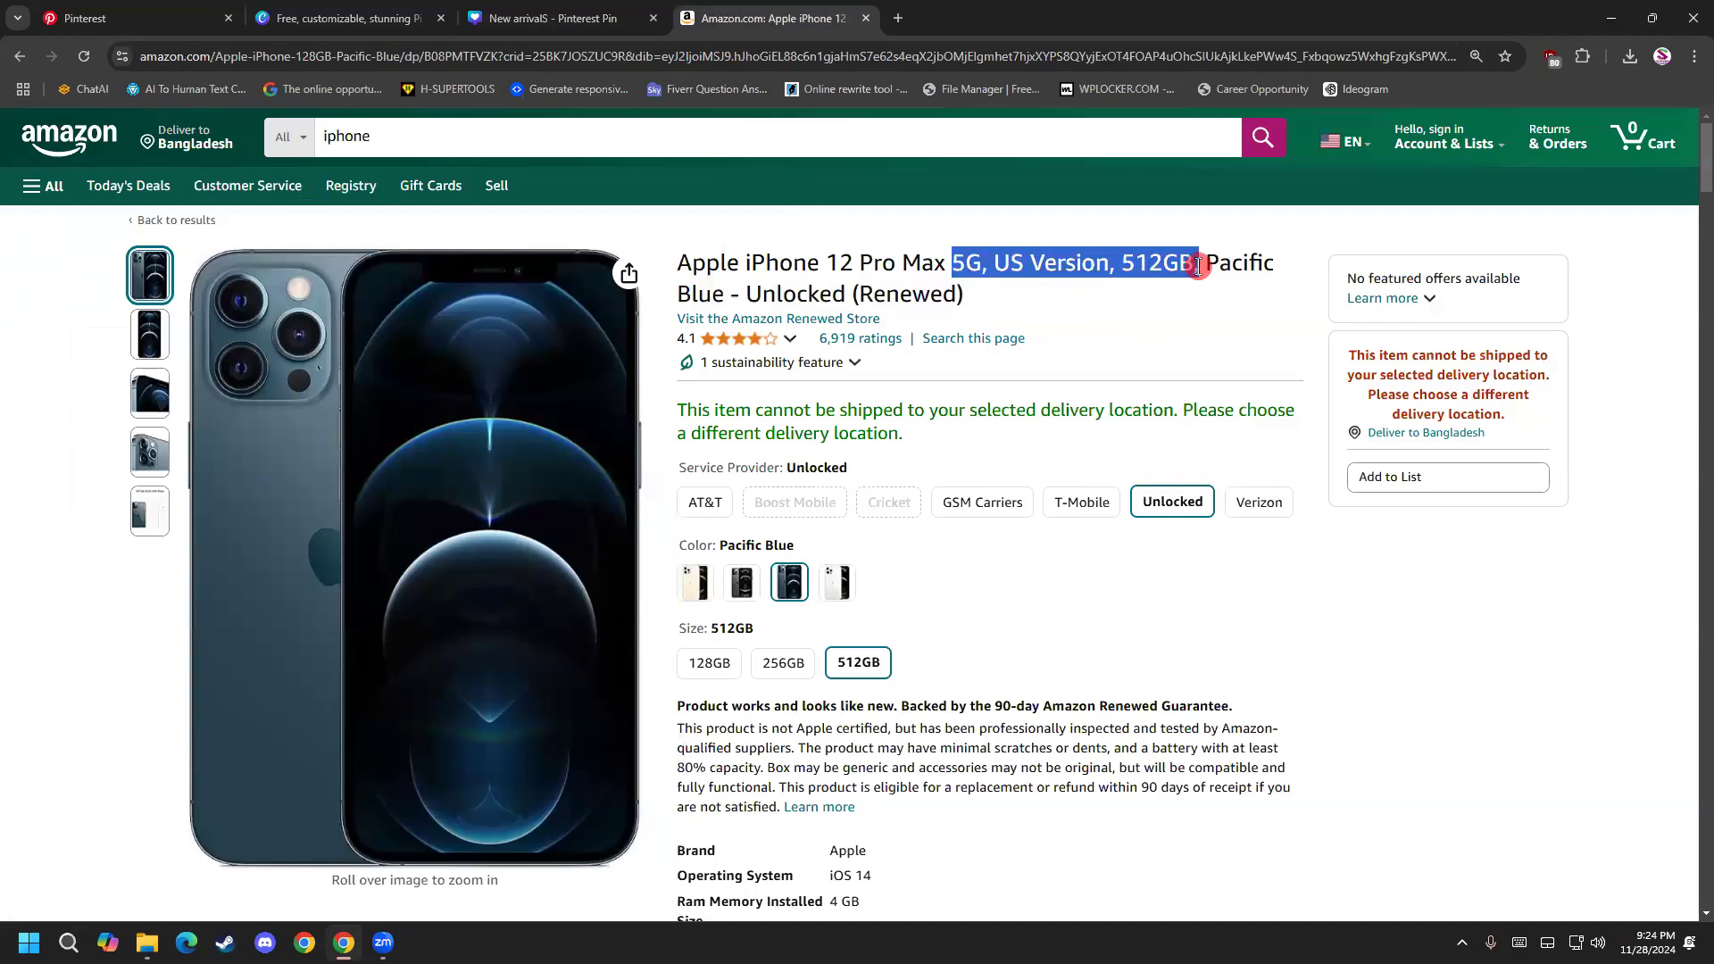
left_click(616, 19)
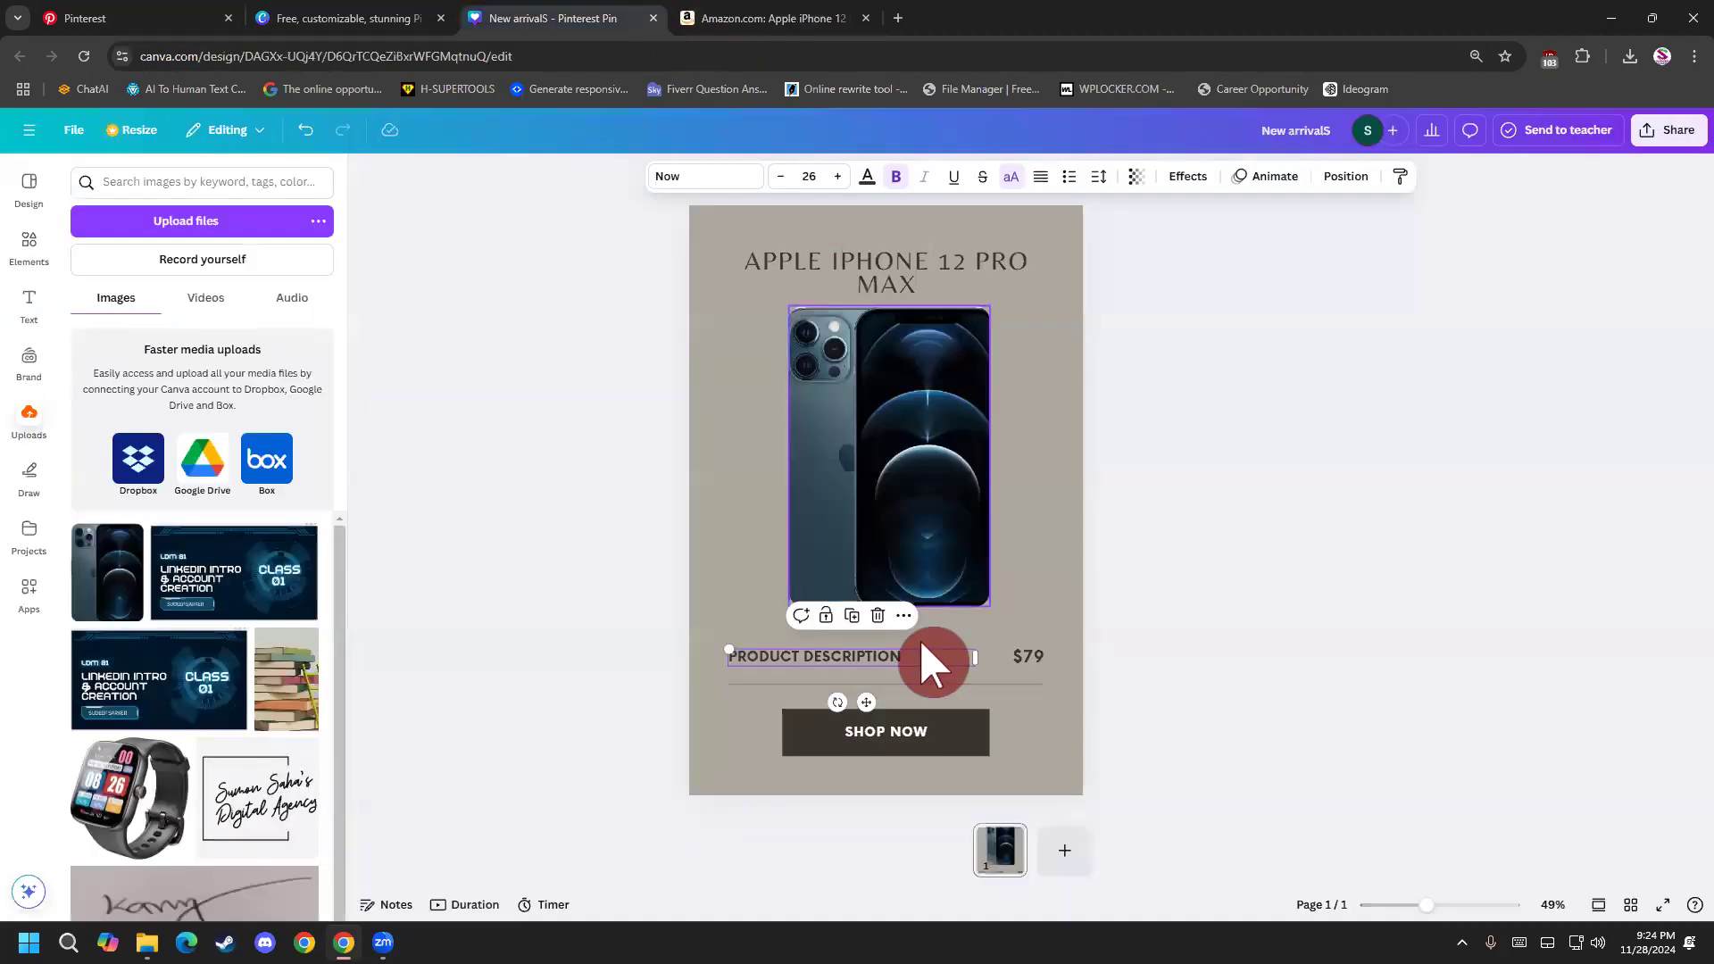
double_click(962, 661)
key("ctrl+v")
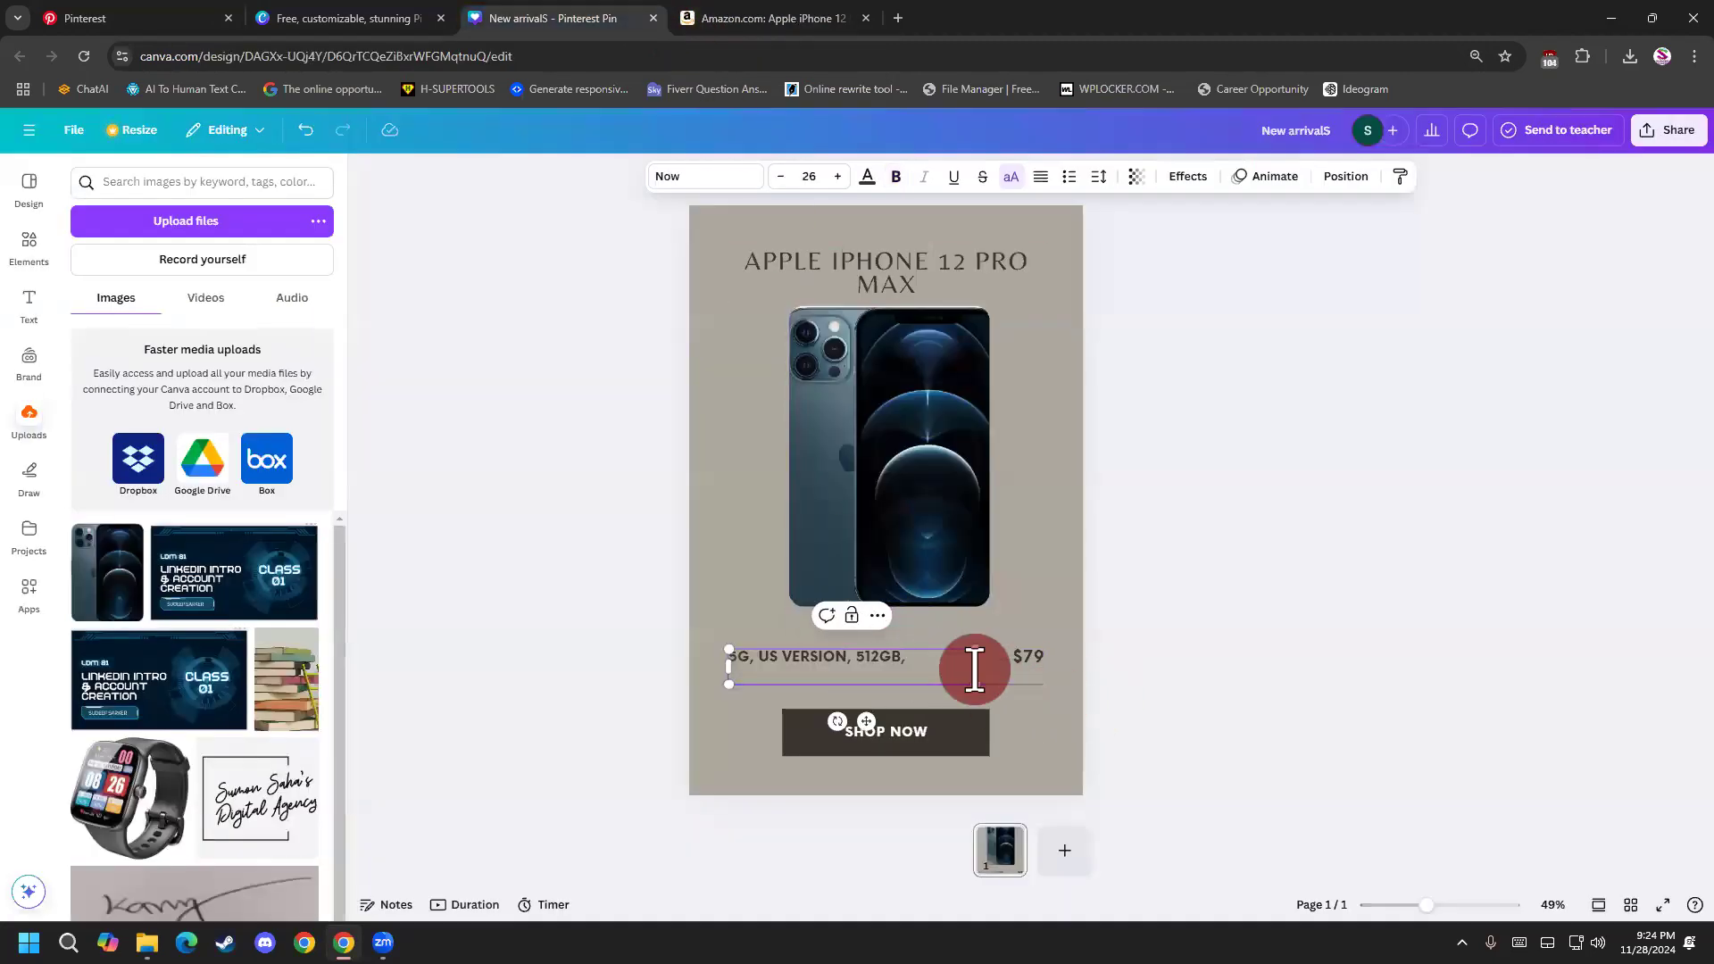
key("BackSpace")
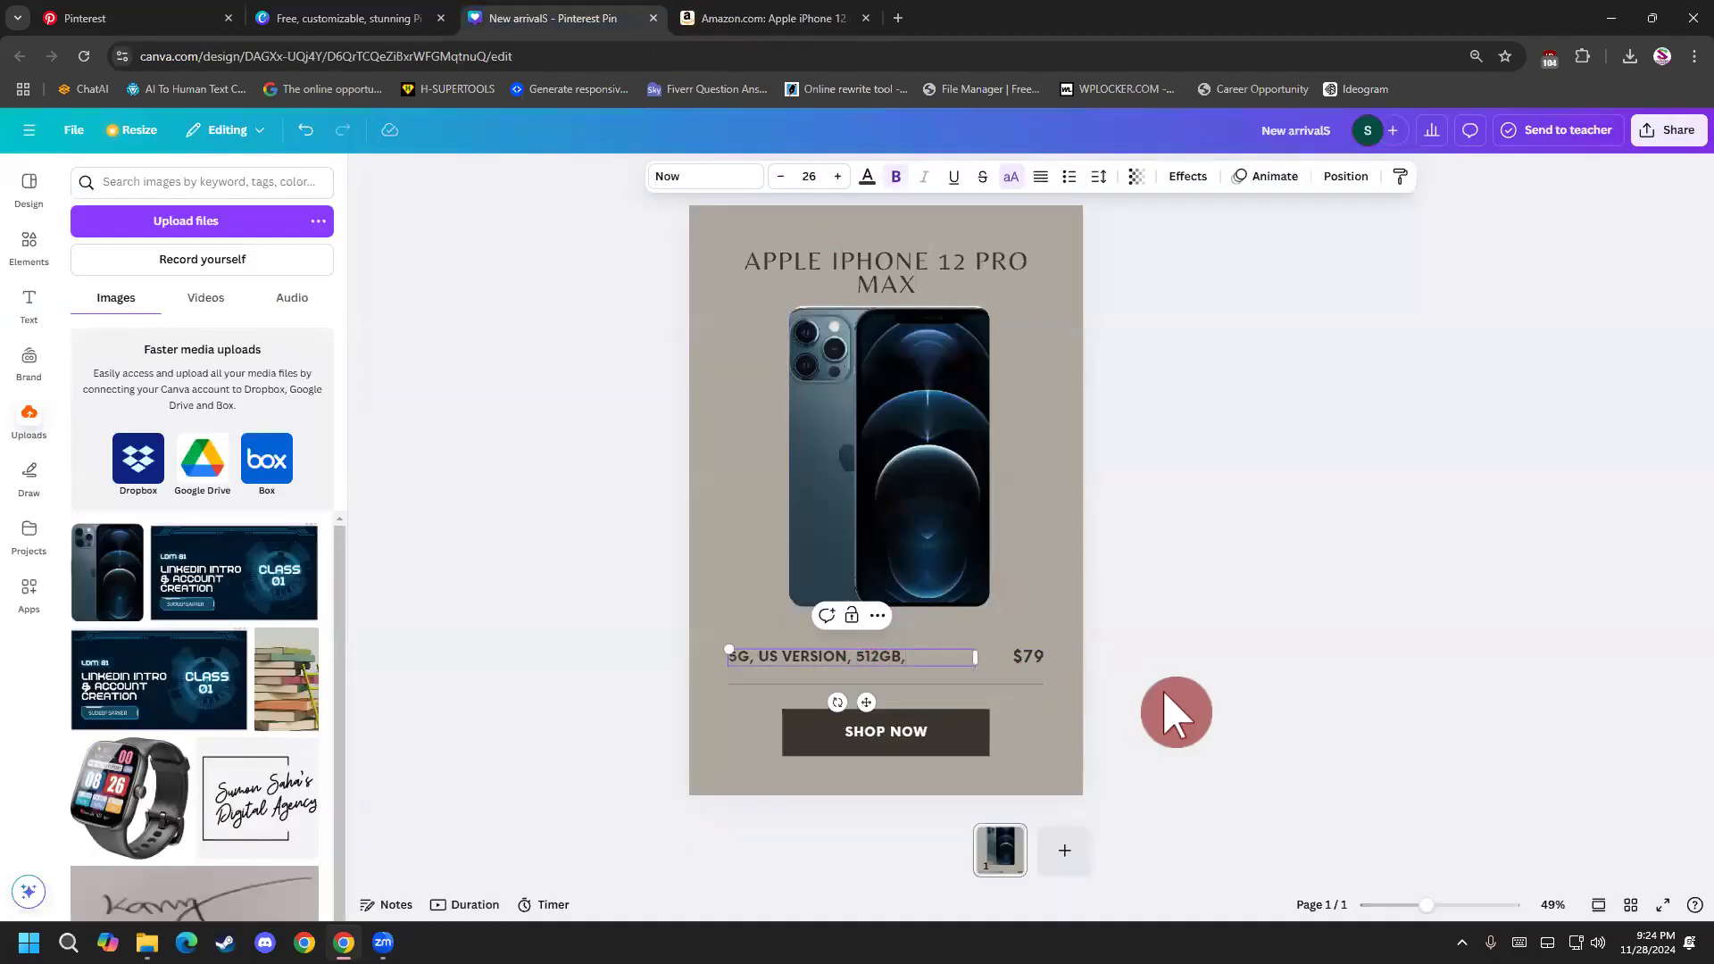
left_click(1165, 686)
left_click(921, 653)
key("BackSpace")
left_click(1167, 711)
Look through the Amazon product page for details that could replace the $79 price text on the pin.
double_click(1036, 661)
left_click(748, 18)
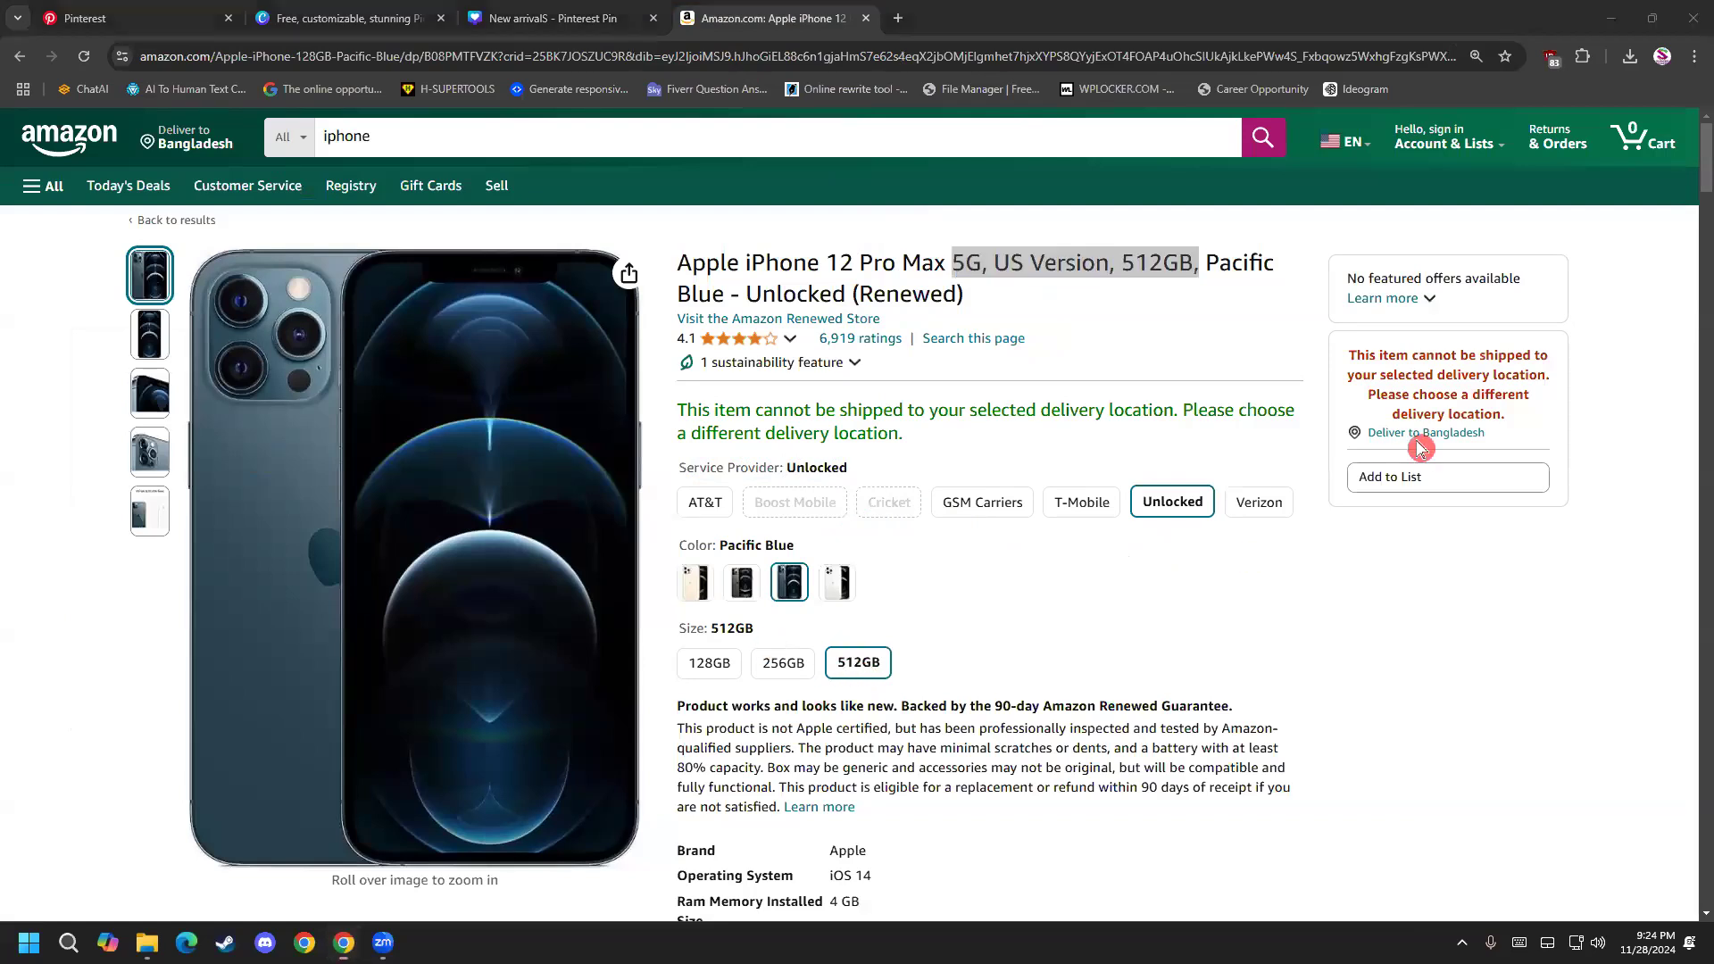
scroll(1063, 661, "down", 10)
scroll(971, 666, "up", 10)
scroll(959, 652, "up", 1)
left_click(585, 19)
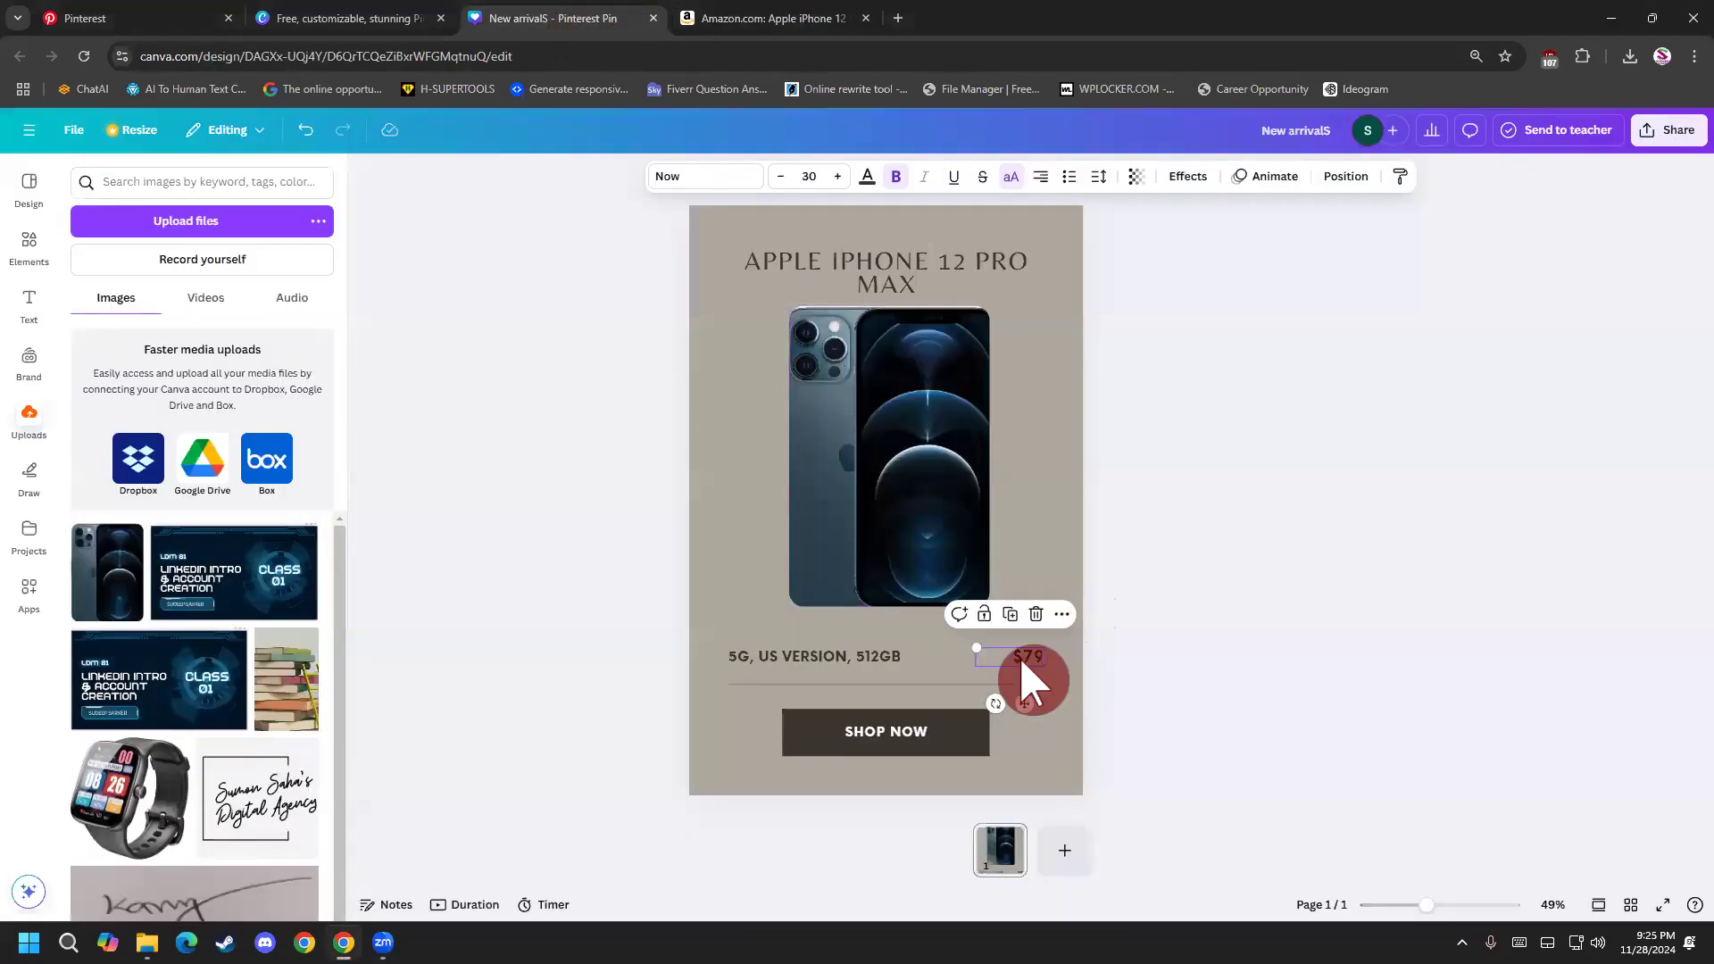
left_click(766, 18)
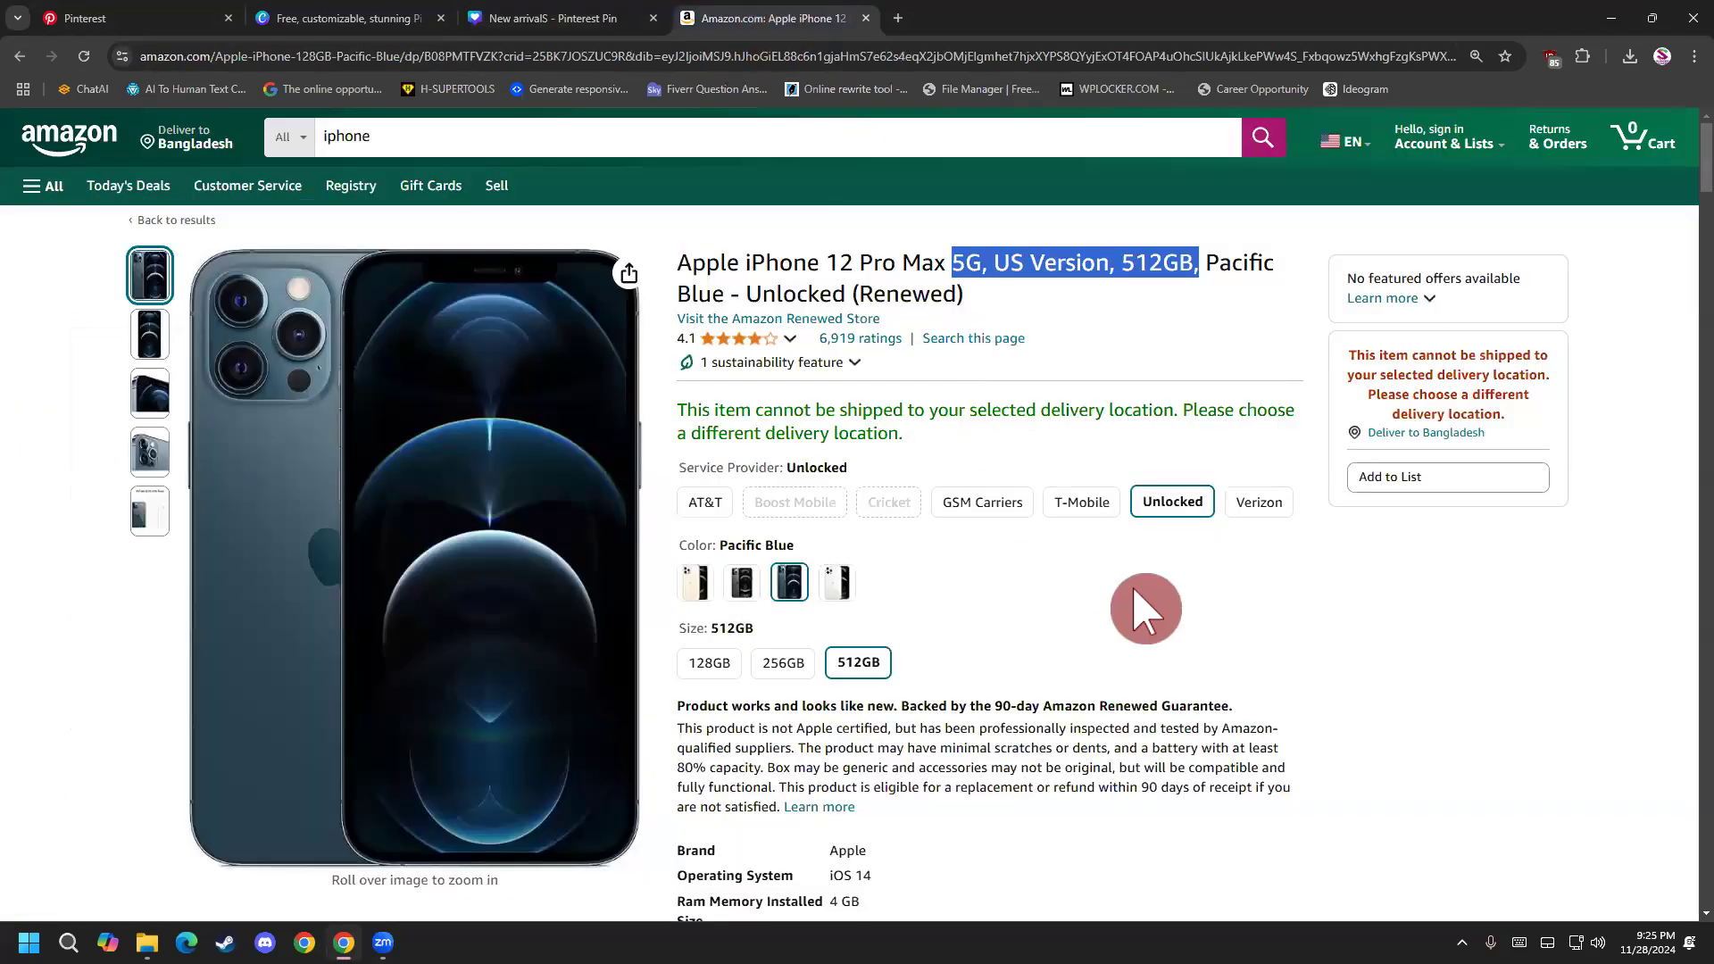
scroll(1146, 609, "down", 3)
scroll(1205, 594, "up", 3)
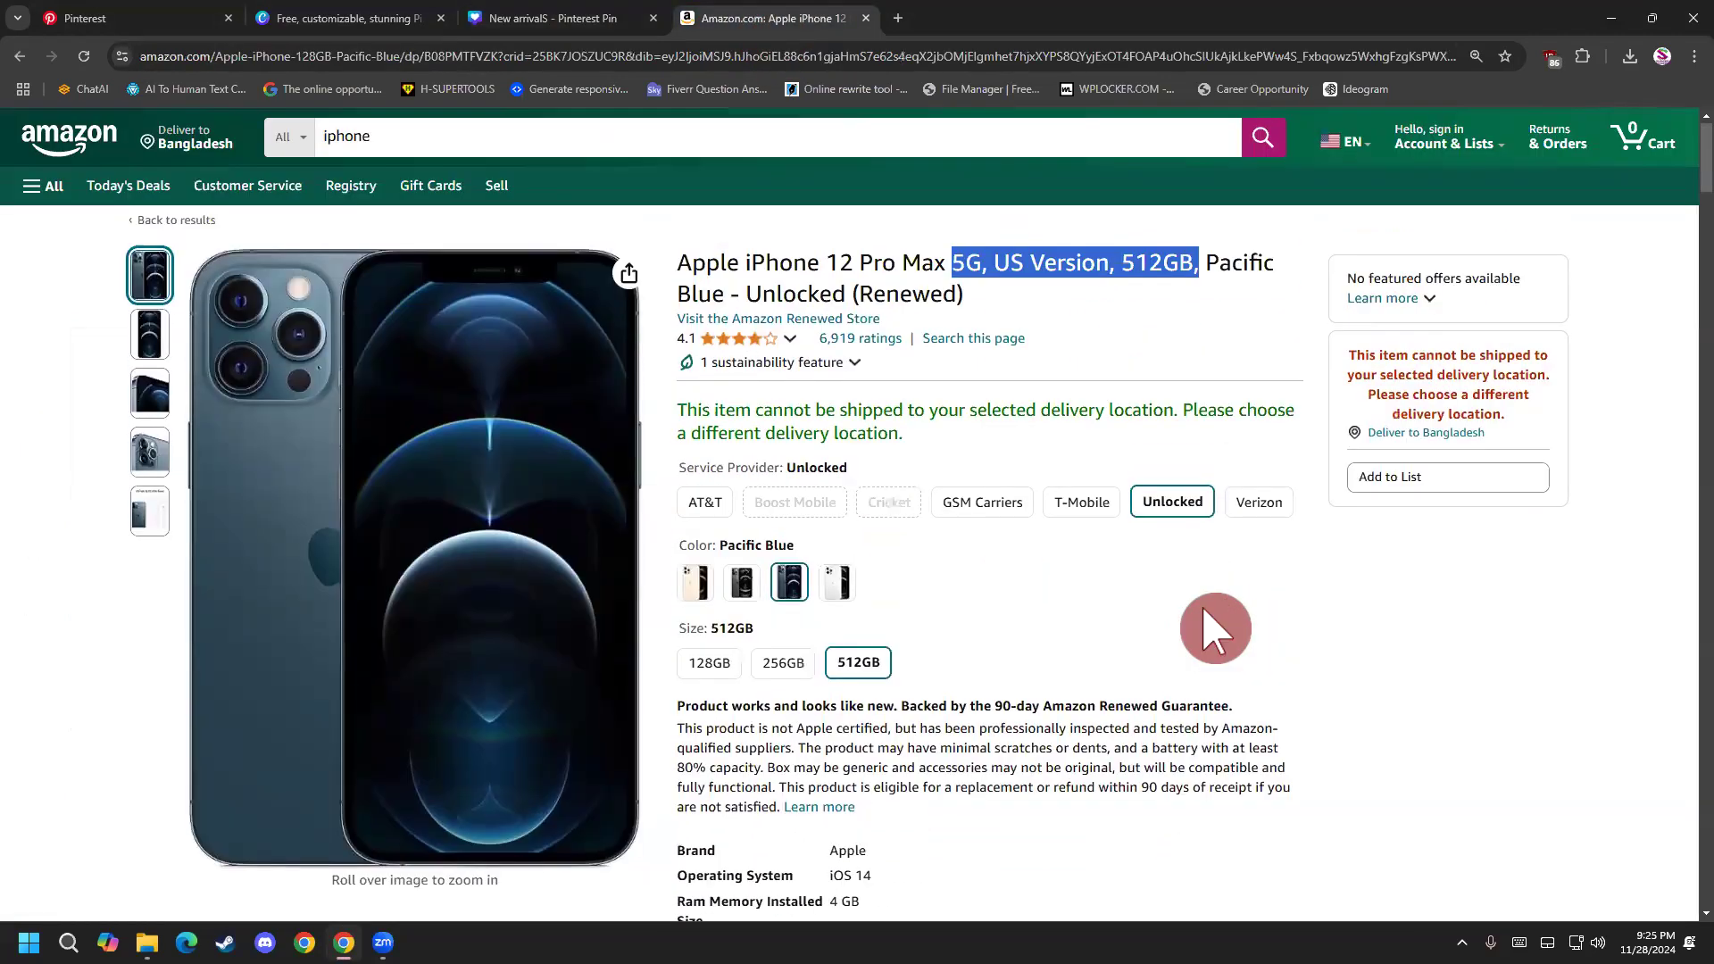
scroll(976, 593, "down", 2)
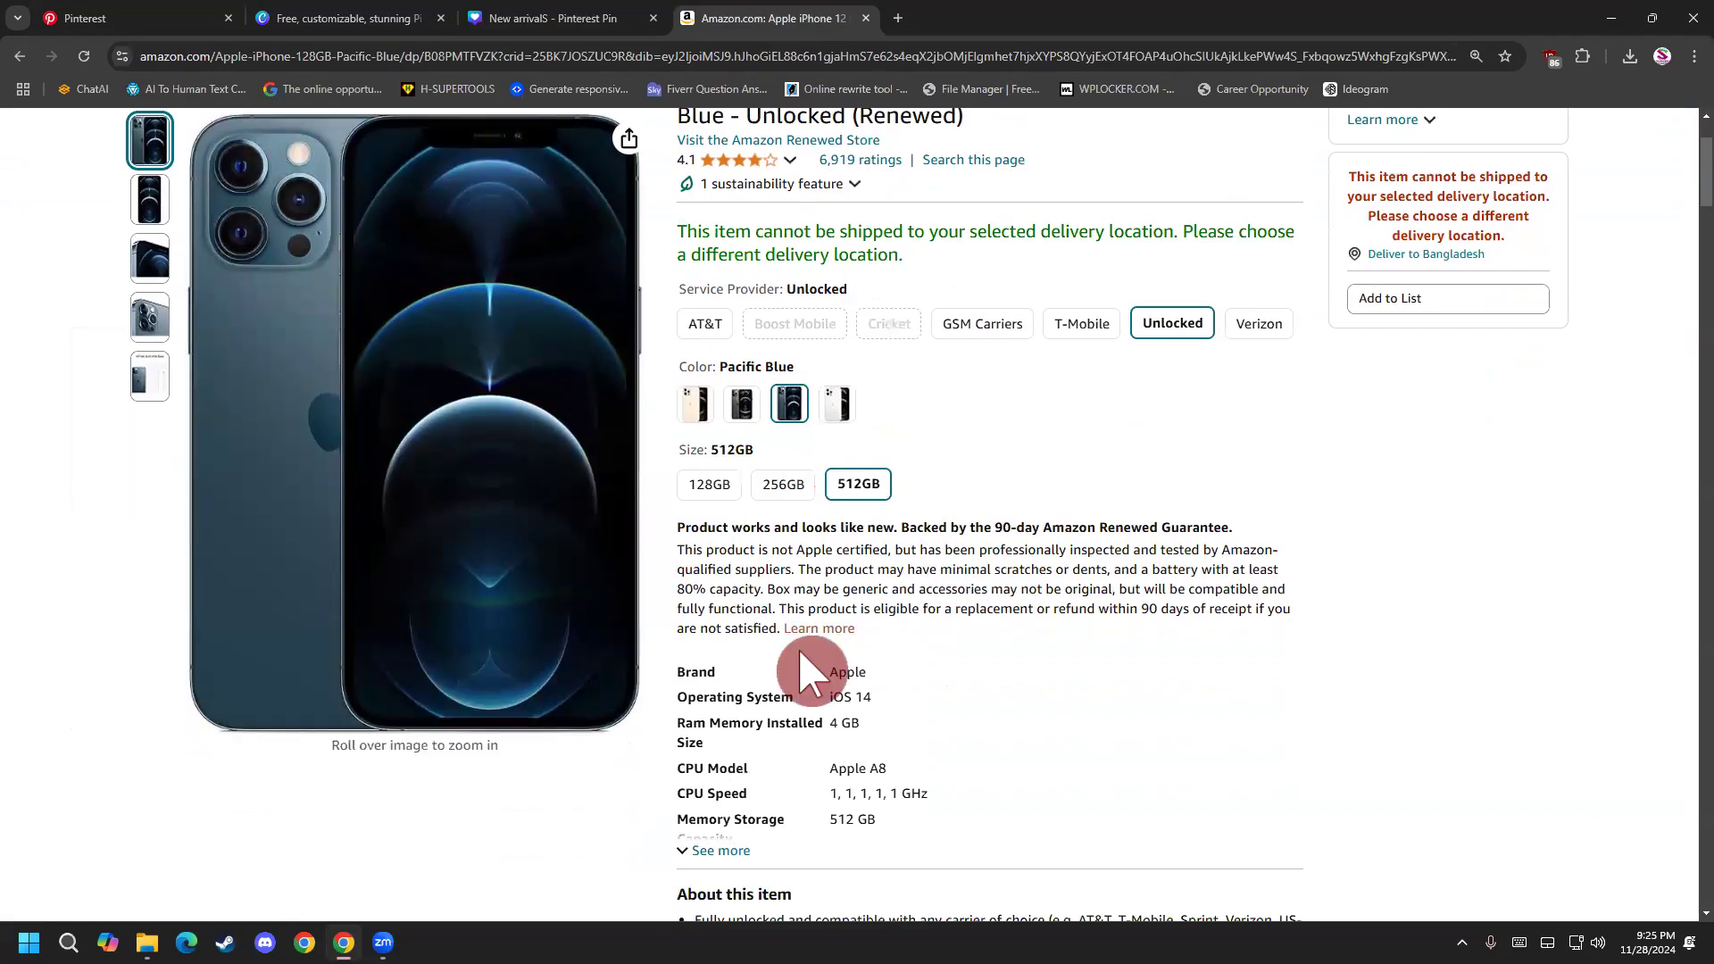
scroll(803, 670, "down", 7)
scroll(851, 661, "up", 9)
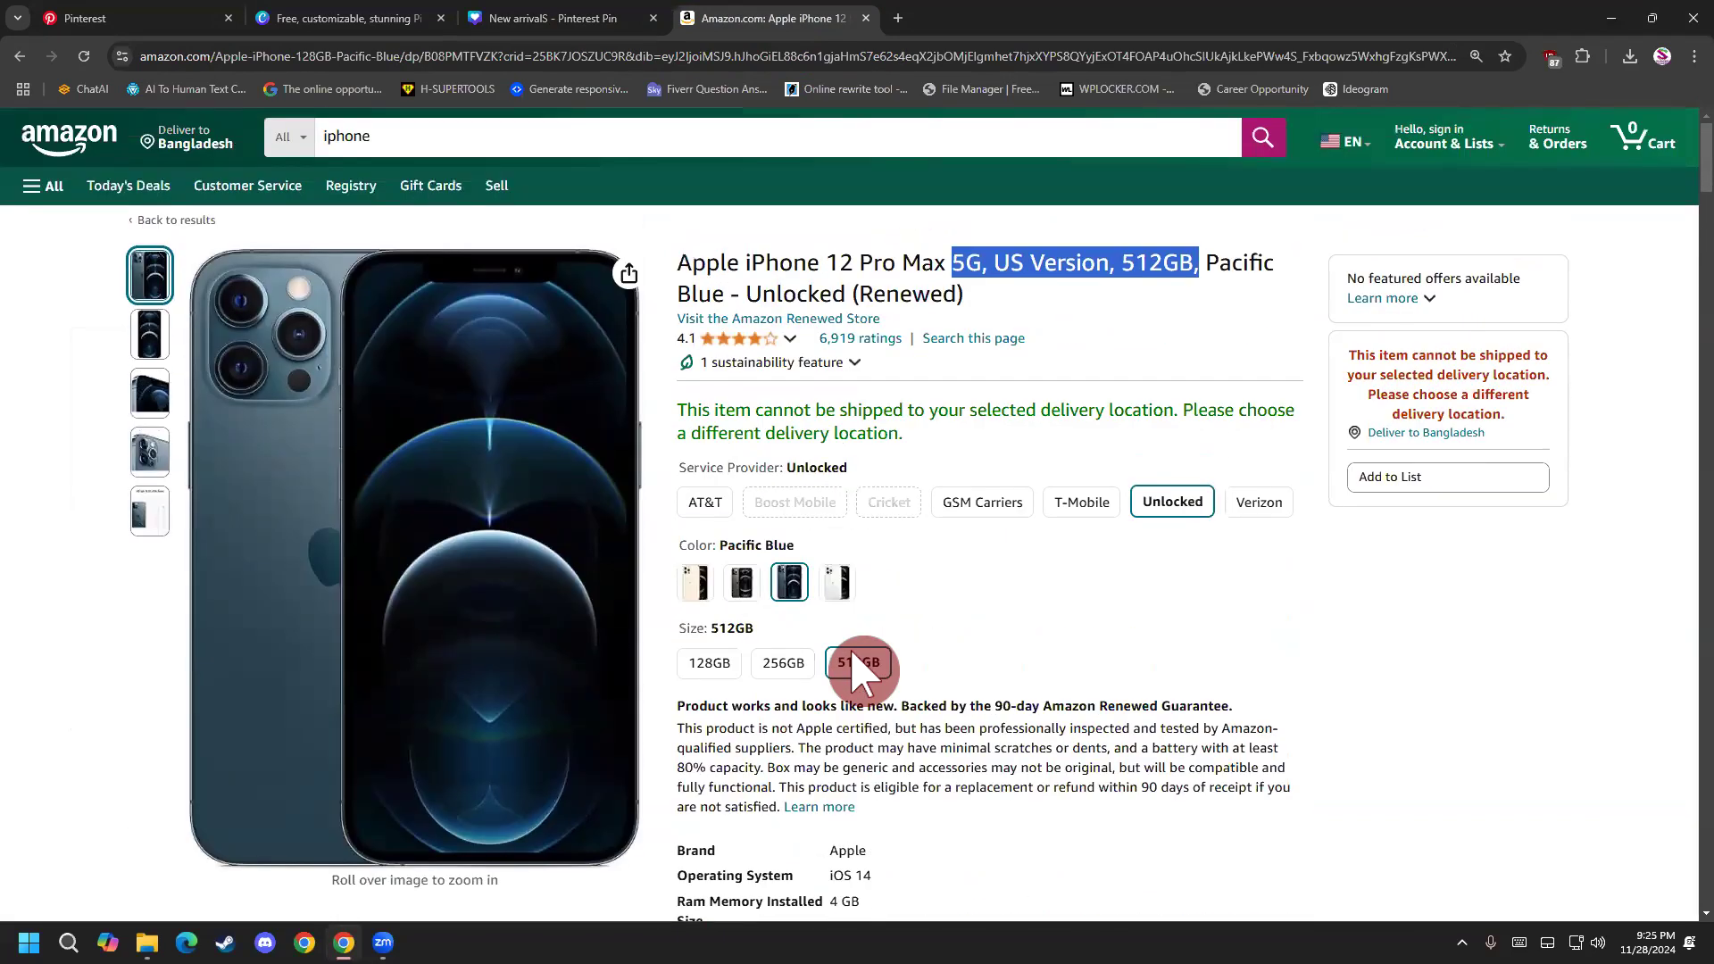
left_click(568, 19)
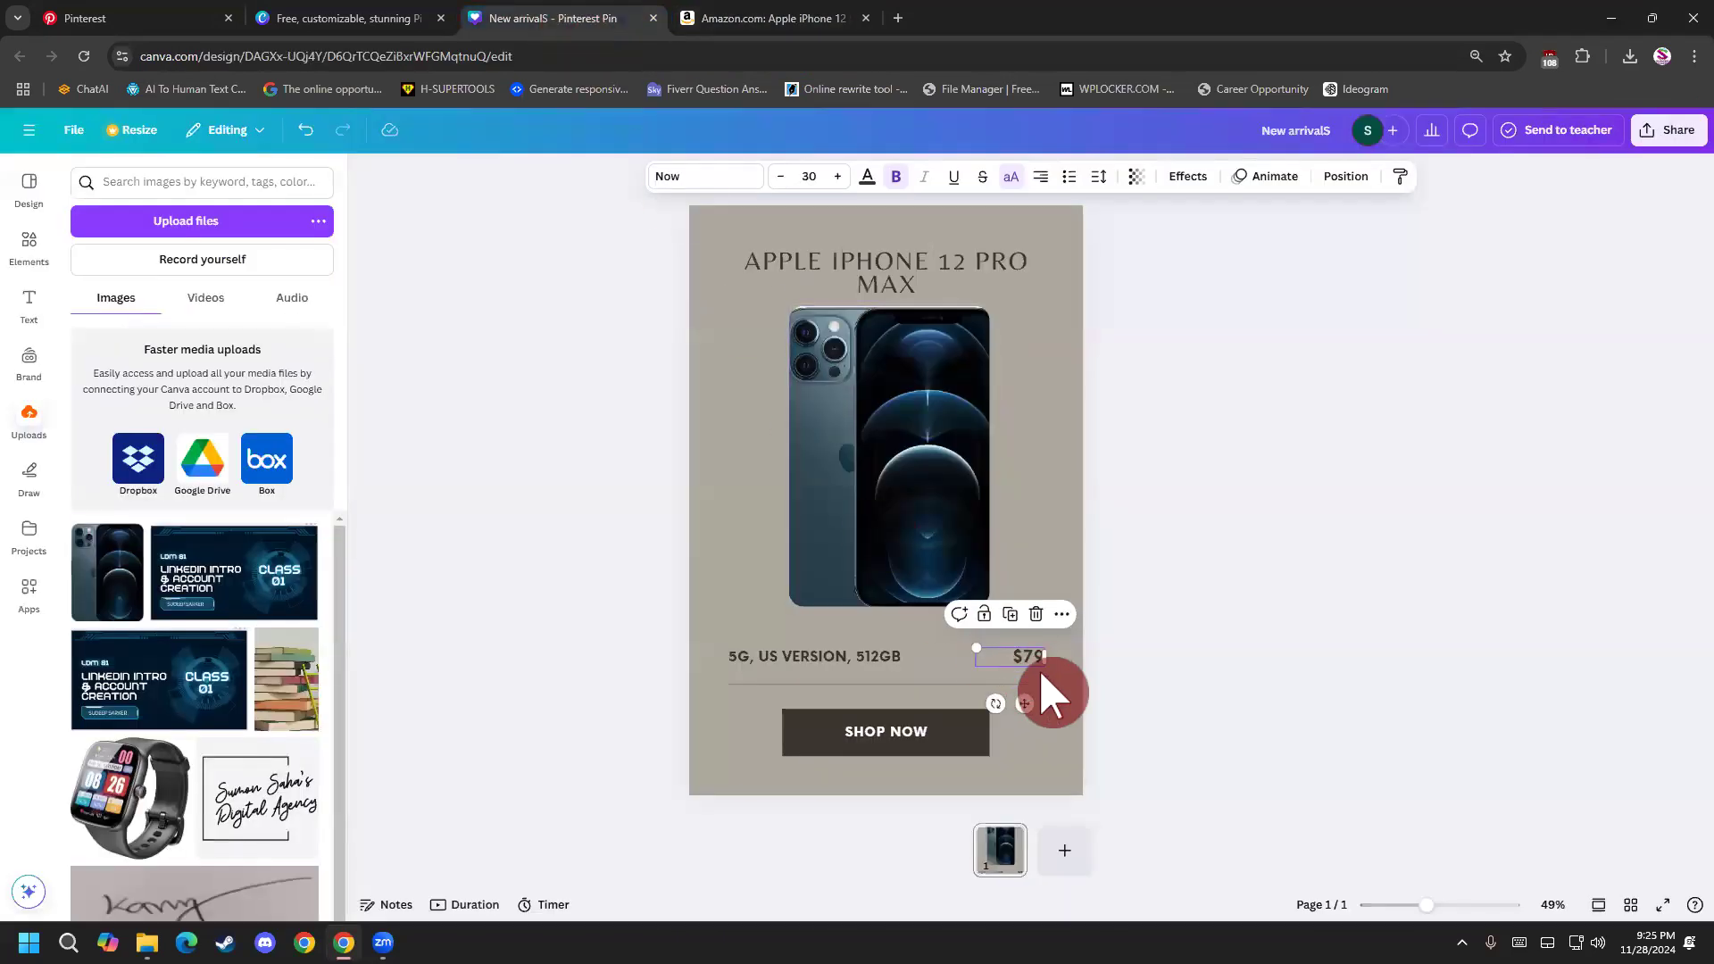
Replace the $79 price text with "UNCLOCKED" and widen its text box so the word fits on one line.
key("BackSpace")
key("ctrl+z")
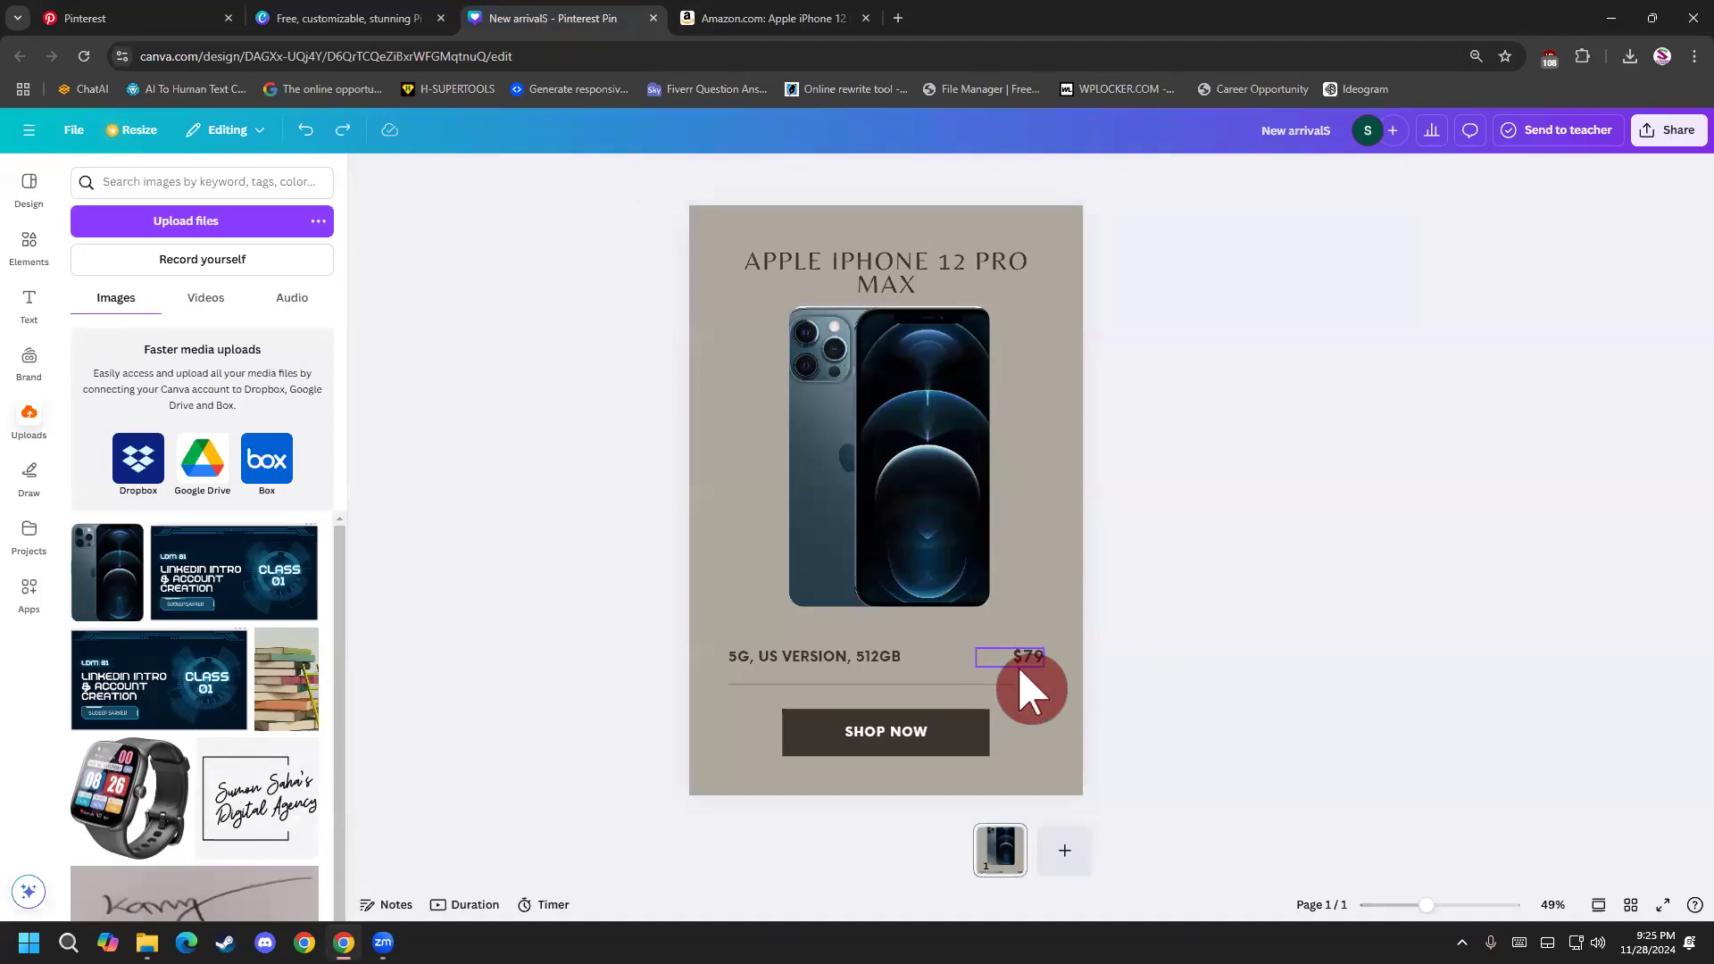
left_click(1016, 665)
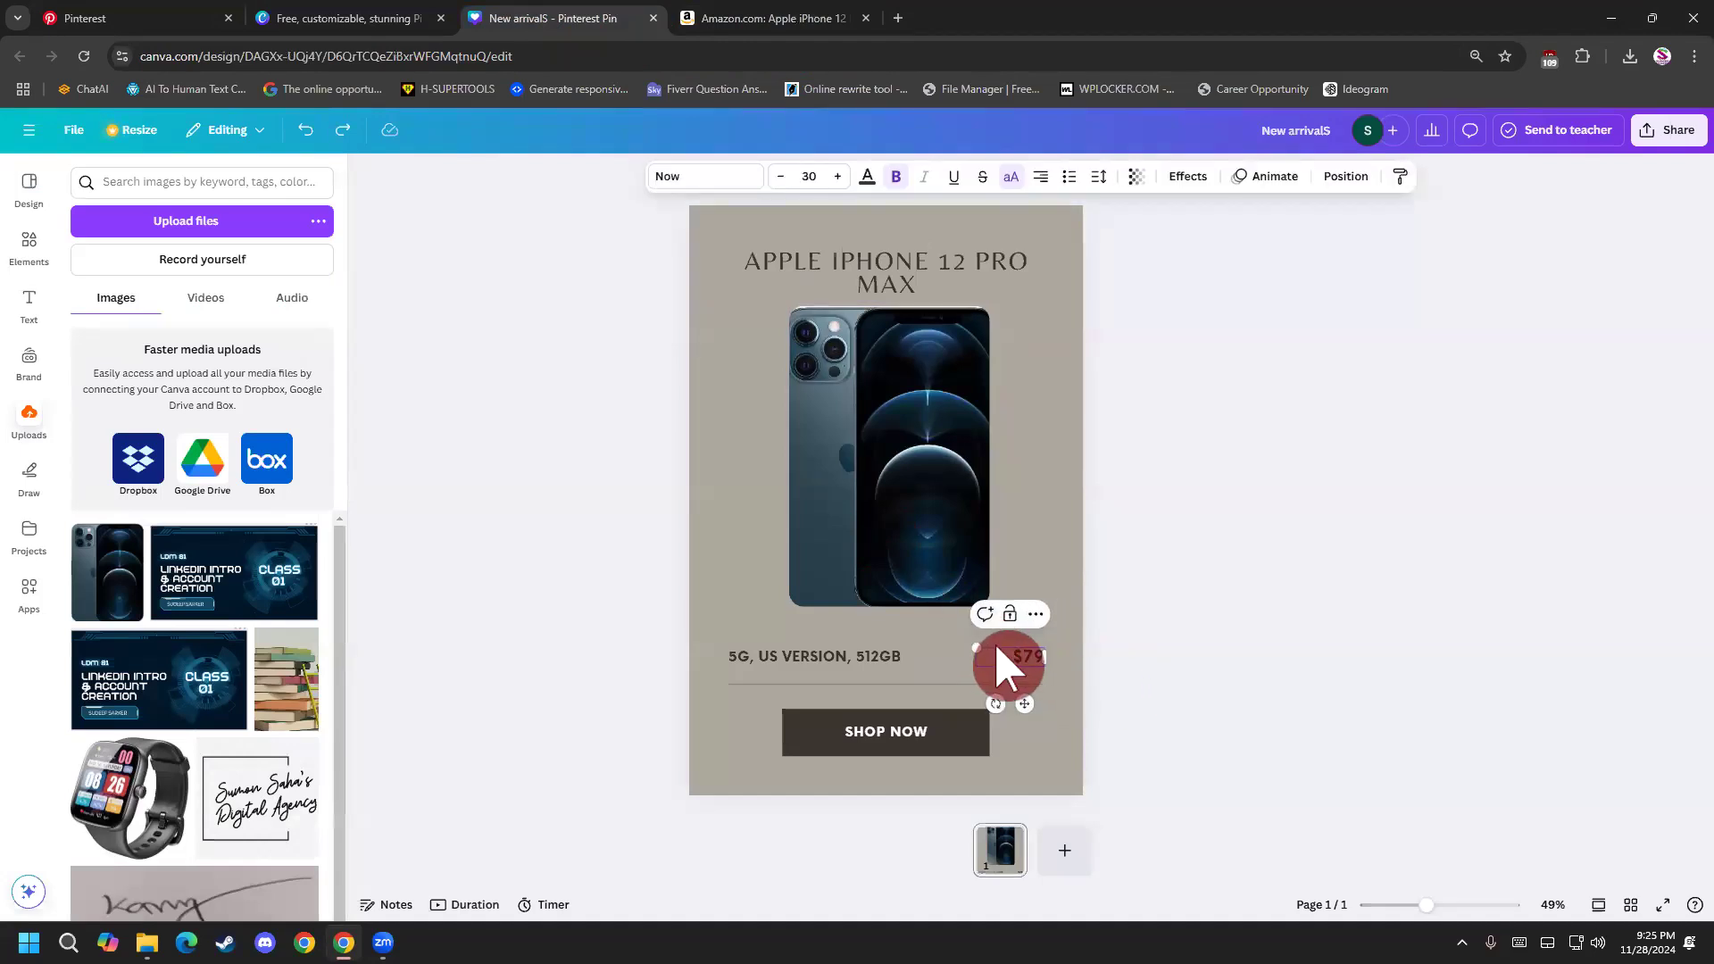
left_click(692, 18)
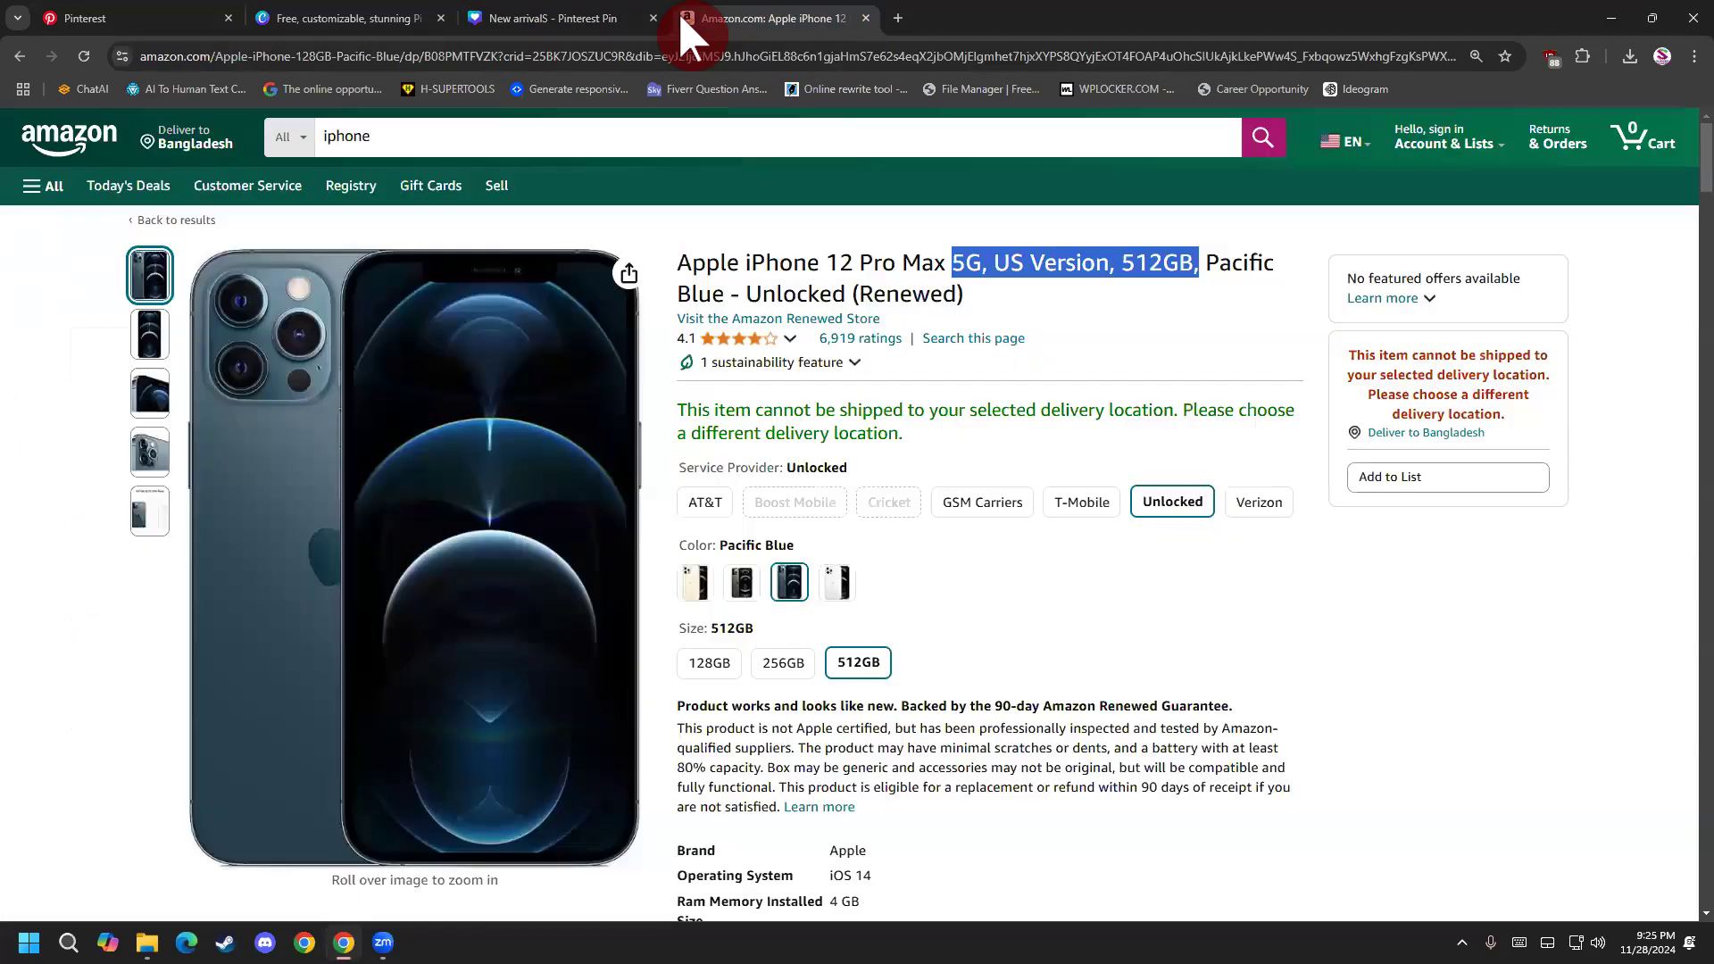
left_click(602, 20)
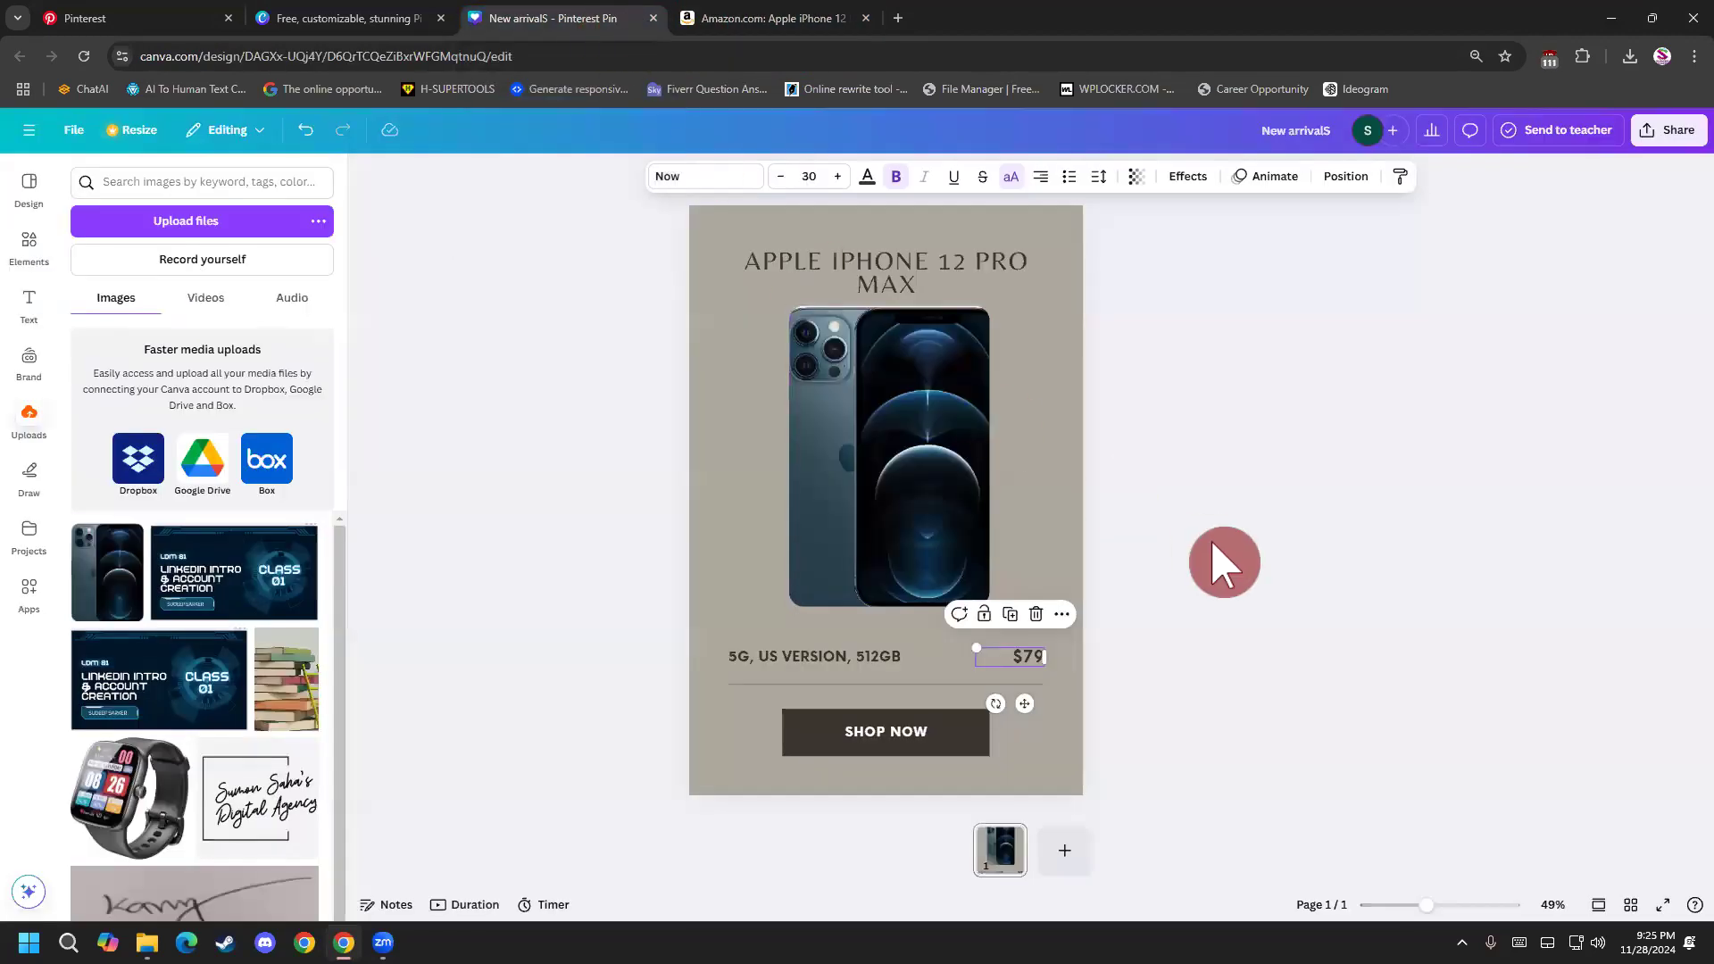
type("UNC")
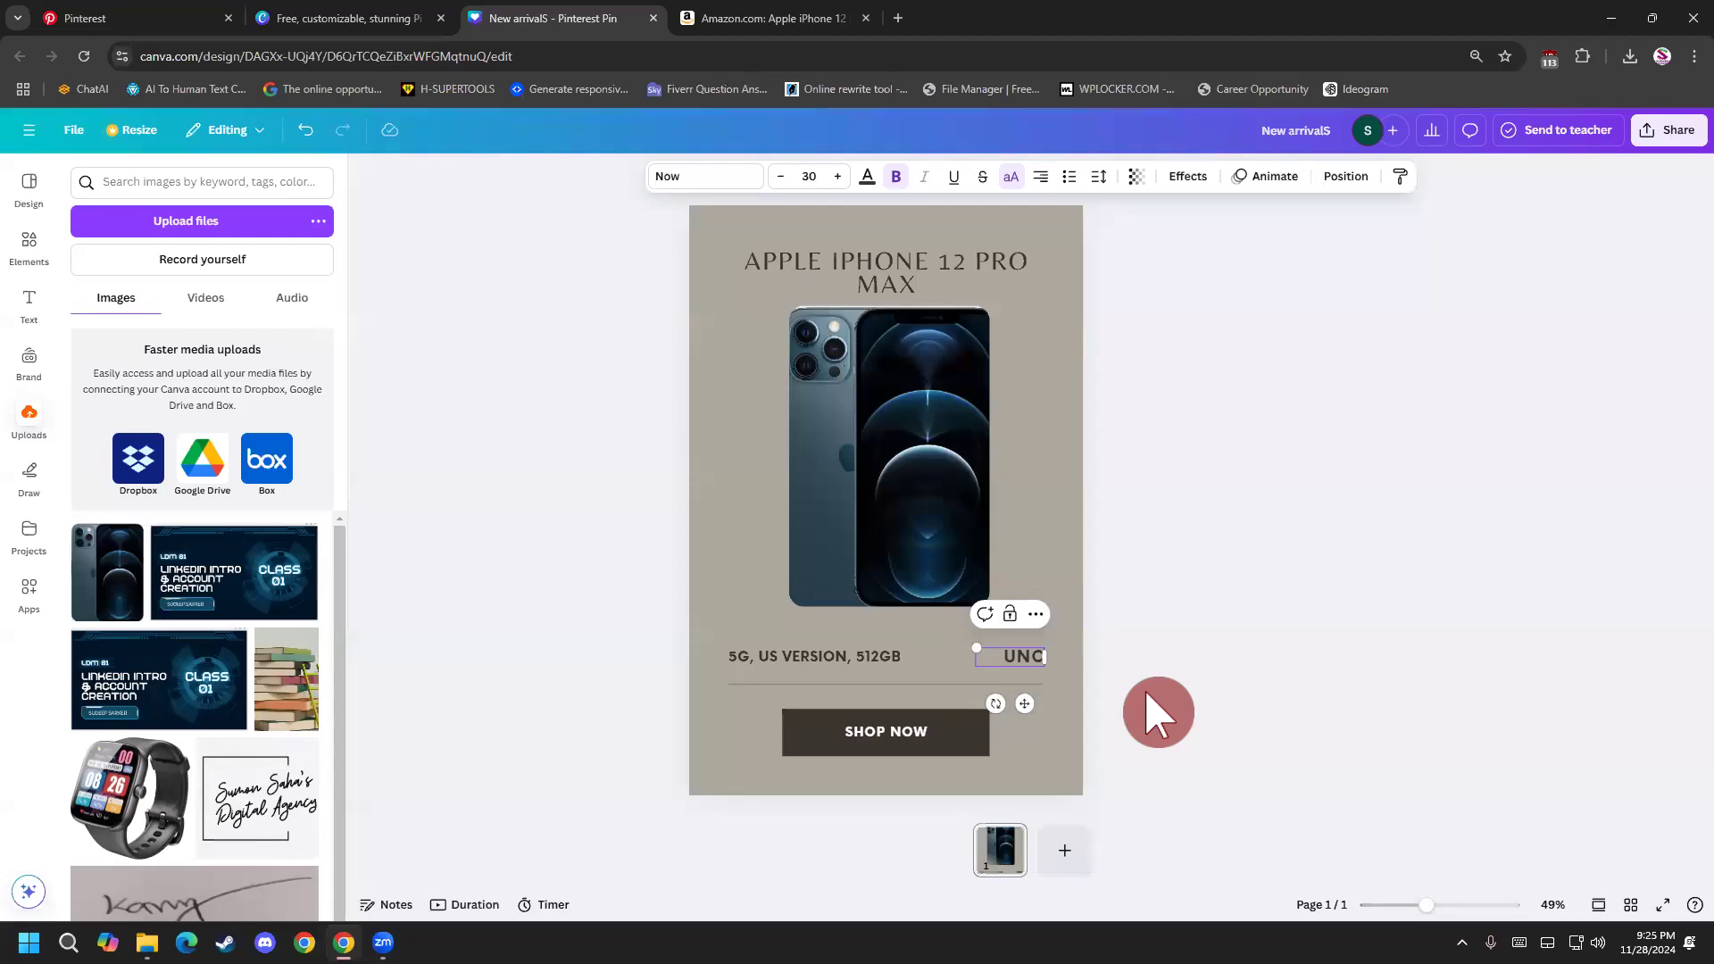
type("LOCK")
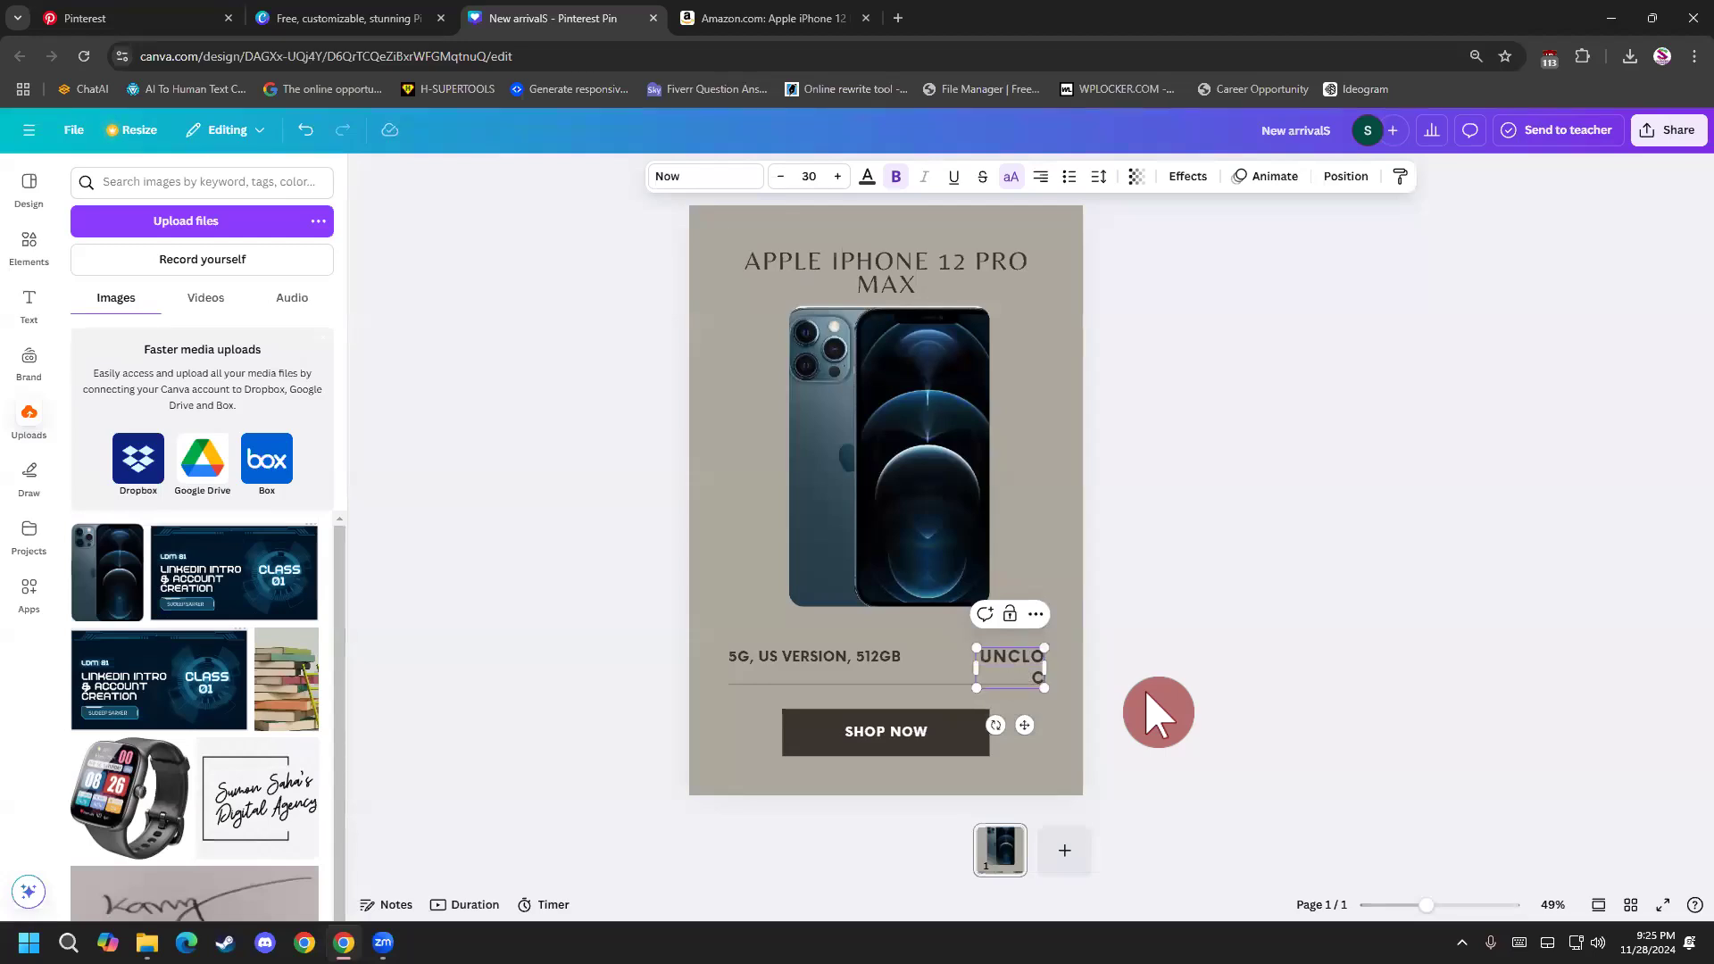
left_click_drag(968, 661, 930, 658)
left_click(982, 668)
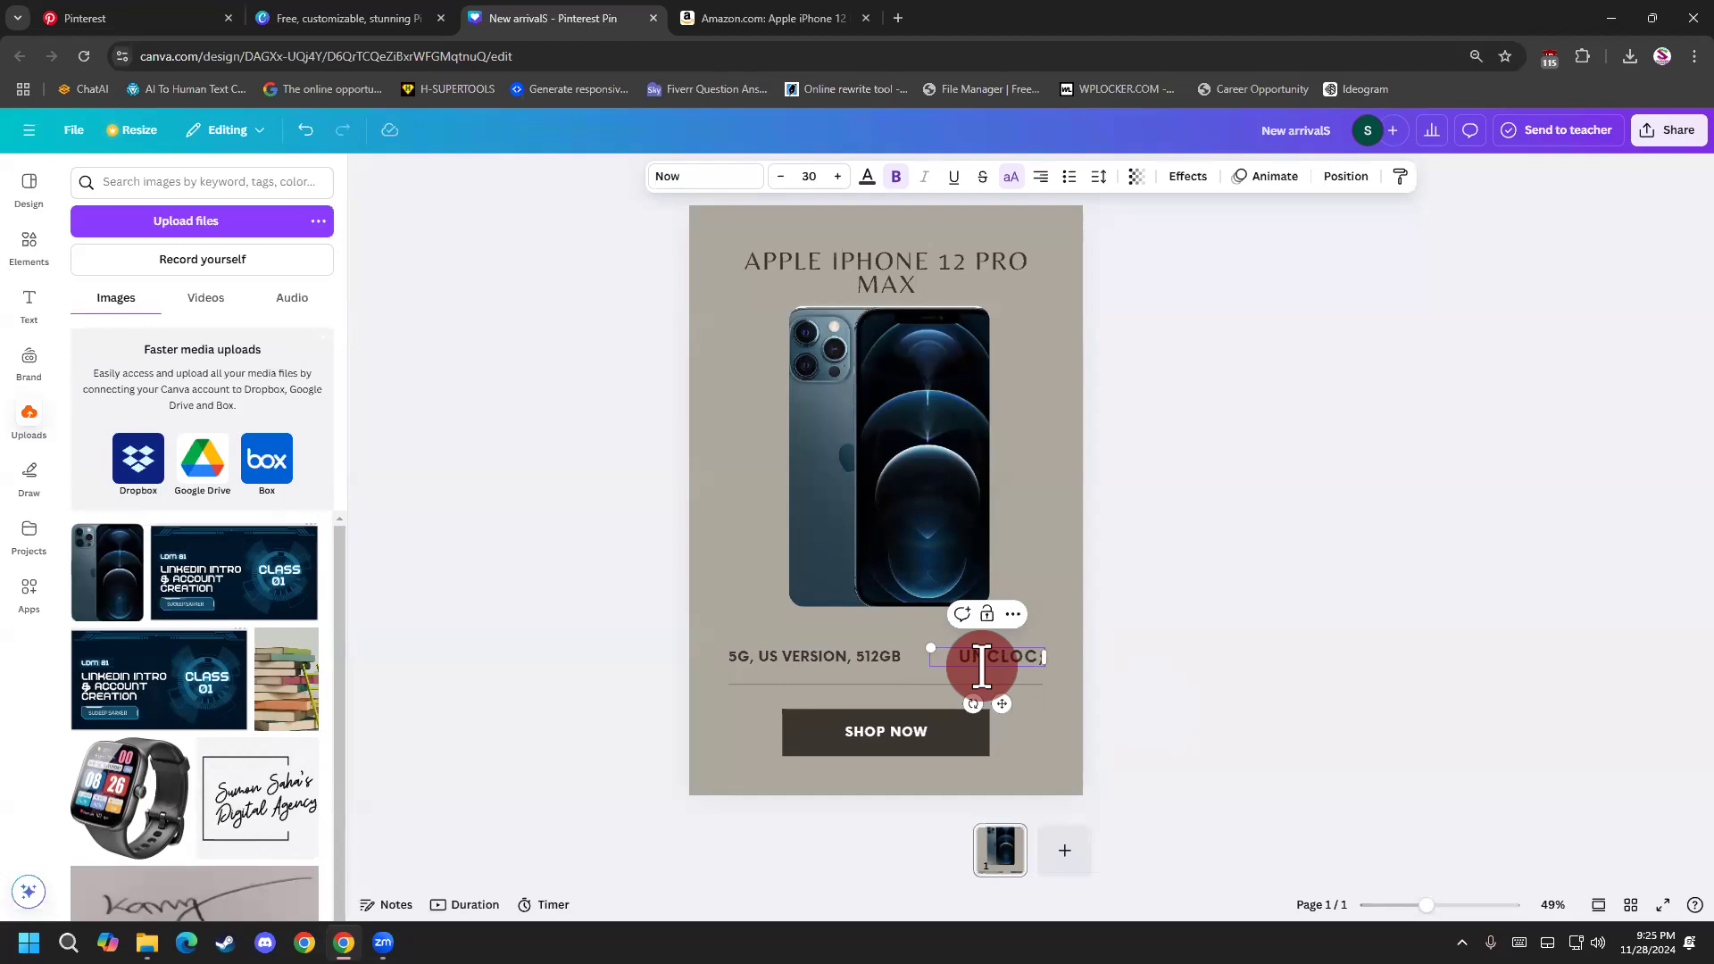
type("KED")
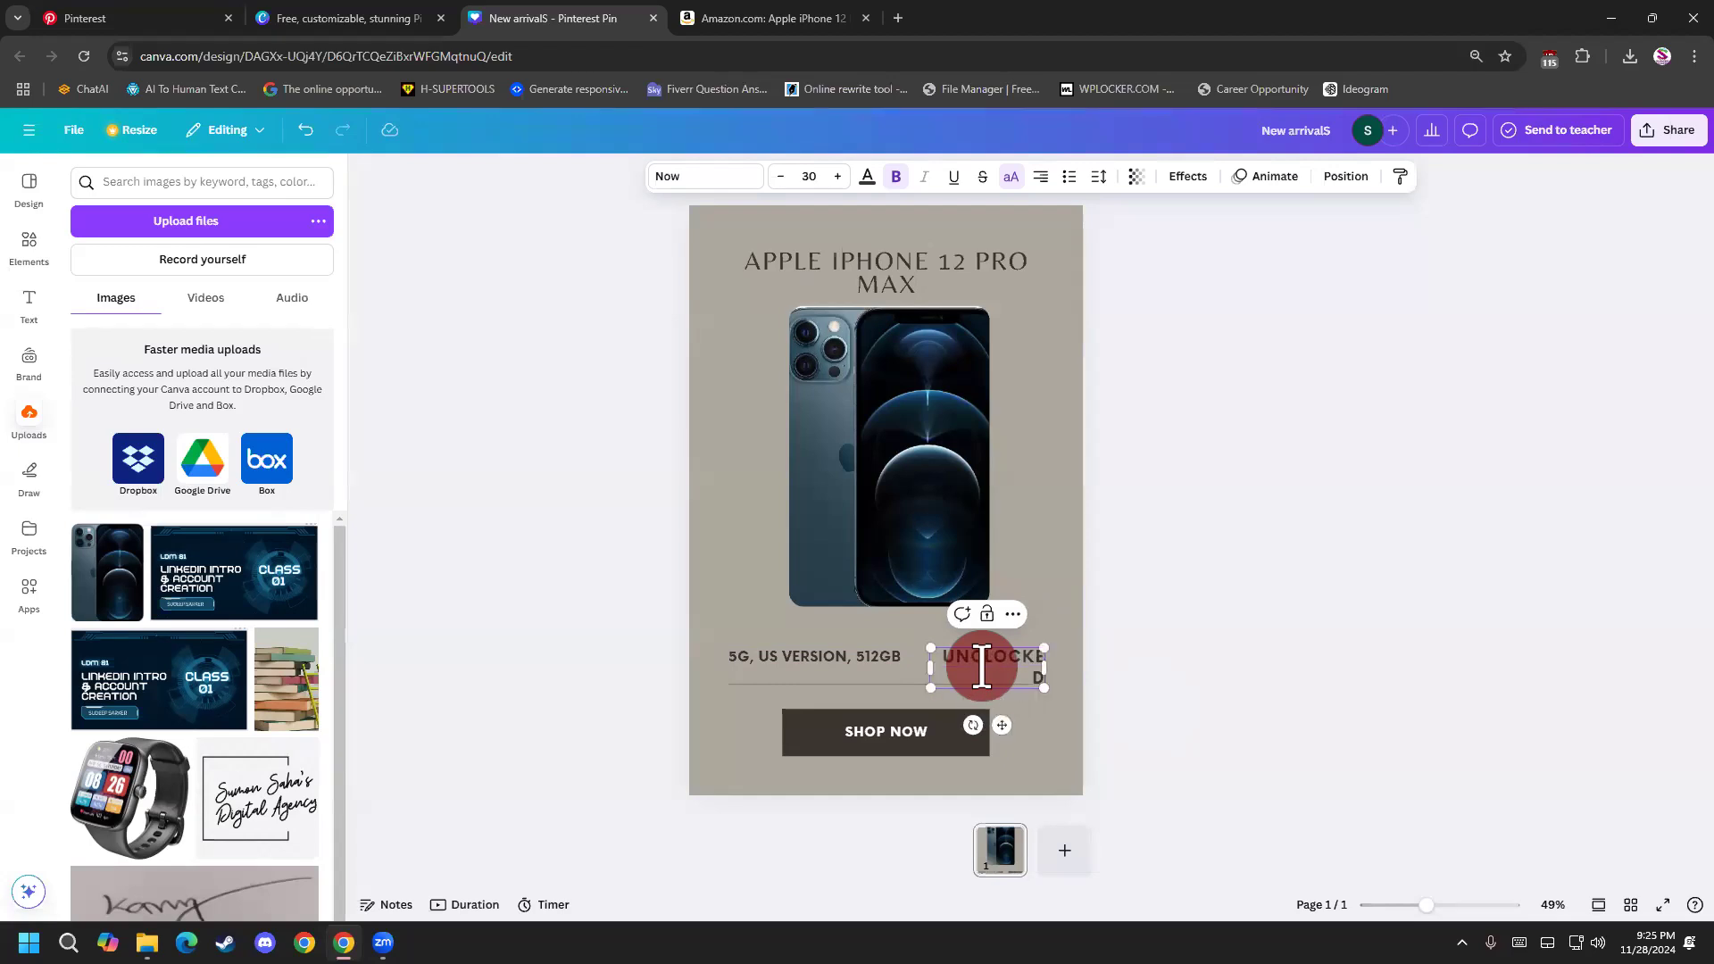
left_click_drag(931, 668, 917, 675)
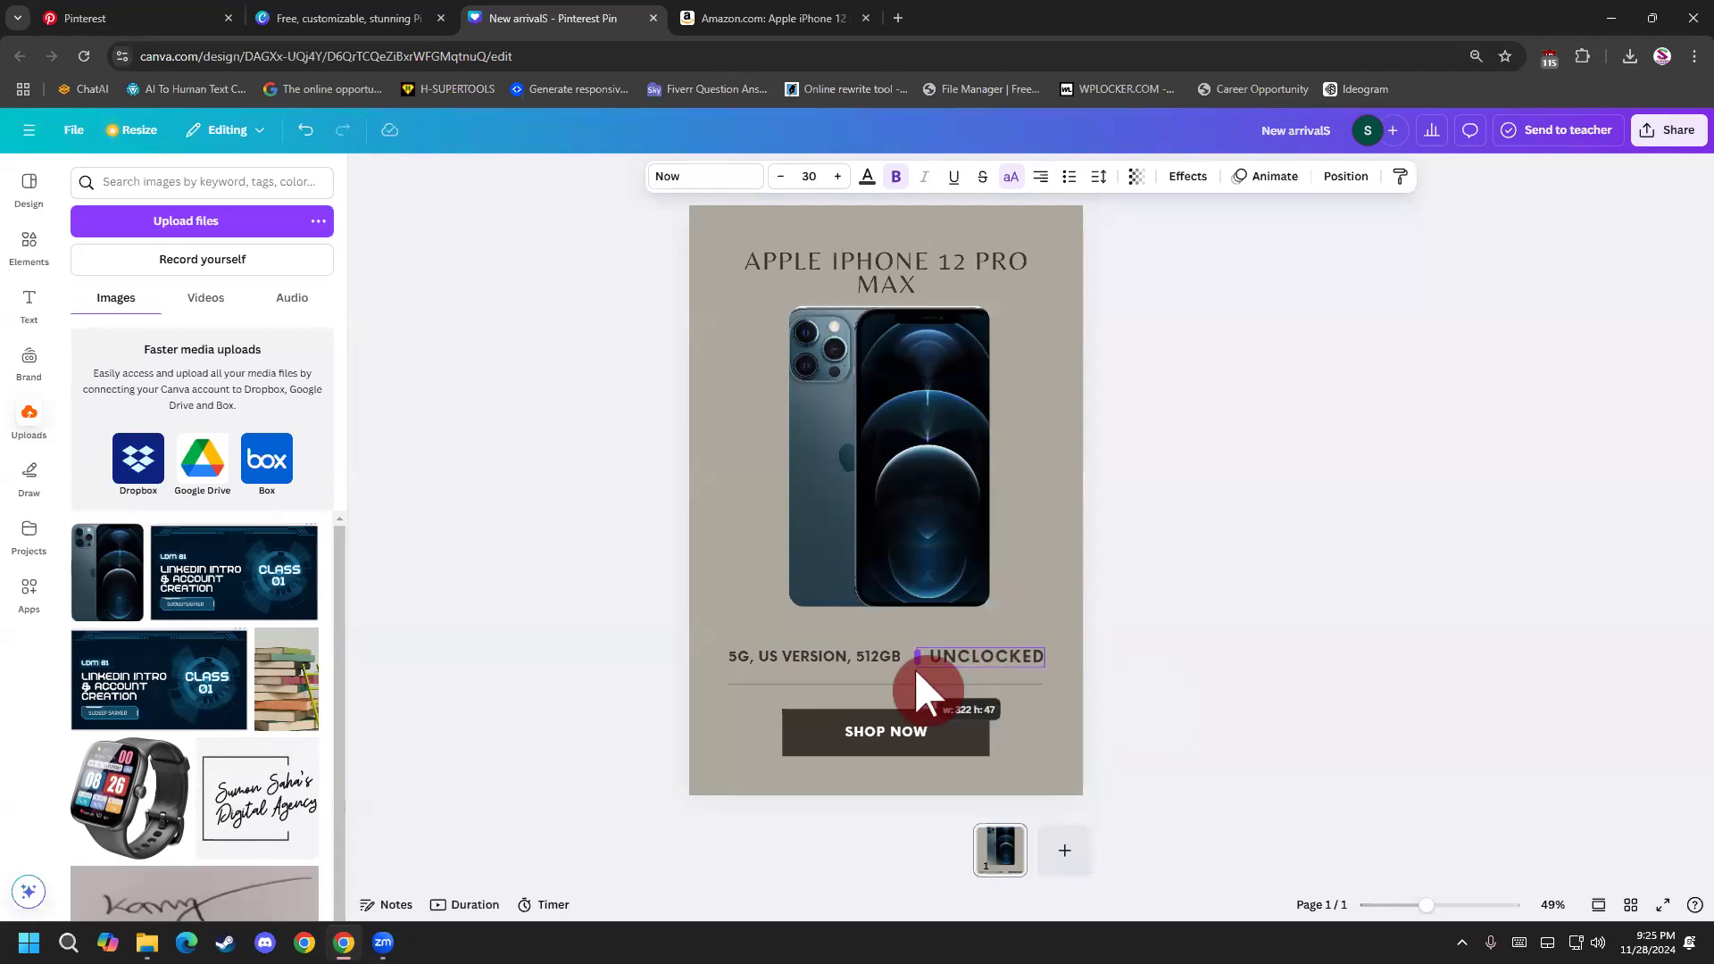
left_click(1258, 680)
Examine the SHOP NOW button text, the phone image and the heading on the pin.
left_click(920, 734)
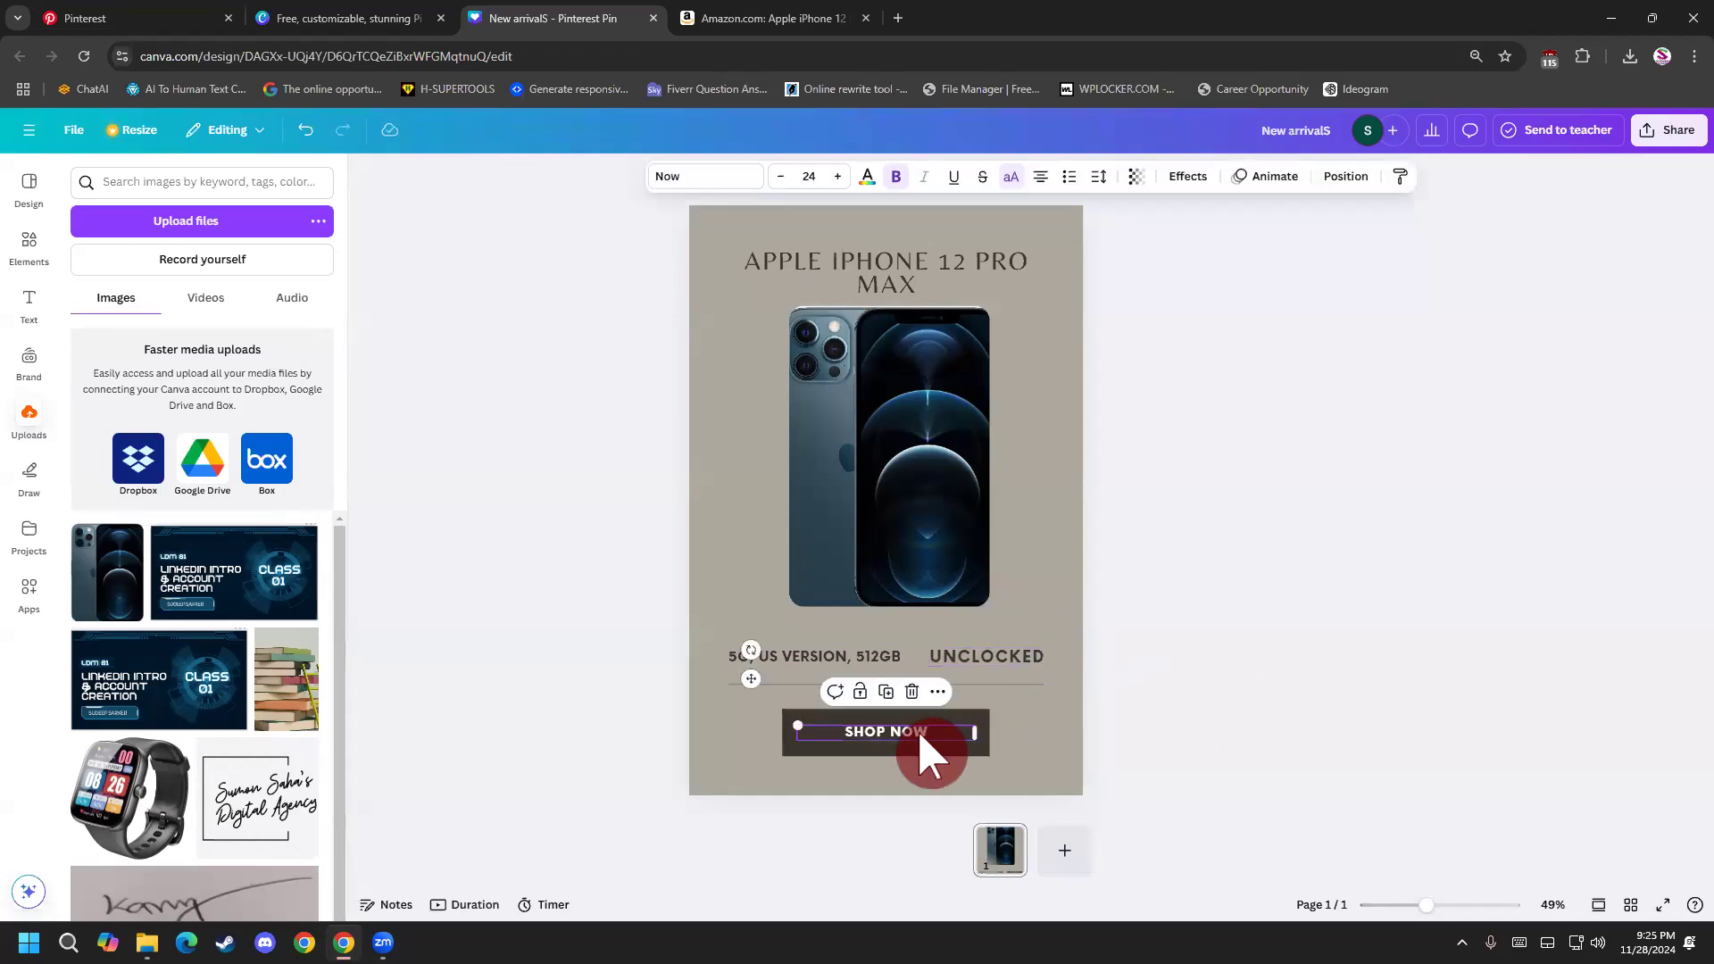
left_click(1213, 715)
left_click(940, 550)
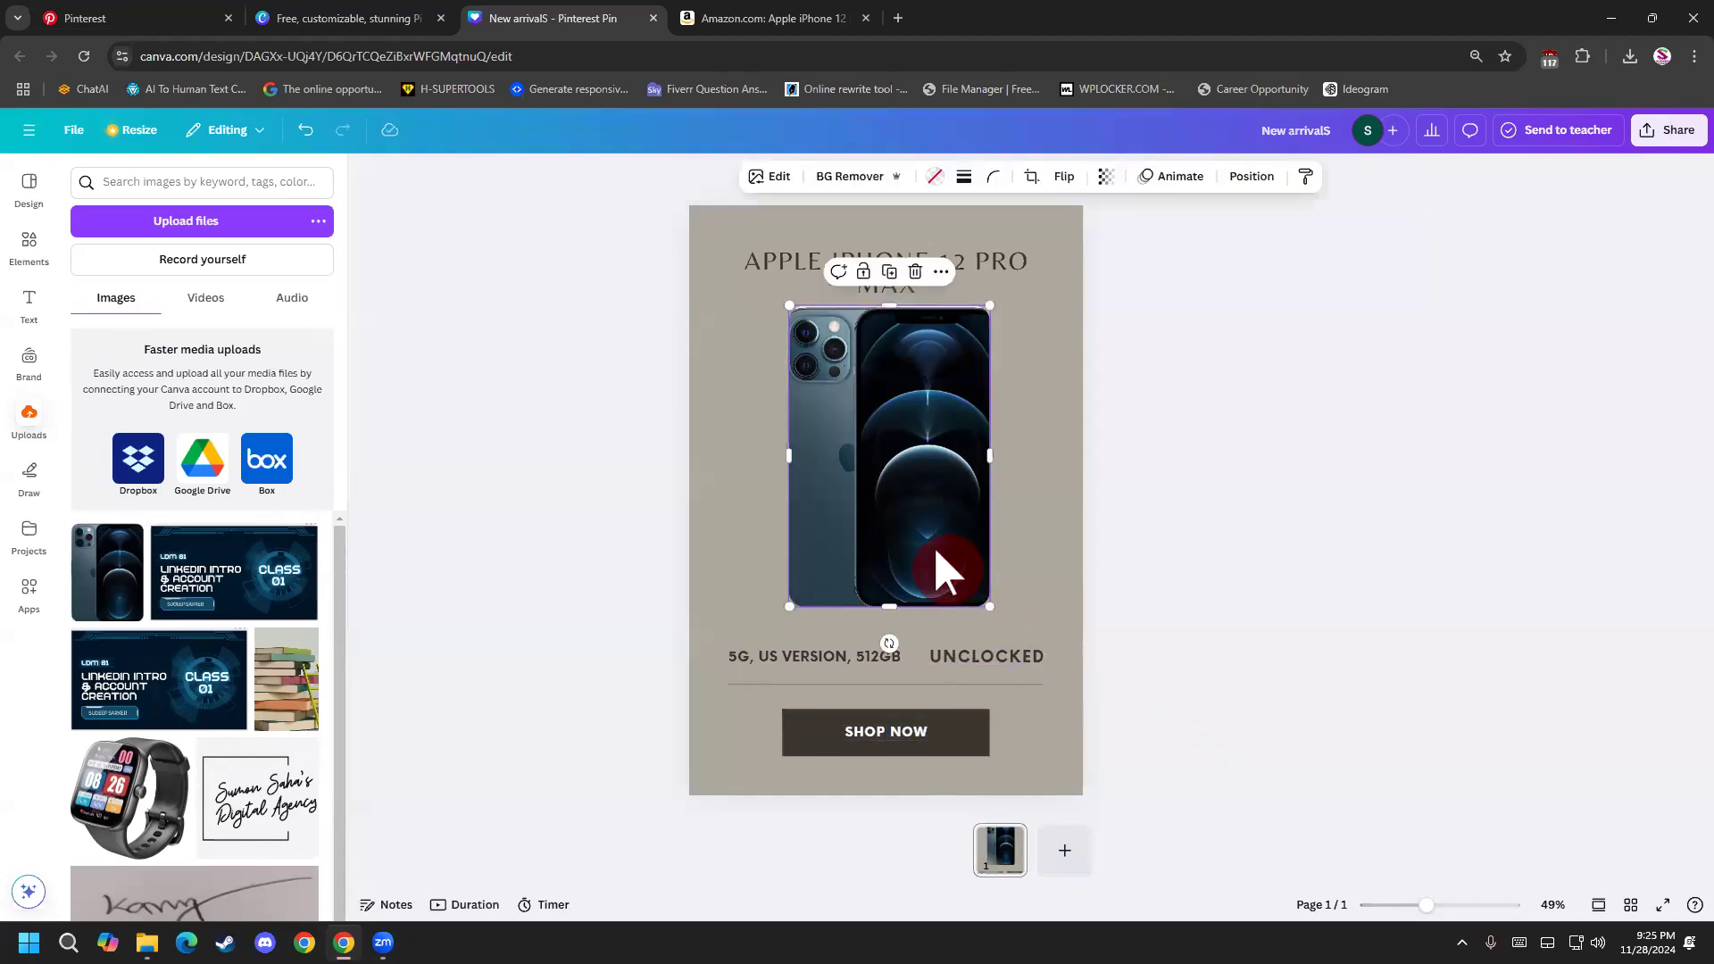
left_click(1215, 629)
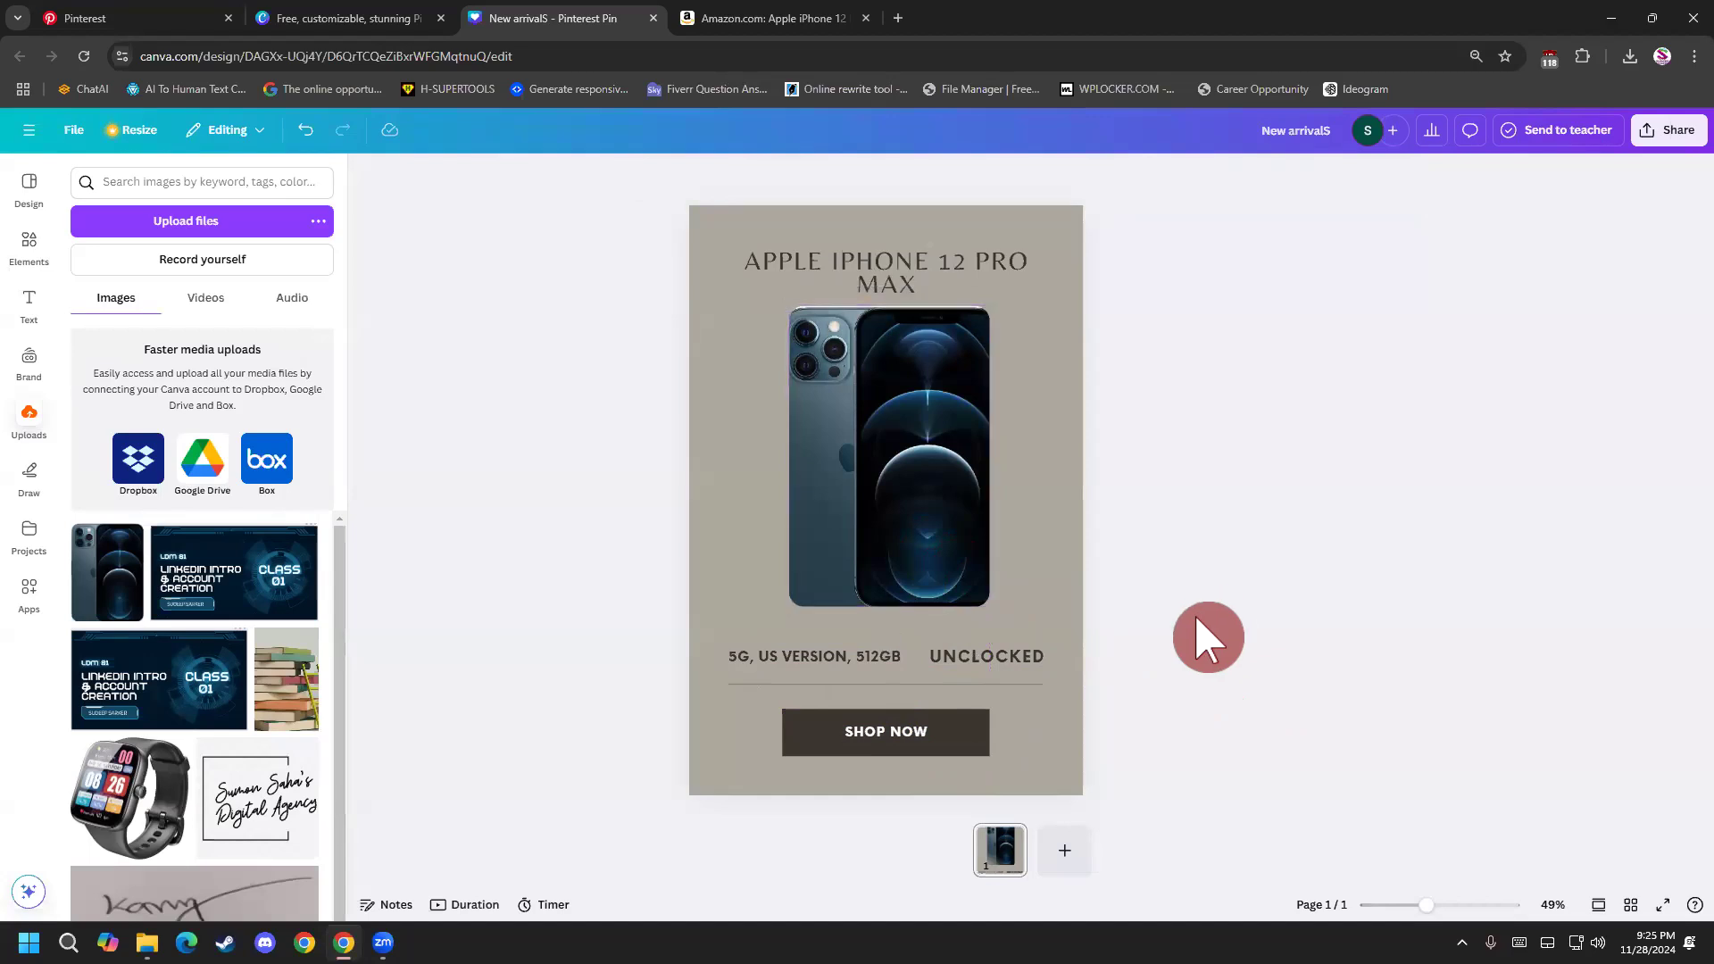
left_click(933, 730)
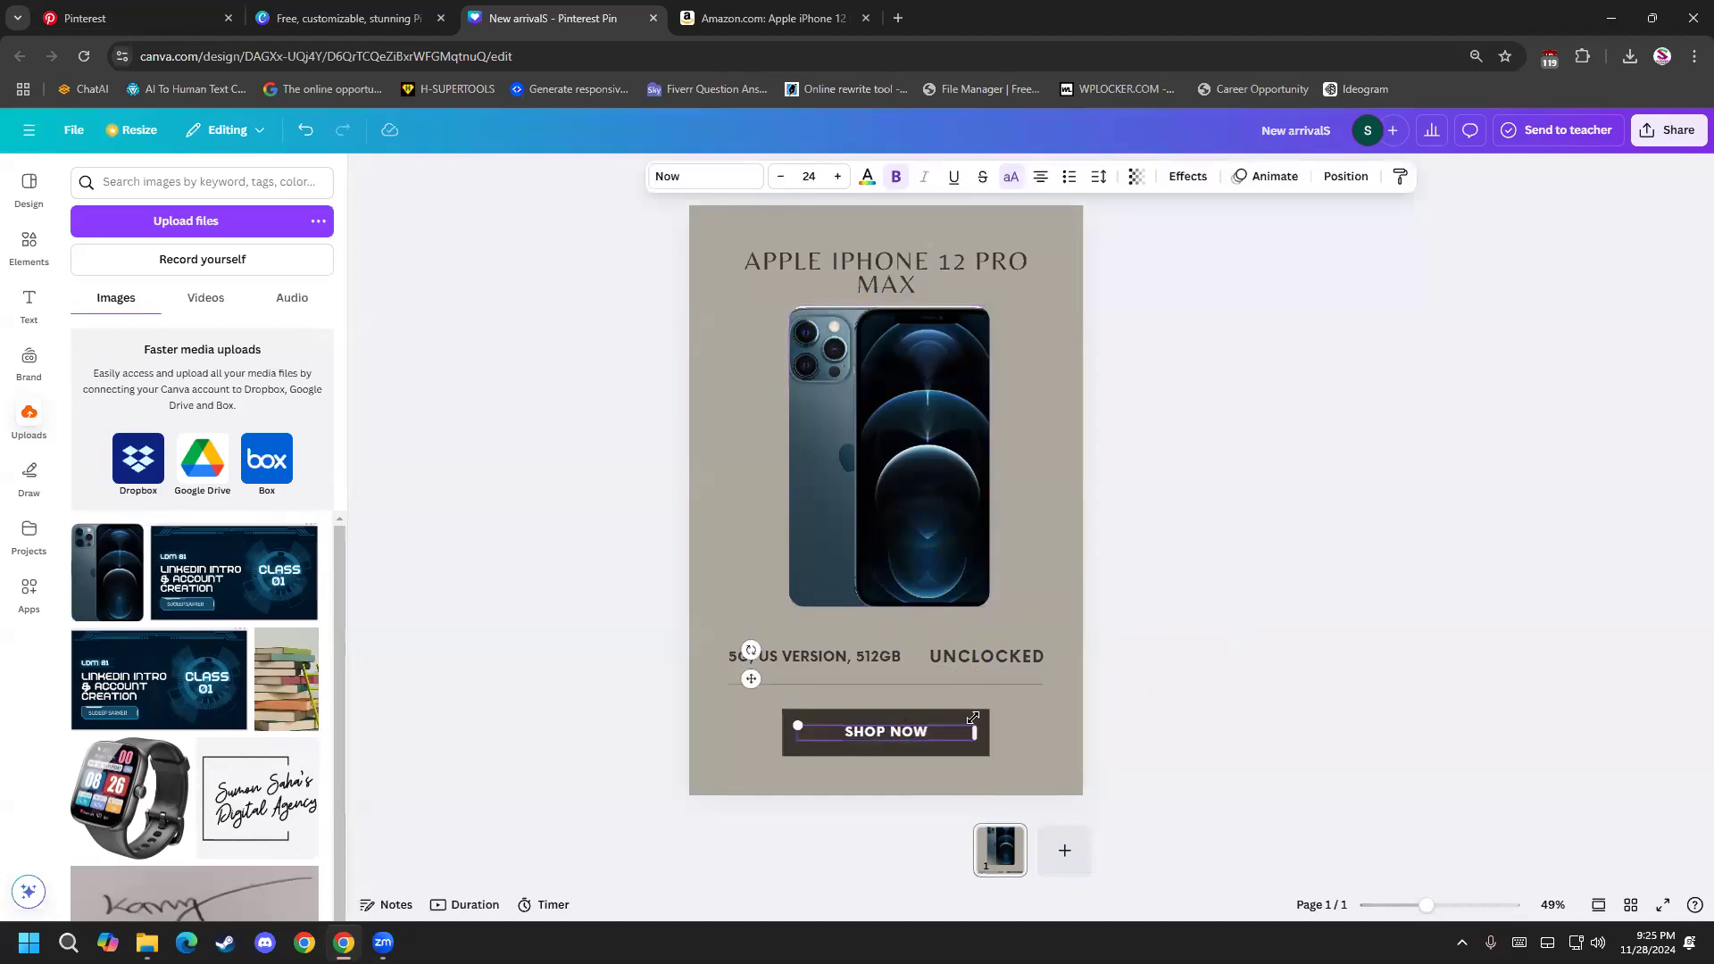
left_click(1138, 662)
left_click(1059, 560)
left_click(893, 286)
left_click(1246, 443)
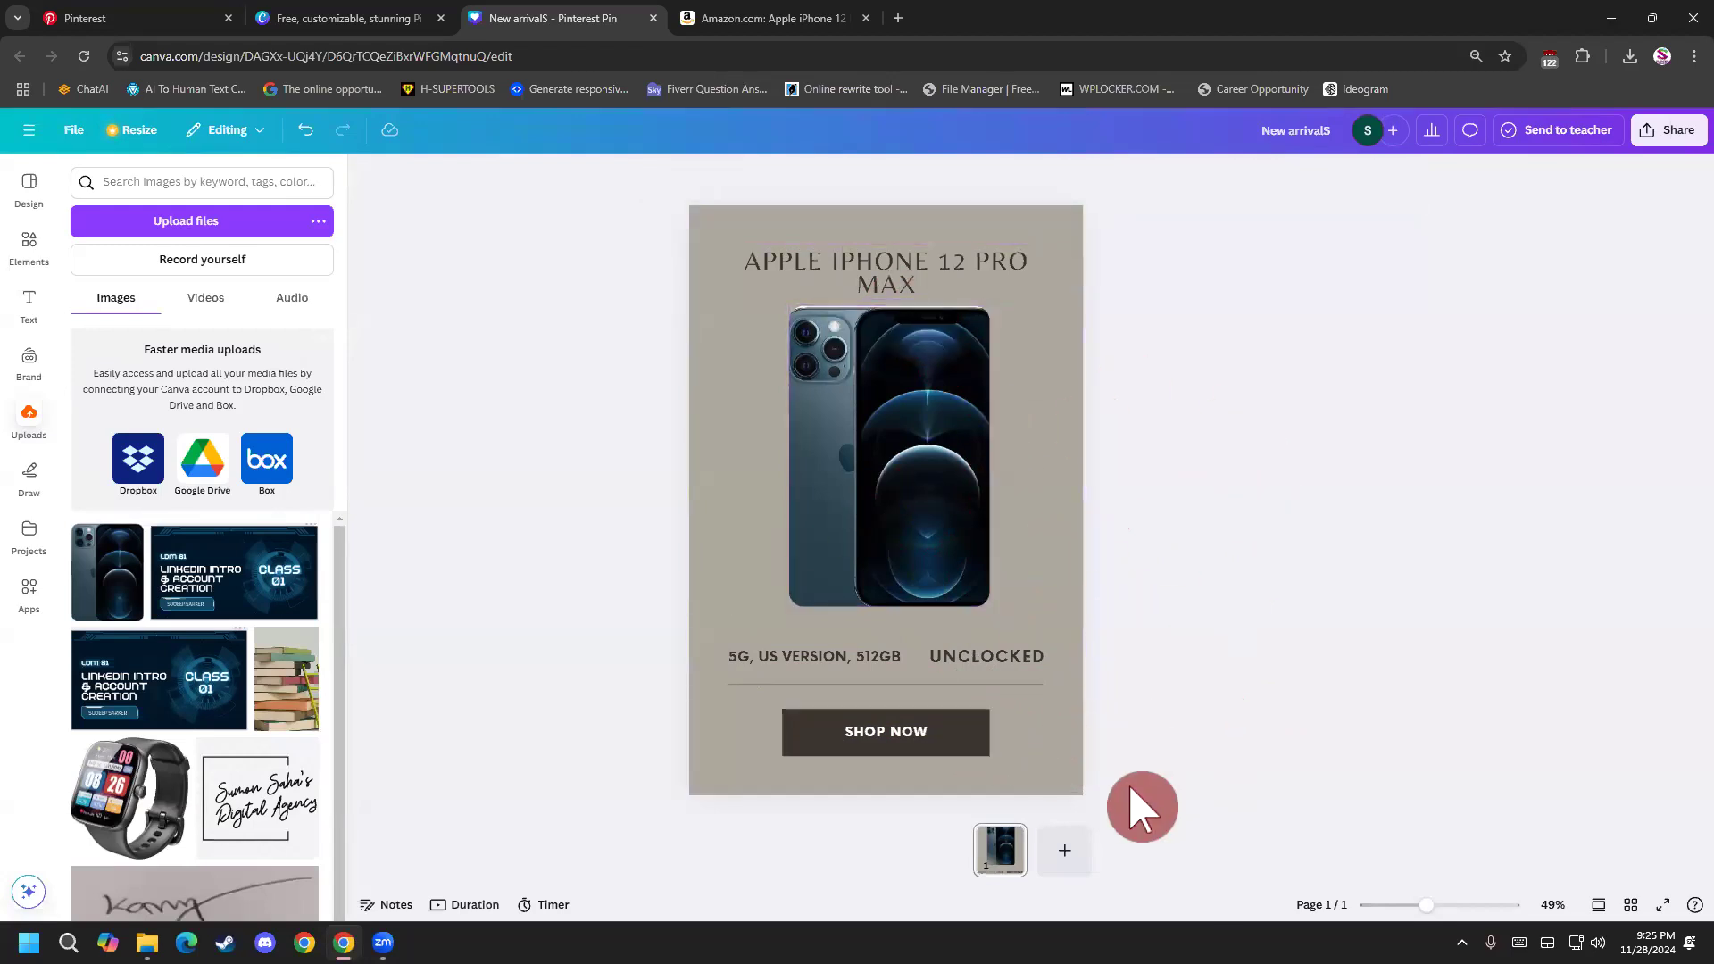
left_click(937, 610)
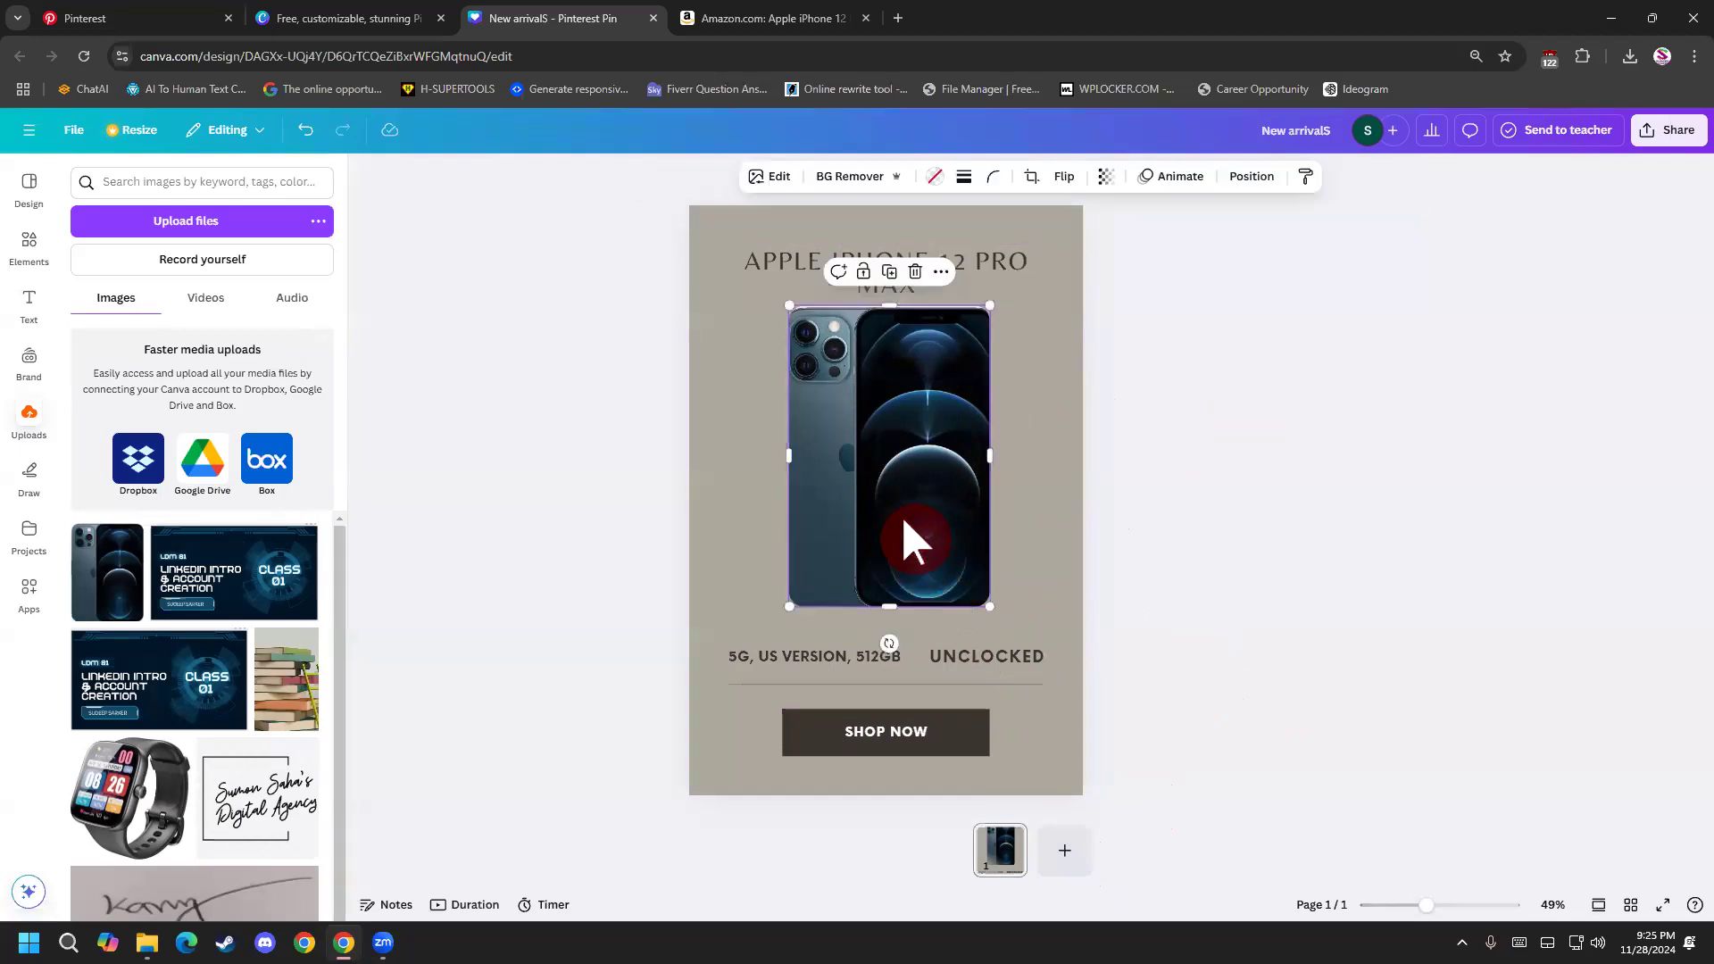
double_click(882, 448)
left_click(1173, 467)
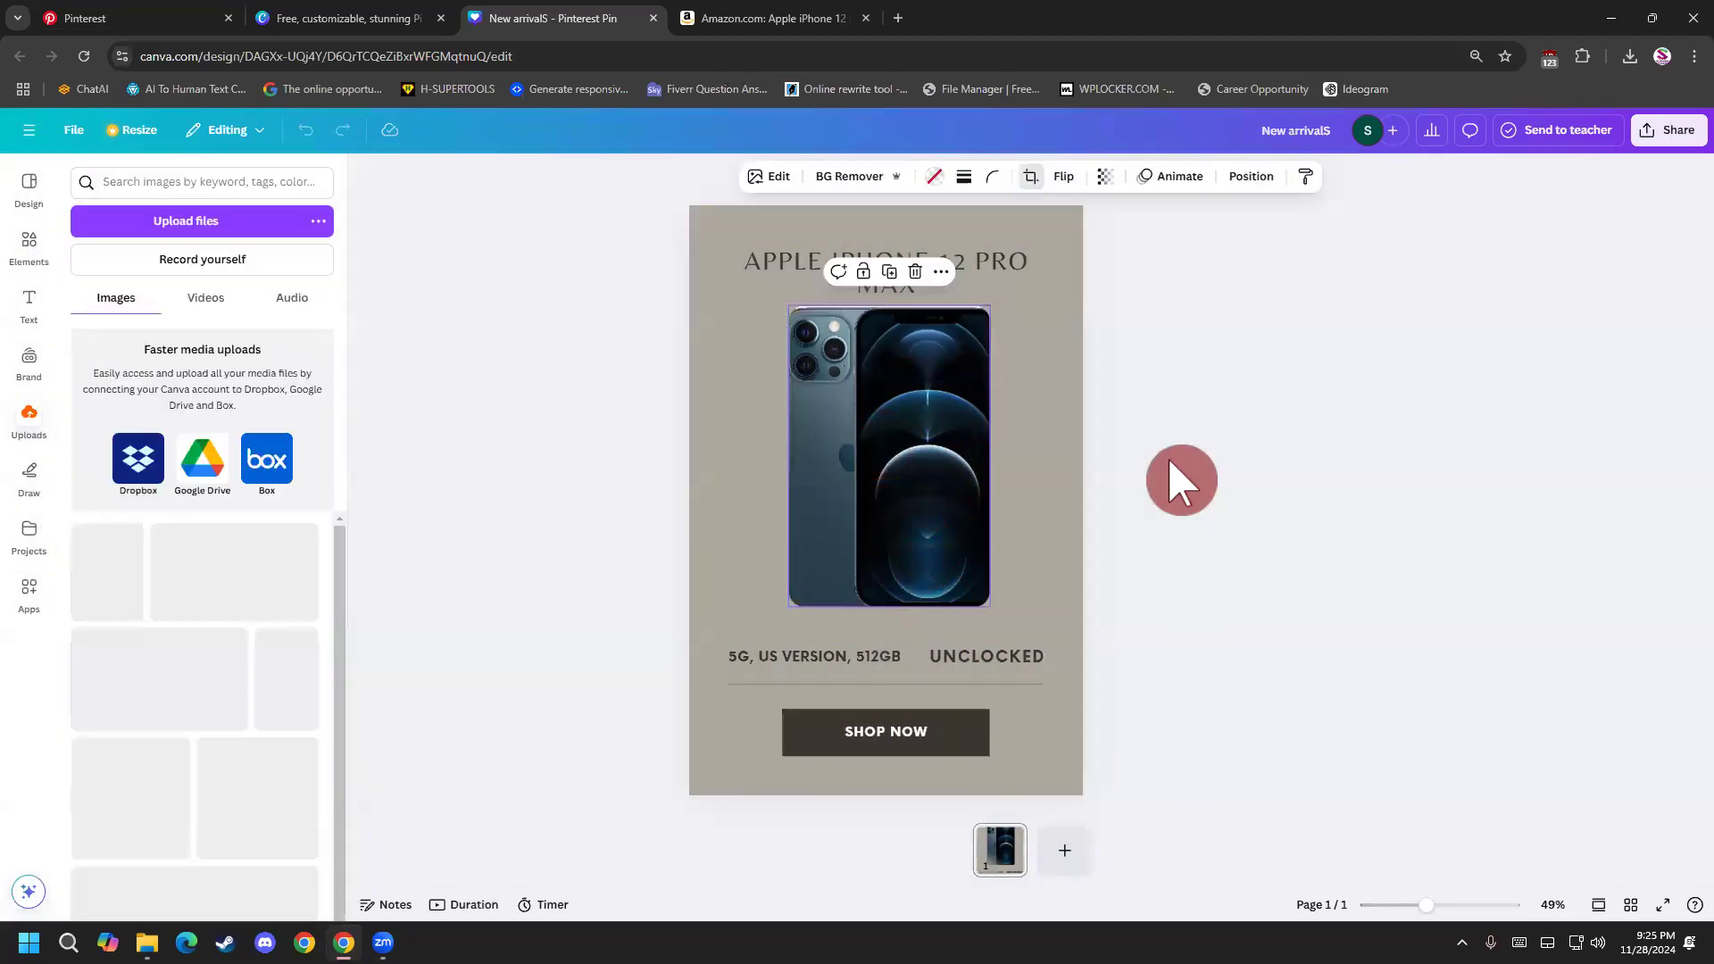
left_click(1155, 467)
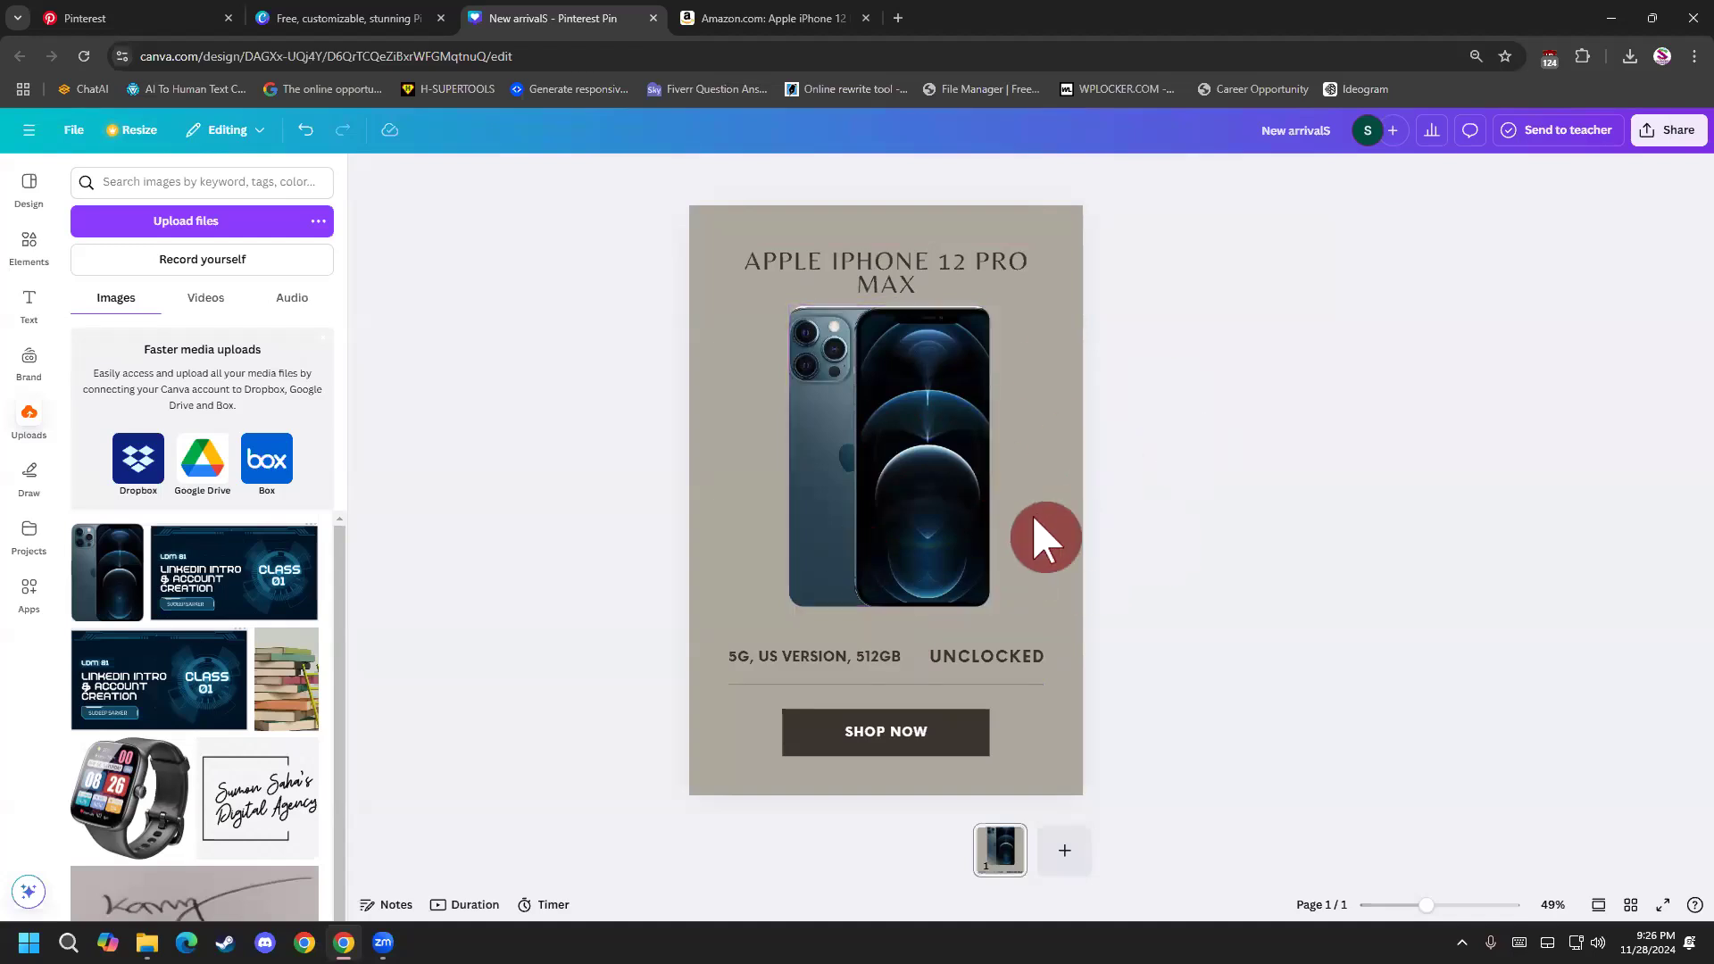
Try dark colors from the phone photo and several solid greys as the pin's background color.
left_click(1034, 471)
left_click(949, 176)
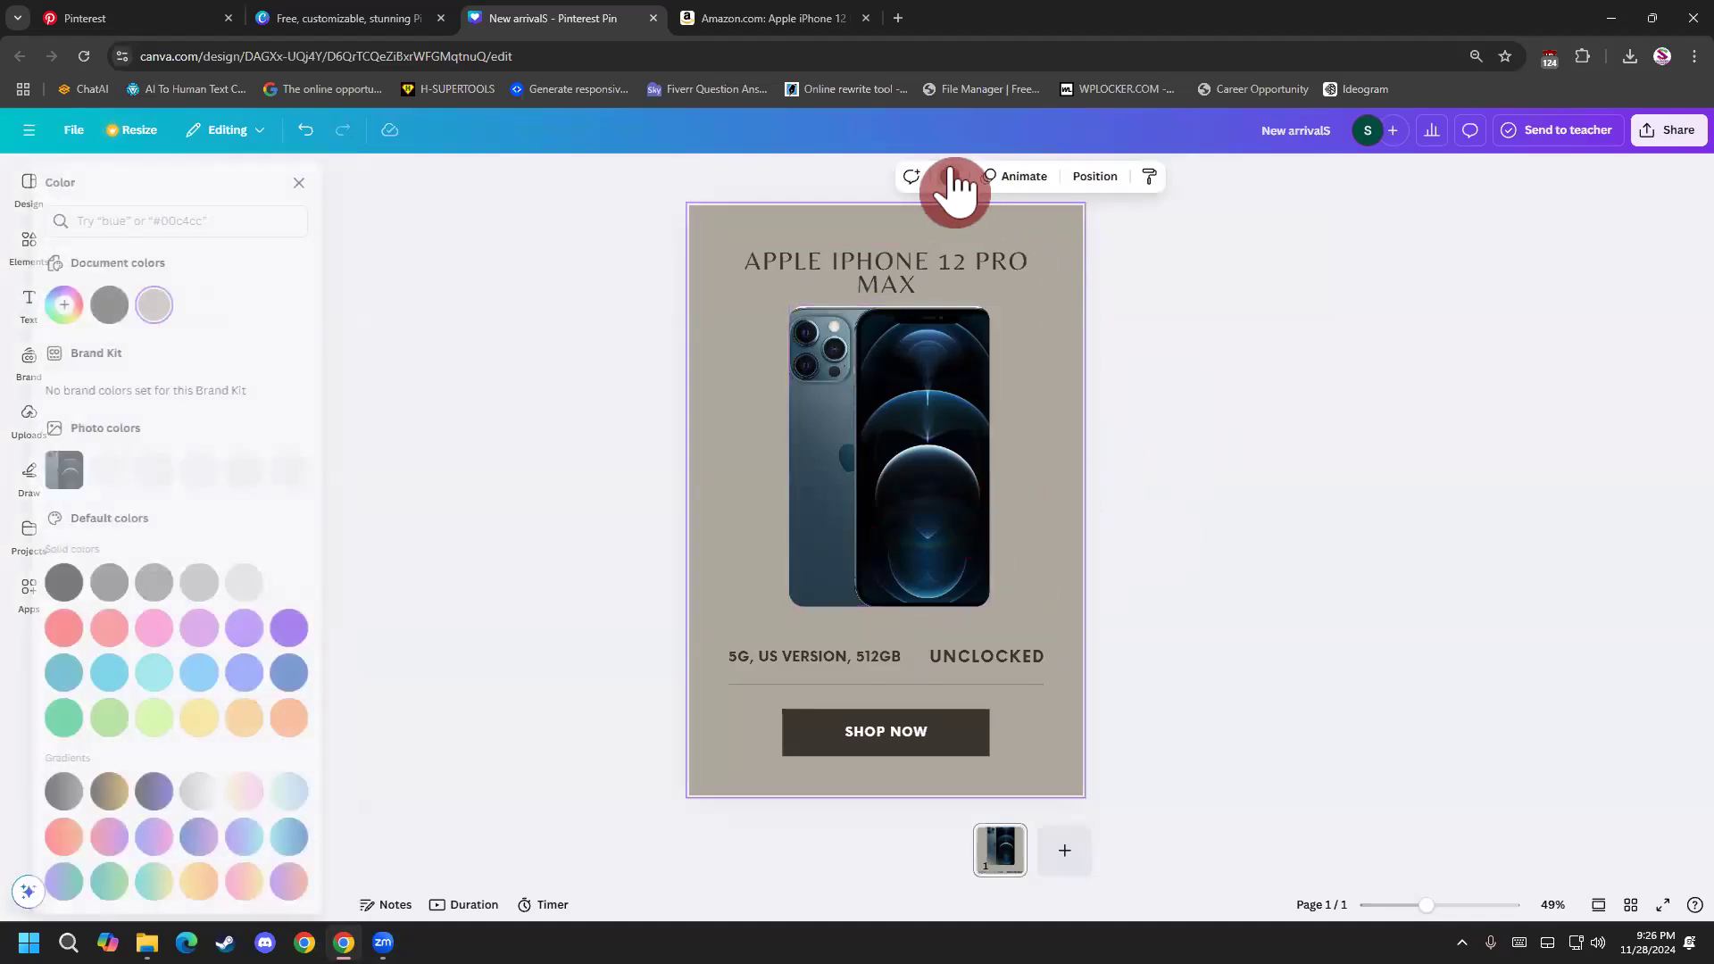
left_click(223, 470)
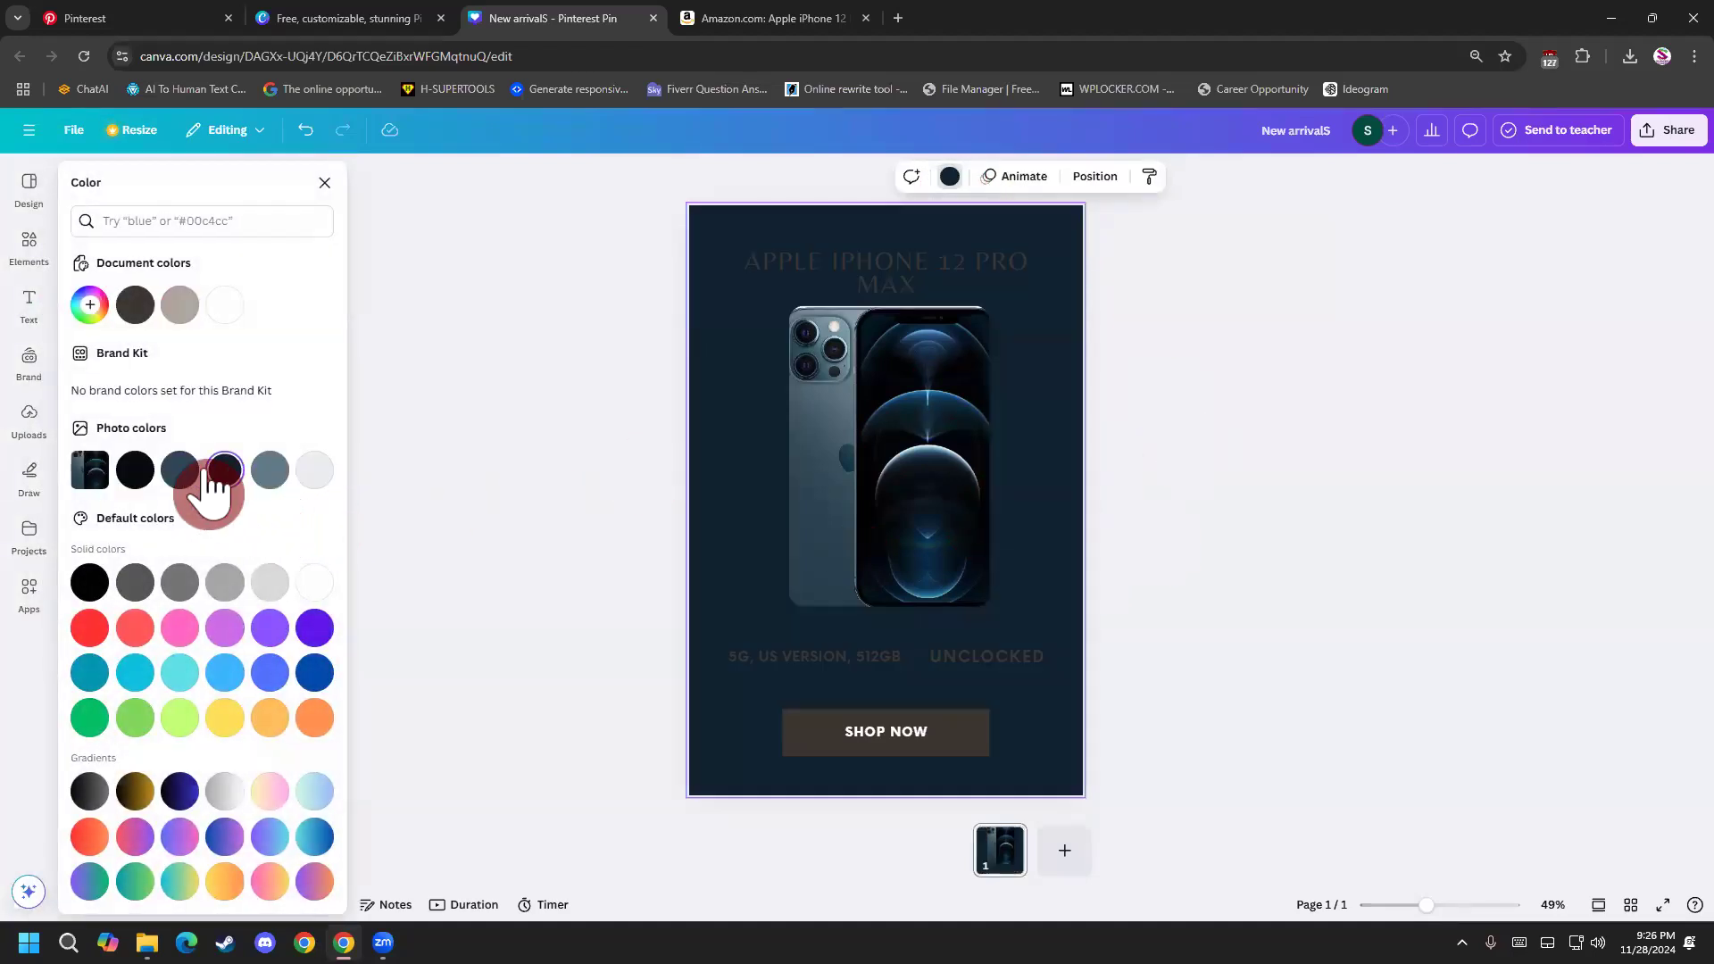
left_click(188, 471)
left_click(135, 470)
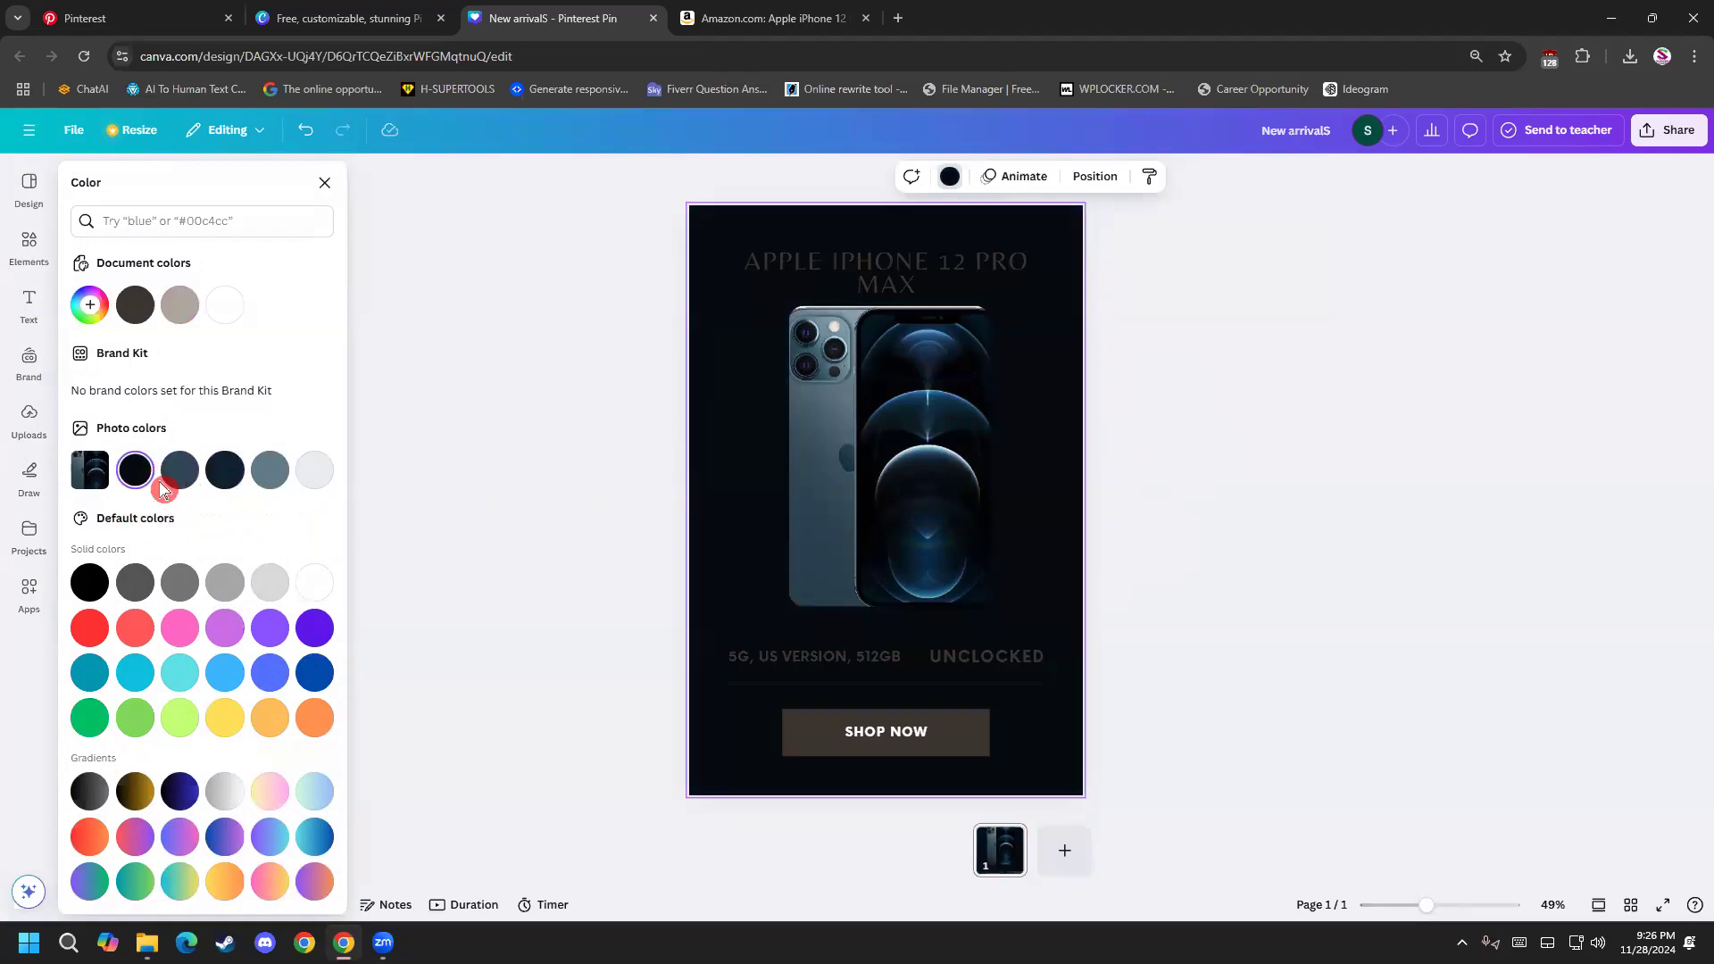
left_click(234, 585)
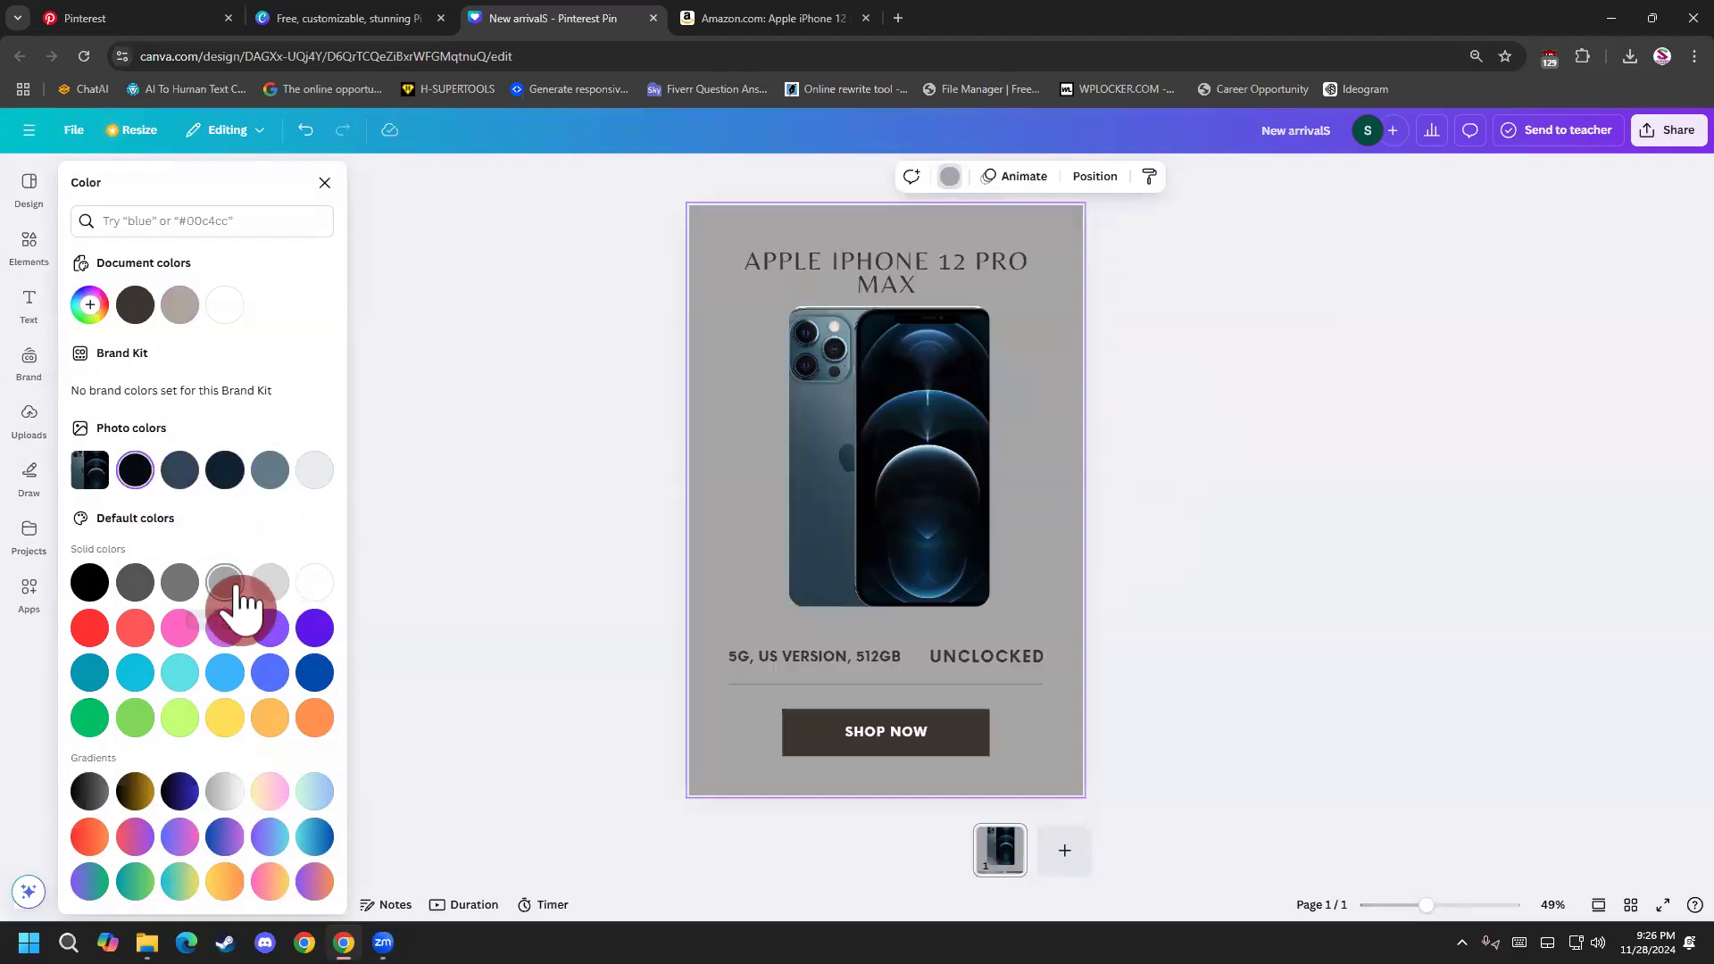
left_click(184, 586)
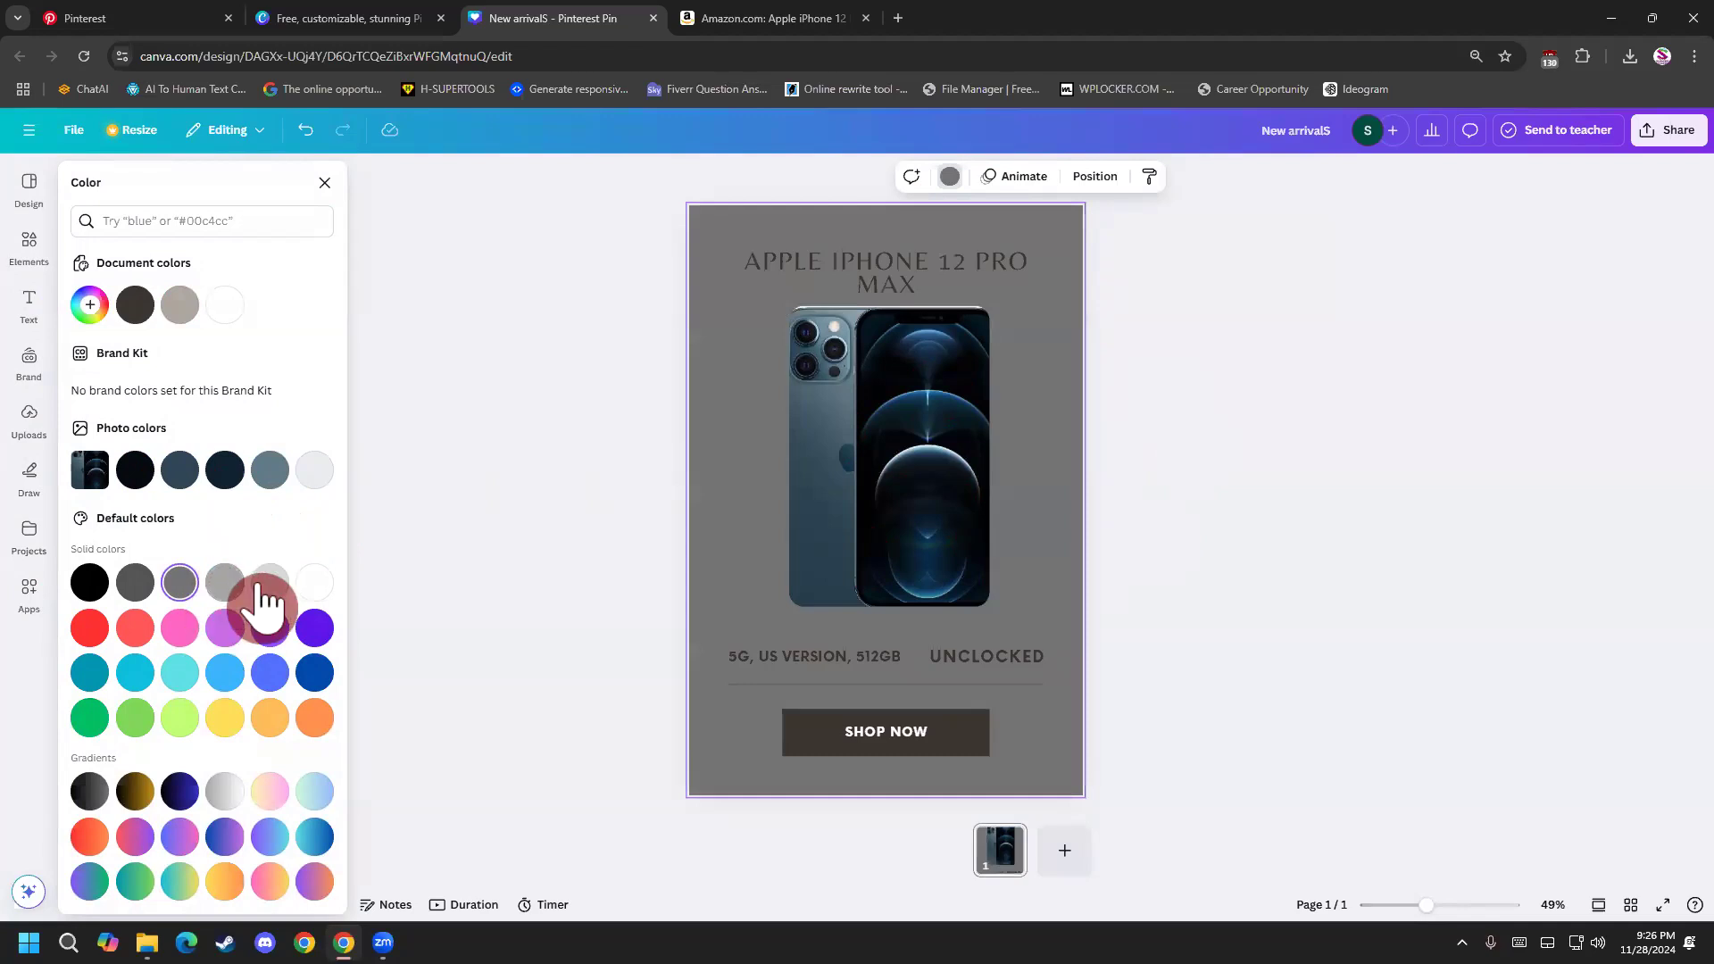
left_click(266, 590)
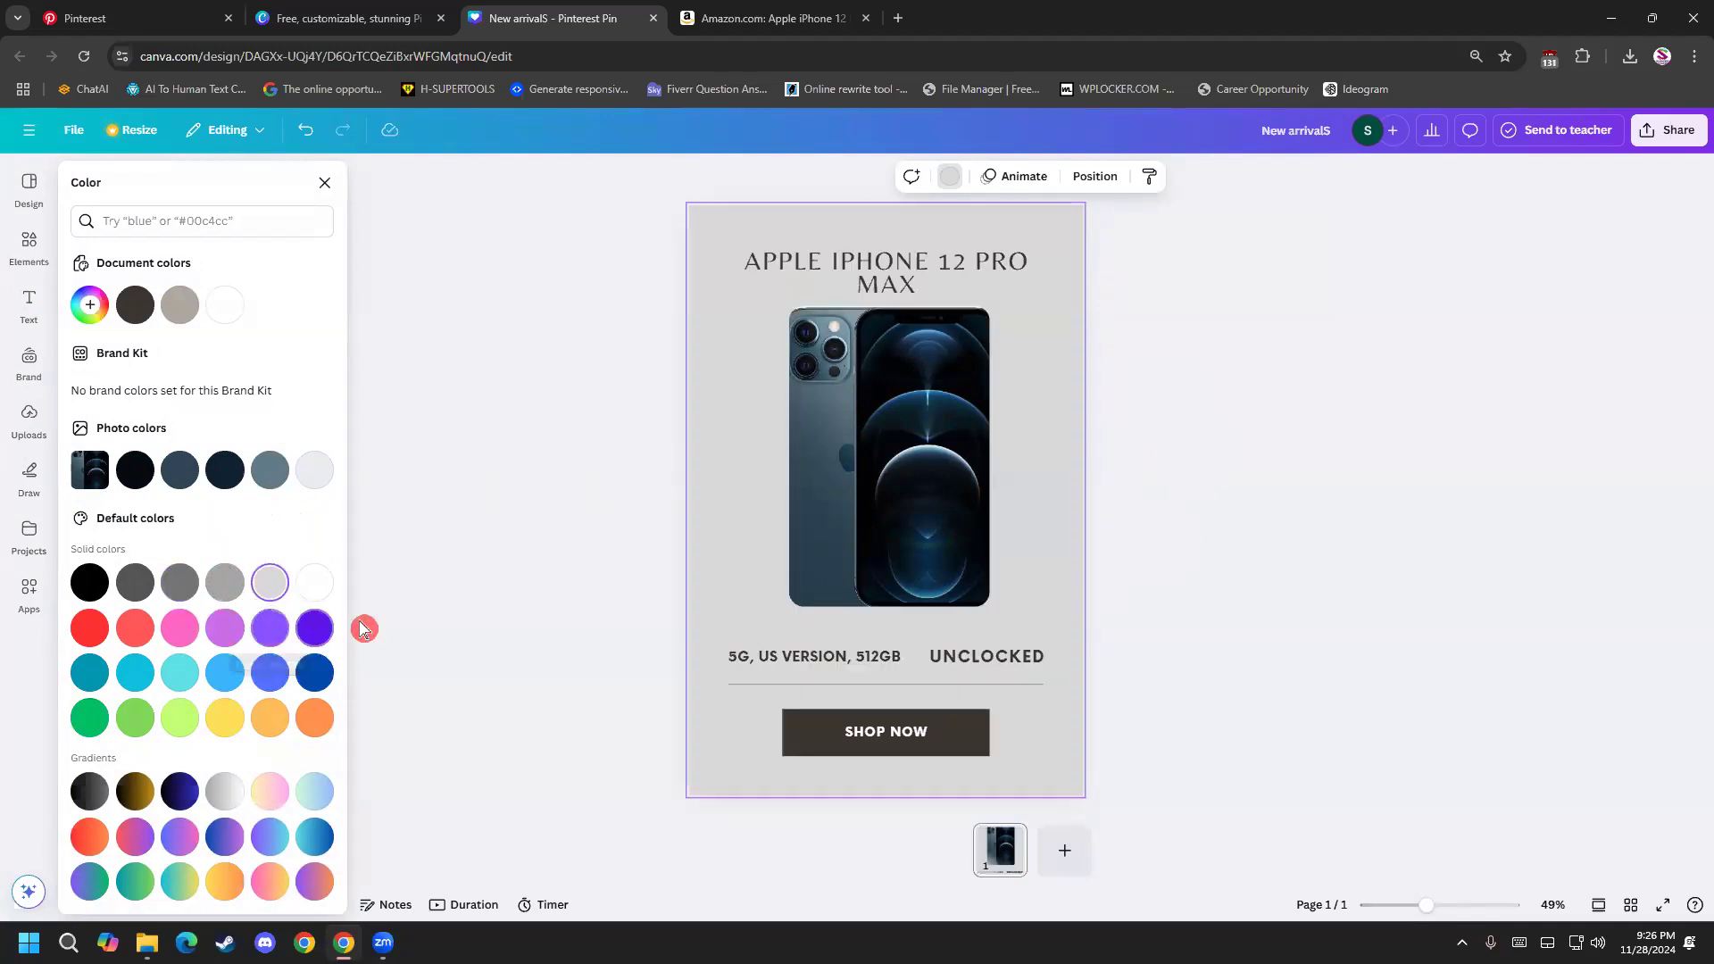
Try purple, pink and violet page backgrounds, and settle on the dark navy from the phone photo's colors.
left_click(462, 602)
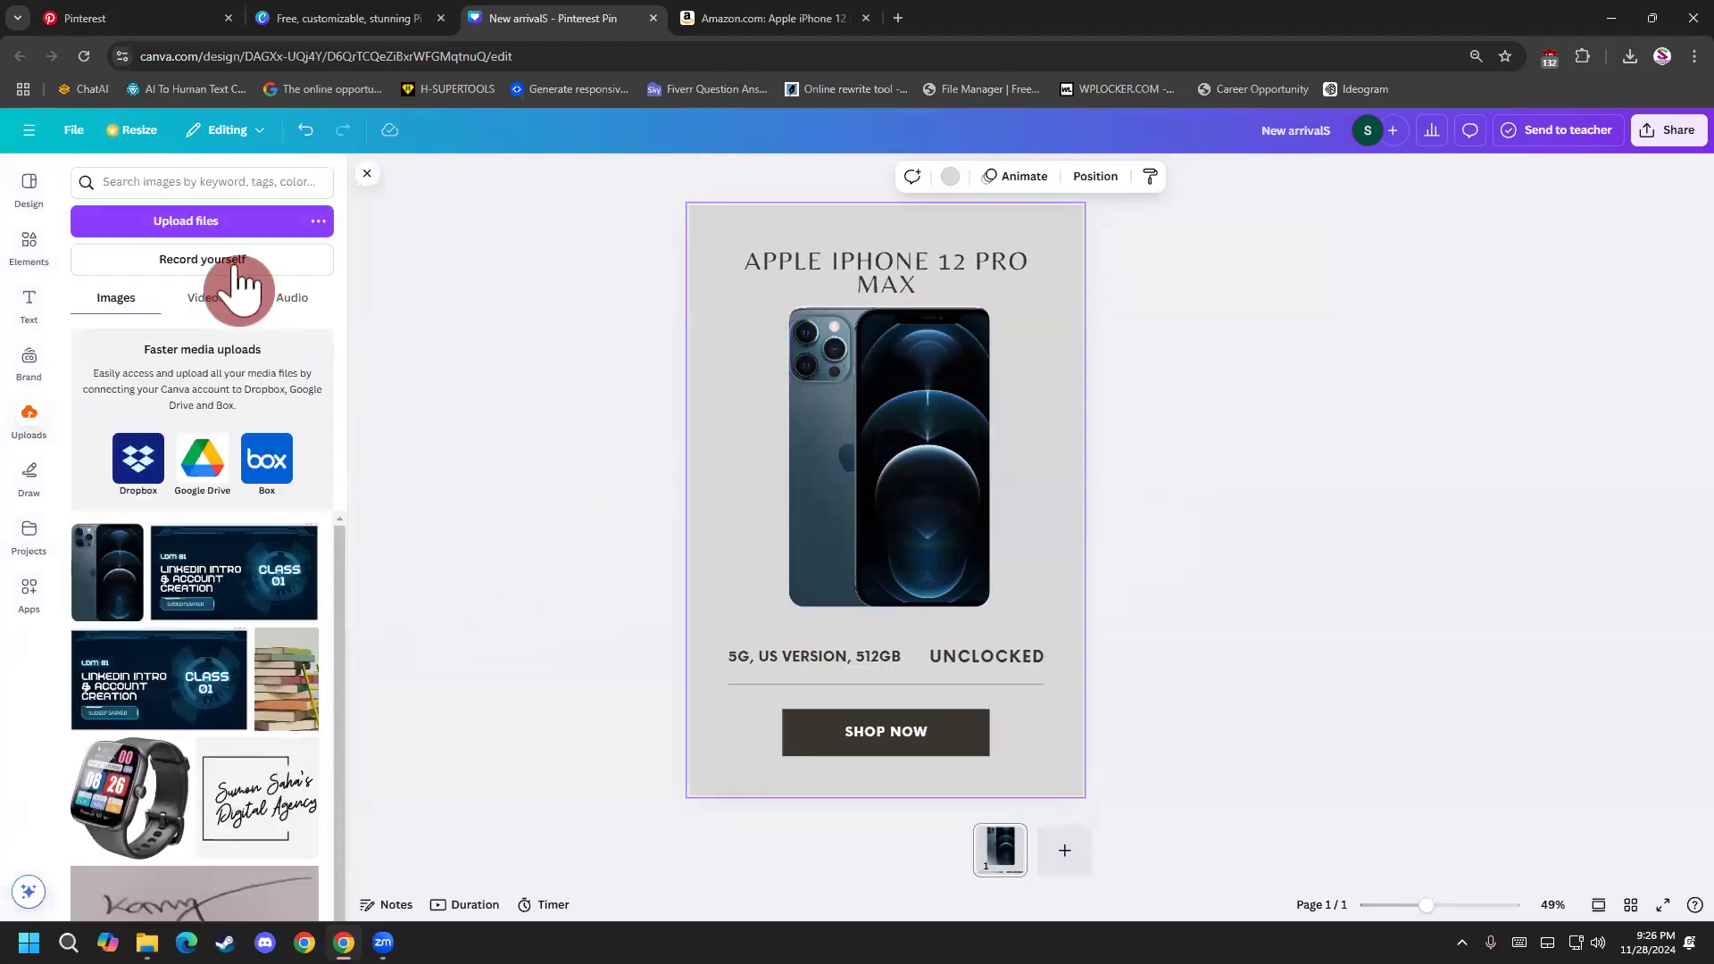
left_click(952, 176)
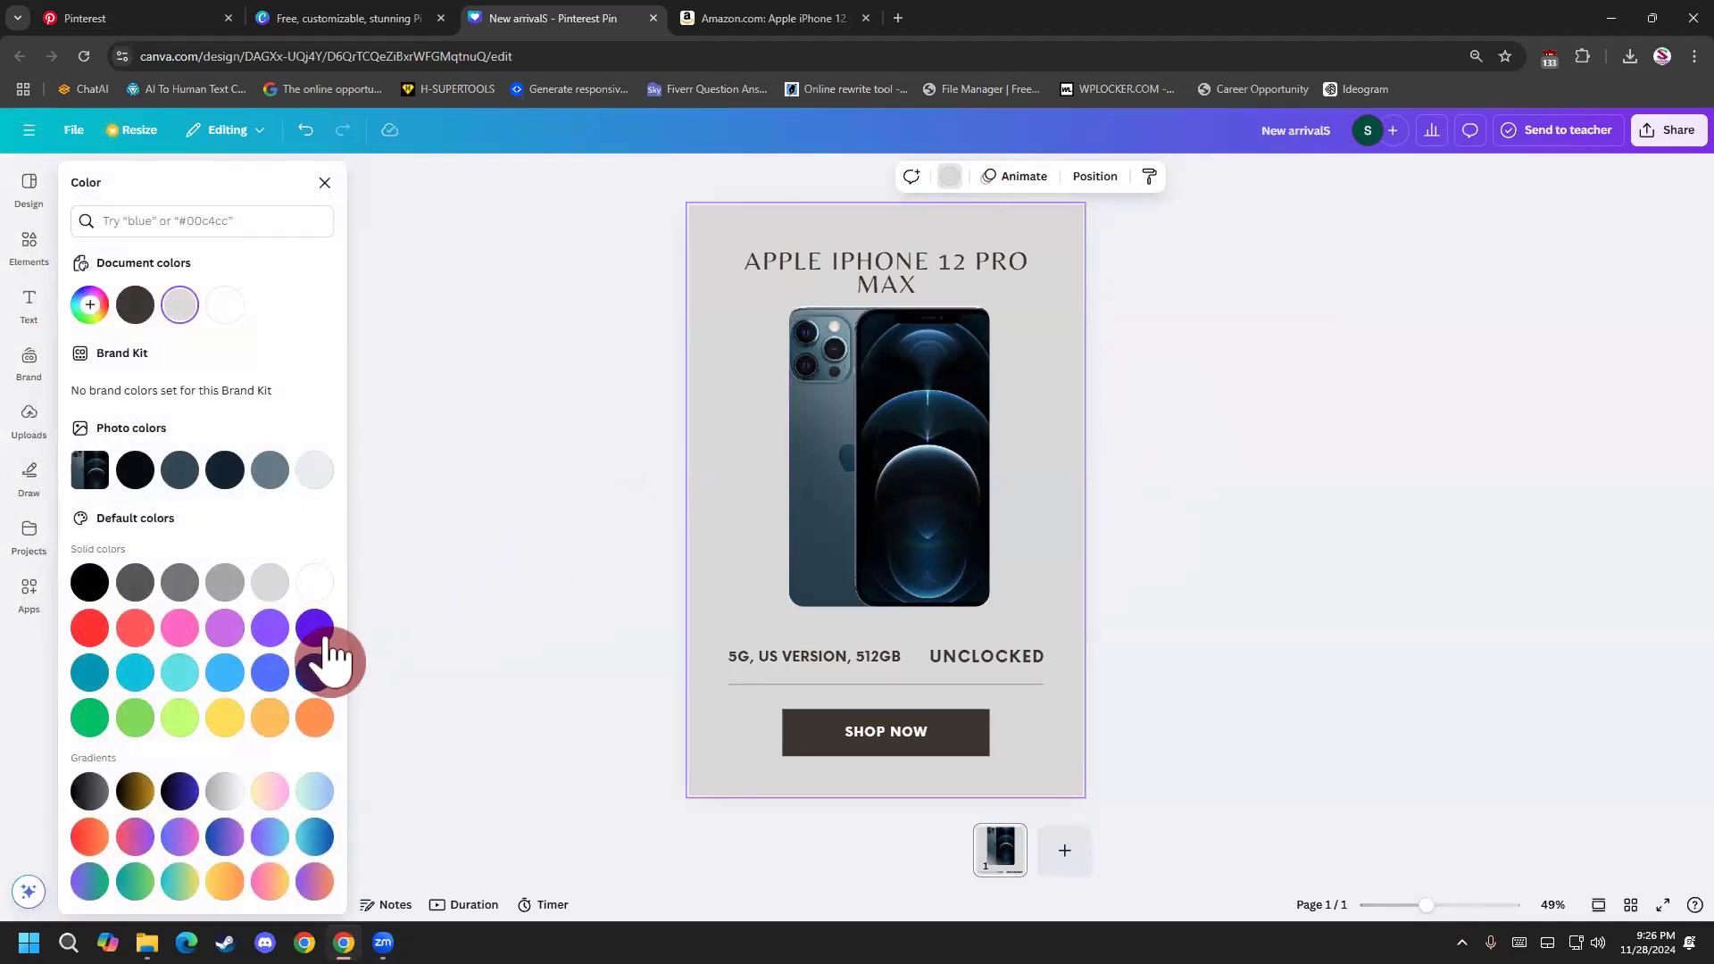
left_click(277, 632)
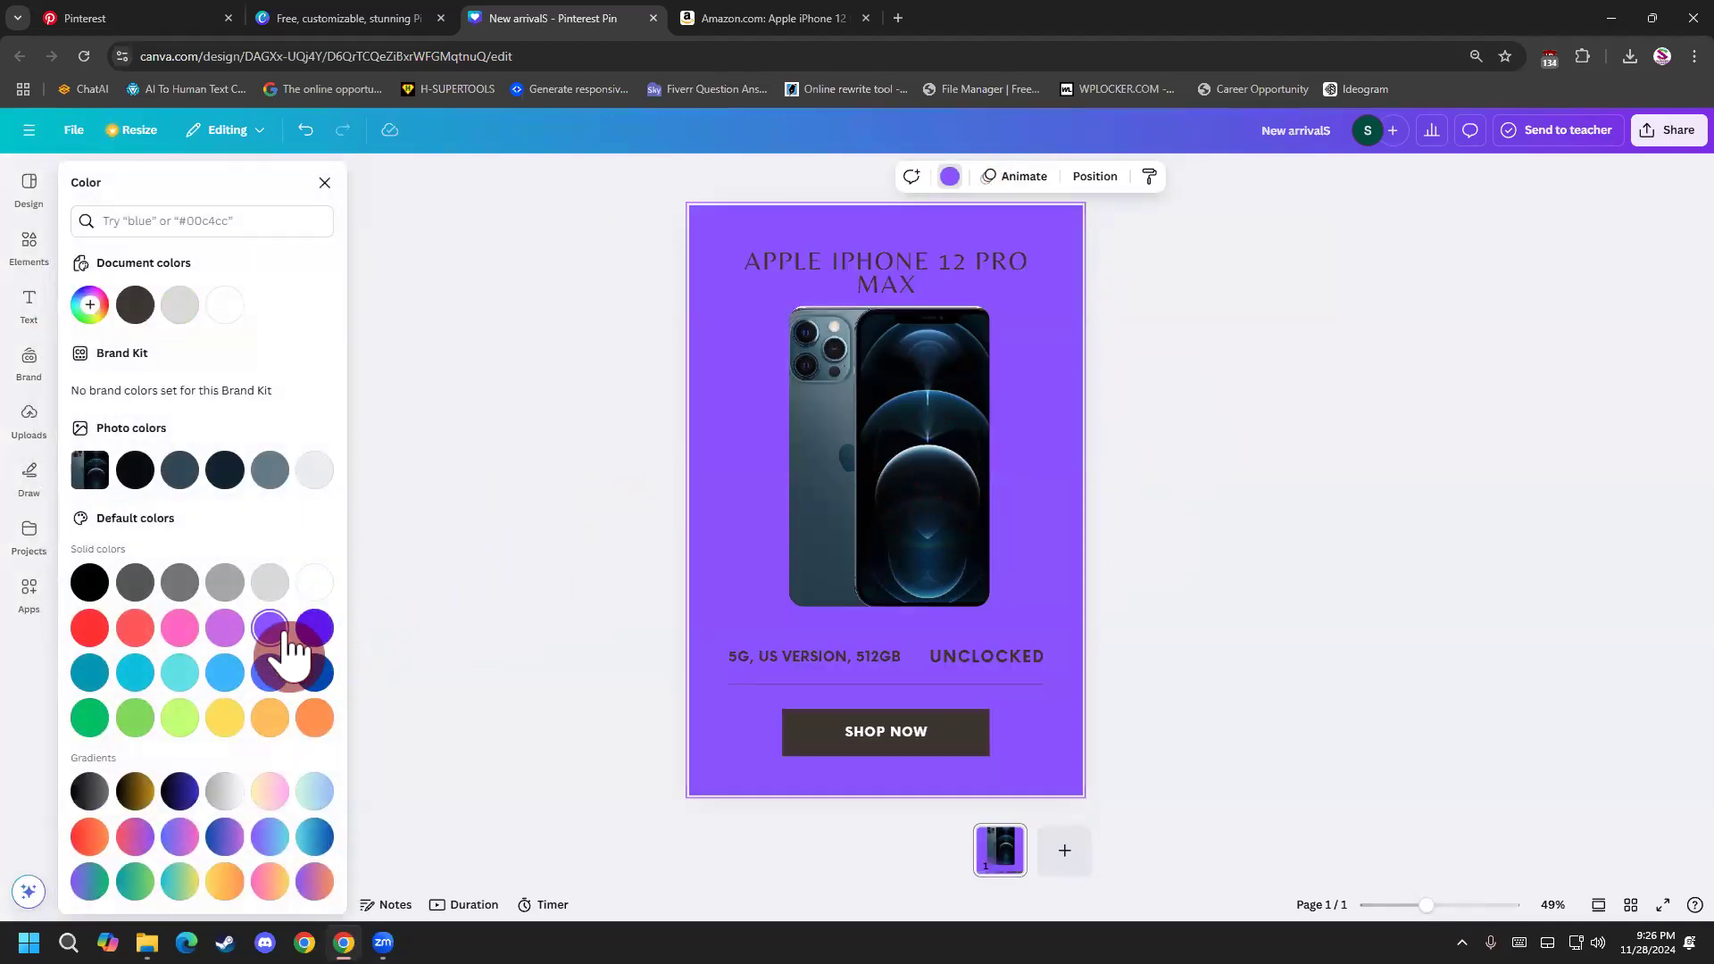
left_click(218, 632)
left_click(185, 632)
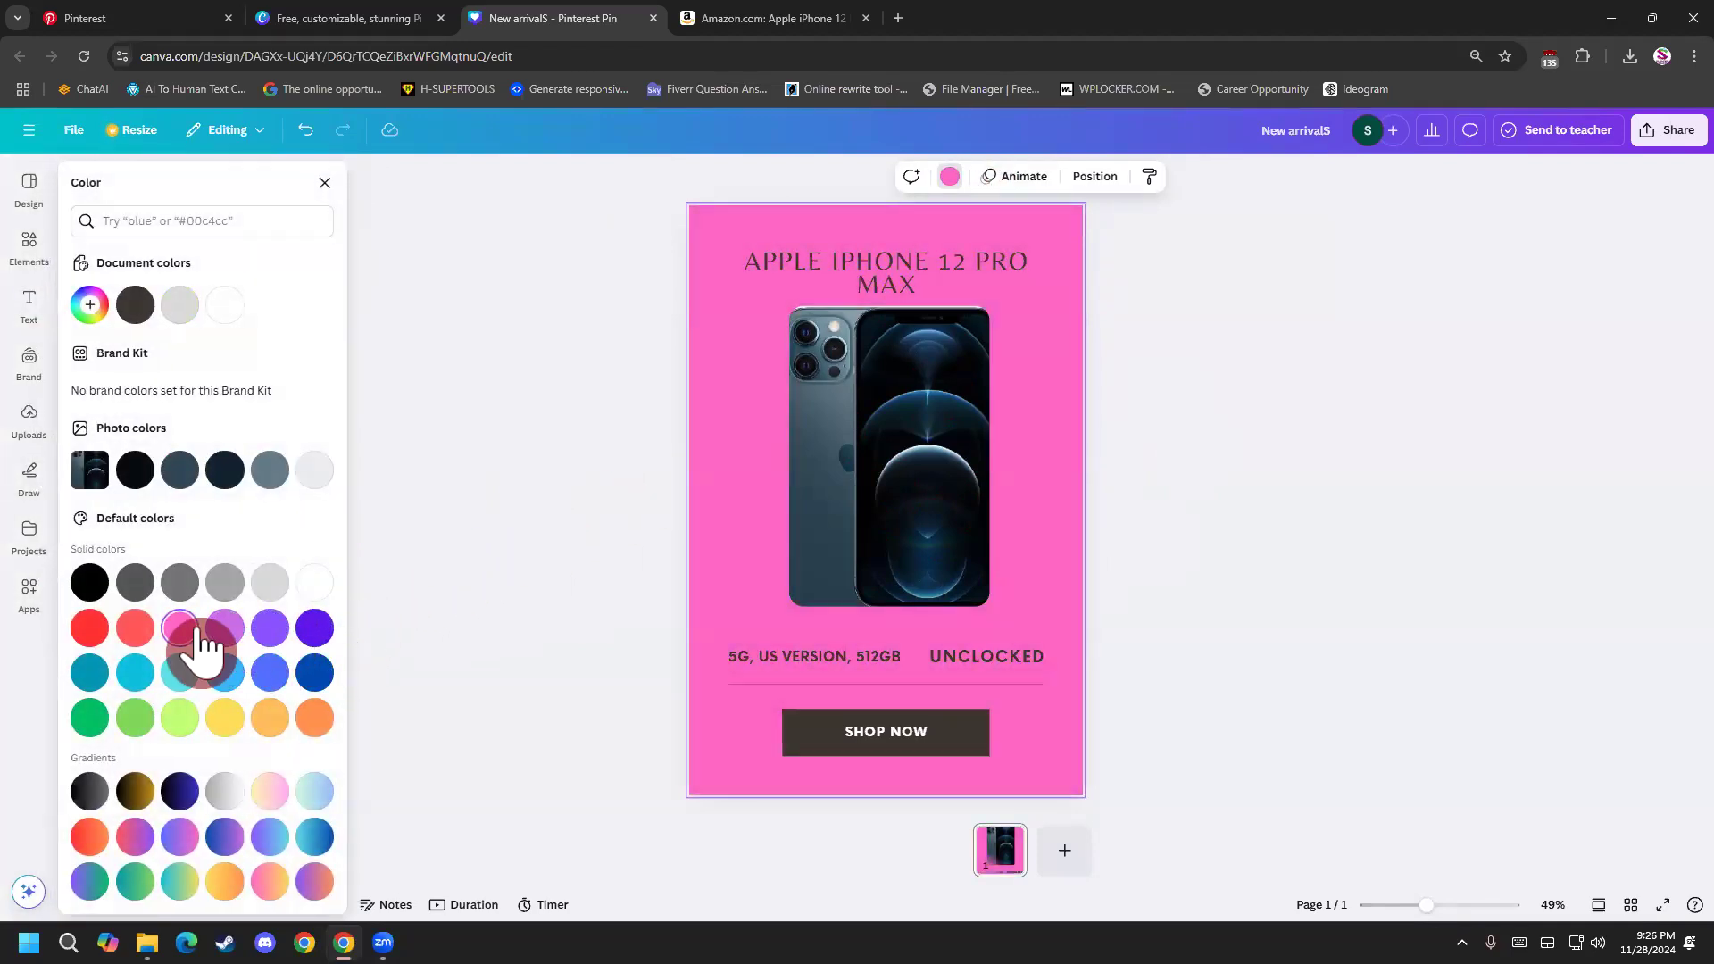
left_click(311, 632)
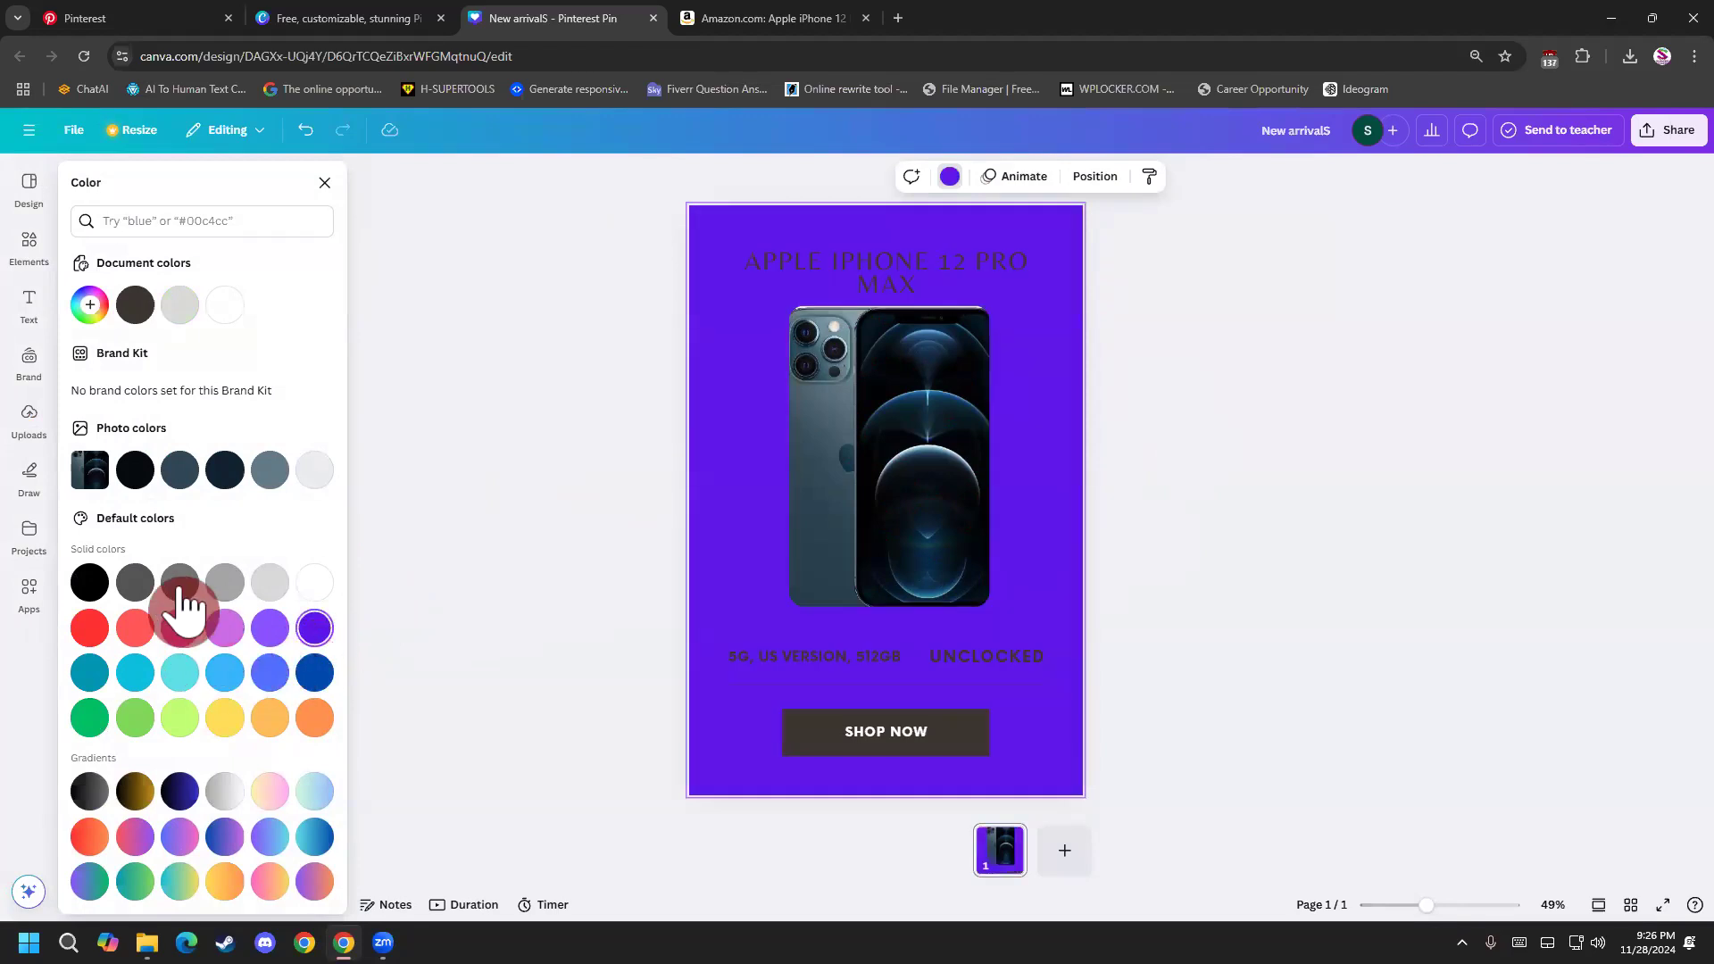
left_click(218, 475)
left_click(536, 656)
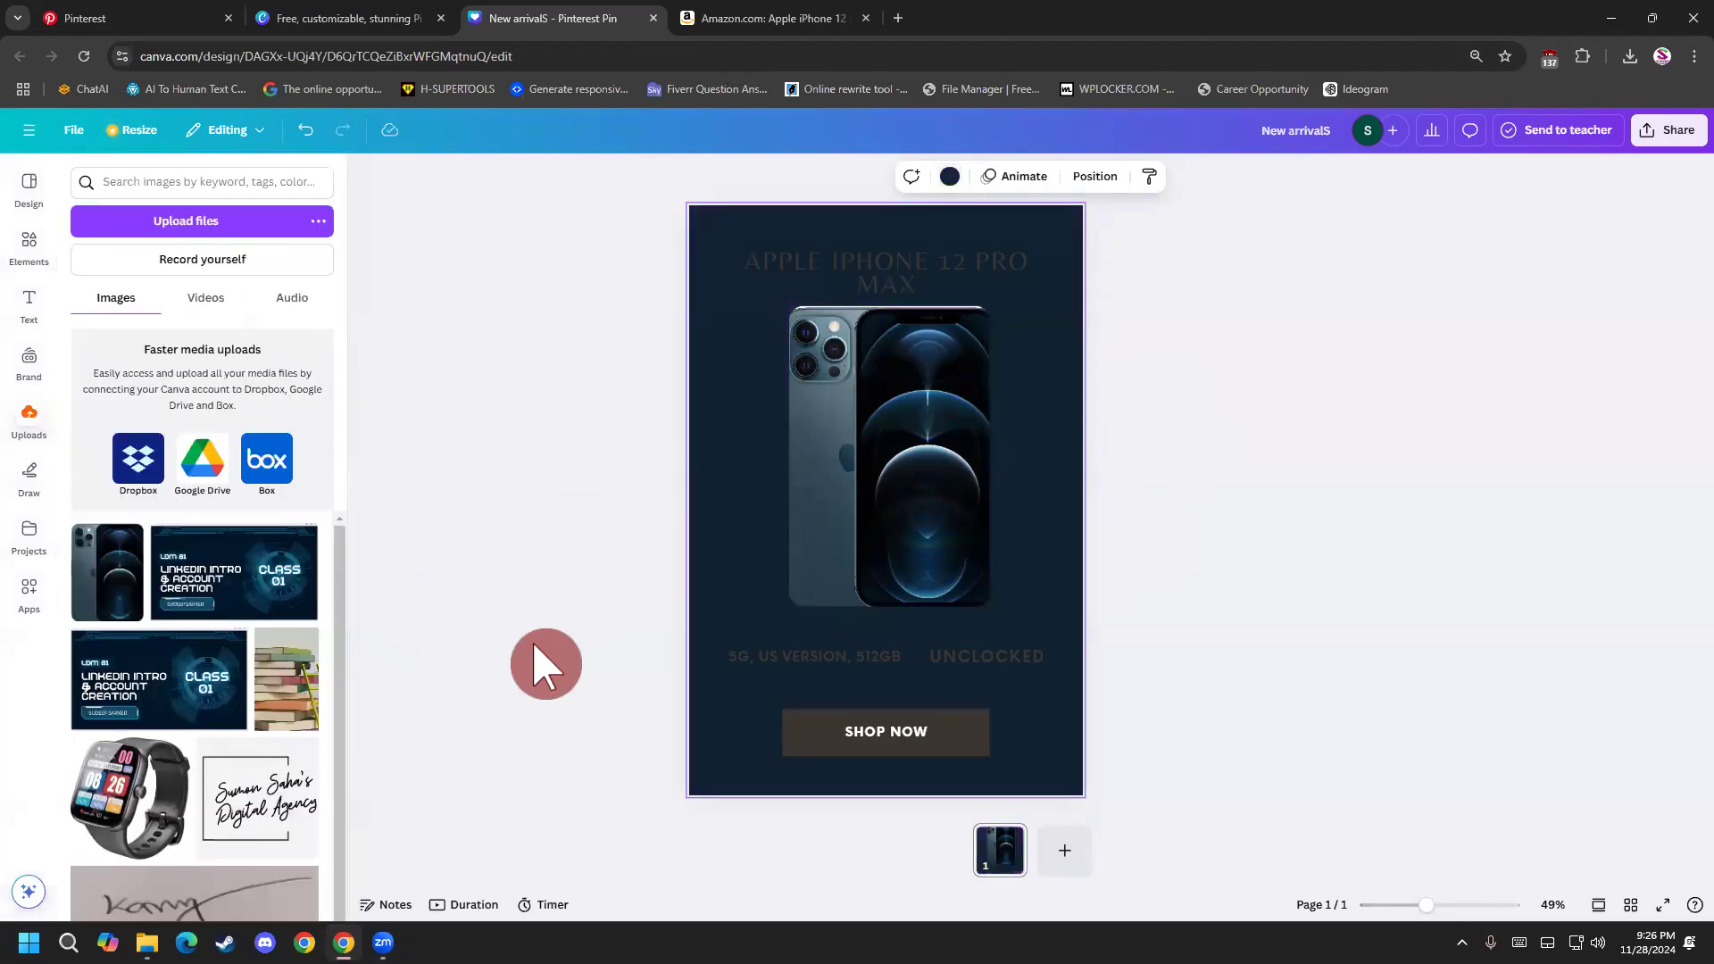
Recolor the heading, the "5G, US VERSION, 512GB" text and the UNCLOCKED text together to white.
left_click(998, 658)
left_click(1000, 659)
key("Escape")
left_click(843, 262, "shift")
left_click(867, 175)
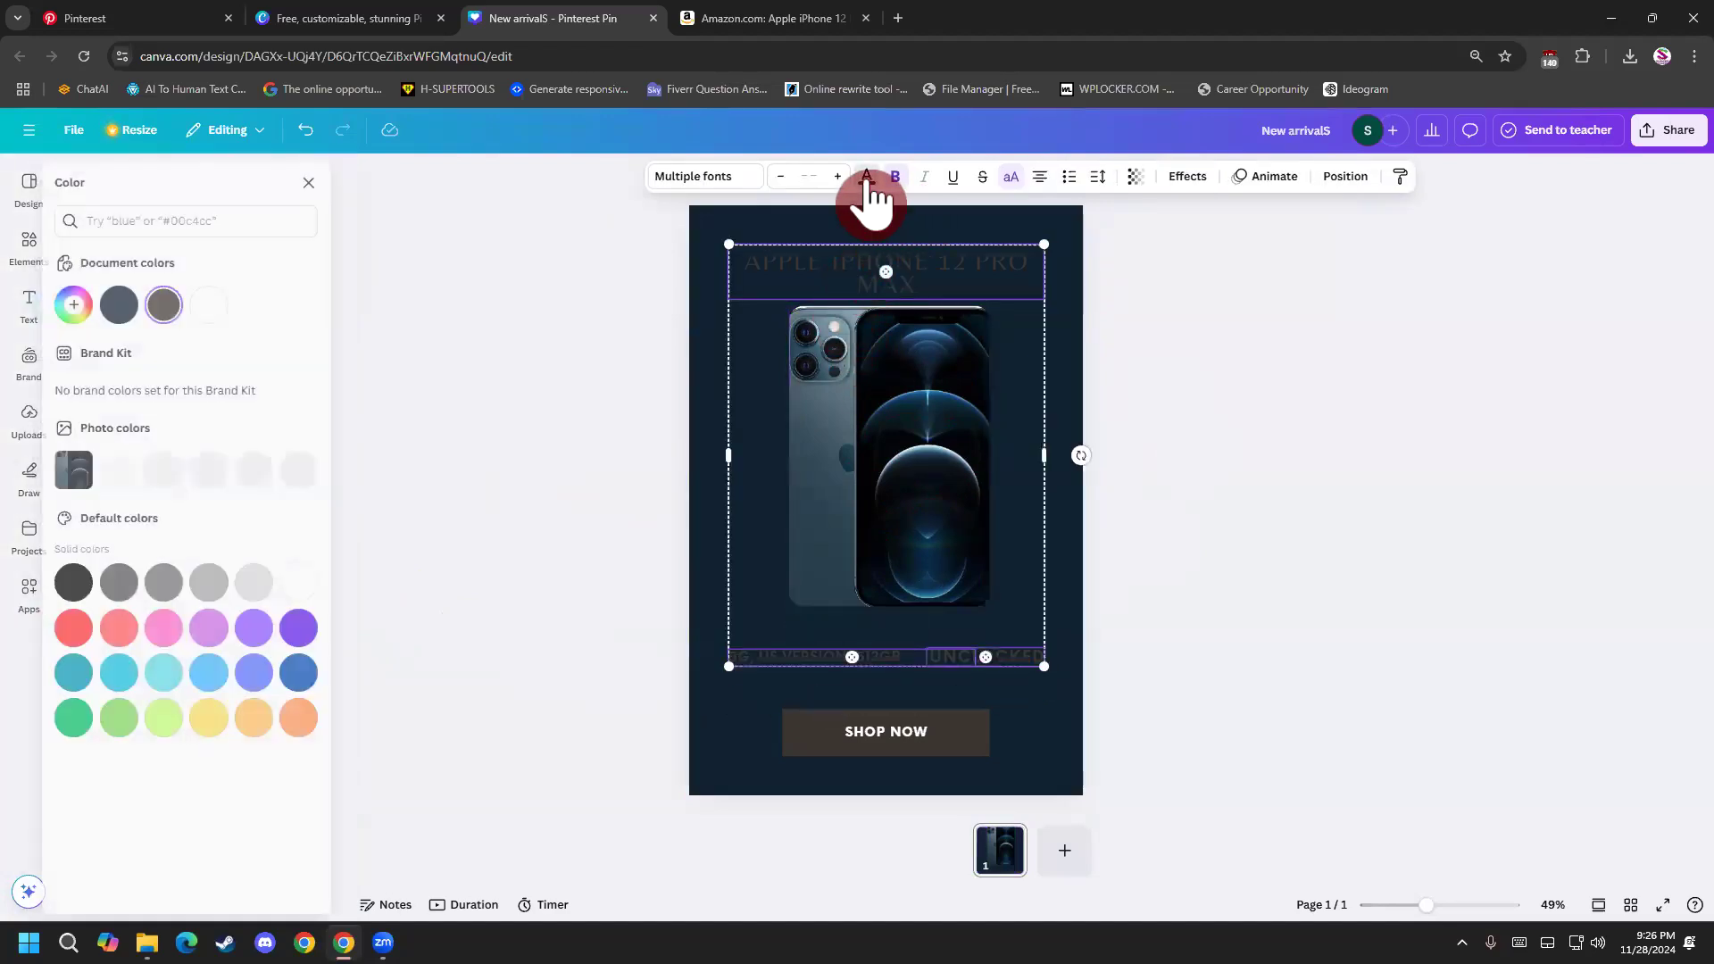
left_click(228, 306)
left_click(435, 384)
left_click(601, 543)
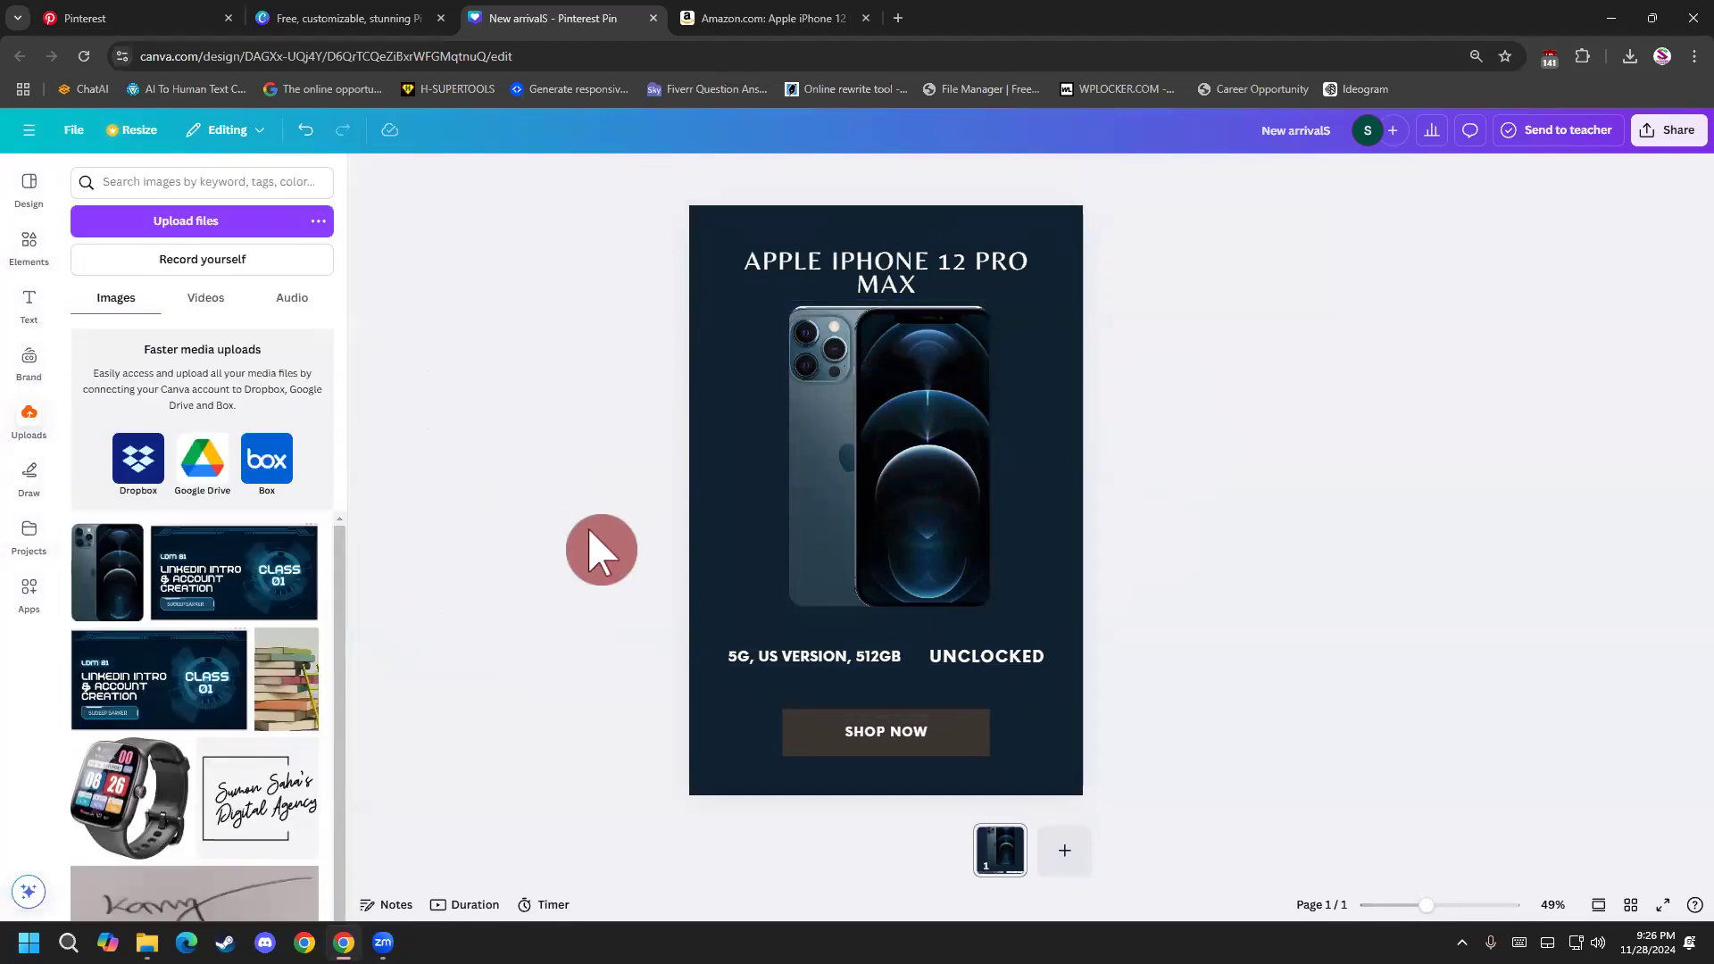
Try light grey and navy fills on the SHOP NOW button's rectangle, and settle on solid teal.
left_click(885, 745)
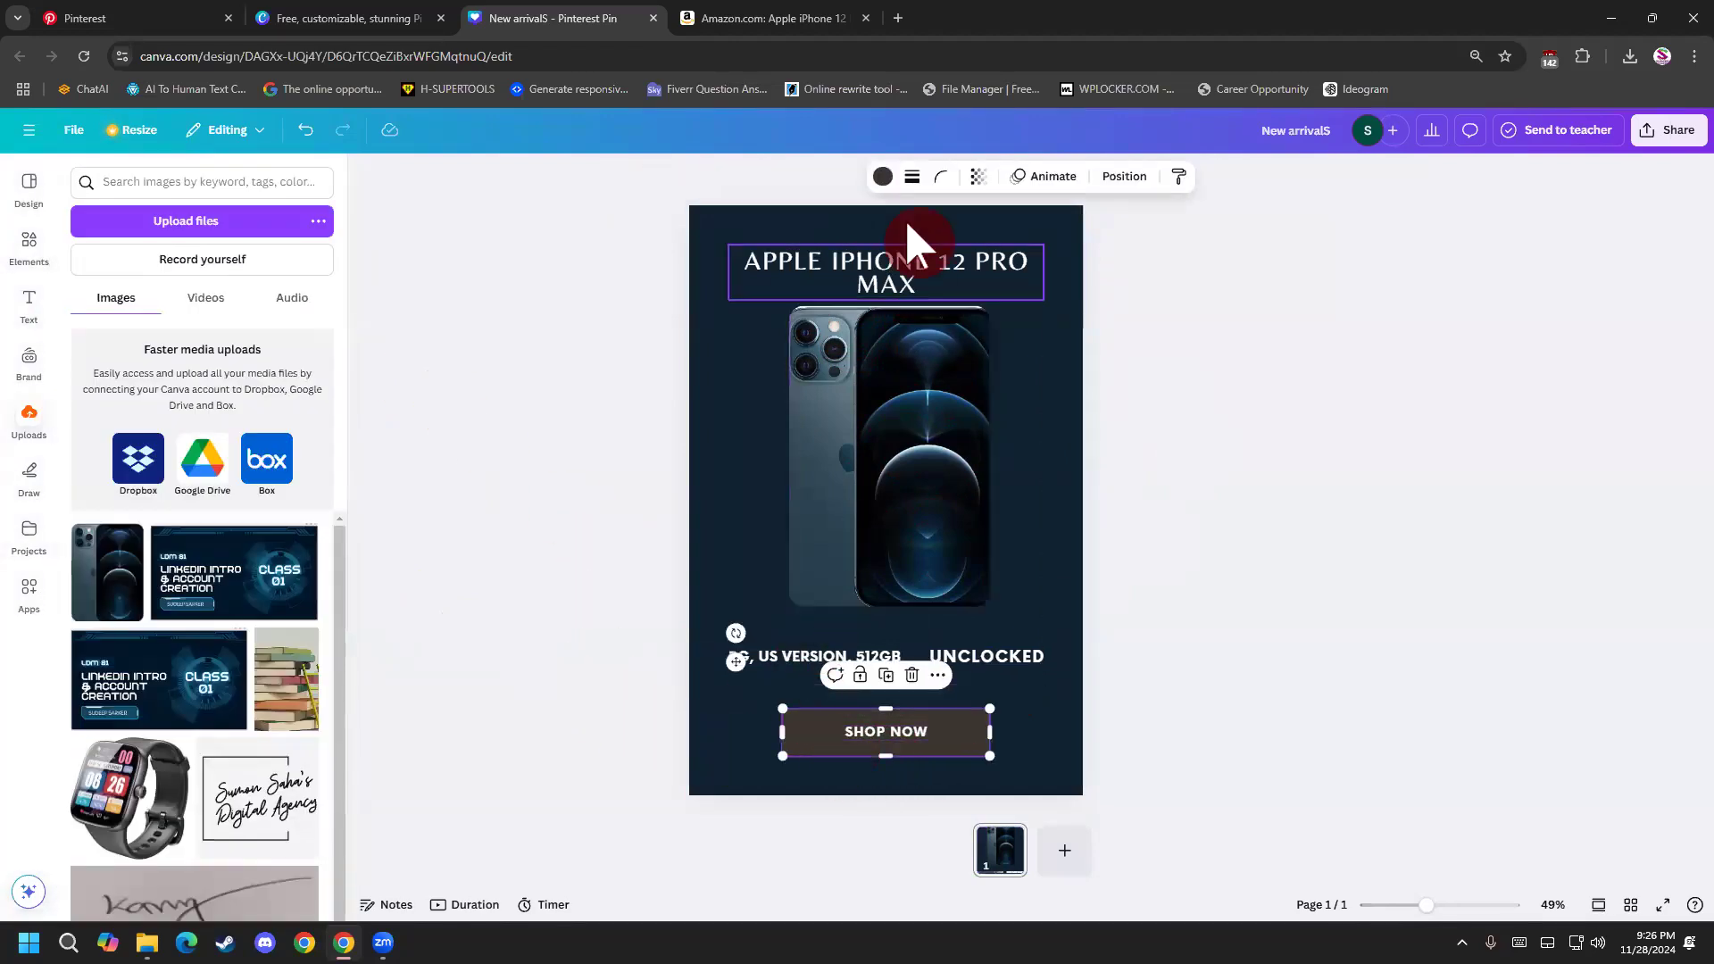
left_click(882, 176)
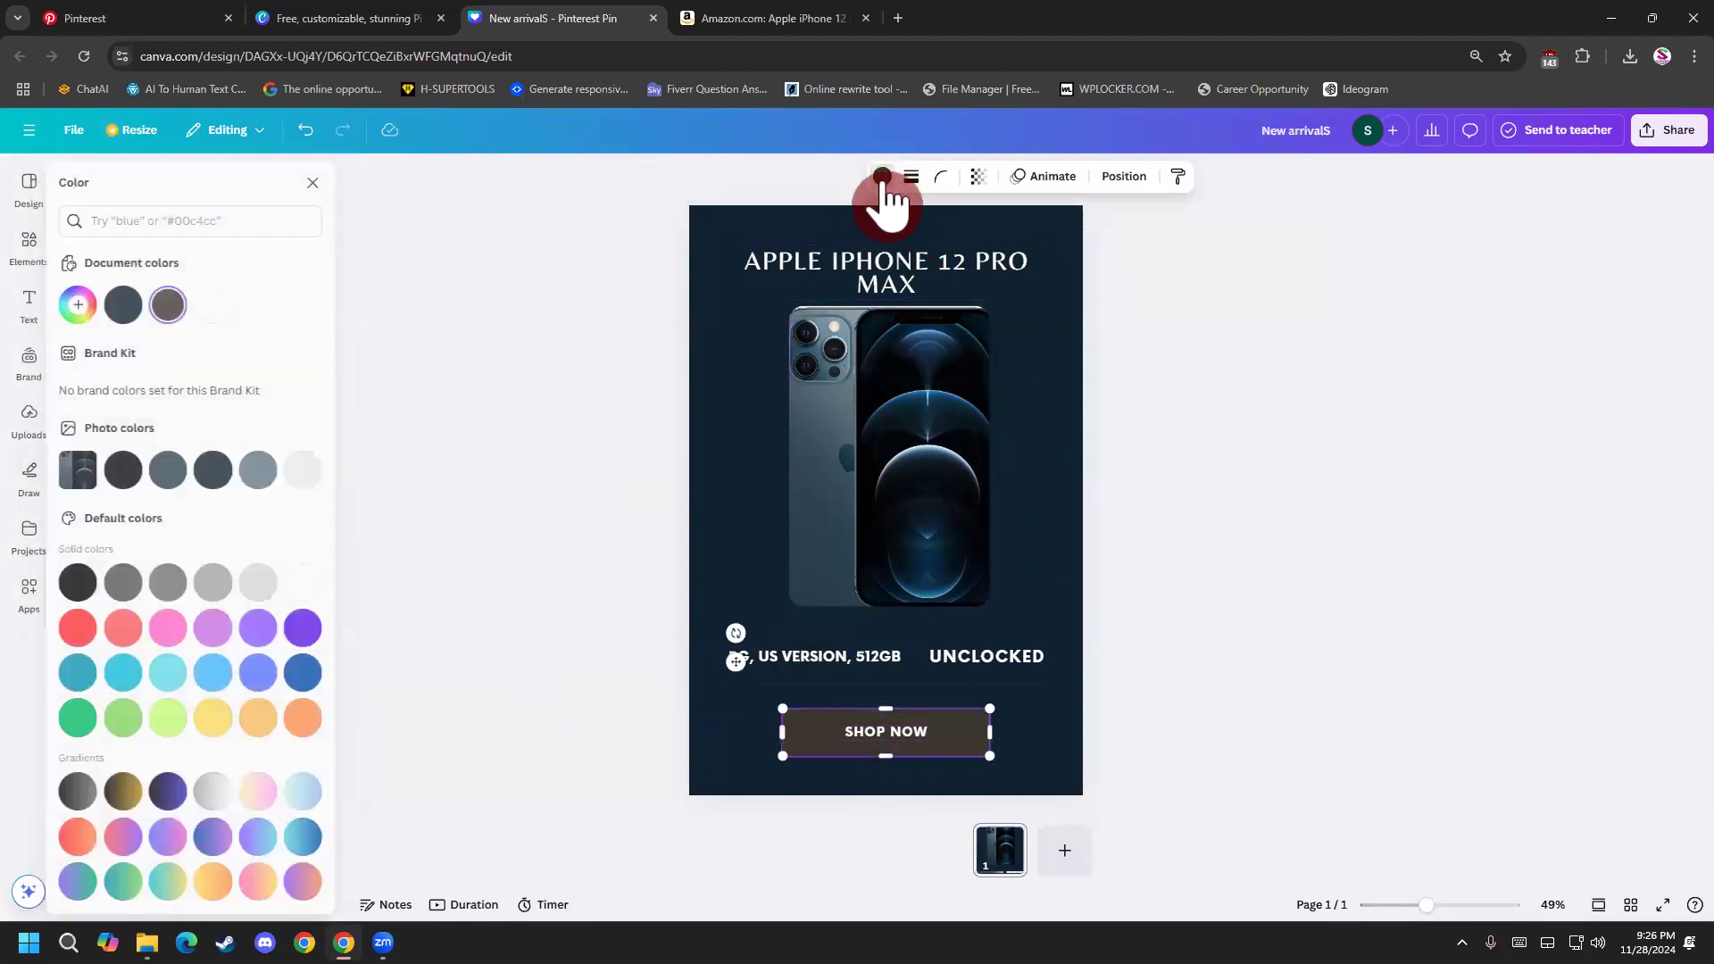
left_click(312, 471)
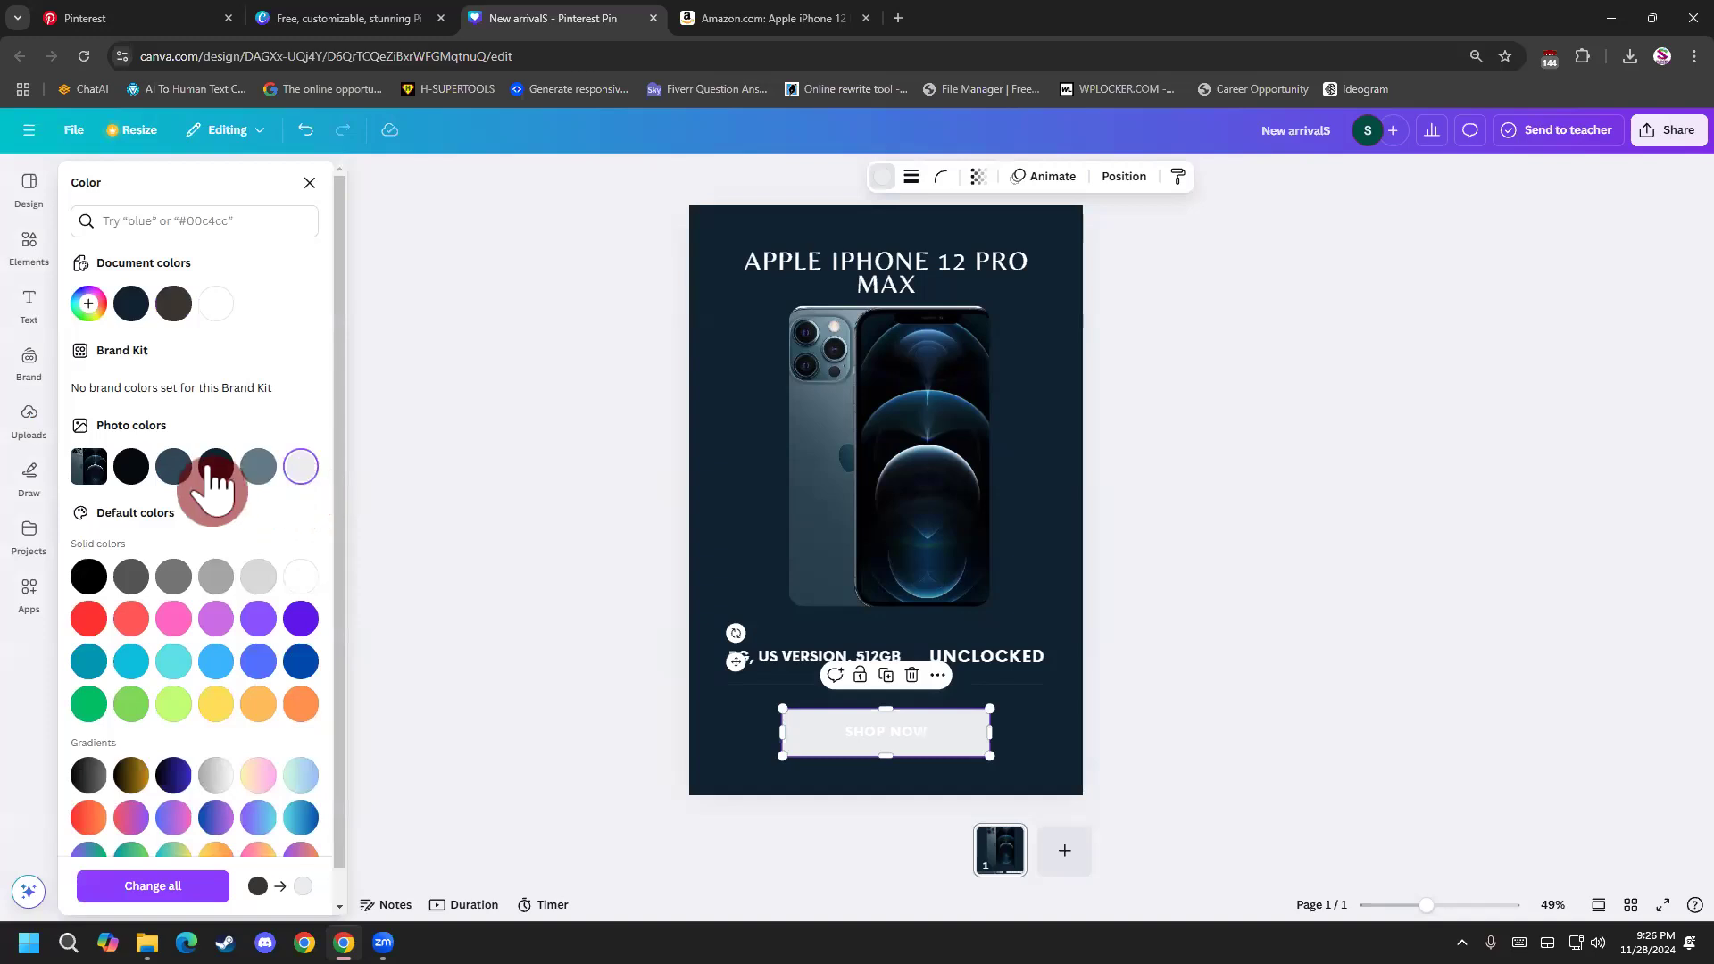
left_click(131, 306)
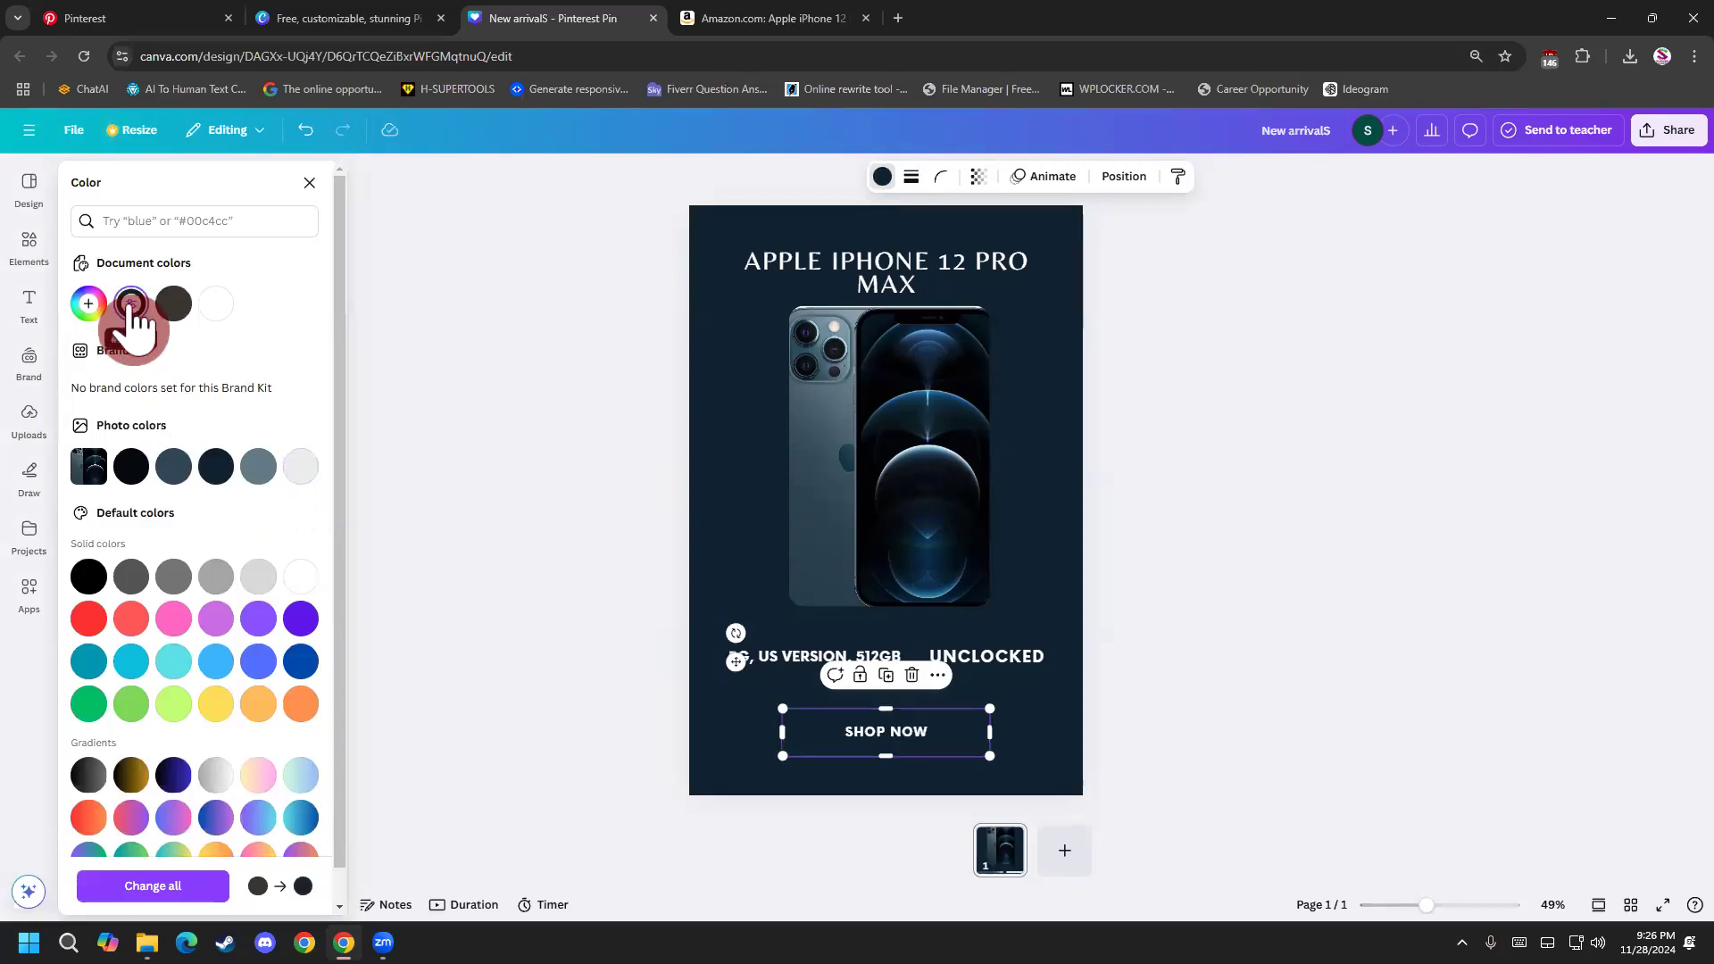
left_click(88, 663)
left_click(494, 701)
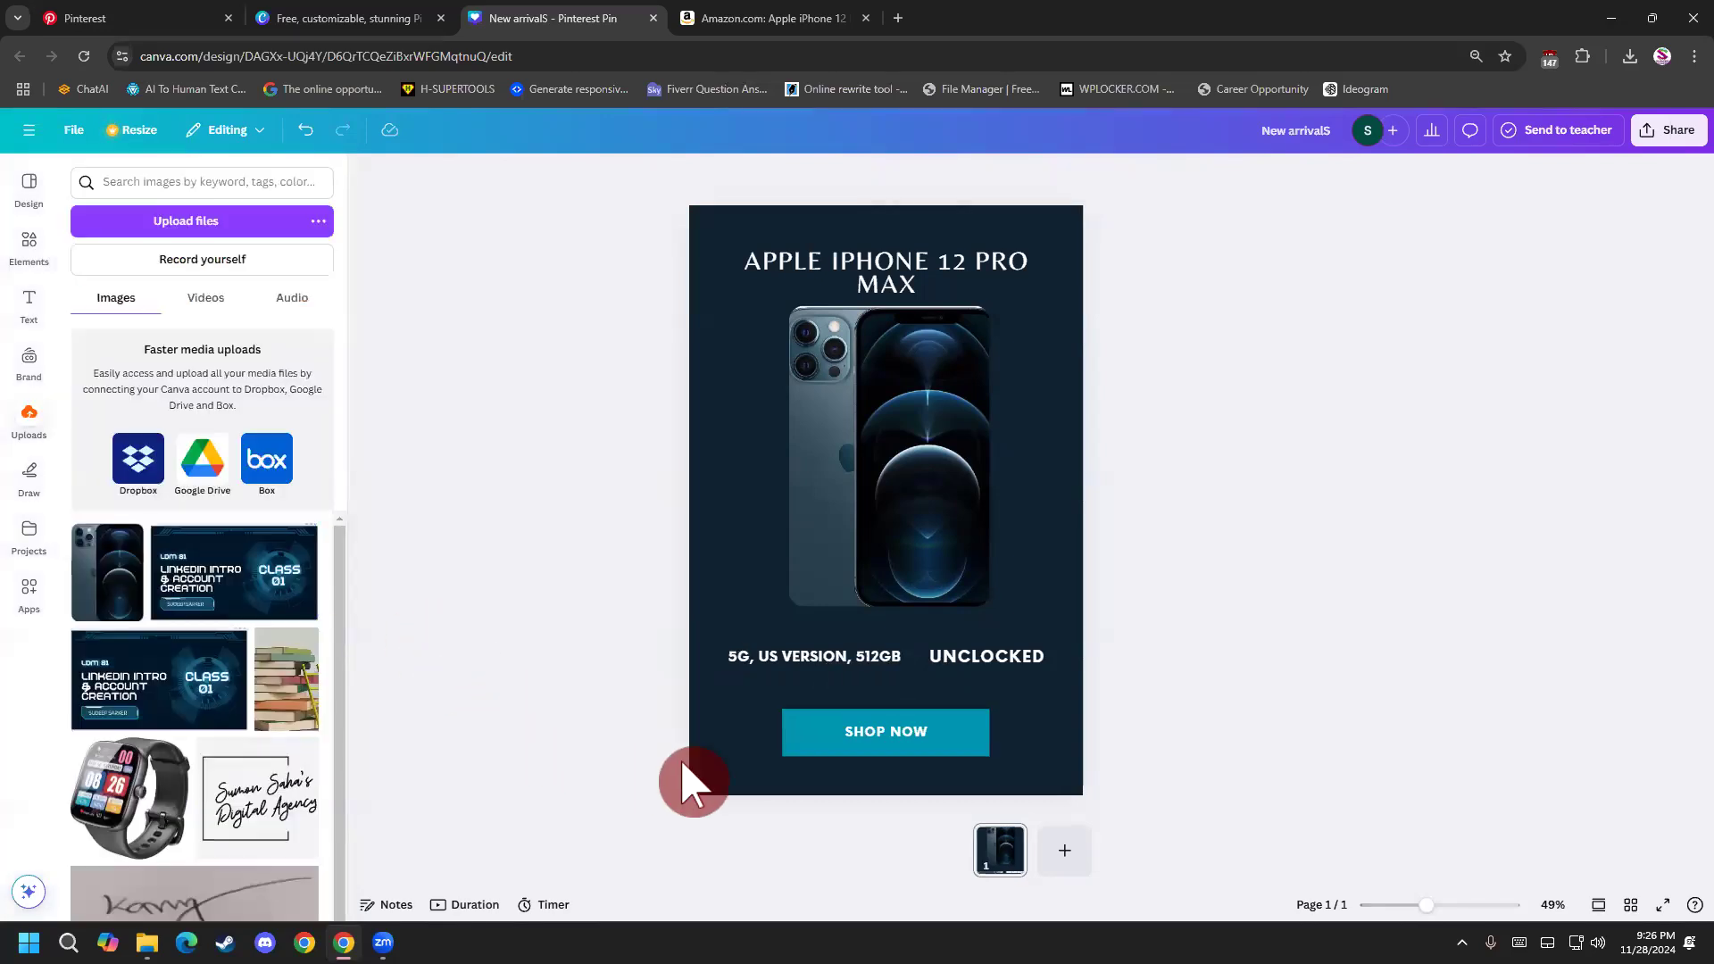
left_click(888, 732)
left_click(1132, 752)
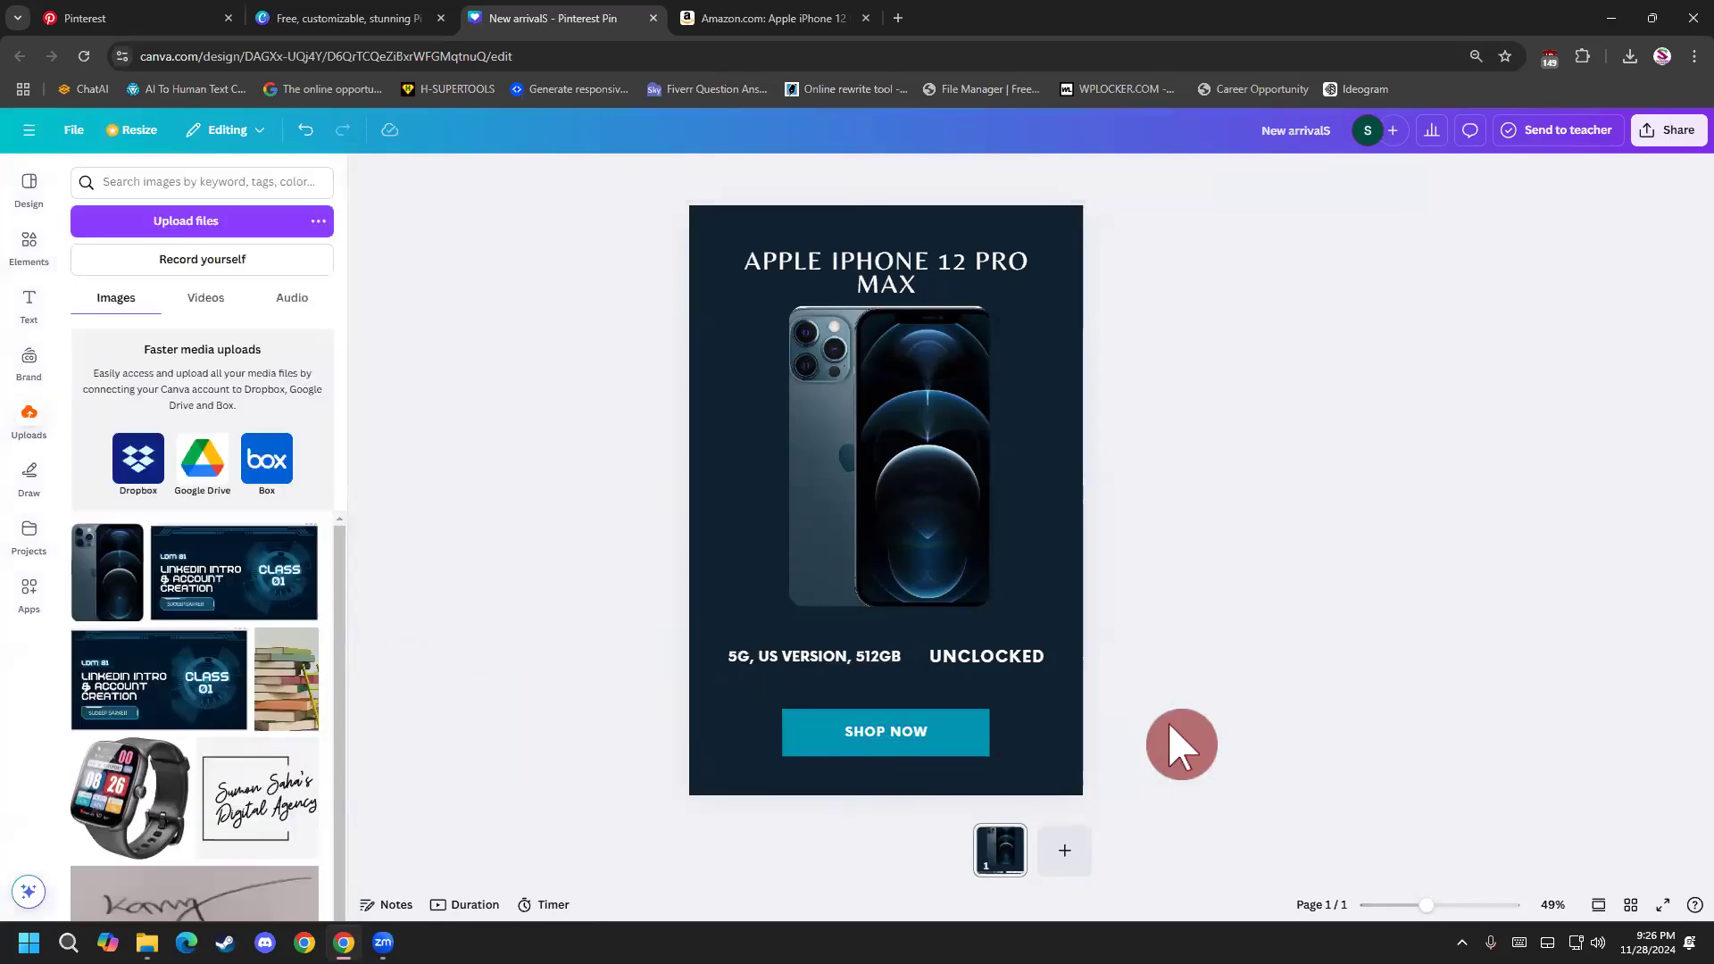
Enlarge the phone image slightly and shift it so it stays centered between the heading and the description.
left_click(944, 505)
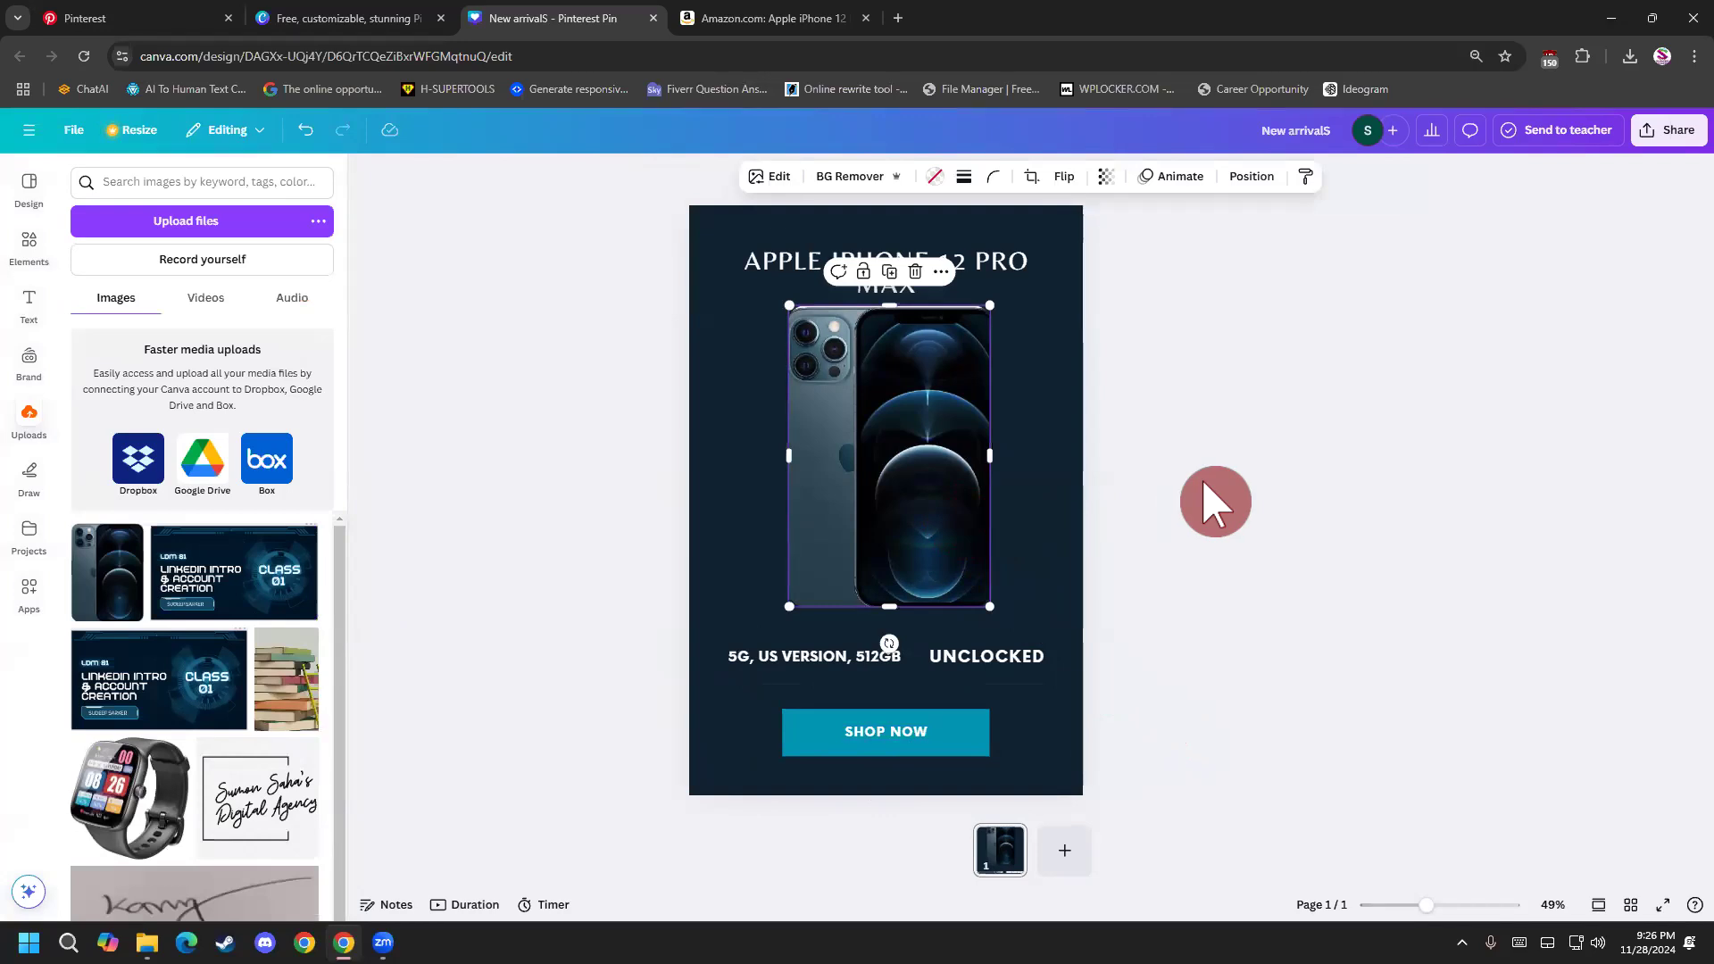
left_click(1218, 502)
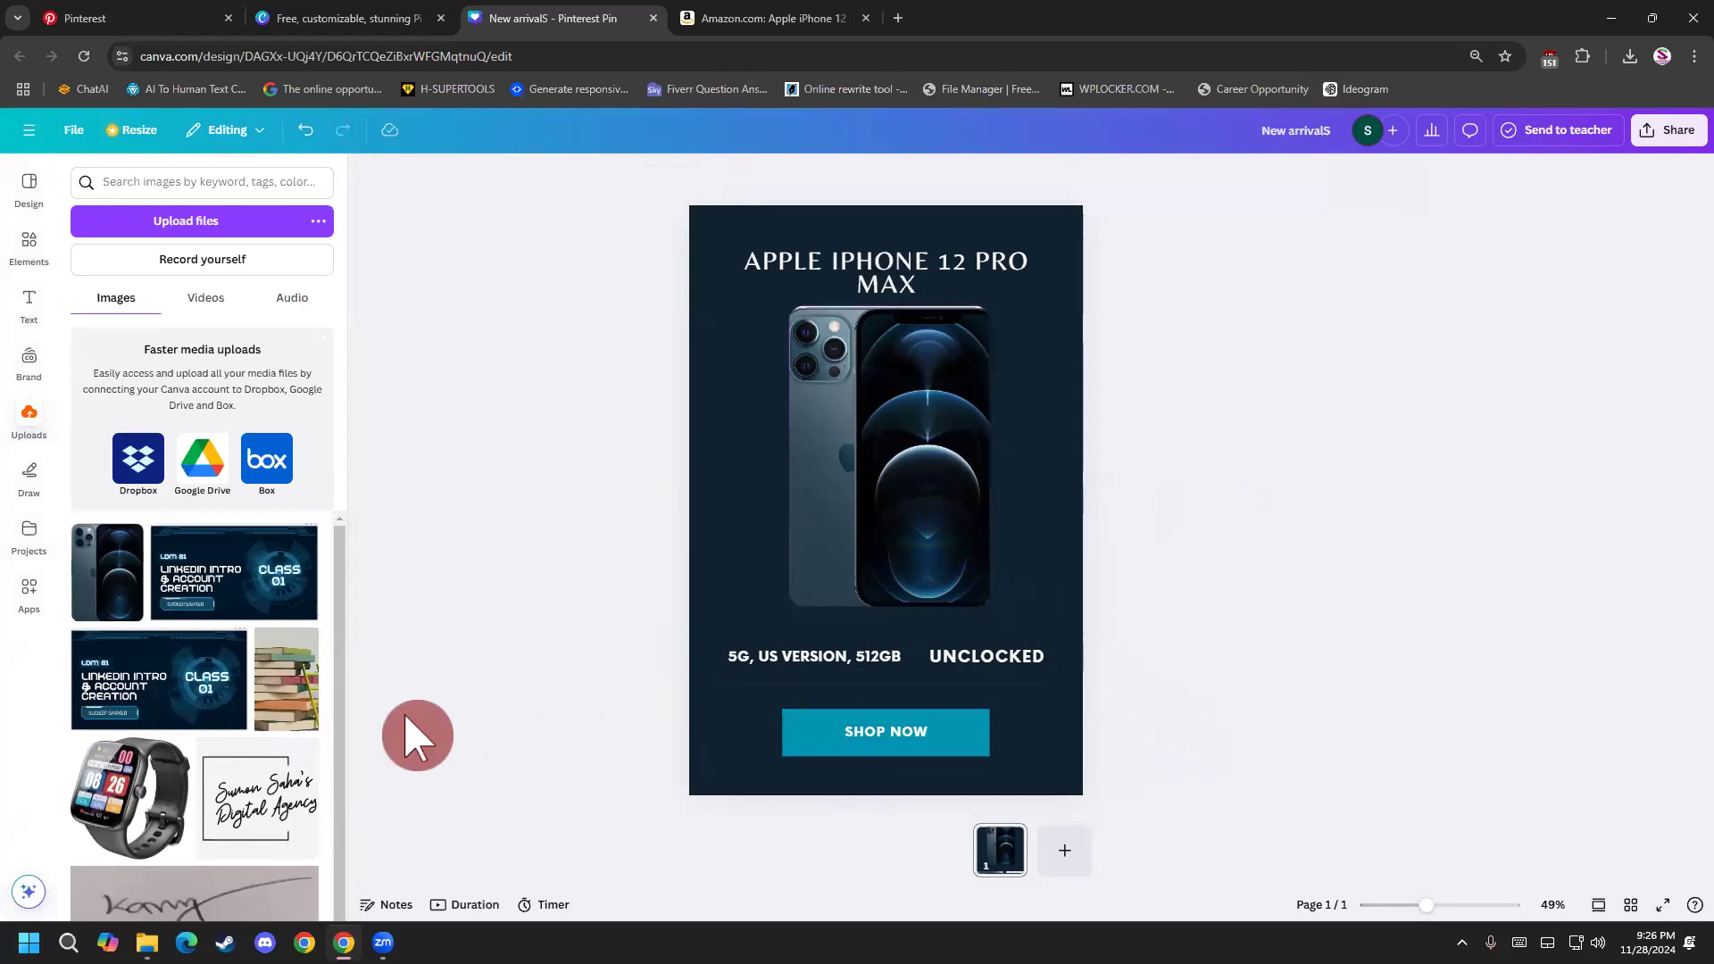
left_click(844, 554)
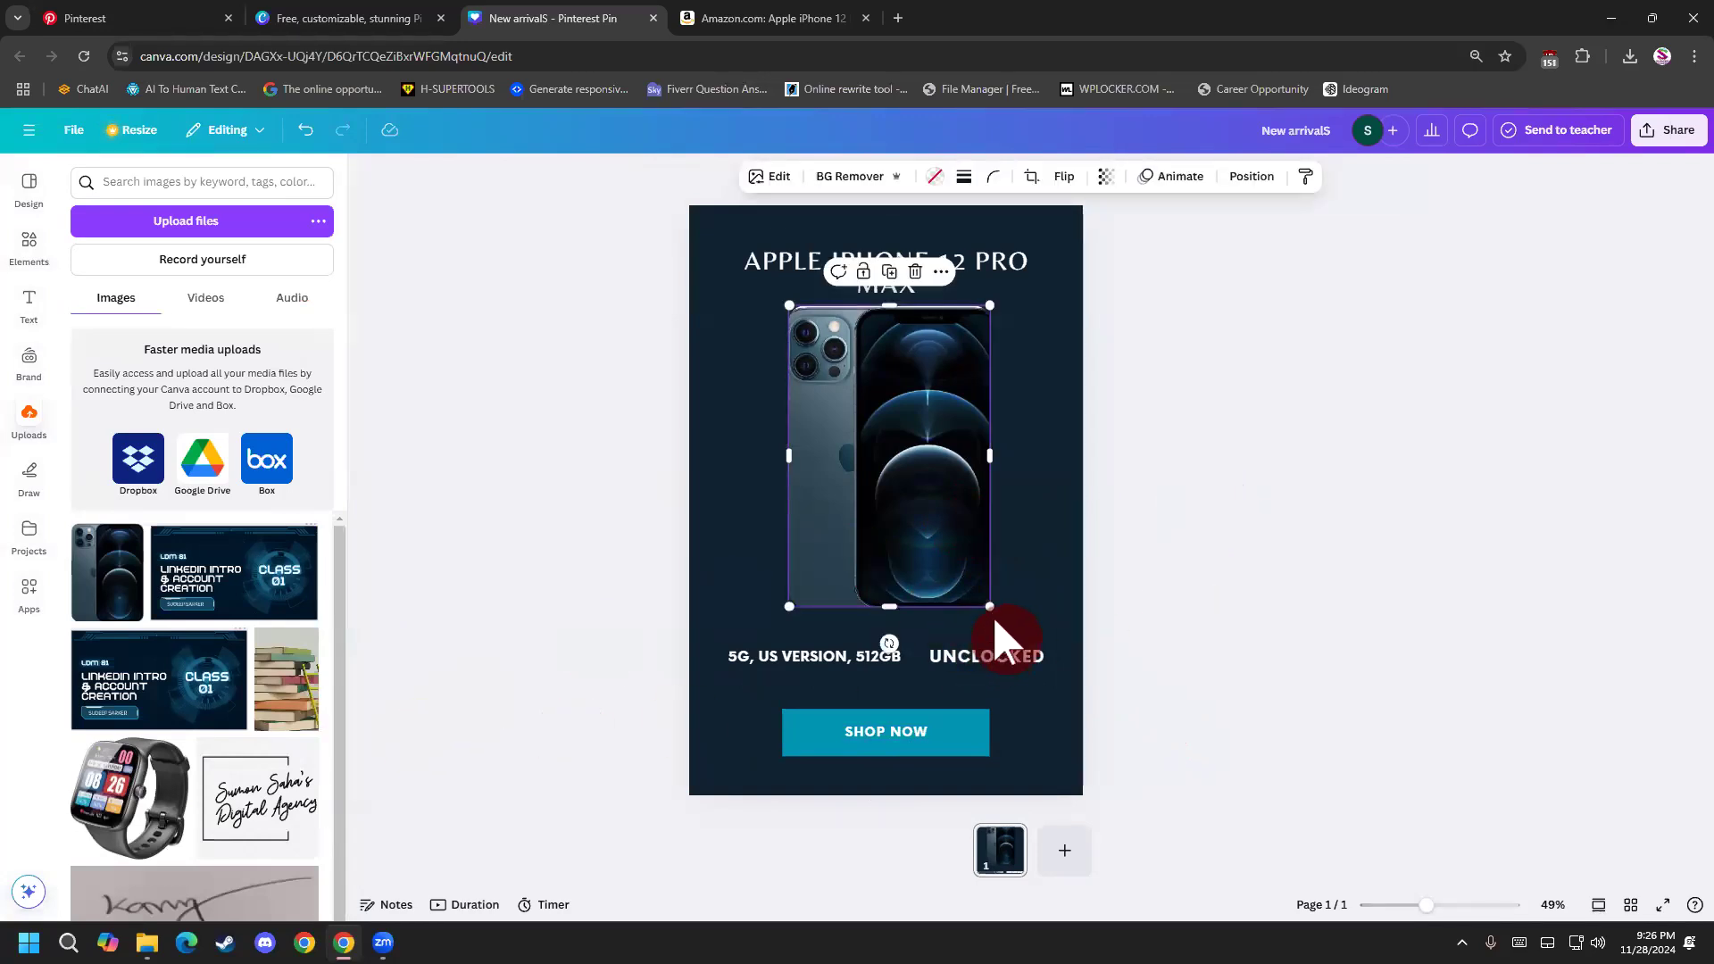
left_click_drag(990, 610, 1001, 623)
left_click(1199, 654)
left_click(986, 525)
left_click_drag(986, 523, 980, 521)
left_click(1232, 566)
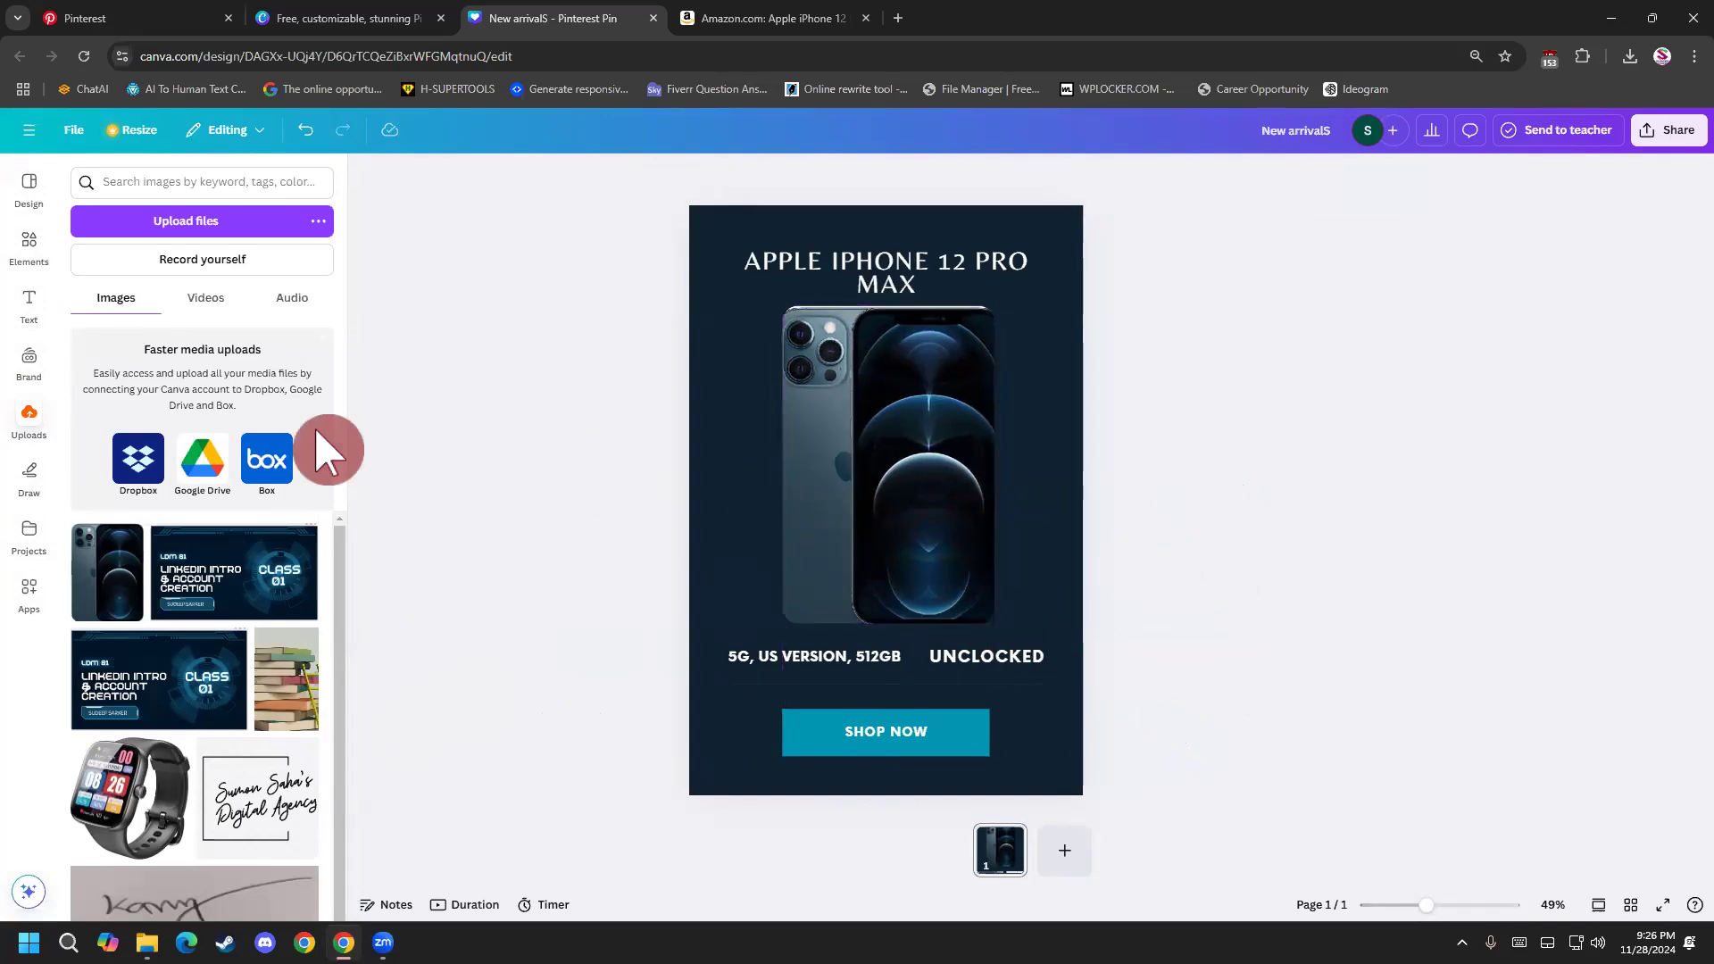
Look for a rectangle in the elements library and add a teal square to the pin.
left_click(34, 255)
left_click(153, 183)
type("frame")
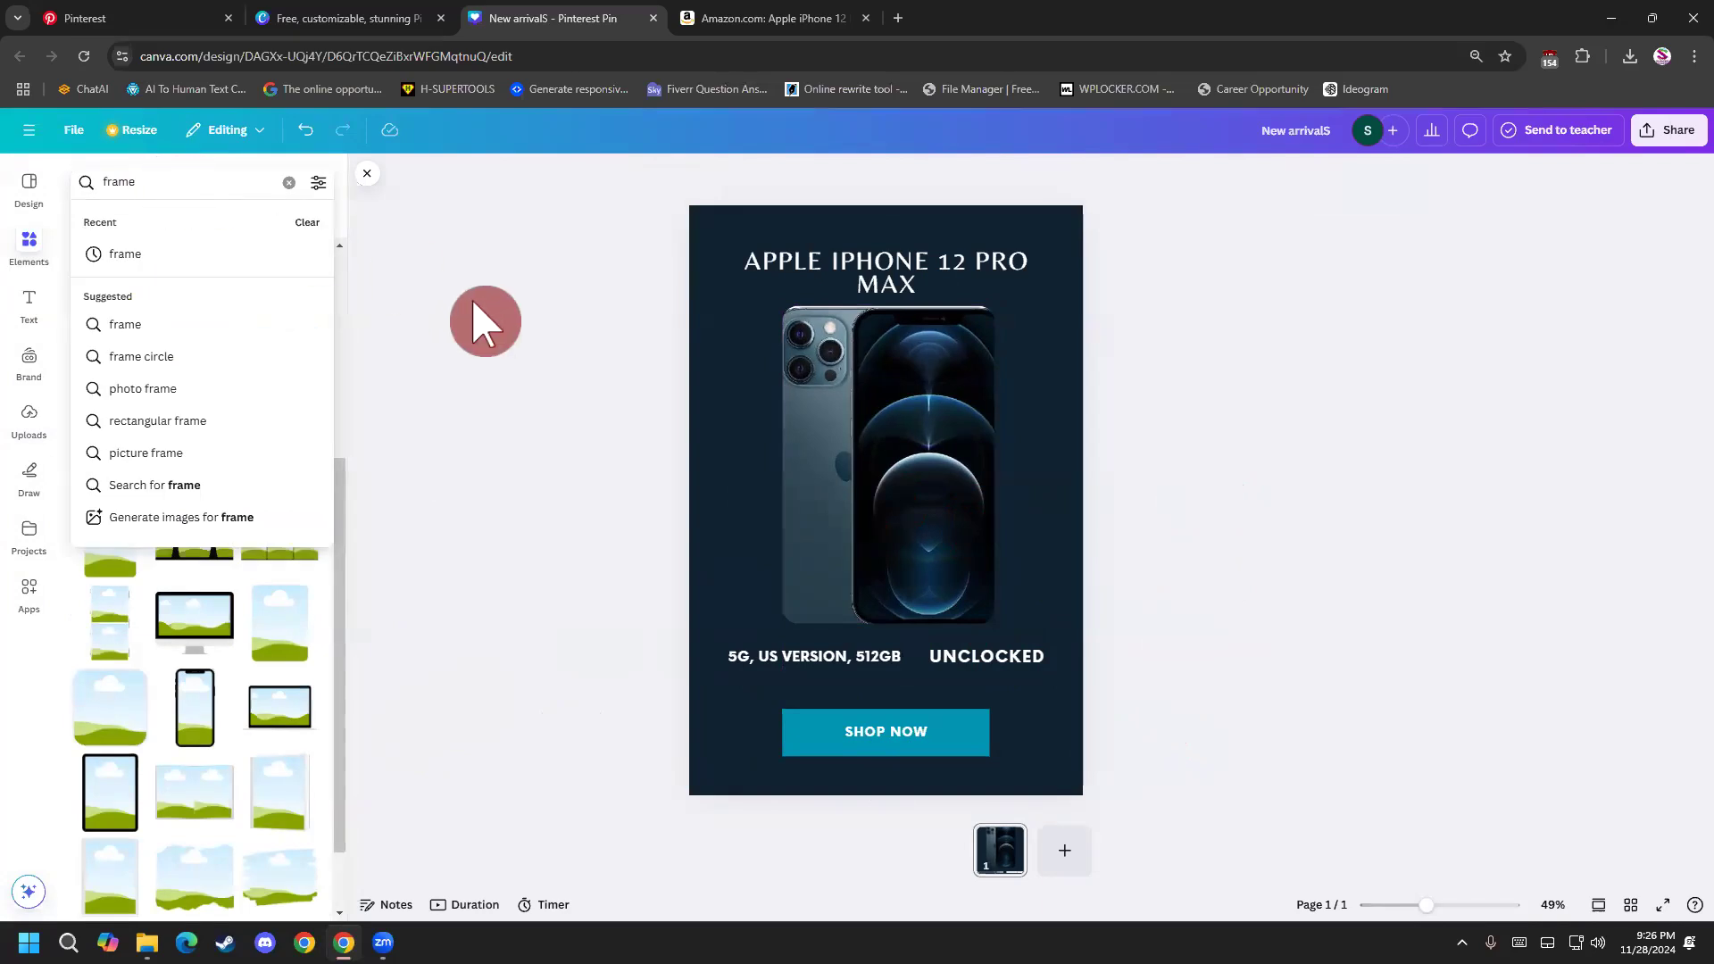
type("REC")
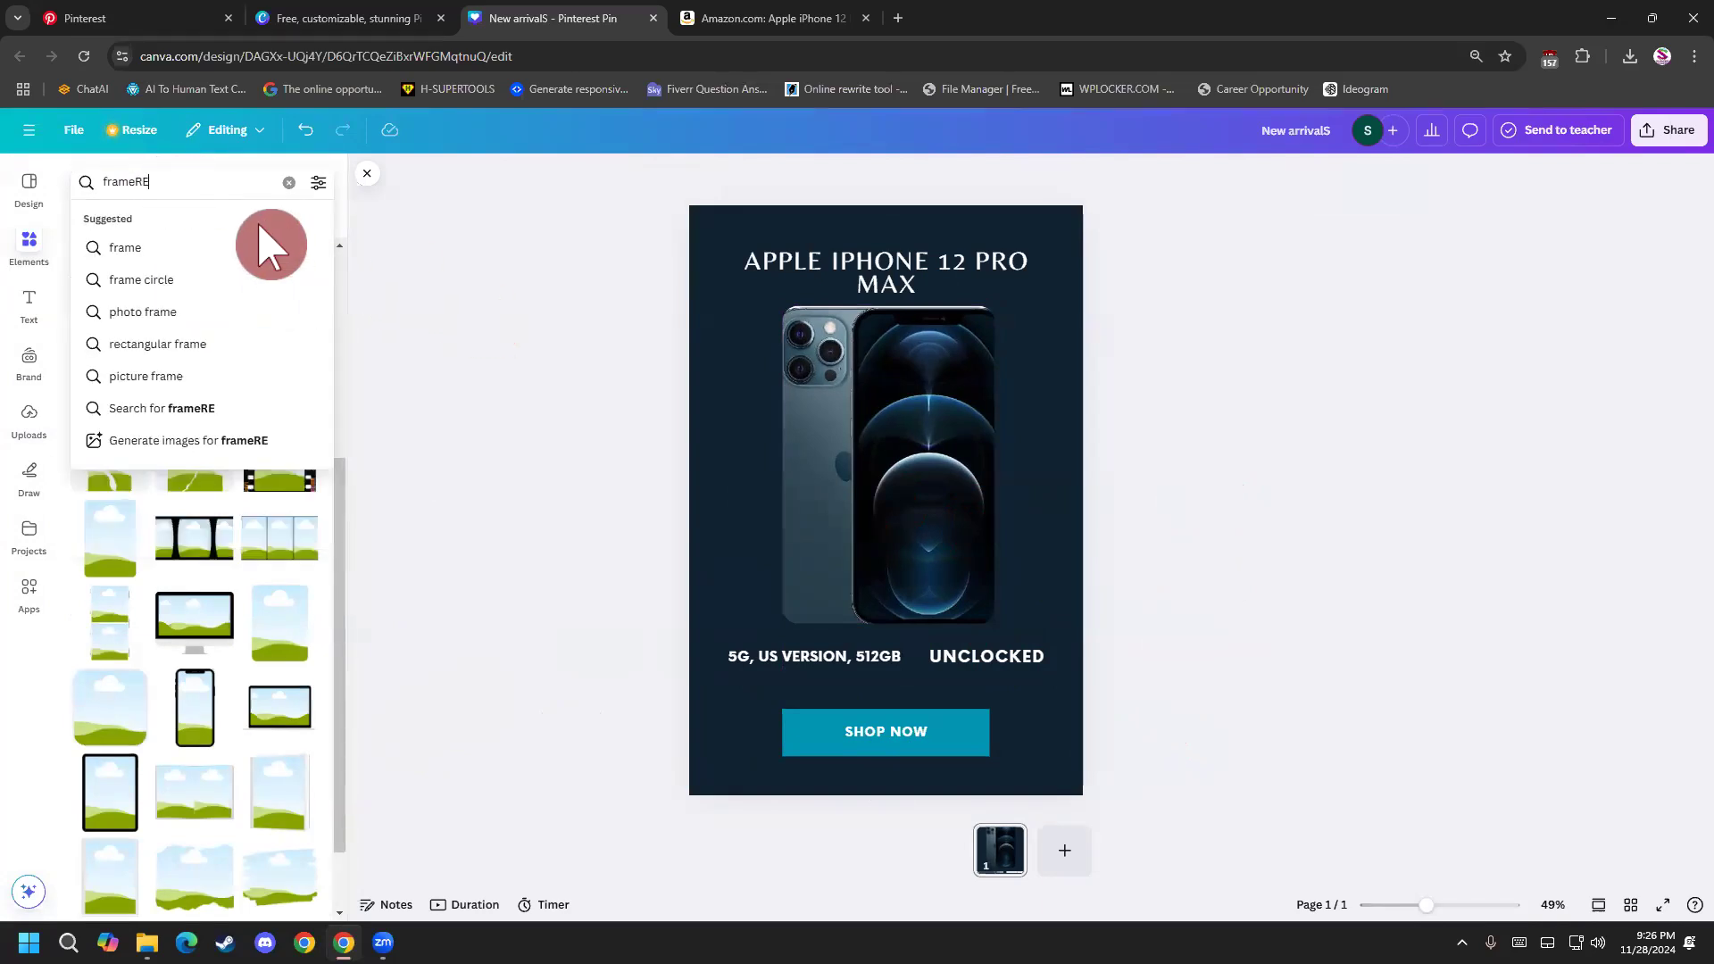
key("BackSpace")
key("BackSpace")
key("BackSpace")
key("BackSpace")
key("BackSpace")
key("BackSpace")
key("BackSpace")
type("REC")
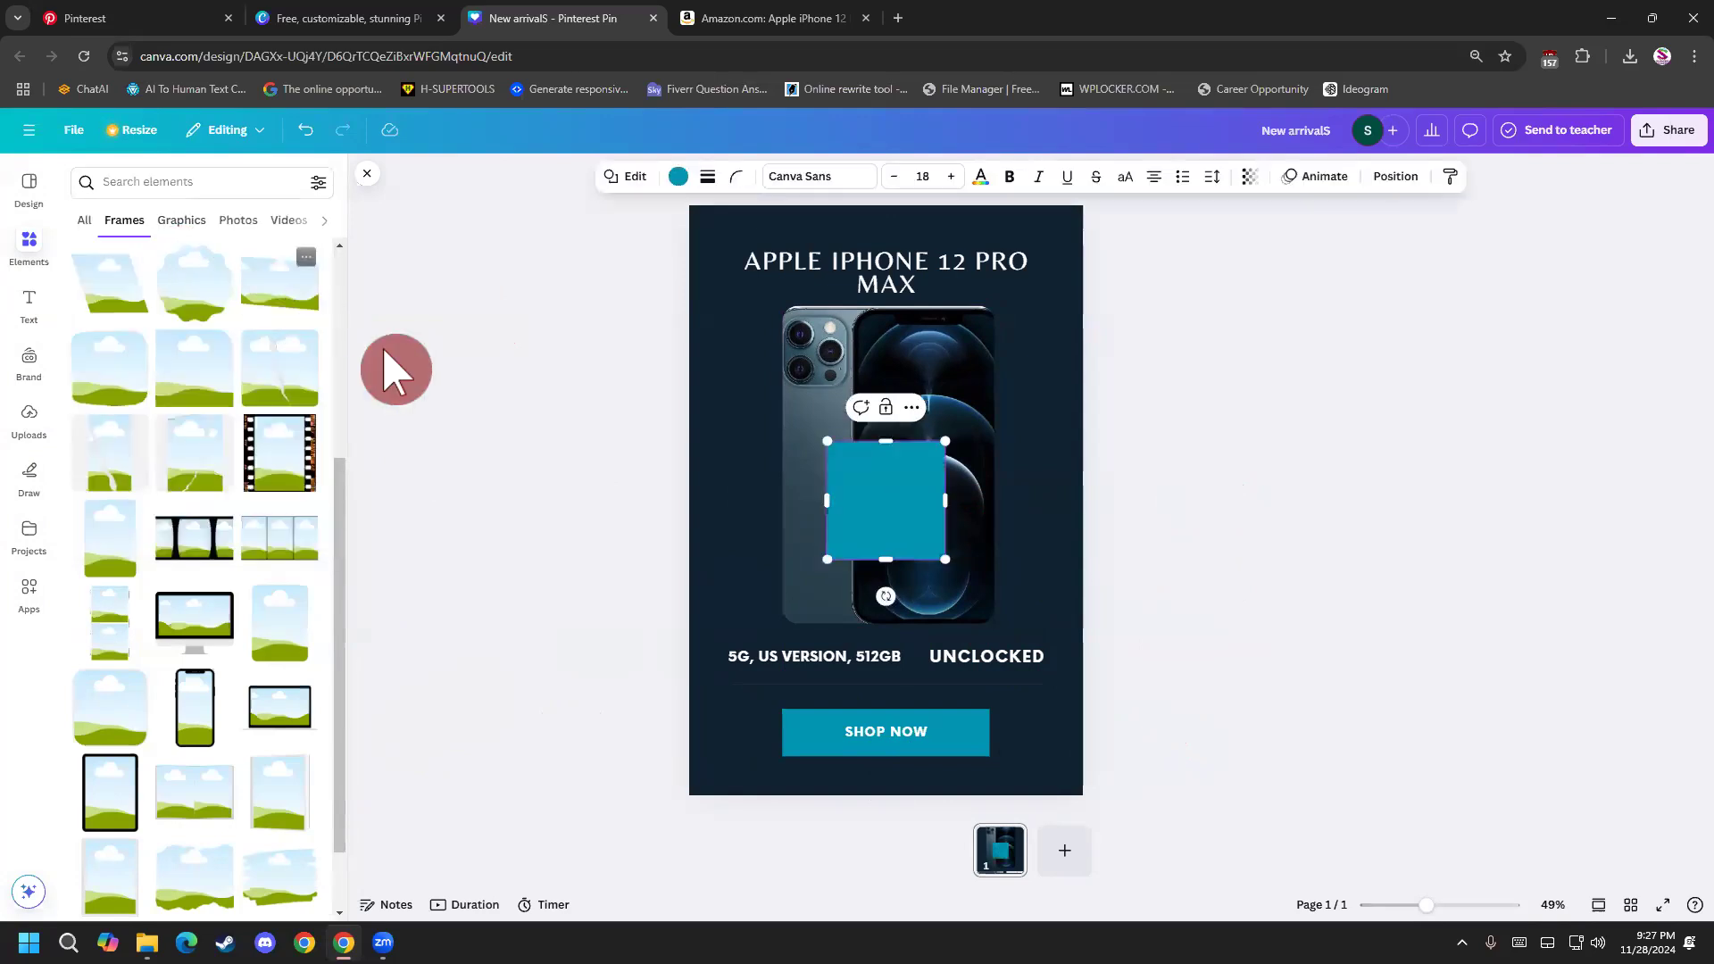
Move the teal square to the heading and stretch it into a banner about 876 by 173 behind the text.
left_click_drag(865, 466, 765, 252)
left_click_drag(782, 349, 1034, 261)
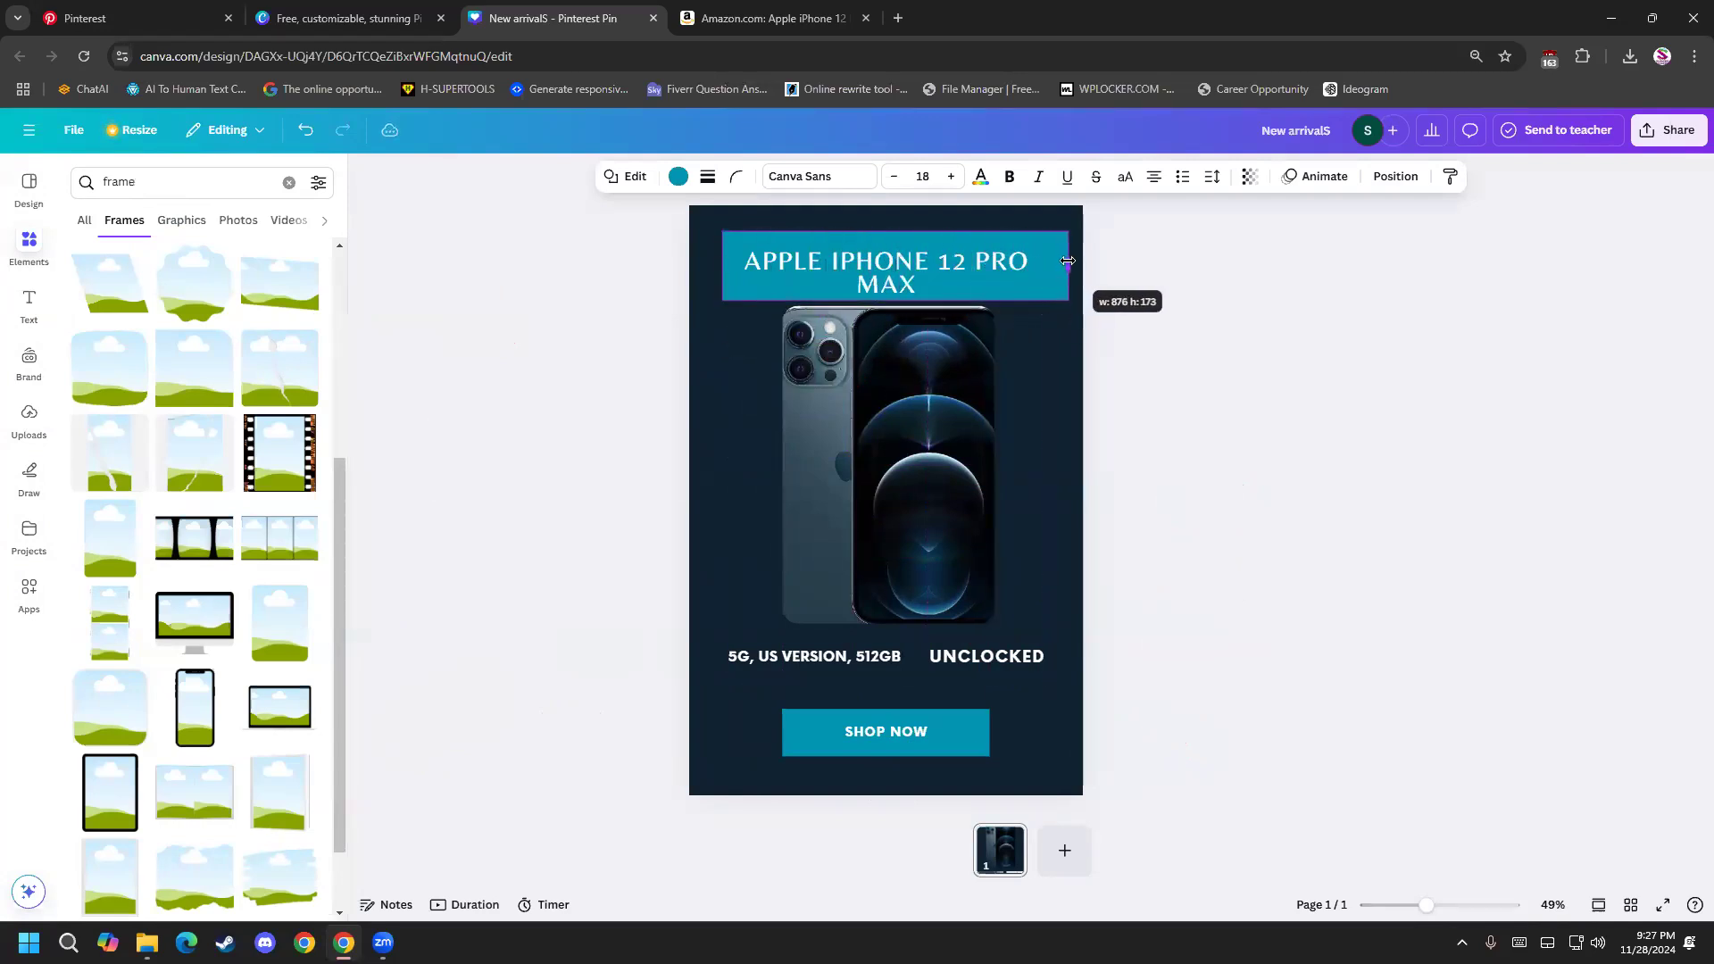
left_click_drag(1070, 260, 1070, 262)
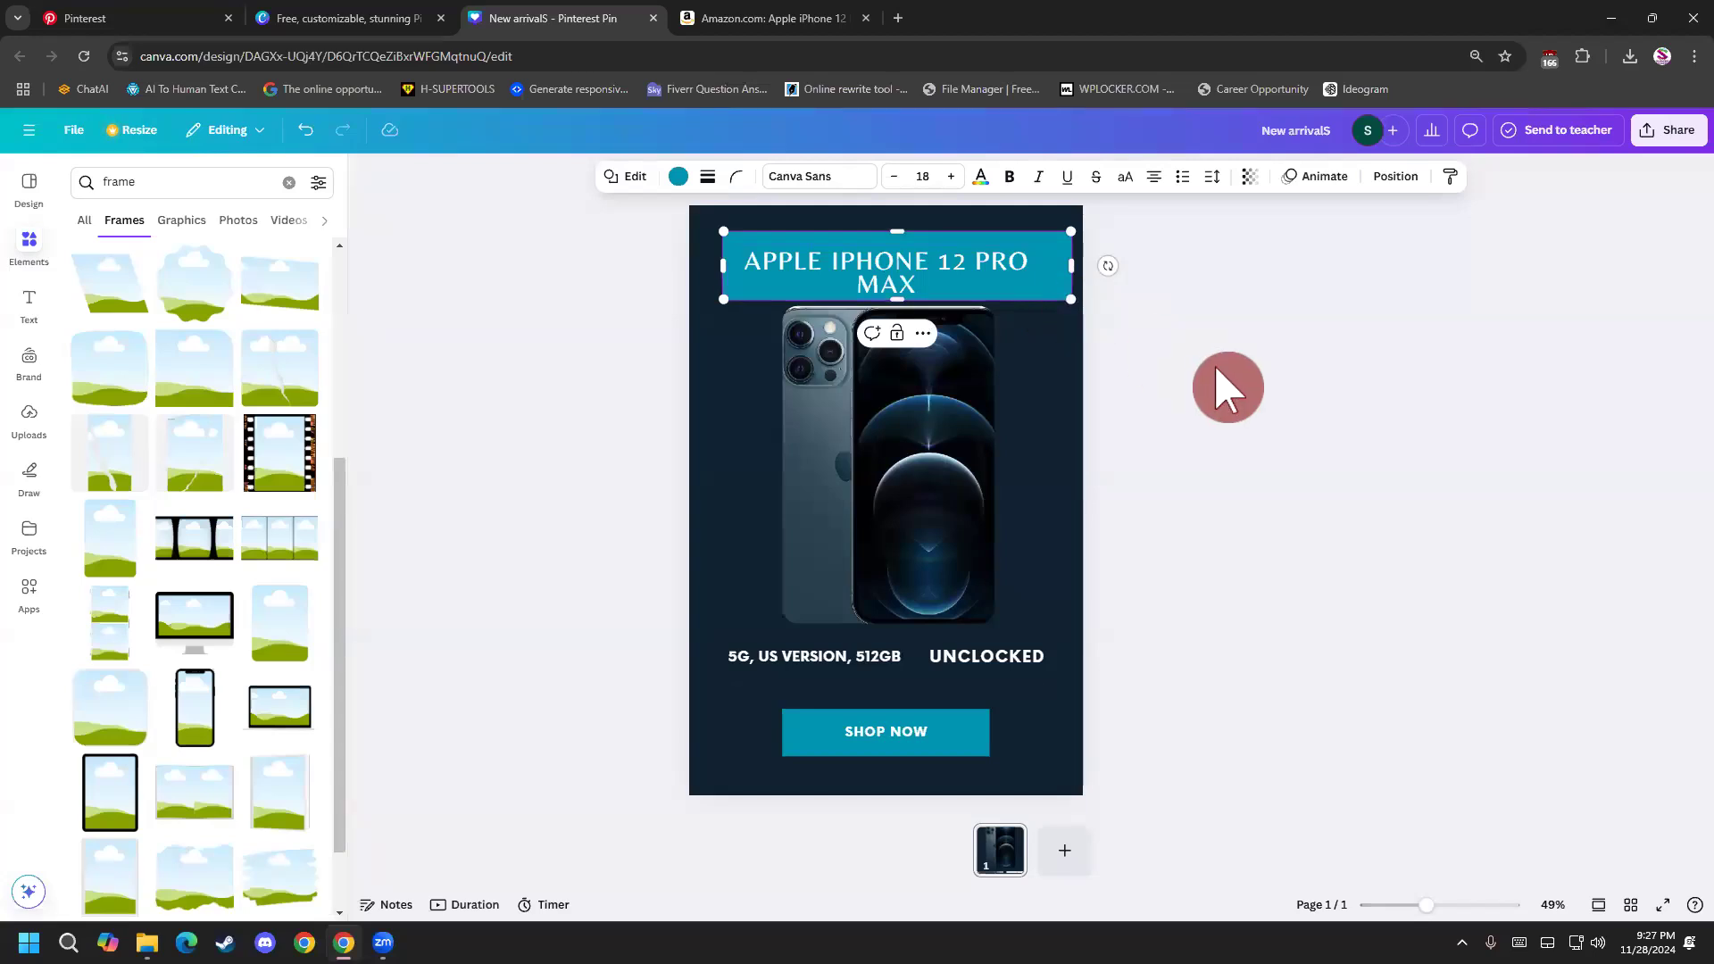
Undo the resizing, placement and insertion of the teal banner behind the heading.
left_click(507, 416)
key("ctrl+z")
key("ctrl+z")
key("ctrl+z")
key("ctrl+z")
key("ctrl+z")
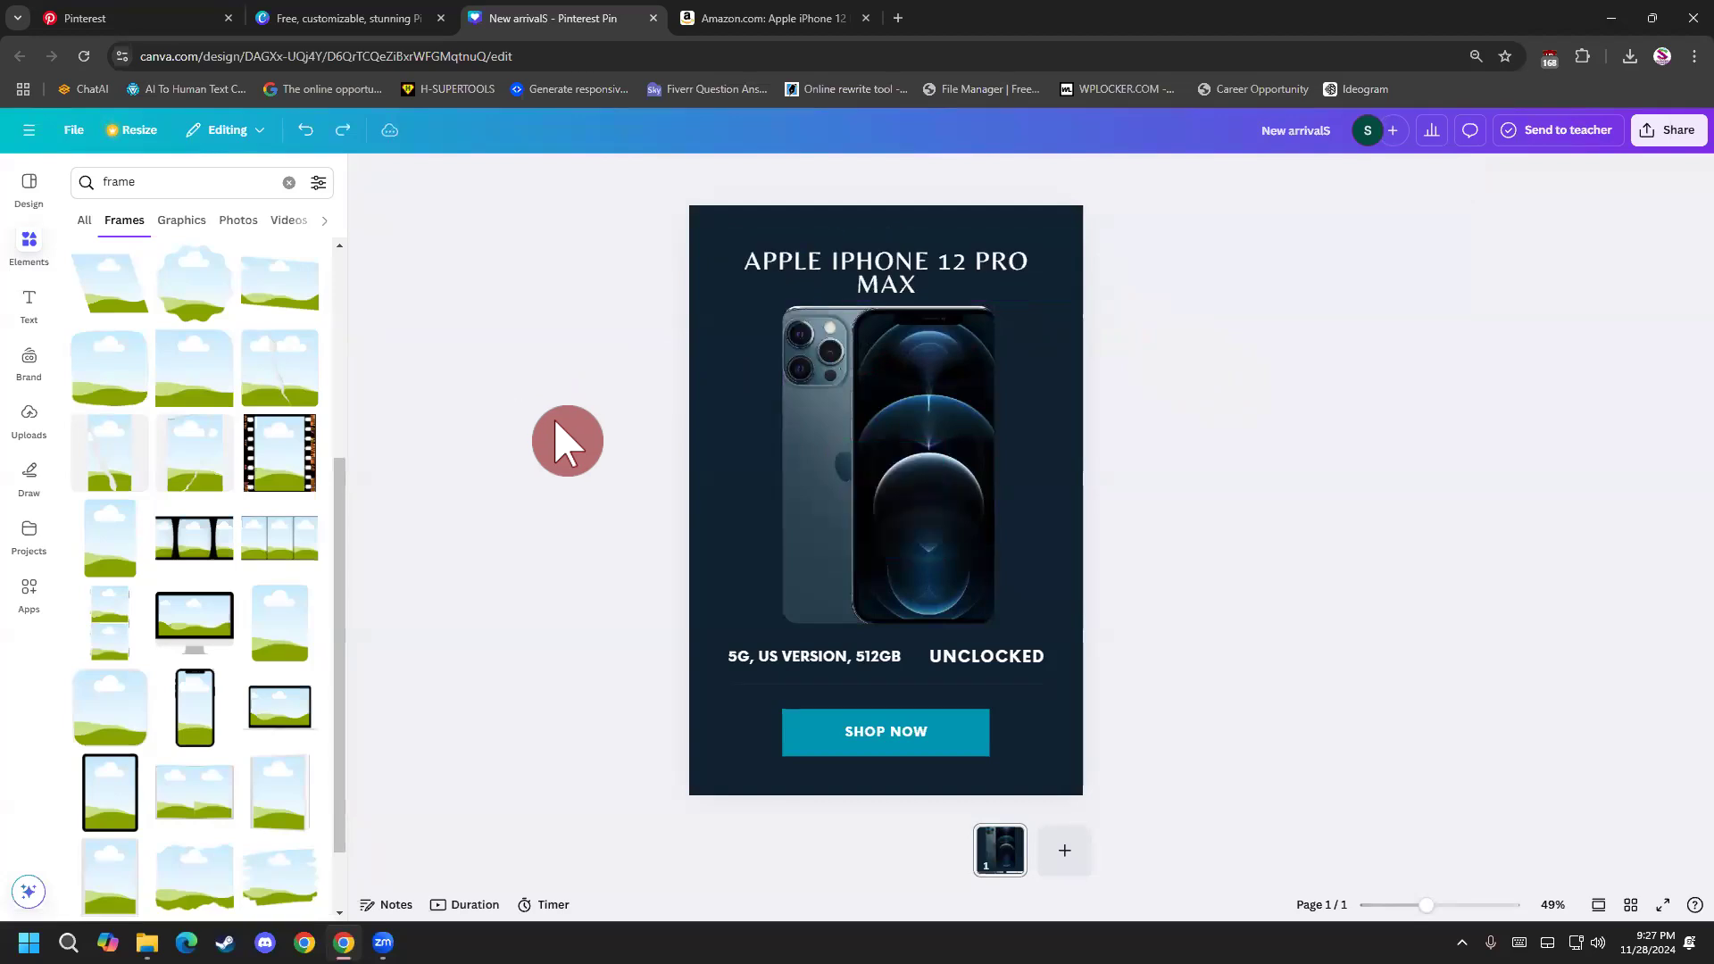
Widen the element results to all types and add a new teal square at the center of the pin.
left_click(84, 222)
left_click(168, 188)
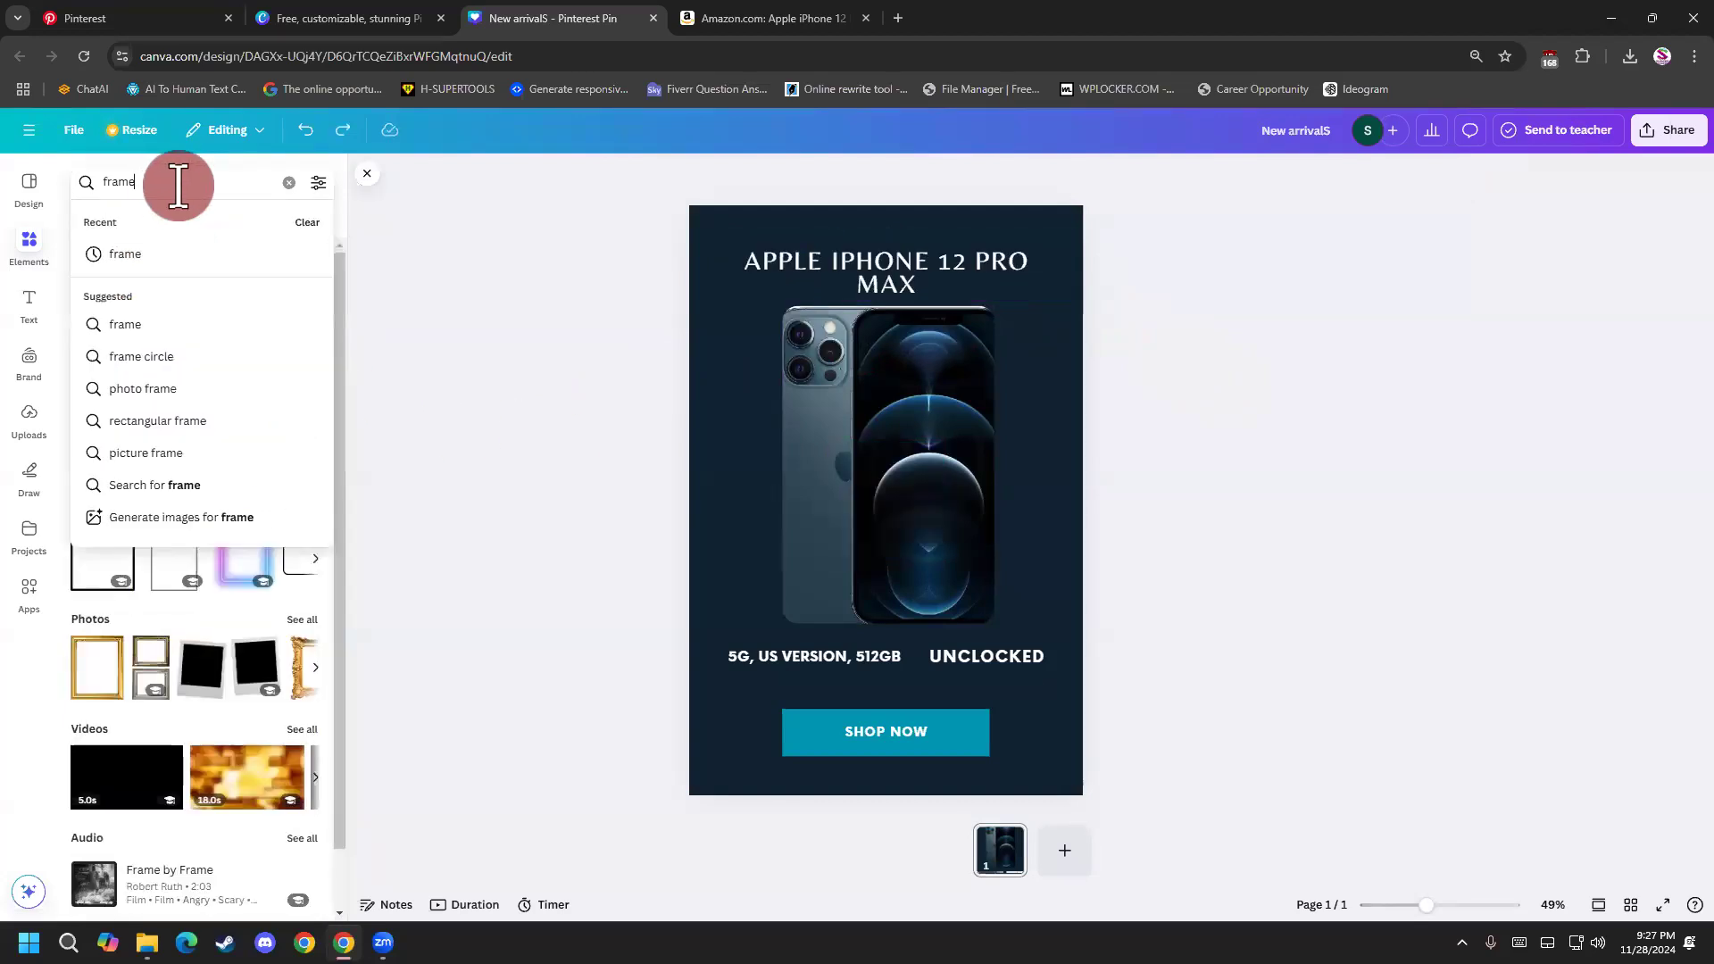
key("ctrl+a")
type("RE")
left_click(174, 259)
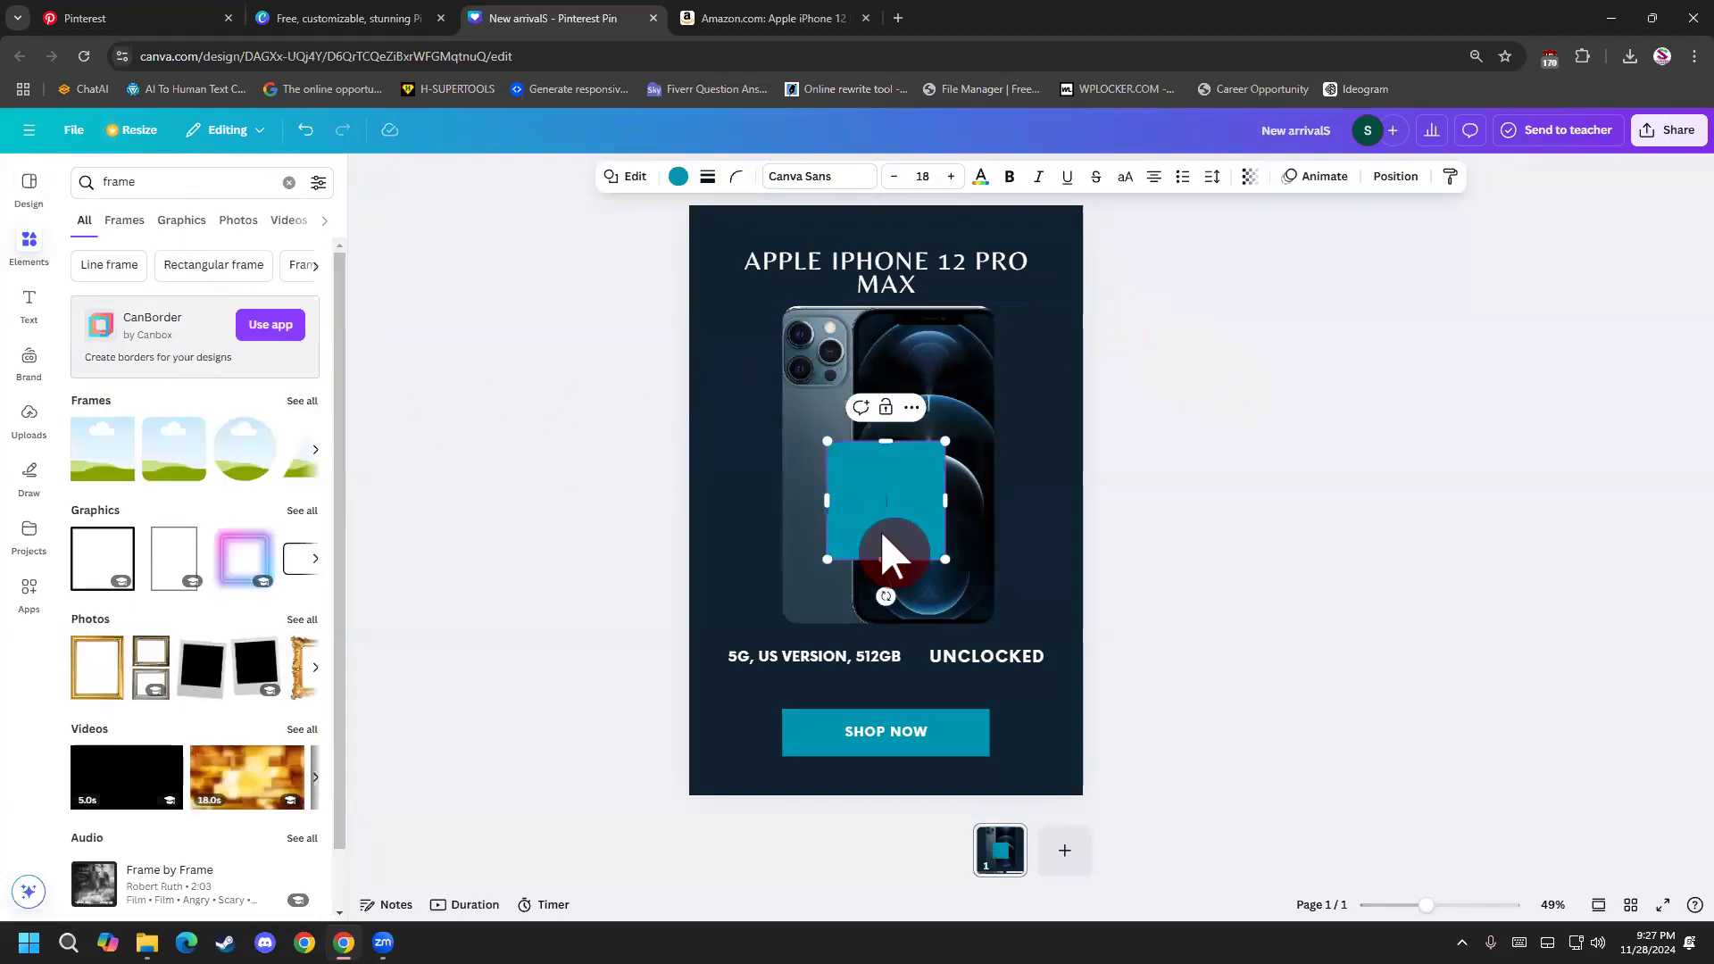
Undo the insertion of the teal square at the pin's center and browse all shapes in the elements library.
left_click(512, 644)
key("ctrl+z")
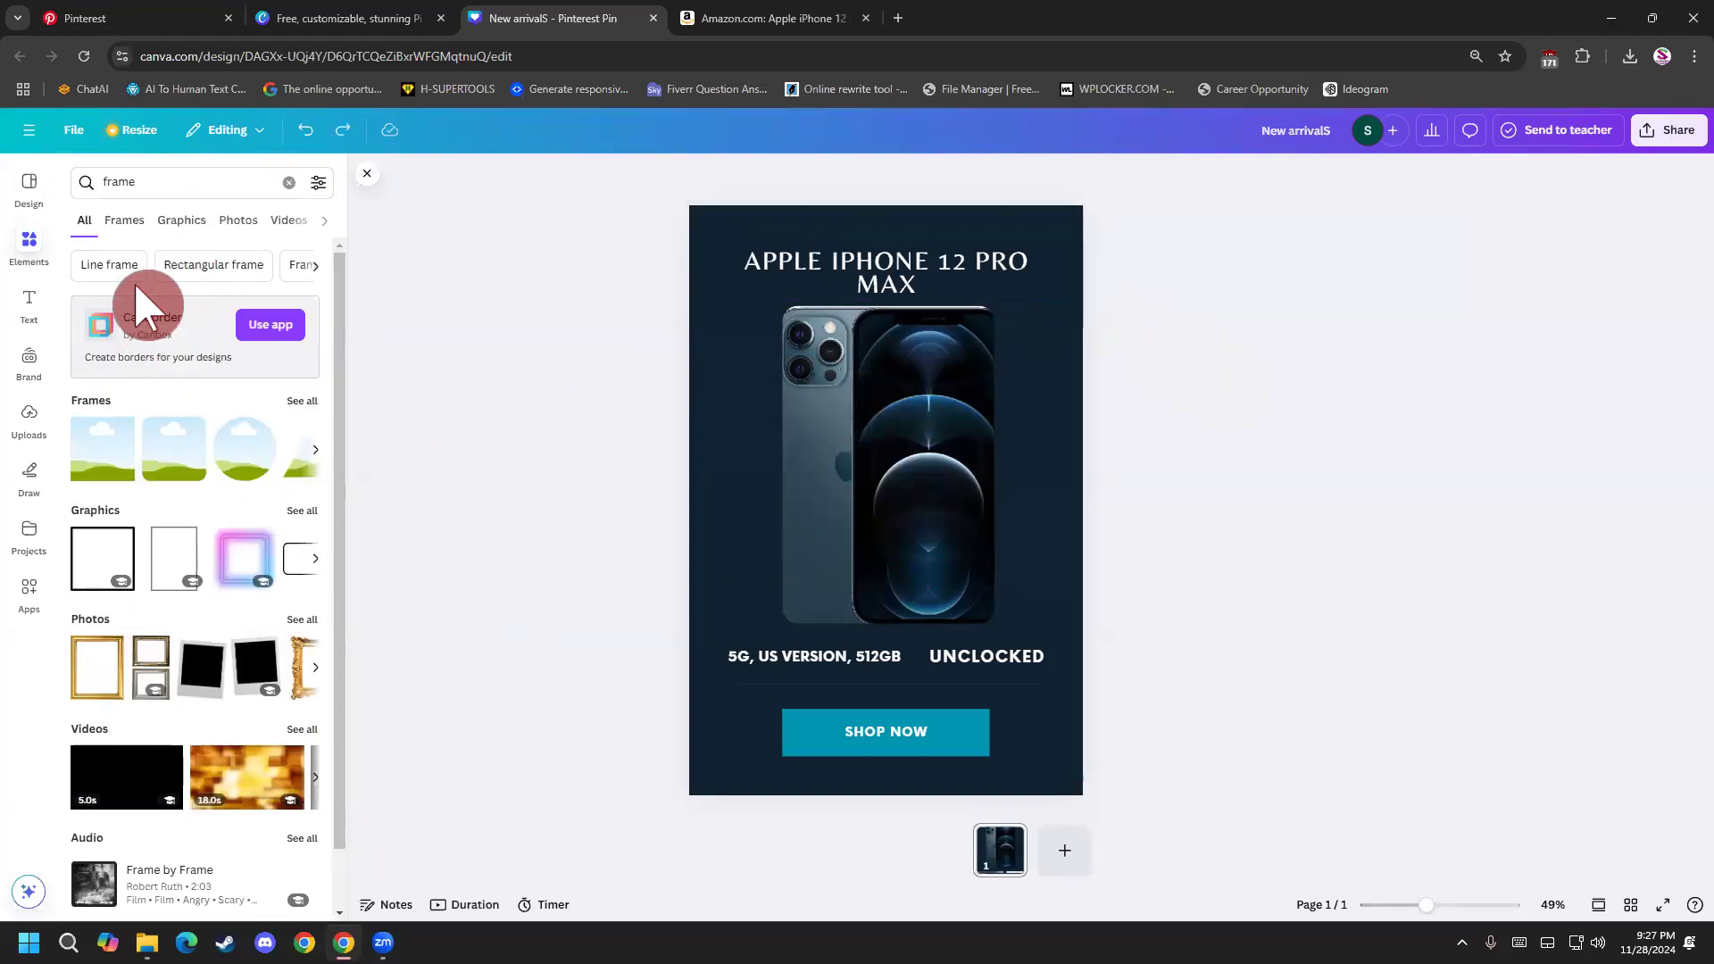
left_click(293, 182)
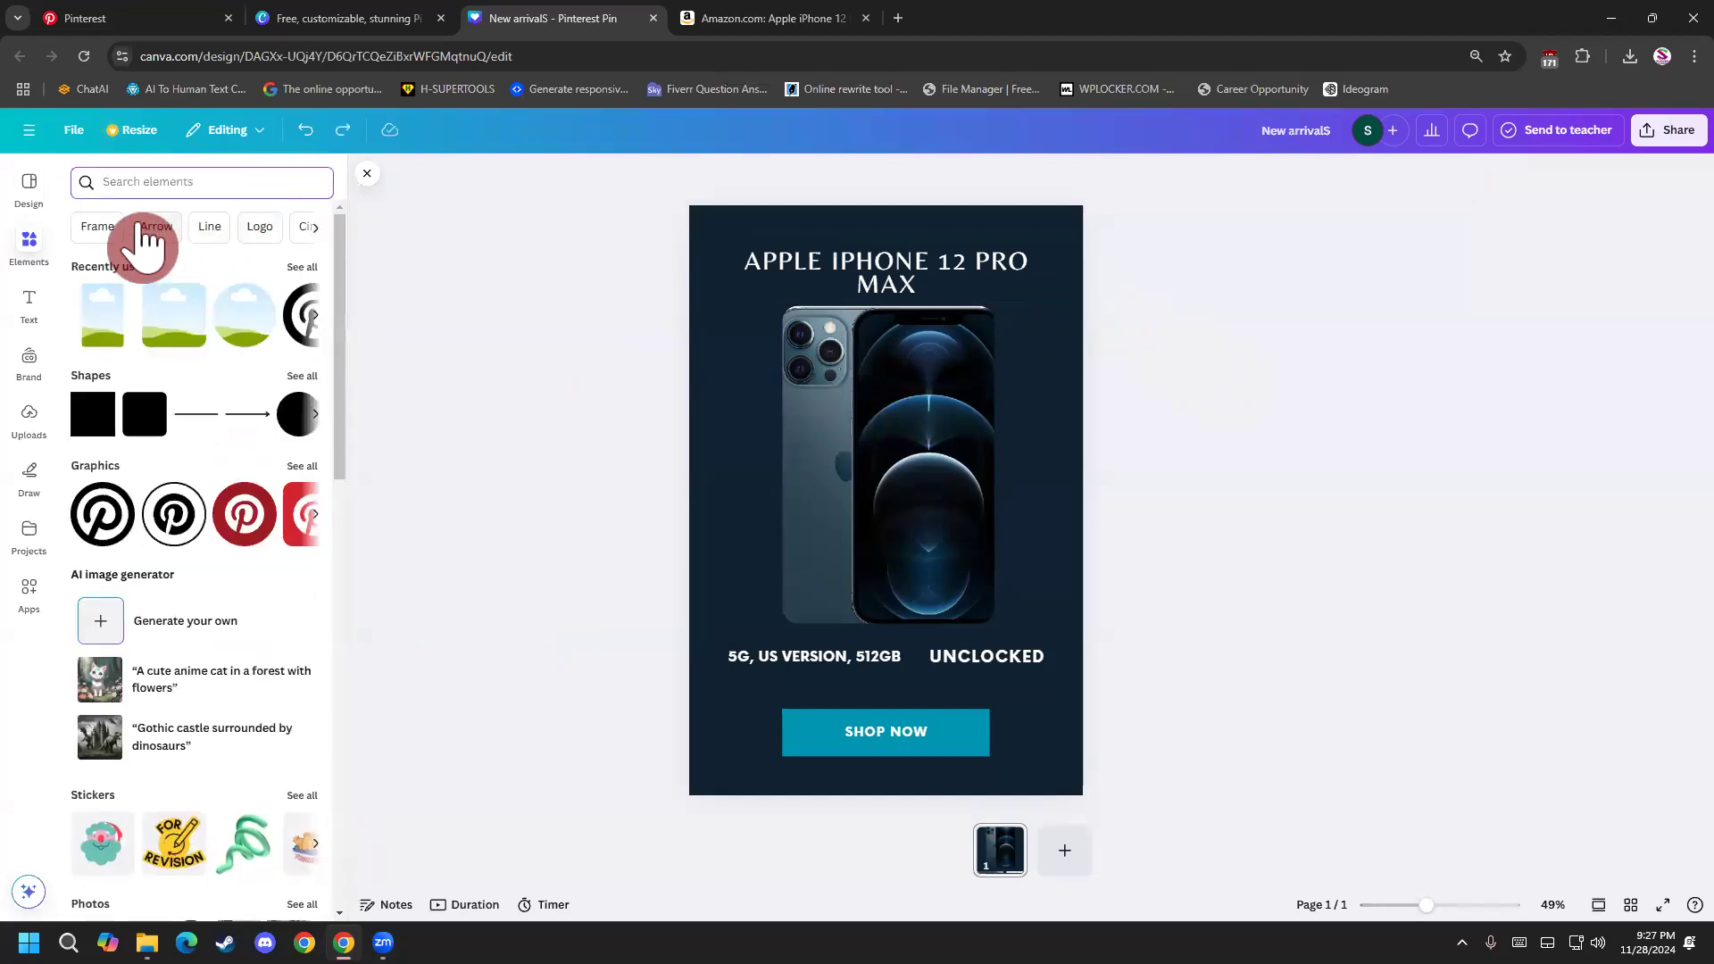
left_click(302, 379)
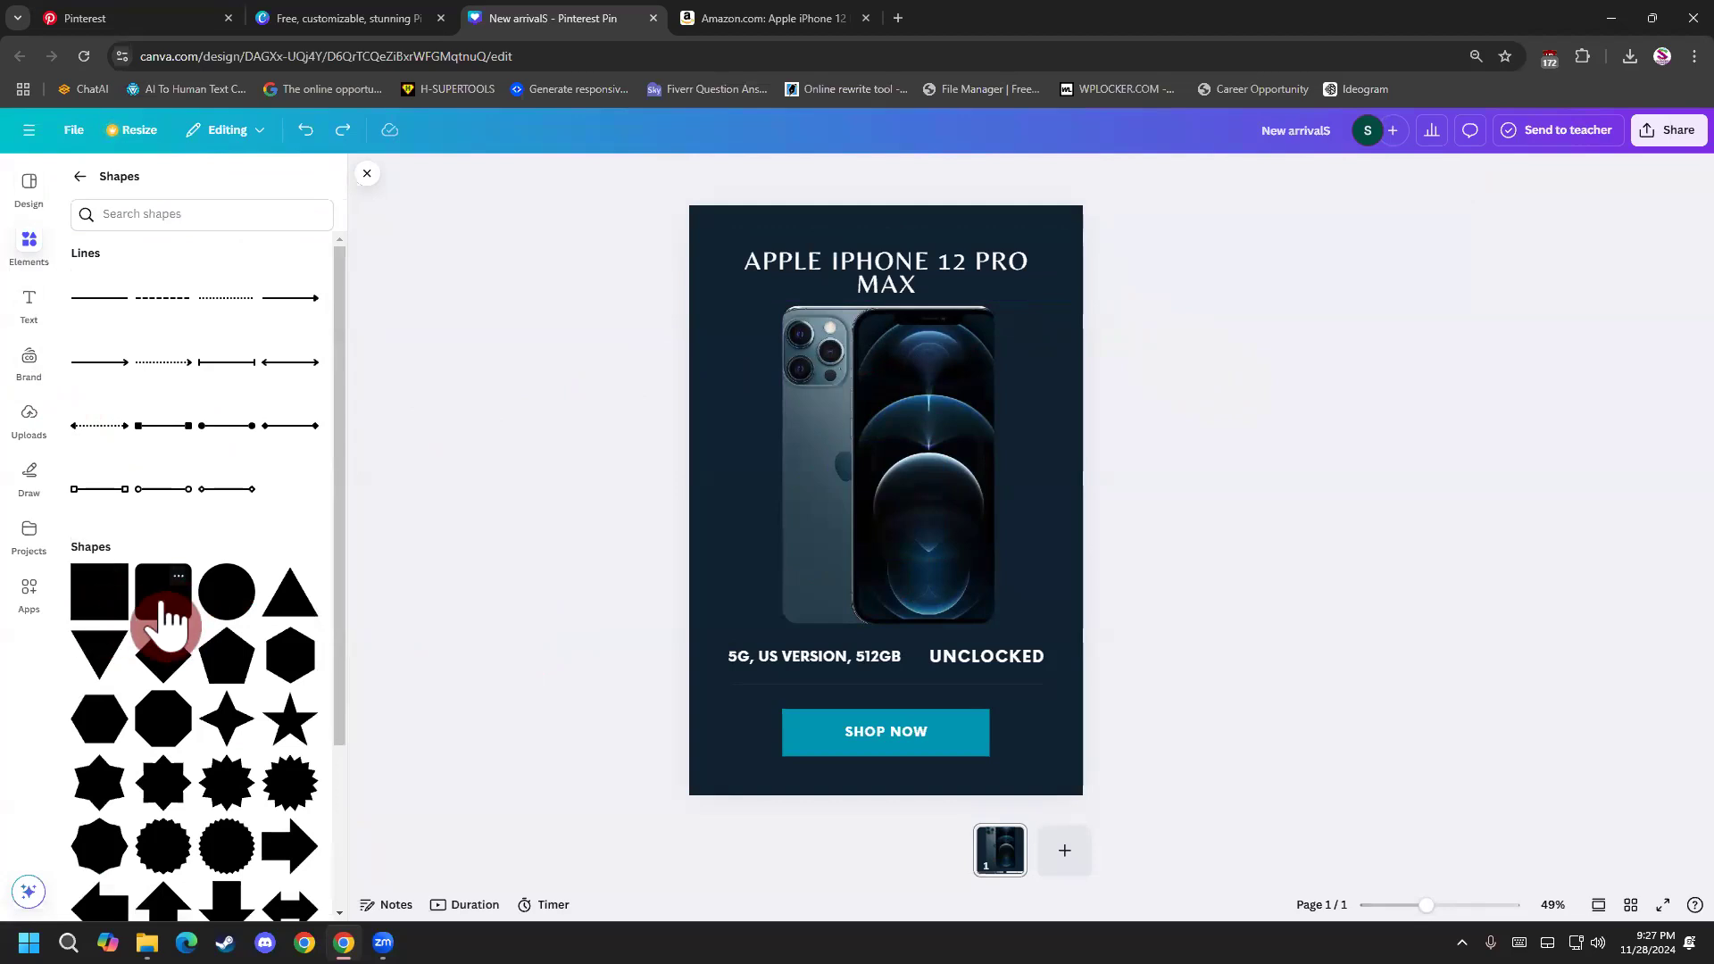
Add a rounded square and stretch it into a wide teal banner behind the APPLE IPHONE 12 PRO MAX heading.
left_click(170, 611)
left_click_drag(851, 486, 761, 270)
left_click_drag(856, 346, 1049, 278)
Reduce the heading's font size to 38 and move the text slightly down to the middle of the rounded teal banner.
left_click(948, 287)
left_click(919, 284)
left_click_drag(919, 284, 759, 251)
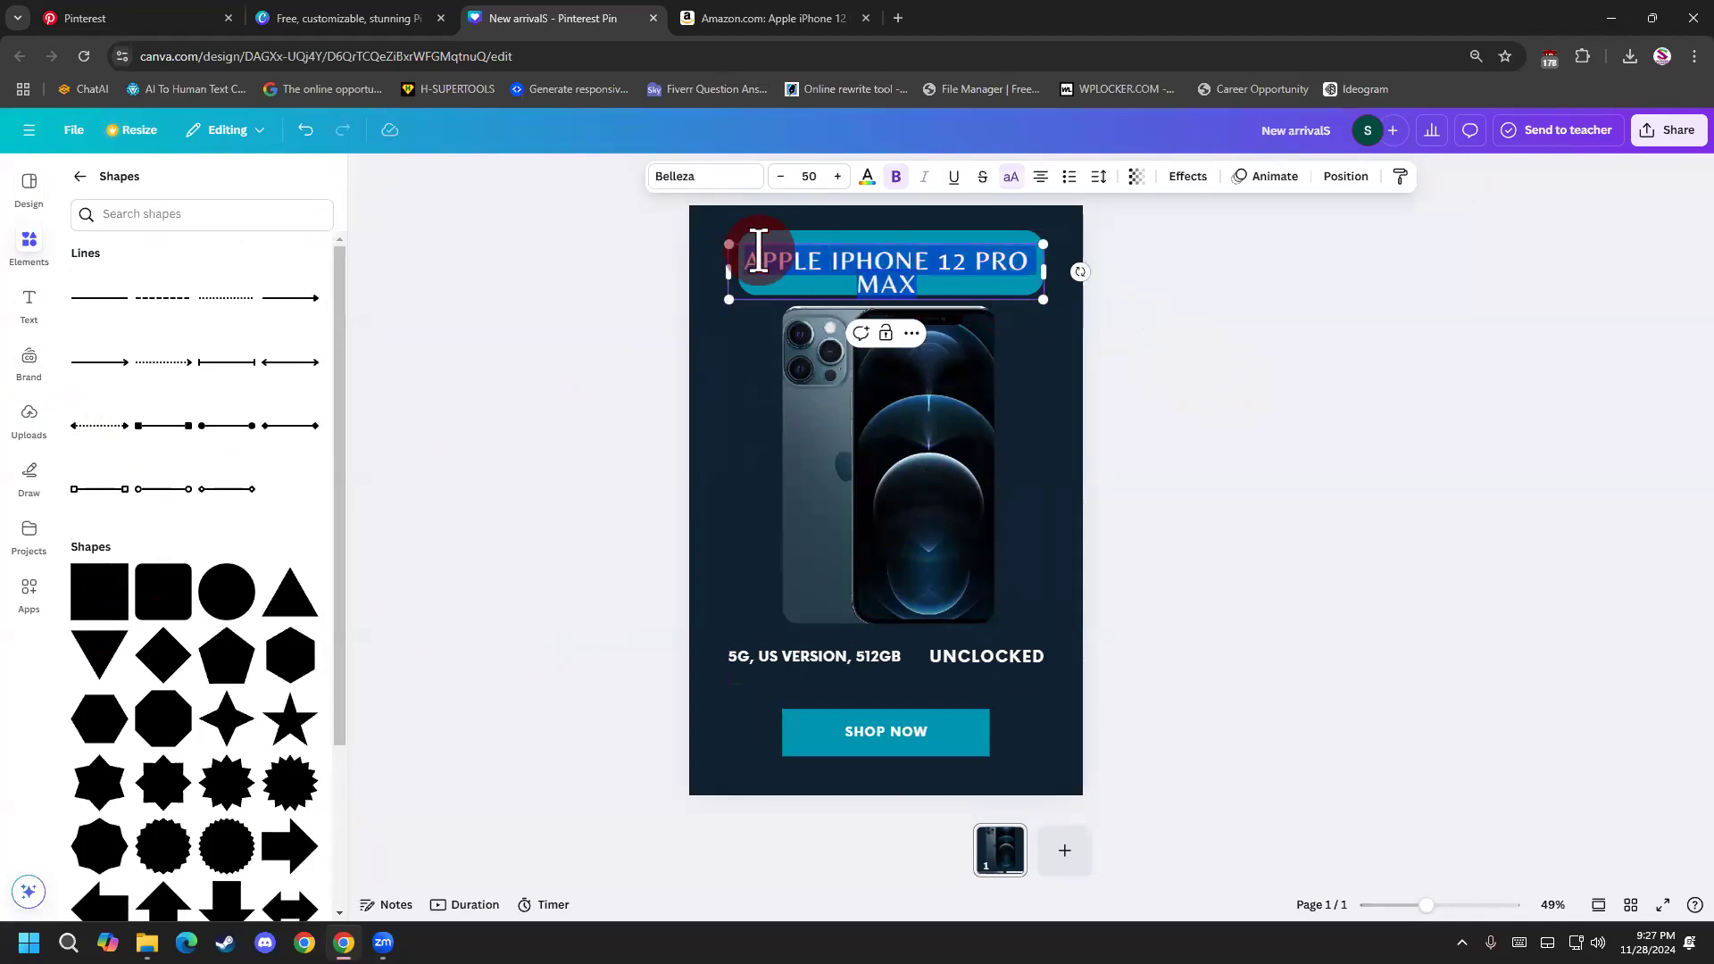
left_click(782, 178)
left_click(782, 178)
left_click(782, 178)
left_click(782, 178)
left_click(782, 178)
left_click(782, 177)
left_click(782, 178)
left_click(782, 178)
left_click(782, 178)
left_click(782, 178)
left_click(782, 177)
left_click(782, 178)
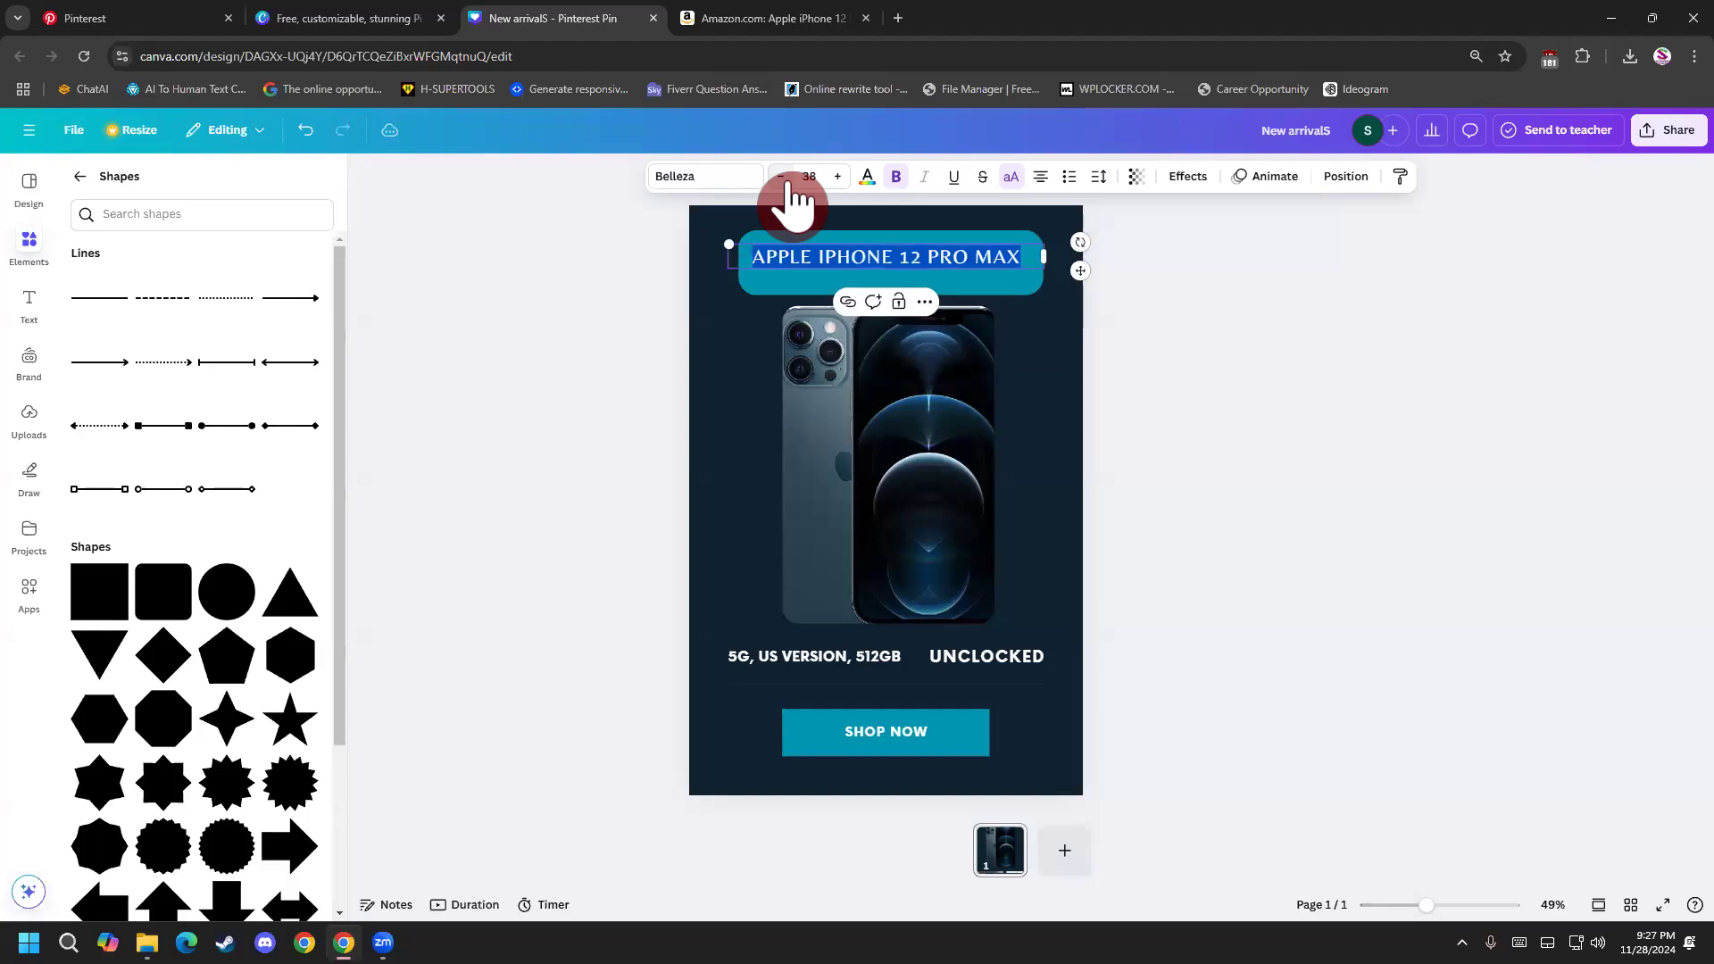
left_click(1132, 416)
left_click_drag(942, 258, 947, 264)
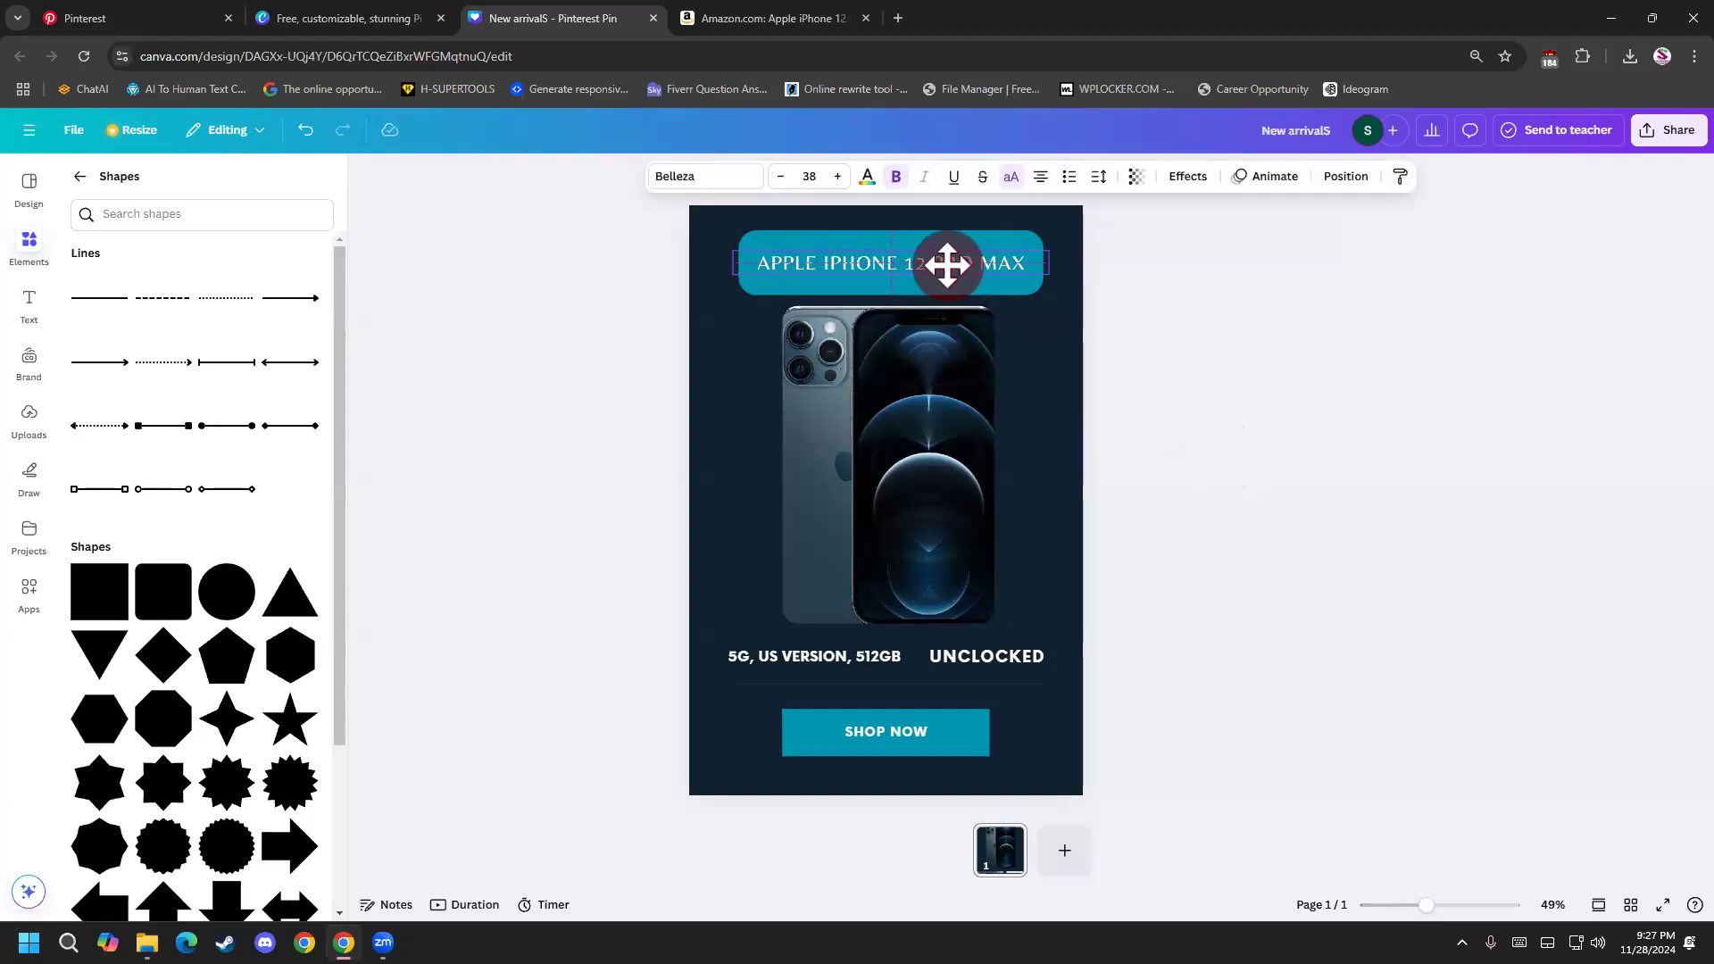
left_click(1187, 431)
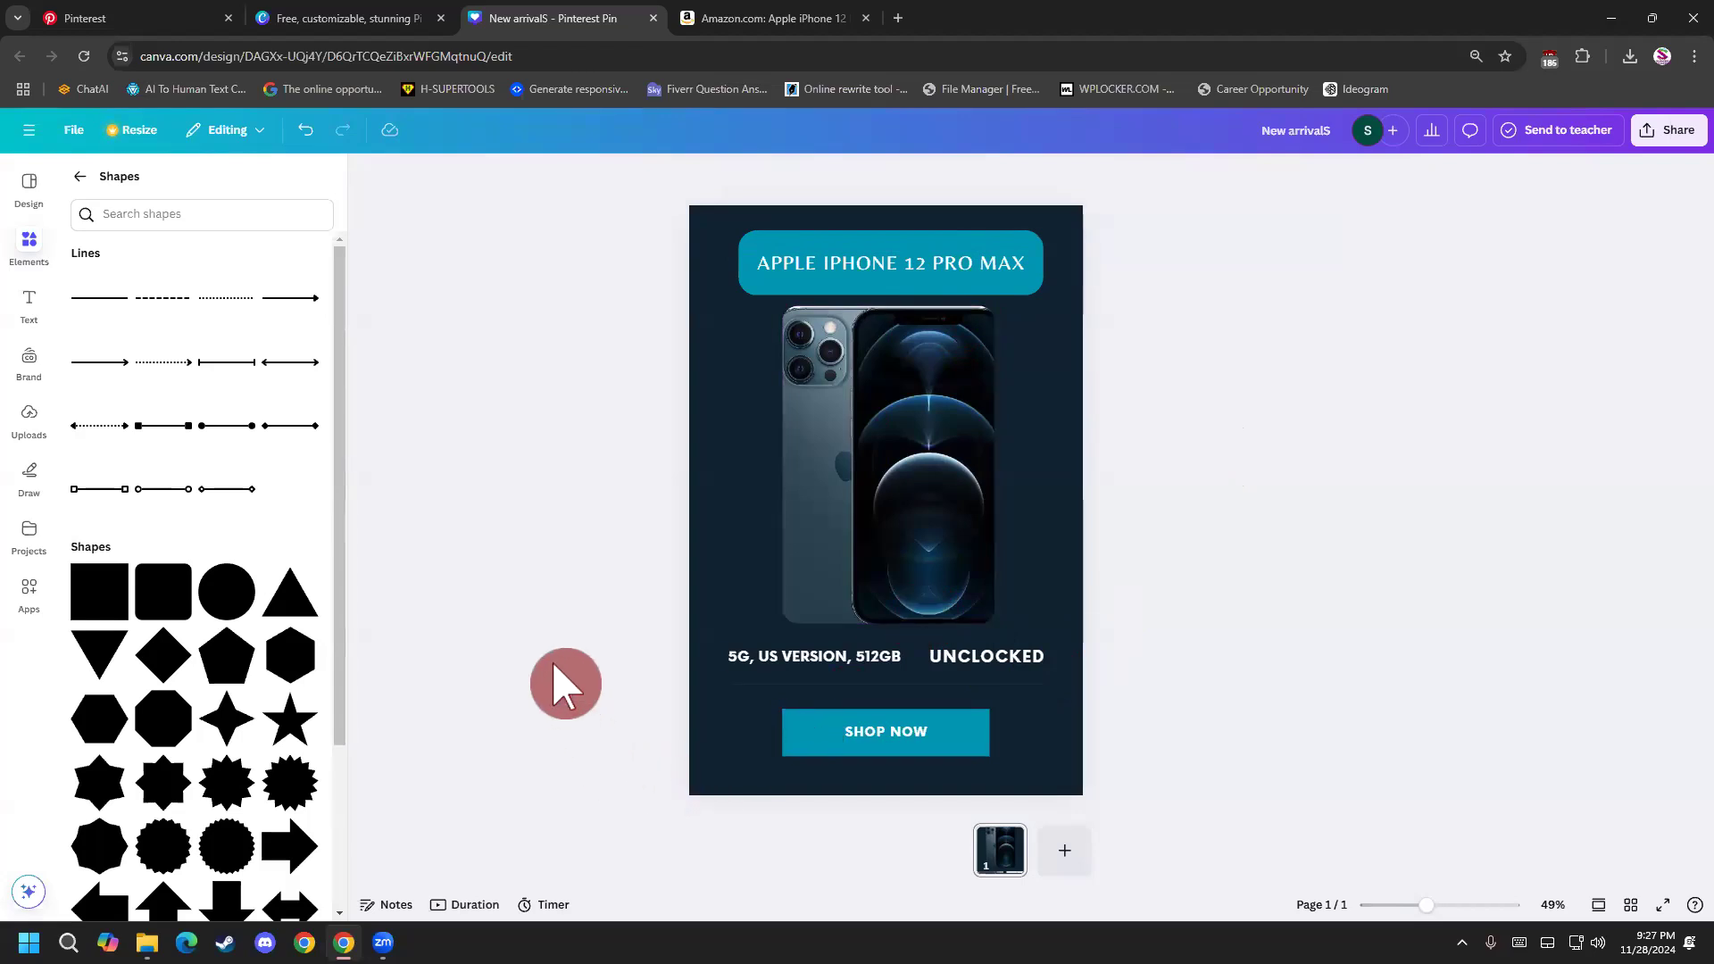
Shift the SHOP NOW label slightly left and move both detail texts and the phone image down a little.
mouse_move(902, 746)
left_mouse_down()
mouse_move(876, 726)
mouse_move(887, 746)
left_mouse_up()
left_click(1228, 732)
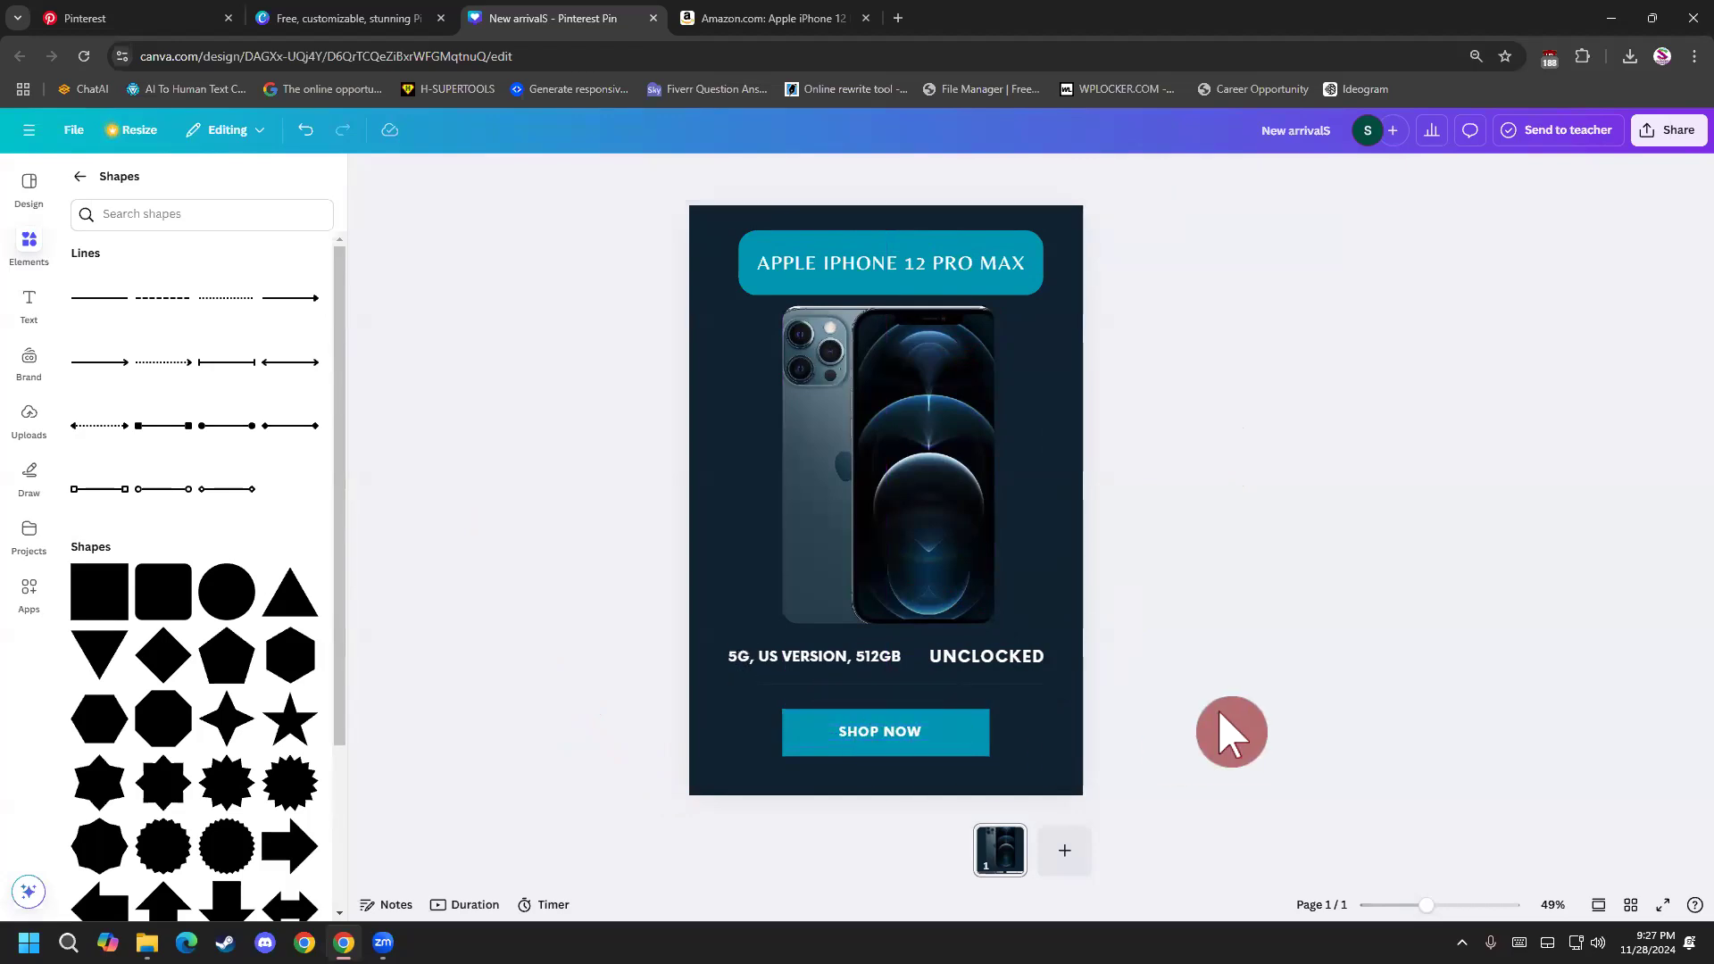
left_click(983, 658)
left_click_drag(983, 660, 984, 669)
left_click_drag(862, 656, 854, 673)
left_click(1222, 625)
left_click_drag(943, 534, 940, 551)
left_click(1254, 581)
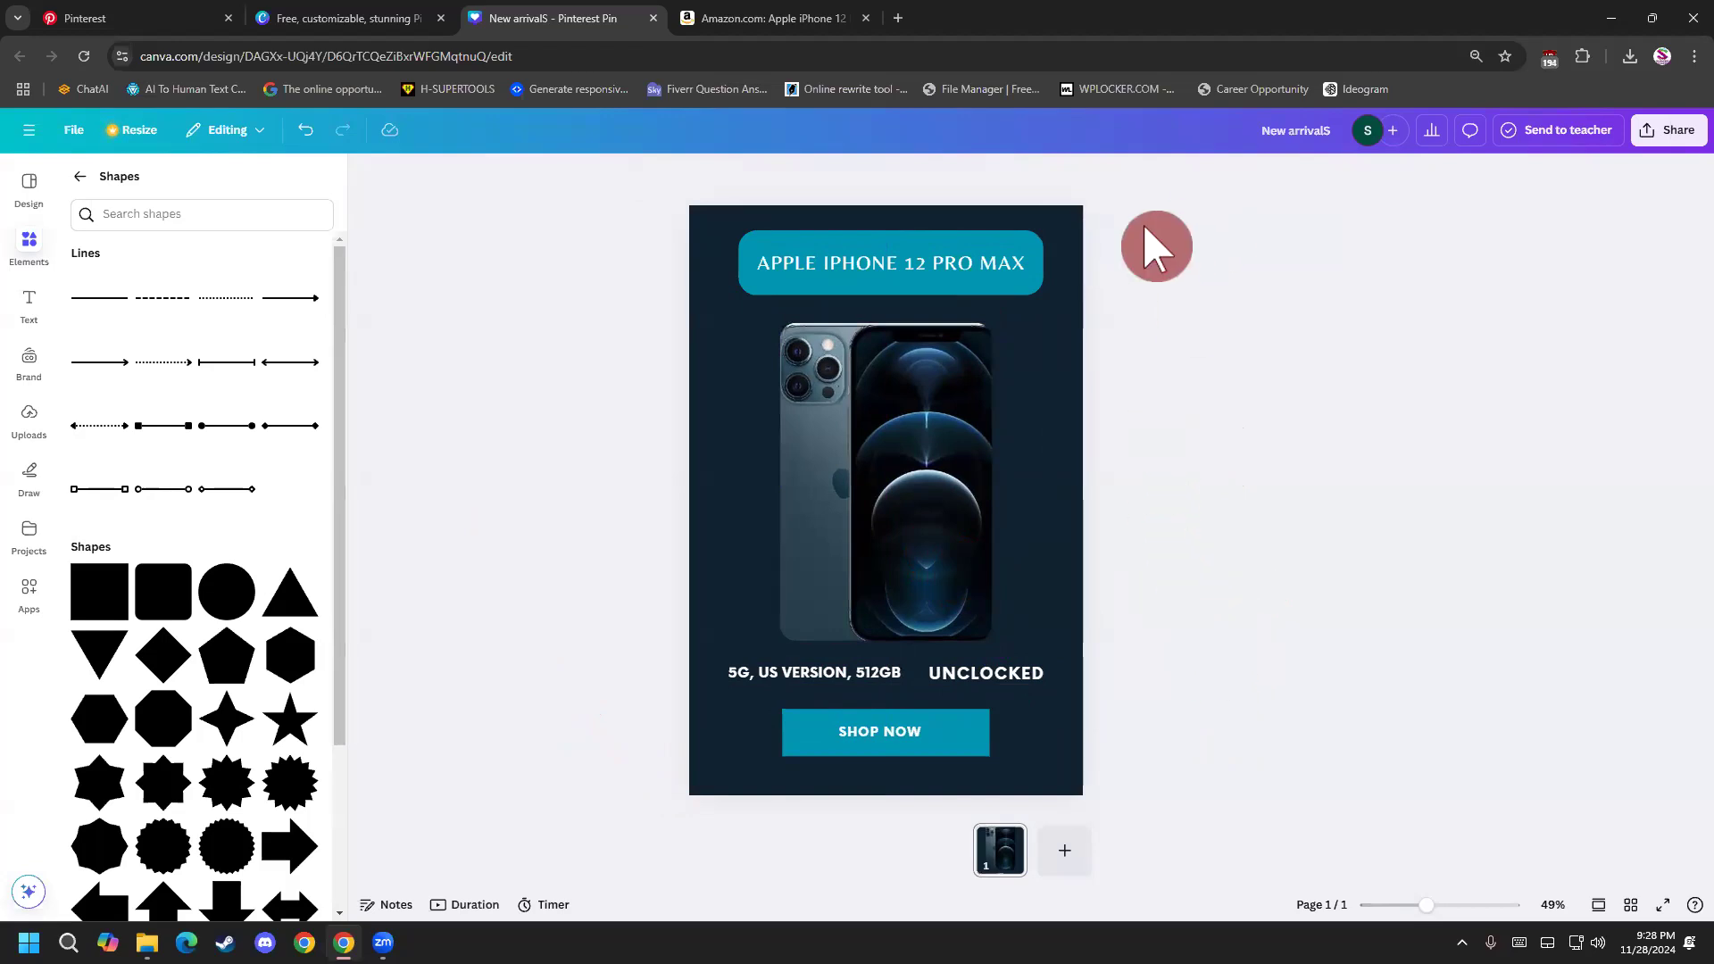
Return to the elements library overview and select the pin's background.
left_click(1056, 343)
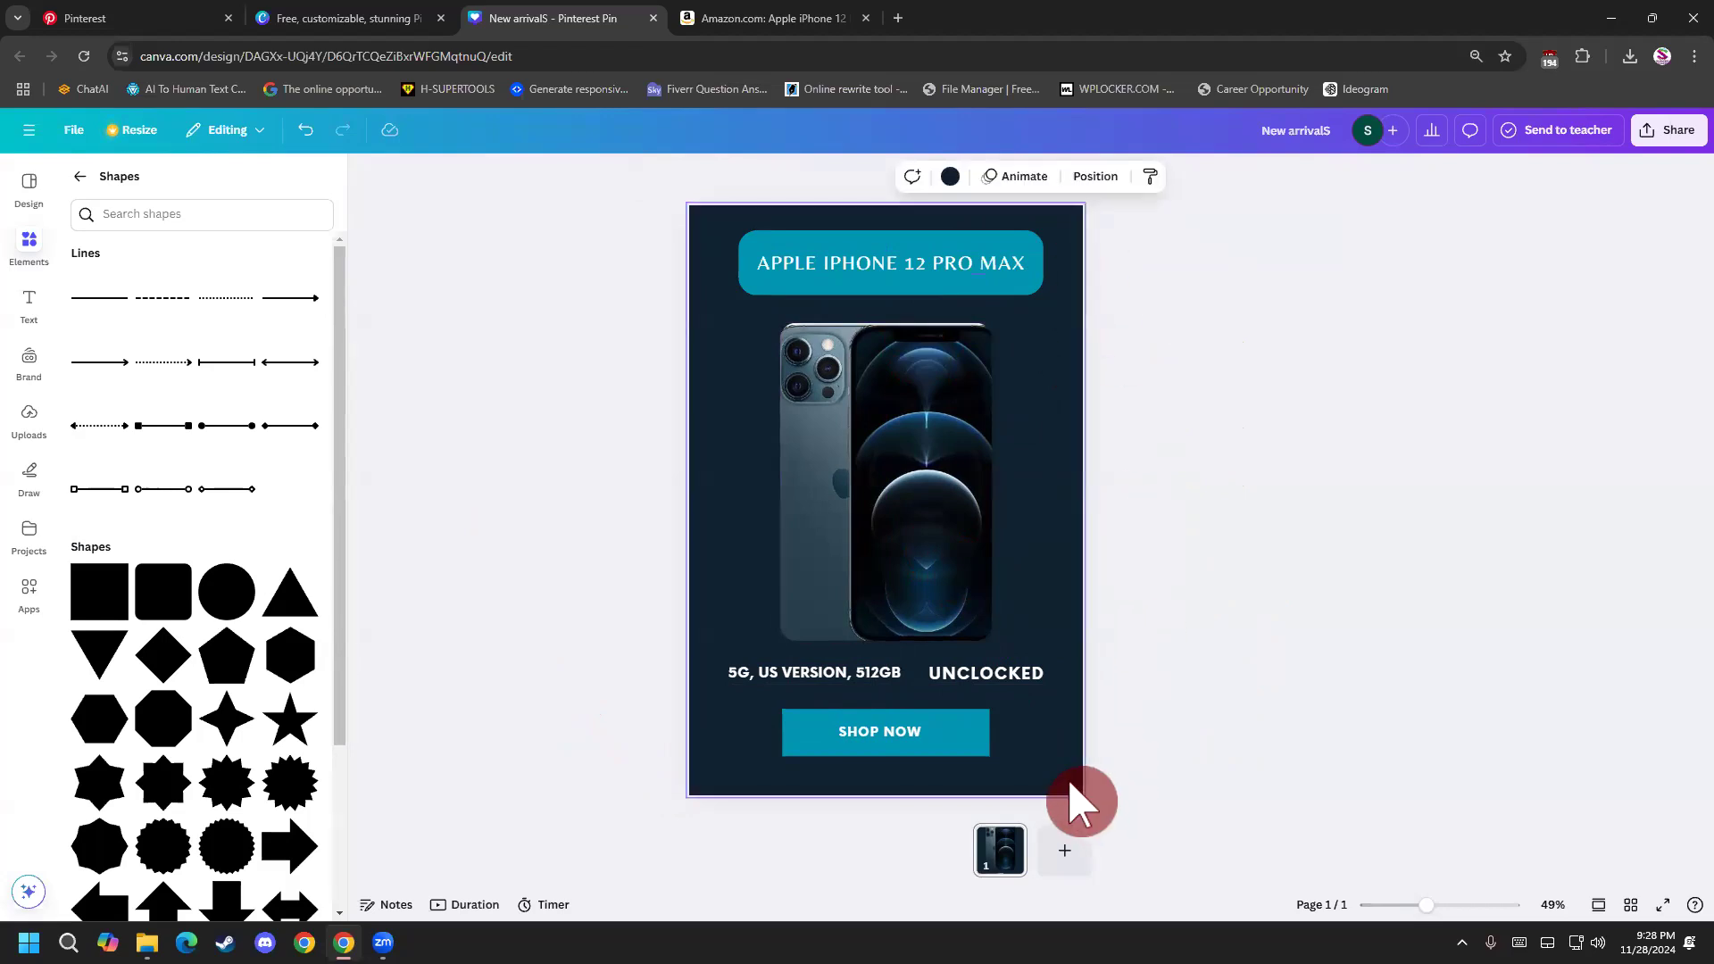
left_click(1000, 871)
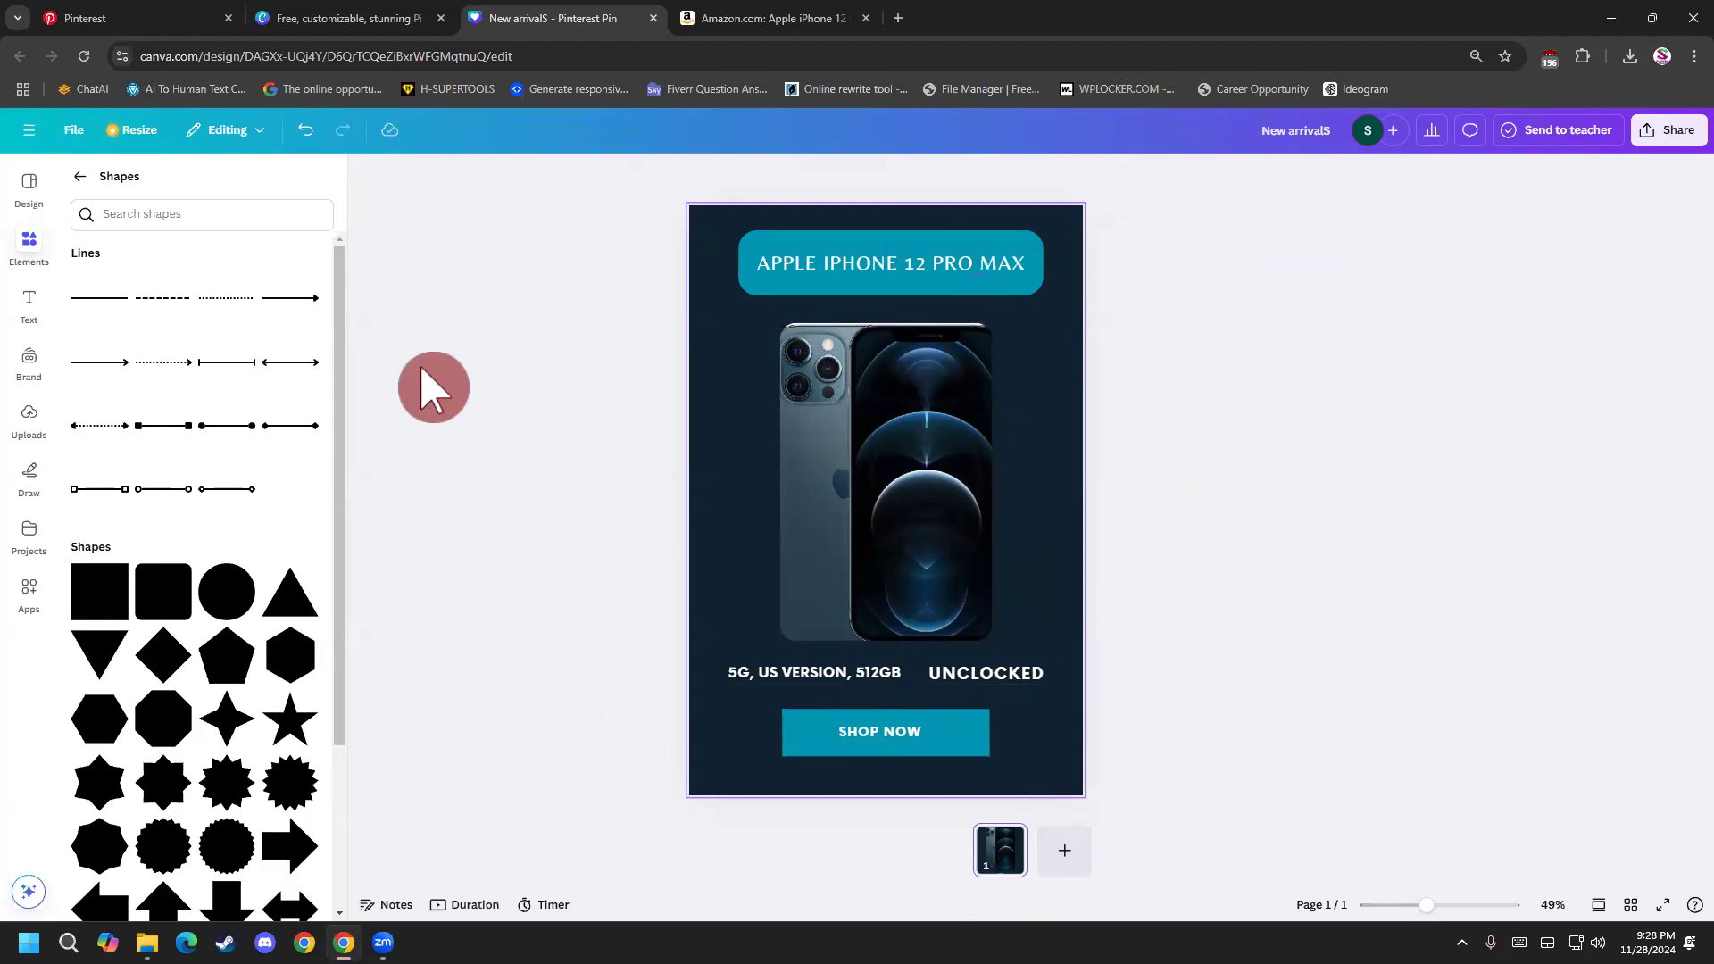
left_click(79, 176)
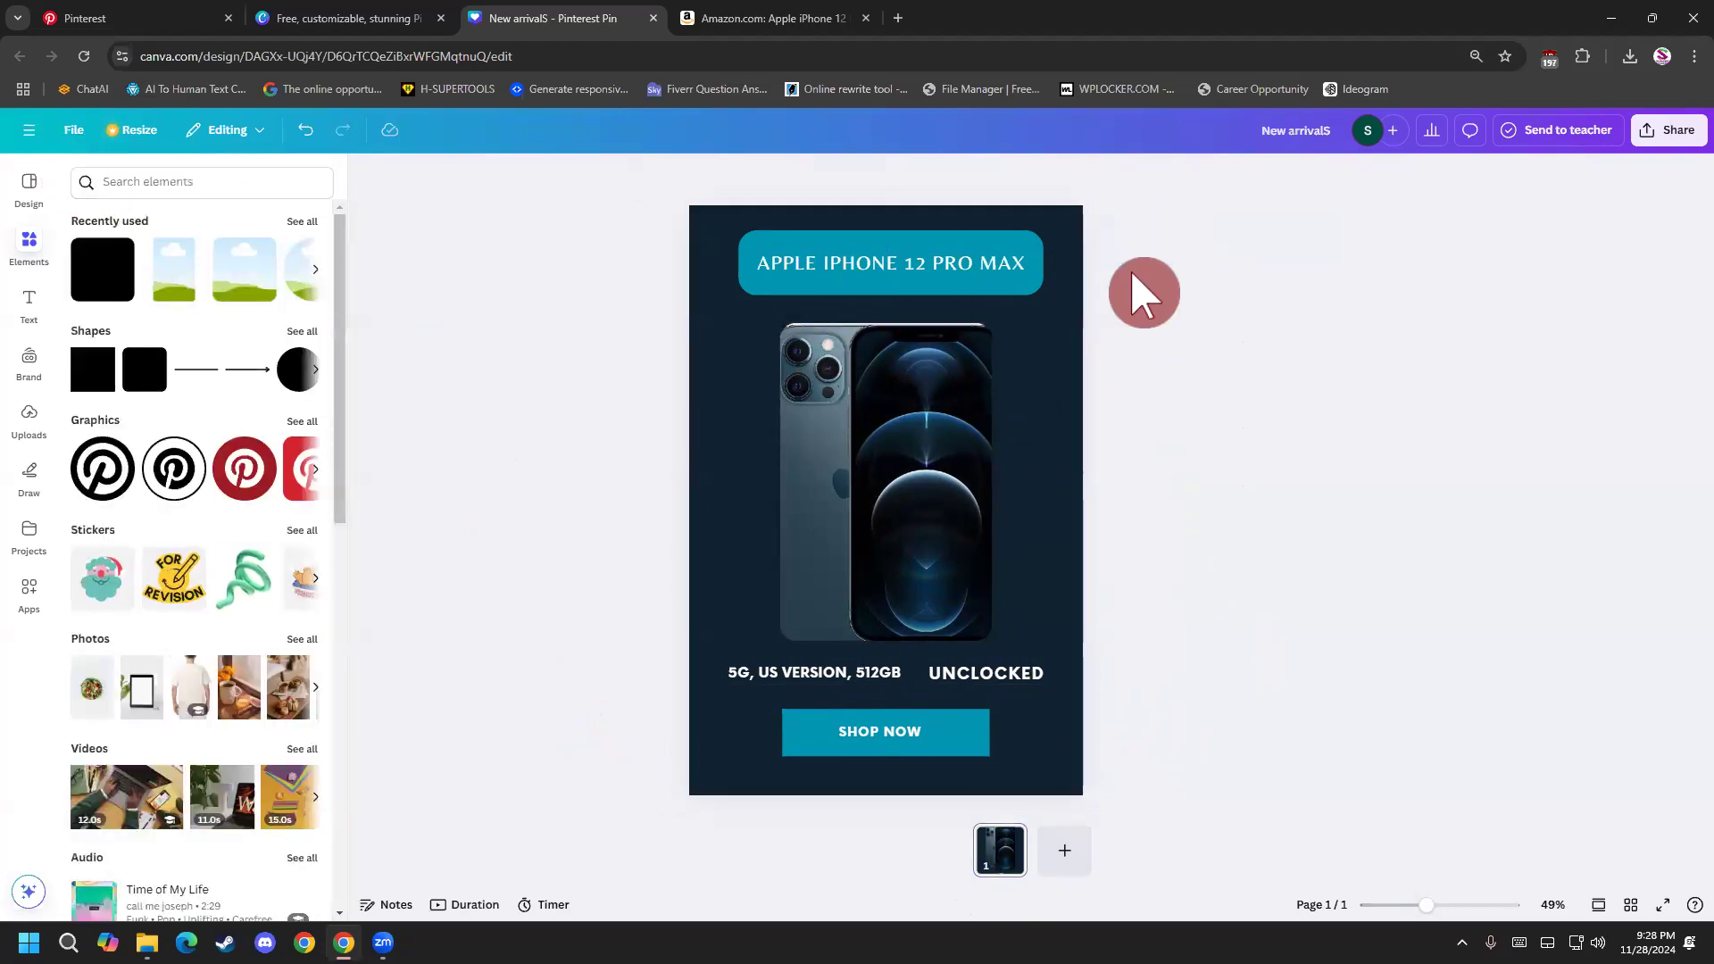
left_click(1071, 381)
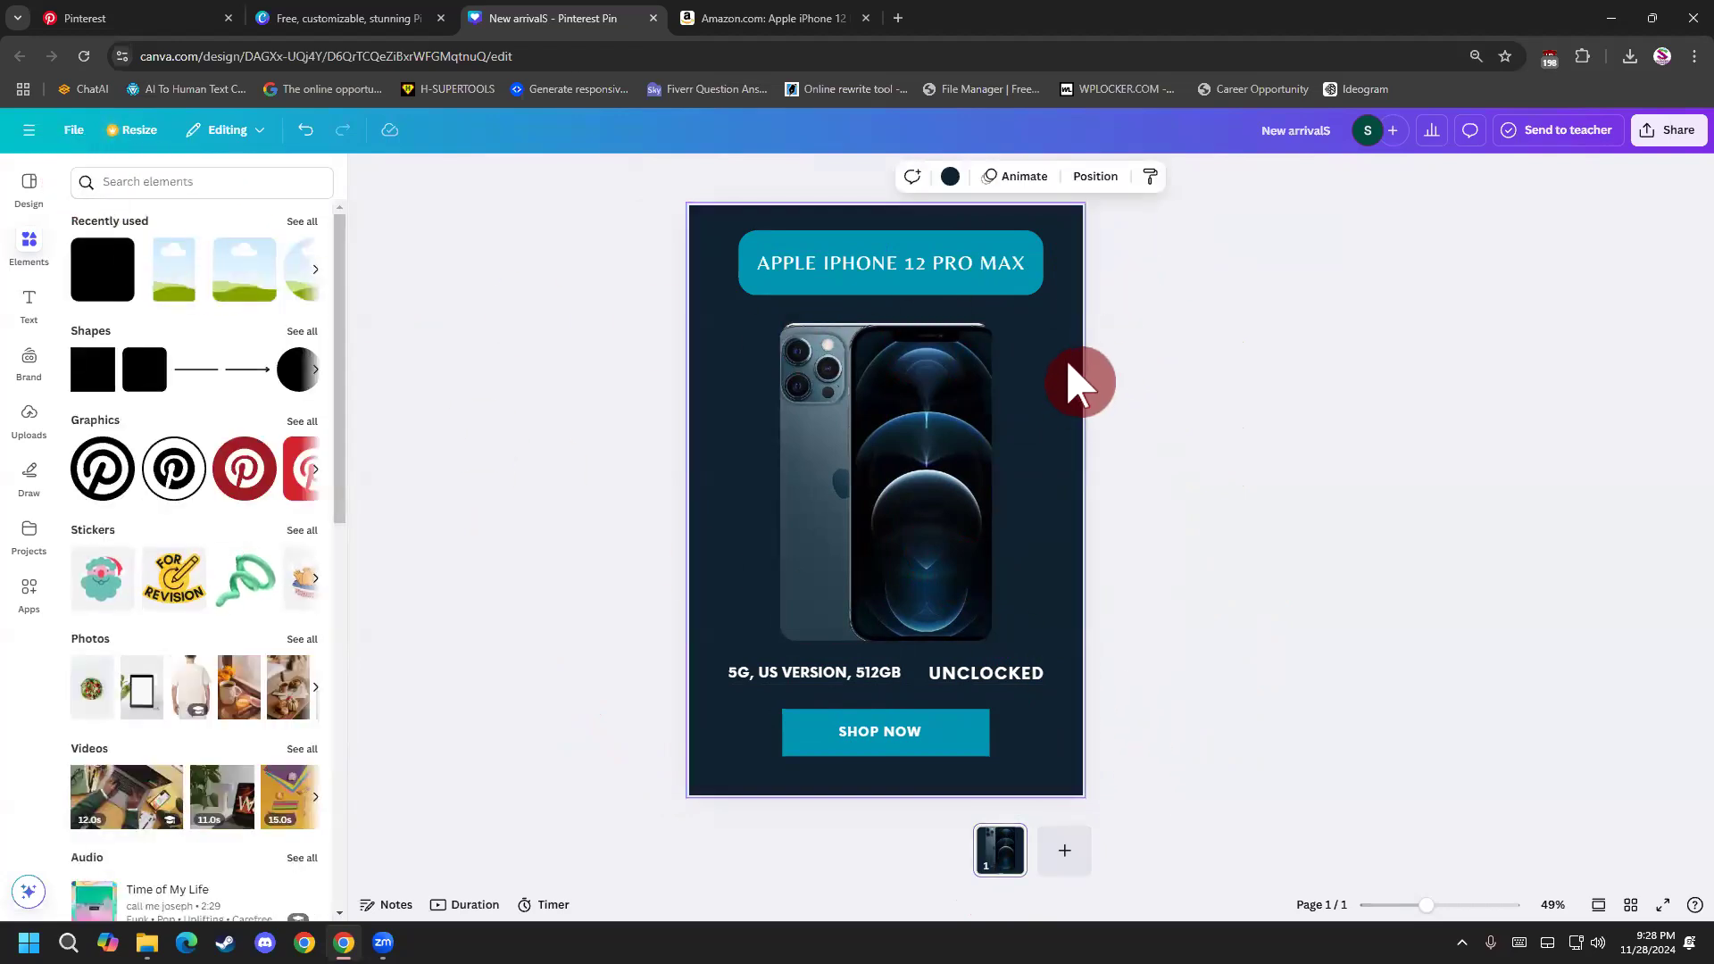
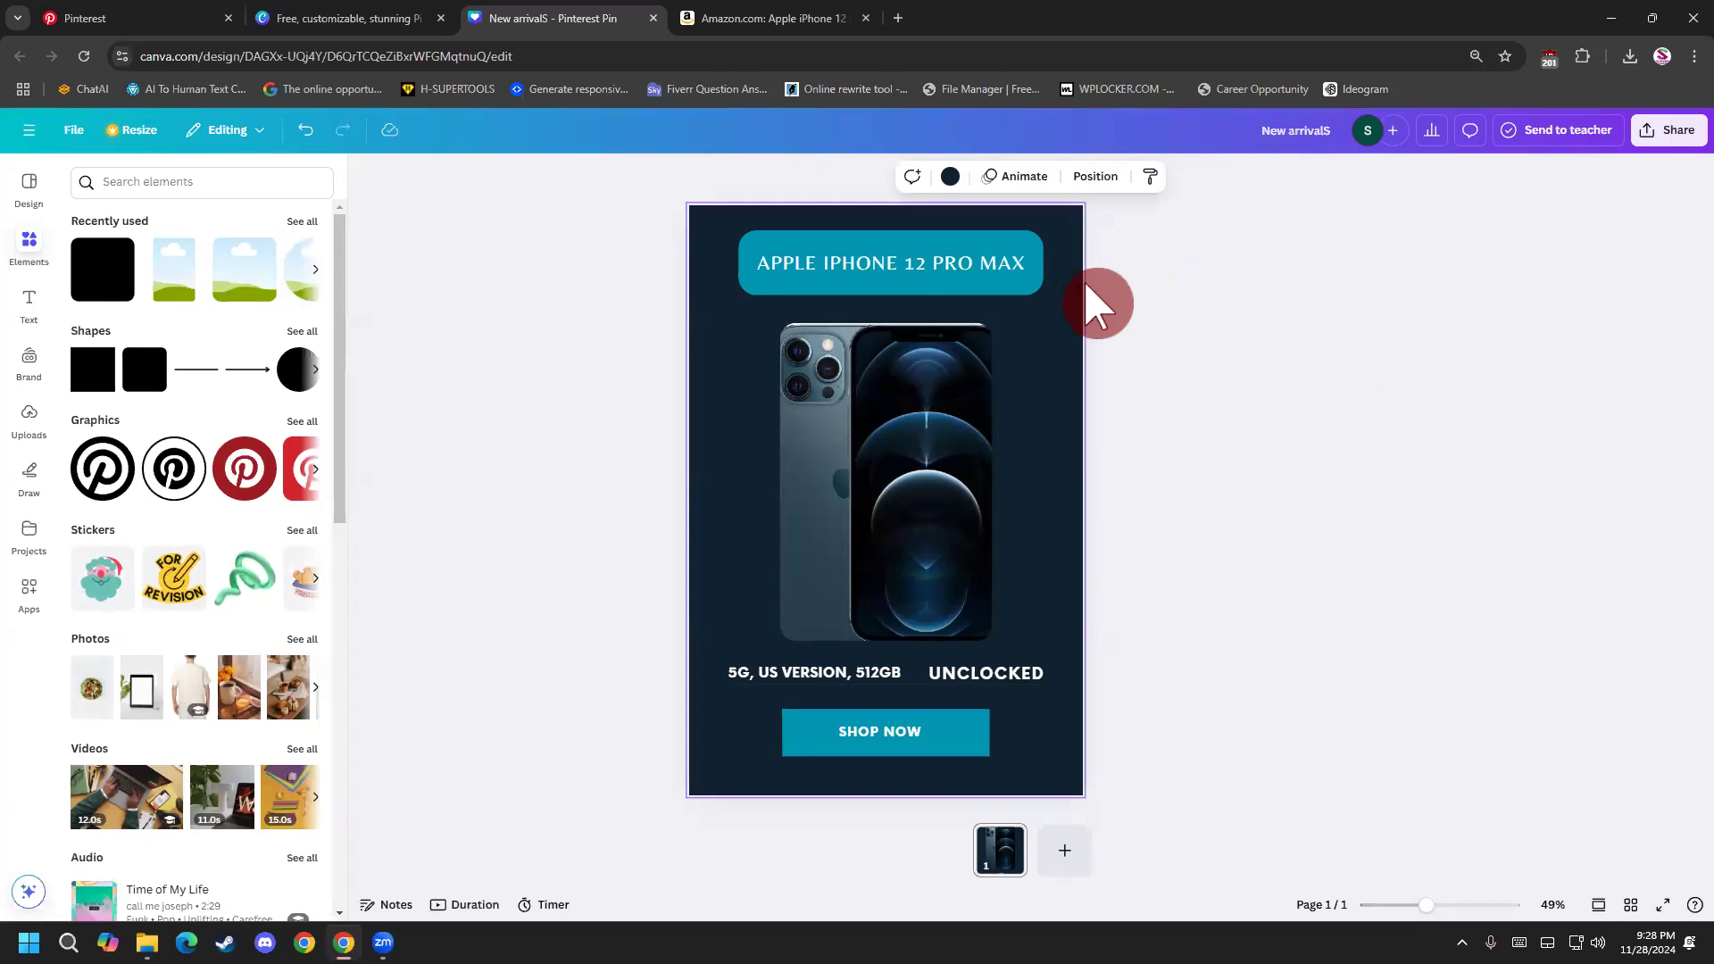
Close the screenshot image that popped up over the design and return to the pin.
left_click(1124, 299)
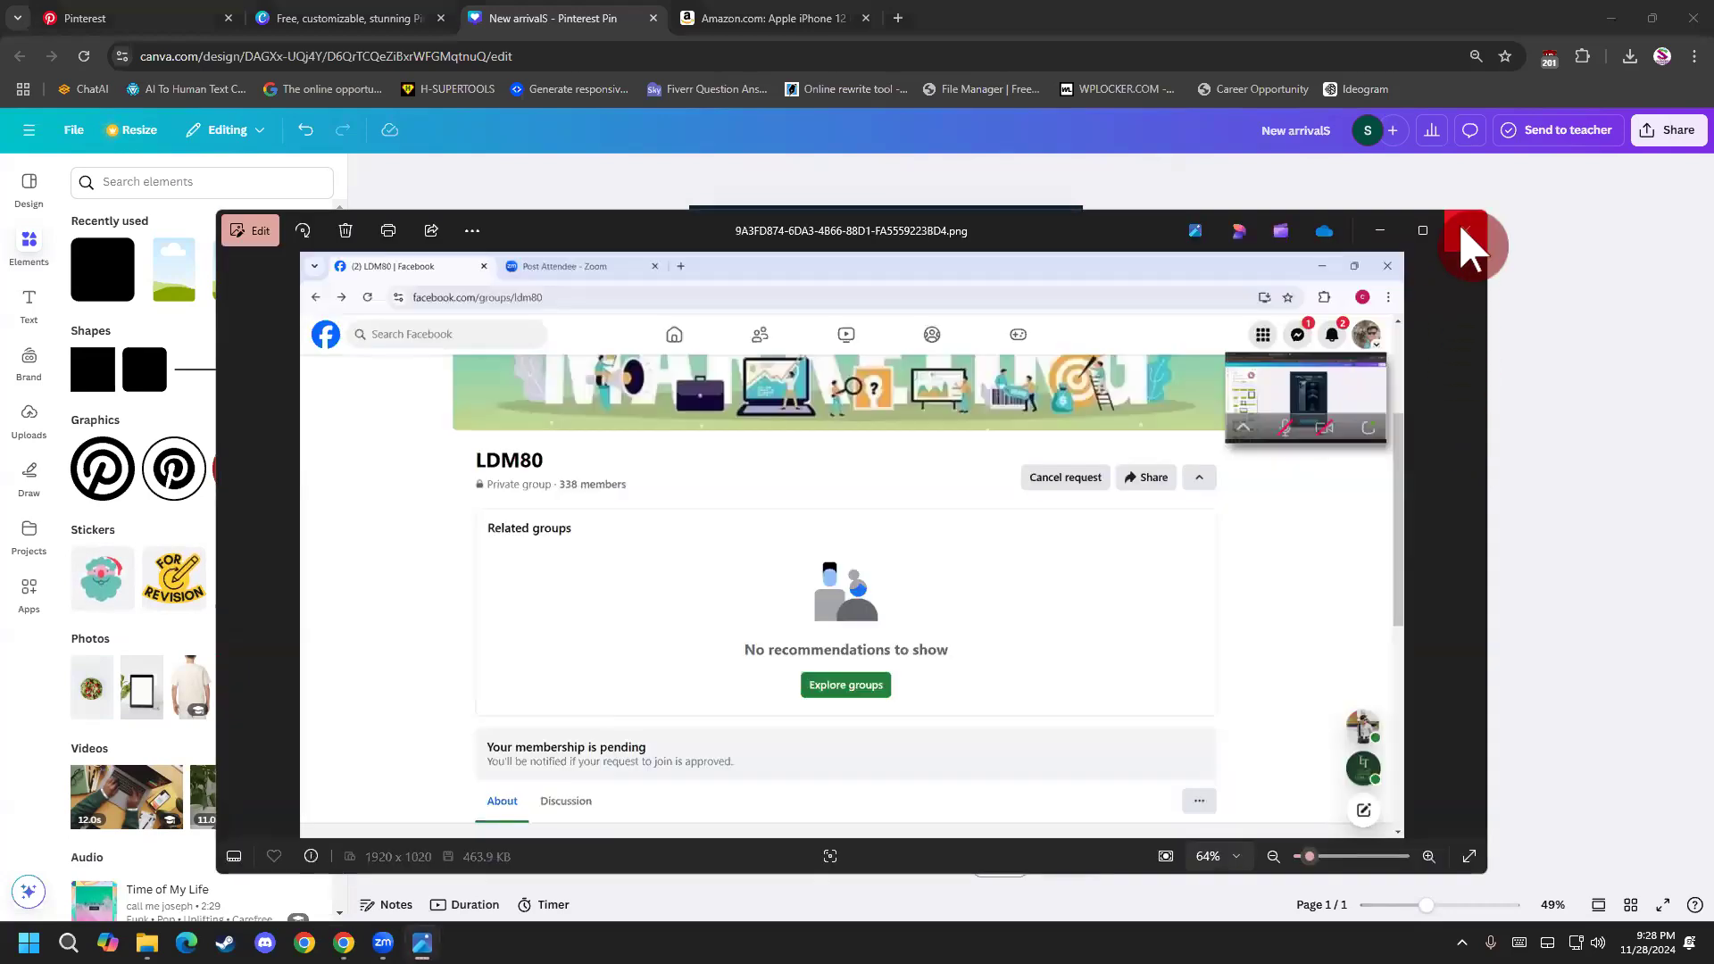
left_click(1466, 230)
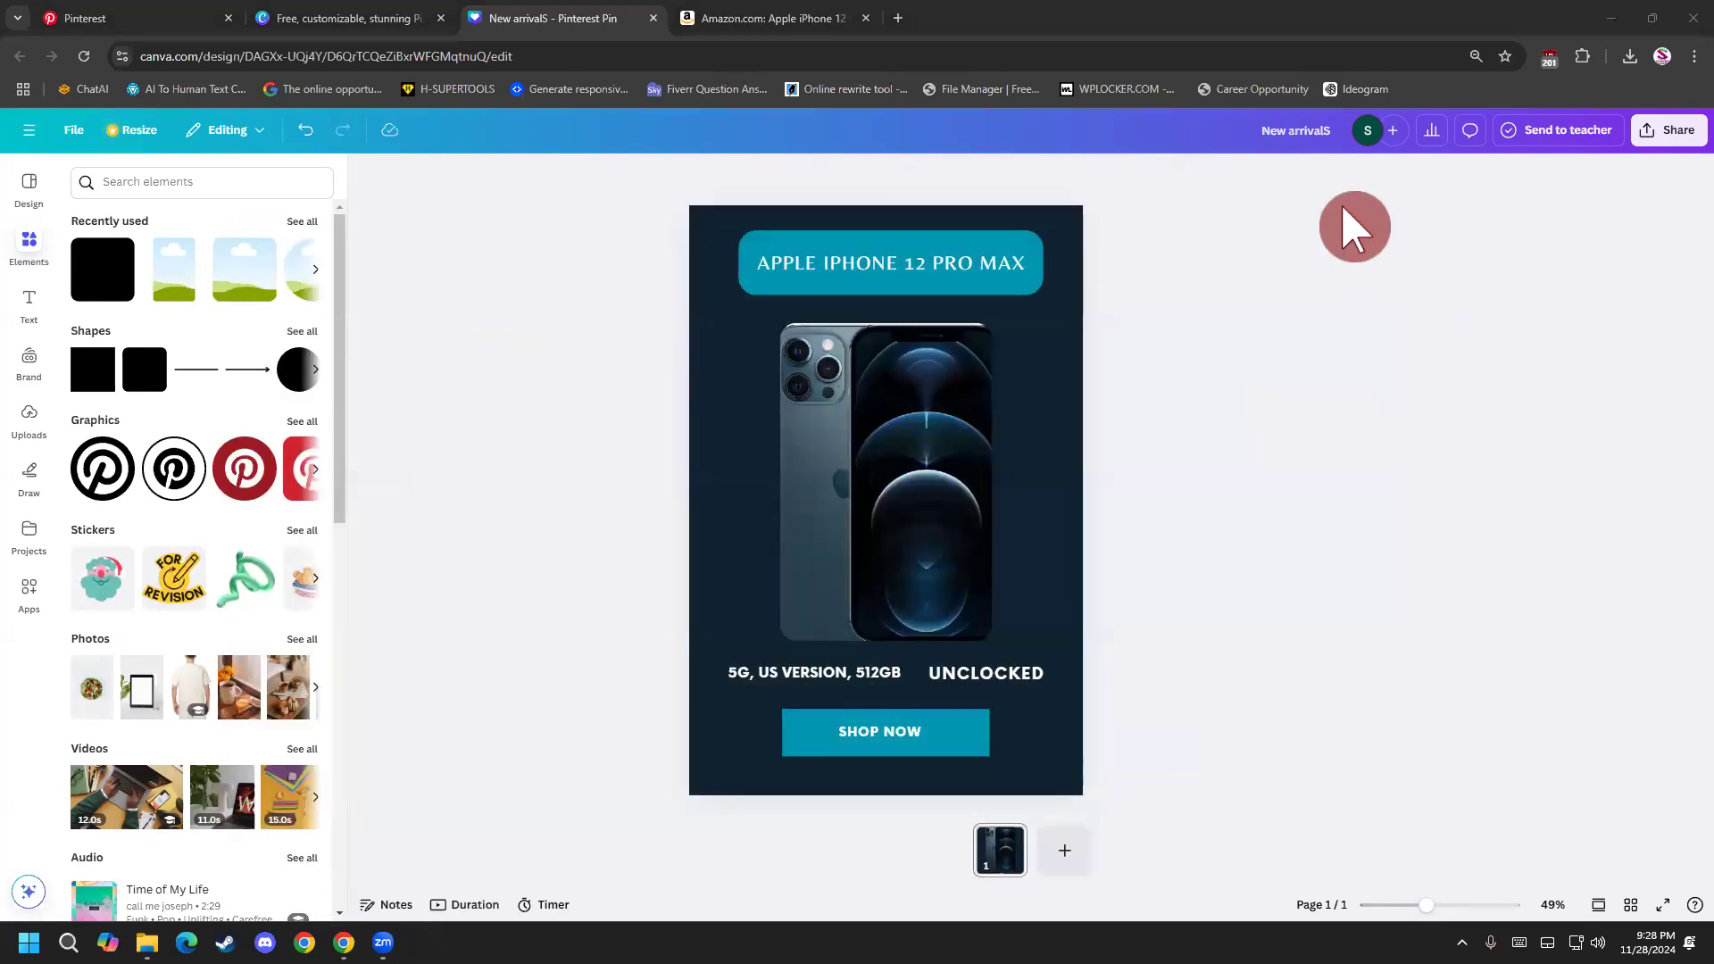
left_click(1053, 333)
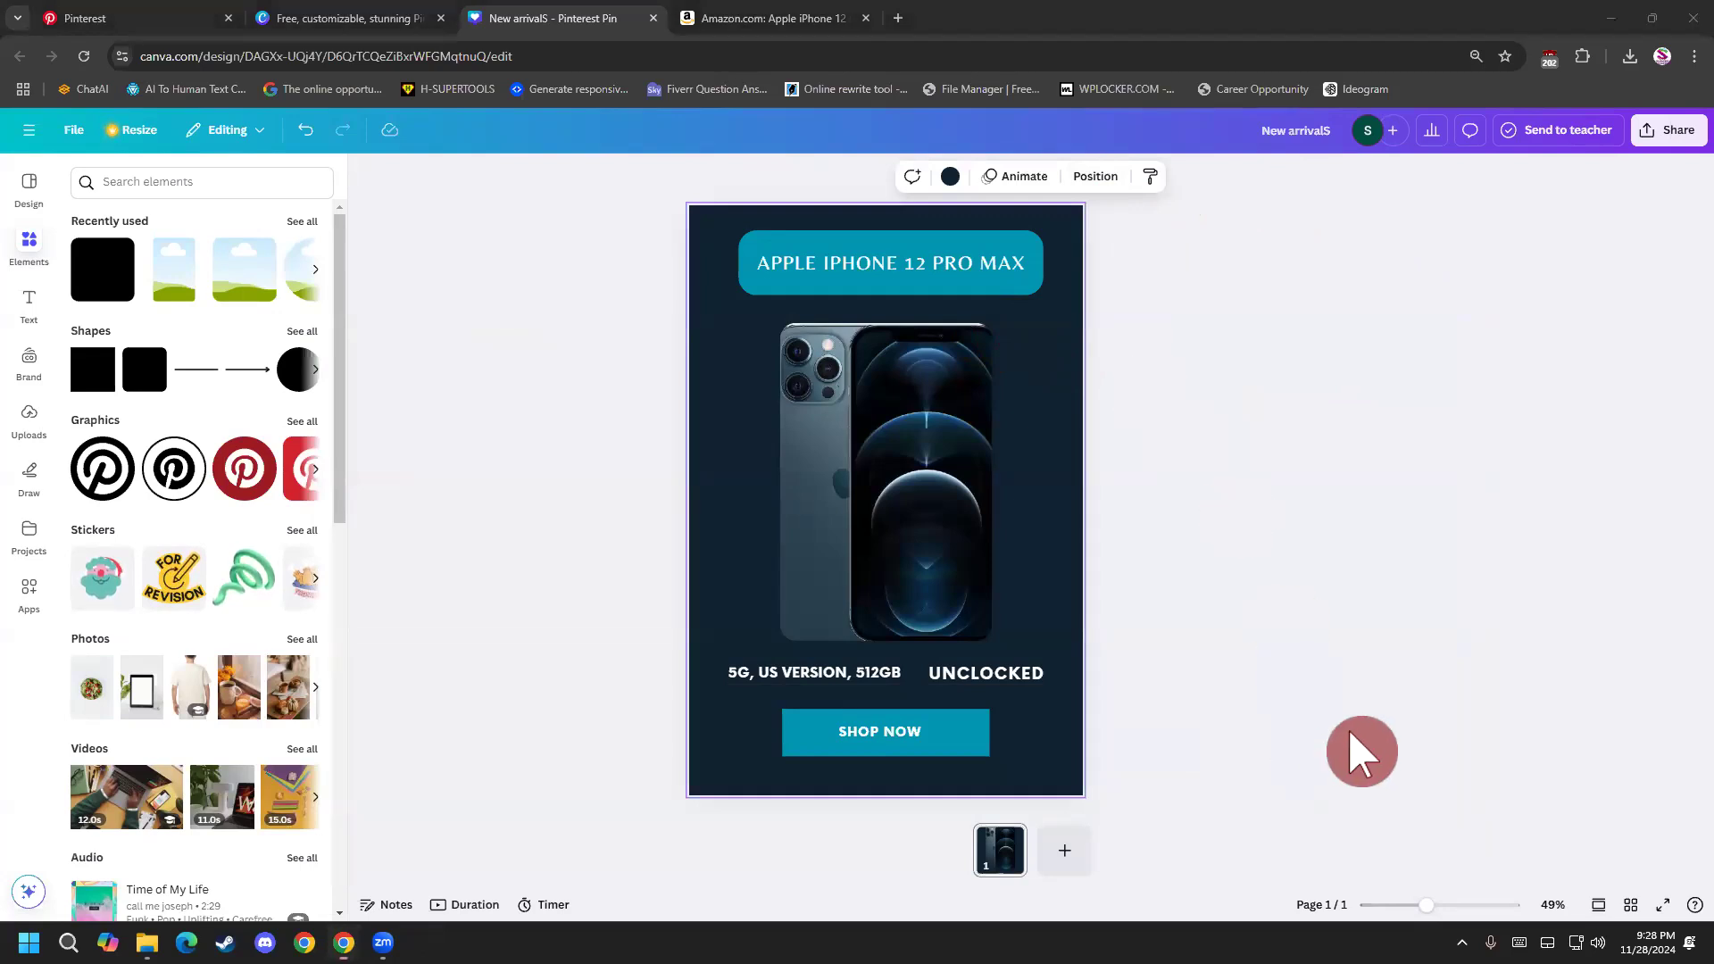
left_click(1113, 279)
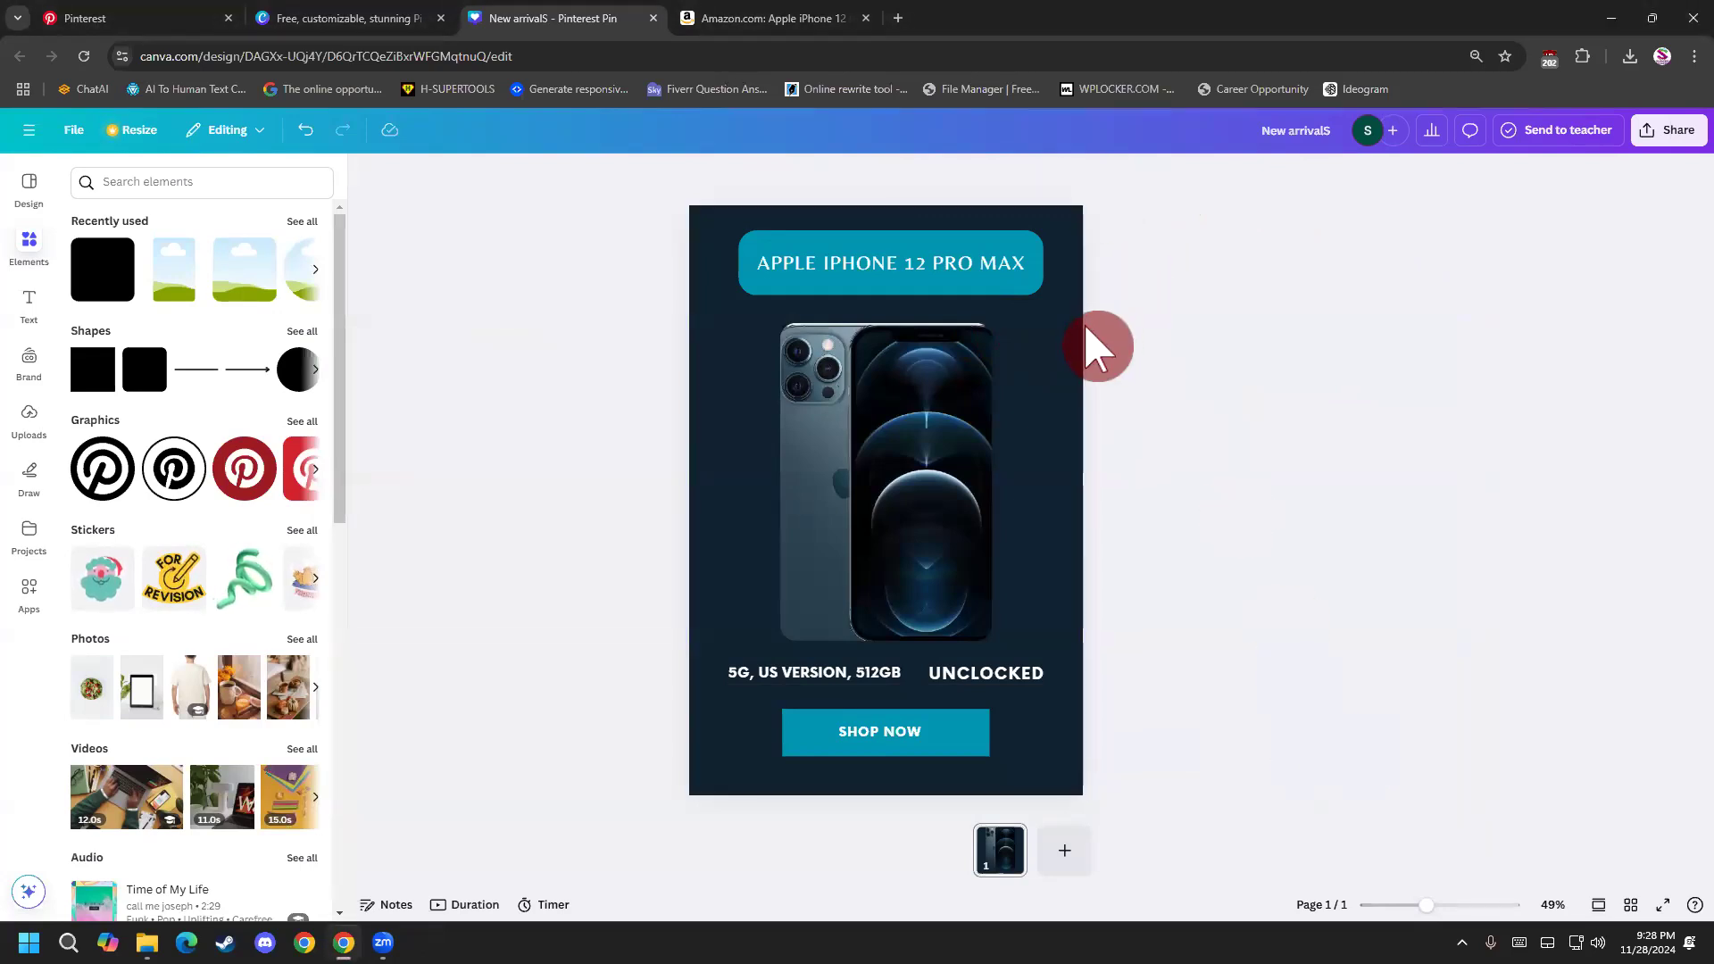
left_click(1076, 668)
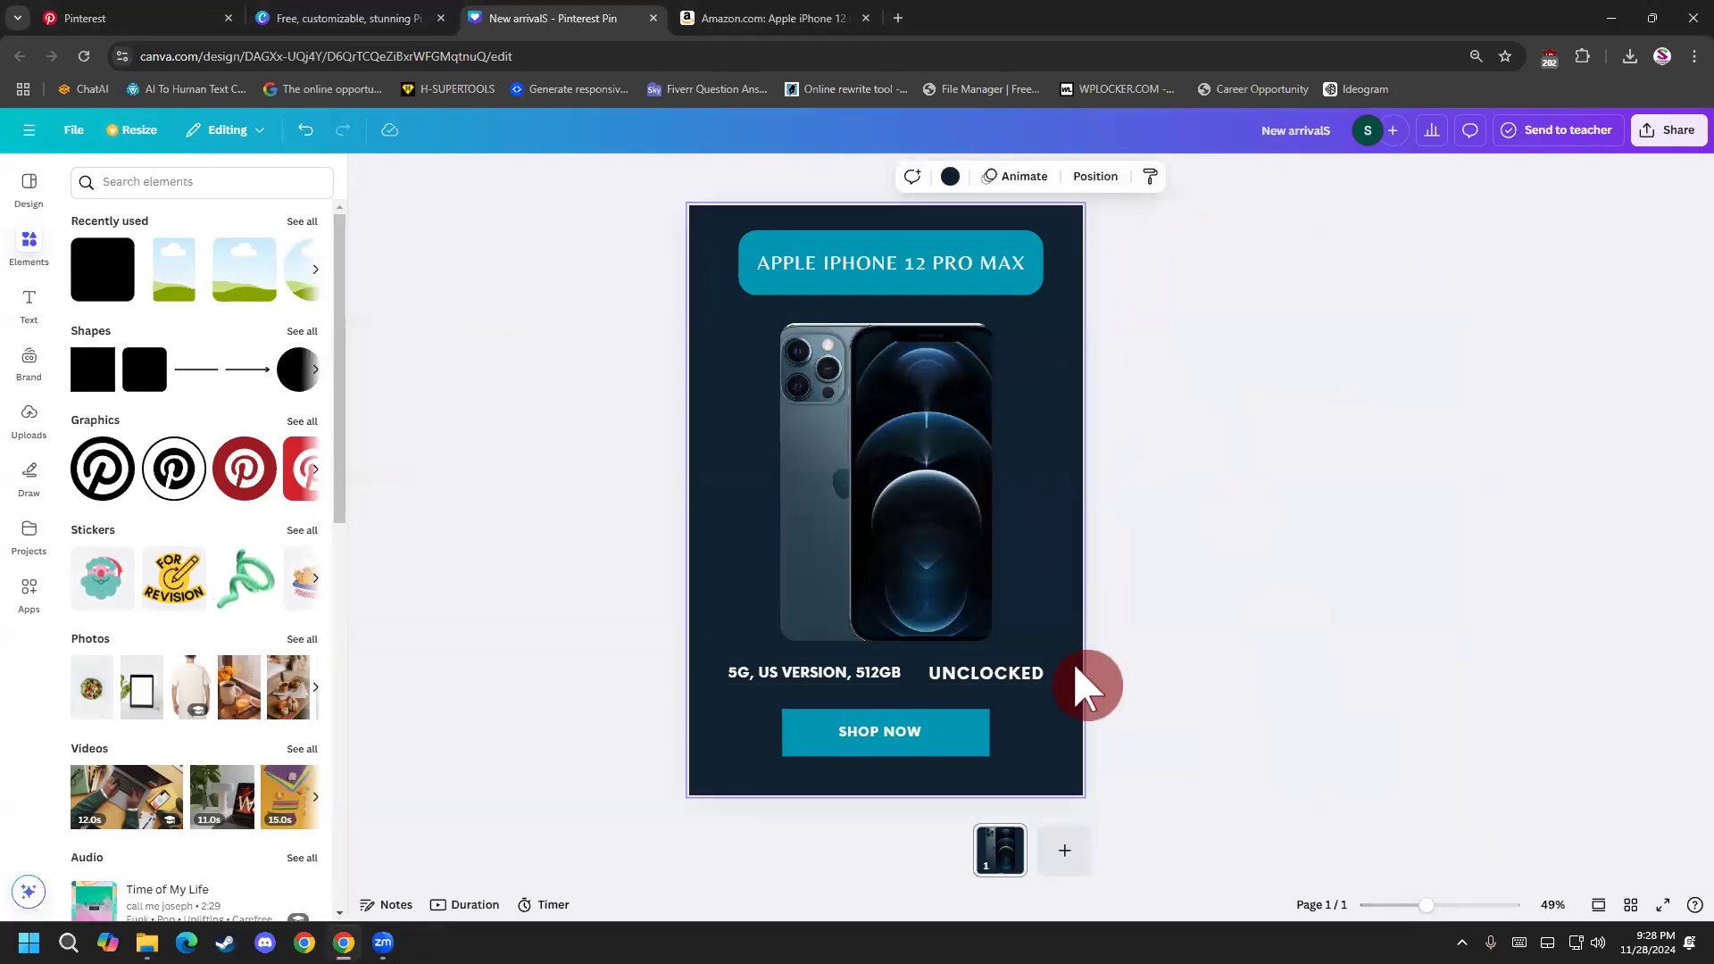
left_click(632, 766)
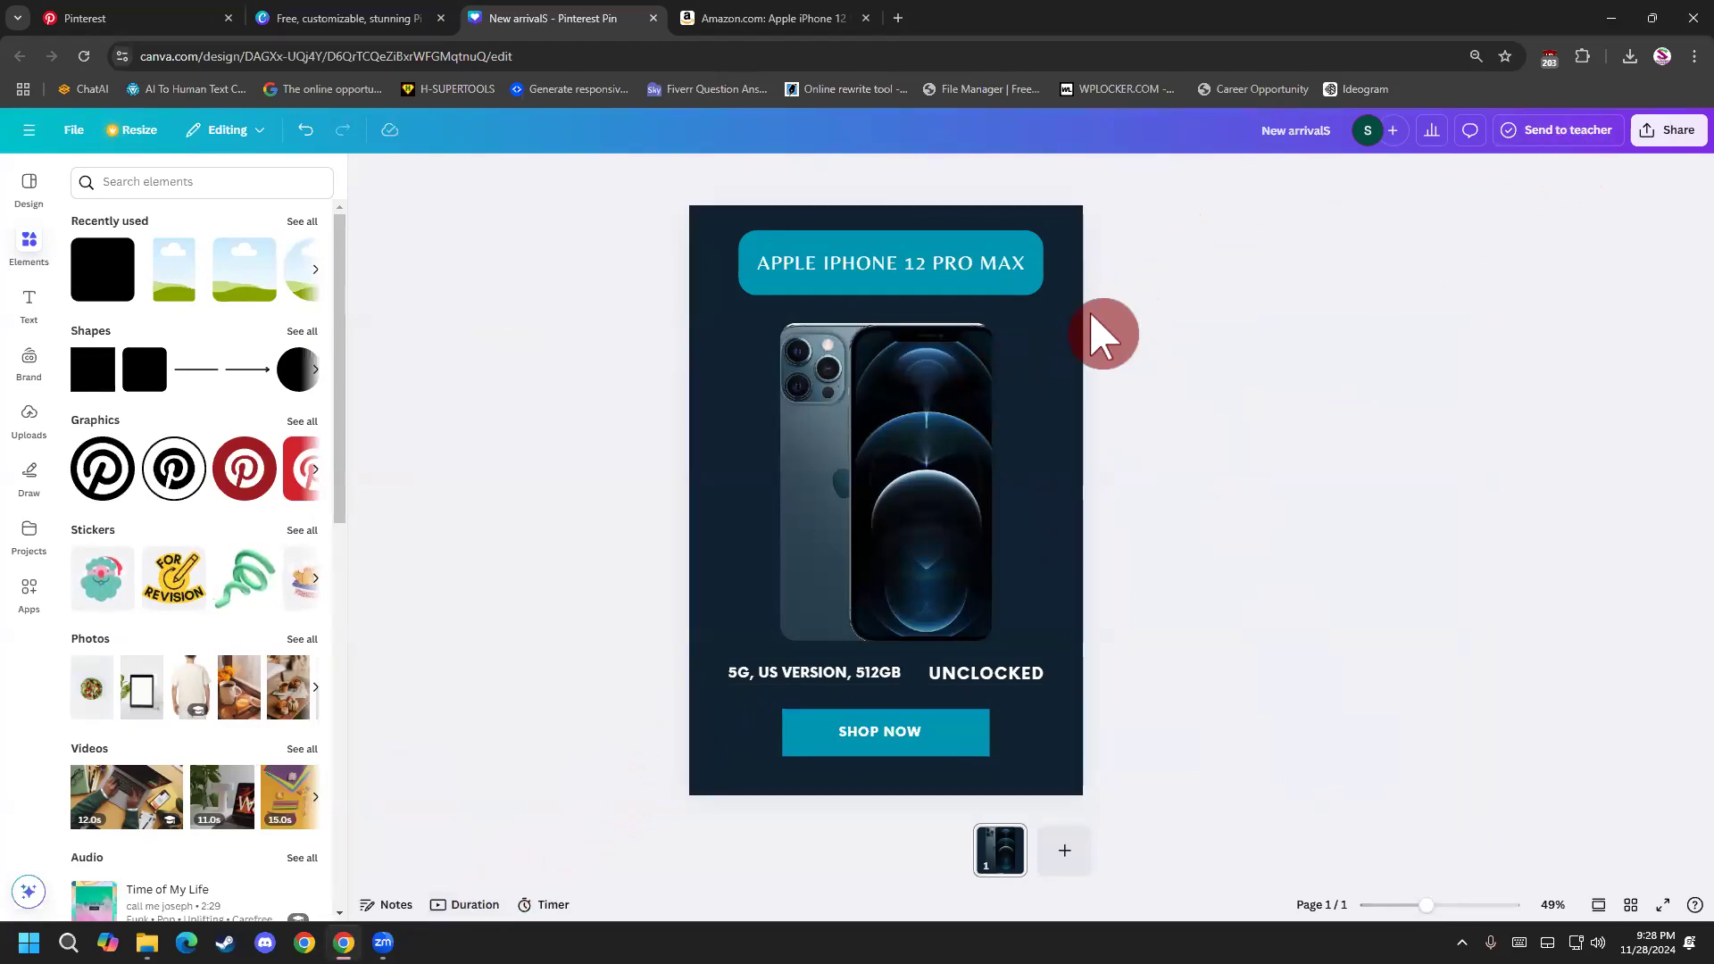
left_click(1067, 356)
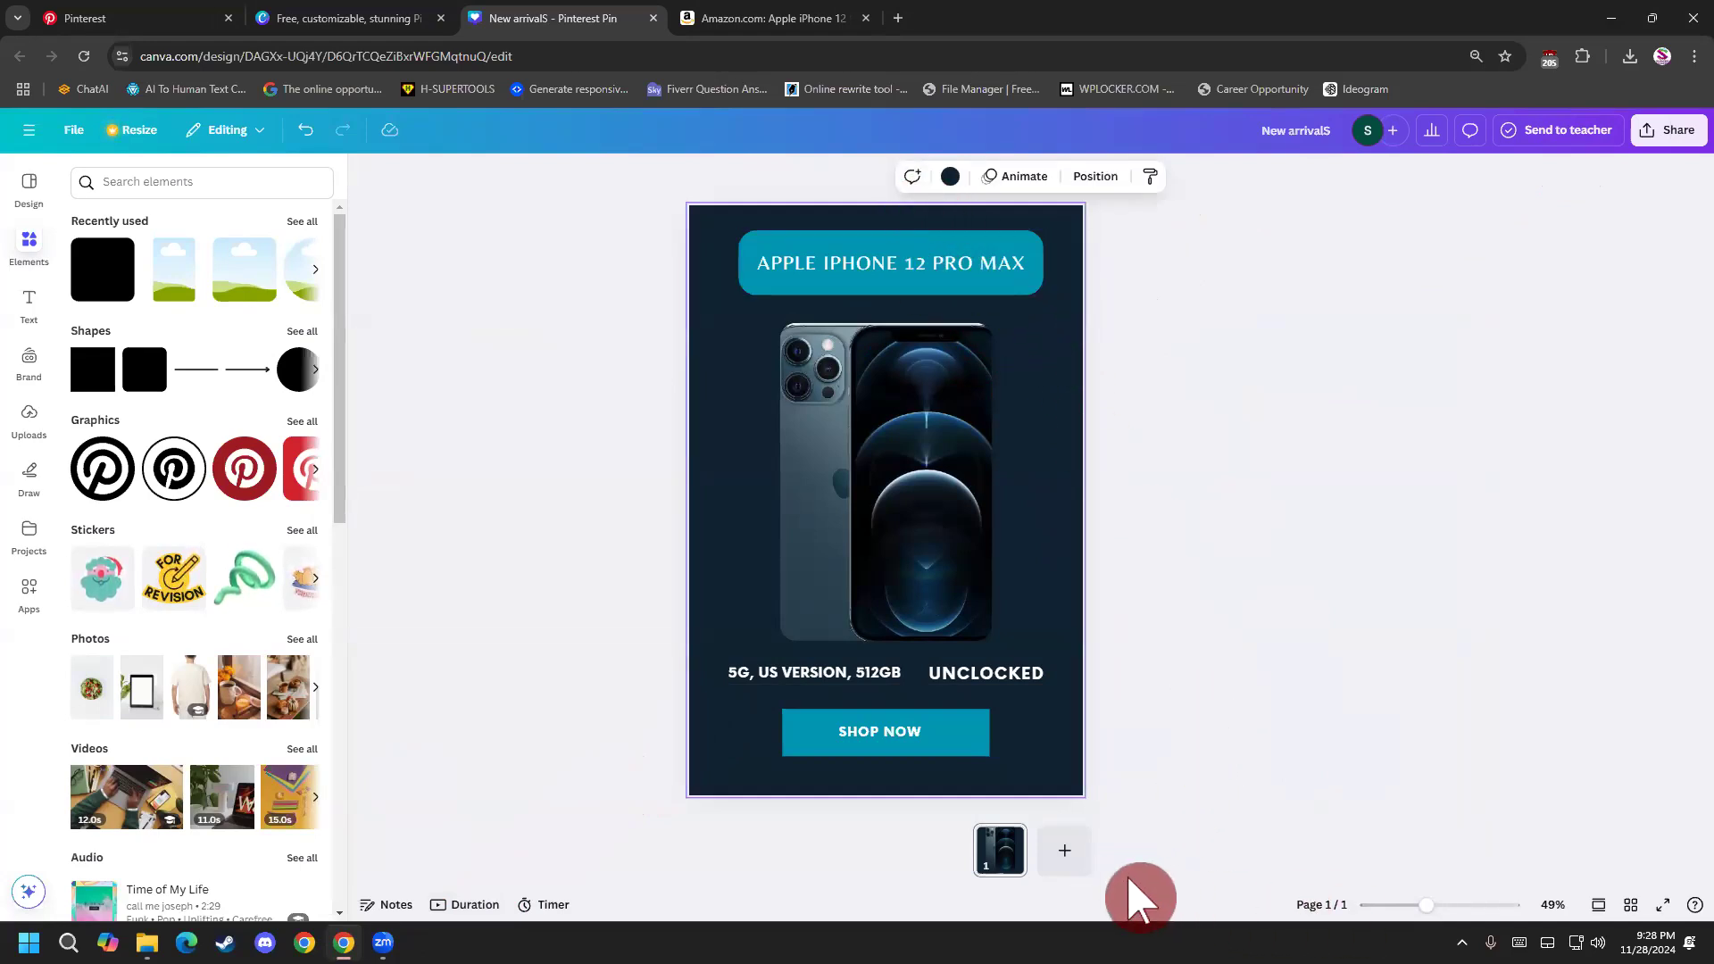
Add a second page to the design and delete it again.
left_click(1062, 853)
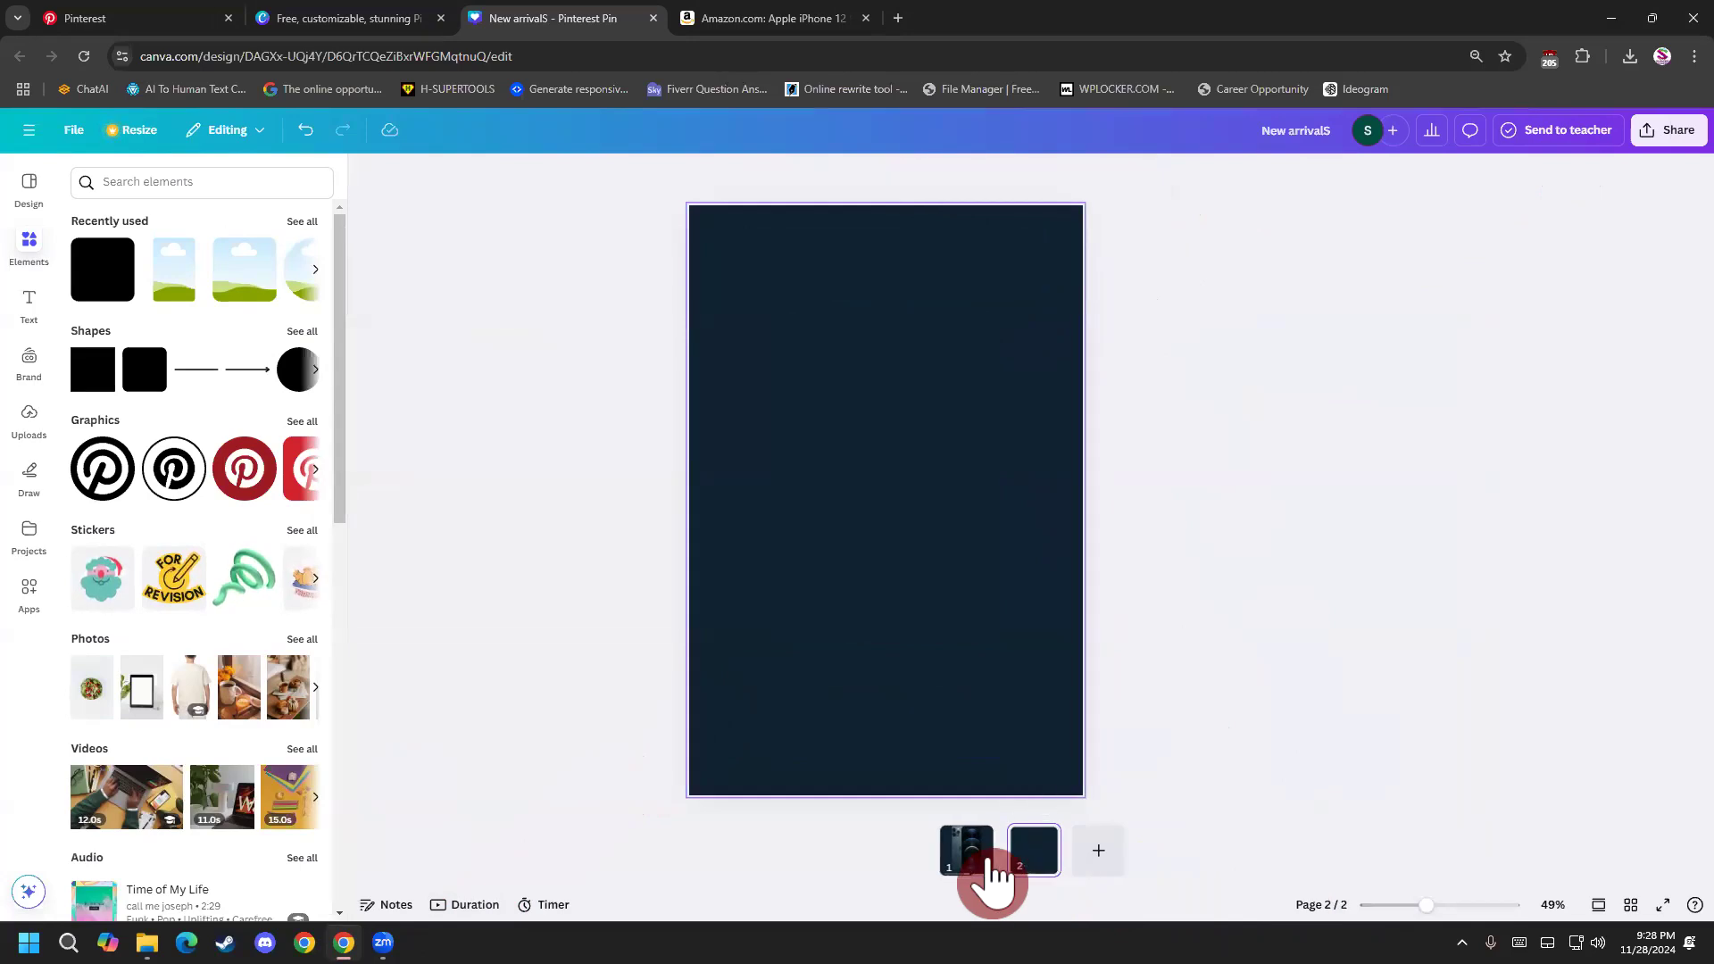
key("Delete")
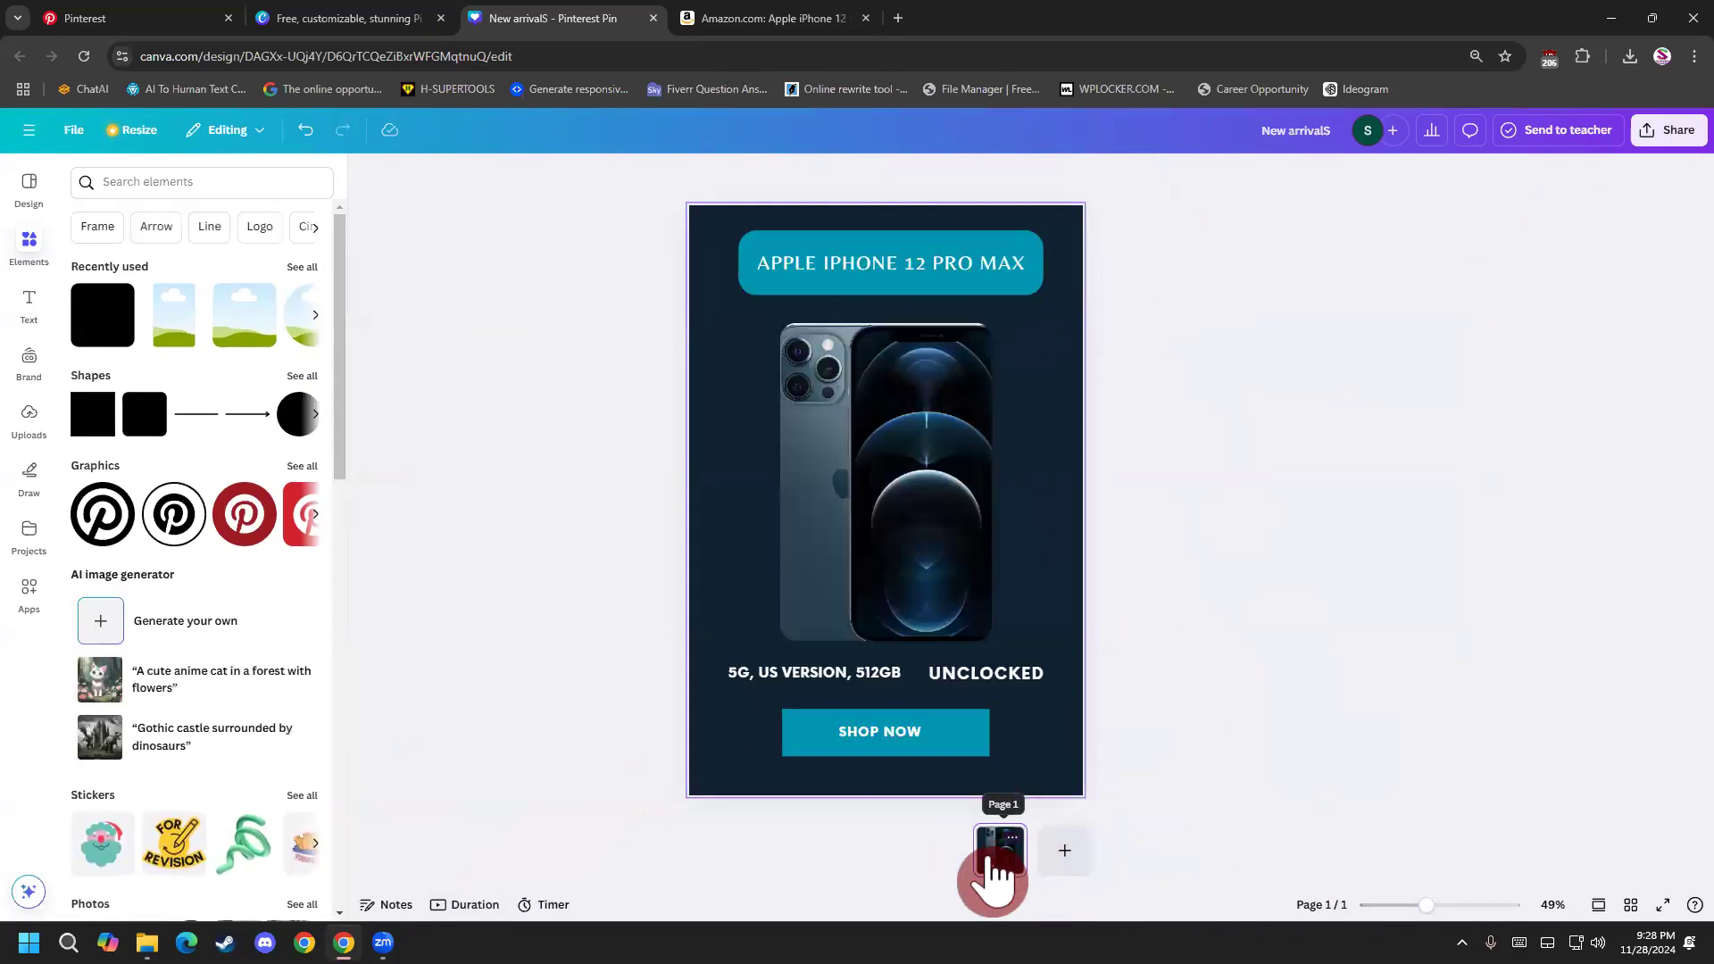
left_click(569, 331)
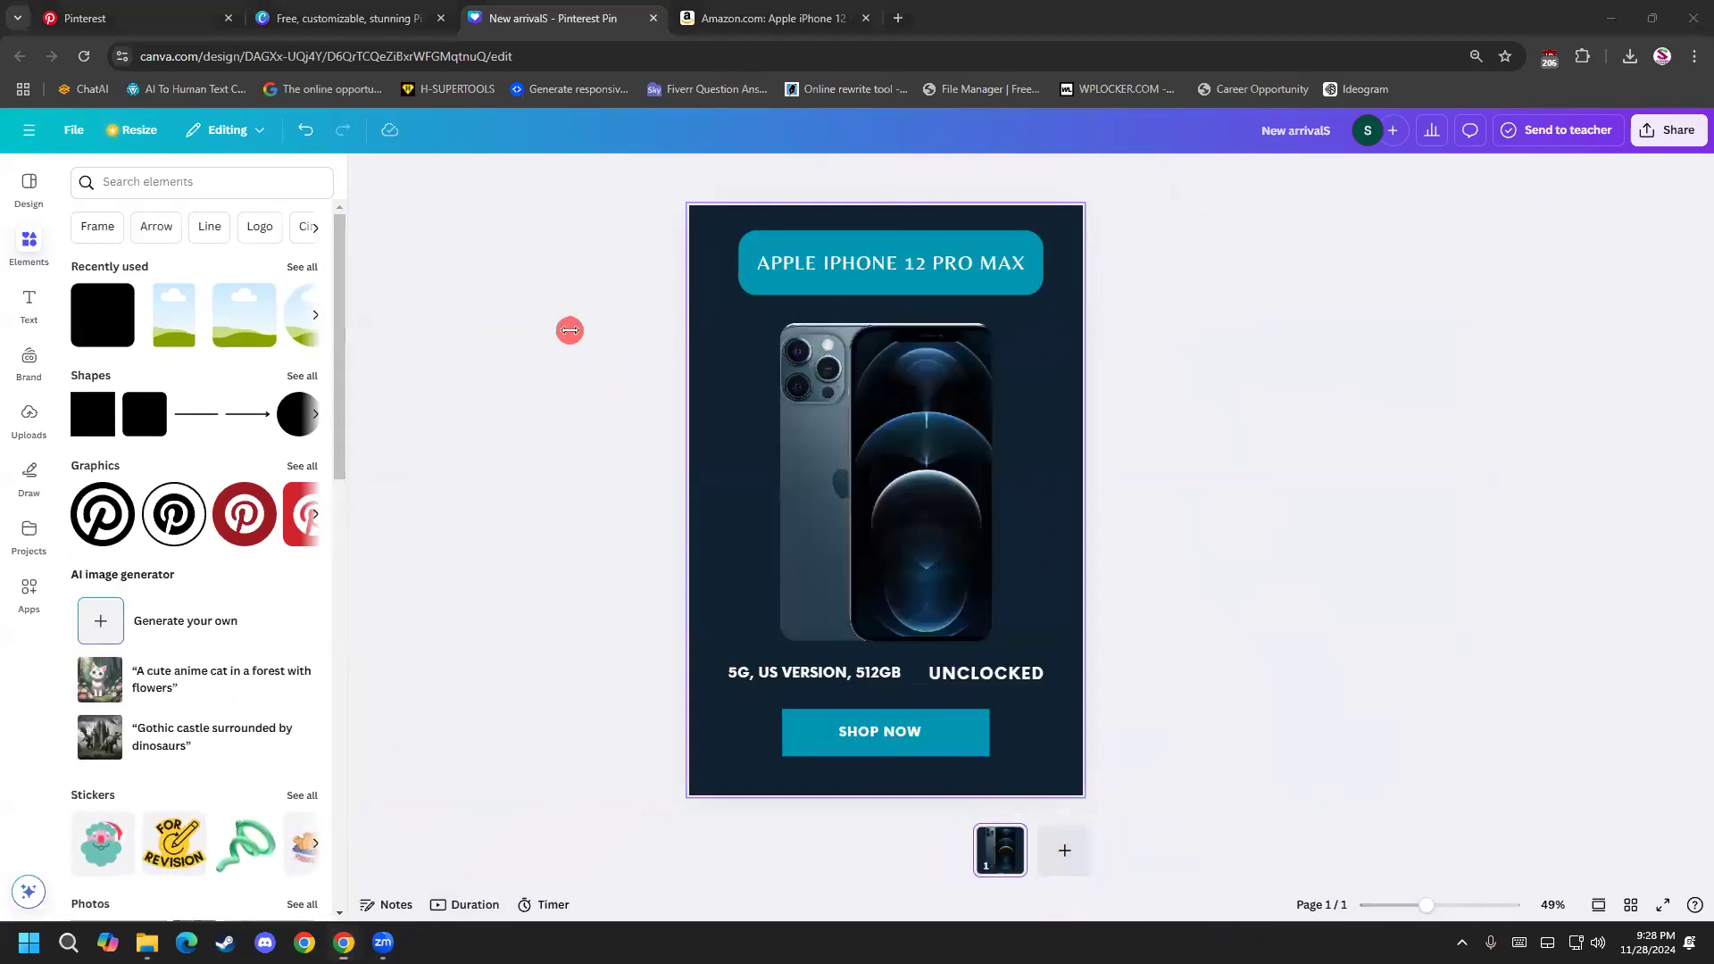
left_click(741, 215)
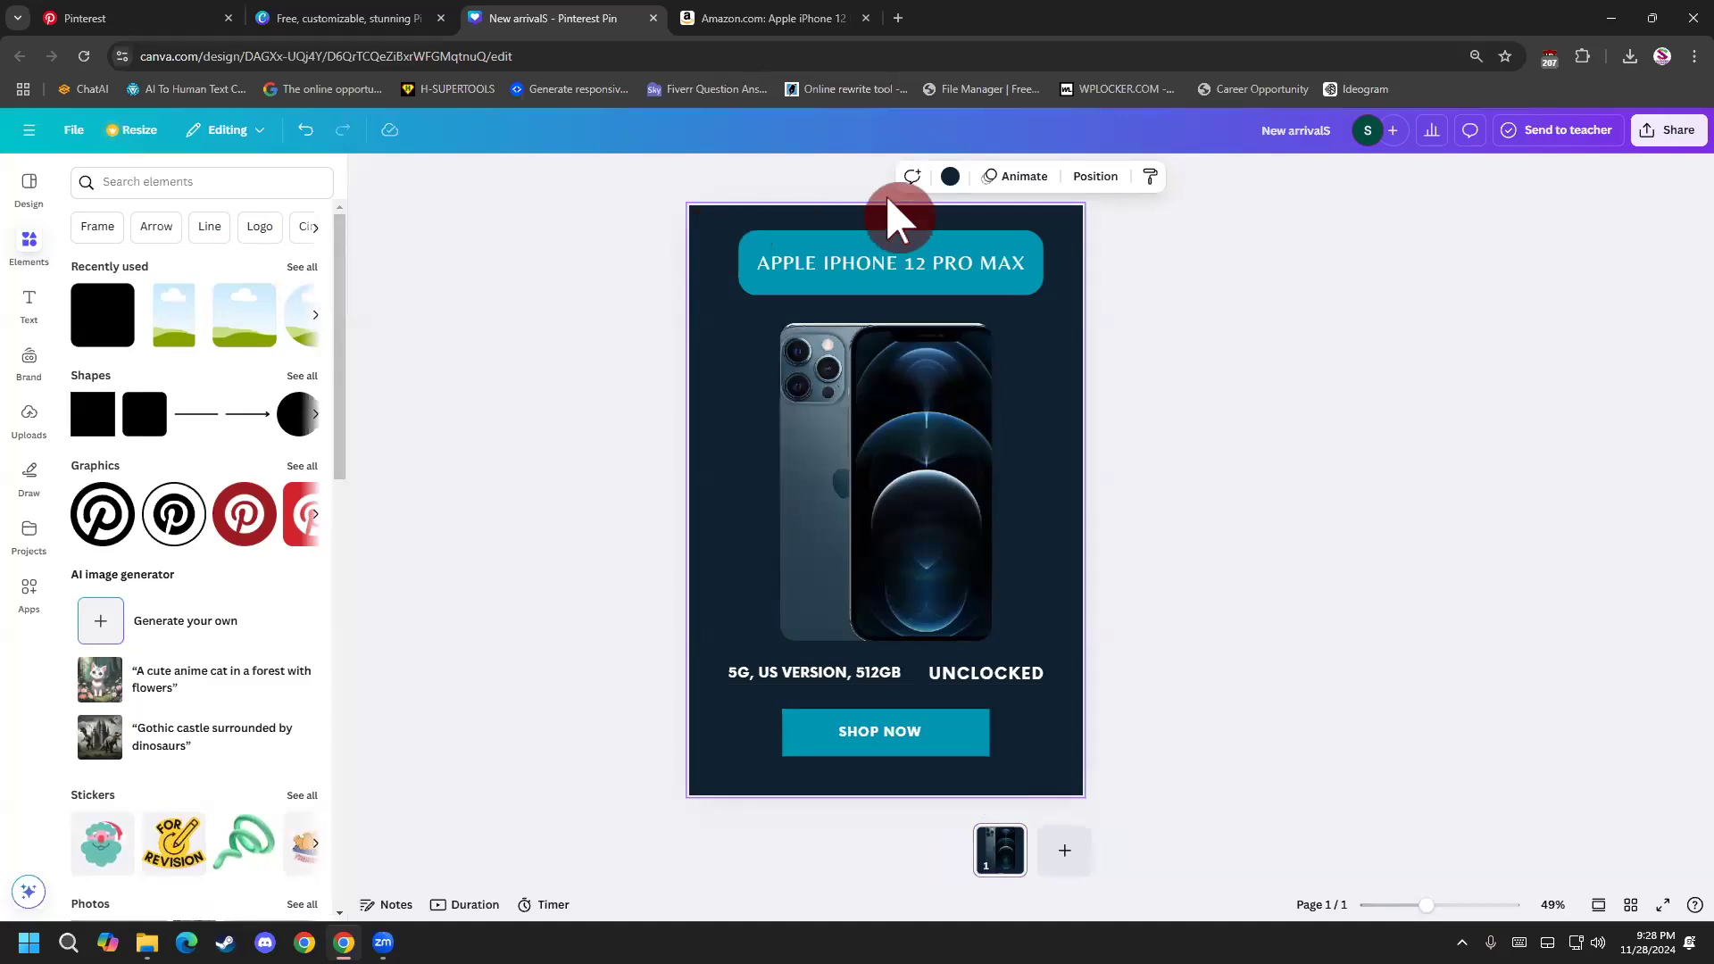
left_click_drag(655, 195, 1209, 846)
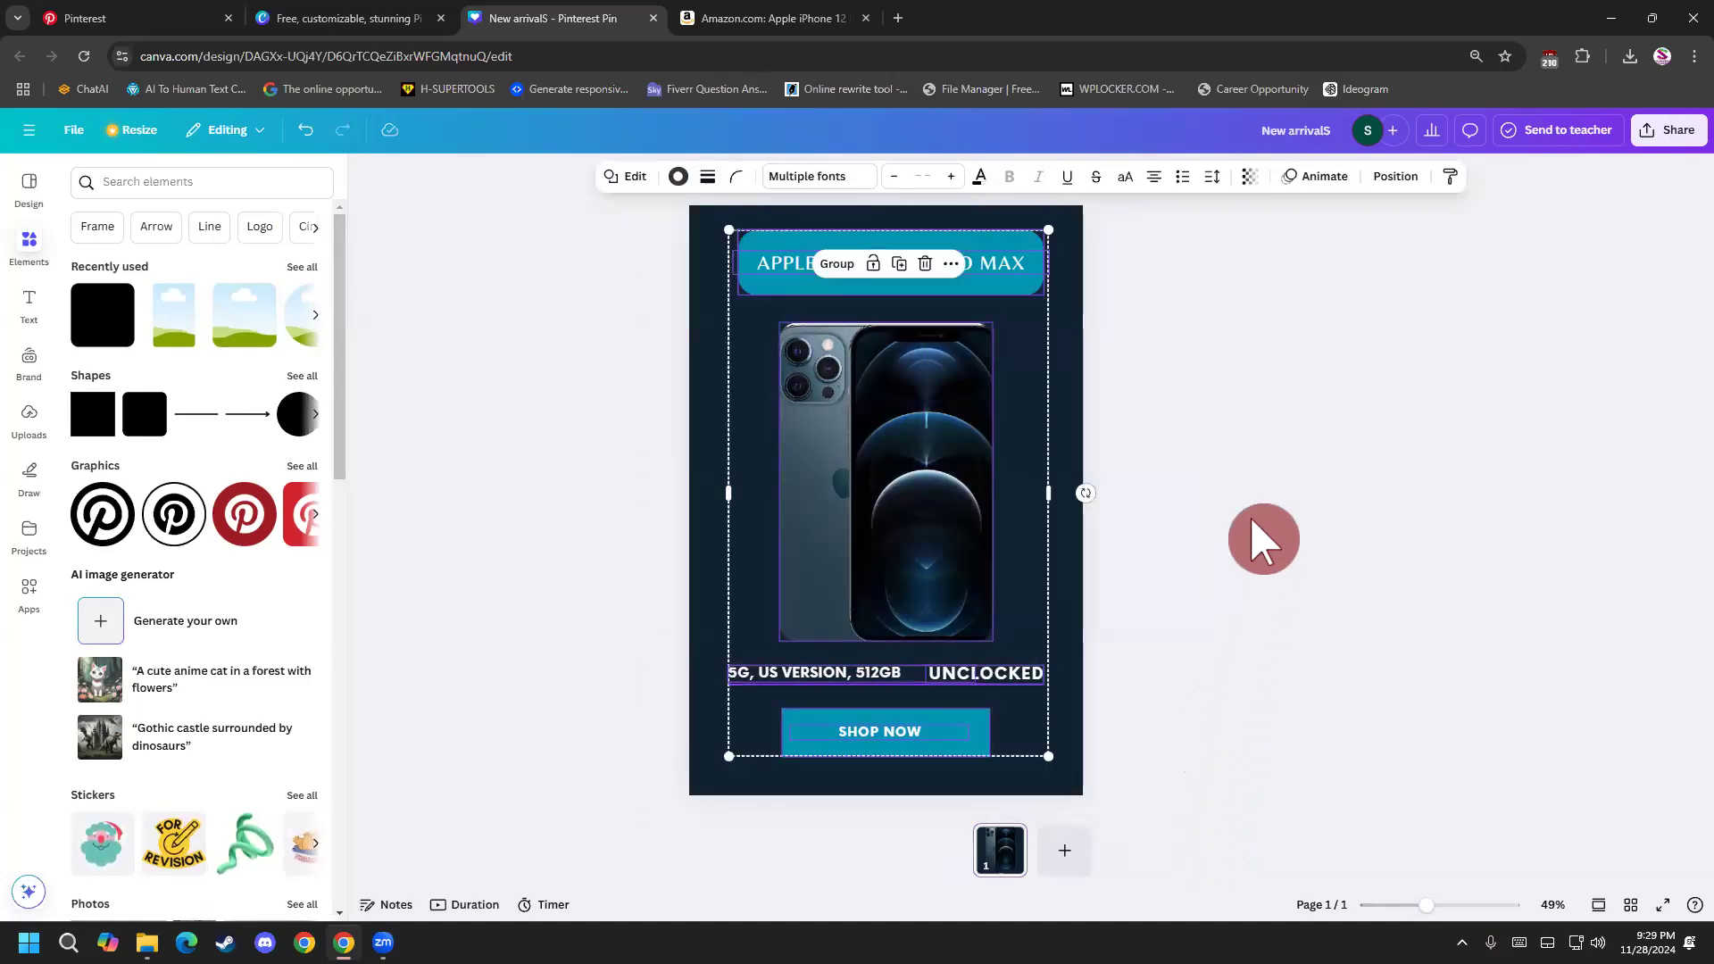
left_click(1205, 379)
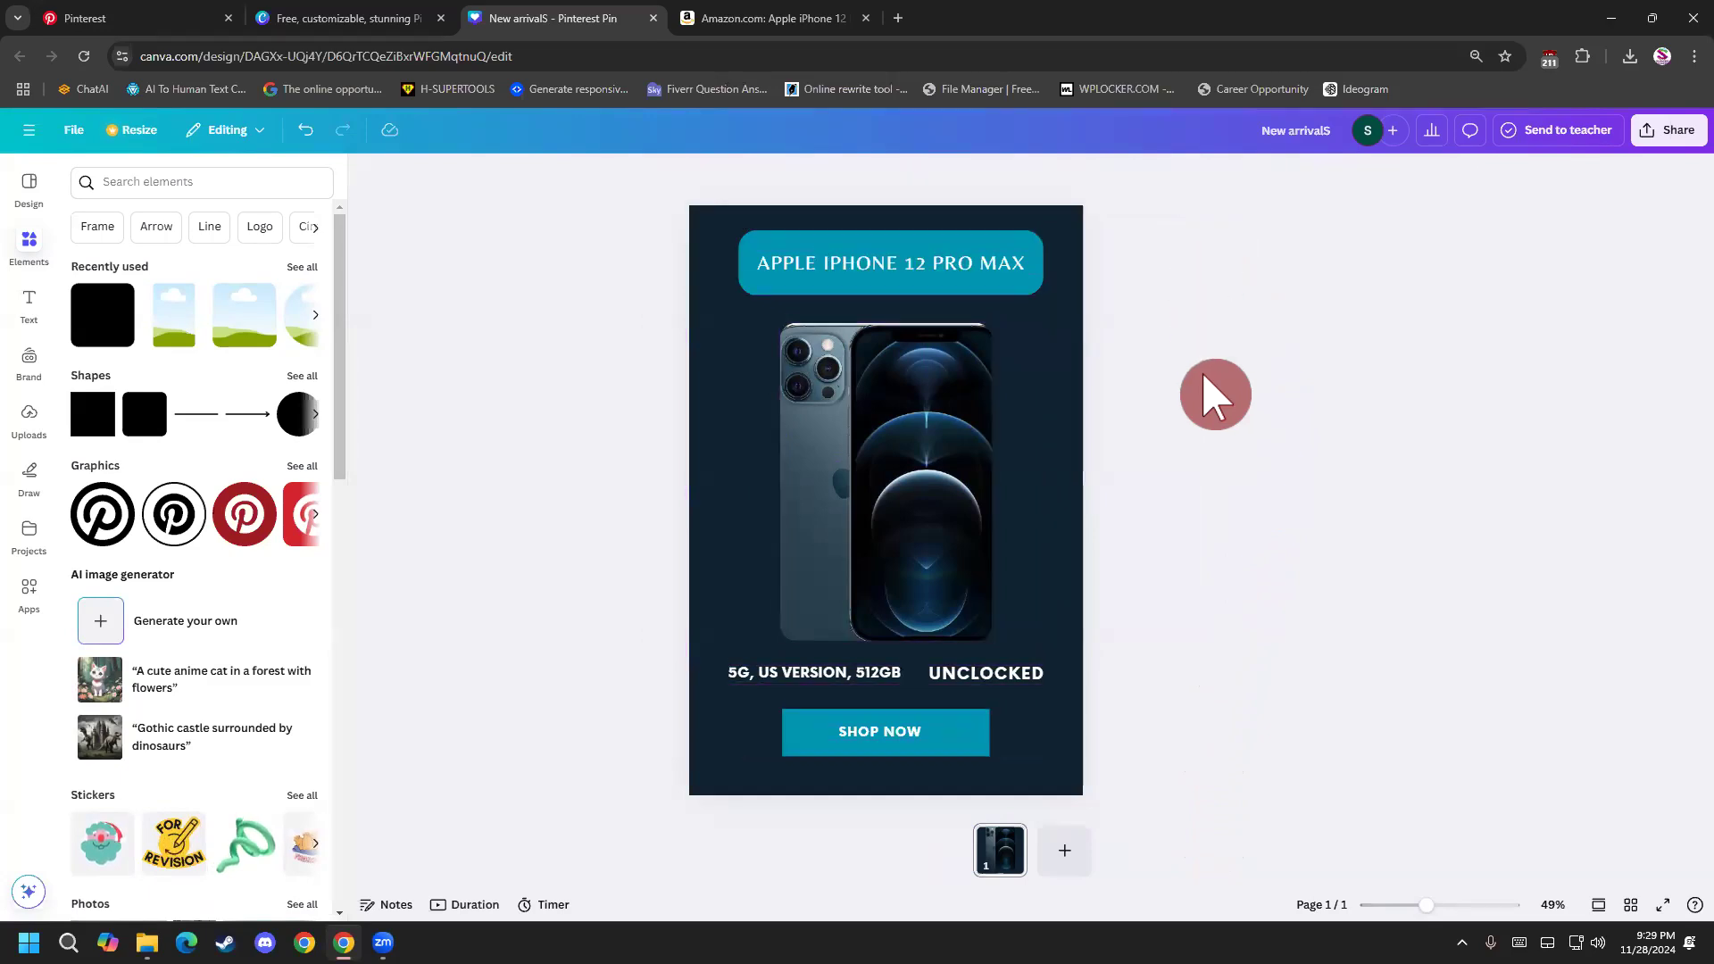
Add a second page, clear its dark background to leave it blank, and return to the pin on page 1.
left_click(1065, 851)
left_click(1027, 353)
key("Delete")
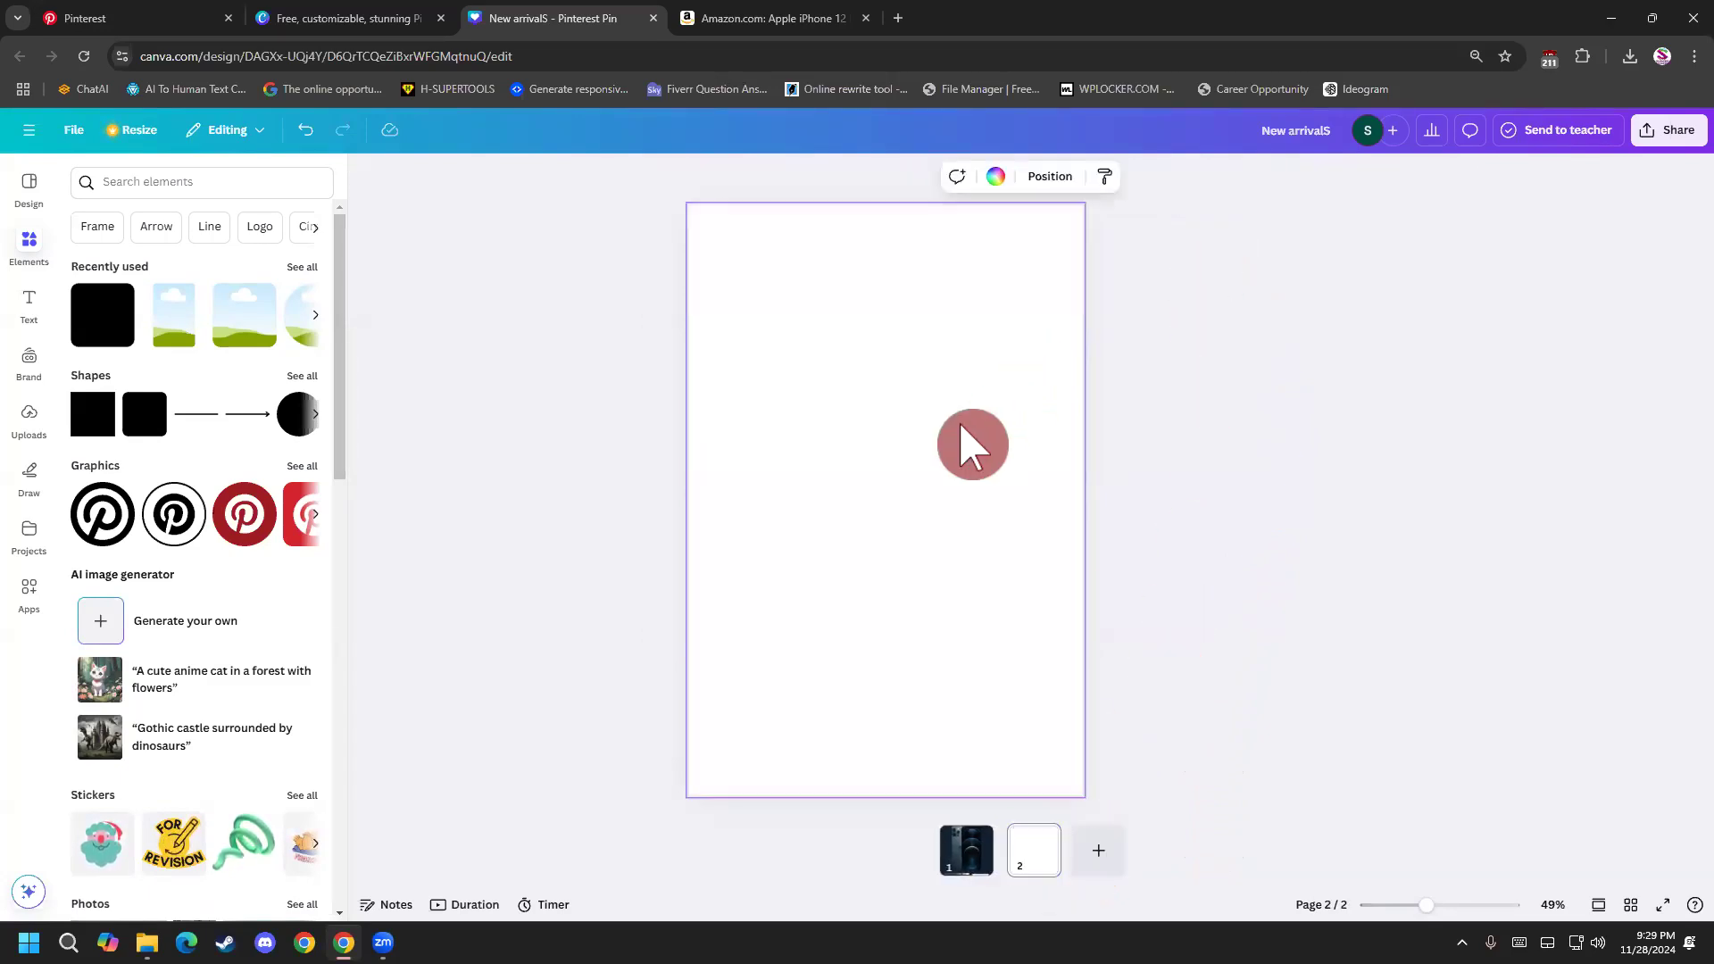
left_click(964, 859)
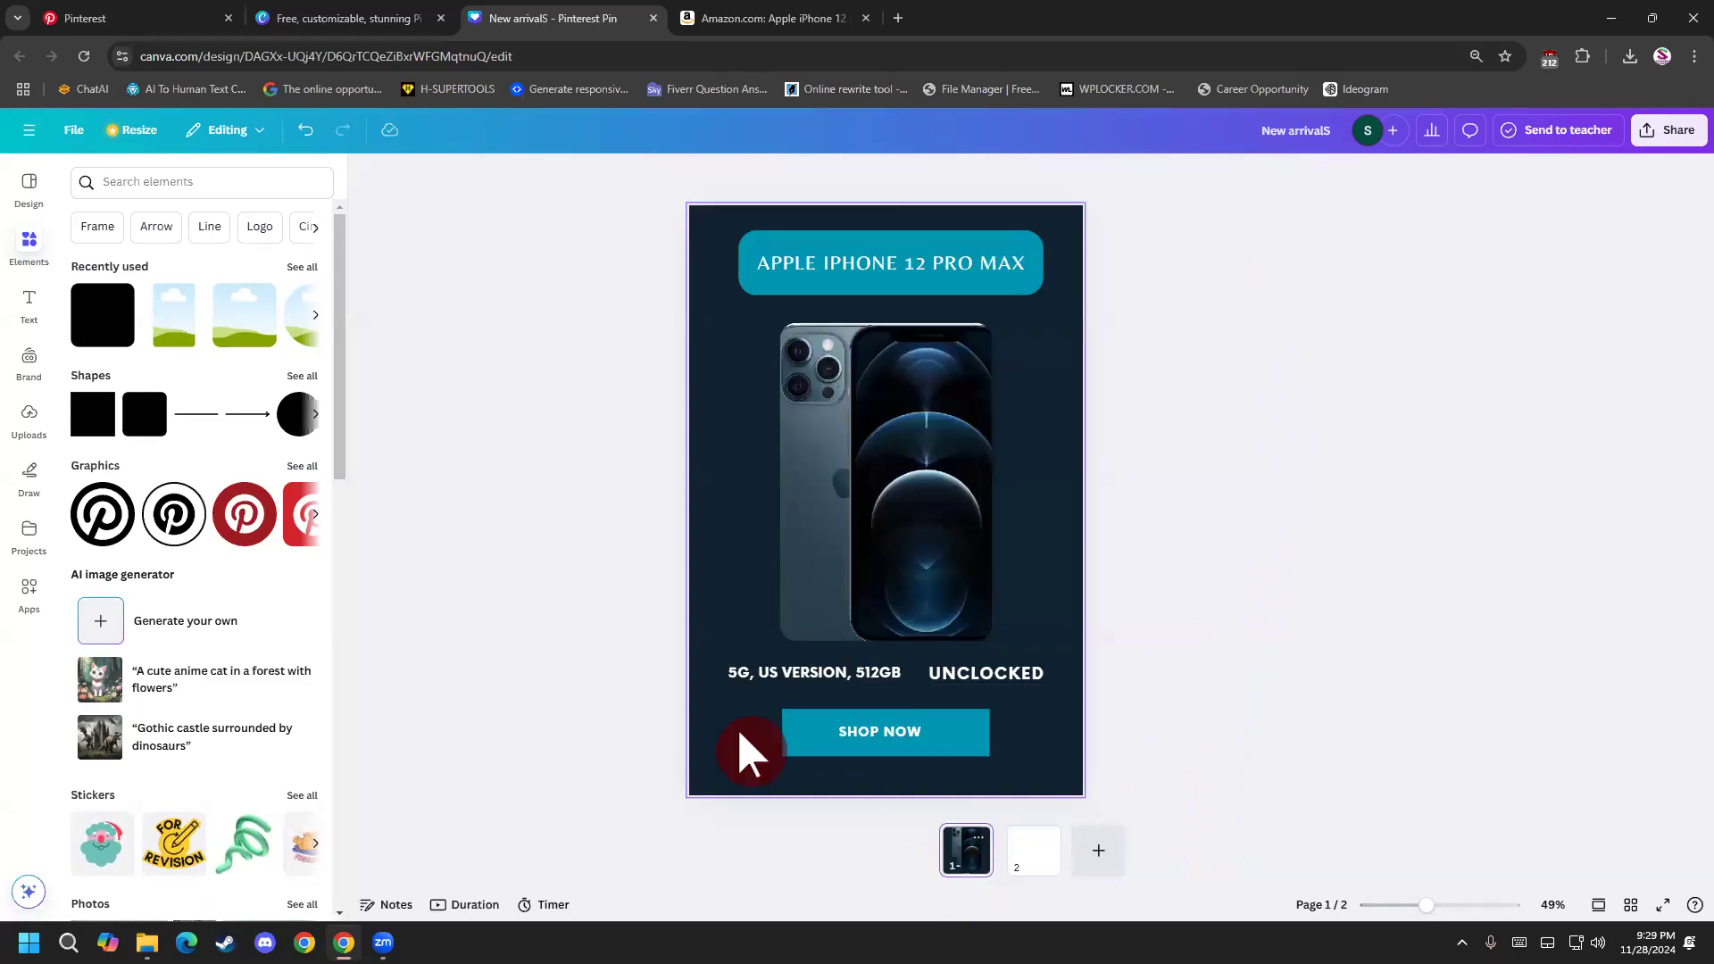
left_click(606, 286)
left_click_drag(1037, 541, 1138, 663)
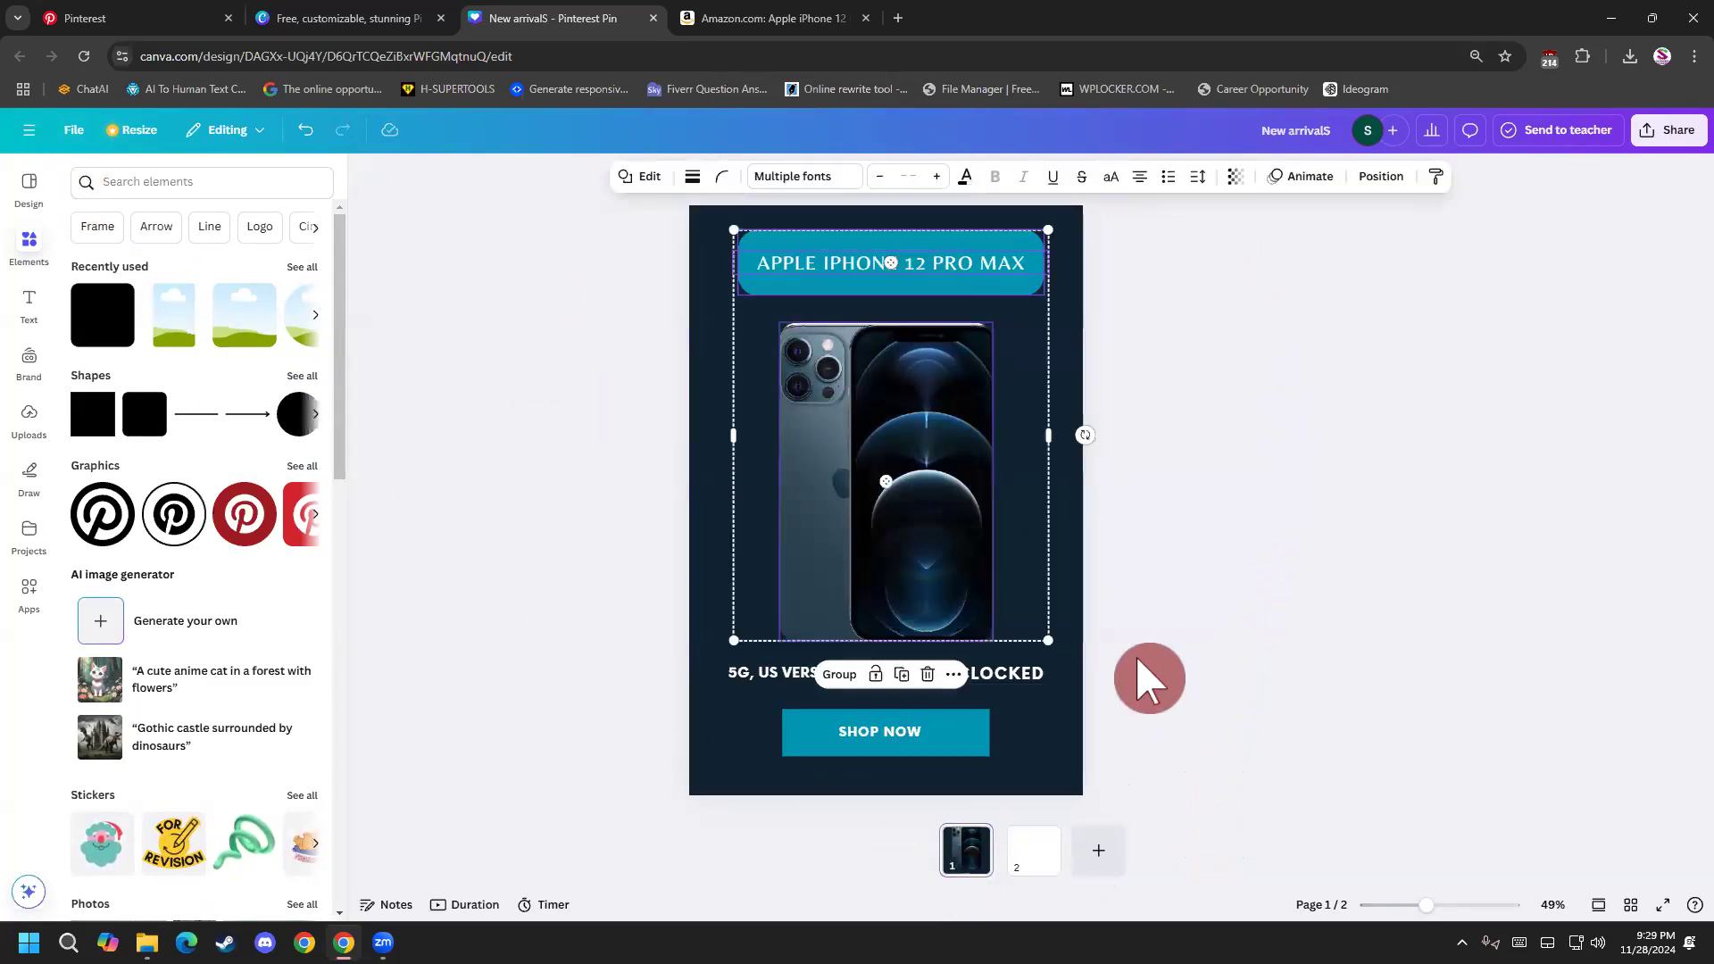
left_click(1149, 679)
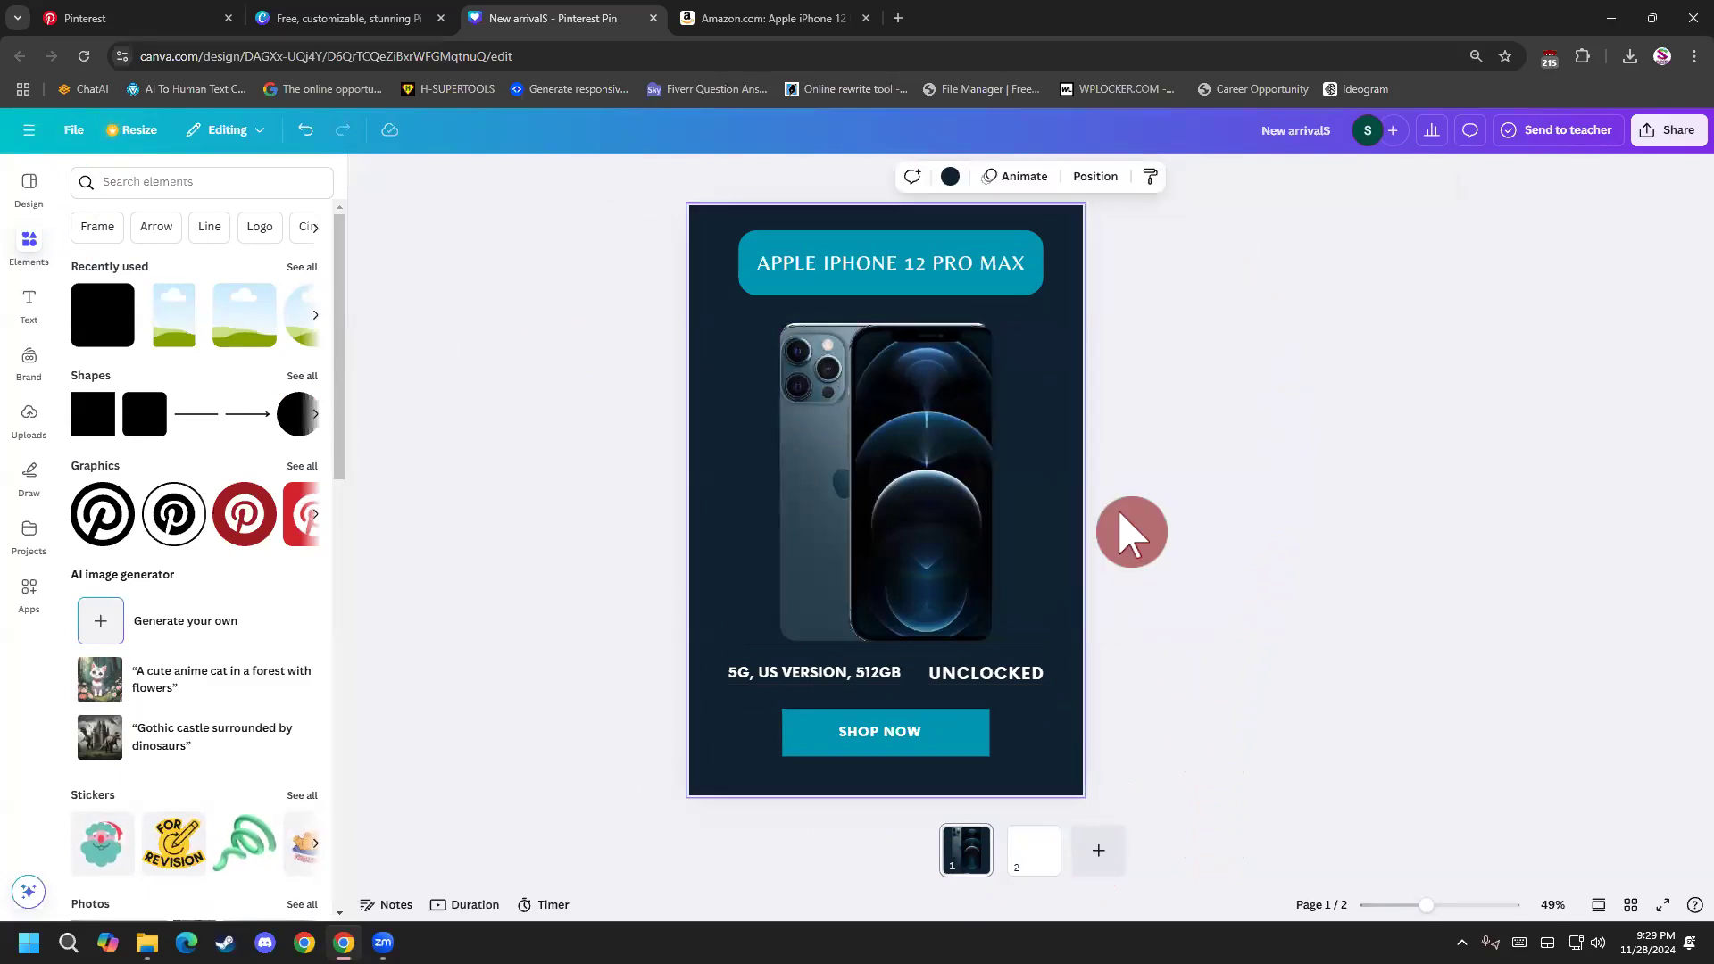
left_click(1107, 177)
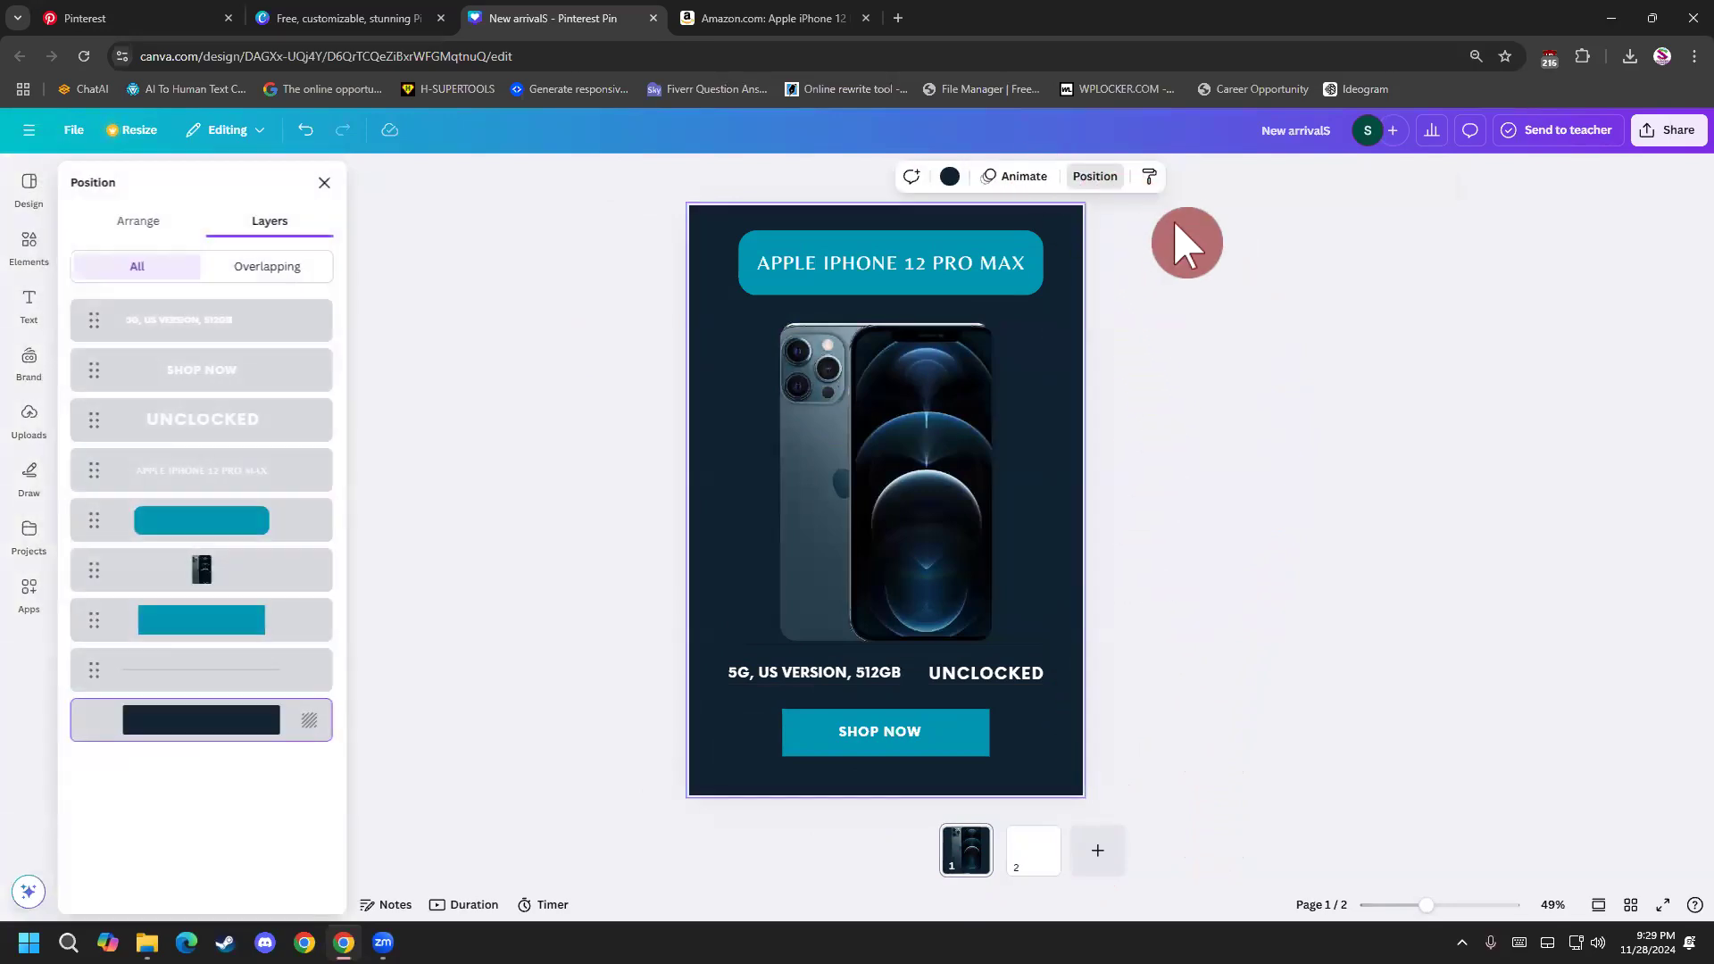
left_click(1217, 280)
left_click(1098, 344)
left_click(1086, 540)
scroll(1097, 576, "down", 1)
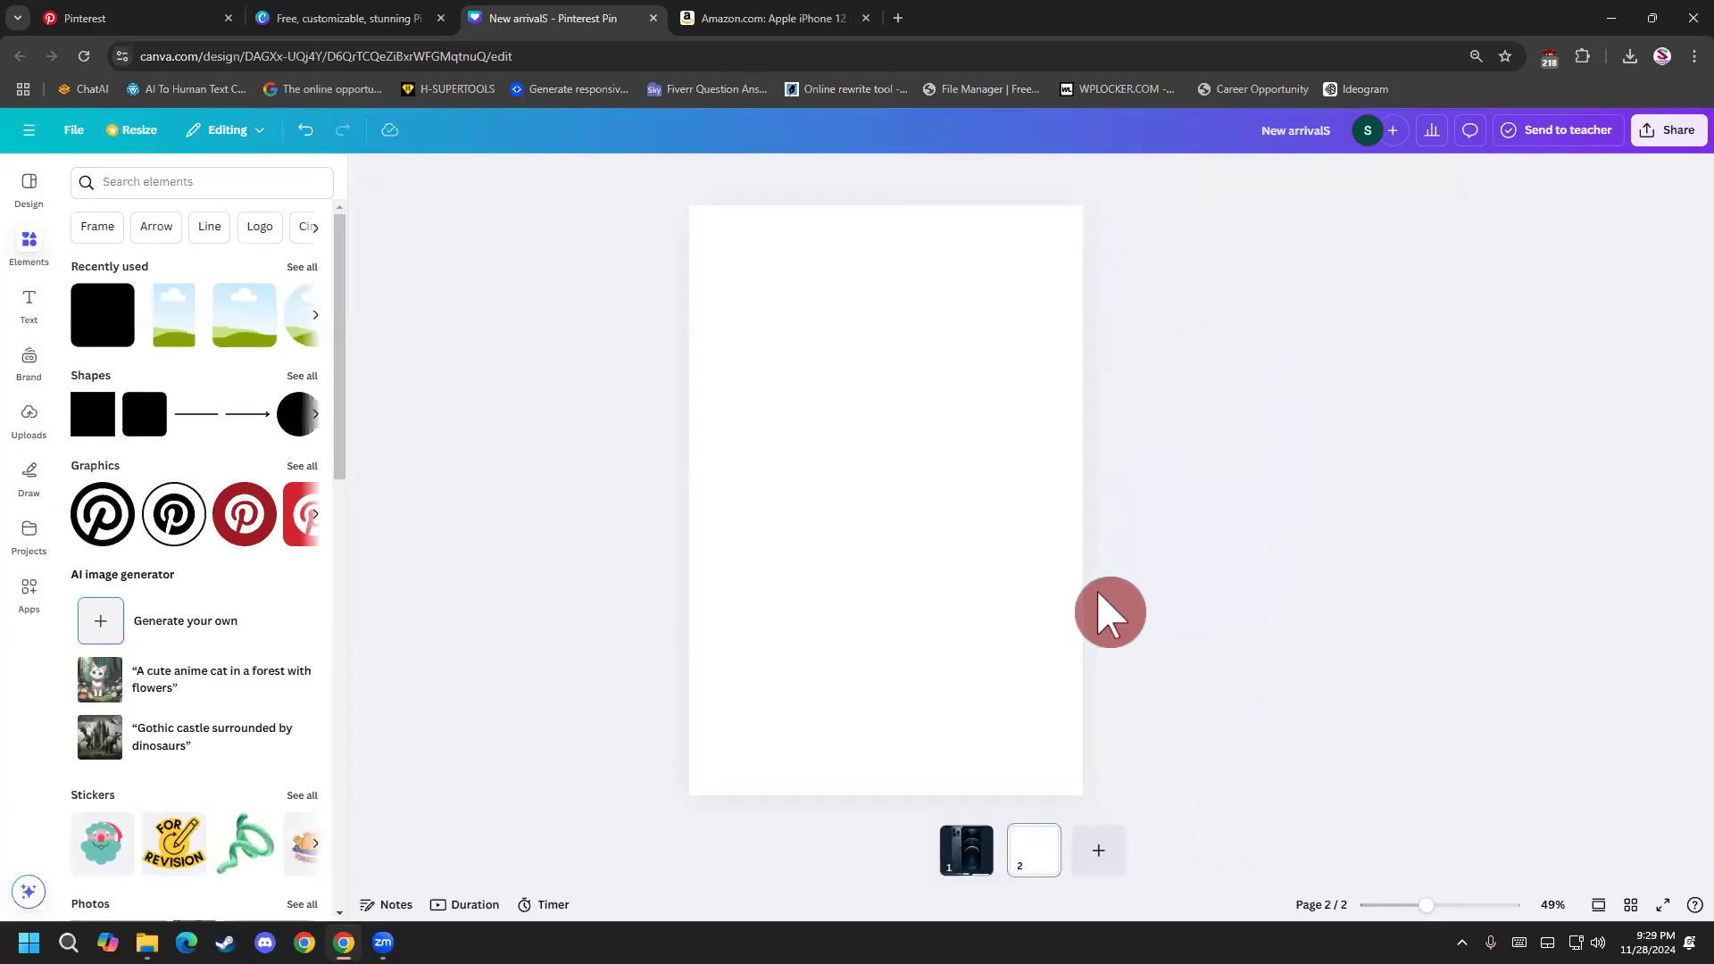
Delete the blank second page and view the page options of the remaining iPhone page.
left_click(1047, 841)
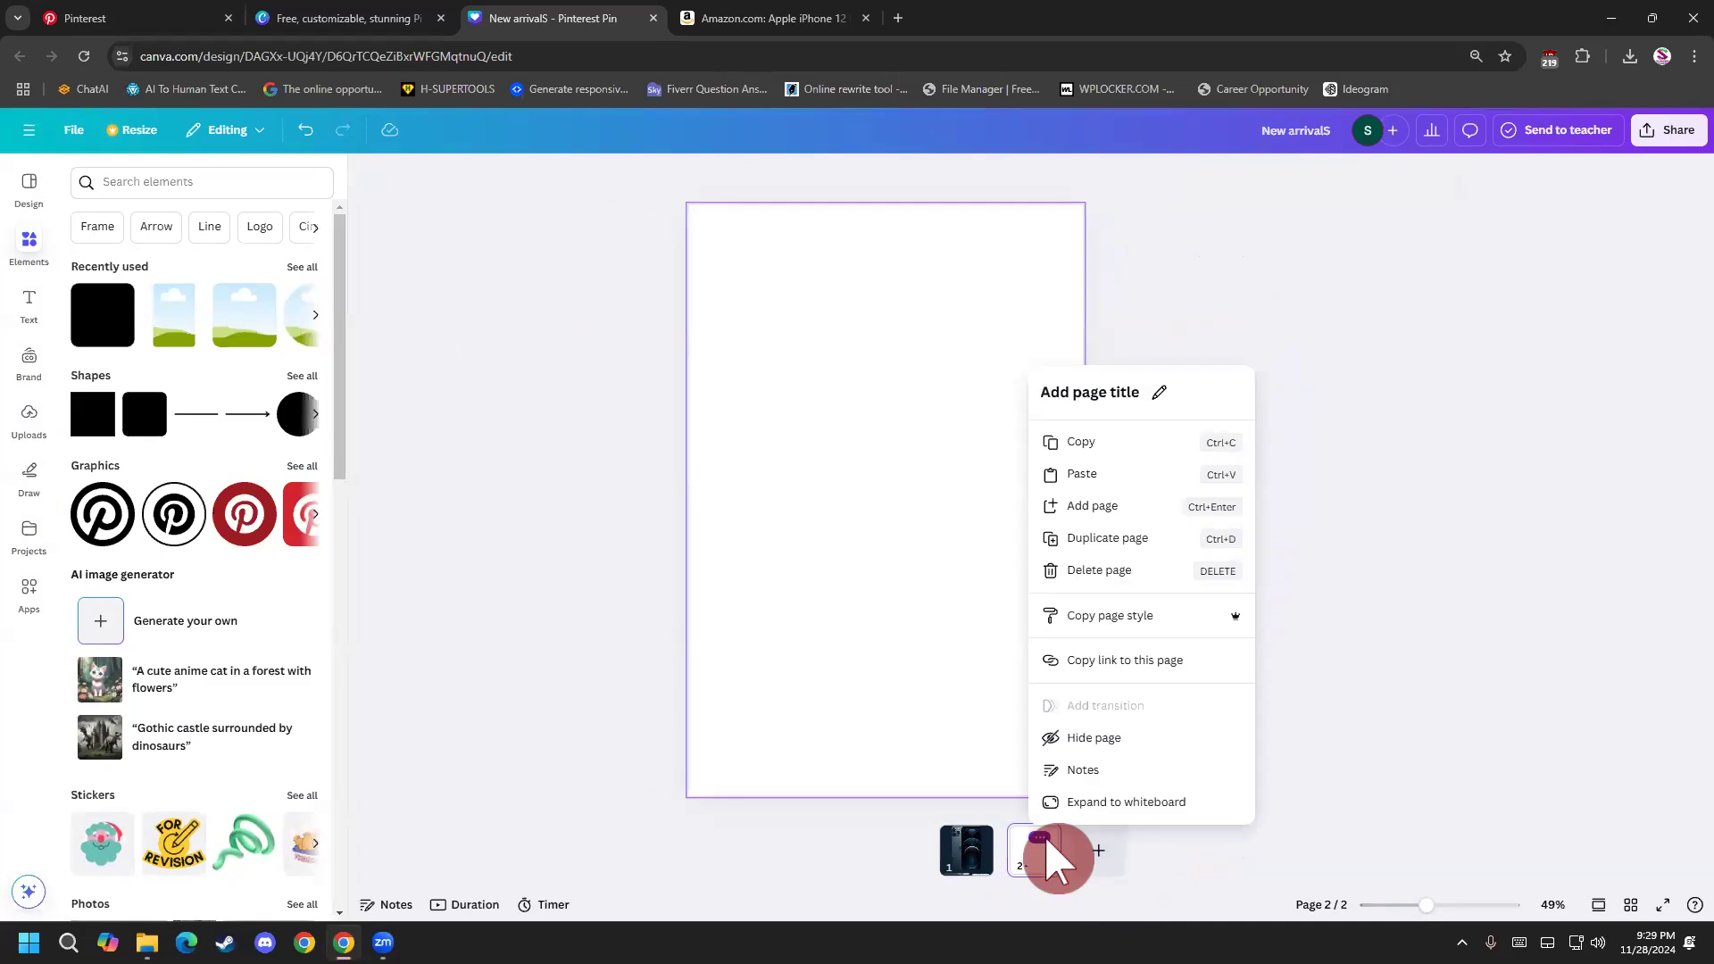
left_click(1151, 565)
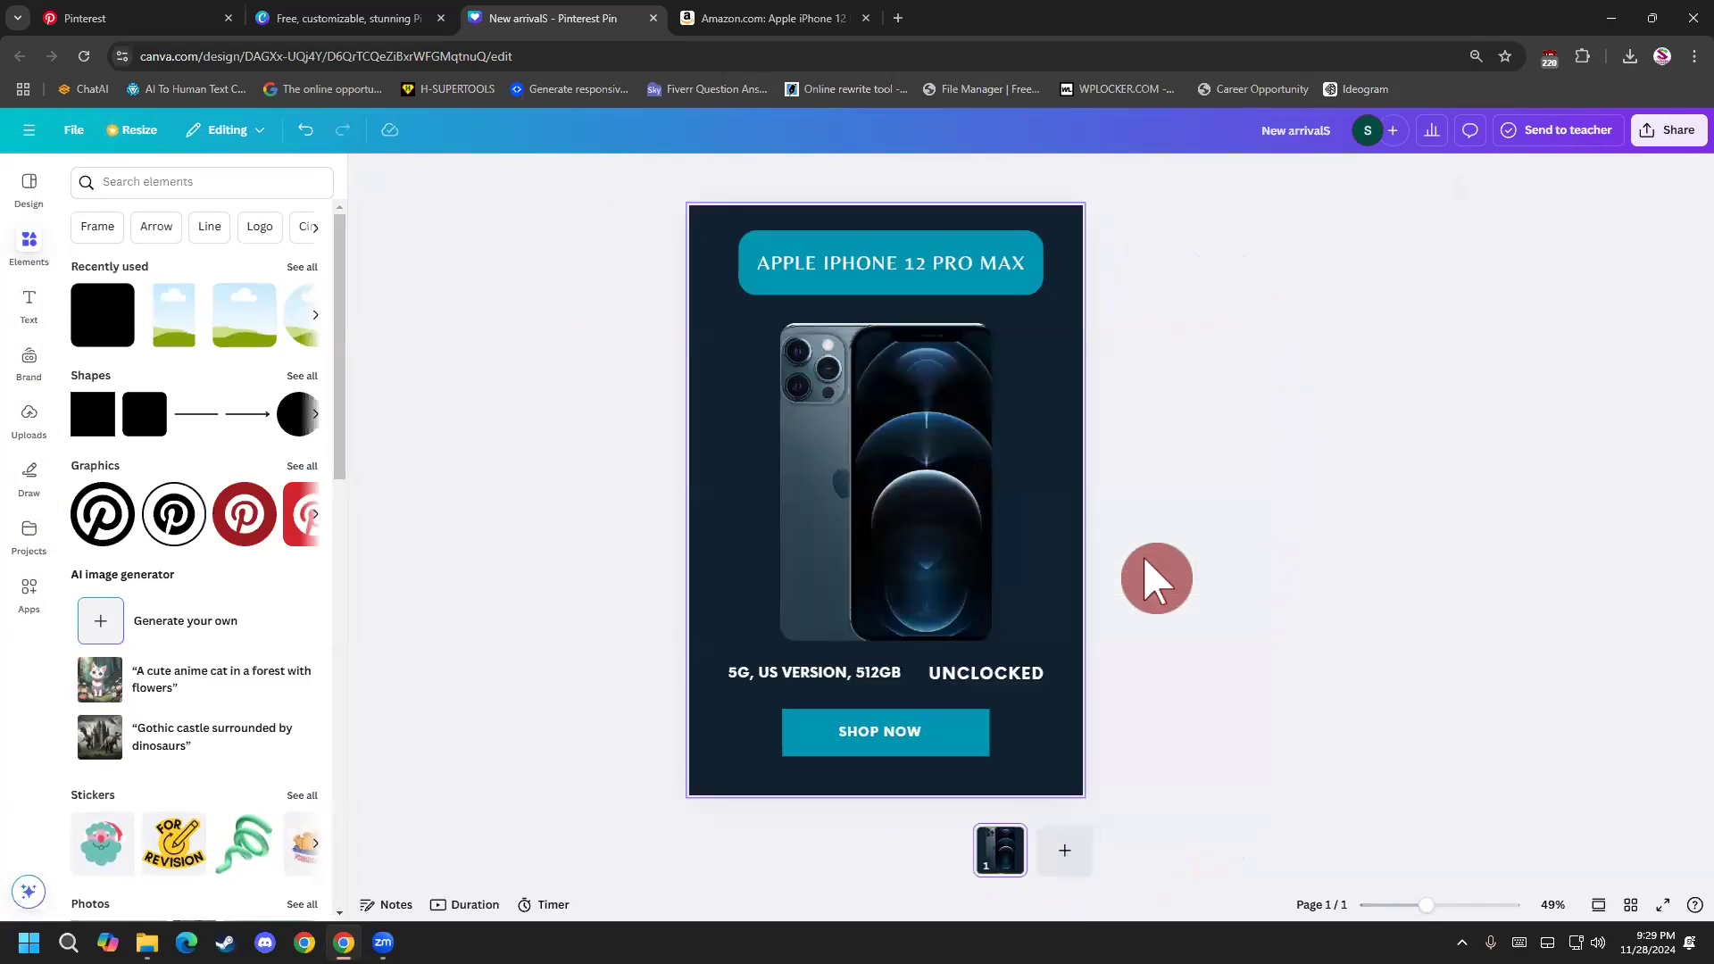
left_click(1015, 833)
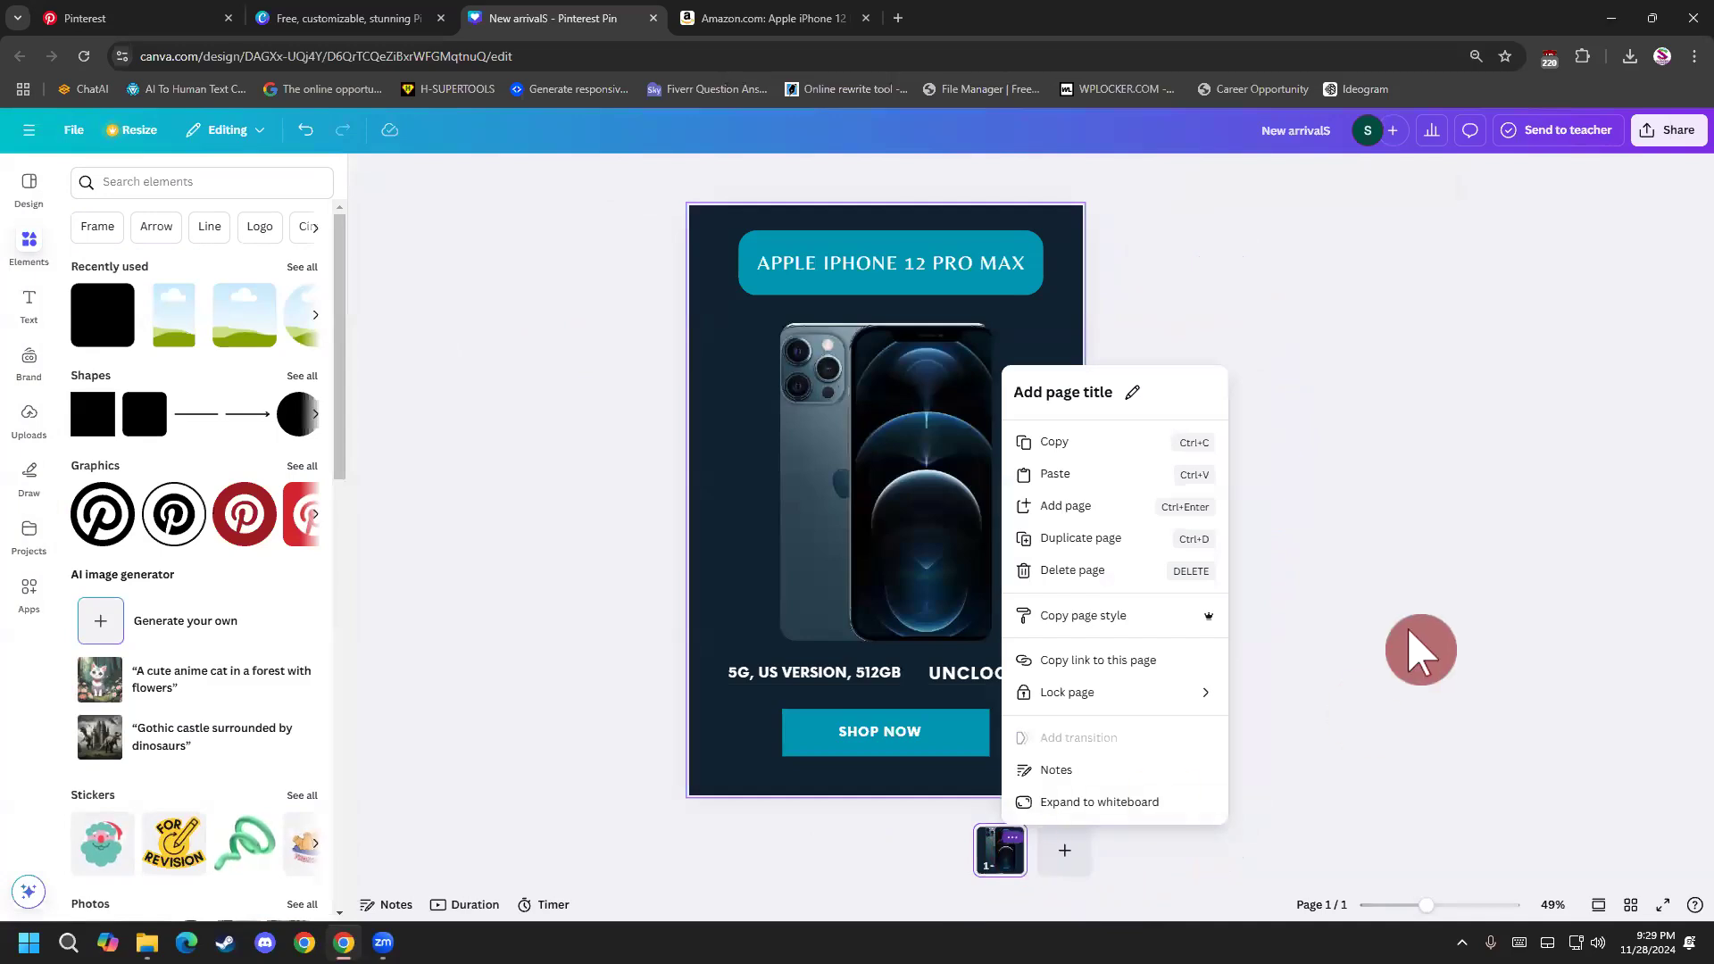
left_click(1366, 638)
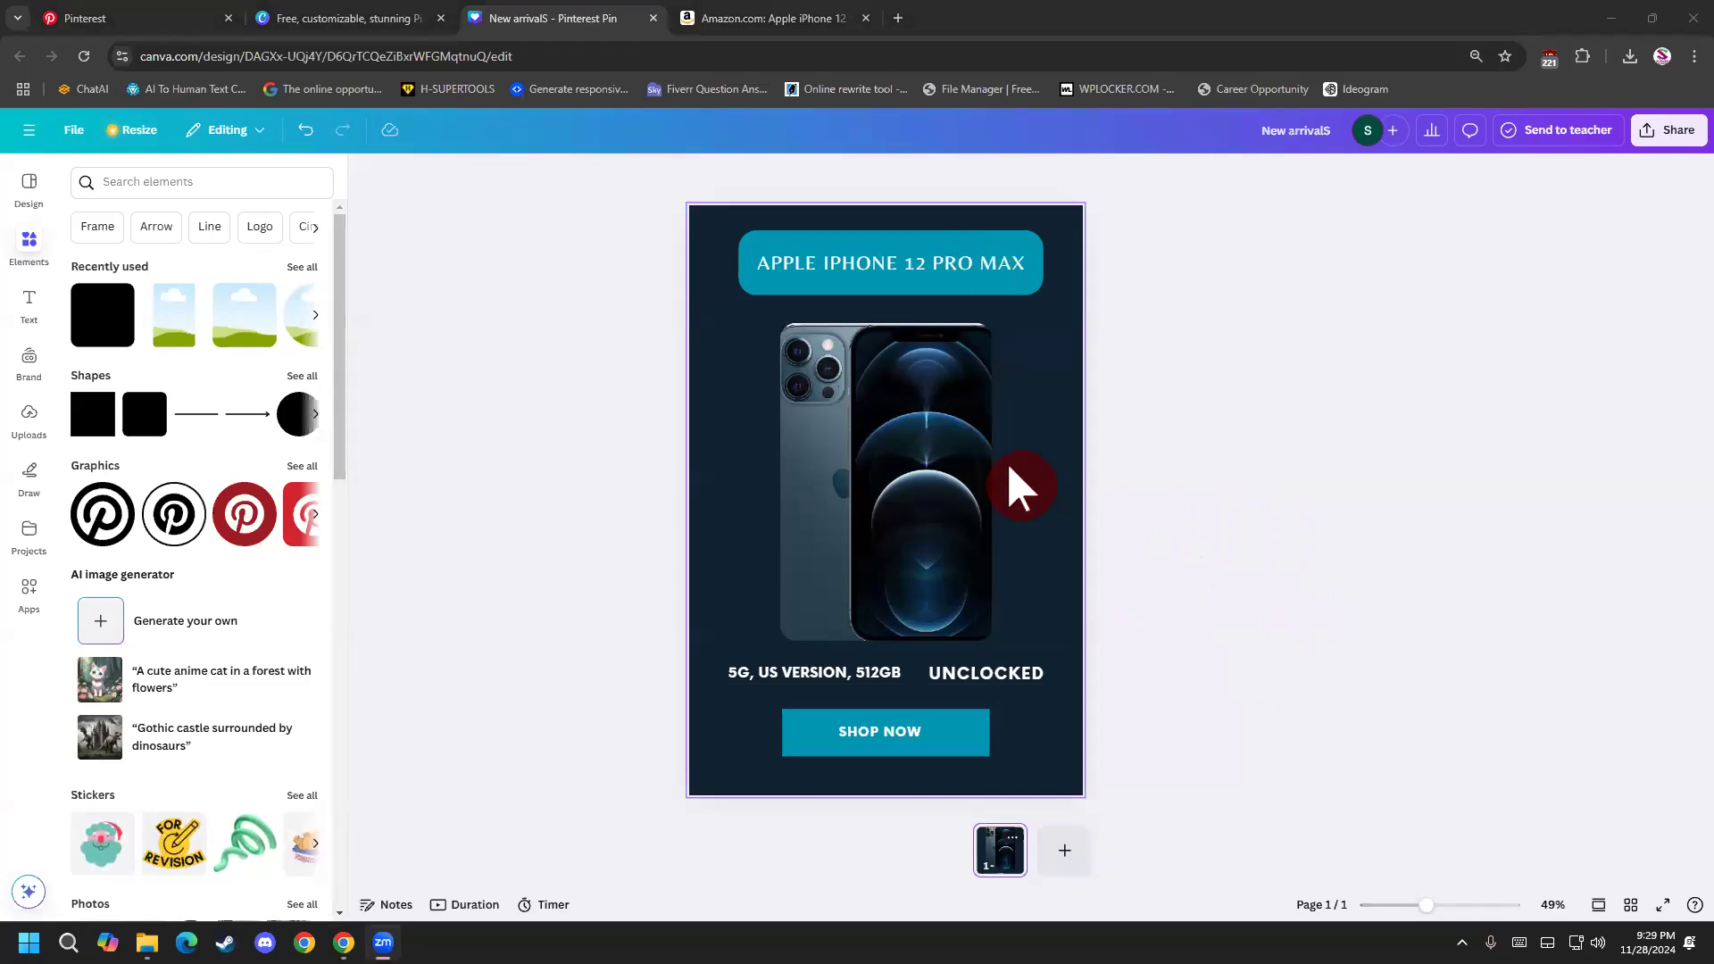
Correct the misspelled UNCLOCKED text below the phone image to UNLOCKED.
left_click(988, 679)
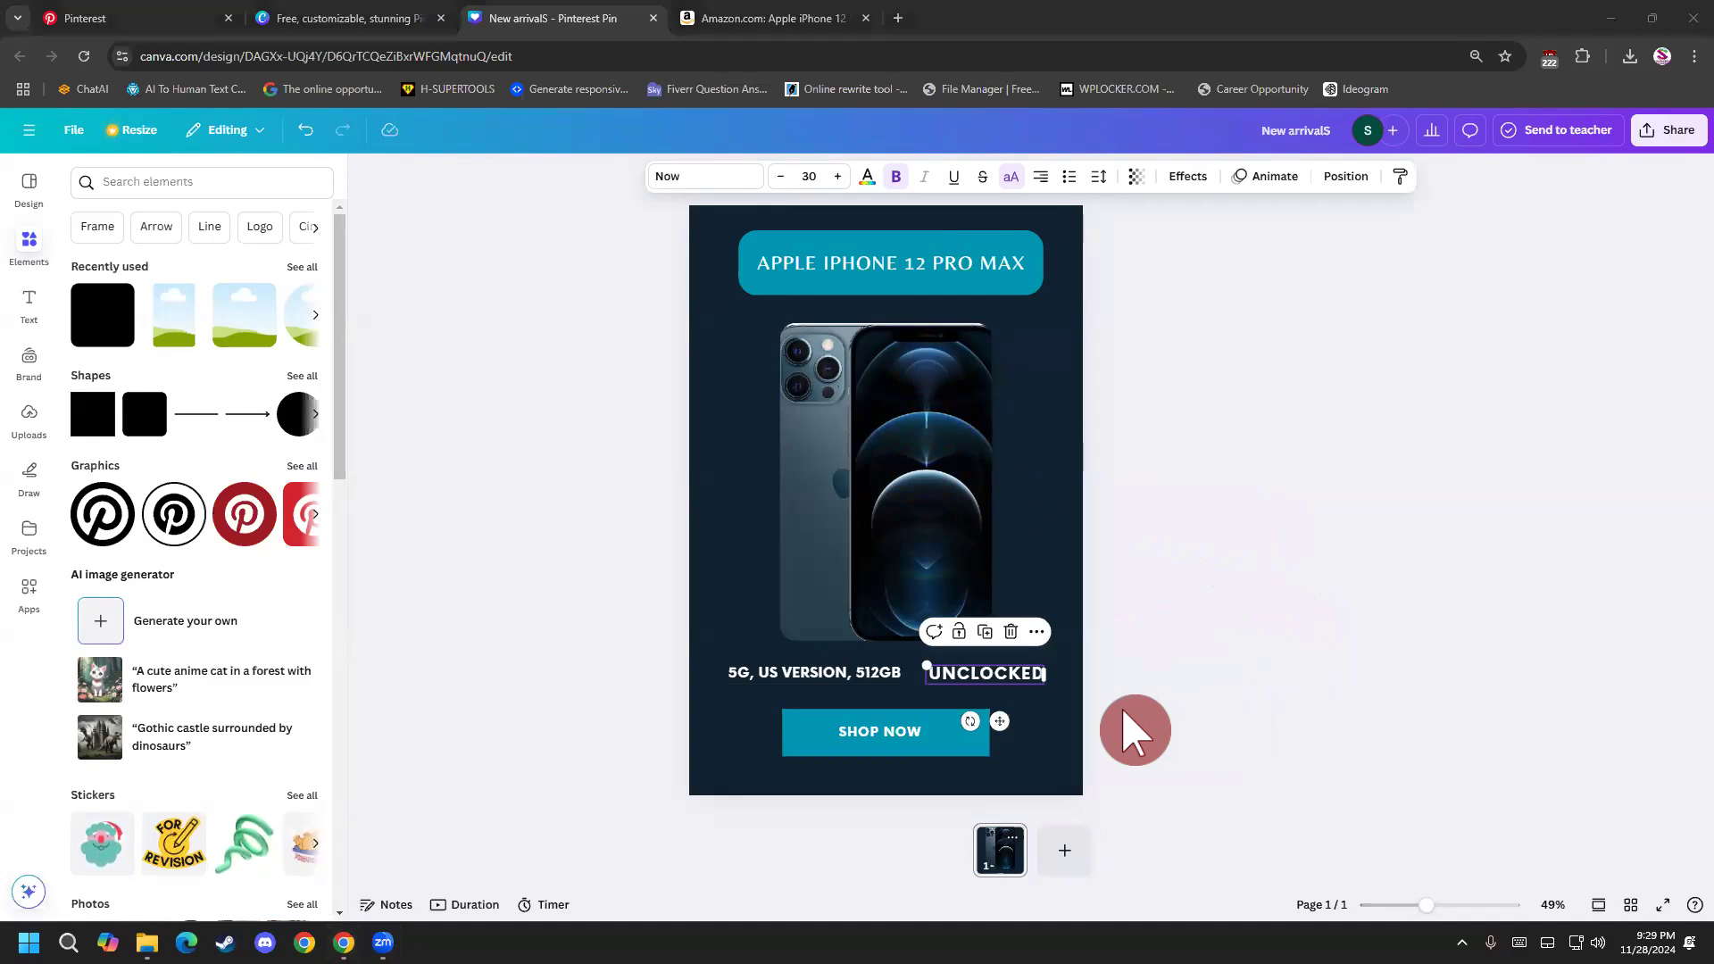
key("Return")
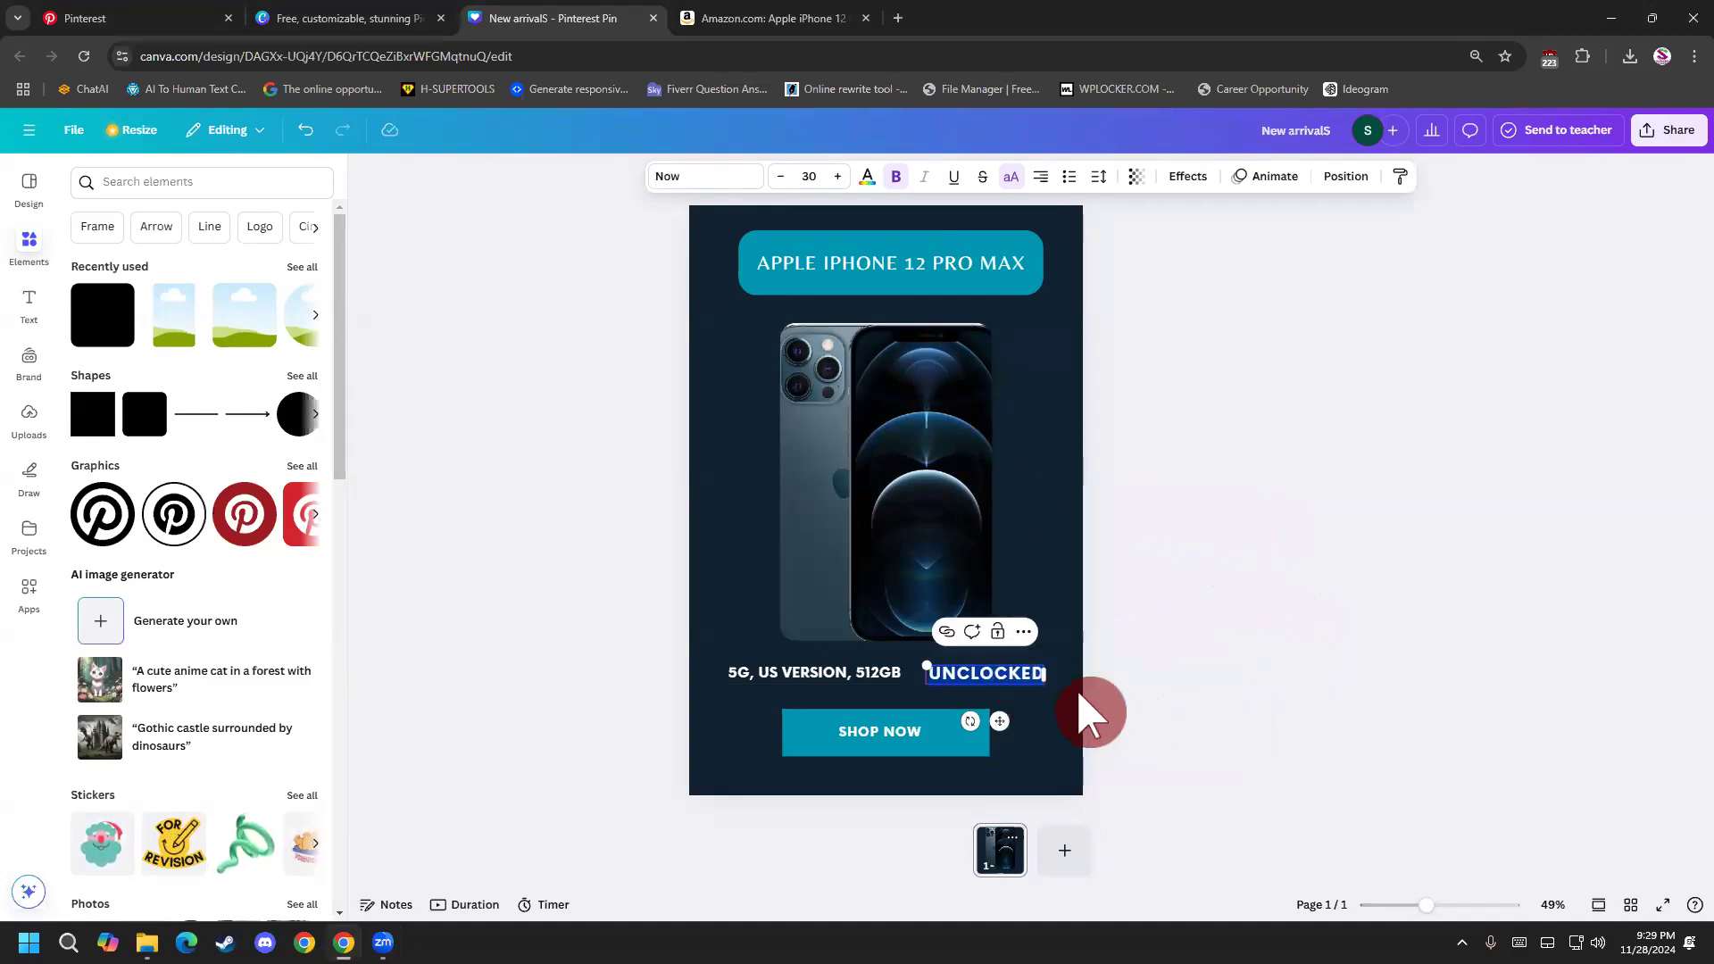
left_click(1124, 696)
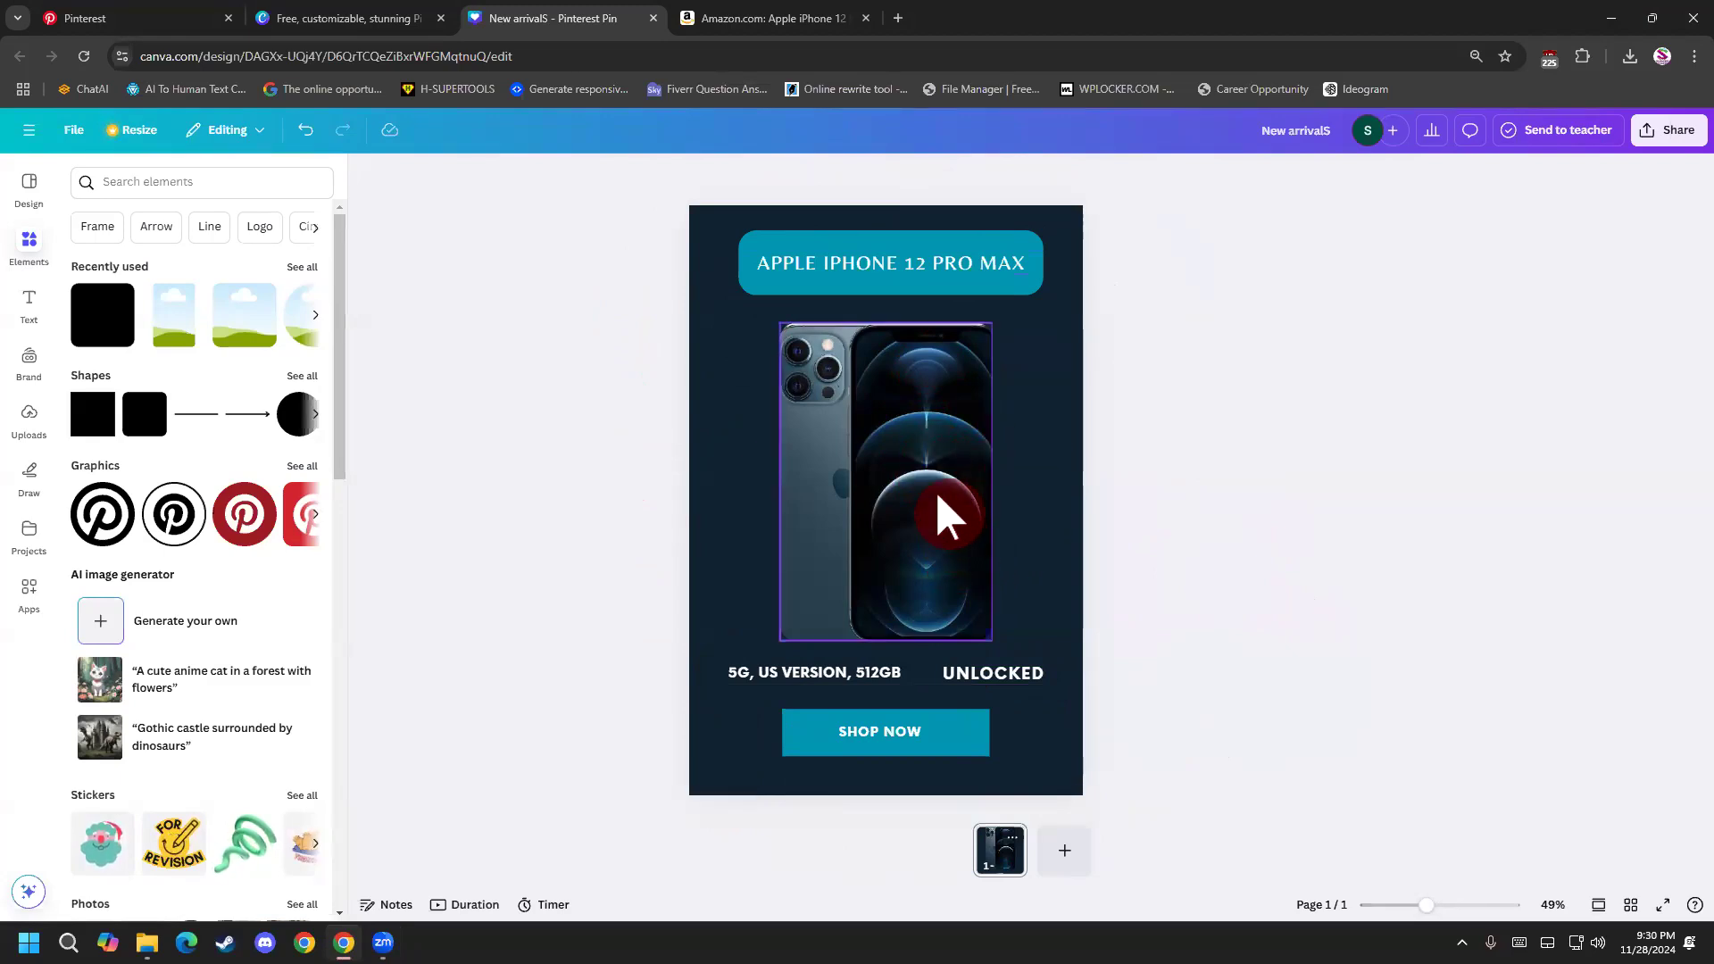
left_click(1053, 465)
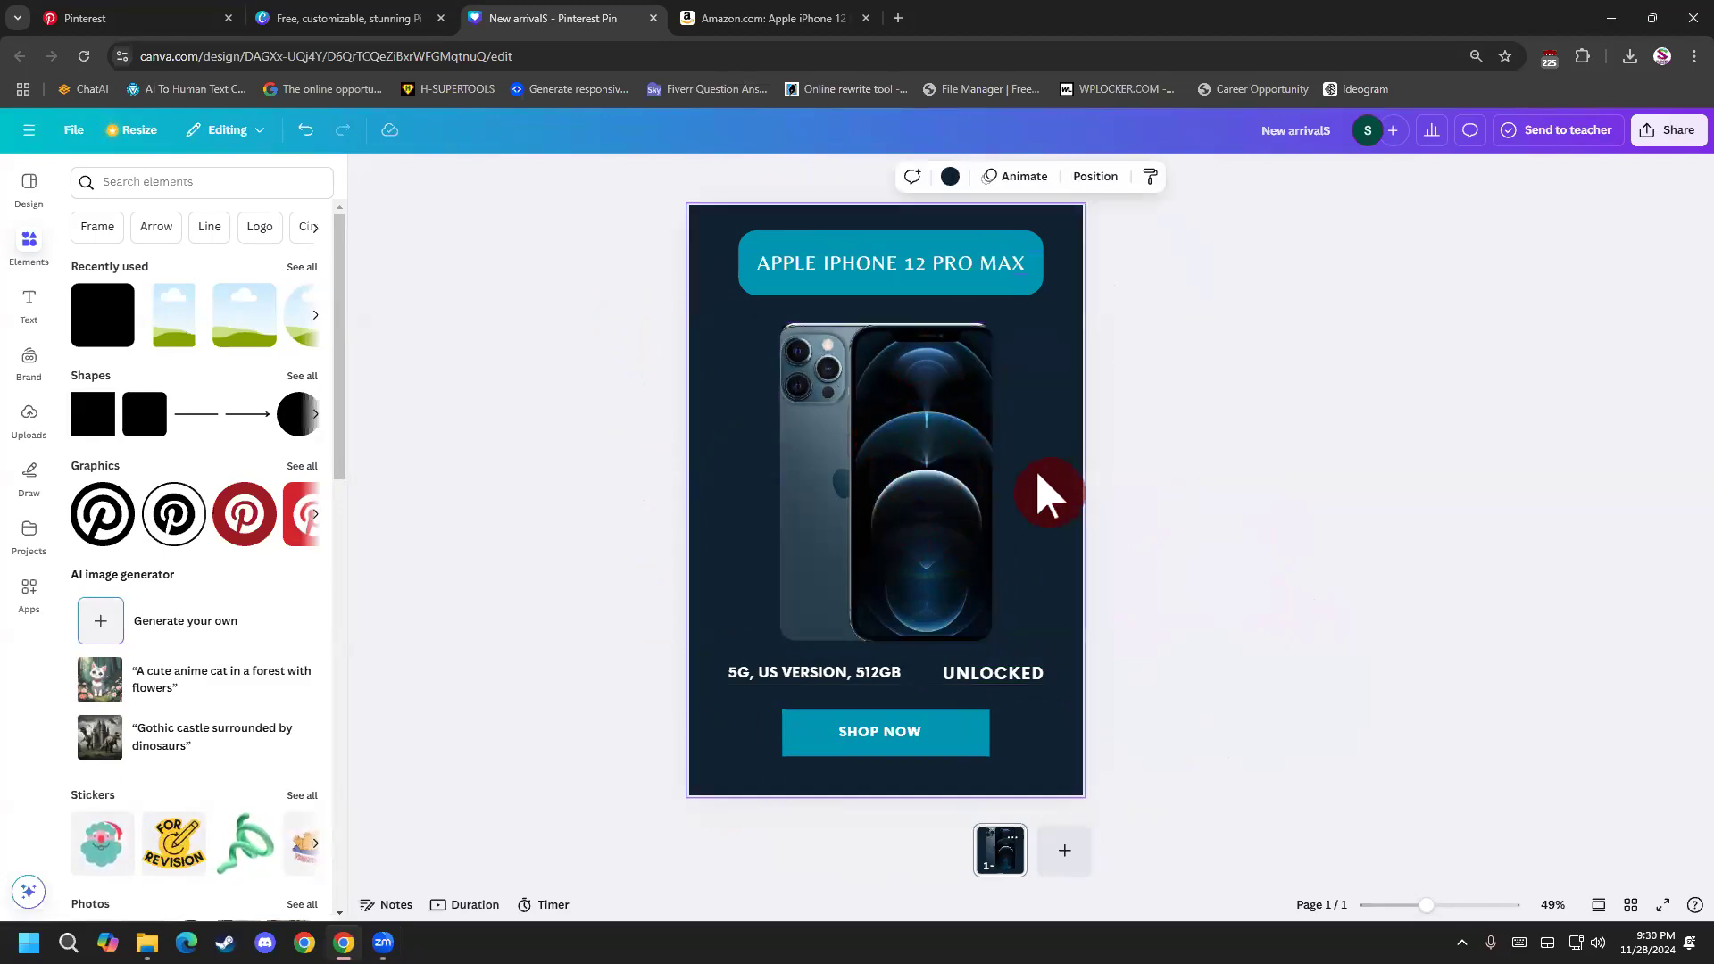
left_click(957, 478)
left_click(1077, 494)
left_click(979, 491)
left_click(1057, 491)
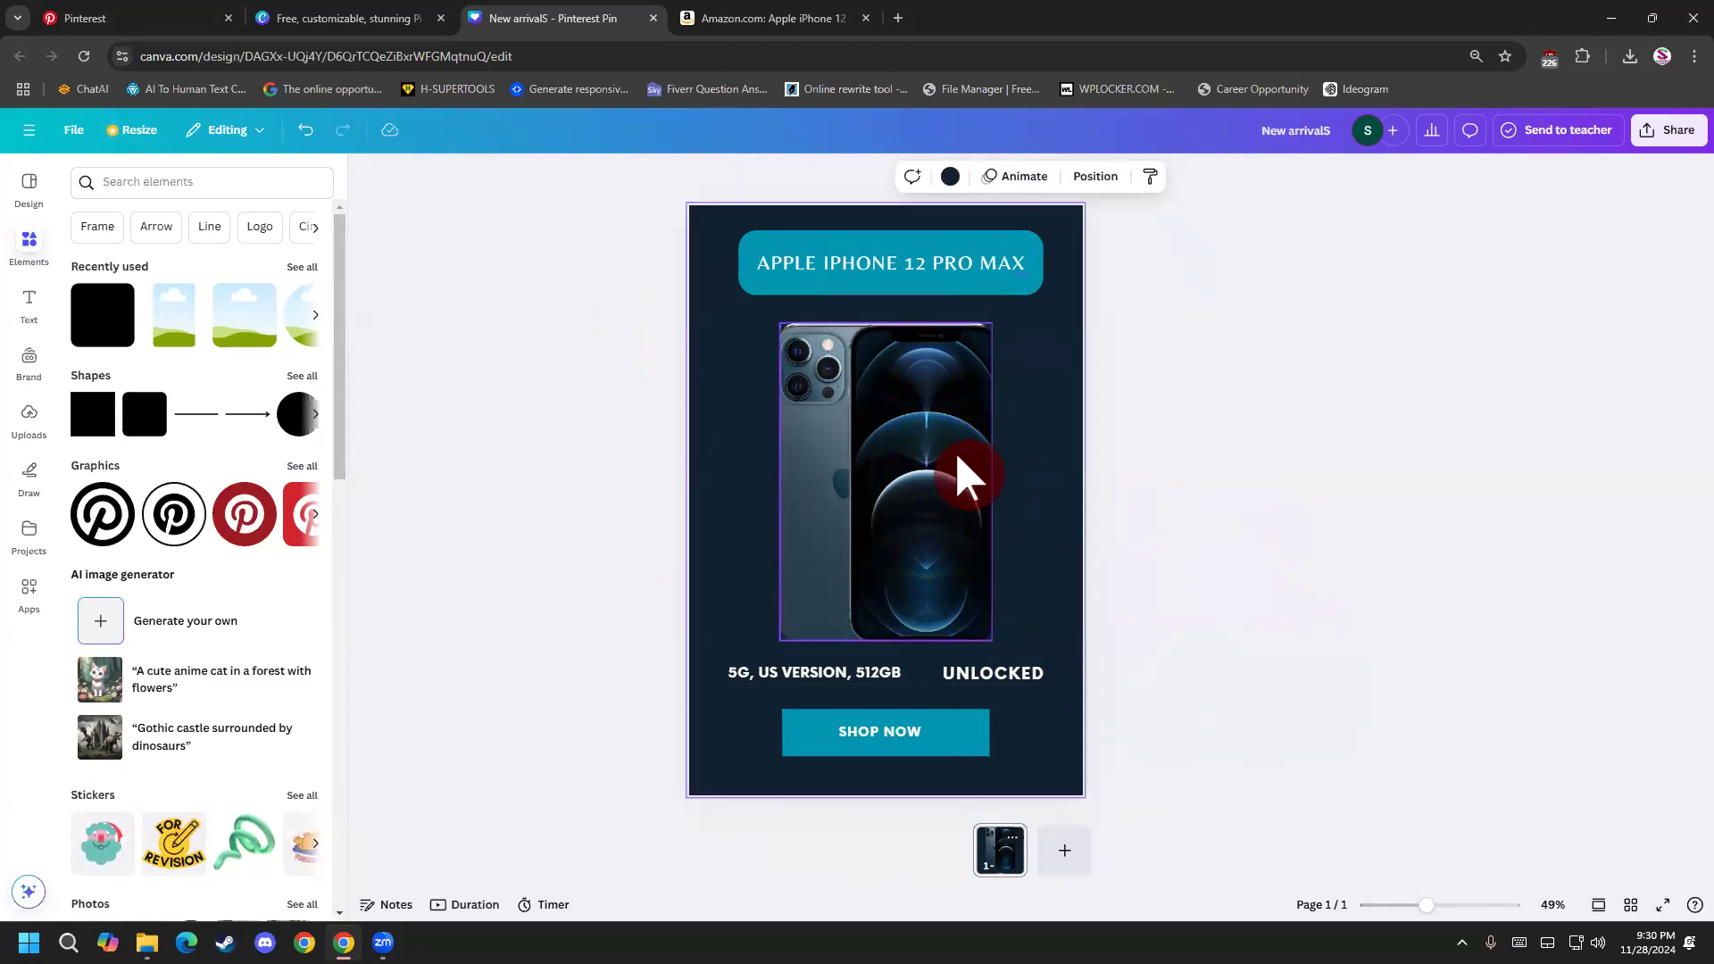
Increase the font size of the whole APPLE IPHONE 12 PRO MAX heading to 42.
left_click(939, 280)
left_click(919, 268)
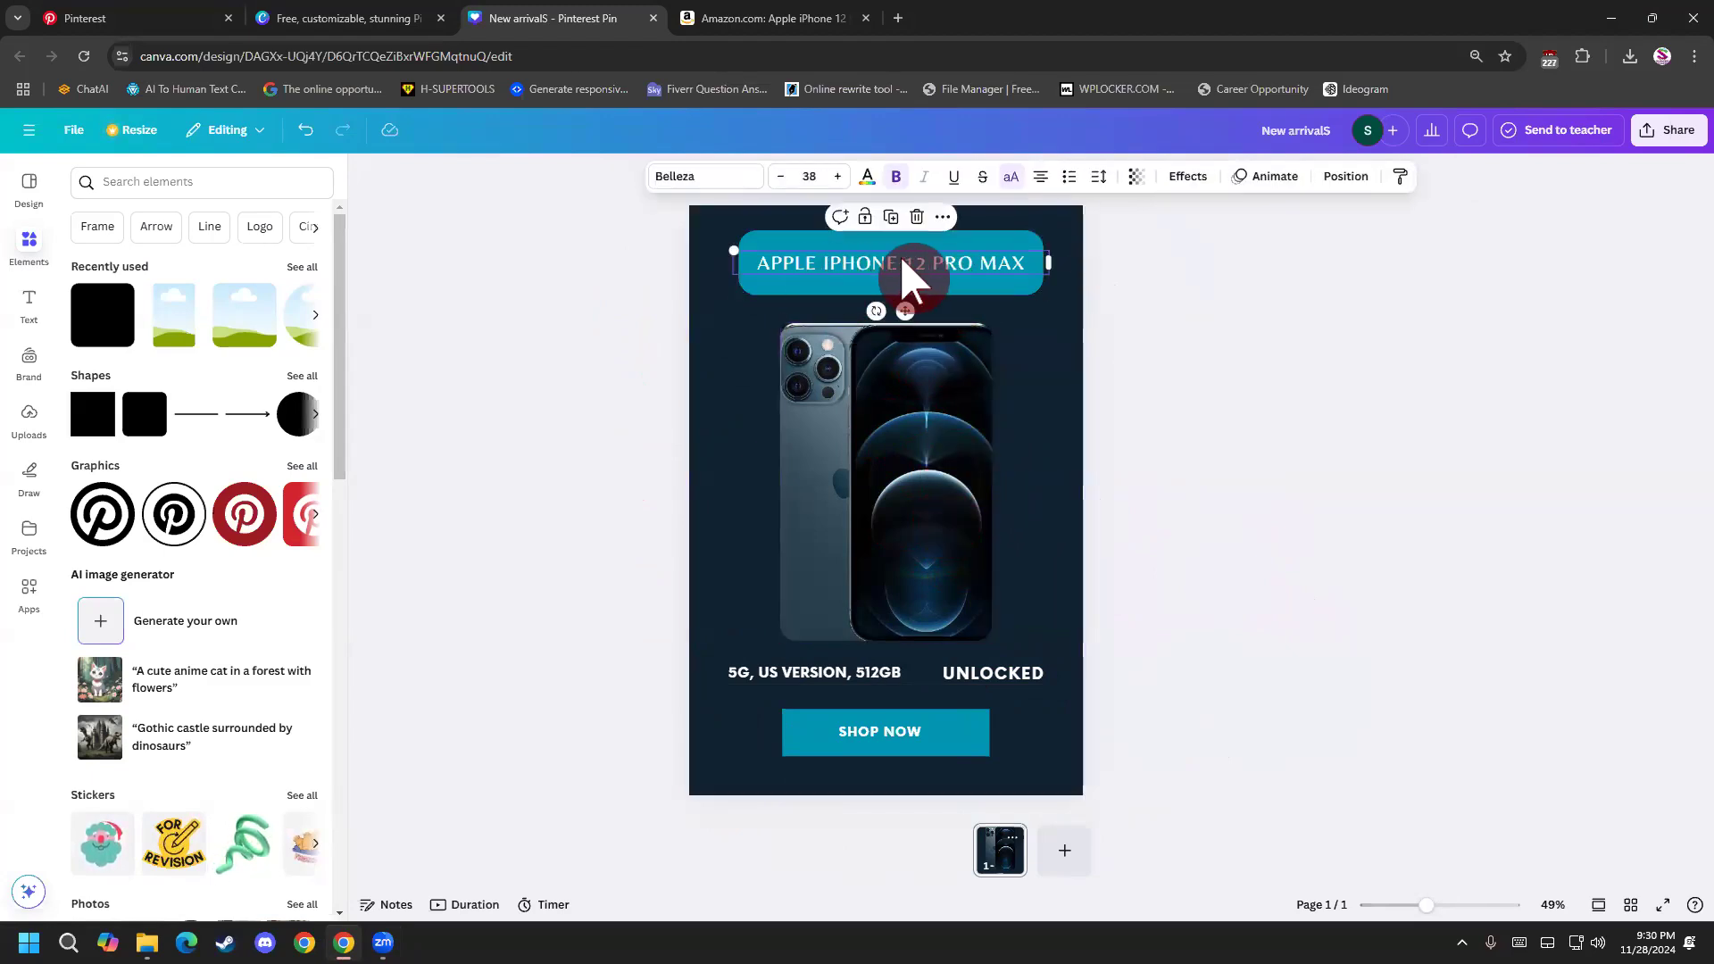
double_click(873, 266)
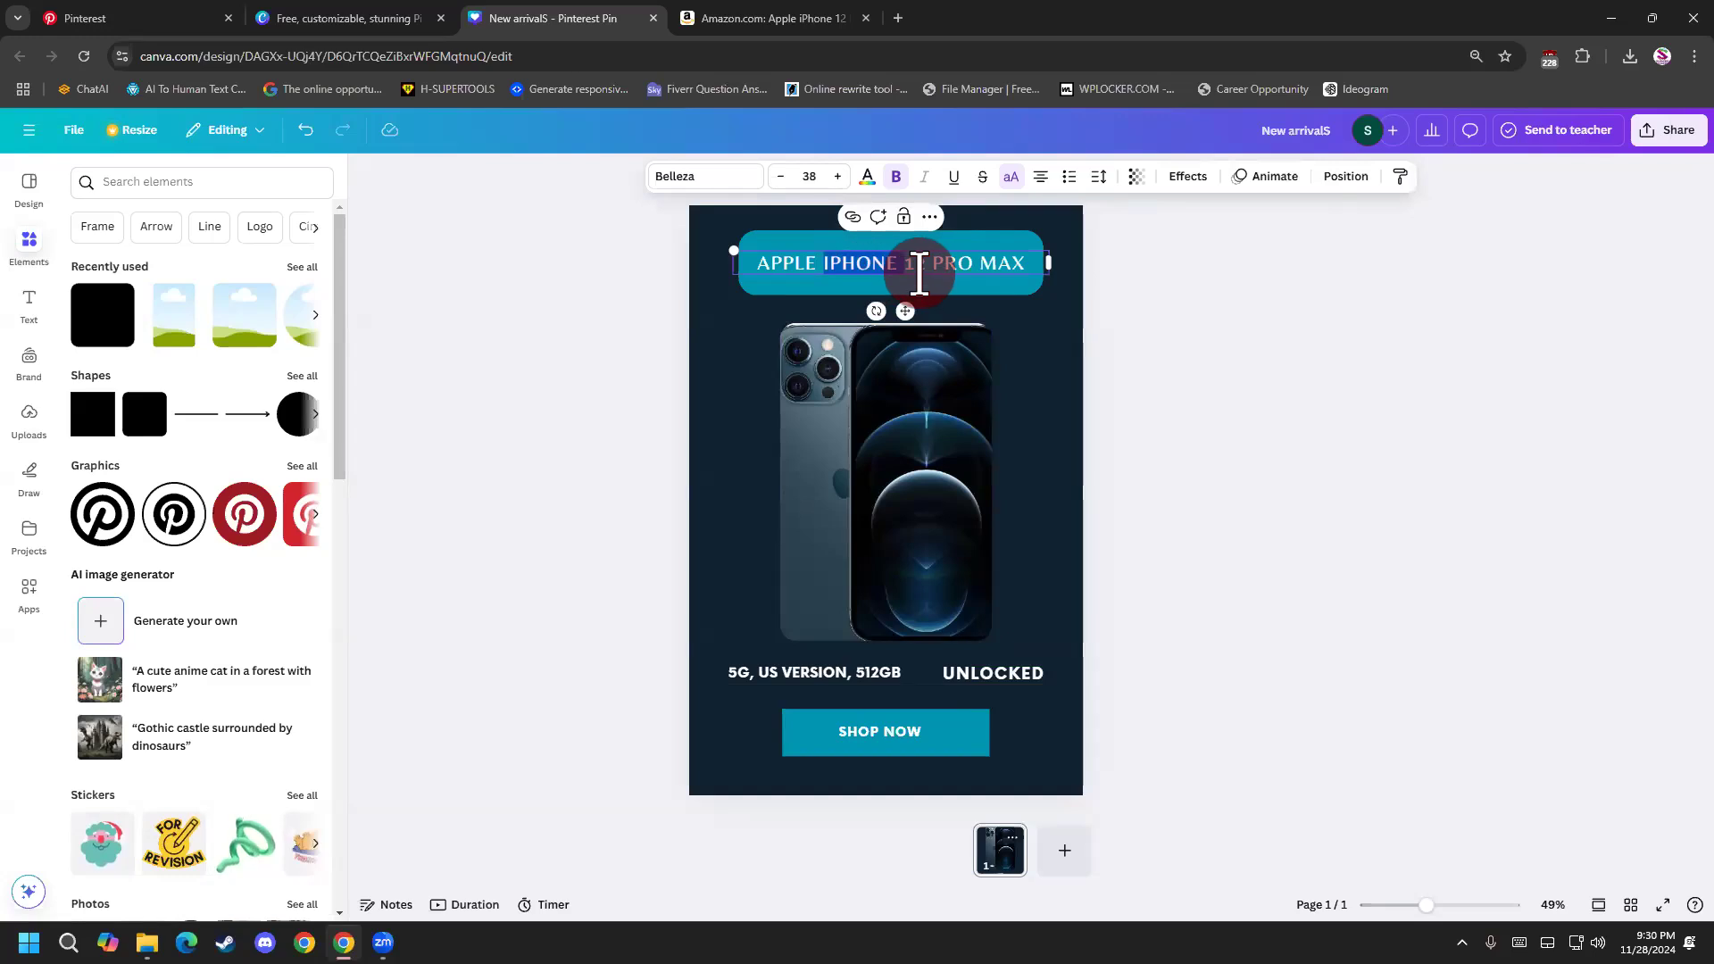
triple_click(920, 267)
left_click(839, 177)
left_click(839, 177)
left_click(839, 177)
left_click(839, 177)
left_click(839, 177)
left_click(844, 174)
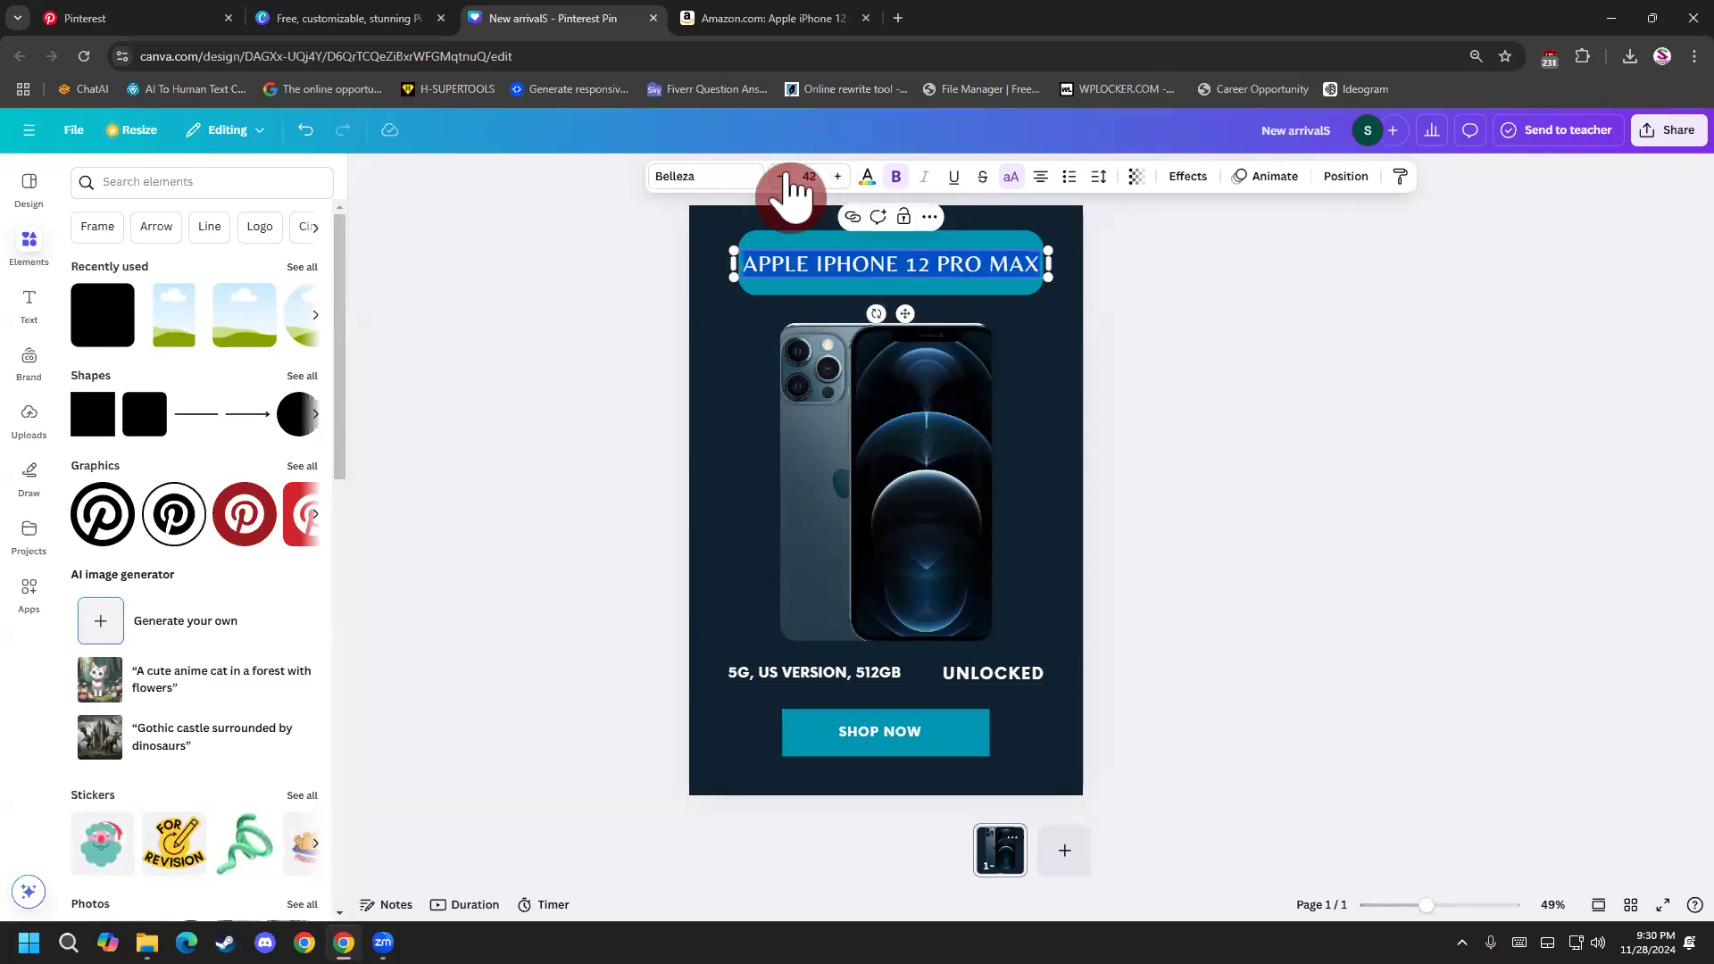
left_click(1264, 491)
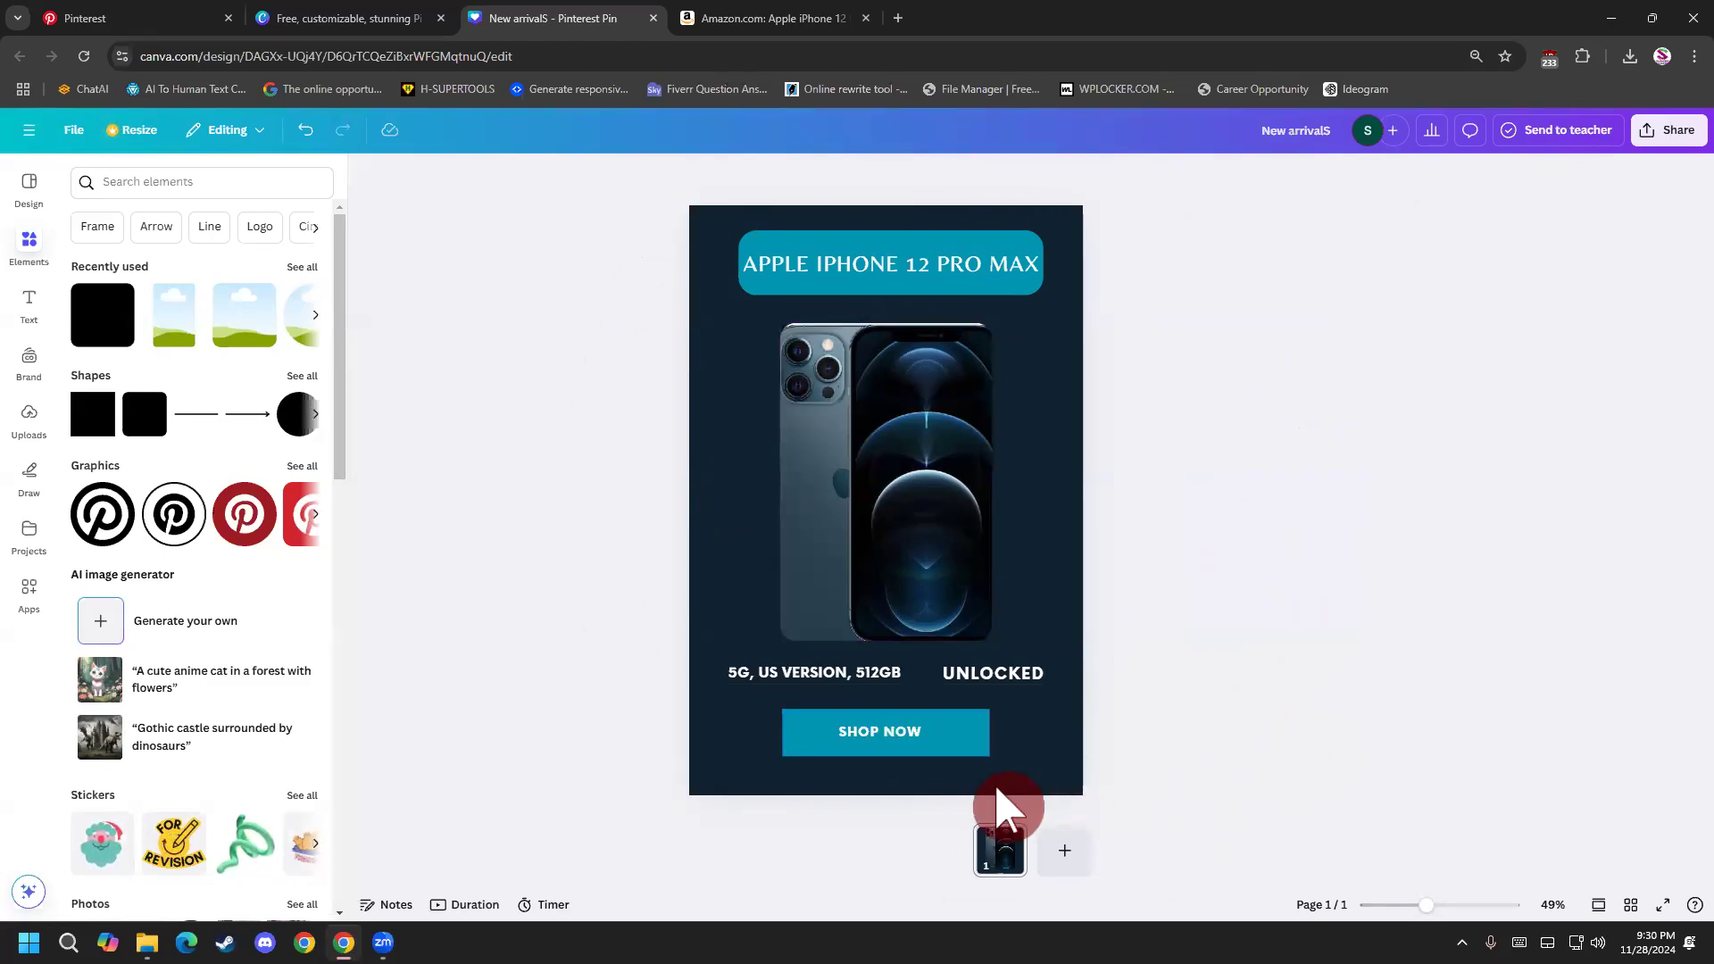
Duplicate the finished pin page and select the UNLOCKED text on the copy.
right_click(1018, 853)
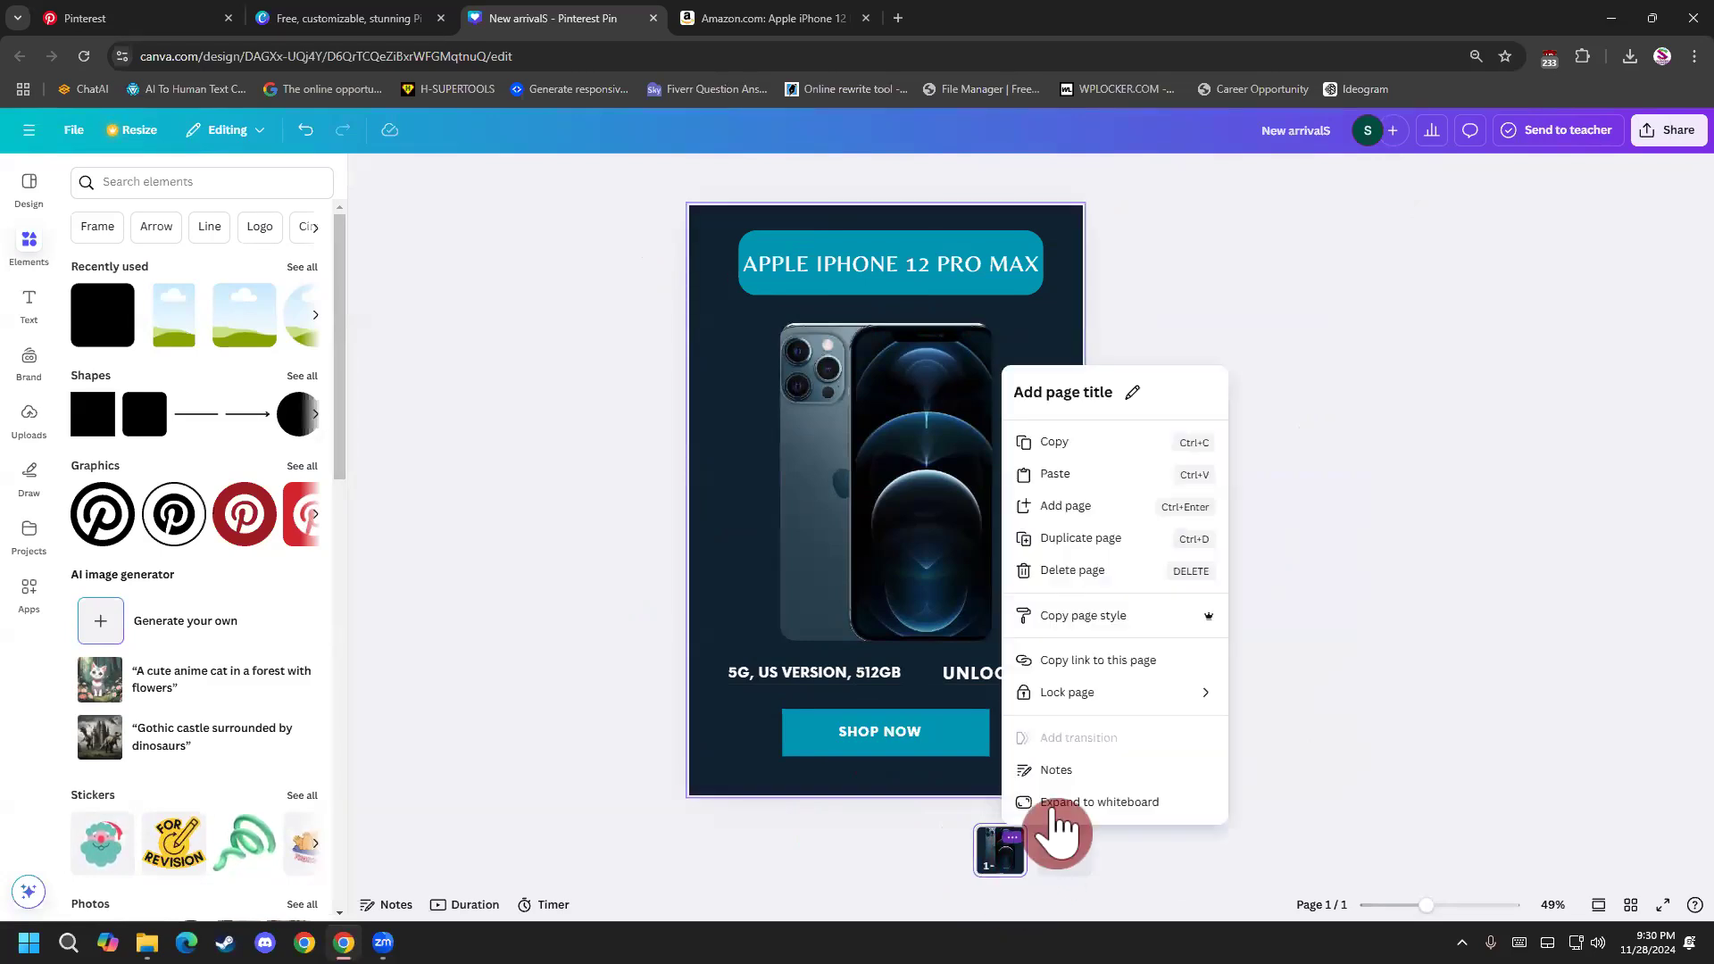
left_click(1123, 540)
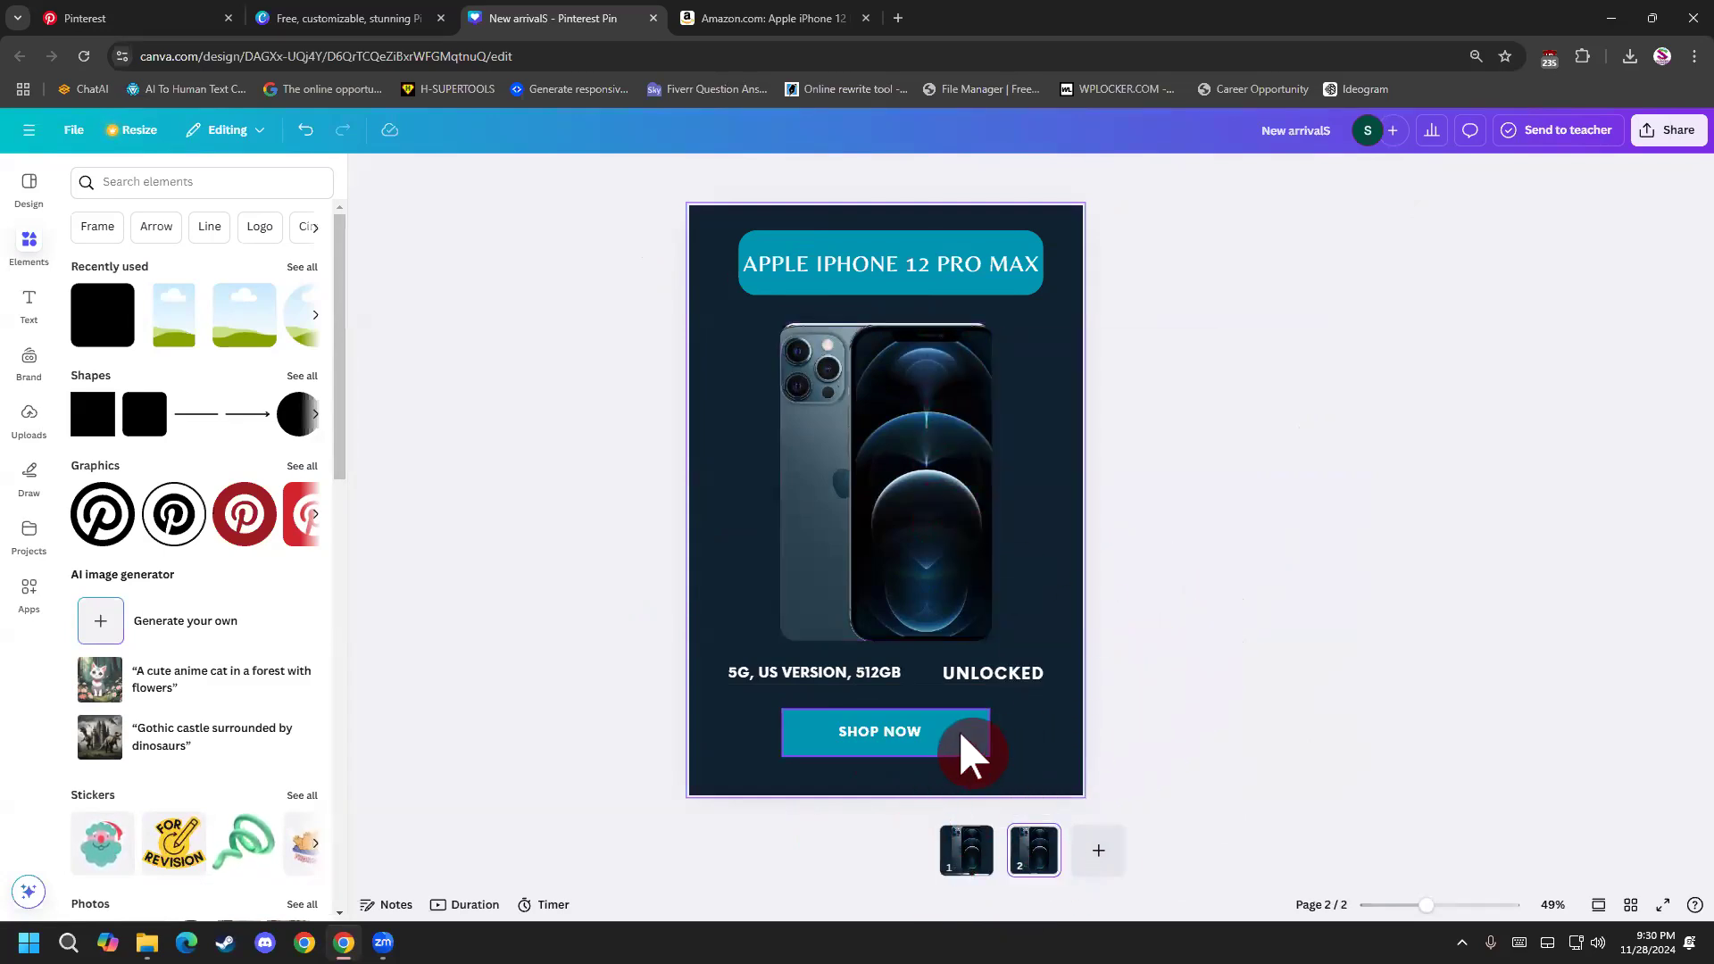
left_click(920, 728)
left_click(1000, 683)
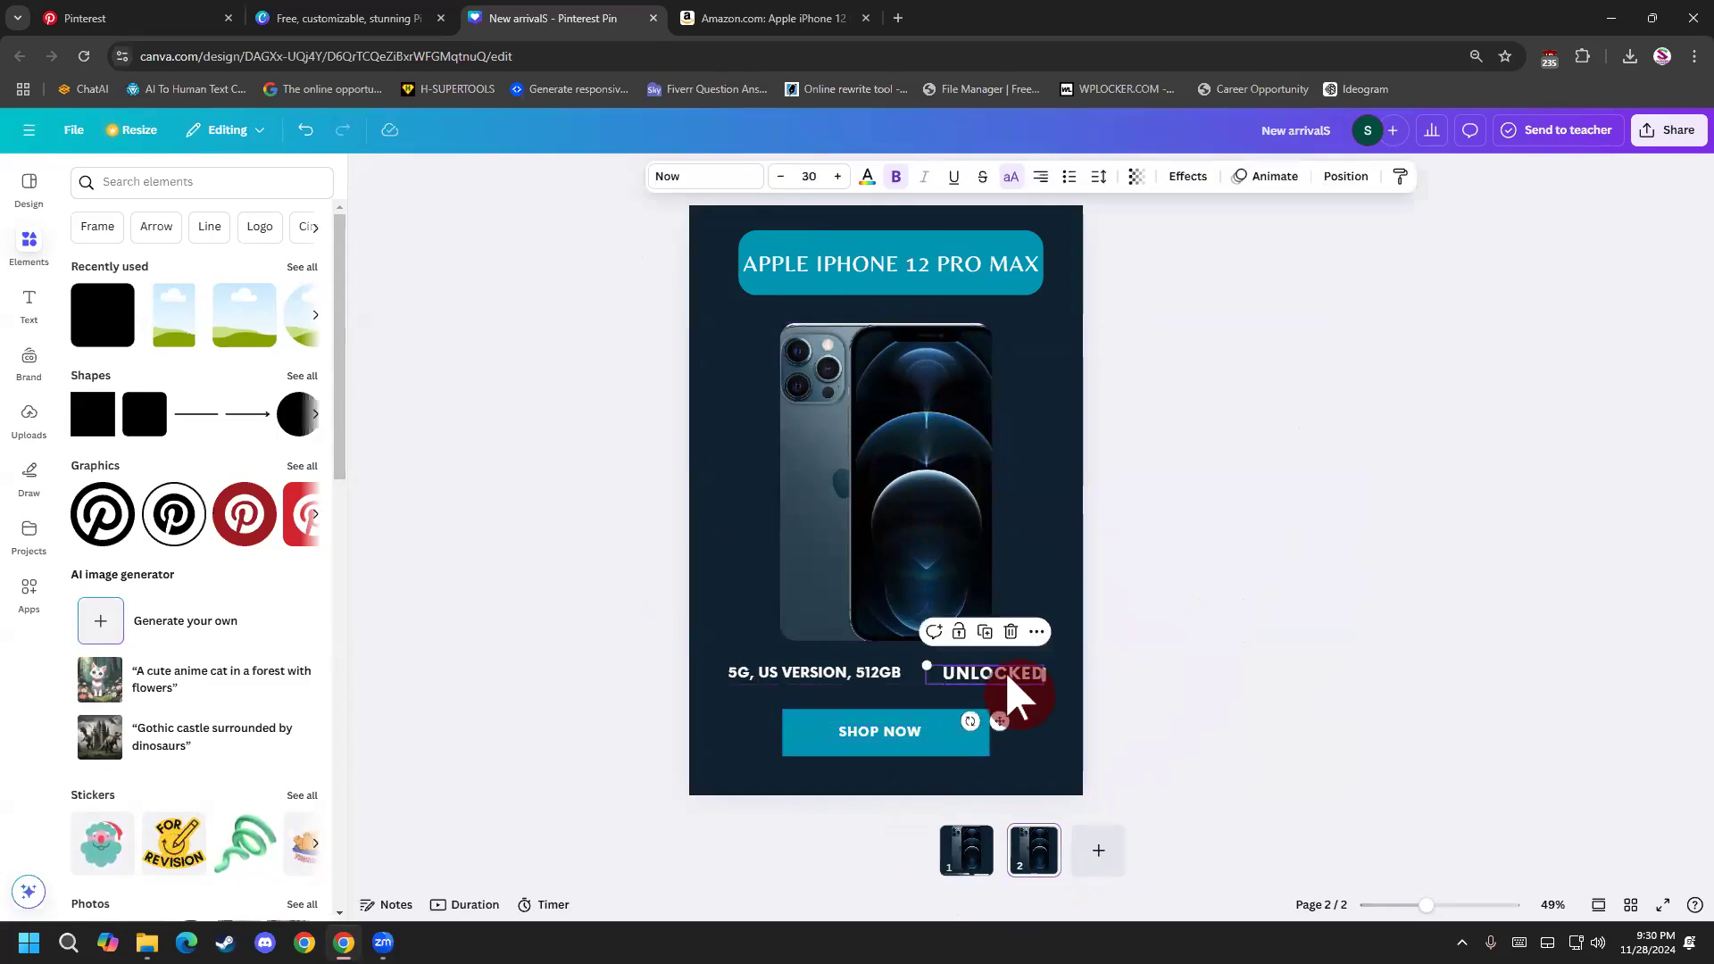
left_click(928, 680, "shift")
key("Delete")
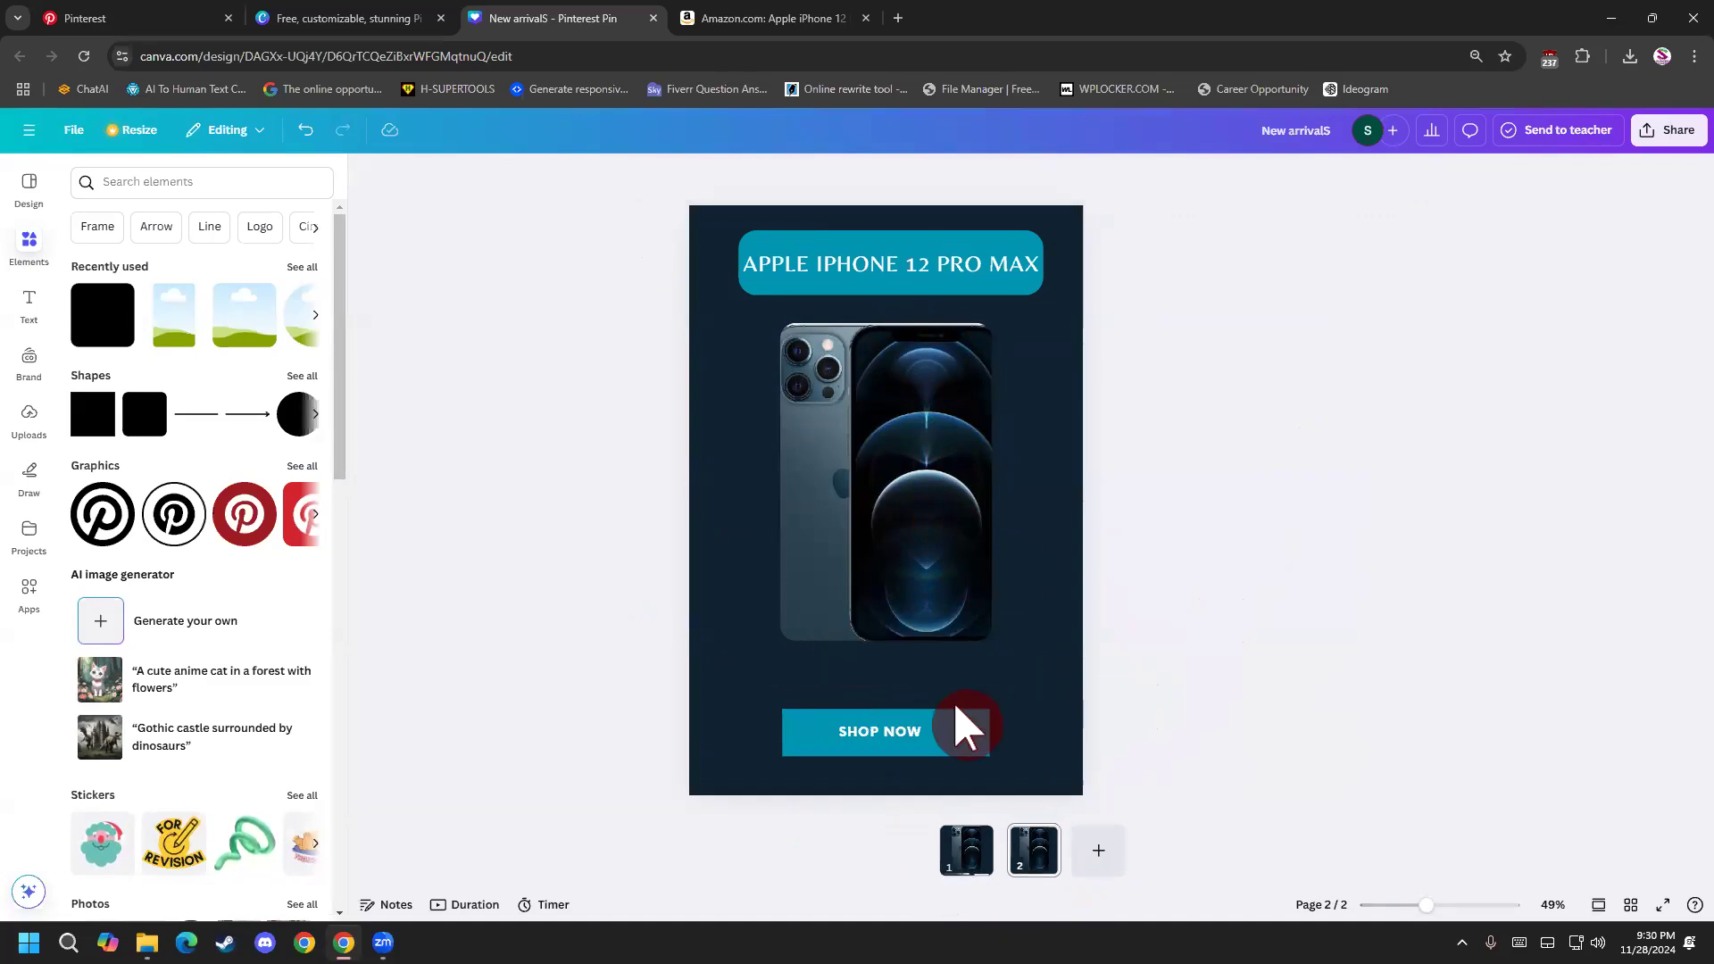
left_click(919, 732)
key("ctrl+z")
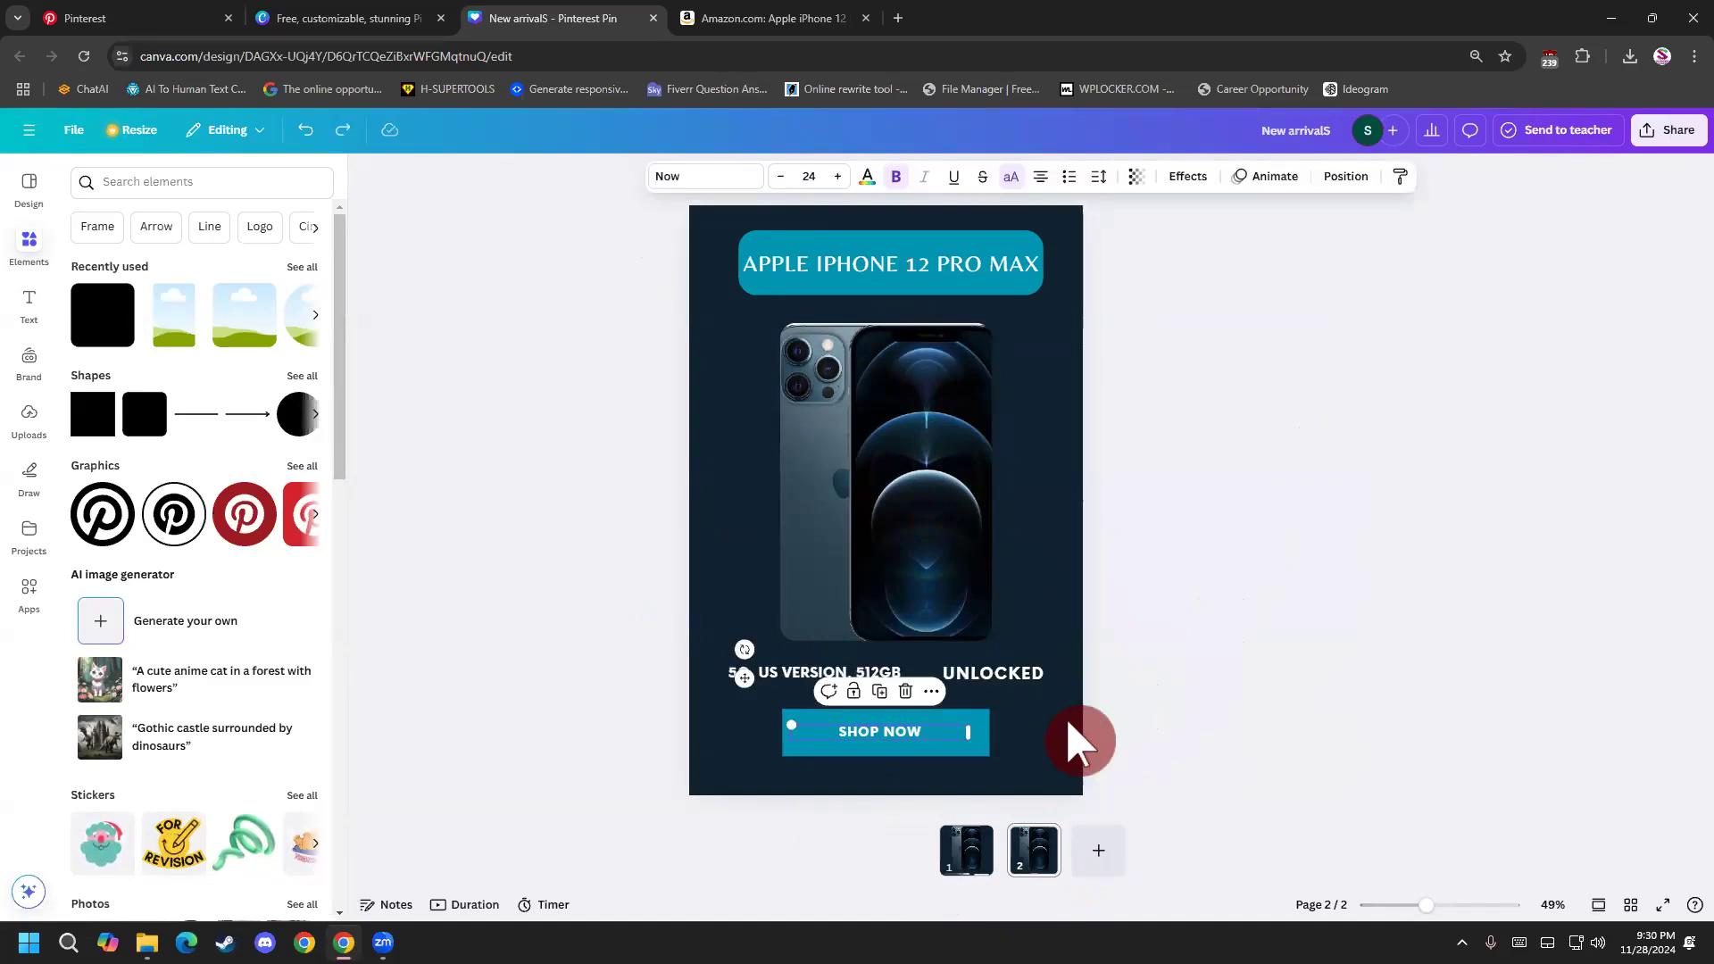
Move the spec line, UNLOCKED text and SHOP NOW button together to just beneath the heading, and shift the phone image into the page's lower part.
left_click(1003, 680)
left_click(886, 679, "shift")
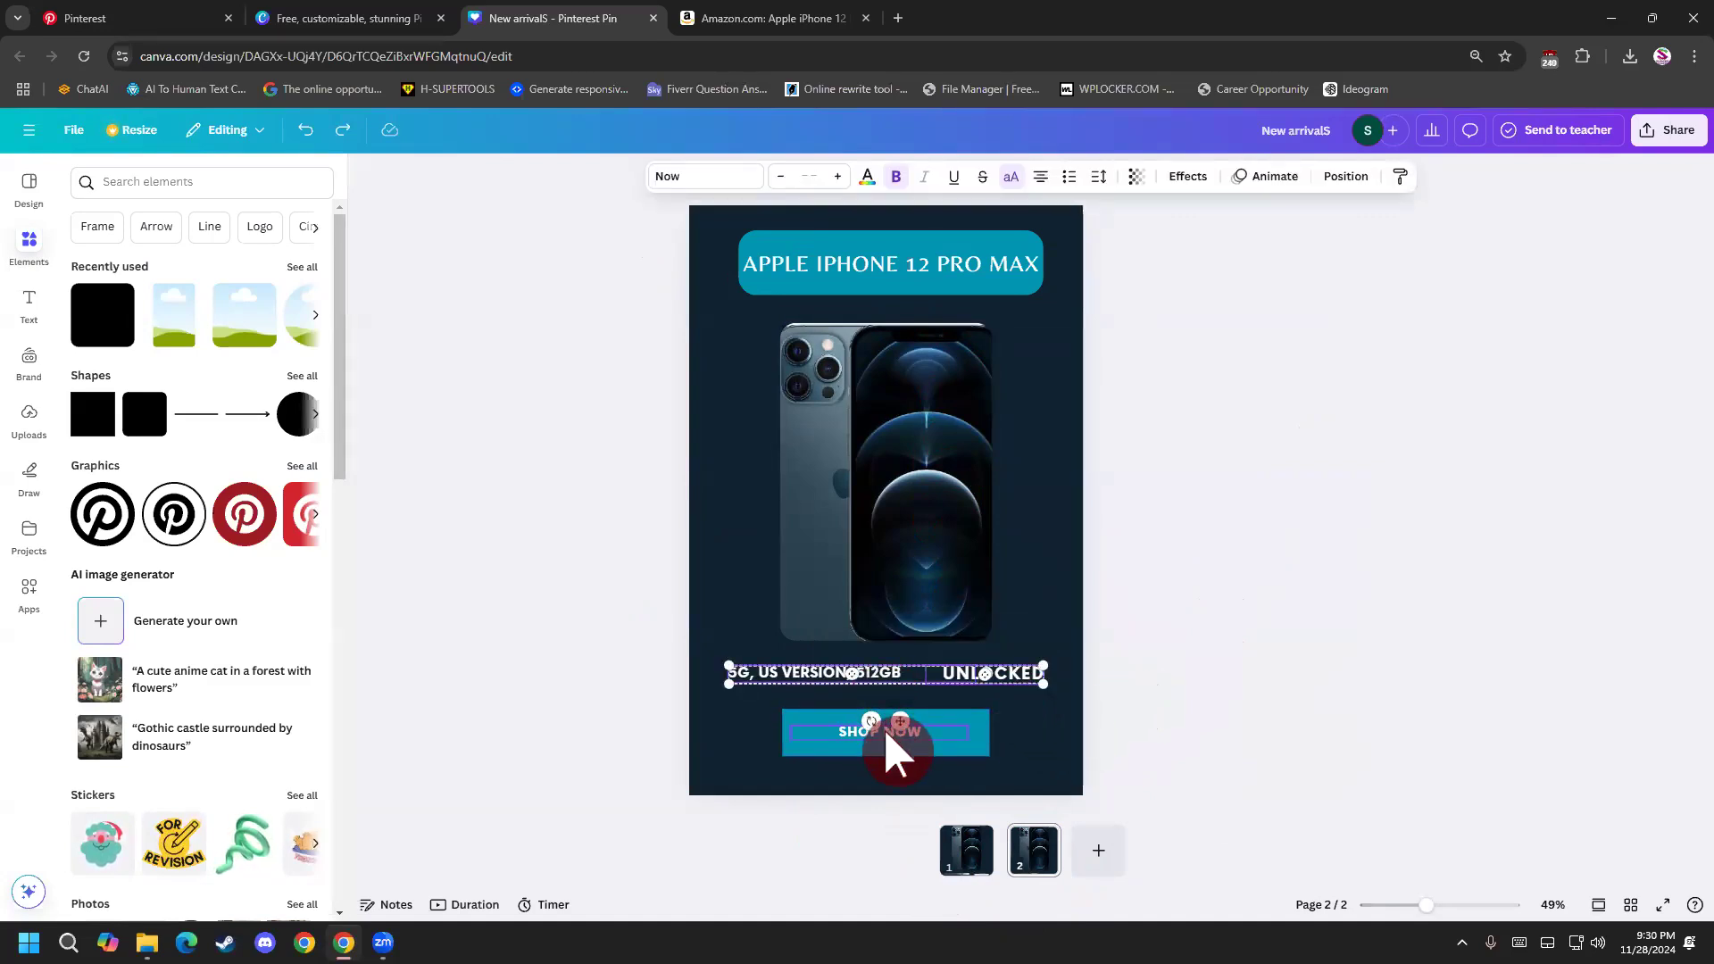
left_click_drag(961, 745, 878, 344)
left_click_drag(938, 486, 944, 595)
left_click(813, 313)
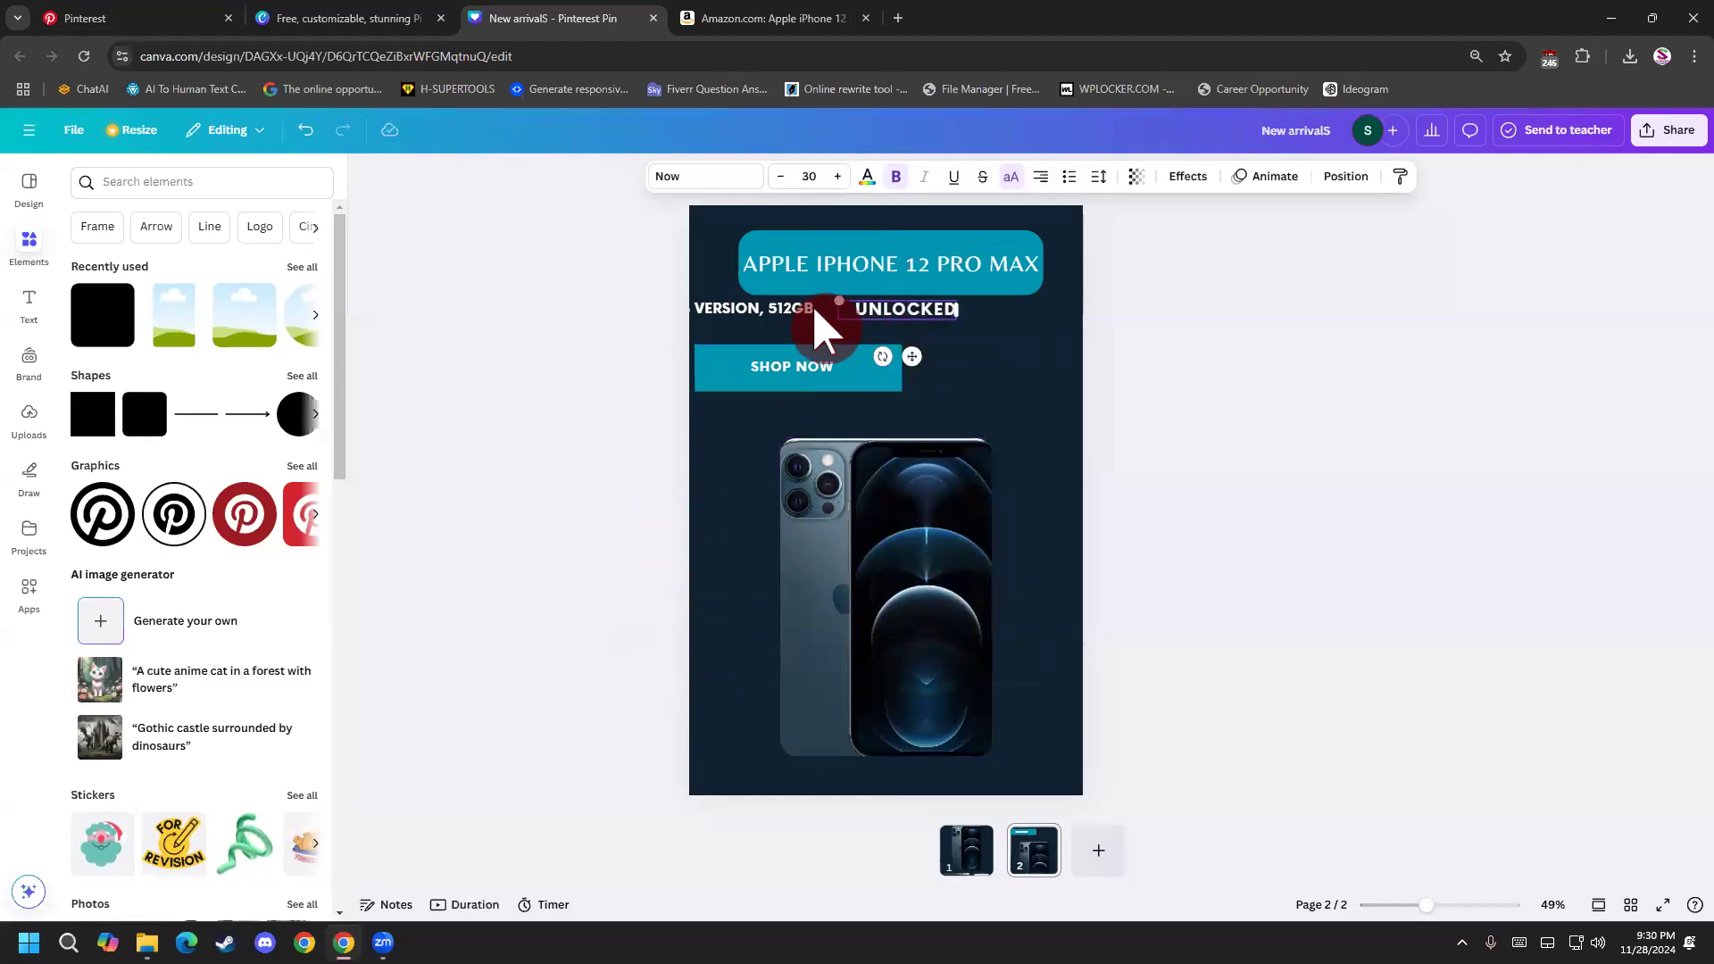
left_click(875, 370, "shift")
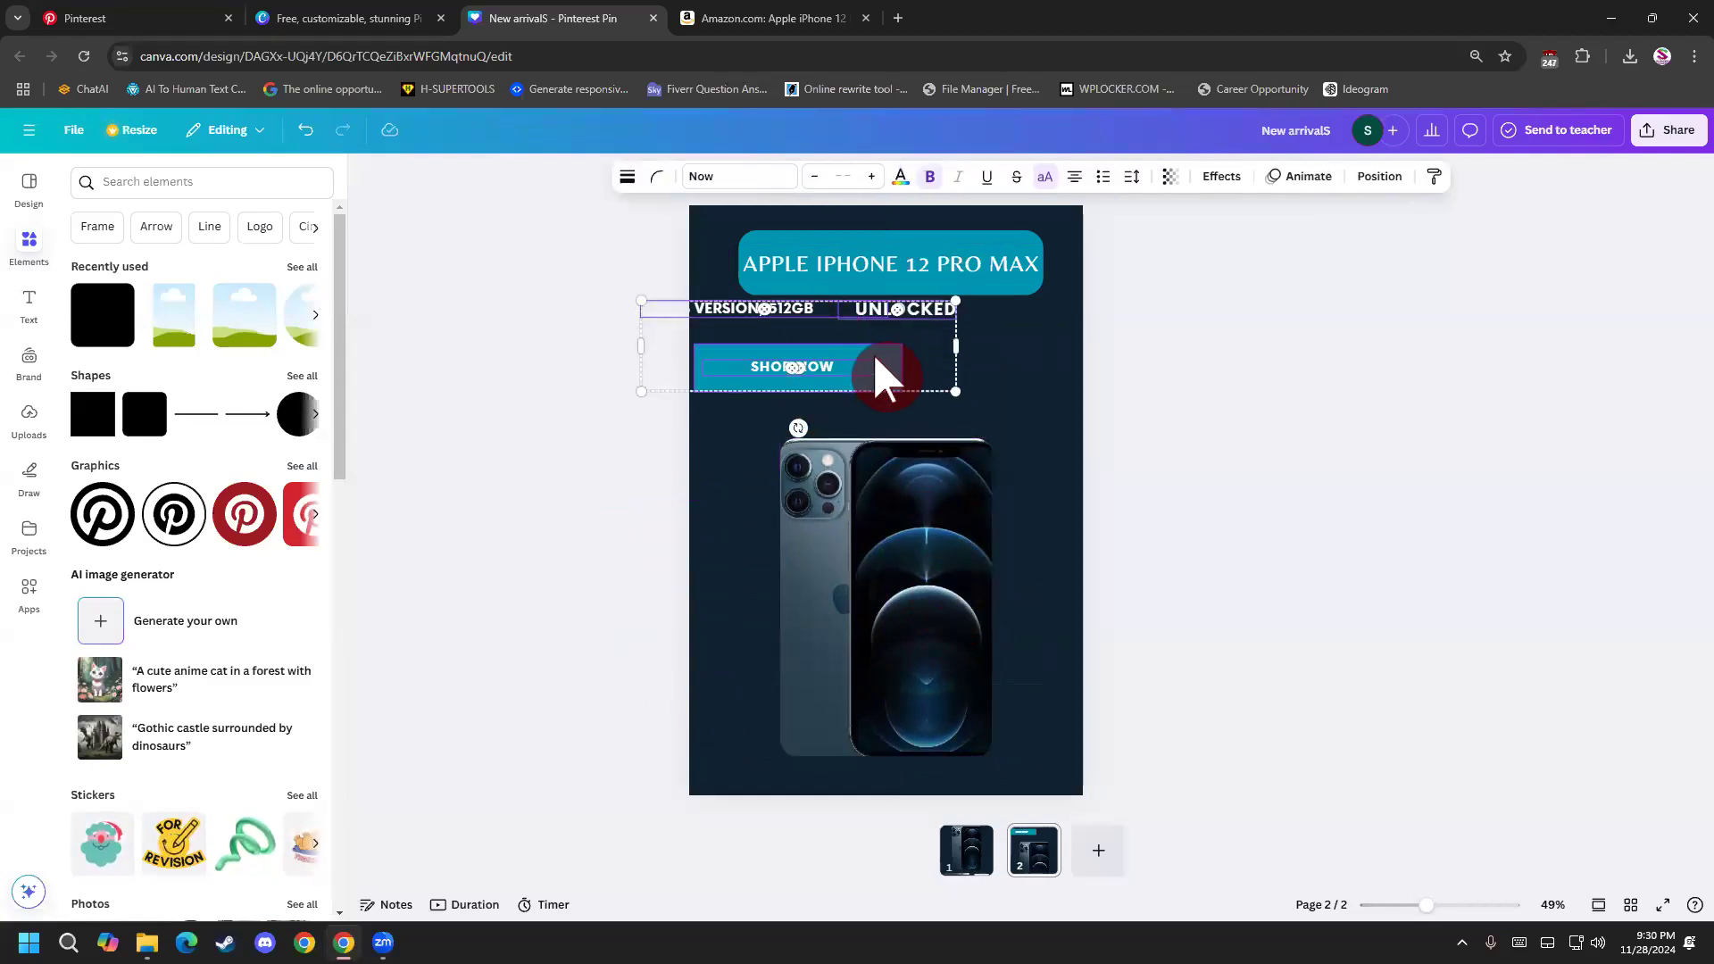
left_click_drag(929, 354, 971, 364)
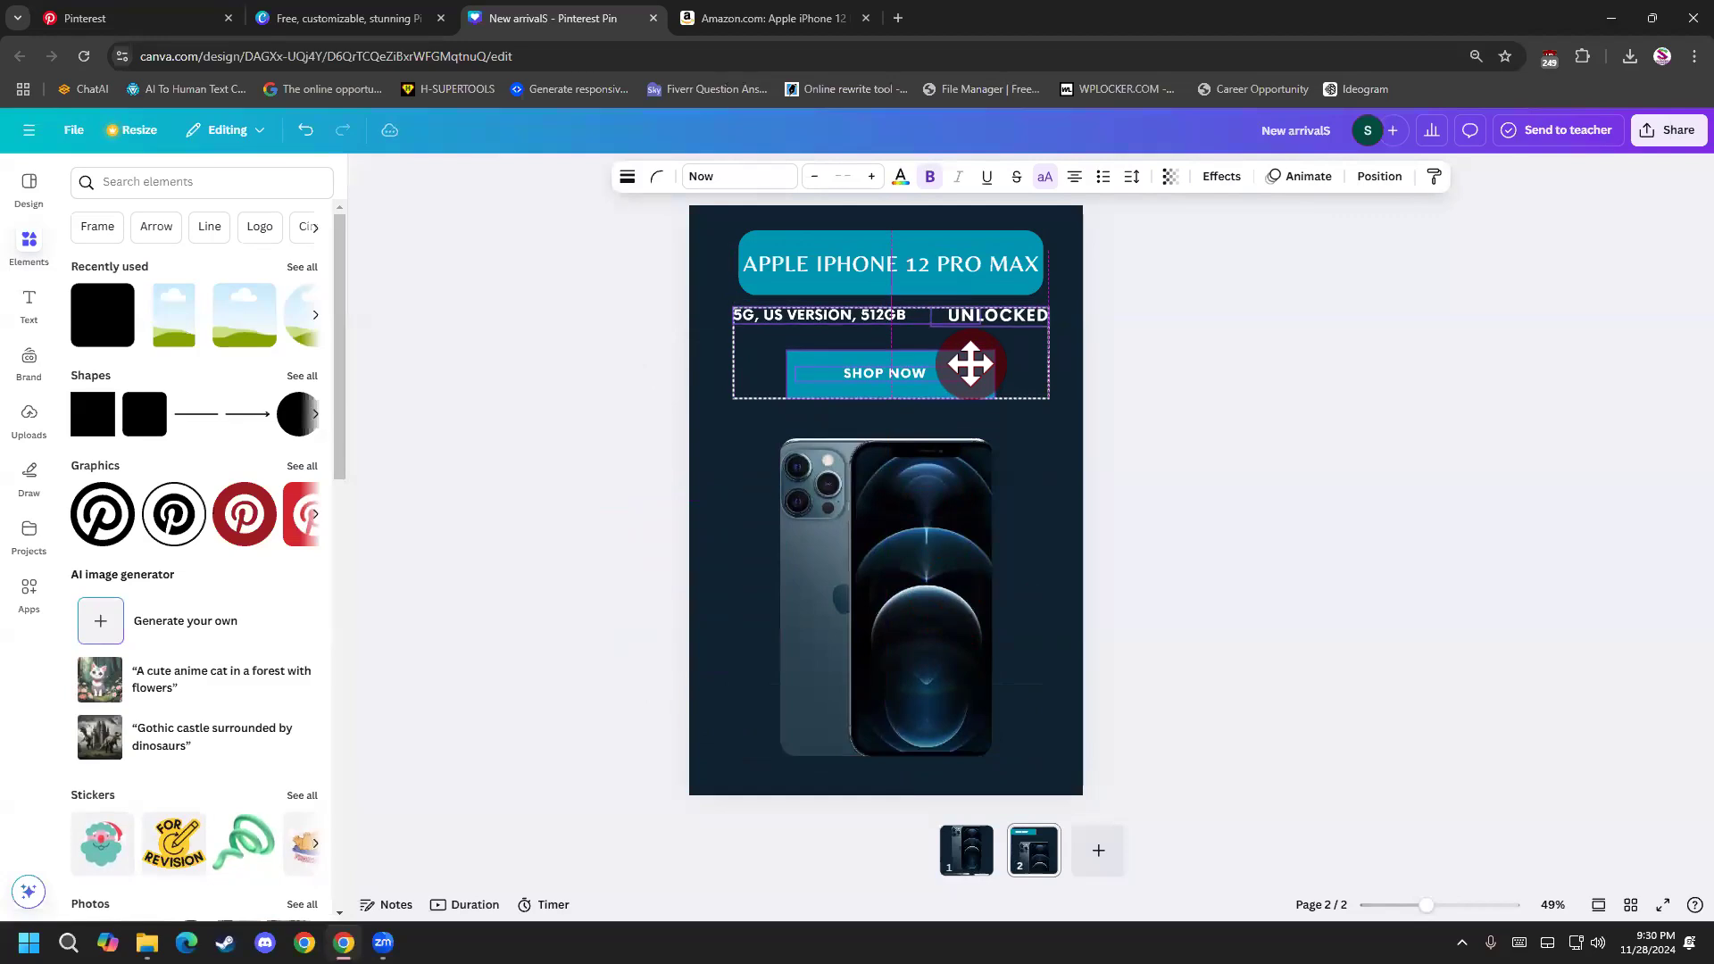
left_click(1155, 425)
left_click(982, 284)
left_click(919, 295)
left_click_drag(919, 295, 880, 429)
key("ctrl+z")
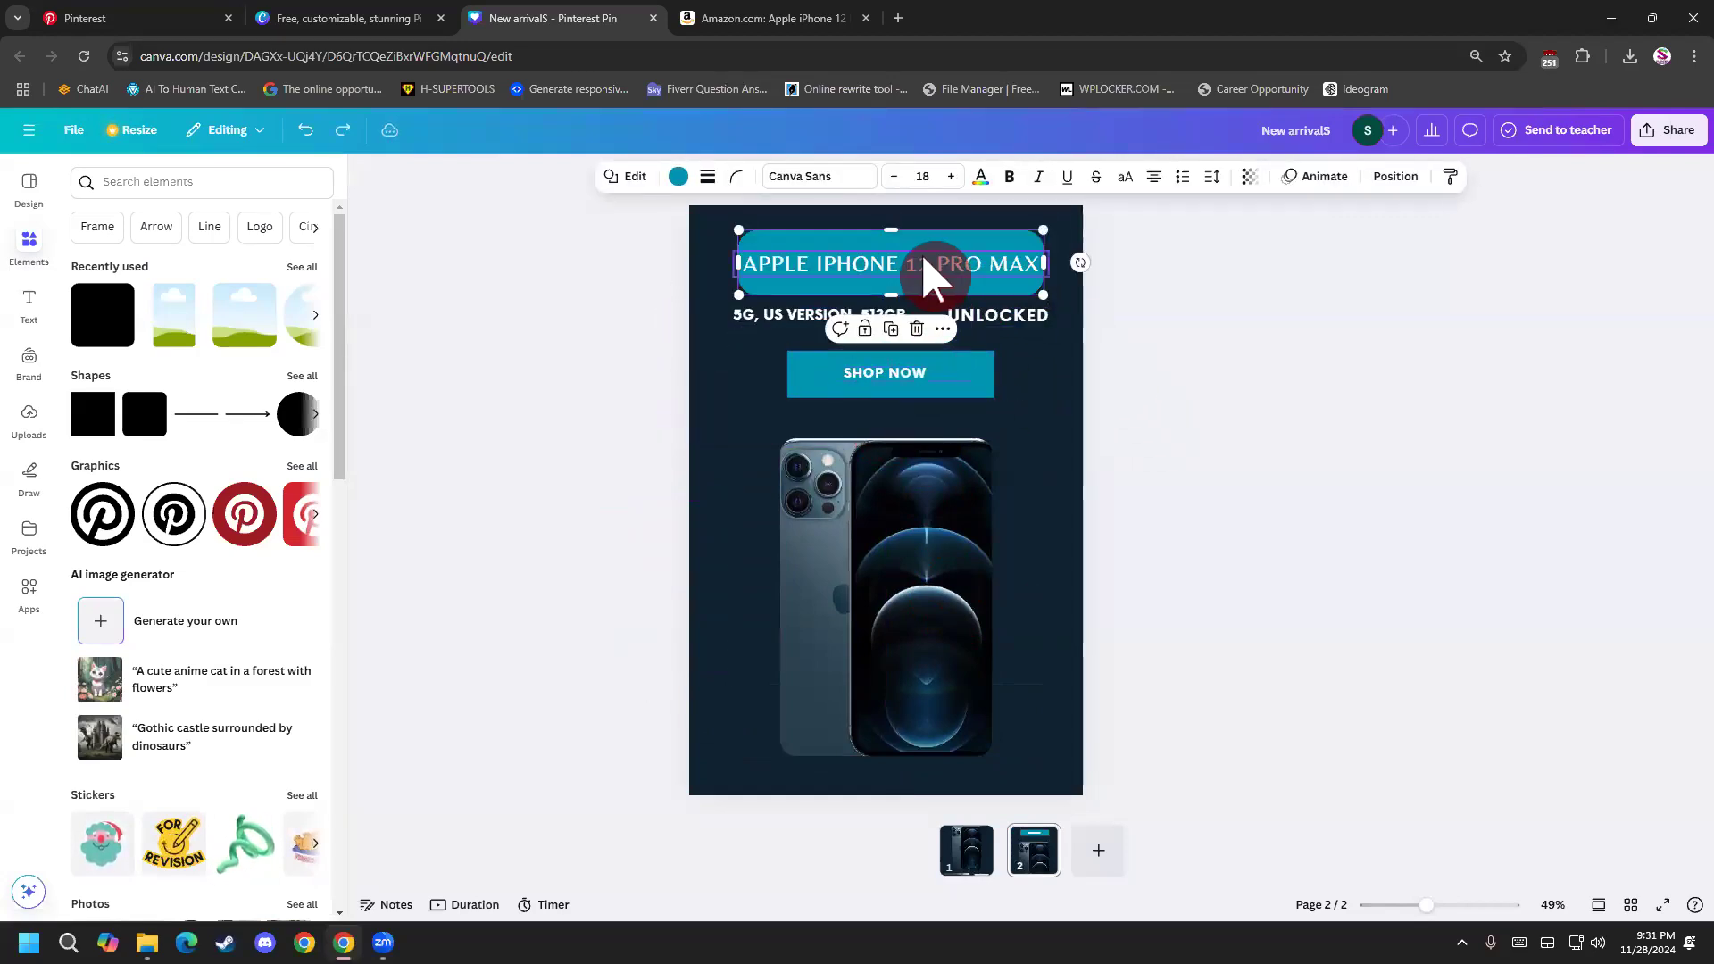
Move the APPLE IPHONE 12 PRO MAX heading with its banner to the foot of page 2 and raise the phone image.
left_click(919, 259)
left_click_drag(923, 263, 902, 739)
left_click_drag(902, 609, 902, 553)
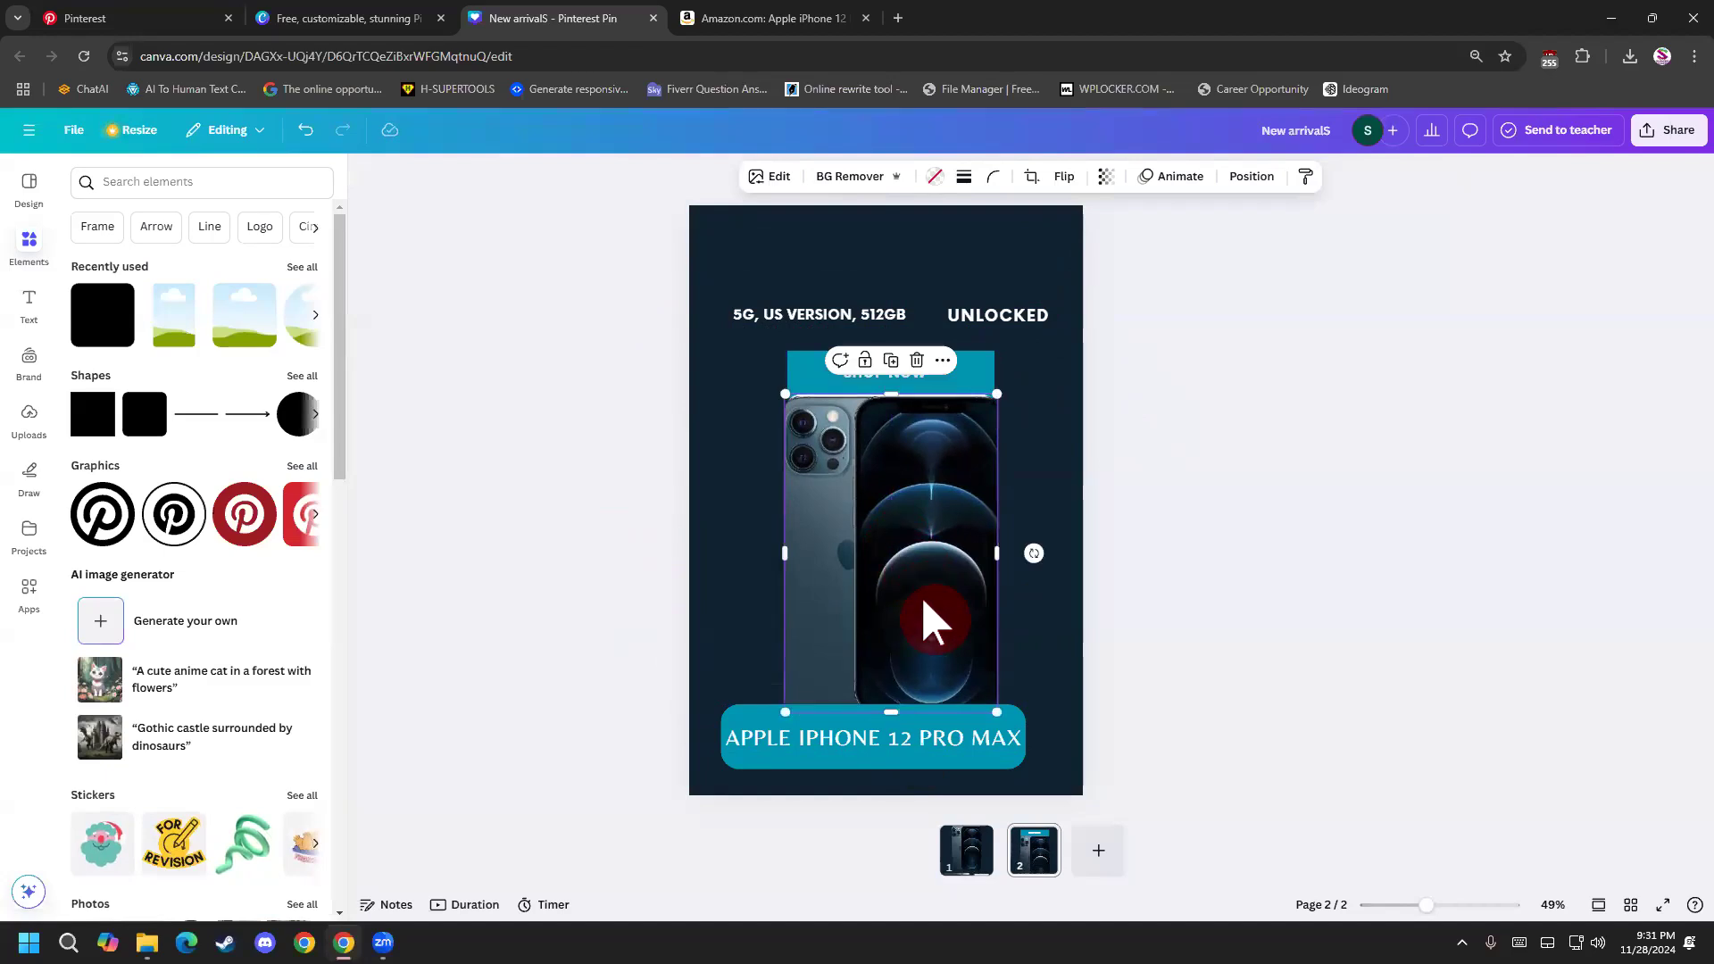
left_click(946, 759)
left_click_drag(983, 750, 1007, 719)
left_click_drag(979, 593, 979, 623)
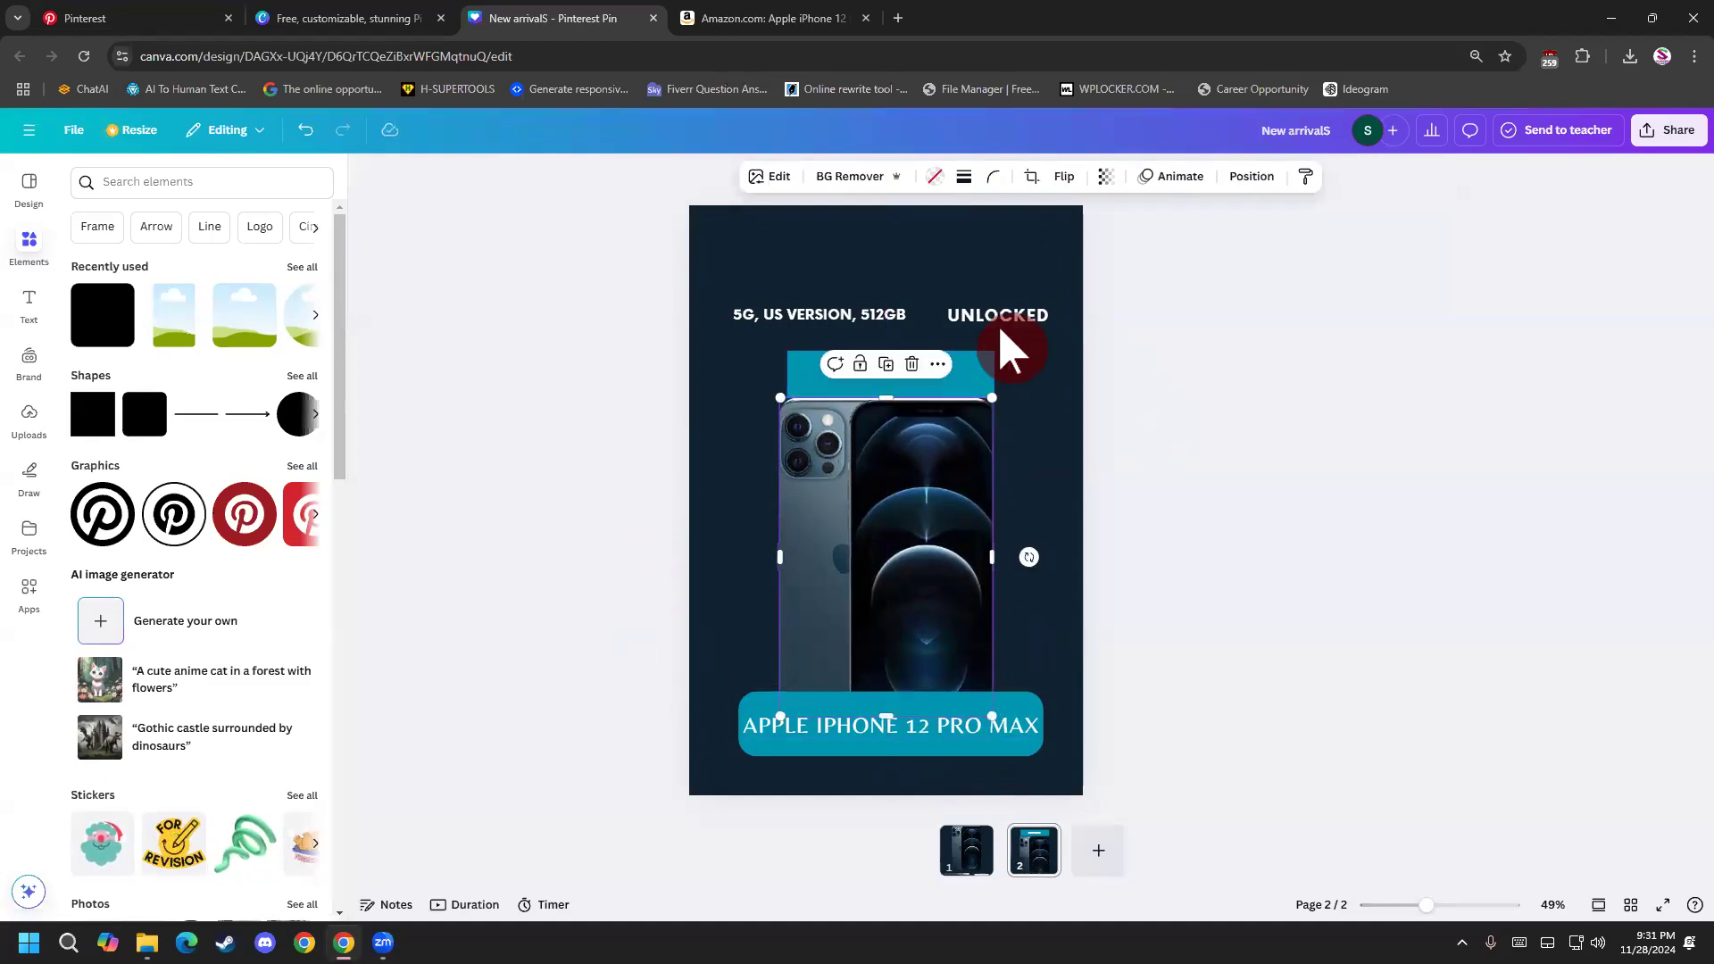
Move the SHOP NOW button to the head of the page and fit the spec line with UNLOCKED and the phone image beneath it.
left_click(998, 319)
left_click(887, 312, "shift")
mouse_move(889, 309)
left_mouse_down()
mouse_move(887, 259)
mouse_move(898, 311)
left_mouse_up()
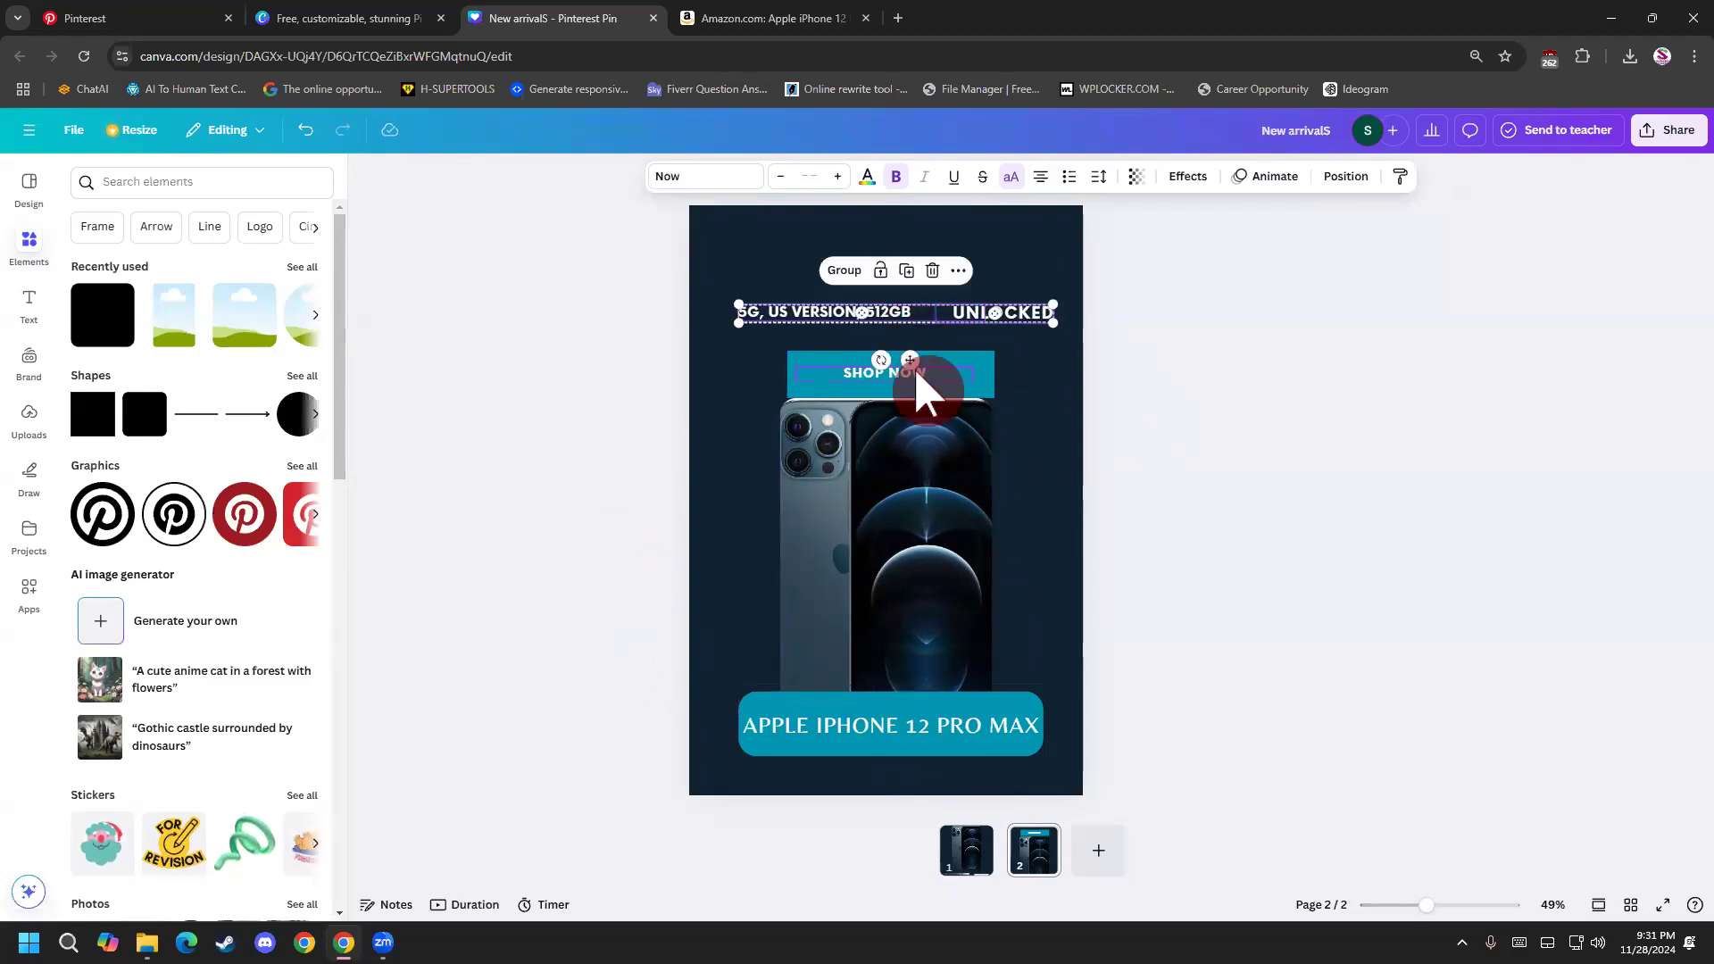
left_click(989, 393)
left_click_drag(981, 379, 982, 278)
left_click_drag(881, 309, 882, 354)
left_click_drag(911, 517, 911, 462)
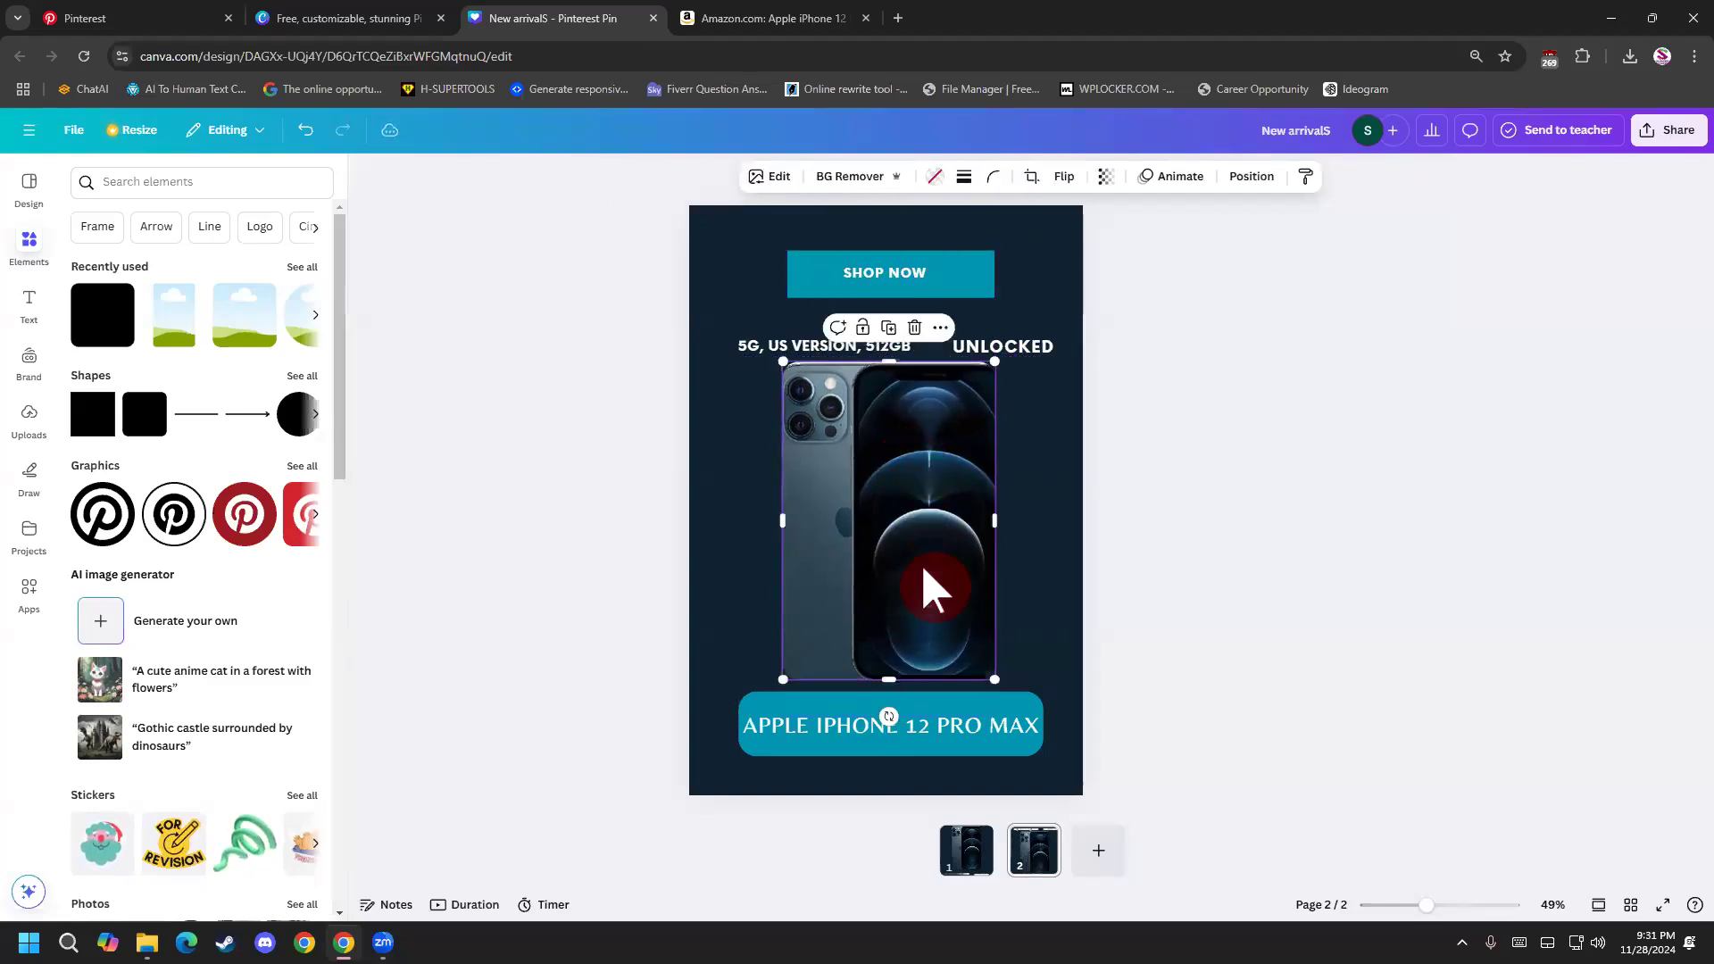
Raise the spec line and UNLOCKED text slightly above the phone and centre the SHOP NOW text horizontally on its button.
left_click(926, 725)
left_click_drag(953, 726, 949, 725)
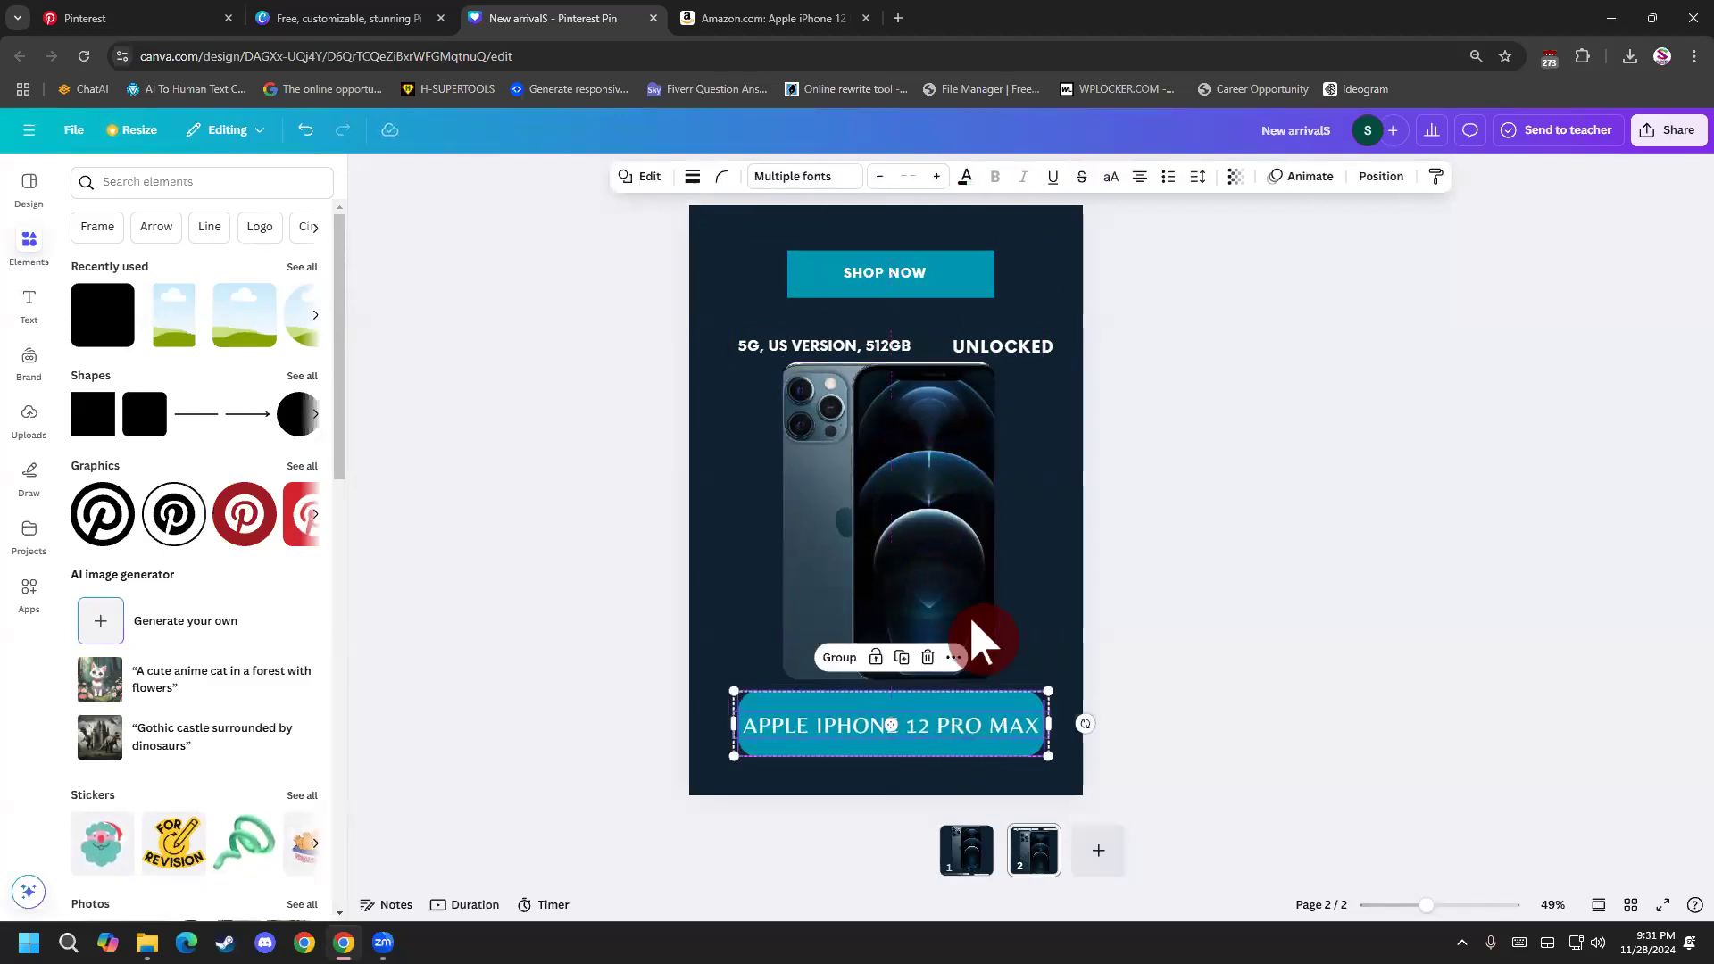
left_click(914, 357)
left_click_drag(979, 351, 976, 339)
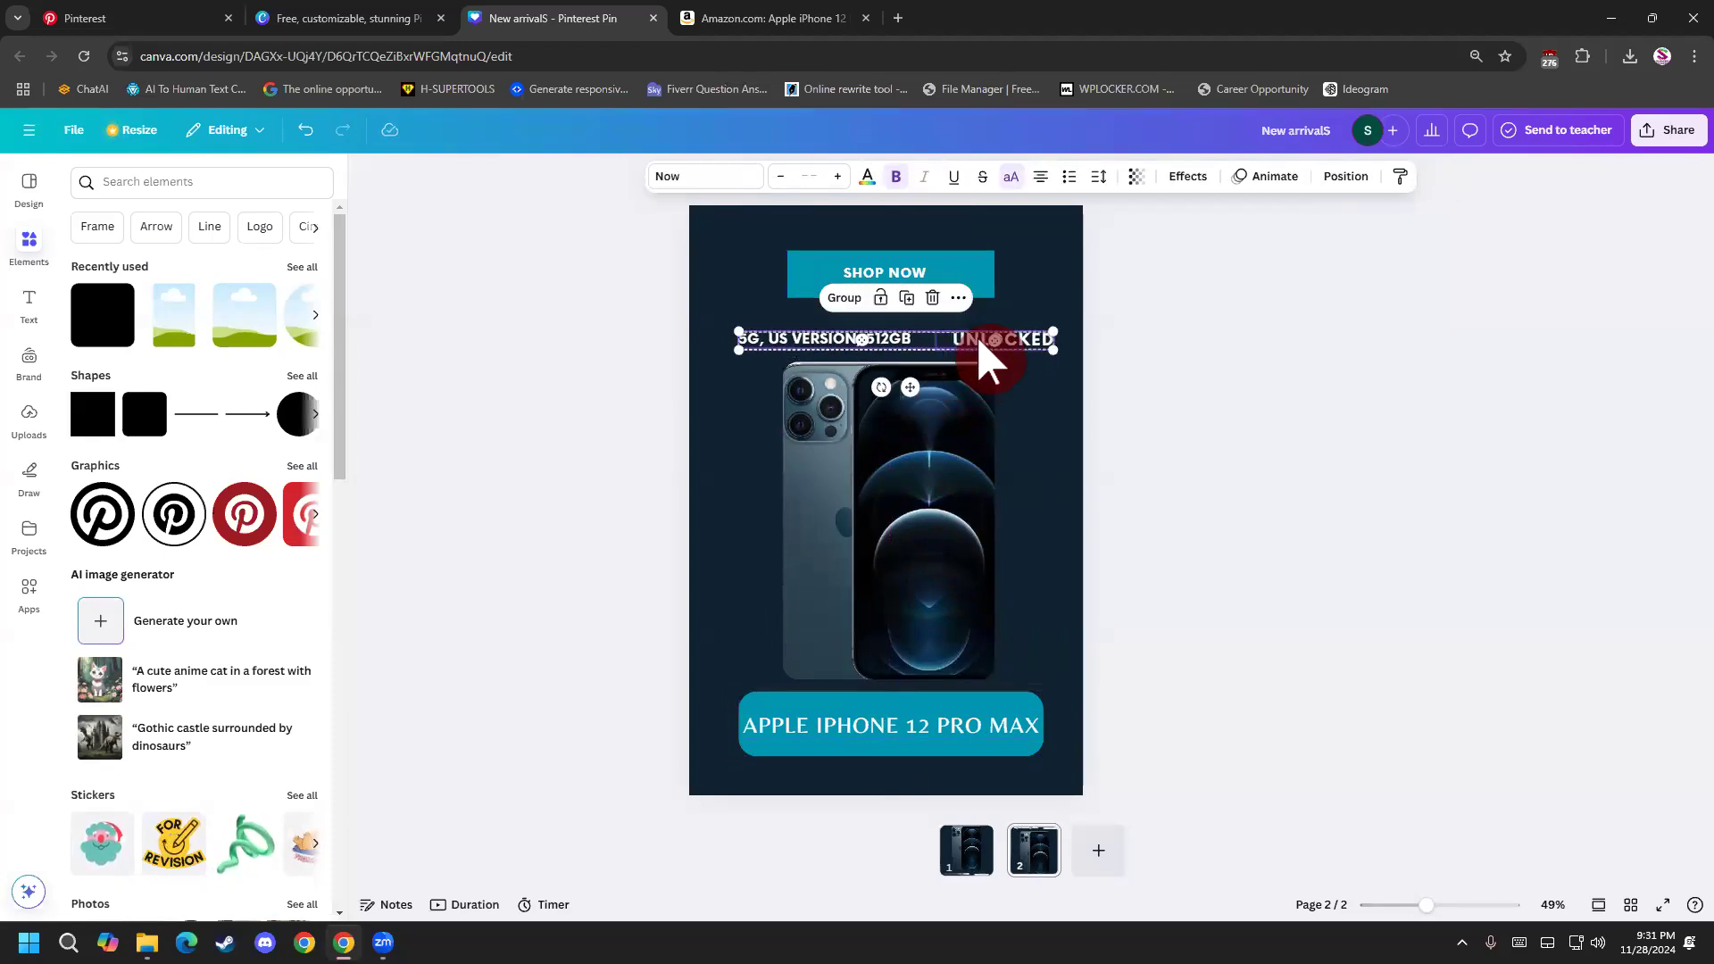
left_click(924, 282)
left_click_drag(918, 283, 929, 277)
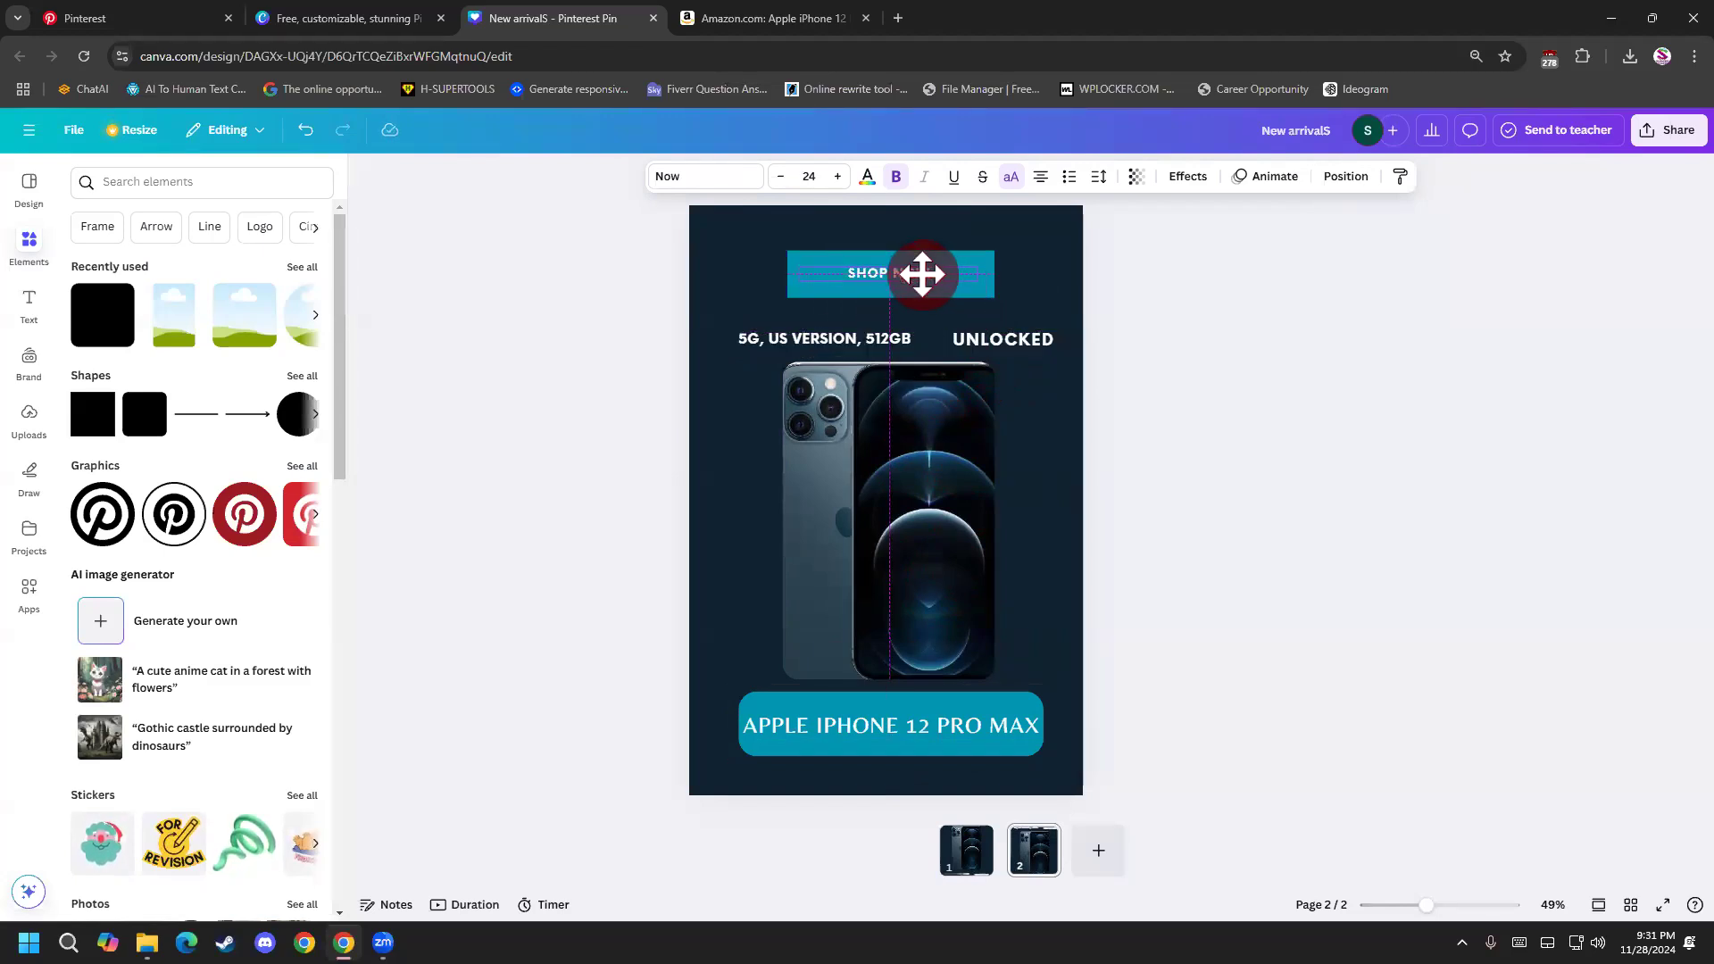
left_click_drag(926, 277, 926, 277)
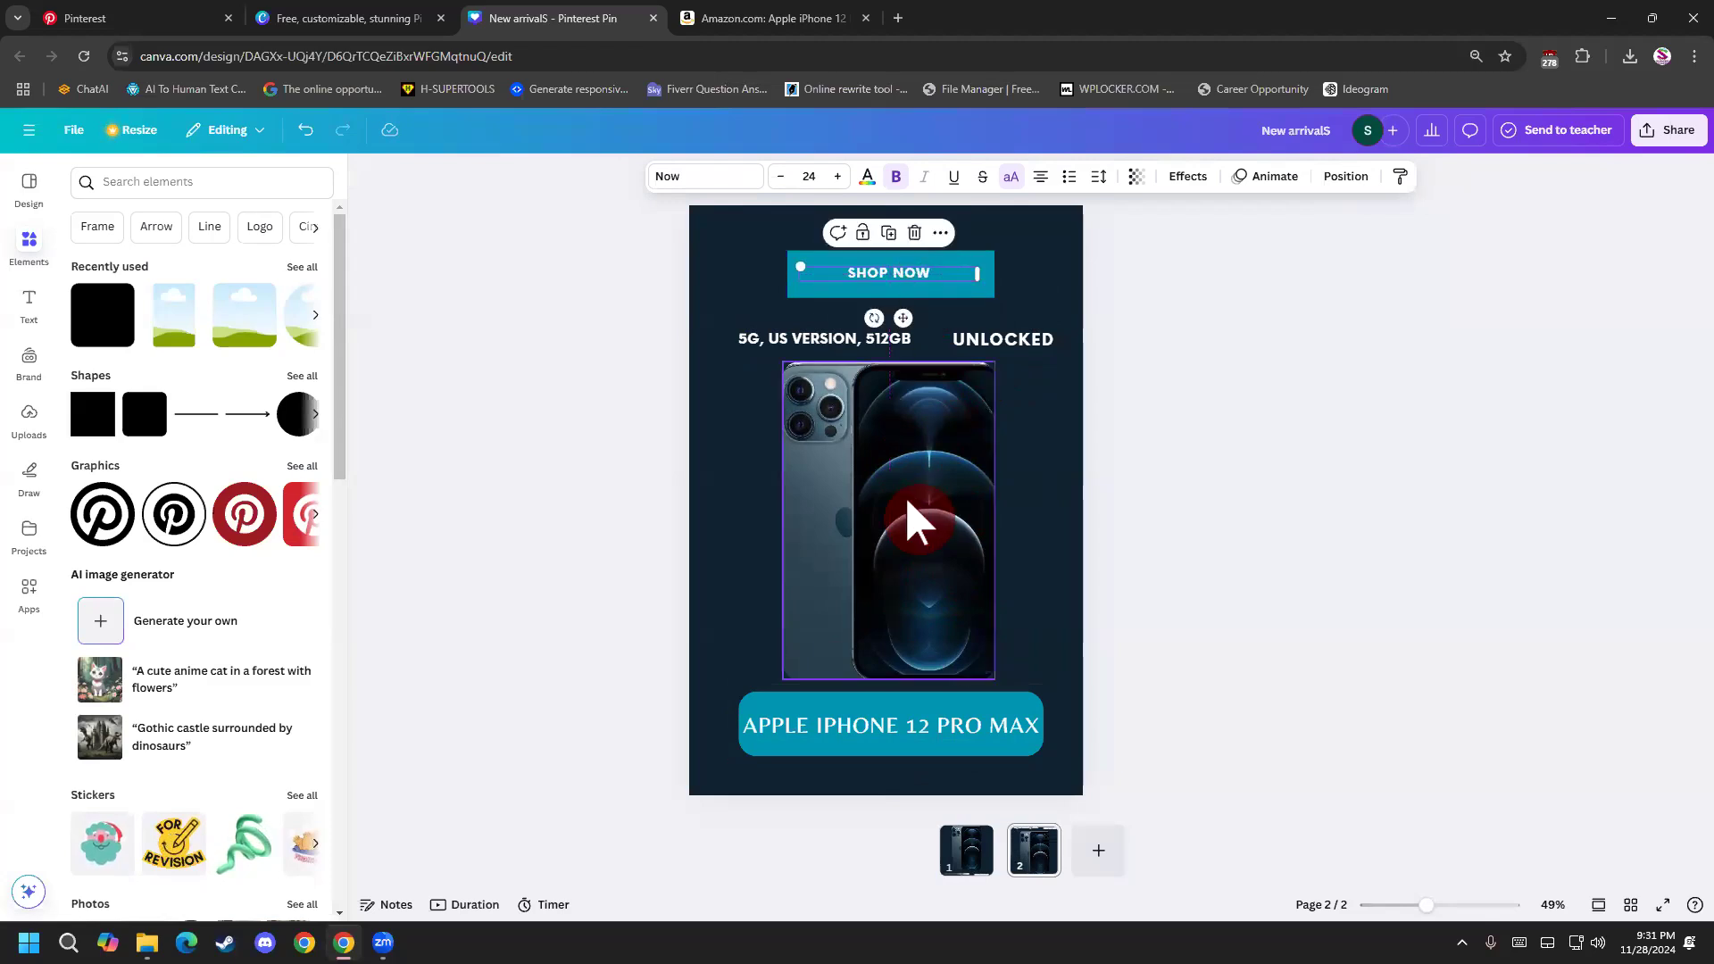
Nudge the phone image up slightly and raise the spec line with UNLOCKED a little further from it.
left_click(907, 490)
left_click(811, 342)
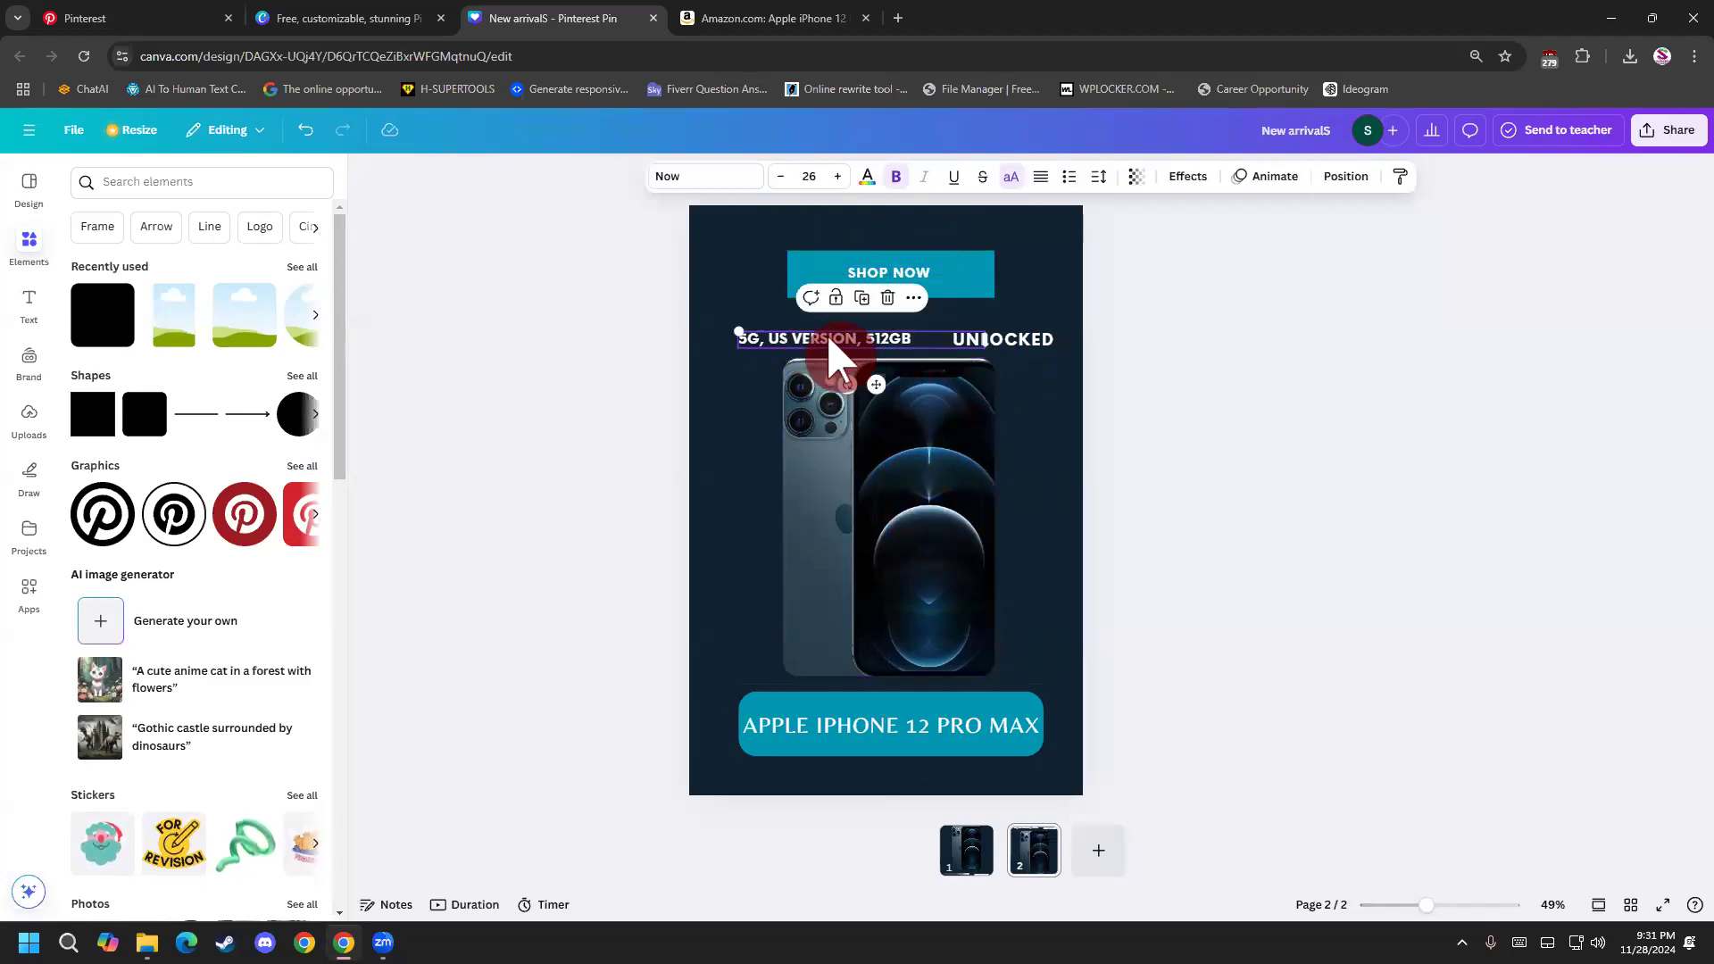
left_click_drag(1025, 352, 1010, 332)
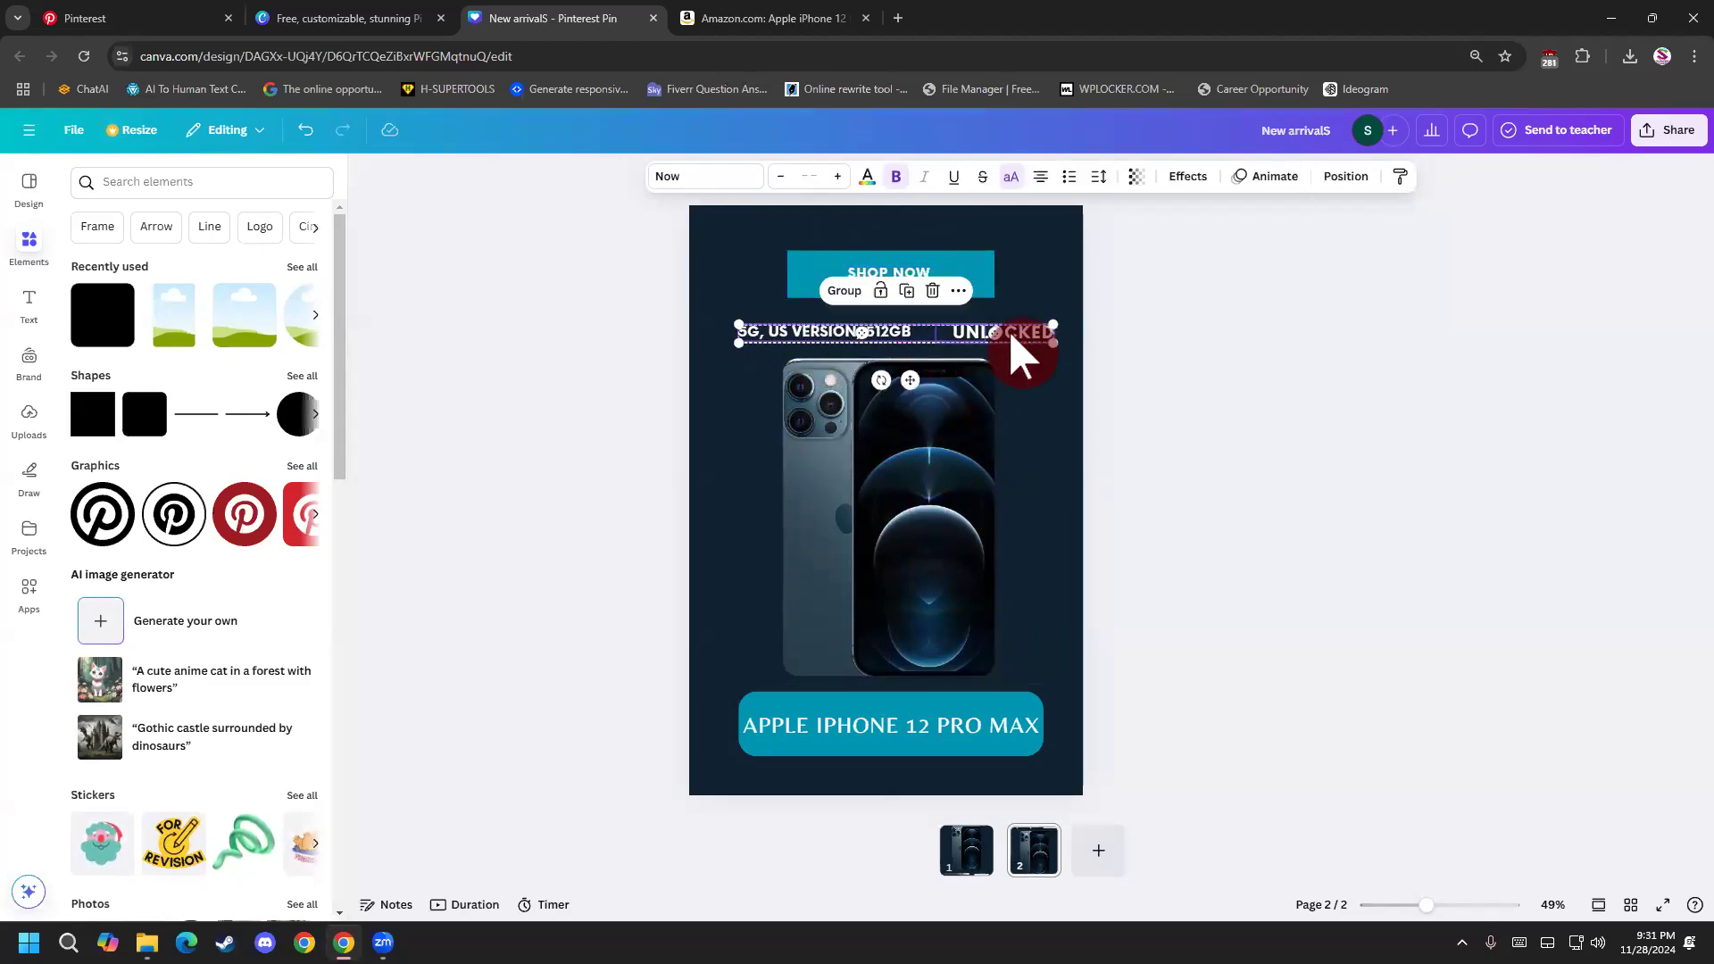
Nudge the SHOP NOW text in small steps until it is vertically centred on its button.
left_click(932, 292)
left_click_drag(926, 275, 928, 271)
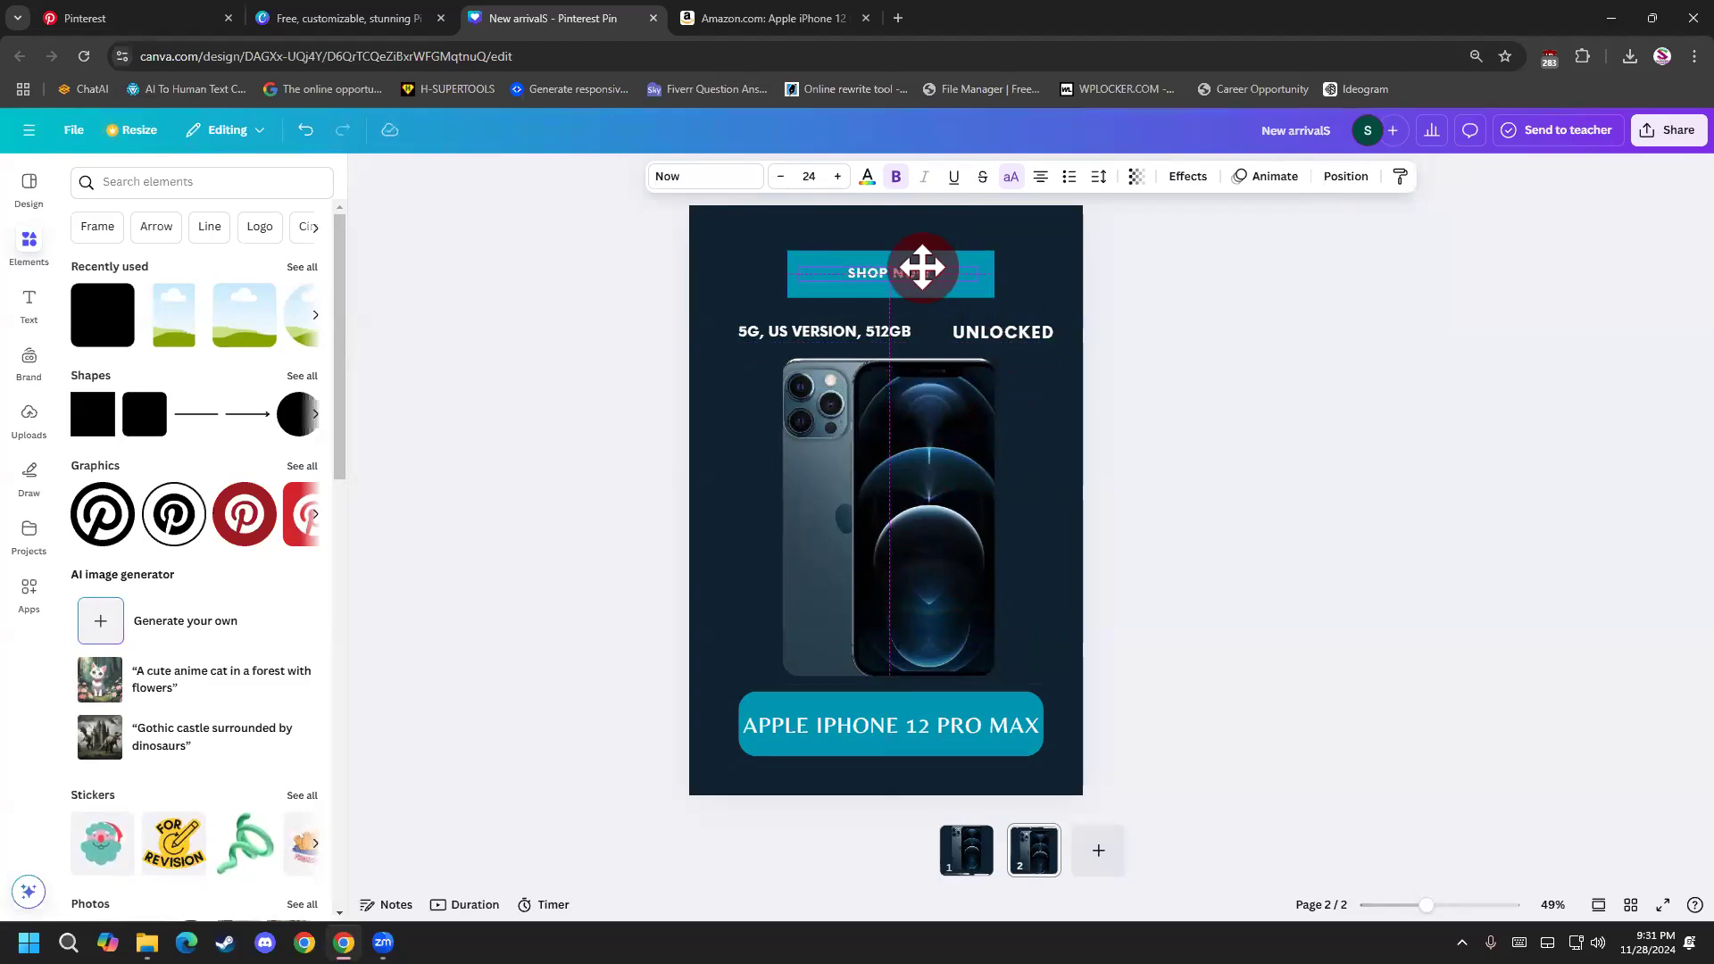
left_click_drag(923, 270, 922, 269)
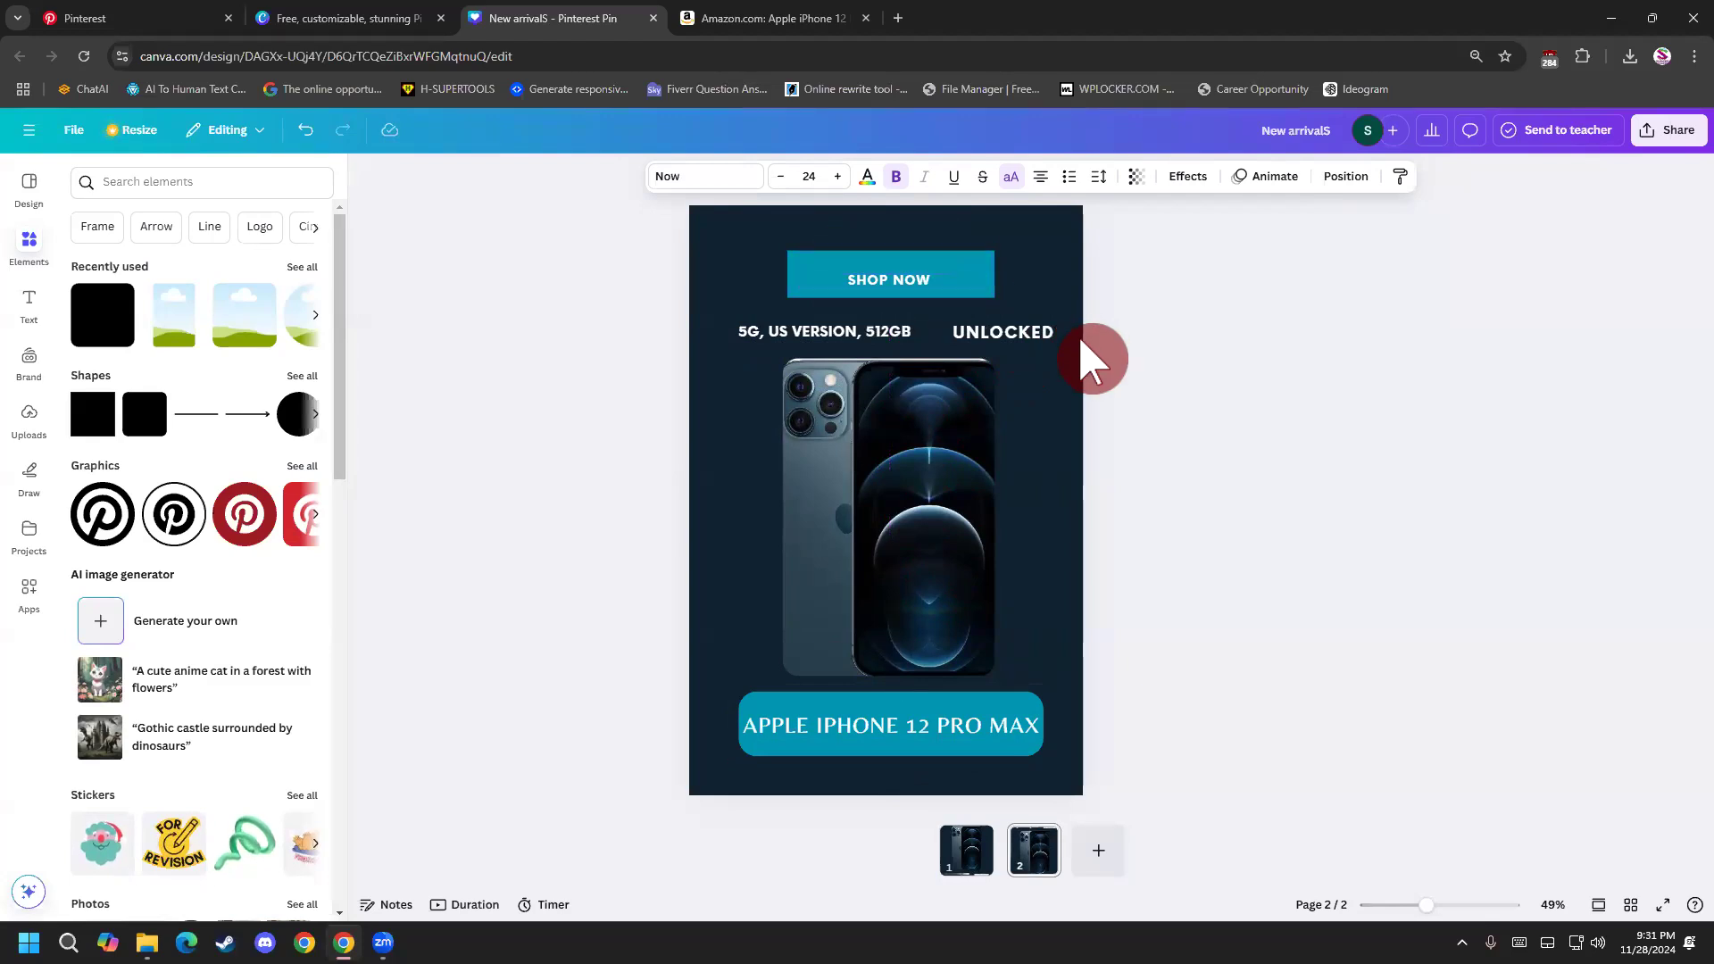
key("Up")
key("Up")
key("Up")
key("Up")
key("Up")
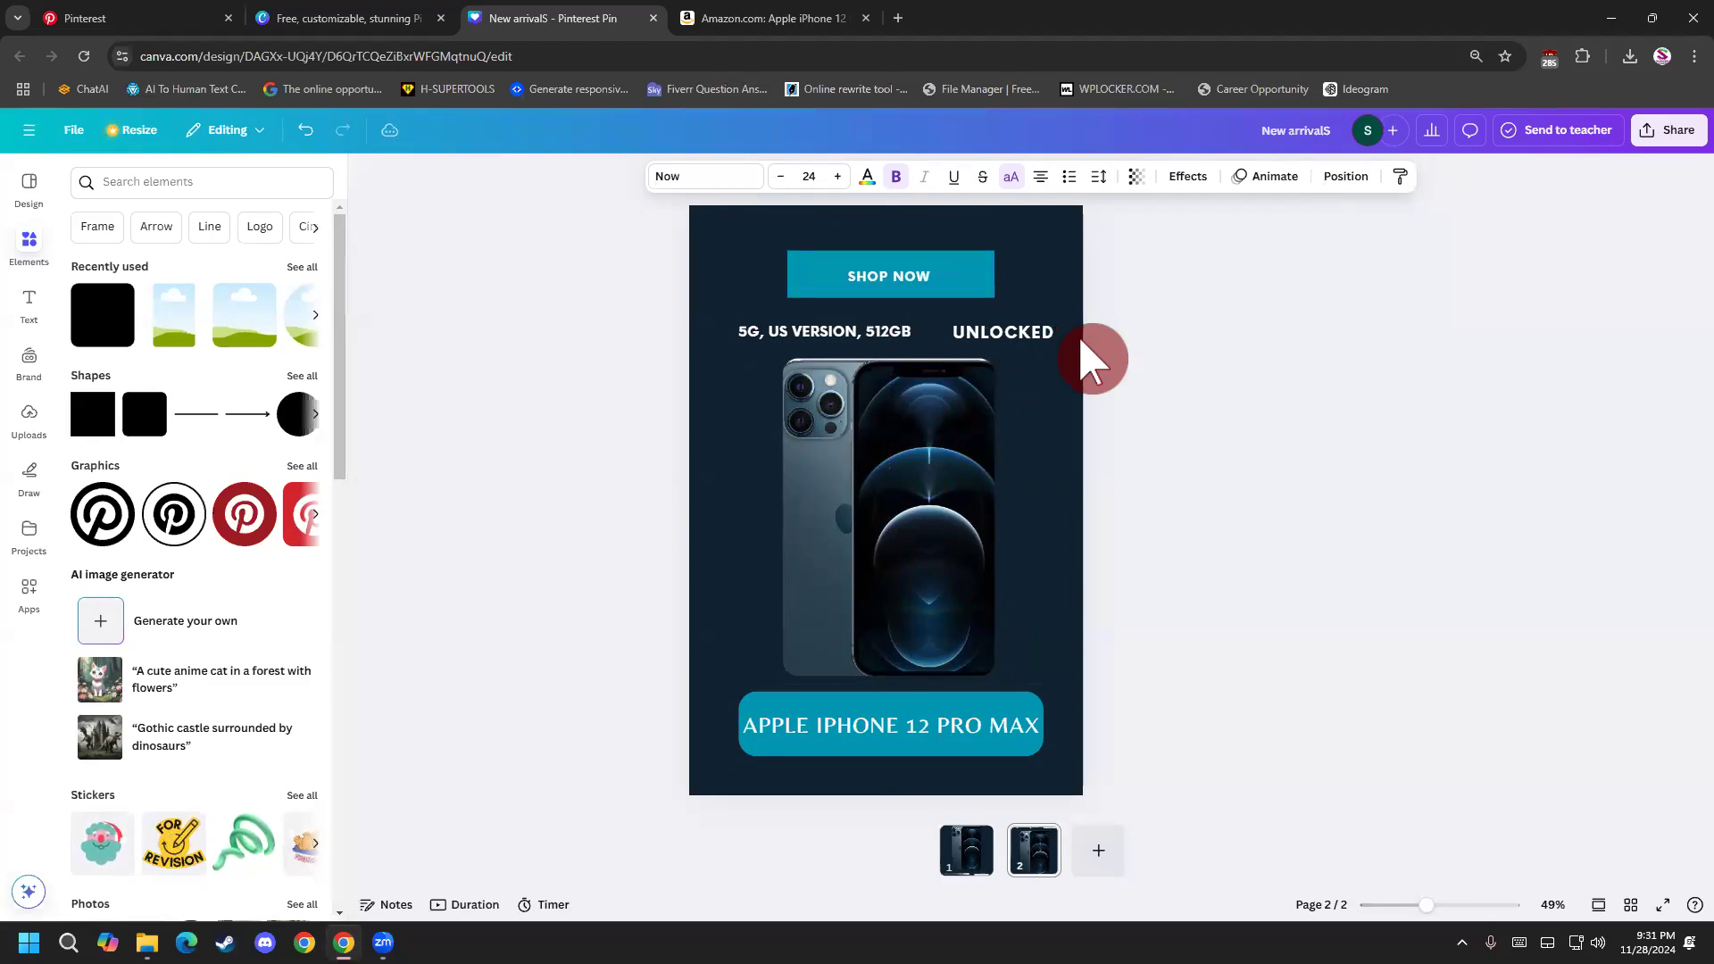
key("Up")
key("Up")
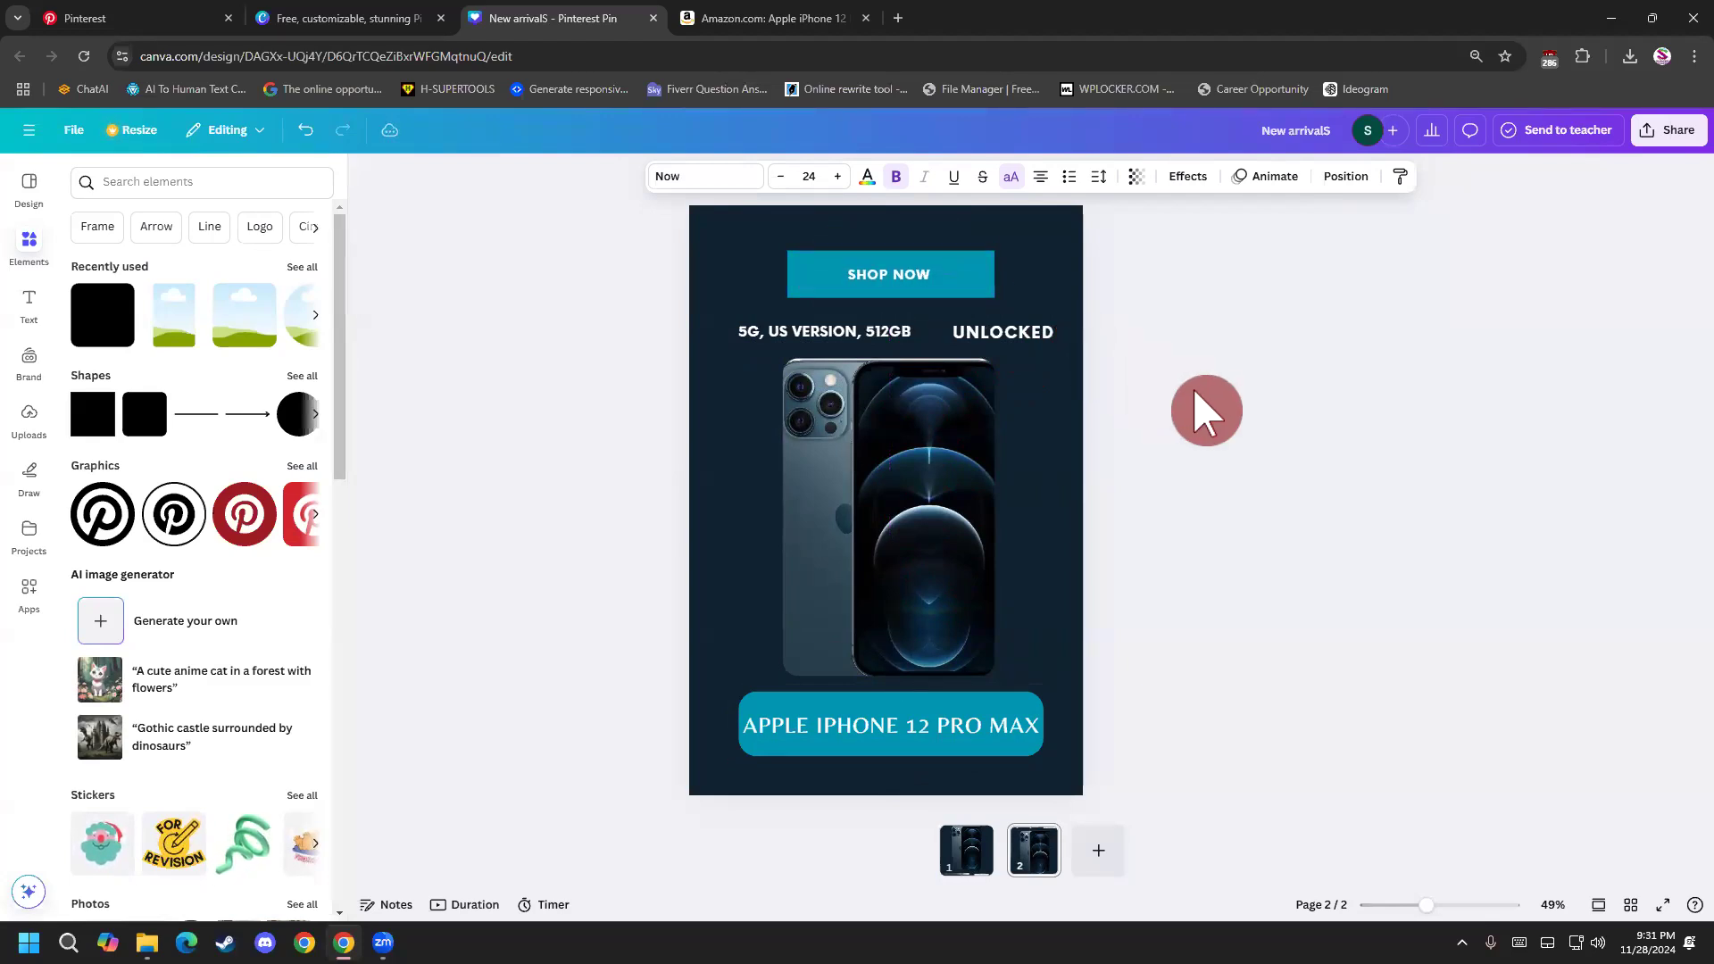
left_click(1208, 404)
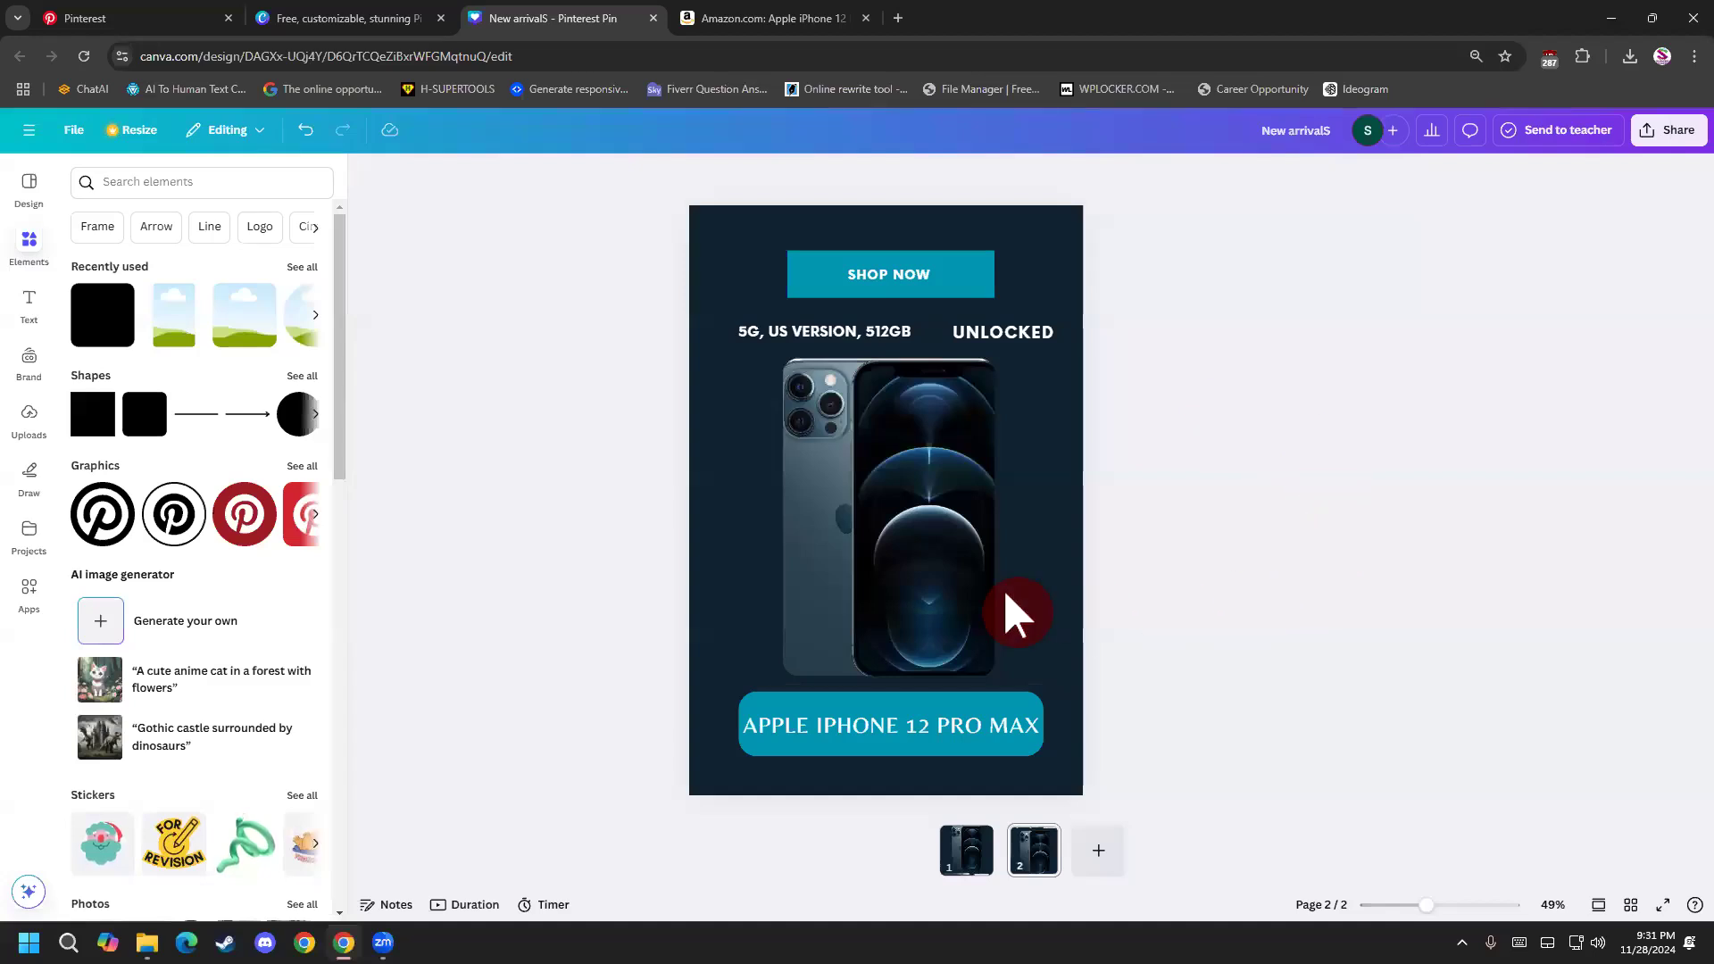
Switch between pages 1 and 2 to compare the original pin layout with the rearranged one.
left_click(982, 596)
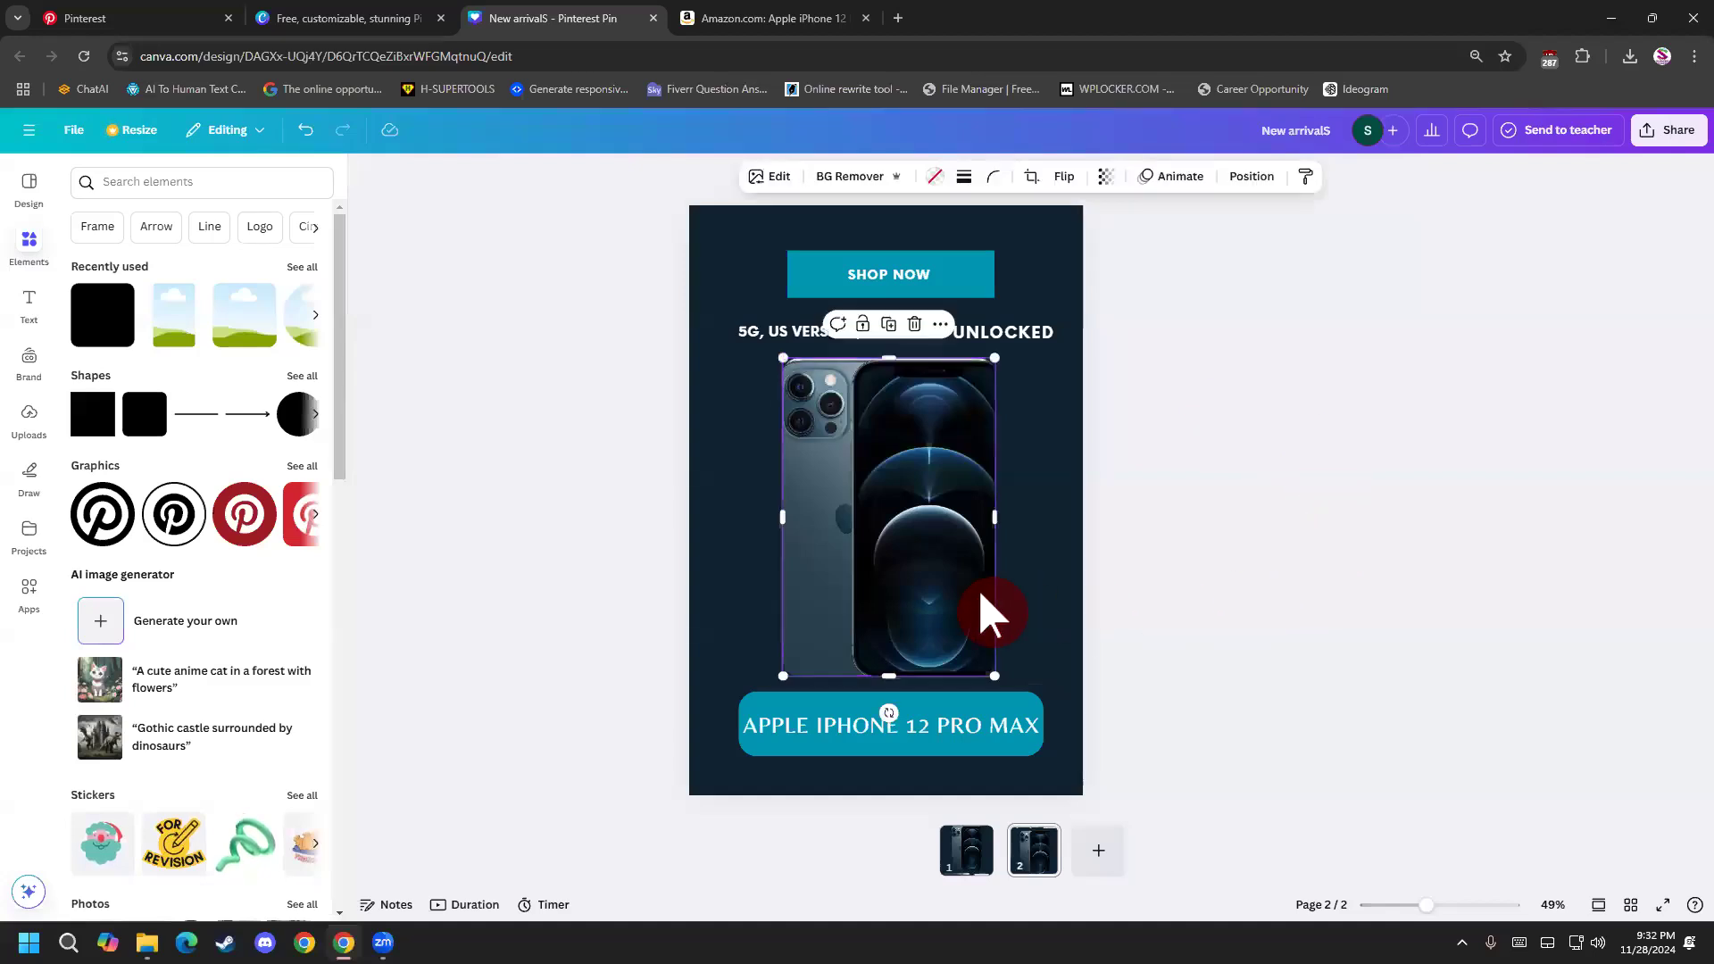
left_click(1171, 582)
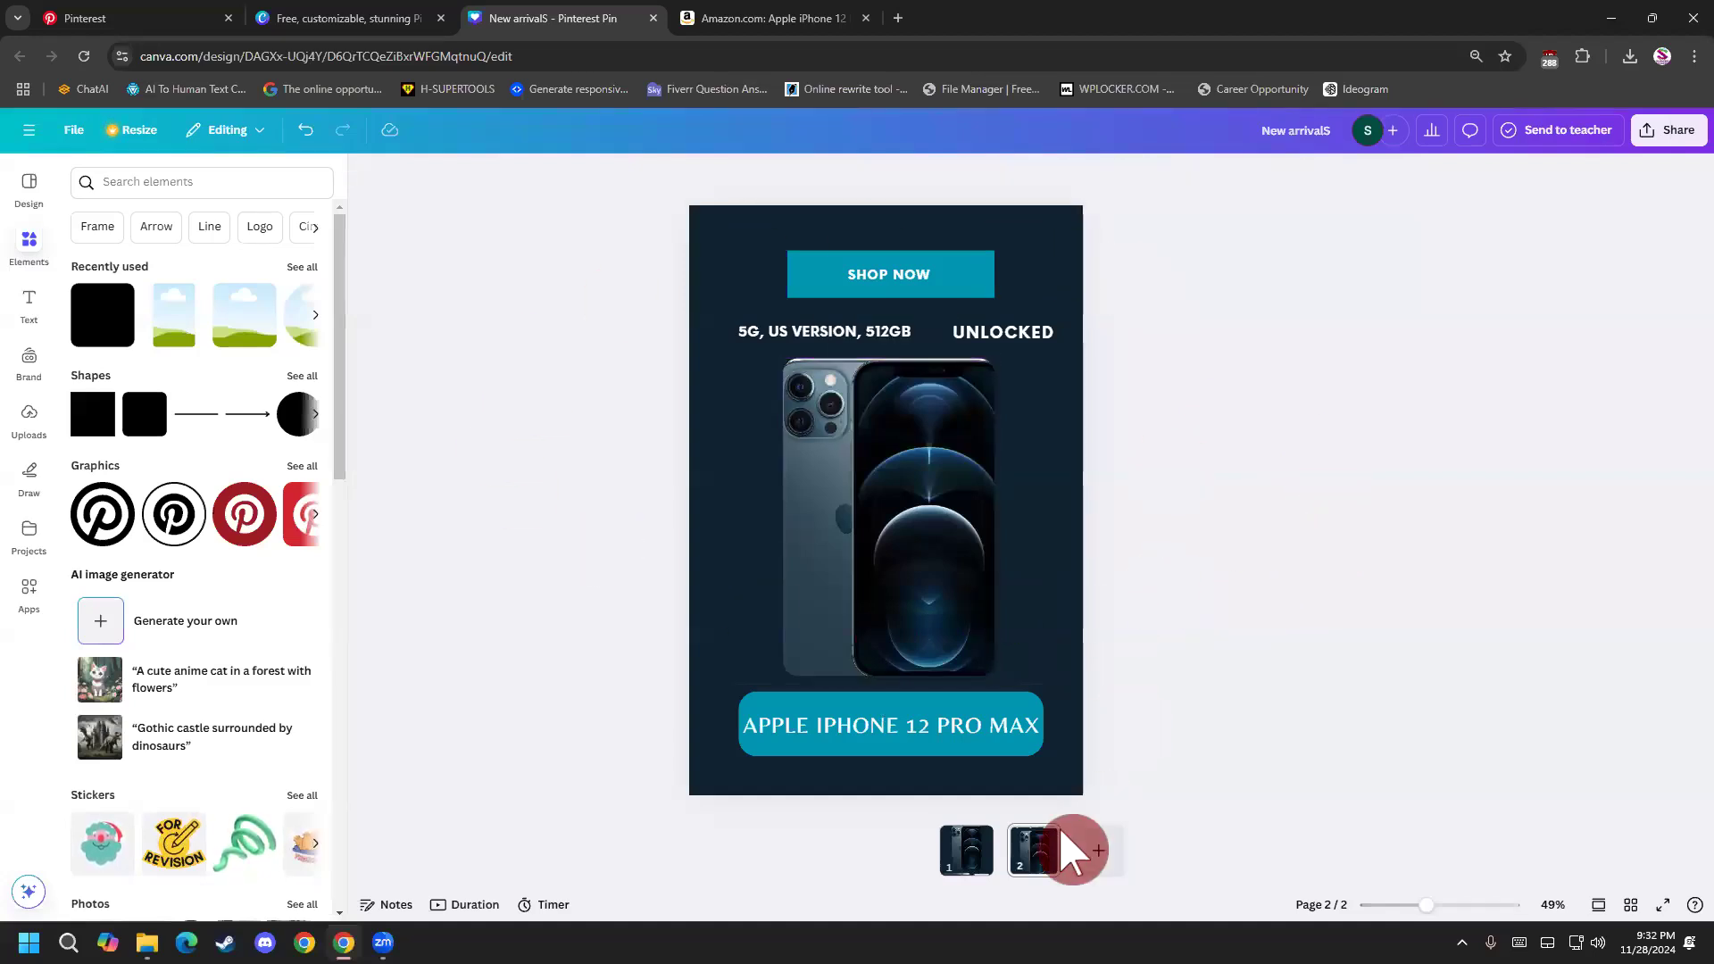
left_click(969, 853)
left_click(1033, 853)
left_click(968, 866)
left_click(1053, 852)
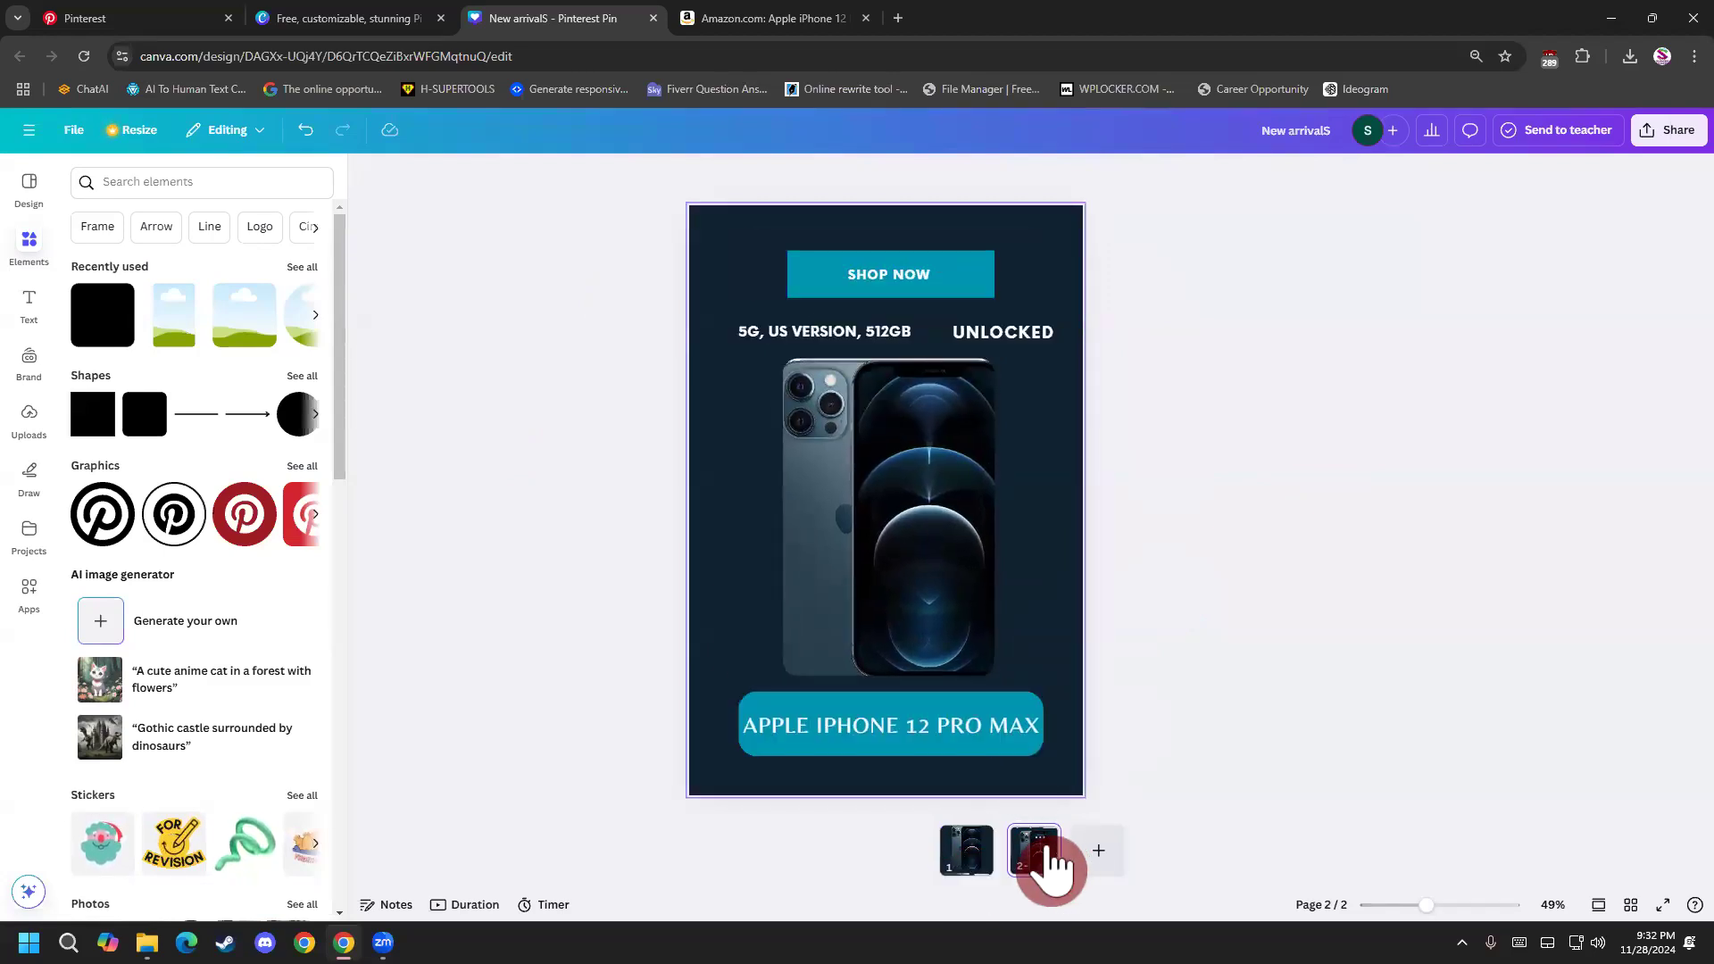
left_click(982, 859)
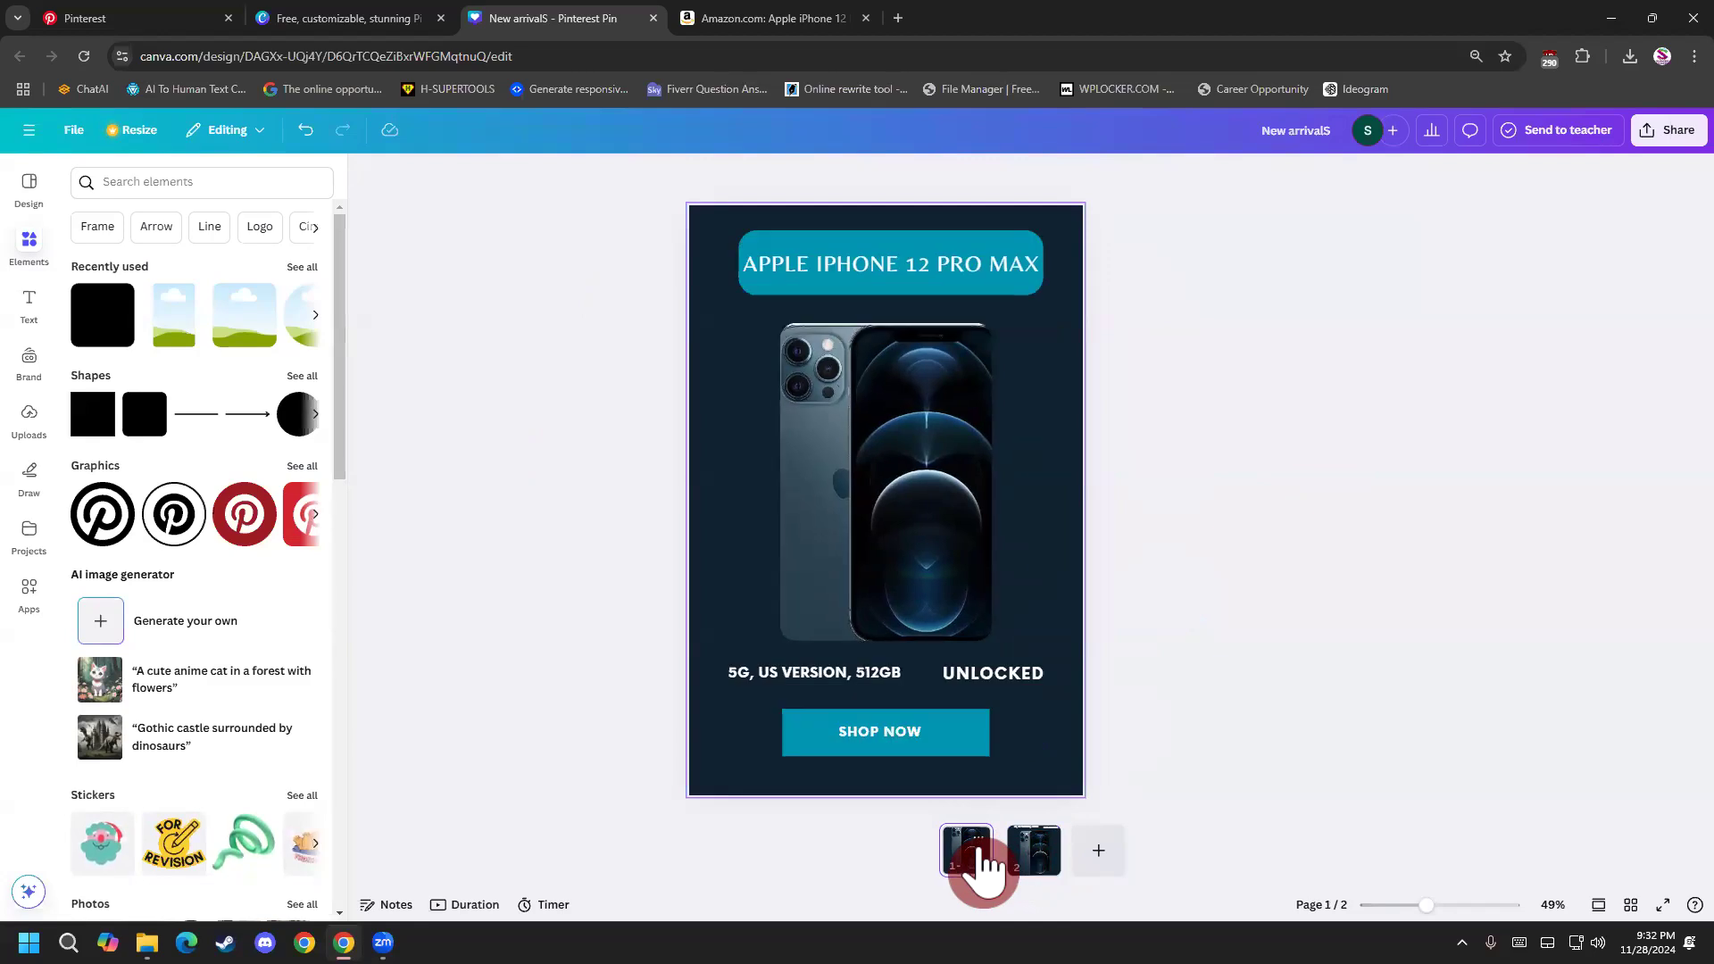
left_click(1052, 868)
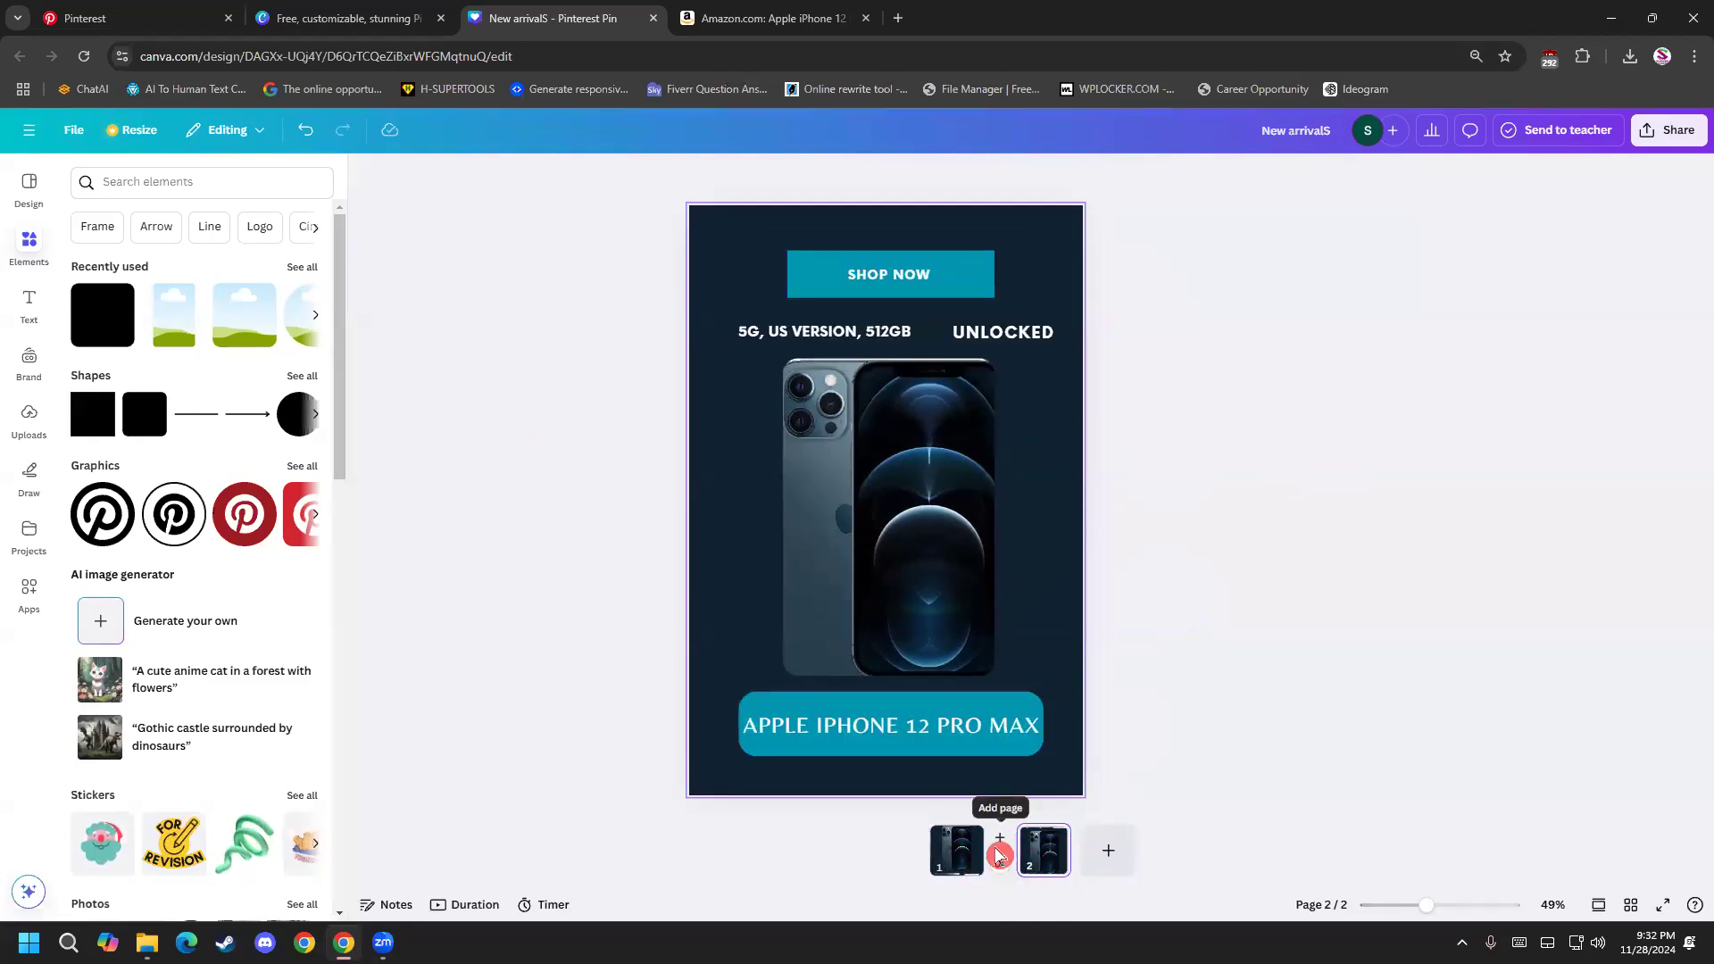
left_click(957, 864)
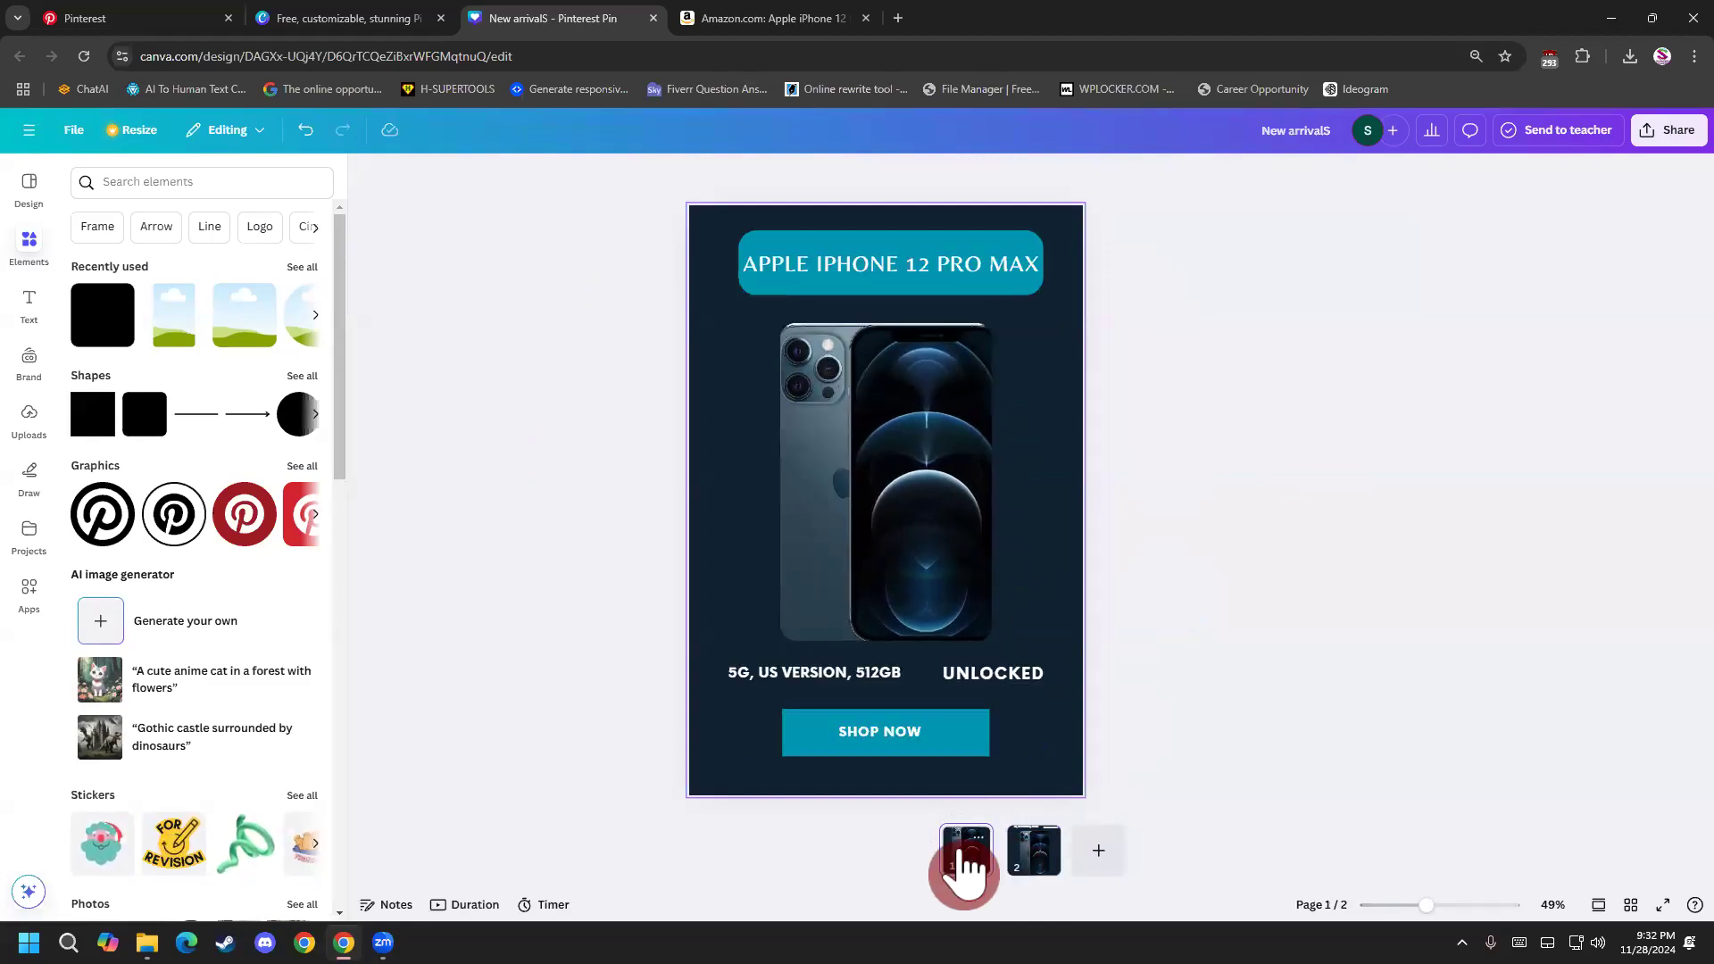
Duplicate the rearranged page 2 as a third pin page.
left_click(1058, 864)
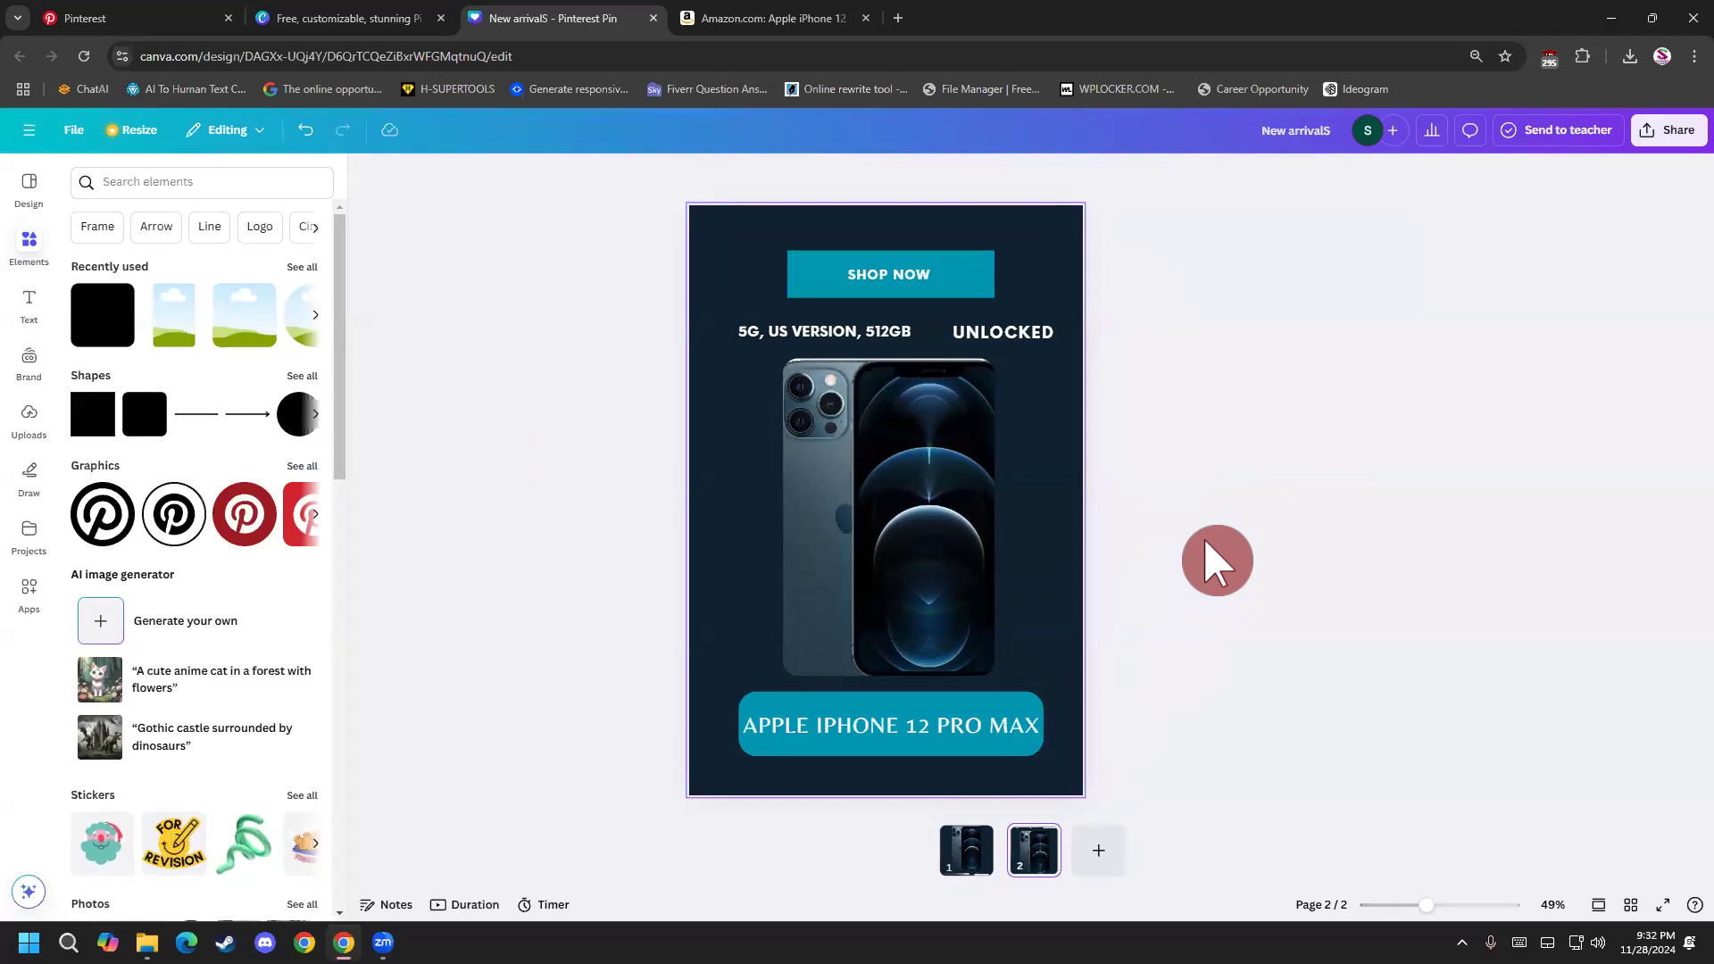
left_click(1040, 840)
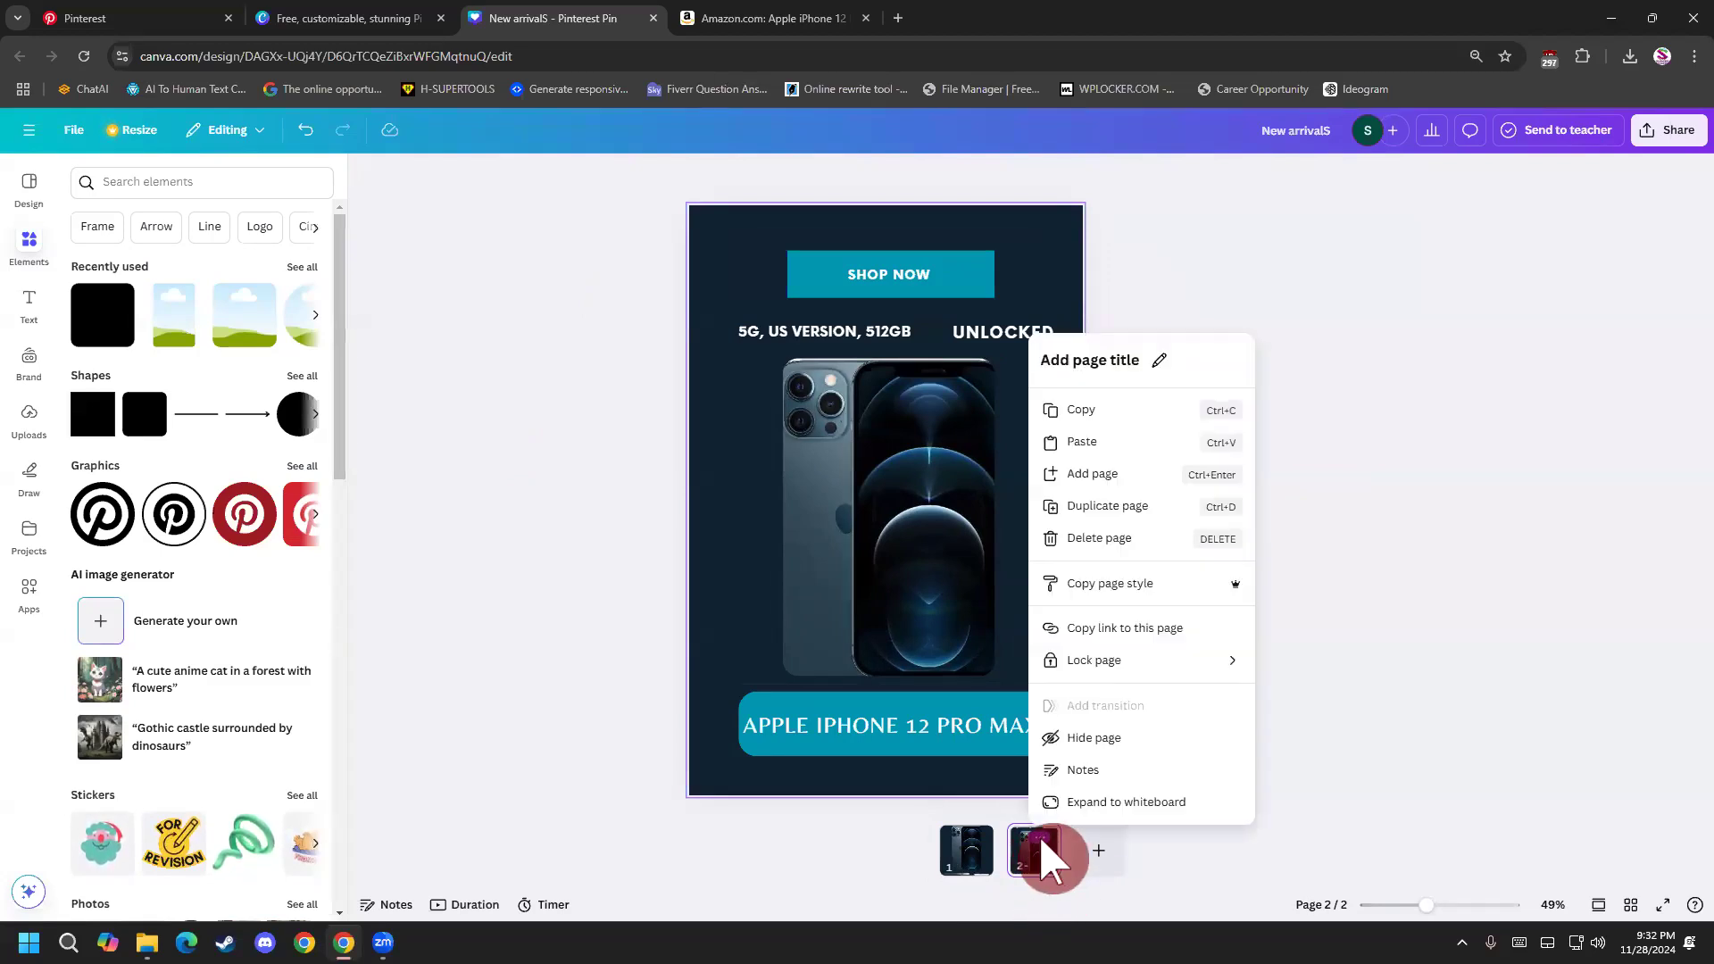
left_click(1183, 513)
Change the fill of the banner behind the APPLE IPHONE 12 PRO MAX heading on page 3 to solid magenta.
left_click(1016, 723)
left_click(1014, 721)
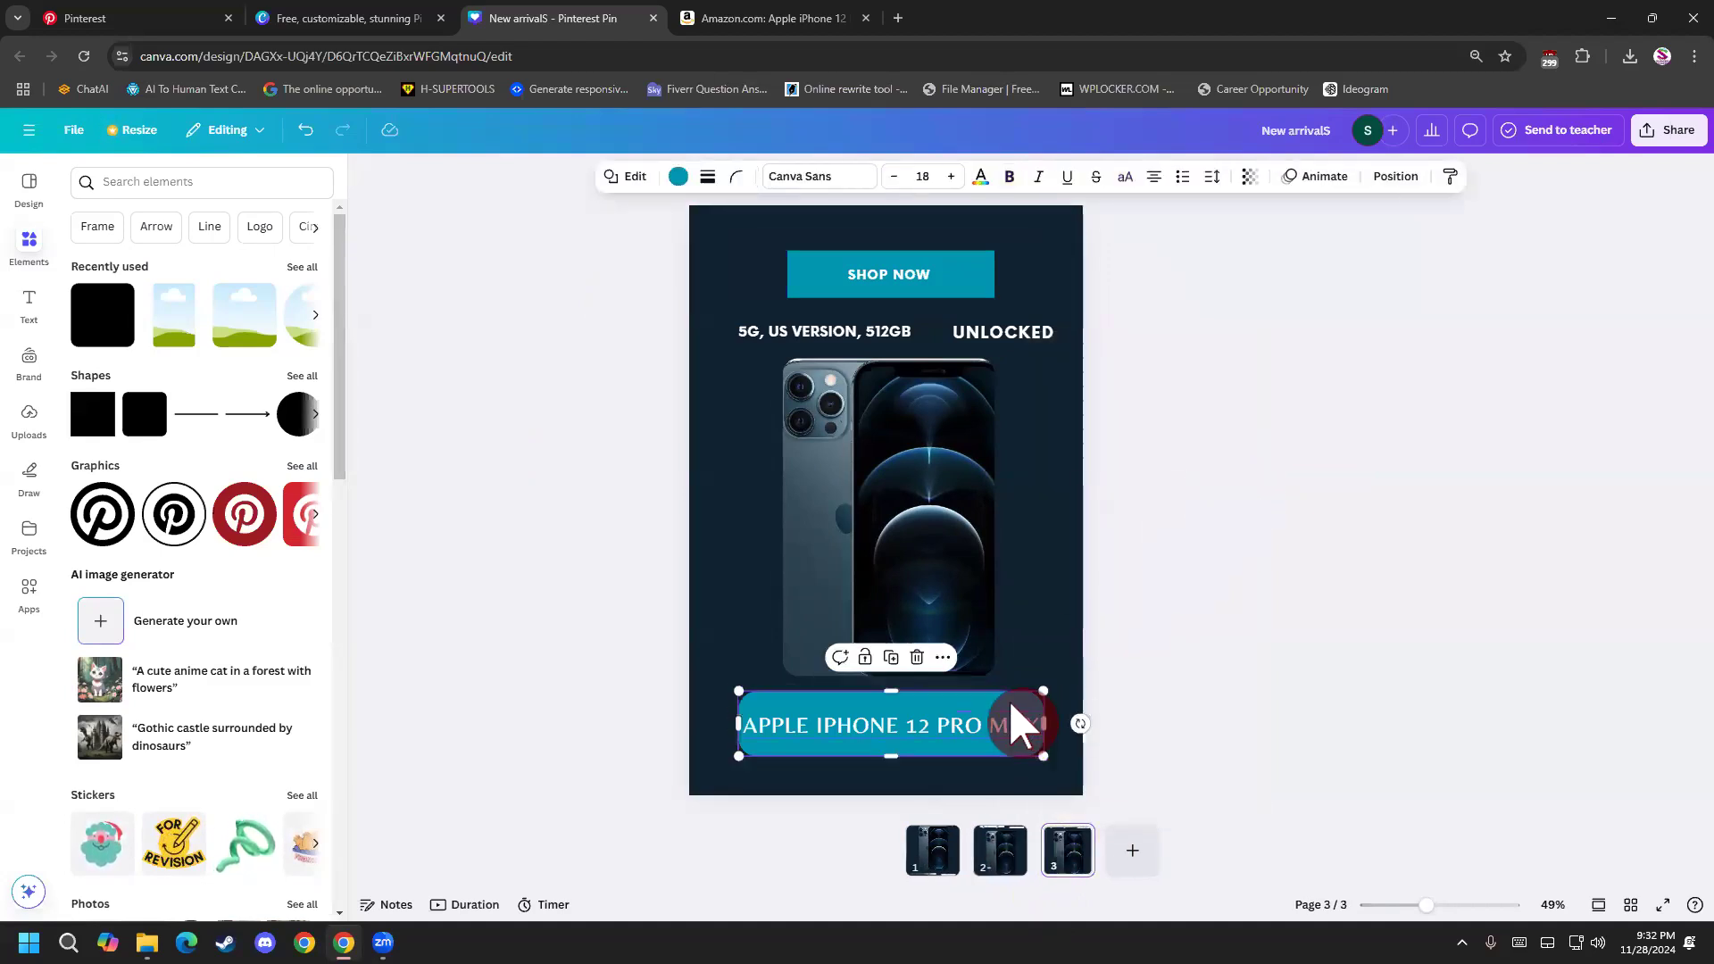
left_click(684, 178)
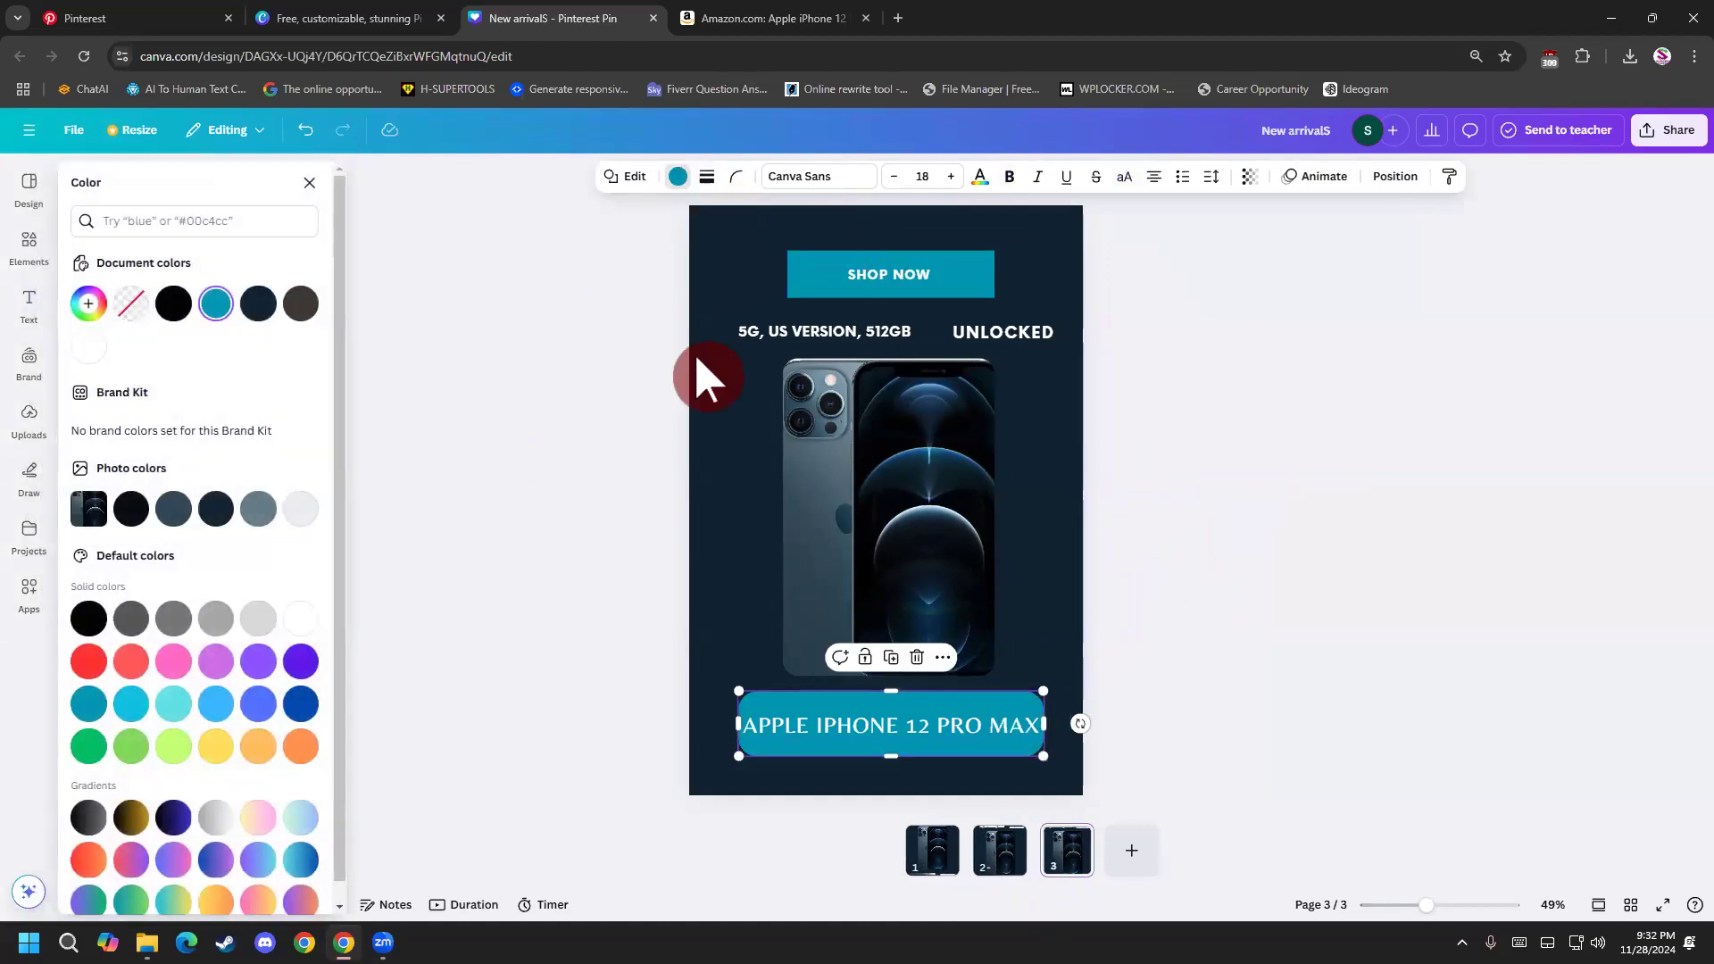
left_click(221, 665)
Change the fill of the SHOP NOW button on page 3 to magenta.
left_click(821, 268)
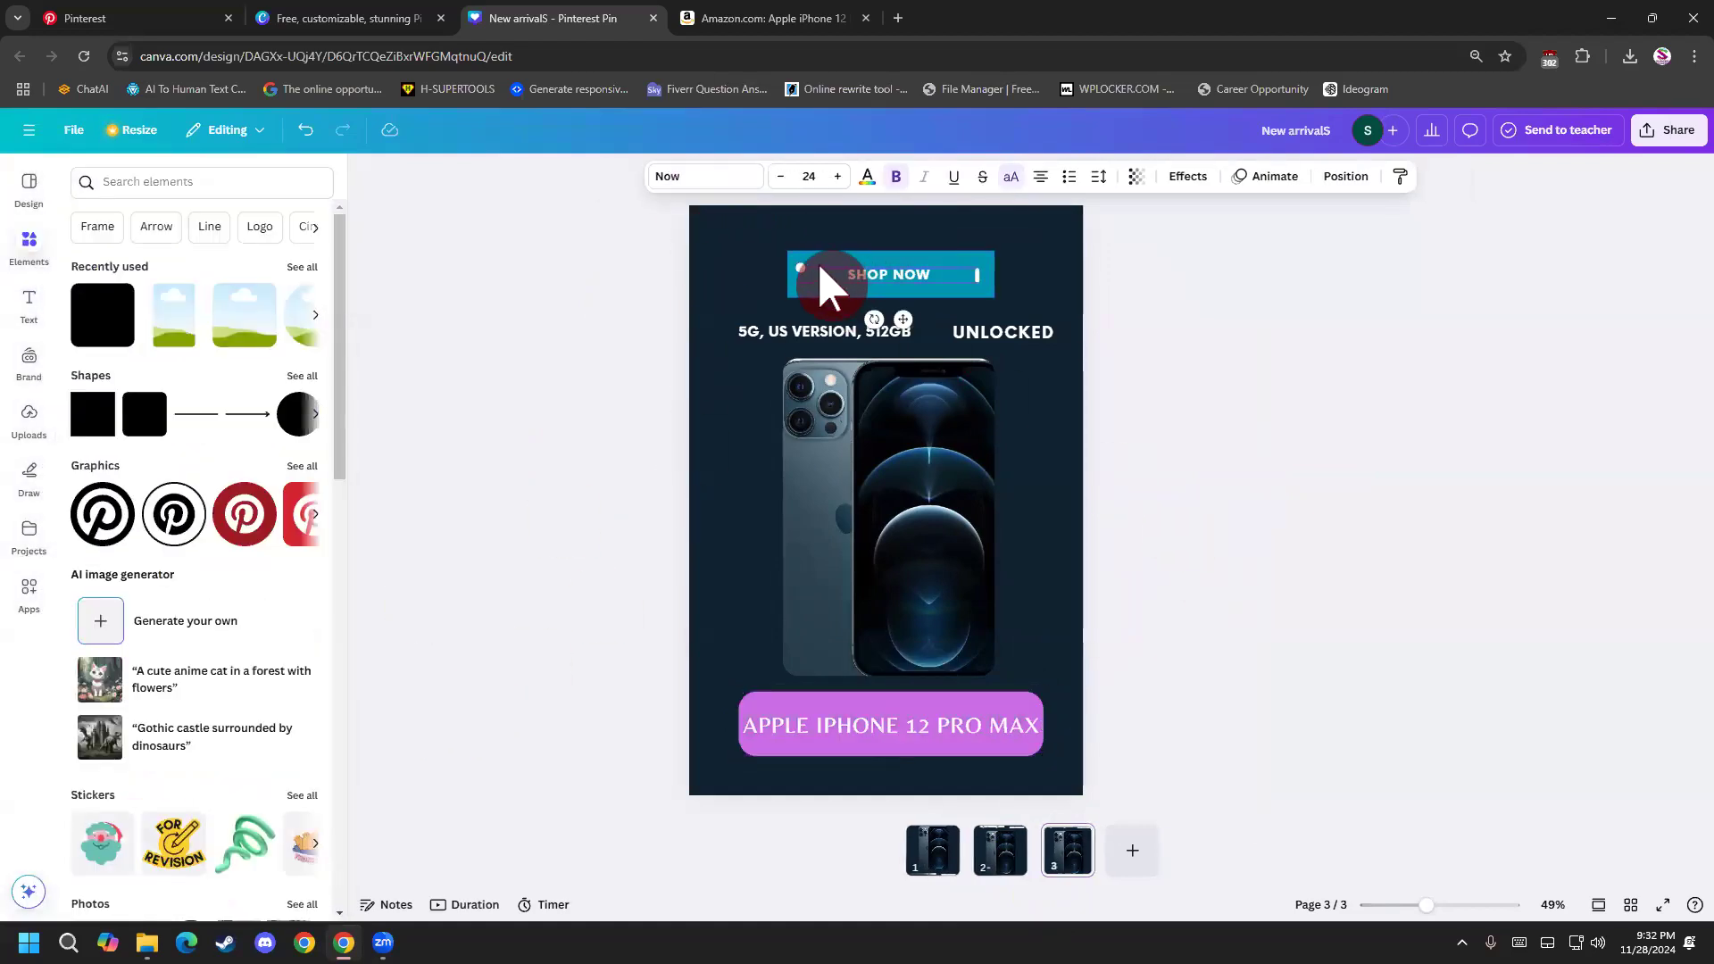
left_click(801, 290)
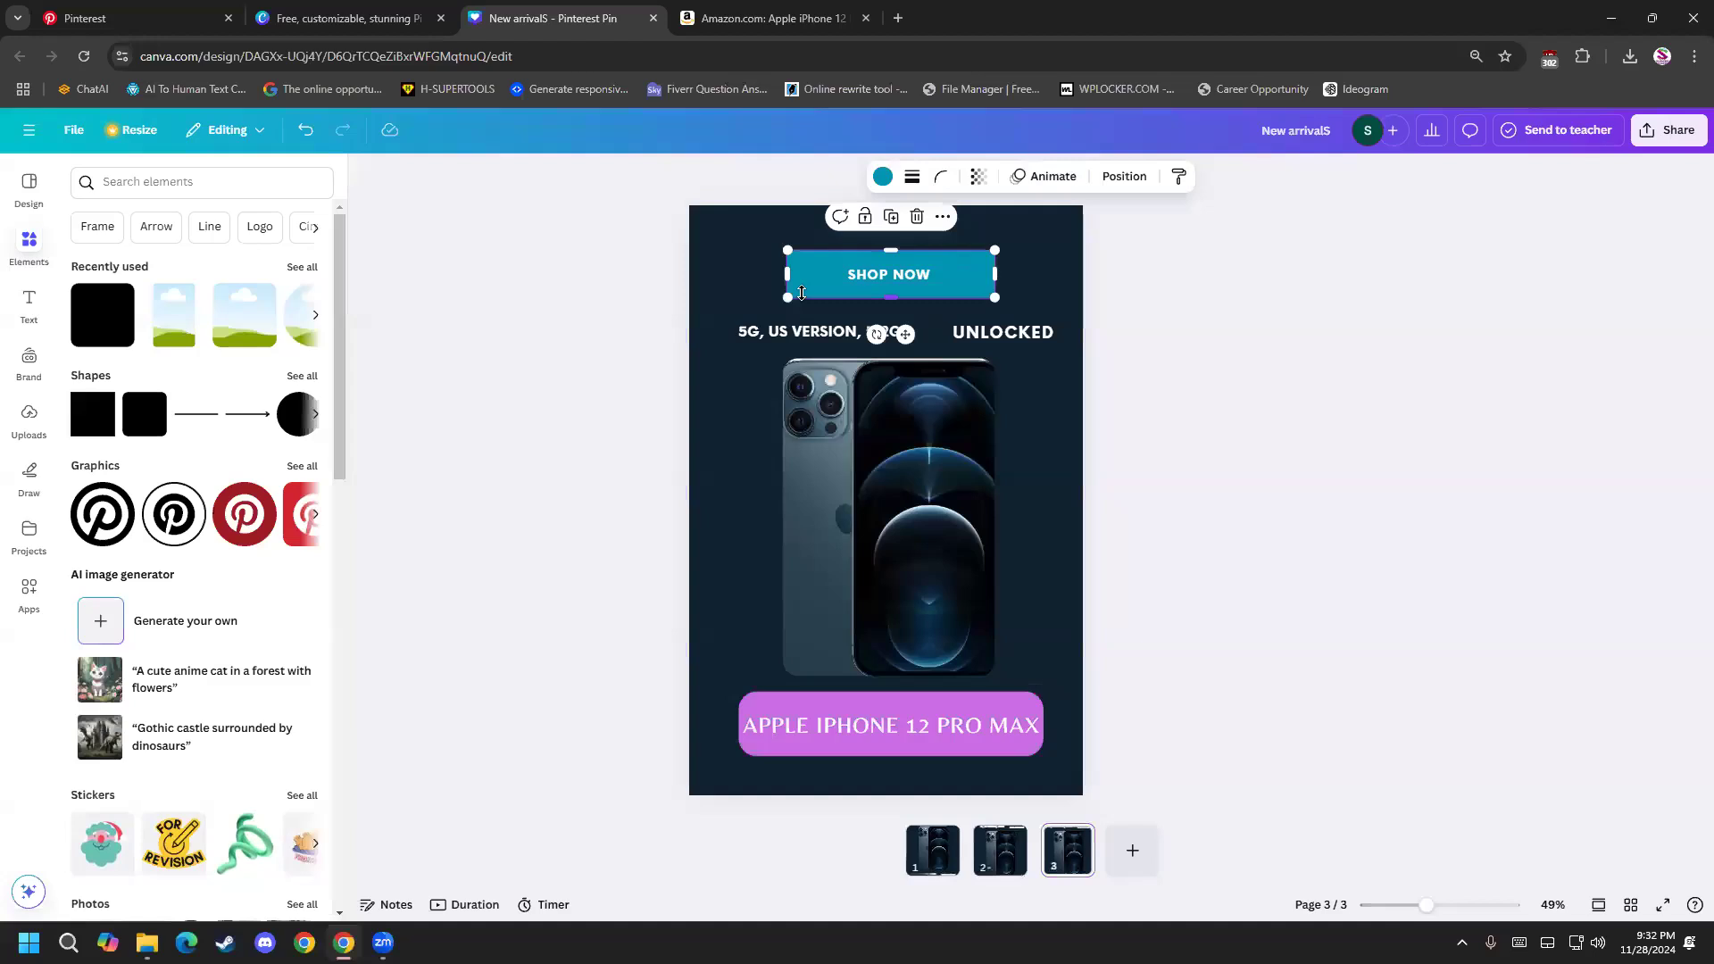
left_click(882, 178)
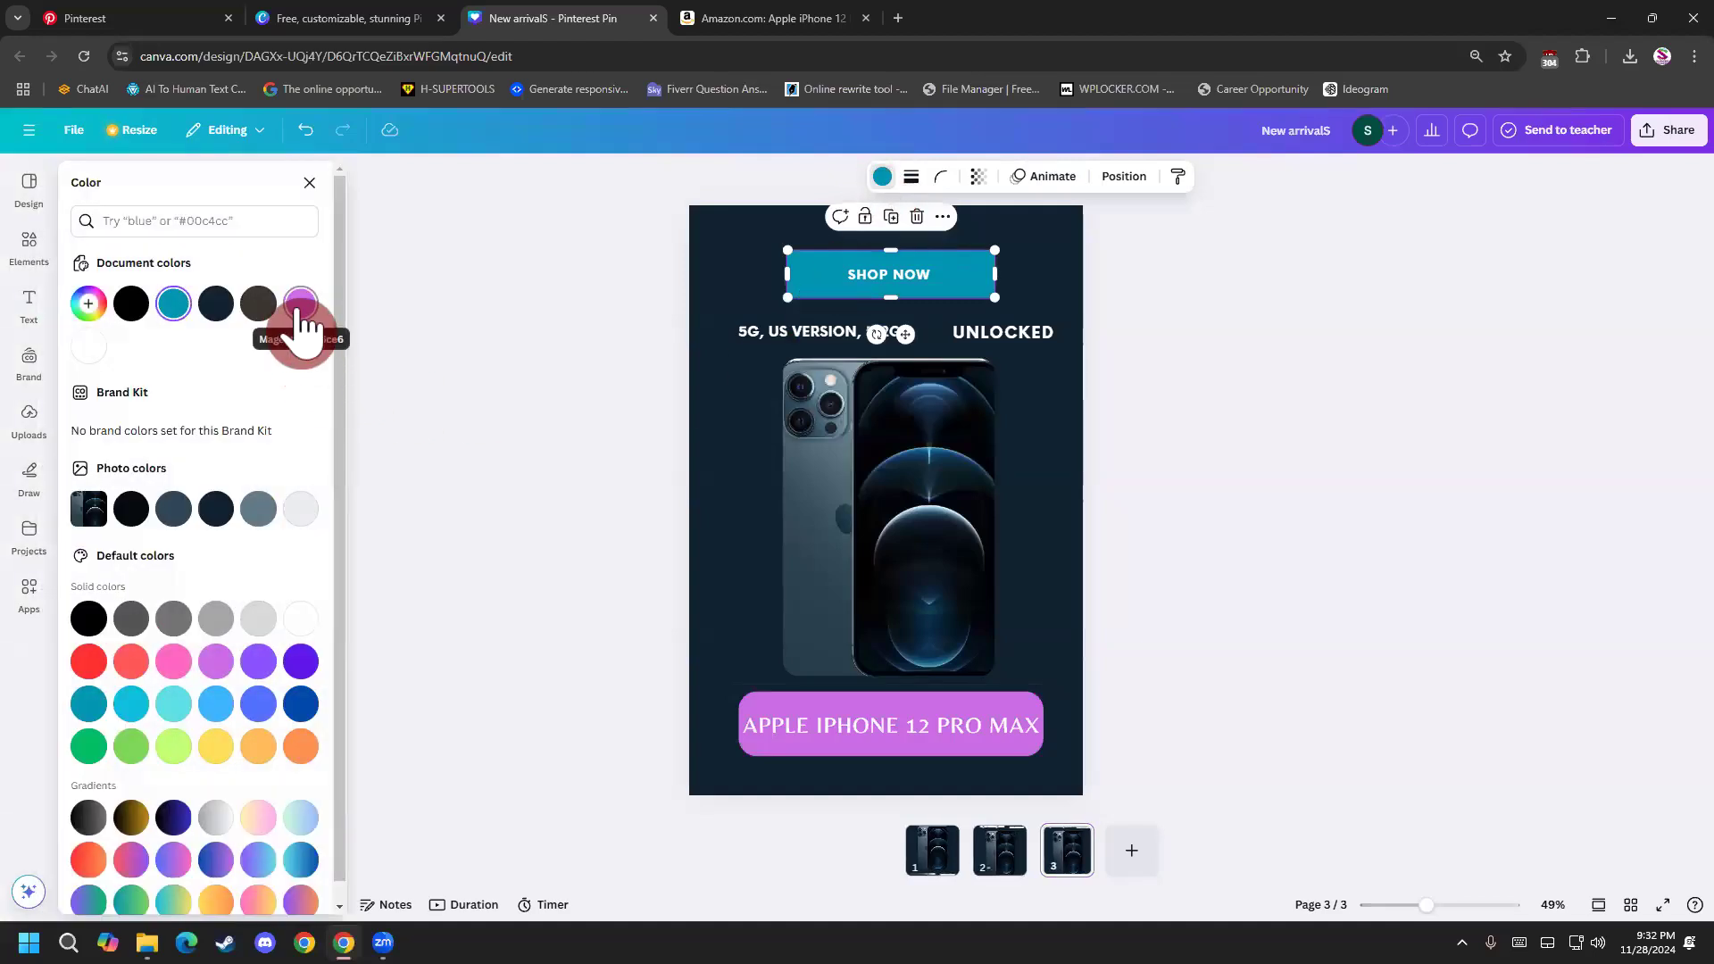
left_click(301, 304)
Change the page 3 background to solid purple.
left_click(701, 485)
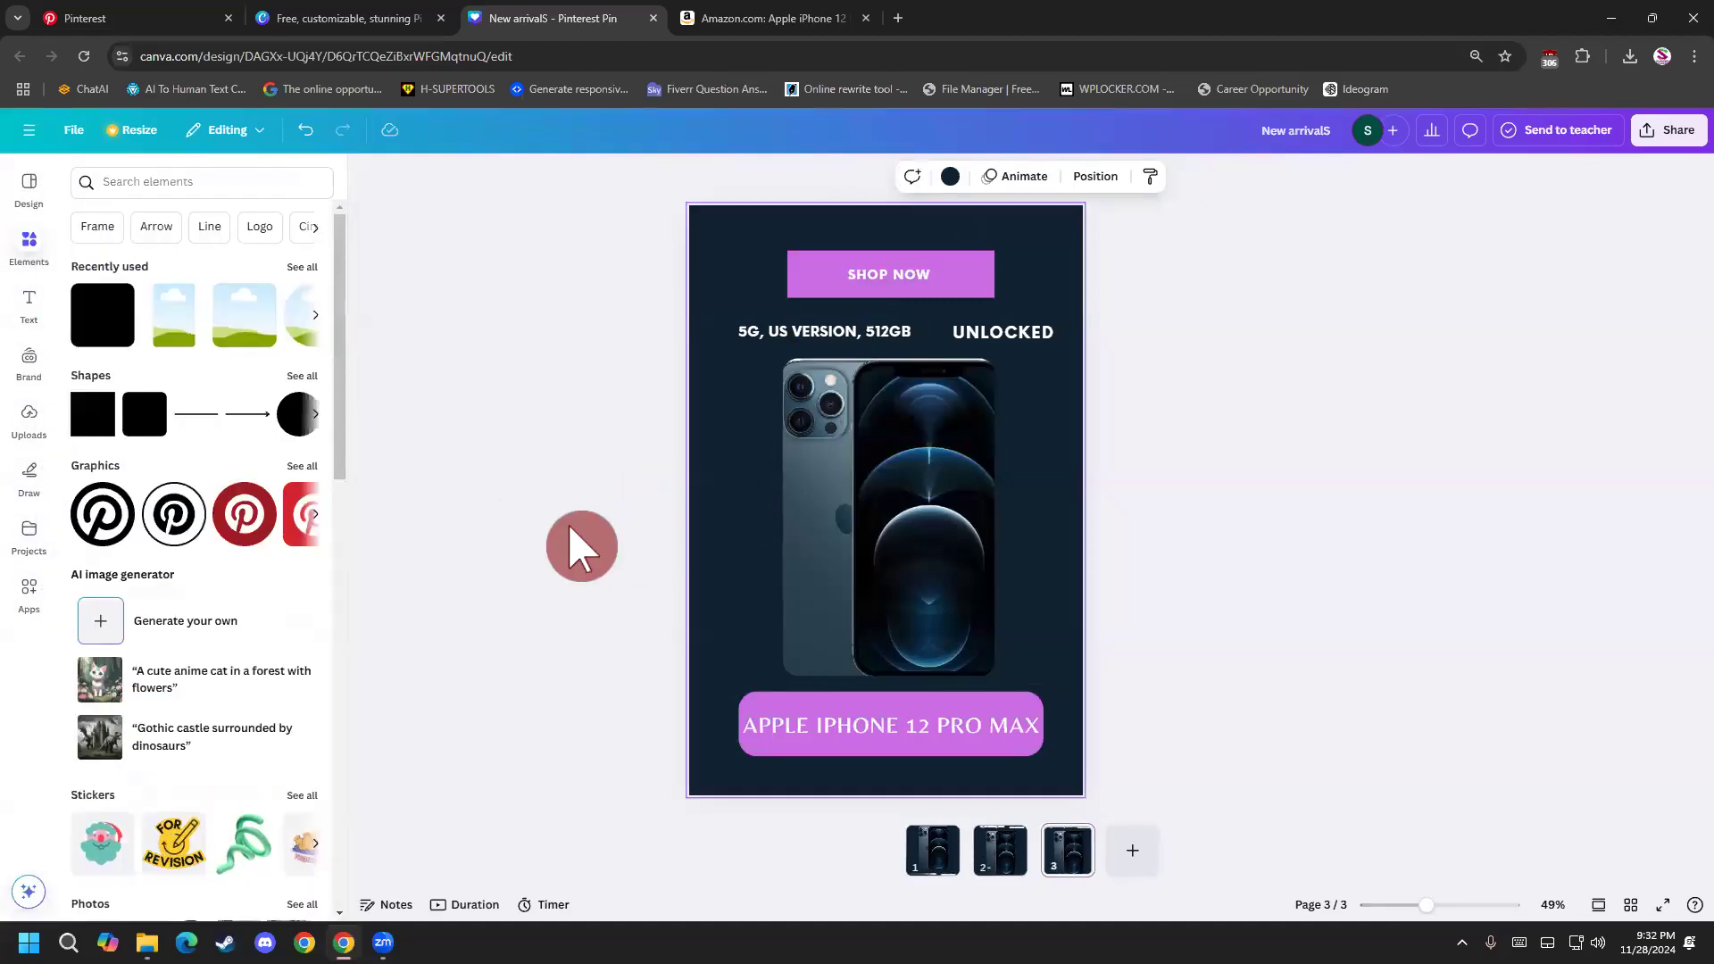
left_click(950, 176)
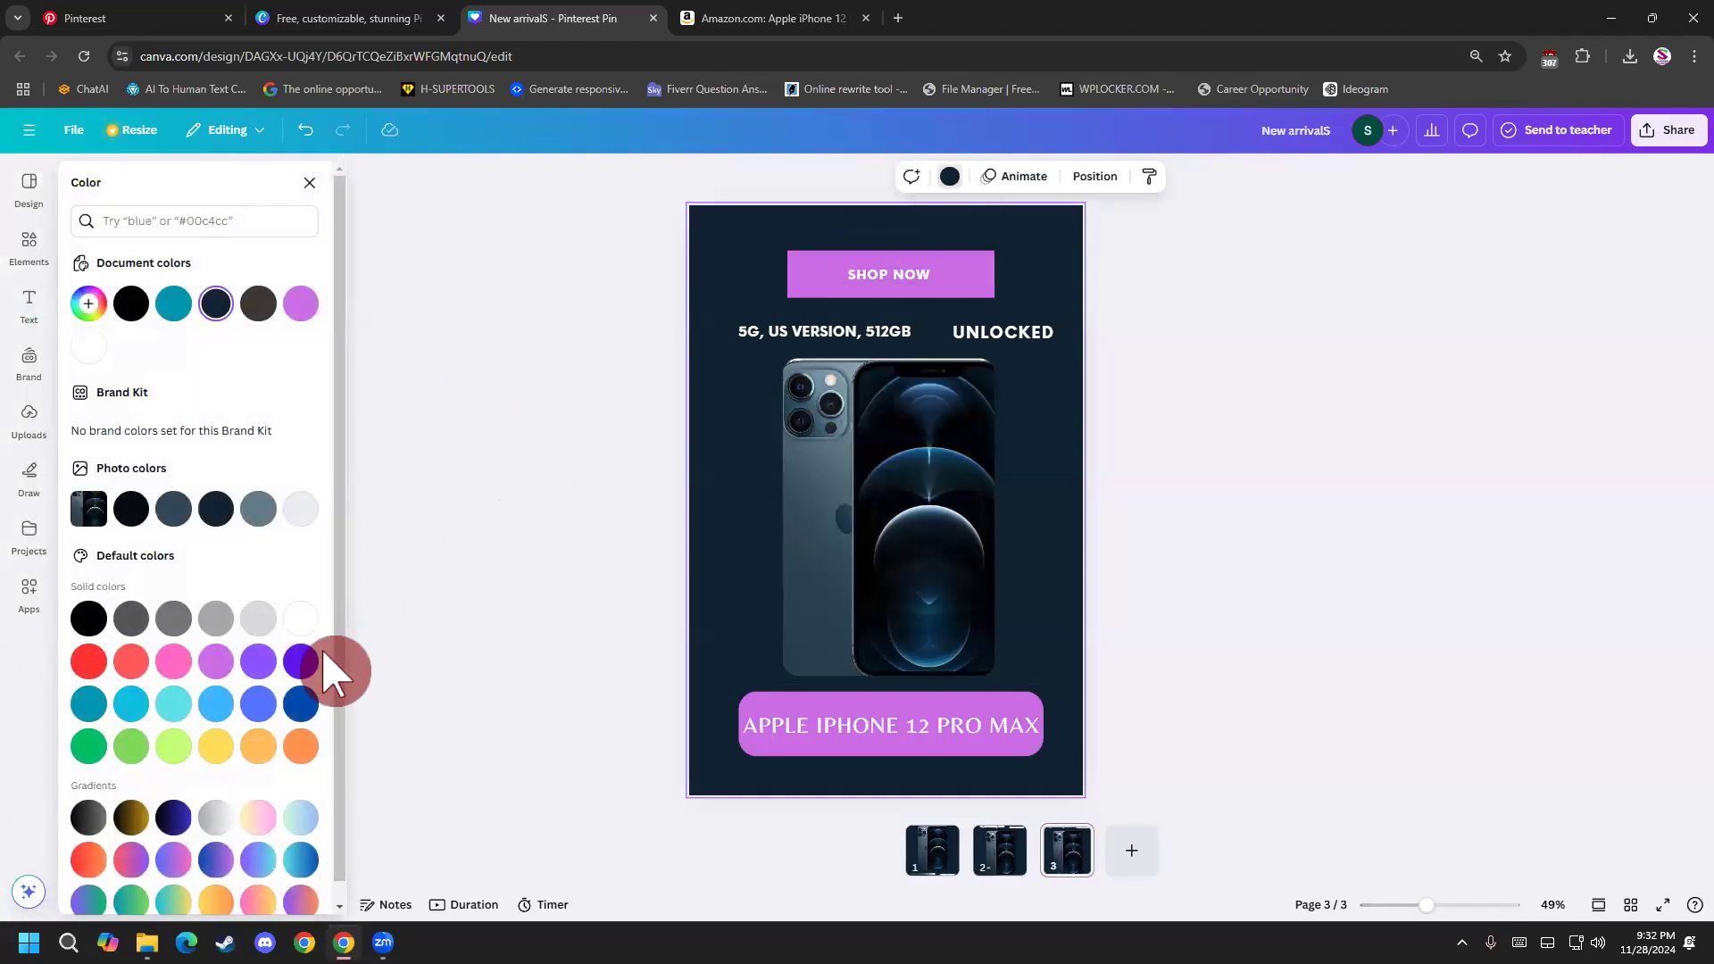
left_click(264, 668)
left_click(734, 585)
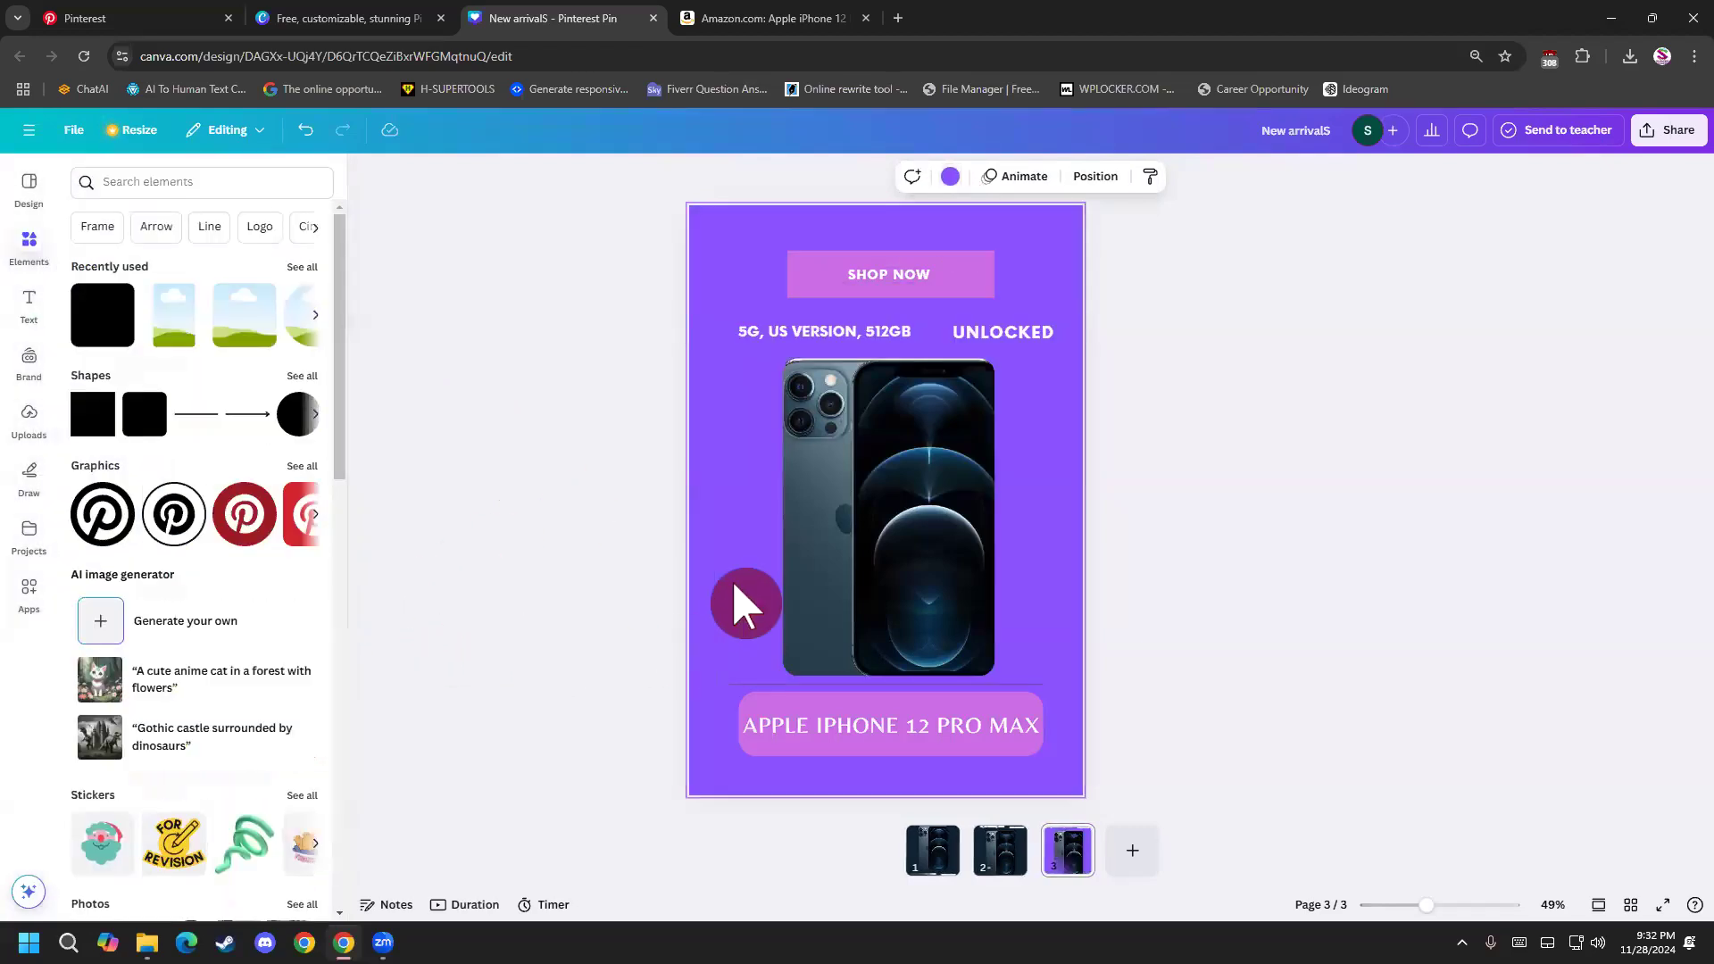
Try recoloring the 5G, US VERSION, 512GB and UNLOCKED texts together in dark navy.
left_click(774, 332)
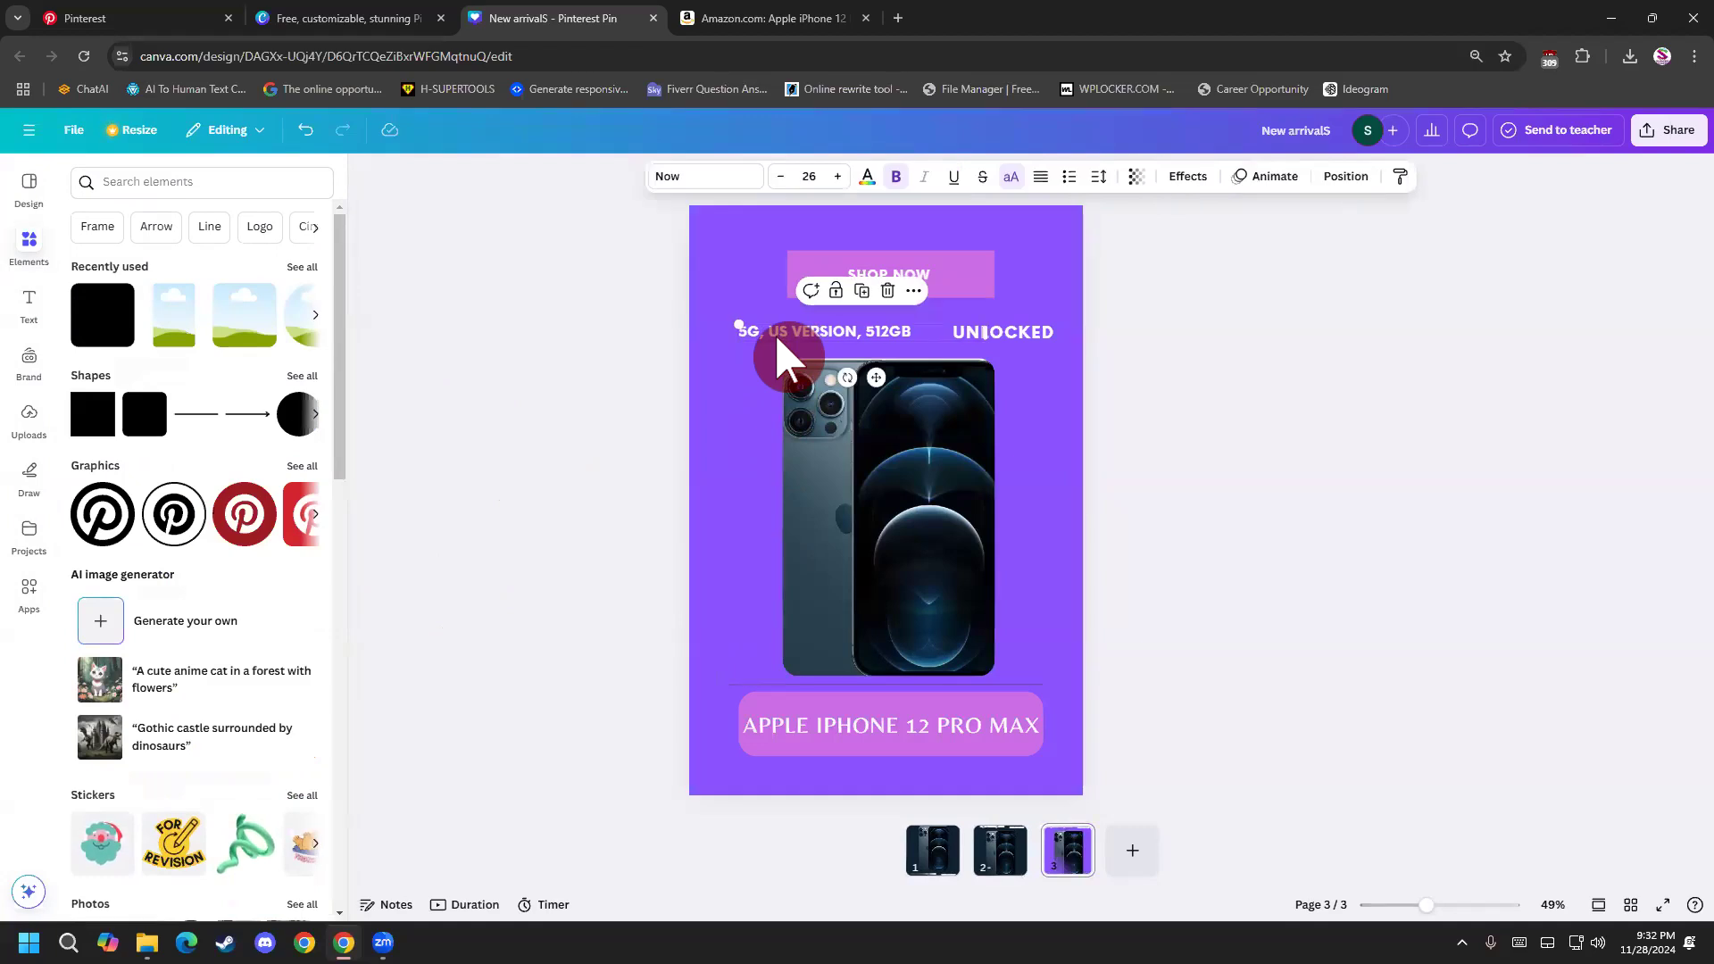
left_click(1012, 325)
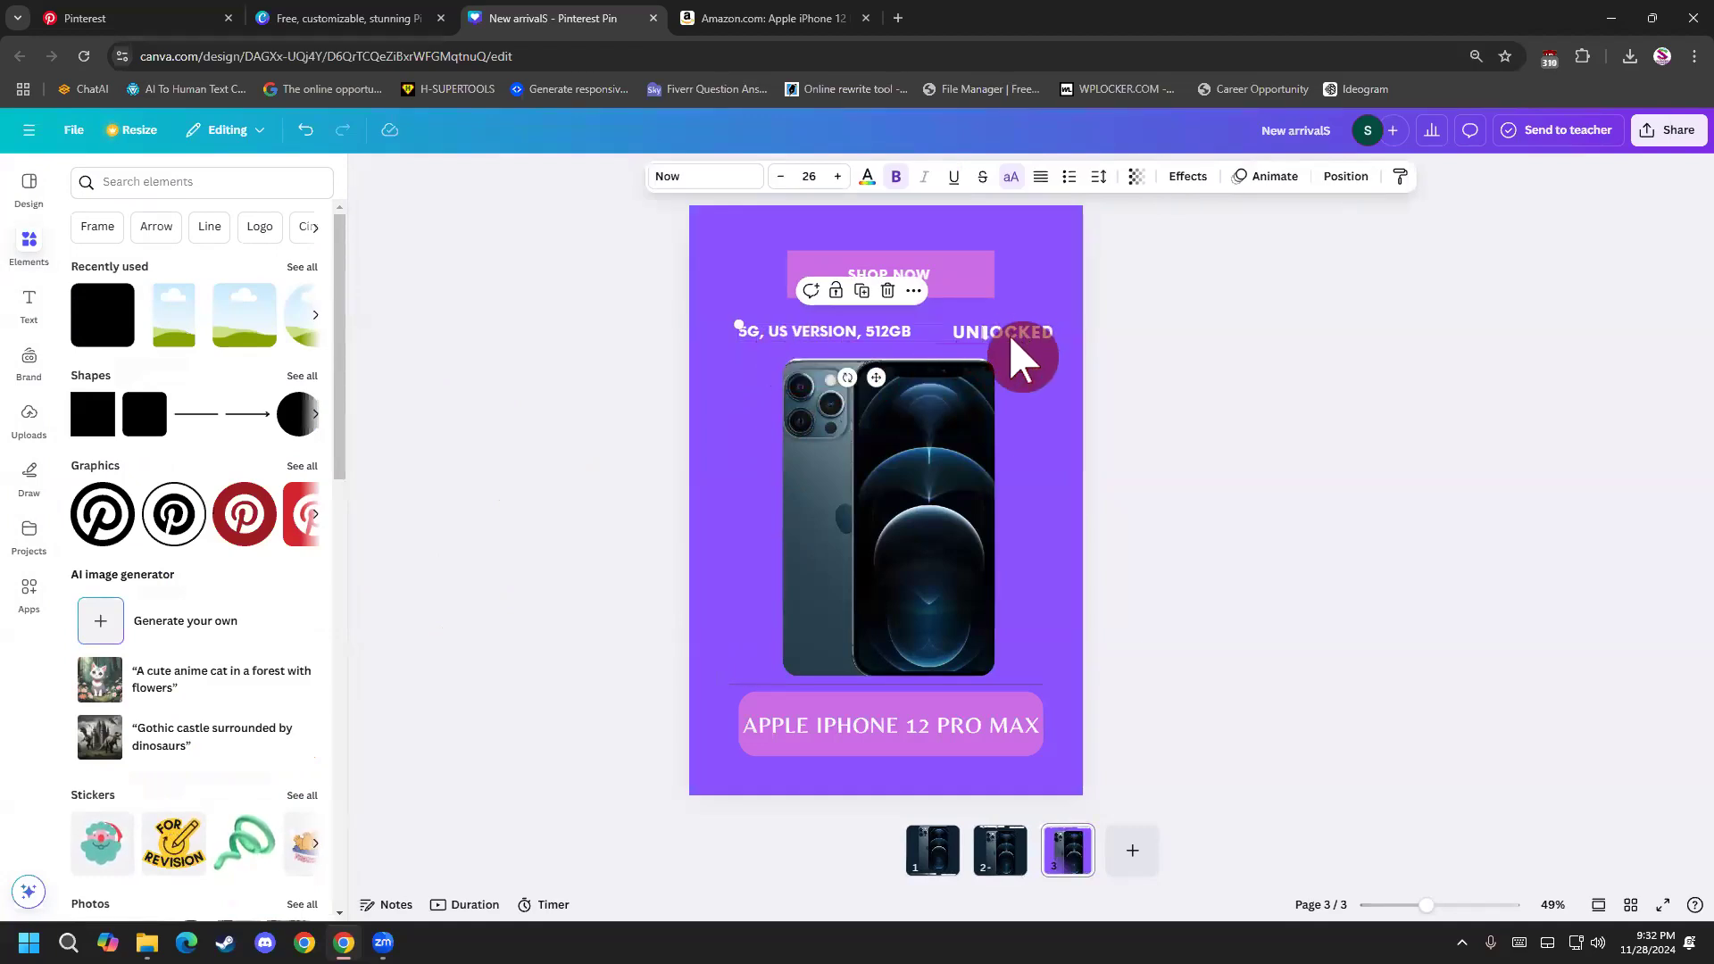
left_click(1009, 332)
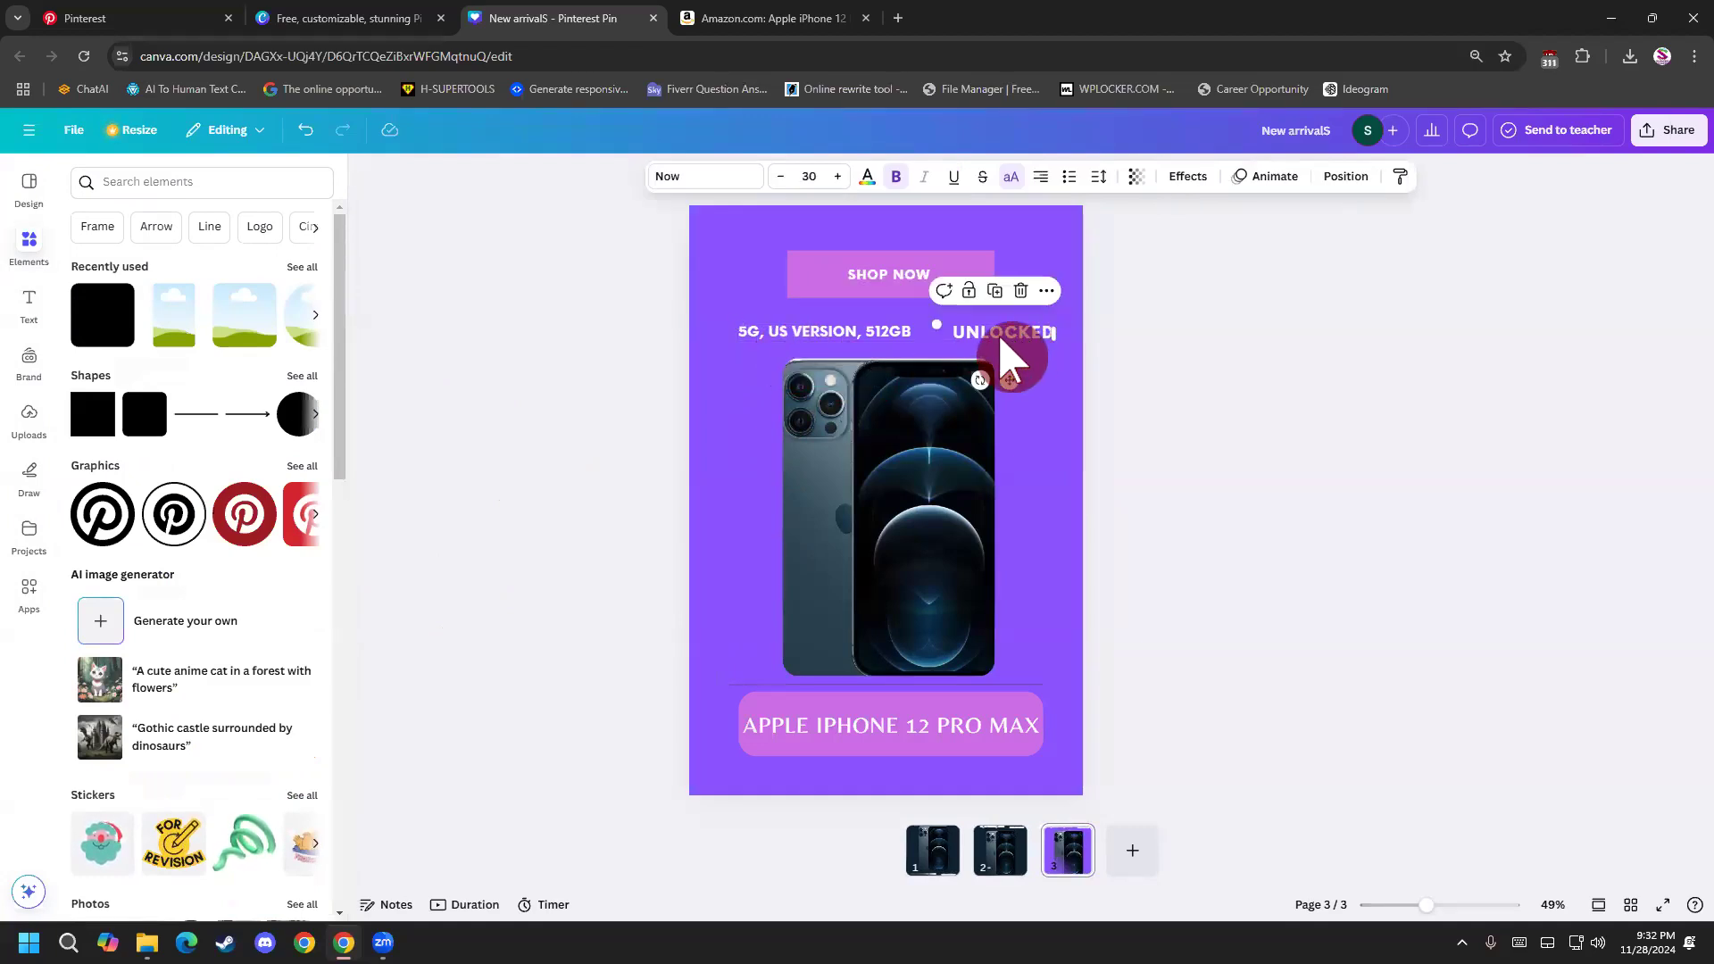
left_click(817, 331, "shift")
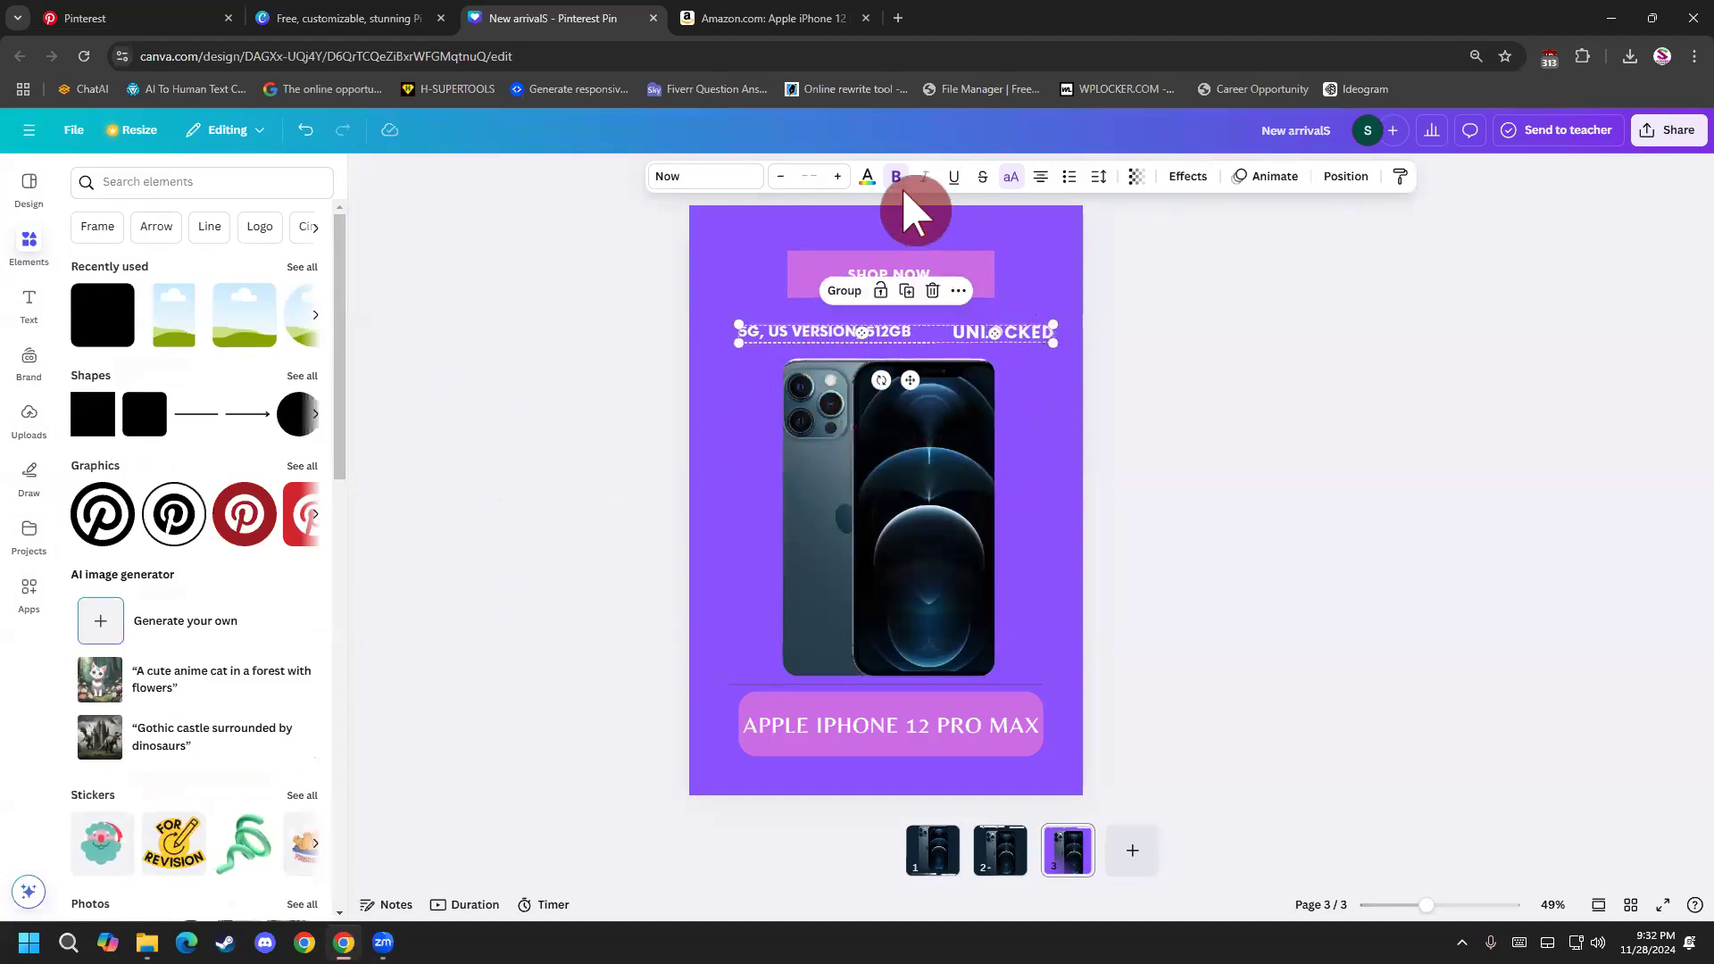
left_click(866, 175)
left_click(225, 306)
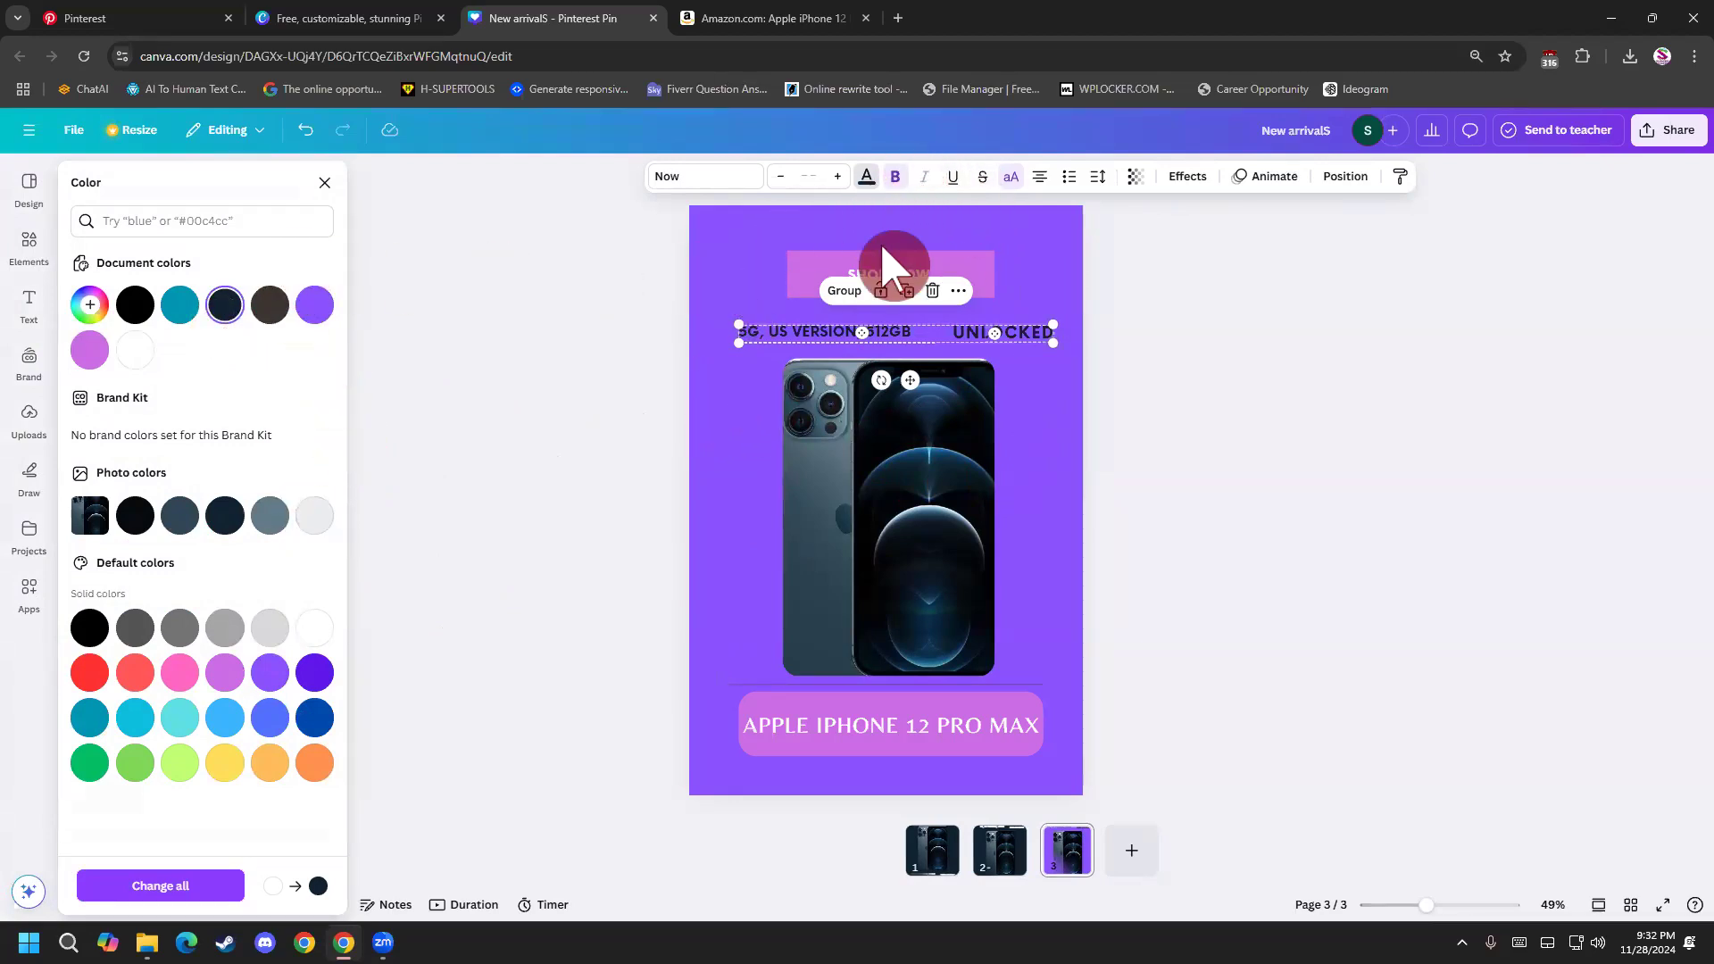
left_click(1170, 421)
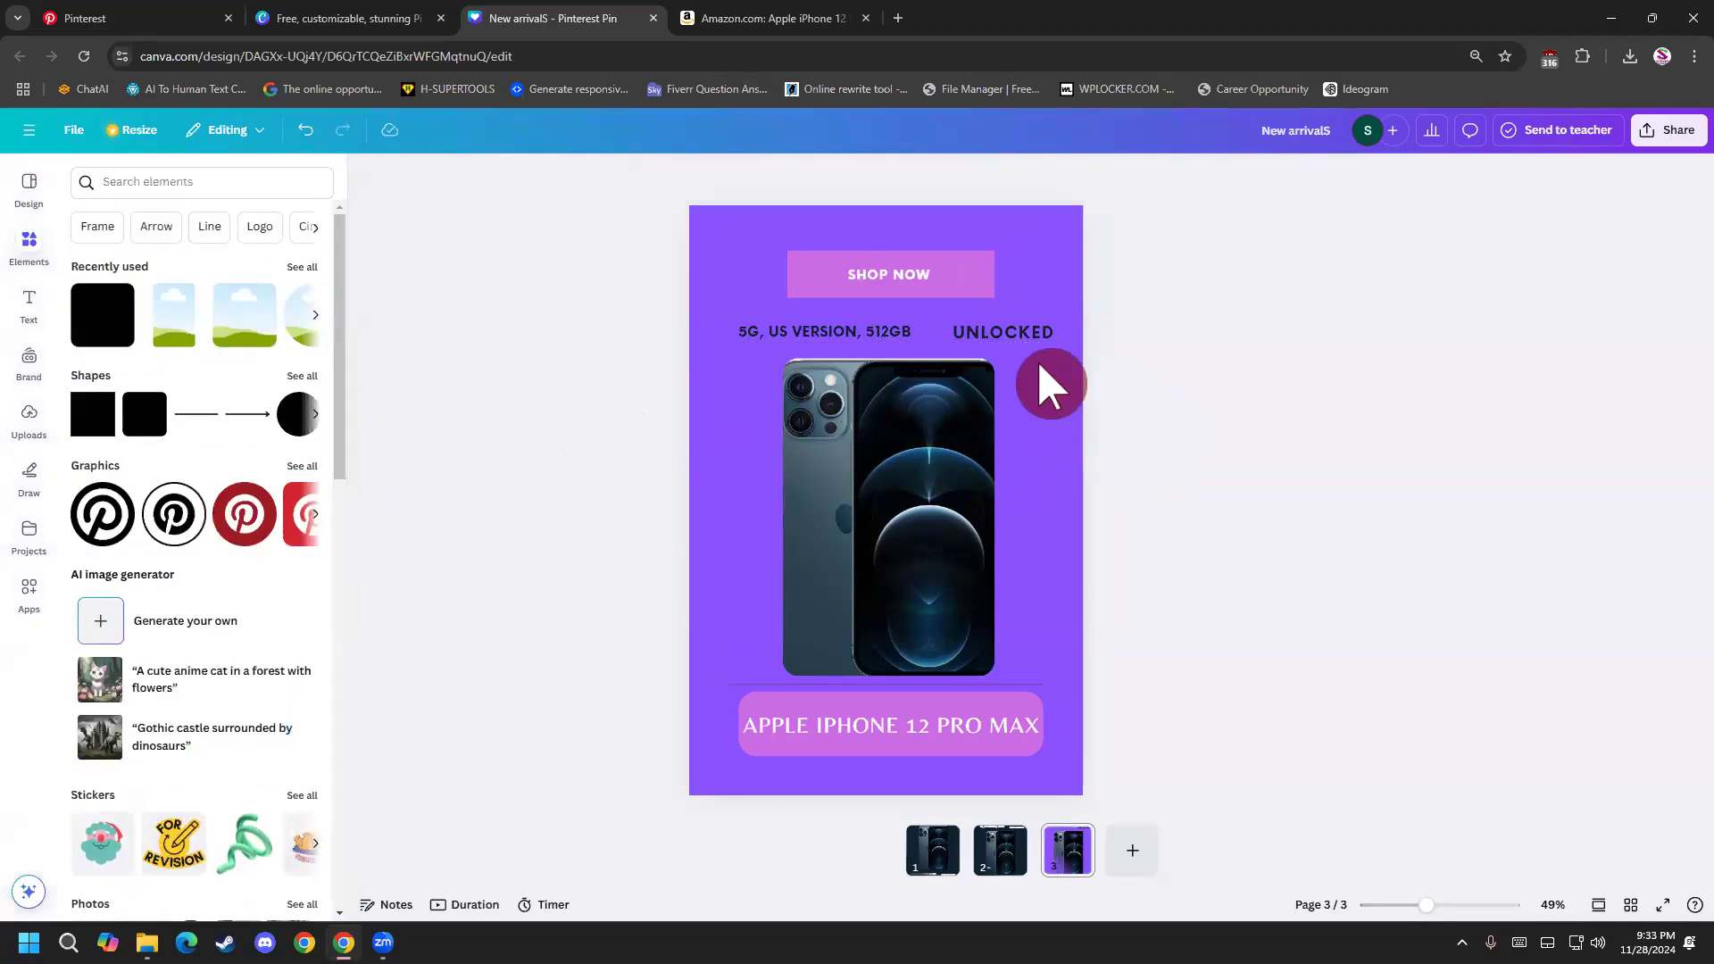
Shift the 5G, US VERSION, 512GB and UNLOCKED texts together slightly left to balance their side margins.
left_click(766, 331)
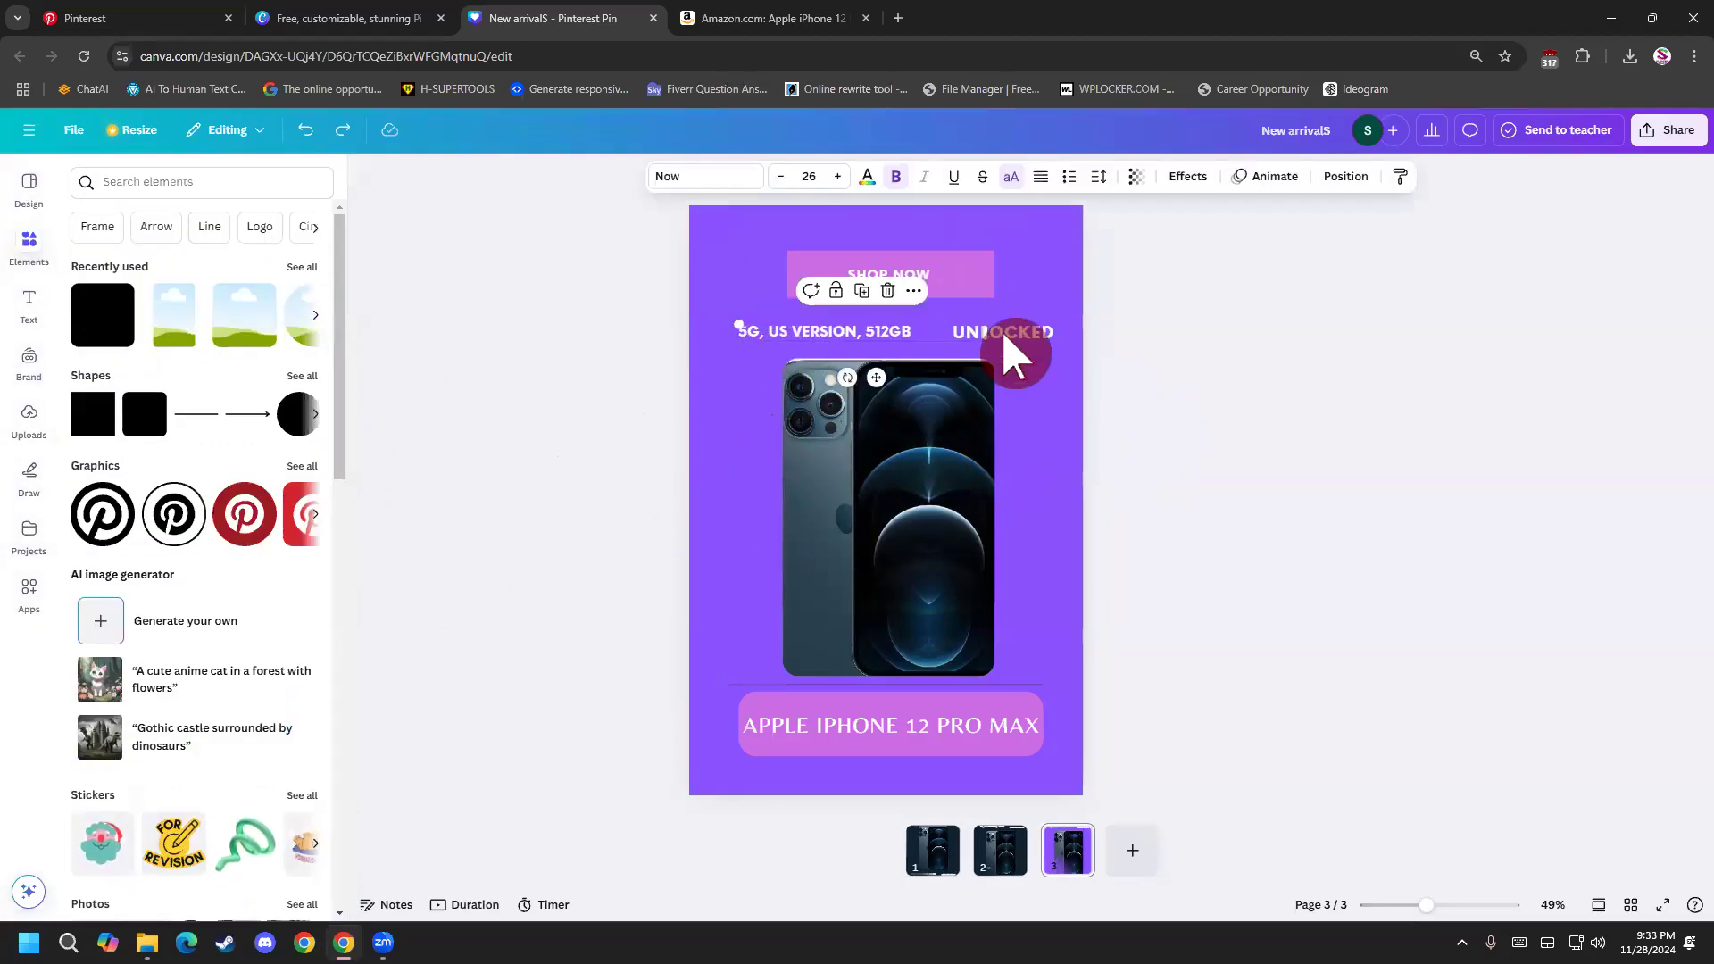
left_click_drag(1040, 332, 1021, 337)
left_click(1134, 500)
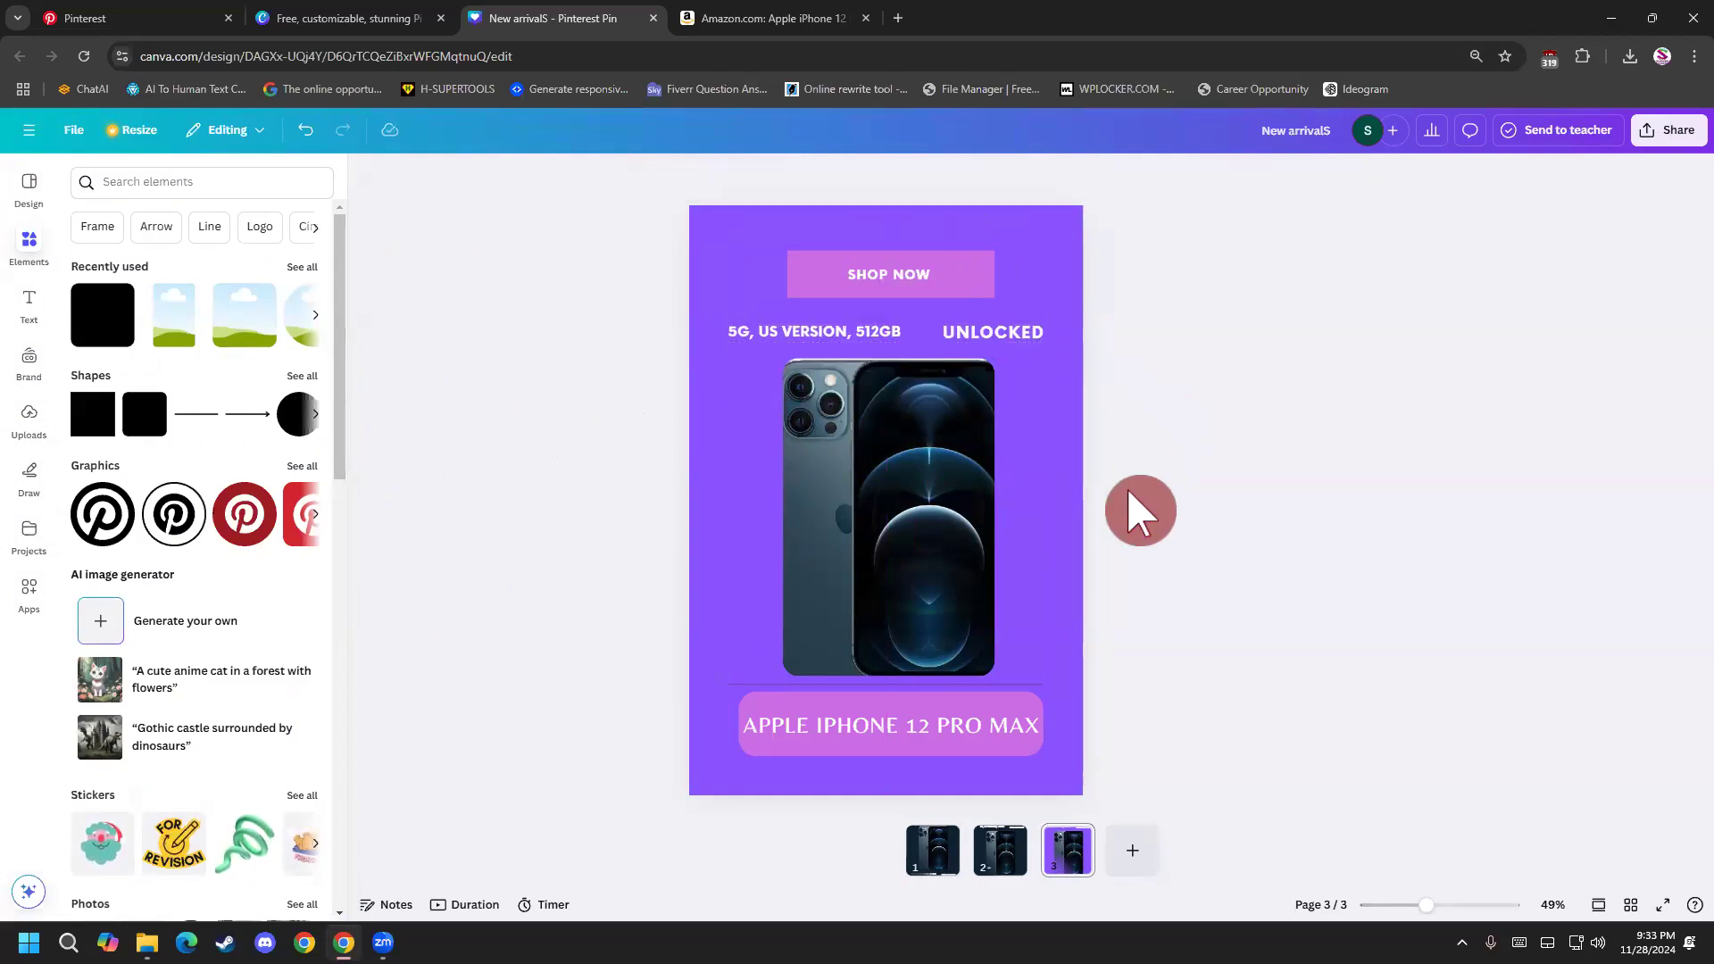
Move the APPLE IPHONE 12 PRO MAX heading text slightly up and nudge it right within its banner.
left_click(934, 728)
left_click_drag(935, 727, 934, 727)
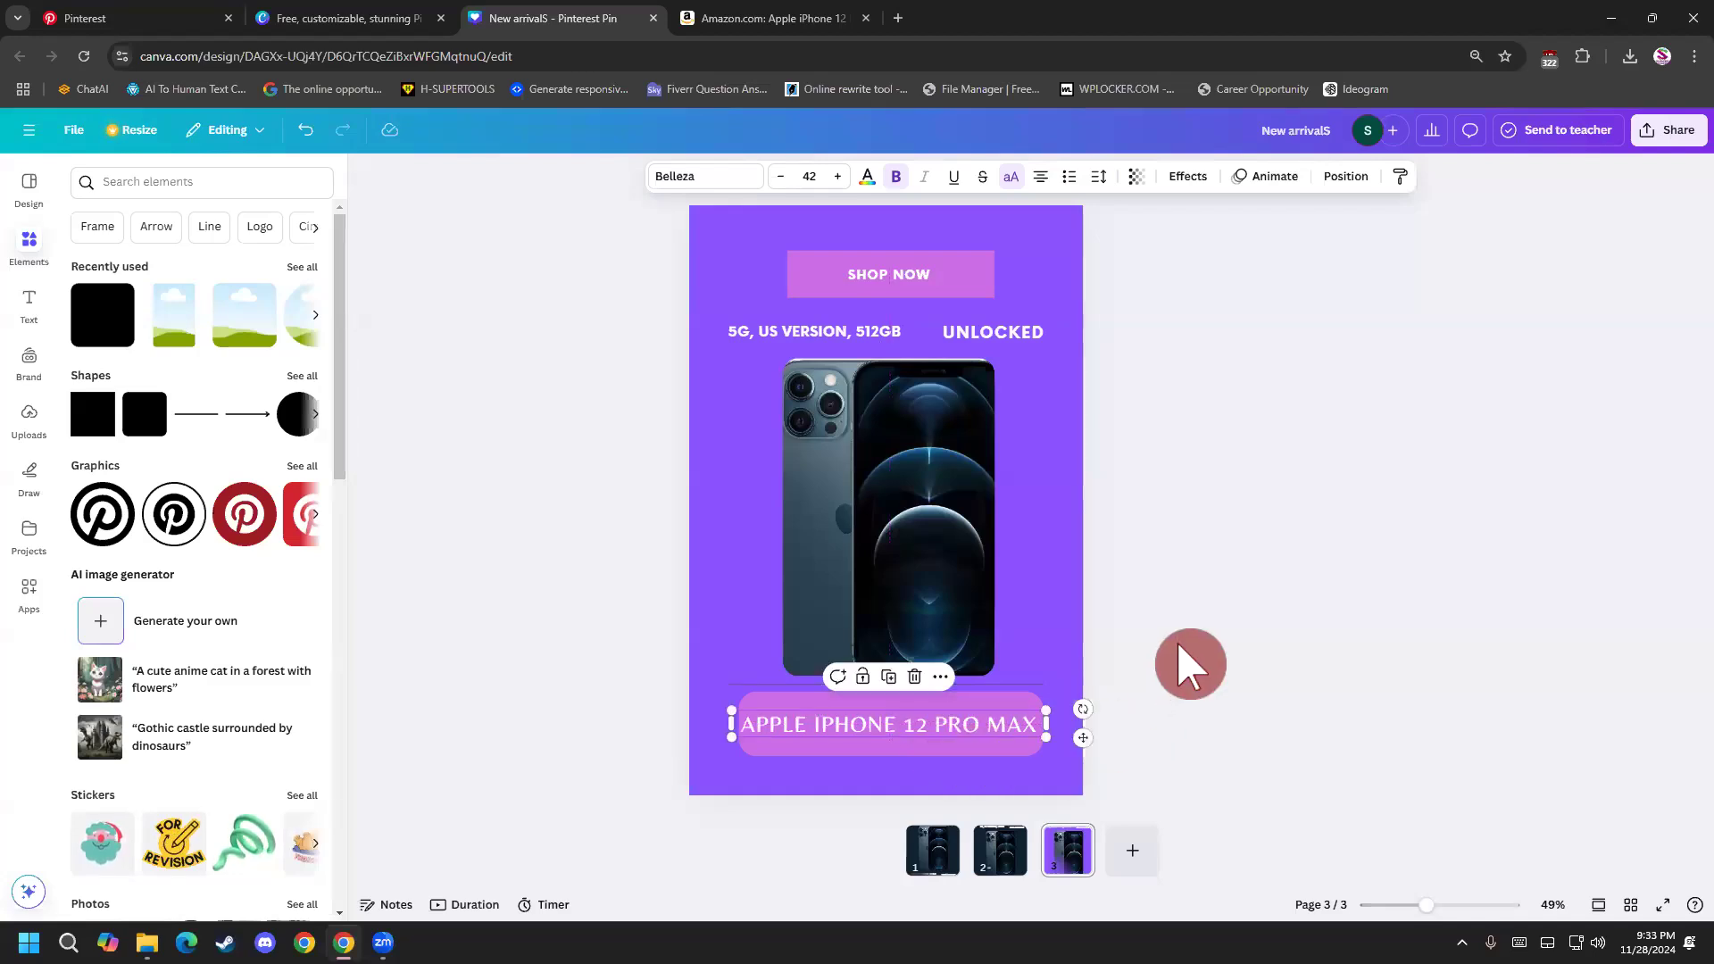
left_click(1181, 647)
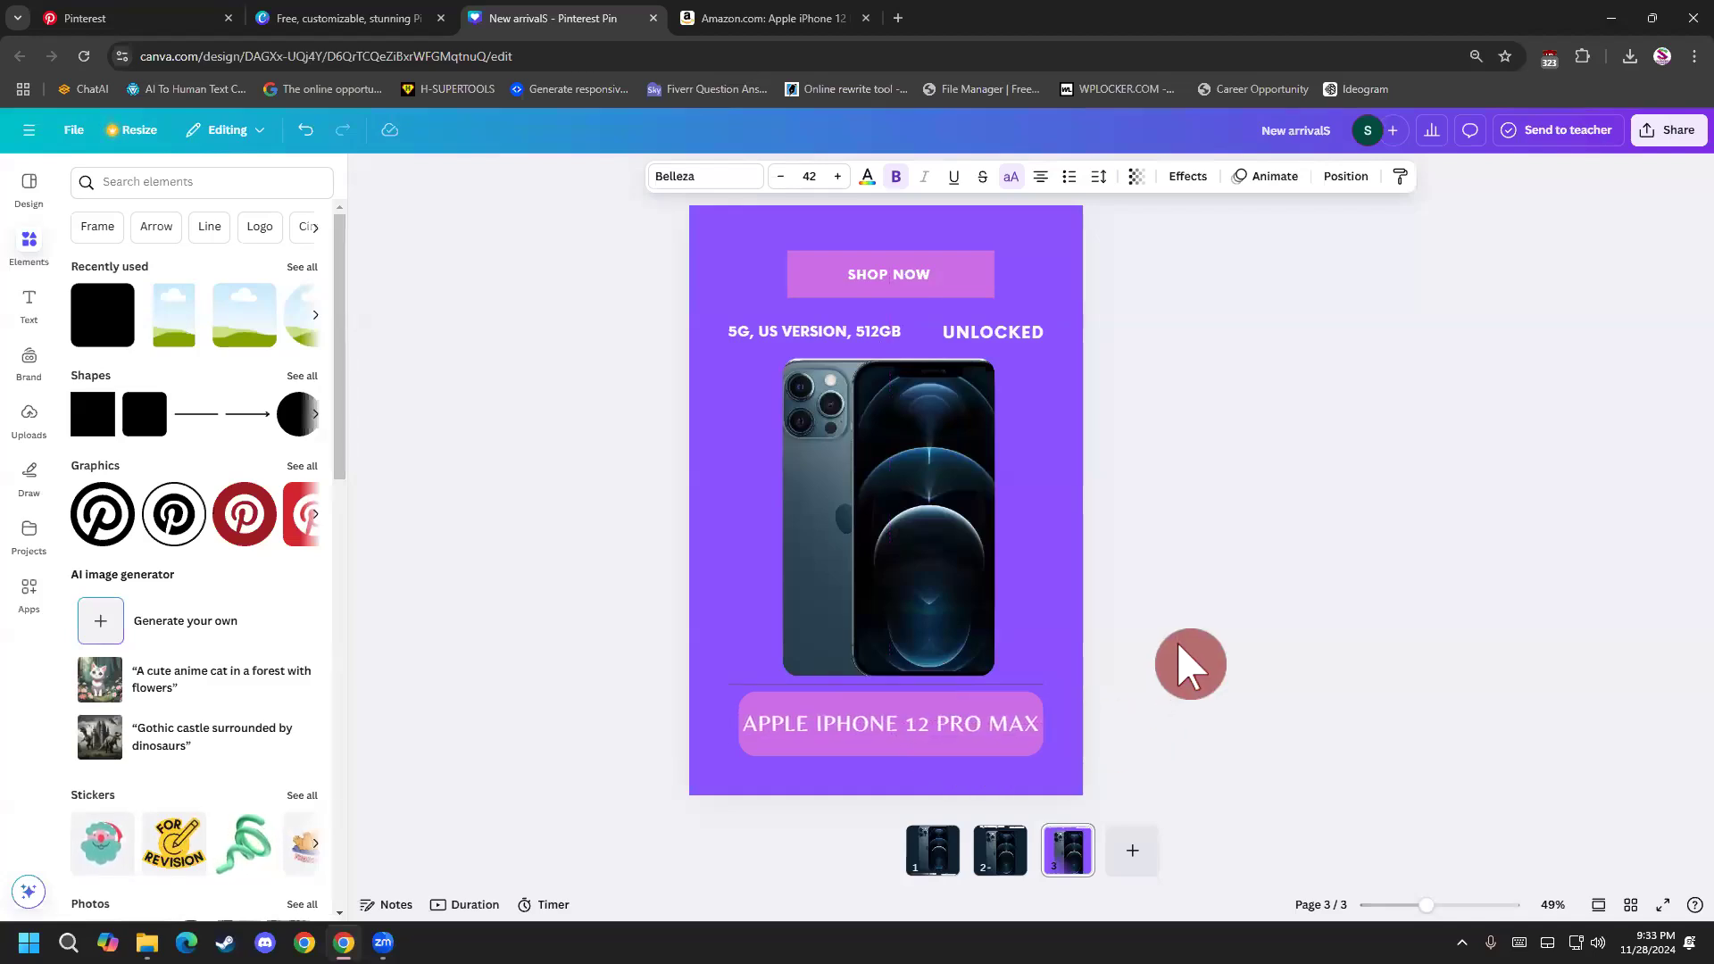
key("Right")
key("Right")
key("Right")
key("Right")
key("Right")
key("Right")
left_click(1240, 656)
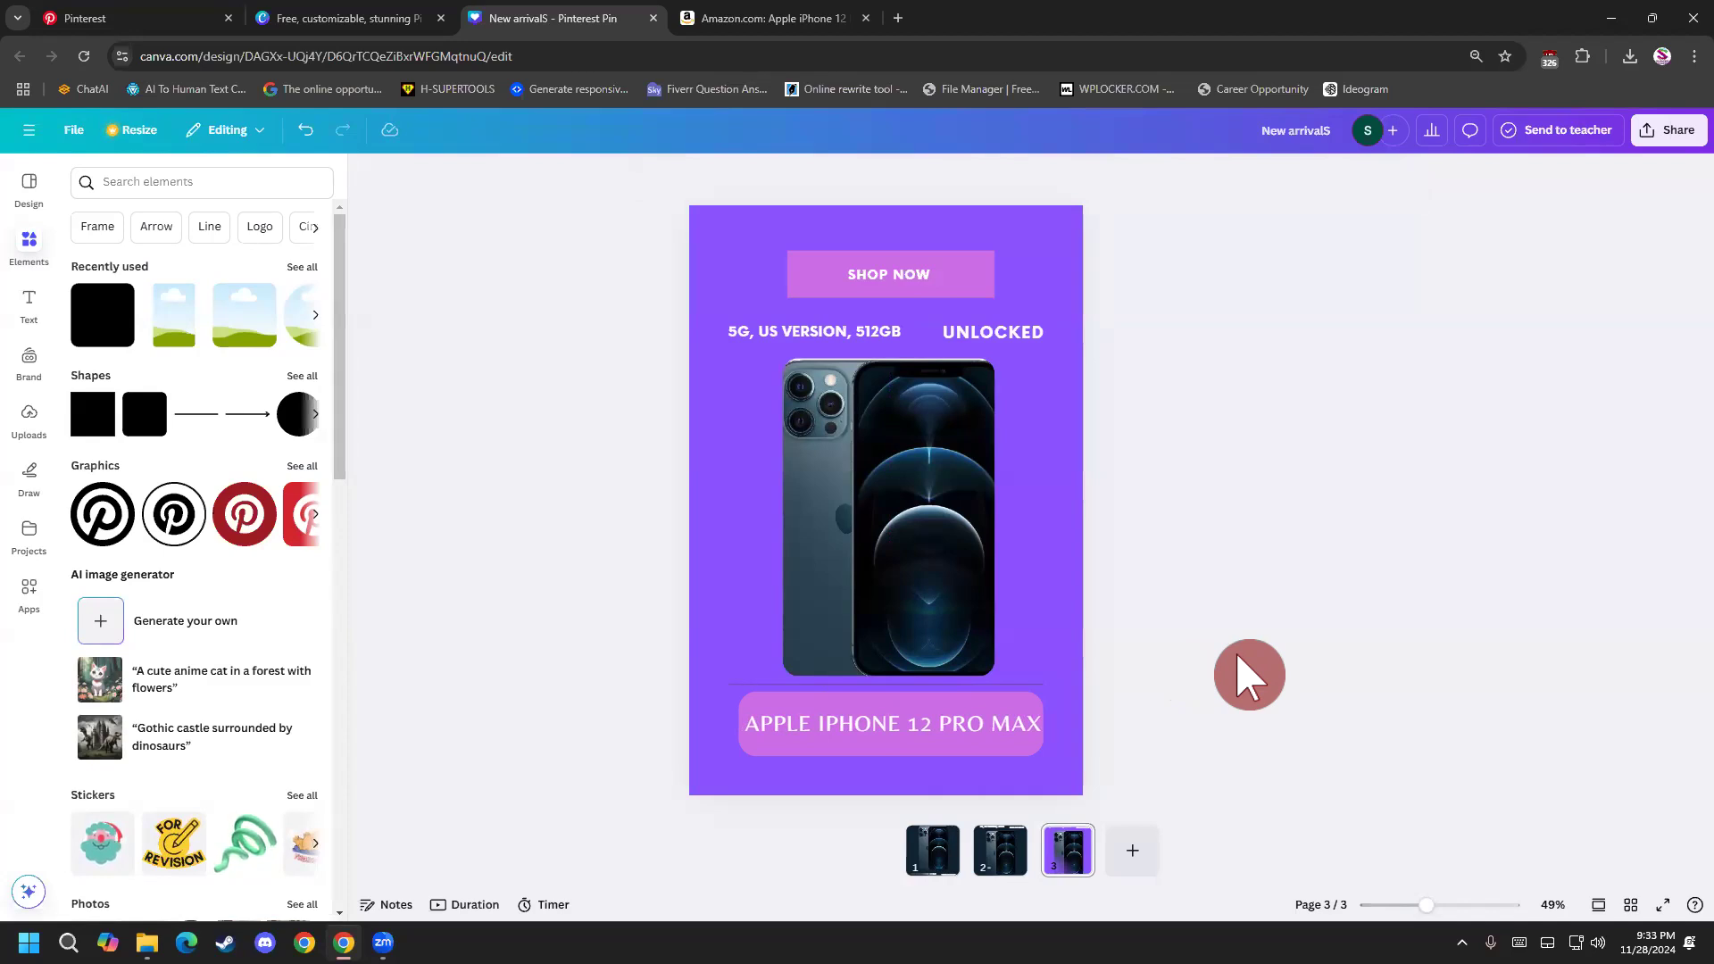
Switch repeatedly between pages 1, 2 and 3 to compare the layouts and colors of the three pin variants.
left_click(903, 265)
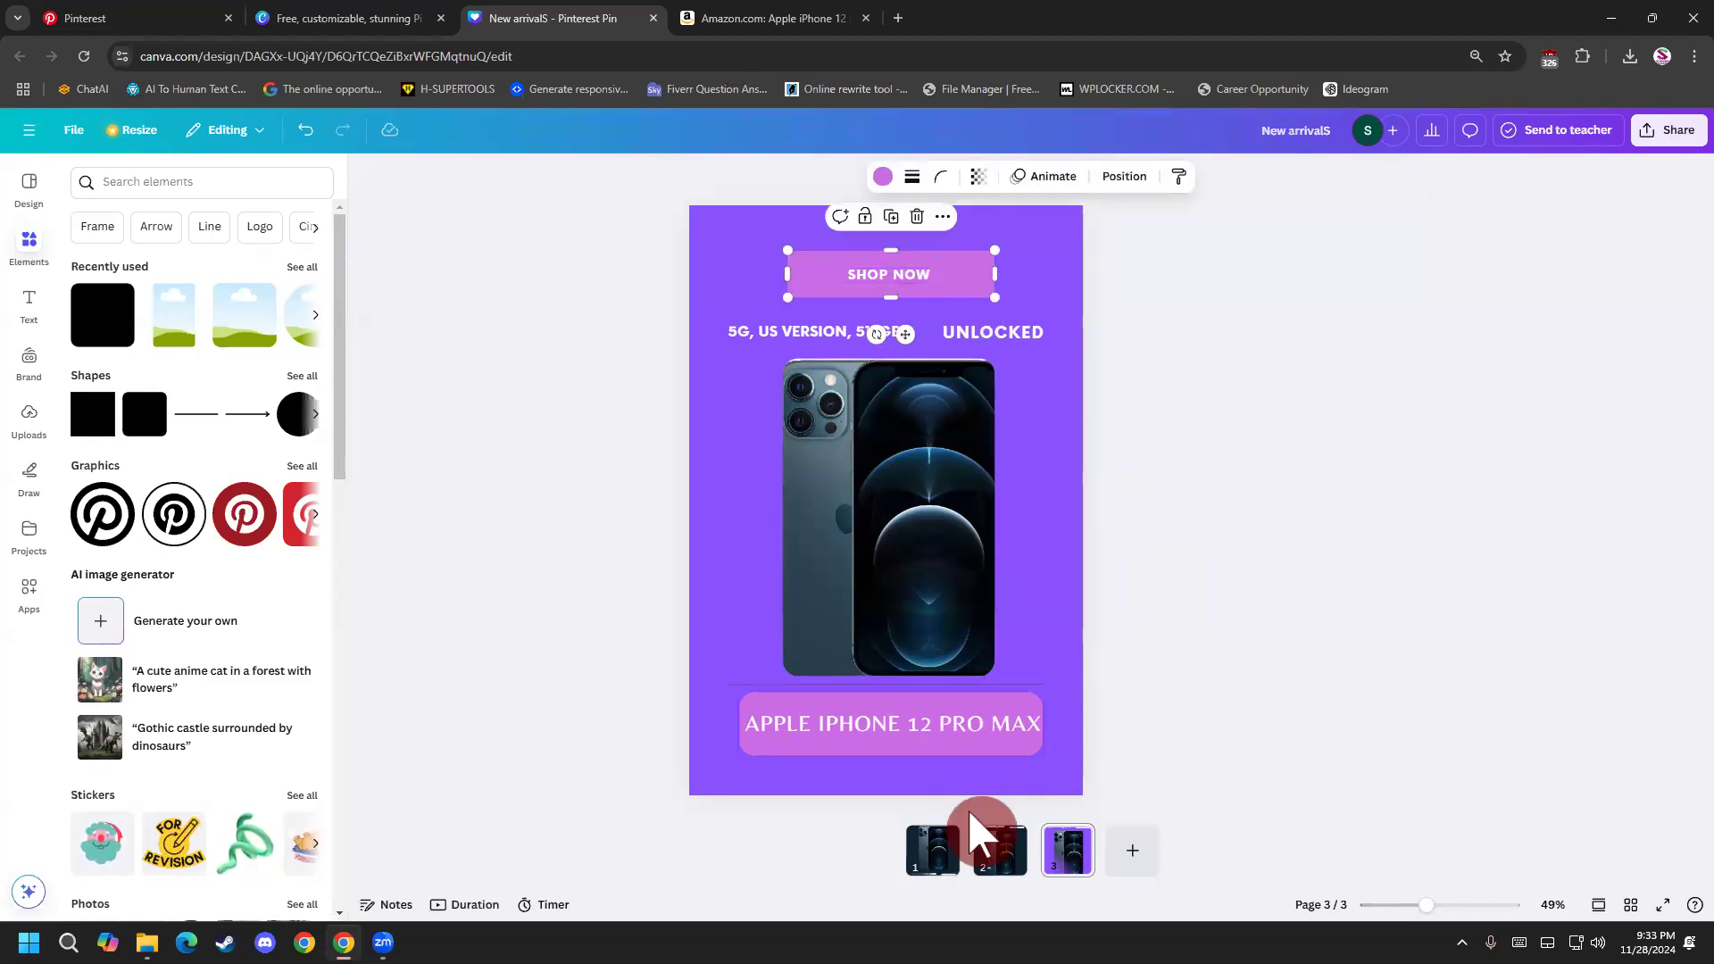
left_click(1001, 855)
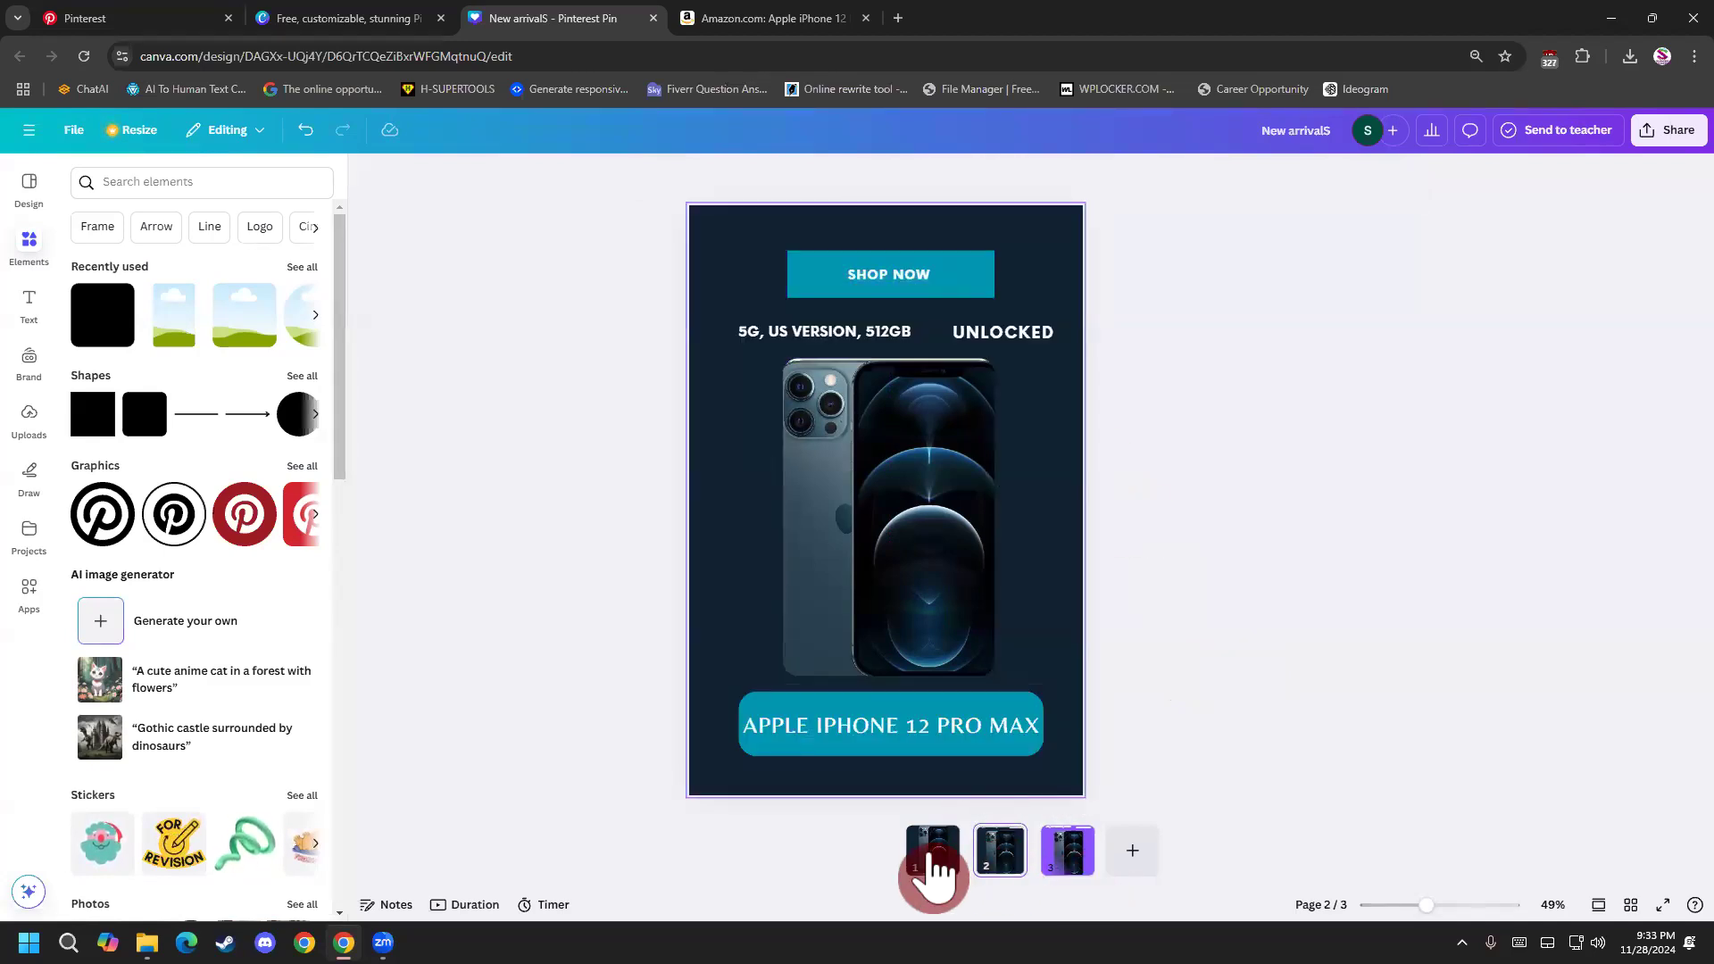
left_click(933, 870)
left_click(998, 857)
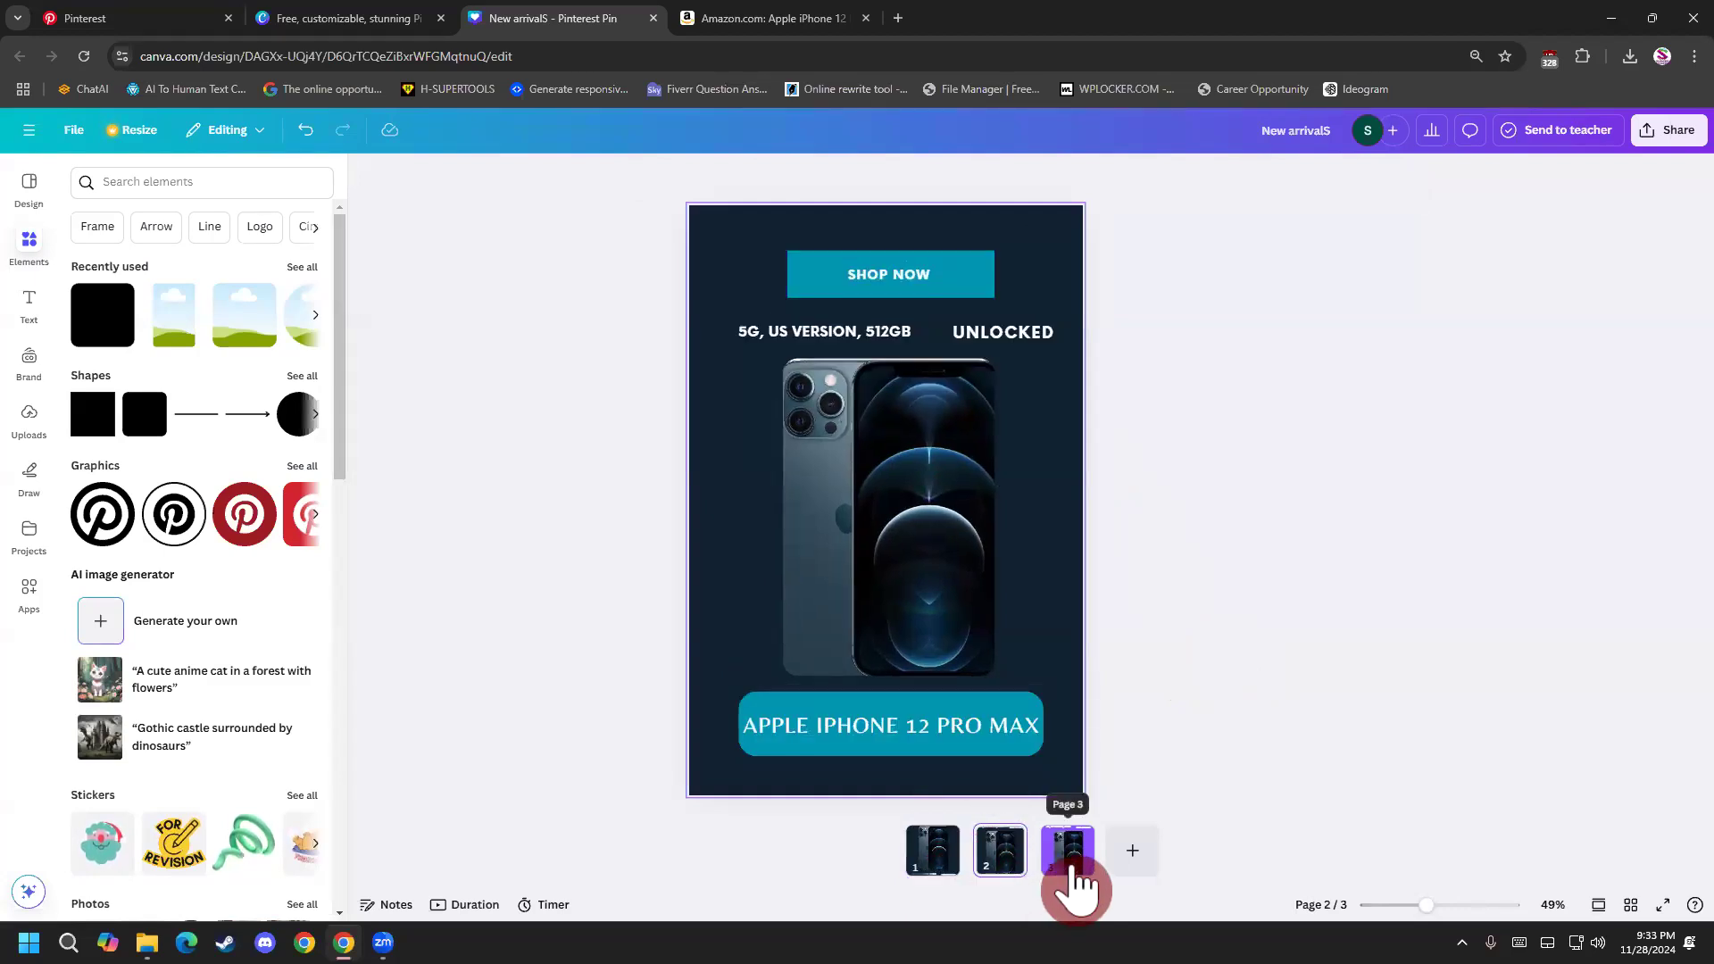
left_click(1076, 879)
left_click(991, 880)
left_click(936, 870)
left_click(1003, 870)
left_click(1067, 862)
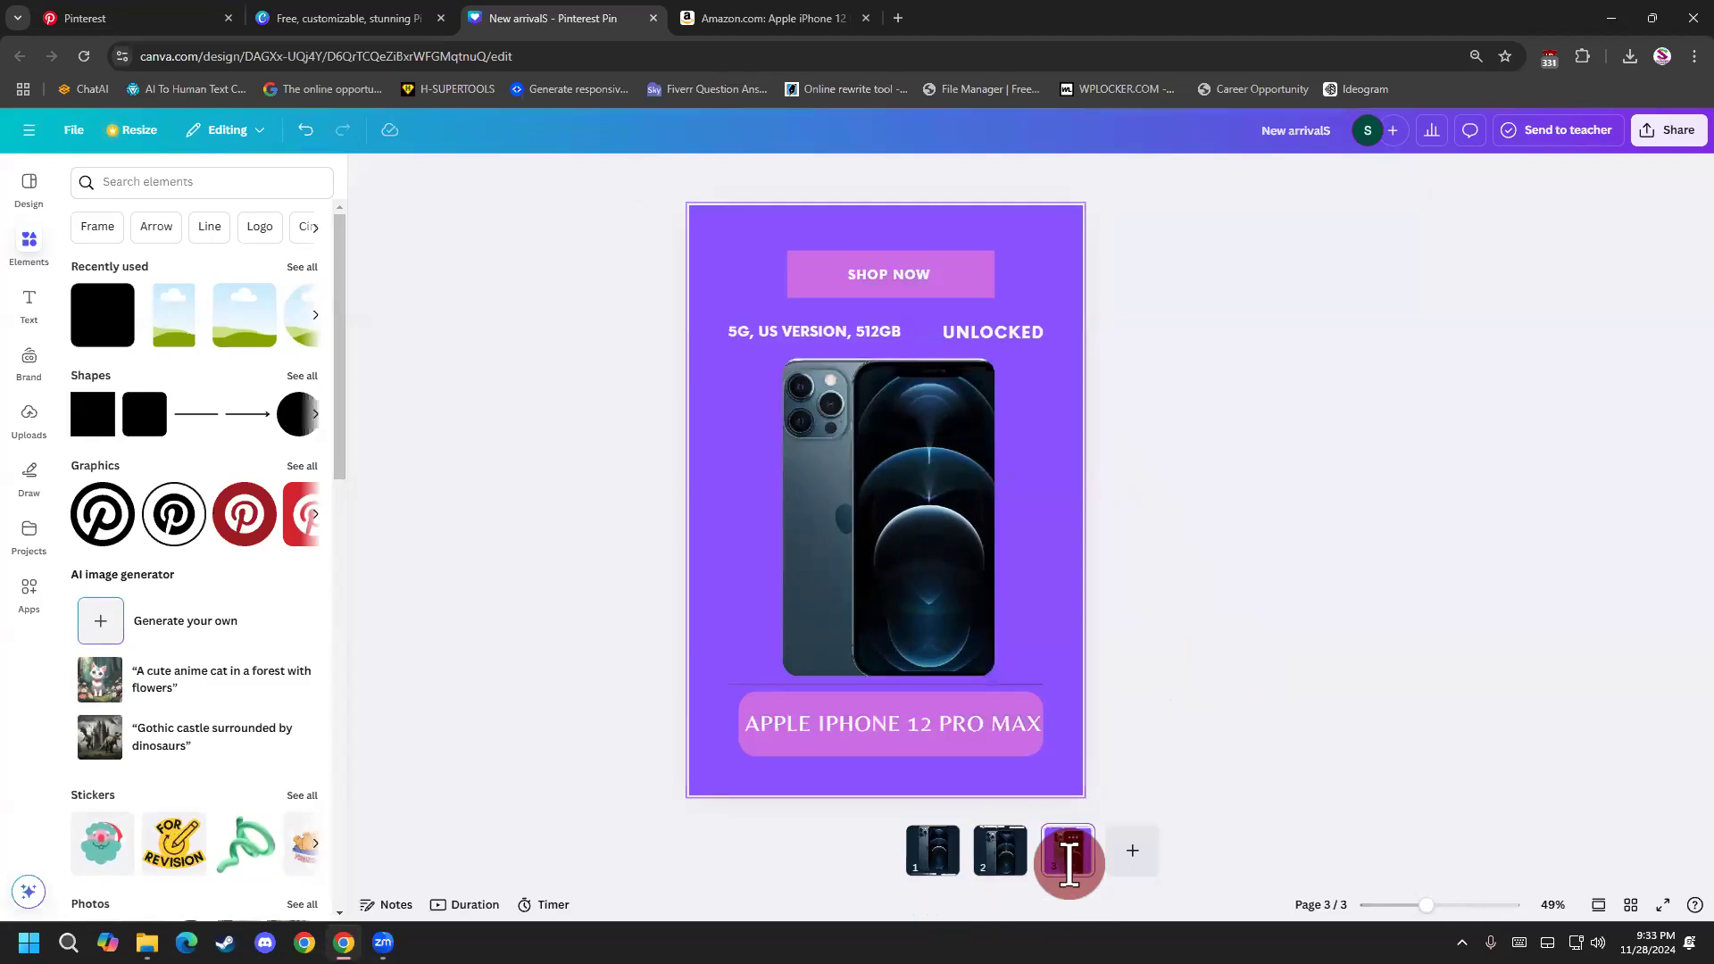
left_click(1010, 879)
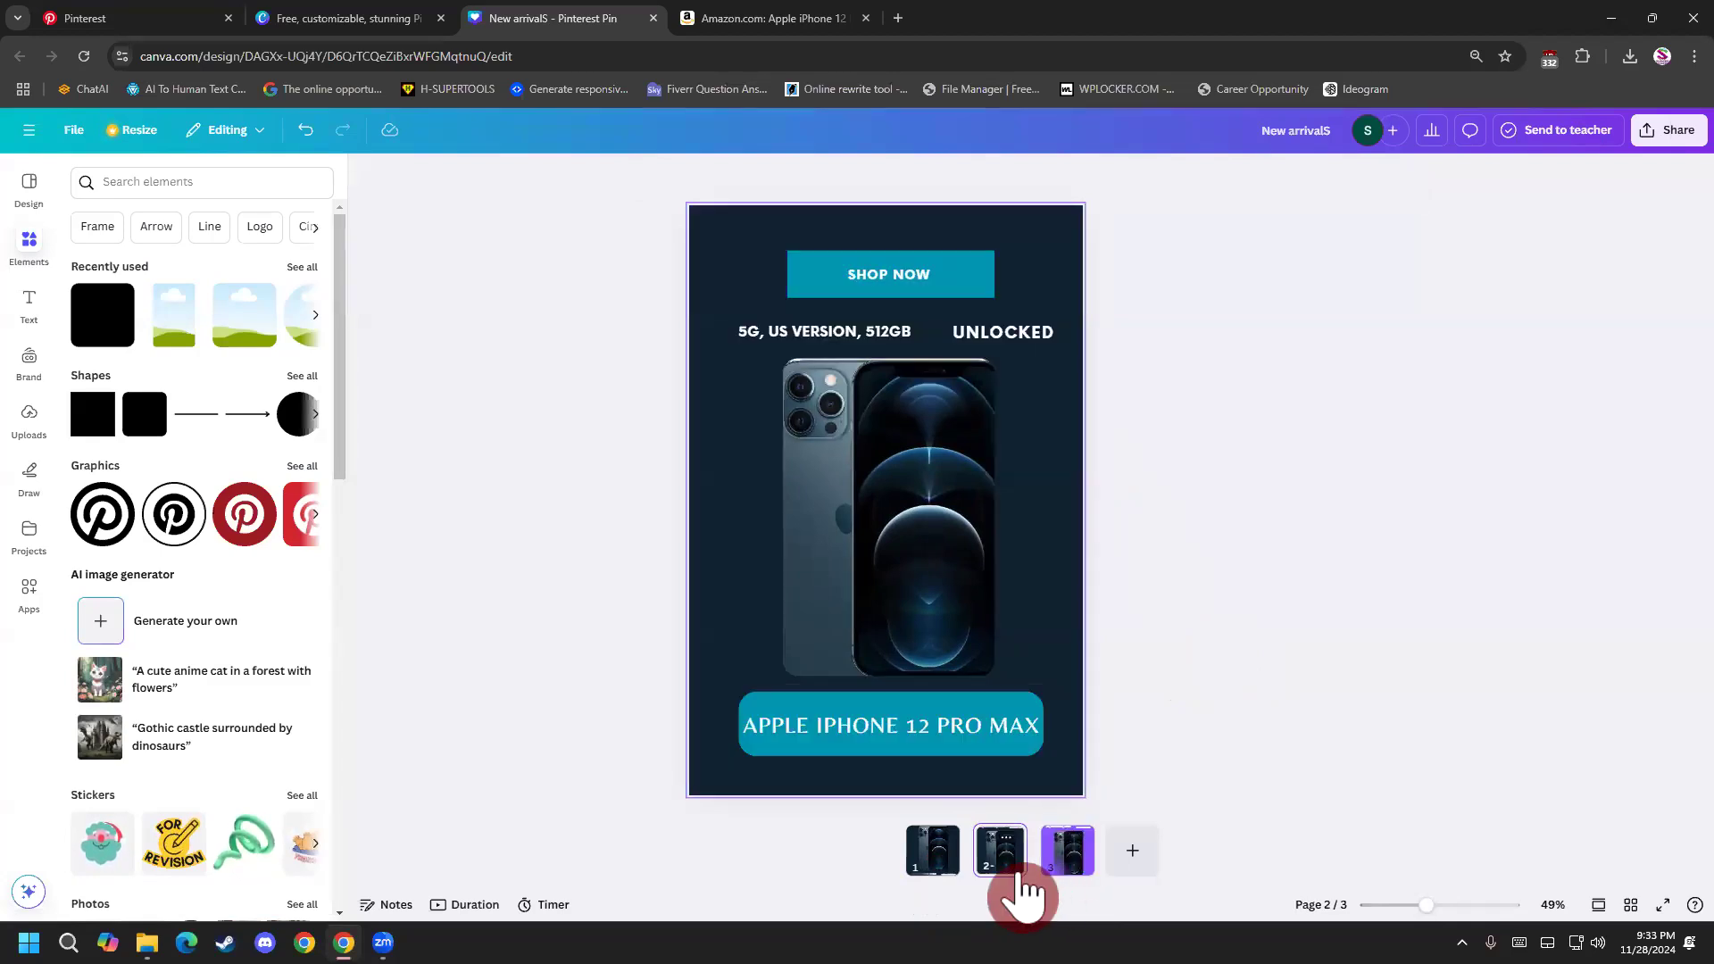
left_click(950, 879)
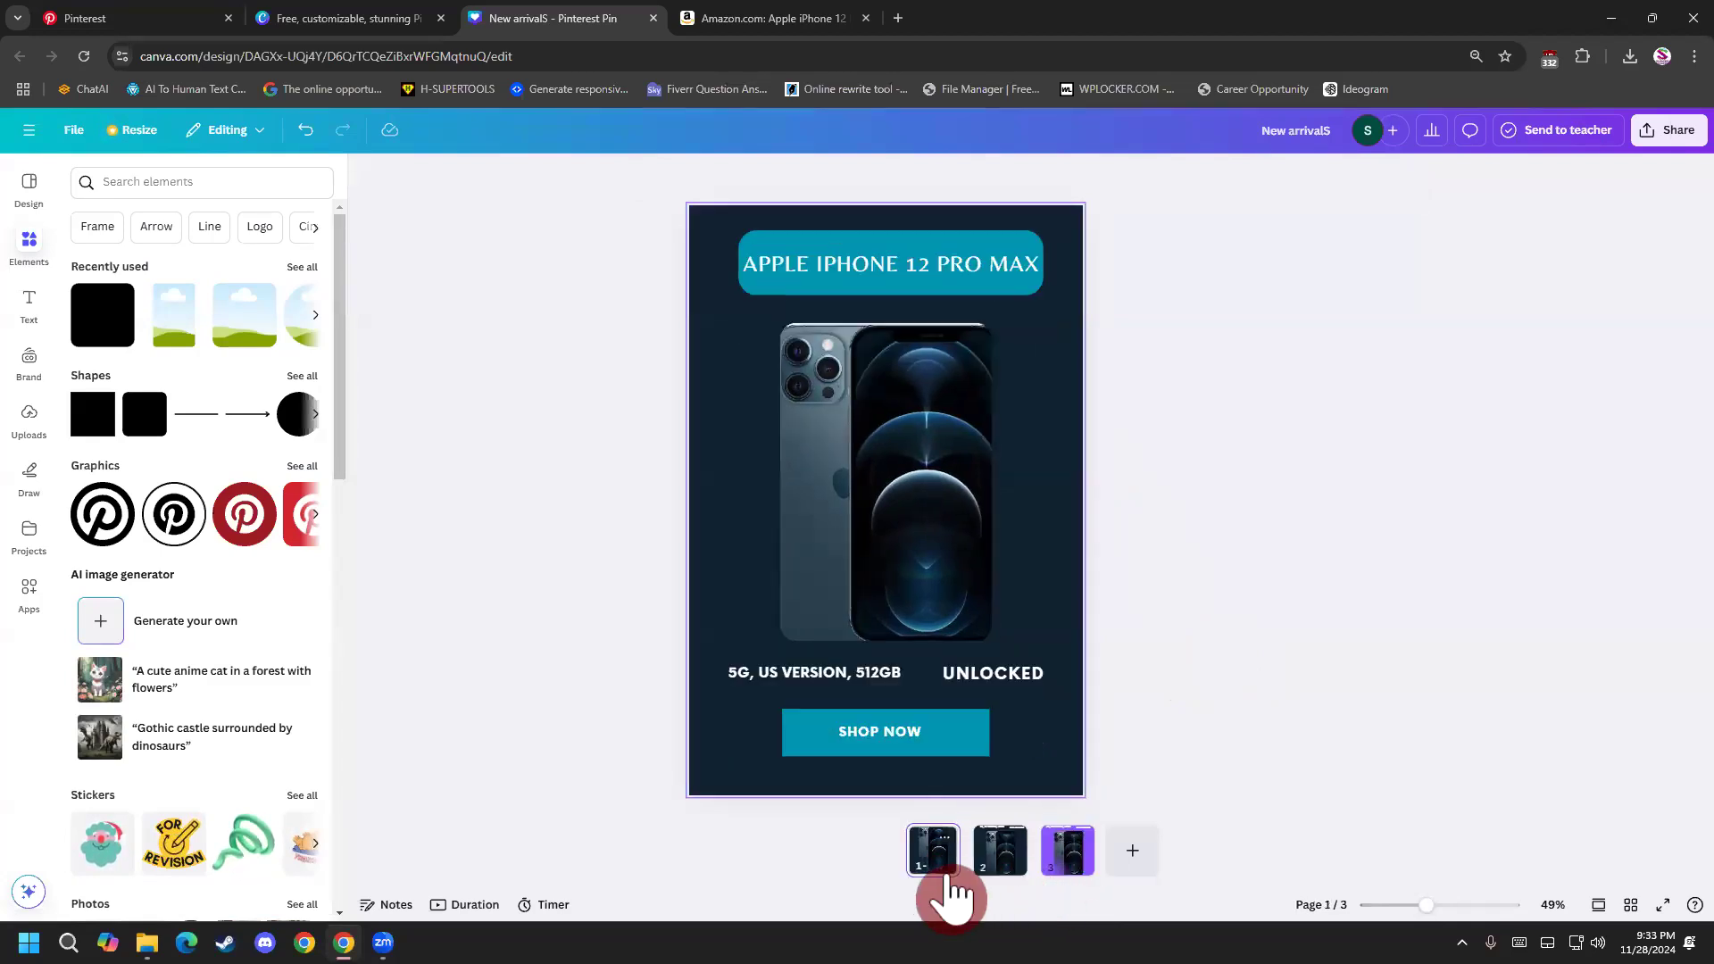
left_click(1022, 866)
left_click(1074, 861)
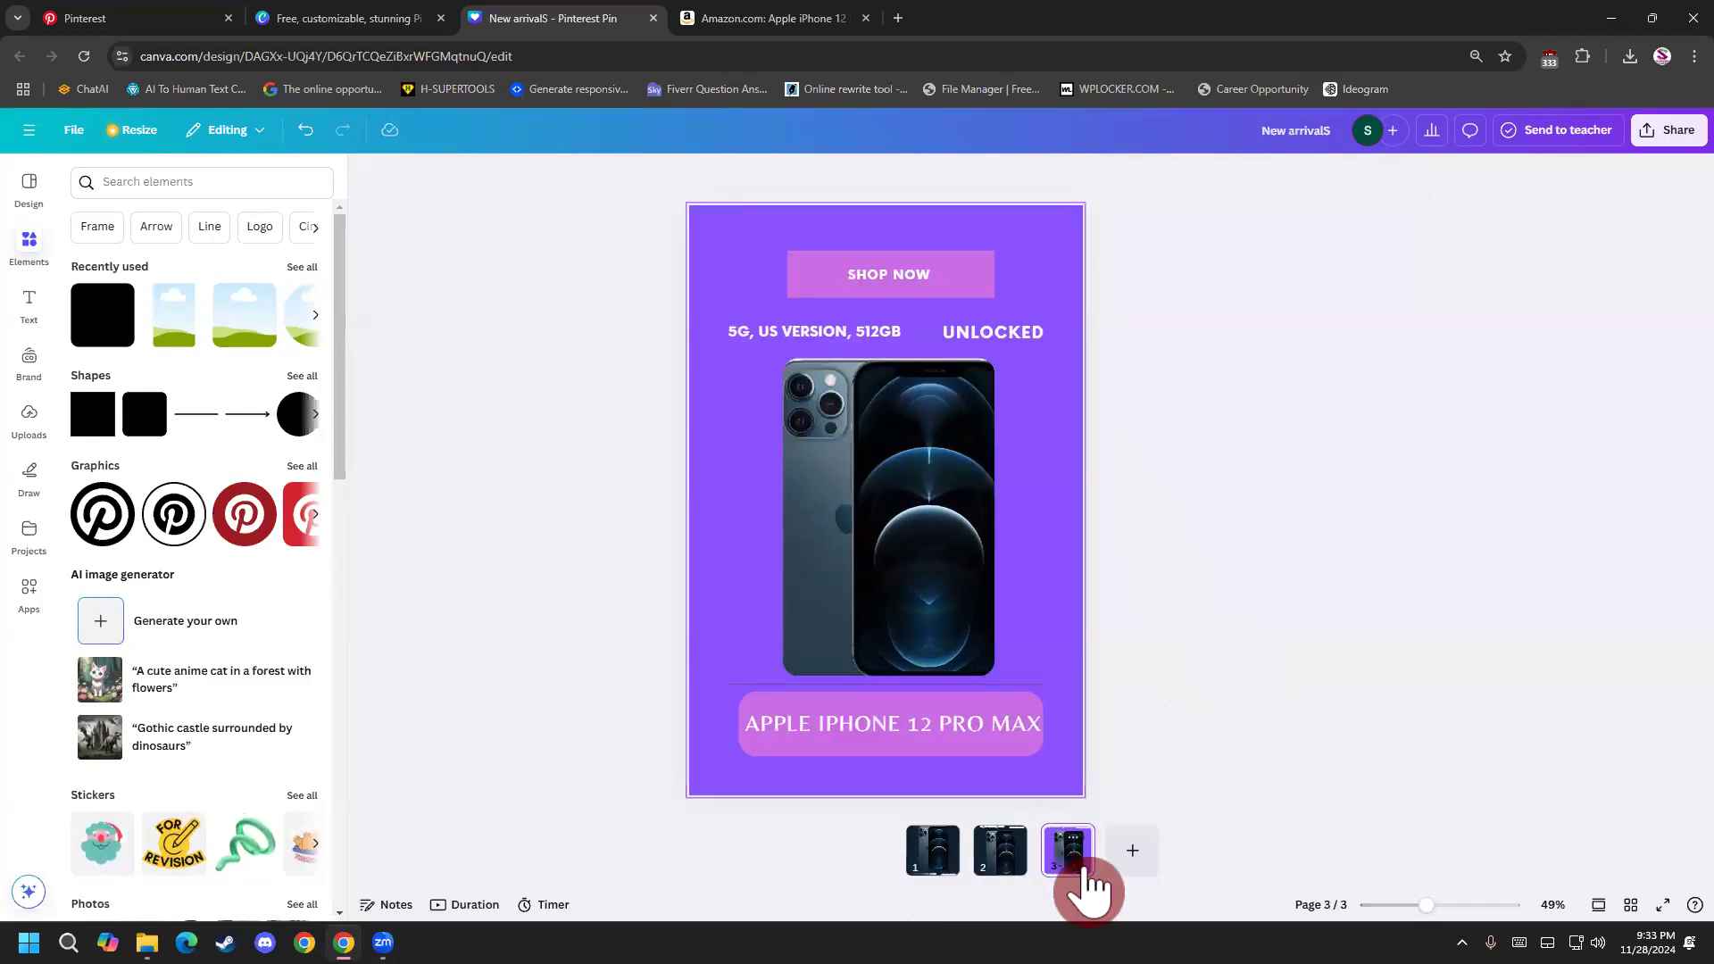
left_click(1028, 884)
left_click(941, 874)
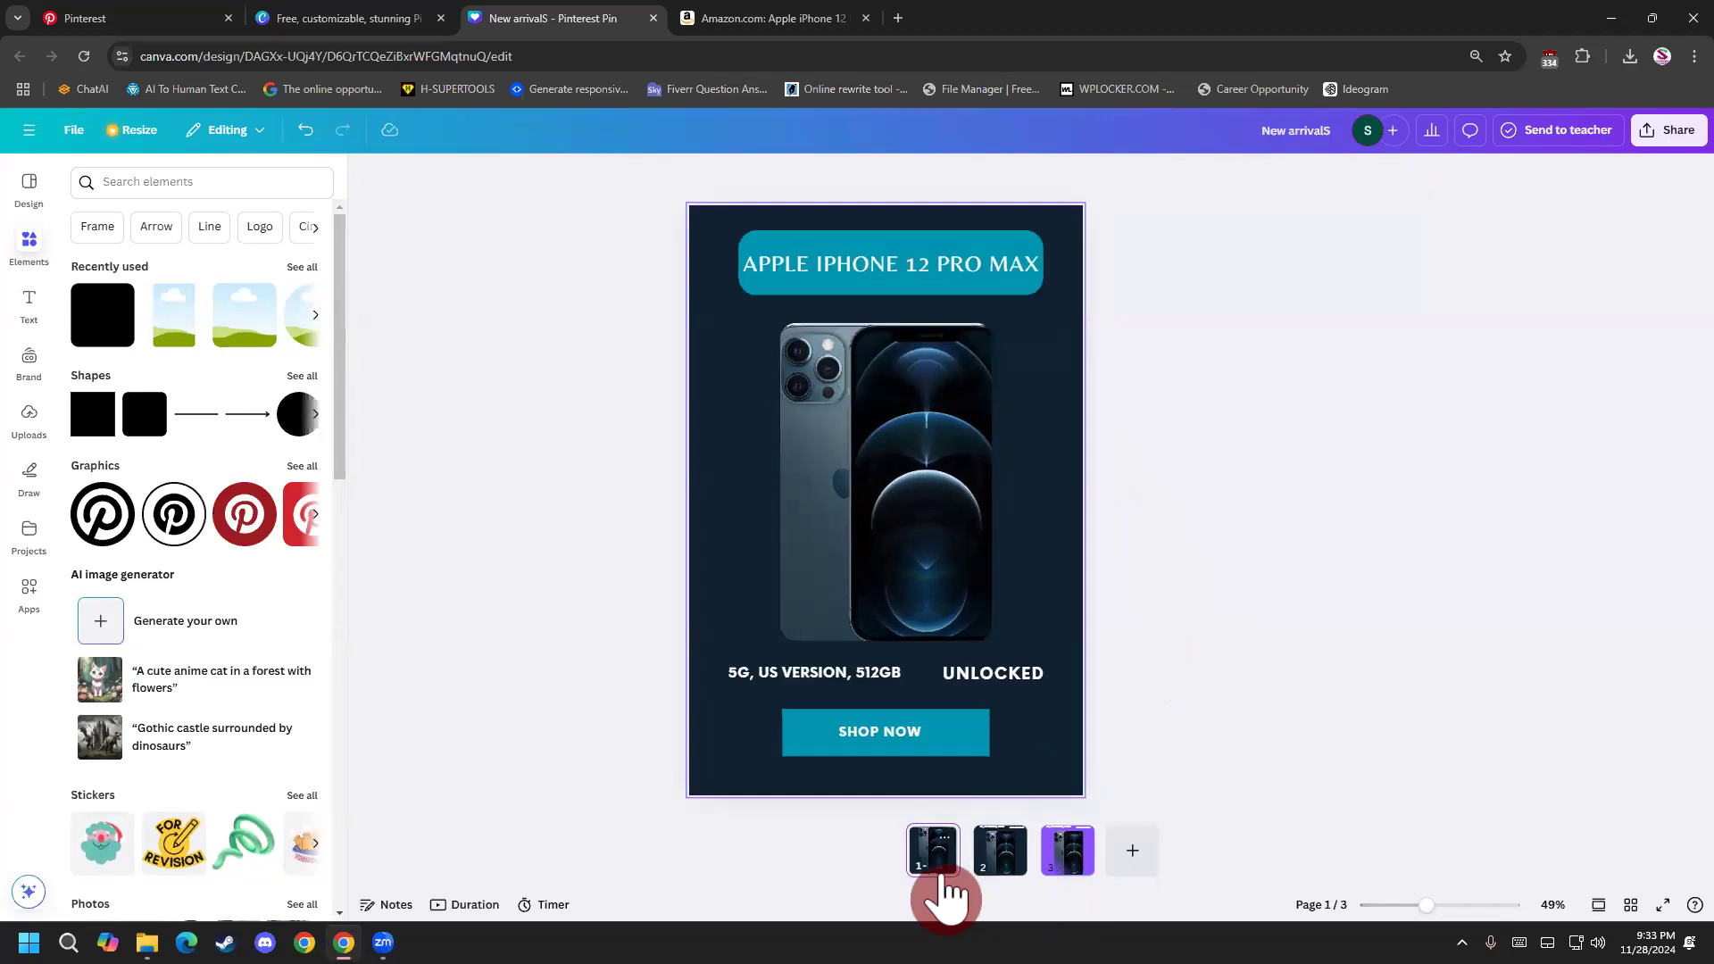
left_click(993, 868)
left_click(1072, 862)
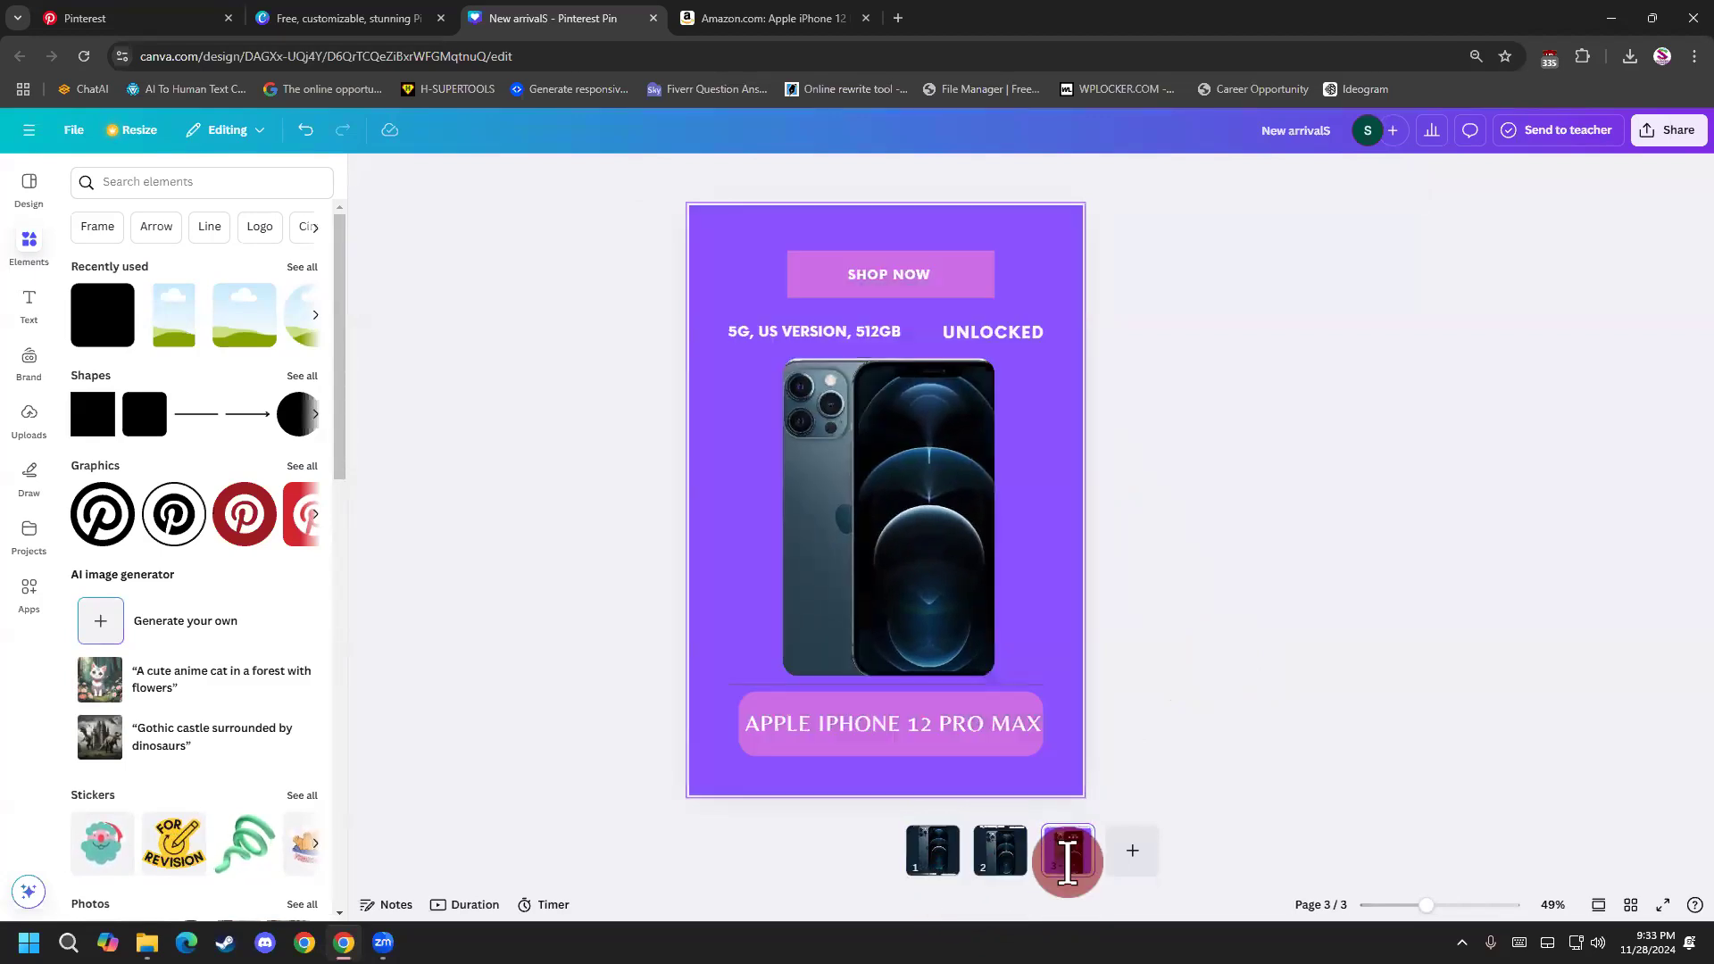
left_click(987, 871)
left_click(958, 871)
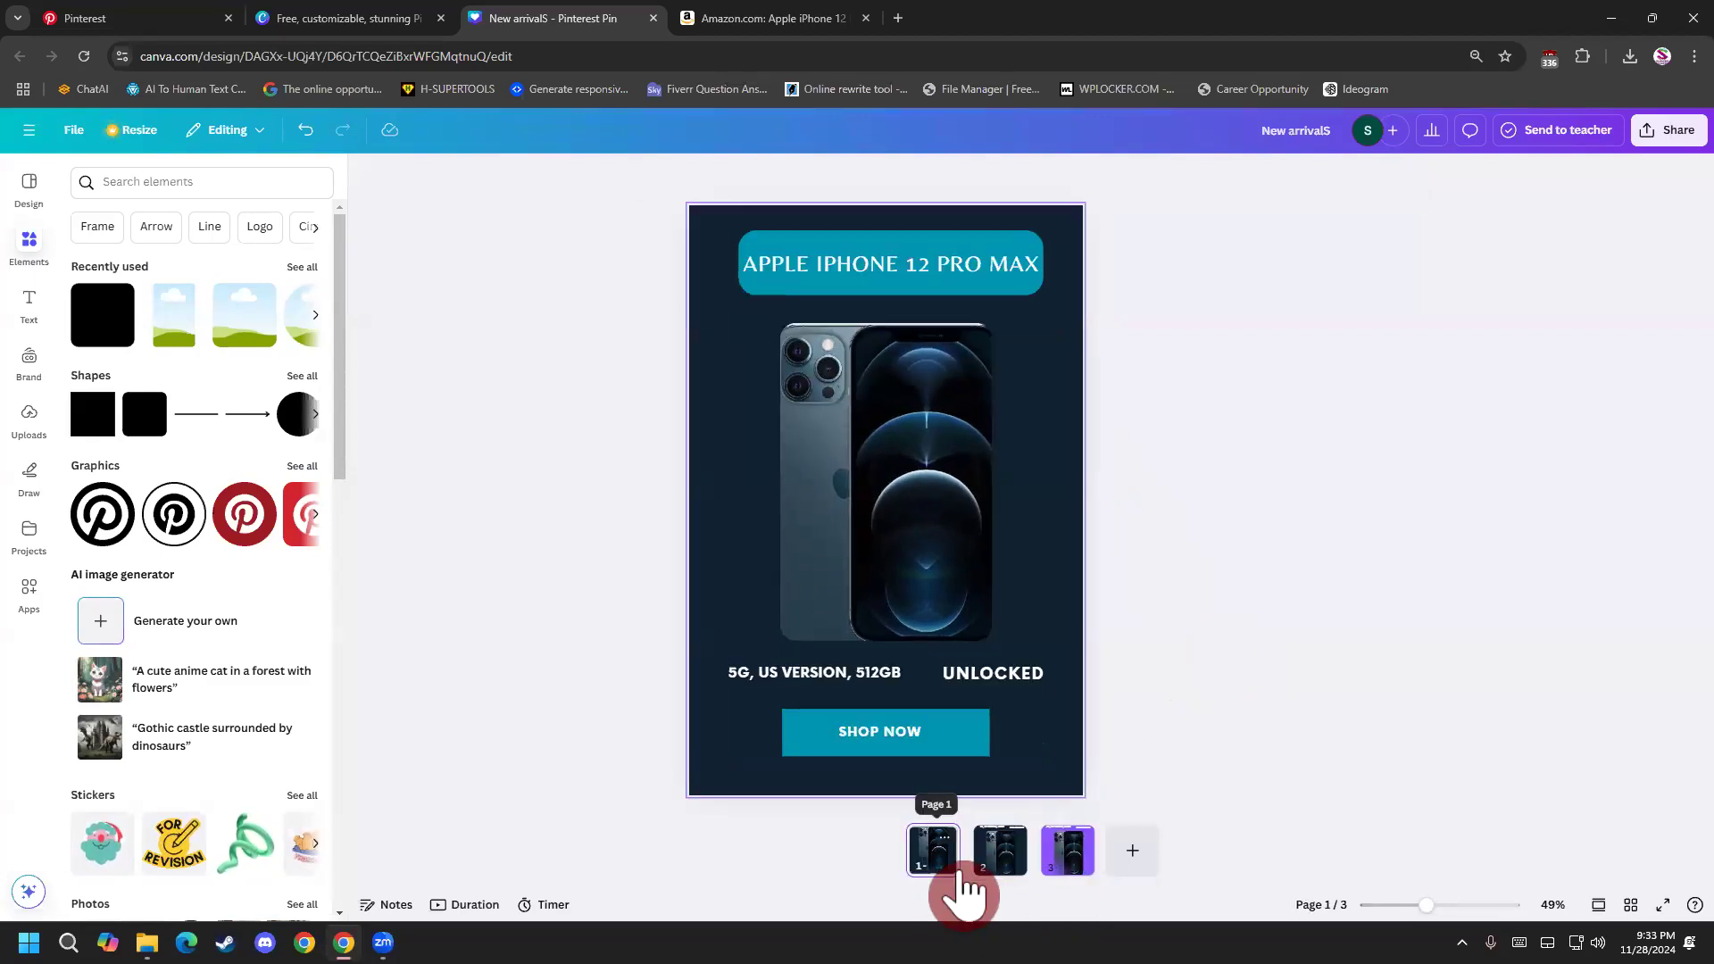
left_click(1009, 866)
left_click(1066, 864)
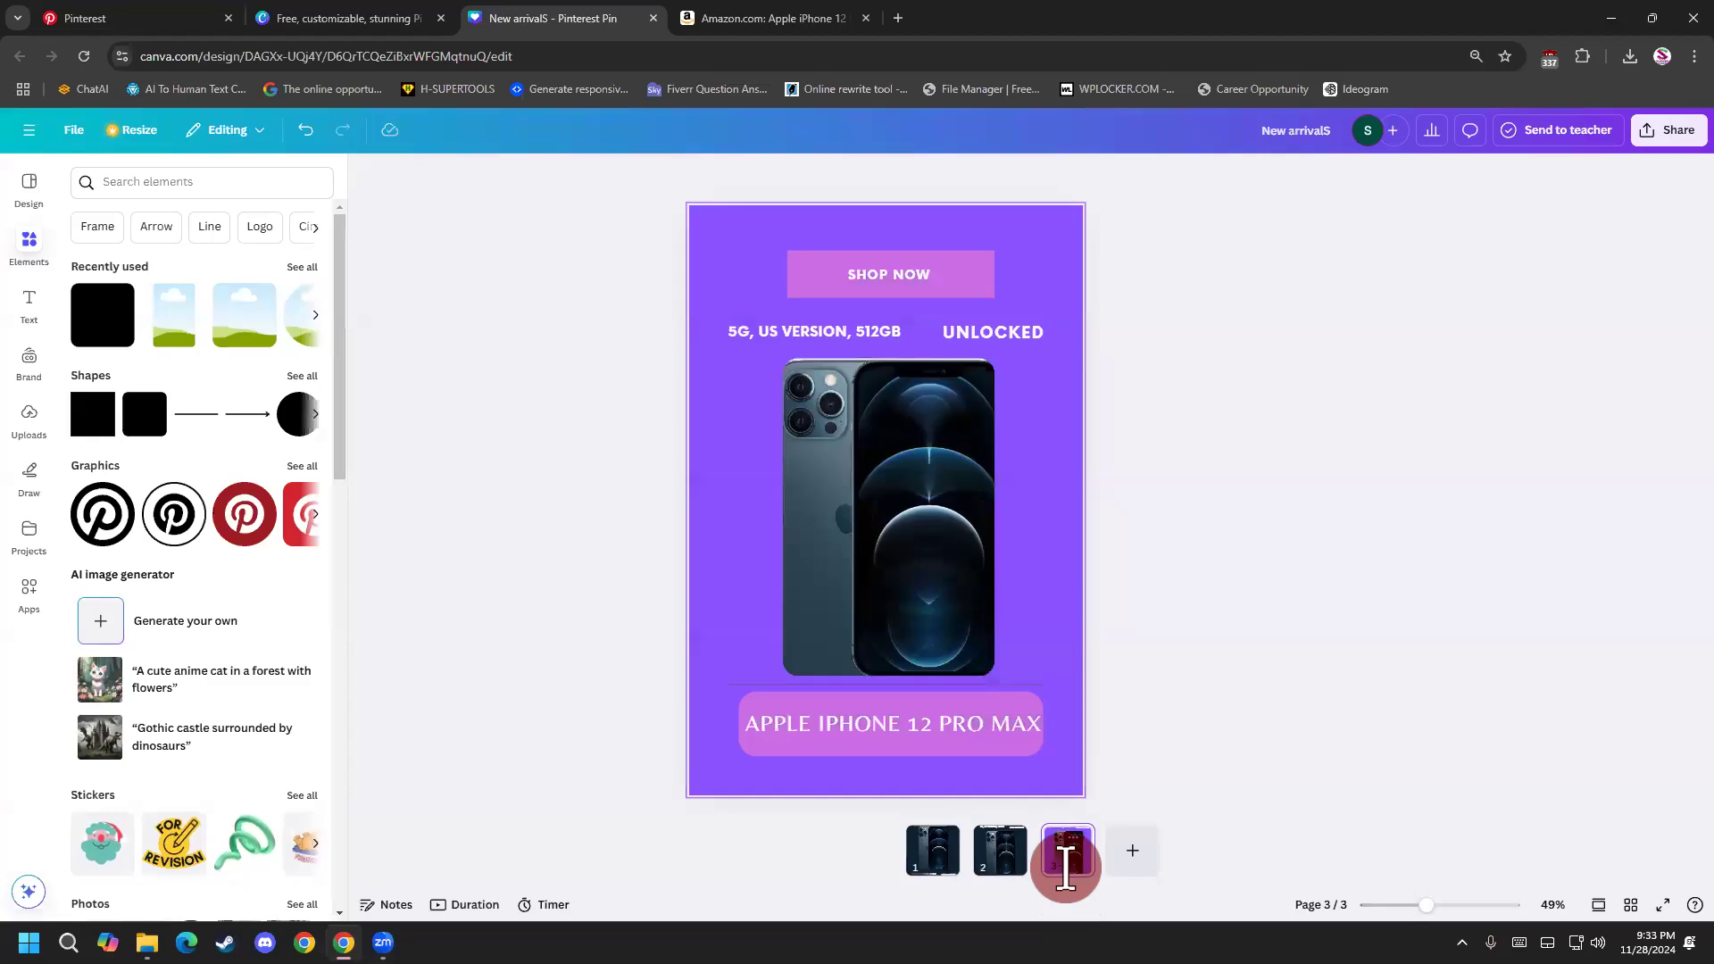
left_click(1002, 868)
left_click(948, 871)
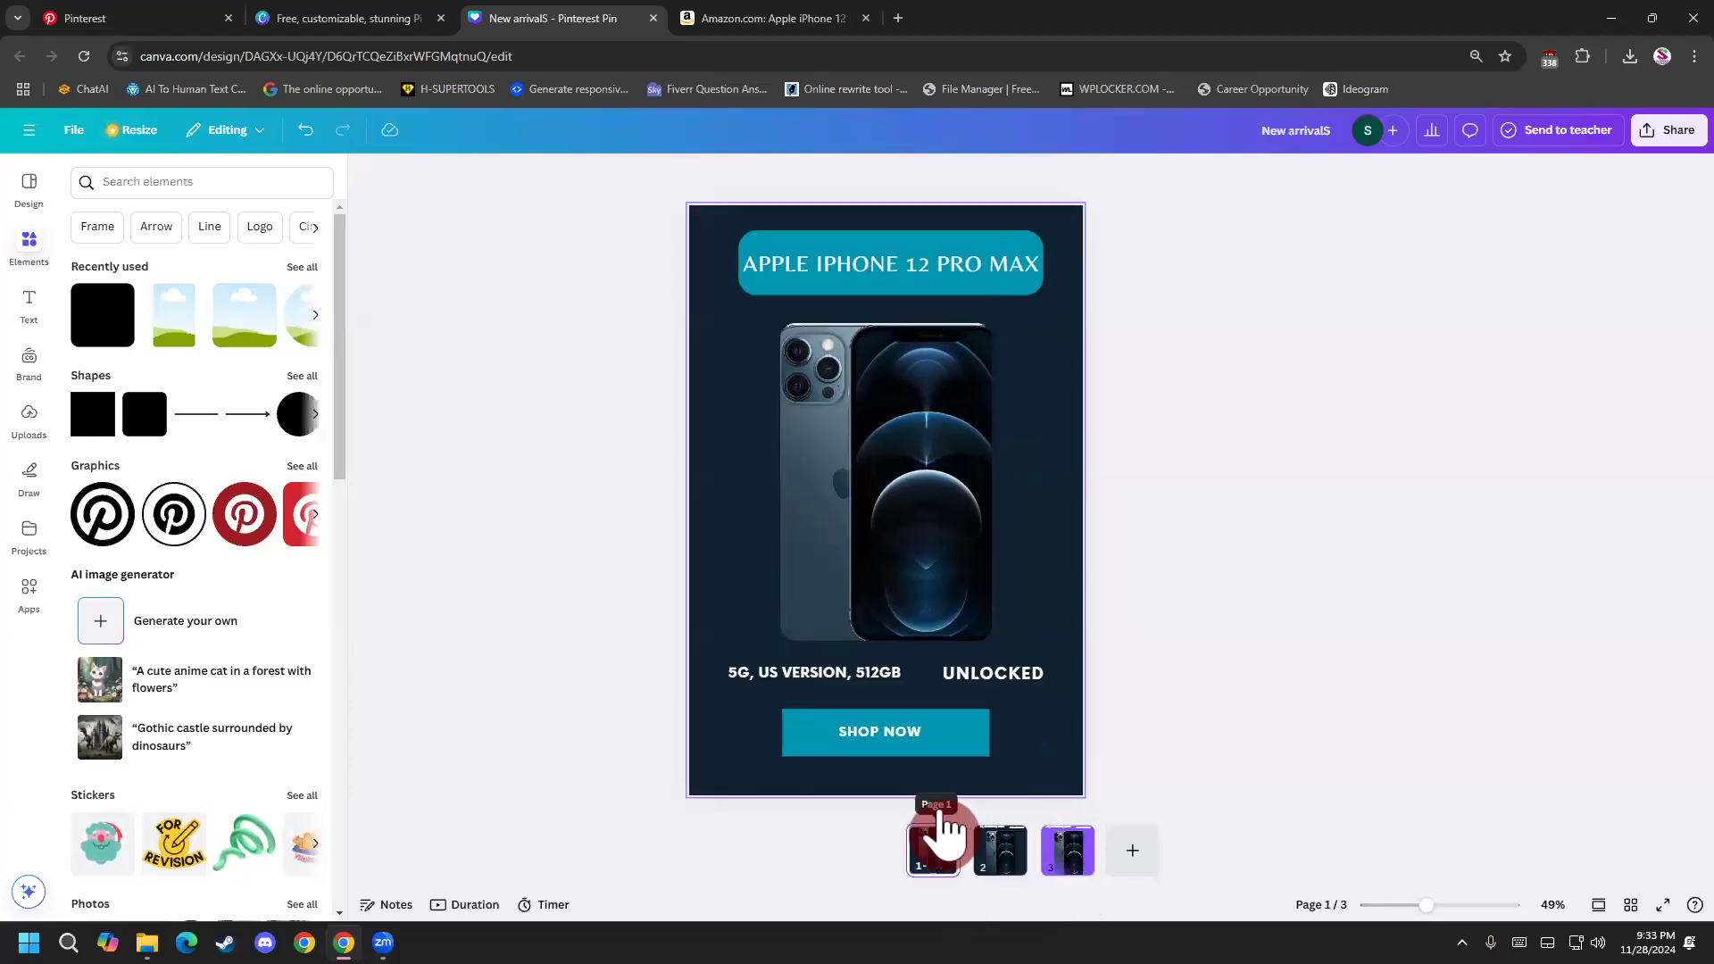
Try a smaller font size for the APPLE IPHONE 12 PRO MAX heading on page 1, and restore it to 42.
left_click(964, 277)
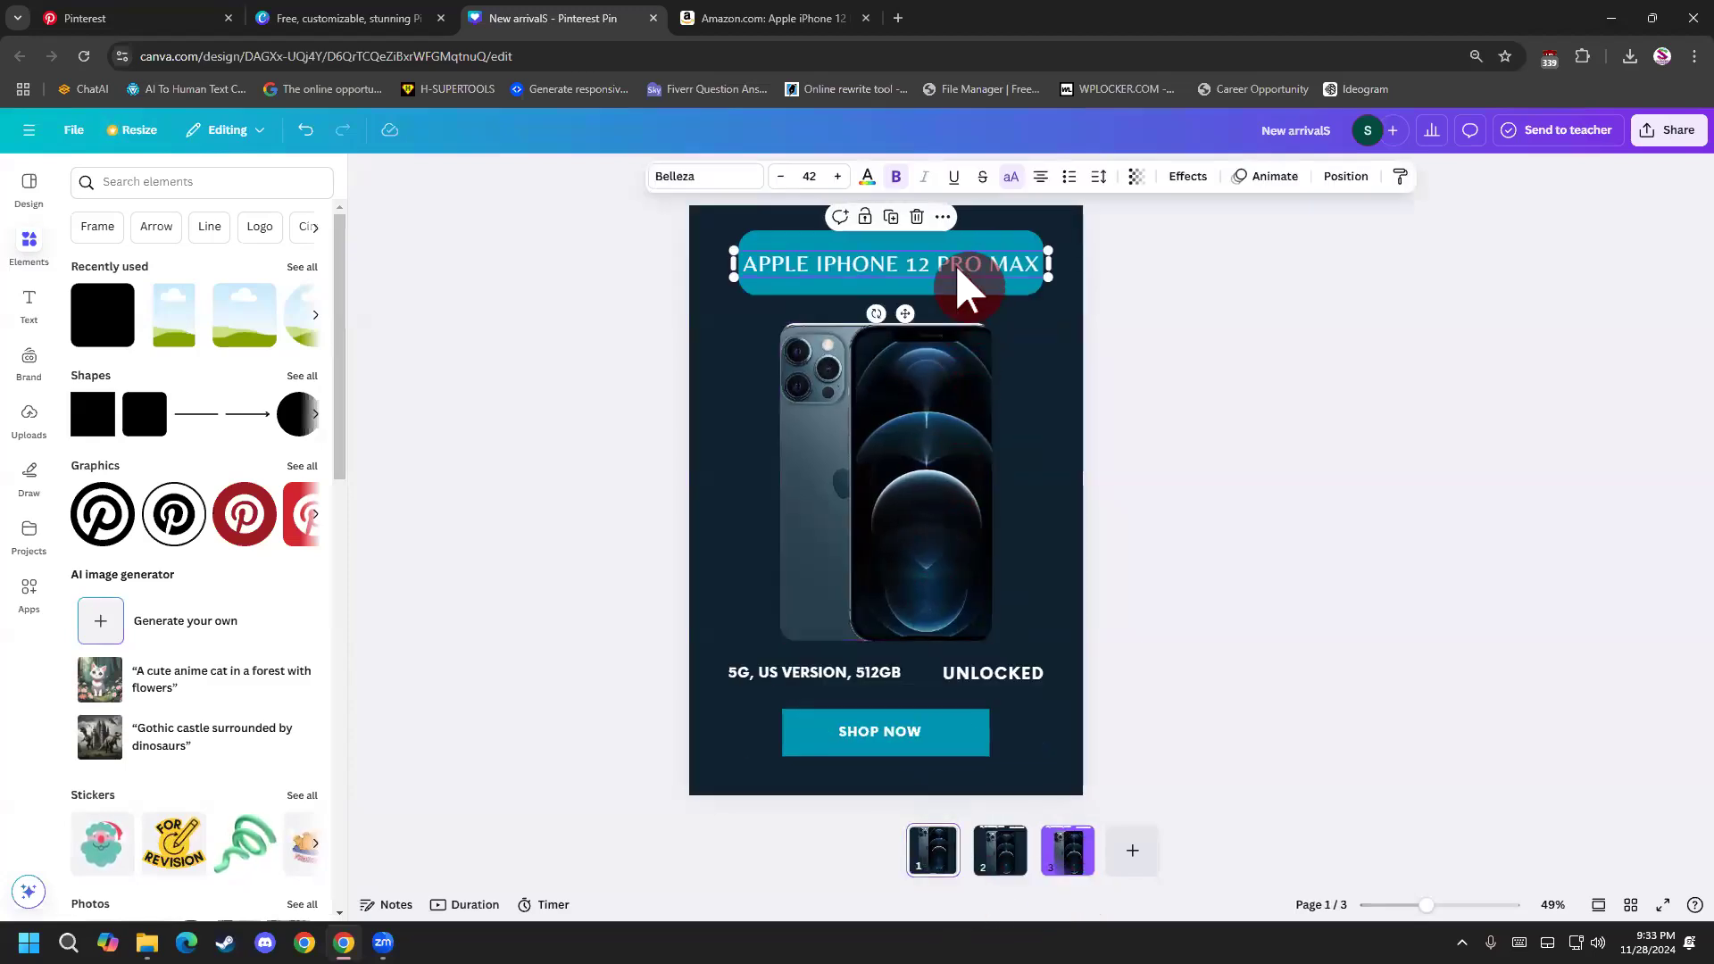
left_click(781, 176)
left_click(837, 176)
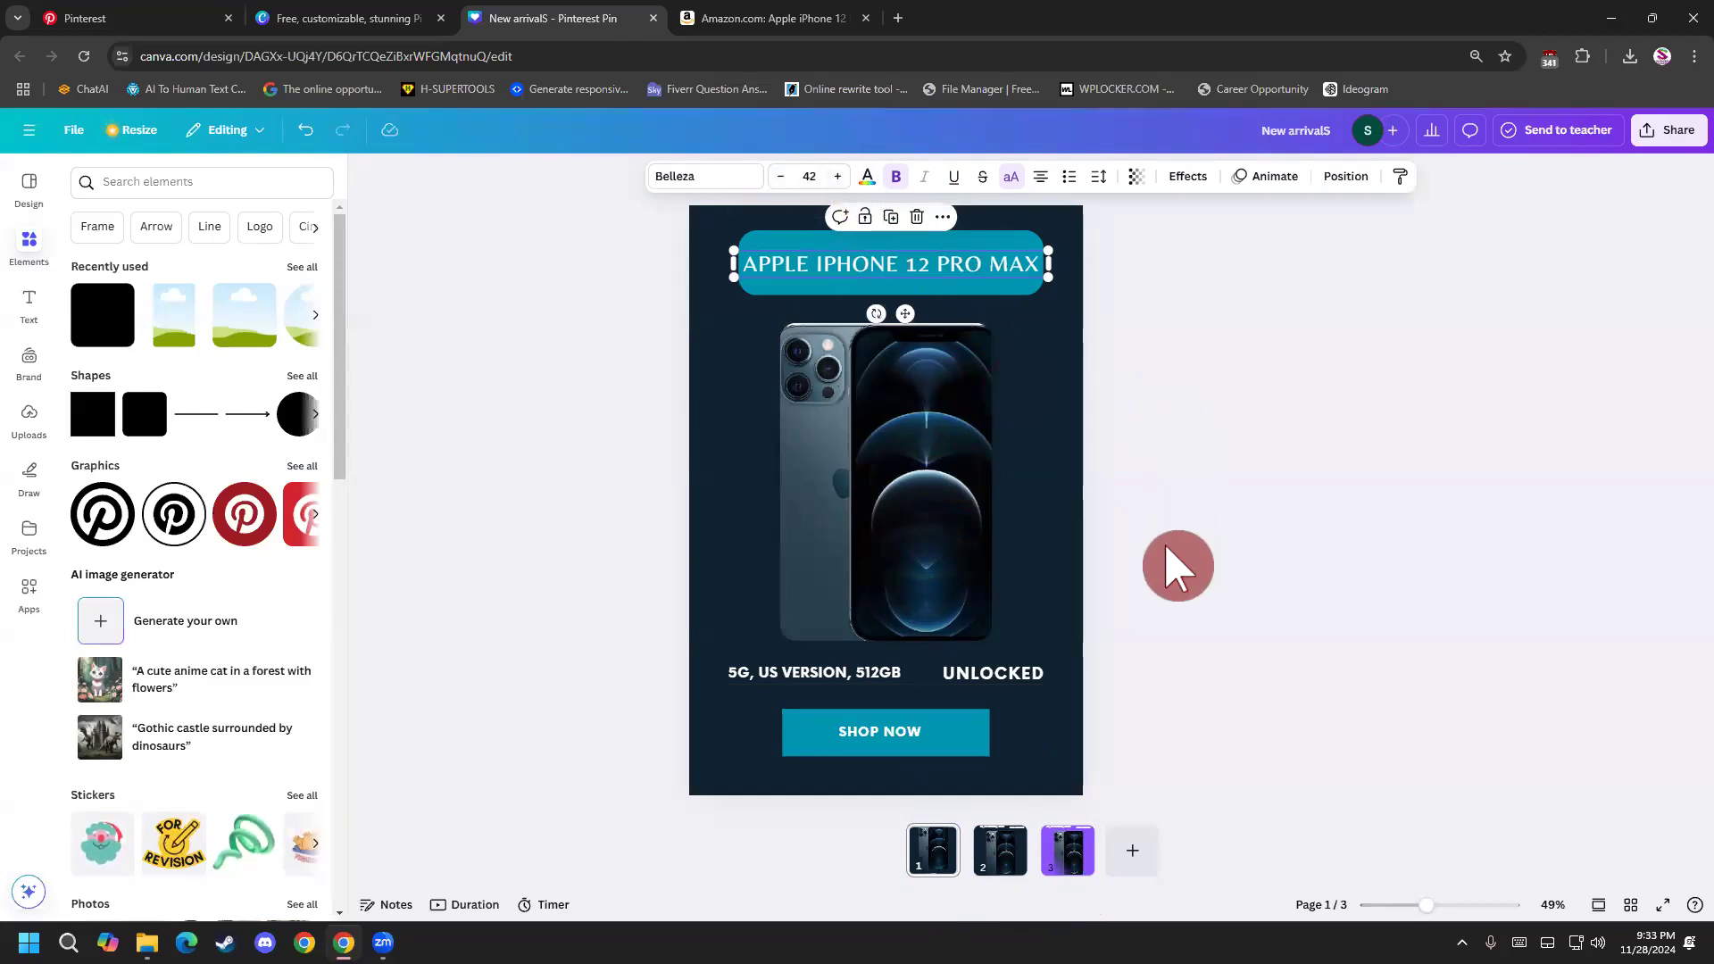
Examine the heading text on page 2 and review it against the pin designs on pages 3 and 1.
left_click(1018, 866)
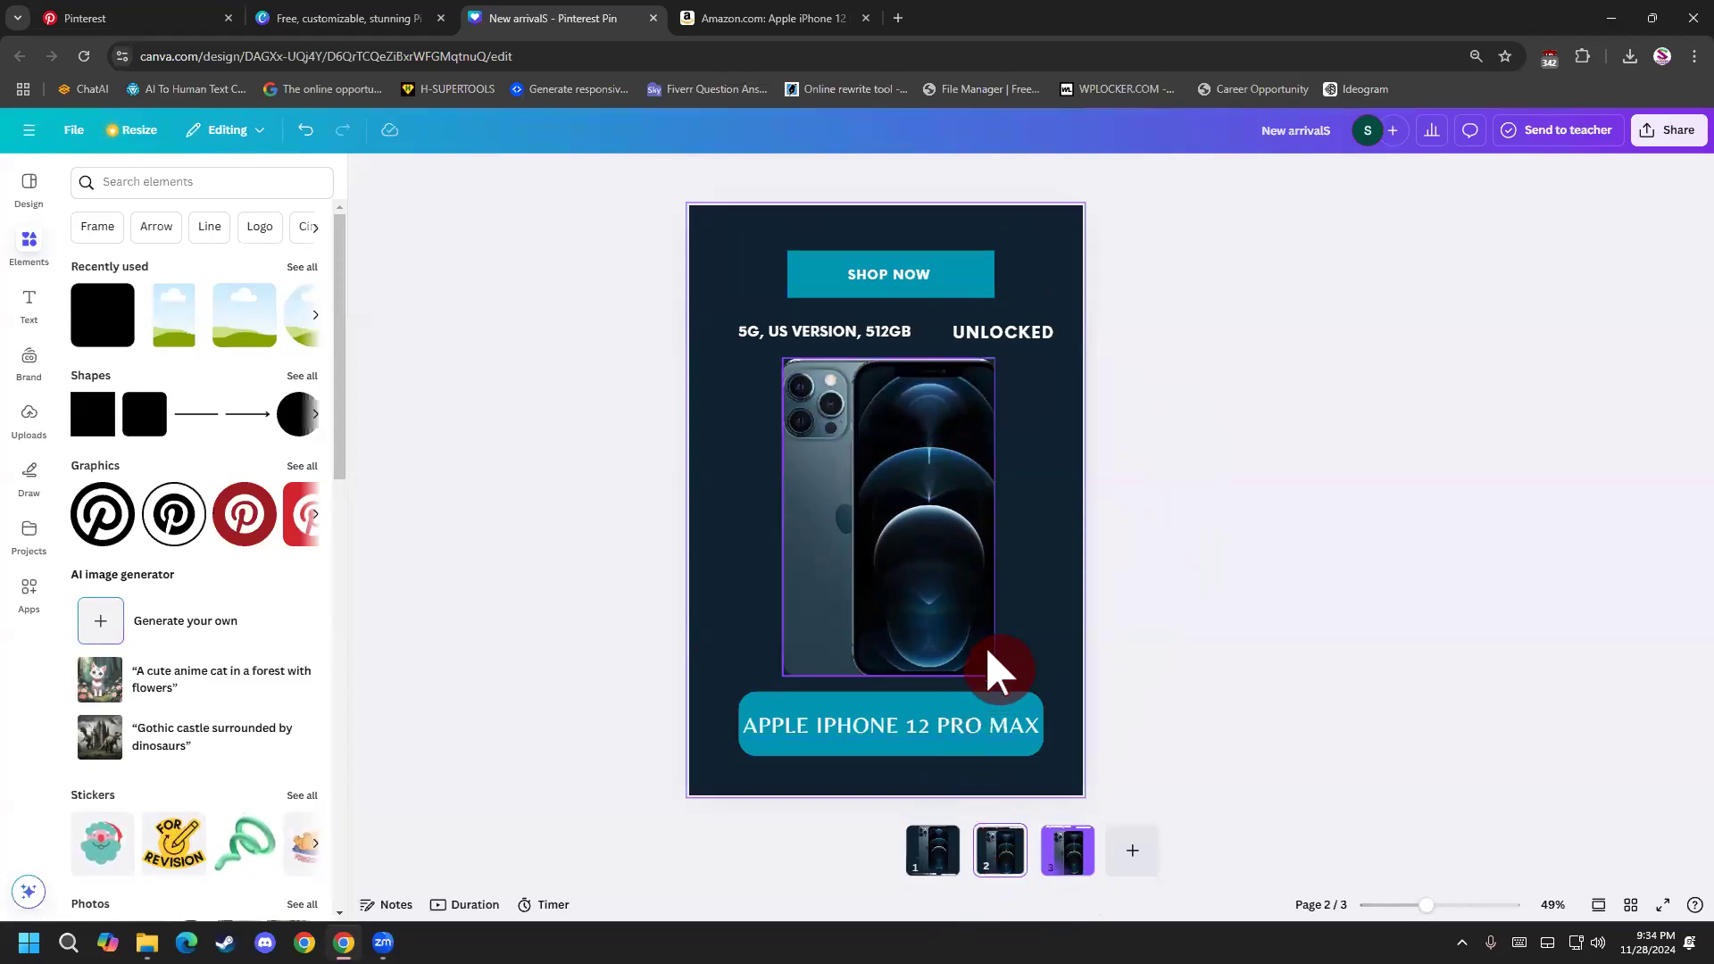
left_click(990, 737)
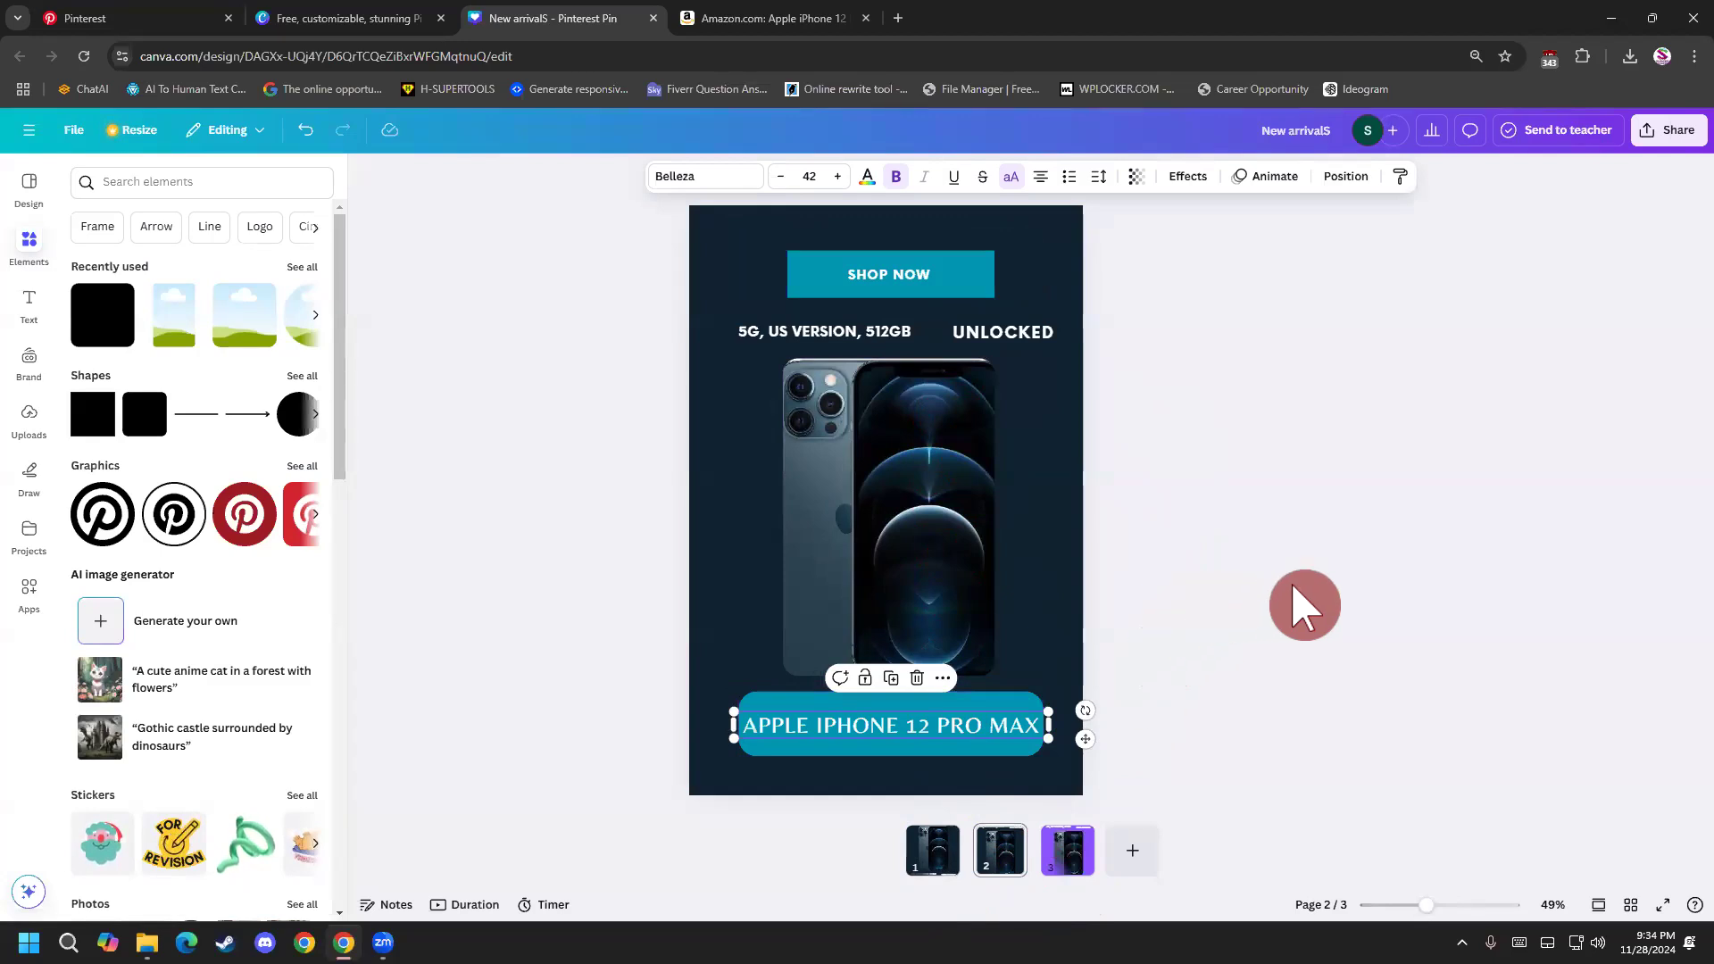
left_click(1071, 857)
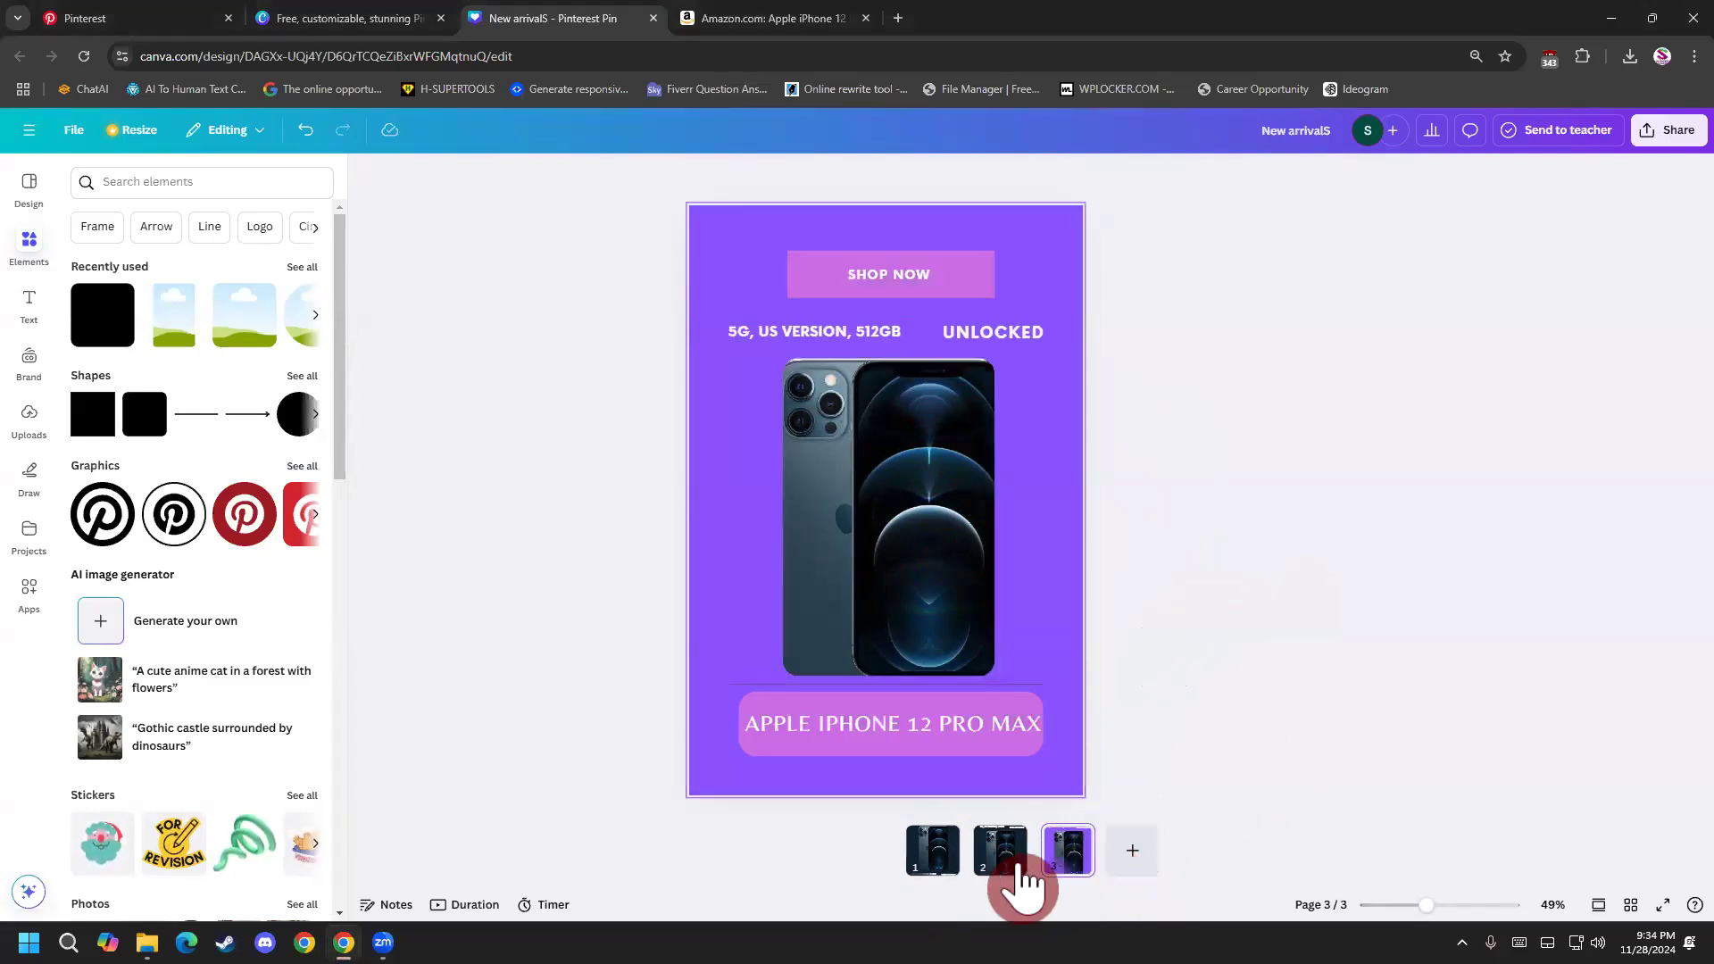
left_click(989, 859)
left_click(938, 858)
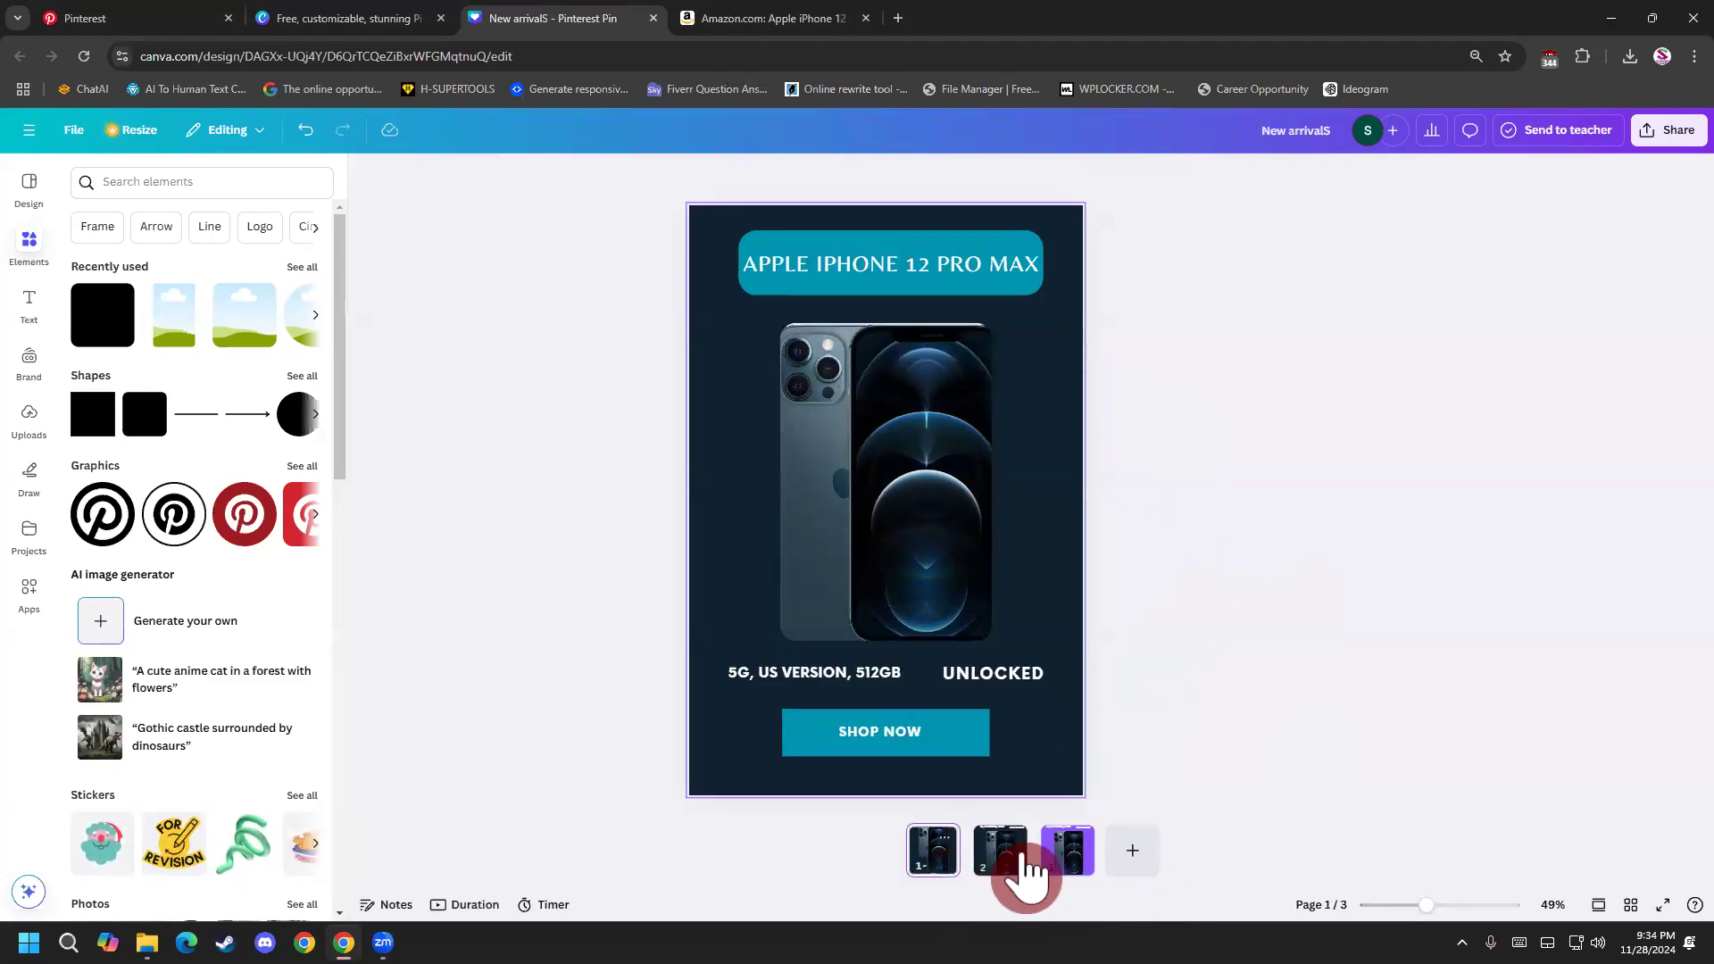
Compare the pin designs on pages 1, 2 and 3, checking the layout and colors of each variant.
left_click(1085, 855)
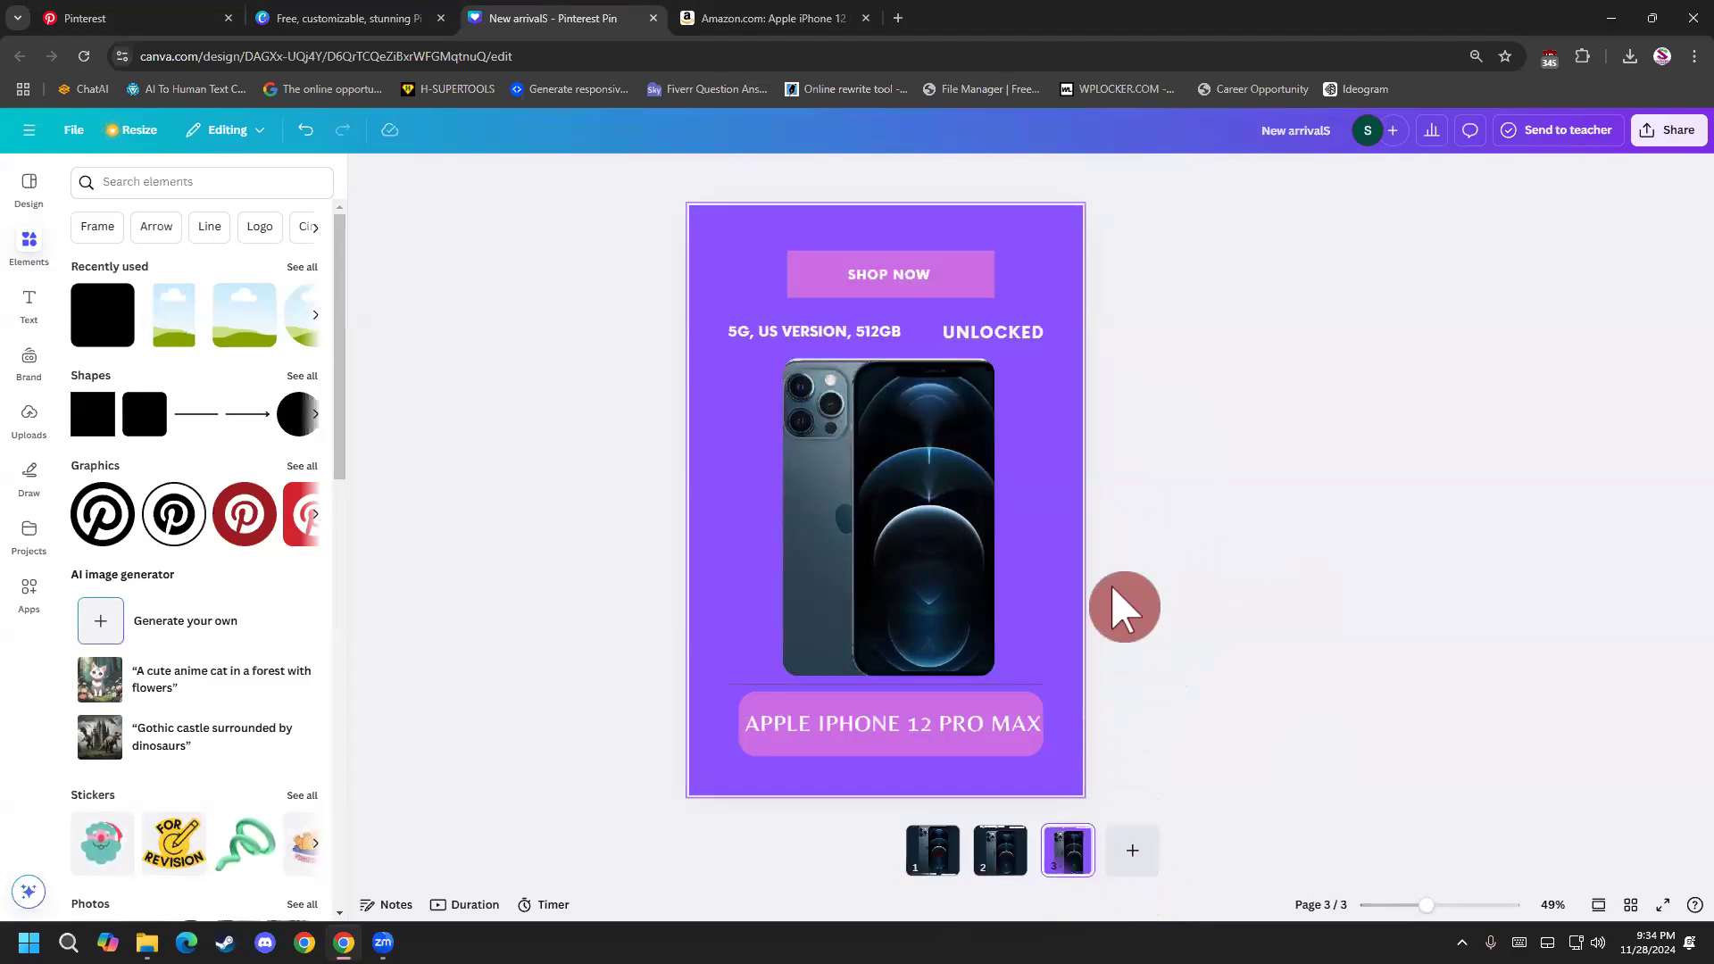
left_click(993, 856)
left_click(937, 859)
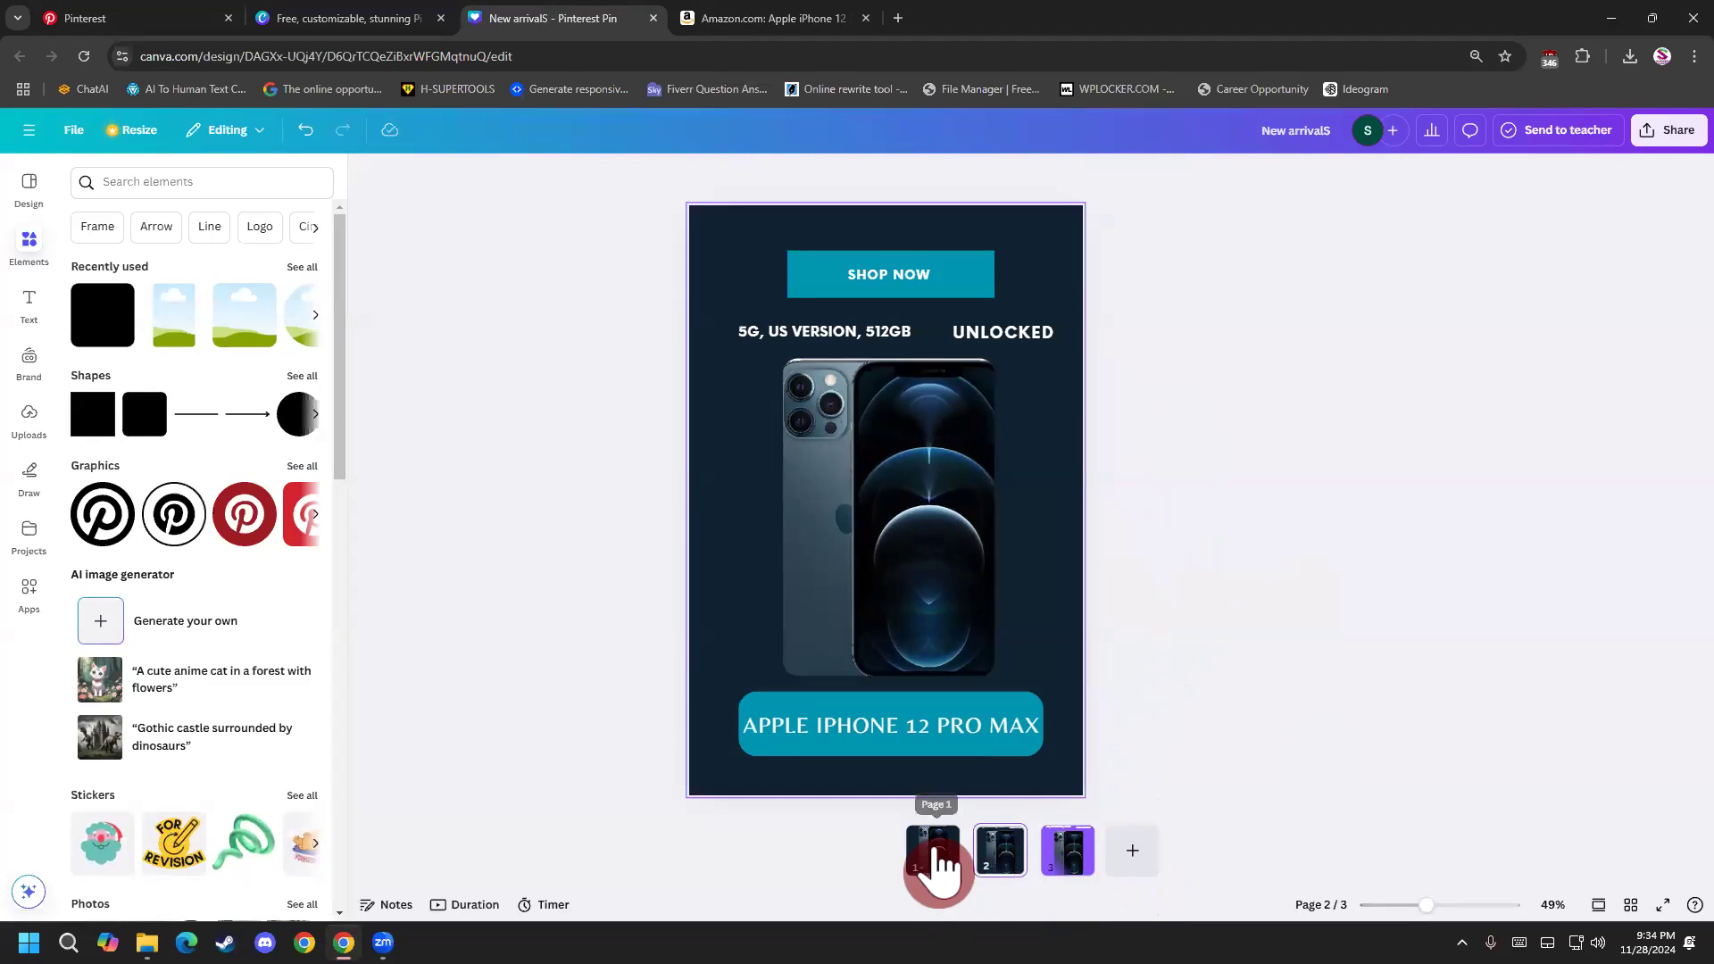
left_click(974, 781)
left_click(993, 848)
left_click(1045, 701)
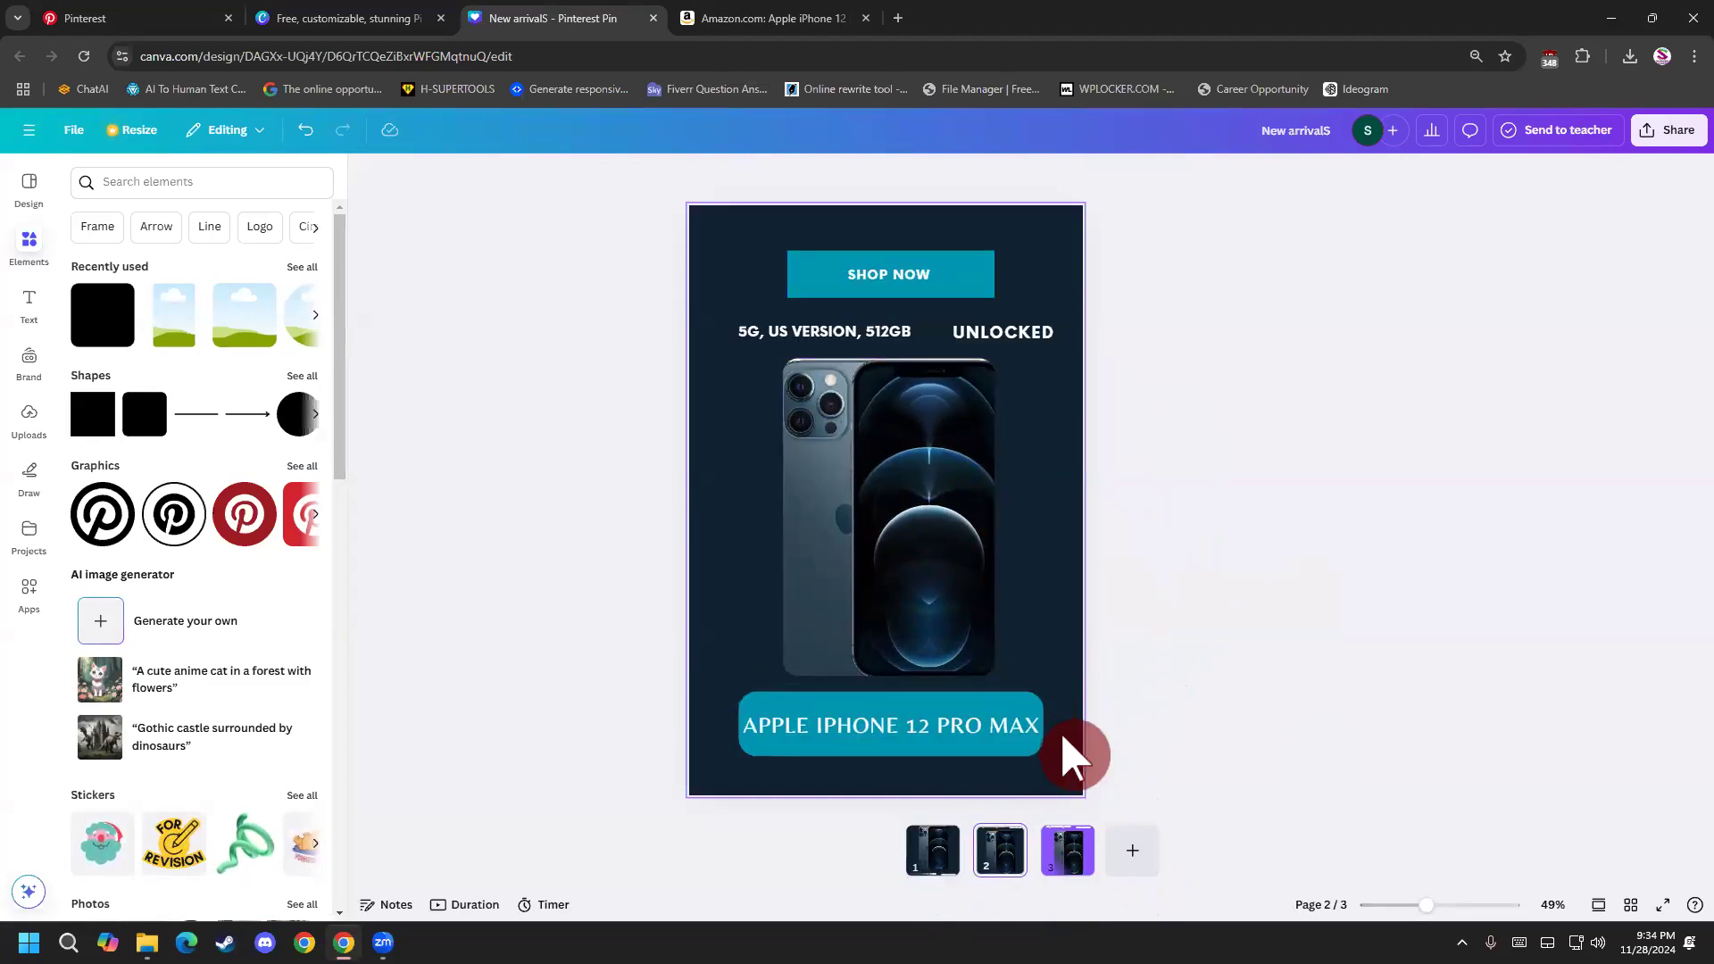
left_click(1072, 862)
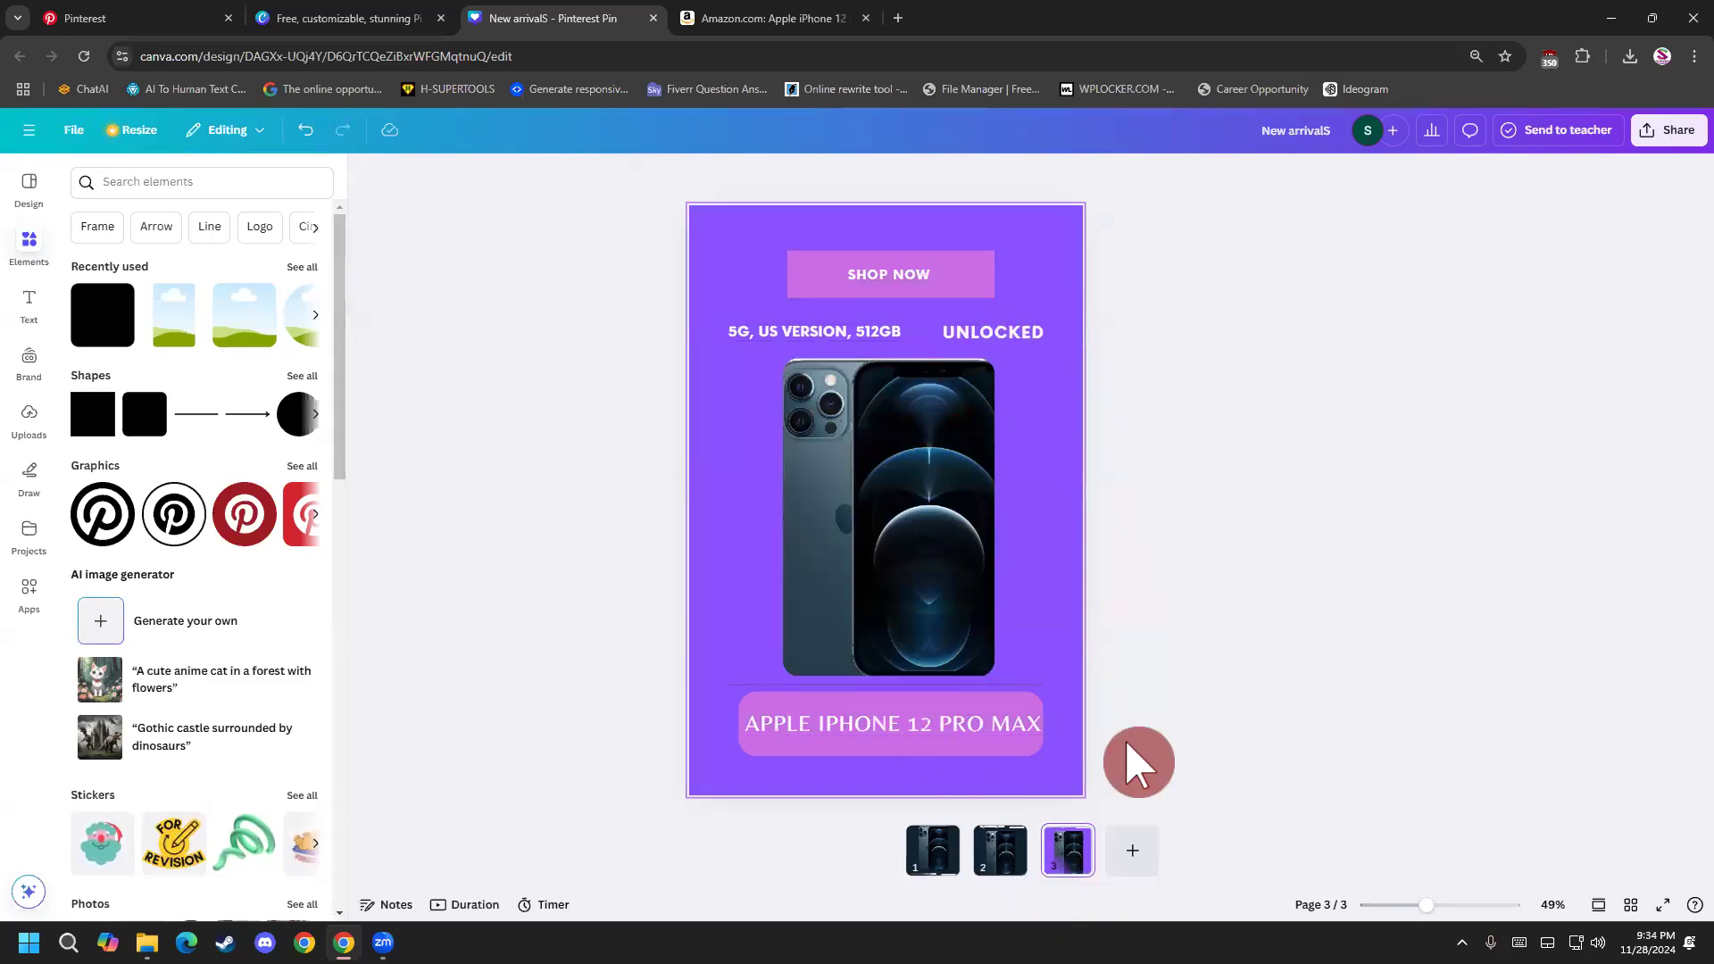
left_click(1002, 855)
left_click(931, 857)
left_click(989, 859)
left_click(1069, 853)
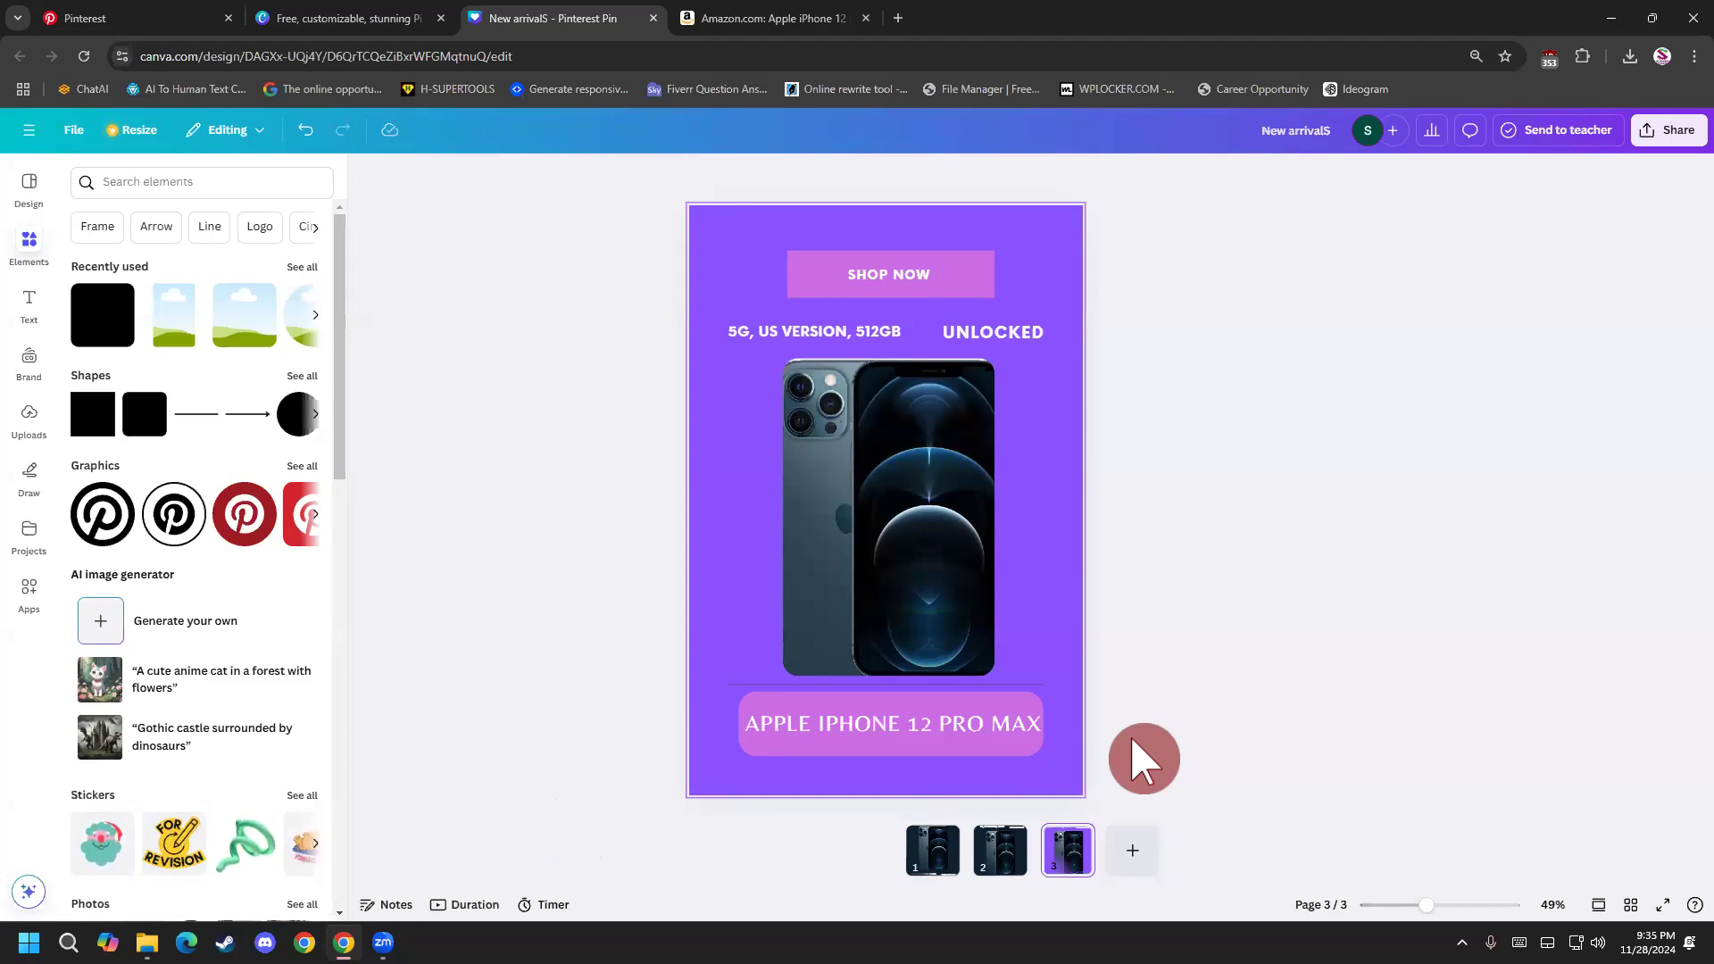
left_click(935, 870)
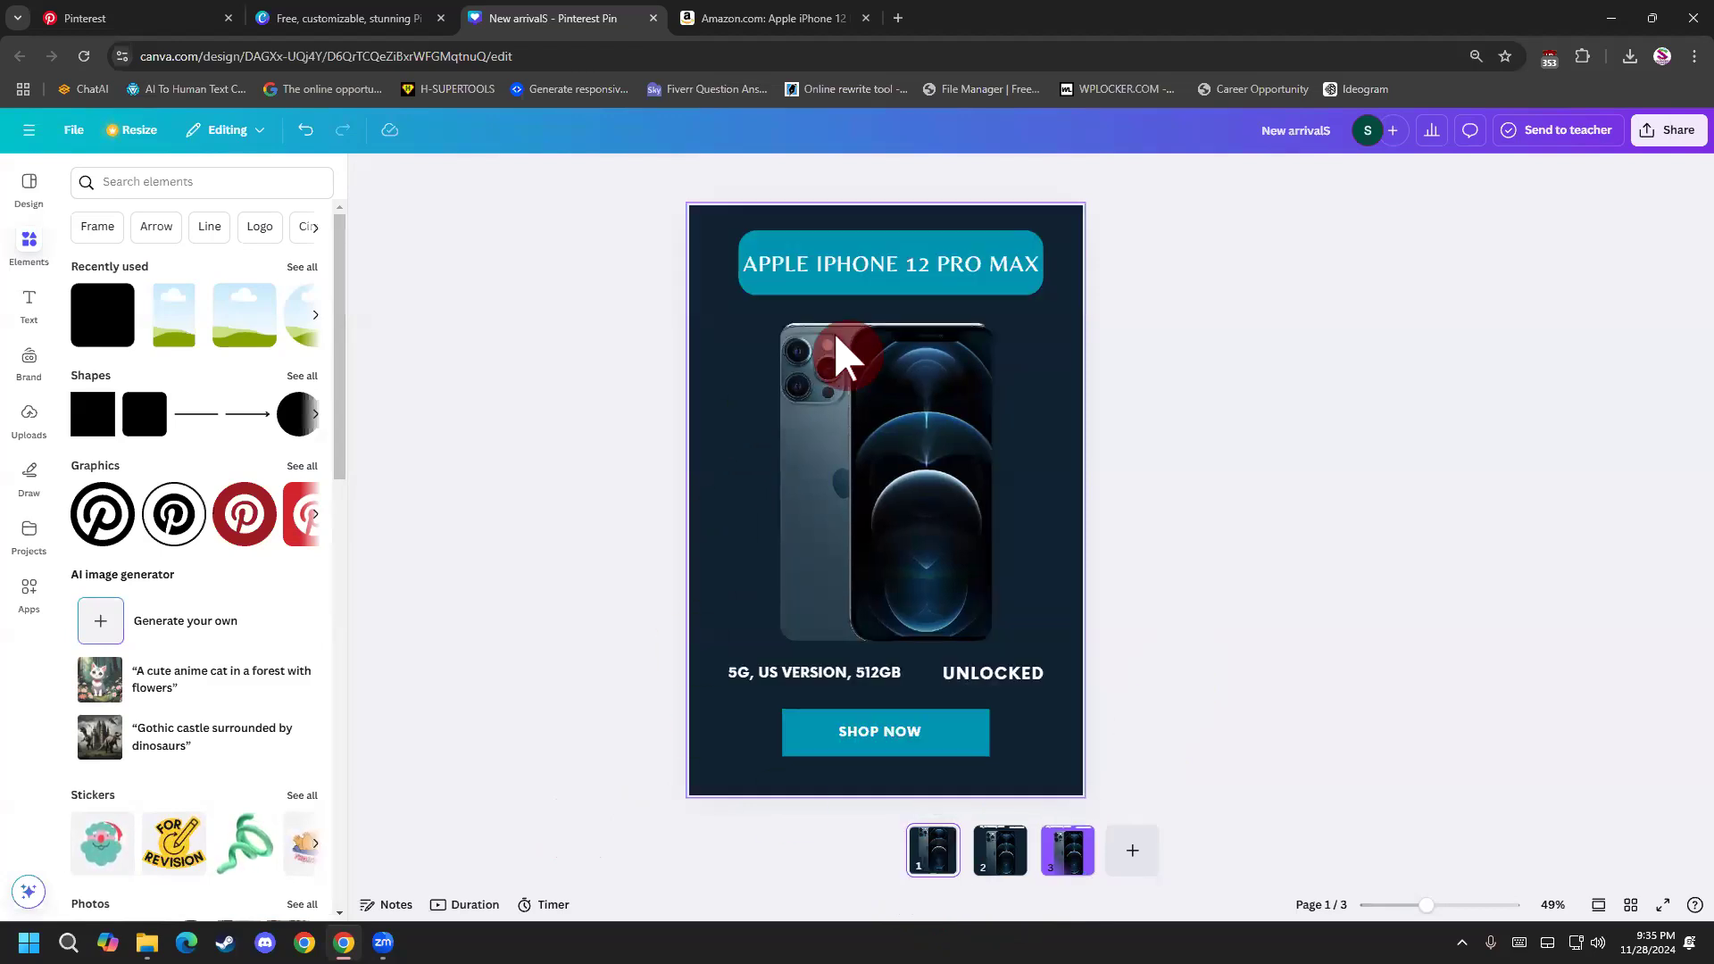
left_click(1660, 134)
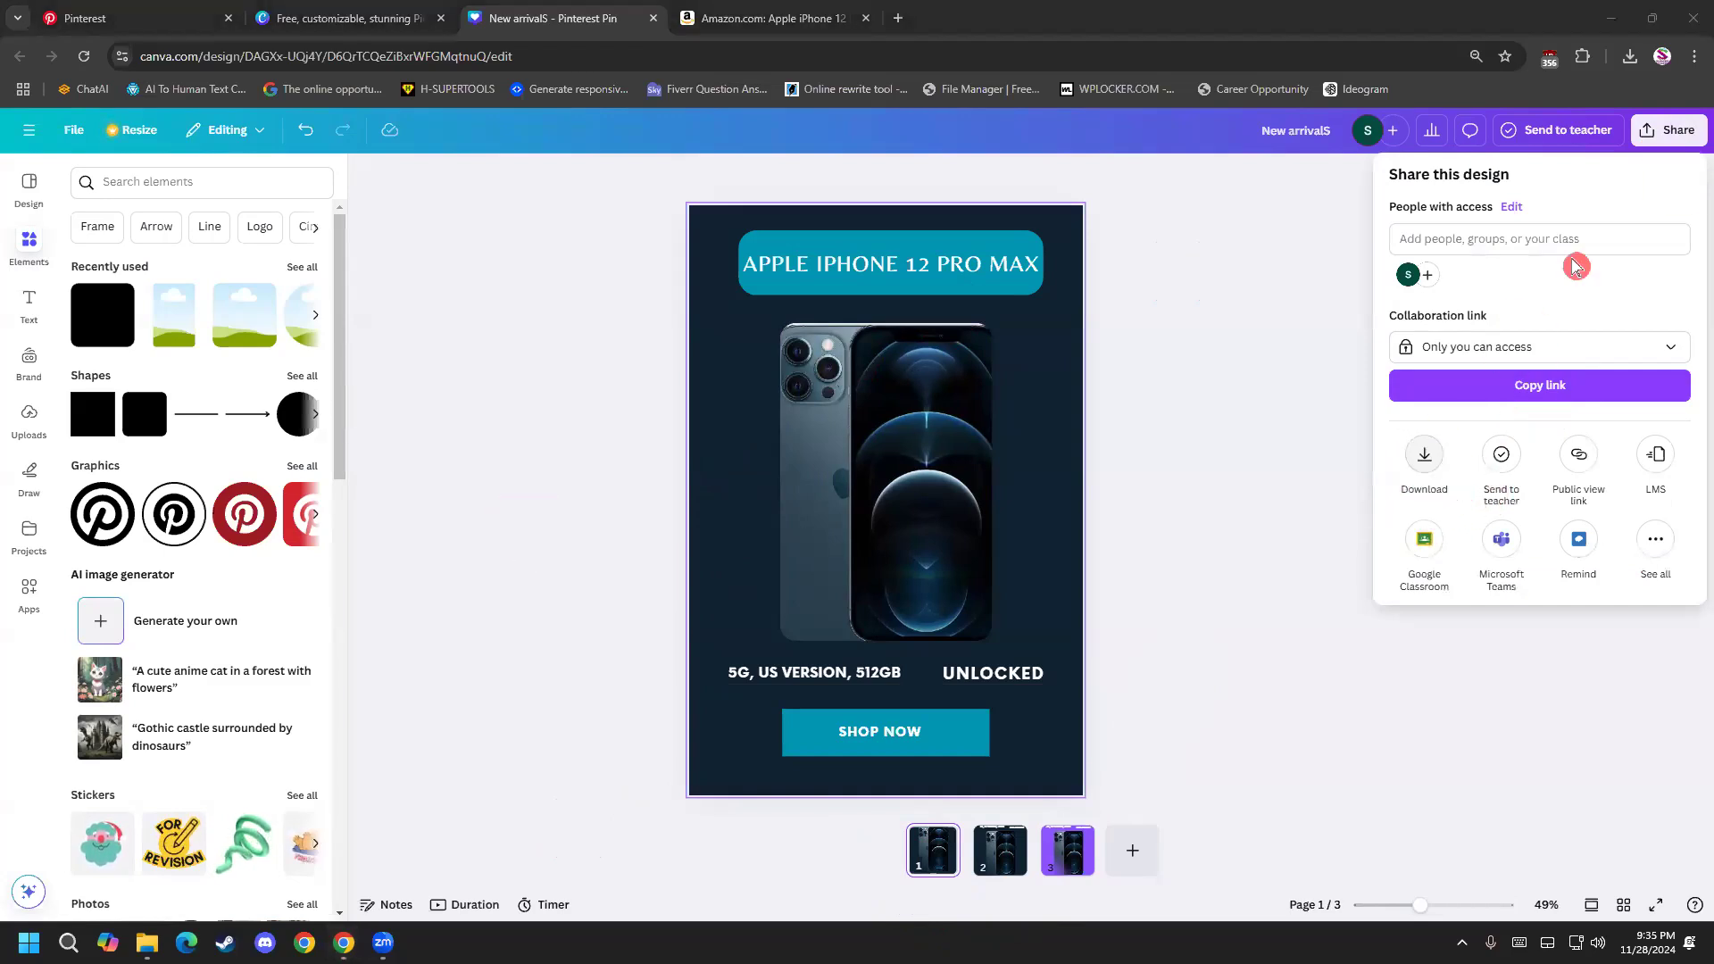
left_click(1668, 130)
left_click(1668, 130)
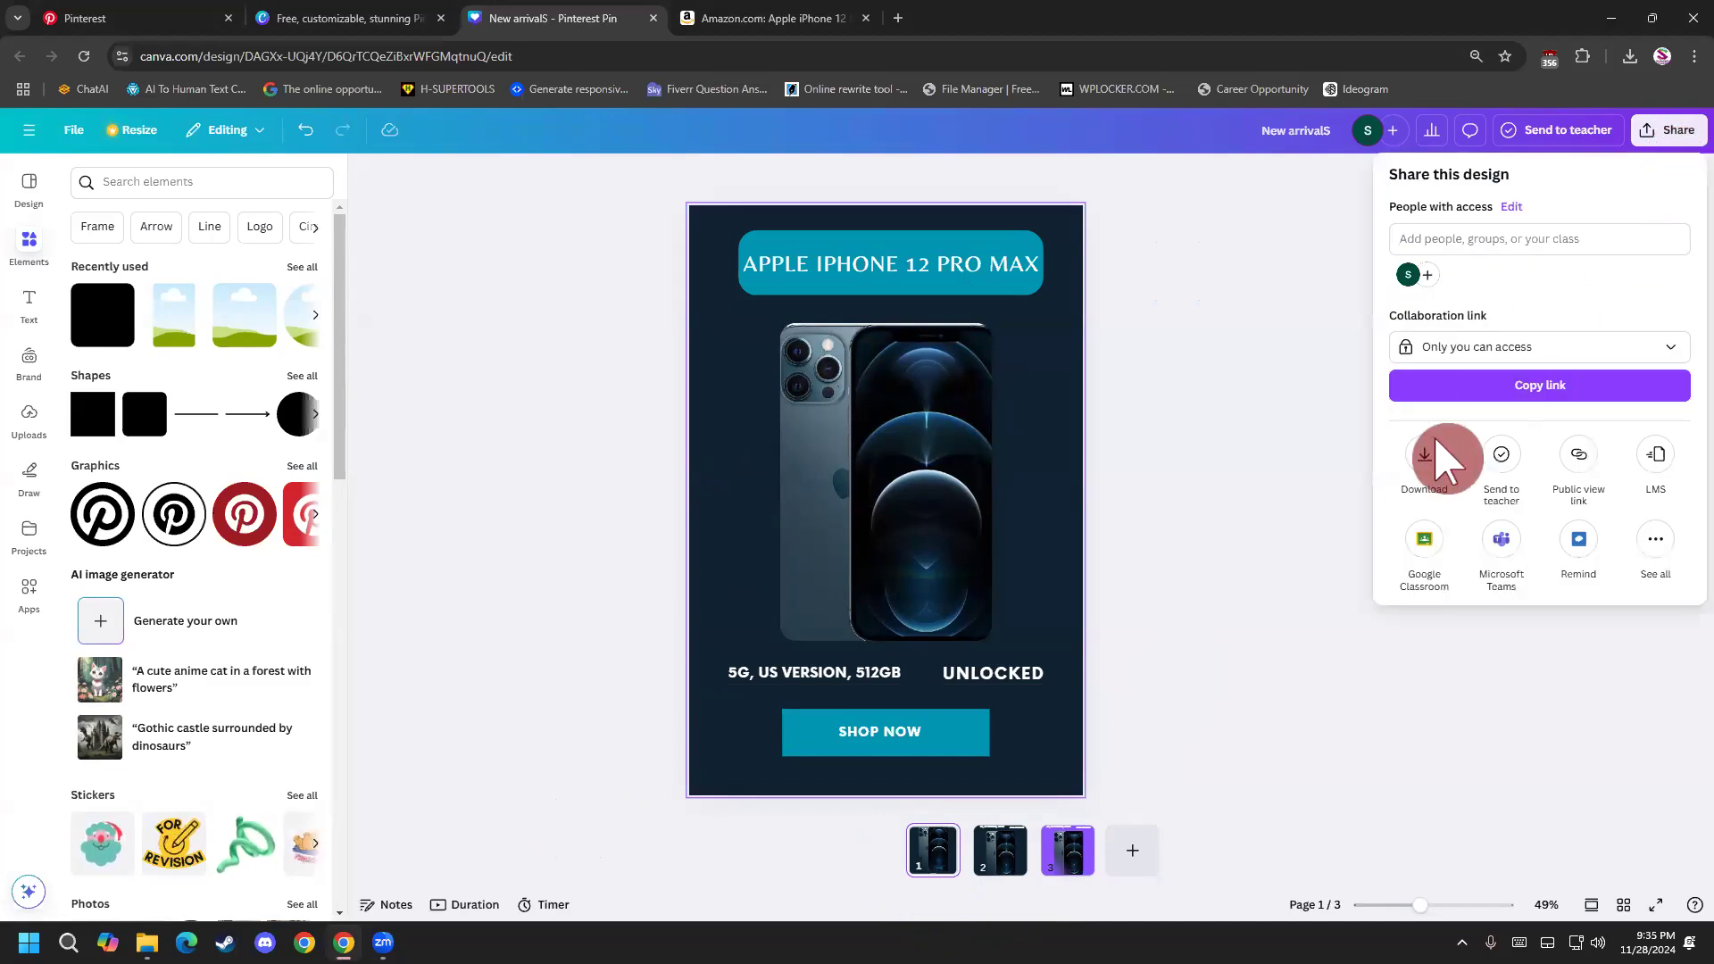
left_click(1429, 460)
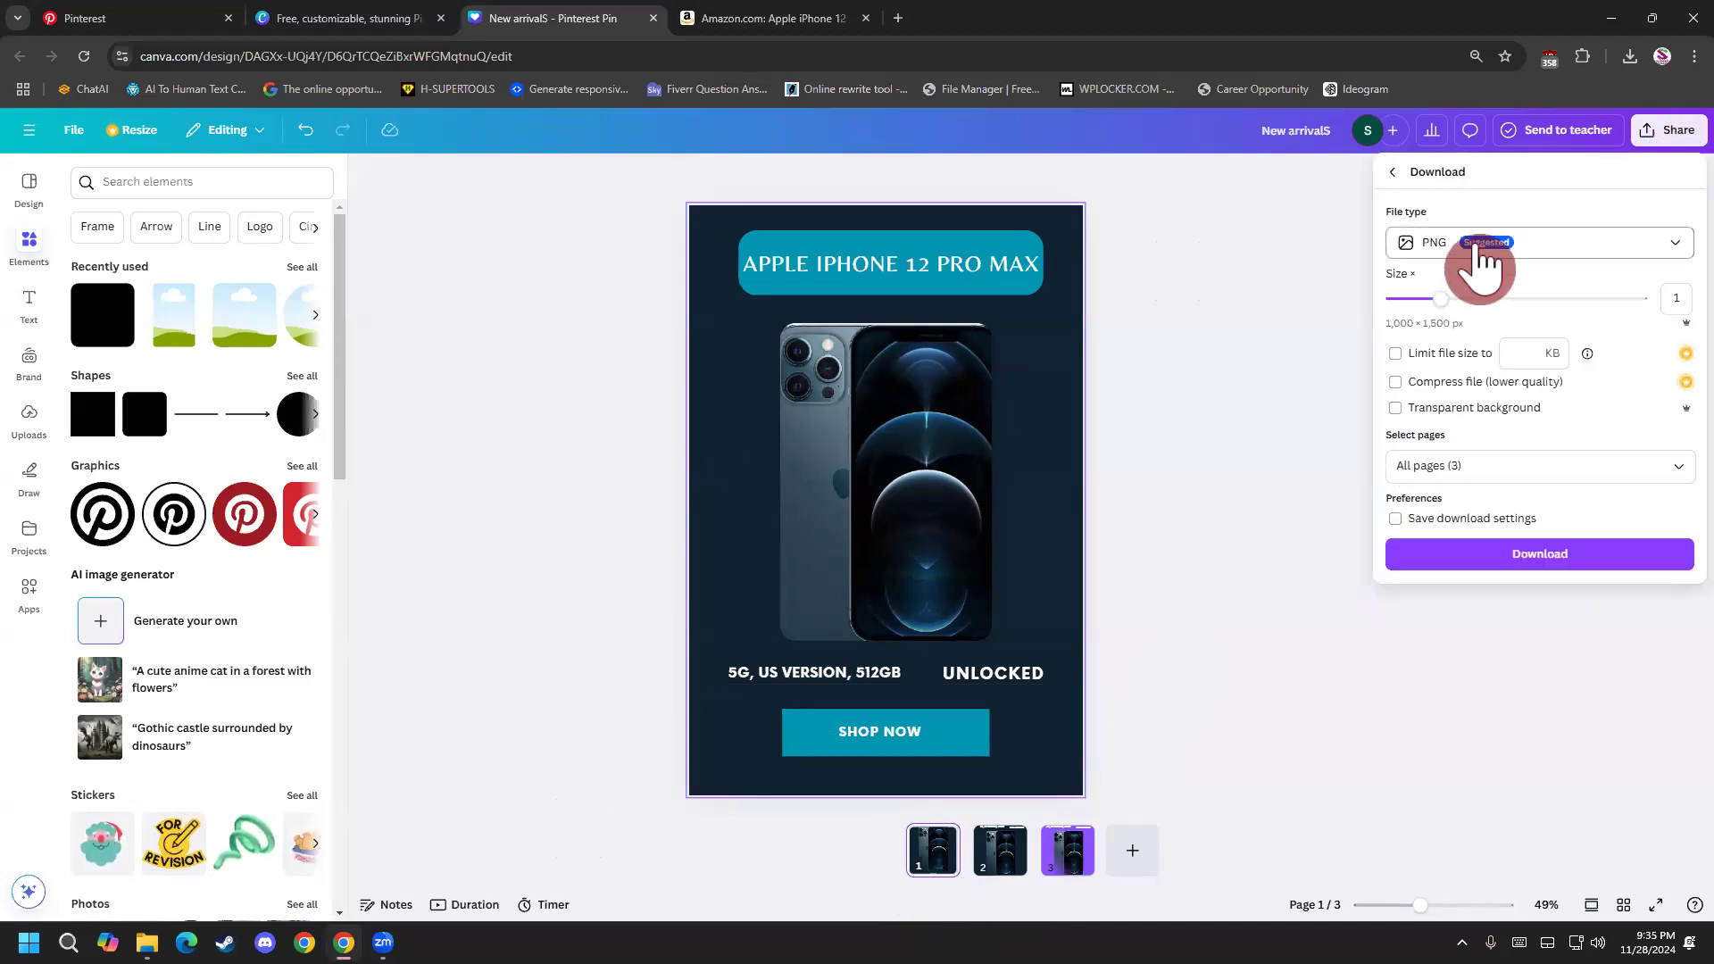
left_click(1509, 263)
left_click(1513, 293)
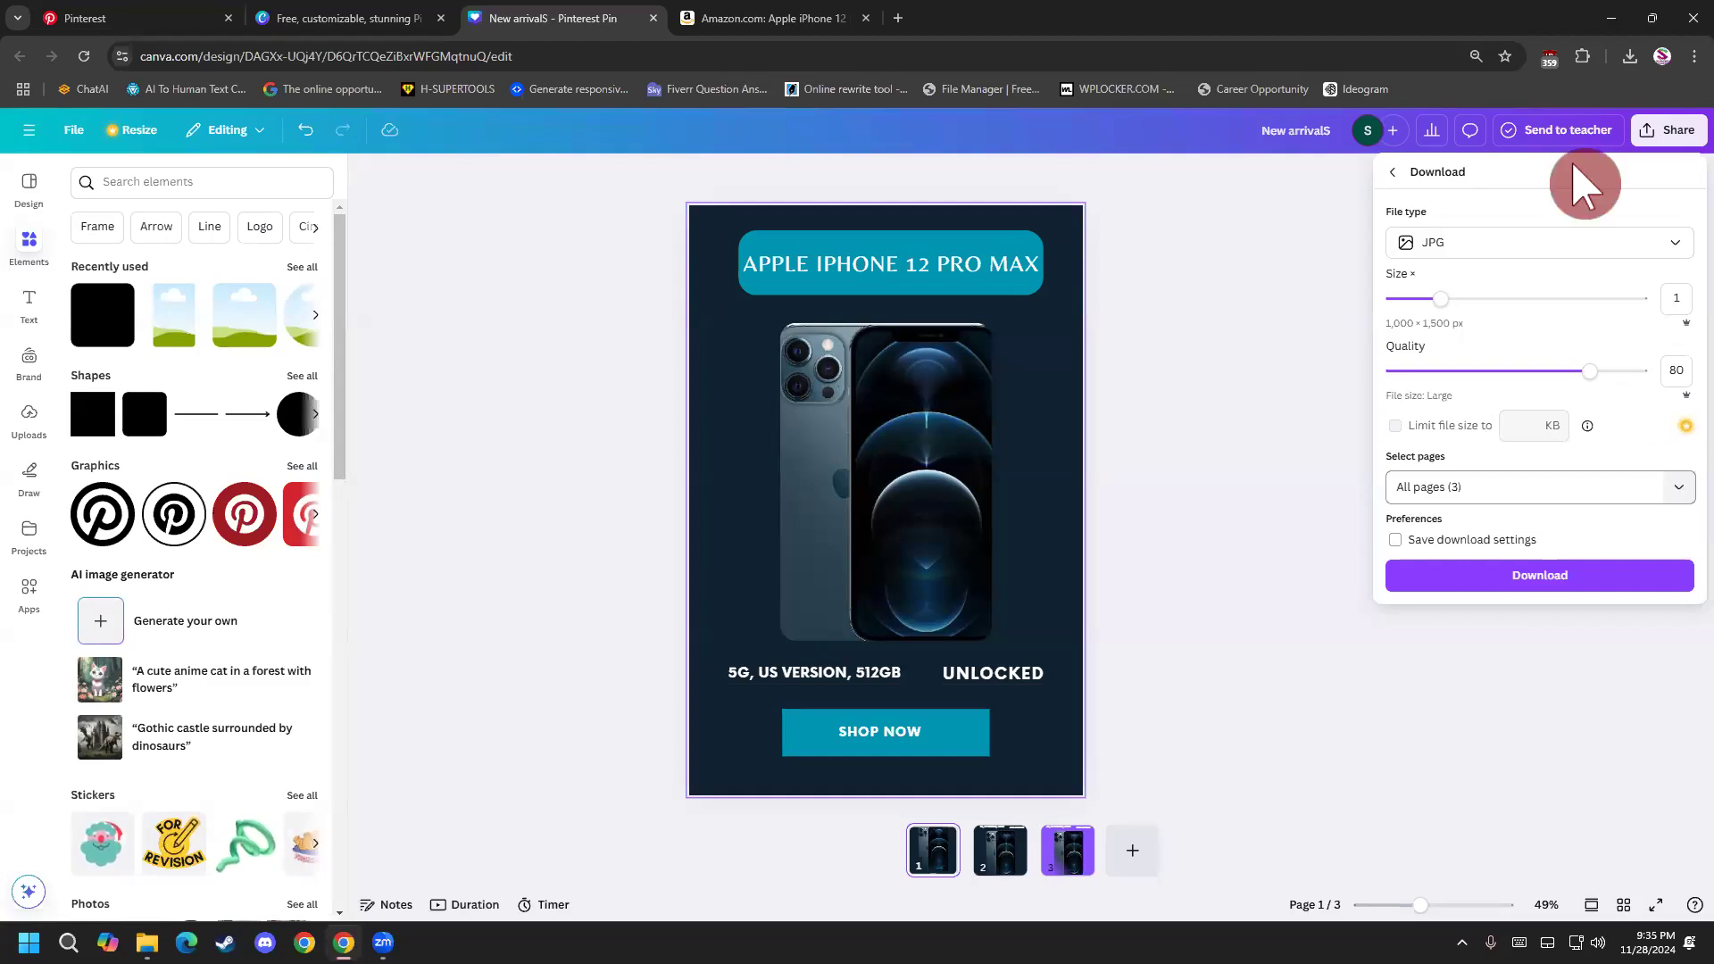
left_click(963, 234)
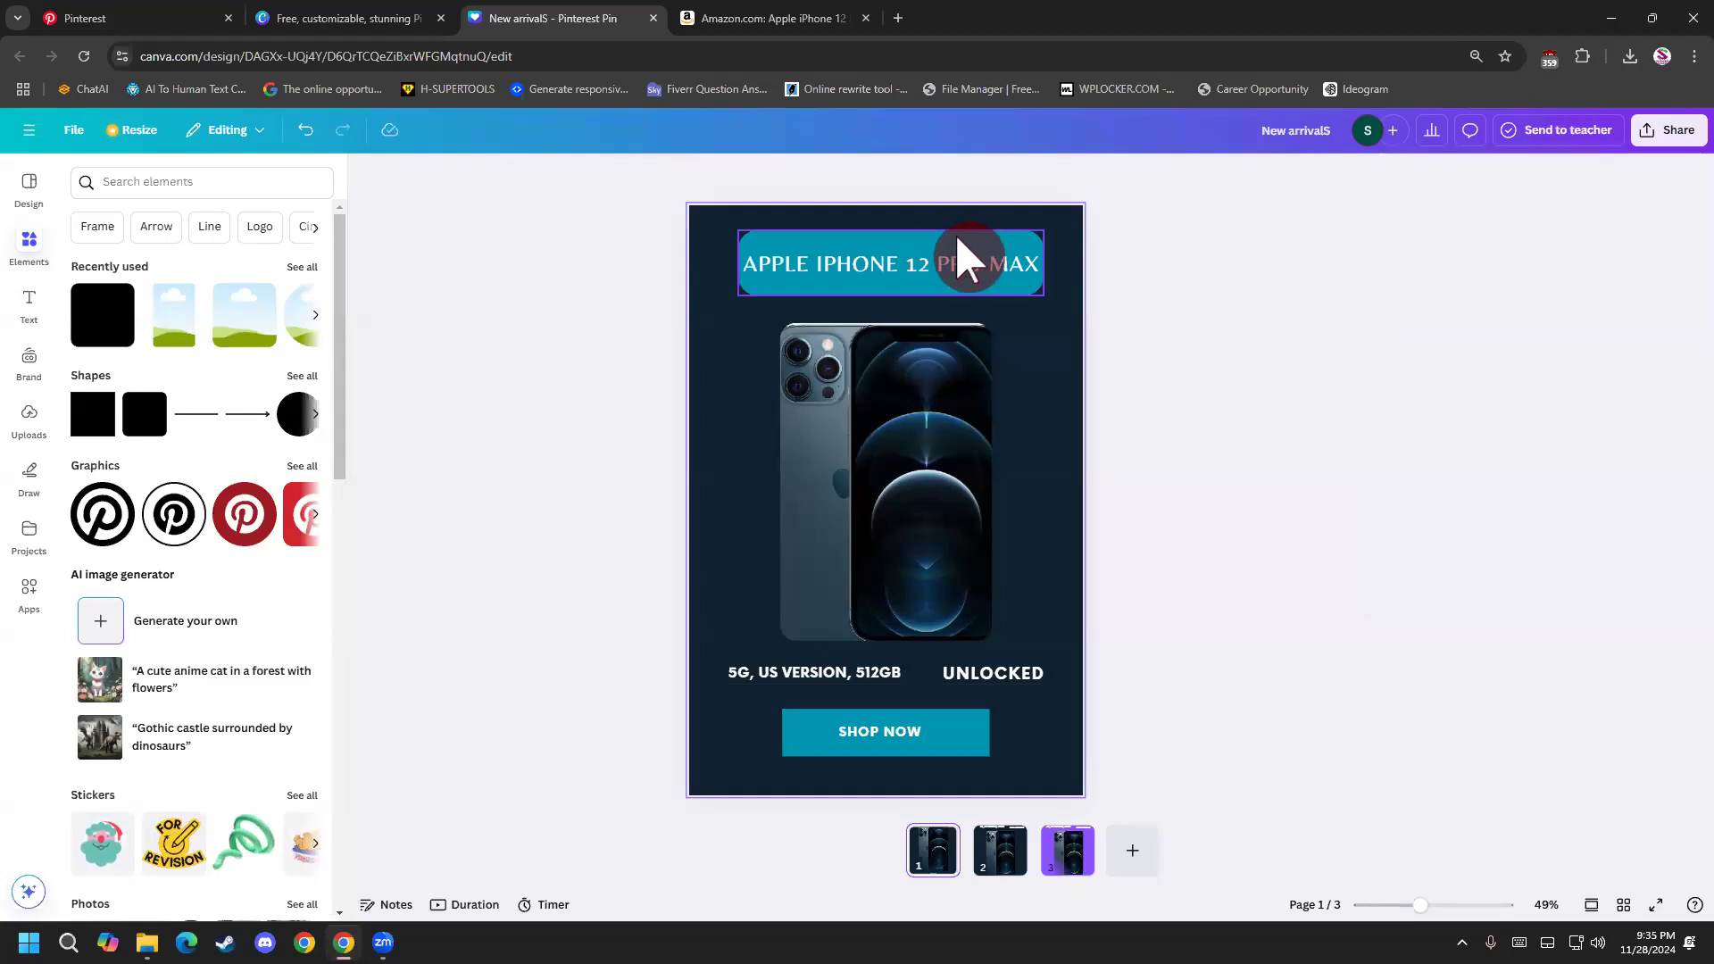
left_click(988, 259)
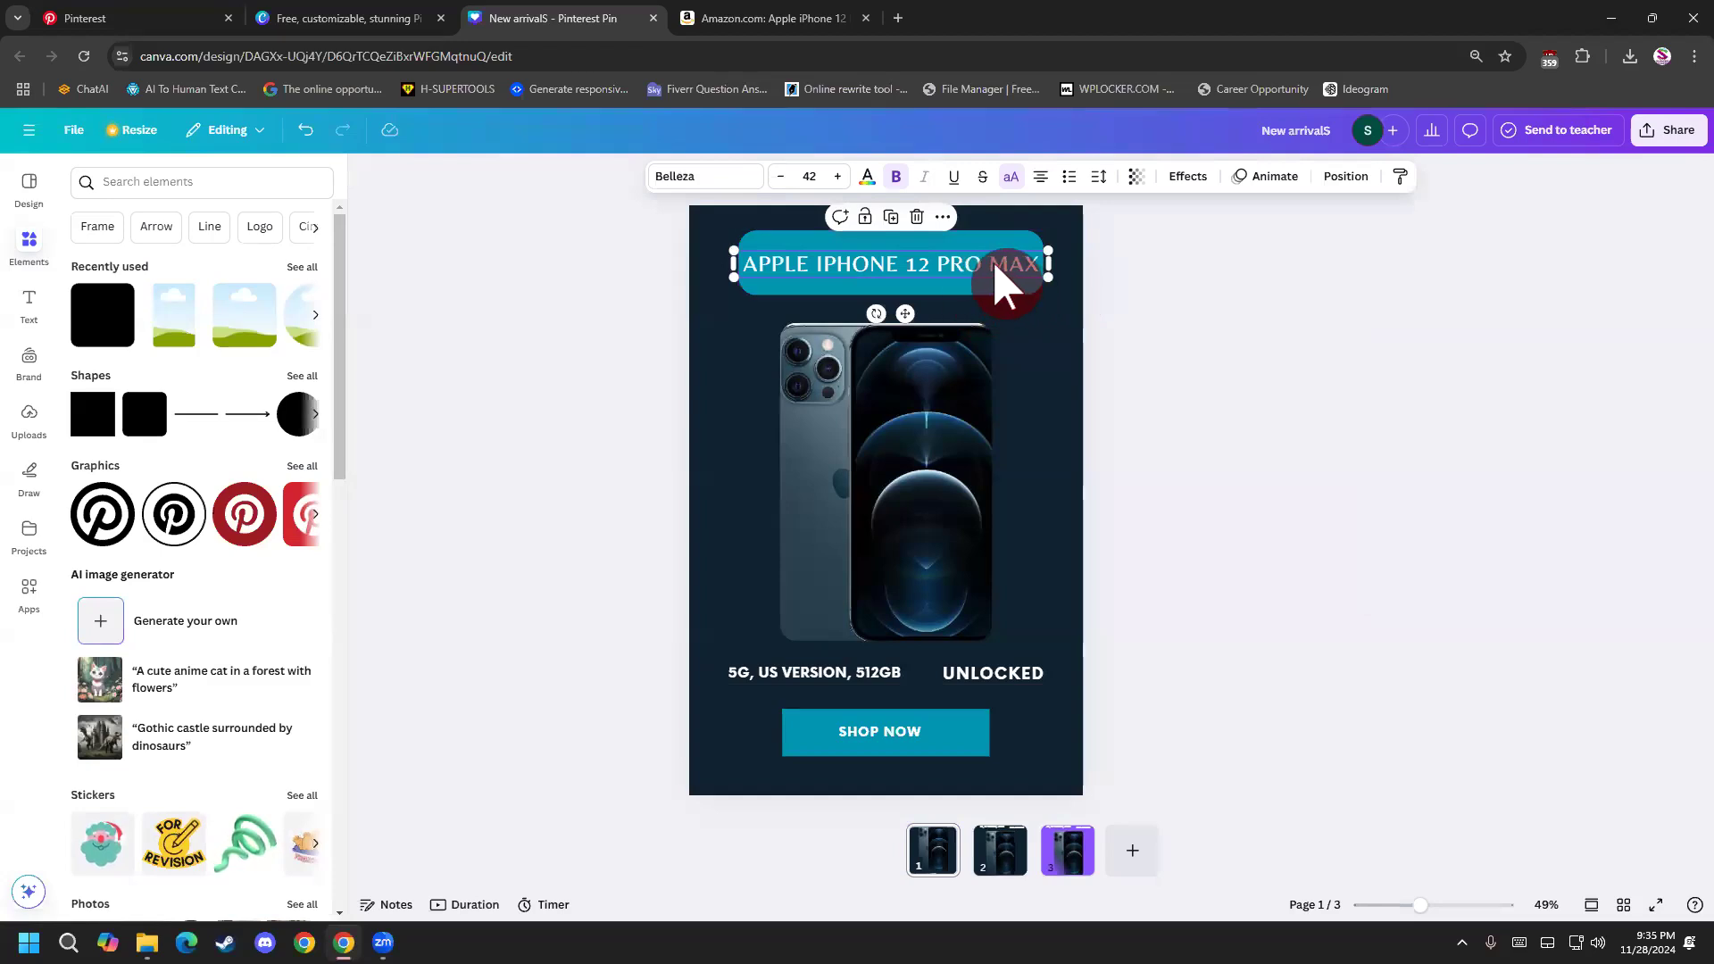
left_click(945, 429)
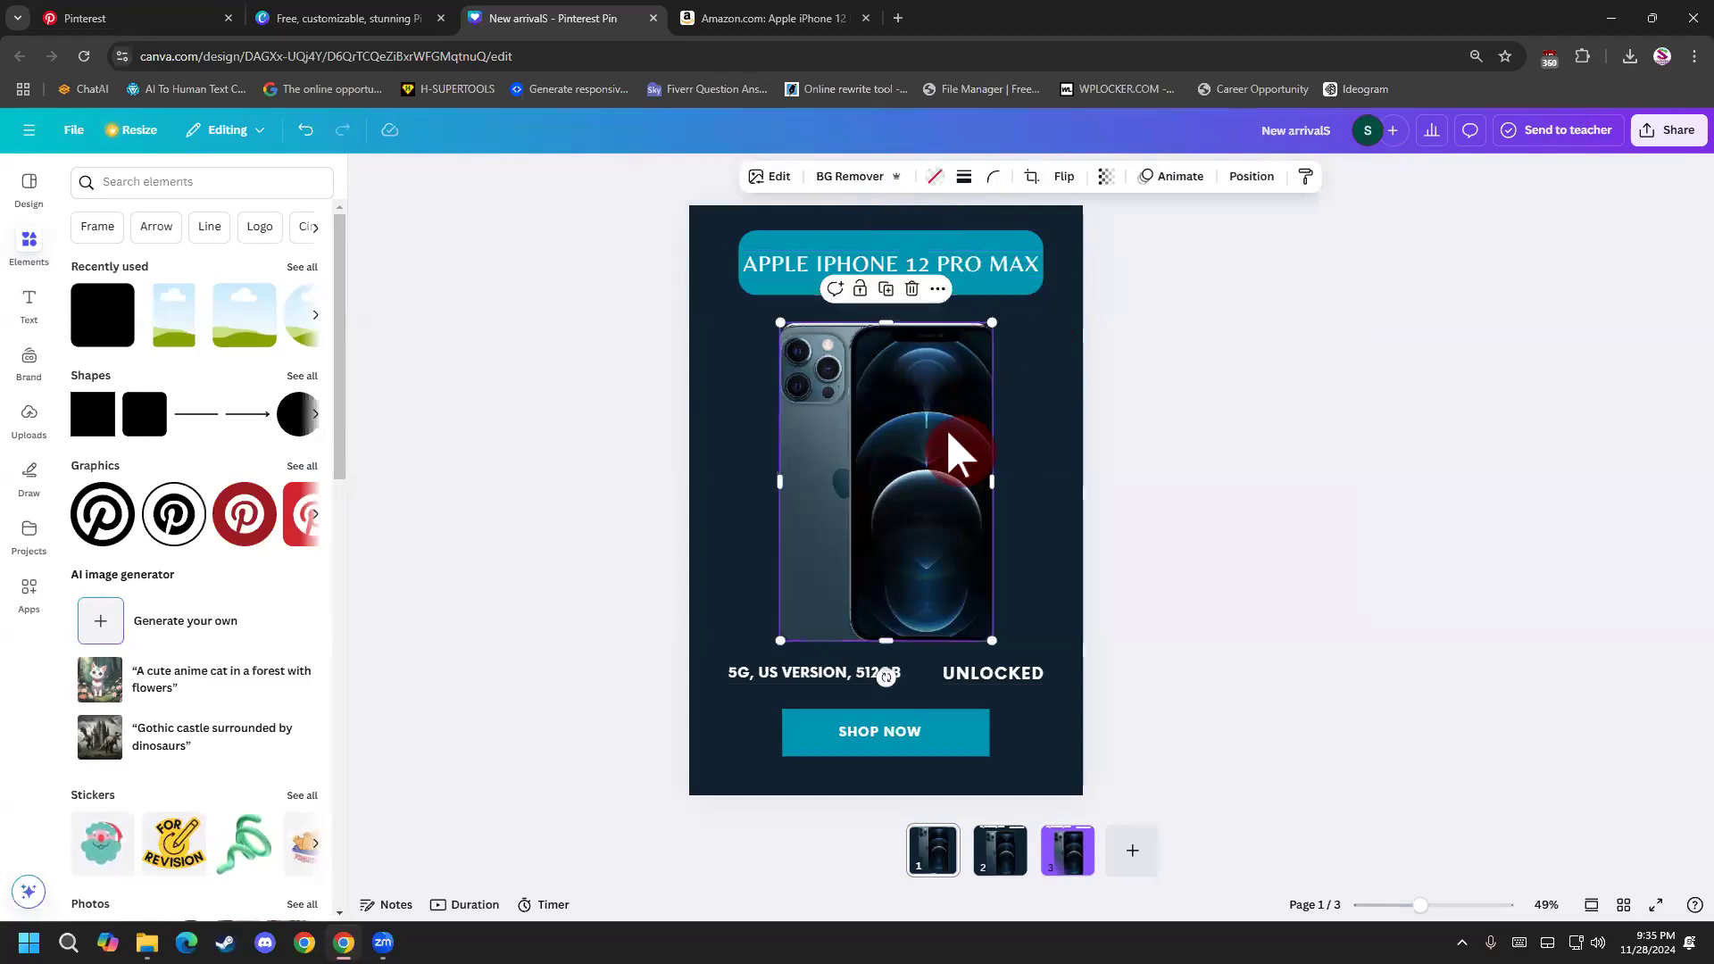
left_click(1175, 440)
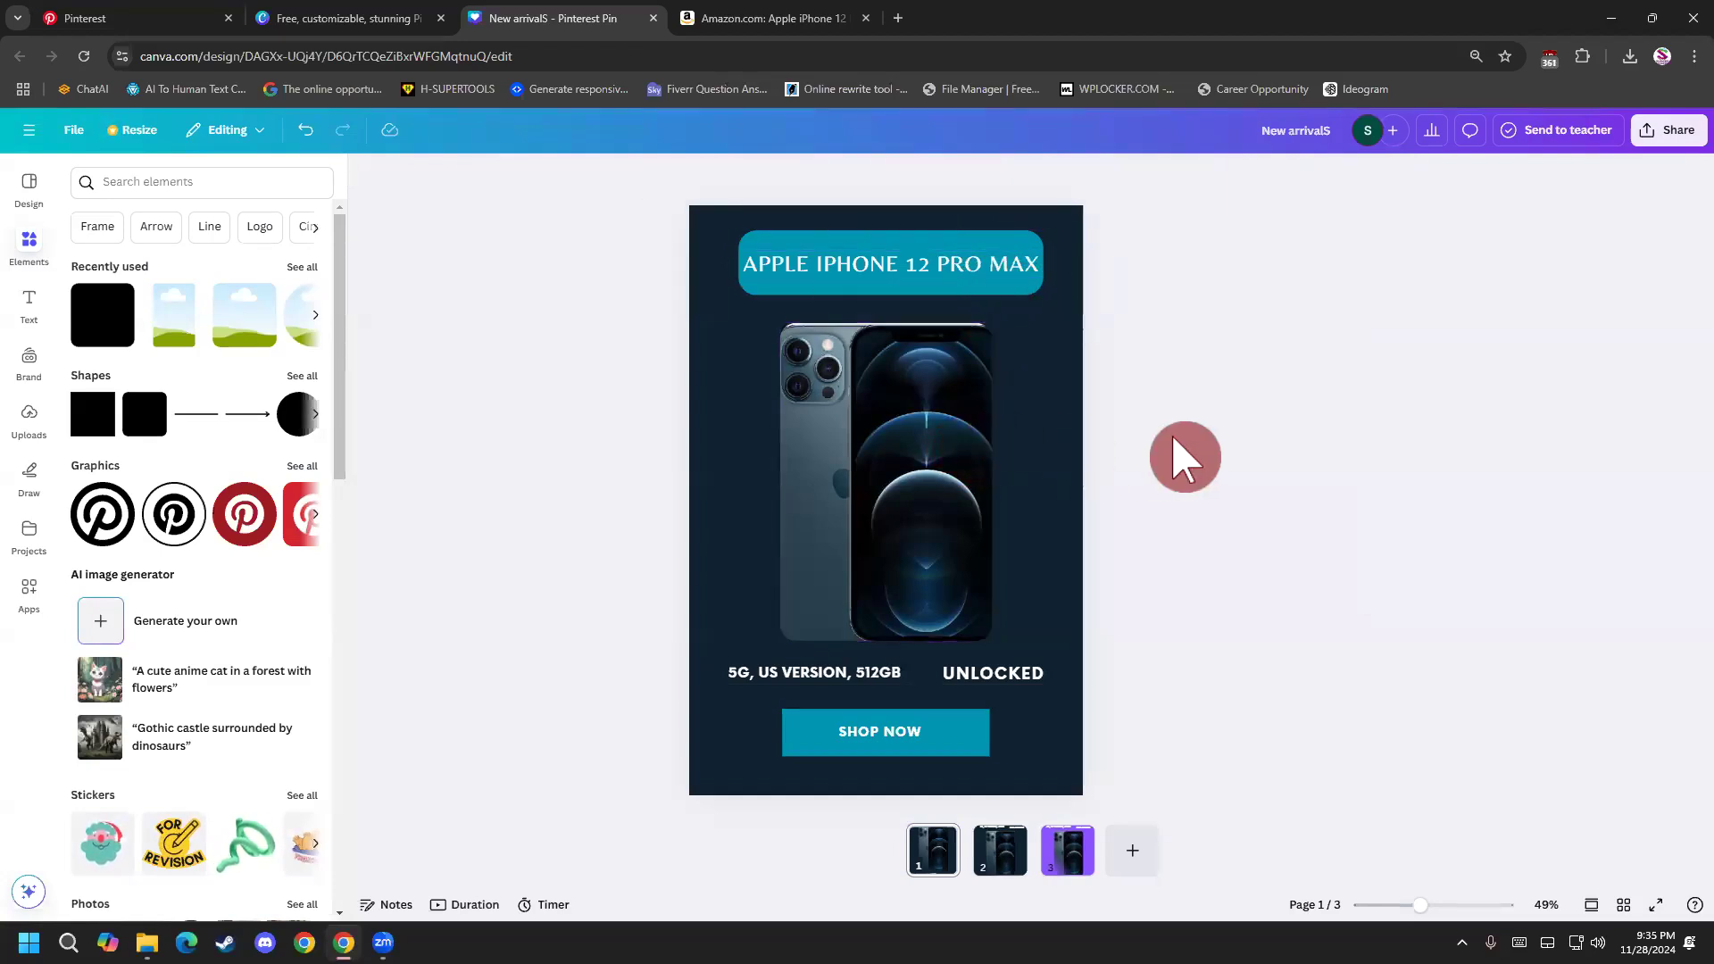
Set the design's download format to JPG with the quality raised to 100.
left_click(1676, 150)
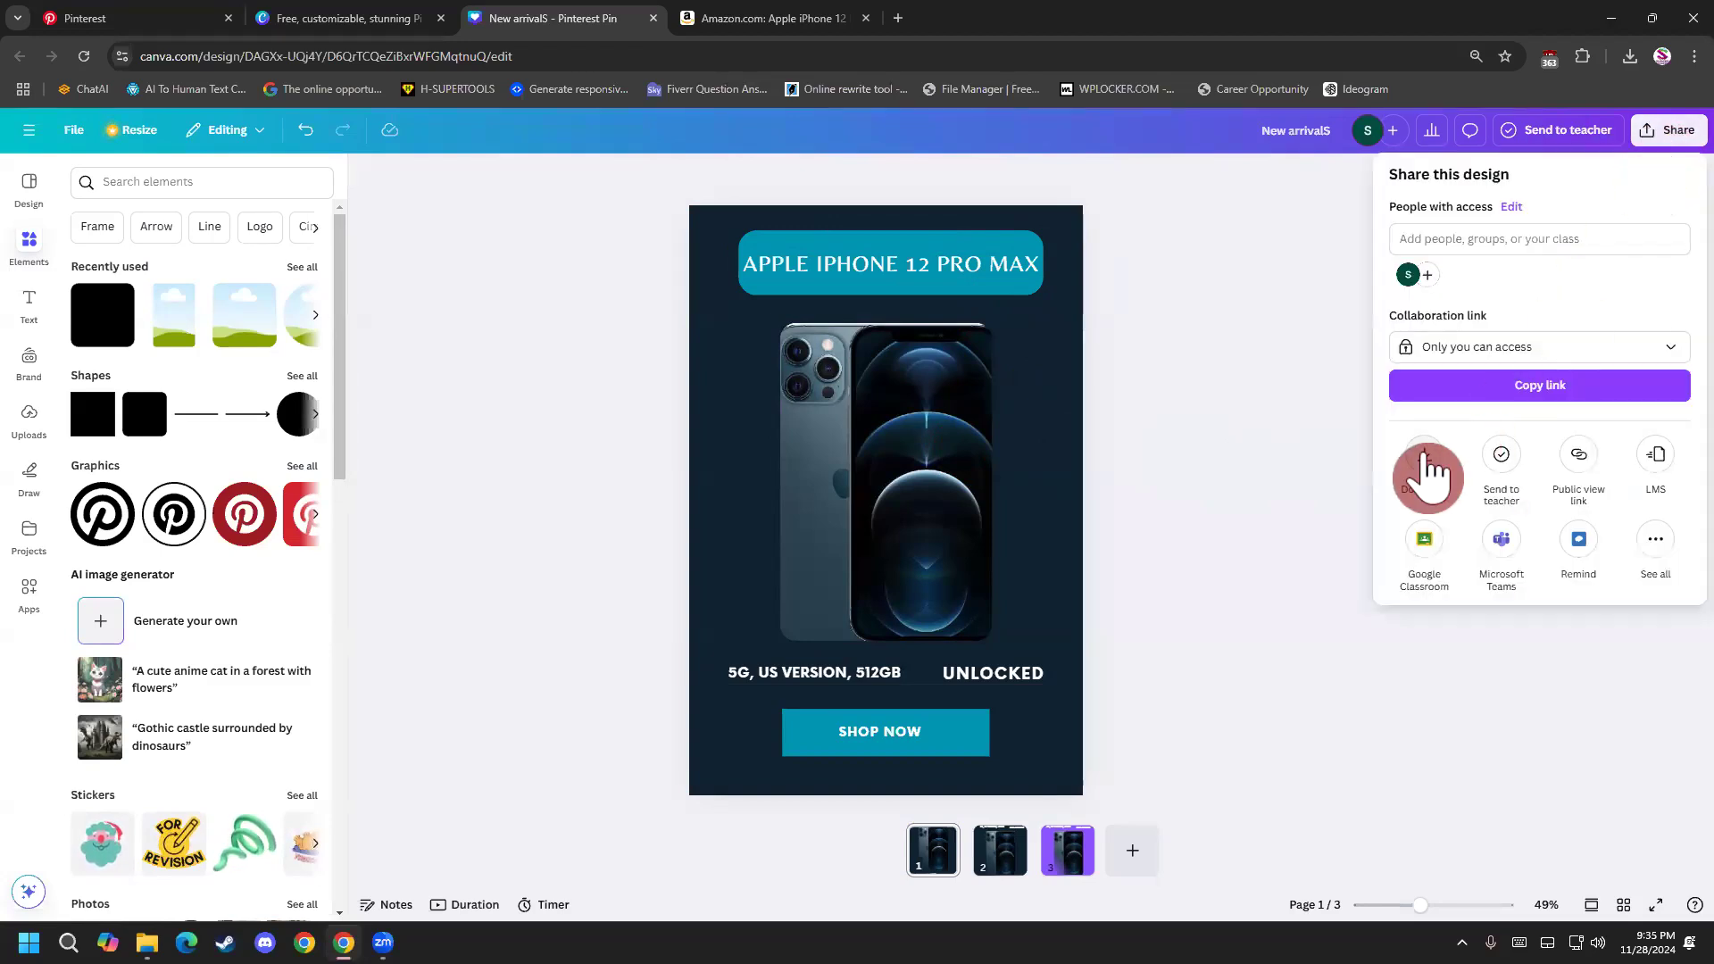
left_click(1426, 466)
left_click(1465, 258)
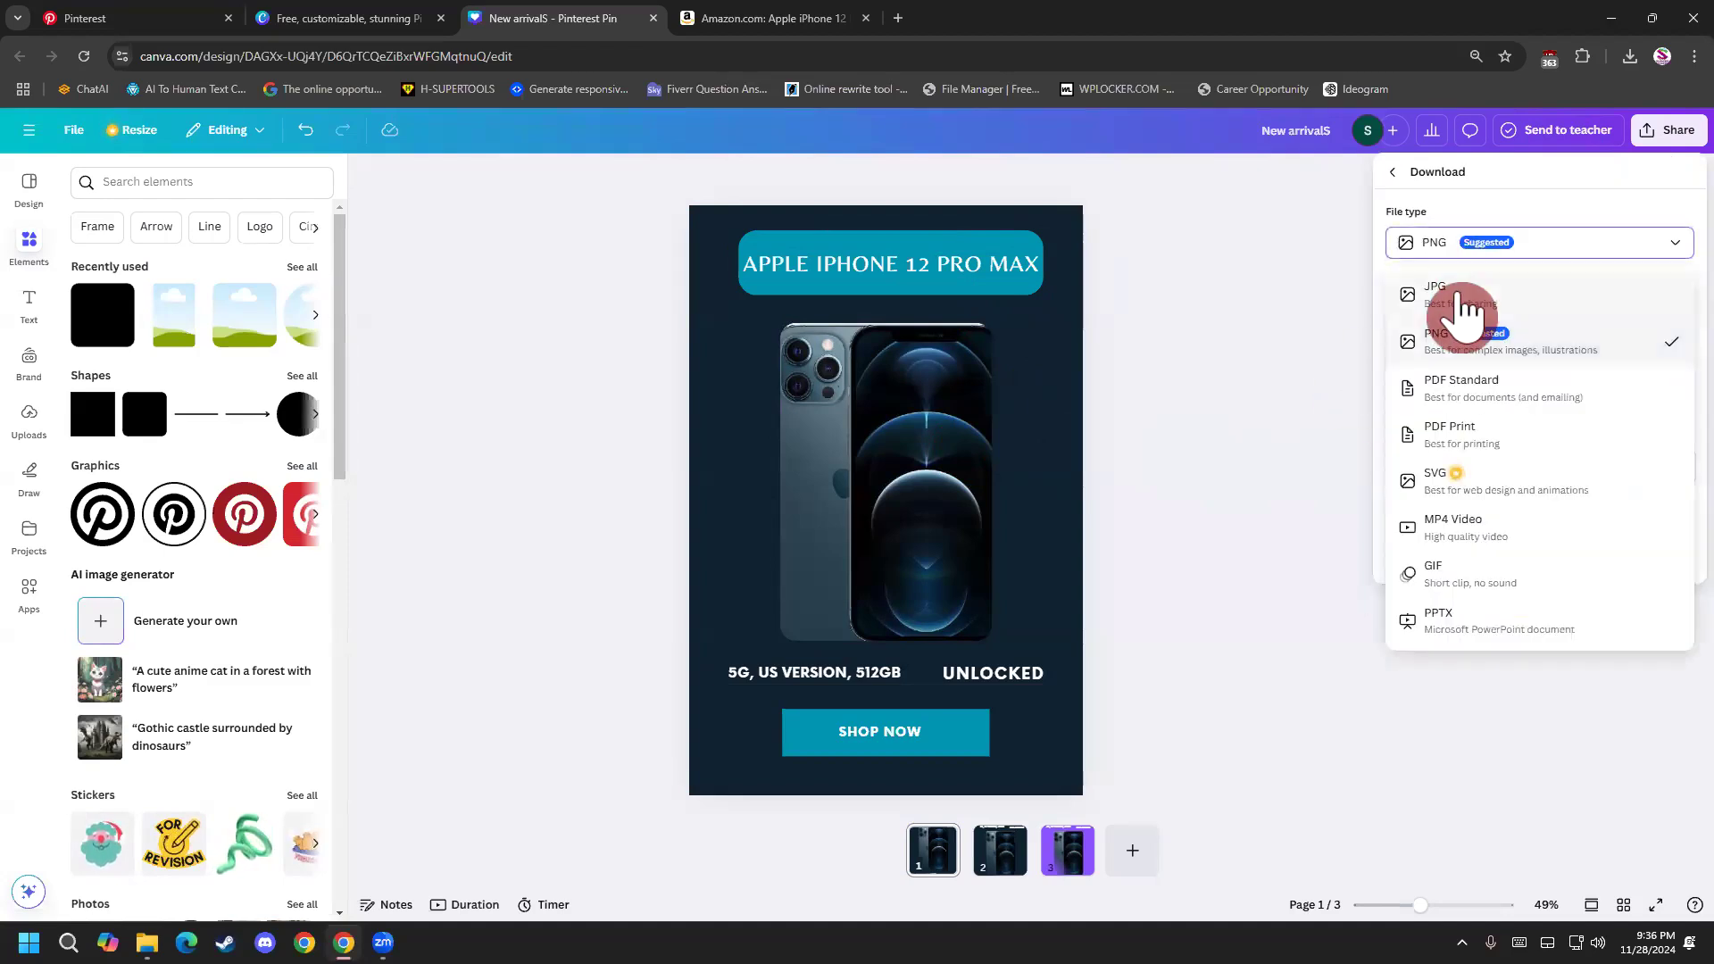
left_click(1465, 304)
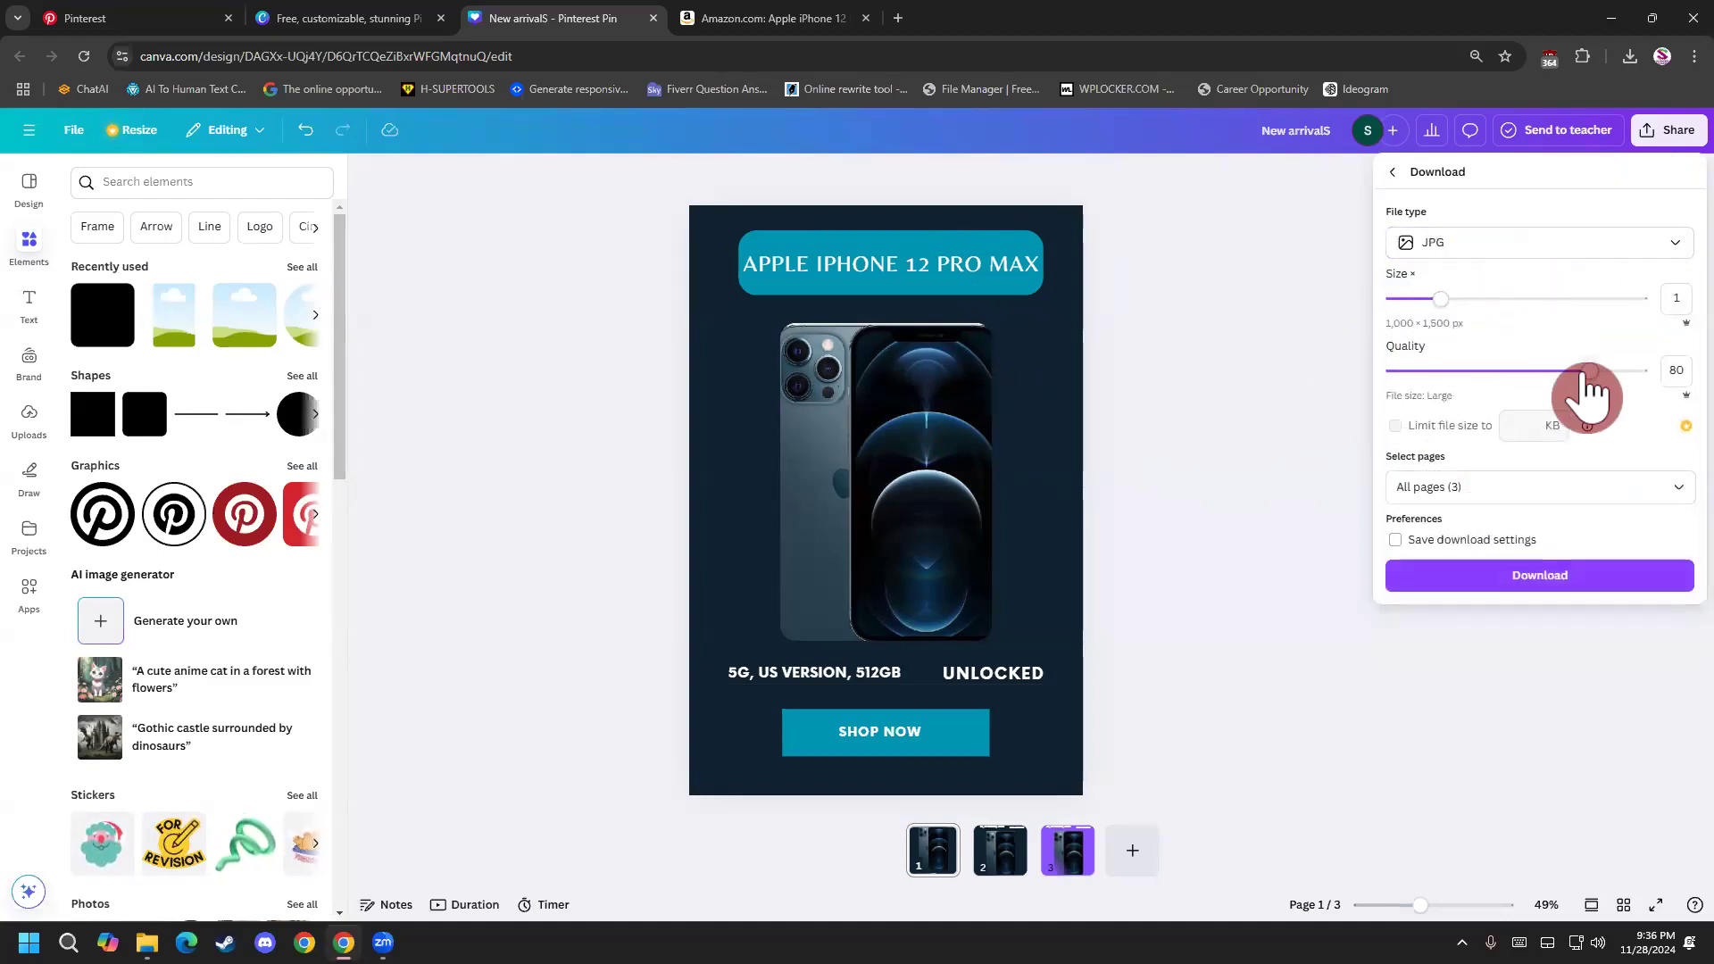
left_click_drag(1590, 390, 1676, 399)
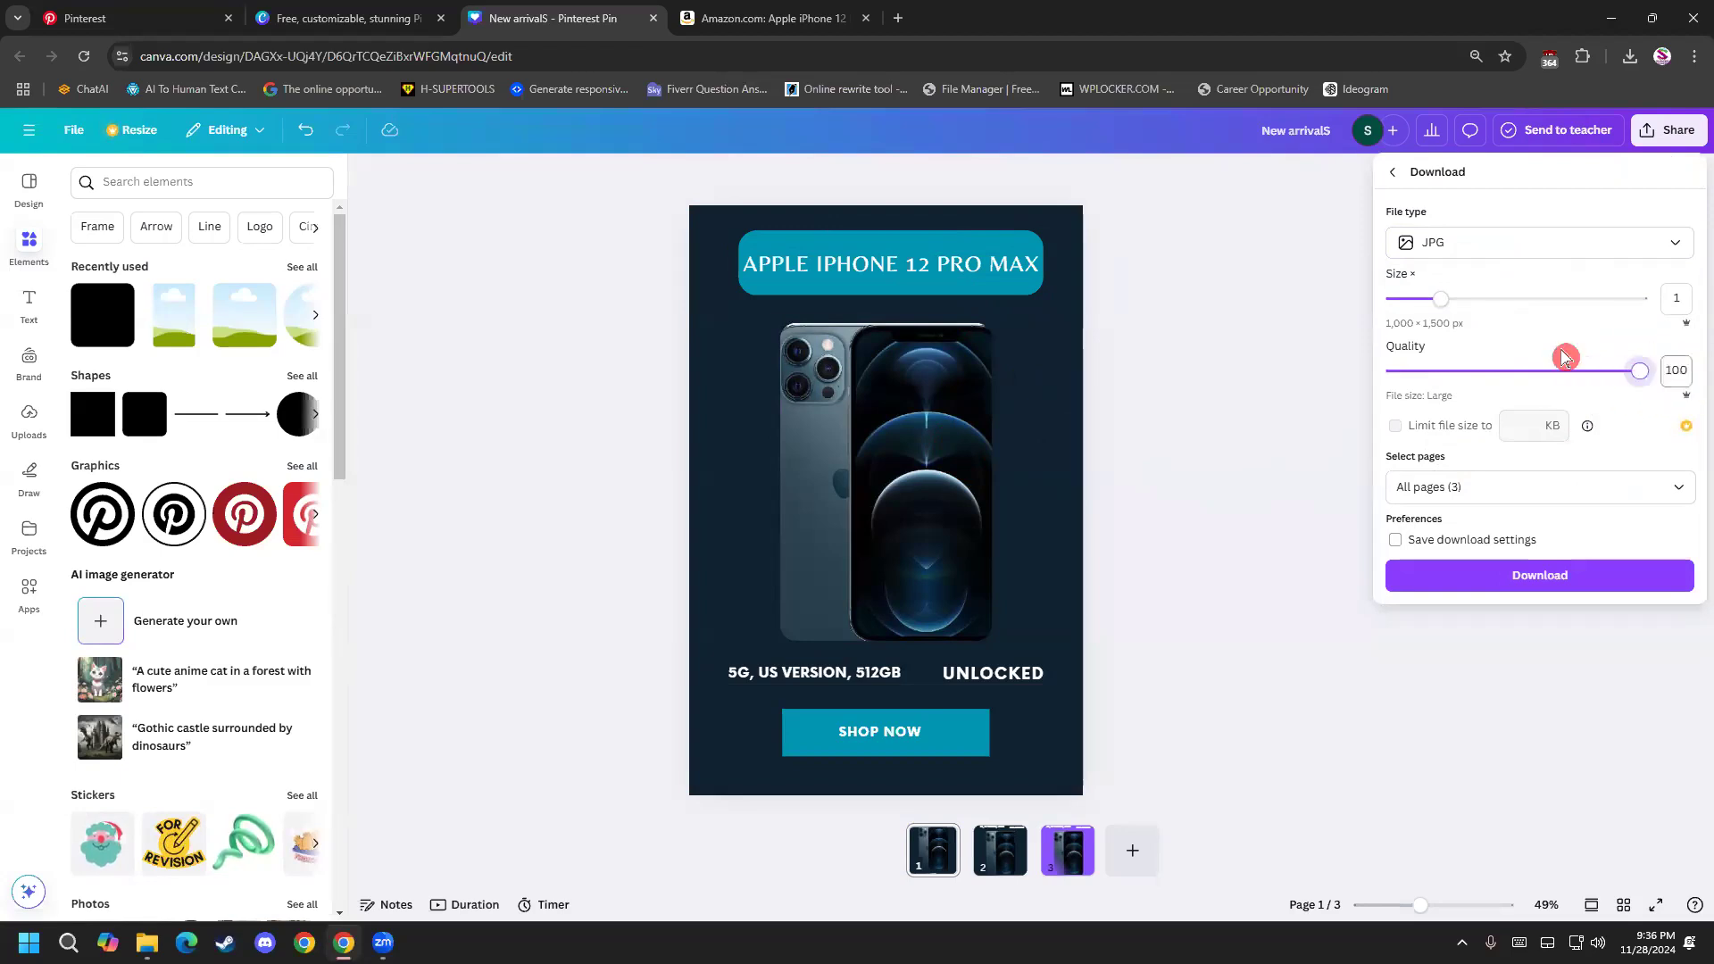
Restrict the page selection to page 1 only and download that pin.
left_click(1504, 489)
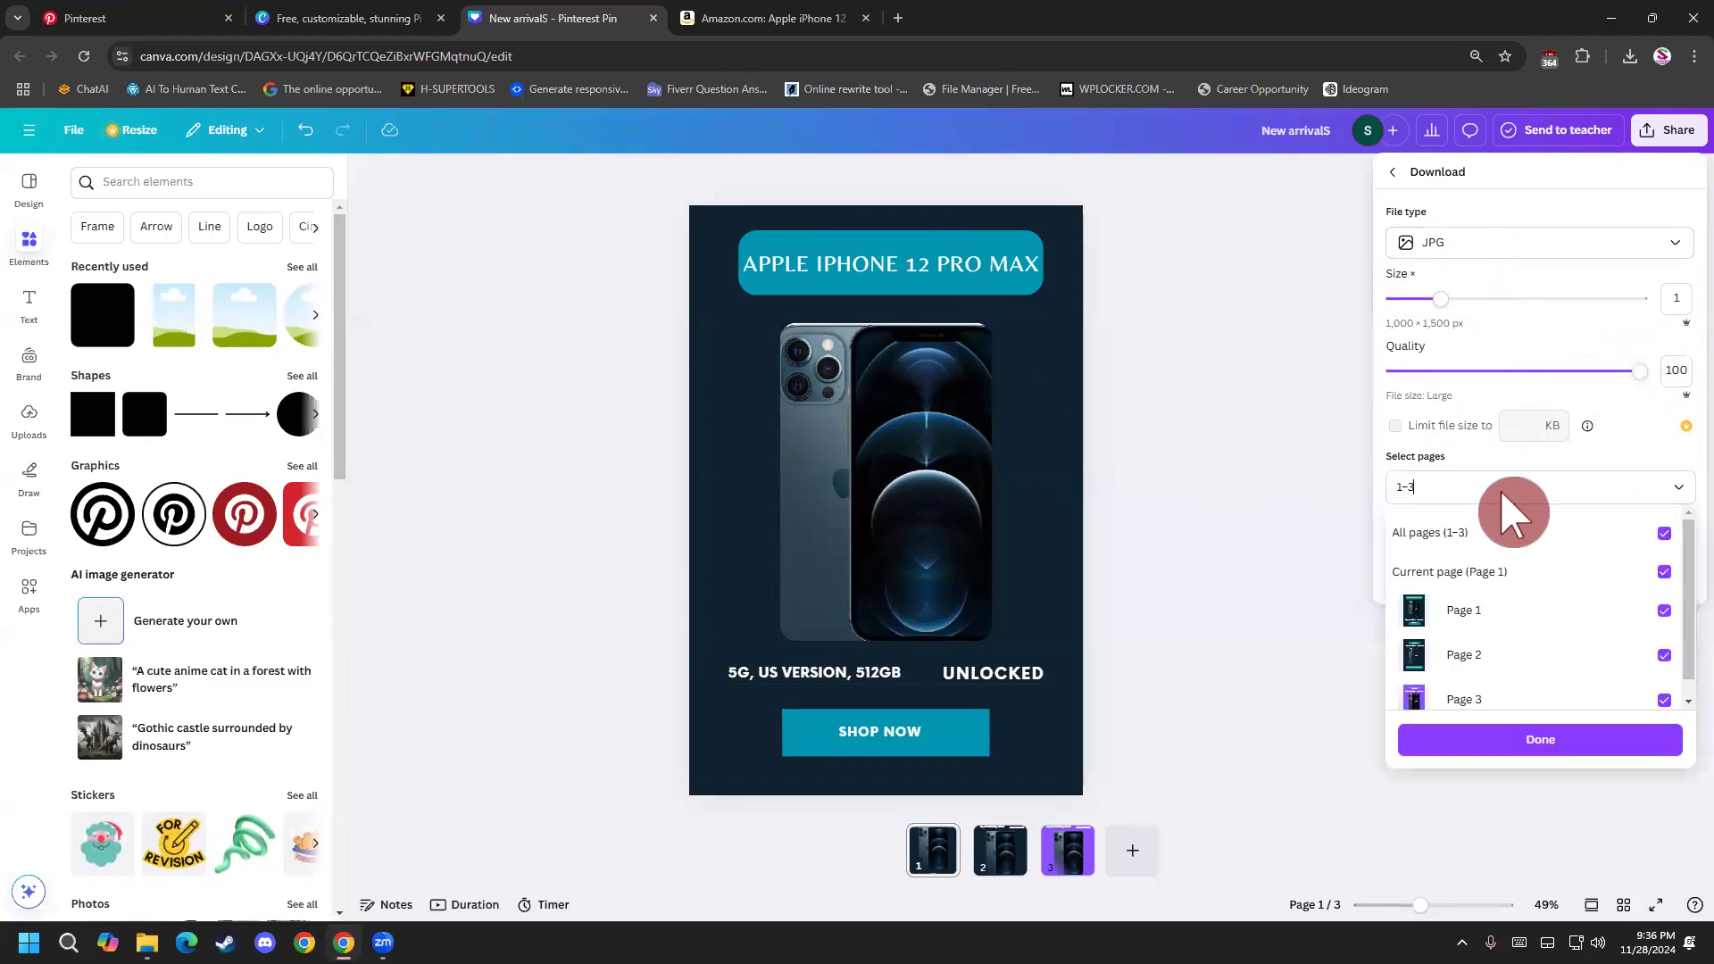
left_click(1665, 533)
left_click(1664, 700)
left_click(1664, 611)
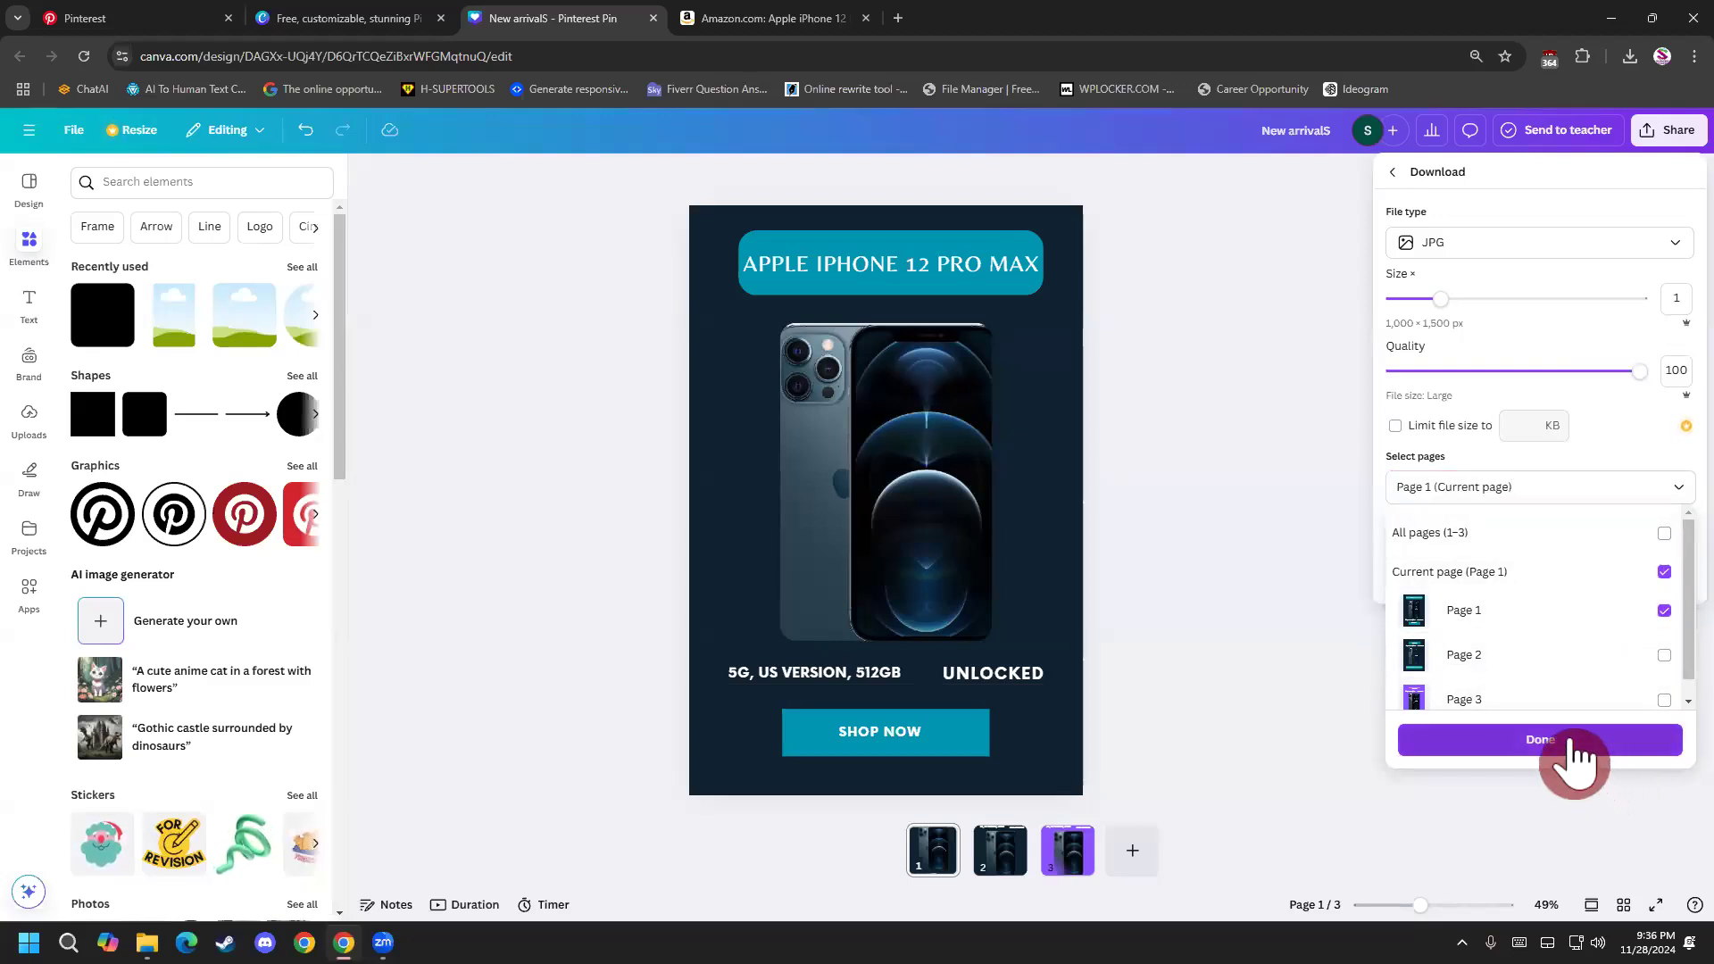
left_click(1534, 743)
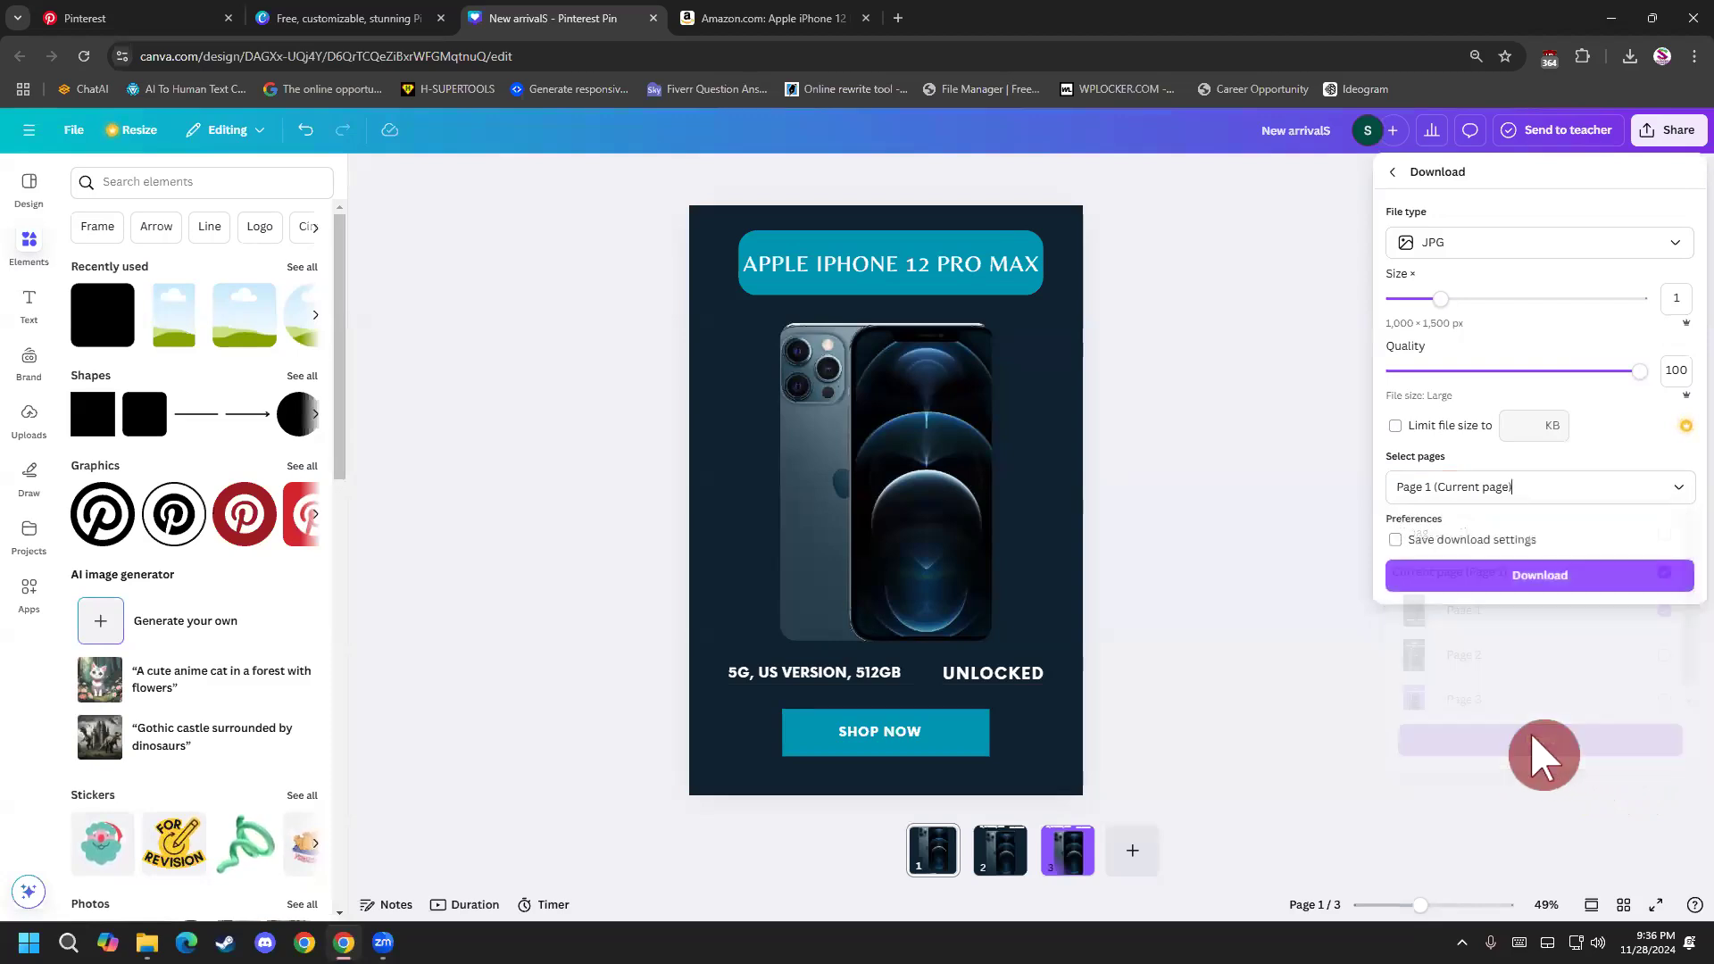
left_click(1554, 581)
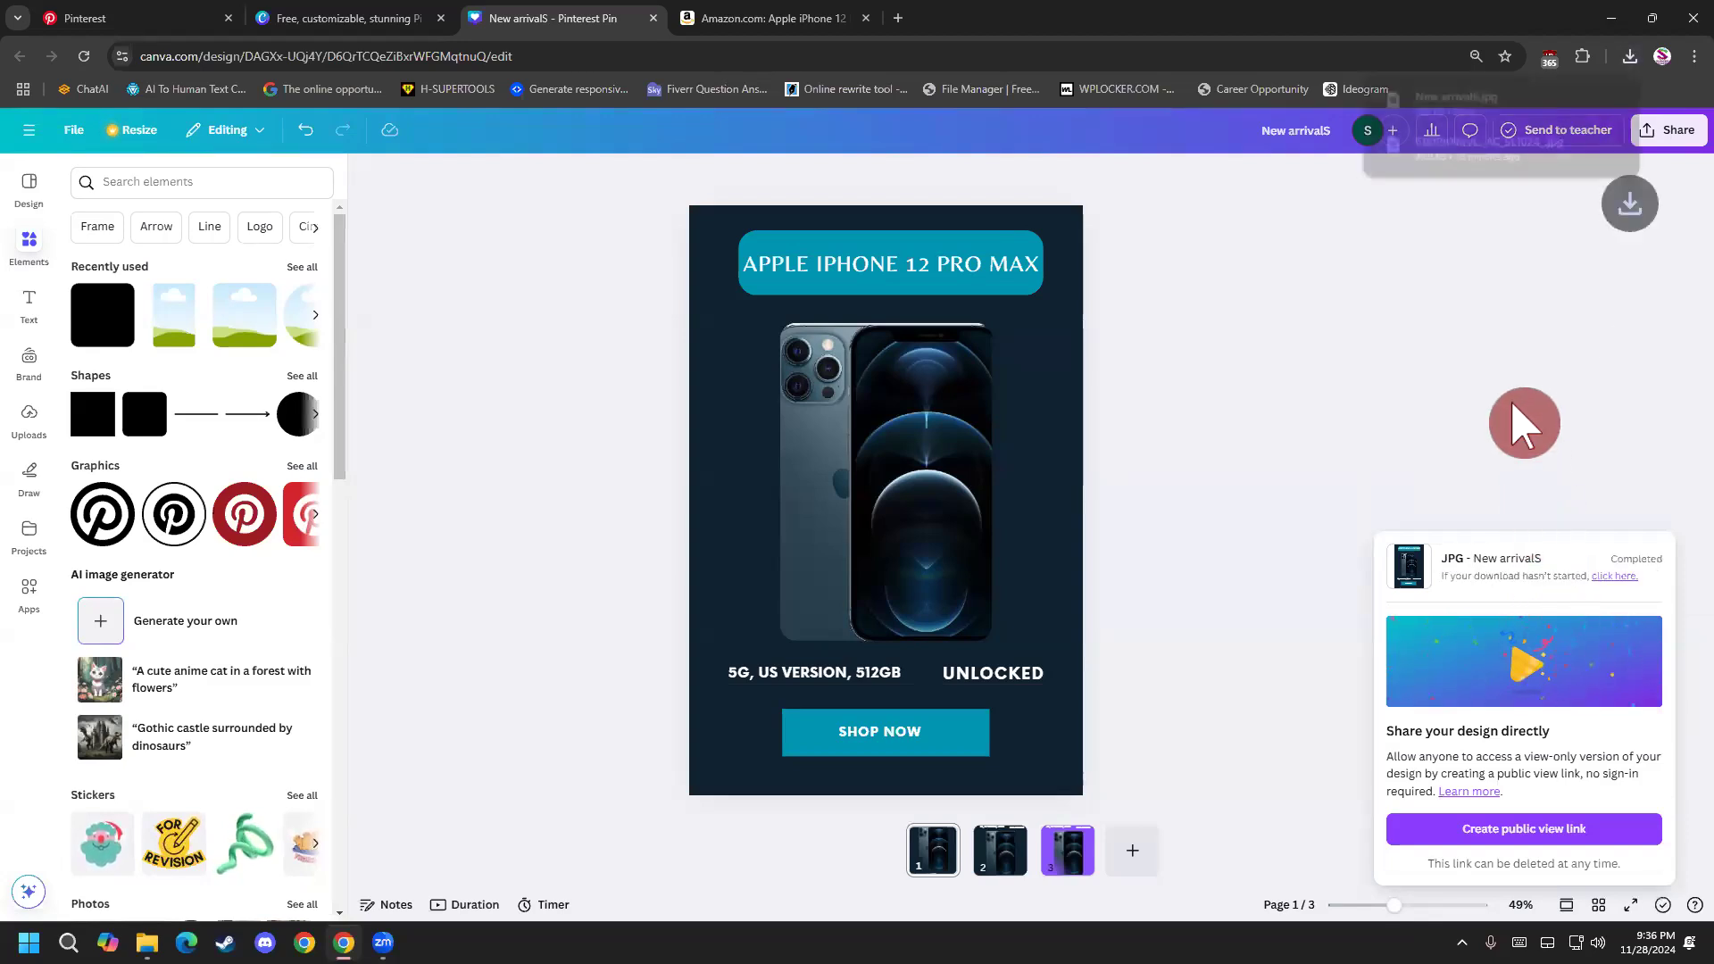
Download only page 2 of the design as a PNG.
left_click(1669, 129)
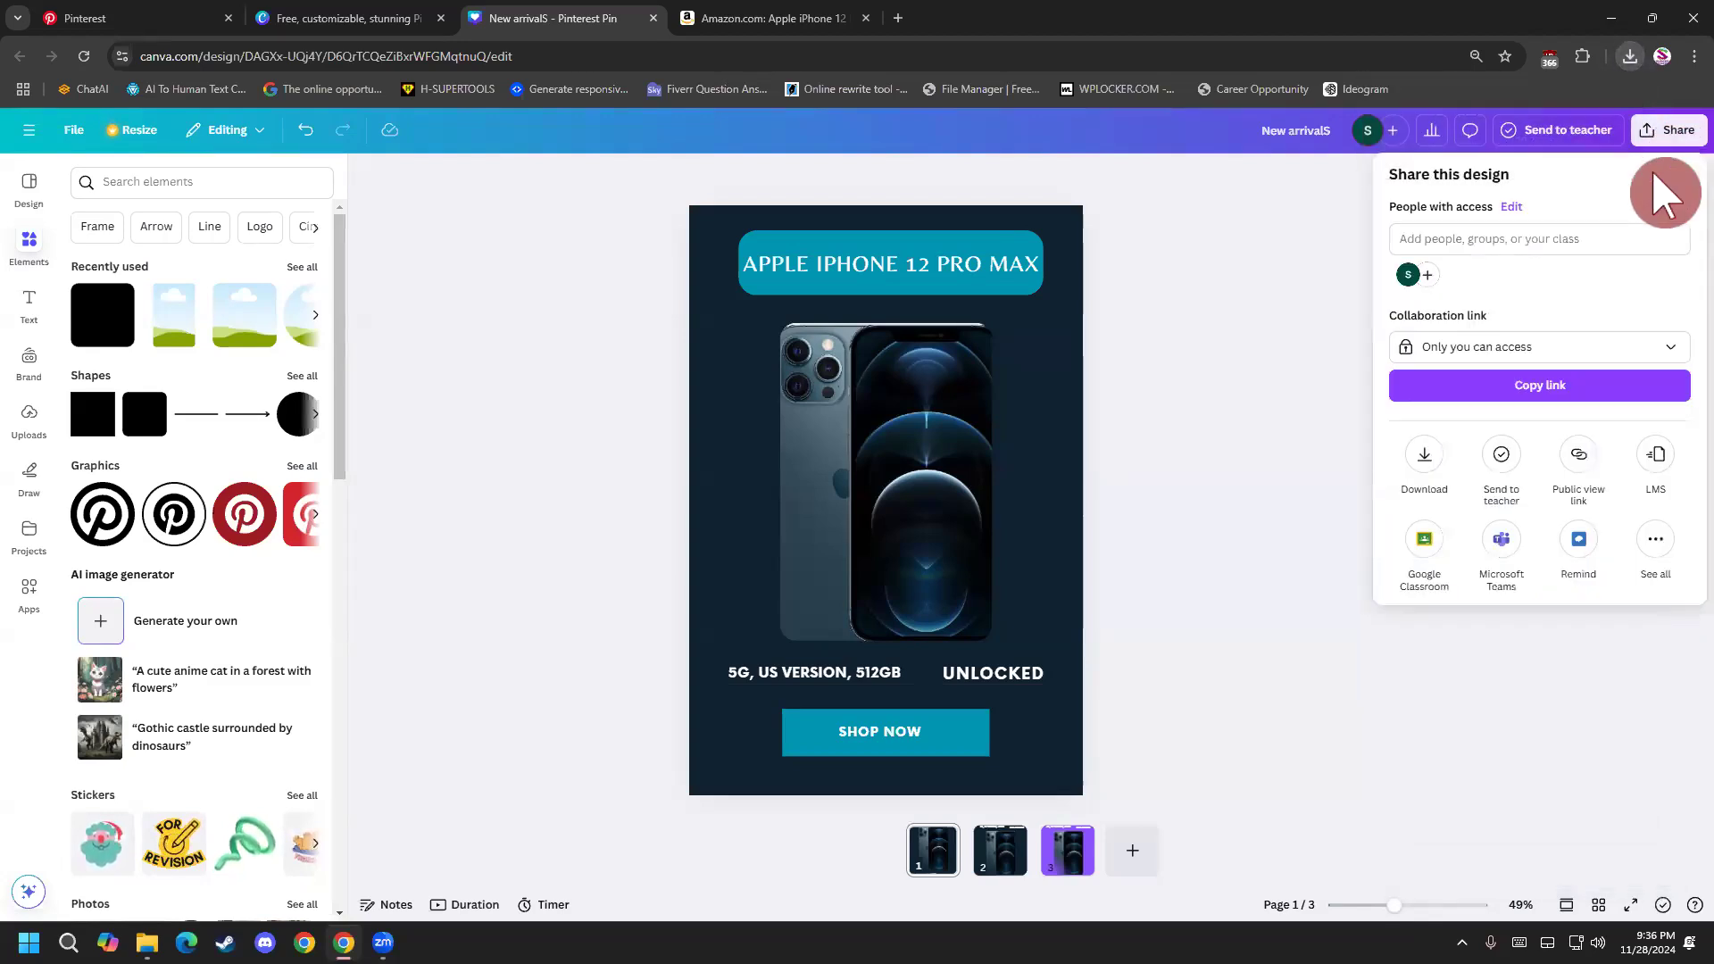
left_click(1444, 465)
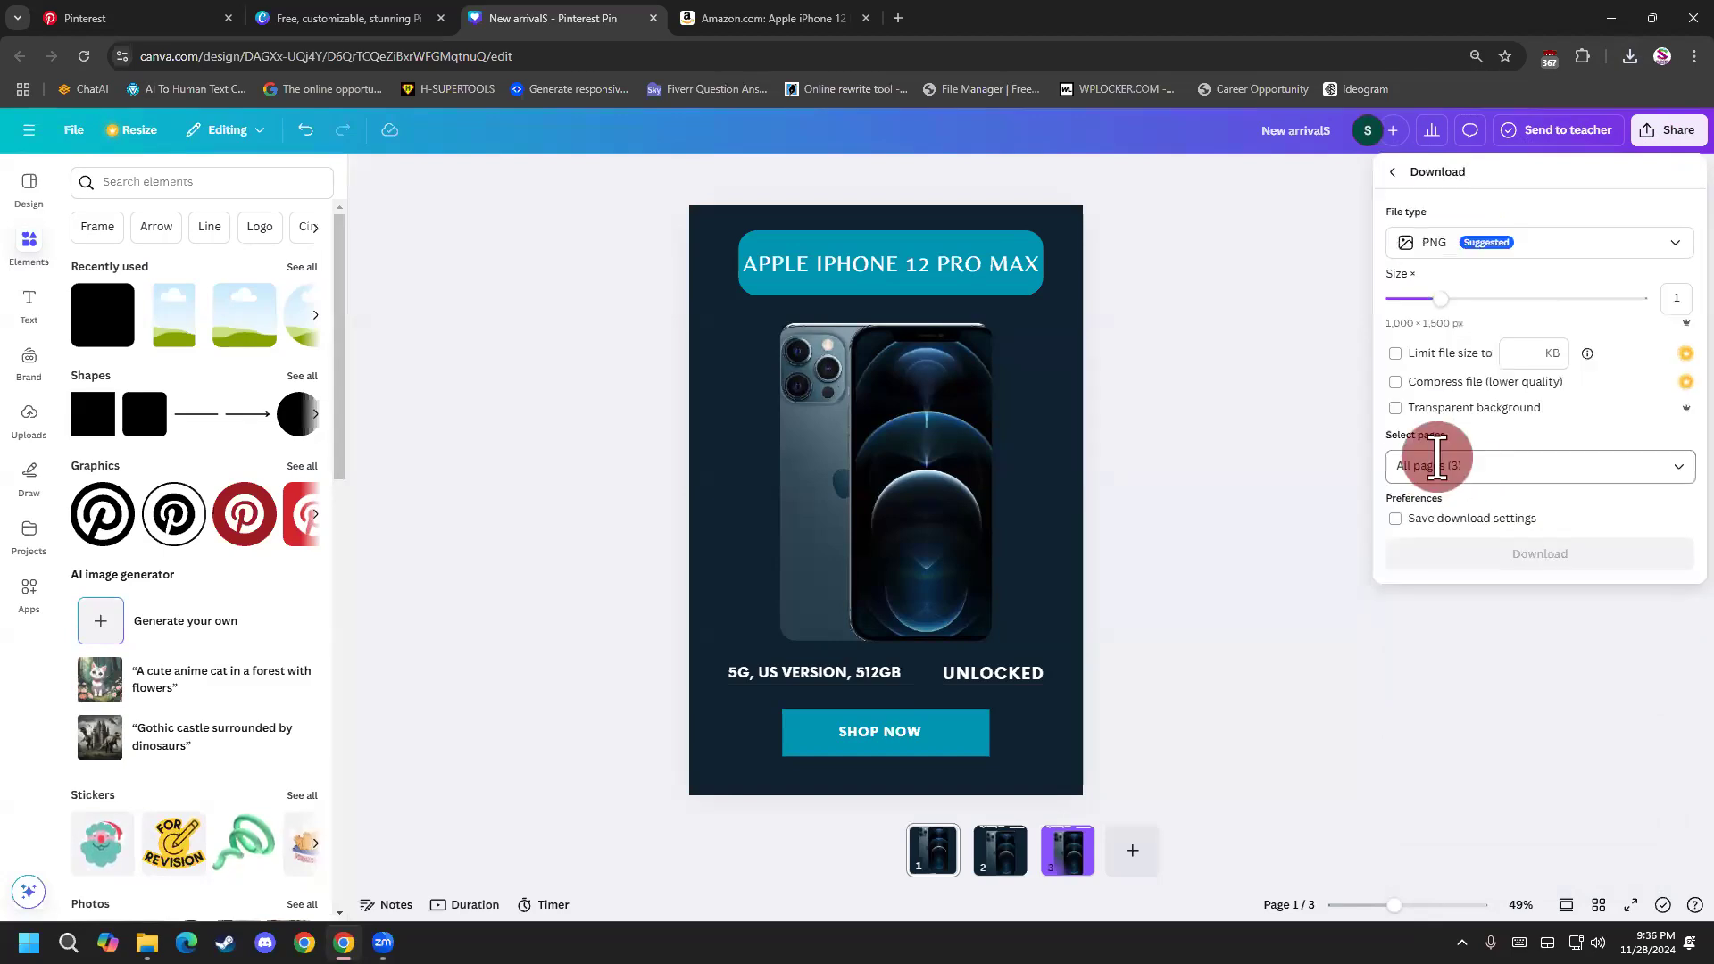
left_click(1428, 465)
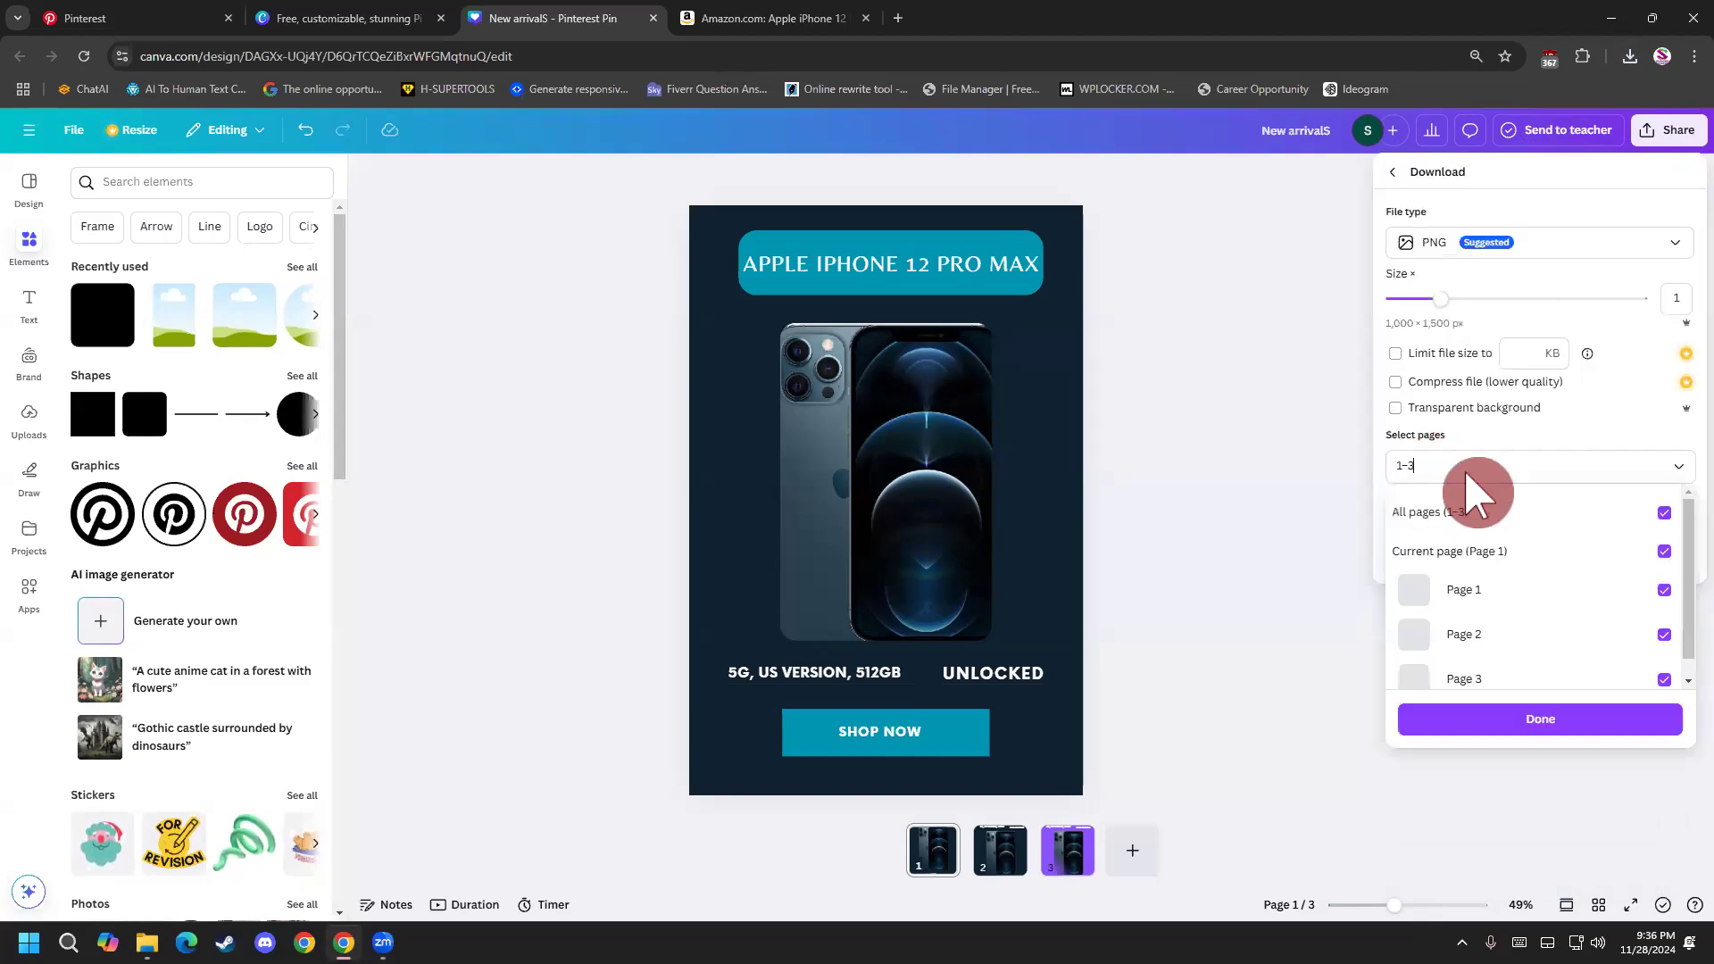
left_click(1675, 517)
left_click(1664, 635)
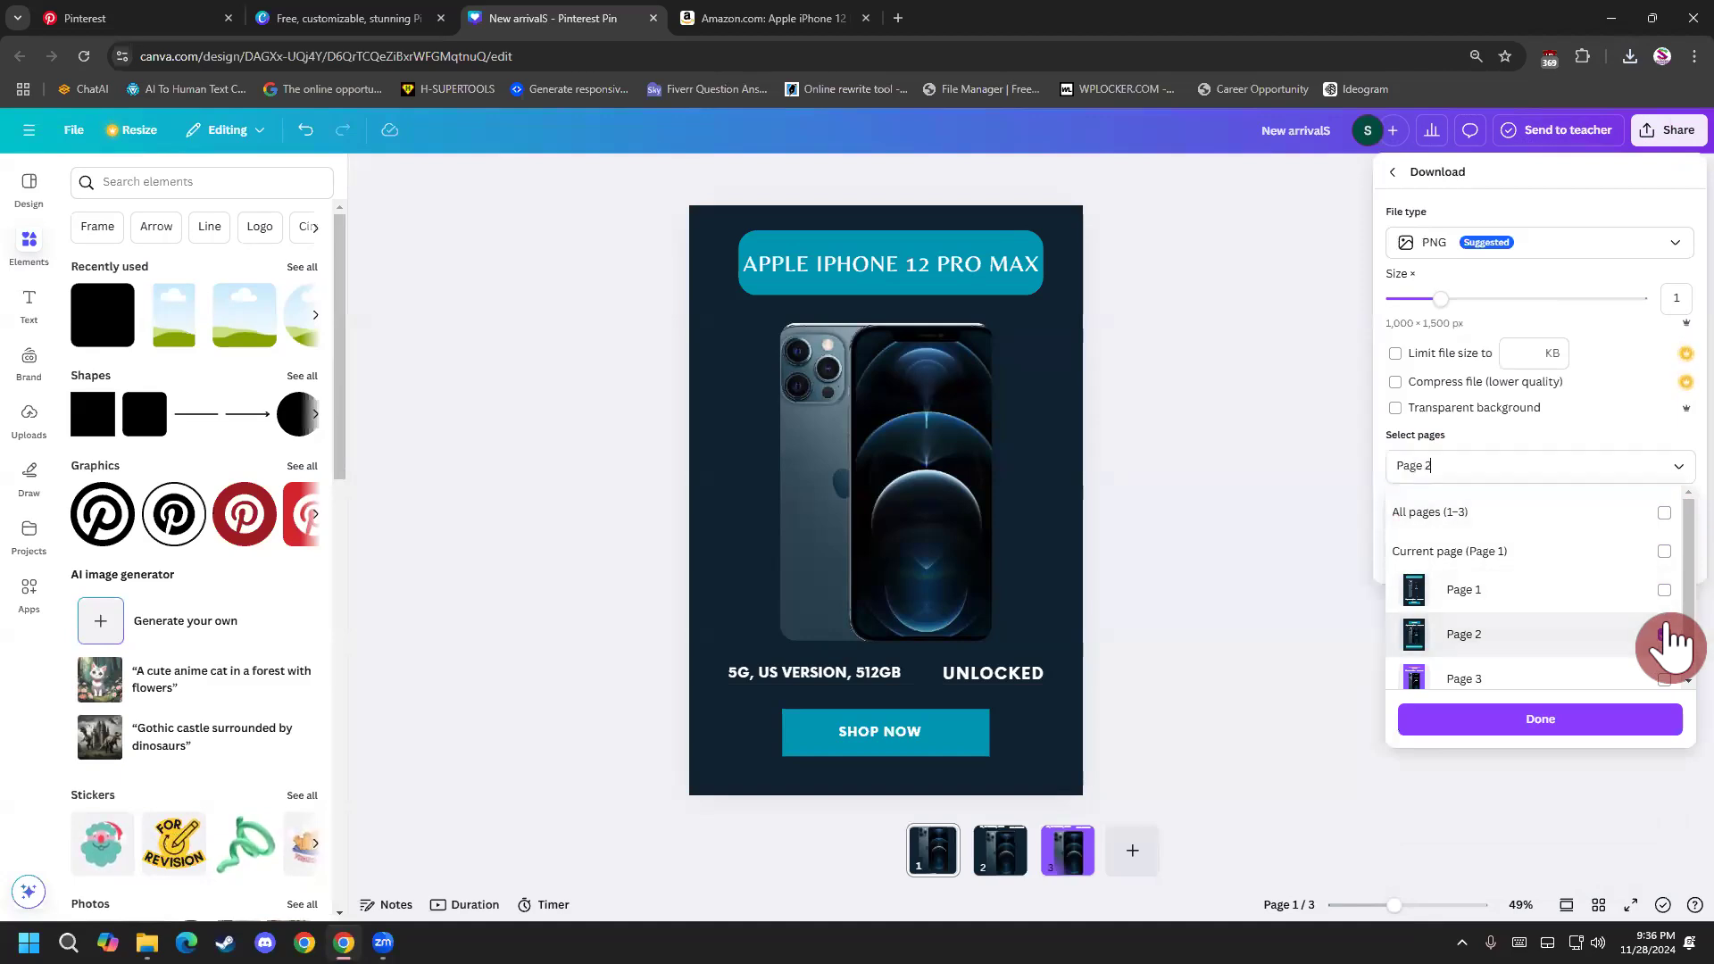
left_click(1518, 725)
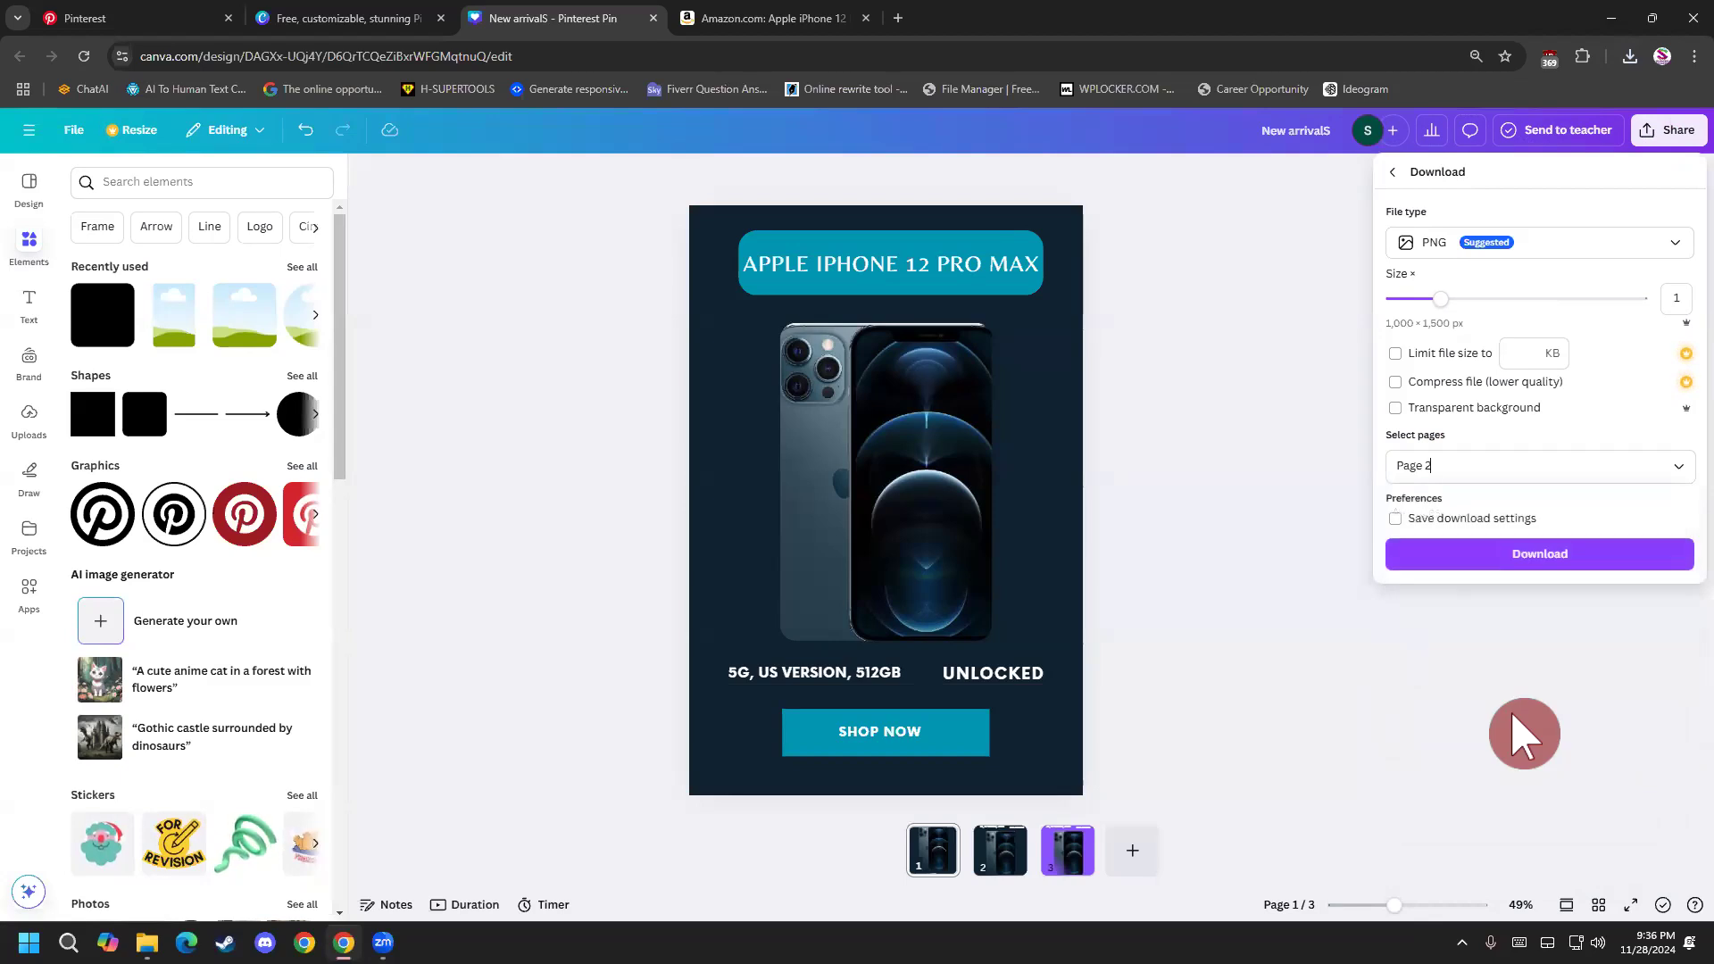
left_click(1548, 559)
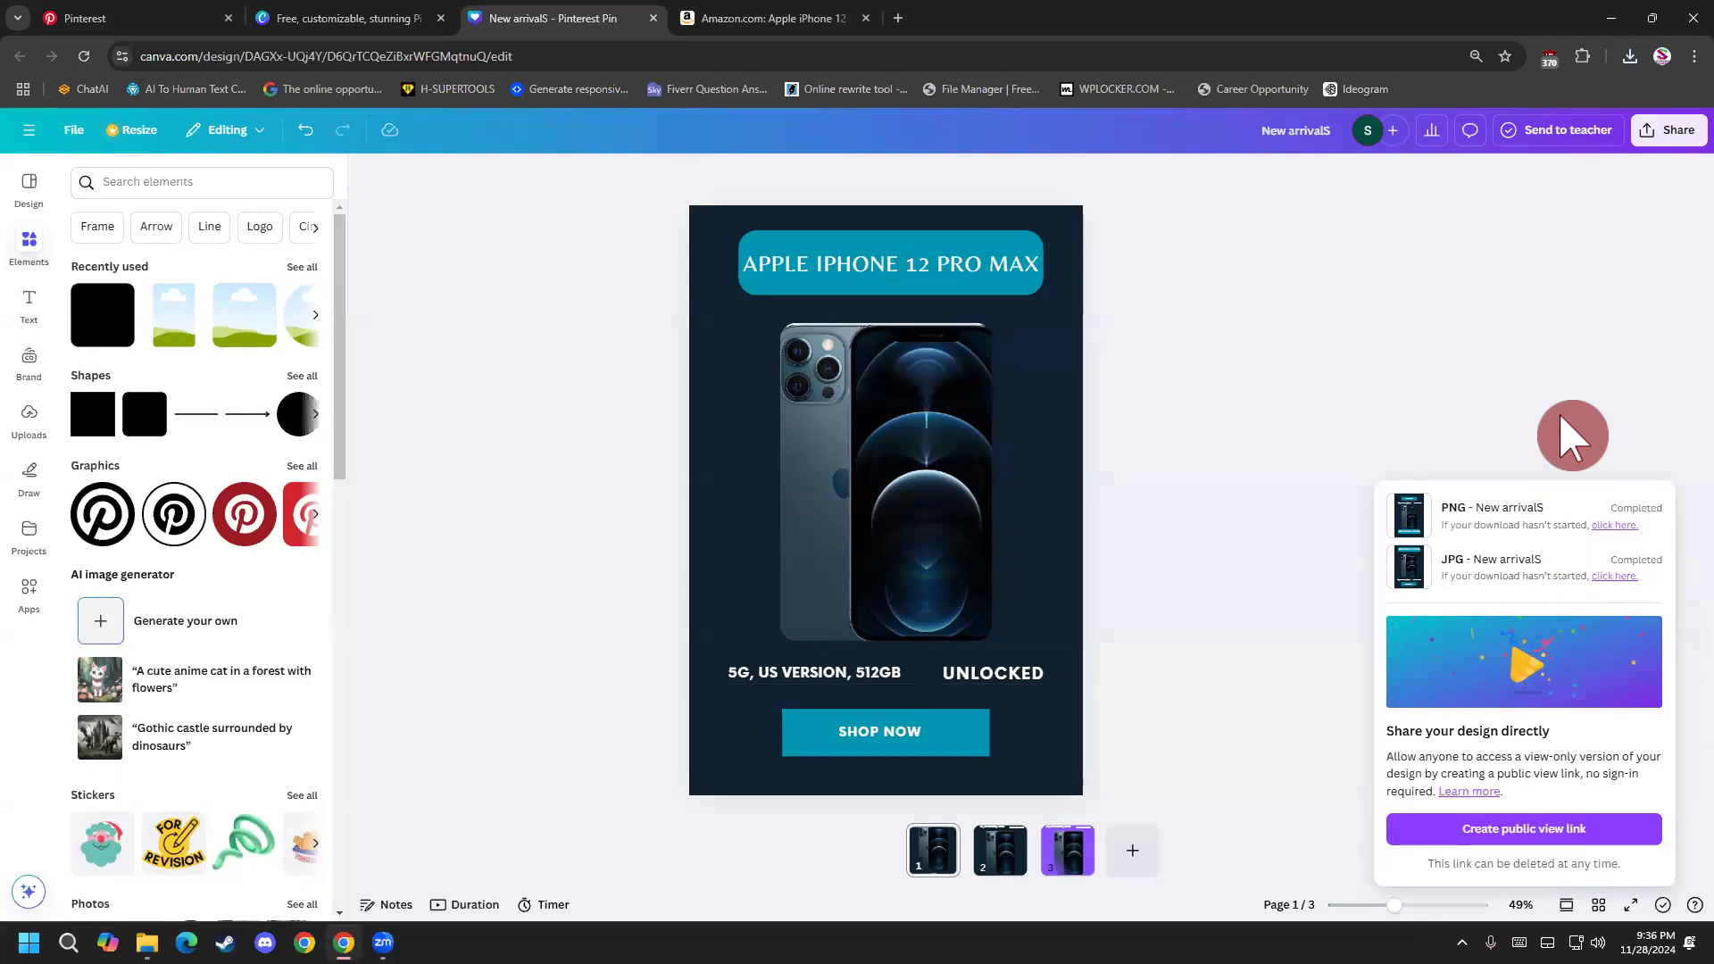
Download only page 3 of the design as a JPG.
left_click(1669, 134)
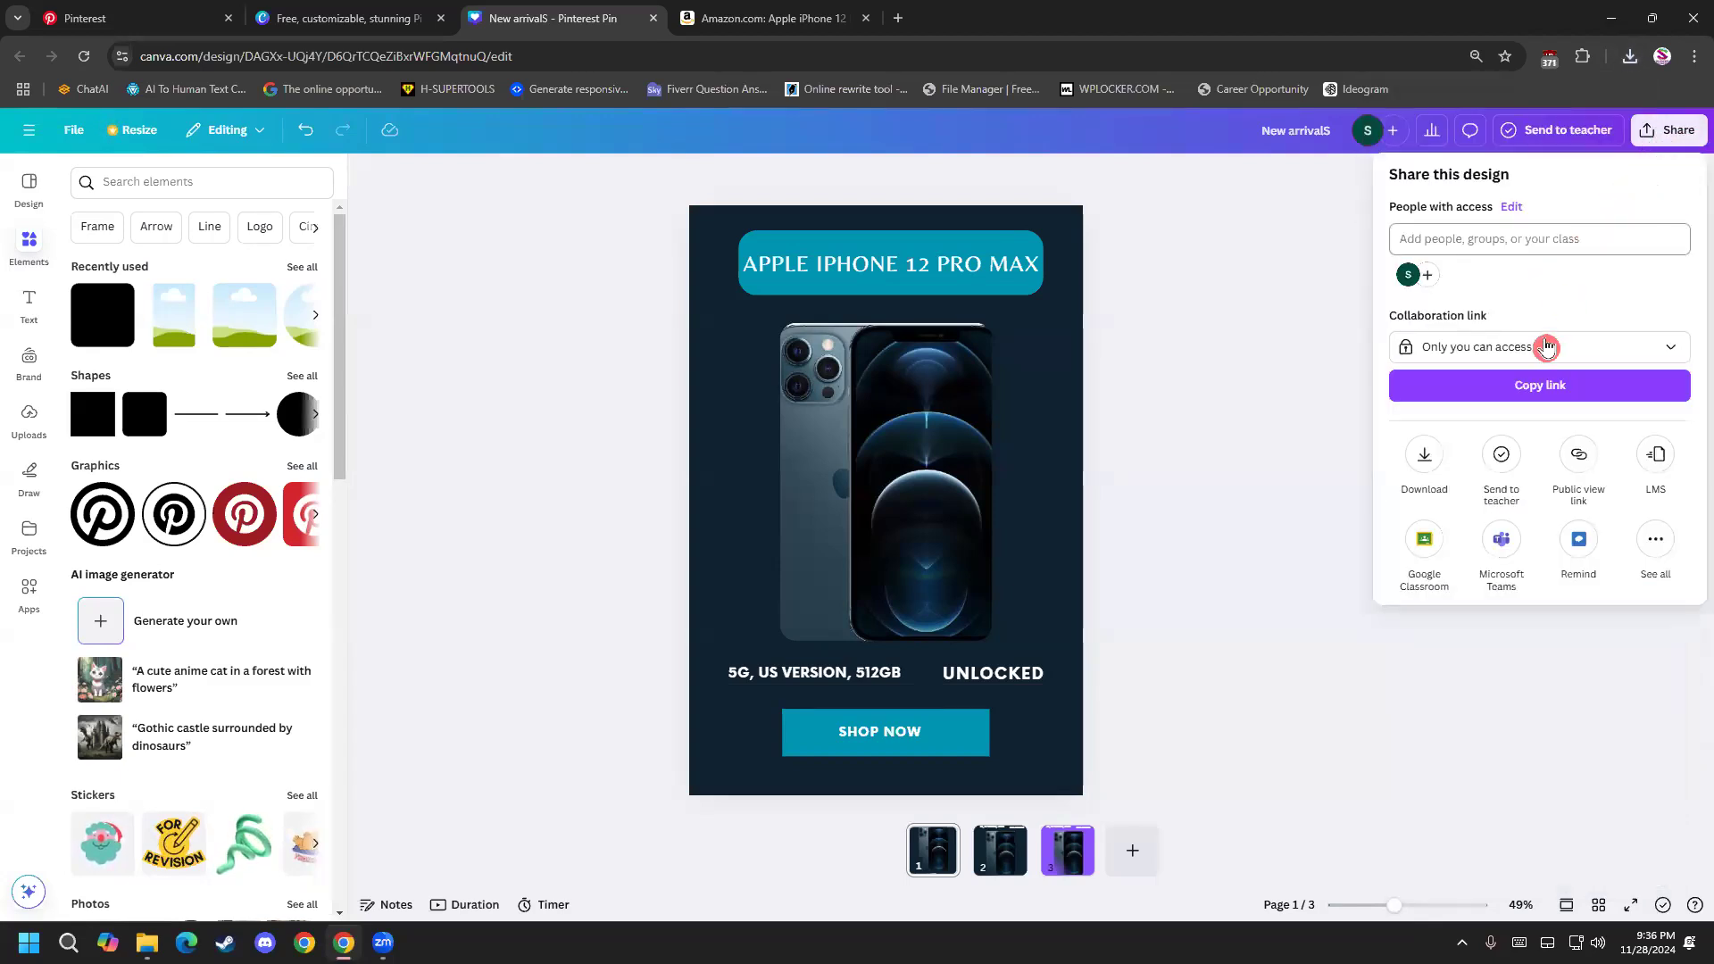
left_click(1424, 459)
left_click(1481, 259)
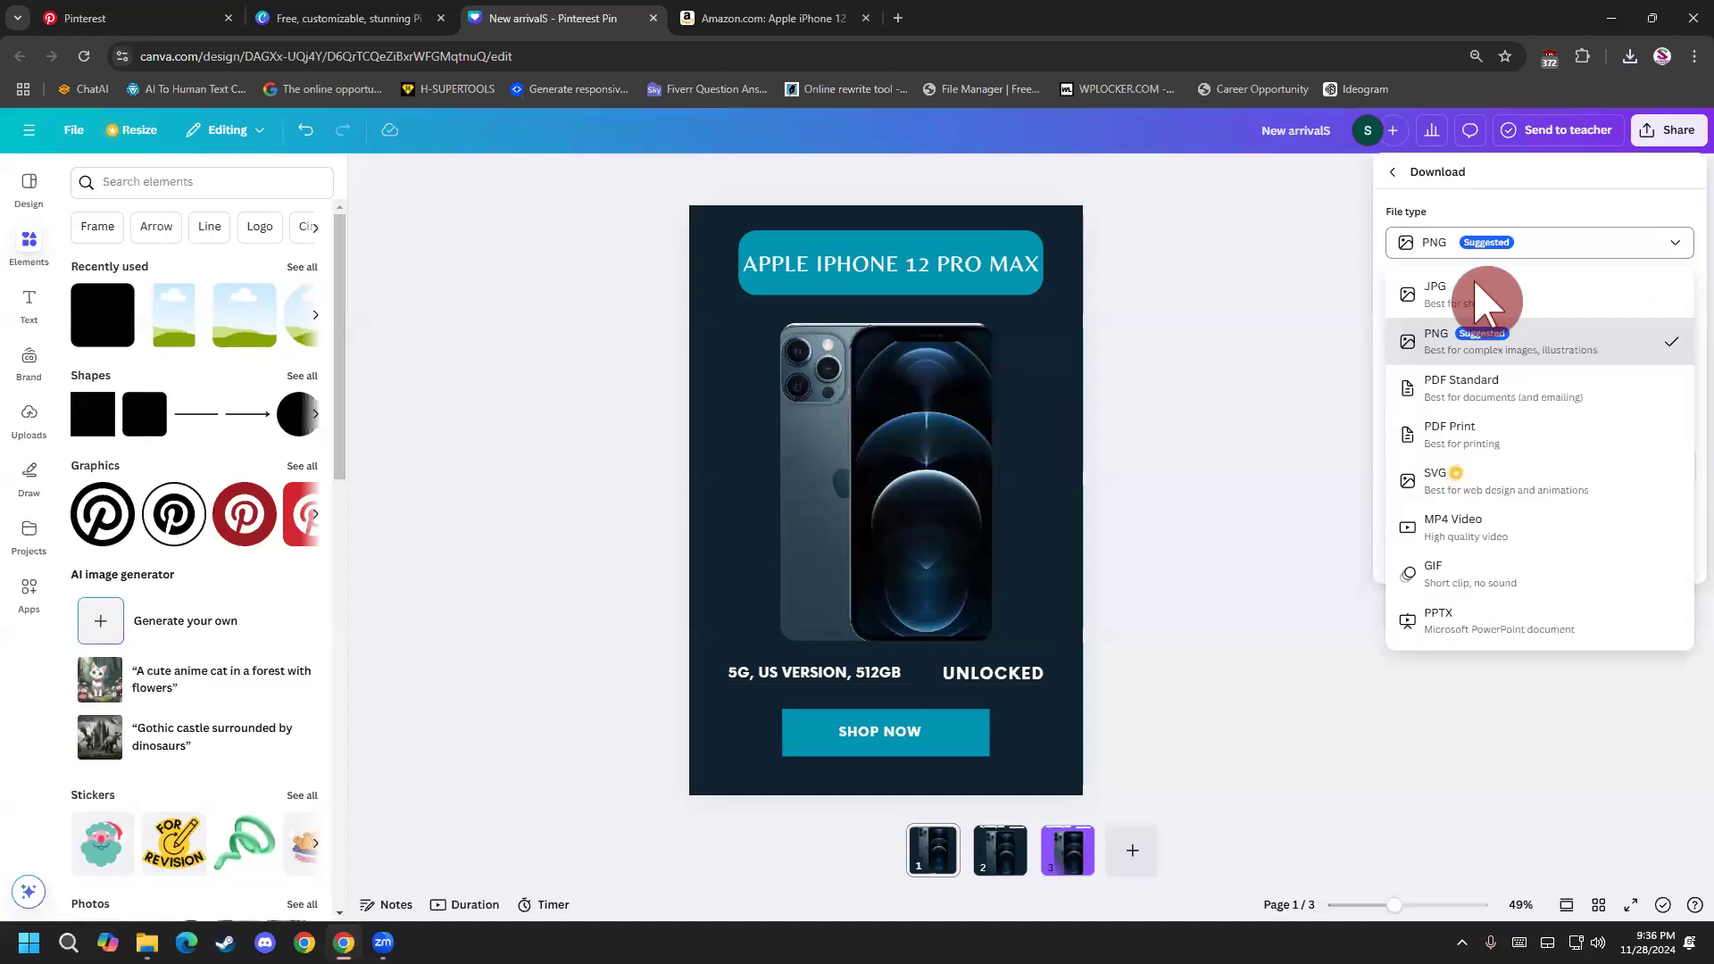
left_click(1475, 296)
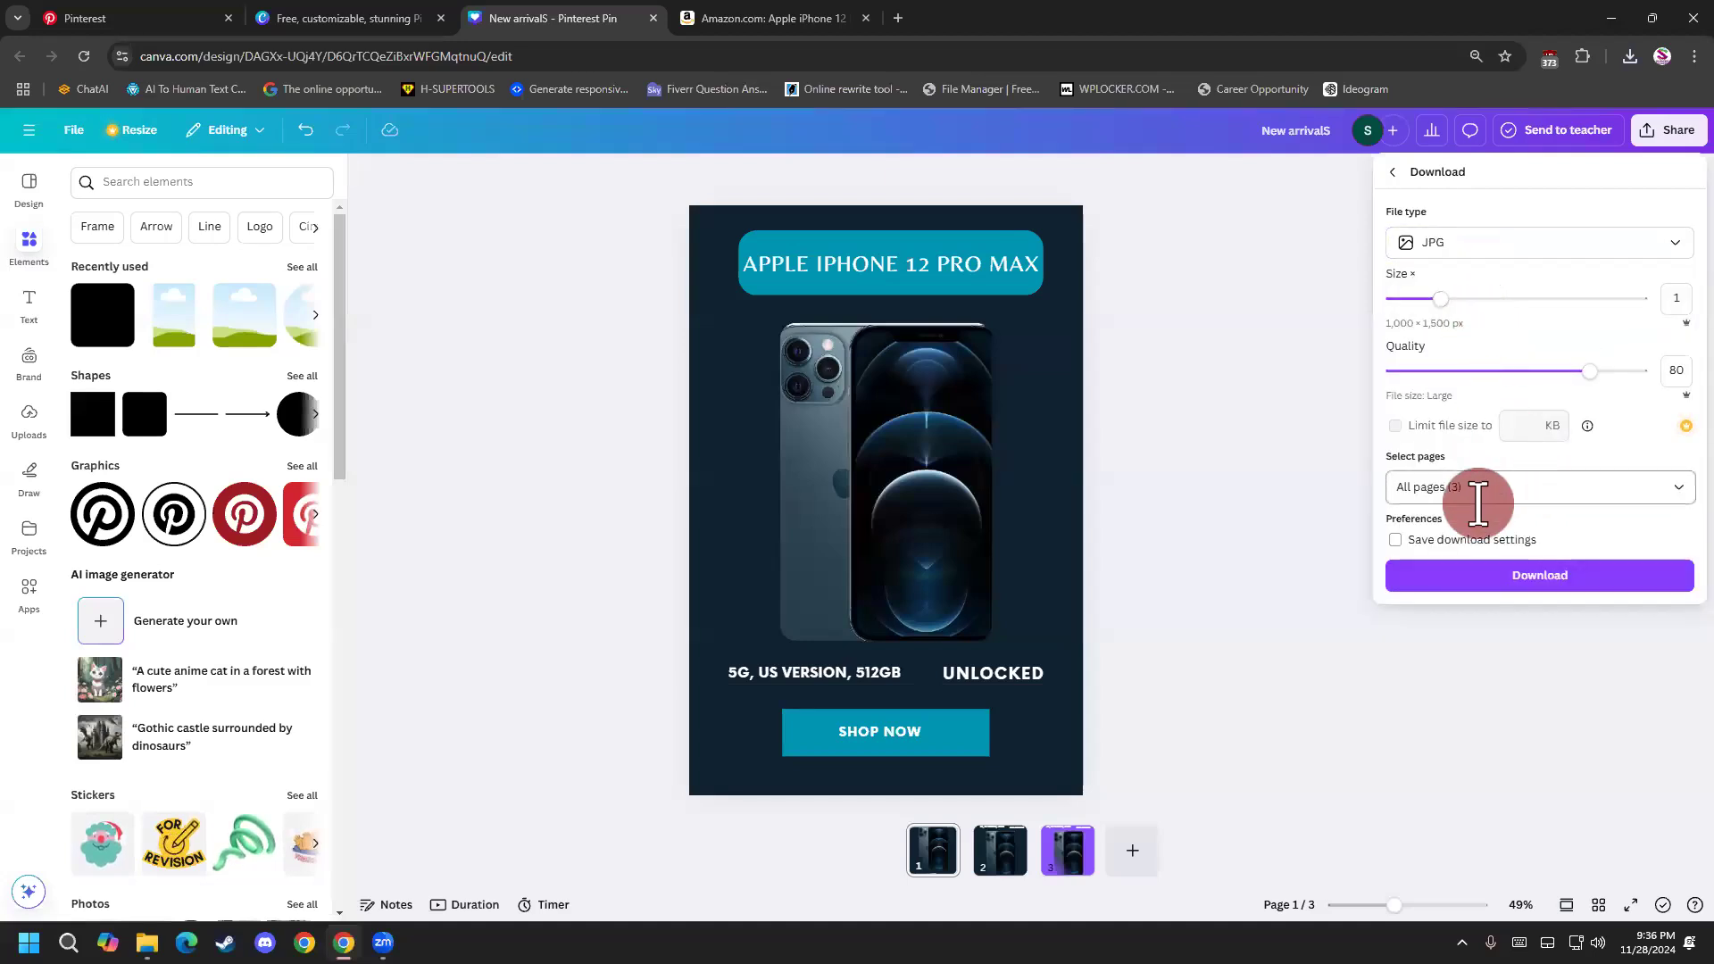
left_click(1573, 489)
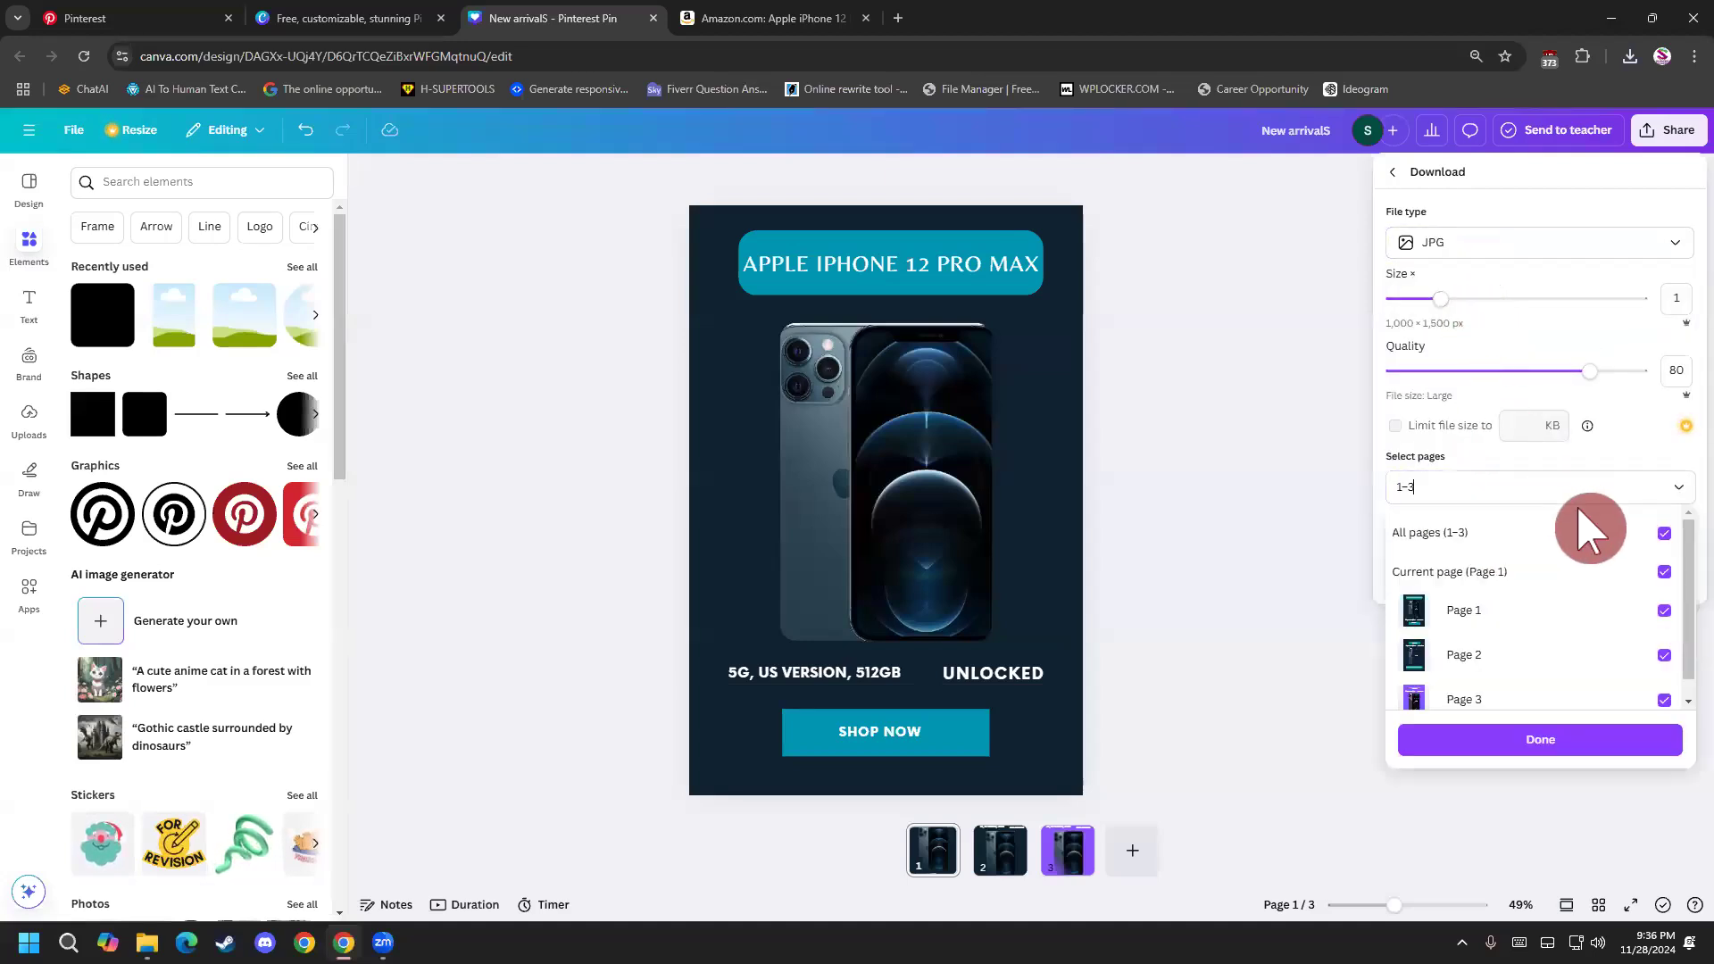
left_click(1664, 534)
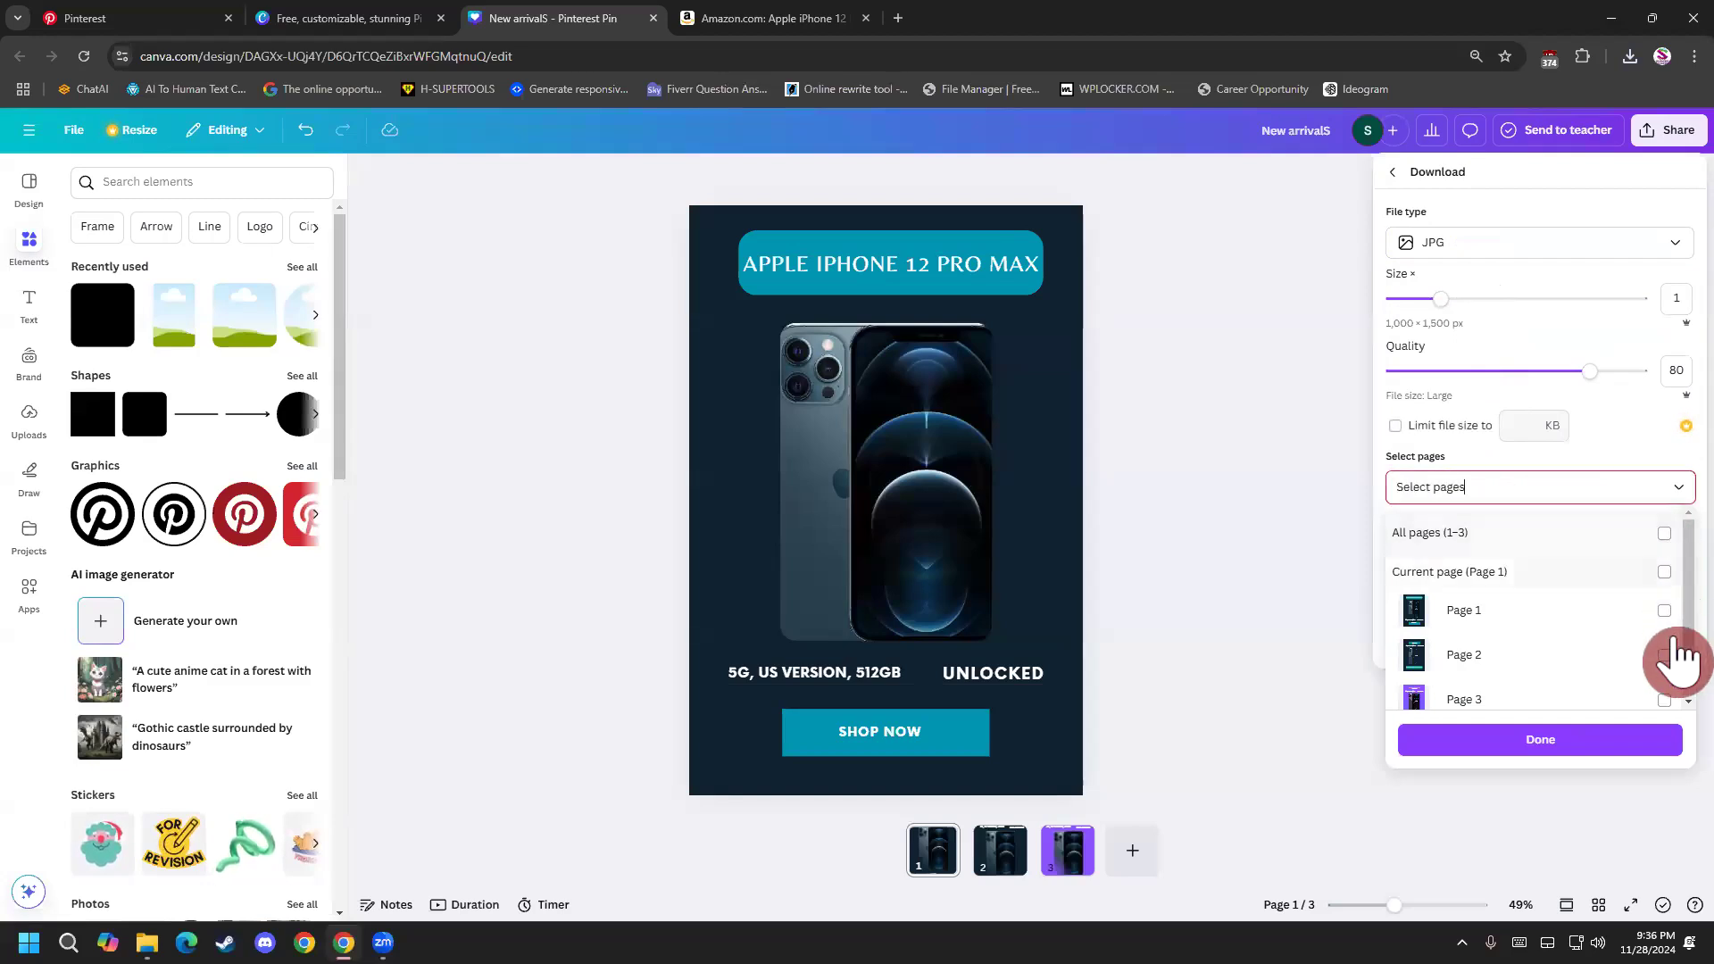
left_click(1668, 701)
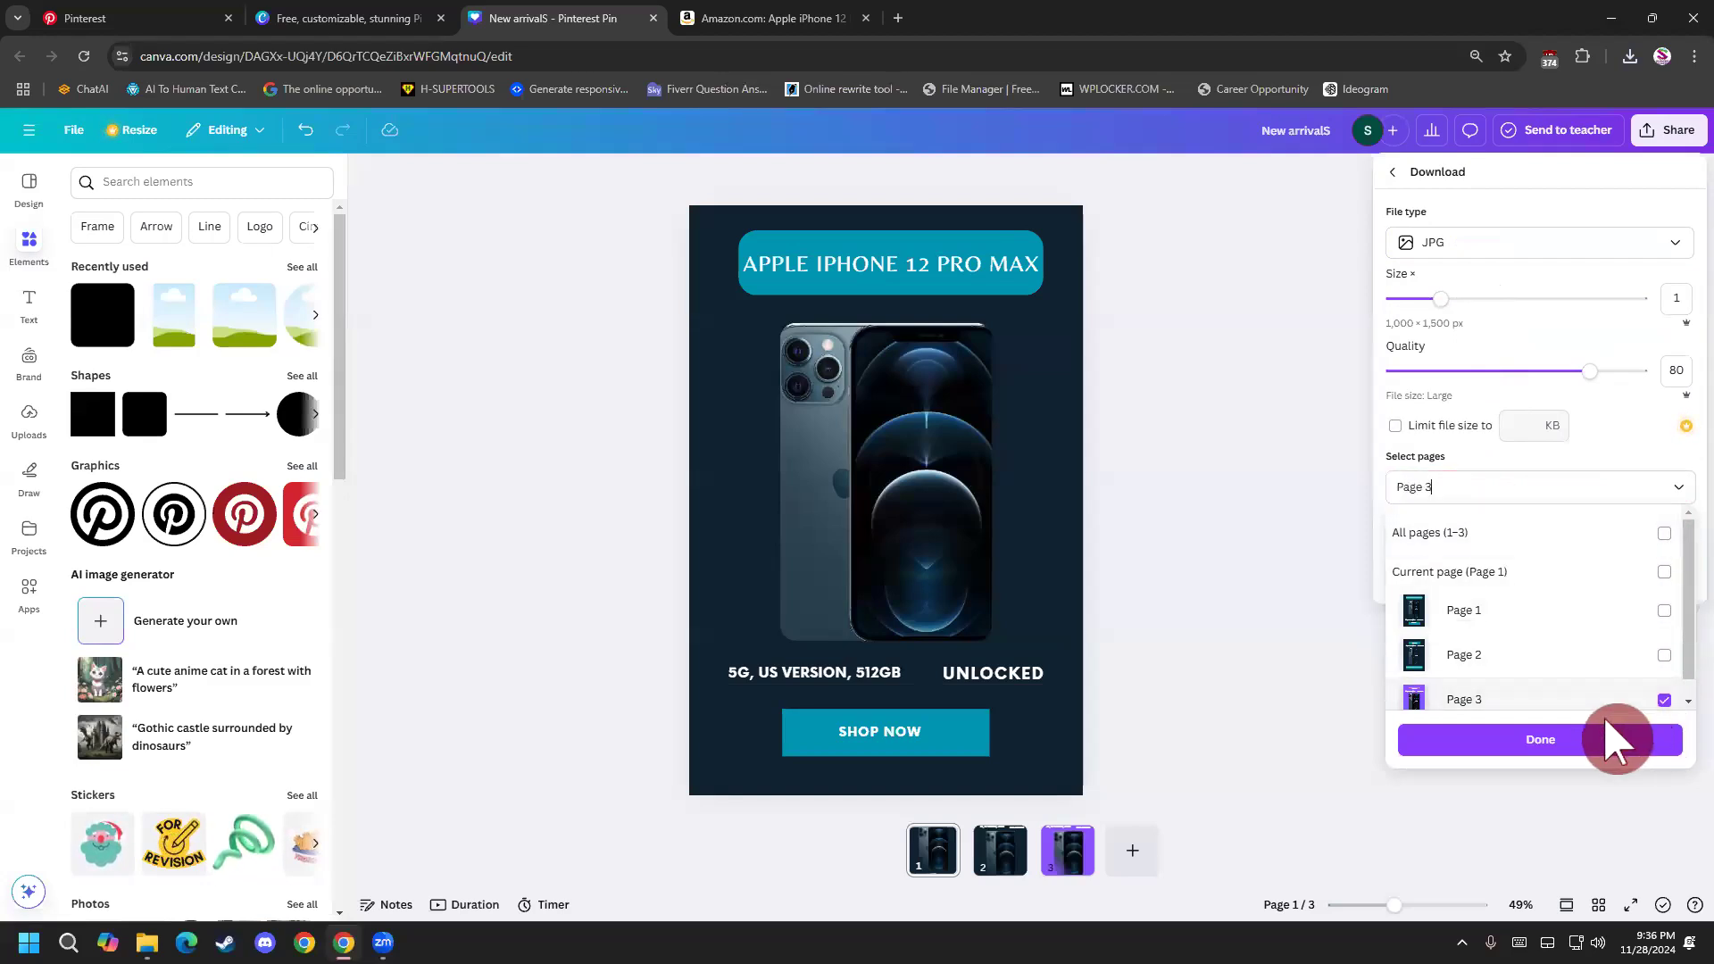
left_click(1508, 746)
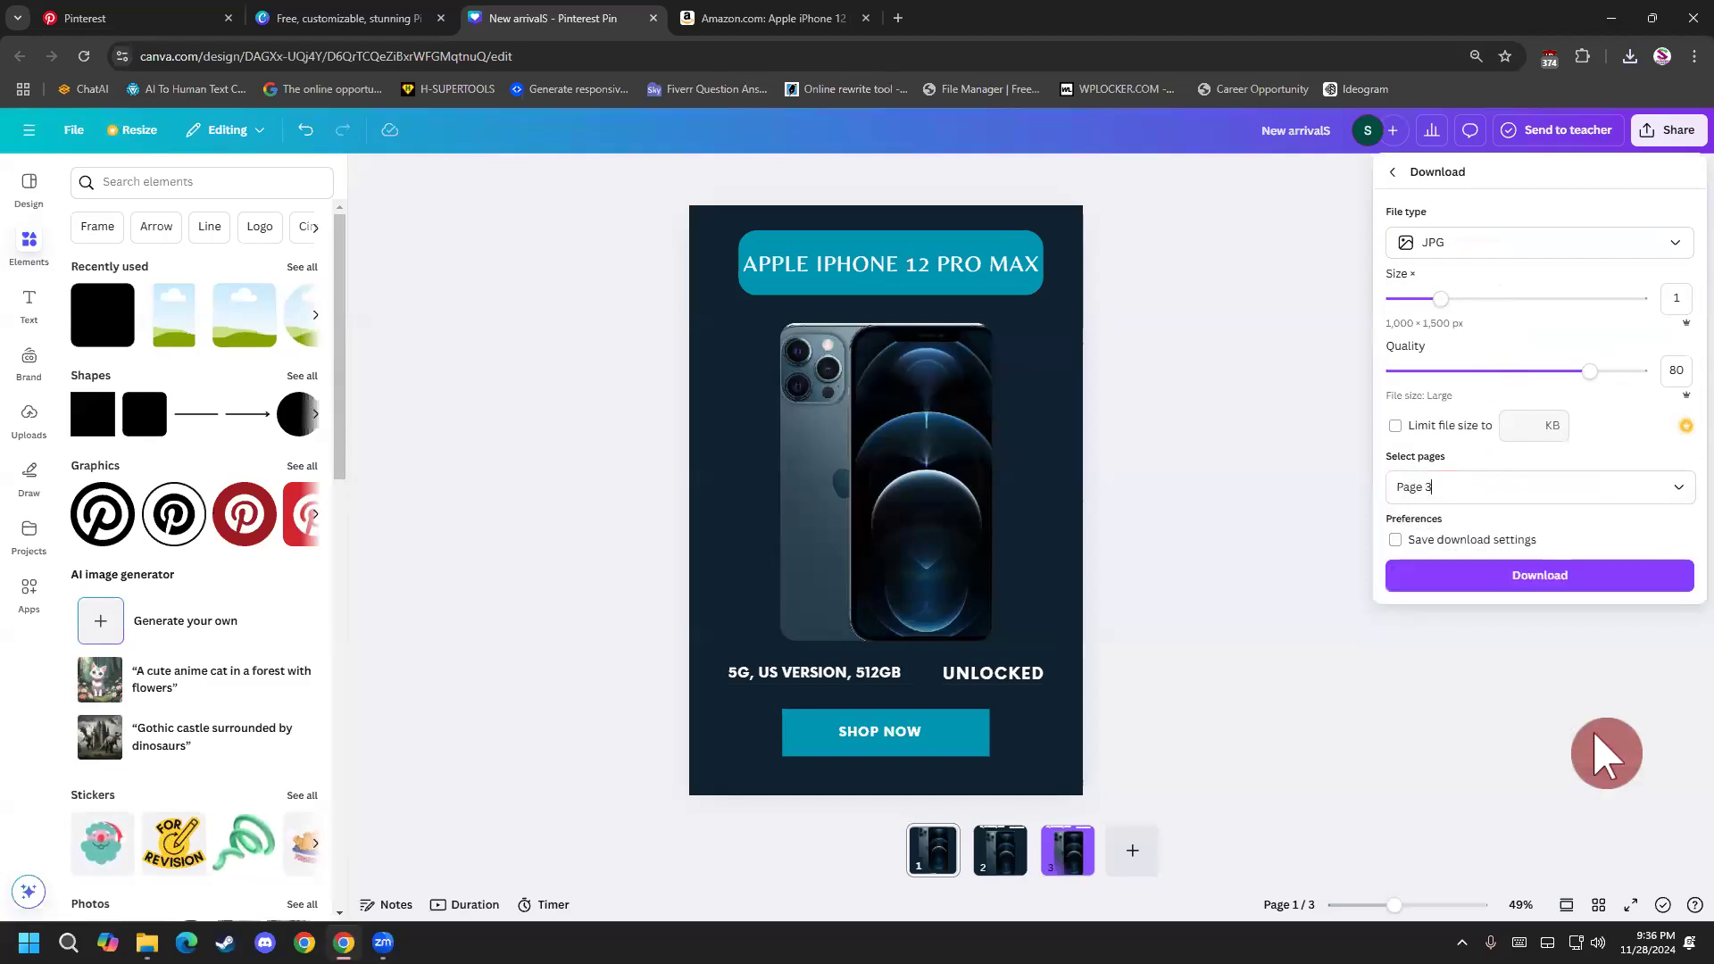
left_click(1574, 581)
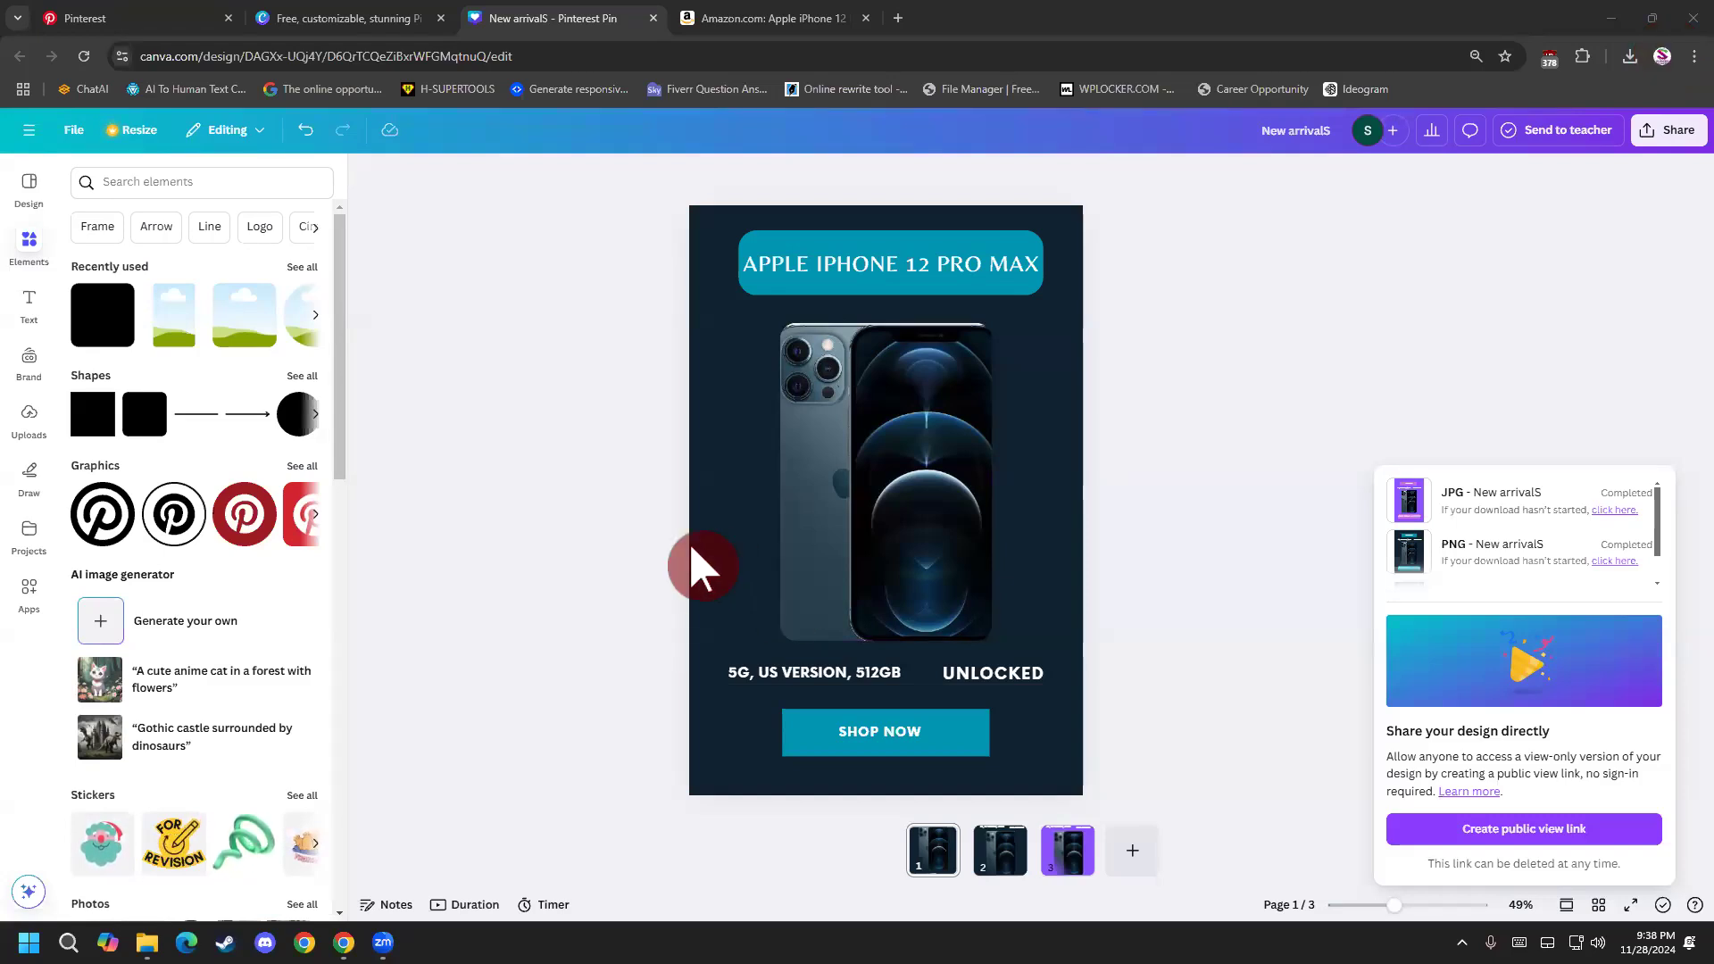
Close the Canva templates page and the New arrivalS pin design.
left_click(312, 18)
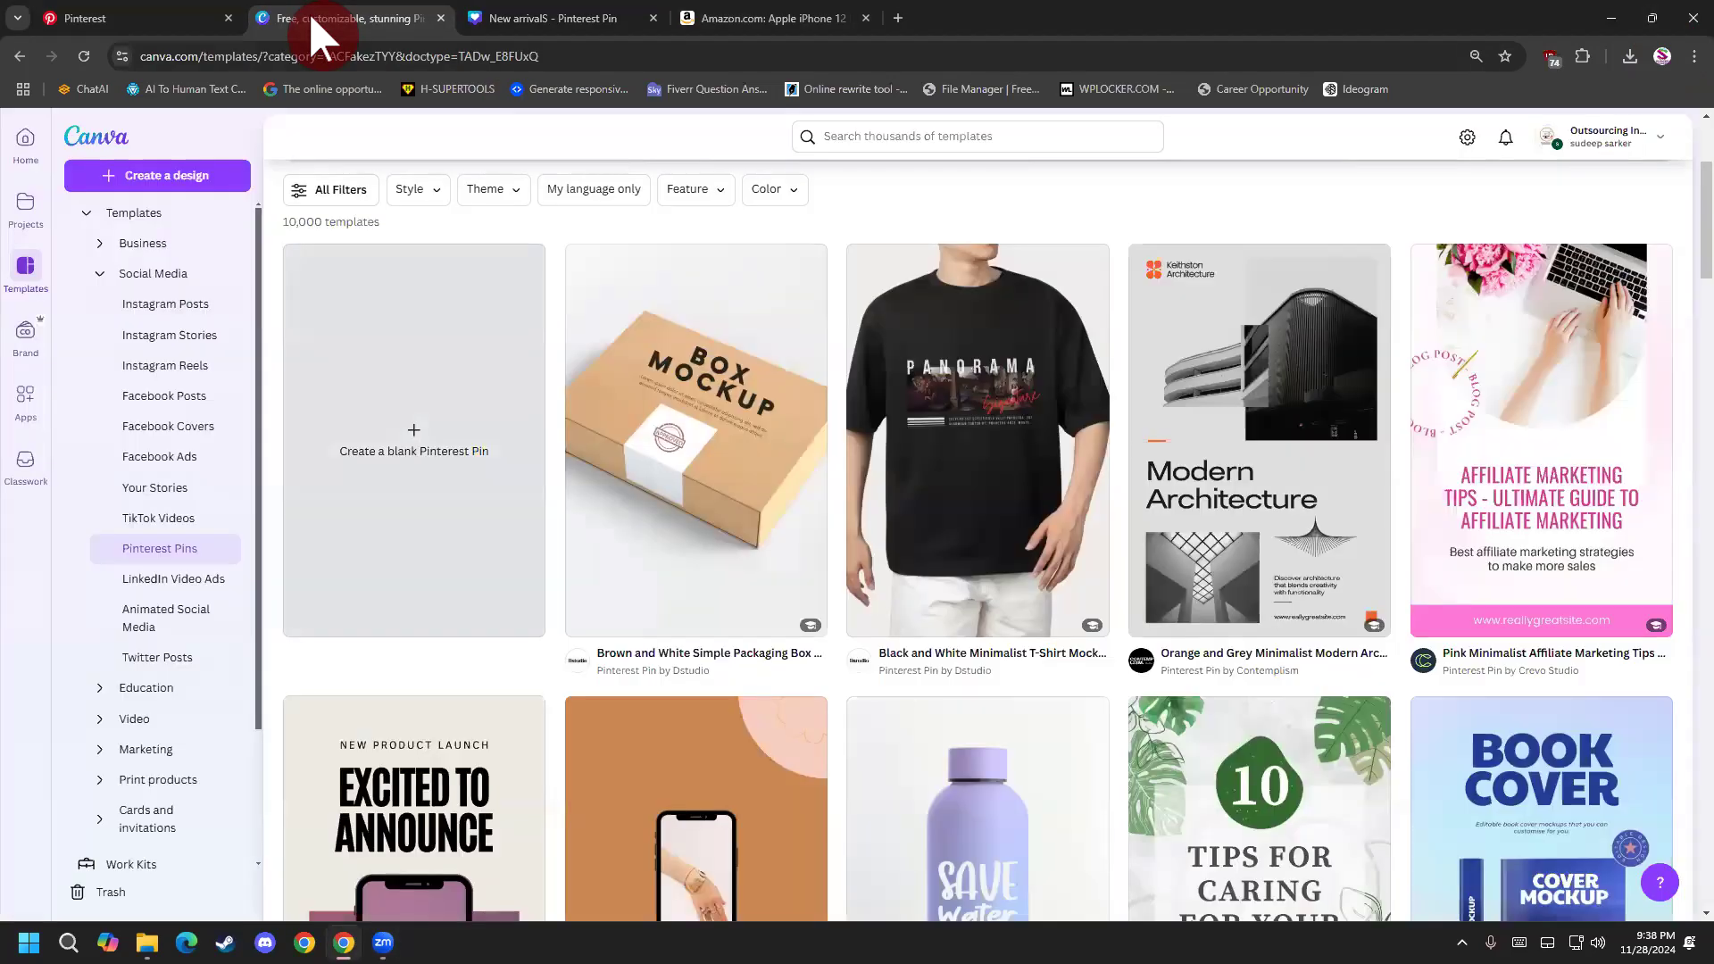
scroll(363, 524, "up", 2)
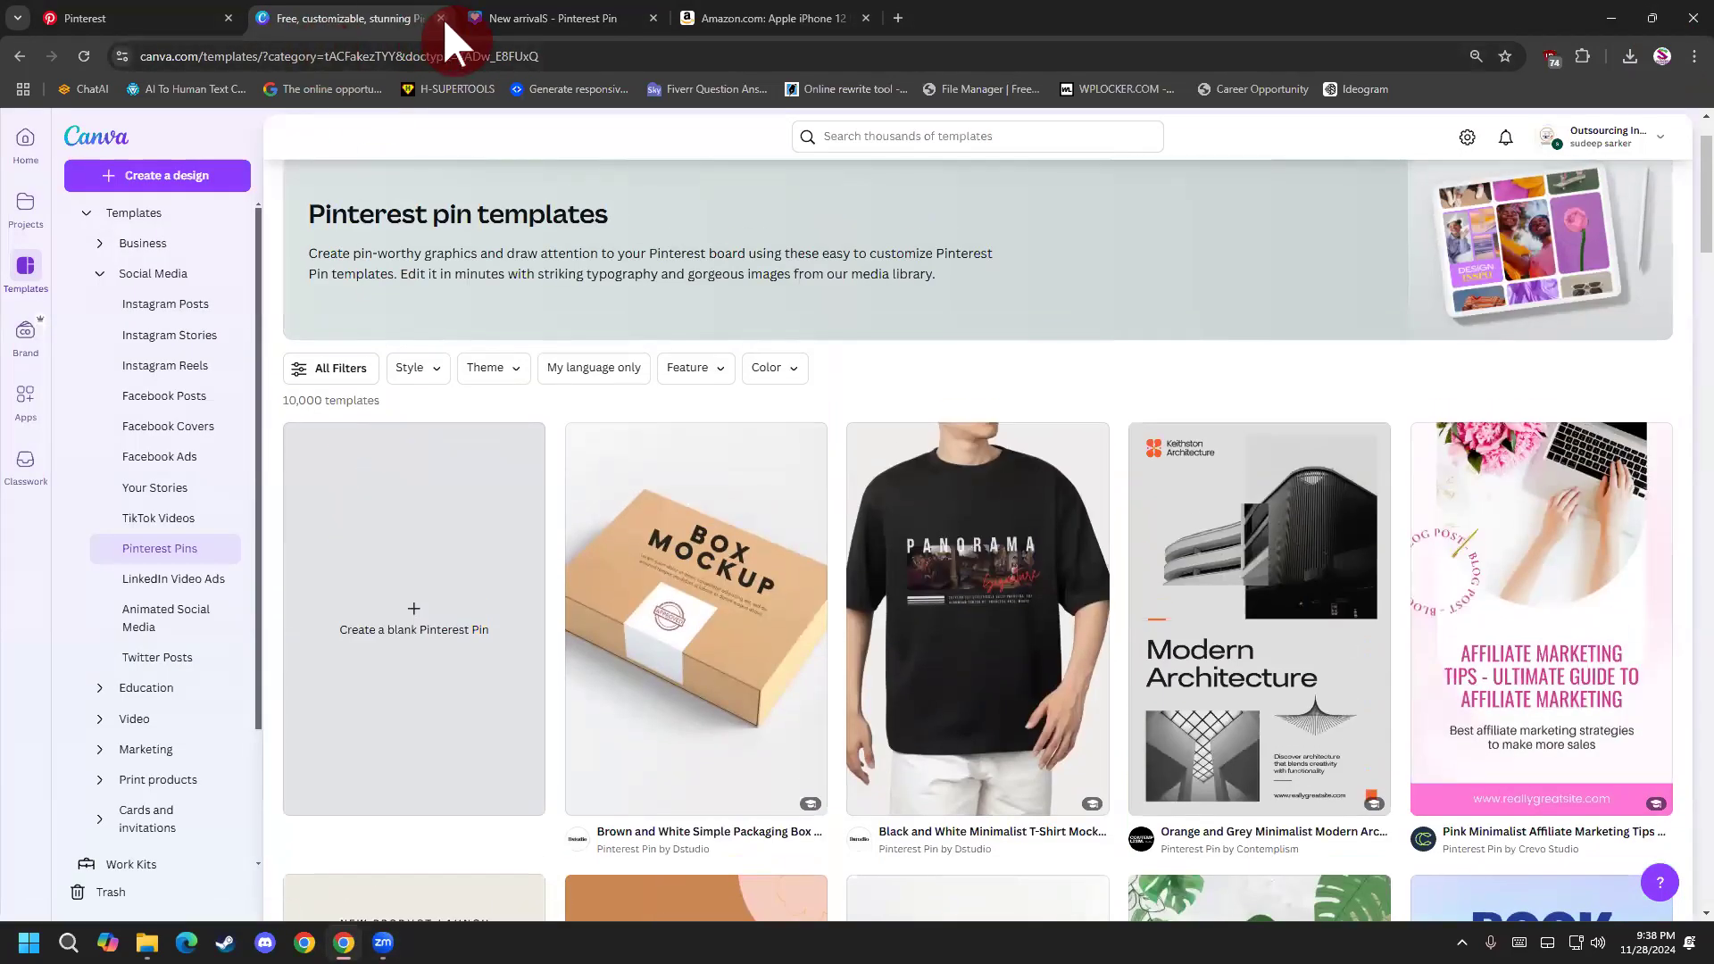
left_click(441, 19)
left_click(441, 19)
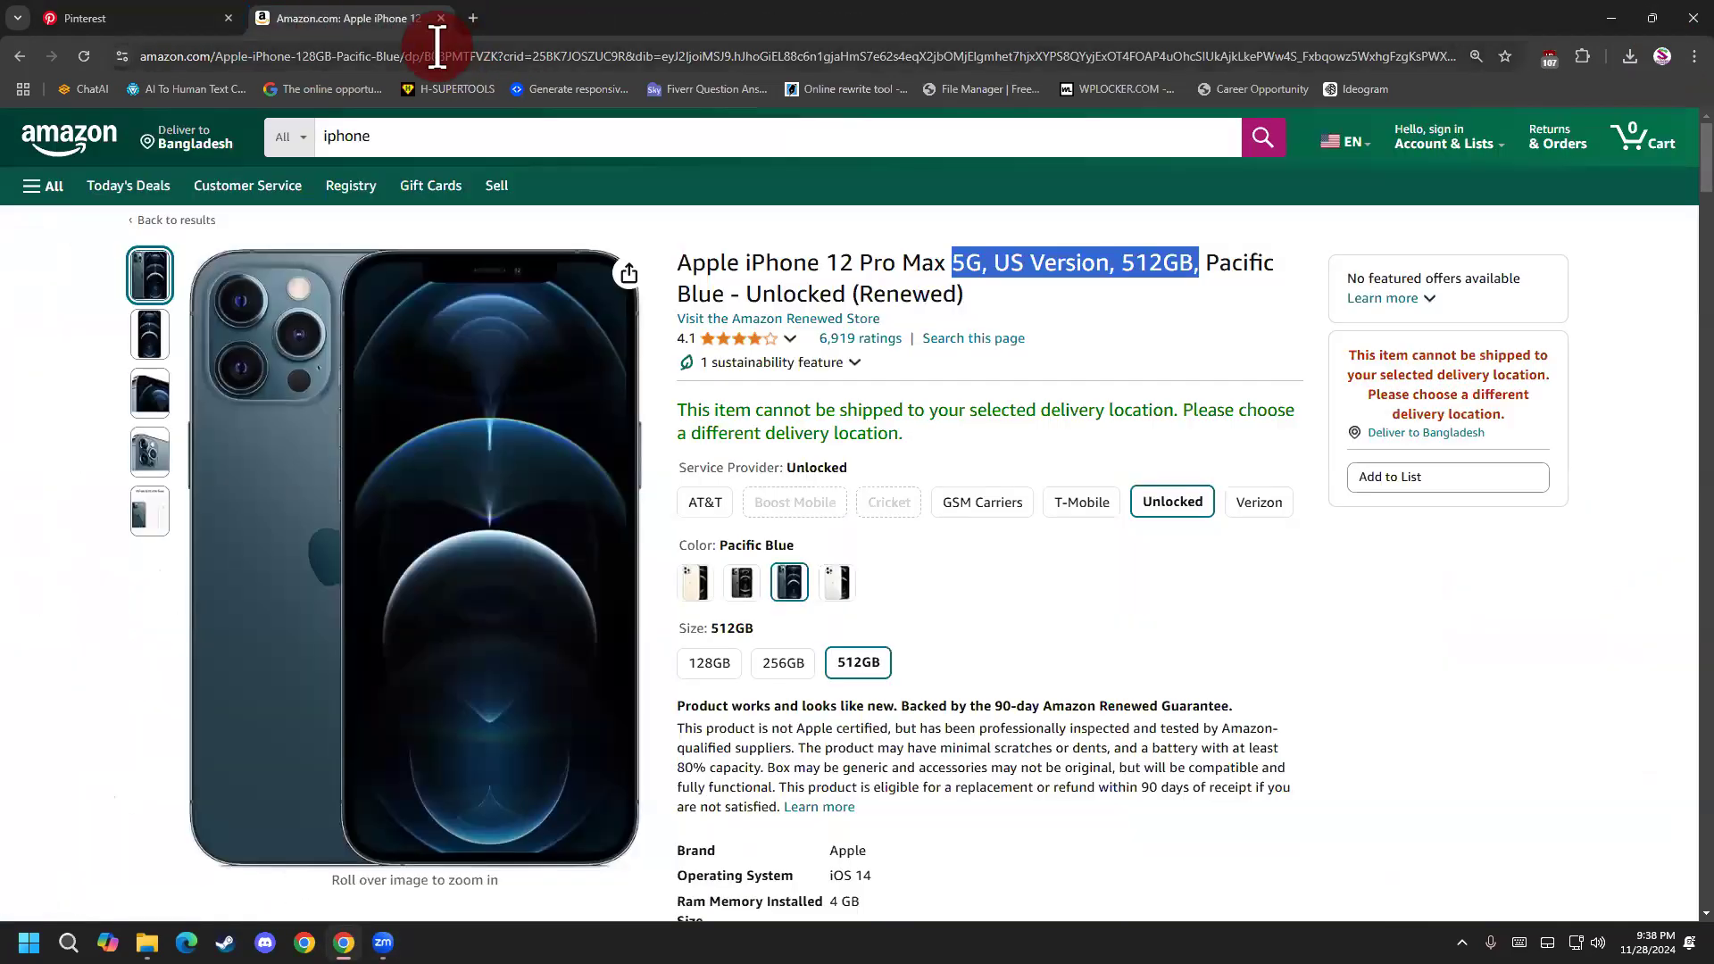
Switch to Pinterest, open the account's own profile, and view its created pins and saved boards.
left_click(134, 17)
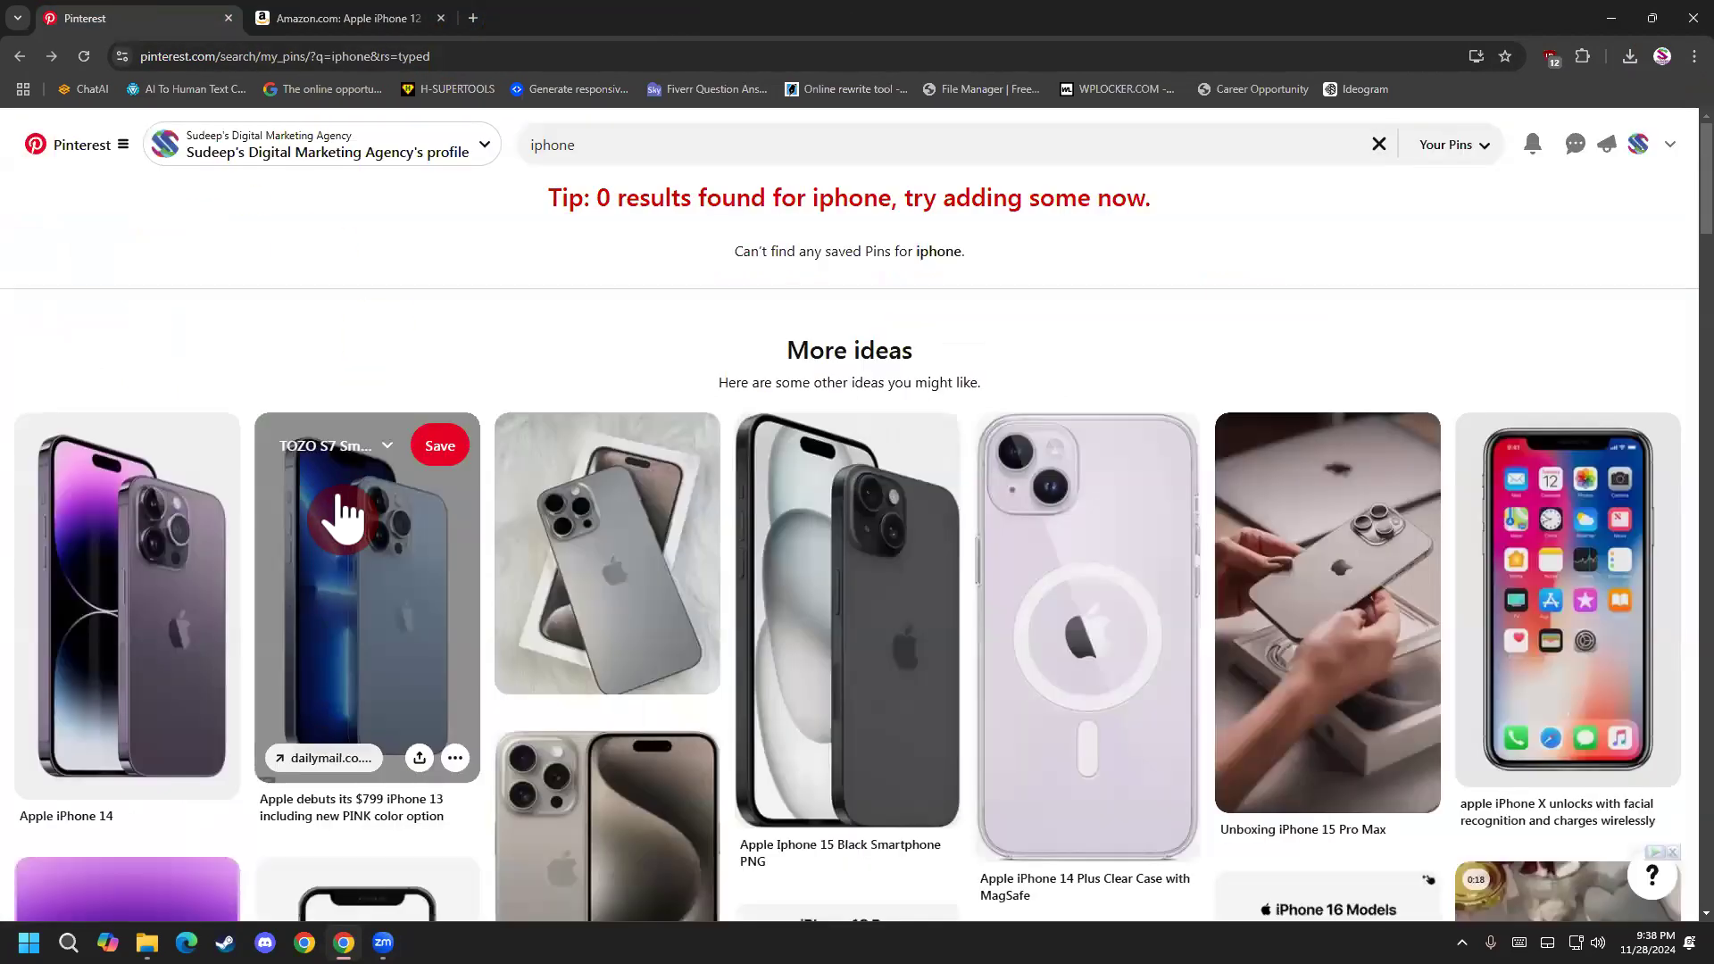
left_click(1636, 148)
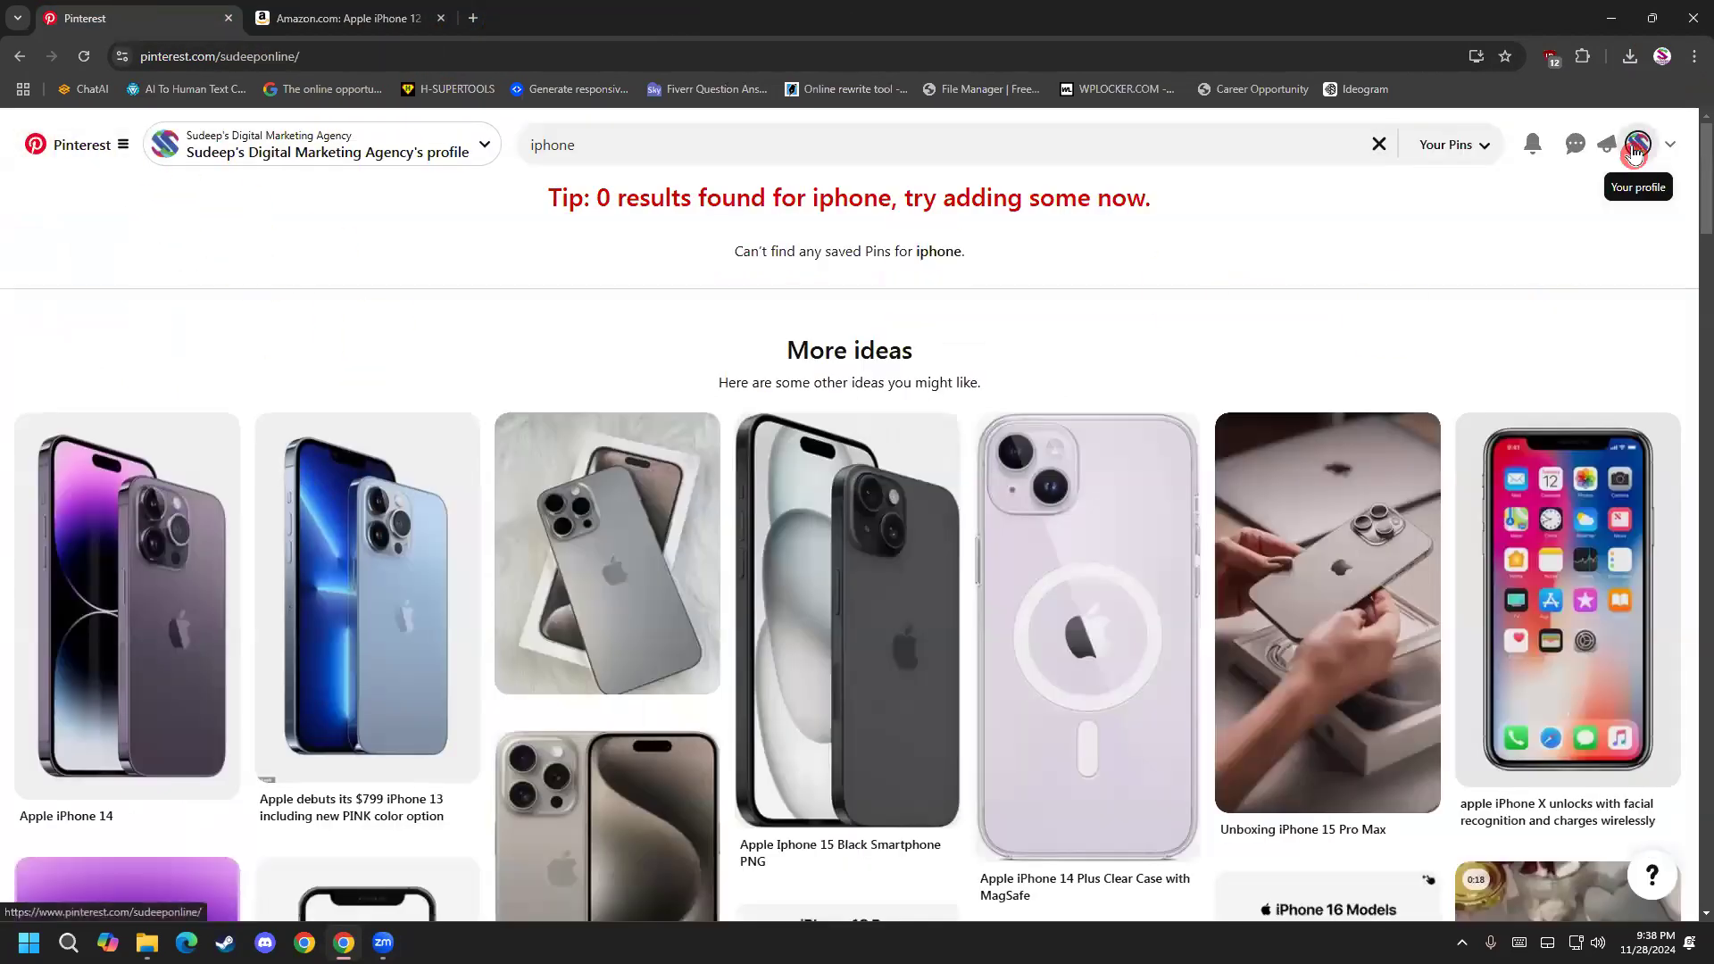
left_click(888, 558)
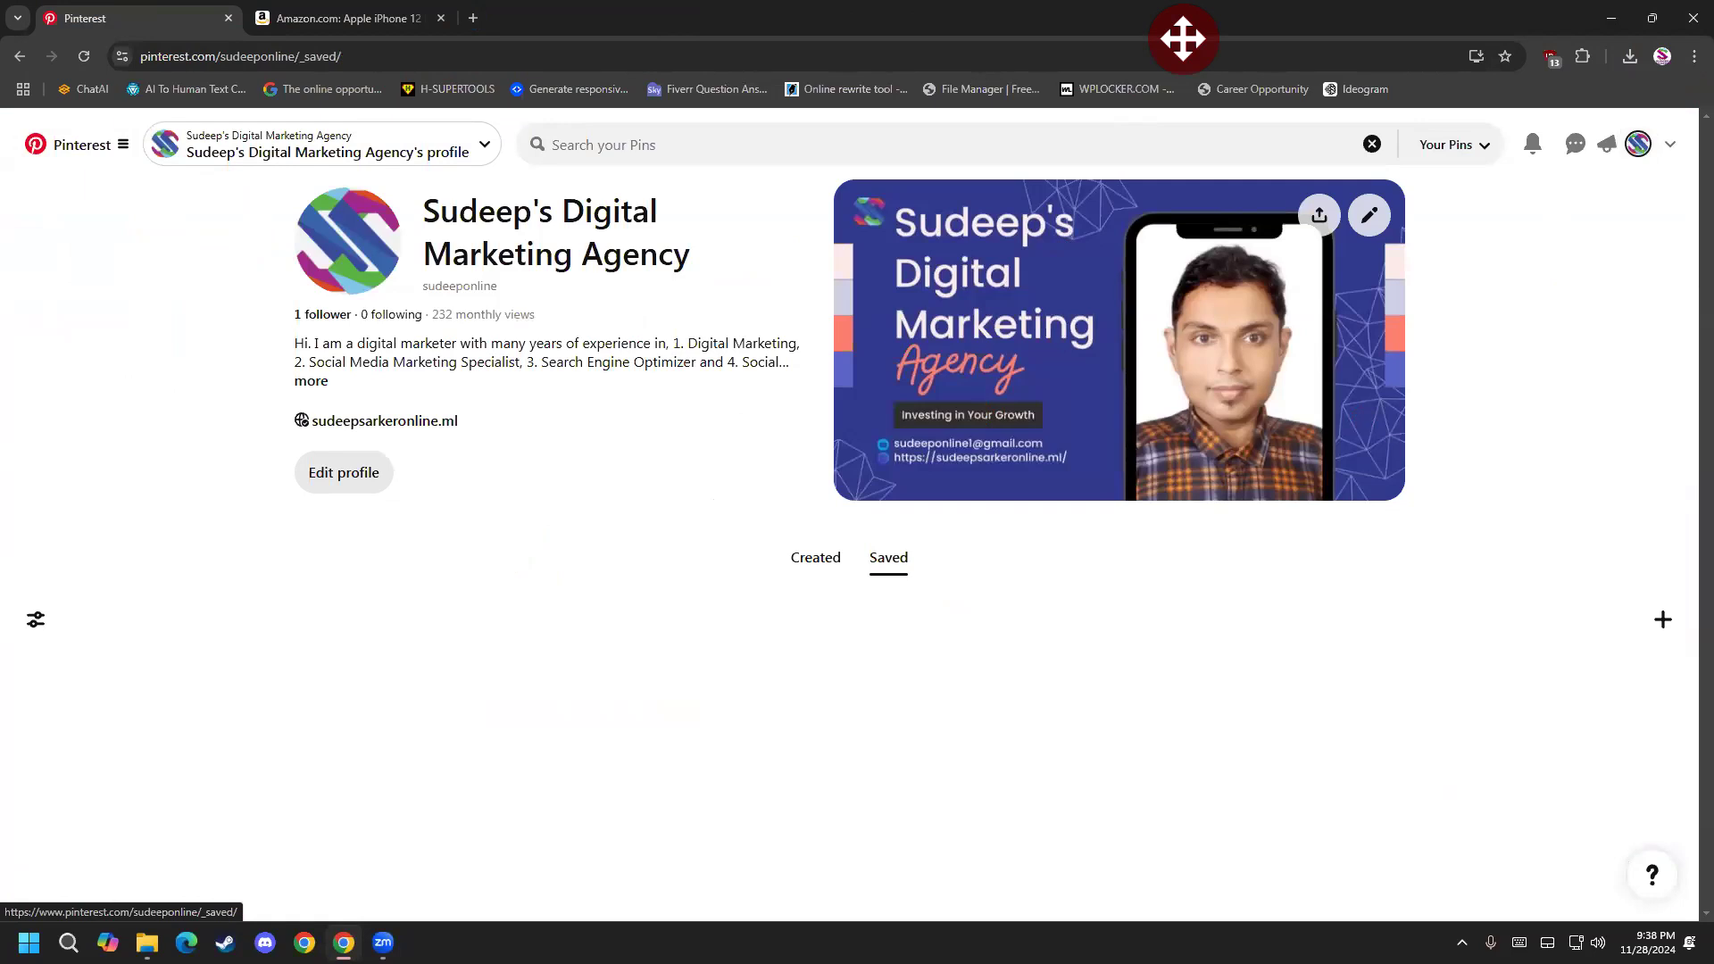
left_click(807, 577)
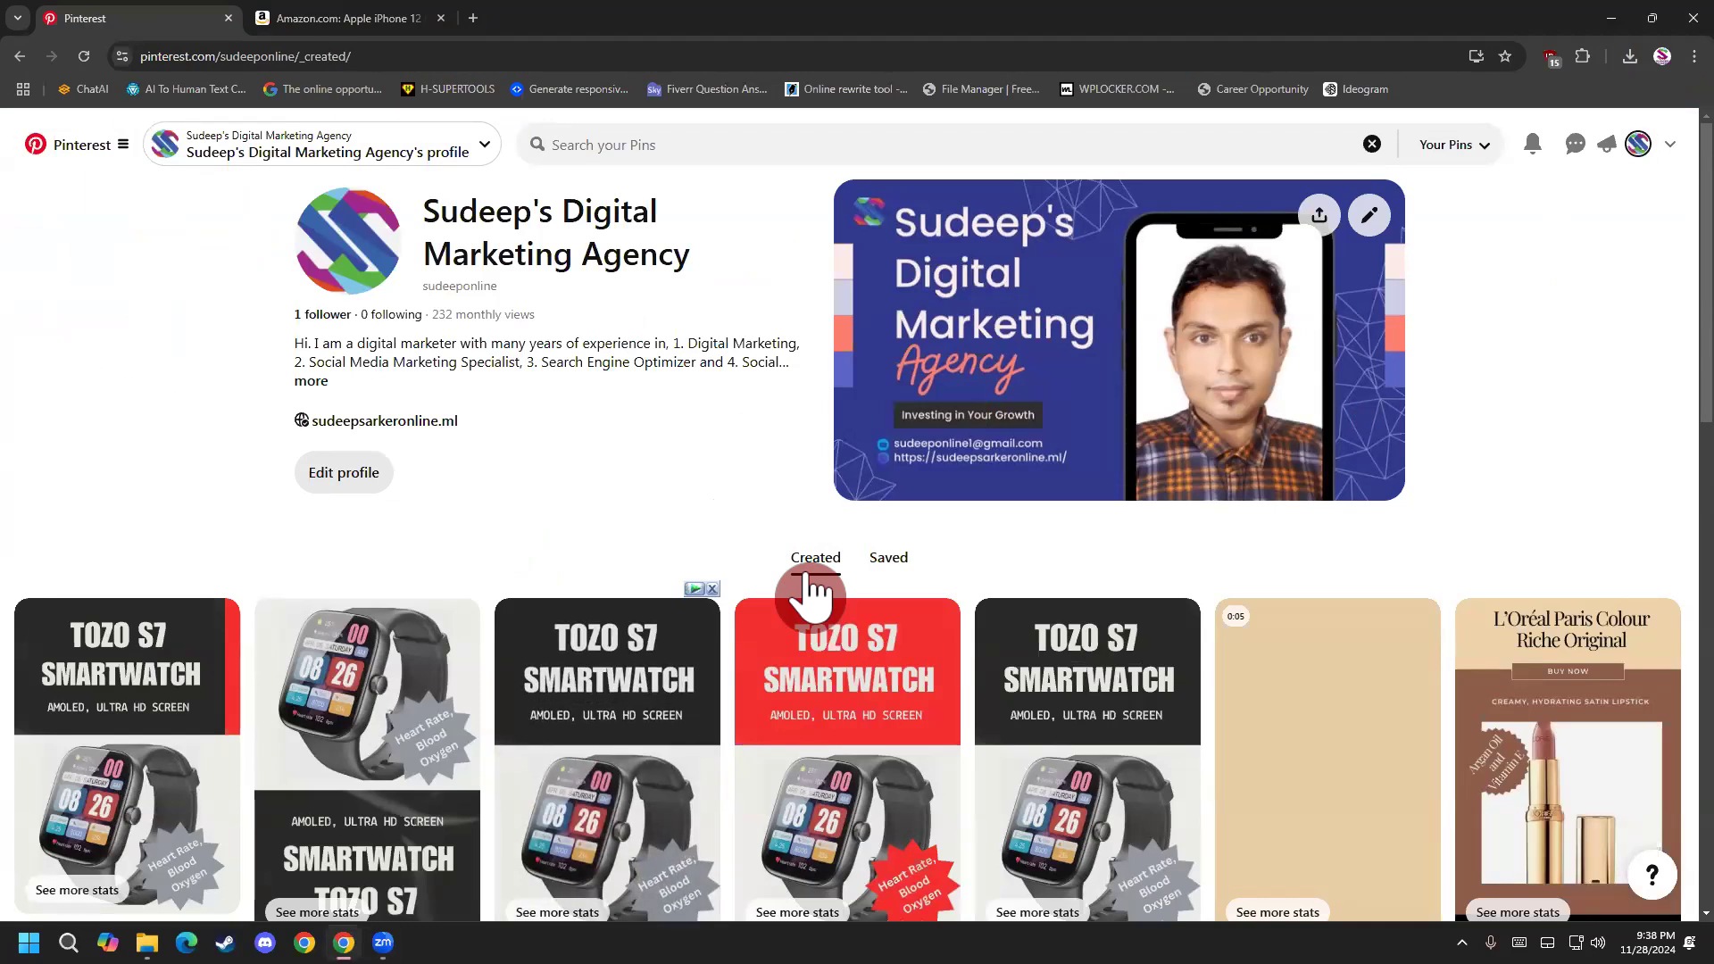
left_click(890, 560)
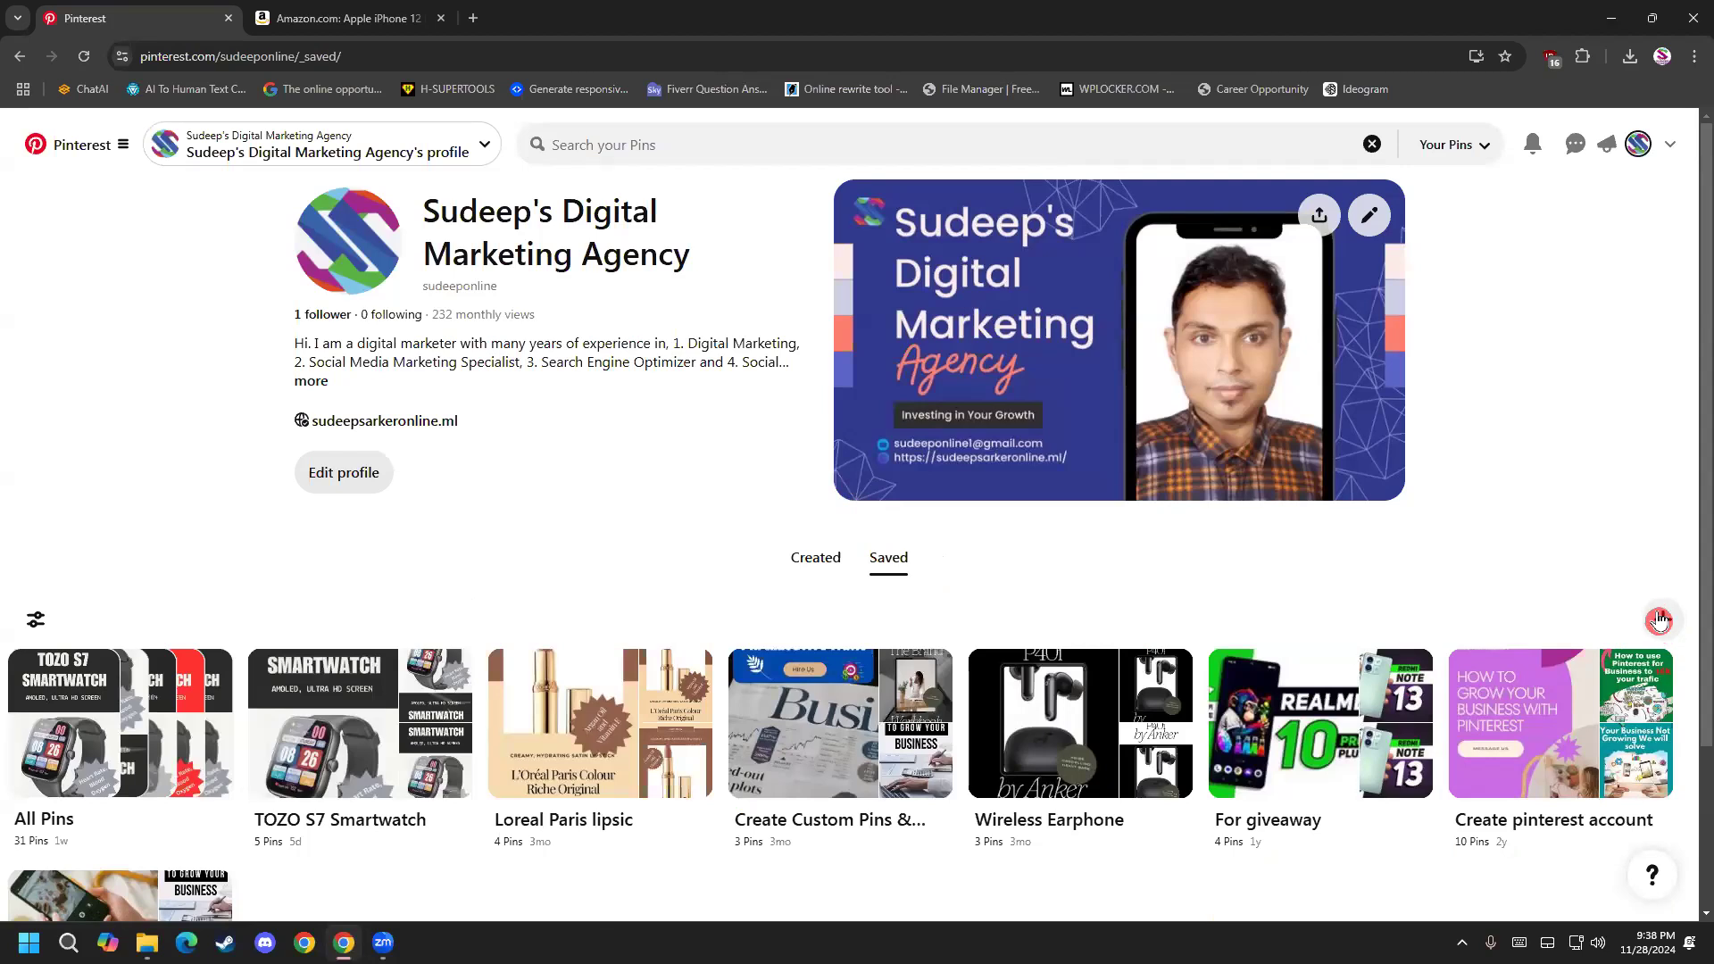
Start creating a new Pinterest board and copy the product name "Apple iPhone 12 Pro Max" from the Amazon listing.
left_click(1659, 620)
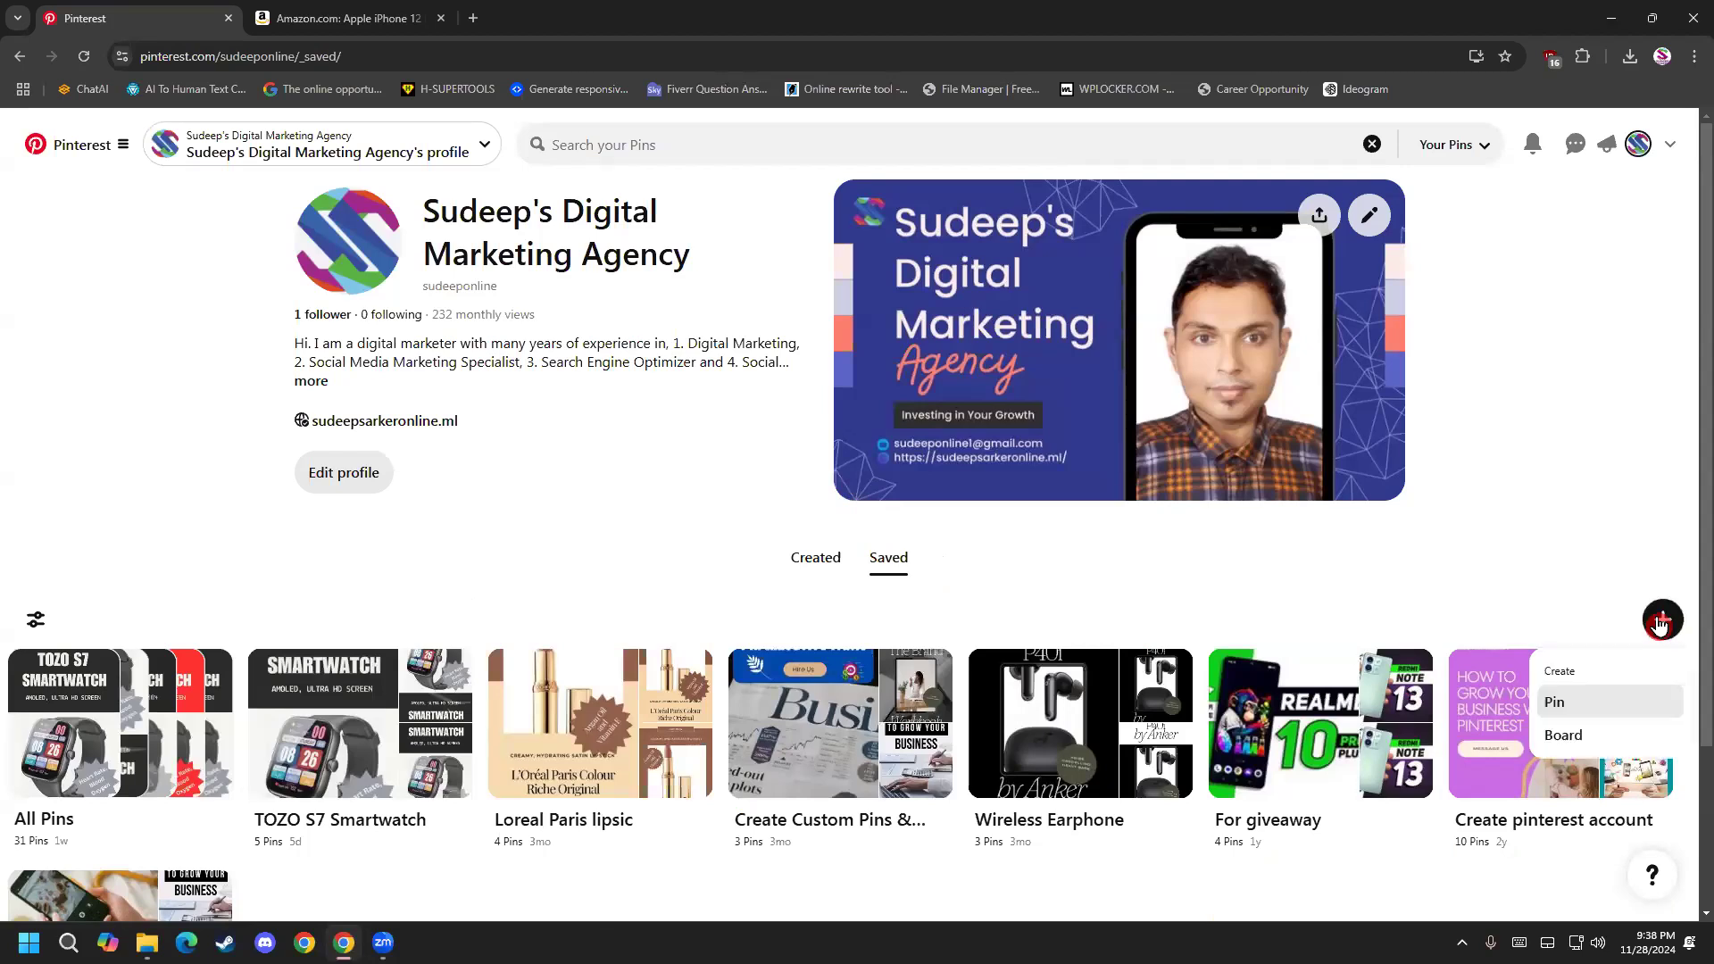
left_click(1576, 740)
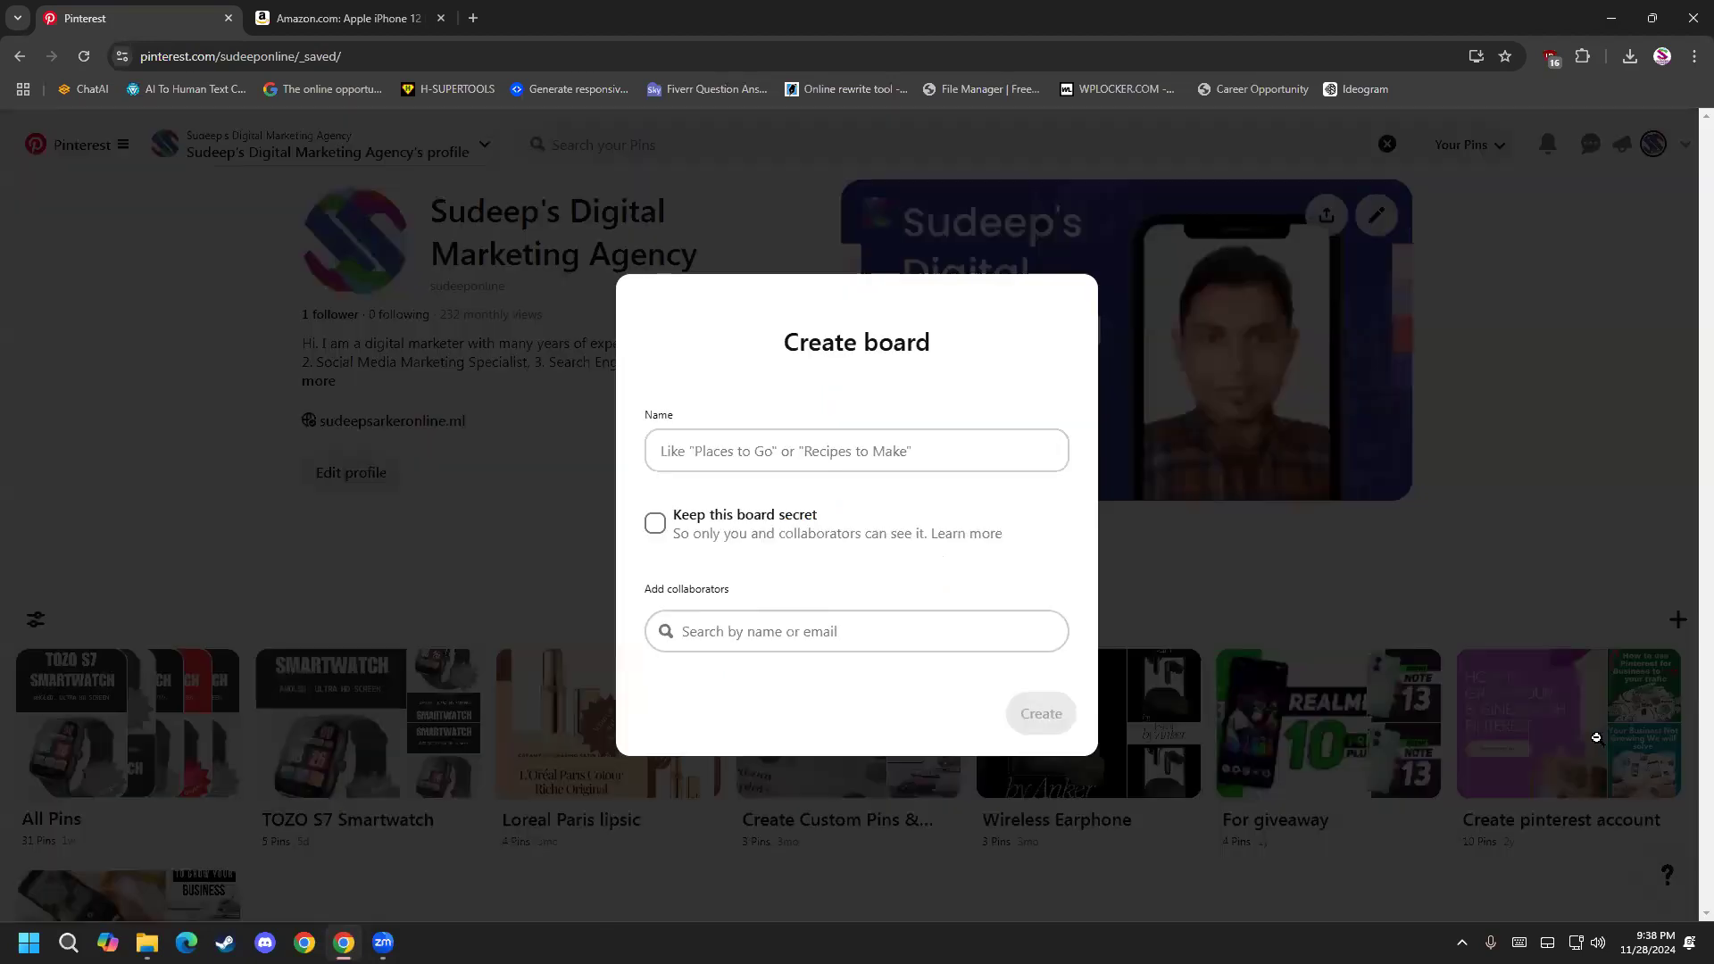
left_click(848, 455)
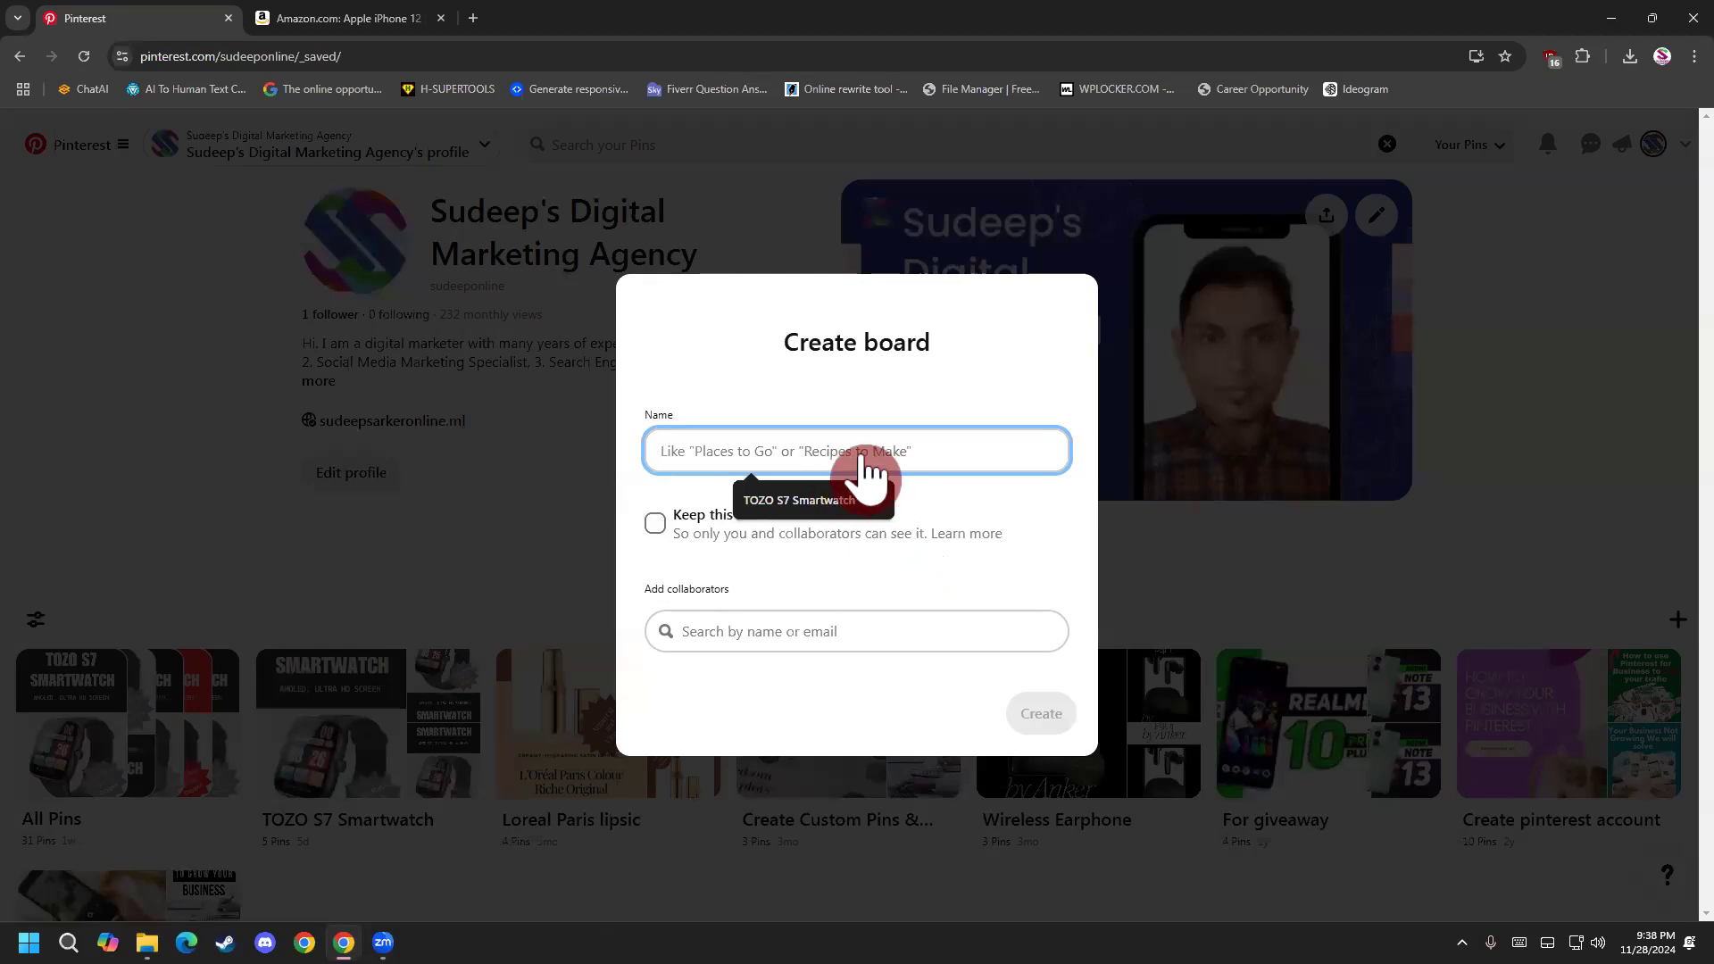
right_click(679, 357)
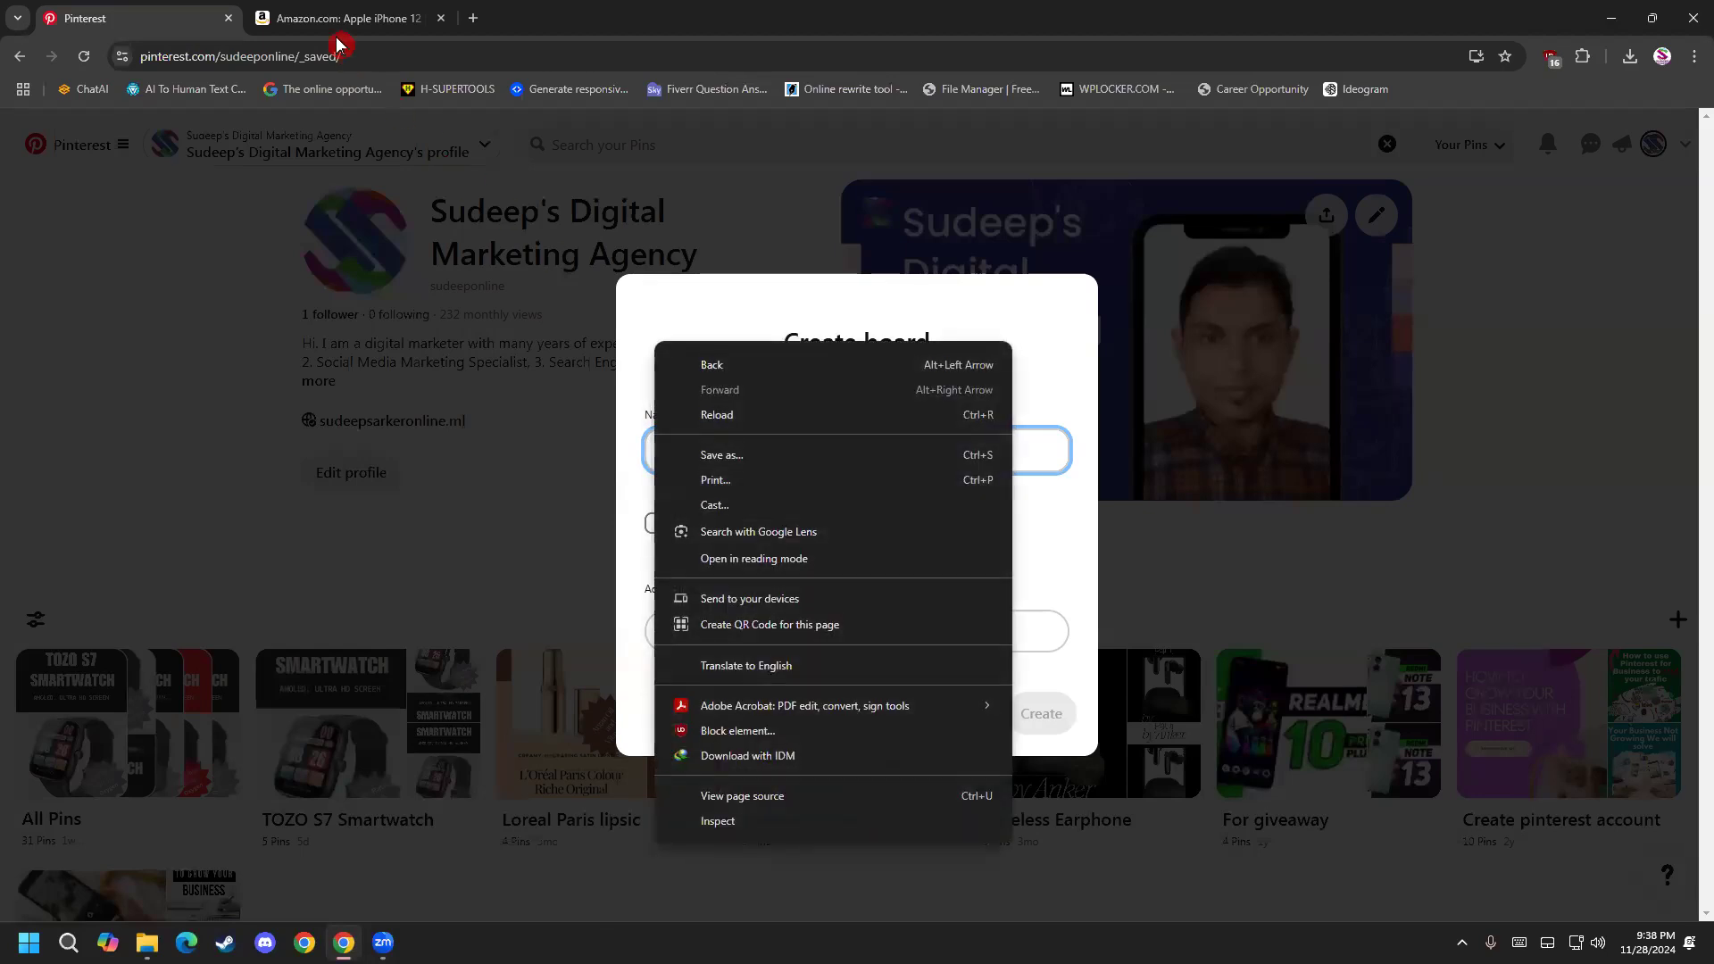
left_click(332, 18)
left_click_drag(676, 266, 944, 268)
right_click(861, 267)
left_click(914, 287)
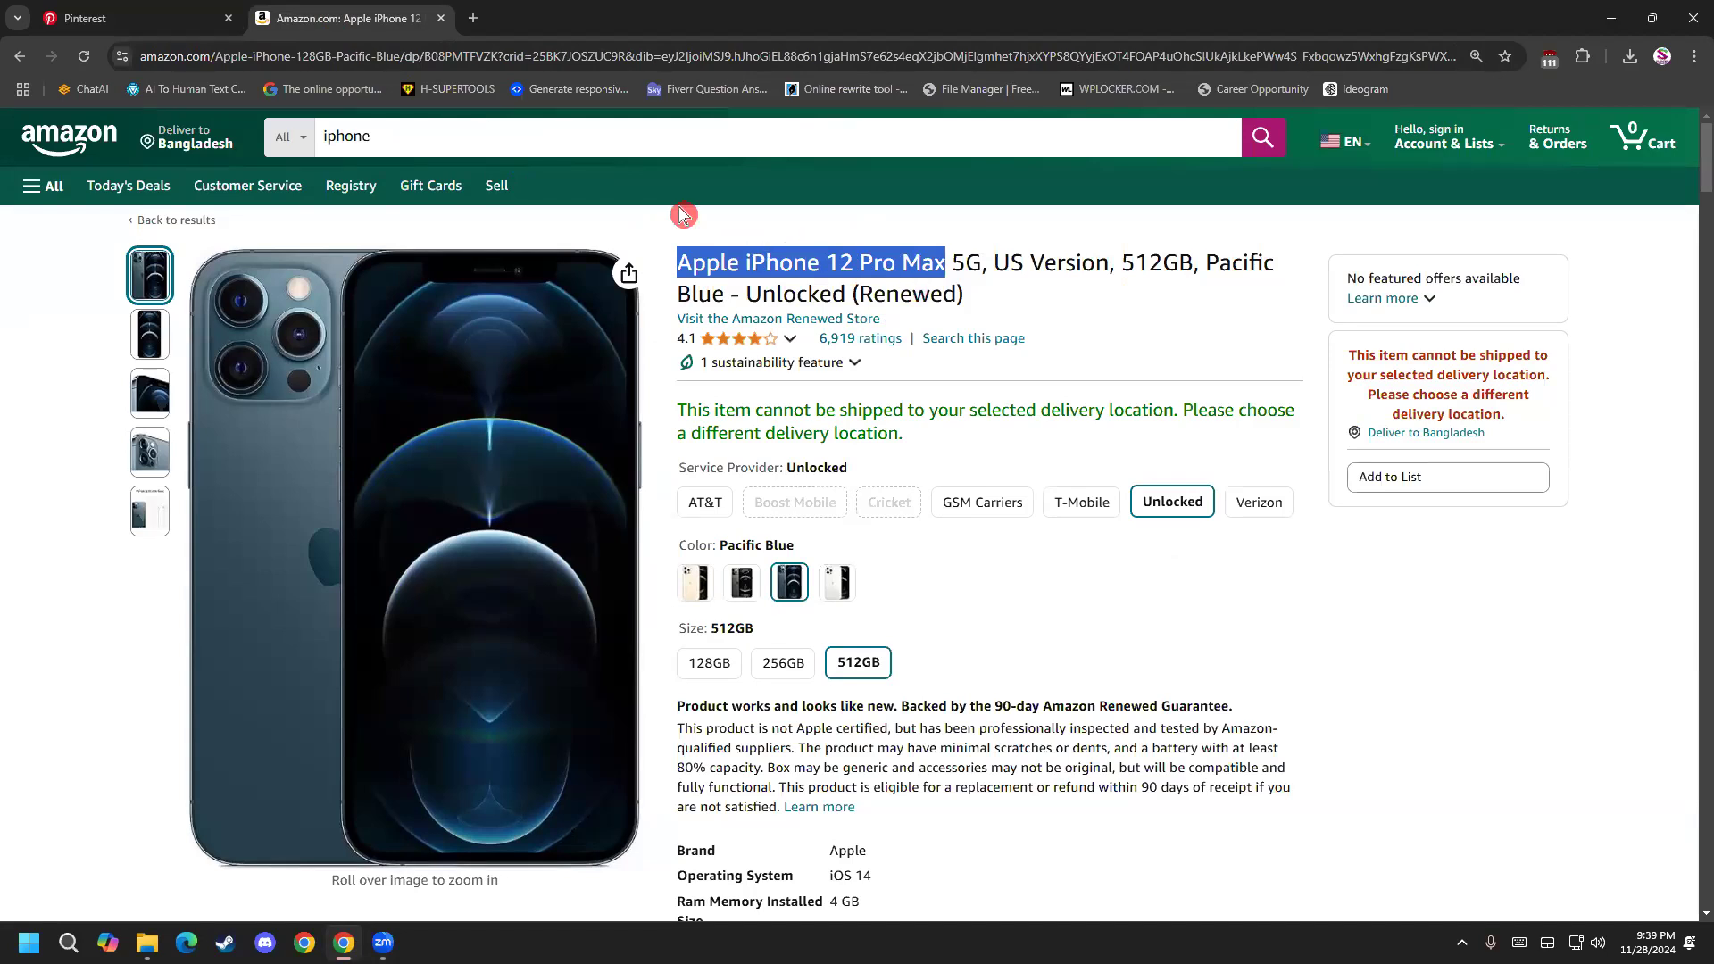
Name the new Pinterest board "Apple iPhone 12 Pro Max" and create it.
left_click(178, 19)
left_click(785, 473)
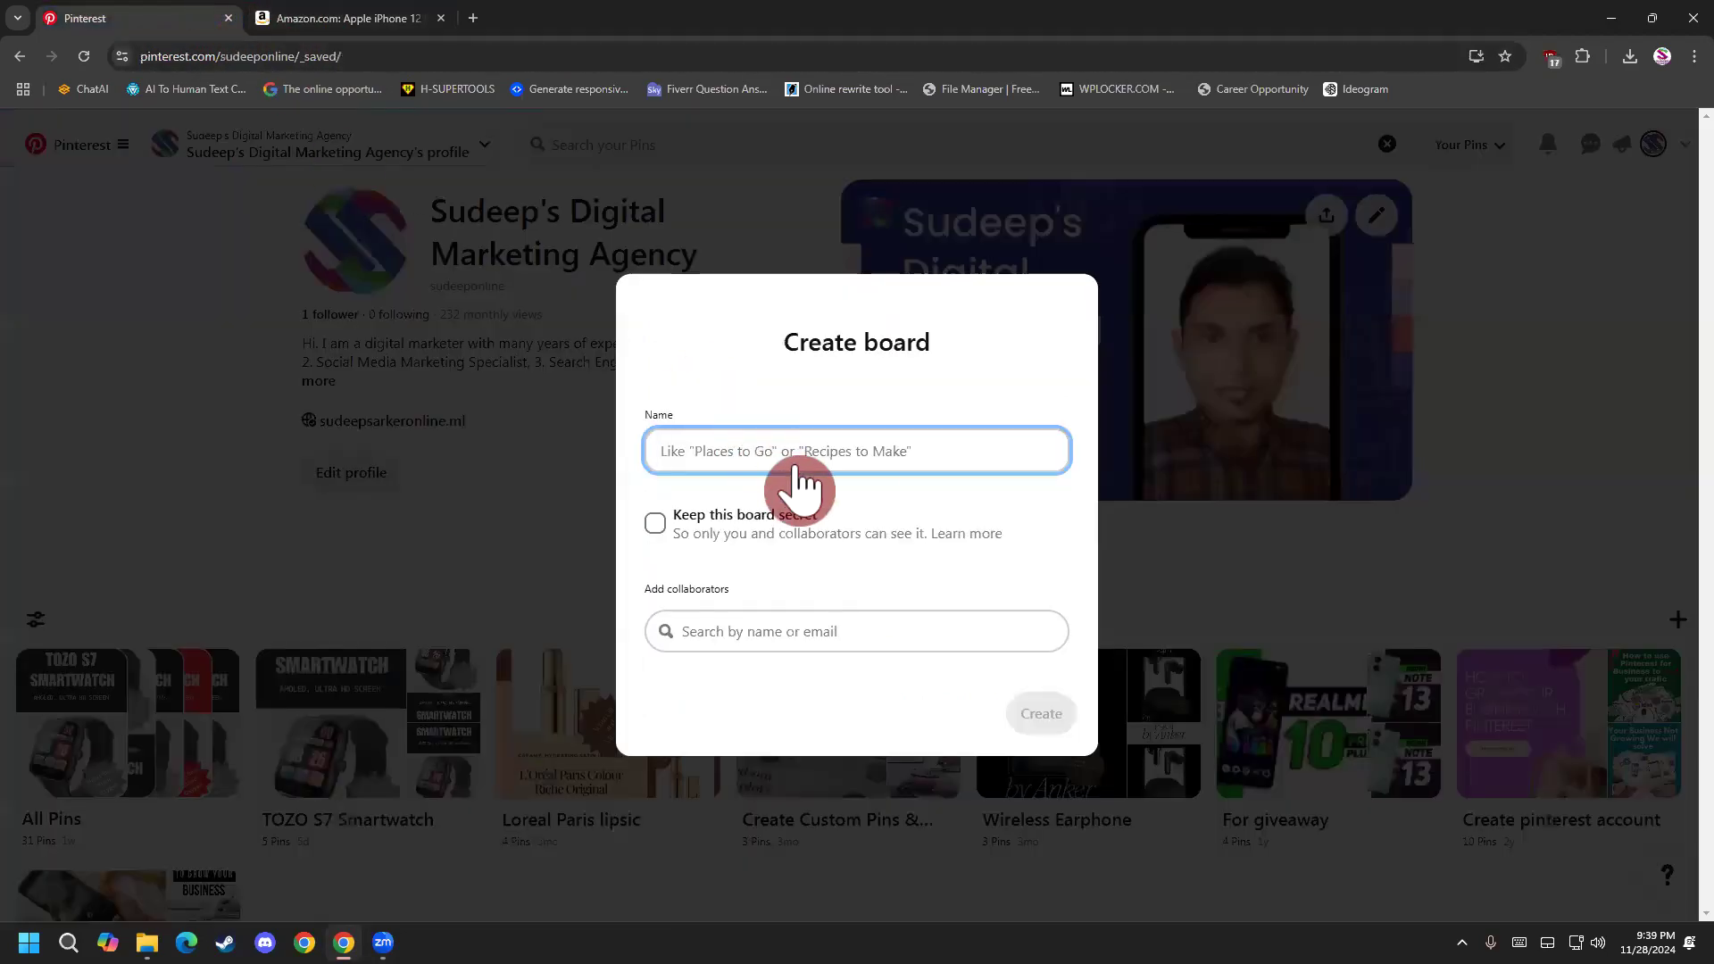
key("ctrl+v")
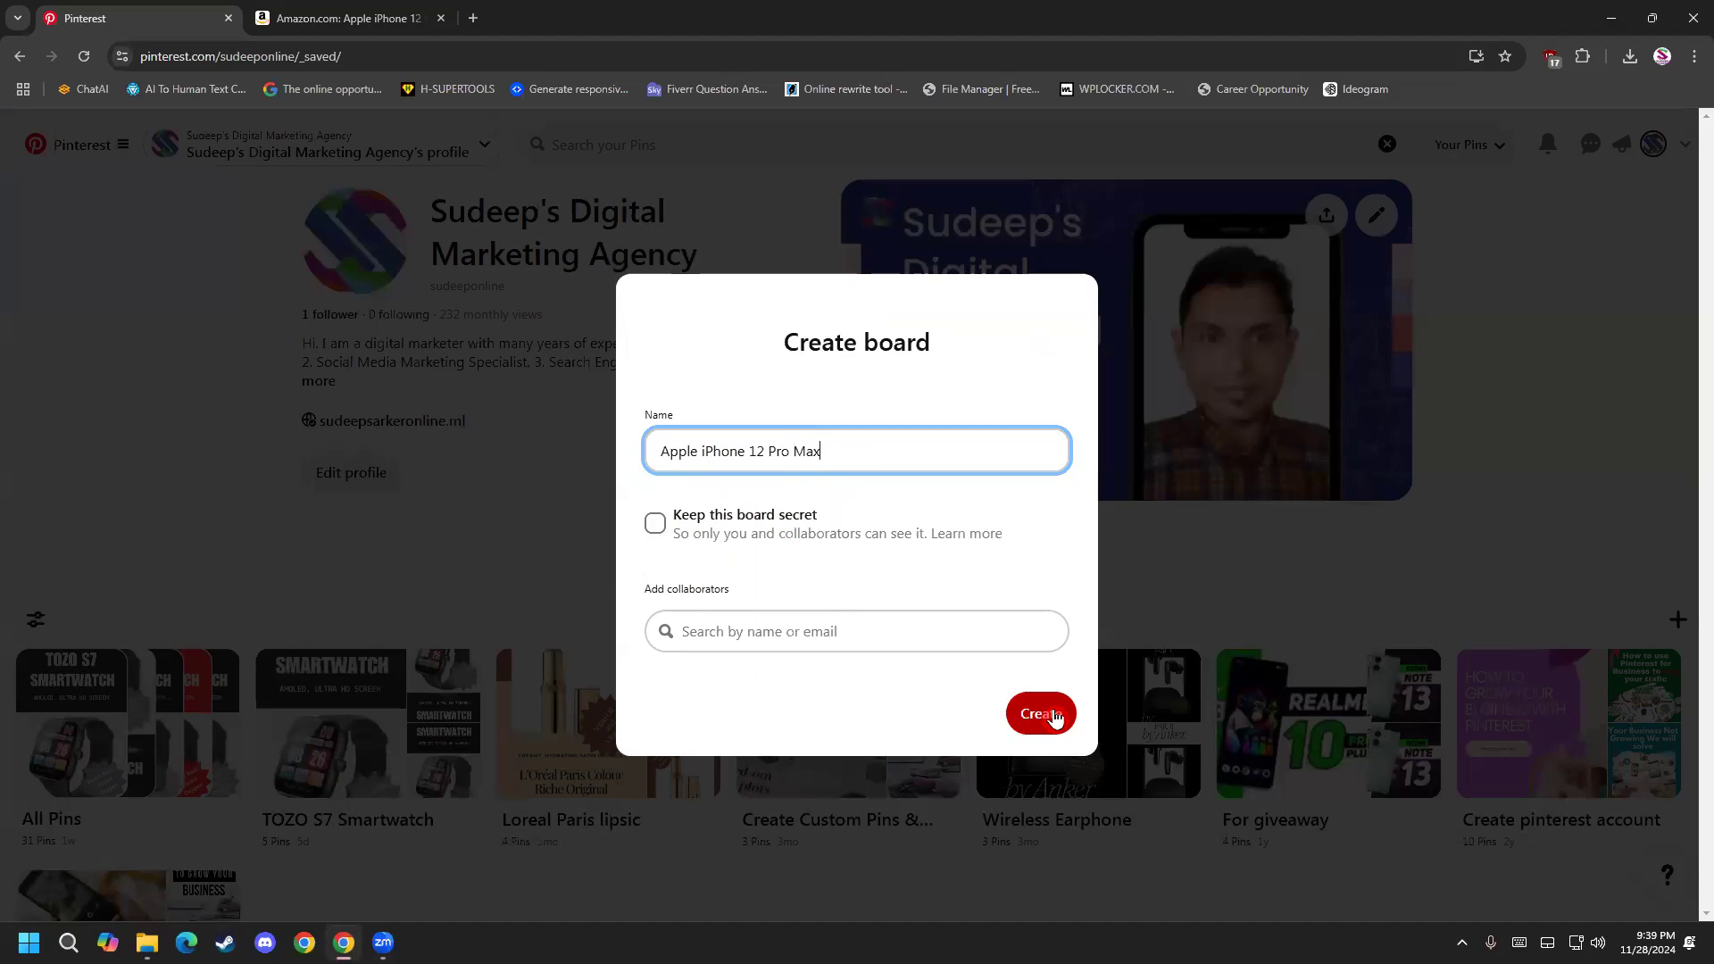
left_click(1055, 717)
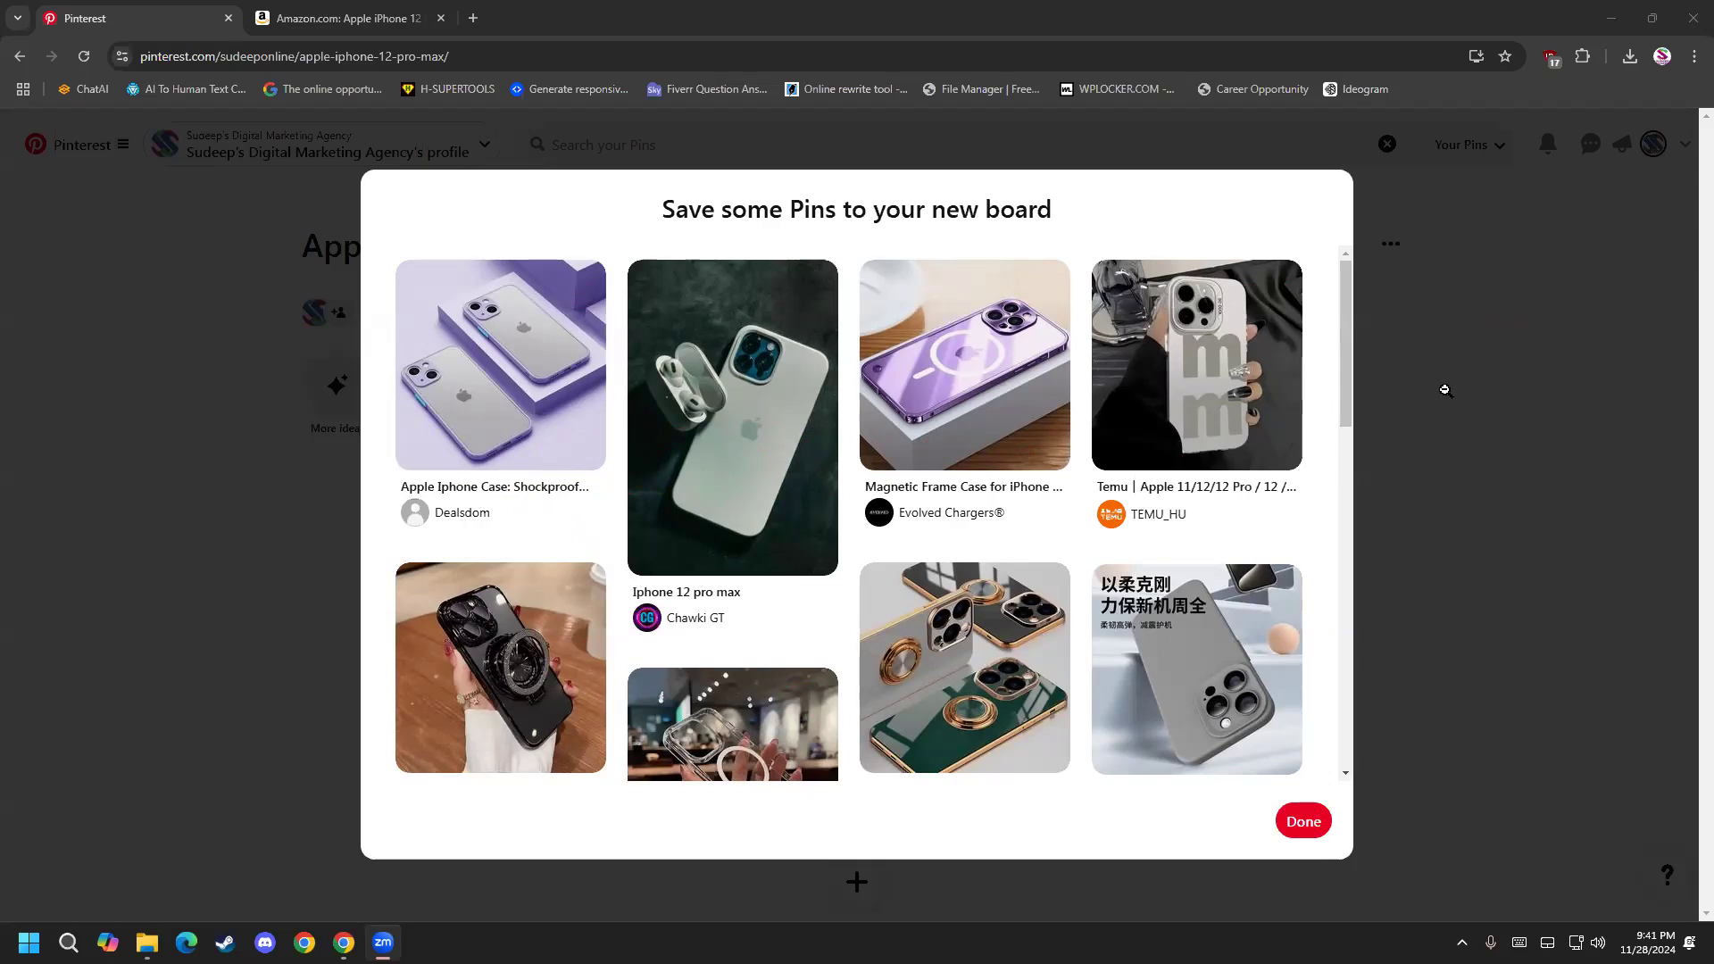
Finish the new board's setup without saving any of the suggested pins.
left_click(536, 332)
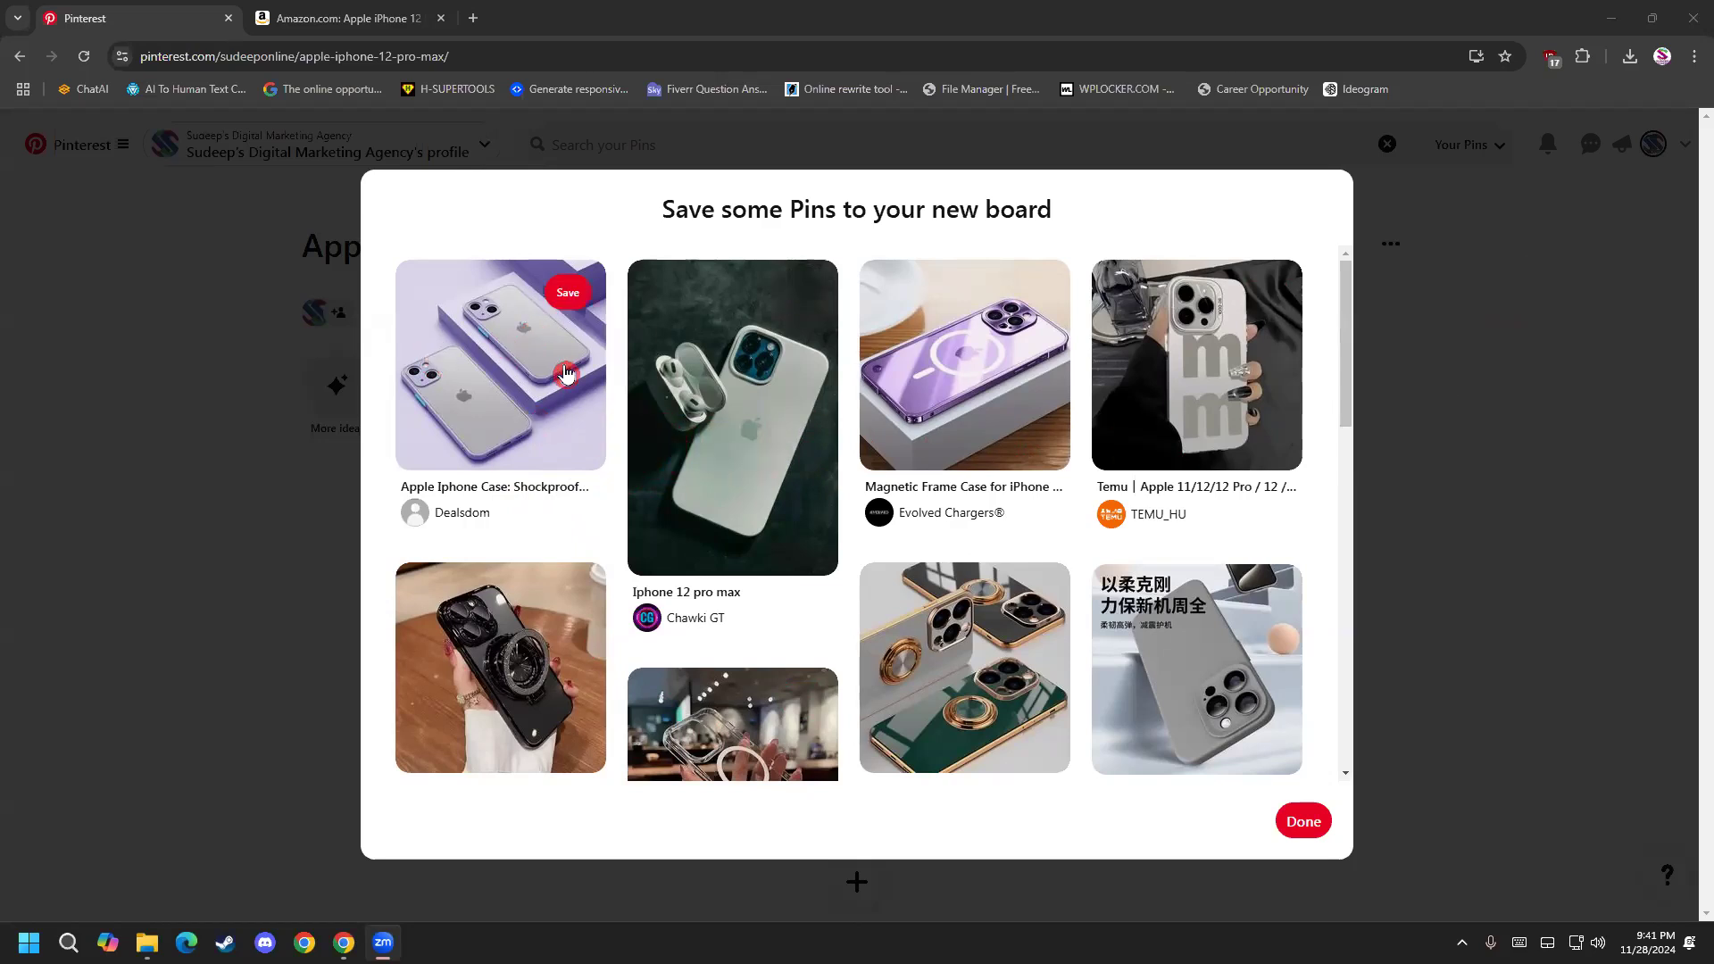
right_click(457, 514)
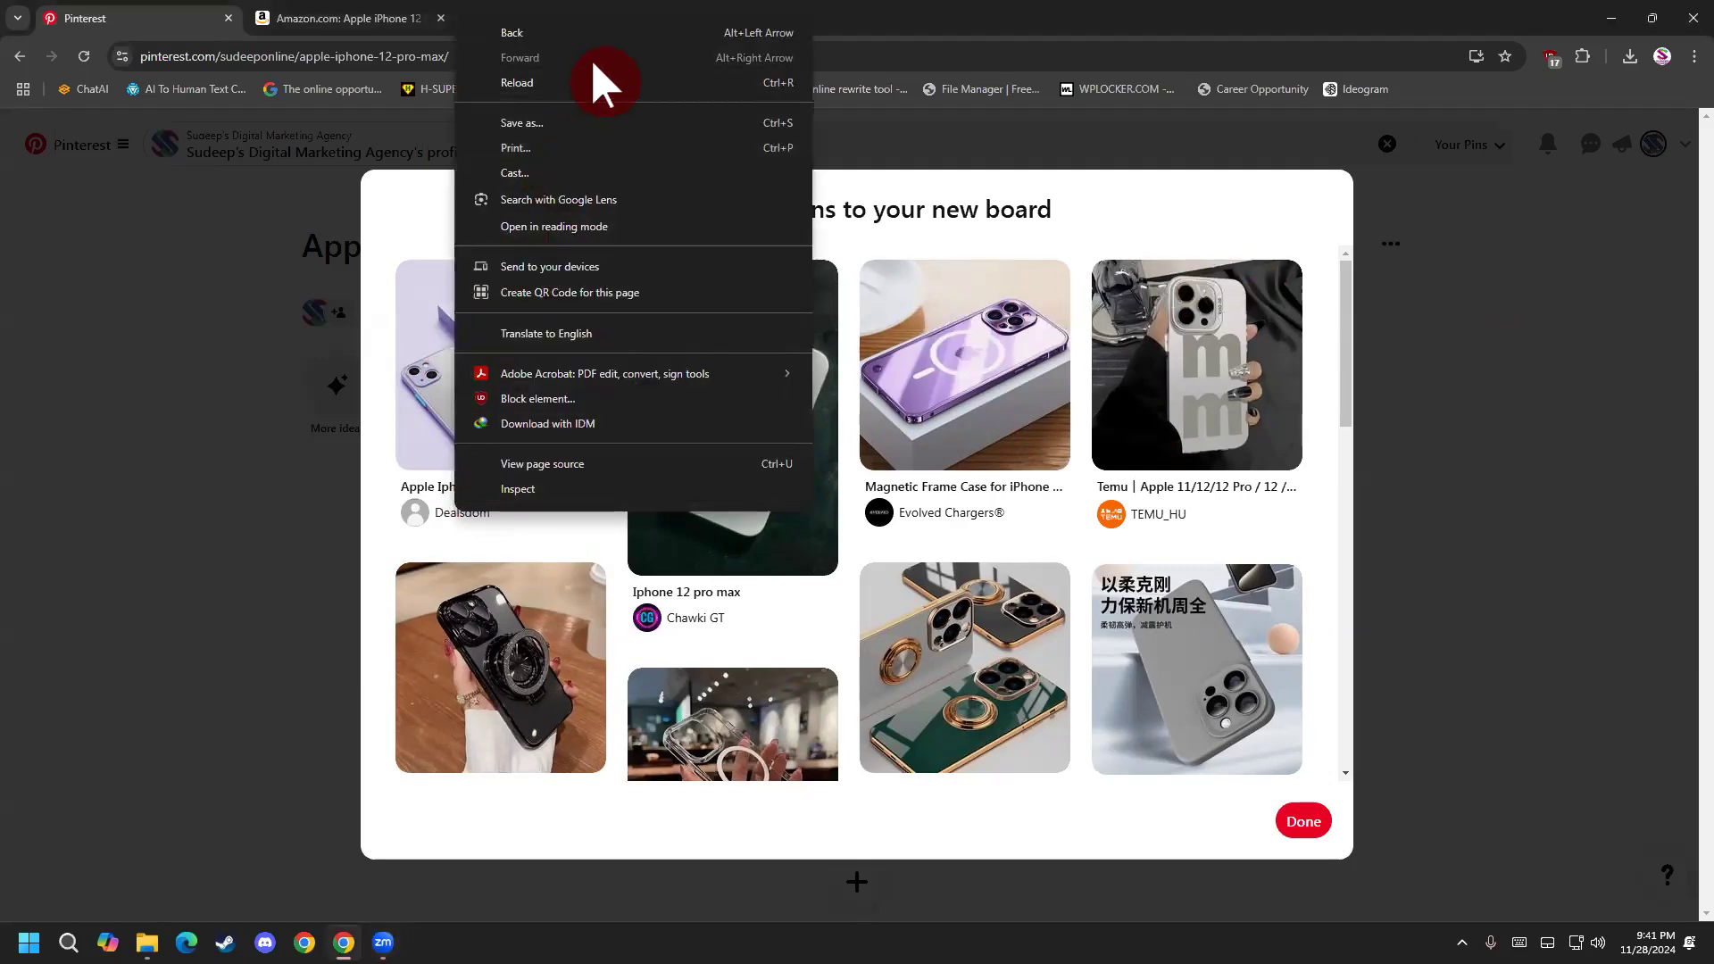
left_click(848, 18)
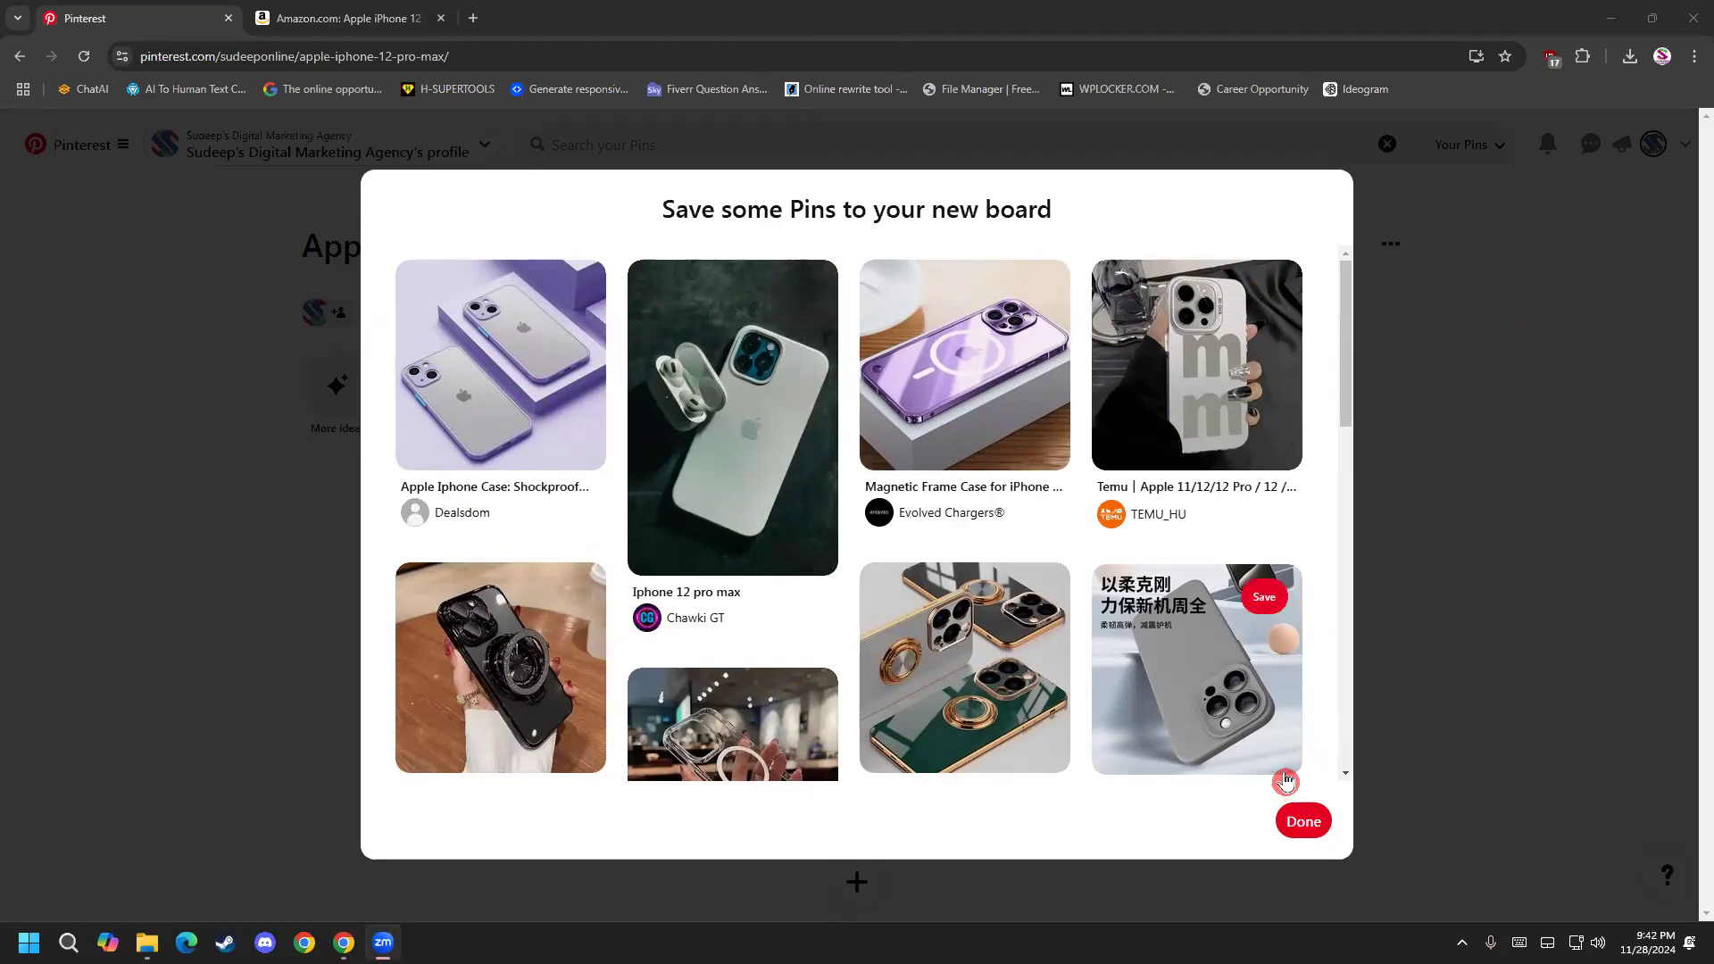
left_click(1304, 822)
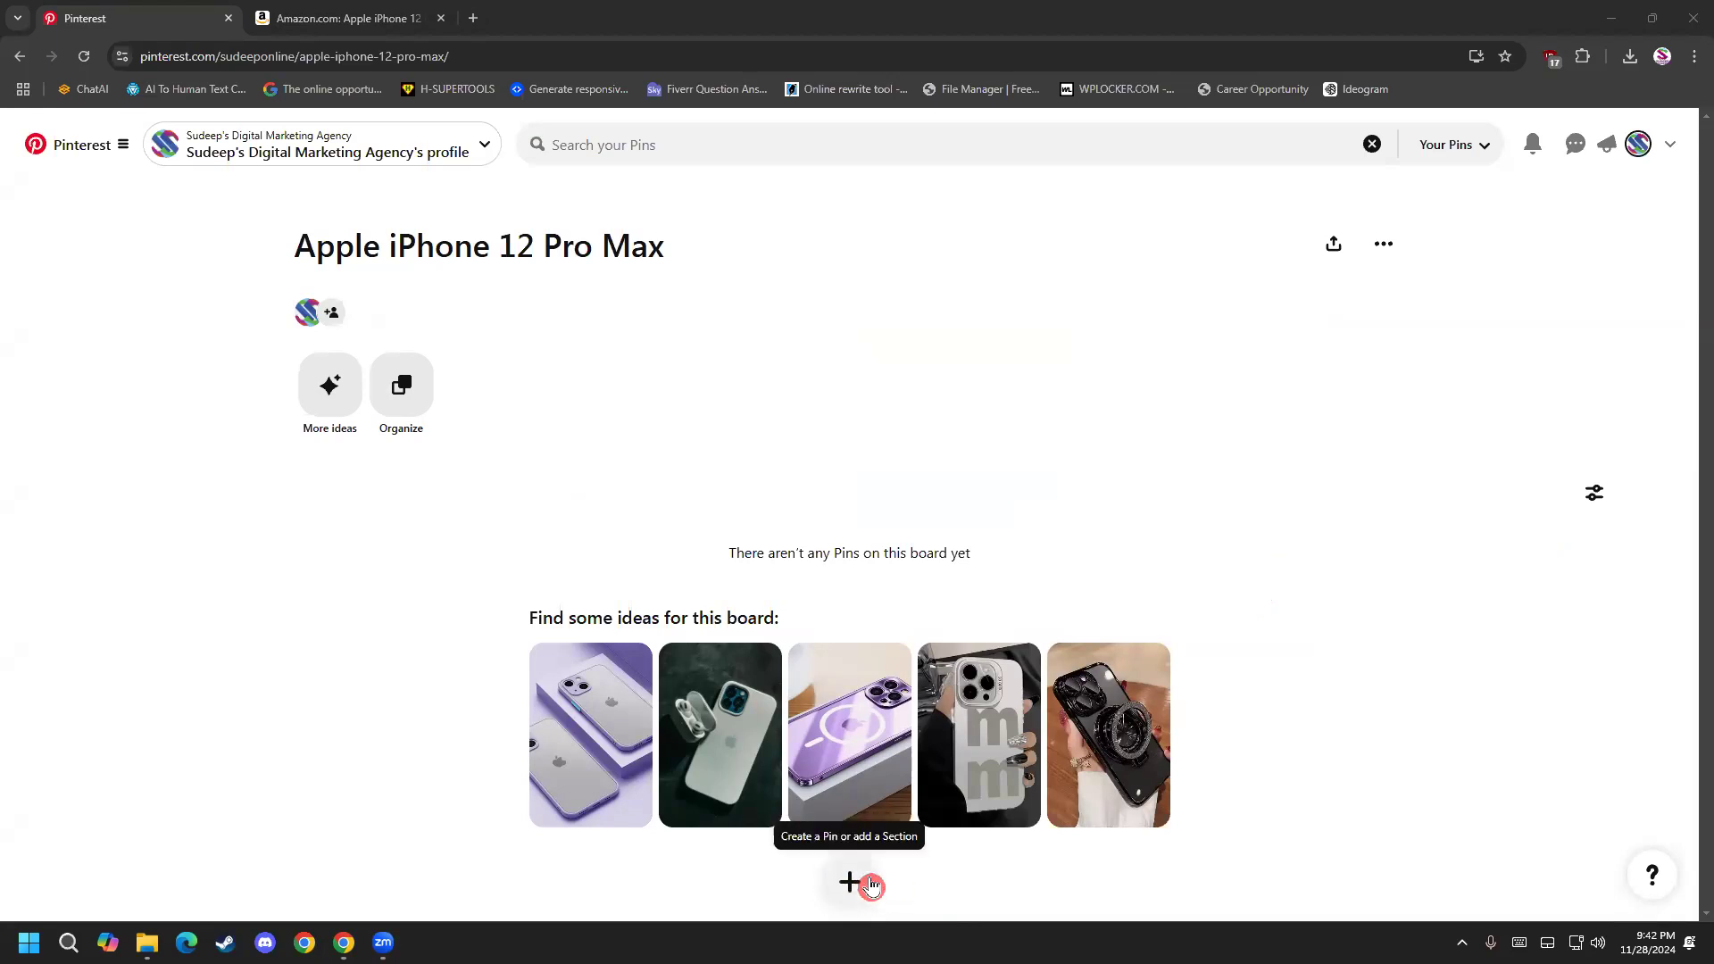
left_click_drag(573, 246, 618, 229)
left_click(298, 246)
left_click(625, 230)
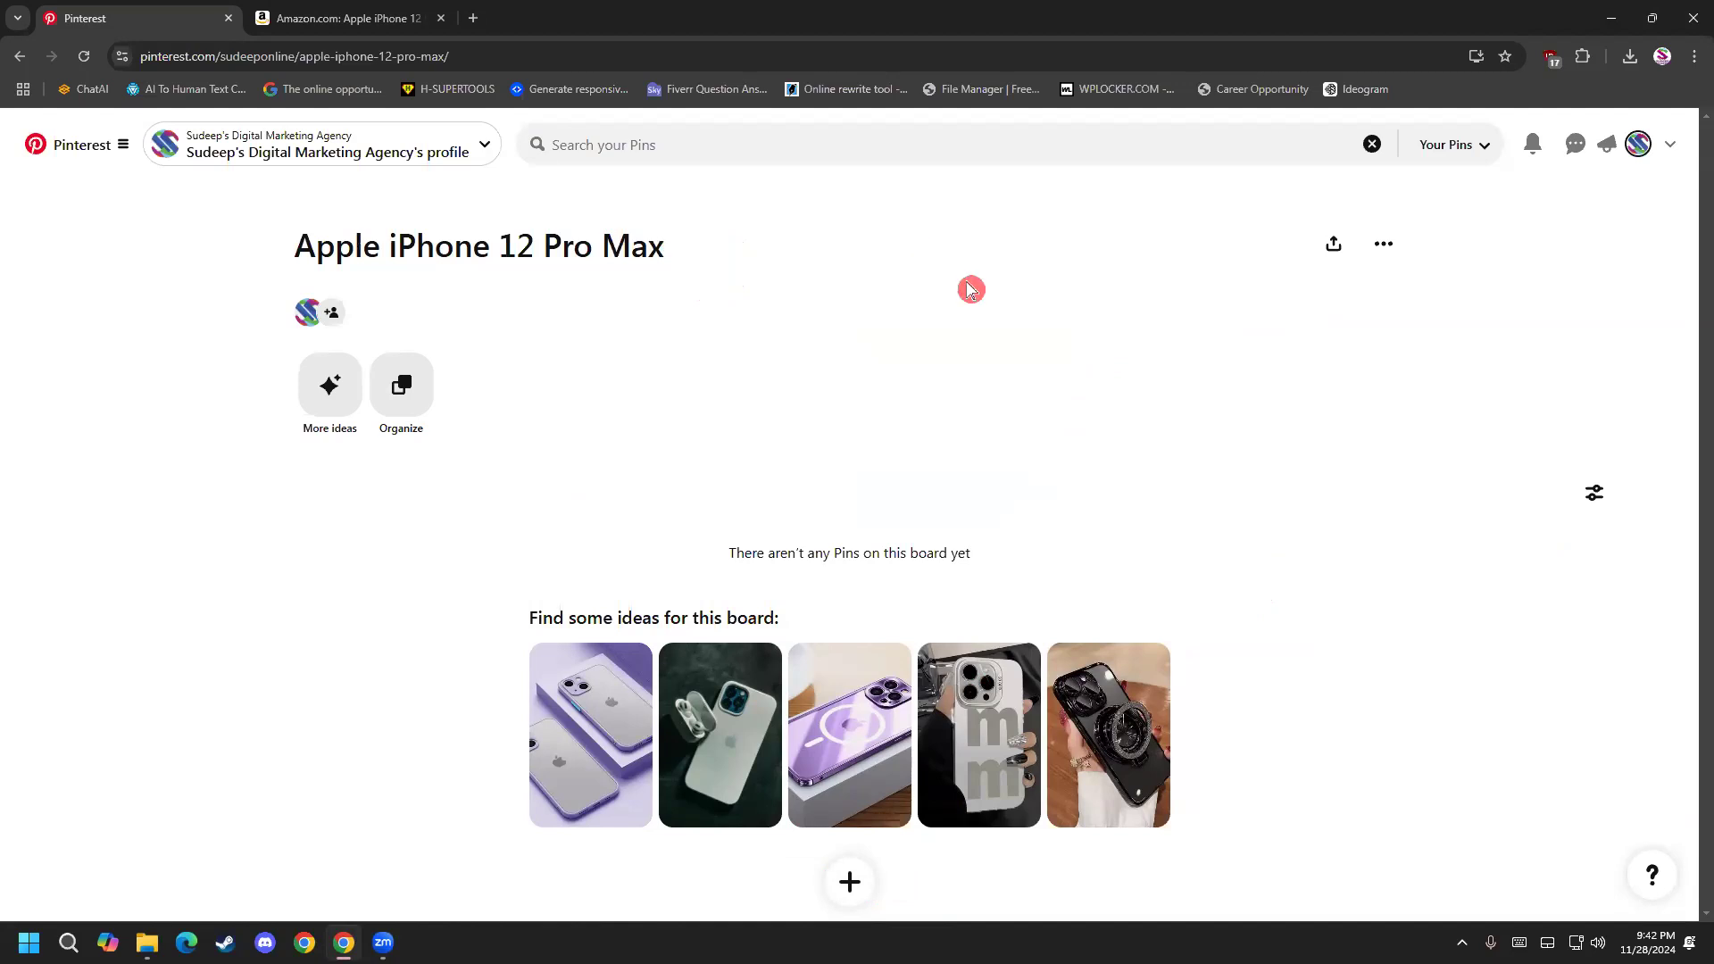
Open the Apple iPhone 12 Pro Max board for editing and go to its empty description.
left_click(1382, 252)
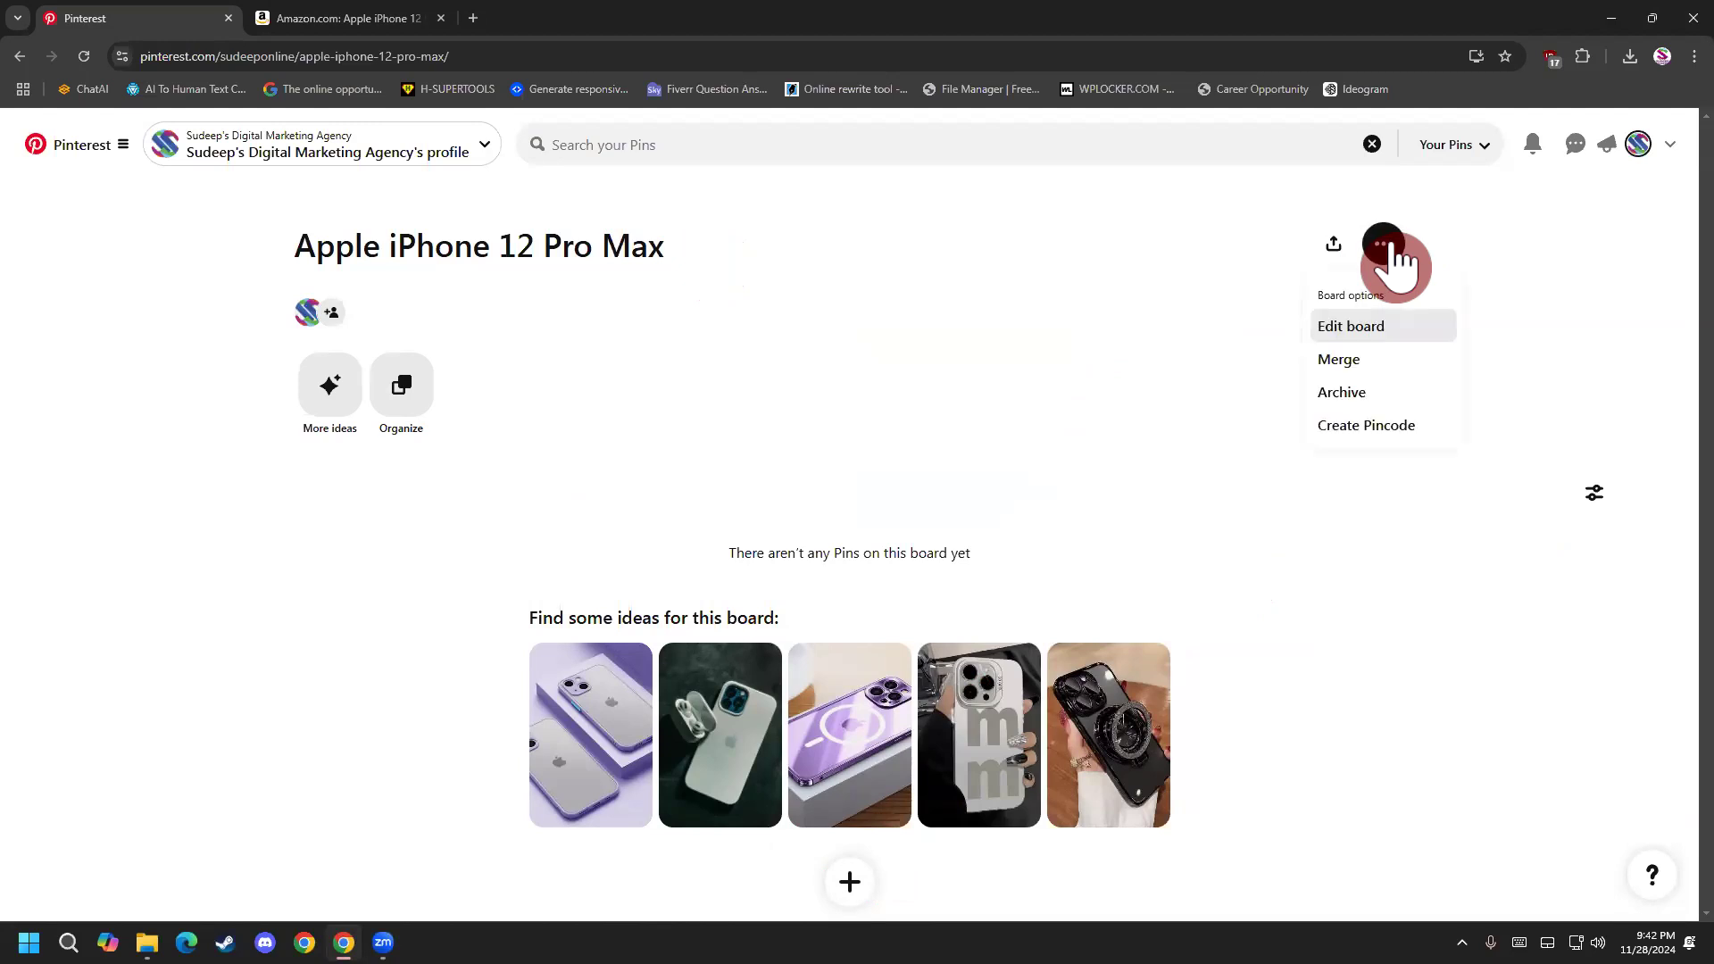
left_click(1361, 323)
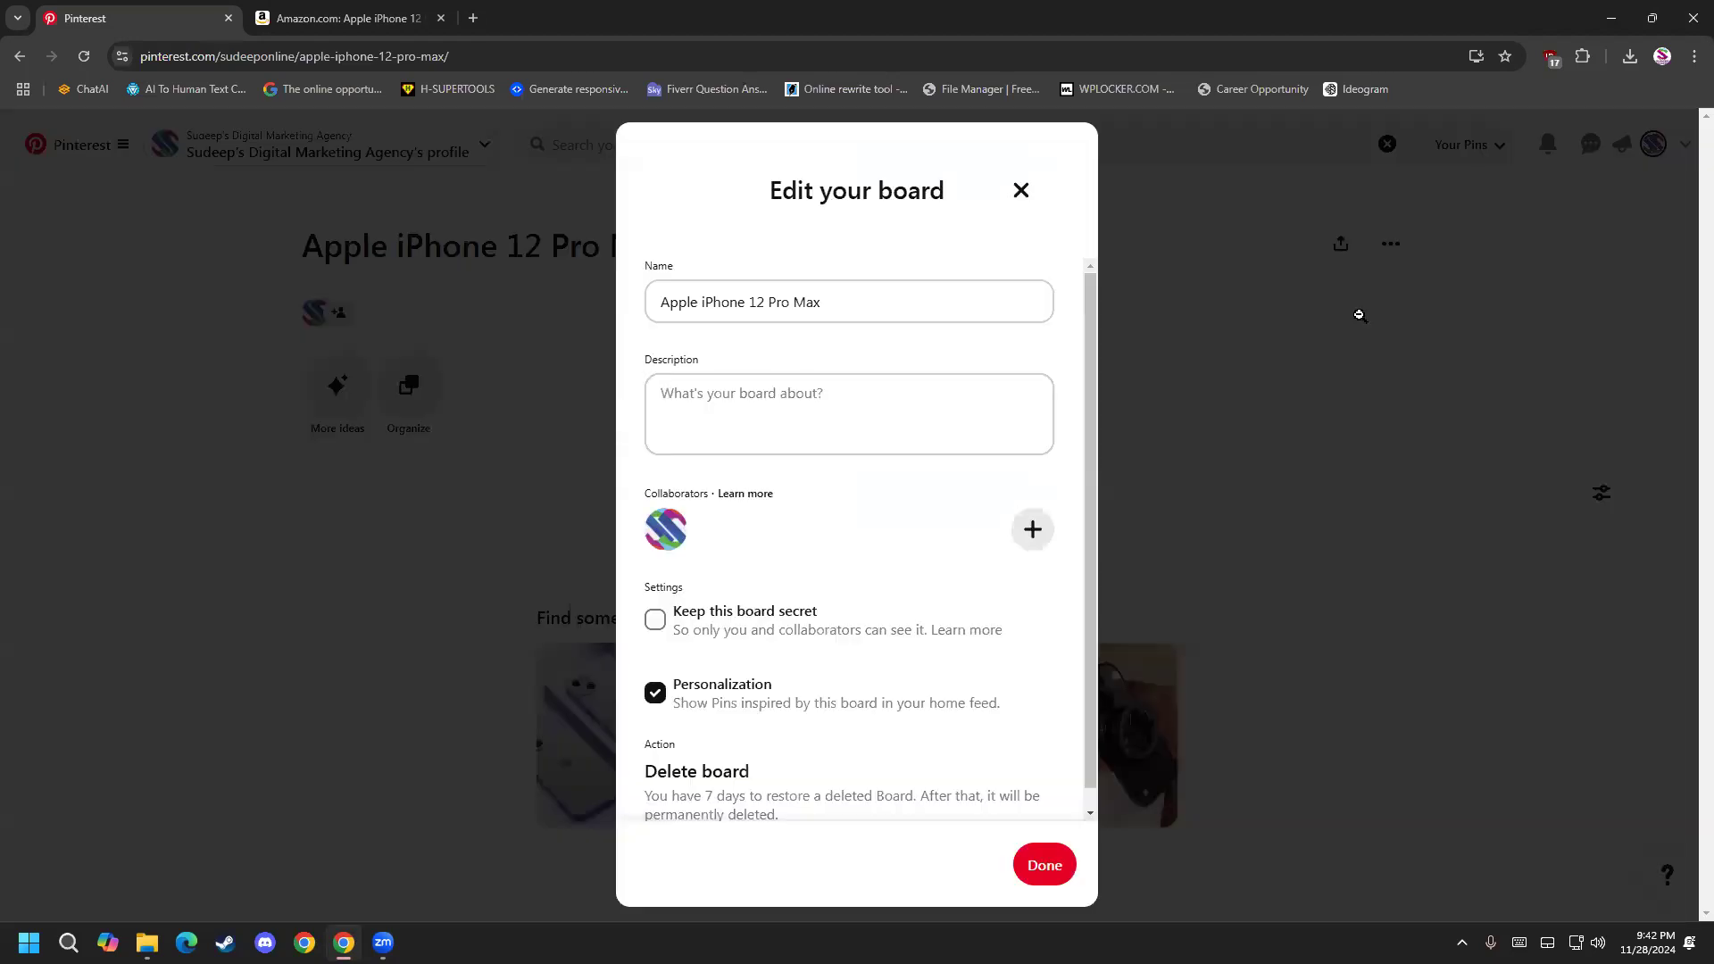
left_click(803, 382)
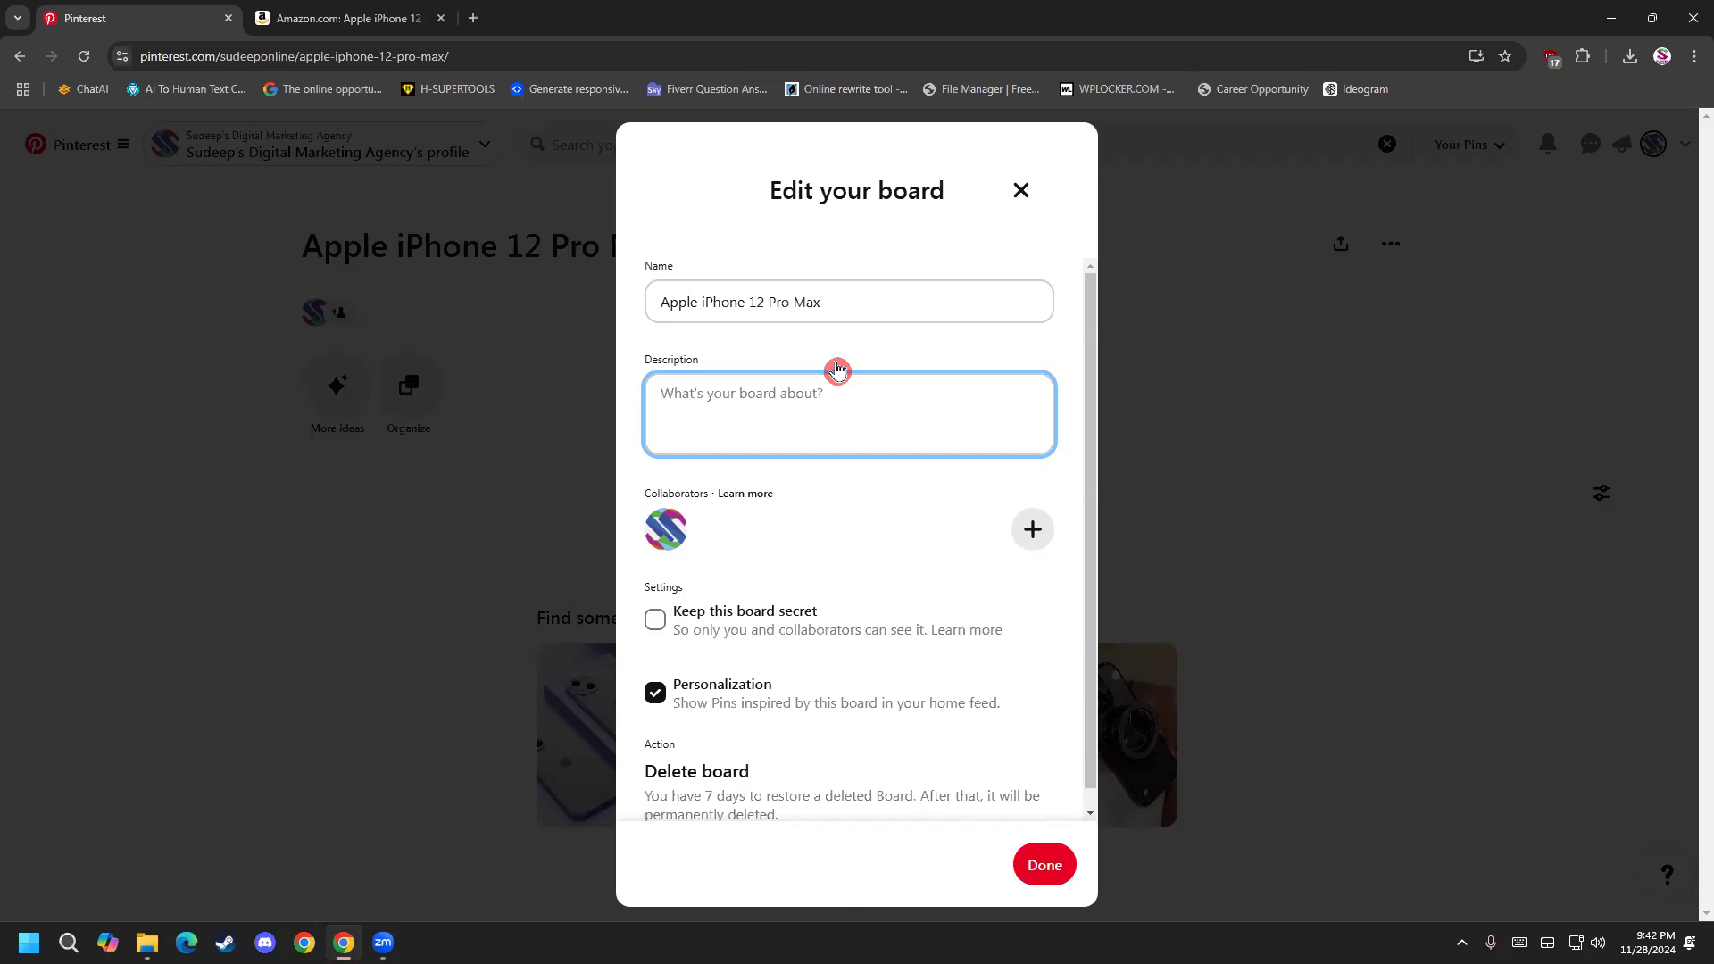
Find and launch the Firefox browser through the Windows search.
key("super")
type("C")
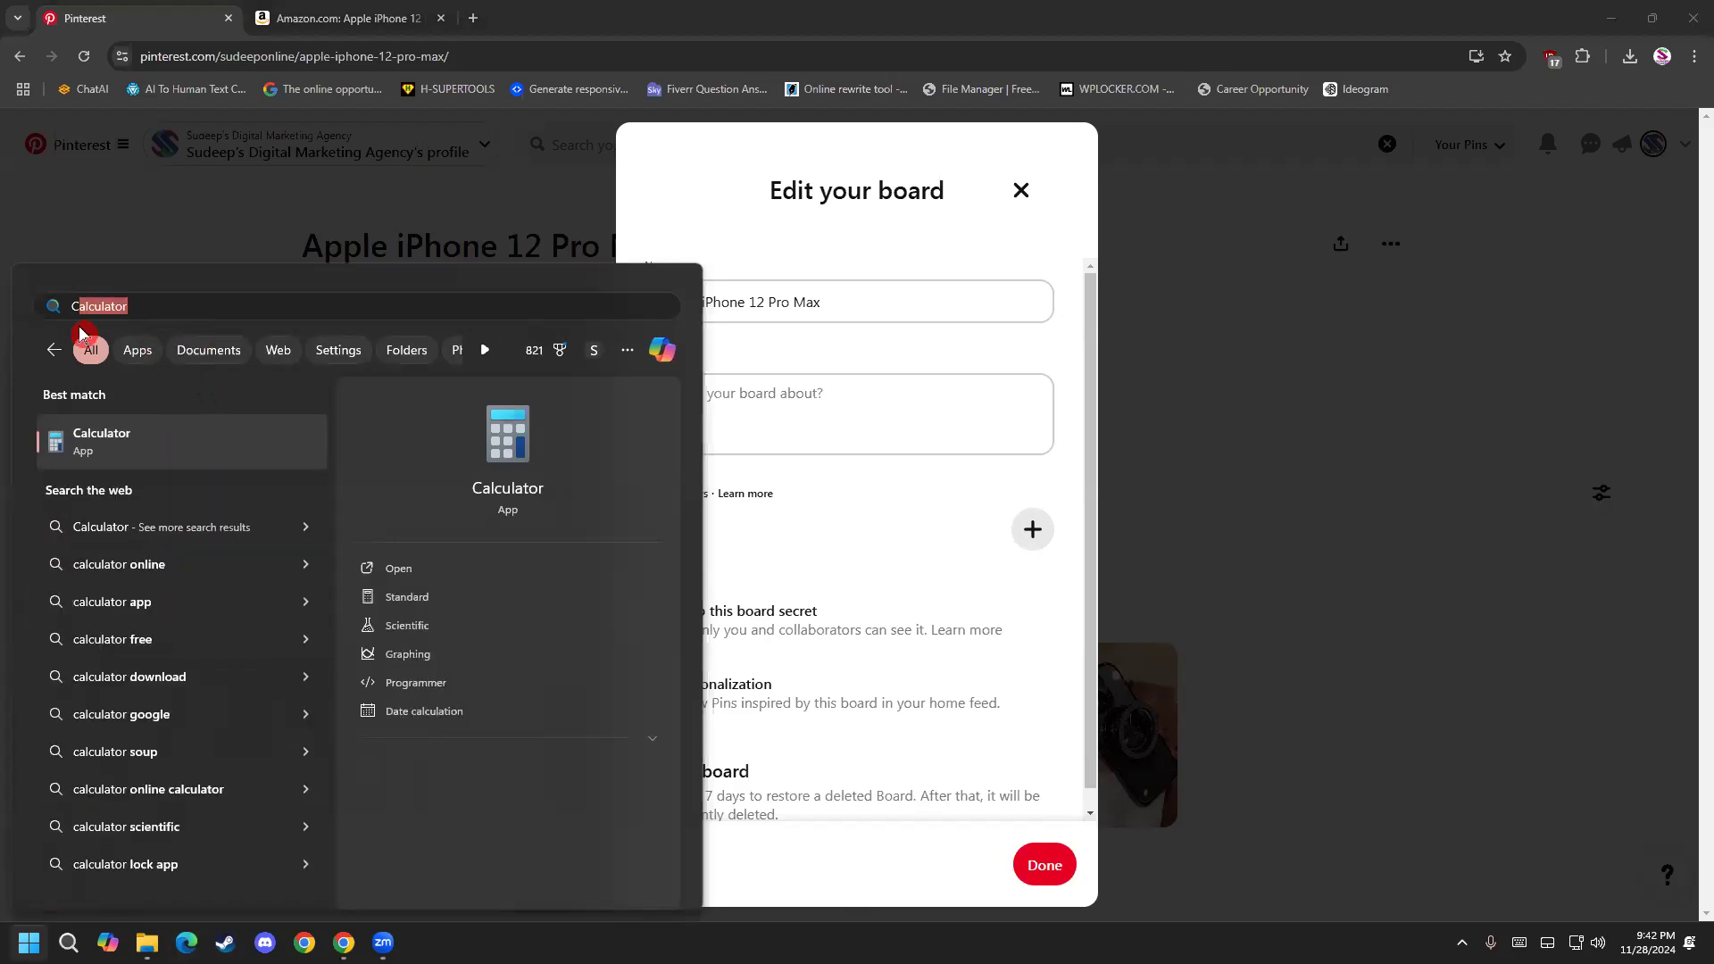
key("BackSpace")
key("BackSpace")
type("M")
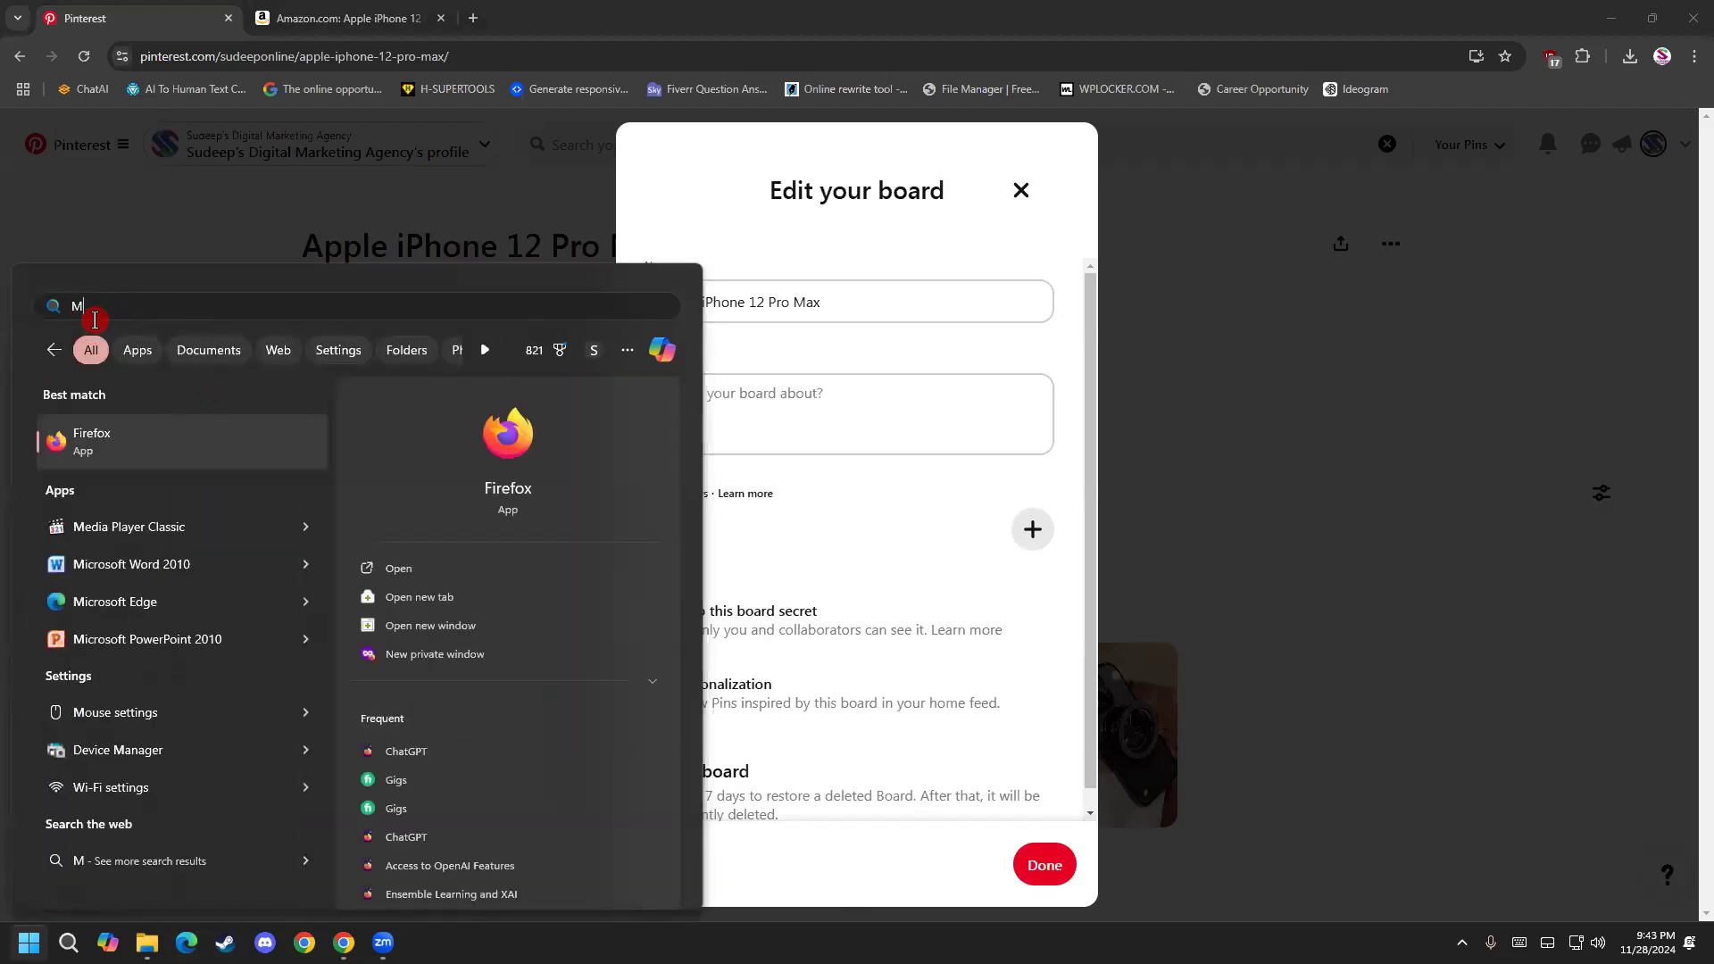
left_click(136, 434)
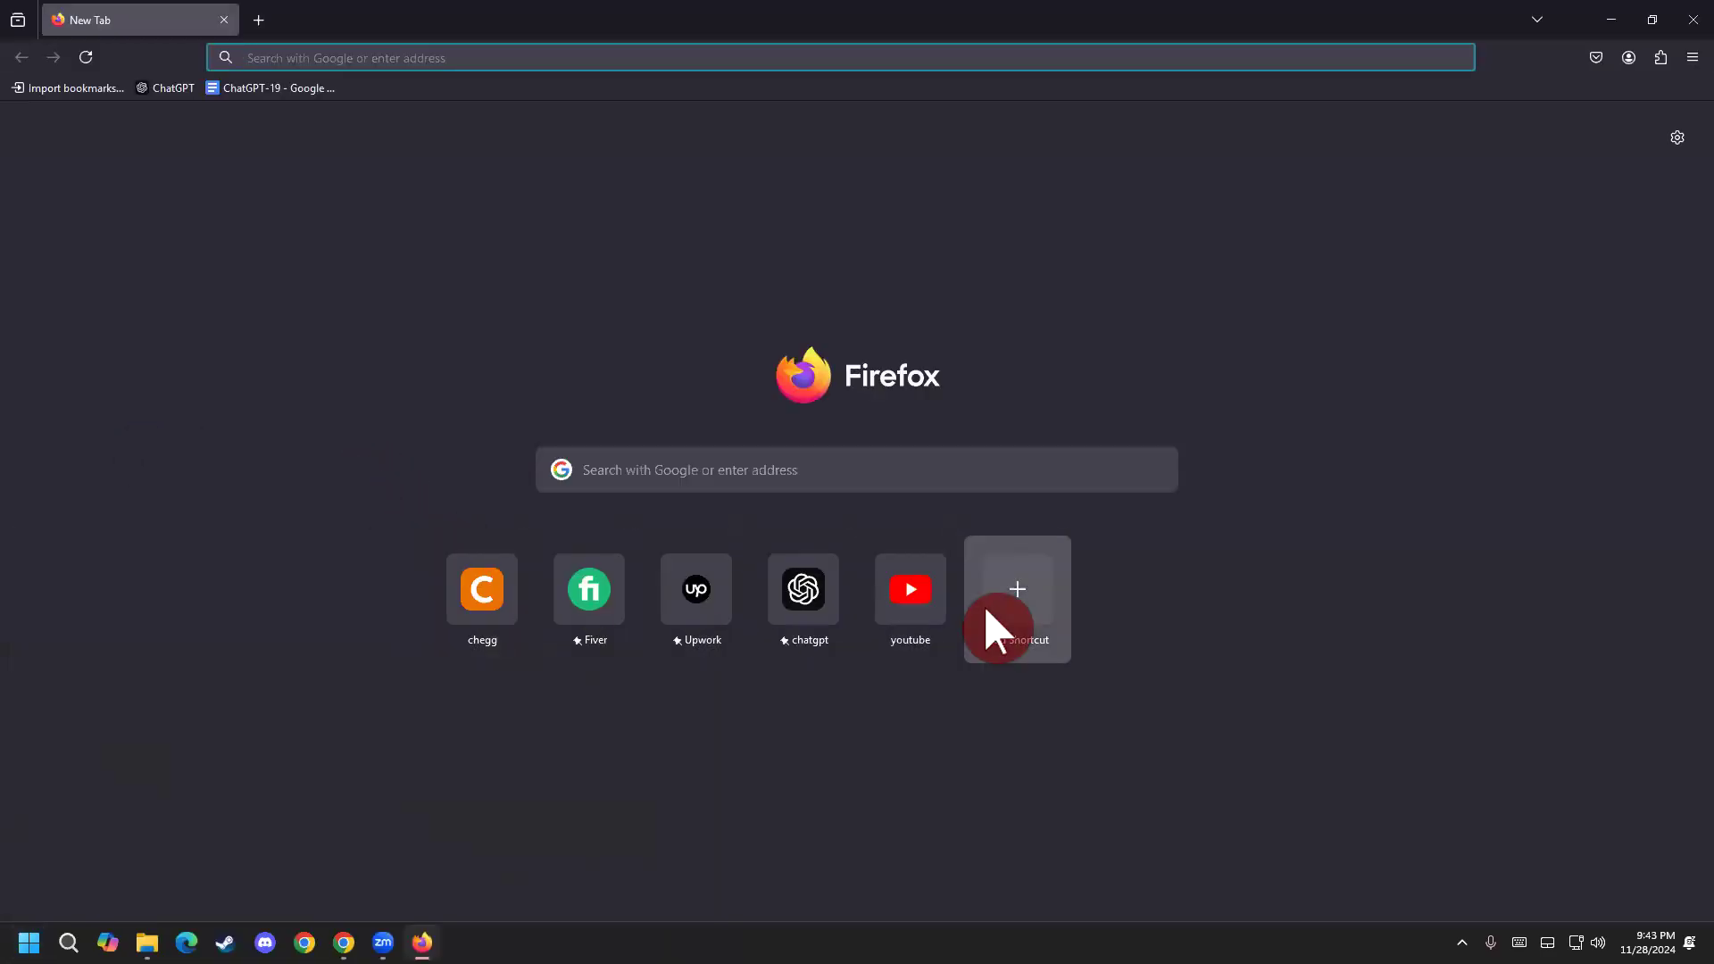
Open ChatGPT in Firefox, check the account's plan page, and switch the model to o1-preview.
left_click(812, 632)
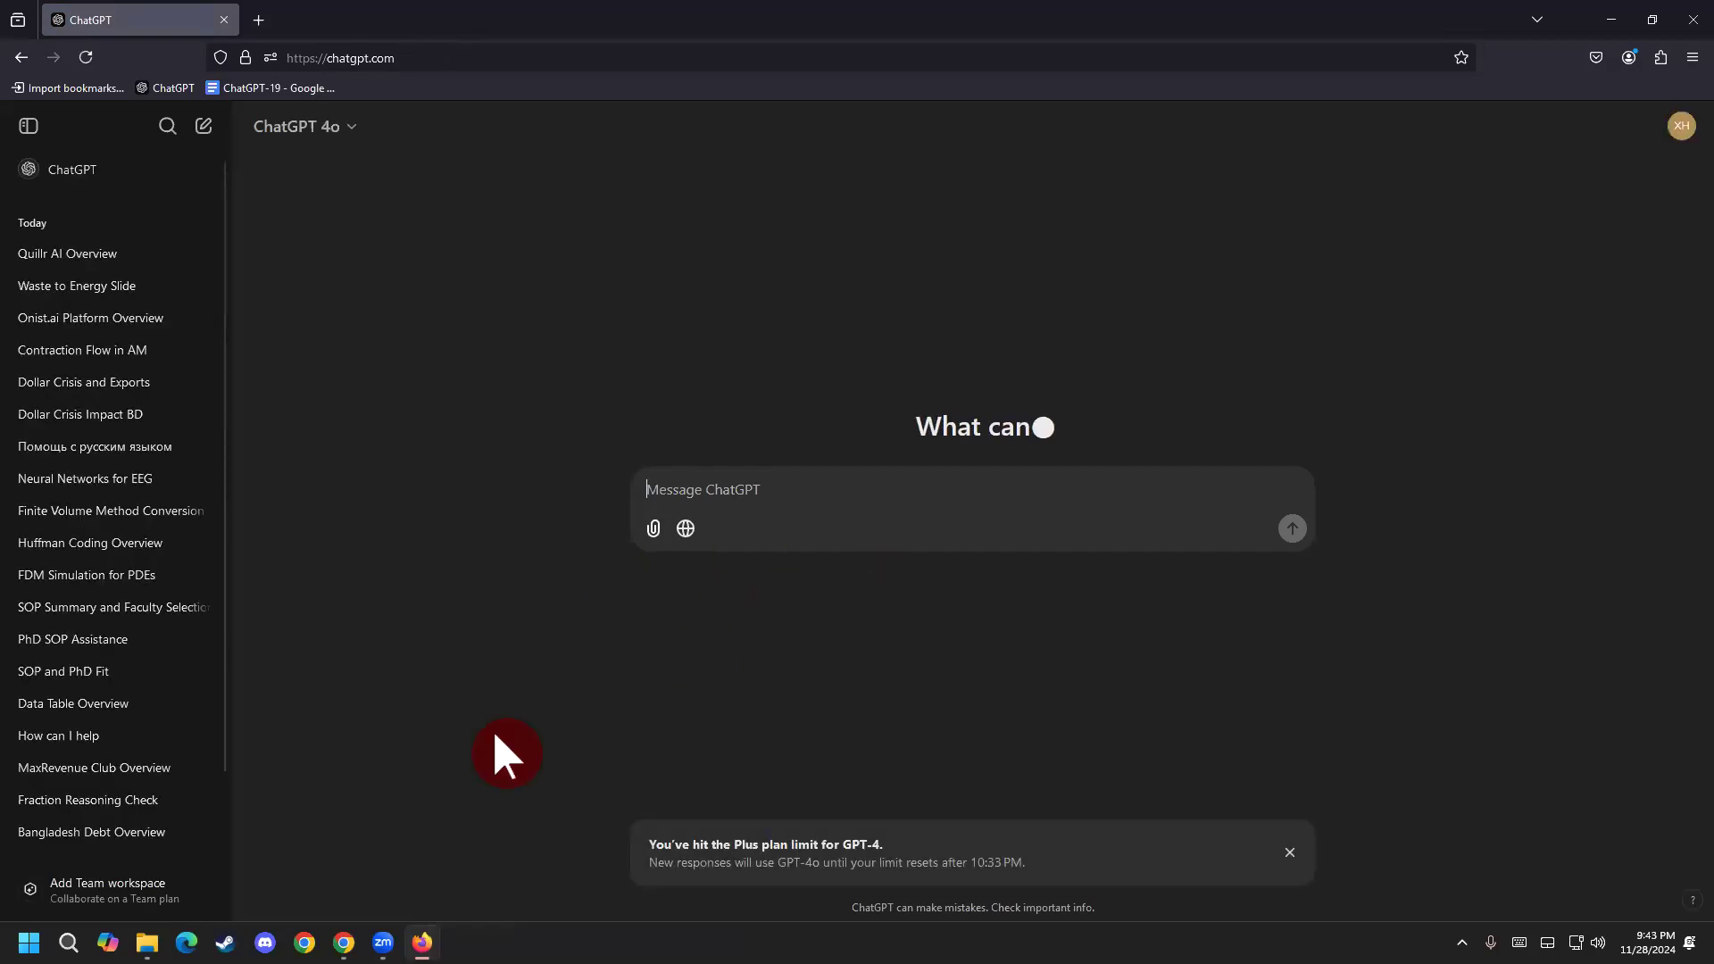
left_click(107, 901)
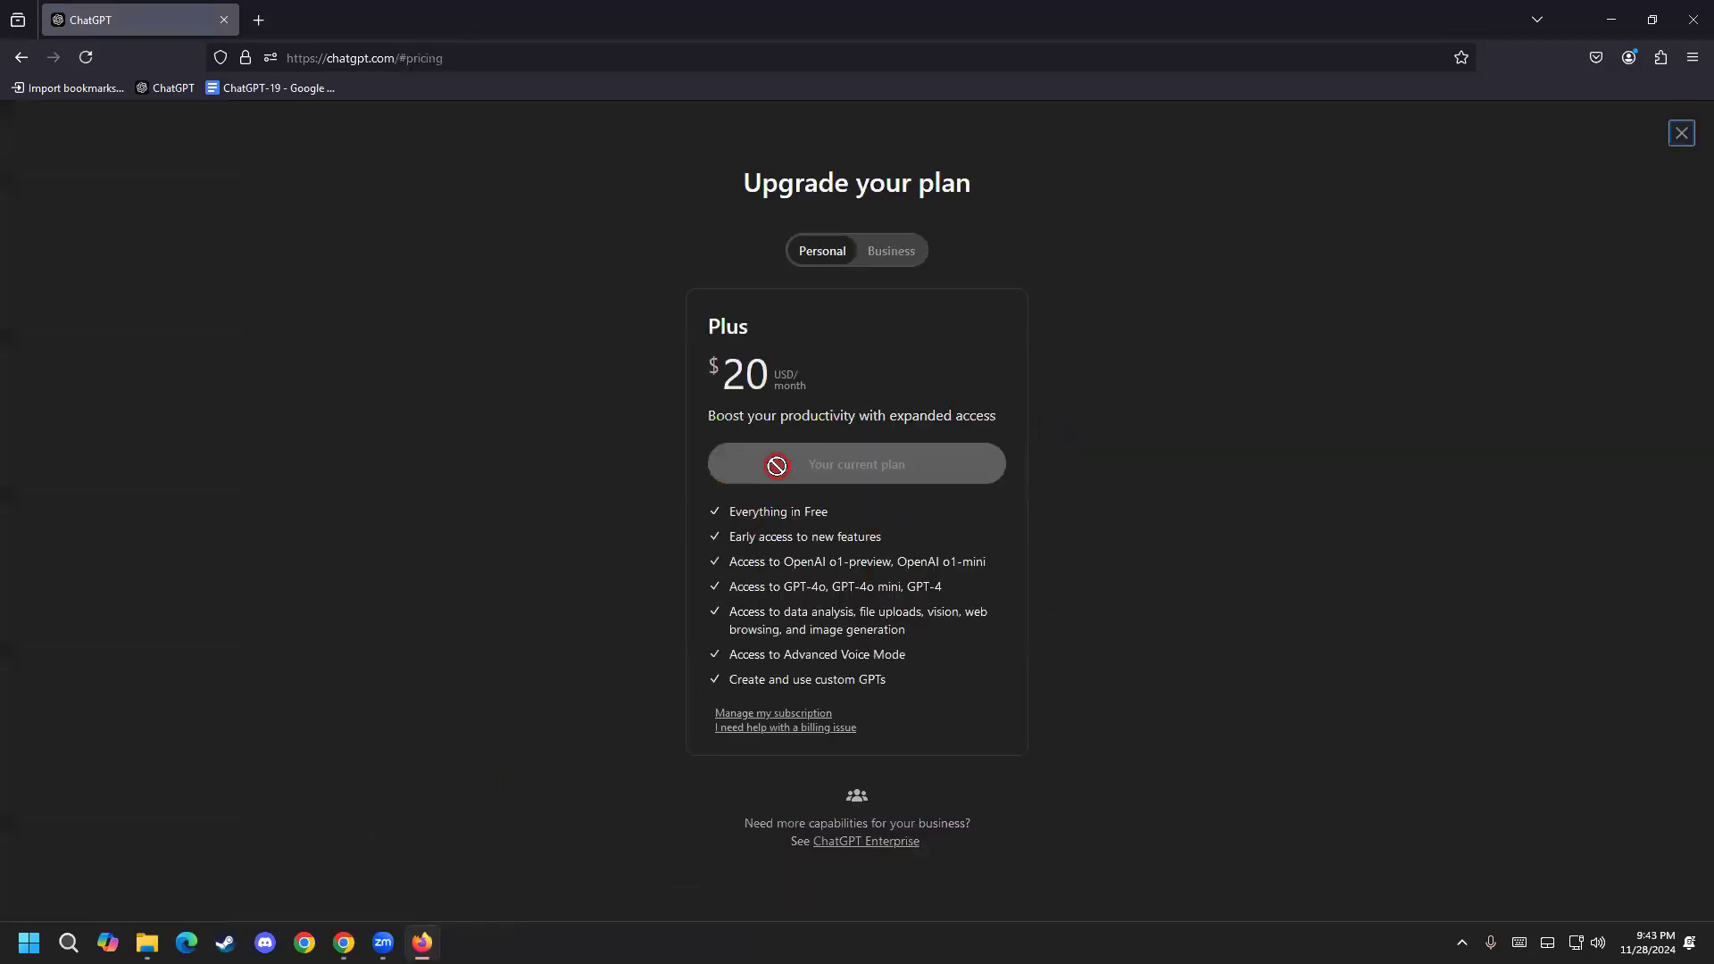
left_click(1678, 142)
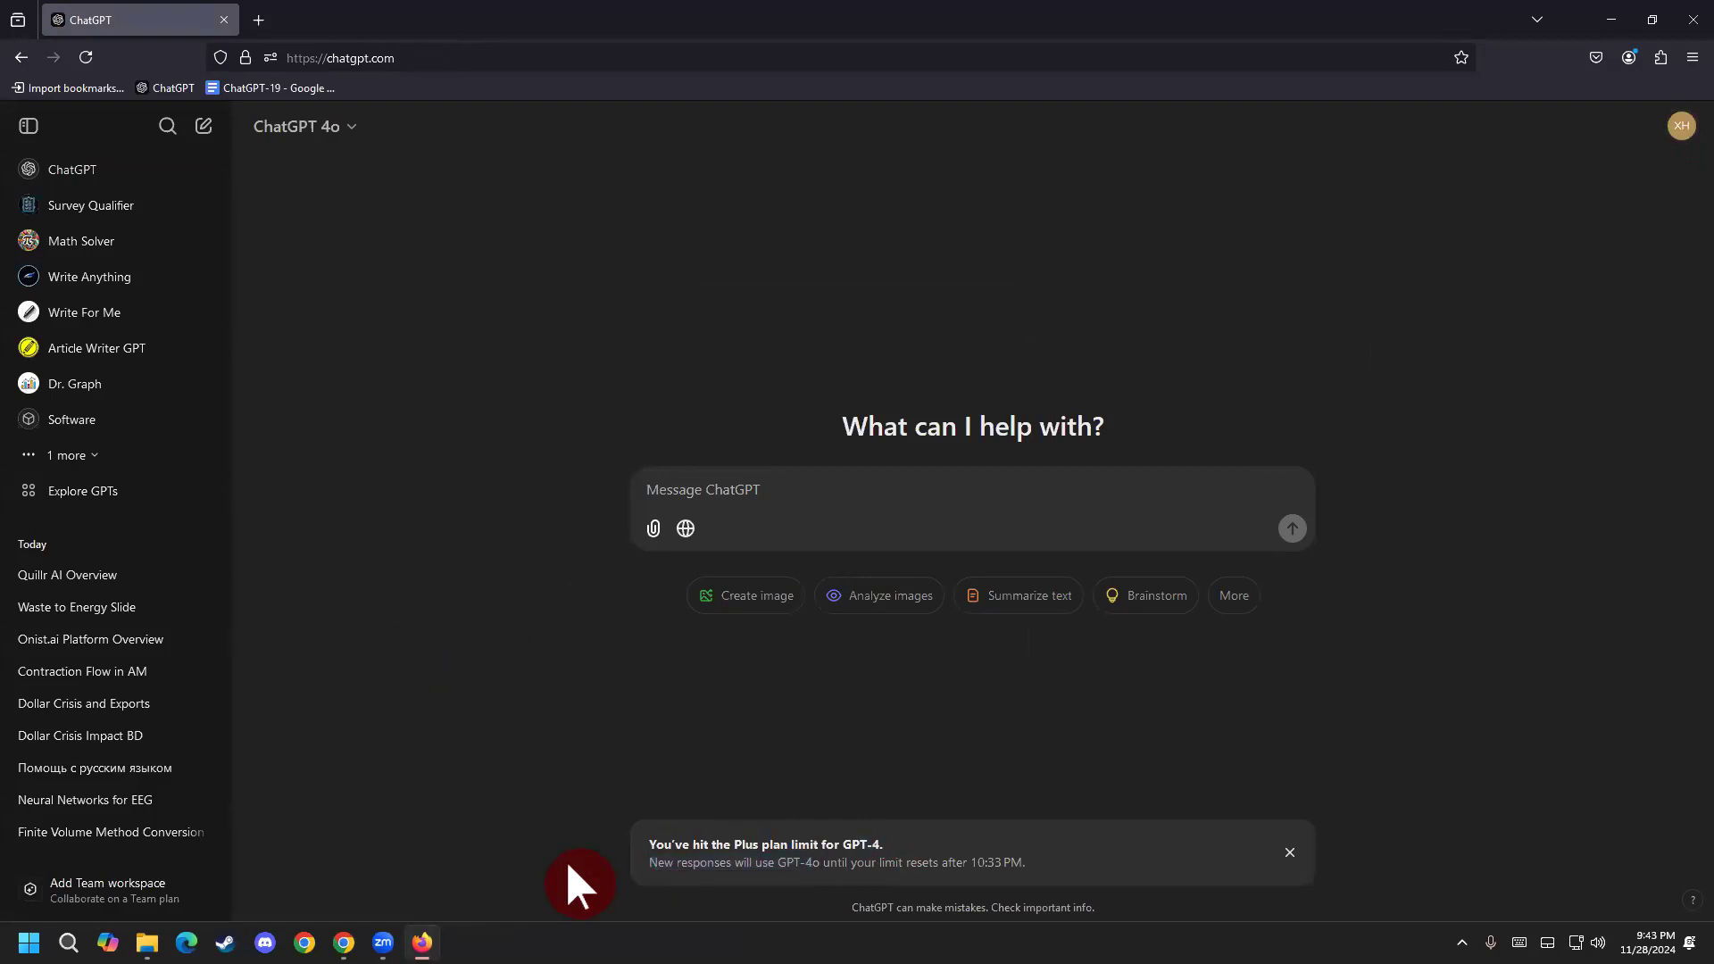
left_click(353, 131)
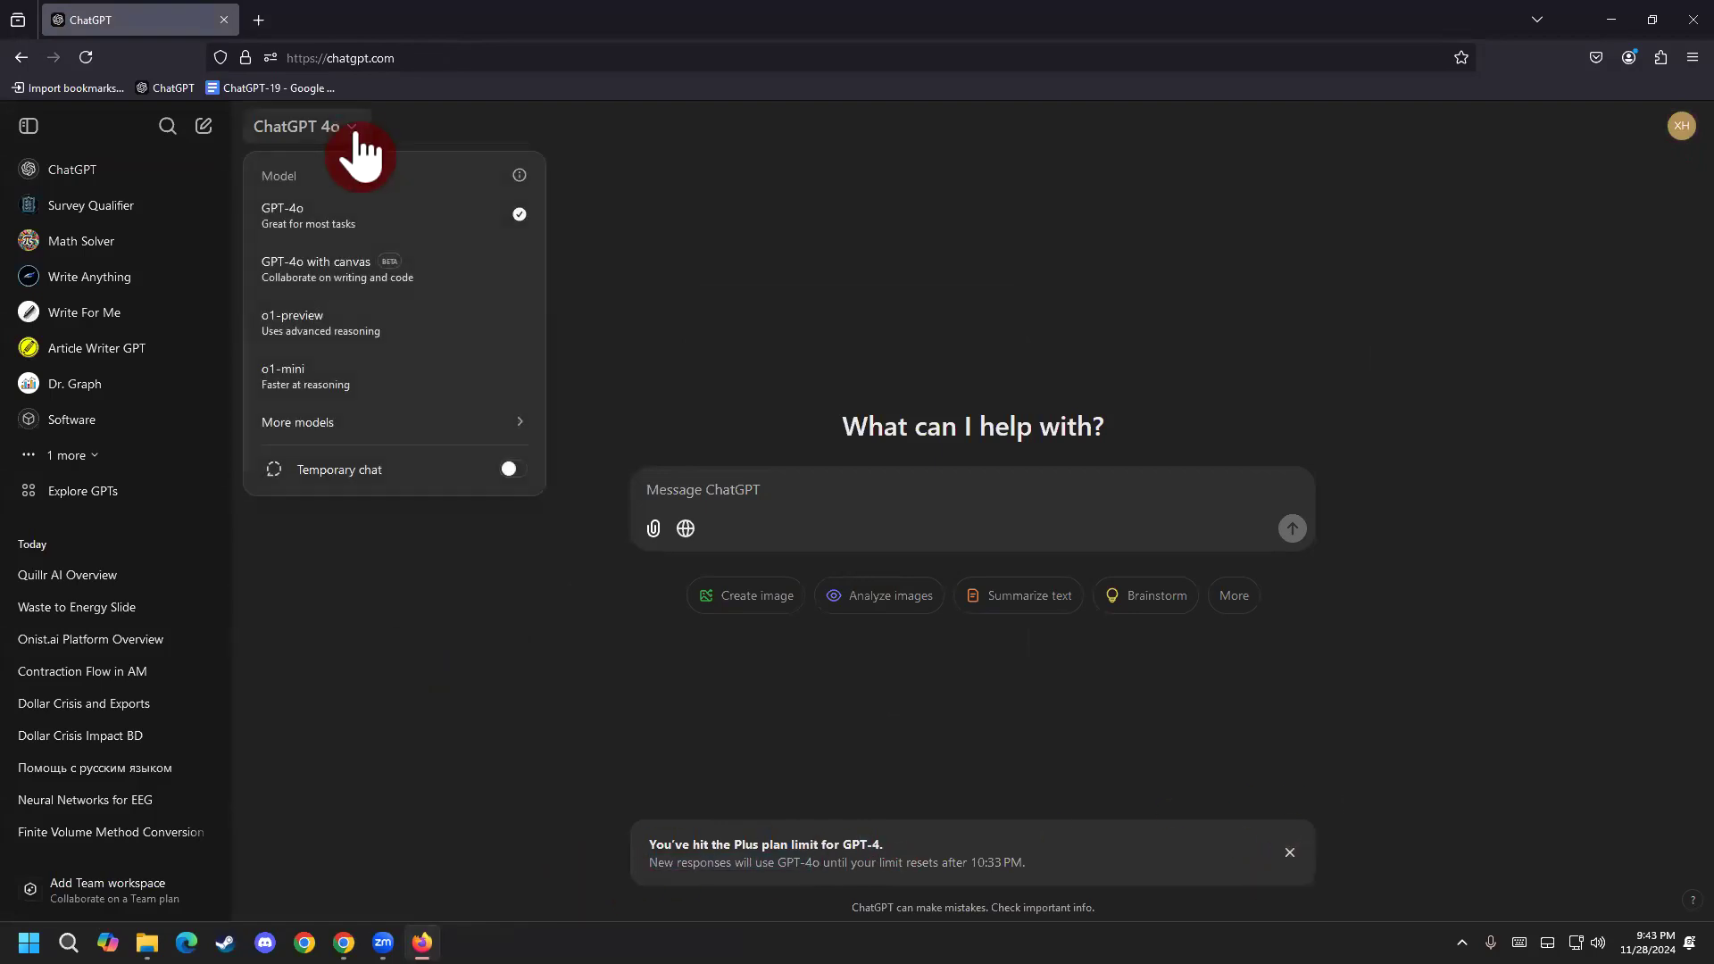
left_click(453, 345)
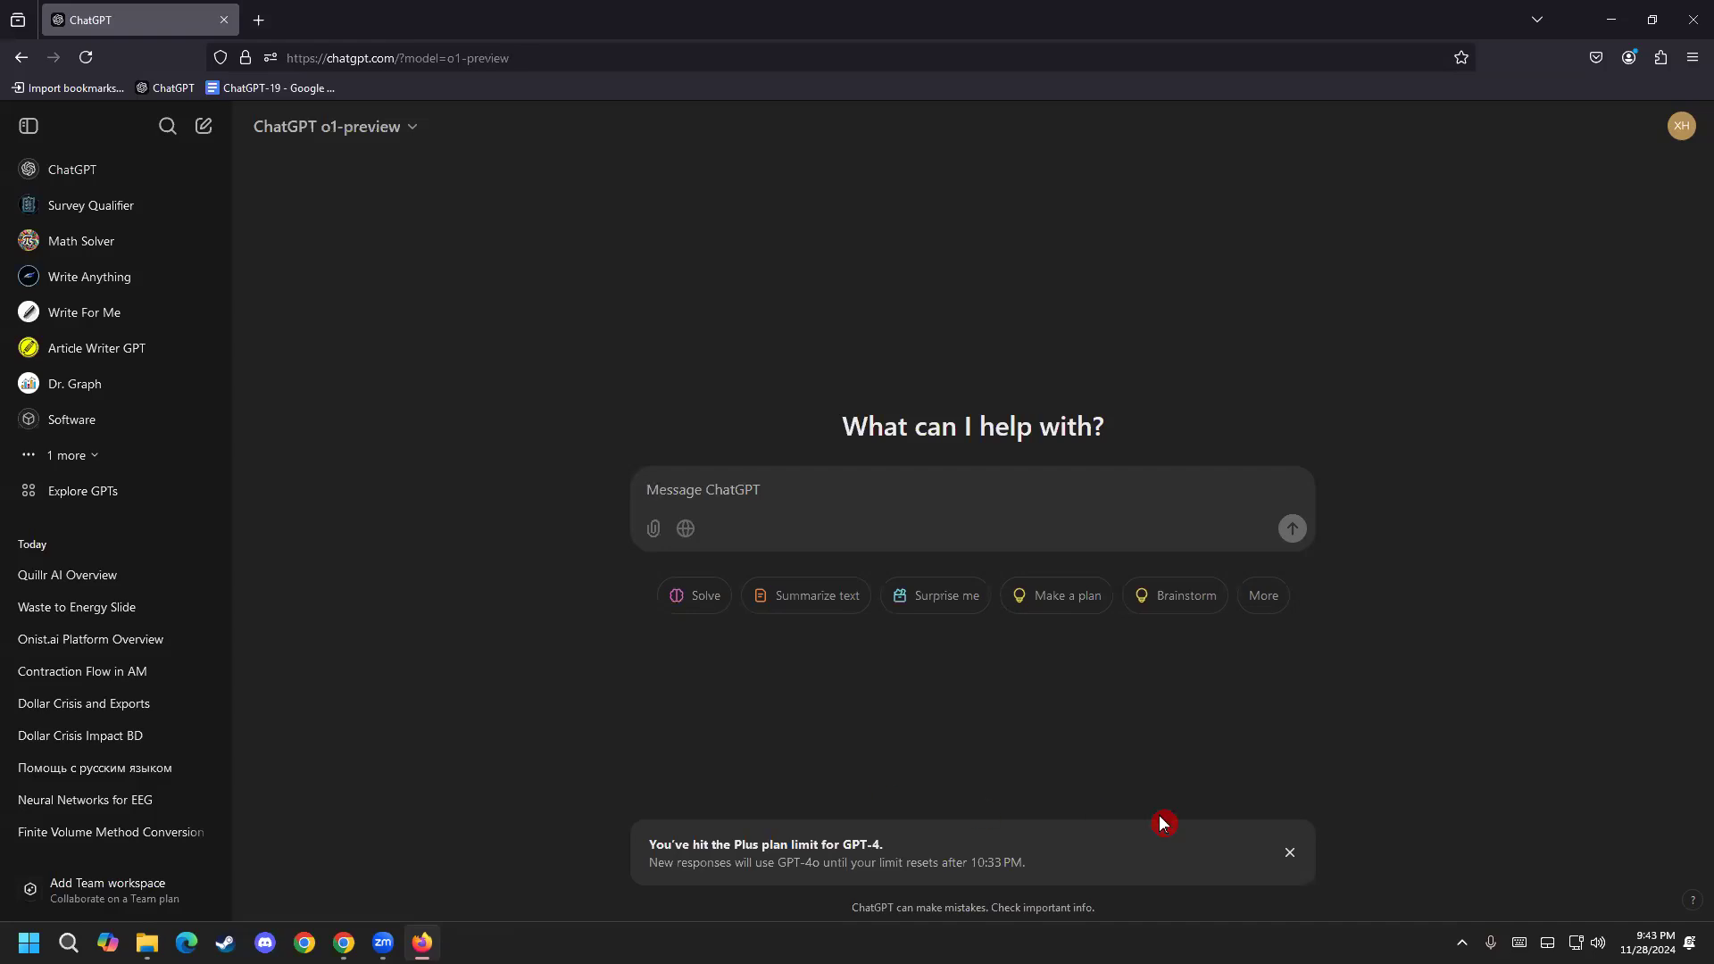
Switch to the Amazon iPhone listing in Chrome and select its product details from the renewed guarantee text through the closing note.
mouse_move(379, 933)
left_click(423, 942)
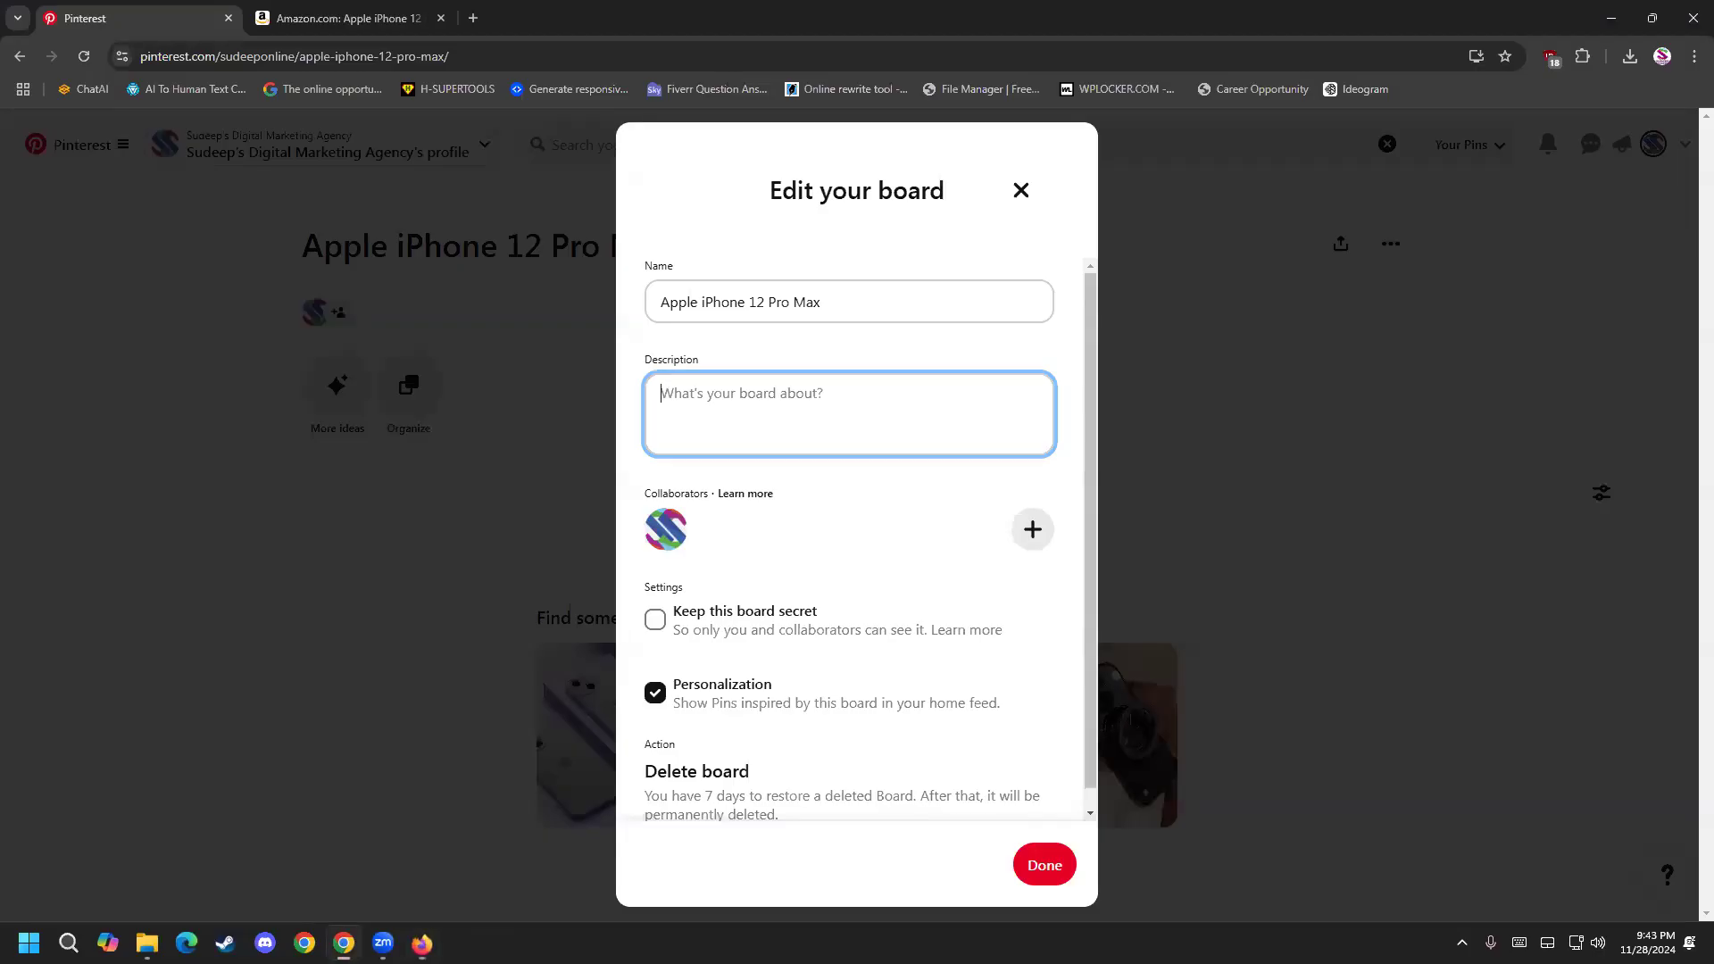
left_click(360, 17)
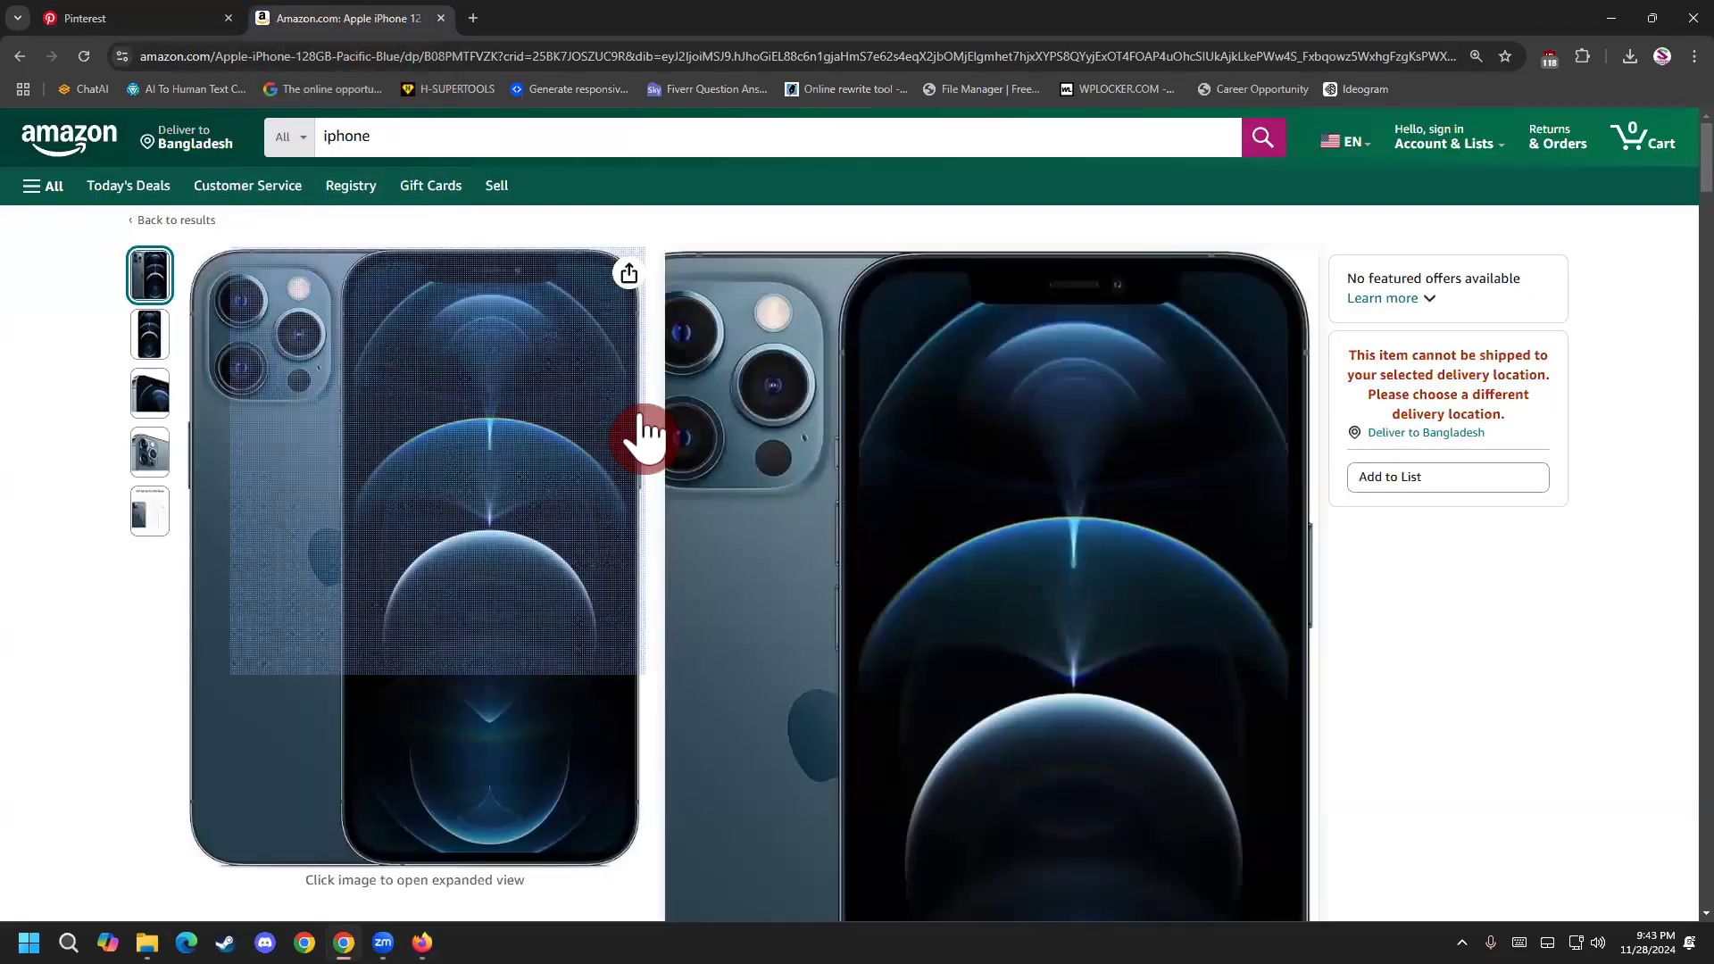
scroll(645, 433, "down", 3)
left_click_drag(676, 439, 845, 536)
left_click(679, 440)
left_click_drag(678, 440, 980, 632)
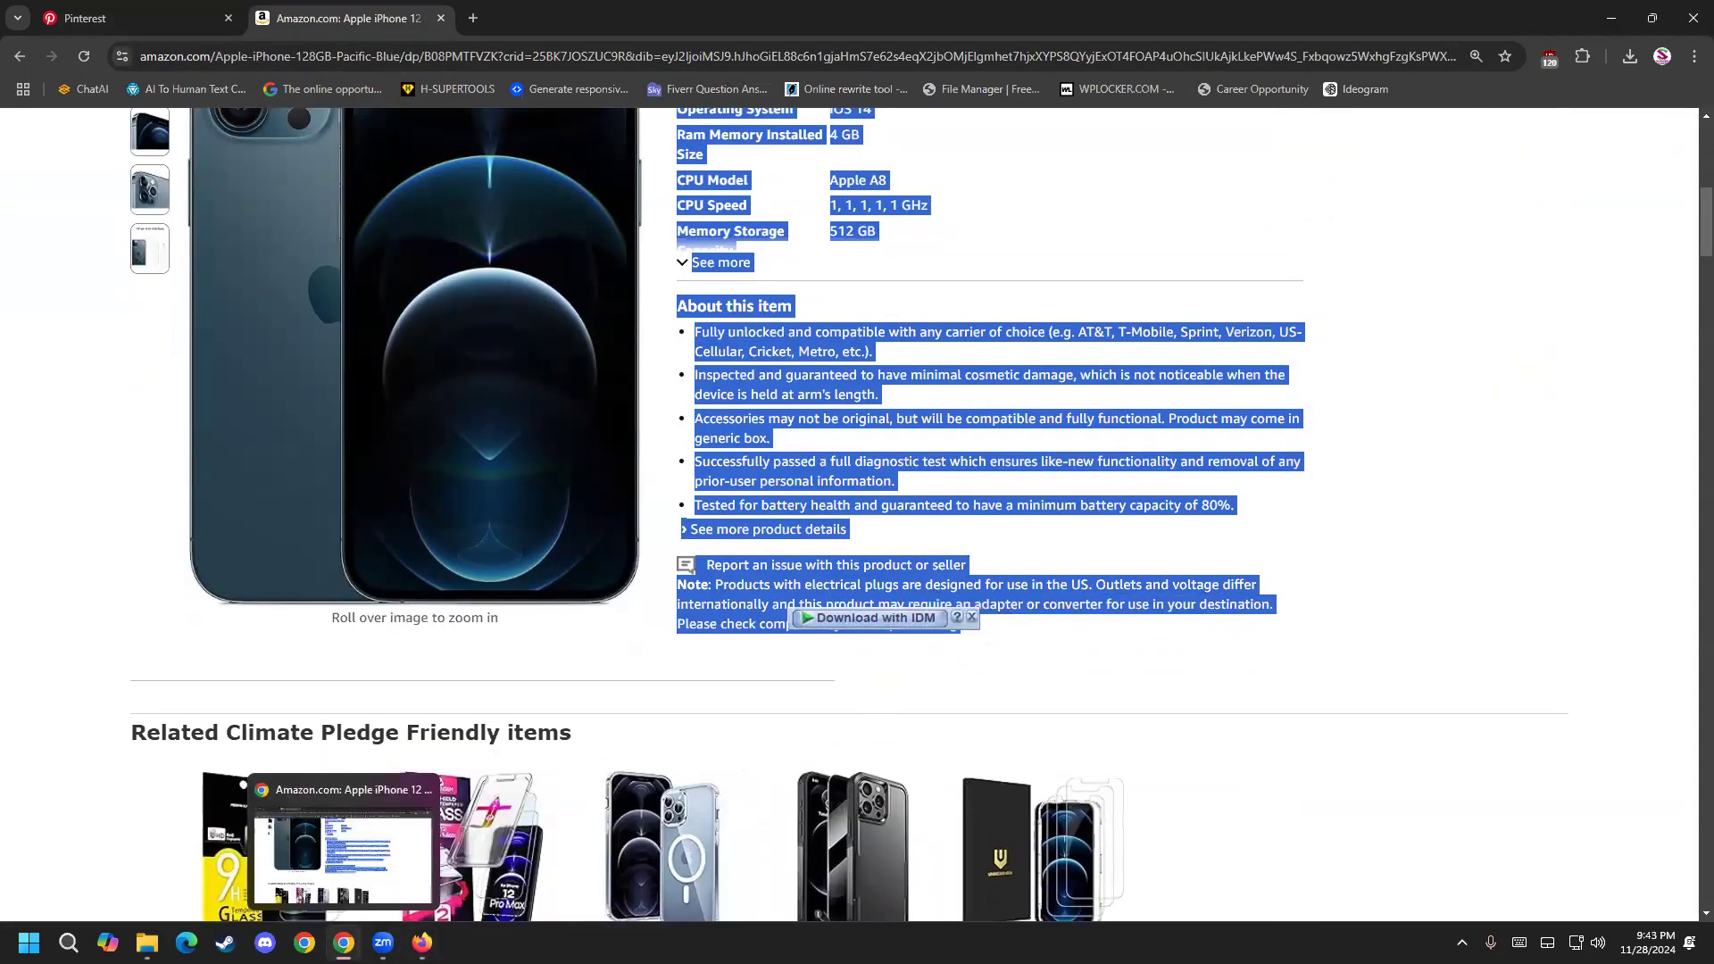
Switch to ChatGPT in Firefox and view the list of available models.
left_click(423, 943)
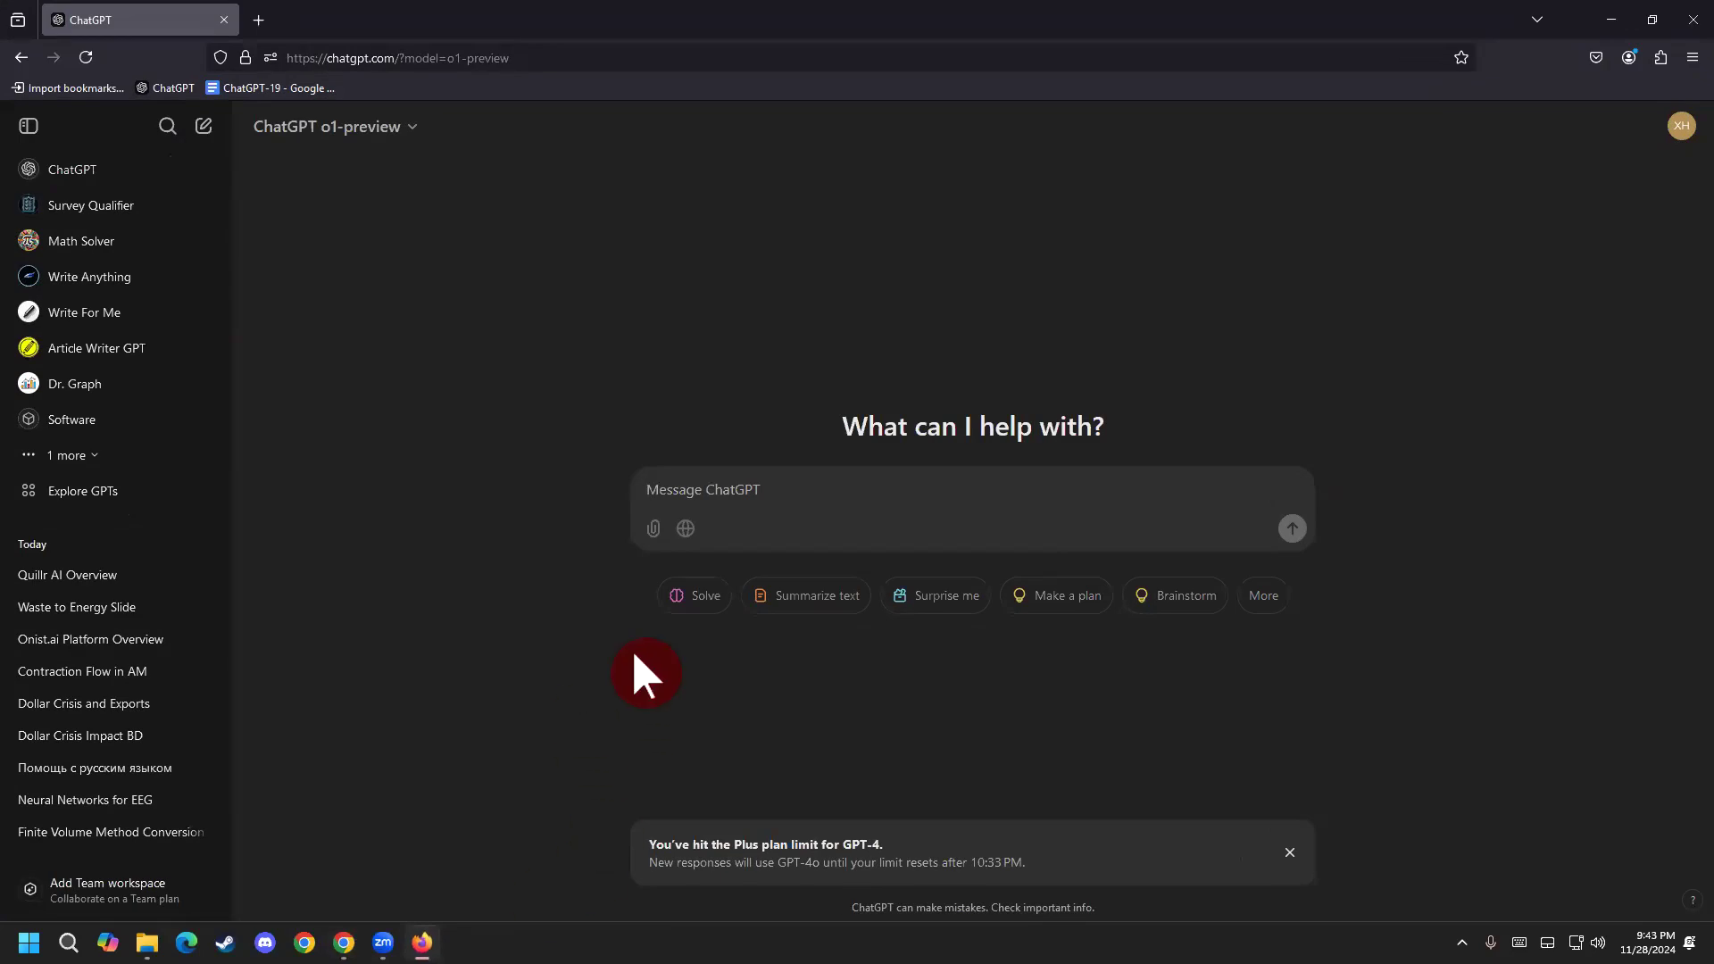
left_click(387, 148)
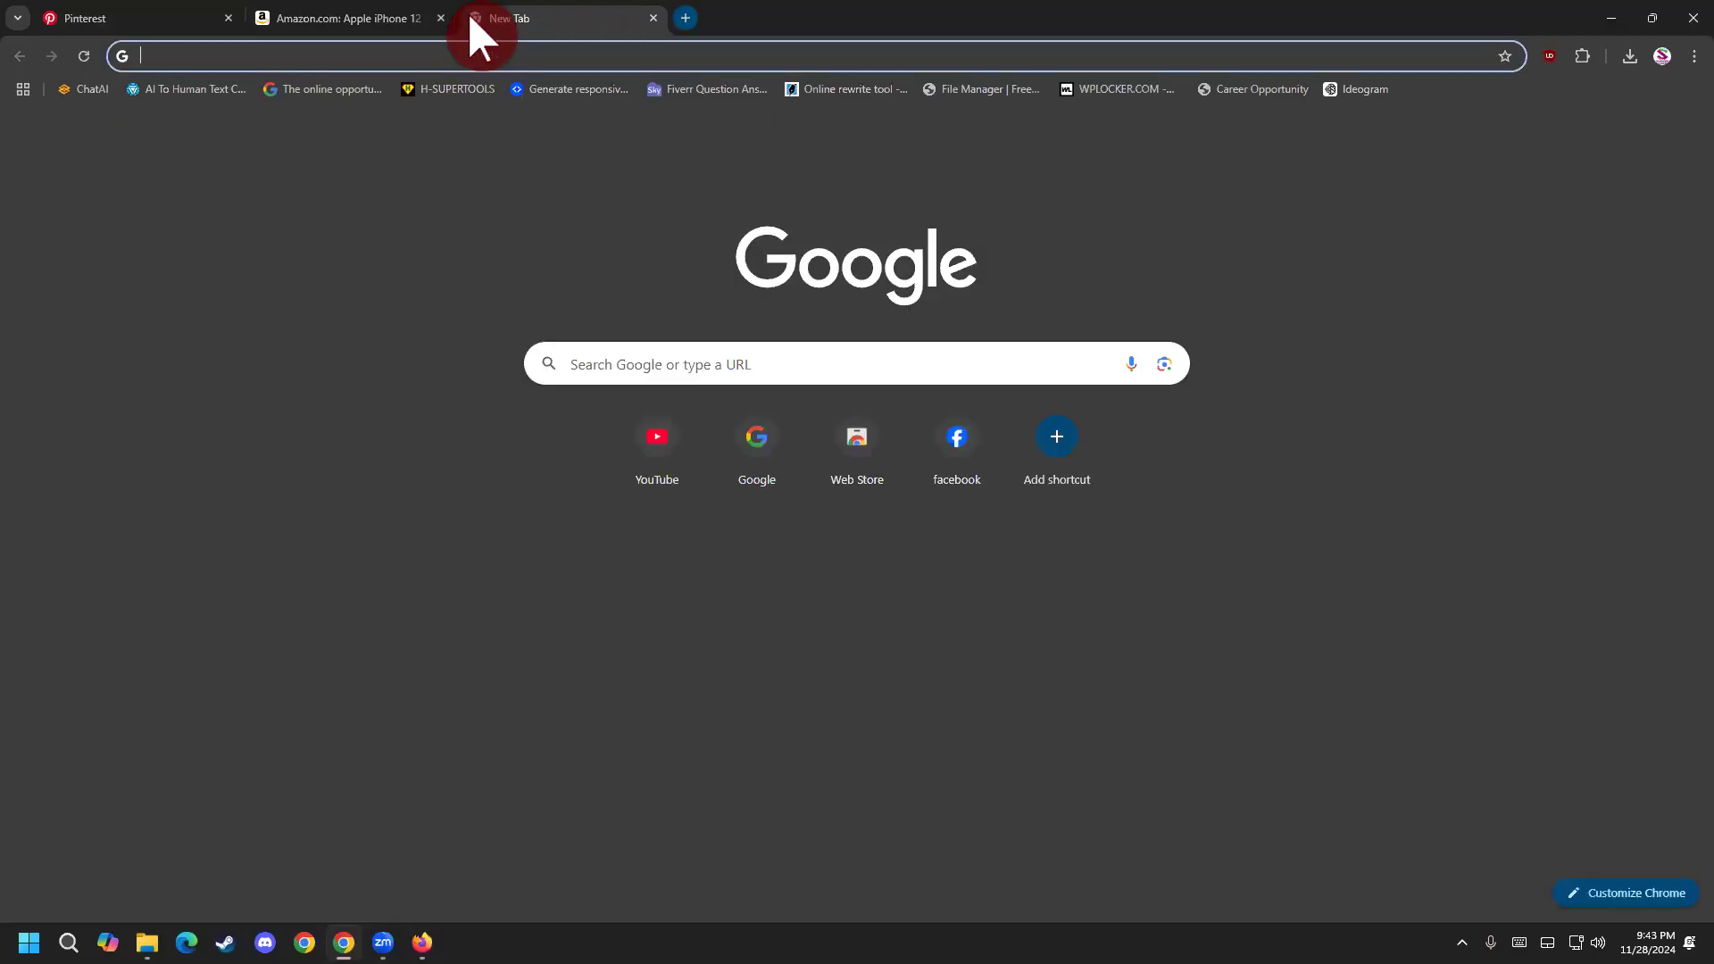
Search Google for chatgpt from a new Chrome tab and open the ChatGPT site.
left_click(494, 59)
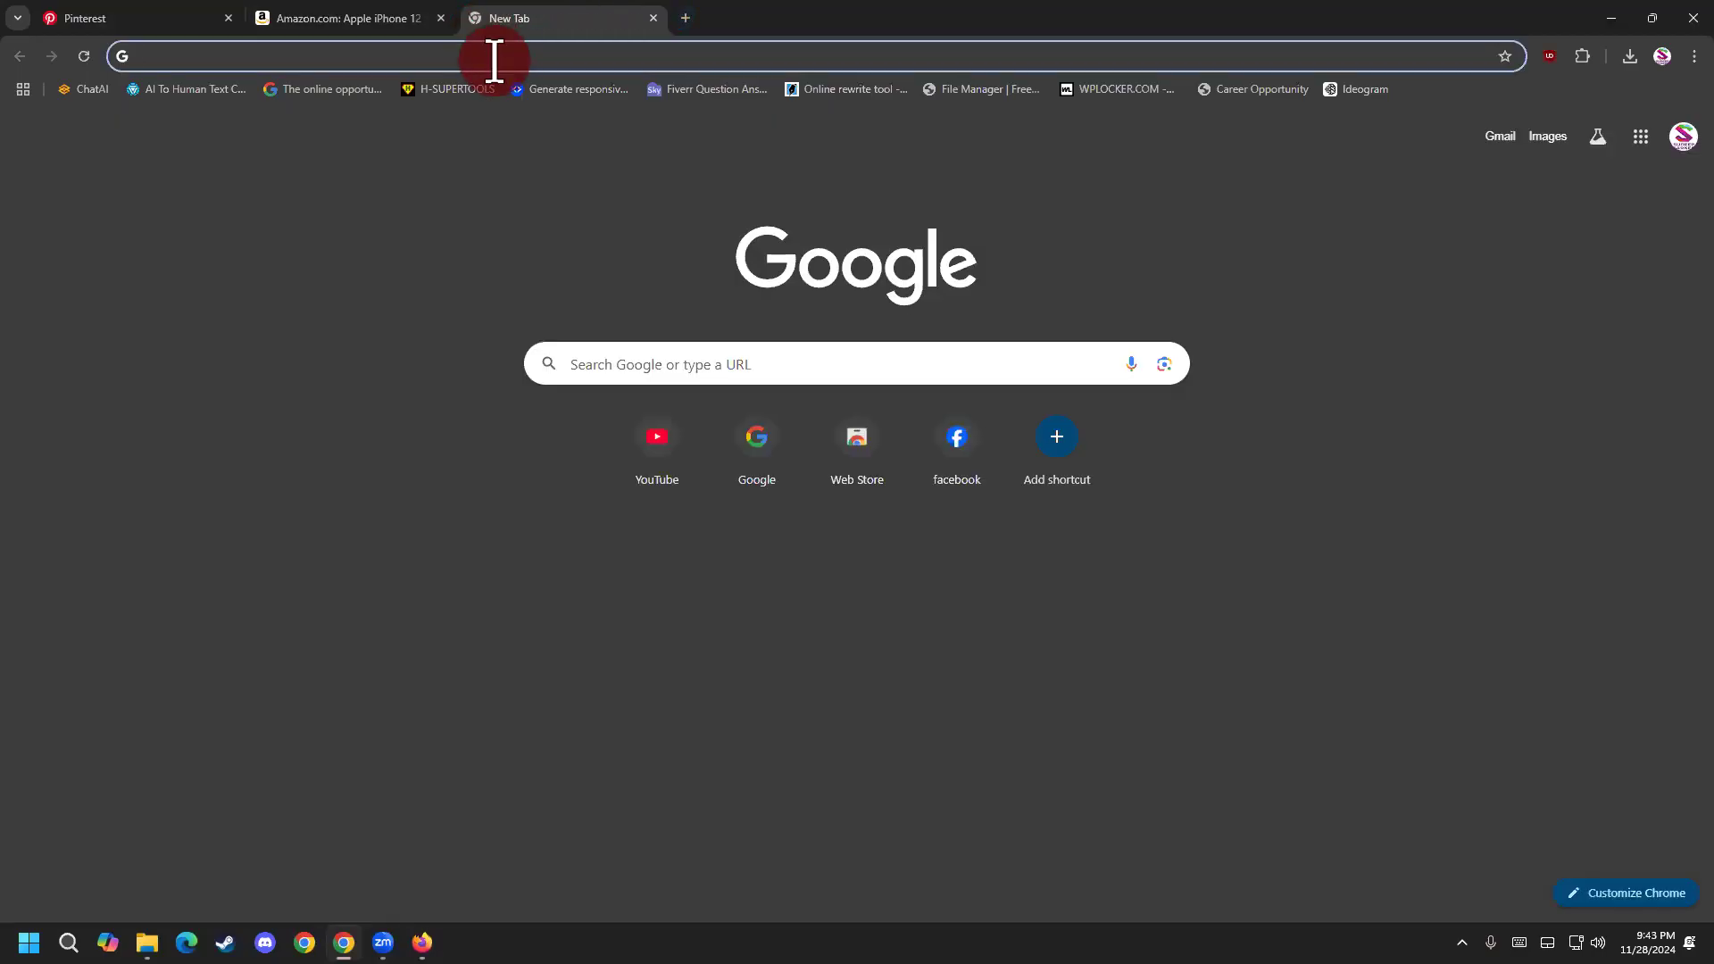
type("GOOGLE")
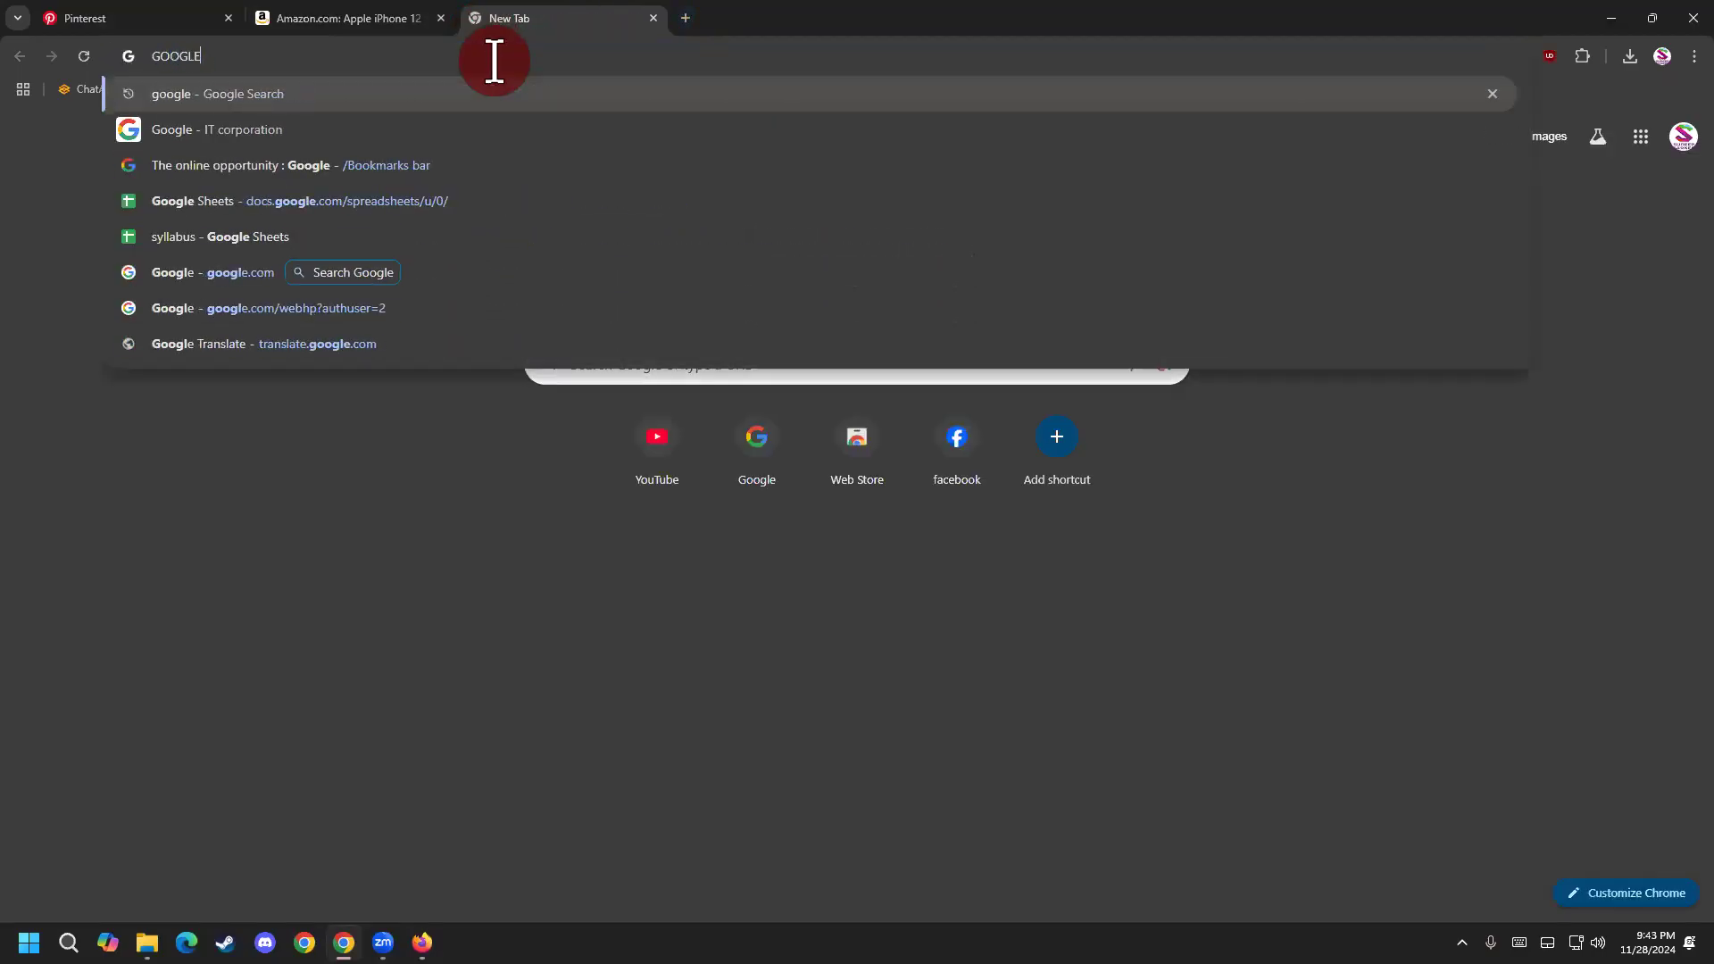
key("Return")
left_click(564, 143)
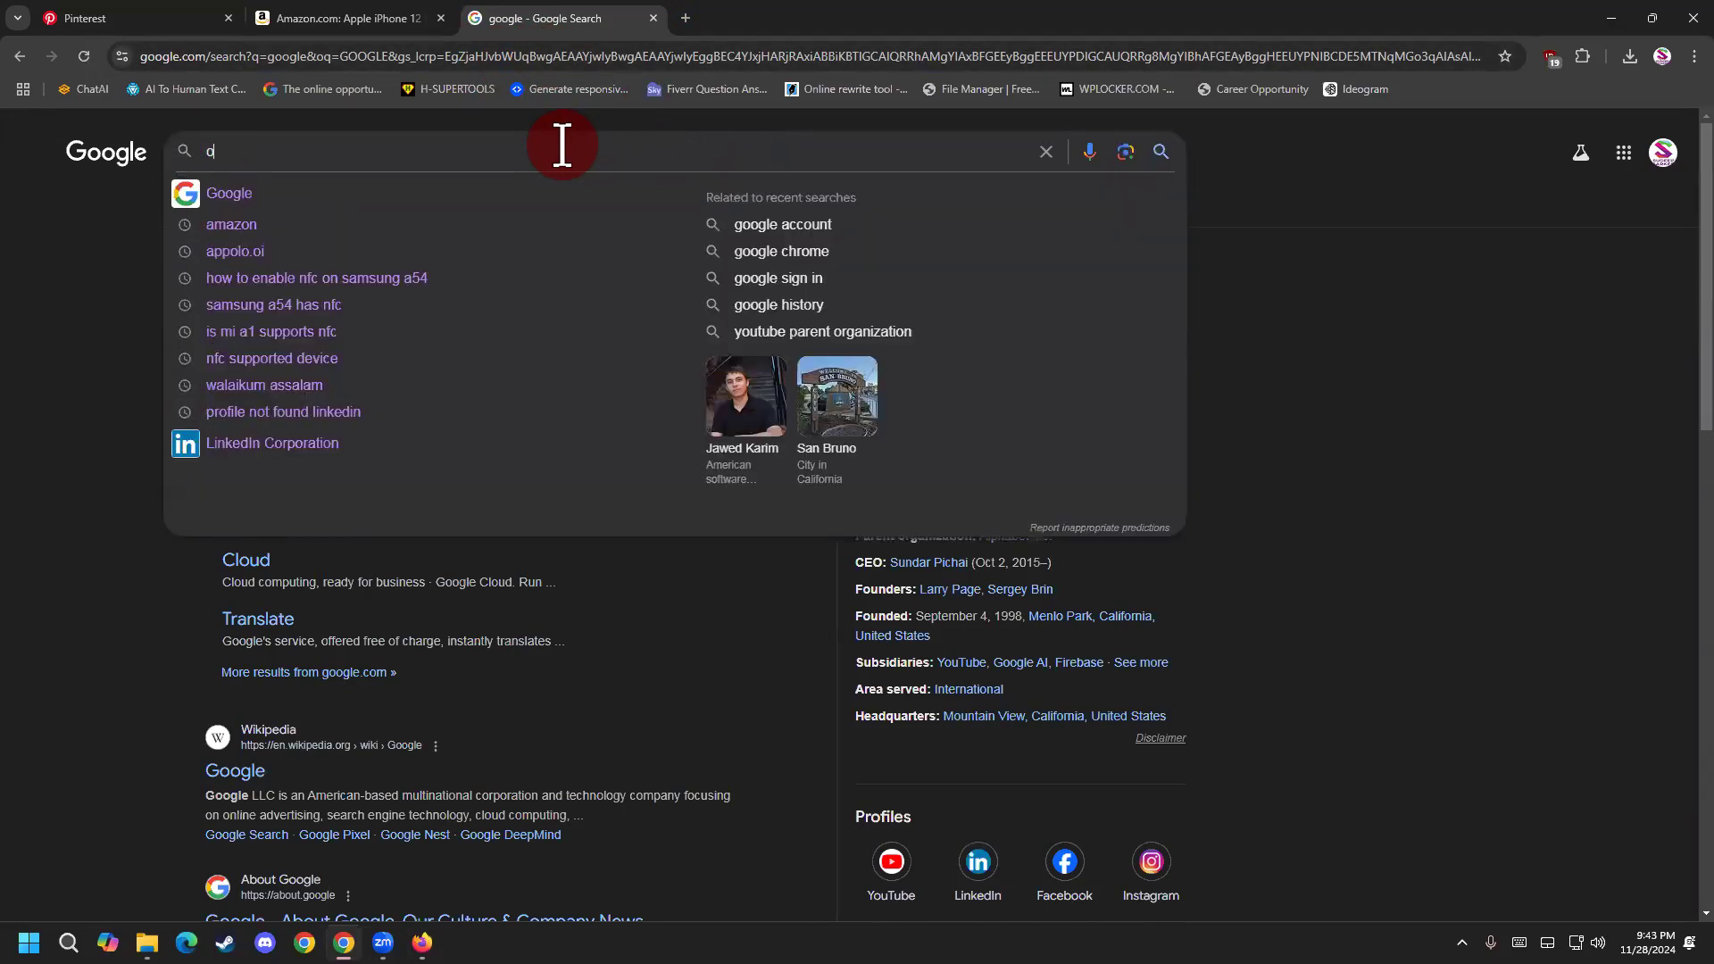
type("chat")
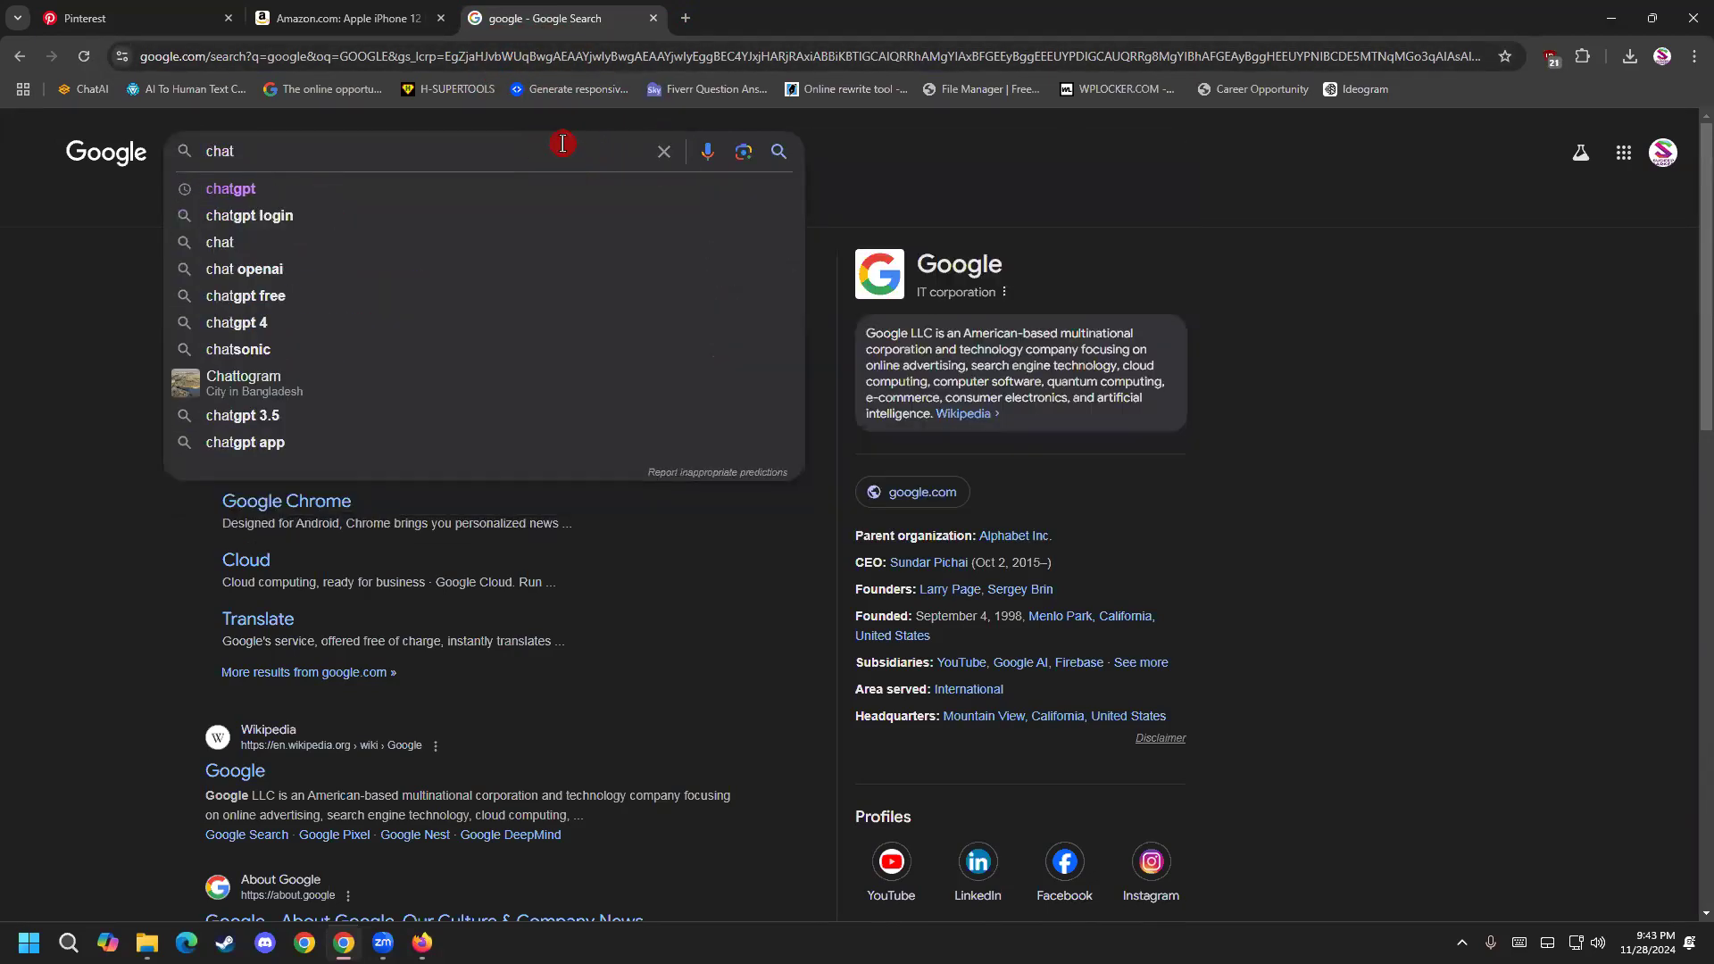
key("Down")
key("Return")
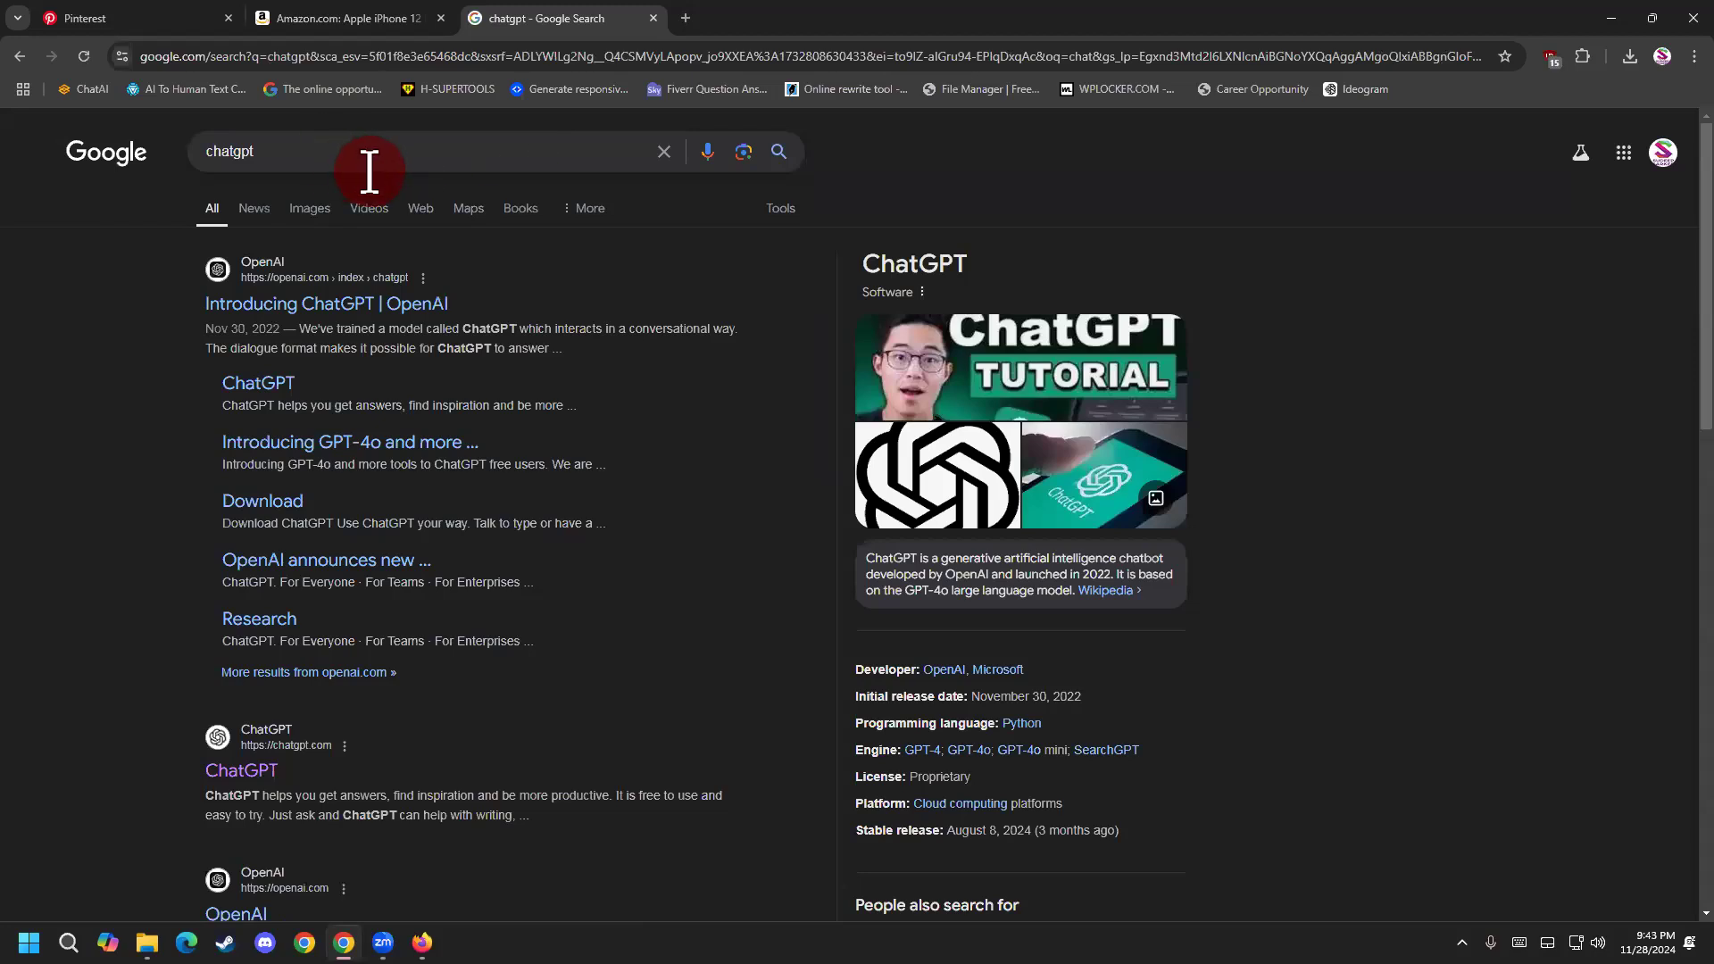
left_click(244, 775)
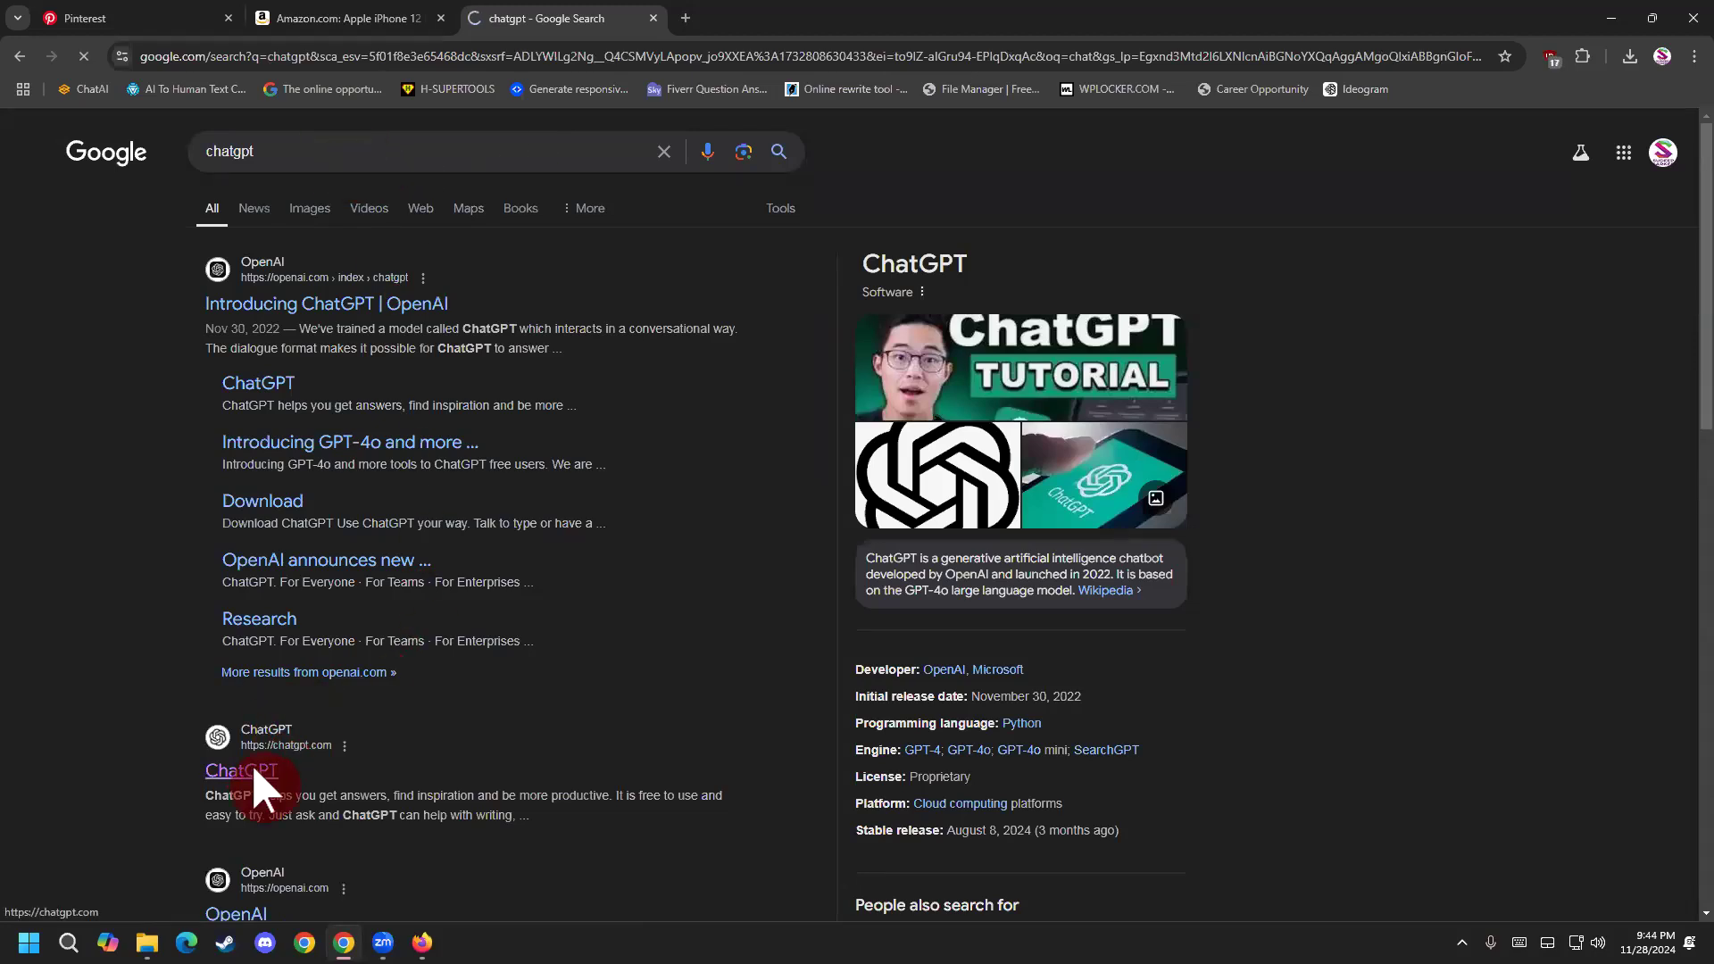
left_click(609, 479)
Expand the ChatGPT chat history, check the account options, and view the GPTs page.
left_click(167, 134)
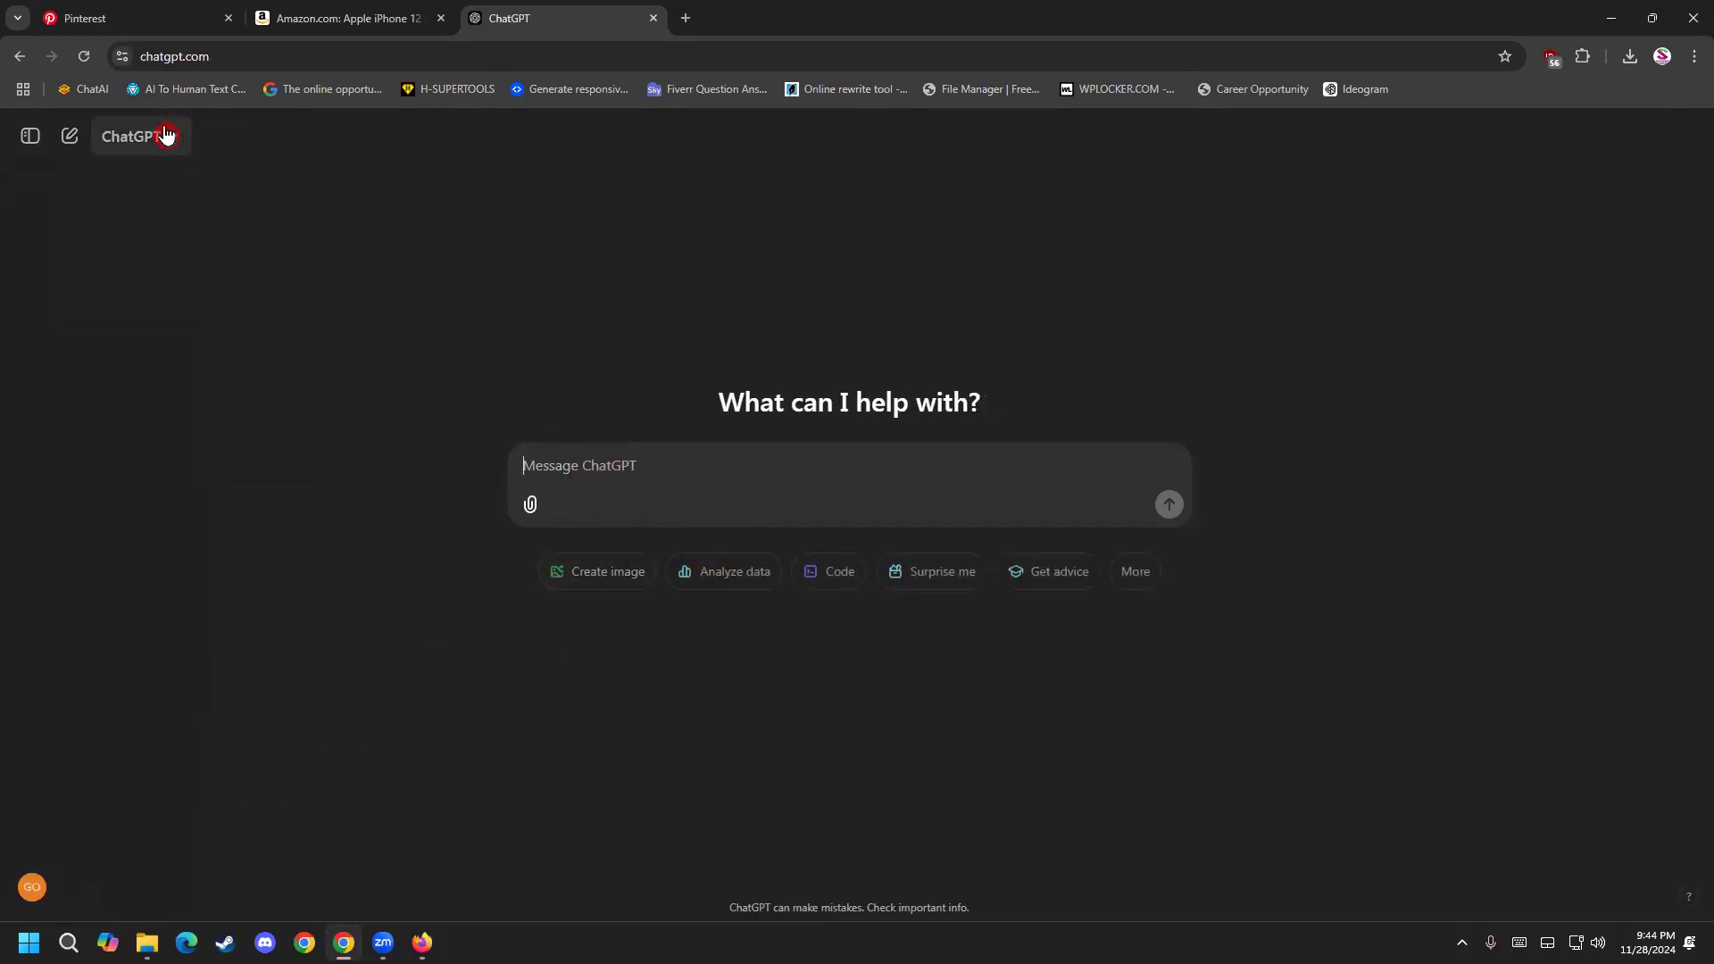
left_click(30, 136)
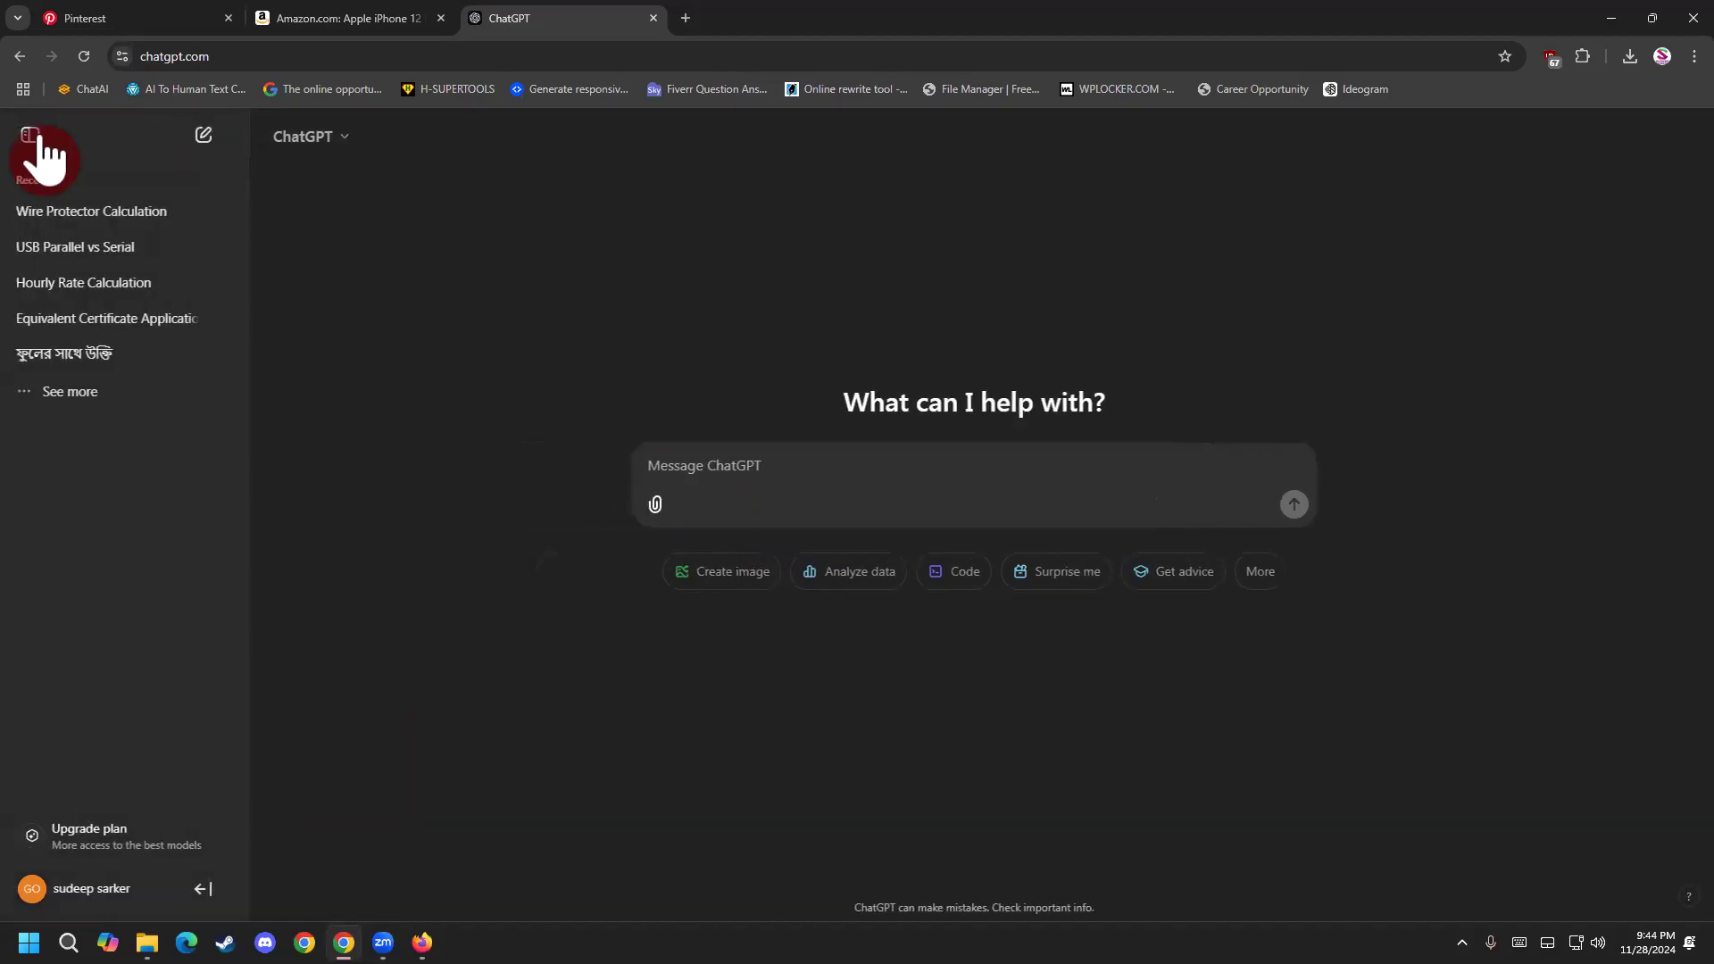
left_click(206, 890)
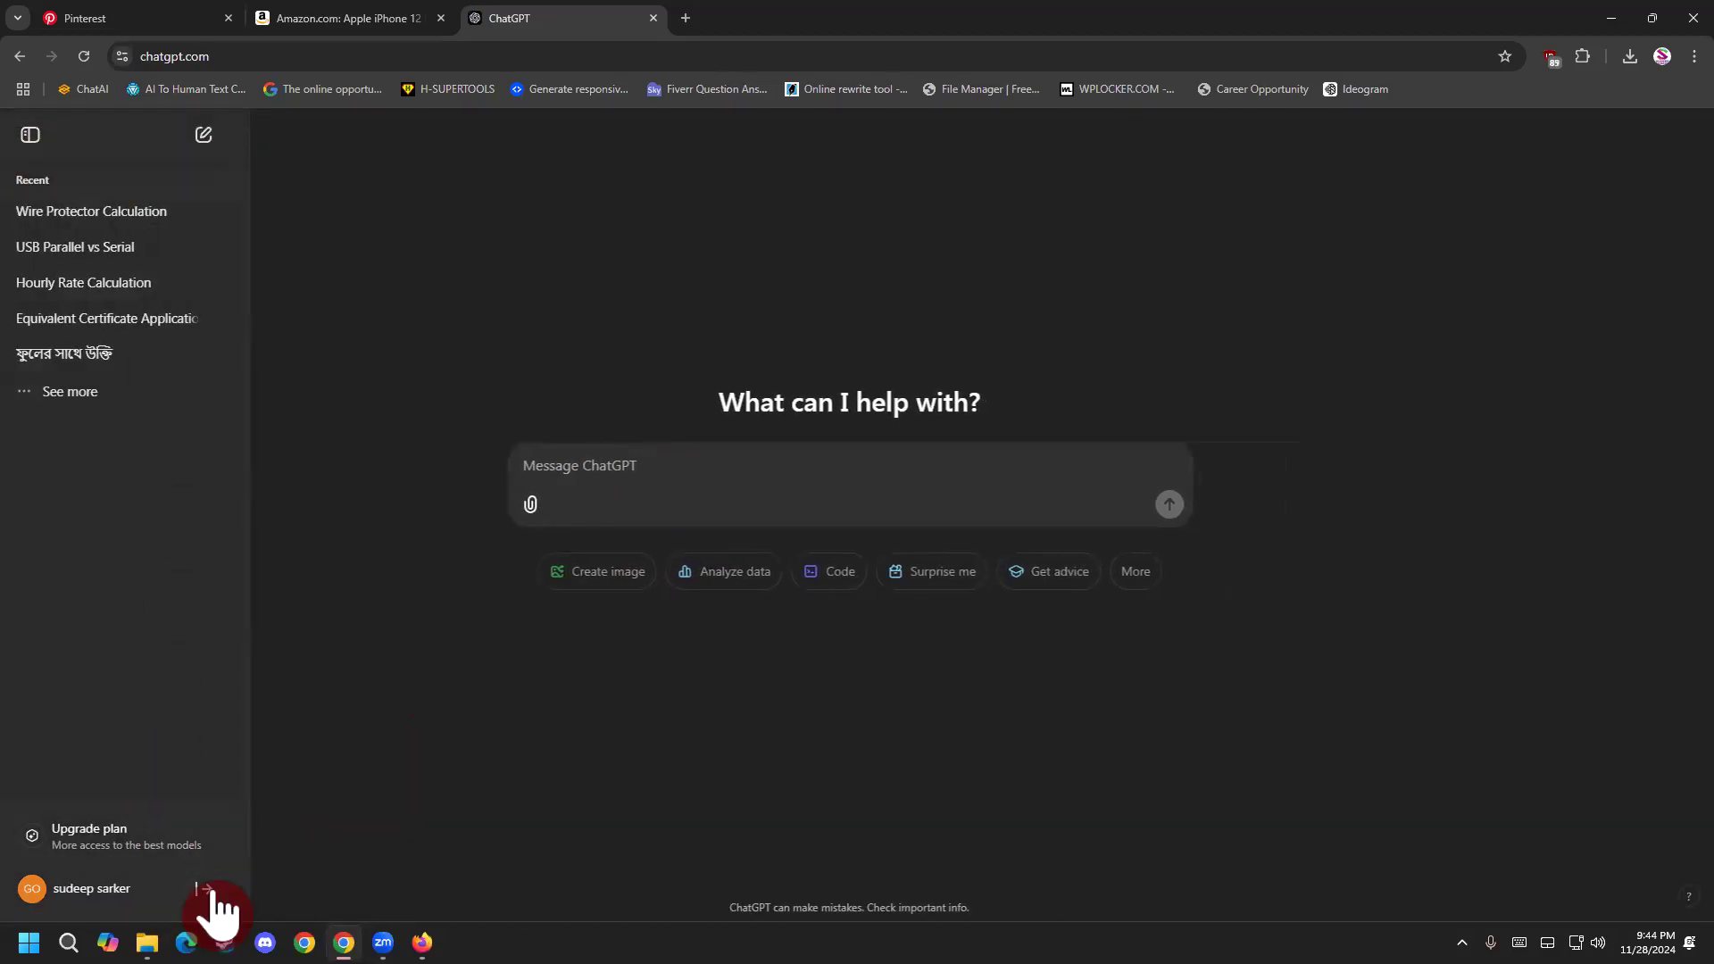
left_click(94, 897)
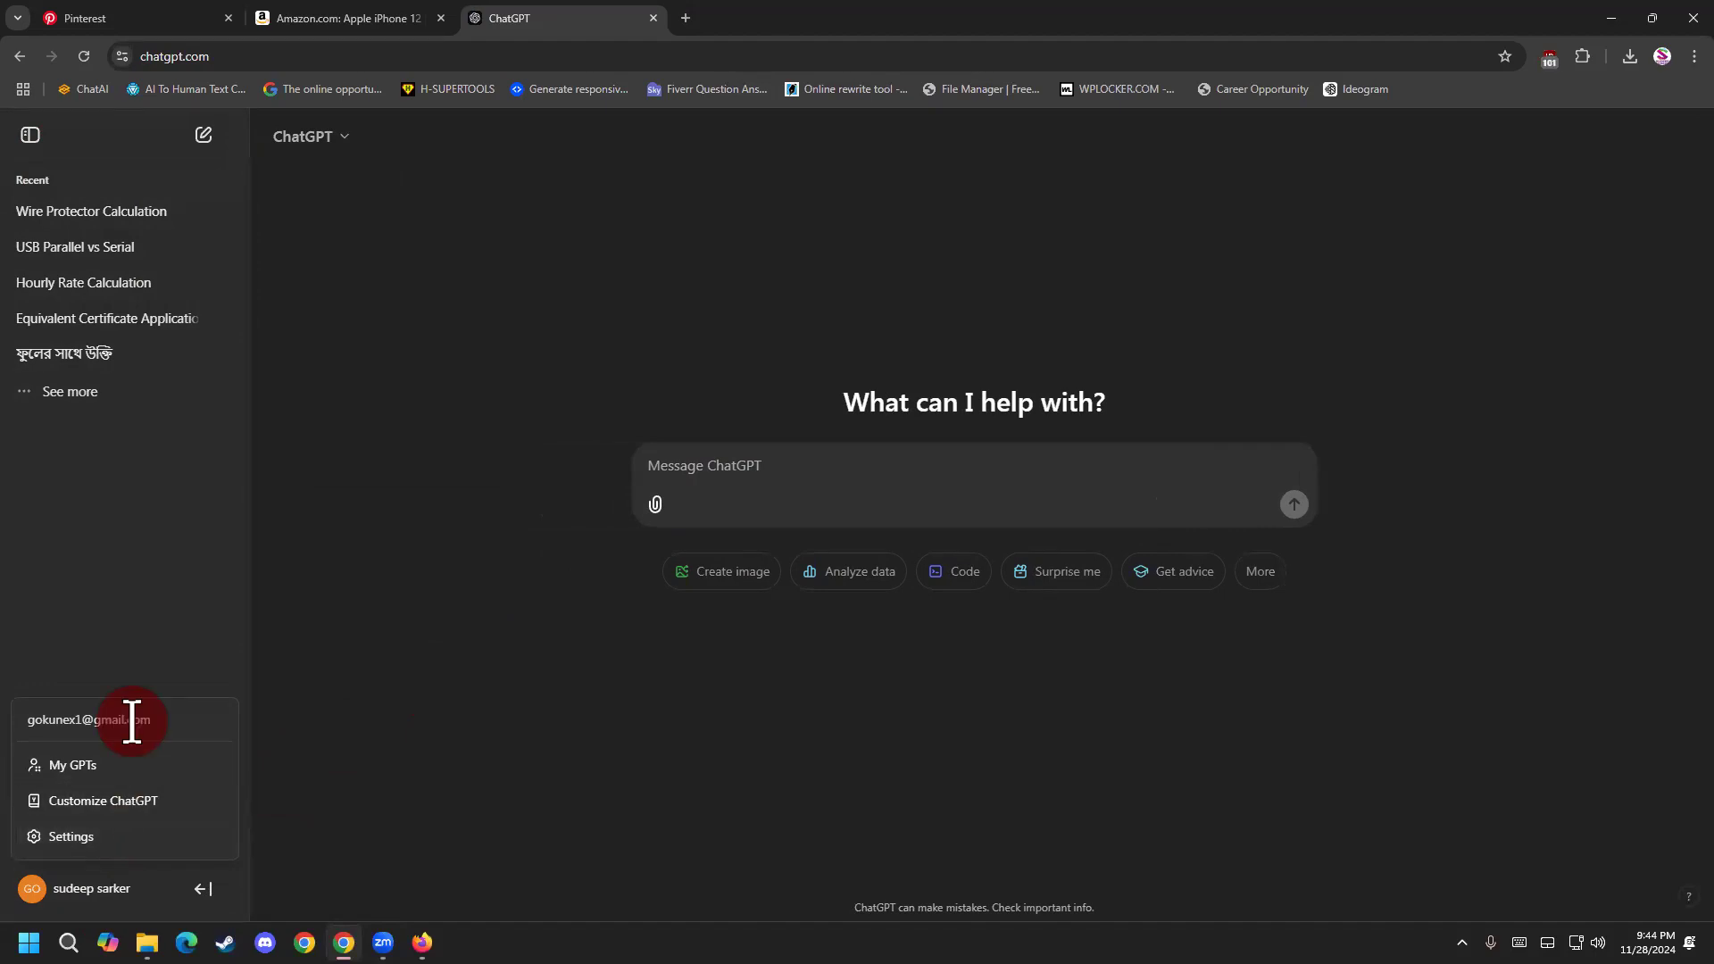
left_click(99, 765)
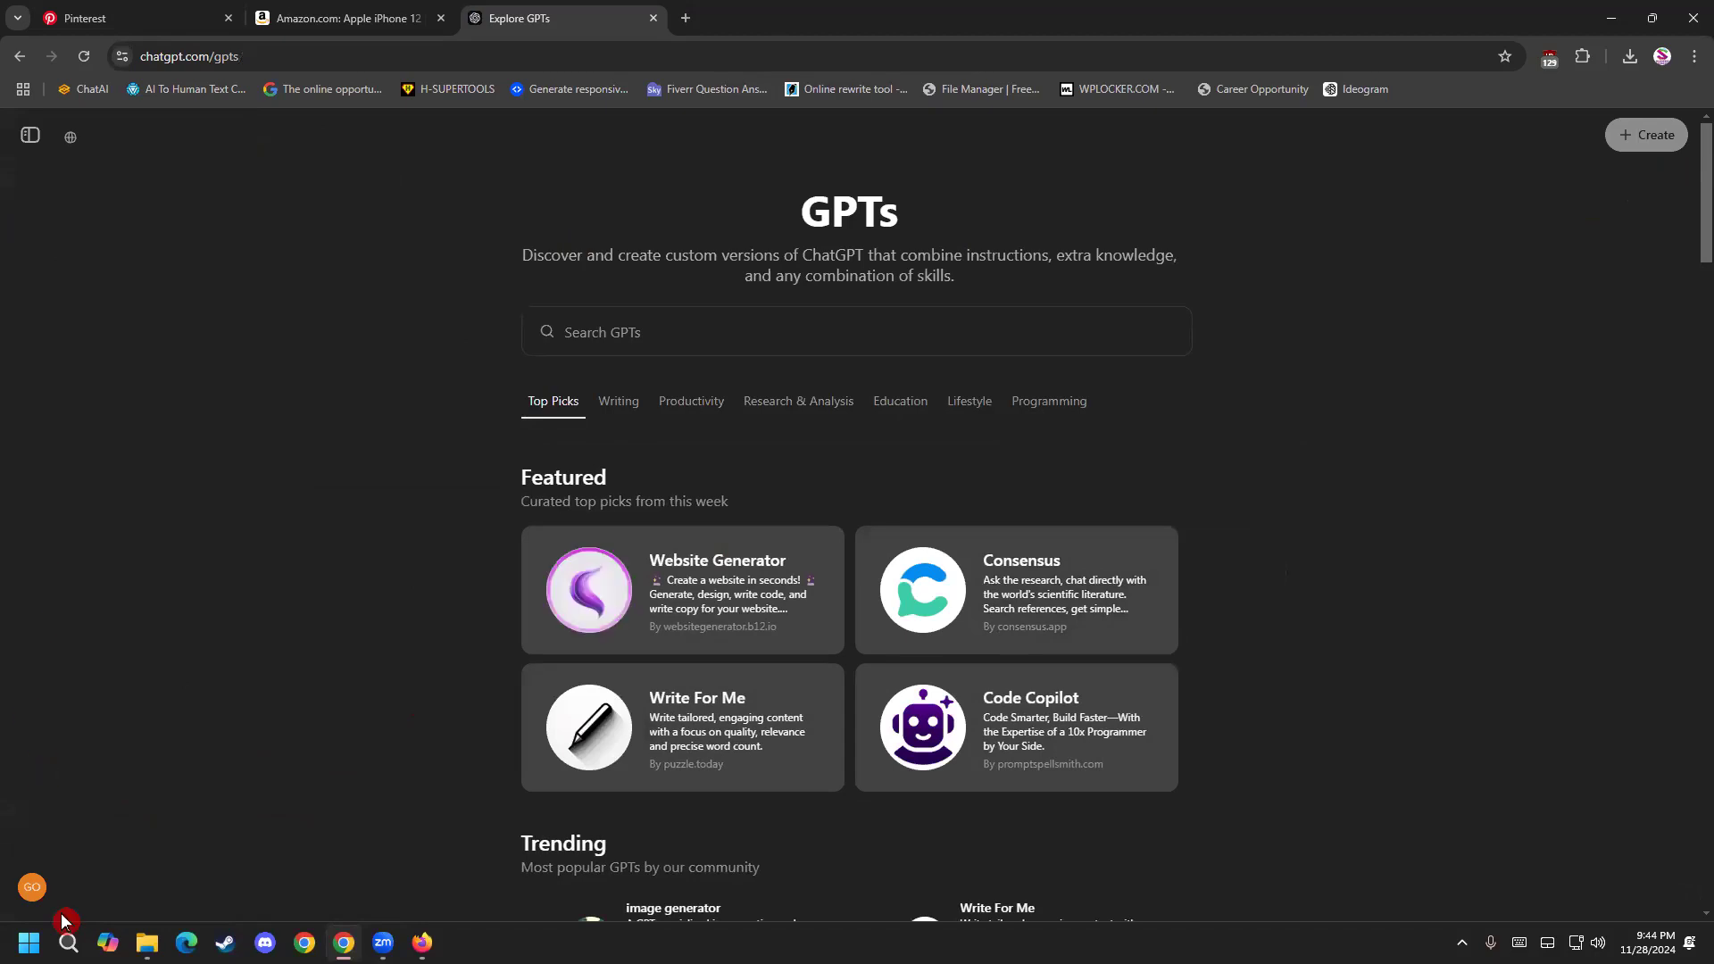
Log out of ChatGPT on this device, and log back in with the same Google account.
left_click(32, 887)
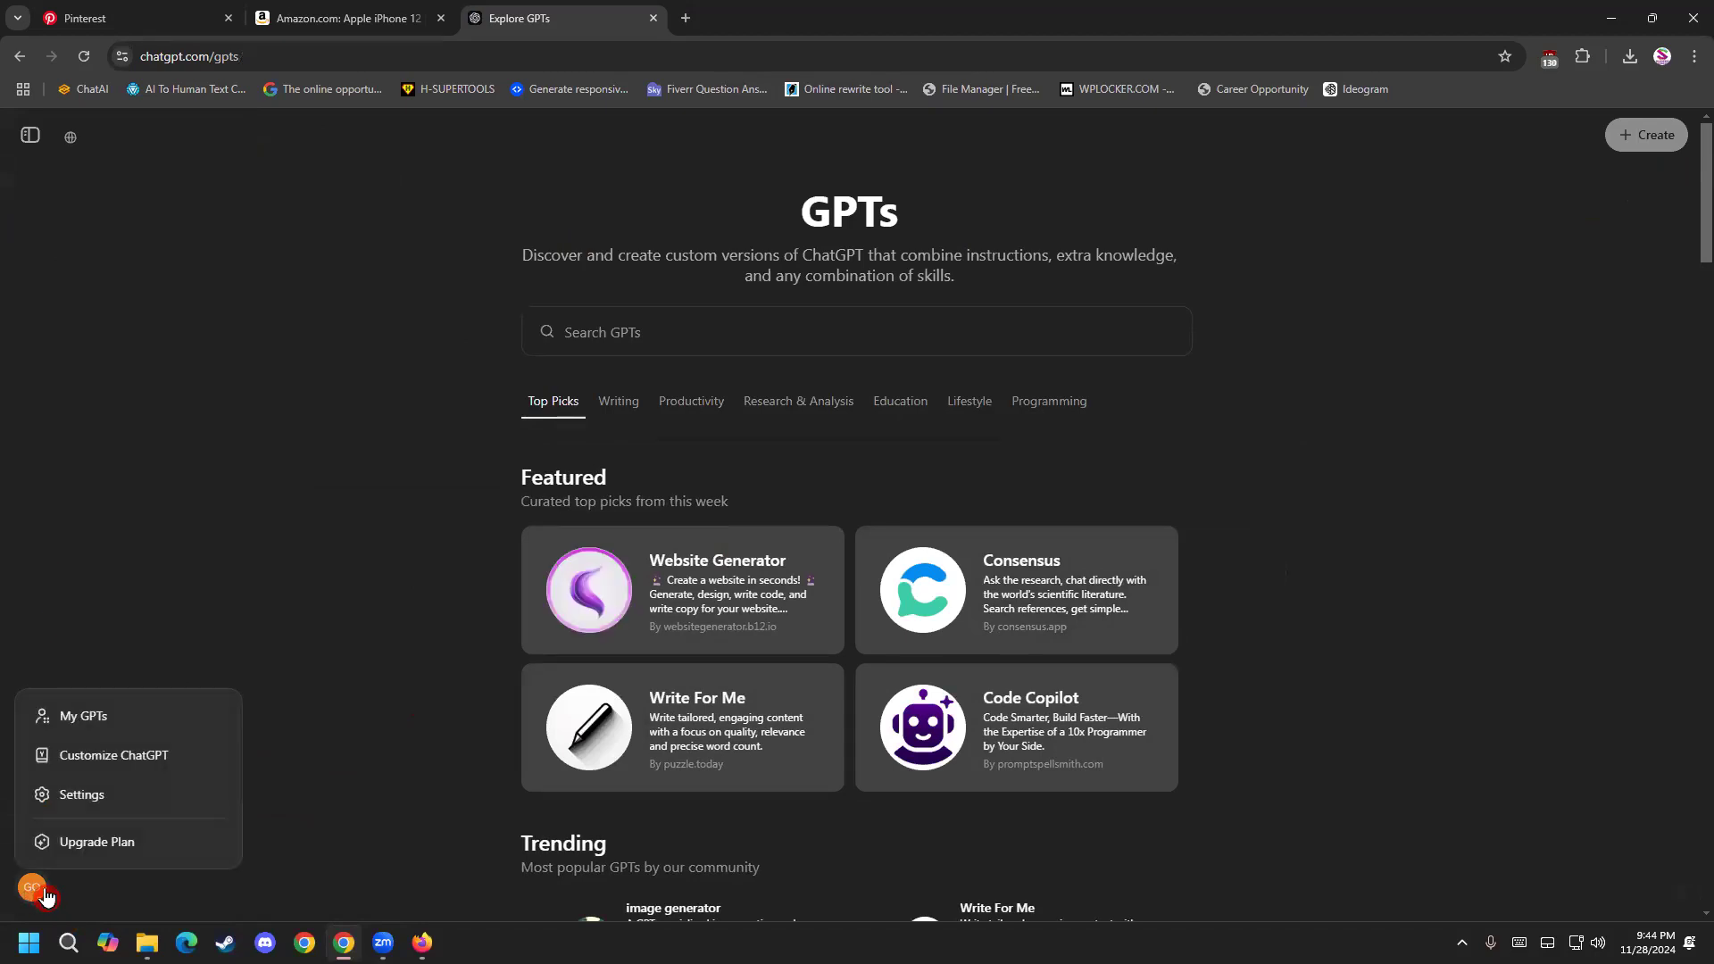
left_click(131, 797)
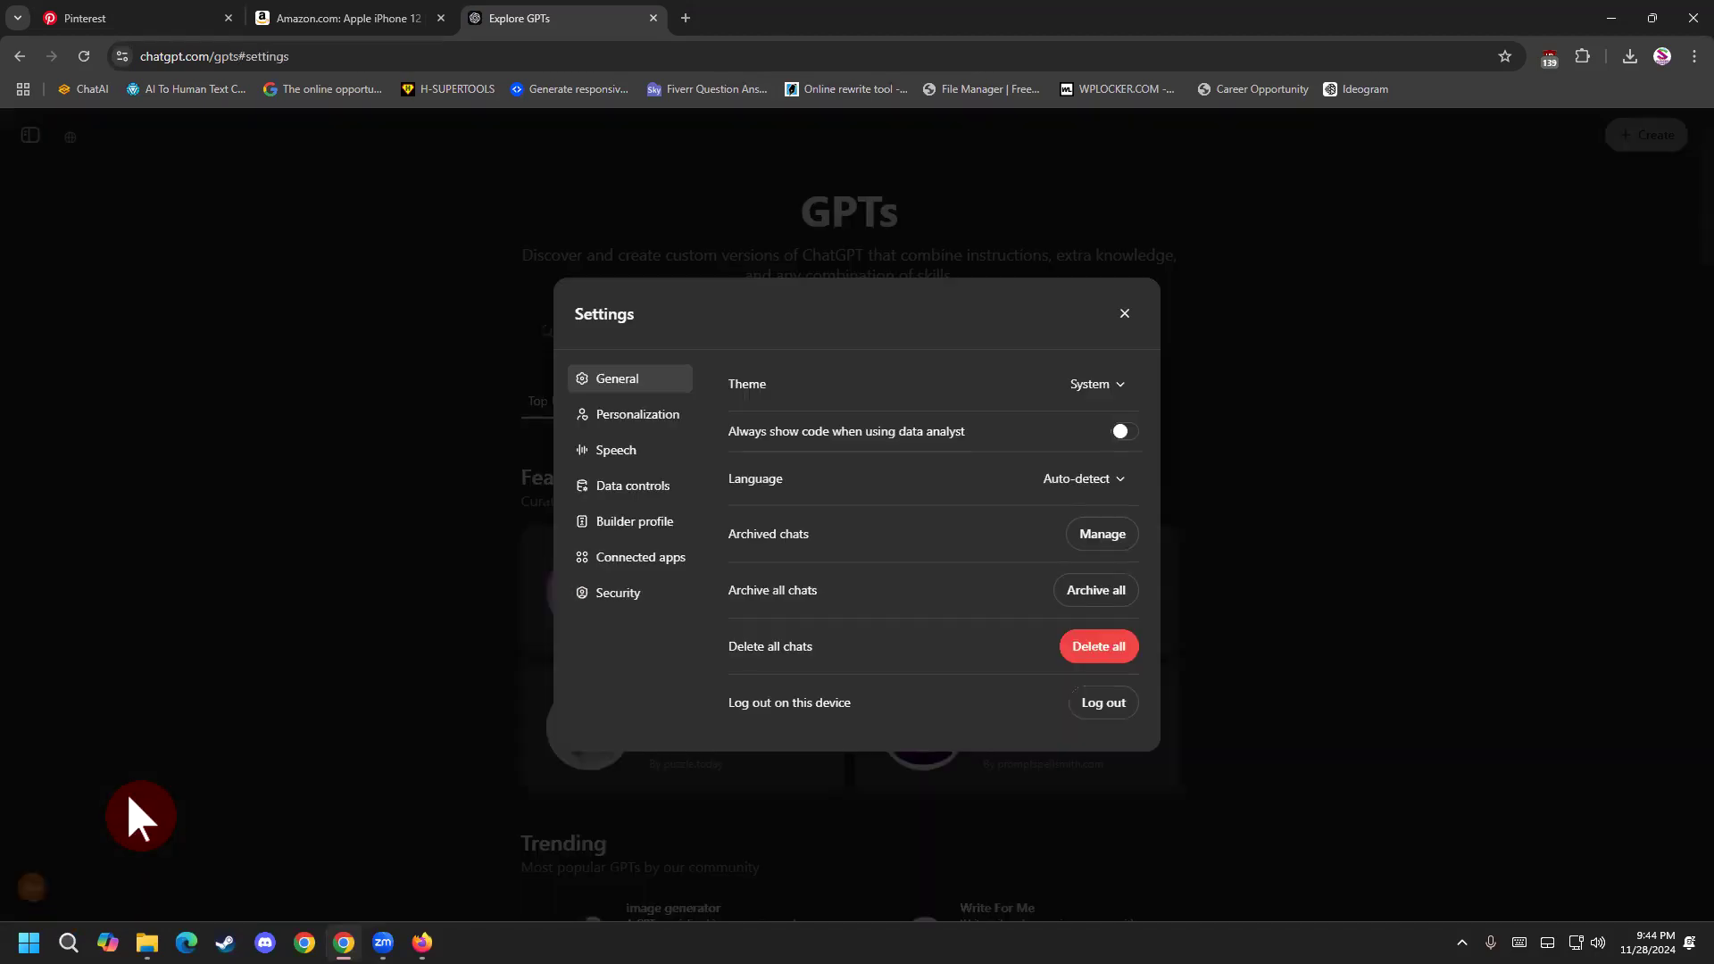
left_click(1093, 705)
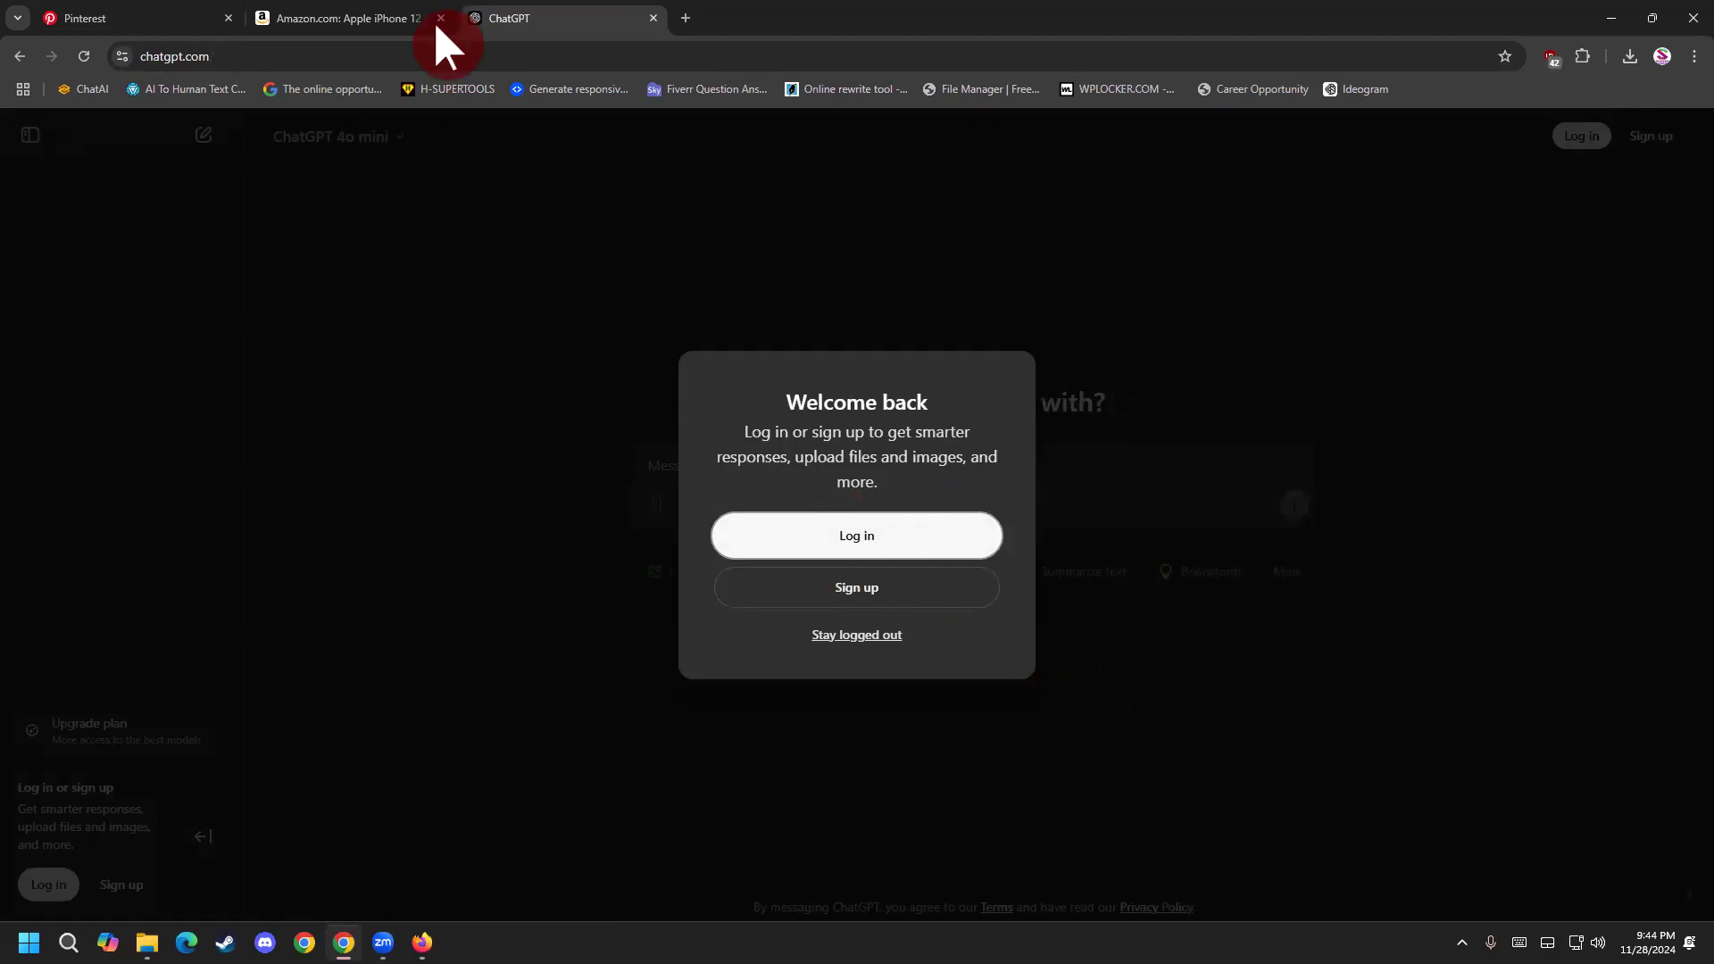
left_click(875, 533)
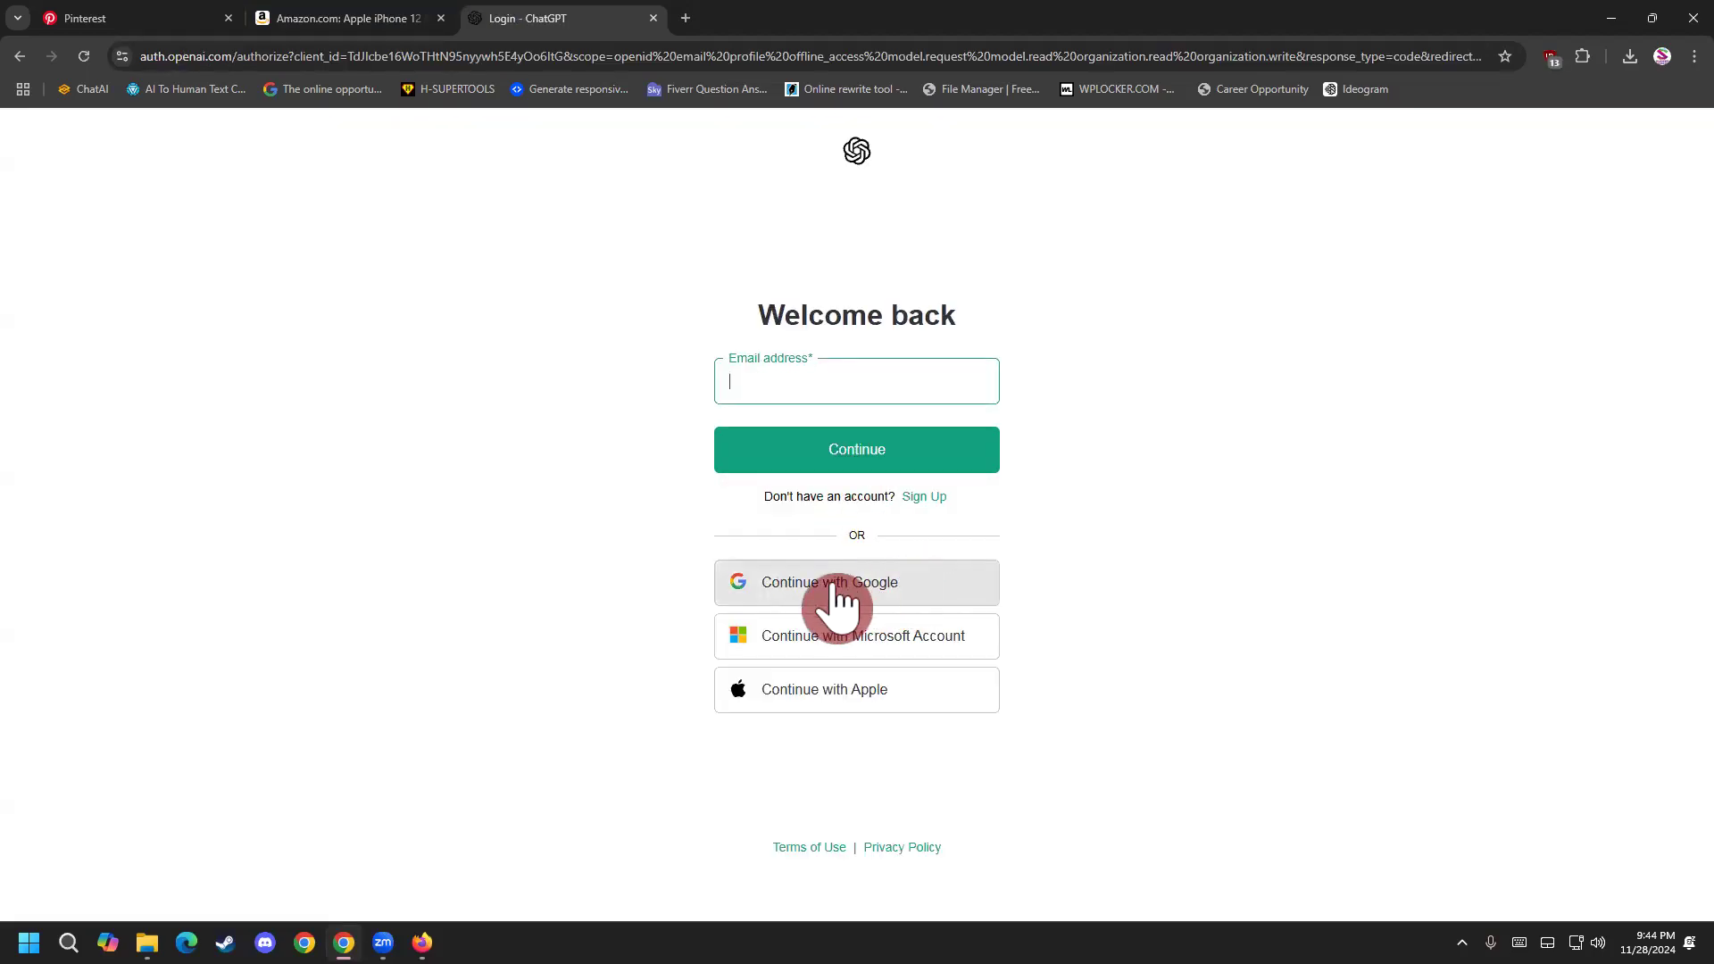
left_click(873, 591)
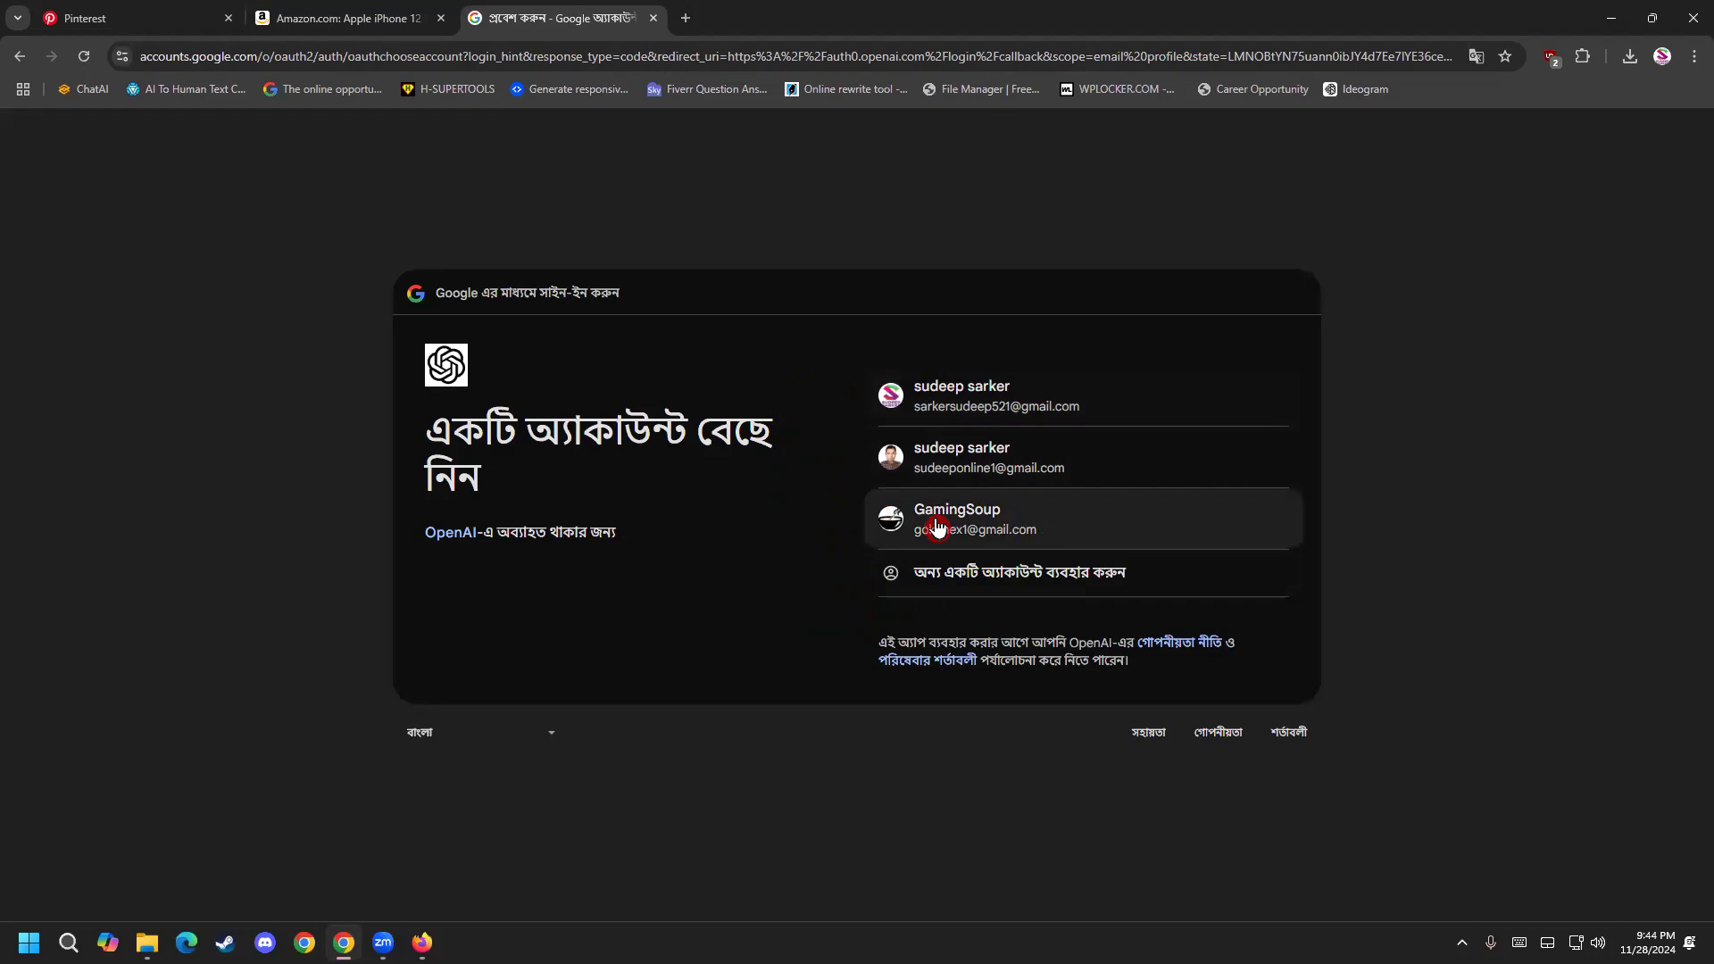
left_click(1004, 524)
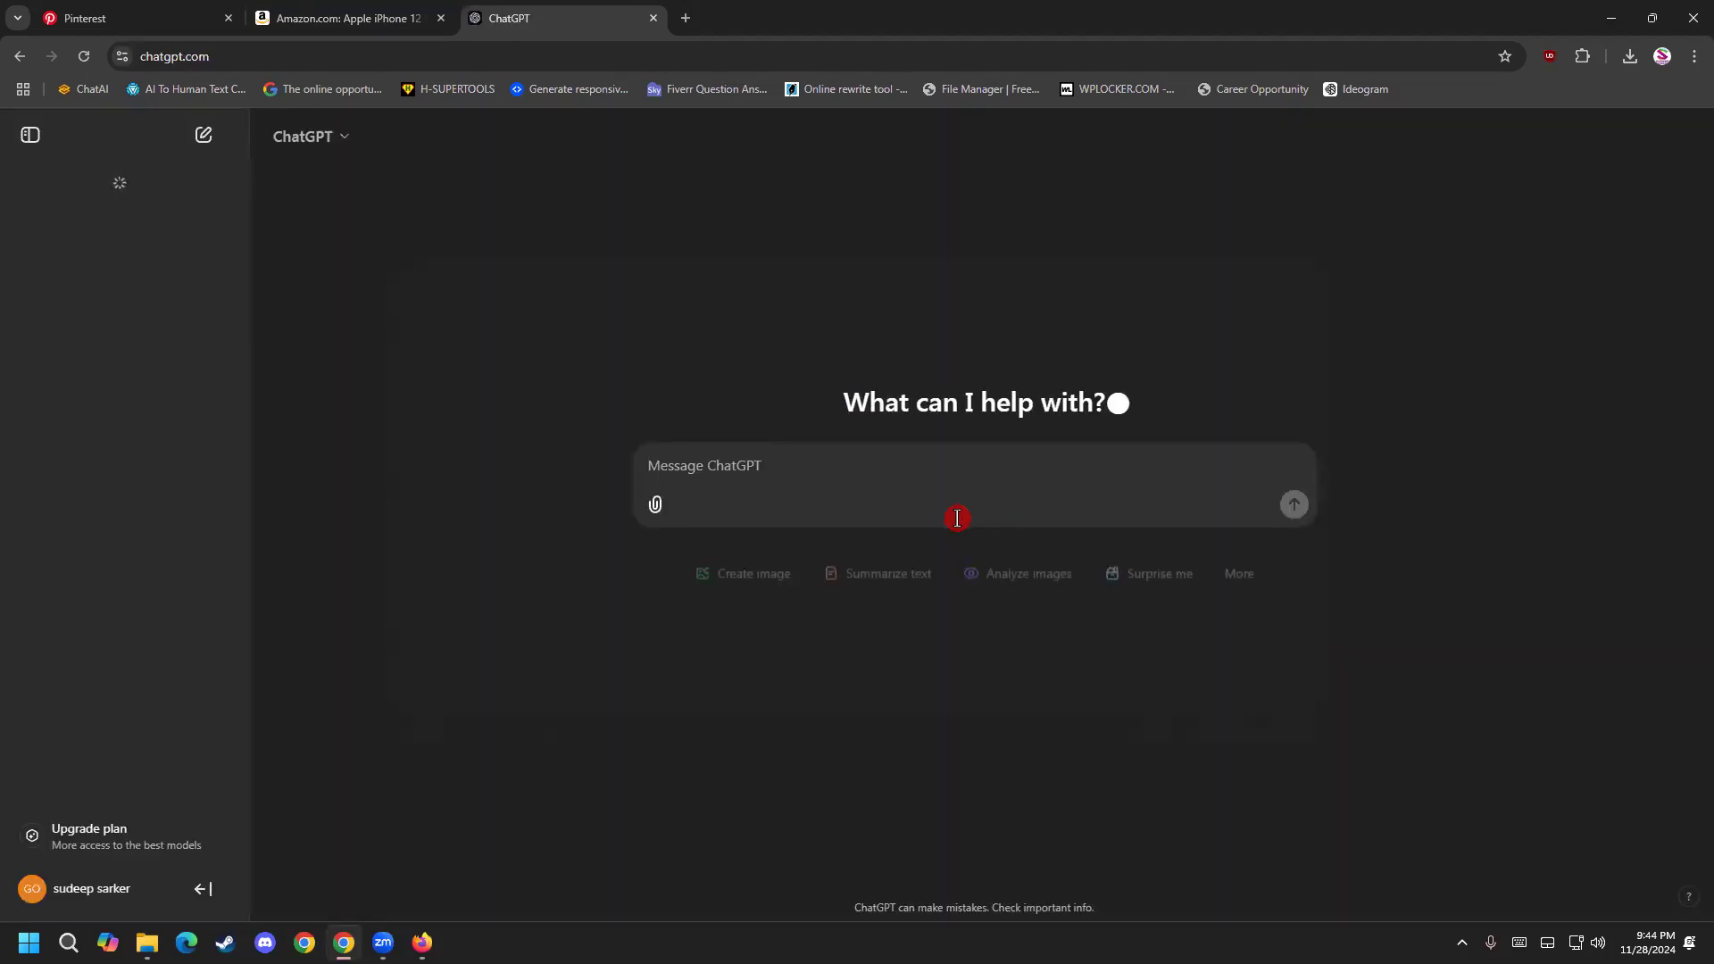
Compare the Free and Plus plans on the upgrade pages of the ChatGPT accounts in Chrome and Firefox.
left_click(141, 835)
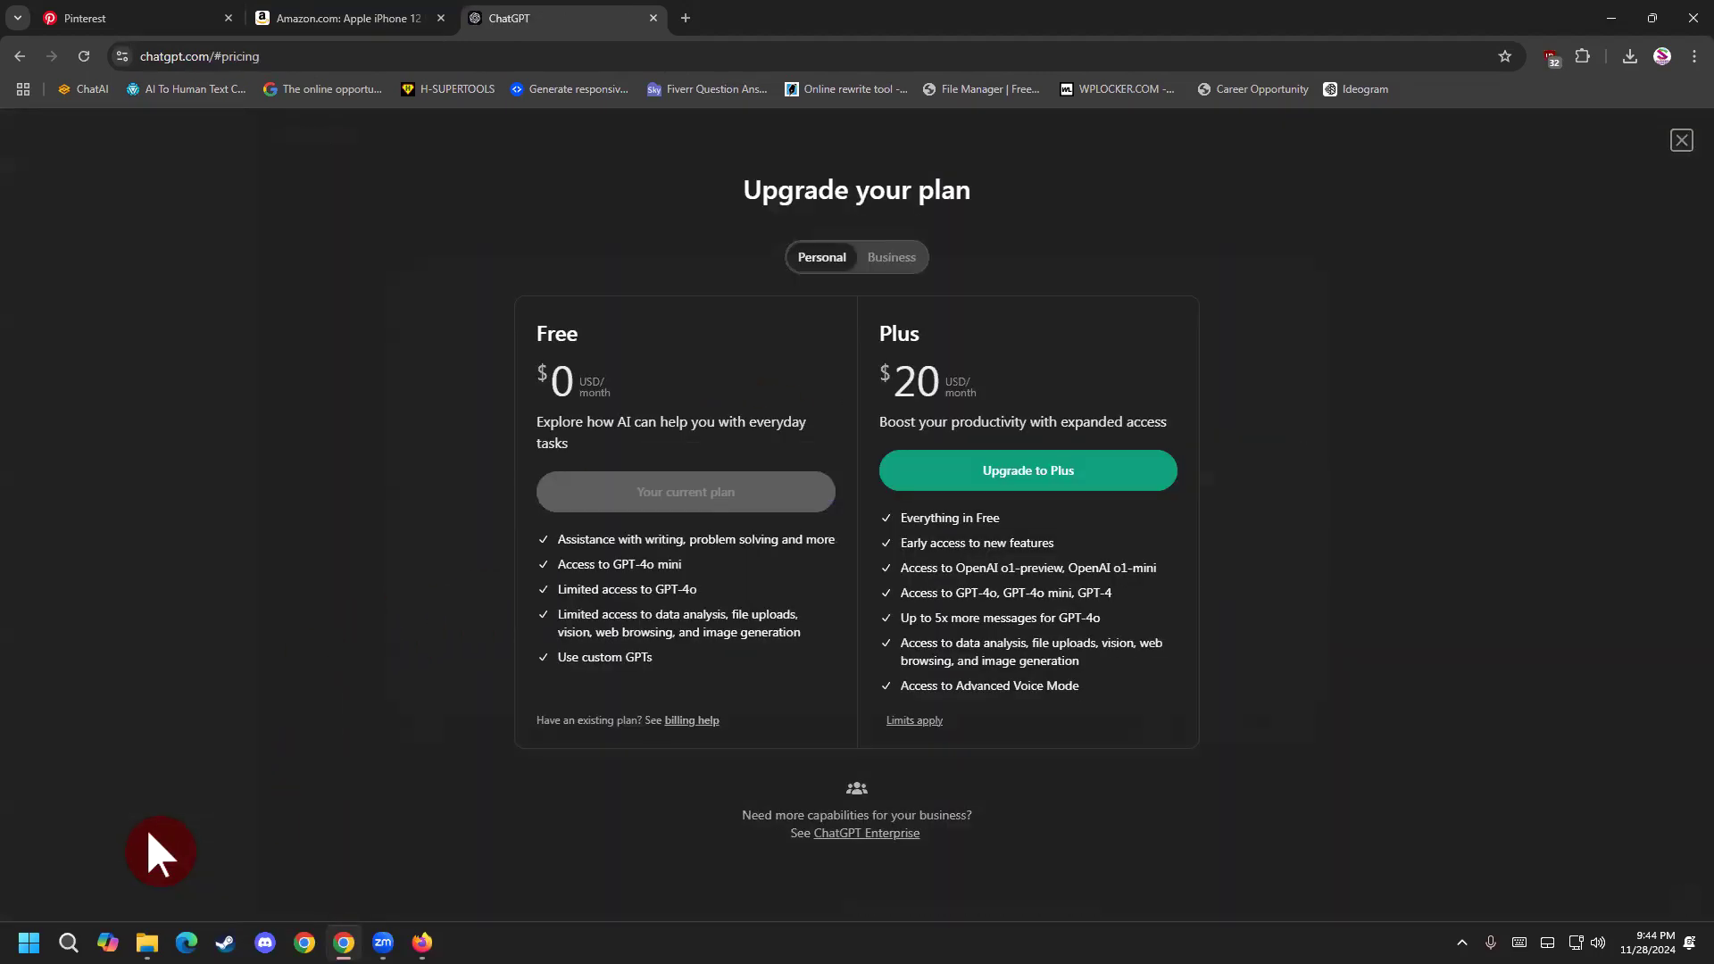
left_click(641, 499)
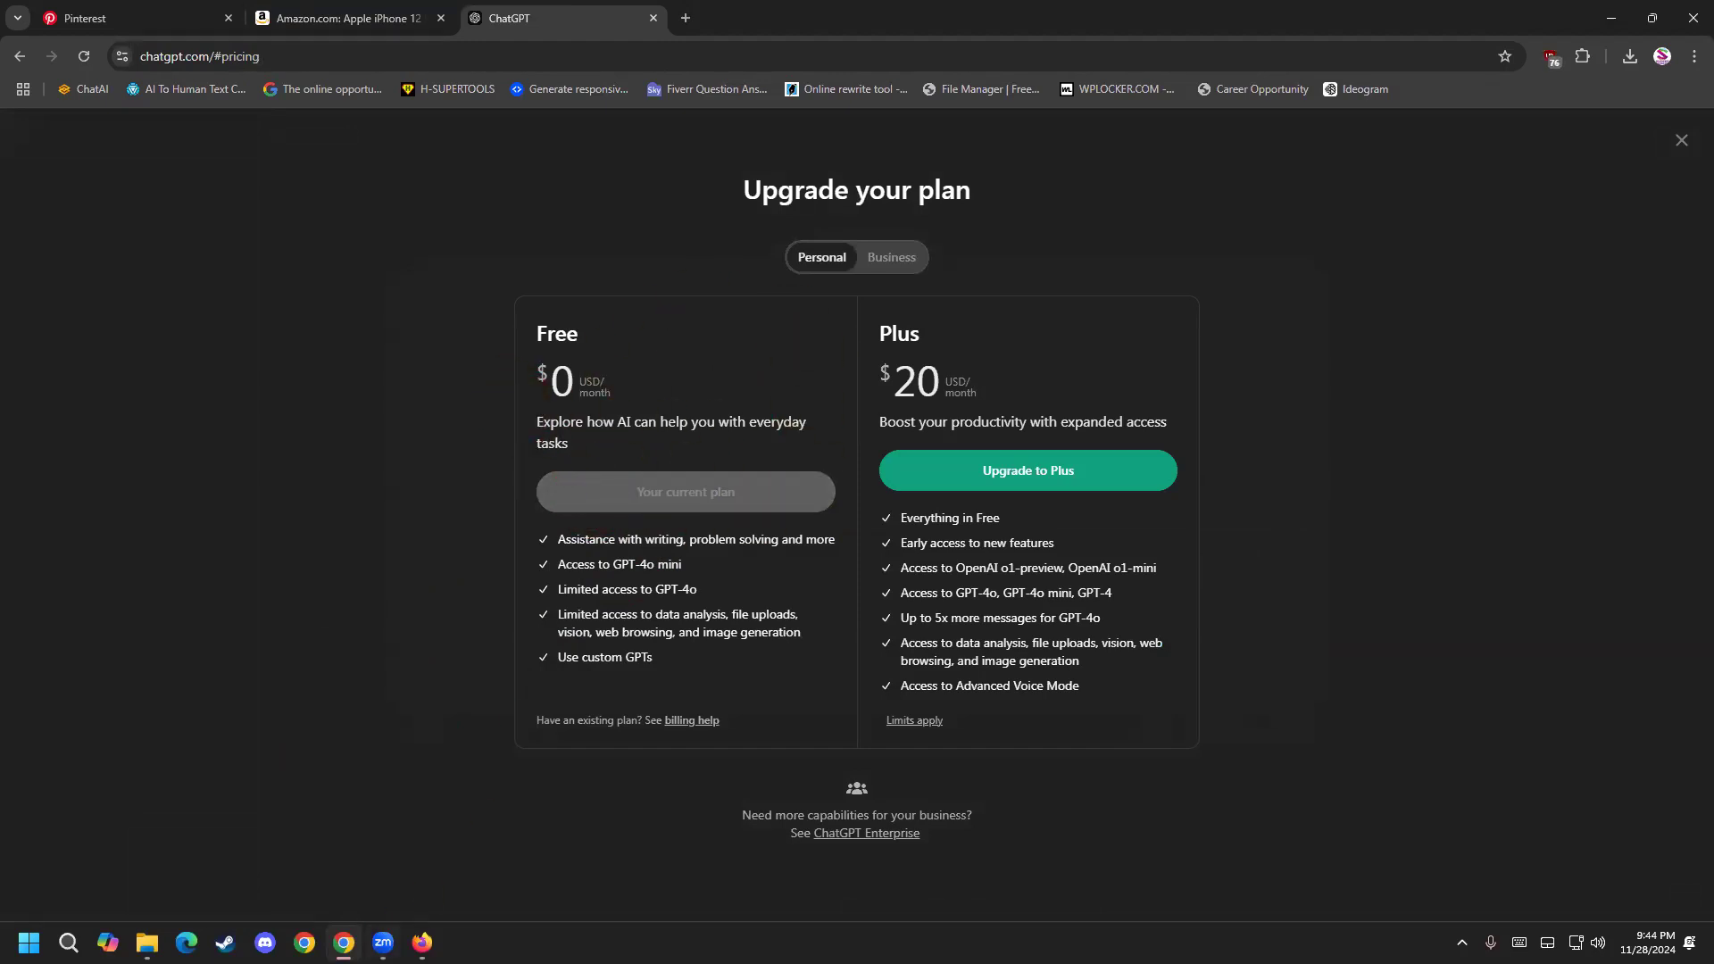
left_click(422, 942)
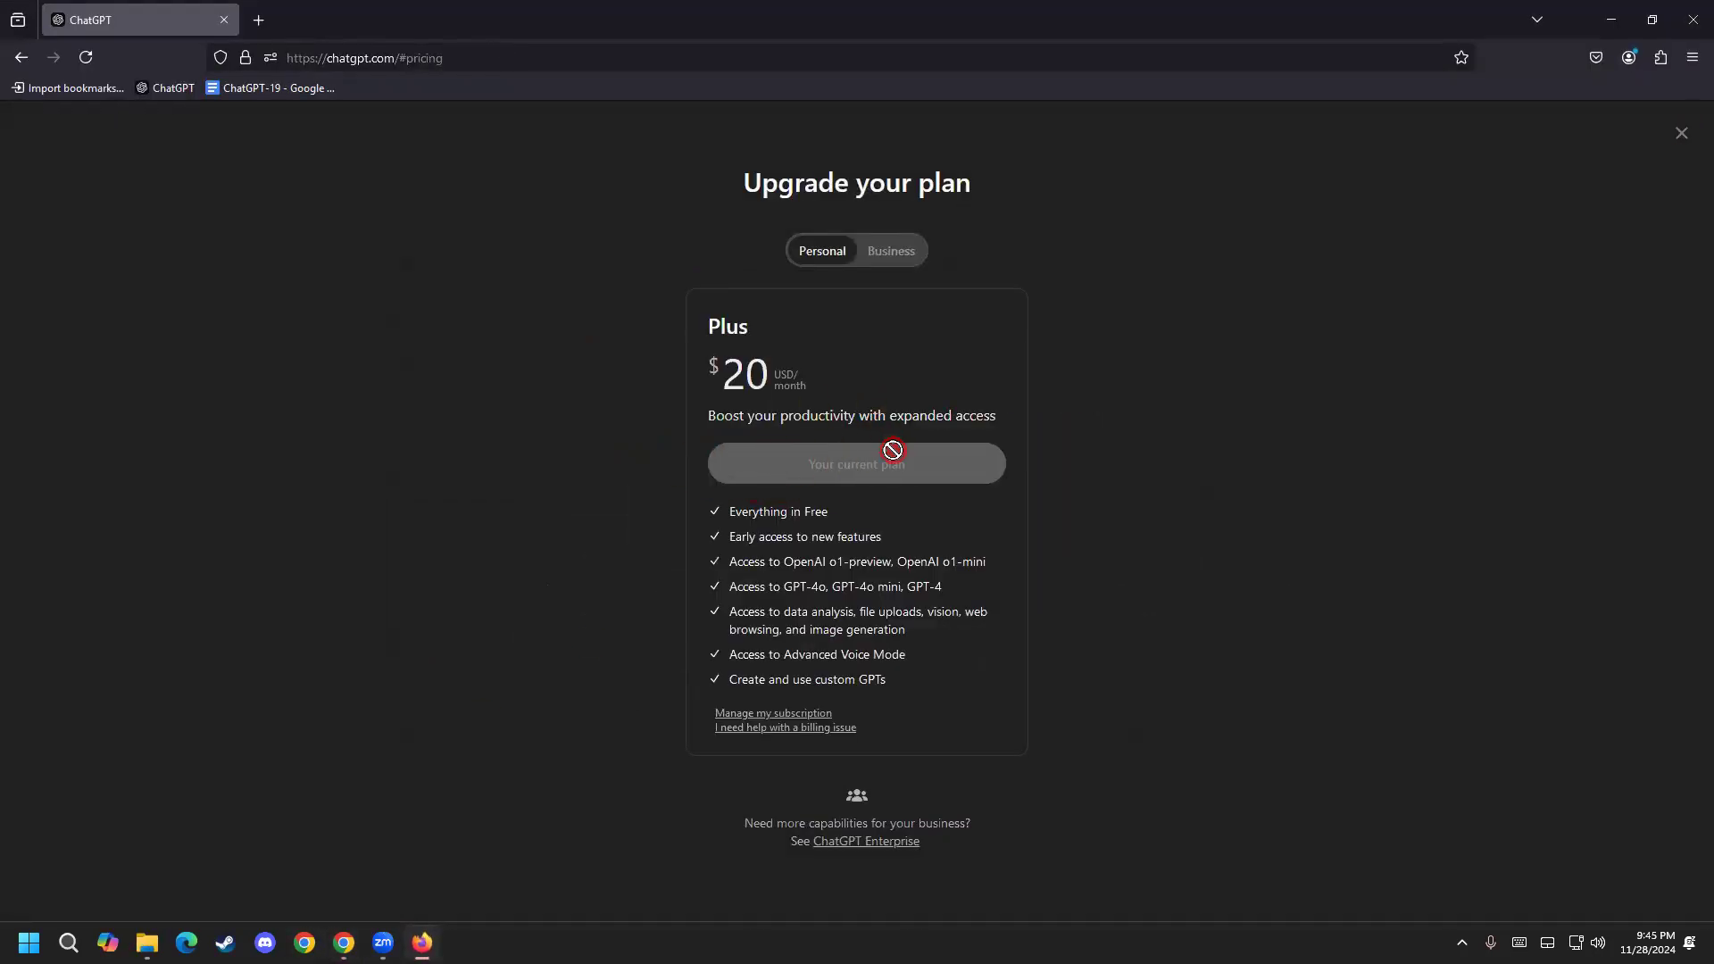
left_click(1682, 133)
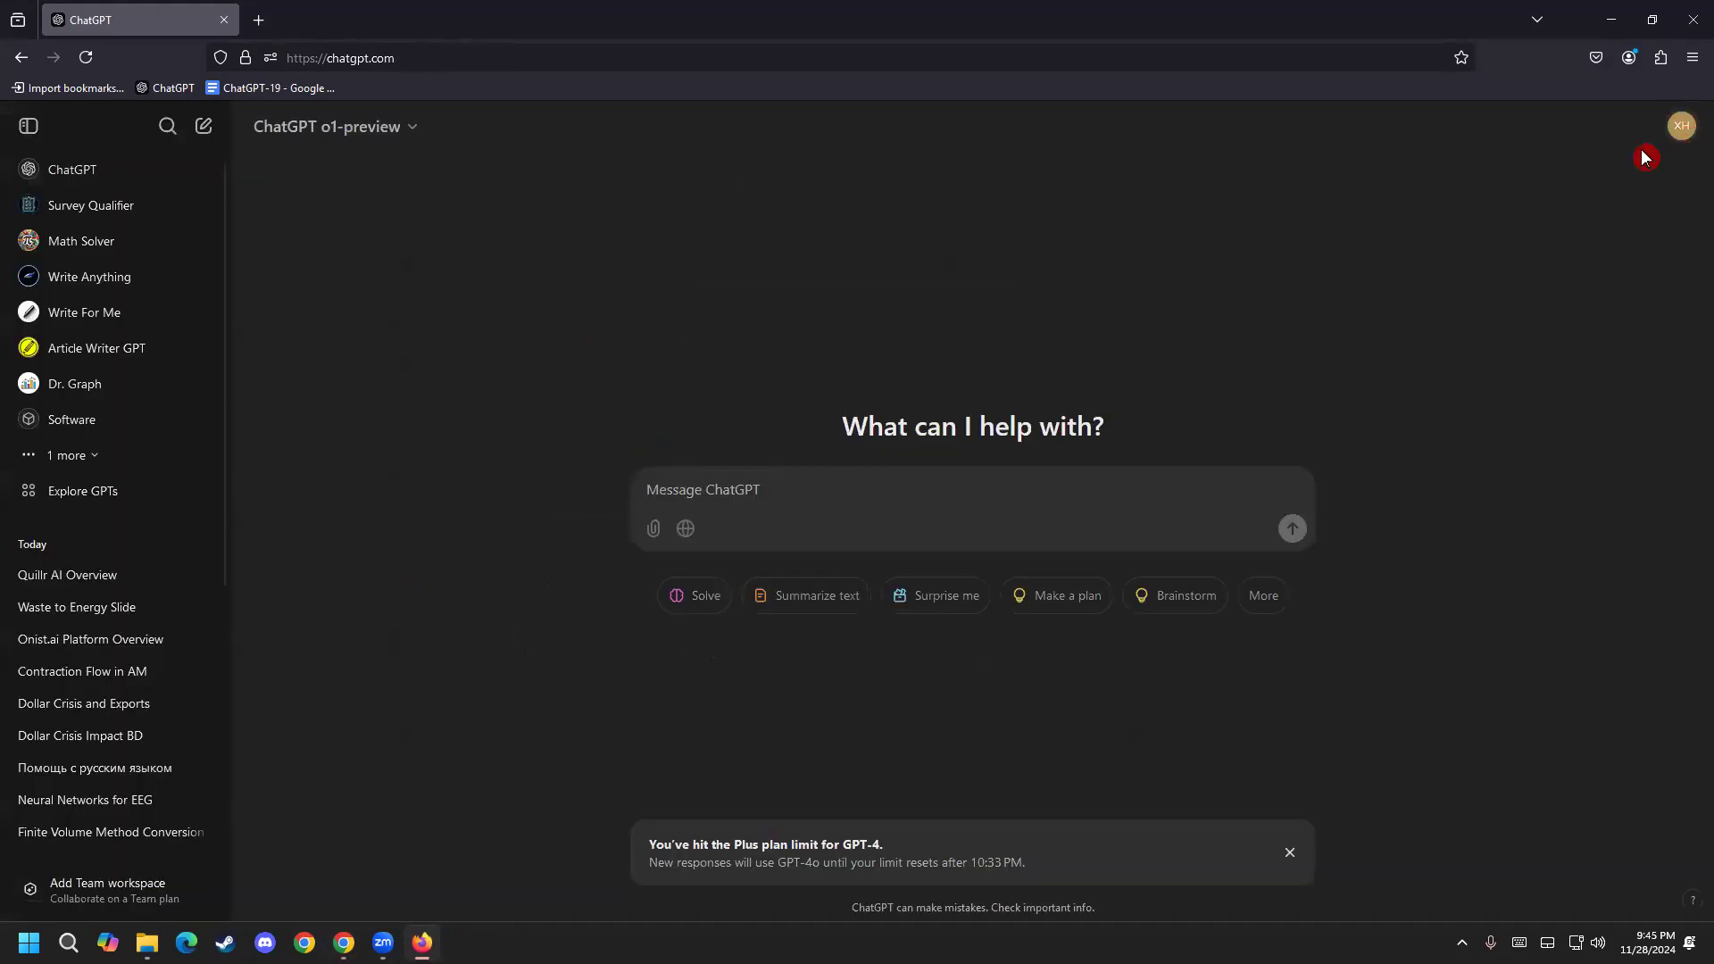
left_click(422, 943)
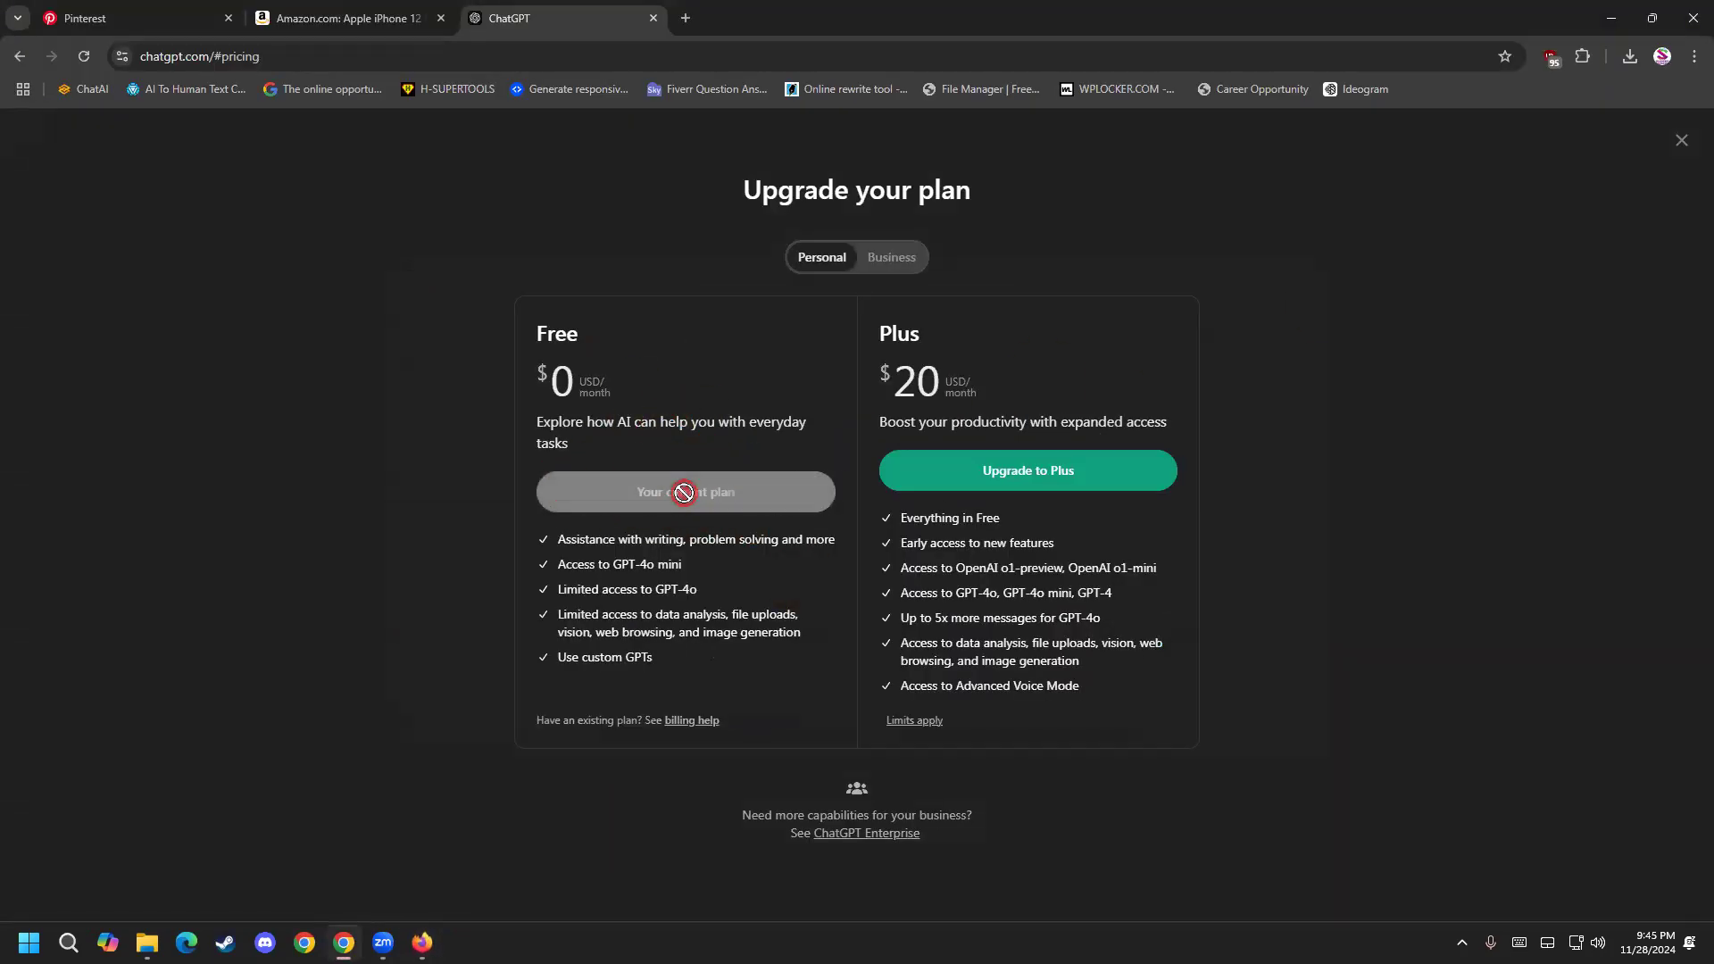
left_click(1690, 144)
Copy the selected iPhone product details from the Amazon listing.
left_click(338, 16)
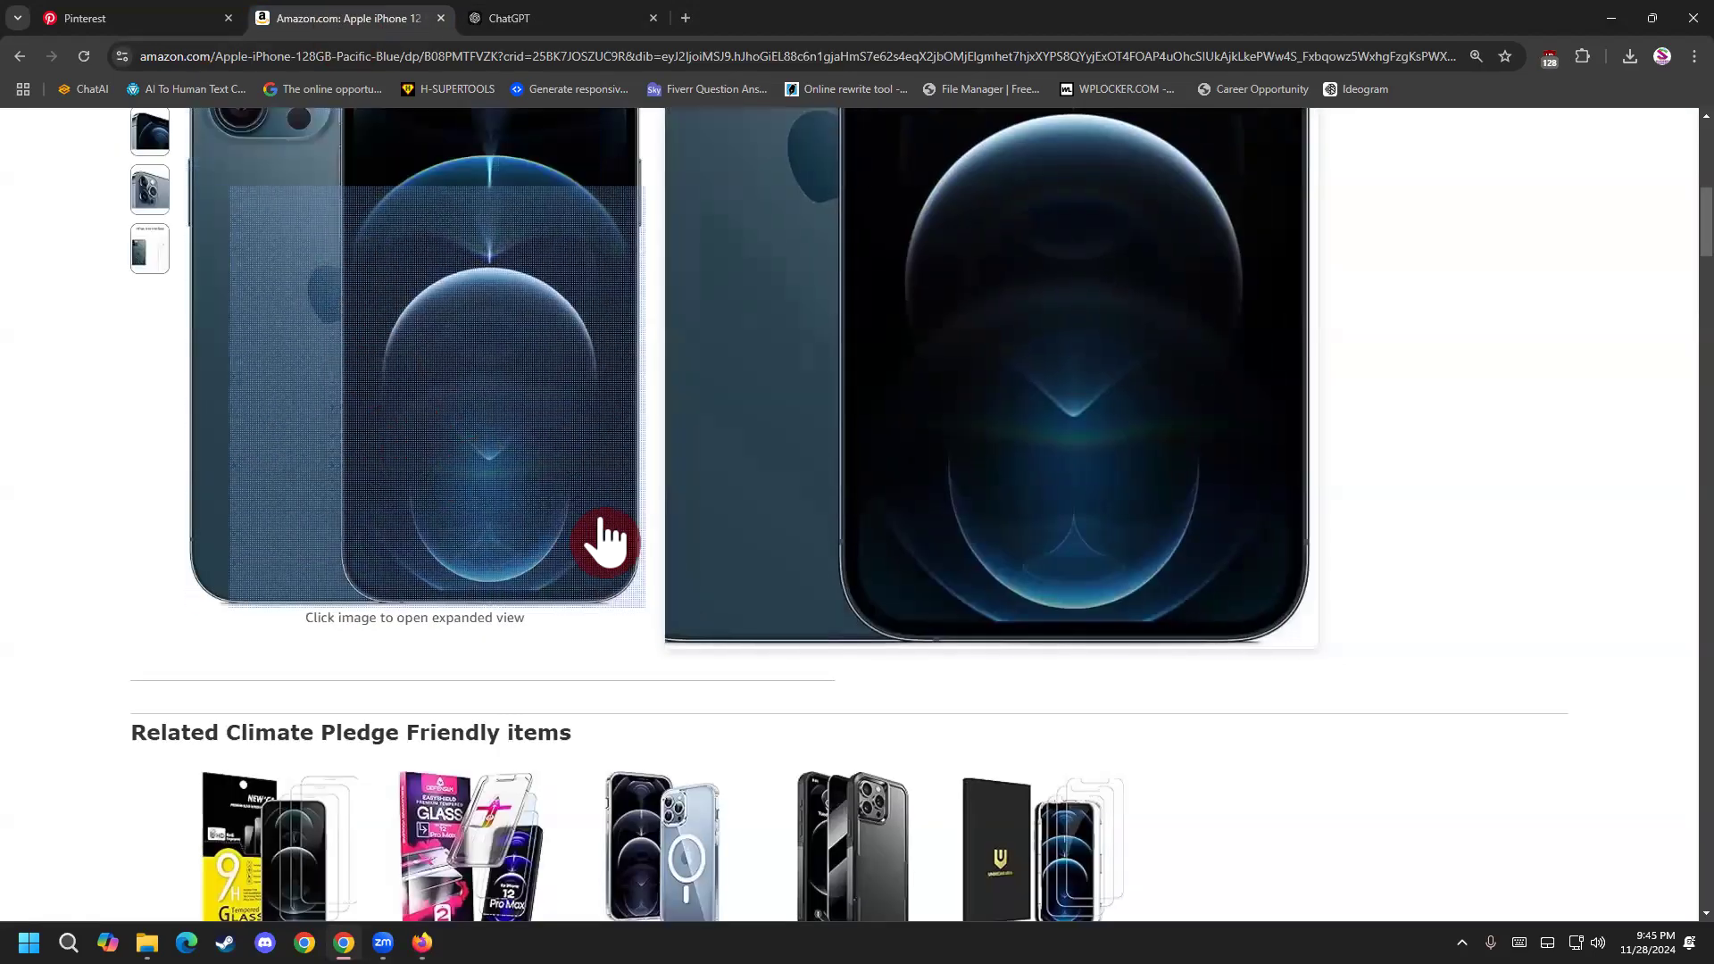
scroll(975, 554, "up", 4)
right_click(725, 369)
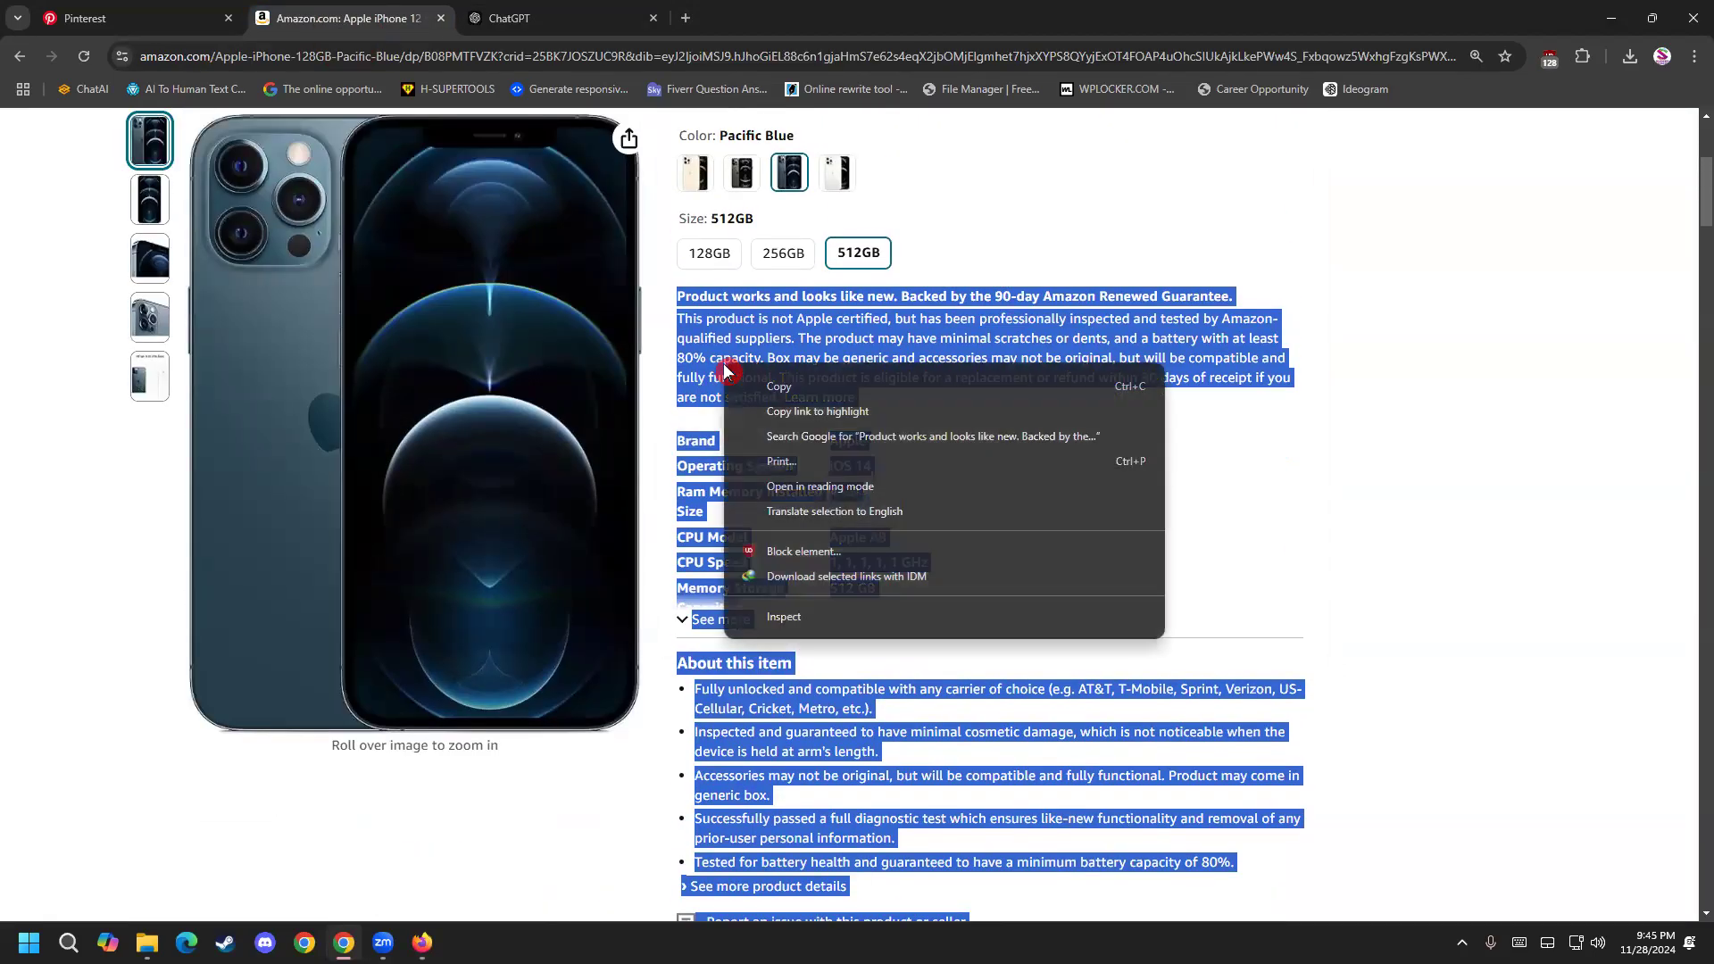
left_click(786, 387)
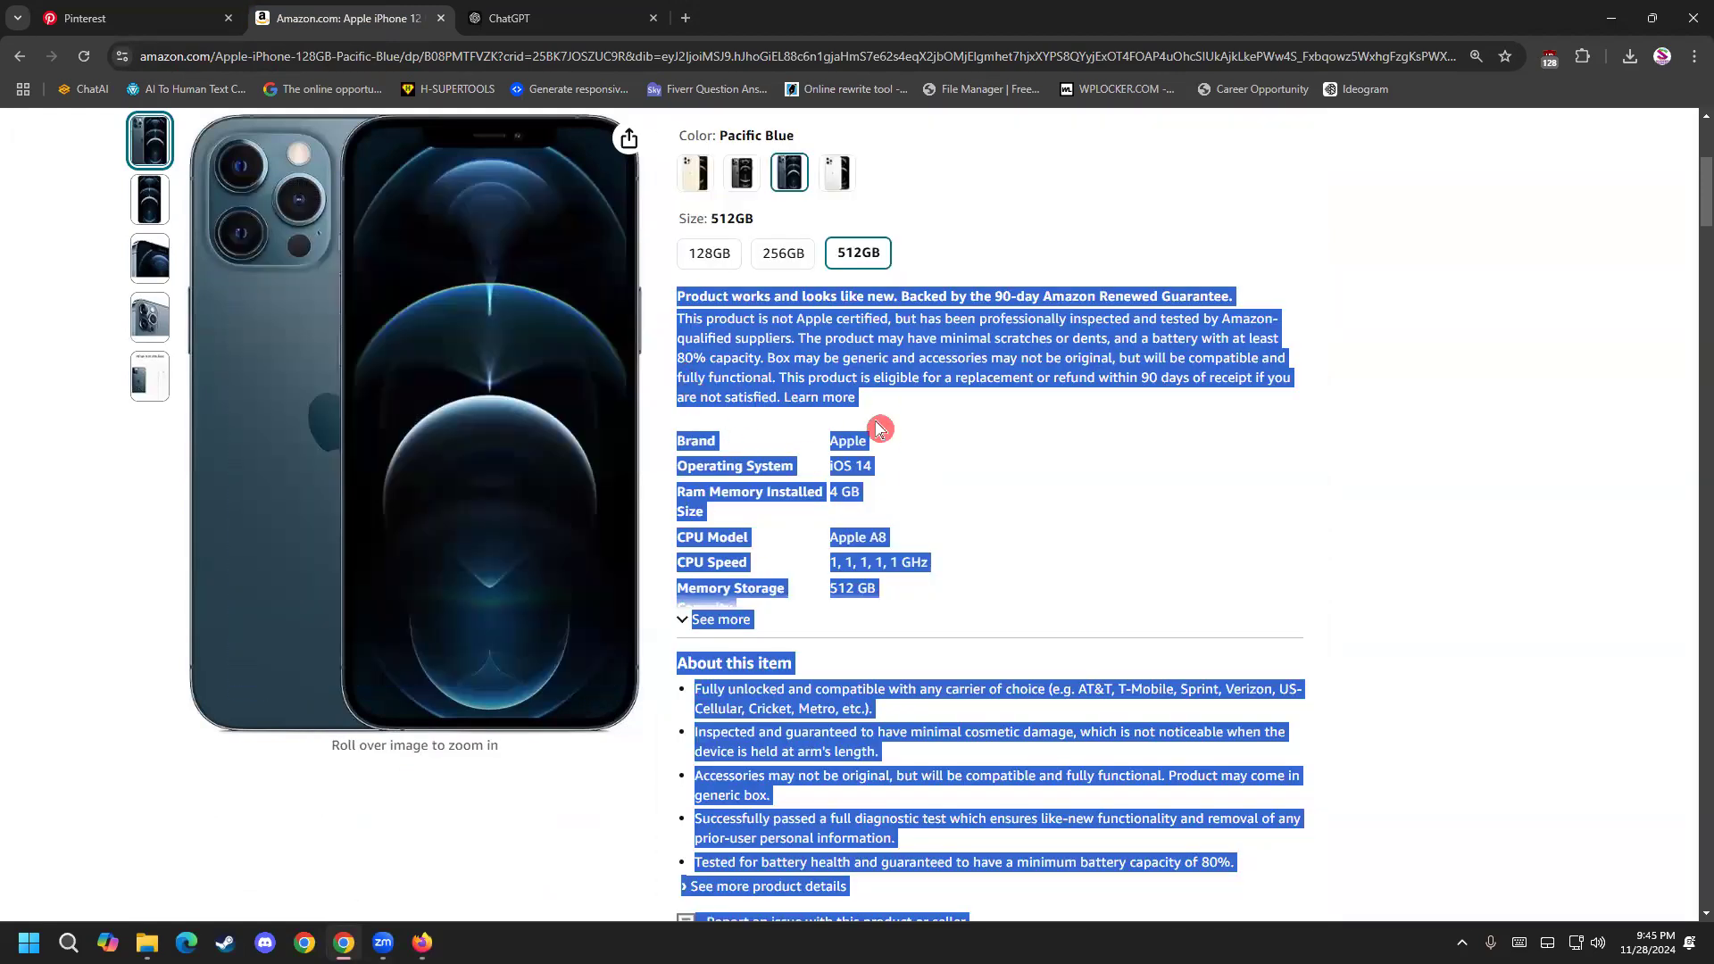
Close the Firefox window with ChatGPT and go to the empty message box of the ChatGPT page in Chrome.
left_click(422, 943)
left_click(705, 515)
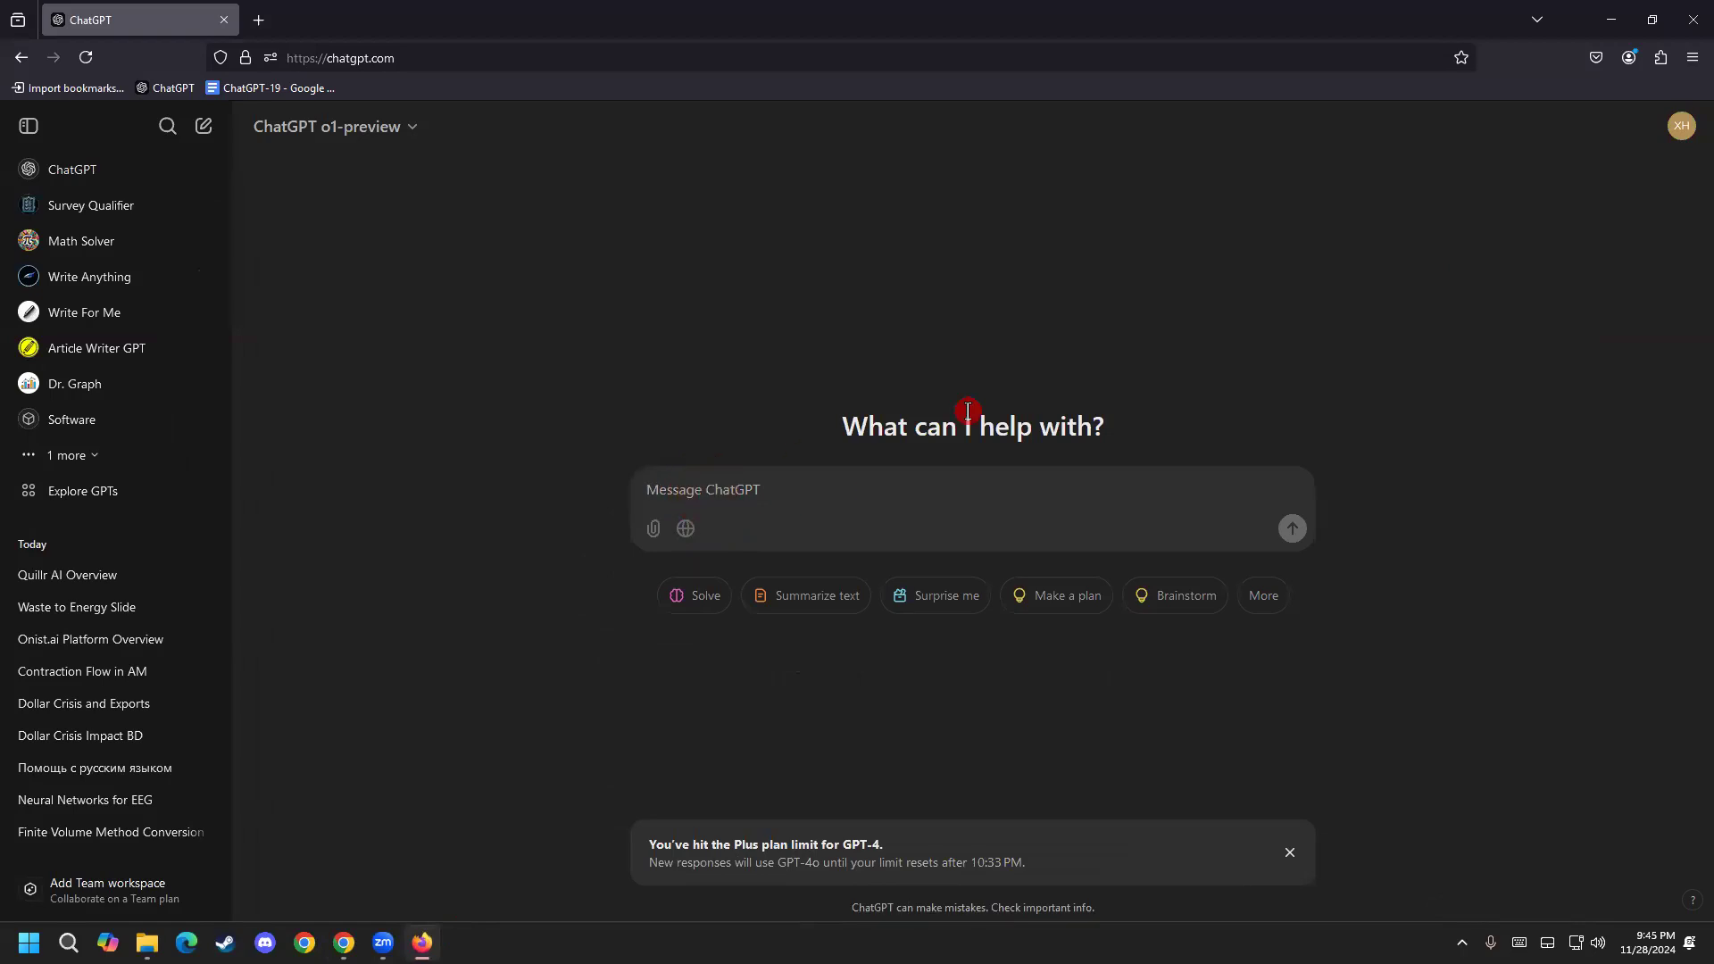
left_click(1696, 14)
left_click(537, 14)
left_click(831, 493)
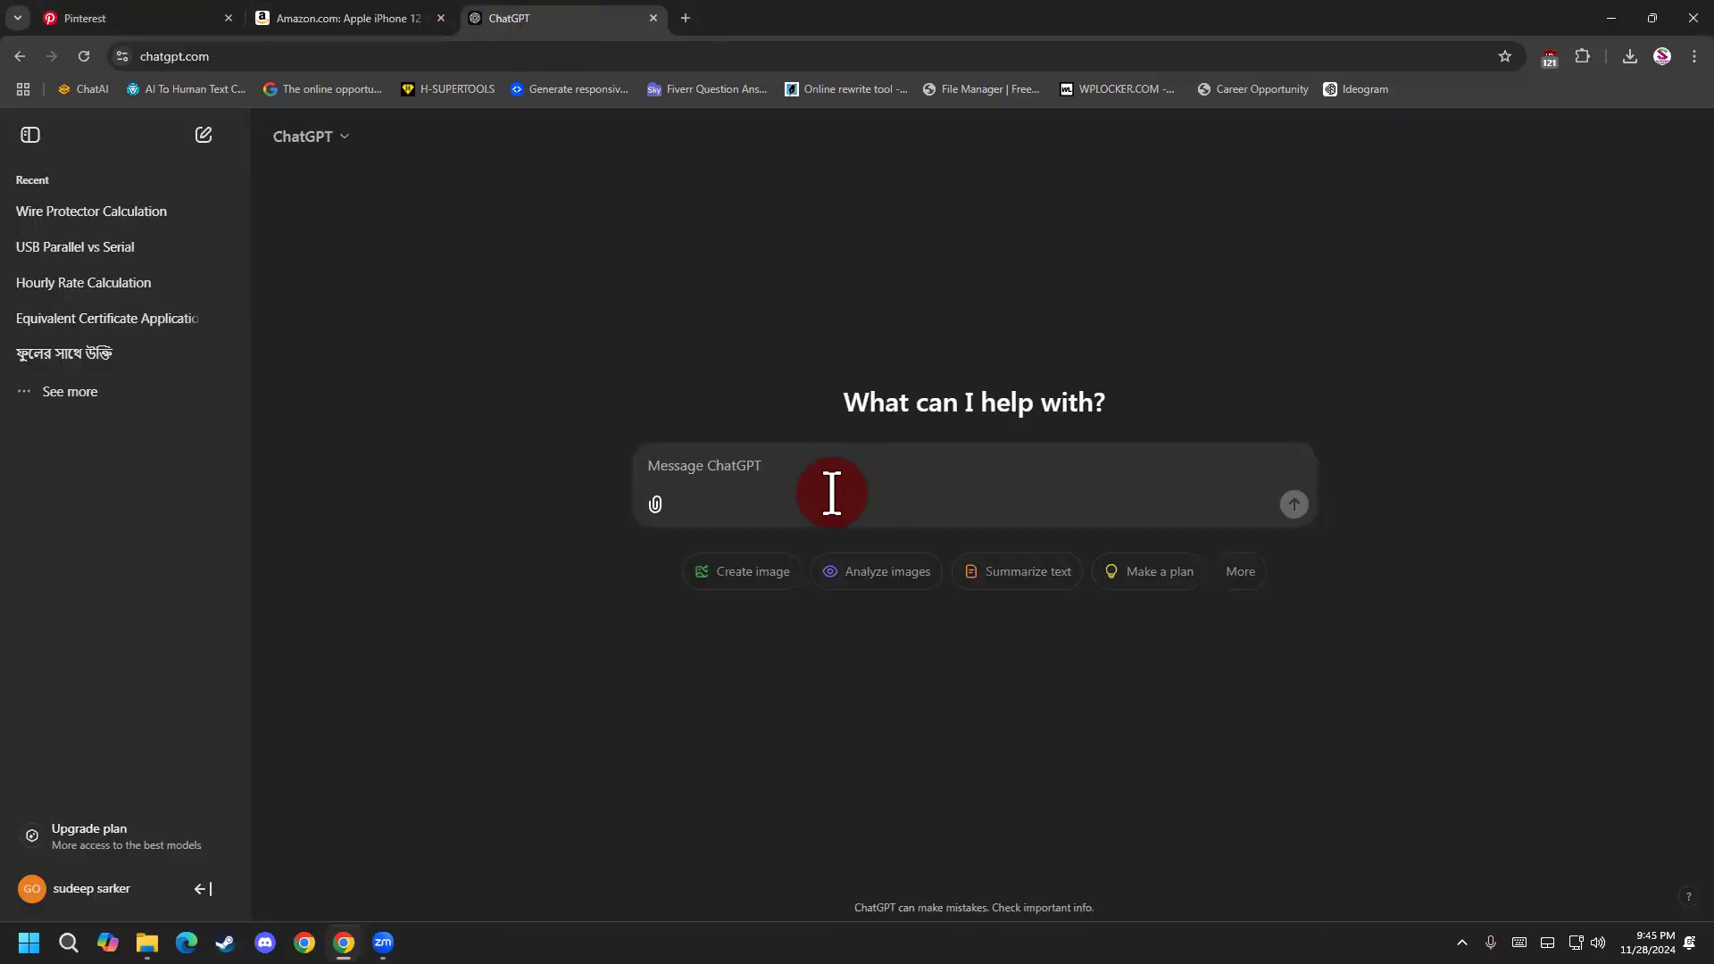
Paste the copied iPhone product details into the message box and begin the request "write a" a few blank lines below them.
key("ctrl+v")
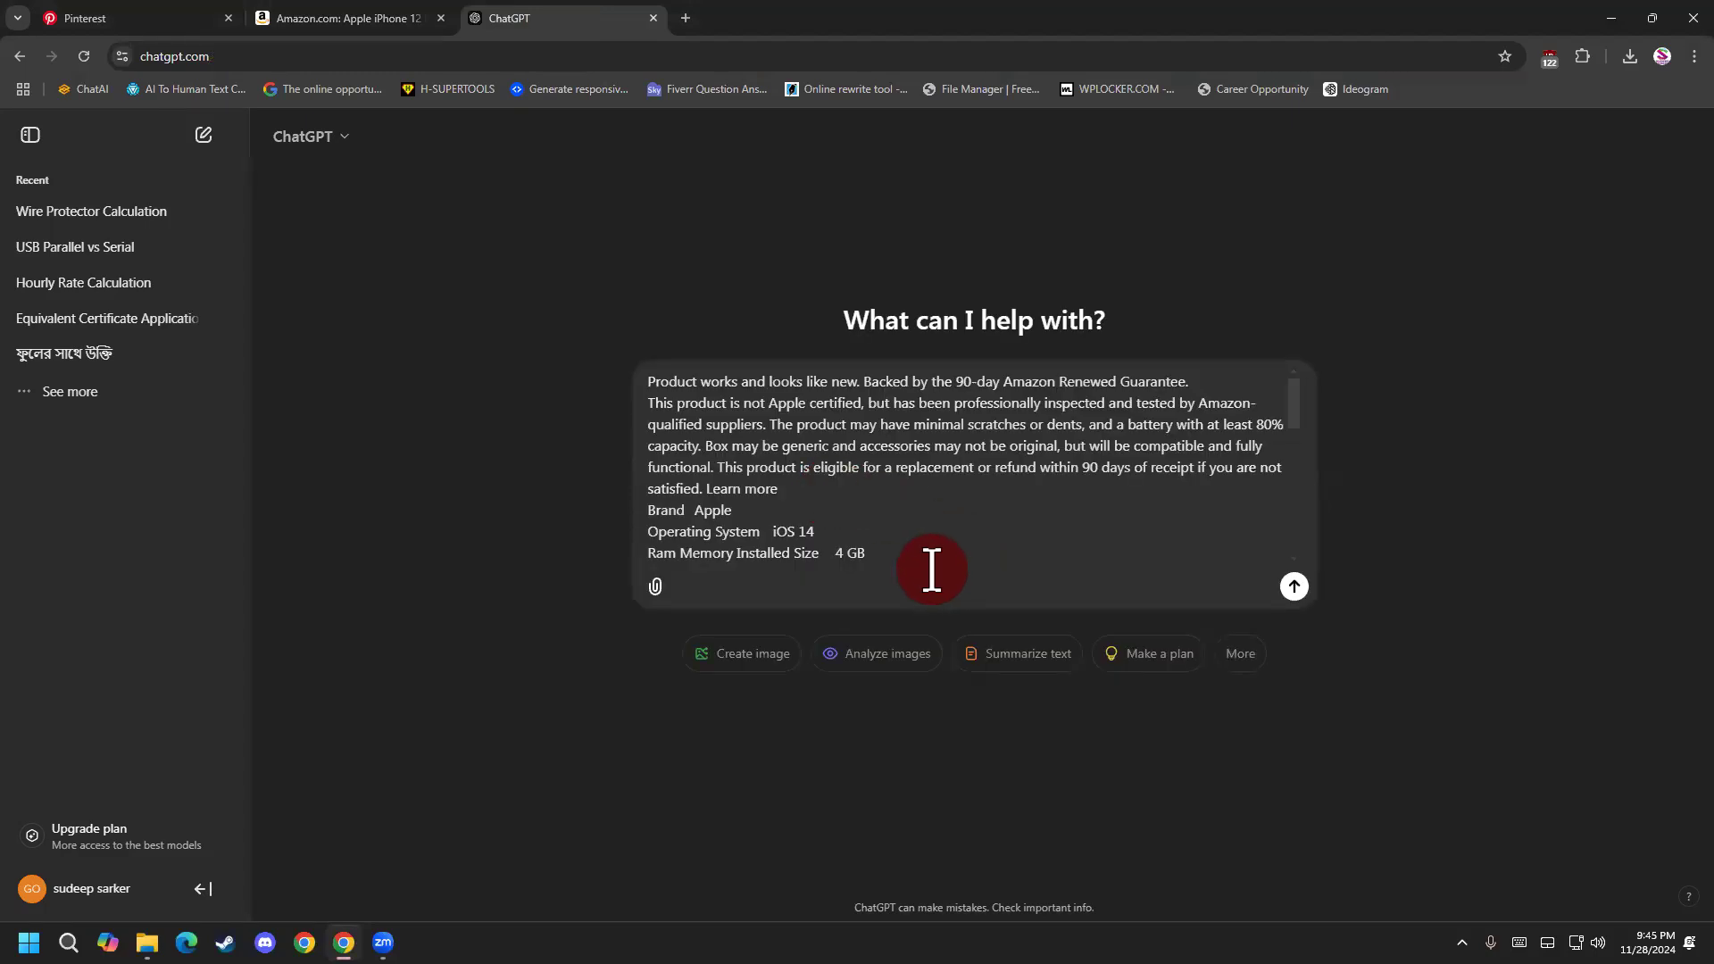
scroll(931, 568, "down", 5)
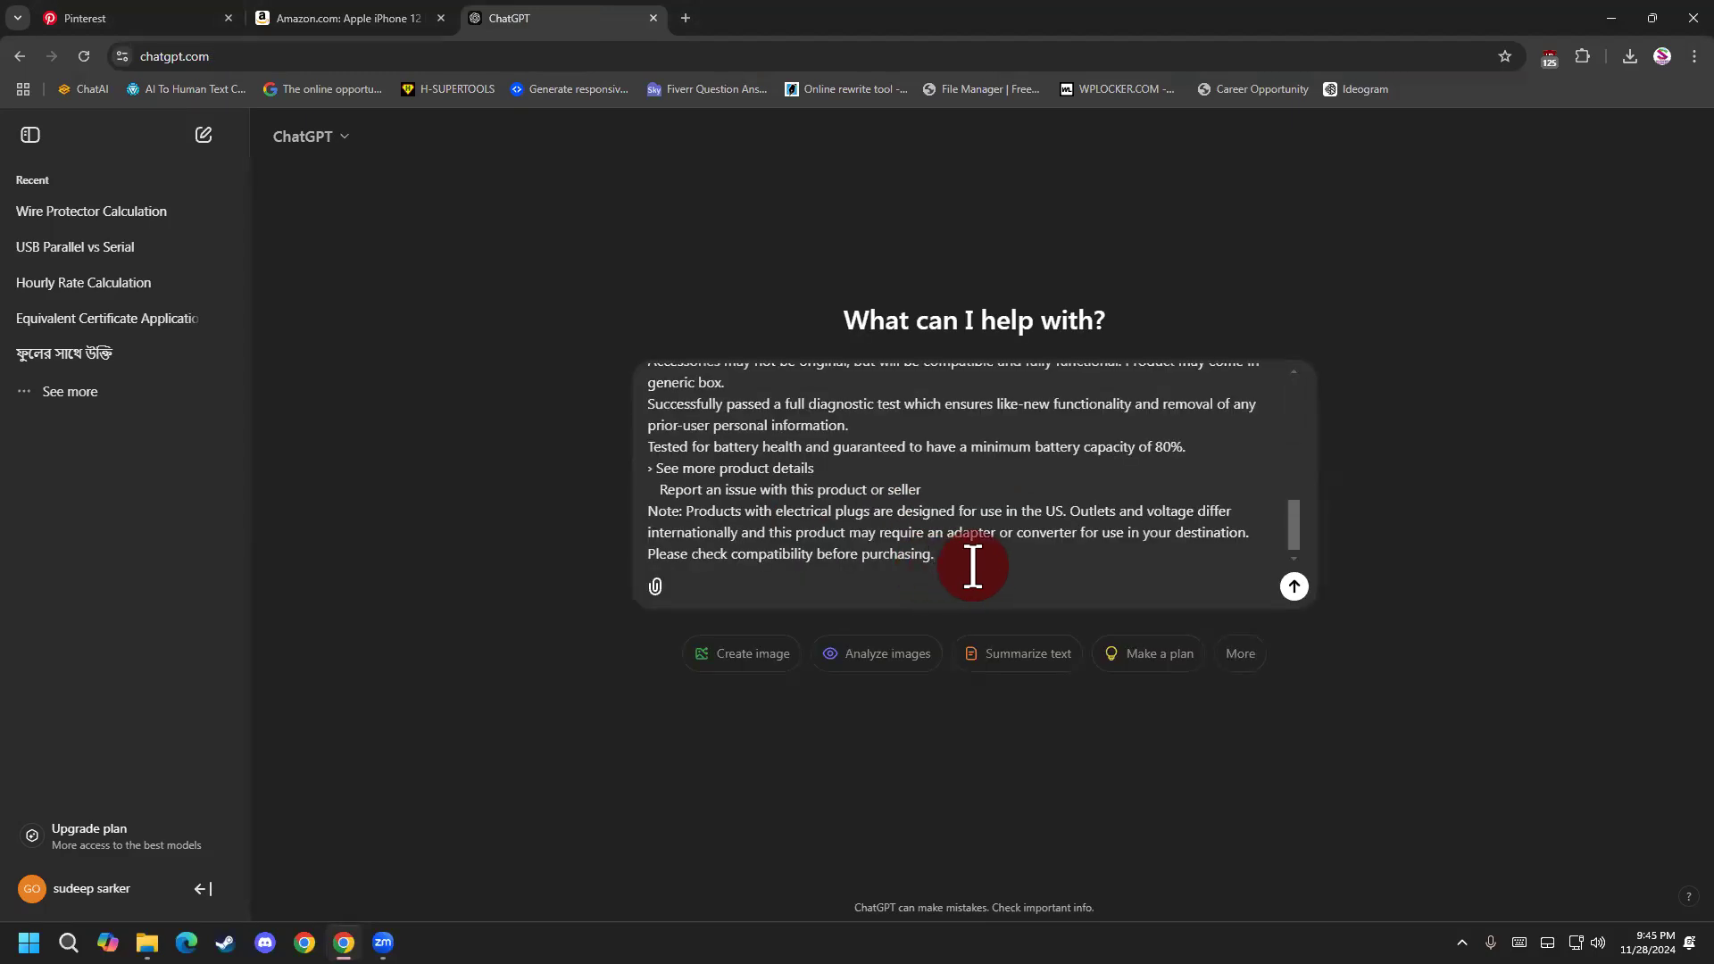
key("shift+Return")
key("shift+Return")
key("shift+Return")
key("shift+Return")
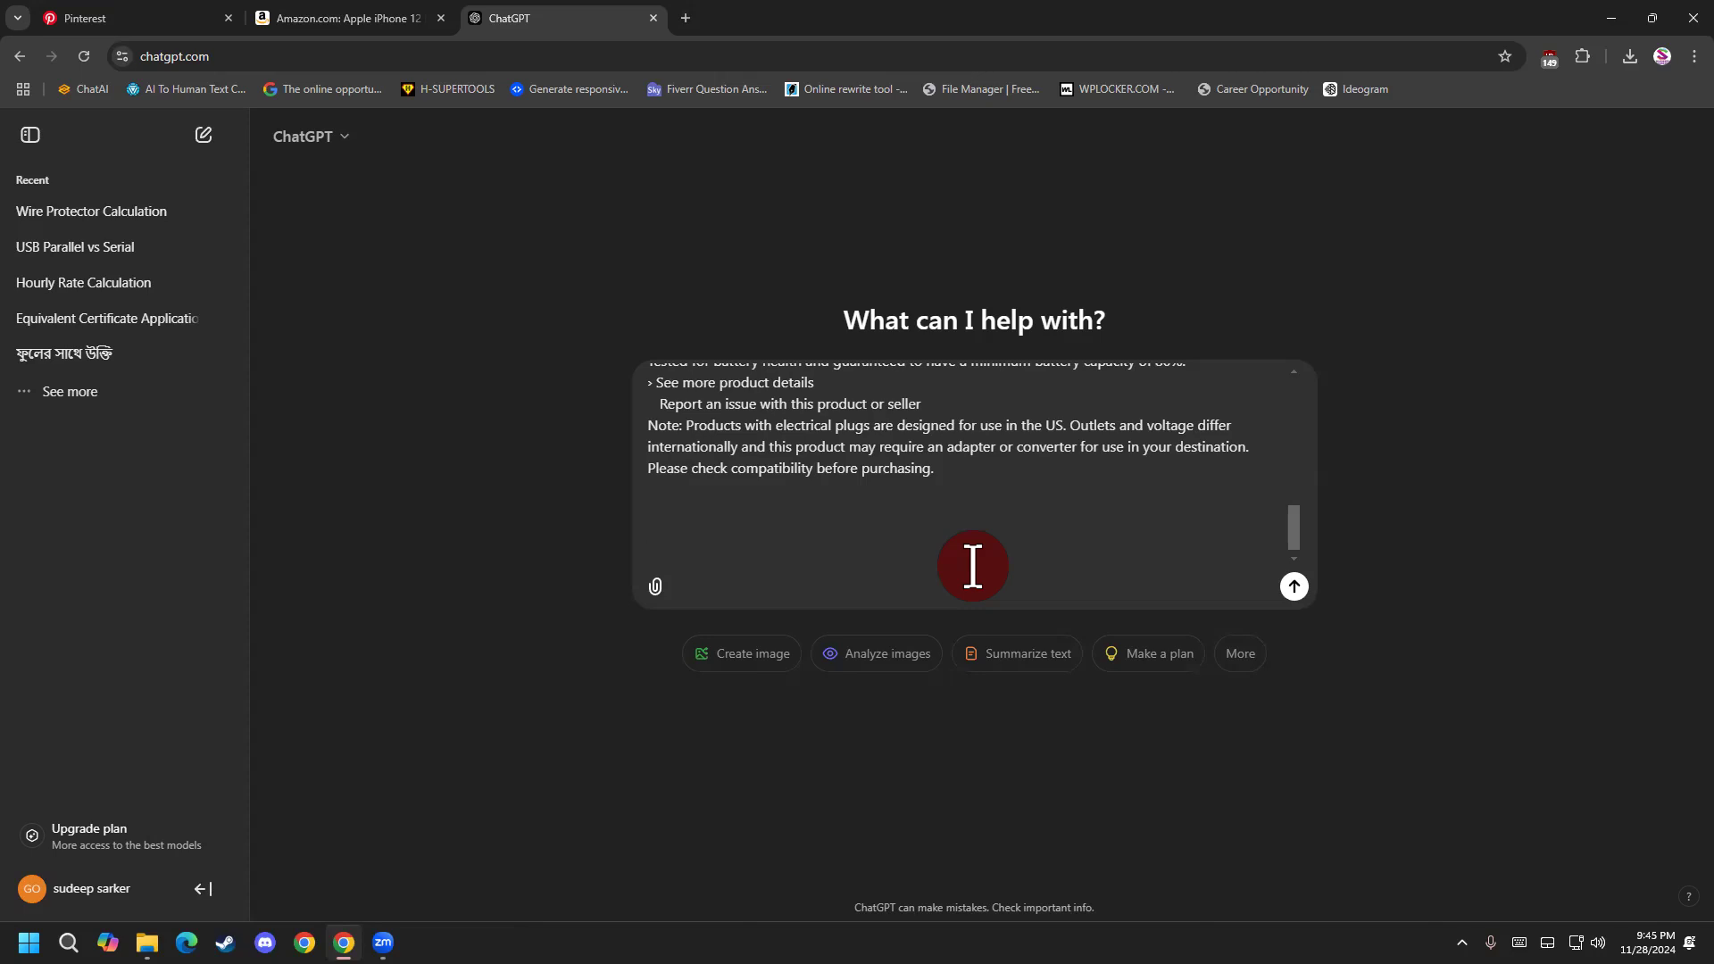
type("write a")
left_click(1041, 96)
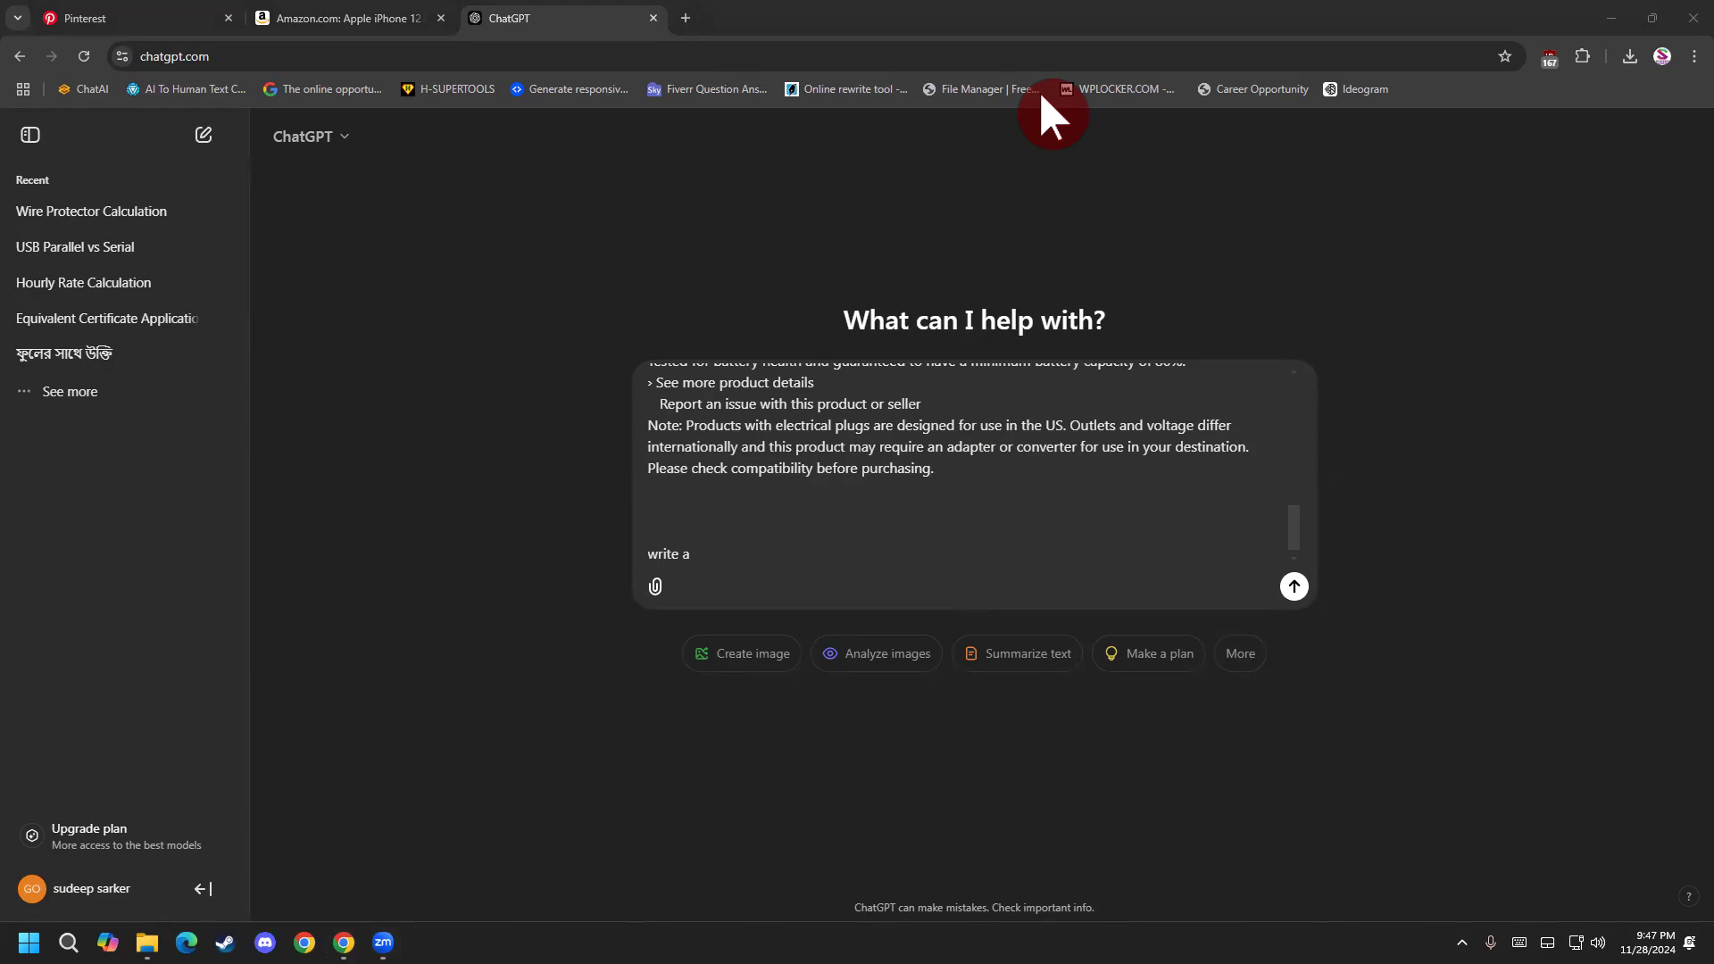
left_click(1461, 943)
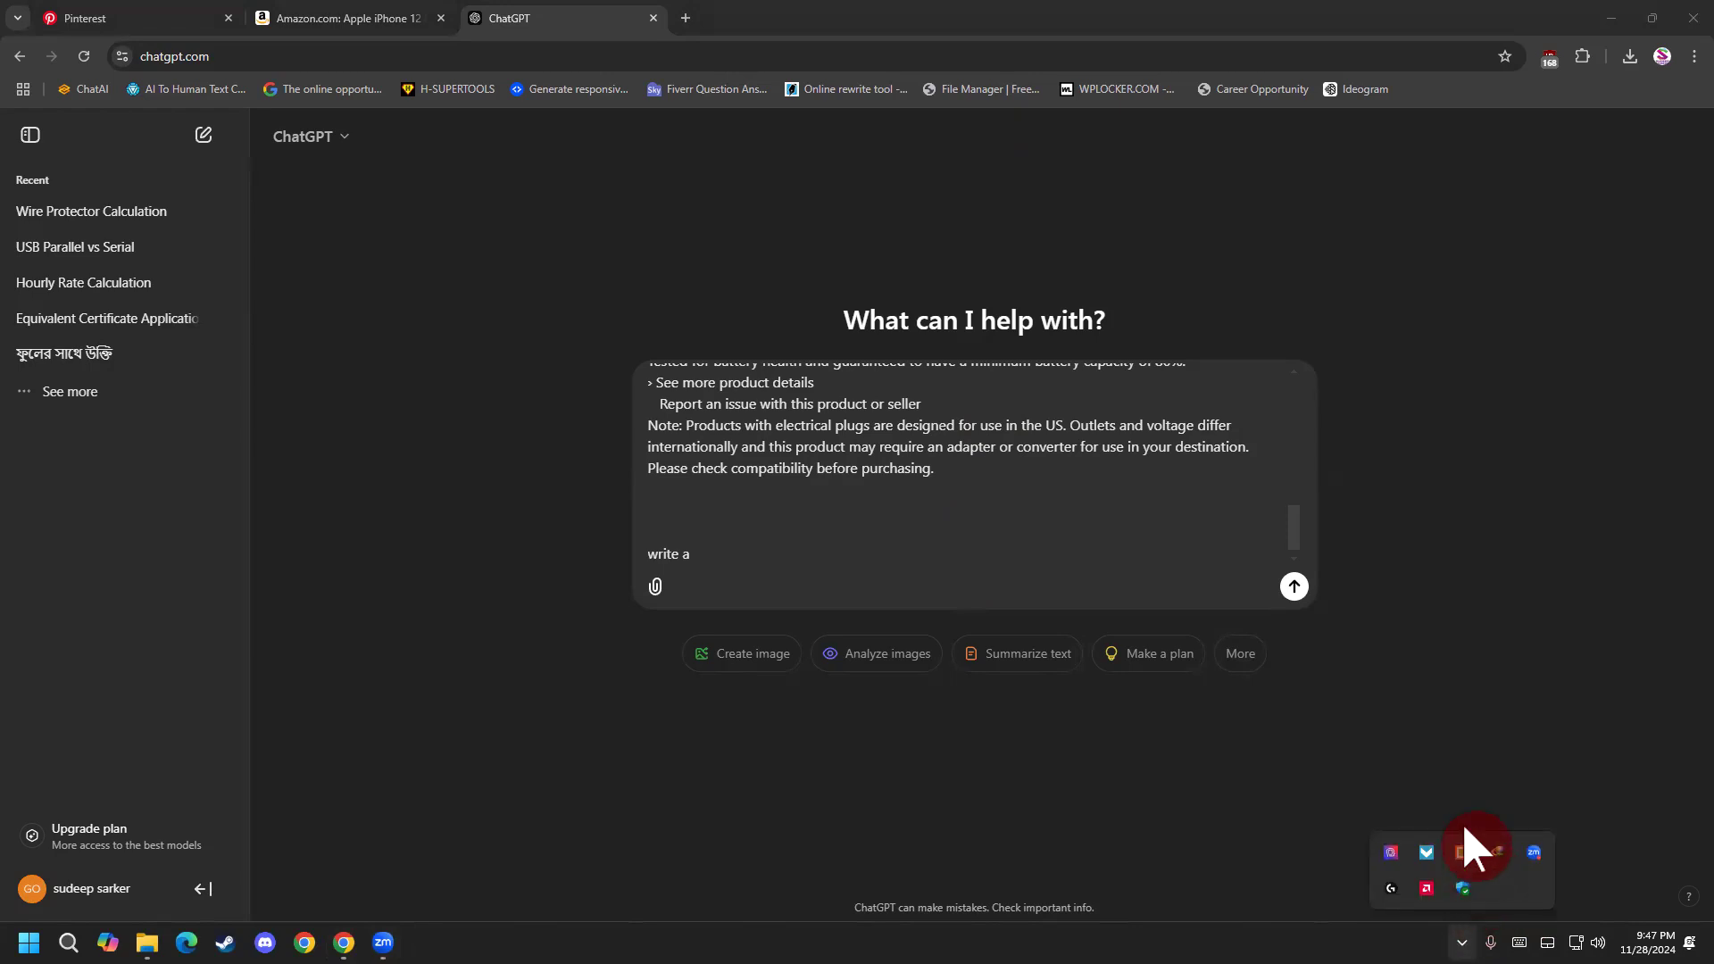
left_click(1464, 830)
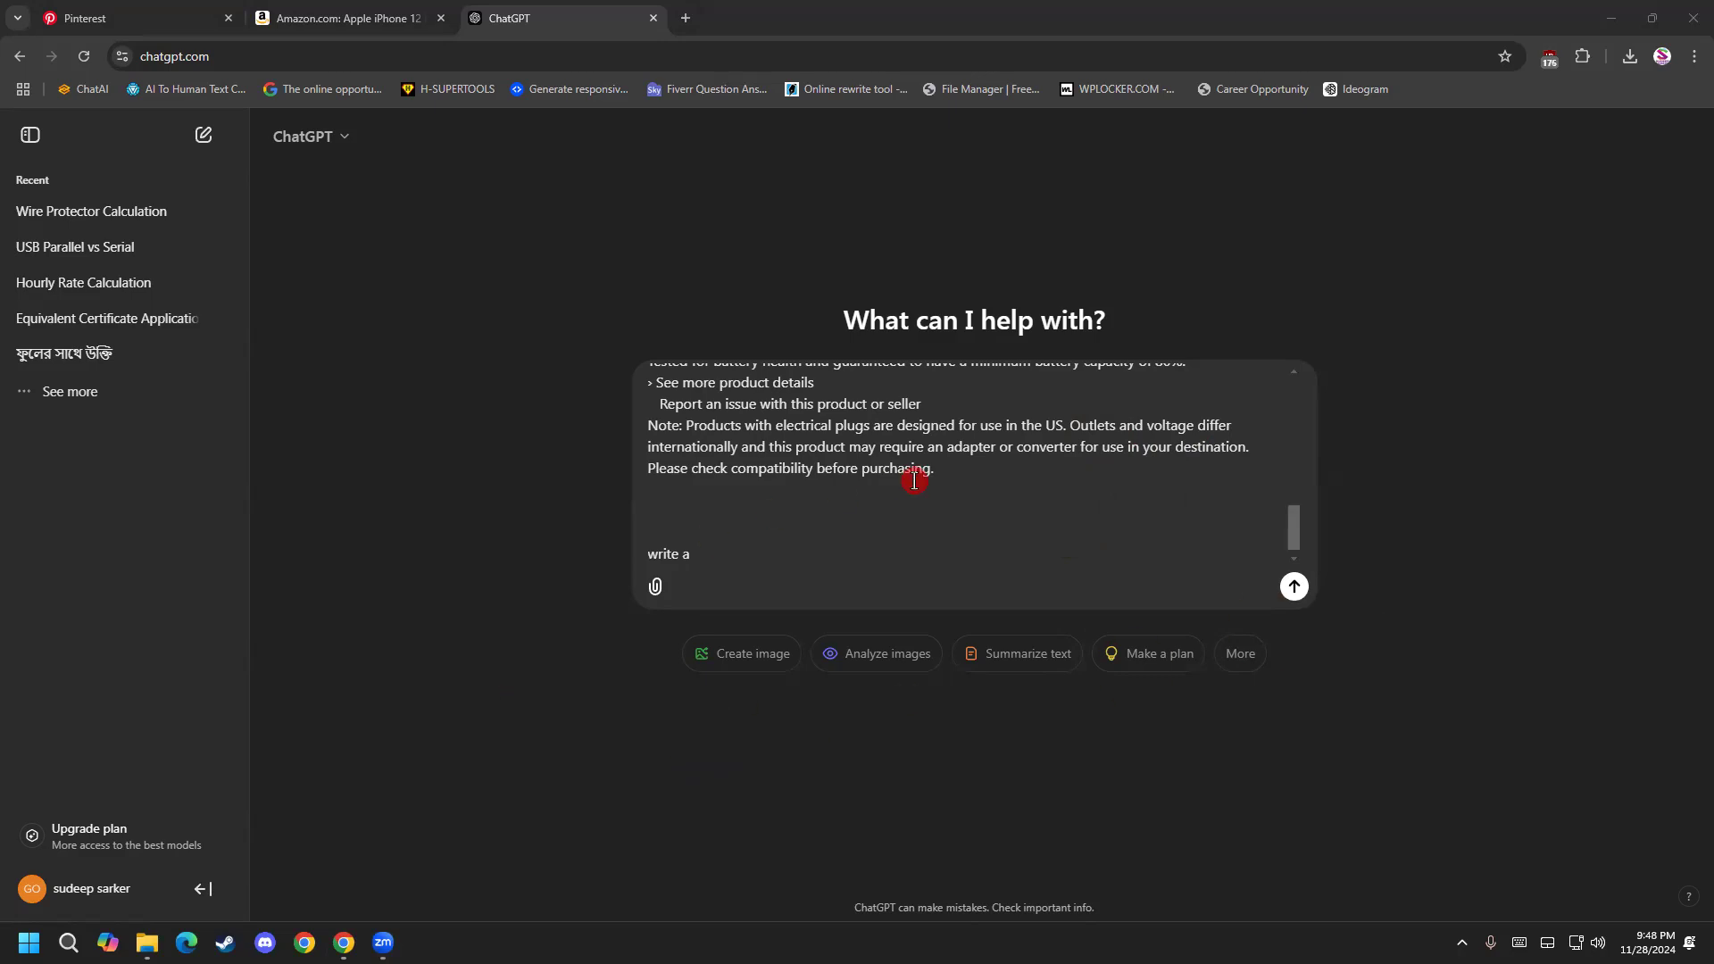
left_click(716, 569)
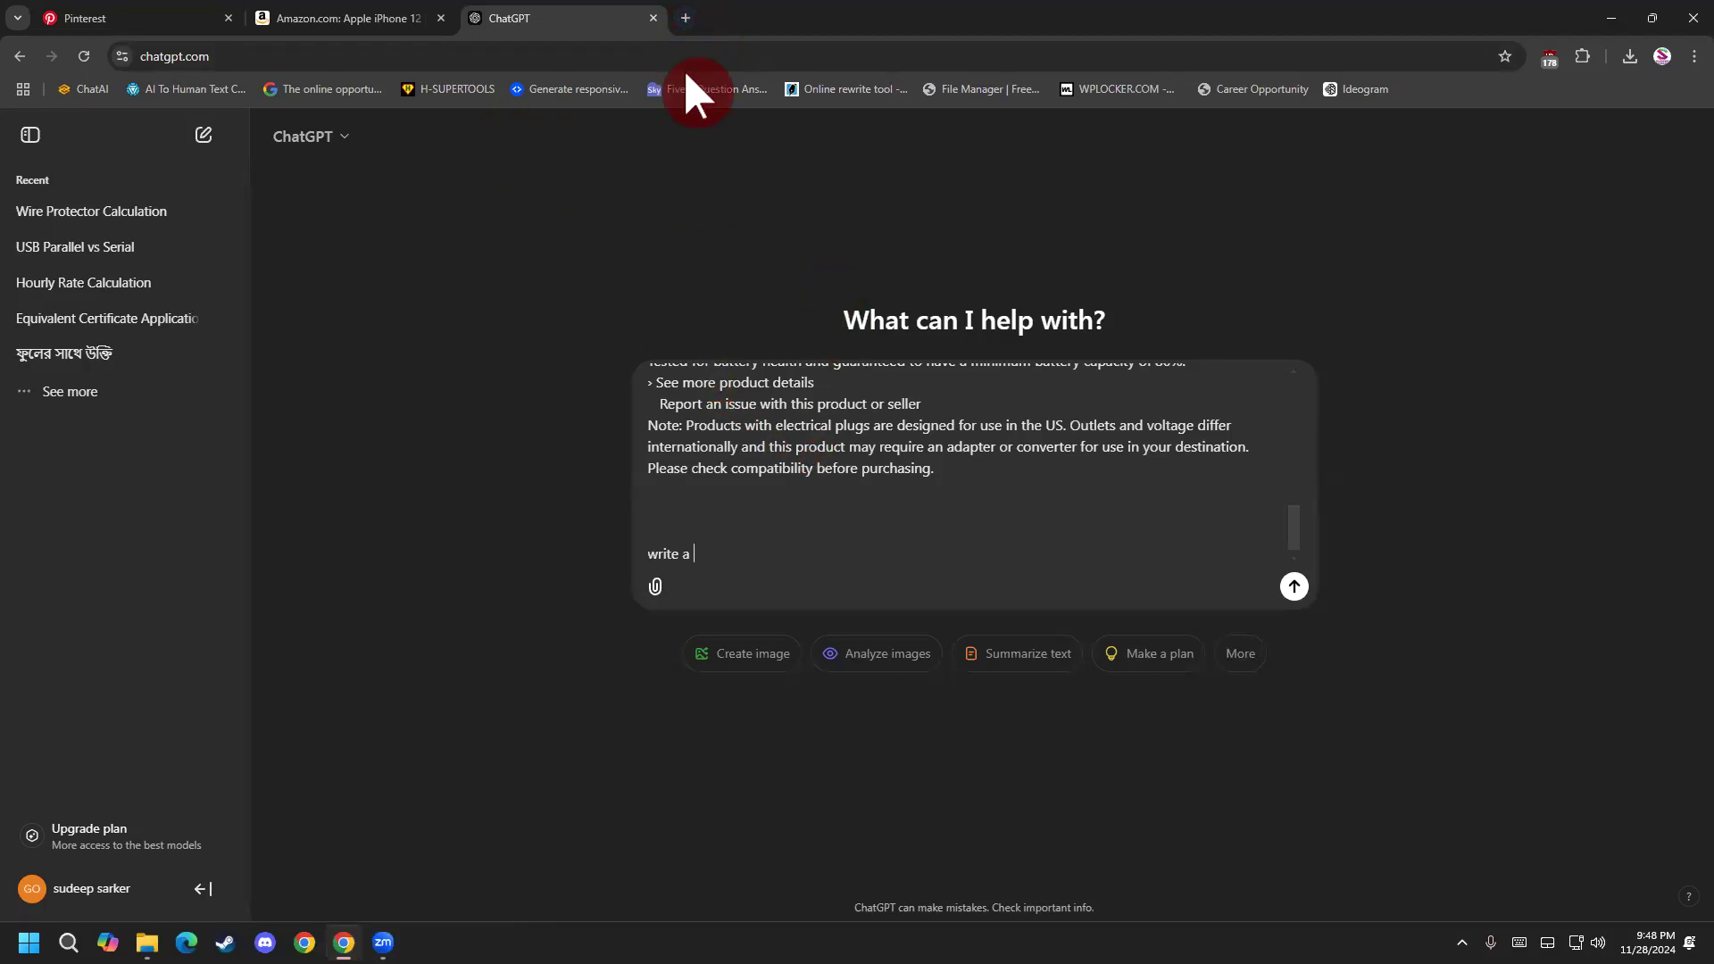
Search Google for "open ai" in a new tab and open the OpenAI website from the results.
left_click(685, 18)
type("্")
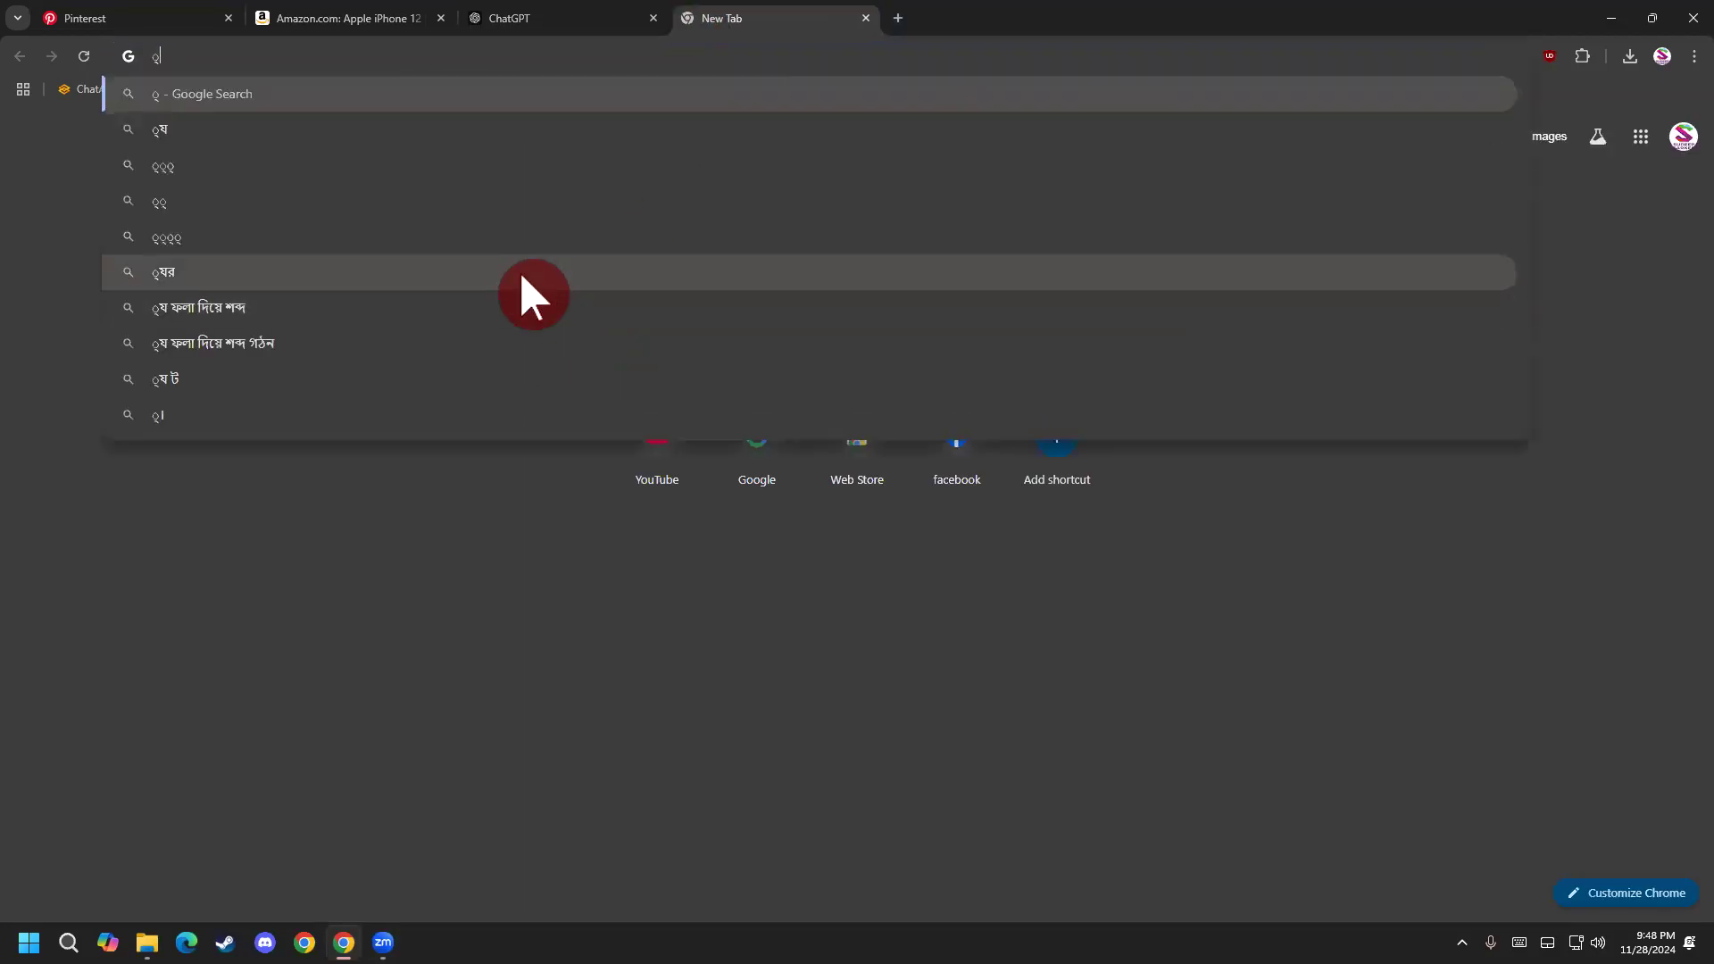
left_click(1462, 943)
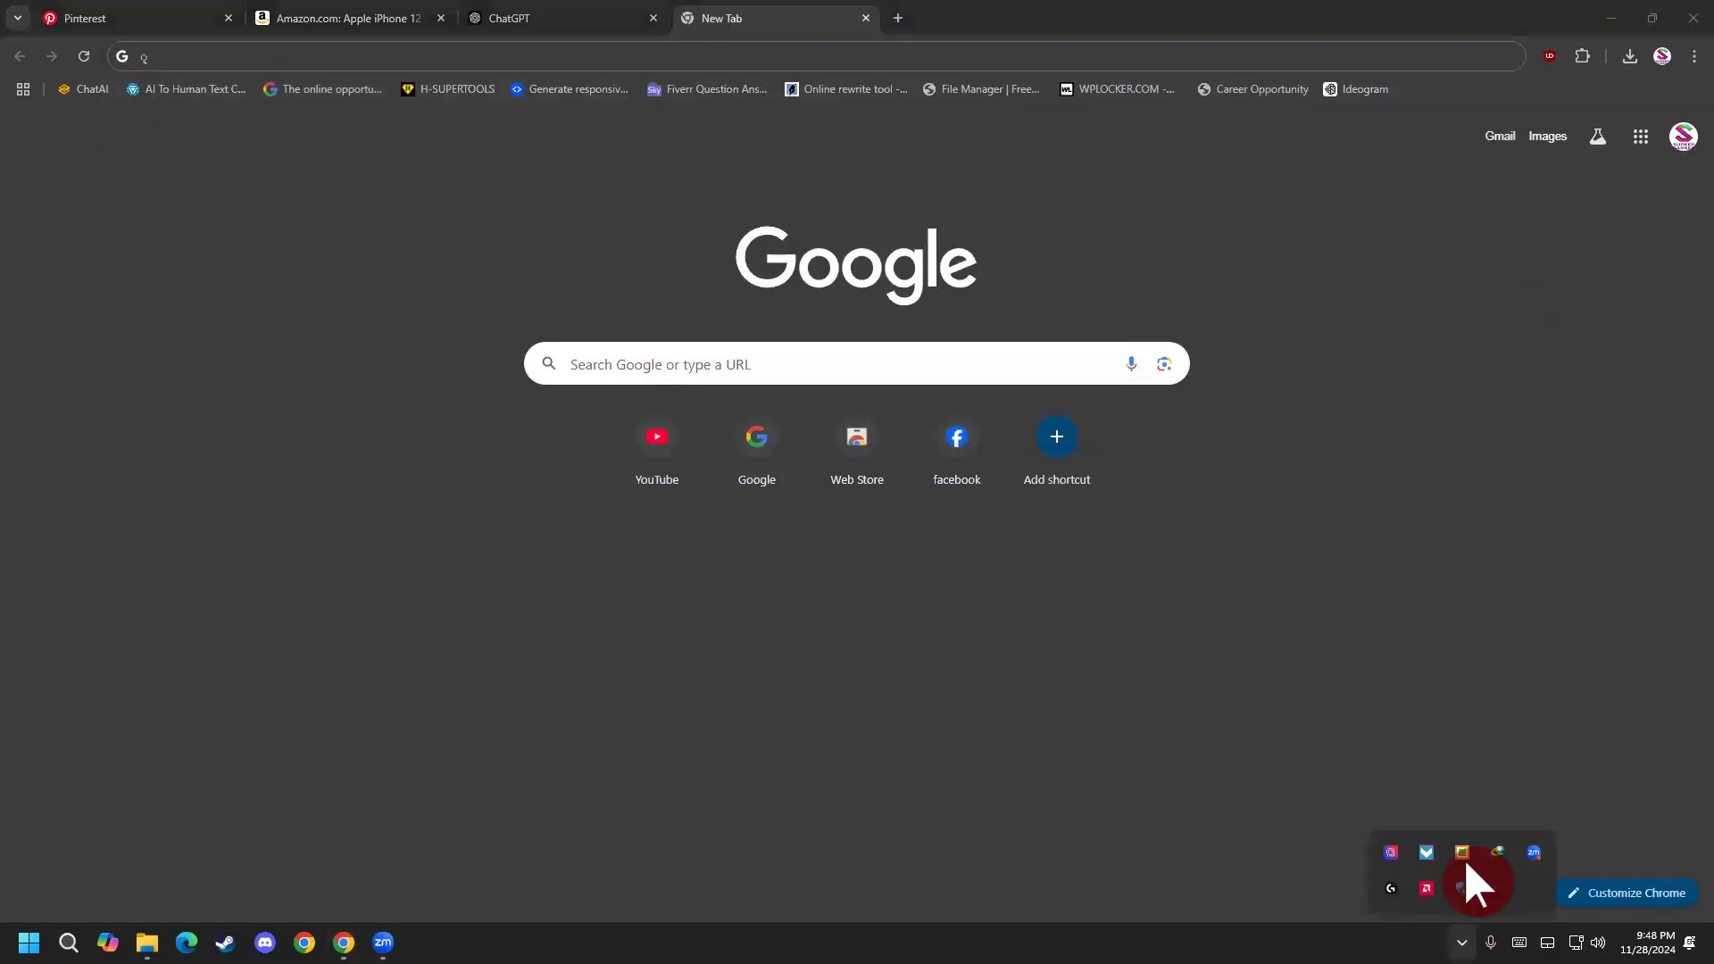
left_click(678, 364)
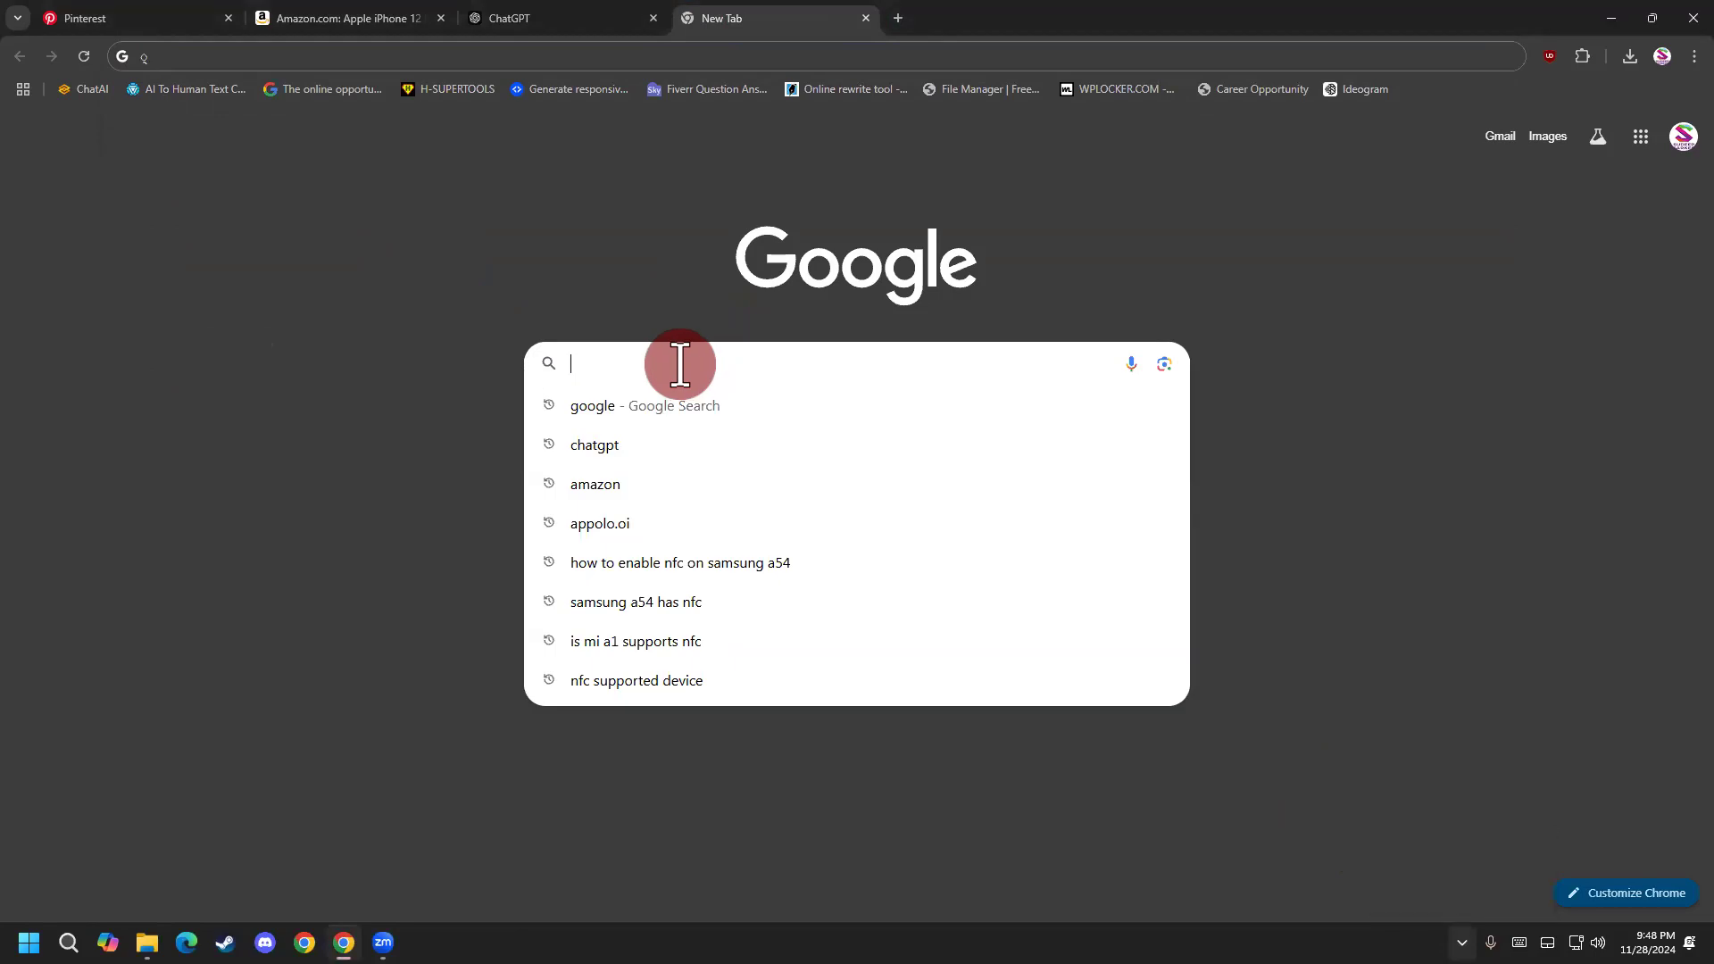
type("open ai")
key("Return")
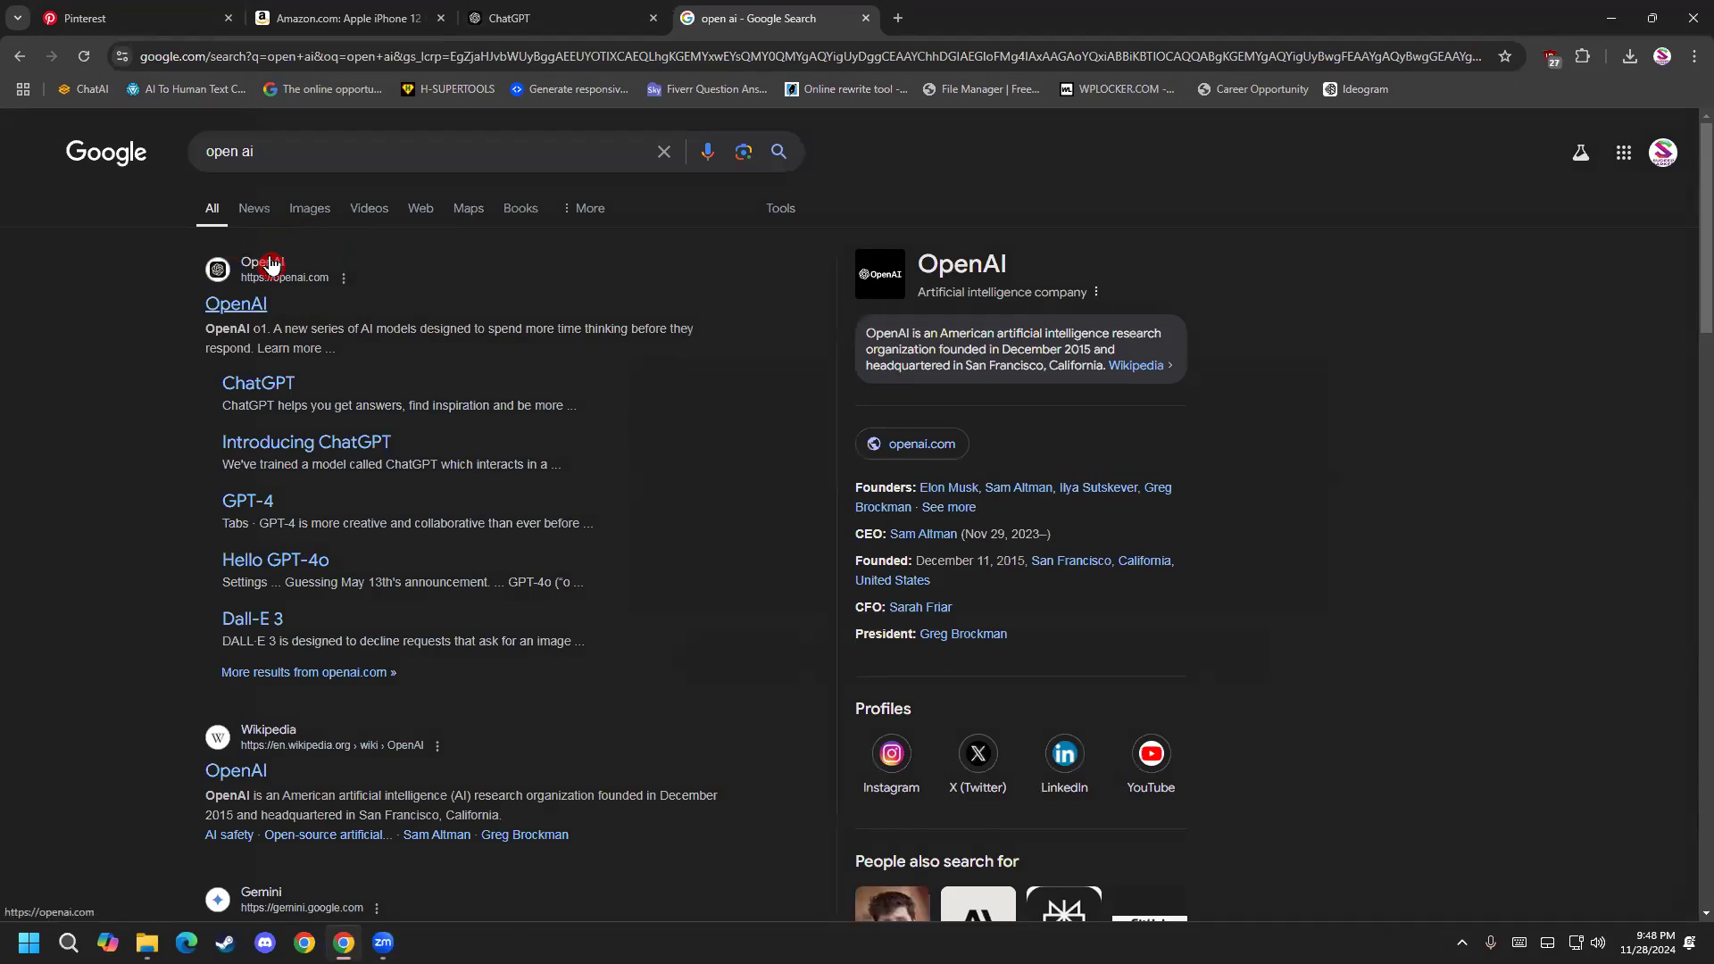
left_click(245, 283)
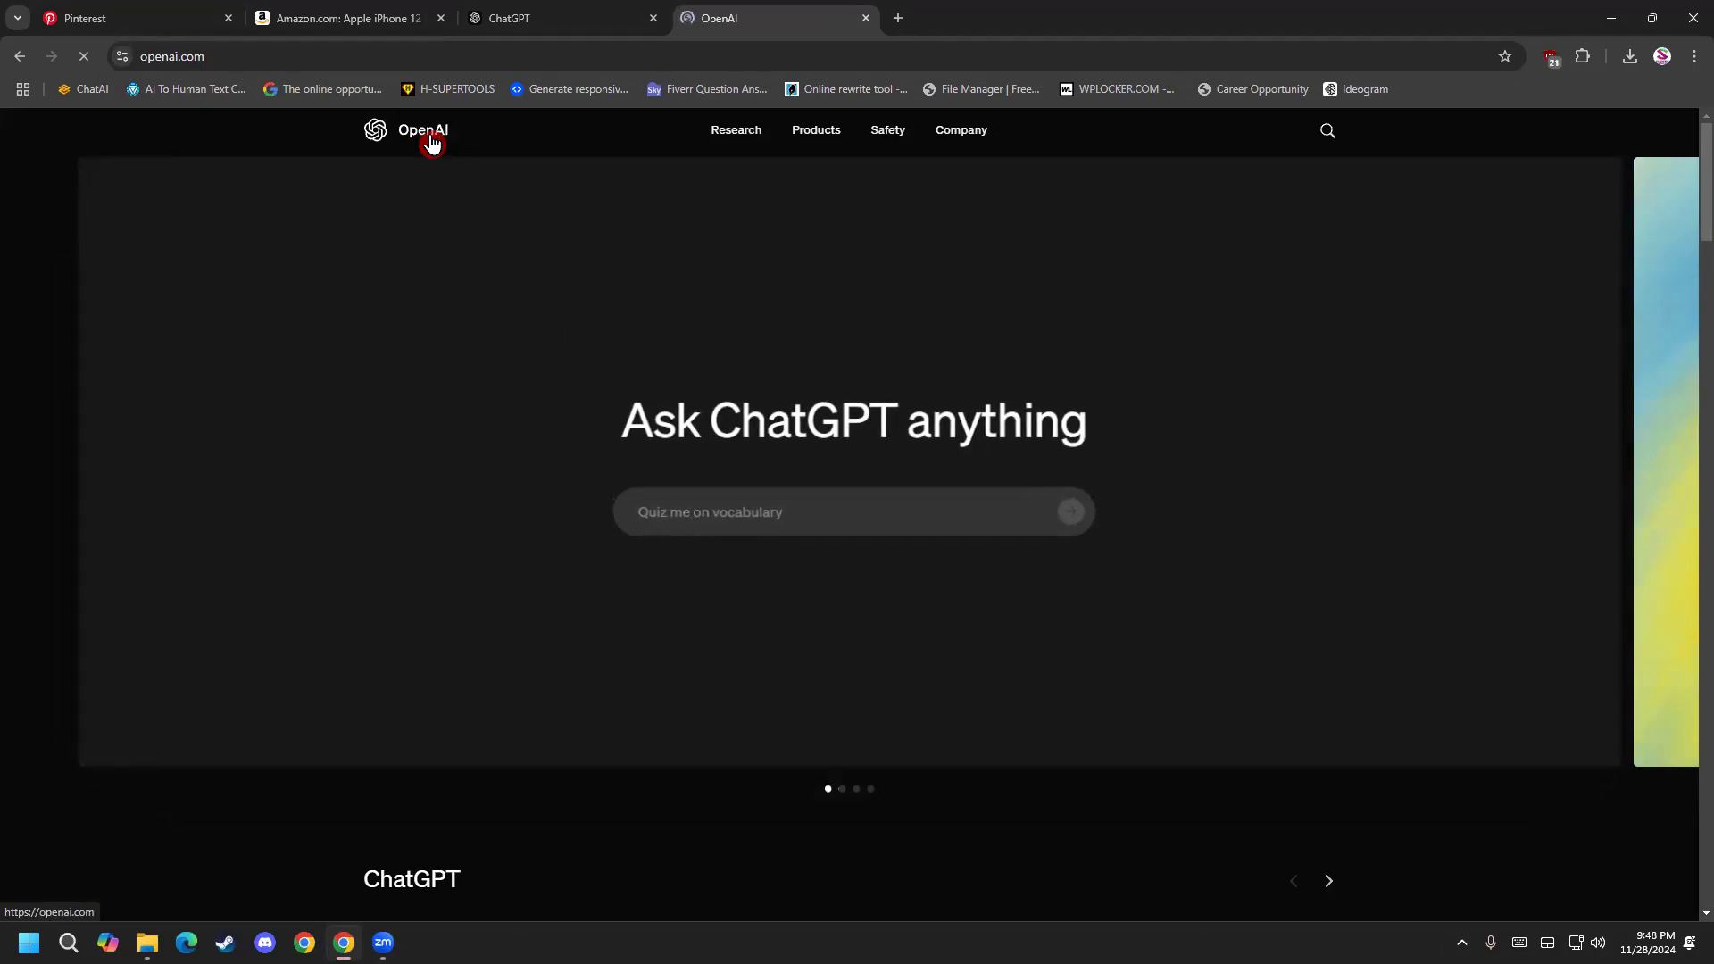
Examine the "Ask ChatGPT anything" heading on the OpenAI homepage, highlighting its words.
left_click_drag(704, 421, 903, 417)
left_click_drag(616, 420, 728, 428)
double_click(695, 419)
left_click(700, 419)
left_click(887, 430)
left_click(866, 423)
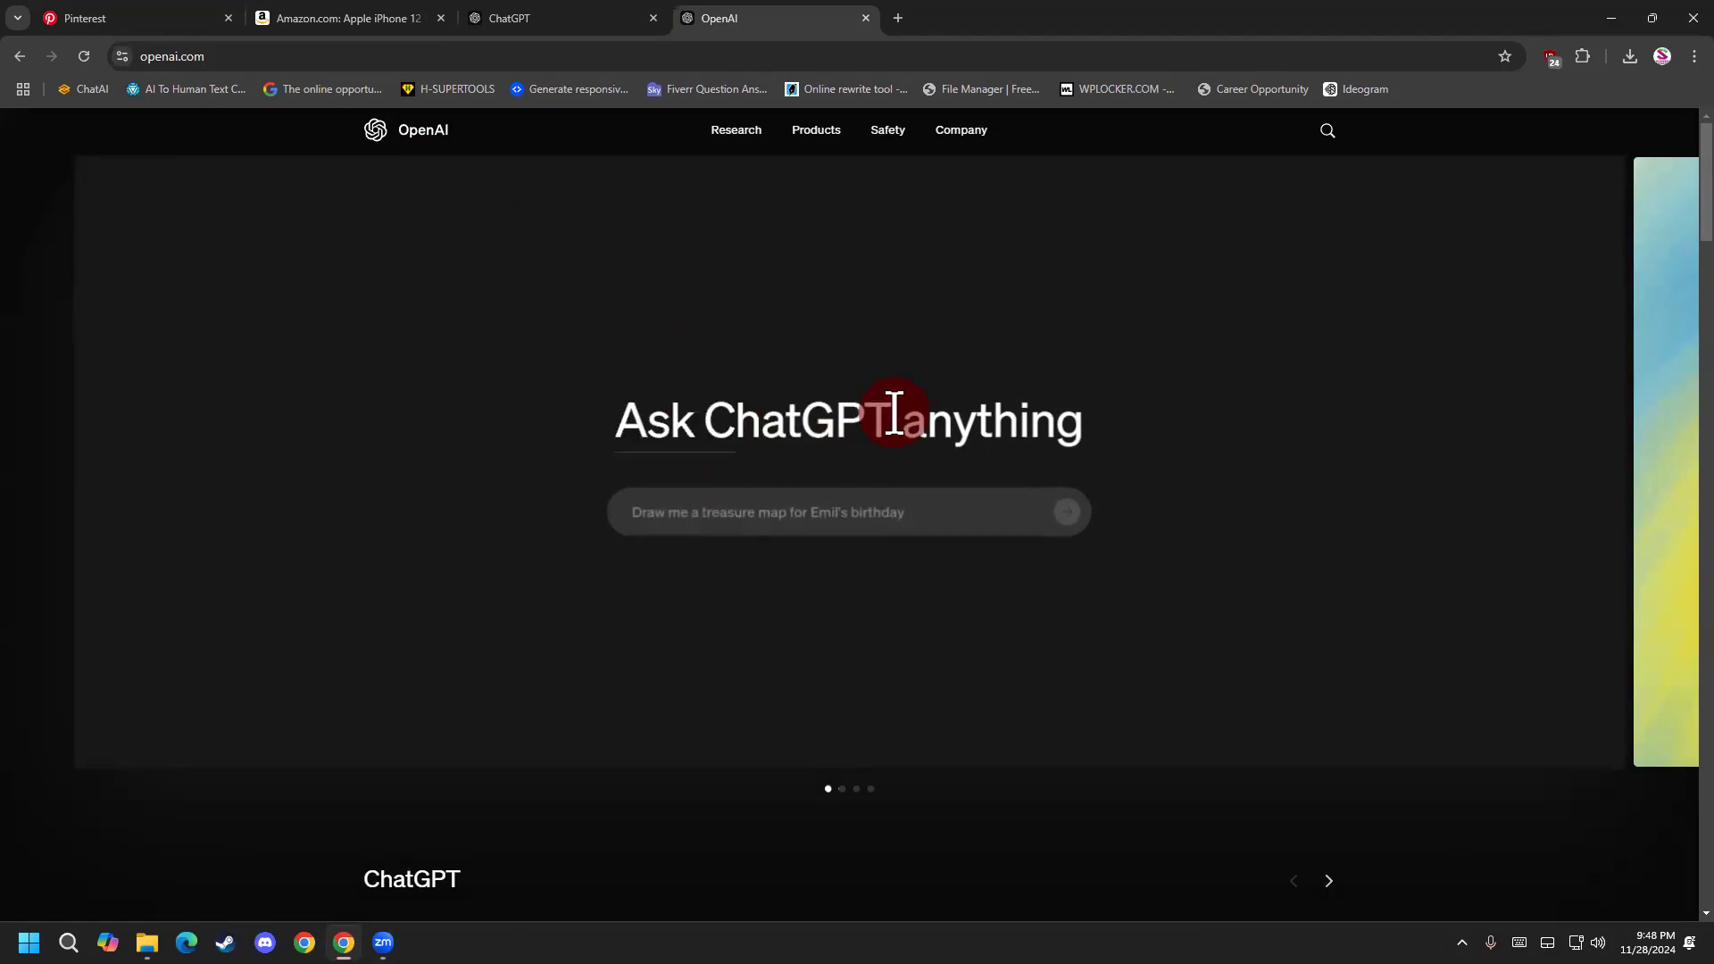
left_click_drag(893, 415, 723, 421)
left_click(732, 435)
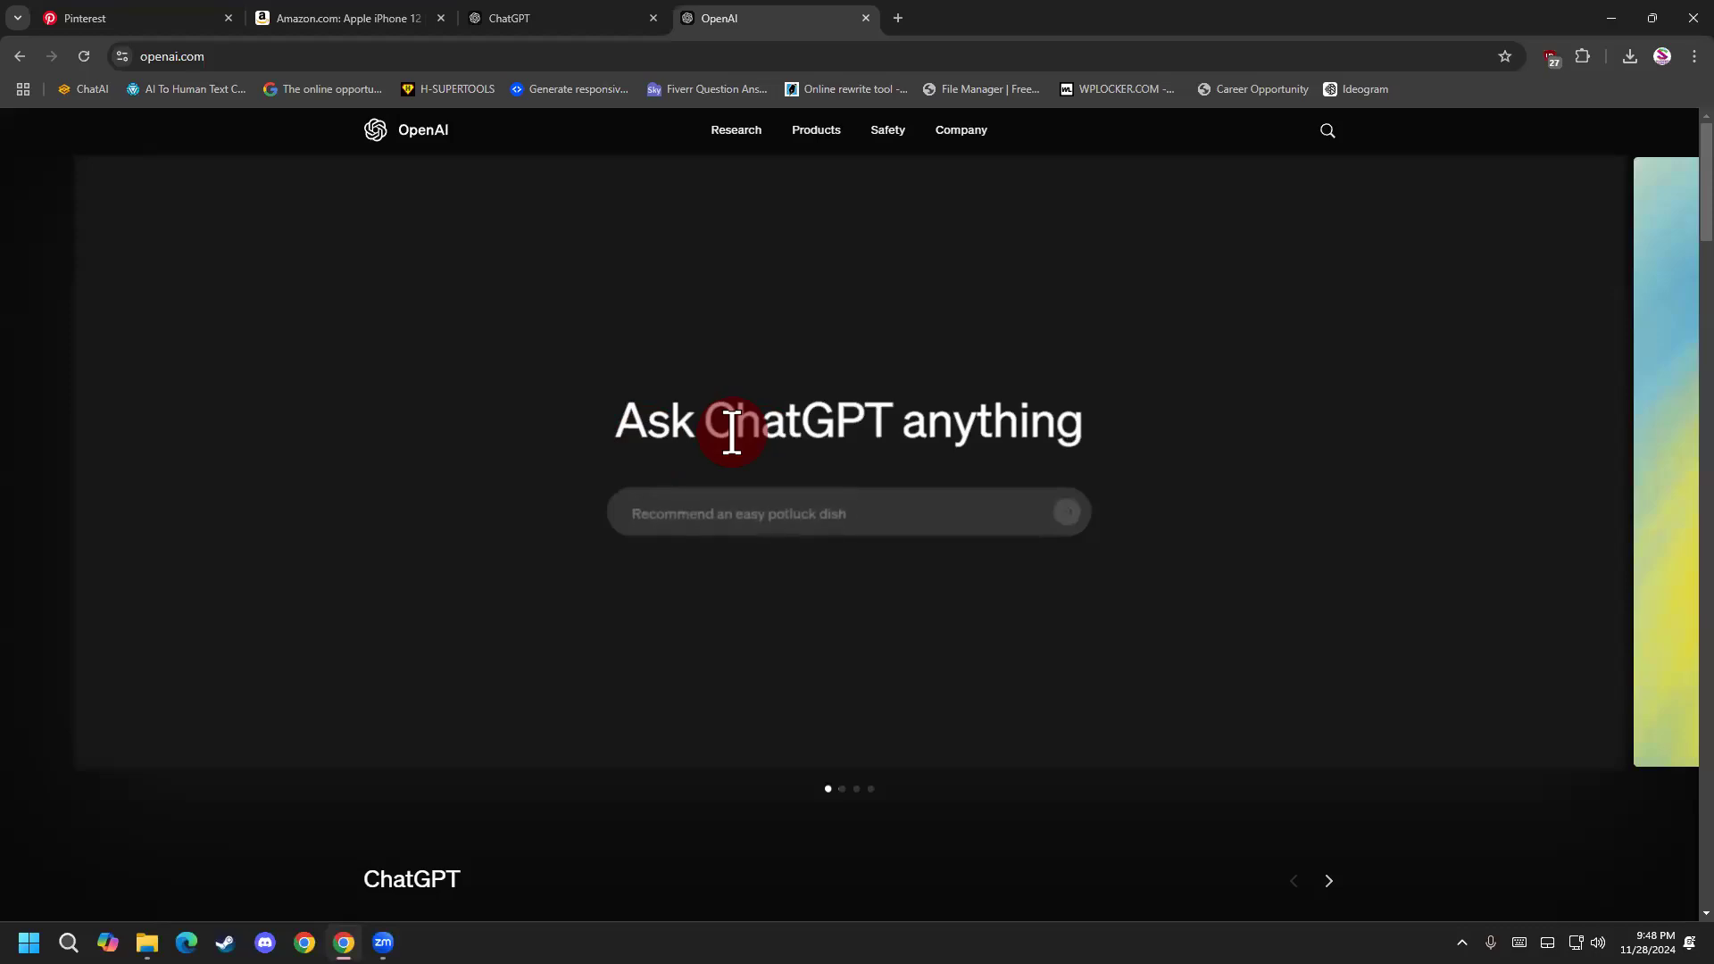
left_click_drag(616, 421, 823, 408)
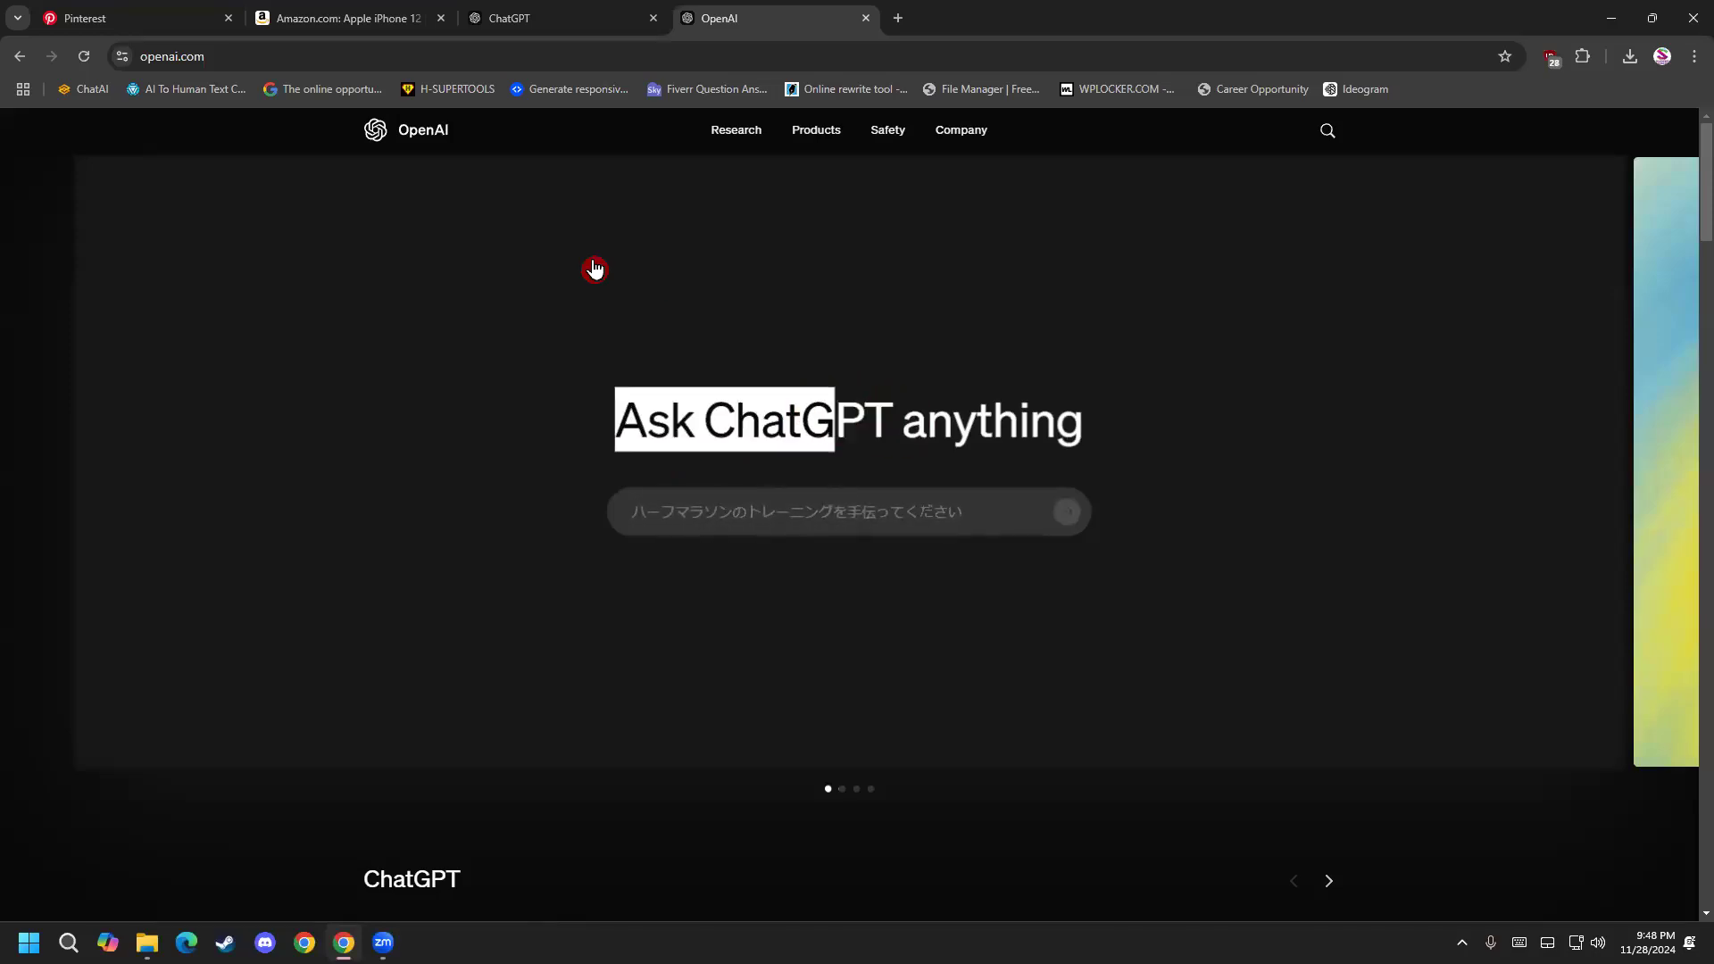
left_click_drag(699, 409, 894, 411)
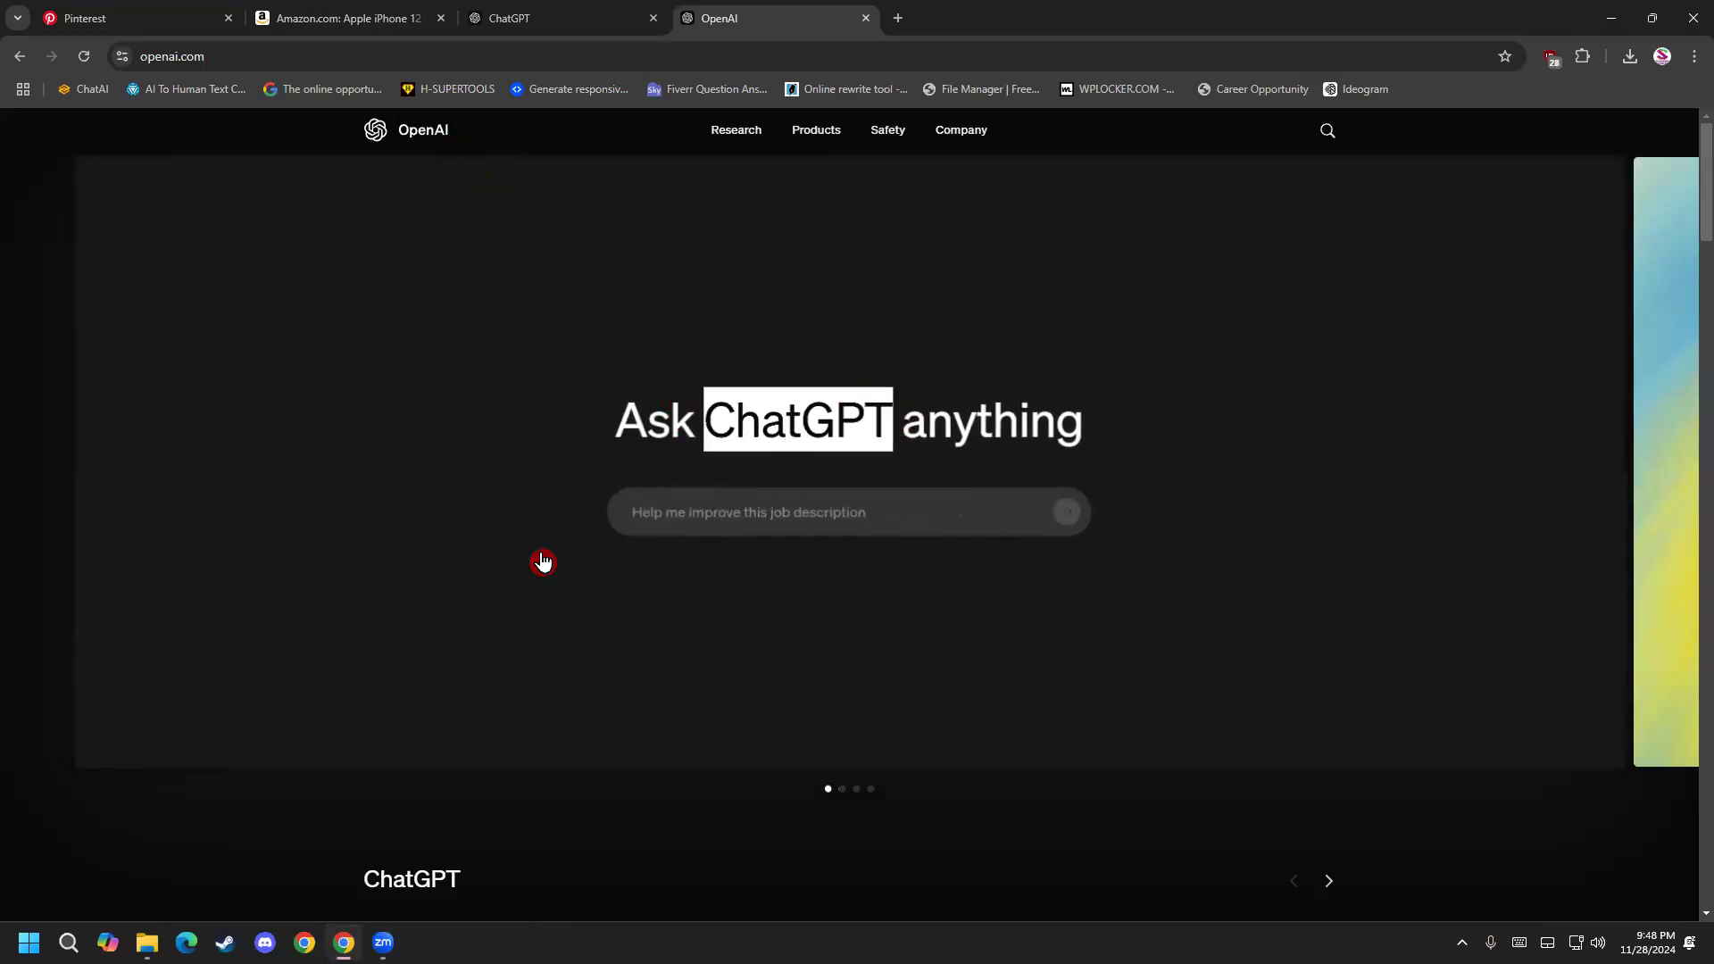
left_click(542, 562)
left_click_drag(630, 452, 727, 427)
left_click(908, 410)
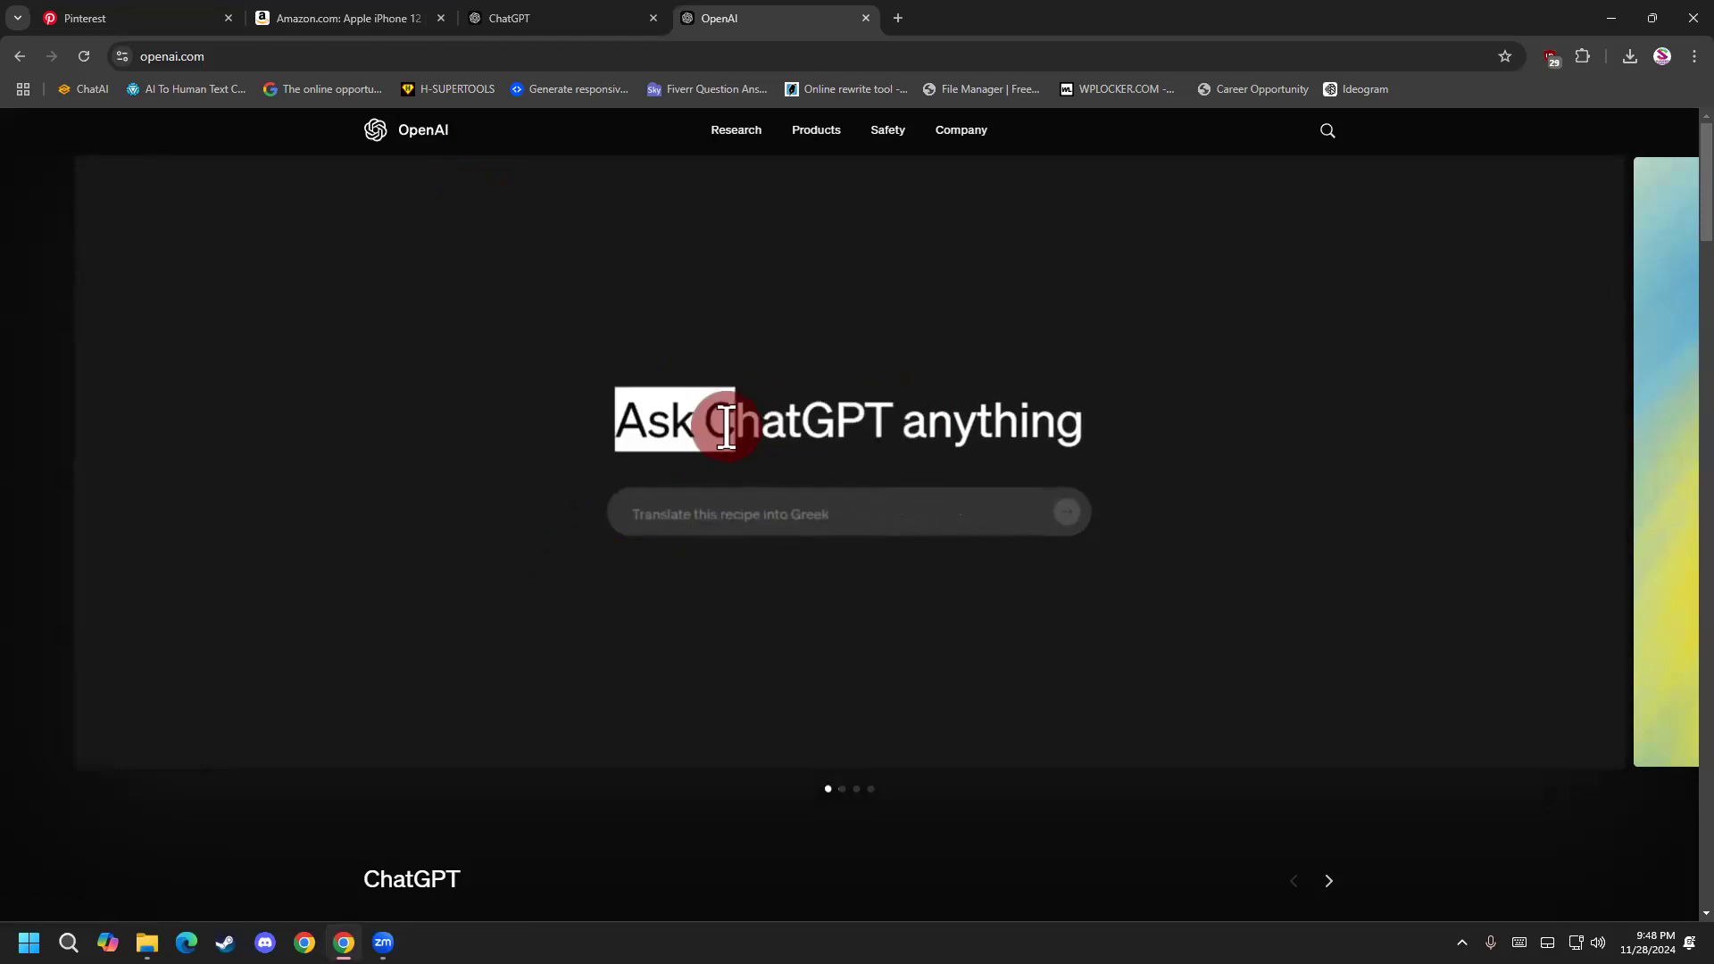
left_click(651, 280)
Return to the ChatGPT page and review its model options and the product details in the unsent message.
left_click(578, 18)
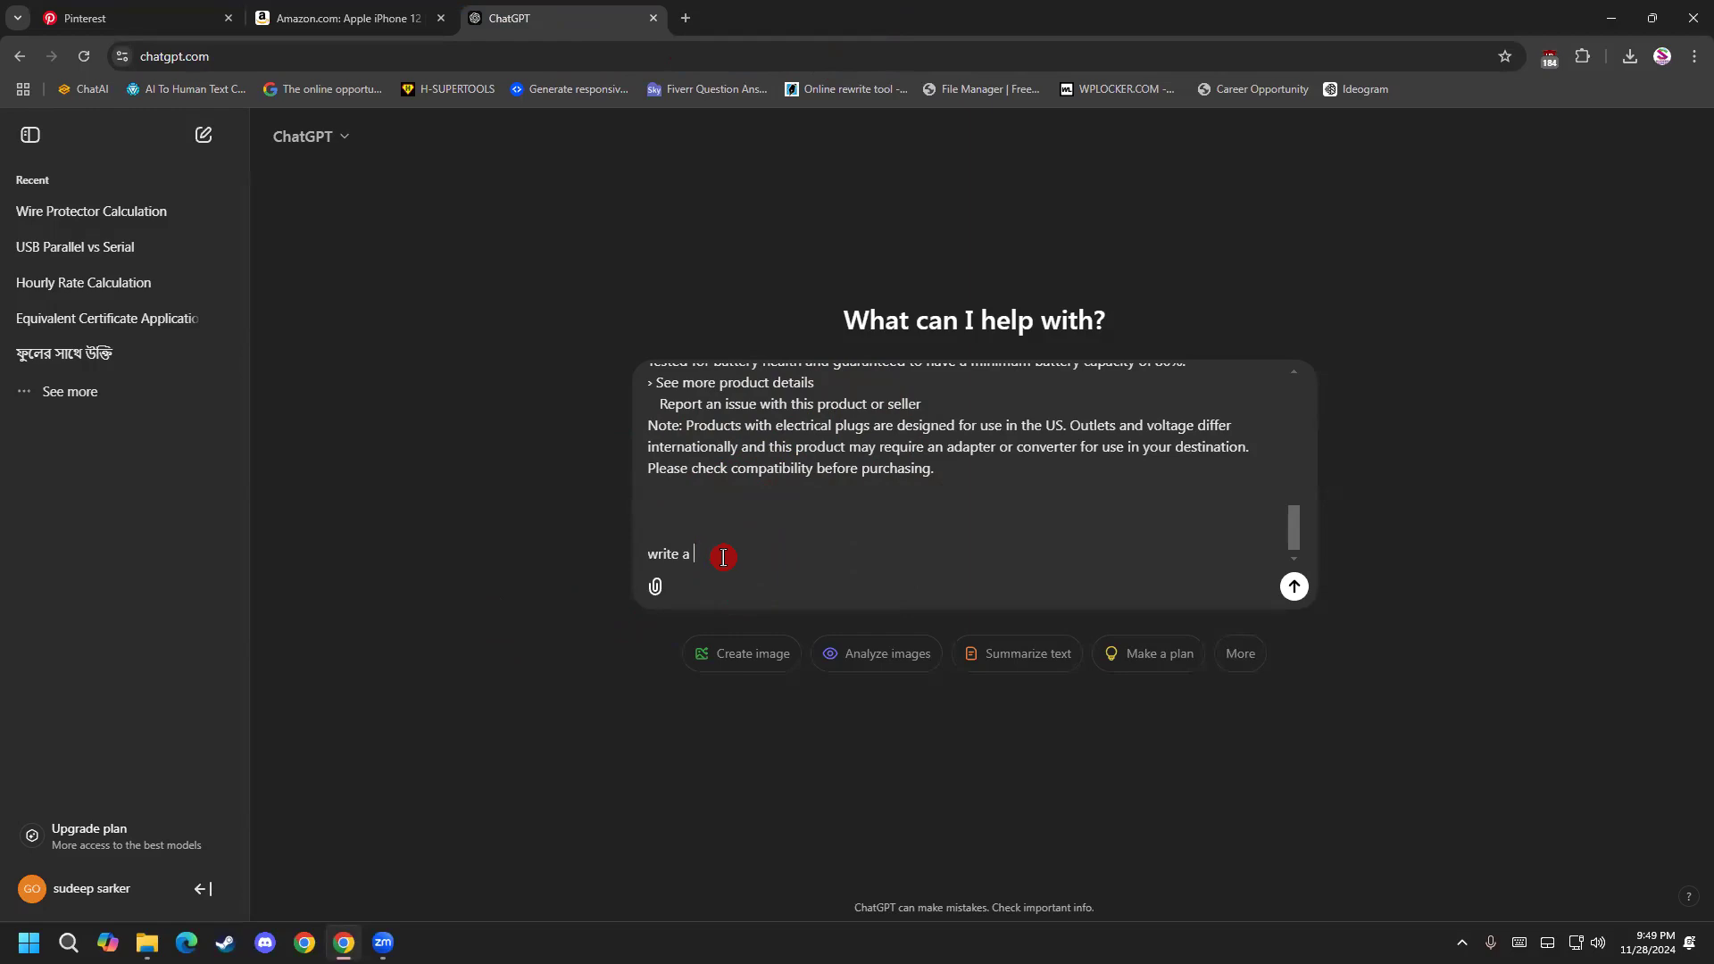
left_click(339, 141)
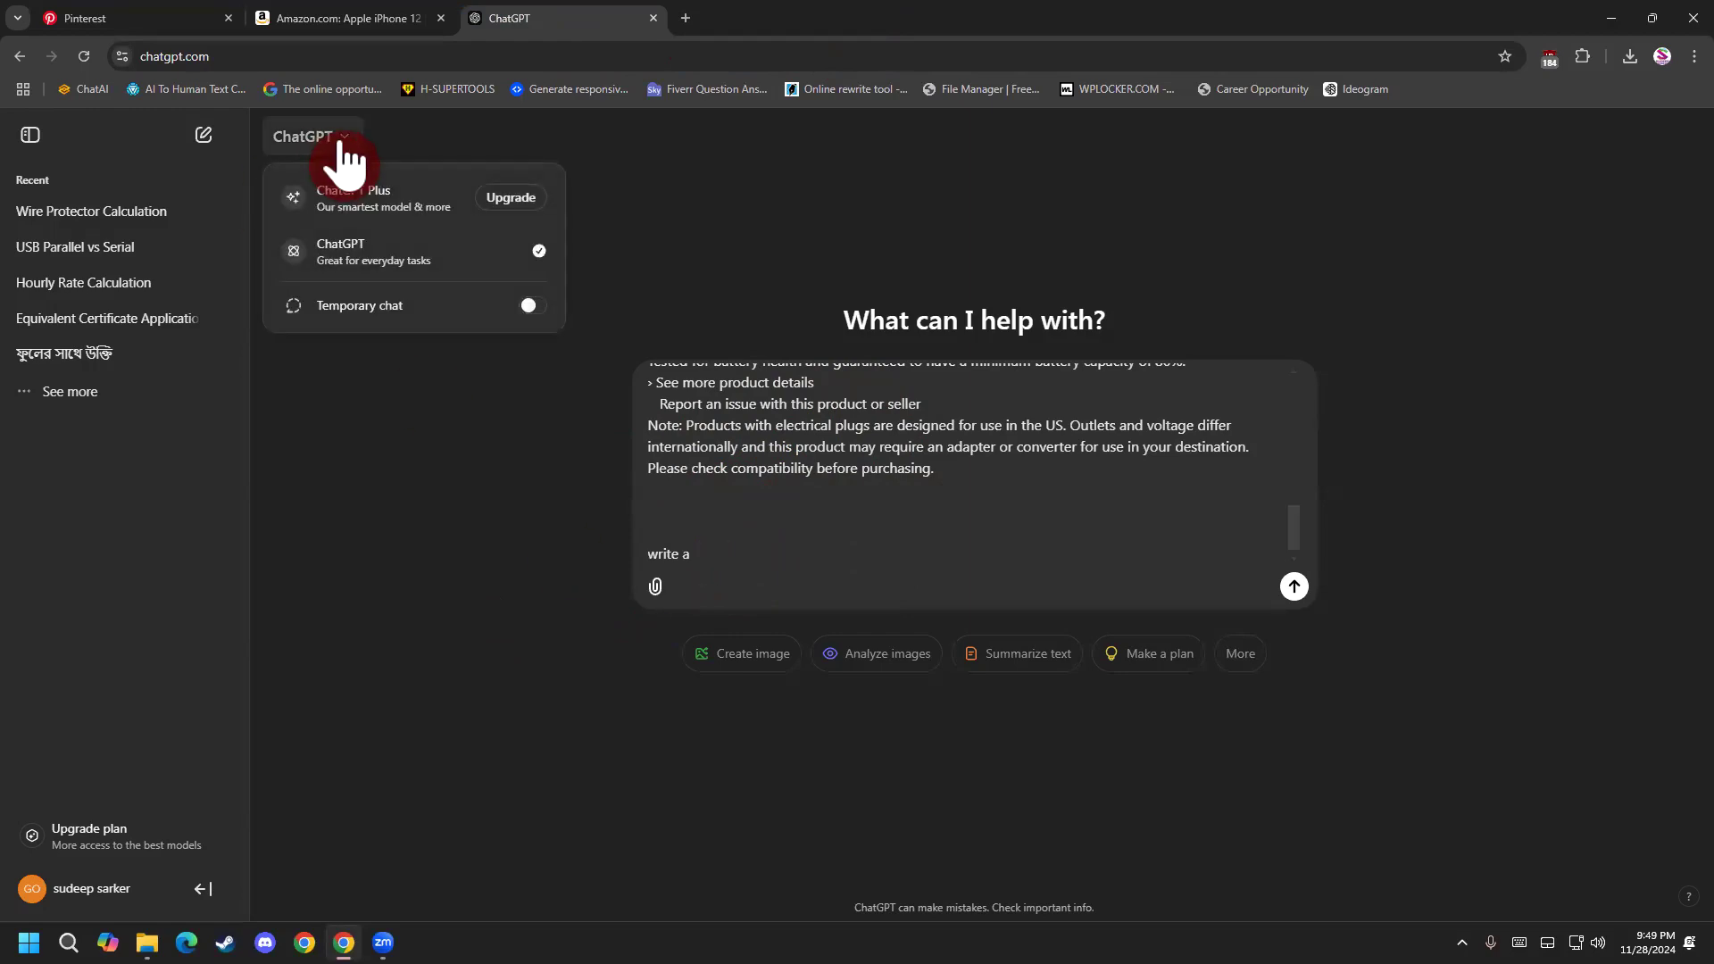
left_click(721, 451)
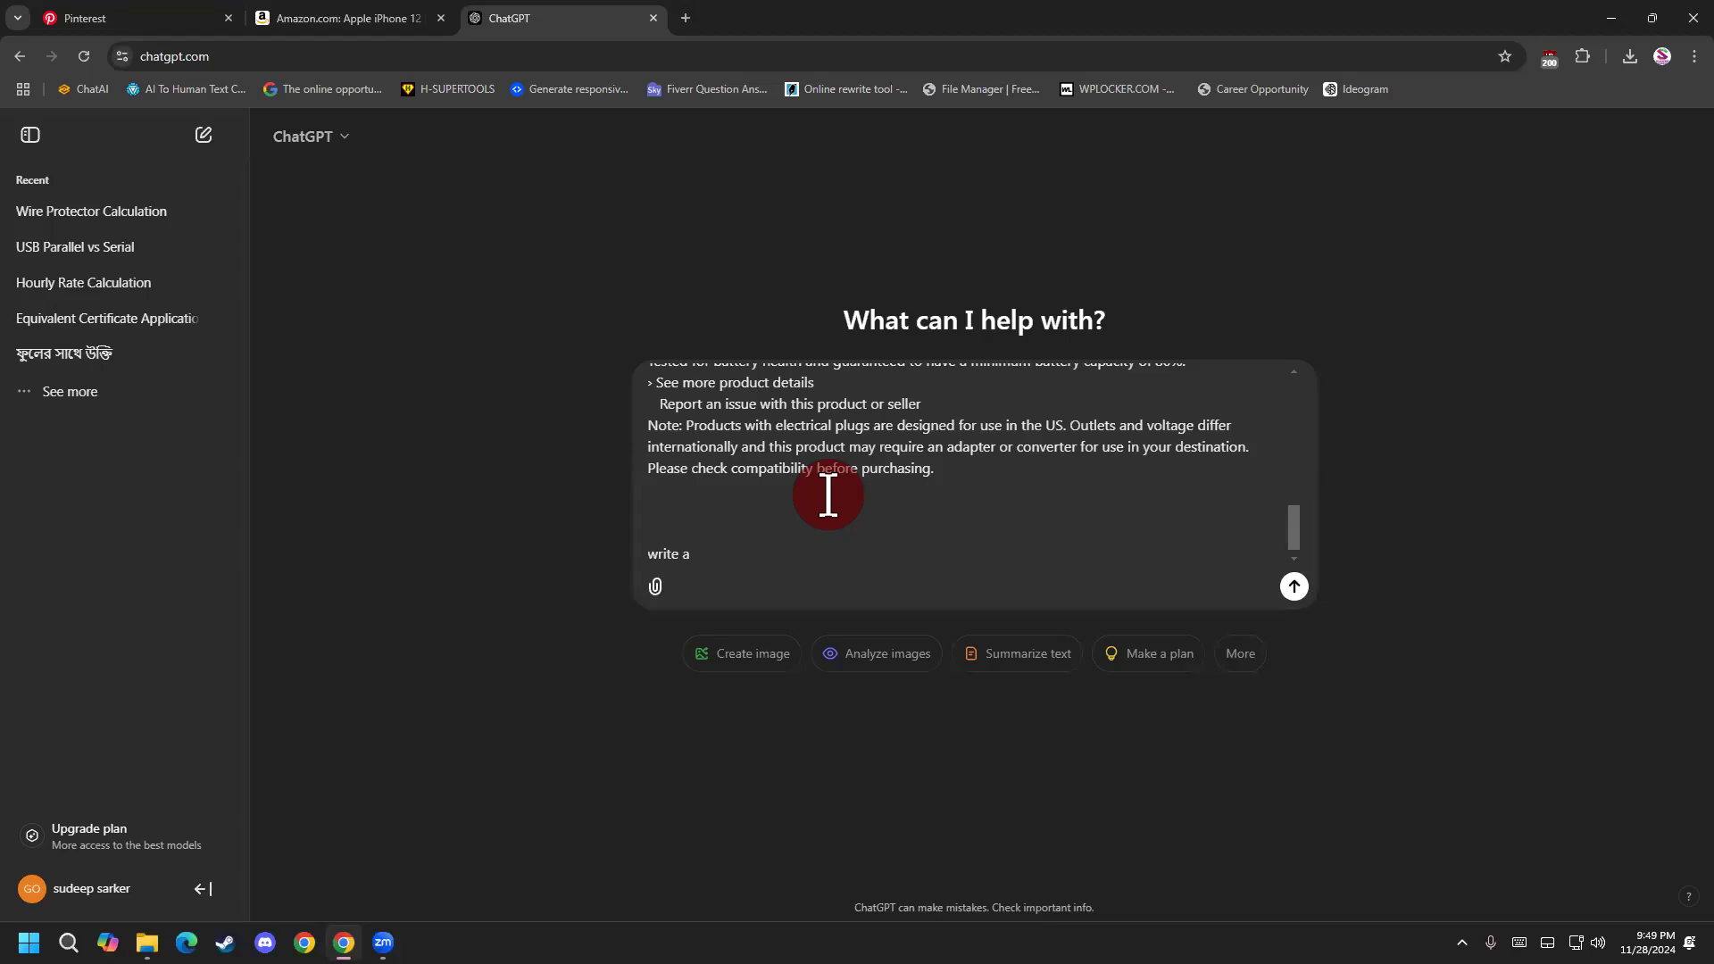
scroll(829, 496, "up", 5)
scroll(826, 491, "down", 5)
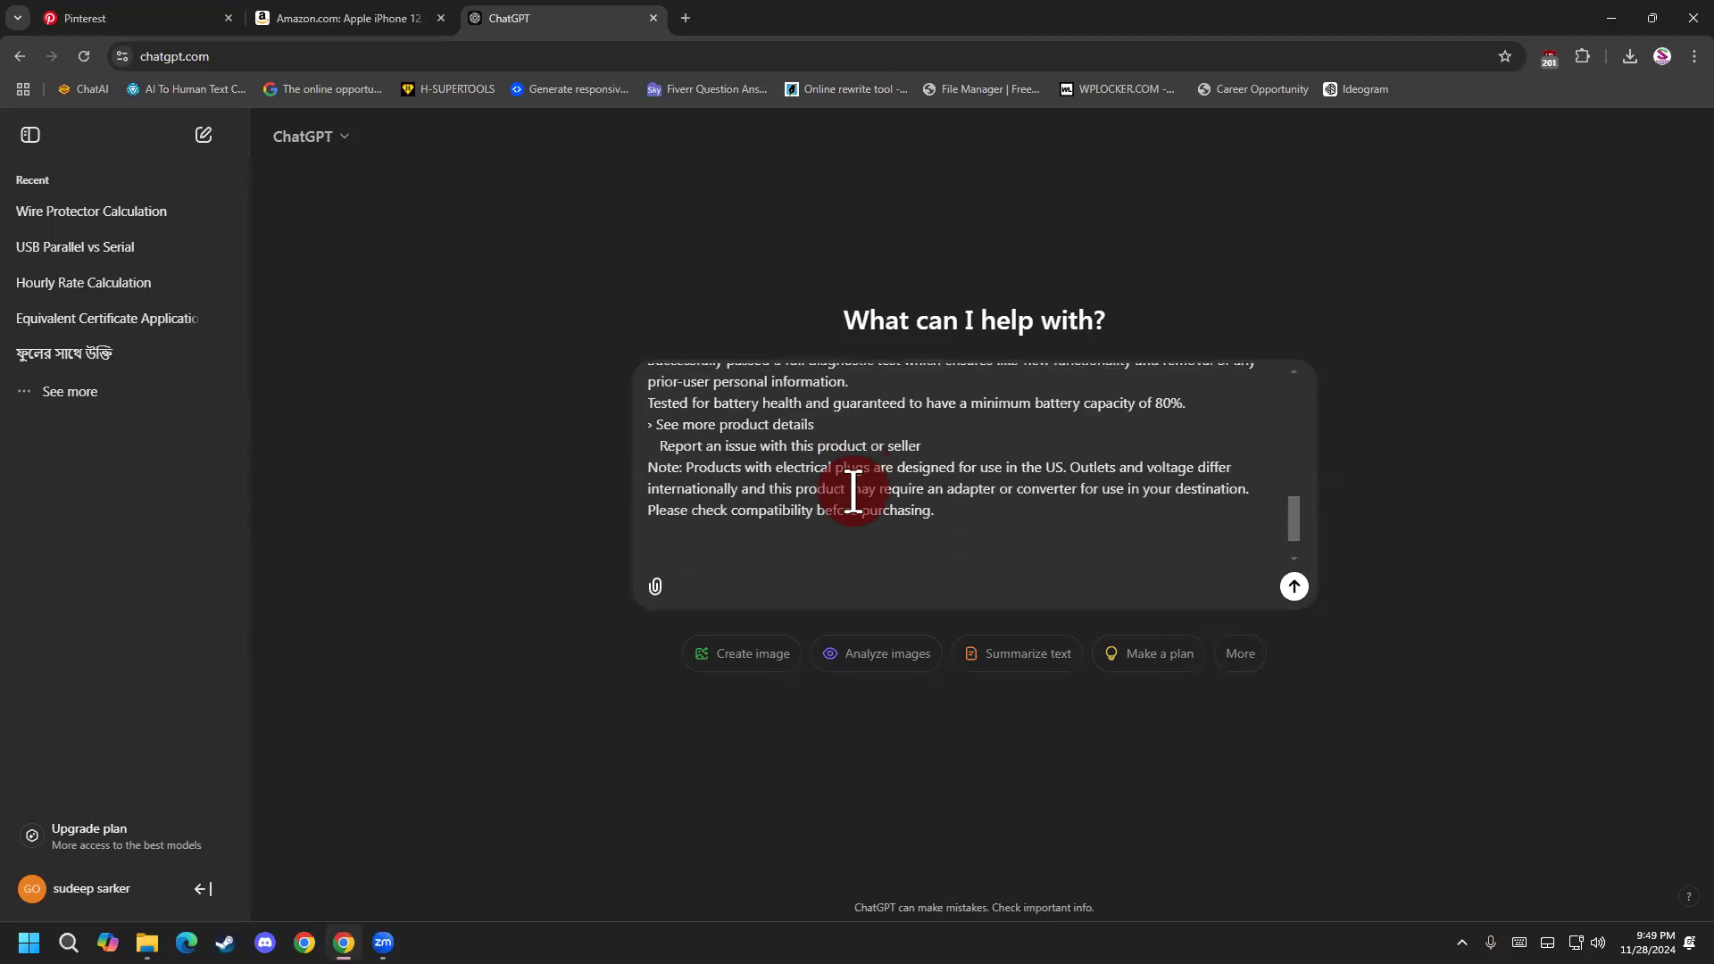
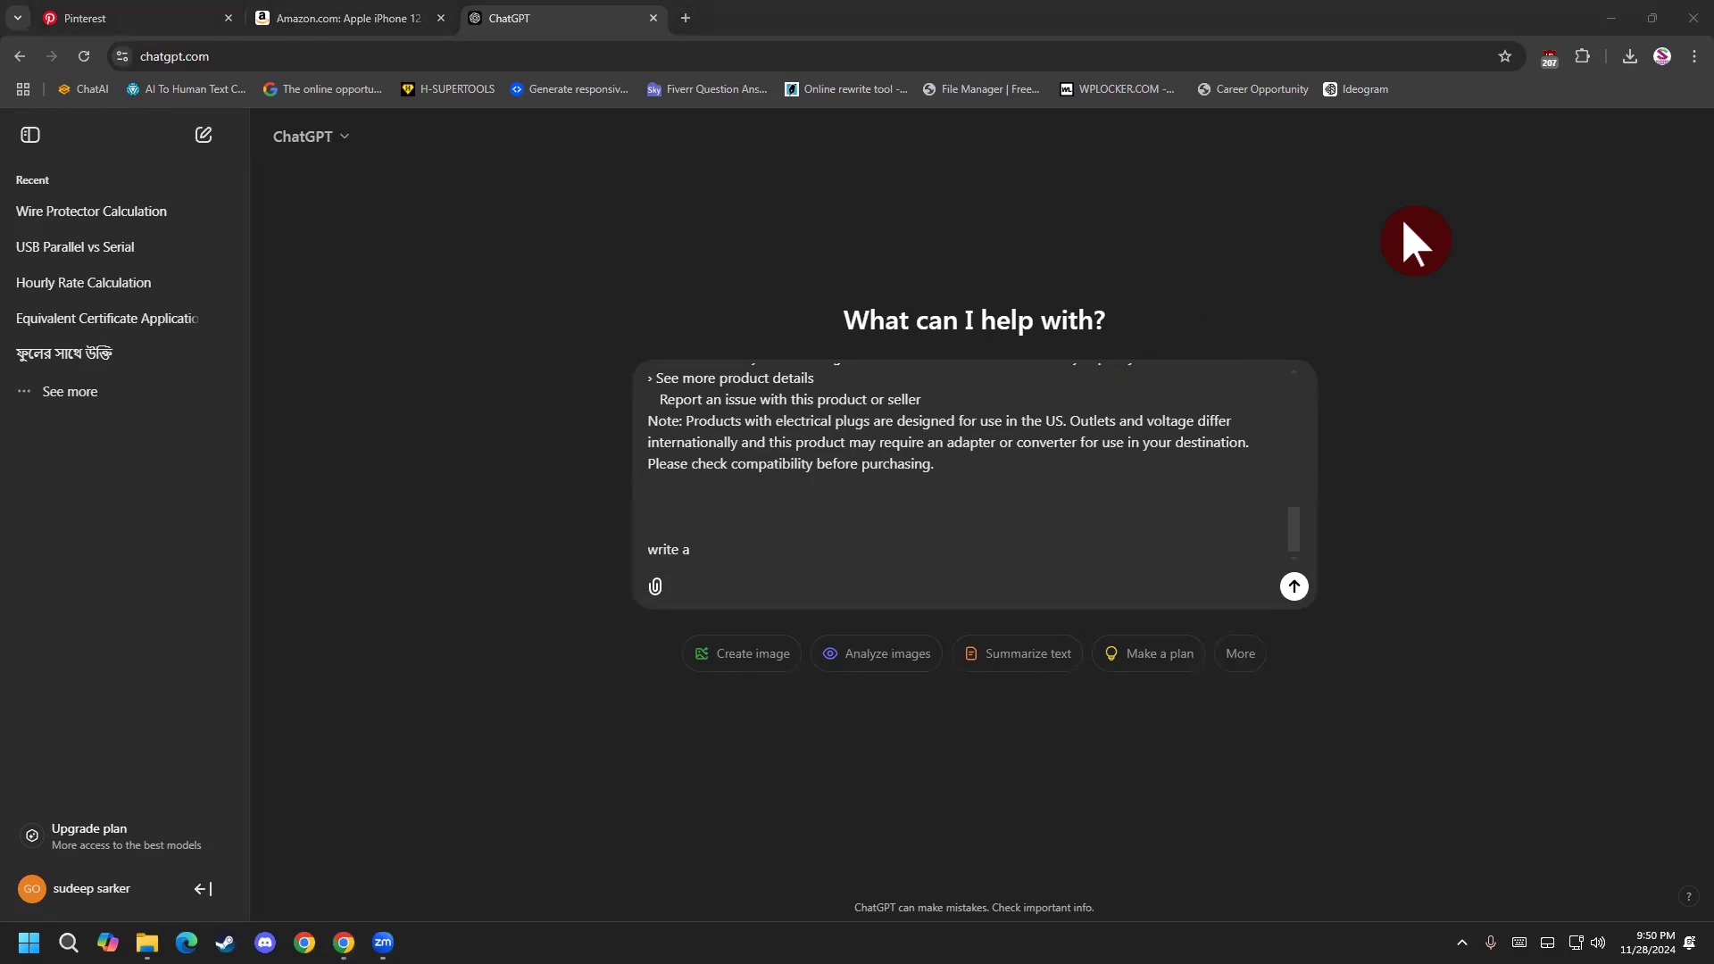
Search Google for "chatgpt" in a new tab, look over the ChatGPT results, and close that tab.
left_click(684, 16)
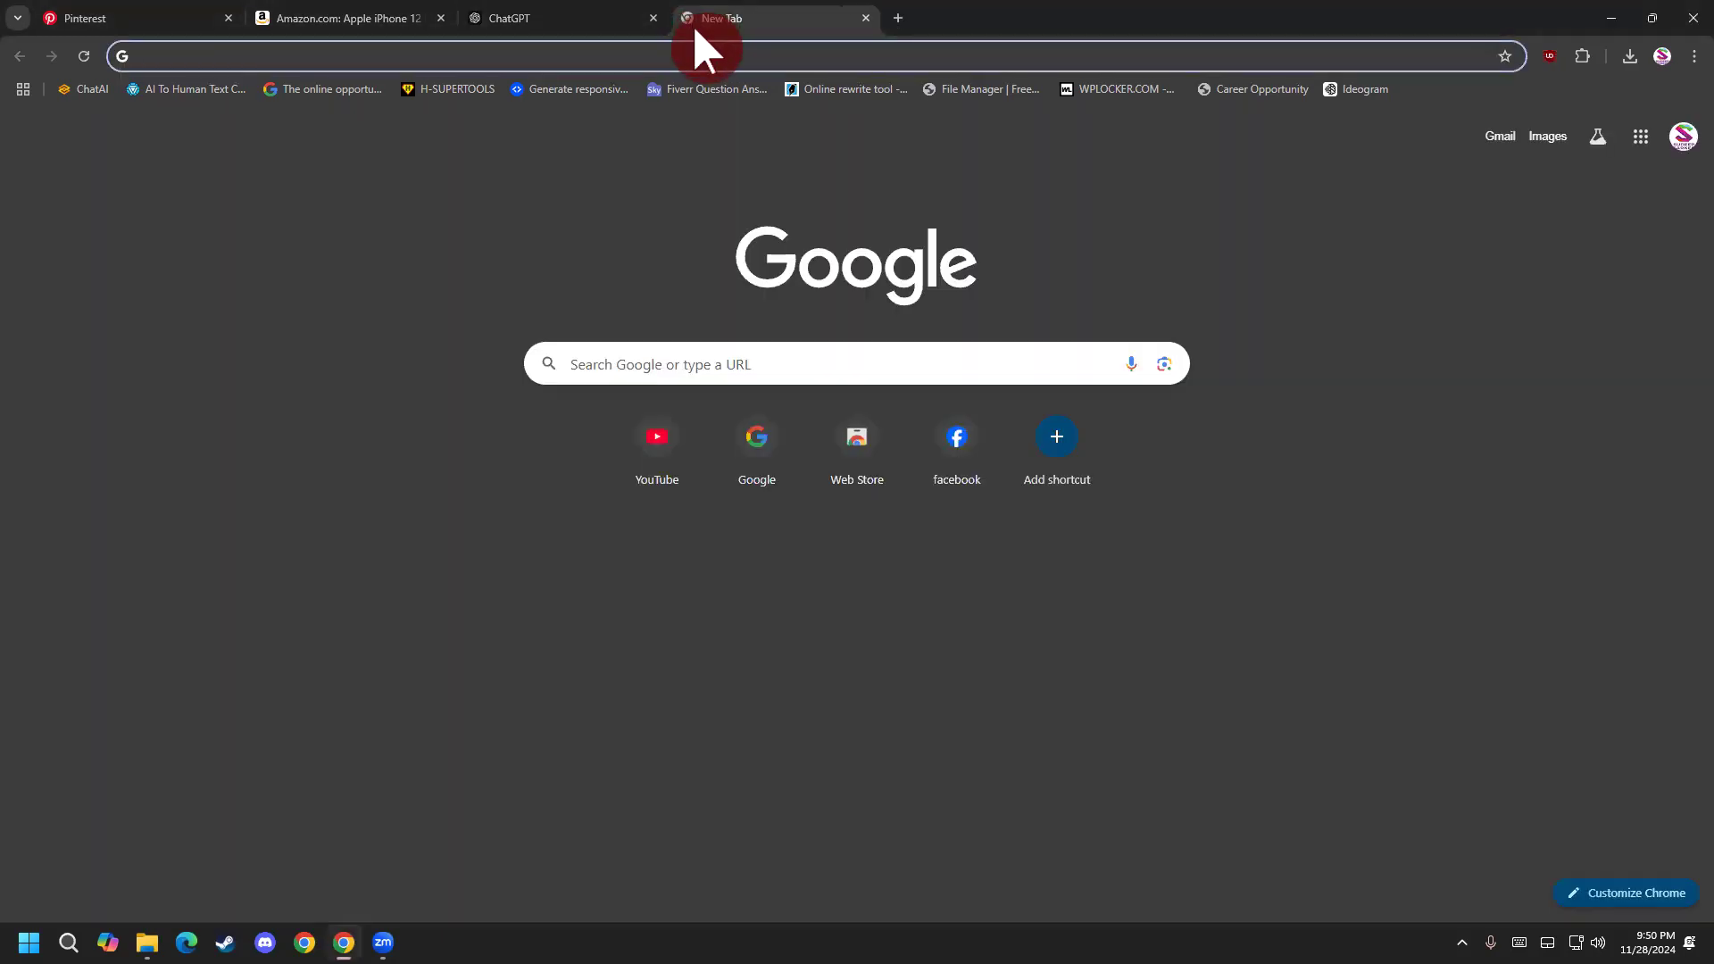
type("google")
left_click(490, 130)
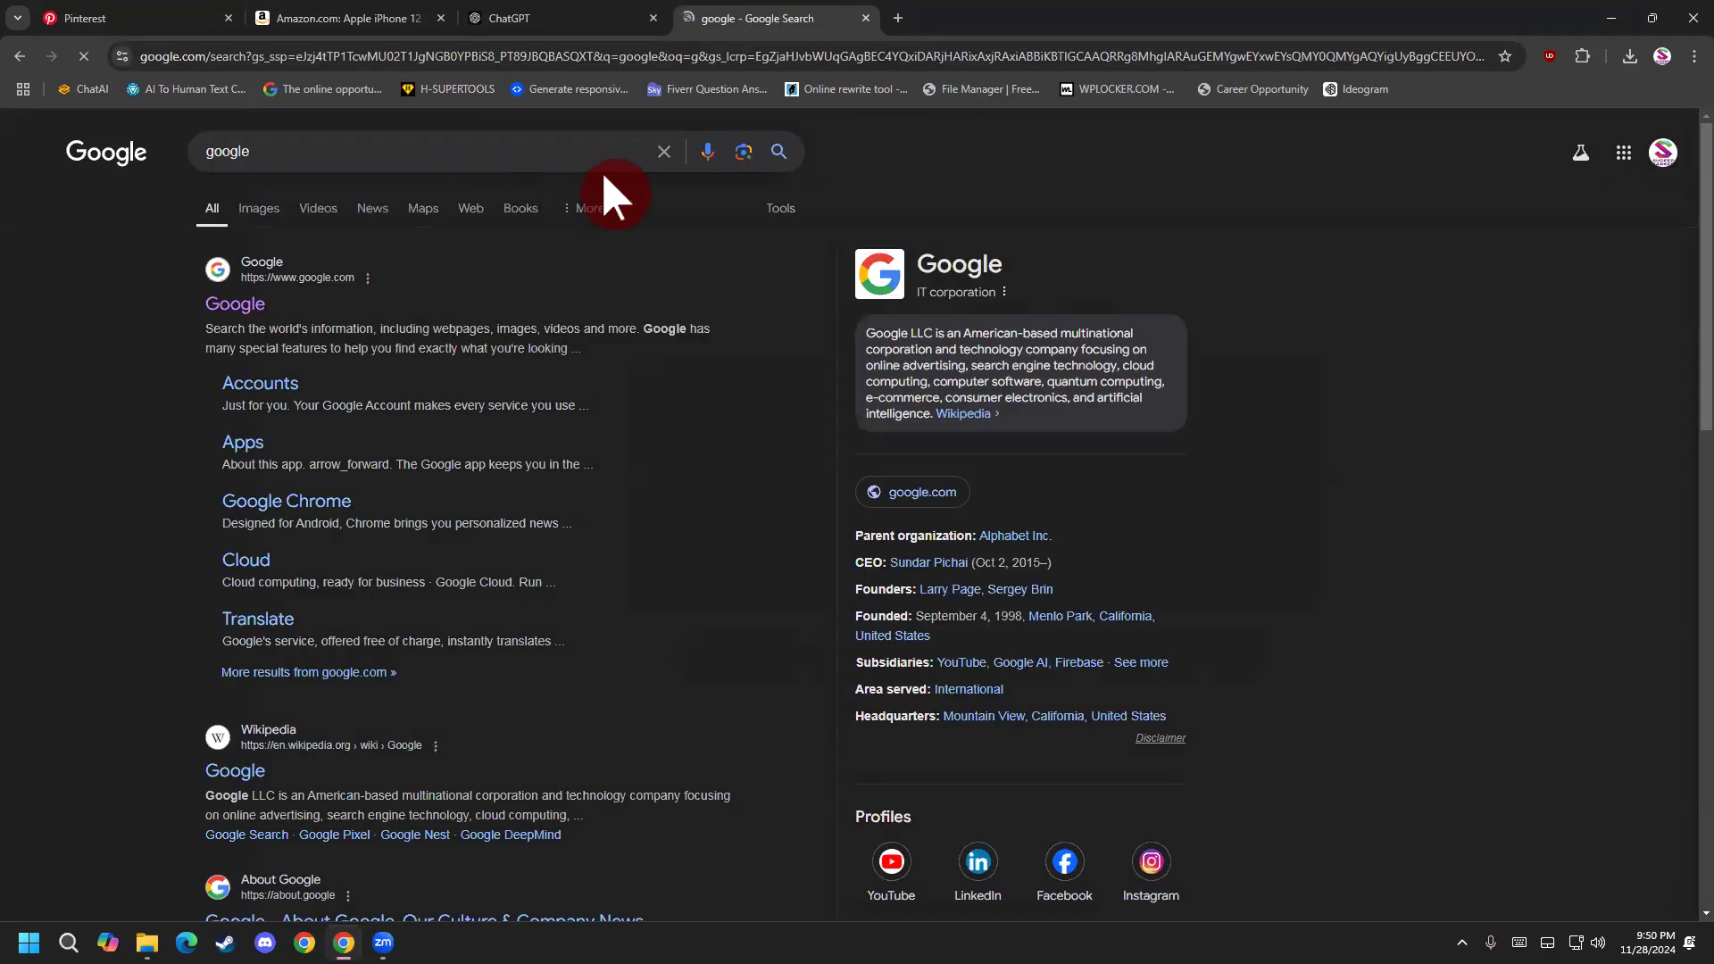
left_click(657, 156)
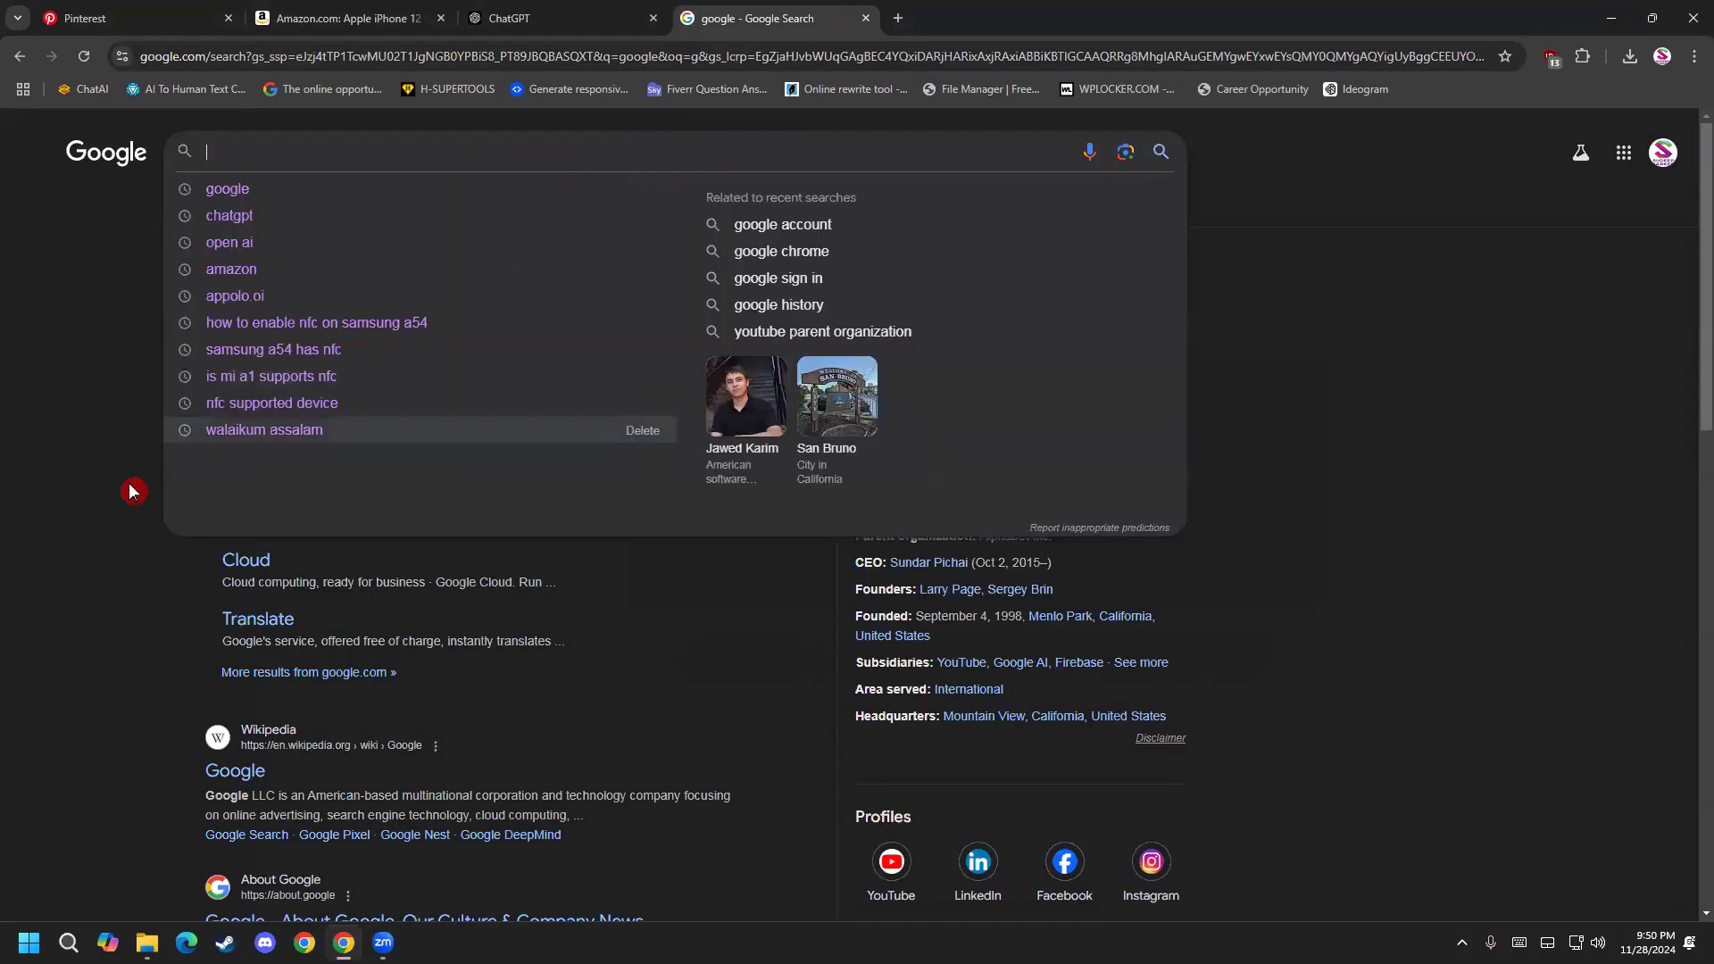
left_click(268, 218)
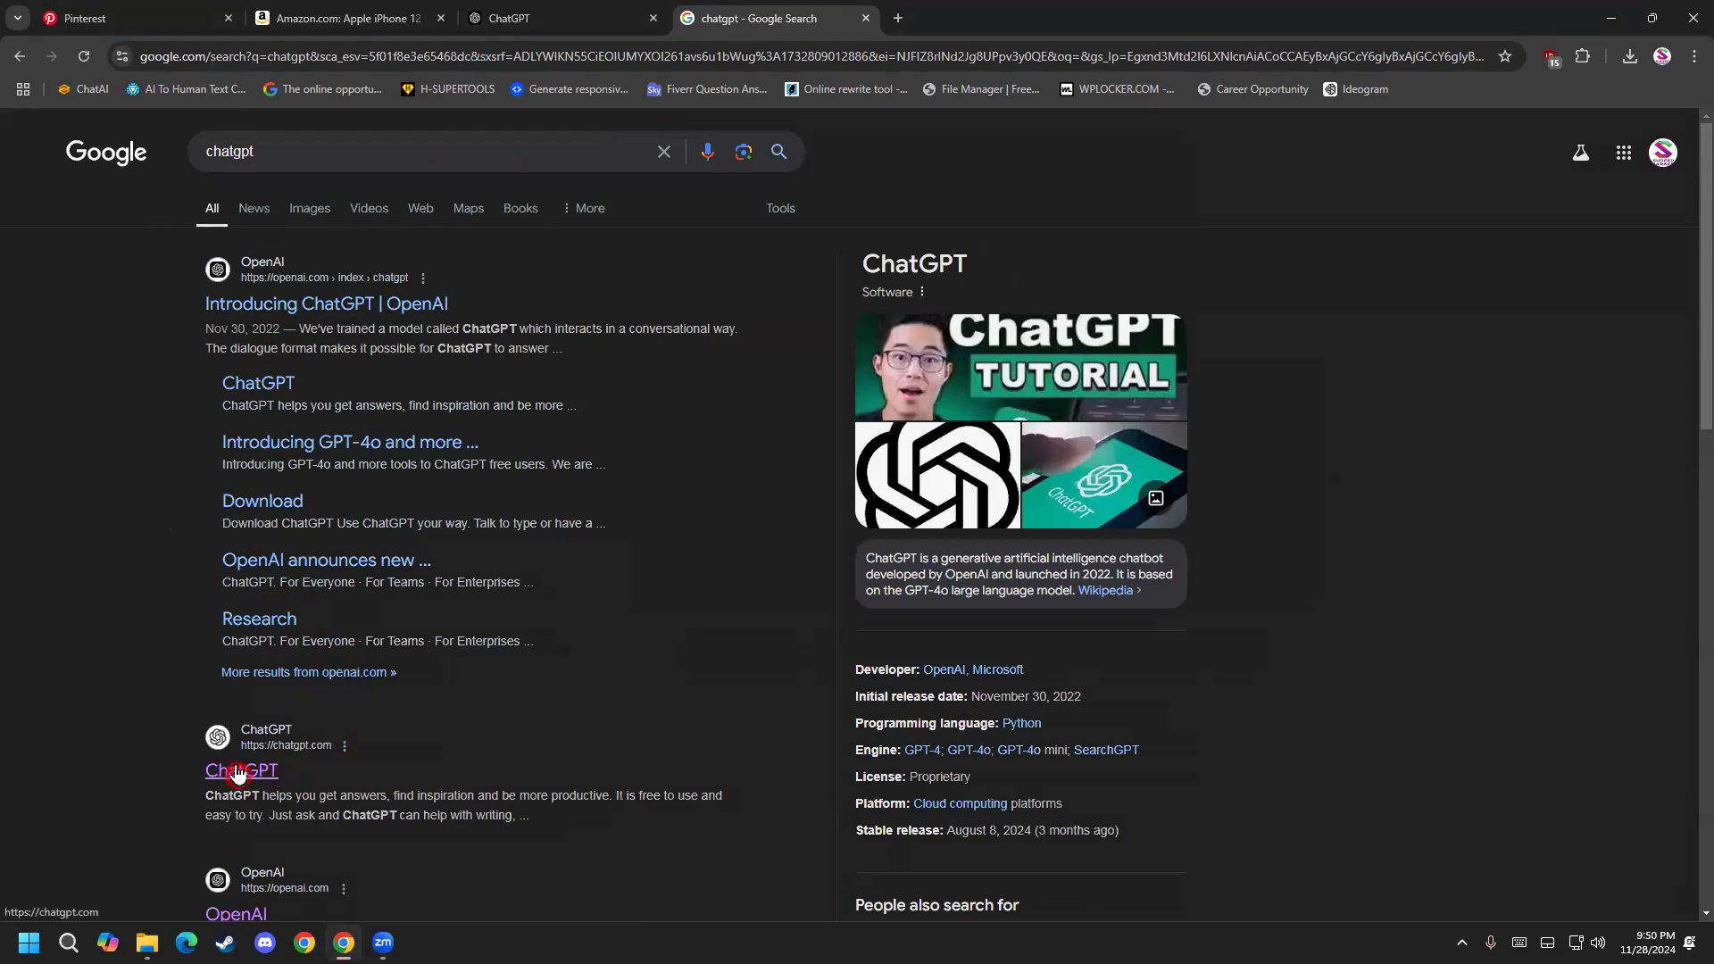
scroll(203, 596, "down", 2)
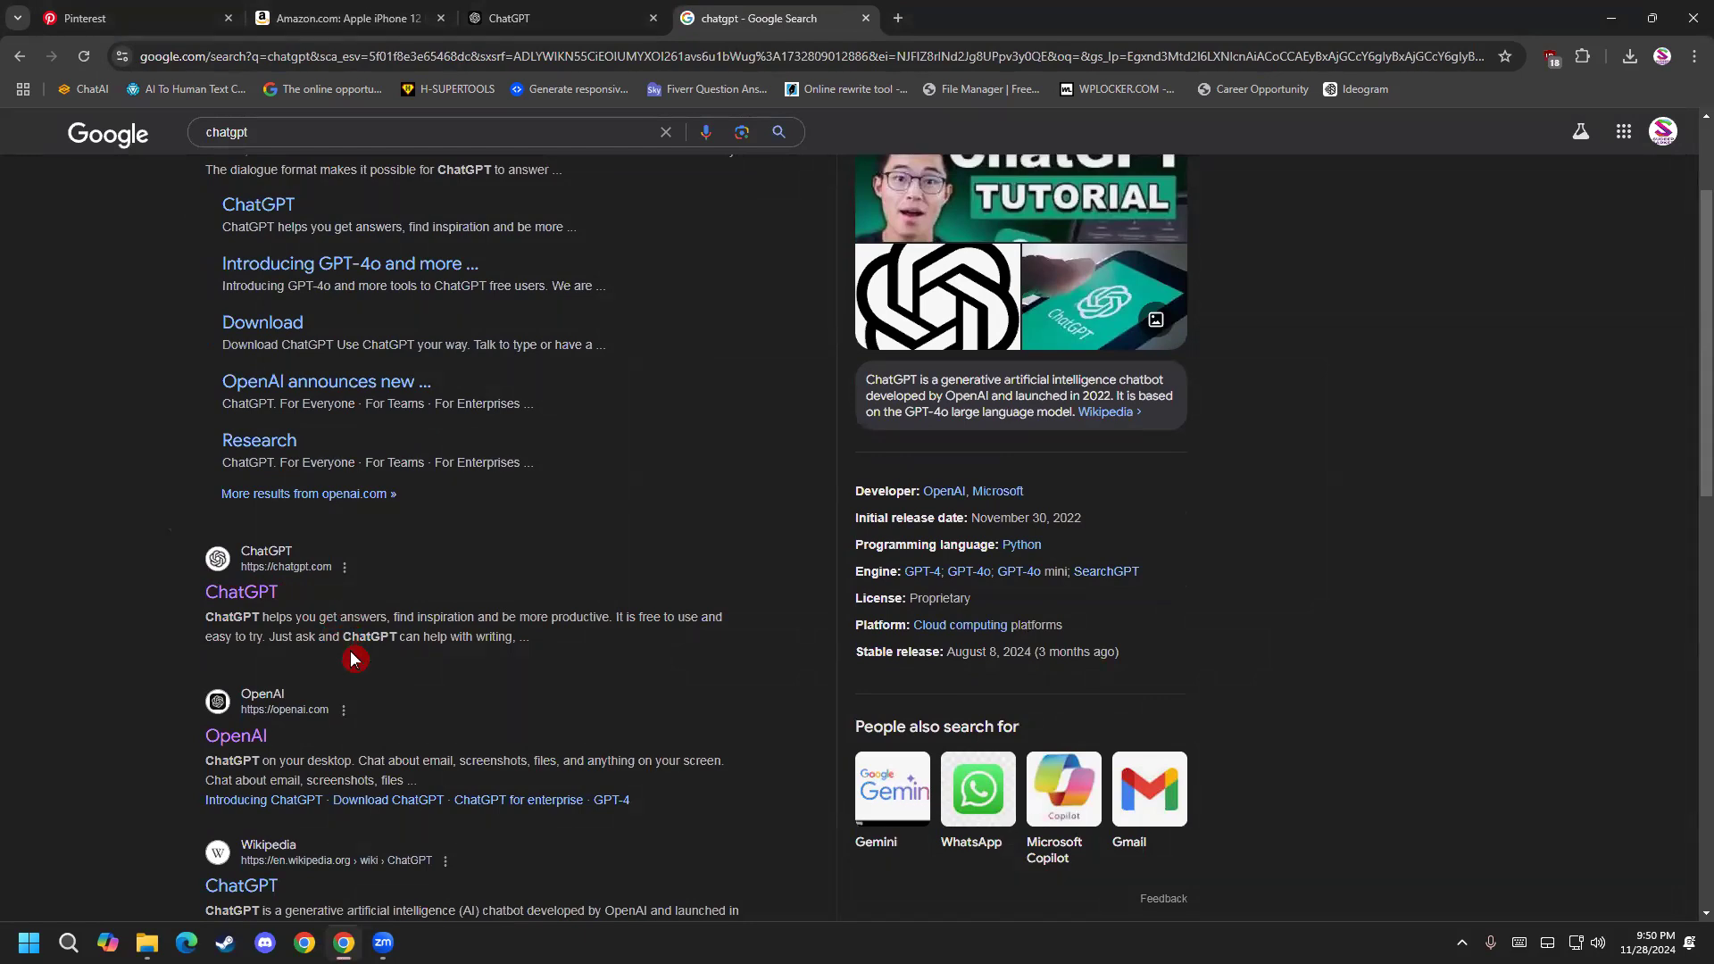
left_click(586, 14)
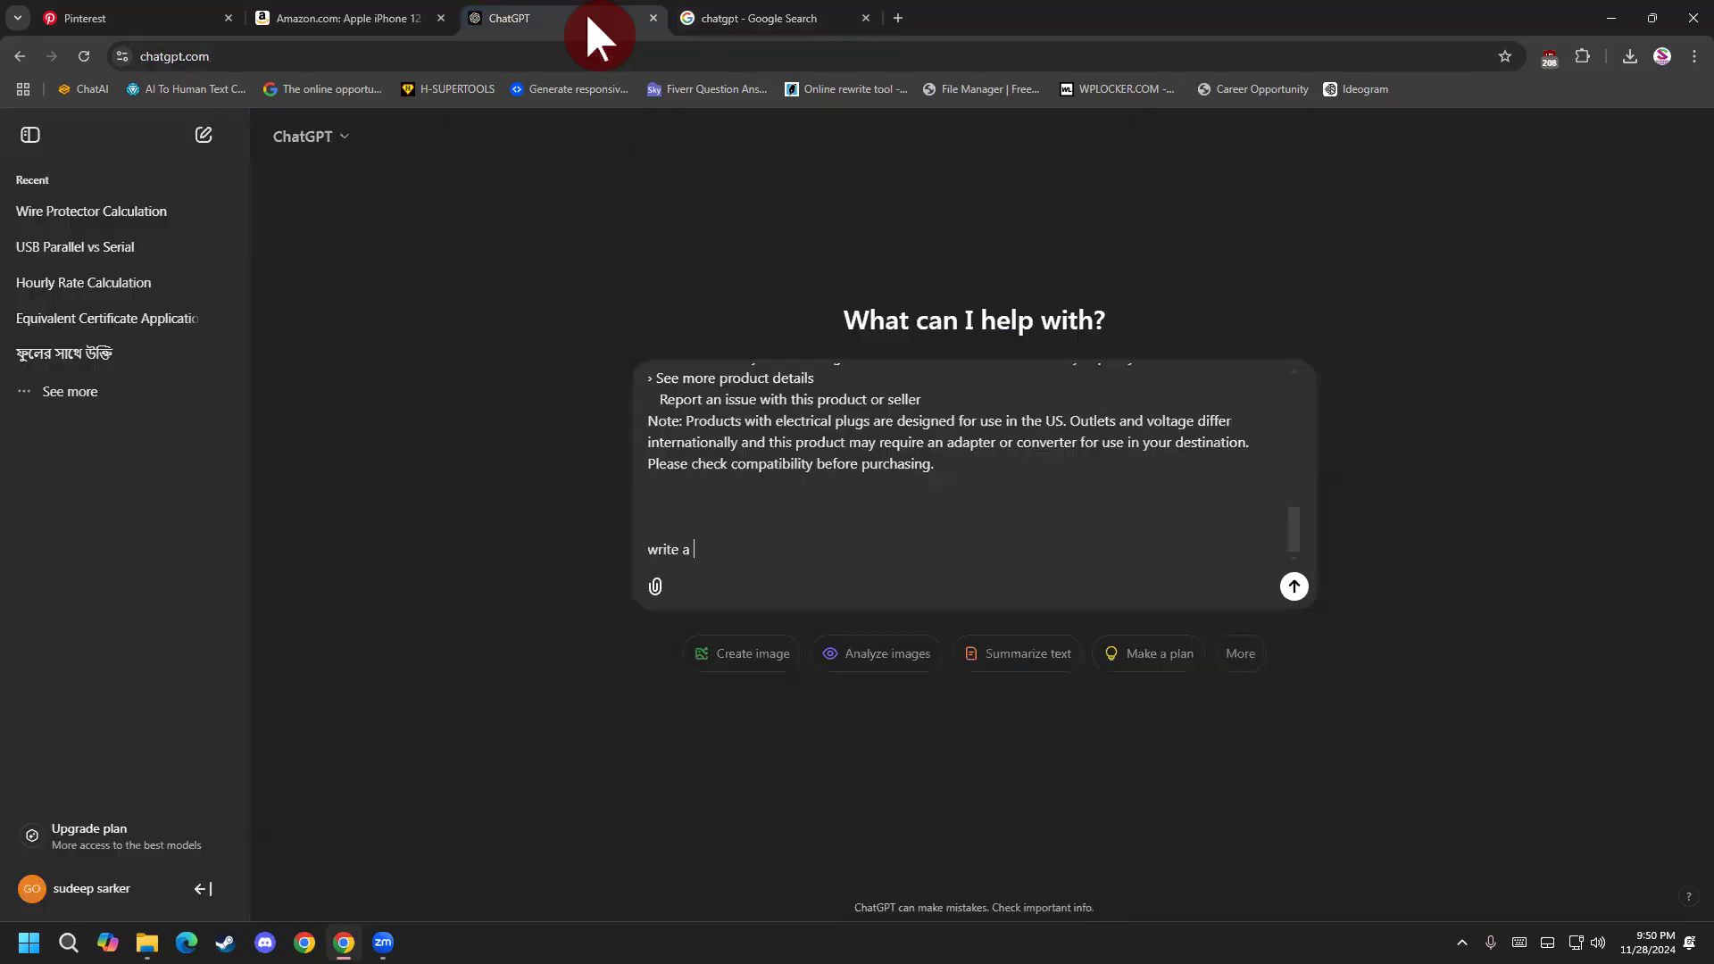
left_click(866, 18)
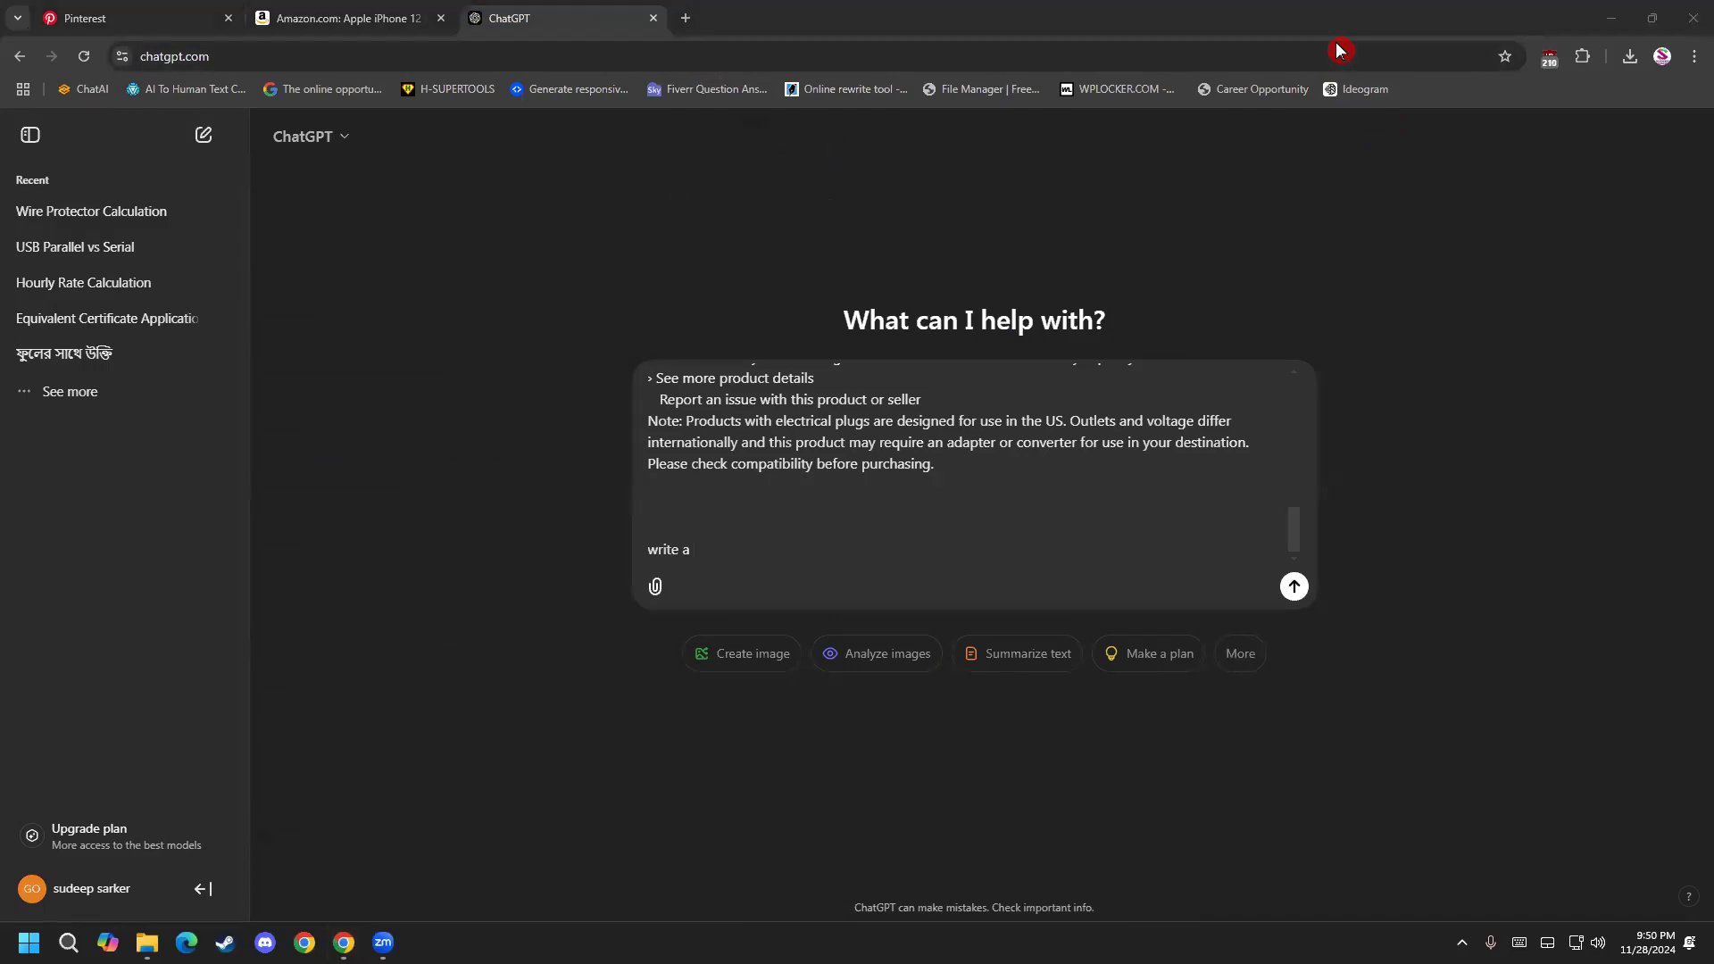
Compare the iPhone details on the Amazon product page with the text pasted into the unsent ChatGPT message.
left_click(798, 565)
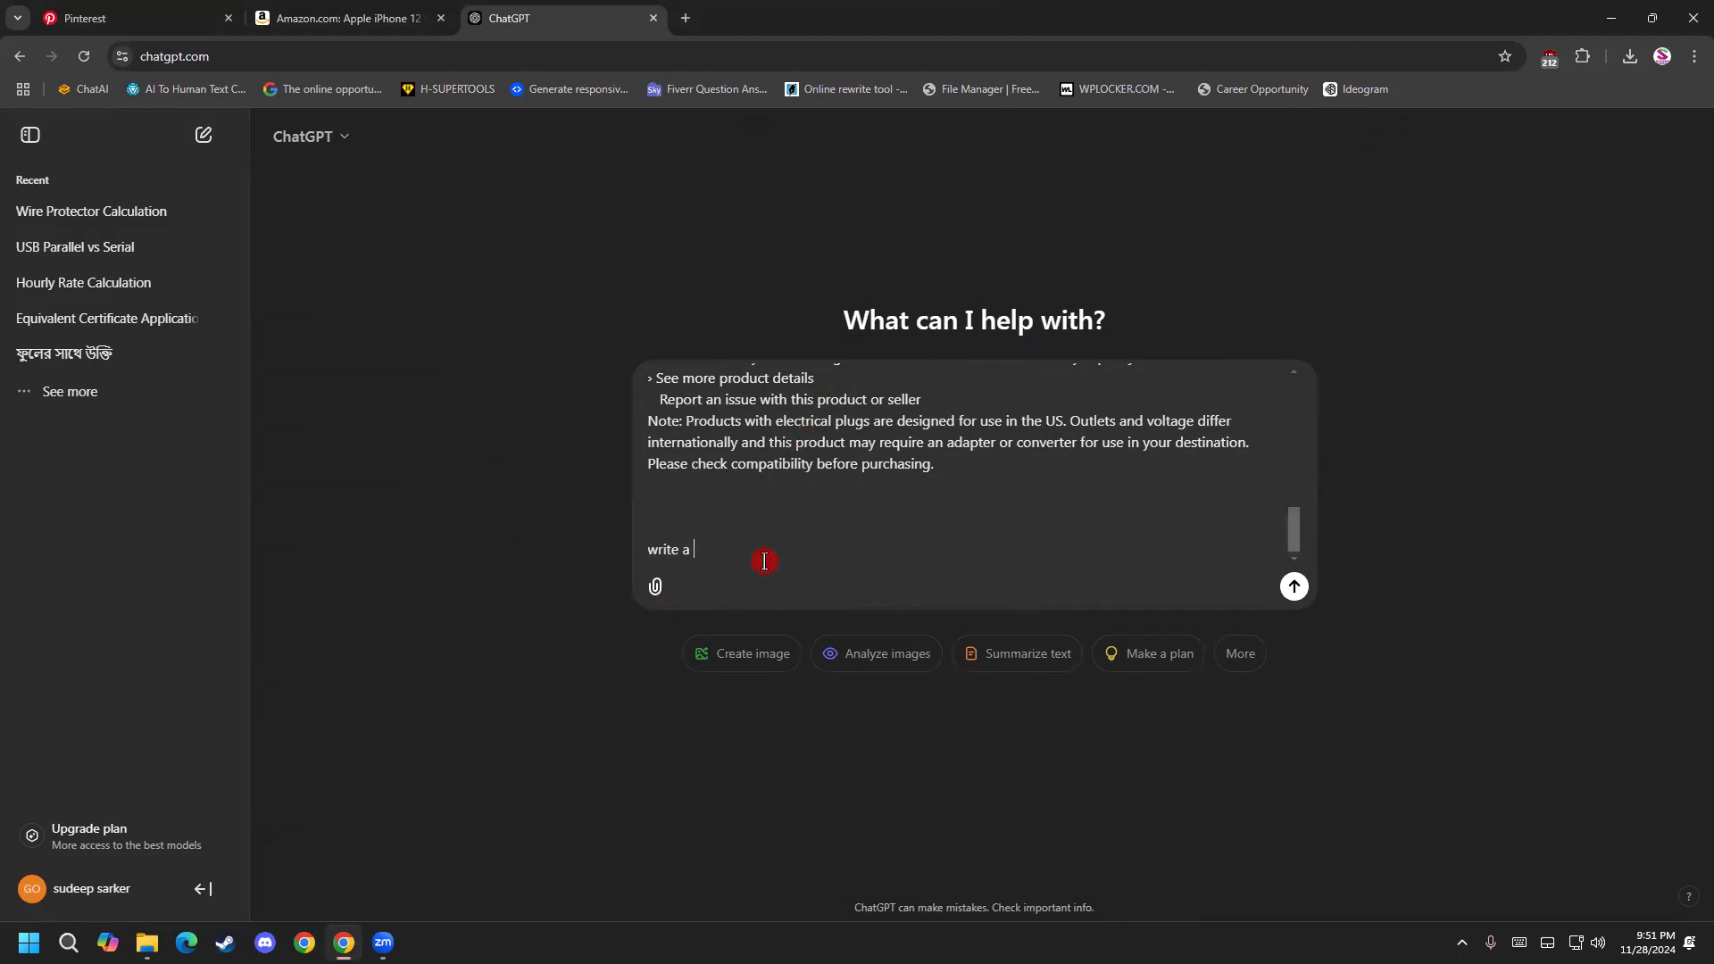
left_click(406, 10)
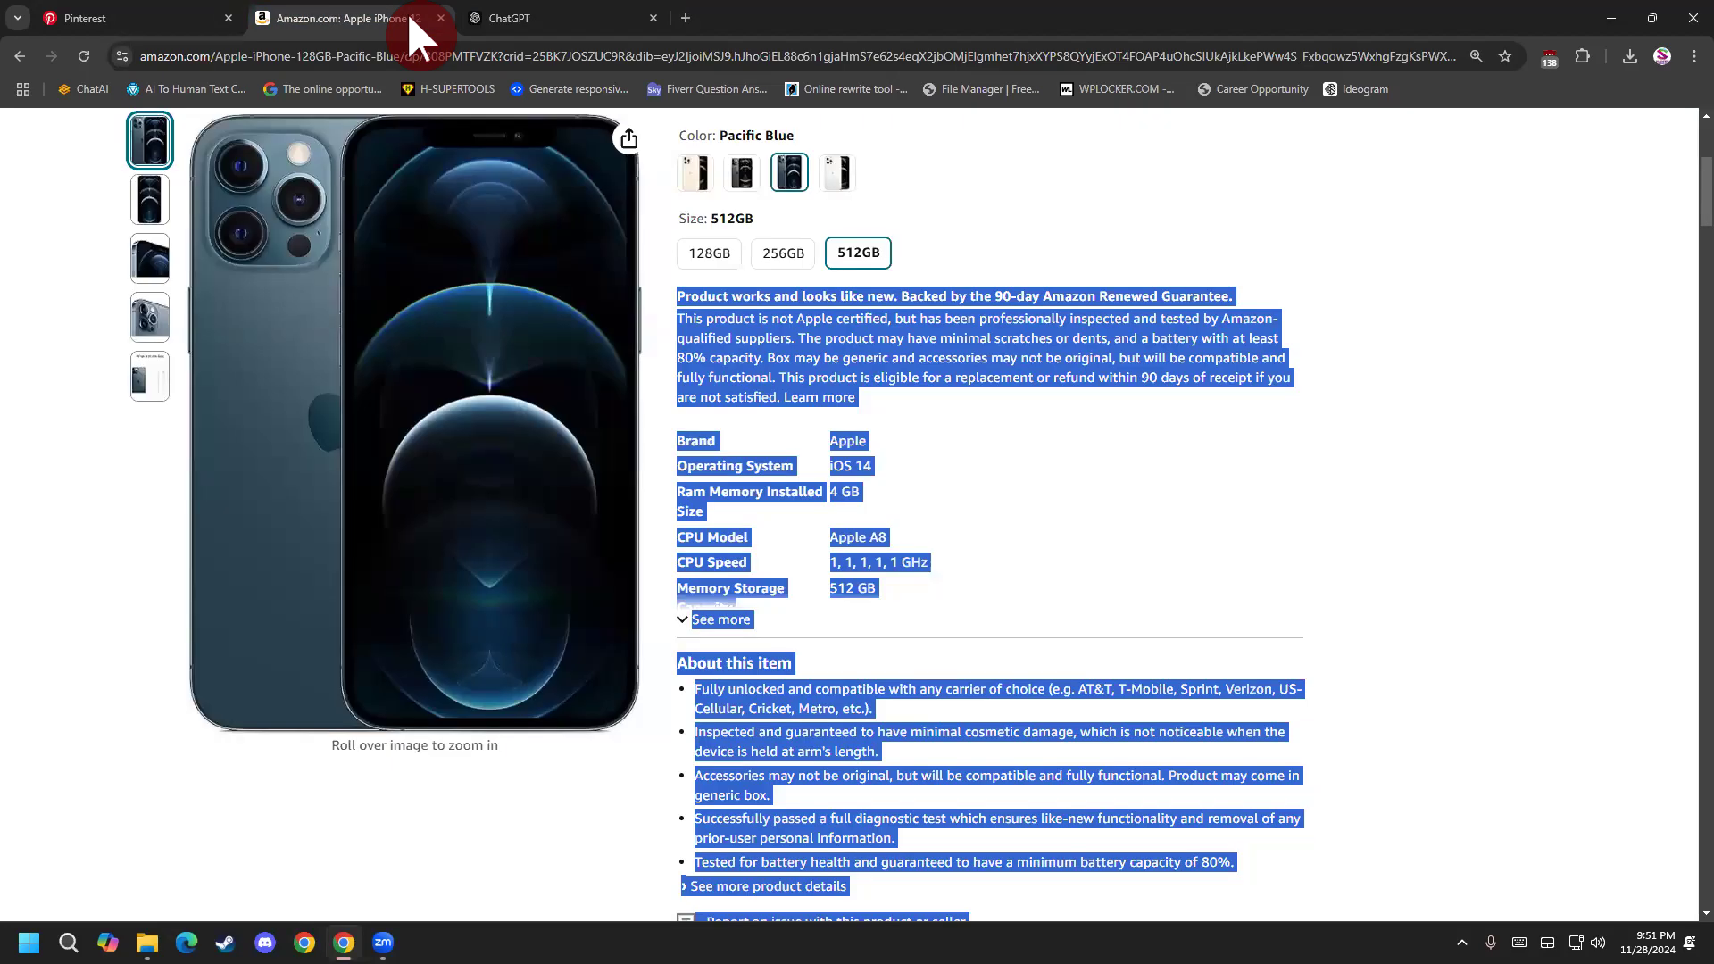
left_click(534, 12)
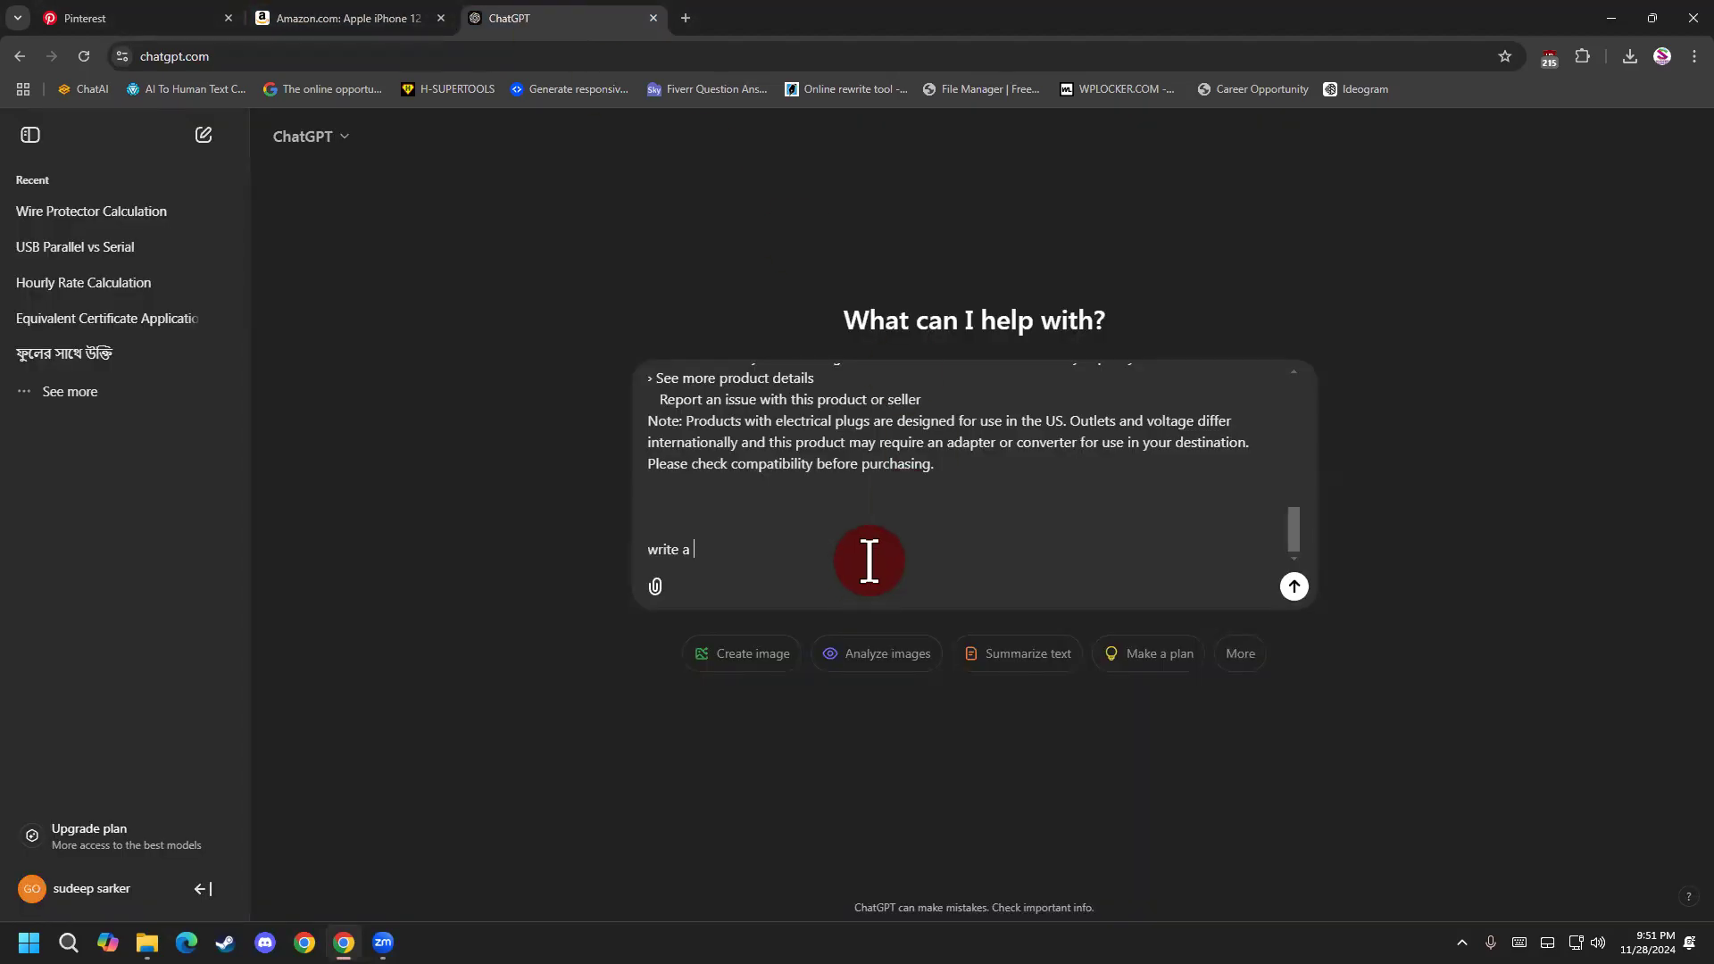
scroll(879, 566, "up", 5)
scroll(884, 549, "down", 5)
left_click(352, 20)
scroll(860, 546, "down", 5)
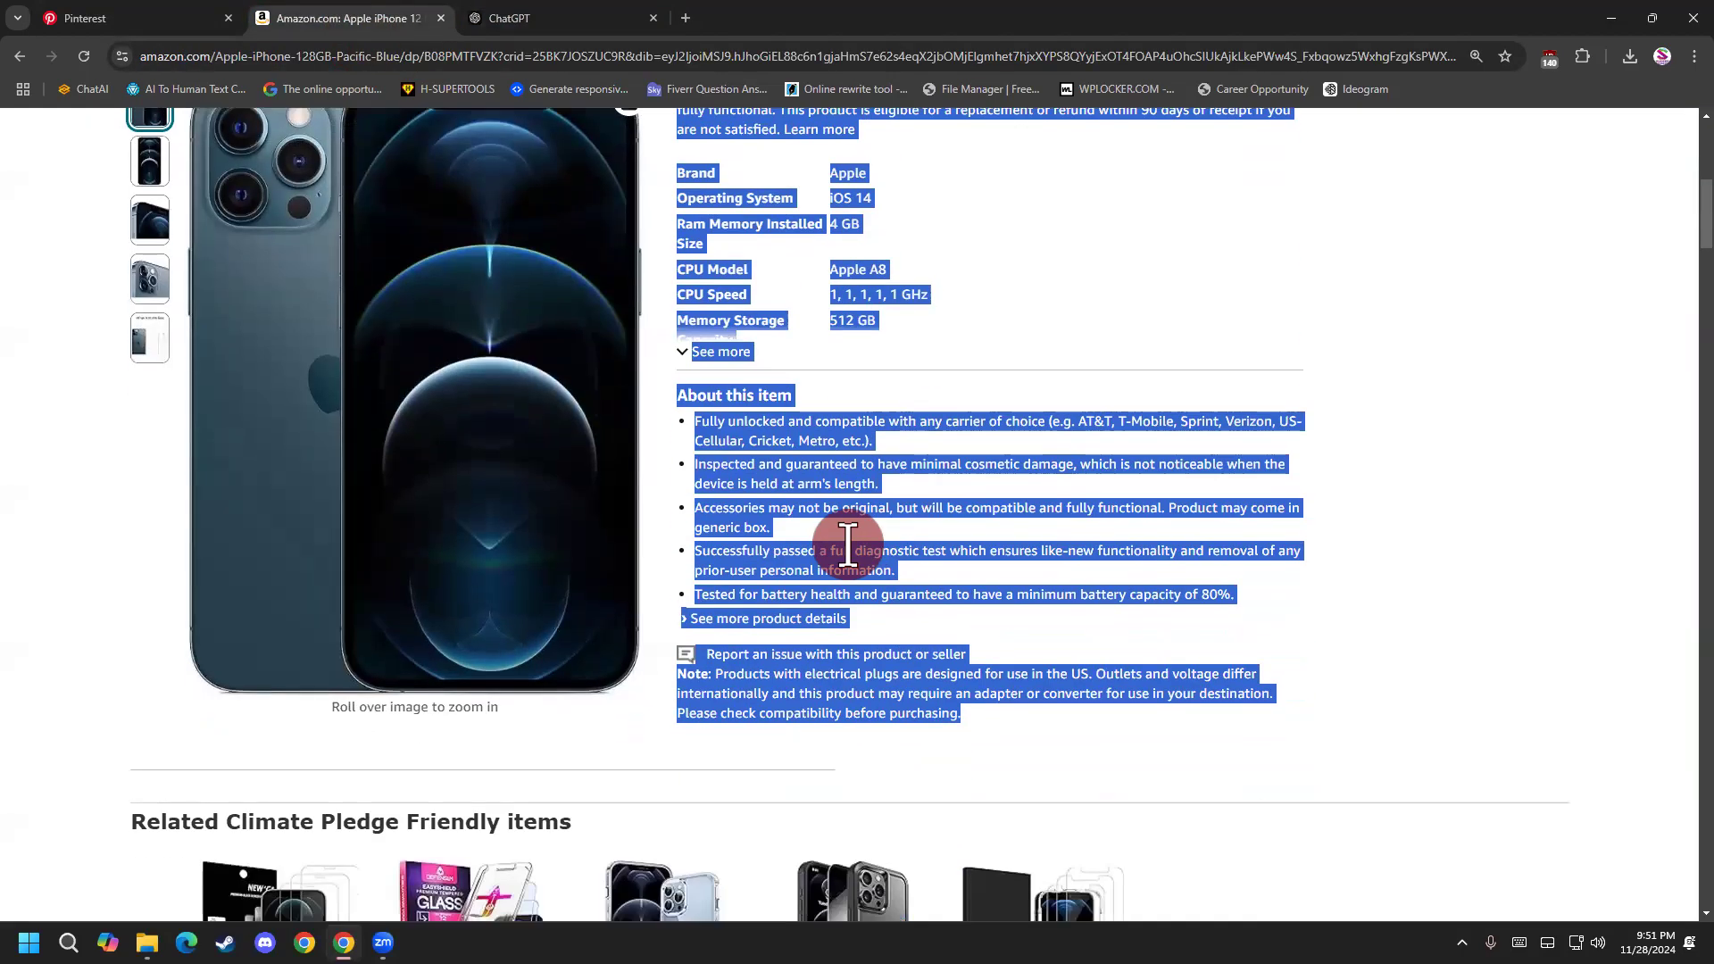
left_click(816, 432)
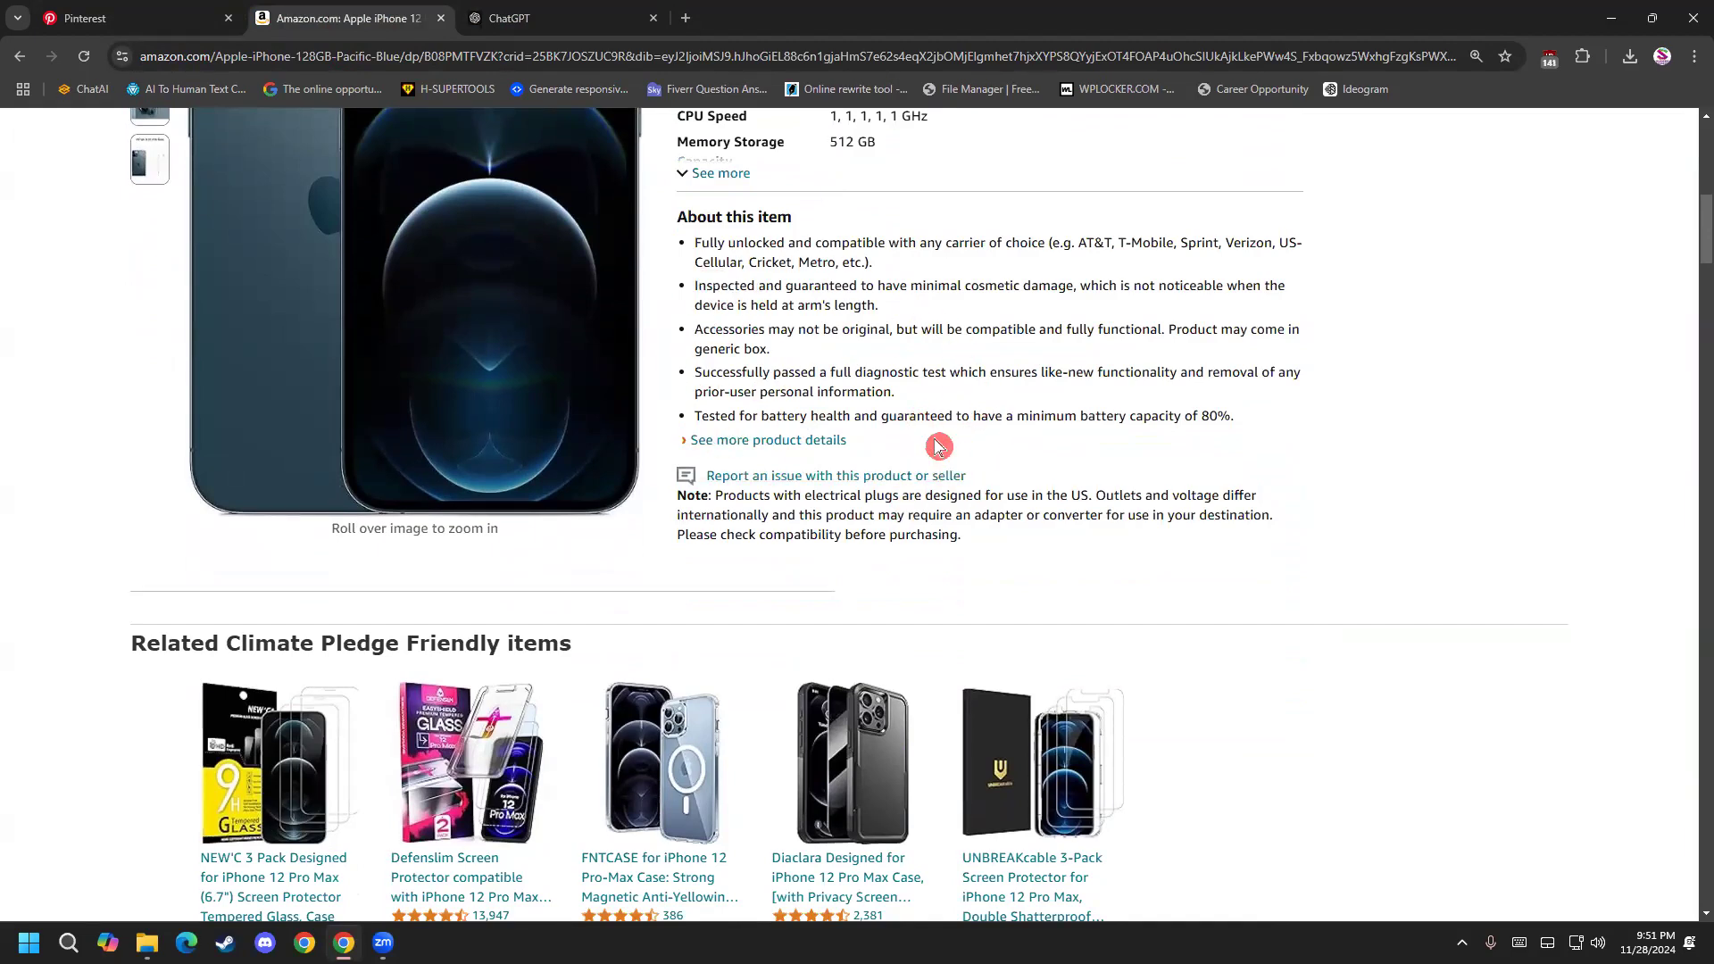
left_click(593, 20)
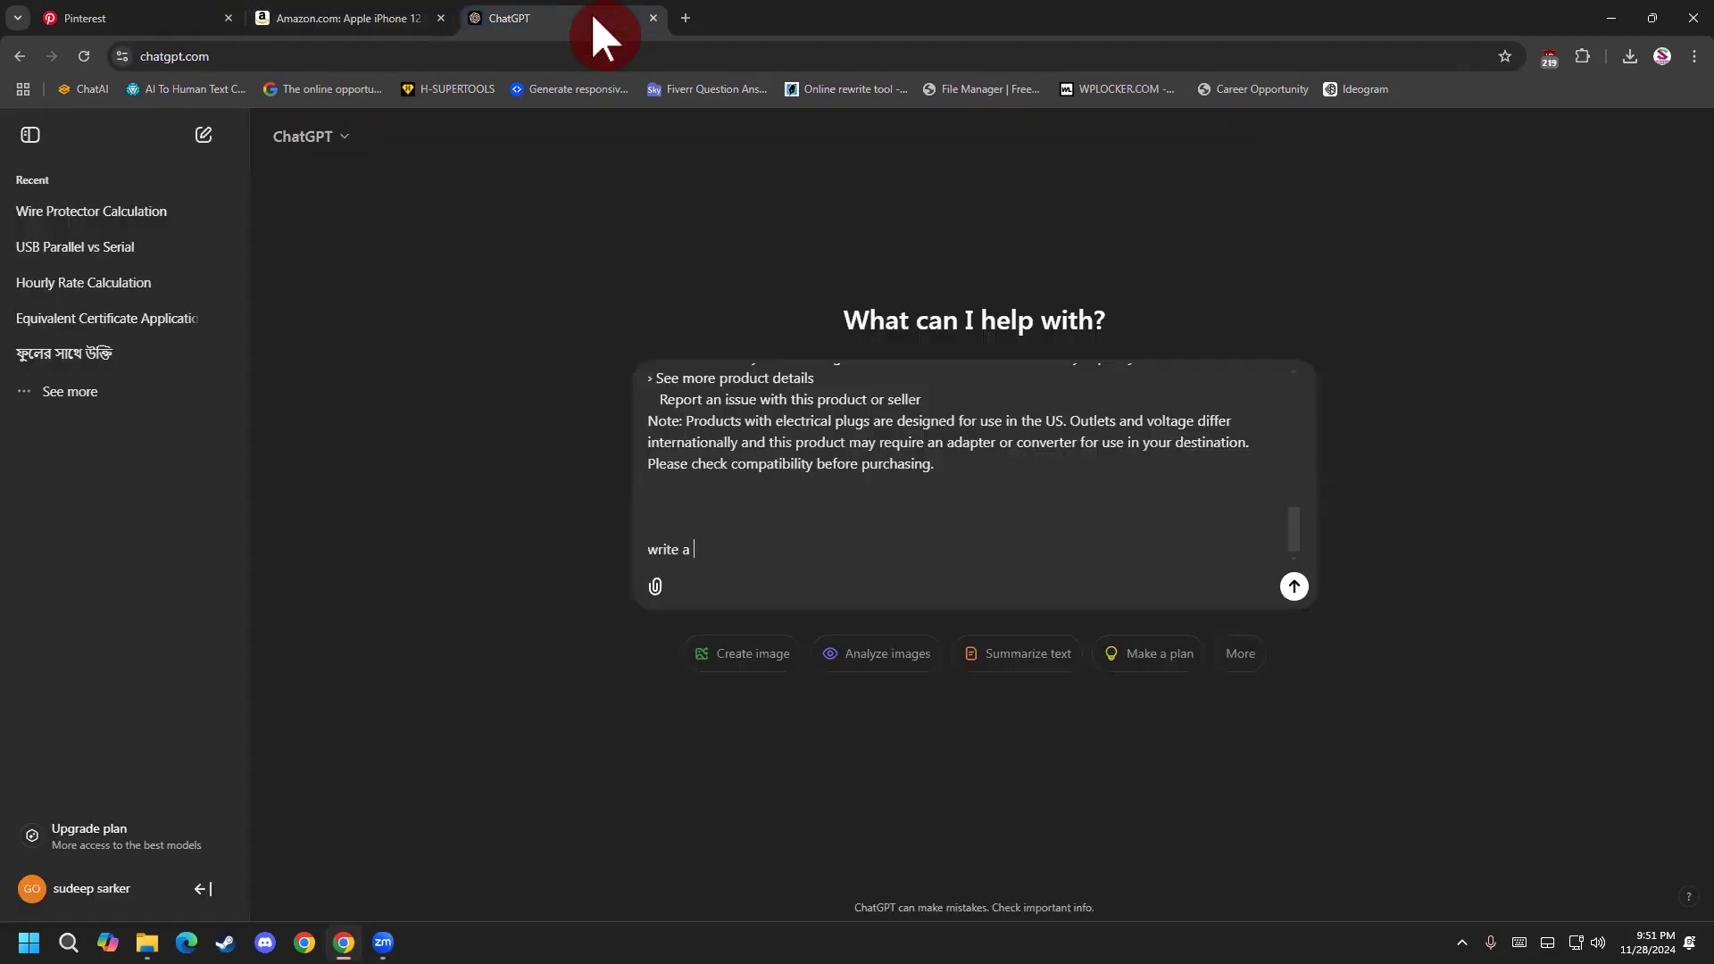
left_click(201, 18)
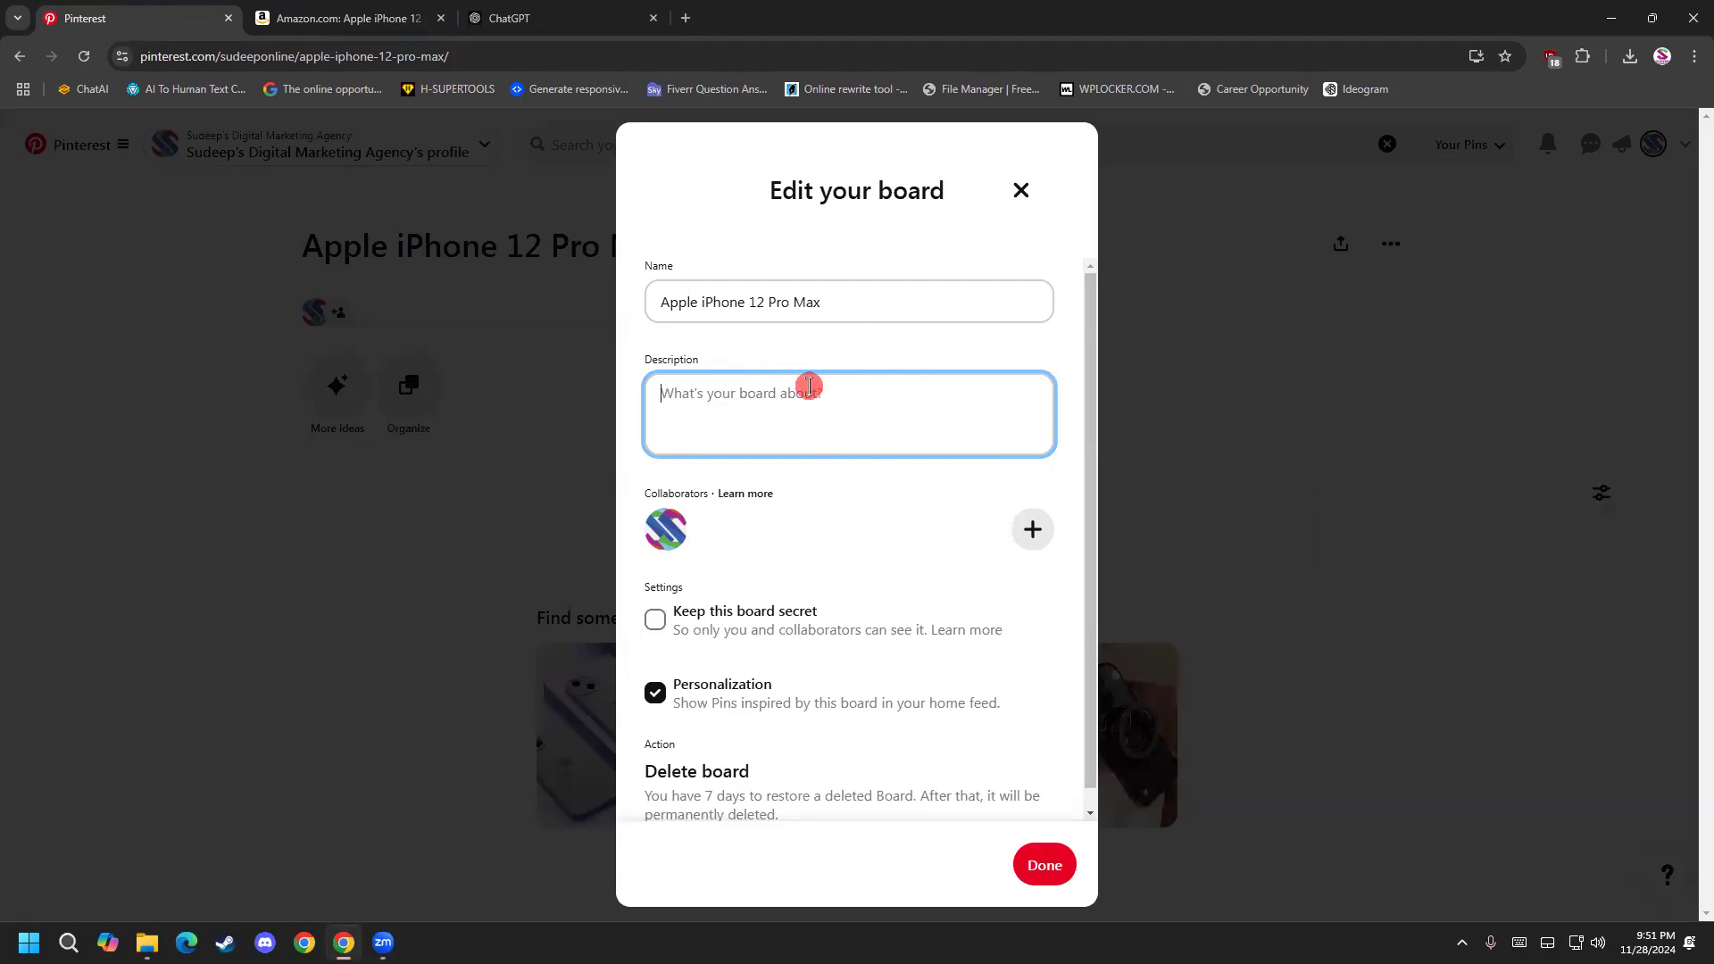
type("asfvsdfasdf")
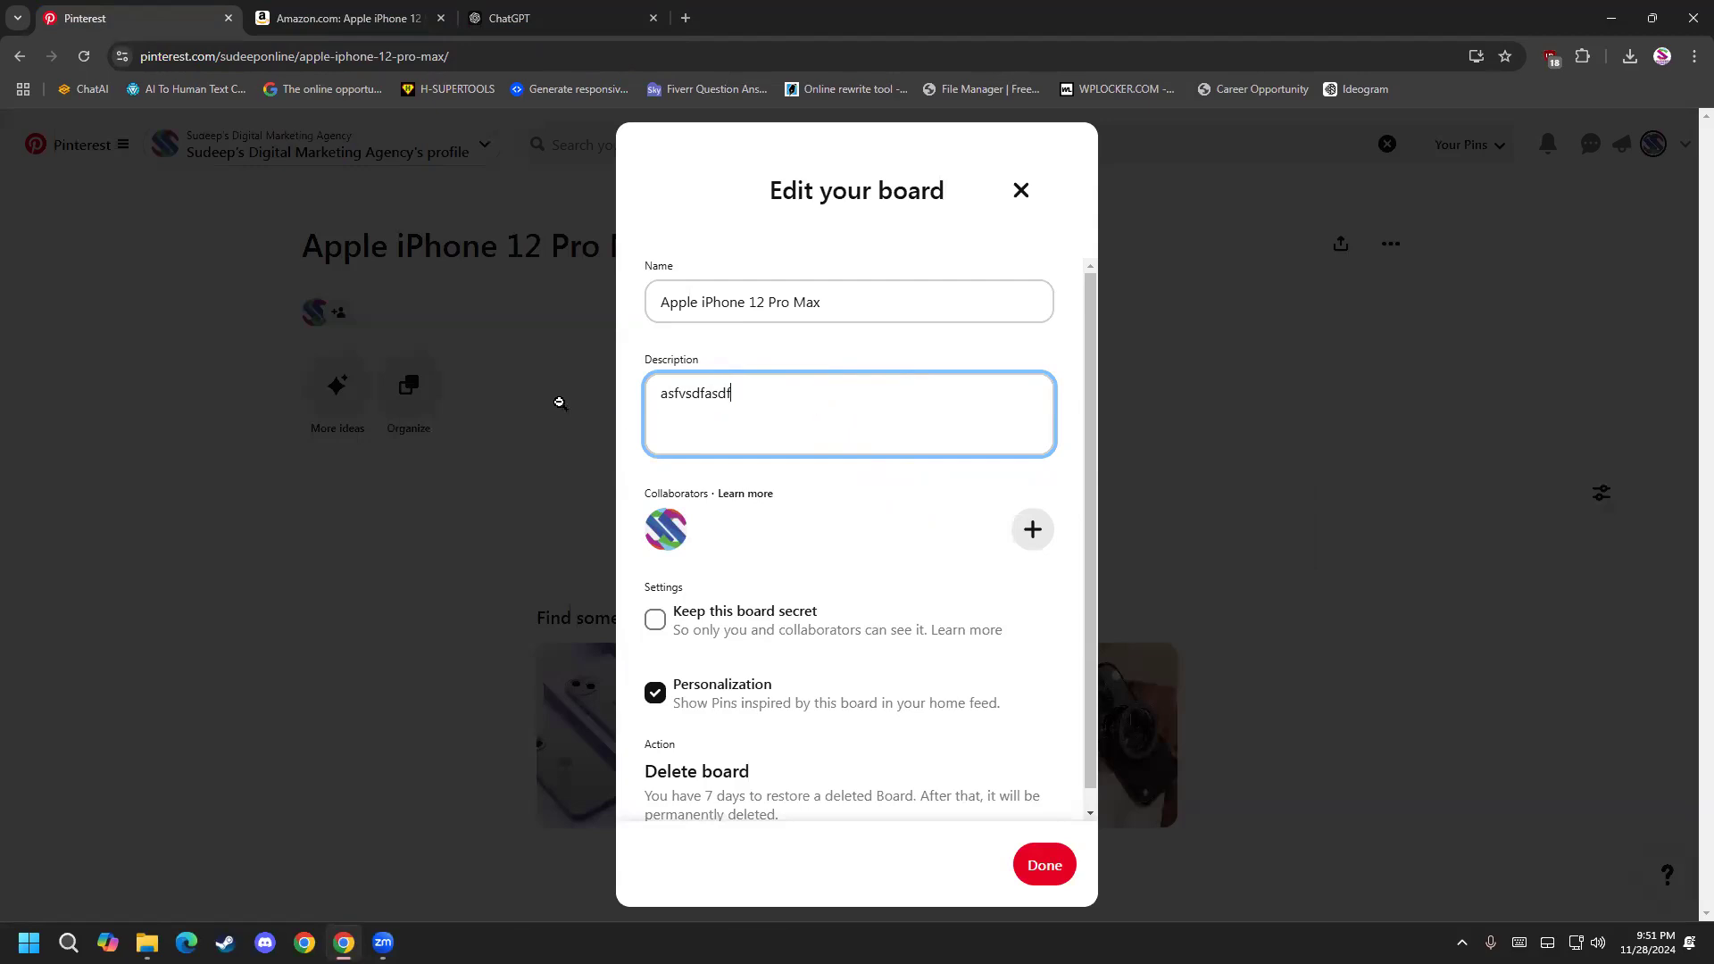
key("ctrl+a")
key("BackSpace")
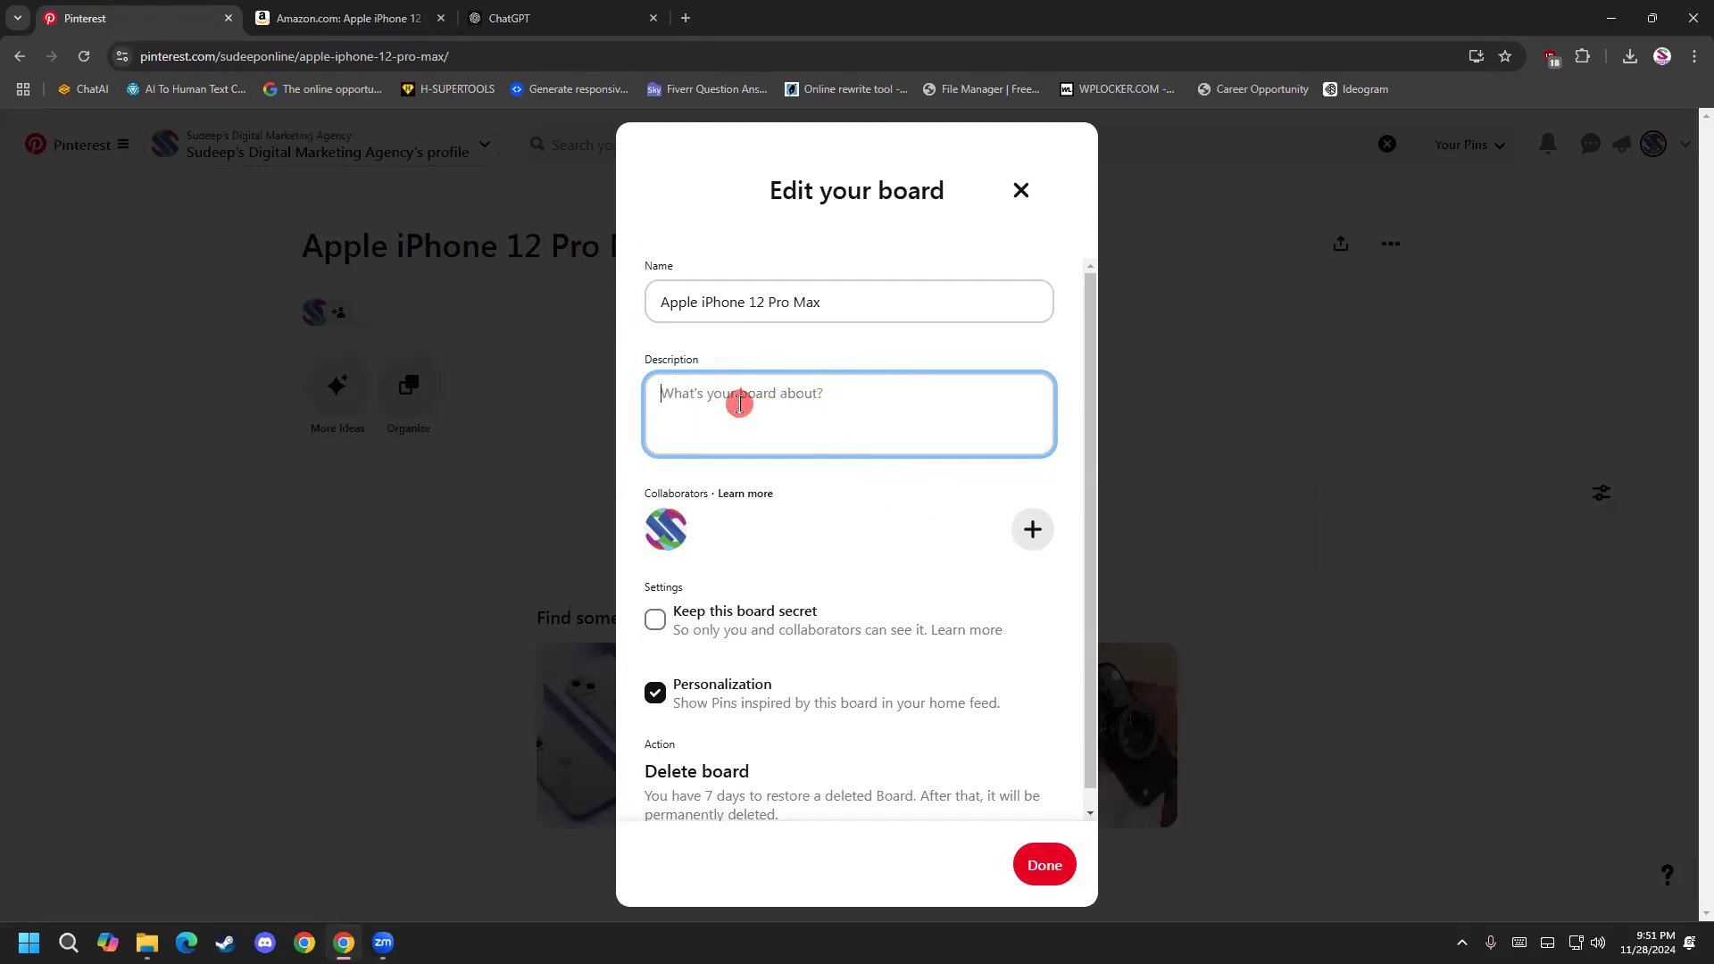
Continue the unsent ChatGPT request after "write a" with the word "Pinterest", correcting its capitalization with the spelling suggestion.
left_click(509, 18)
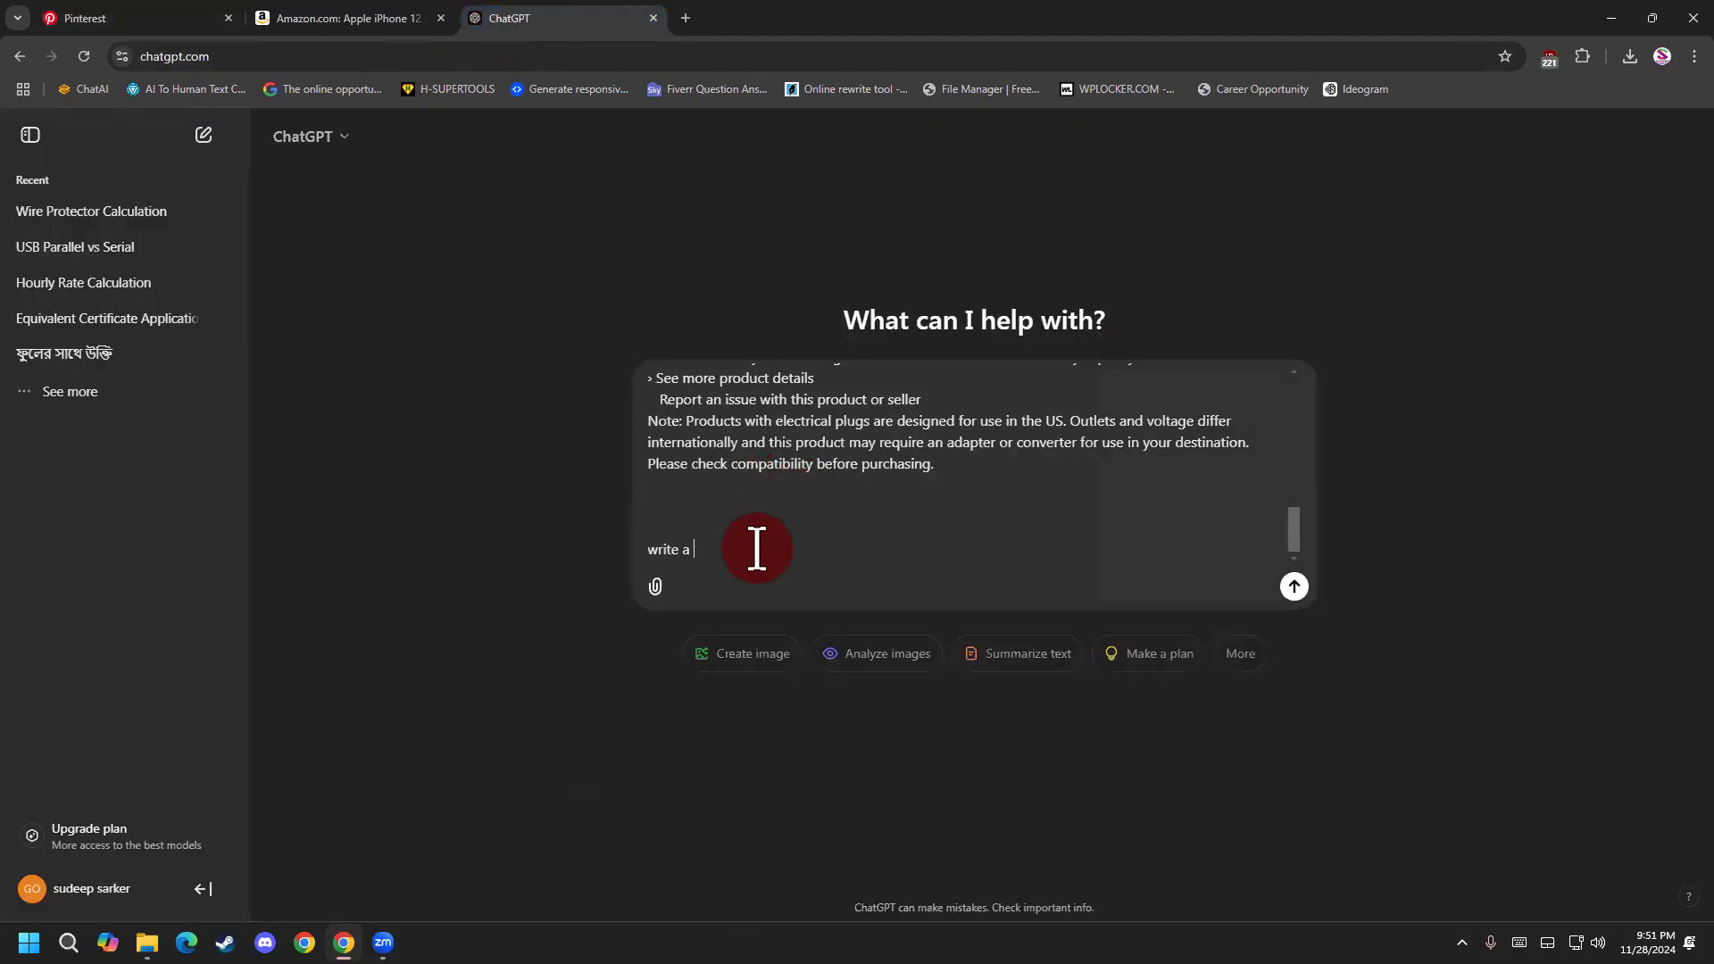
type("pinterest")
right_click(757, 548)
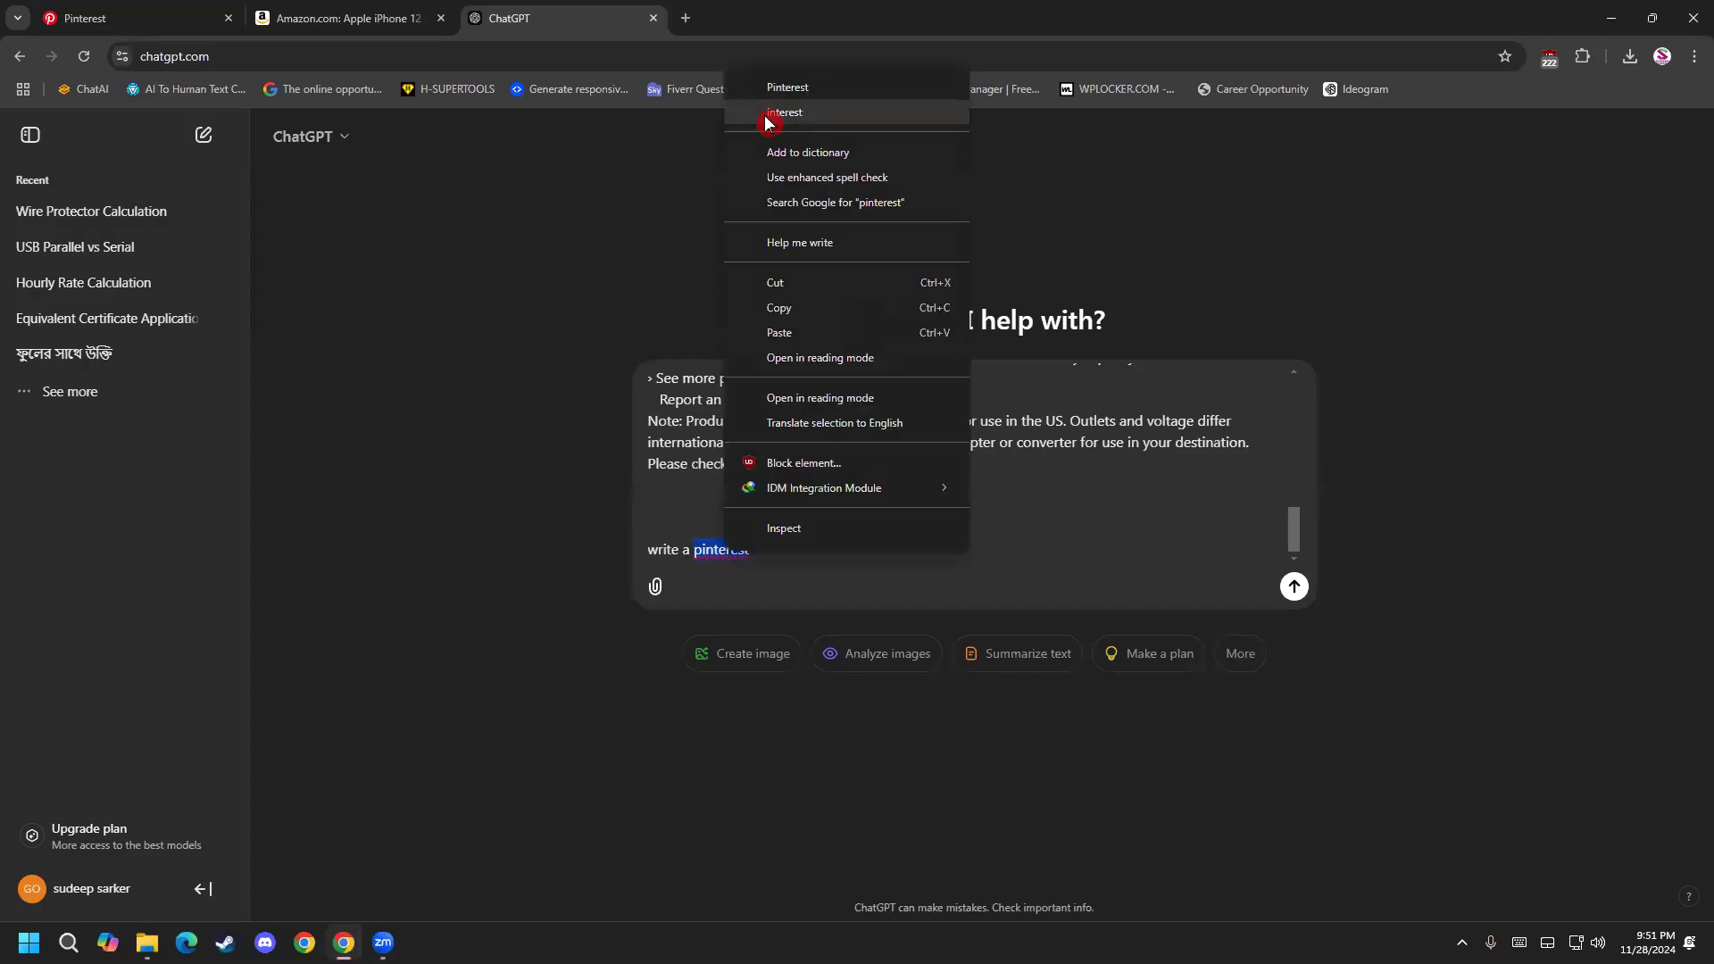
left_click(788, 86)
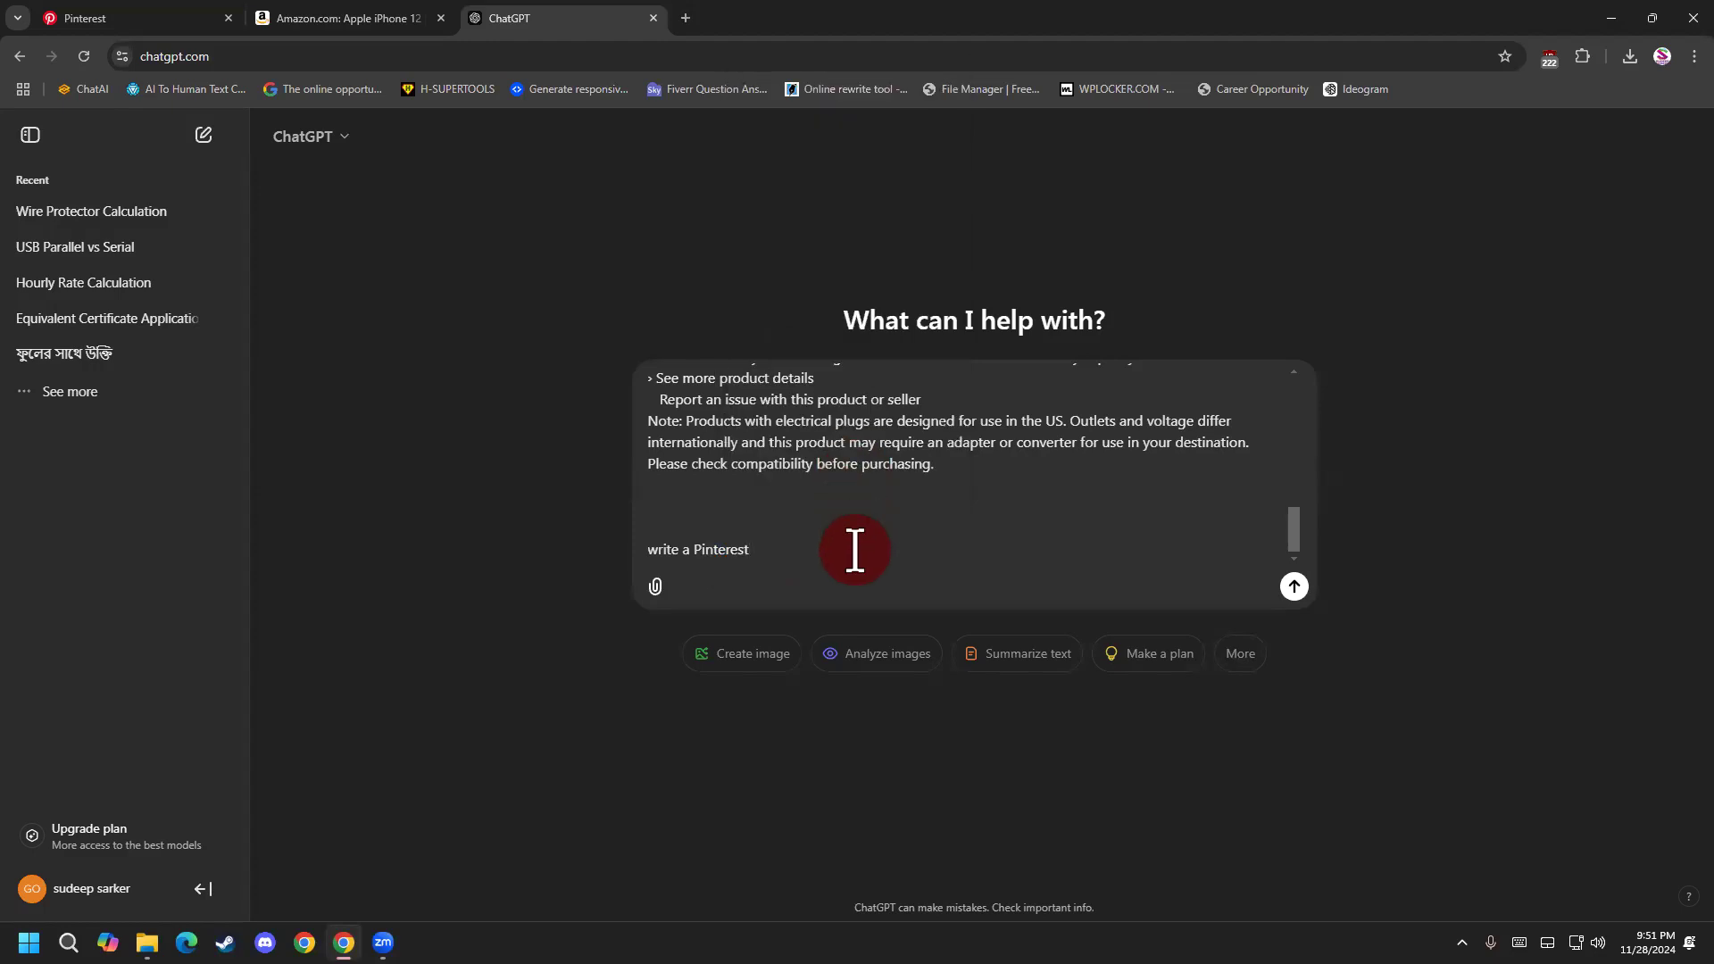
type("t")
key("BackSpace")
Check the Pinterest tab for the field's wording and continue the ChatGPT request with "description".
type("bio")
left_click(148, 12)
left_click(504, 18)
key("BackSpace")
key("BackSpace")
key("BackSpace")
type("descri")
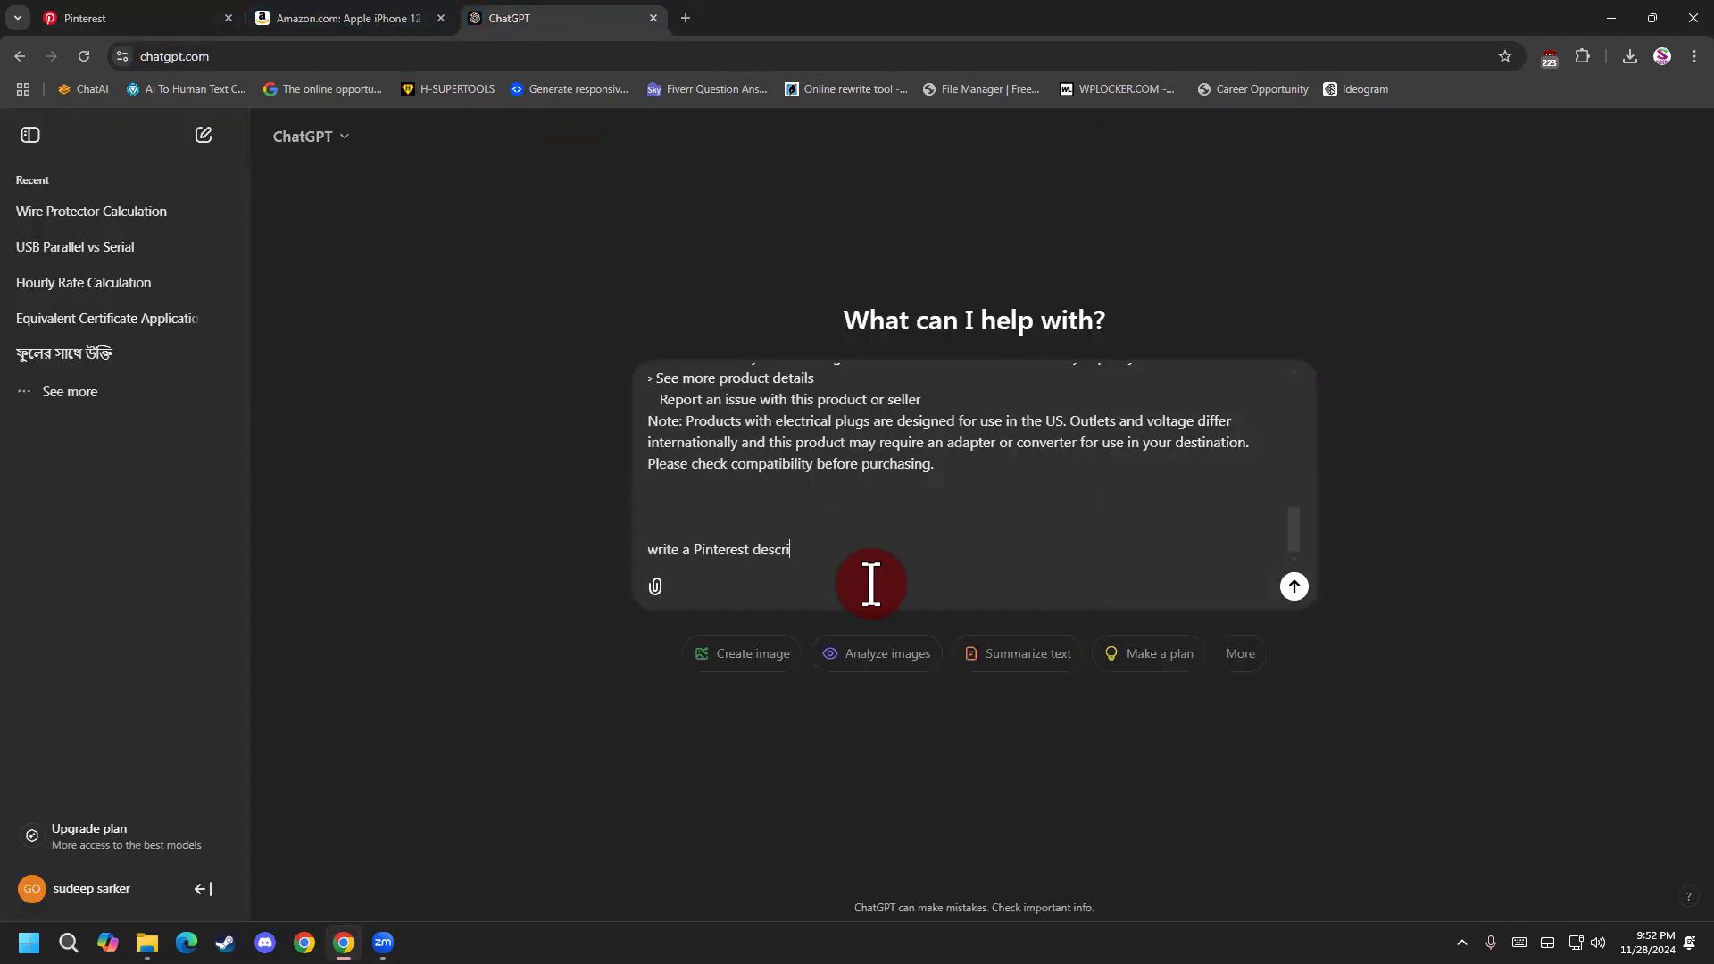
type("ption withing")
Add the length limit "within 500 character" to the request, correcting the spelling of "character".
key("BackSpace")
type("500 chracter")
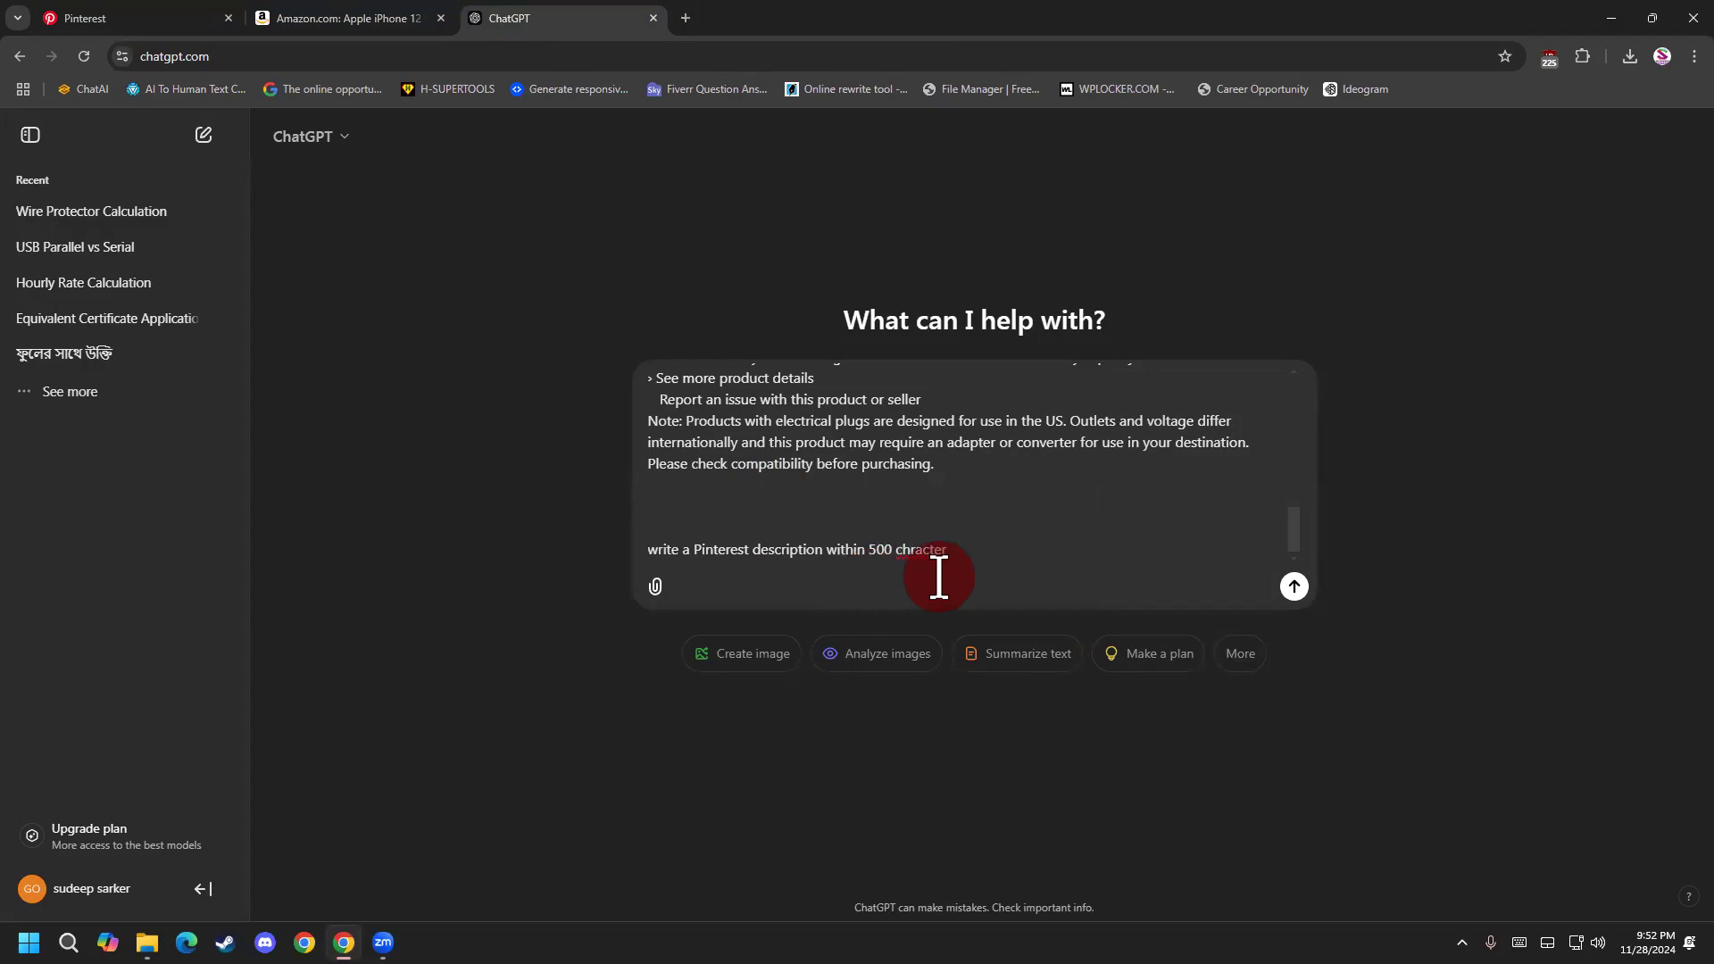
right_click(923, 549)
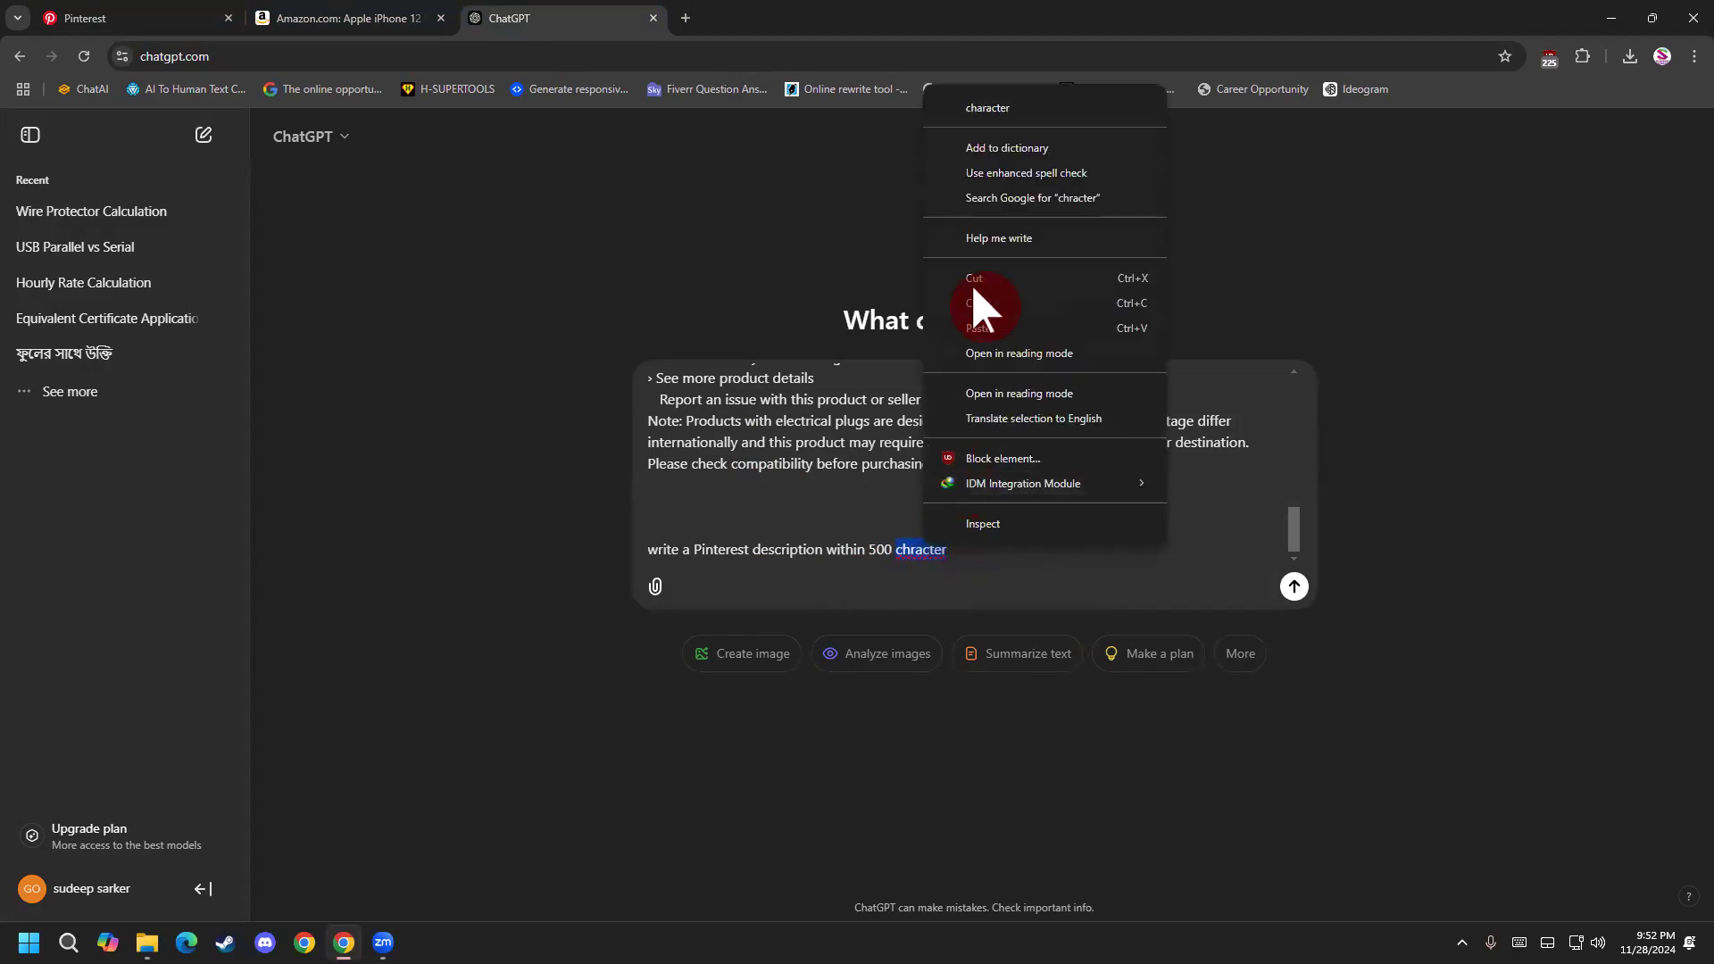
left_click(1011, 111)
Add "but maintain a human tone." to the end of the request.
type("but")
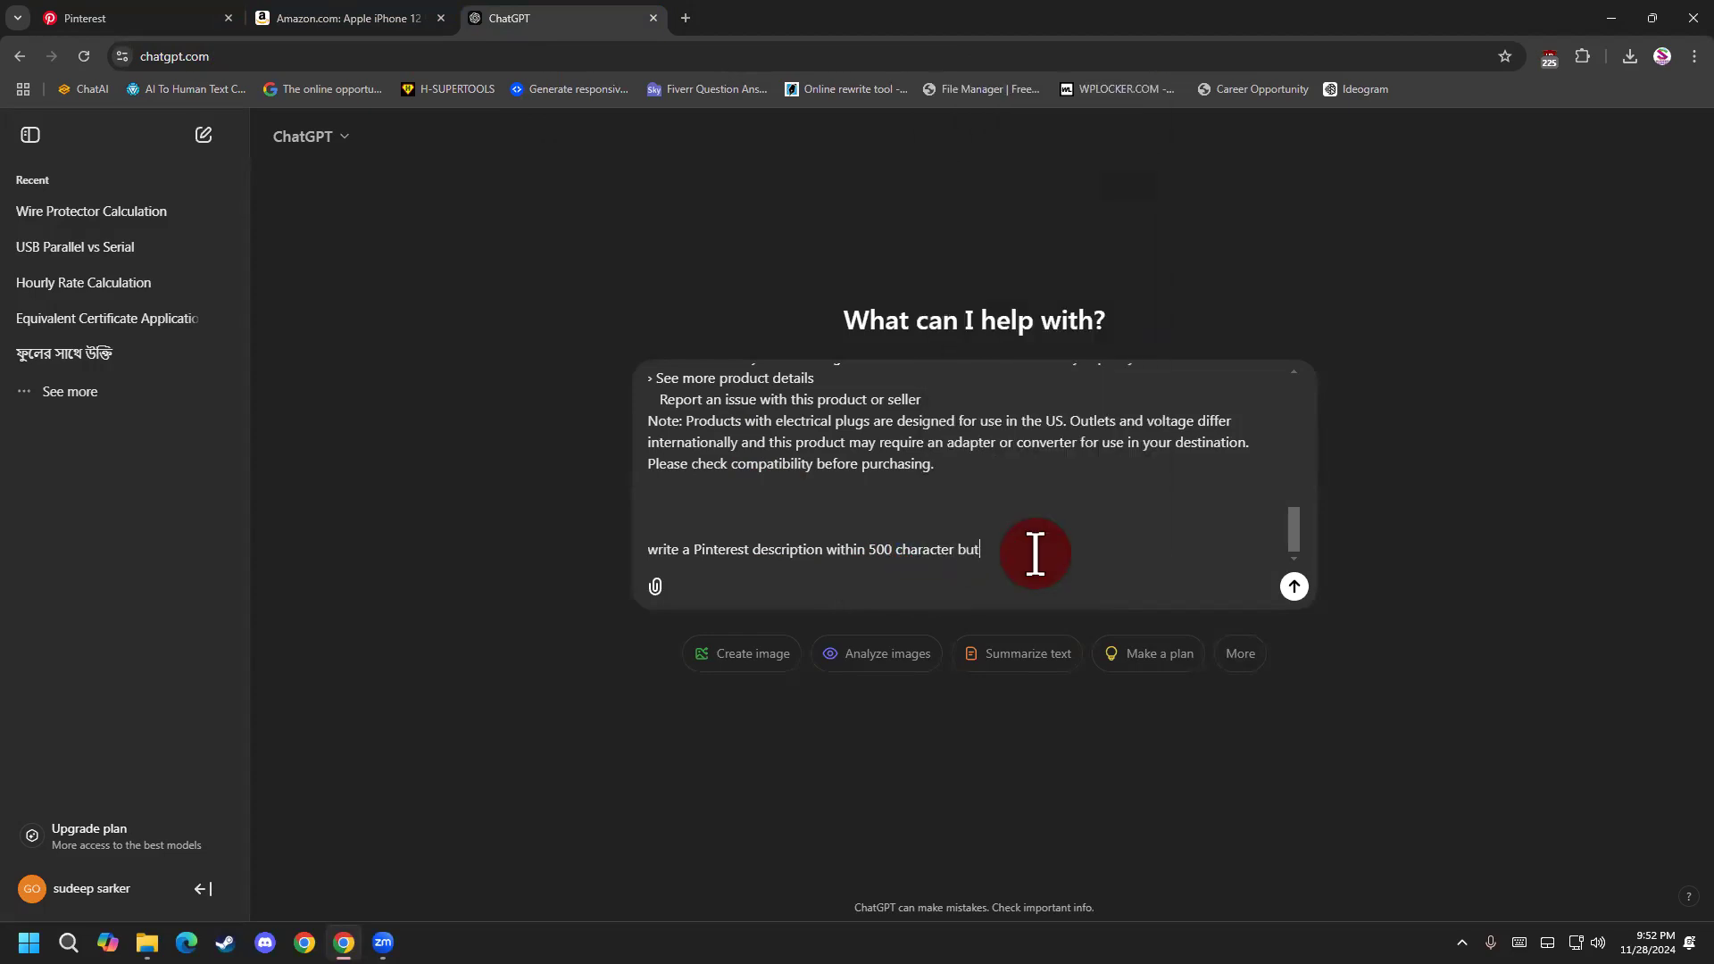
type(" maintain a humna")
key("BackSpace")
key("BackSpace")
type("man tone.")
Change the character limit in the request to 450.
left_click_drag(1040, 554, 871, 551)
left_click(1051, 555)
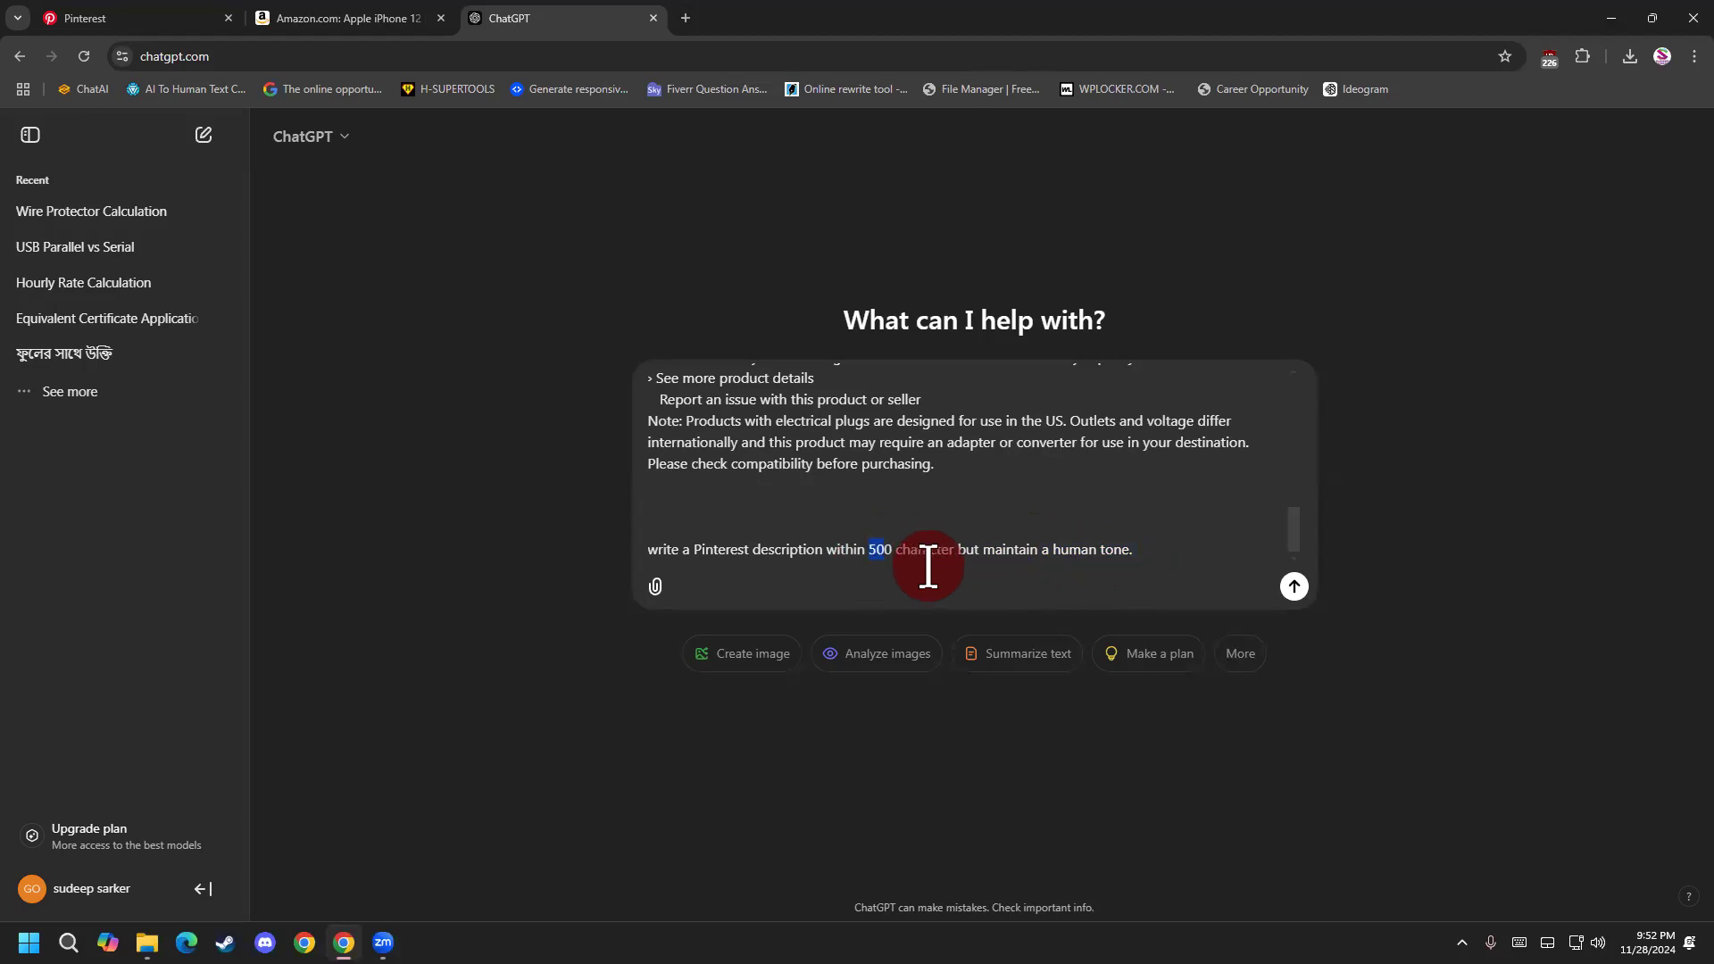
type("45")
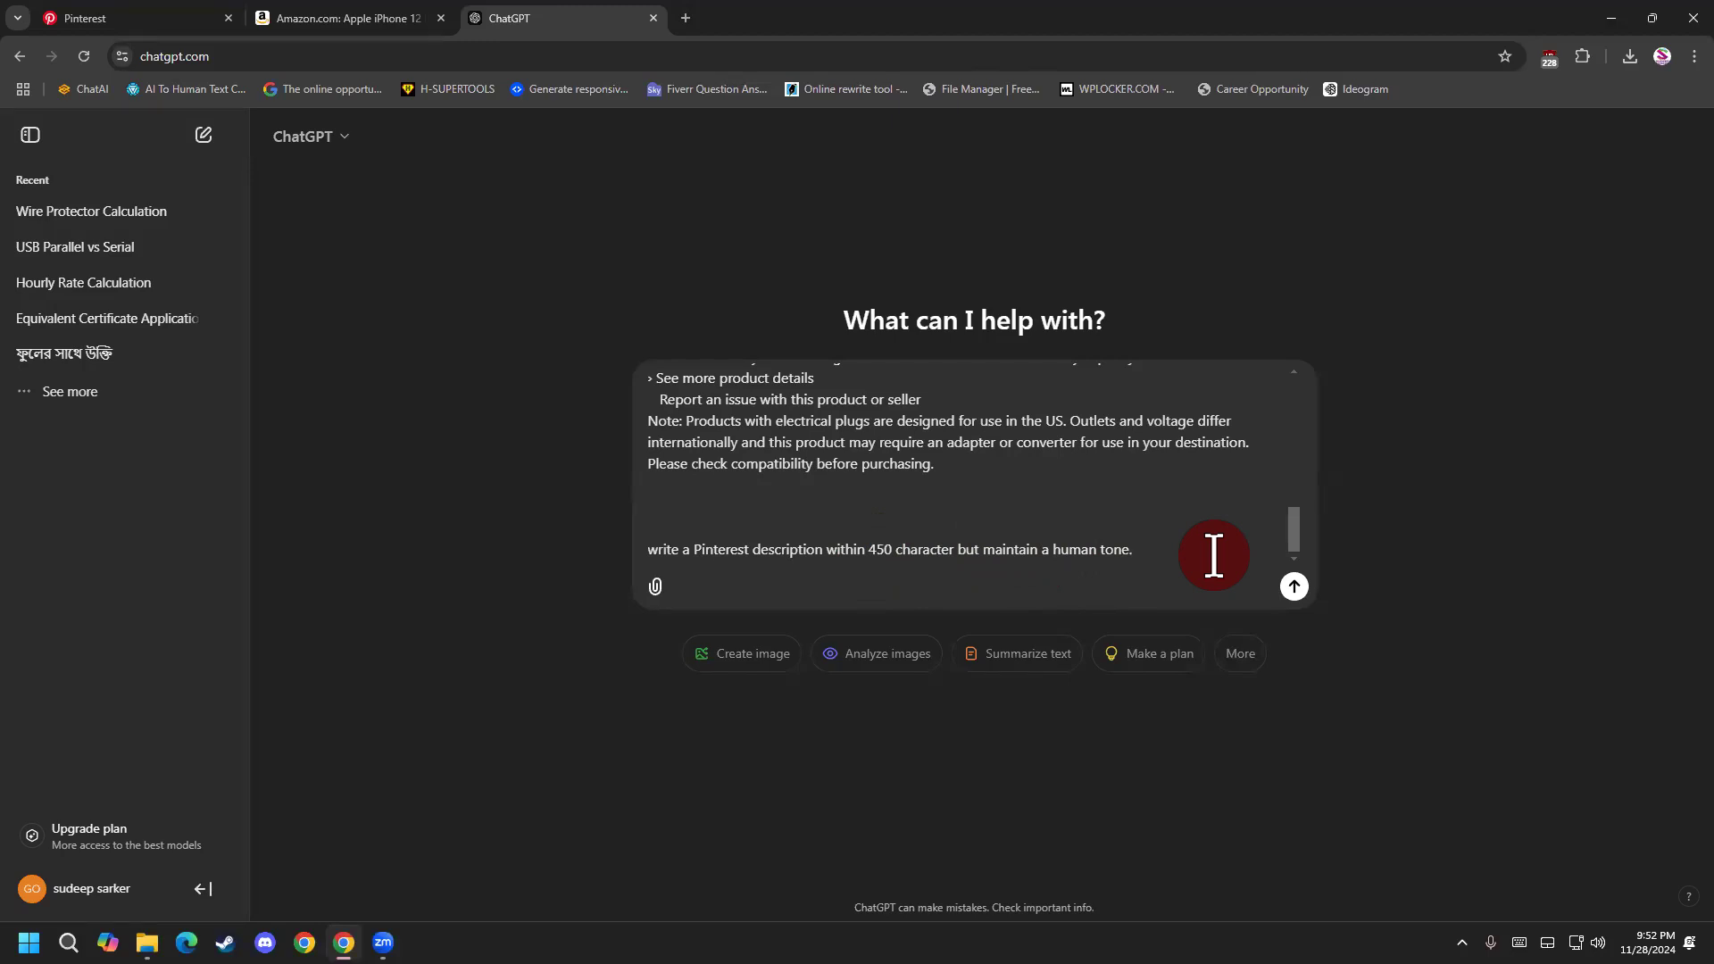
Add "also include seo into the description" to the request, correcting the spelling of "description".
type("also include seo into the descr")
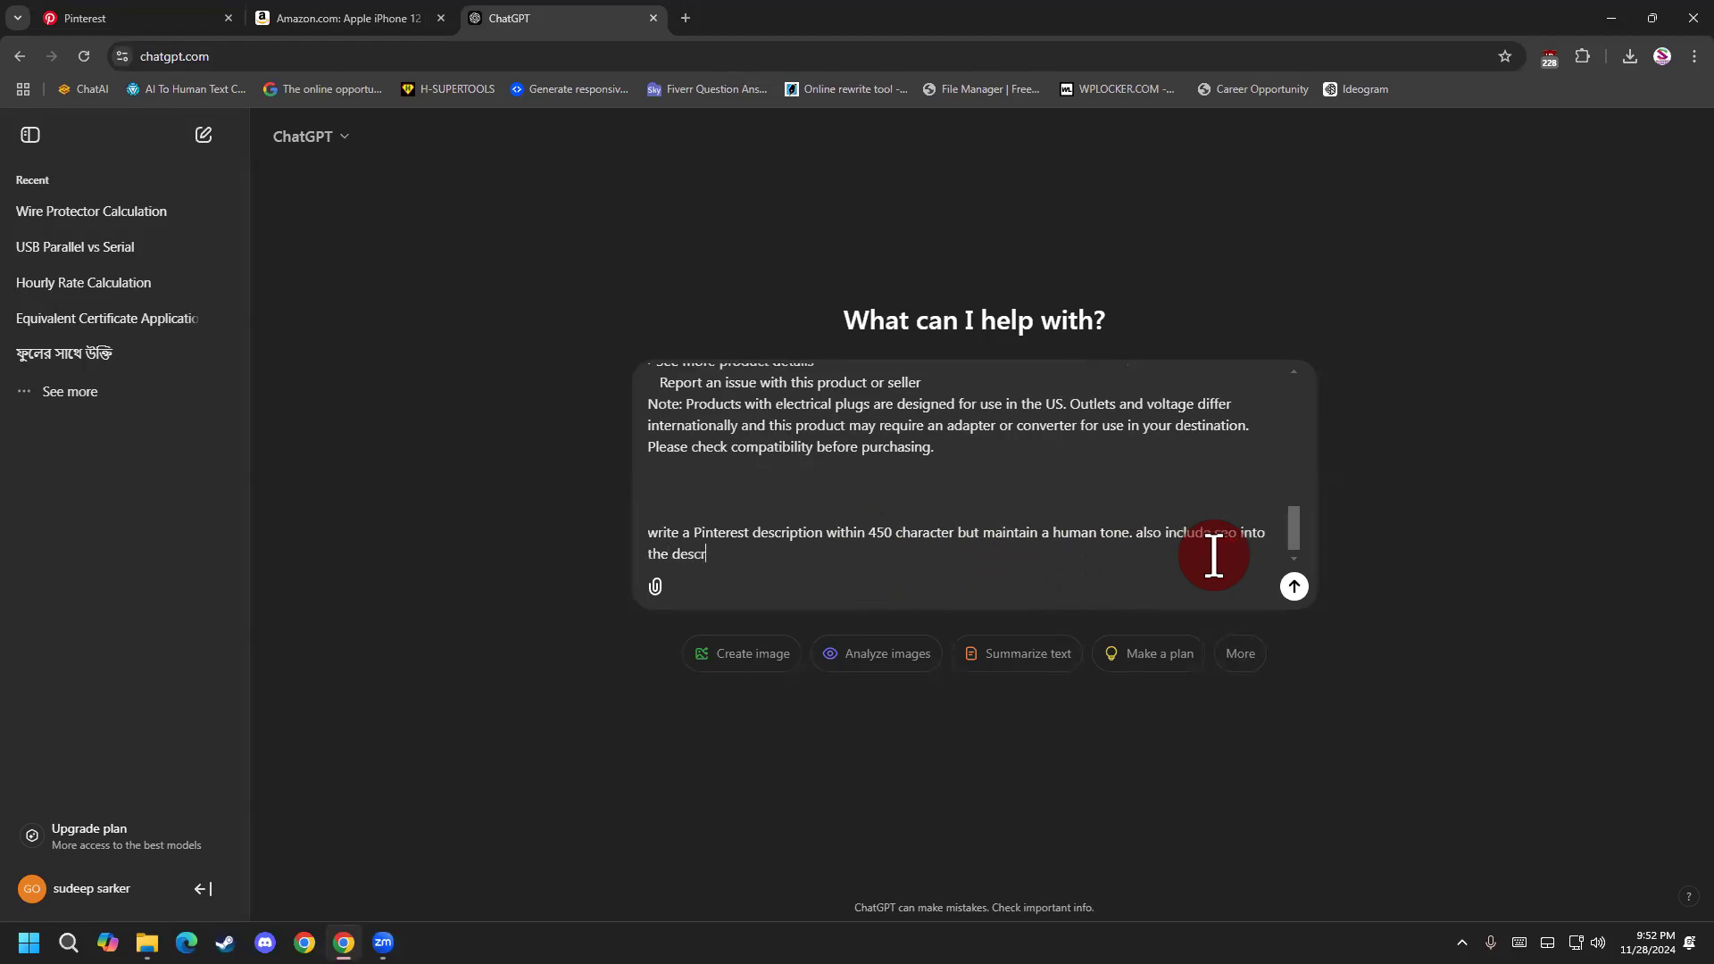
type("oio")
type("tp")
type("tion")
right_click(714, 561)
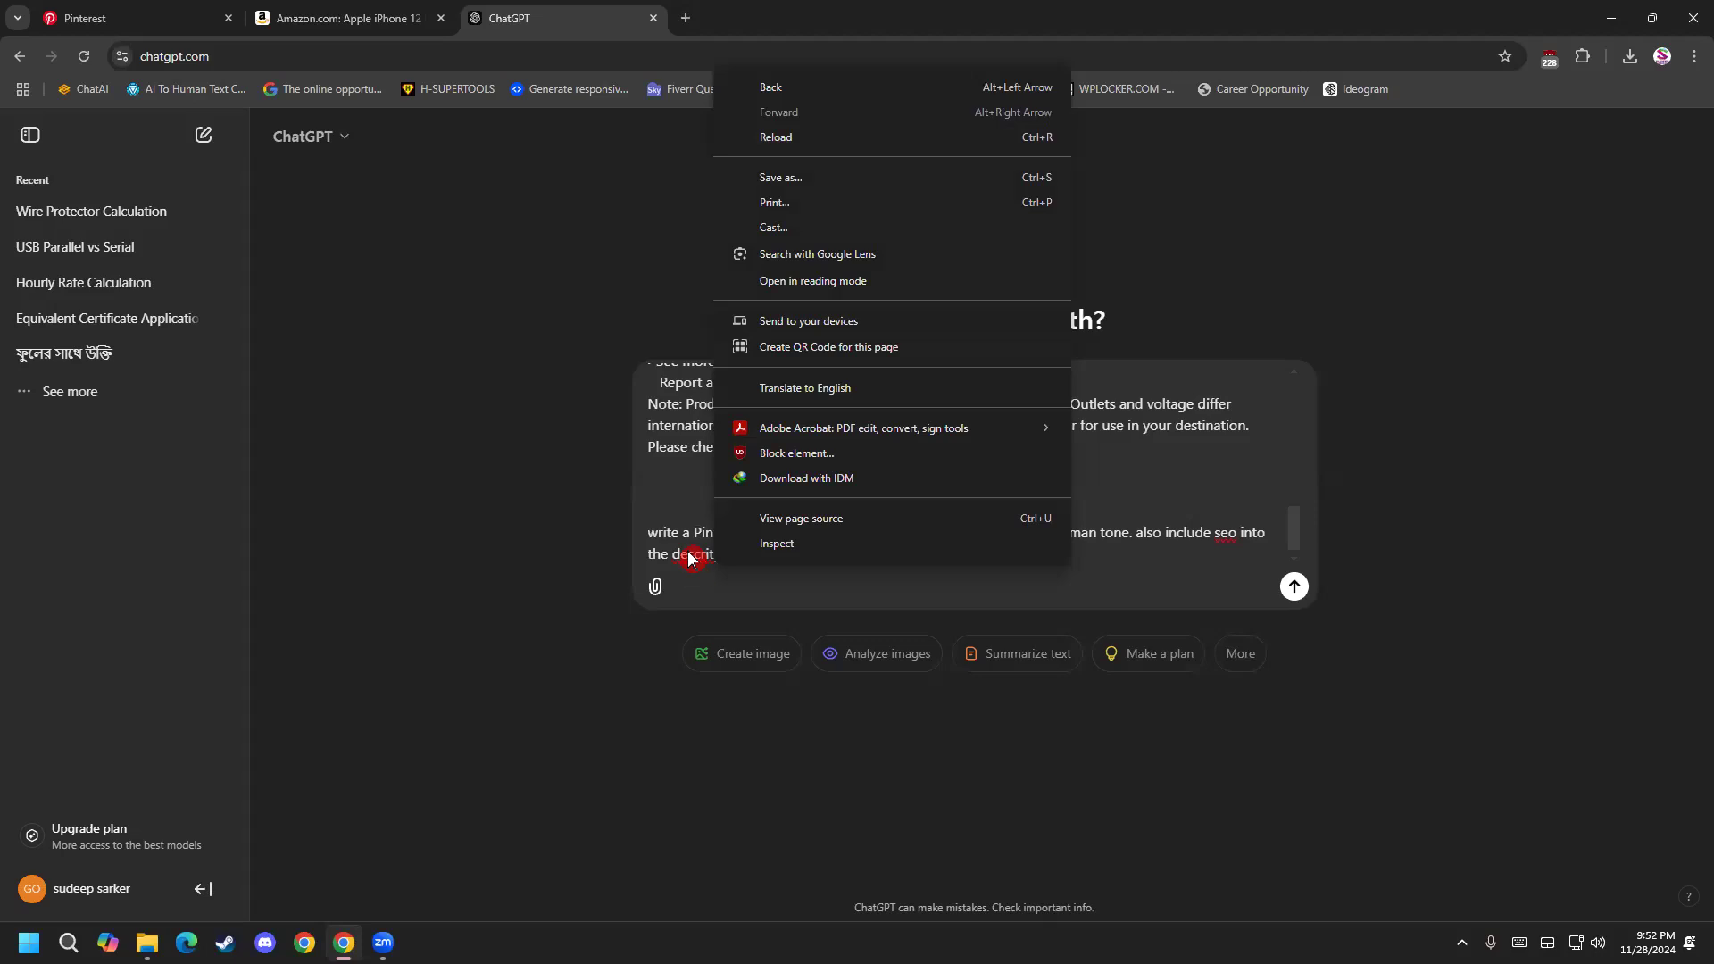
right_click(691, 554)
left_click(784, 86)
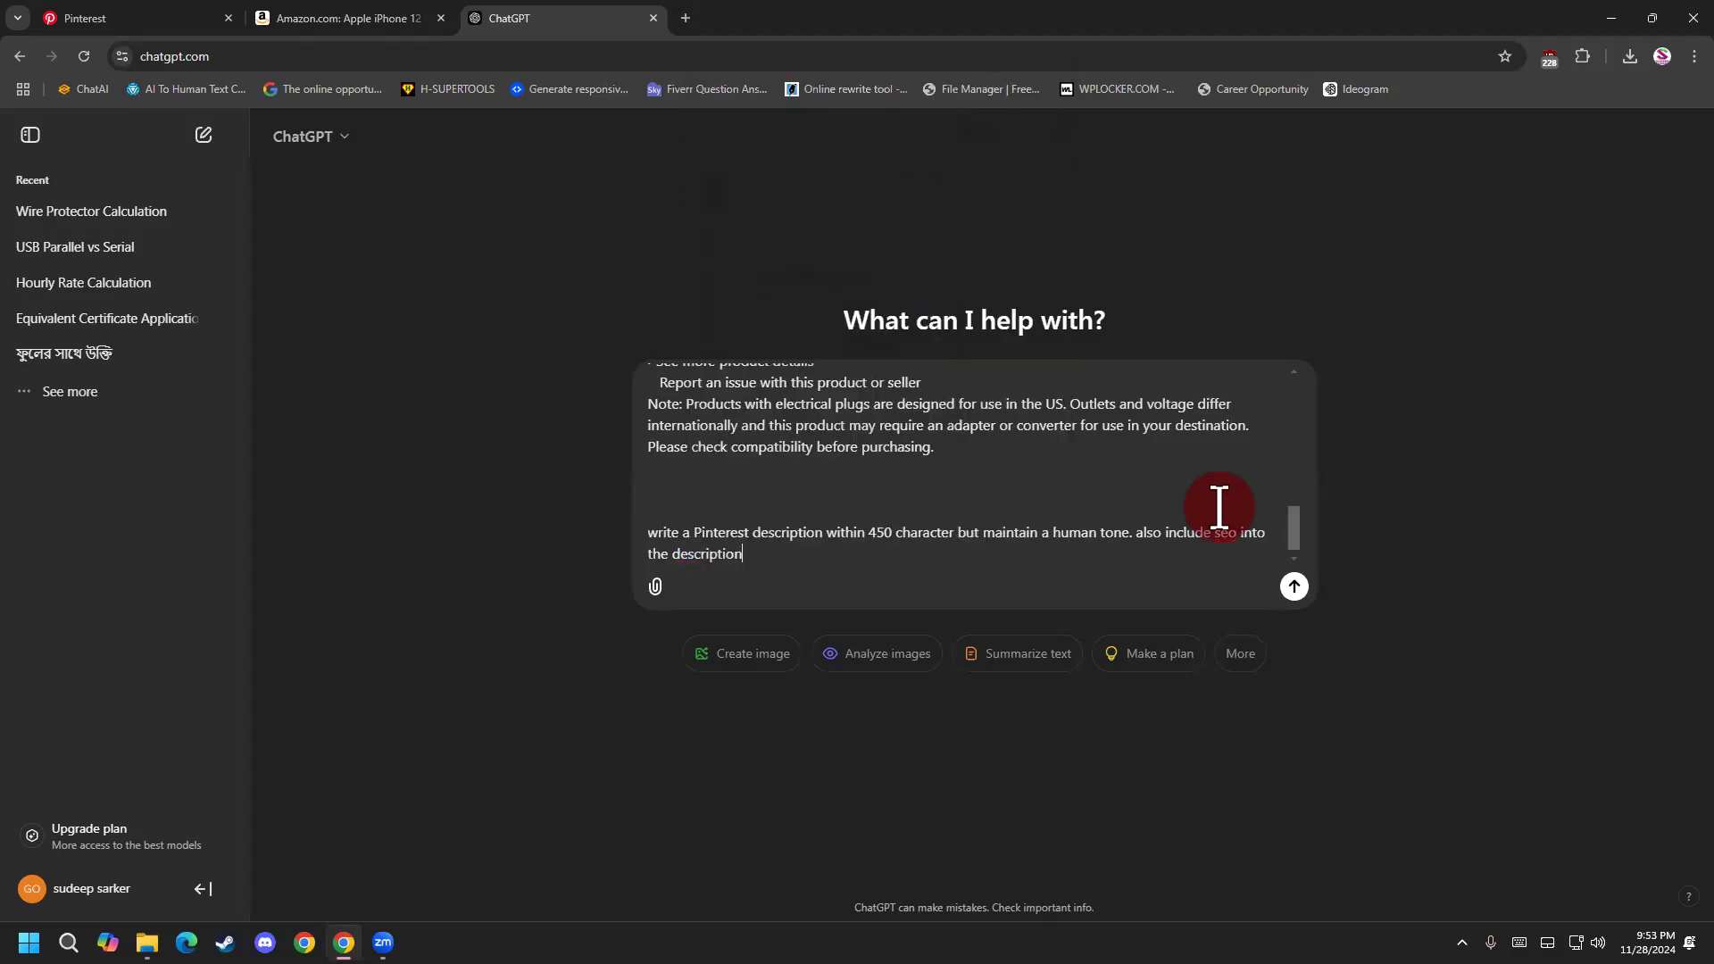
Insert the word "keyword" after "seo" in the request's last sentence.
left_click(1238, 534)
type("keywor")
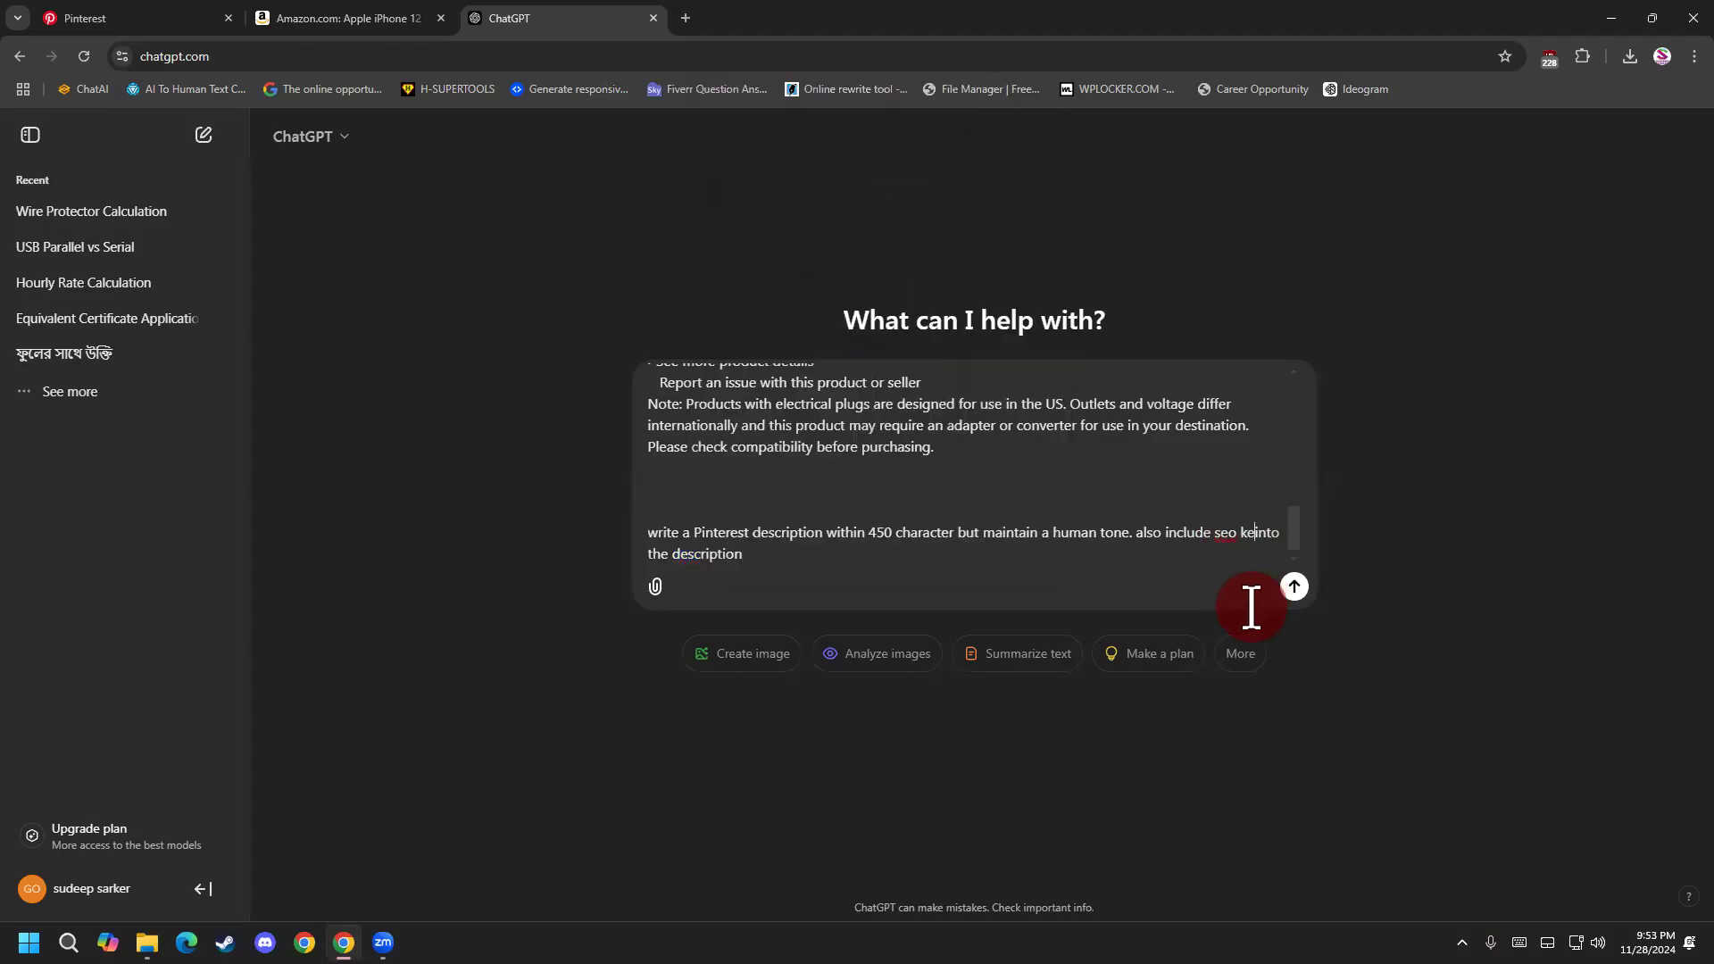
type("d")
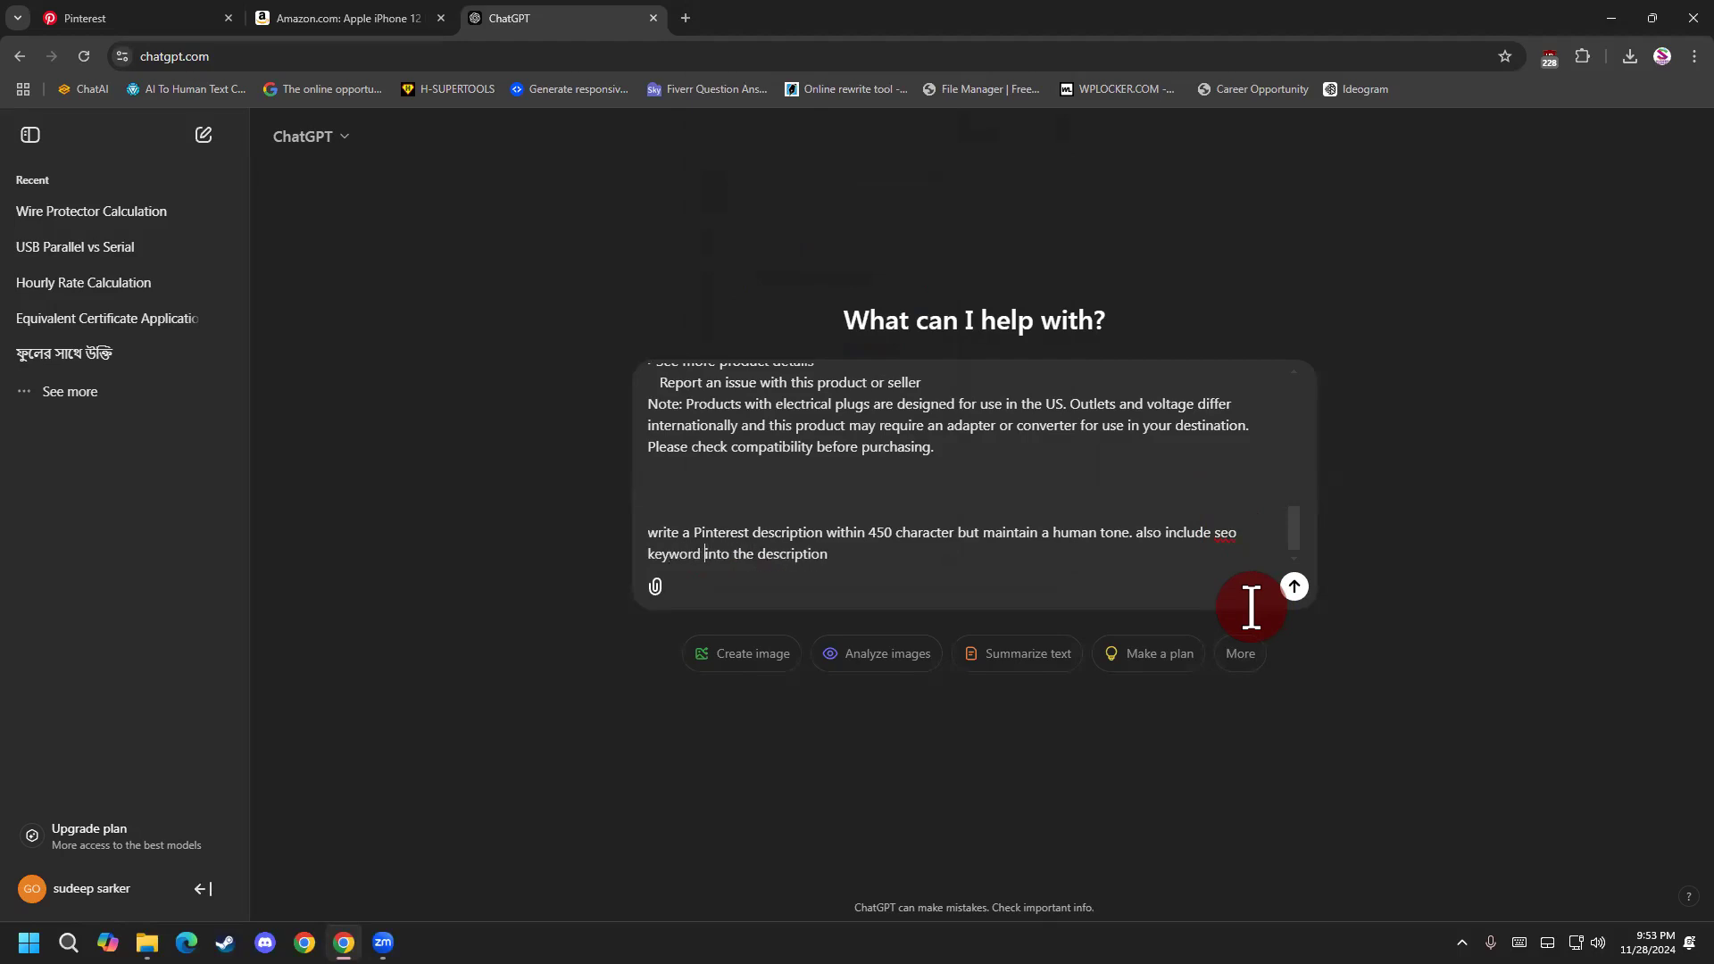
Go over the human tone and description wording of the request and end it with a full stop.
left_click_drag(802, 532, 1128, 537)
left_click(1029, 547)
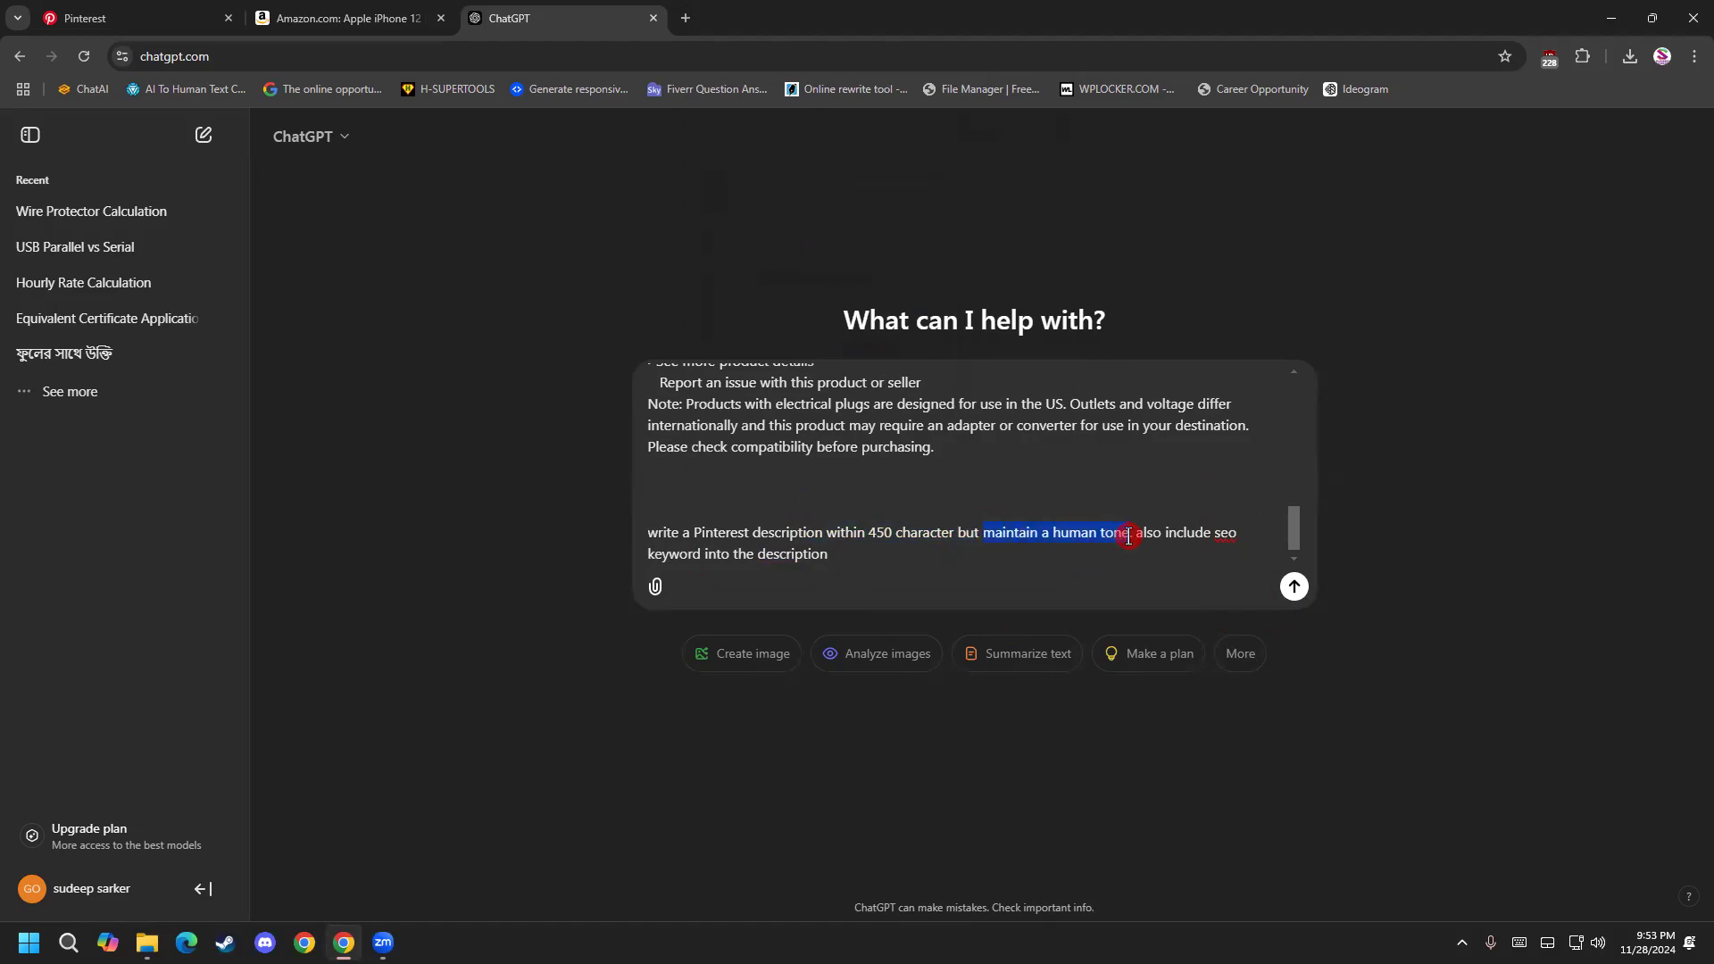
left_click(1127, 548)
left_click_drag(765, 547, 842, 555)
left_click(850, 554)
type("\\.")
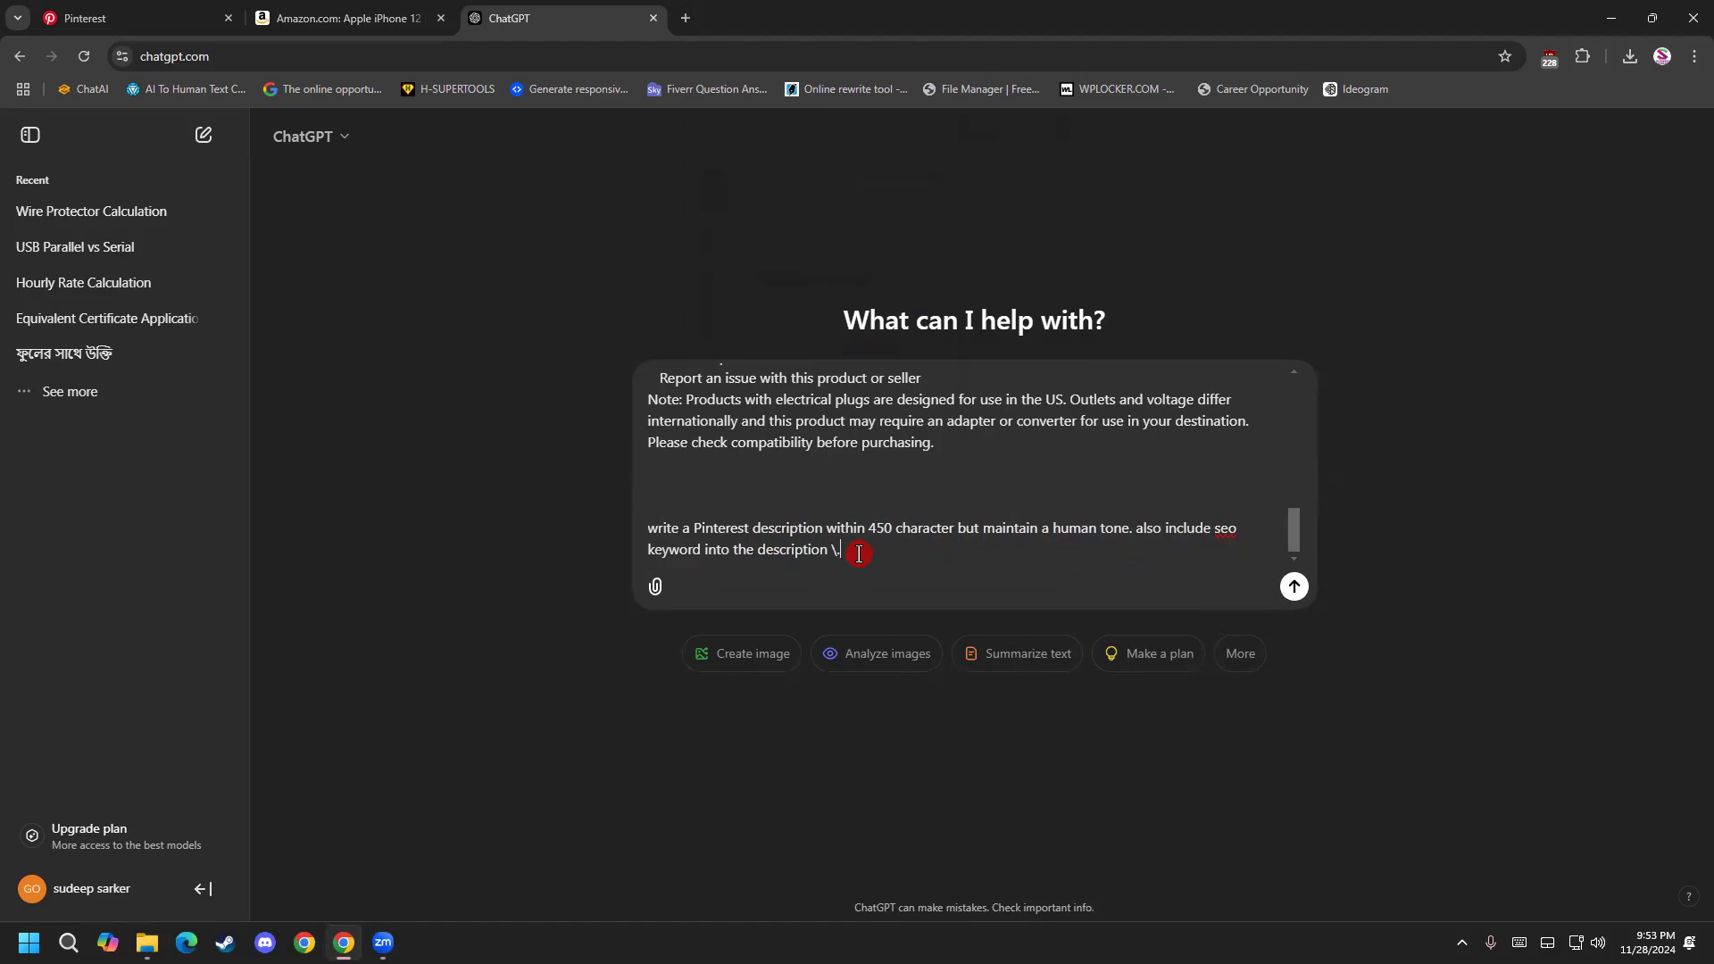
key("BackSpace")
type(".")
Reread the complete Pinterest description request and send it to ChatGPT.
left_click_drag(873, 548, 625, 503)
left_click(855, 534)
left_click_drag(849, 557, 635, 528)
left_click(891, 602)
left_click_drag(1044, 551, 668, 528)
left_click(873, 563)
left_click(1305, 590)
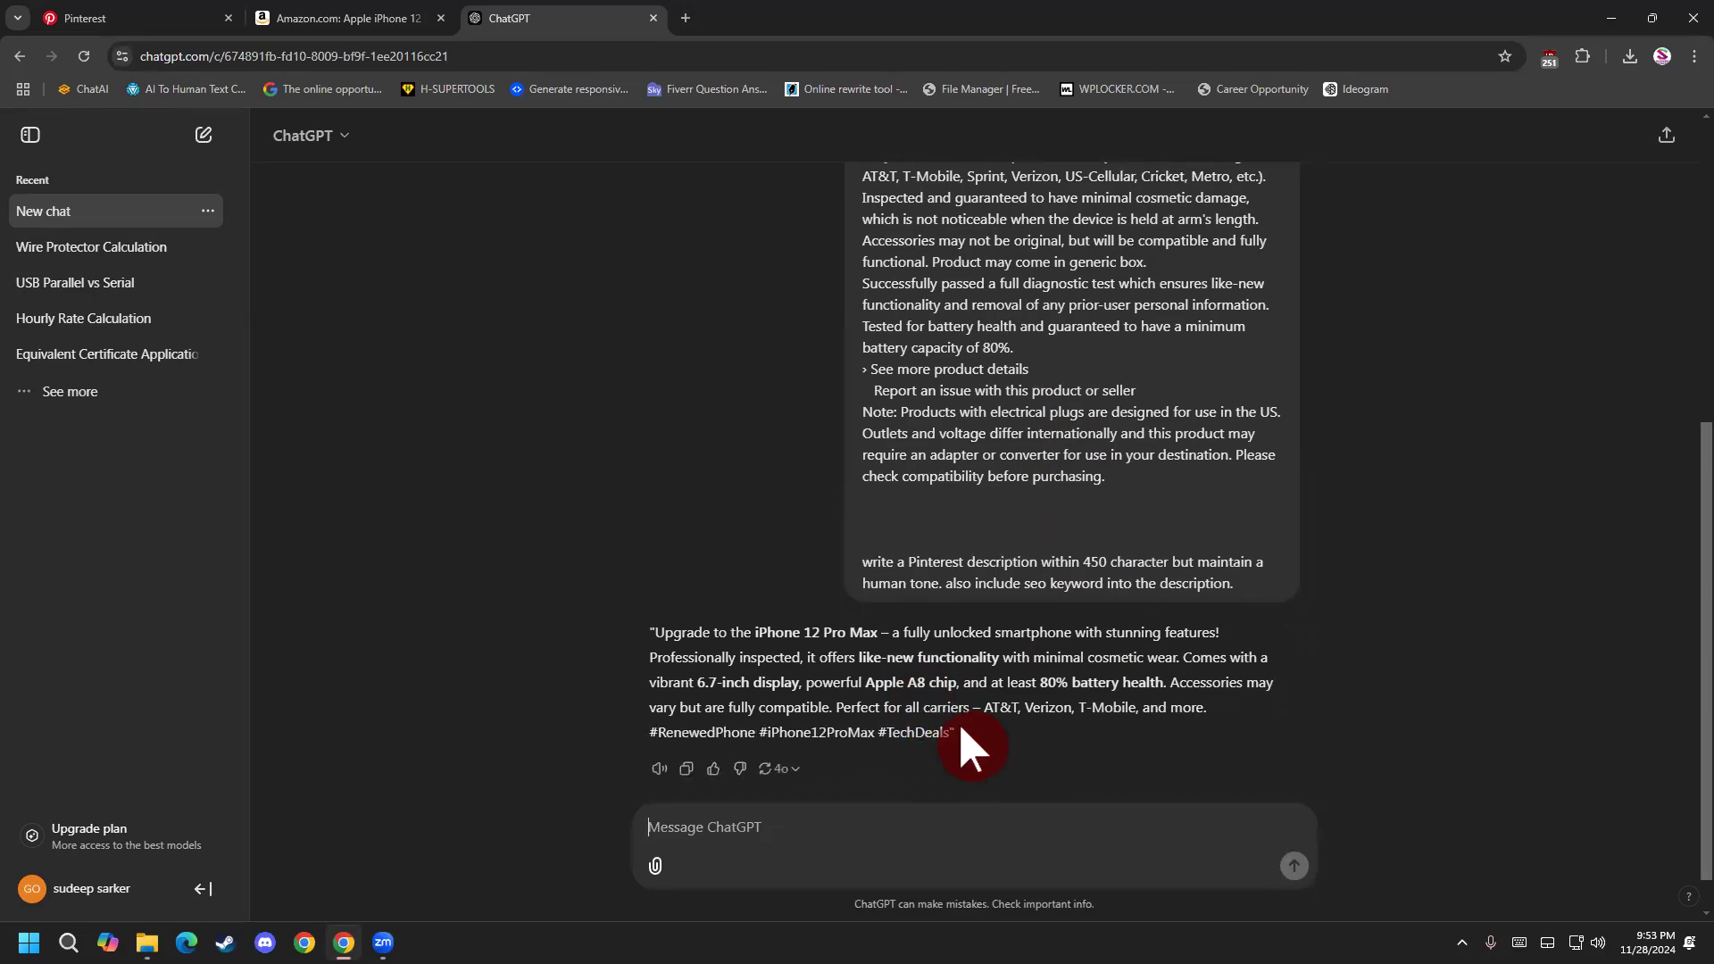
Copy ChatGPT's generated iPhone 12 Pro Max description, from "Upgrade to the" through "#TechDeals", without the quotation marks.
left_click_drag(945, 736, 661, 652)
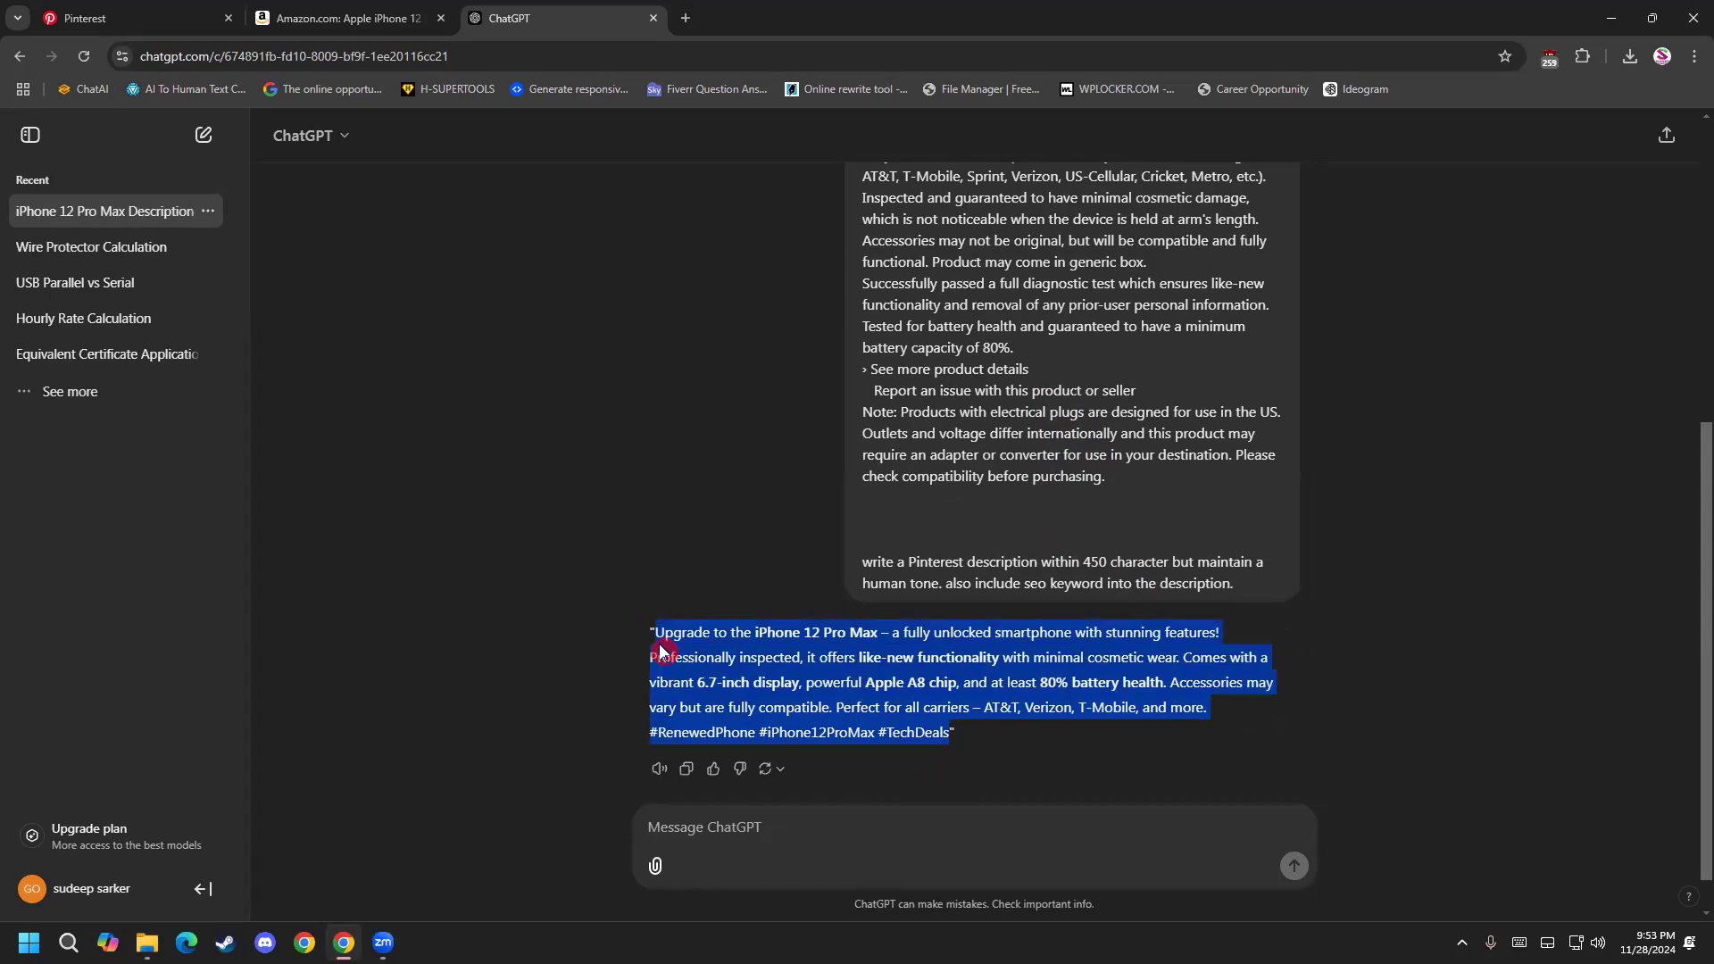
right_click(704, 632)
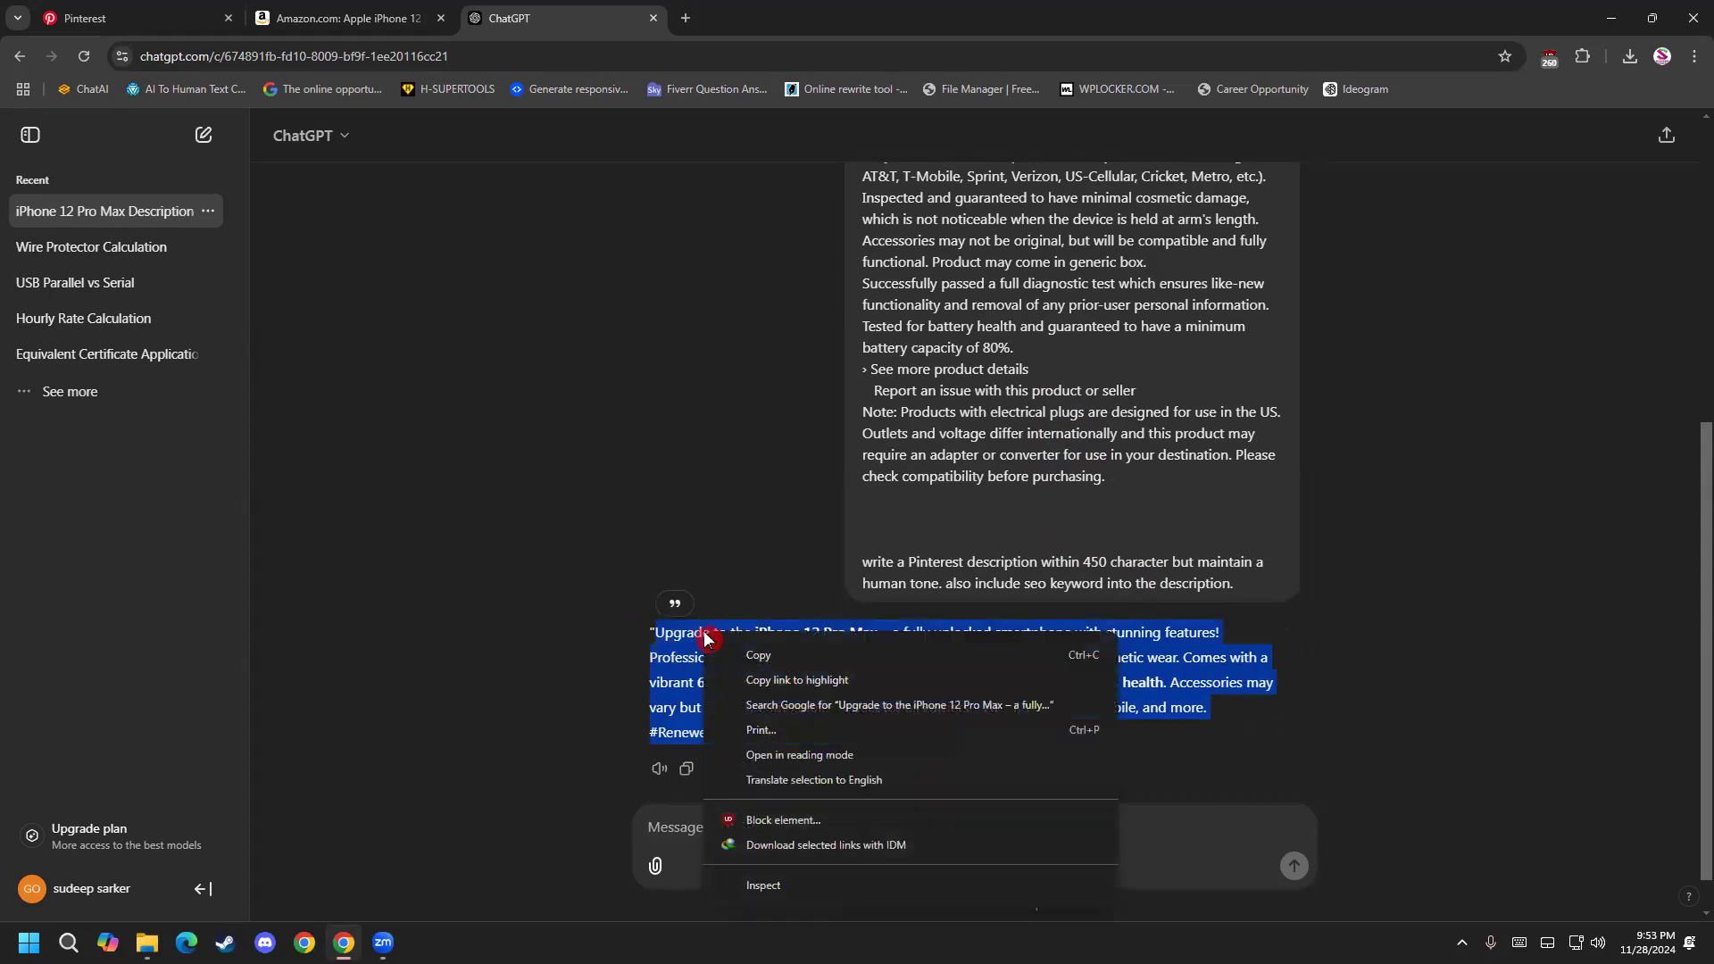
left_click(750, 658)
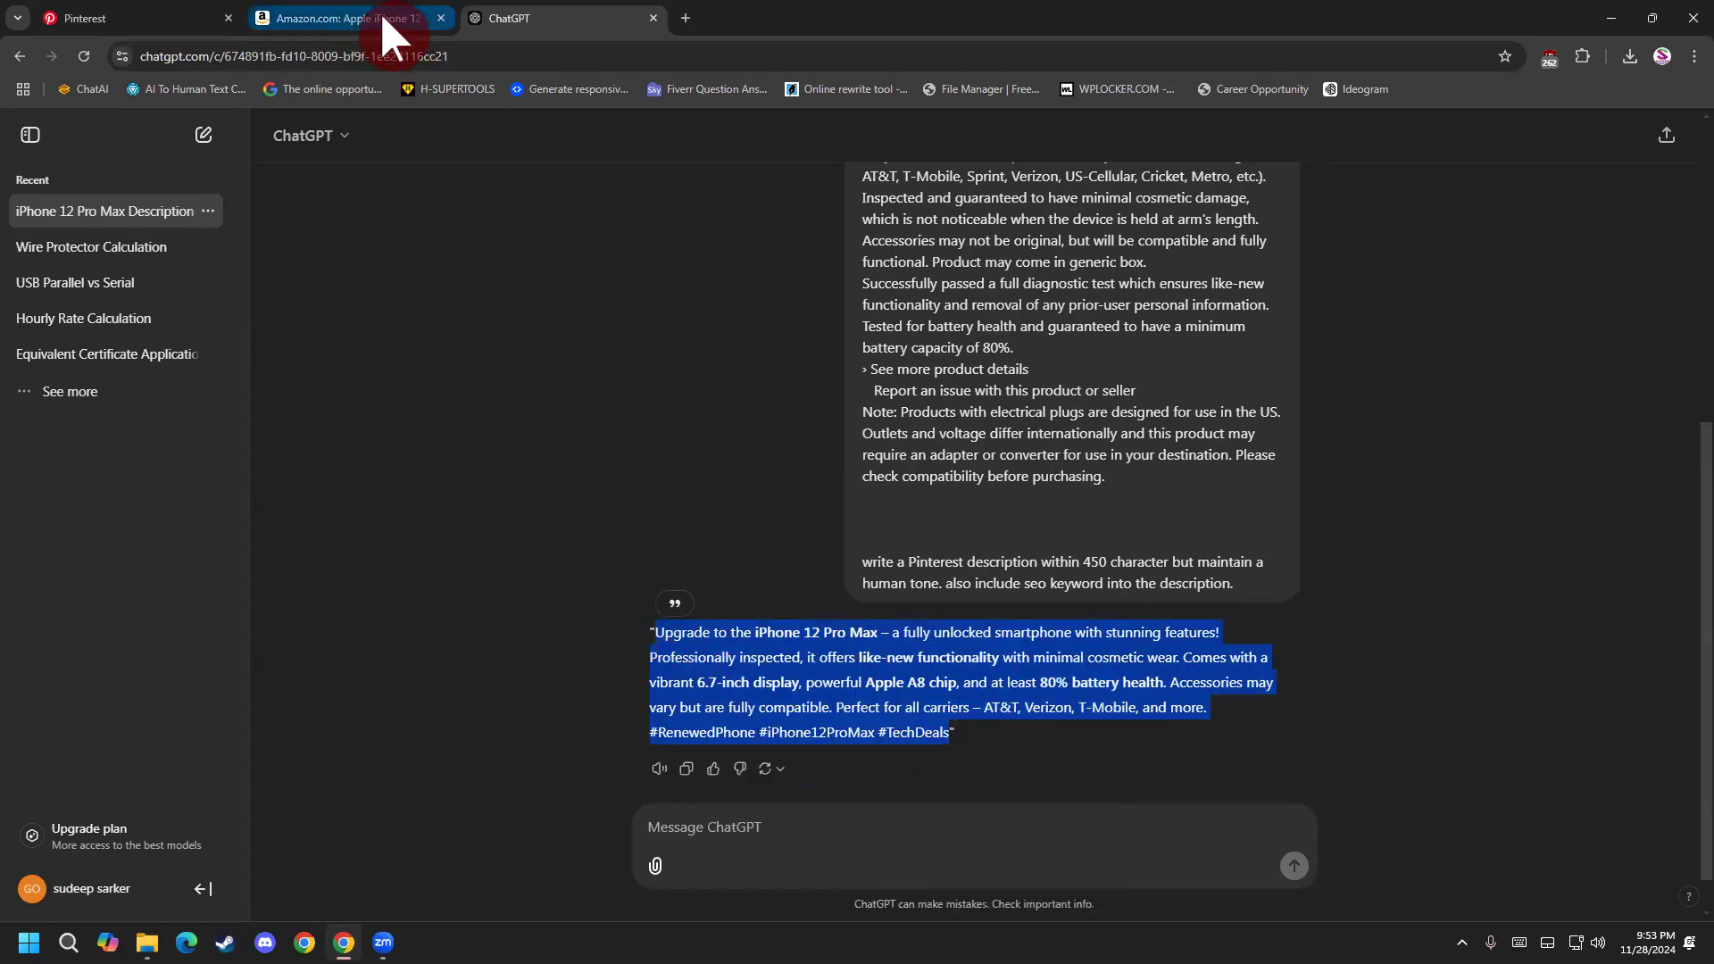
right_click(748, 650)
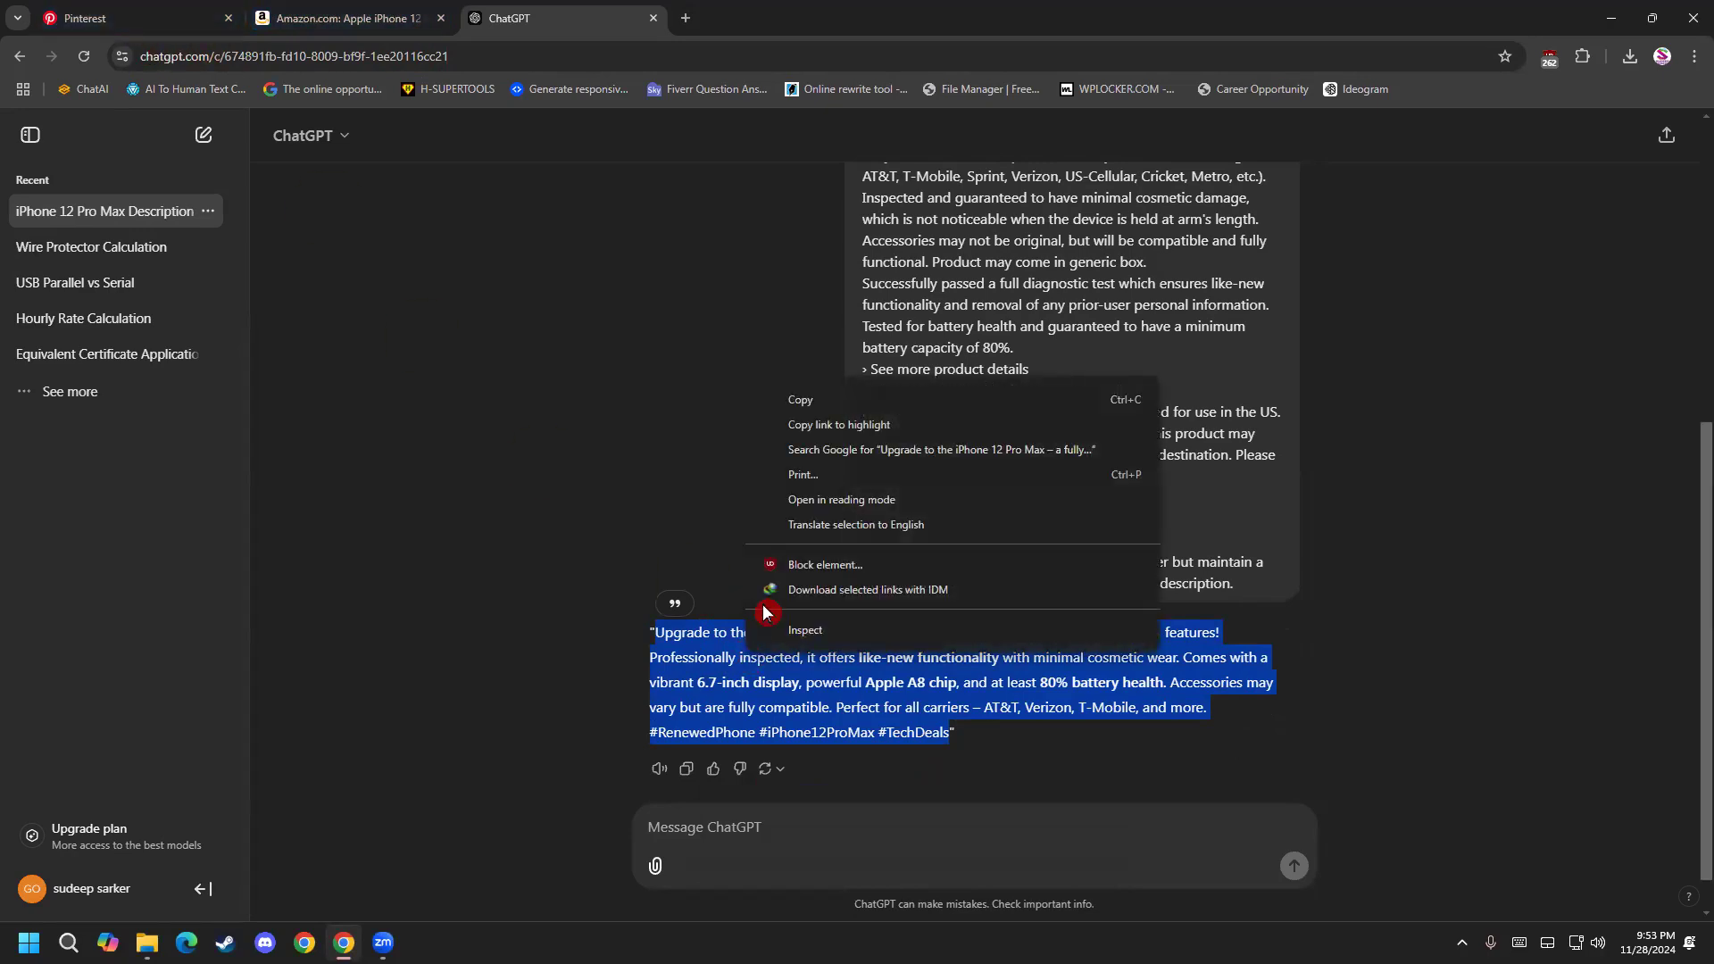
left_click(792, 404)
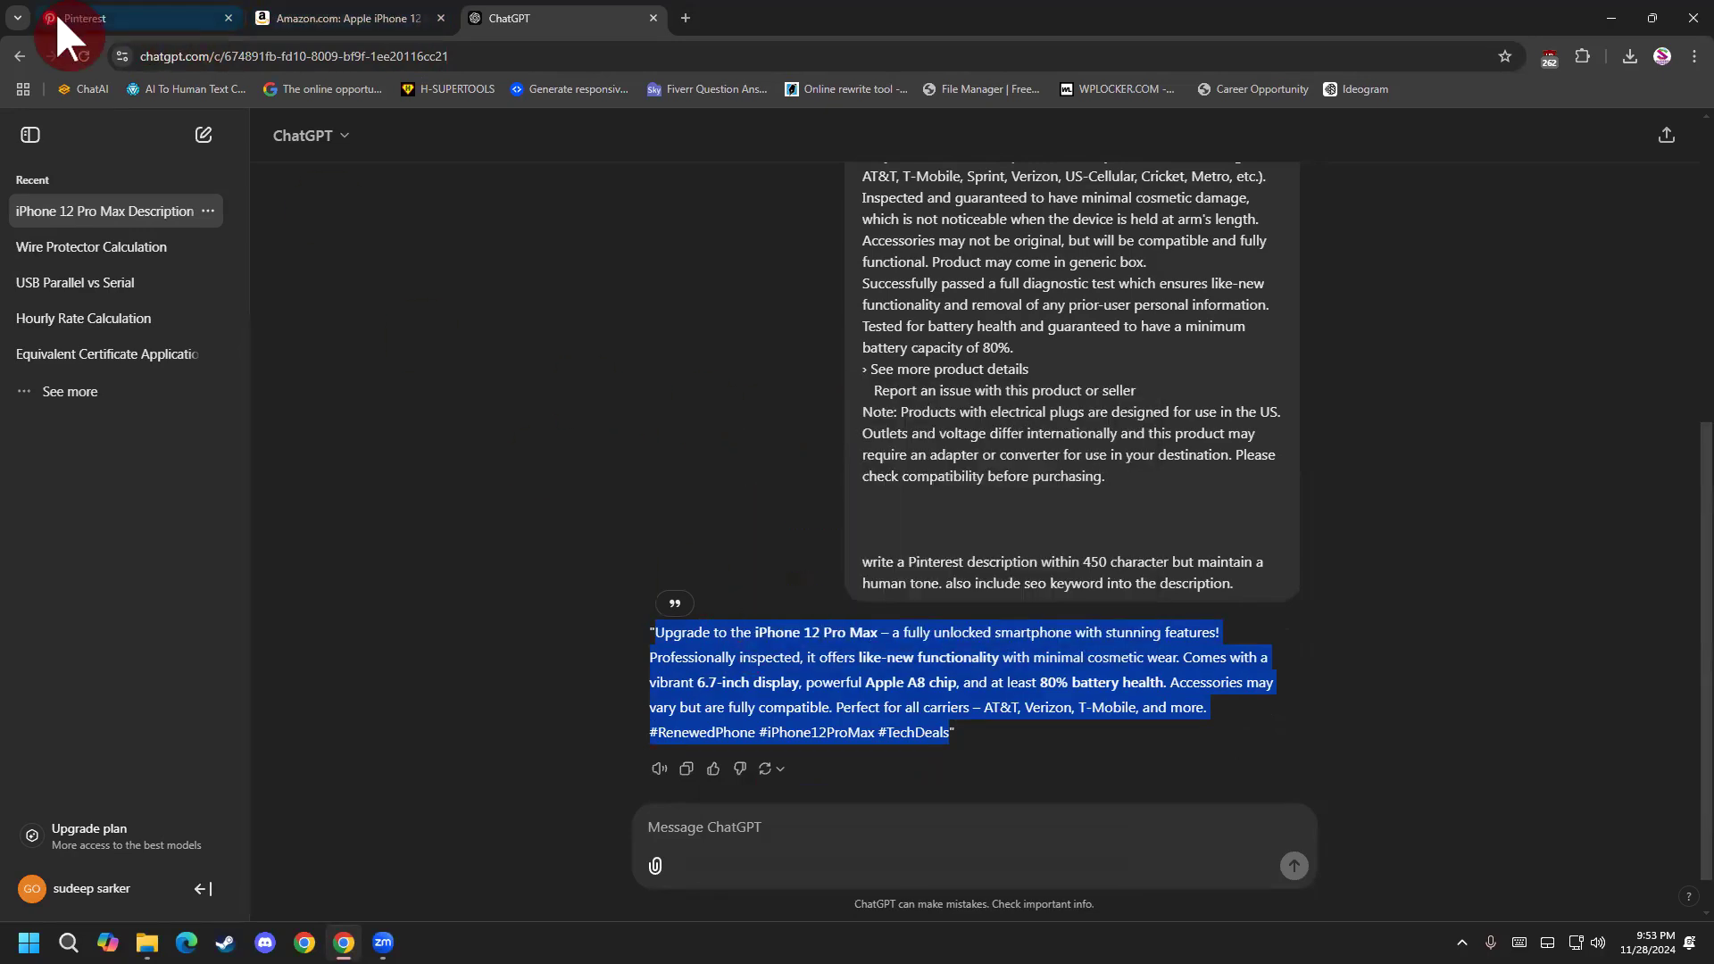
Switch to Pinterest and paste the copied text into the board's description.
left_click(57, 18)
left_click(695, 383)
right_click(695, 384)
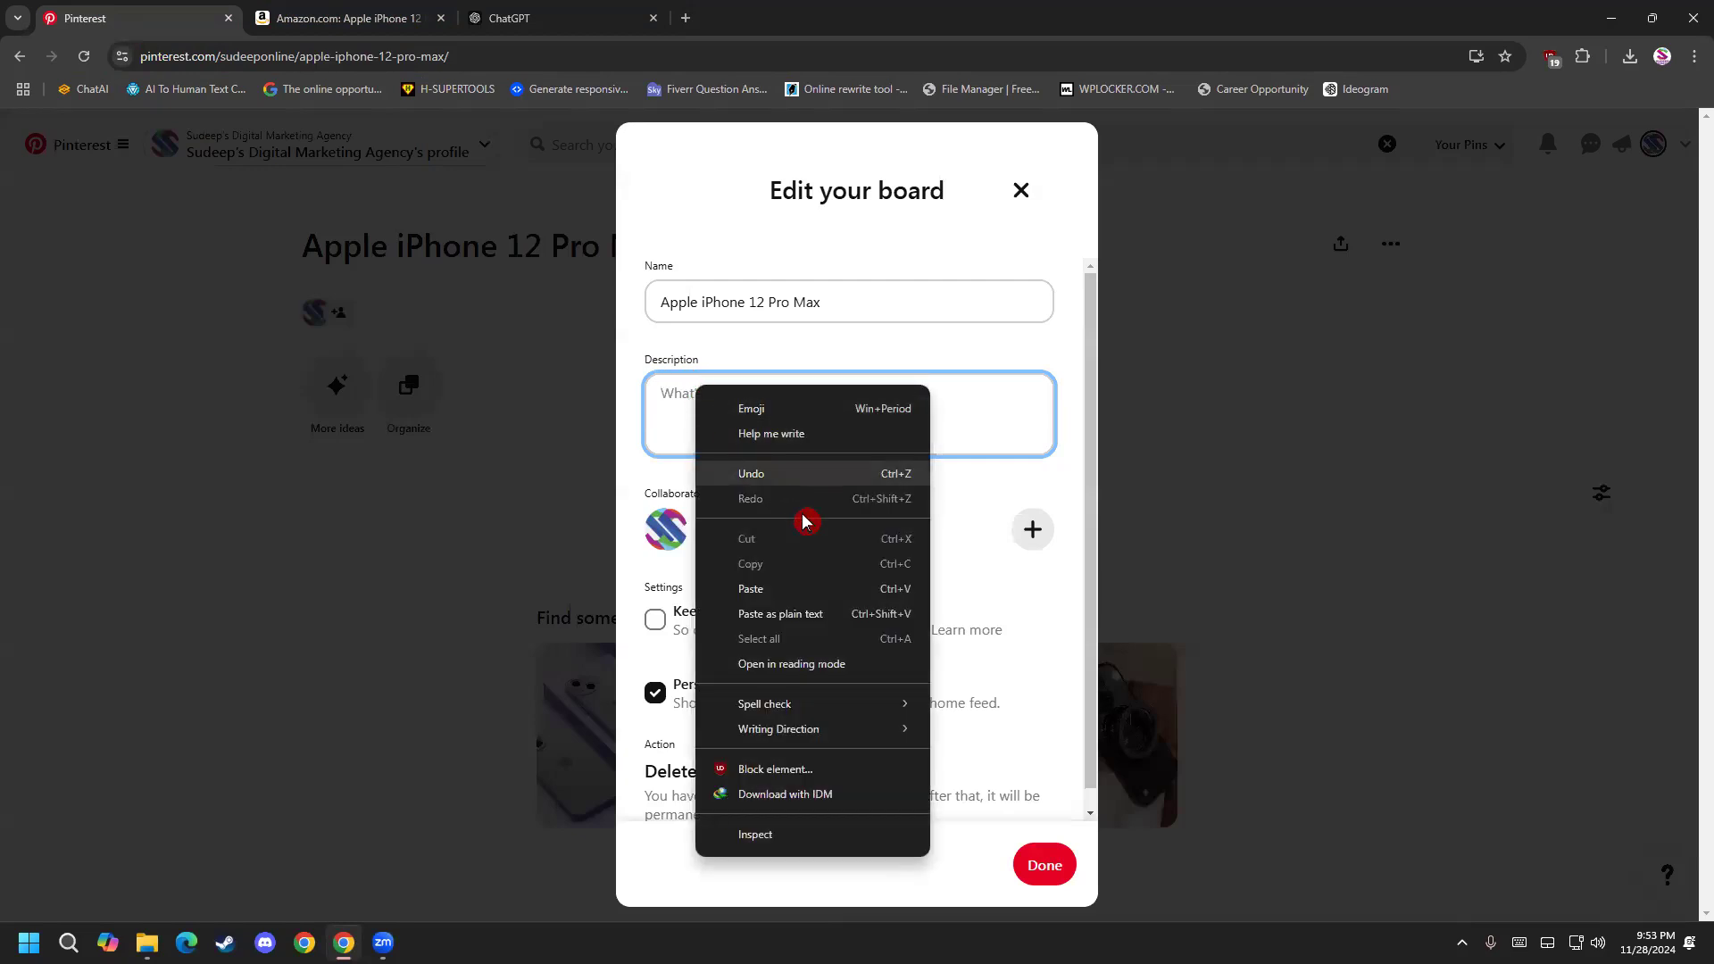
left_click(815, 586)
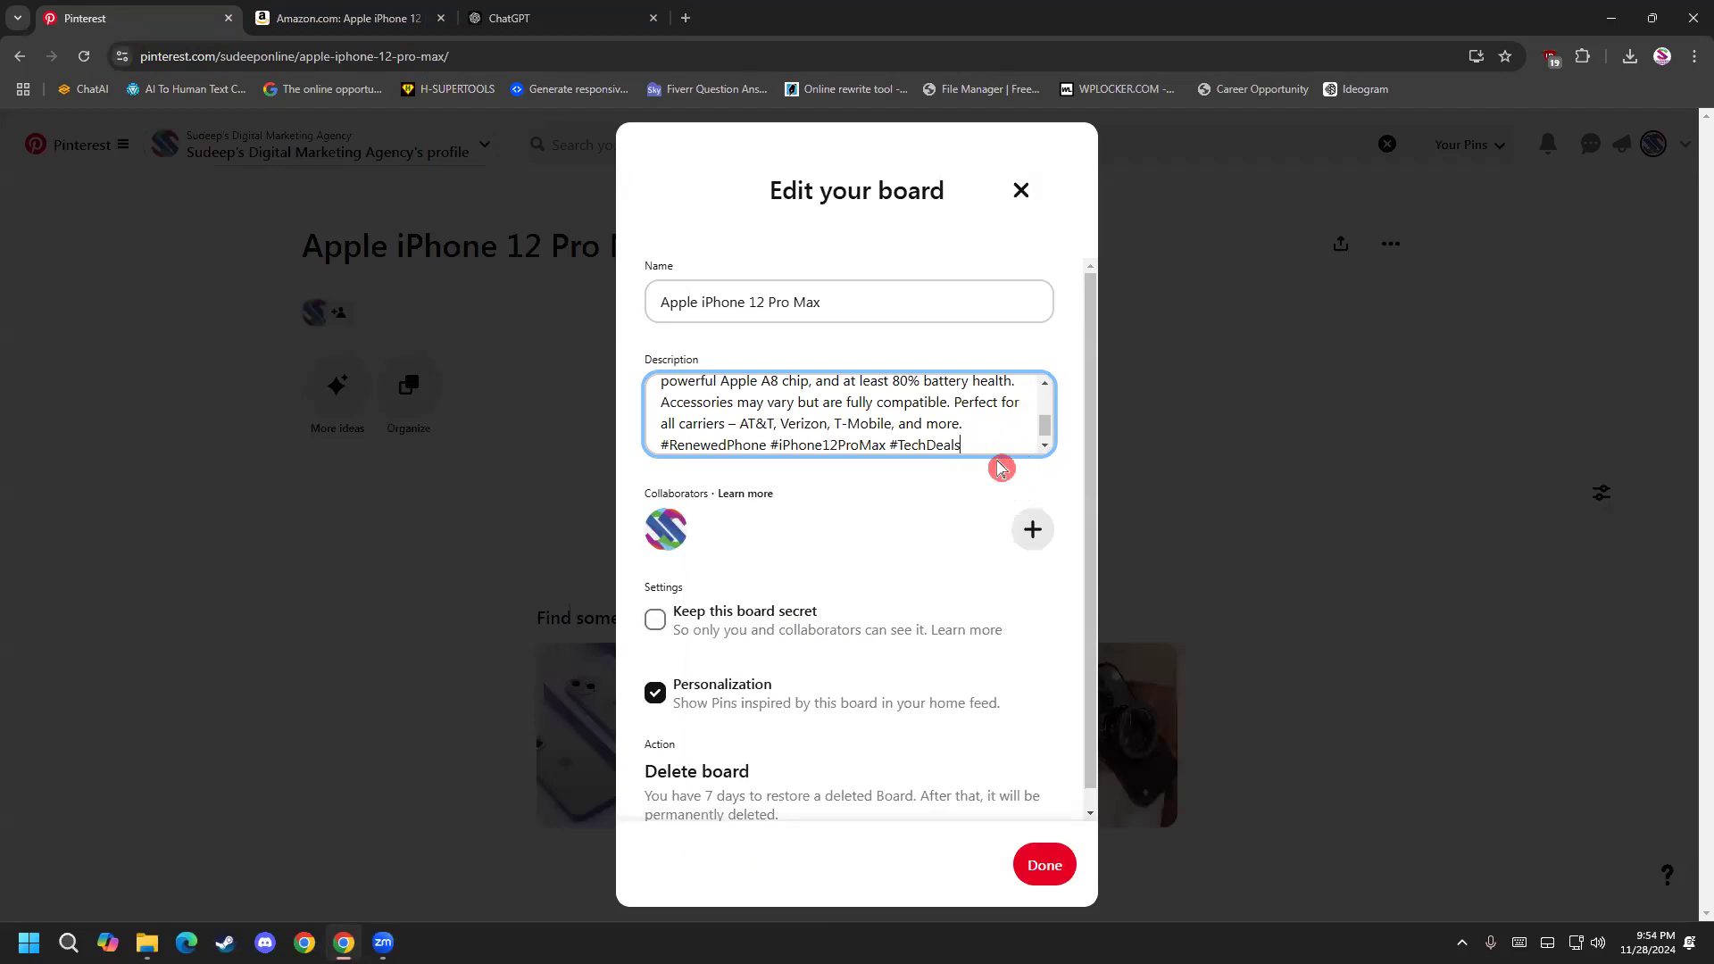
Examine the hashtags at the end of the board description one by one.
left_click_drag(657, 449, 766, 450)
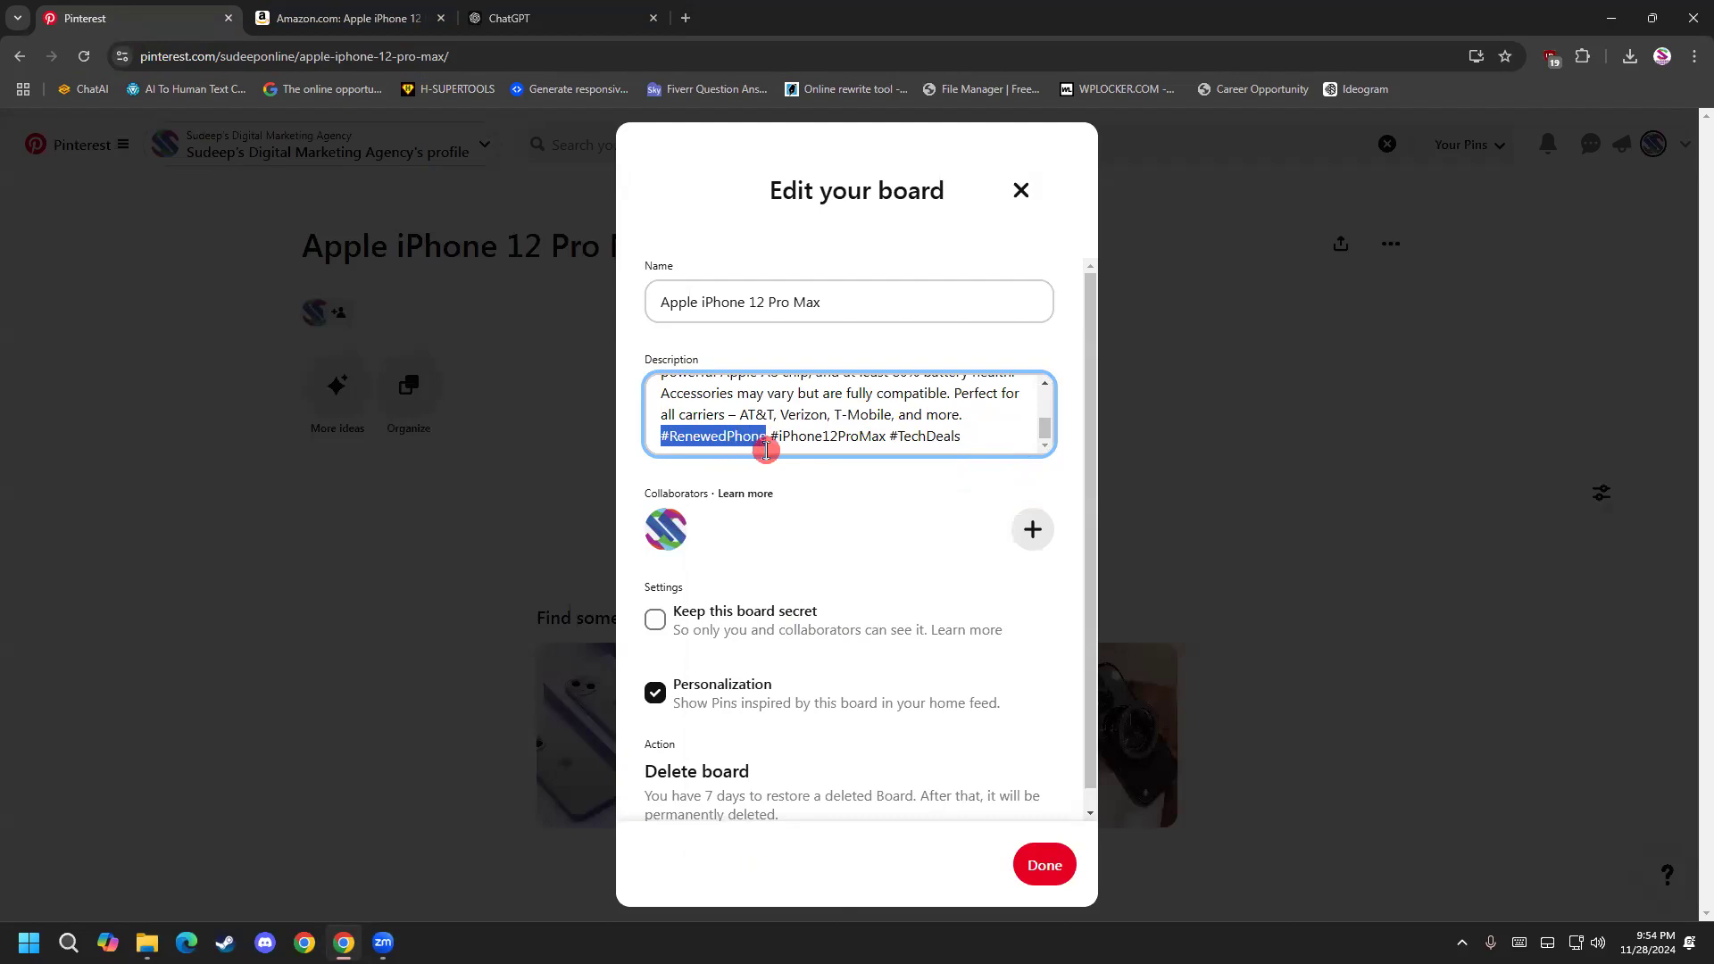
left_click(791, 472)
left_click(662, 444)
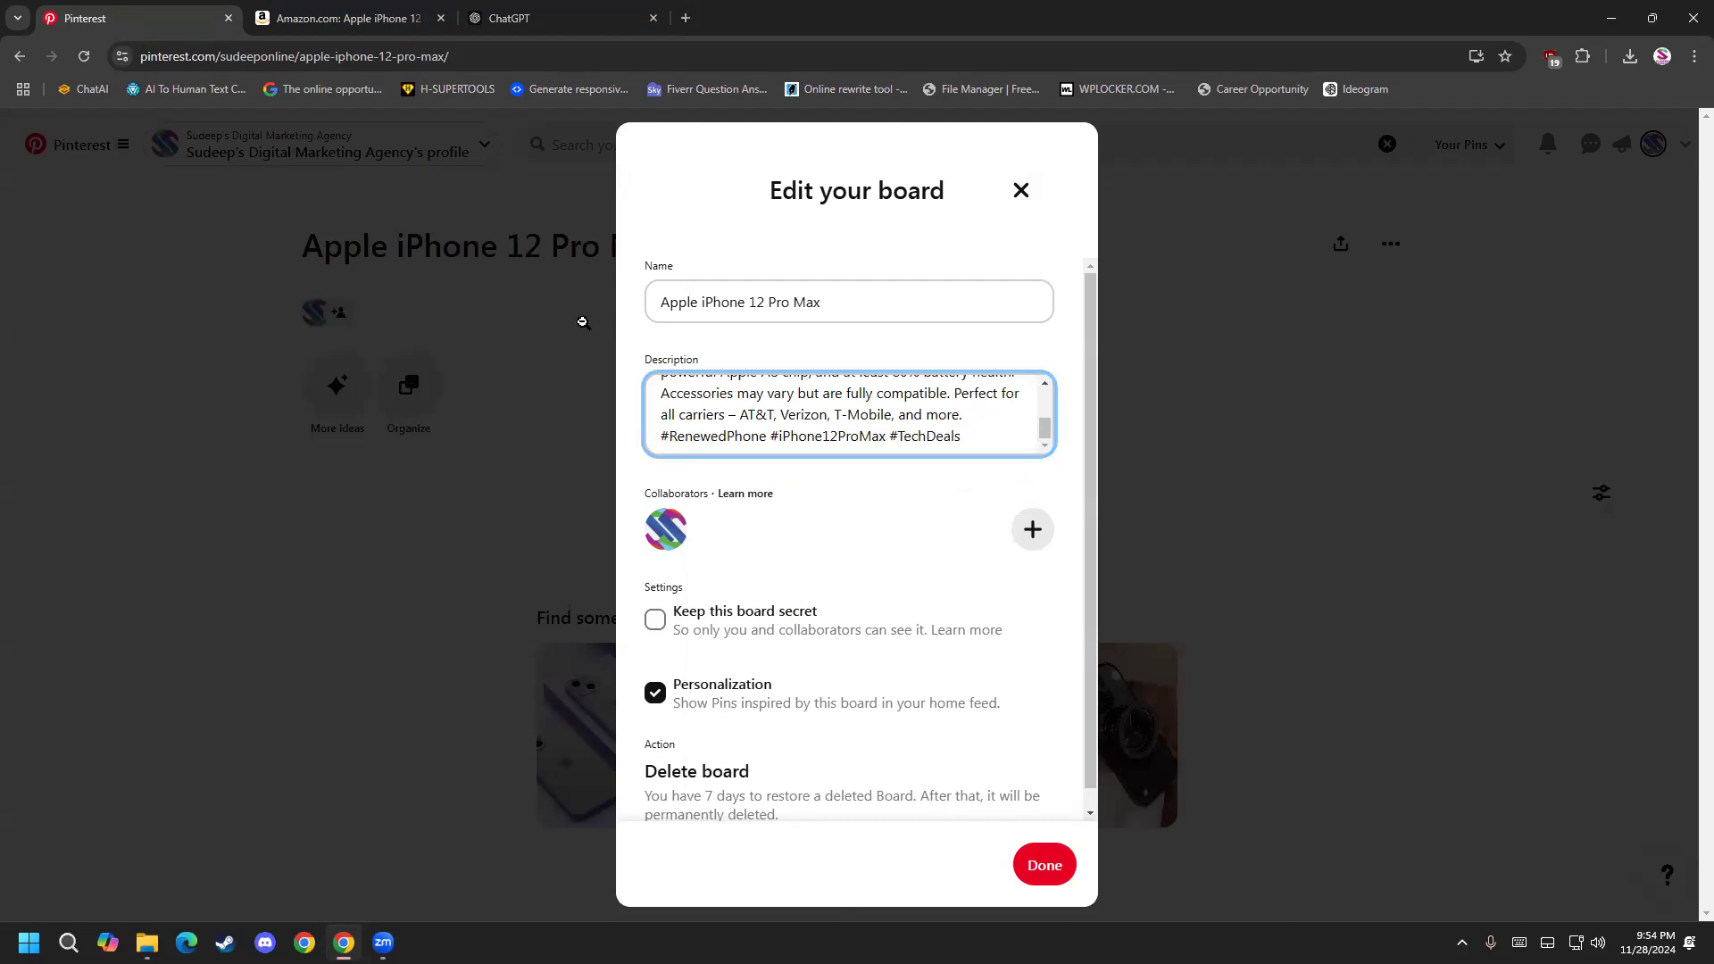
left_click_drag(661, 439, 996, 441)
left_click(822, 473)
left_click(910, 437)
left_click(982, 416)
left_click_drag(650, 442, 1002, 443)
left_click(773, 440)
left_click(923, 449)
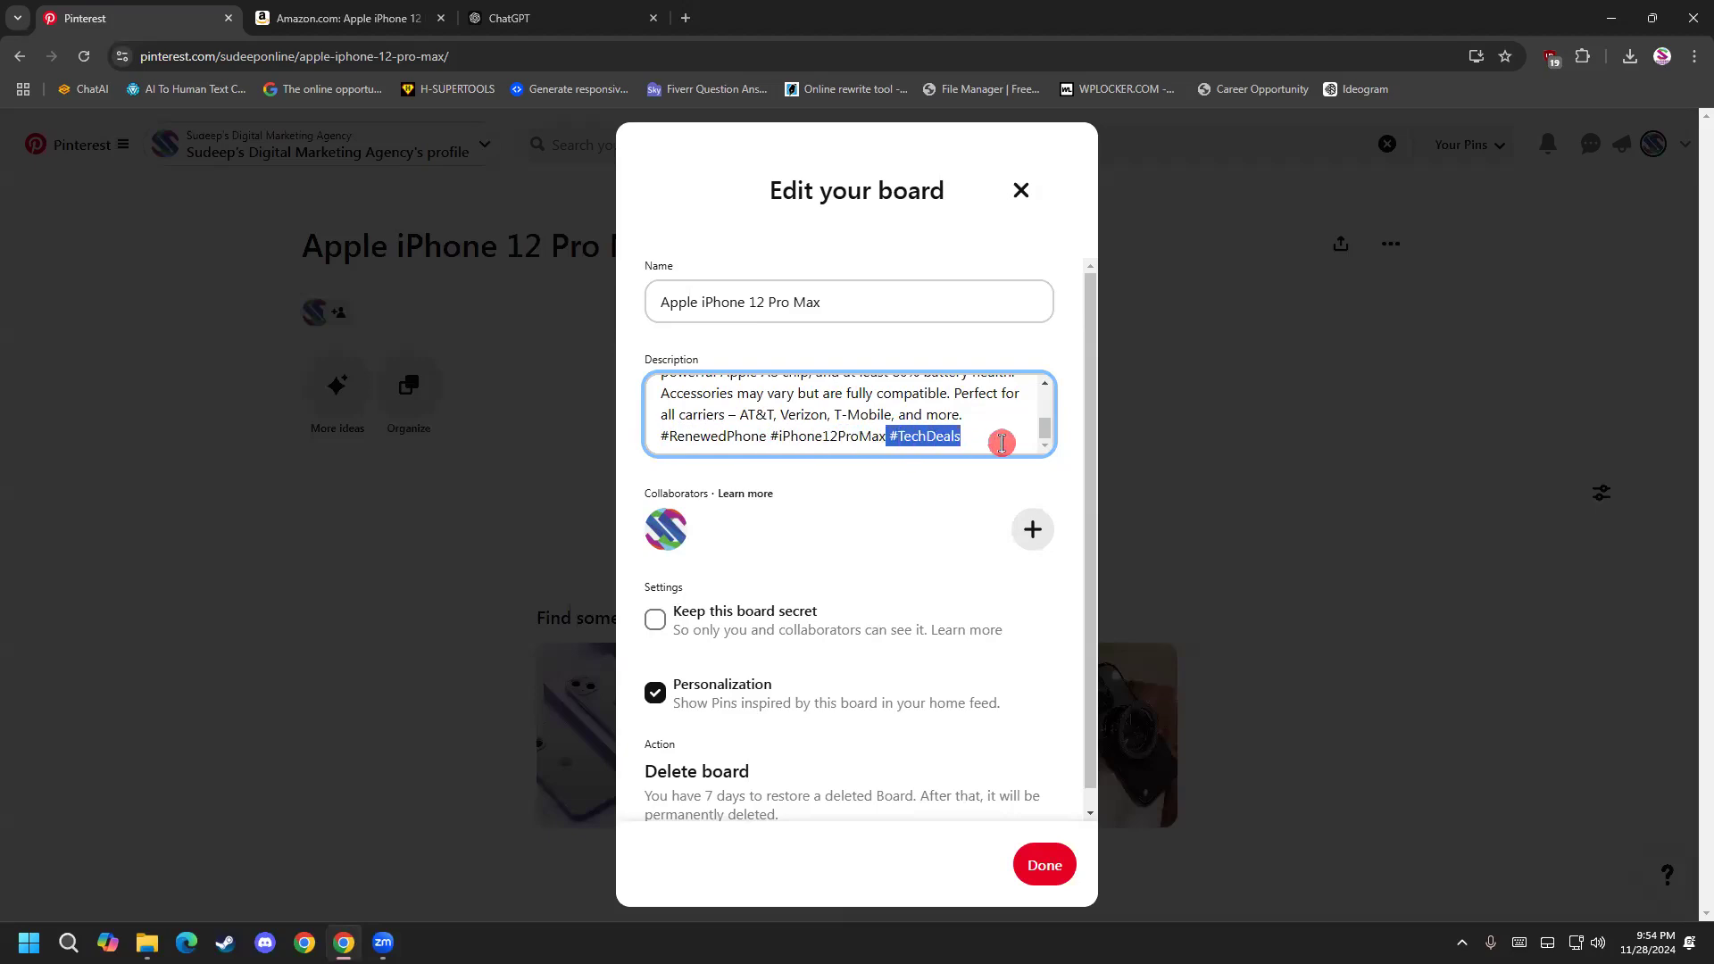
Save the edited Apple iPhone 12 Pro Max board.
left_click(1000, 441)
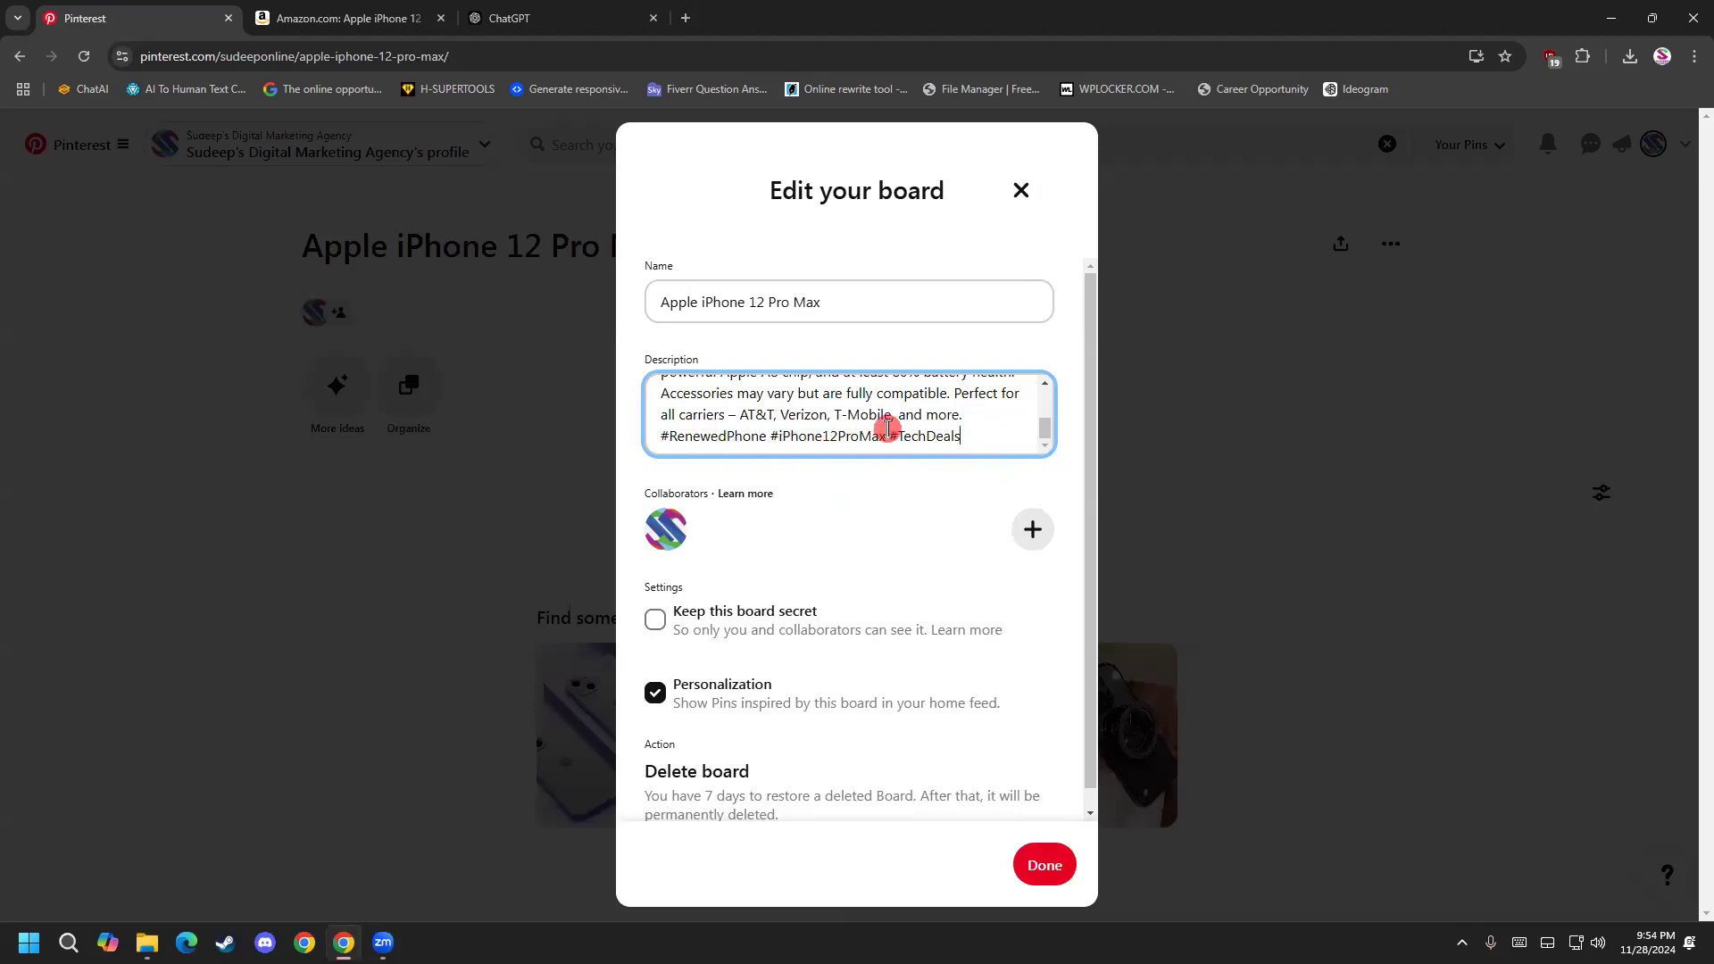
scroll(828, 564, "down", 1)
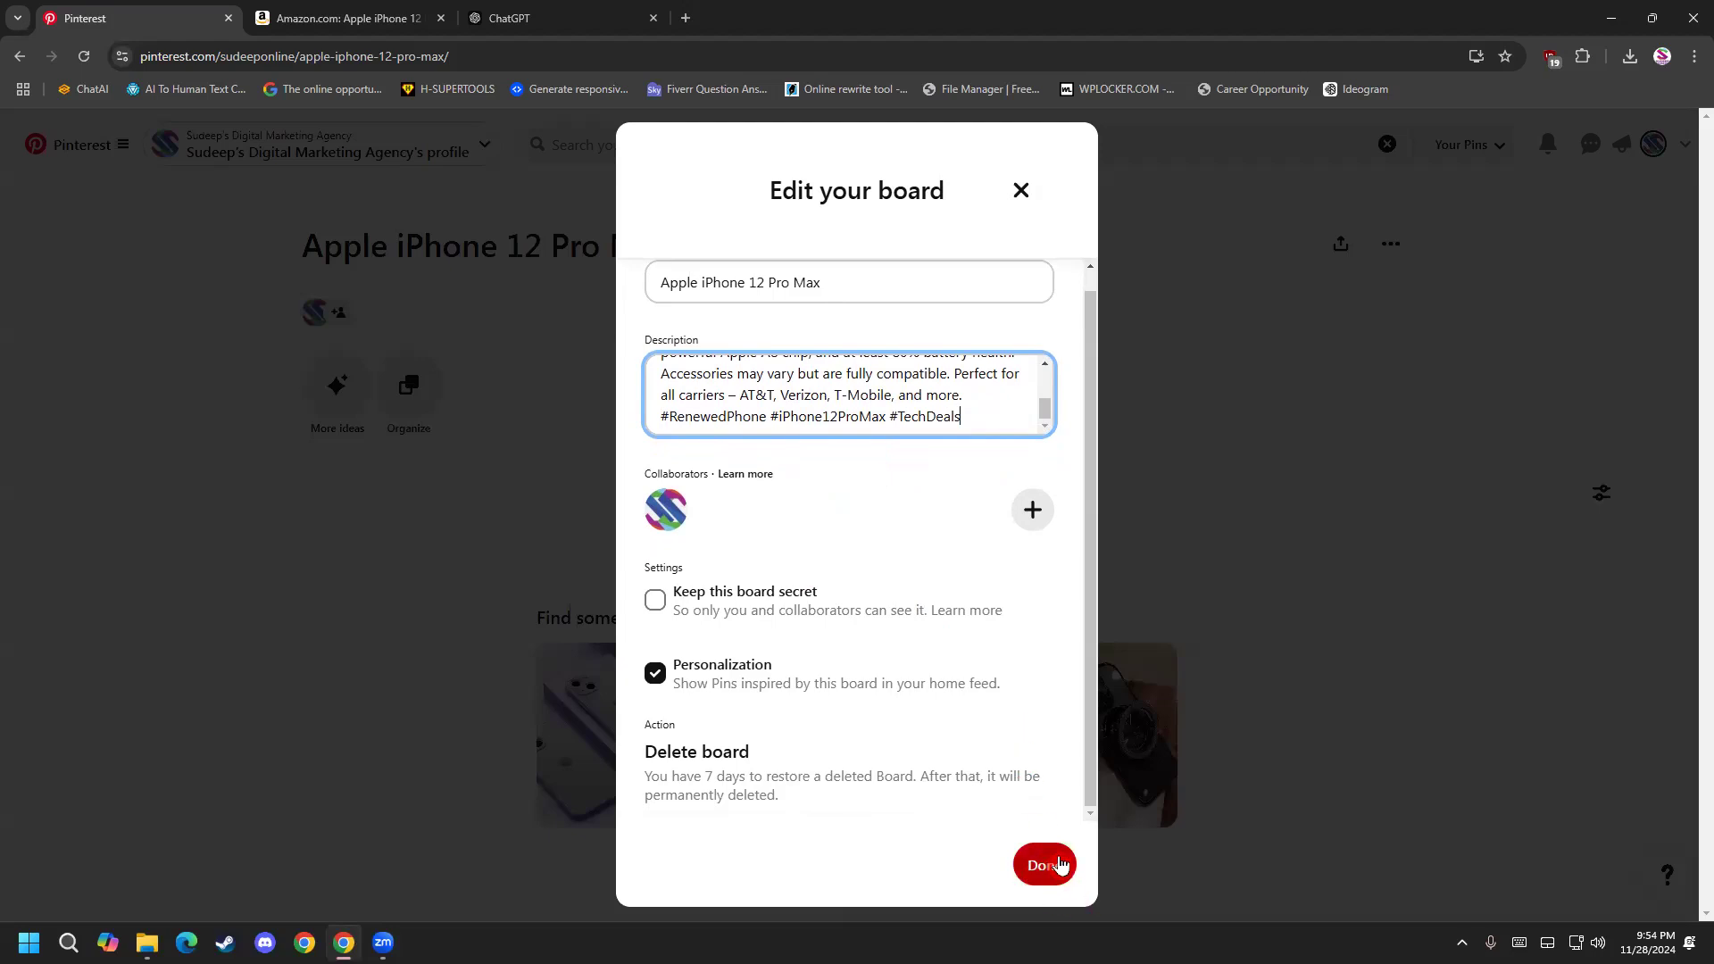
left_click(1061, 866)
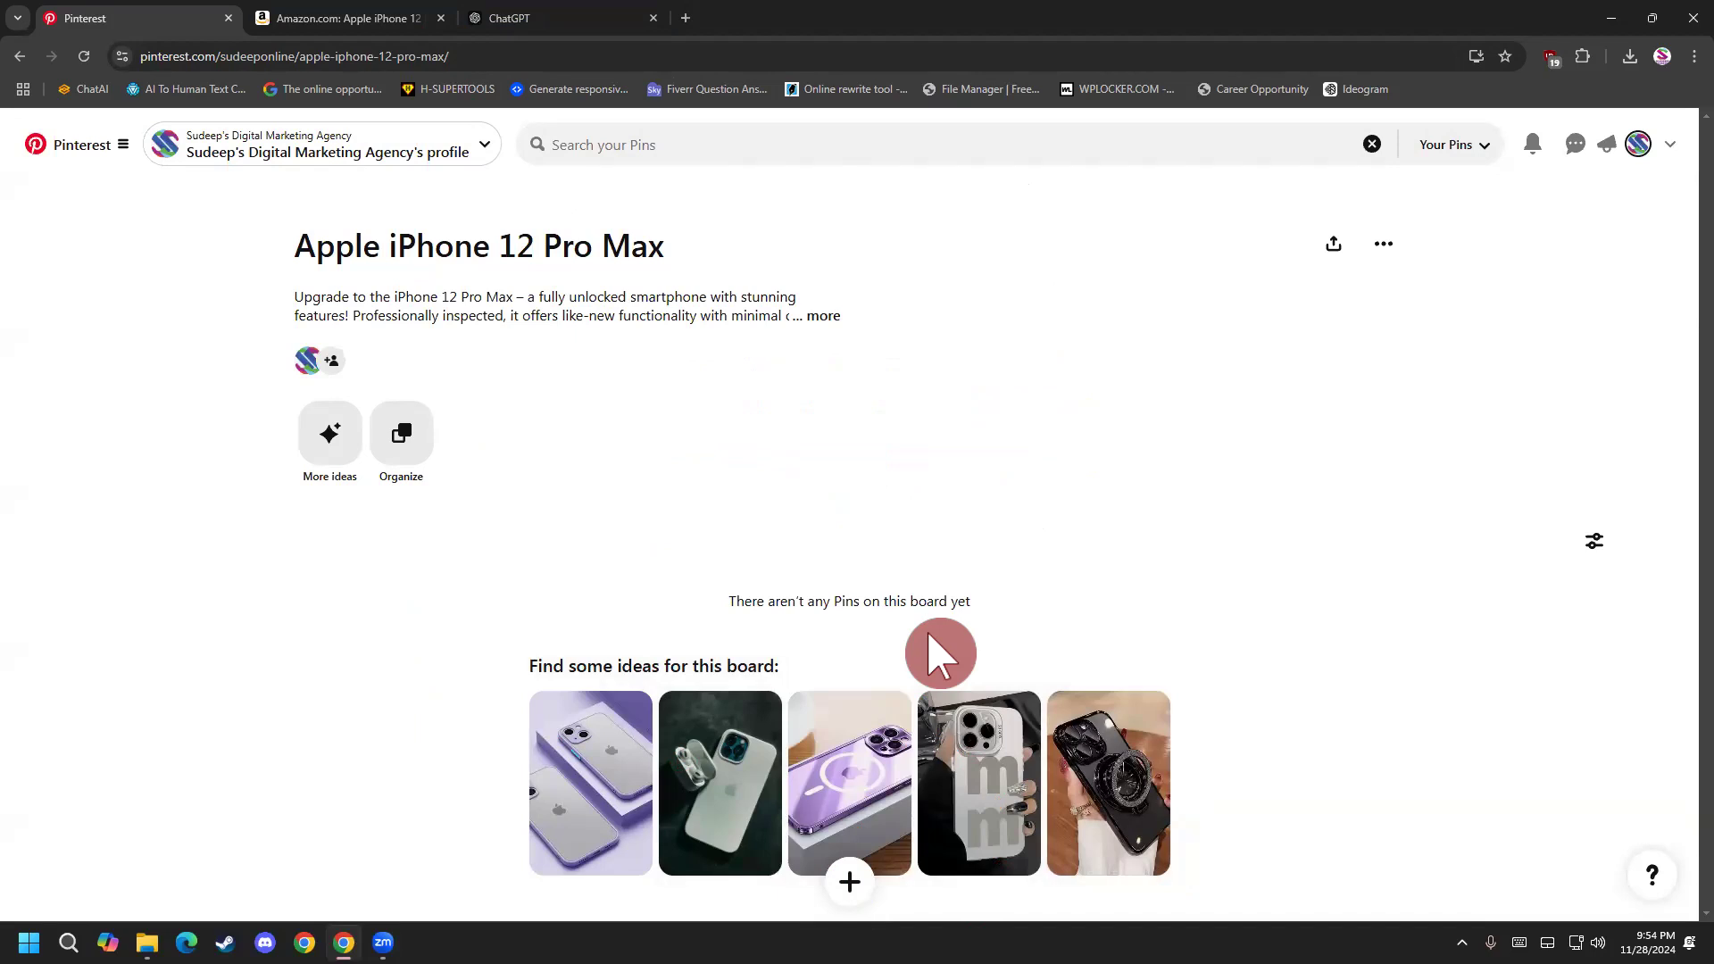
Create a new pin for the board and upload the dark blue "New arrivalS" image with the product name on top from Downloads.
left_click(852, 882)
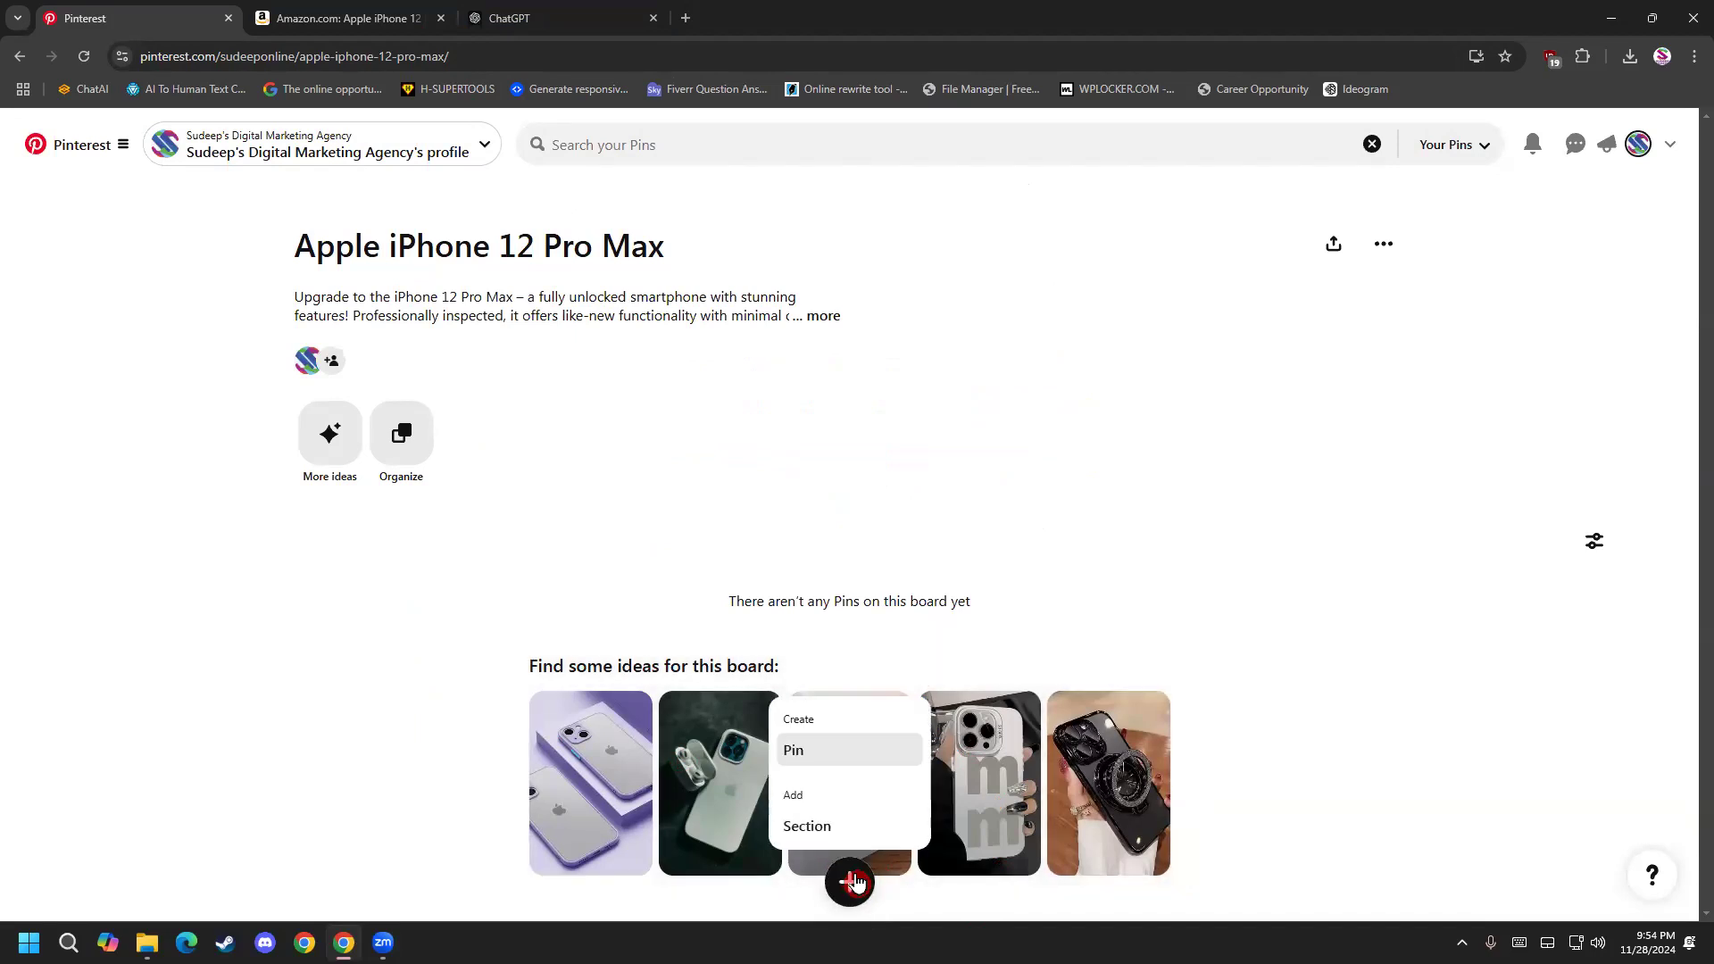
left_click(818, 754)
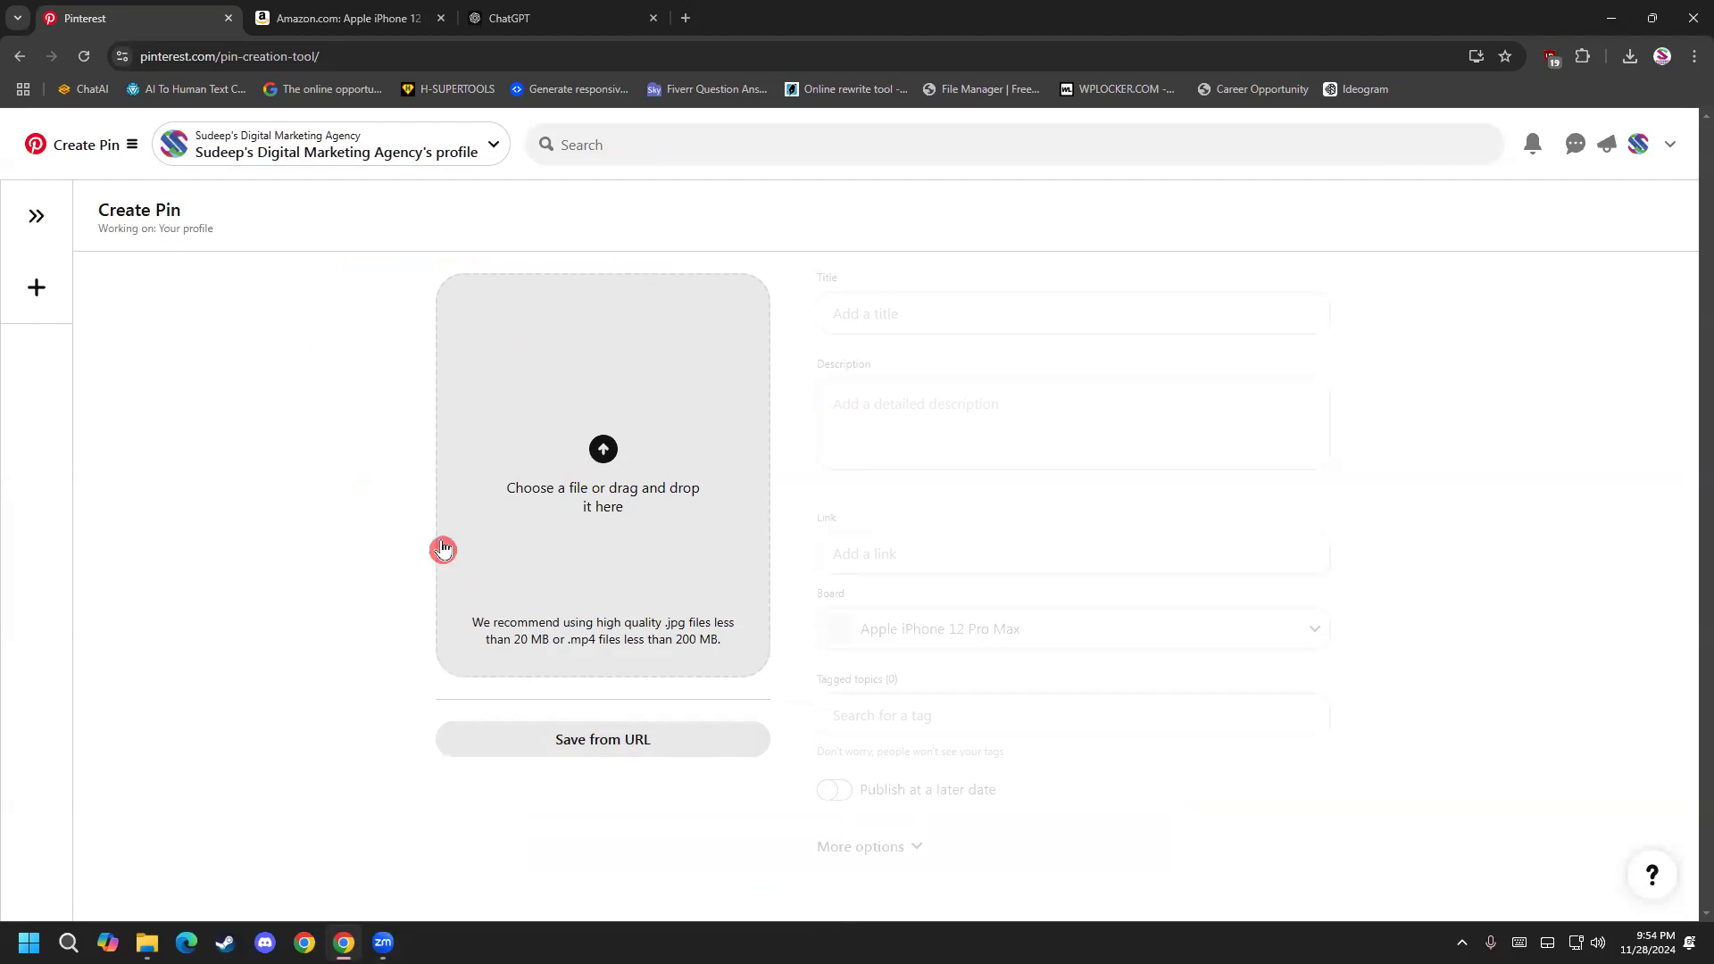
left_click(603, 454)
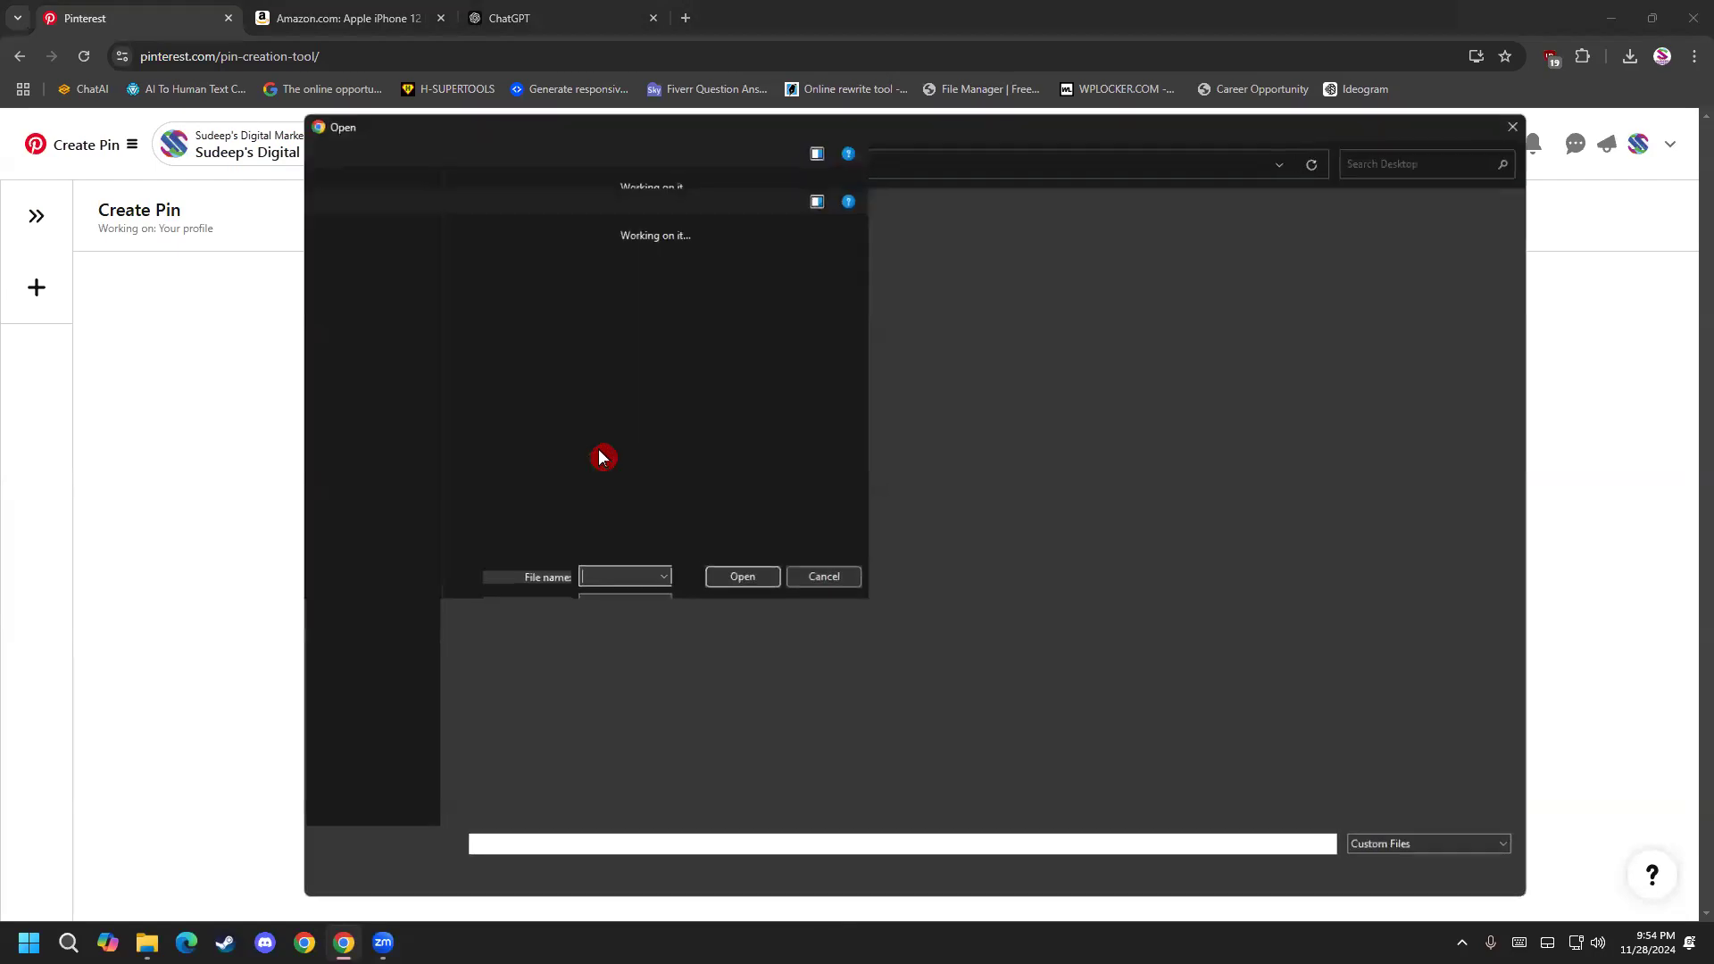
left_click(403, 342)
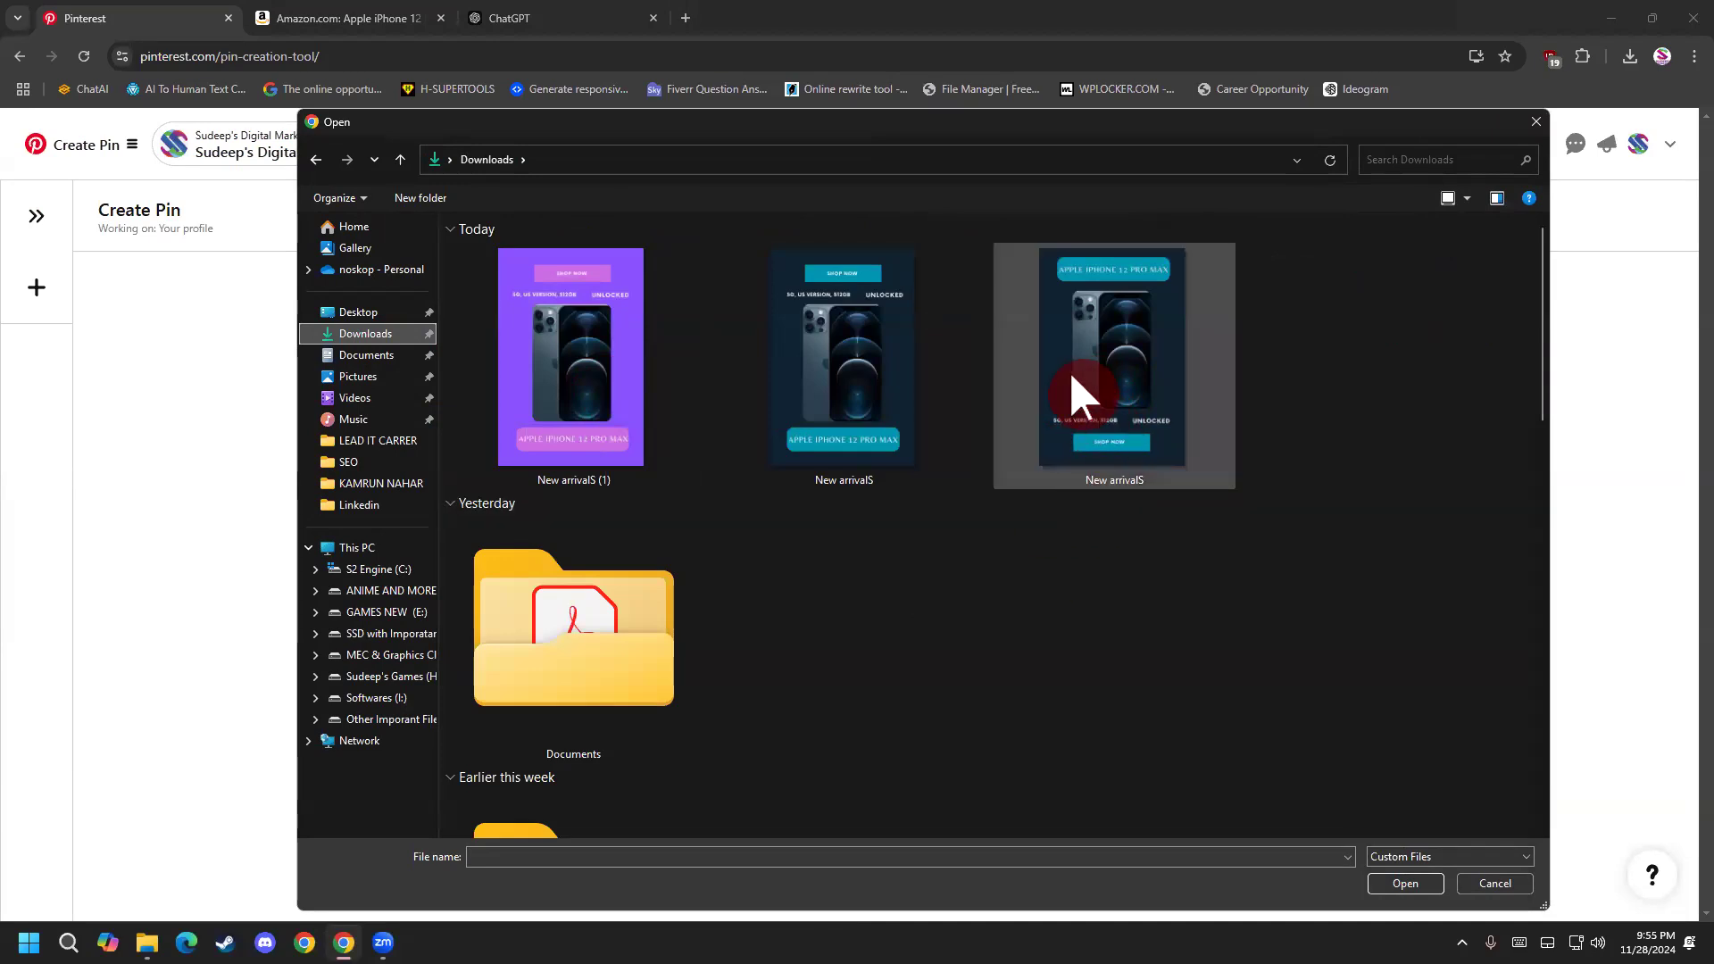
double_click(1138, 361)
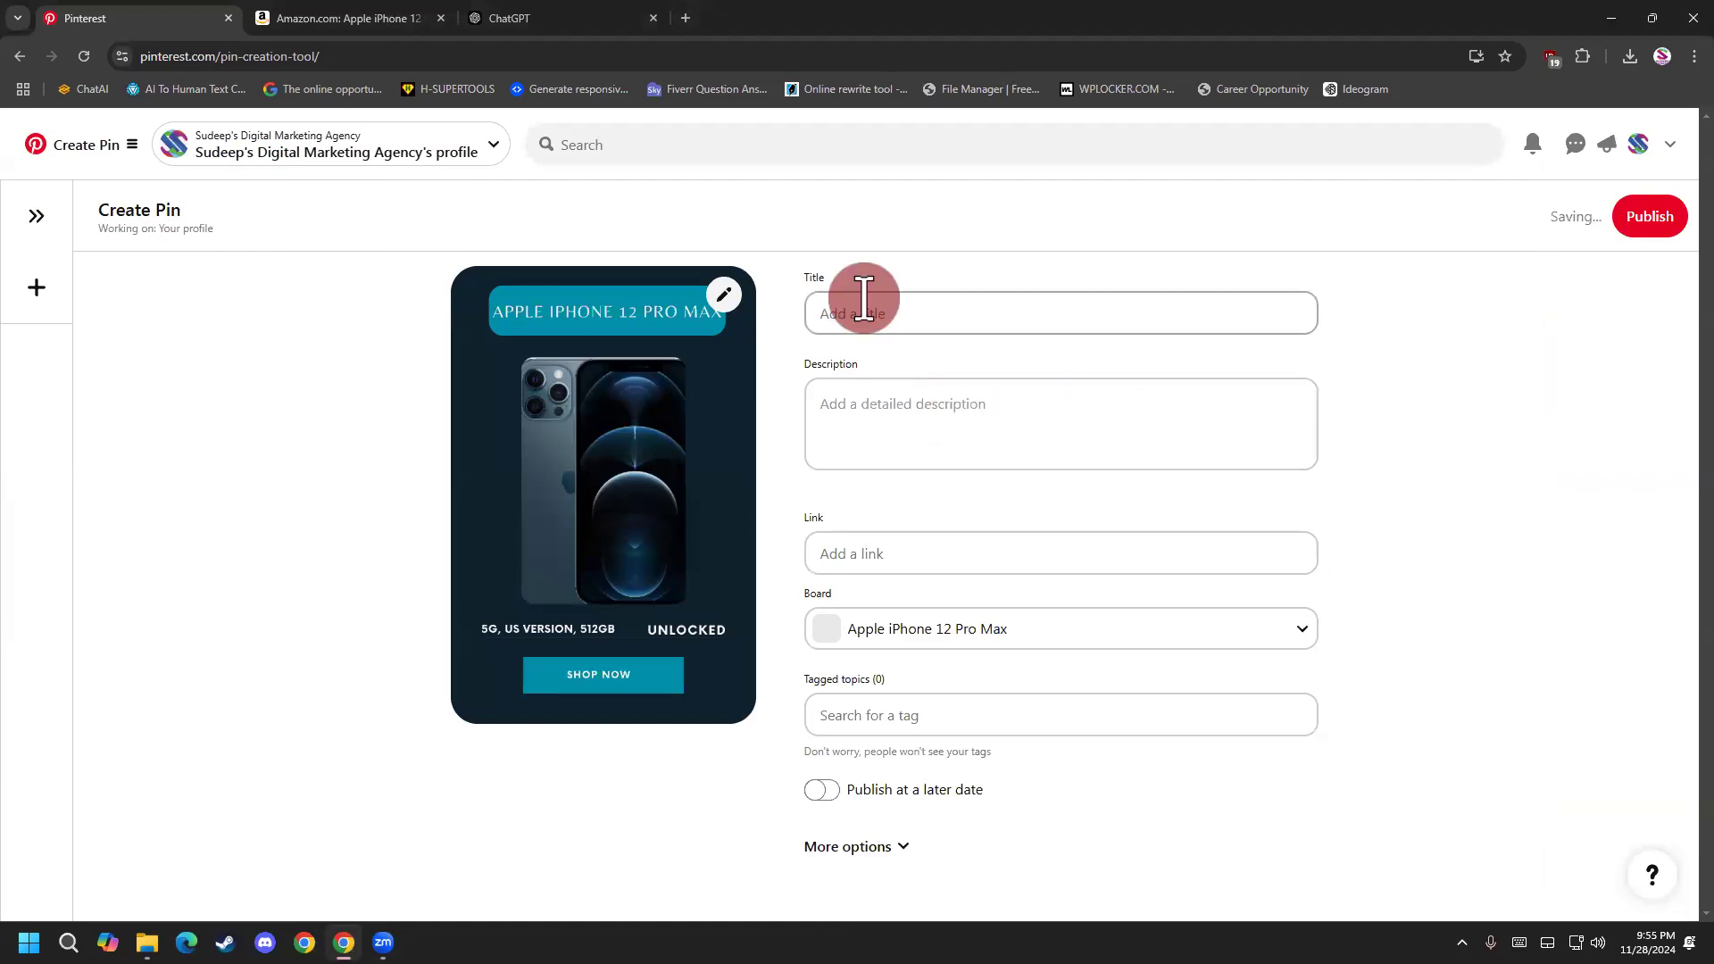
On the Amazon product page, copy the product title up to "Unlocked", leaving out "(Renewed)".
left_click(412, 20)
scroll(784, 489, "up", 10)
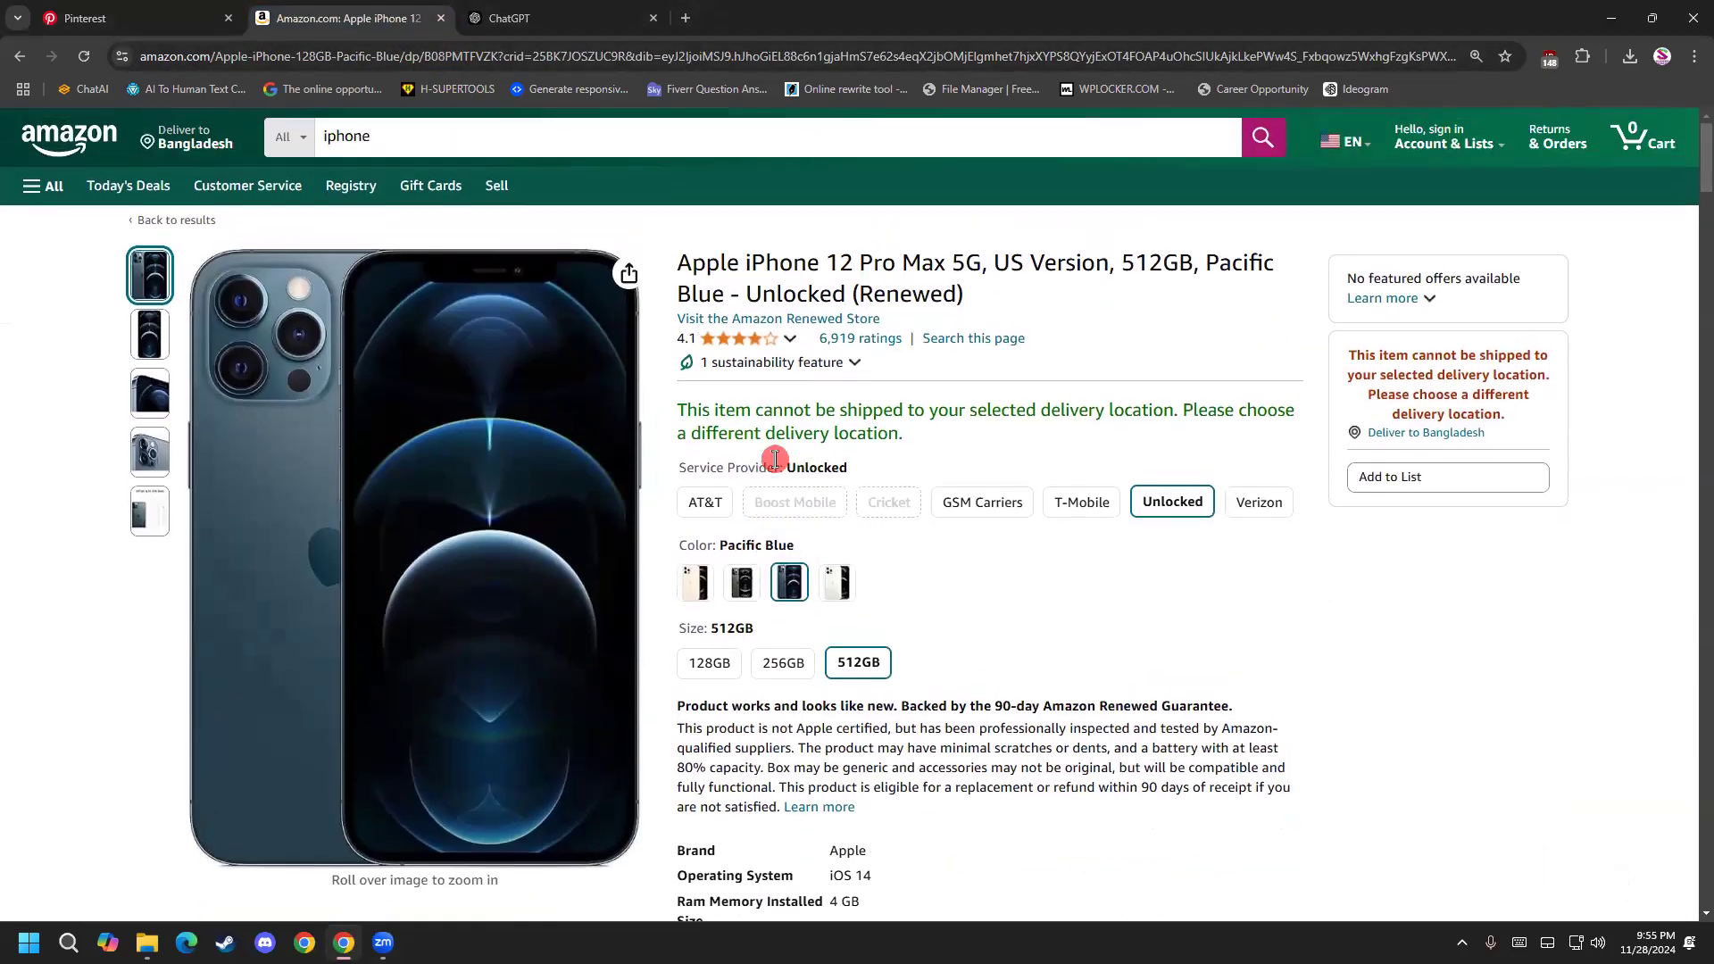
left_click_drag(673, 262, 846, 305)
right_click(788, 261)
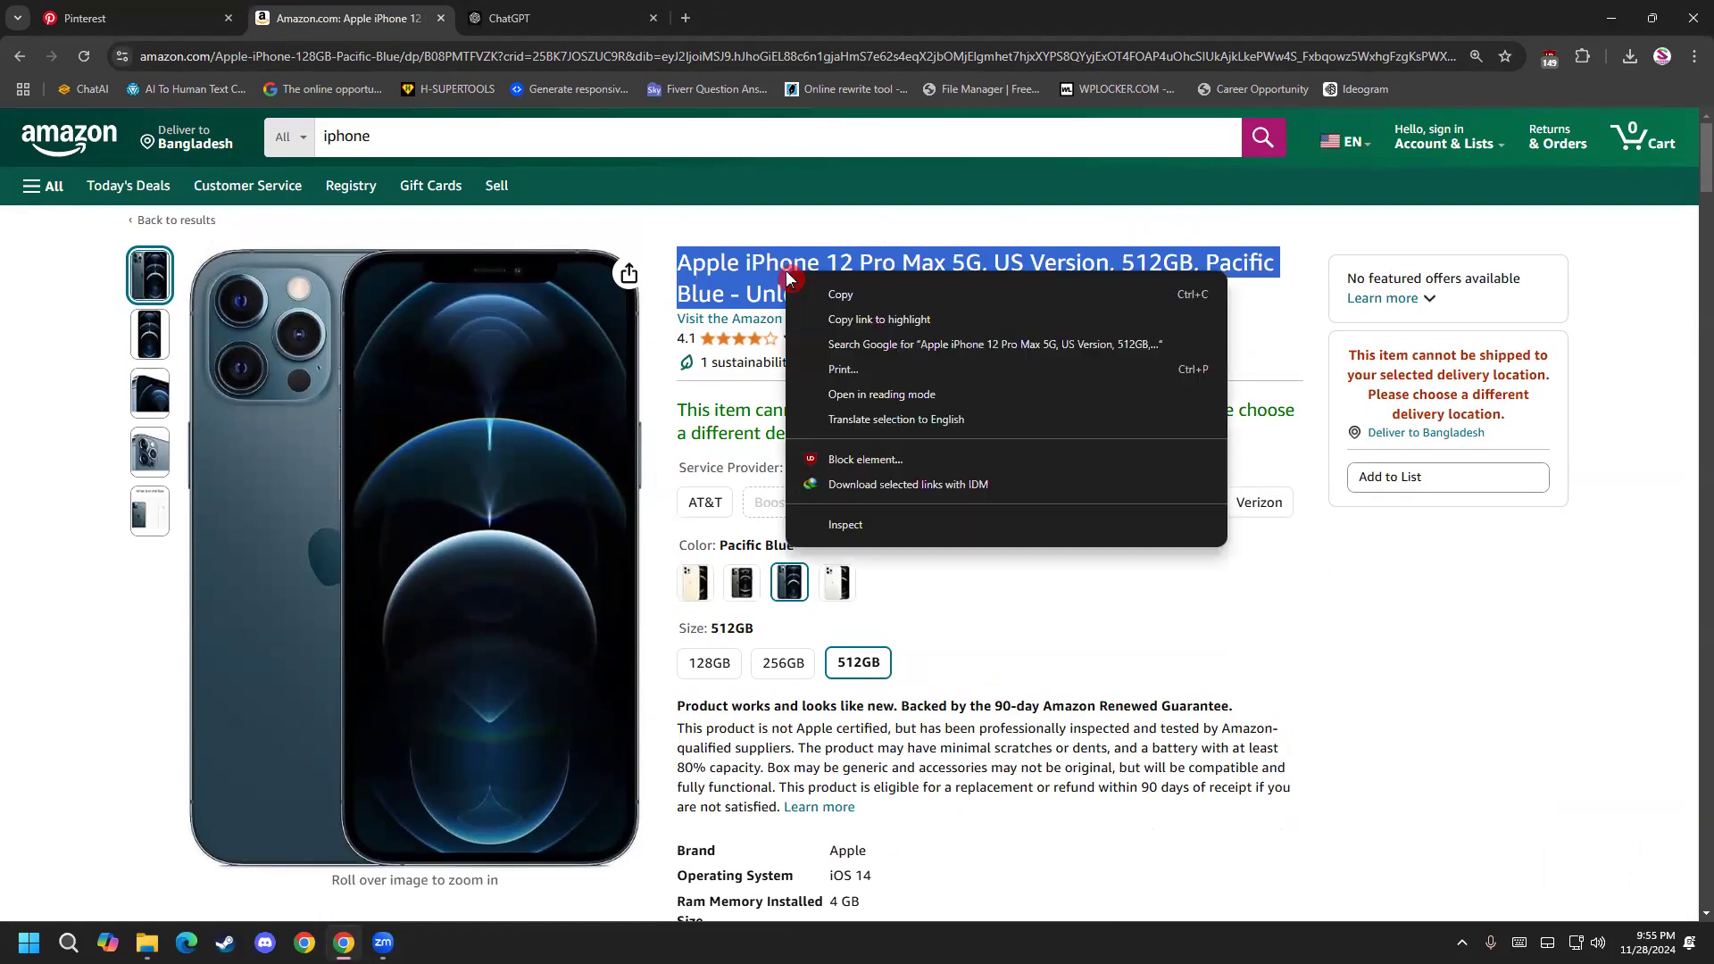
left_click(823, 291)
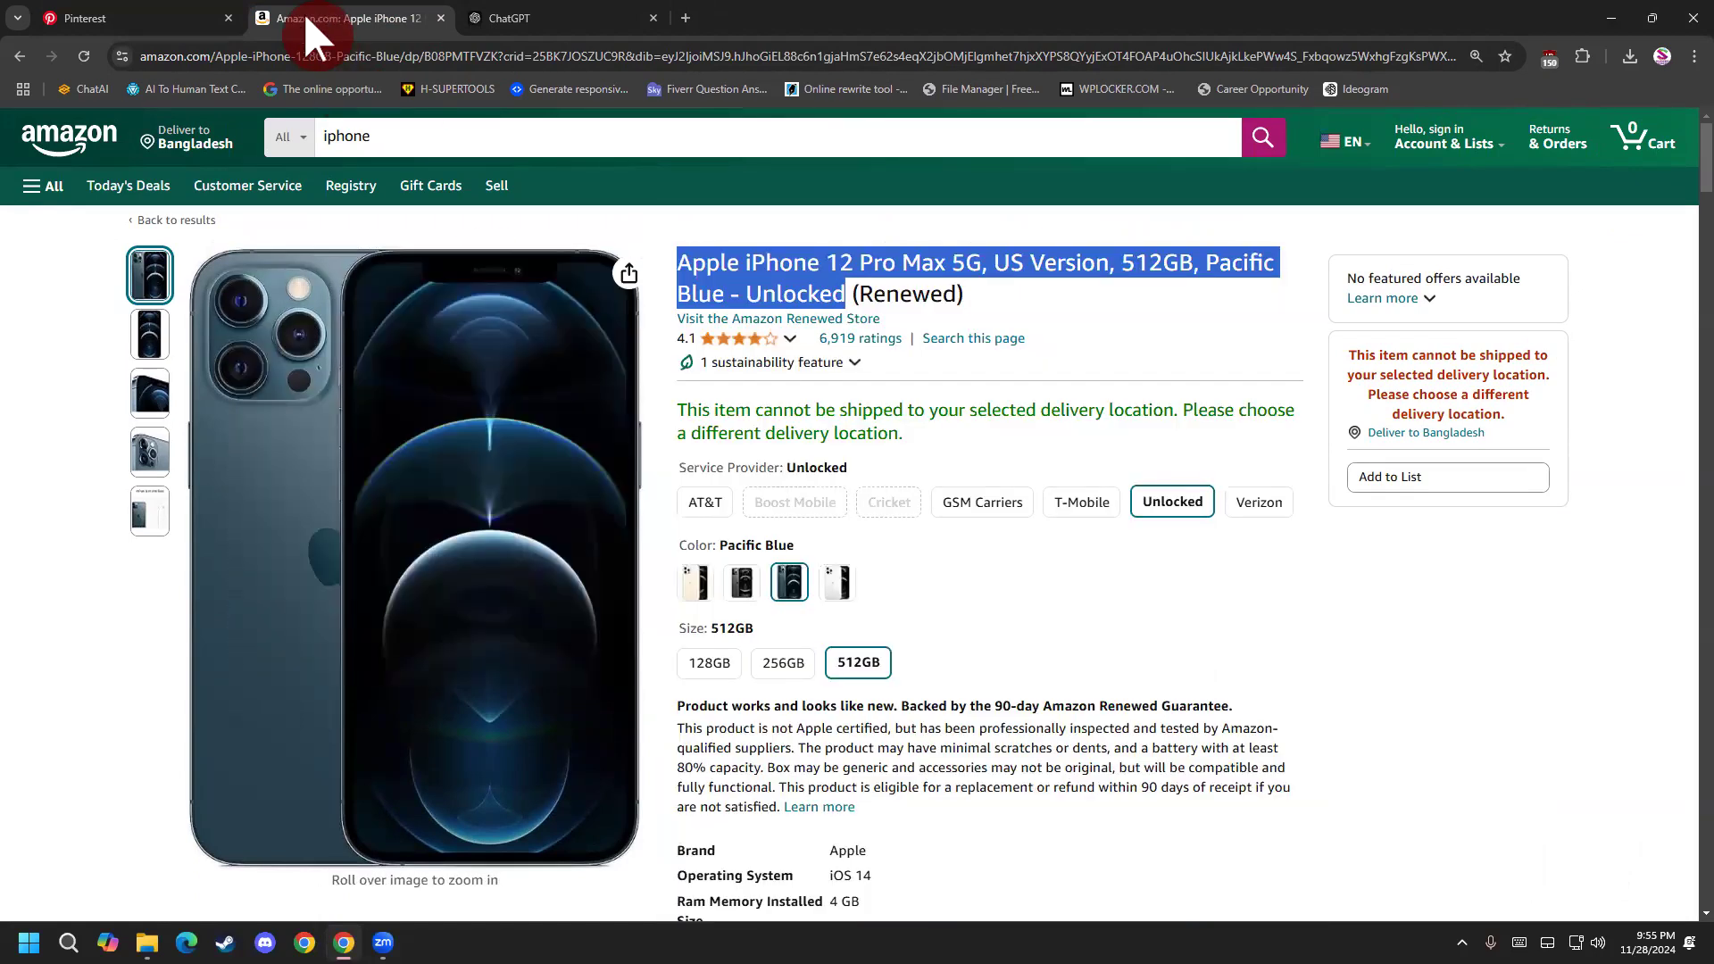
Return to Pinterest and paste "Apple iPhone 12 Pro Max 5G, US Version, 512GB, Pacific Blue - Unlocked" as the pin's title.
left_click(150, 16)
left_click(839, 297)
right_click(842, 302)
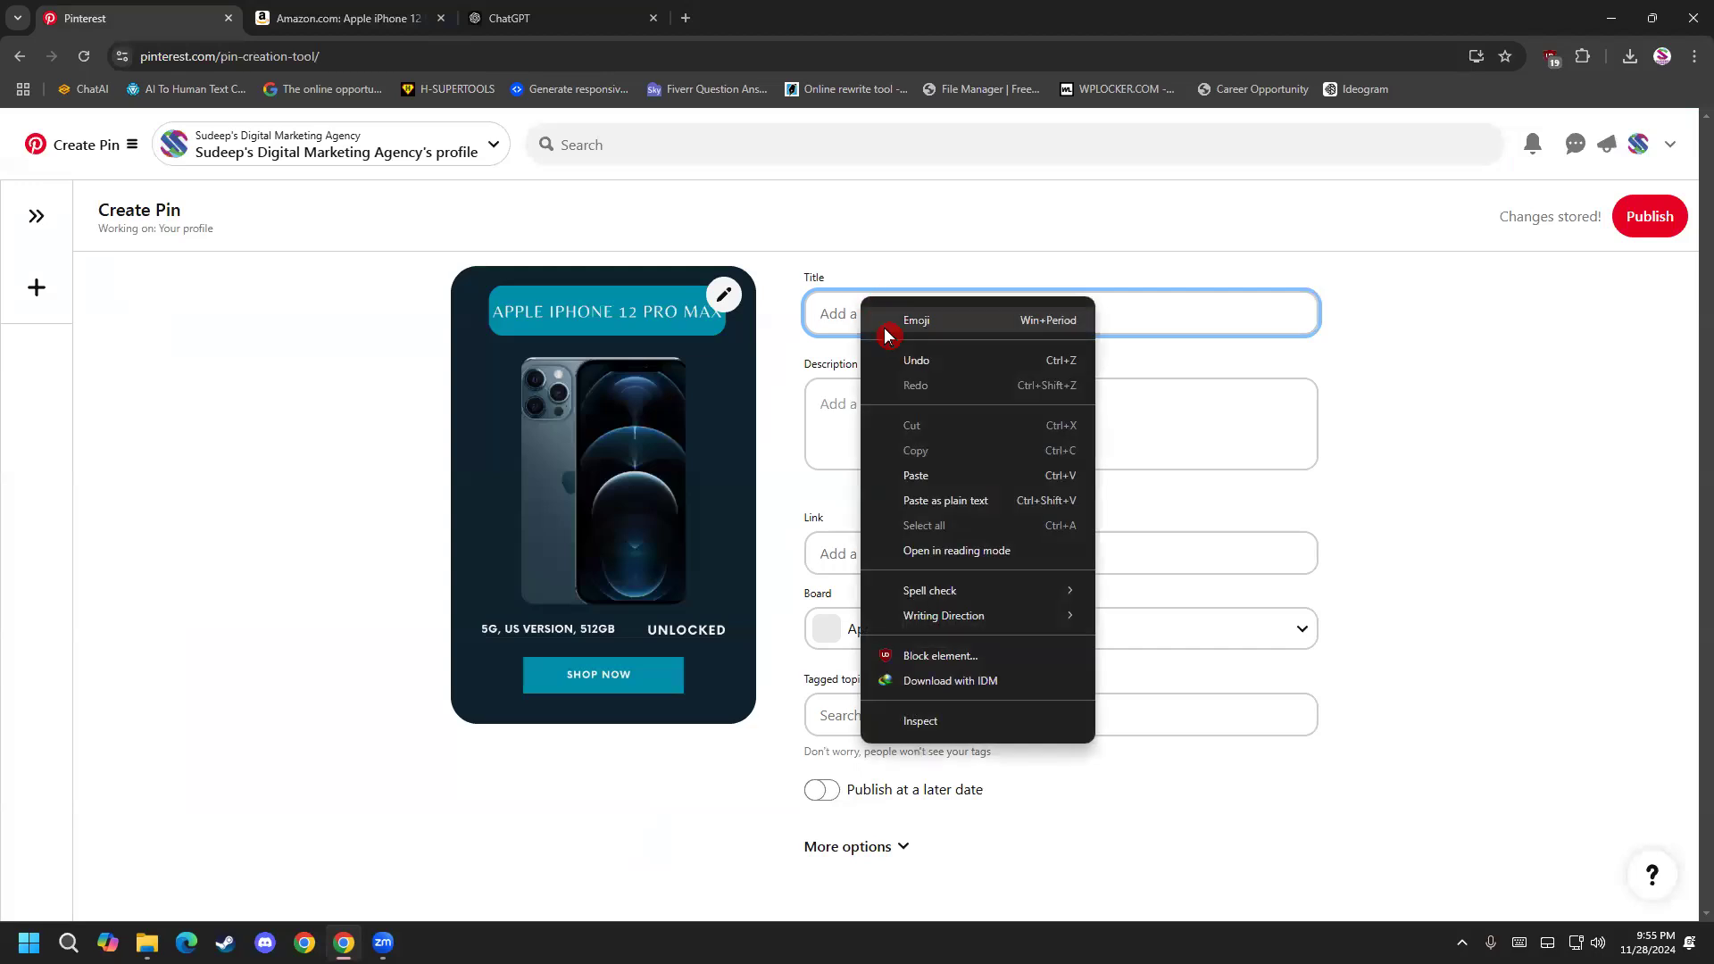
left_click(927, 471)
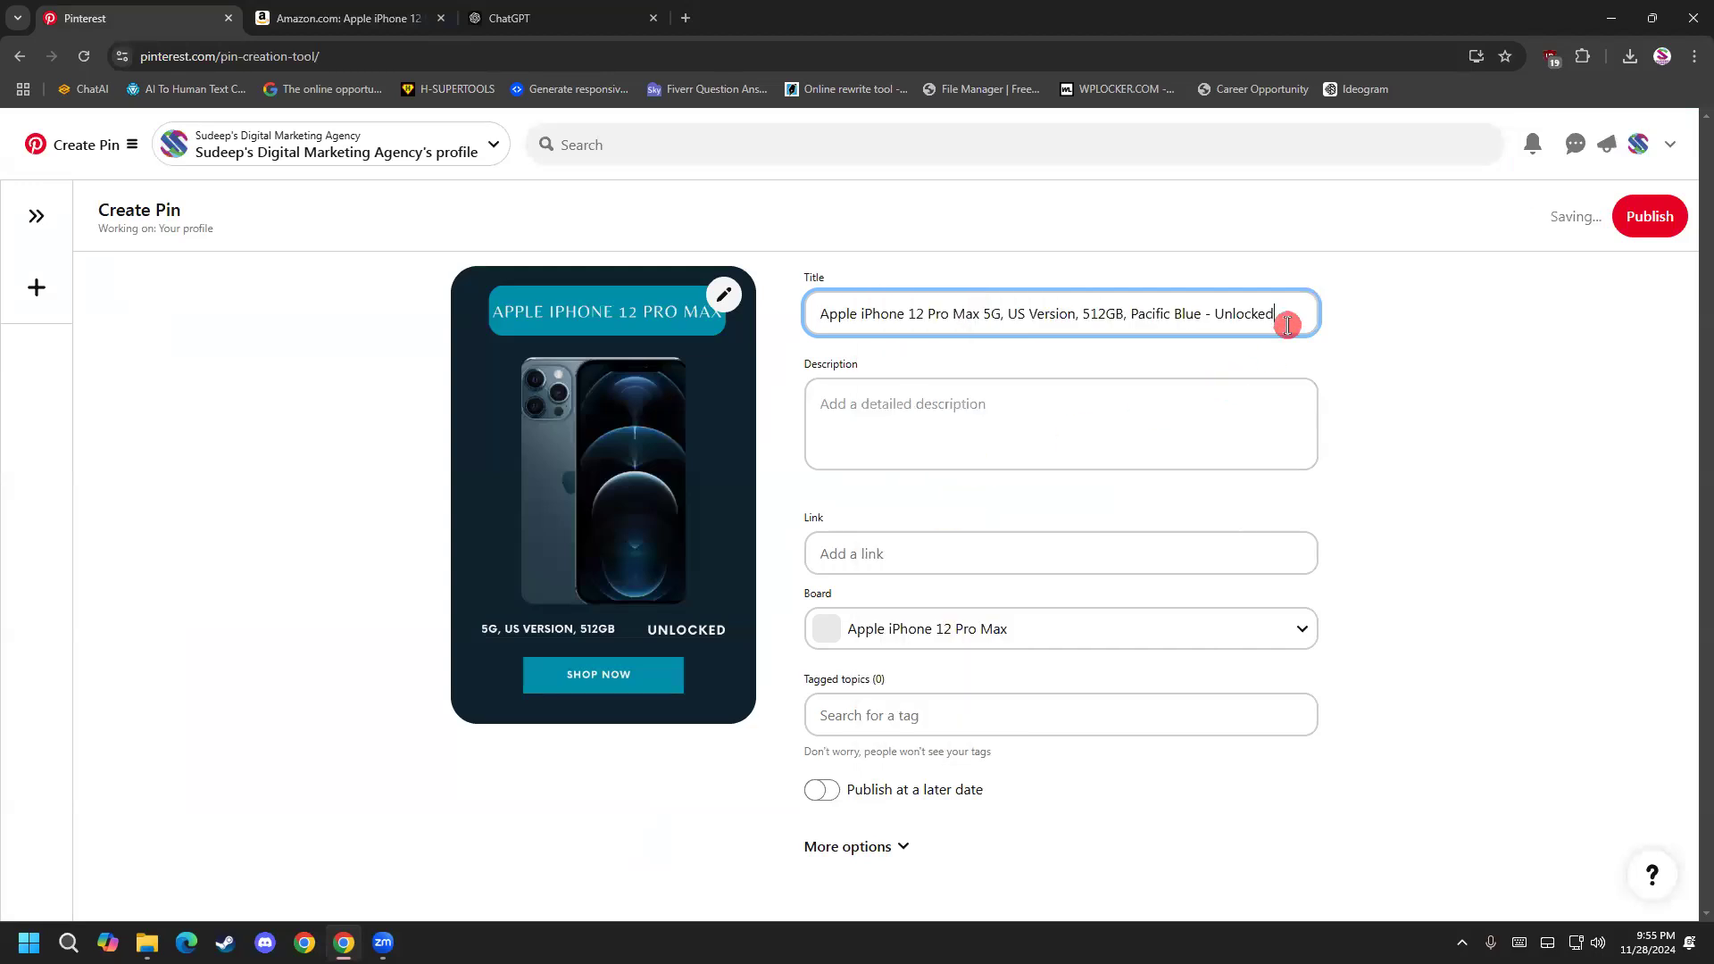
Go to ChatGPT for the pin's description and begin a new request with "write a pinterst".
left_click(1041, 432)
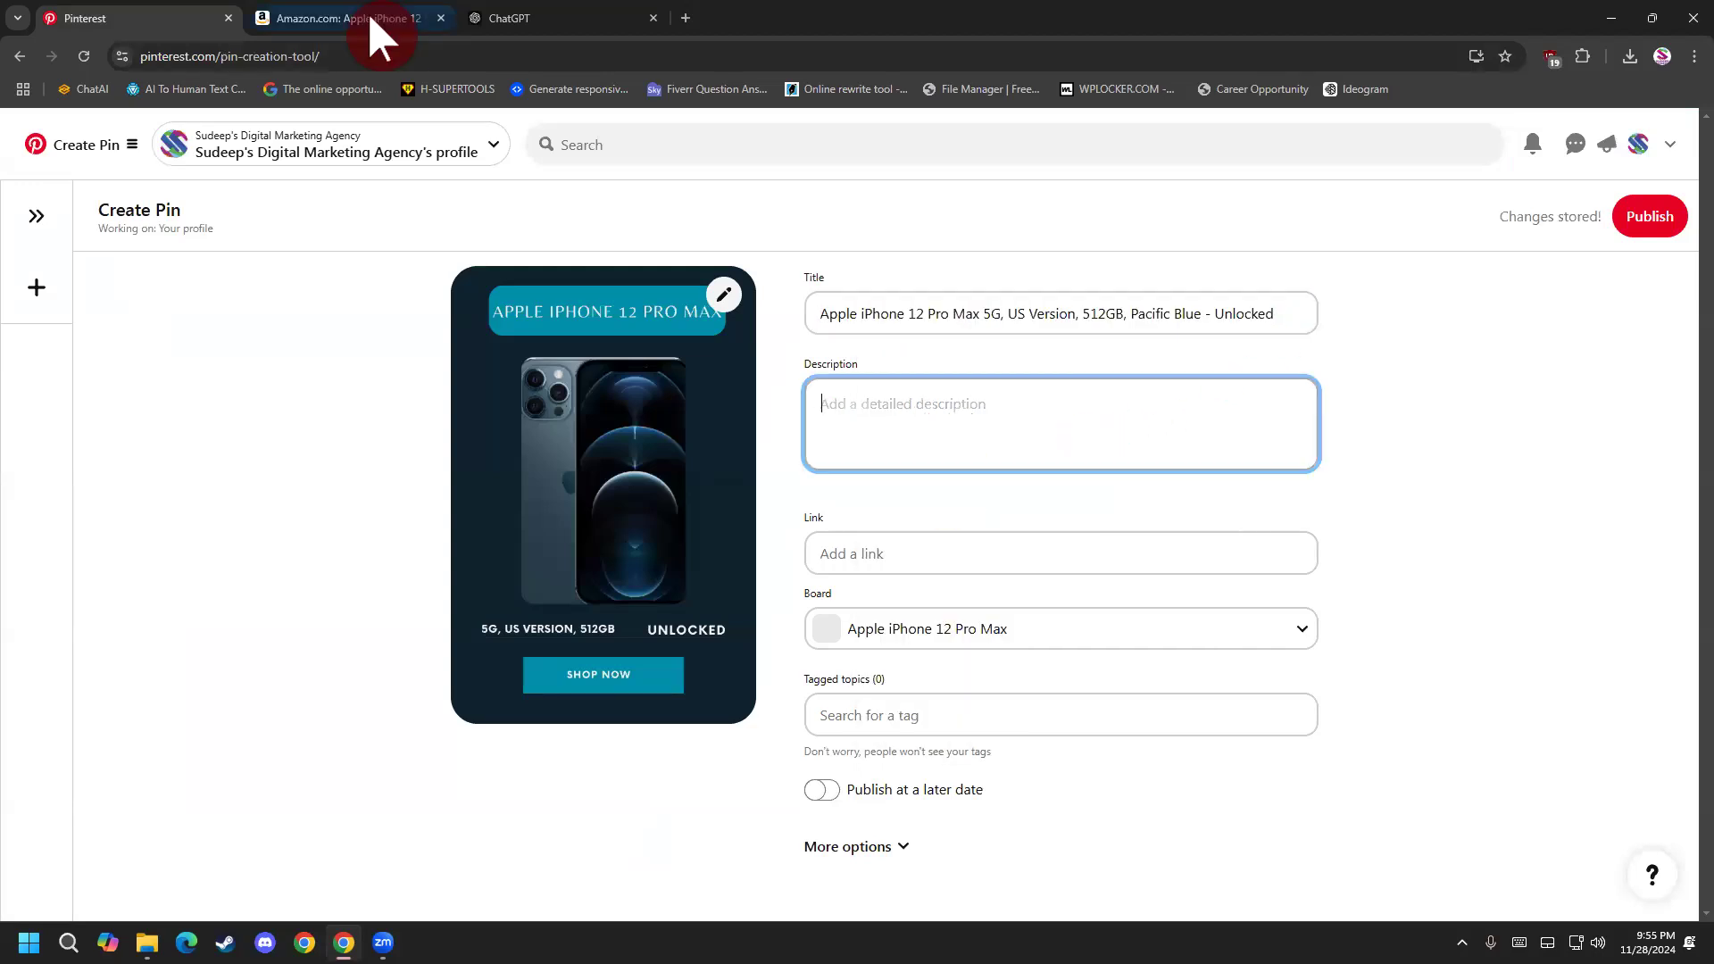
left_click(528, 16)
left_click(882, 831)
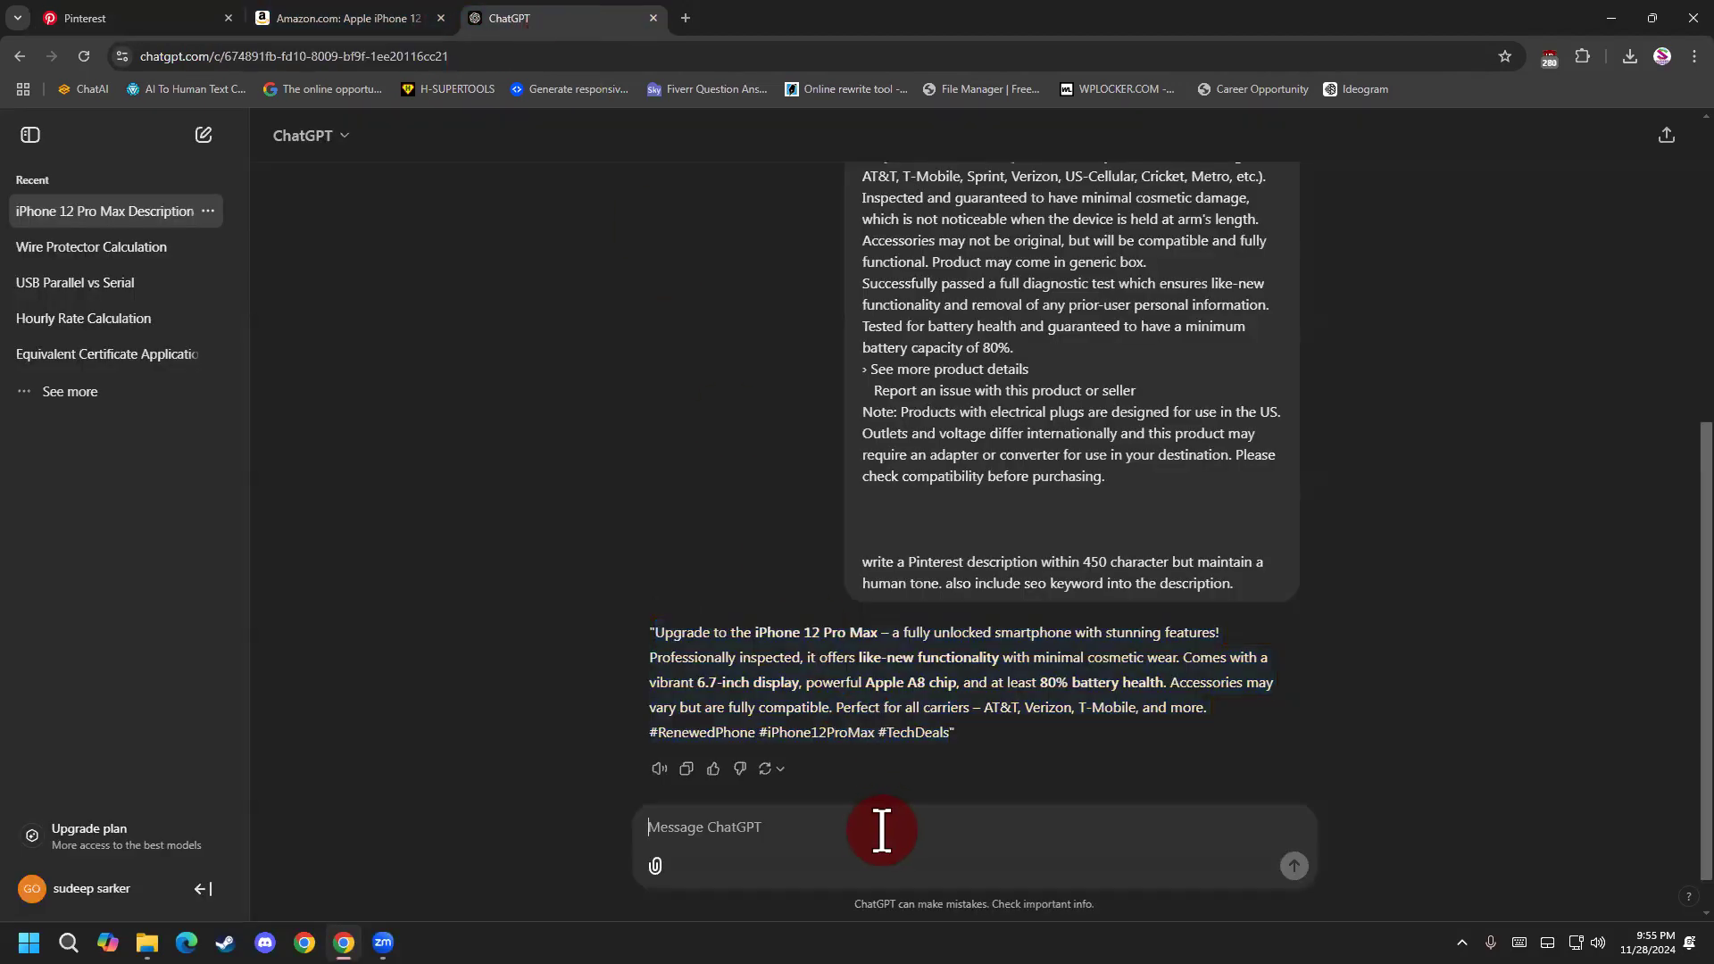
type("write a pinterst")
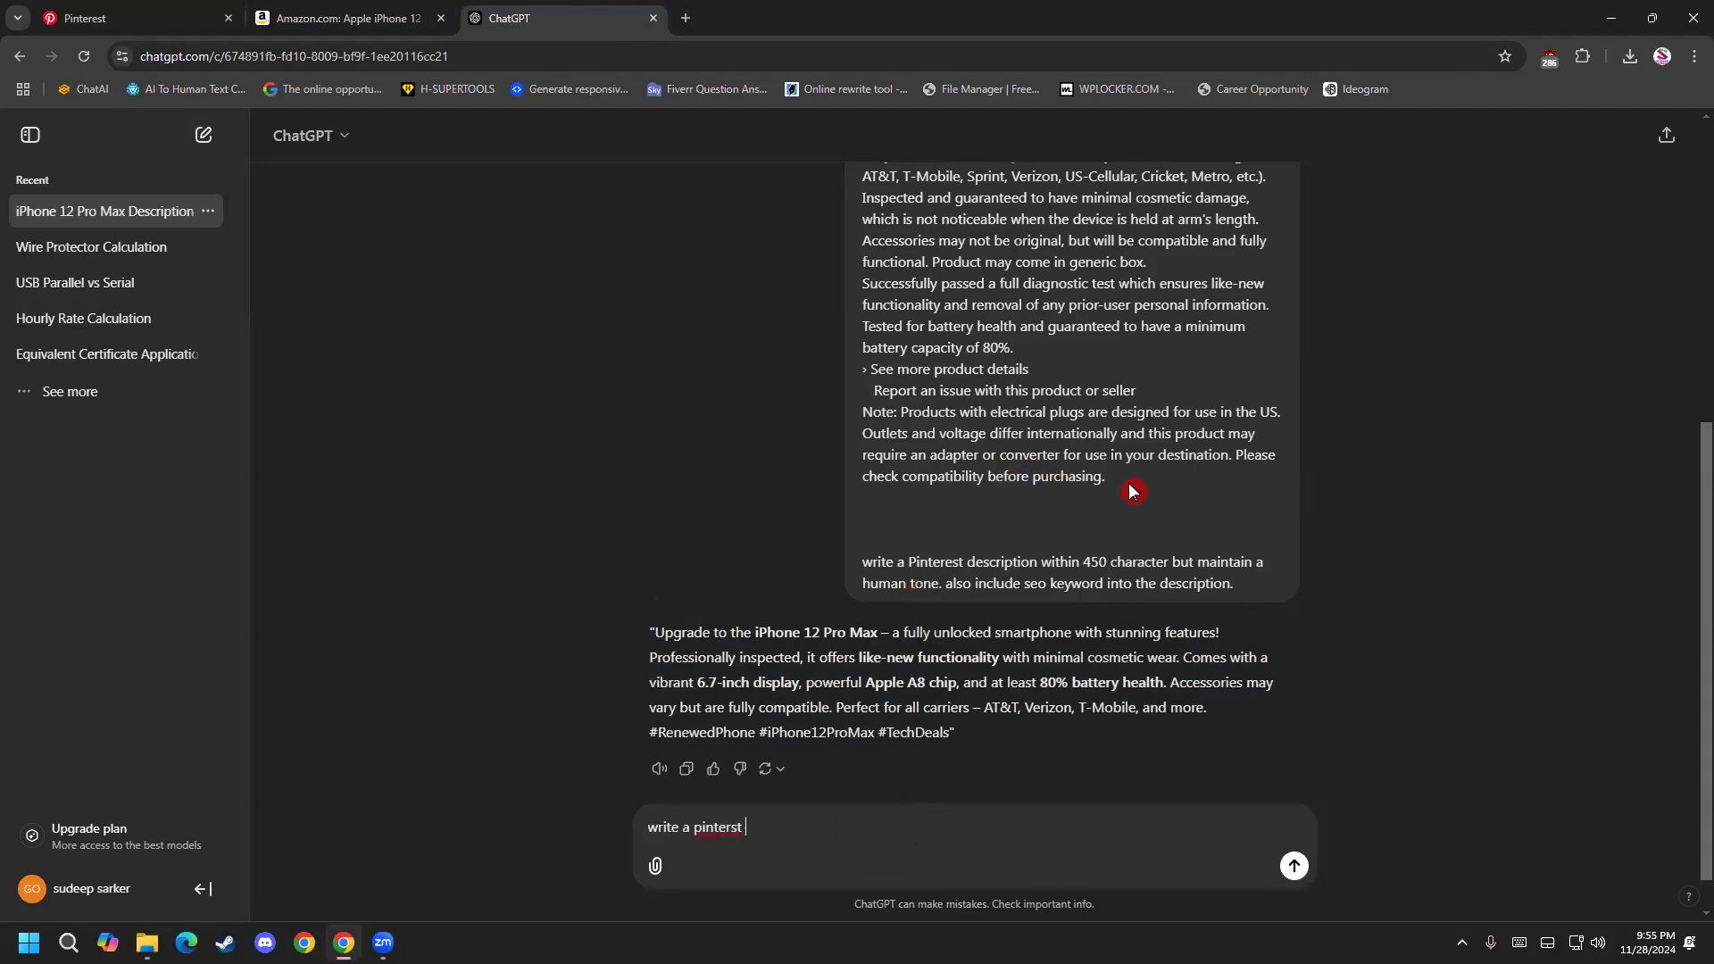
Look through the Amazon page's product information sections and item details for text to use in the request.
left_click_drag(1132, 491, 491, 17)
left_click(338, 20)
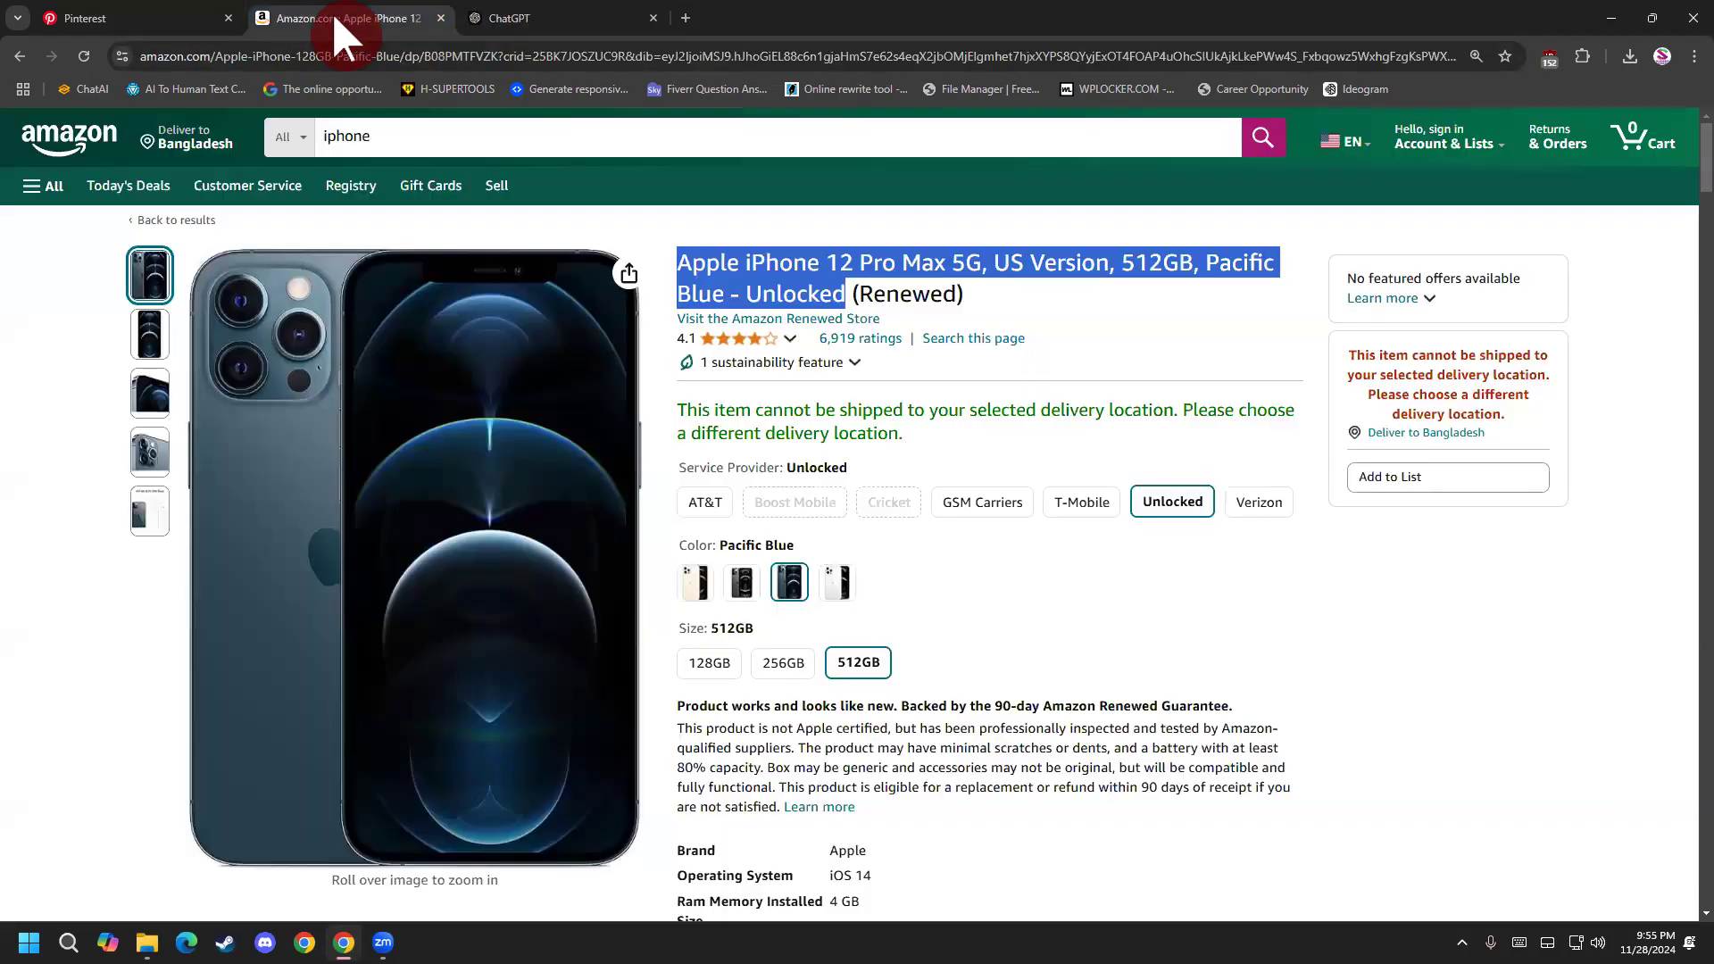
scroll(811, 528, "down", 15)
scroll(859, 535, "down", 7)
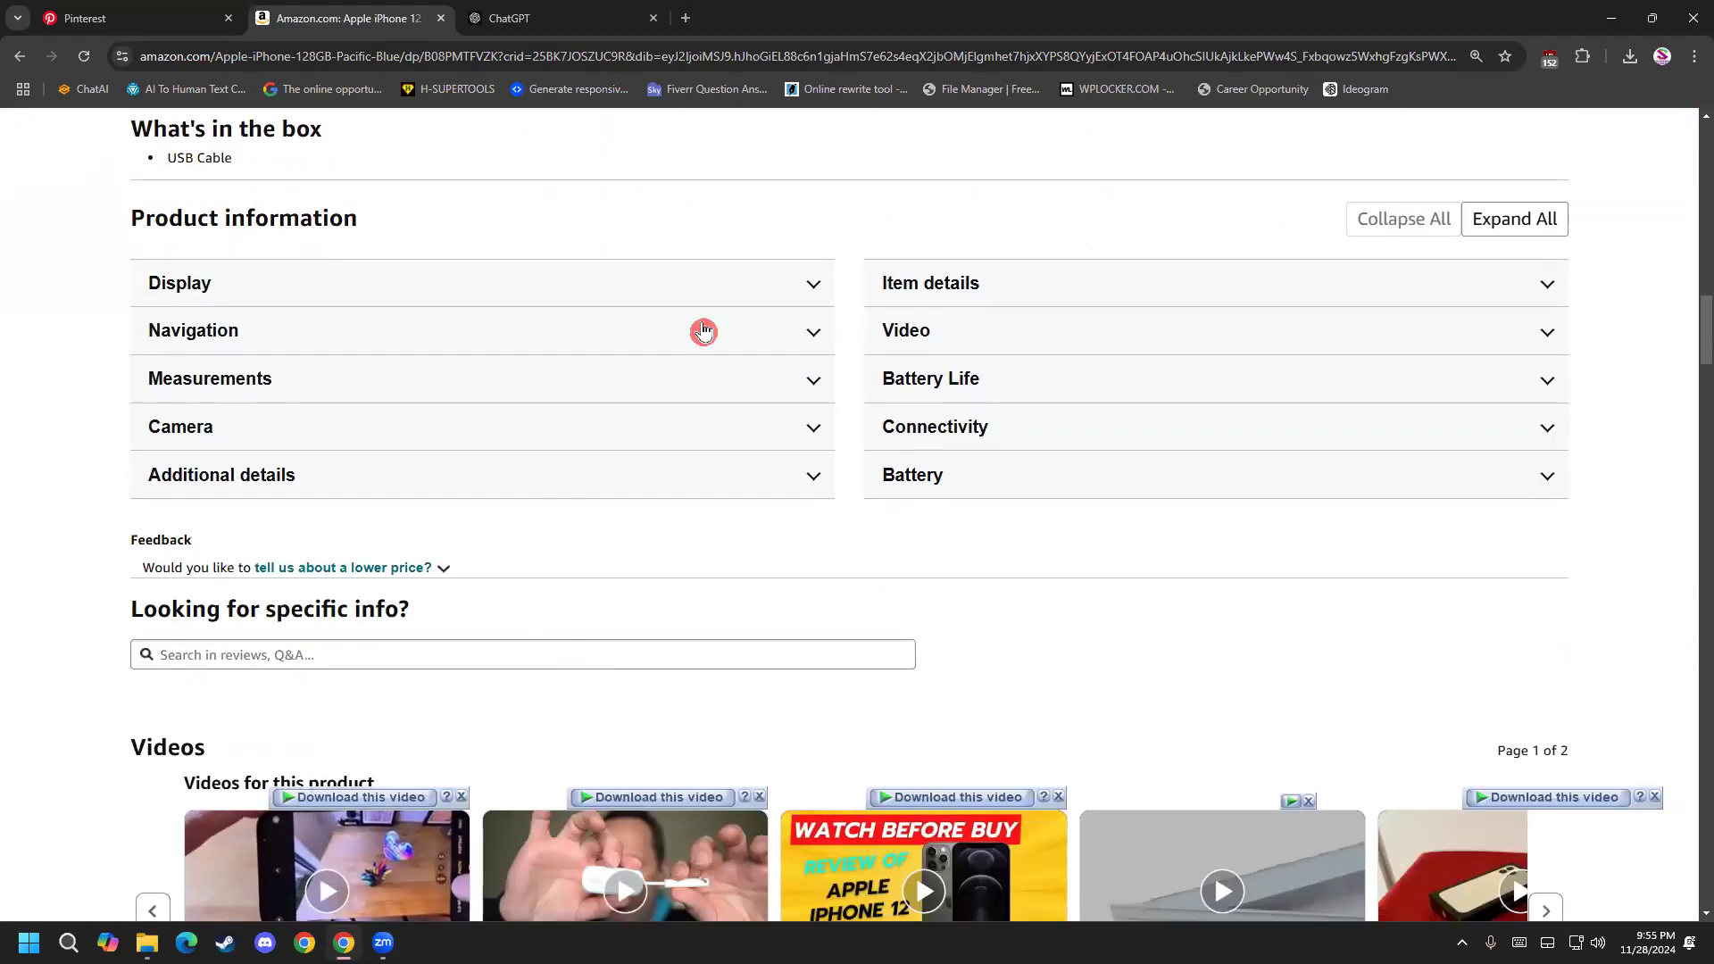
left_click(776, 284)
left_click(785, 284)
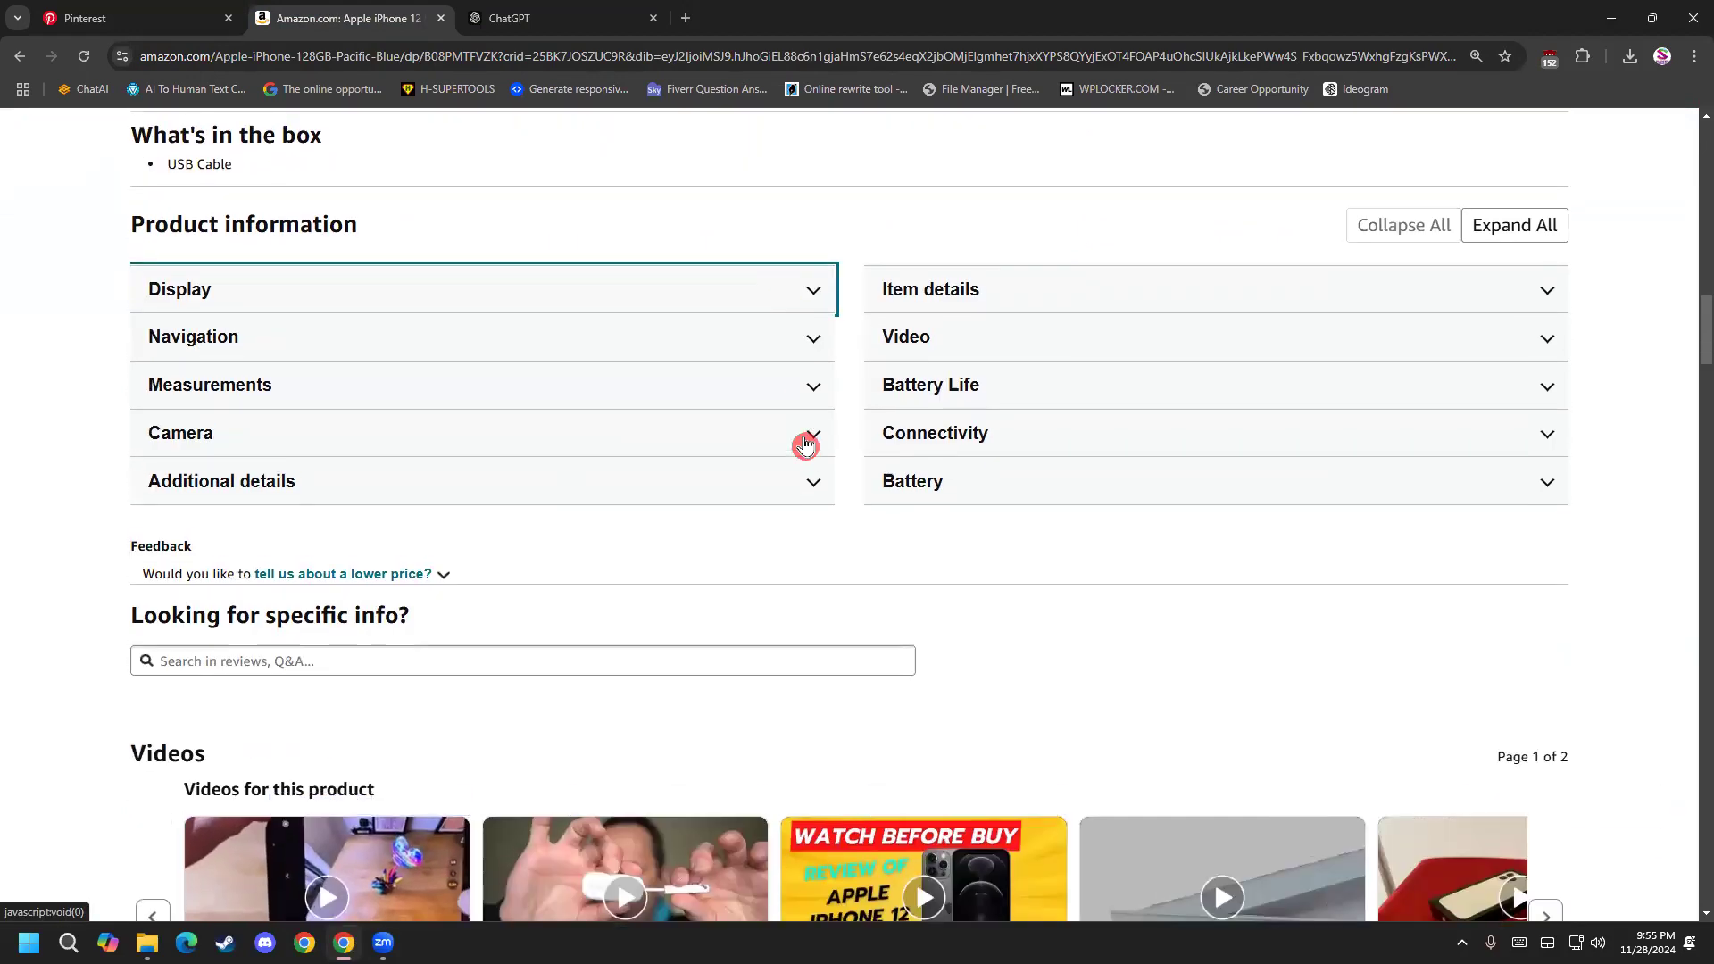
scroll(842, 548, "up", 20)
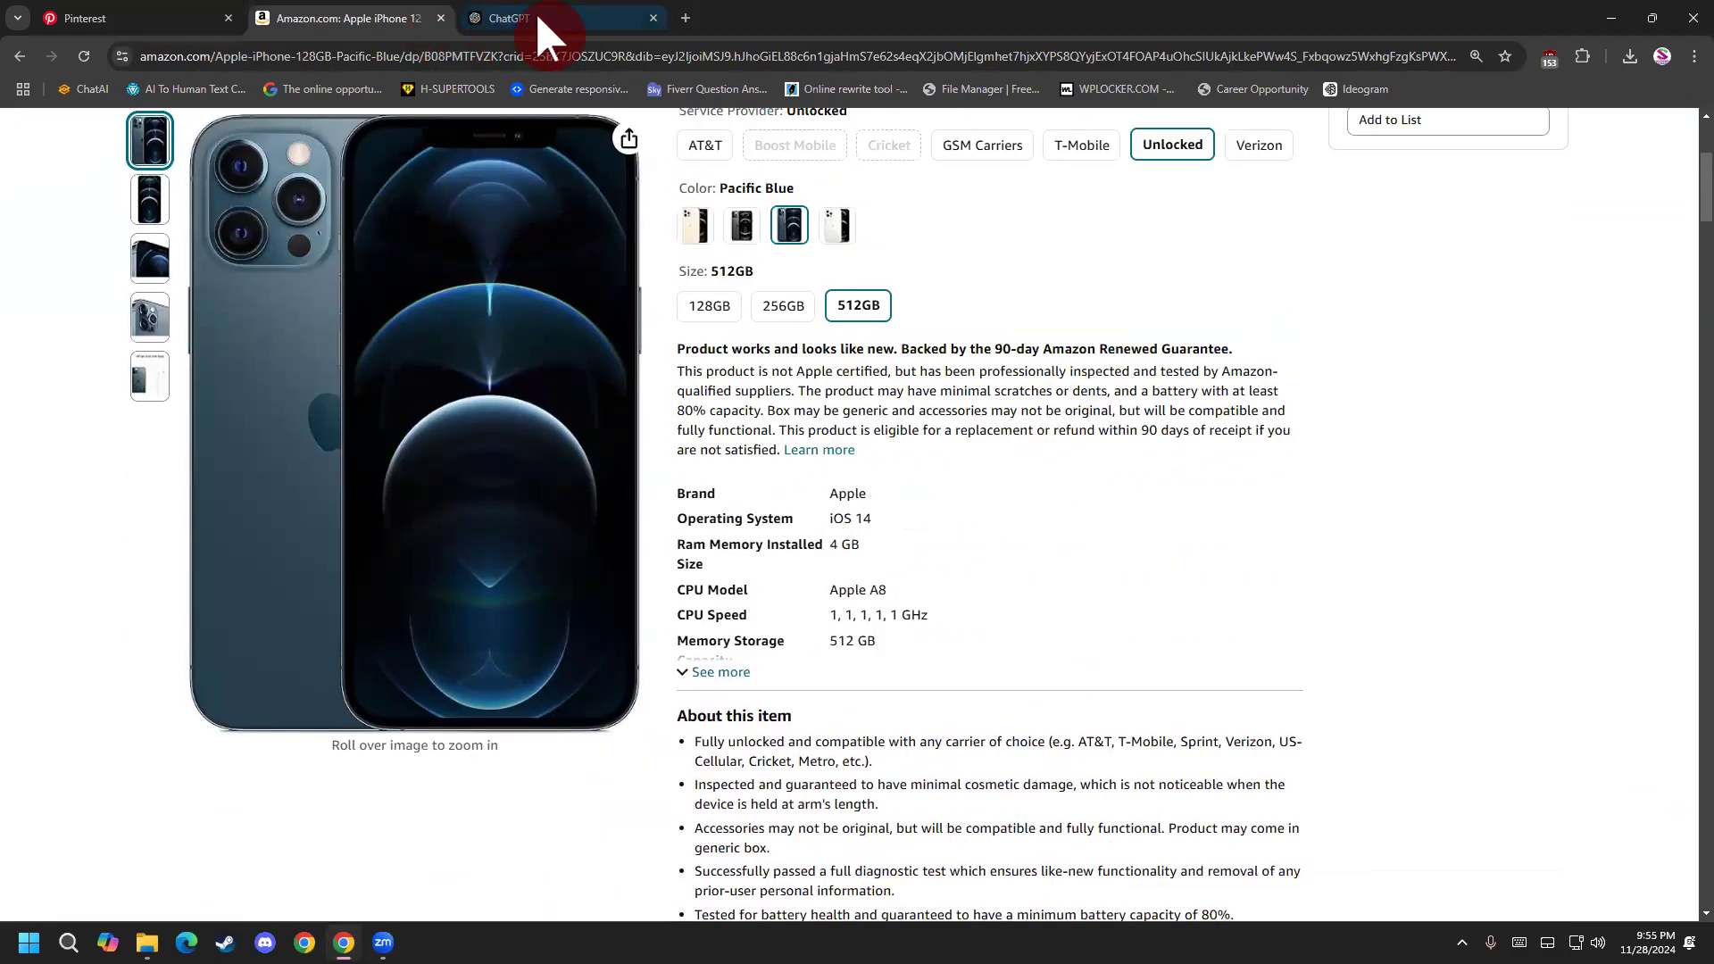
Back in ChatGPT, copy the product details from the previously sent message, excluding its closing instruction.
left_click(534, 16)
scroll(941, 539, "down", 5)
left_click_drag(1129, 535, 849, 191)
right_click(876, 207)
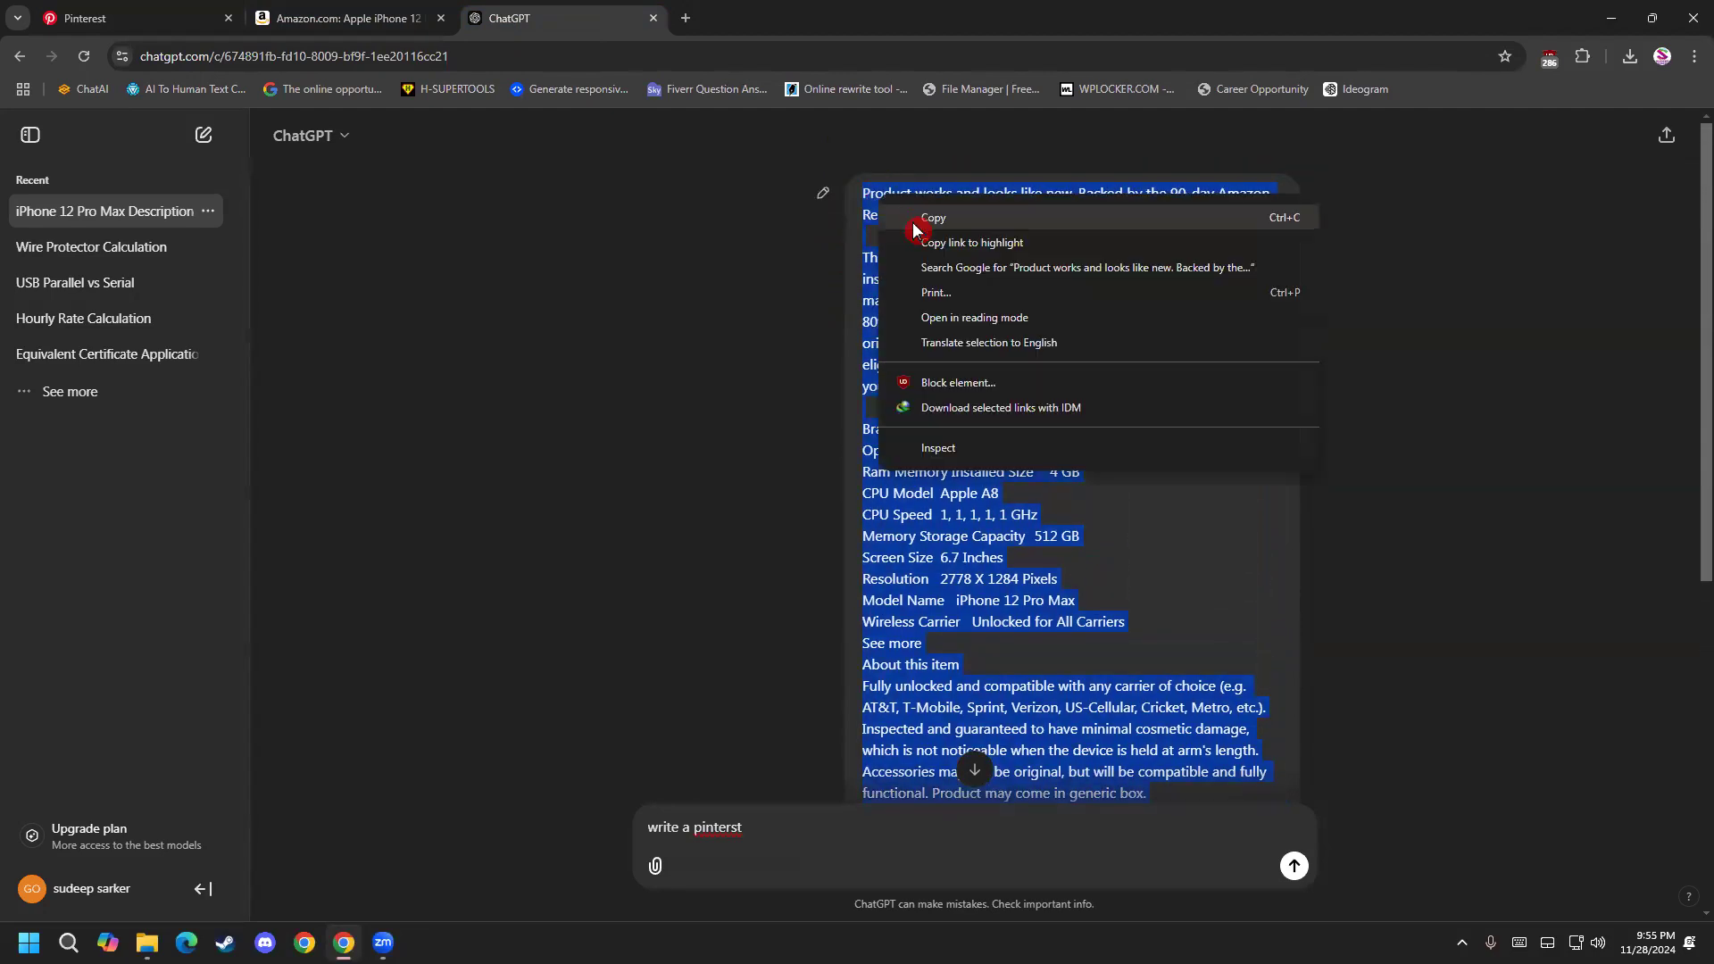
left_click(913, 224)
Paste the copied product details into the new ChatGPT message.
scroll(824, 555, "down", 7)
left_click(806, 813)
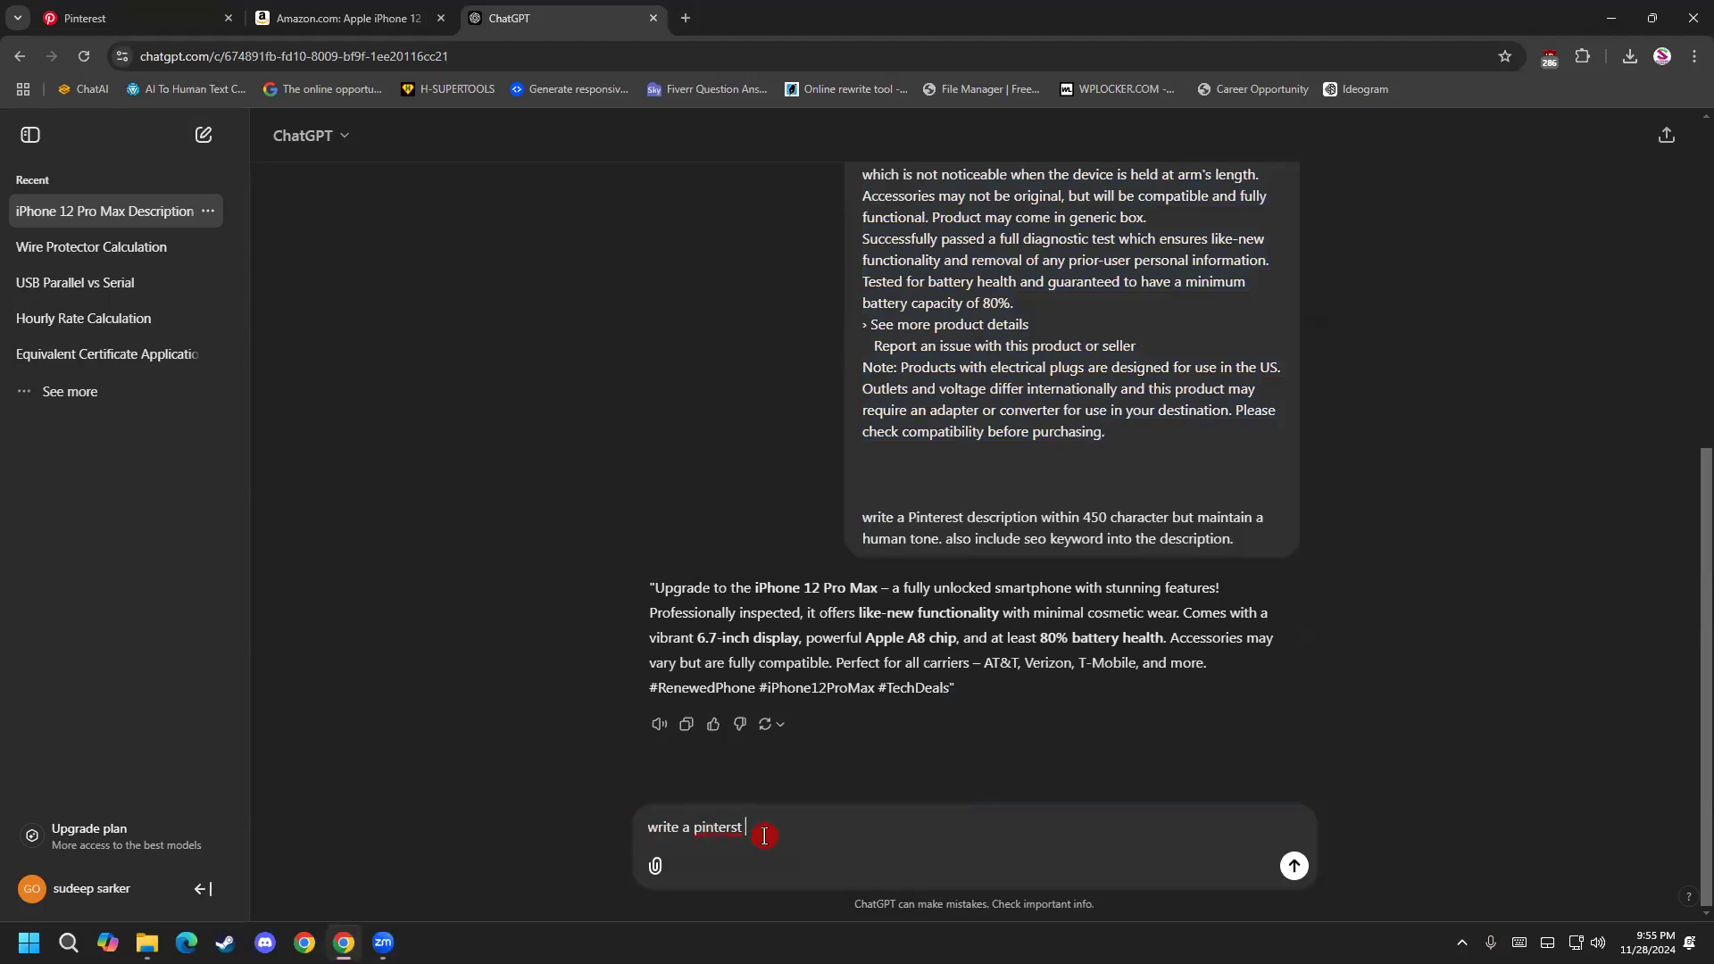
key("ctrl+v")
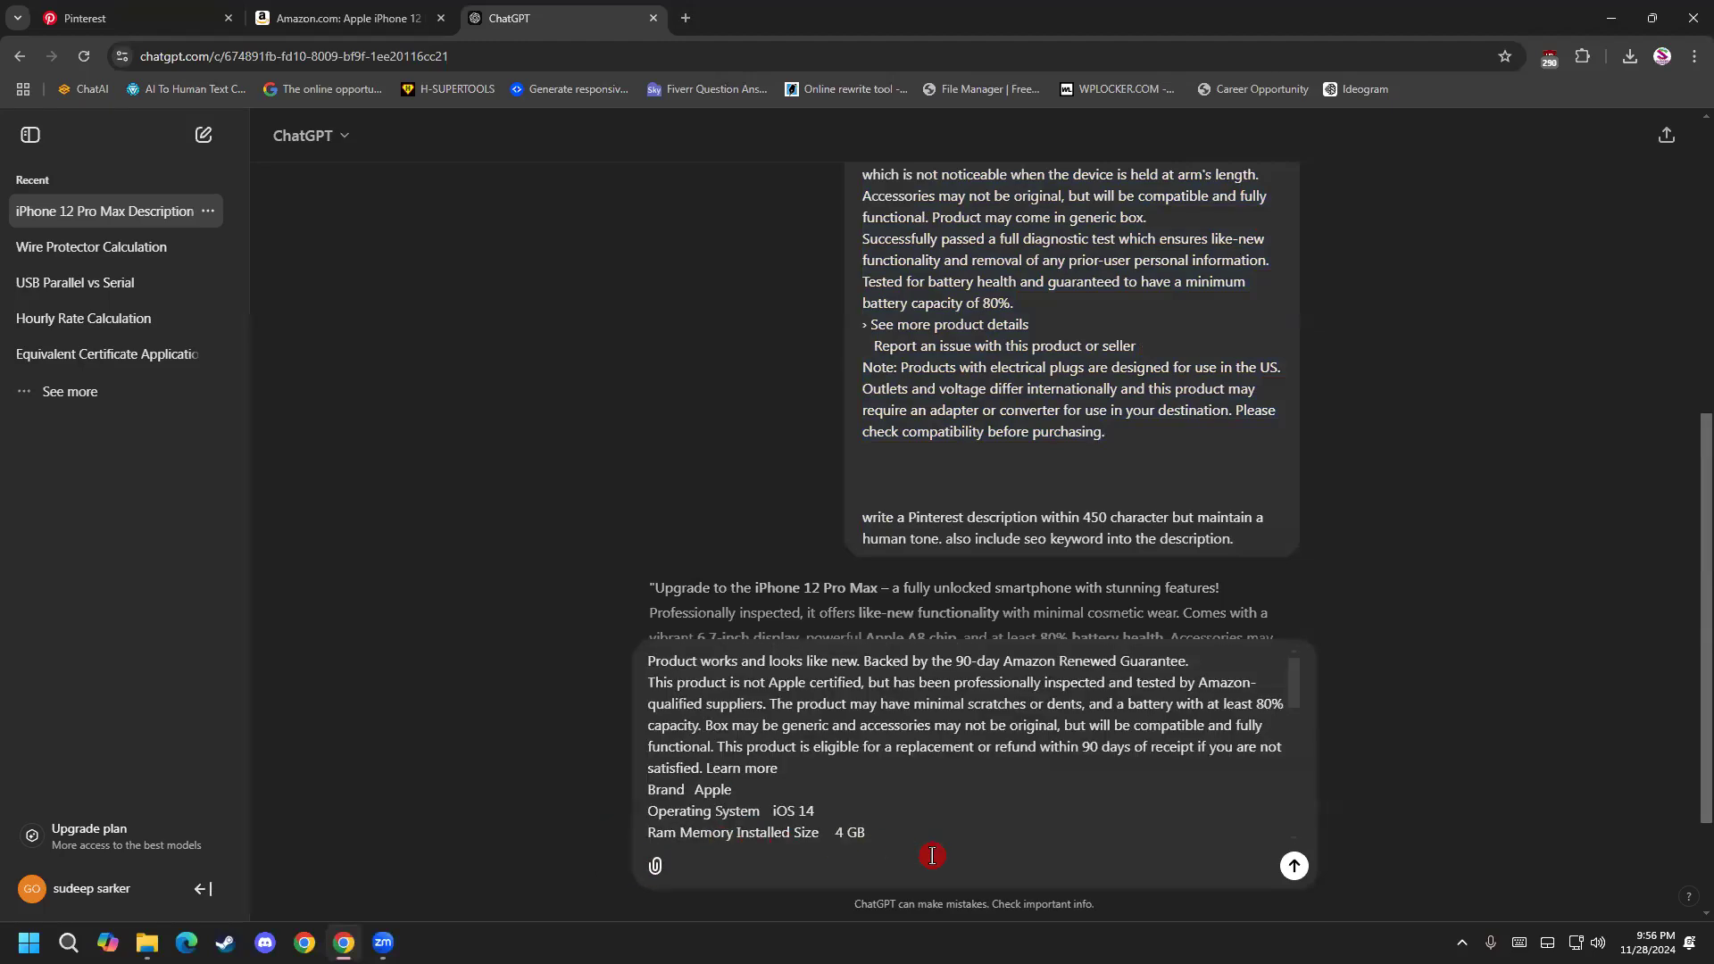
Begin the closing instruction below the pasted product details with "write a Pinterest pin", correcting the spelling of Pinterest.
scroll(932, 855, "down", 5)
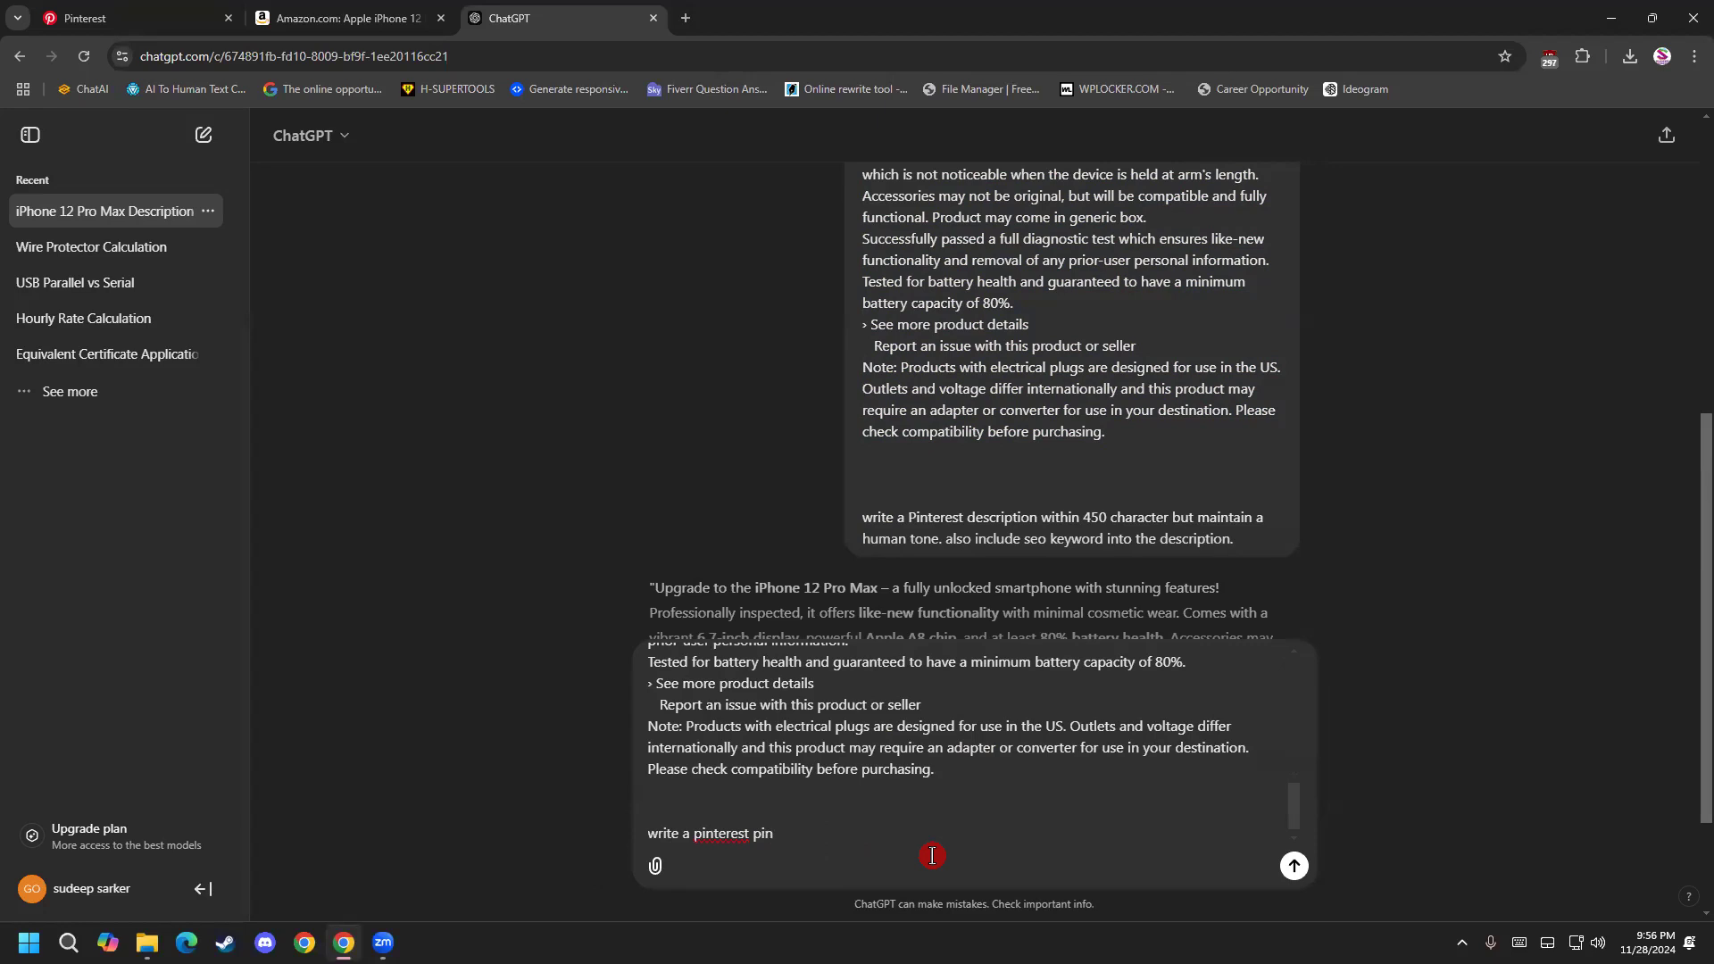
right_click(730, 833)
left_click(857, 379)
left_click(889, 825)
Check the pin's Description field on Pinterest and continue the ChatGPT request with "description wintin 400 character".
left_click(175, 17)
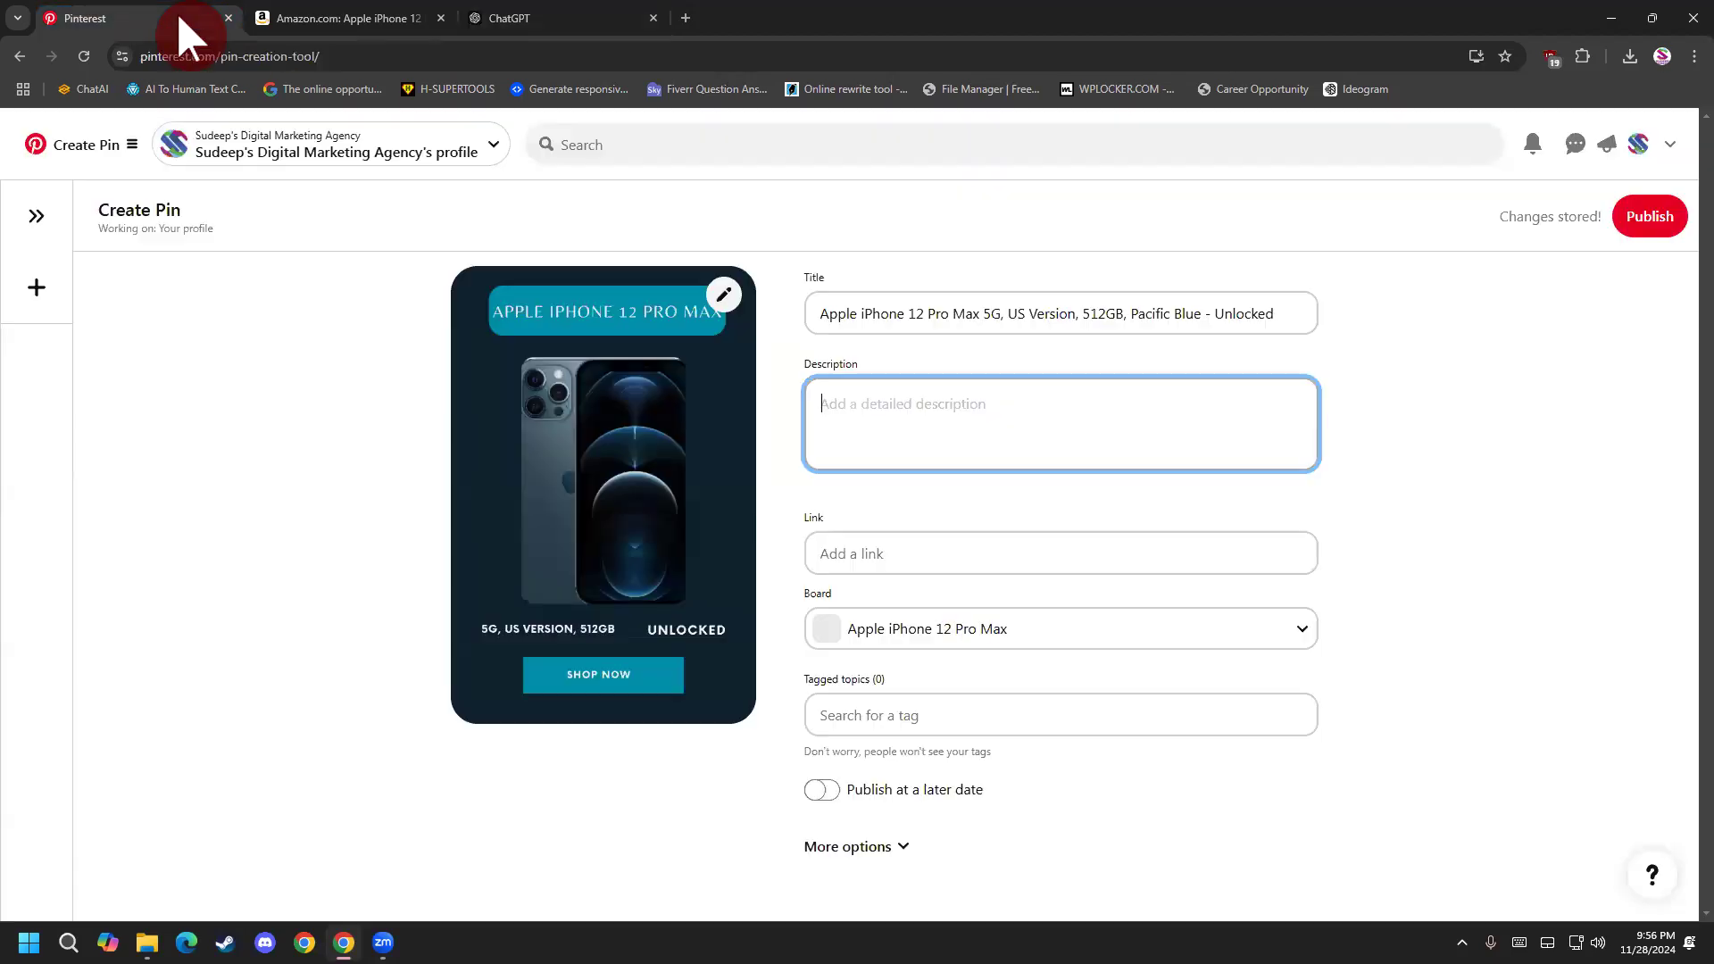
left_click(833, 400)
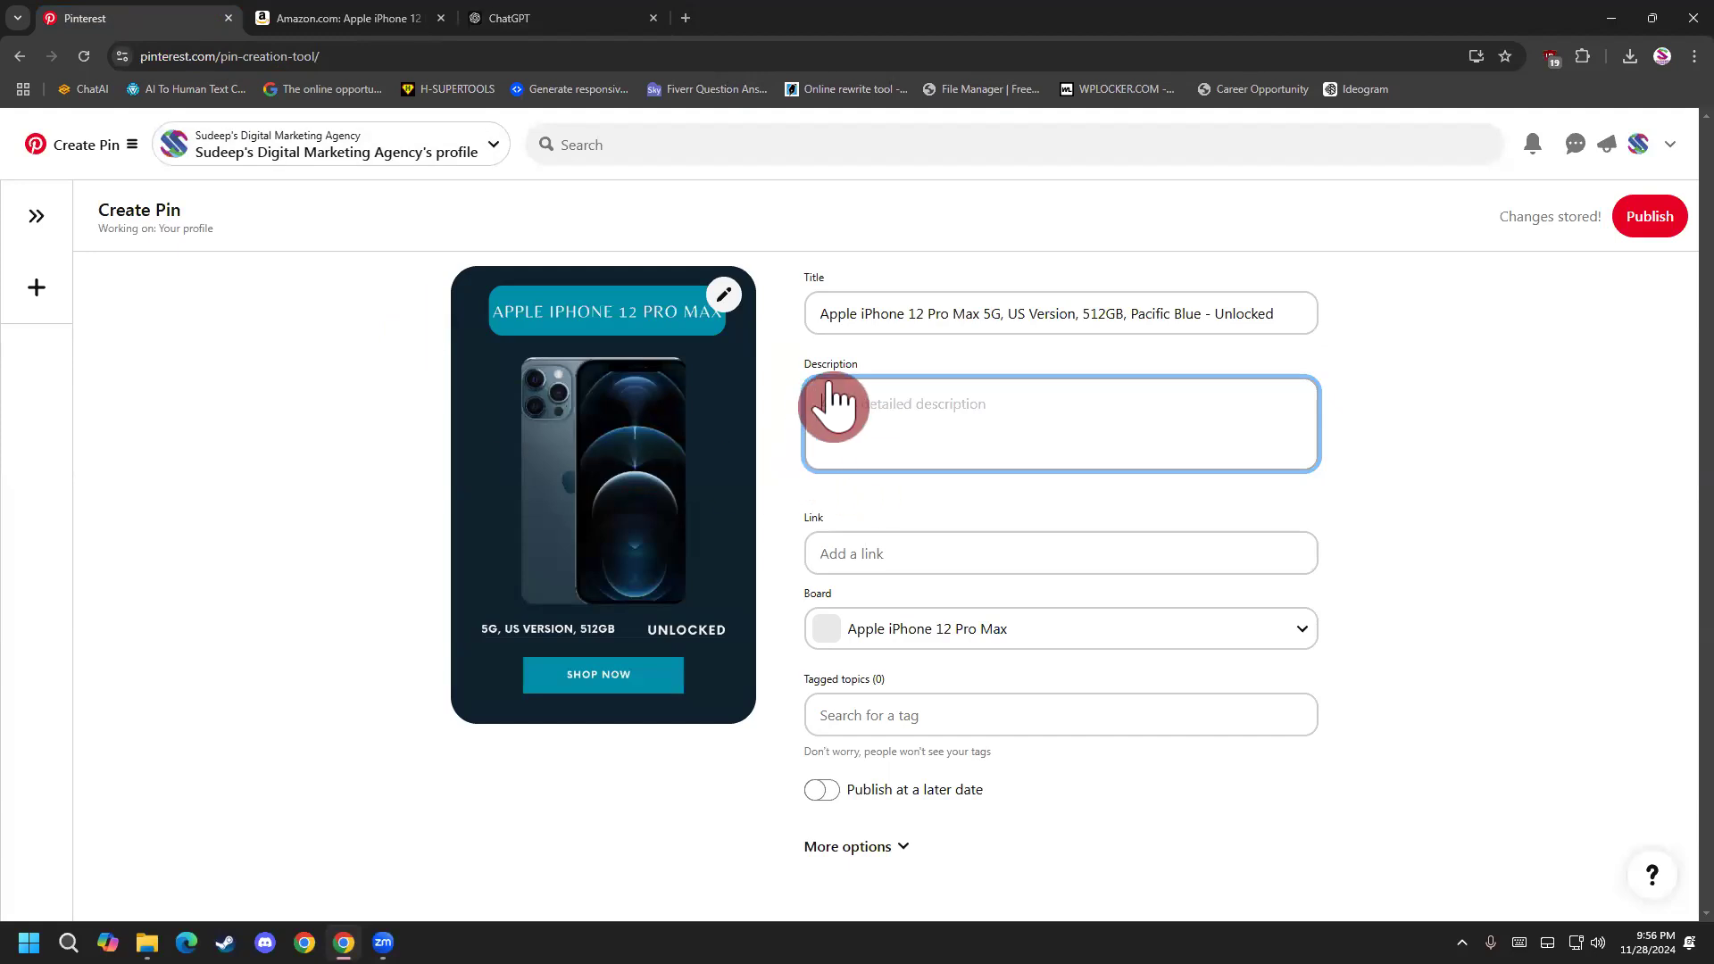
left_click(536, 18)
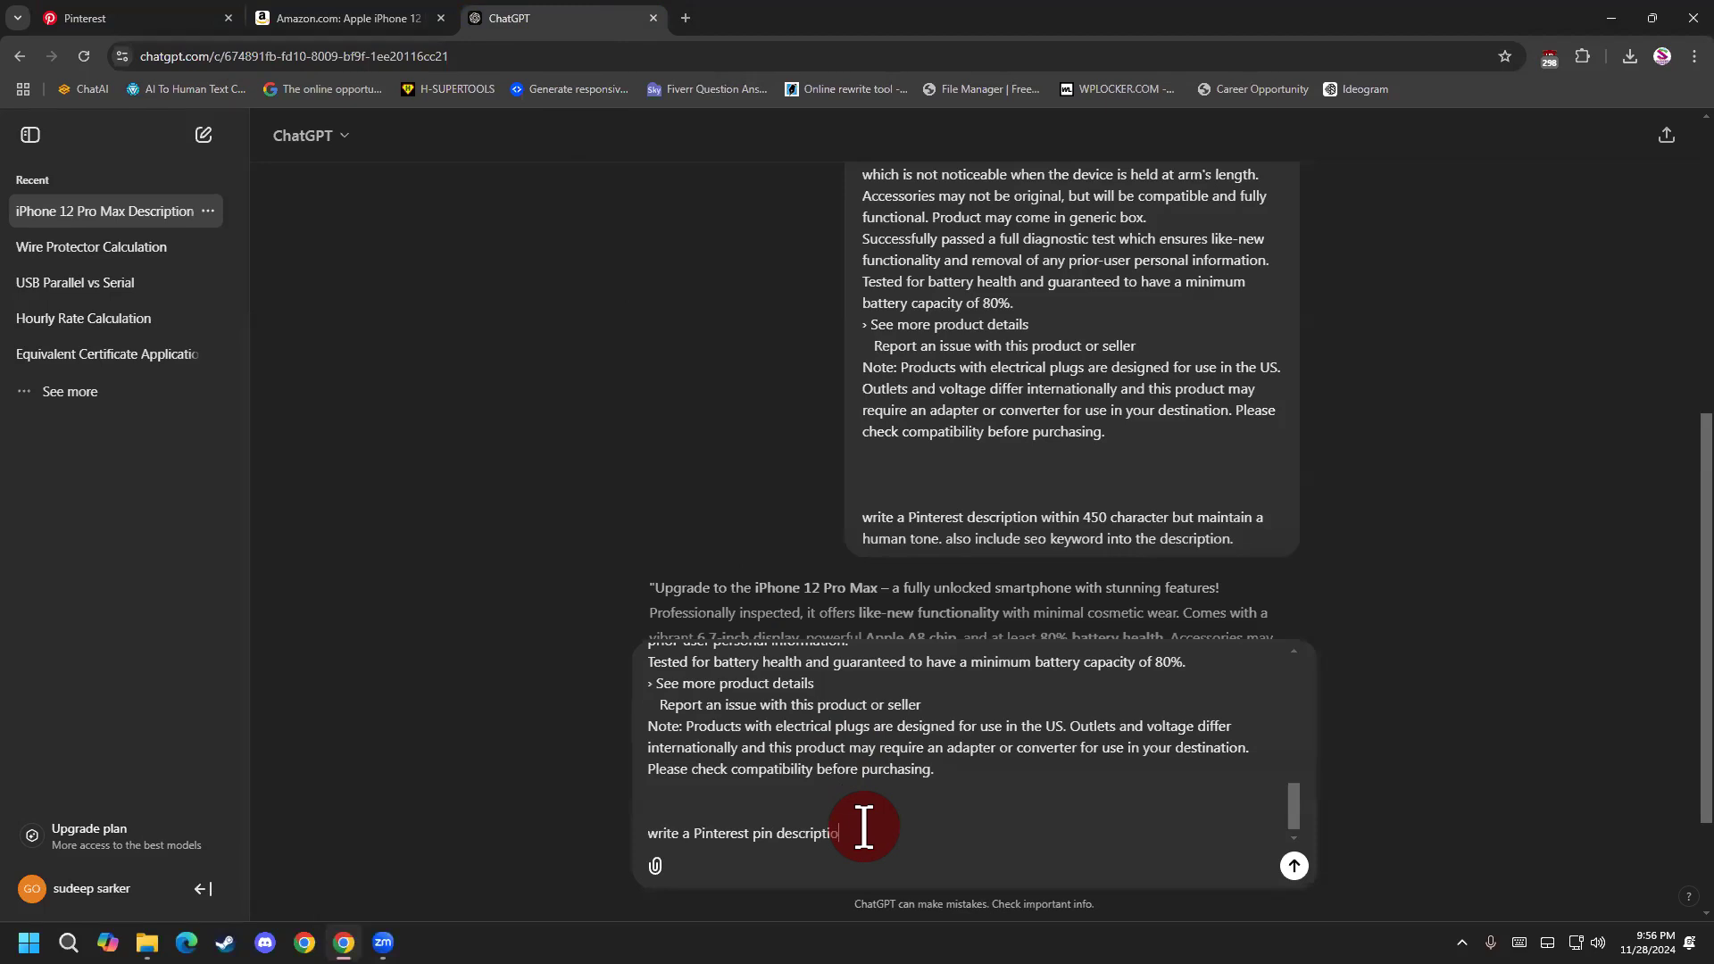
left_click(80, 18)
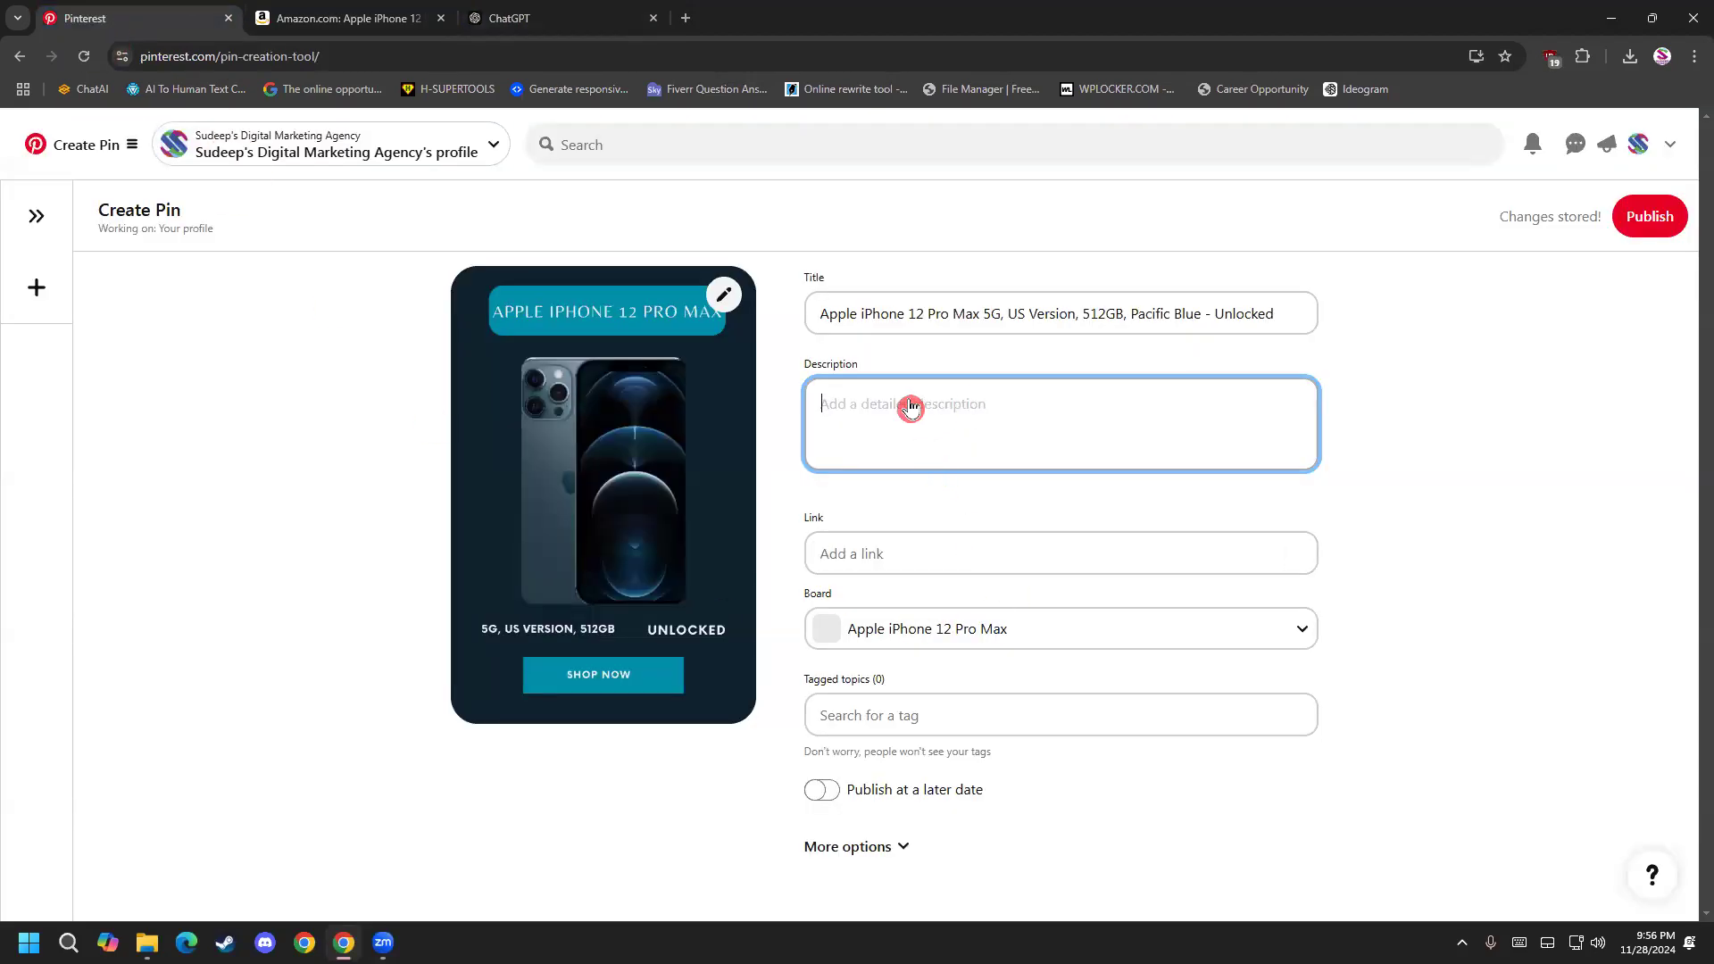
left_click(514, 18)
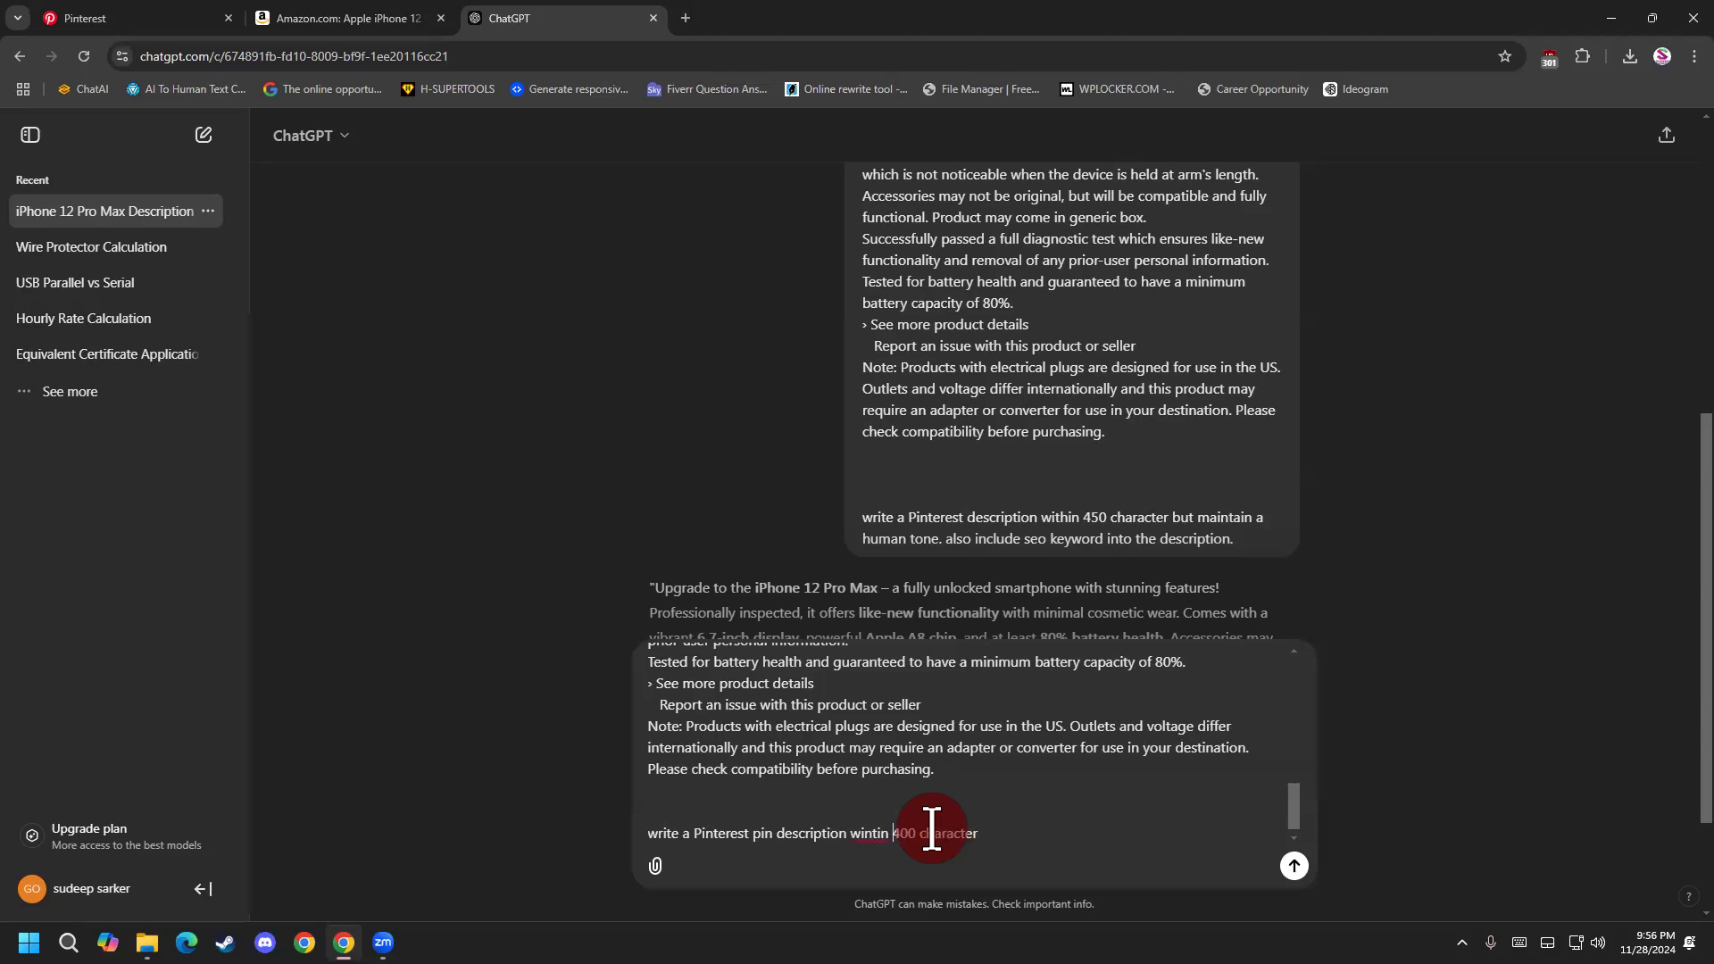
Replace "wintin" with the suggested spelling "win tin" and extend the request with "maintain a good seo keyword and".
right_click(868, 833)
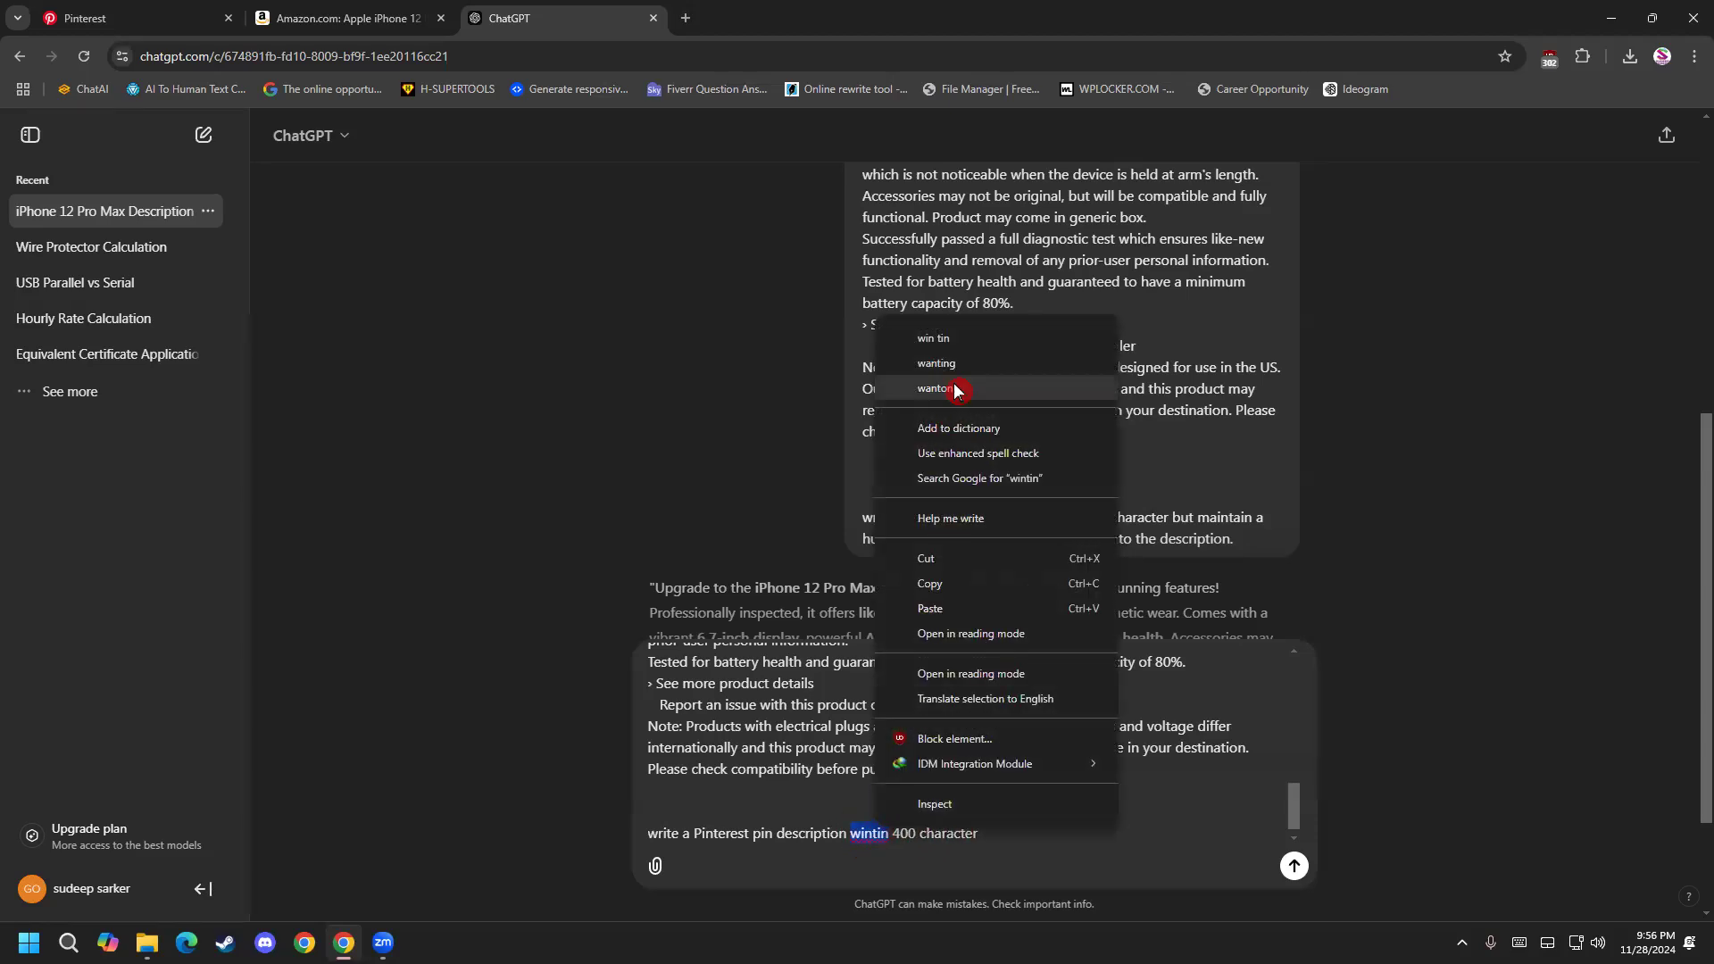
left_click(954, 342)
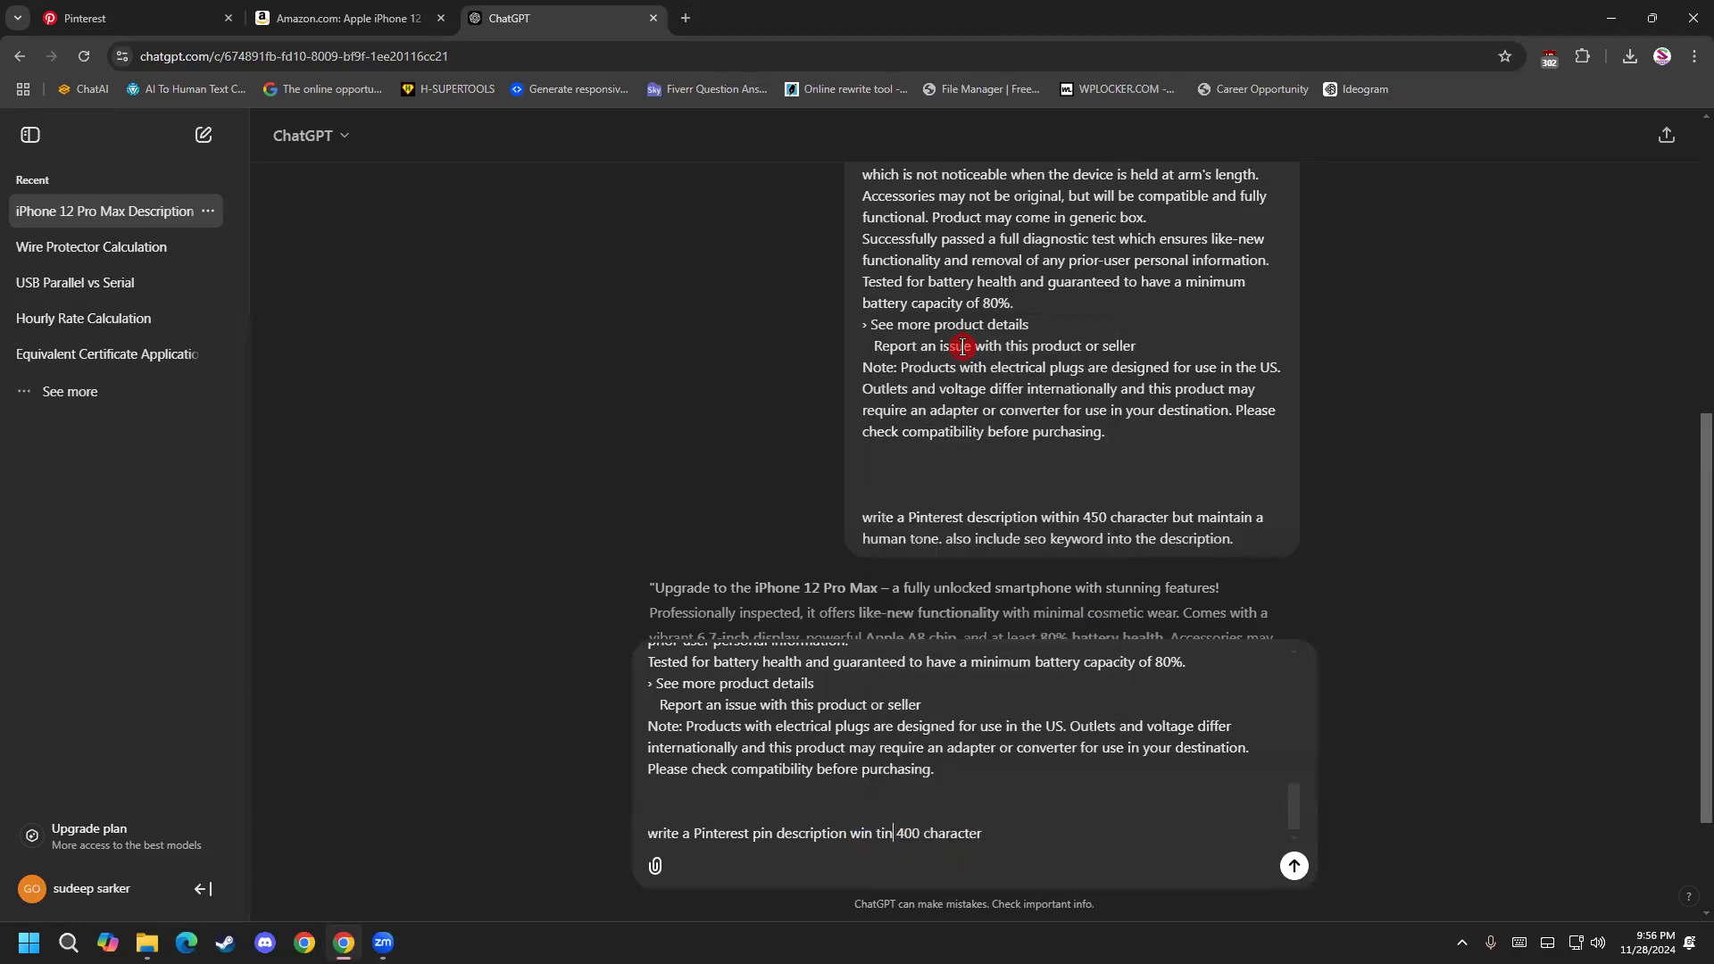
left_click(1002, 841)
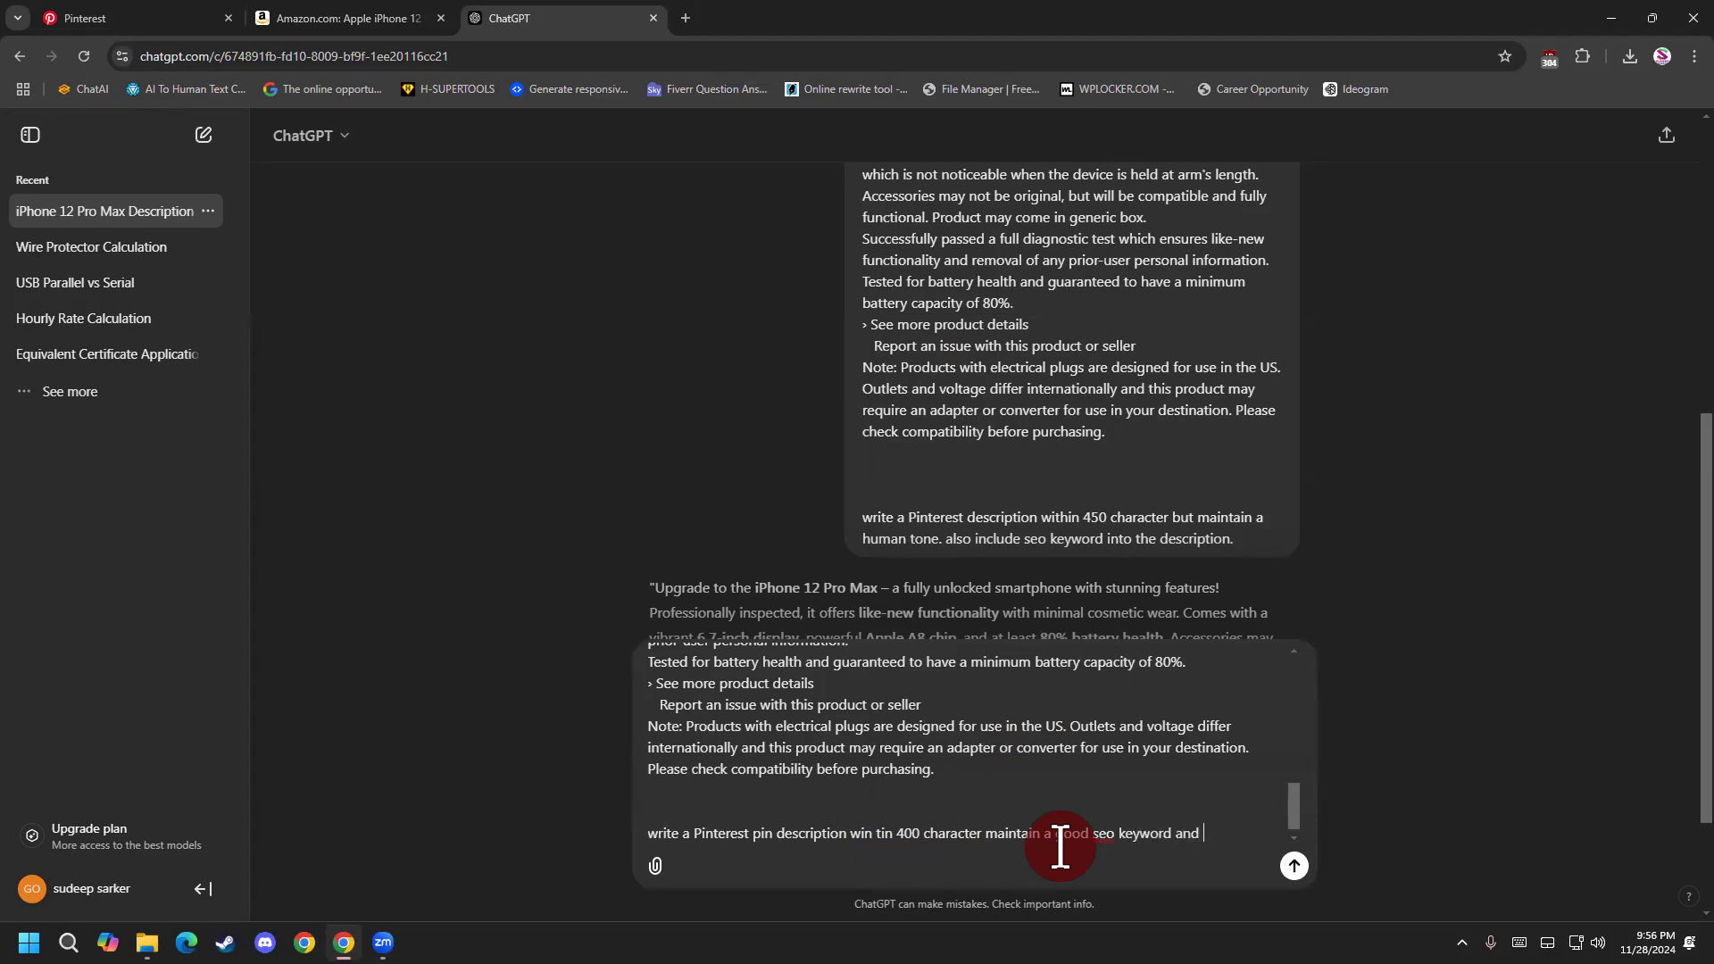
Remove "win tin 400 character maintain" from the request so it reads "write a Pinterest pin description a good seo keyword and".
scroll(1046, 623, "down", 2)
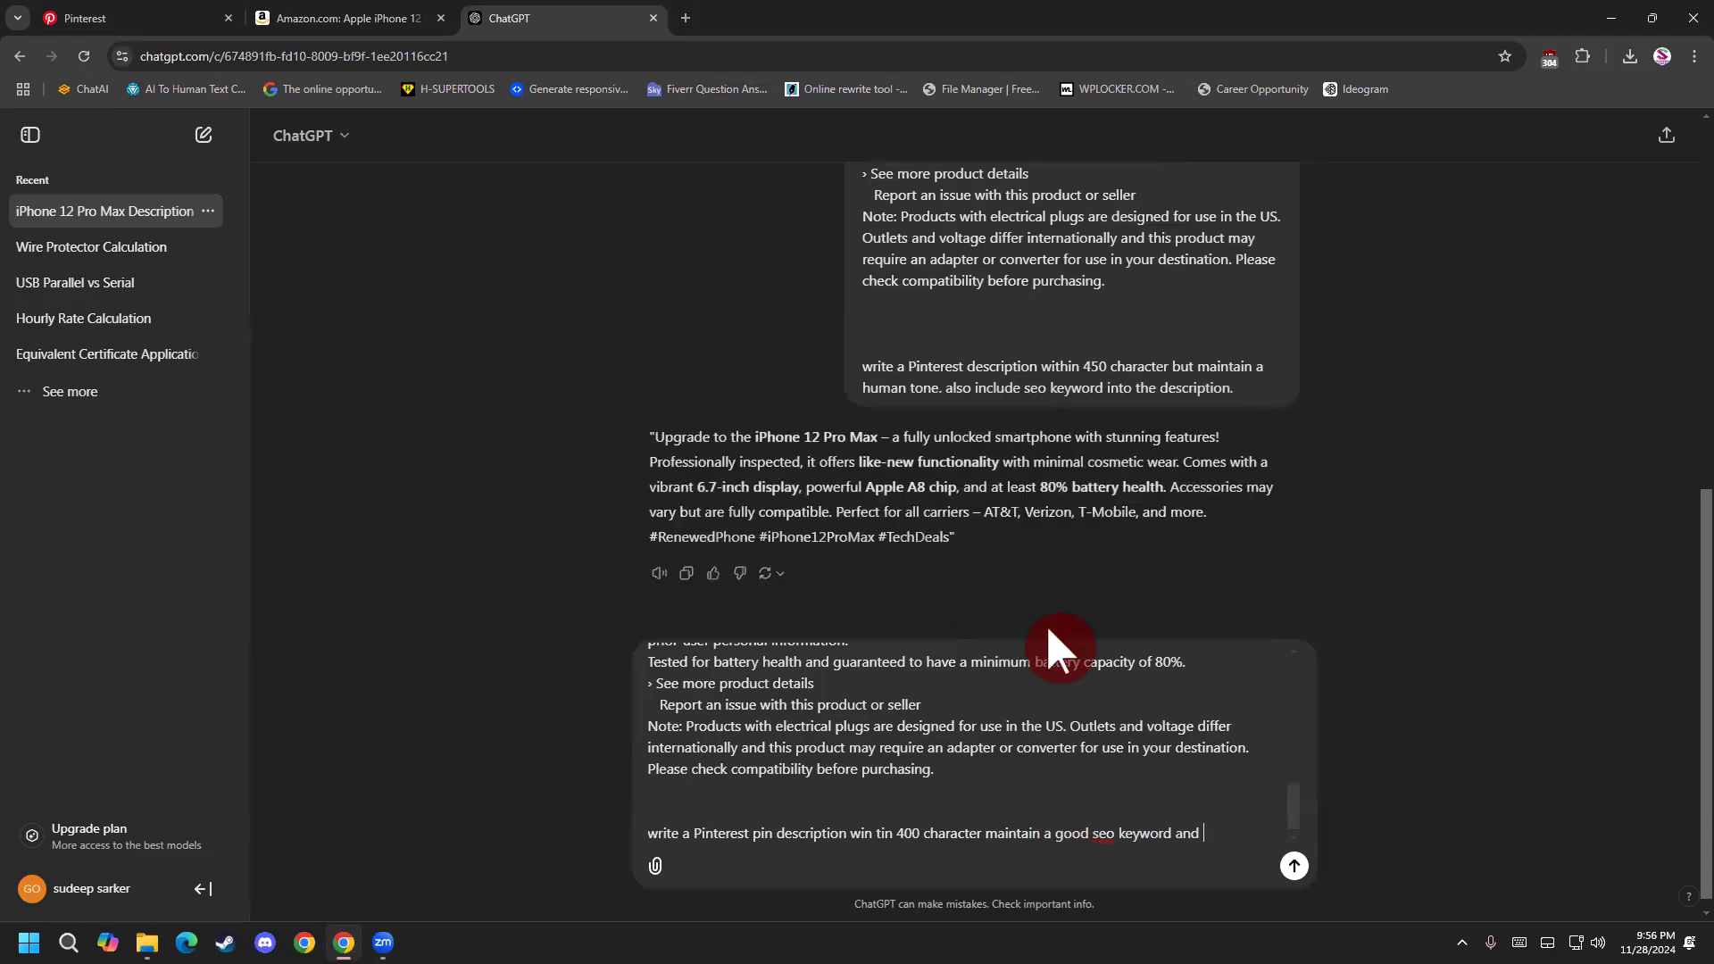
left_click(985, 836)
key("BackSpace")
key("BackSpace")
left_click_drag(1032, 836, 896, 825)
key("BackSpace")
key("BackSpace")
key("BackSpace")
key("BackSpace")
key("BackSpace")
key("BackSpace")
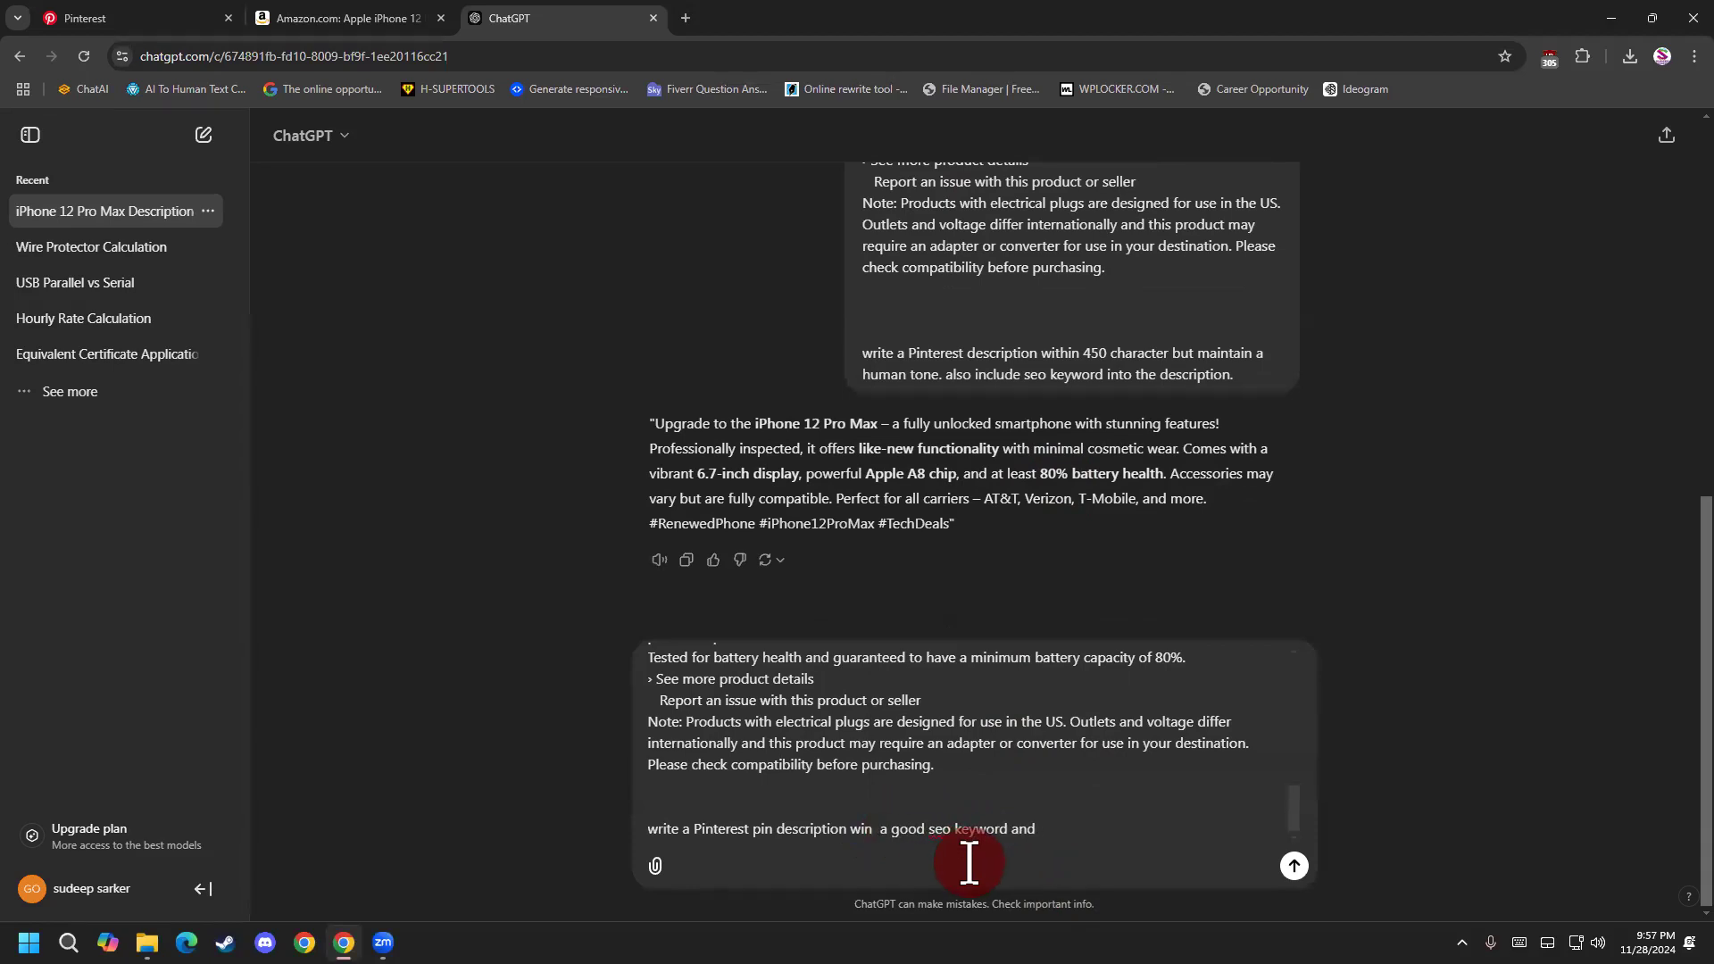
key("BackSpace")
left_click(1047, 828)
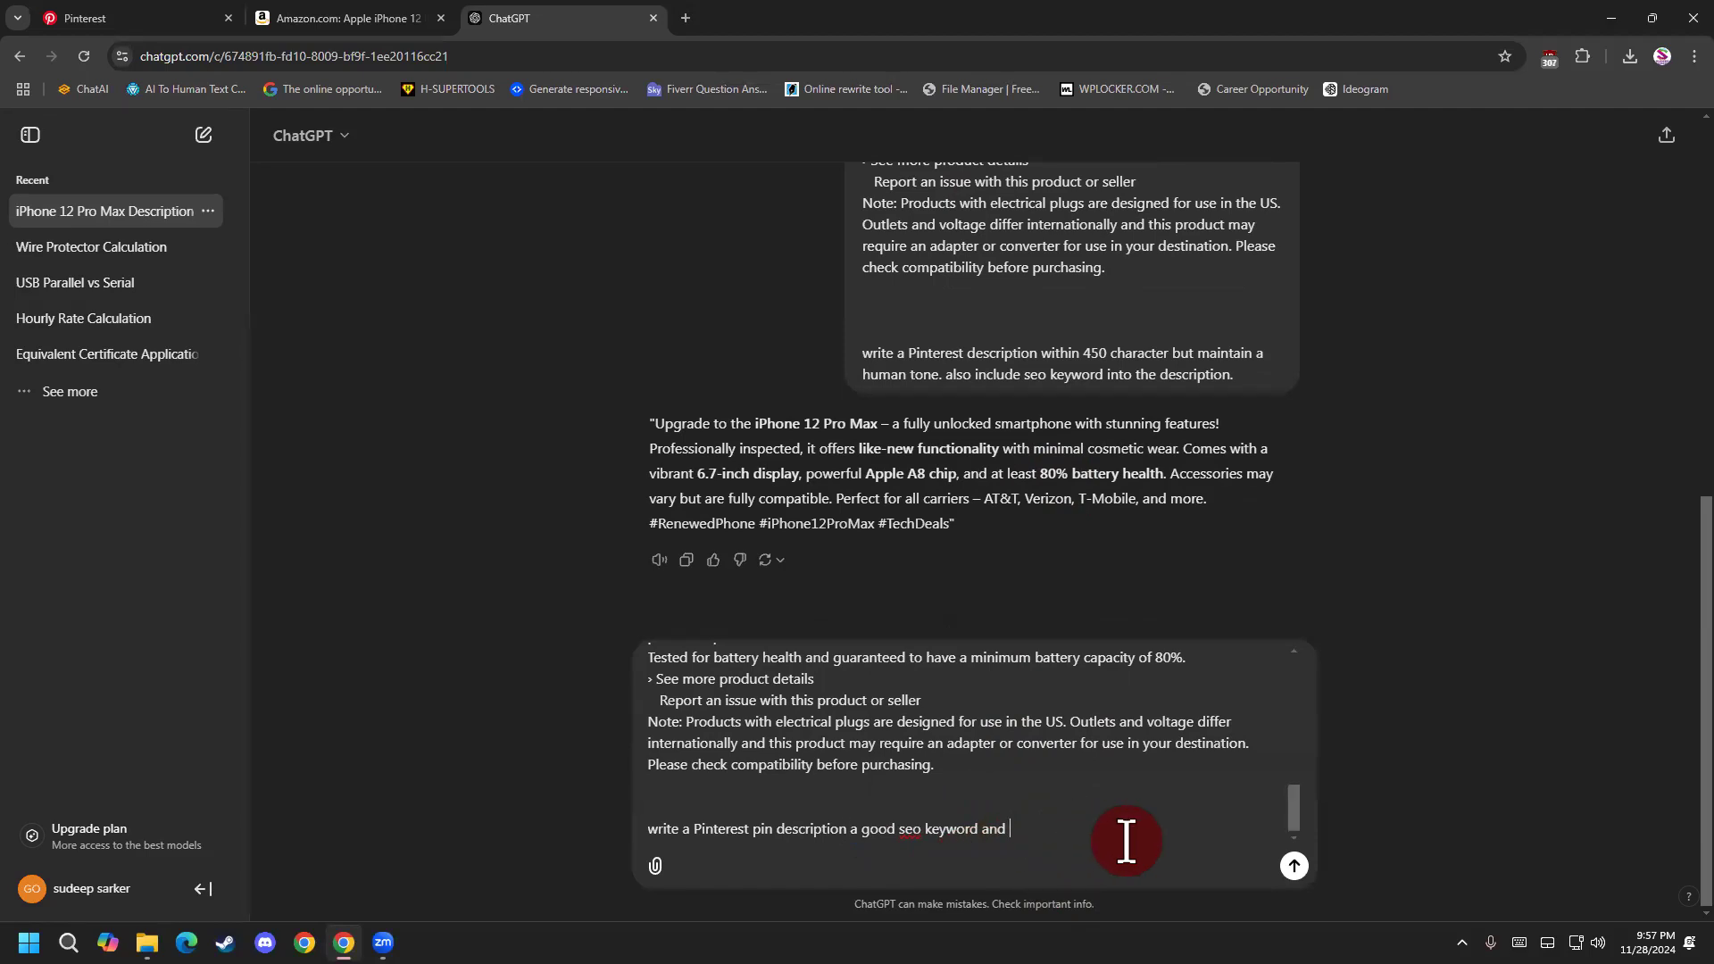
Replace the final "and" with "with human tone for good trafic" and send the request to ChatGPT.
key("BackSpace")
key("BackSpace")
key("BackSpace")
key("BackSpace")
type("with human tone for good trafic")
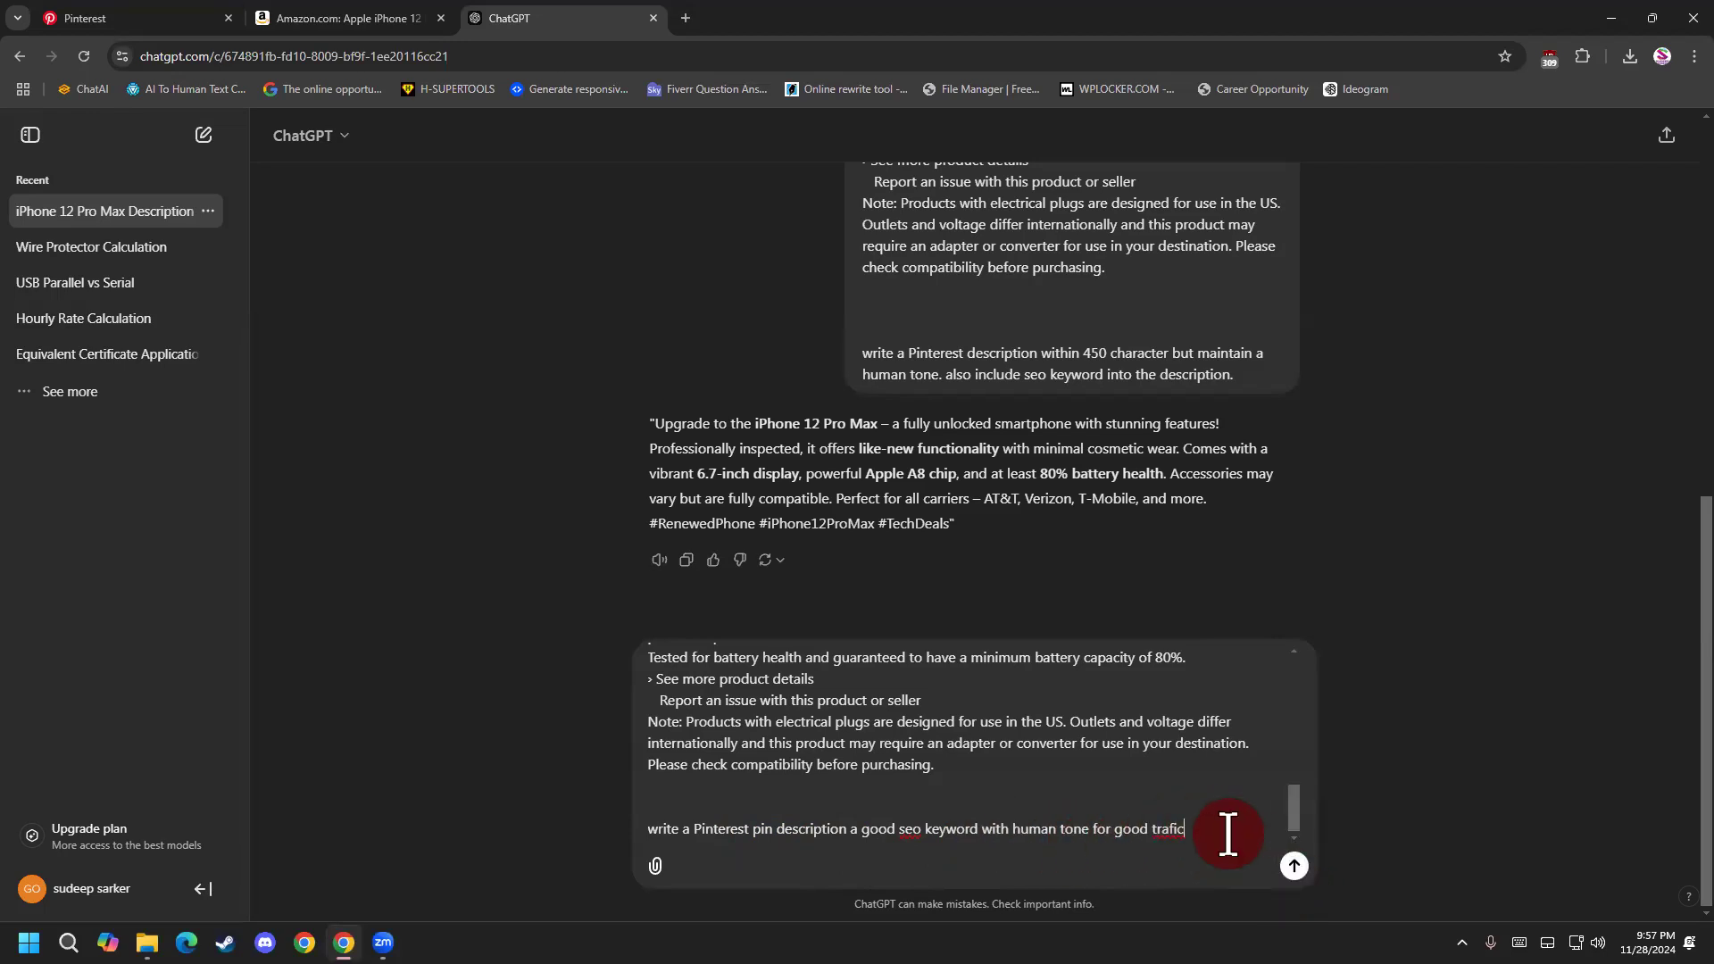
left_click(1295, 866)
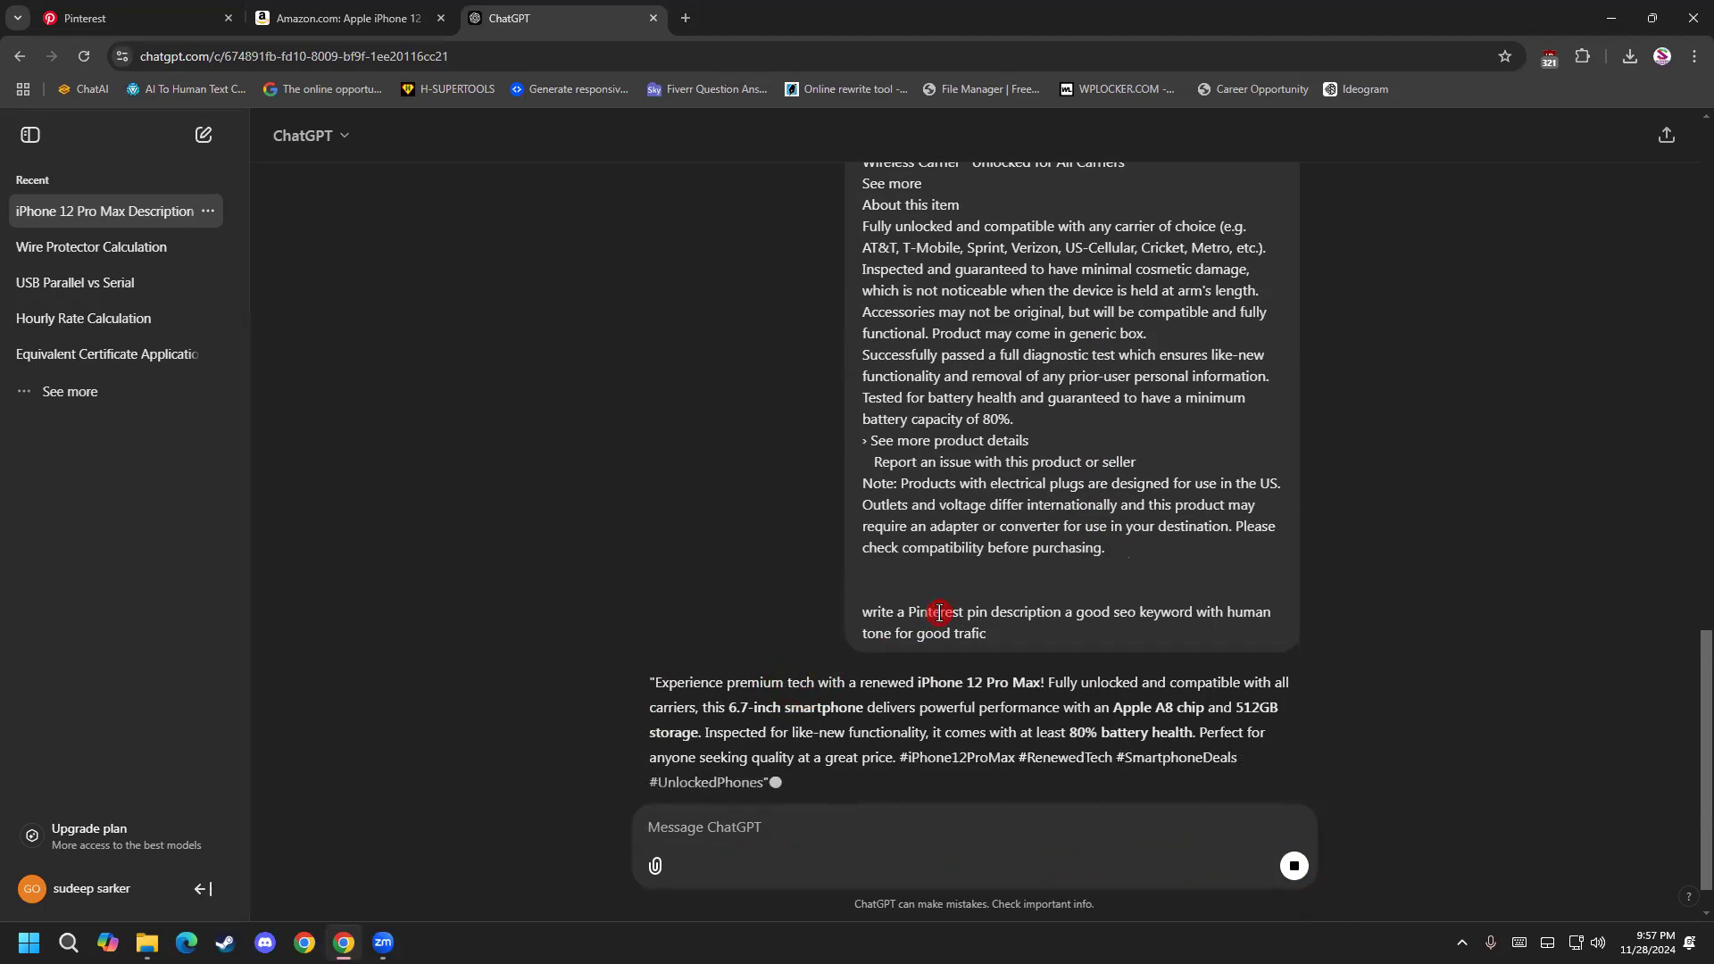
Copy the pin description generated by ChatGPT and paste it into the pin's Description field on Pinterest.
left_click_drag(768, 689, 652, 584)
right_click(682, 615)
left_click(730, 627)
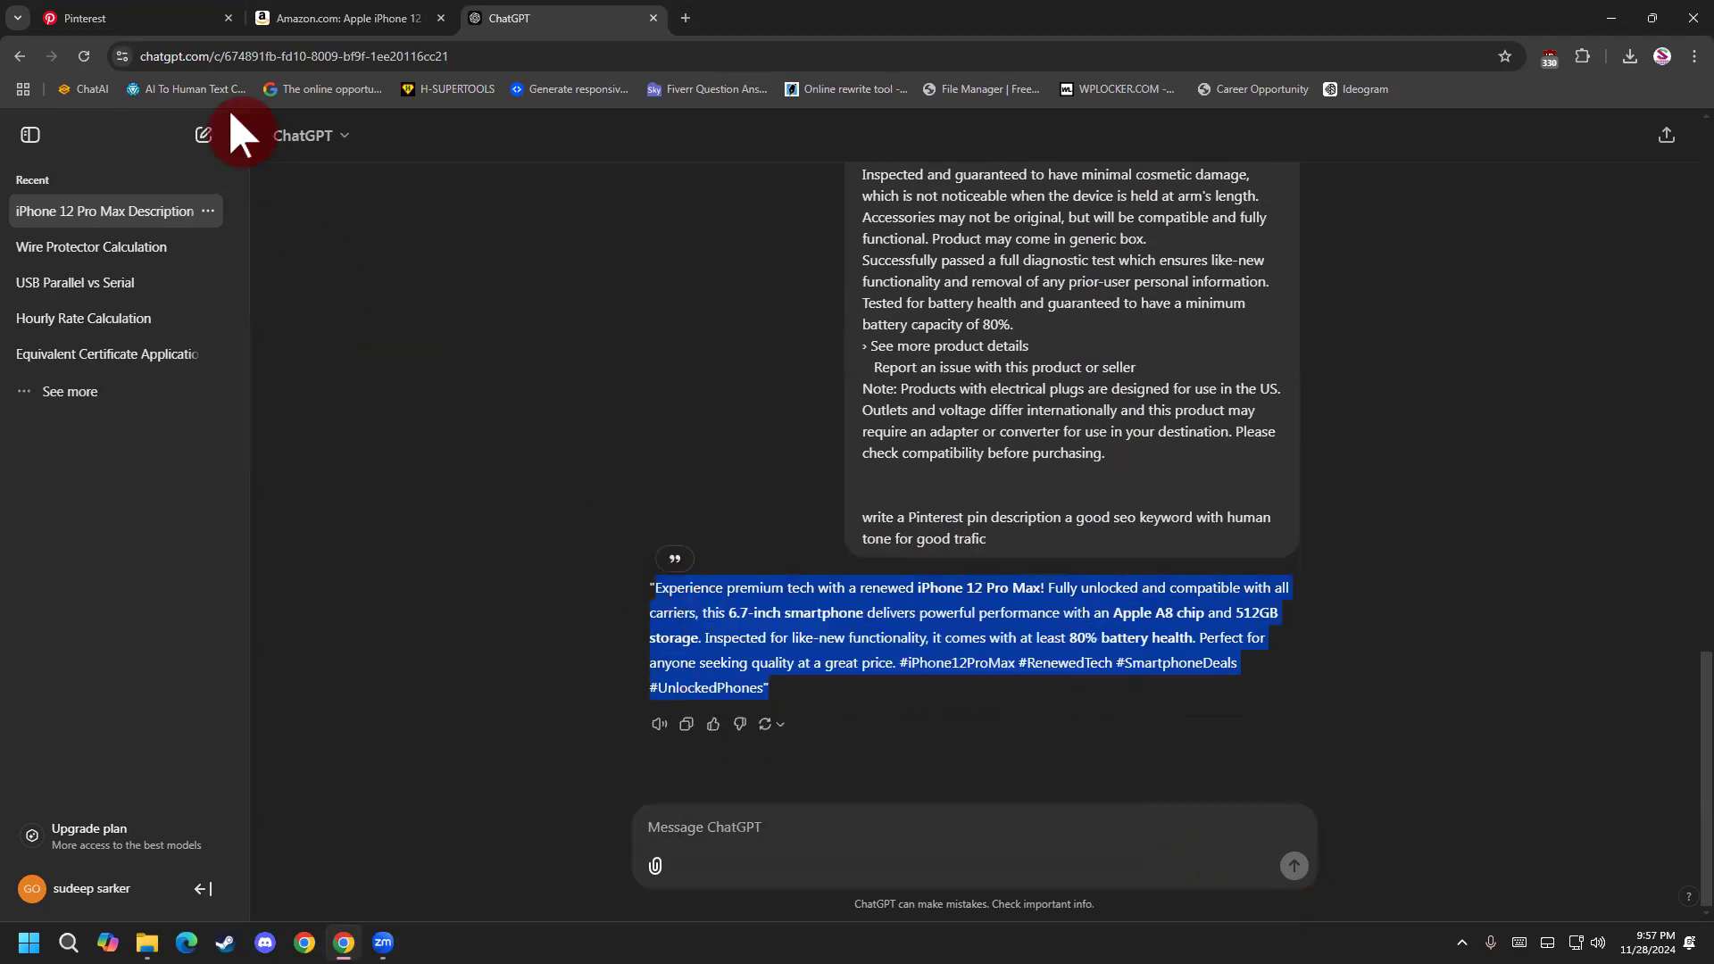
left_click(152, 19)
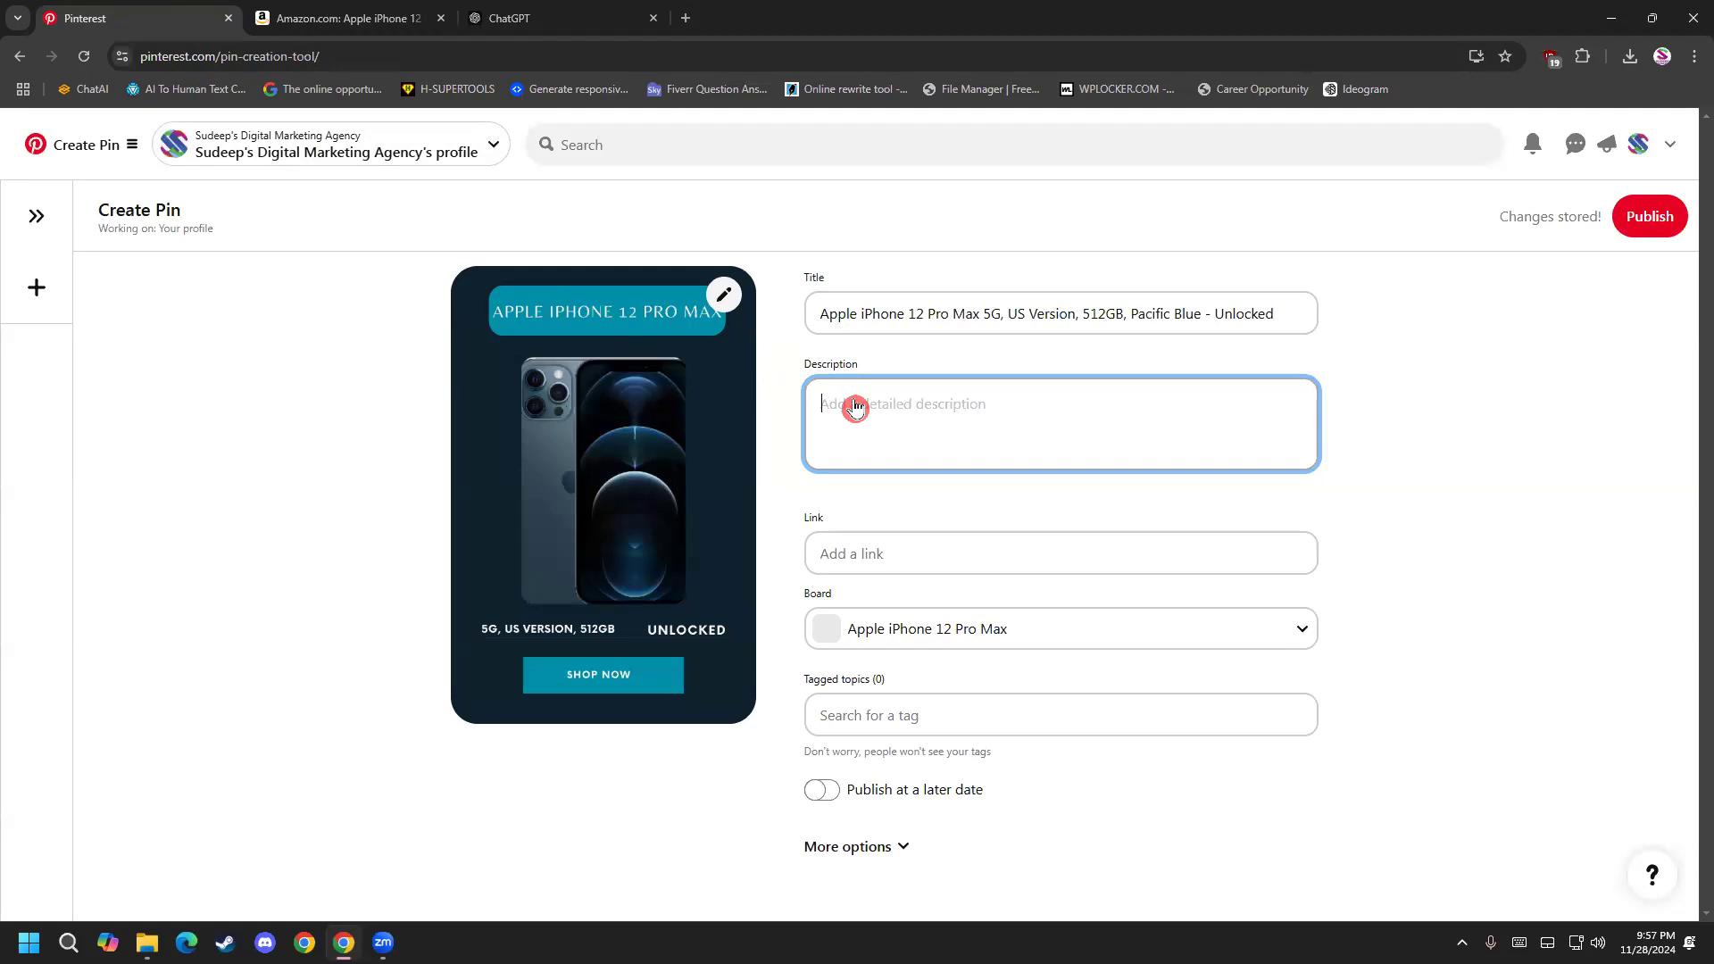
key("ctrl+v")
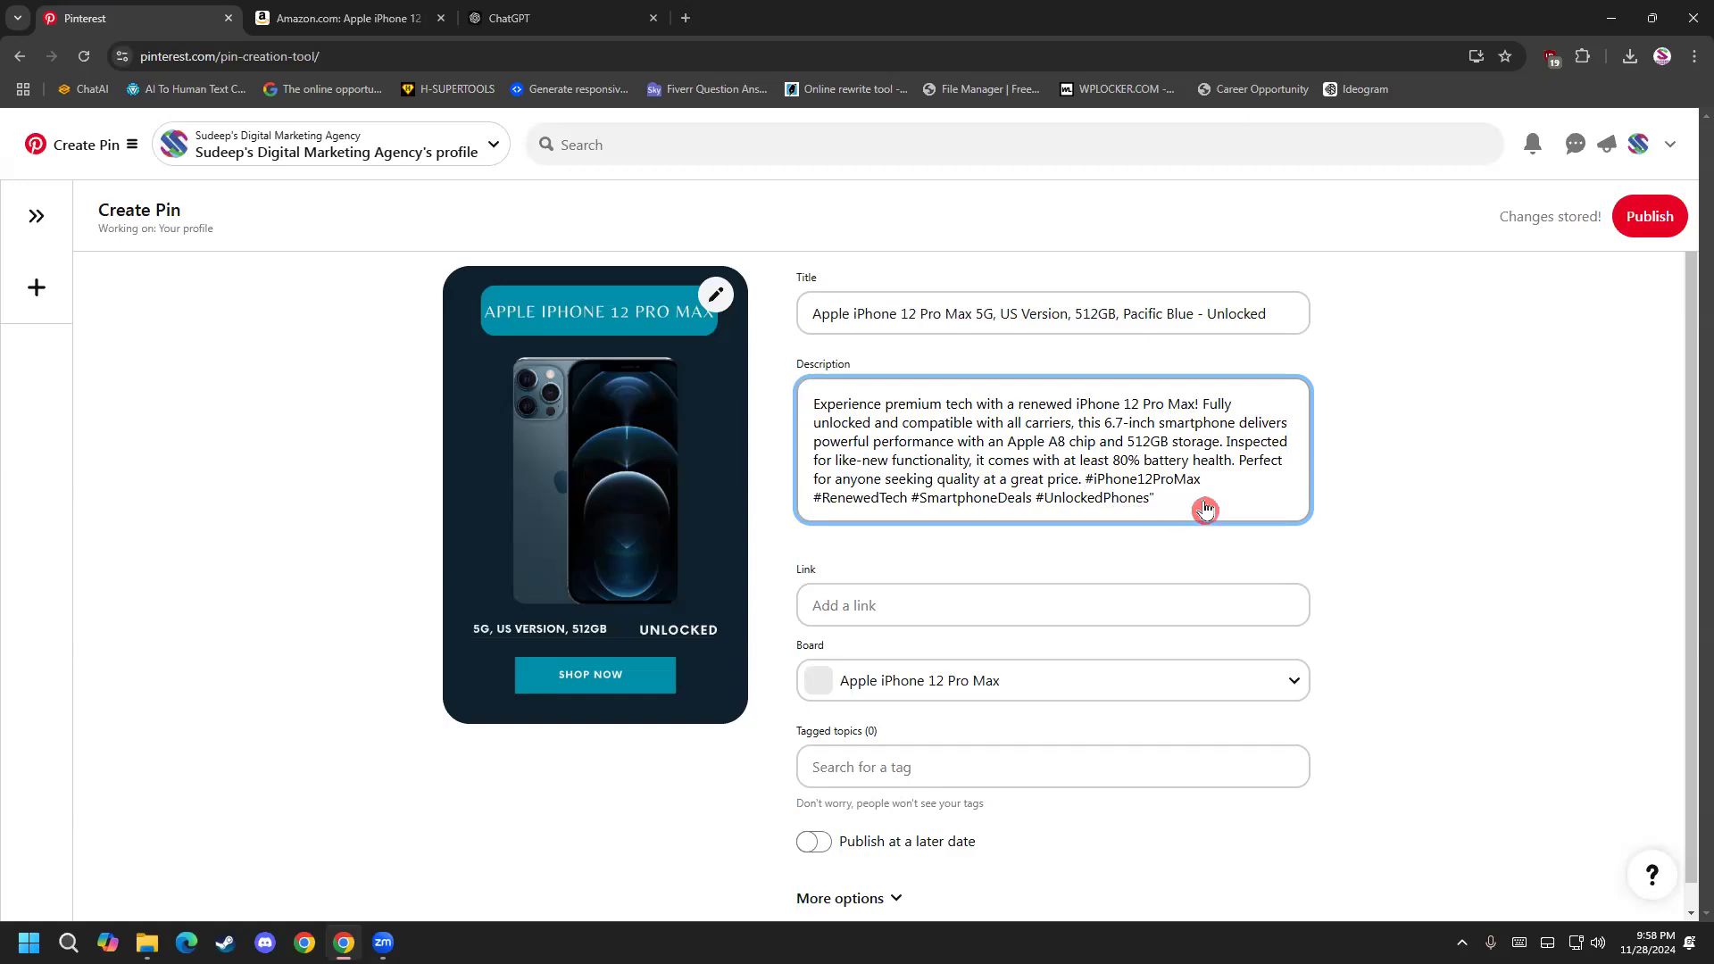
Copy the web address of the Amazon iPhone 12 Pro Max product page for the pin's Link field.
left_click(1112, 38)
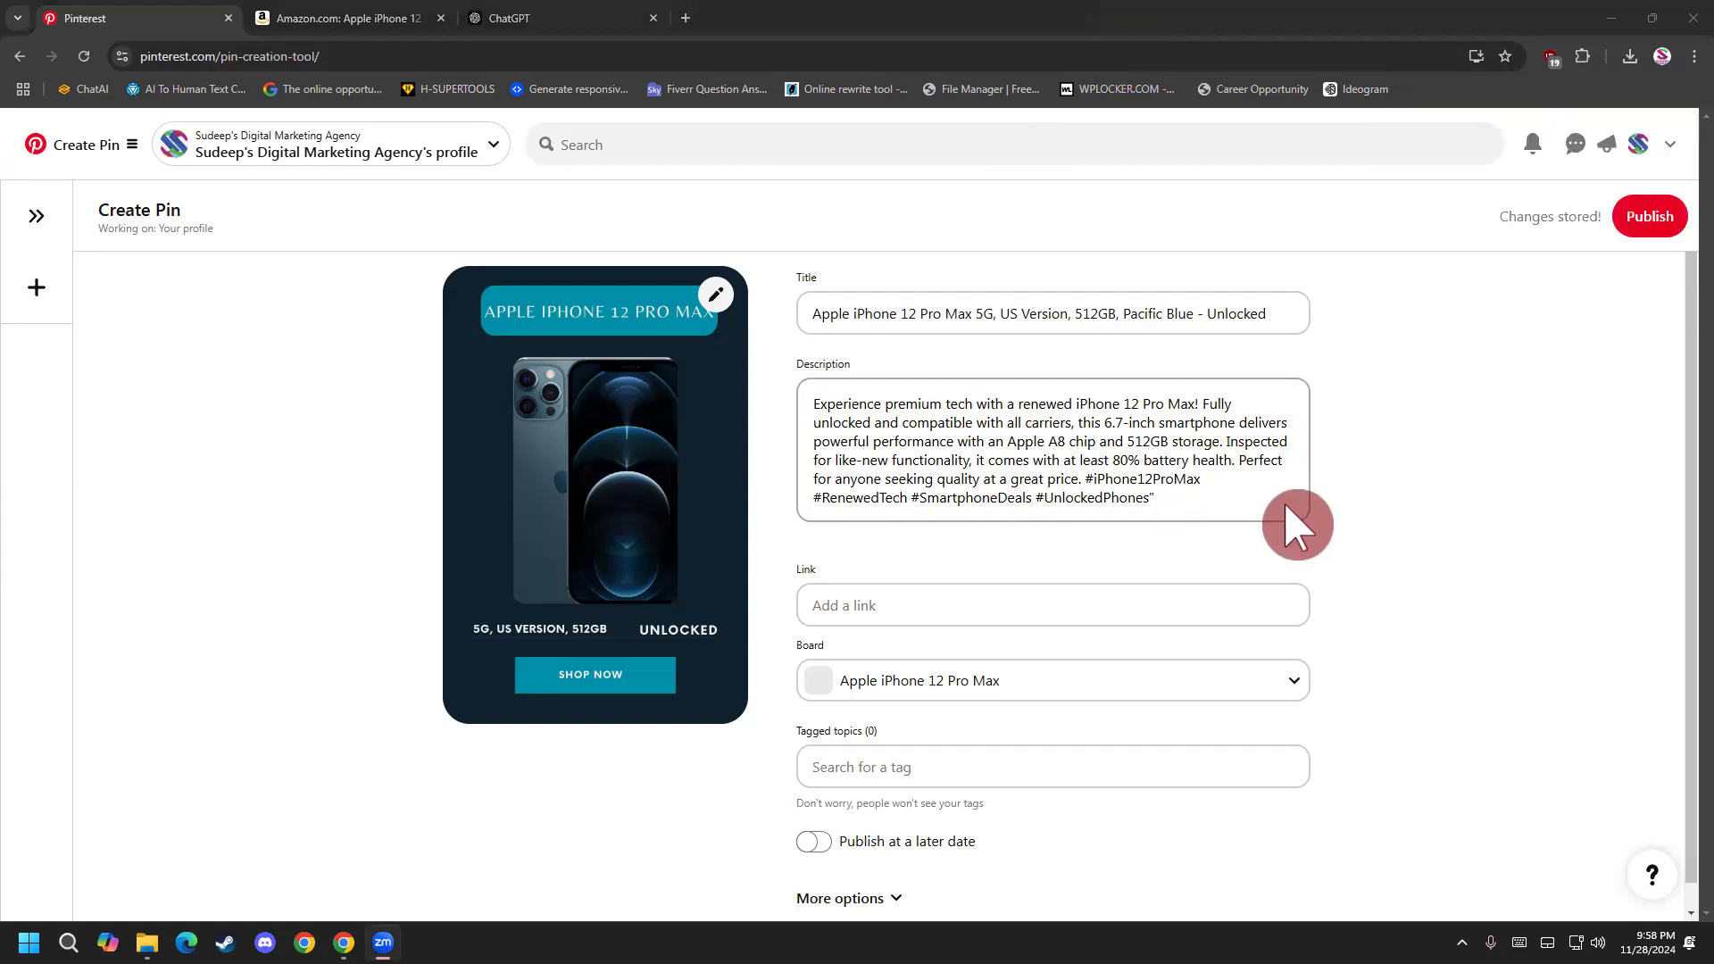
left_click(1110, 597)
left_click(1011, 614)
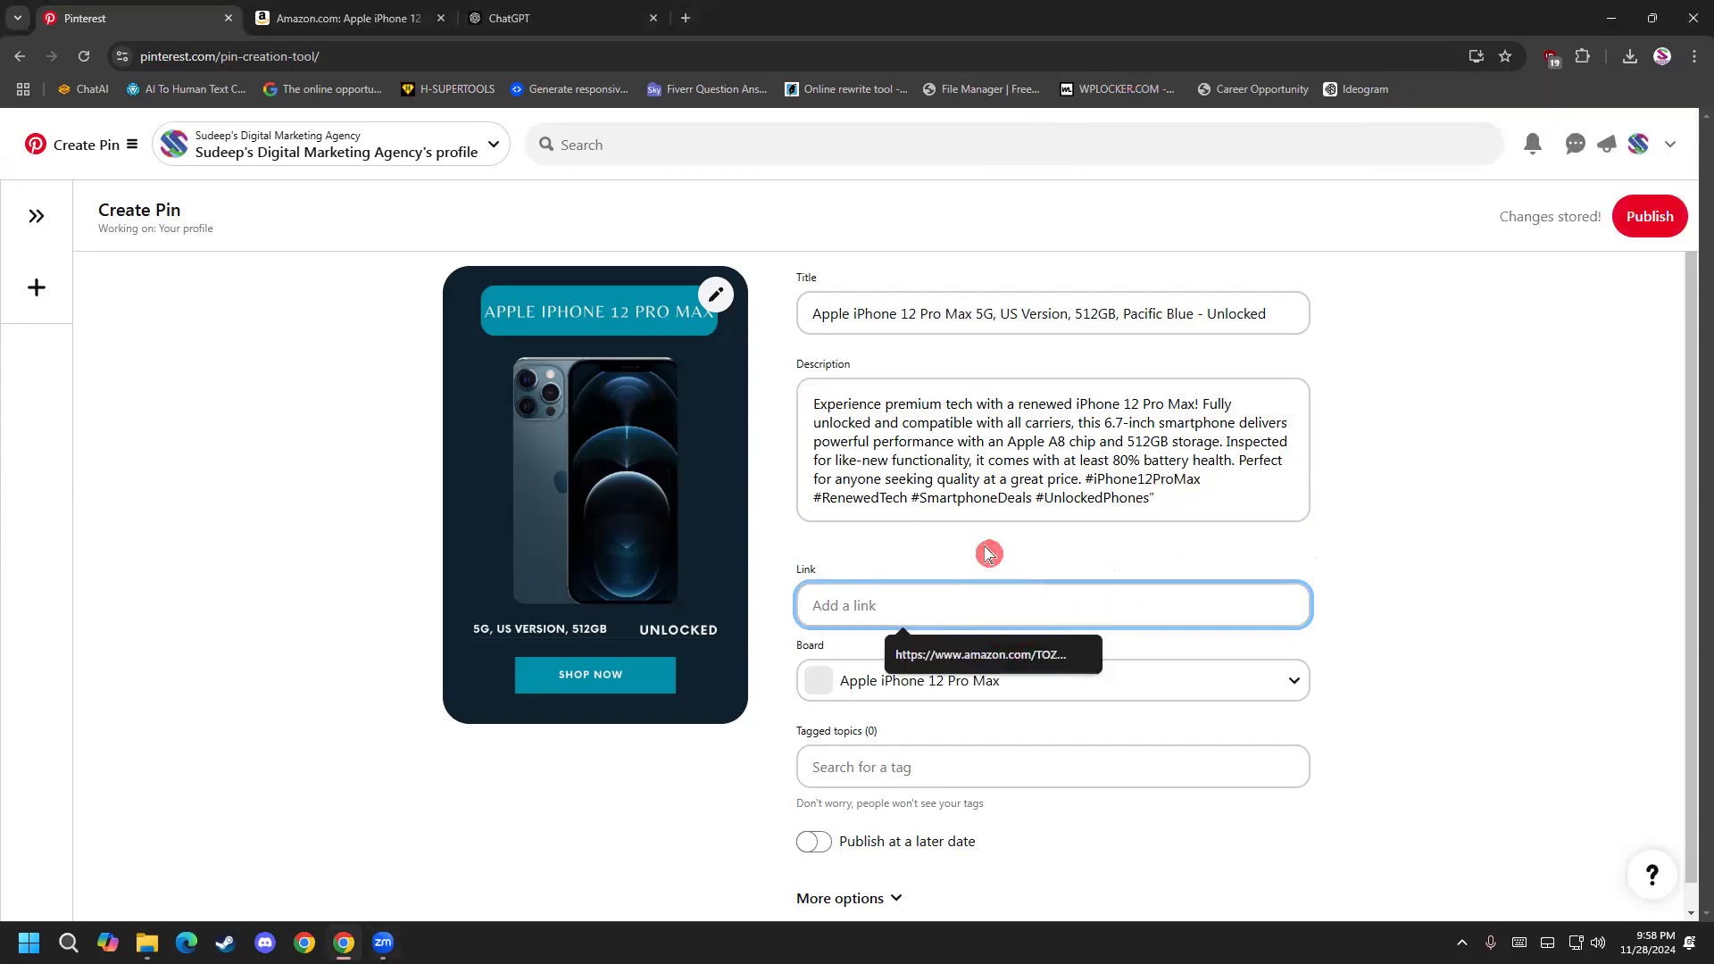
left_click(338, 20)
left_click(411, 55)
left_click(423, 57)
key("ctrl+a")
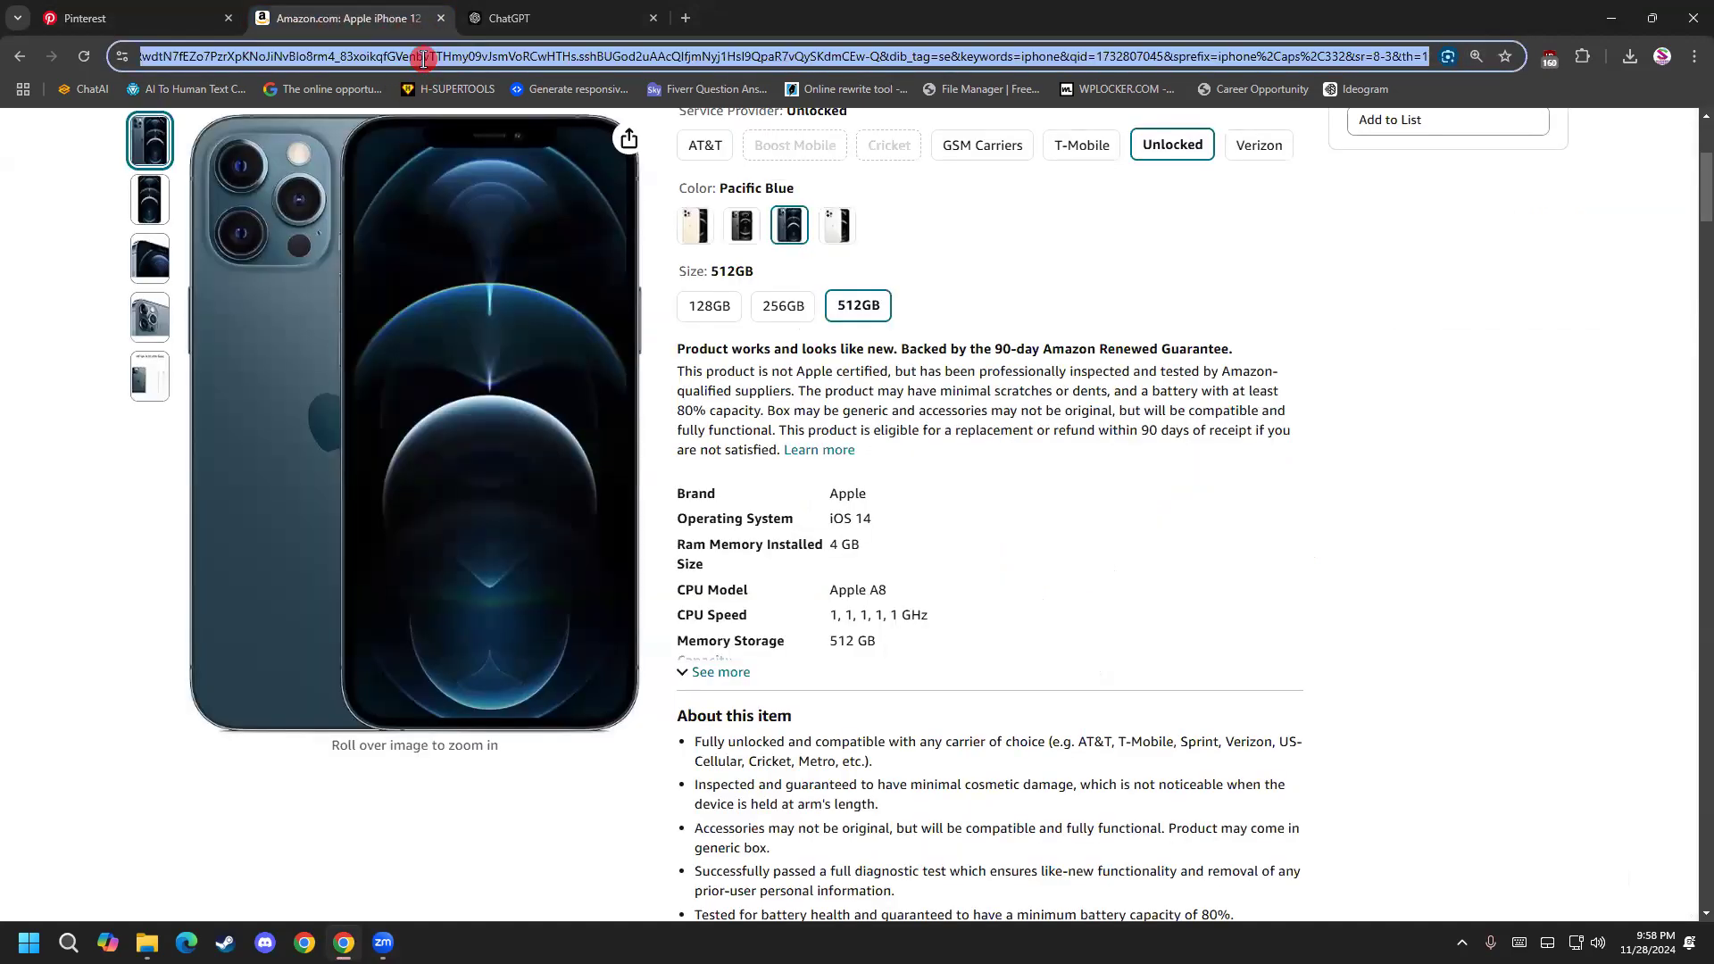
left_click(134, 18)
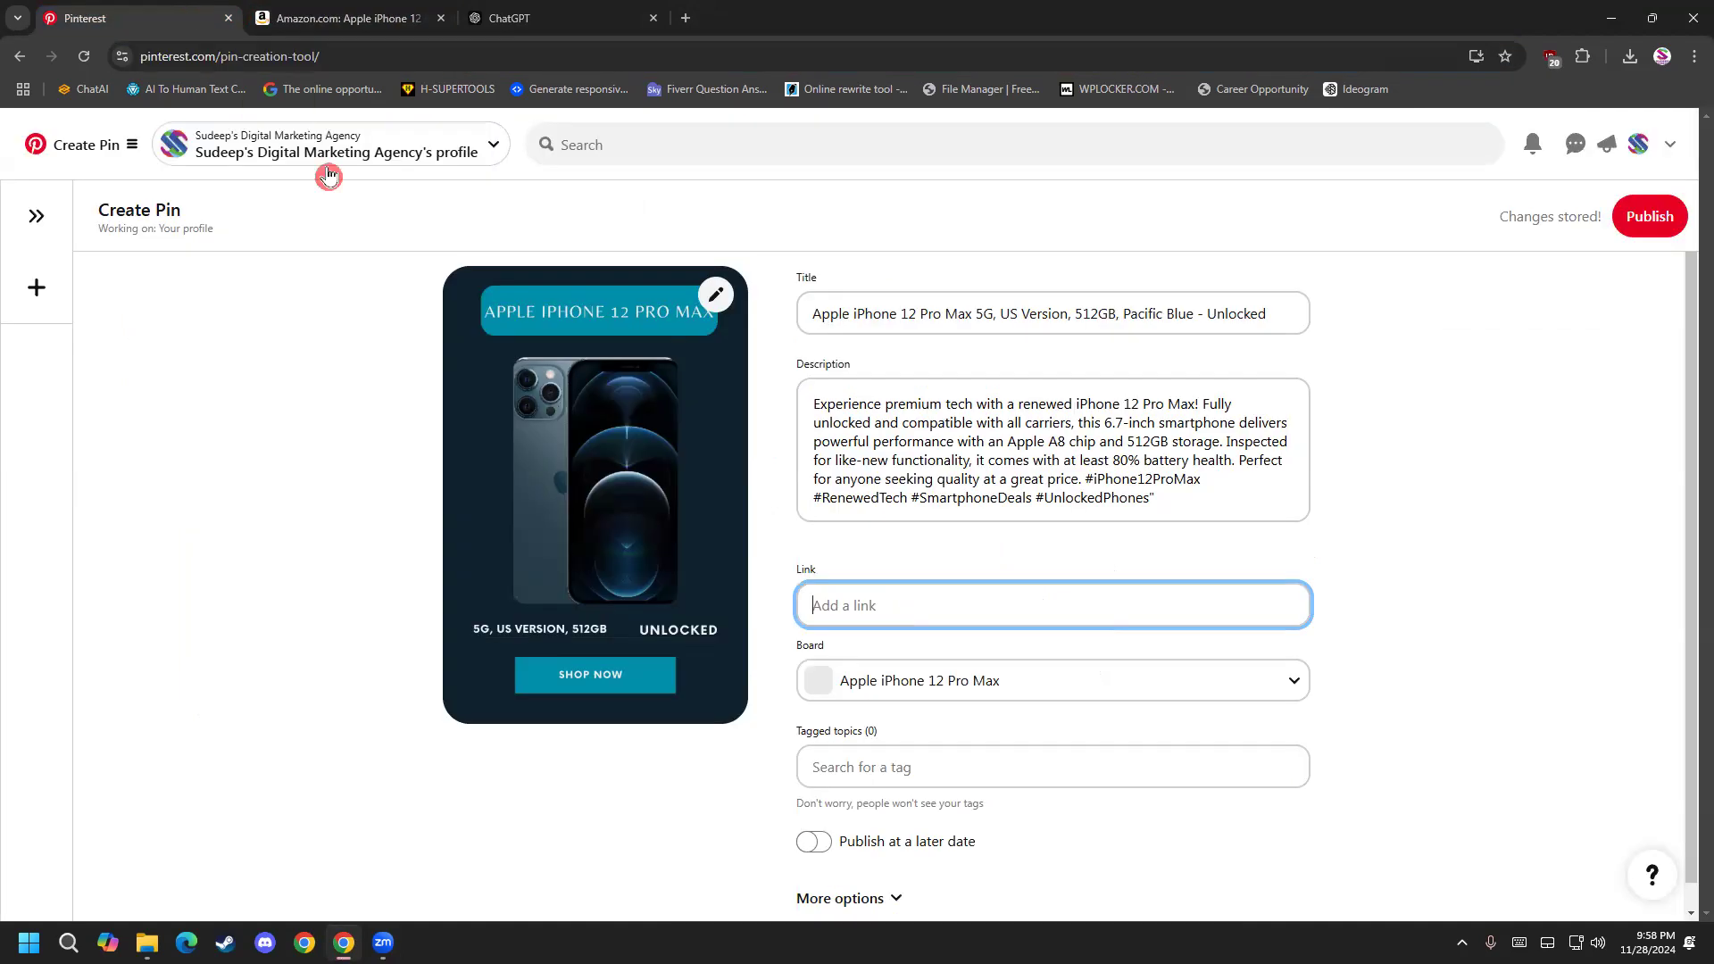
left_click(338, 18)
right_click(270, 57)
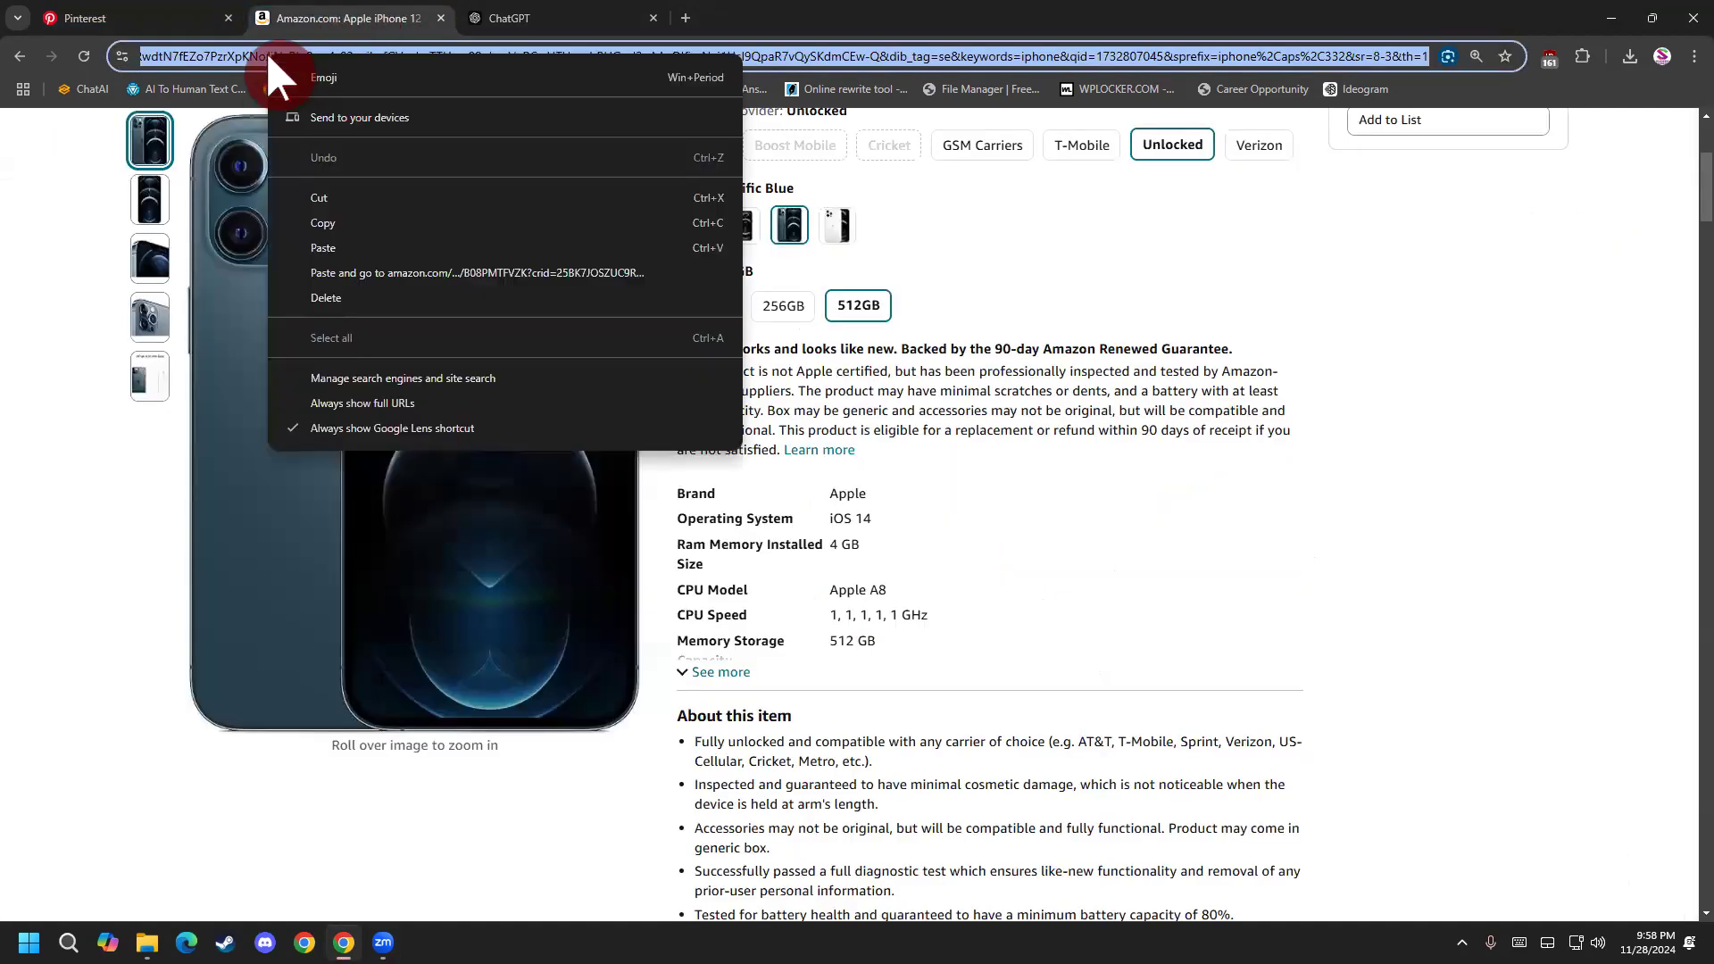
left_click(378, 222)
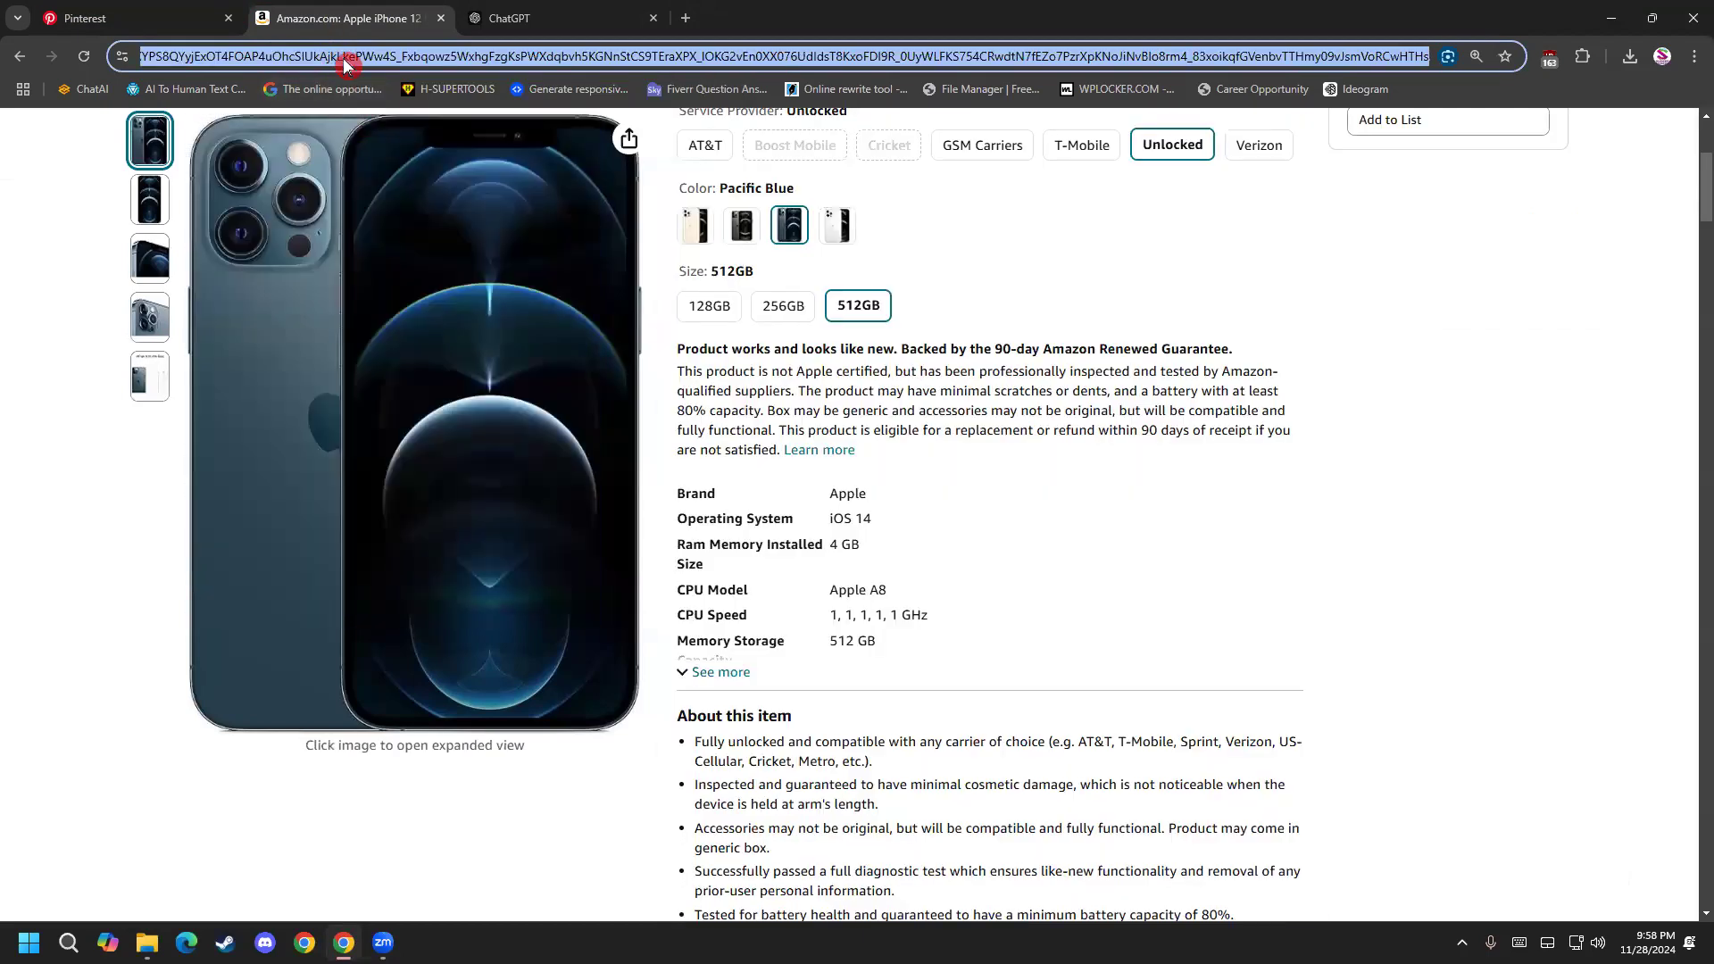
Copy the full contents of the Amazon page's address bar again and paste them into the pin's Link field on Pinterest.
key("ctrl+v")
key("ctrl+a")
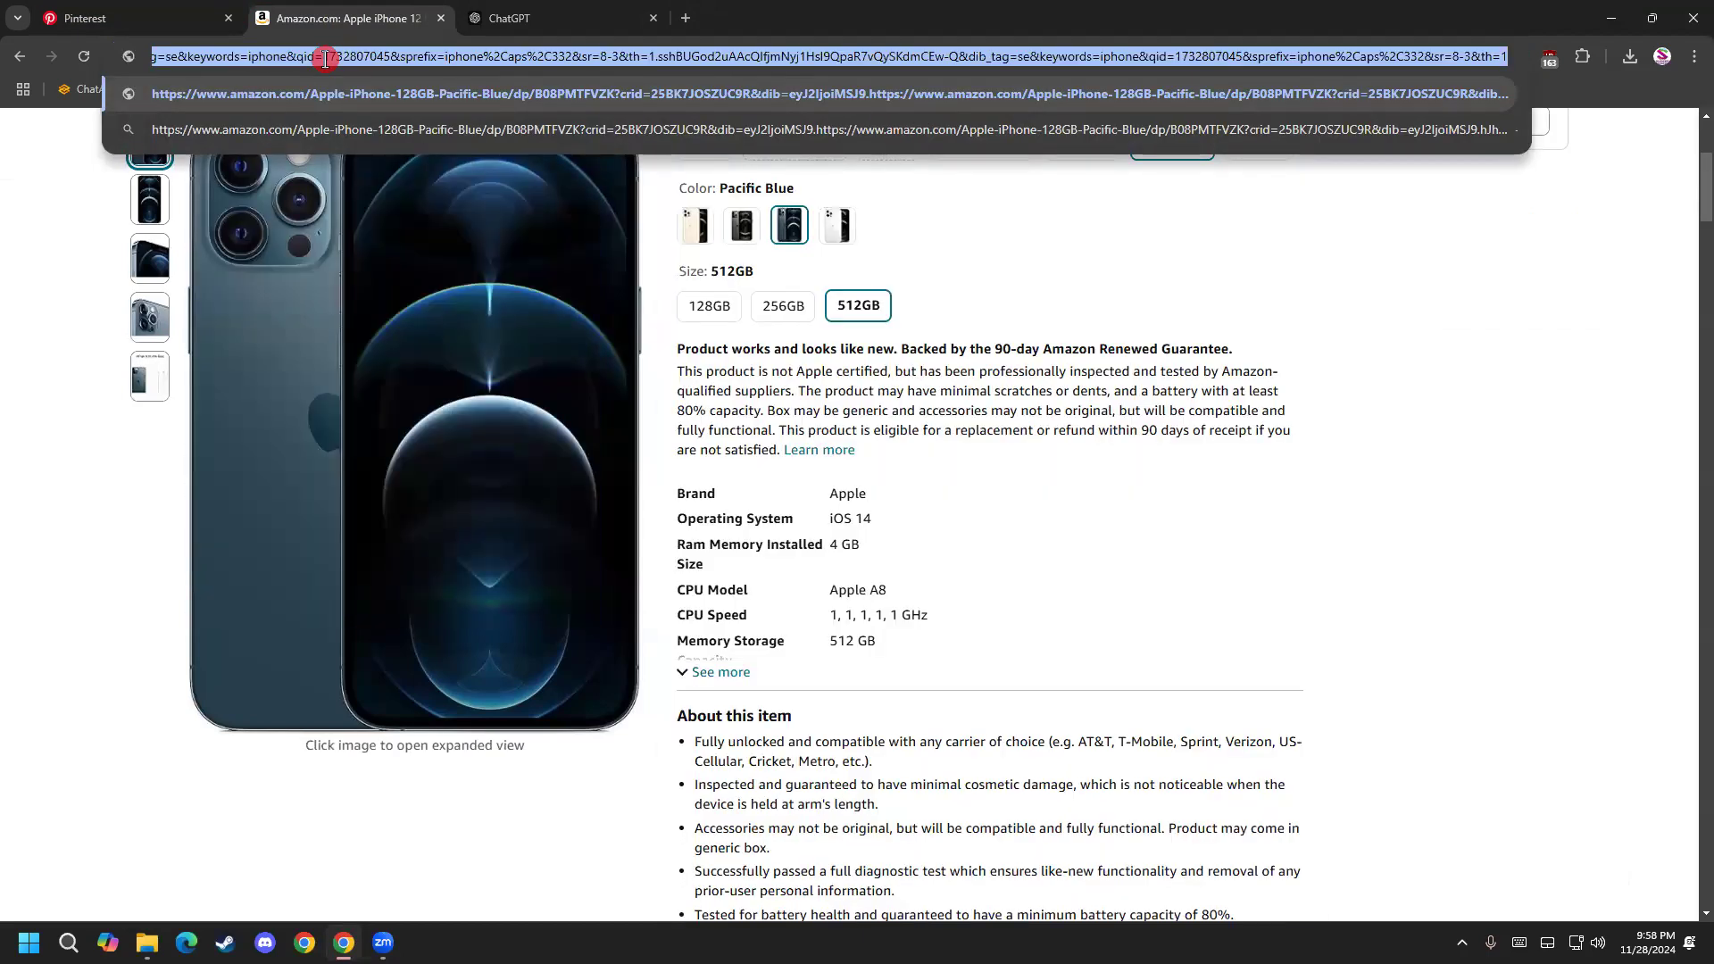
right_click(325, 59)
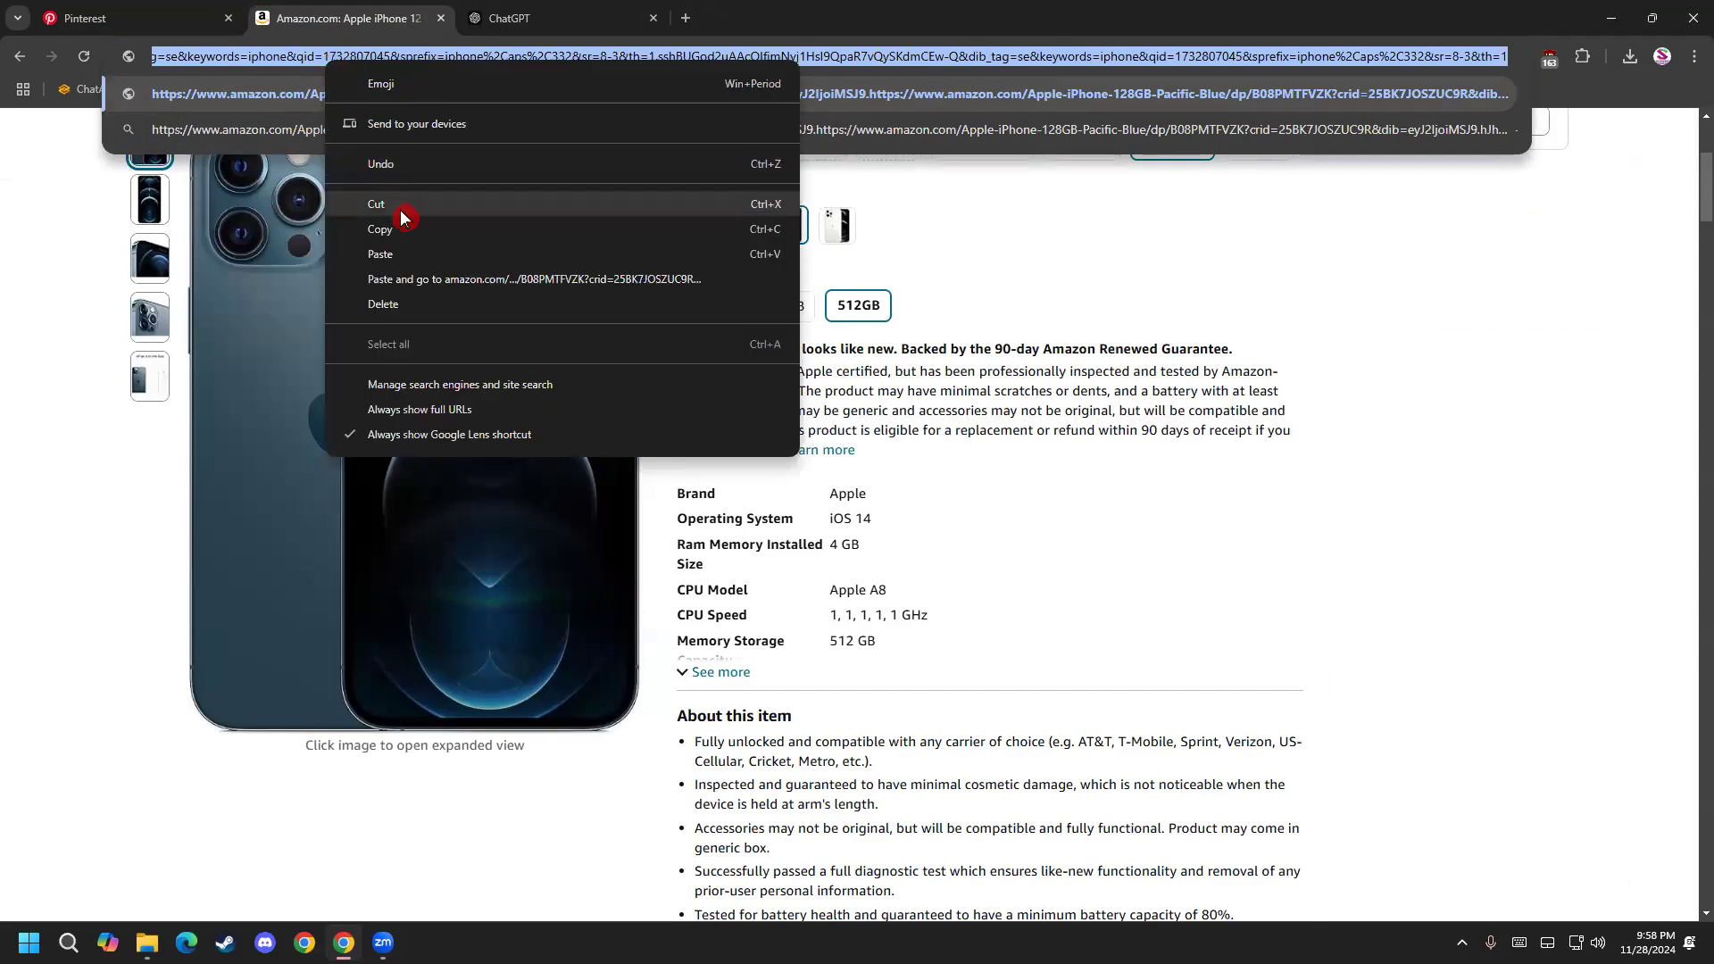
left_click(408, 223)
left_click(178, 27)
right_click(859, 601)
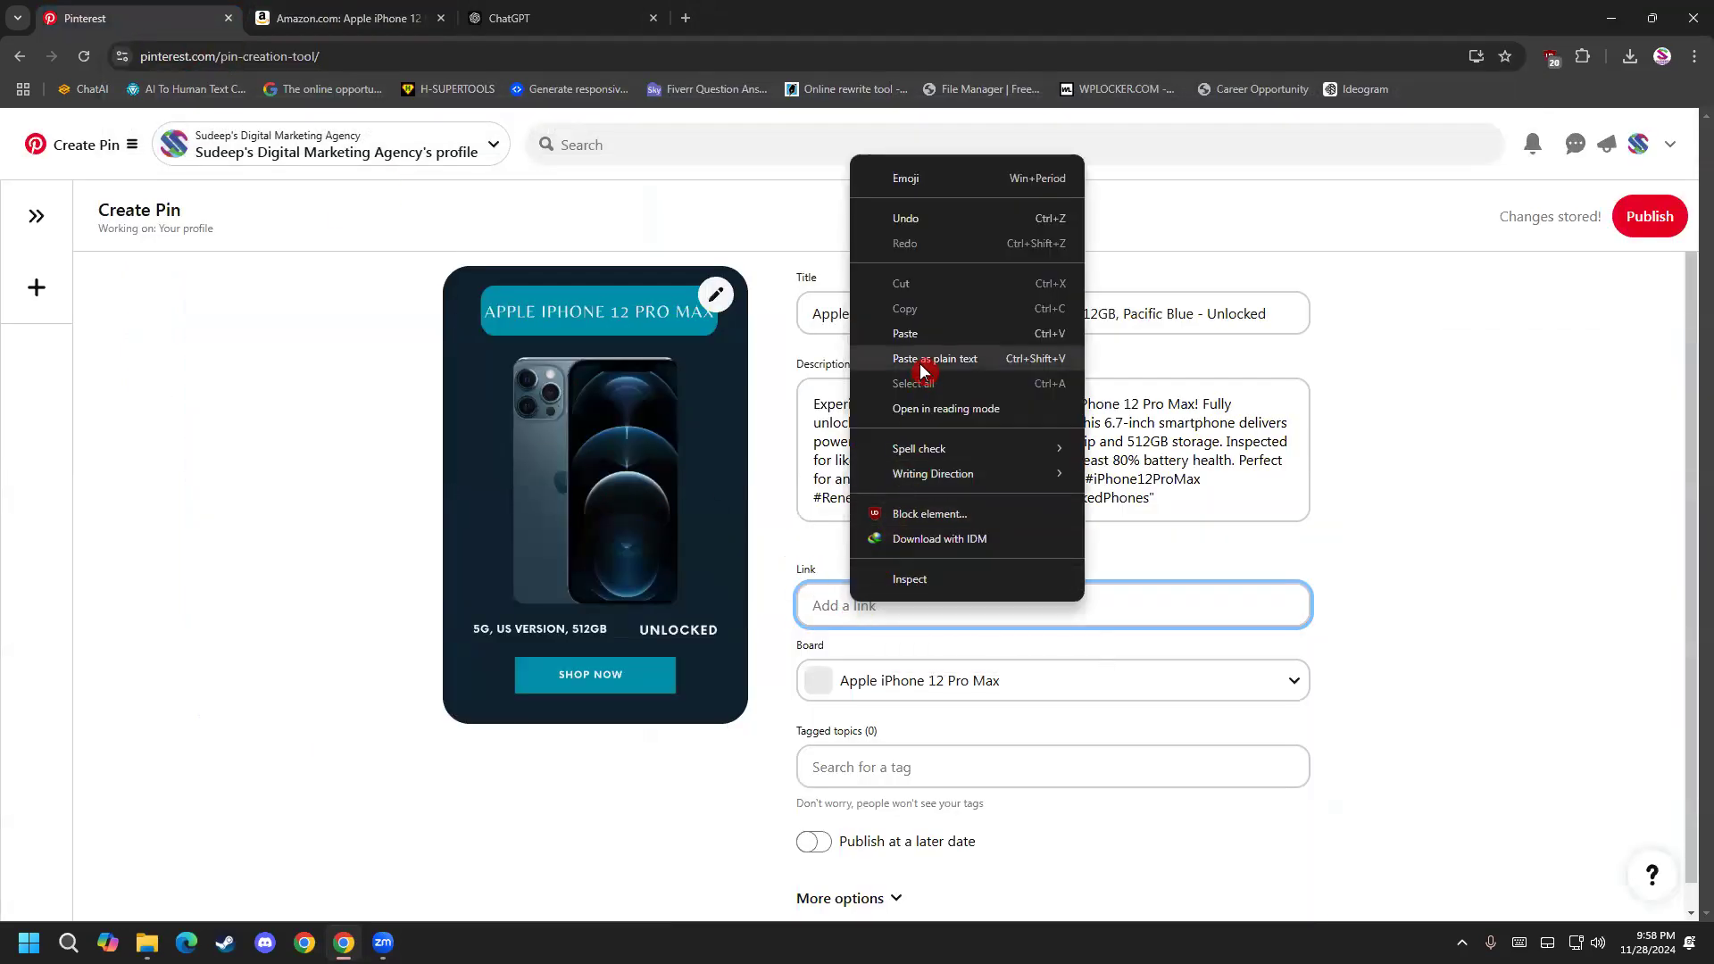
left_click(907, 334)
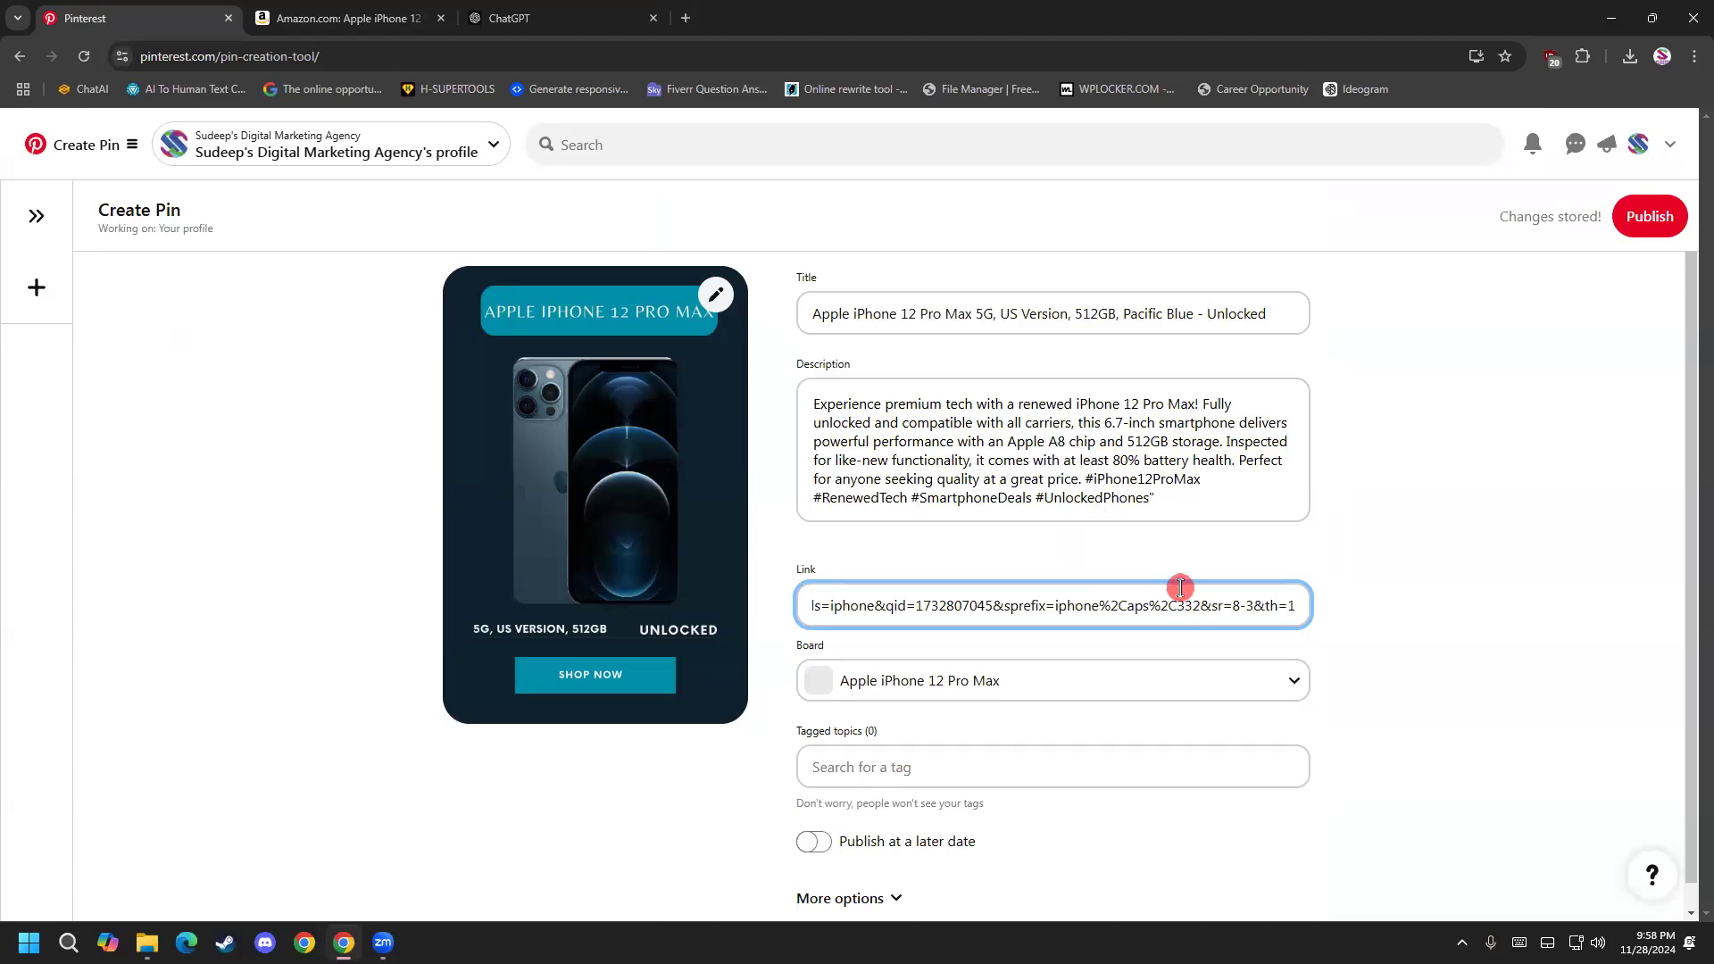
Search the pin's tagged topics for "iphone 12".
scroll(715, 752, "down", 1)
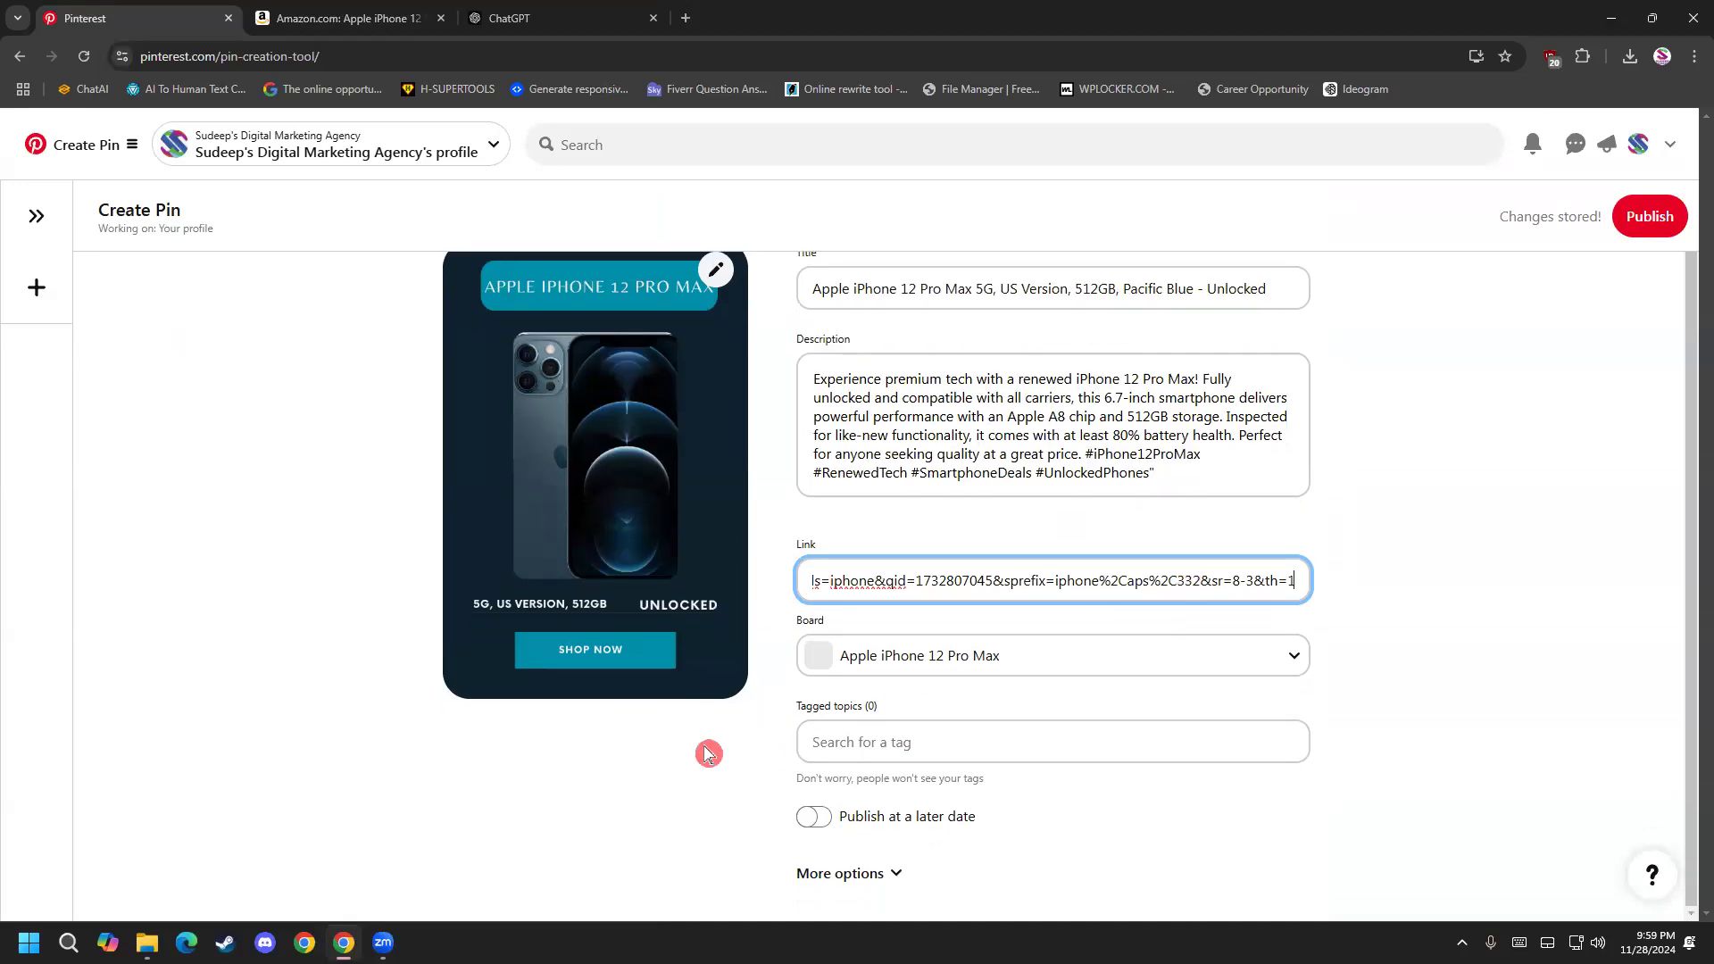
left_click(855, 751)
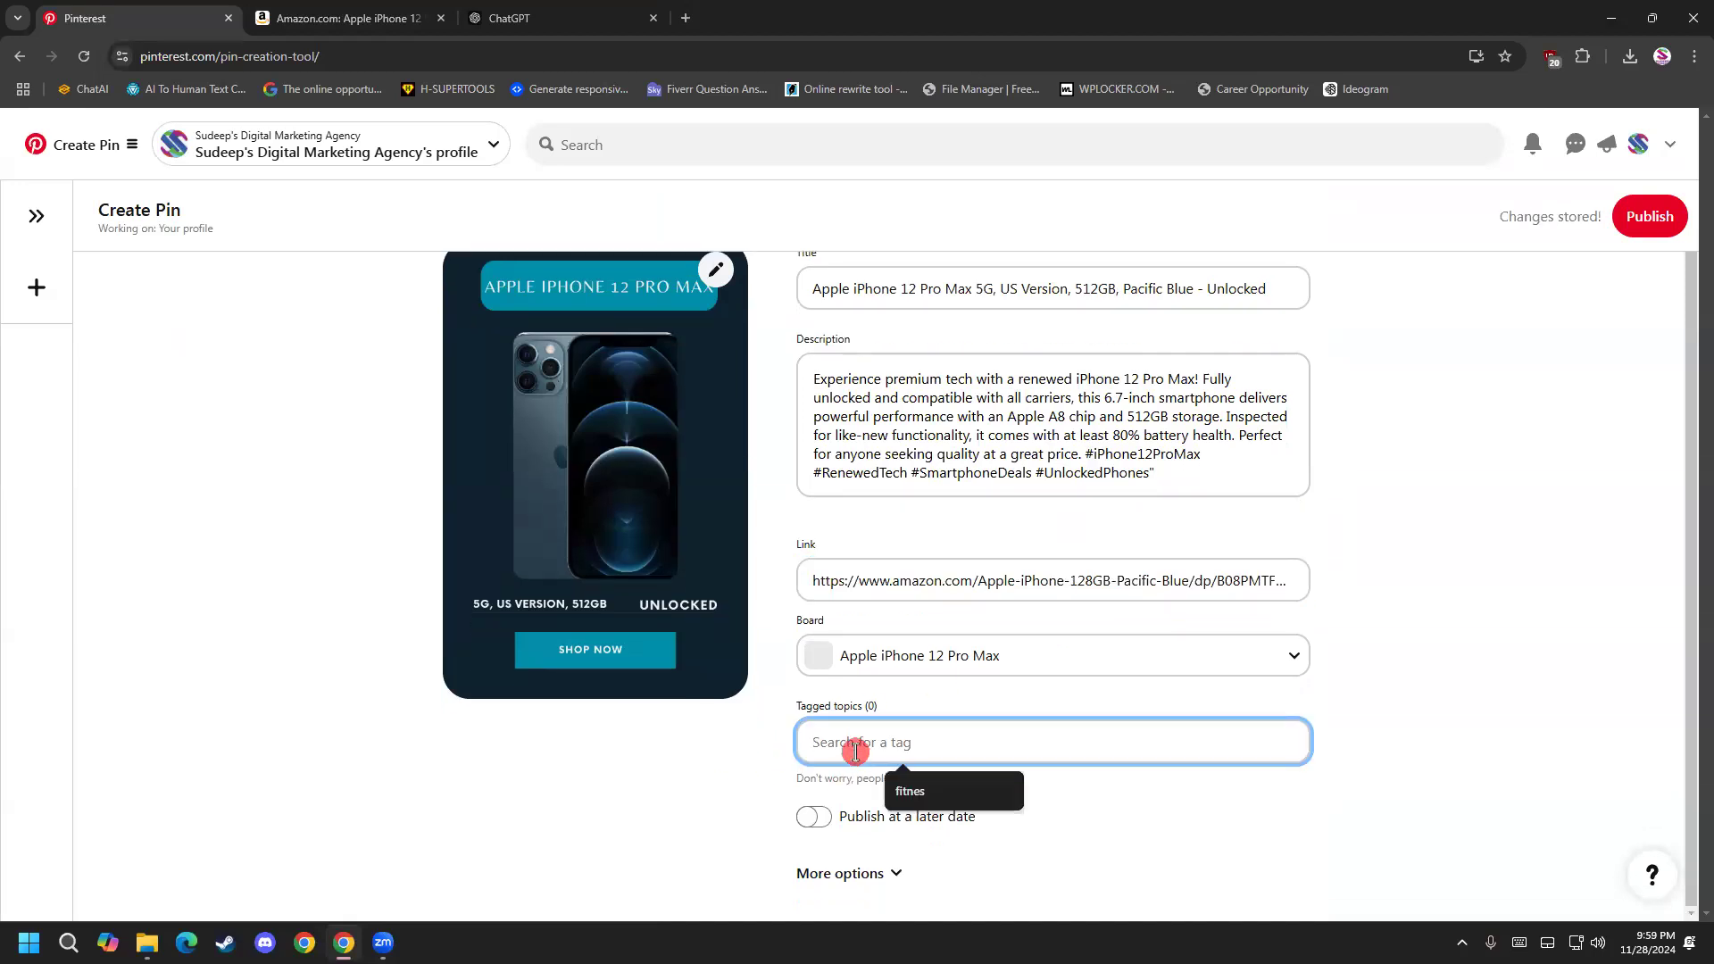
type("iph")
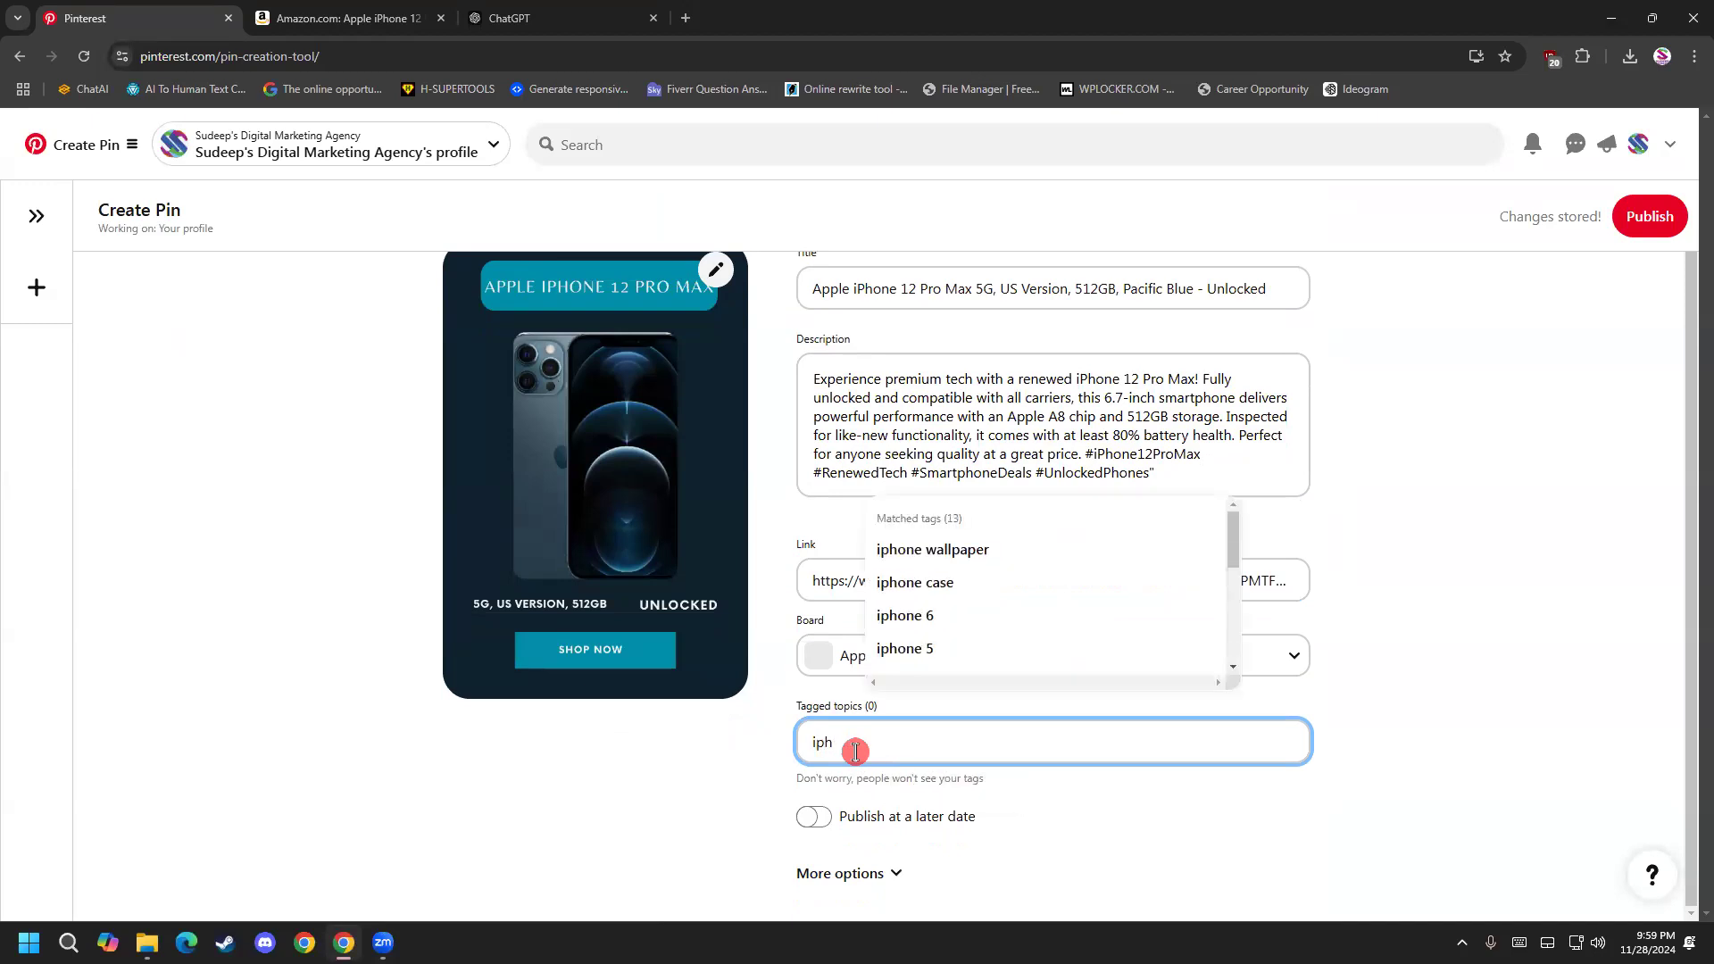
type("one 12")
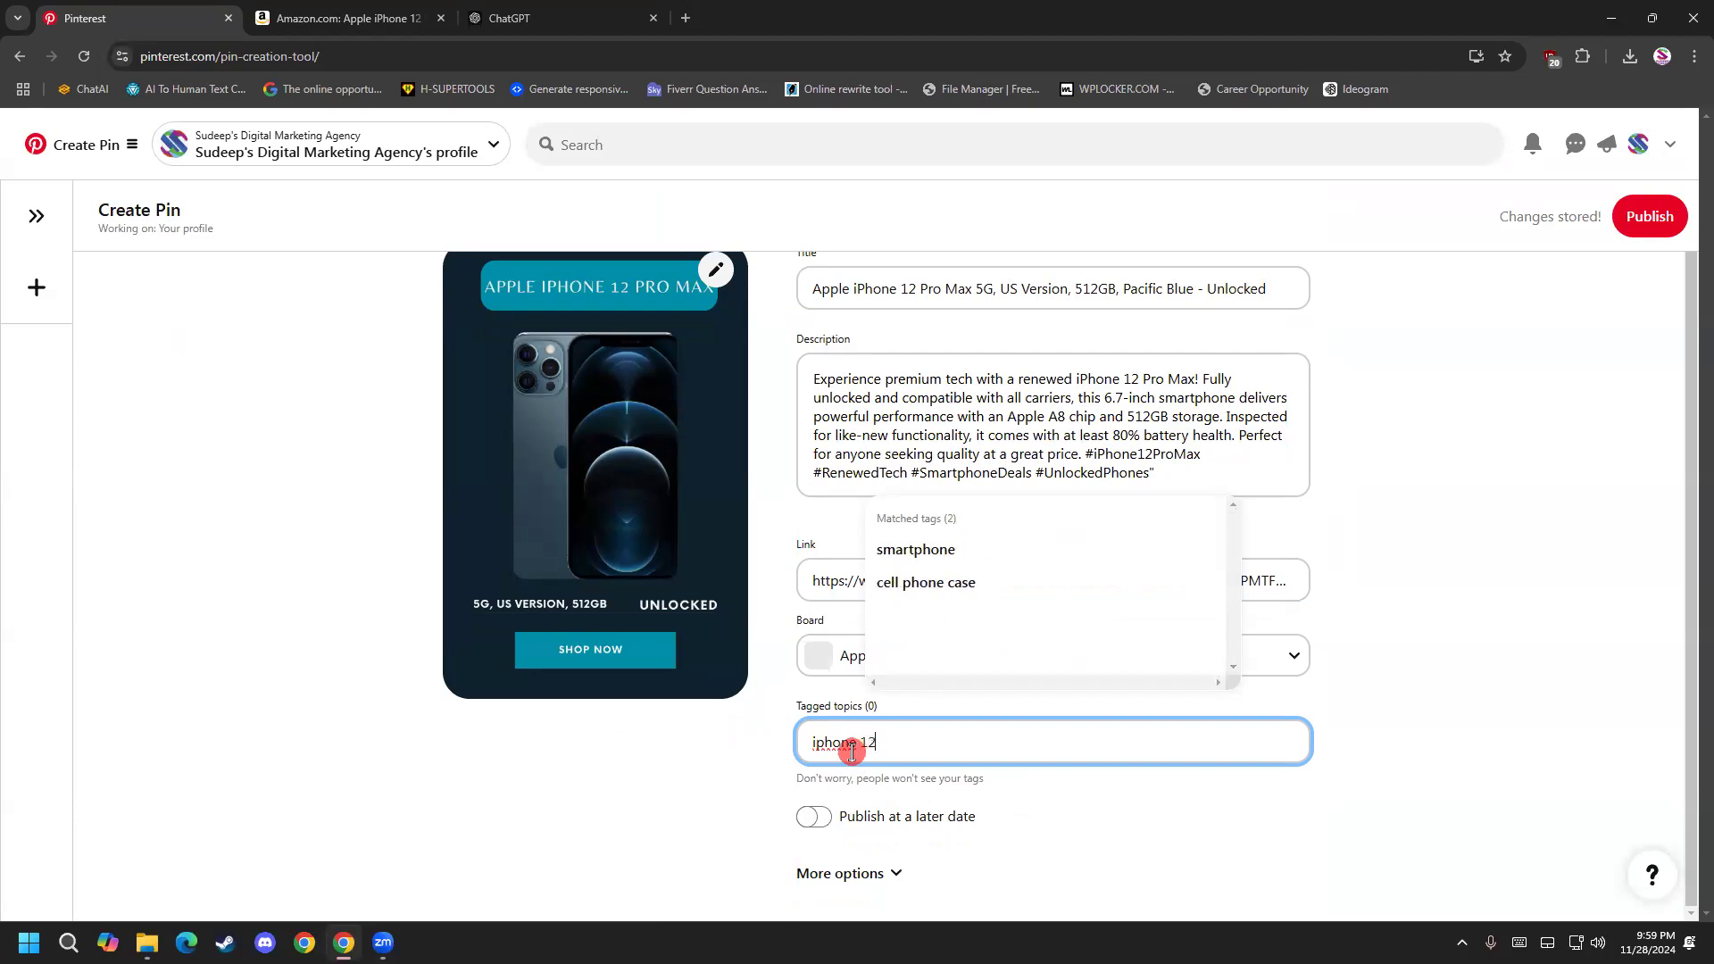
Change the tagged-topic search to "iphone" and add the "smartphone" tag to the pin.
key("BackSpace")
key("BackSpace")
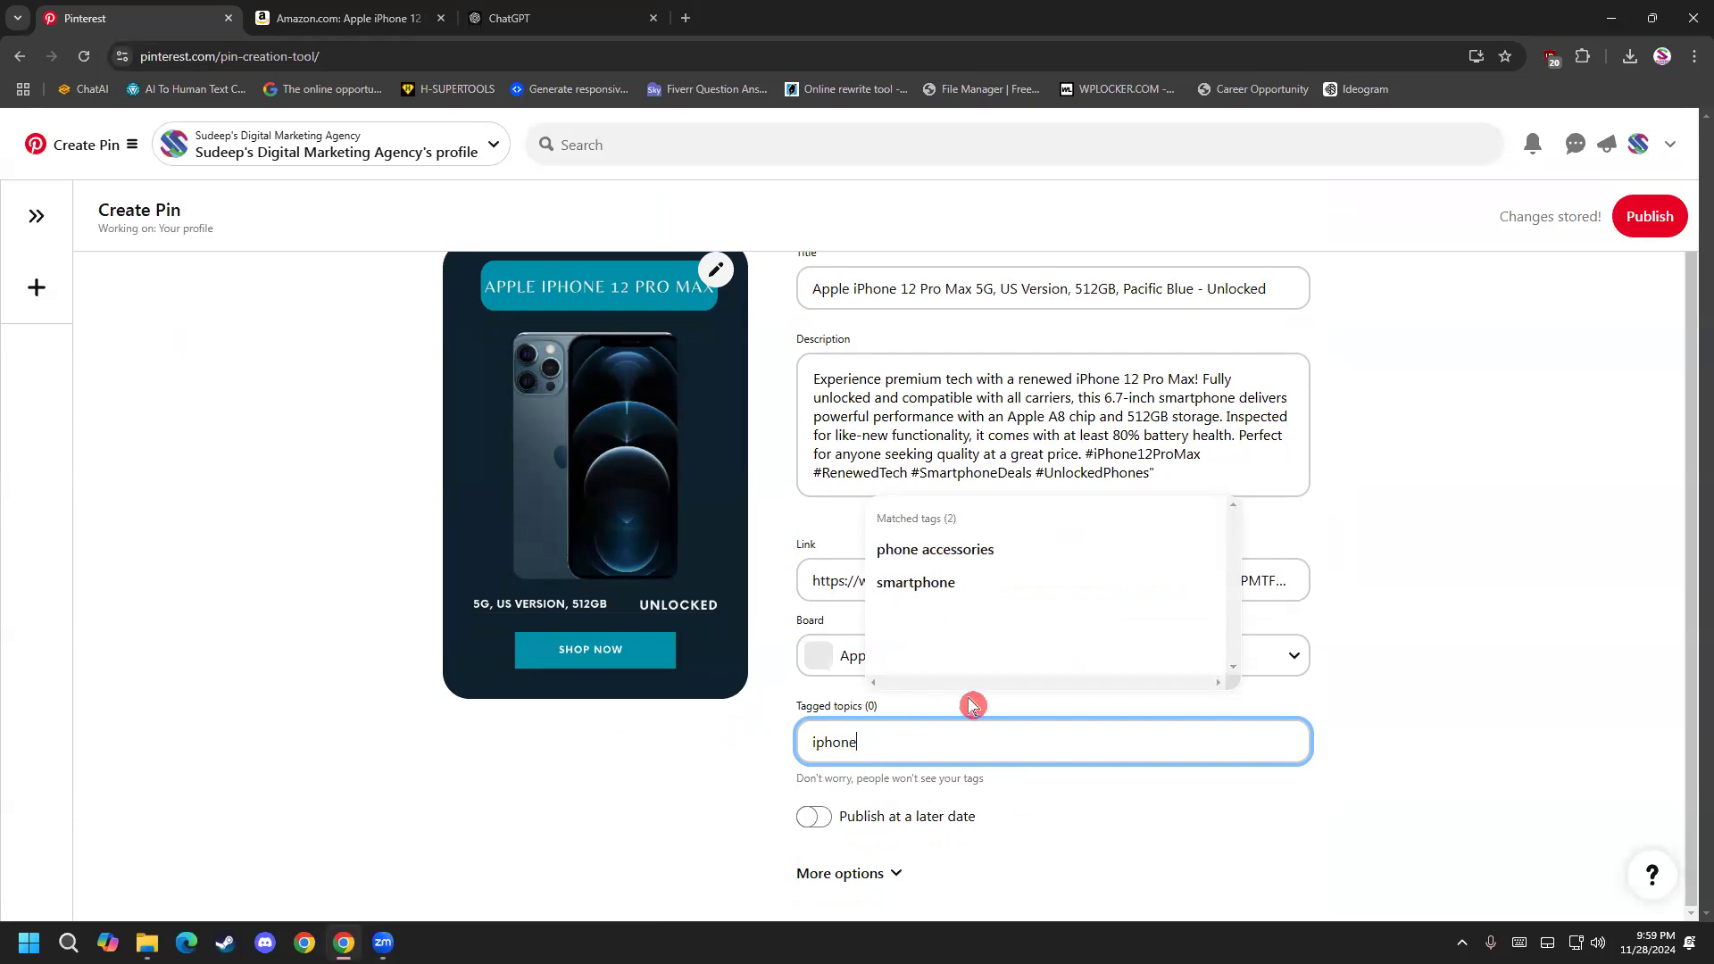
scroll(1036, 631, "down", 2)
scroll(1036, 630, "down", 3)
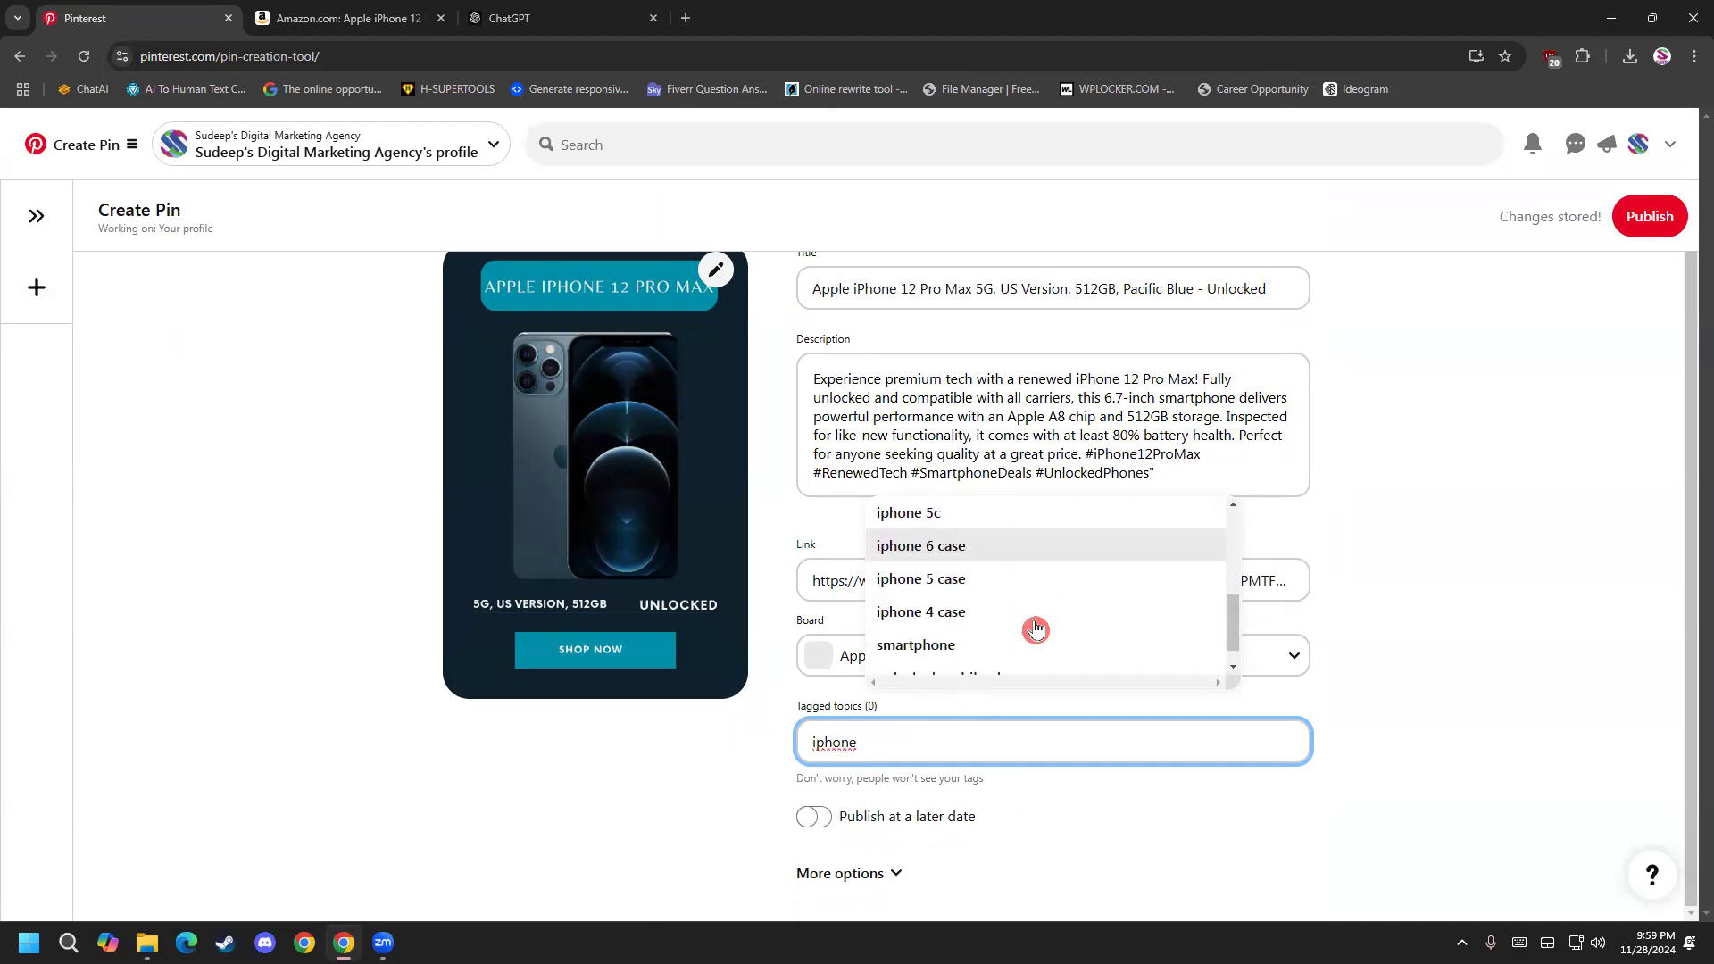
scroll(1024, 627, "up", 5)
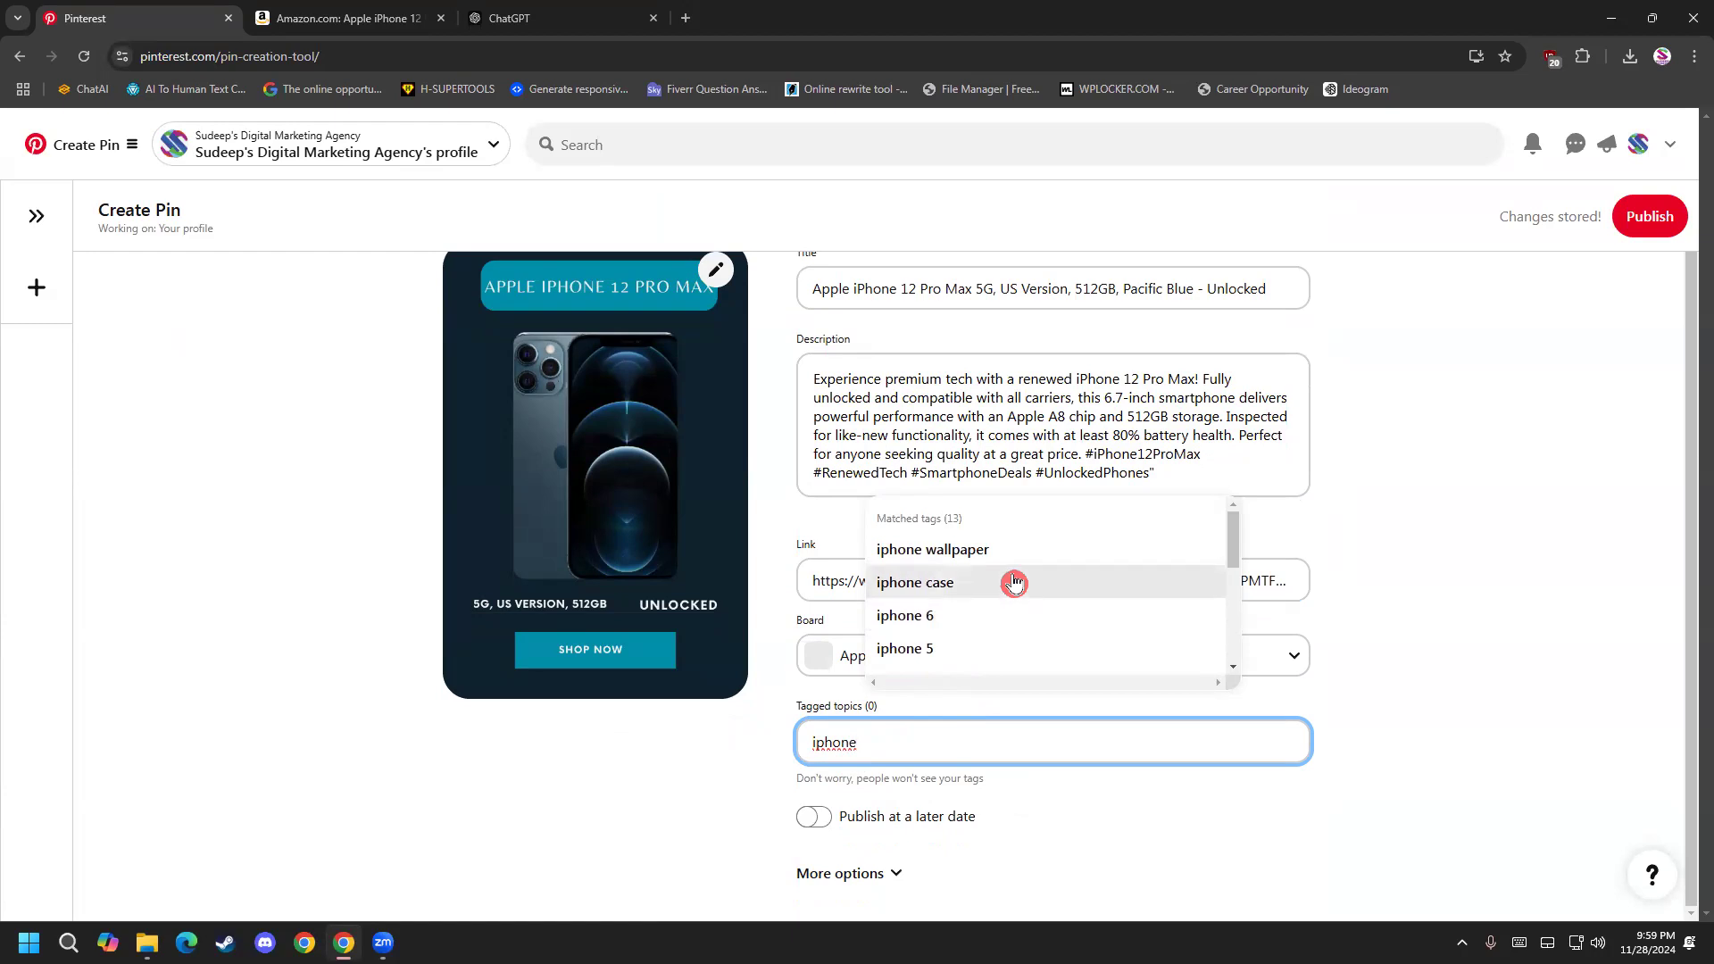
scroll(991, 629, "down", 2)
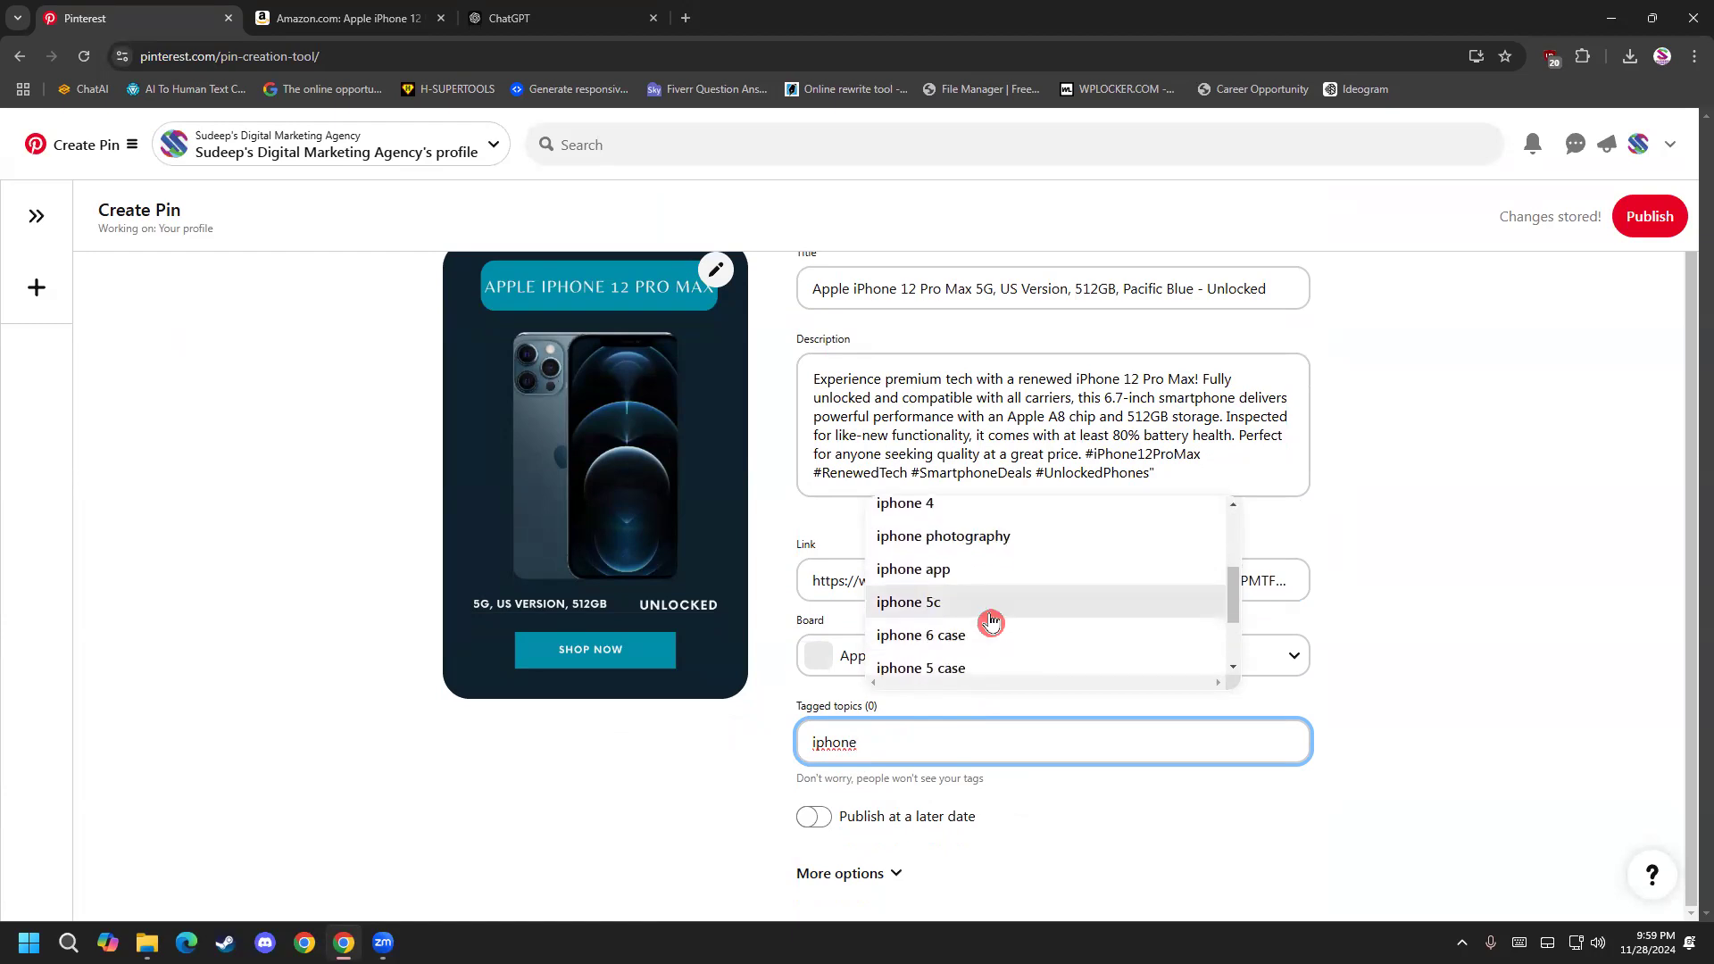
scroll(991, 625, "down", 3)
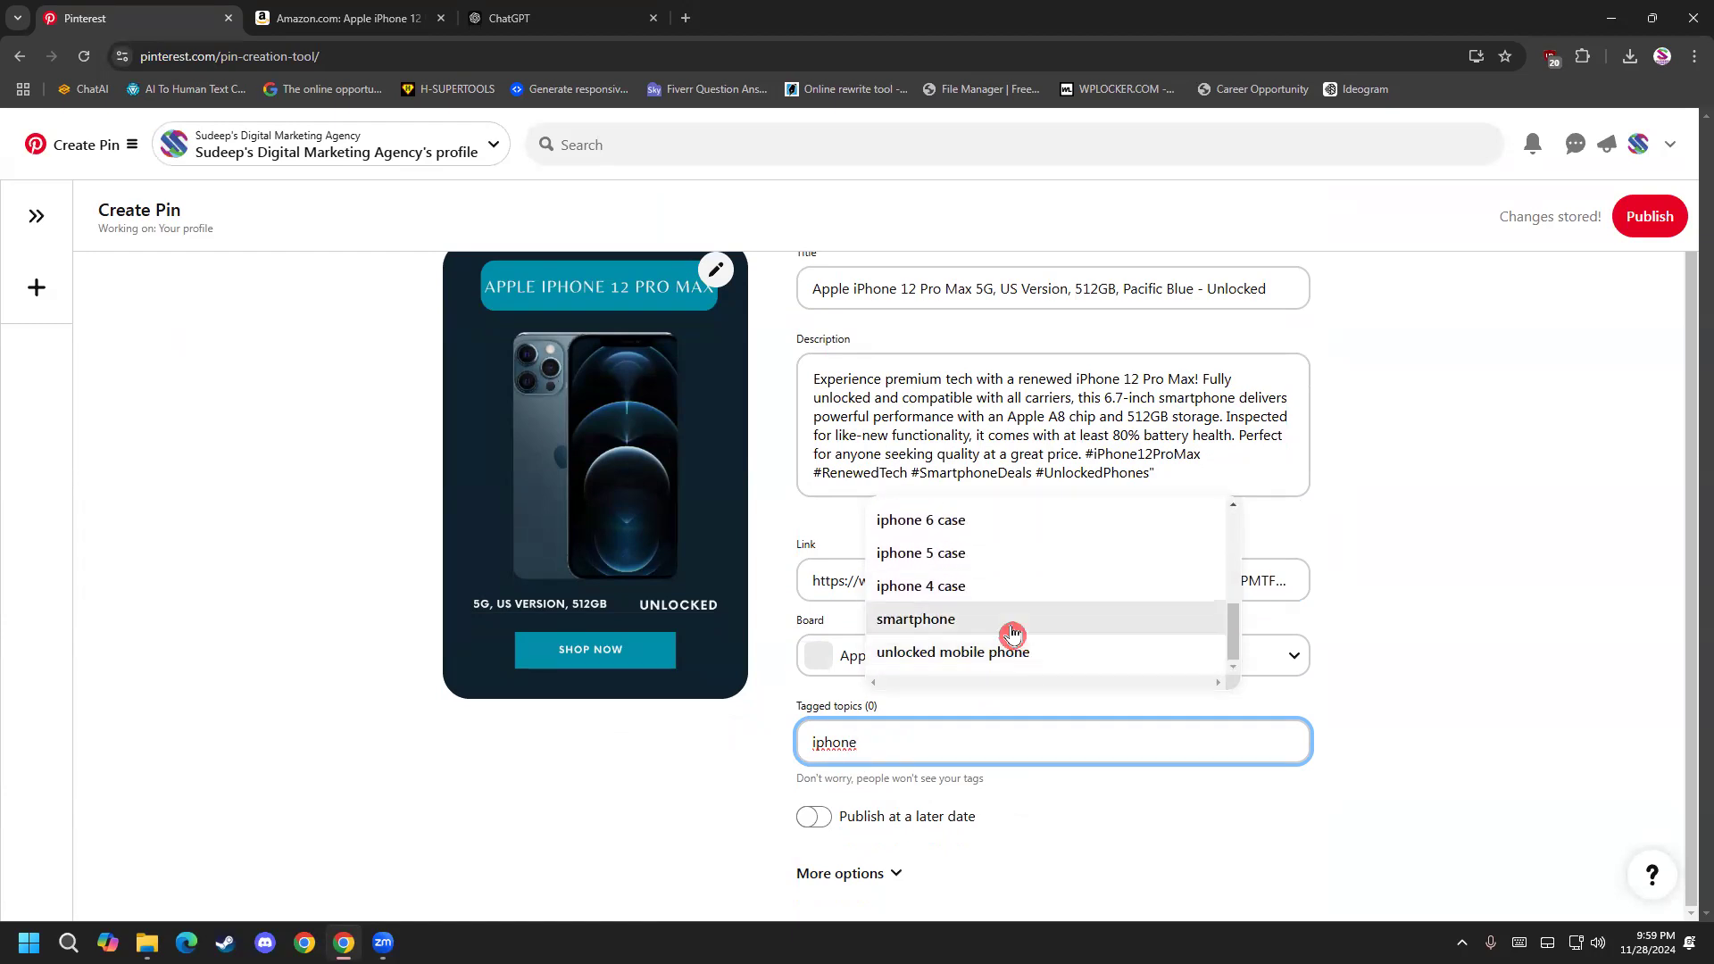
left_click(1013, 625)
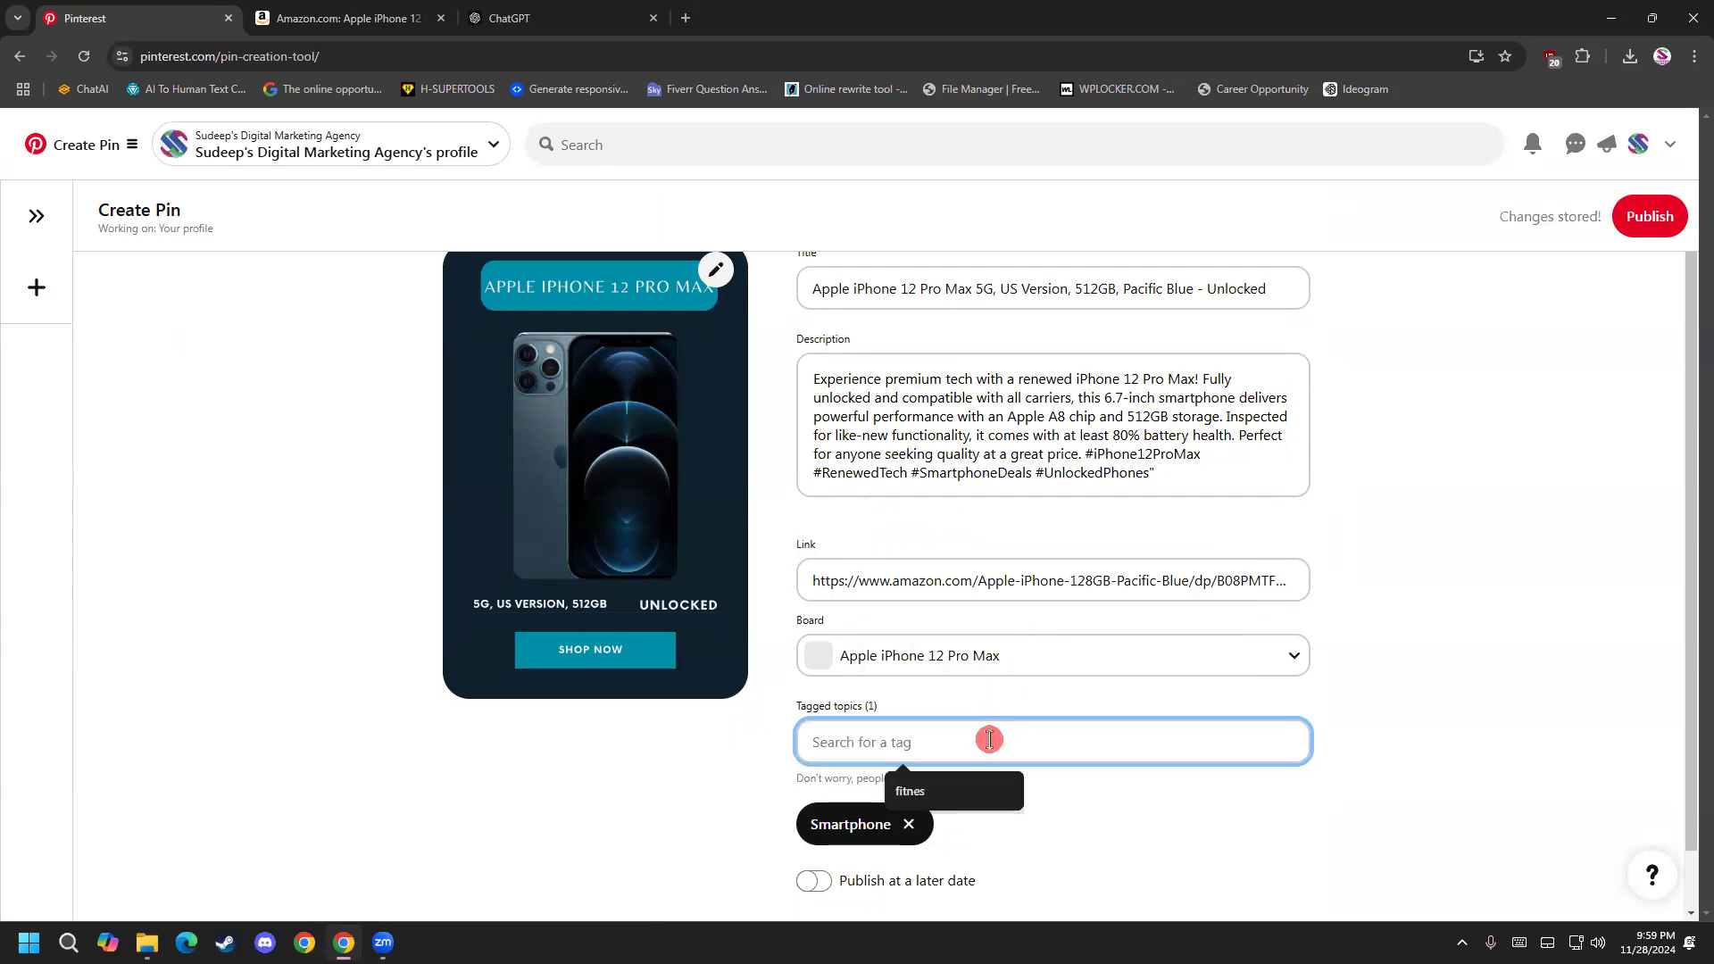
Search the tagged topics for "iphone" again and add the "unlocked mobile phone" tag to the pin.
type("iphone")
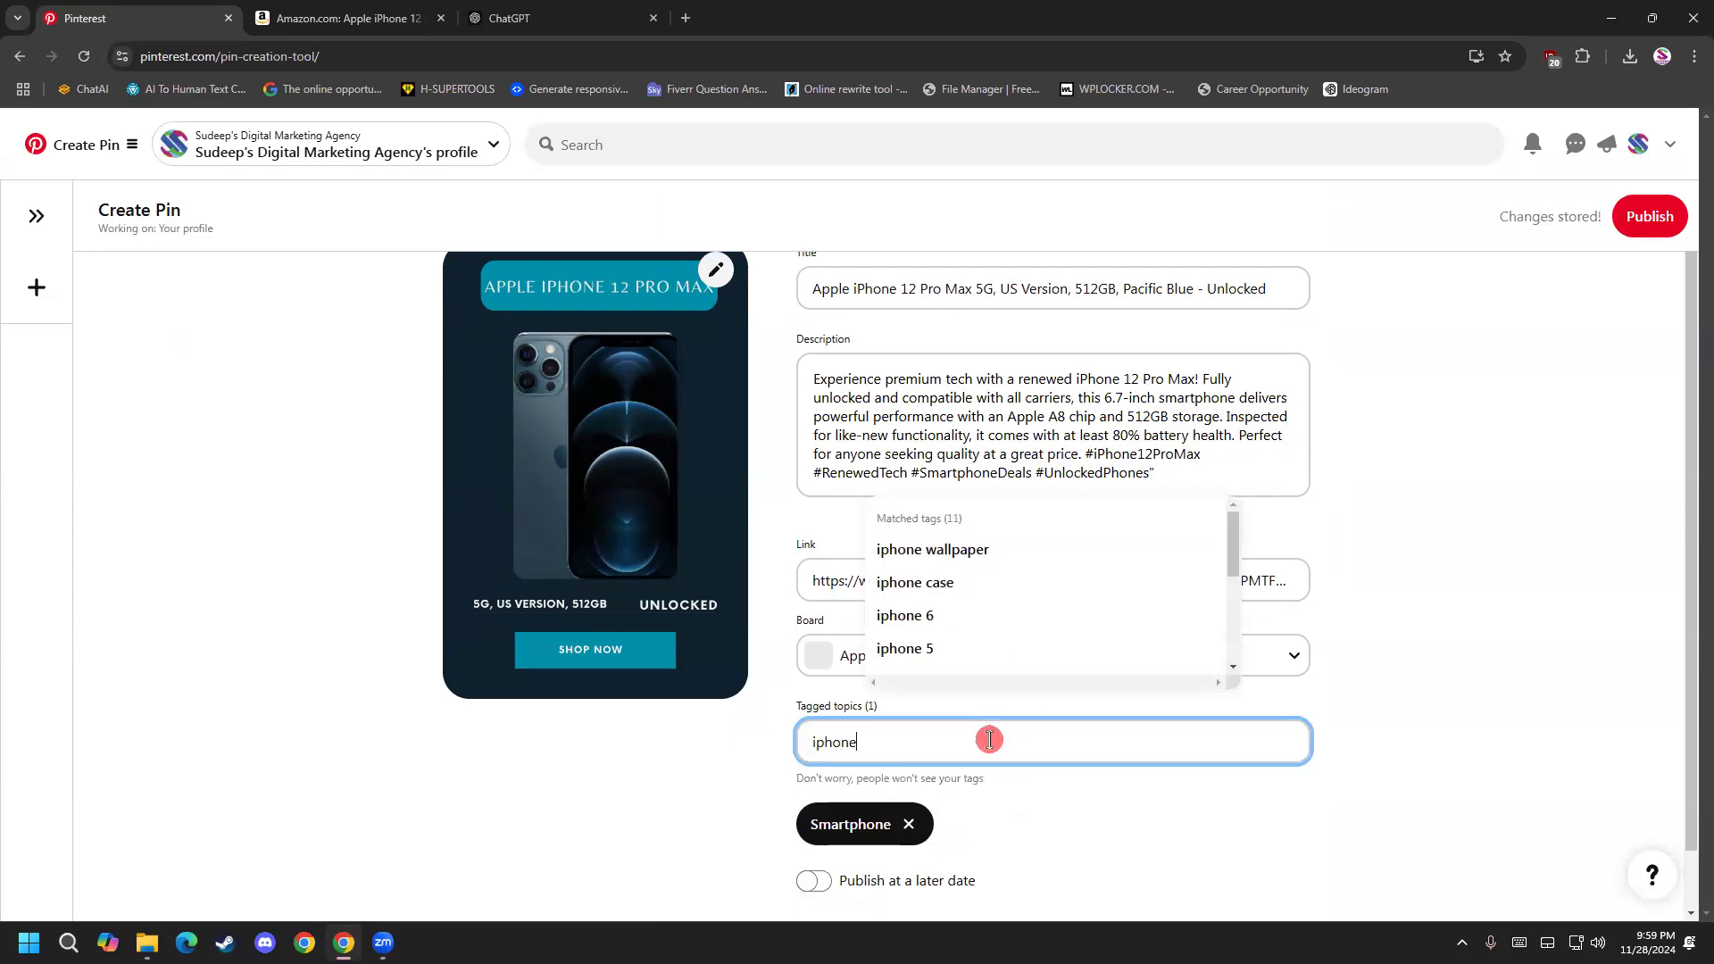
scroll(1009, 617, "down", 2)
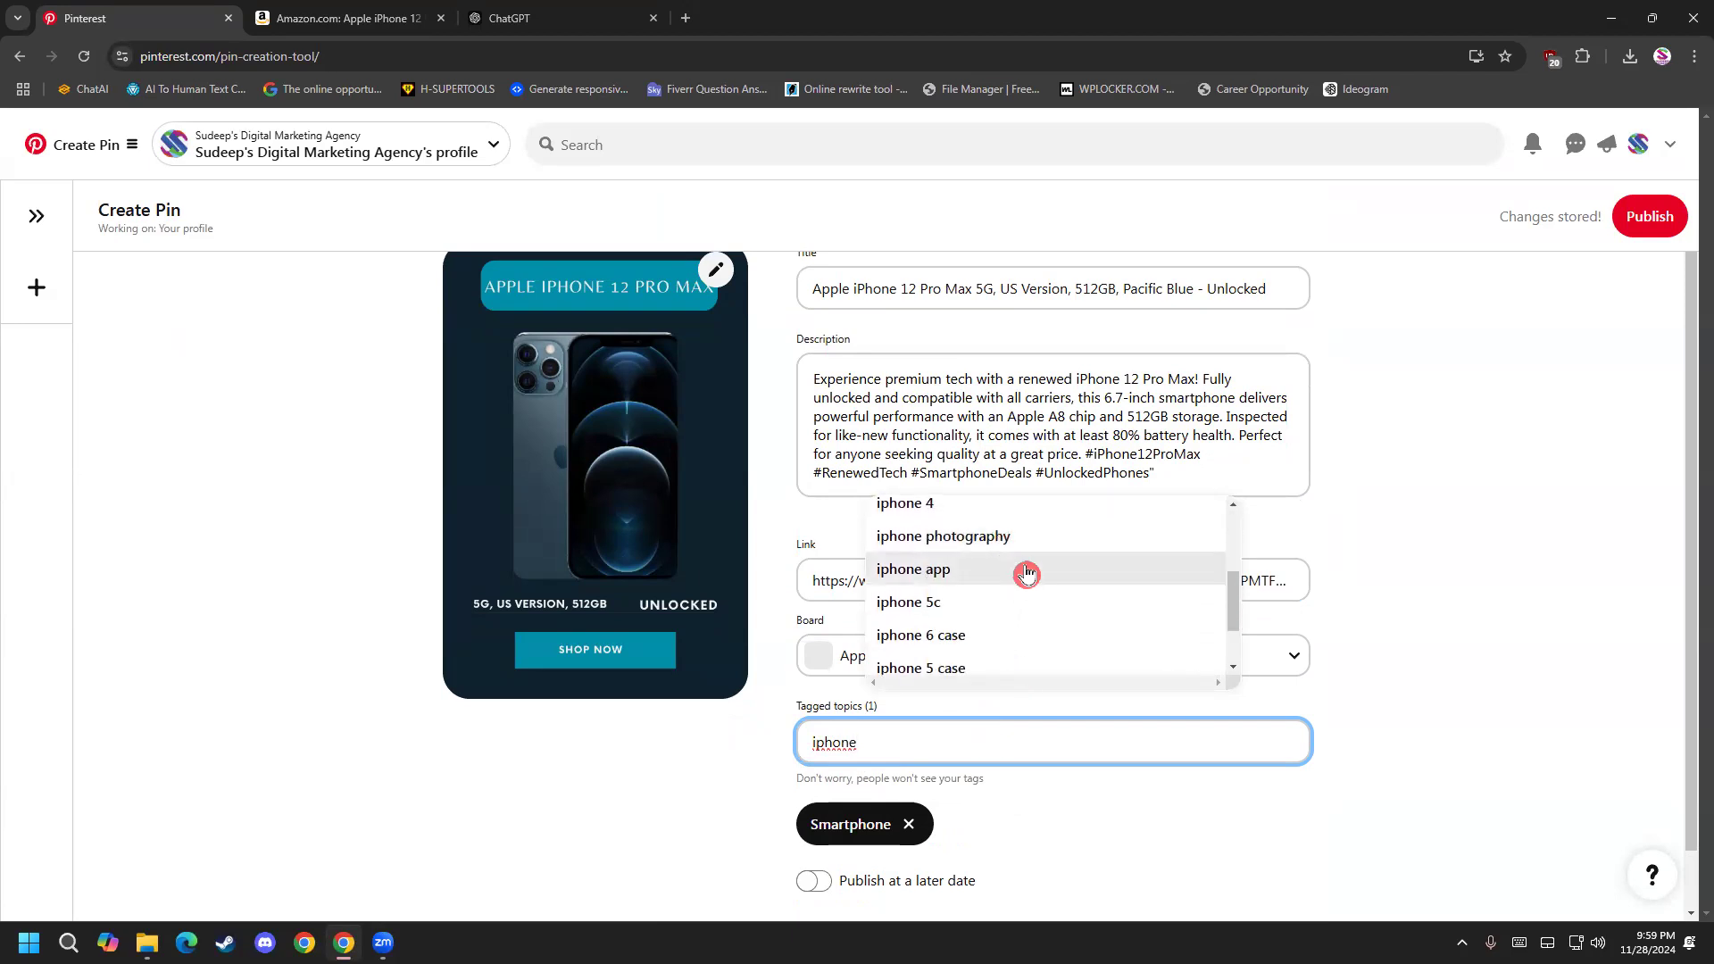
scroll(1026, 574, "down", 2)
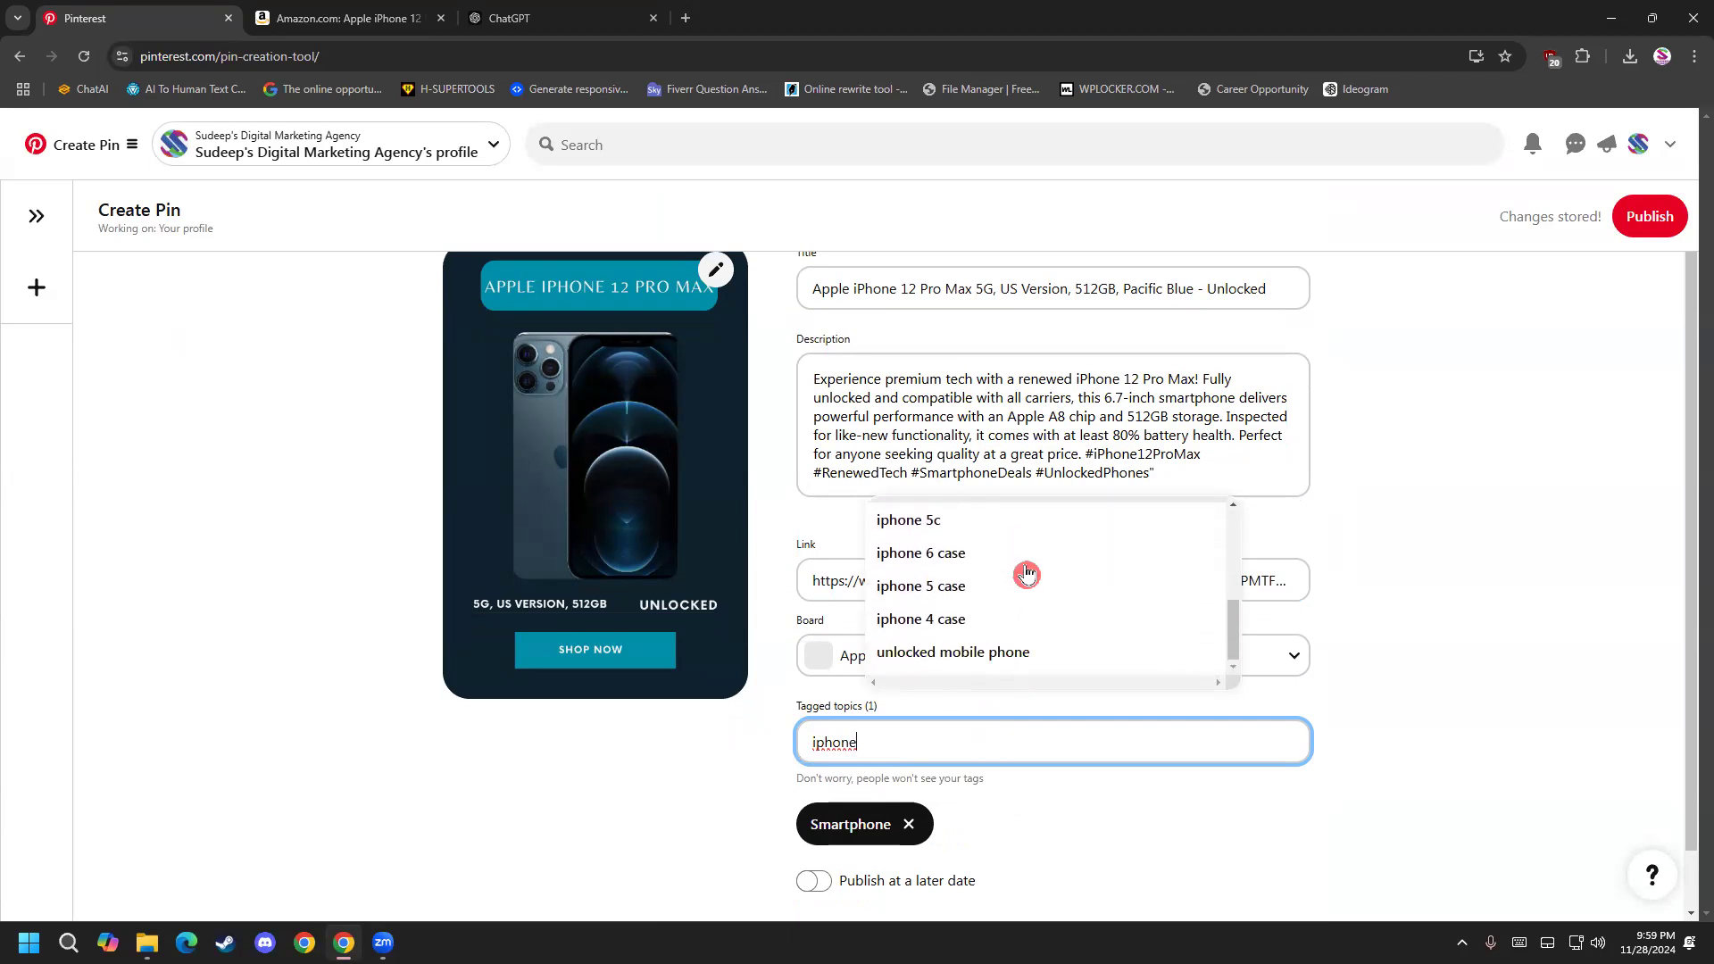
left_click(1048, 661)
Examine the pin's additional options for commenting and similar products, leaving the settings as they are.
scroll(660, 767, "down", 1)
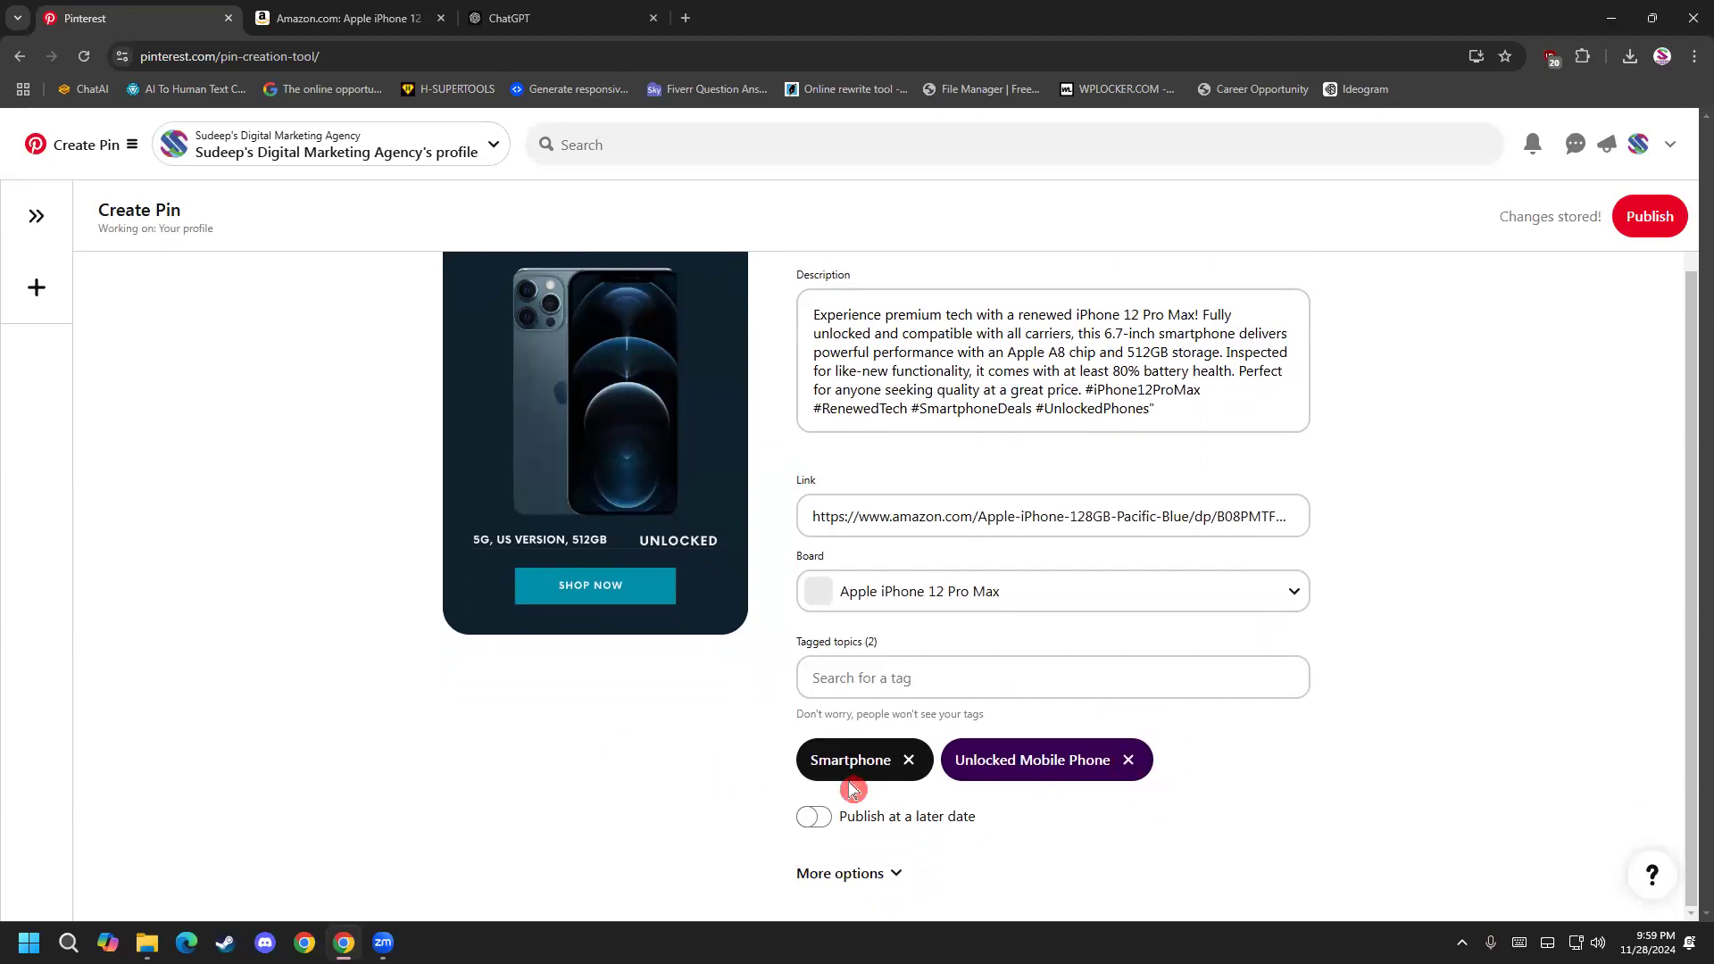
left_click(868, 884)
scroll(592, 838, "down", 2)
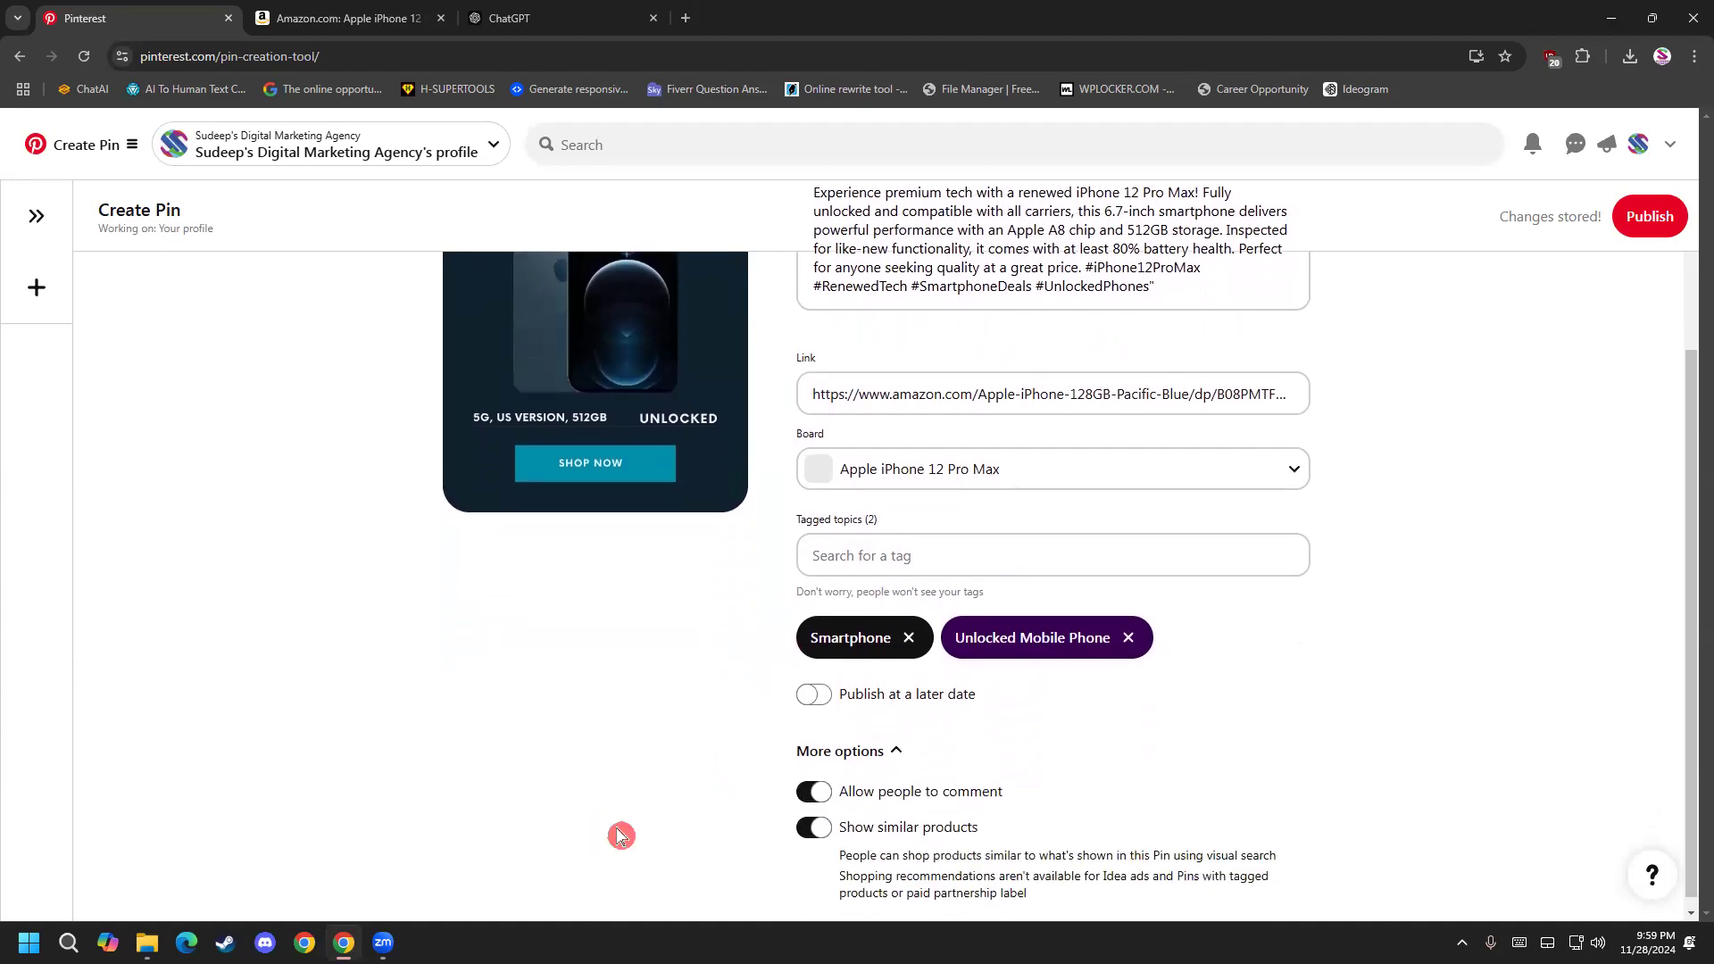
left_click(872, 740)
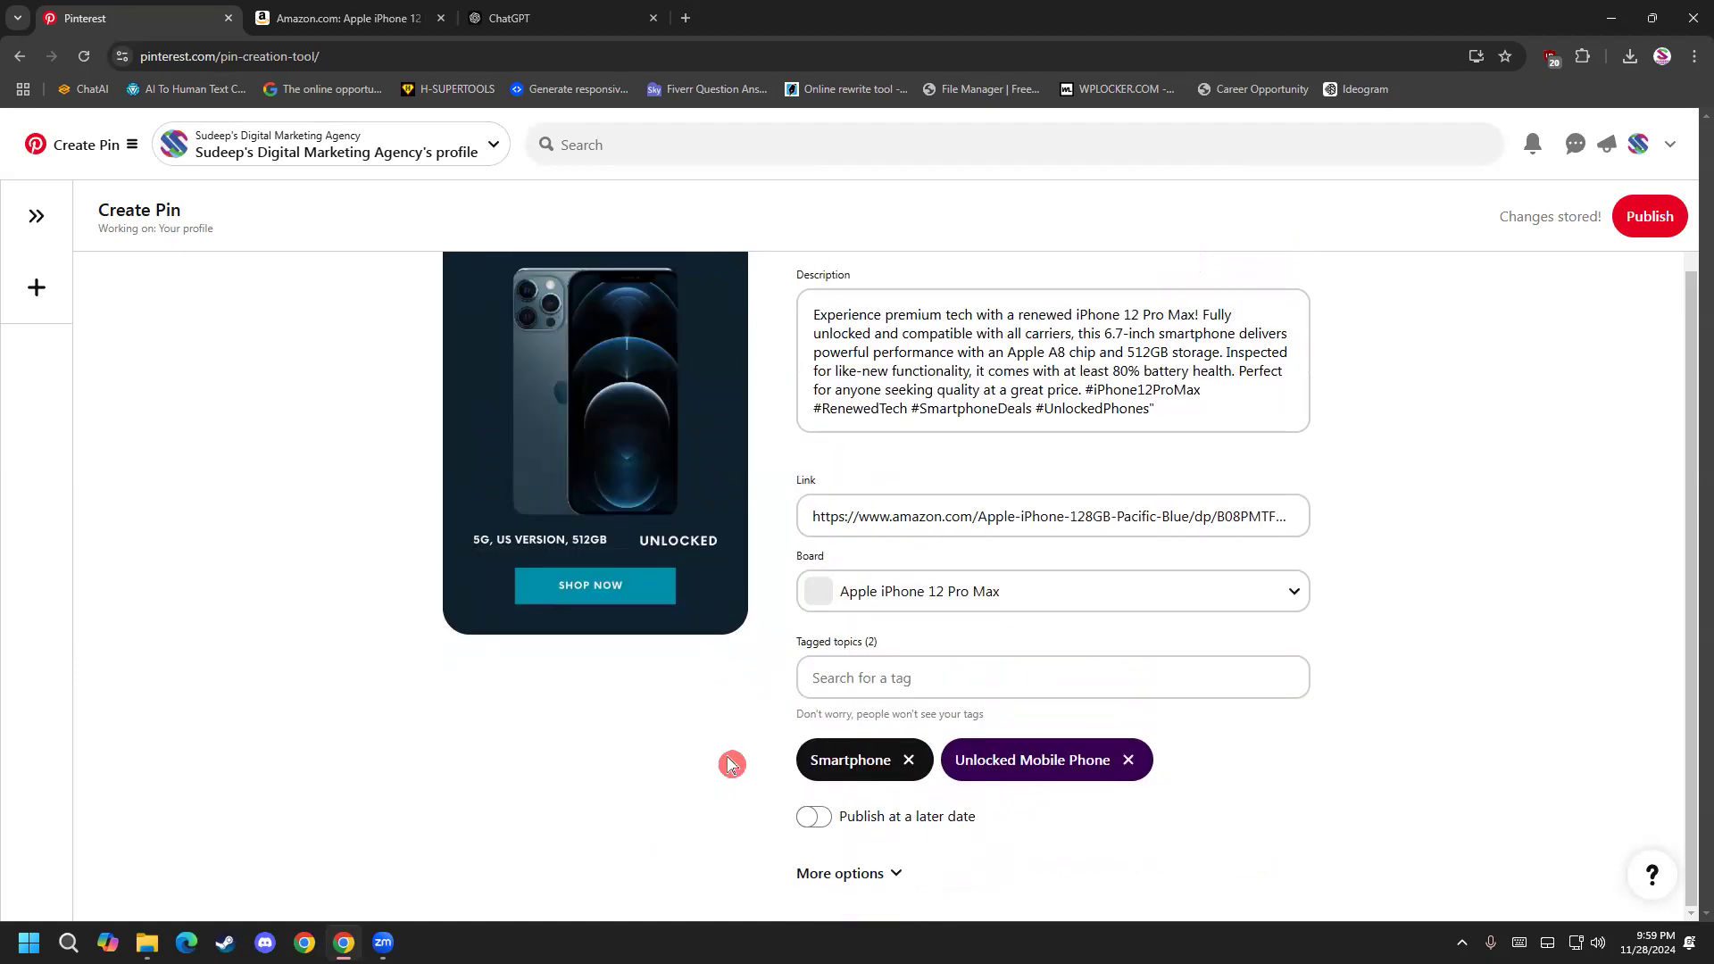
Review the pin's title, description, link, board and tags, and publish the pin.
scroll(995, 593, "up", 1)
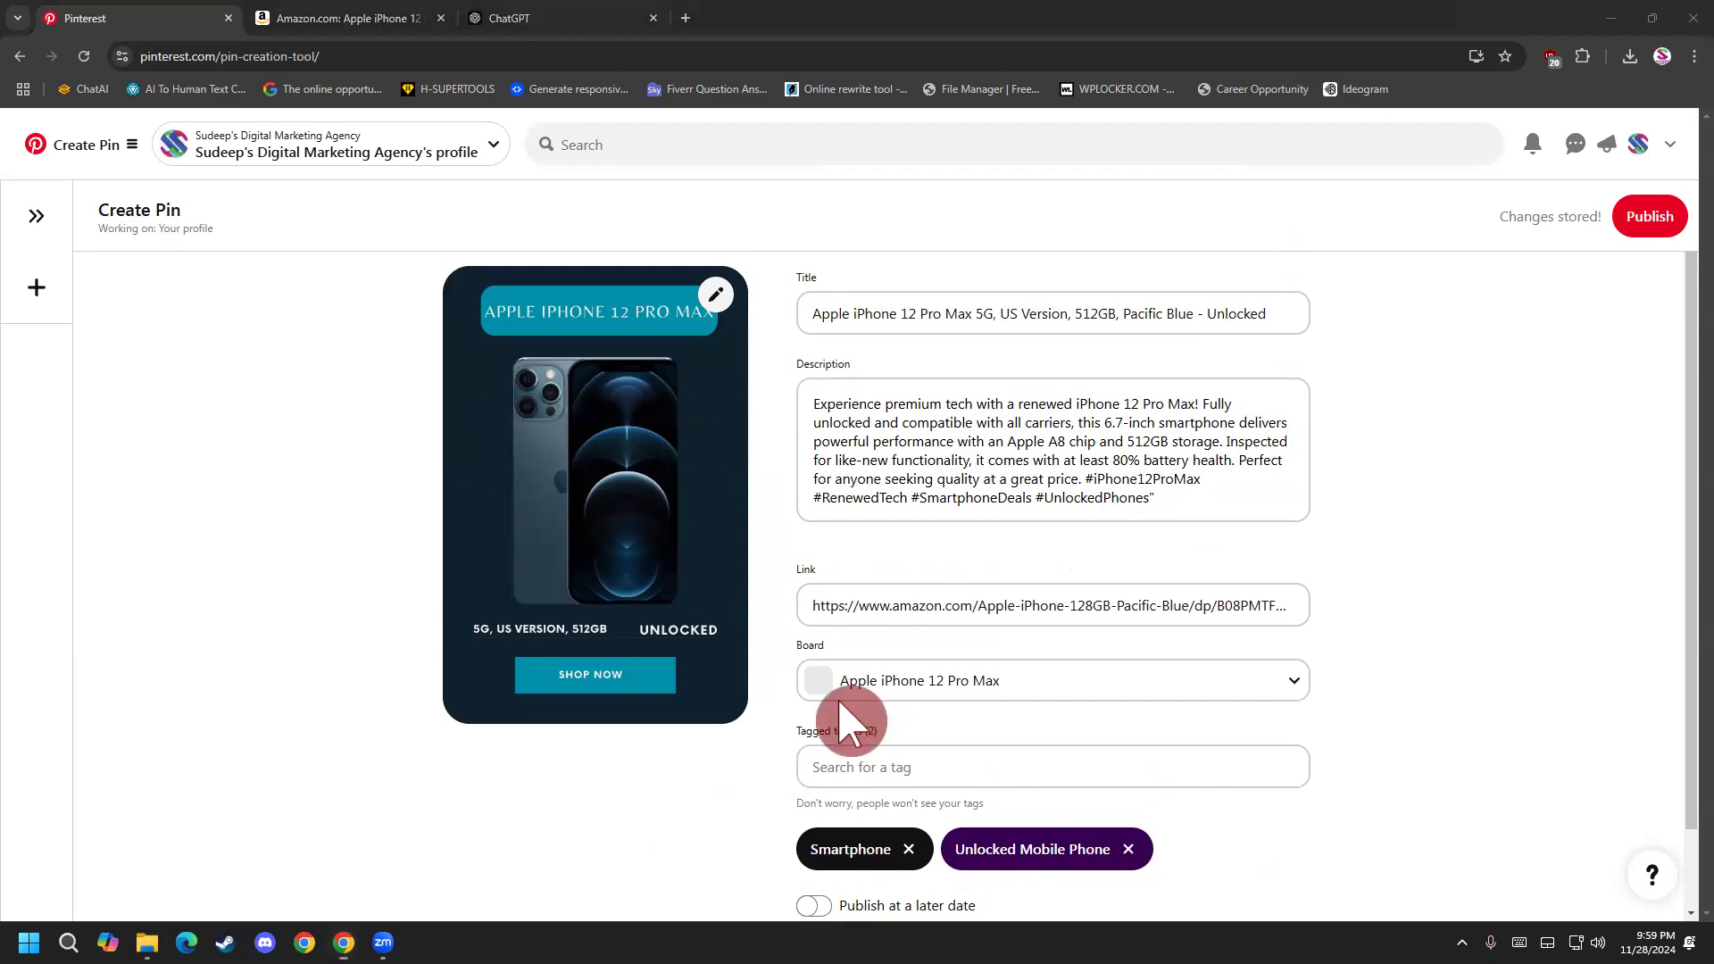
scroll(604, 819, "down", 1)
scroll(601, 819, "up", 1)
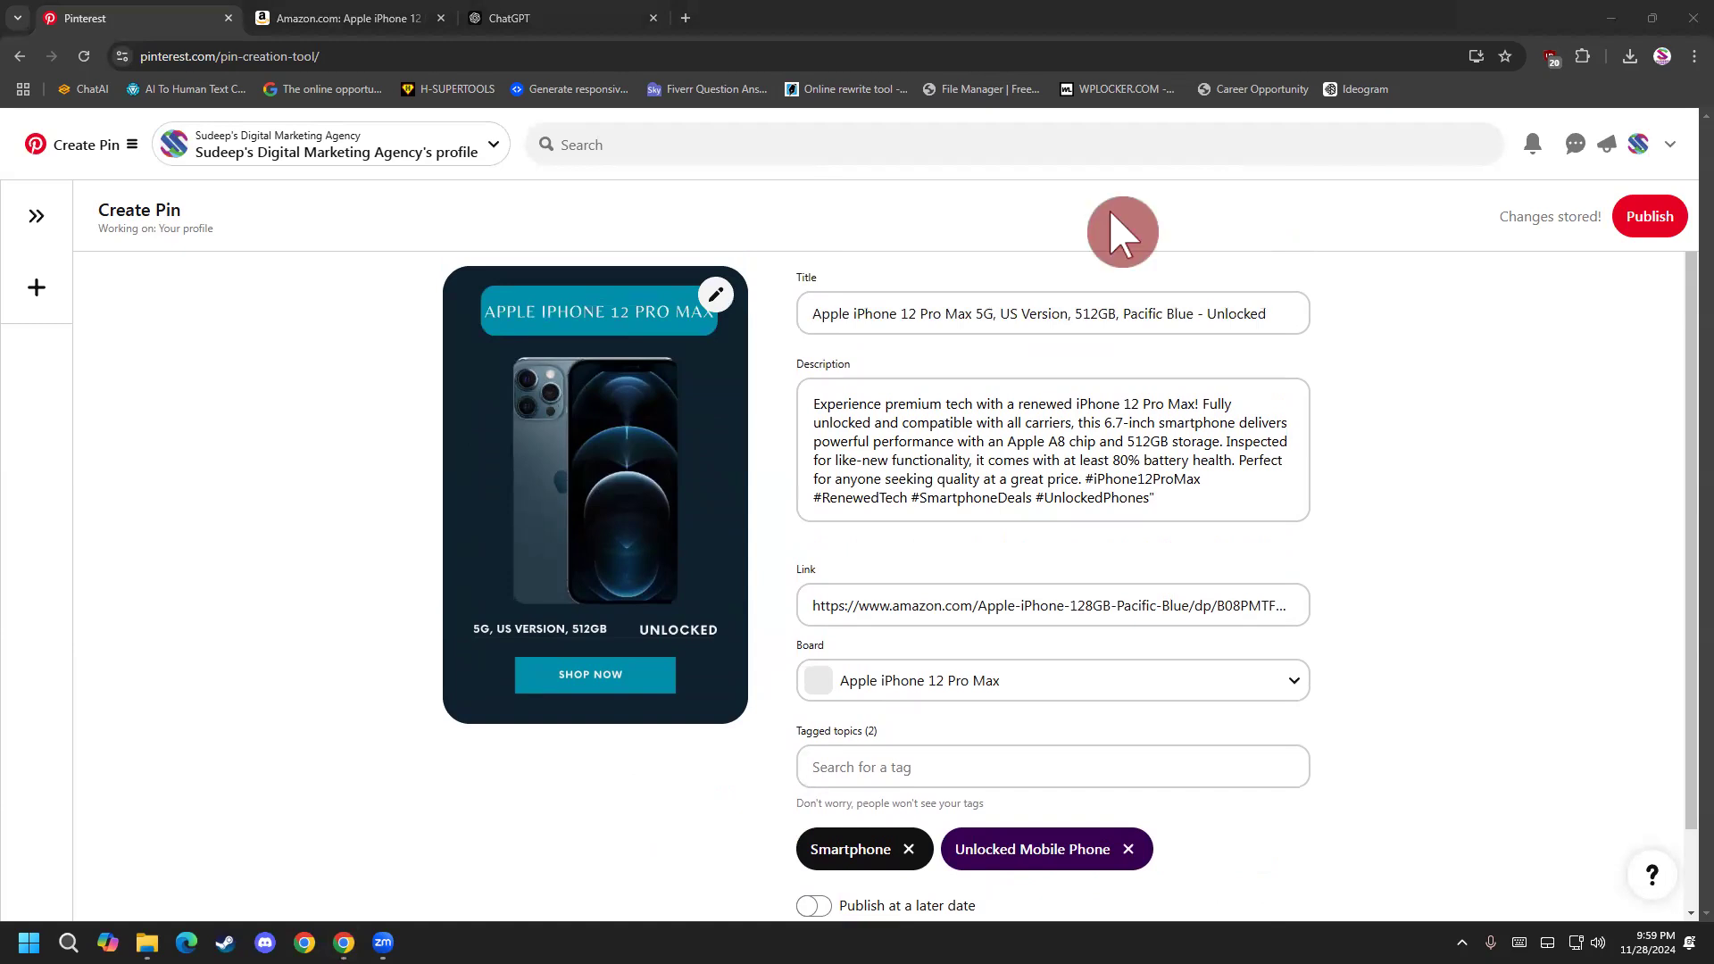
scroll(872, 822, "down", 1)
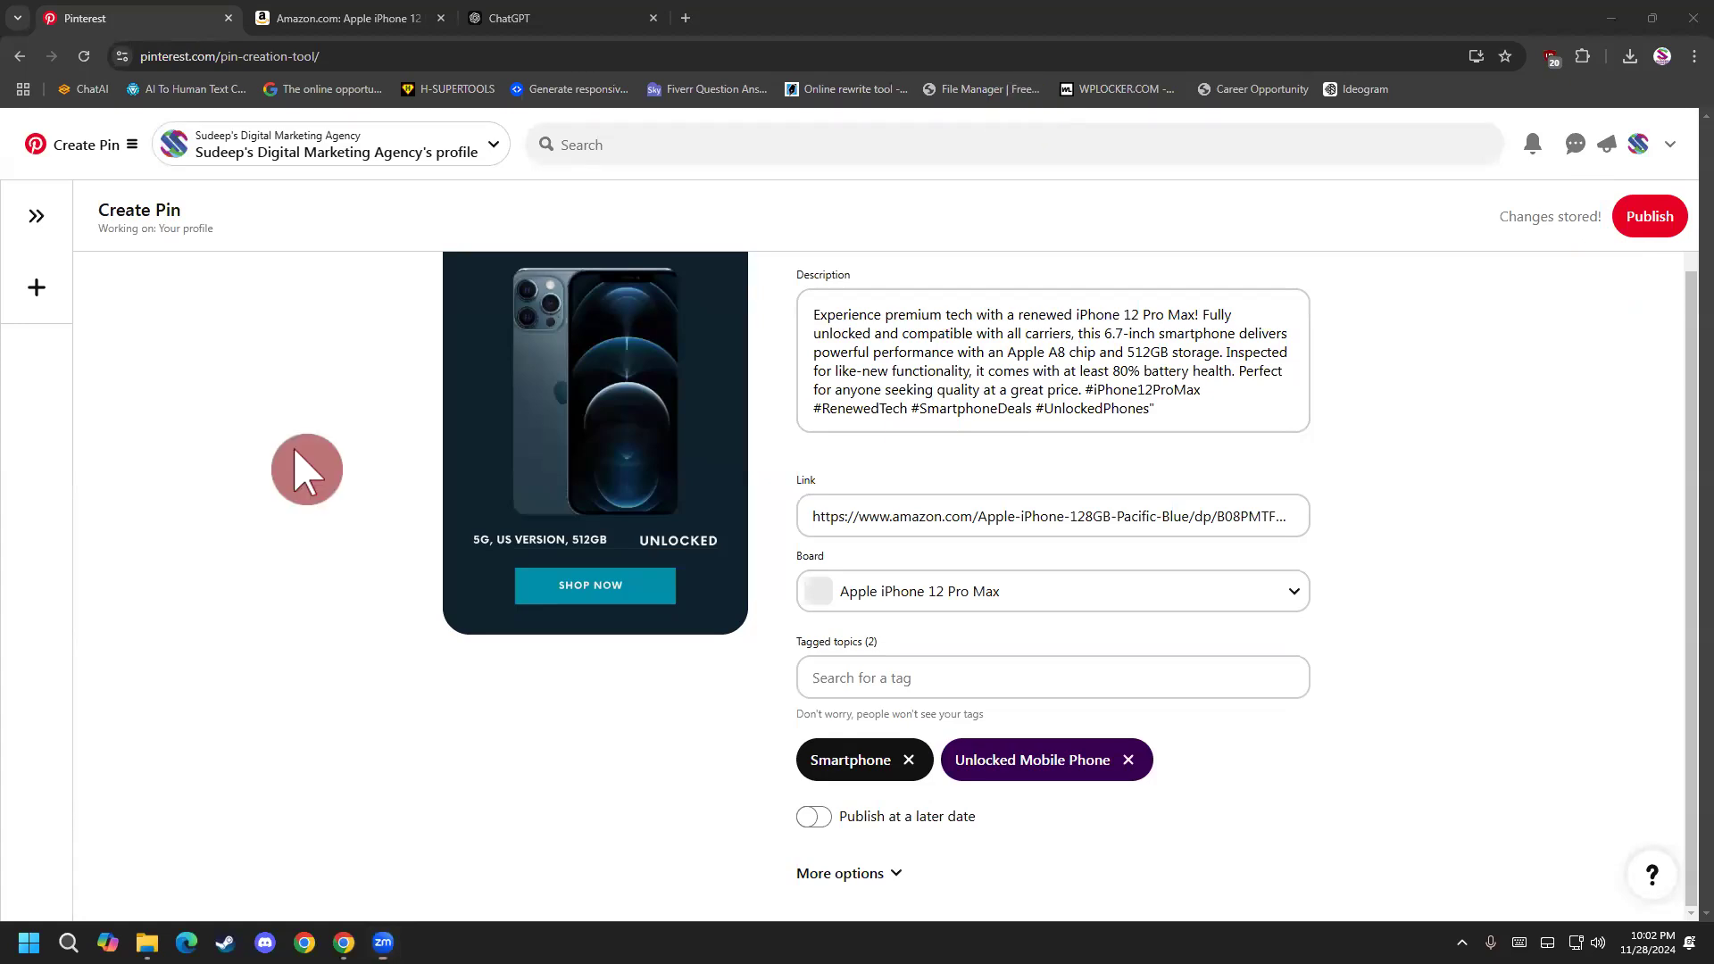
left_click(1651, 216)
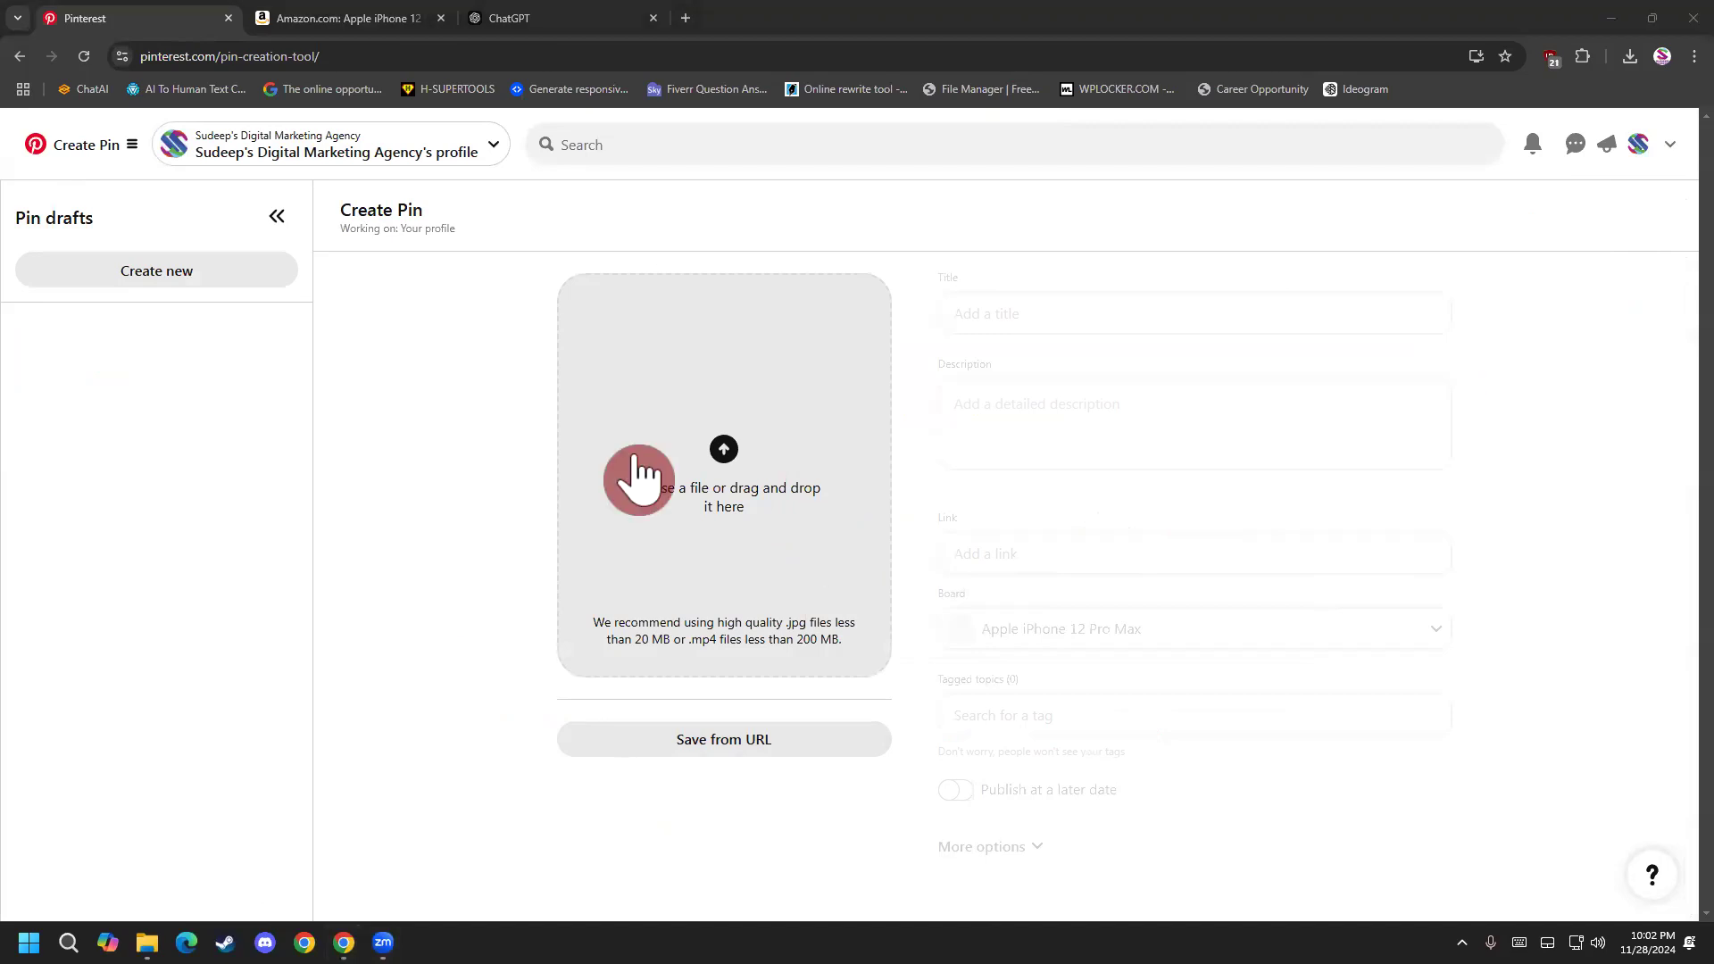
Upload the dark blue "New arrivalS" design with Shop Now above the phone and title the pin "Apple iPhone 12 Pro Max 5G, US Version, 512GB, Pacific Blue - Unlocked".
left_click(759, 461)
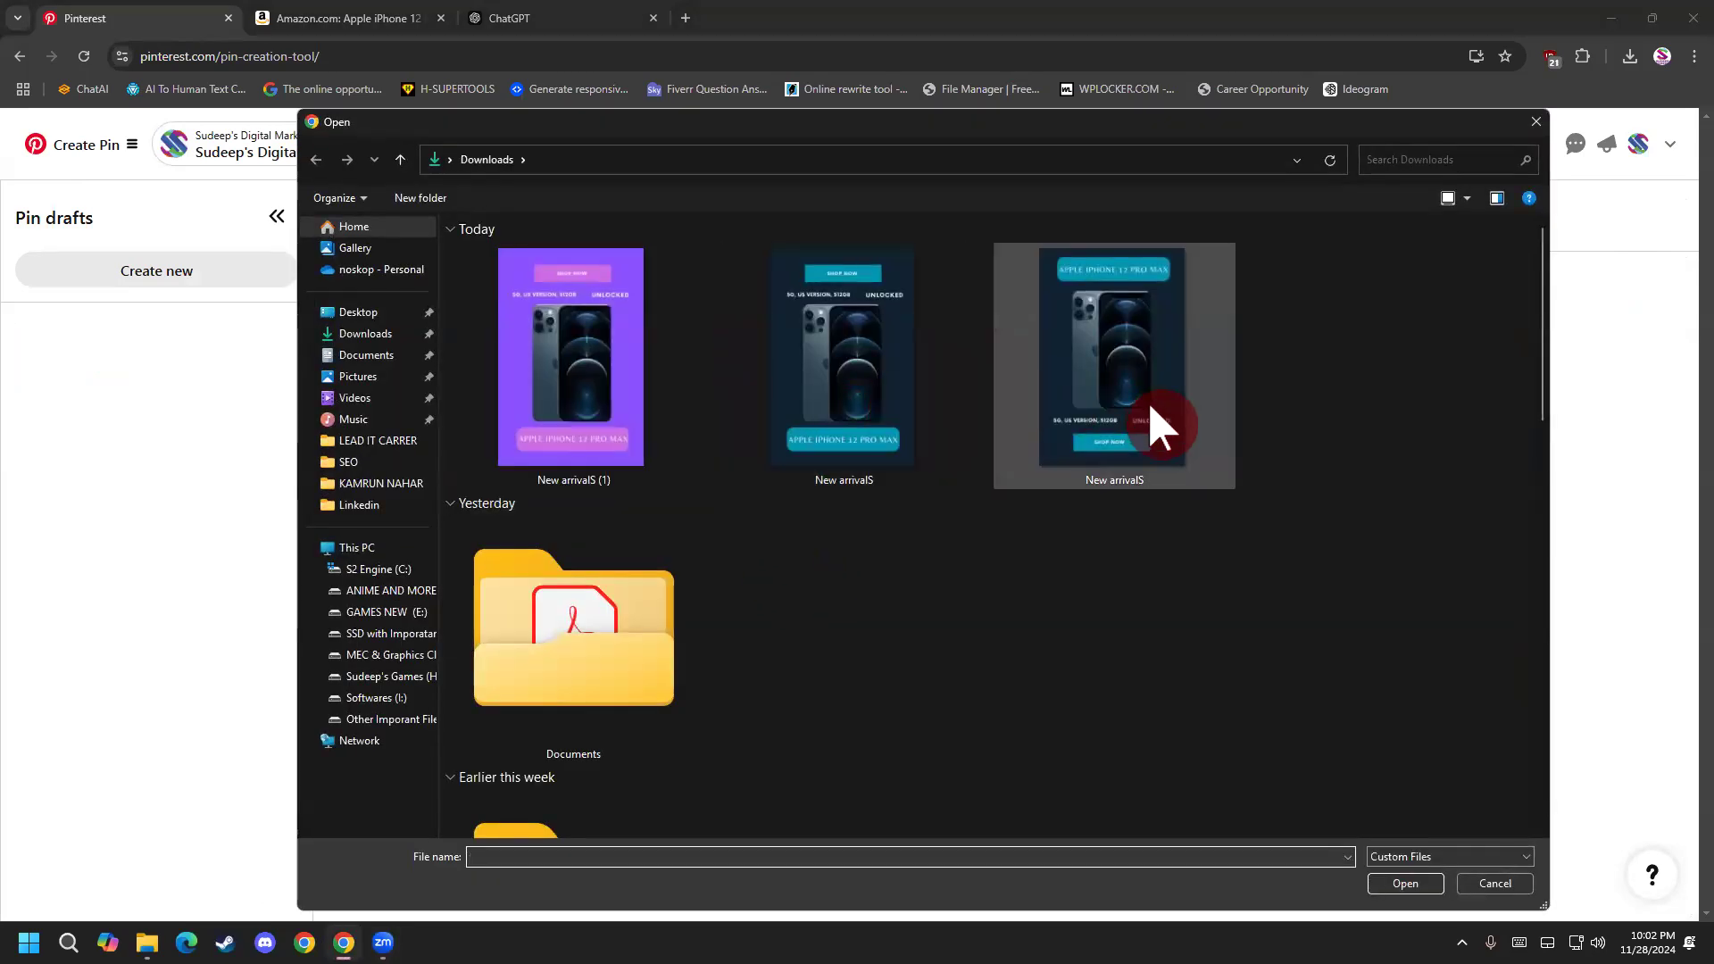
double_click(871, 438)
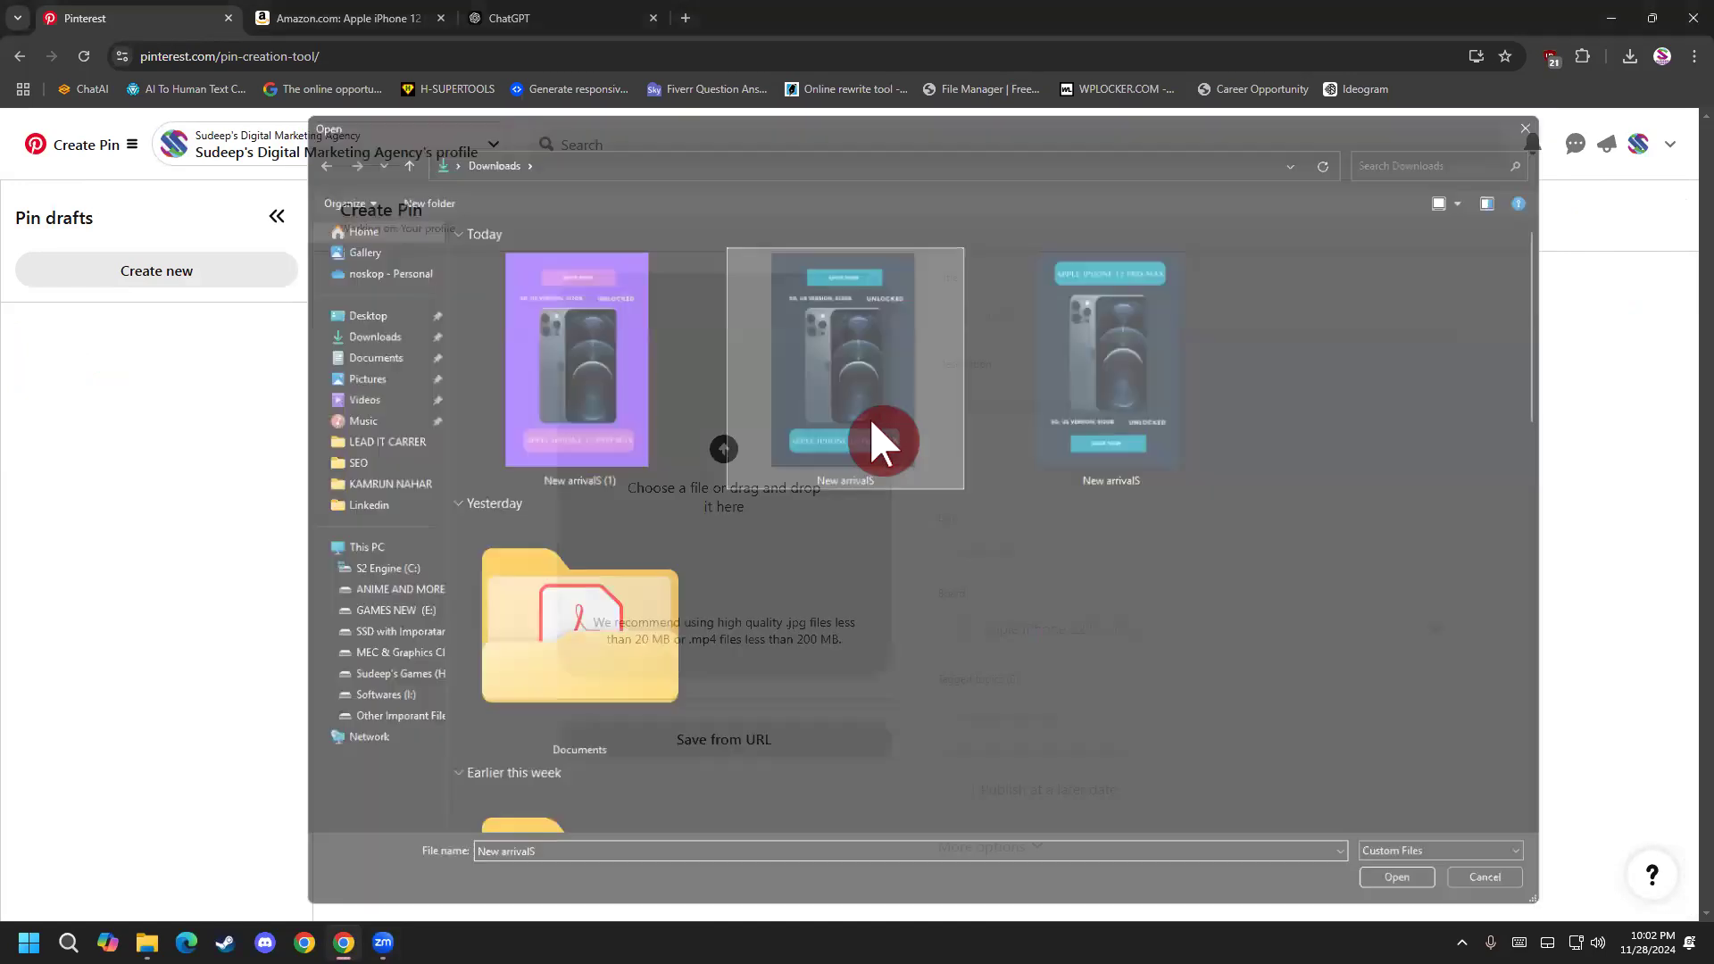
left_click(970, 321)
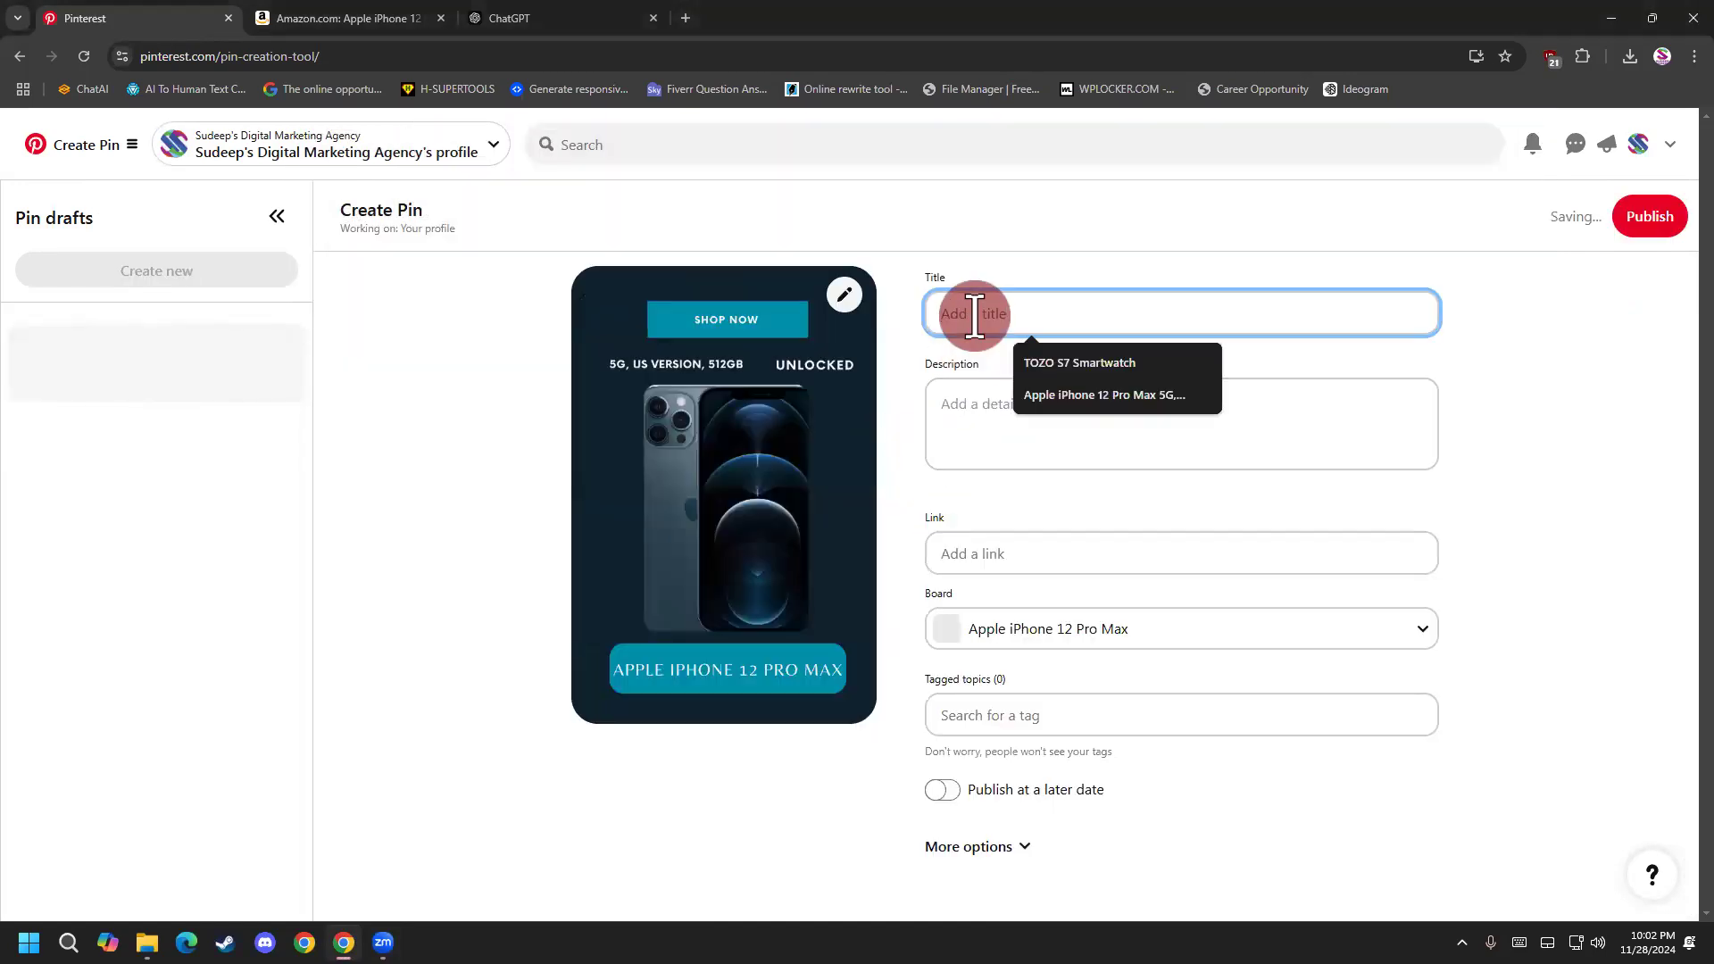
left_click(1074, 401)
Copy the pin description from the ChatGPT conversation and paste it into the new pin's Description field on Pinterest.
left_click(1057, 439)
left_click(337, 16)
left_click(524, 16)
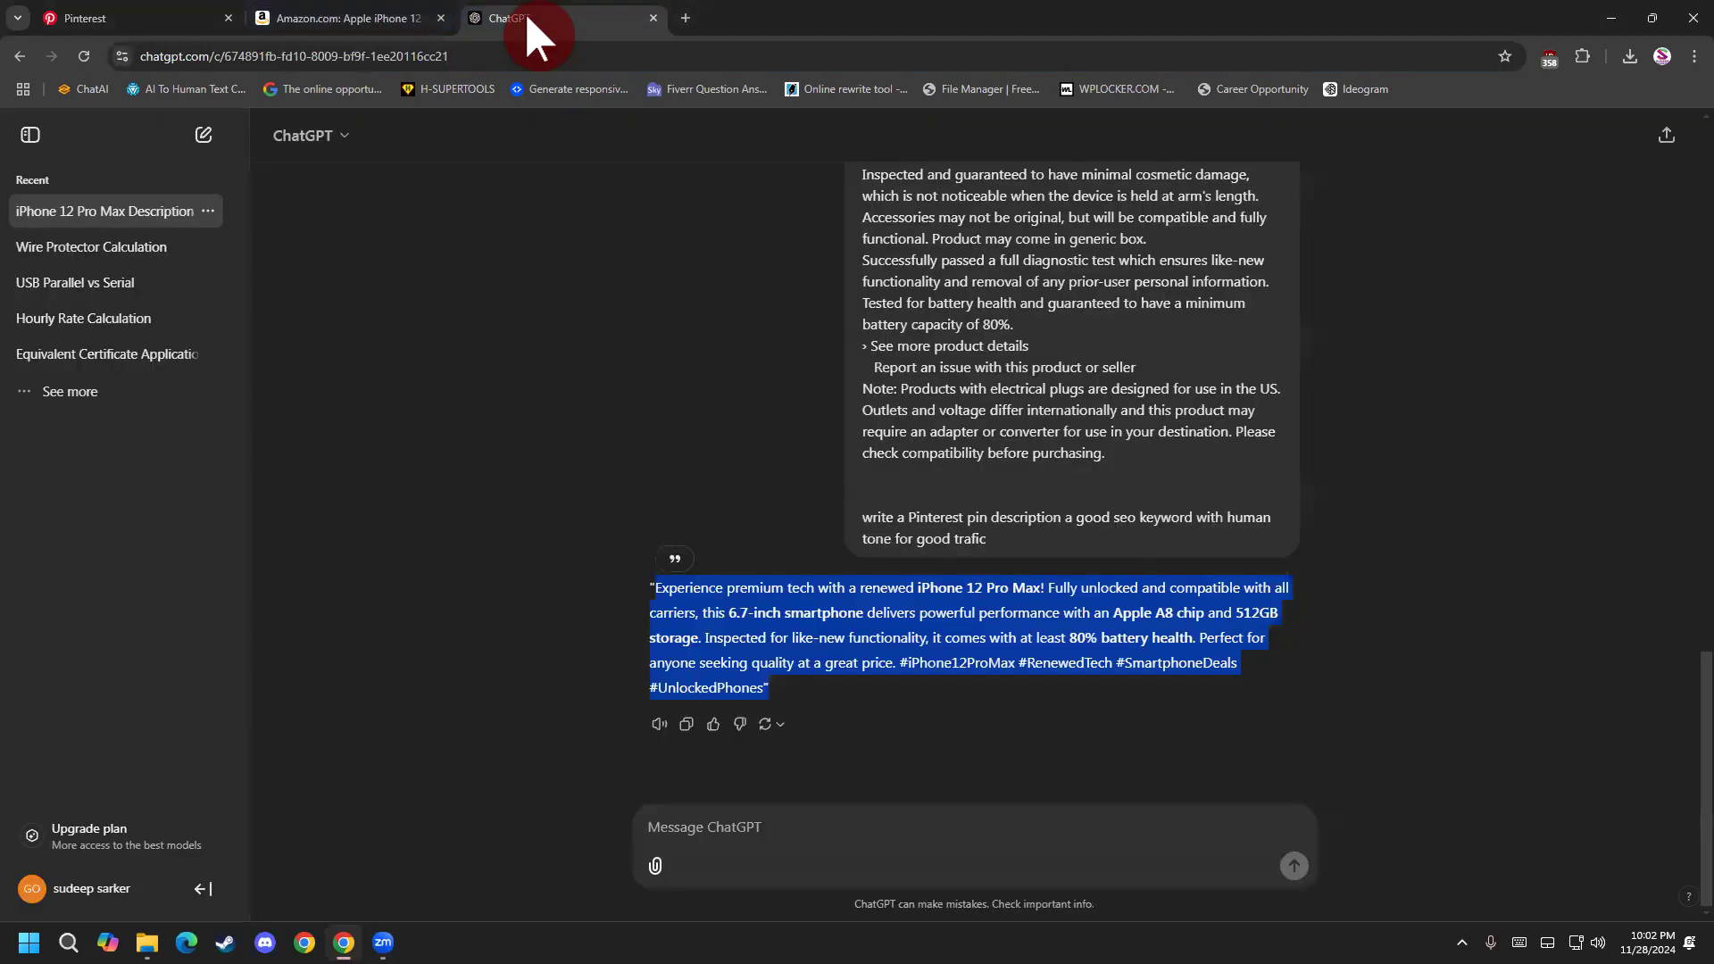
right_click(725, 629)
left_click(775, 644)
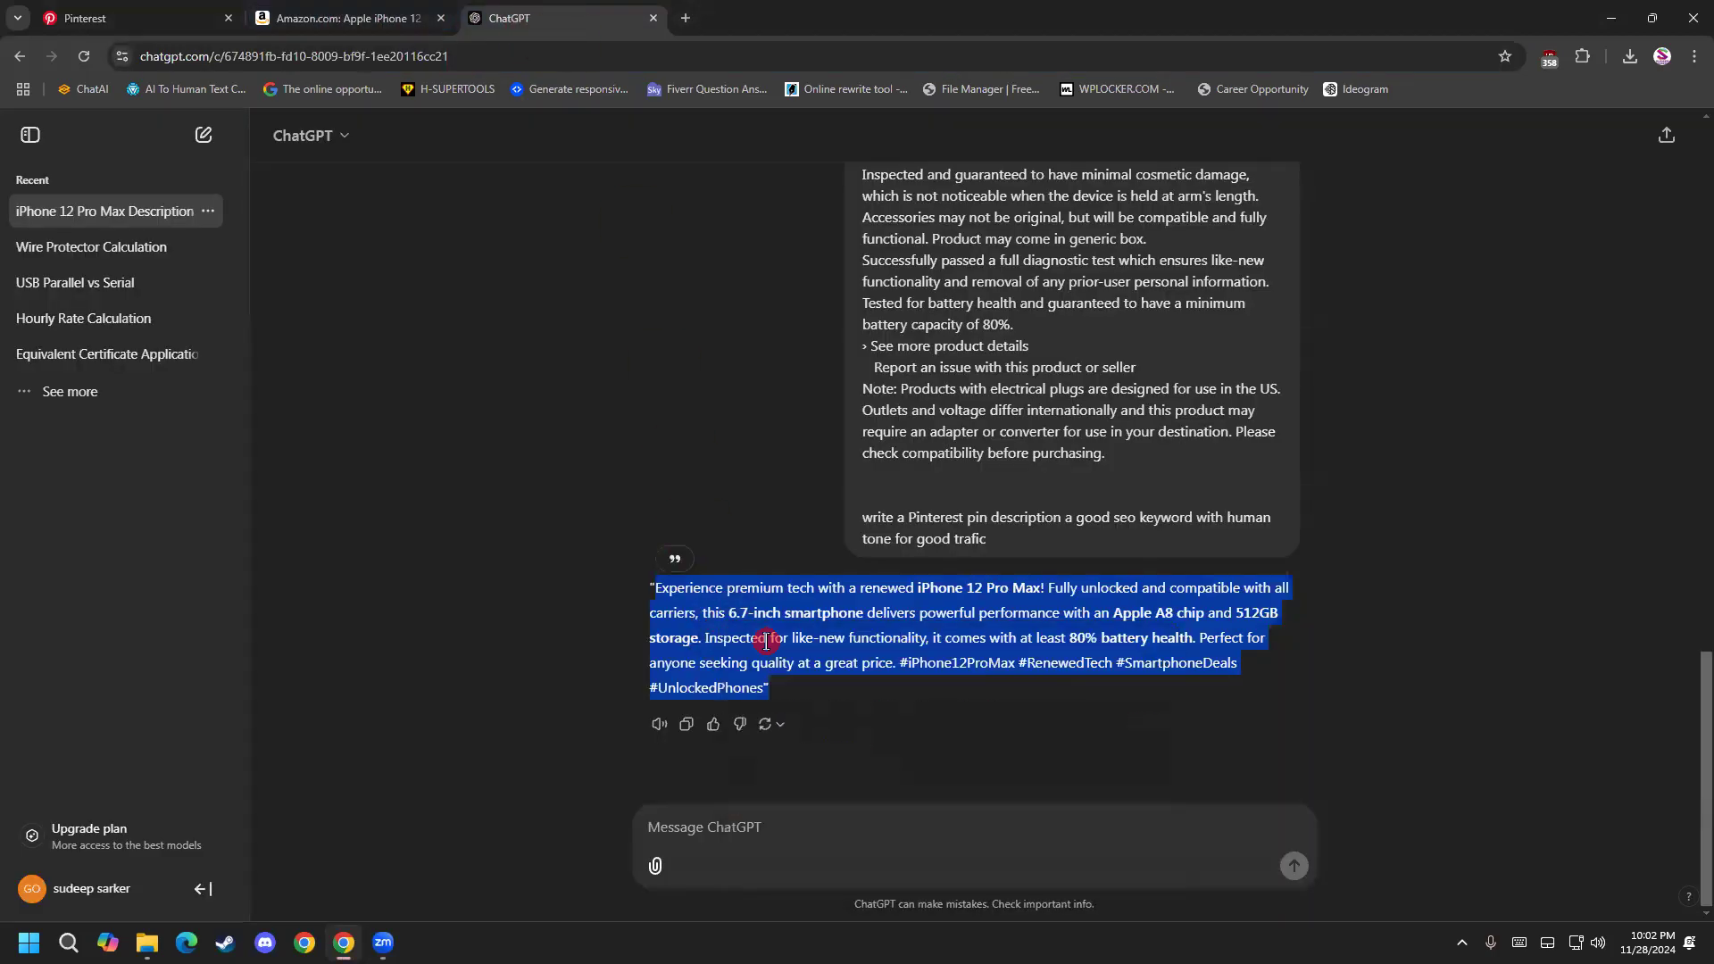
left_click(161, 18)
left_click(987, 409)
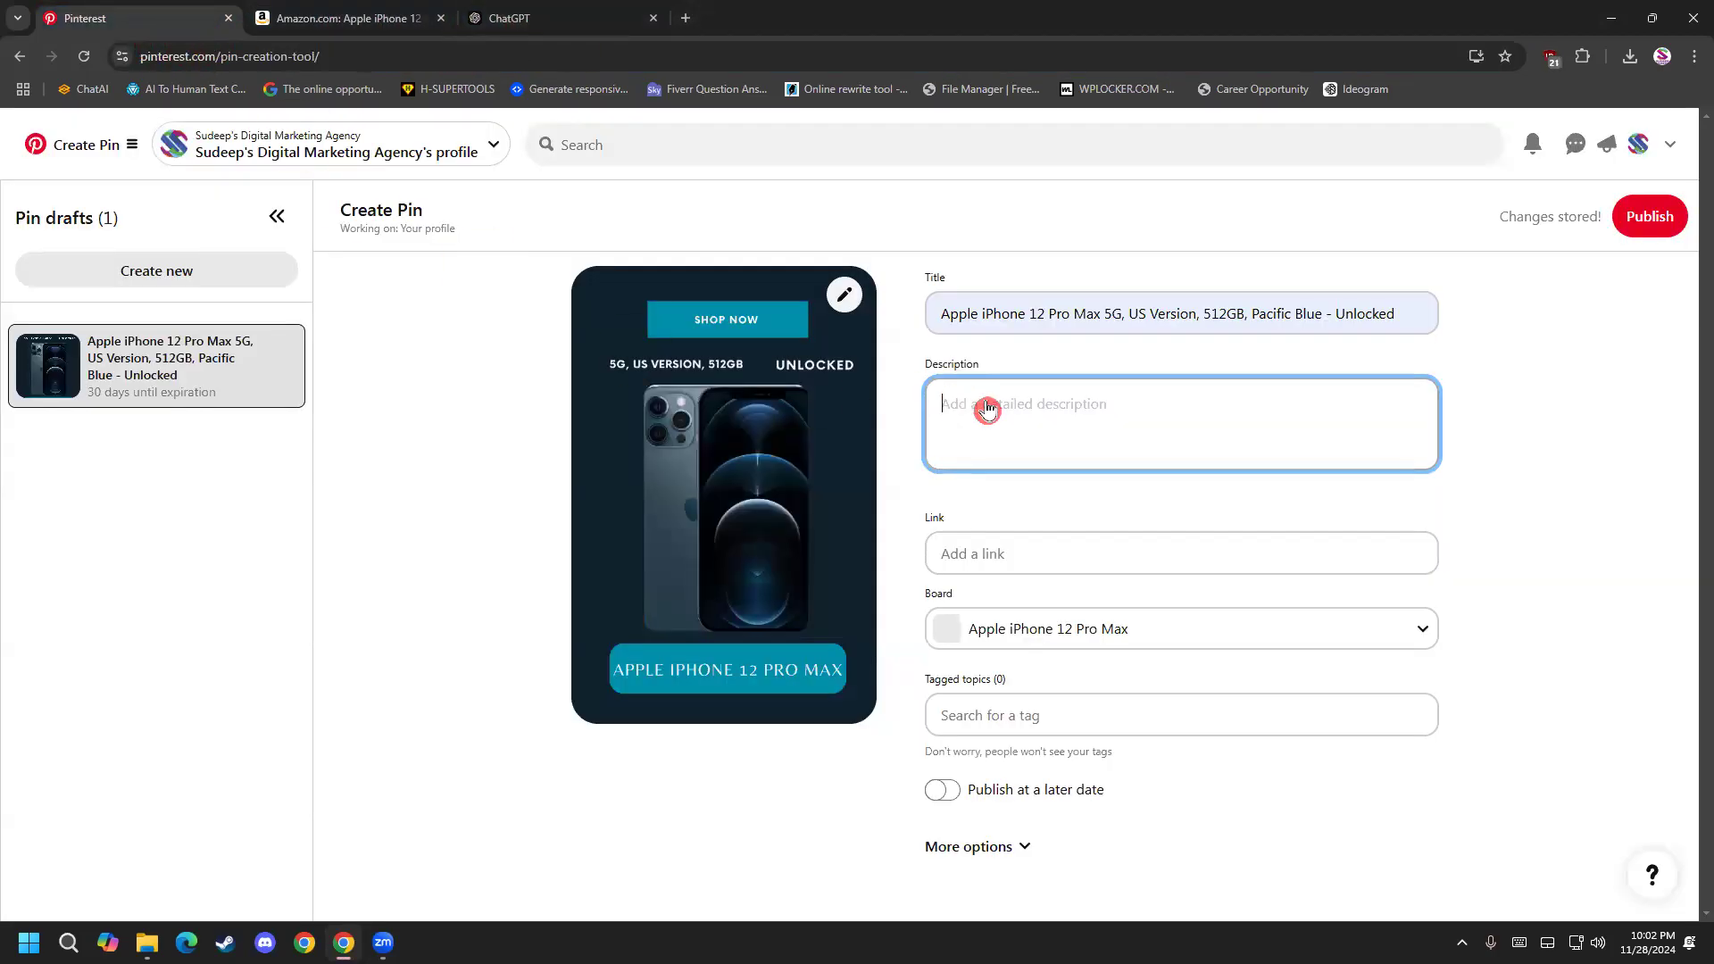
key("ctrl+v")
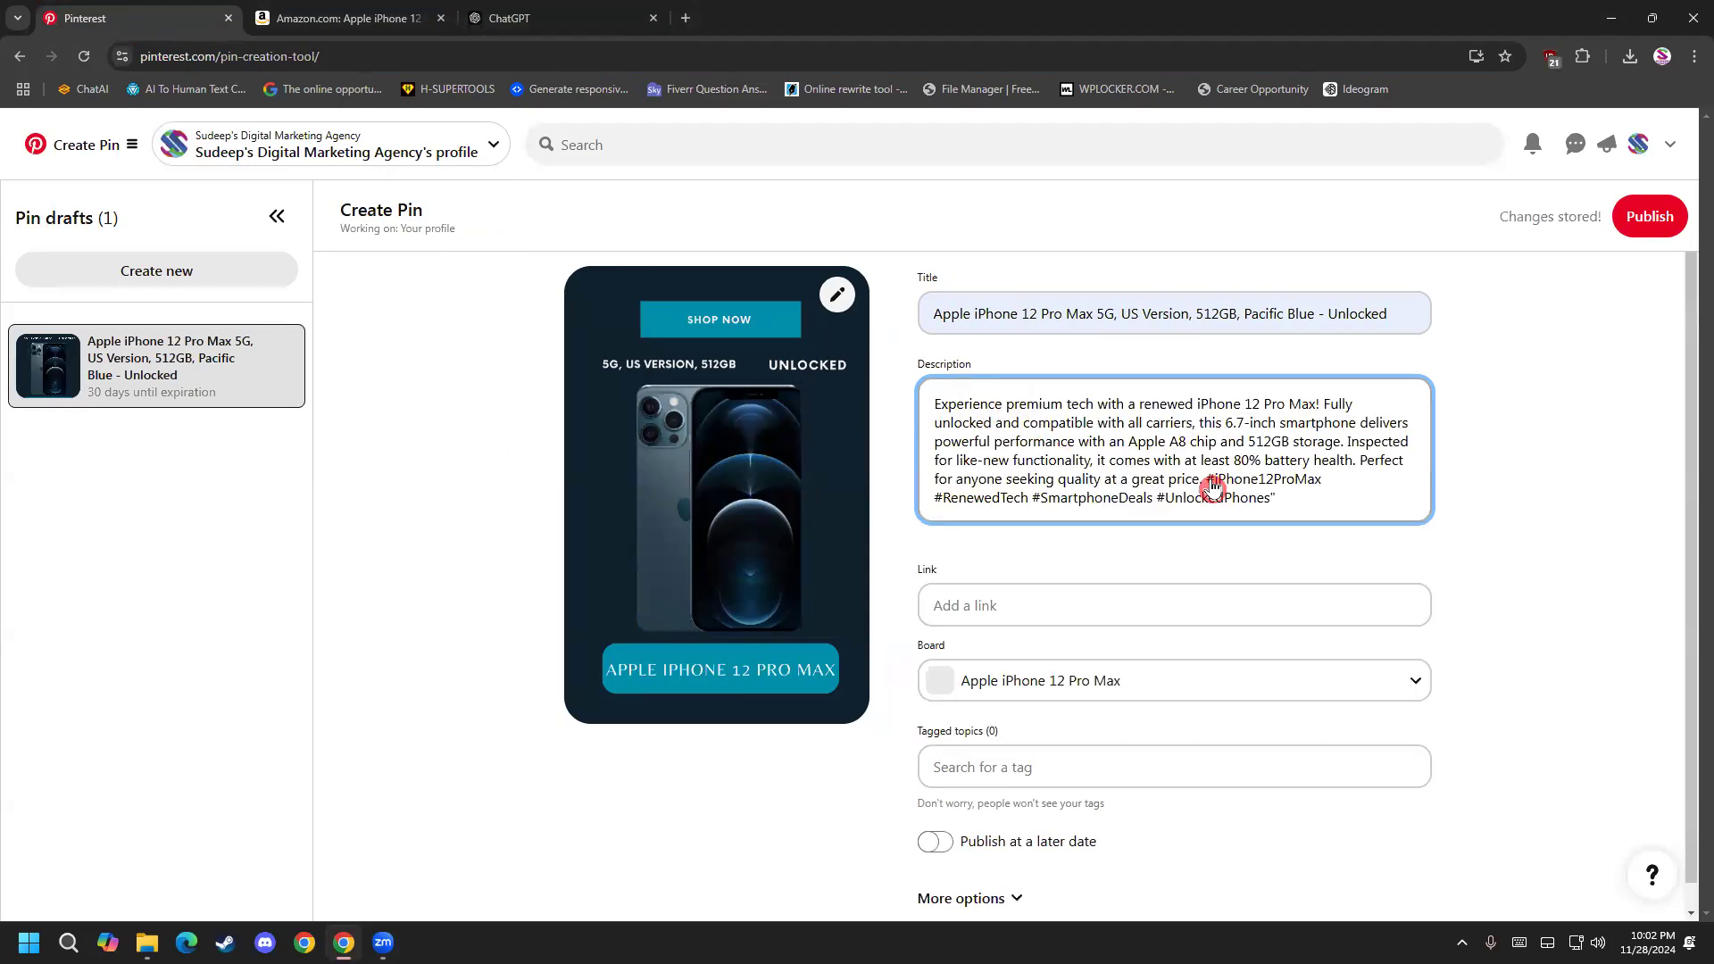
Highlight the hashtags at the end of the description one by one, including #RenewedTech, #SmartphoneDeals and #UnlockedPhones.
mouse_move(1205, 483)
left_mouse_down()
mouse_move(1337, 485)
mouse_move(928, 497)
mouse_move(1023, 516)
mouse_move(934, 504)
left_mouse_up()
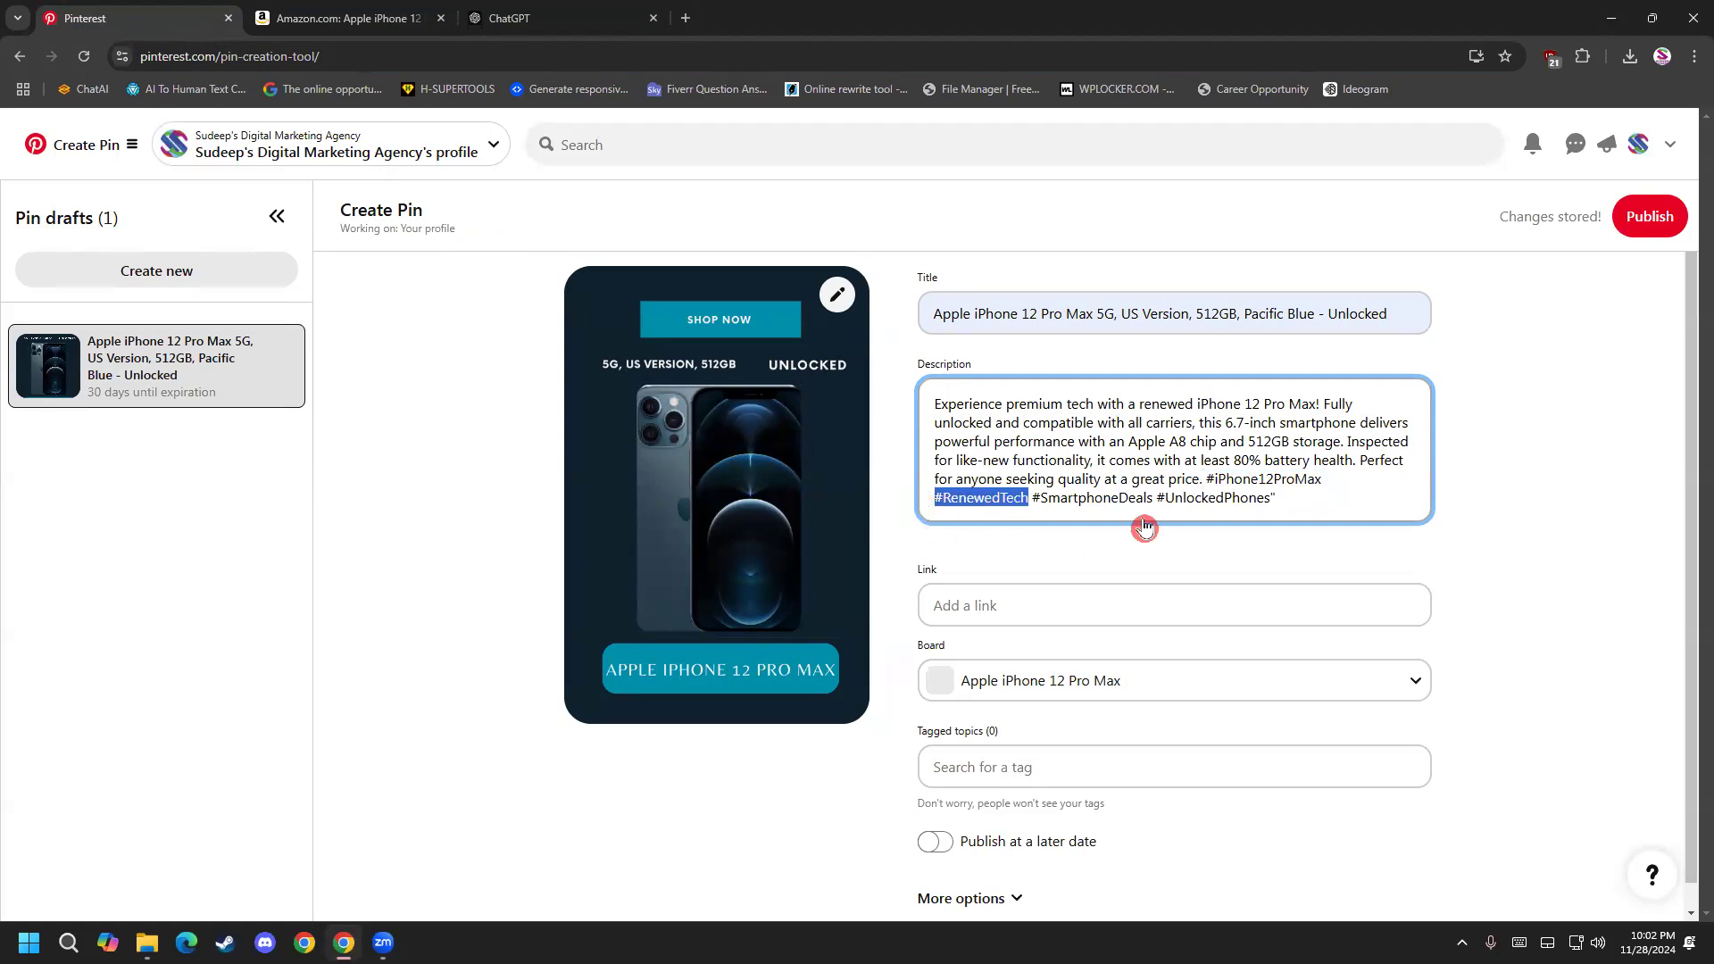
left_click_drag(1161, 502, 1042, 520)
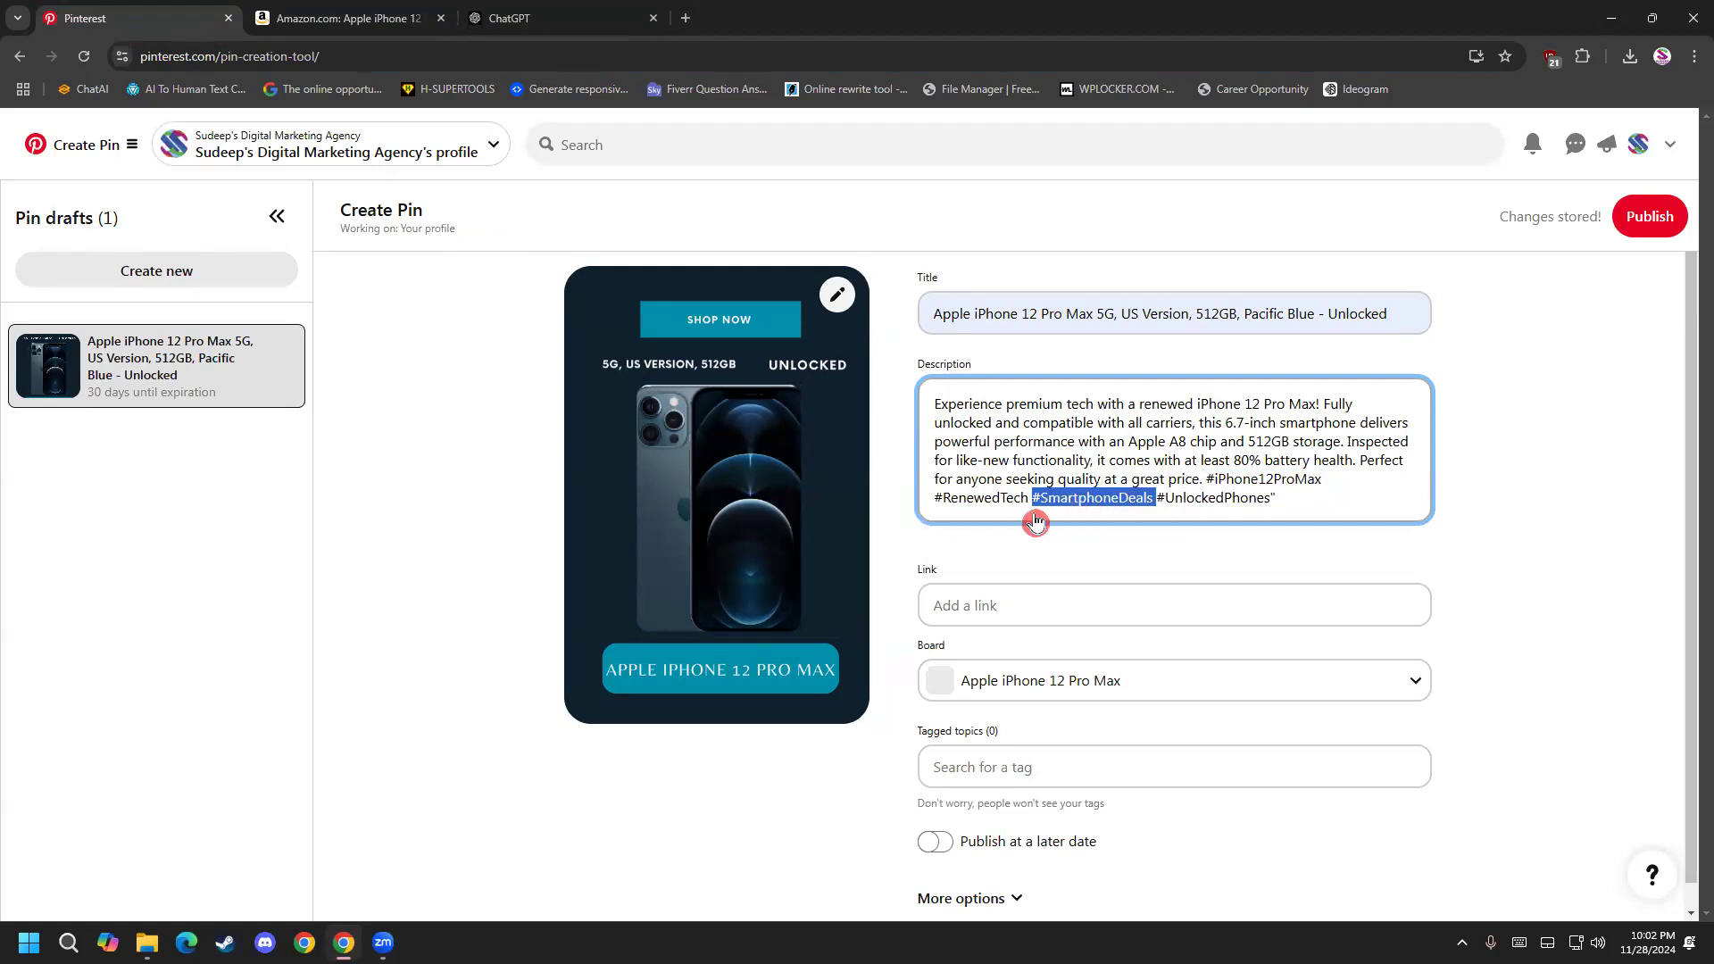
left_click_drag(1309, 518, 1155, 521)
left_click(1062, 606)
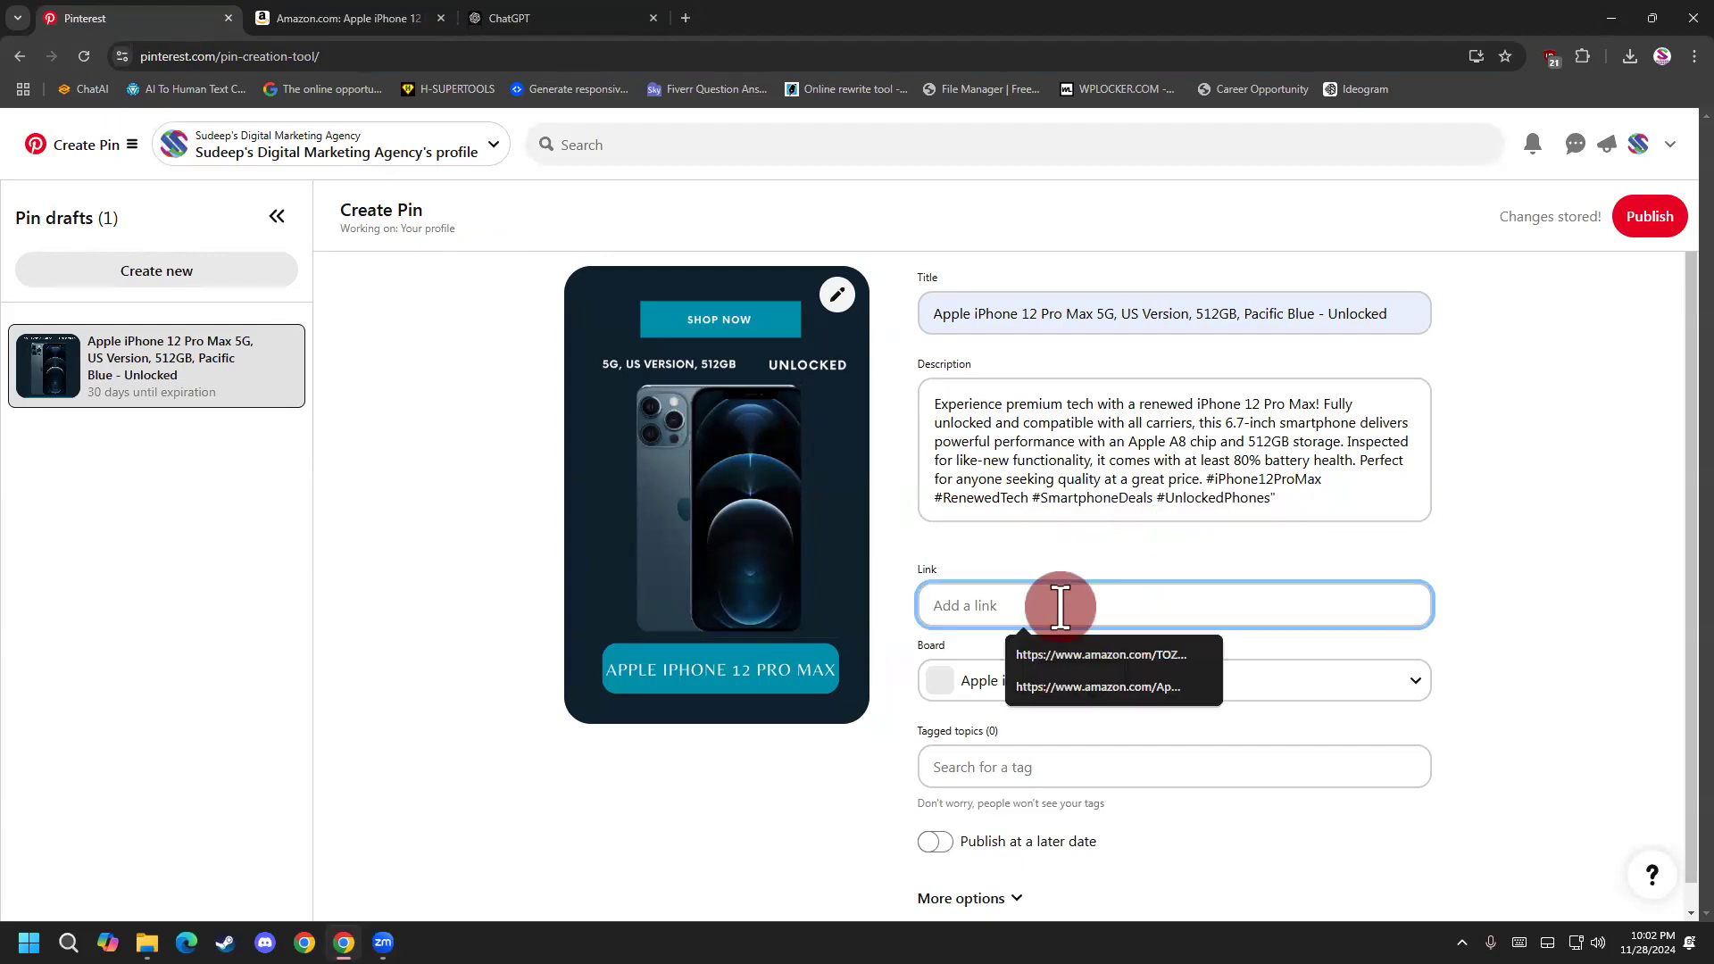
left_click(383, 18)
left_click(170, 18)
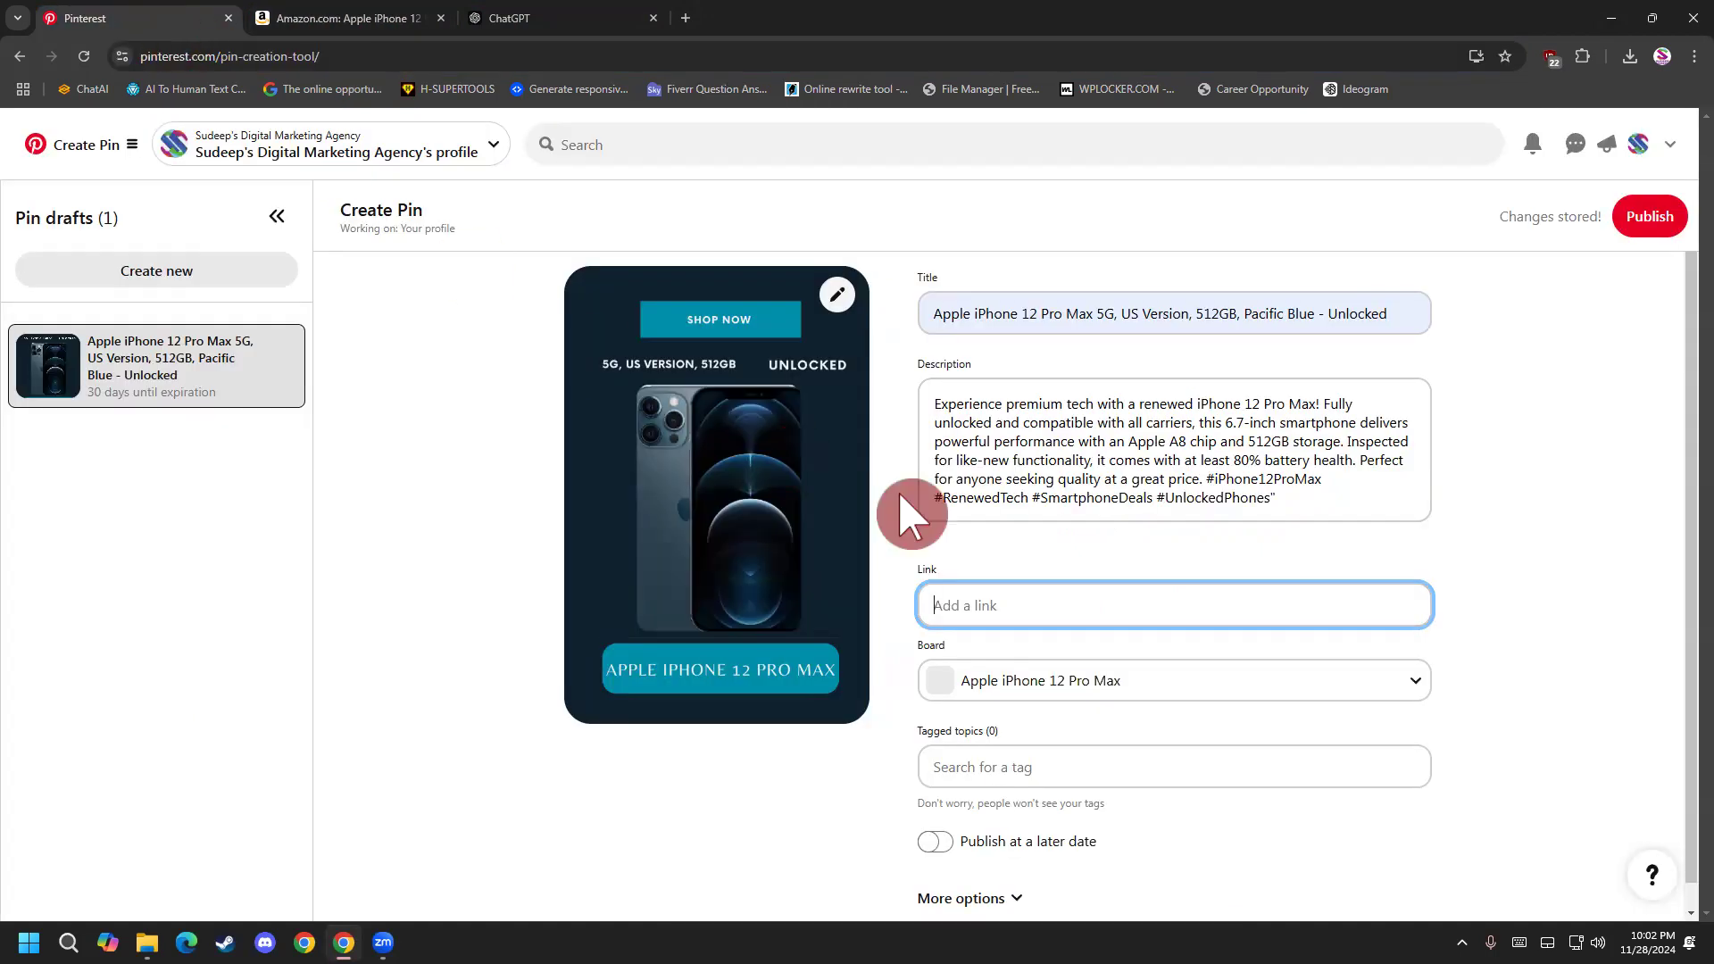
left_click(1022, 587)
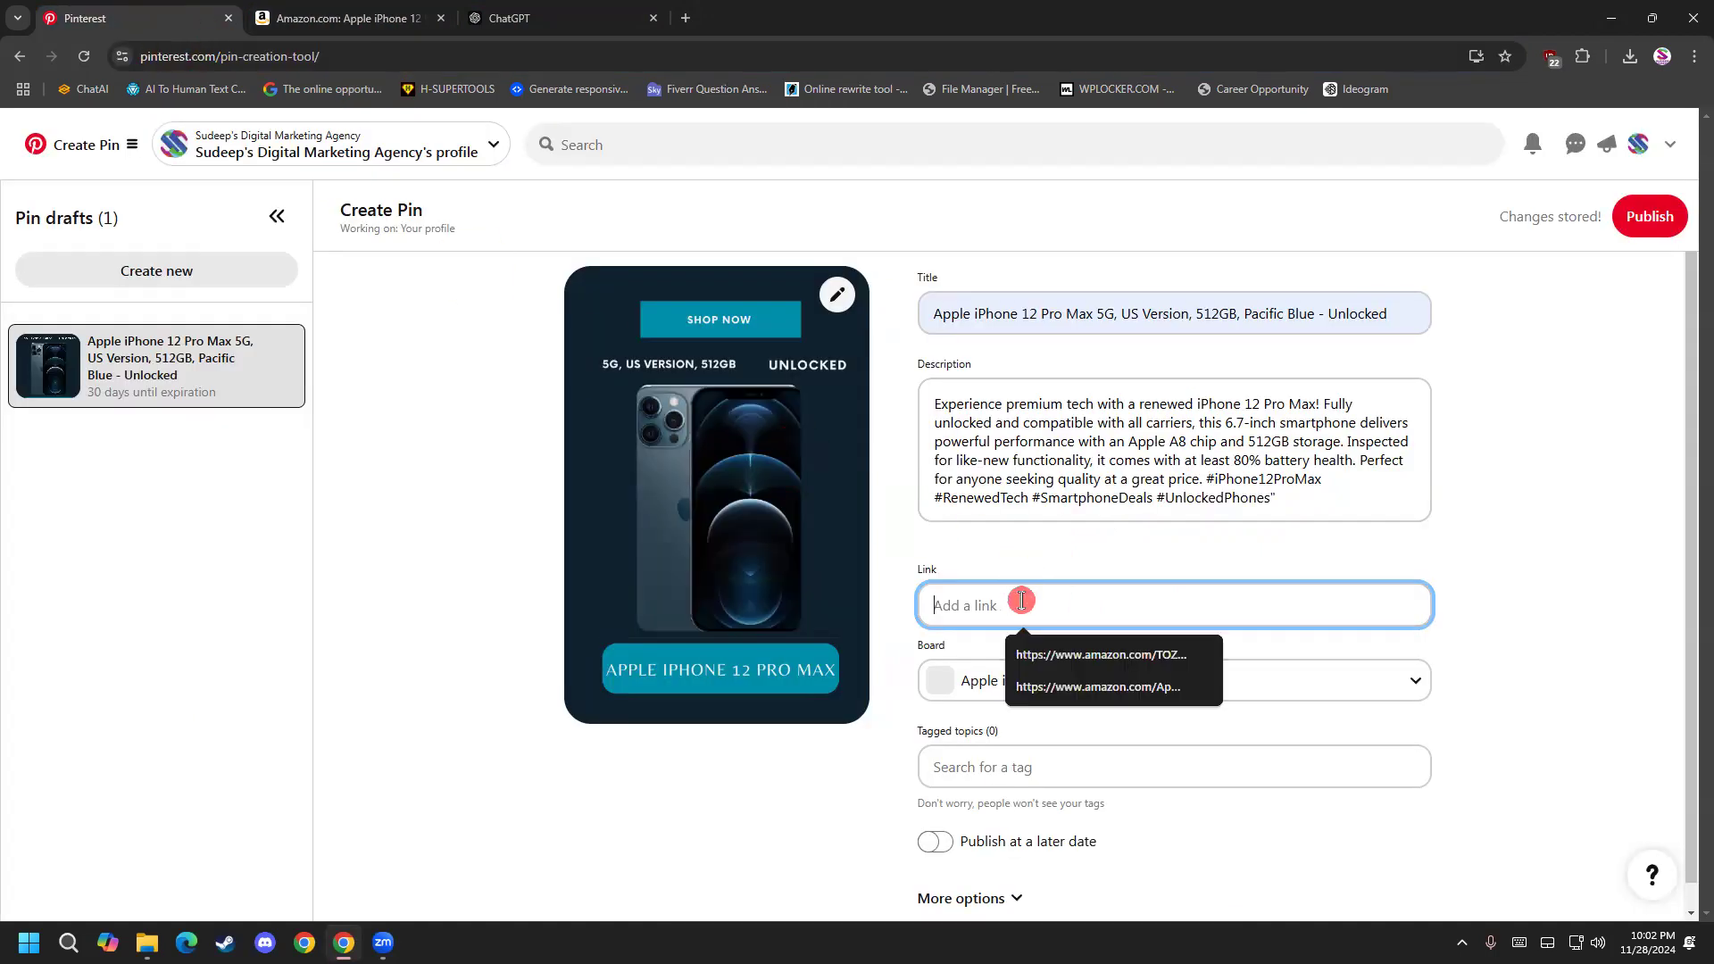
key("ctrl+v")
key("ctrl+z")
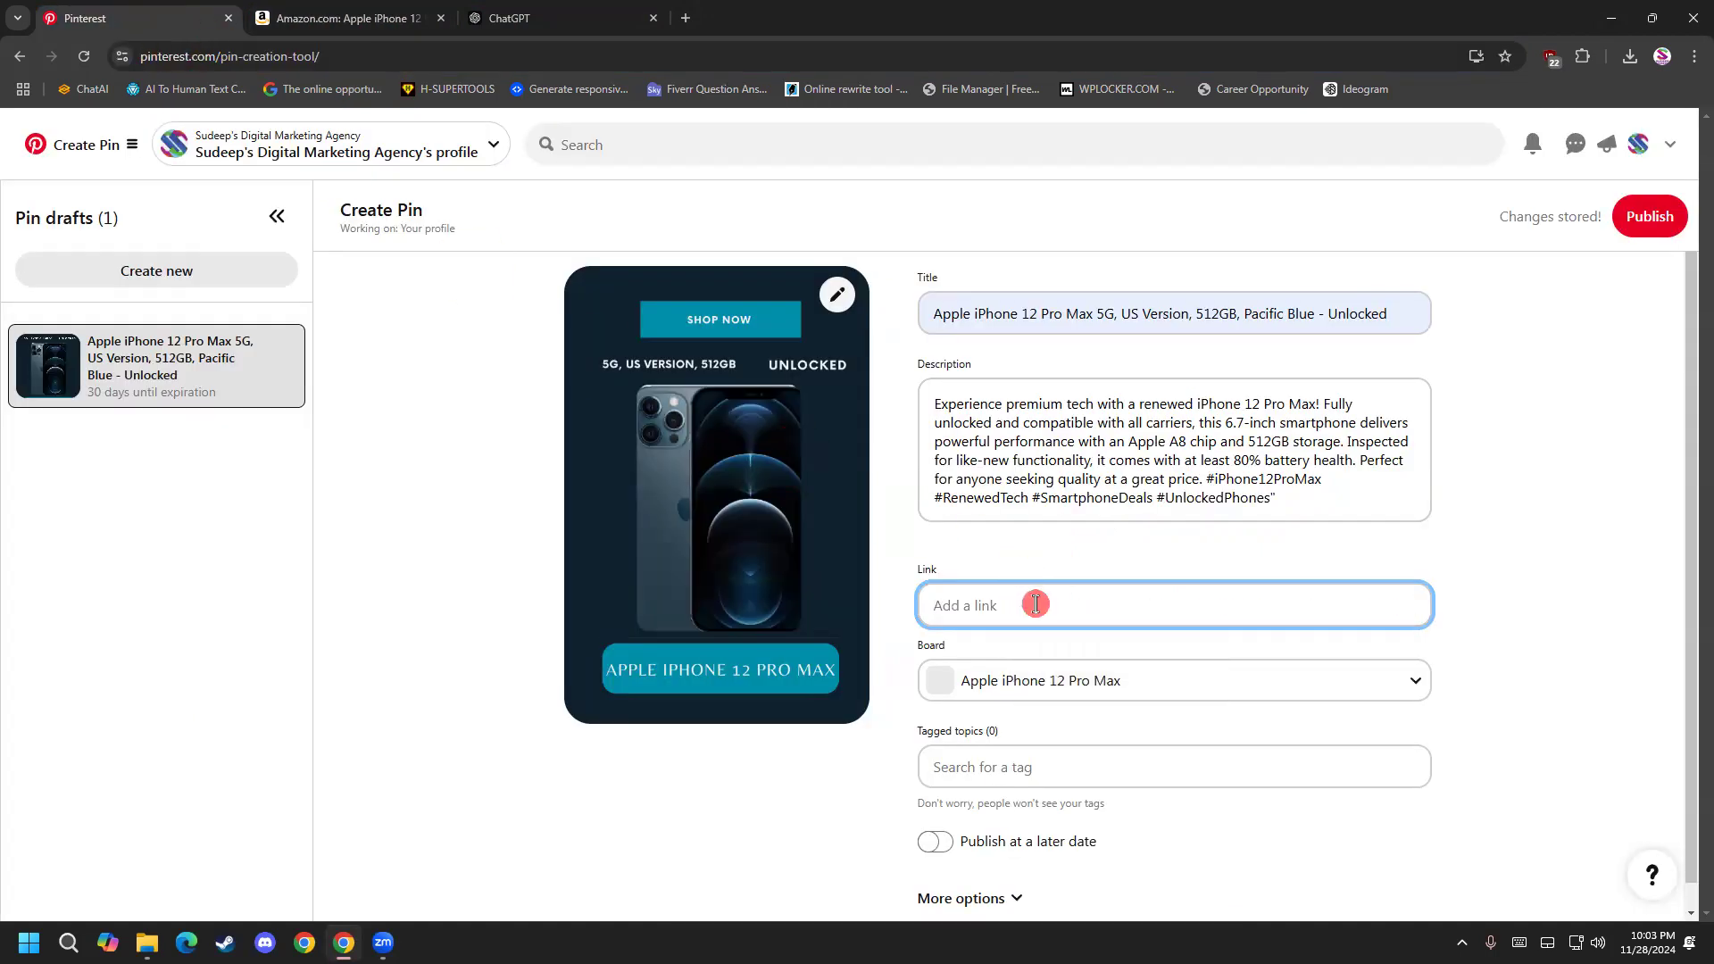
key("super+v")
Copy the web address of the Amazon iPhone 12 Pro Max page and paste it into the new pin's Link field on Pinterest.
left_click(330, 12)
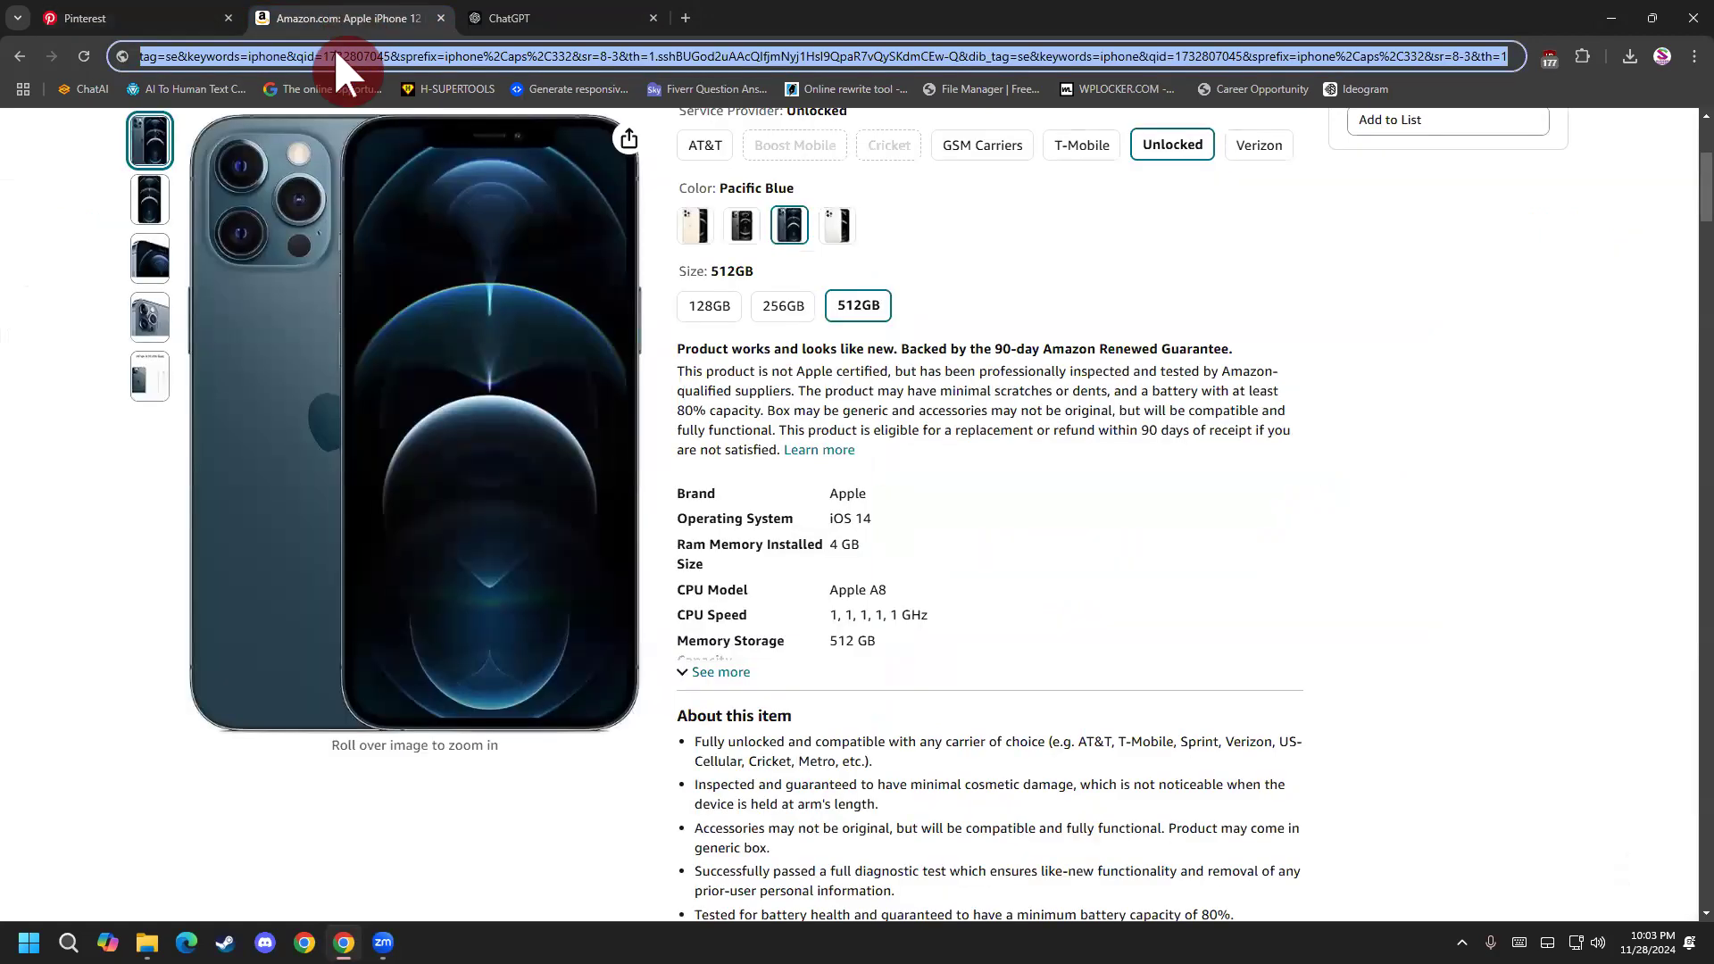
right_click(324, 57)
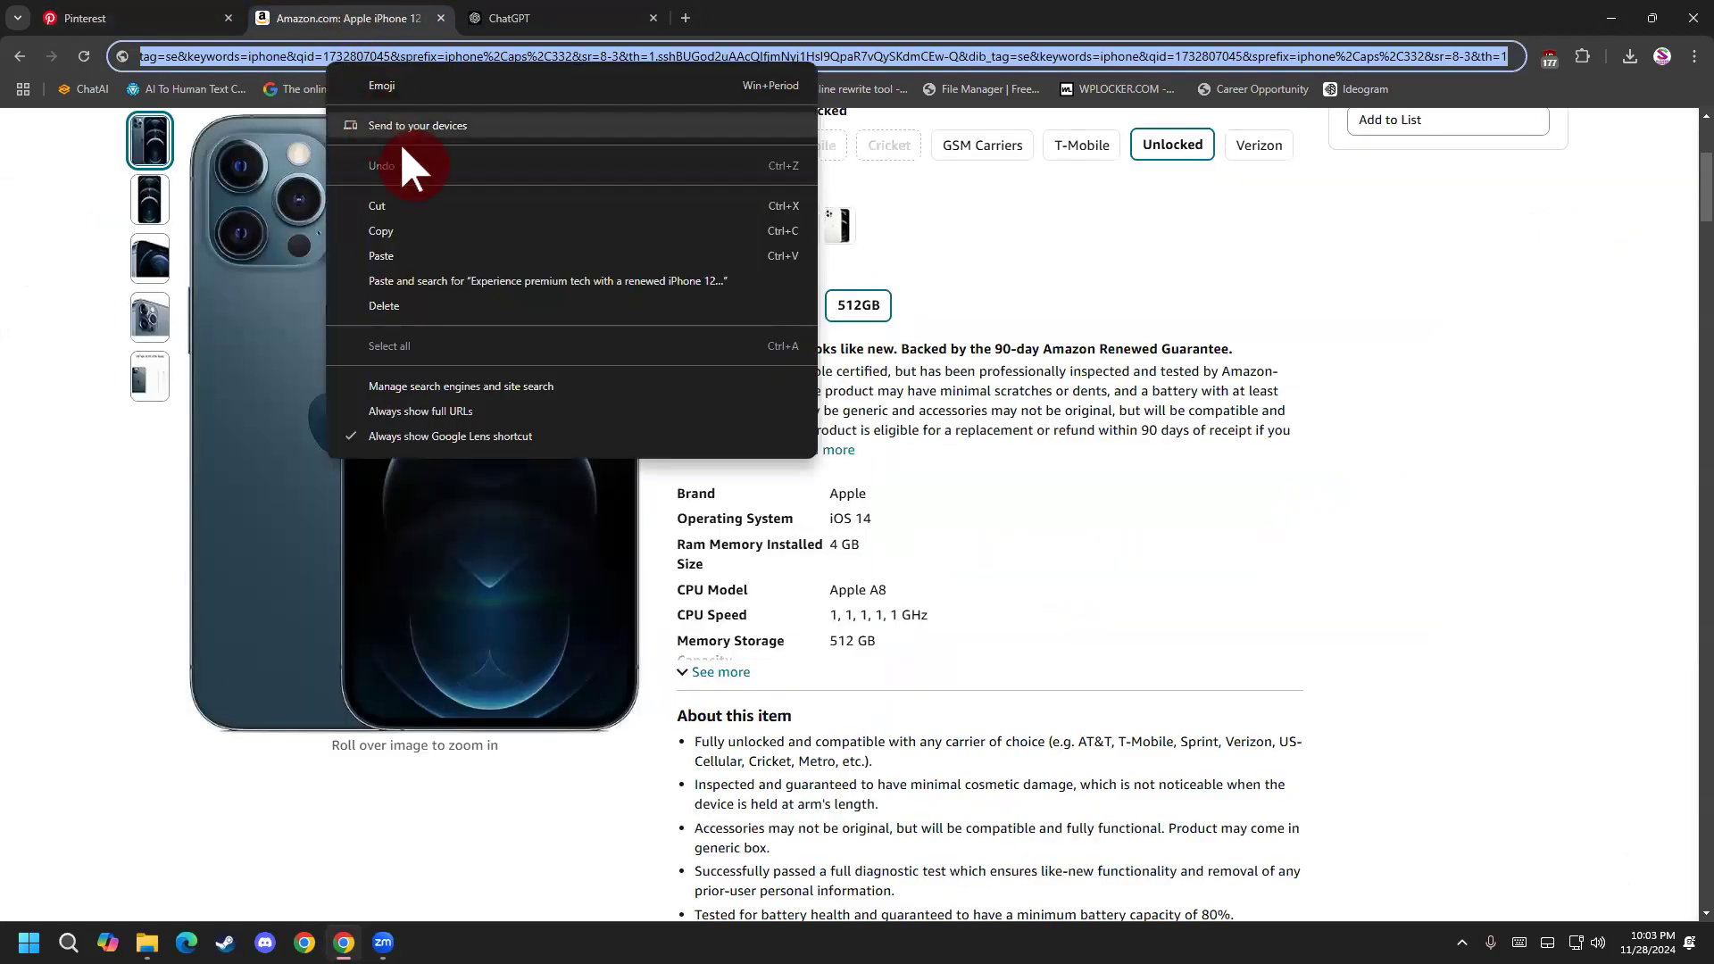
left_click(206, 20)
left_click(985, 603)
right_click(986, 606)
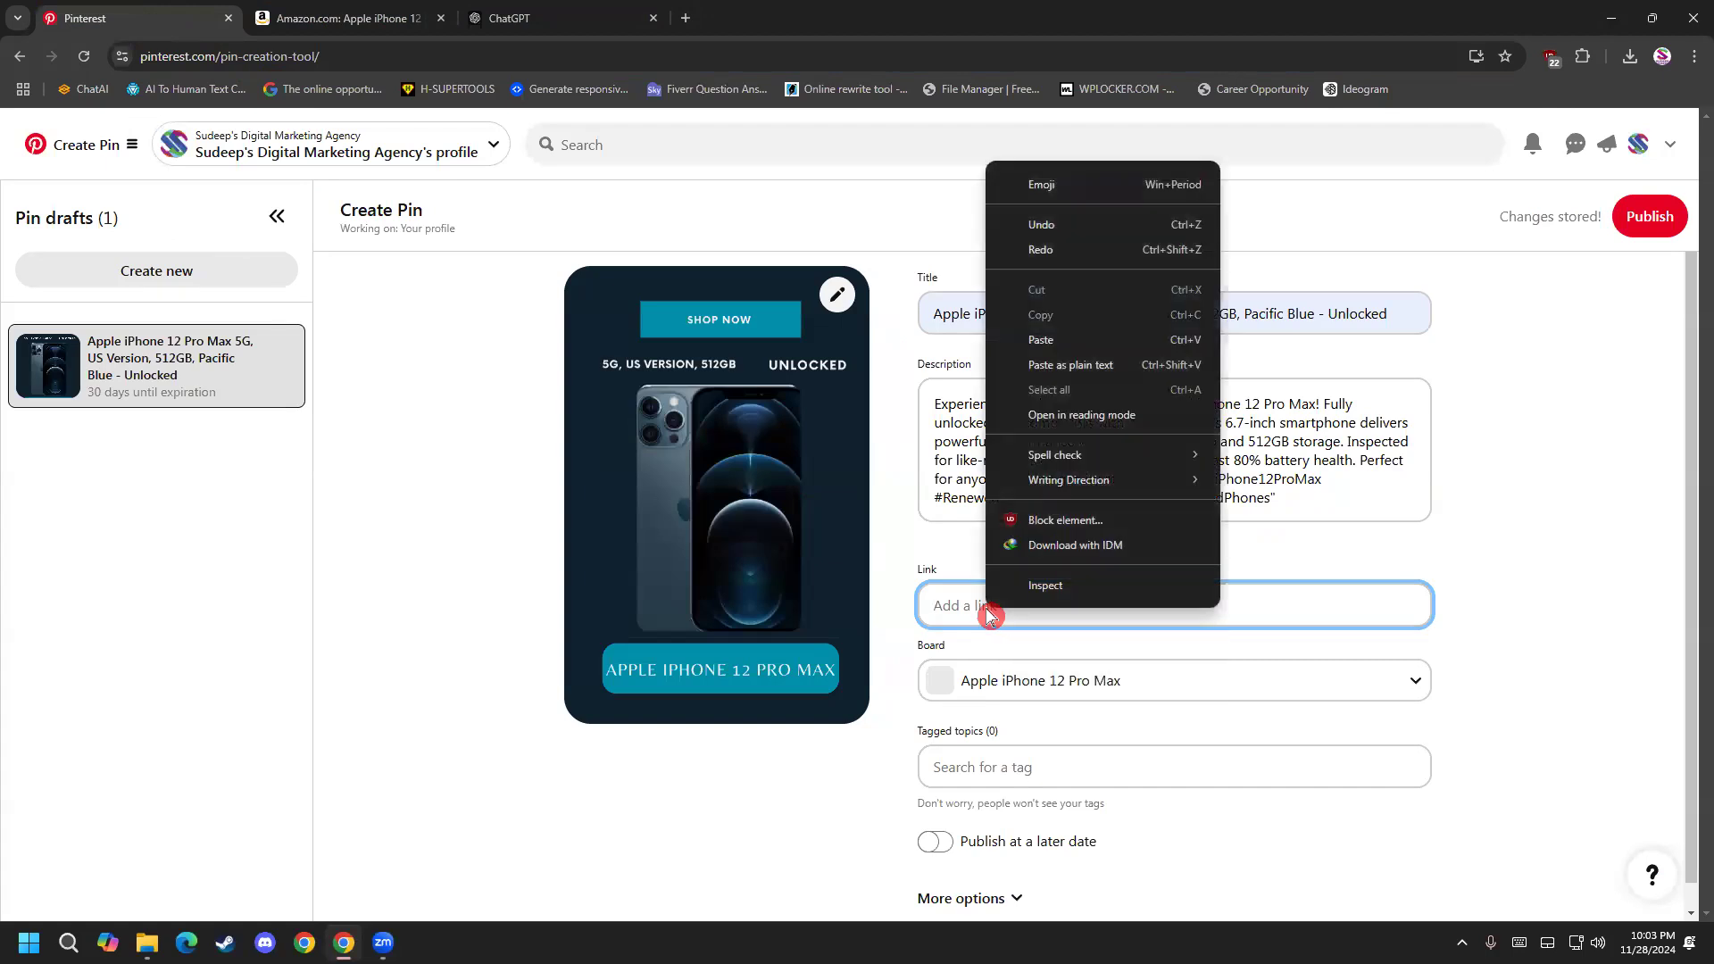
left_click(1041, 339)
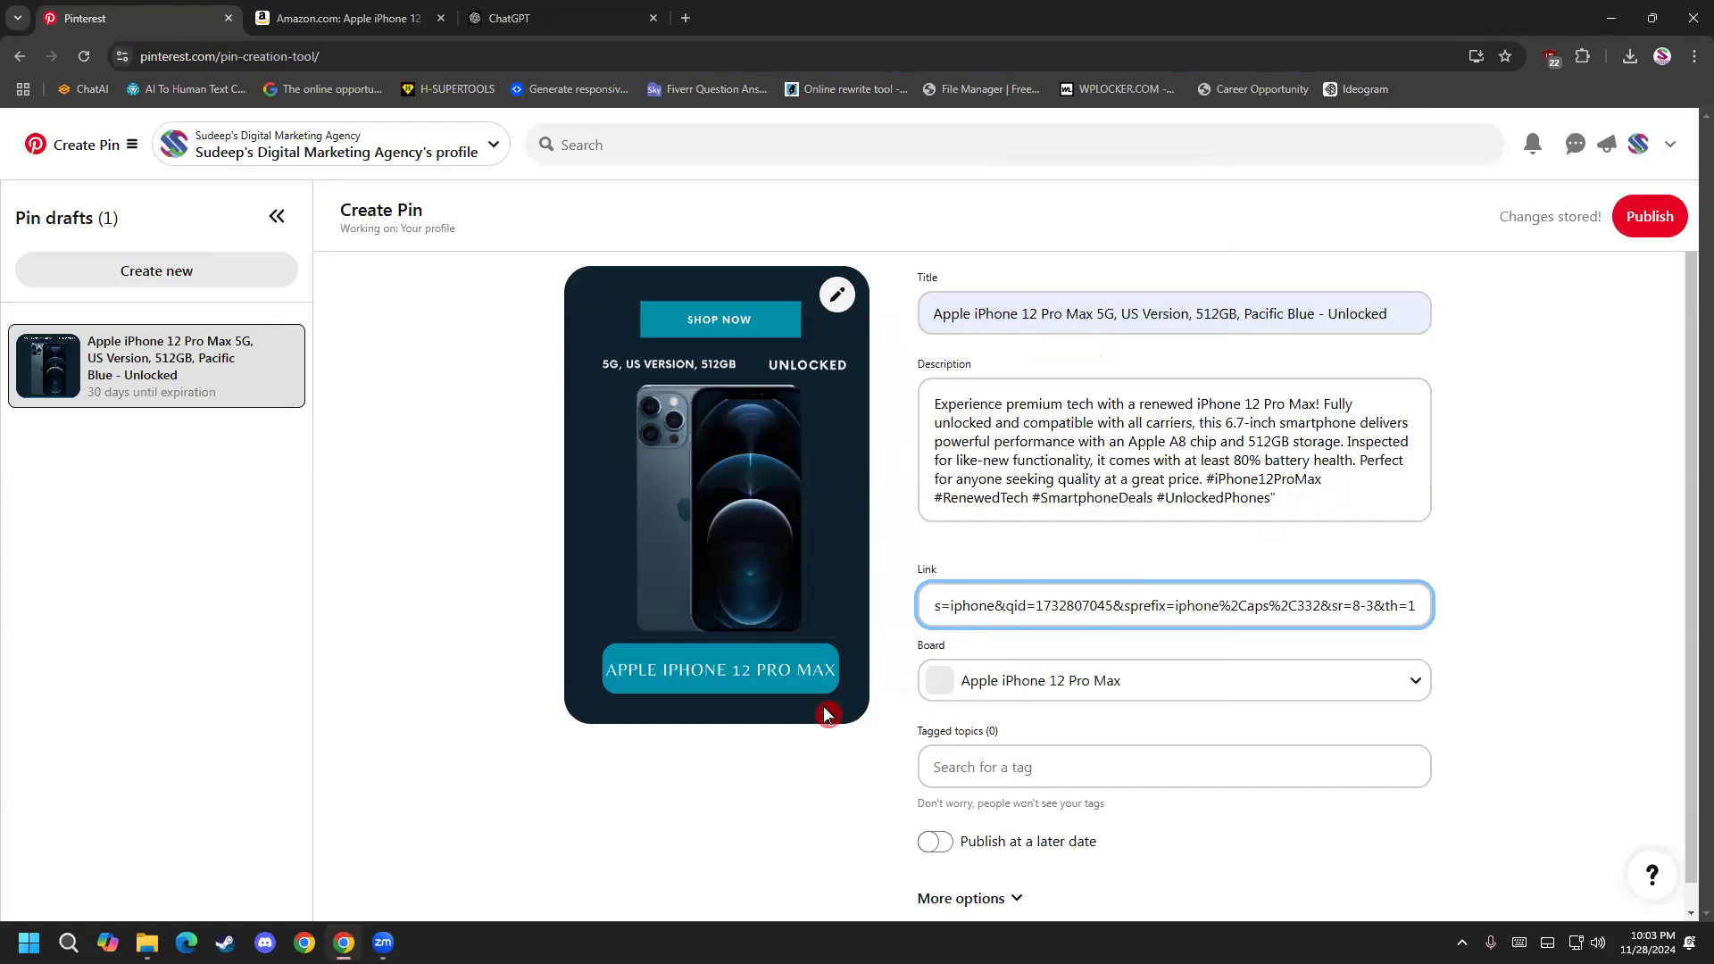
Search the pin's tagged topics for "iphone" and add the Smartphone topic.
left_click(1024, 725)
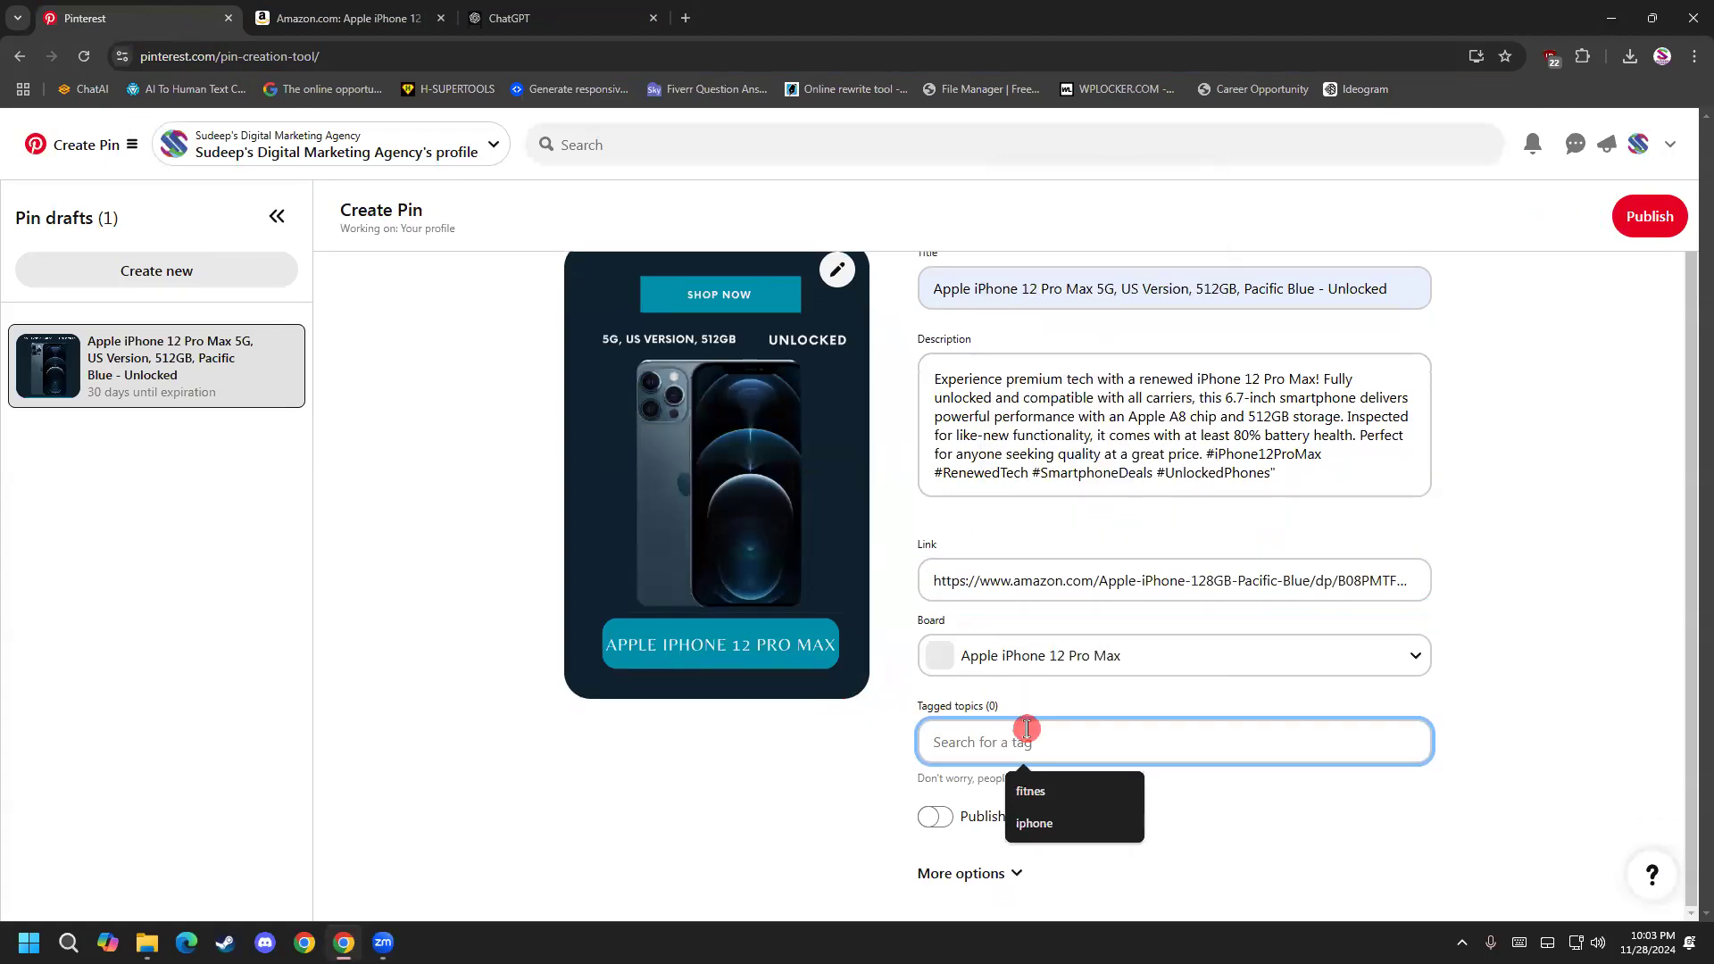
left_click(1040, 822)
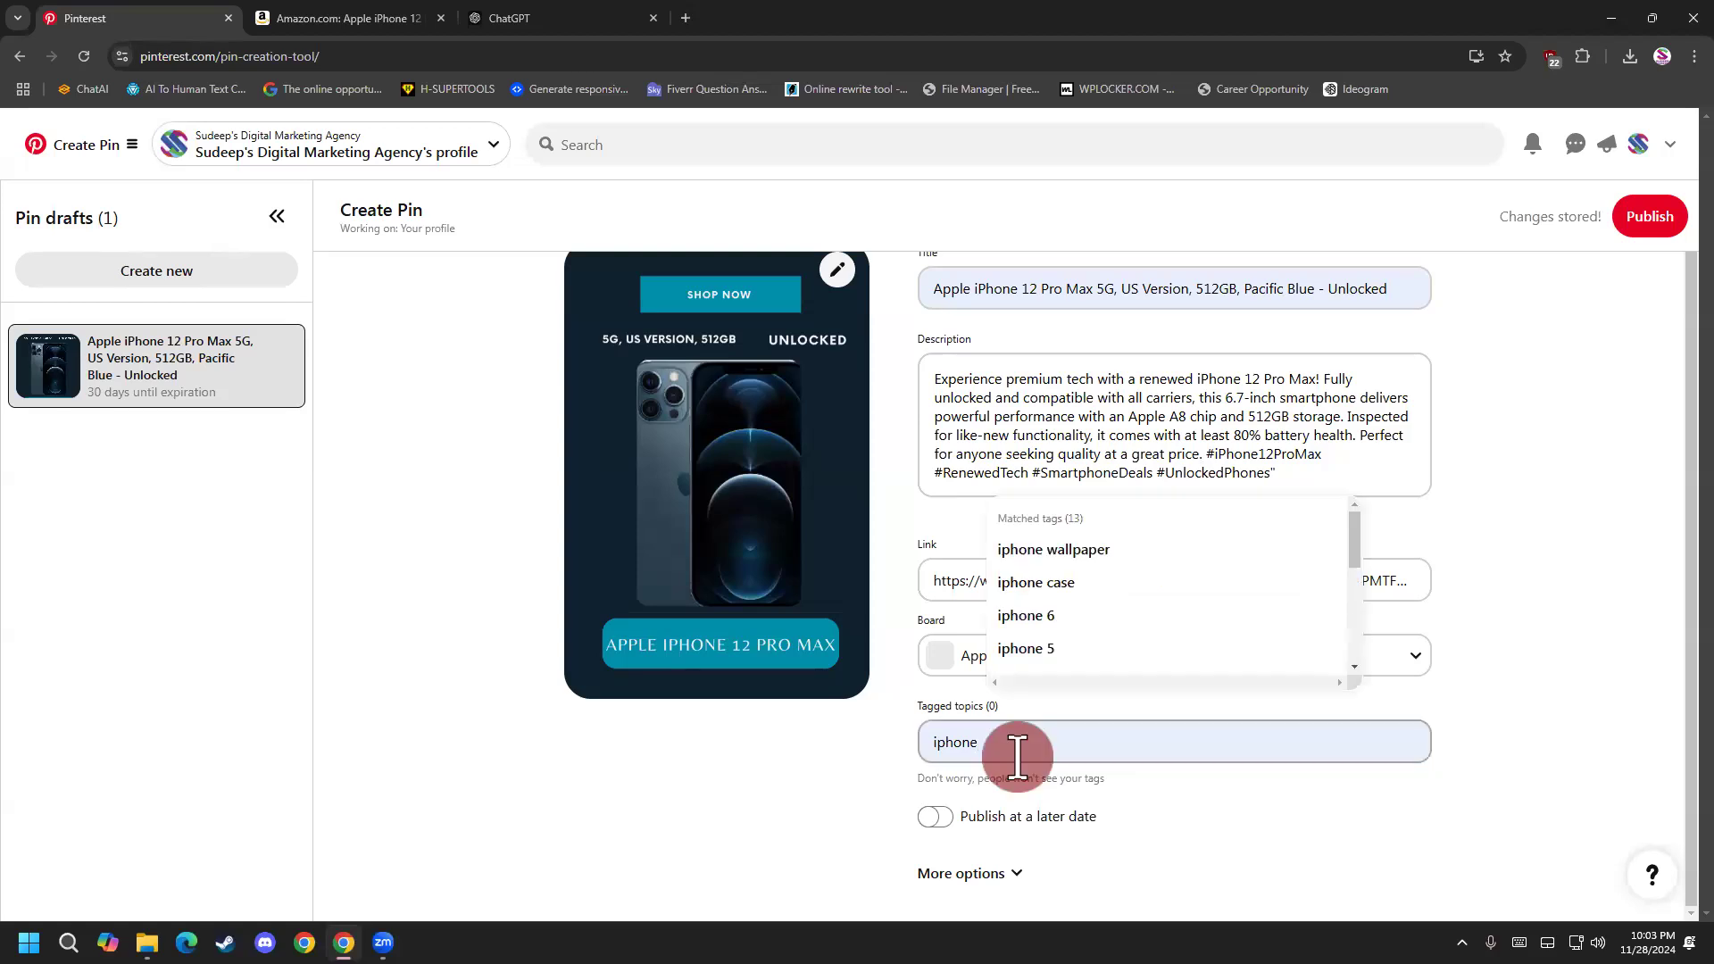
scroll(1058, 669, "down", 5)
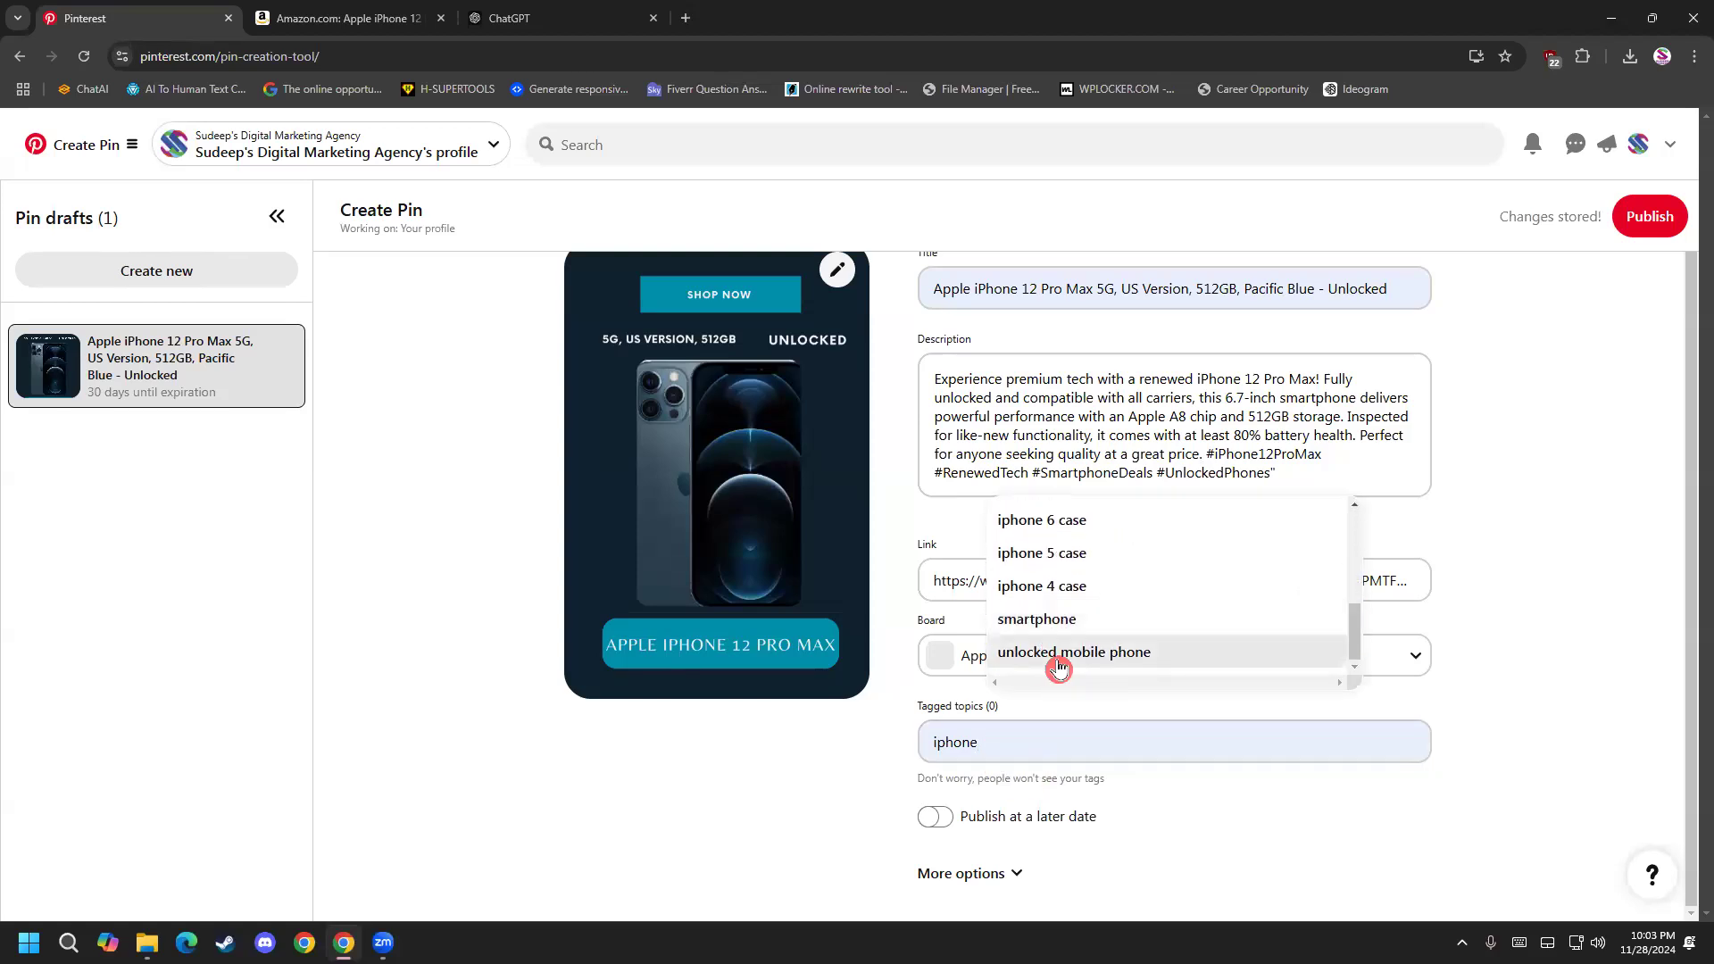
left_click(1078, 629)
Search the tagged topics for "unloc" and add the Unlocked Mobile Phone topic to the pin.
left_click(1080, 750)
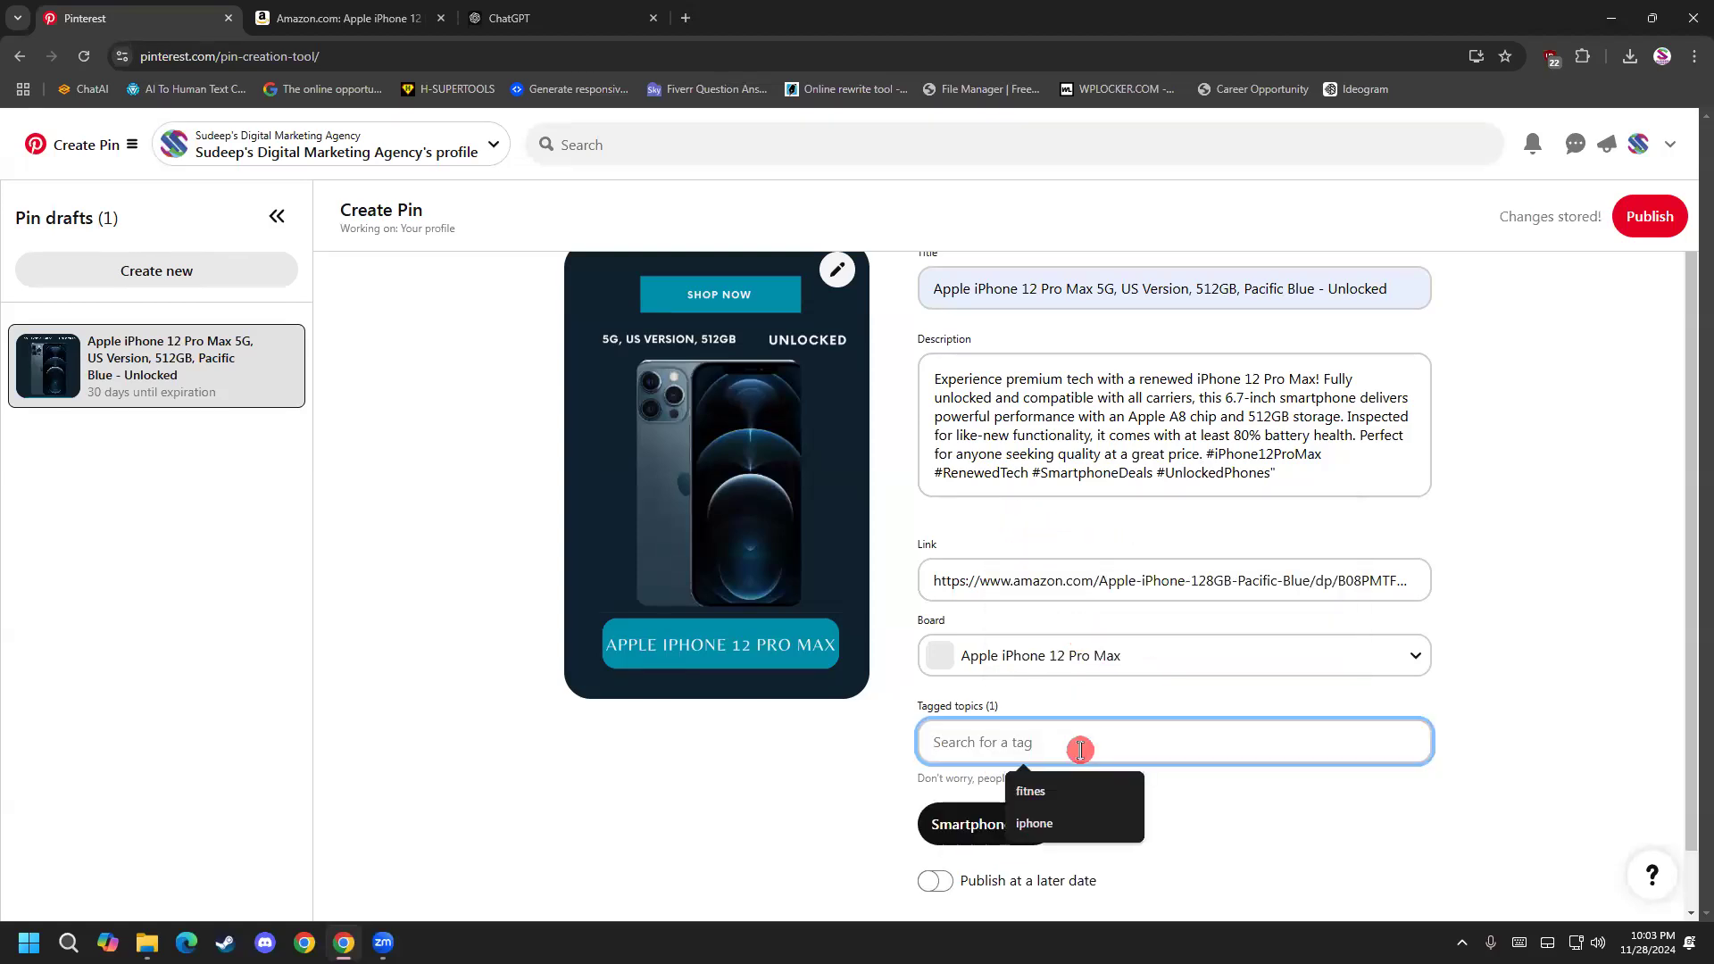
type("yn")
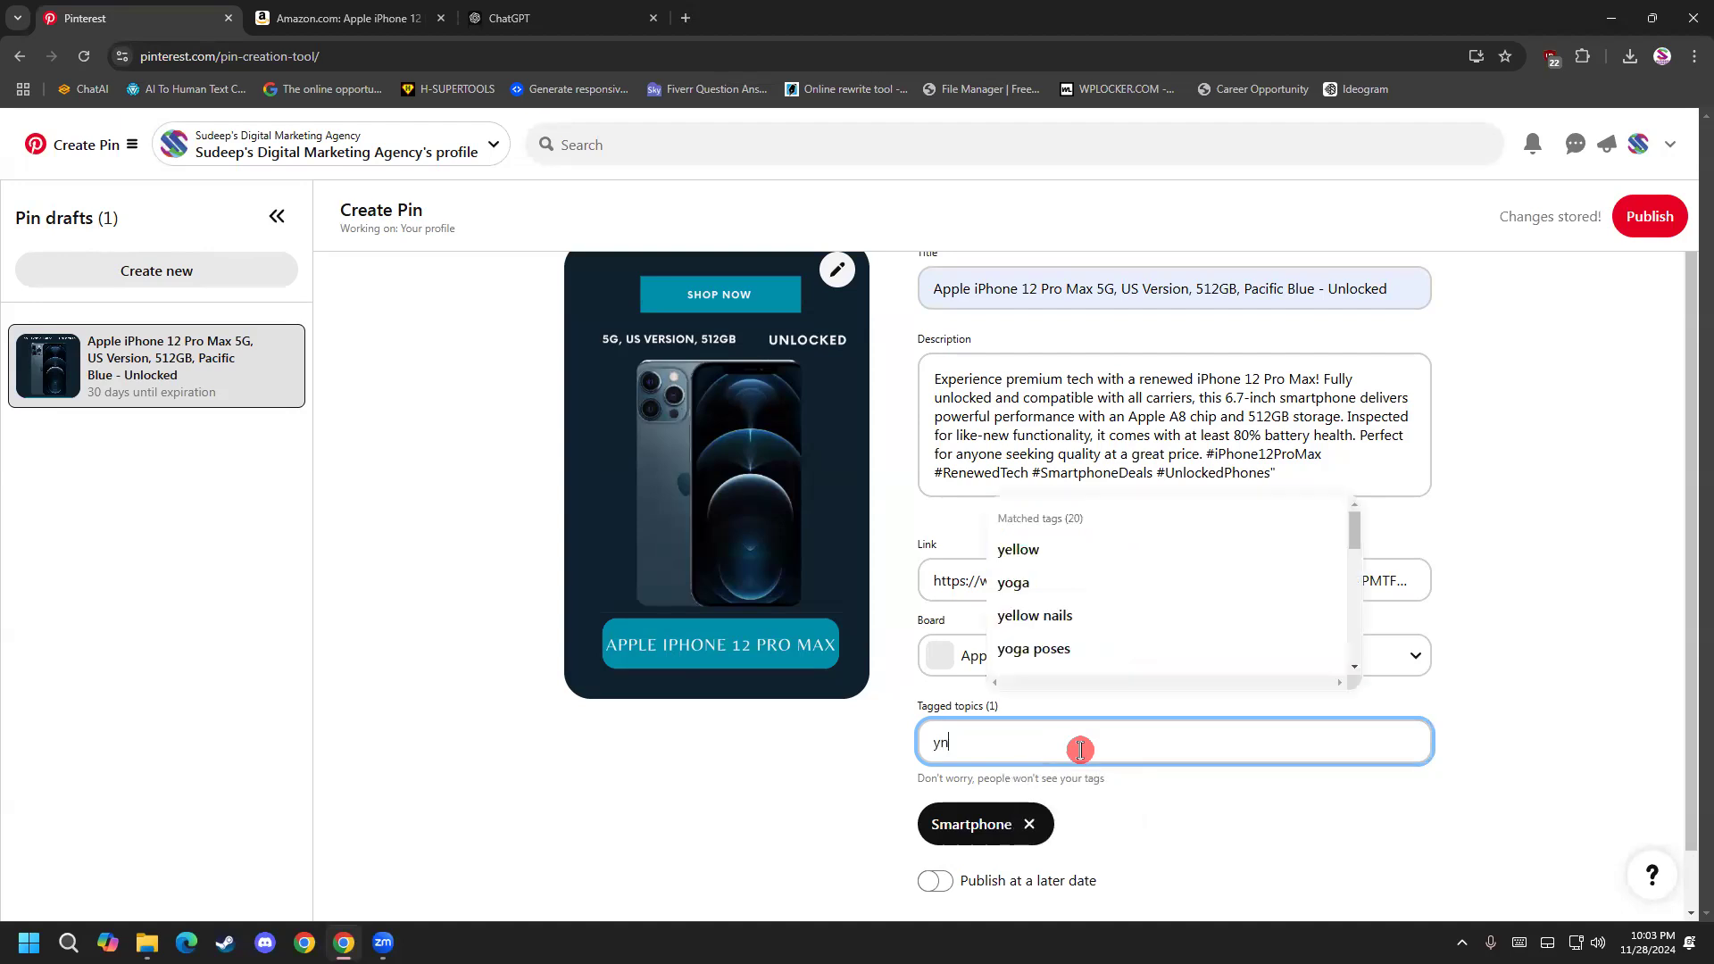
key("BackSpace")
key("BackSpace")
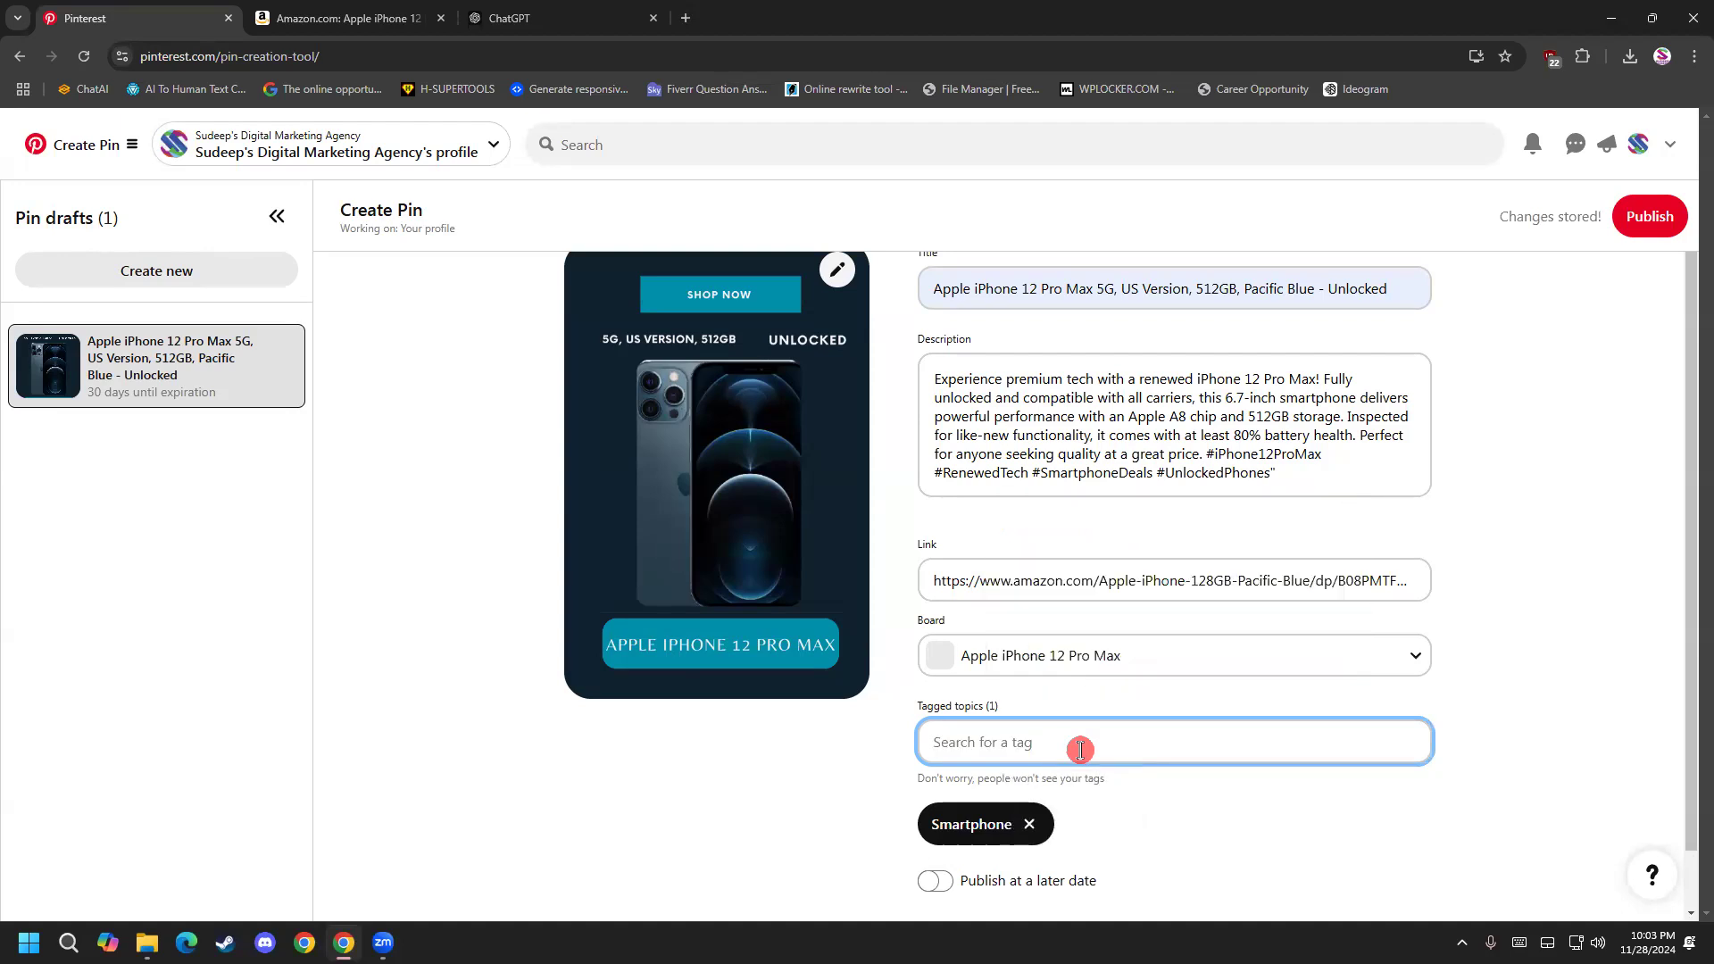
type("un")
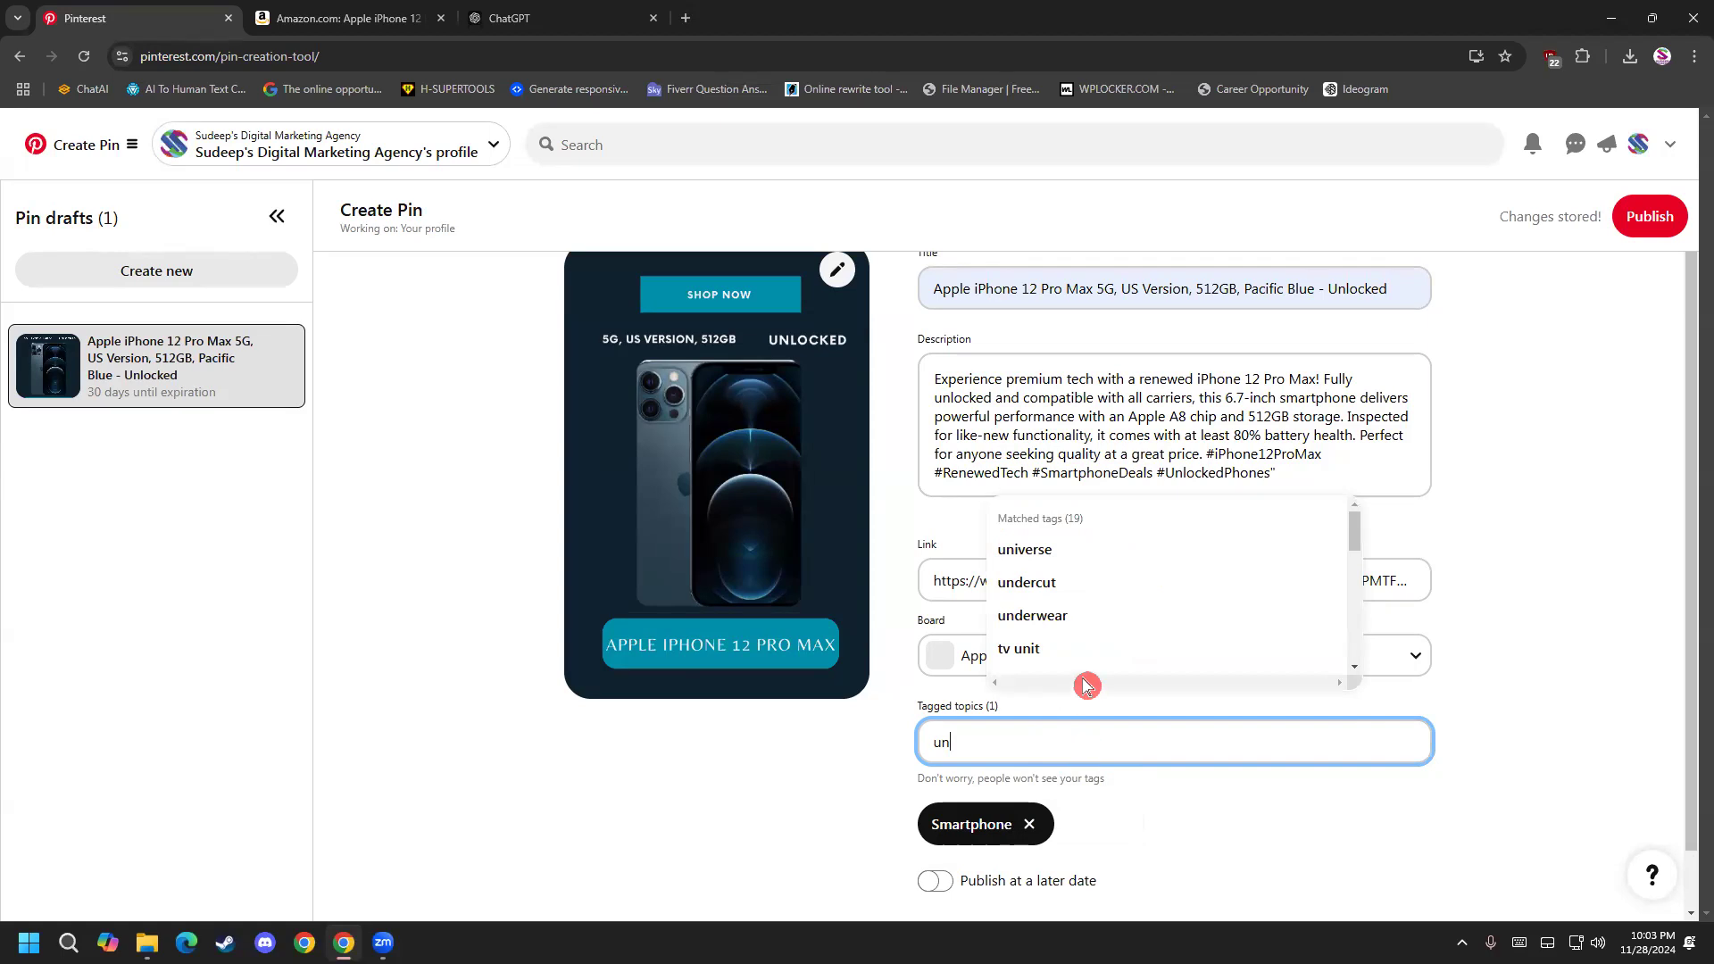
type("loc")
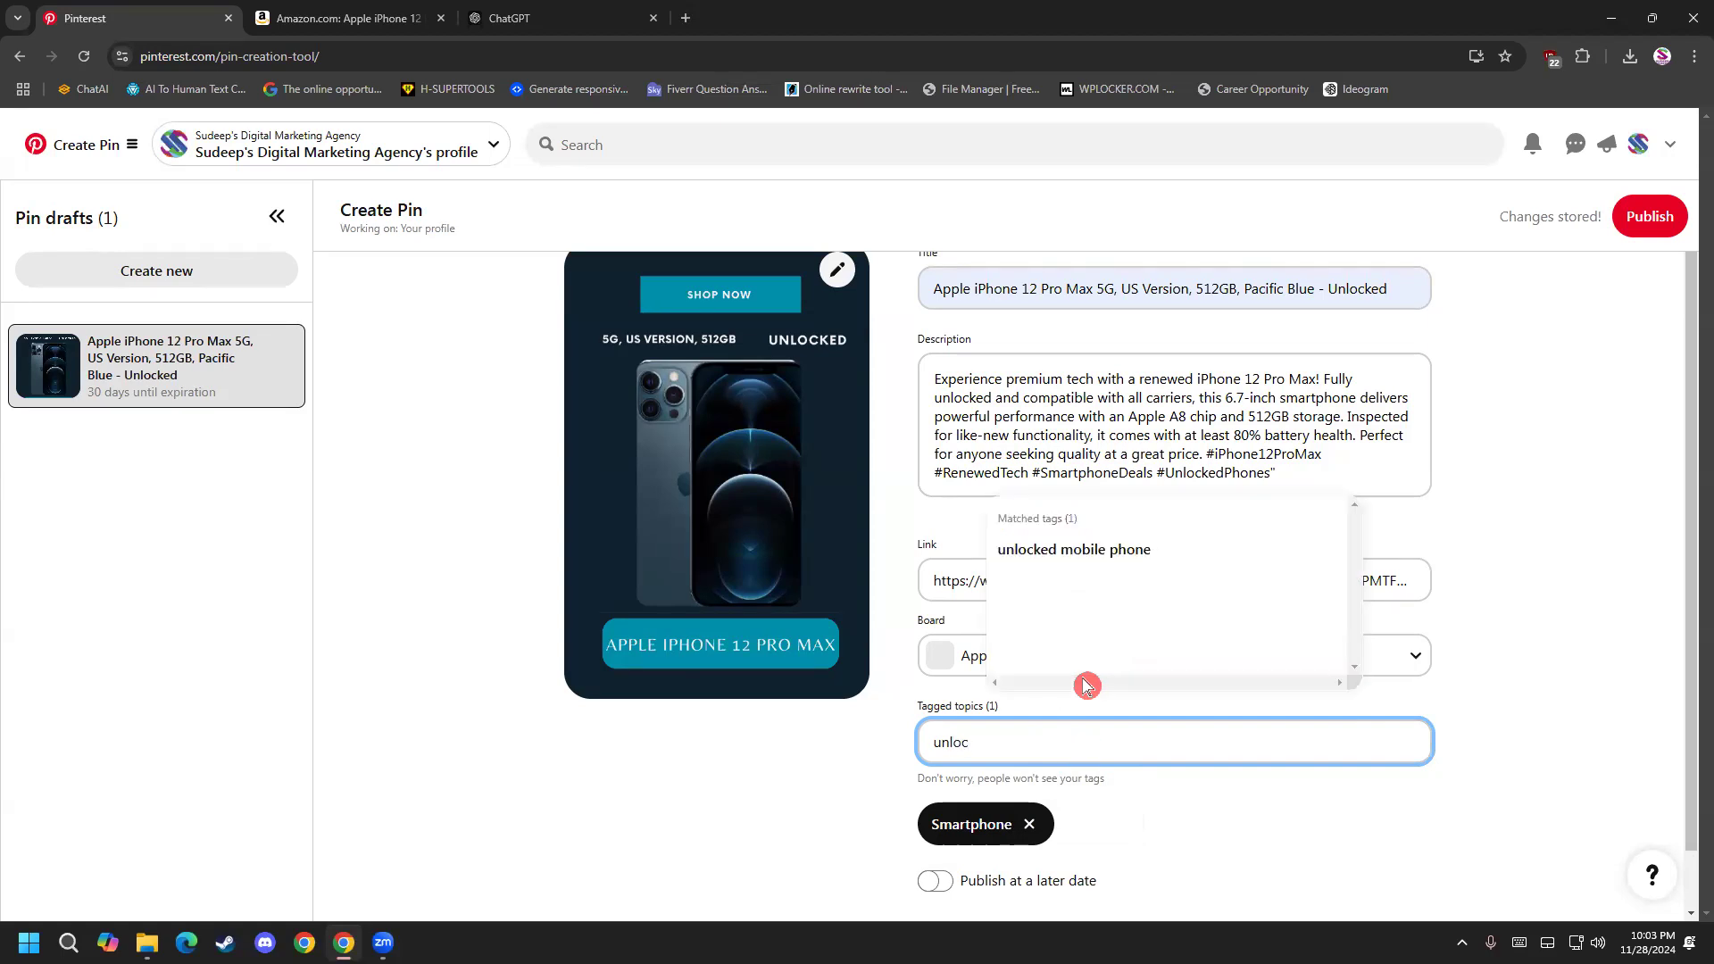
left_click(1130, 550)
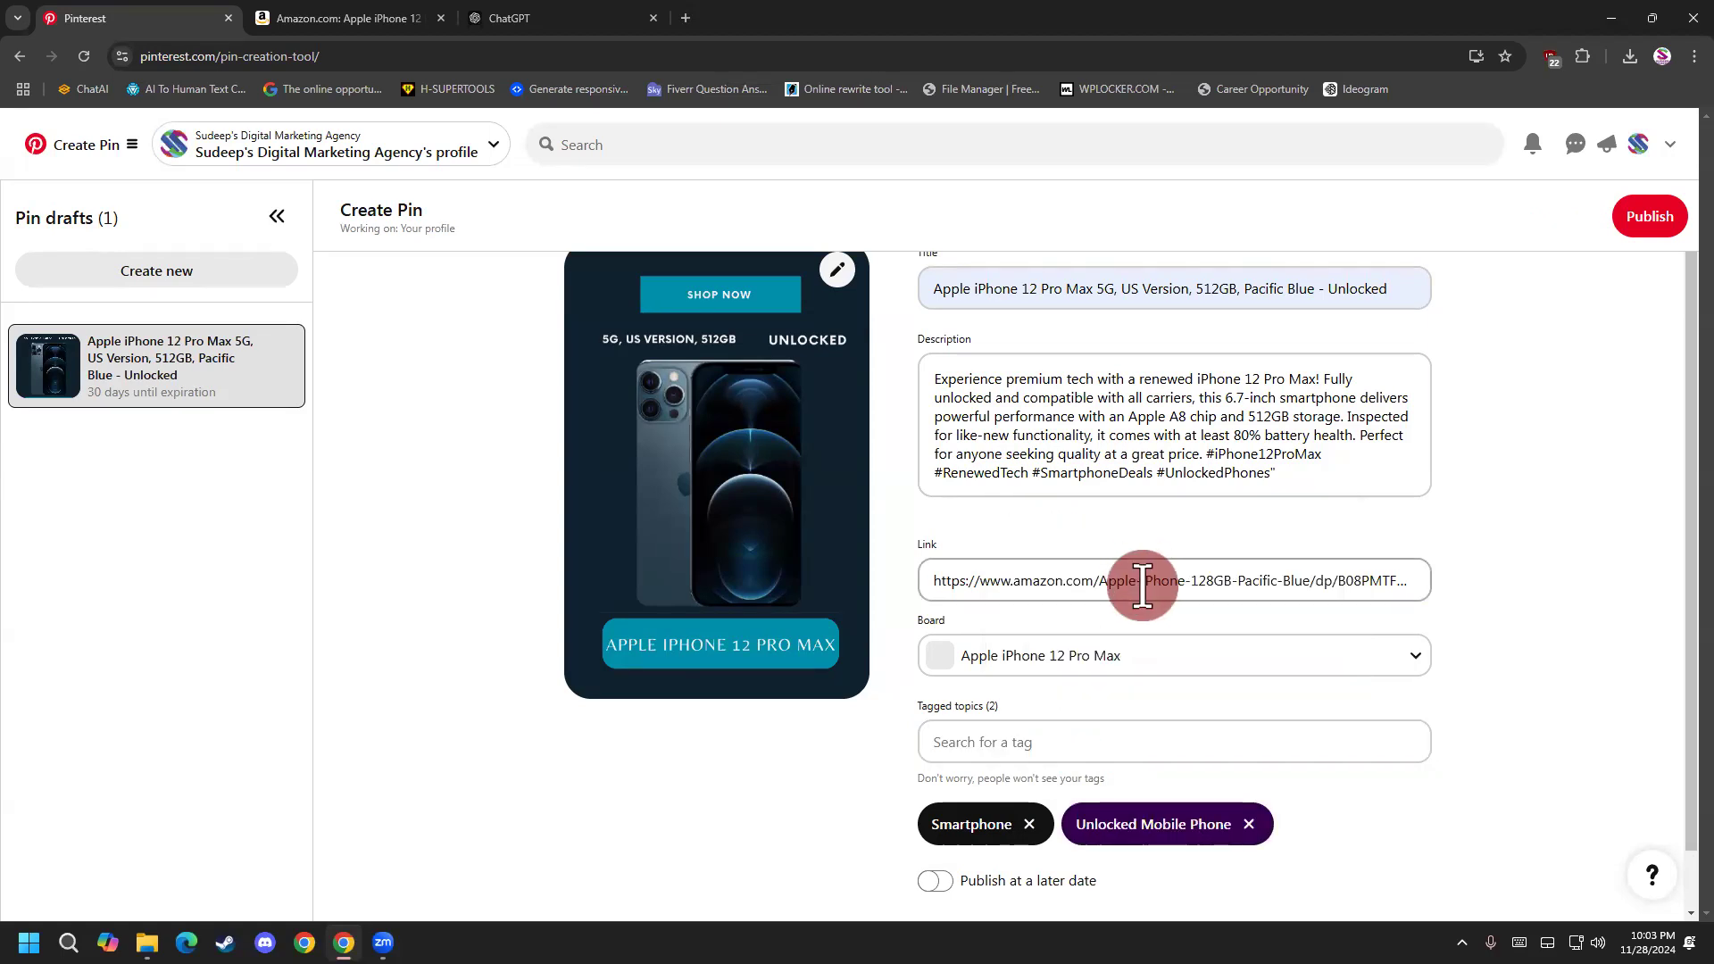
Turn on publishing at a later date for the pin and set the date to 11/28/2024.
scroll(1011, 737, "down", 1)
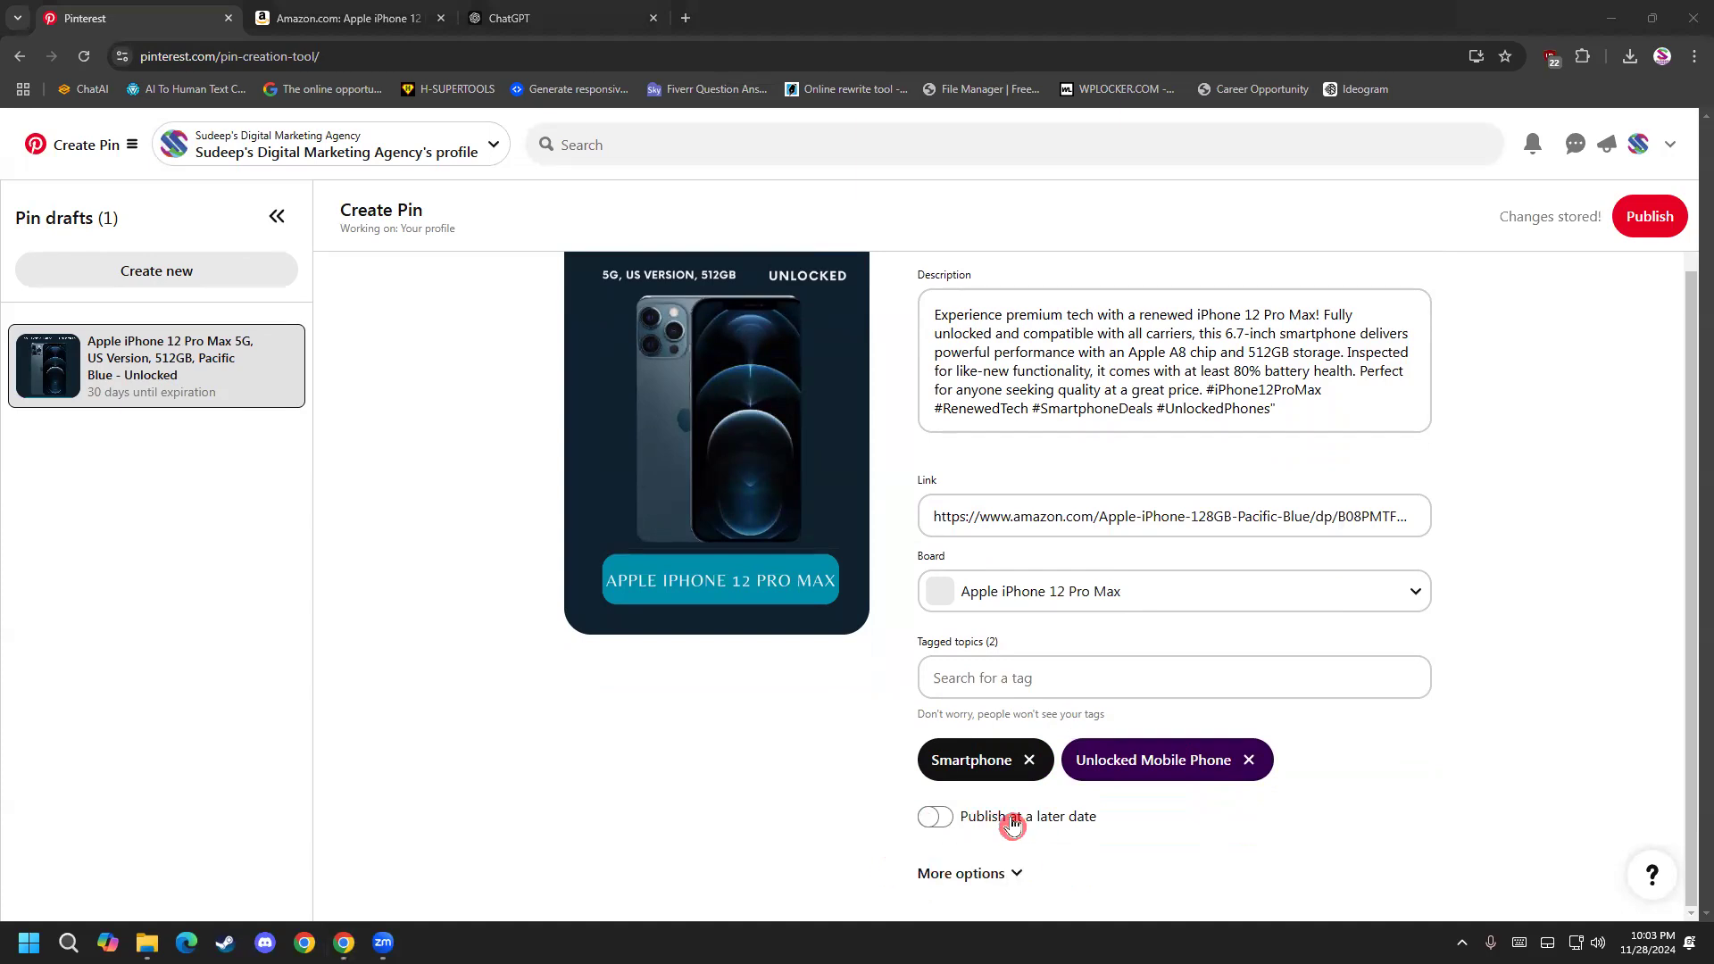
left_click(965, 826)
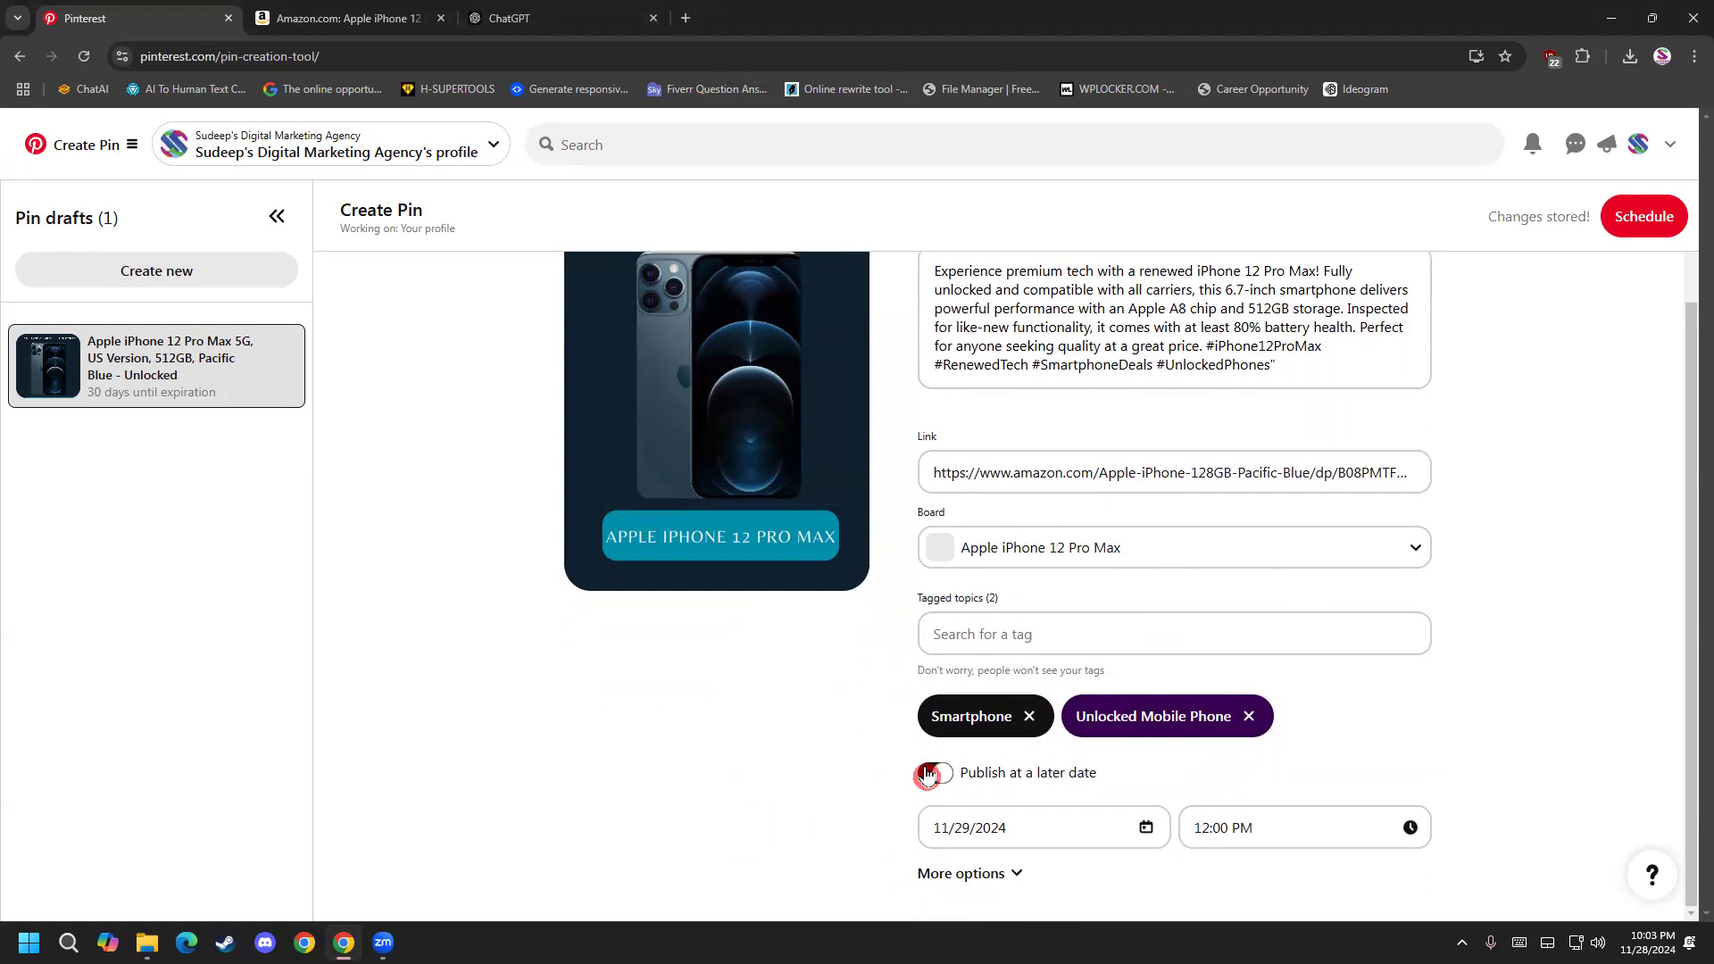
left_click(1094, 839)
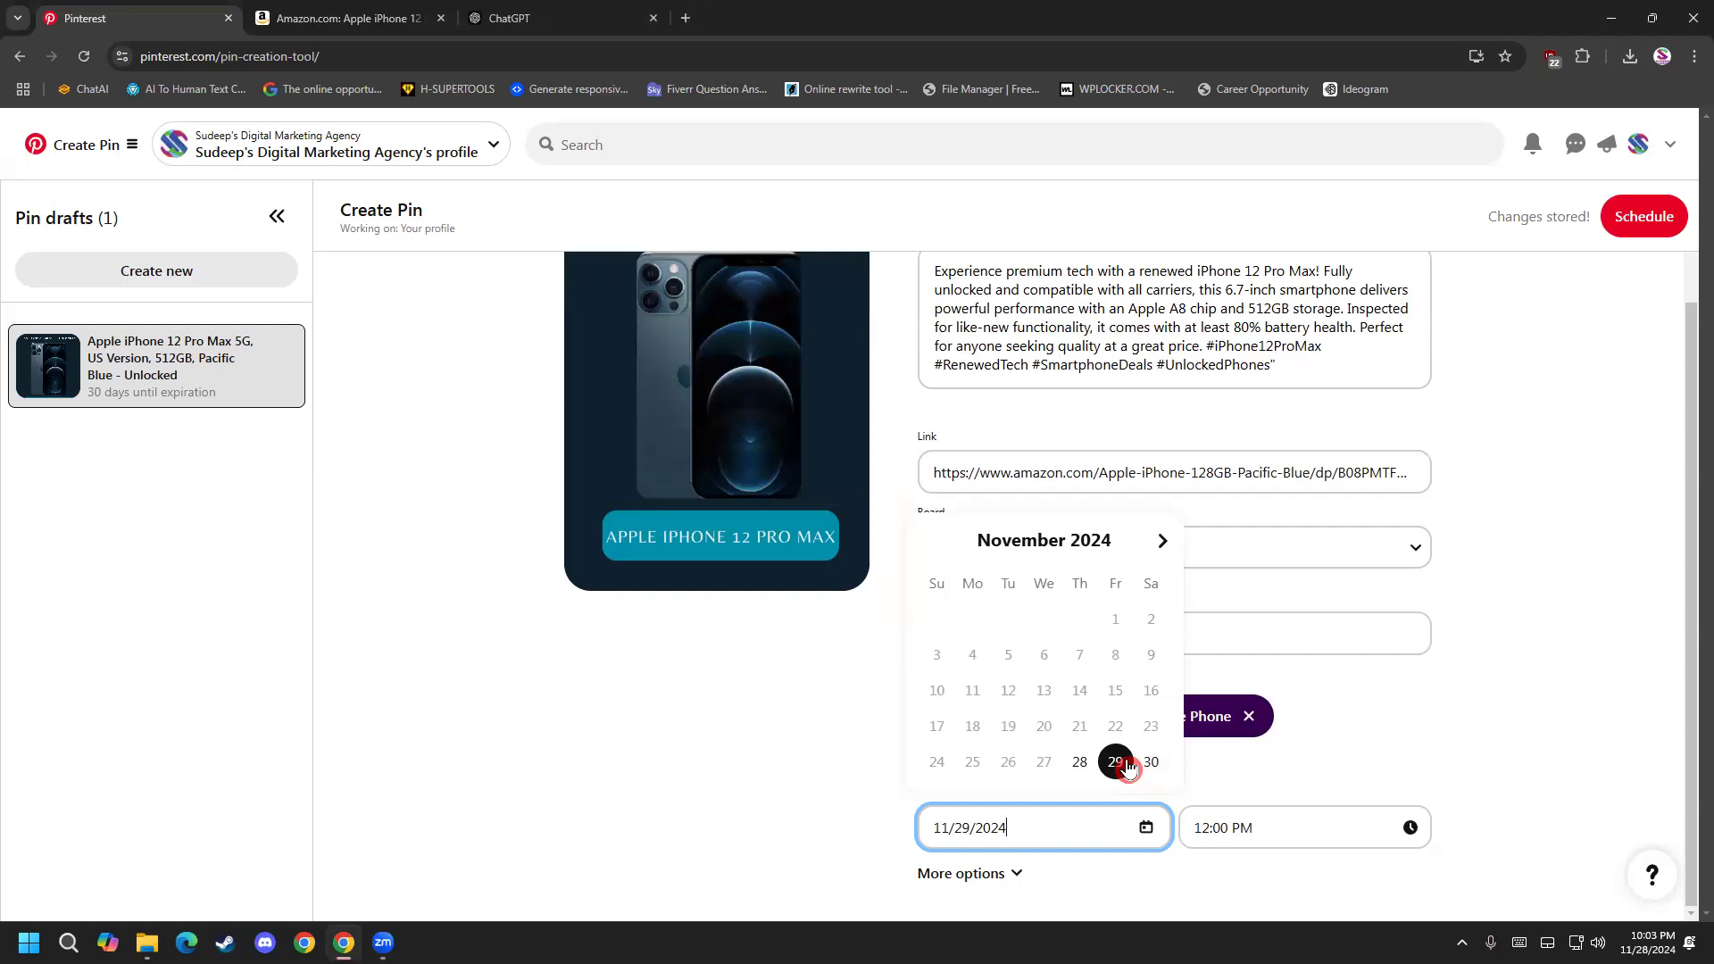
left_click(1082, 764)
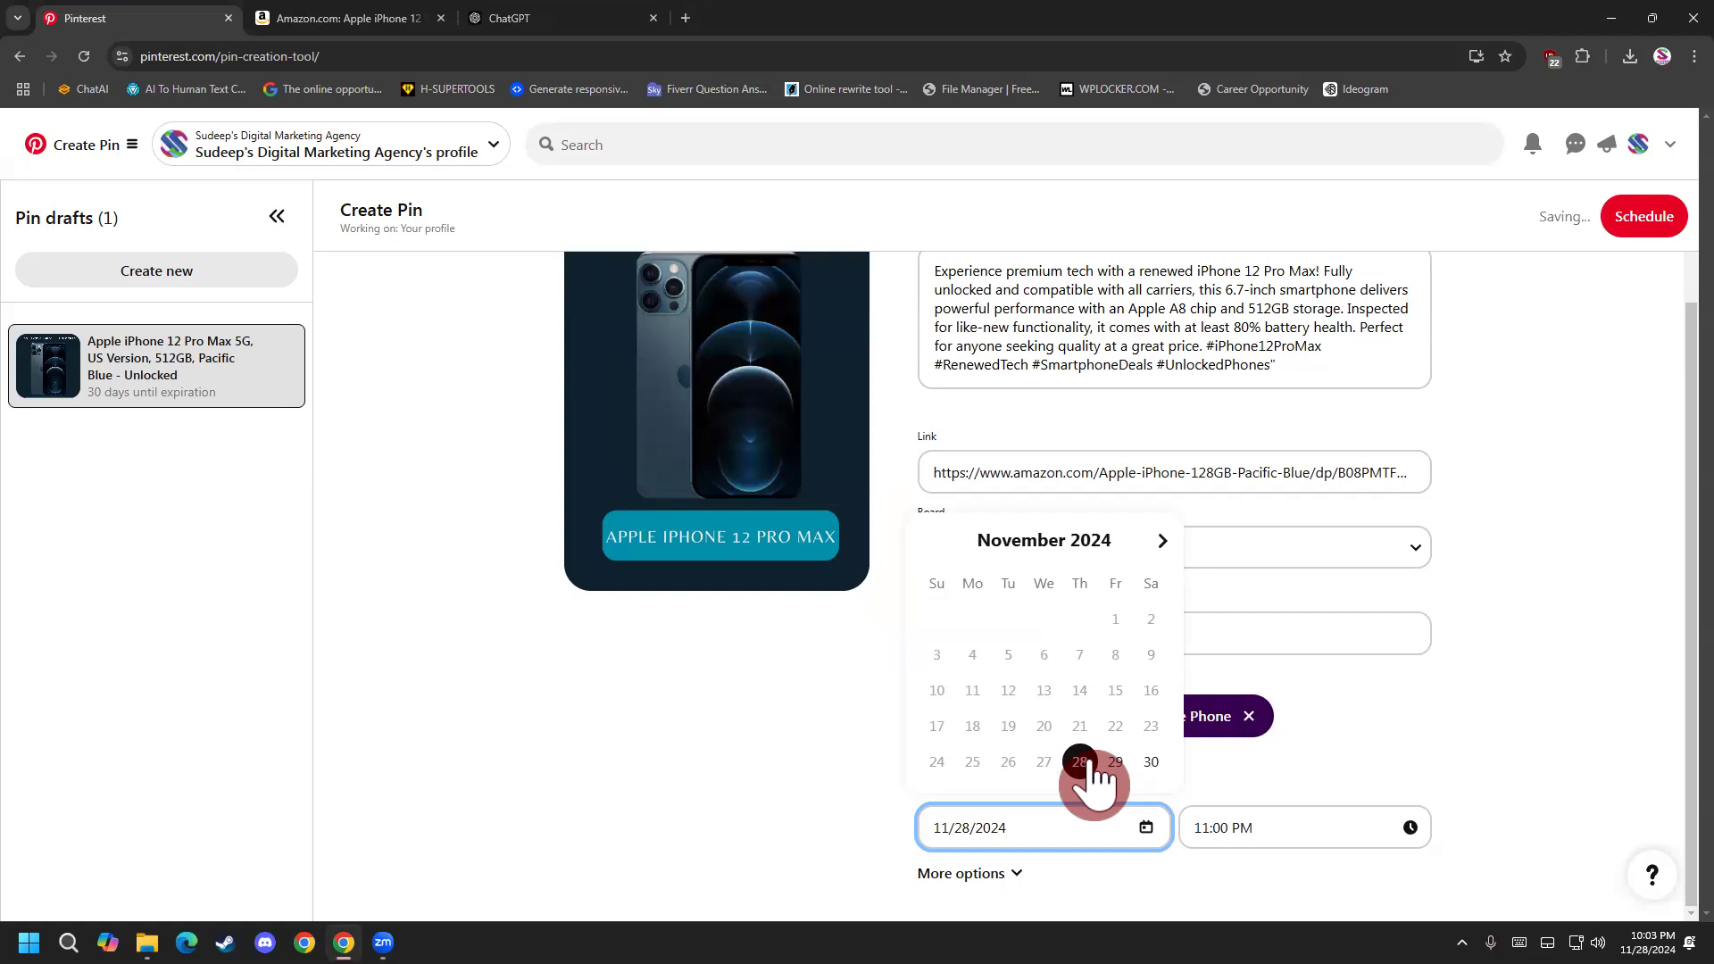
Set the pin's scheduled publishing time to 10:30 PM.
left_click(1250, 821)
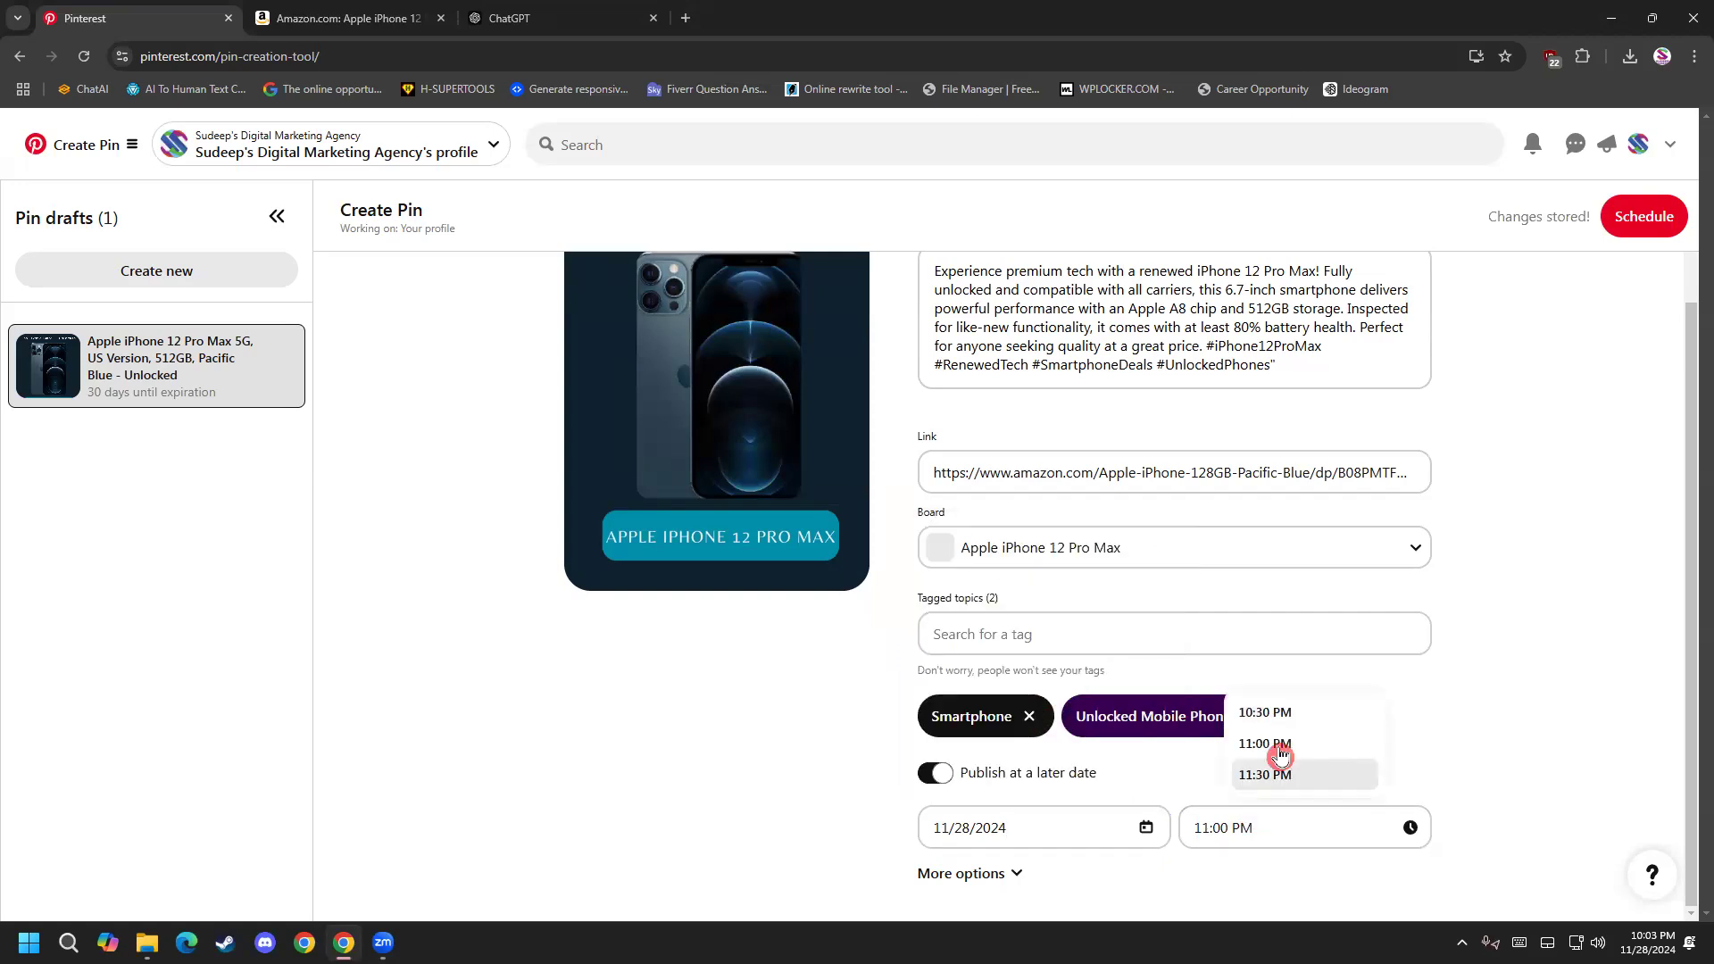
scroll(1288, 717, "up", 2)
scroll(1291, 746, "down", 2)
left_click(1411, 831)
left_click(1268, 827)
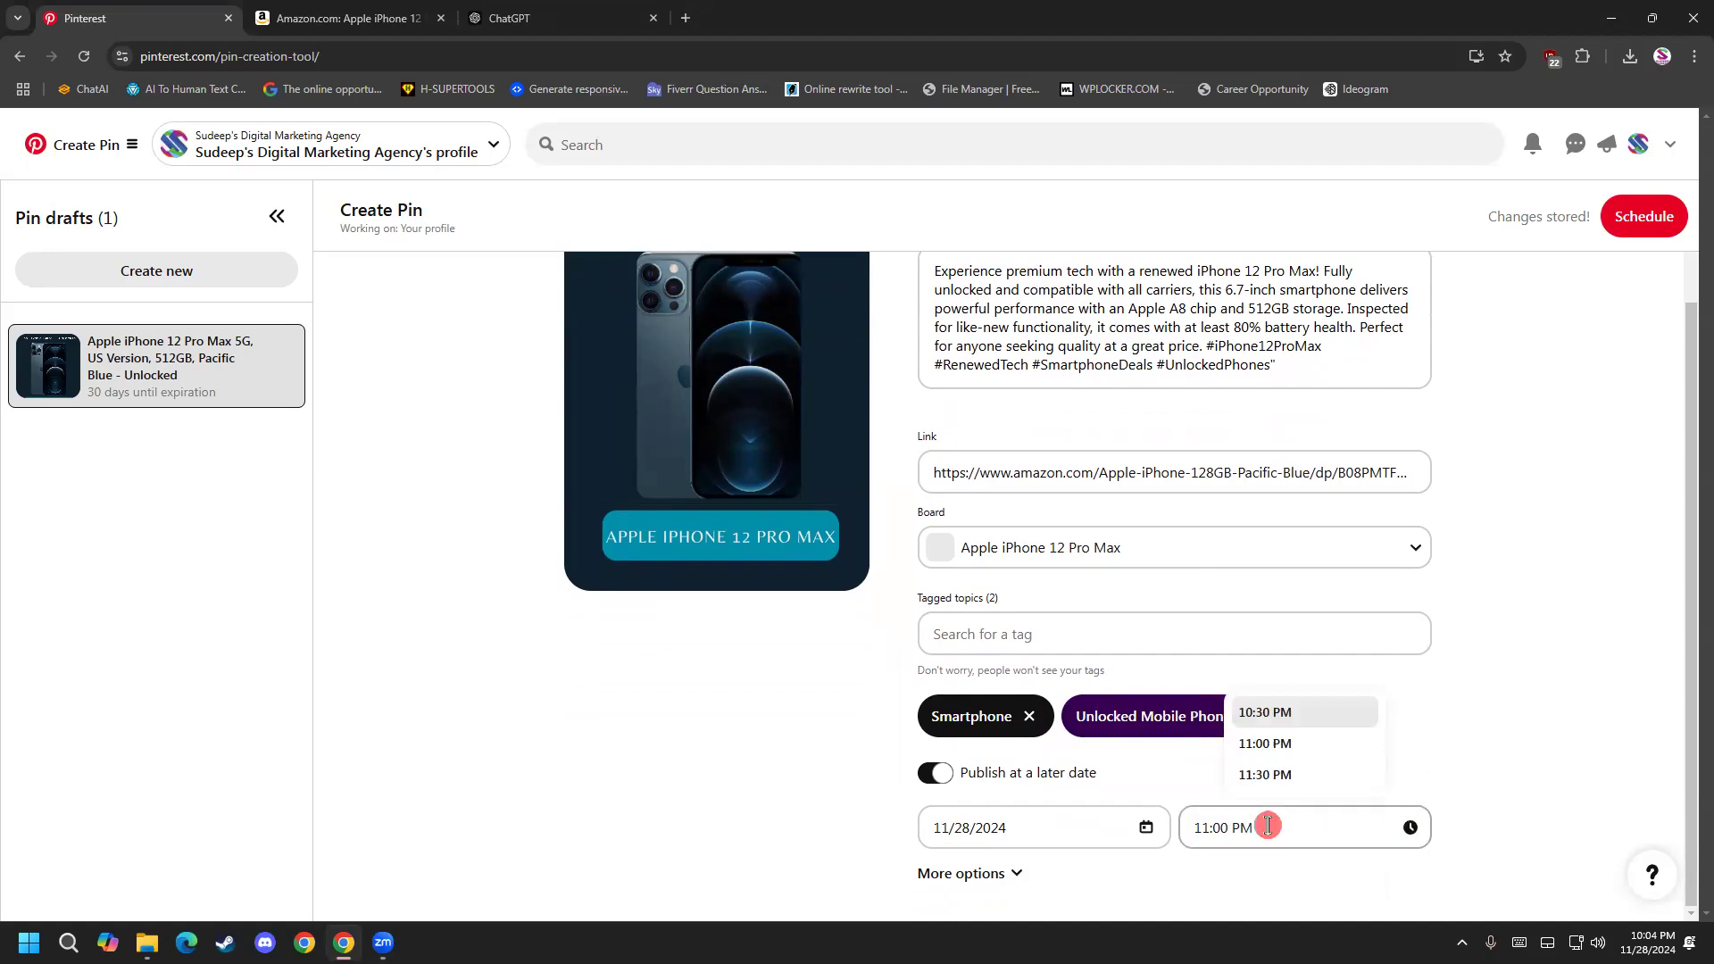
left_click(1288, 725)
left_click(1221, 830)
left_click(1284, 716)
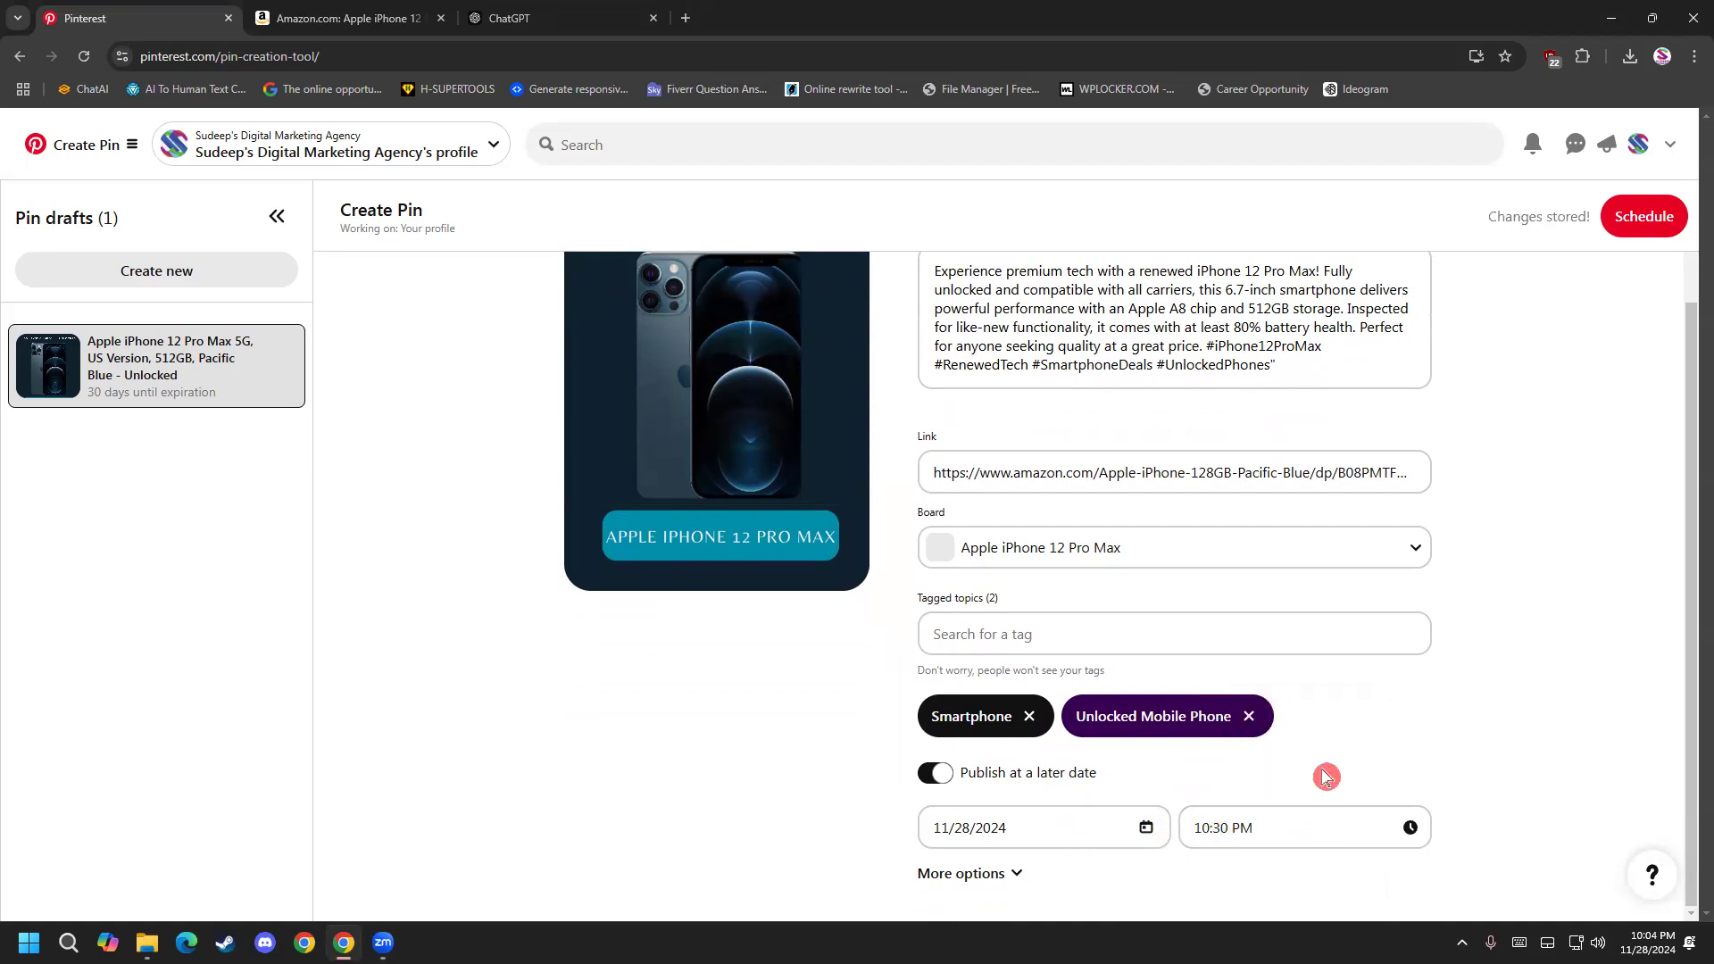
Review the pin's details and schedule it for Nov 28 at 10:30 PM.
scroll(781, 502, "up", 2)
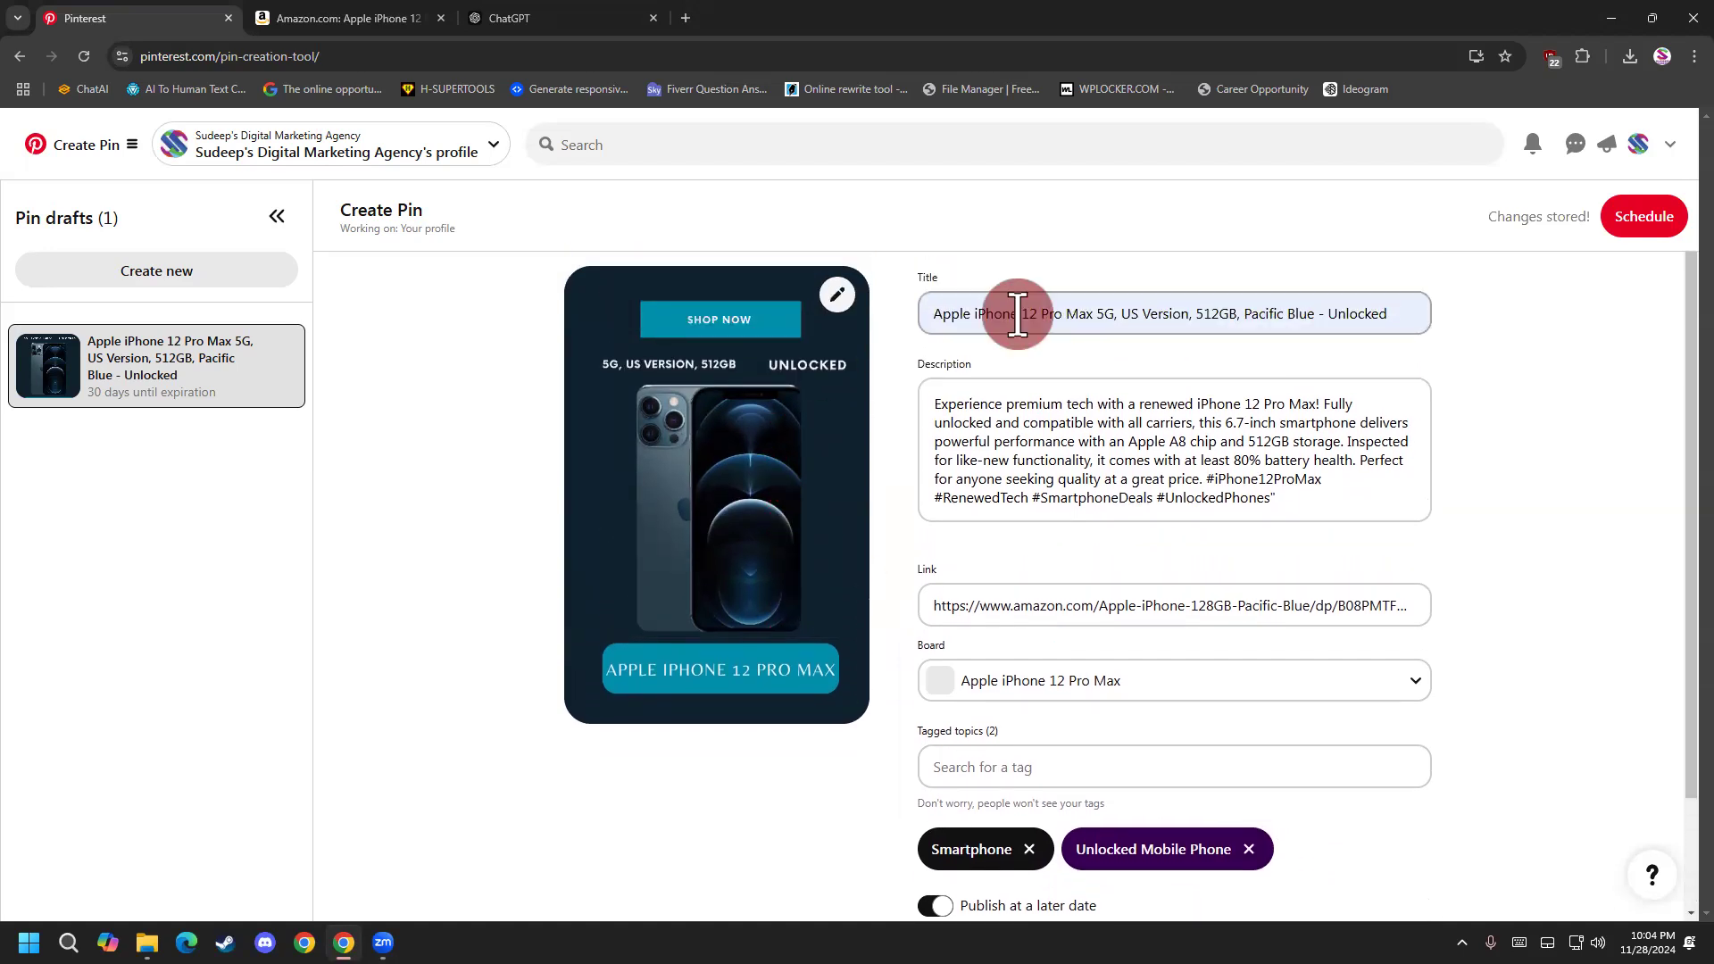
scroll(1420, 536, "down", 2)
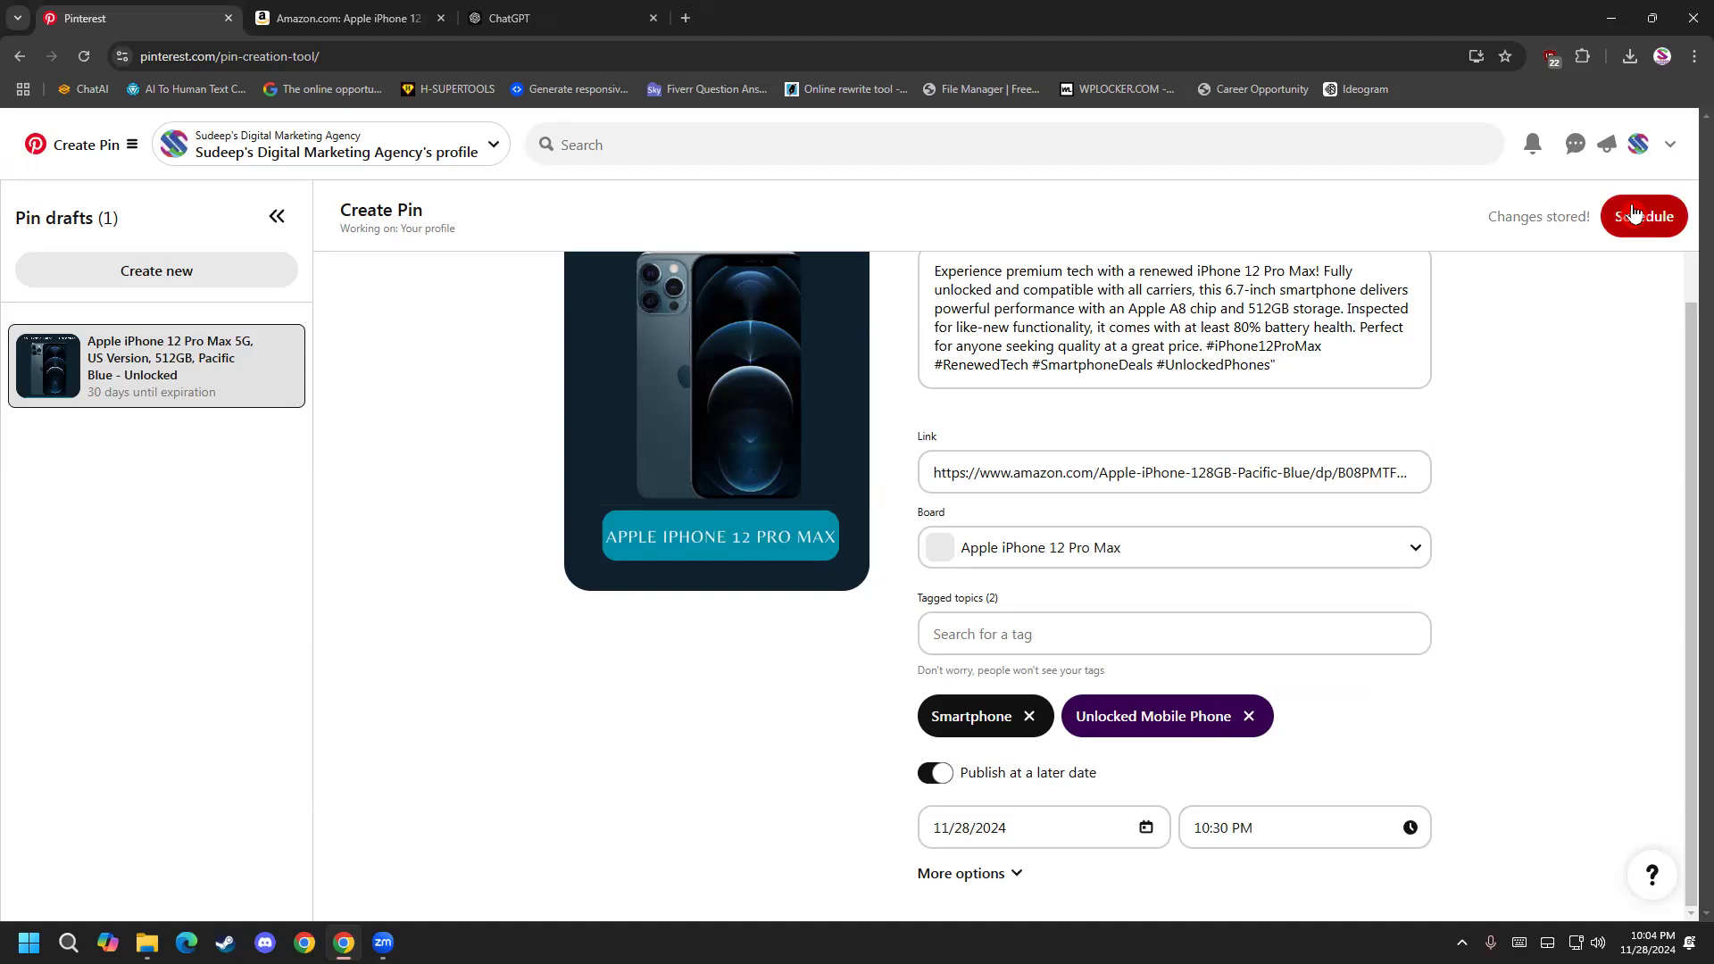
left_click(1089, 618)
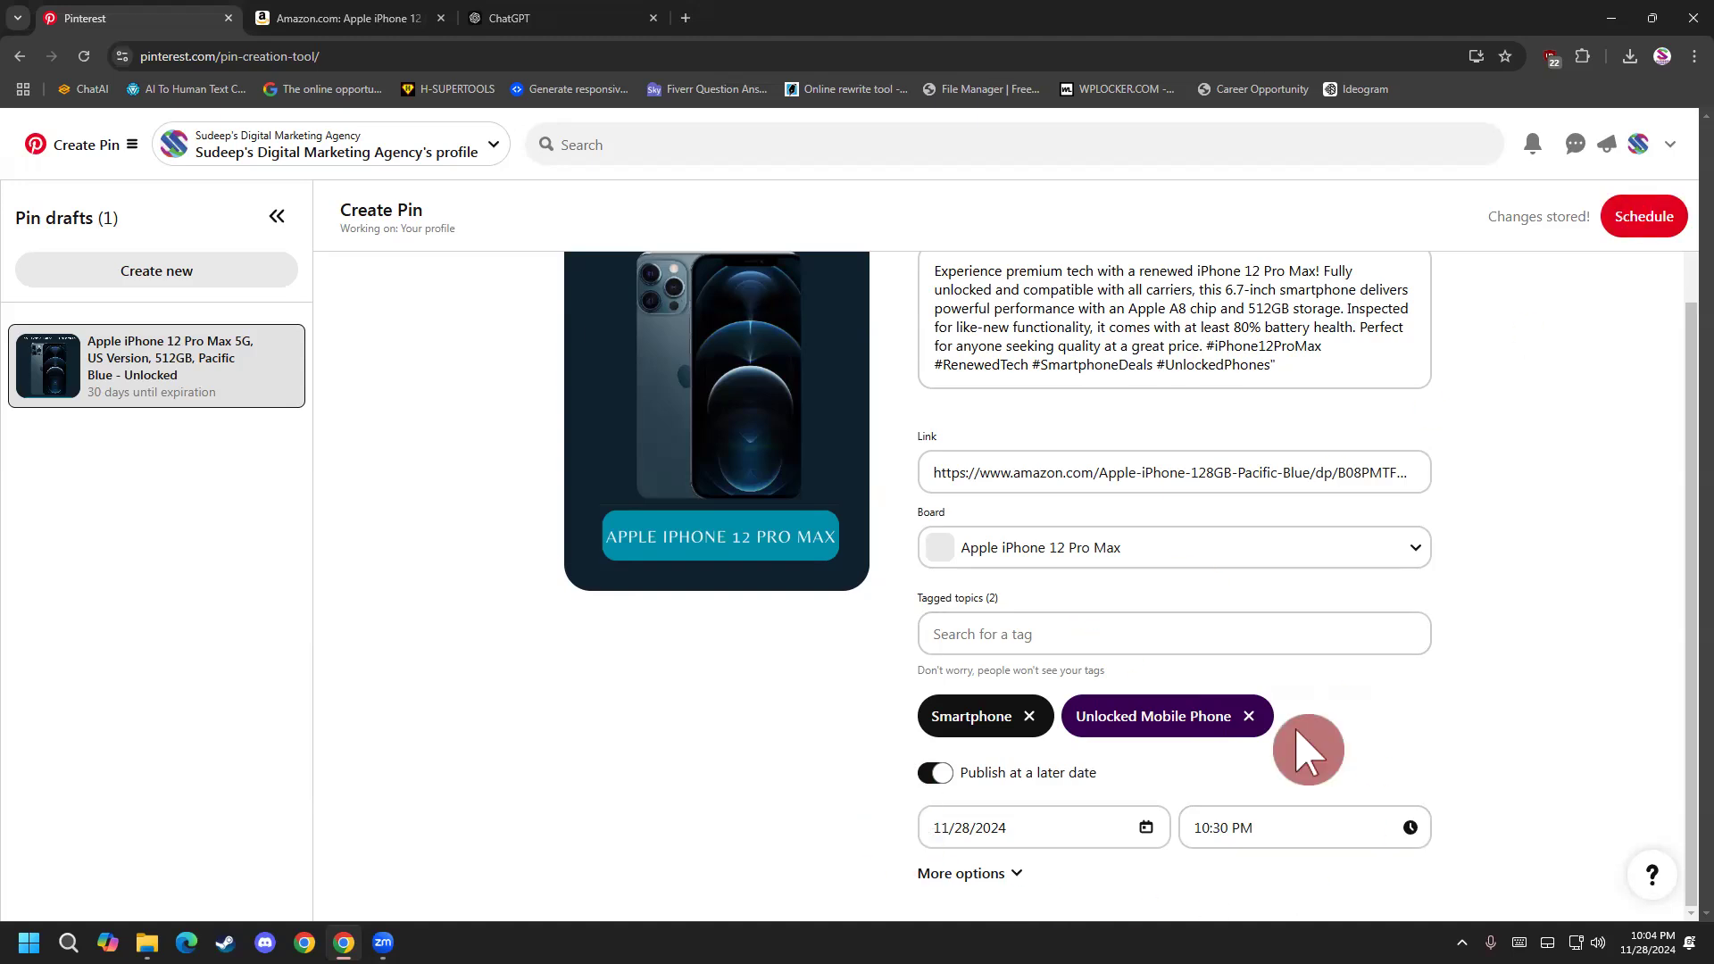
left_click(1625, 207)
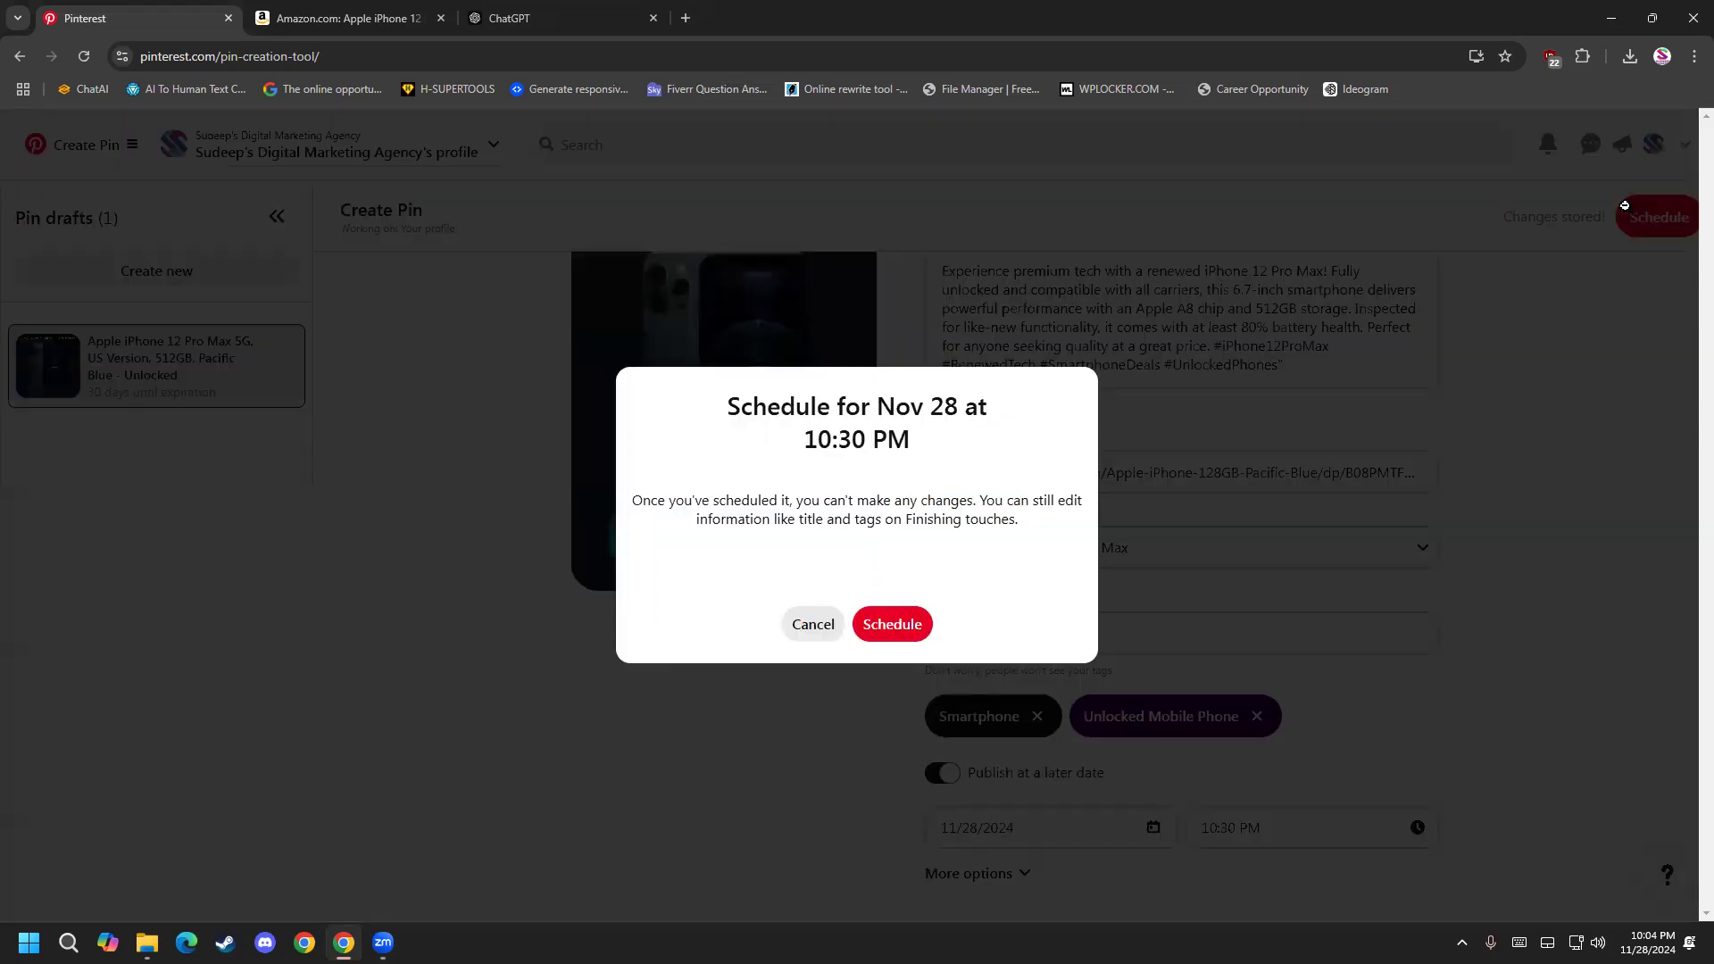
left_click_drag(808, 420, 975, 440)
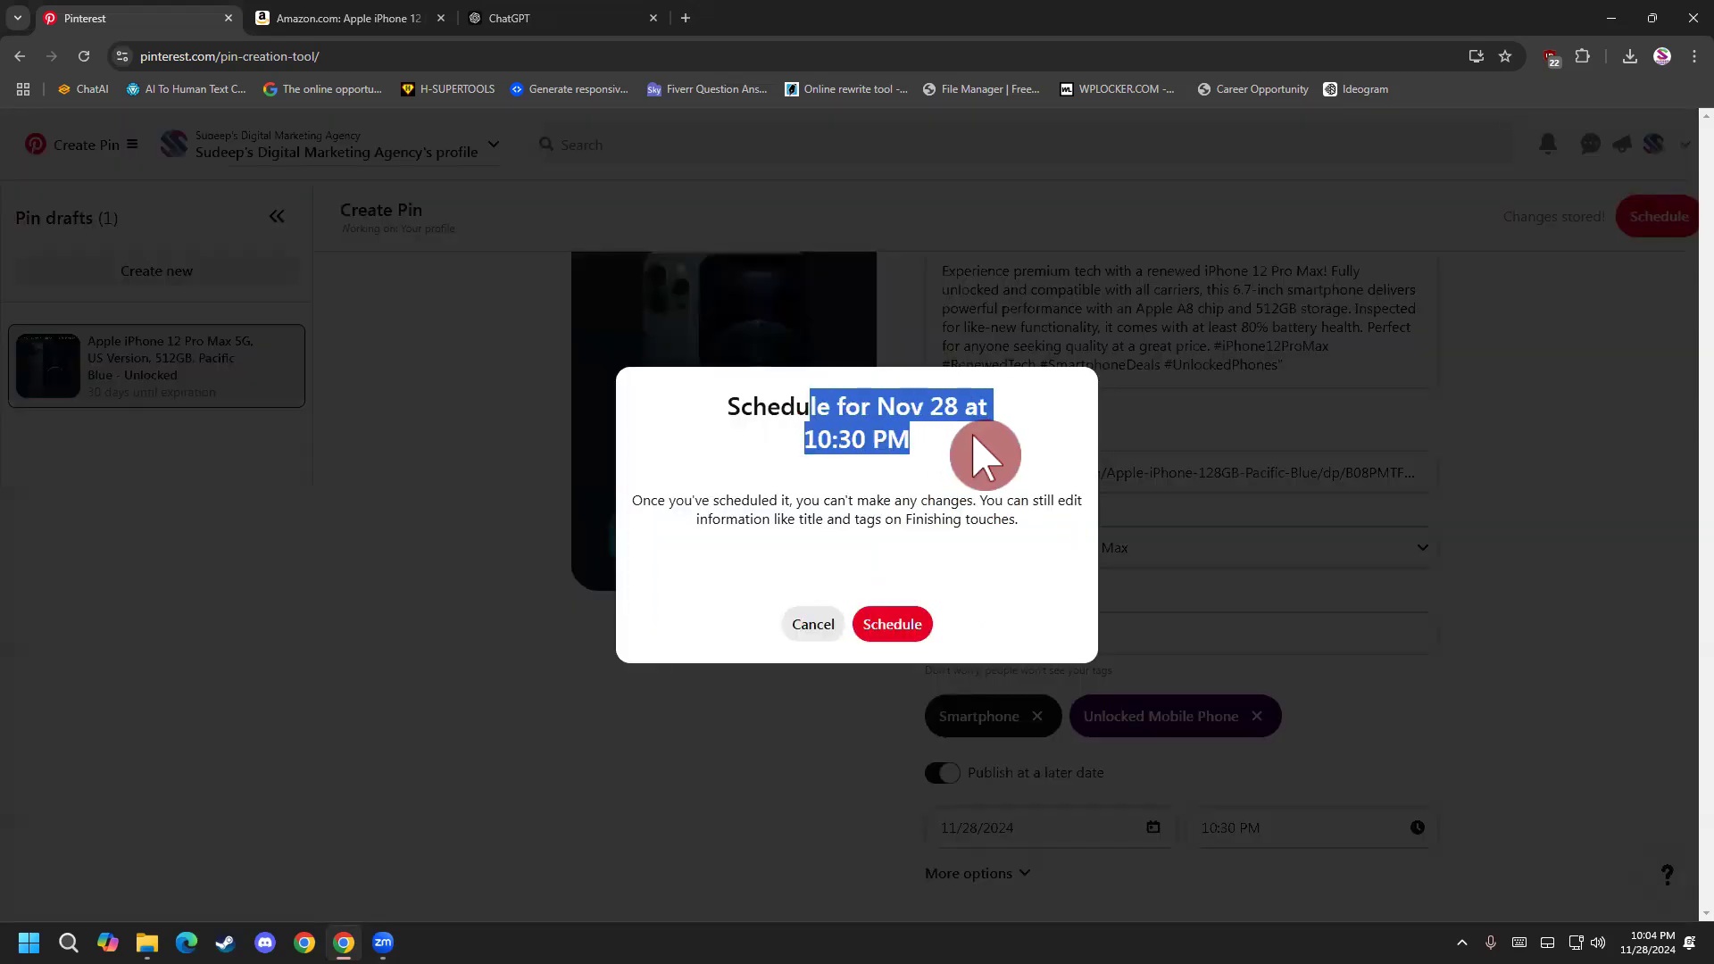
left_click(982, 456)
left_click(894, 627)
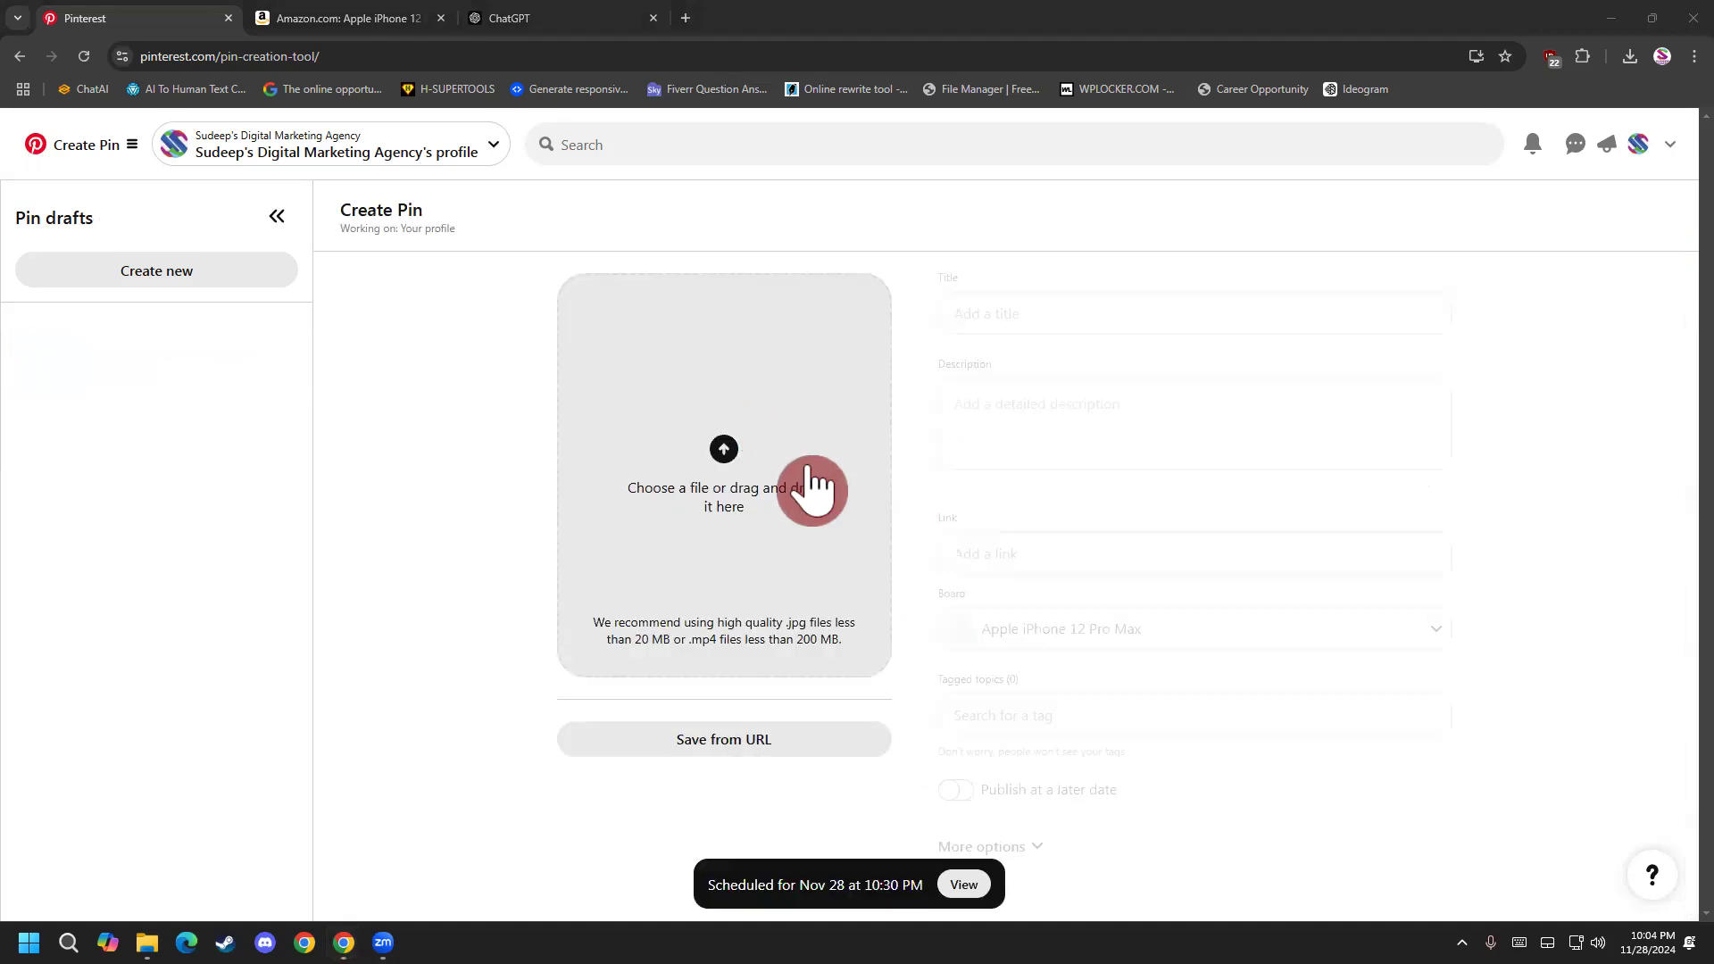
Upload the purple "New arrivalS (1)" design and title the pin "Apple iPhone 12 Pro Max 5G, US Version, 512GB, Pacific Blue - Unlocked".
left_click(712, 456)
double_click(609, 411)
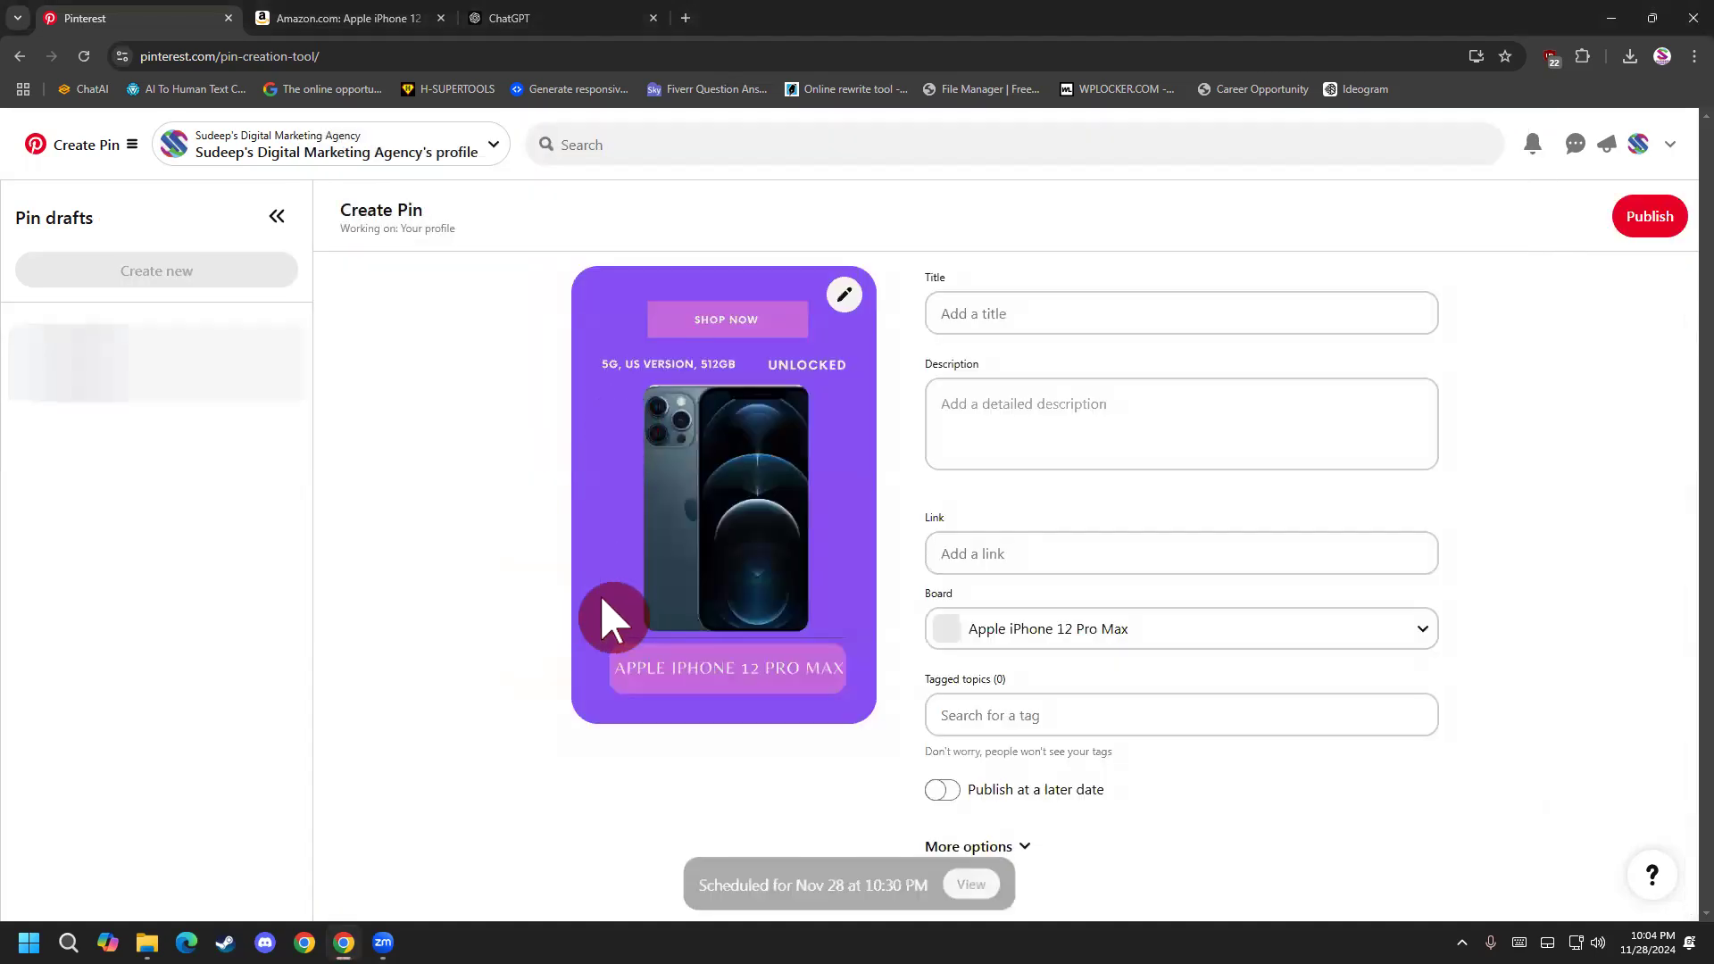
left_click(1007, 313)
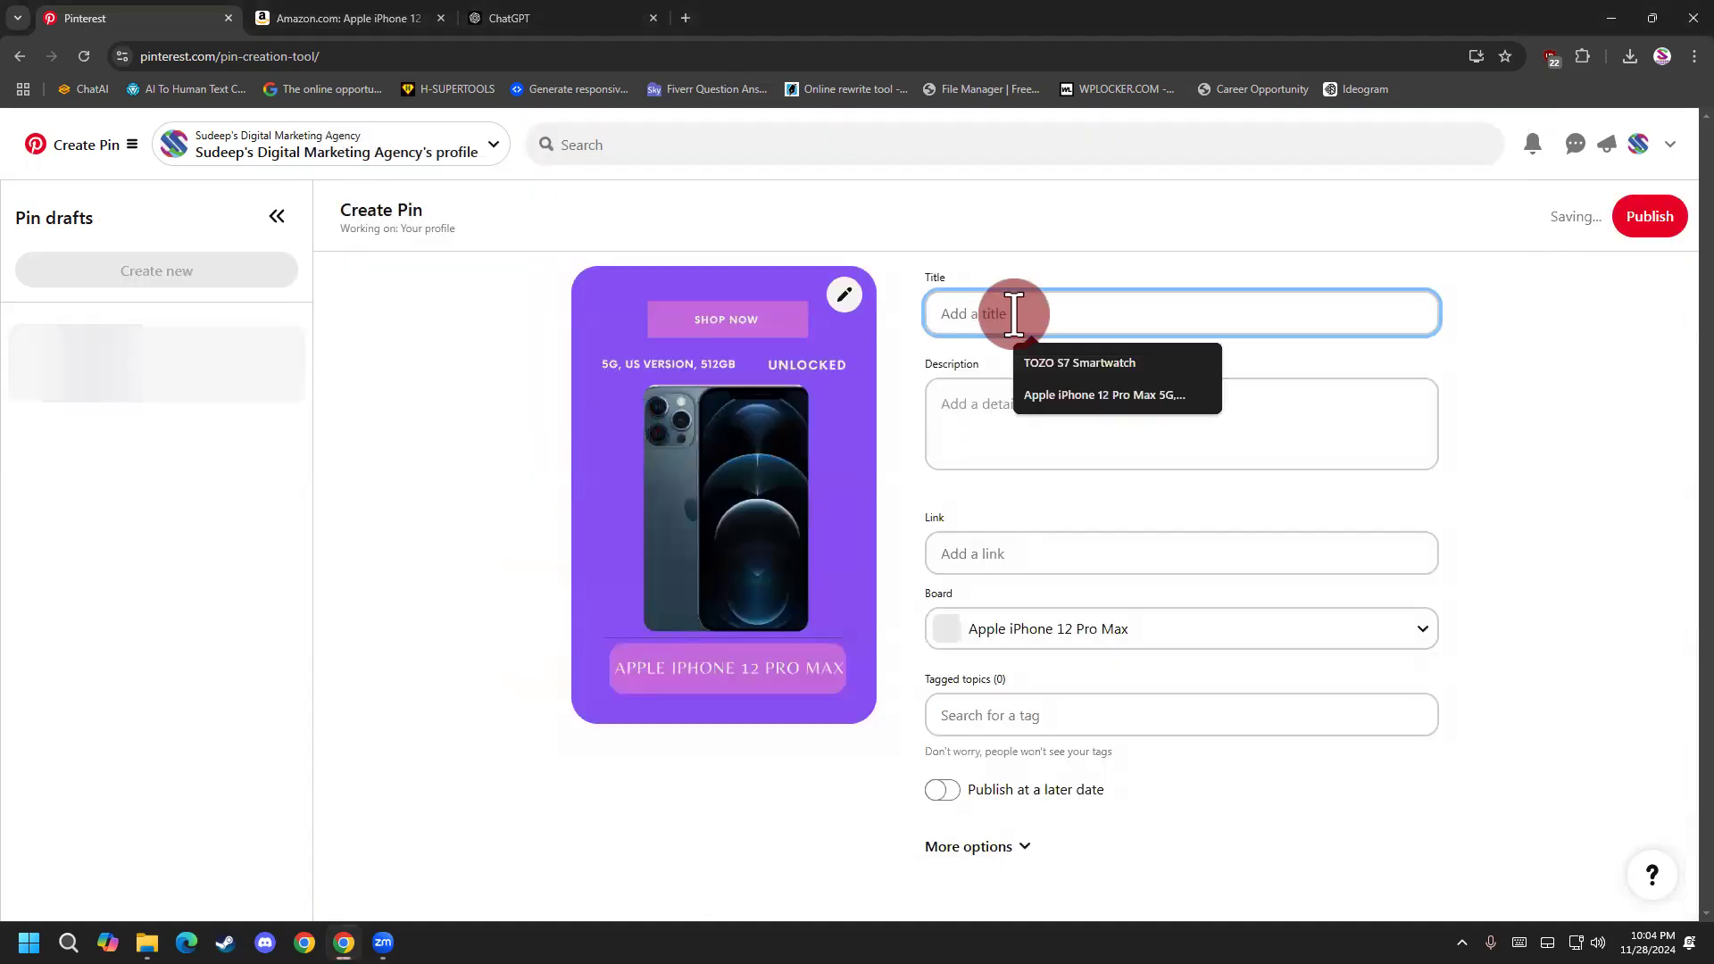
left_click(1076, 399)
Copy the highlighted iPhone 12 Pro Max description from ChatGPT and paste it as the purple pin's description on Pinterest.
left_click(1021, 451)
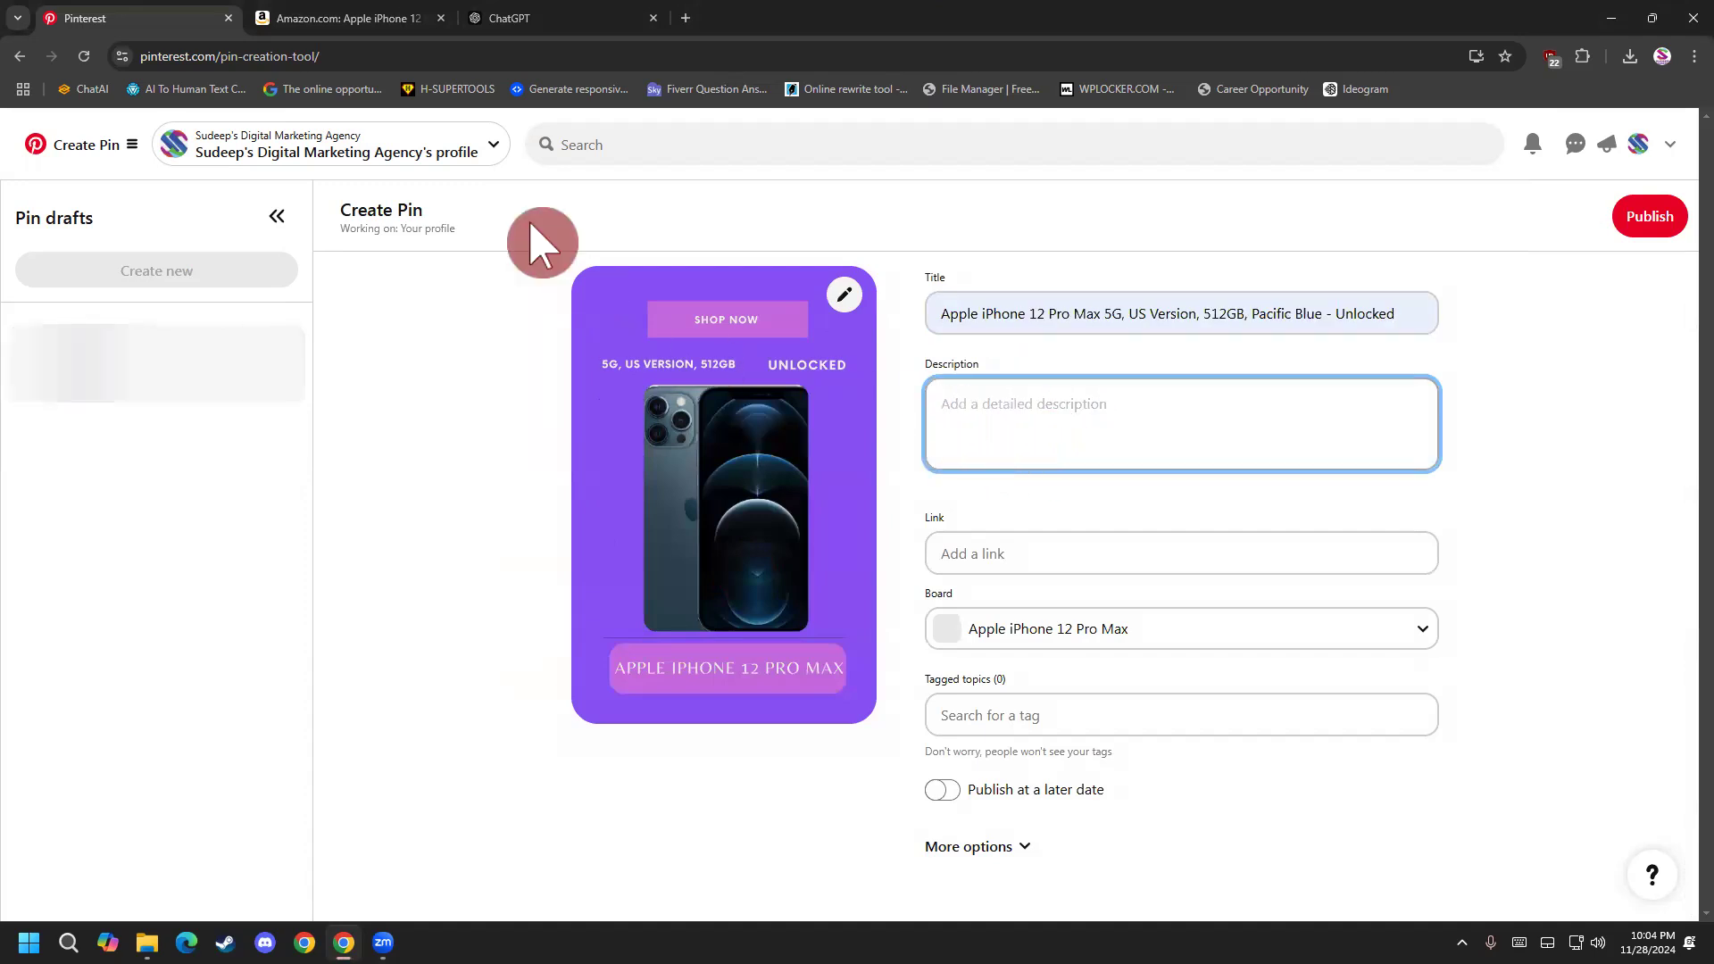
left_click(523, 12)
right_click(723, 603)
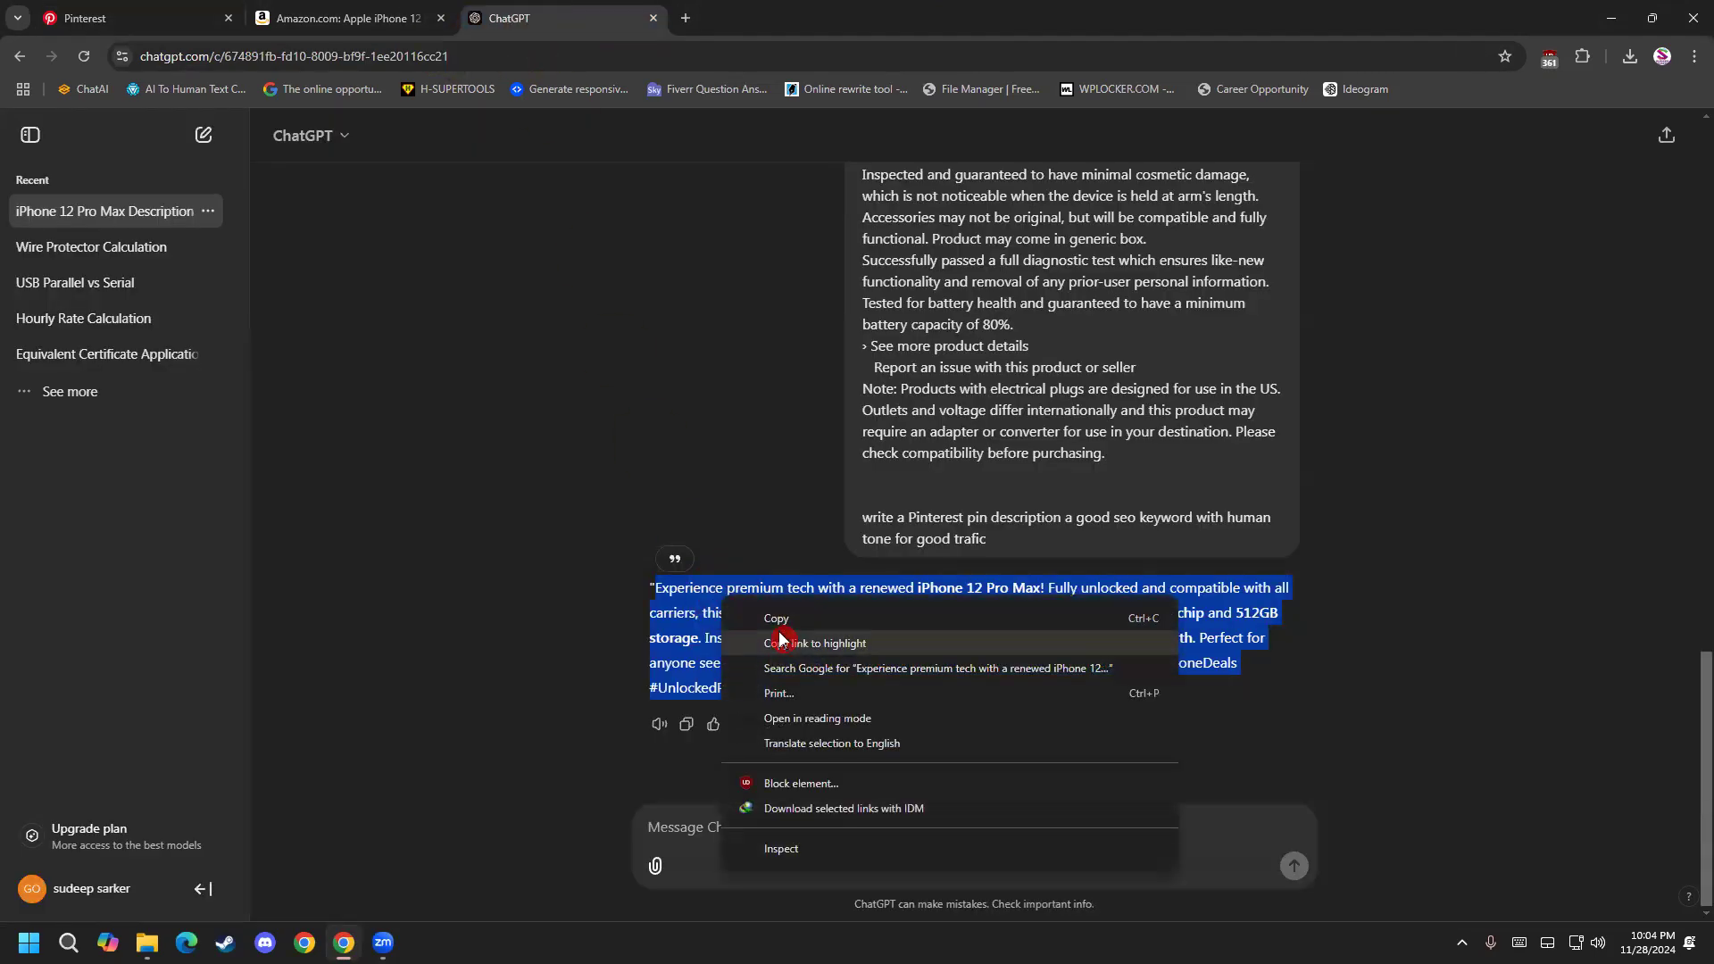
left_click(775, 618)
left_click(327, 20)
left_click(127, 18)
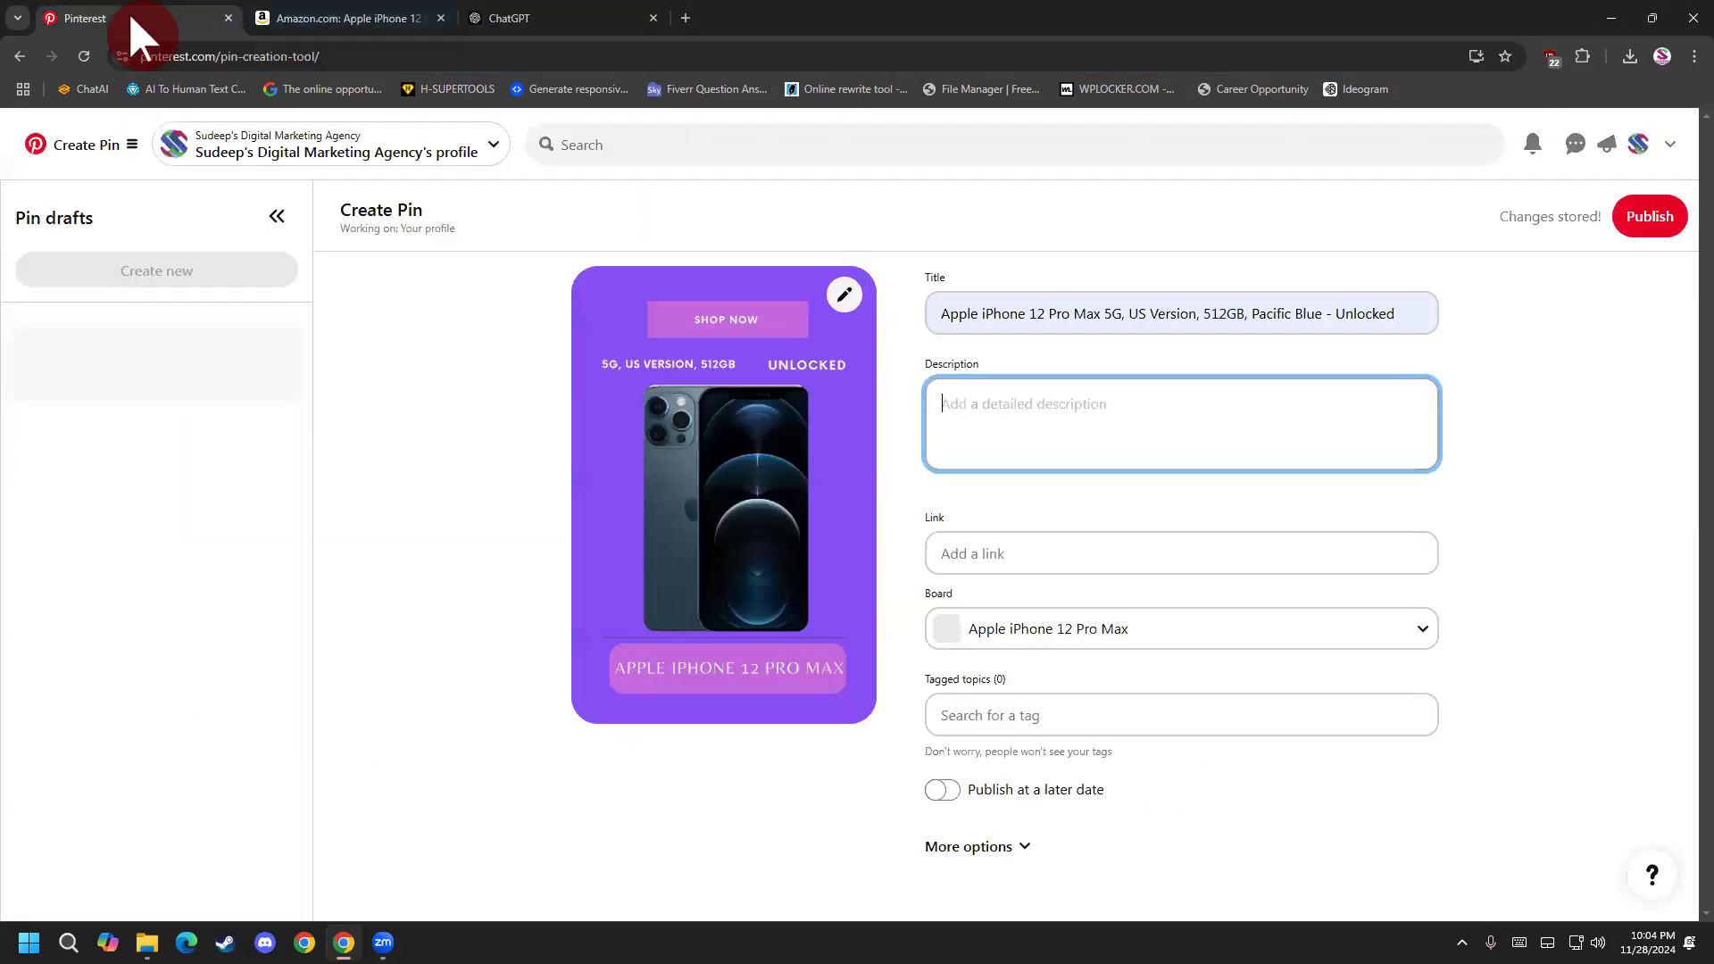
left_click(960, 420)
key("ctrl+v")
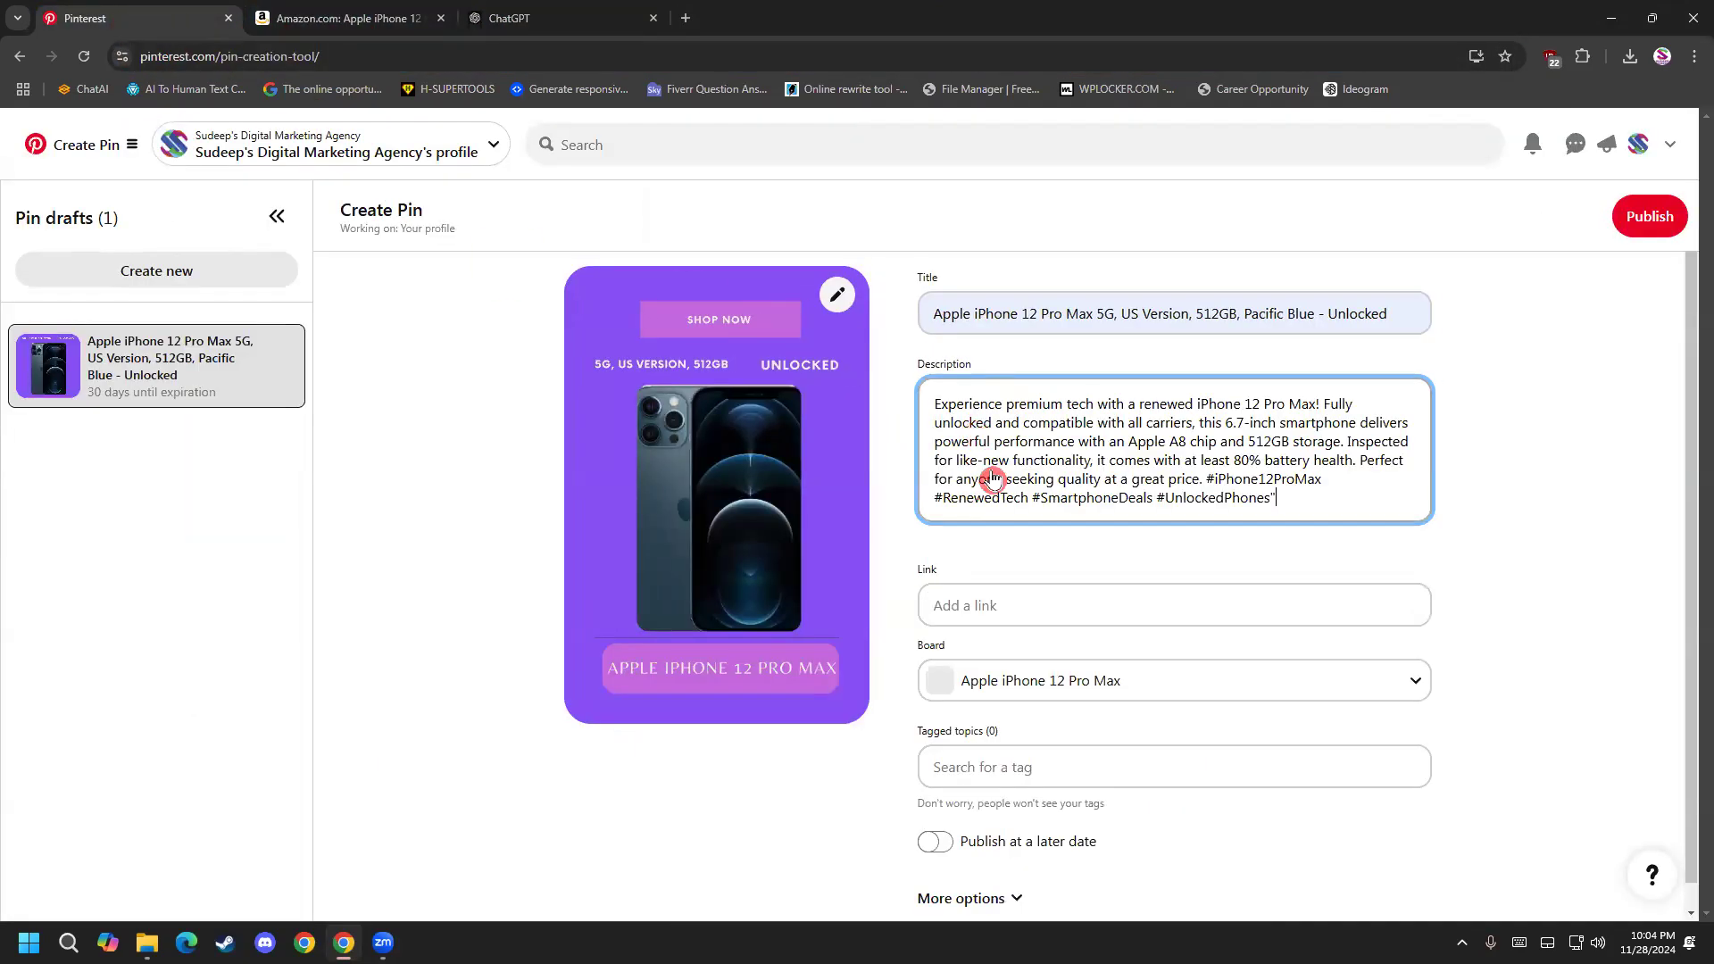
Fill the purple pin's link with the previously used Amazon address of the iPhone product.
left_click(999, 596)
left_click(1077, 689)
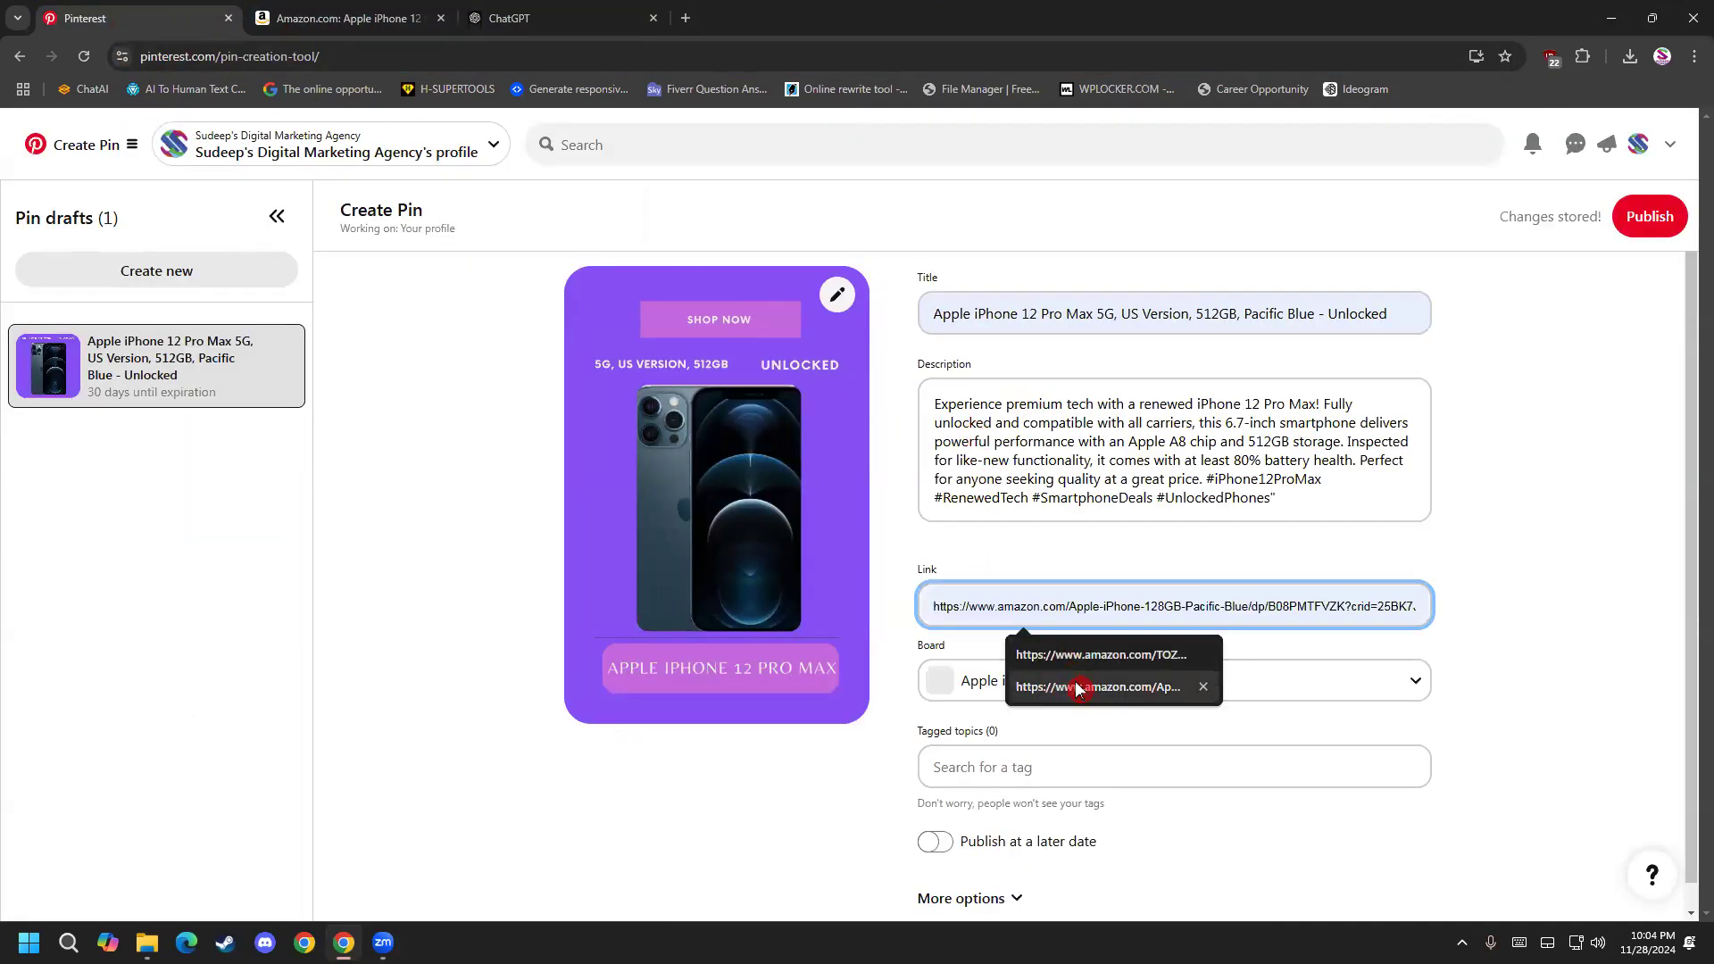
left_click(1076, 700)
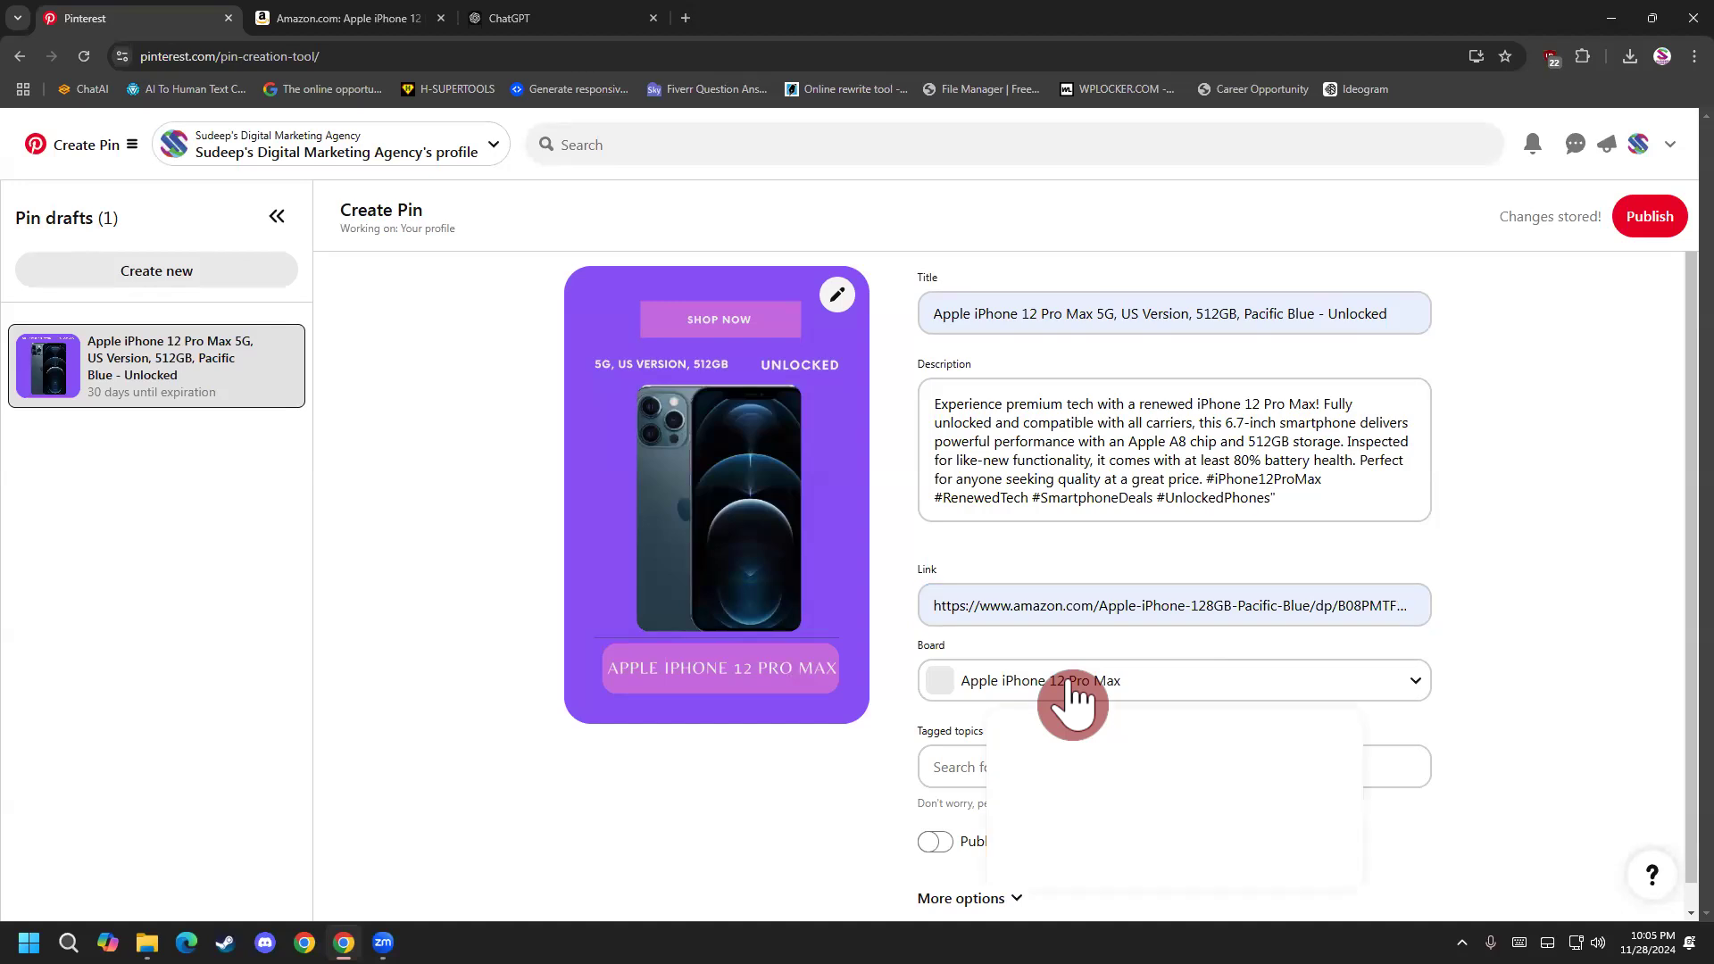
left_click(1007, 765)
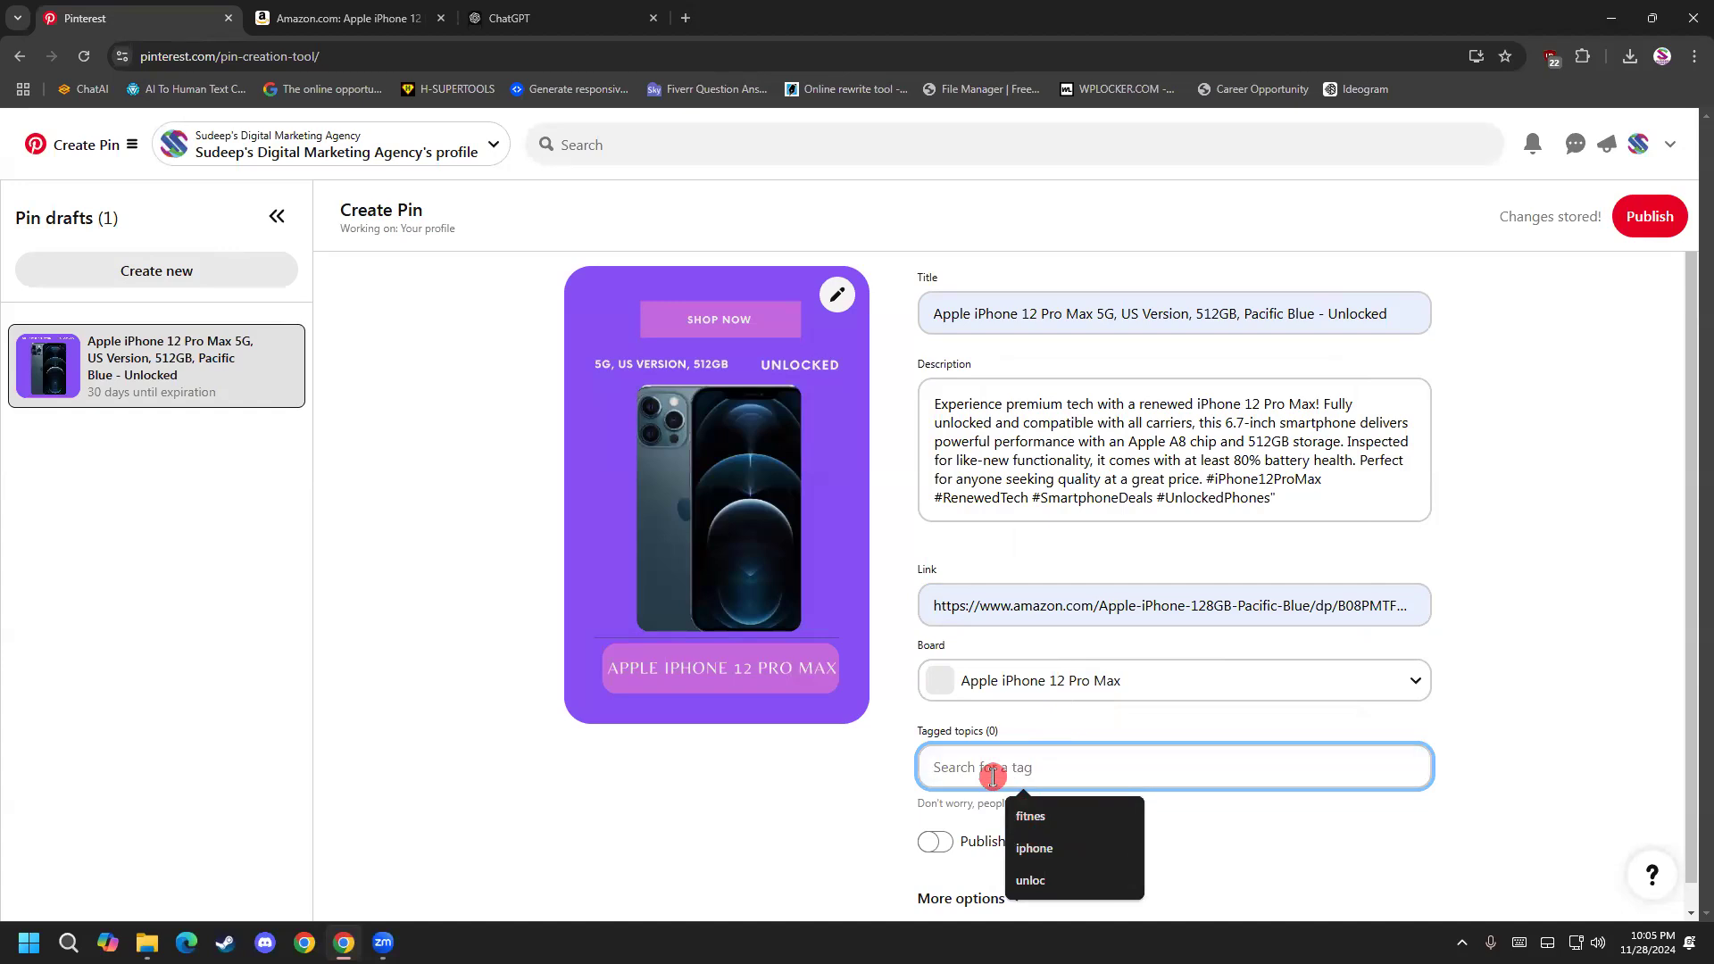
type("i")
scroll(1049, 653, "down", 3)
scroll(1055, 654, "down", 3)
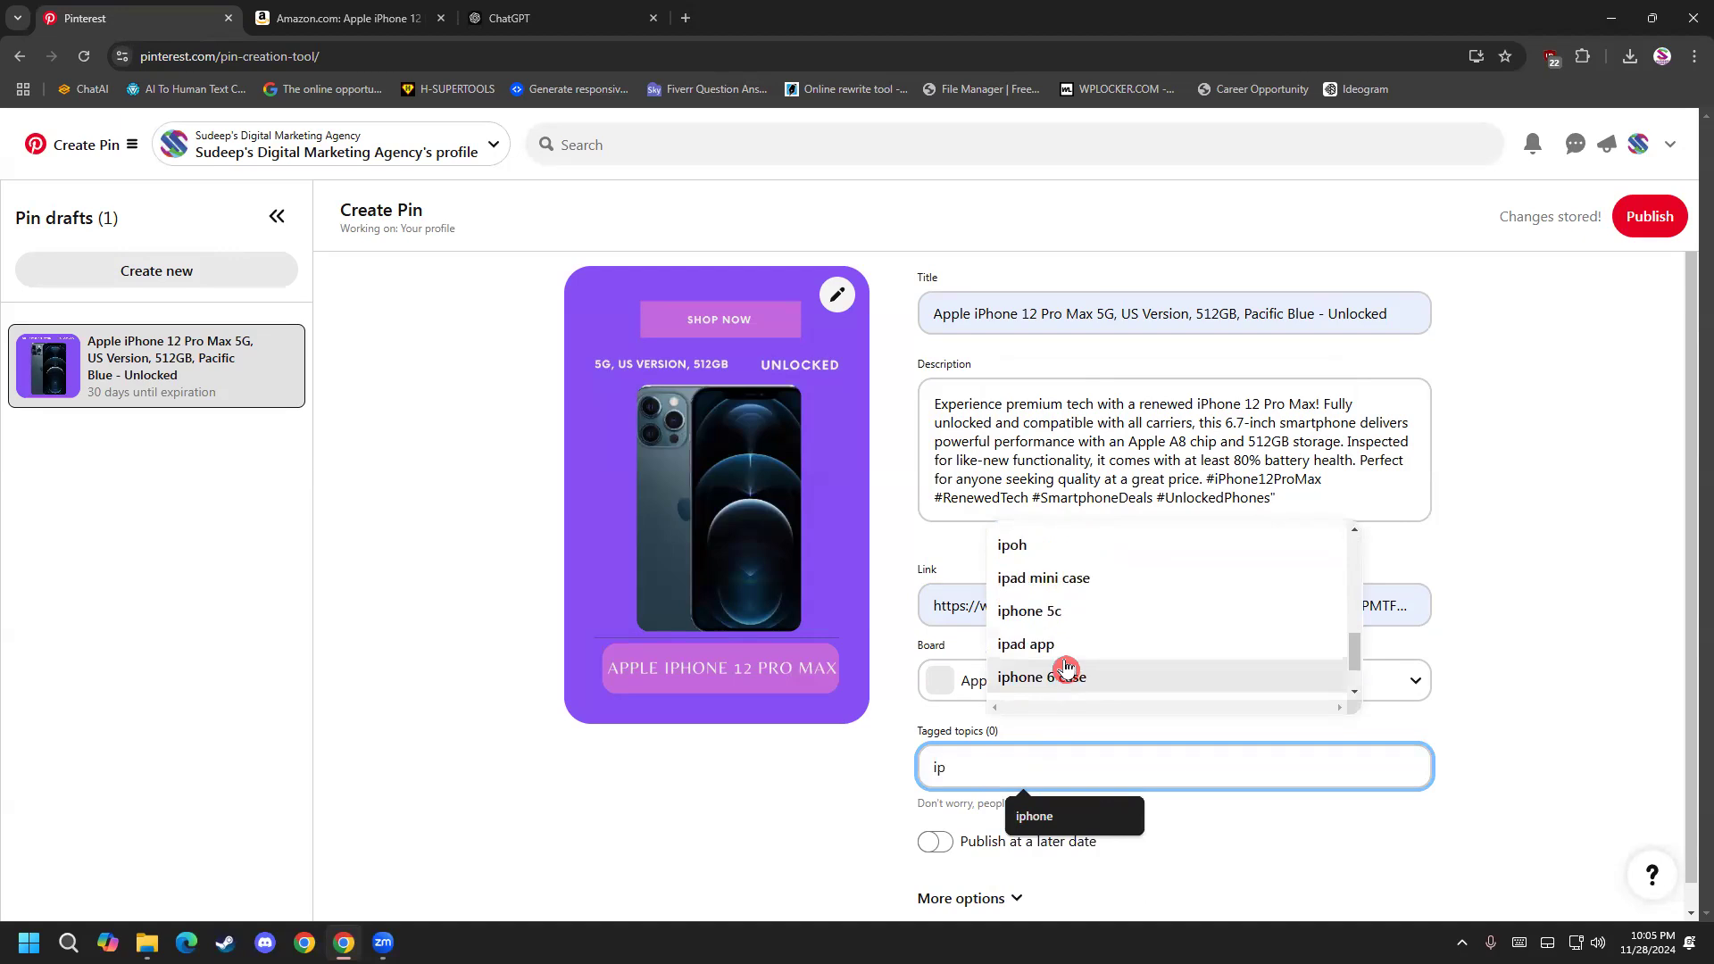
type("pho")
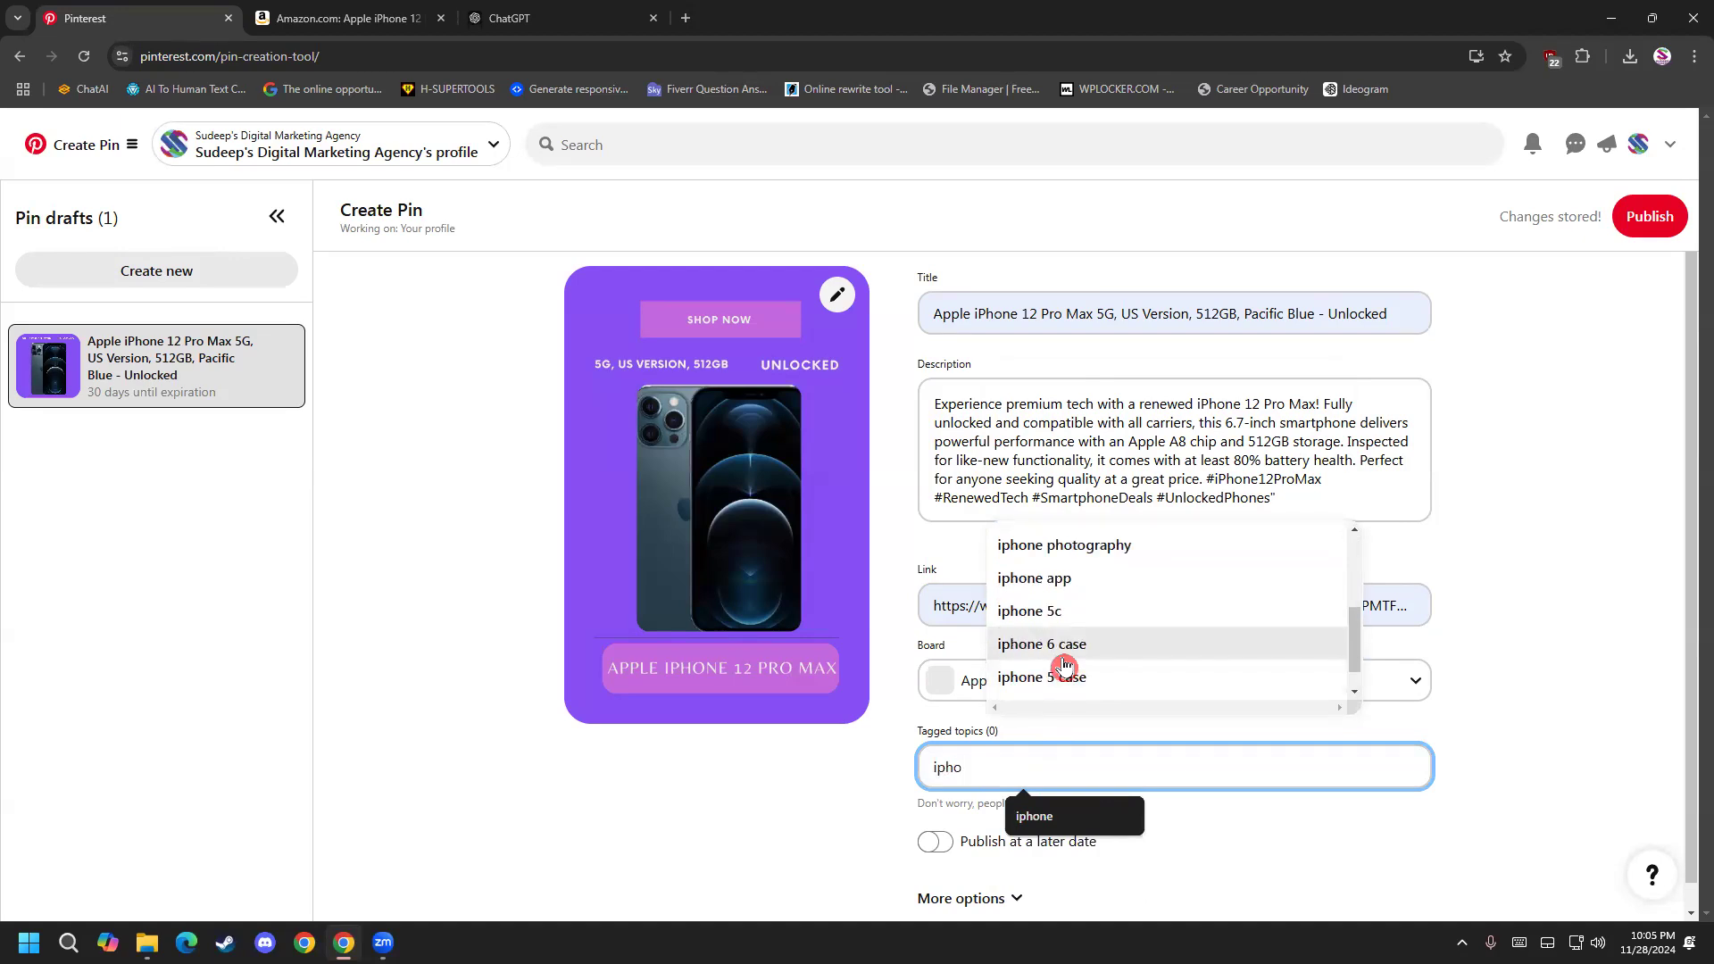
key("BackSpace")
key("BackSpace")
key("BackSpace")
key("BackSpace")
type("s")
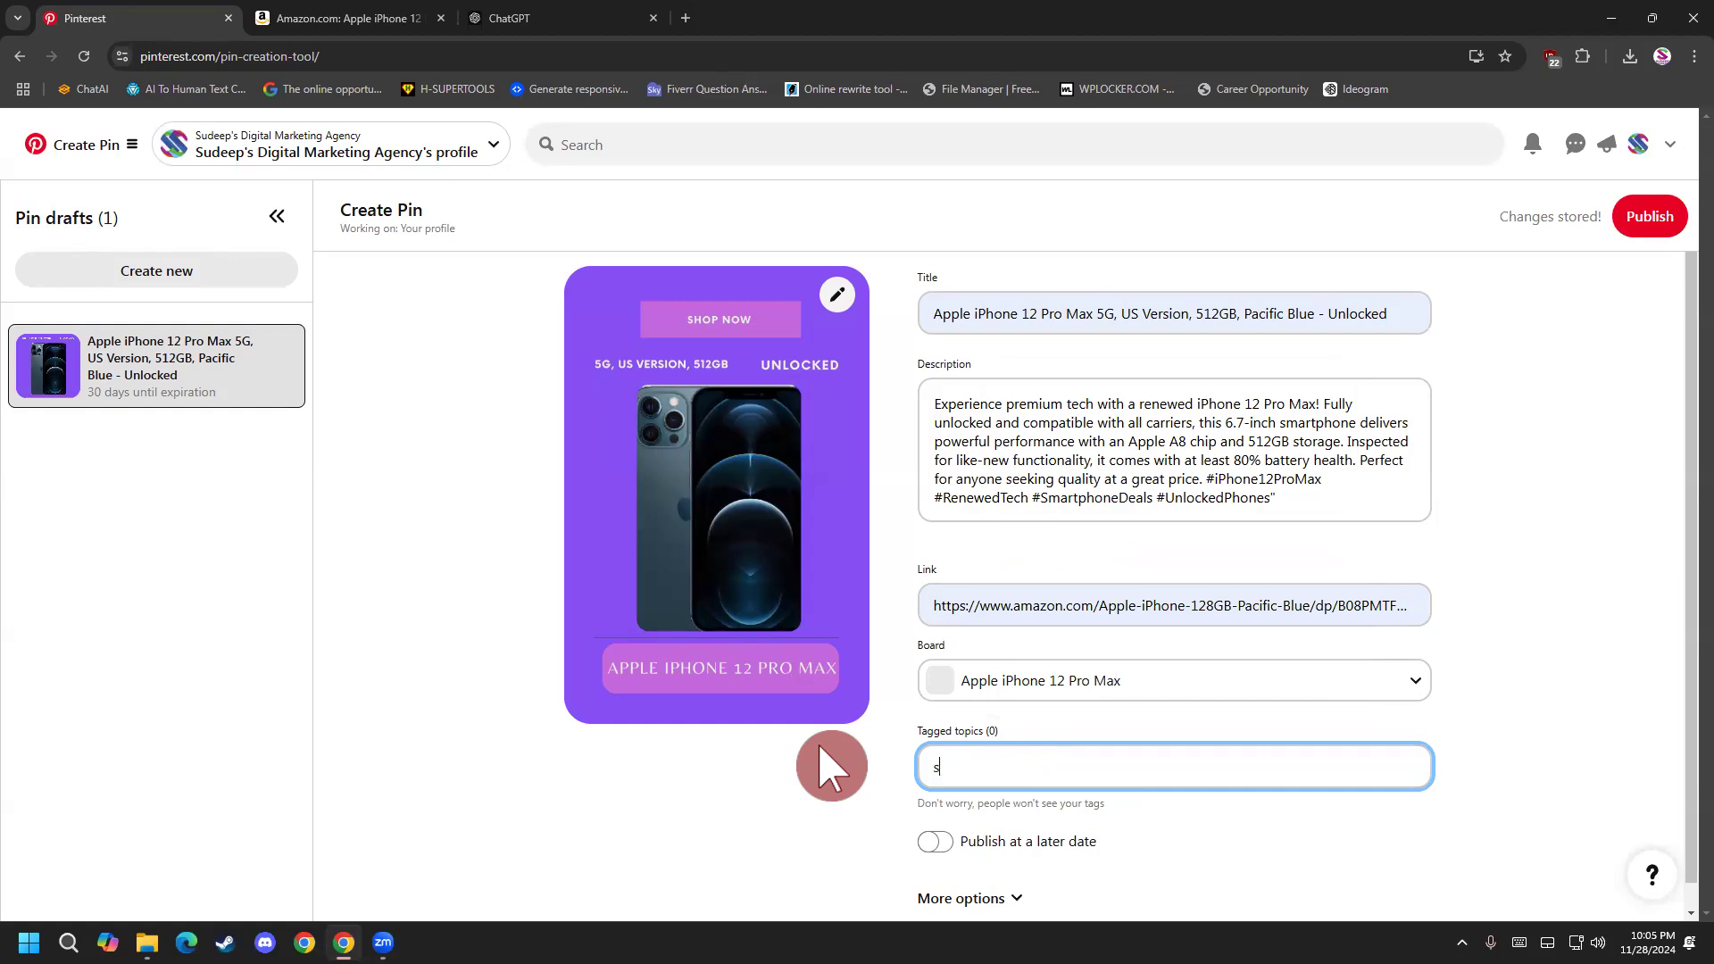
type("iphone")
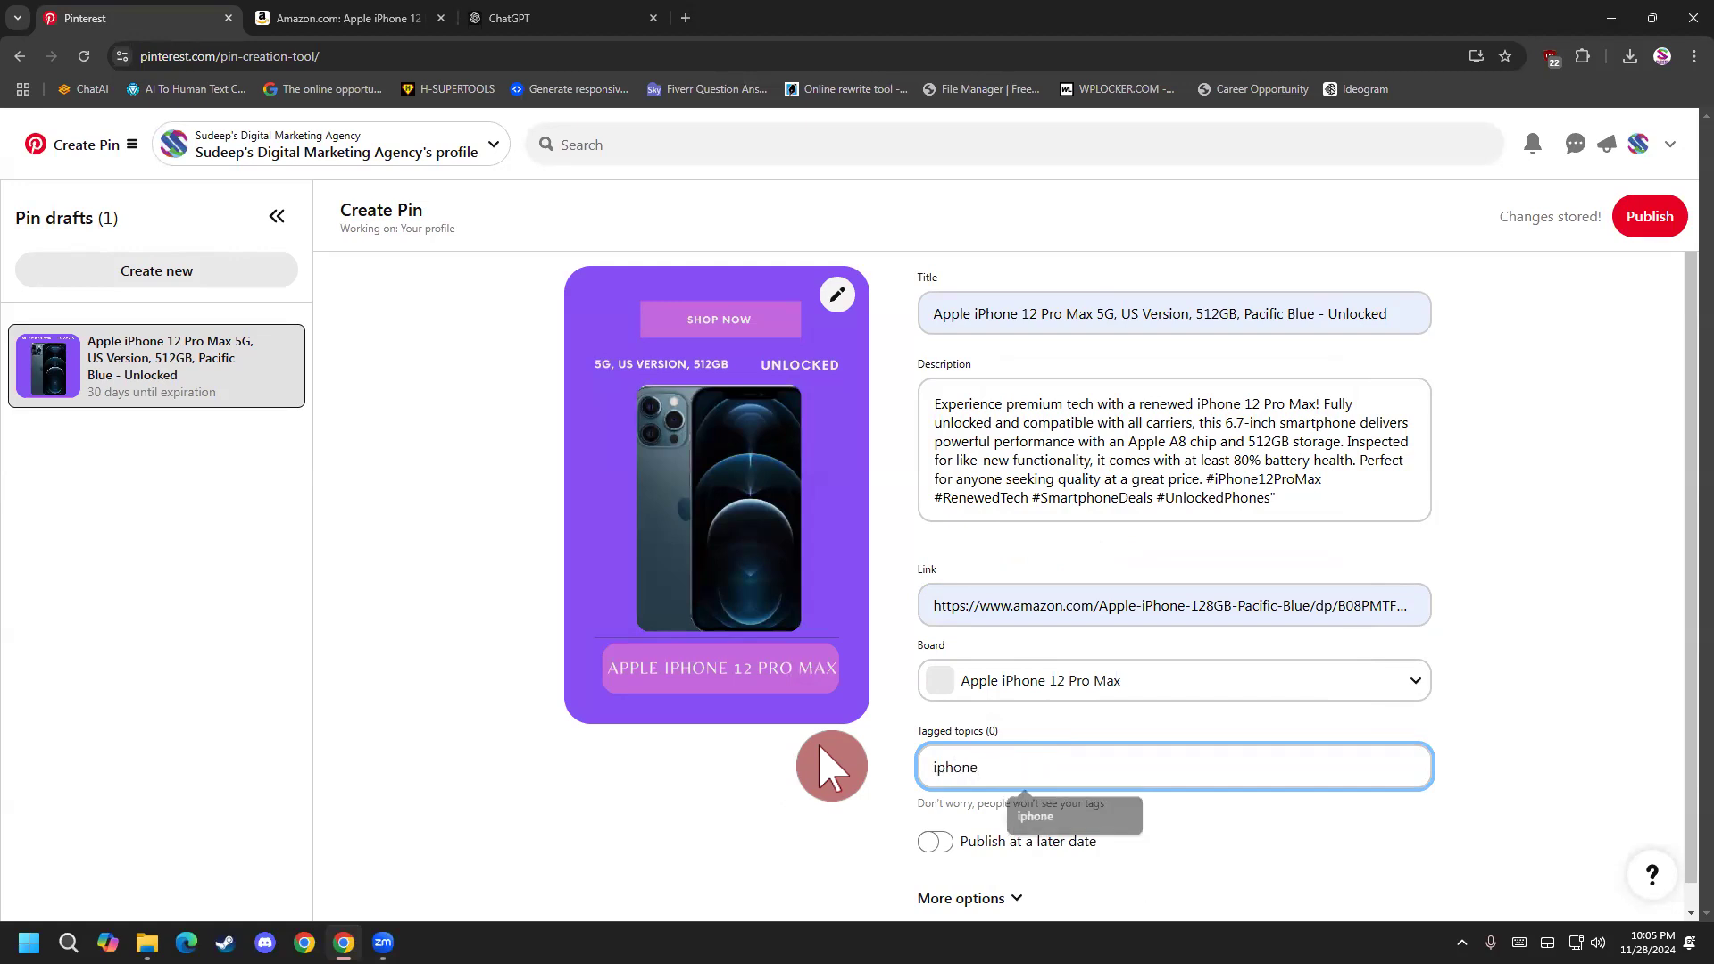
scroll(1044, 720, "down", 1)
left_click_drag(1041, 750, 811, 757)
left_click(800, 779)
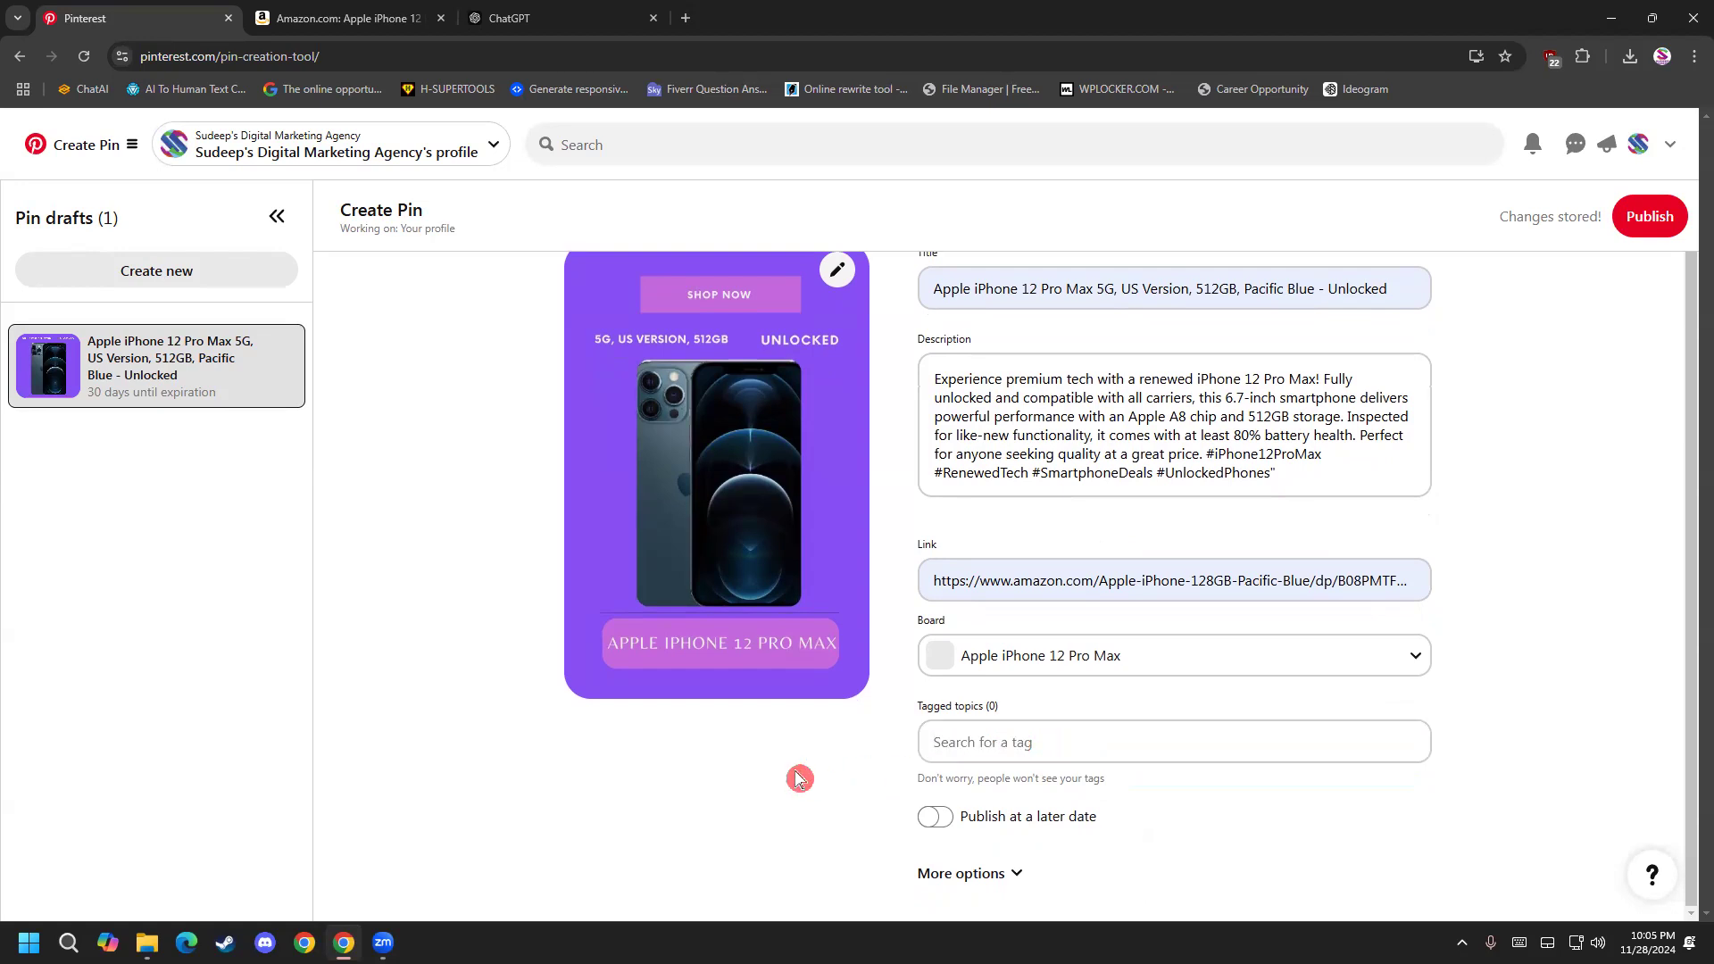
Search the tagged topics for "iphone" and add the Smartphone tag to the purple pin.
left_click(959, 732)
left_click(1034, 823)
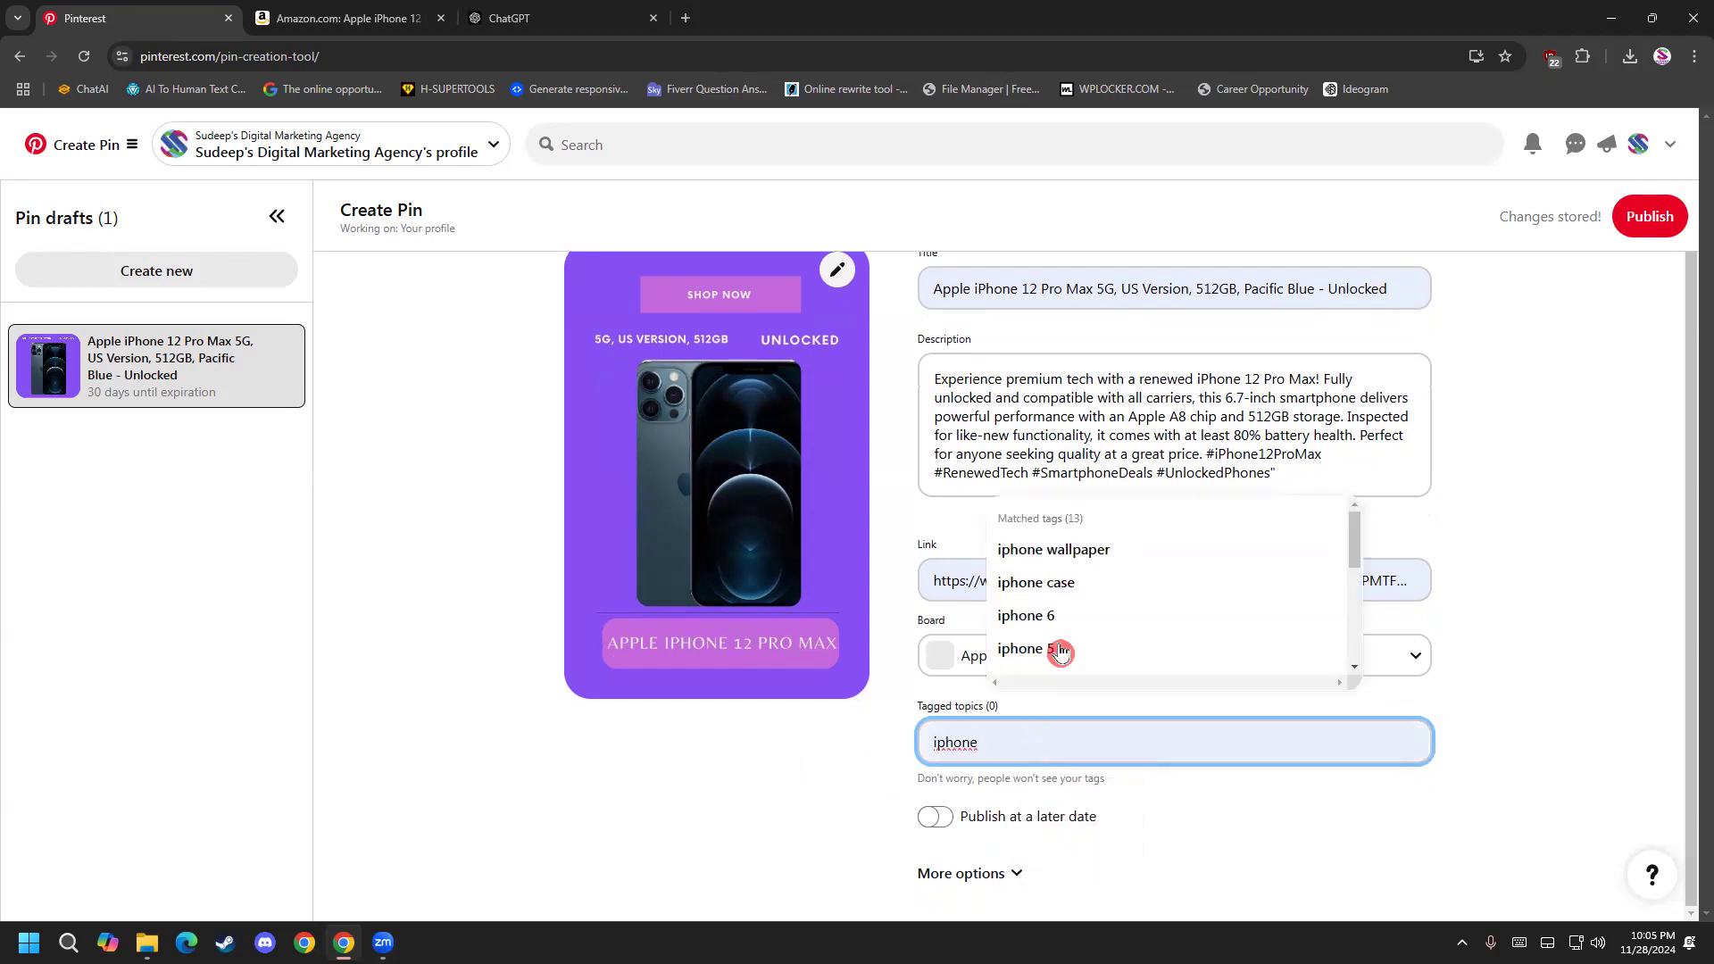
scroll(1061, 653, "down", 3)
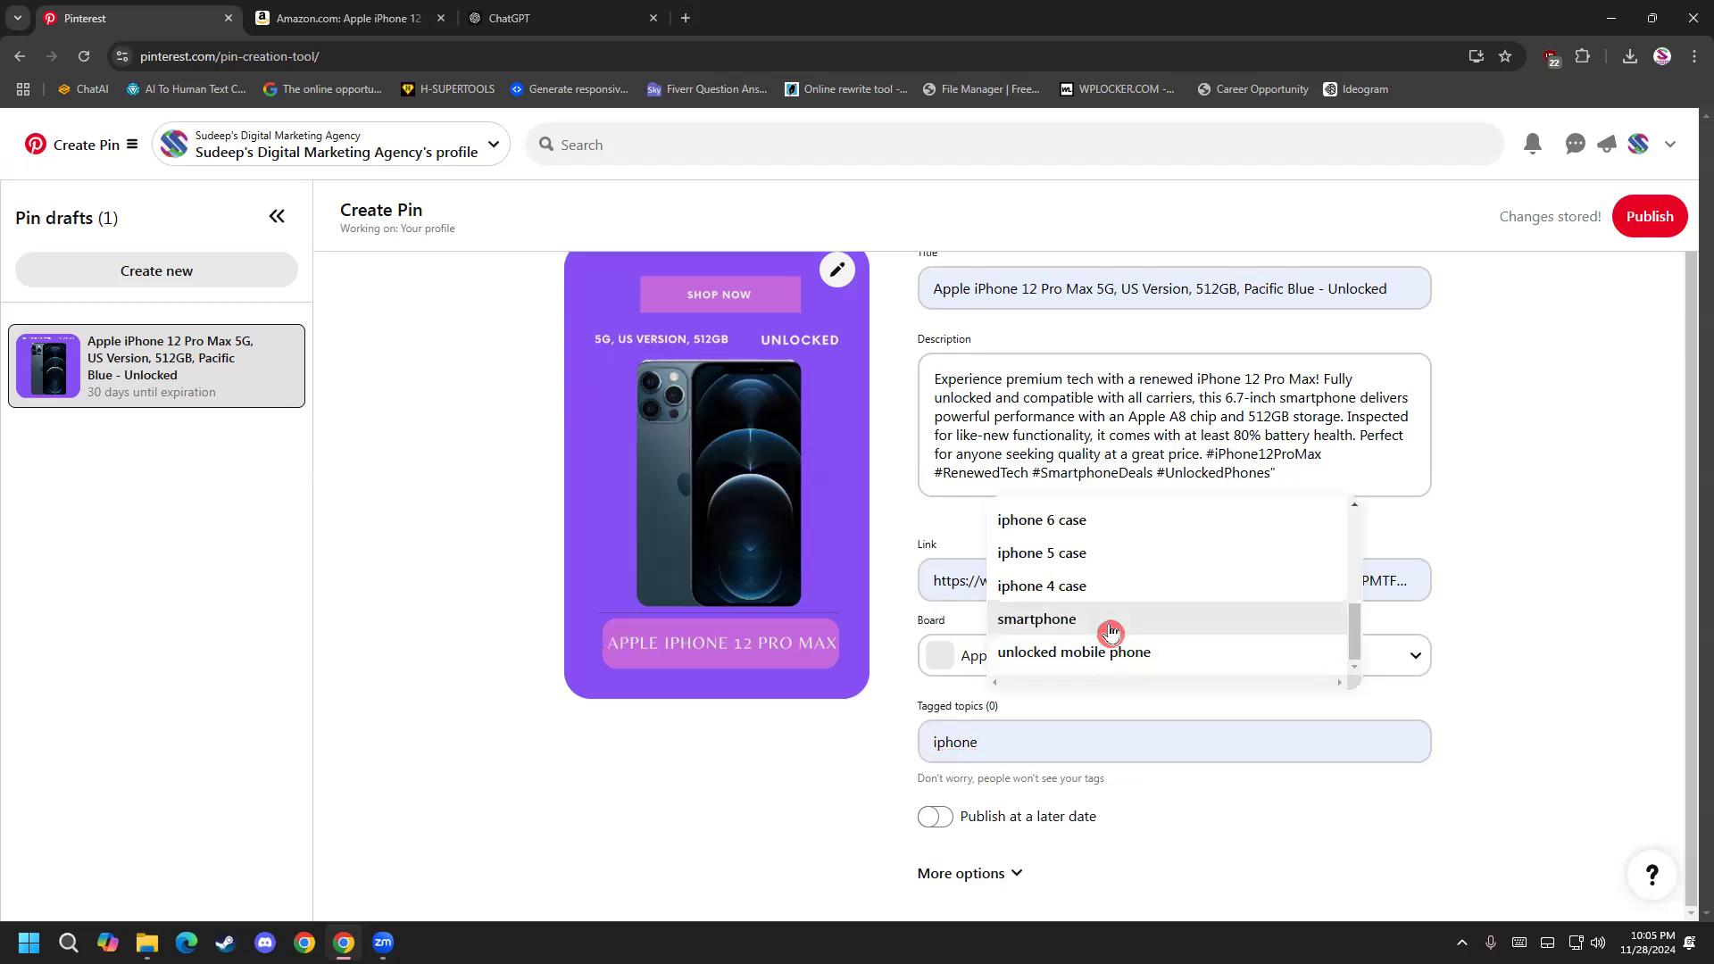
left_click(1111, 631)
Add the Unlocked Mobile Phone tag to the purple pin and publish the pin immediately.
left_click(1072, 745)
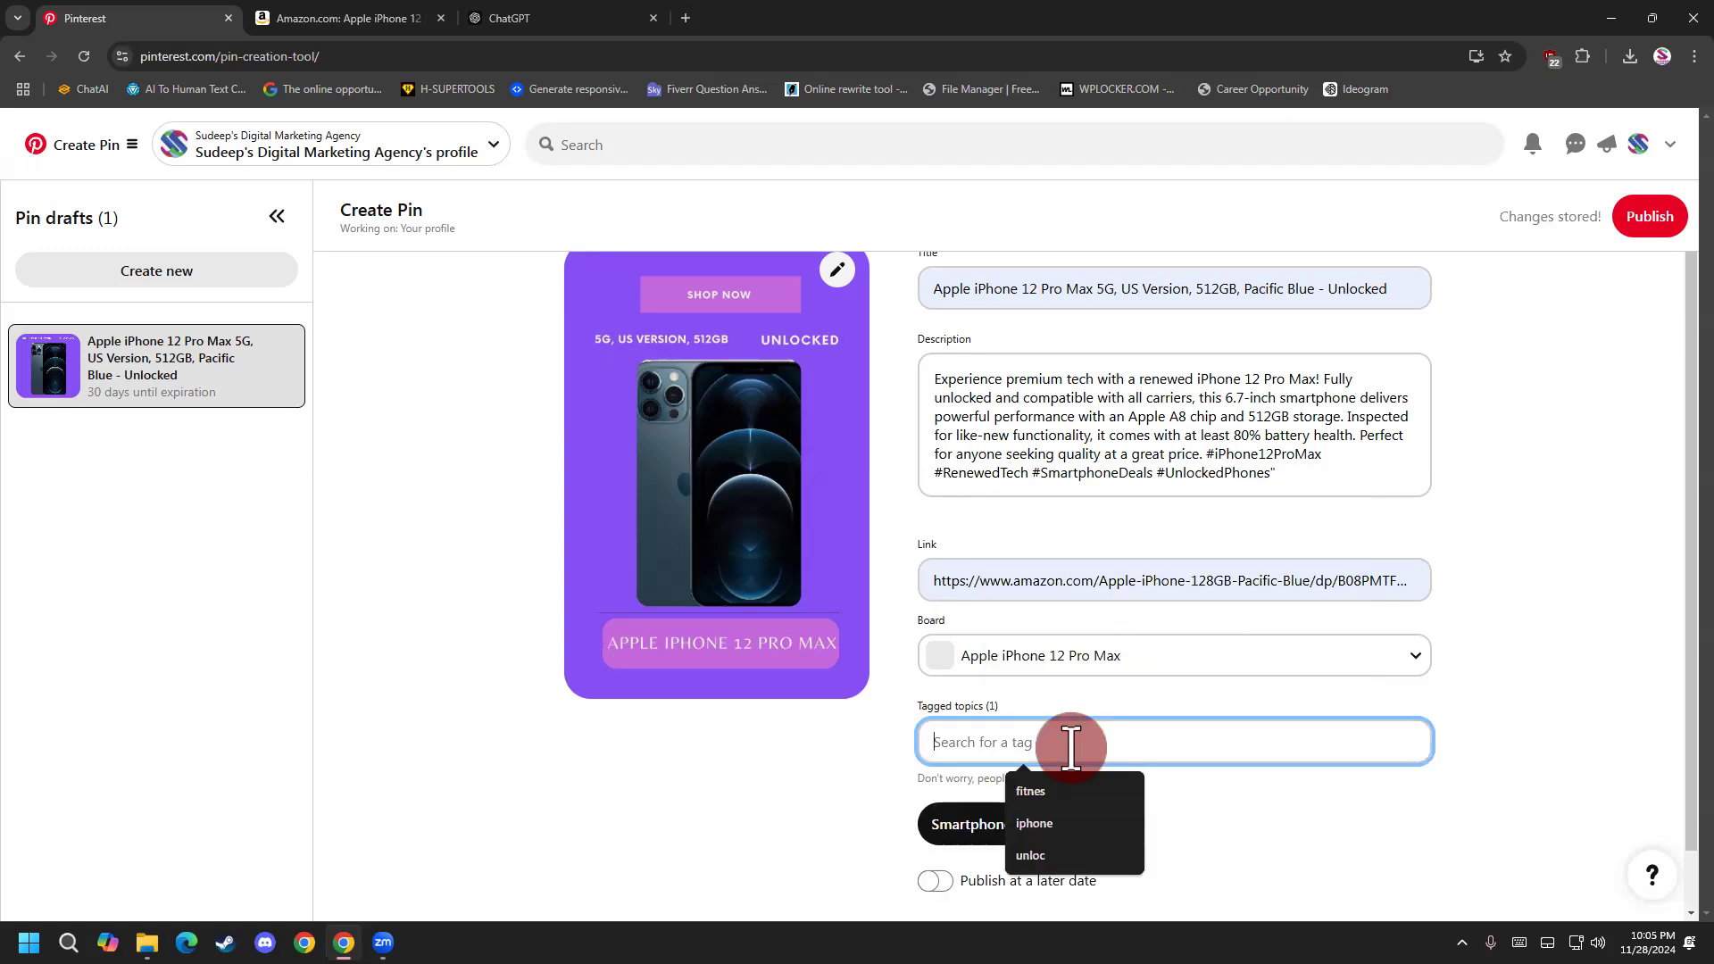
type("r")
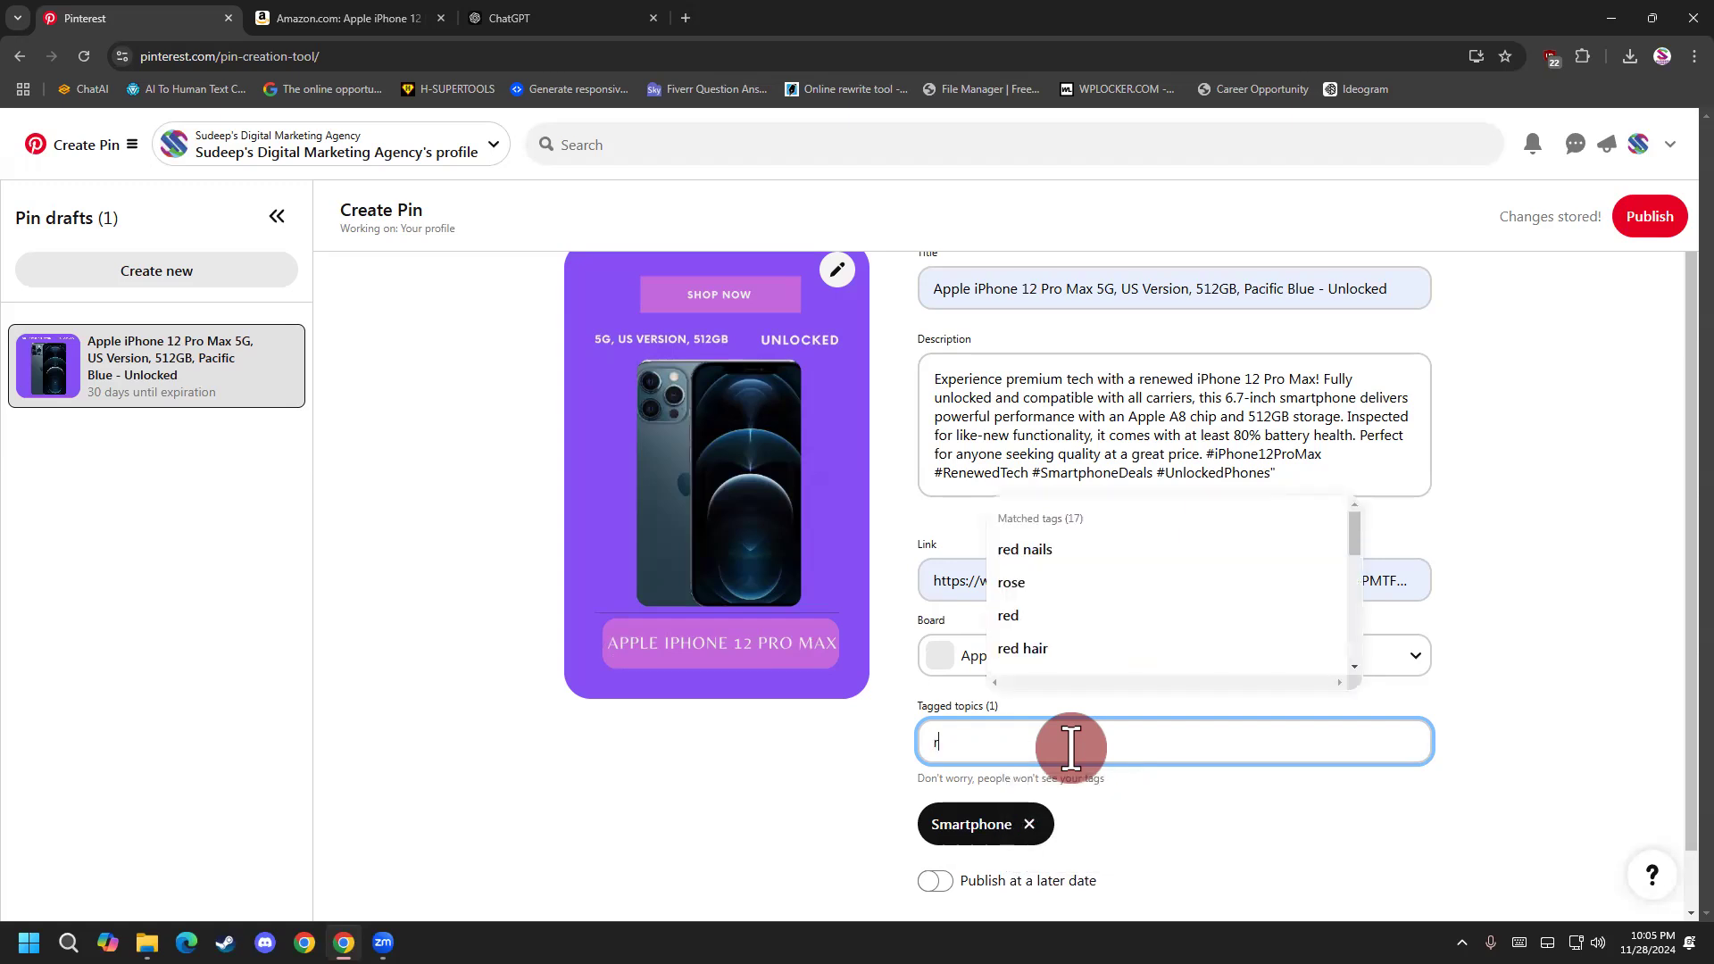
key("BackSpace")
type("un")
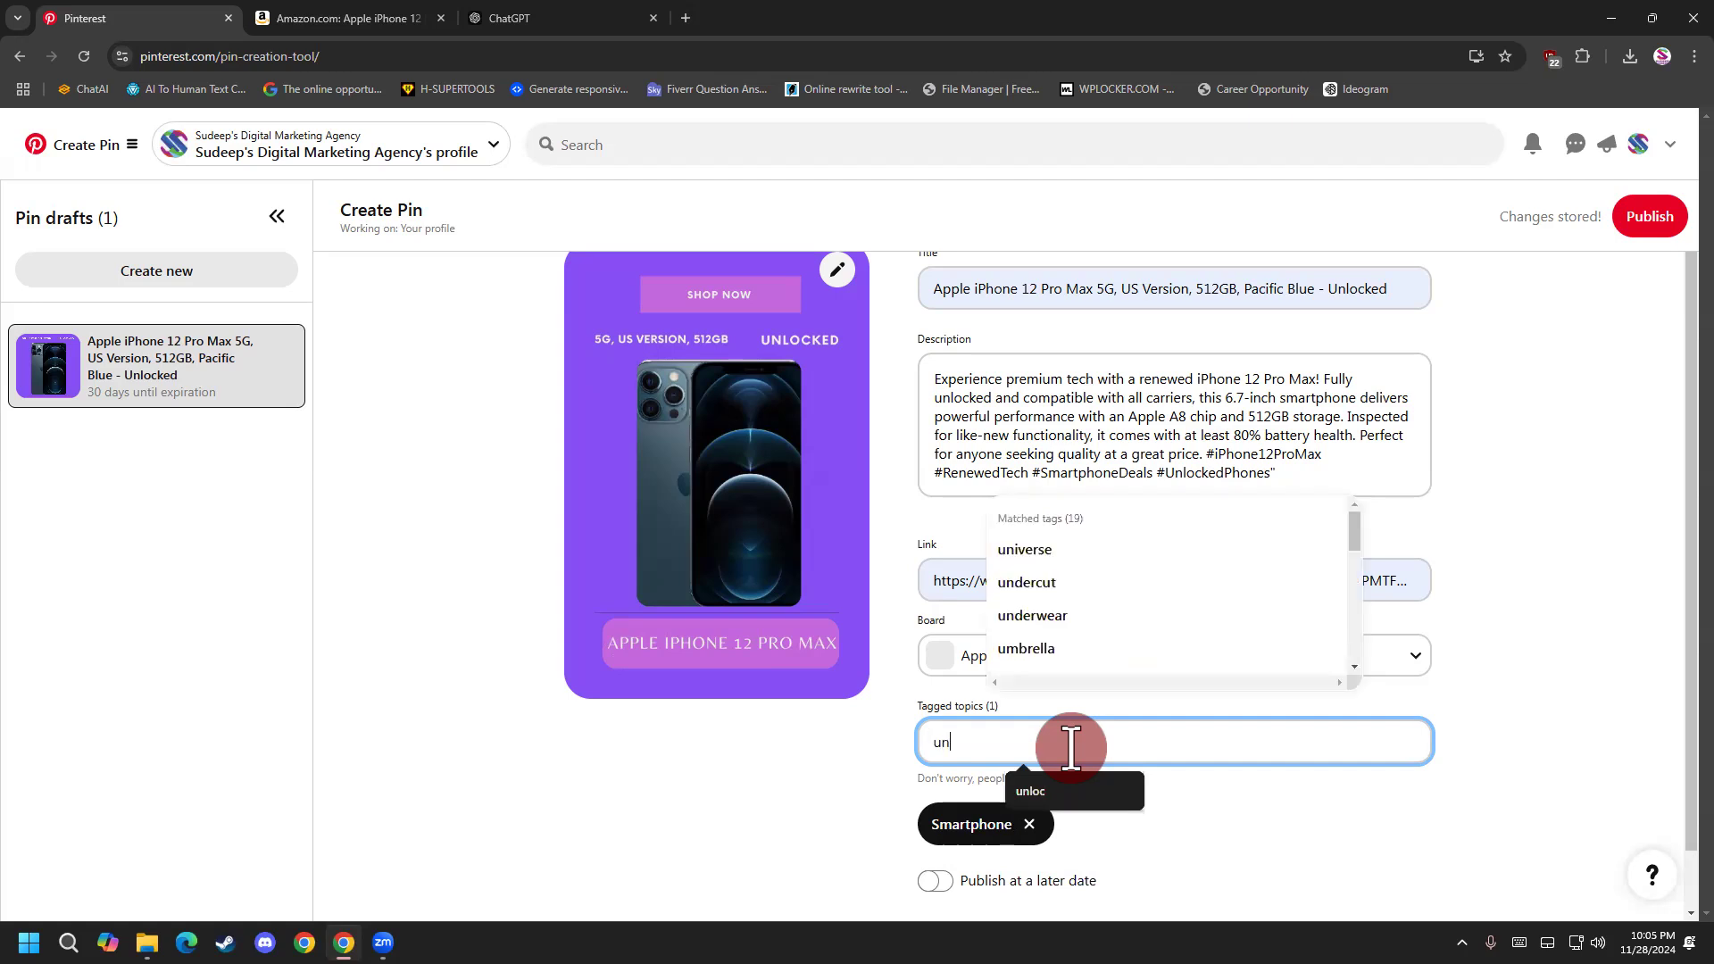
type("lock")
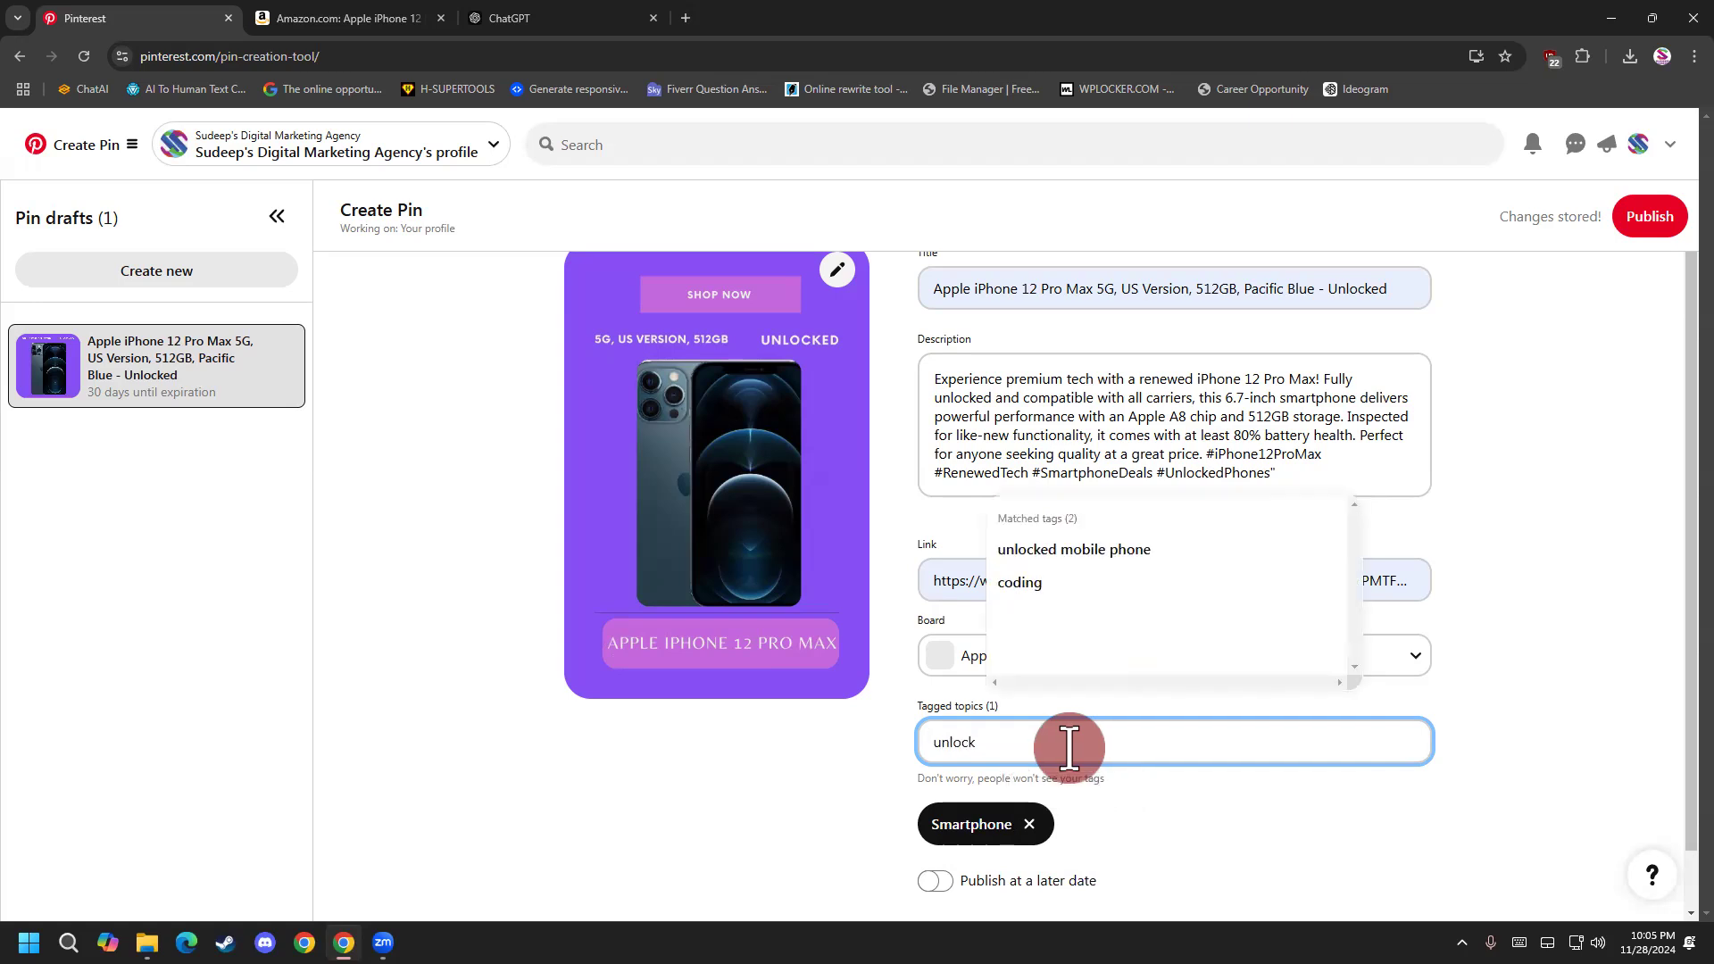
type("e")
left_click(1160, 561)
scroll(852, 773, "down", 1)
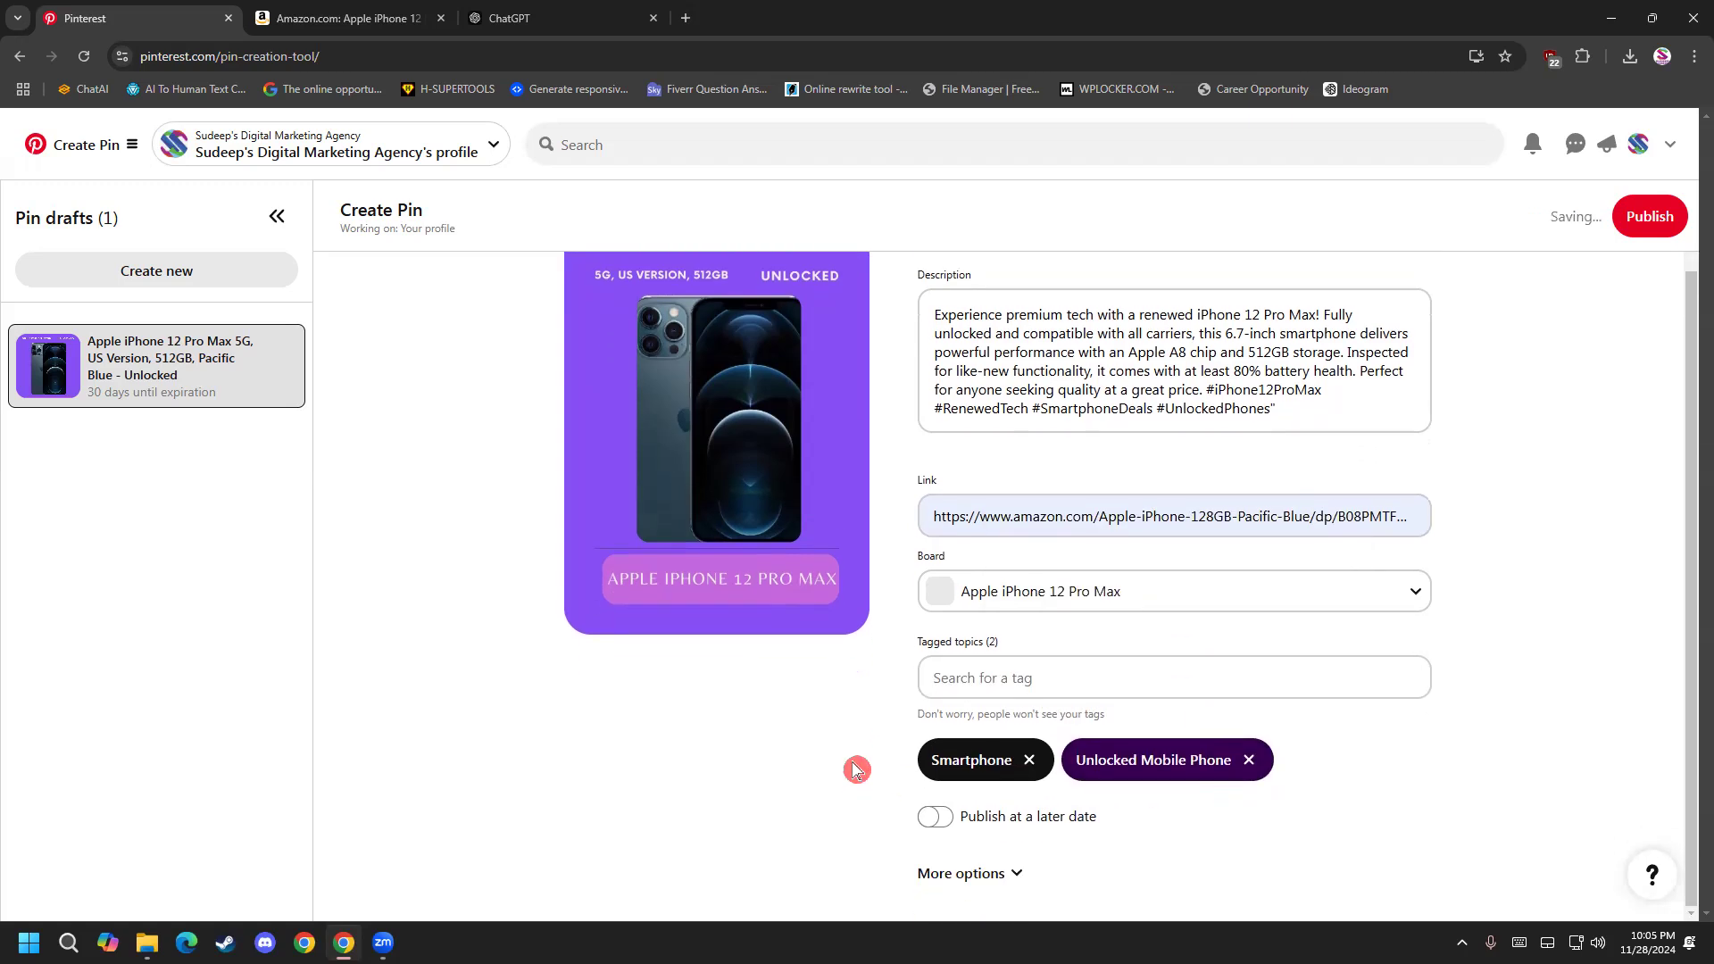
left_click(1647, 223)
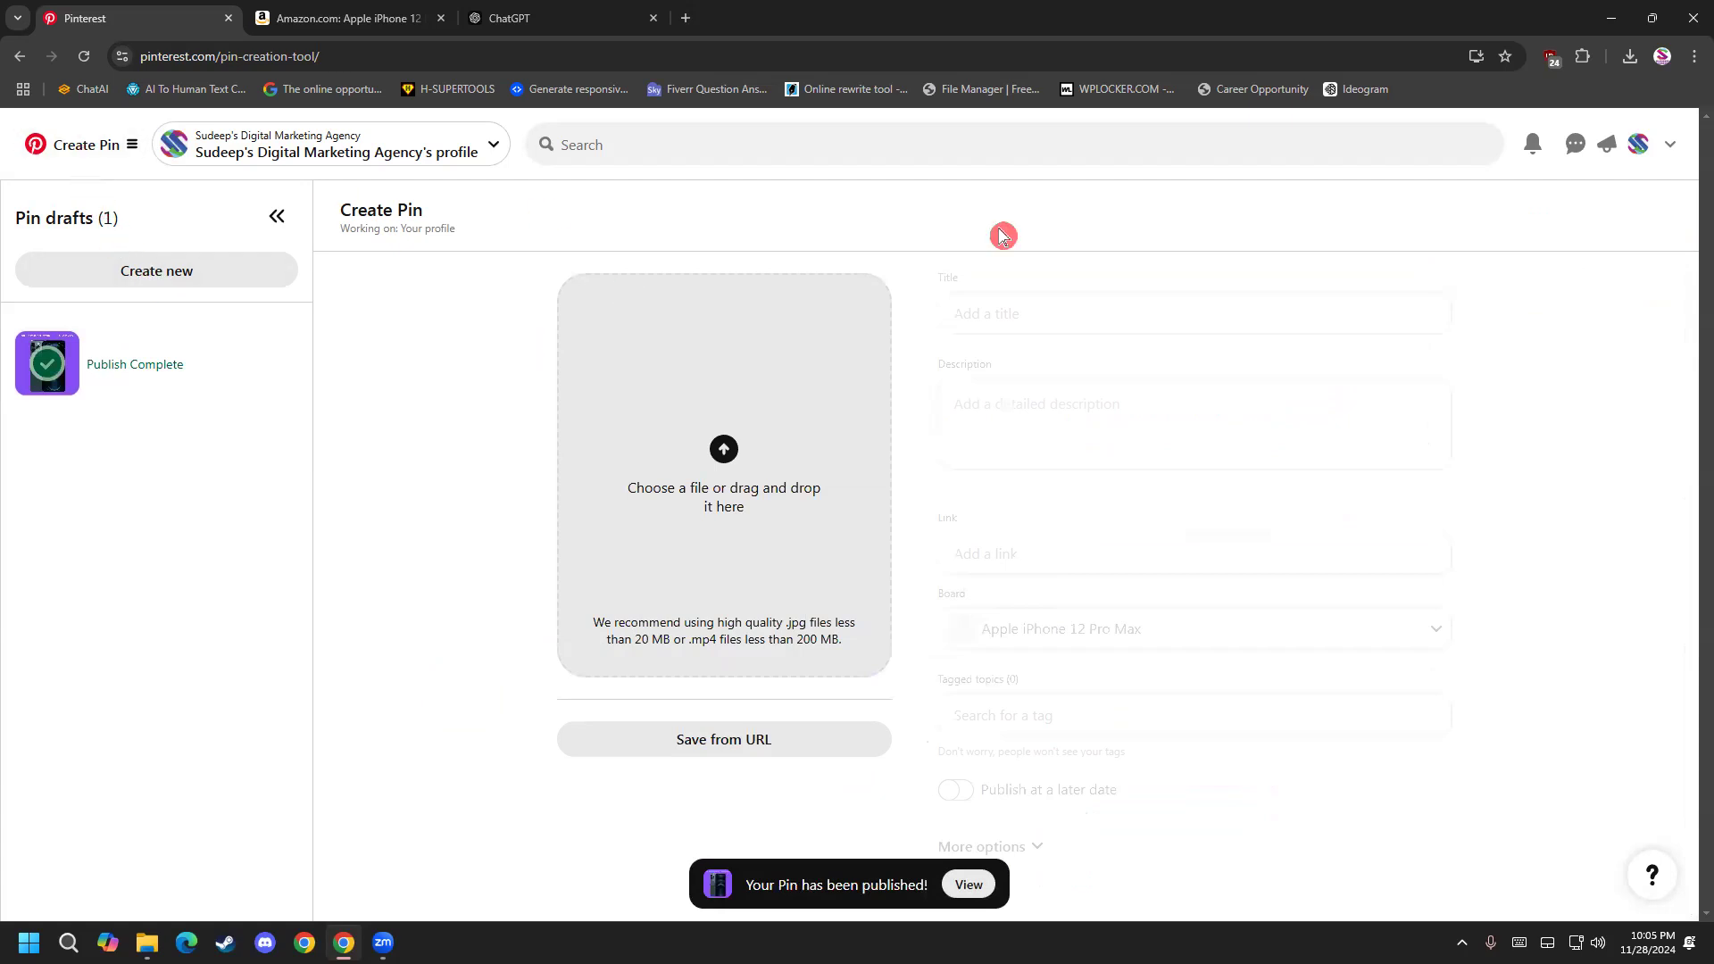
Check the created pins on the refreshed profile page, then open the dark iPhone 12 Pro Max pin and follow its Amazon link.
left_click(1639, 148)
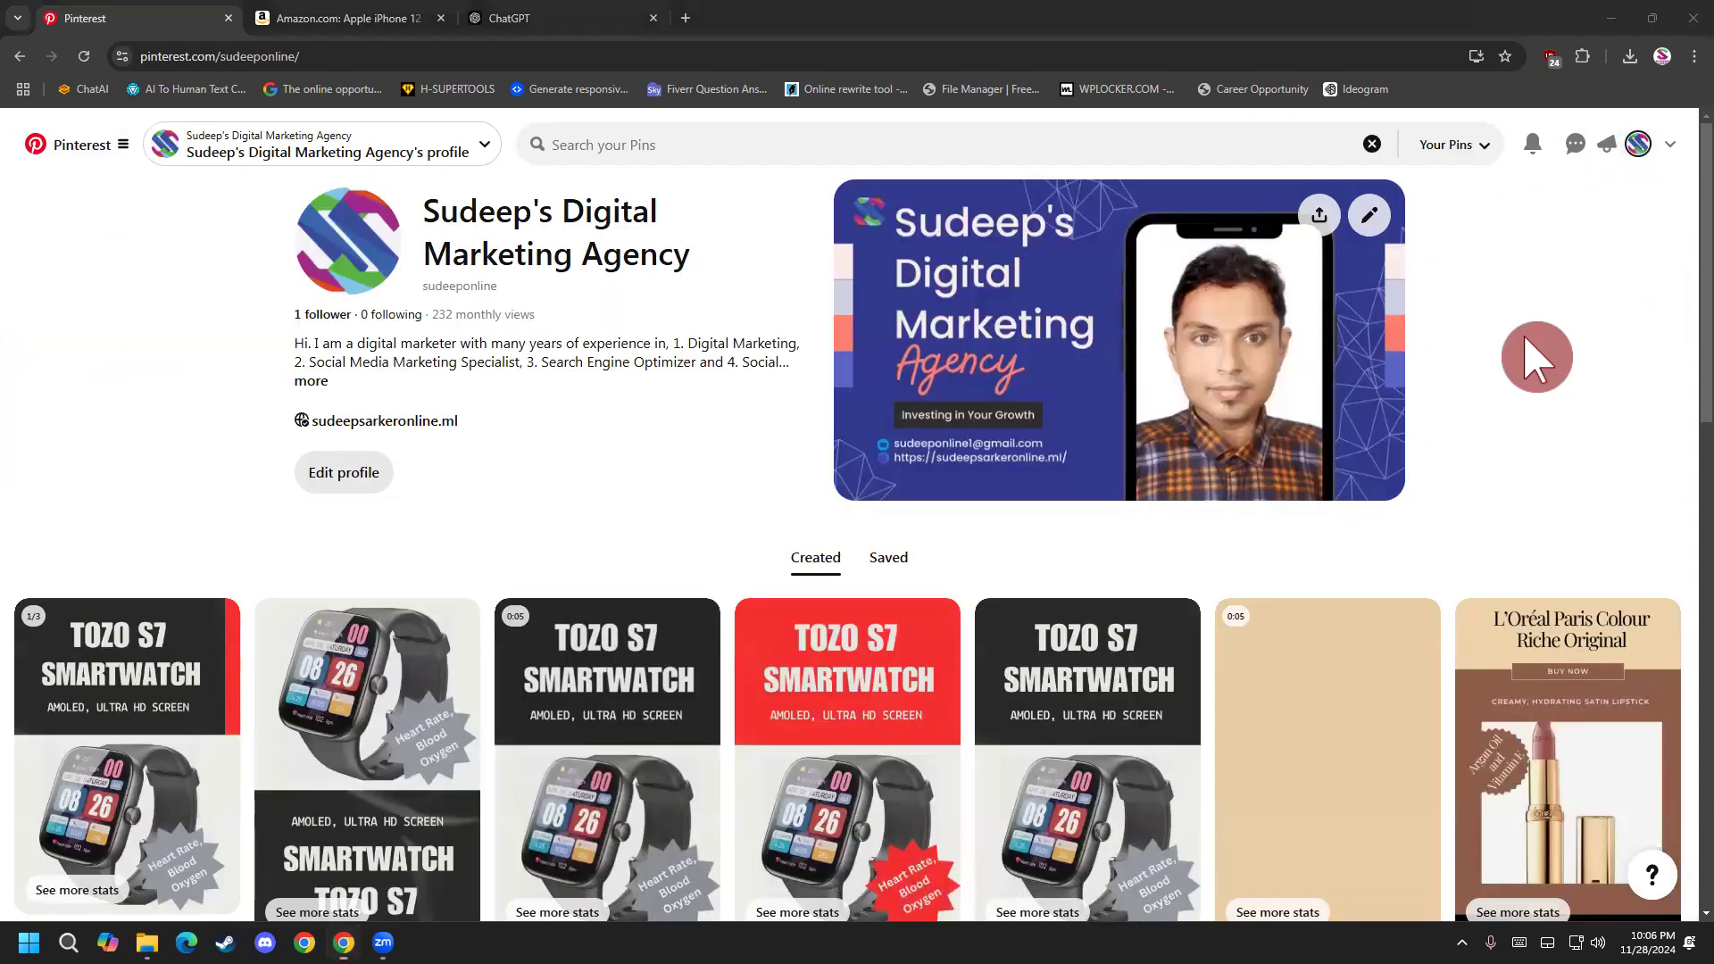
left_click(85, 56)
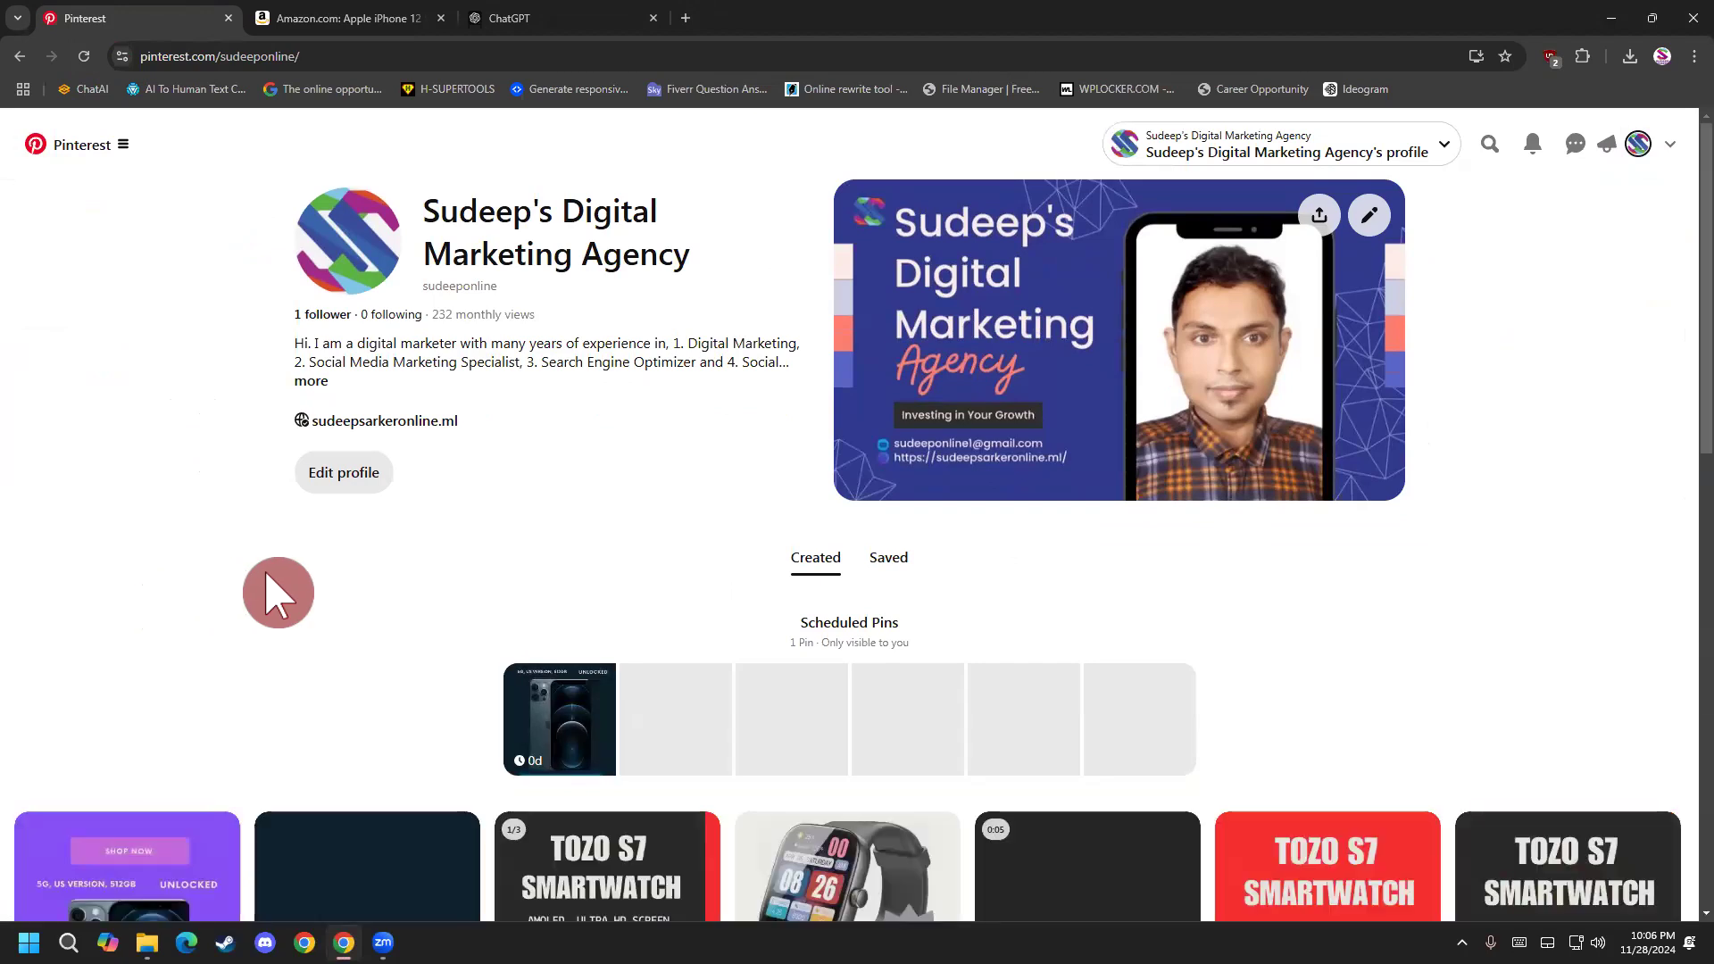
scroll(272, 581, "down", 5)
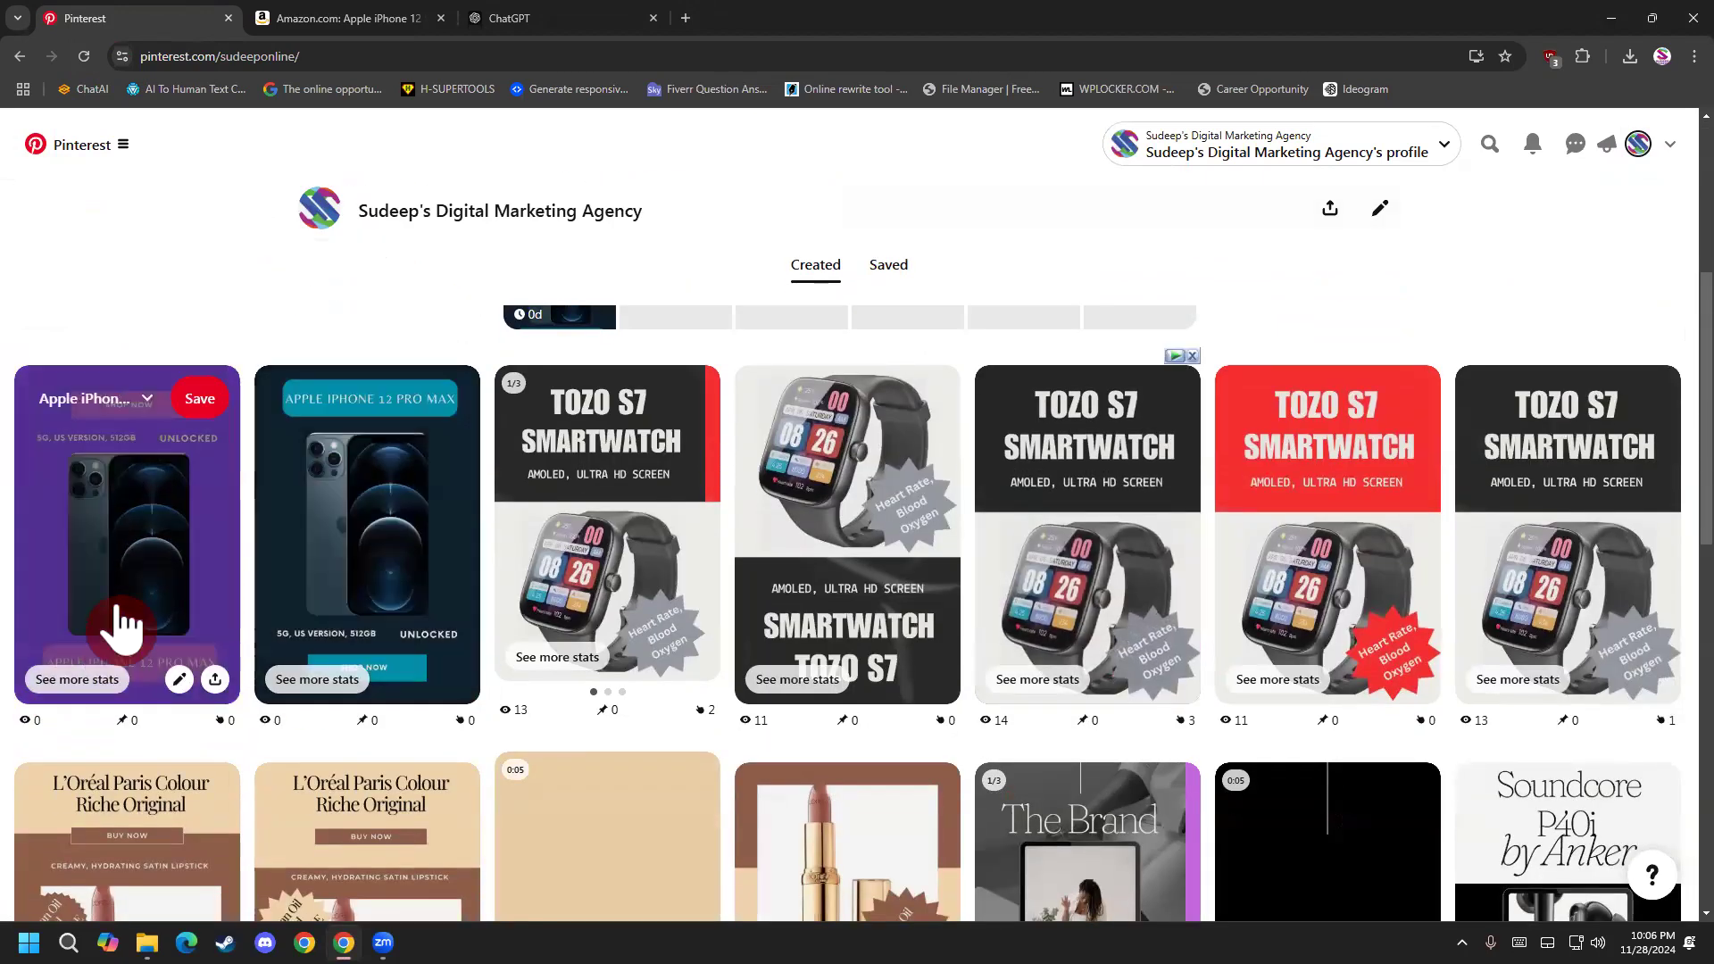
left_click(393, 580)
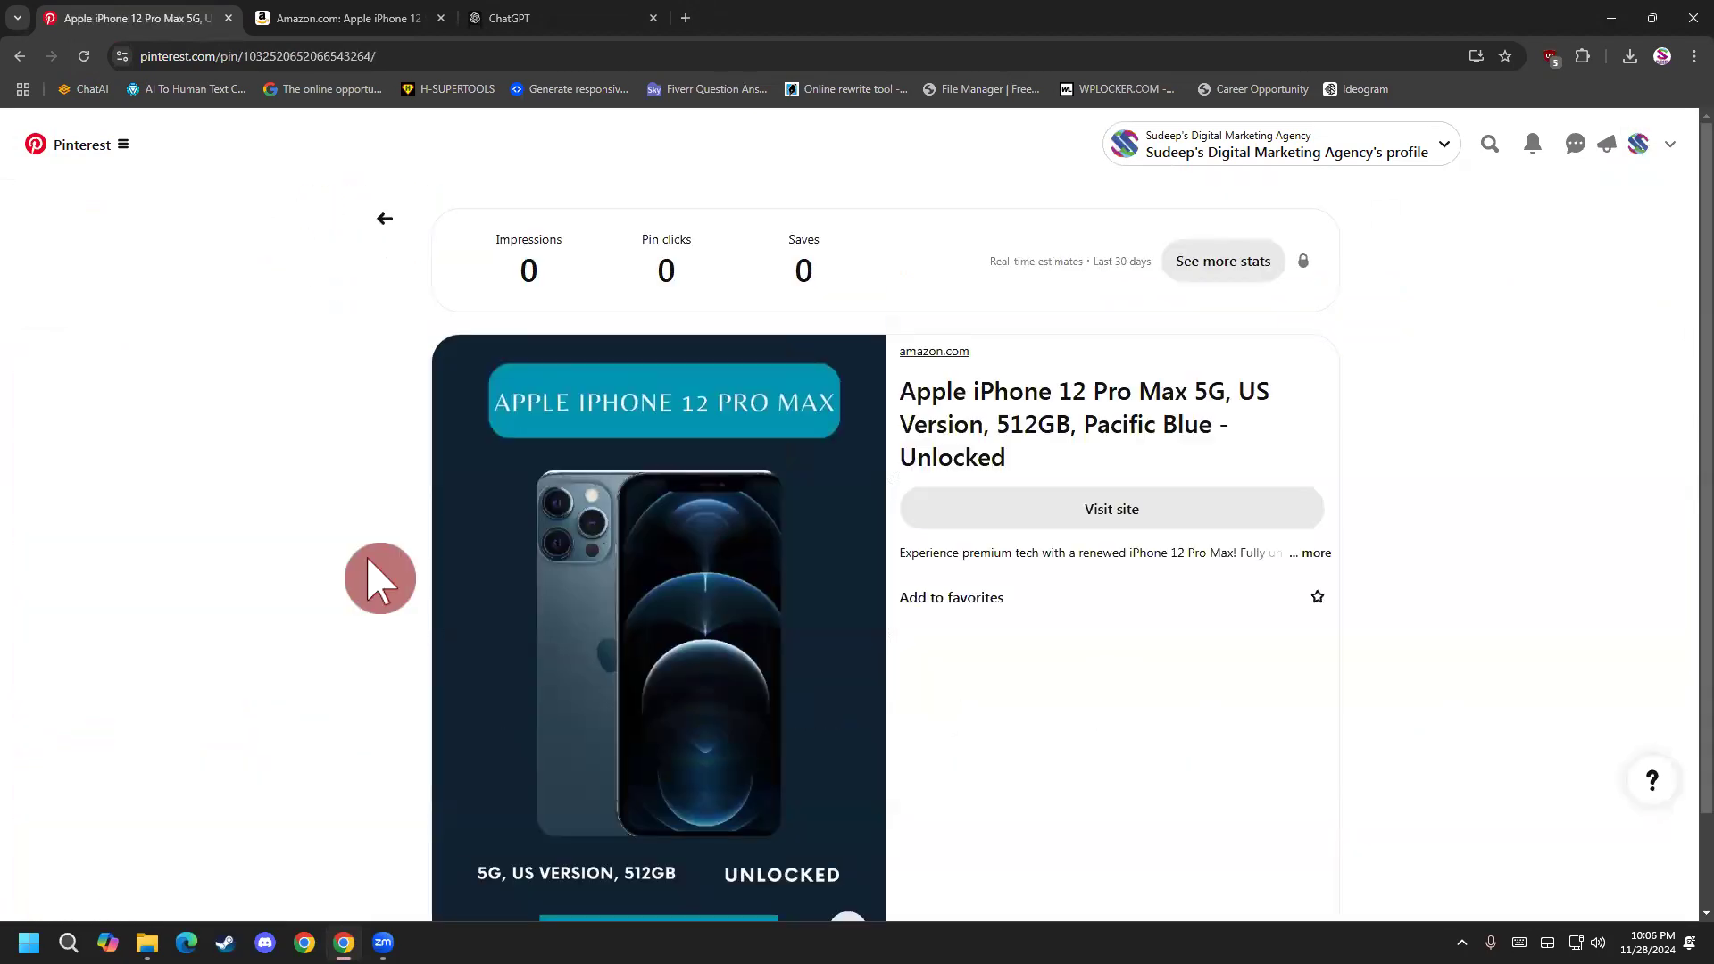
scroll(379, 579, "down", 1)
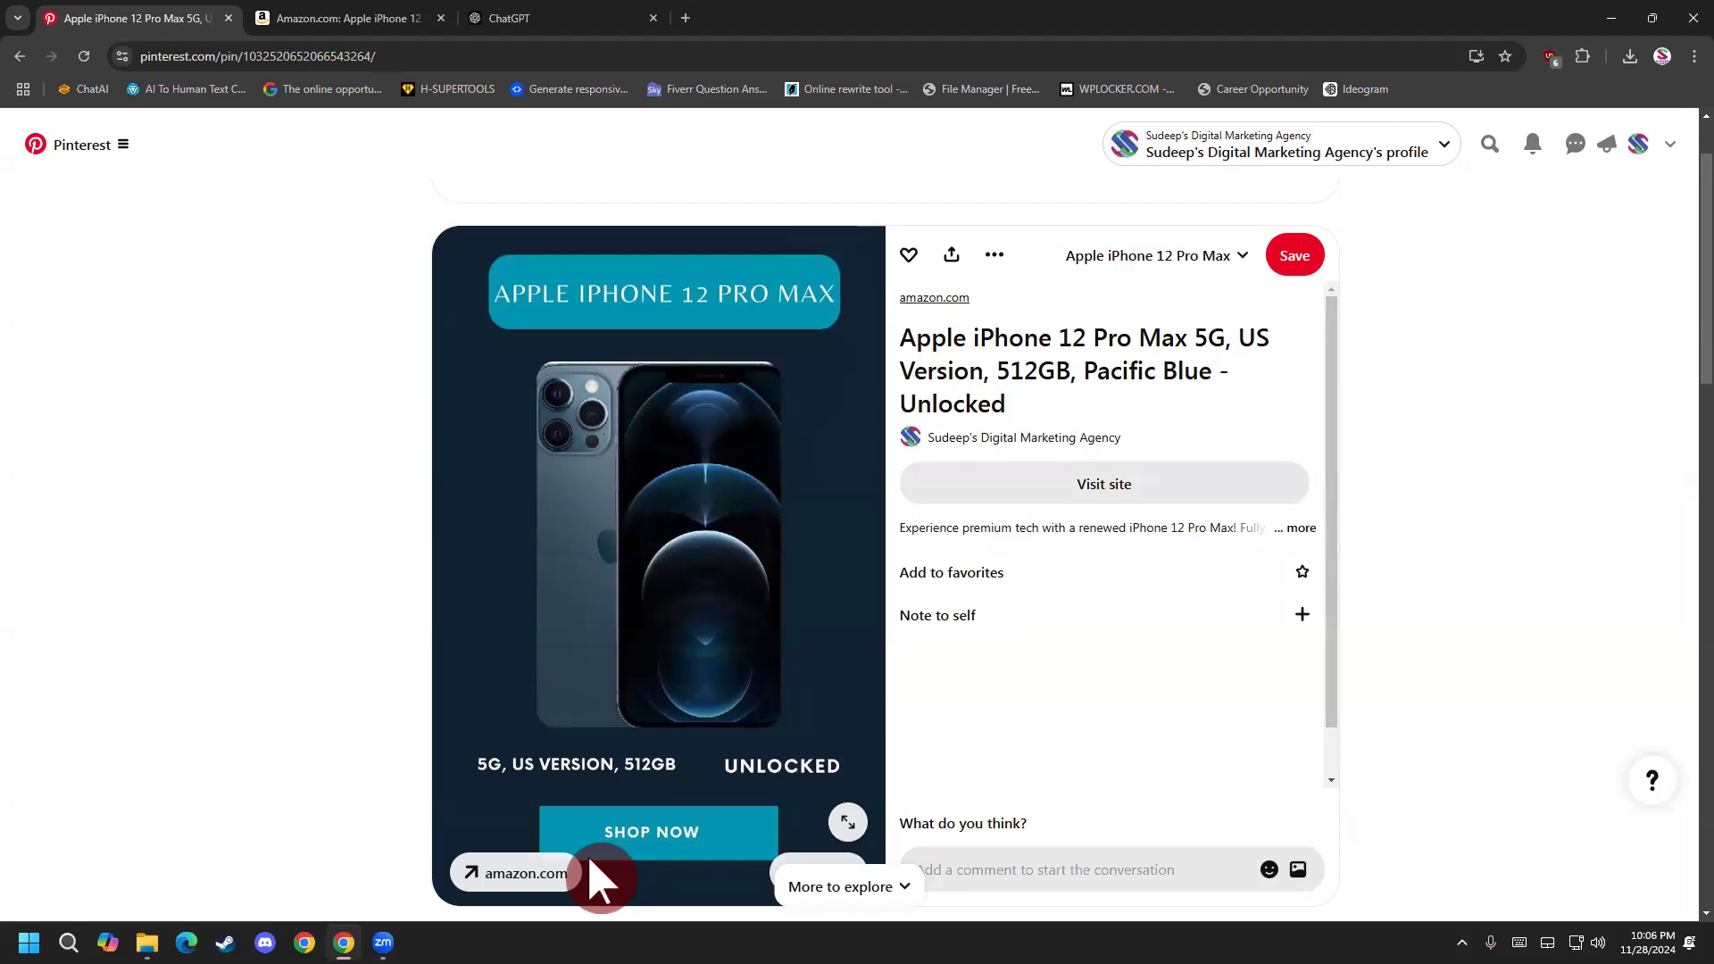
left_click(528, 872)
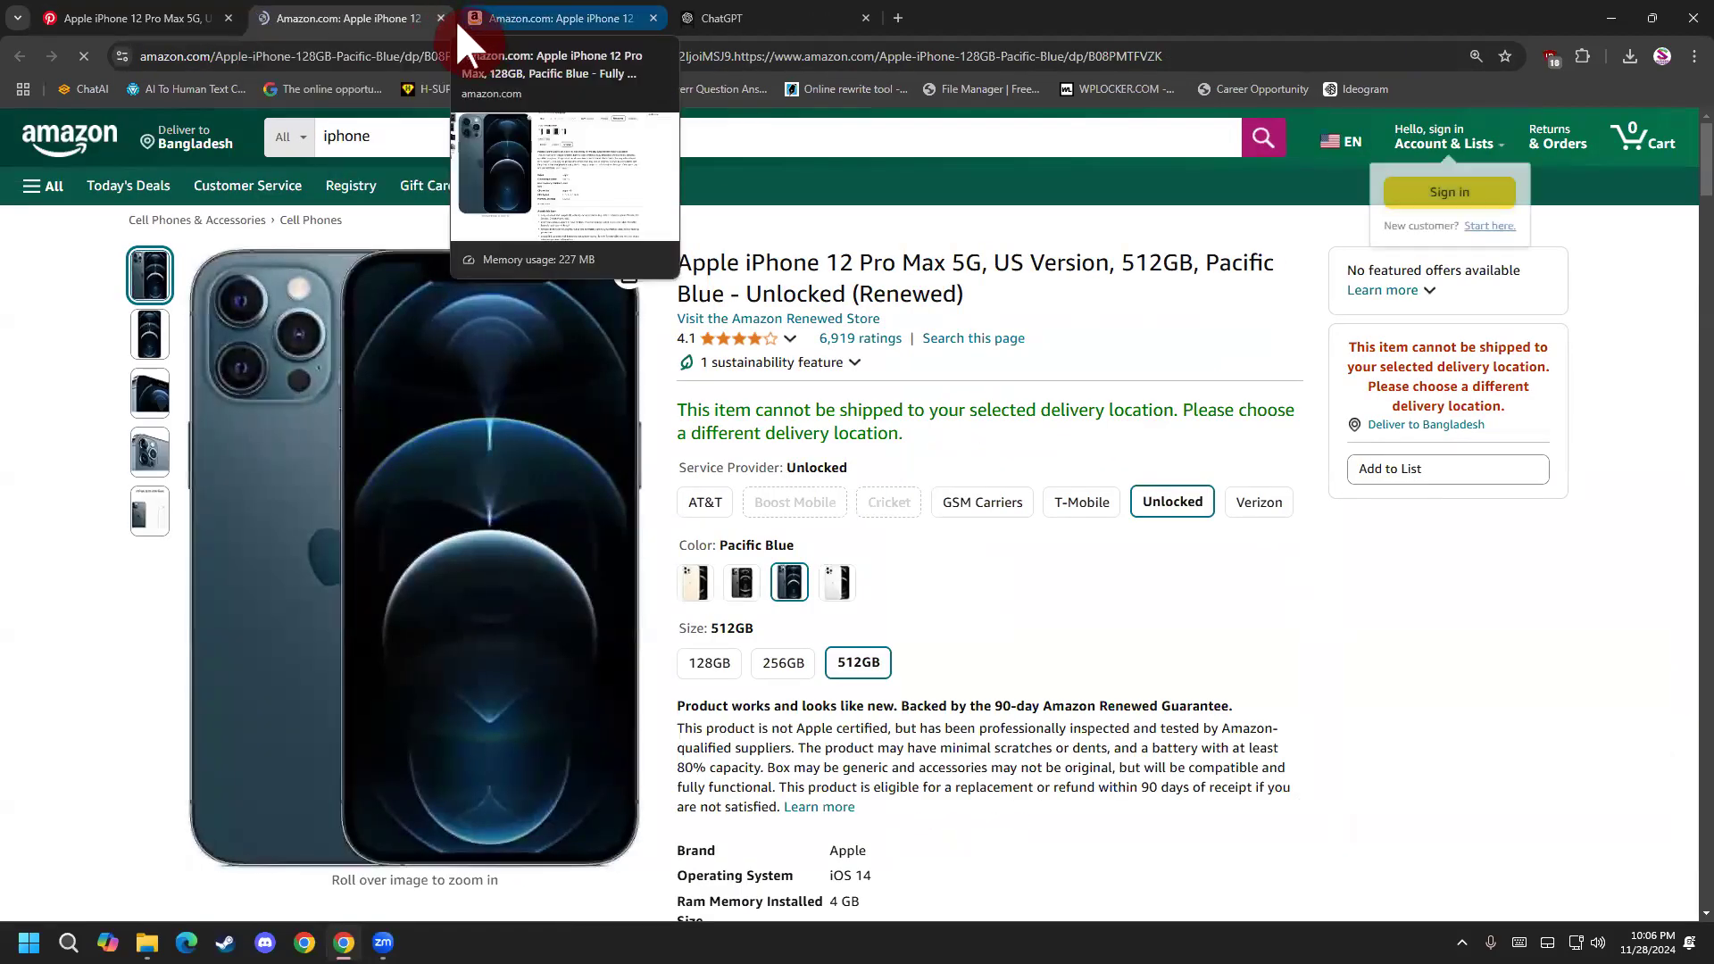
Switch to Canva in the older Amazon tab and open page 1 of the recent "New arrivalS" Pinterest pin design for editing.
left_click(501, 19)
left_click(510, 54)
key("ctrl+a")
type("ca")
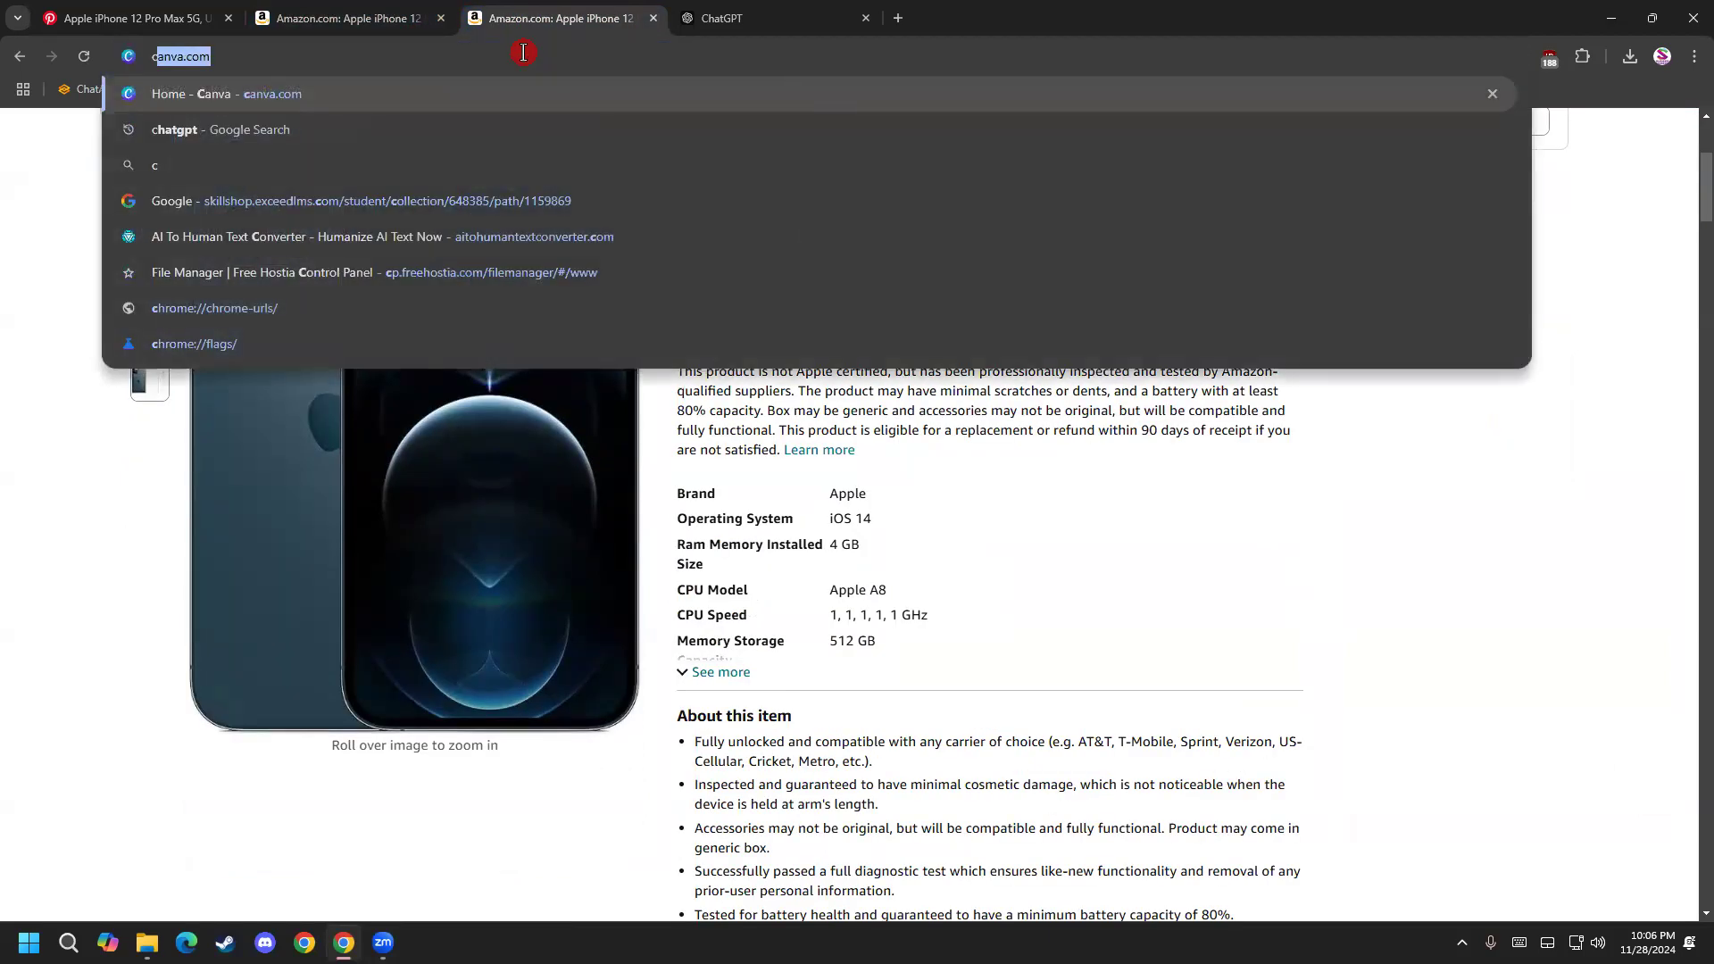
left_click(525, 93)
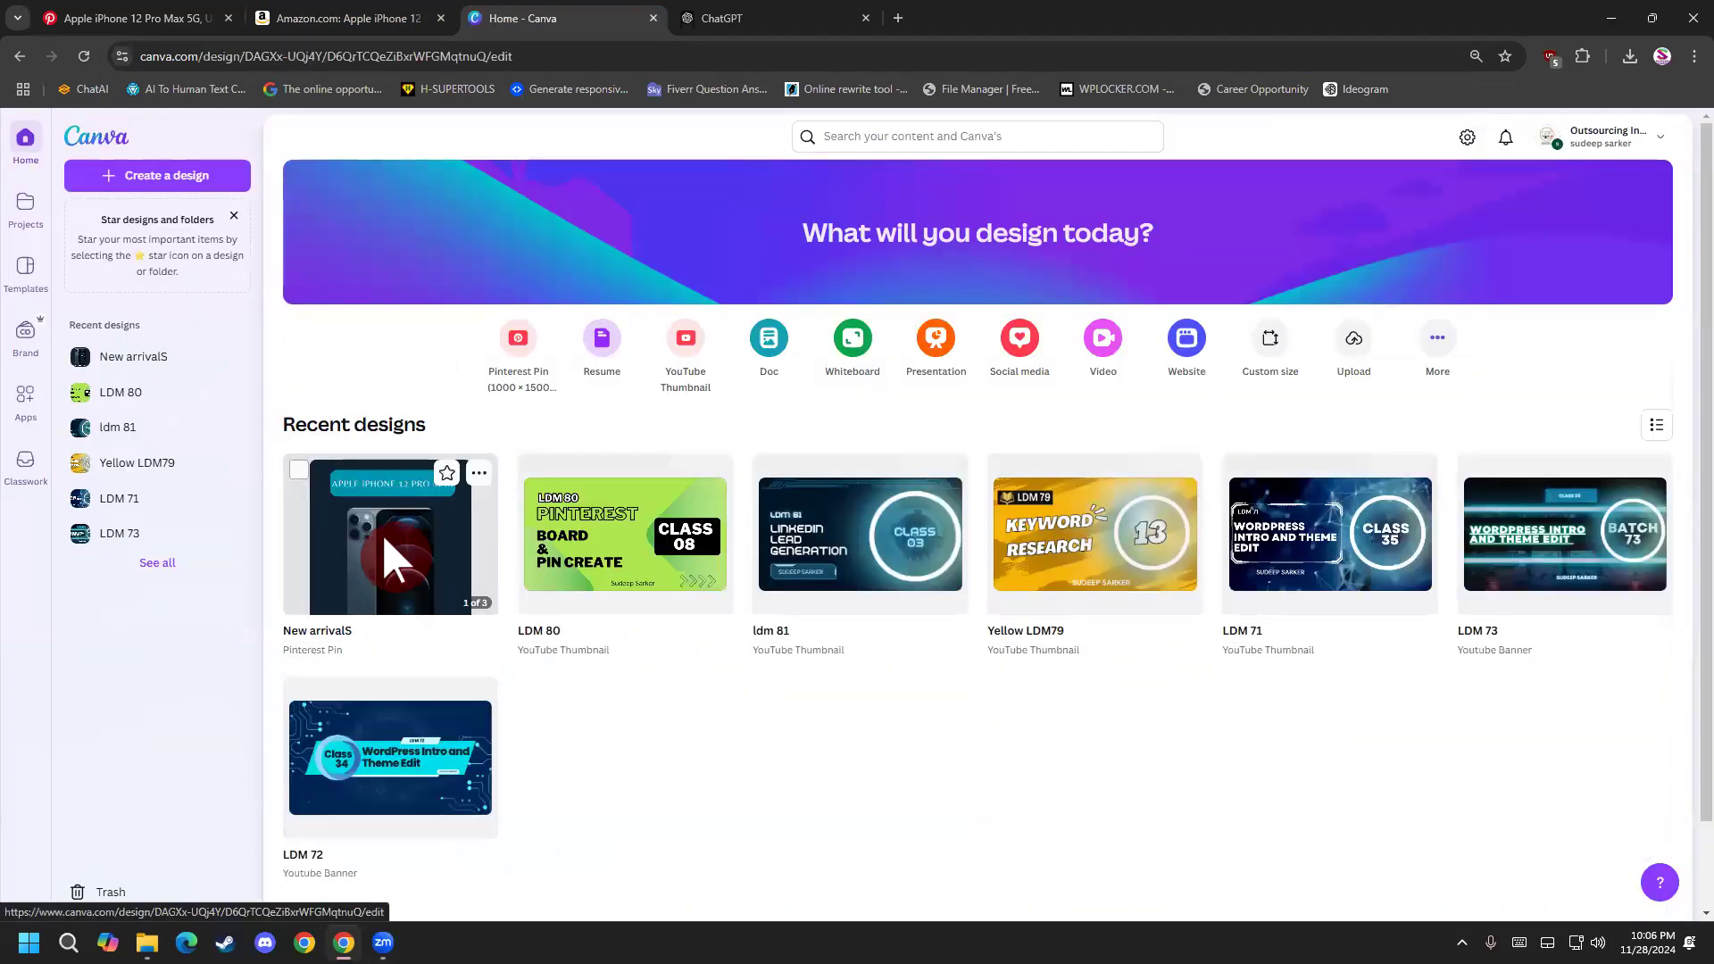
left_click(386, 540)
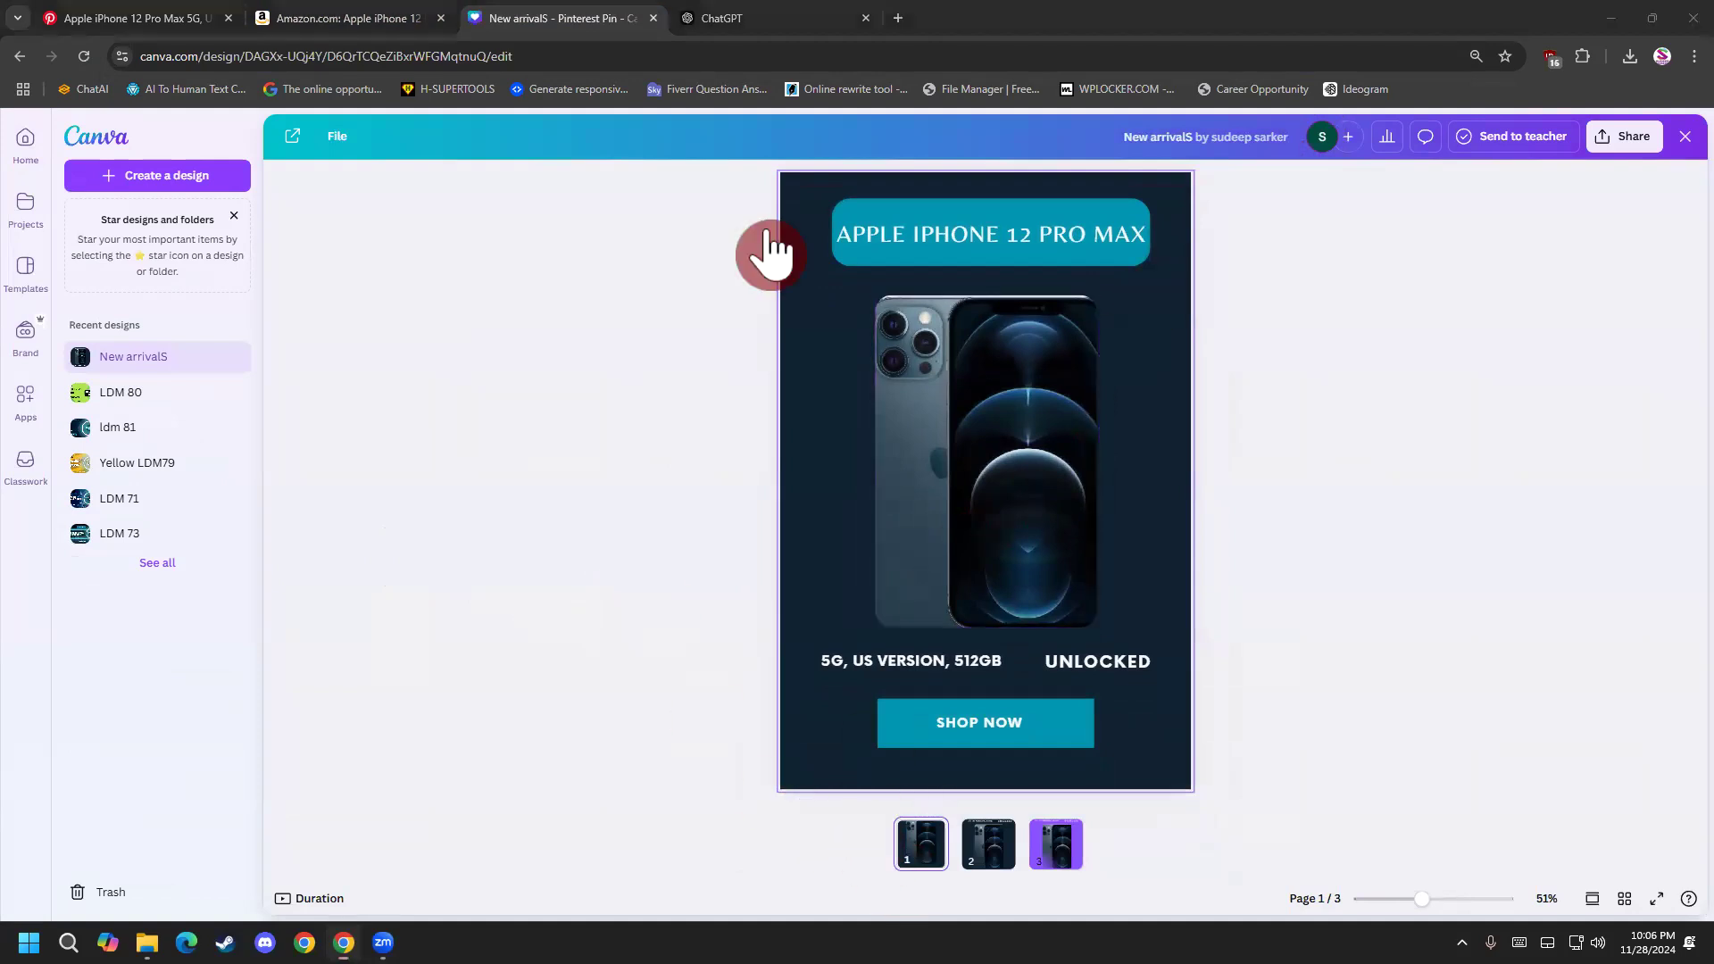
left_click(1054, 862)
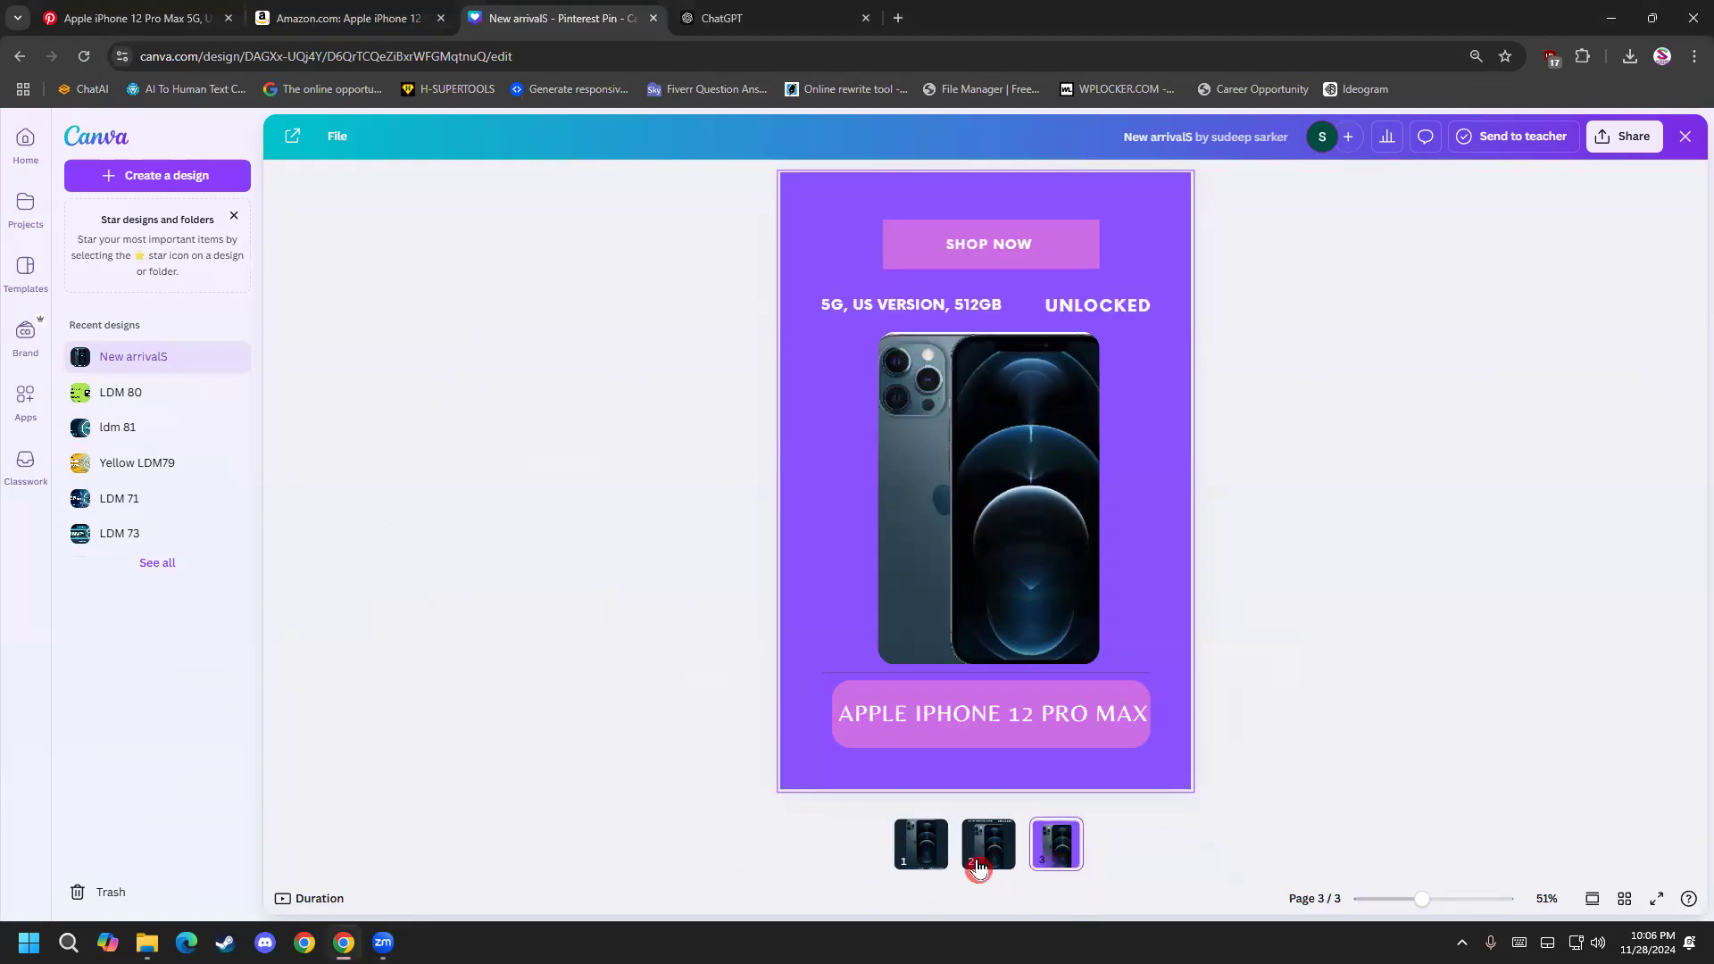
left_click(929, 865)
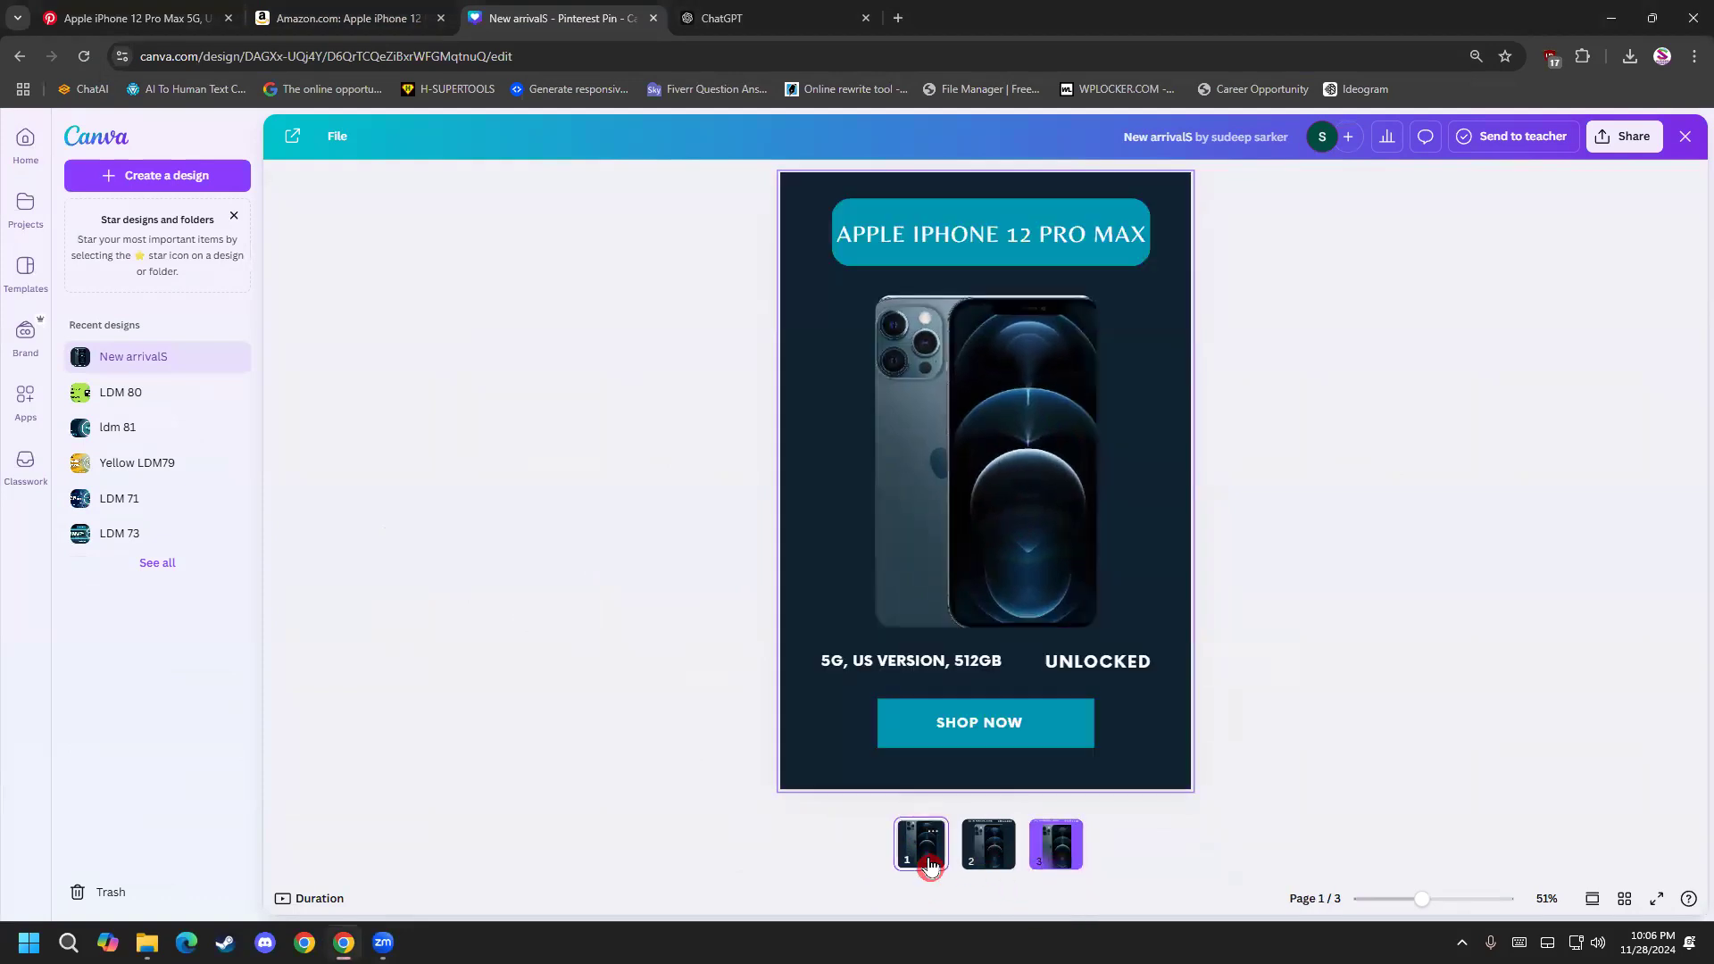
left_click(672, 205)
left_click_drag(627, 213, 1128, 818)
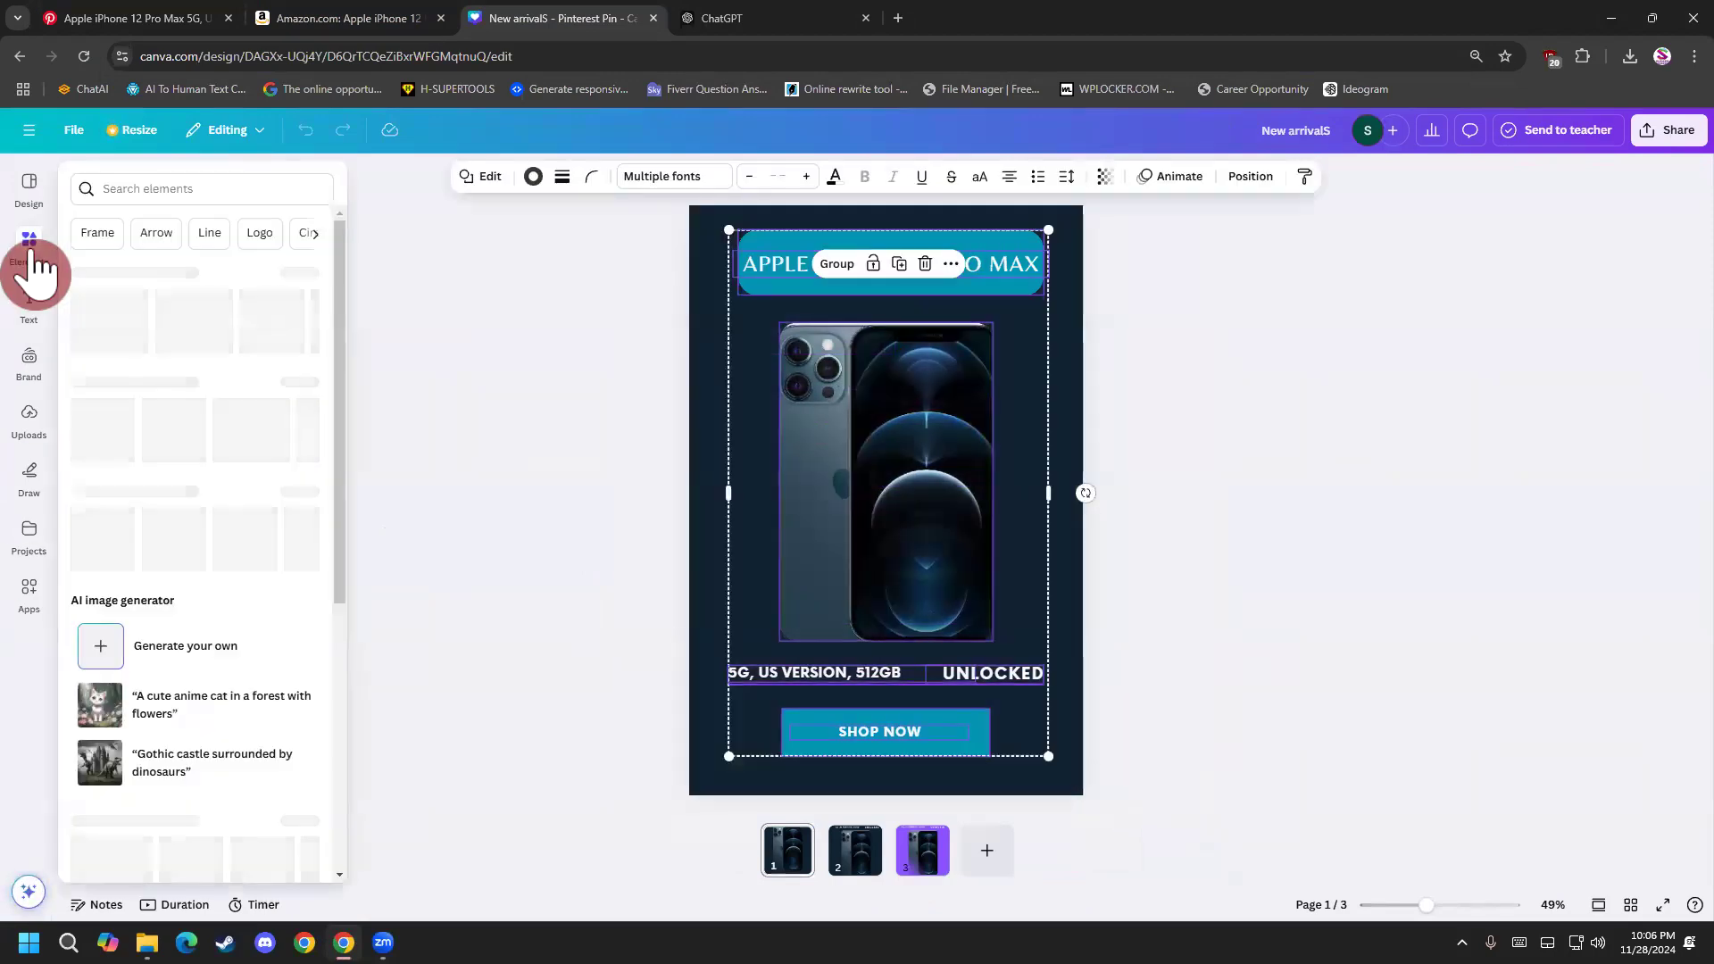
left_click(1281, 351)
left_click_drag(603, 196, 1231, 802)
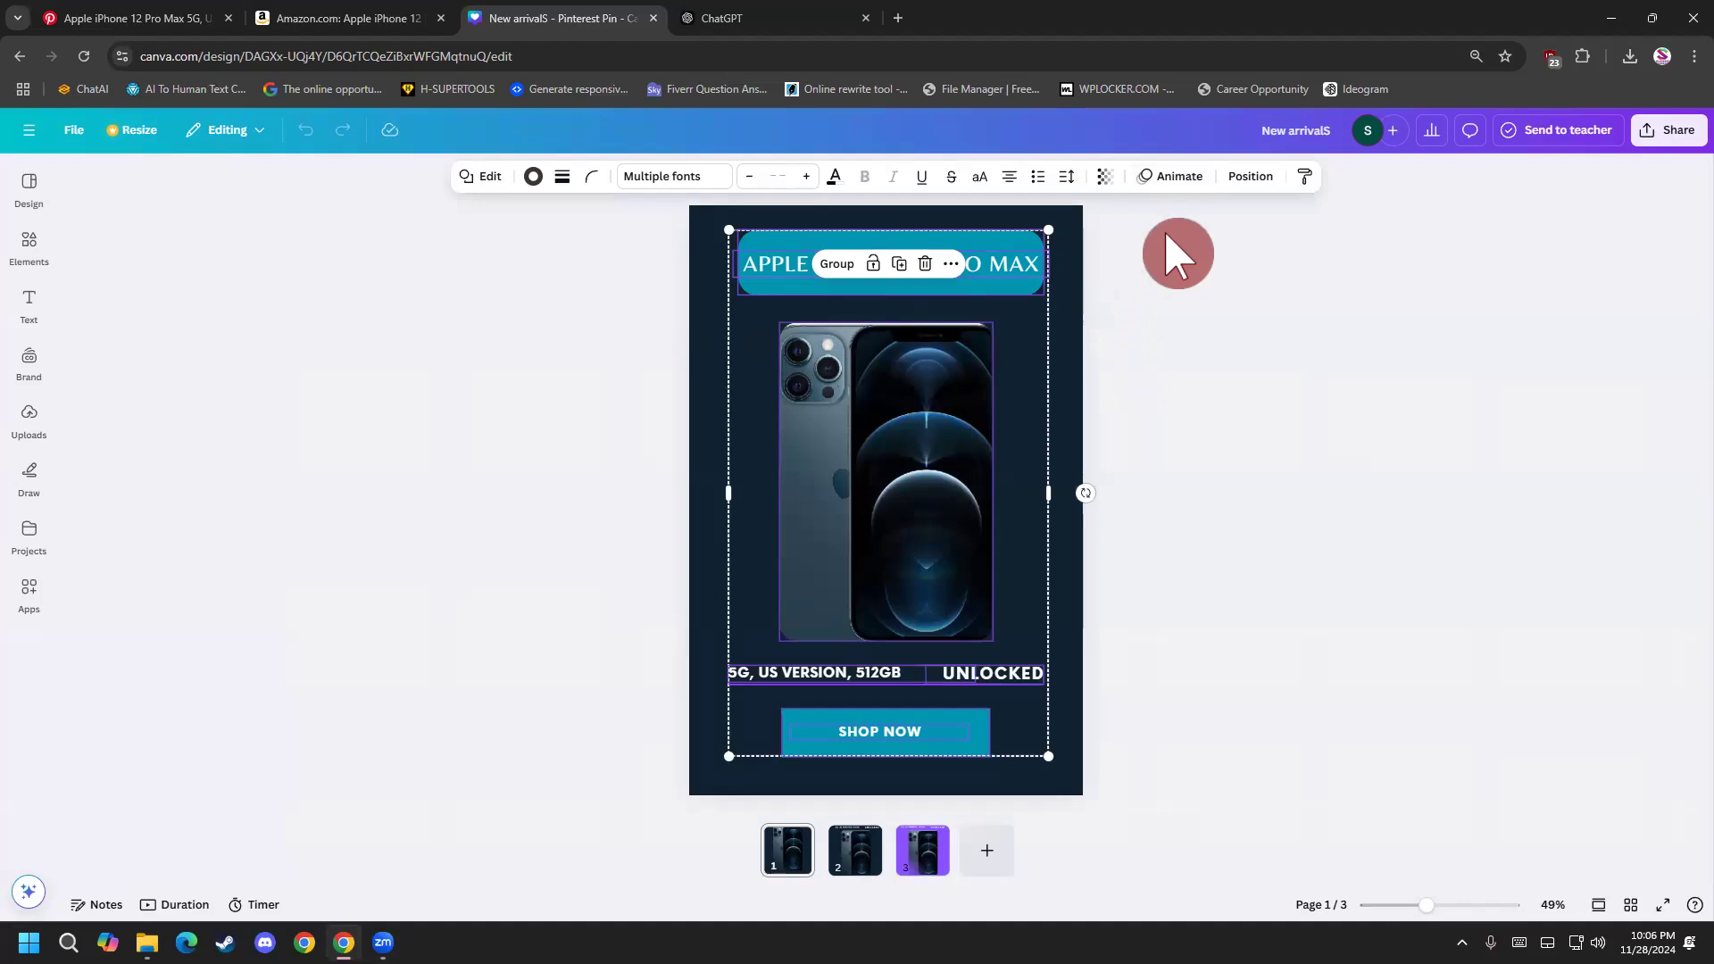
left_click(1187, 178)
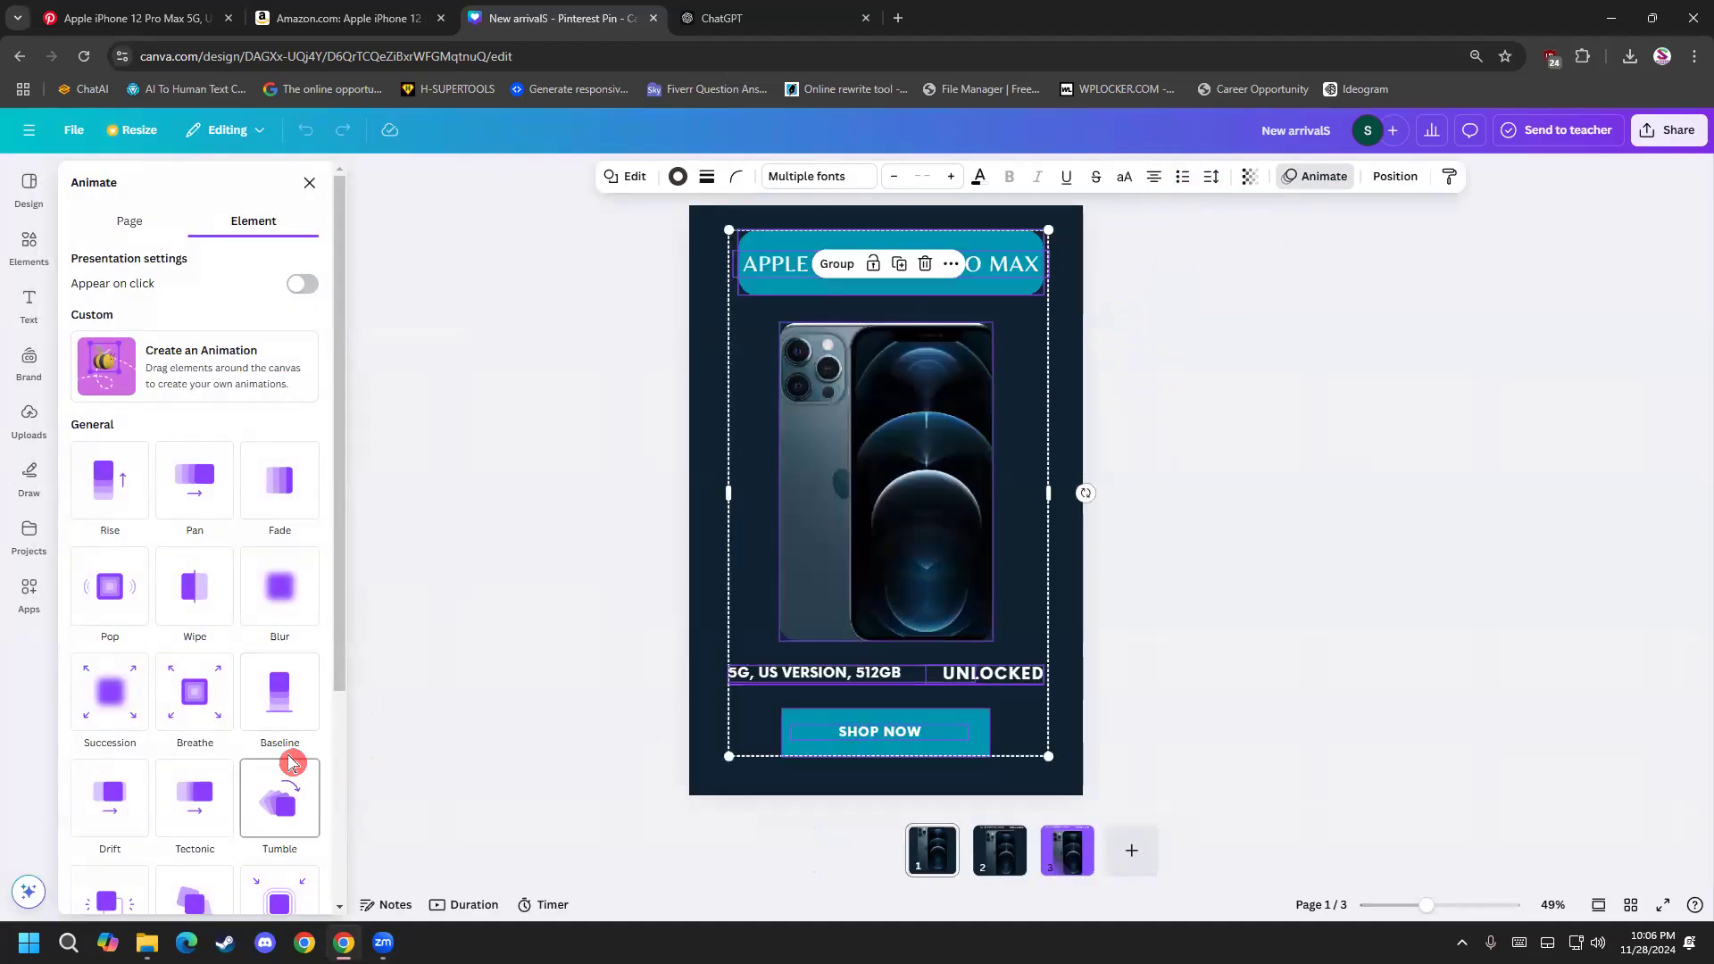
left_click(214, 713)
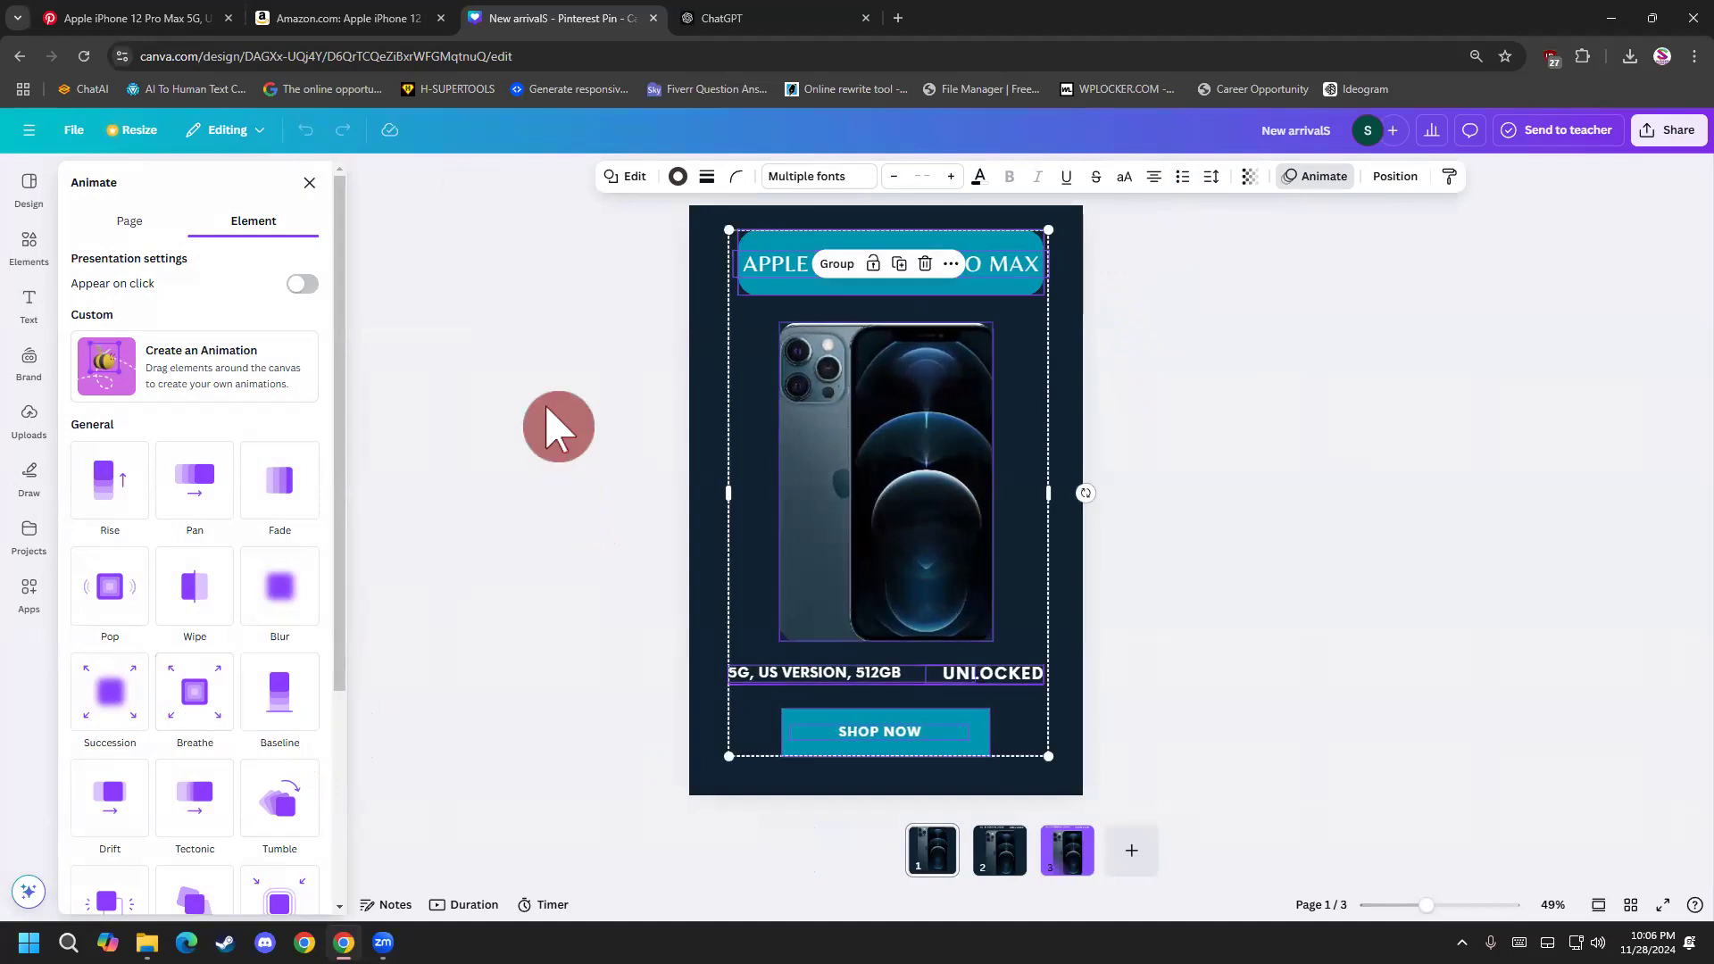
left_click(558, 427)
Select all elements on page 1 of the pin design and apply the Breathe animation to them.
left_click_drag(581, 234, 1186, 808)
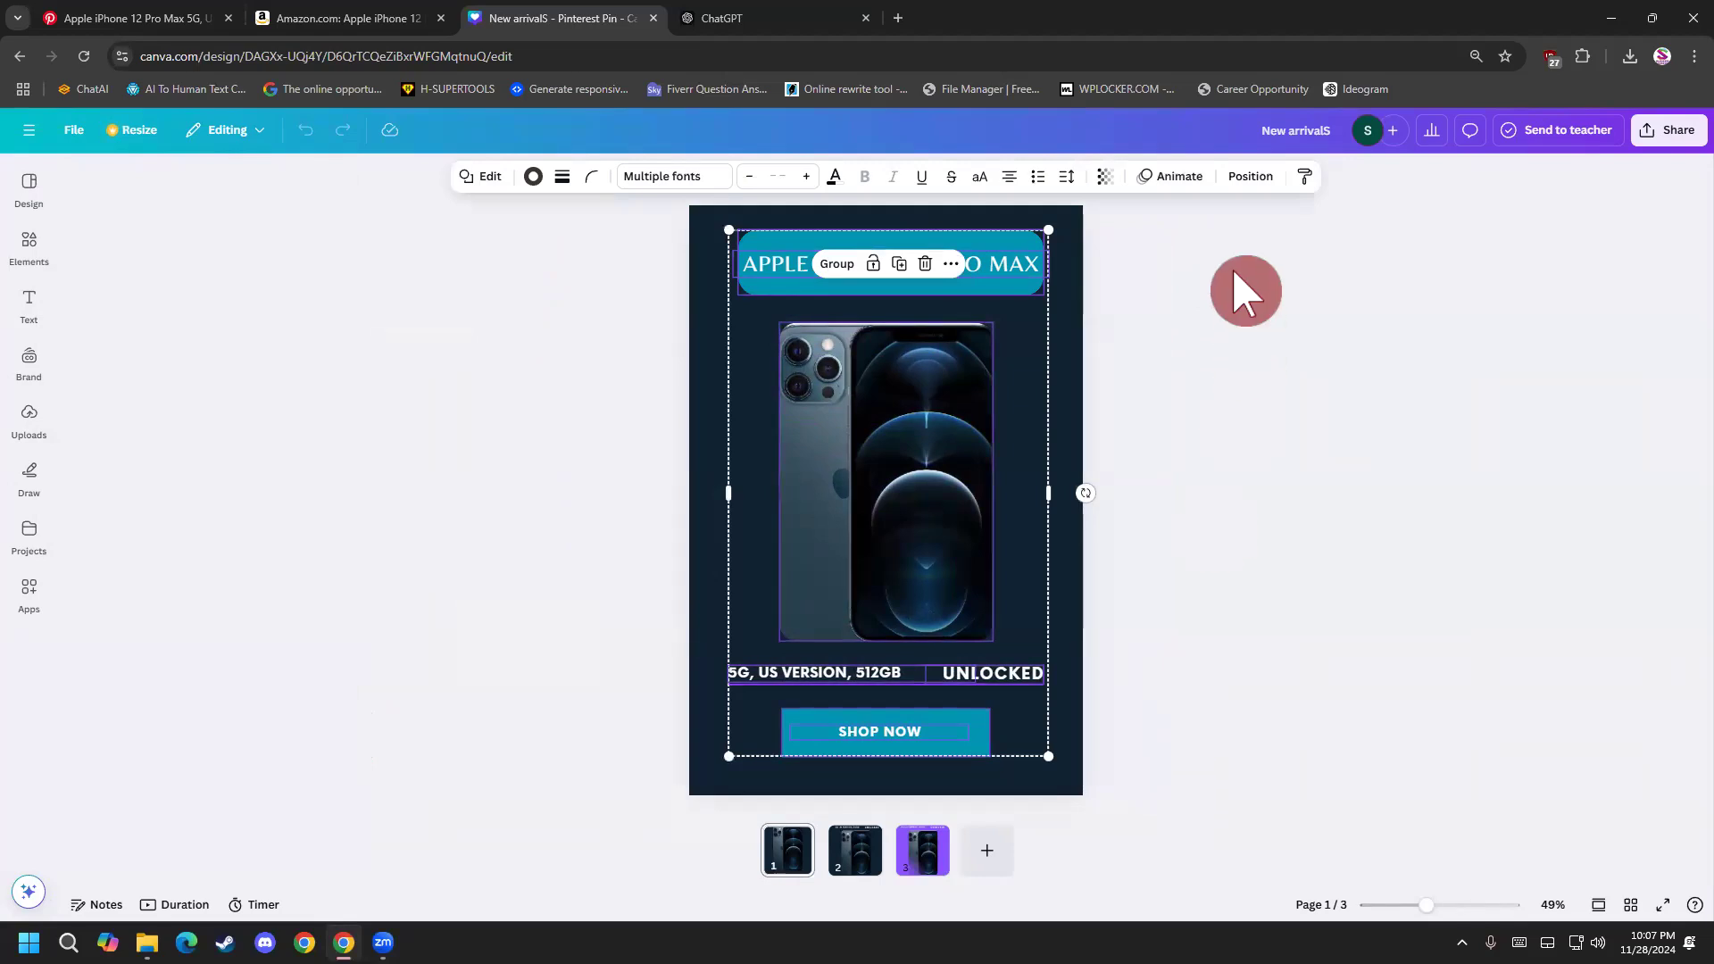
left_click(1181, 177)
scroll(286, 732, "down", 3)
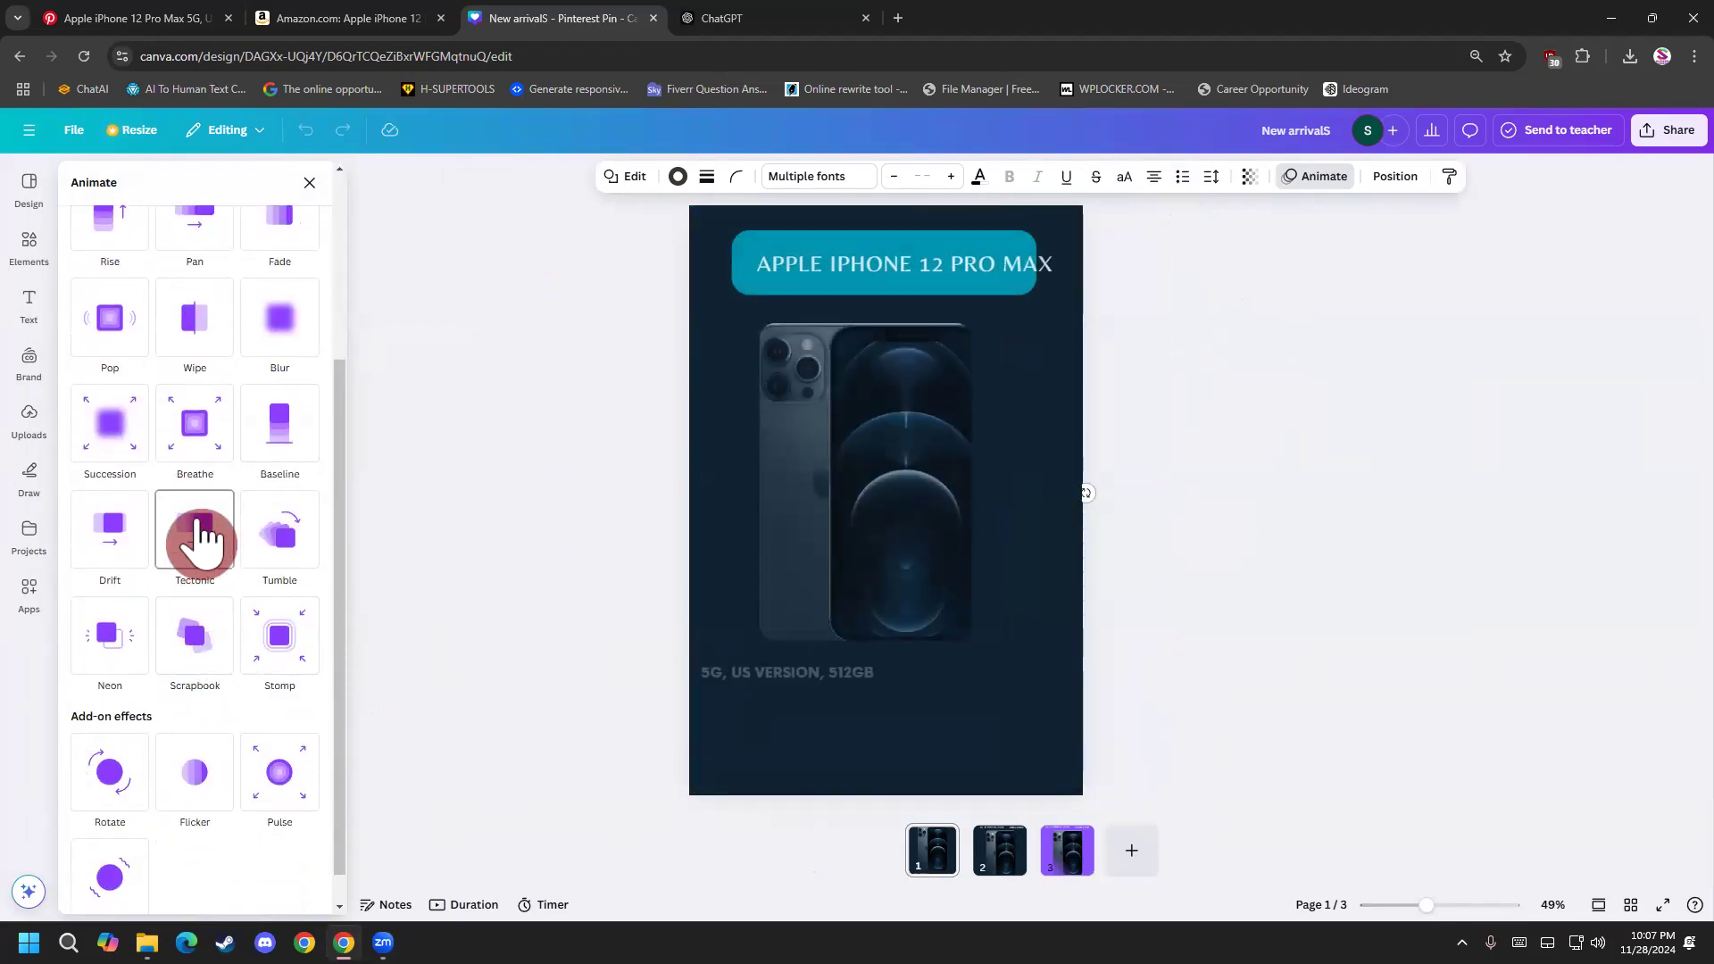
left_click(211, 429)
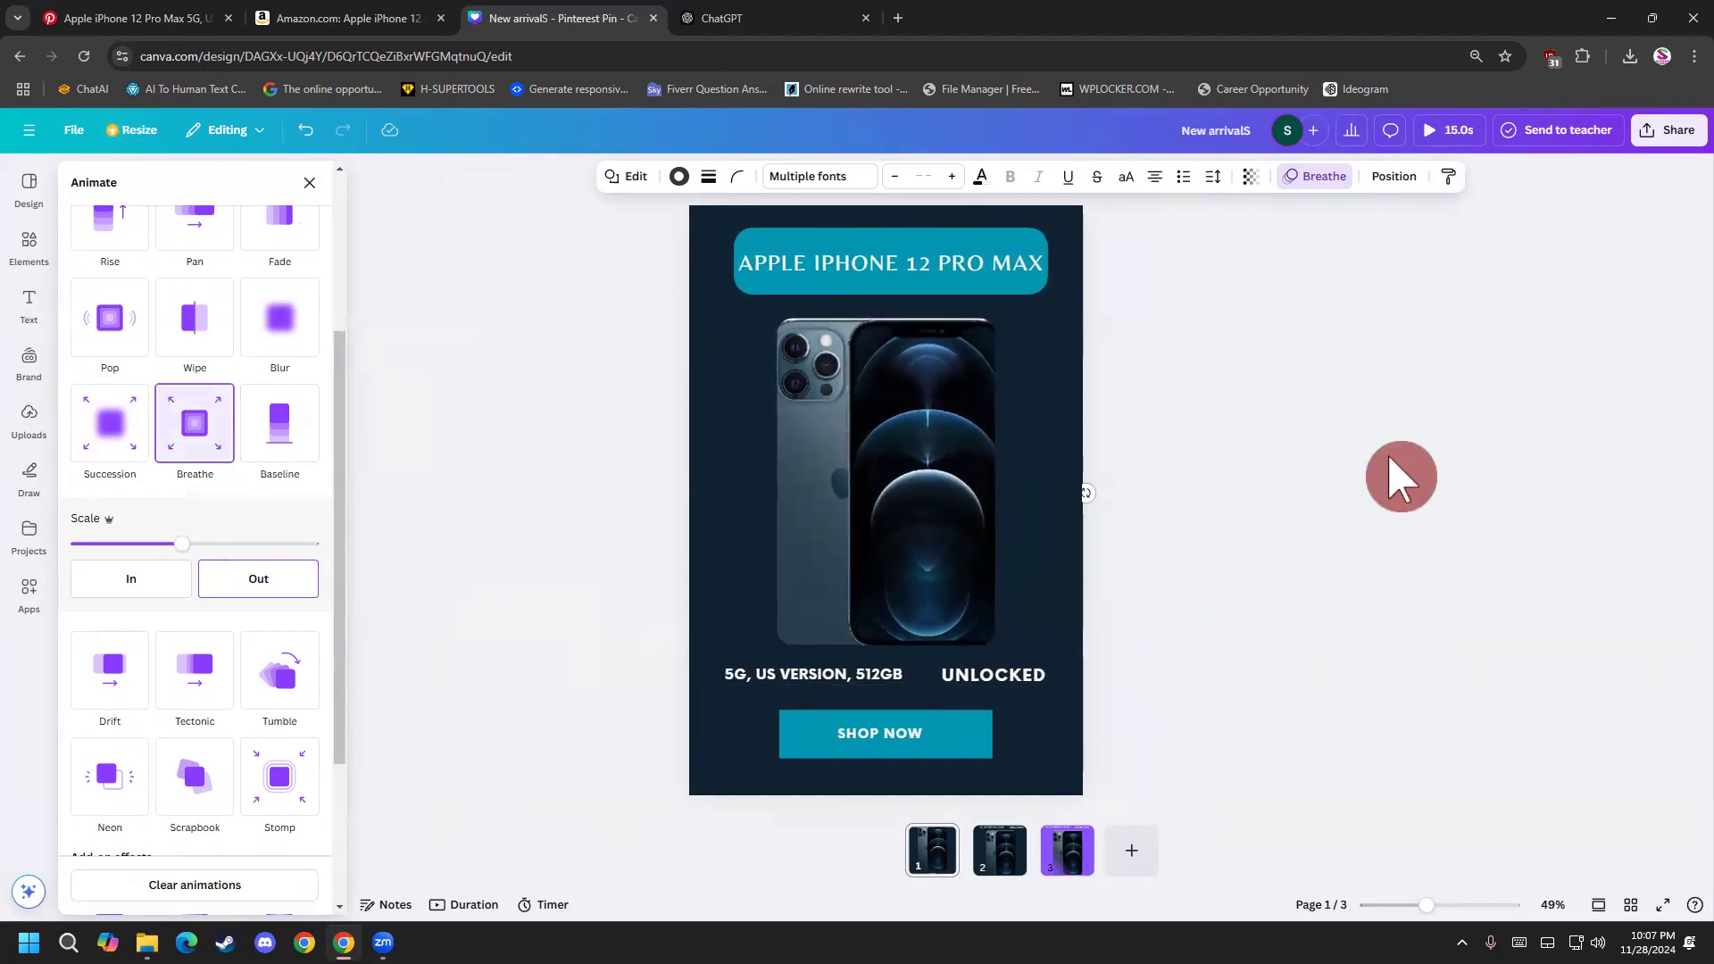
Open the design's download settings and limit the export to page 1 only.
left_click(1675, 134)
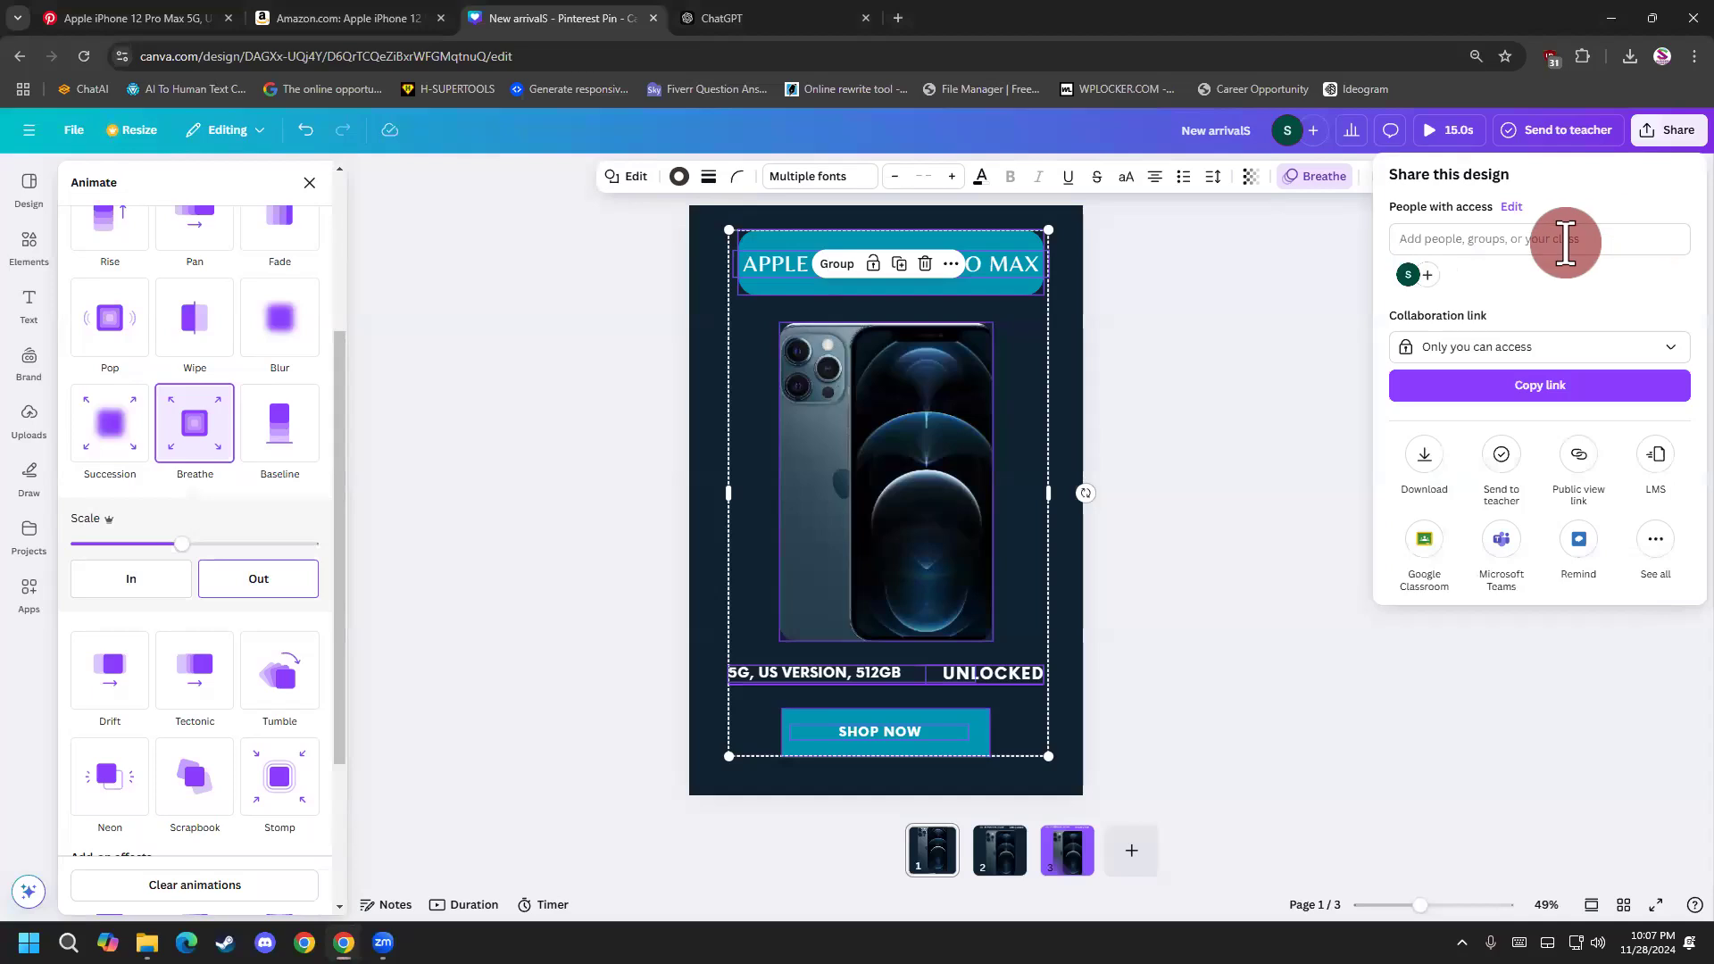
left_click(1429, 473)
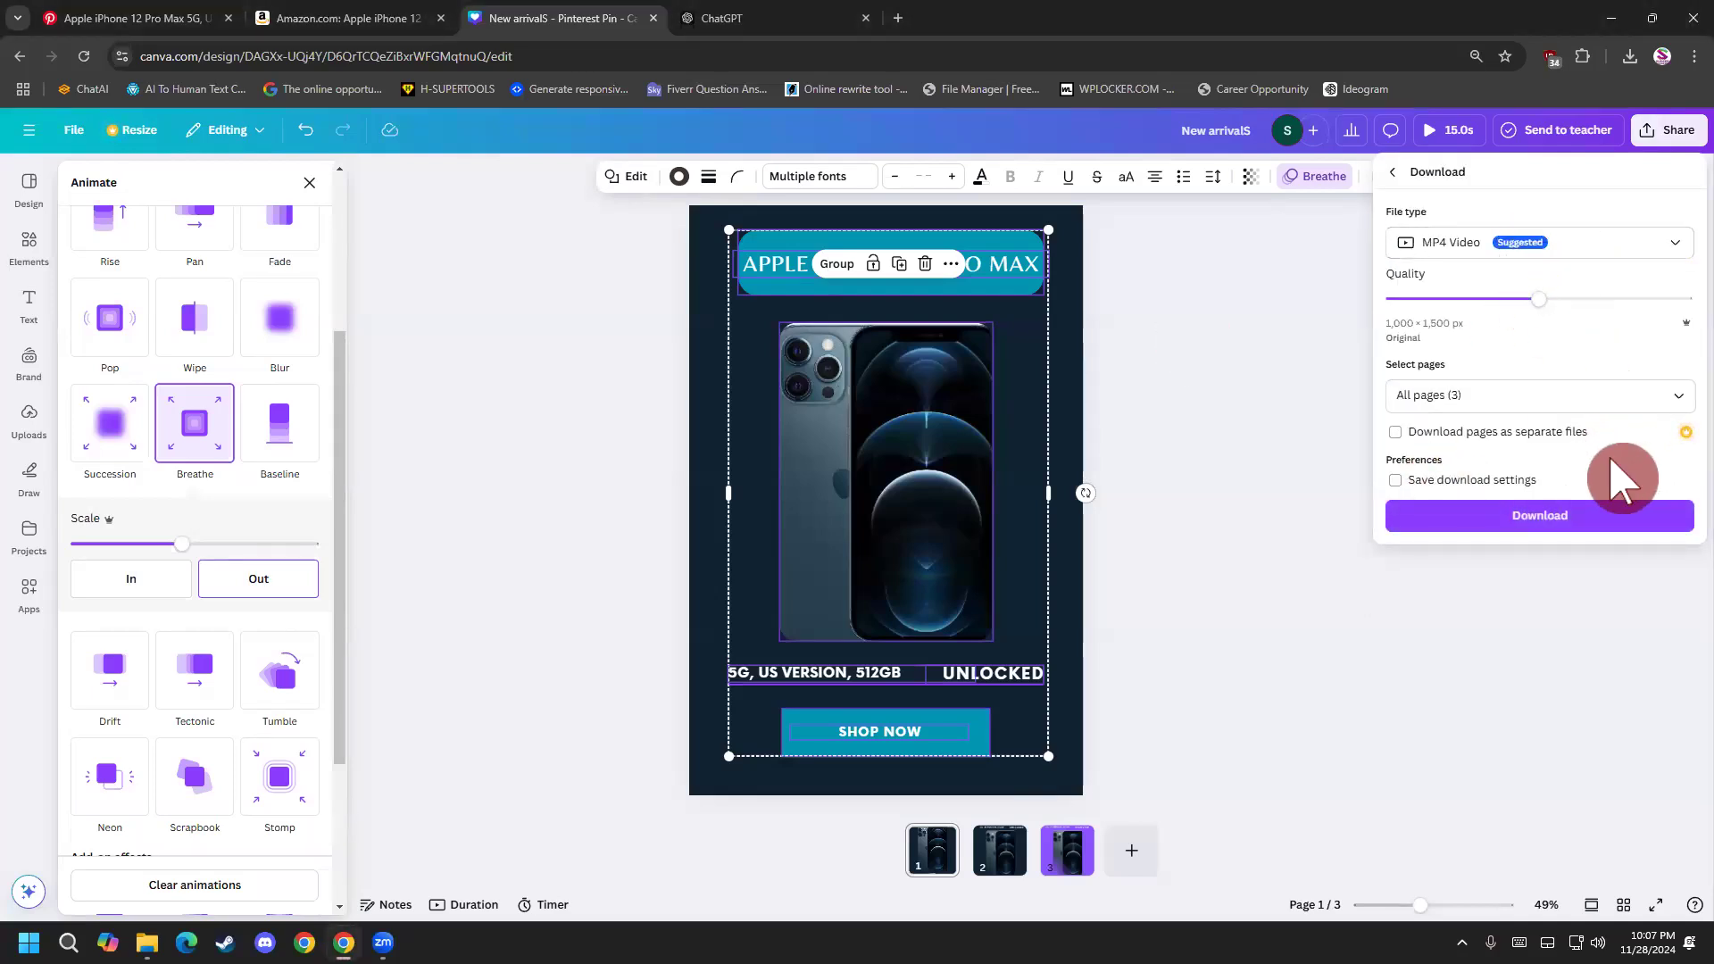
left_click(1580, 394)
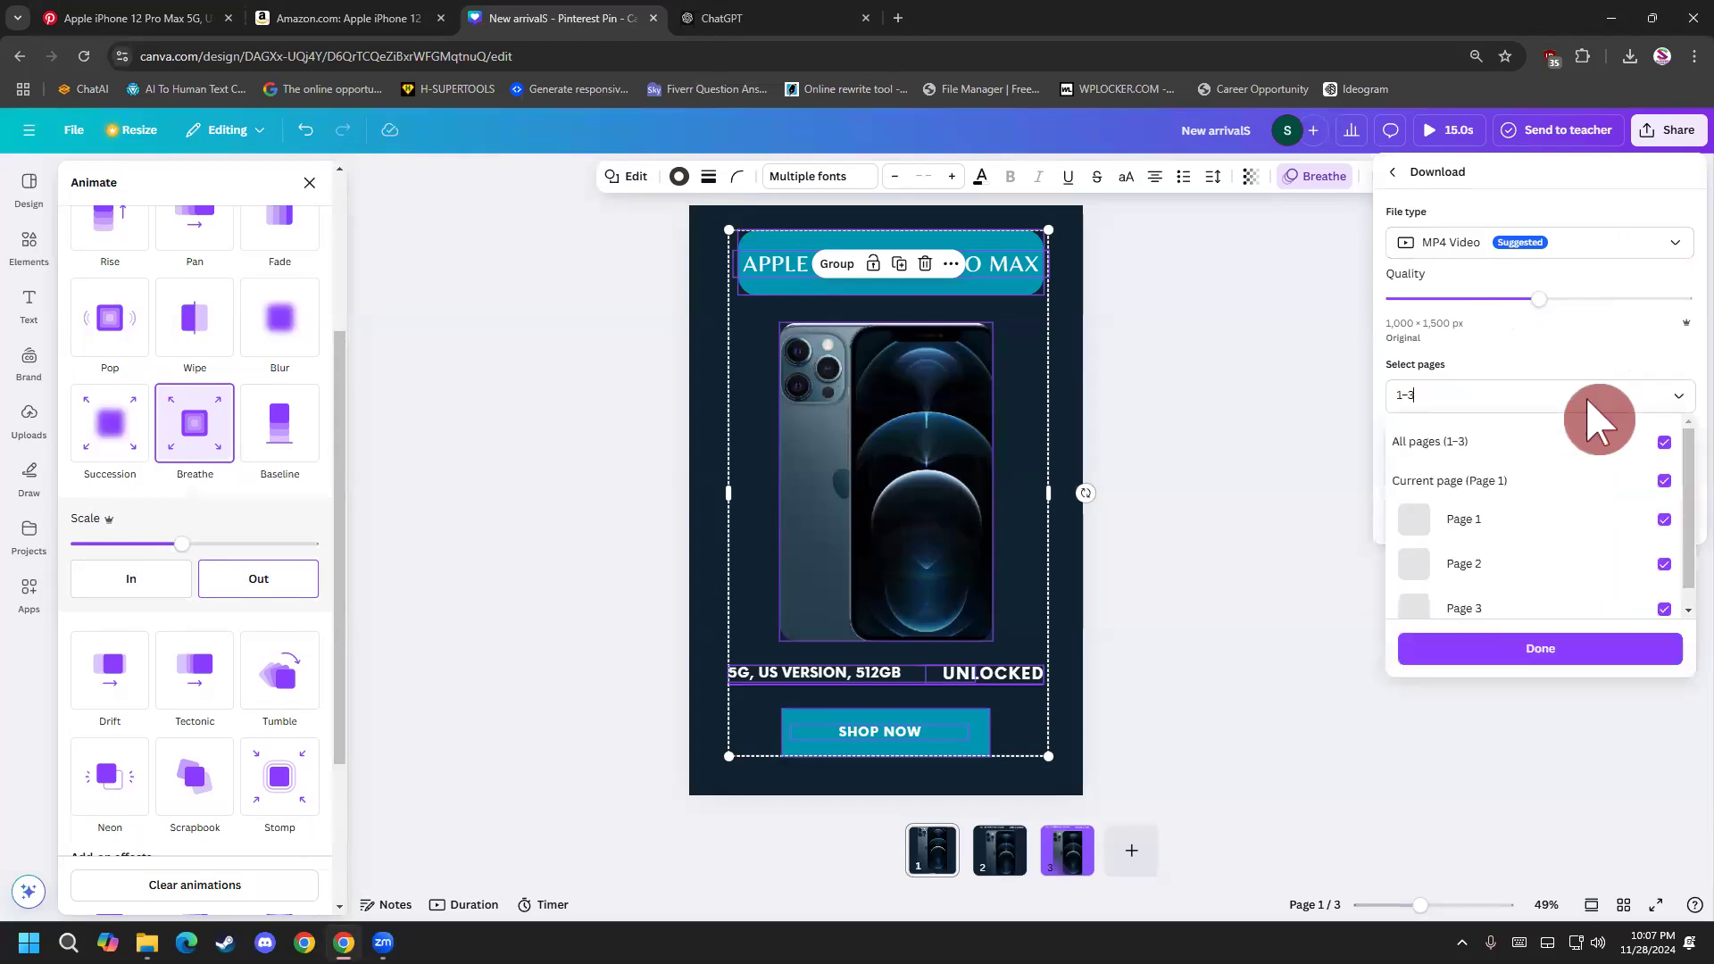
left_click(1666, 564)
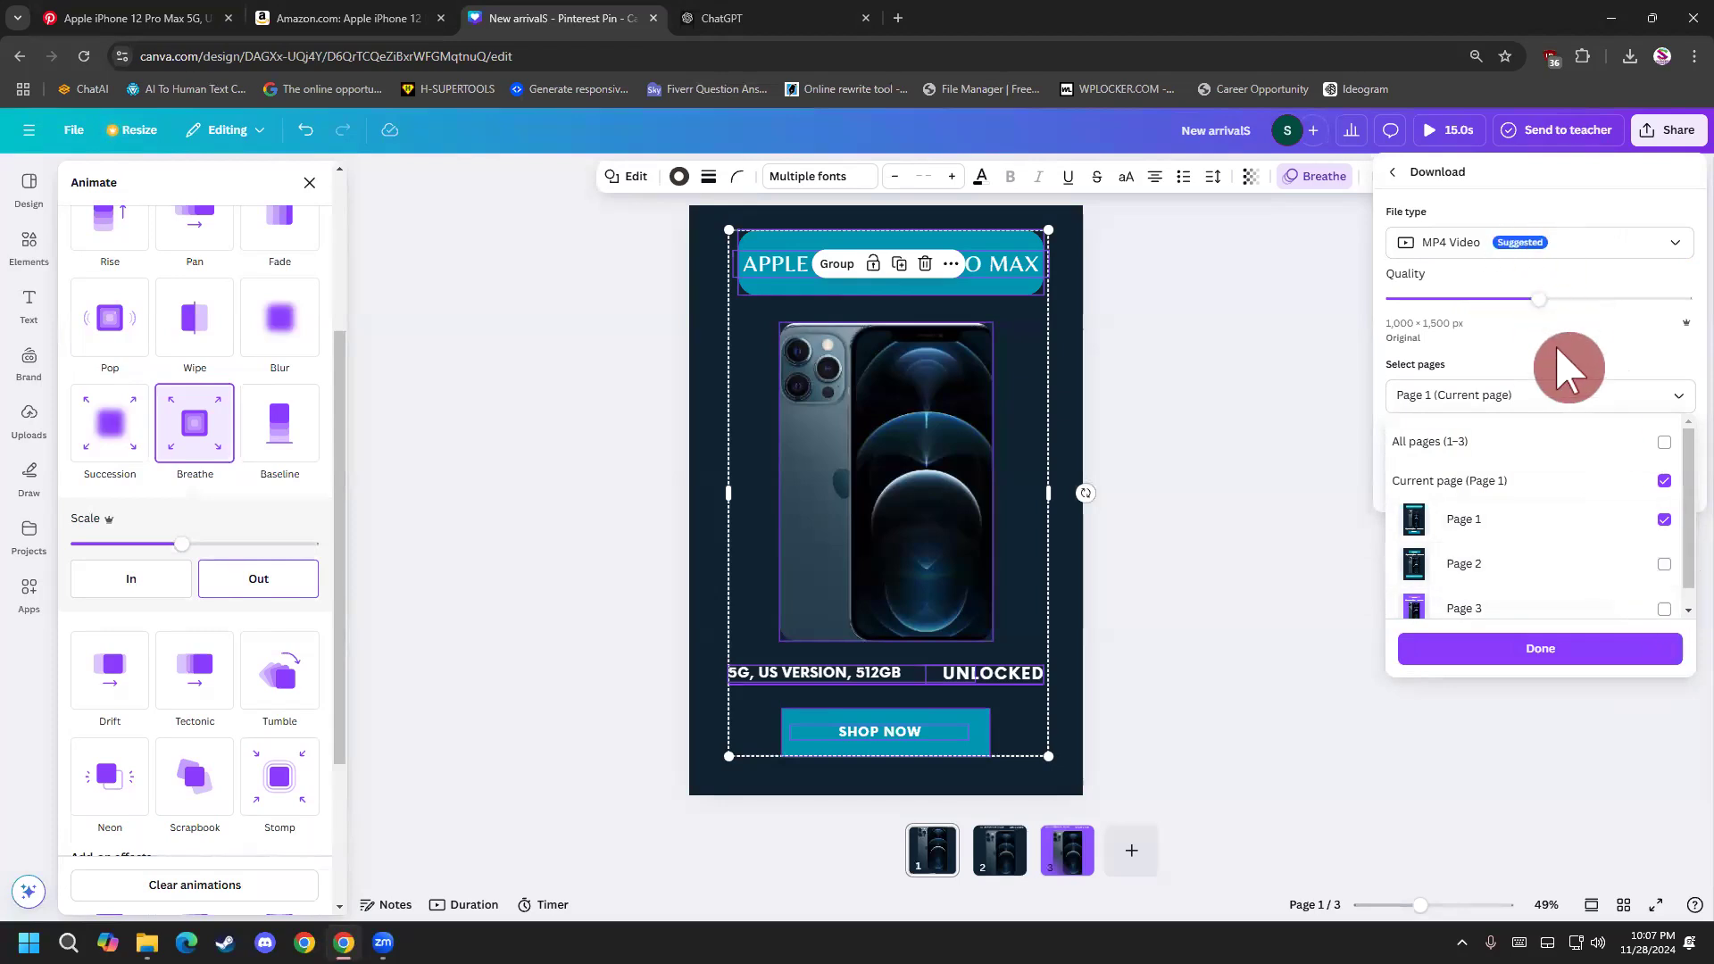
left_click(1568, 392)
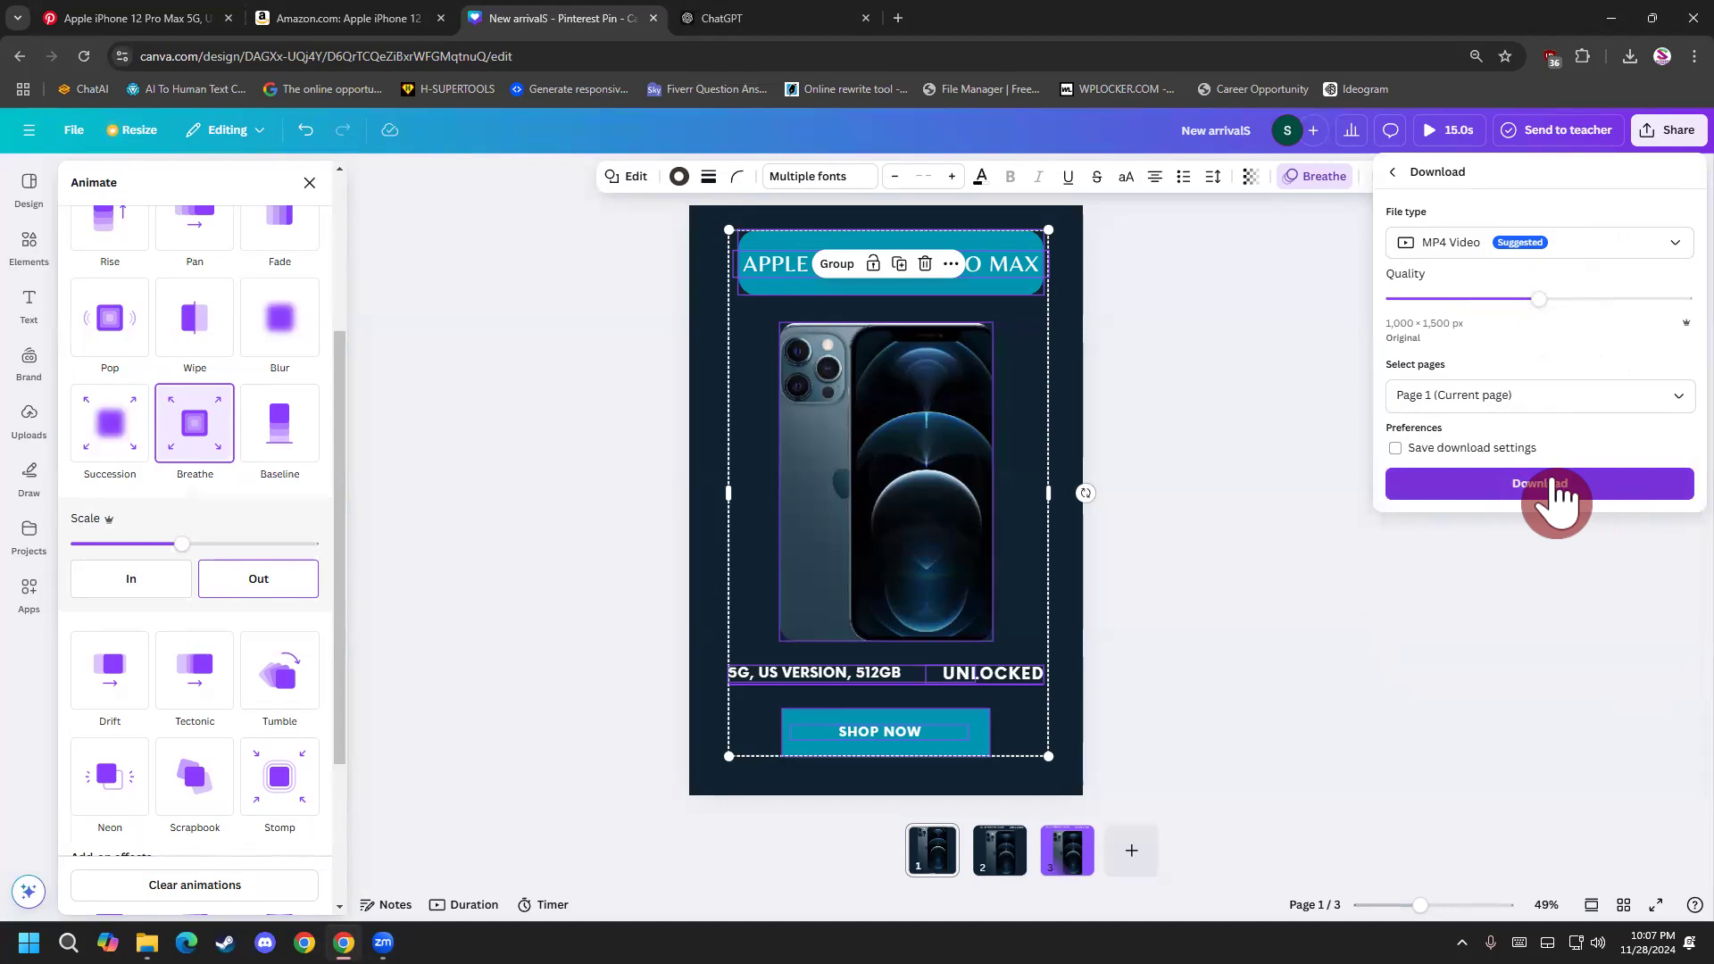
Download page 1 as an MP4 Video and save it as New arrivalS.mp4 in the Downloads Video folder.
left_click(1509, 246)
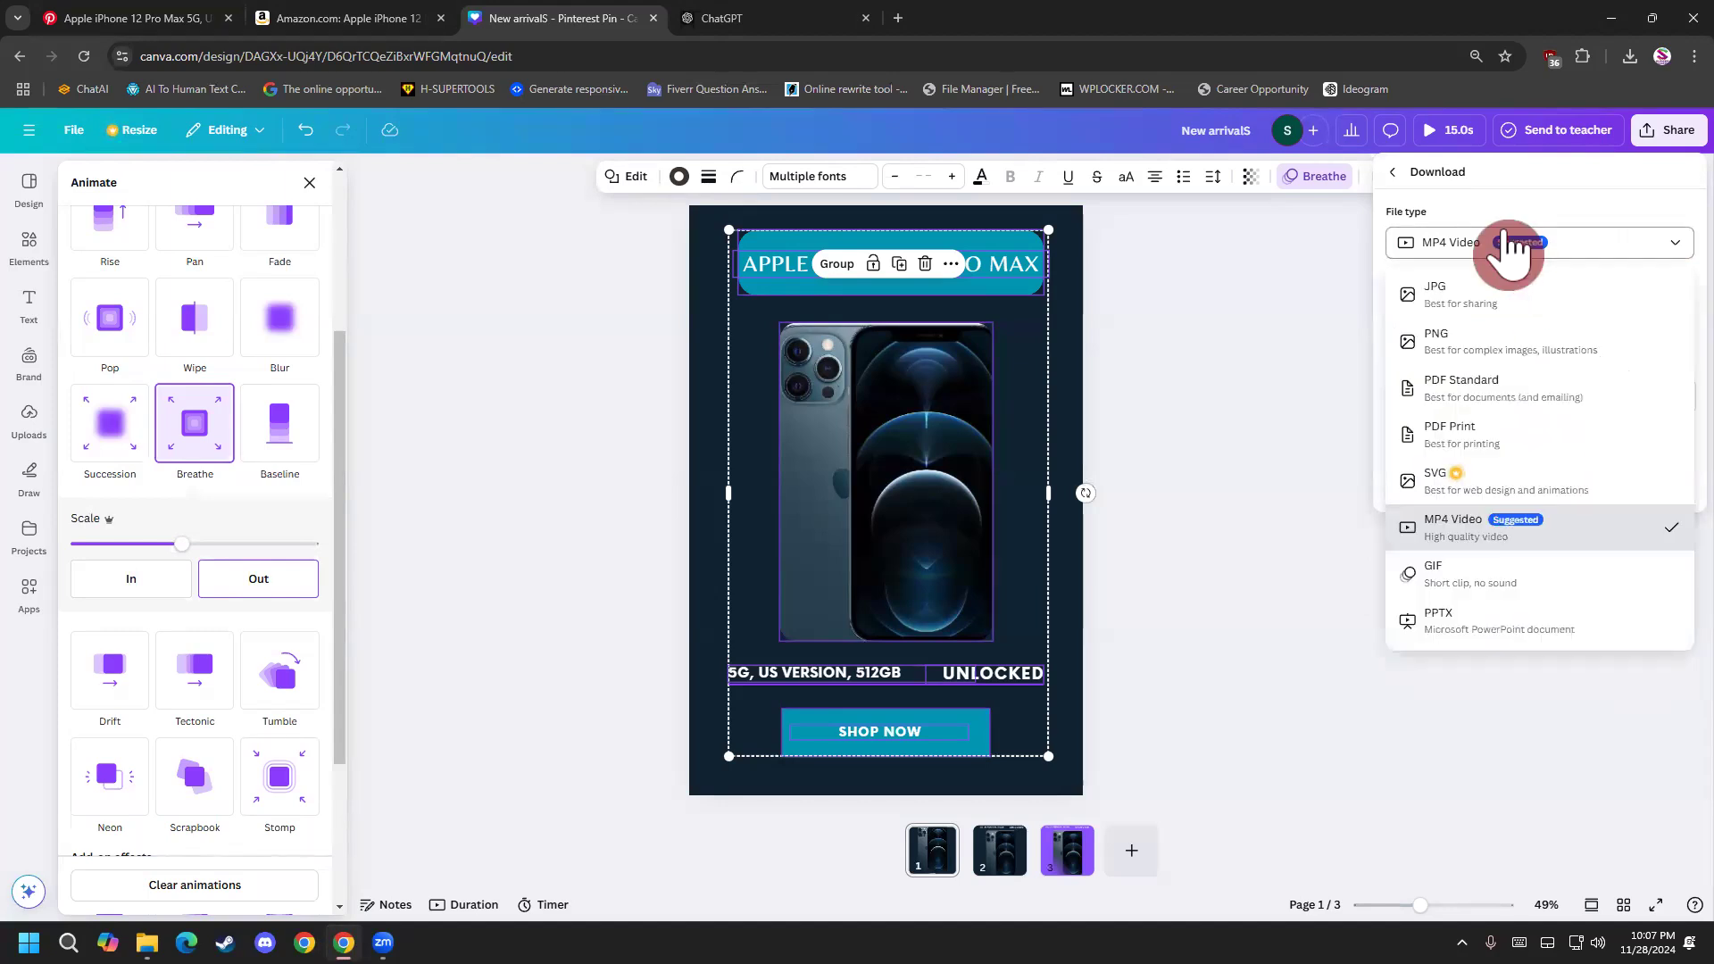
left_click(1509, 248)
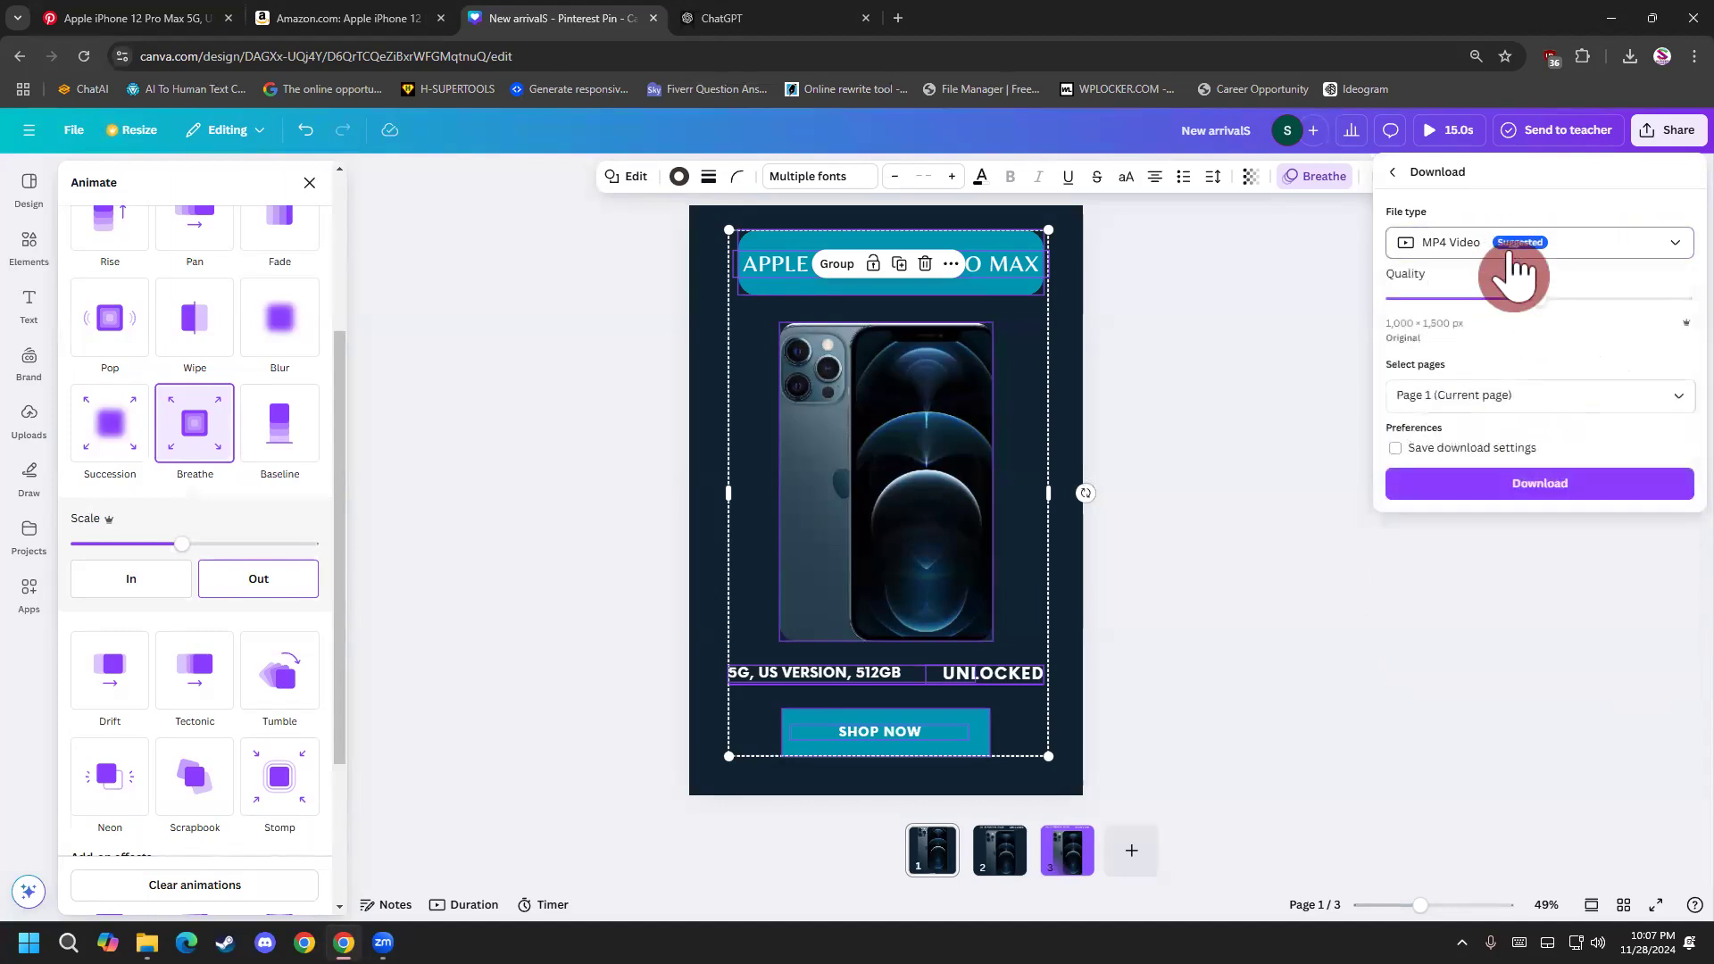
left_click(1541, 488)
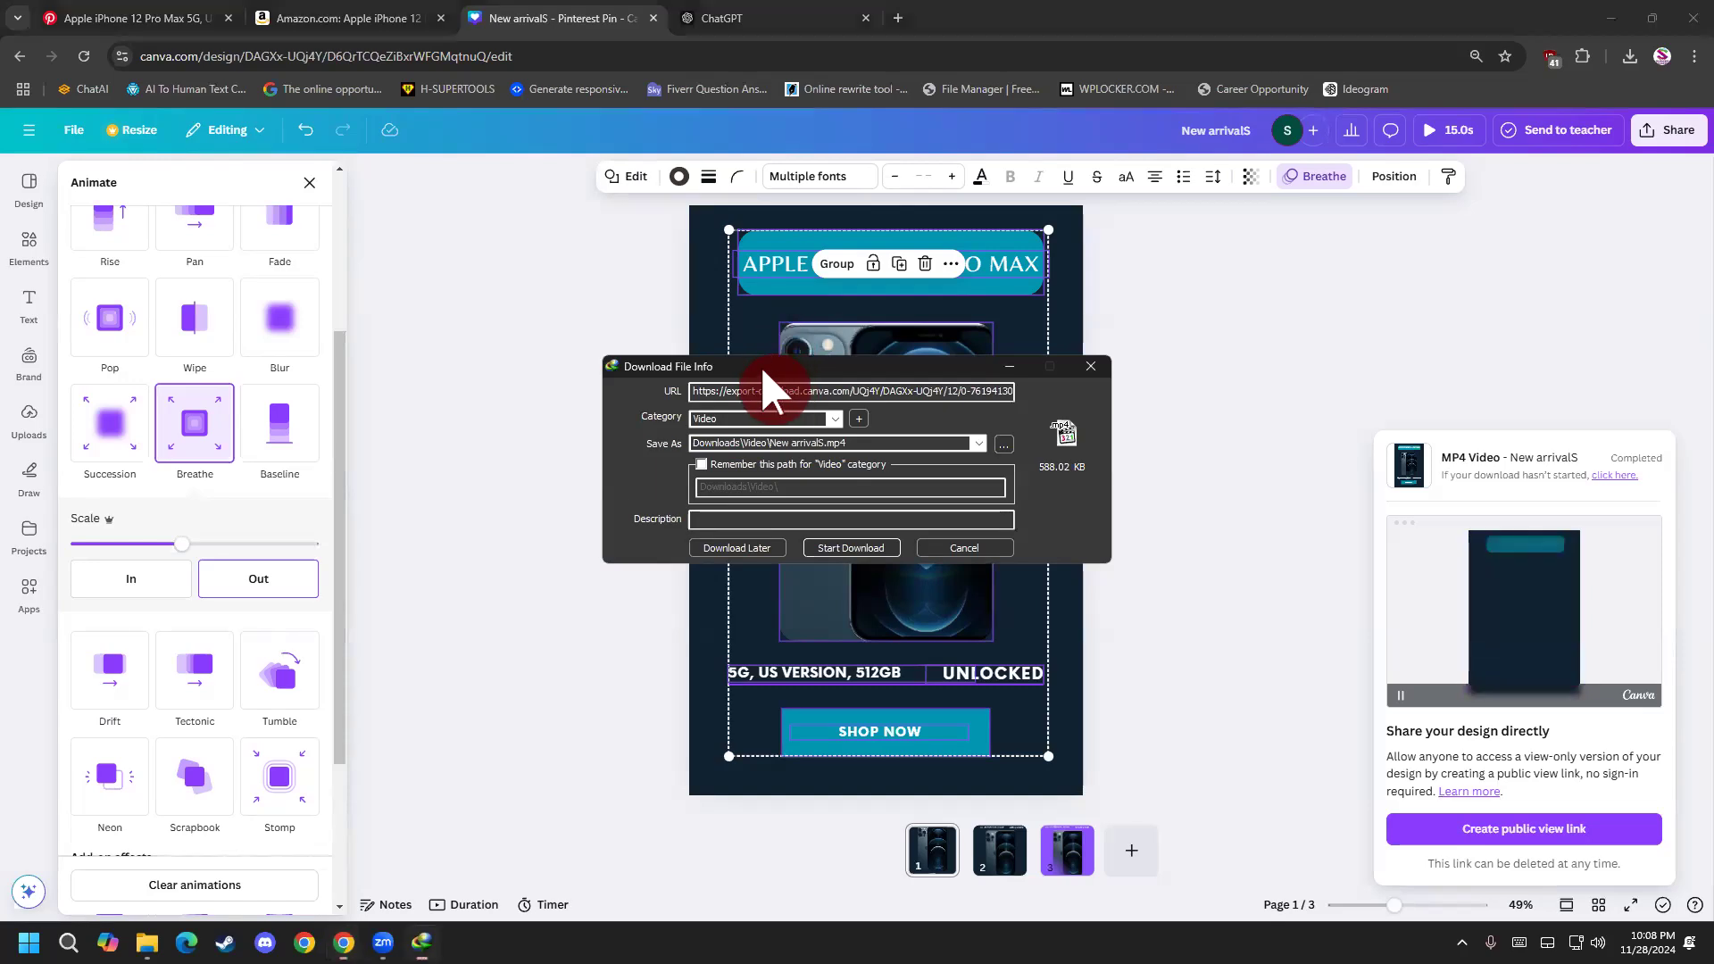
left_click_drag(765, 360, 472, 357)
left_click(541, 546)
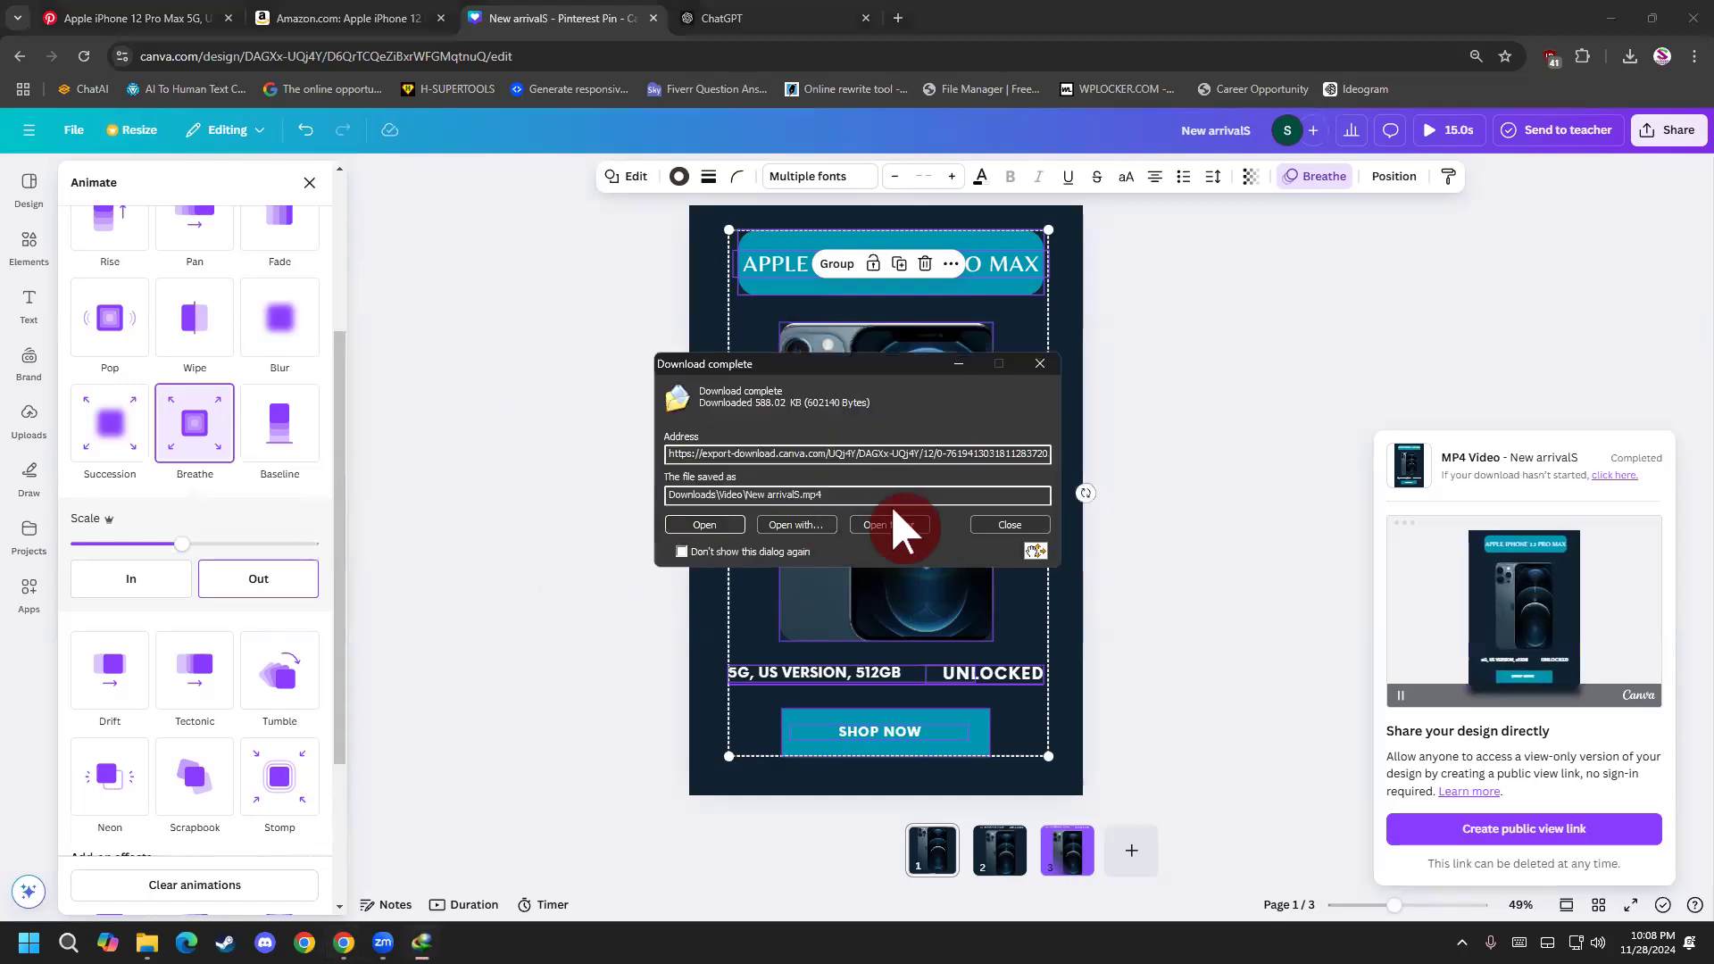
left_click(1007, 525)
Download only page 1 of the design again as a JPG image.
left_click(1669, 132)
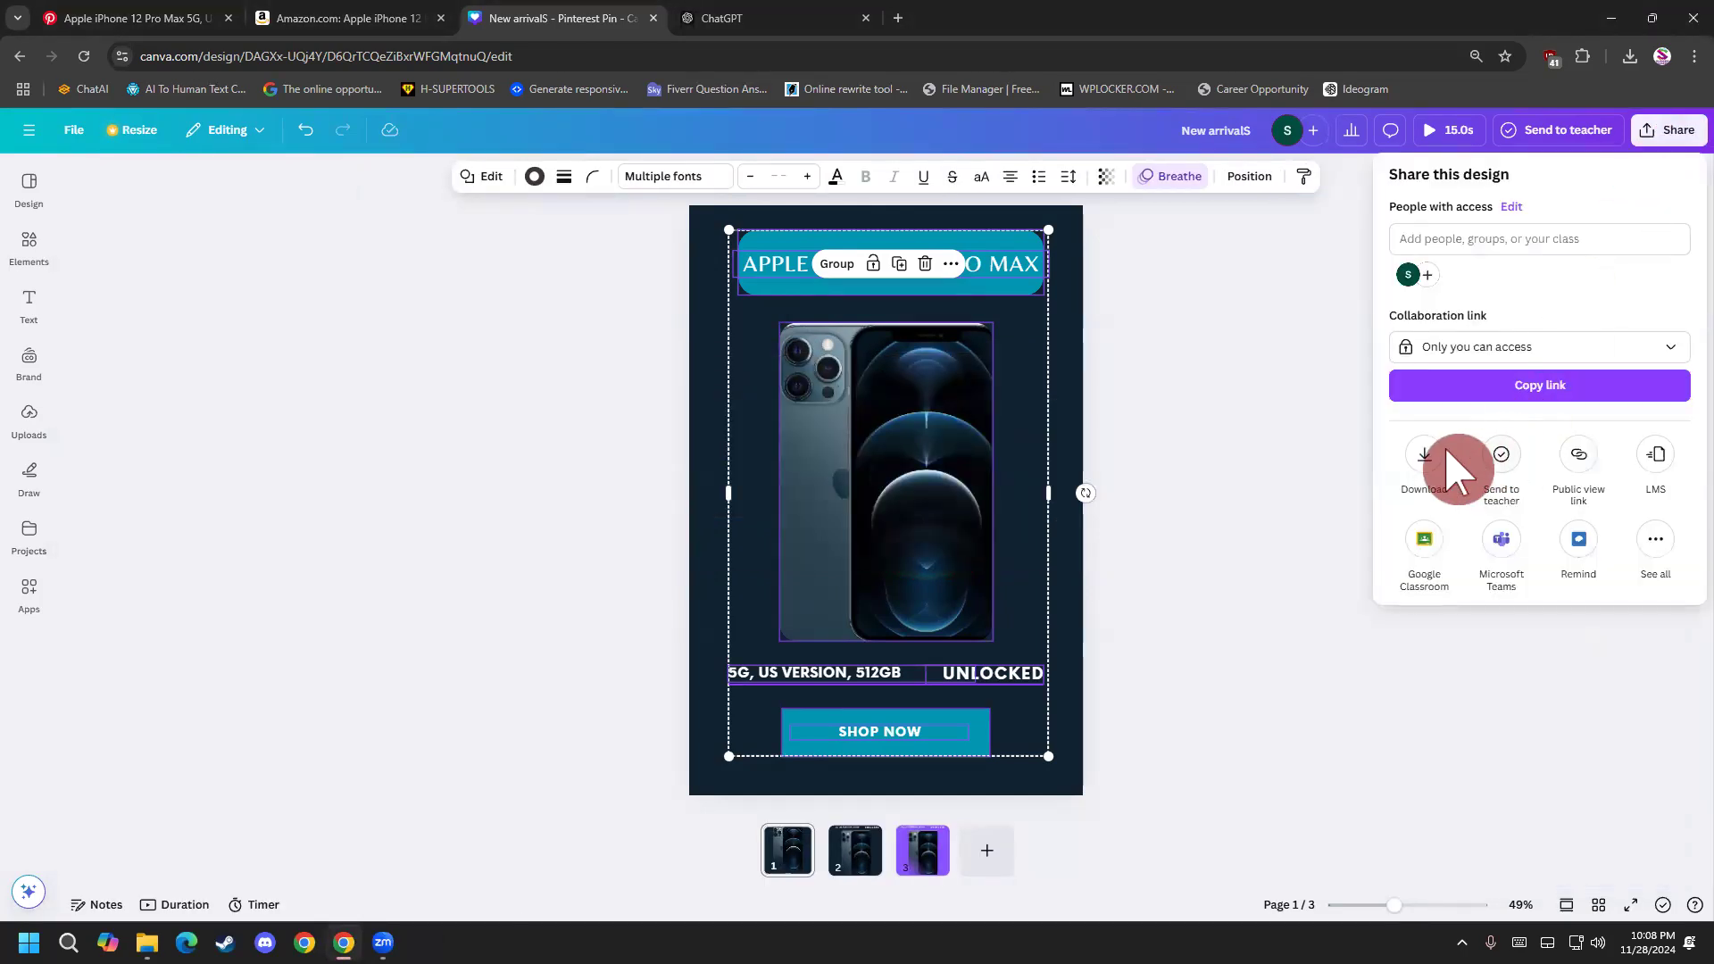
left_click(1429, 460)
left_click(1518, 246)
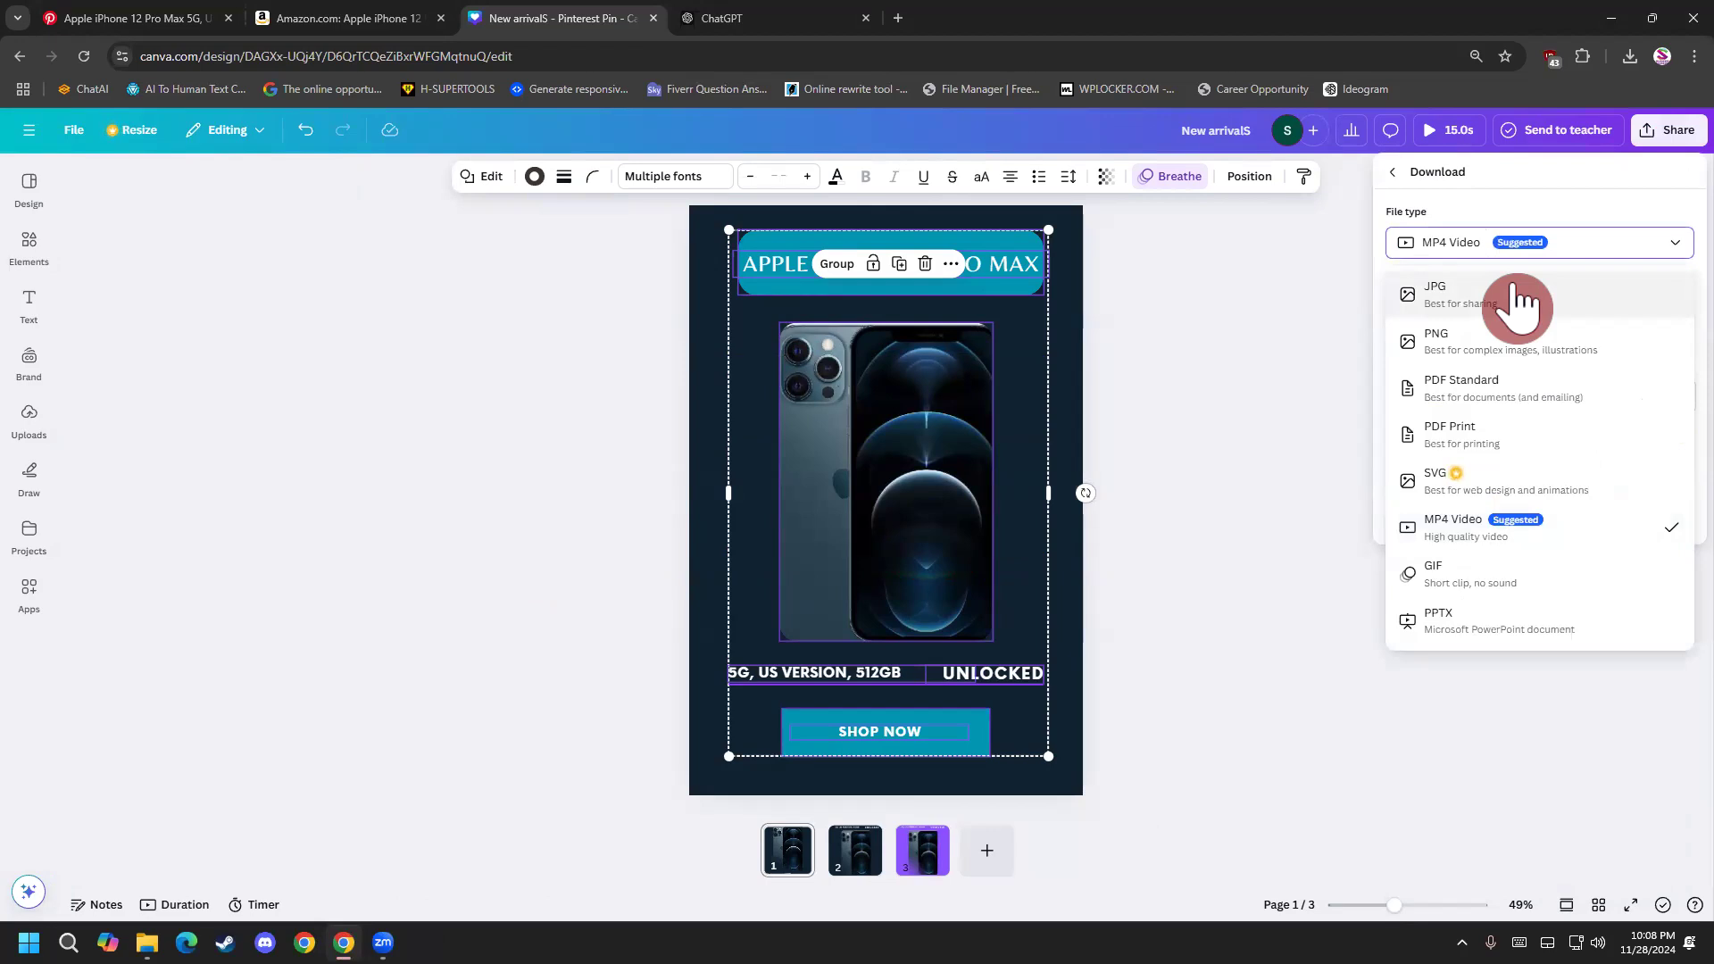
left_click(1518, 299)
left_click(1518, 487)
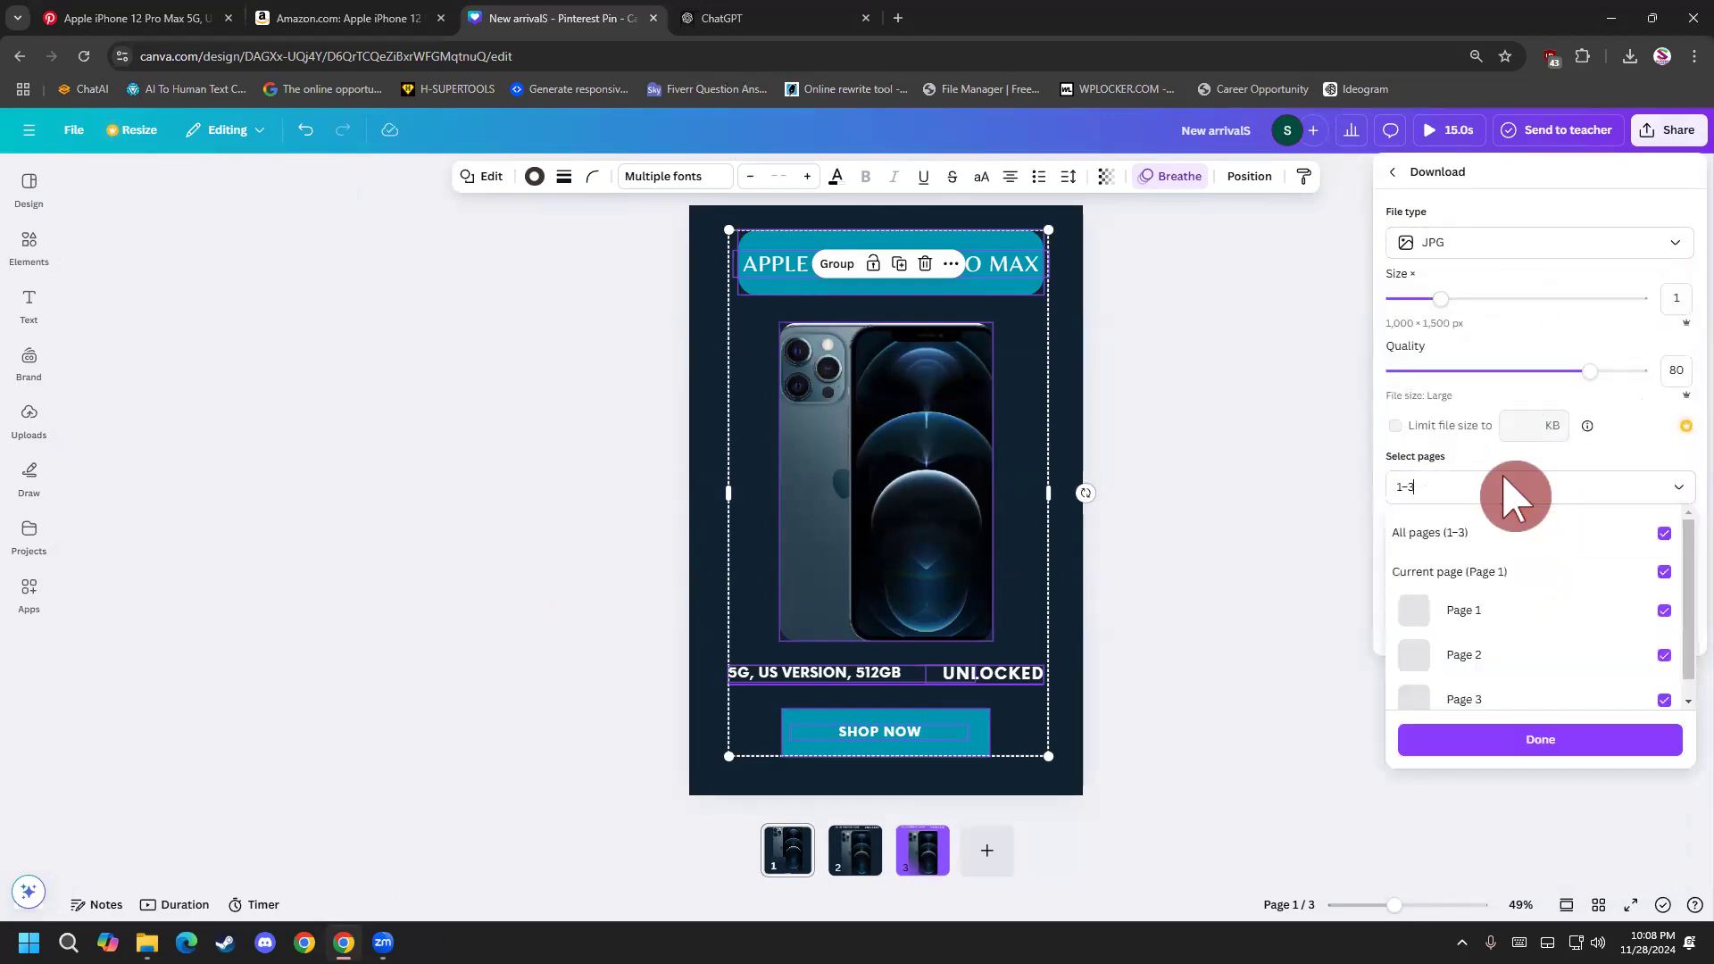
left_click(1664, 575)
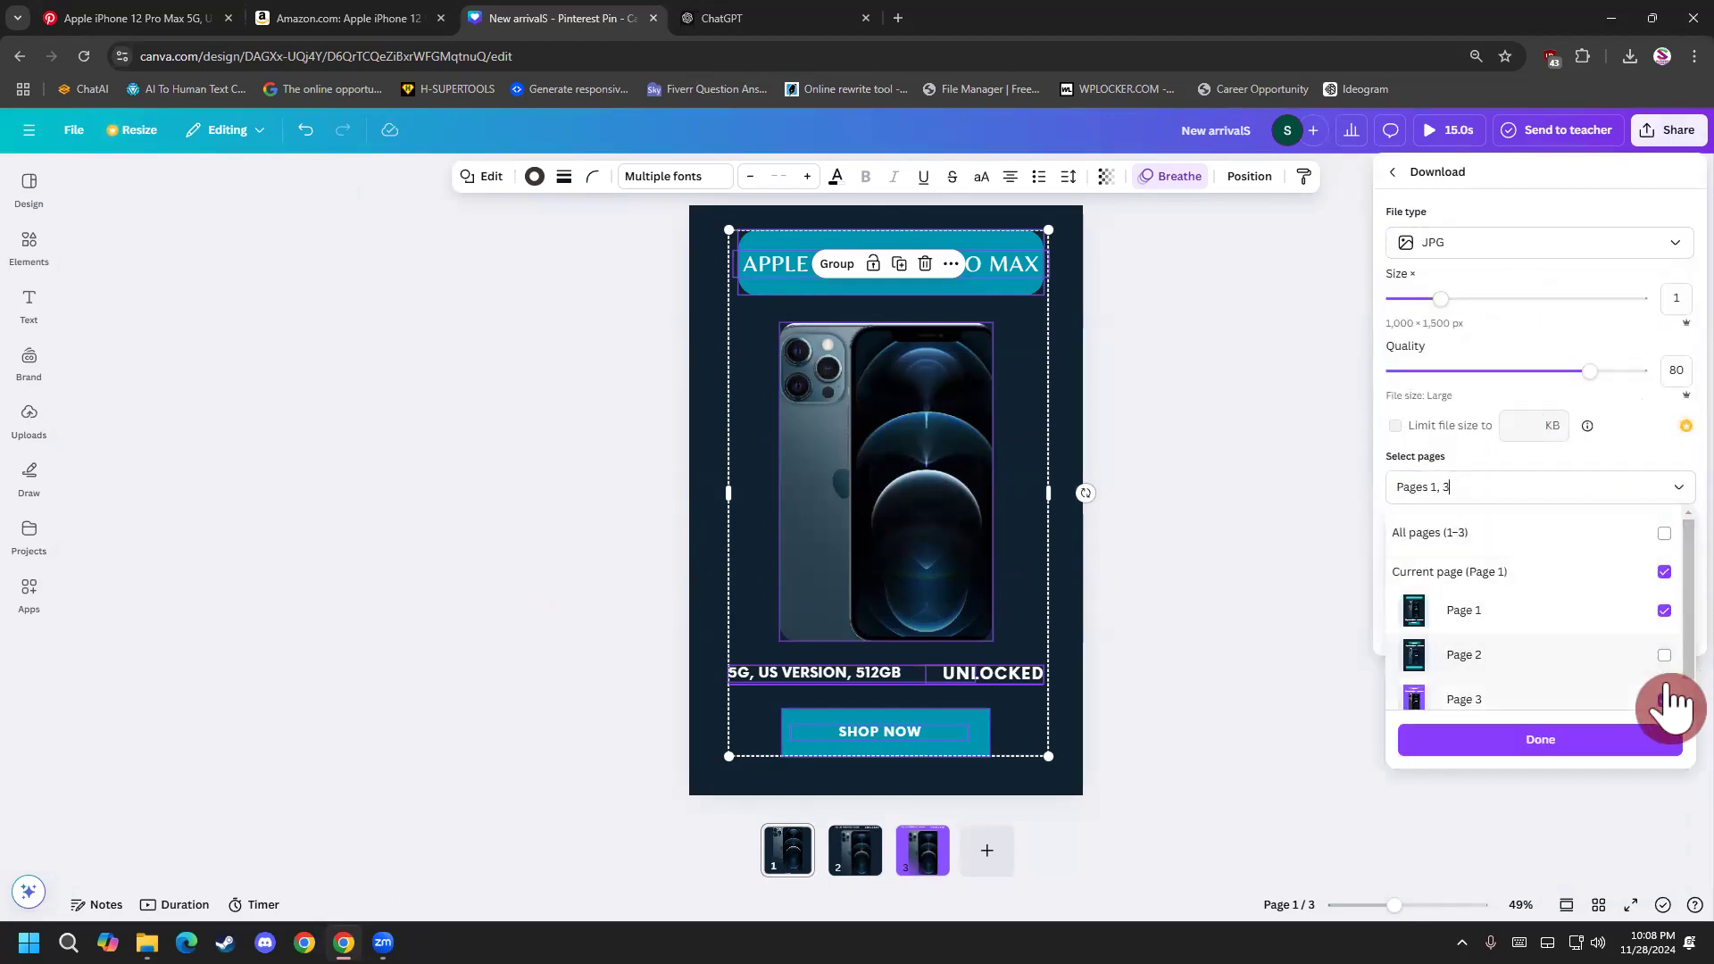
left_click(1594, 741)
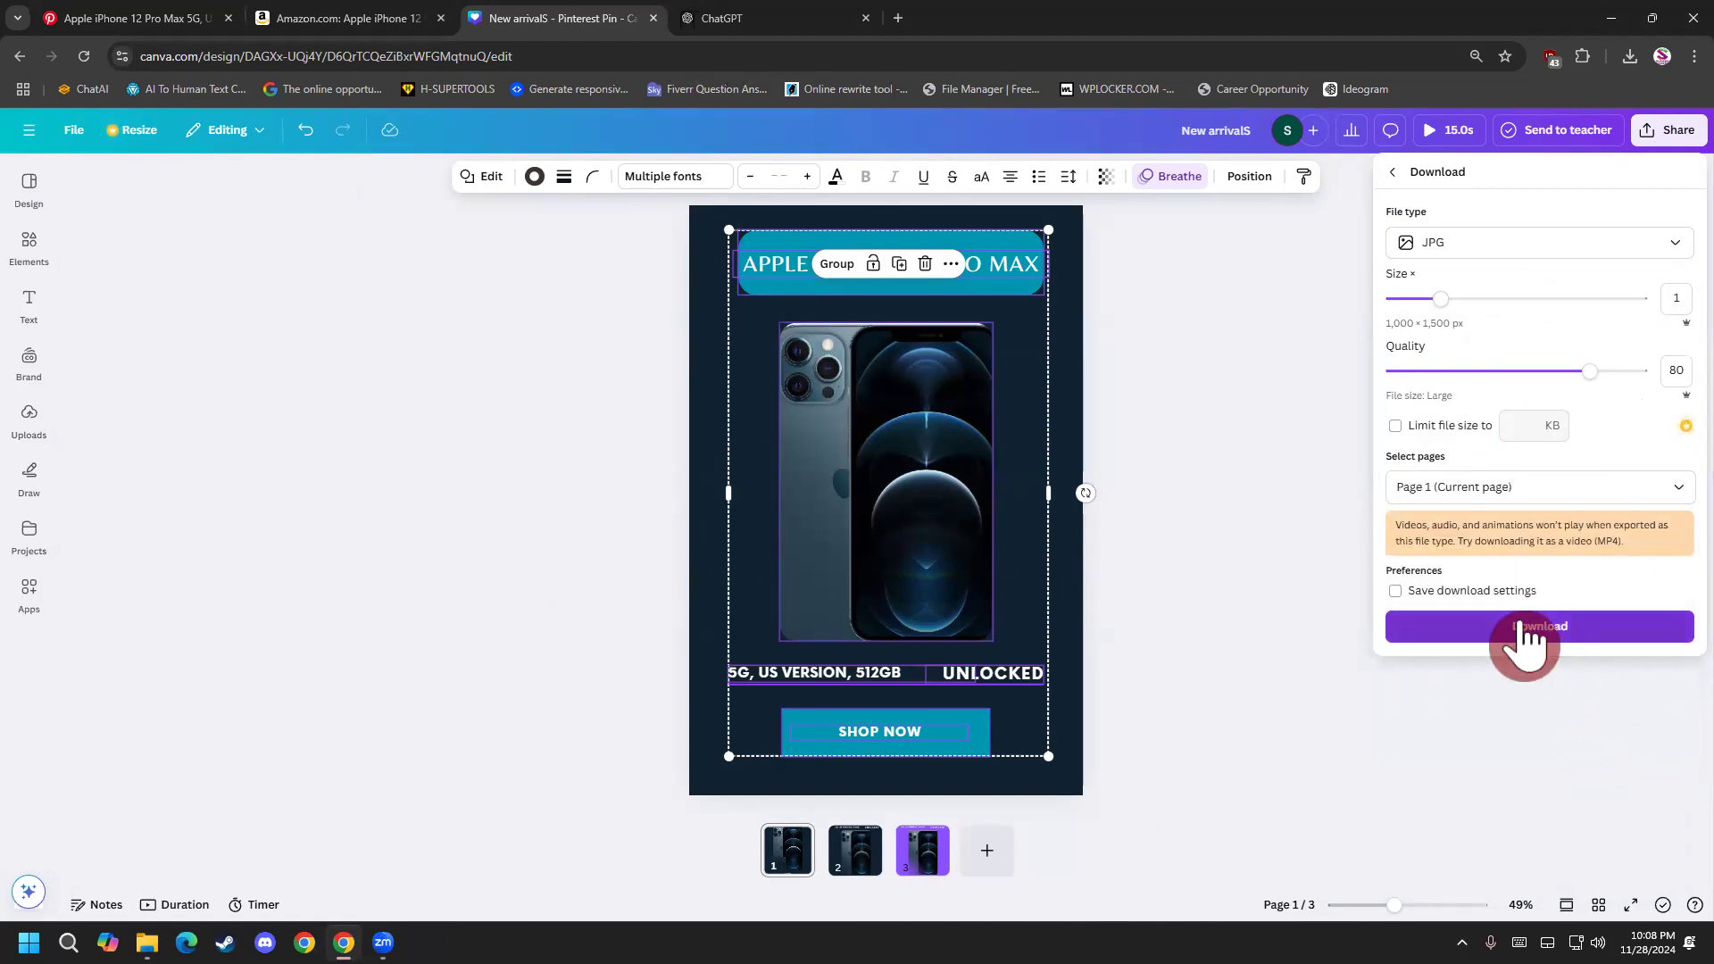
left_click(1529, 628)
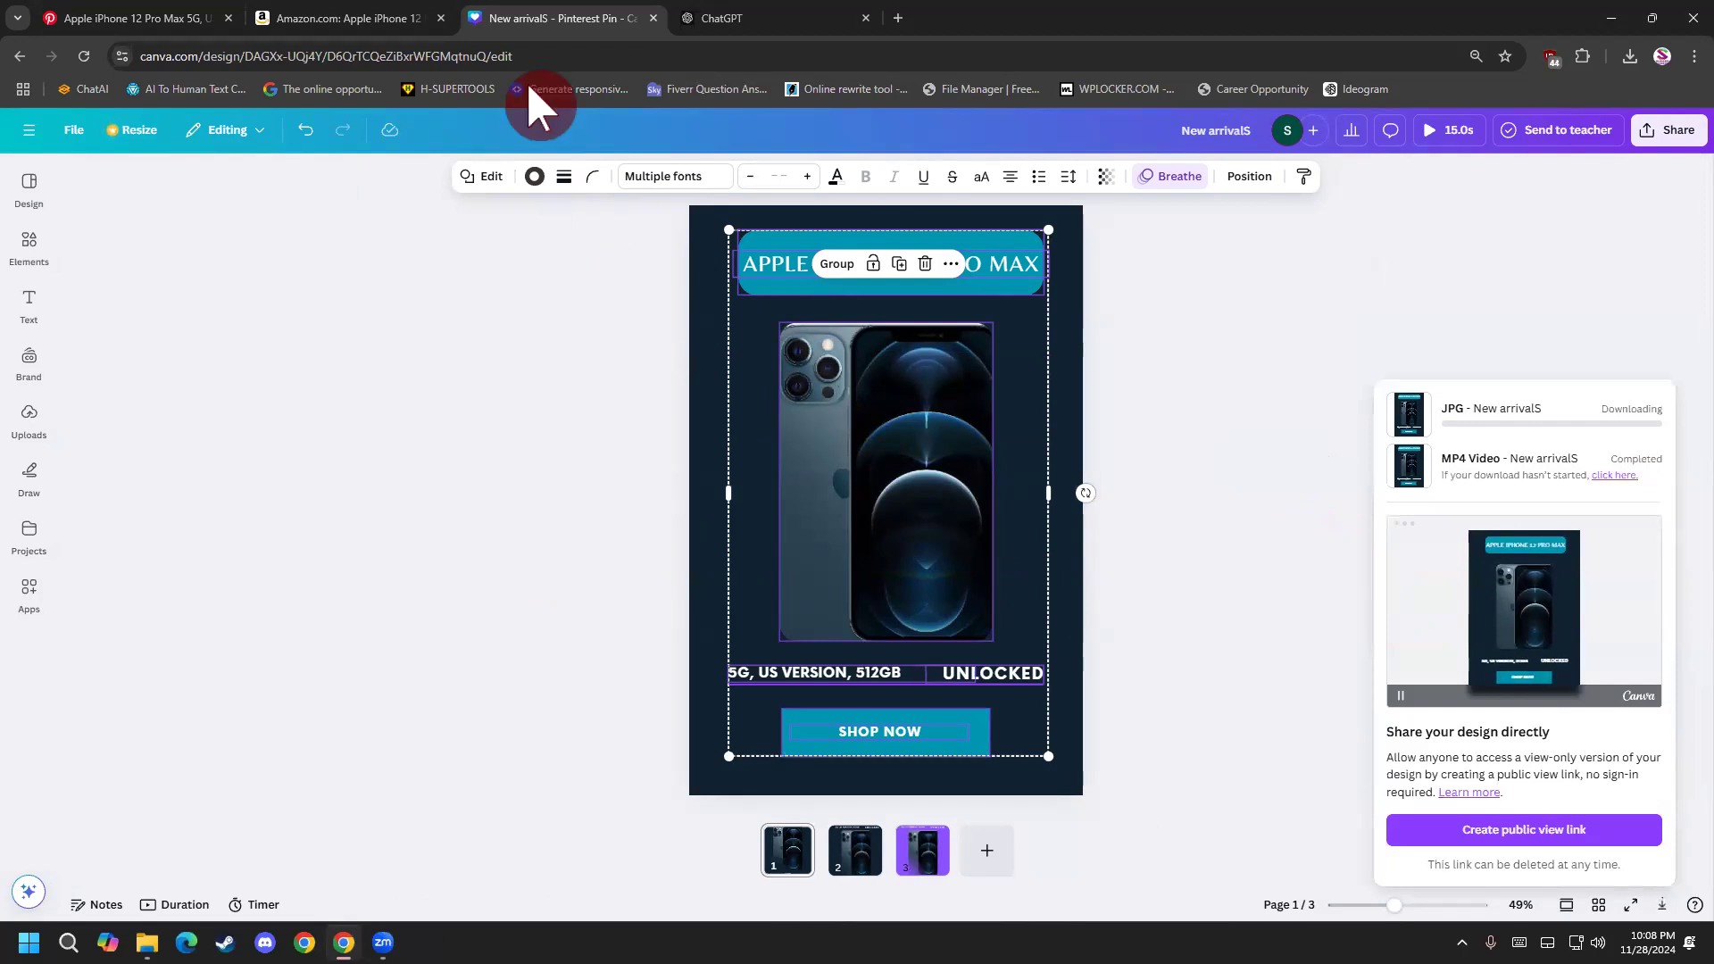
Switch to Pinterest, open the agency's profile page and check its scheduled and created pins.
left_click(161, 20)
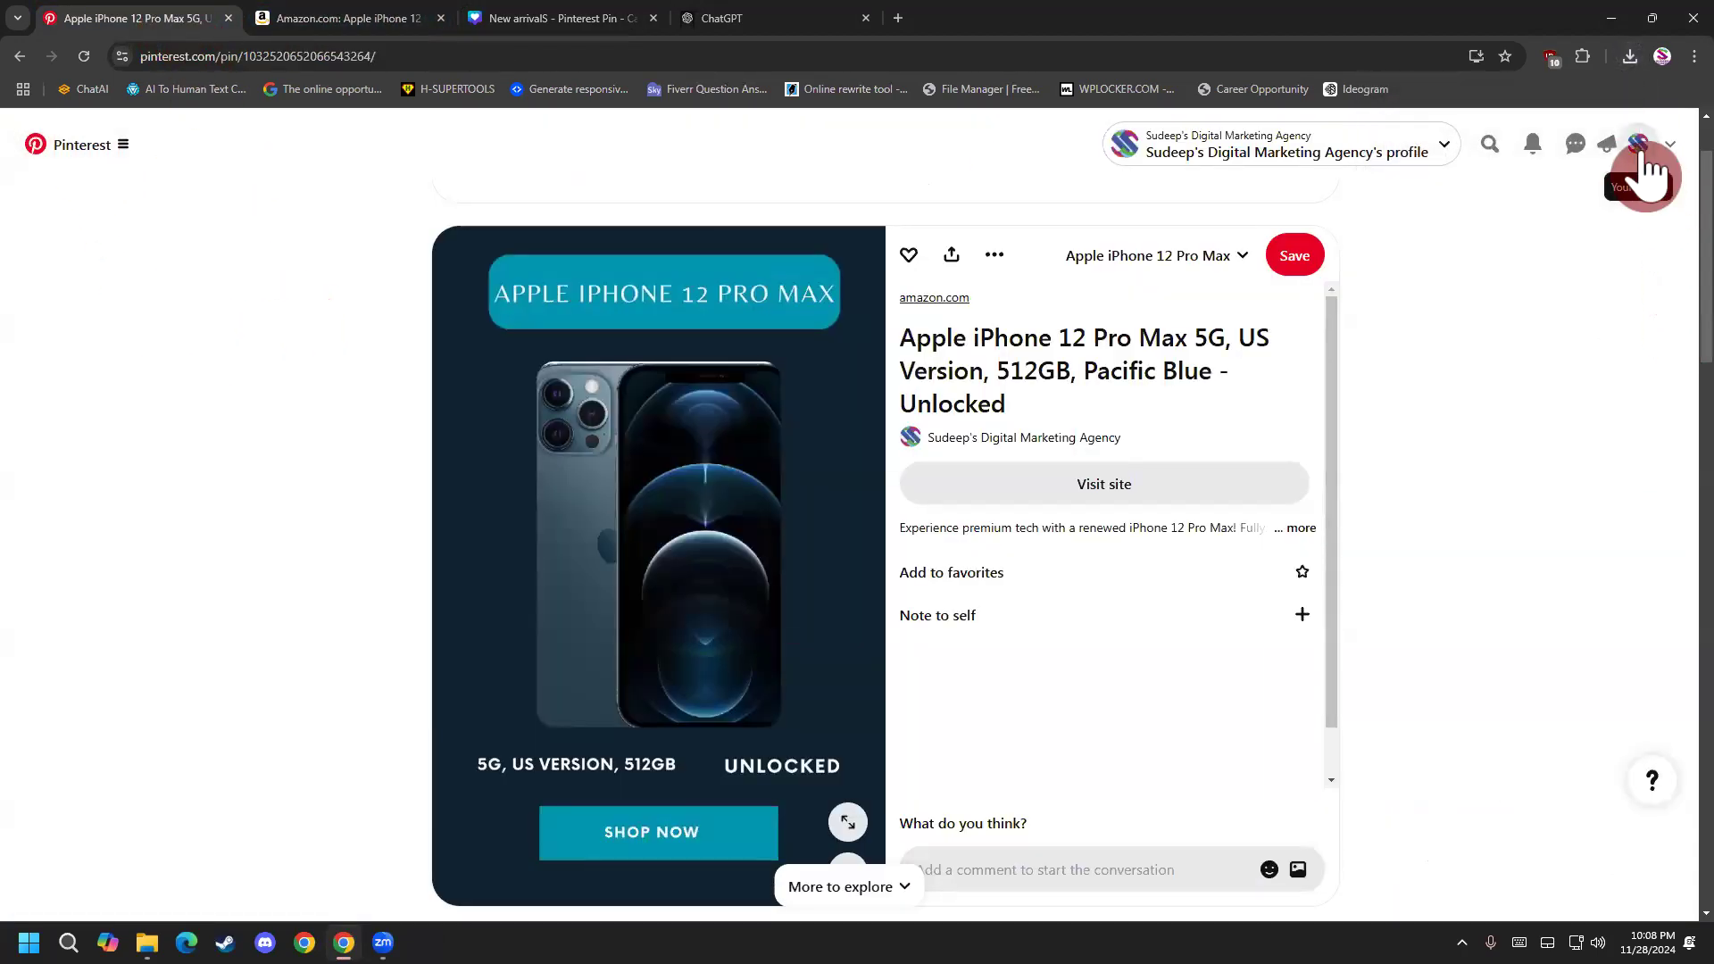
left_click(1640, 144)
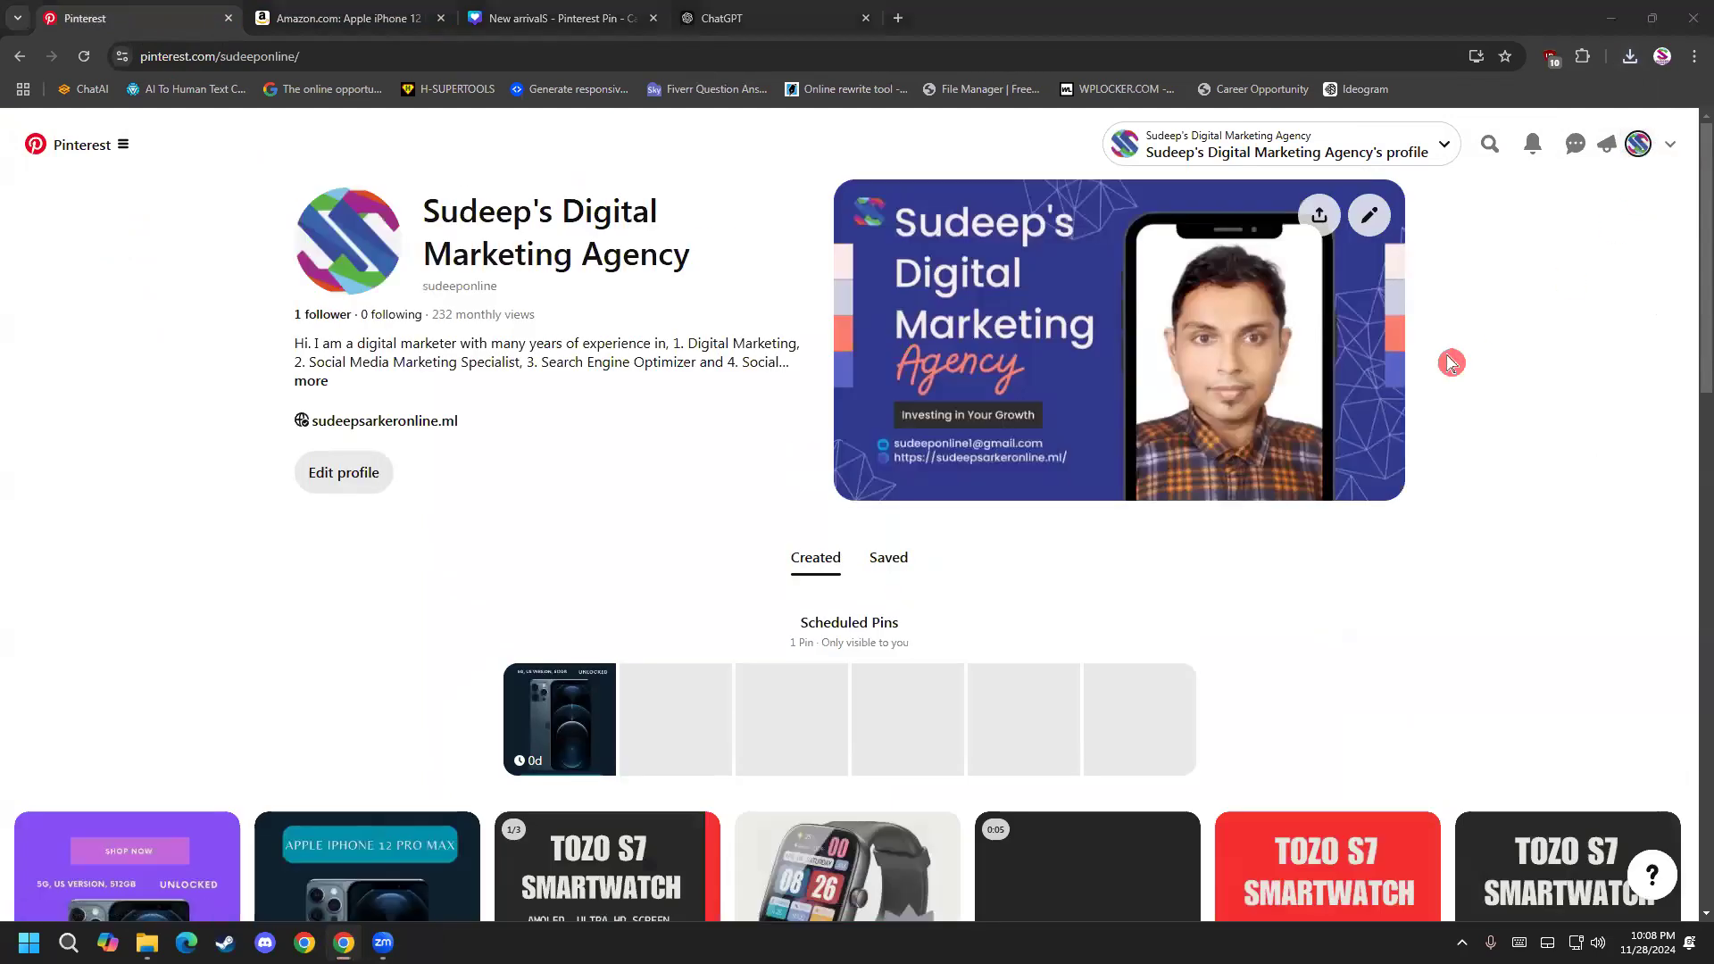
scroll(639, 616, "down", 3)
scroll(769, 536, "up", 2)
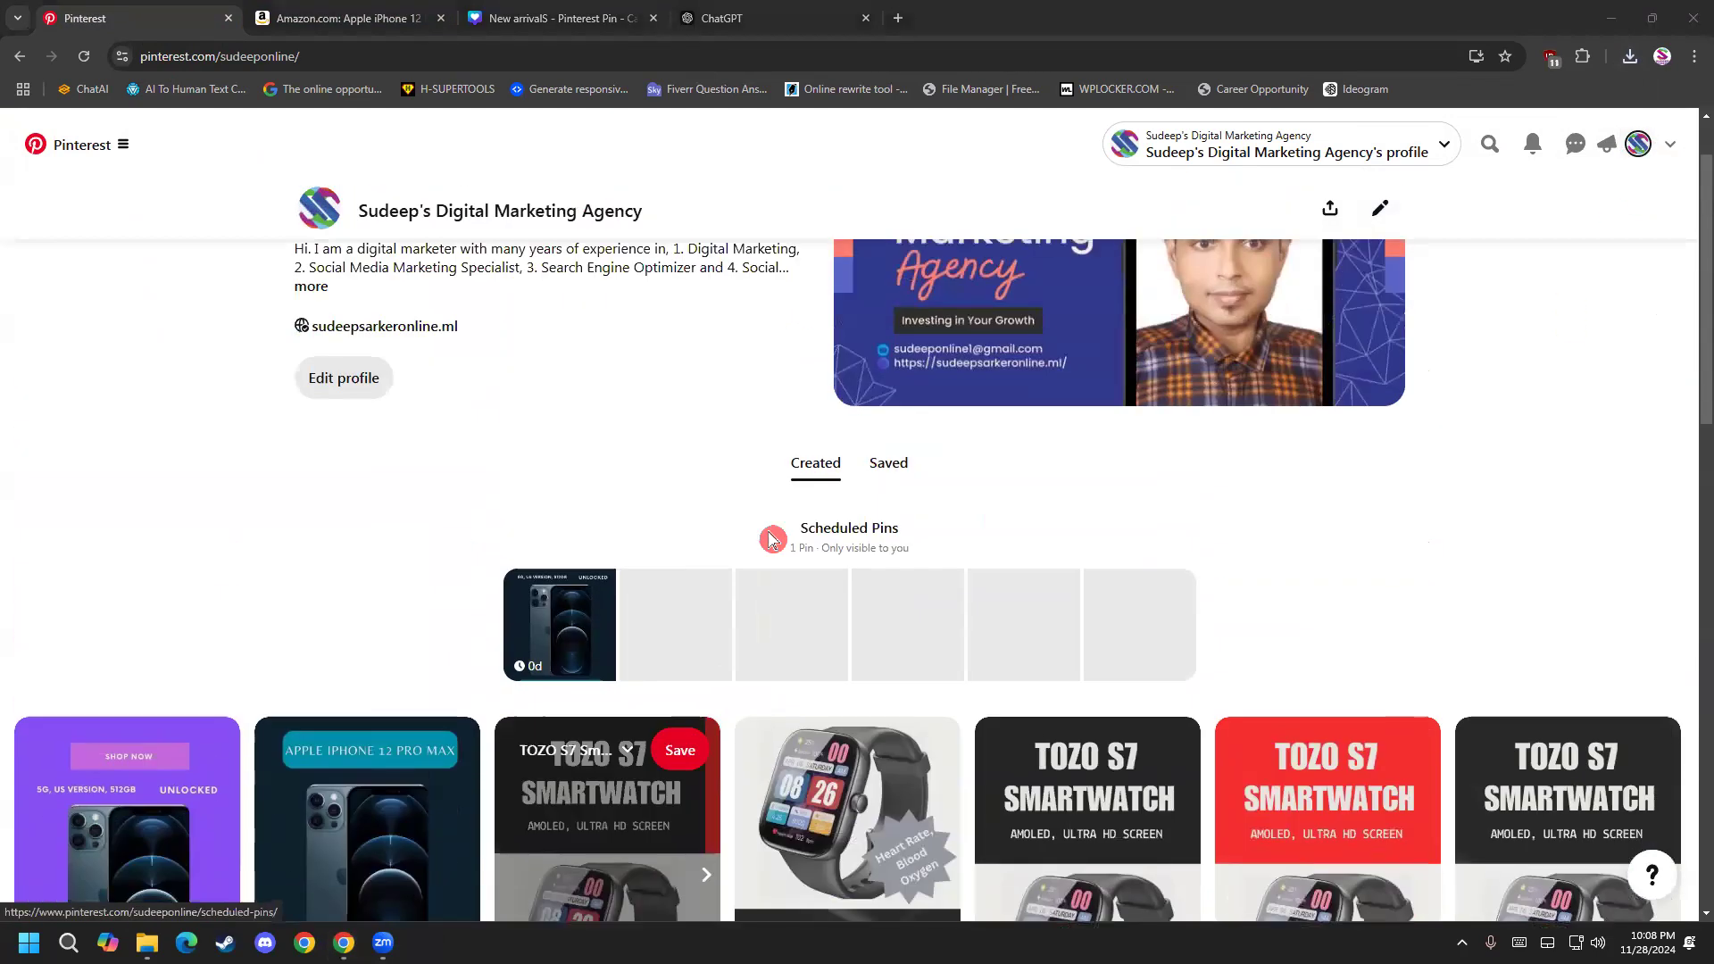
Look through the profile's saved boards and the pins collected under All Pins.
left_click(892, 466)
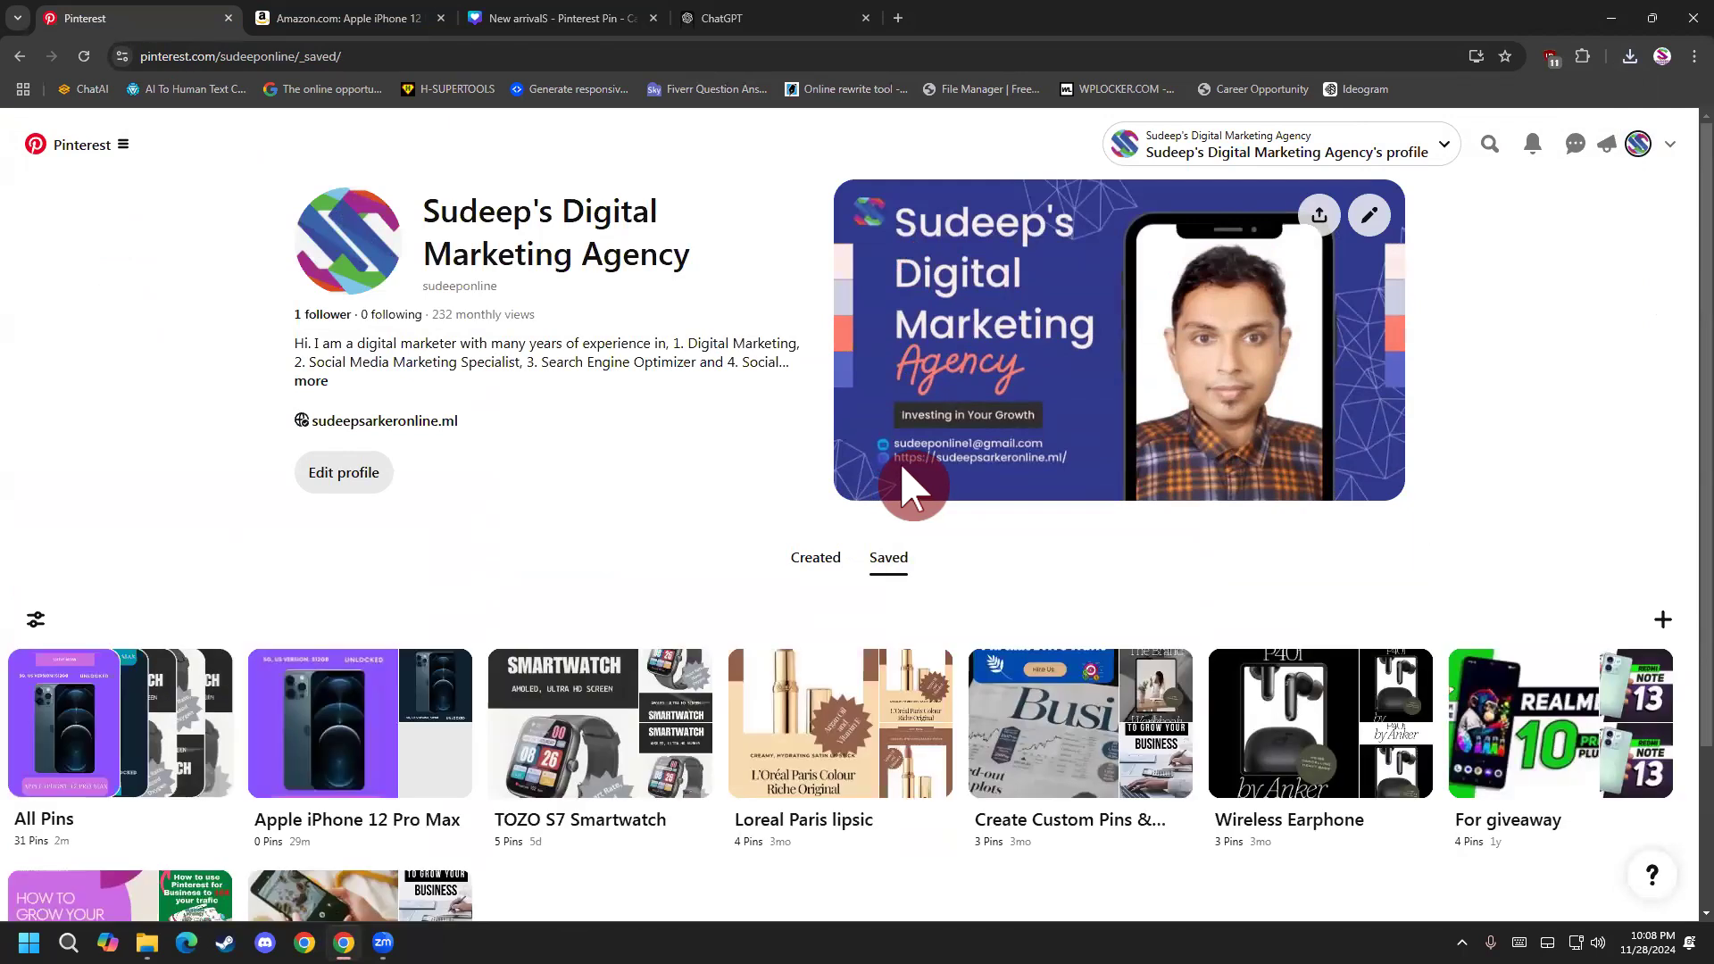
scroll(179, 574, "down", 2)
left_click(153, 585)
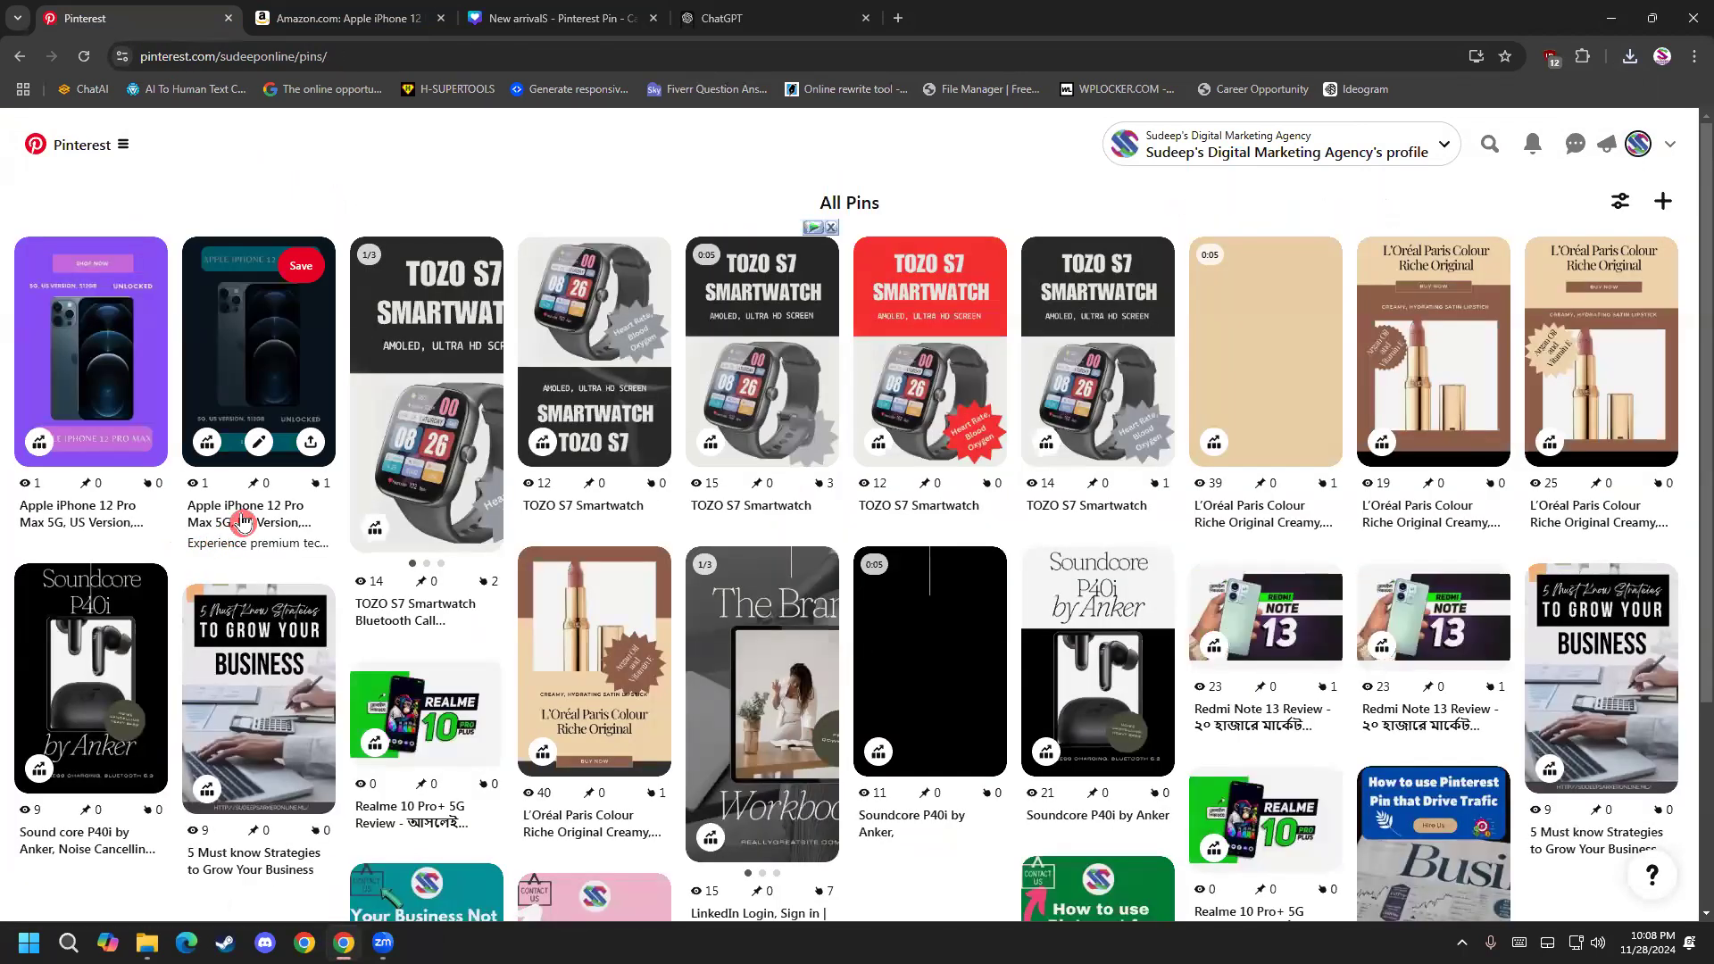
mouse_move(138, 382)
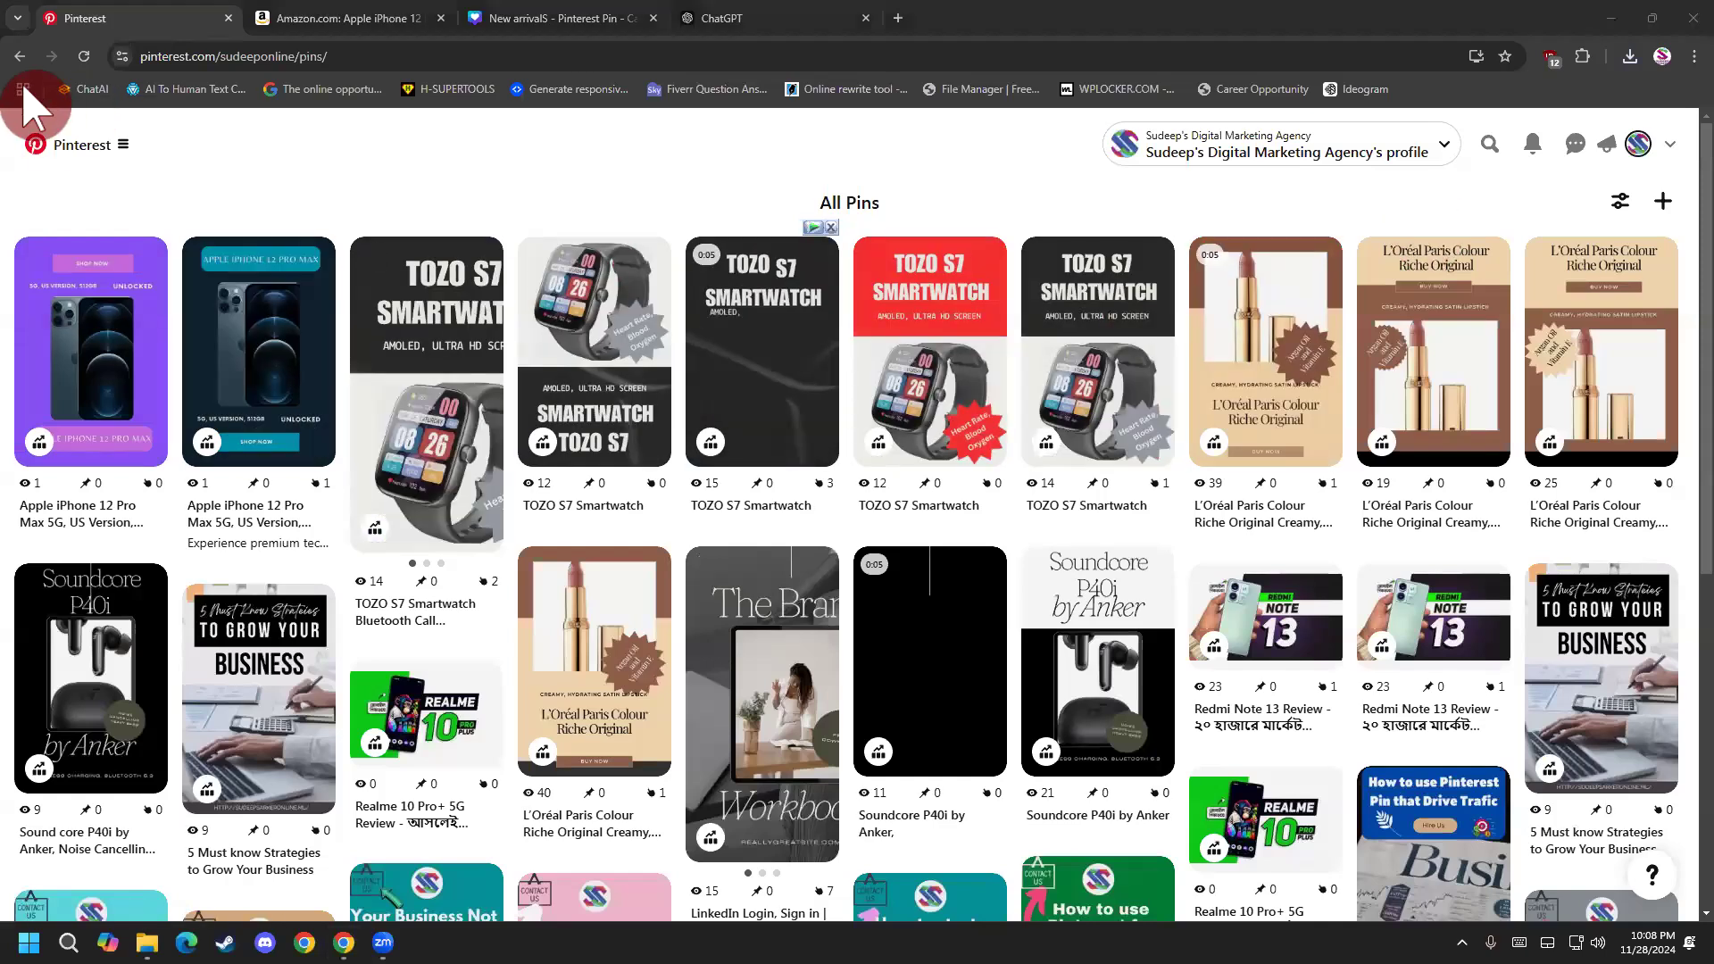
left_click(20, 56)
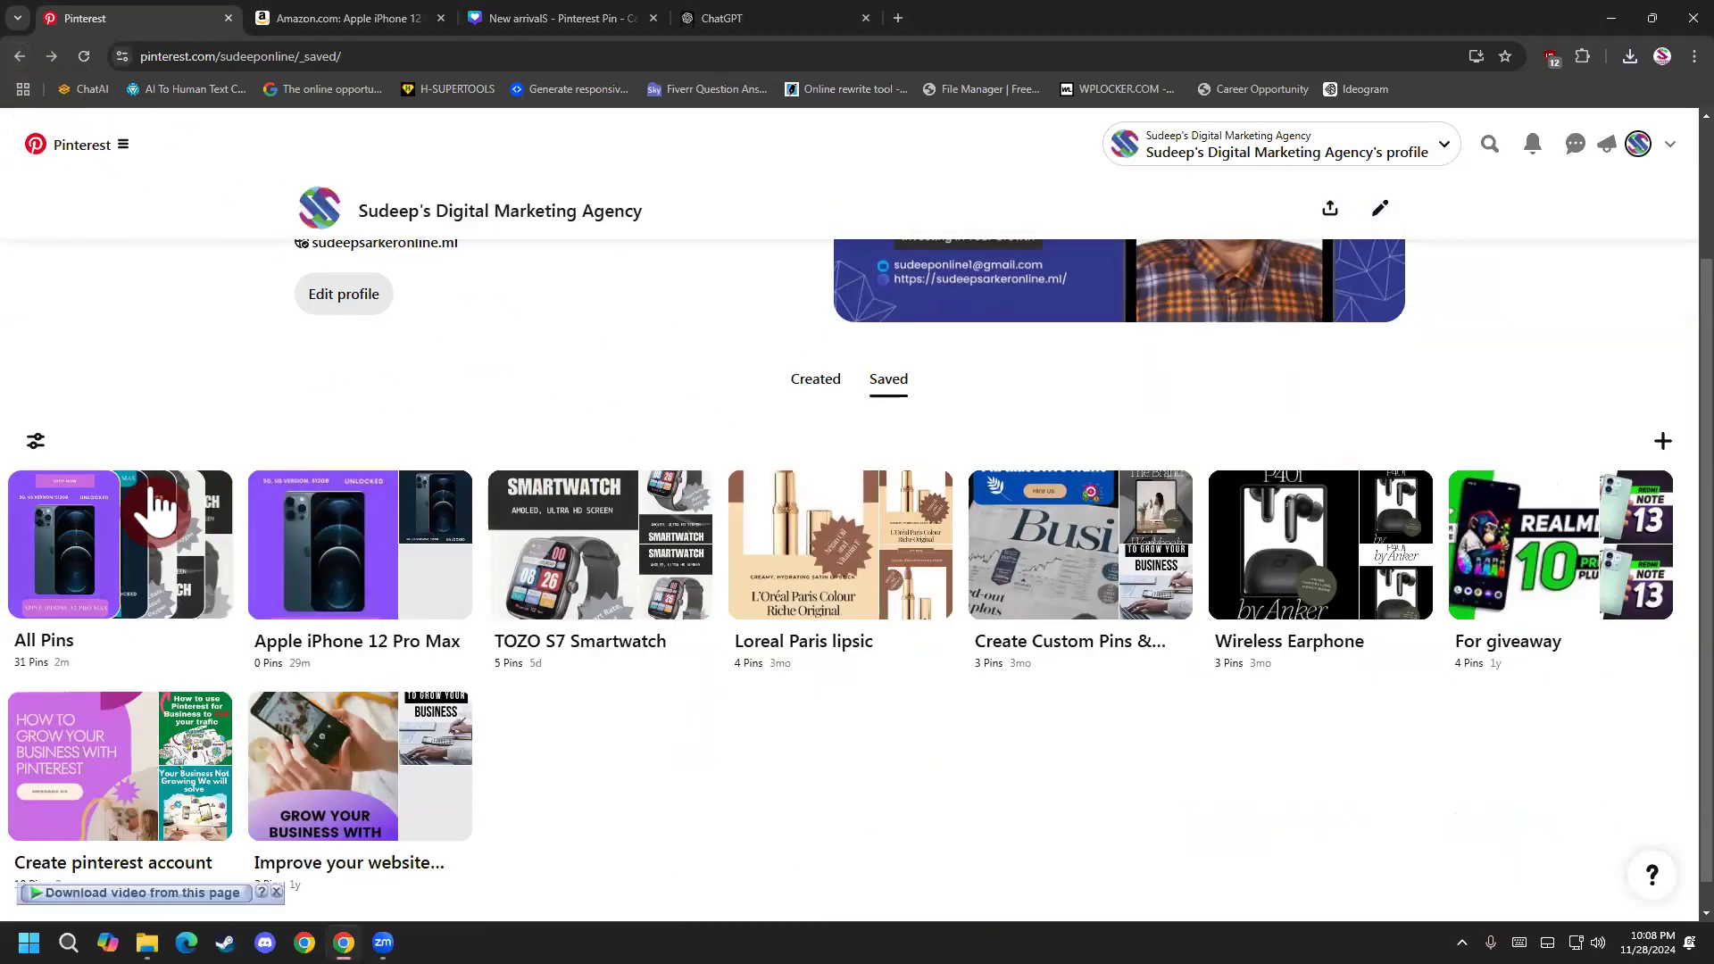
left_click(104, 536)
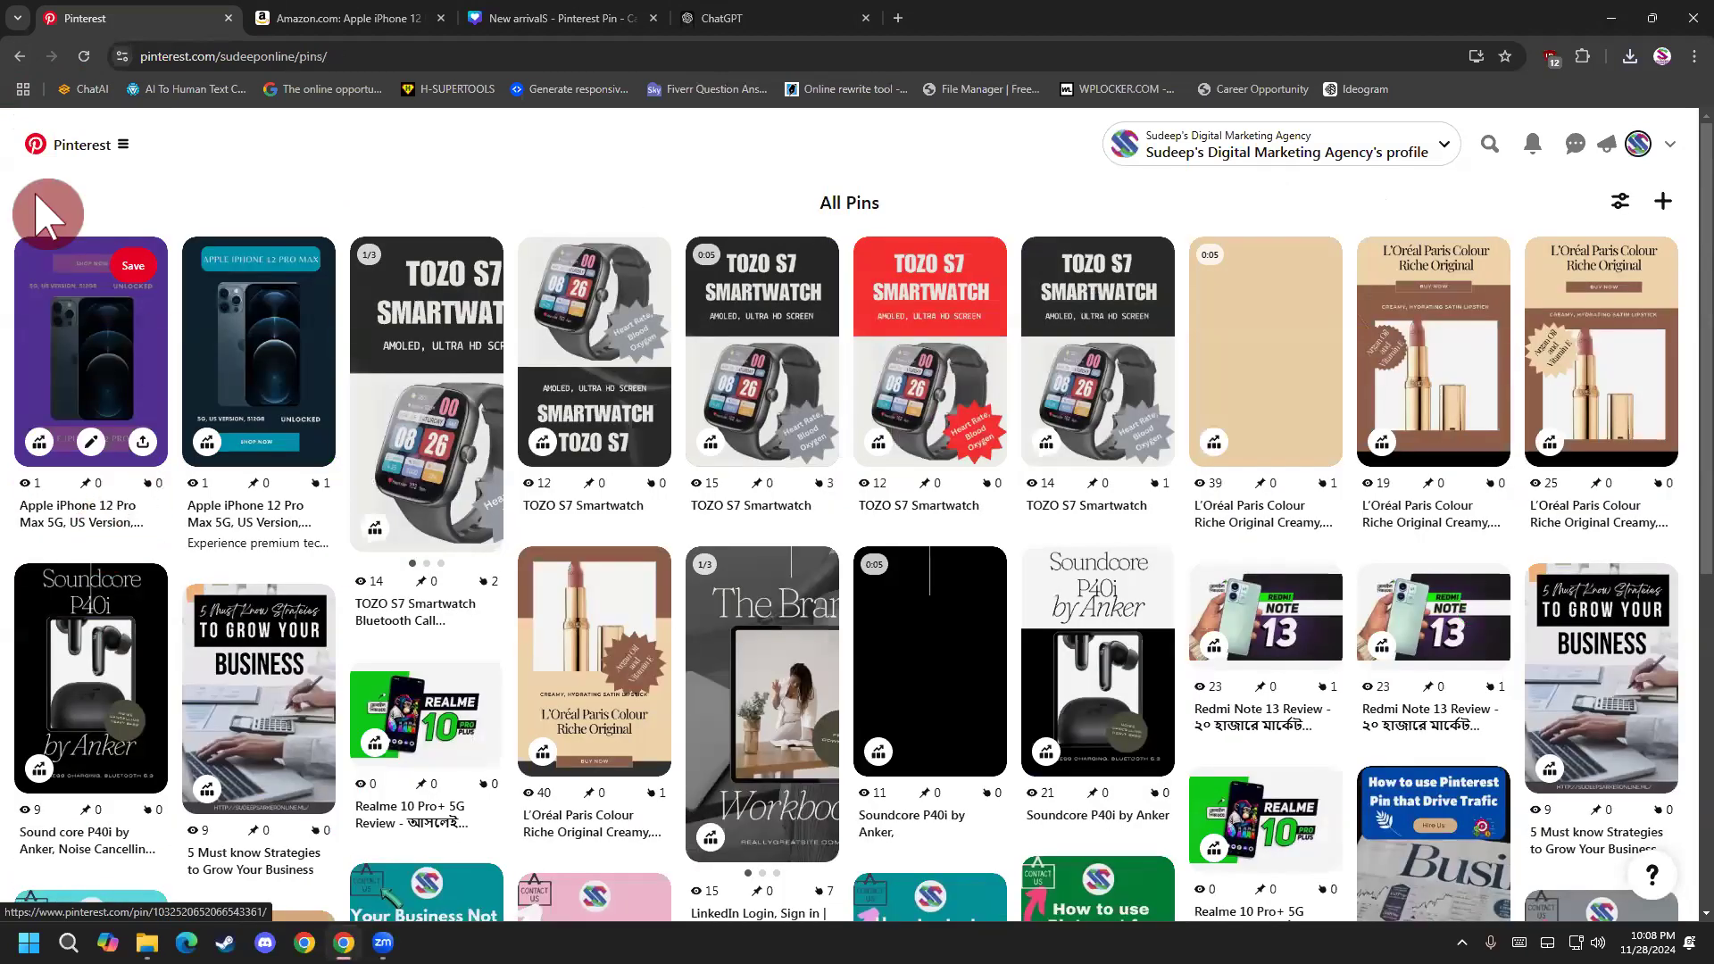
left_click(20, 59)
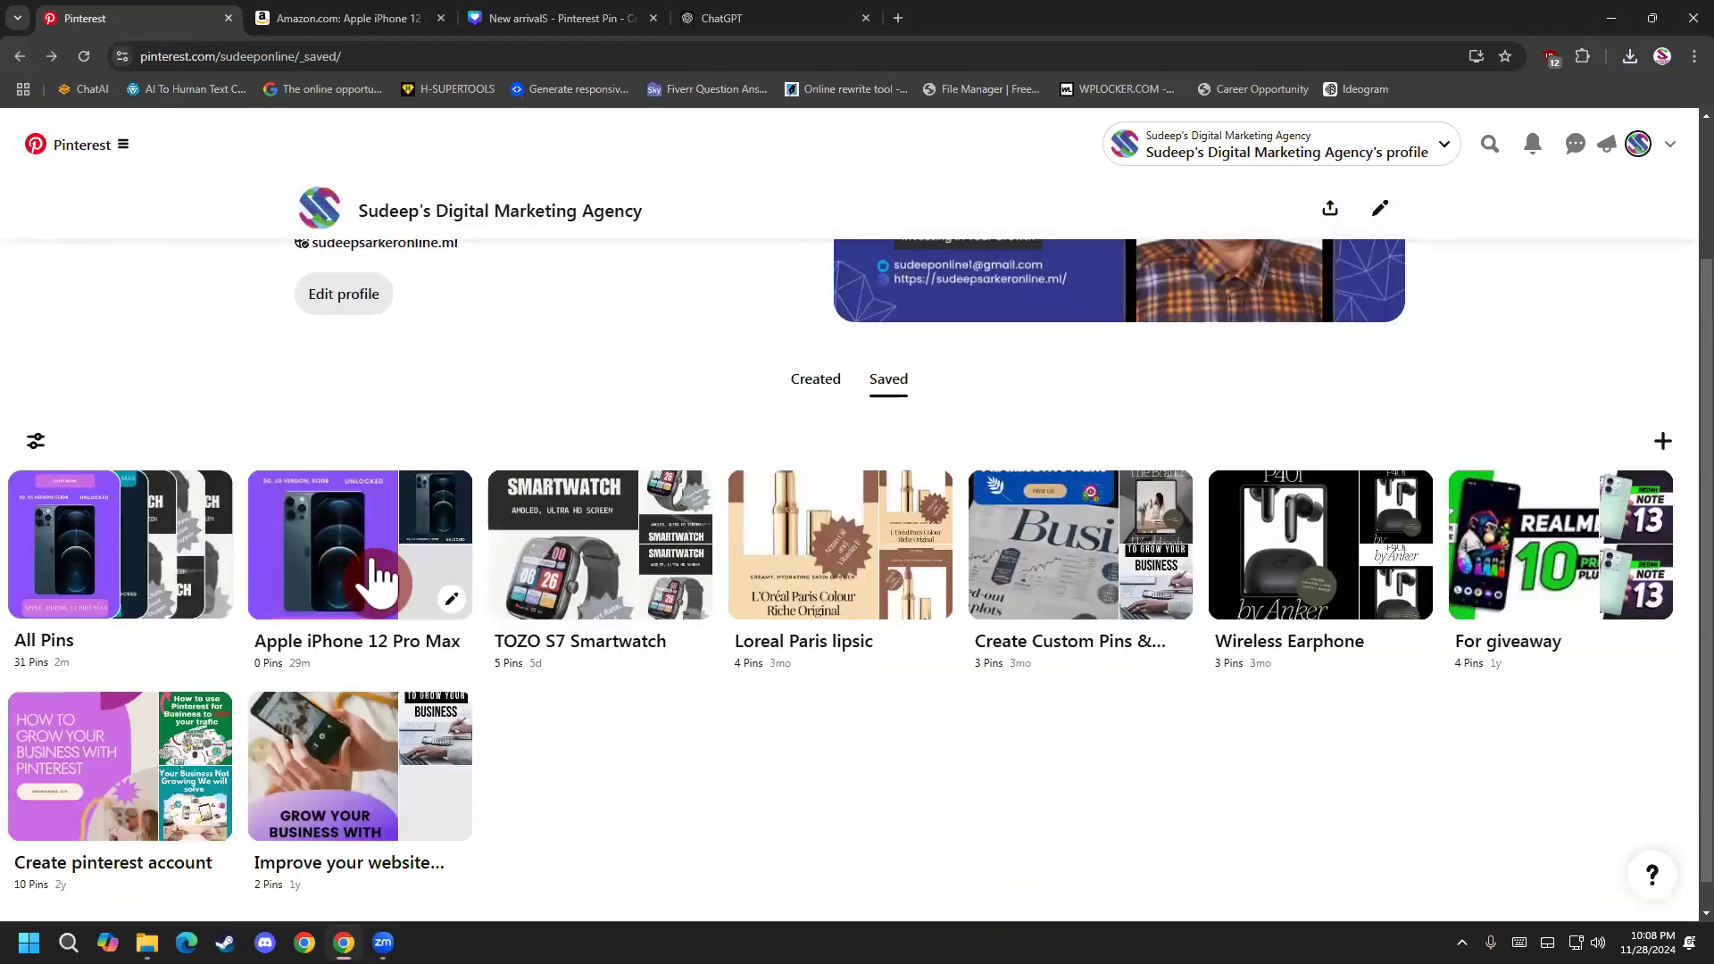
Start a new pin from the Apple iPhone 12 Pro Max board and browse the Downloads folder for its media file.
left_click(439, 589)
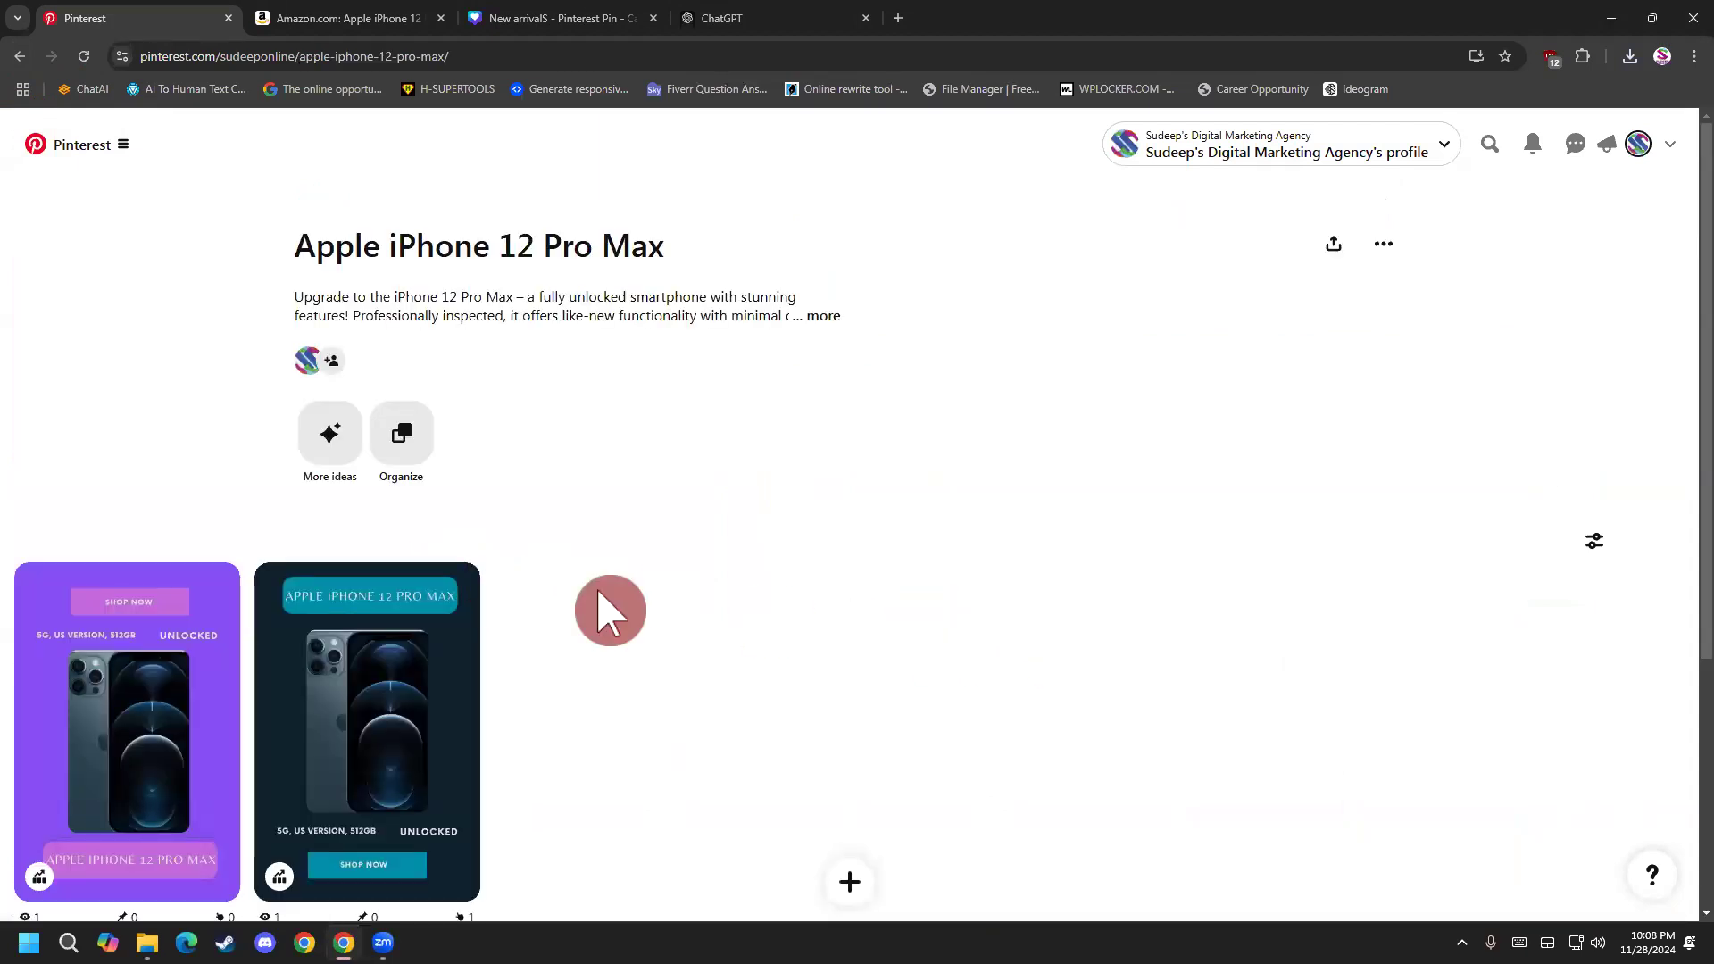
mouse_move(174, 595)
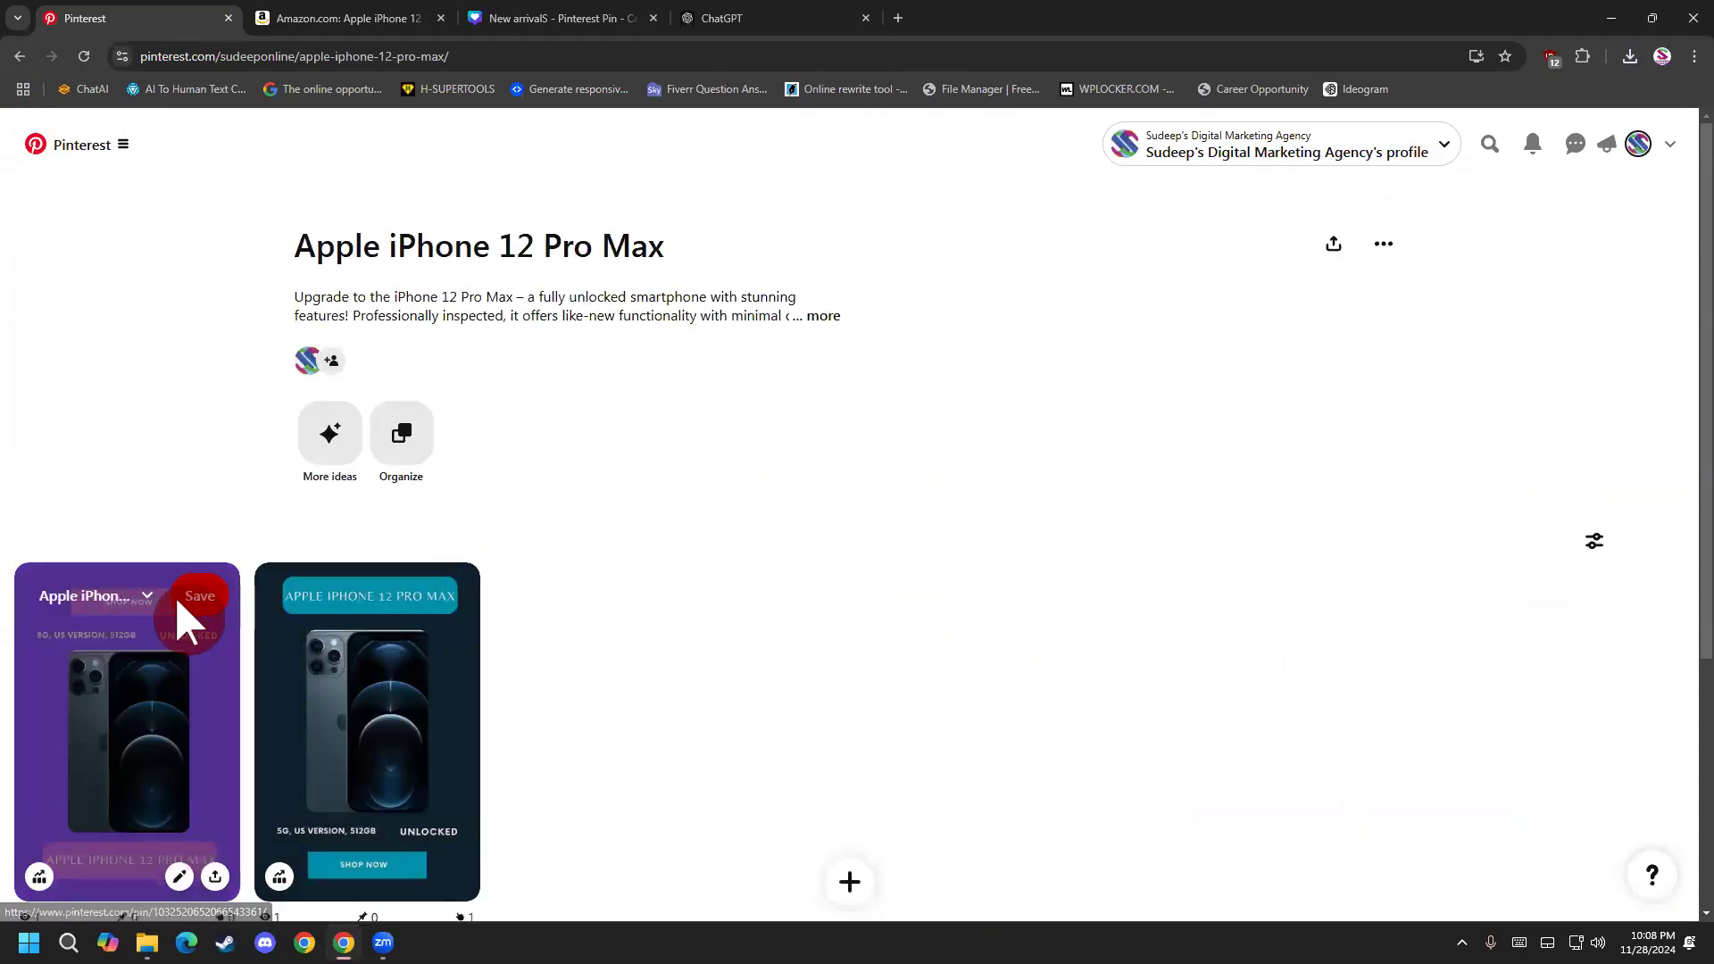
left_click(848, 875)
left_click(808, 755)
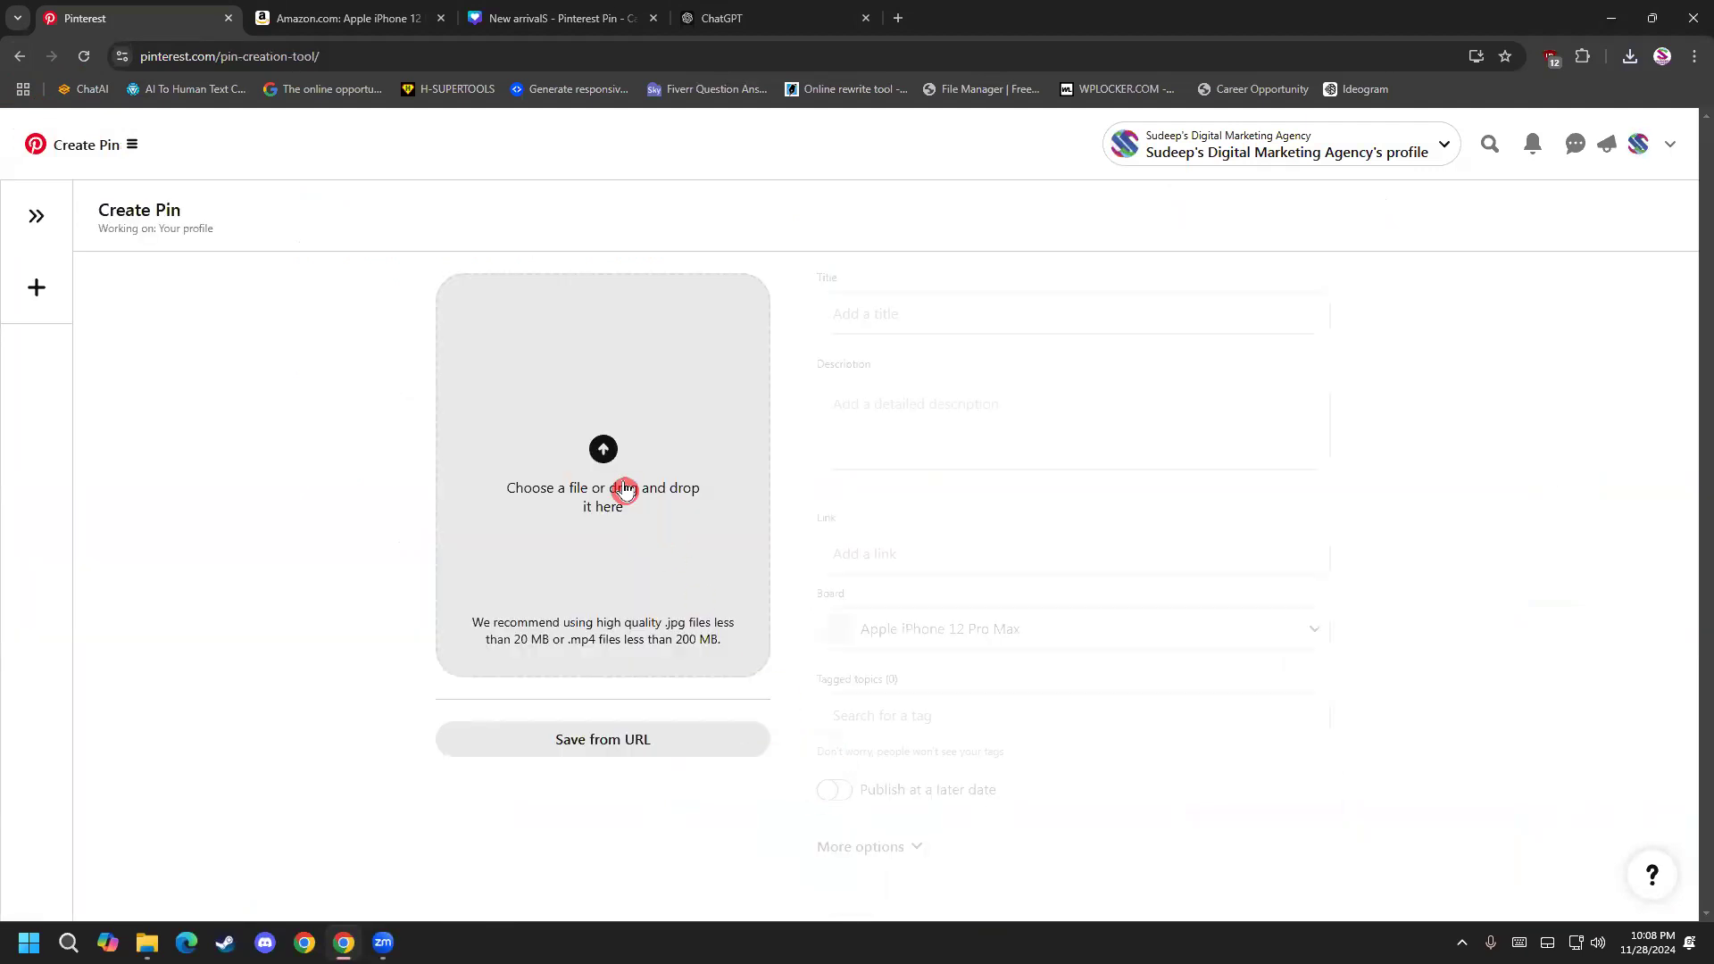
left_click(629, 494)
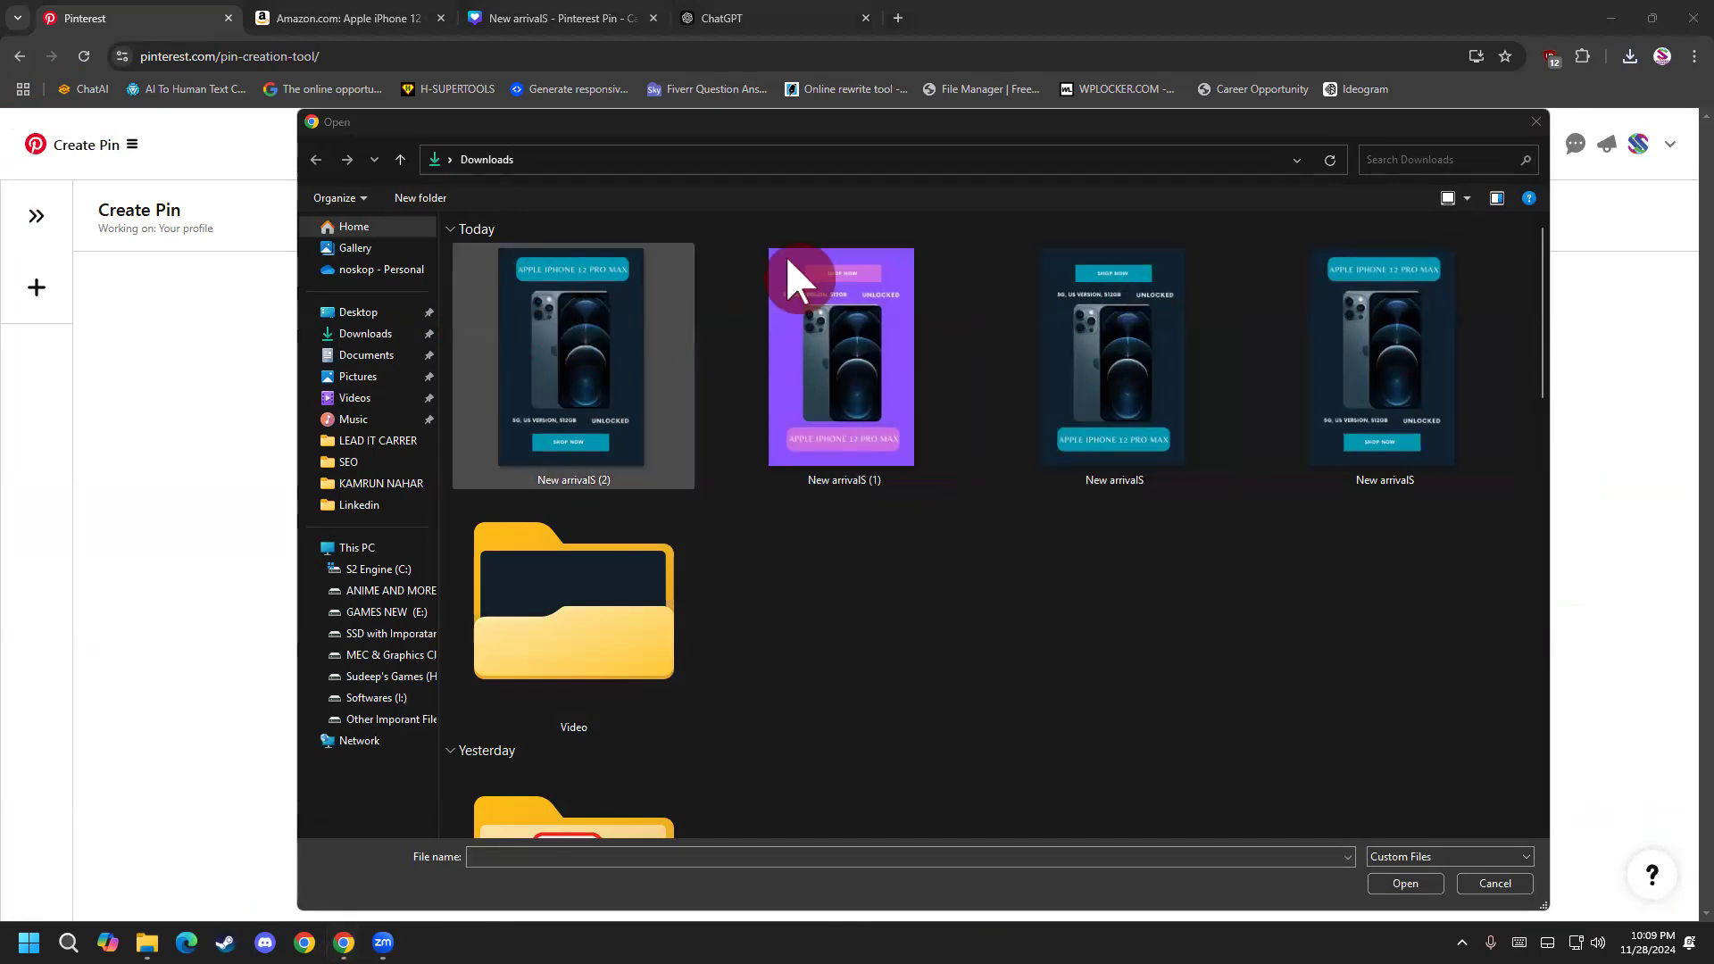
left_click(383, 336)
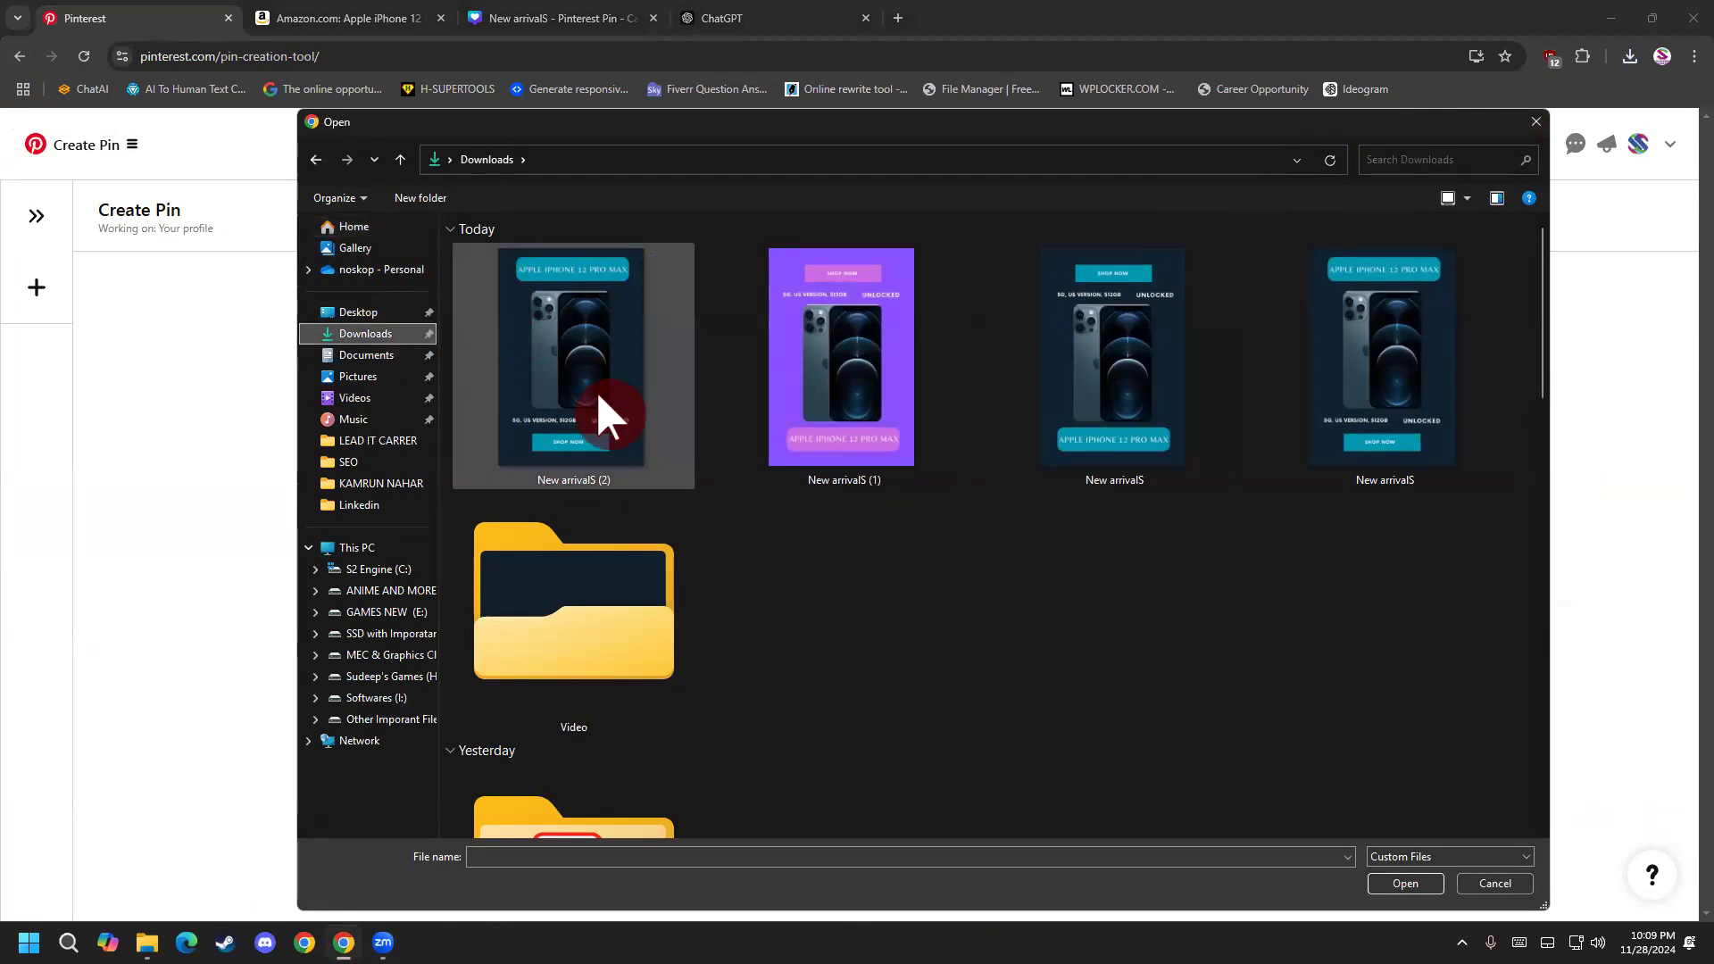
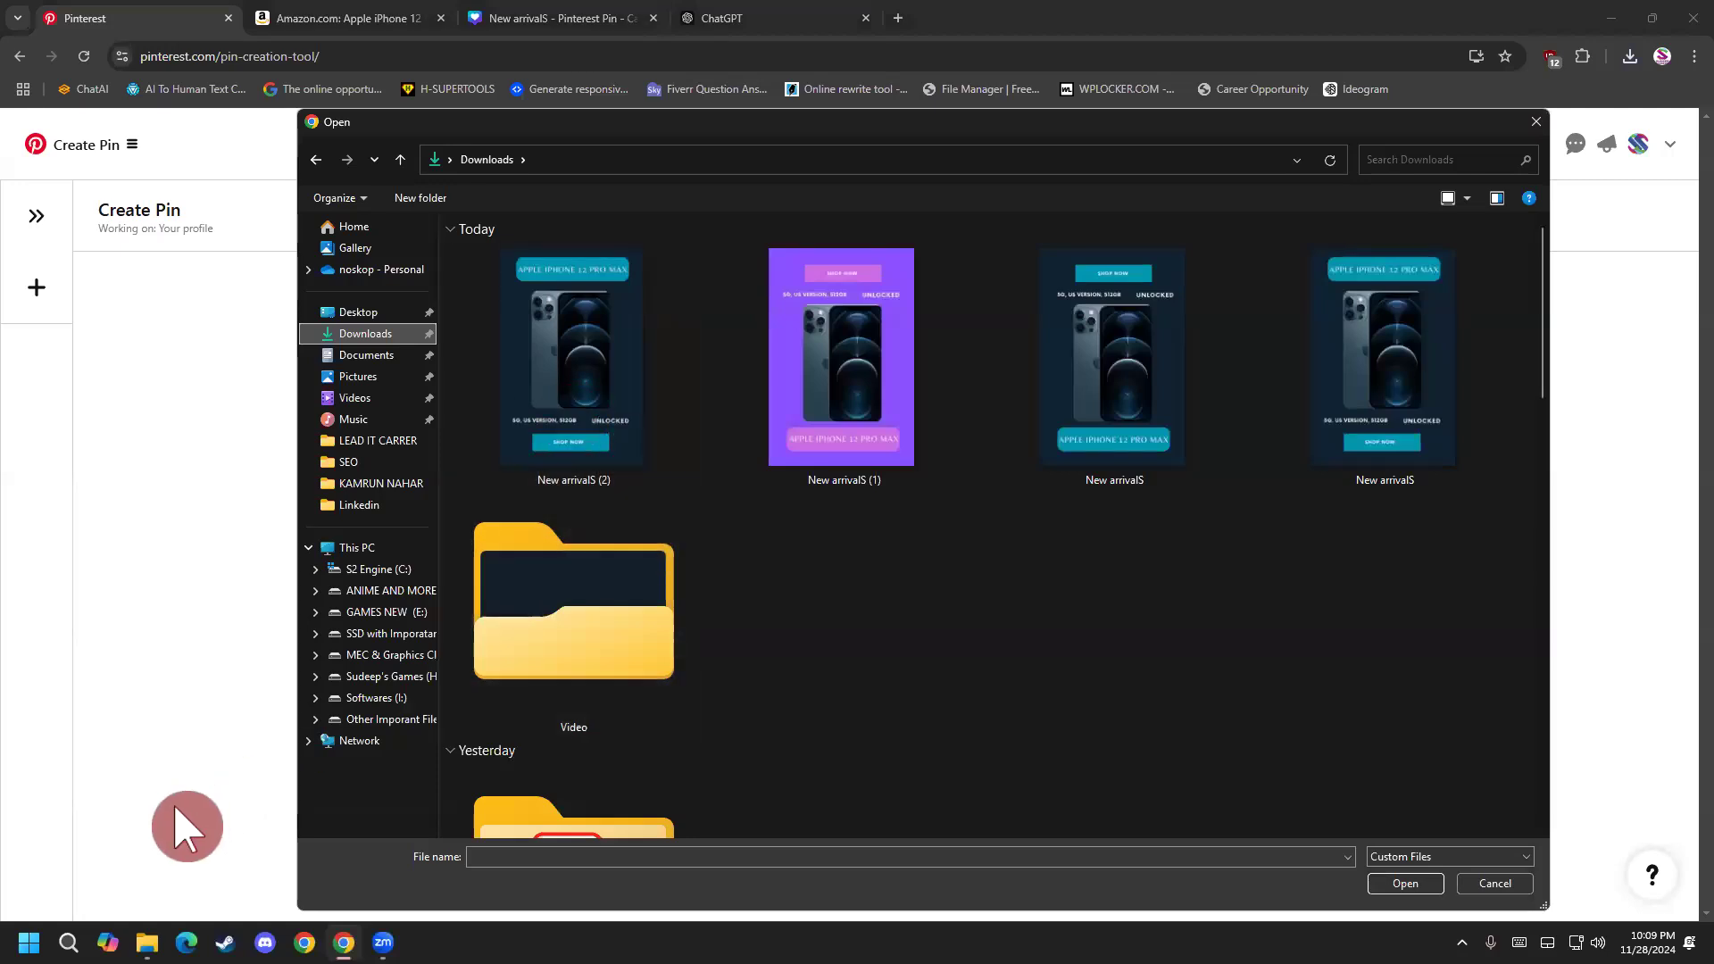
Cancel the file selection and open the folder containing New arrivalS.mp4 from Internet Download Manager.
left_click(1536, 124)
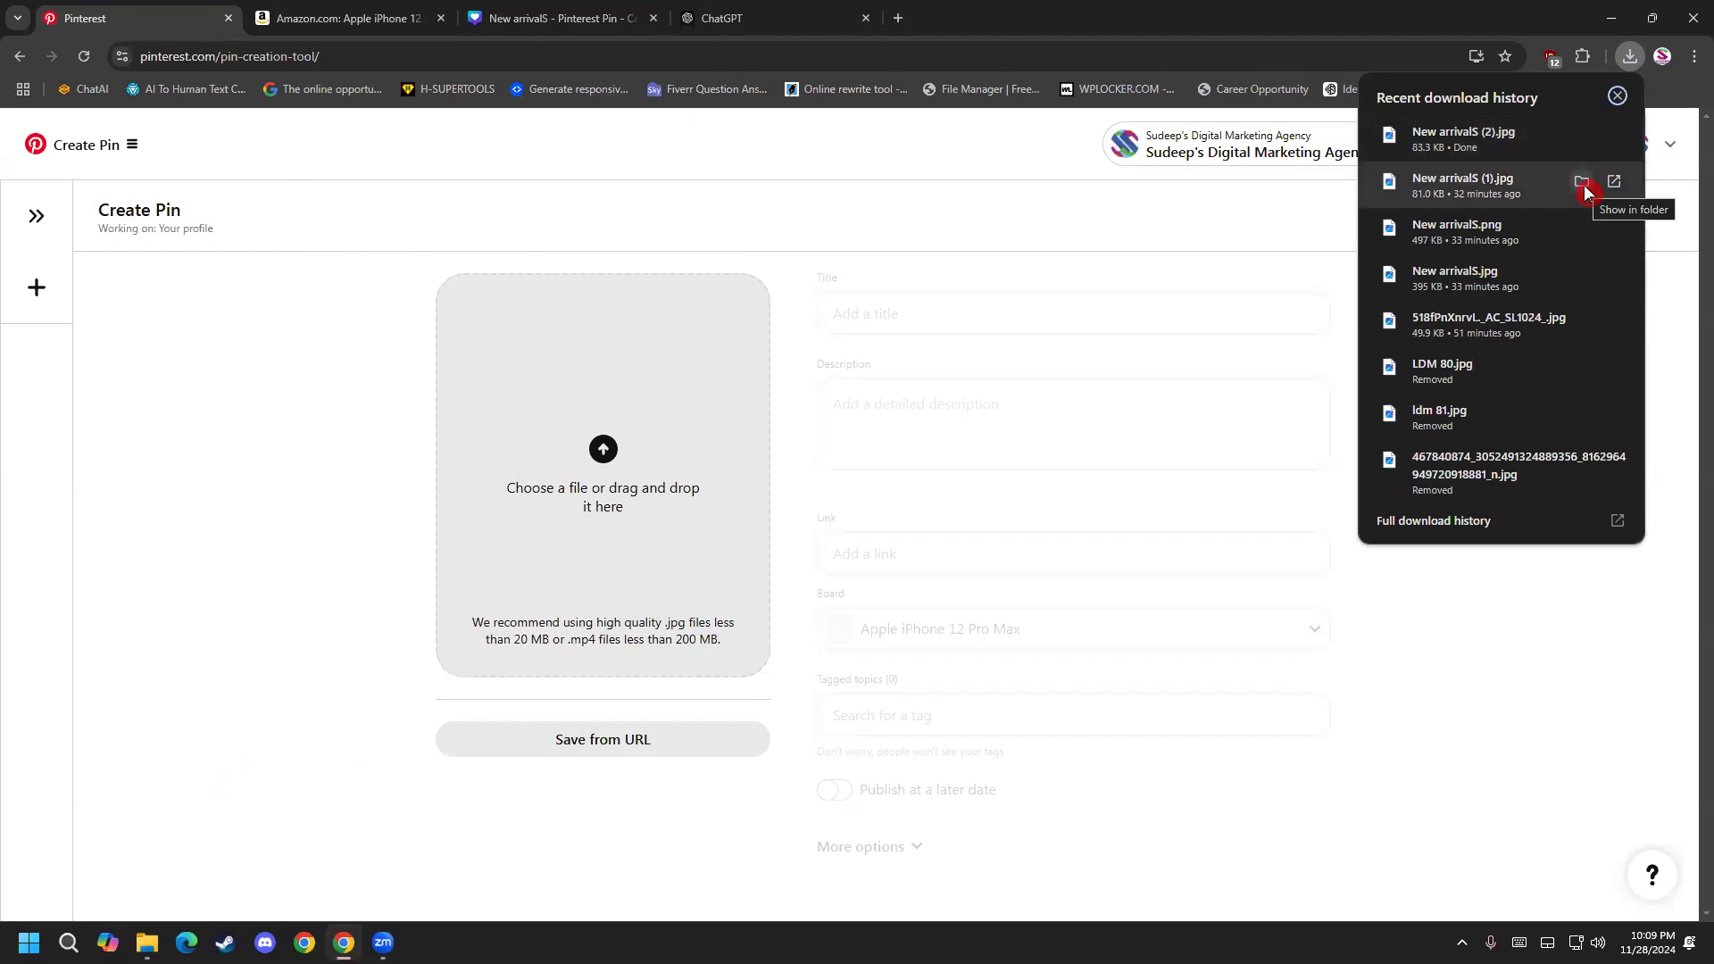
left_click(350, 18)
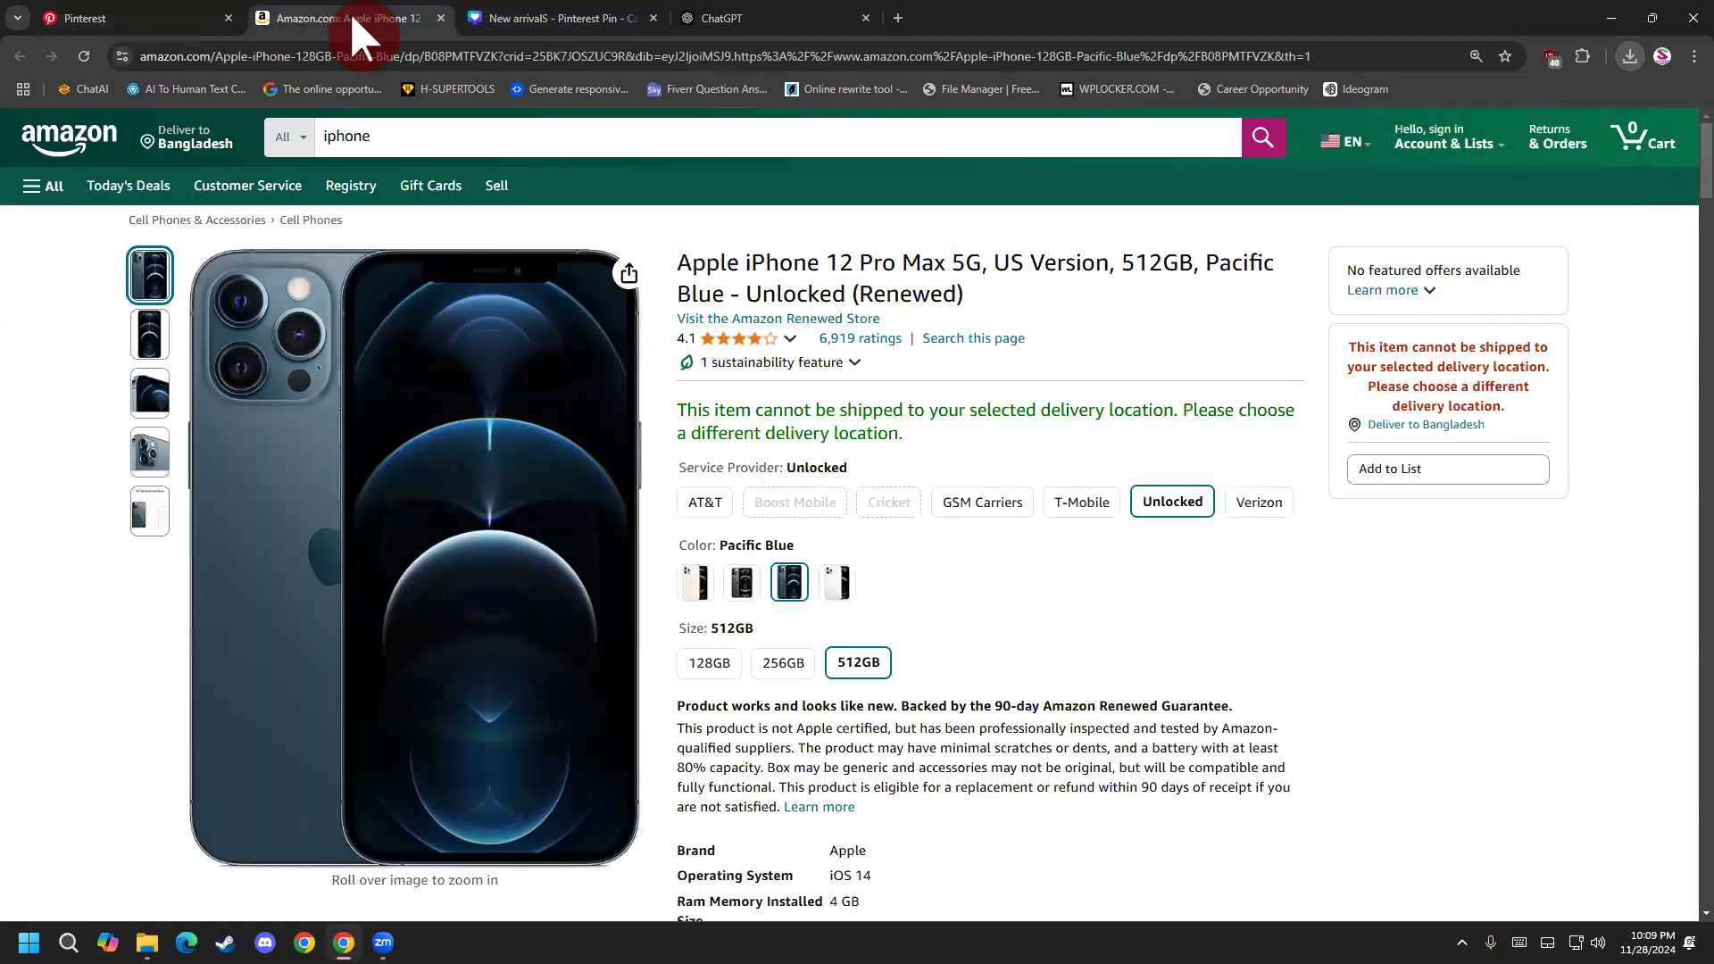
left_click(148, 16)
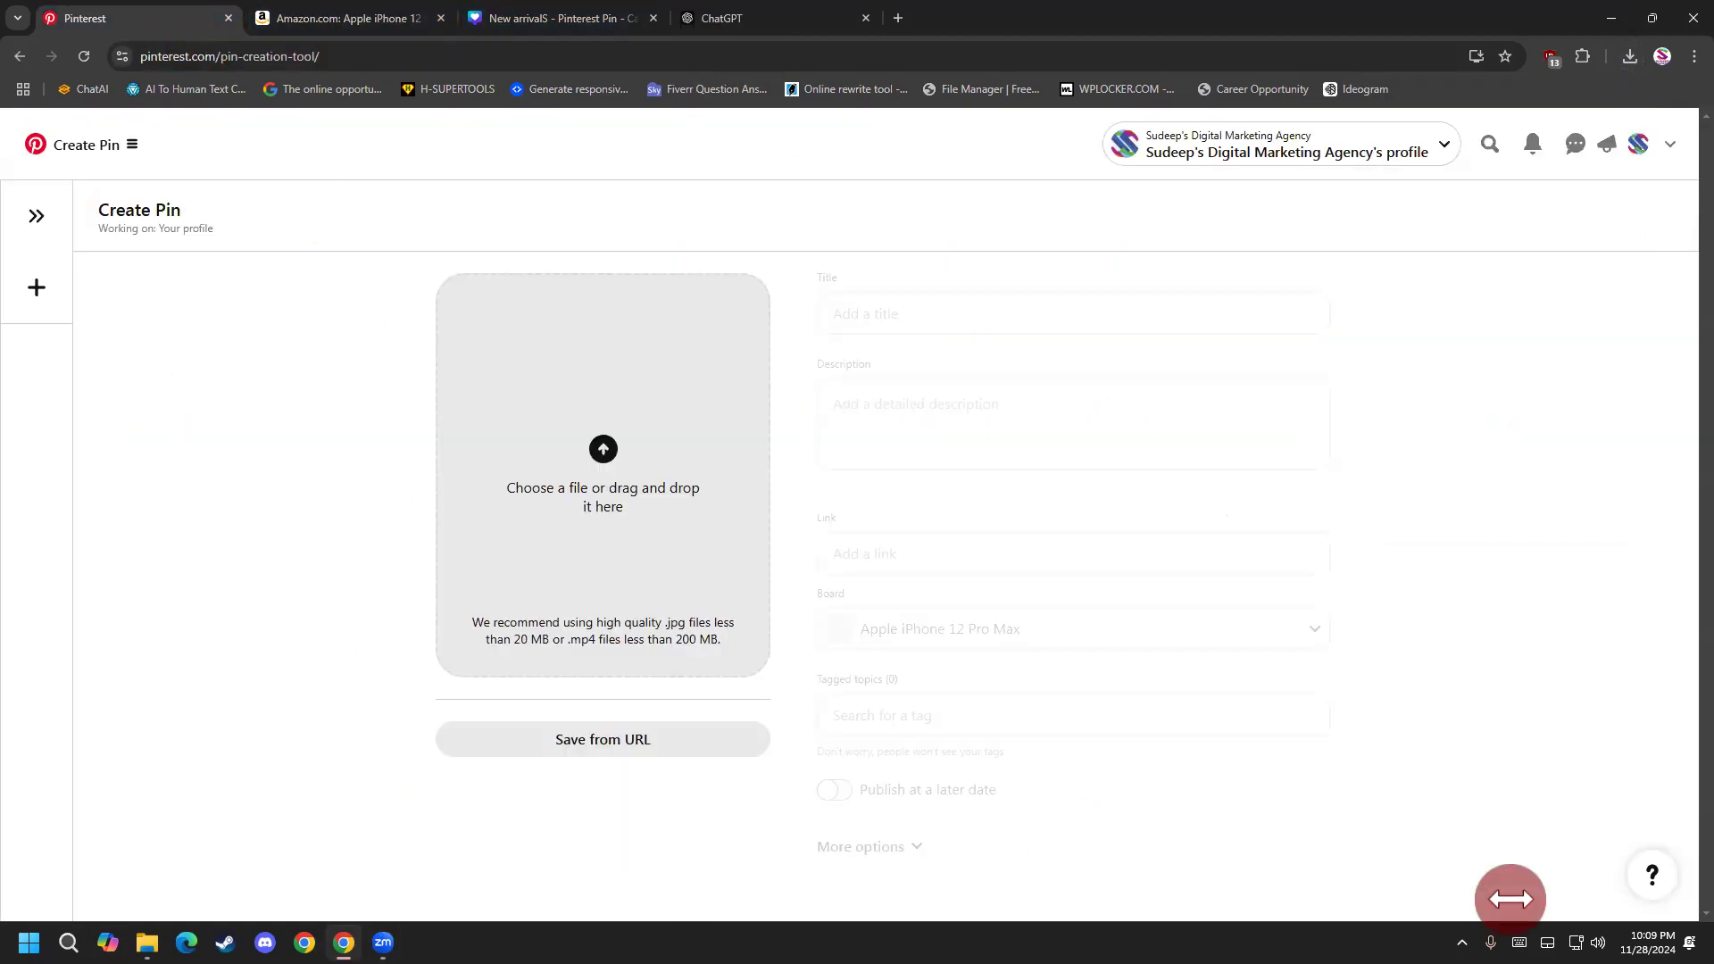
left_click(1462, 943)
left_click(1500, 854)
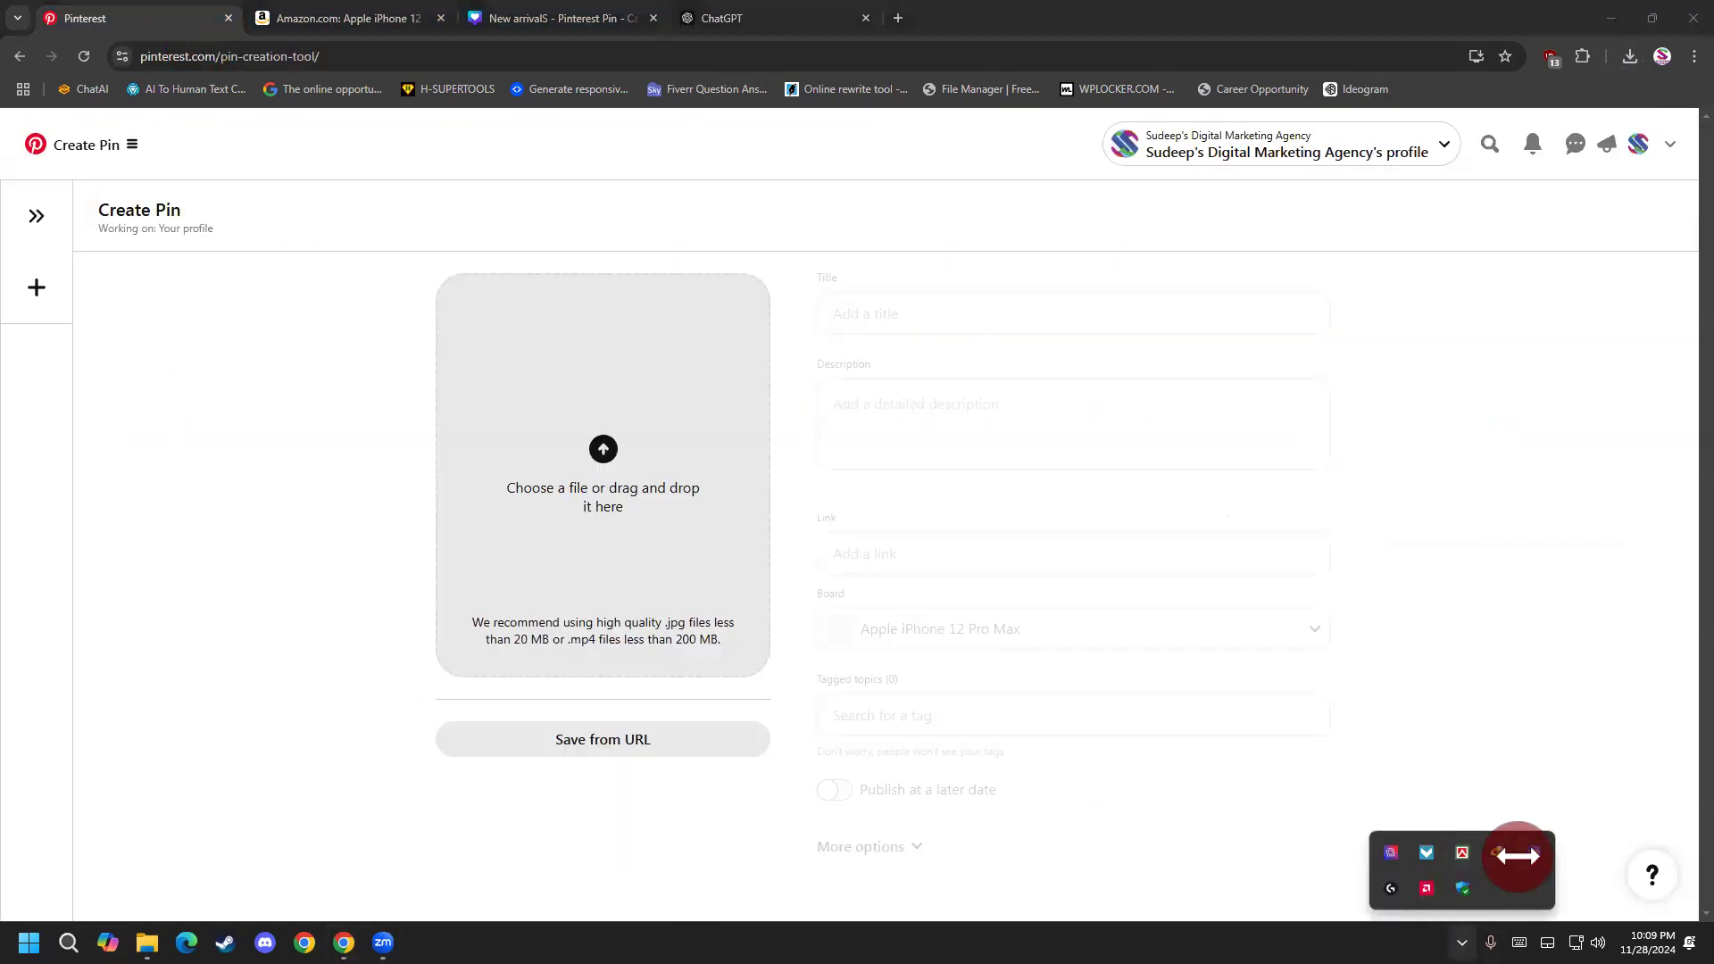
left_click(983, 426)
left_click(859, 479)
right_click(855, 475)
left_click(913, 521)
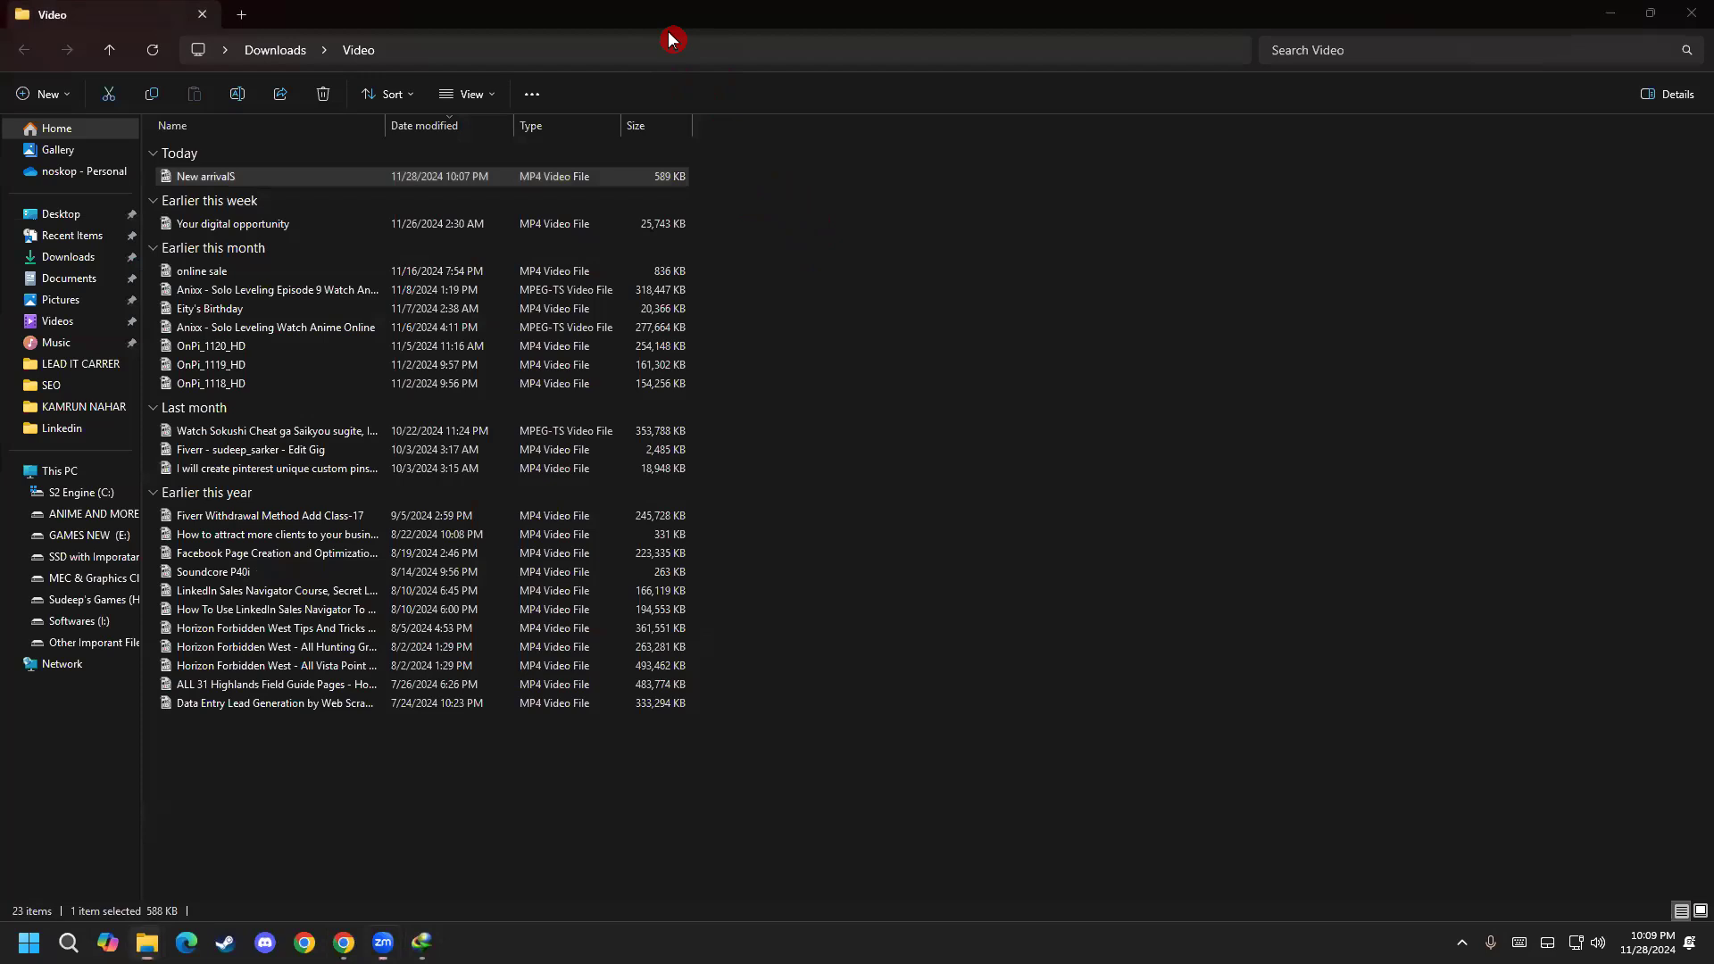
Add the New arrivalS video from the Video folder to the new pin as its media and start its title.
key("super+Down")
left_click_drag(1005, 348, 527, 563)
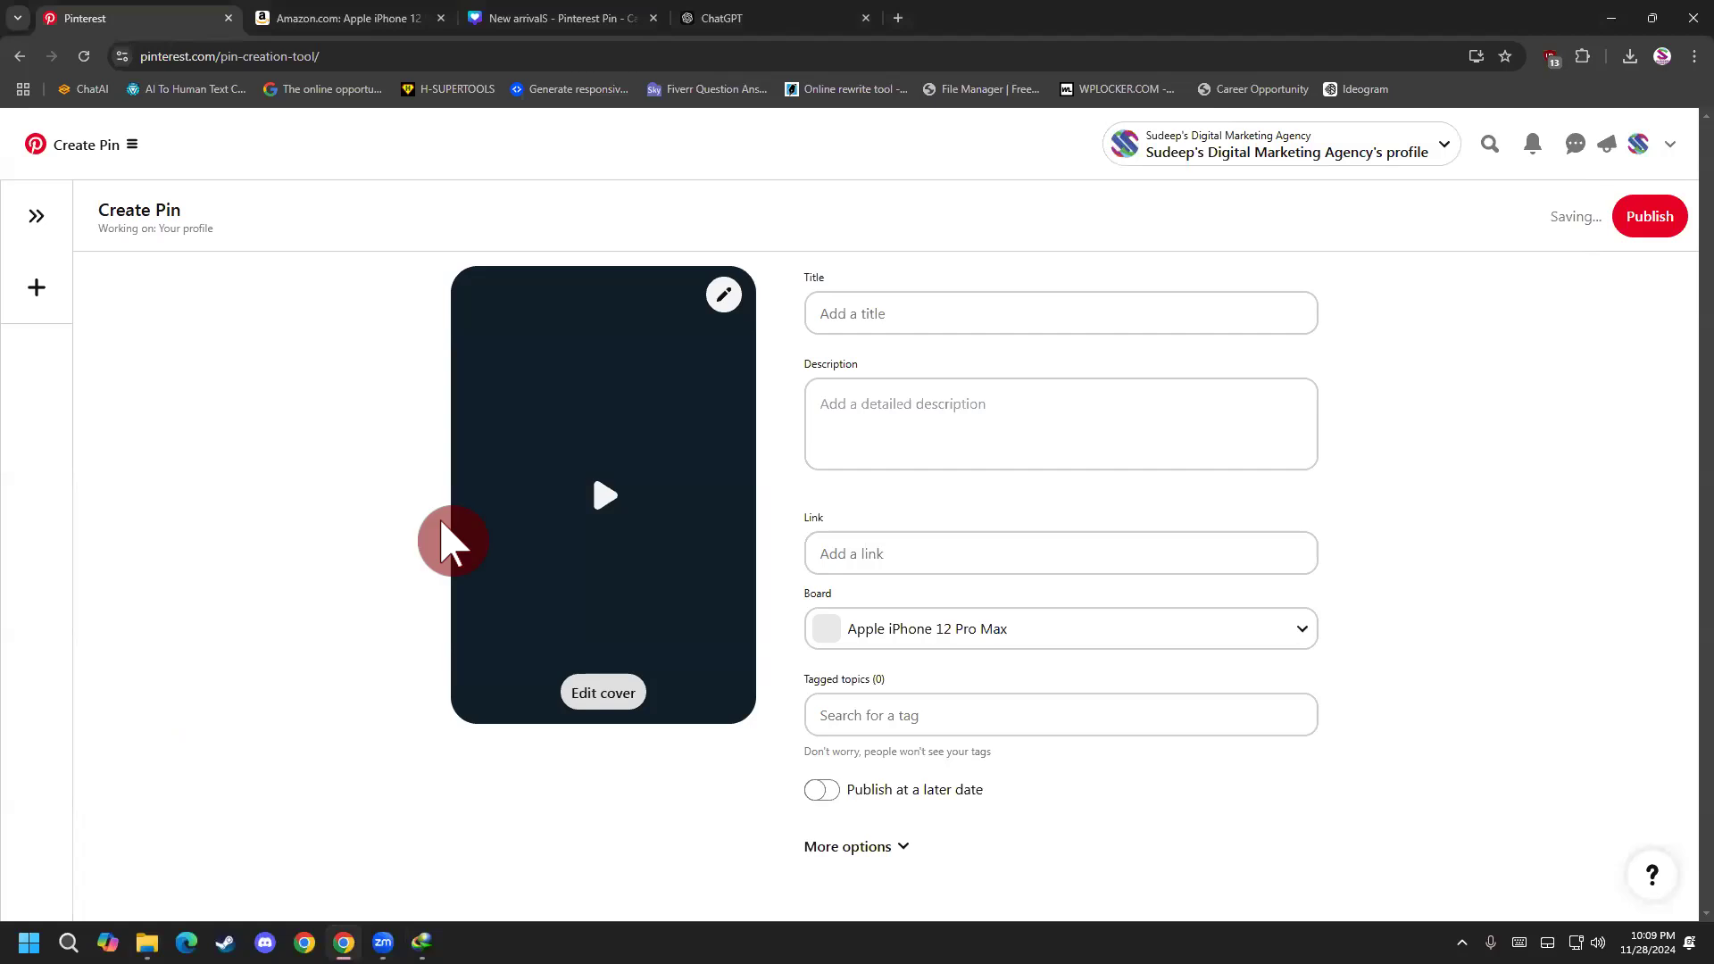
left_click(900, 303)
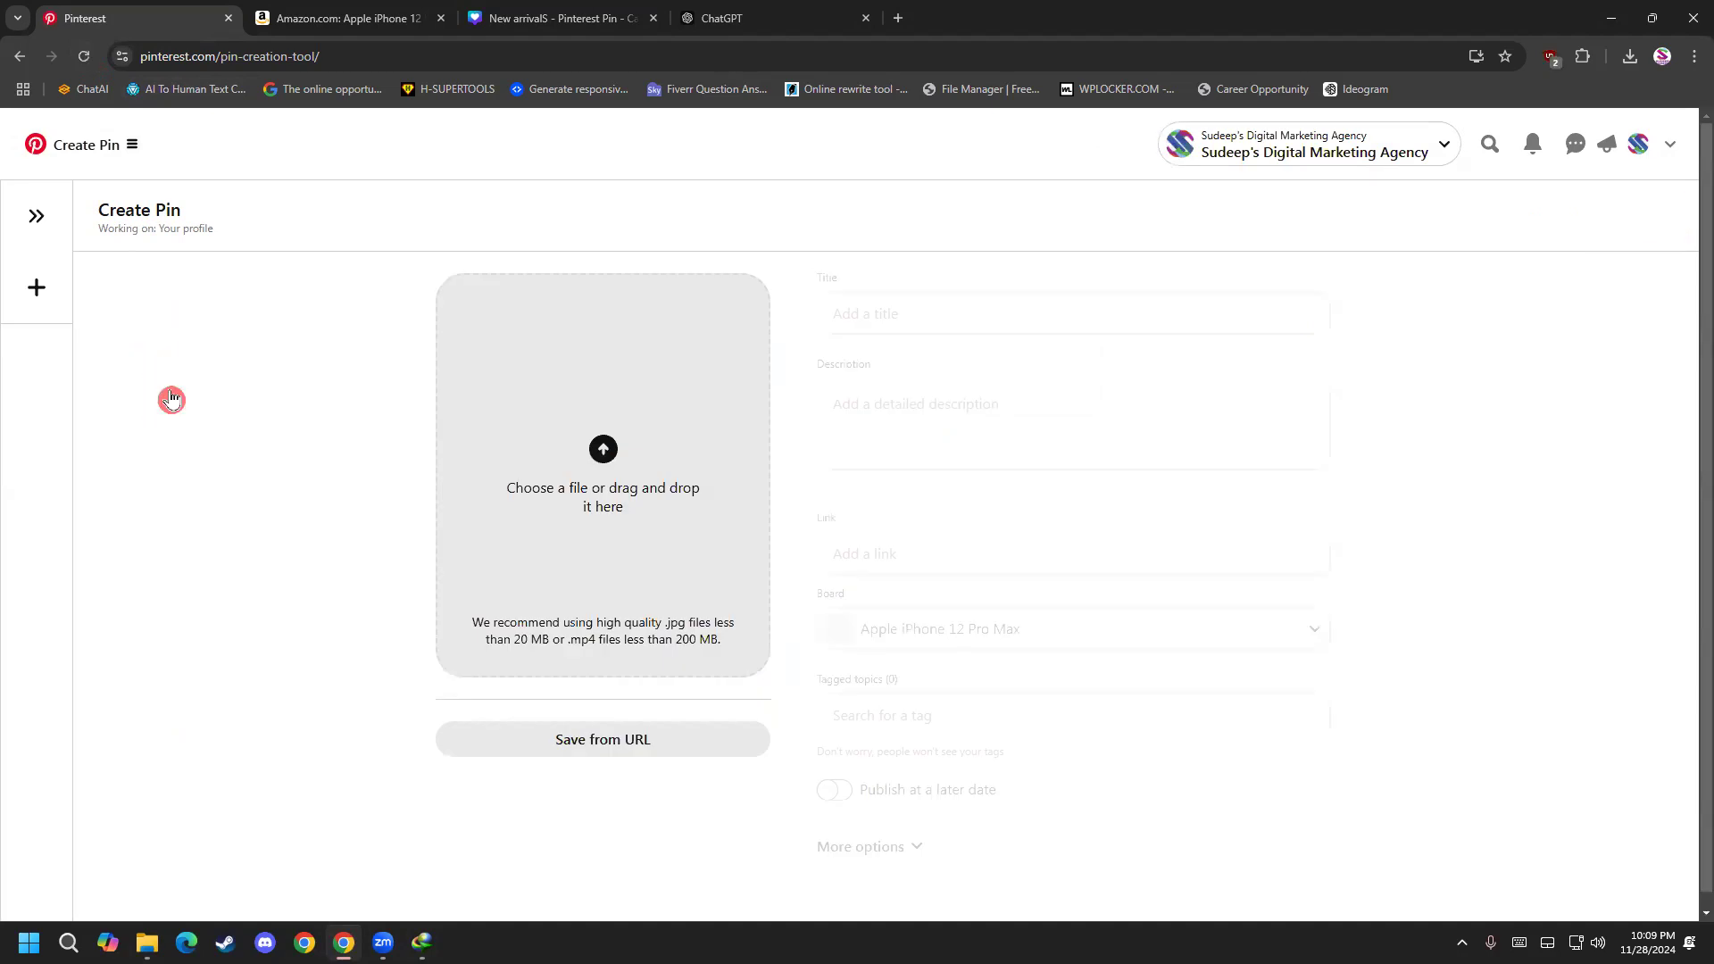
Show New arrivalS.mp4 in its folder from Internet Download Manager again, close the download manager and return to the Pinterest page.
left_click(421, 943)
right_click(730, 475)
left_click(785, 539)
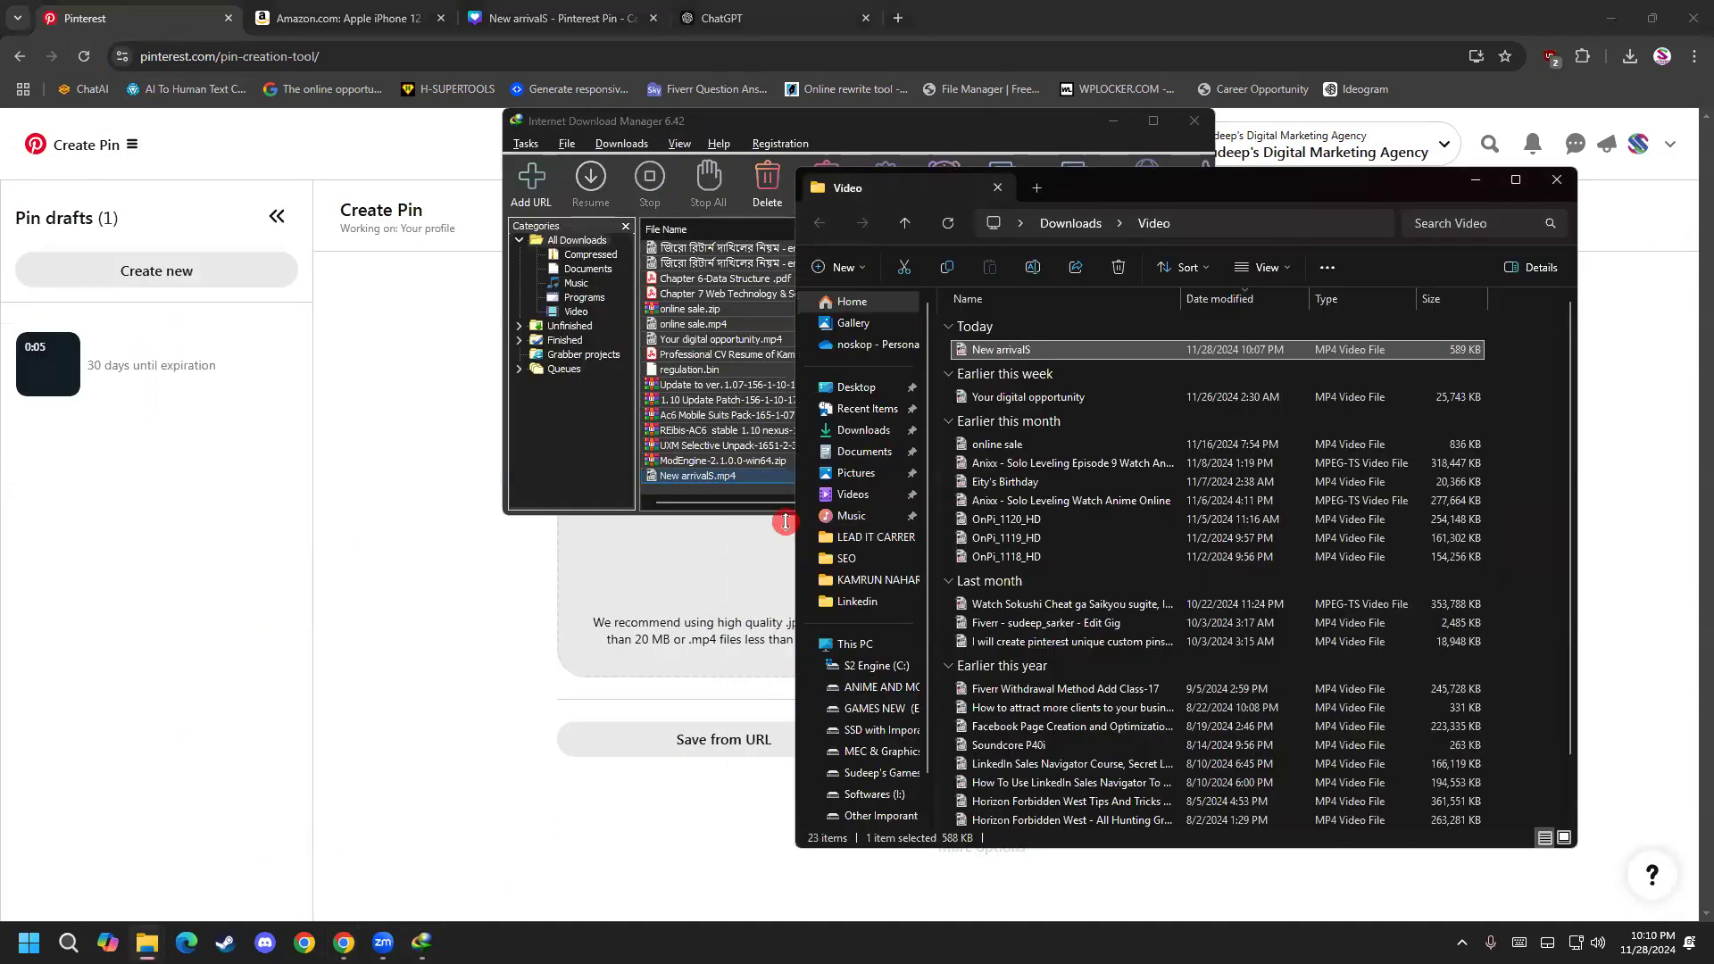
left_click(1194, 121)
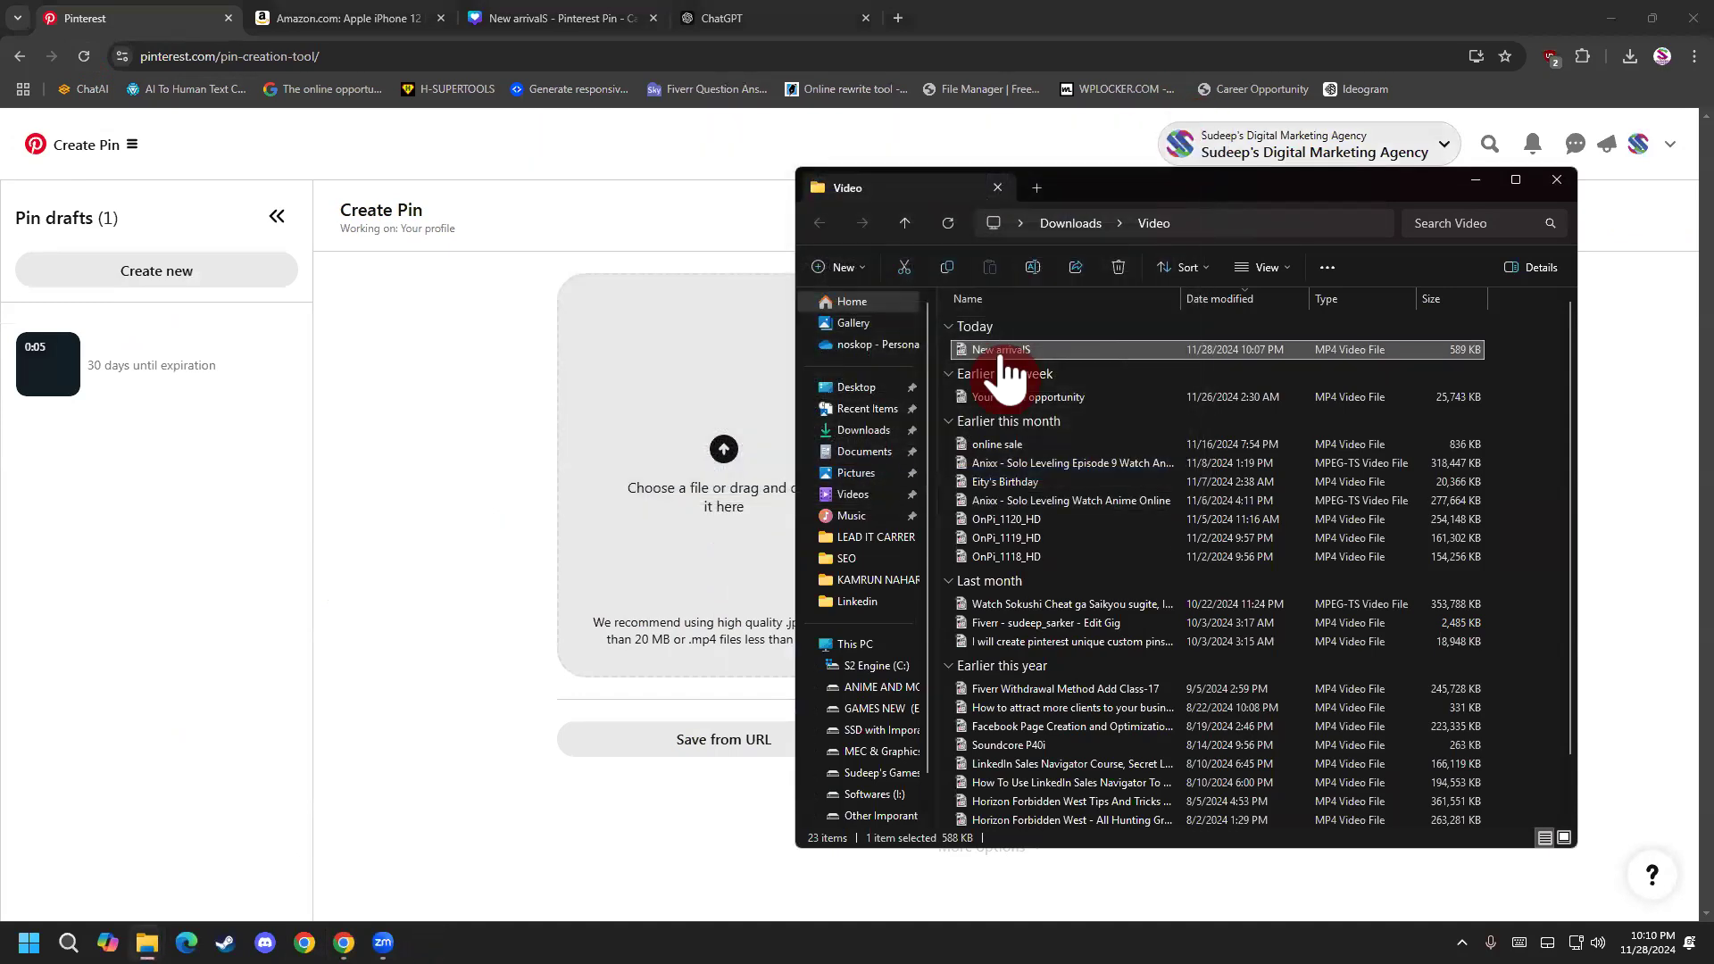
key("alt+Tab")
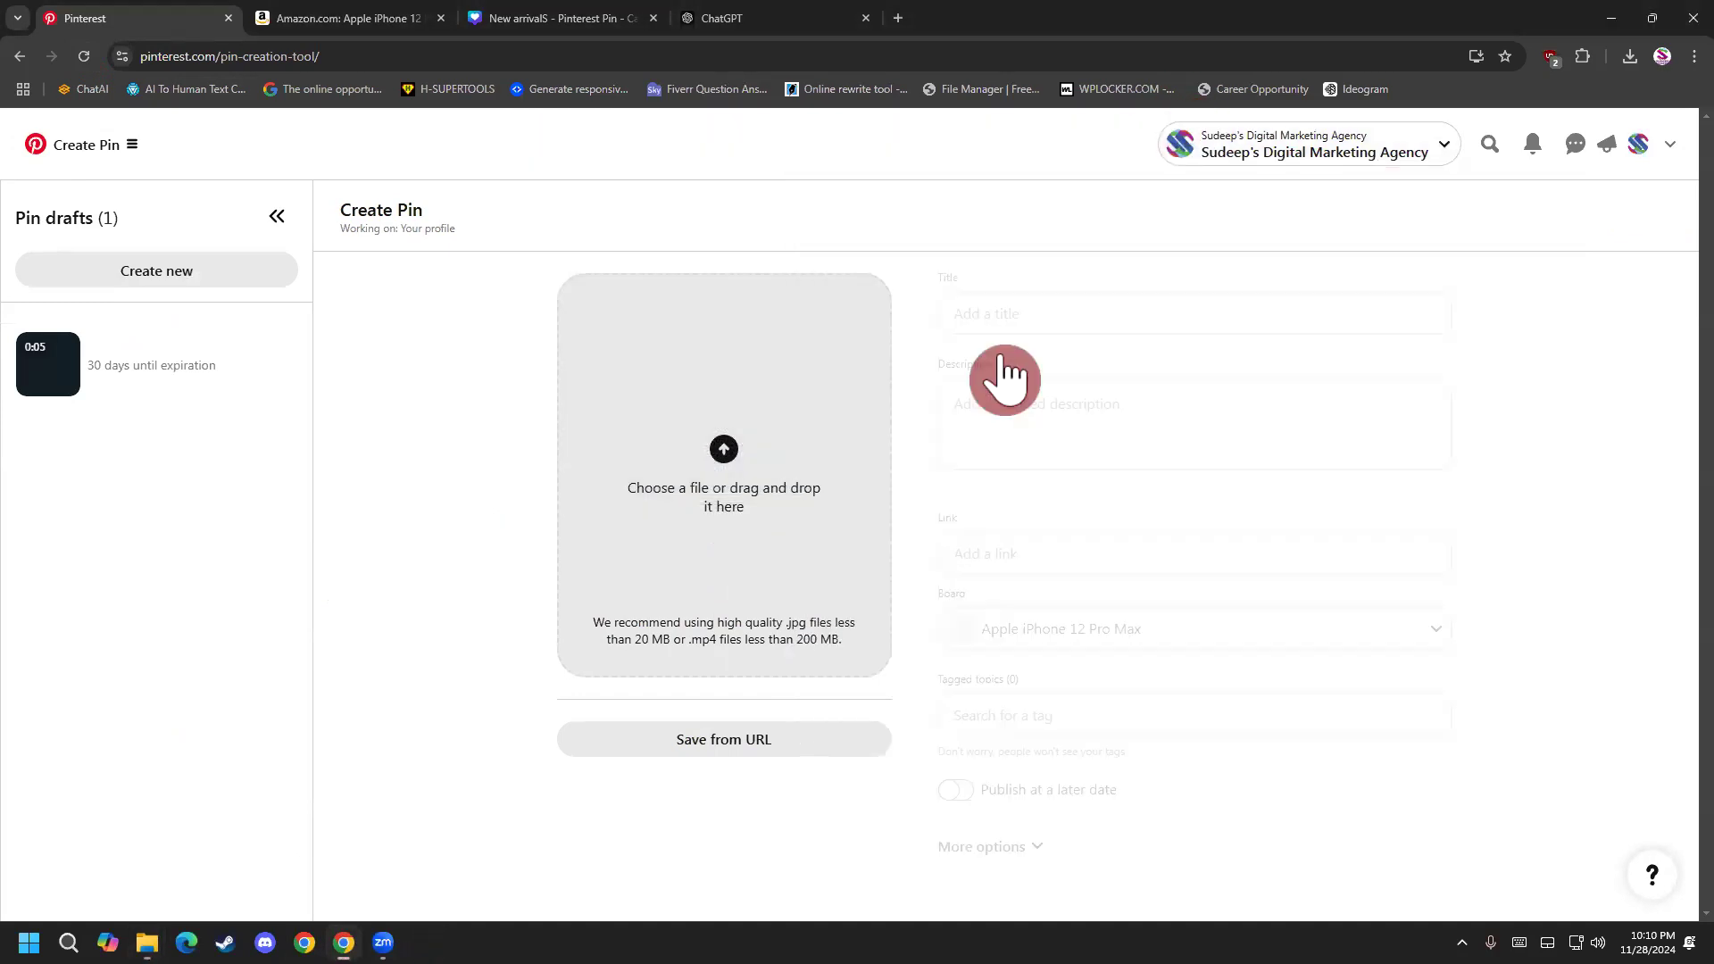
Start choosing the pin's media file and check the folder location of New arrivalS.mp4 in Internet Download Manager.
left_click(735, 495)
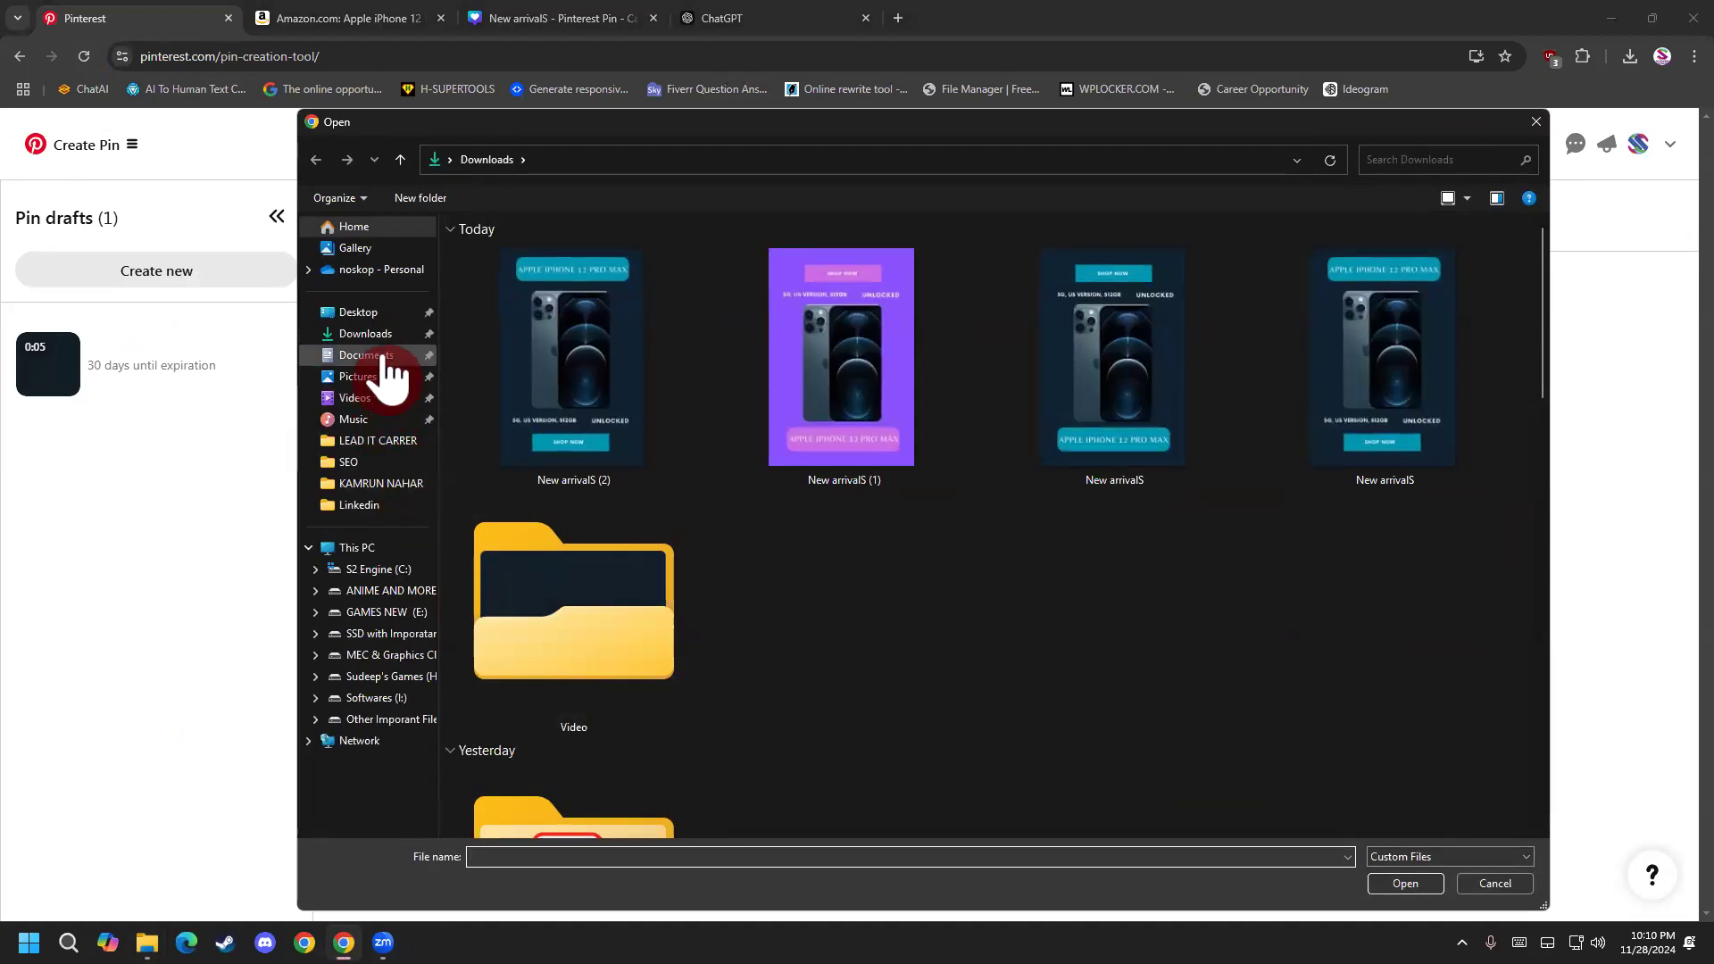
mouse_move(383, 938)
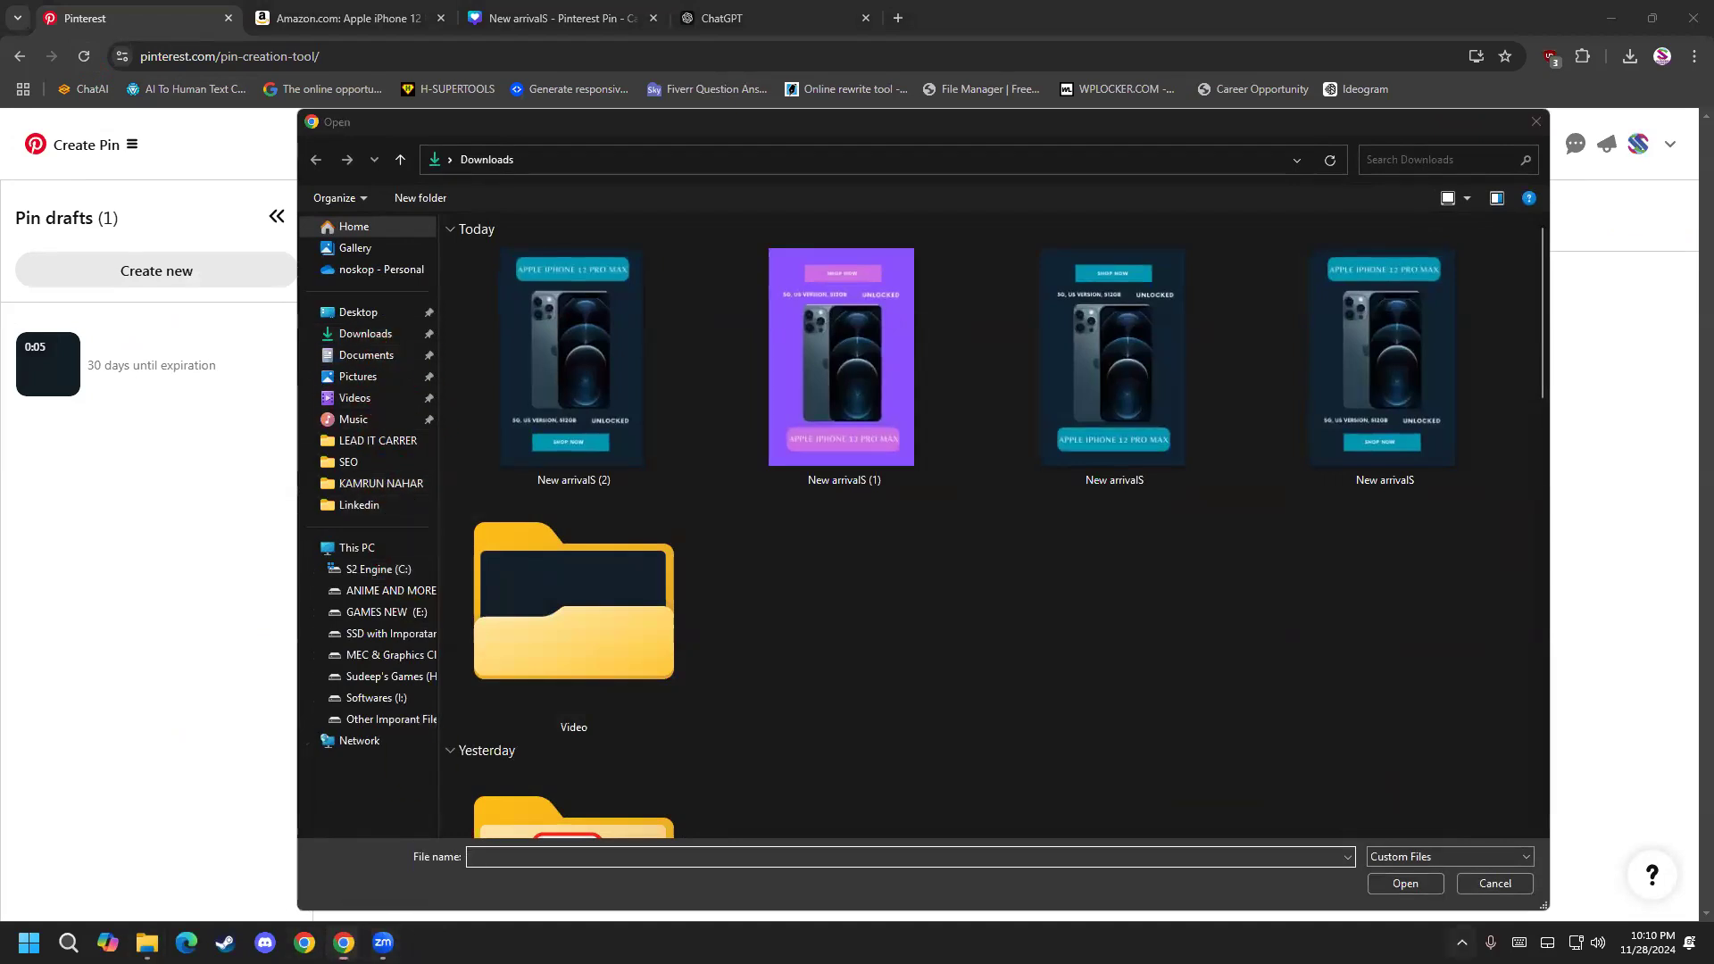
left_click(1461, 942)
left_click(1507, 852)
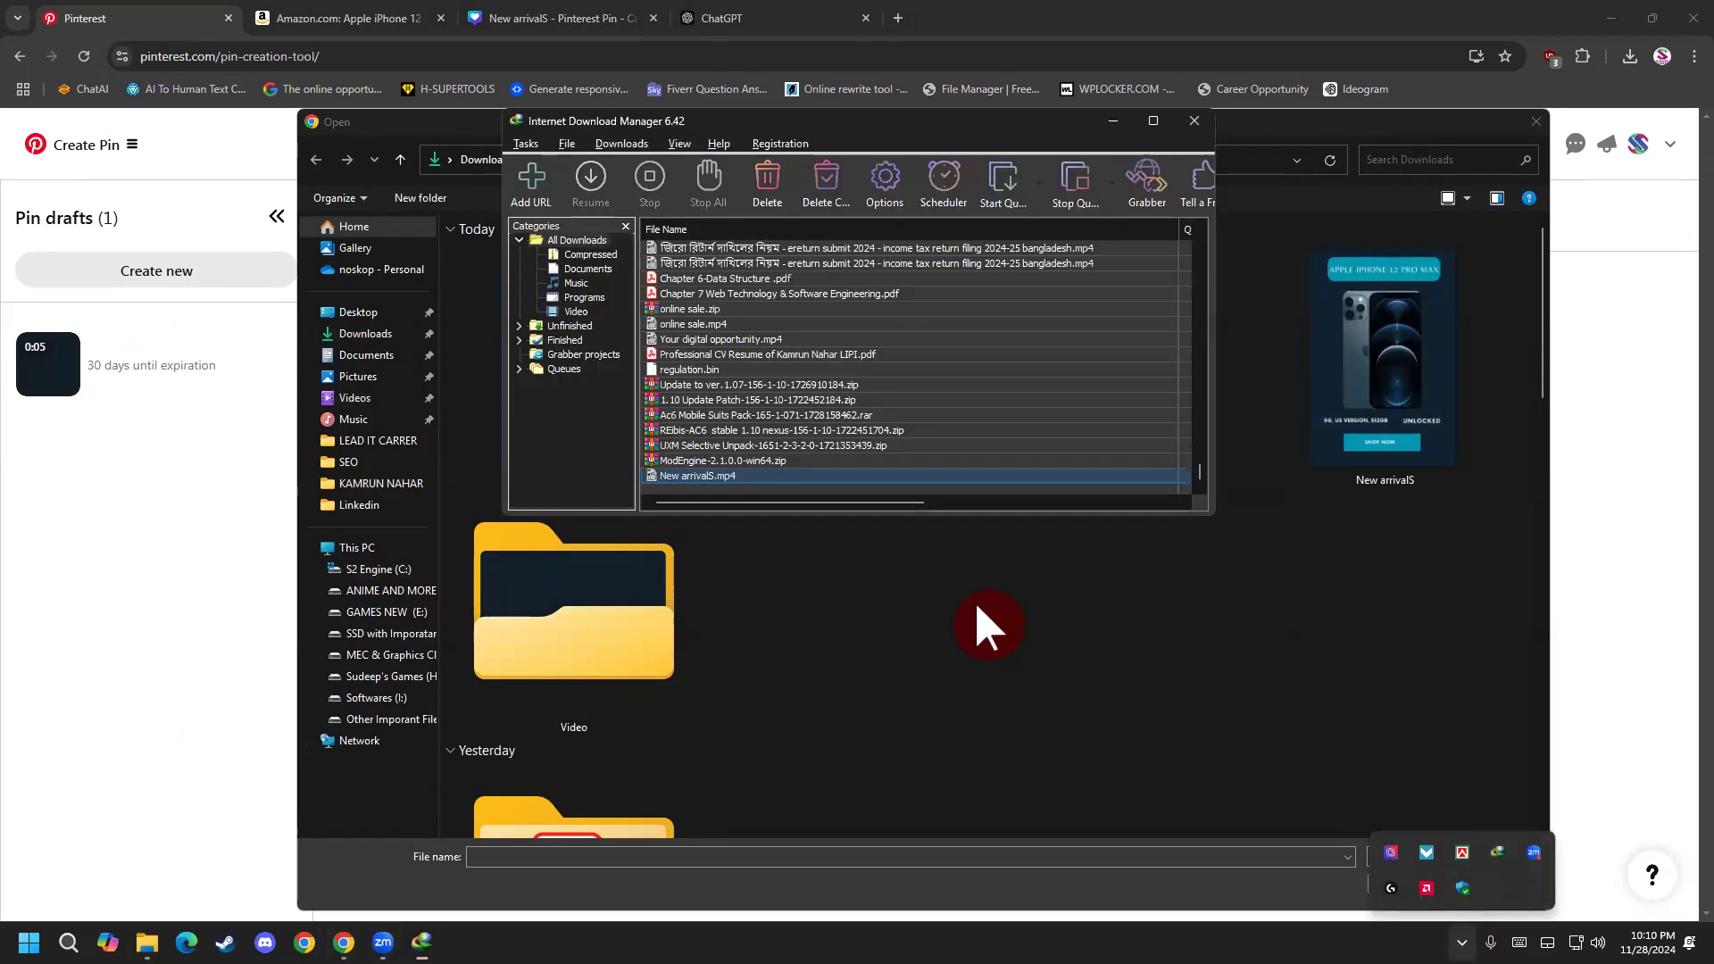
left_click(750, 482)
right_click(748, 479)
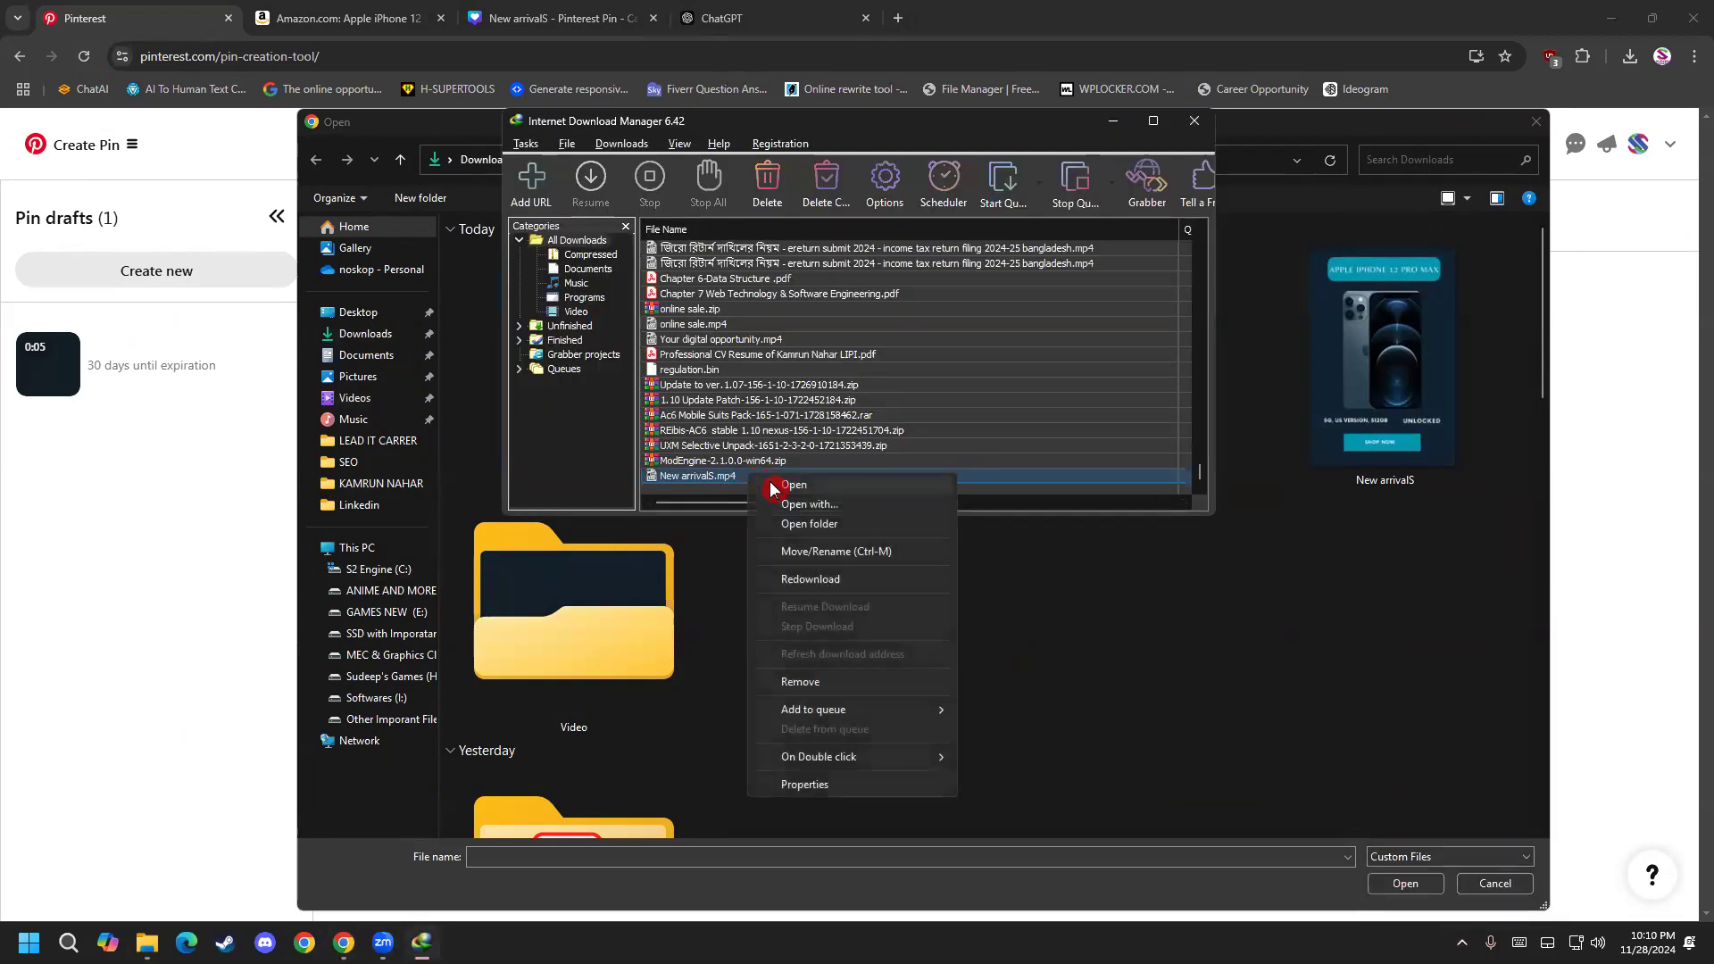
left_click(817, 527)
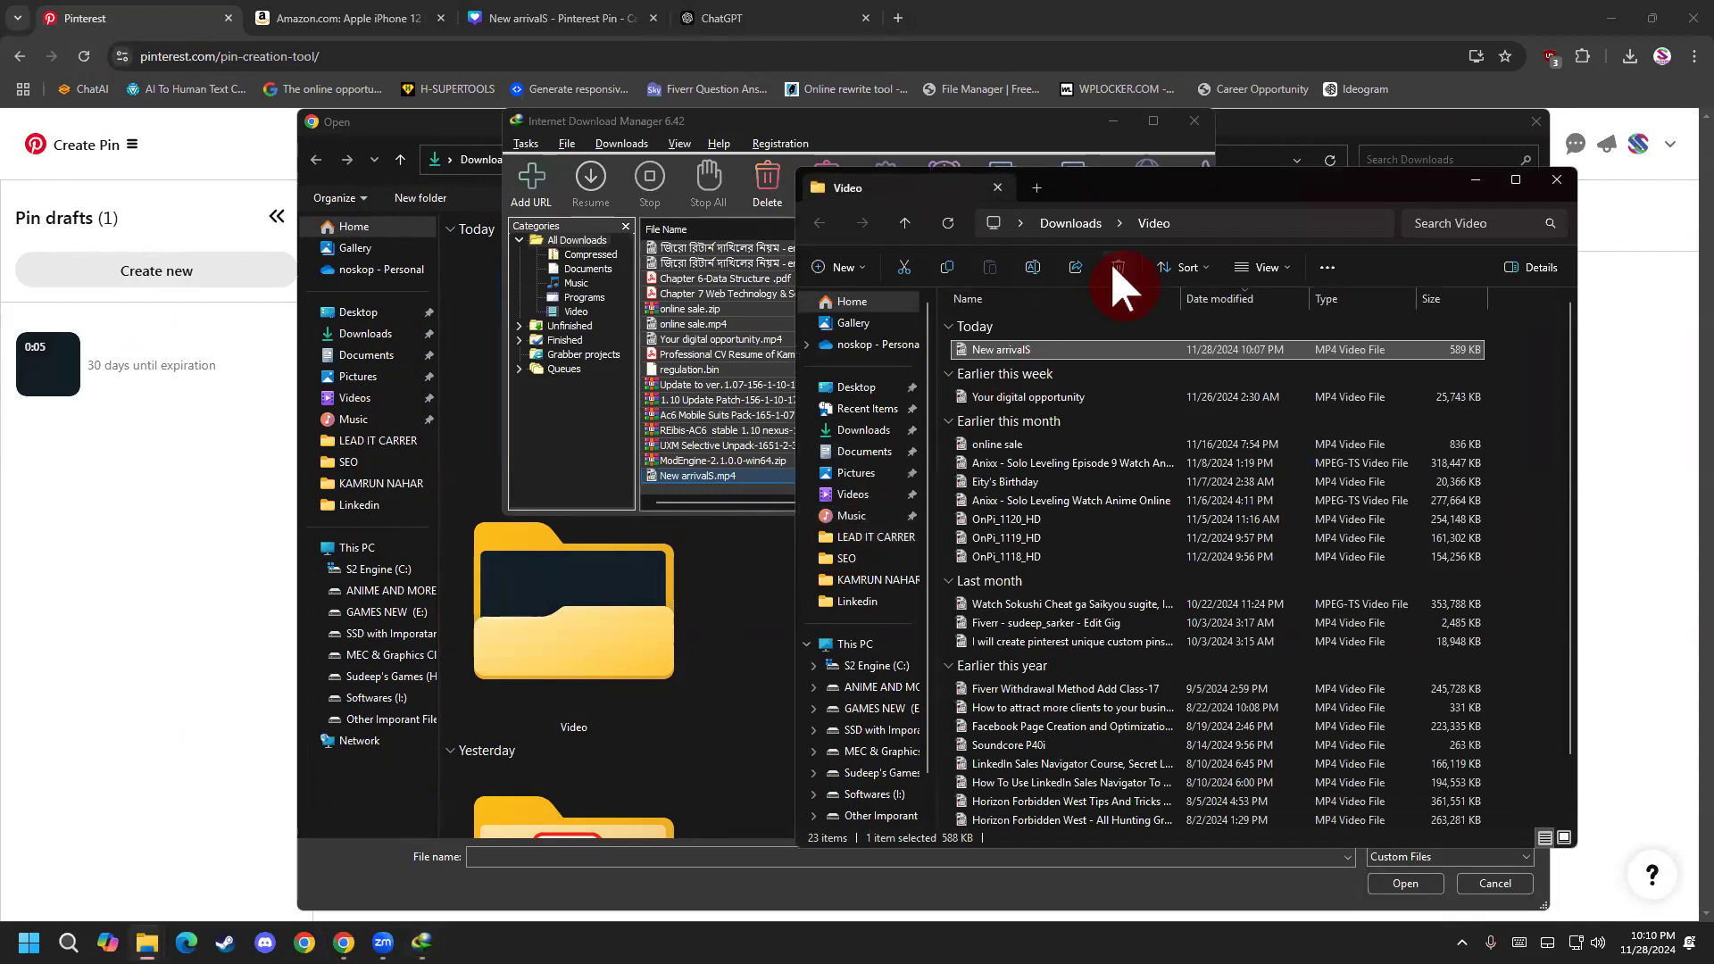
left_click(1557, 180)
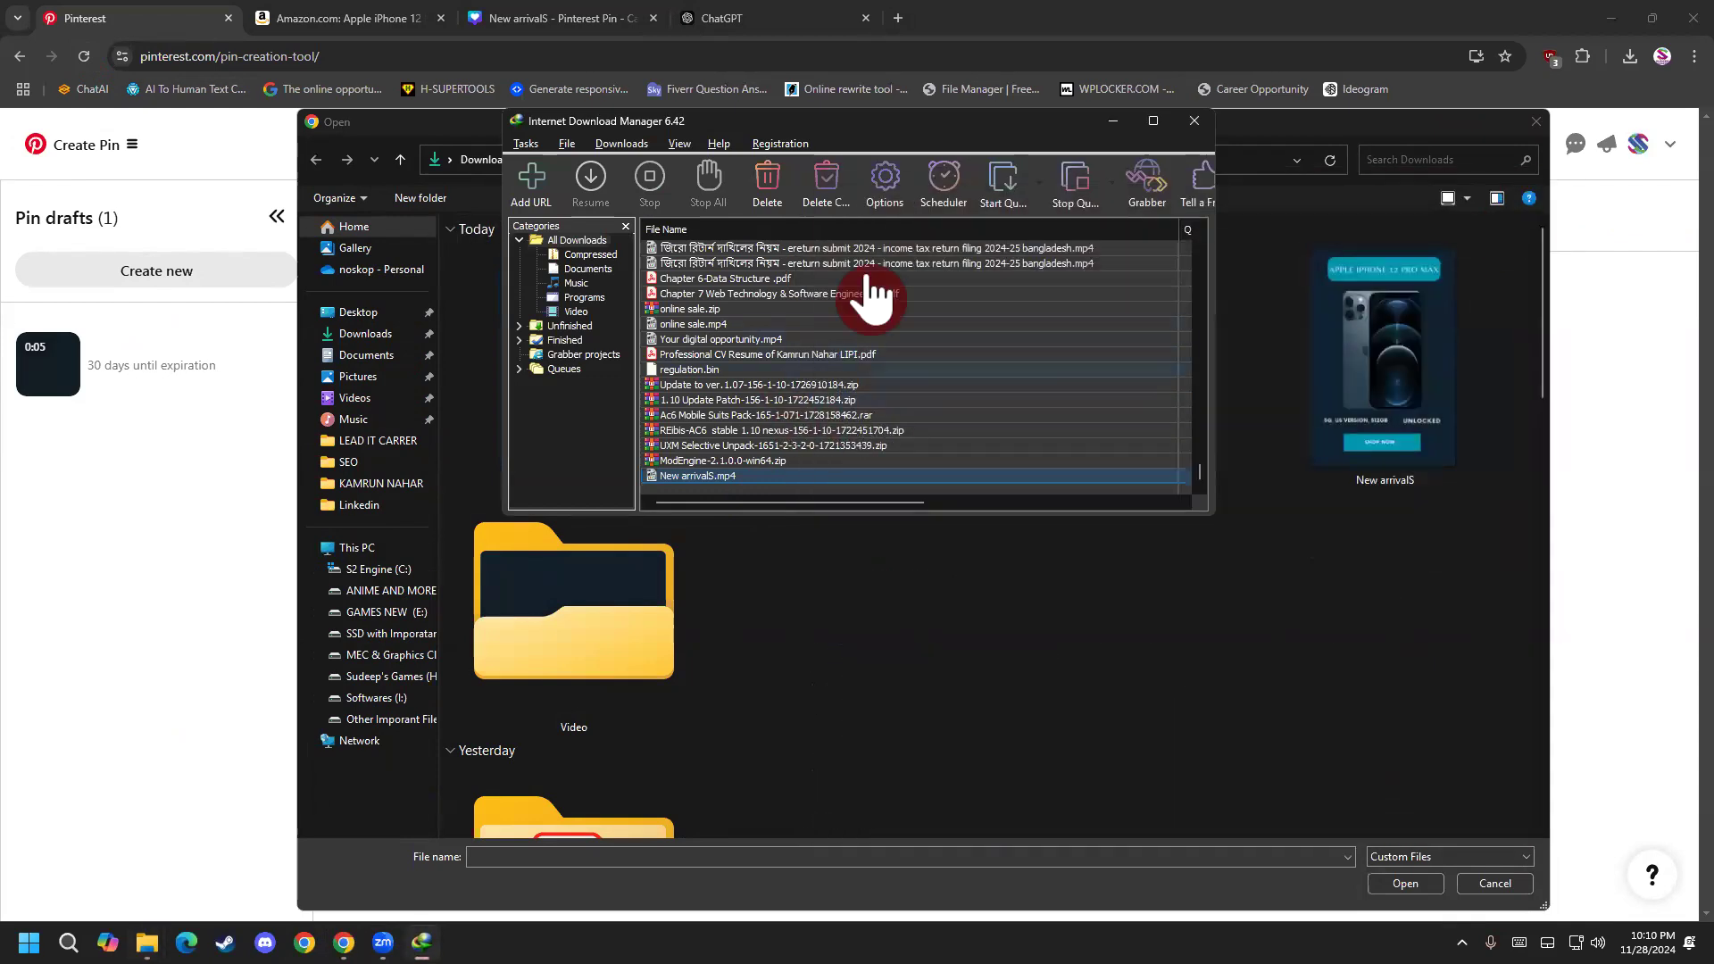
left_click(1194, 121)
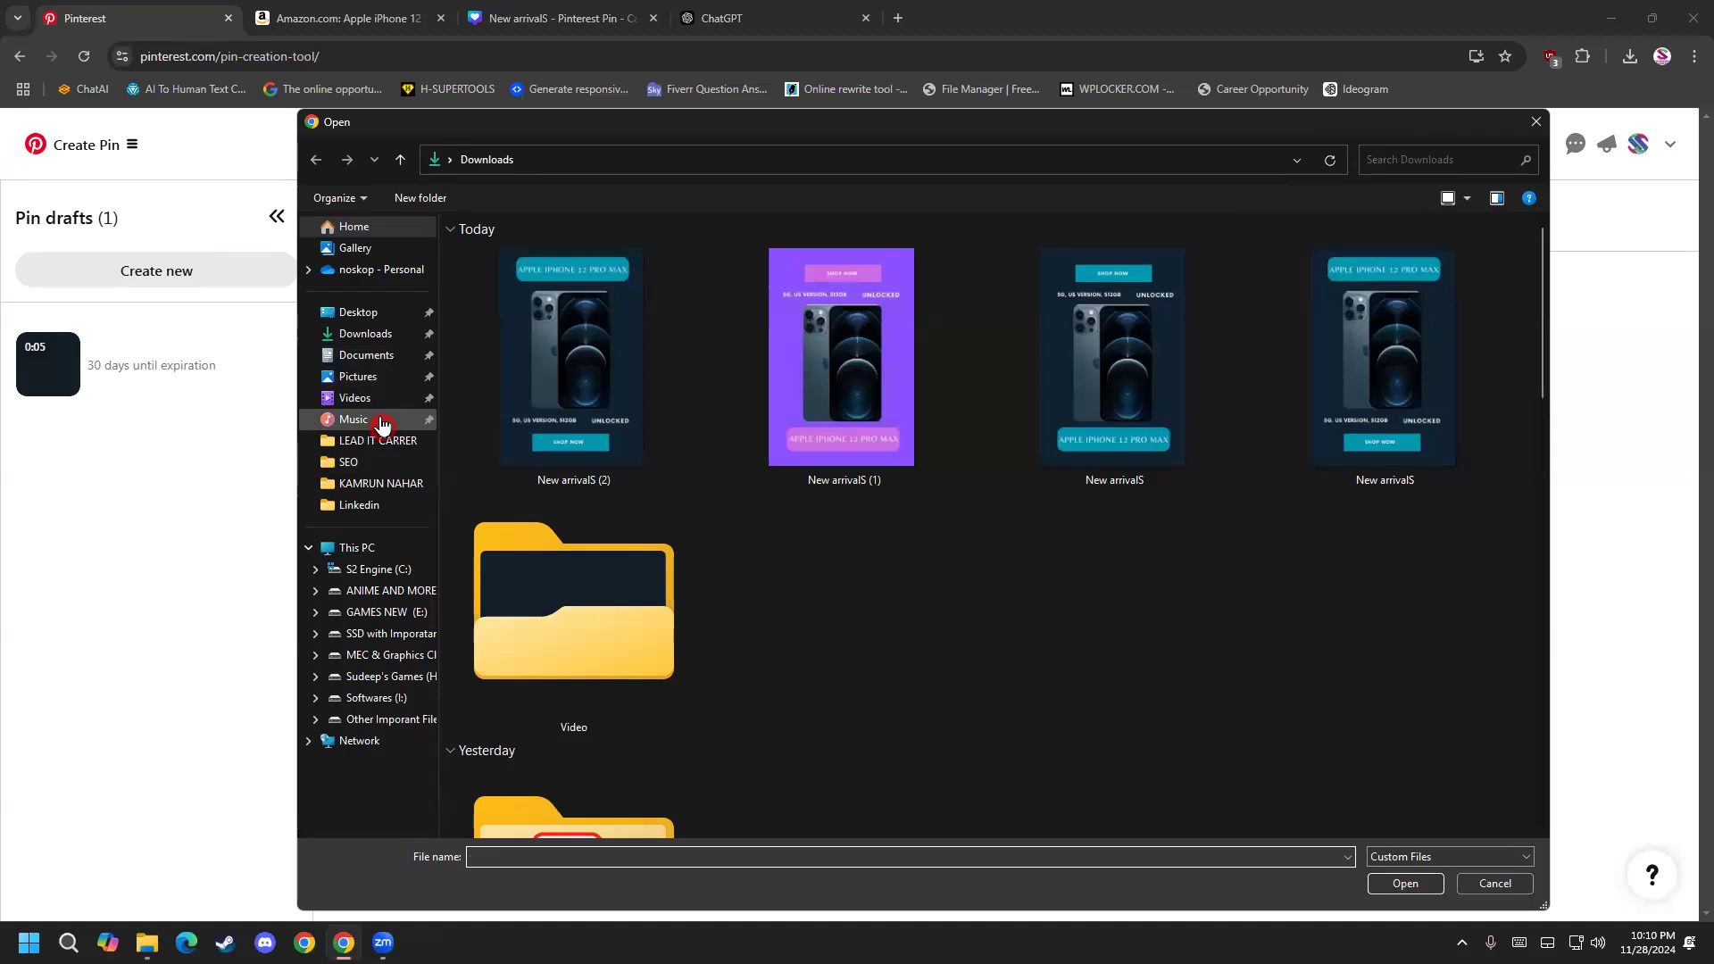
Upload the New arrivalS video from the Video folder inside Downloads as the pin's media.
left_click(365, 333)
left_click(610, 616)
scroll(581, 536, "down", 5)
scroll(566, 509, "up", 5)
double_click(593, 612)
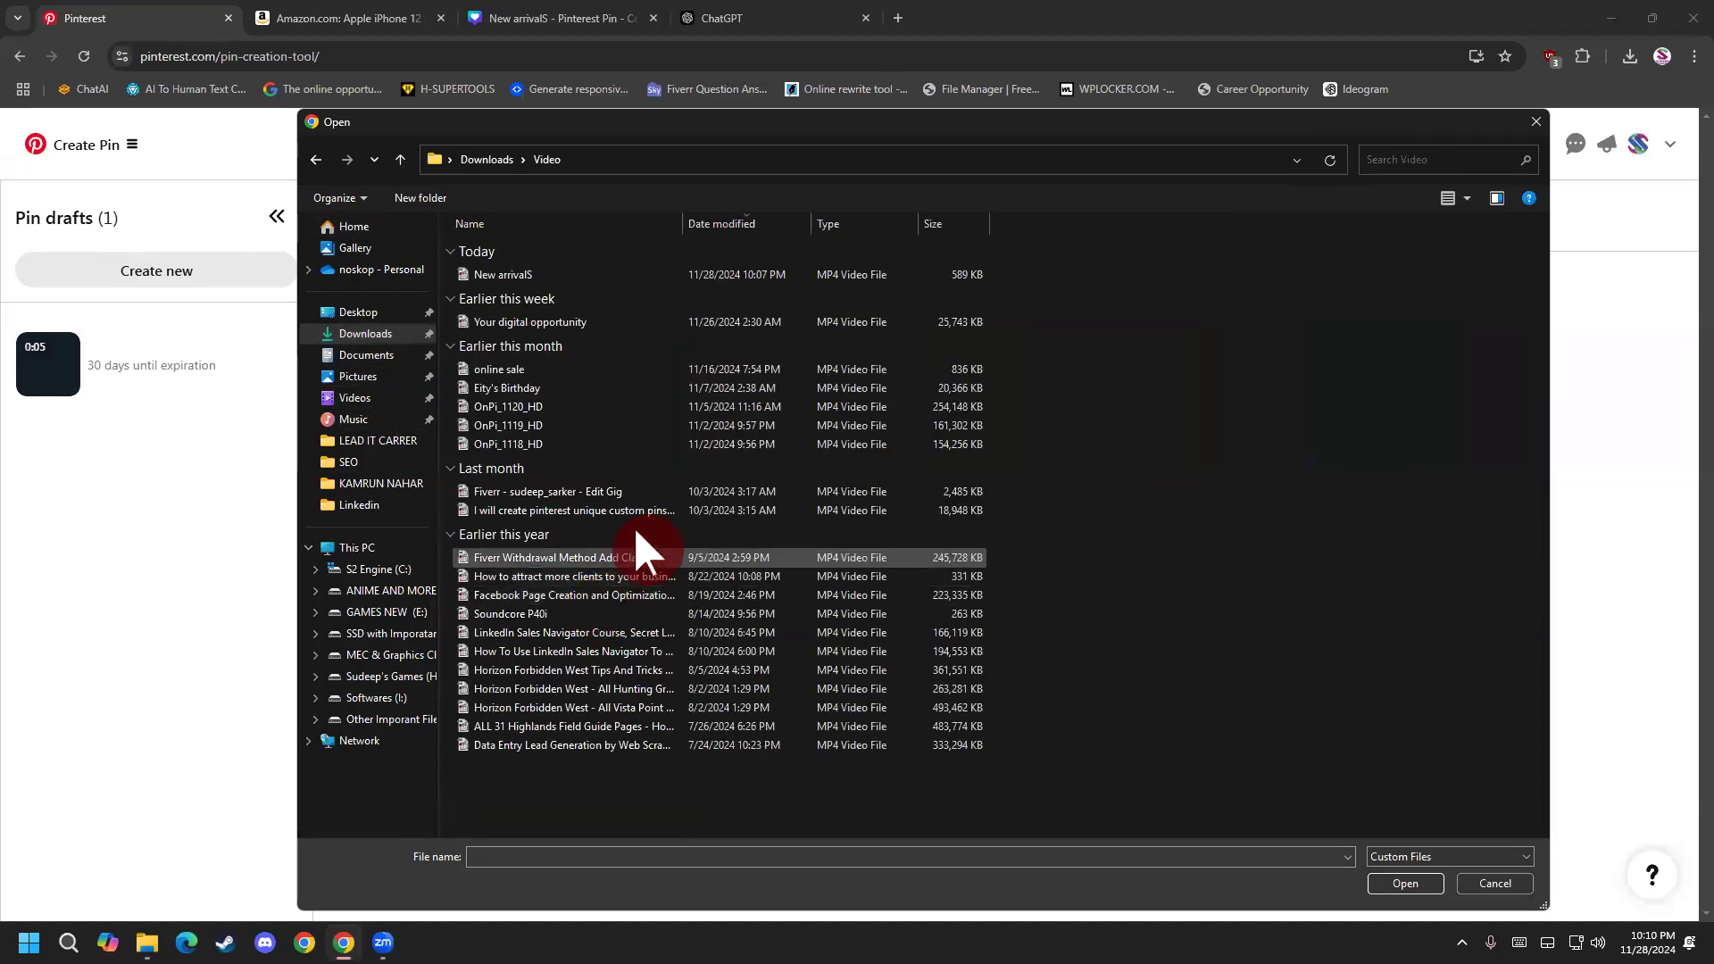
double_click(536, 275)
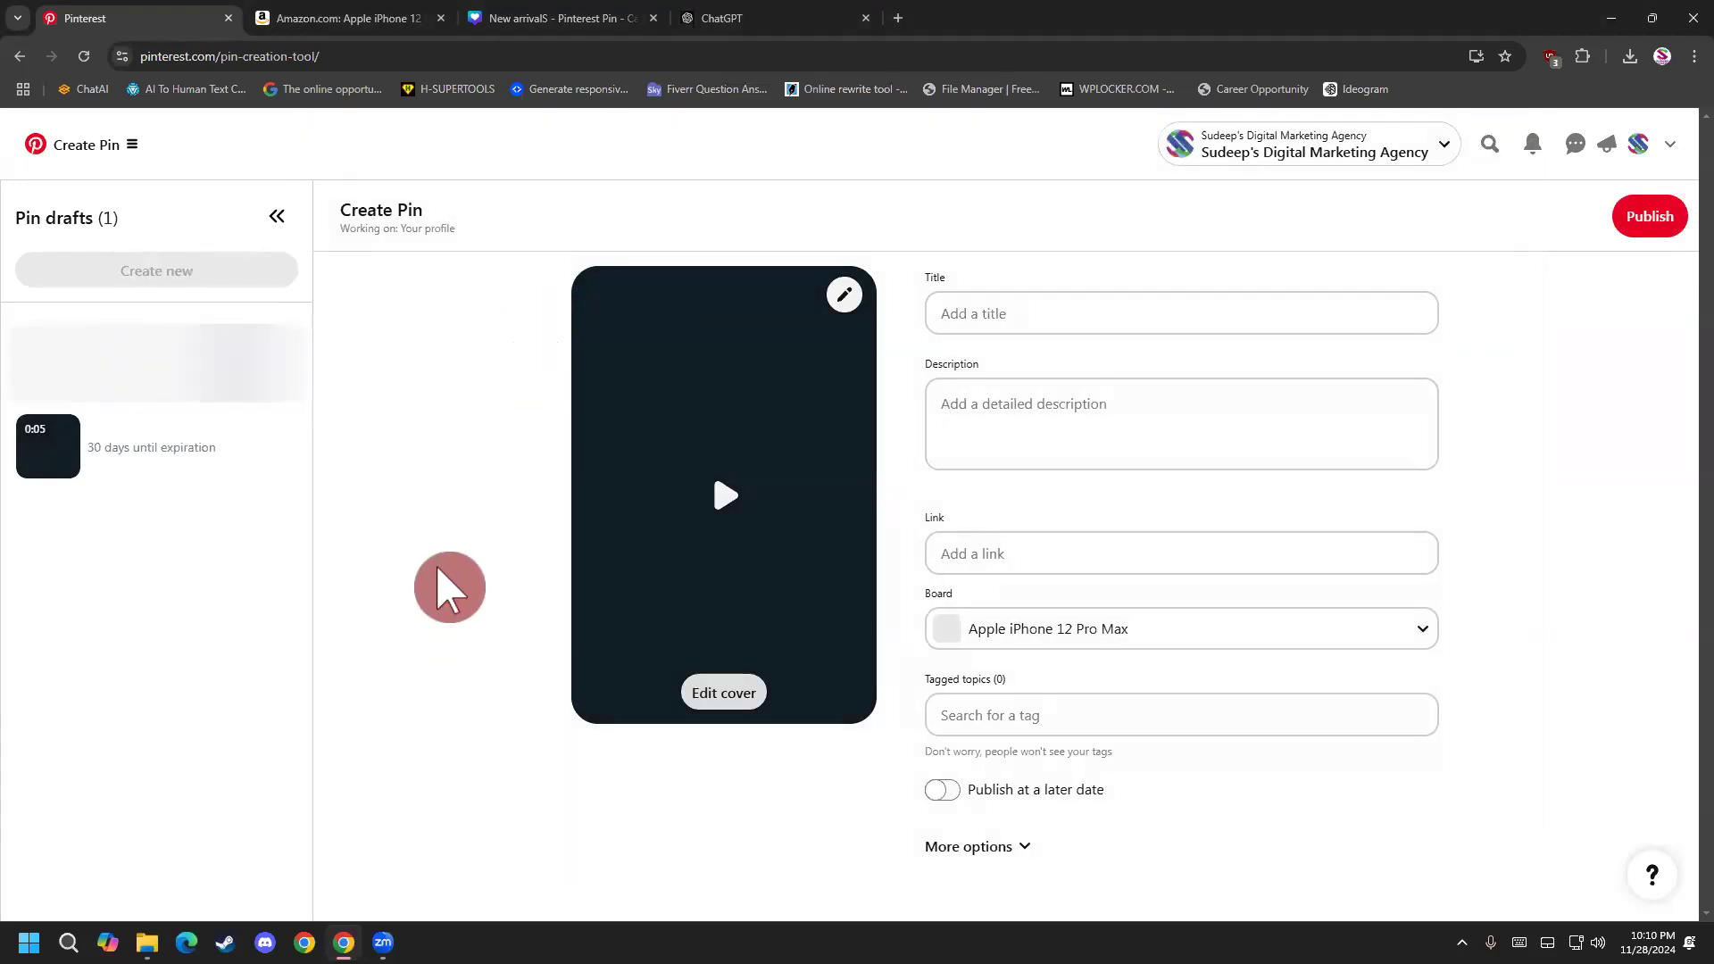
Title the pin "Apple iPhone 12 Pro Max 5G, US Version, 512GB, Pacific Blue - Unlocked" and paste the copied "Experience premium tech" description.
left_click(995, 313)
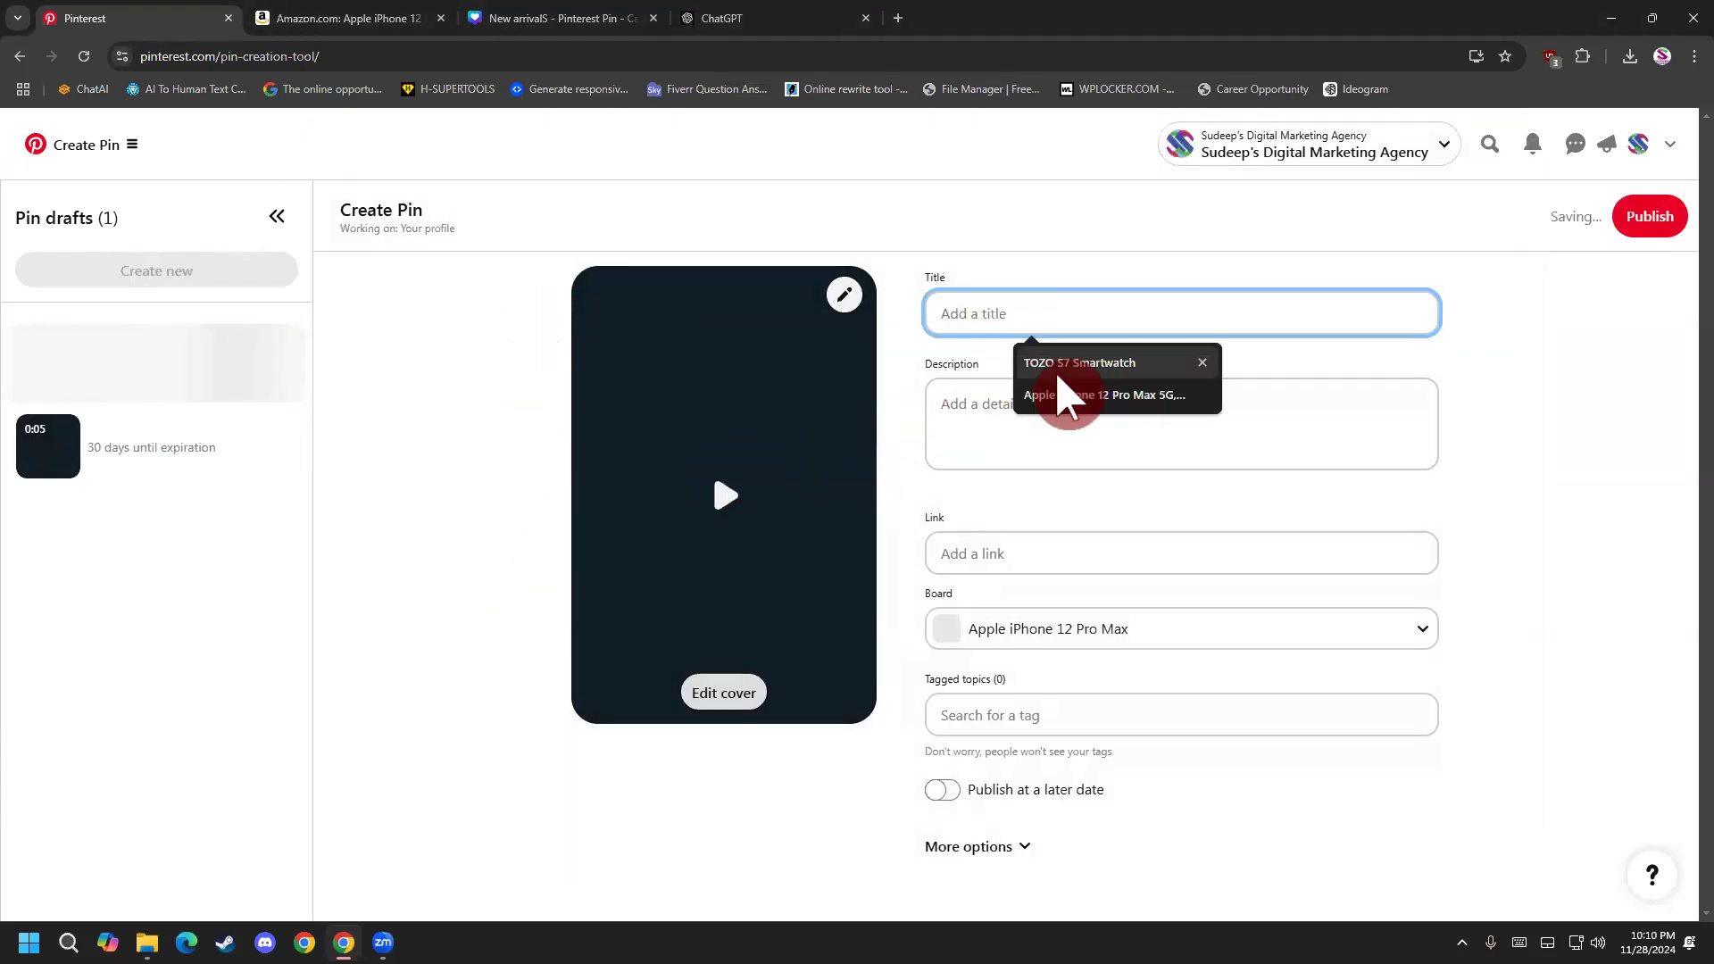
left_click(1063, 395)
left_click(1015, 429)
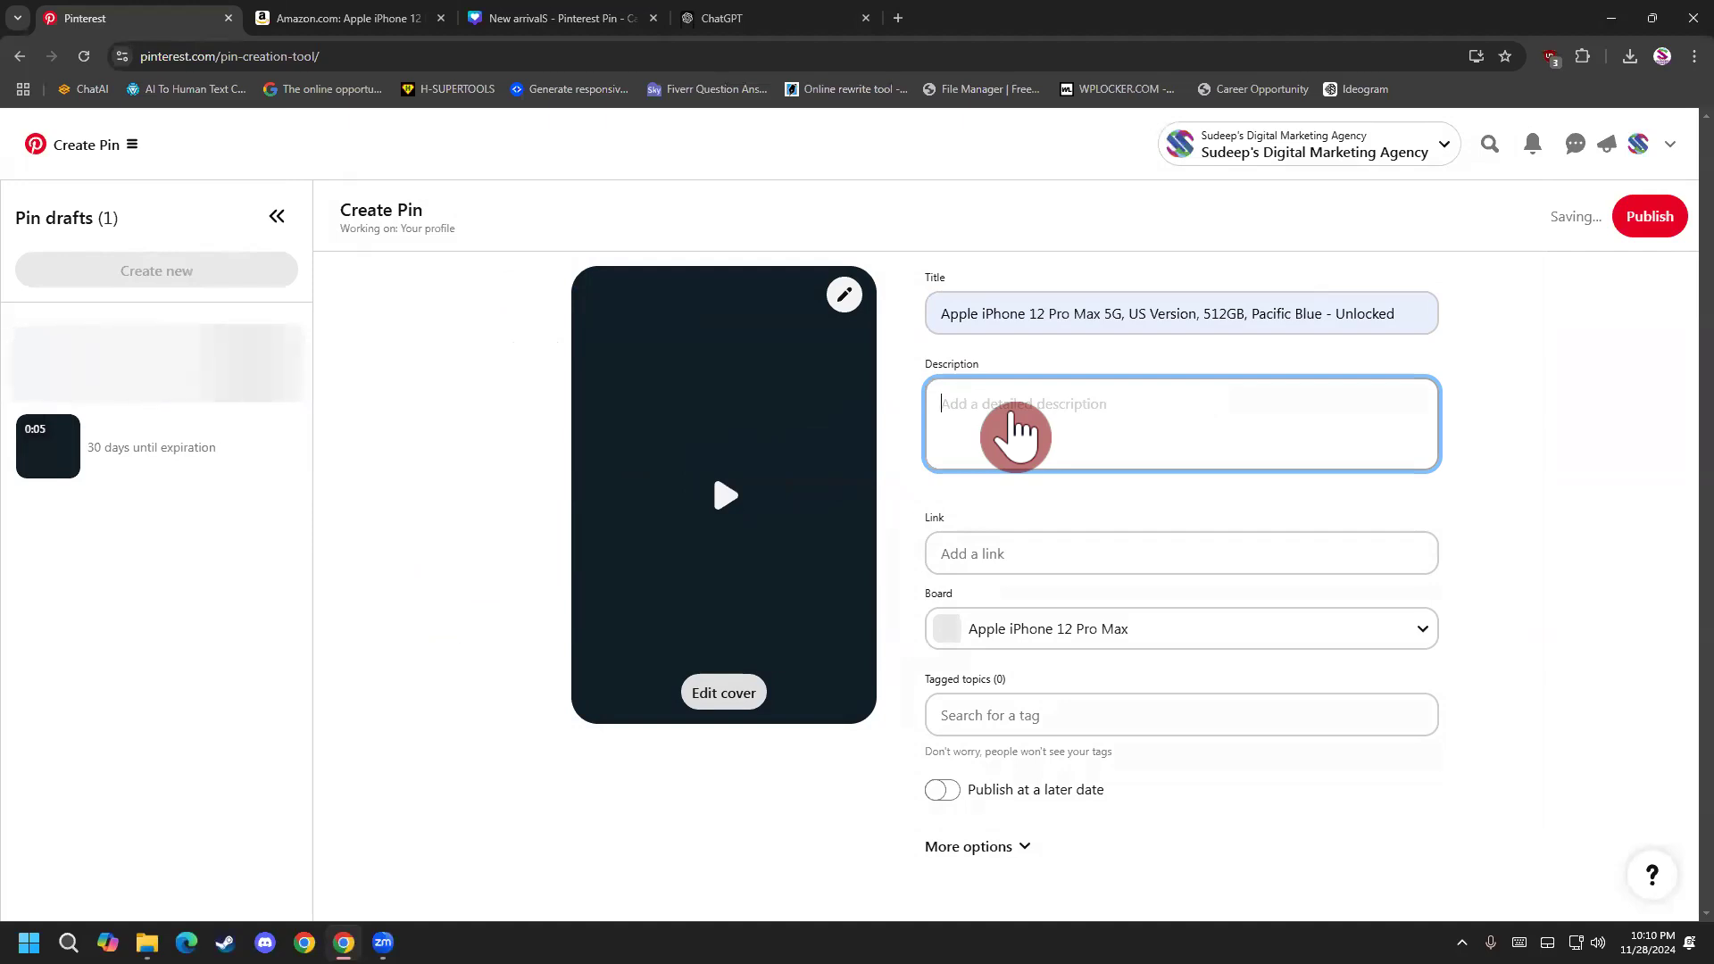
key("super+v")
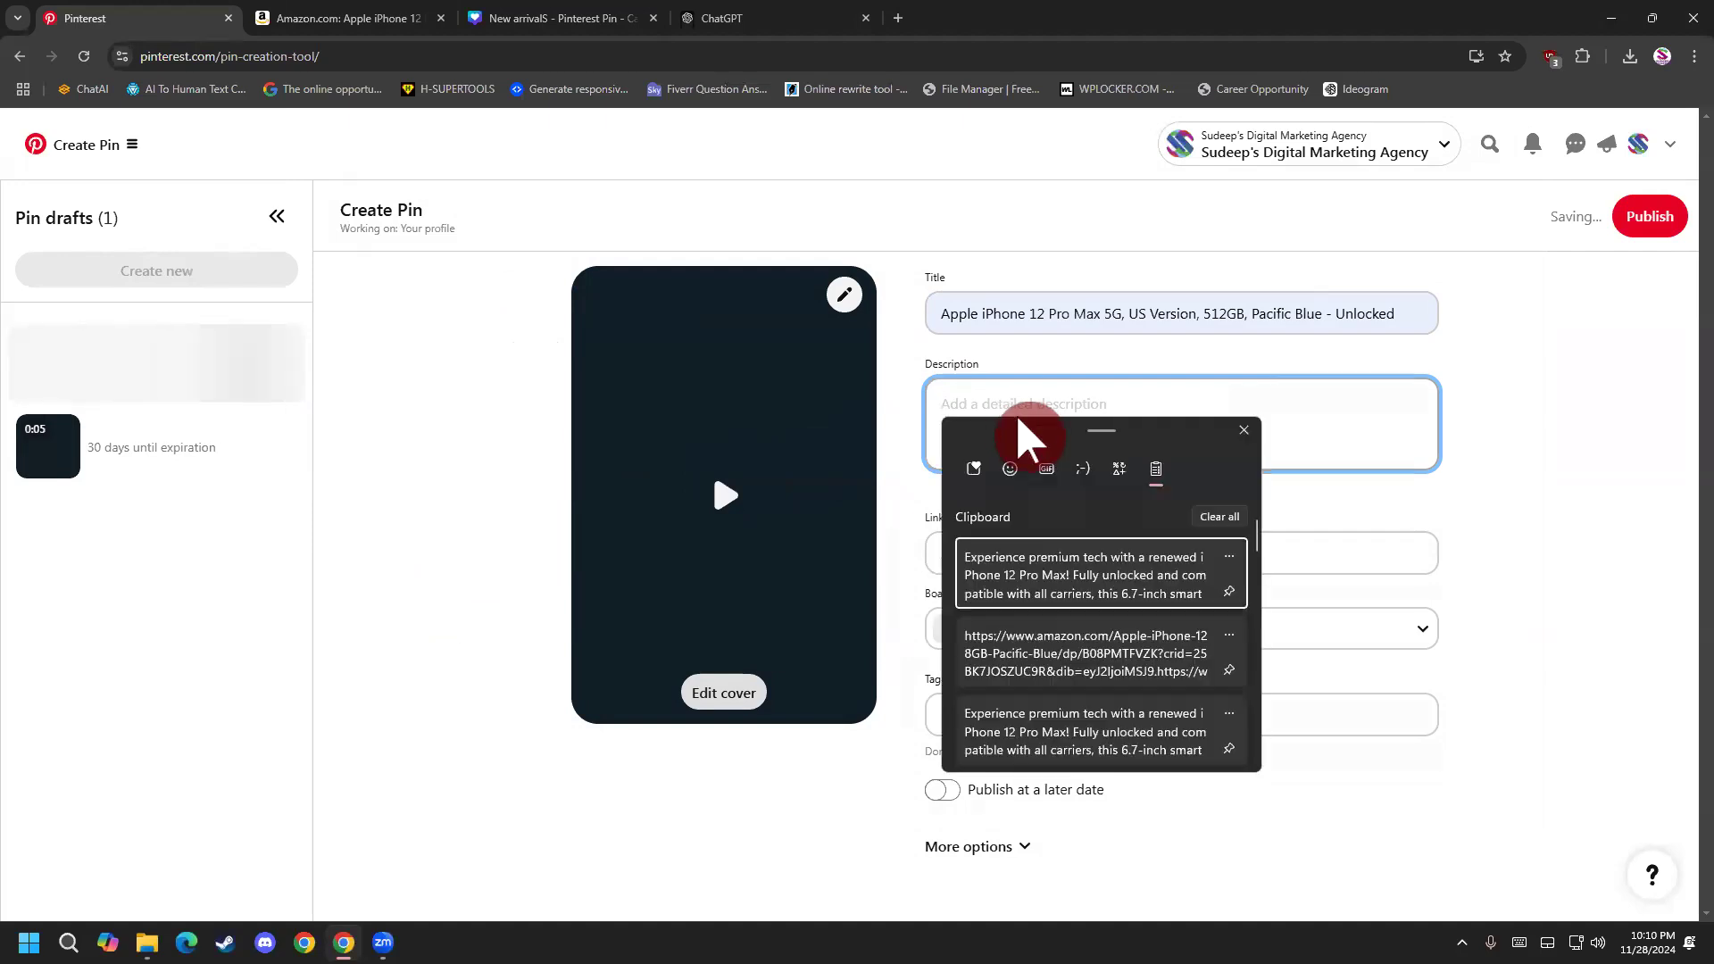
left_click(1048, 598)
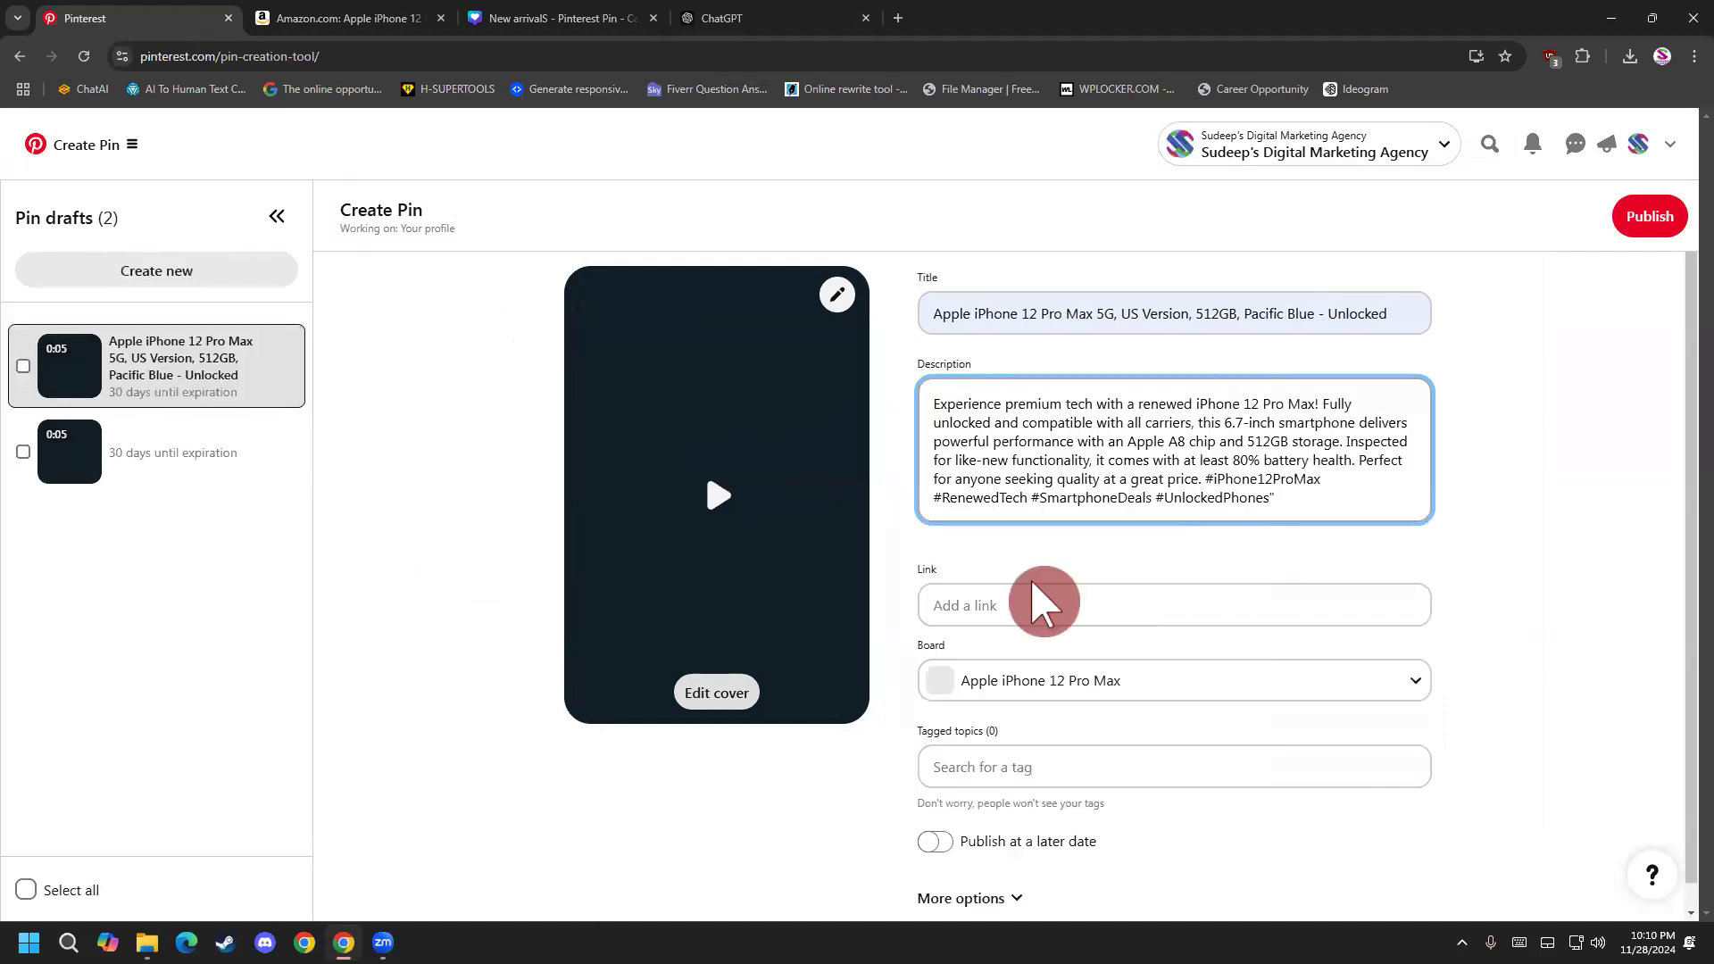
Delete the untitled duplicate video draft from the pin drafts.
left_click(1027, 596)
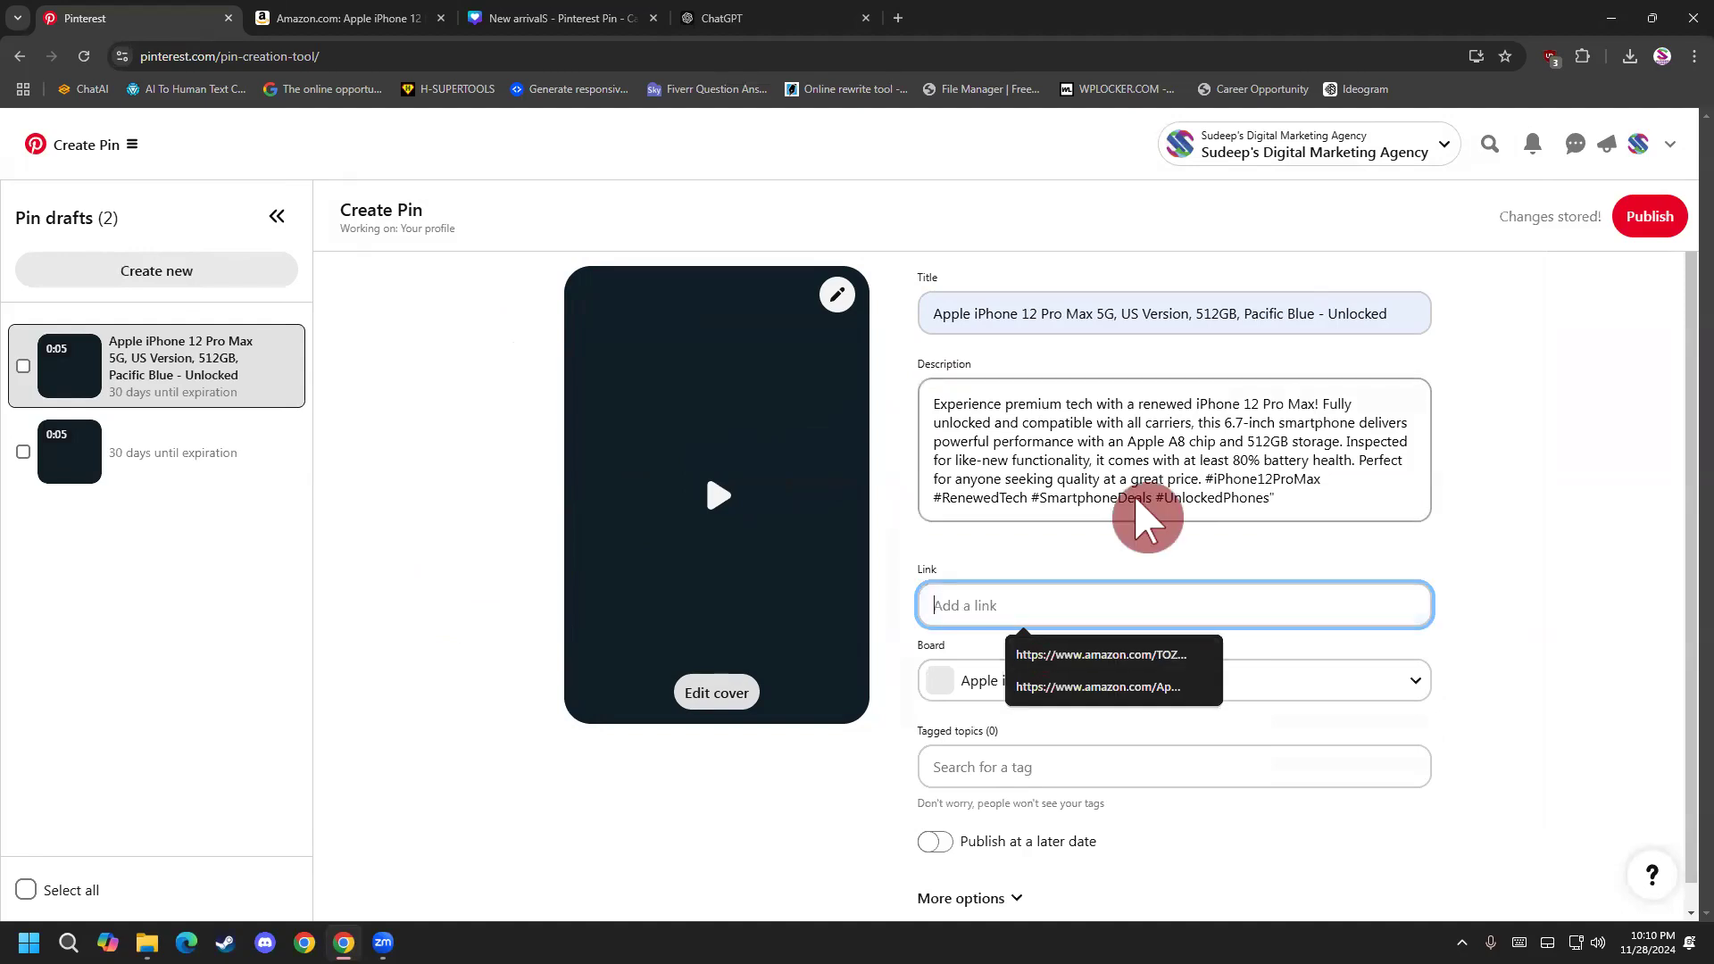
left_click(288, 453)
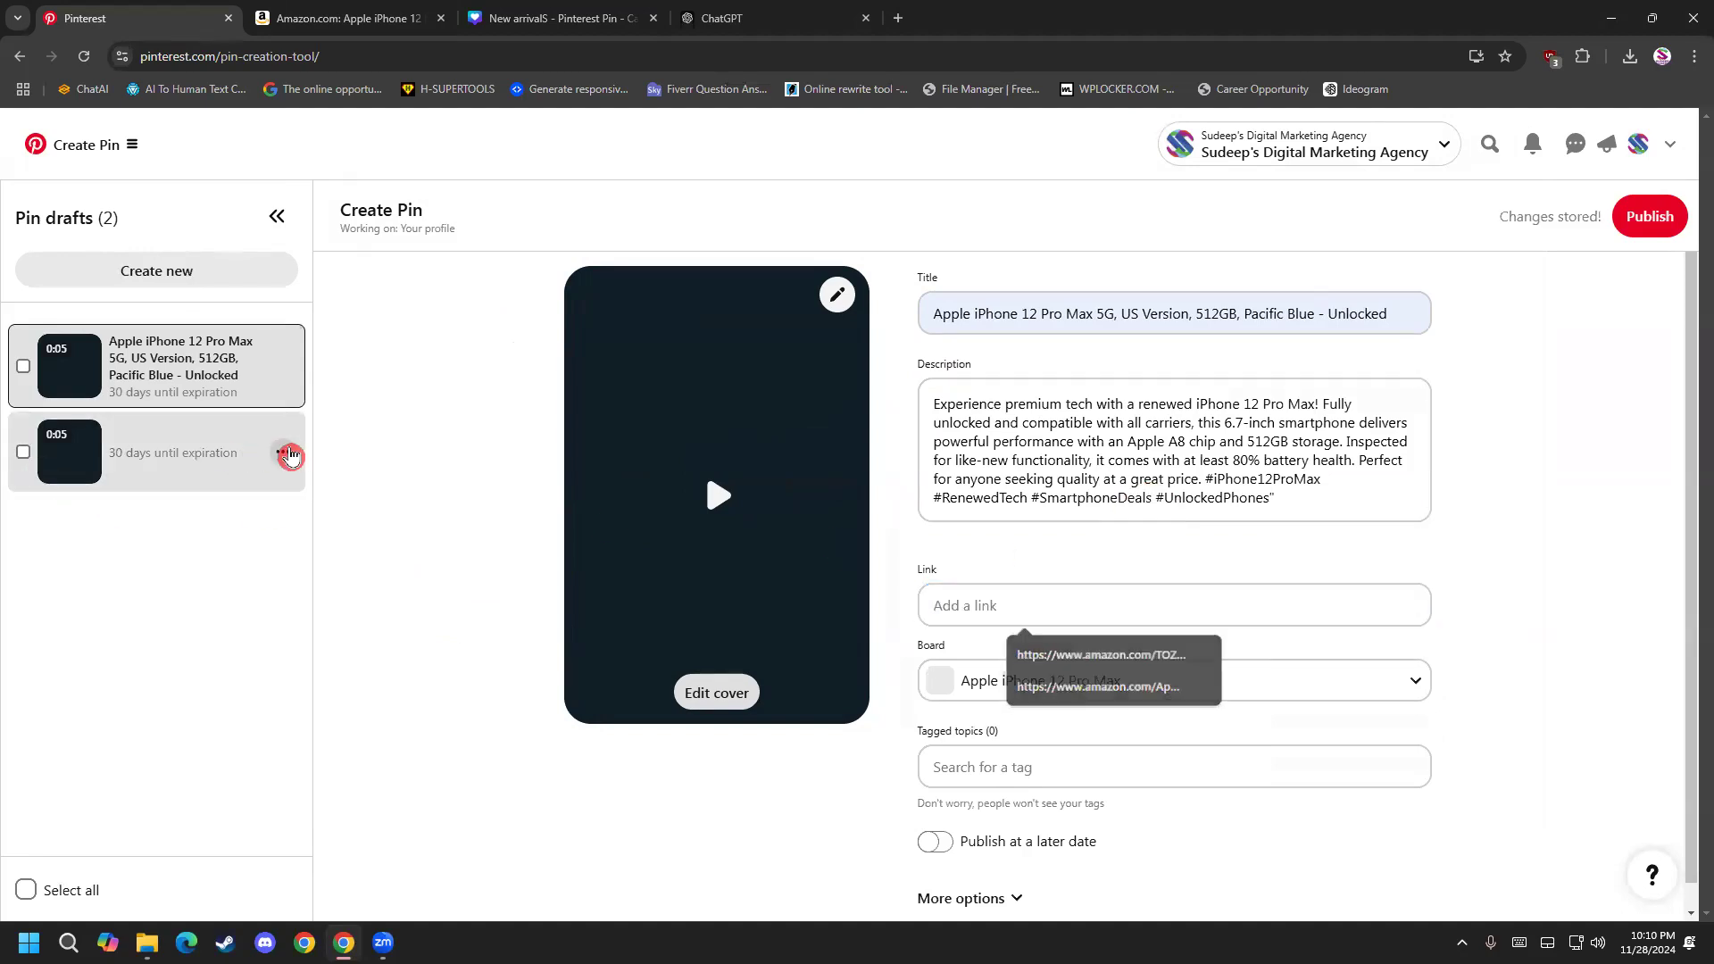
left_click(293, 558)
Set the pin's link to the saved Amazon Apple iPhone product URL.
left_click(952, 585)
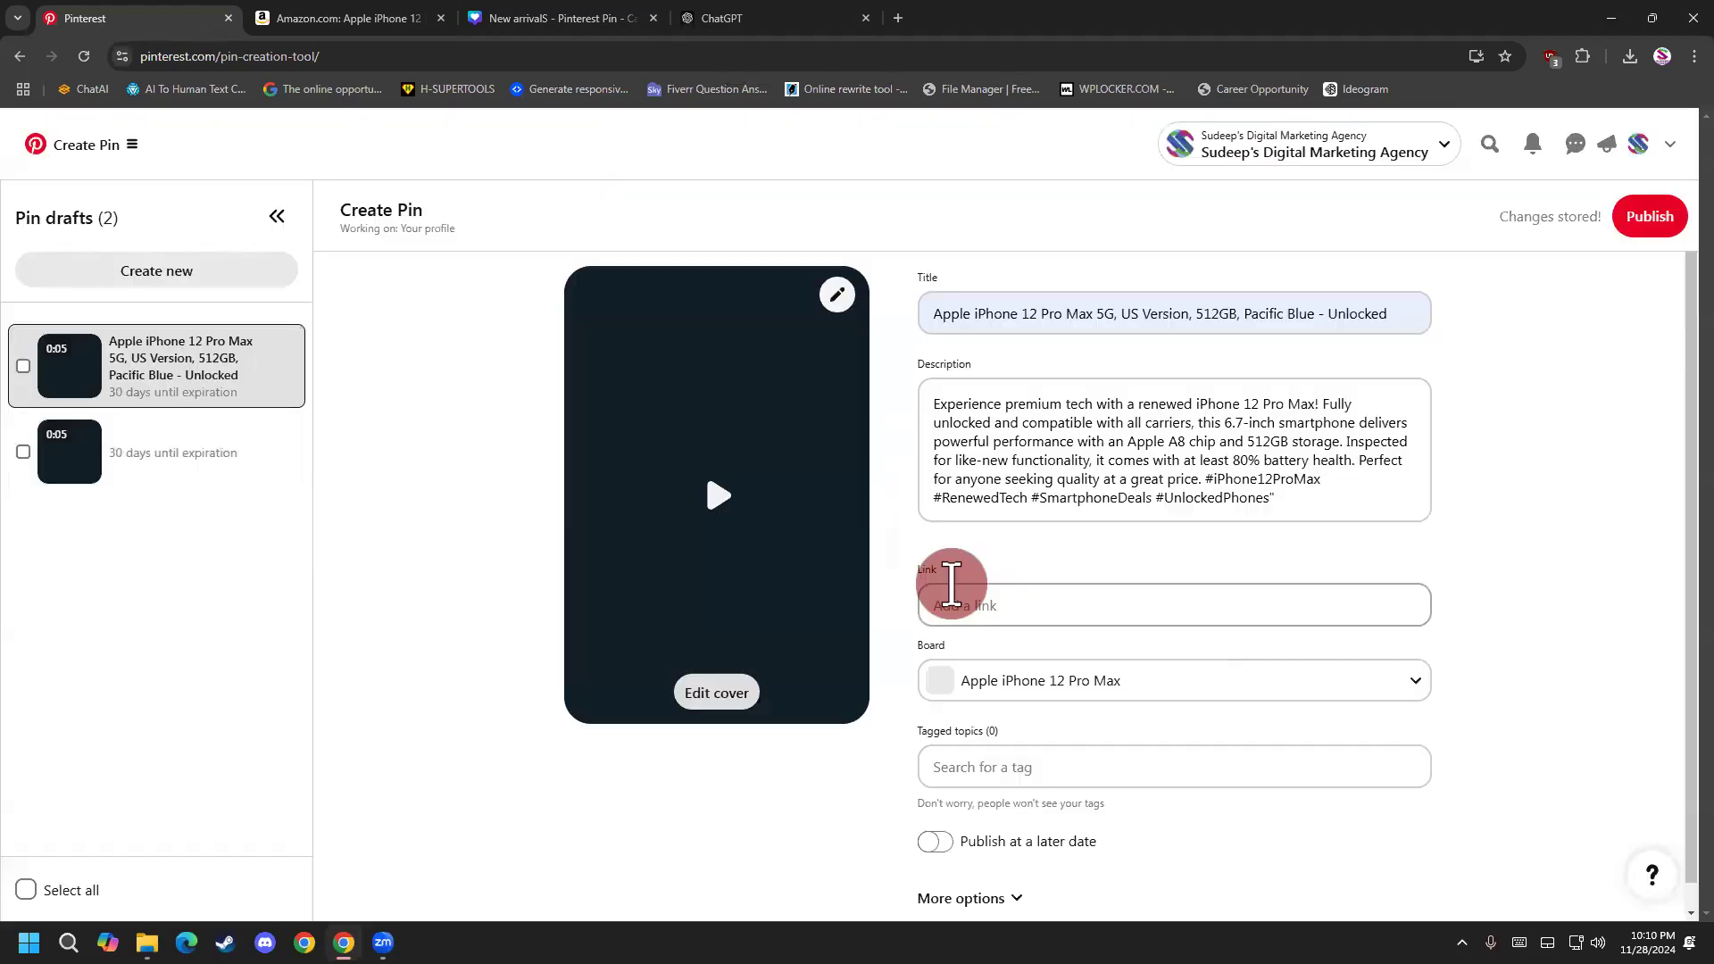
left_click(1105, 604)
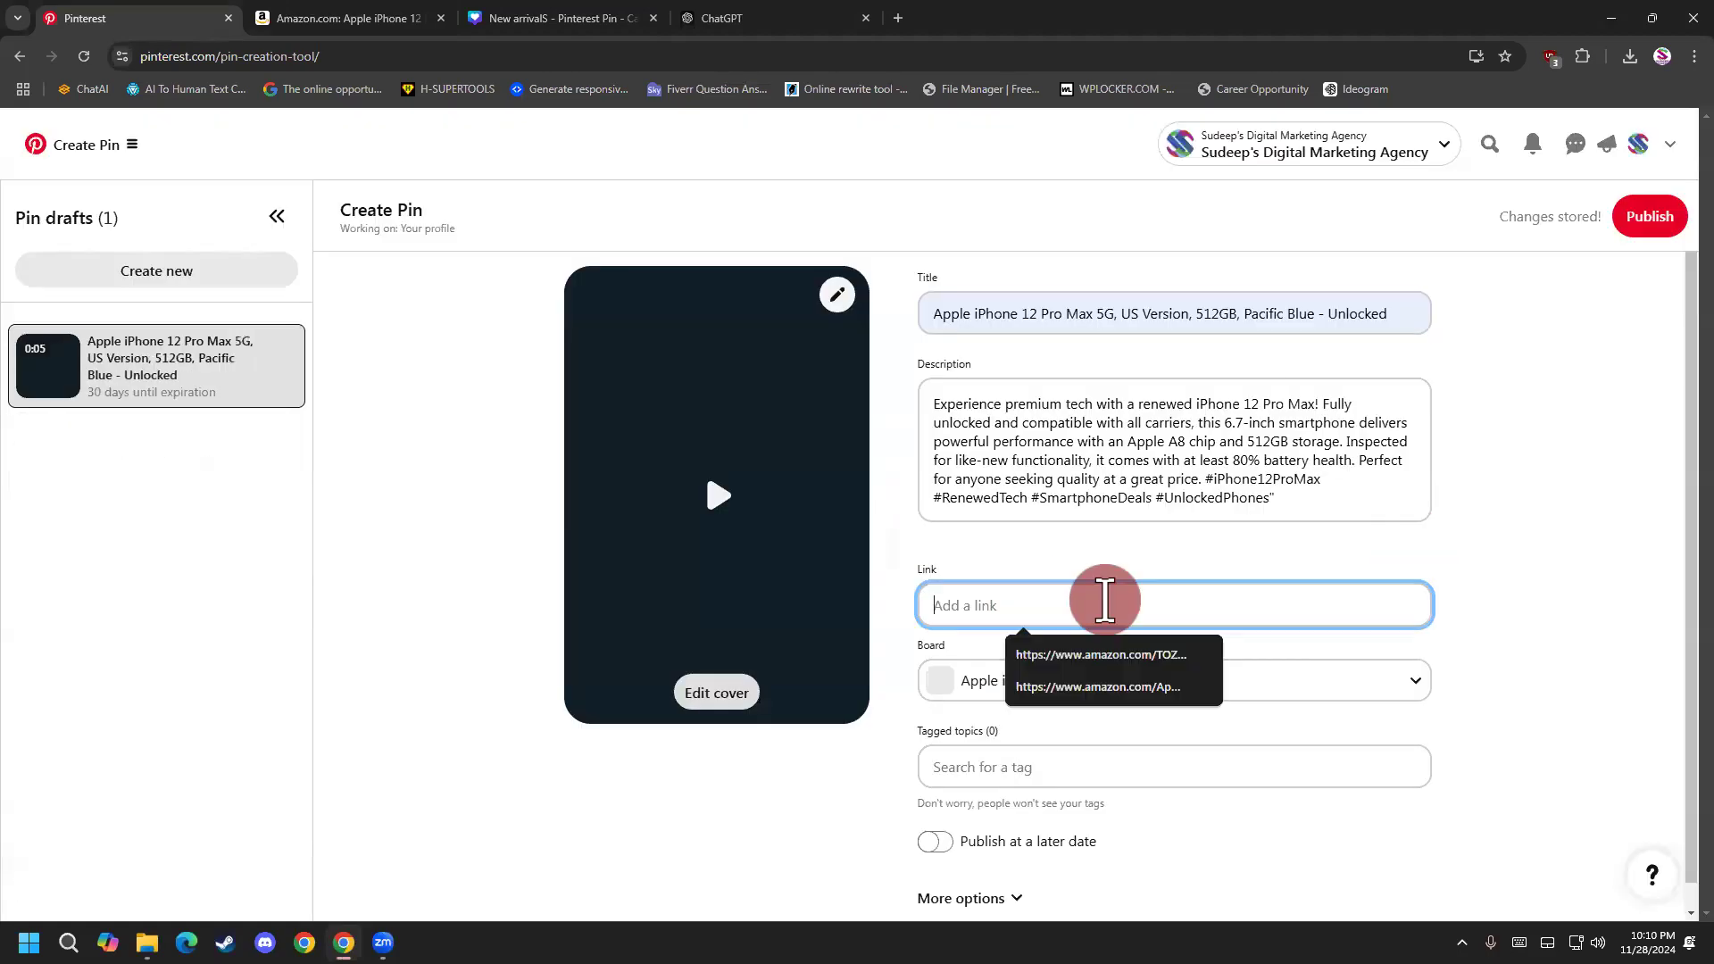
left_click(1105, 680)
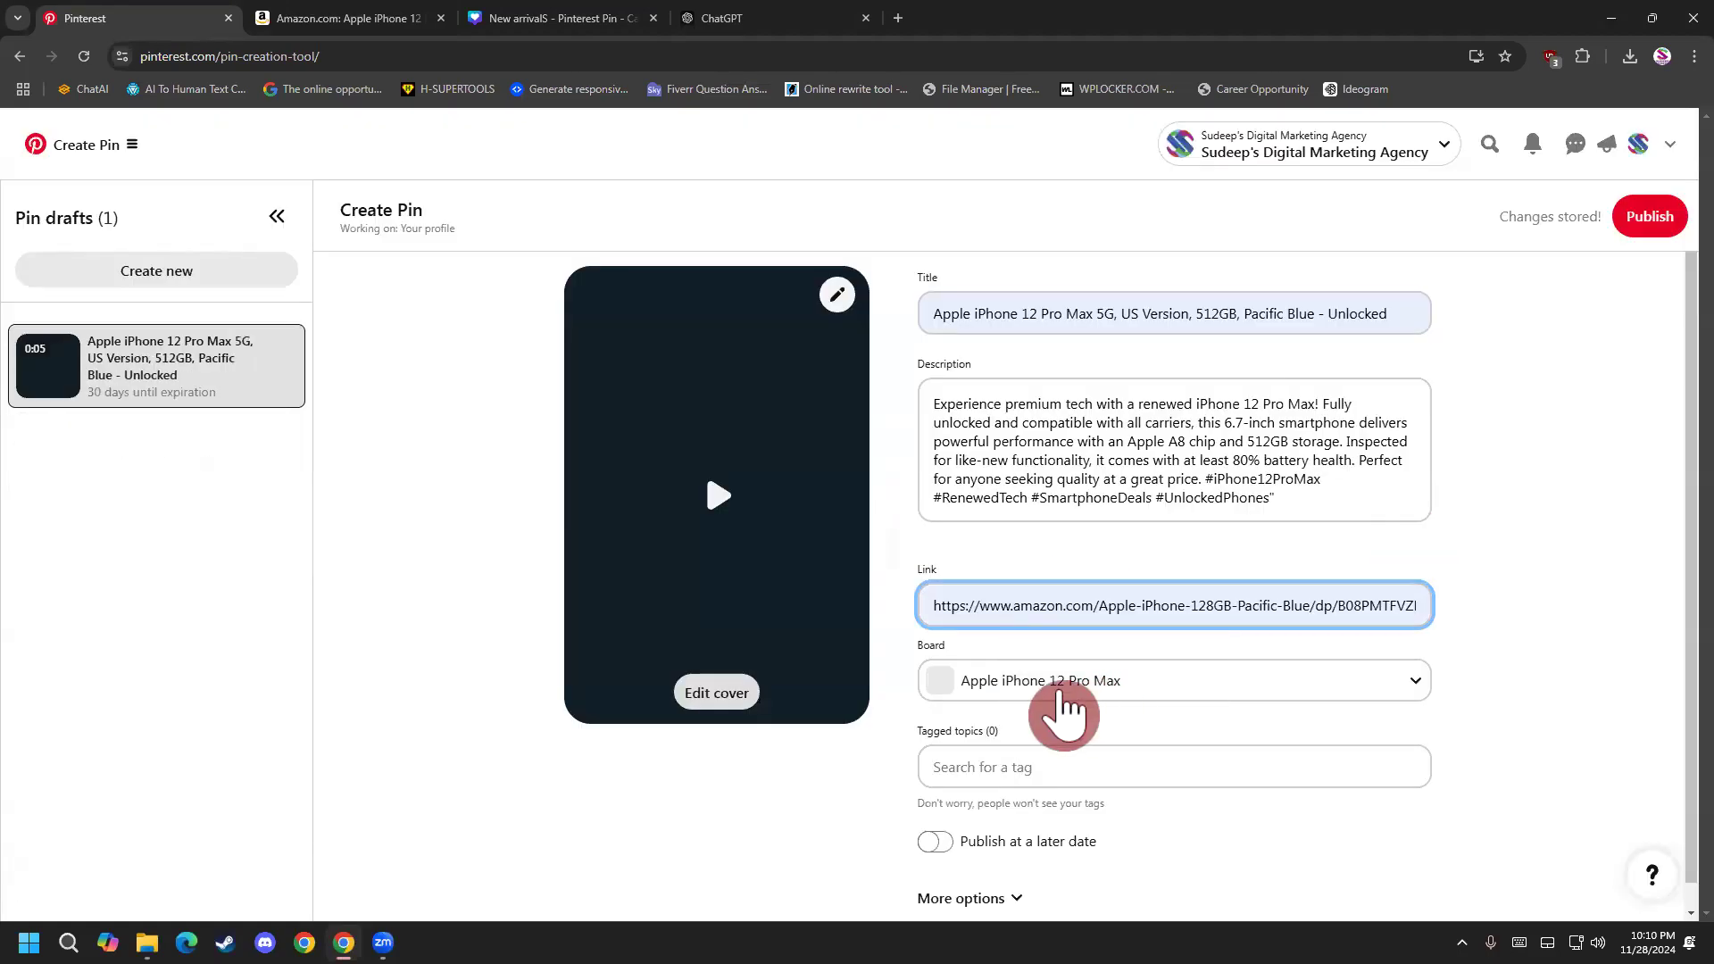
Search the tagged topics for "iphone" and add the "unlocked mobile phone" tag.
left_click(1030, 771)
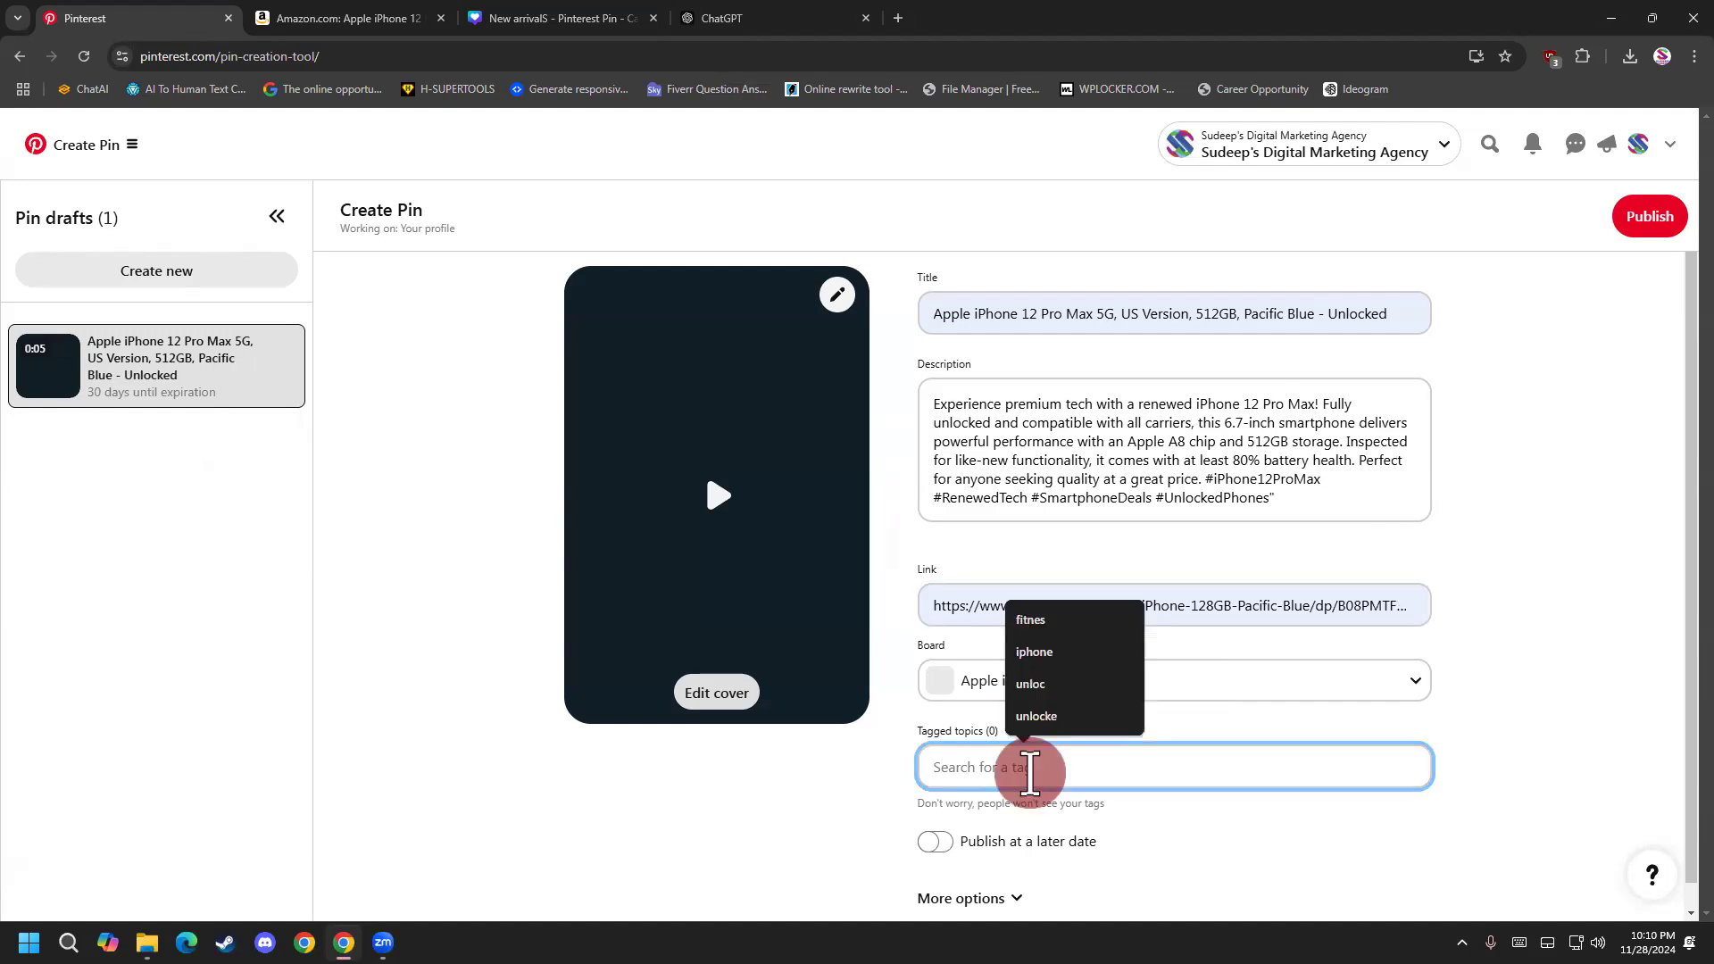
left_click(1033, 652)
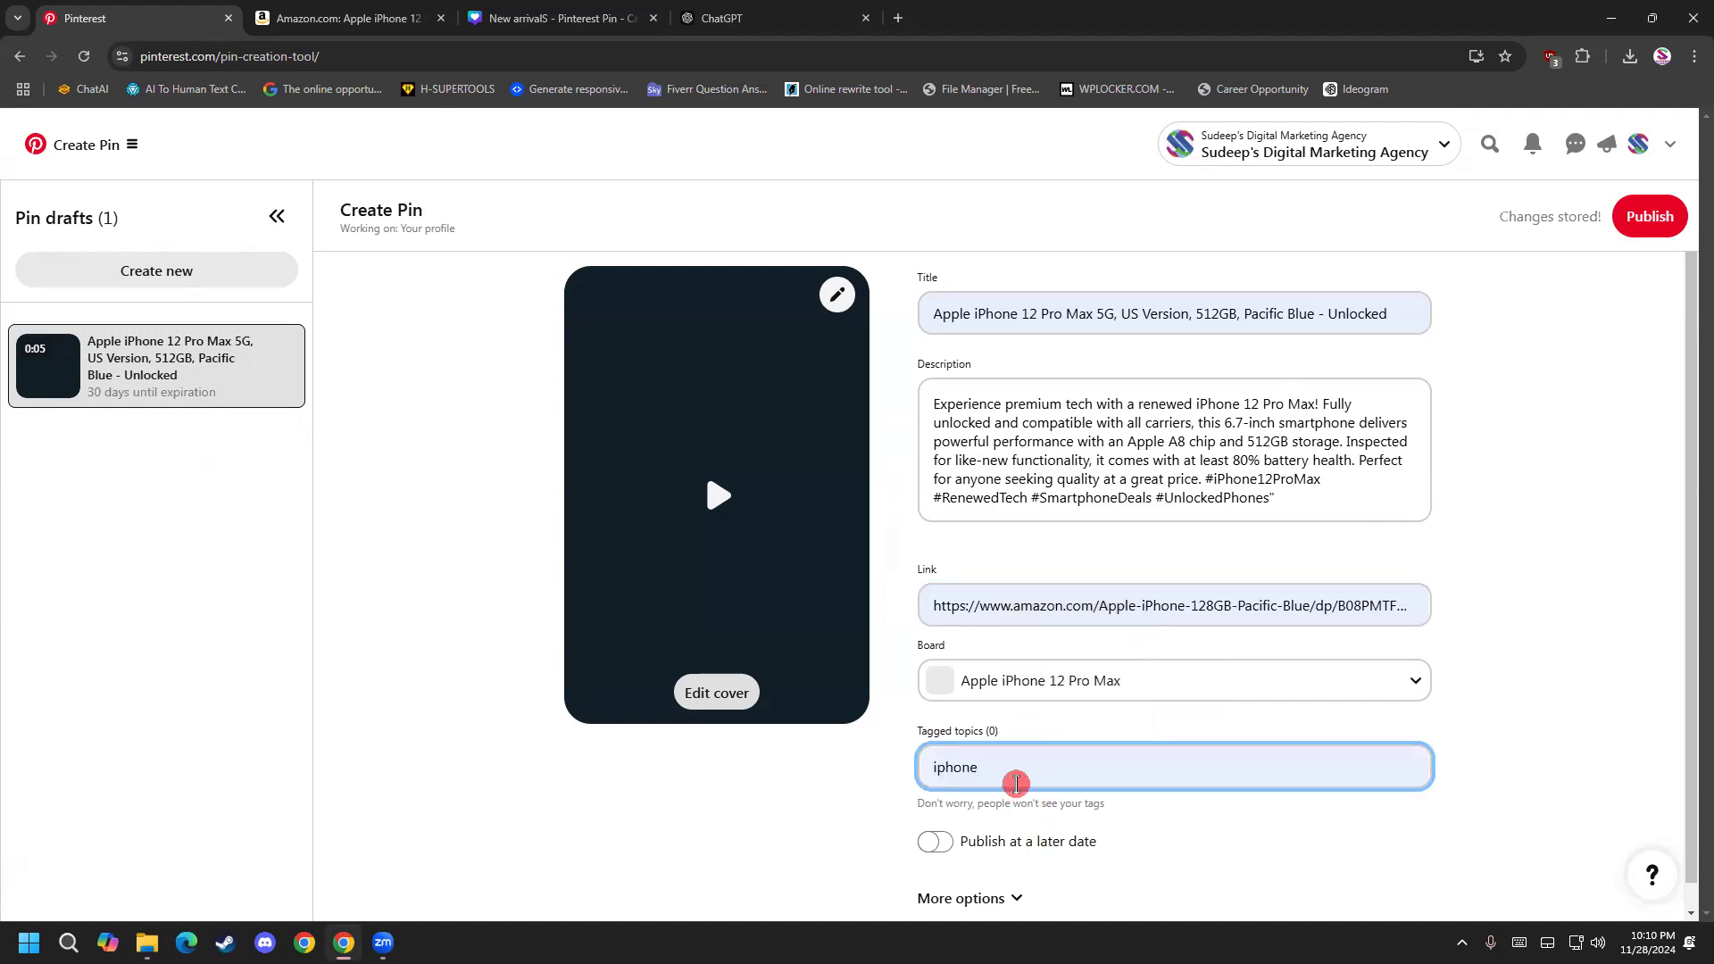
scroll(1071, 661, "down", 5)
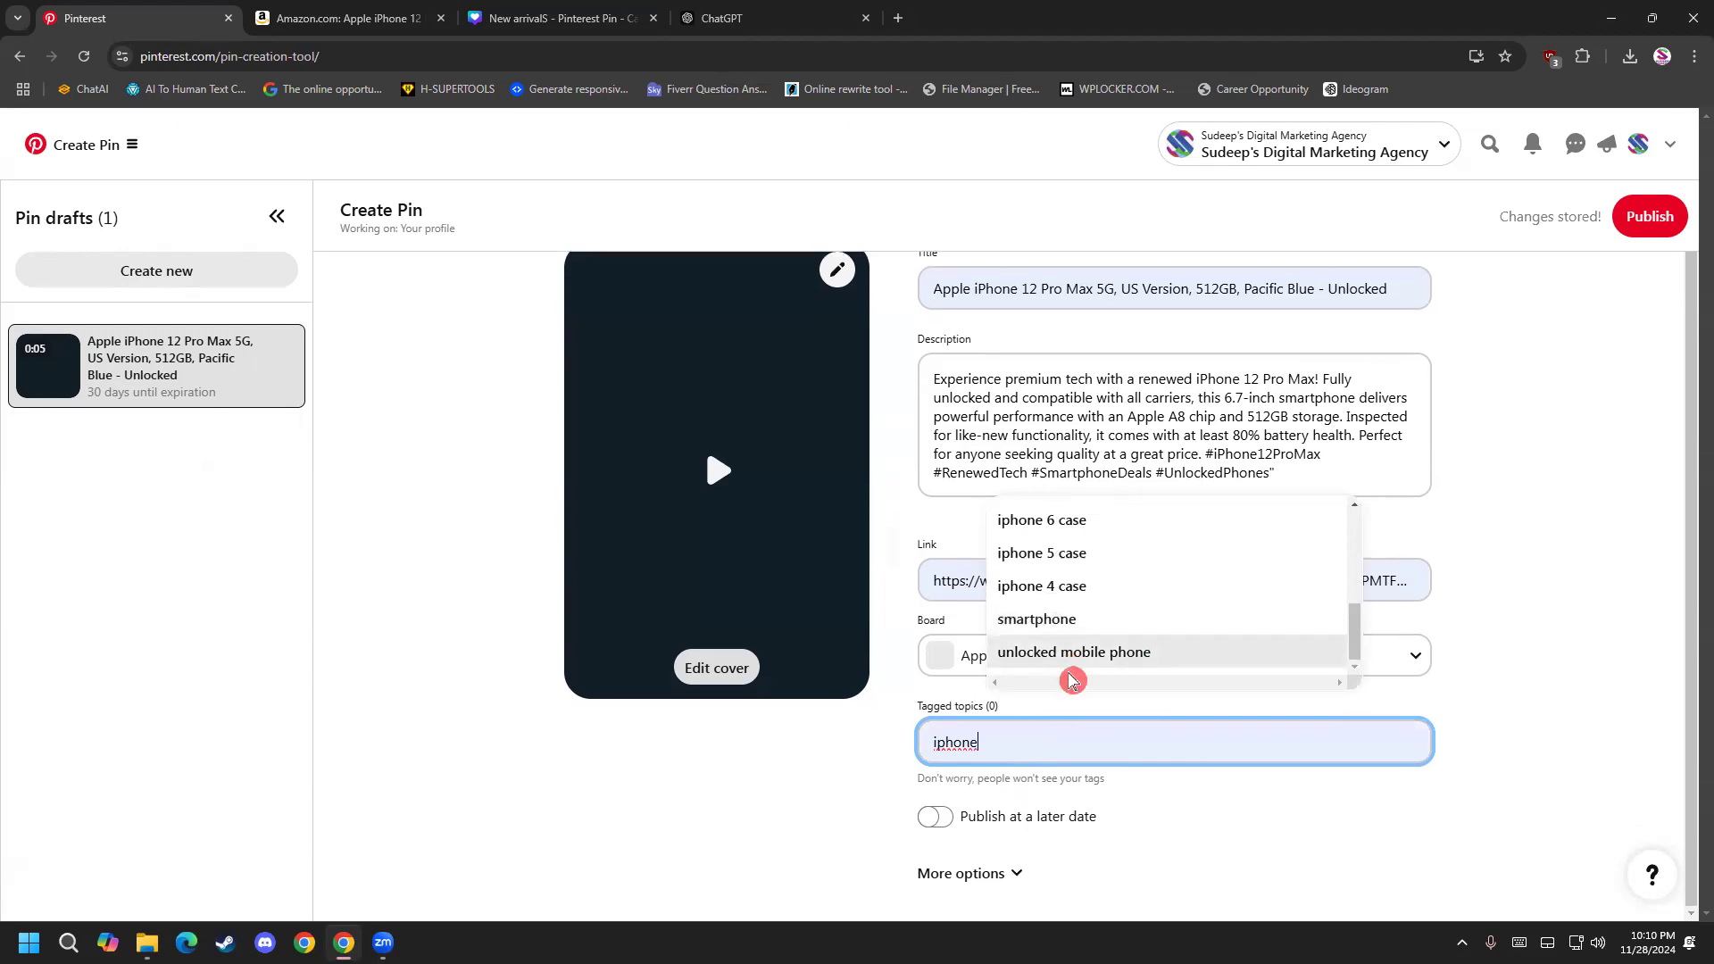
left_click(1070, 662)
Search the tagged topics for "smartp" and add the "smartphone" tag to the video pin.
left_click(1059, 730)
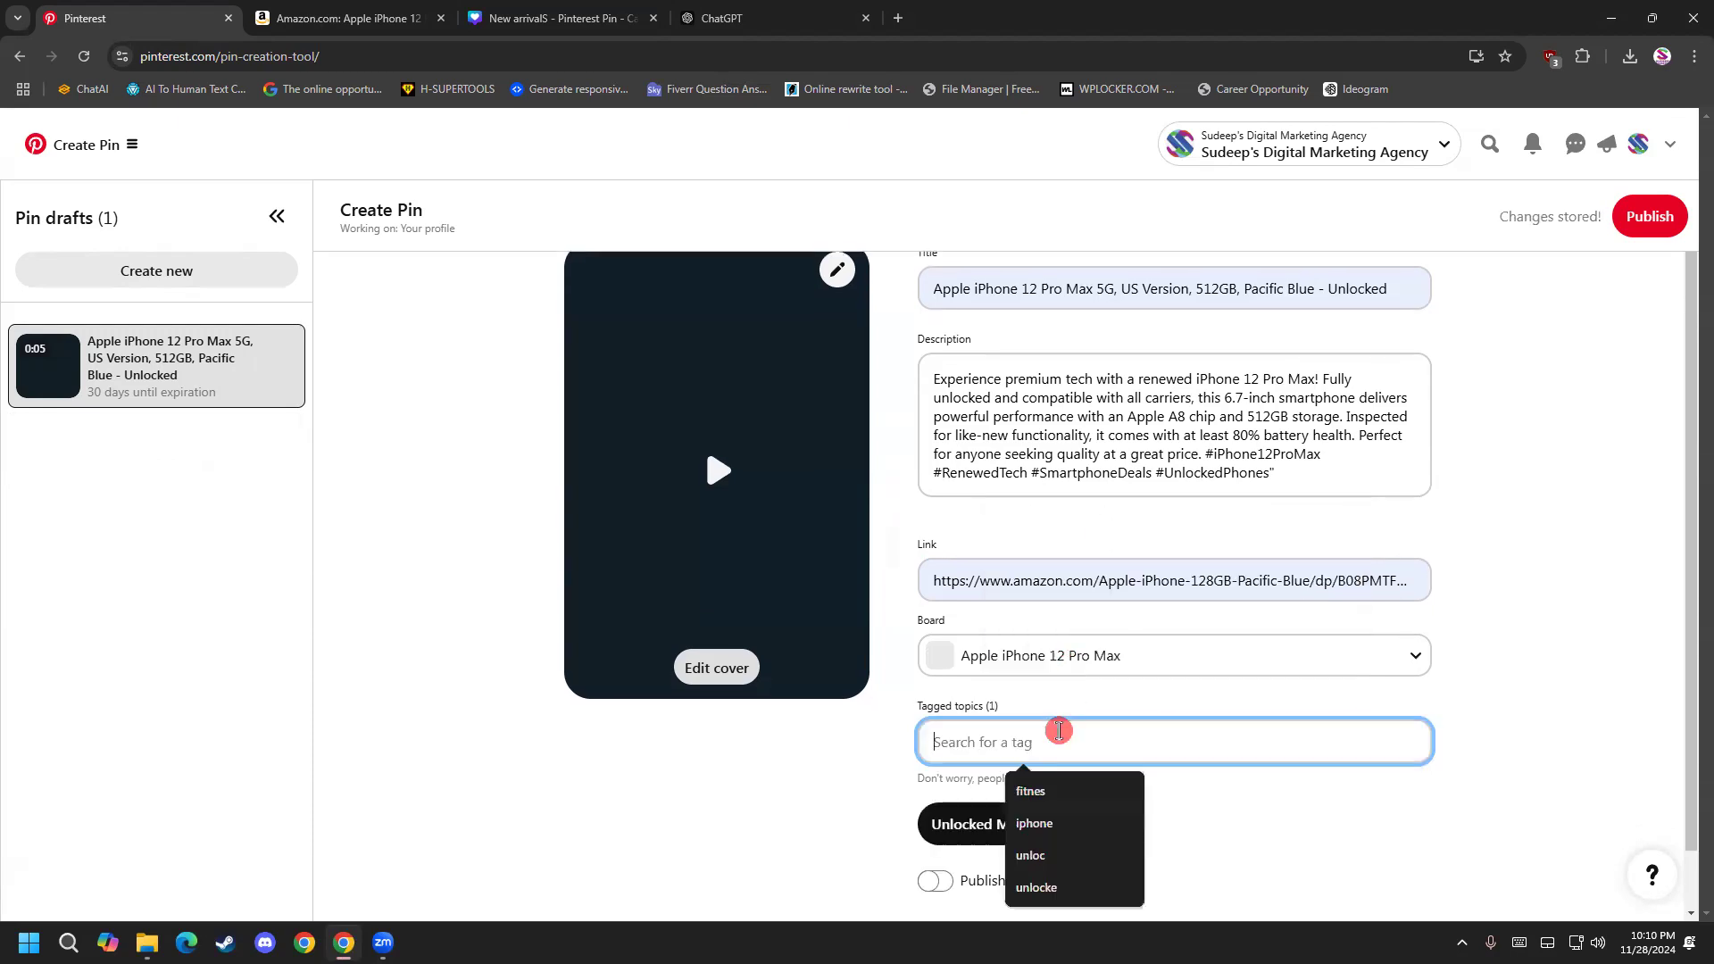
left_click(1072, 826)
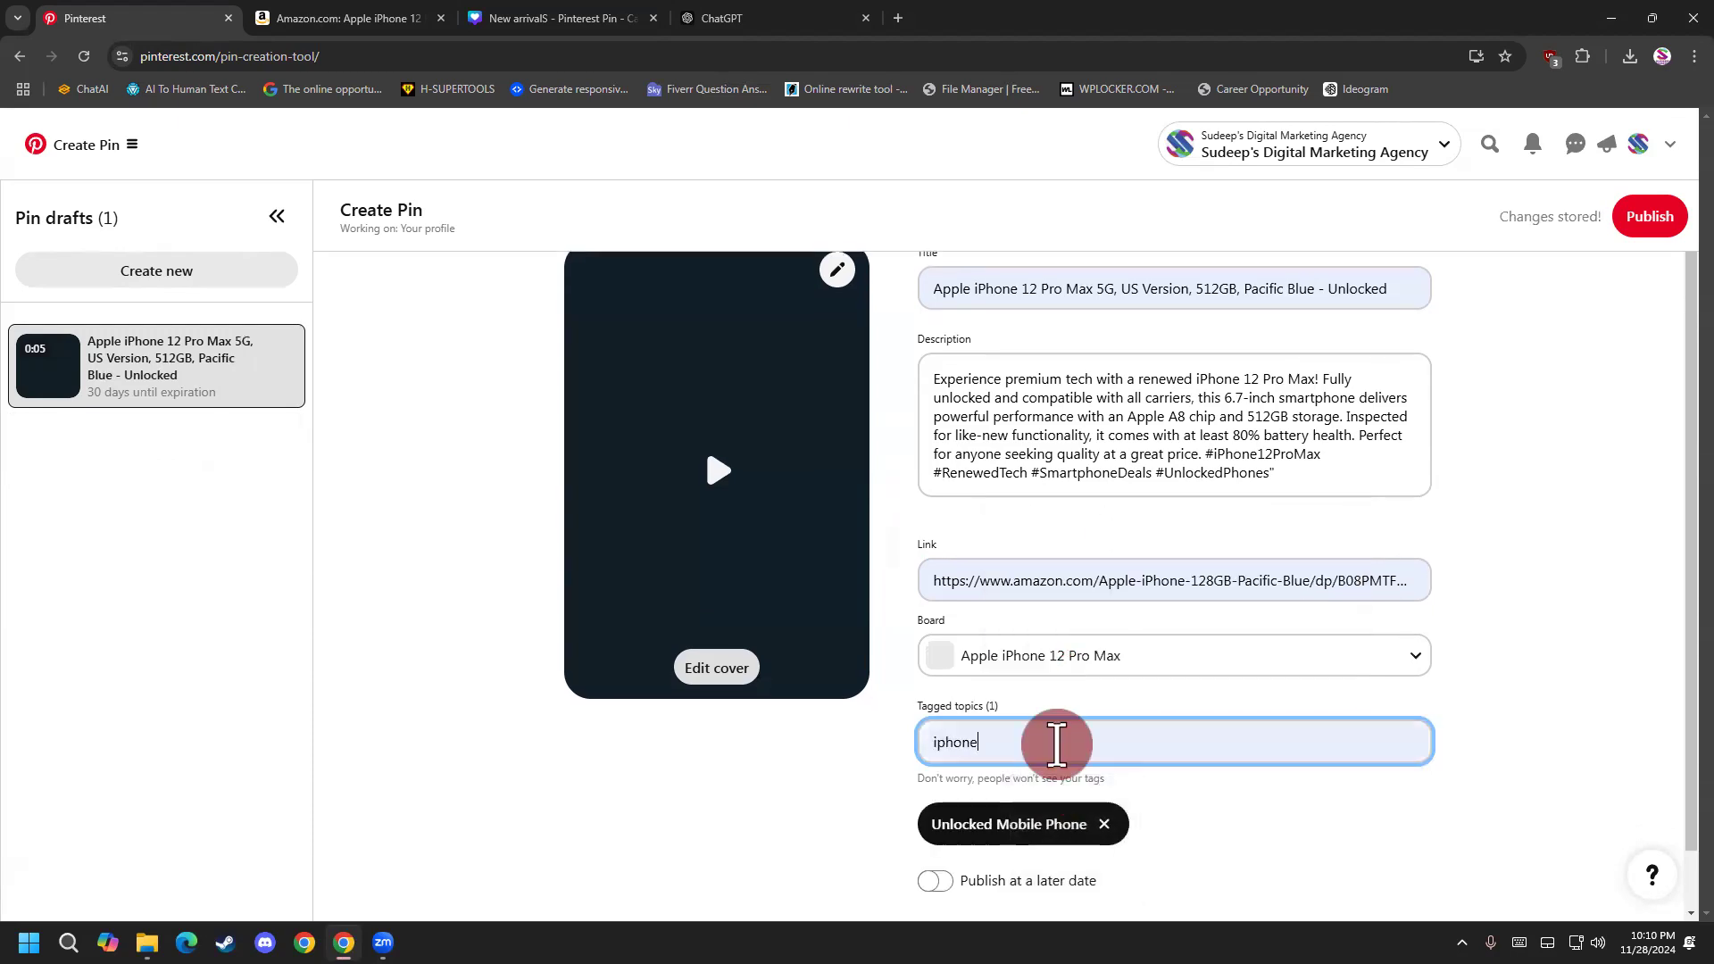
scroll(1075, 647, "up", 1)
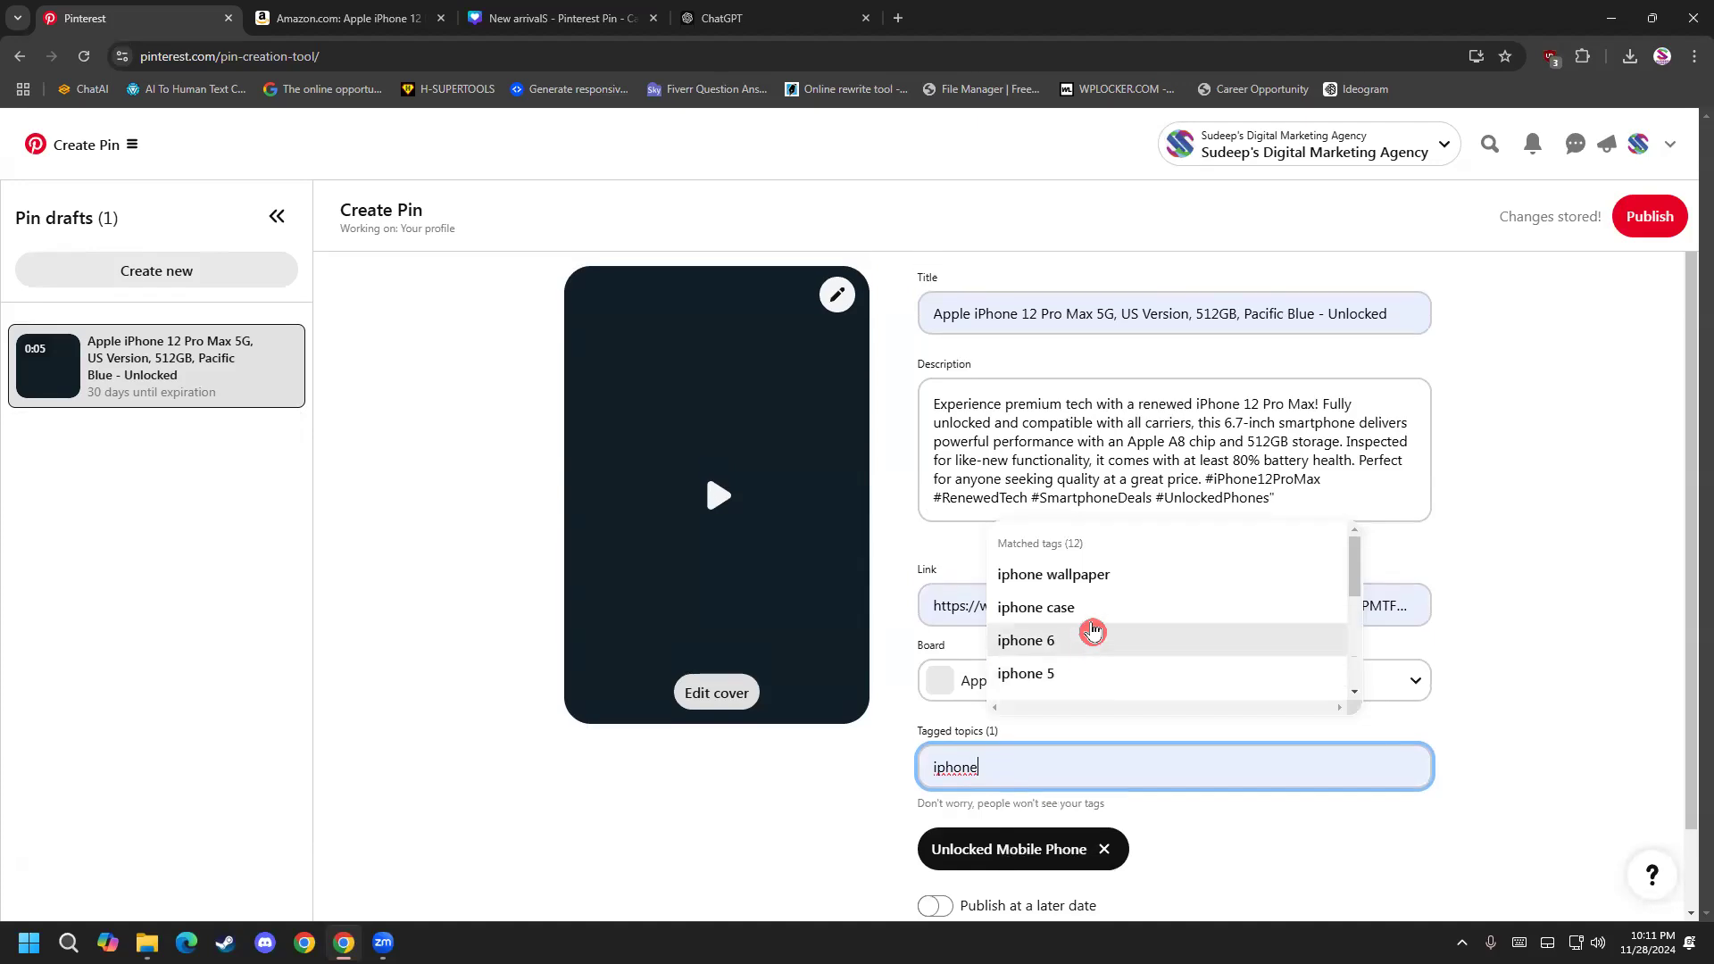
key("BackSpace")
key("BackSpace")
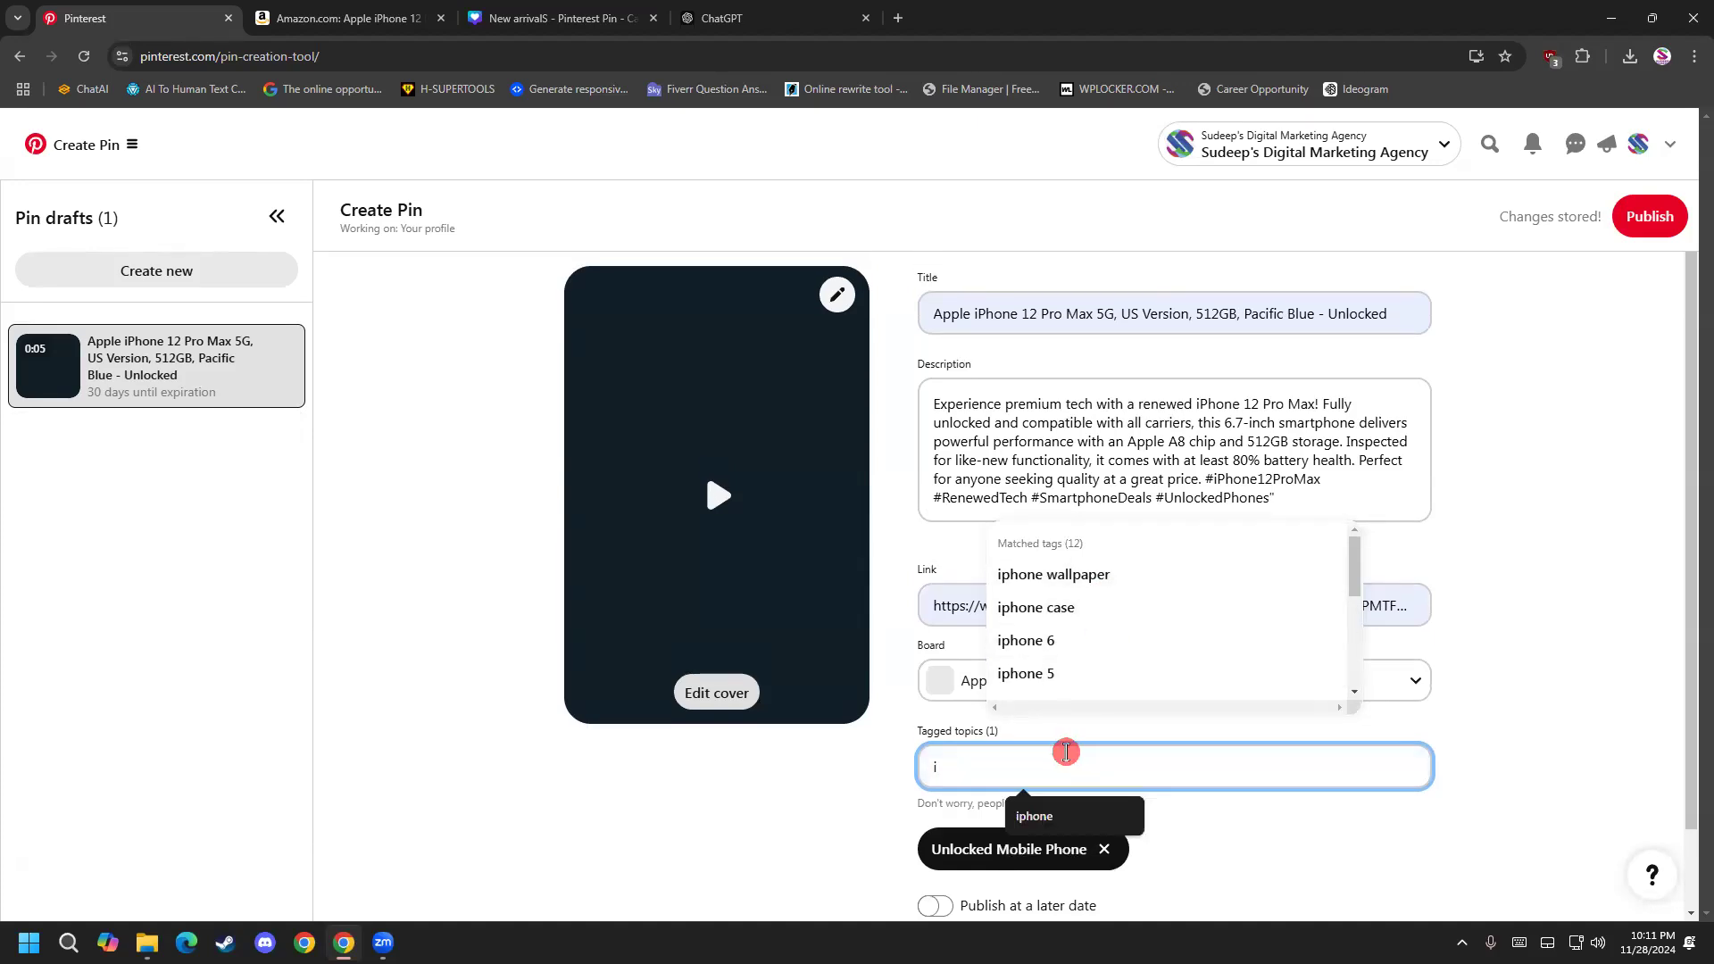
key("BackSpace")
type("smartp")
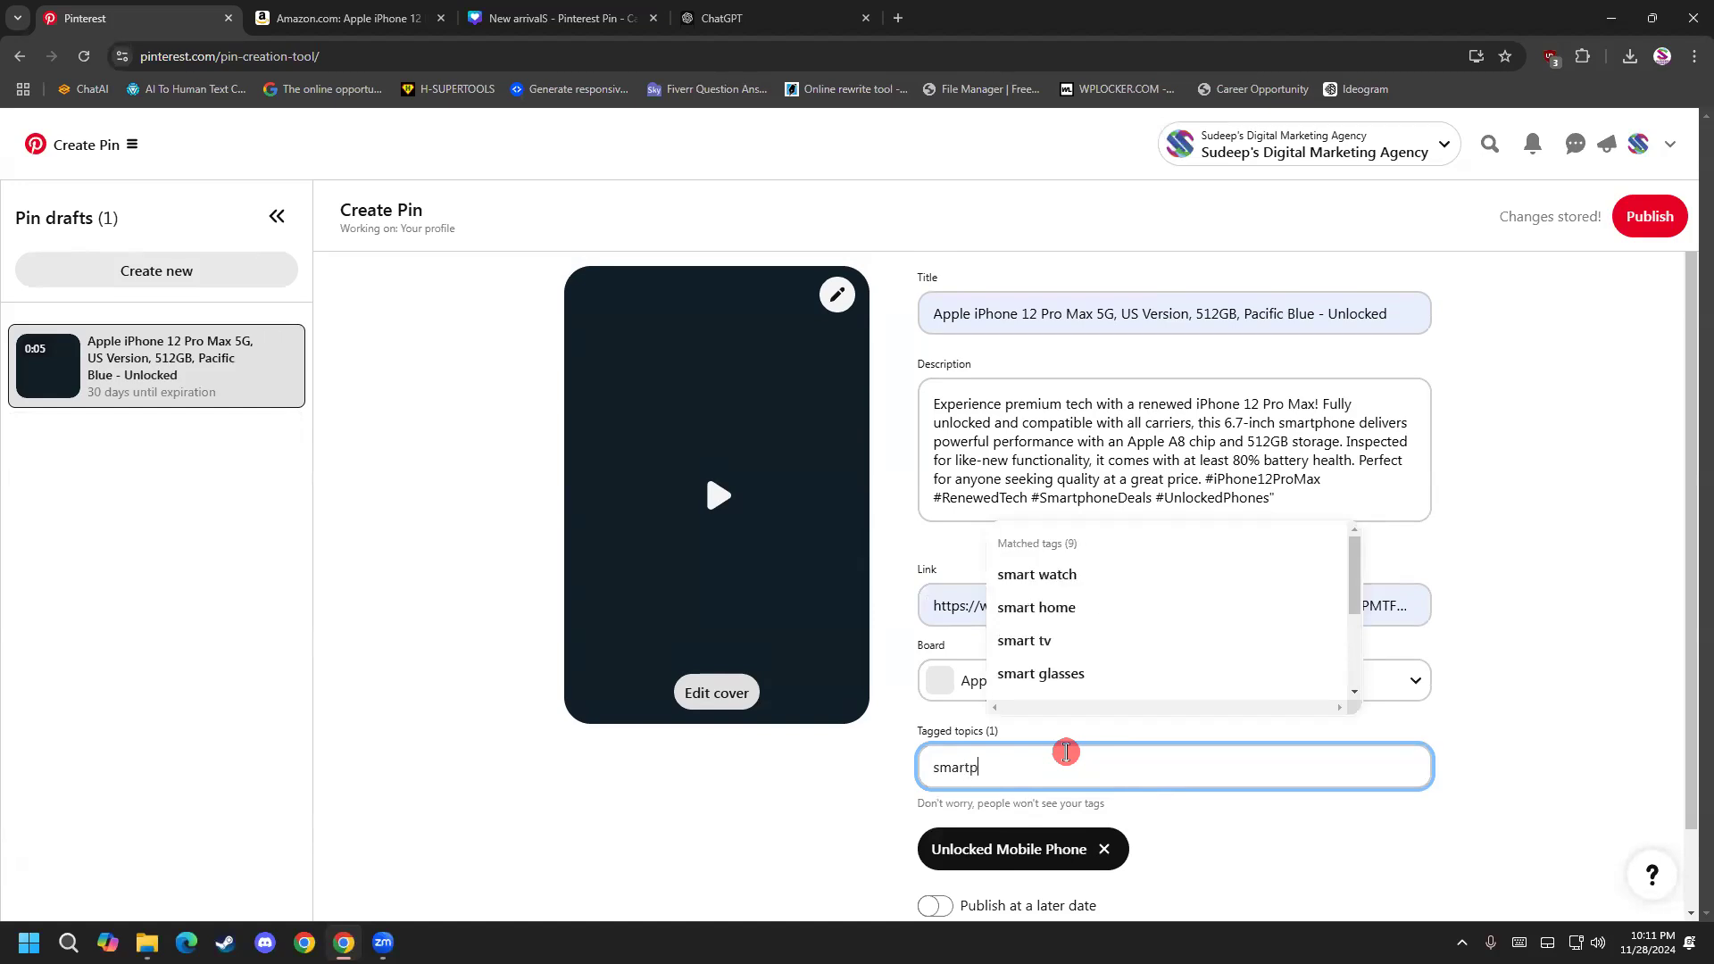
left_click(1036, 574)
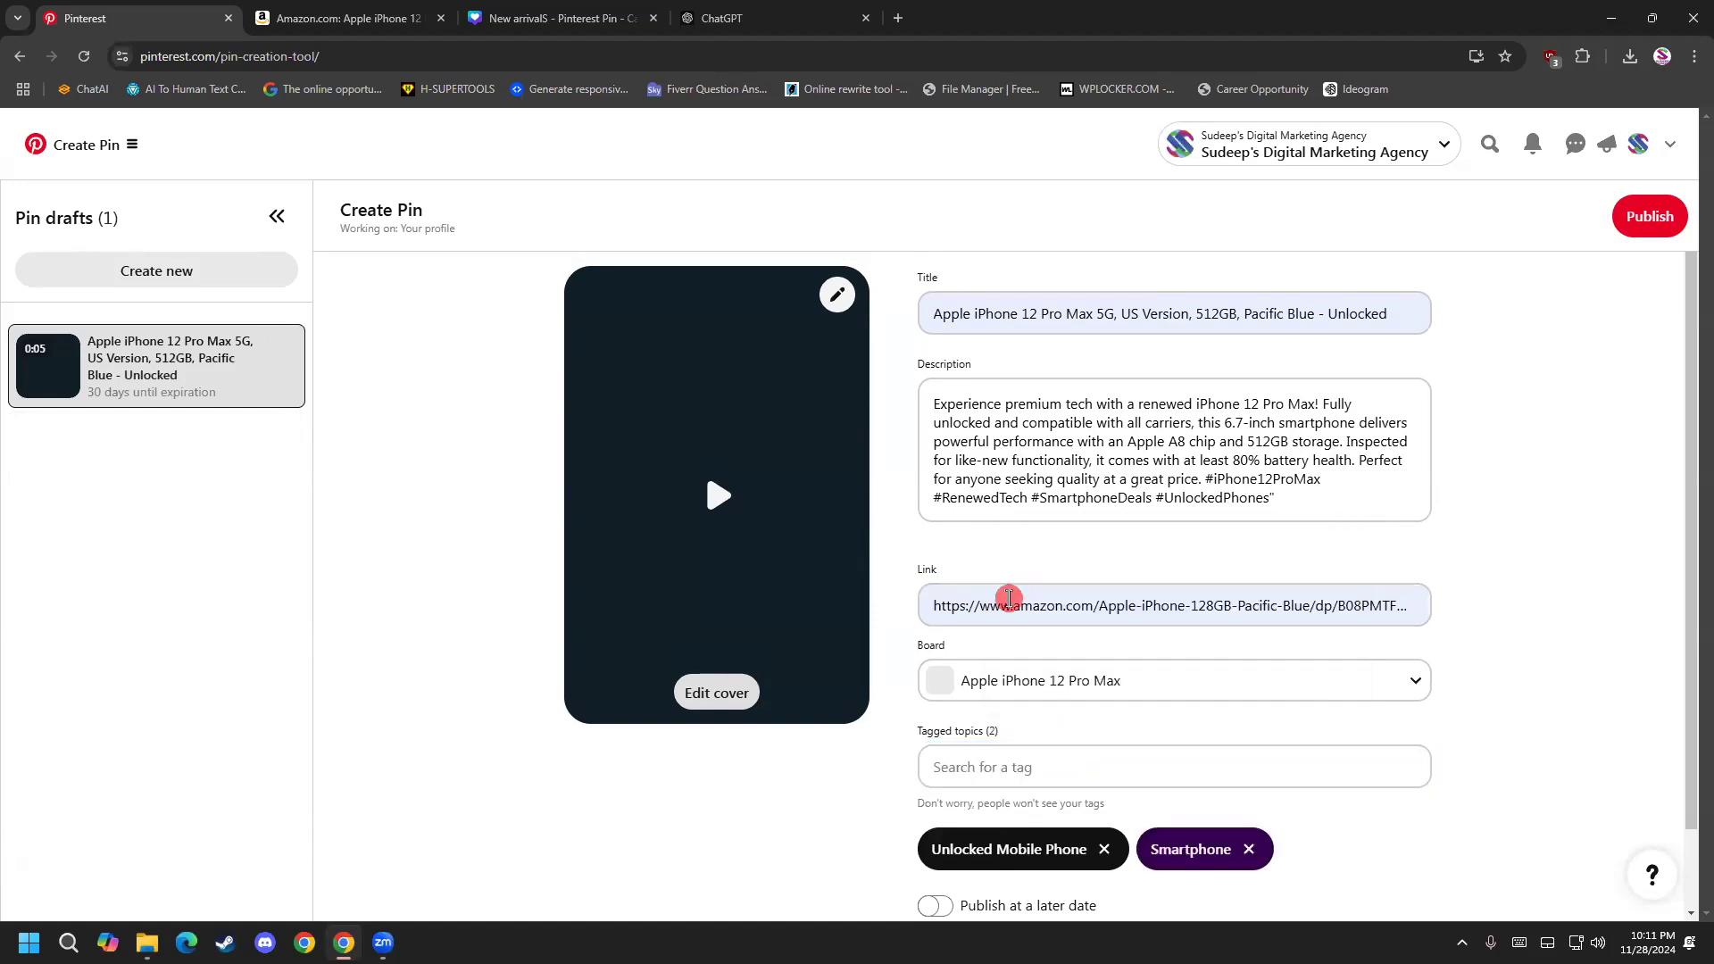
Publish the iPhone video pin and open the published pin's page.
scroll(753, 734, "down", 1)
left_click(1651, 223)
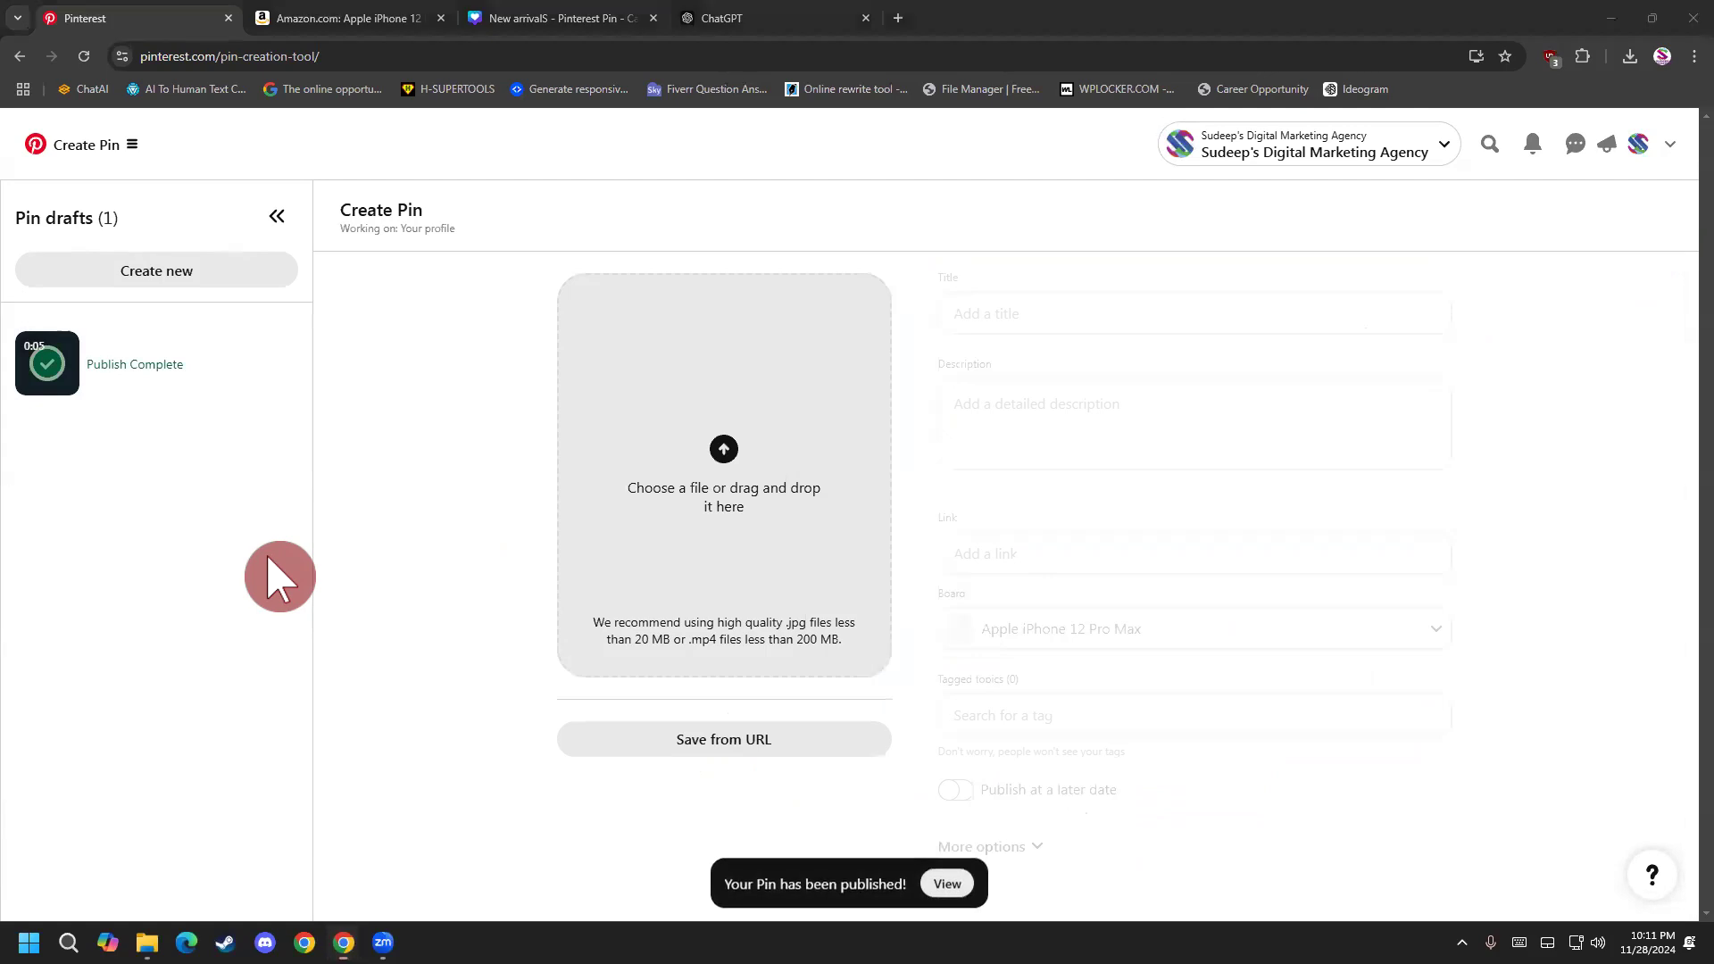
left_click(948, 885)
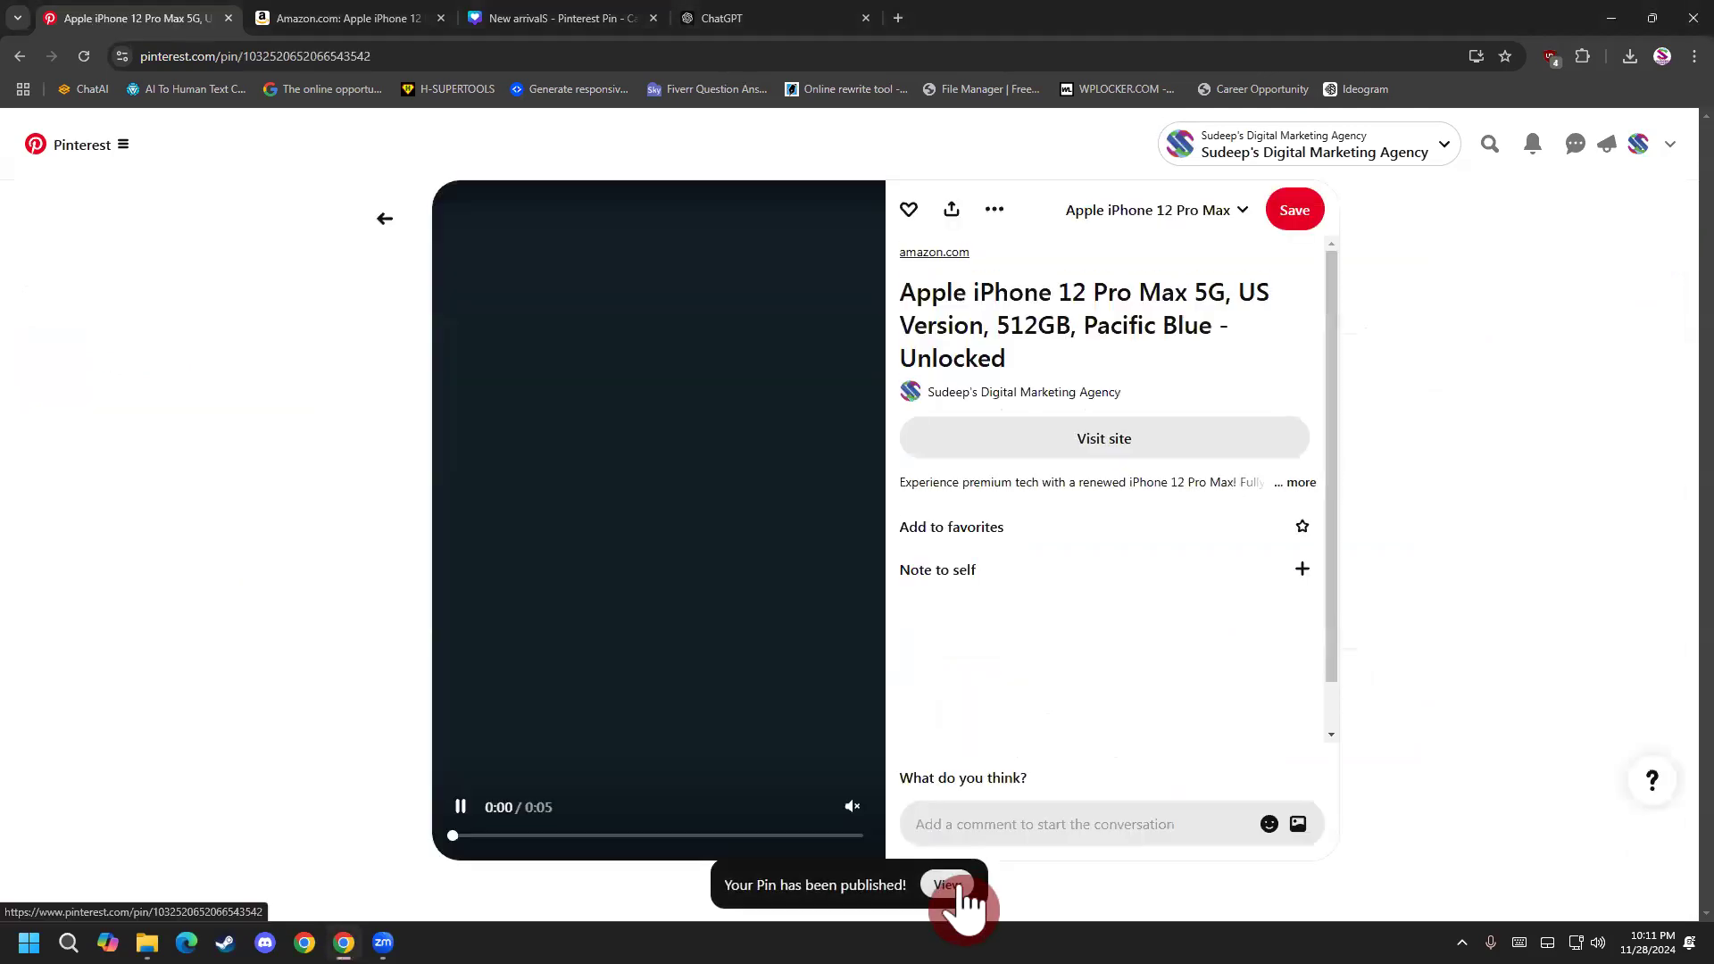
Look over the published pin's page and replay its video.
scroll(371, 719, "down", 4)
scroll(367, 715, "up", 2)
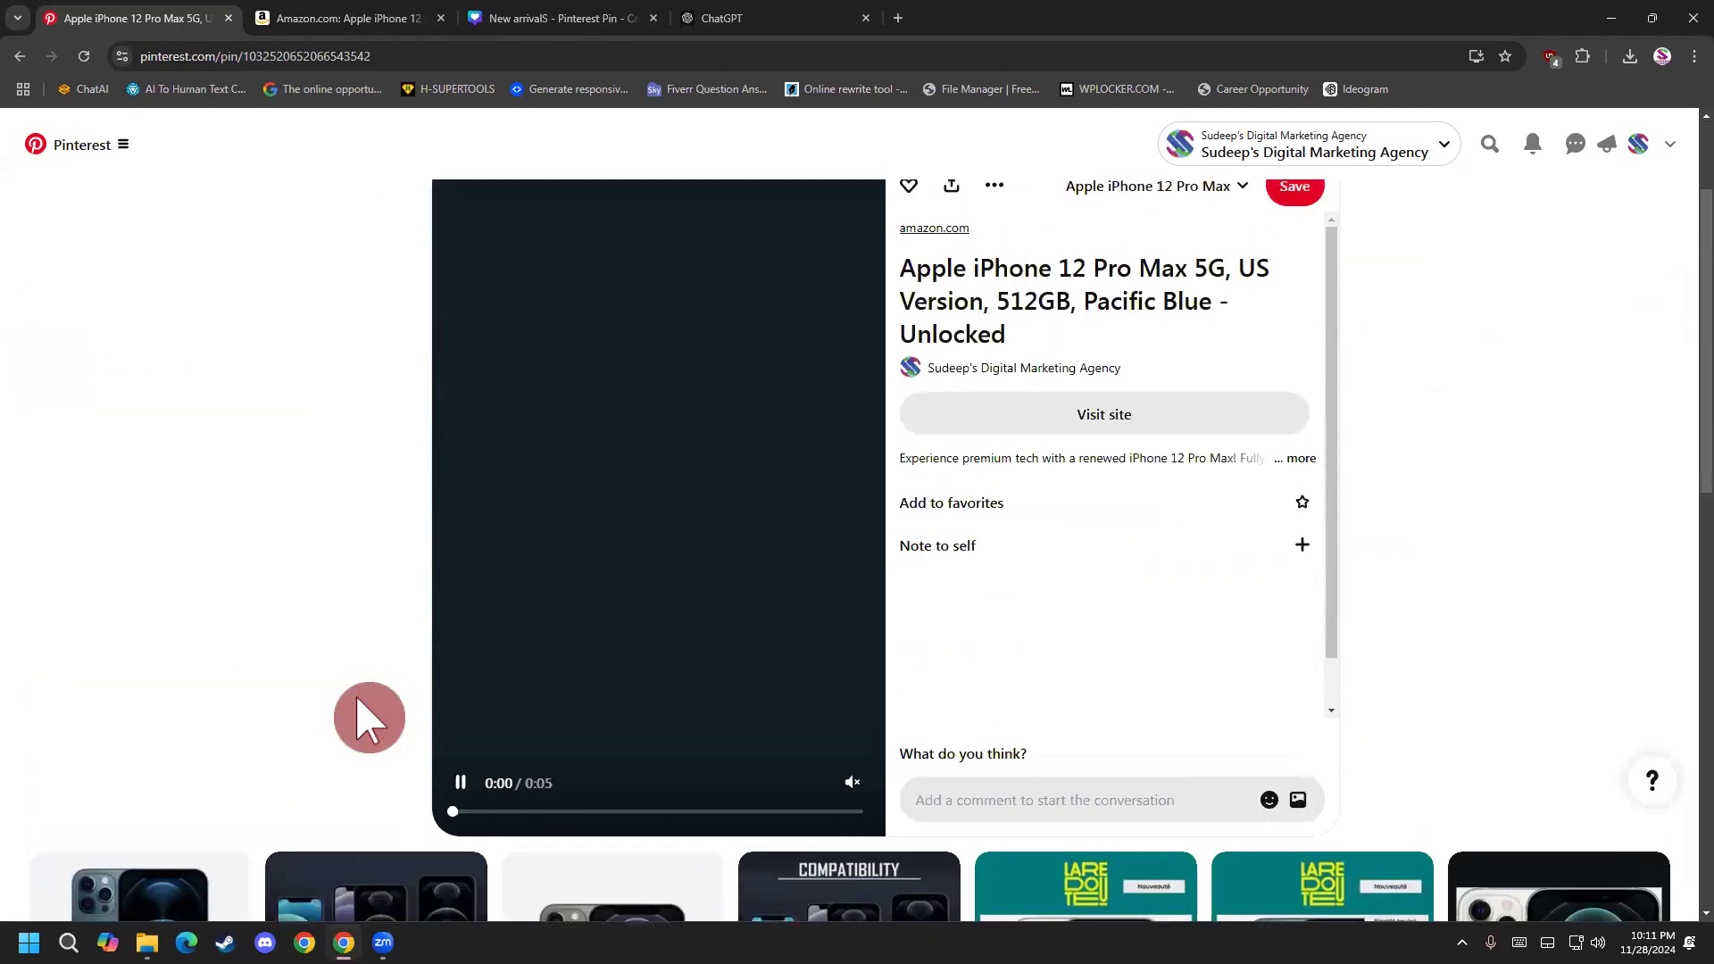
scroll(397, 745, "up", 2)
scroll(400, 746, "down", 2)
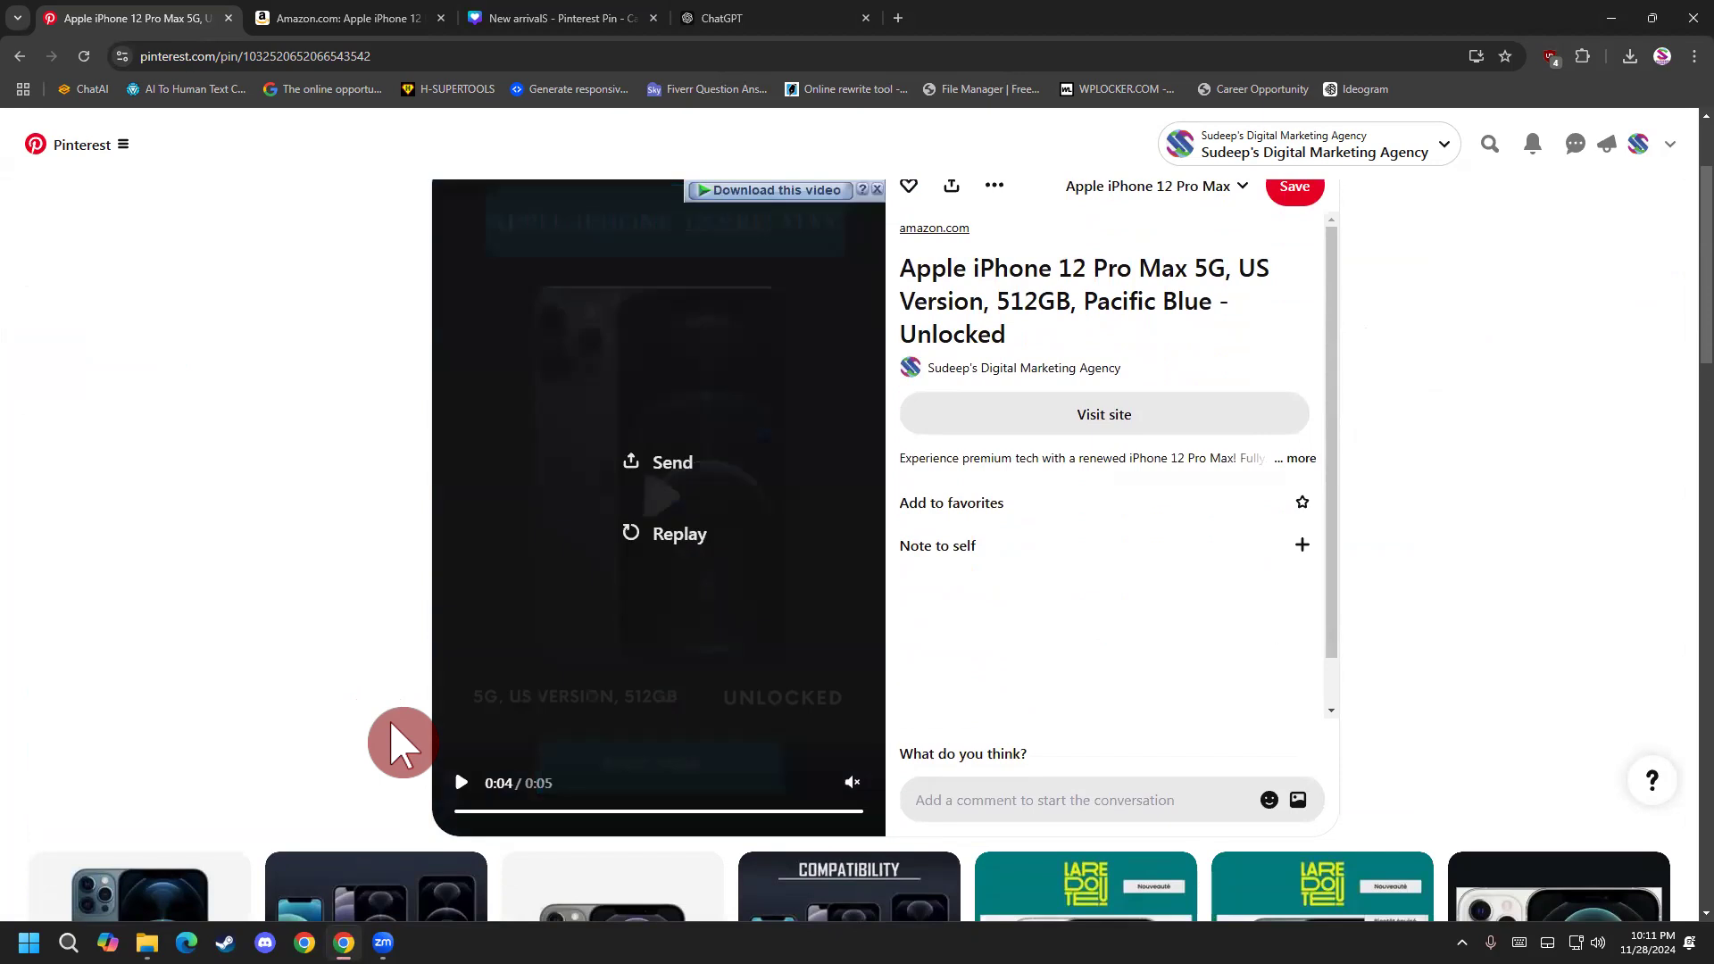
left_click(638, 533)
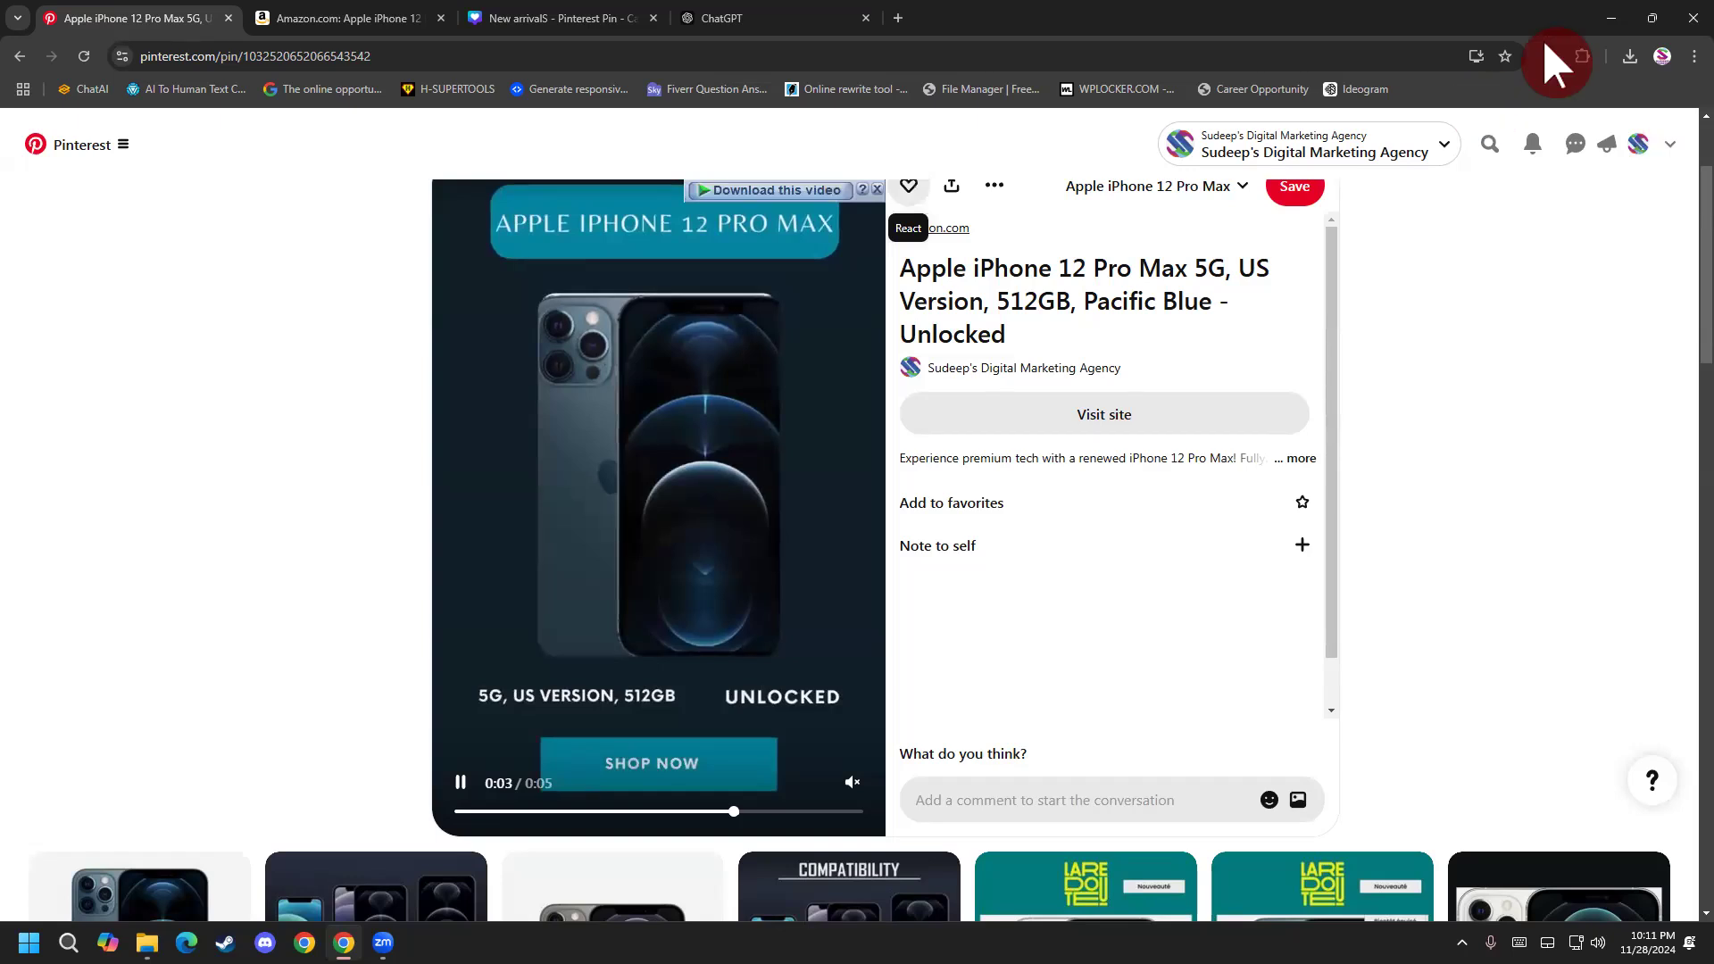
Open the business profile's saved boards and view the options for creating a pin or board.
left_click(1641, 135)
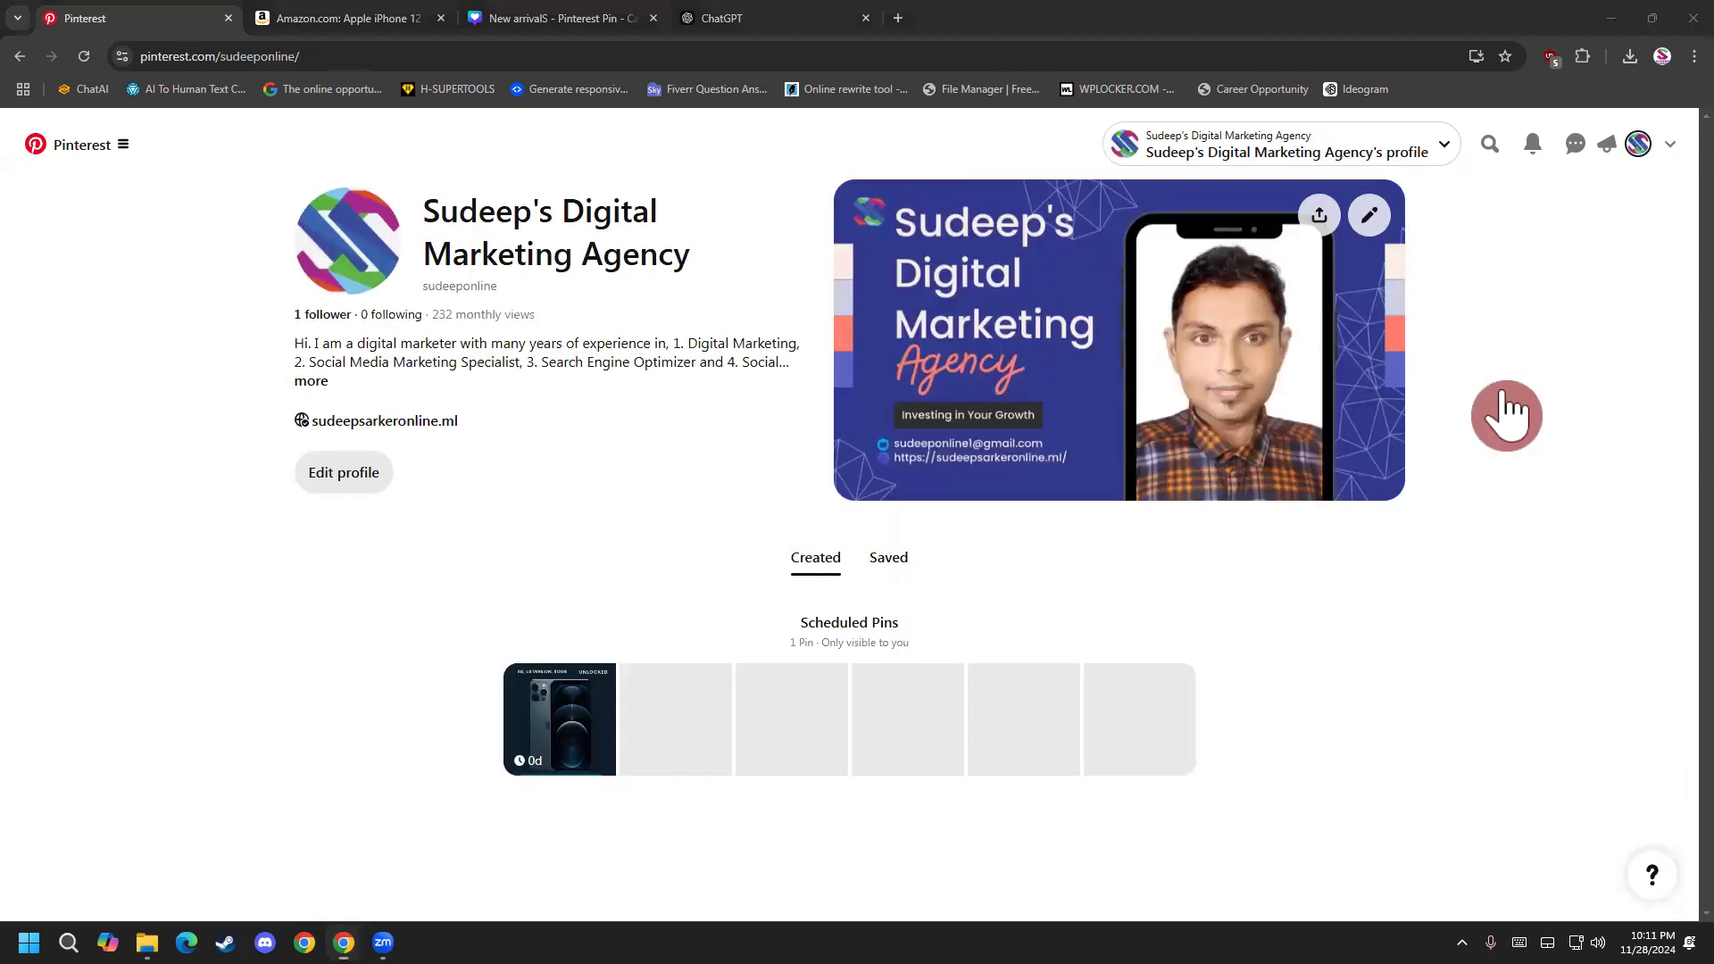
left_click(888, 559)
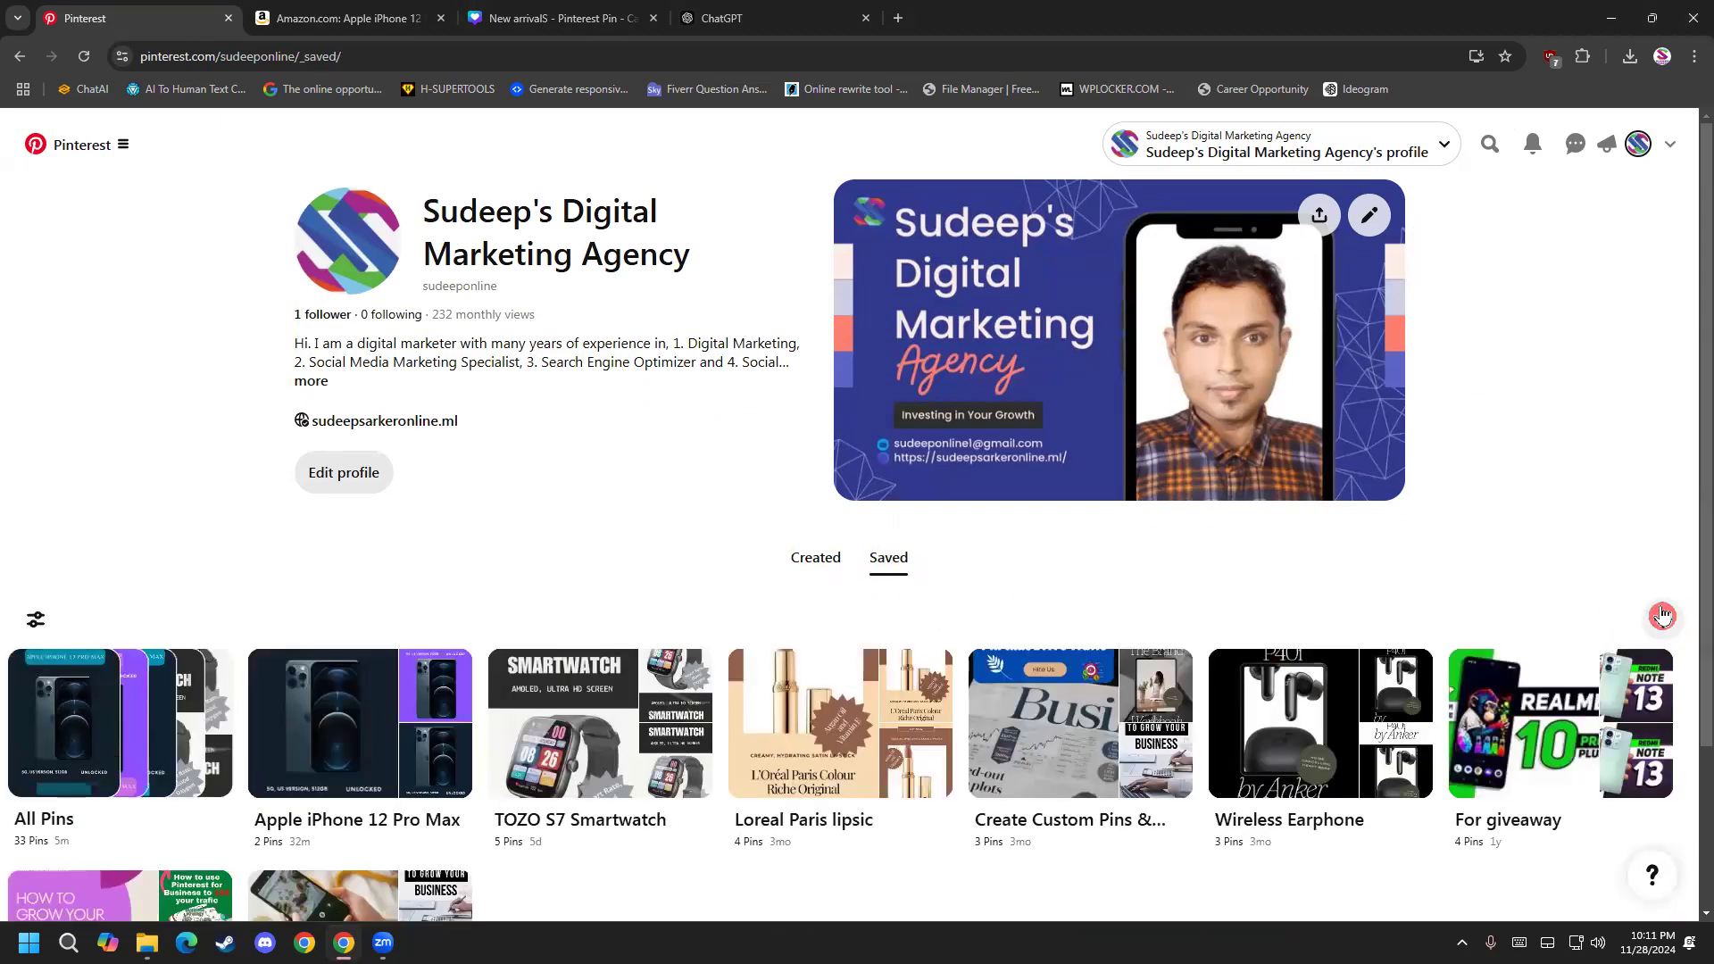
left_click(1663, 616)
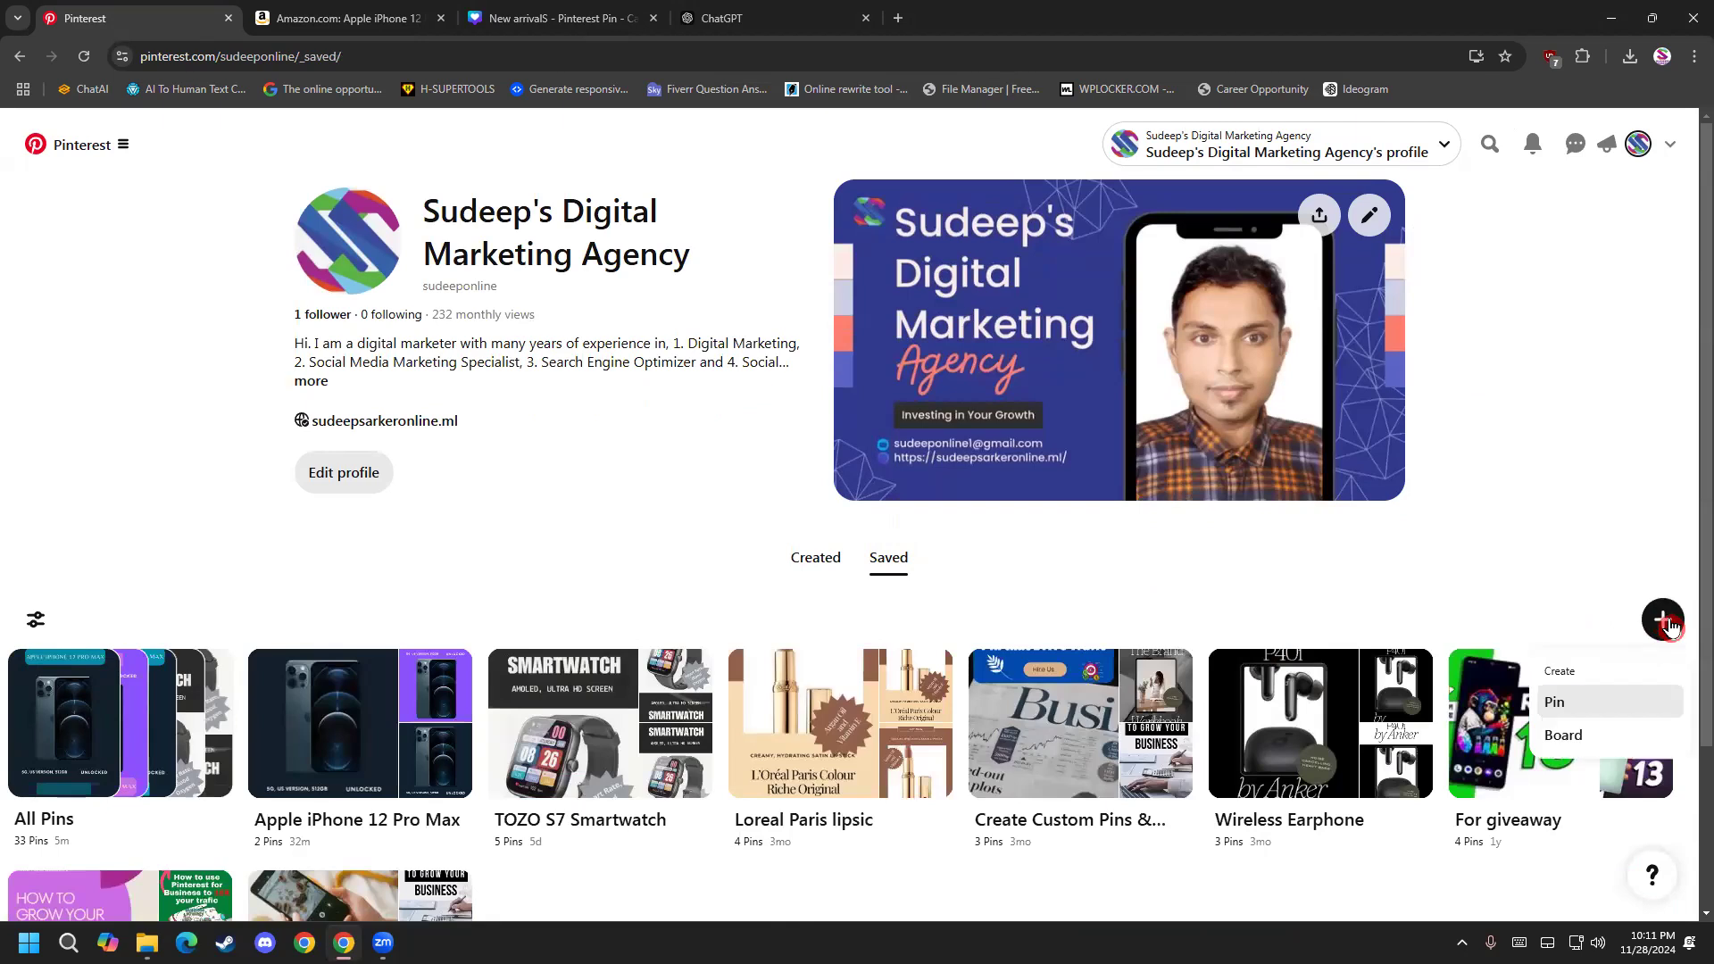
left_click(1661, 562)
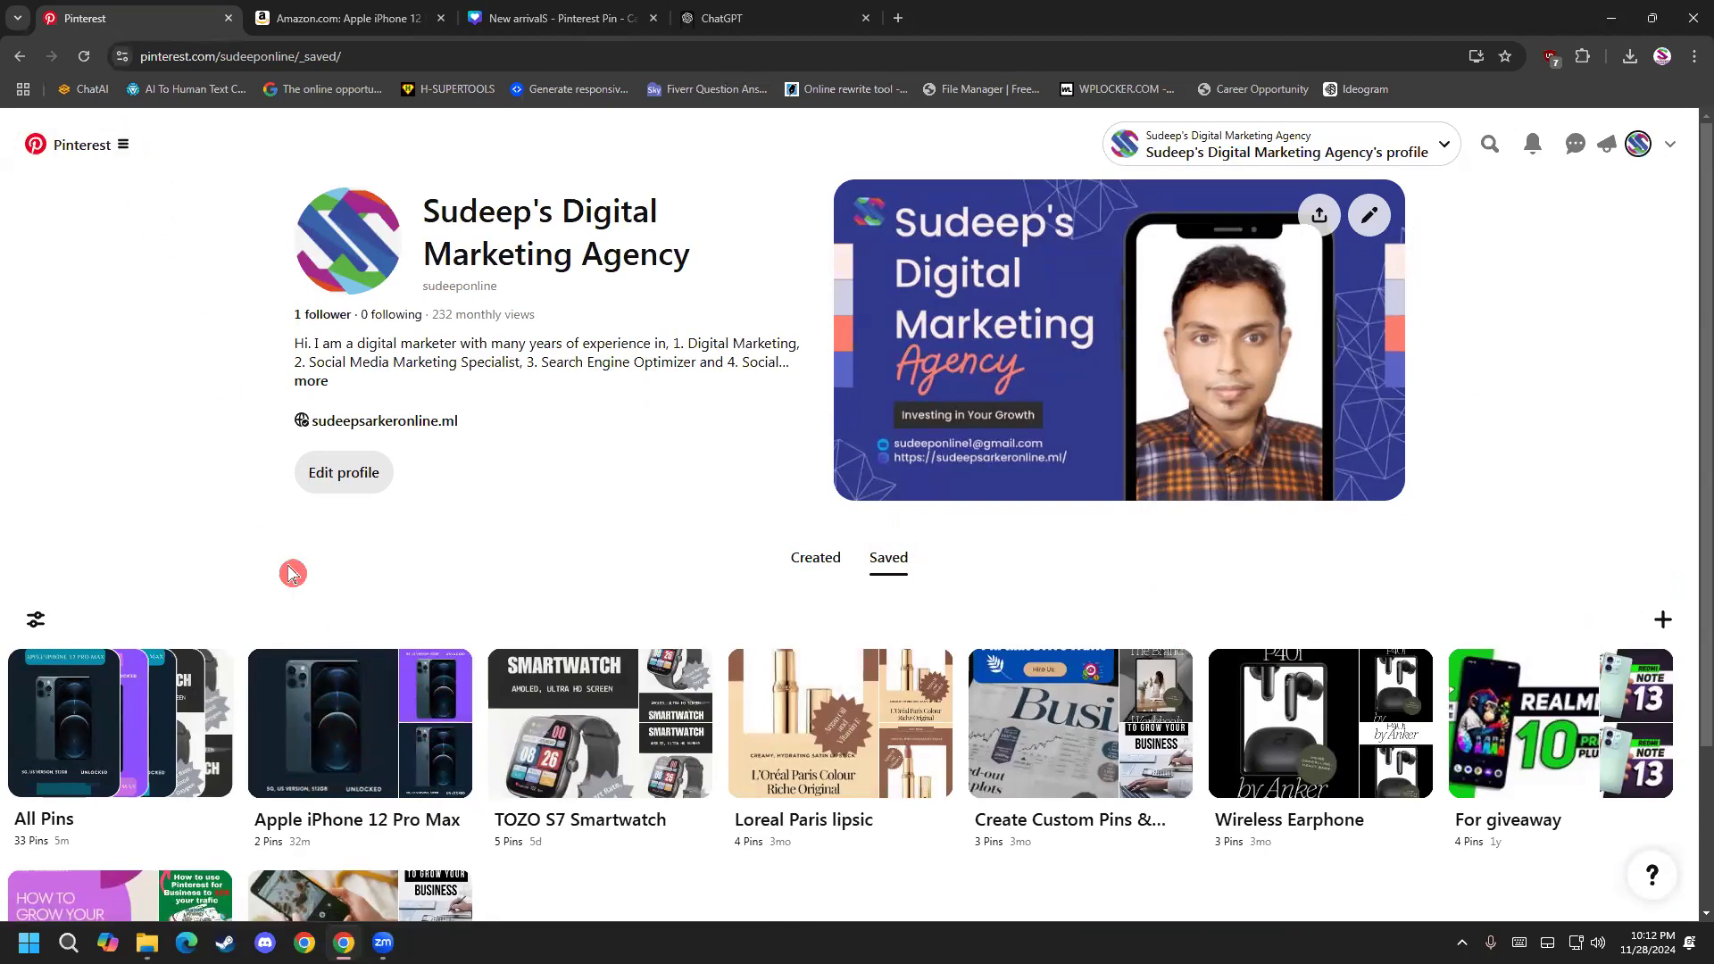
Start a new pin for ad and upload the dark "New arrivalS (2)" iPhone image from the Downloads folder.
left_click(117, 164)
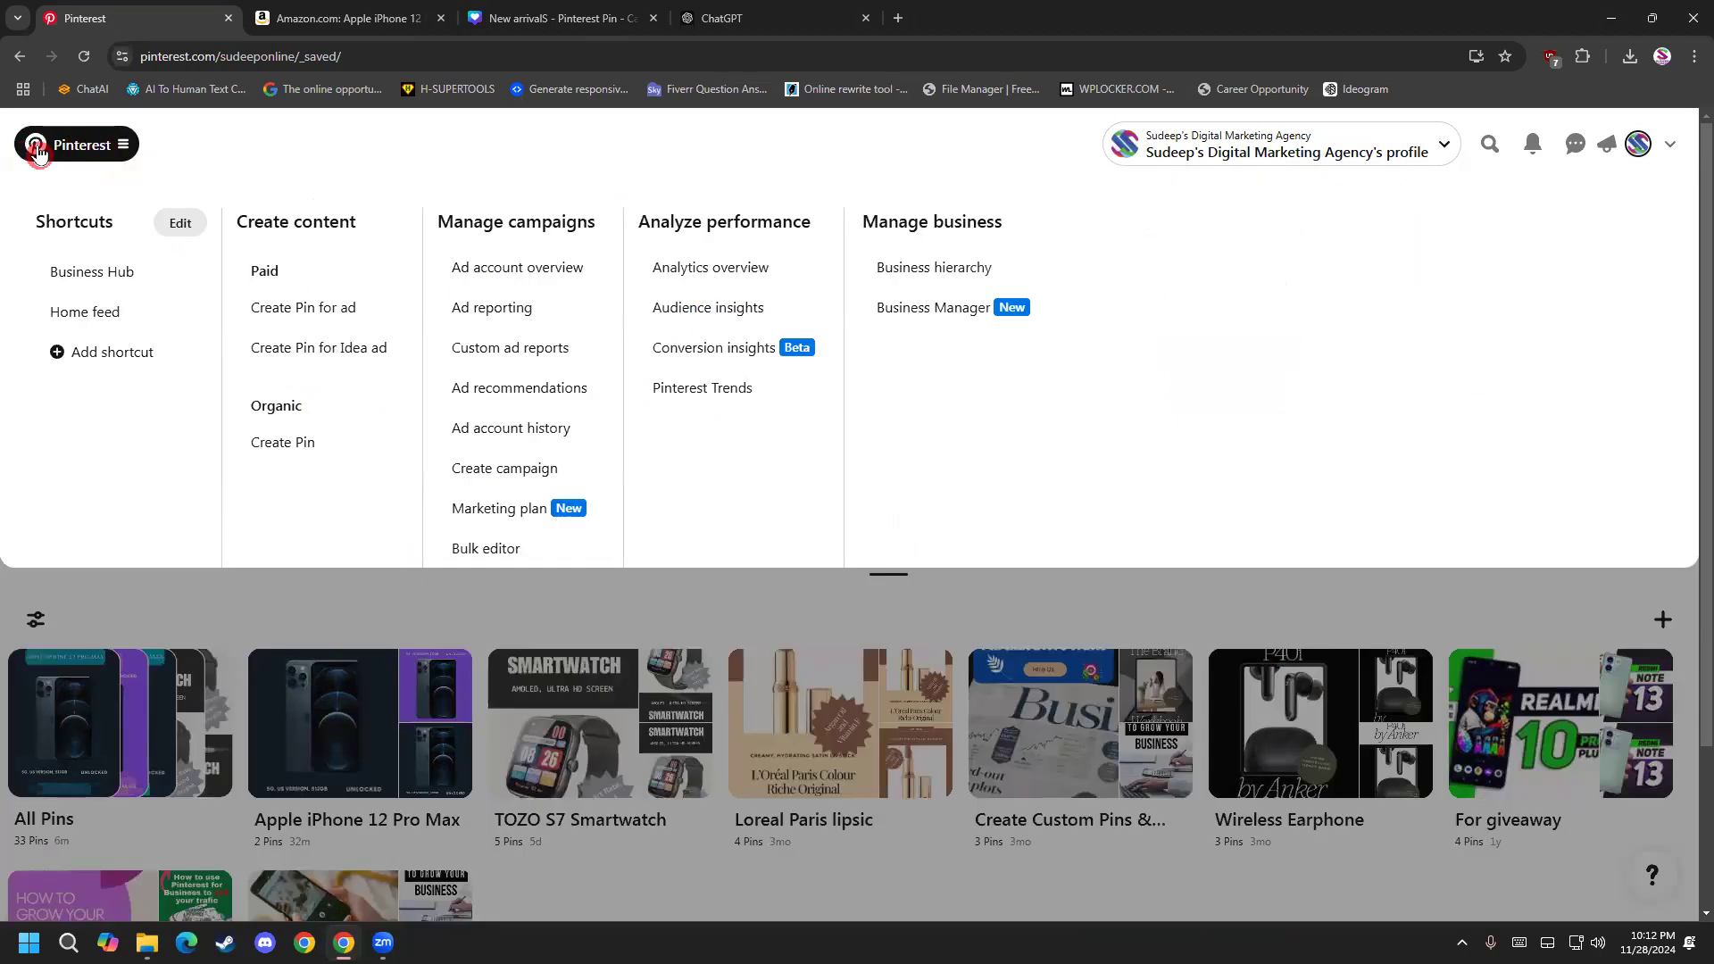
left_click(334, 316)
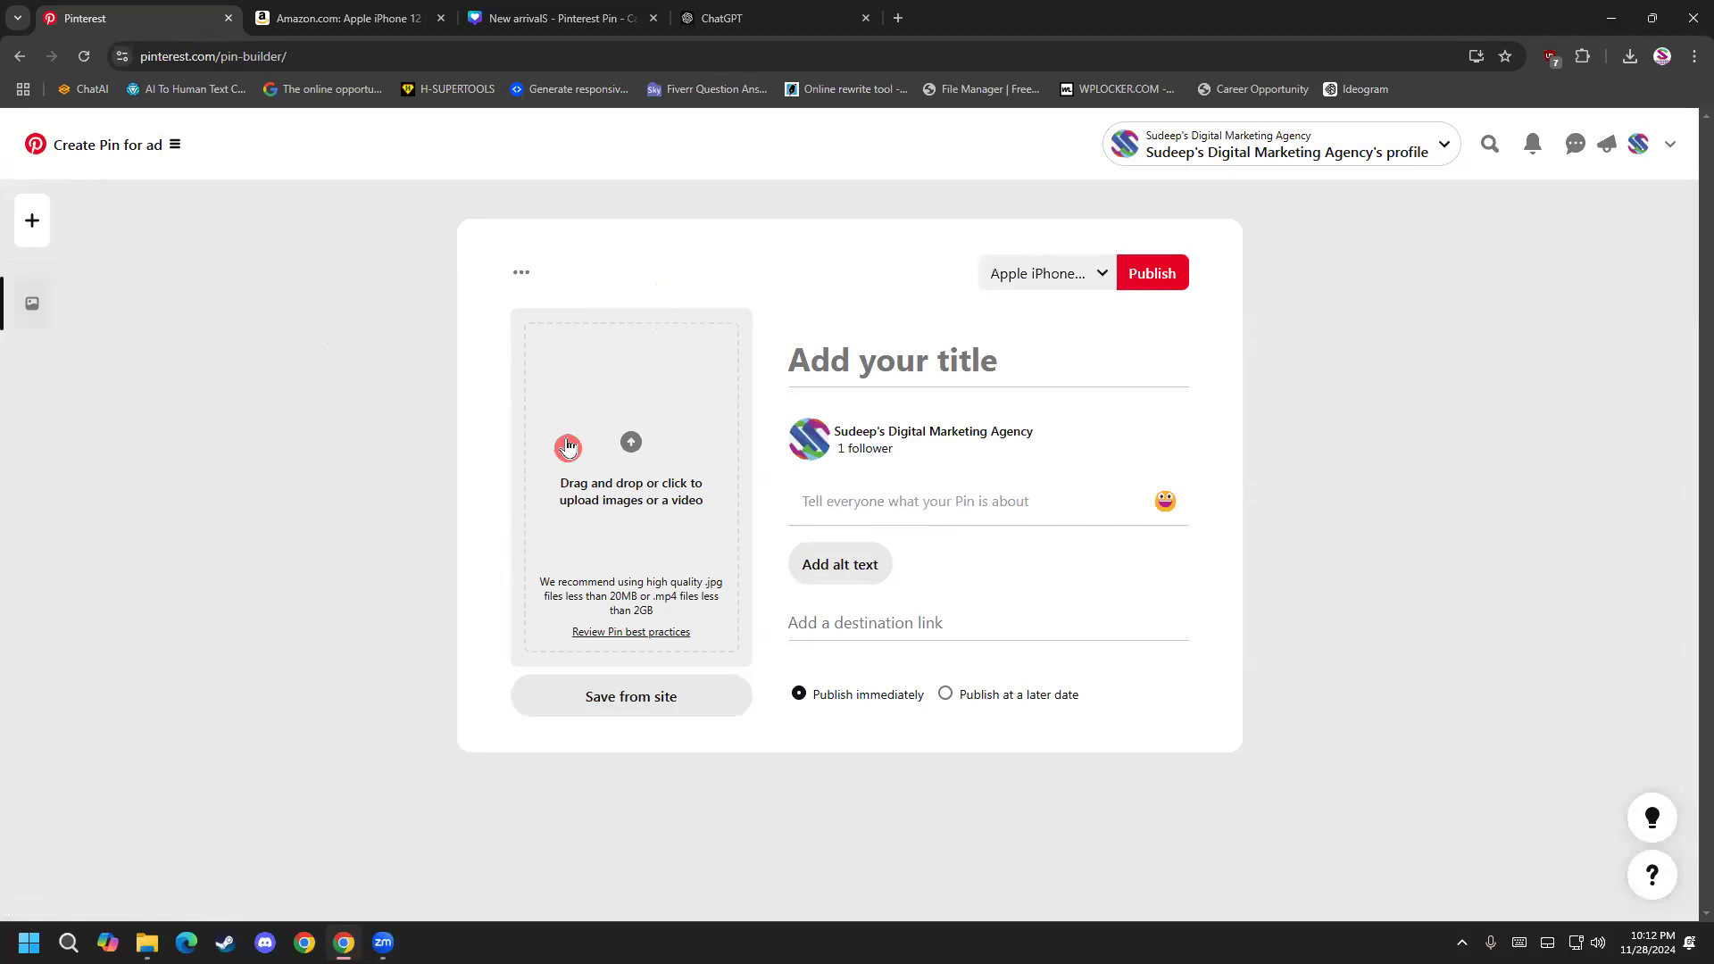
left_click(636, 529)
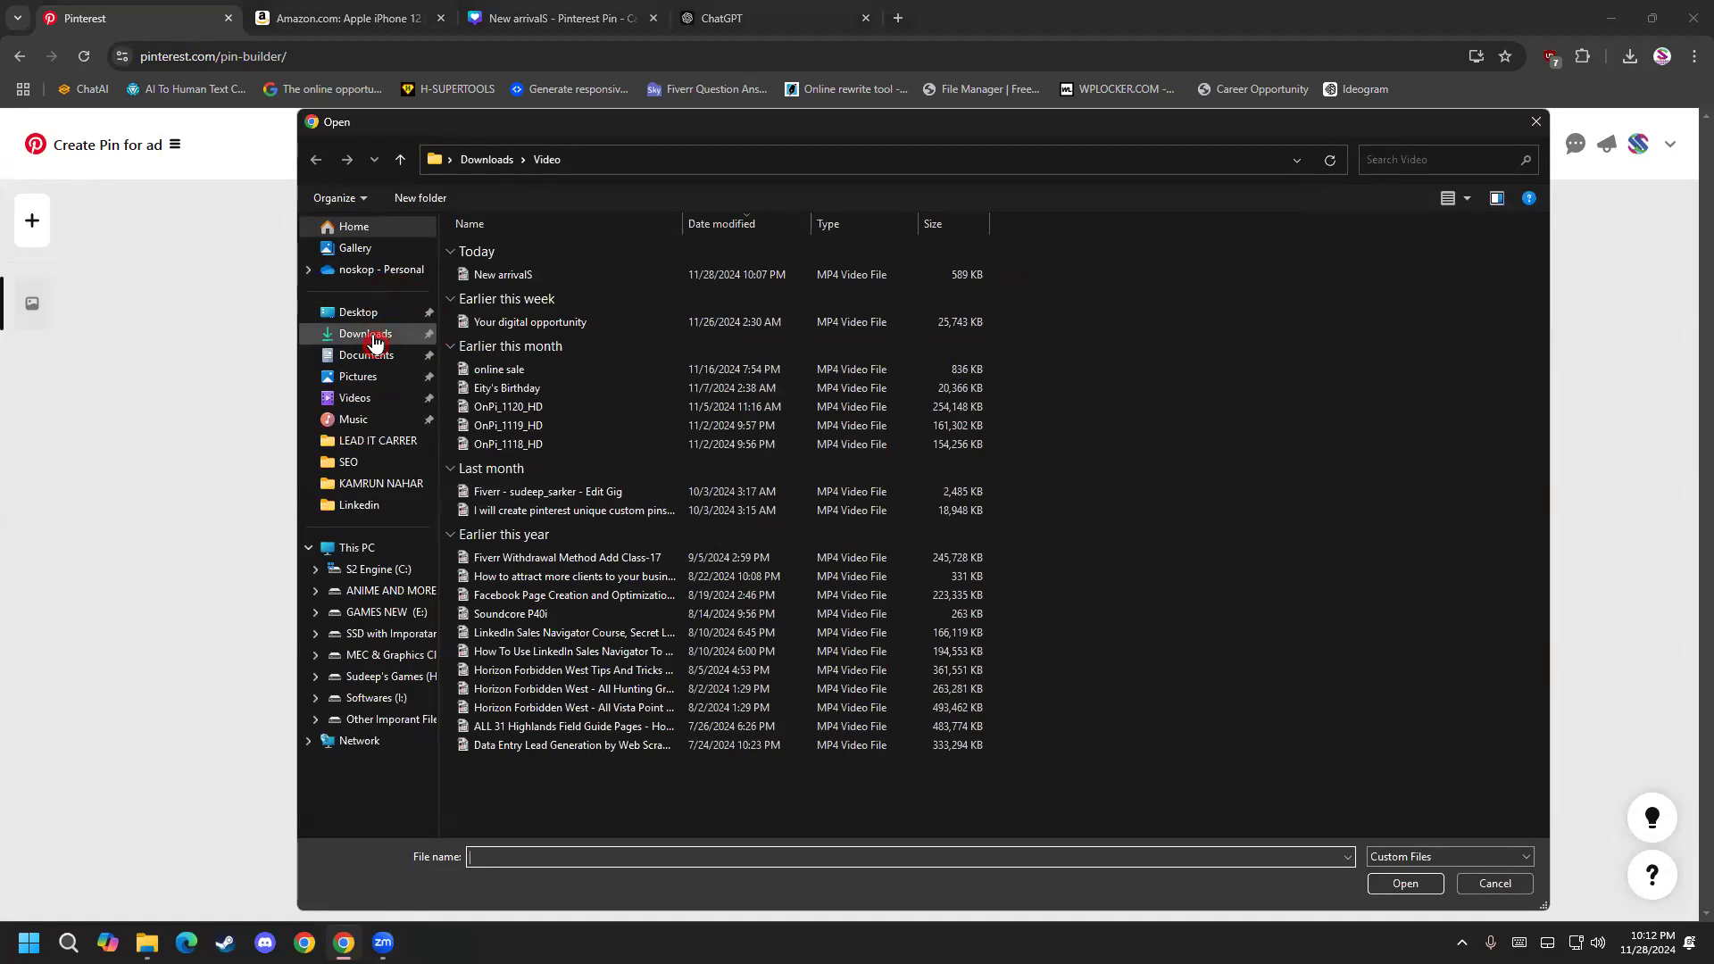
left_click(375, 344)
double_click(560, 386)
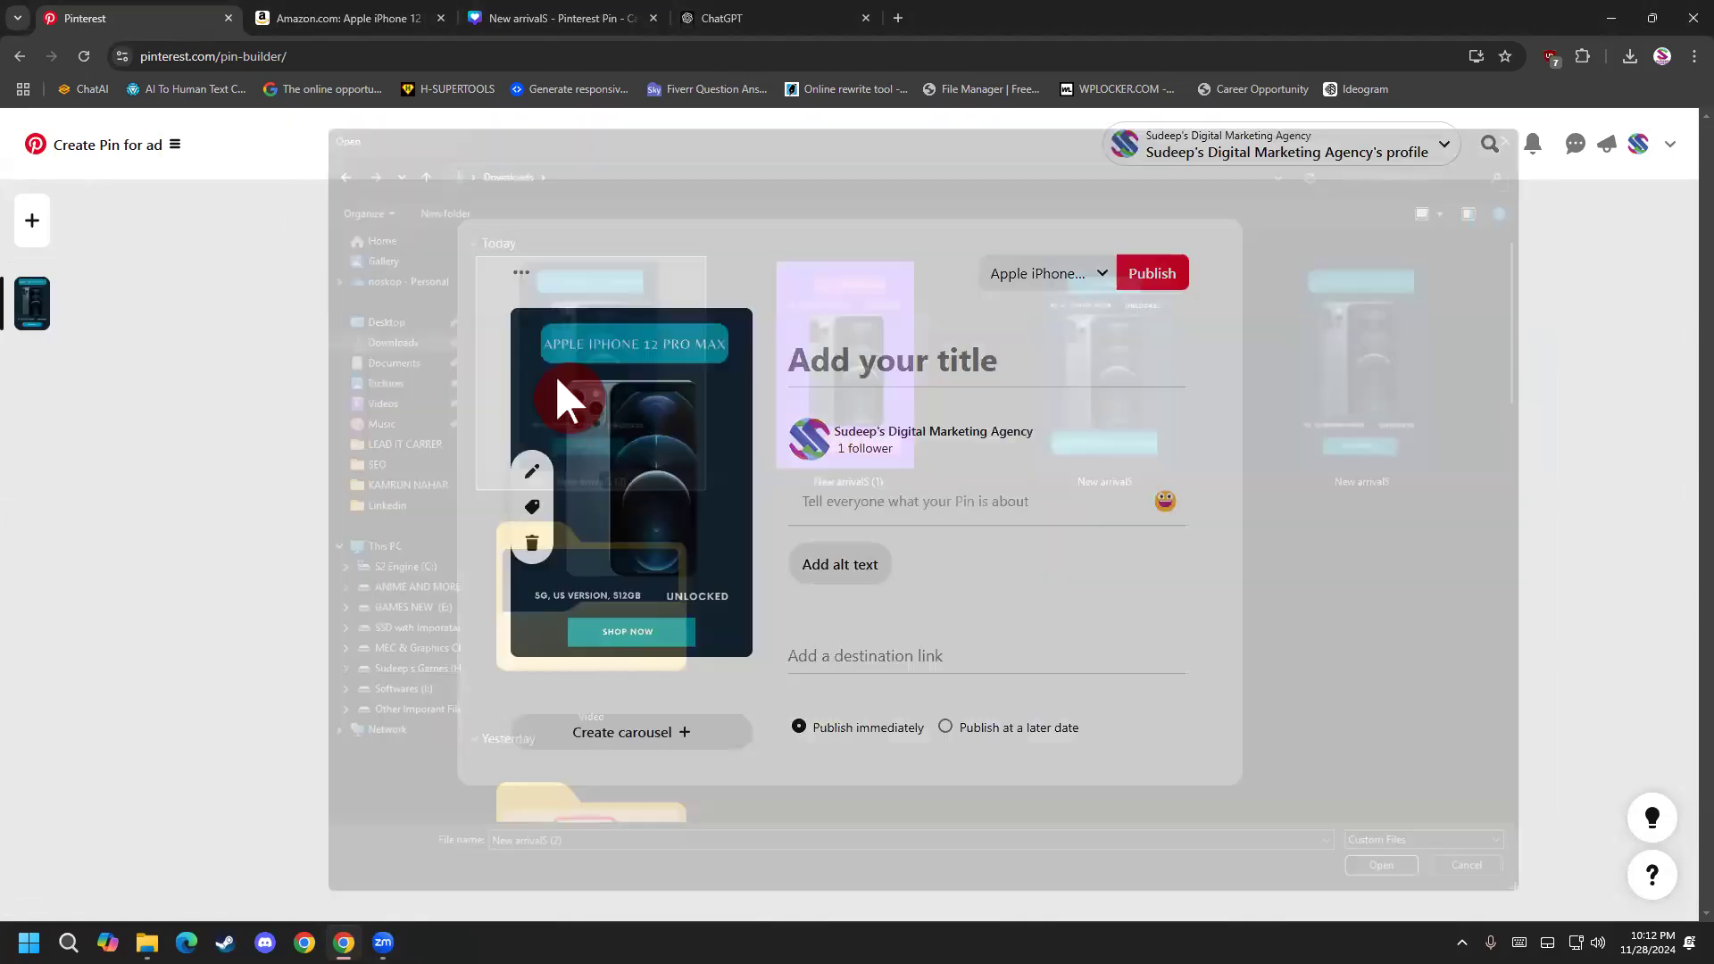
Copy "Apple iPhone 12 Pro Max" from the Amazon product title and paste it as the ad pin's title.
left_click(871, 499)
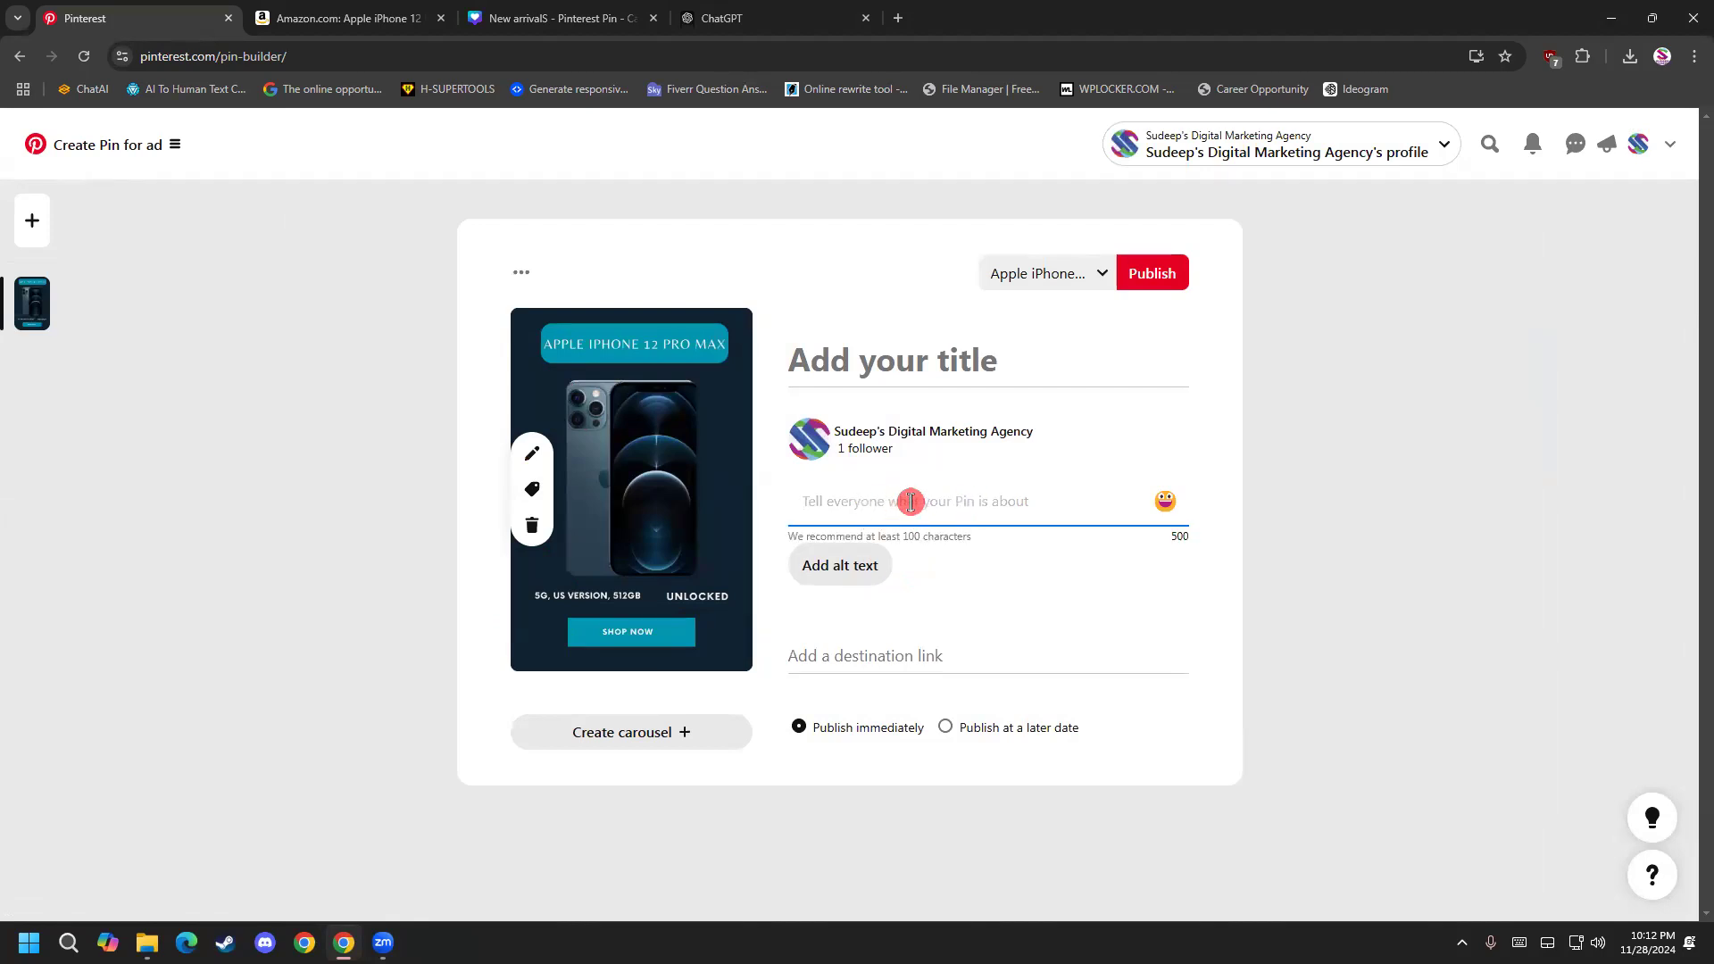
left_click(891, 366)
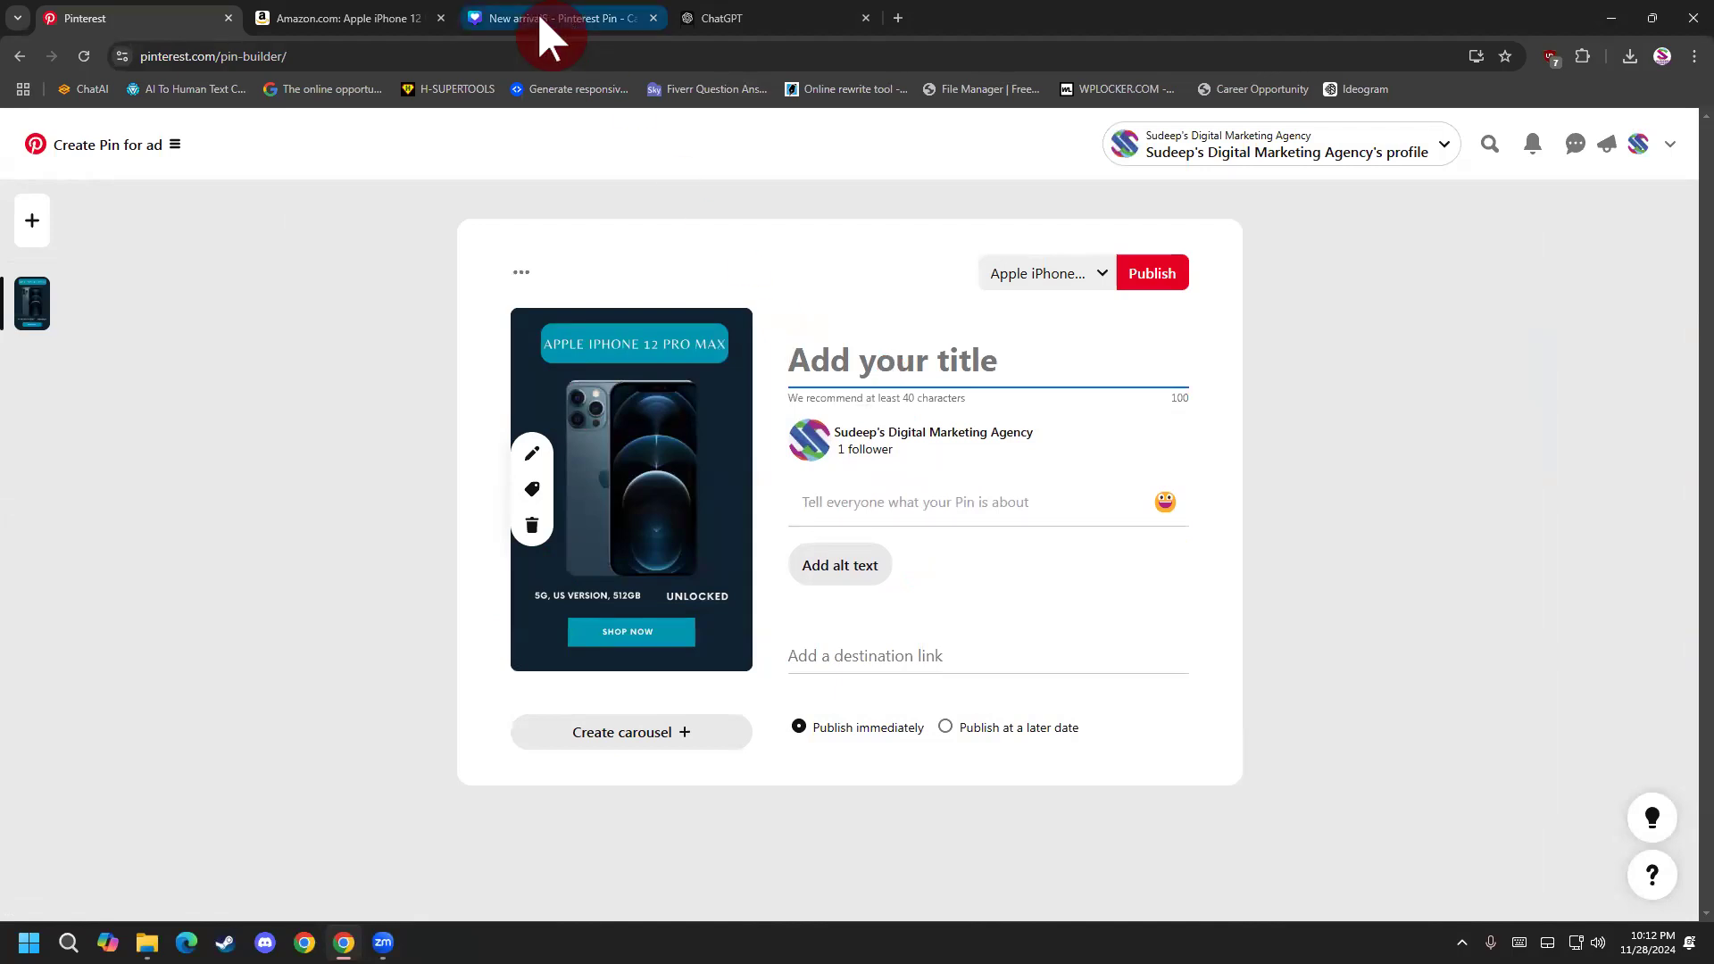
left_click(357, 20)
left_click(215, 19)
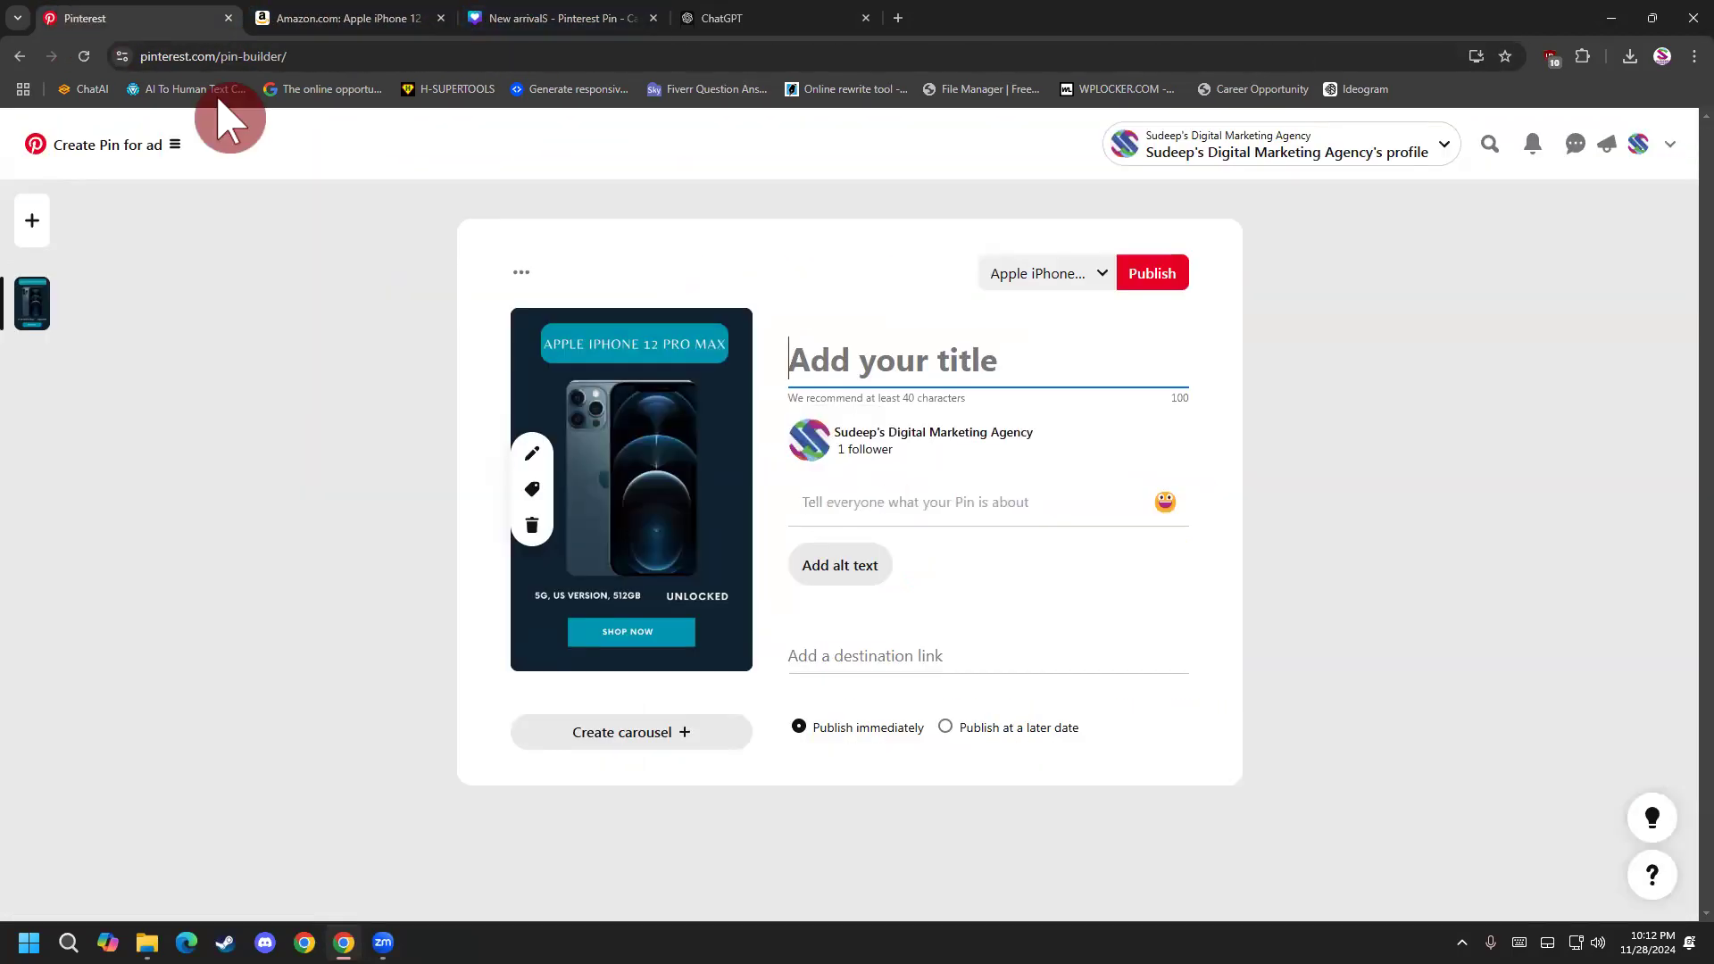
left_click(397, 20)
left_click_drag(678, 261, 949, 274)
key("ctrl+c")
right_click(914, 268)
left_click(946, 284)
left_click(156, 22)
left_click(787, 364)
key("ctrl+v")
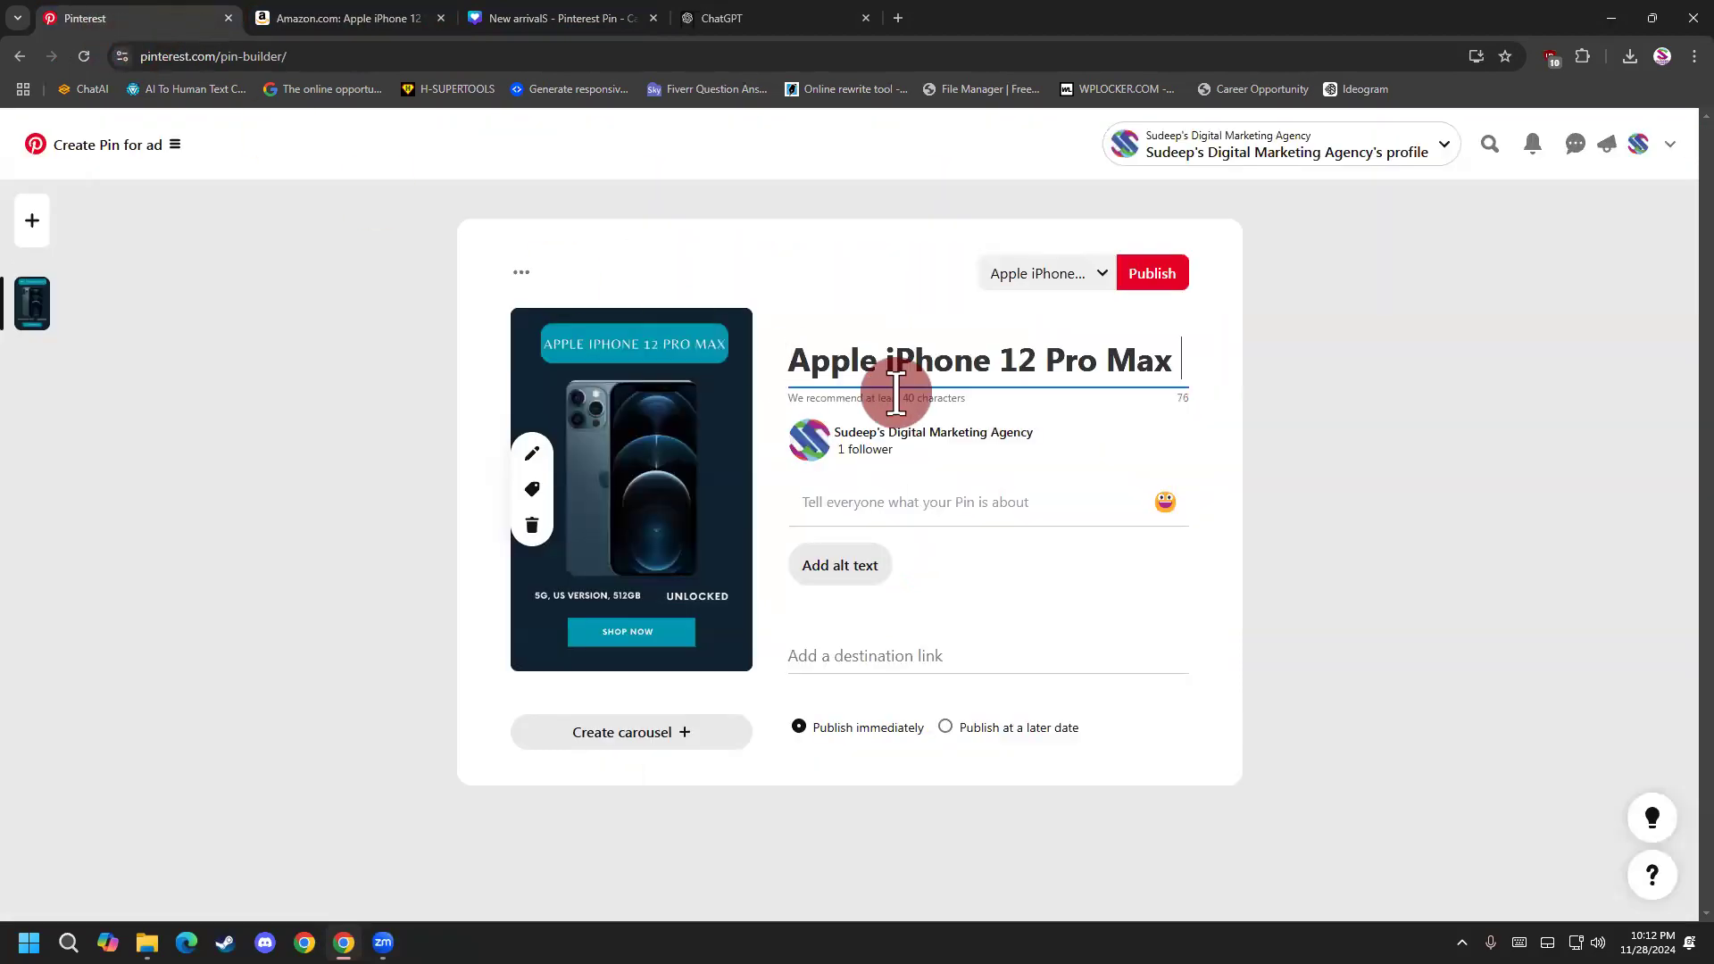
Fill the ad pin with the previously copied "Experience premium tech" description and the Amazon iPhone product URL as destination link.
left_click(907, 489)
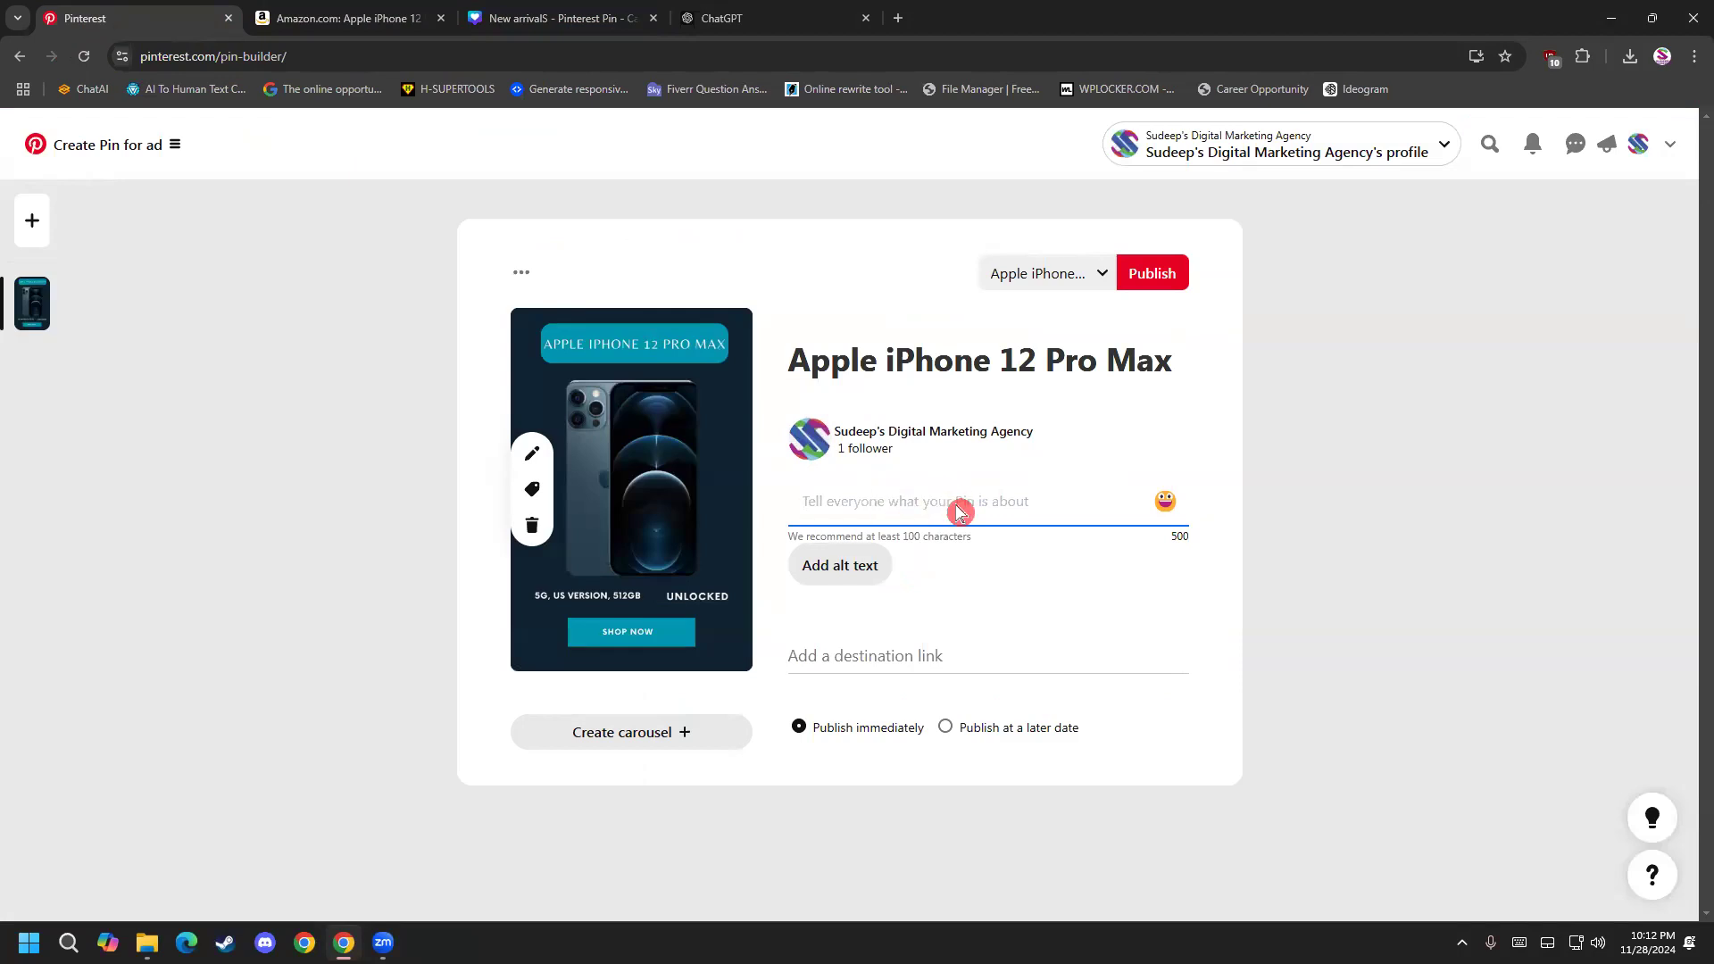
key("super+v")
left_click(906, 728)
left_click(918, 707)
key("super+v")
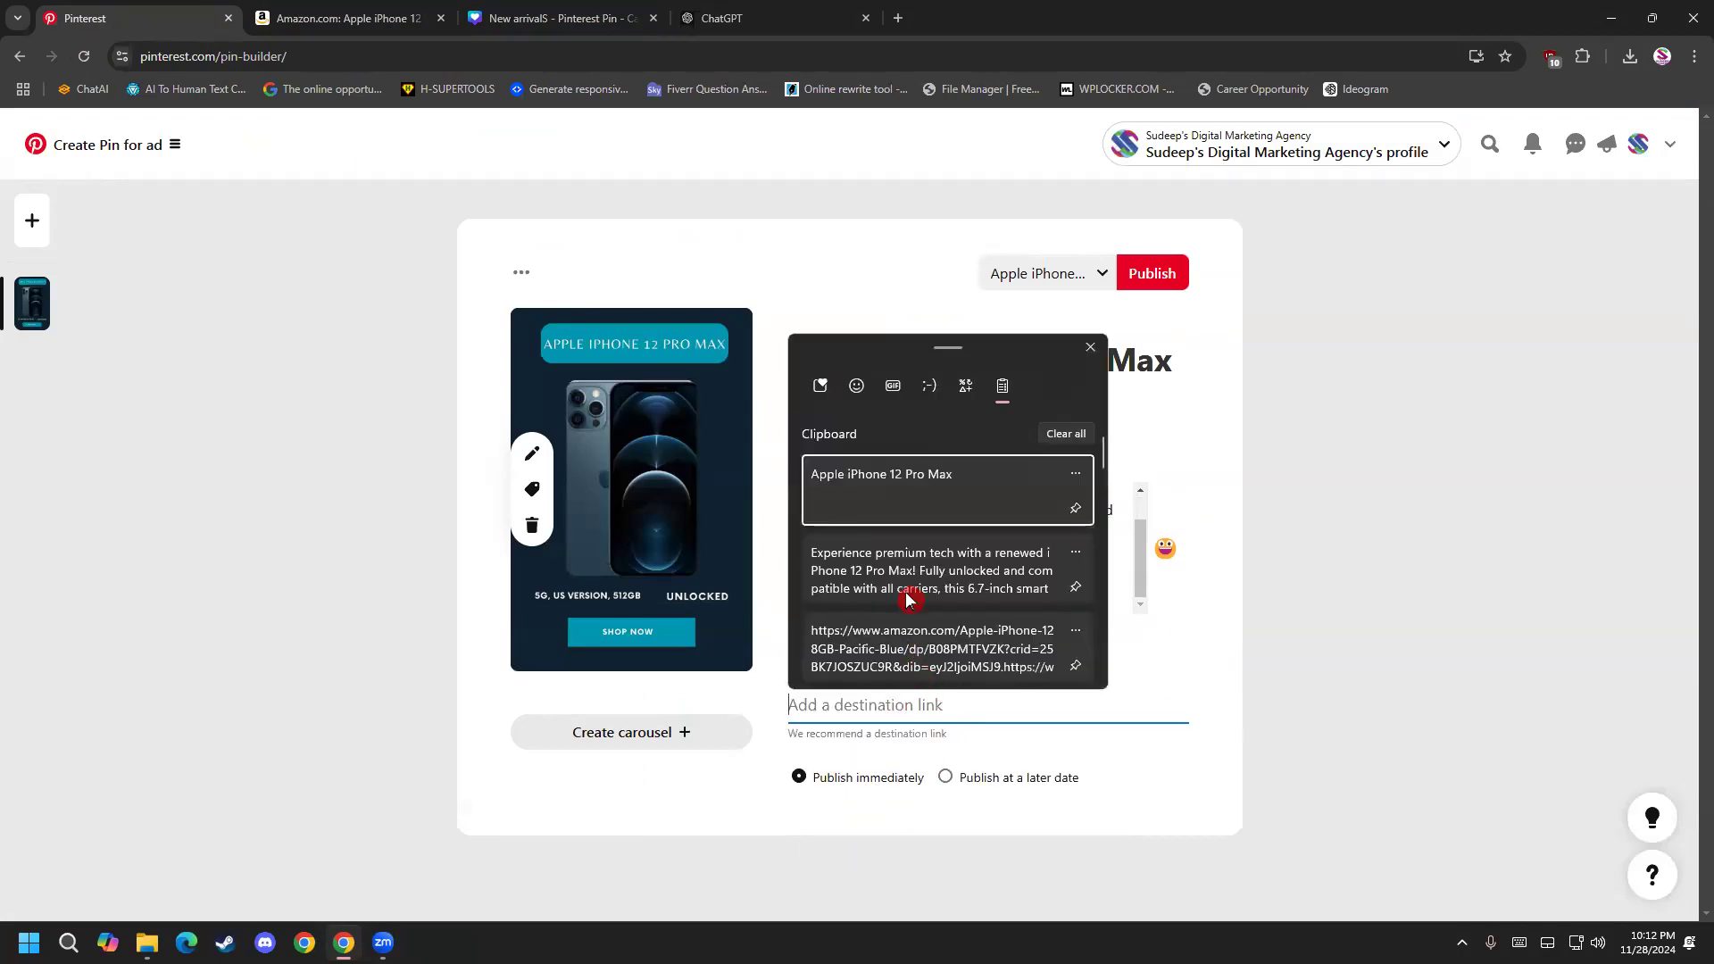
scroll(909, 598, "down", 3)
left_click(919, 489)
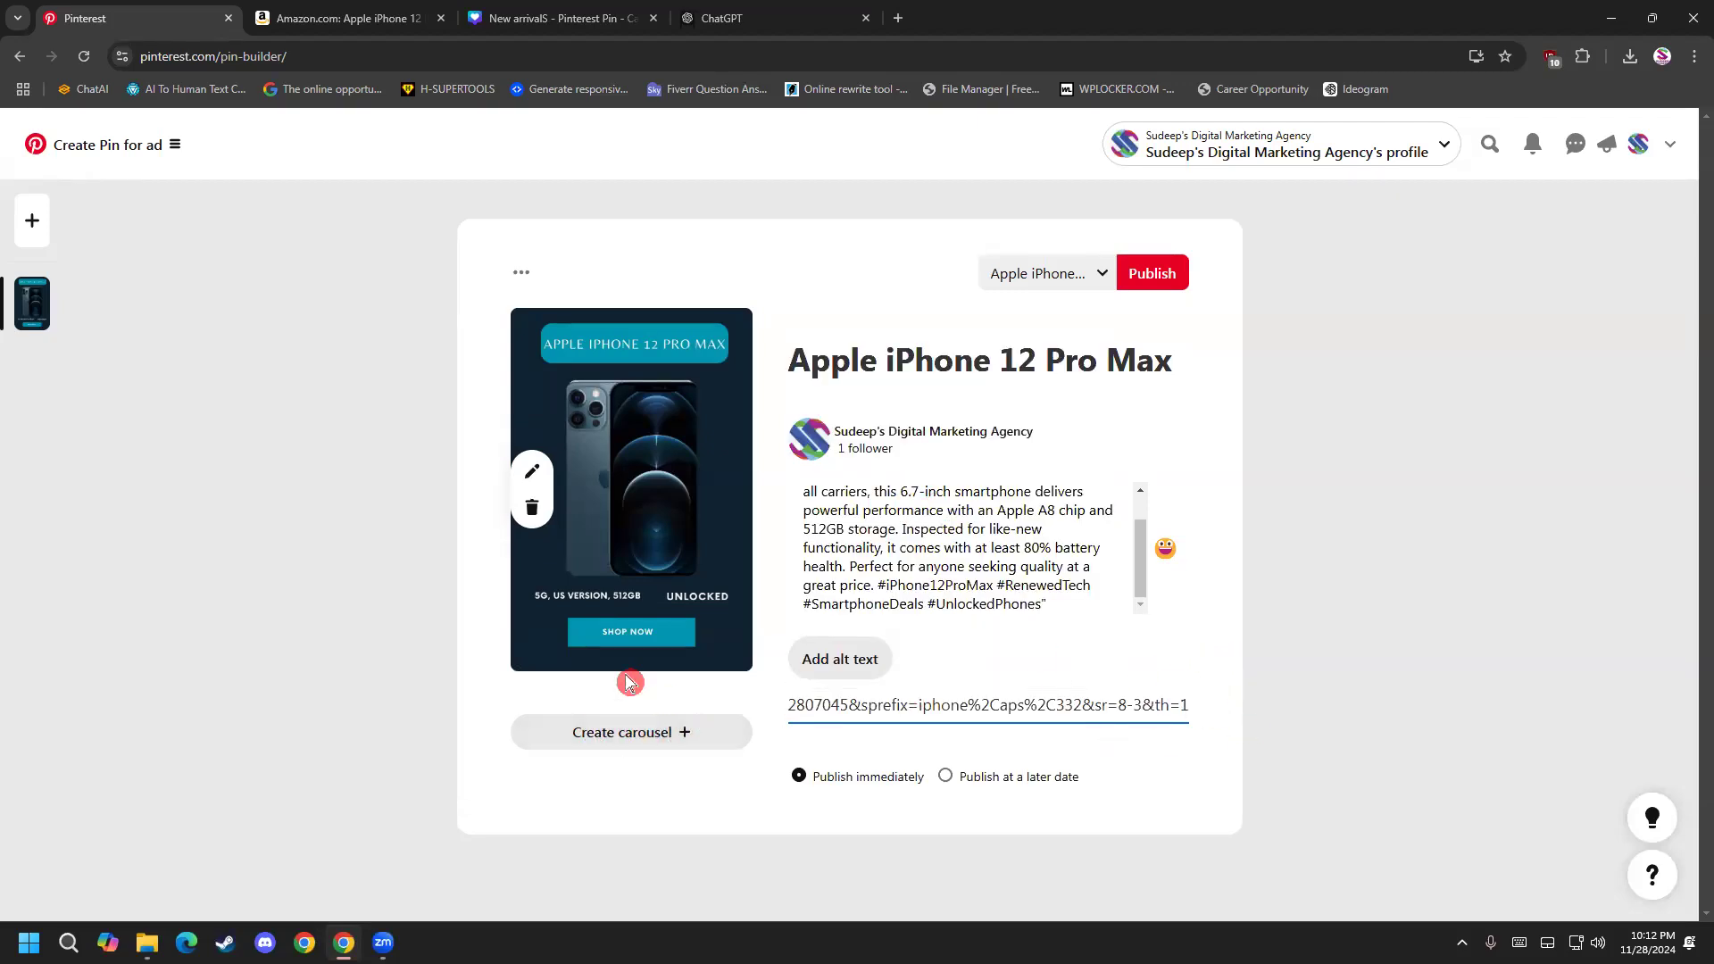
Add a second ad pin and upload the purple "New arrivalS (1)" iPhone image to it.
left_click(31, 225)
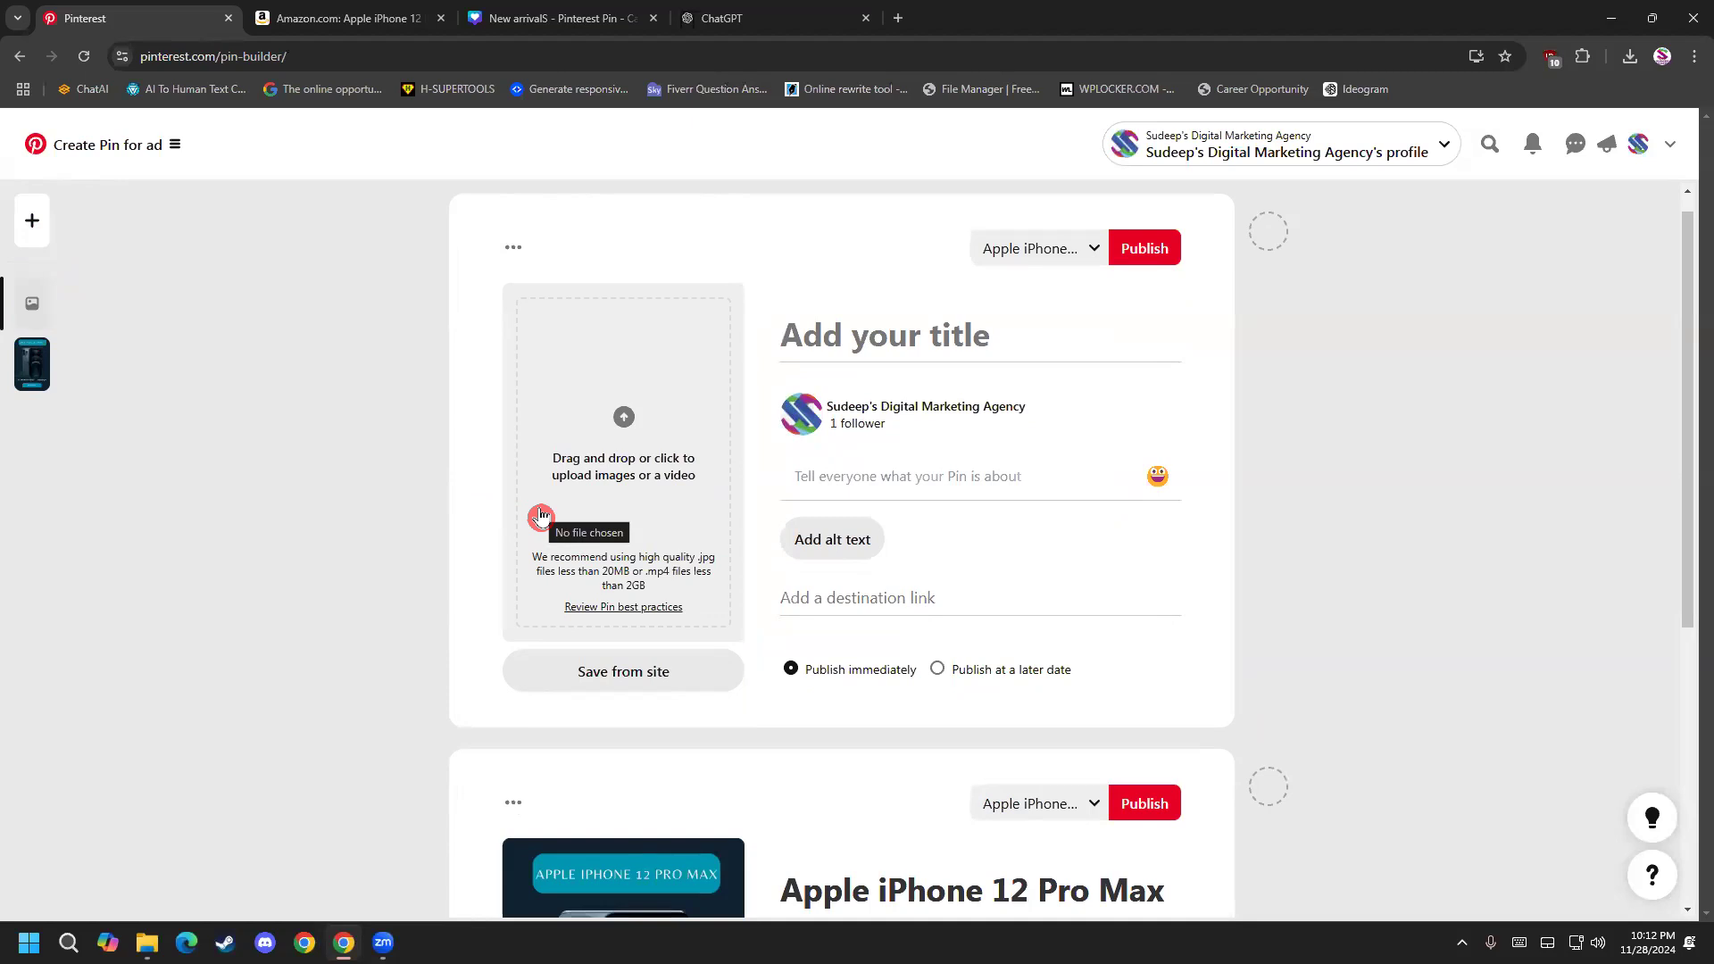
scroll(467, 712, "down", 5)
scroll(490, 797, "up", 6)
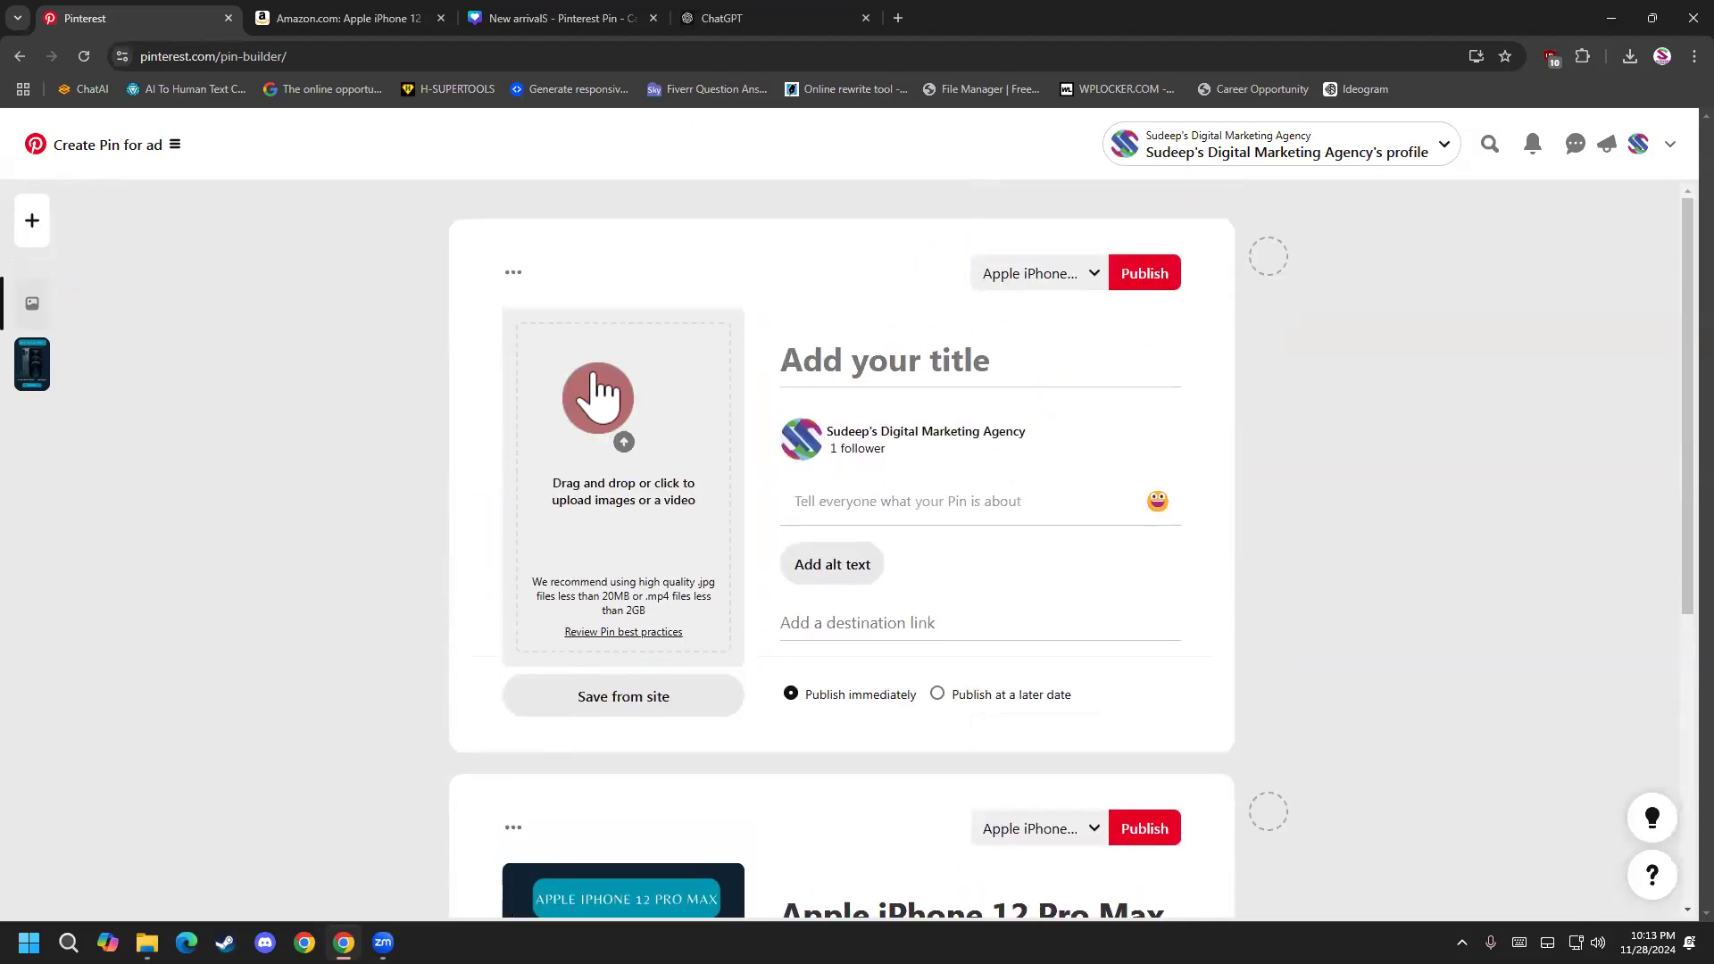
scroll(558, 656, "down", 1)
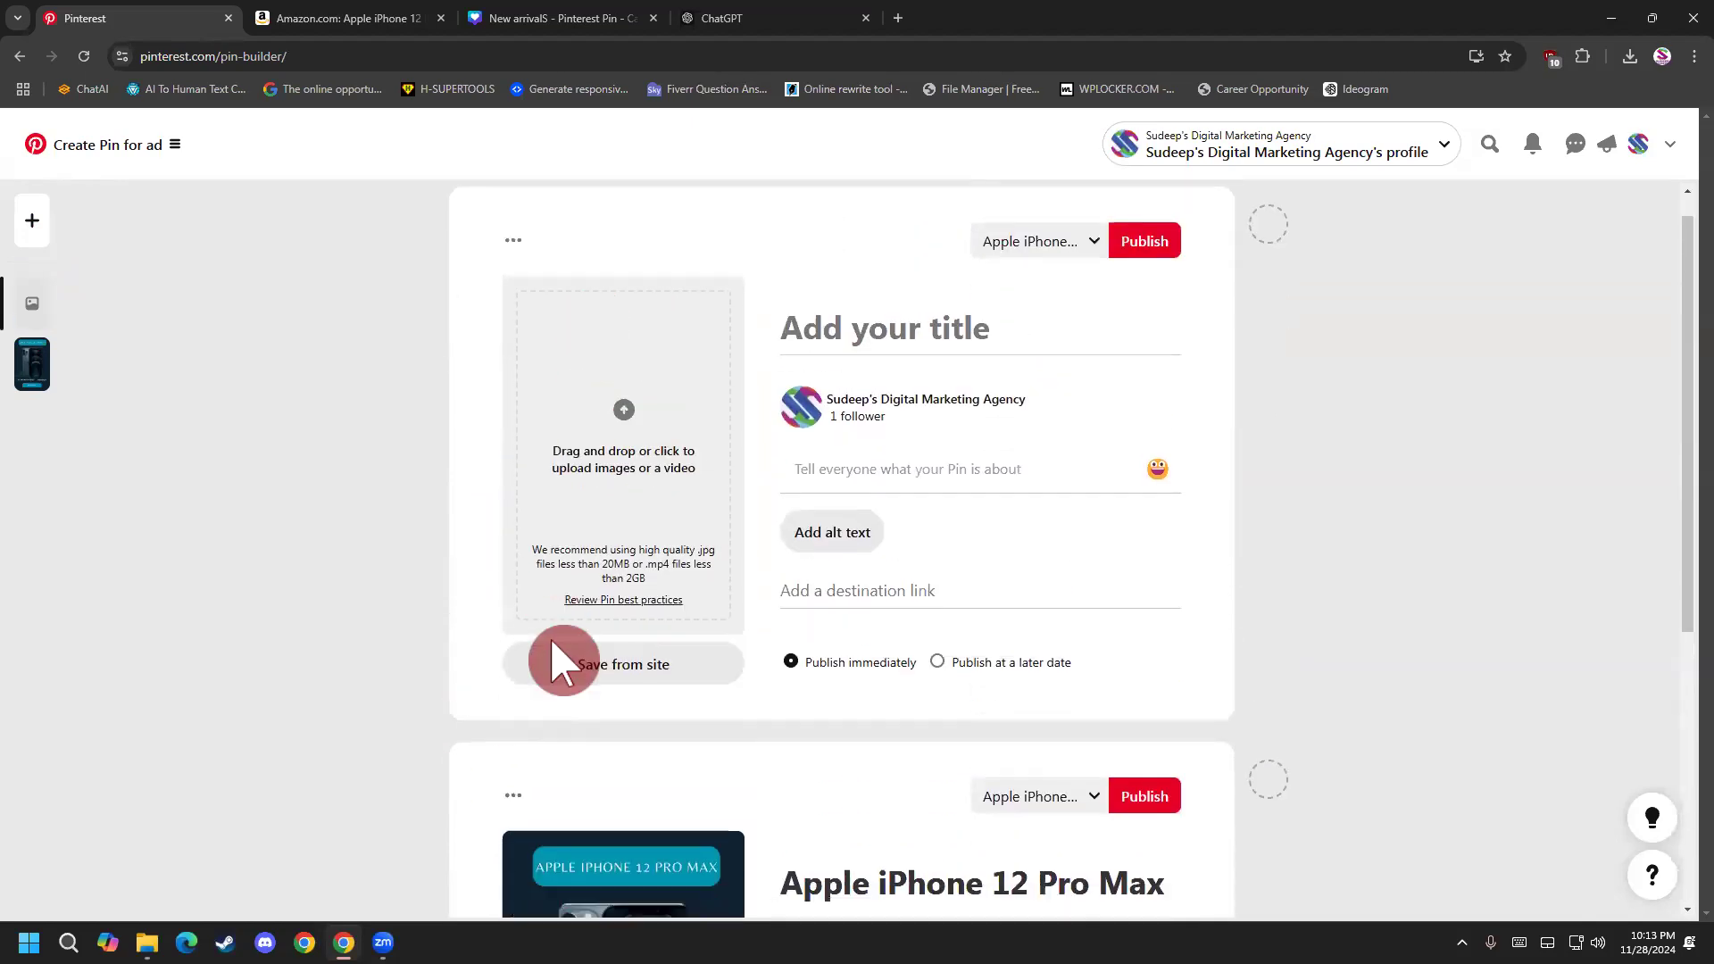
scroll(558, 661, "down", 2)
scroll(625, 419, "up", 2)
left_click(616, 498)
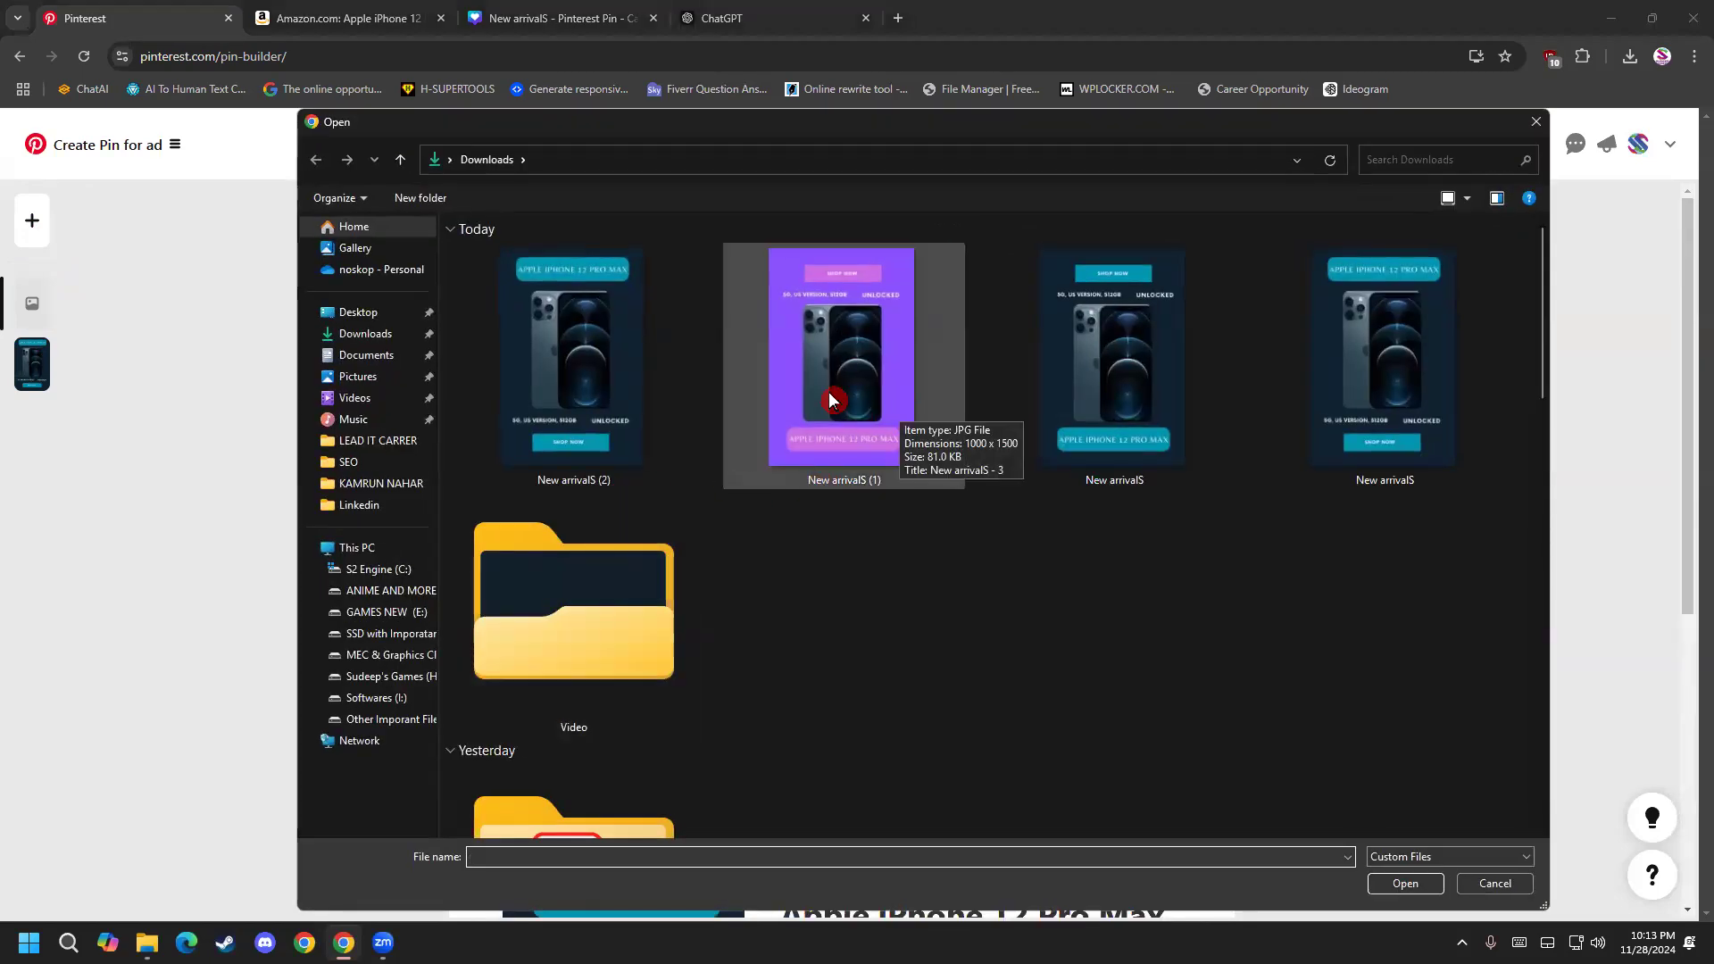
double_click(909, 423)
Title the purple ad pin "Apple iPhone 12 Pro Max" using the previously copied text.
left_click(878, 371)
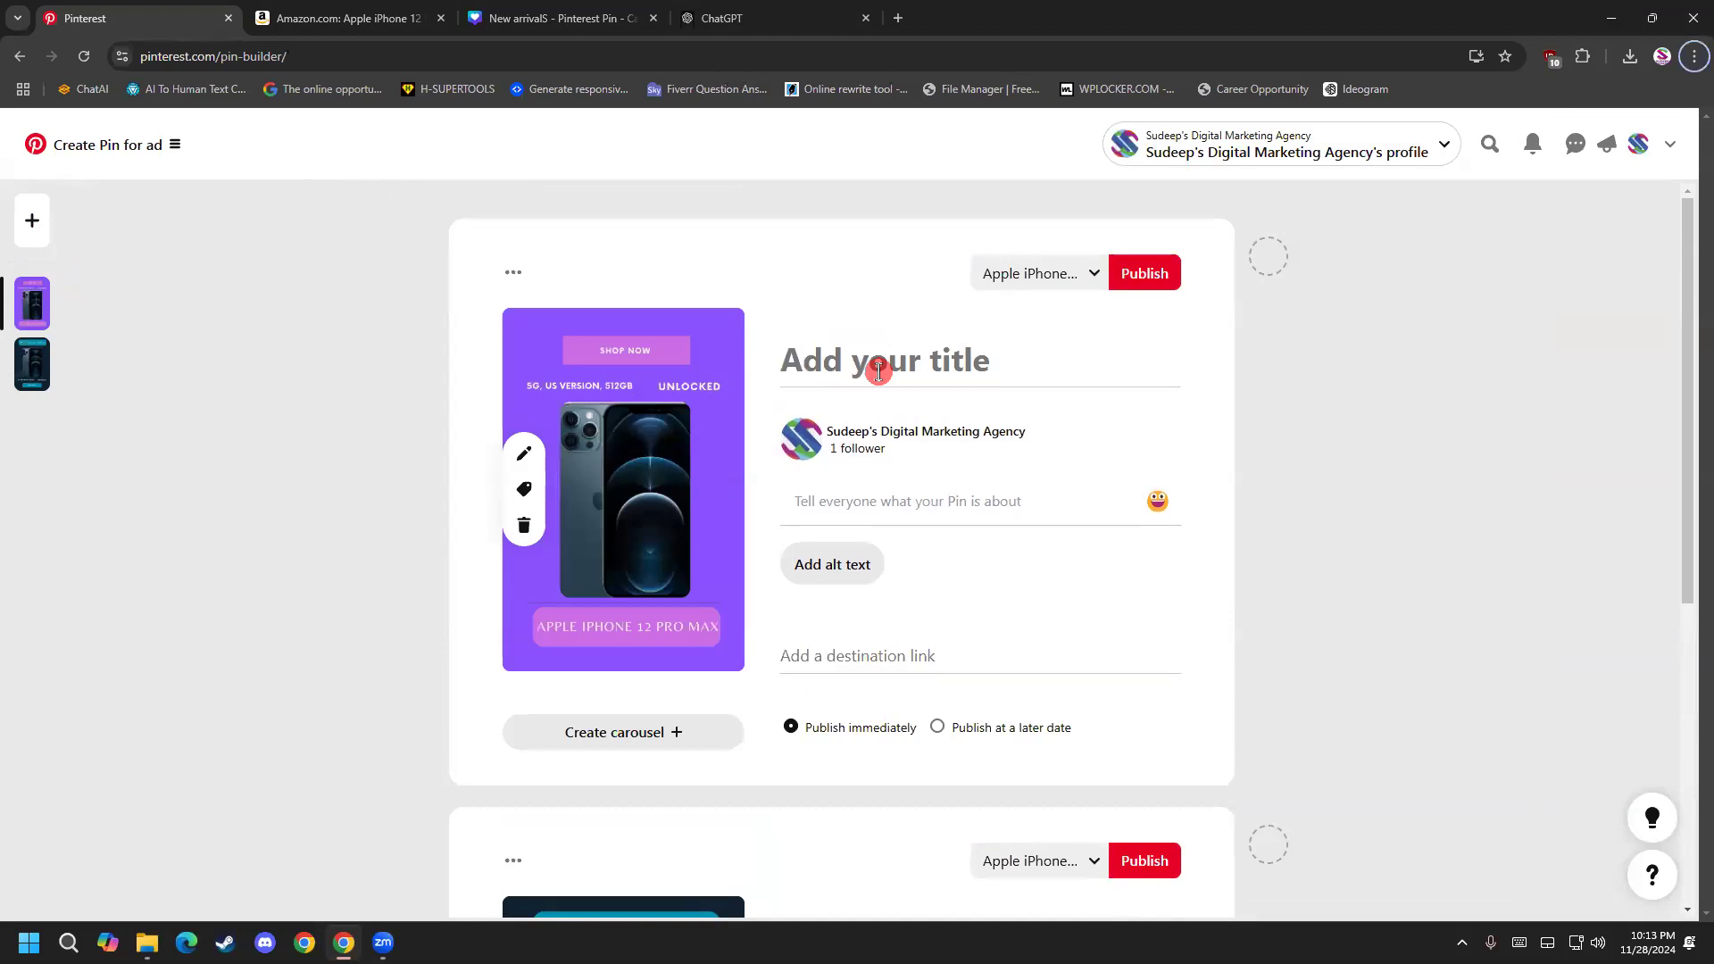
key("super+v")
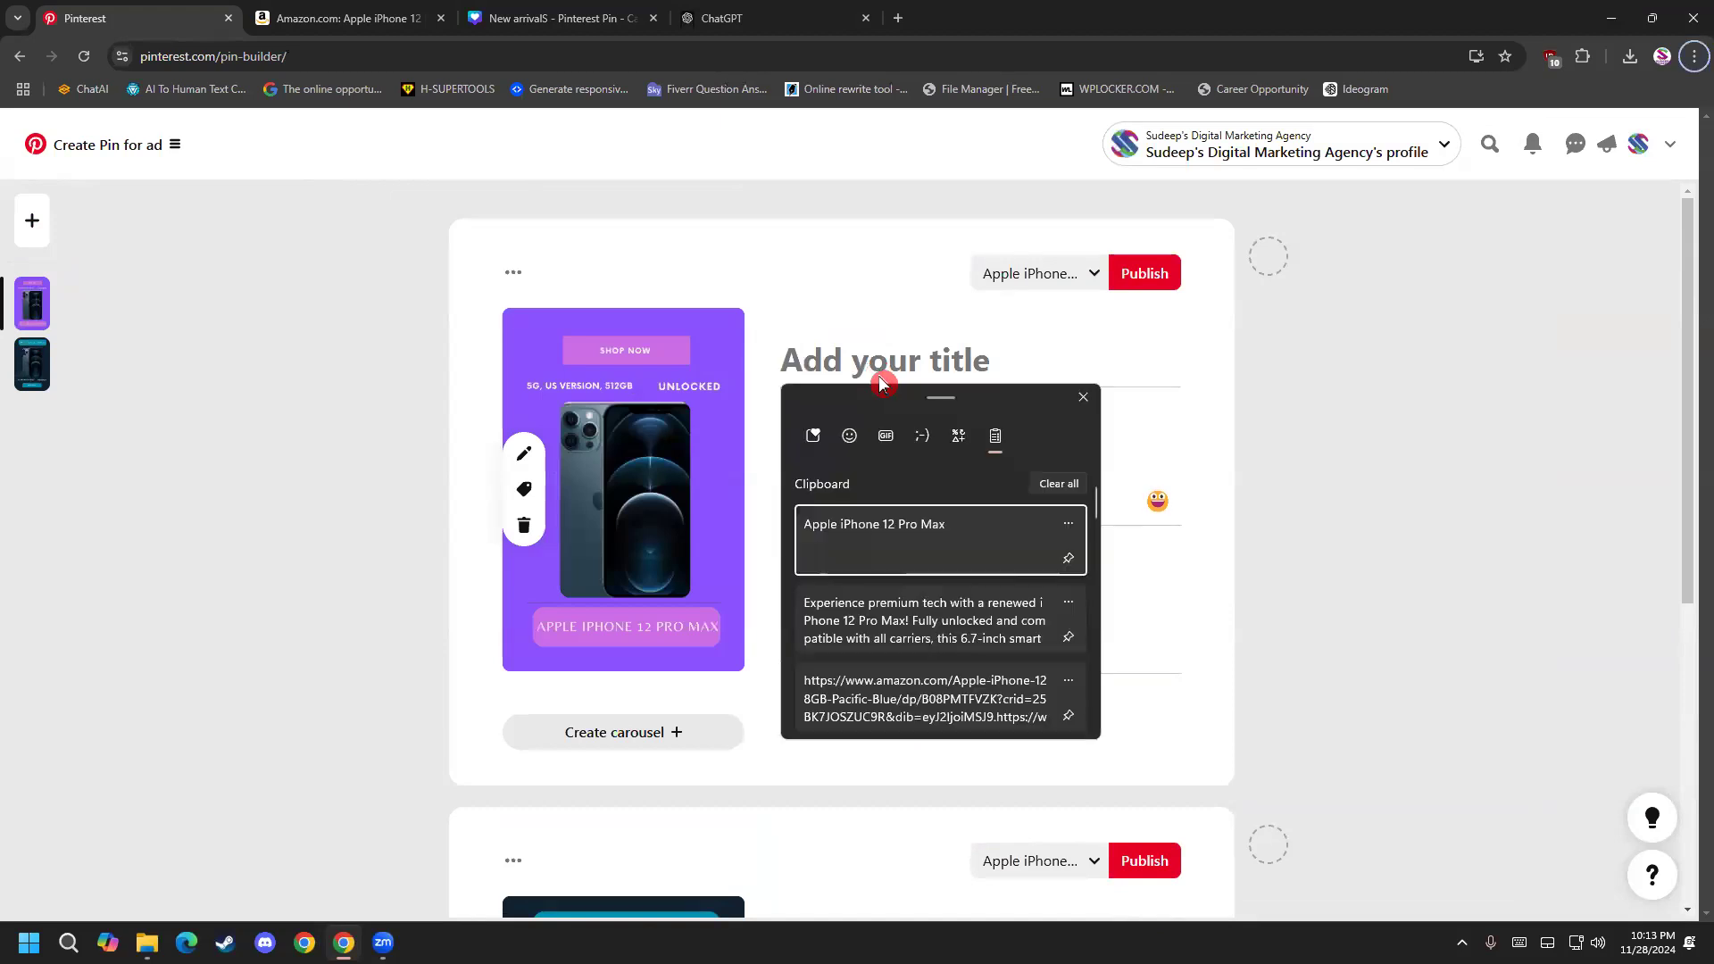
left_click(913, 539)
left_click(1008, 353)
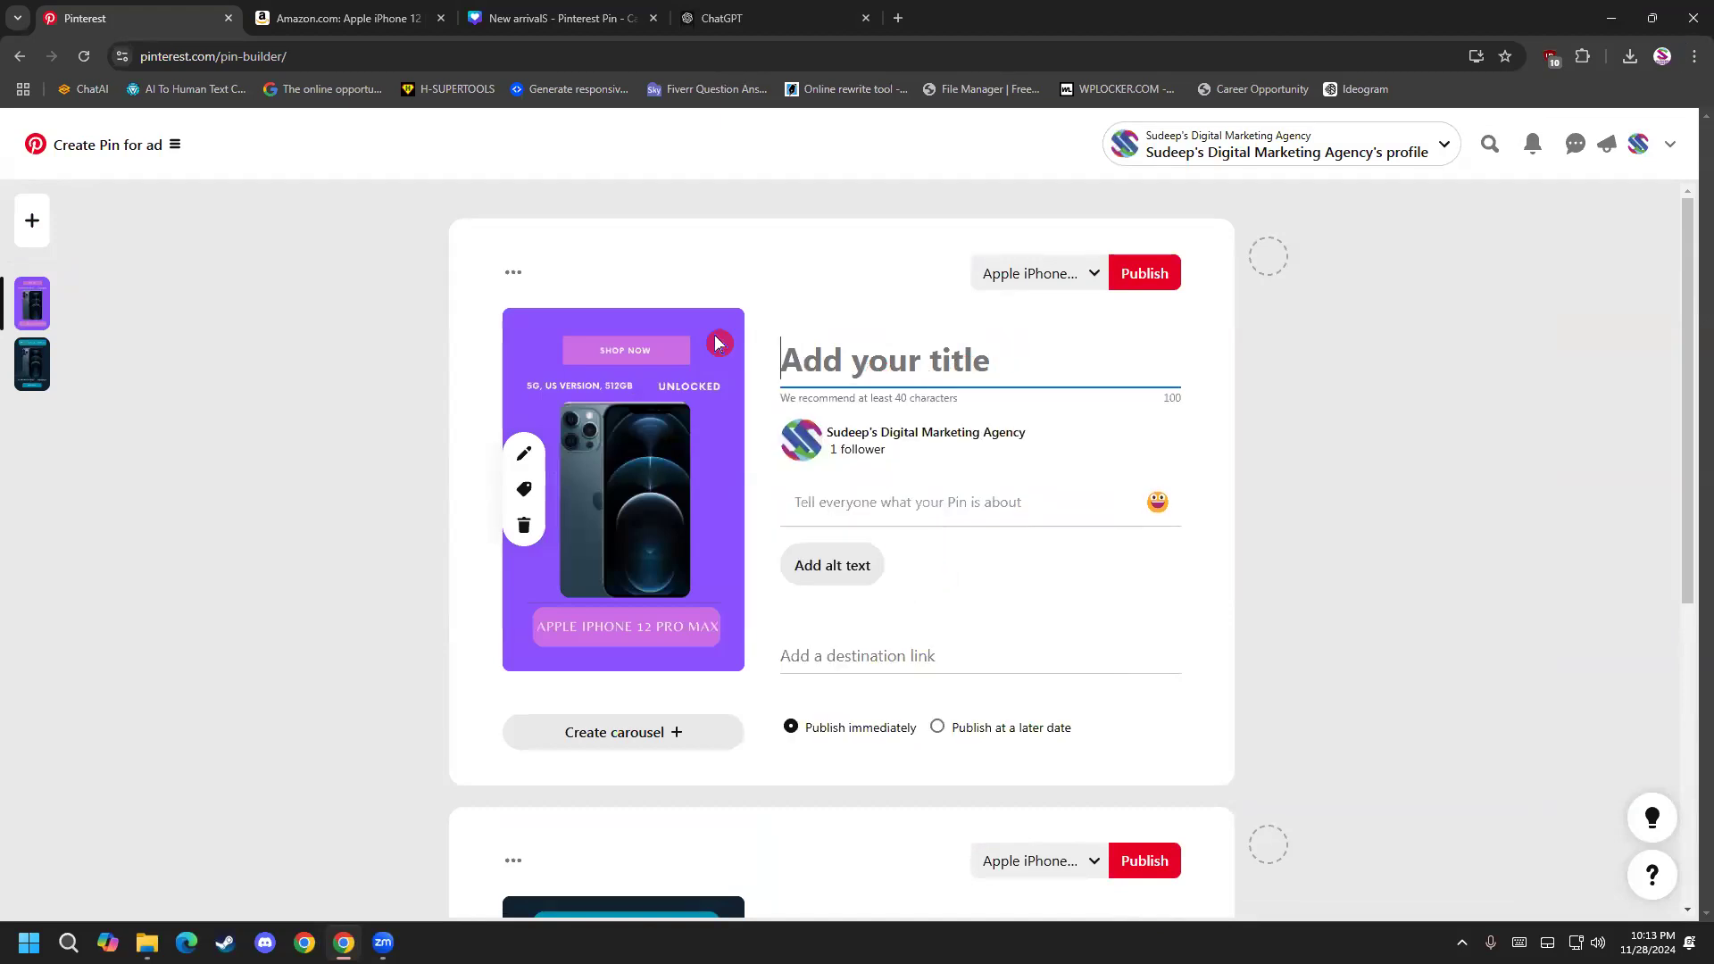
key("super+v")
left_click(920, 534)
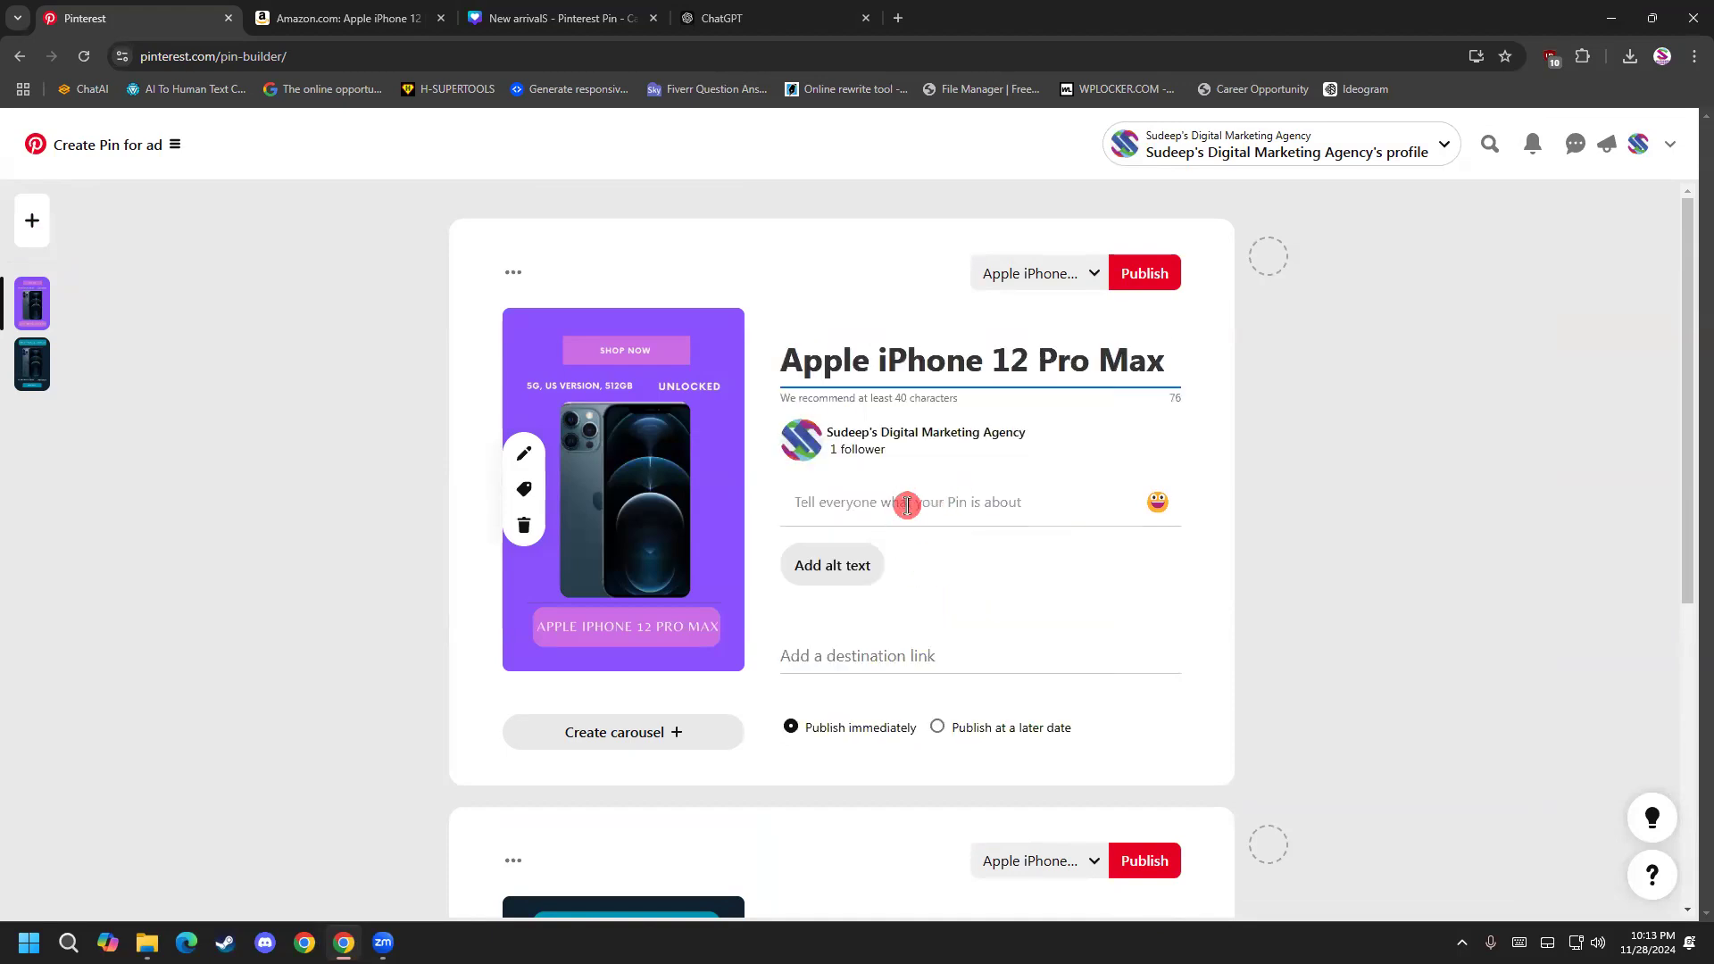
Fill the purple ad pin's description with the previously copied "Experience premium tech" text.
left_click(907, 504)
key("super+v")
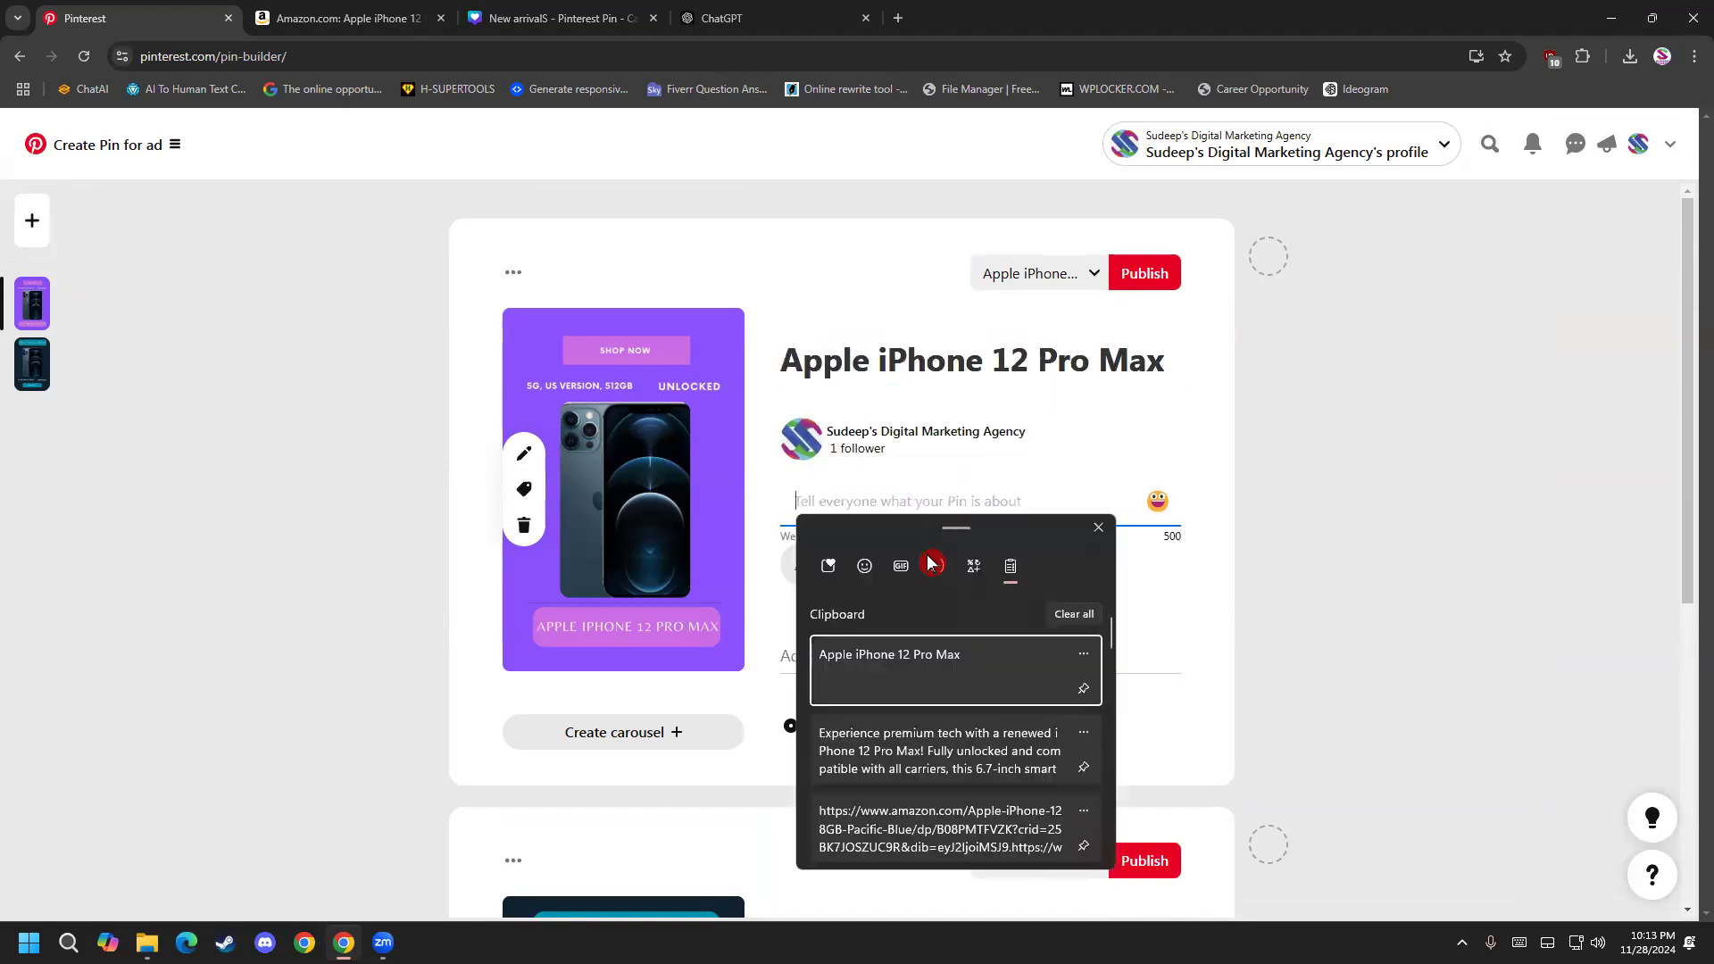
left_click(915, 766)
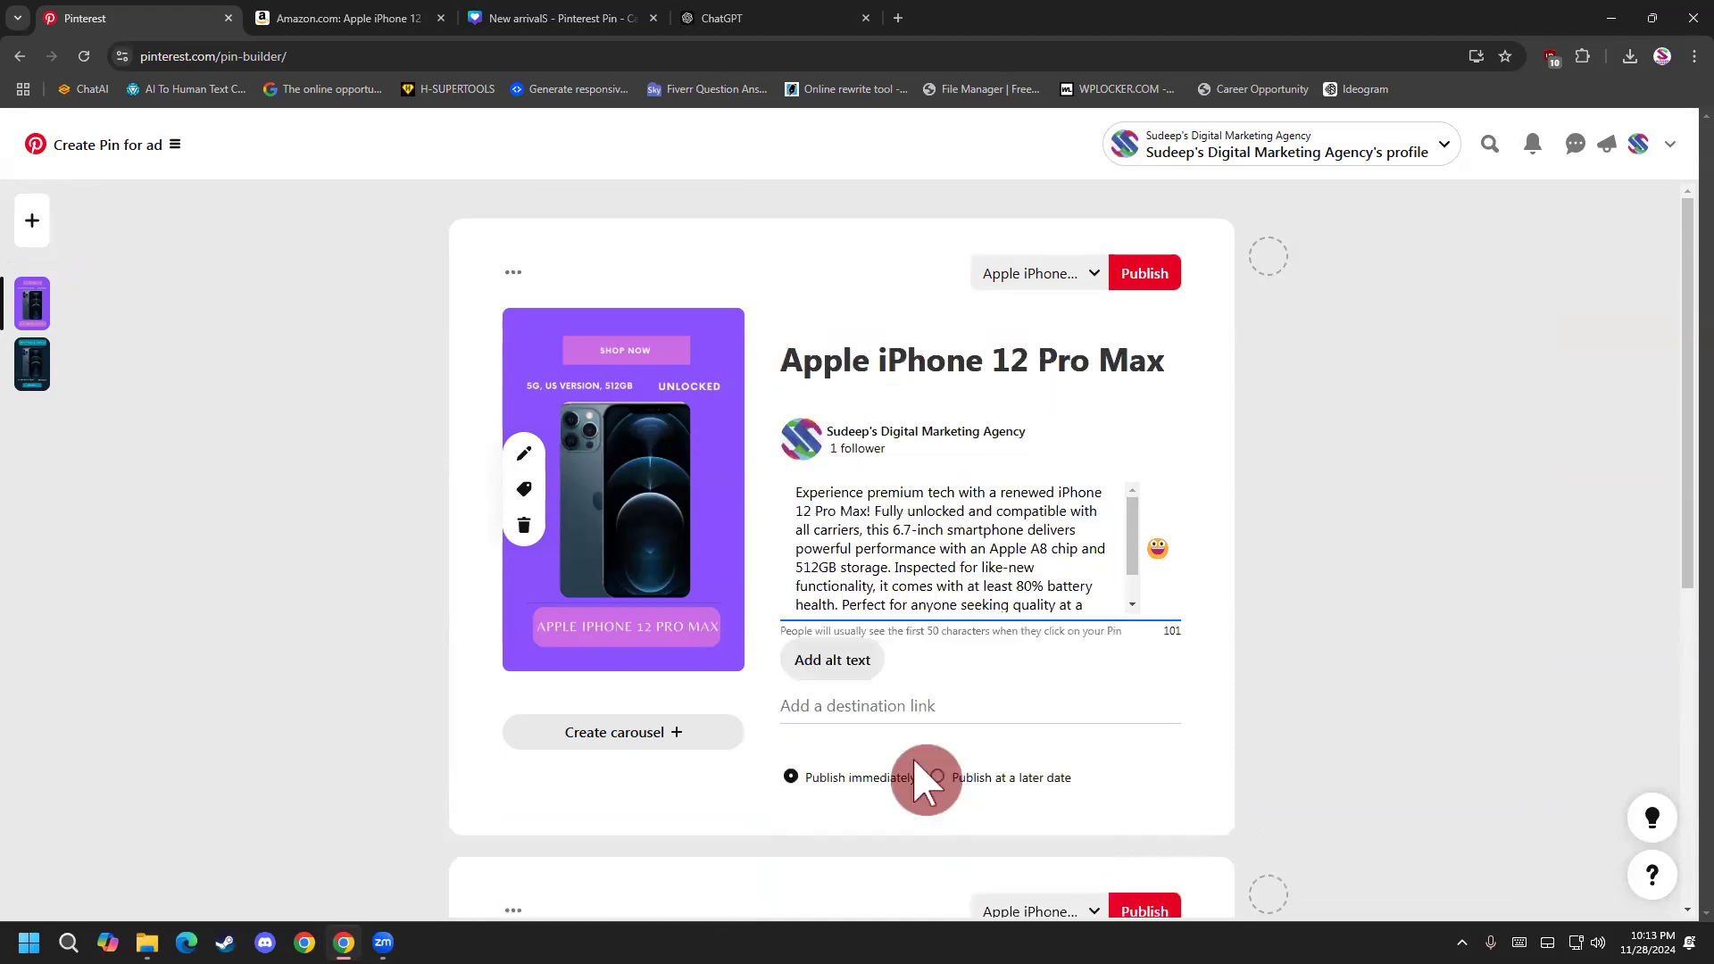
Open the previously copied LinkedIn profile address in a new browser tab and copy its full URL.
left_click(920, 703)
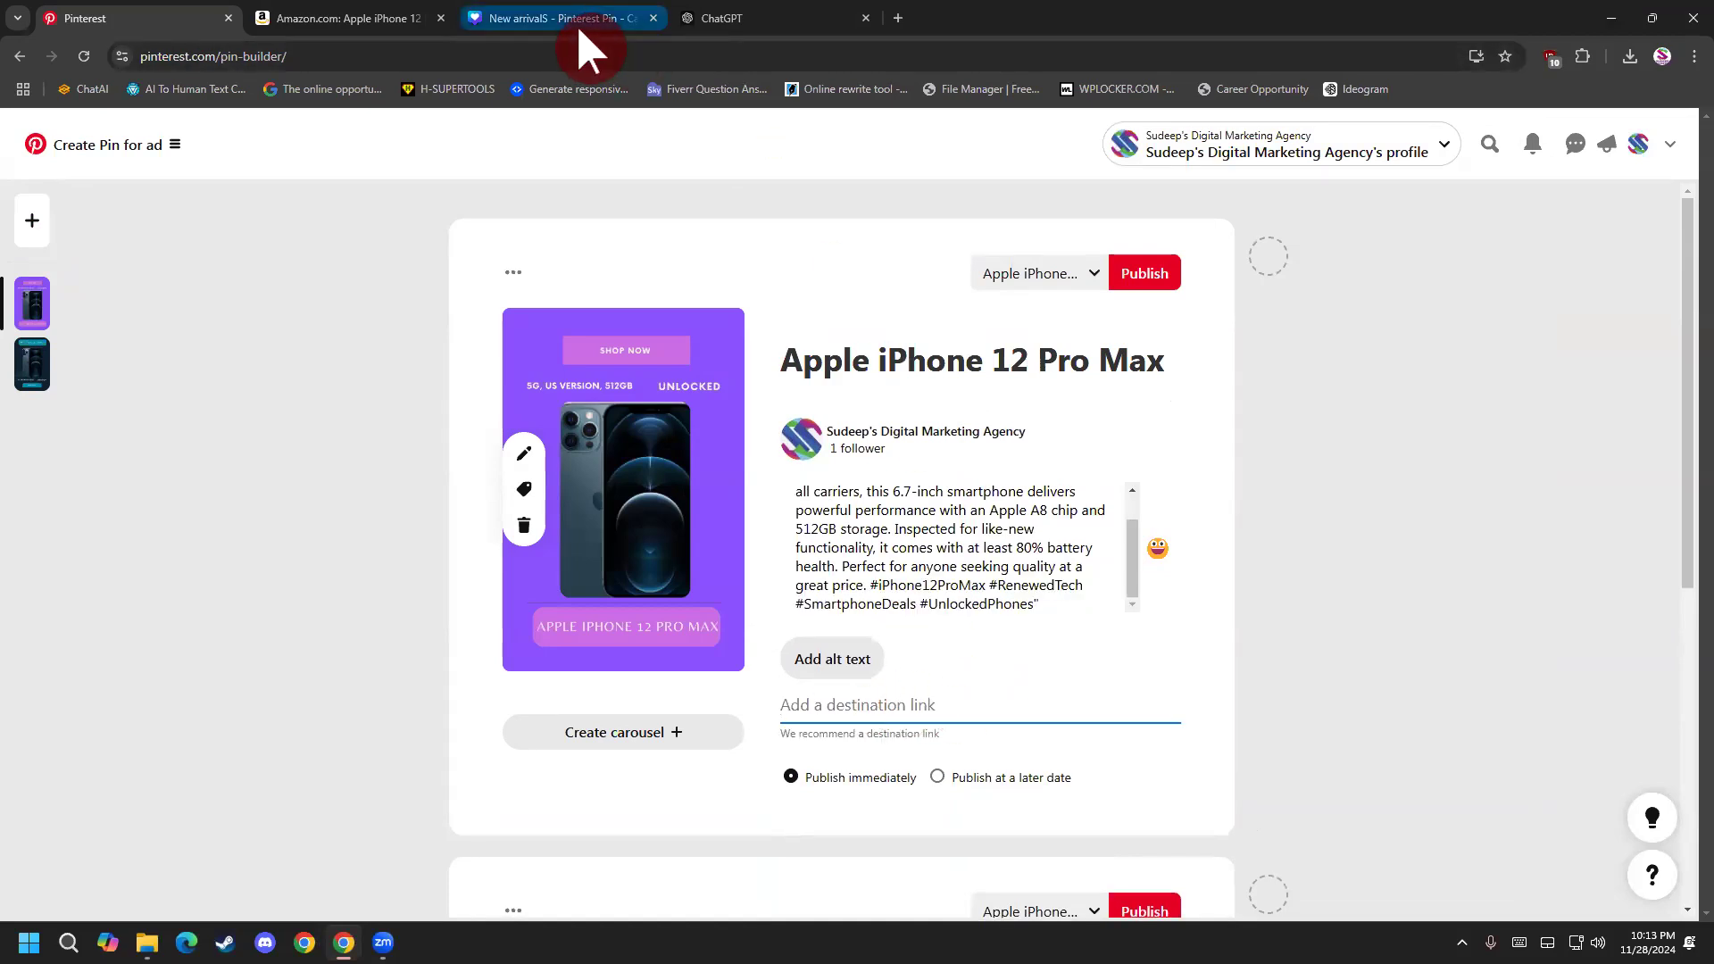
left_click(728, 19)
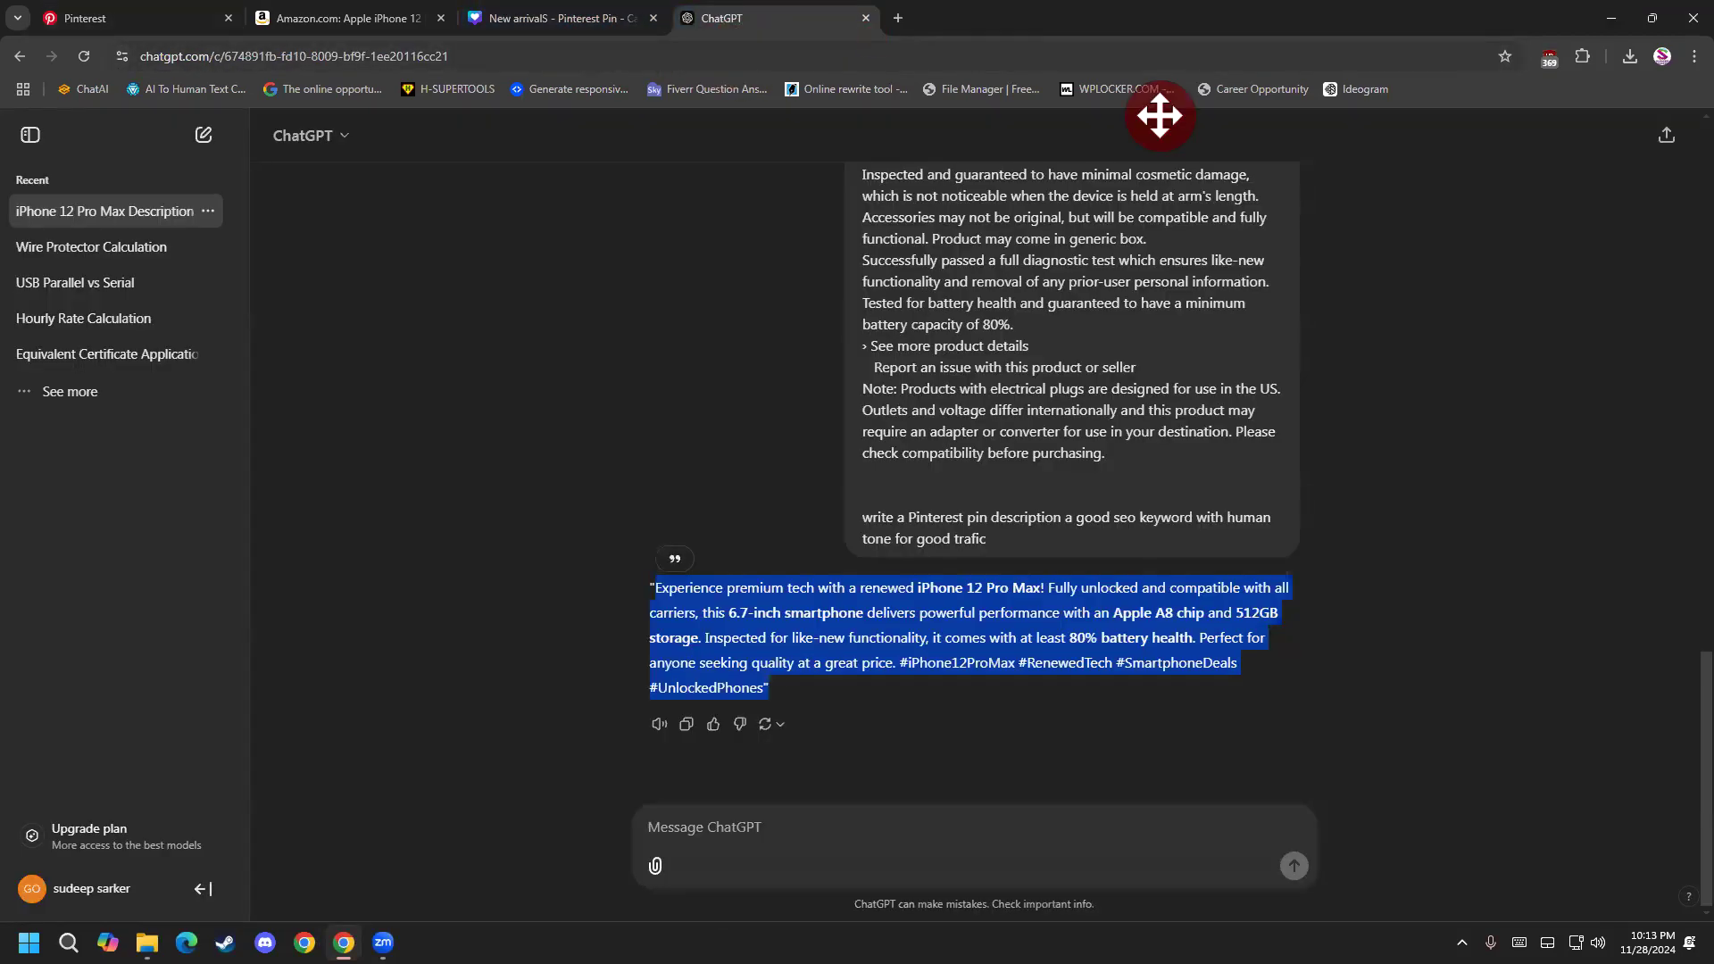
key("ctrl+t")
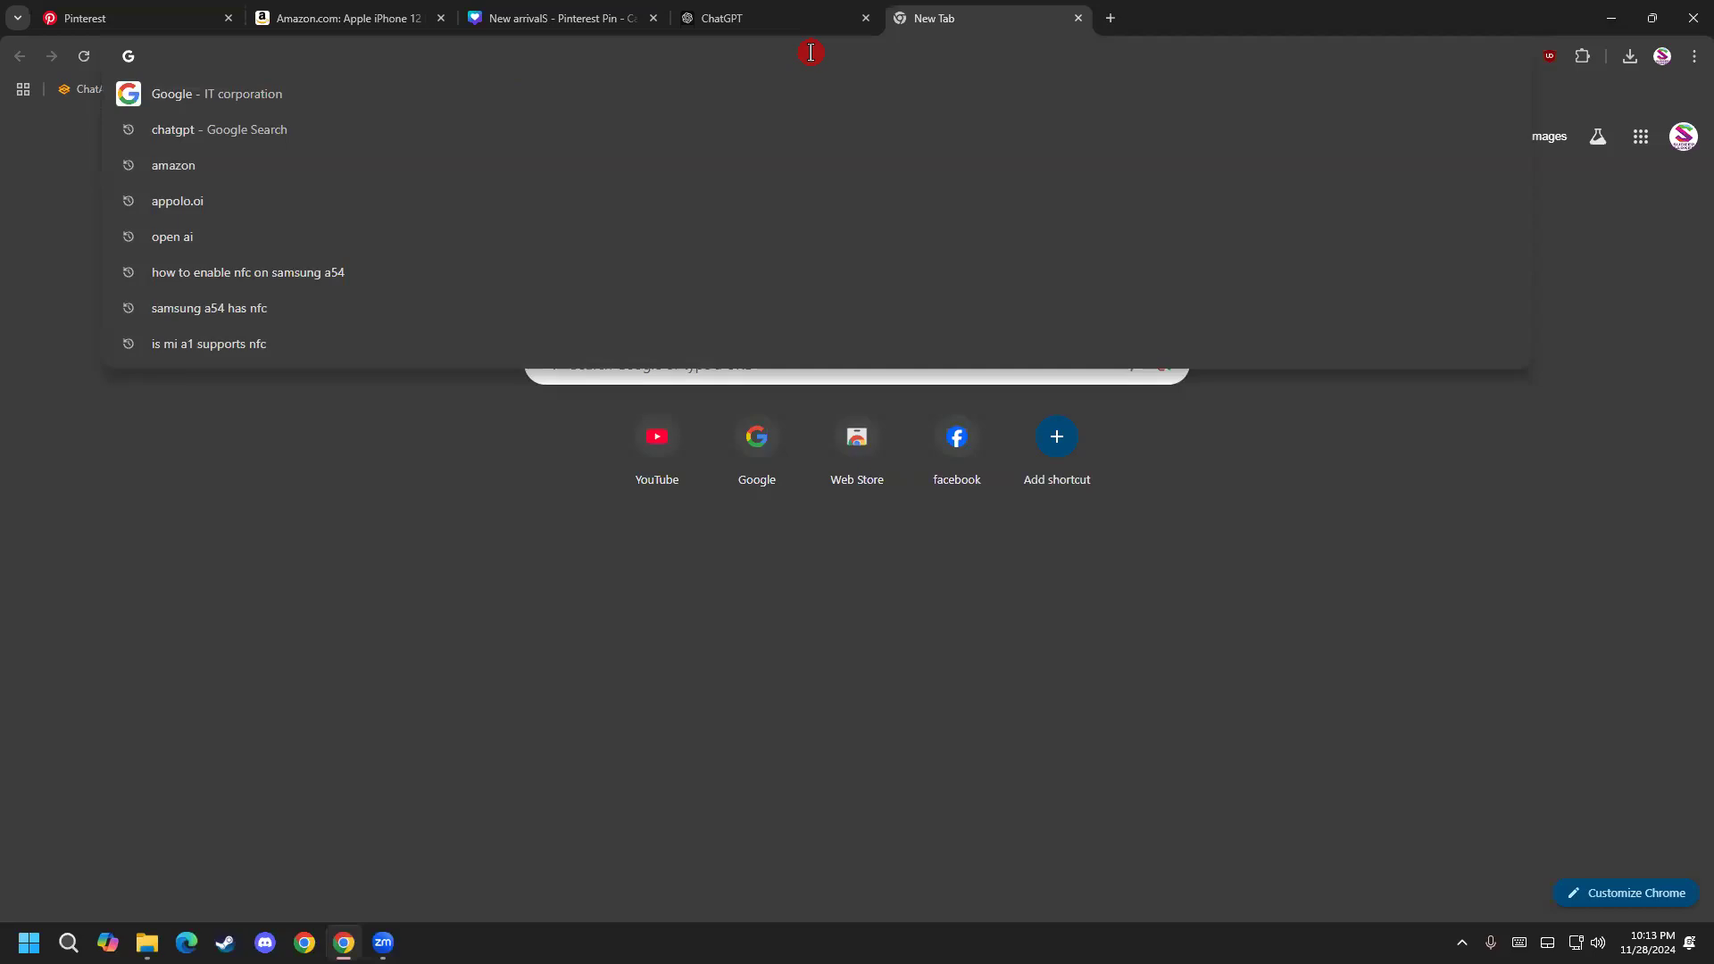
type("linkedin.com/in/sudeep-sarker/")
key("Return")
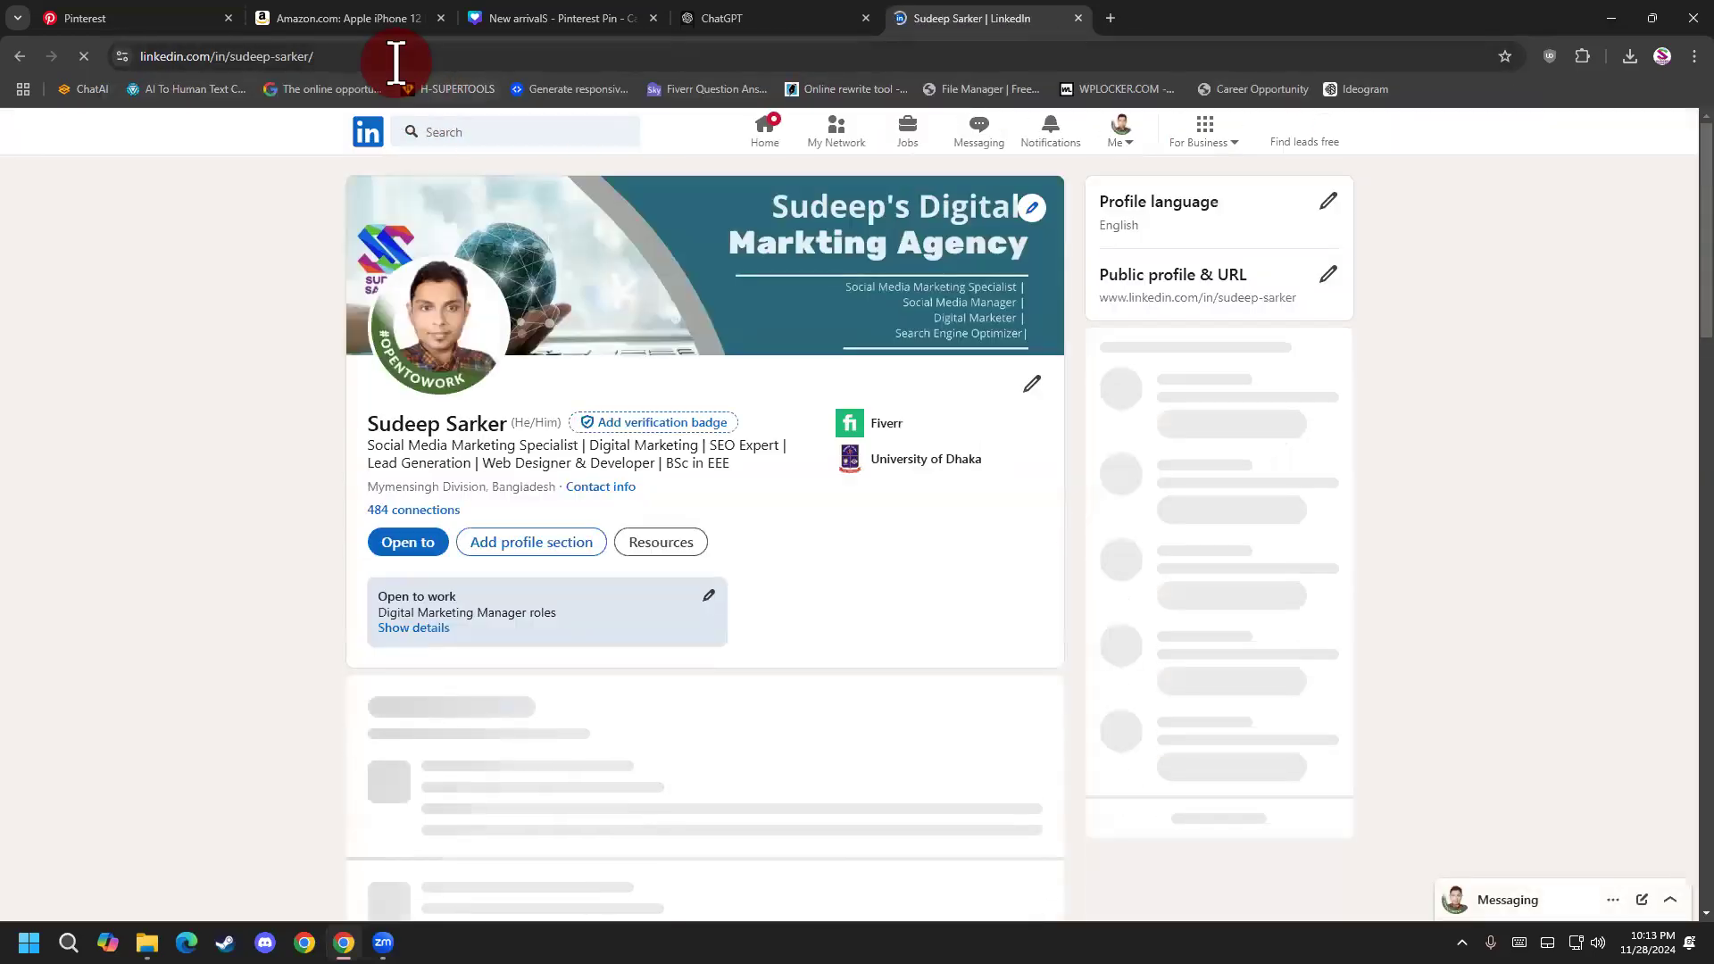
left_click(472, 56)
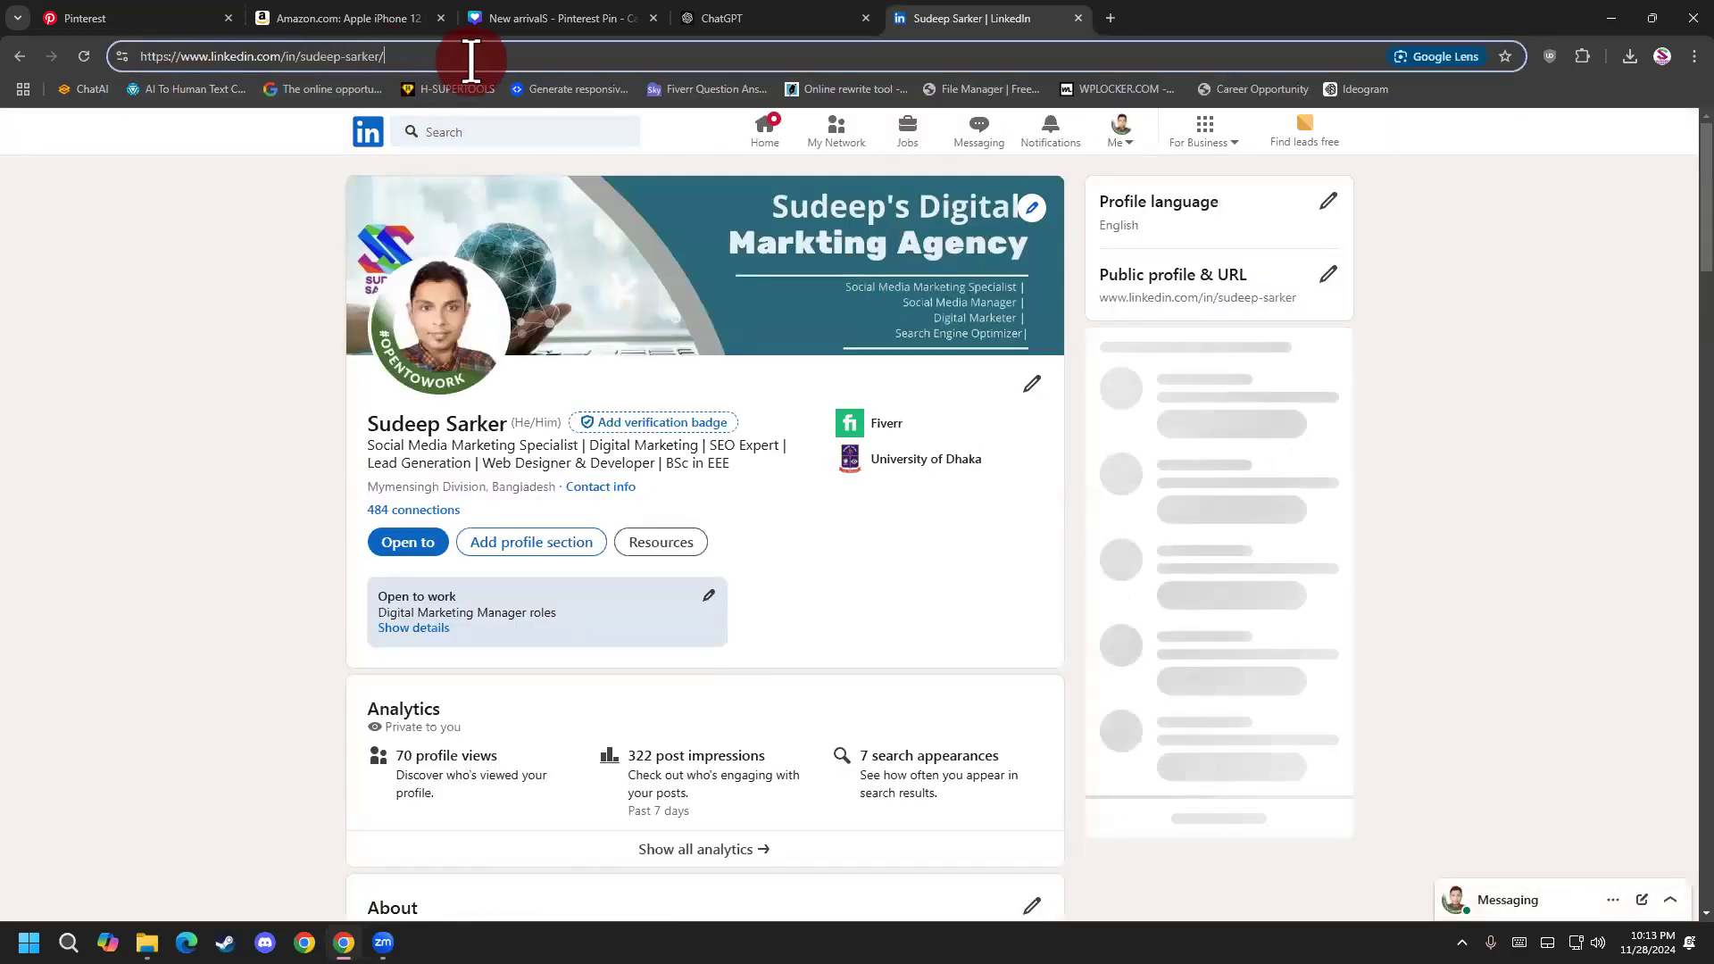
left_click_drag(472, 57, 12, 55)
key("ctrl+c")
Paste the LinkedIn profile URL as the purple ad pin's destination link.
left_click(321, 20)
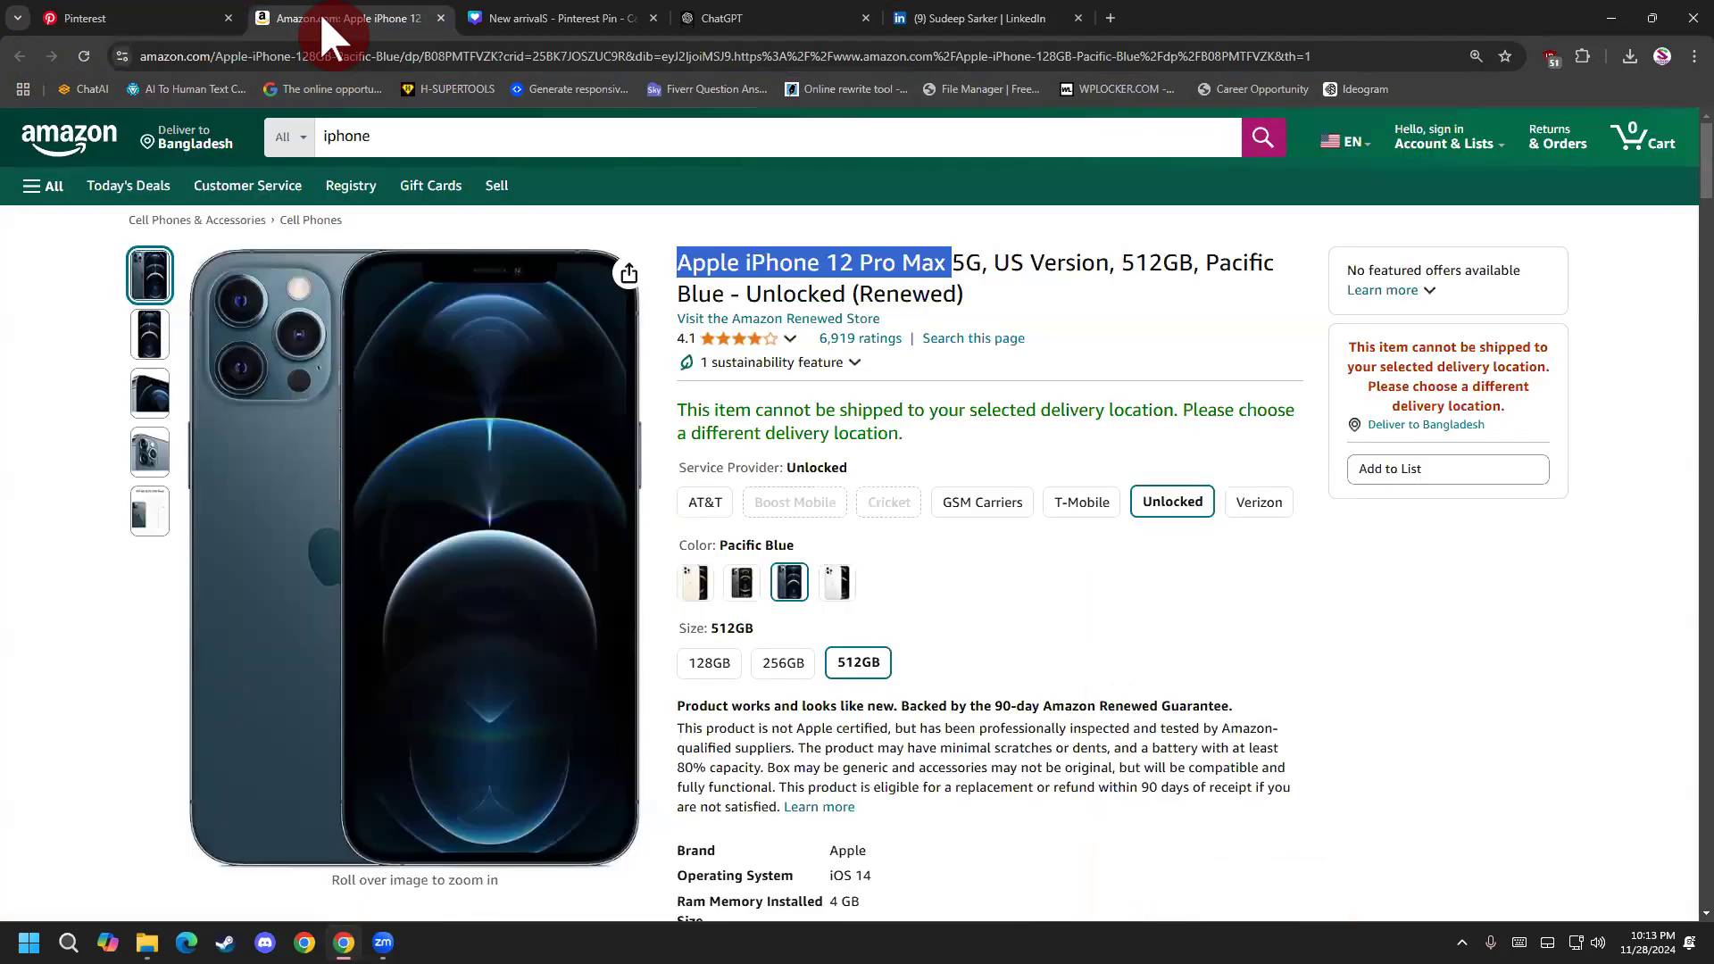
left_click(121, 18)
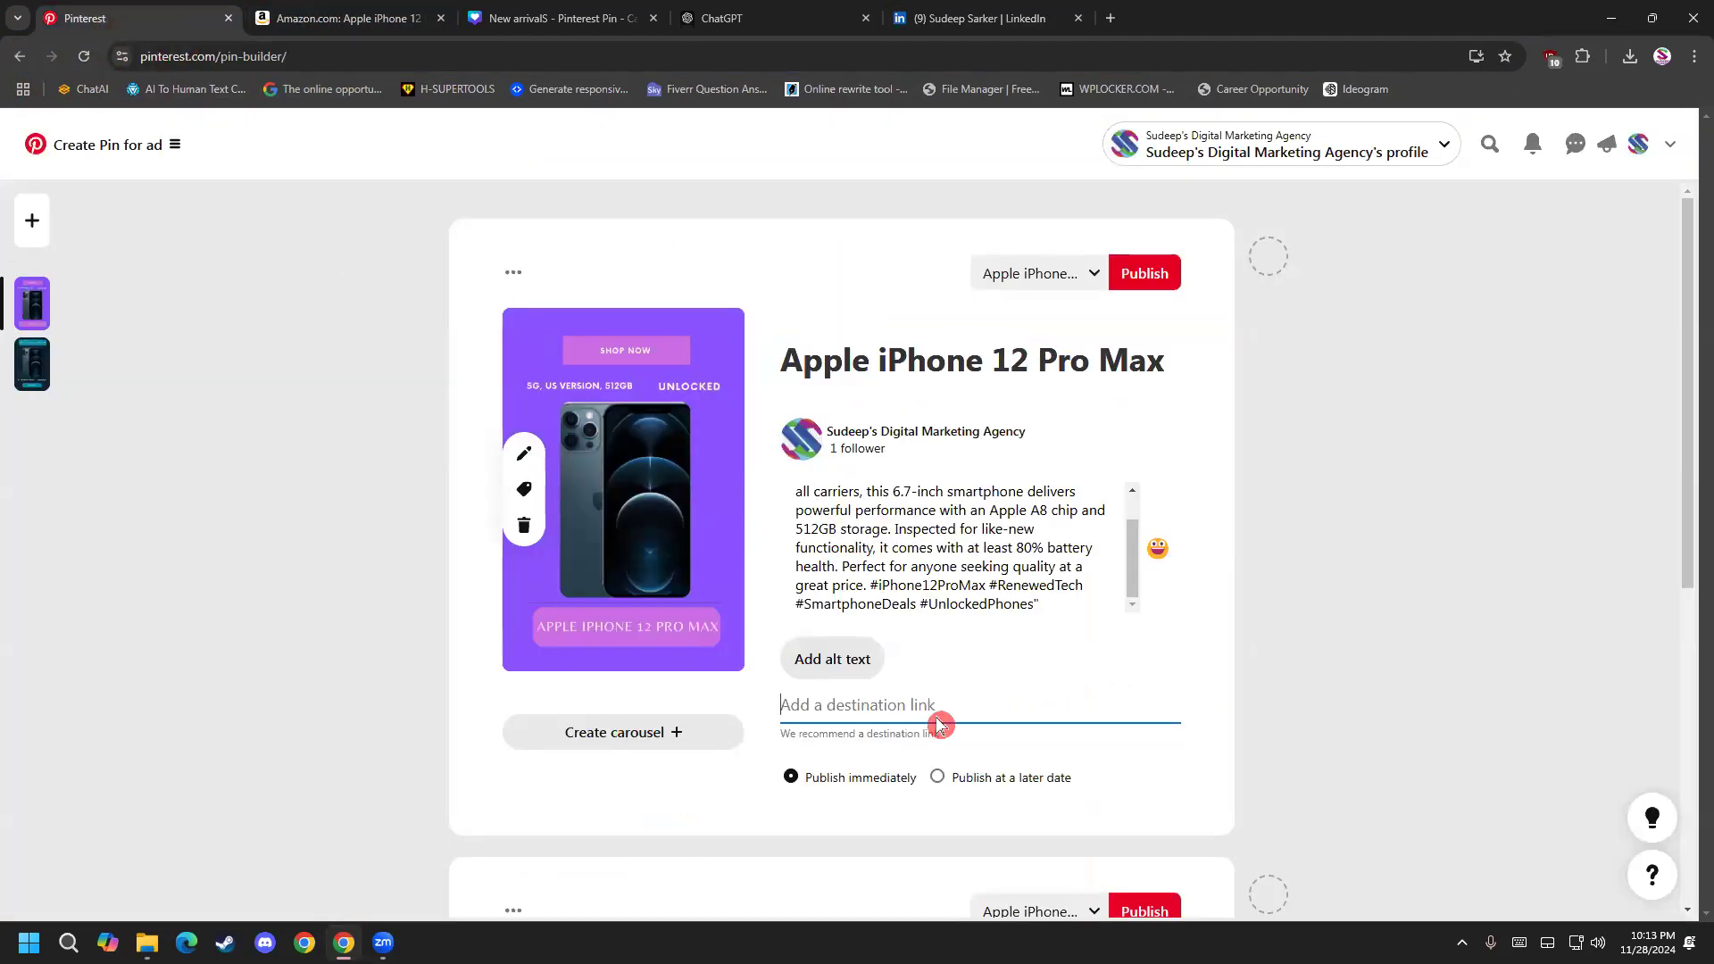
key("ctrl+v")
left_click(1340, 773)
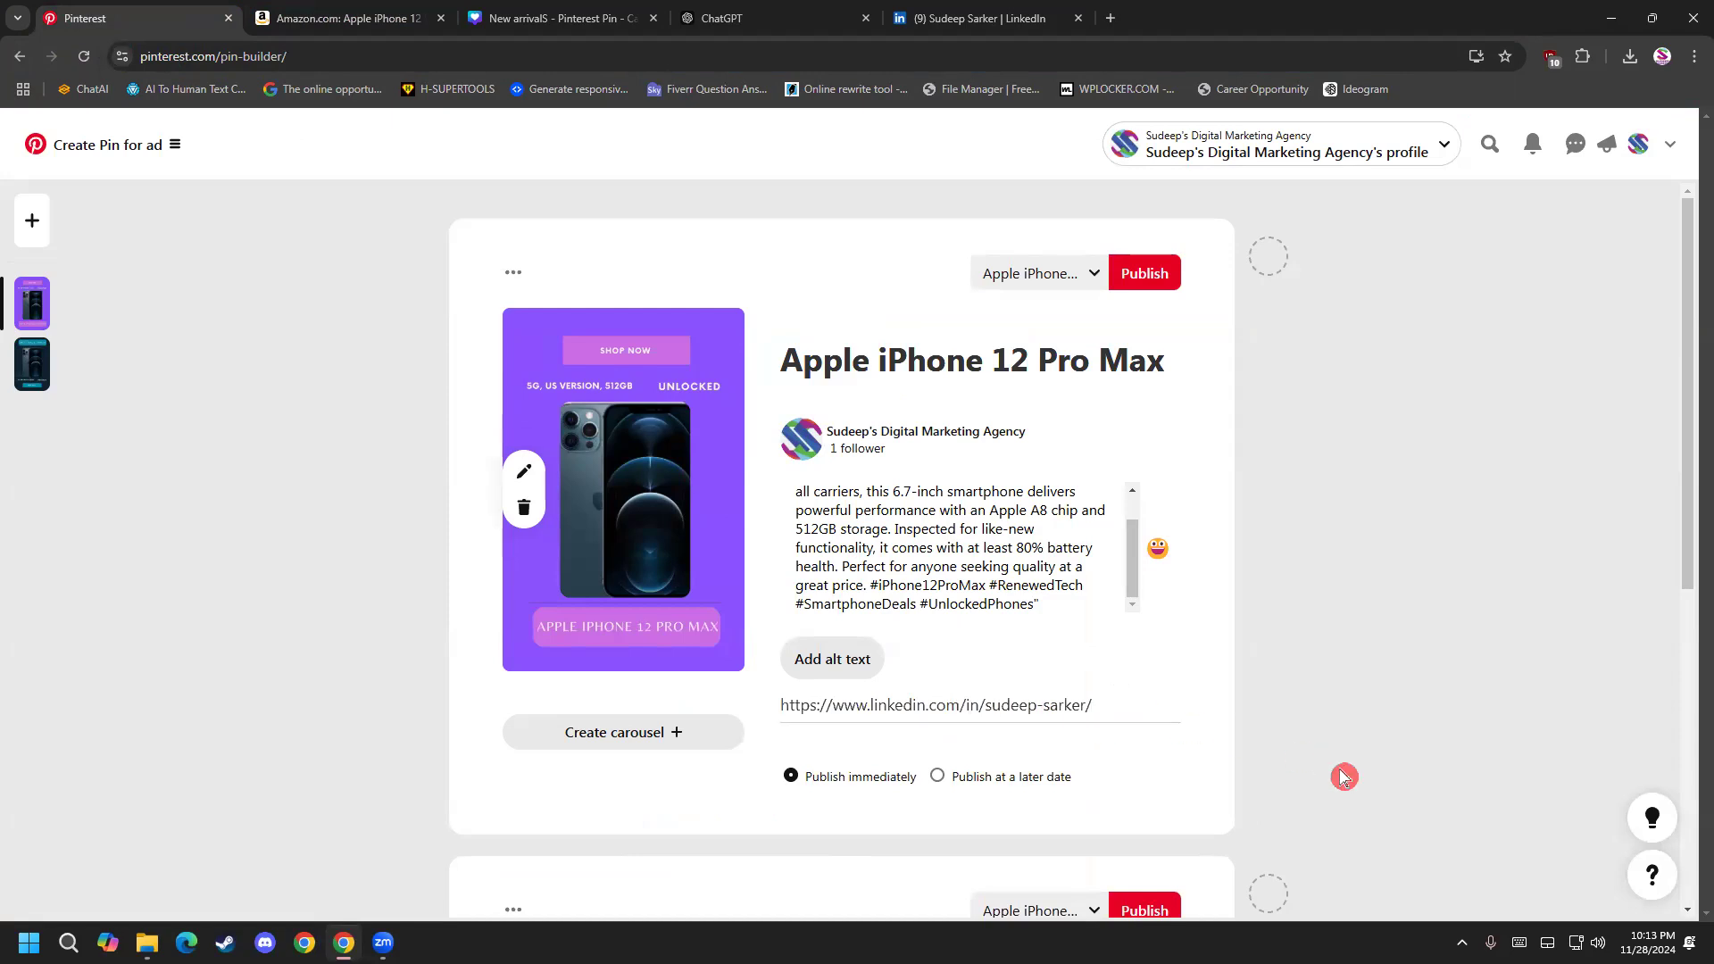
Turn the dark iPhone ad pin below the purple one into a carousel.
scroll(1340, 769, "down", 1)
scroll(1110, 658, "down", 6)
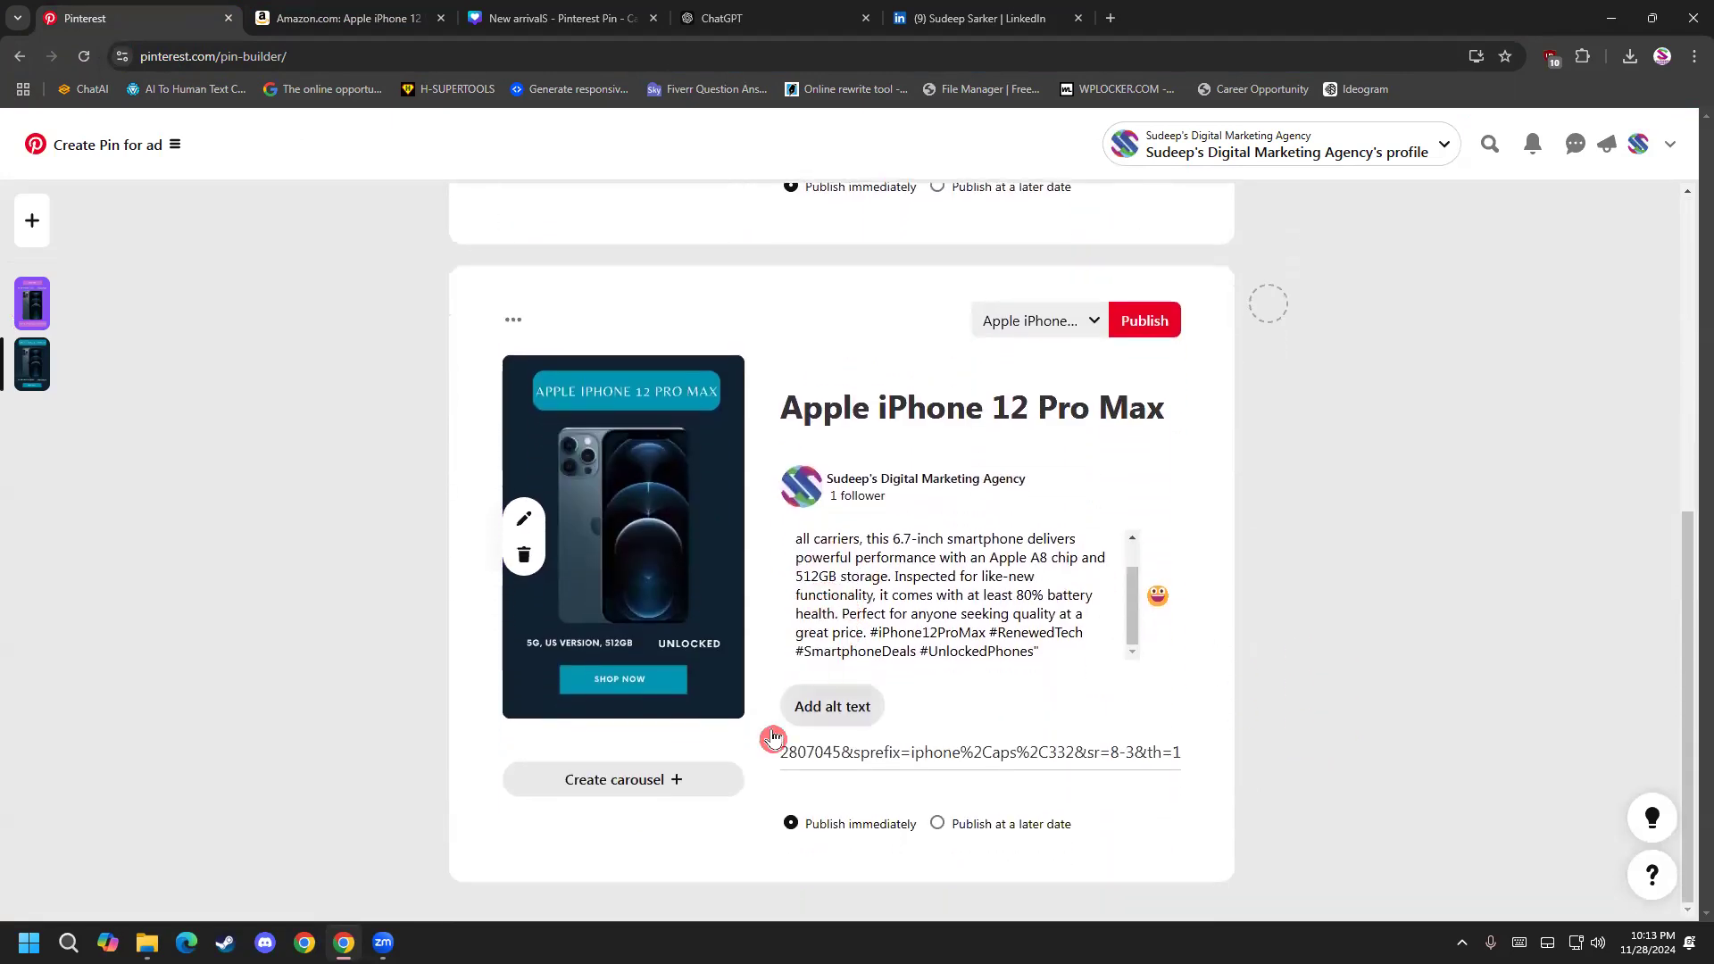
left_click(634, 790)
Compare the purple single-image pin with the dark pin's empty carousel slide and its text and link fields.
scroll(590, 750, "up", 6)
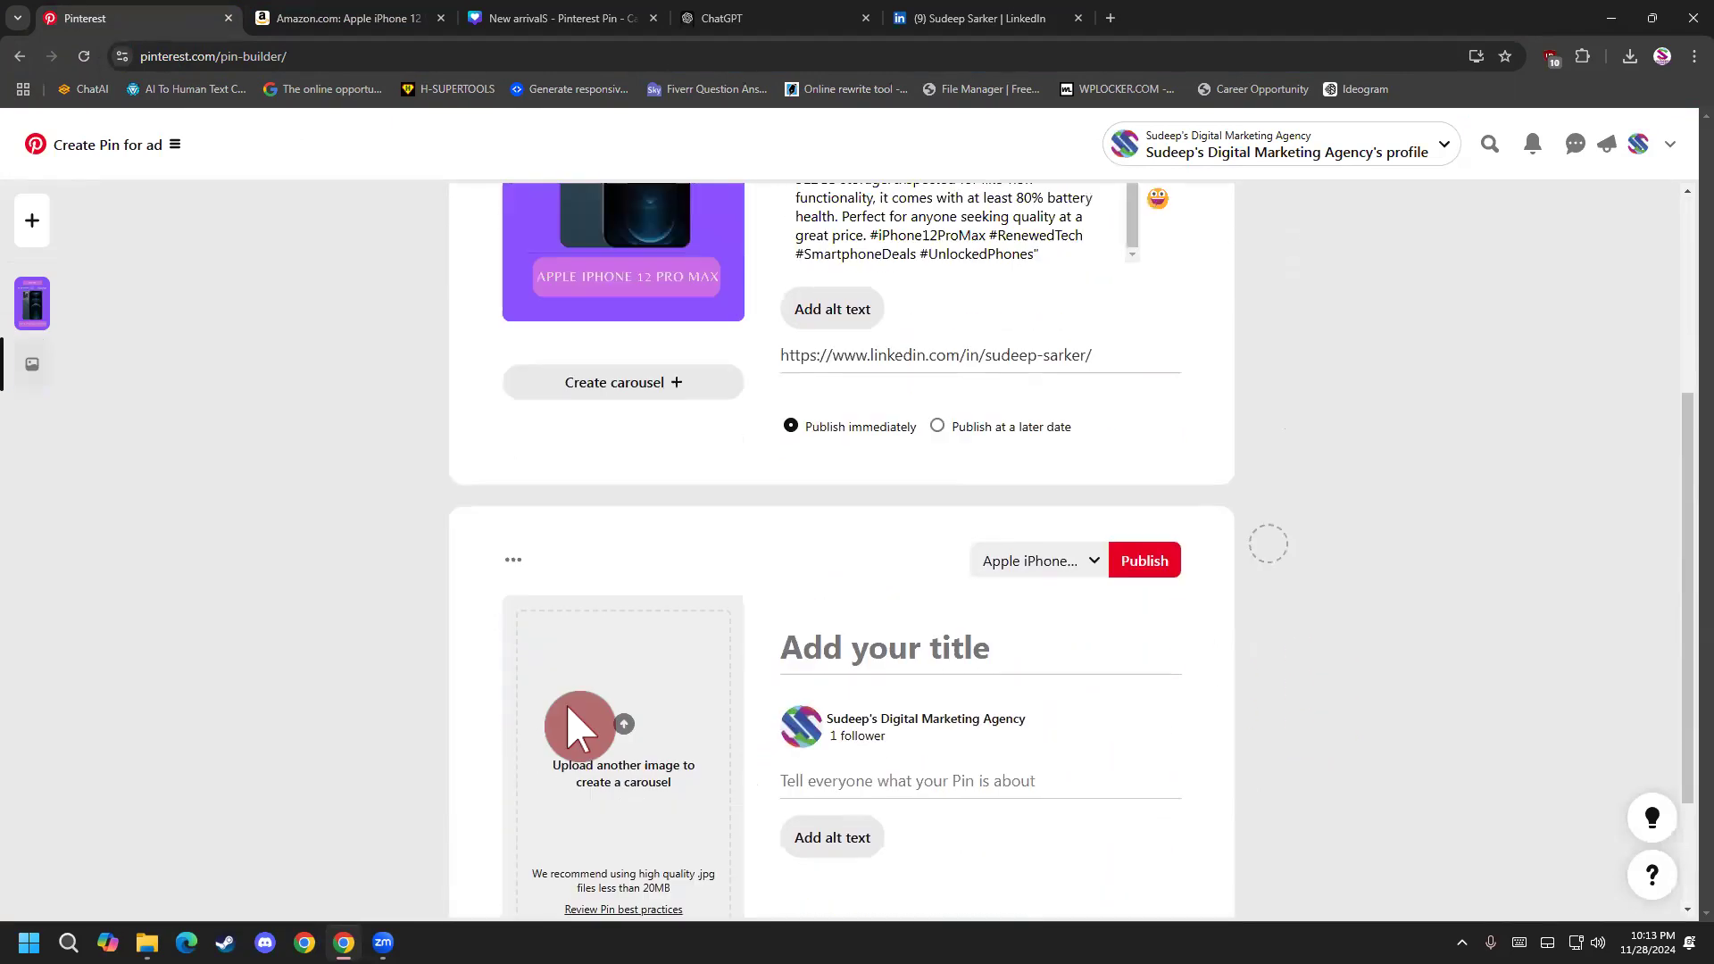
scroll(576, 723, "down", 4)
scroll(571, 725, "up", 1)
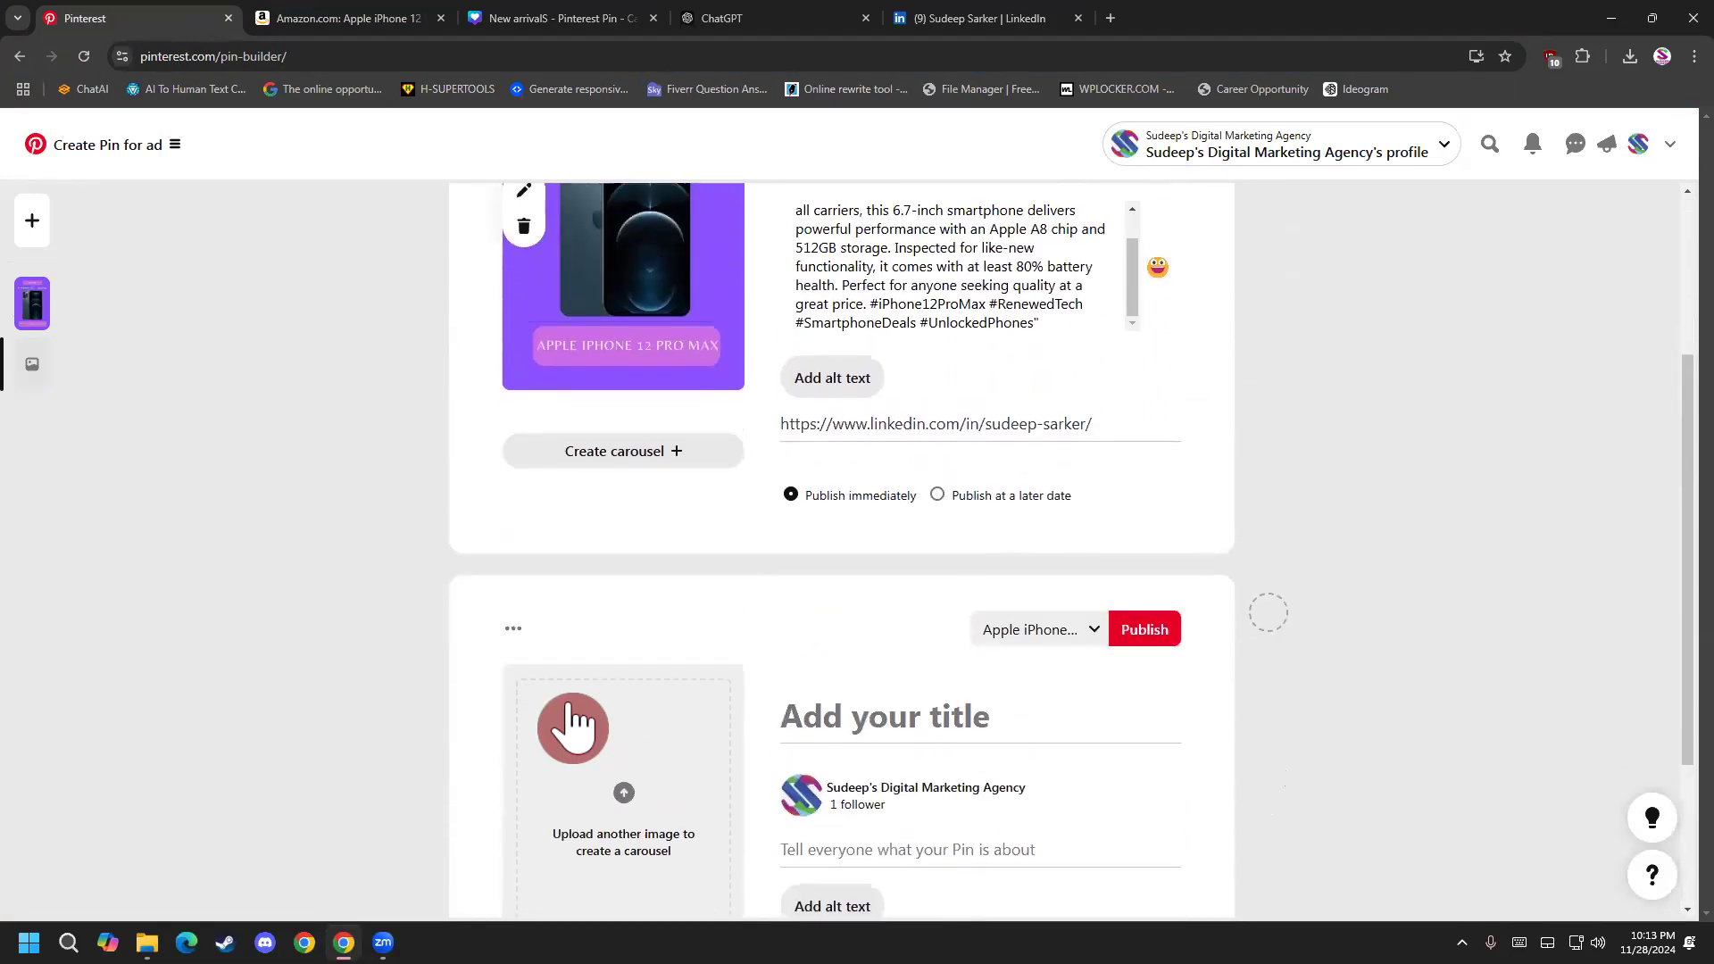
scroll(574, 720, "down", 3)
scroll(566, 700, "up", 6)
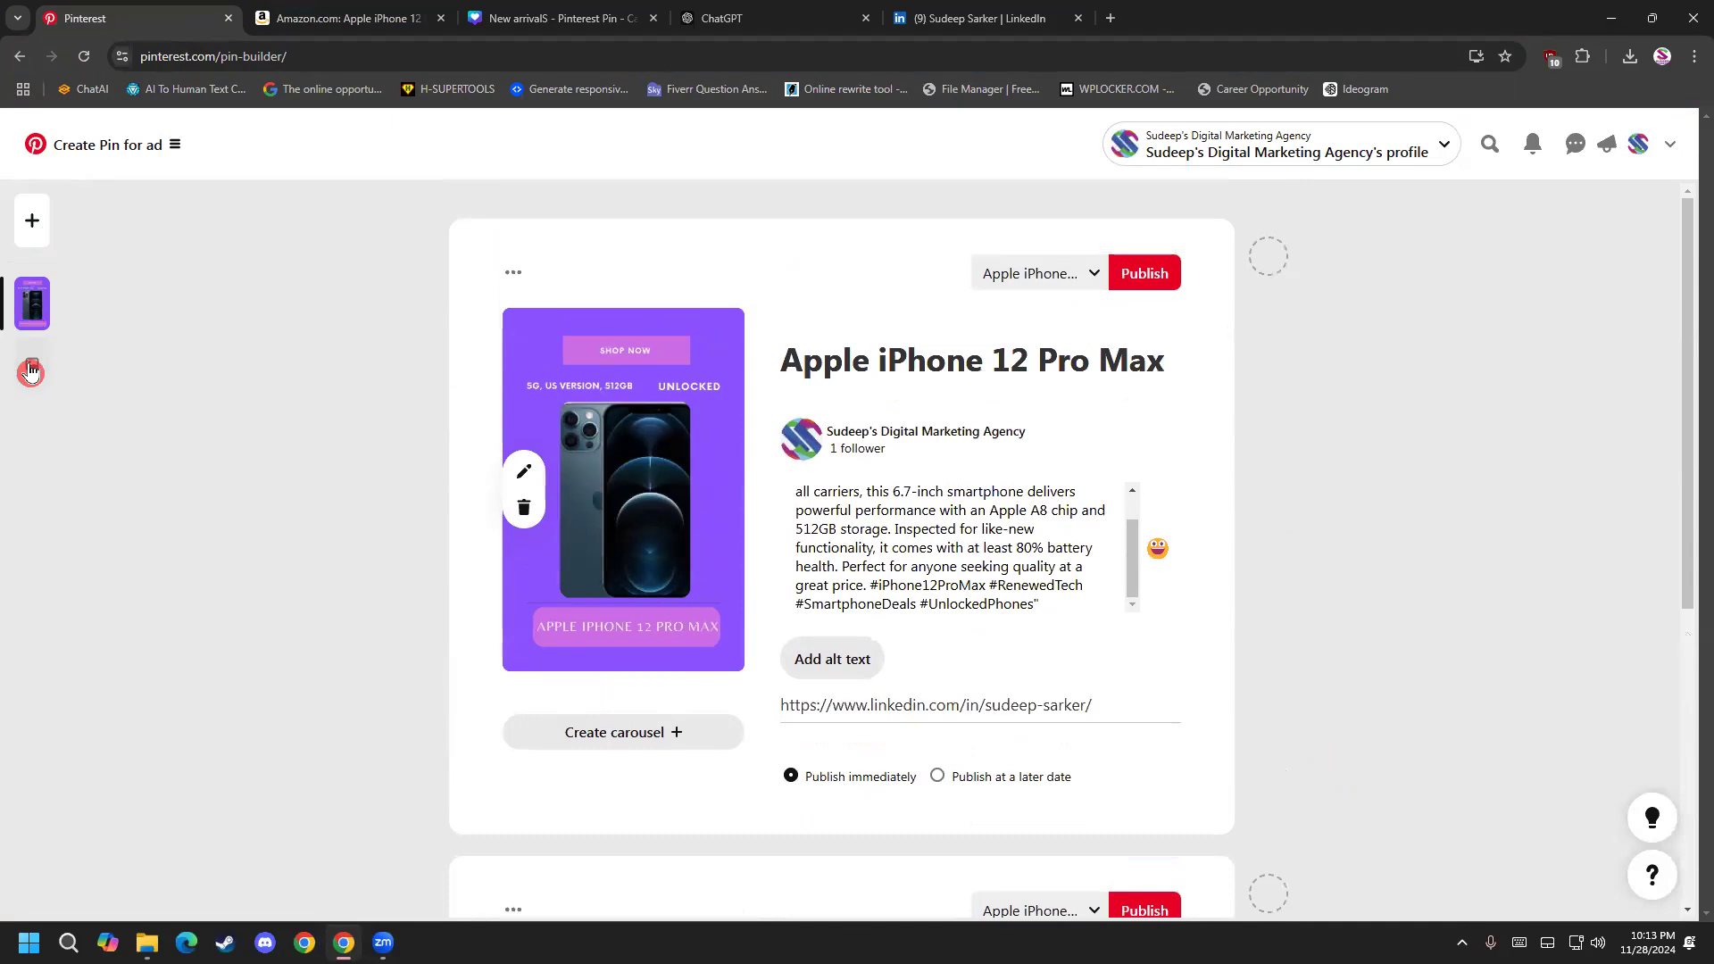
scroll(551, 499, "down", 4)
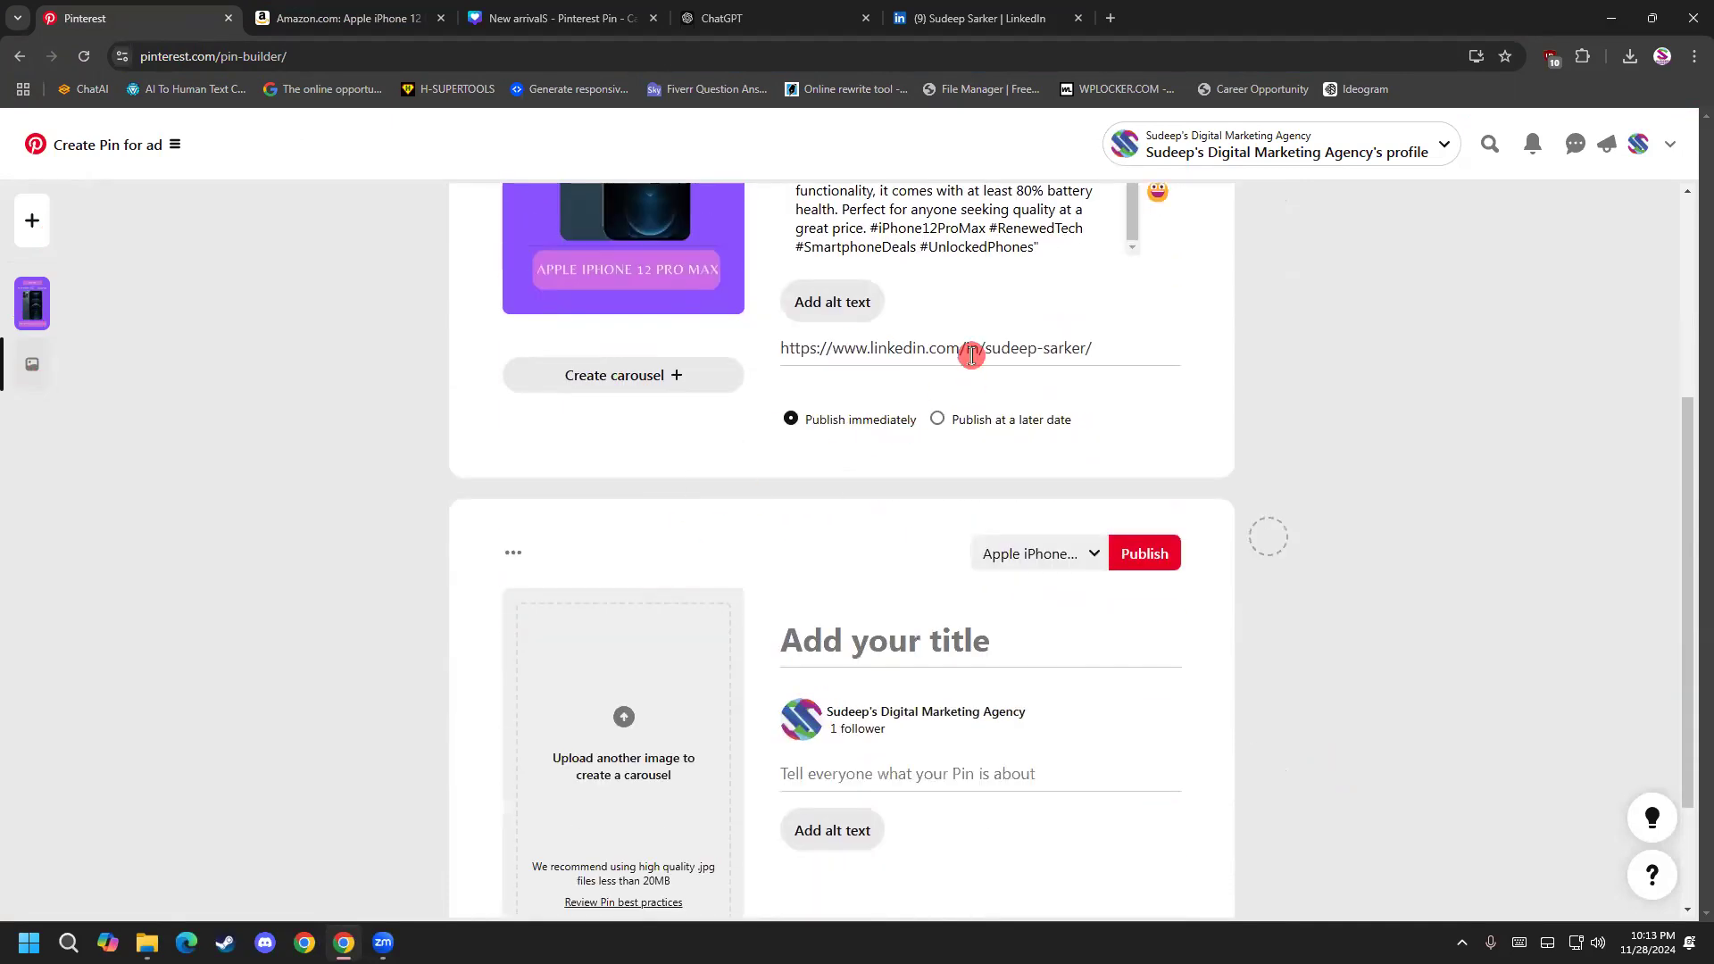
scroll(765, 512, "down", 2)
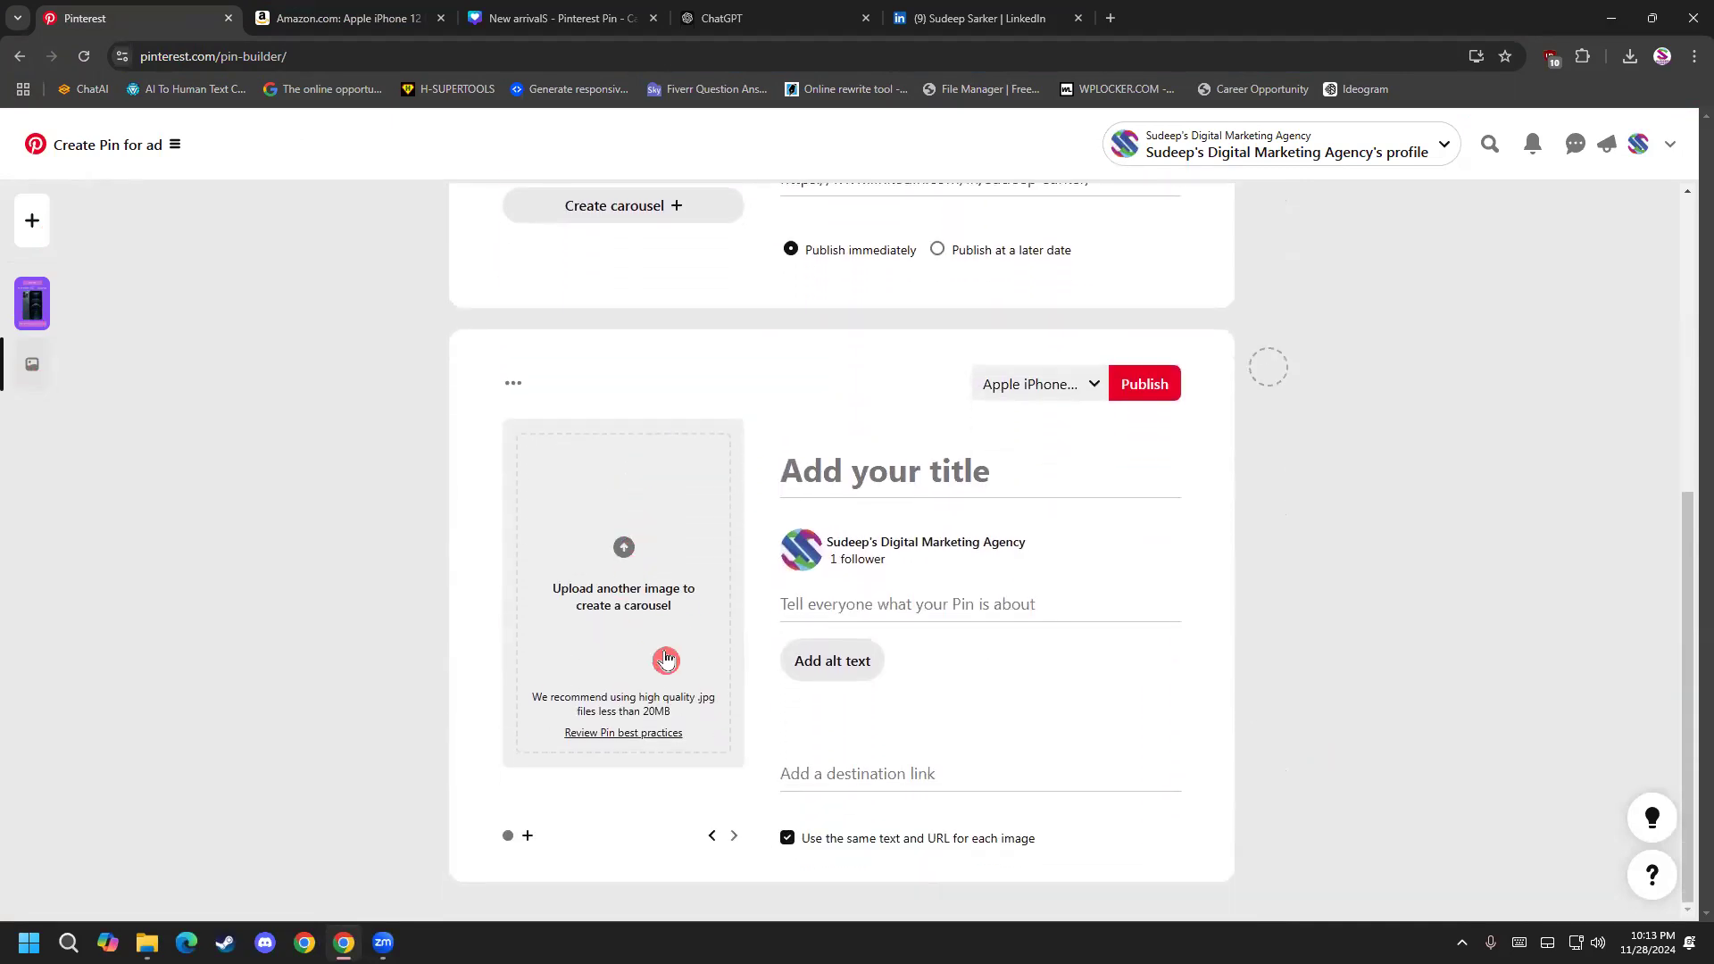
scroll(665, 659, "up", 6)
scroll(647, 625, "down", 2)
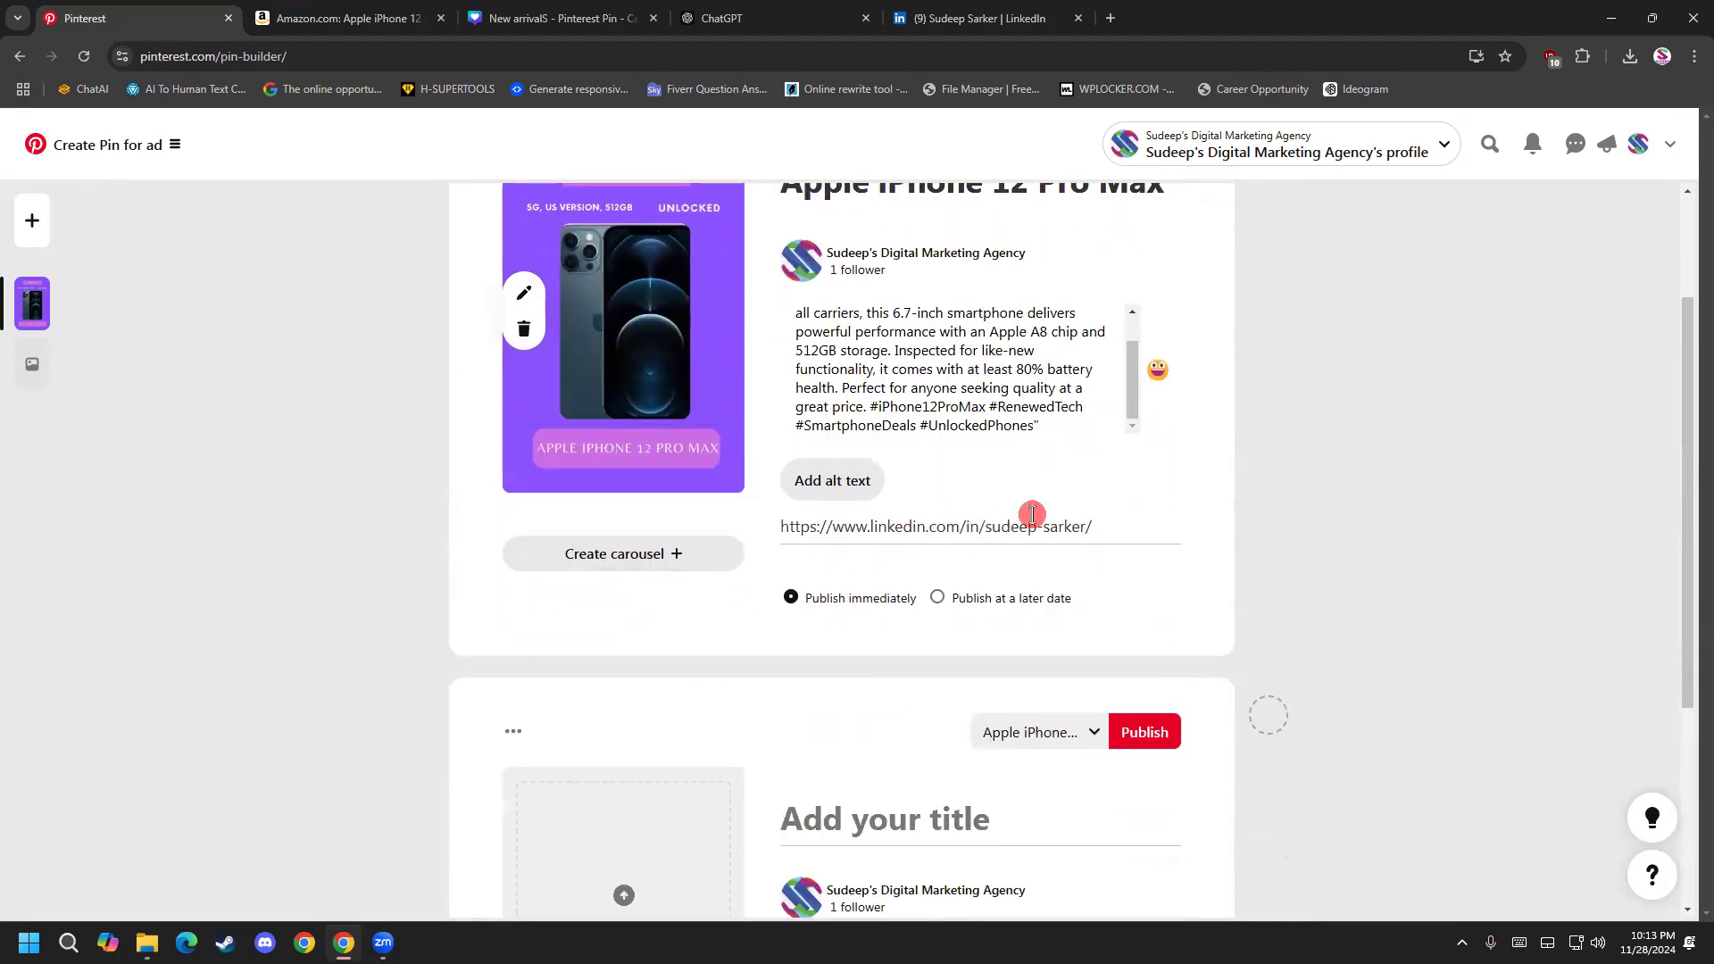
Replace the purple ad pin's destination link with the Amazon iPhone product URL from the clipboard history.
left_click_drag(1098, 526, 739, 528)
key("super+v")
scroll(901, 781, "down", 3)
left_click(939, 750)
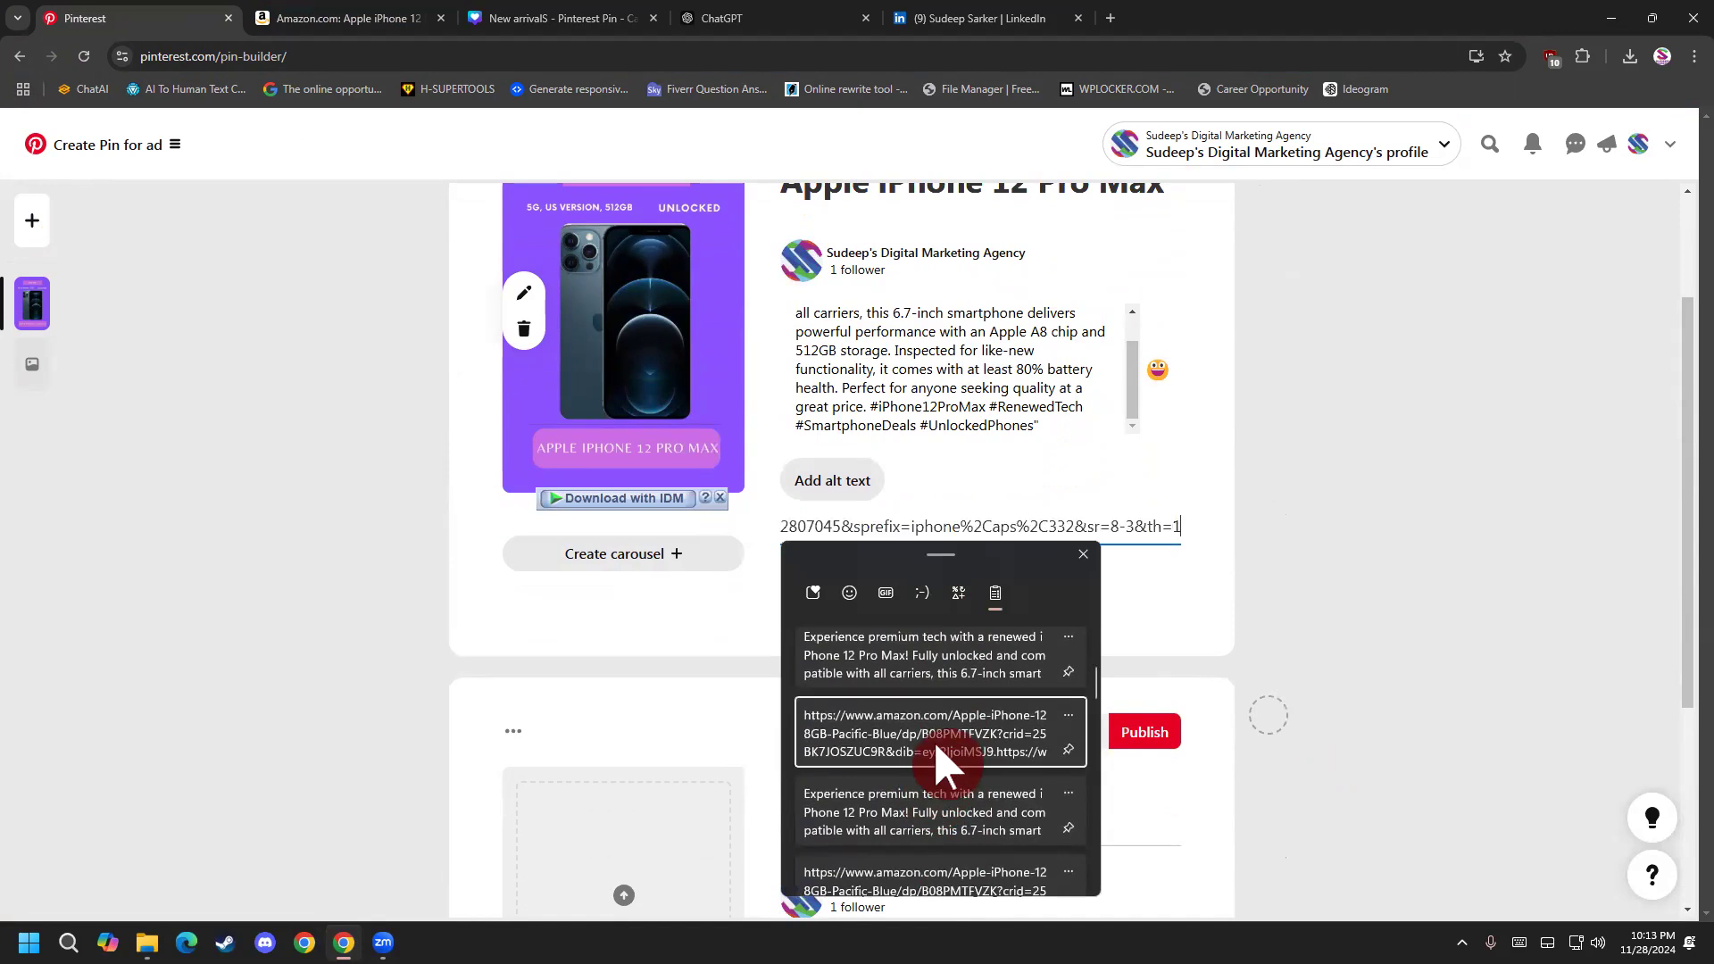
Check the purple ad pin's Amazon destination link from its beginning and look over both pins.
scroll(647, 607, "up", 1)
scroll(640, 589, "down", 4)
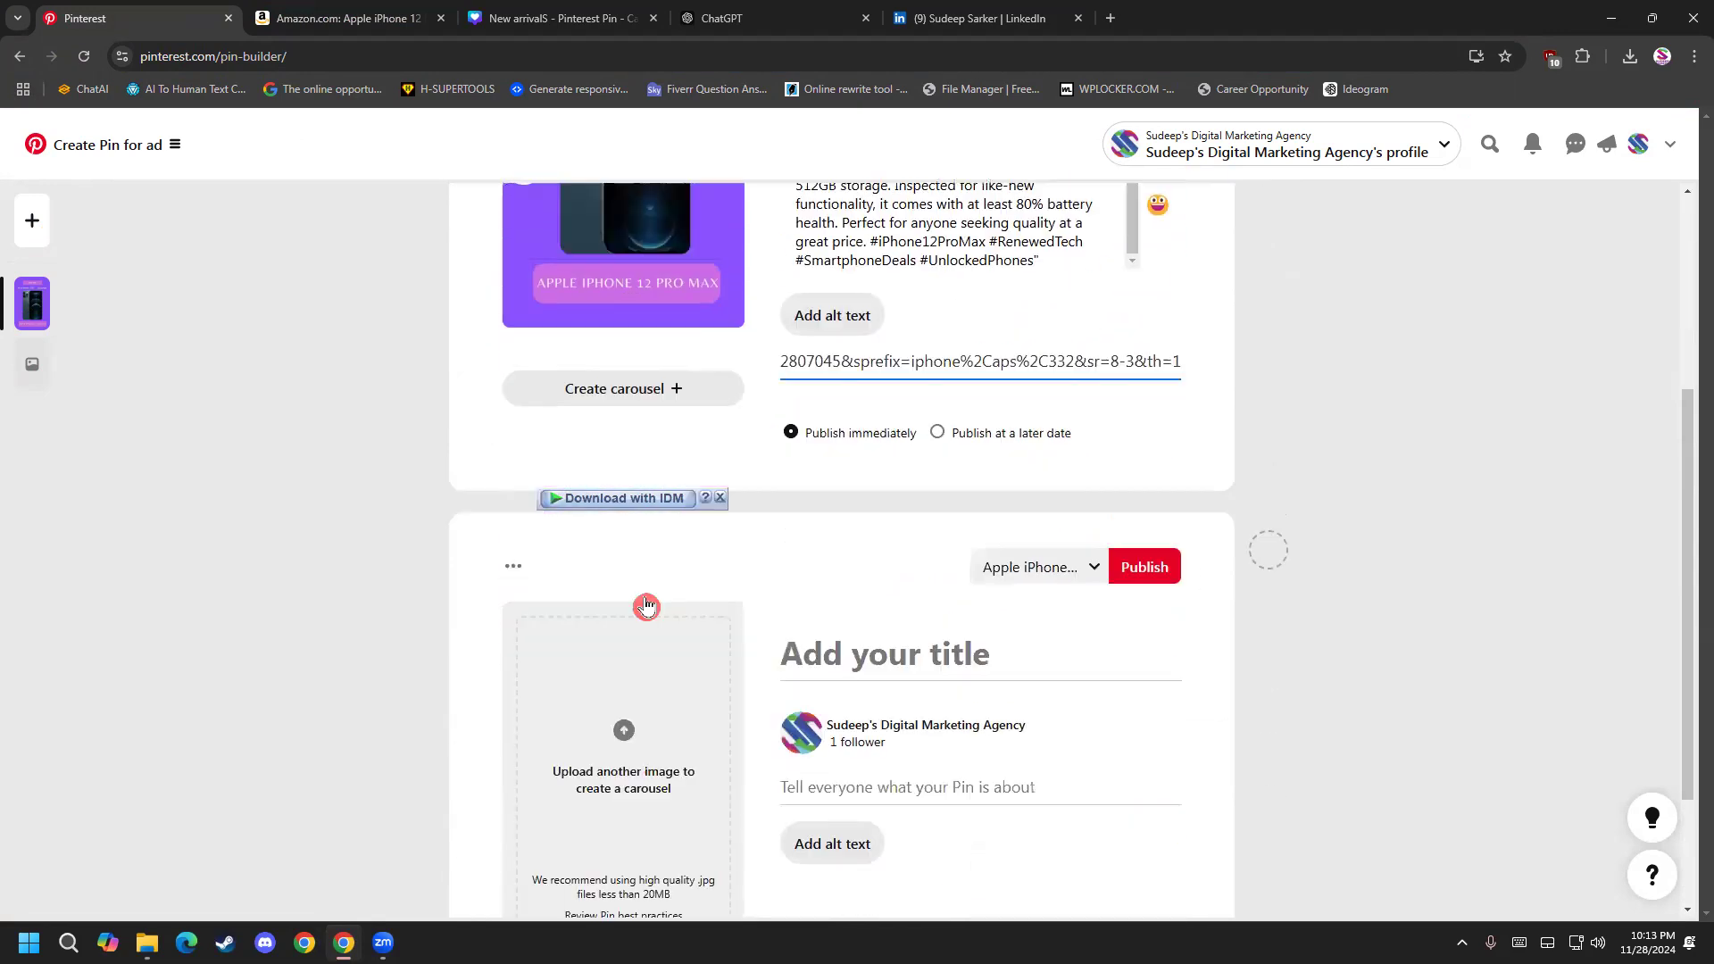
left_click(38, 381)
left_click(30, 304)
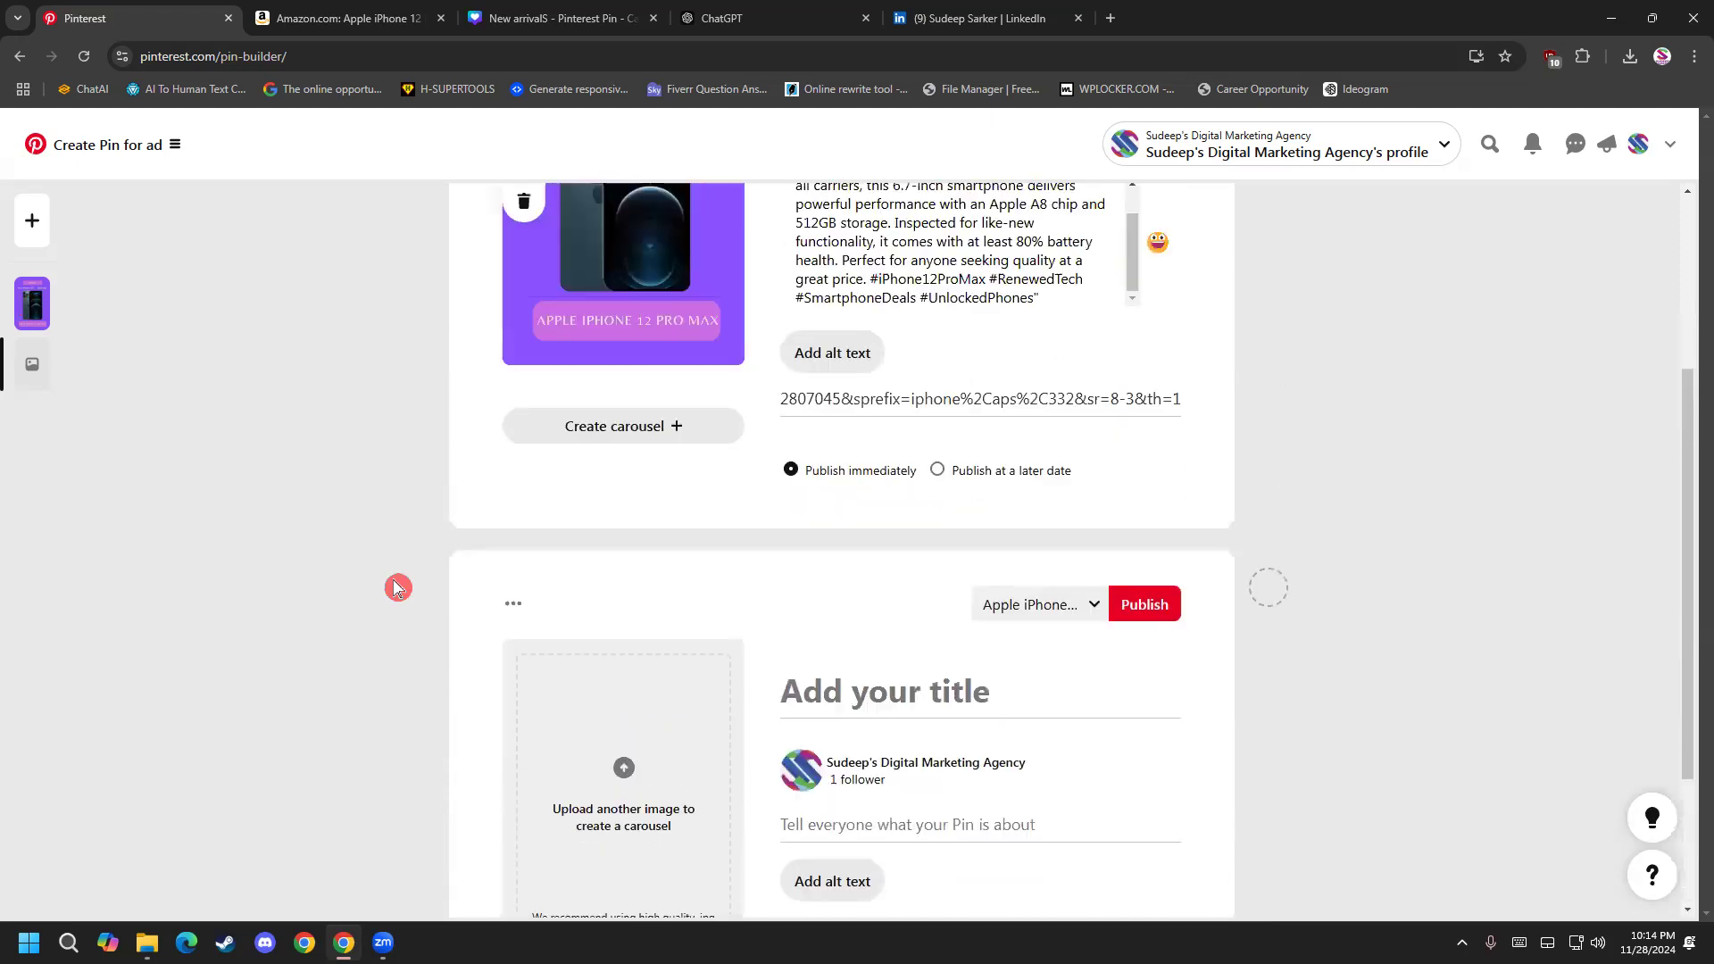
left_click_drag(1057, 706, 543, 704)
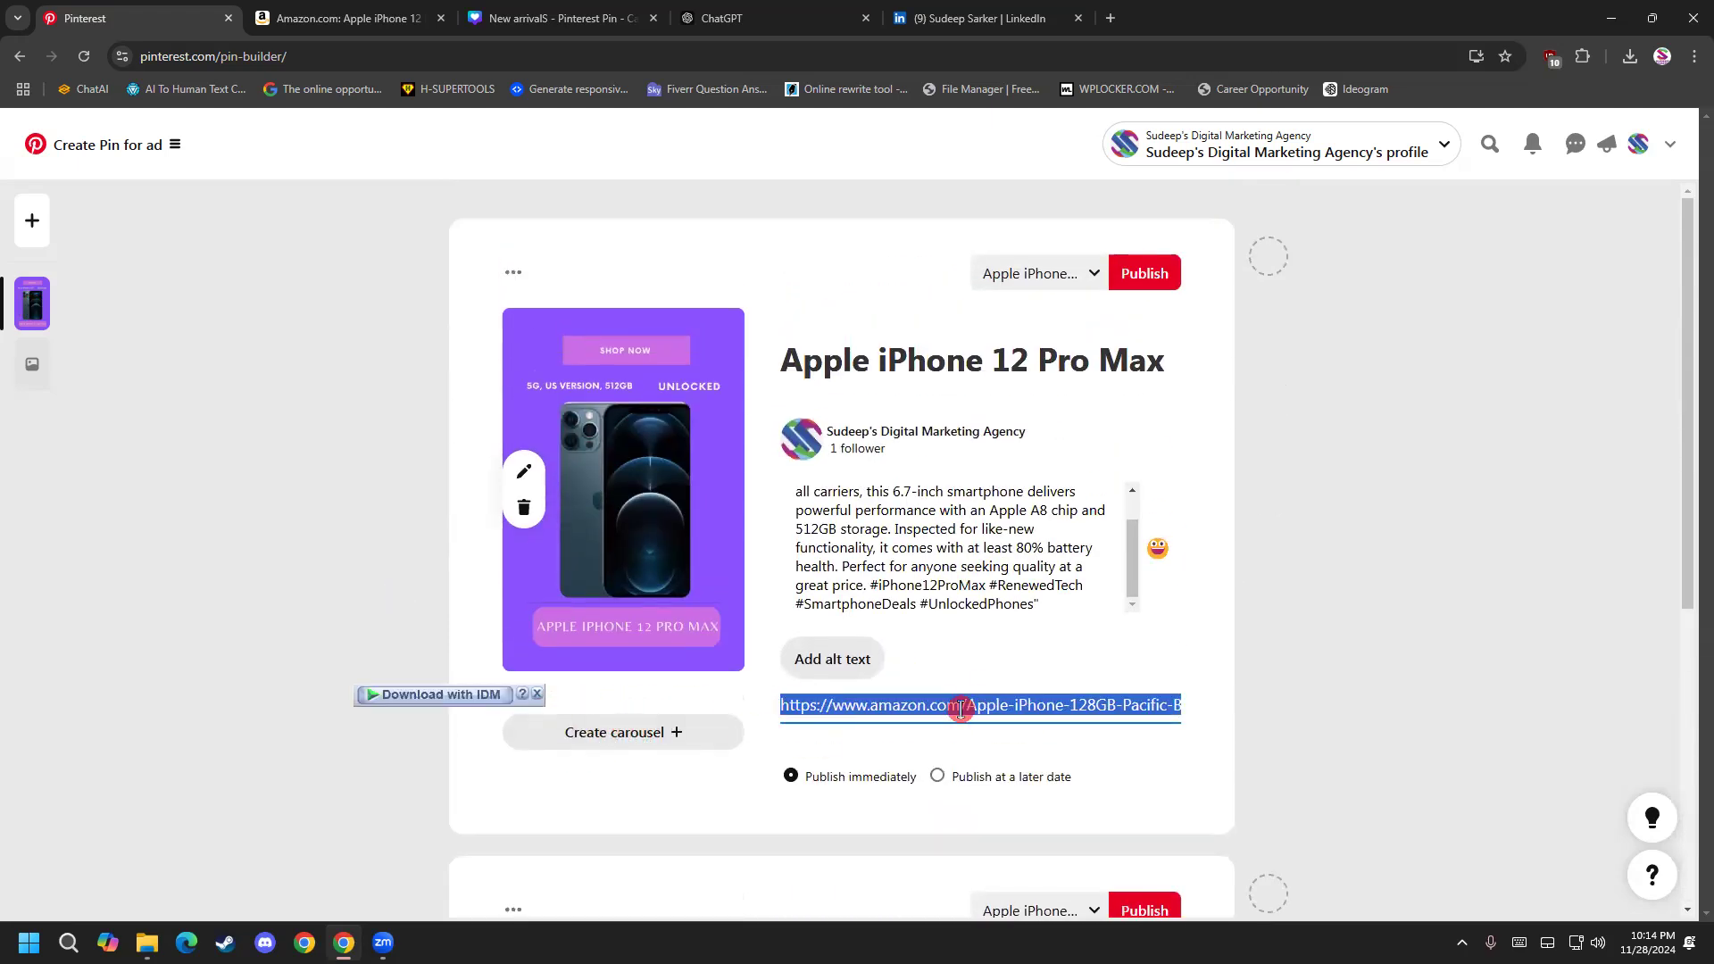
left_click(991, 708)
Upload the dark "New arrivalS" iPhone image with the upper shop button as the carousel's second slide.
scroll(873, 700, "down", 5)
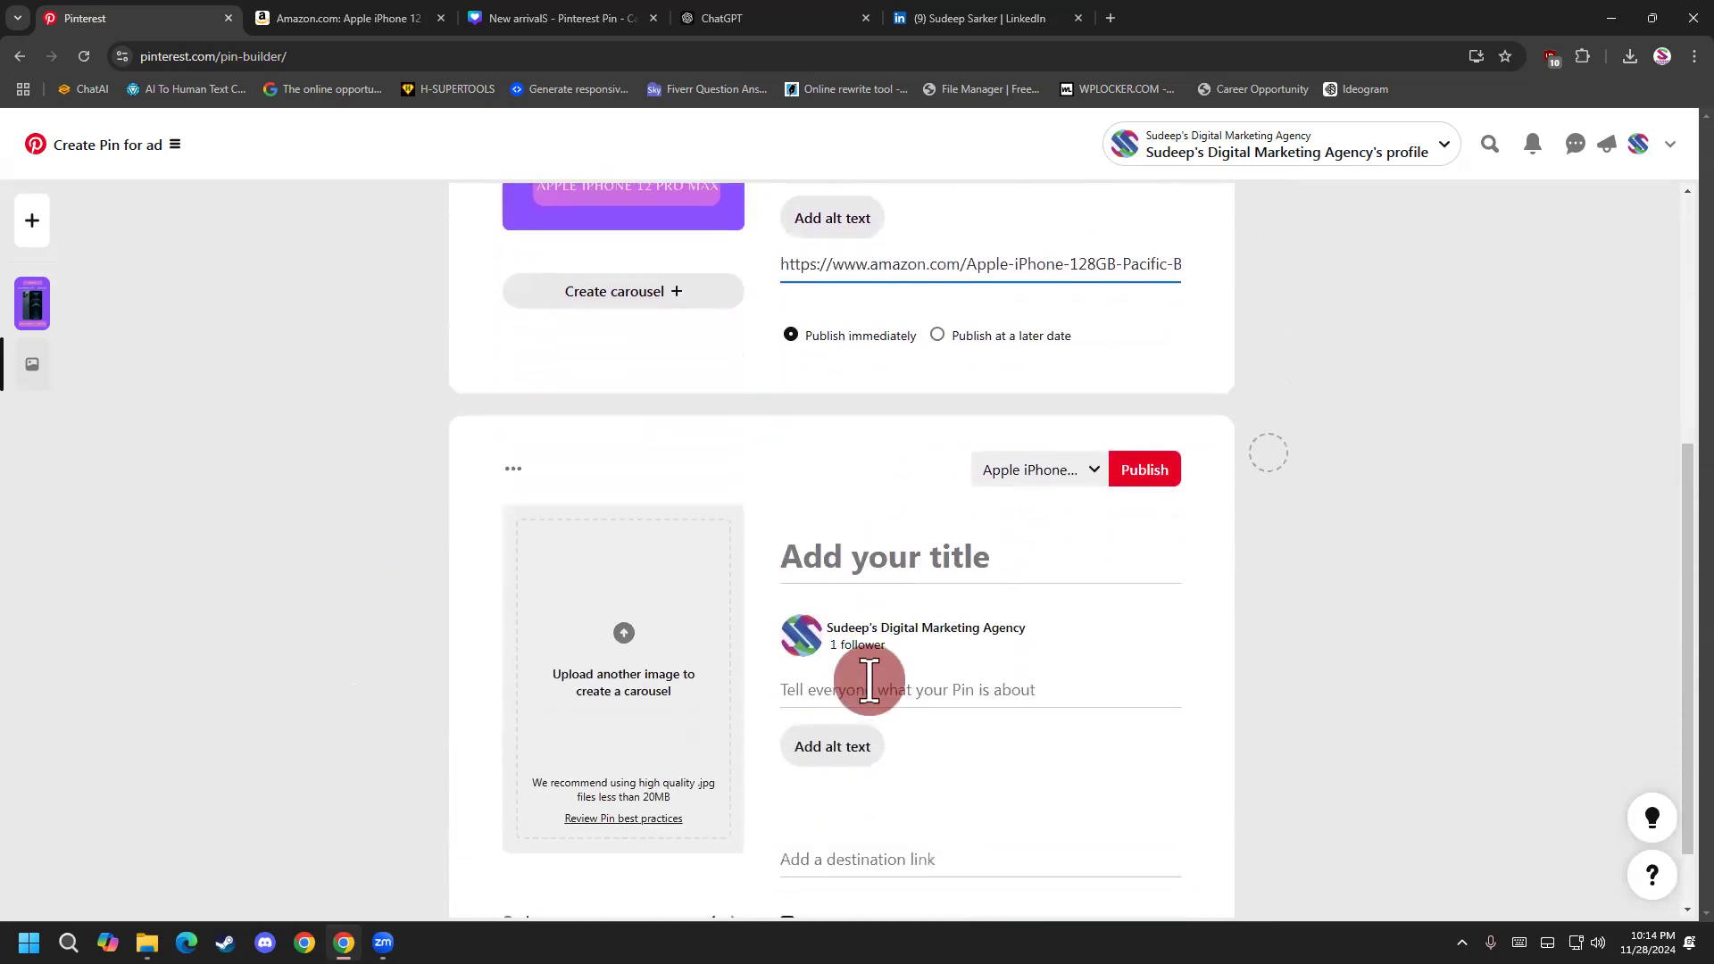
scroll(679, 691, "down", 1)
left_click(649, 532)
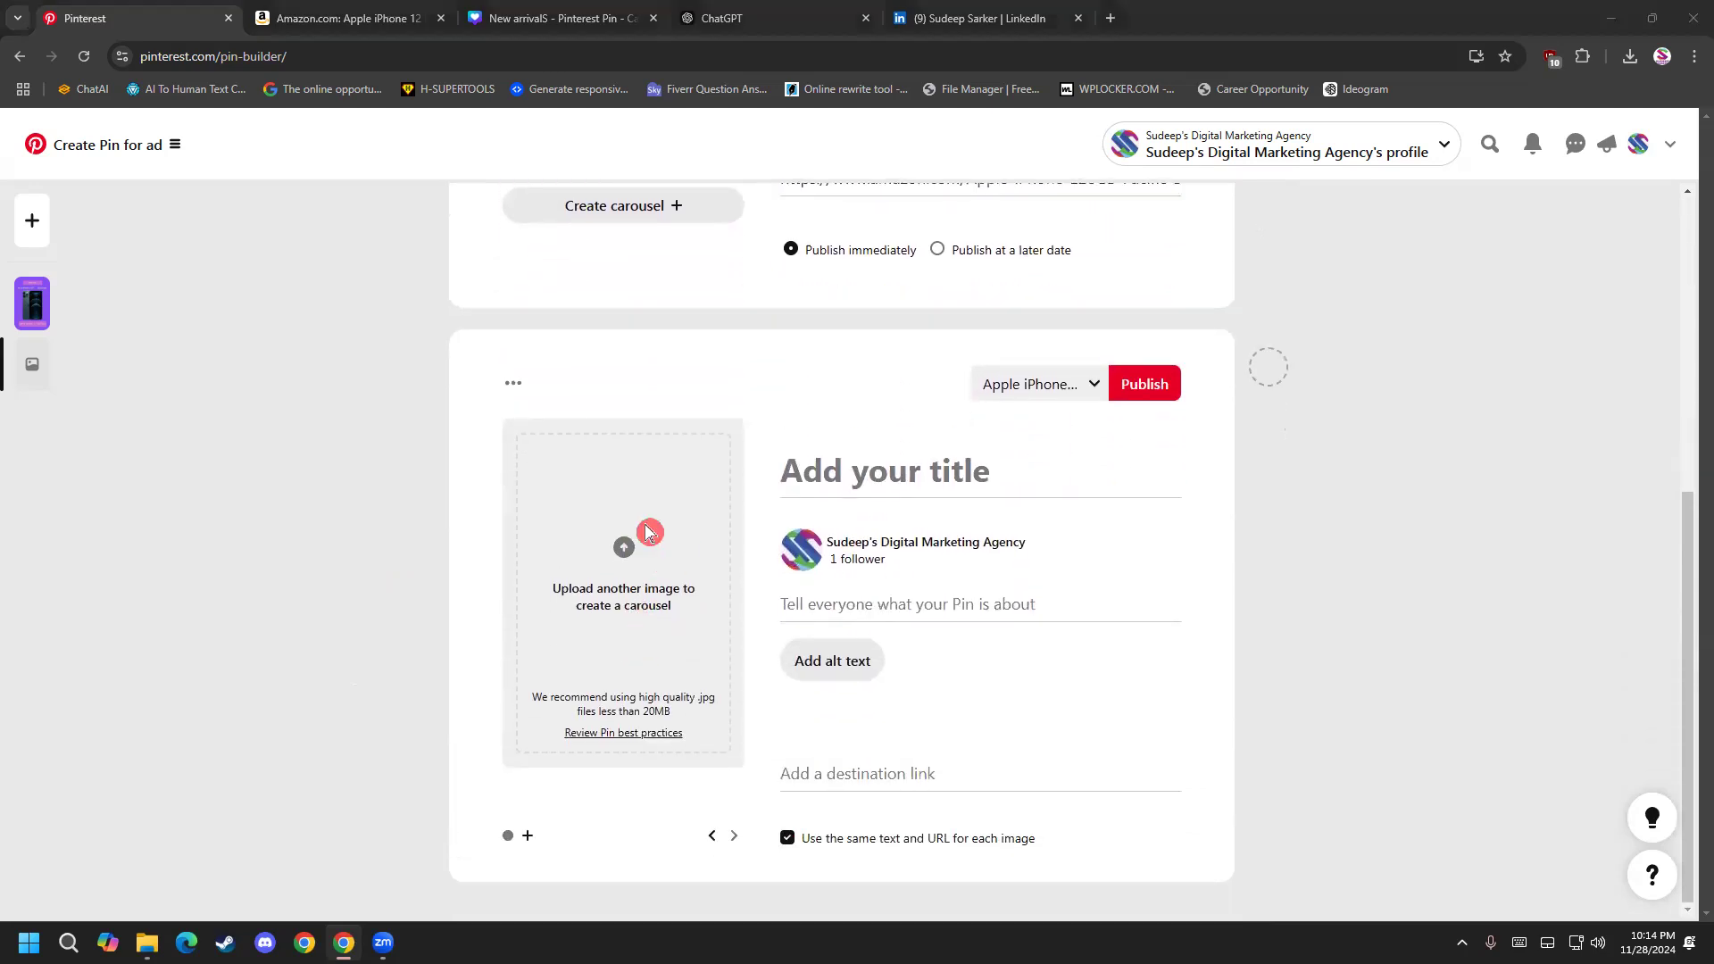
left_click(1097, 396)
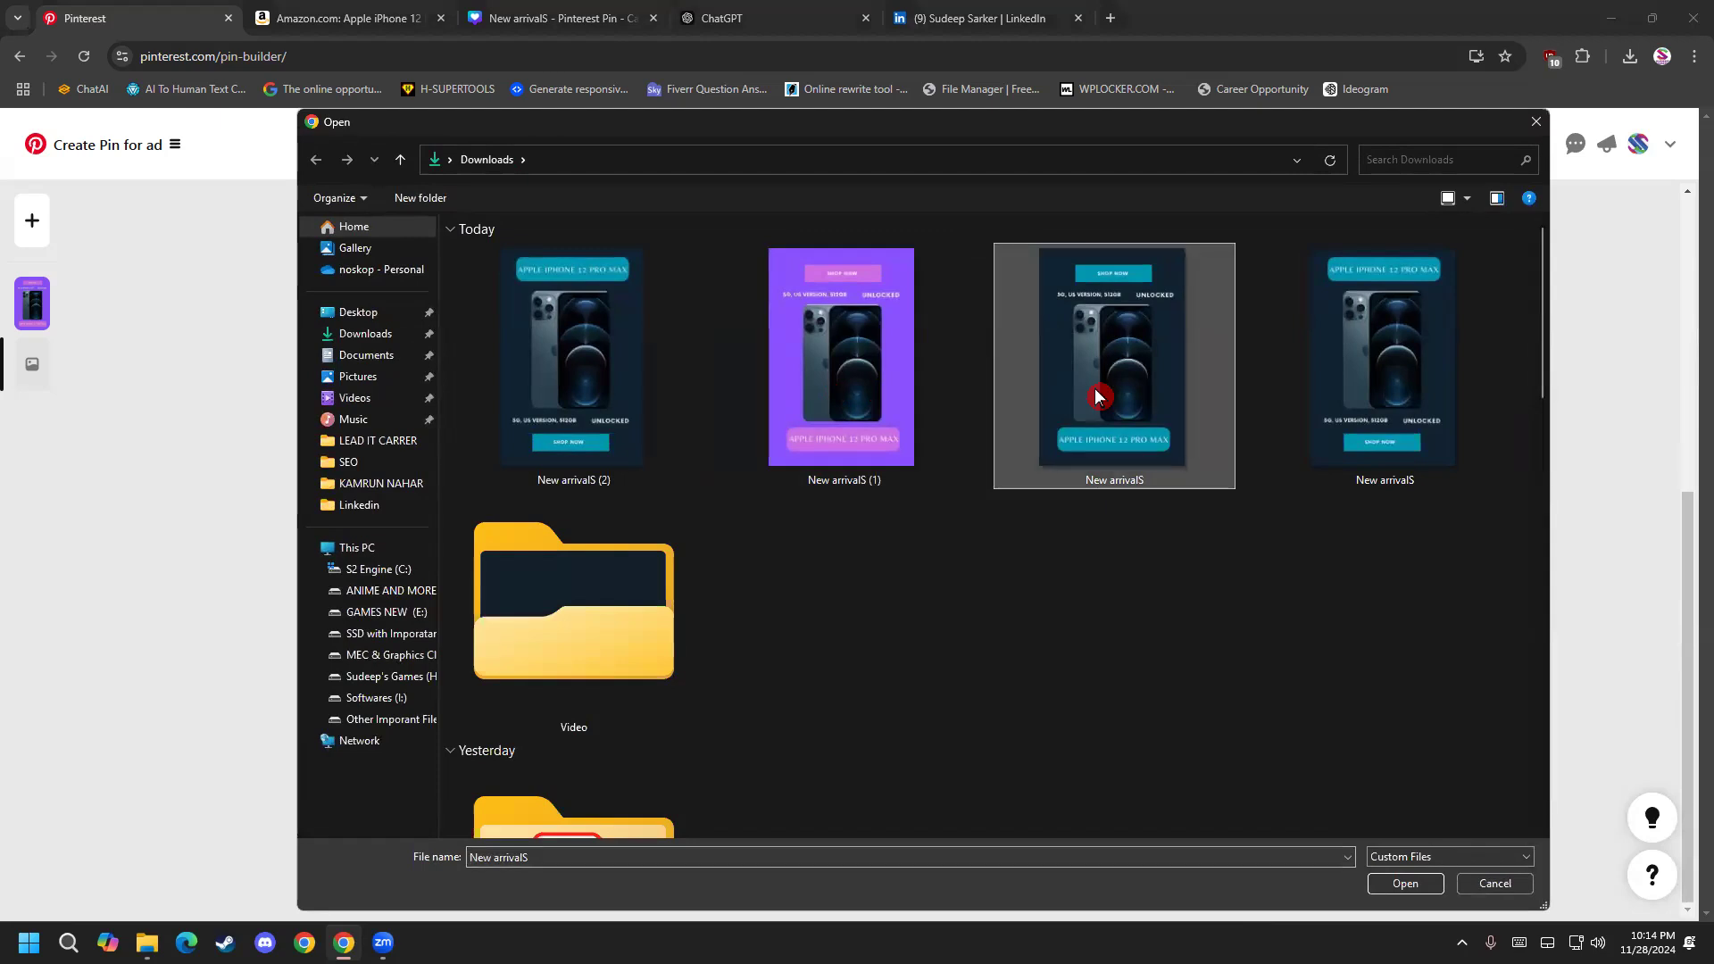
double_click(1097, 396)
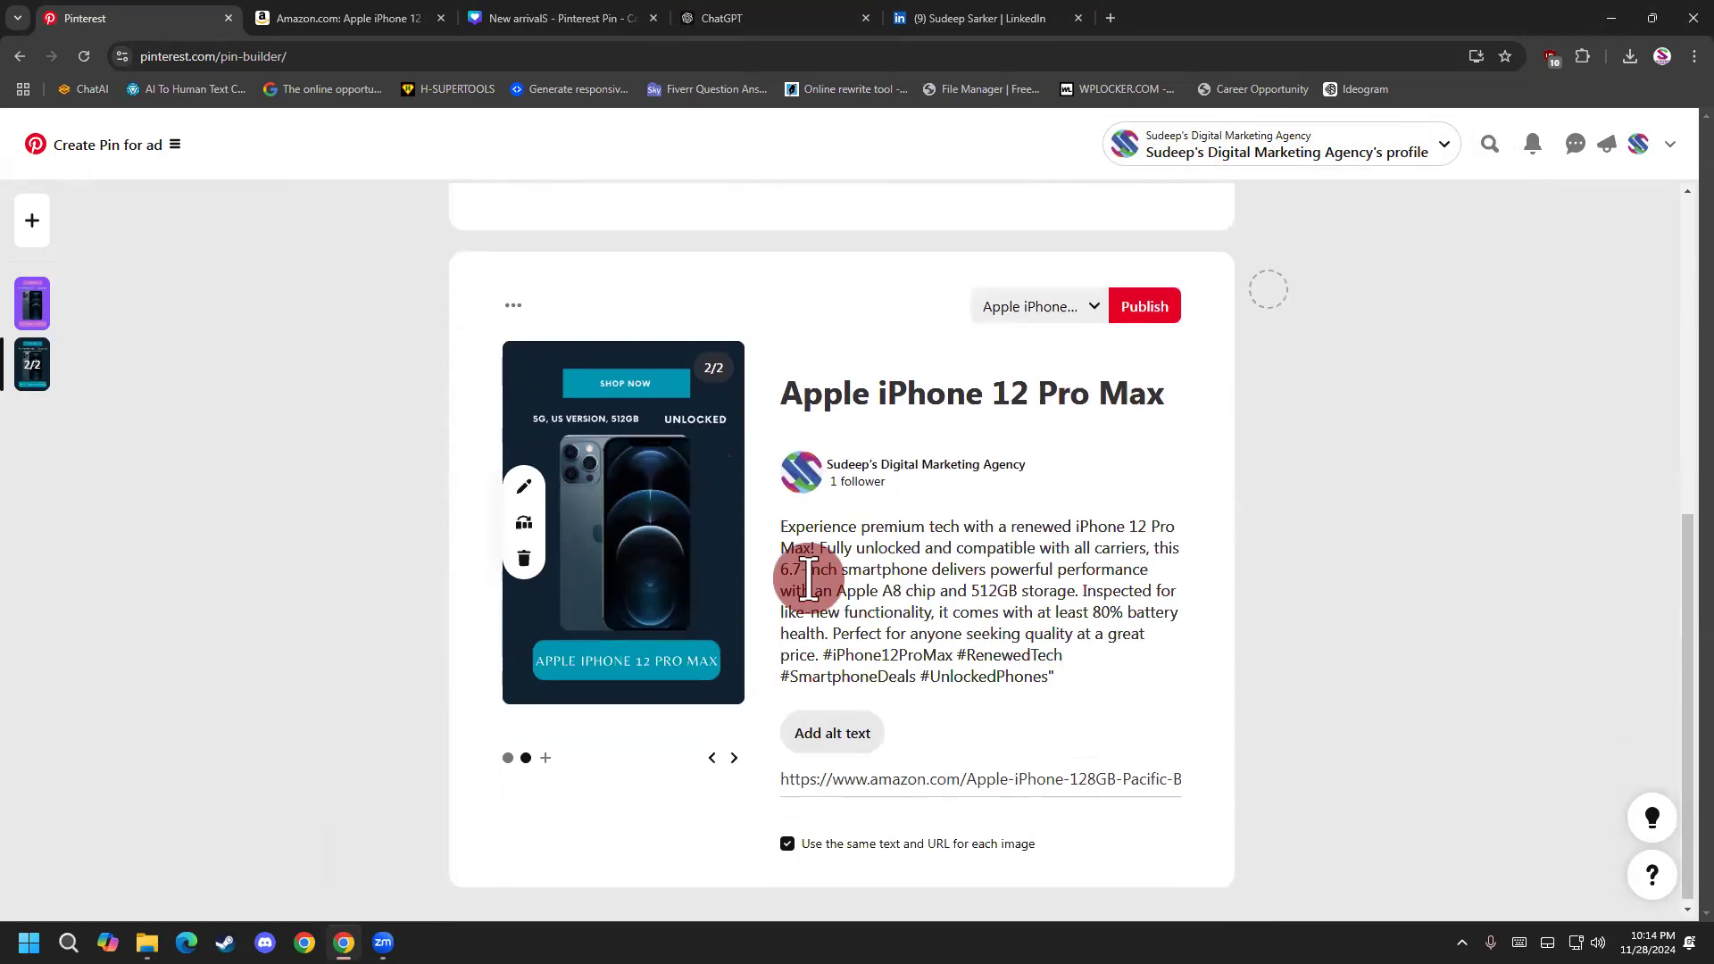
Replace the Amazon destination link on the carousel's second slide with the copied LinkedIn profile URL.
left_click(891, 775)
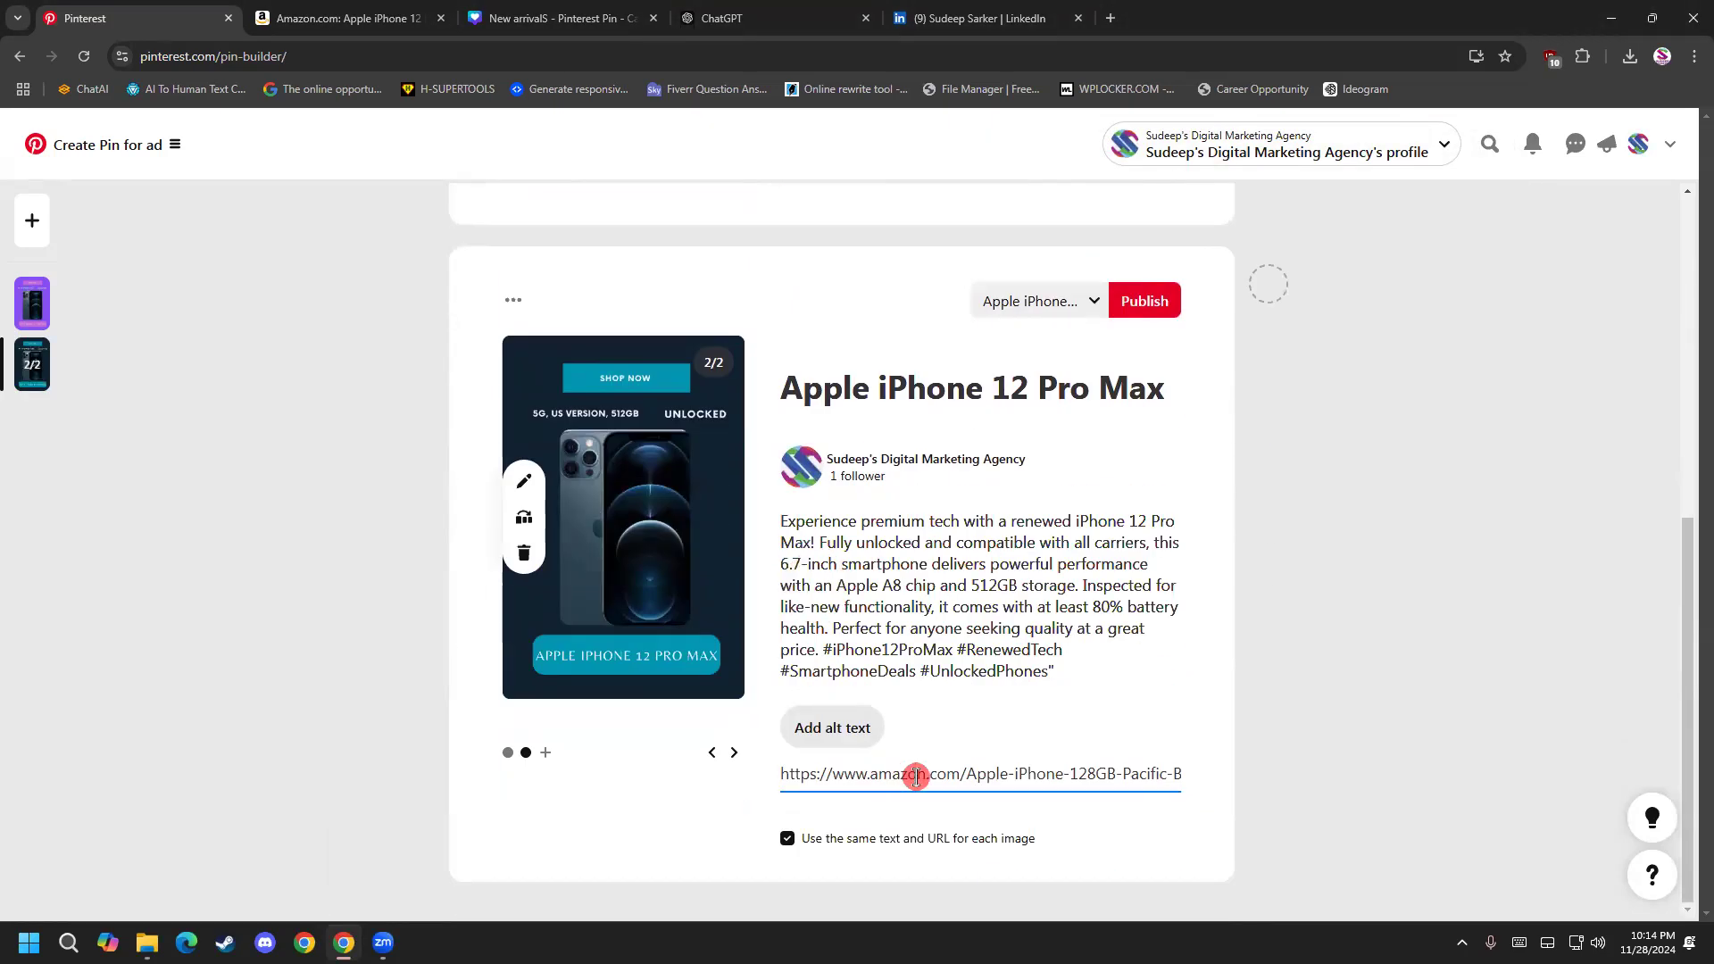
triple_click(916, 776)
key("BackSpace")
left_click(711, 753)
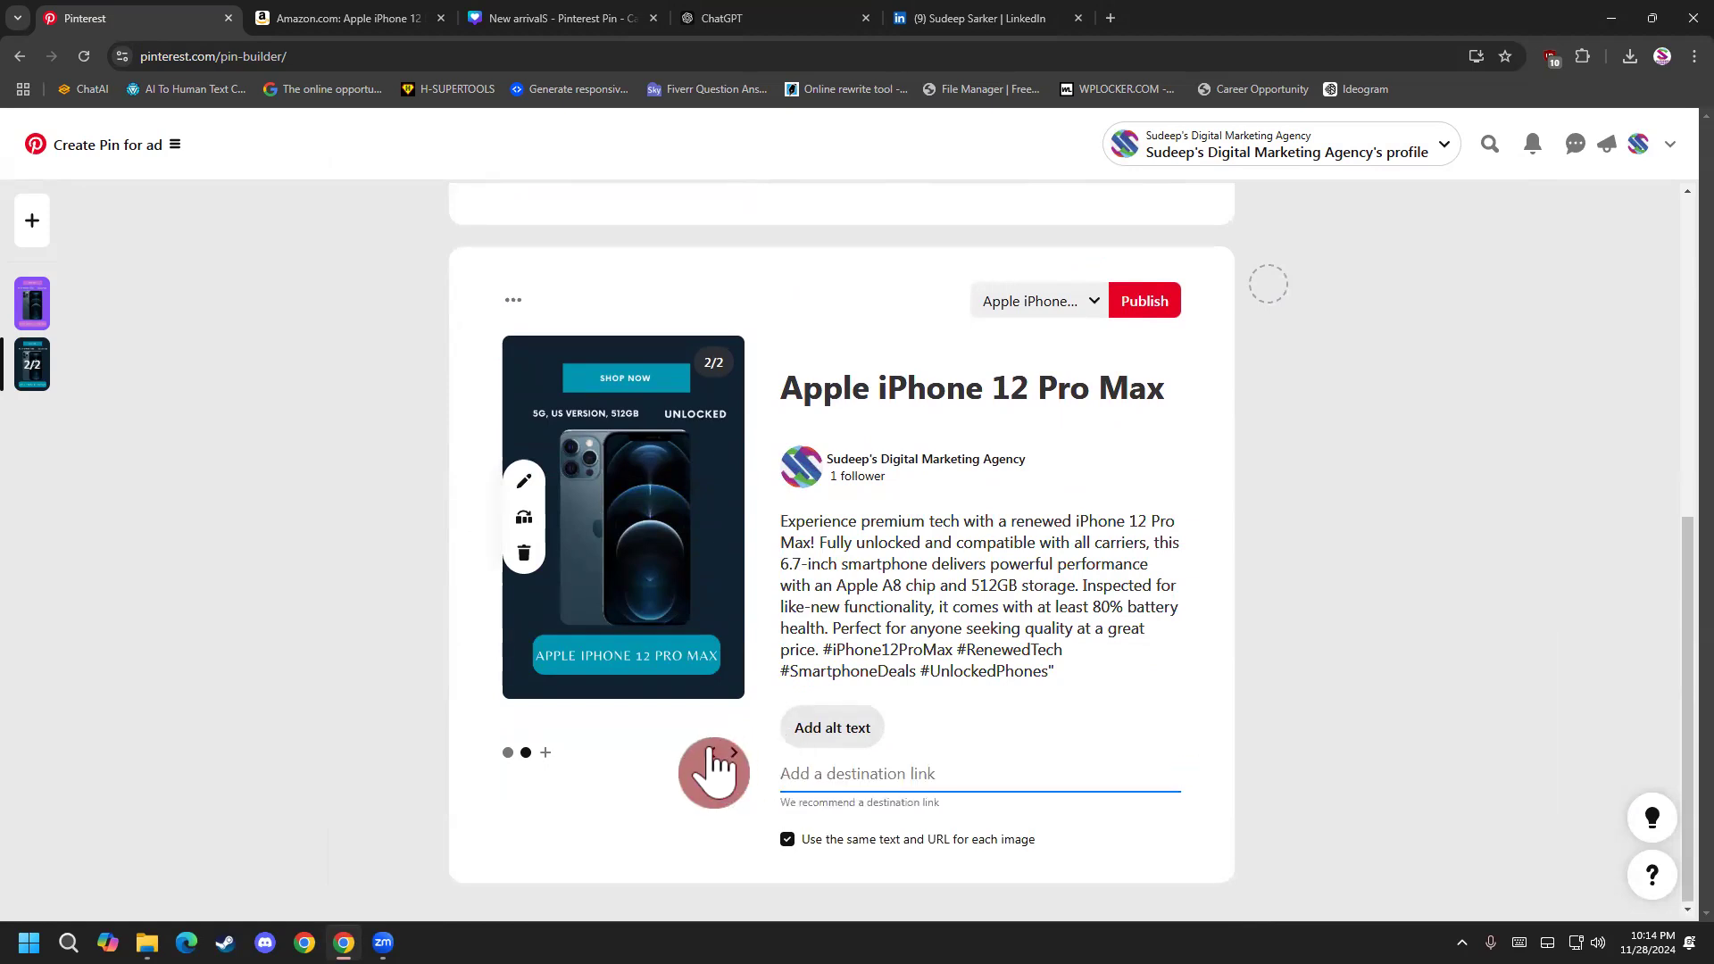
left_click(734, 753)
left_click(838, 773)
key("super")
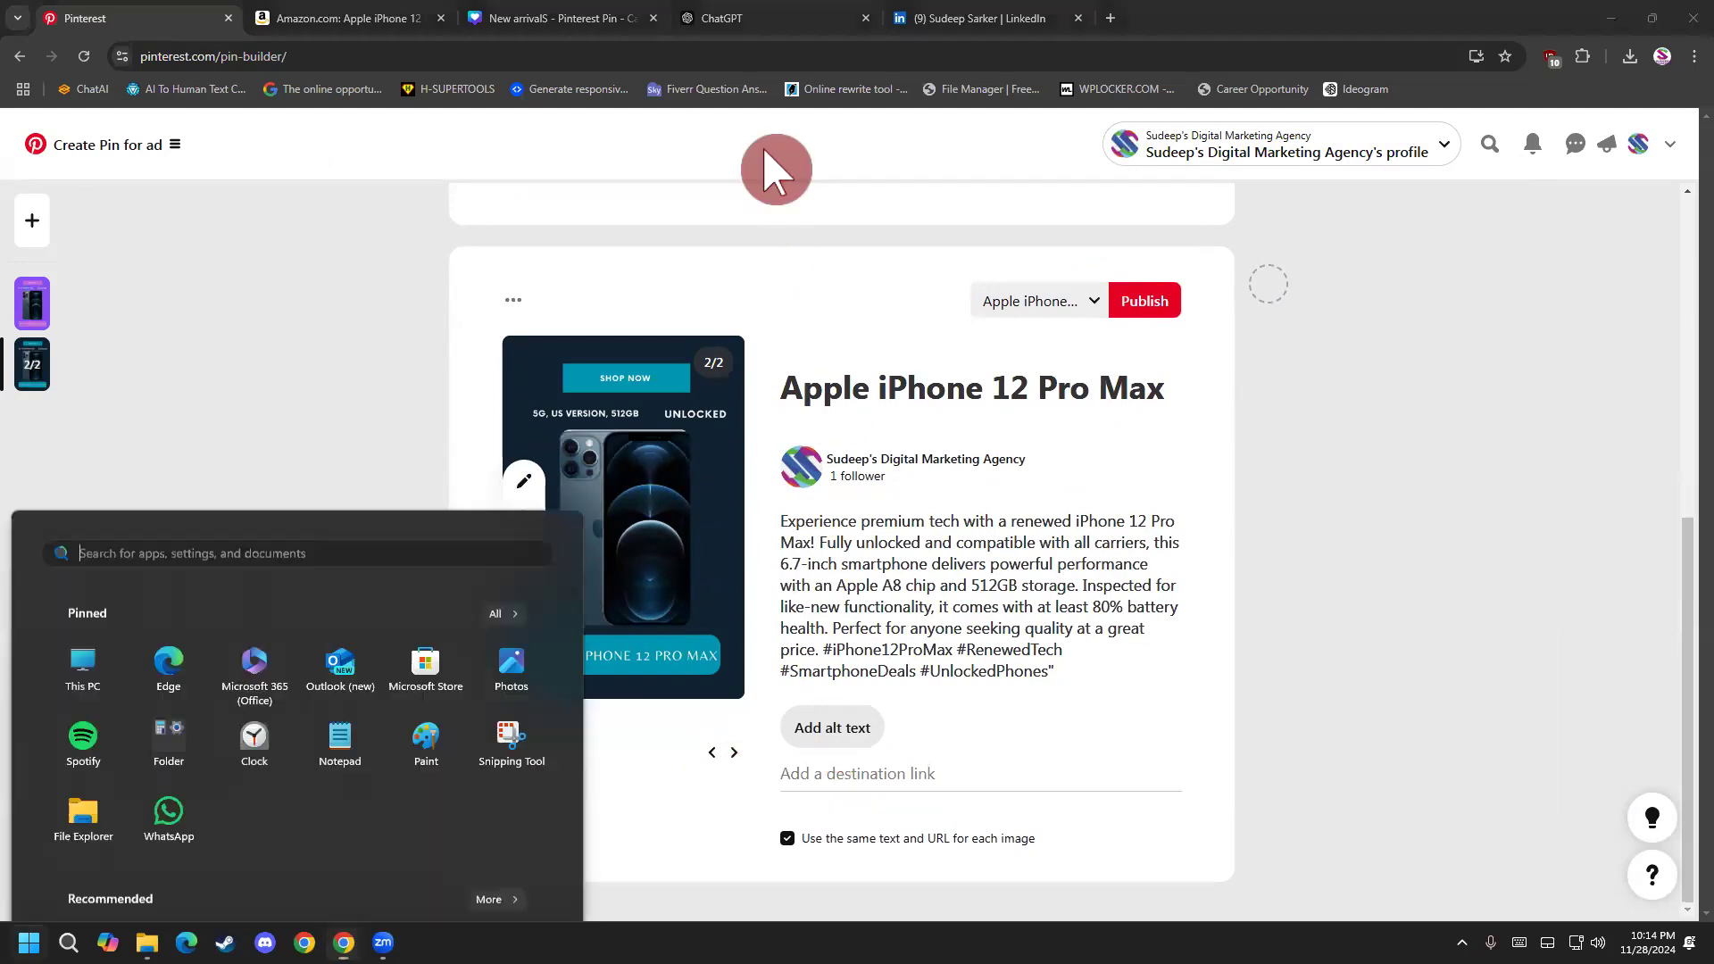
left_click(976, 14)
key("ctrl+c")
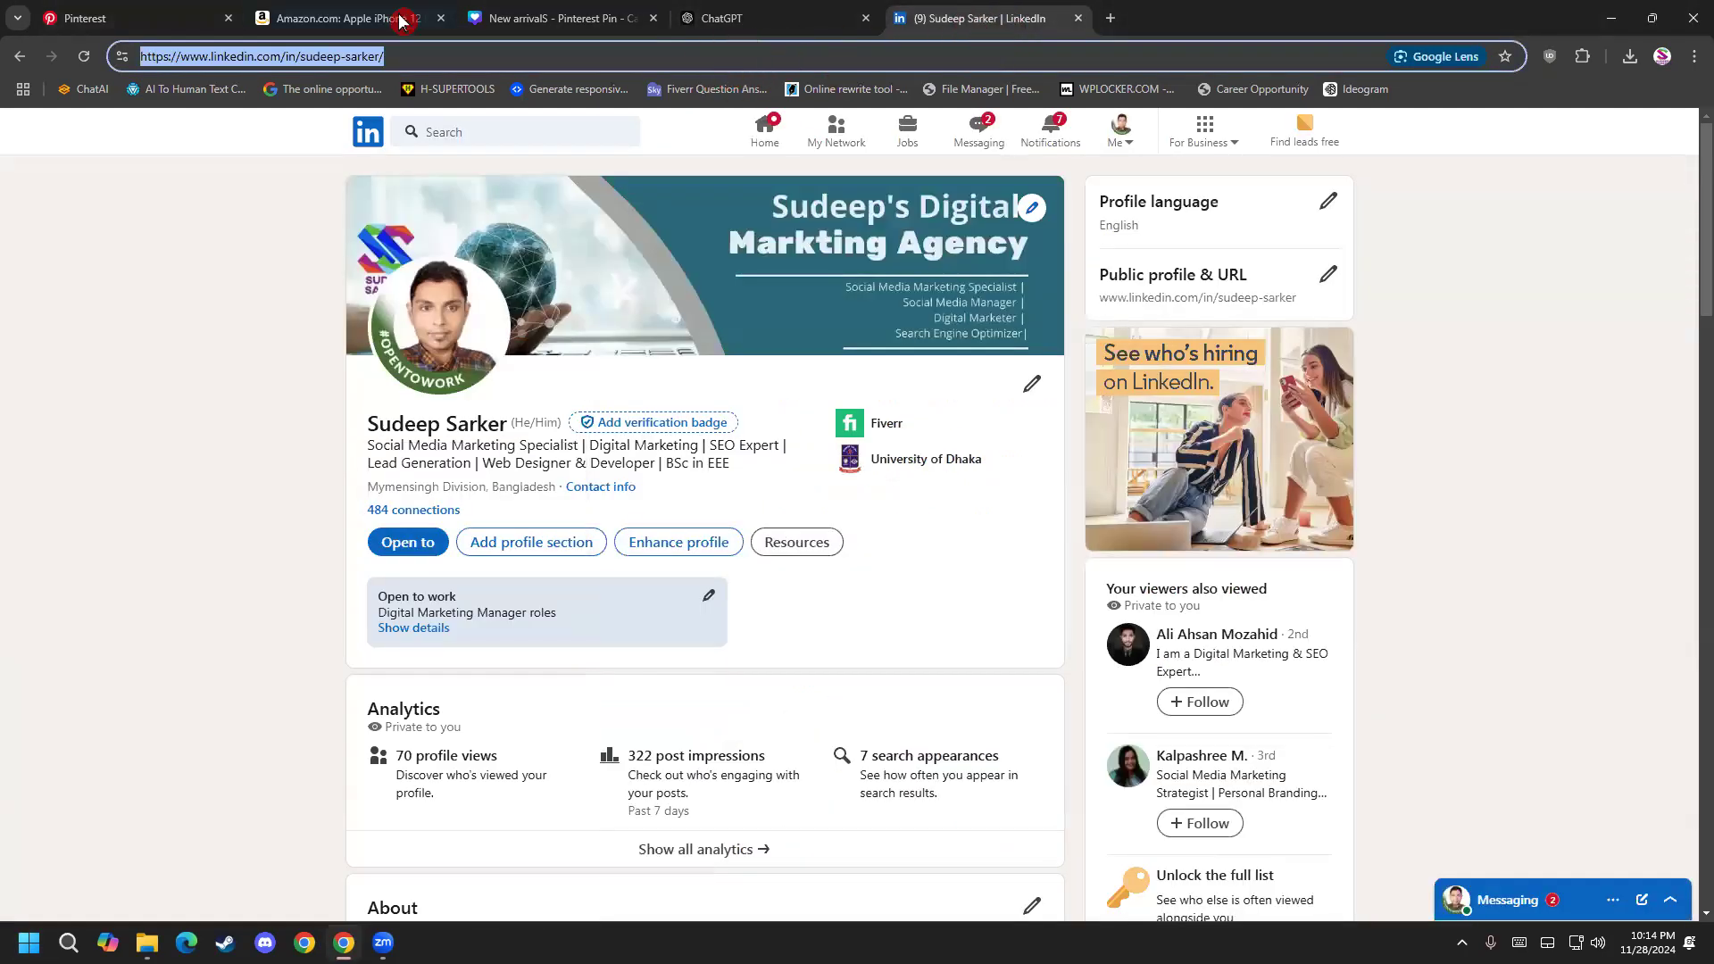
left_click(401, 20)
left_click(143, 18)
left_click(879, 811)
key("ctrl+v")
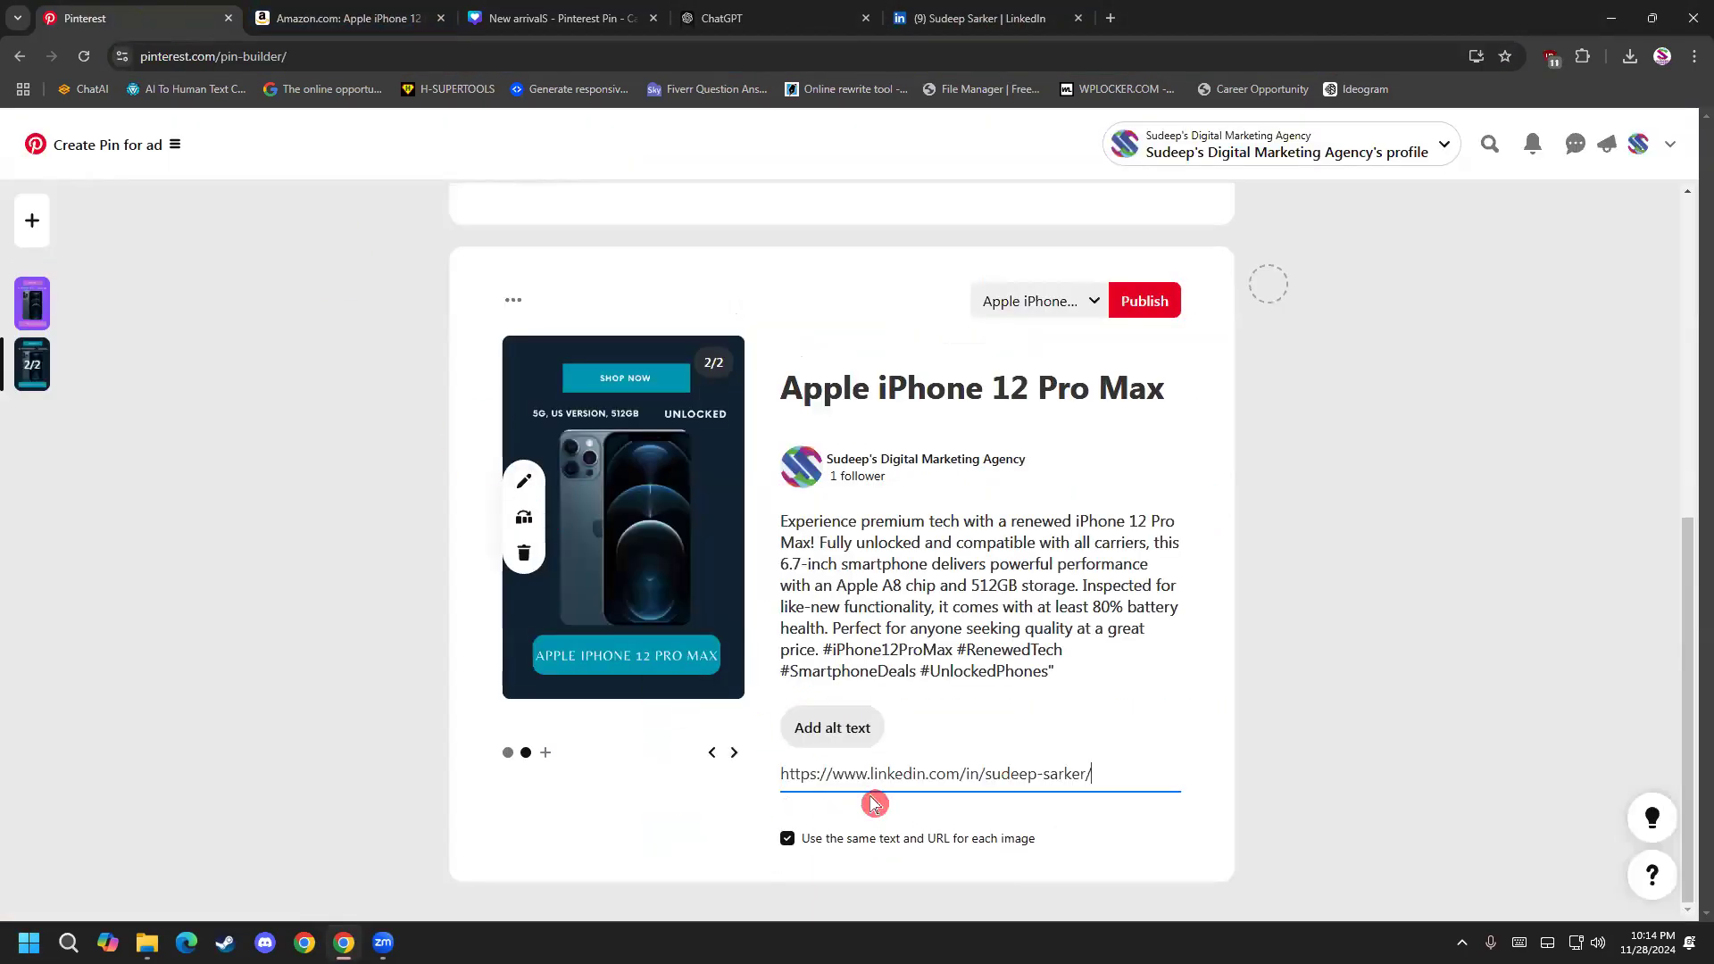
Browse through the carousel's slides to examine each image's destination link and compare it with the purple pin.
left_click(734, 753)
scroll(718, 683, "up", 6)
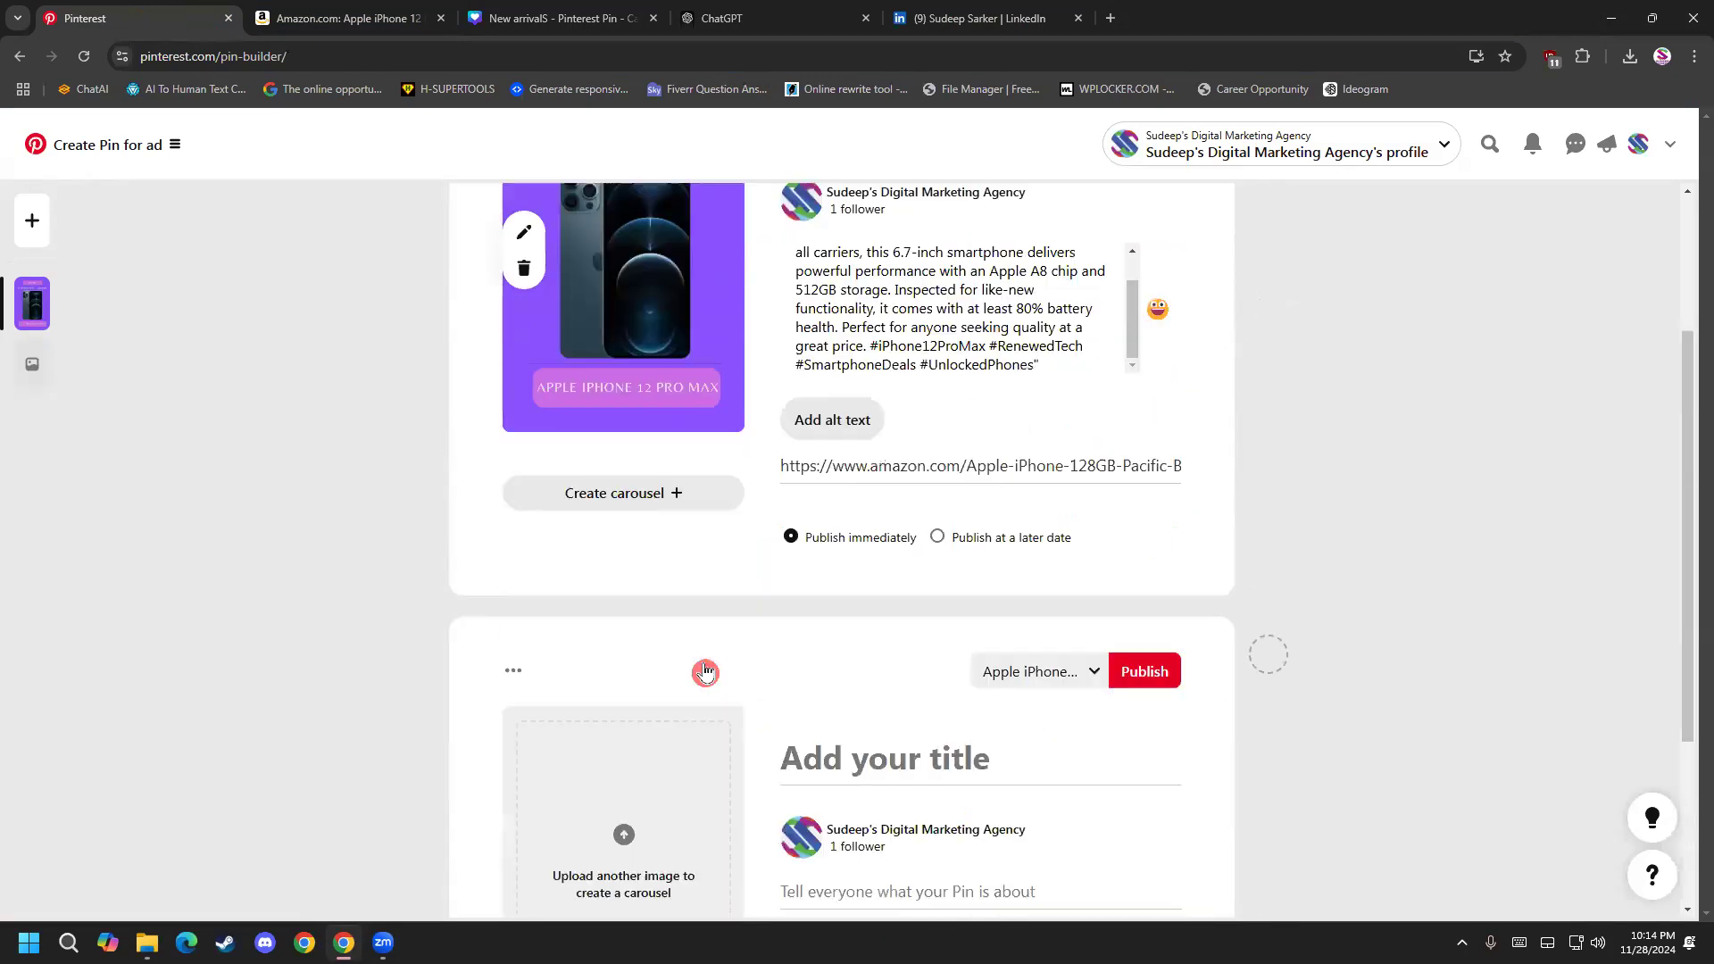
scroll(628, 688, "down", 6)
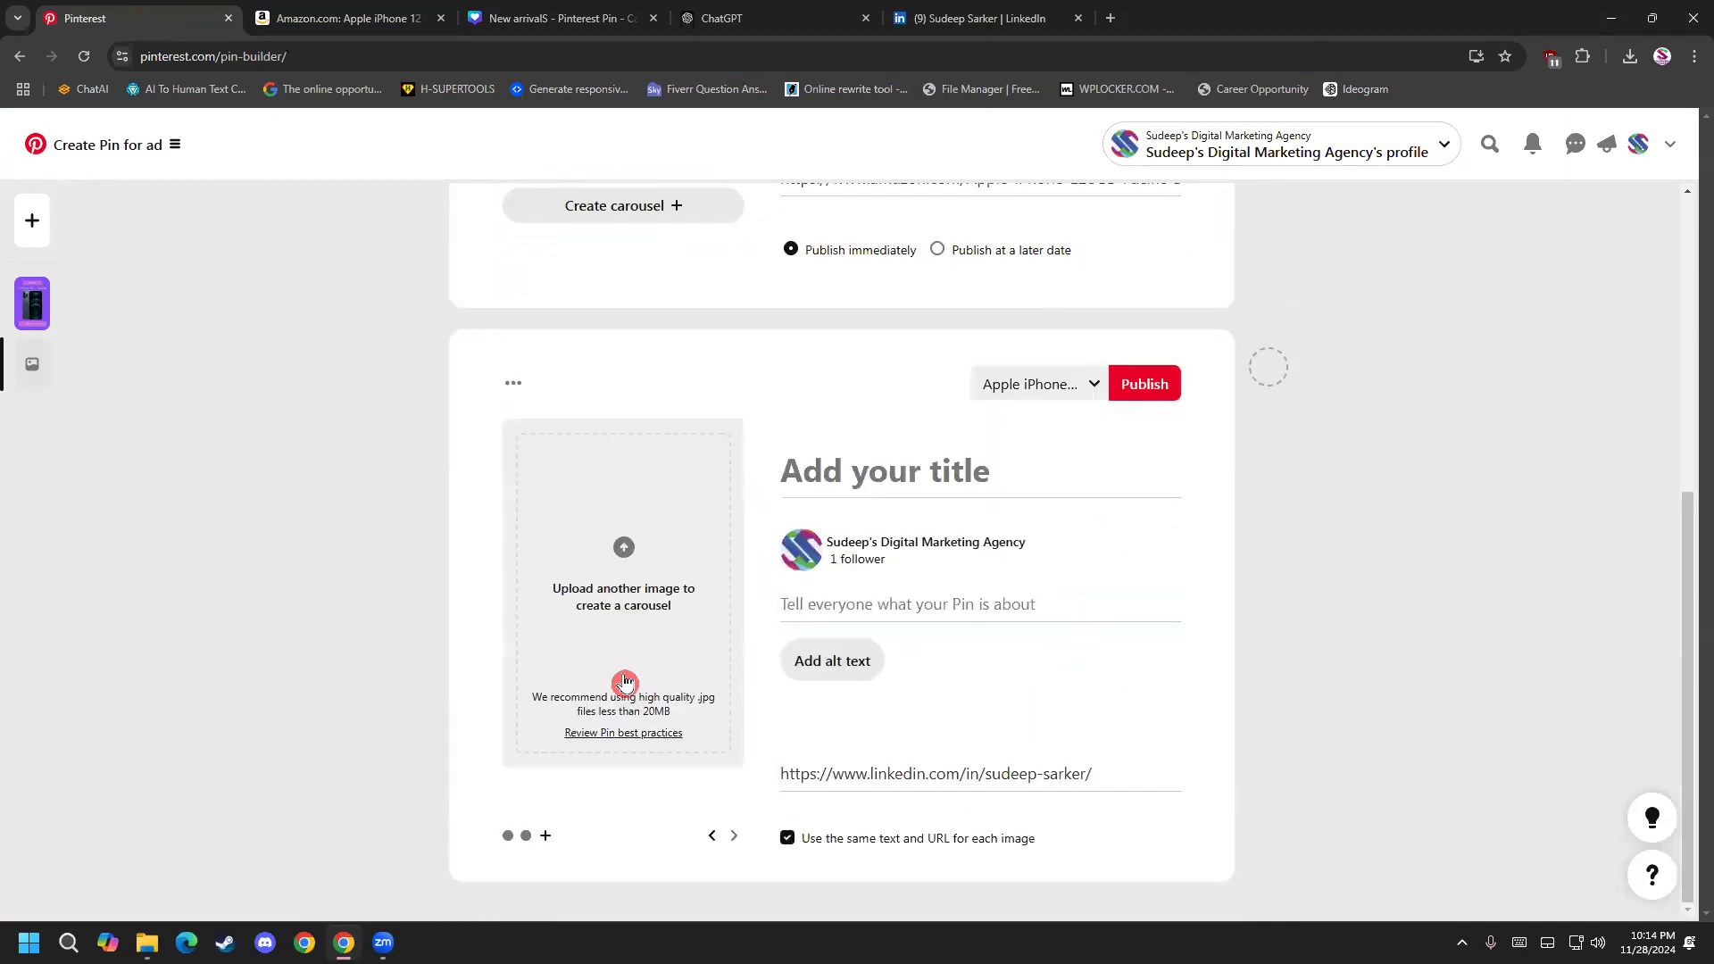
left_click(712, 833)
left_click(712, 835)
left_click(734, 836)
left_click(734, 838)
scroll(637, 604, "up", 6)
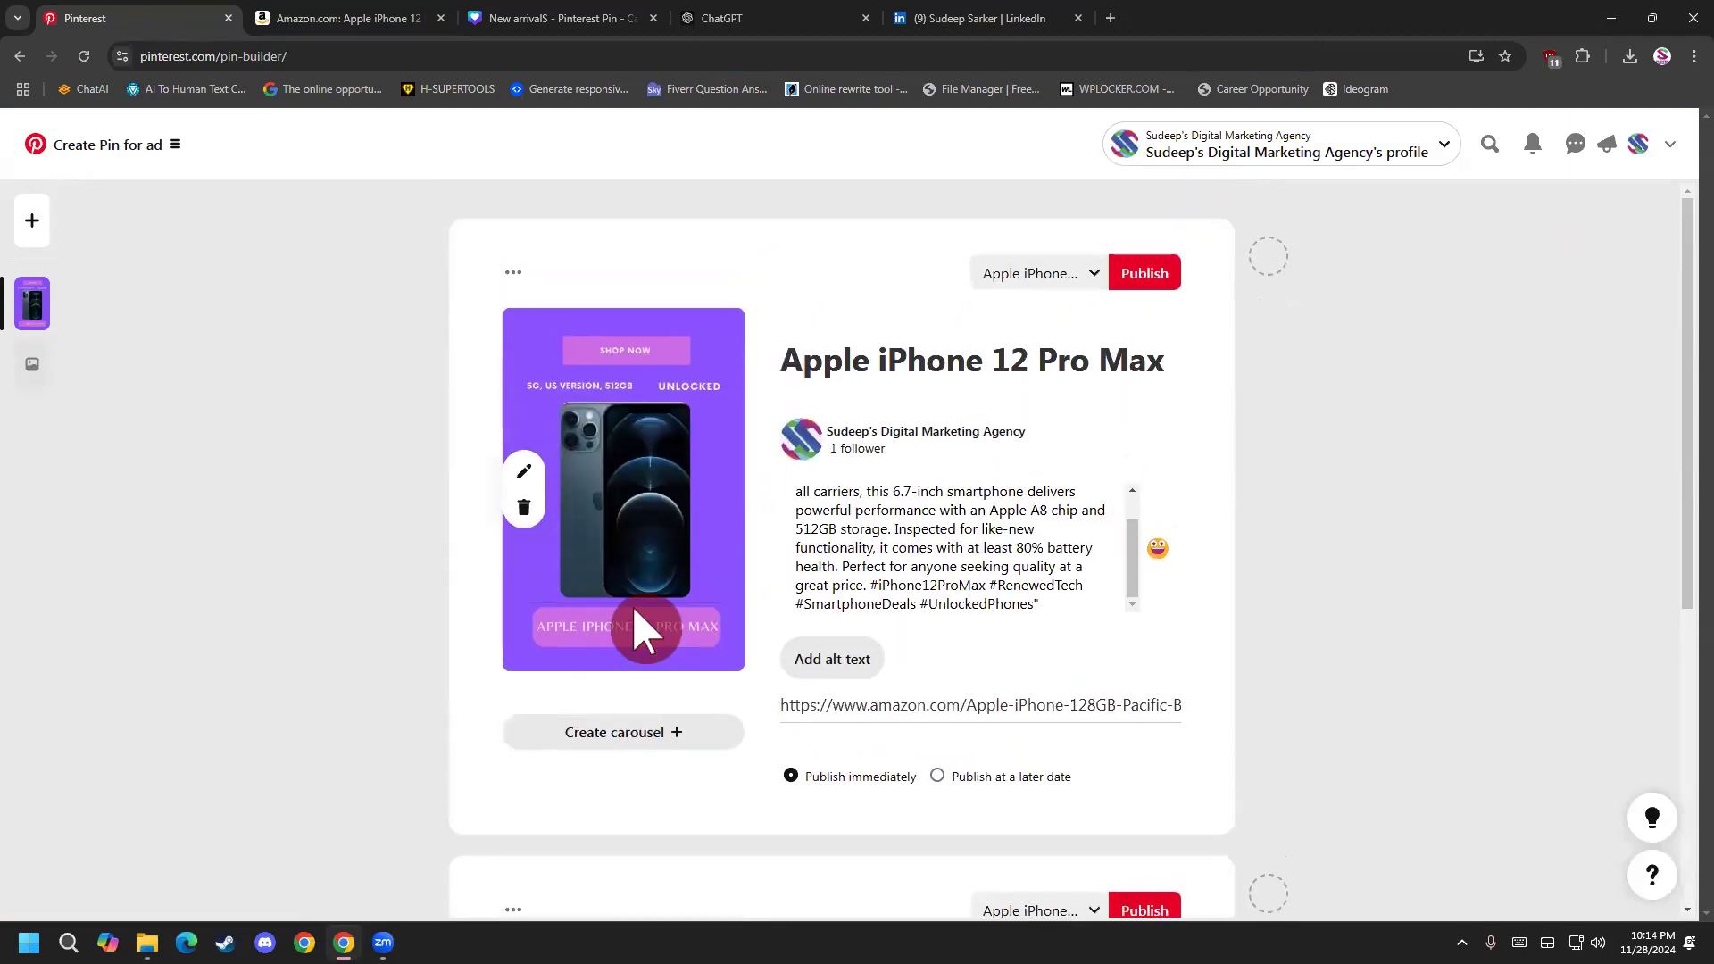
scroll(635, 611, "down", 6)
left_click(712, 834)
left_click(711, 835)
scroll(686, 729, "down", 1)
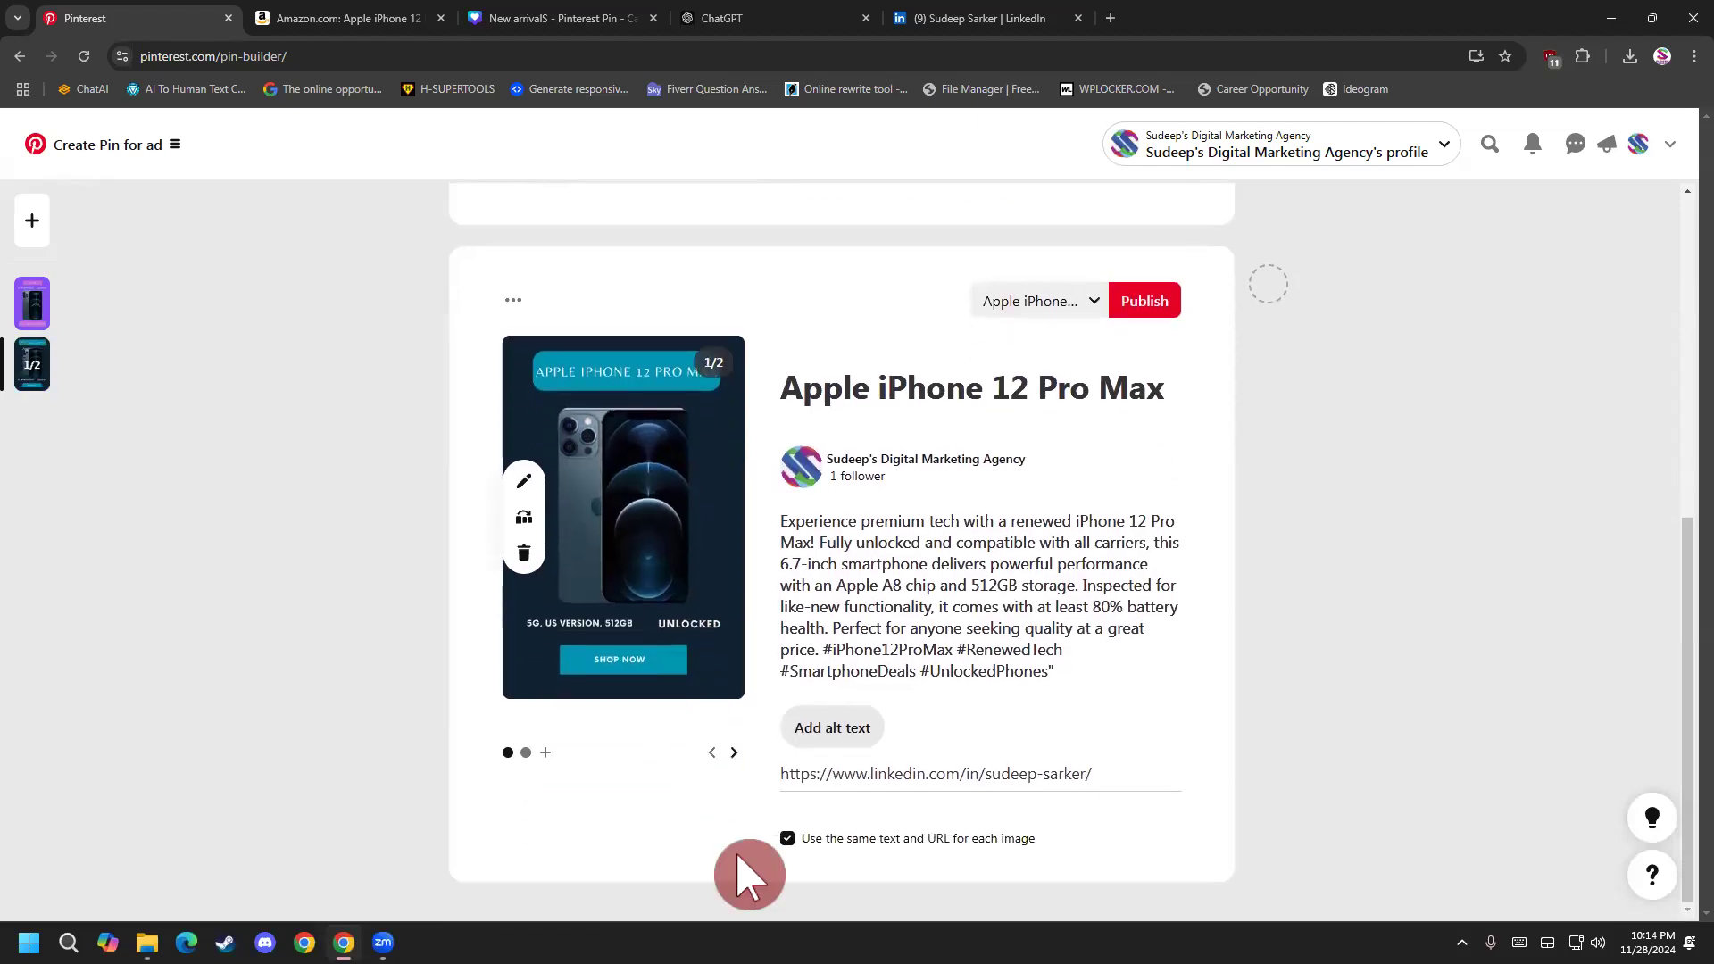
Replace the LinkedIn profile URL on the carousel's second slide with the Amazon product link from the clipboard history.
left_click(734, 753)
left_click_drag(1096, 775, 708, 761)
key("super+v")
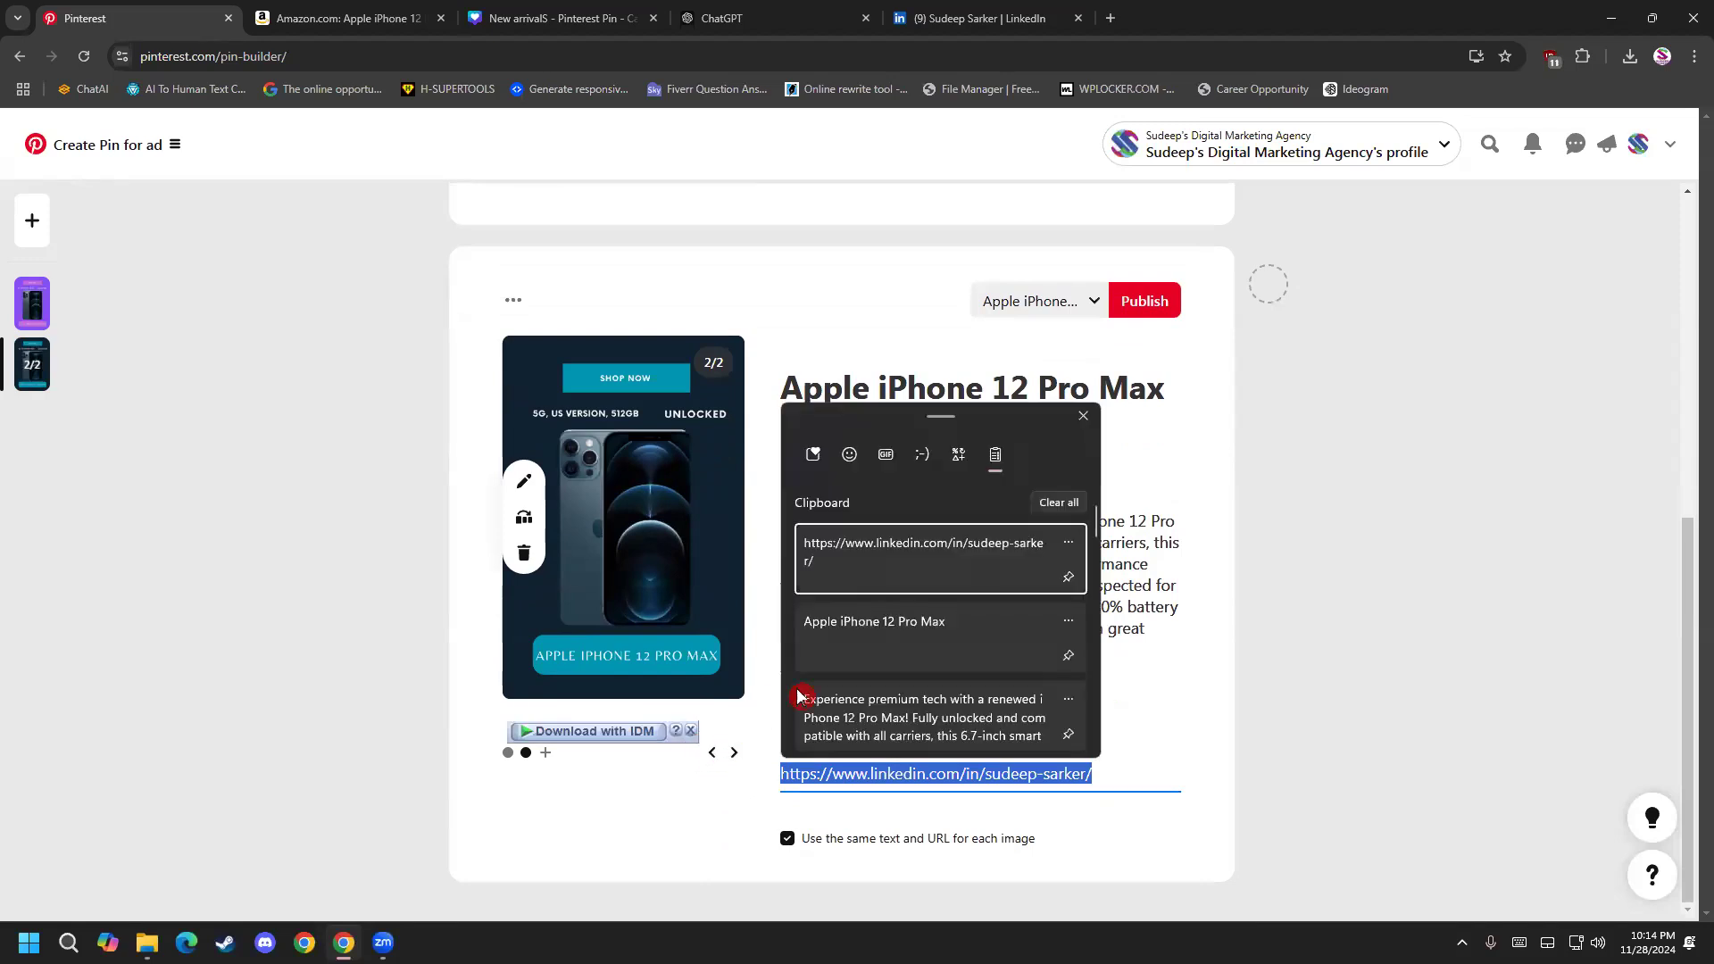
scroll(898, 656, "down", 3)
left_click(900, 658)
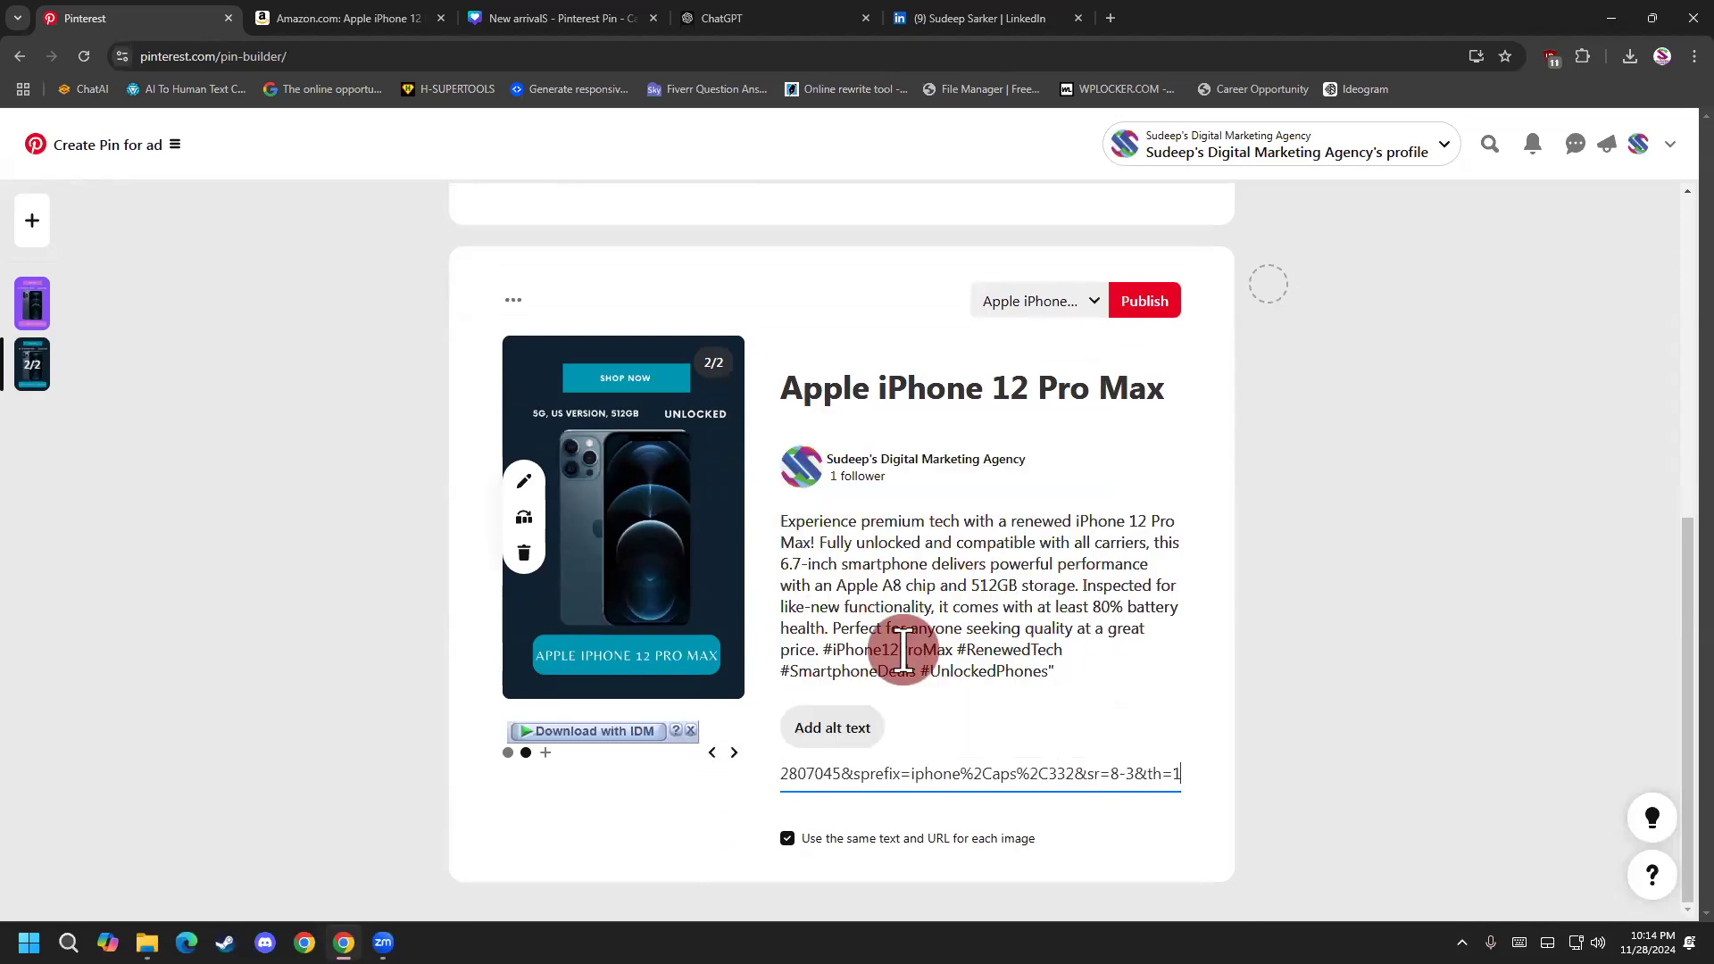
left_click(1246, 755)
Upload the dark "New arrivalS (2)" iPhone image as the carousel's third slide and look through the slides.
left_click(734, 756)
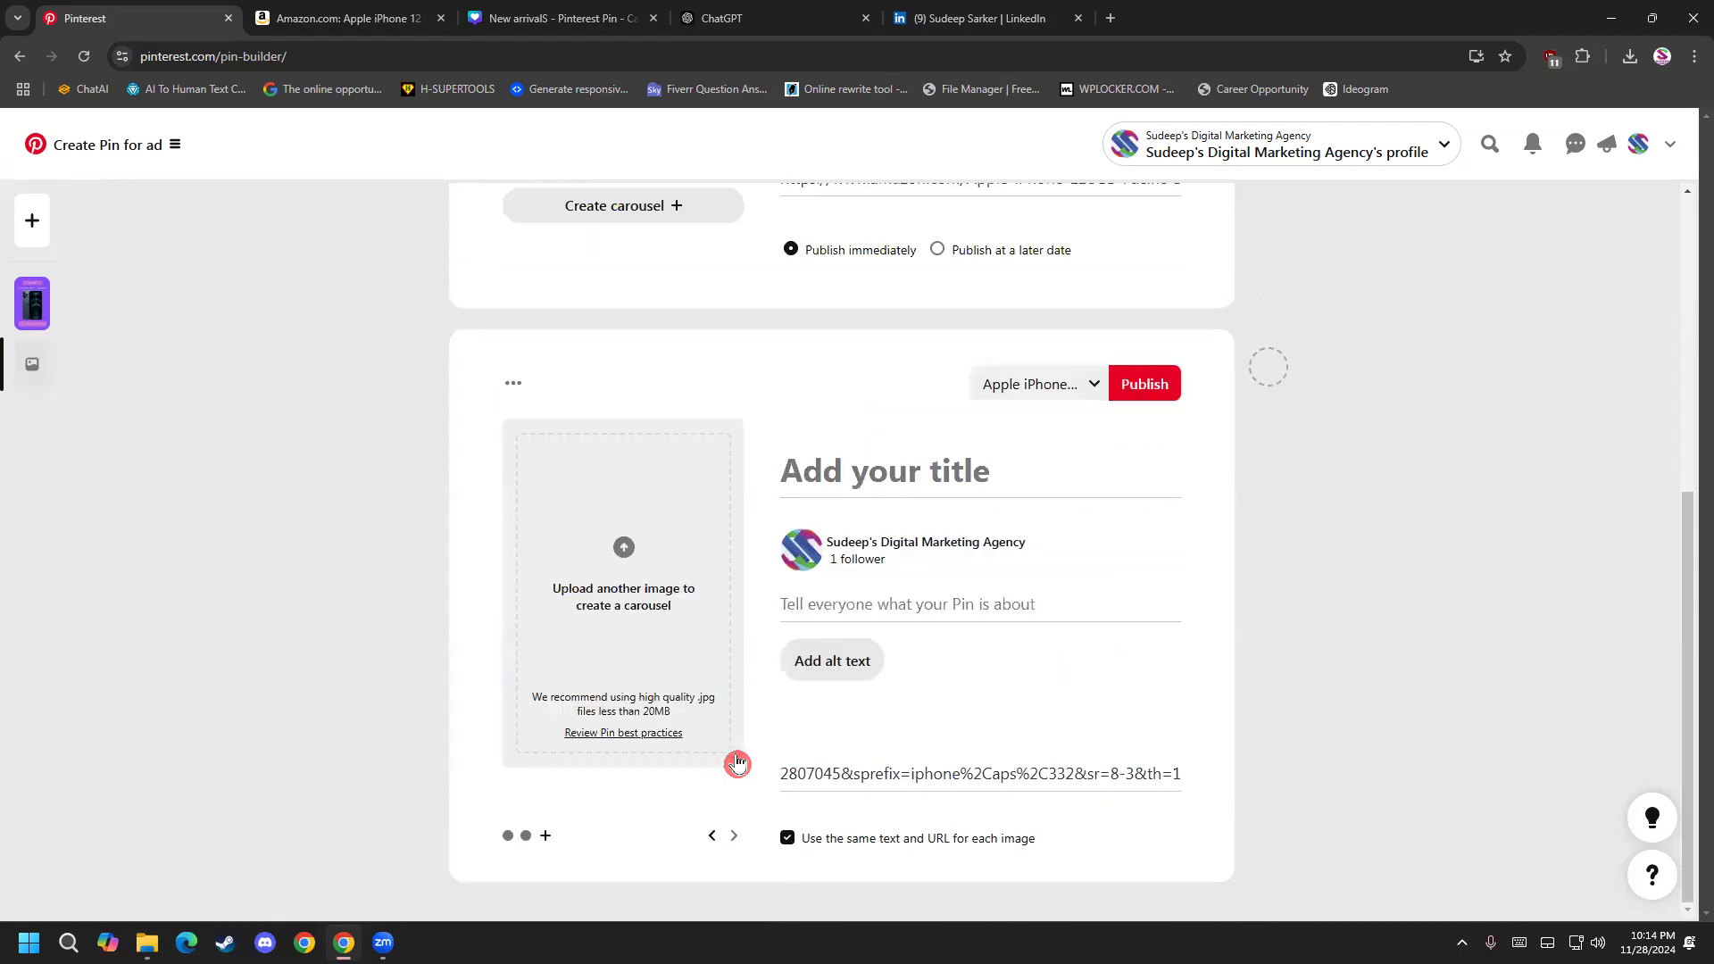
left_click(662, 592)
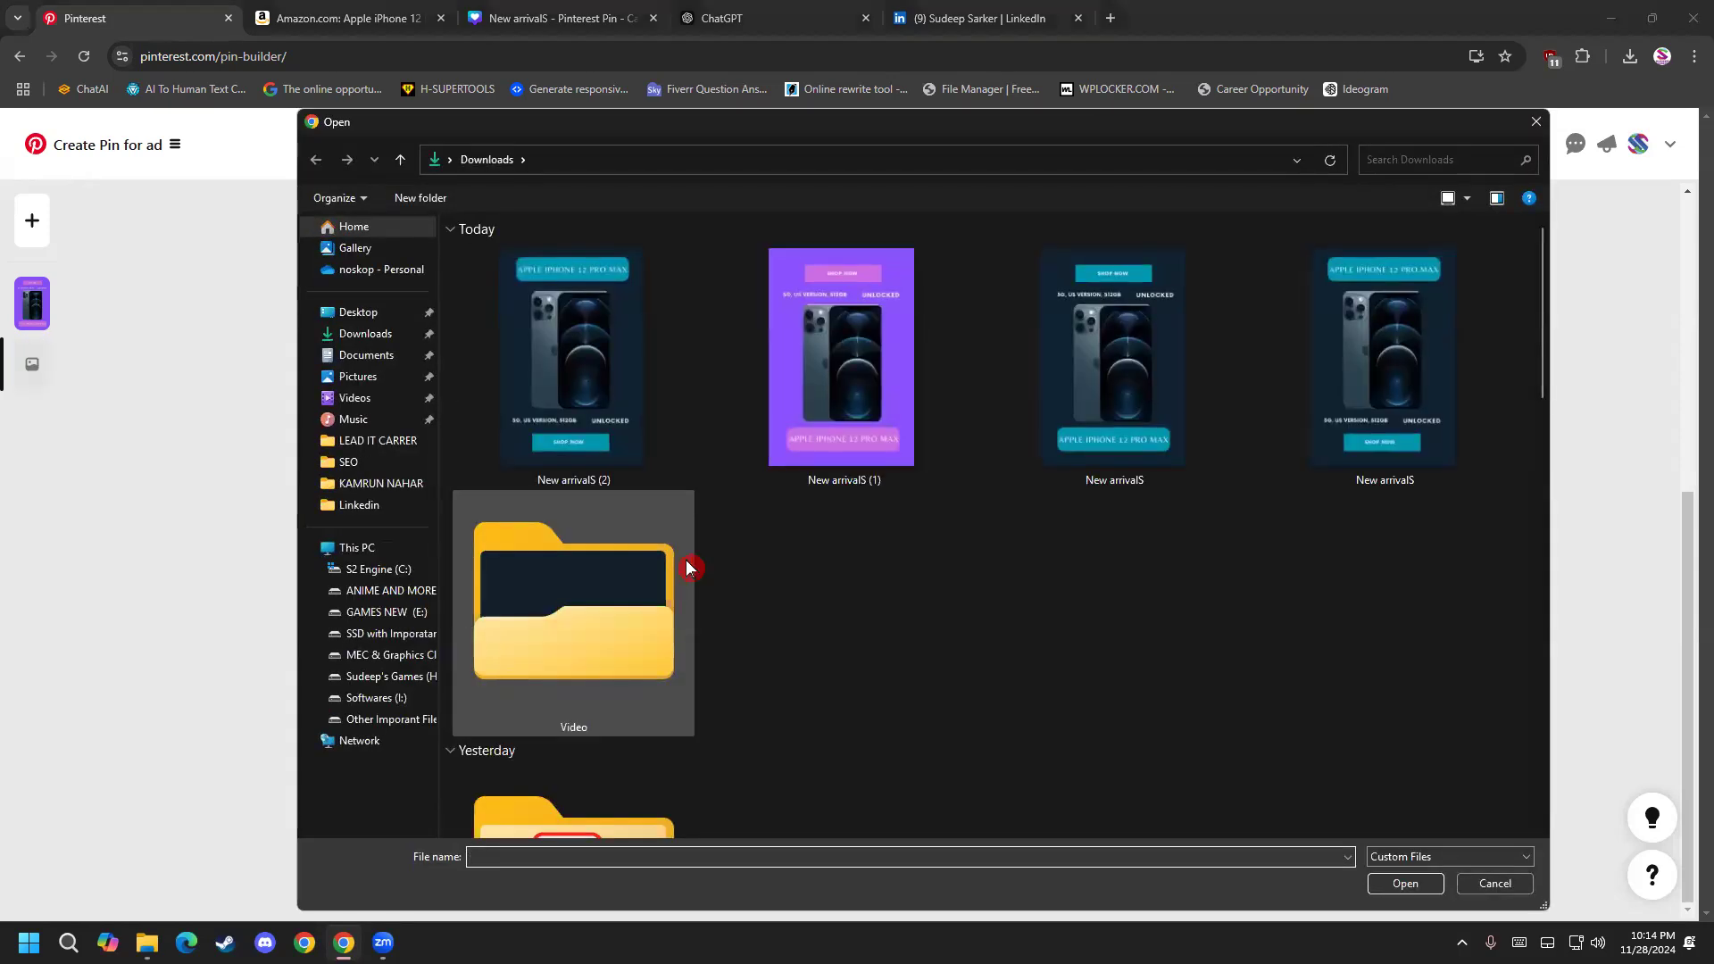
double_click(591, 401)
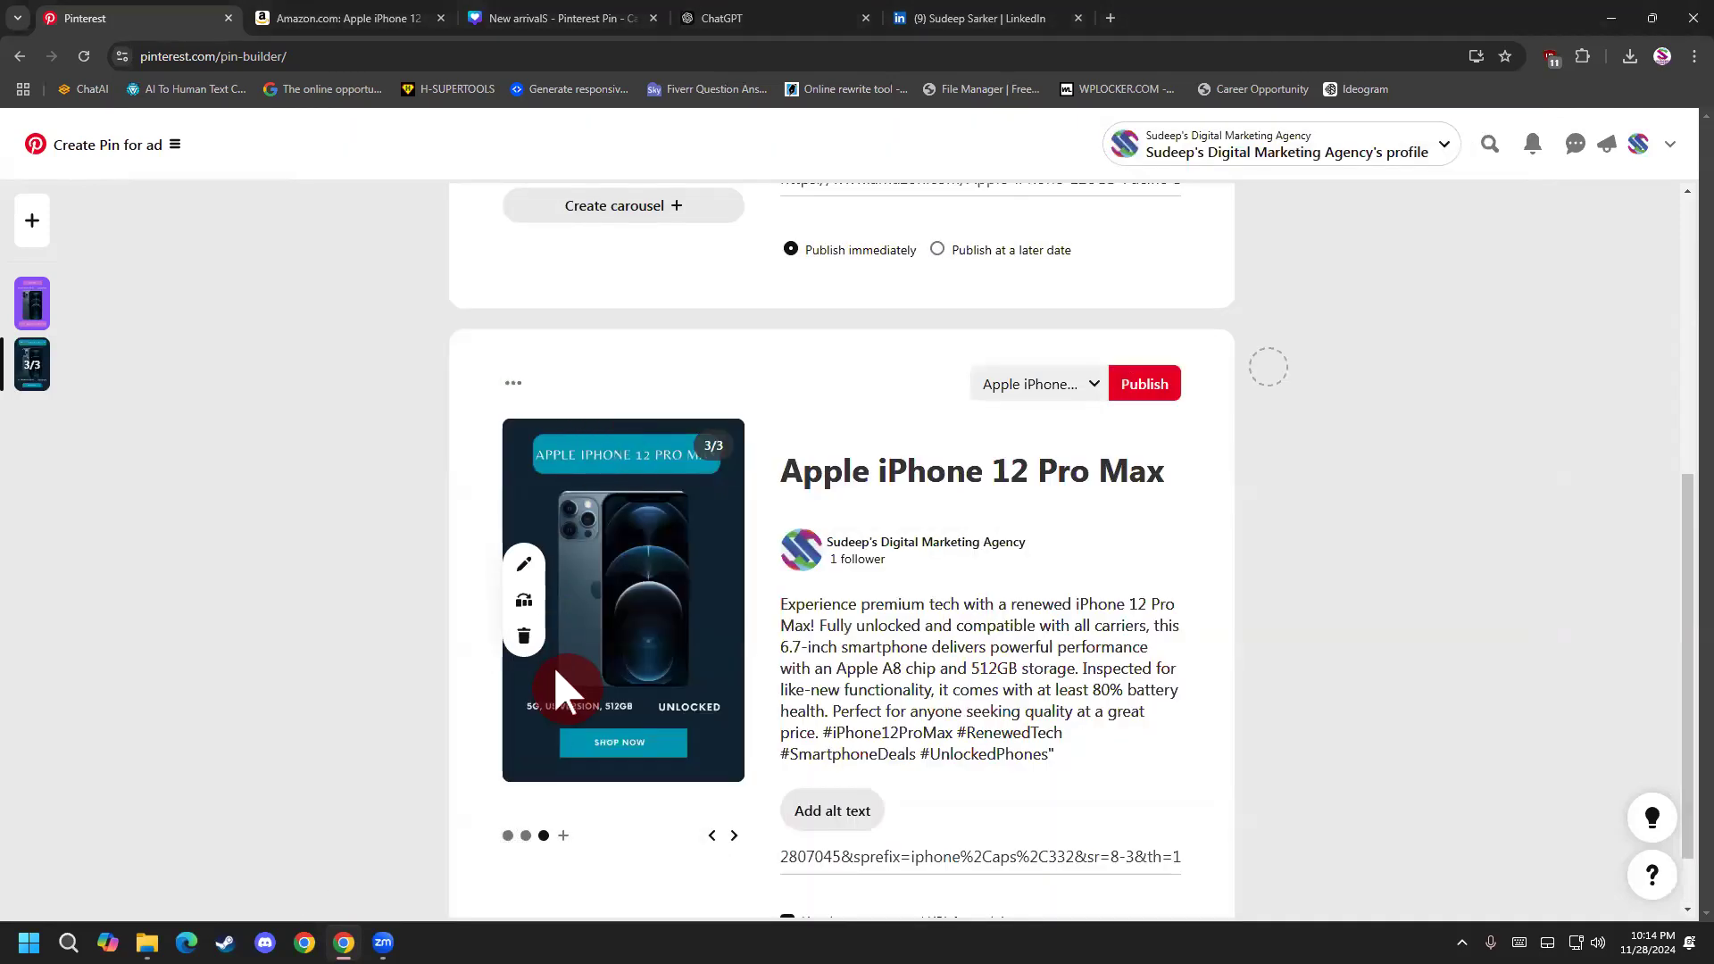
left_click(711, 754)
left_click(710, 754)
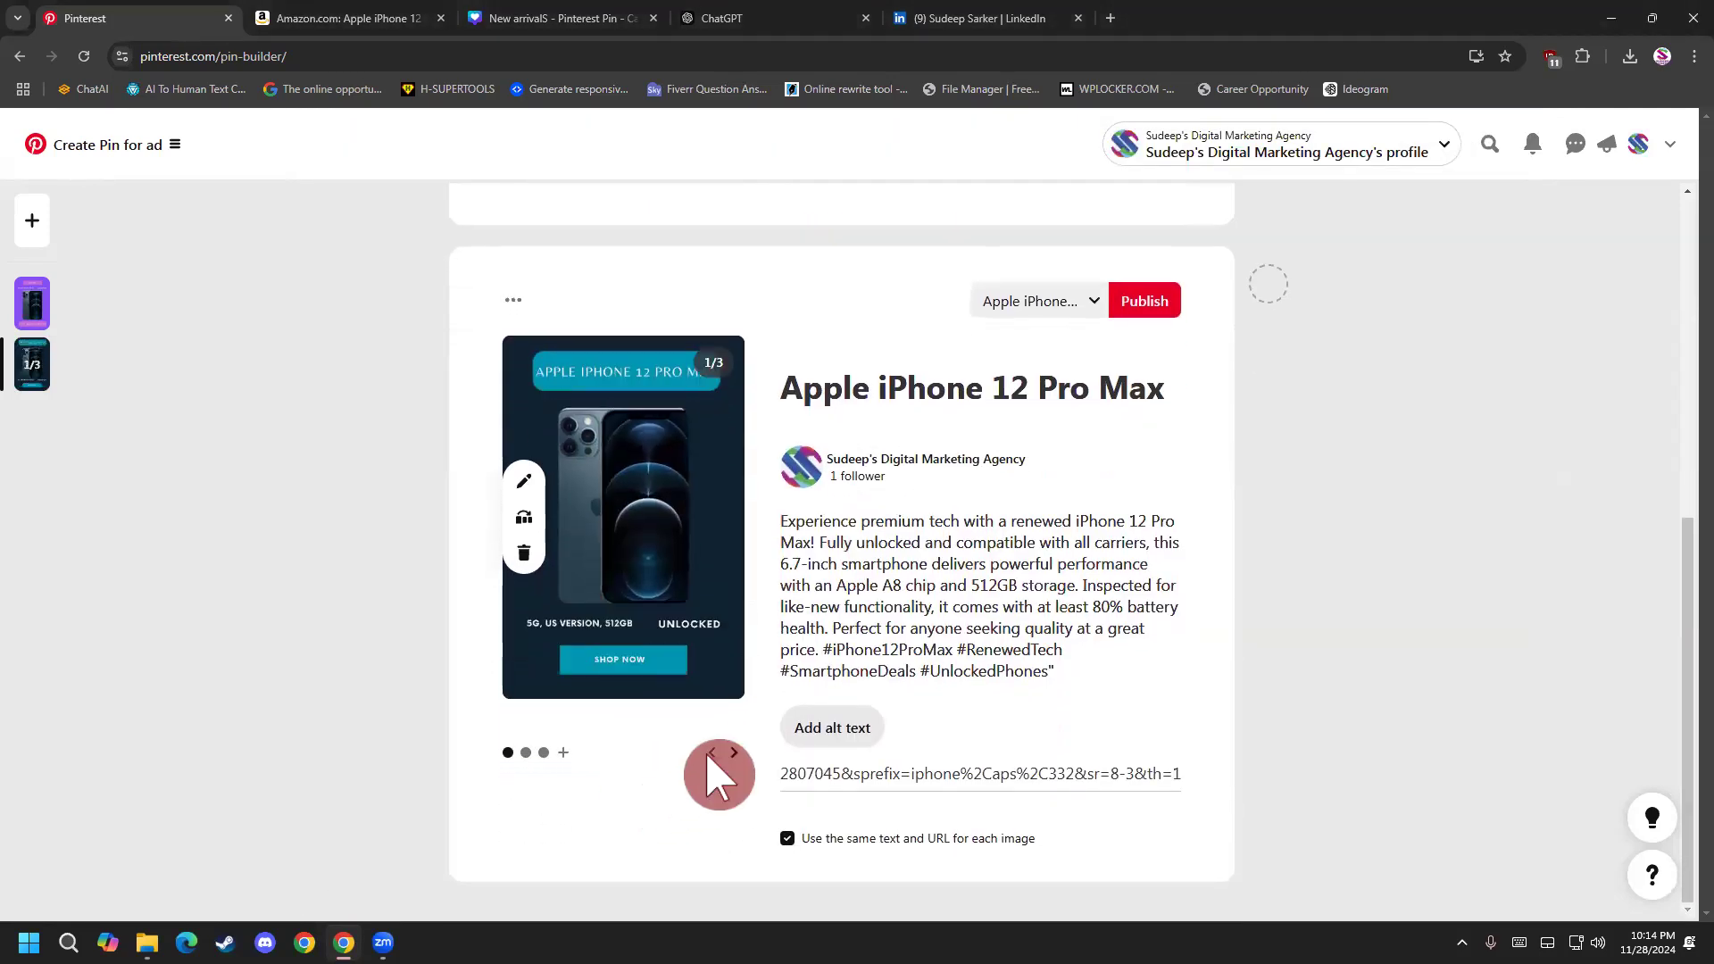
left_click(733, 753)
left_click(733, 754)
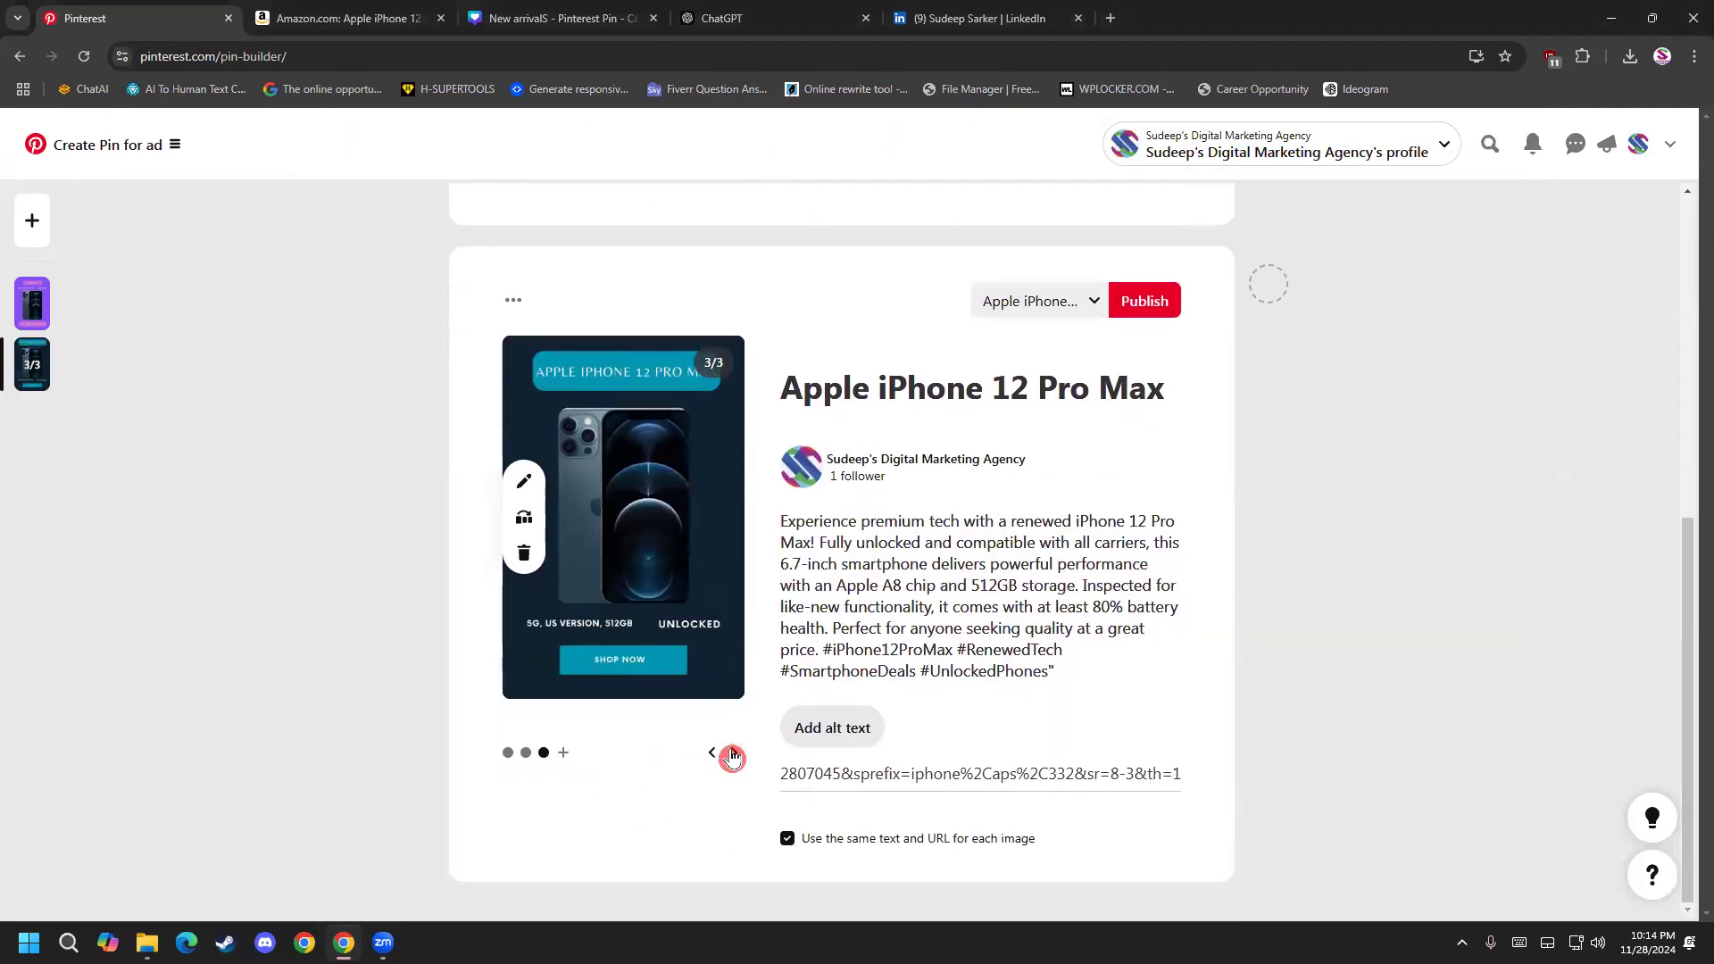
Delete the dark image from the carousel's third slide and upload the purple "New arrivalS (1)" image there instead.
left_click(524, 554)
left_click(612, 589)
double_click(862, 373)
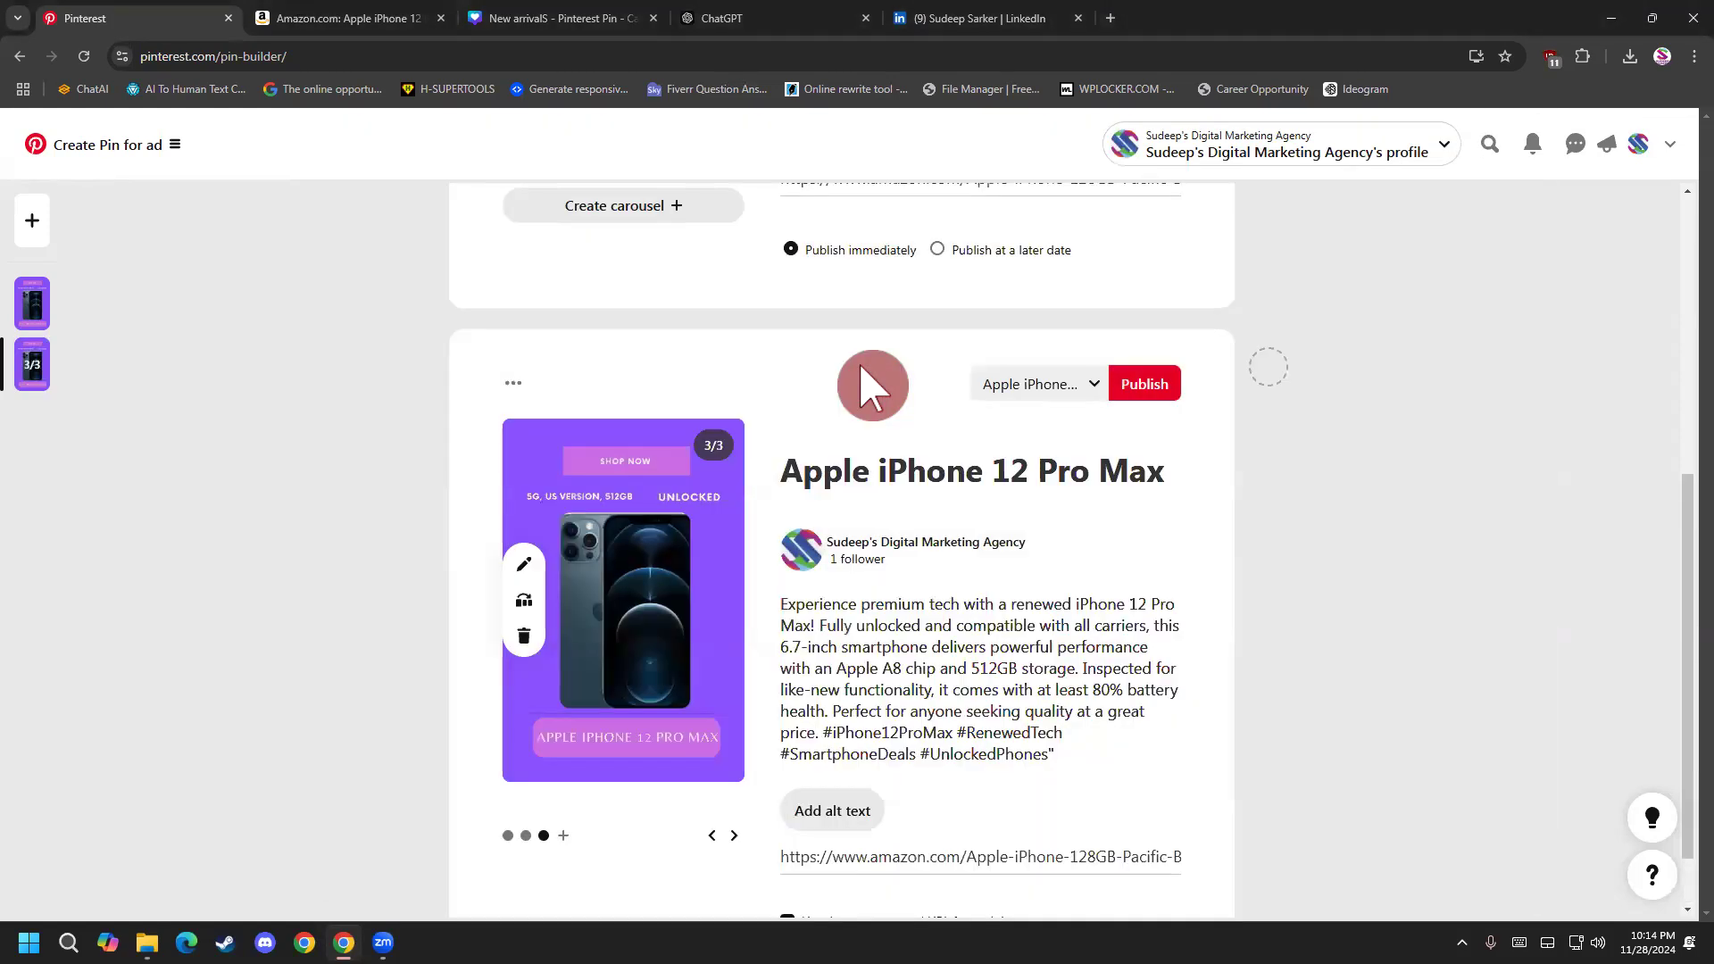
Select the third slide's destination link for replacement, then open the presenter's own Facebook profile in the LinkedIn tab and copy its URL.
scroll(857, 750, "down", 1)
left_click(900, 775)
key("ctrl+a")
key("ctrl+s")
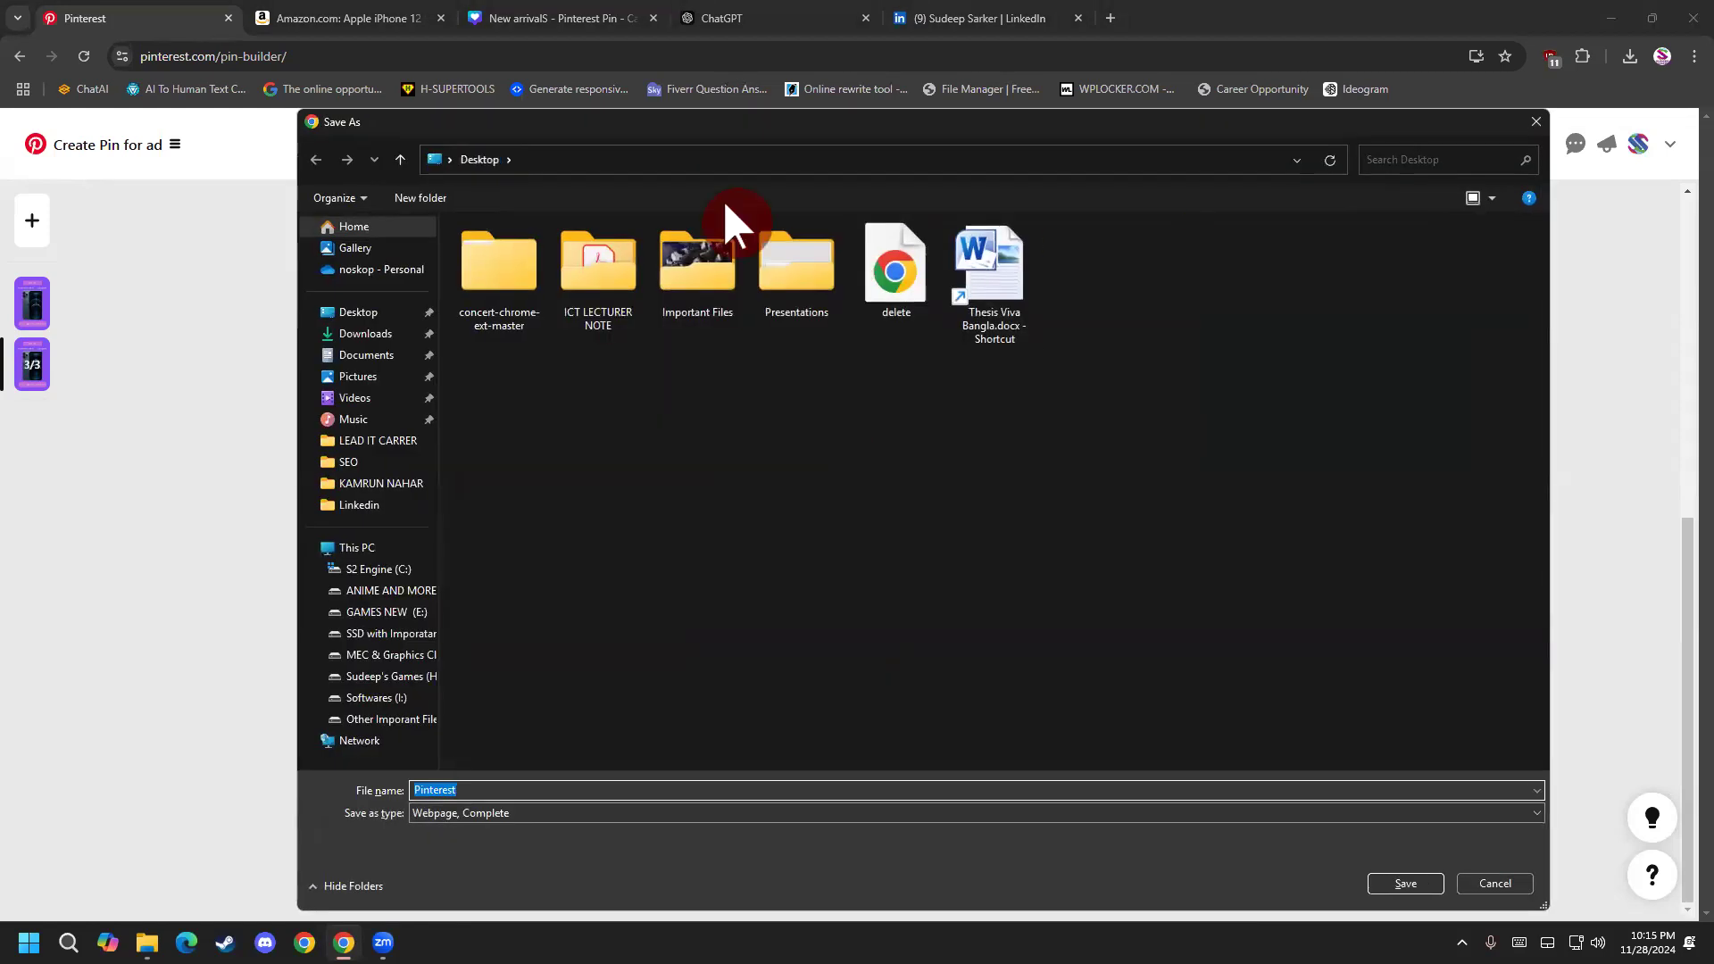
key("Escape")
left_click(979, 27)
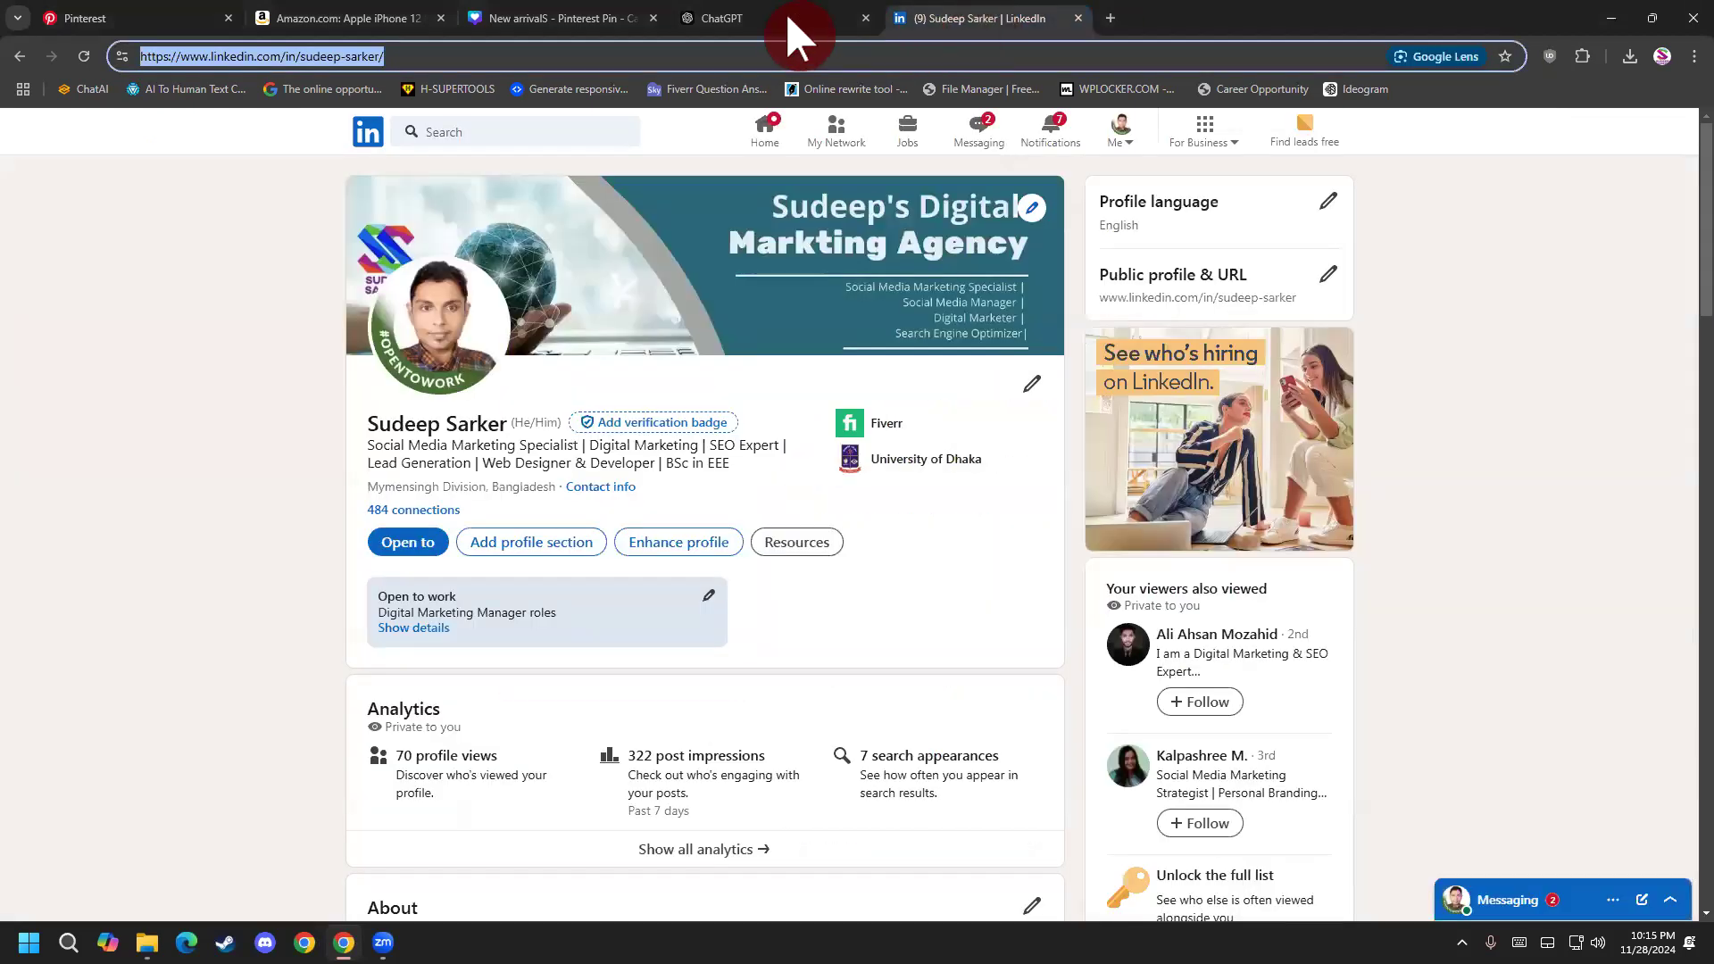
type("fa")
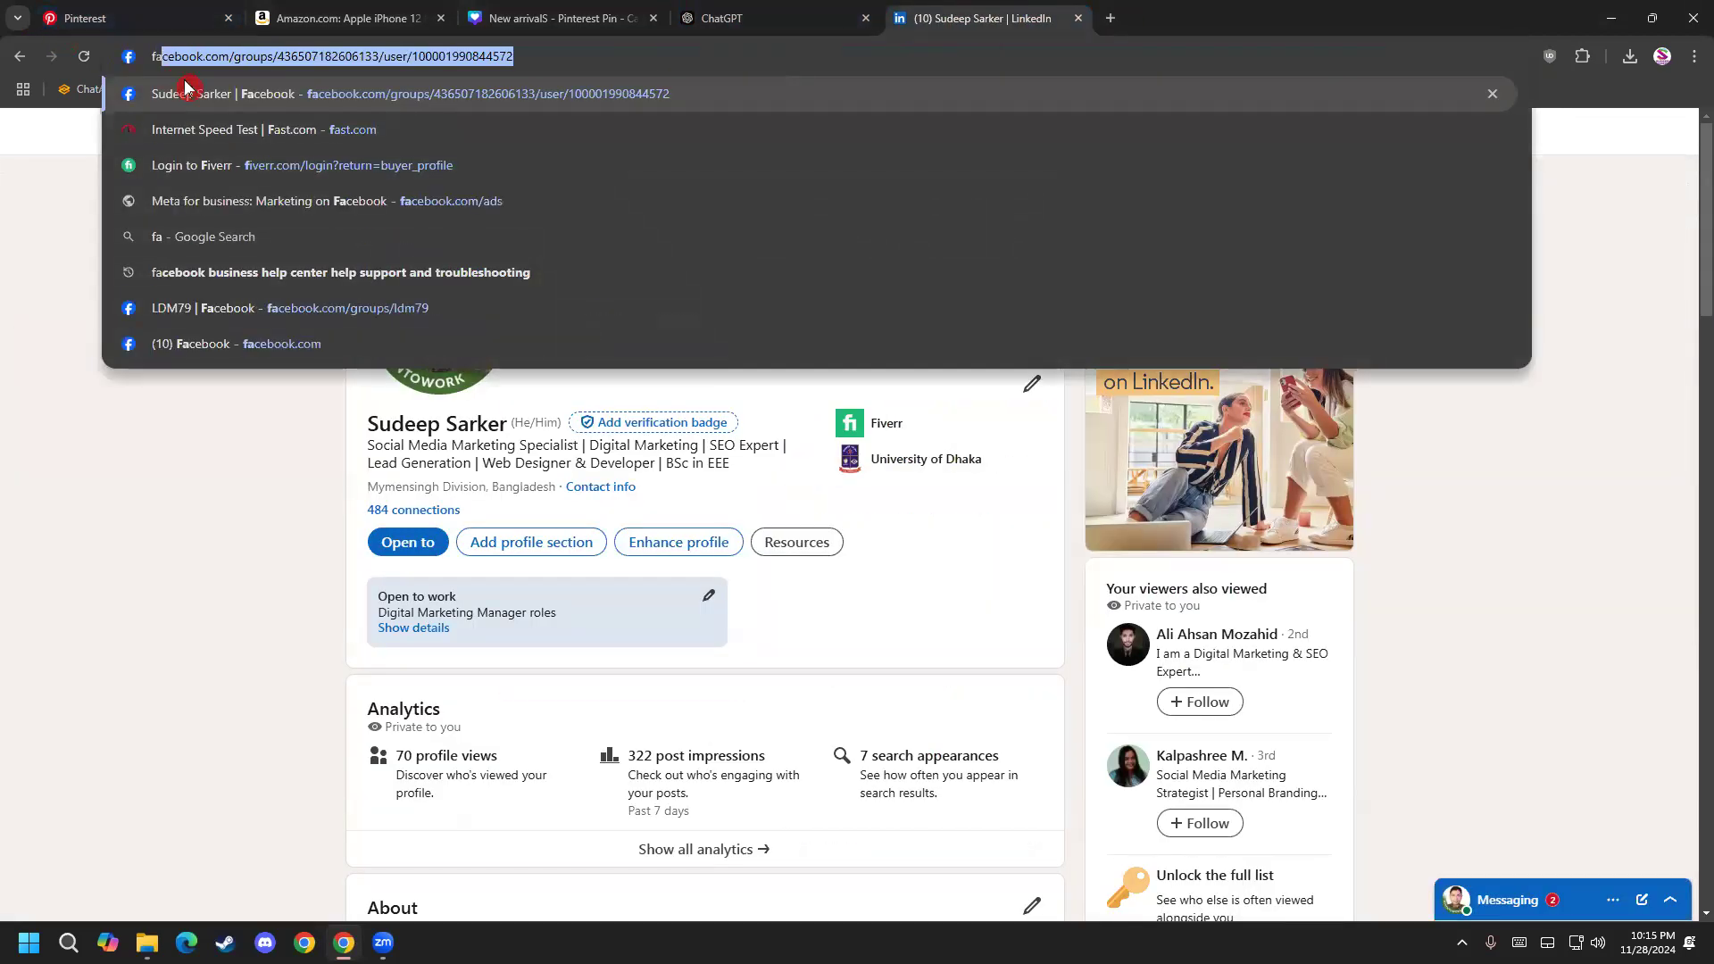
key("Return")
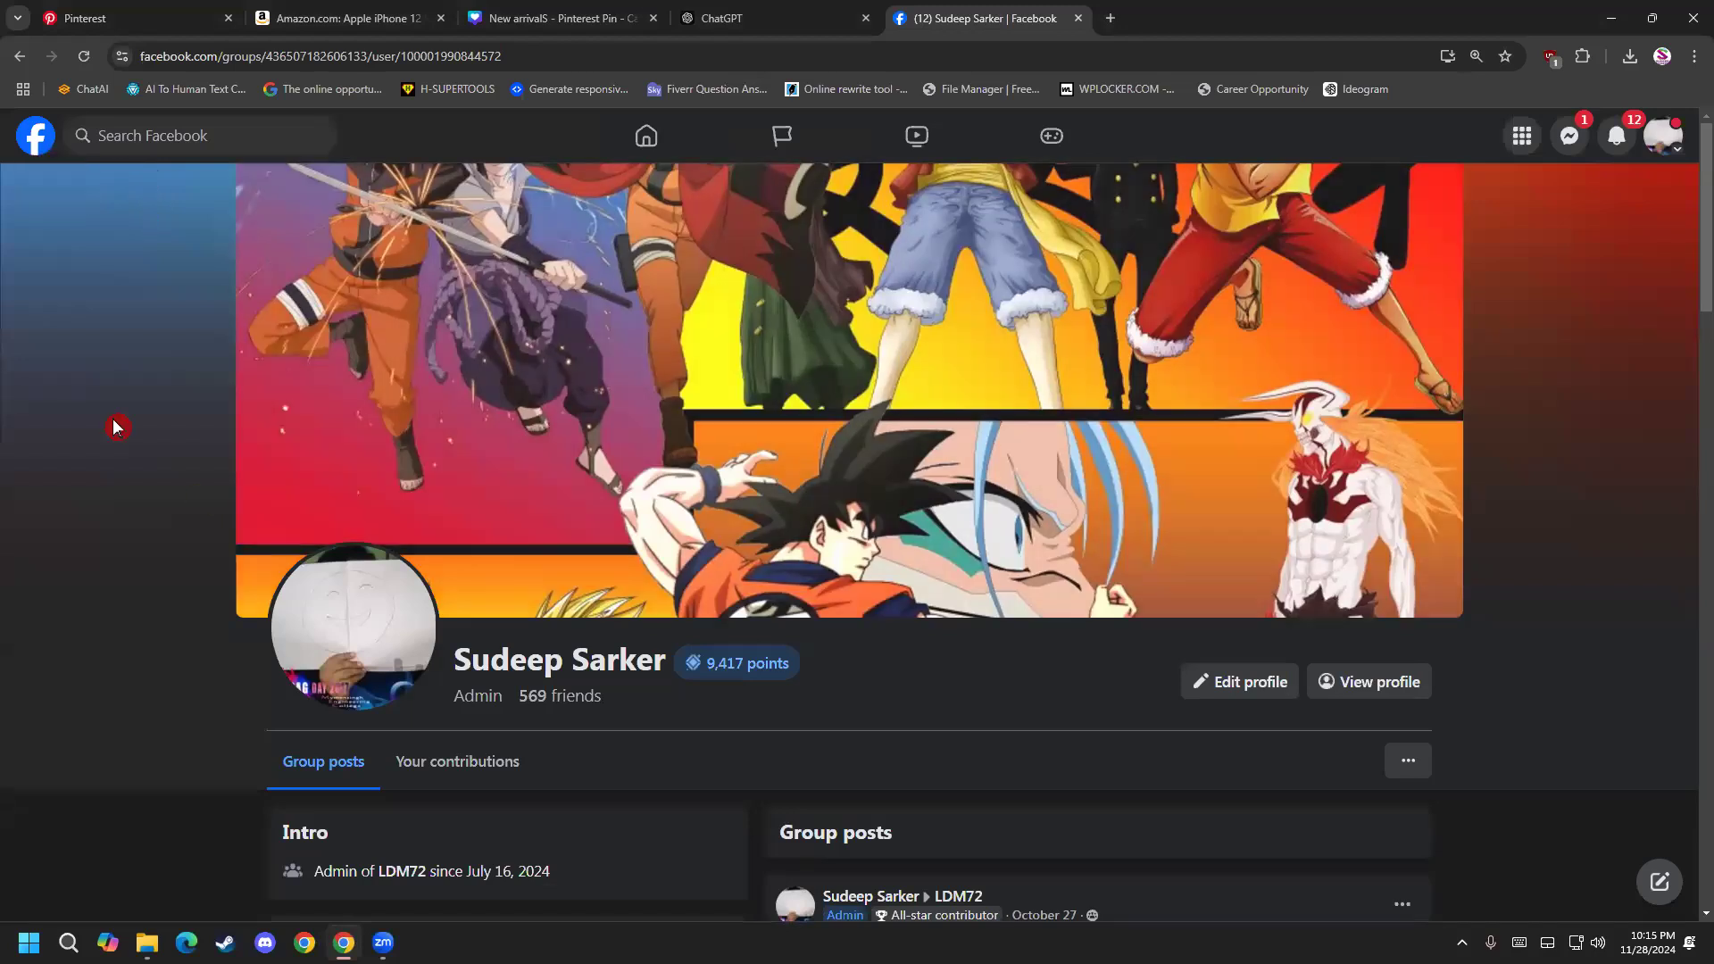
left_click(35, 138)
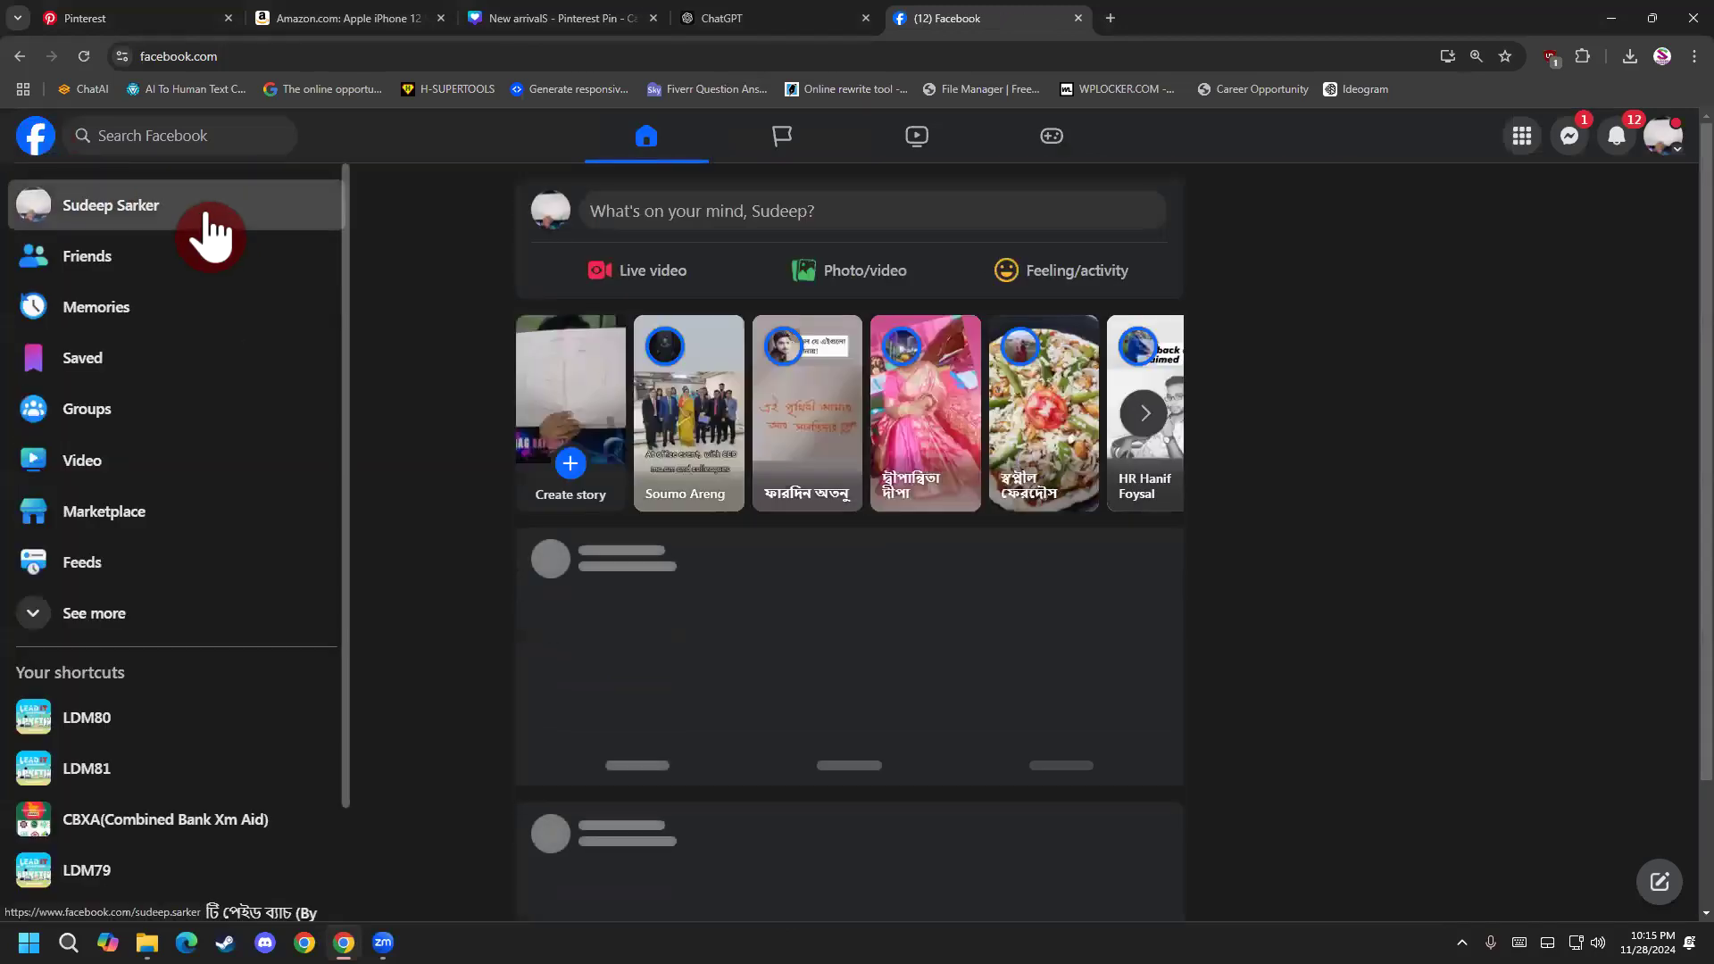
left_click(201, 214)
left_click(340, 56)
key("ctrl+c")
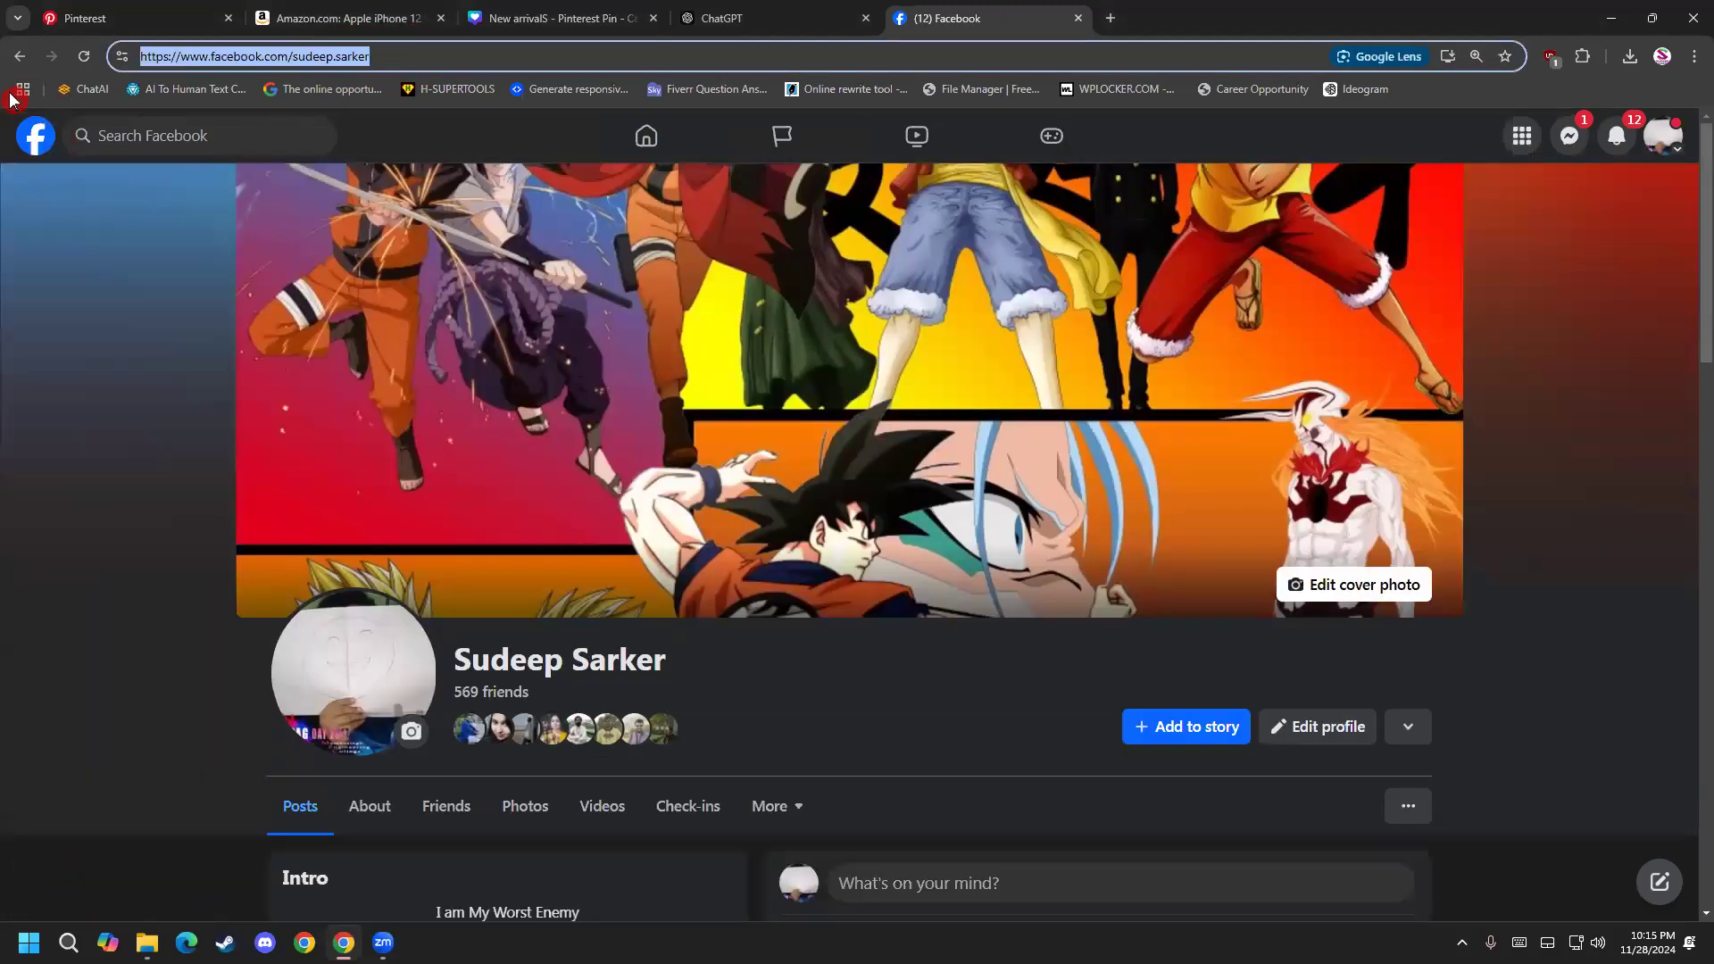
Return to the pin builder and replace the Amazon link on the purple third slide with the copied Facebook profile URL.
left_click(376, 13)
left_click(134, 18)
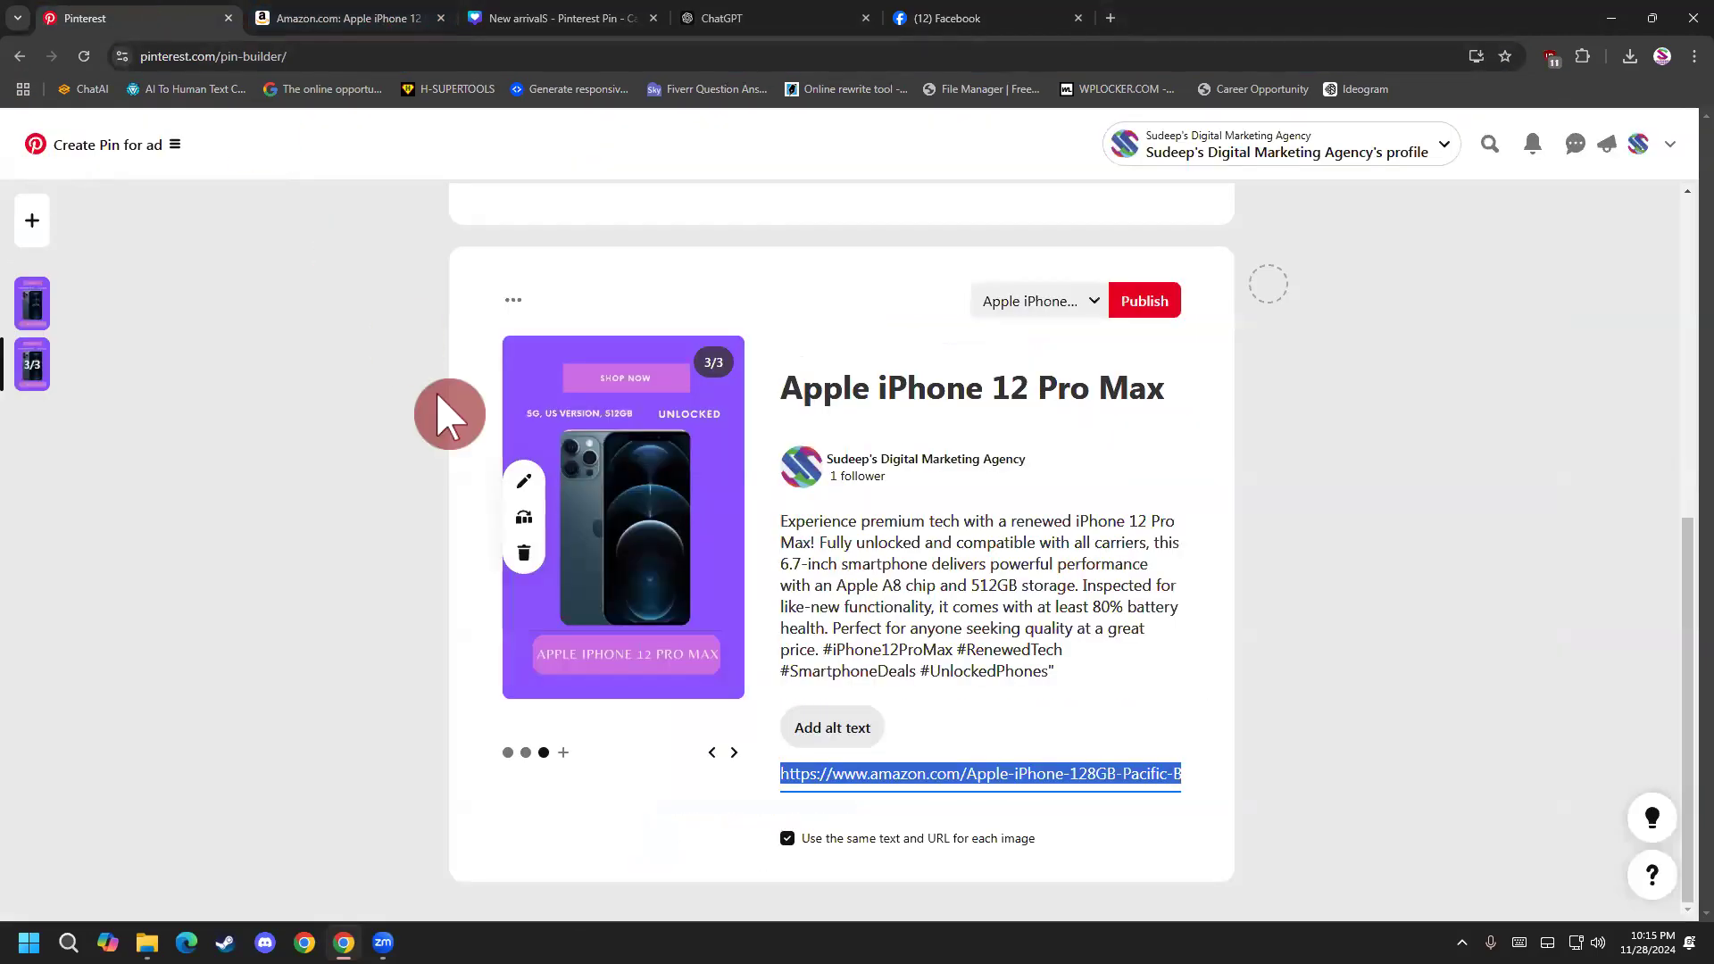
key("ctrl+v")
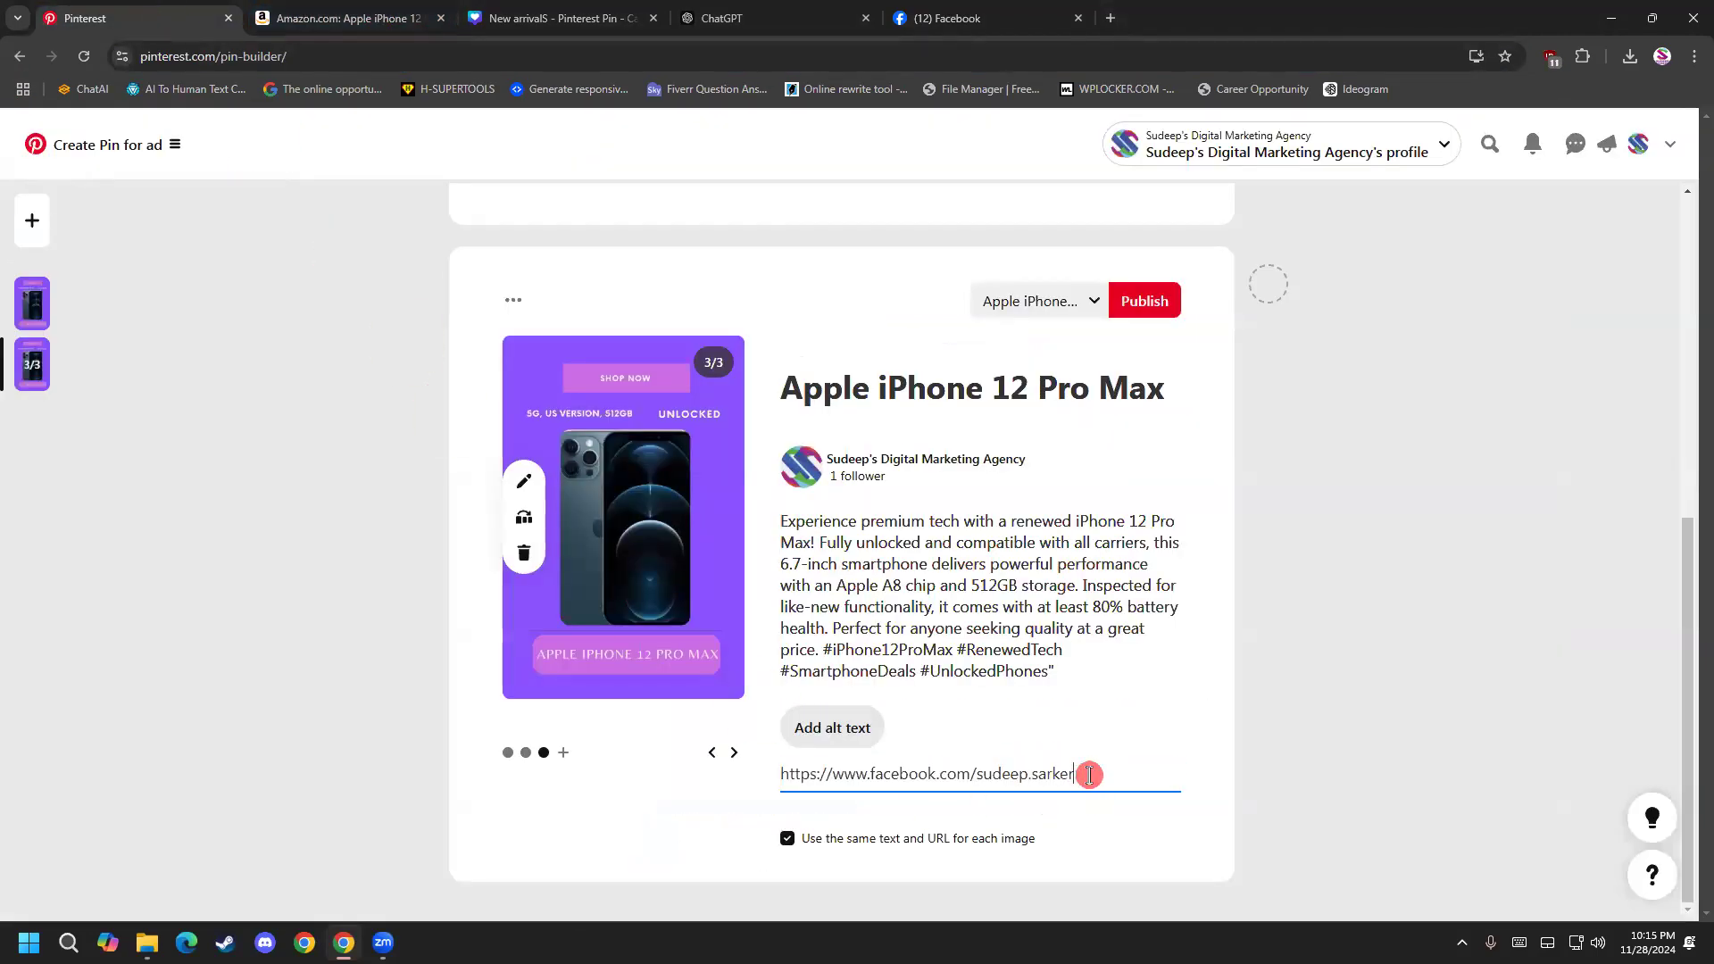
left_click(1111, 764)
left_click_drag(1107, 769, 1300, 759)
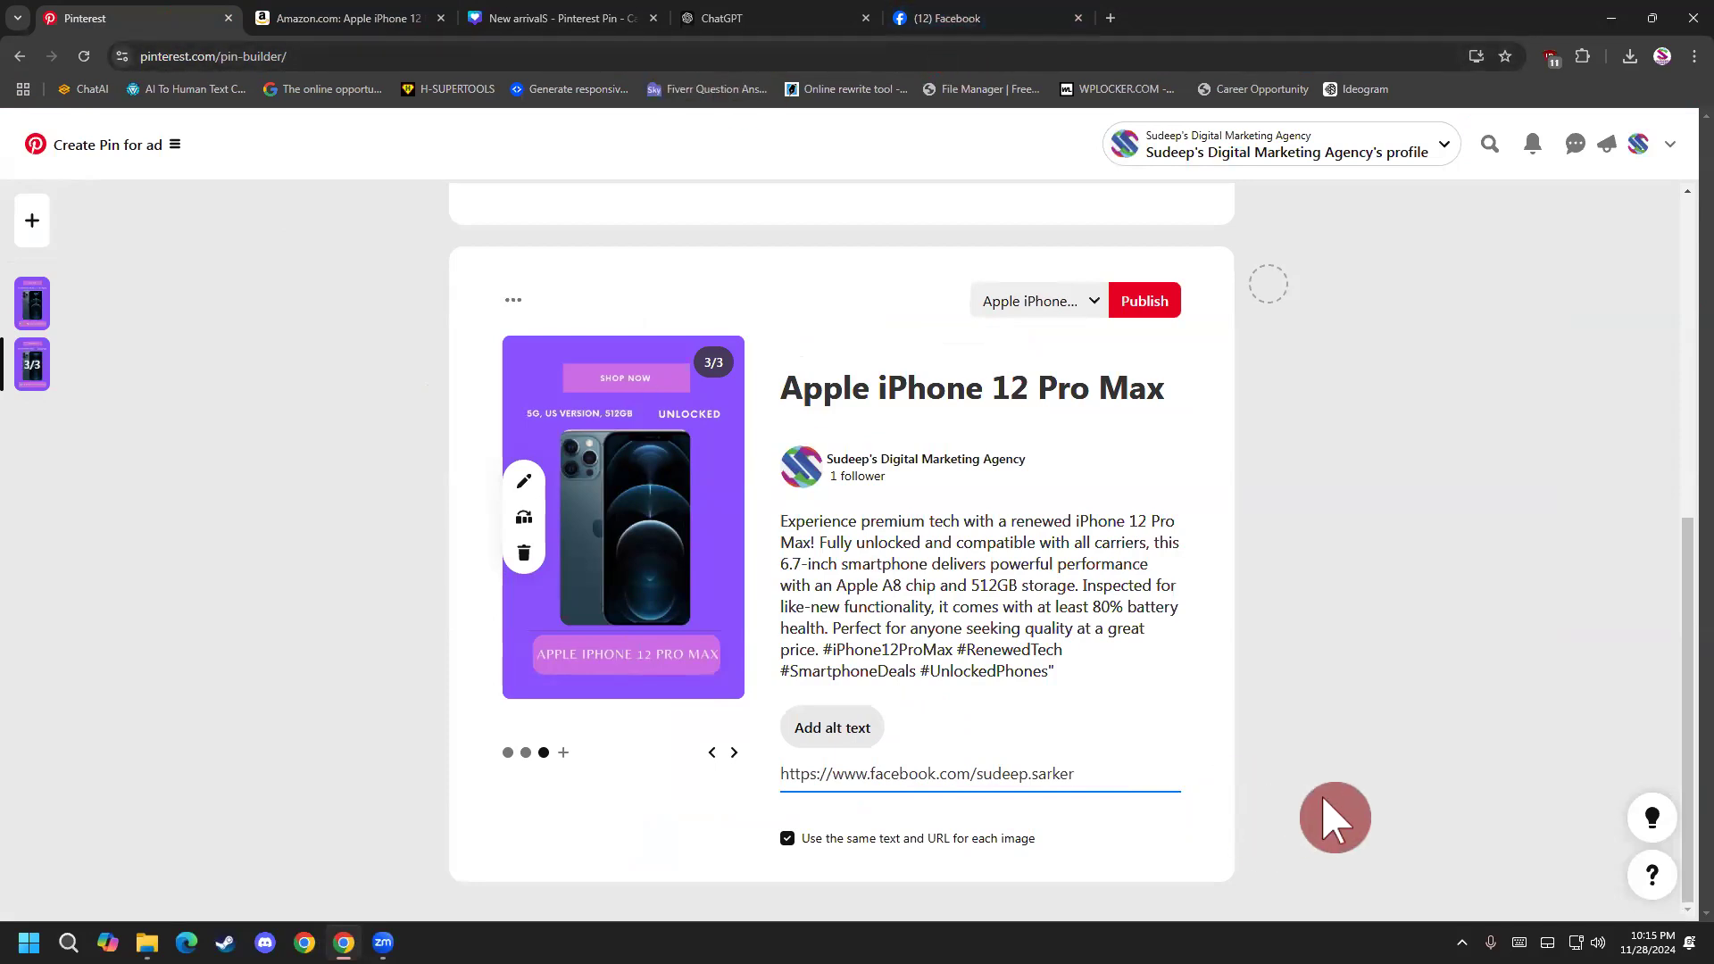
left_click(1108, 793)
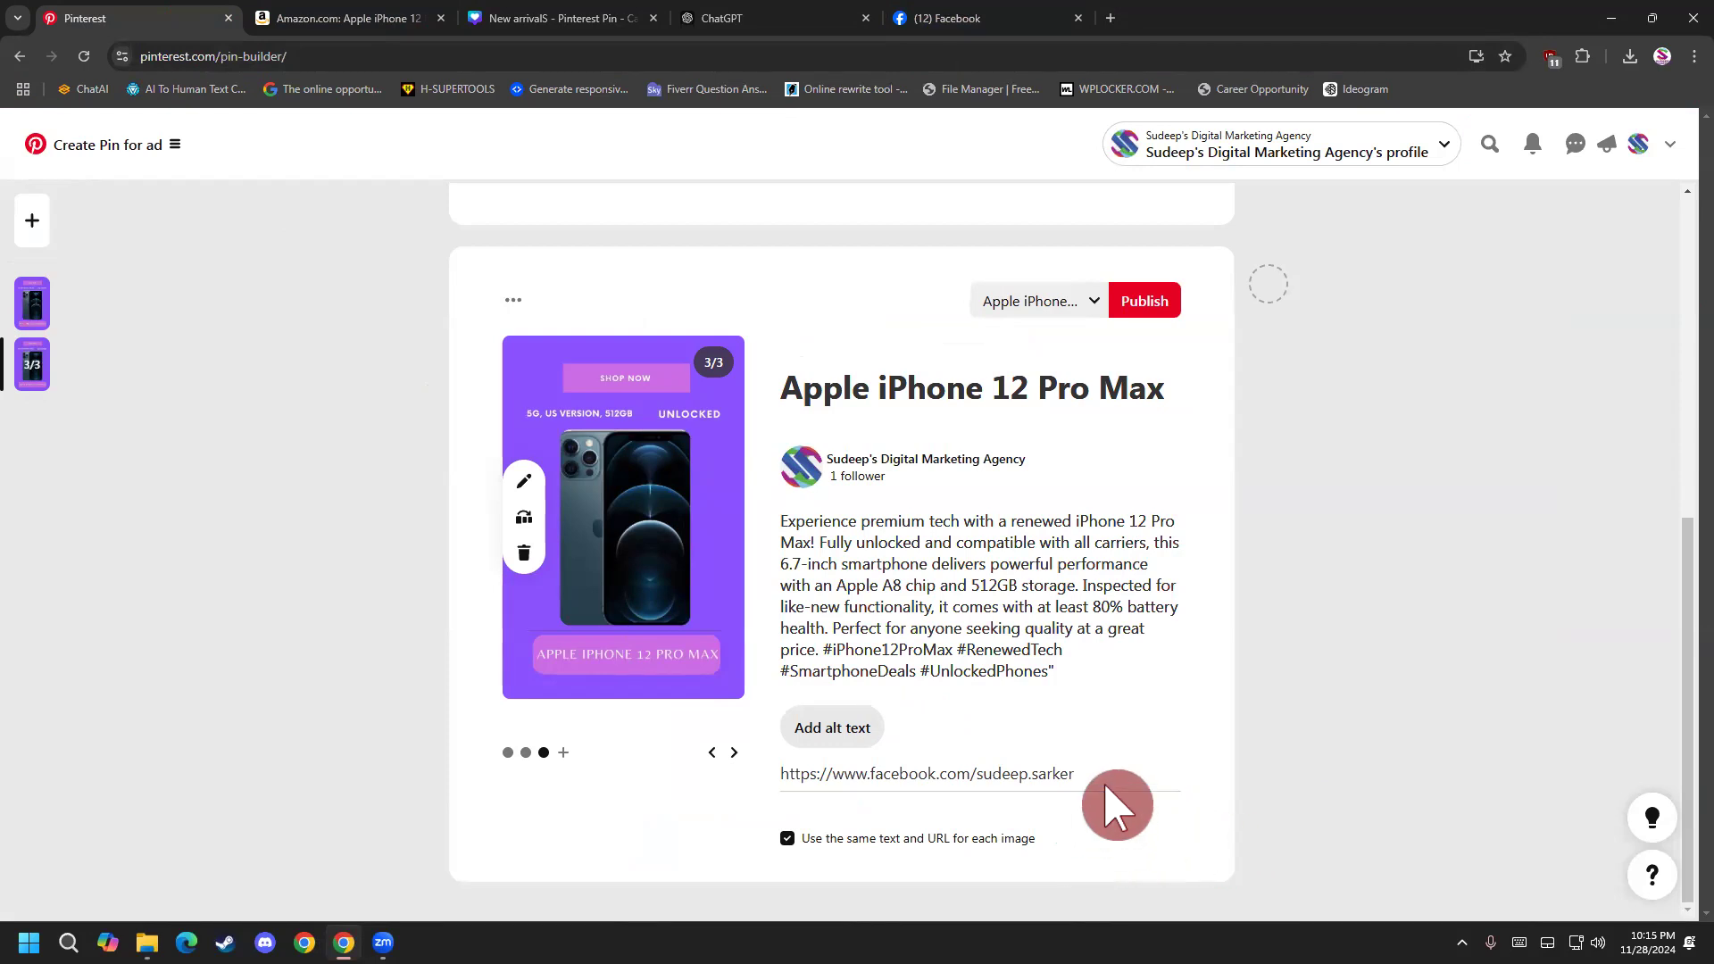
Check the link on the earlier carousel slides and disable using the same text and URL for each image.
left_click(712, 754)
left_click(713, 757)
left_click(736, 753)
left_click(788, 839)
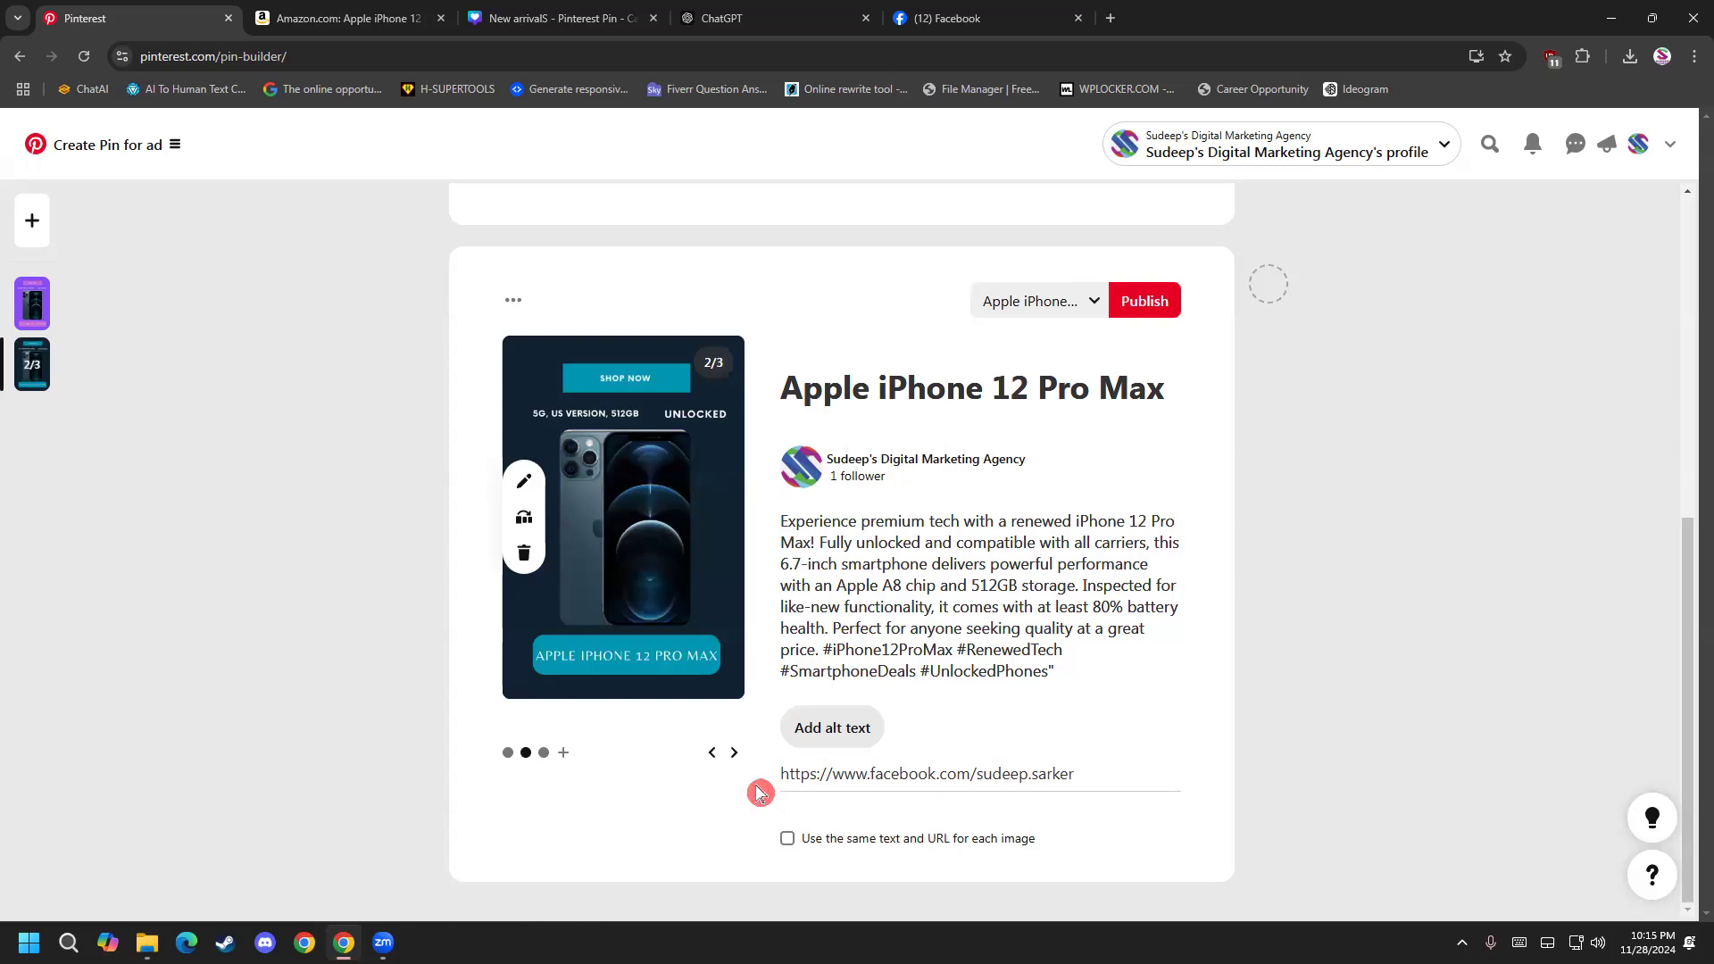
Replace the Facebook URL on the carousel's first slide with the Amazon product link from the clipboard history.
left_click(712, 754)
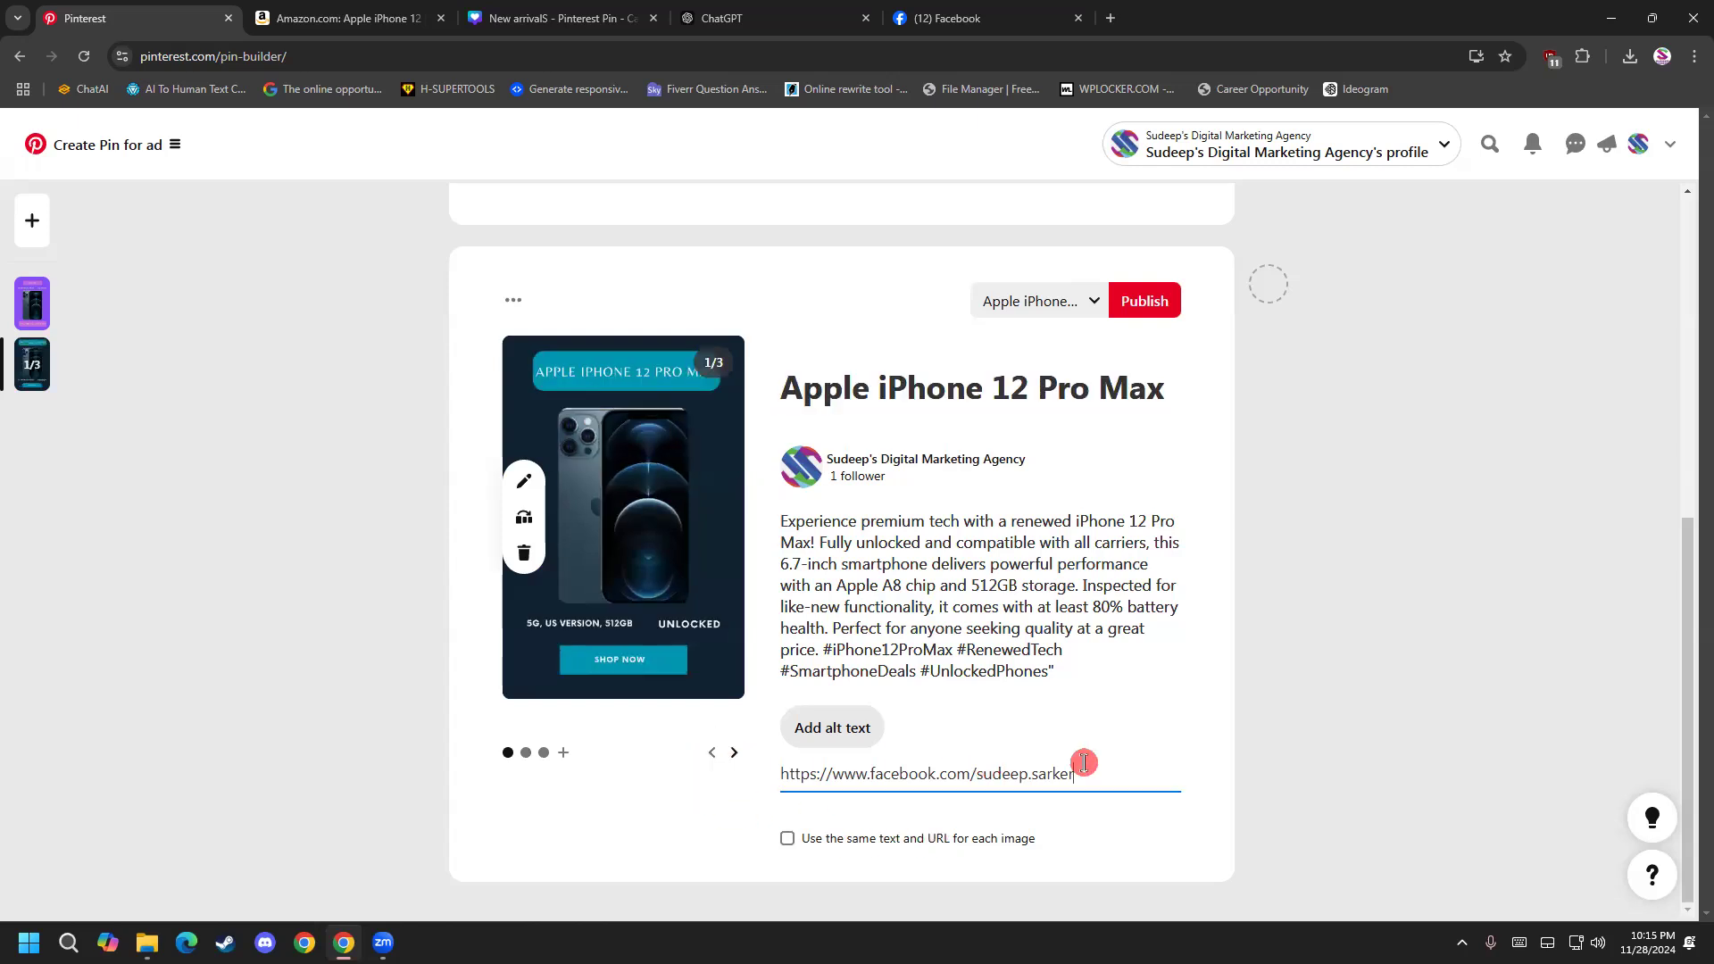
left_click_drag(1076, 773, 715, 775)
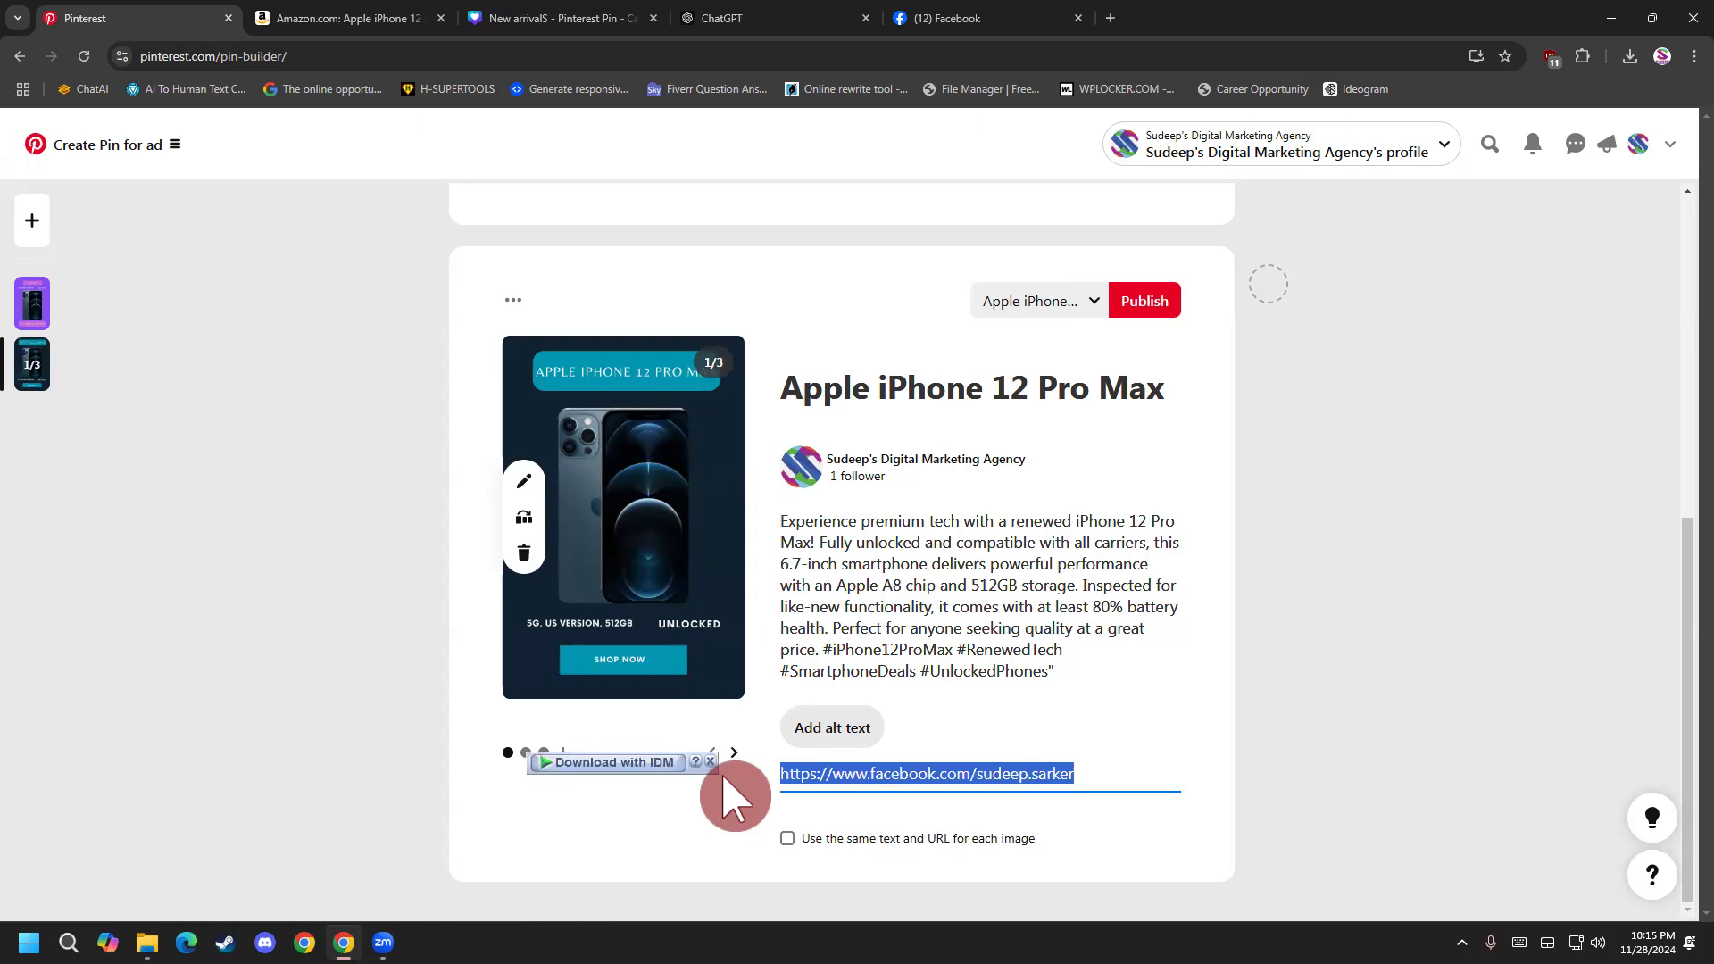
key("super+v")
scroll(876, 661, "down", 3)
scroll(886, 683, "down", 1)
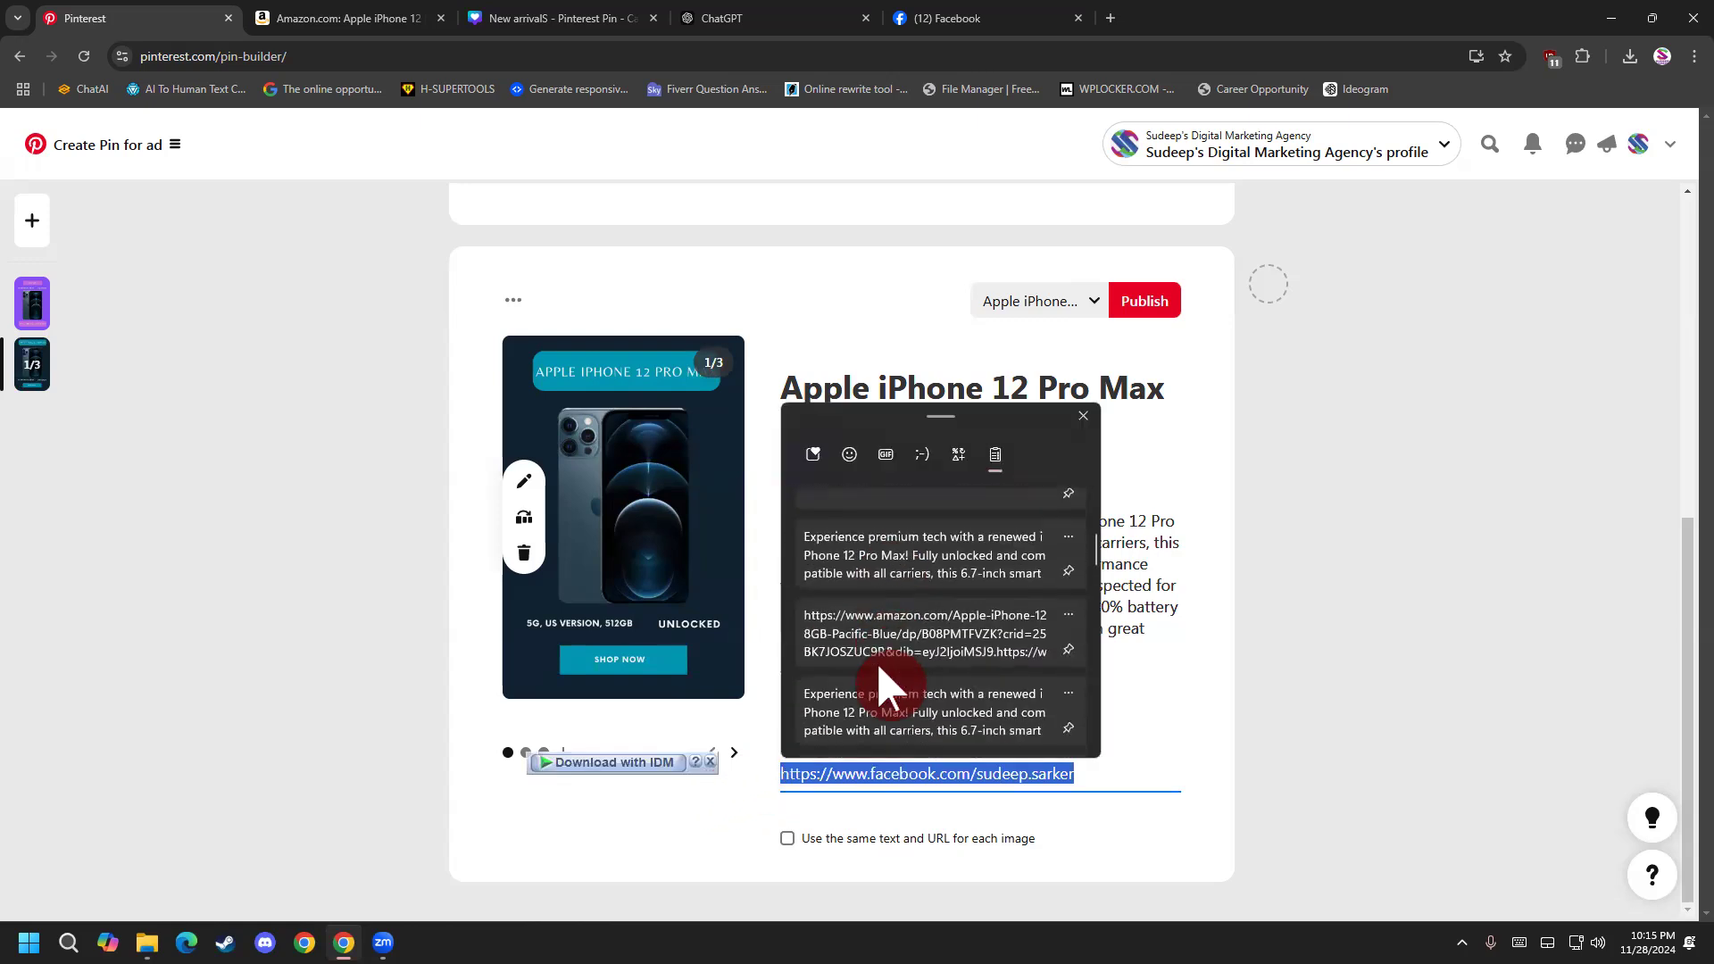
left_click(897, 662)
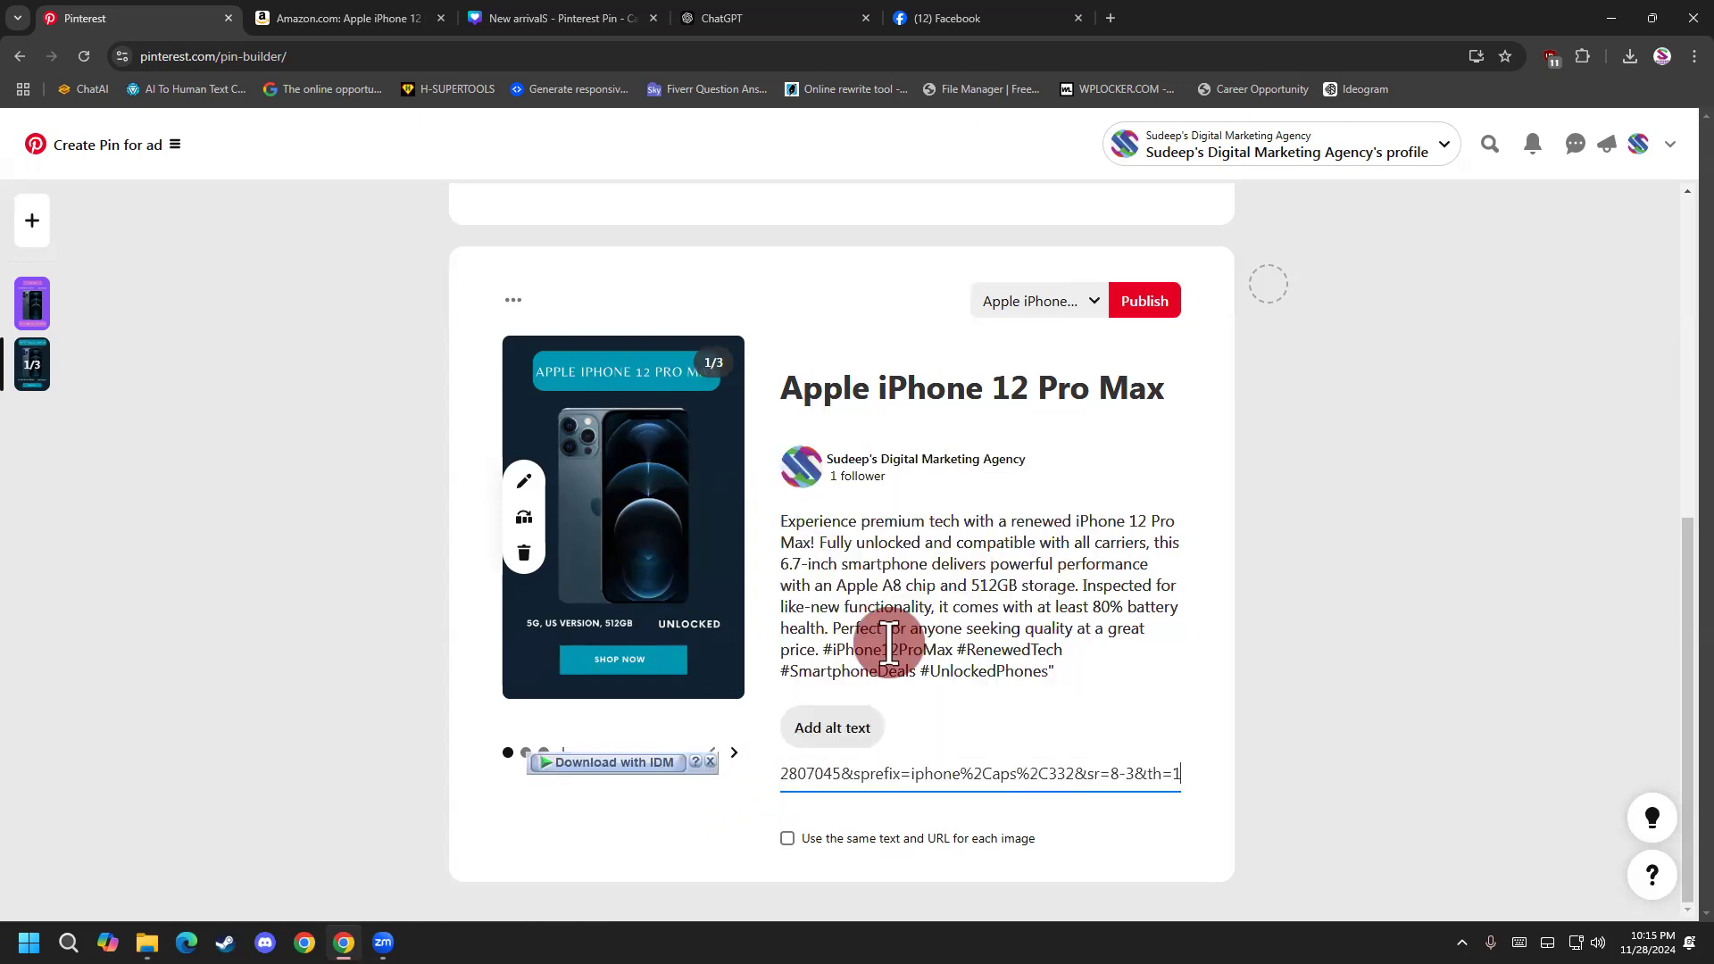
Replace the Facebook URL on the carousel's second slide with the LinkedIn profile URL from the clipboard history.
left_click(734, 753)
left_click_drag(1071, 773, 719, 789)
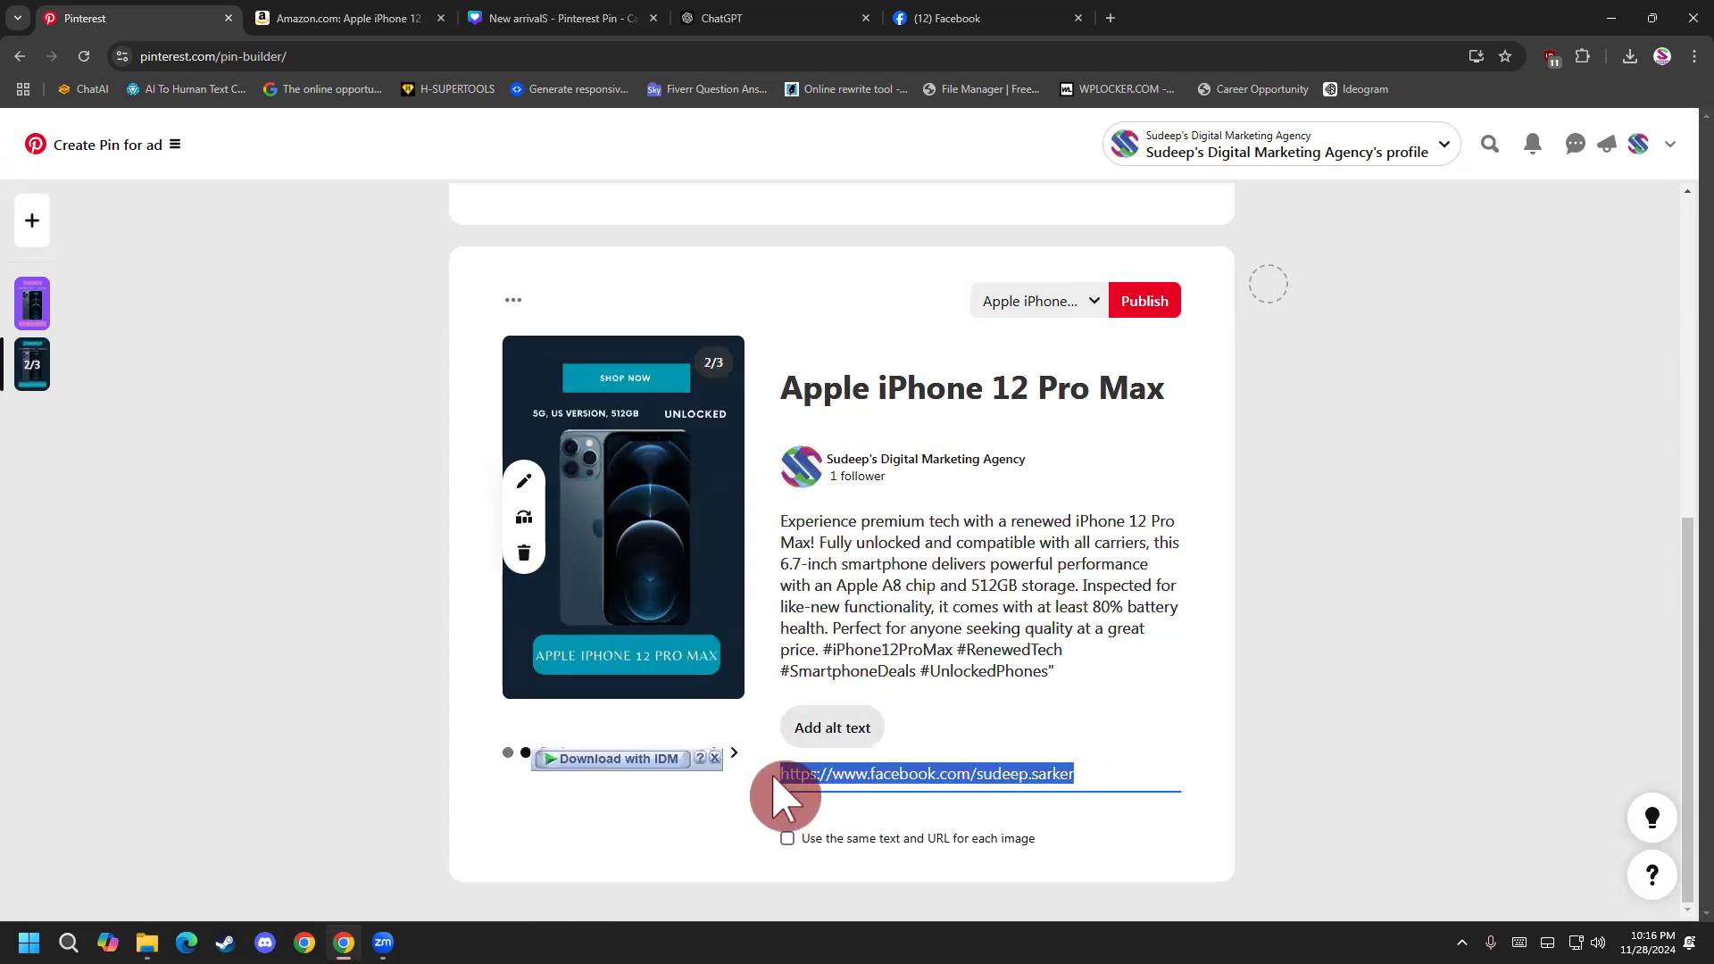
key("super+v")
left_click(887, 643)
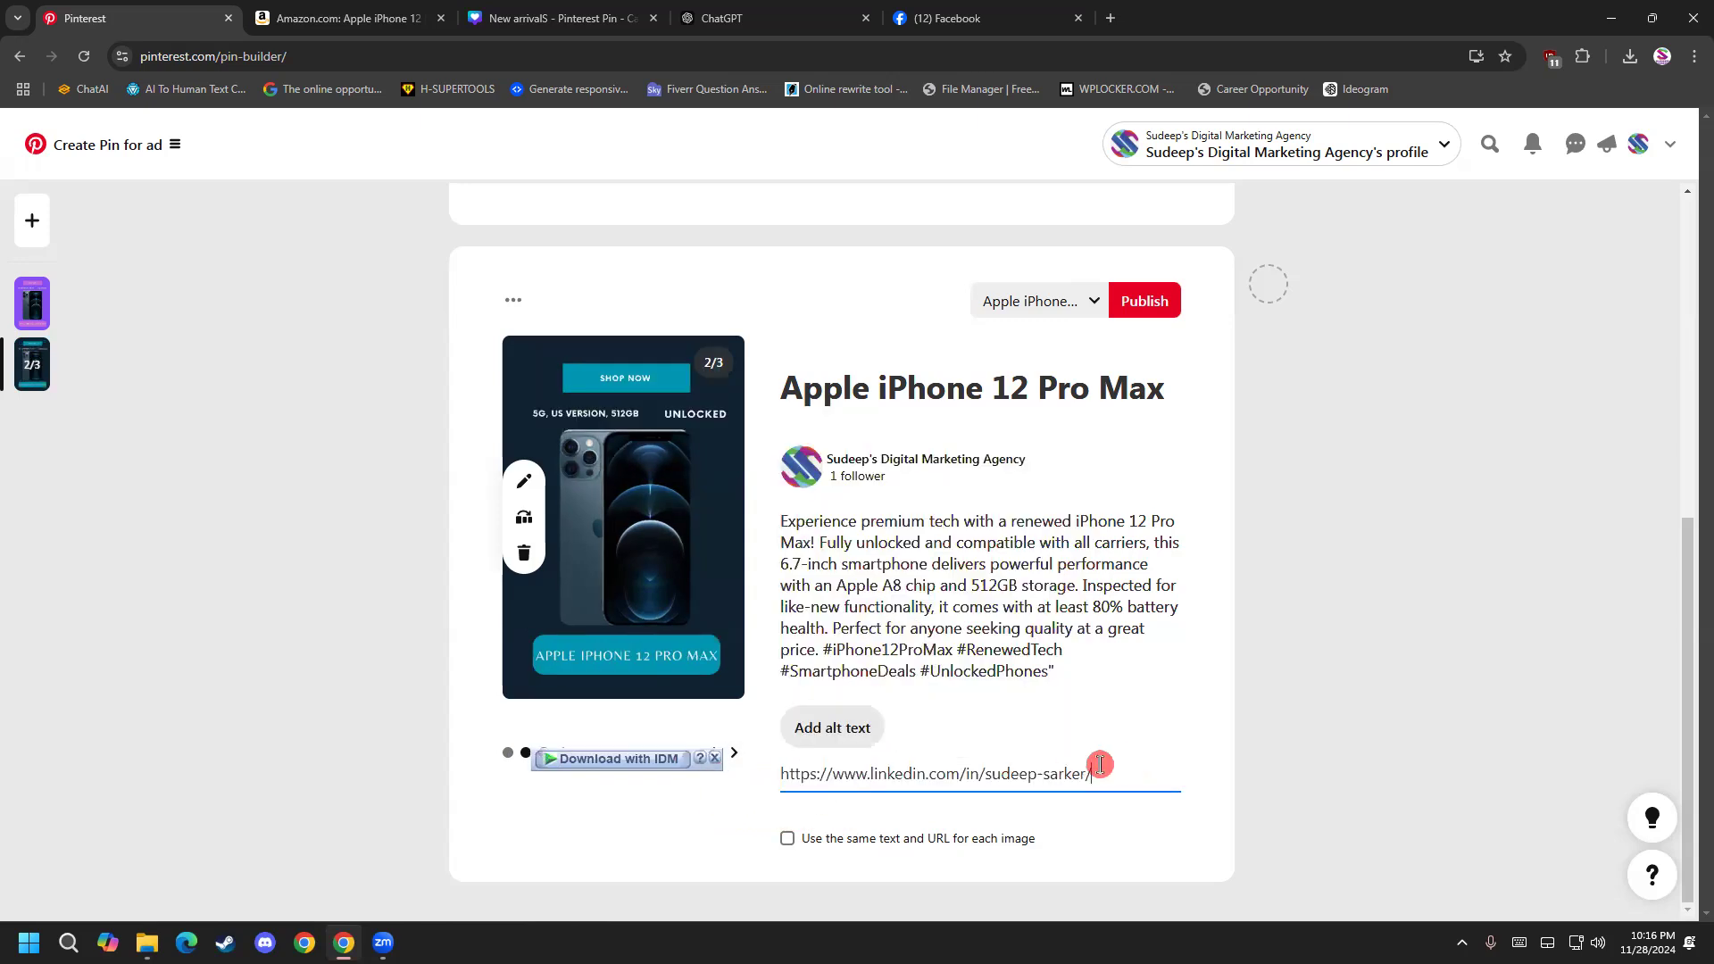
Make sure the carousel's purple third slide uses the Facebook profile URL as its destination link.
left_click(734, 753)
left_click_drag(1116, 774, 672, 779)
key("super+v")
left_click(1163, 775)
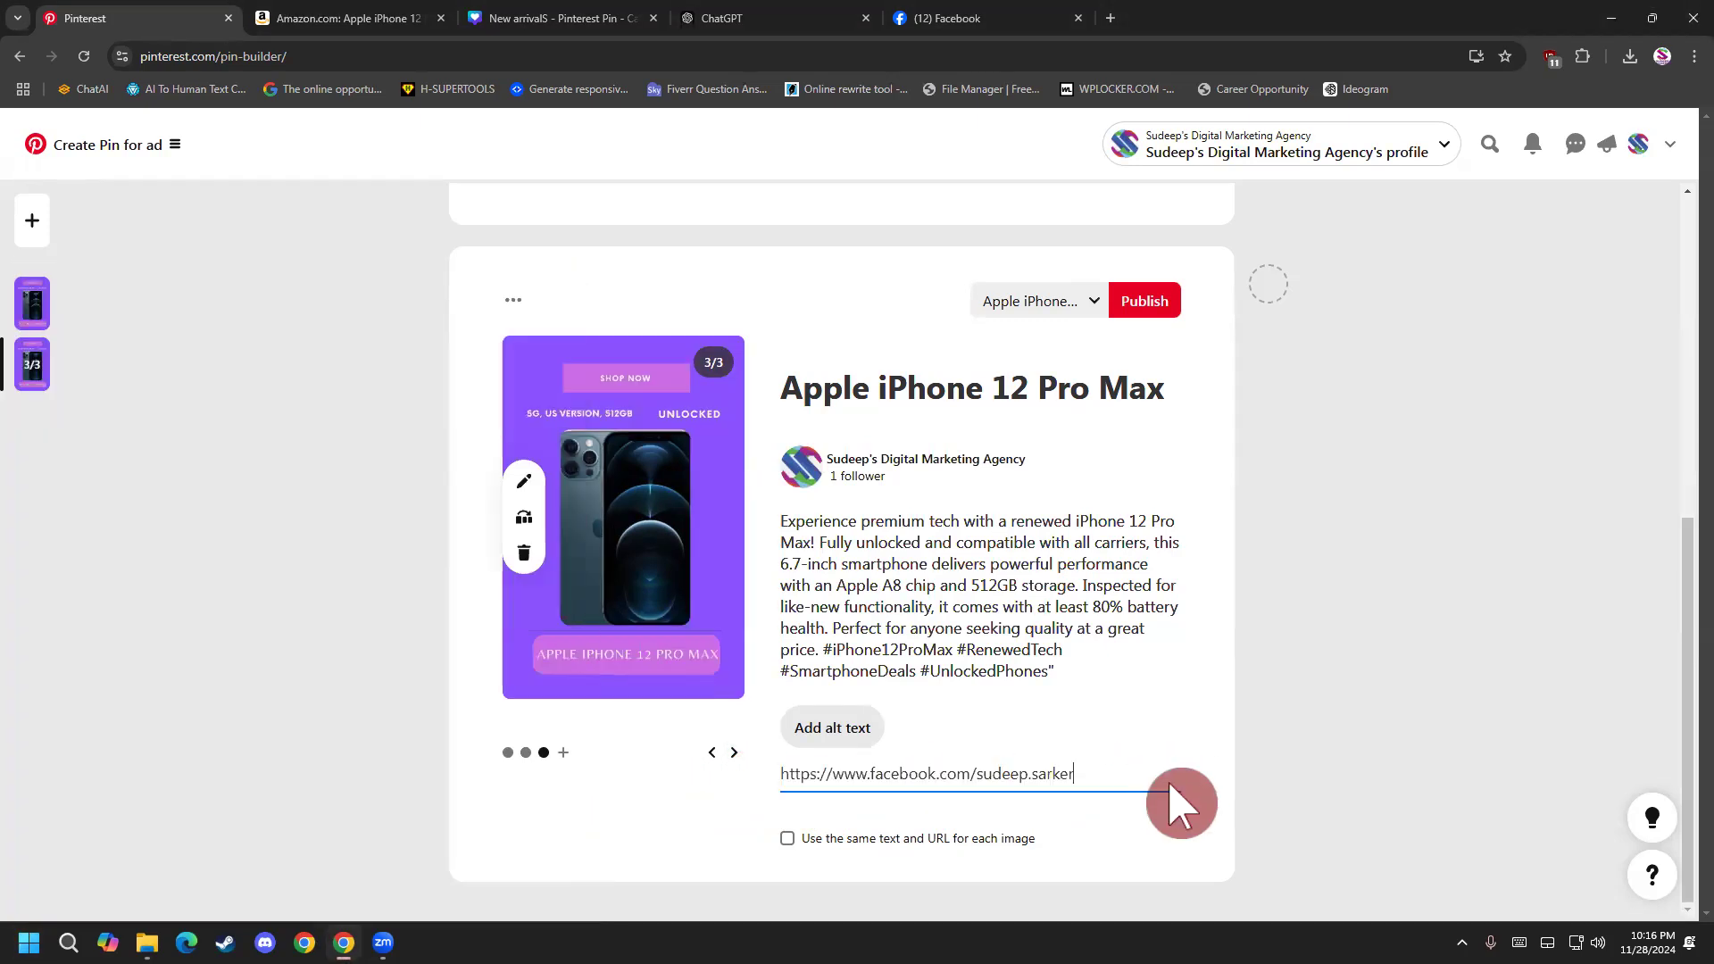
Return the carousel to its first slide and delete the separate single-image purple pin above it.
left_click(712, 752)
left_click(712, 752)
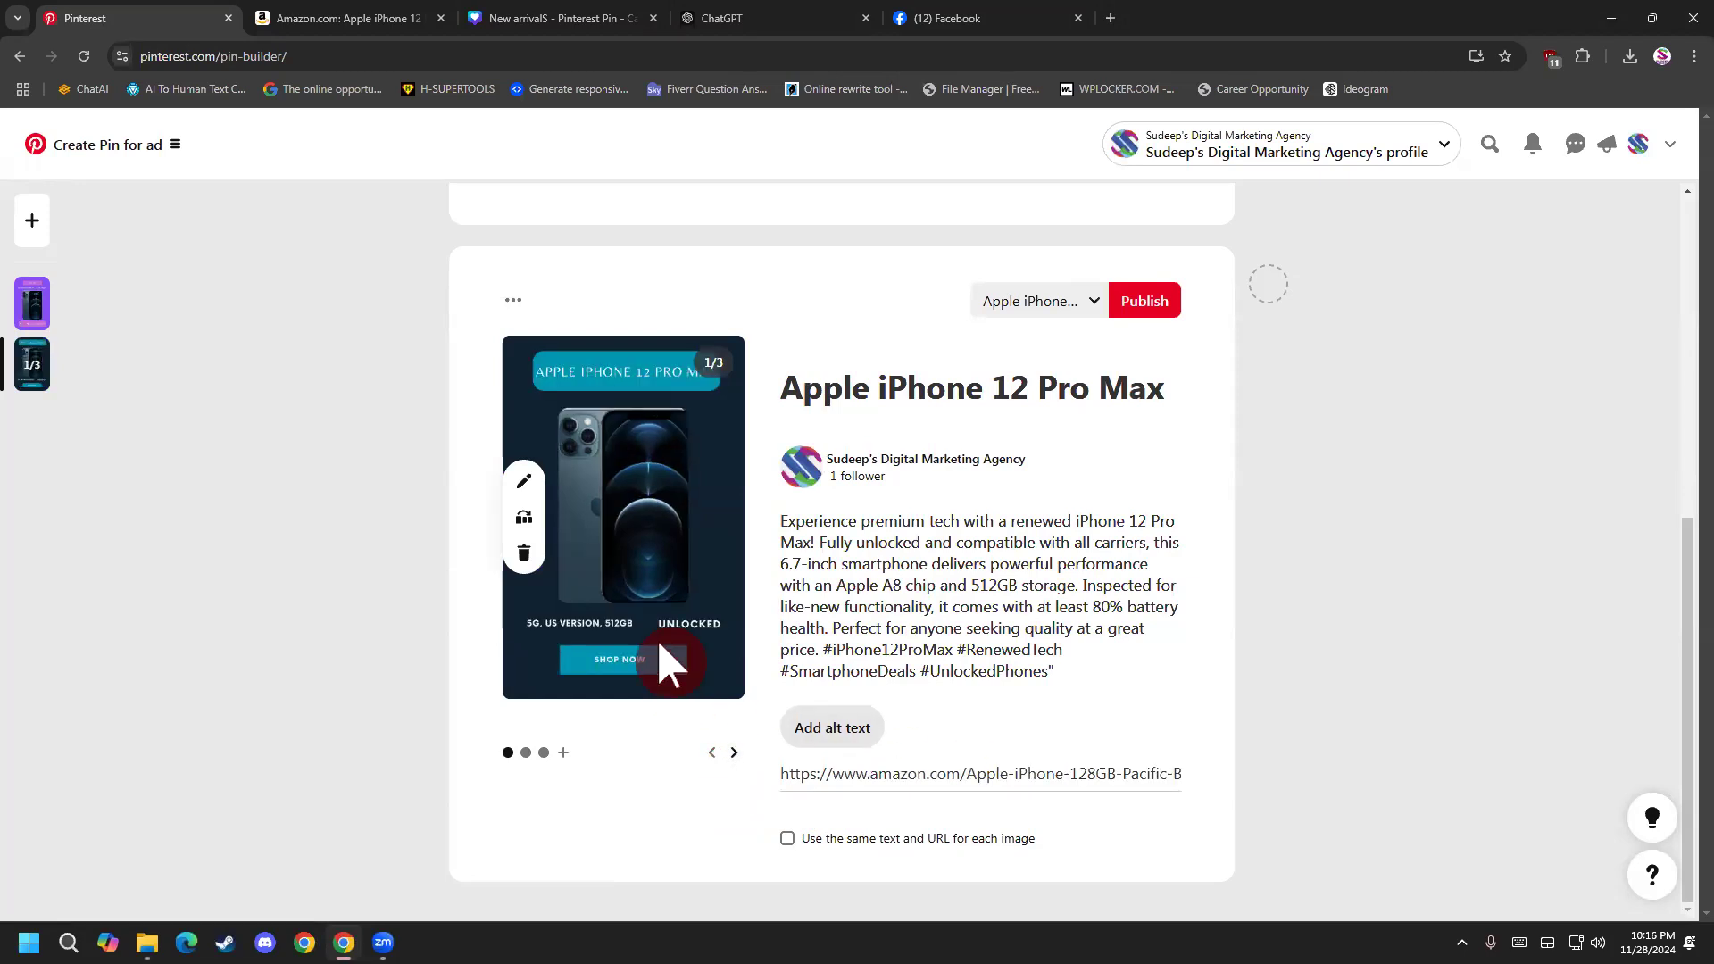
scroll(665, 674, "up", 4)
scroll(665, 674, "up", 3)
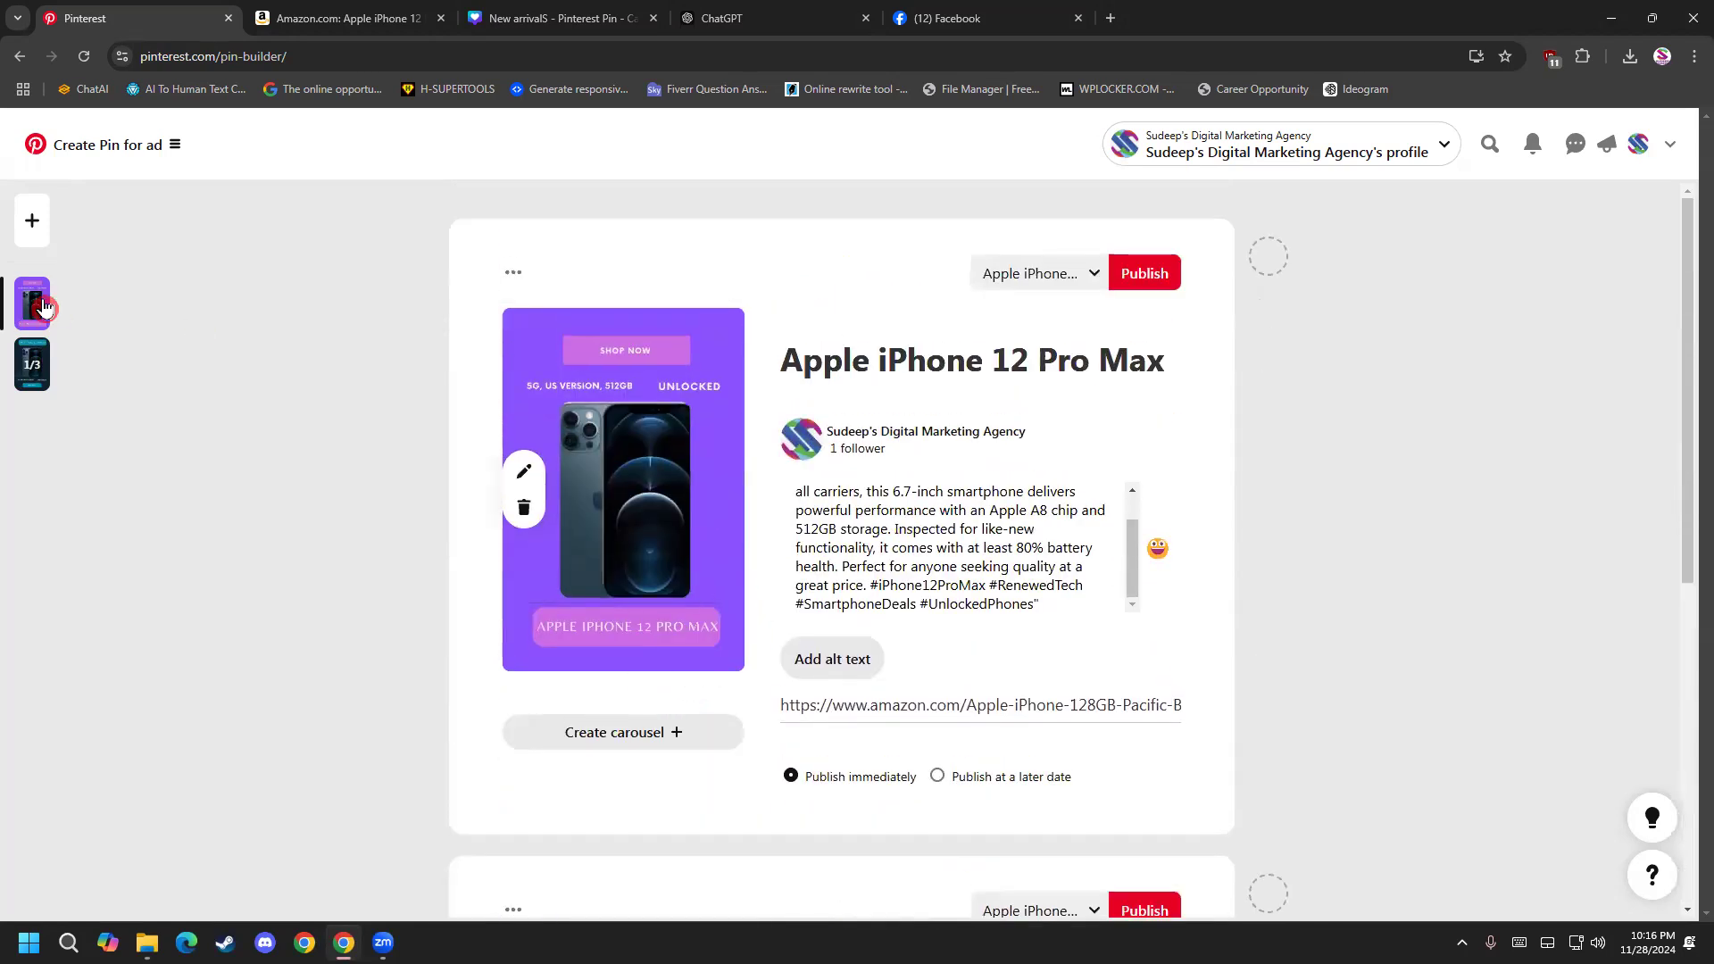
left_click(505, 274)
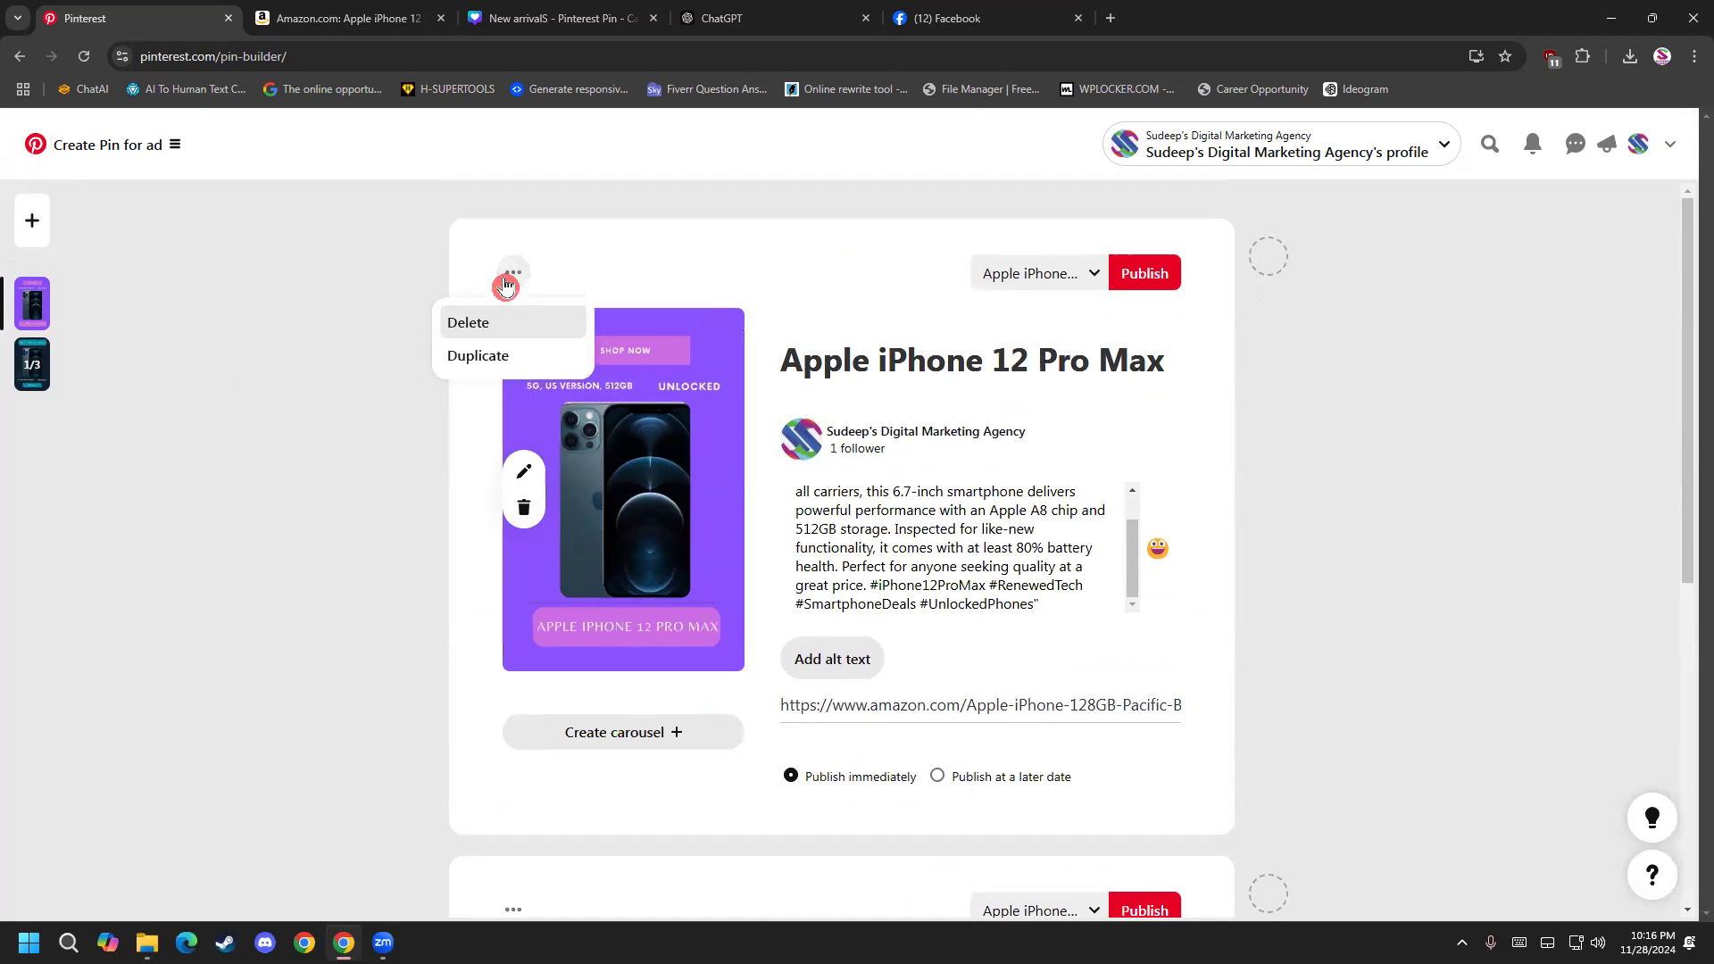
left_click(487, 323)
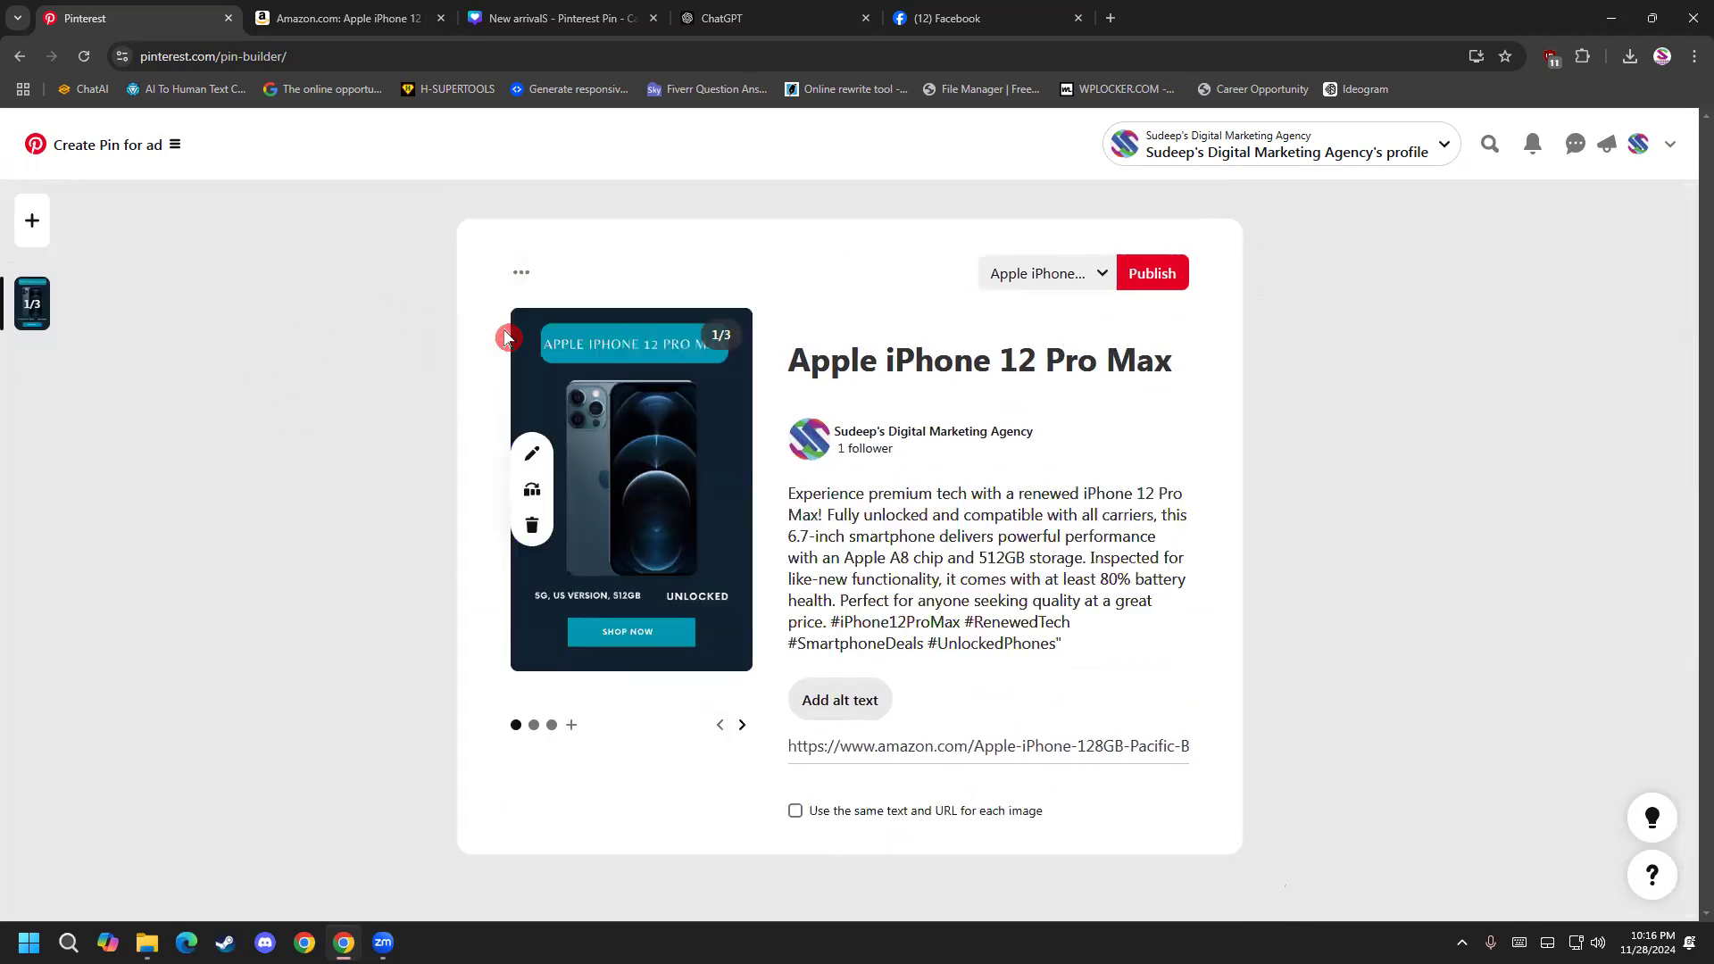
Browse back and forth through the carousel's three slides to examine each image's individual destination link.
left_click(742, 727)
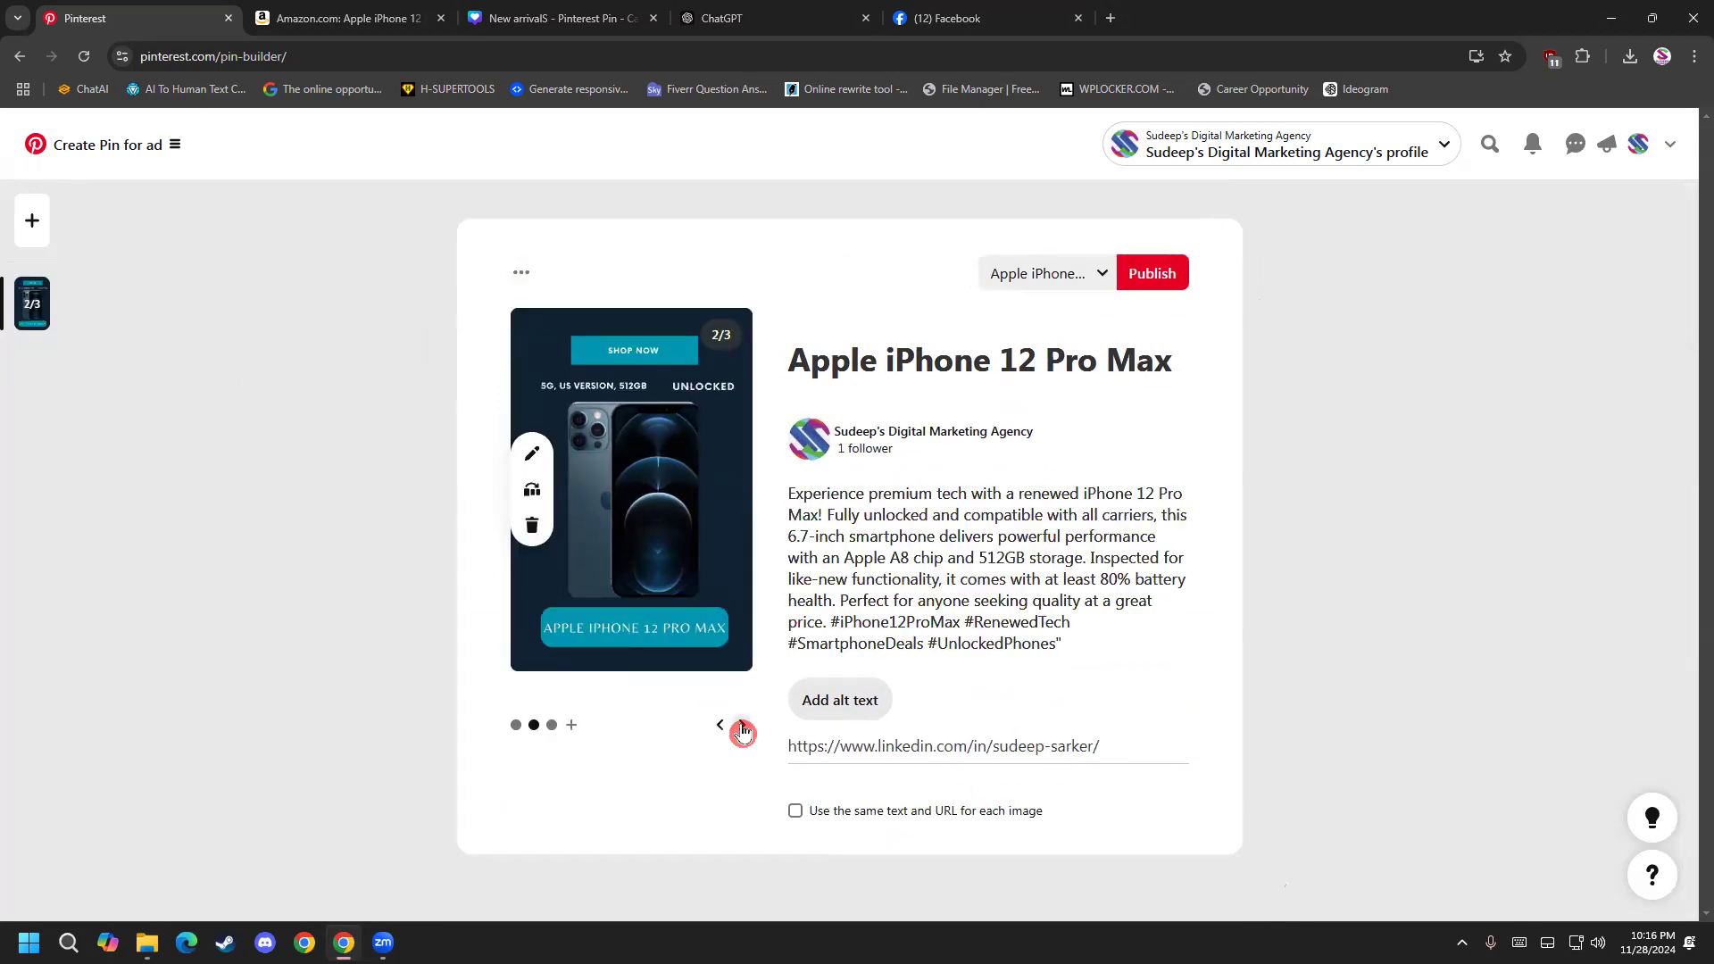
left_click(742, 727)
left_click(721, 726)
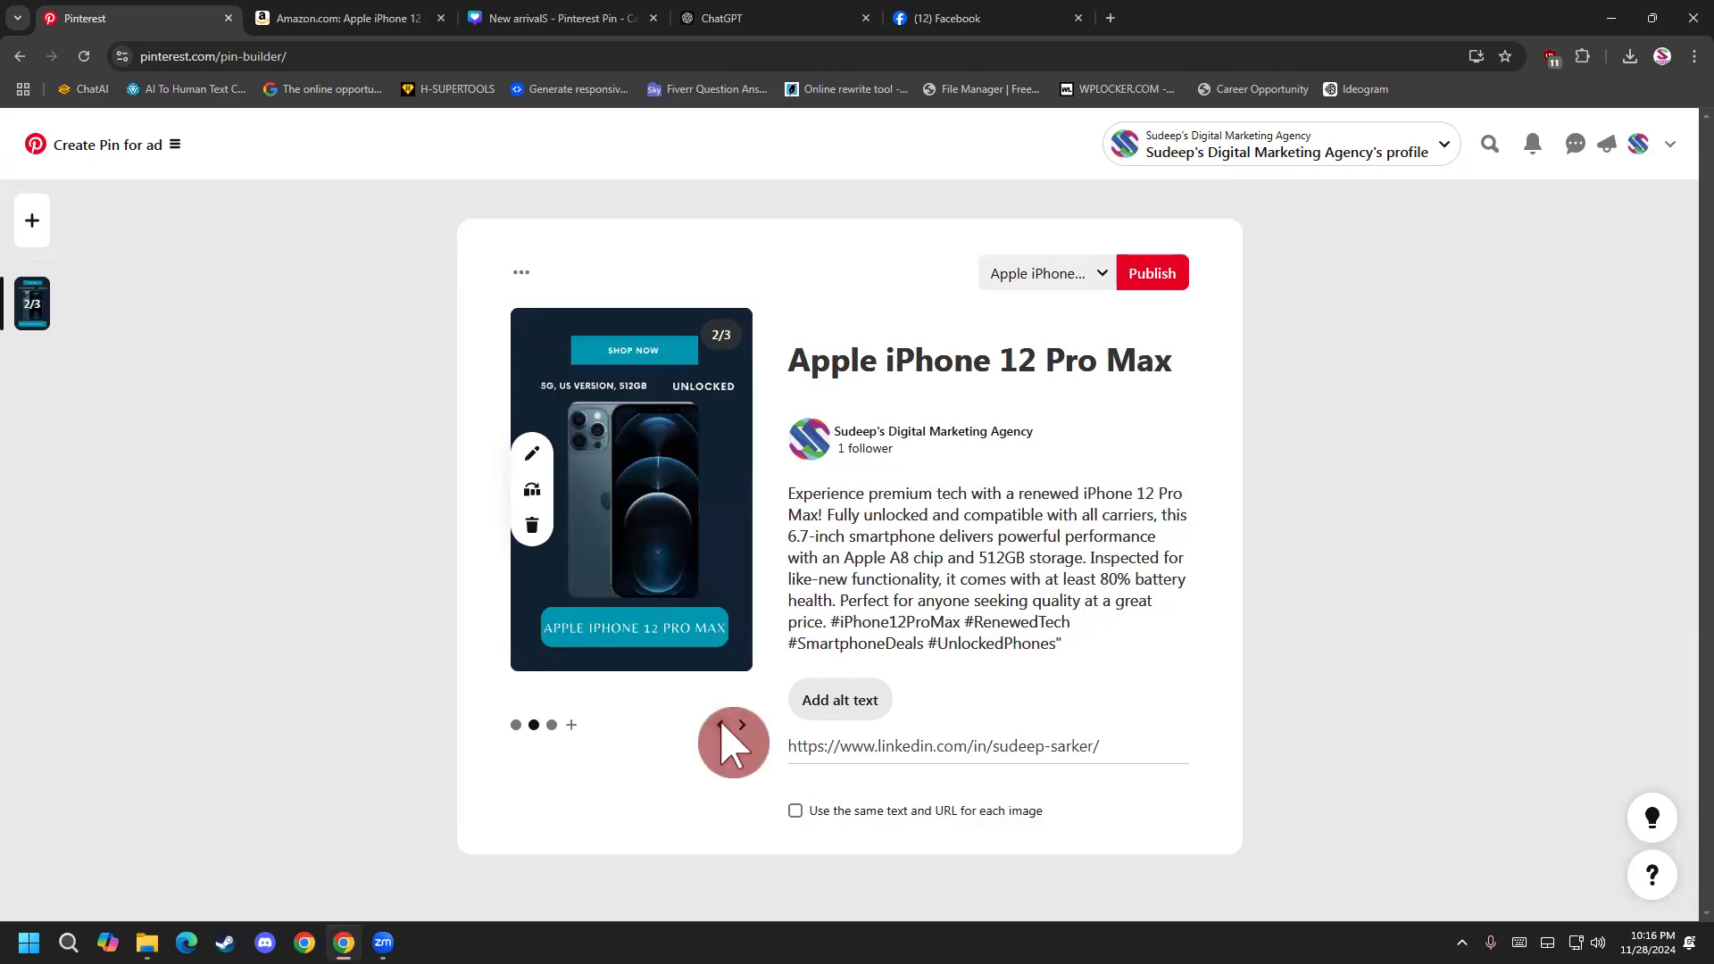
left_click(721, 726)
left_click(742, 728)
left_click(744, 727)
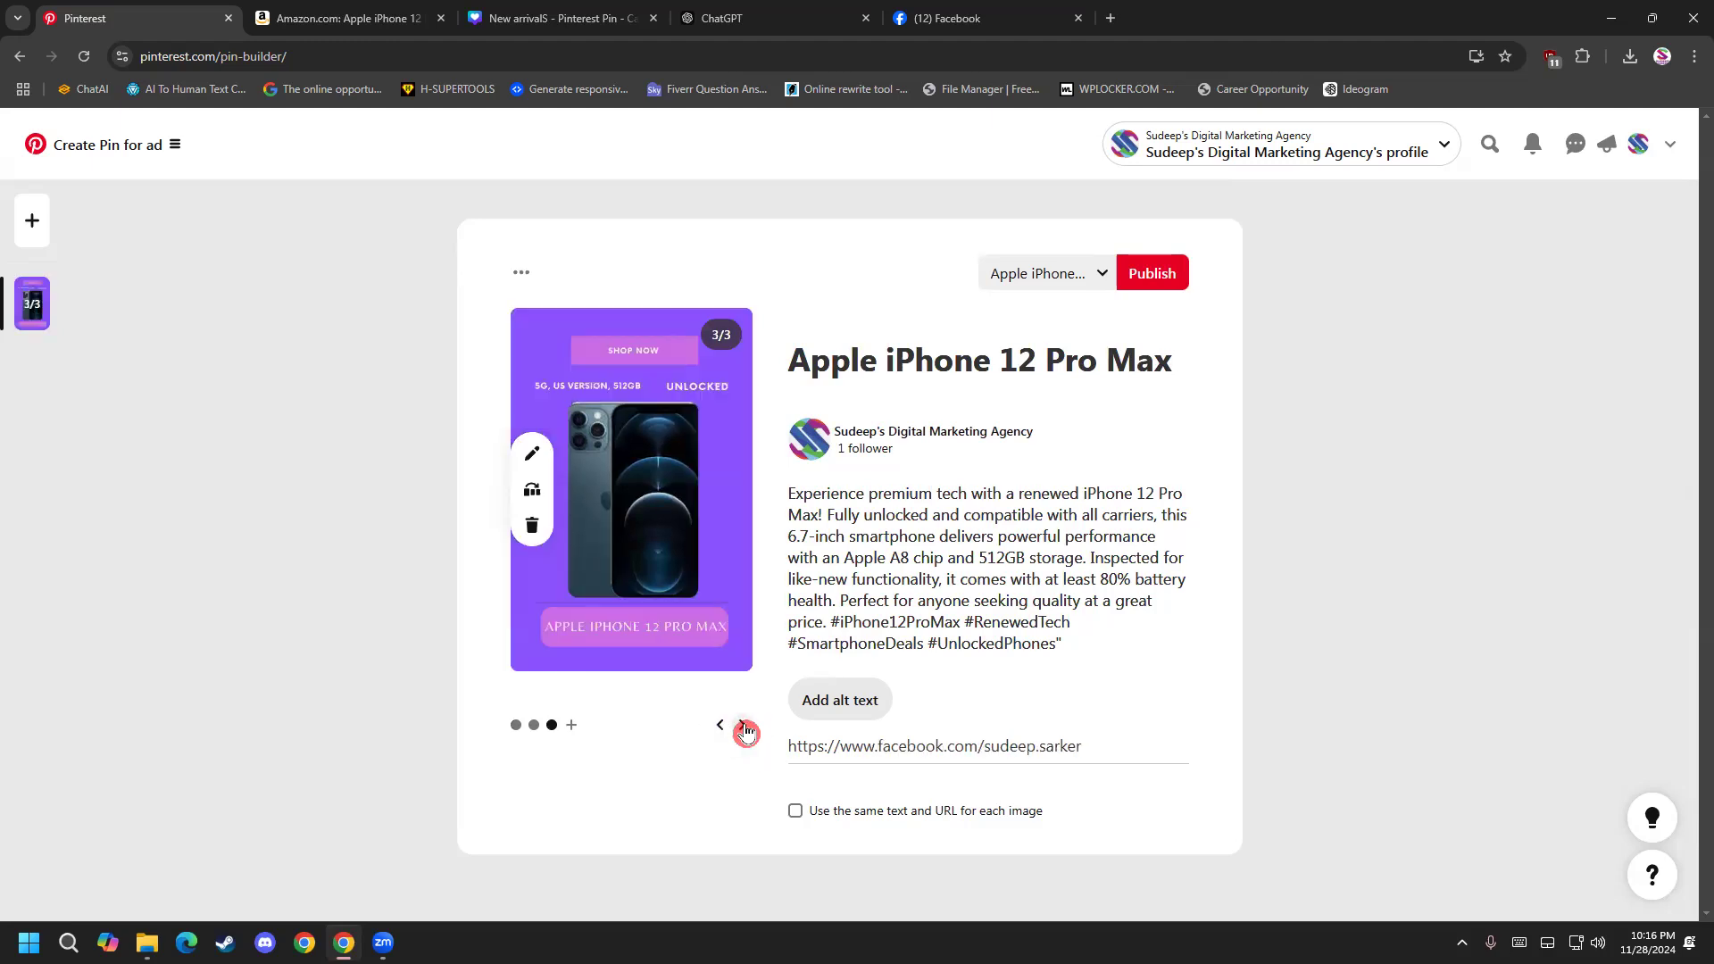
left_click(746, 729)
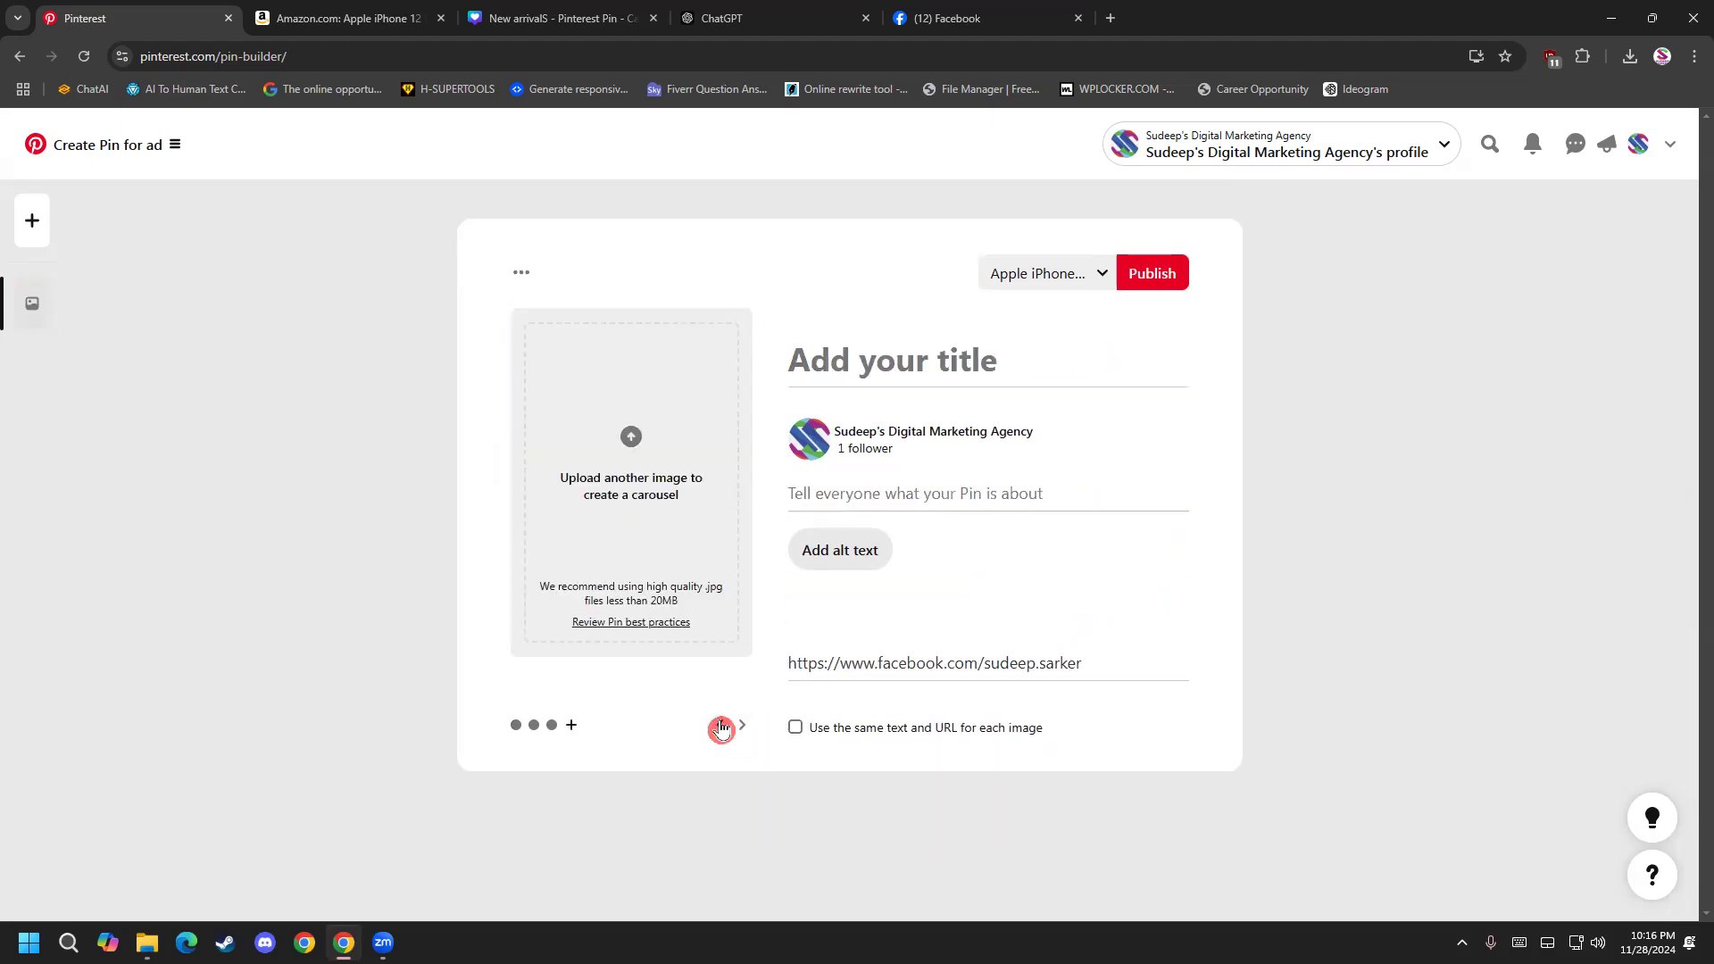
left_click(721, 728)
left_click(721, 727)
left_click(719, 727)
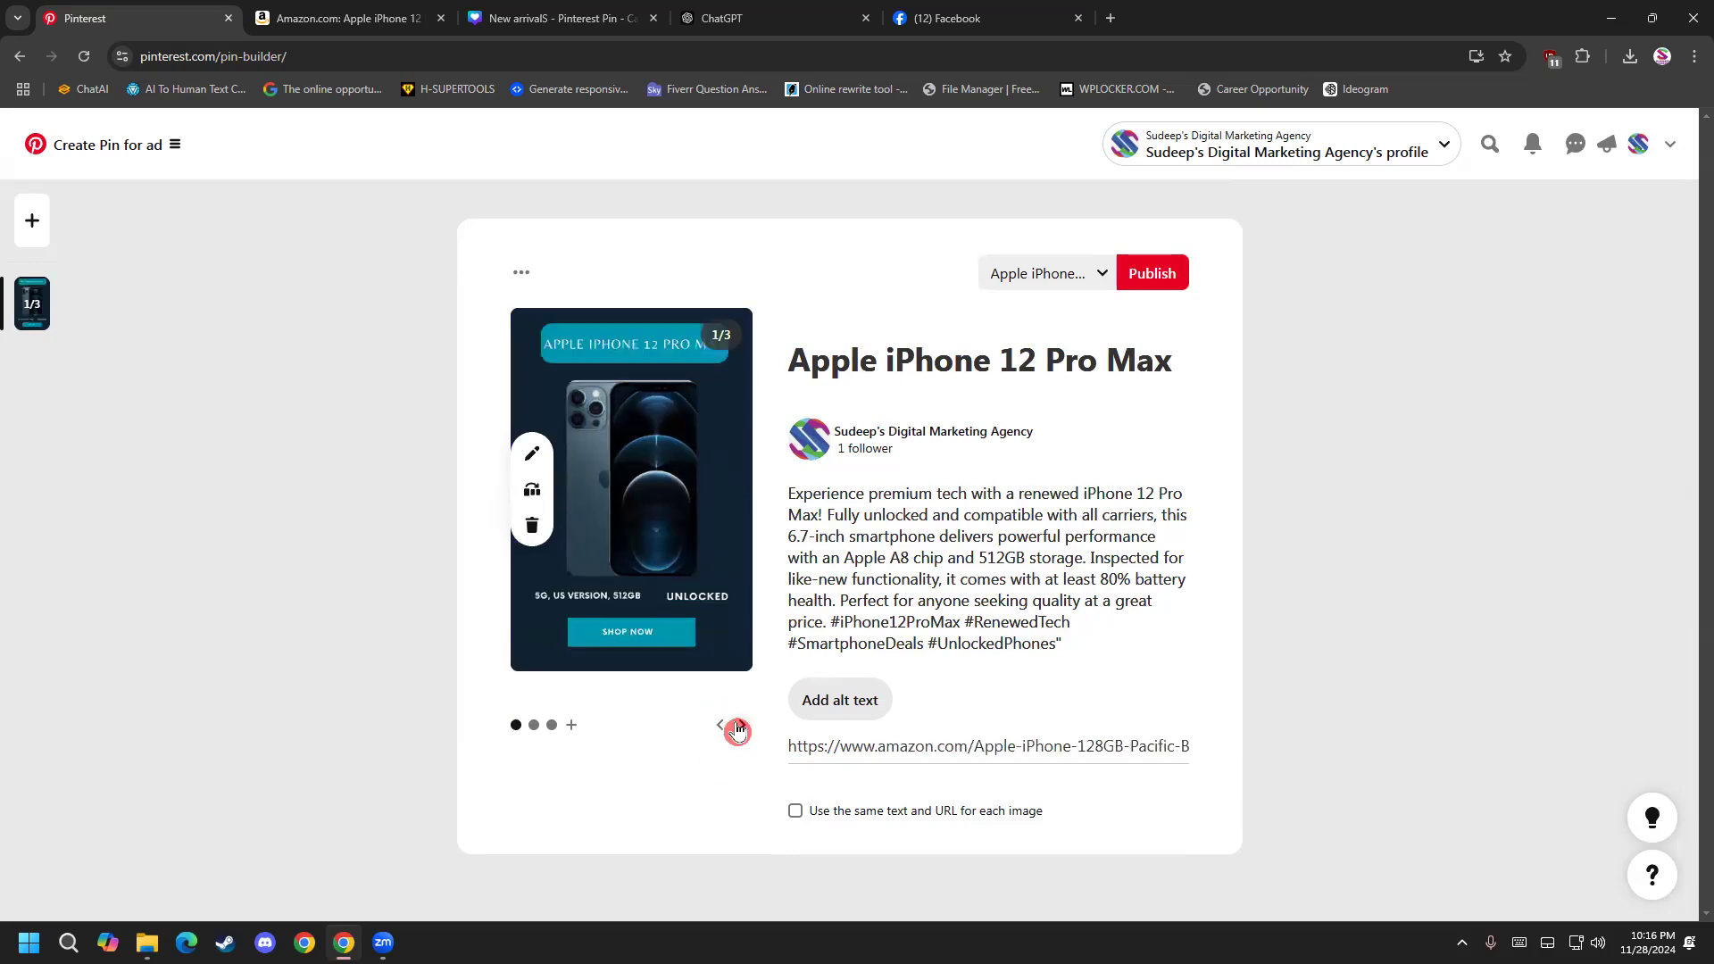
Publish the three-slide carousel ad pin to the Apple iPhone 12 Pro Max board and bring up the profile's saved boards.
left_click(1172, 286)
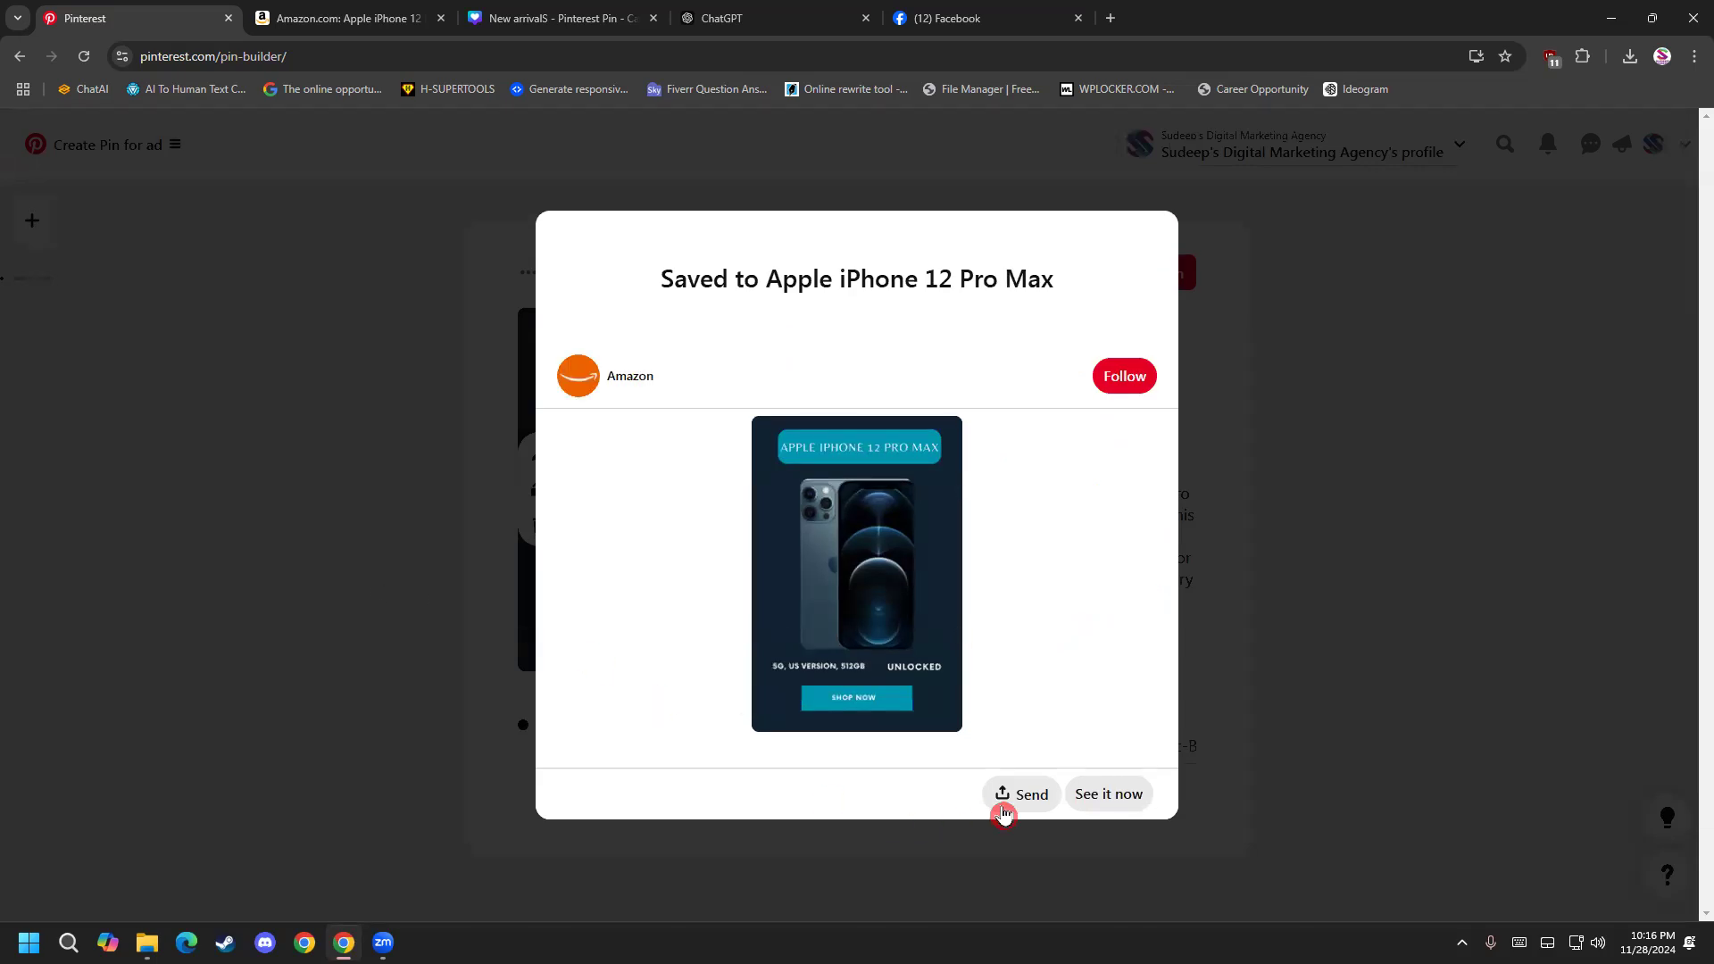
left_click(1237, 753)
scroll(1109, 258, "down", 2)
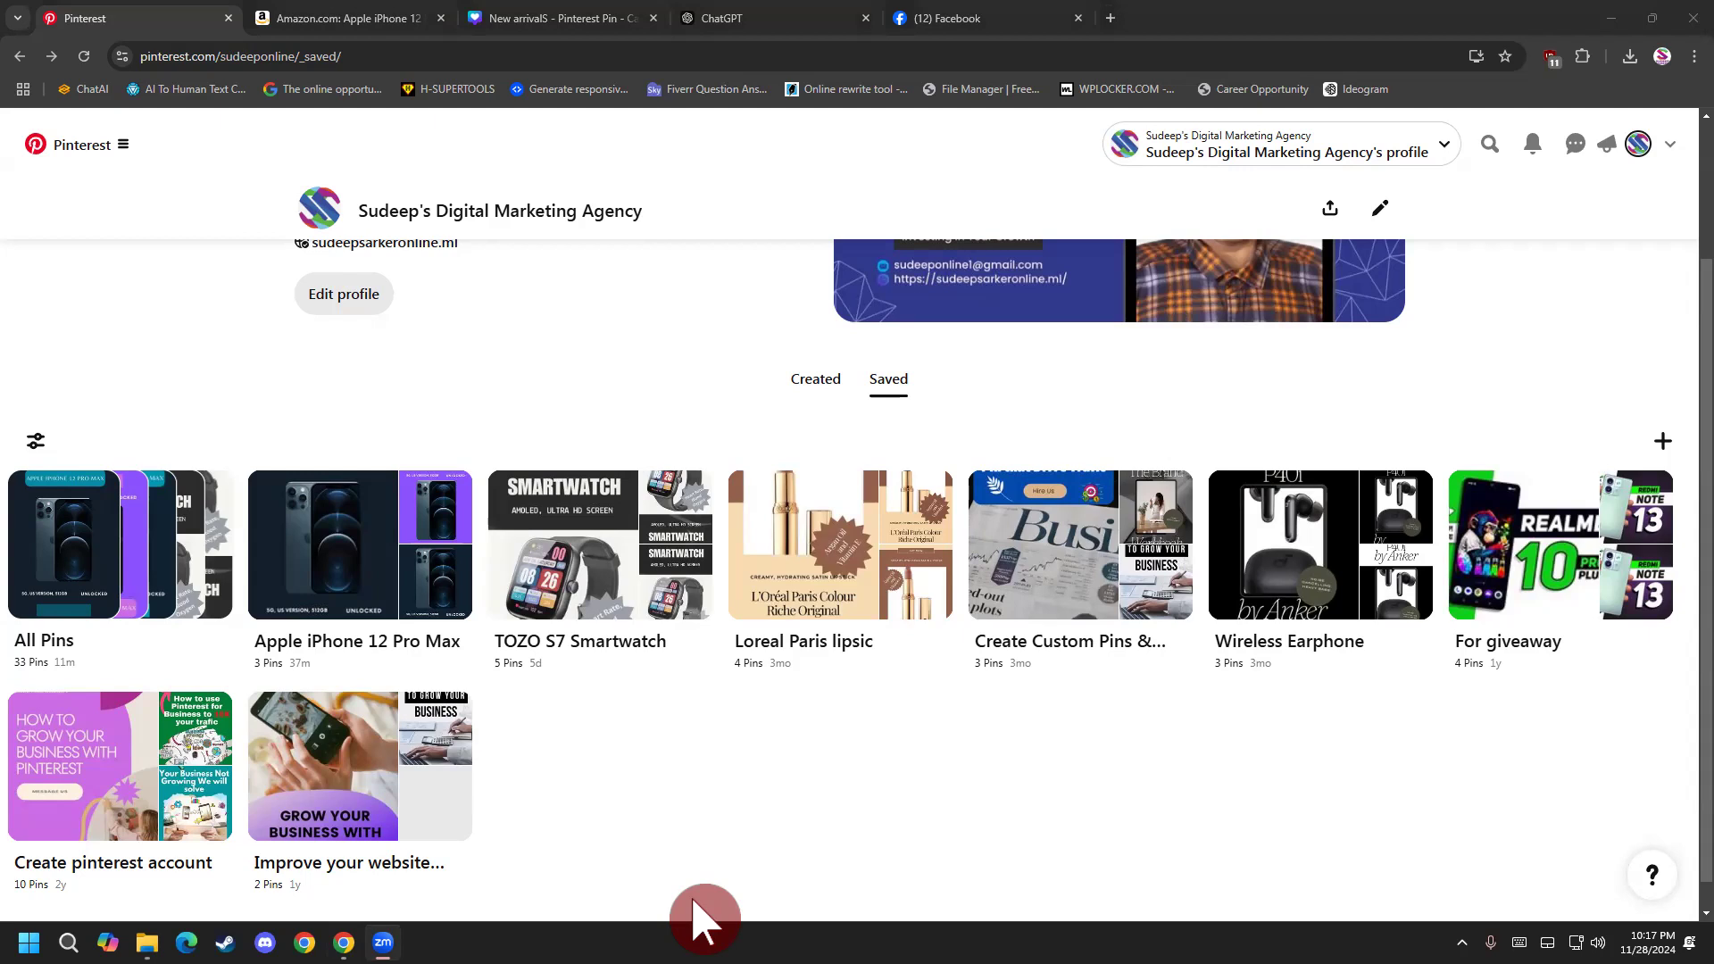
Open the Apple iPhone 12 Pro Max board, check the destination link on the published carousel's first slide, and return to the board.
left_click(393, 601)
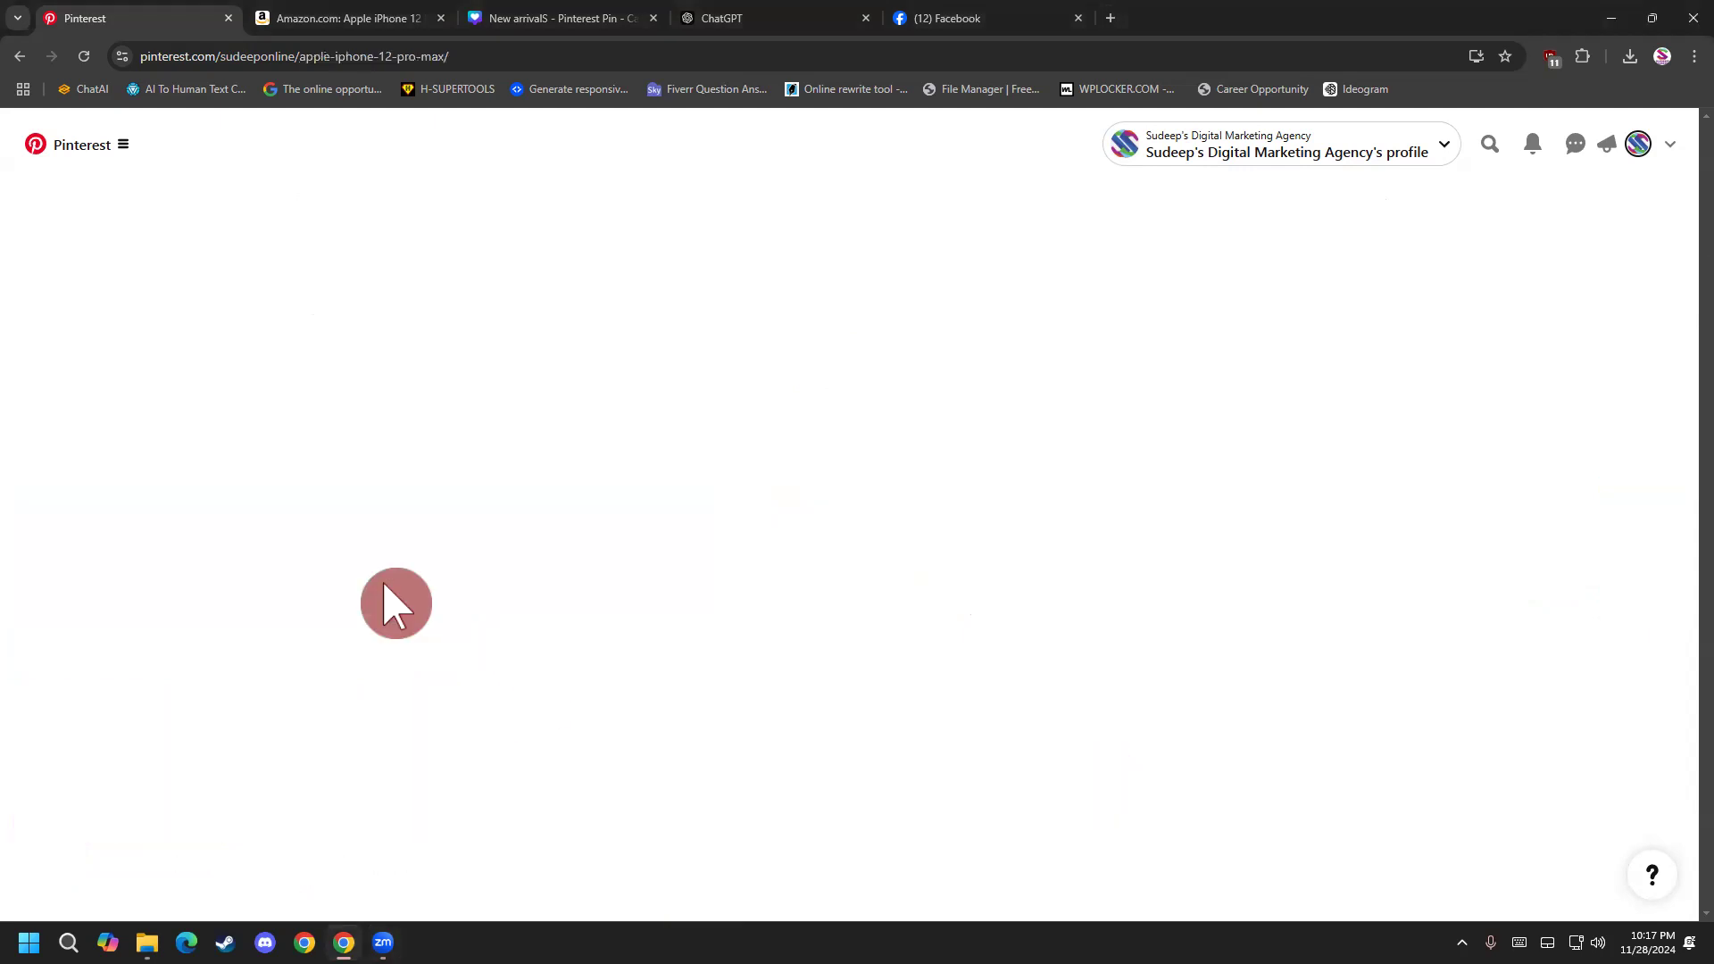
scroll(399, 589, "down", 2)
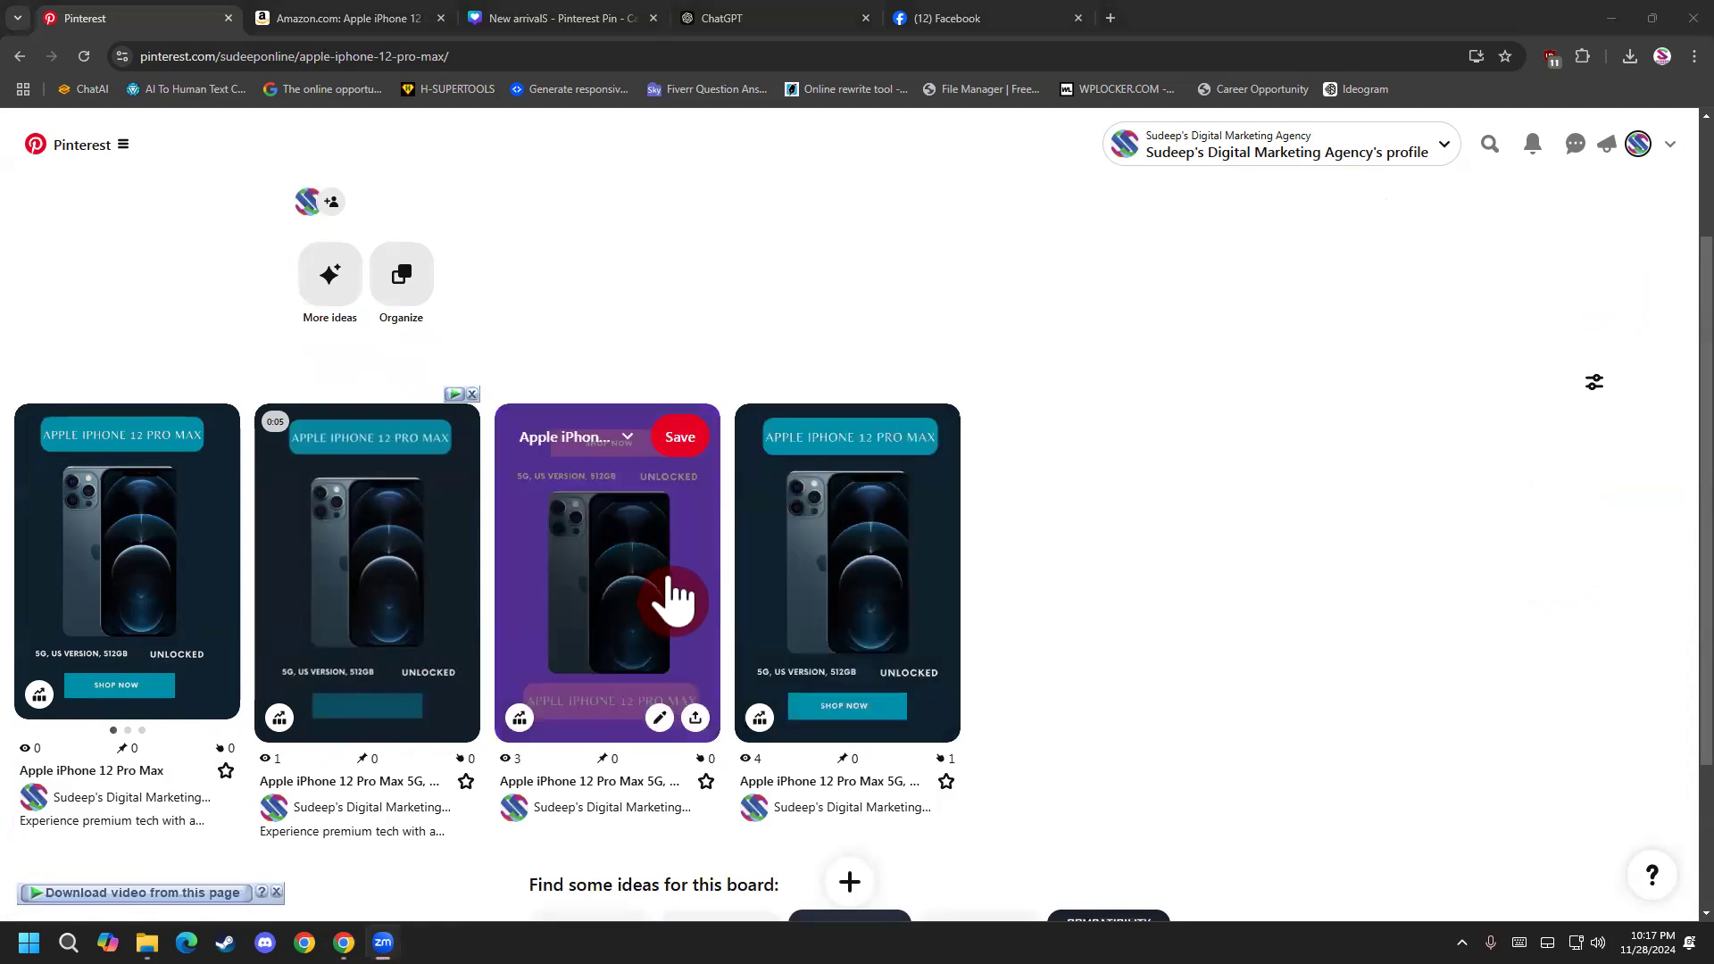
left_click(207, 596)
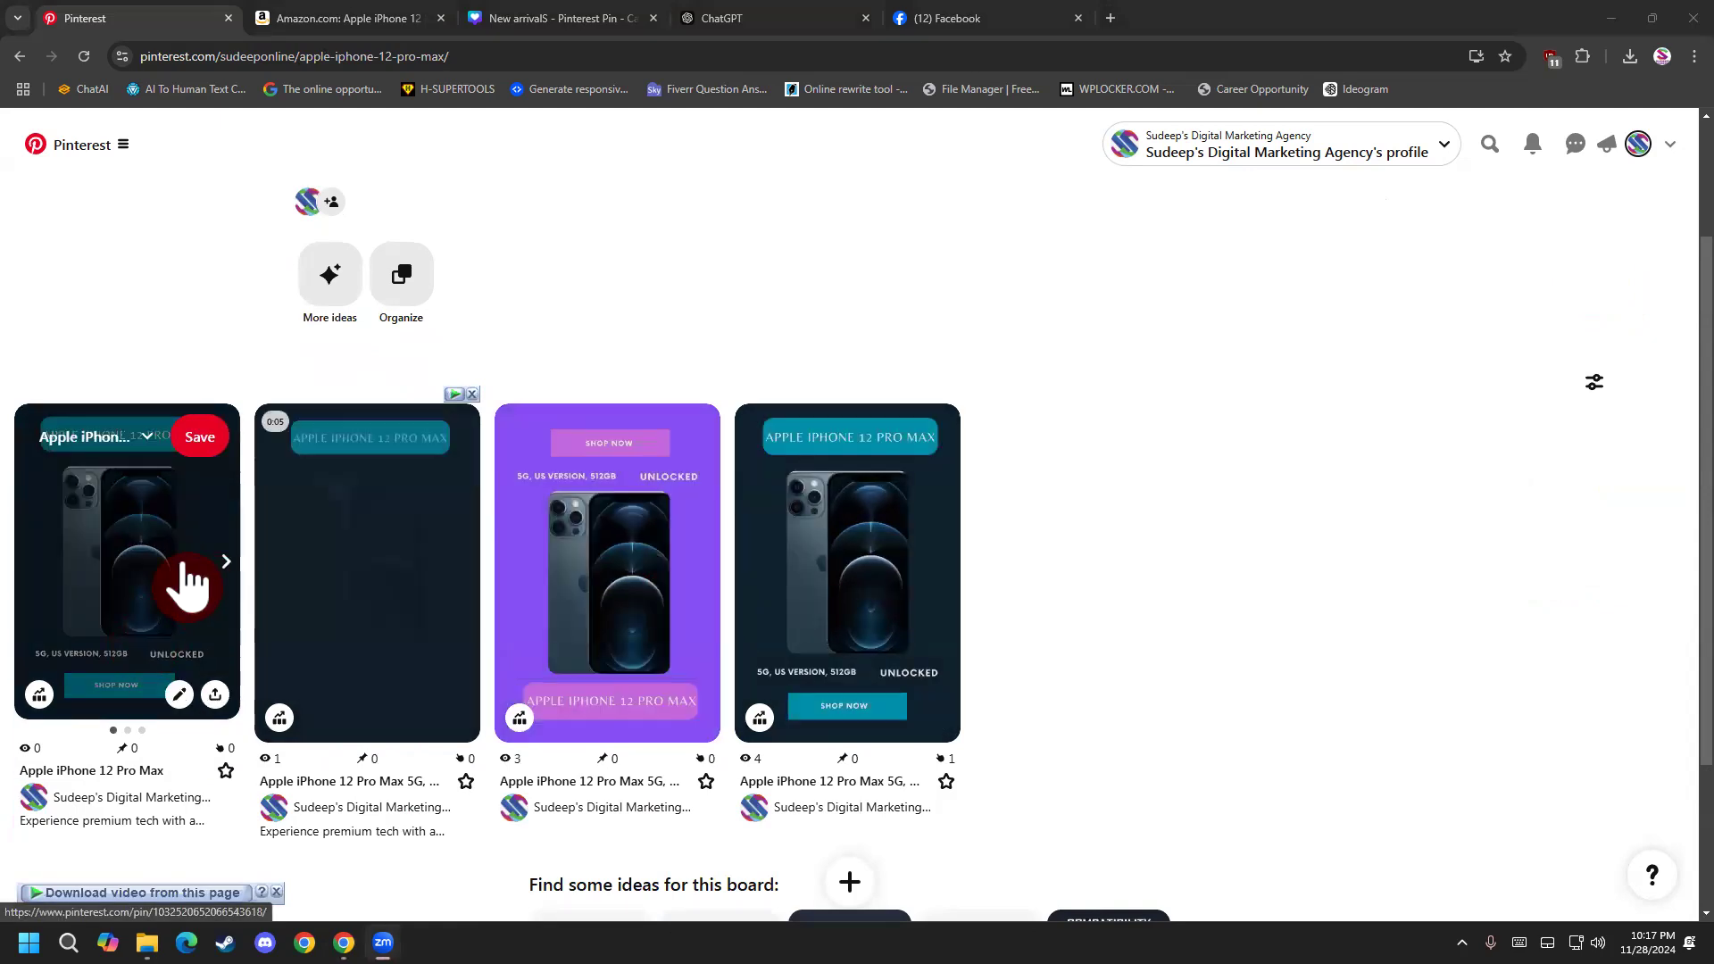
scroll(726, 629, "down", 1)
scroll(964, 632, "down", 3)
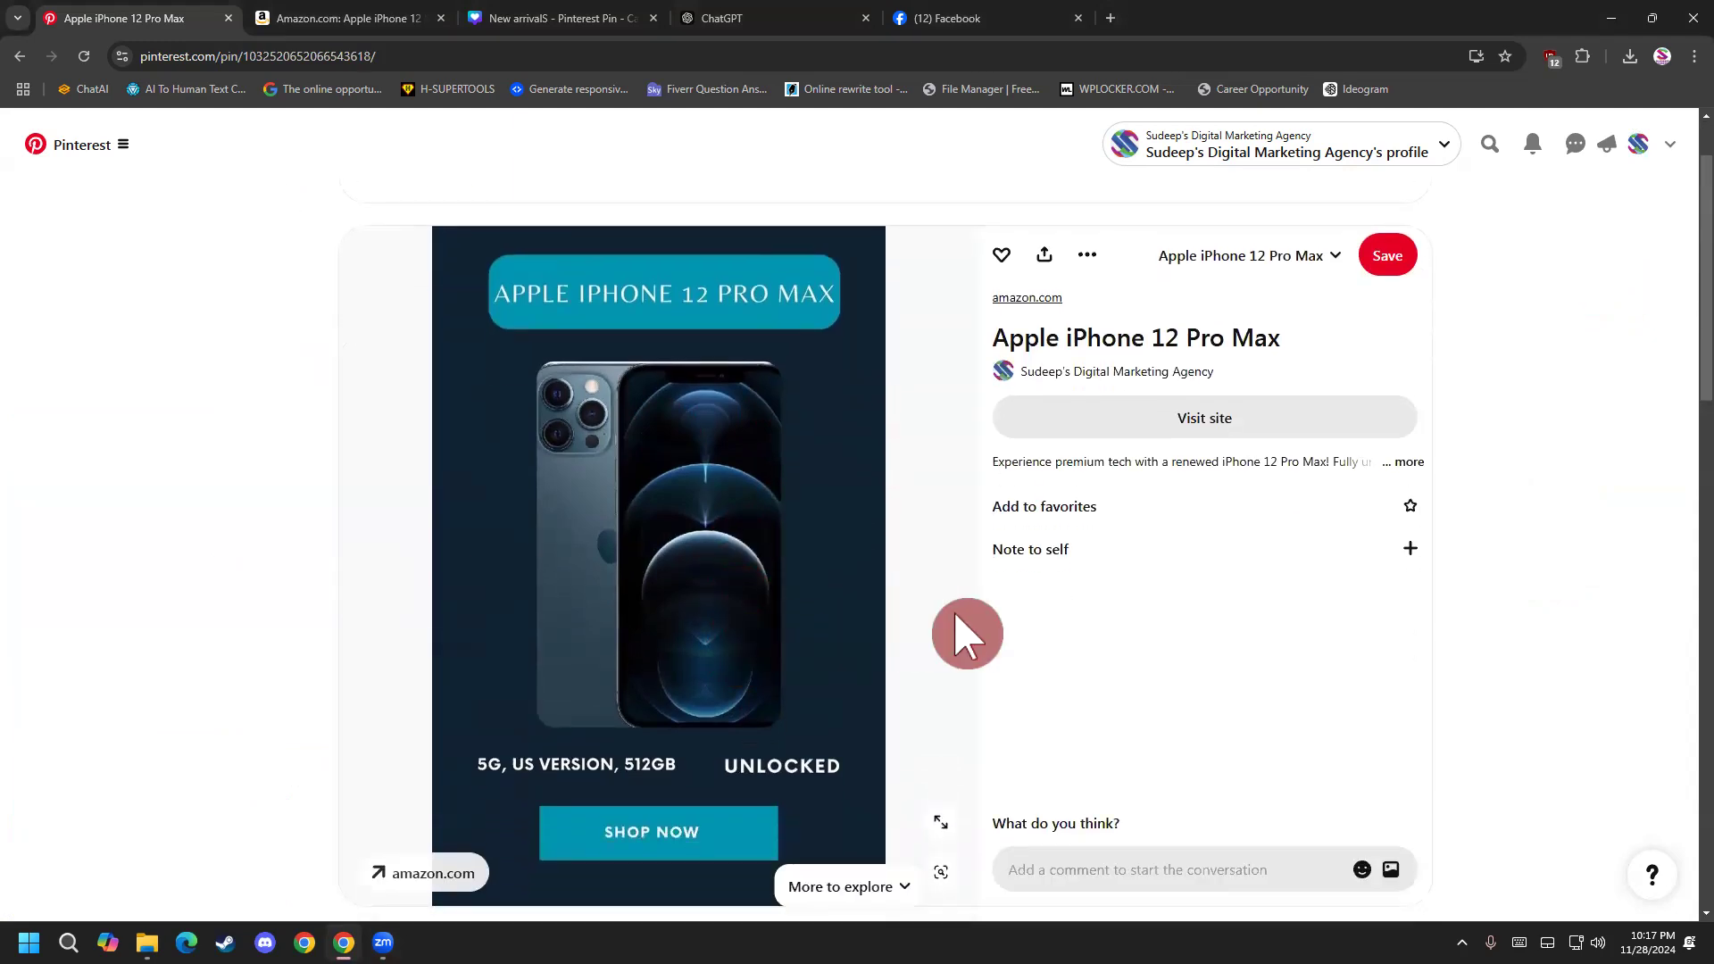
scroll(1003, 619, "up", 1)
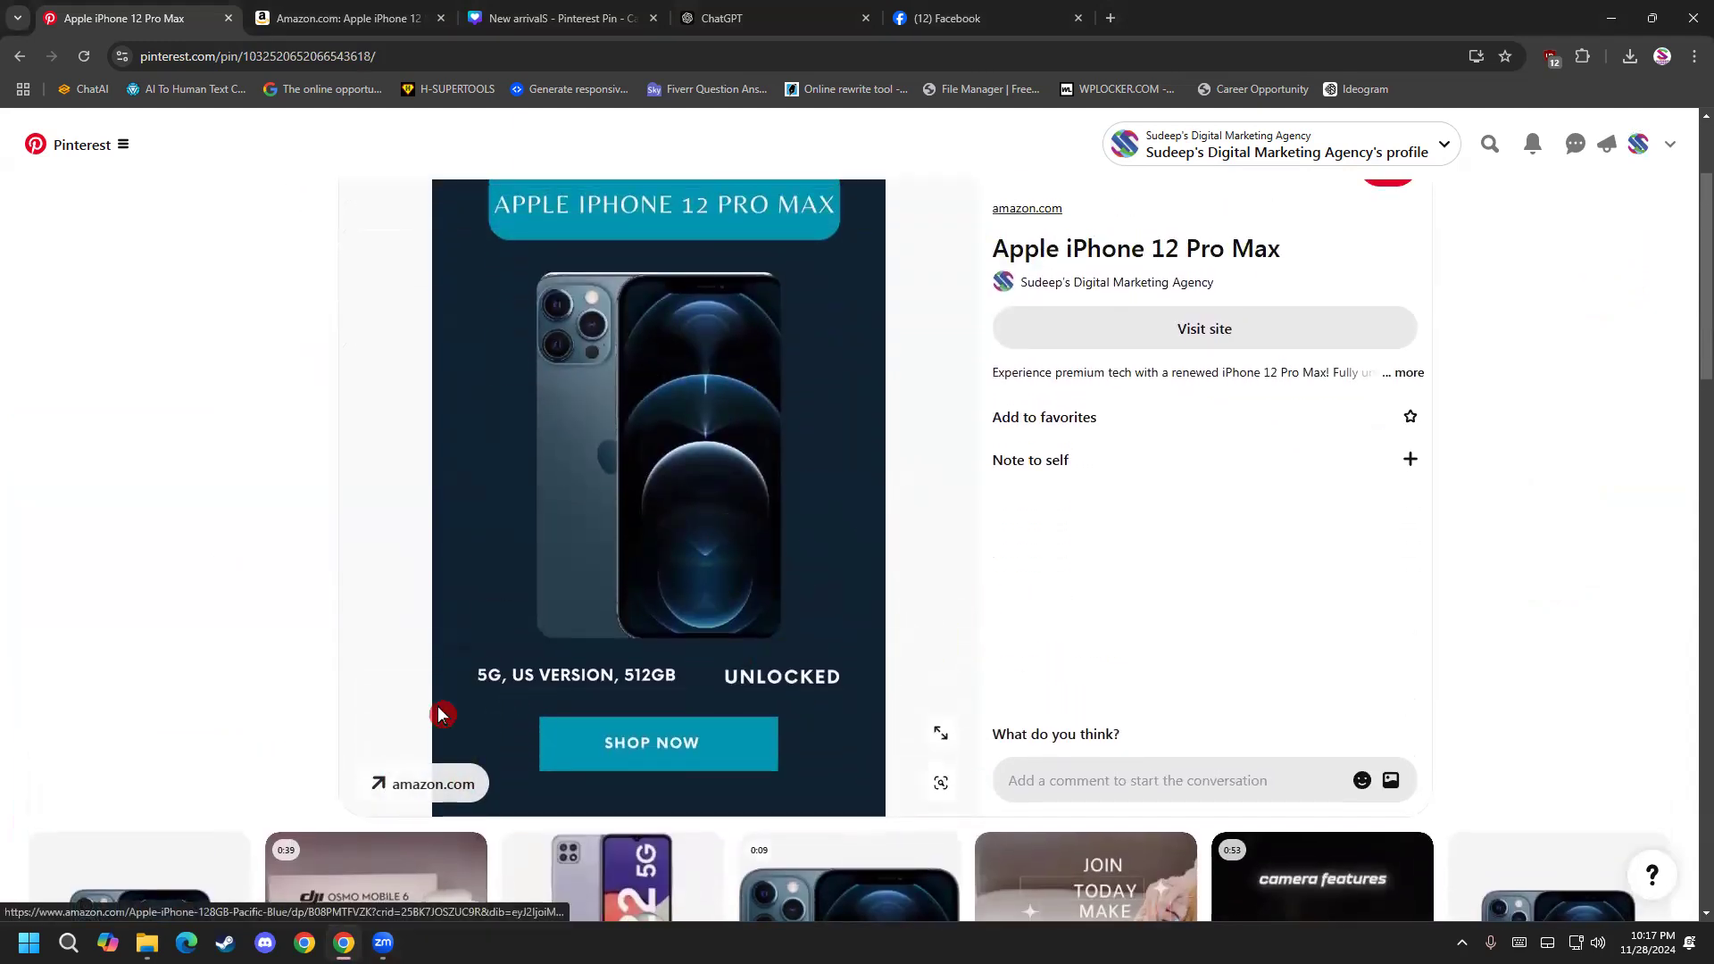
left_click(19, 55)
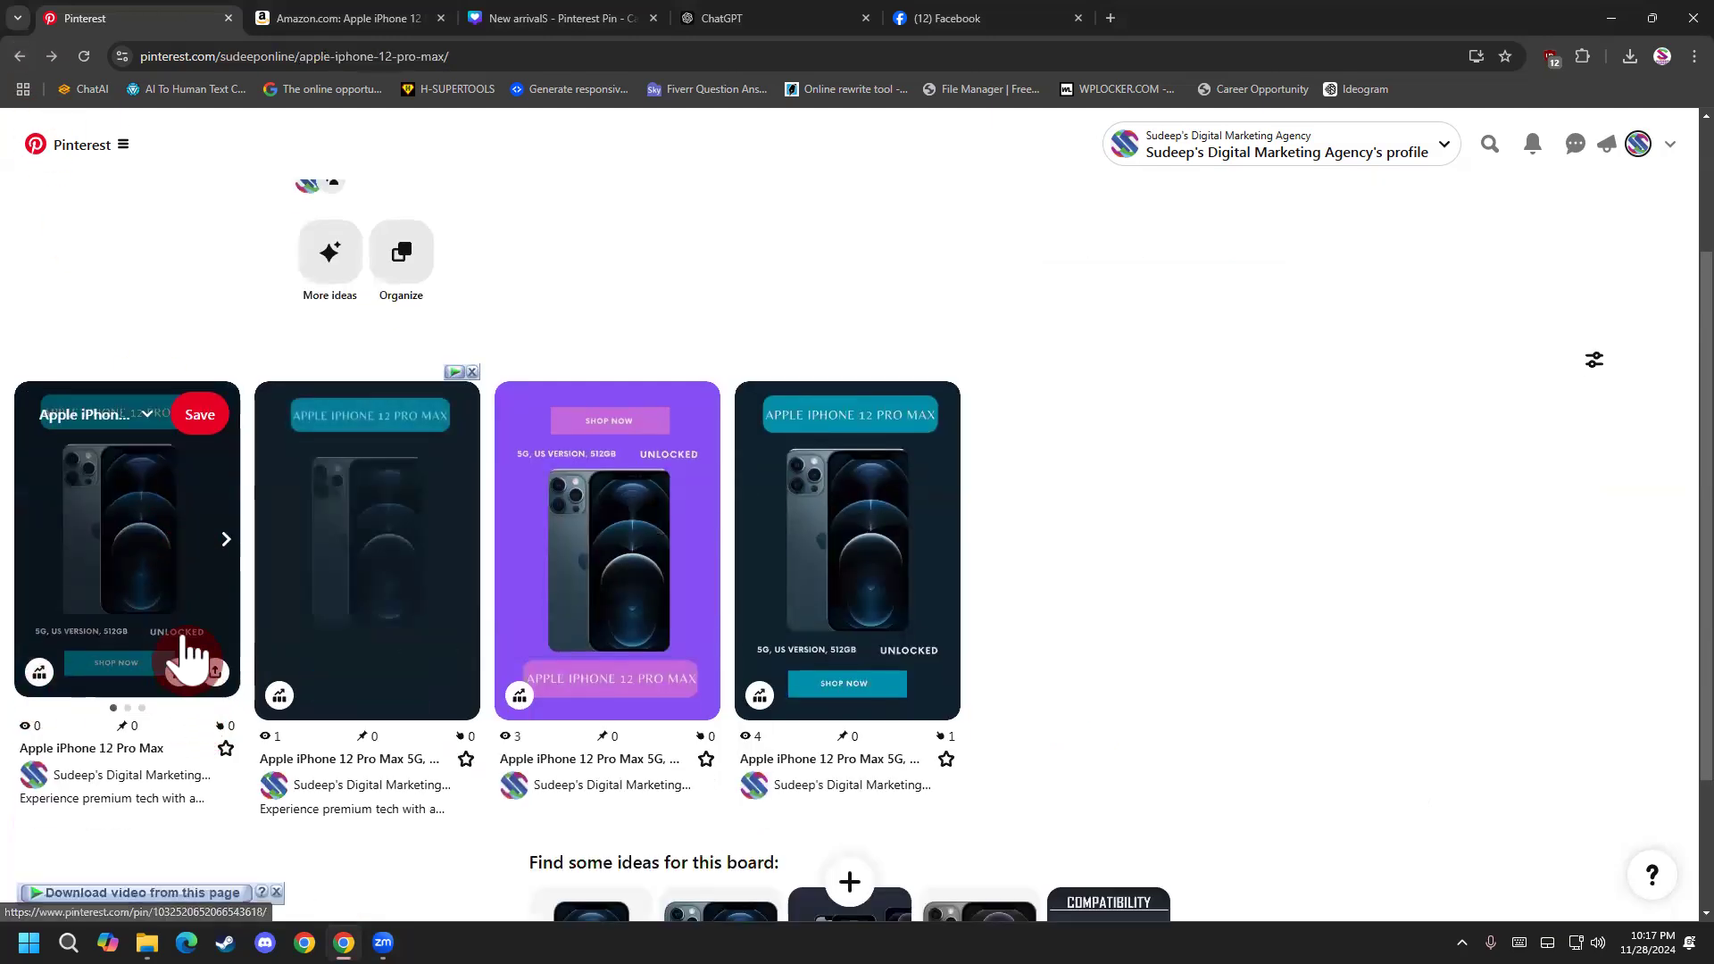
Advance the published carousel to its second slide, open it to check its destination link, and return to the board.
left_click(226, 541)
left_click(164, 585)
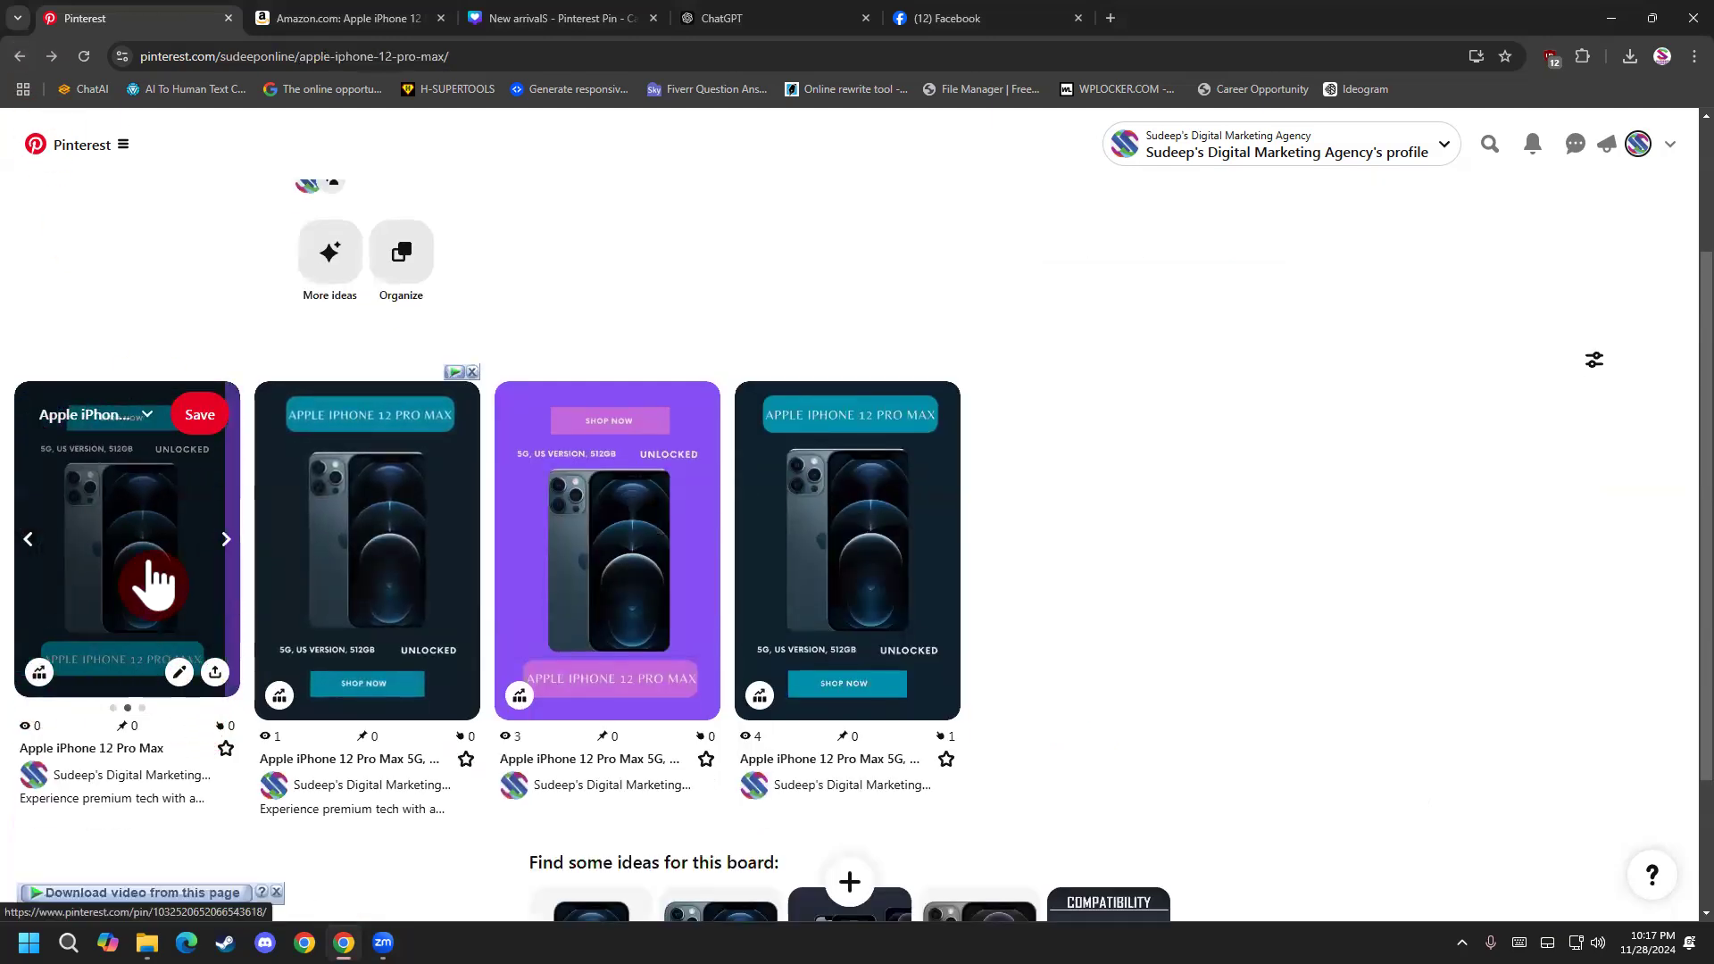
scroll(502, 635, "down", 1)
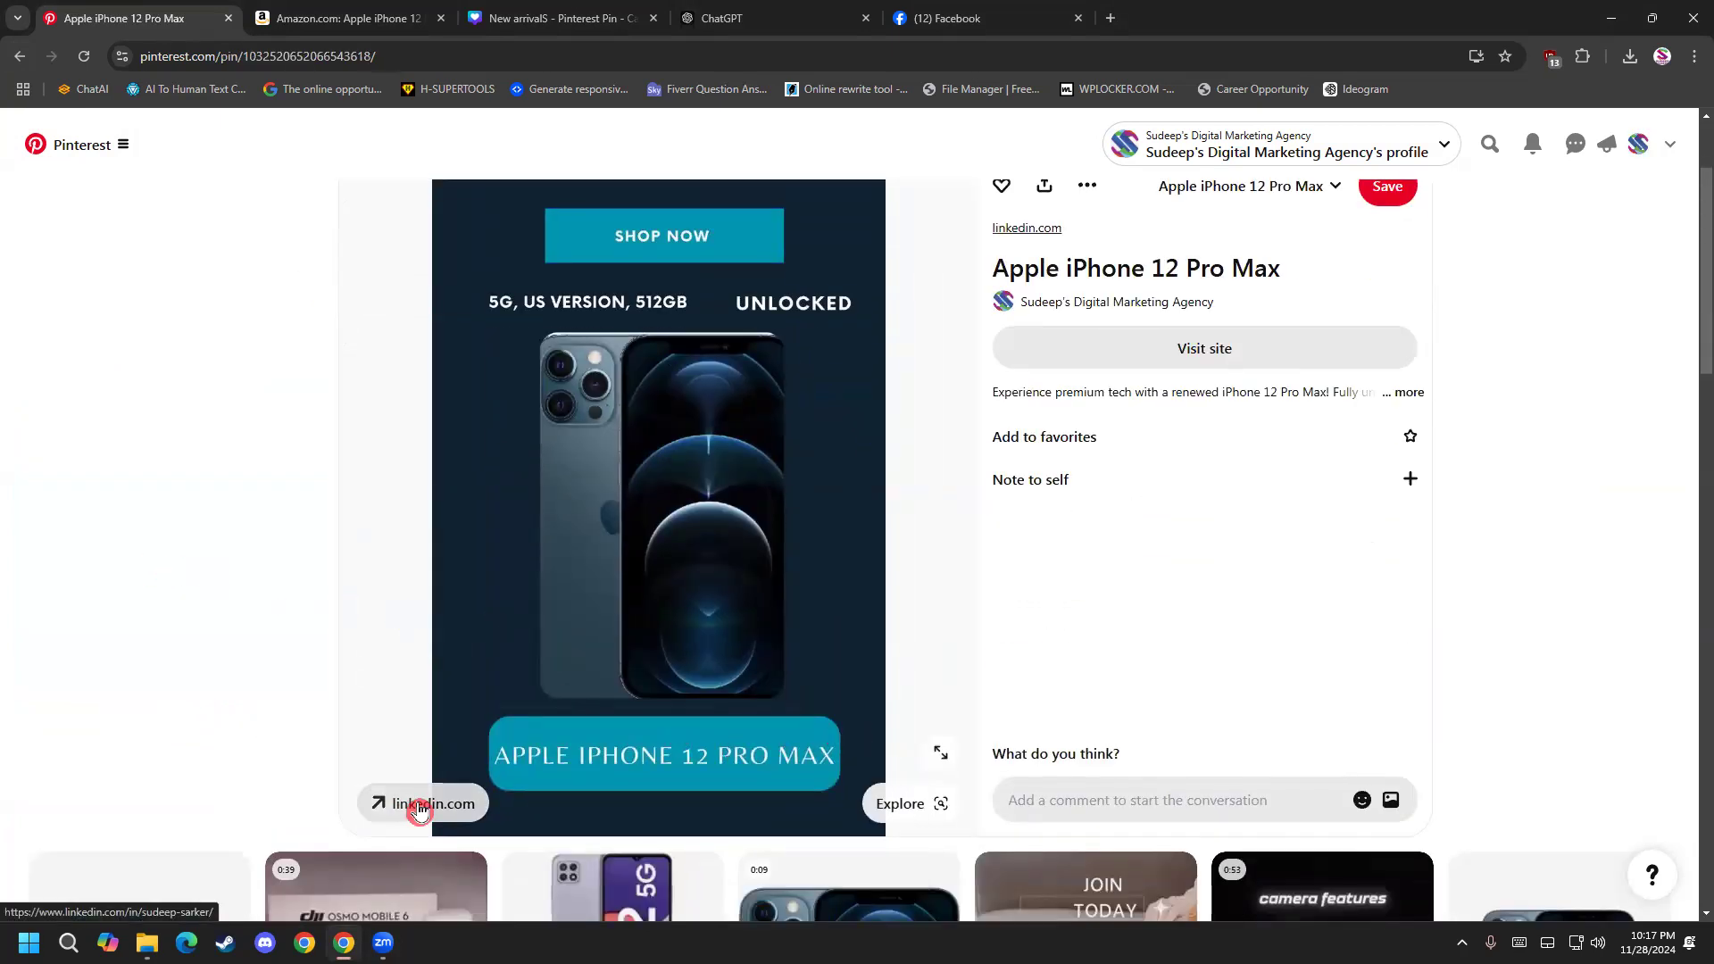
key("alt+Left")
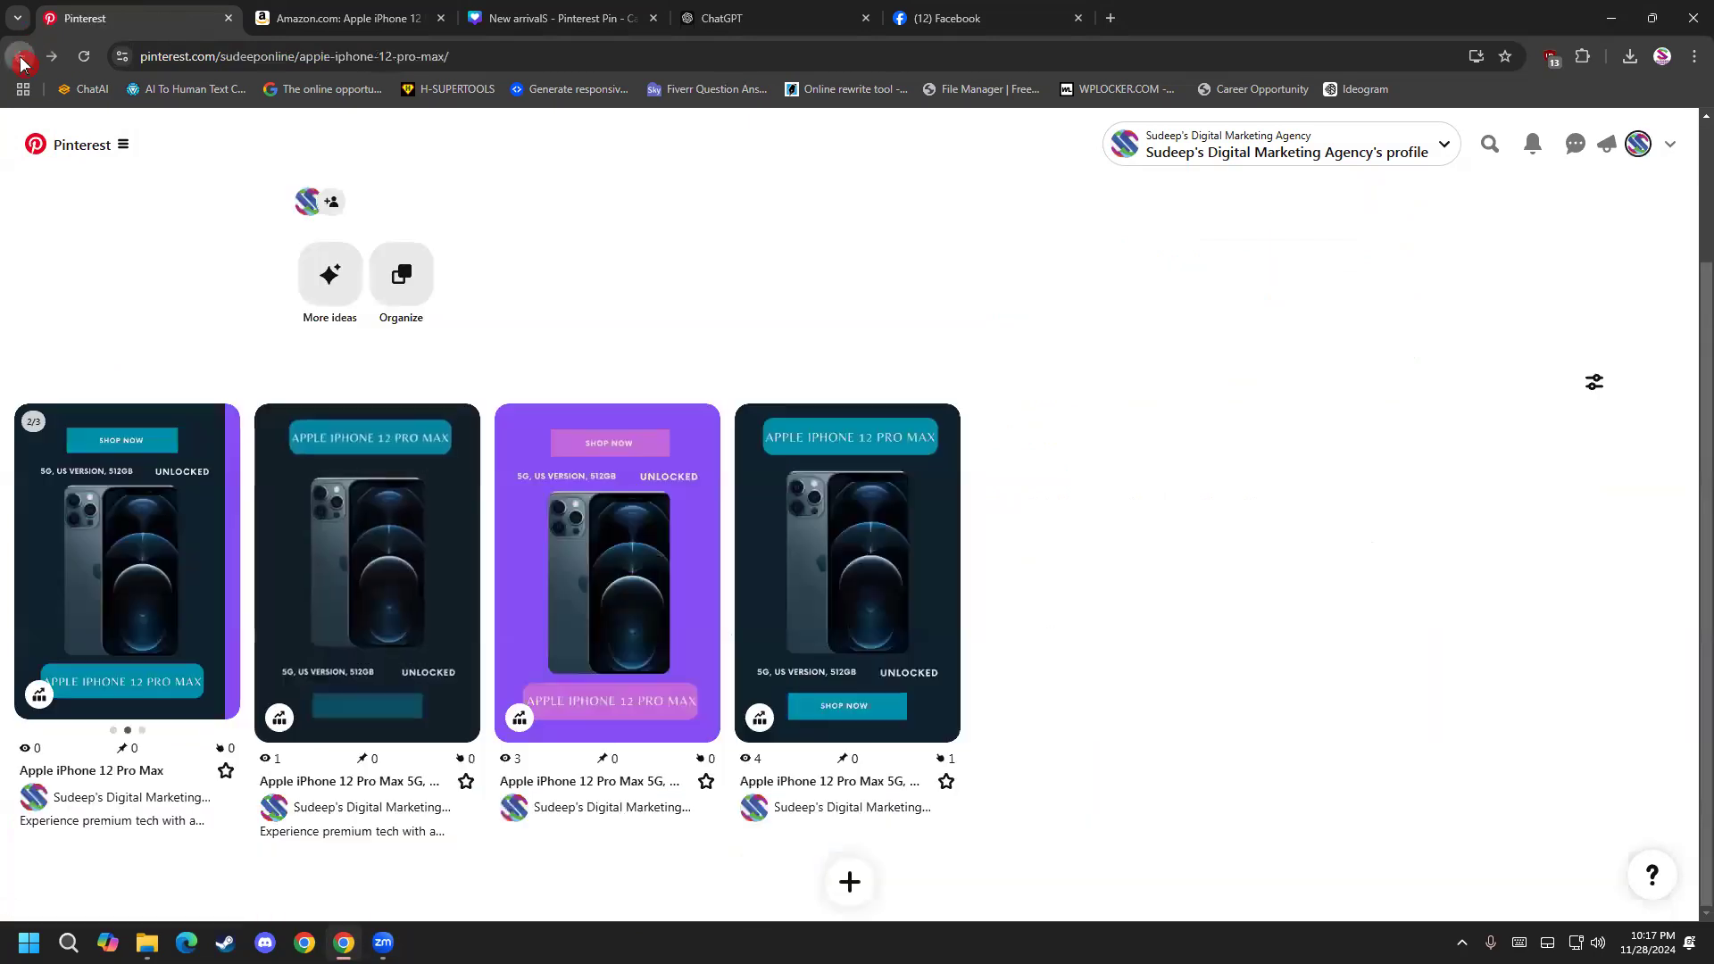
Flip the carousel forward and back to its first slide on the board and look over the board's pins.
mouse_move(230, 571)
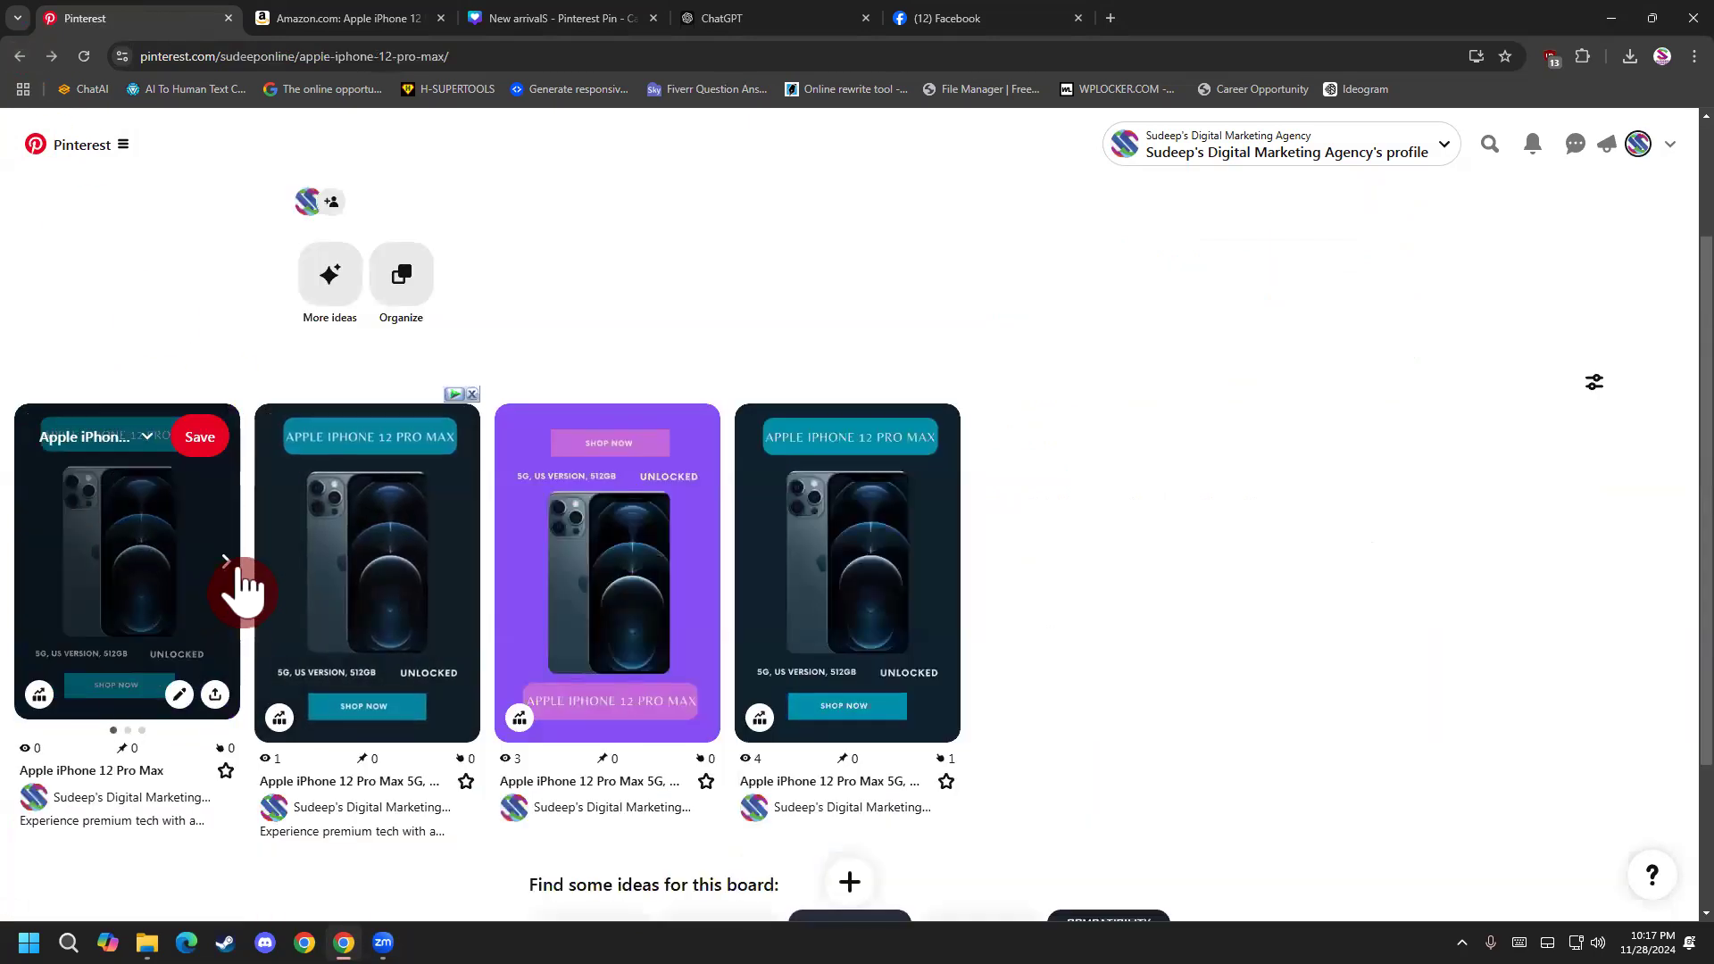
left_click(233, 566)
left_click(28, 566)
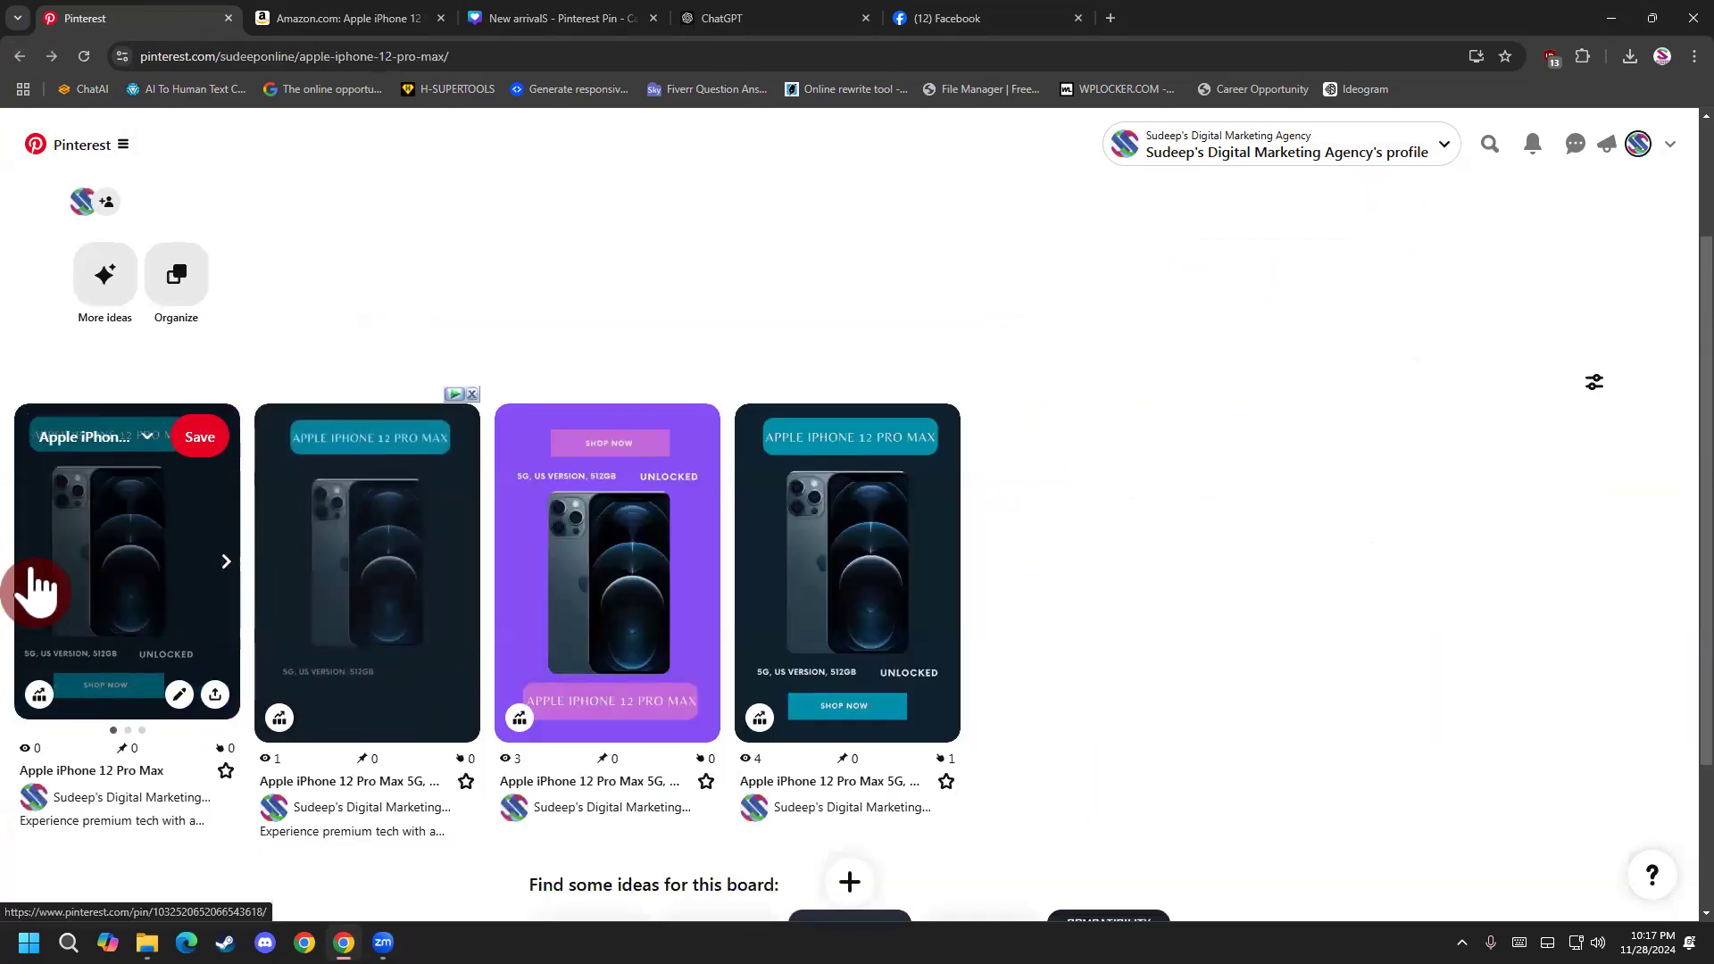
scroll(1110, 497, "down", 2)
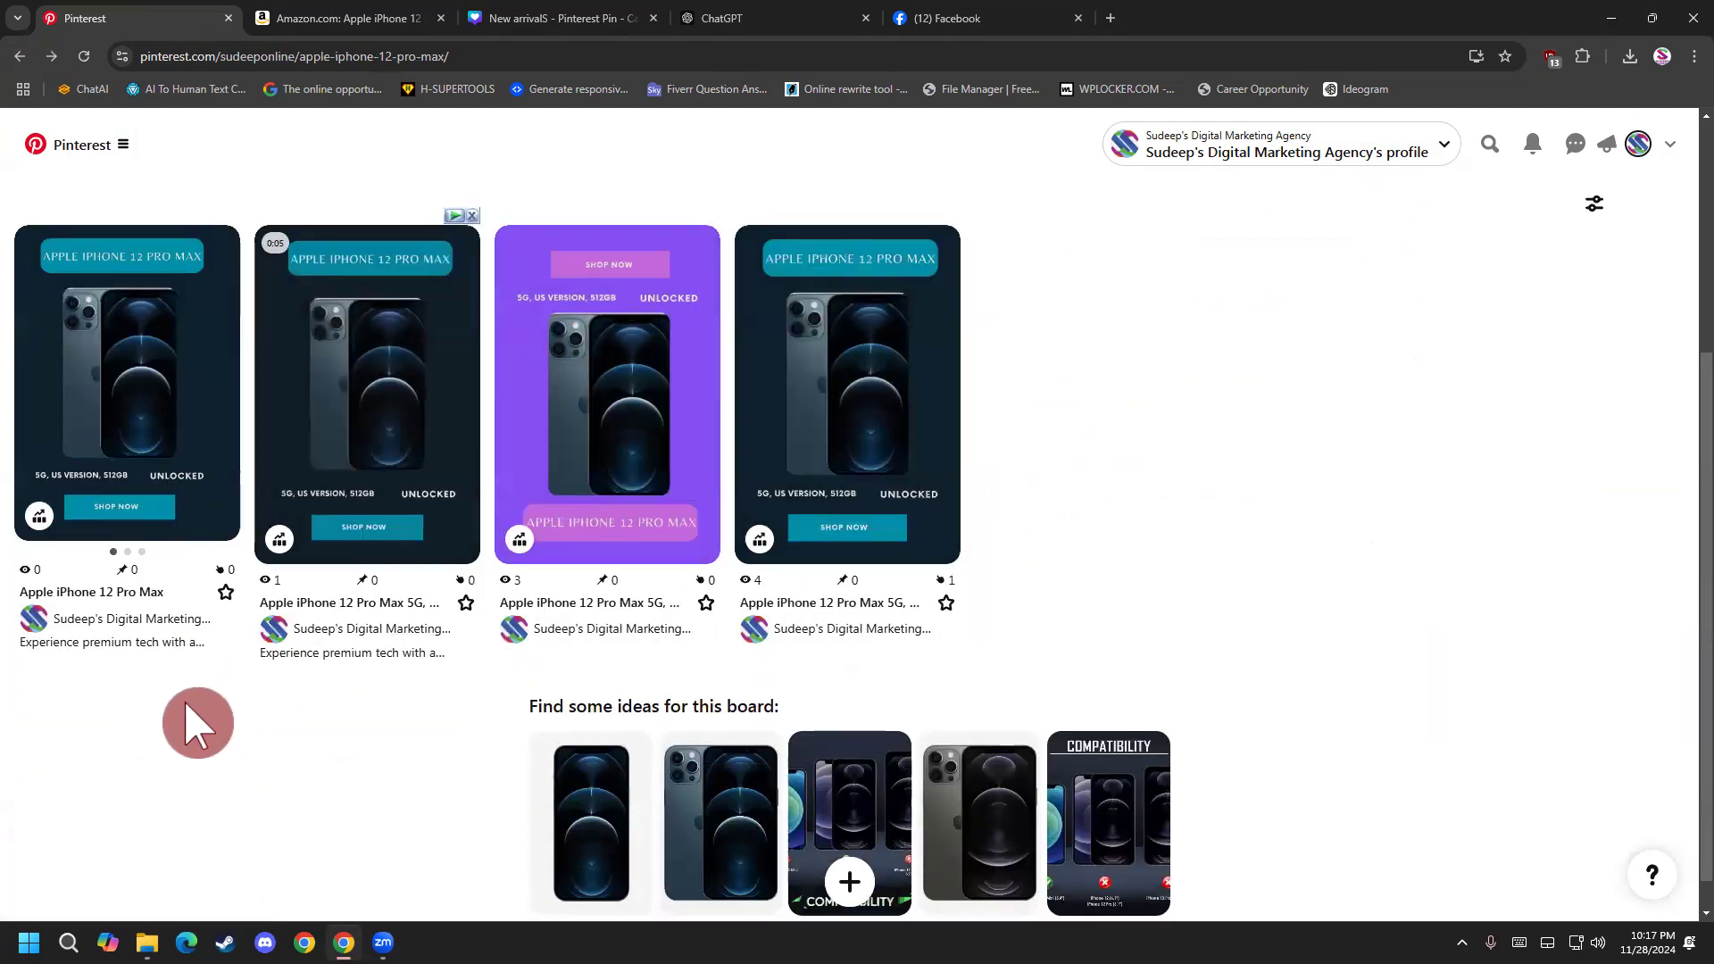
scroll(170, 715, "up", 1)
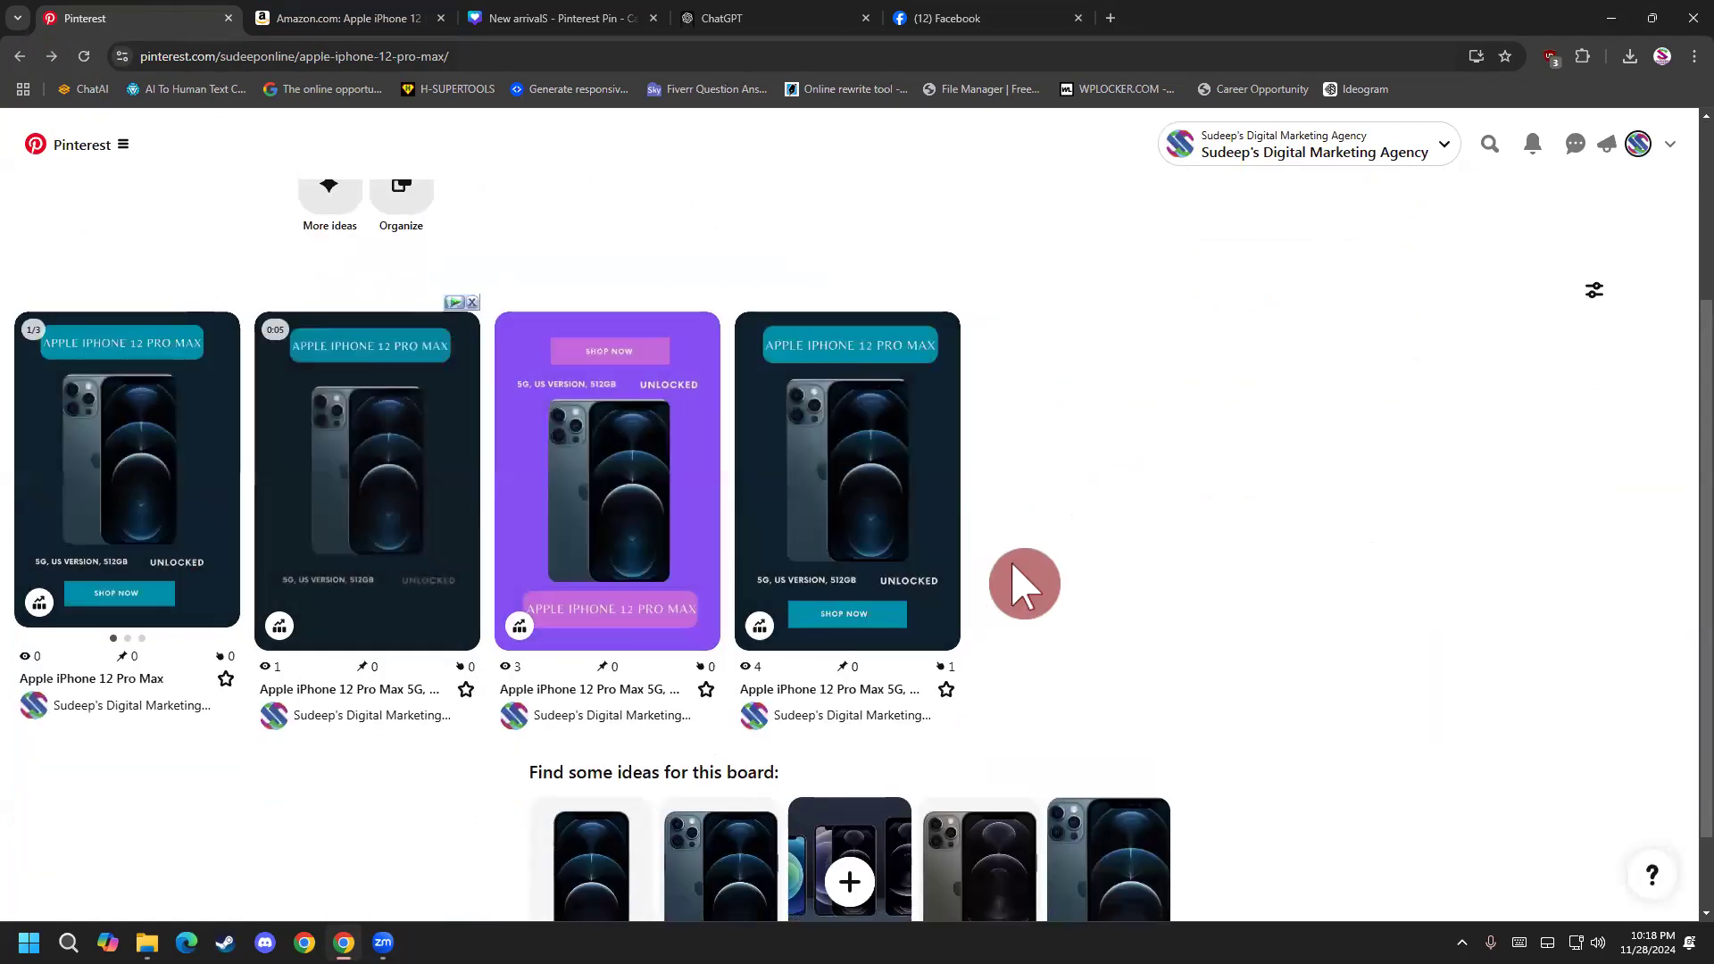
View the Amazon product page for the iPhone 12 Pro Max and return to the Pinterest board.
left_click(743, 435)
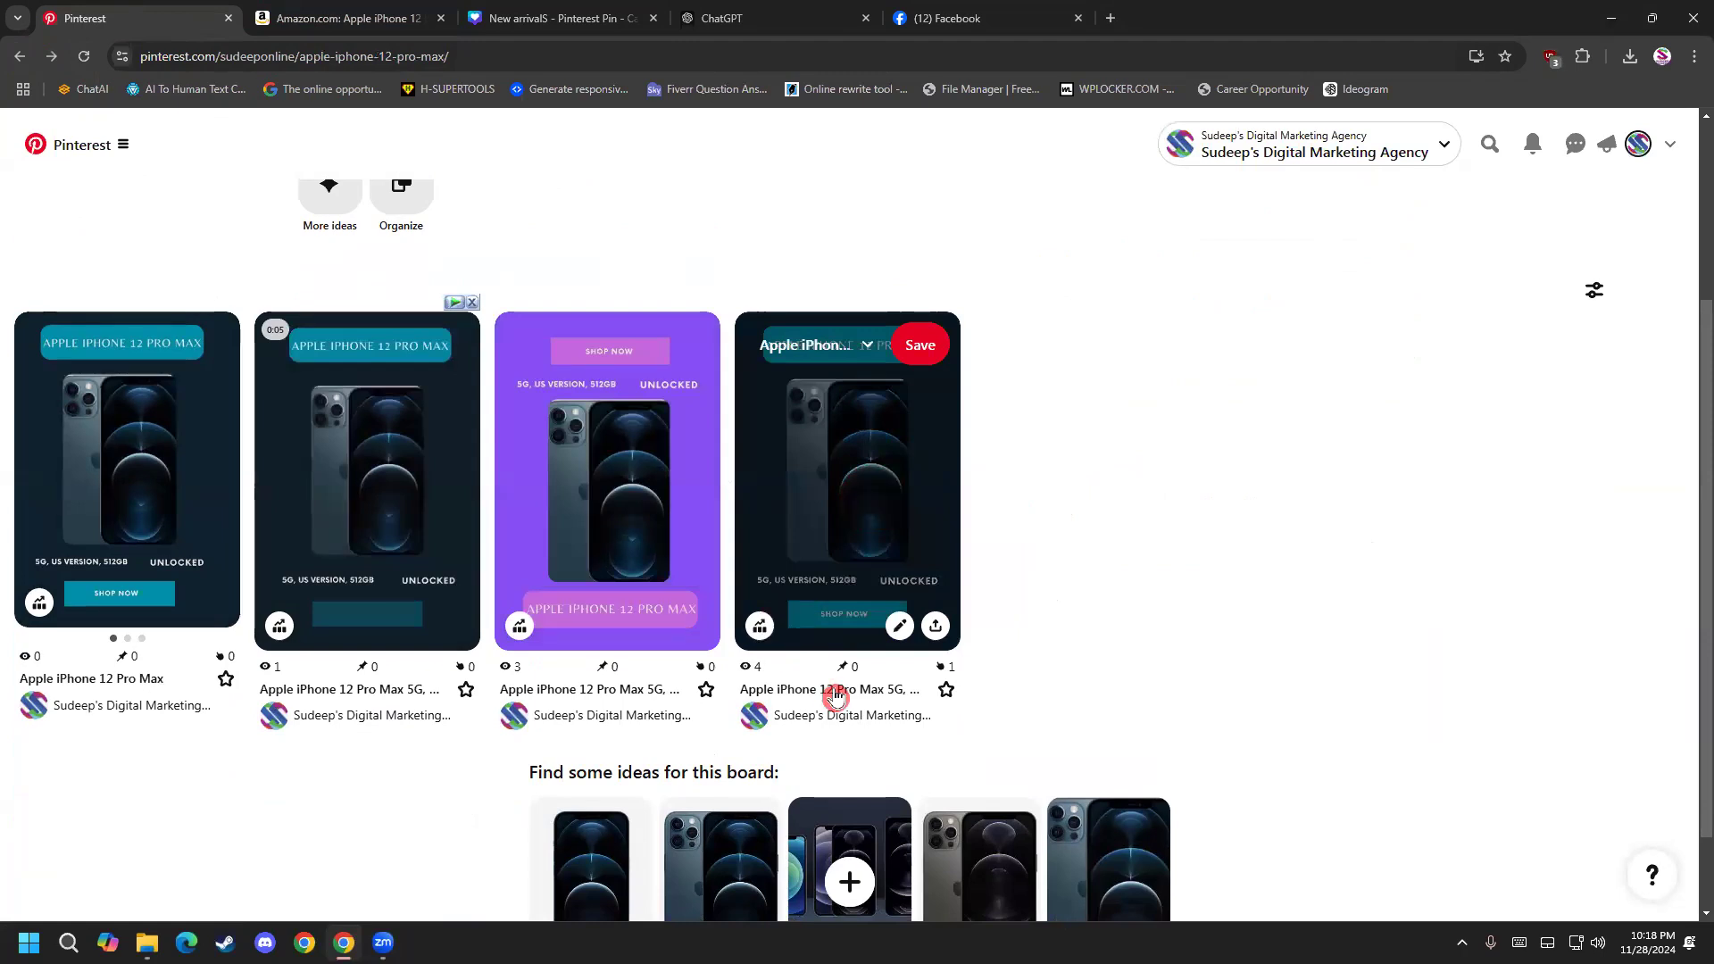
left_click(365, 21)
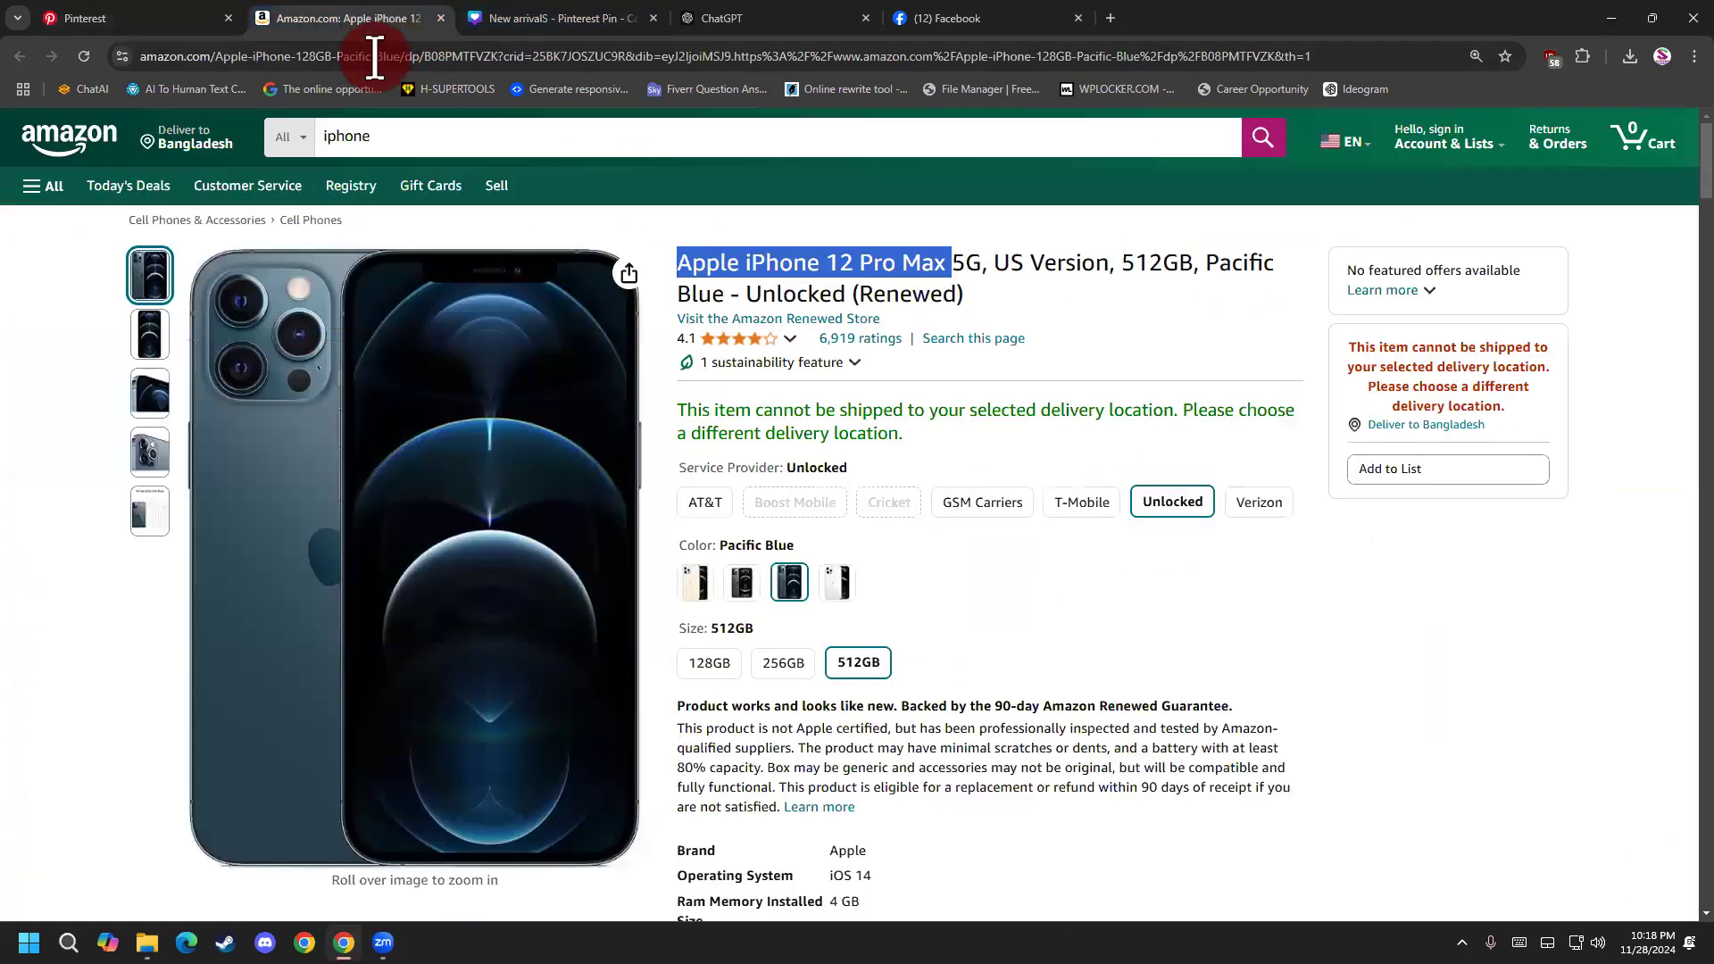
left_click(197, 19)
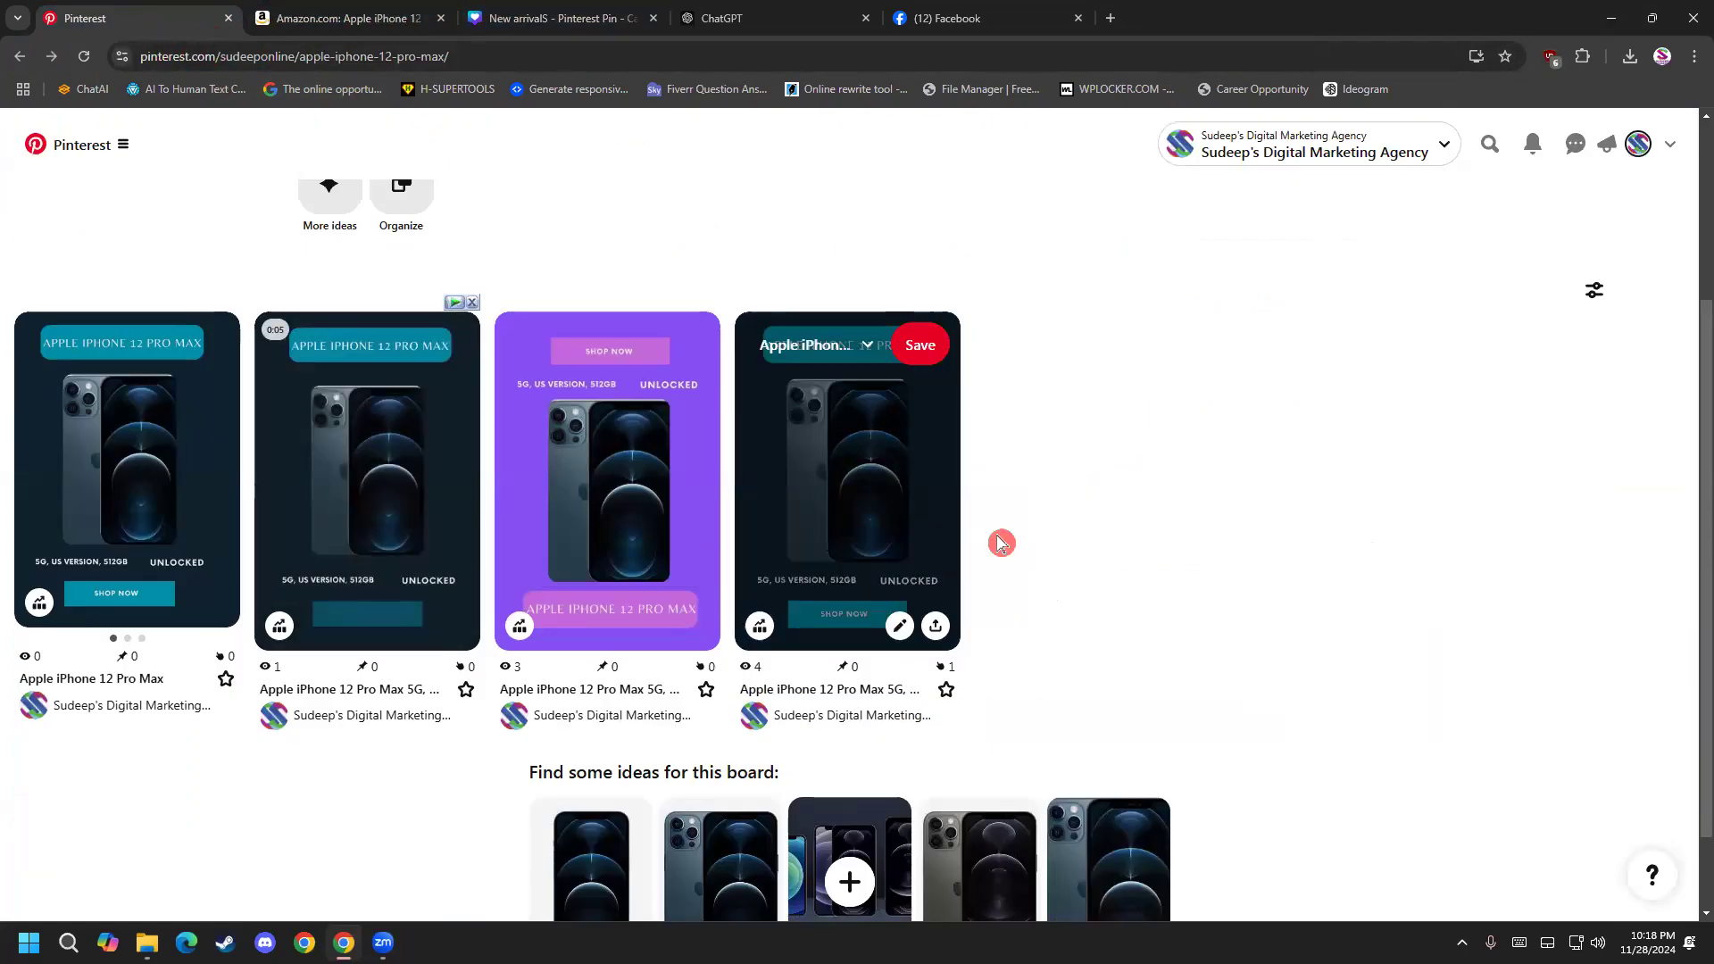
Open the dark single-image iPhone pin, test its title link to Amazon, close the opened page, and return to the board.
left_click(859, 502)
scroll(714, 583, "down", 4)
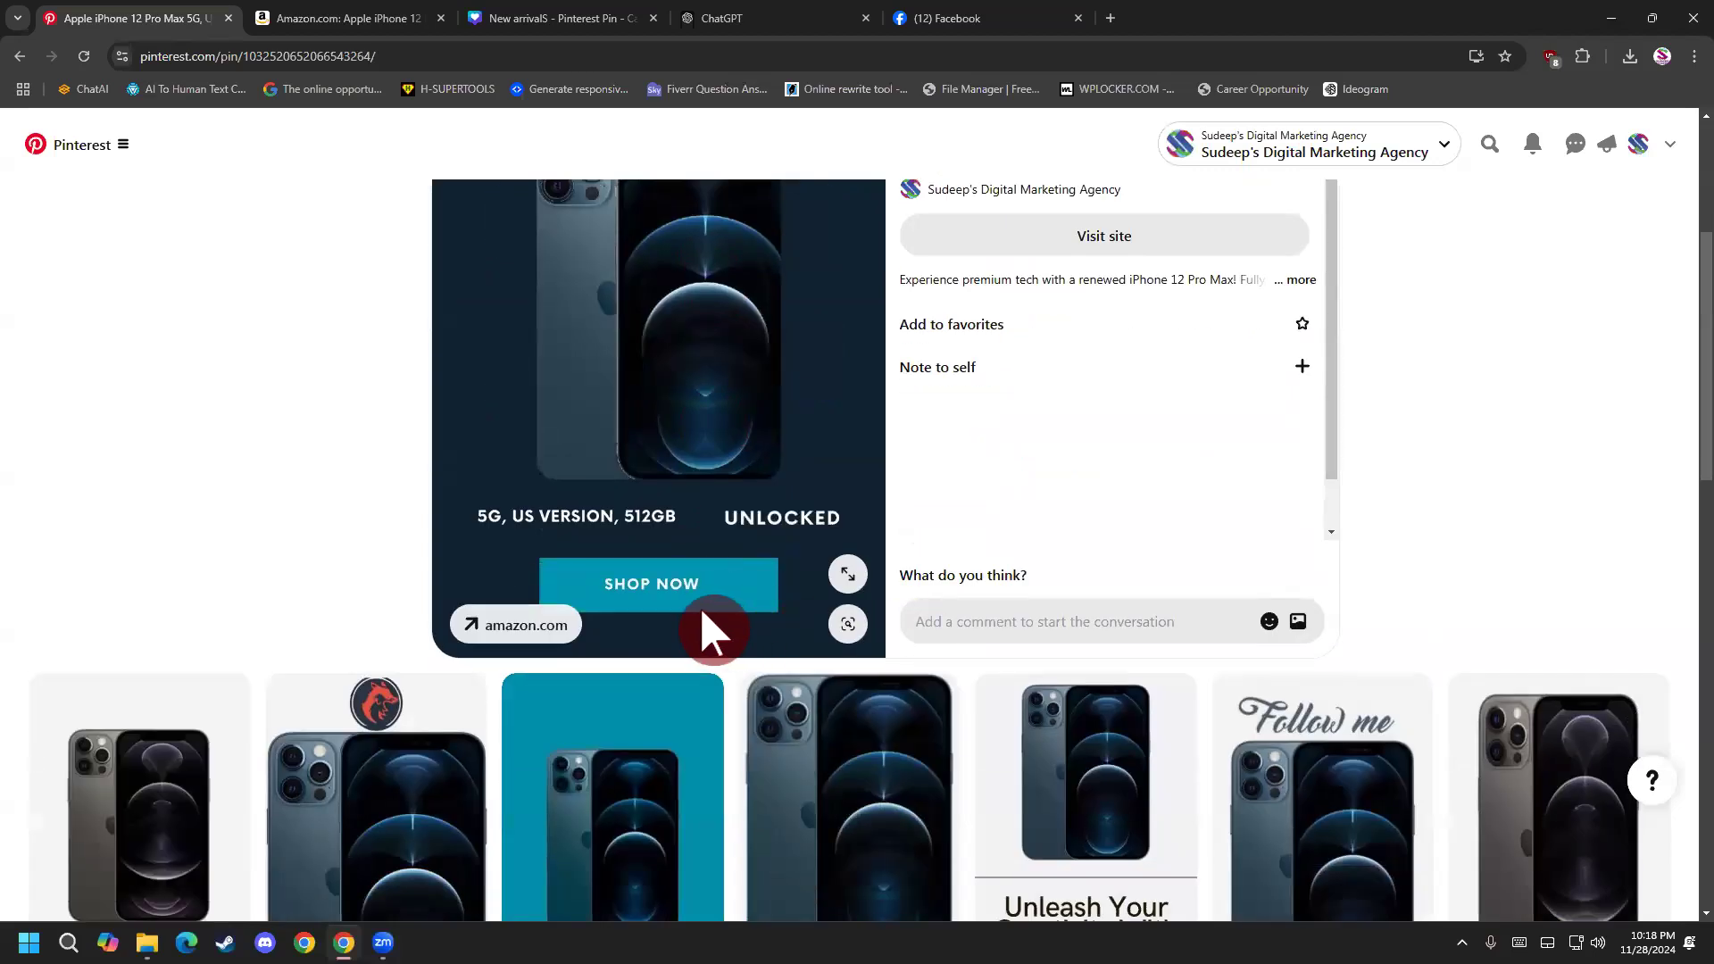
scroll(706, 624, "up", 4)
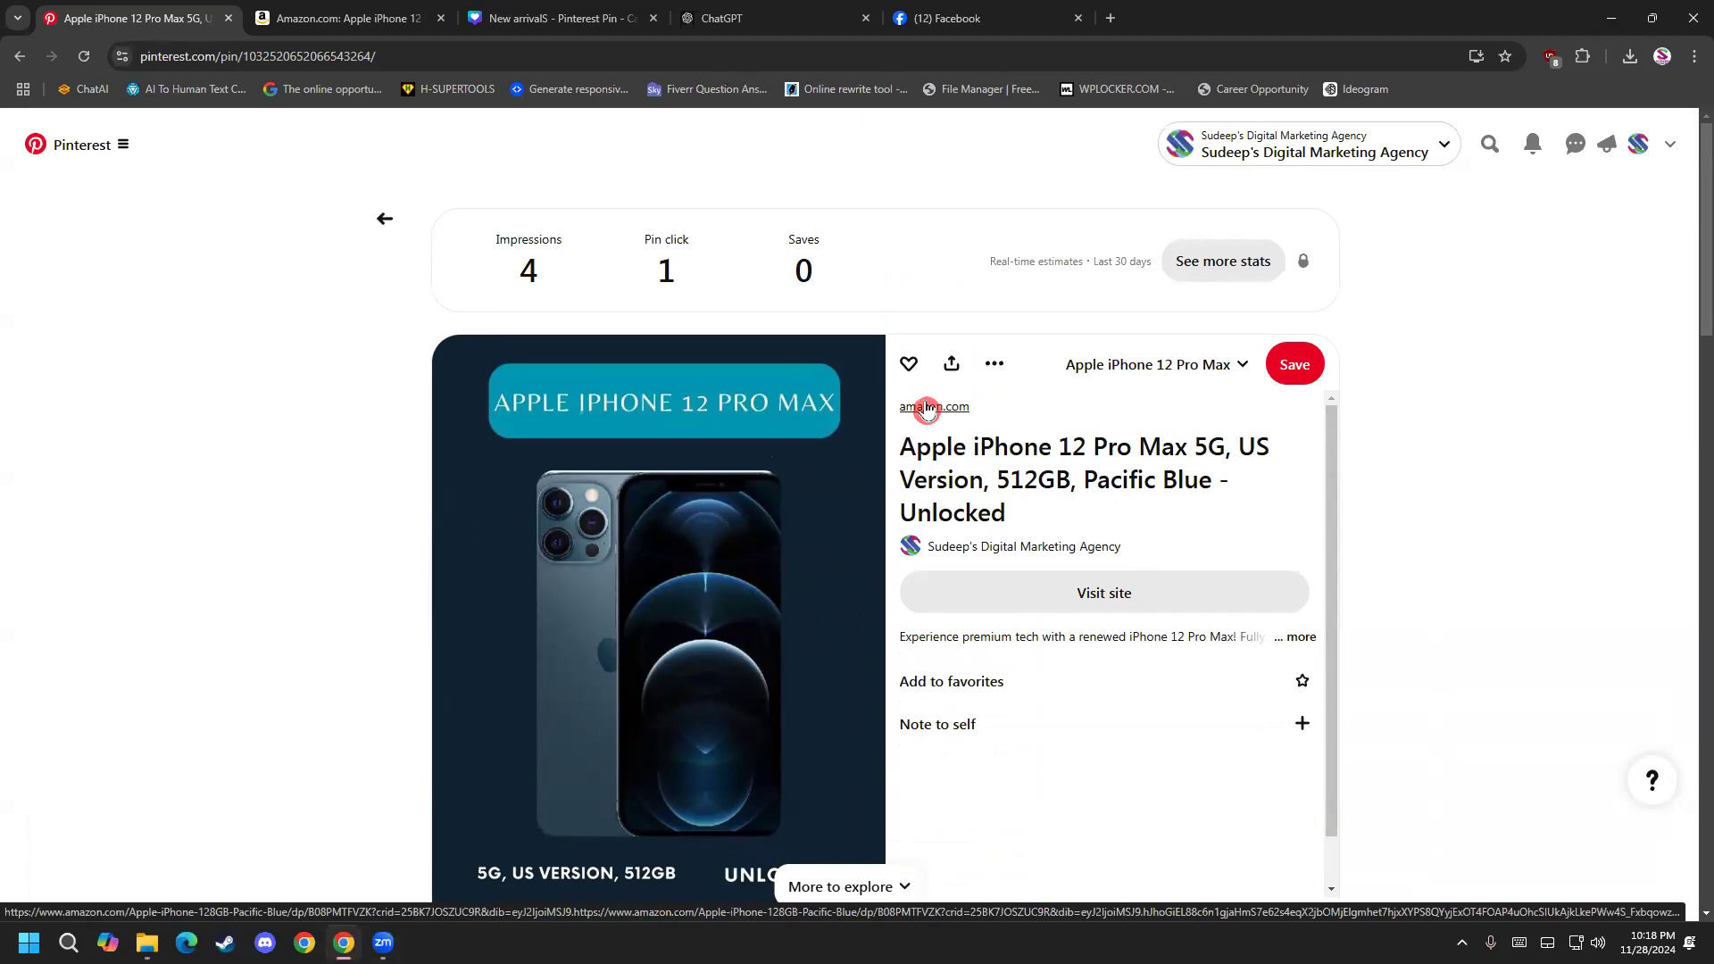
scroll(765, 650, "down", 5)
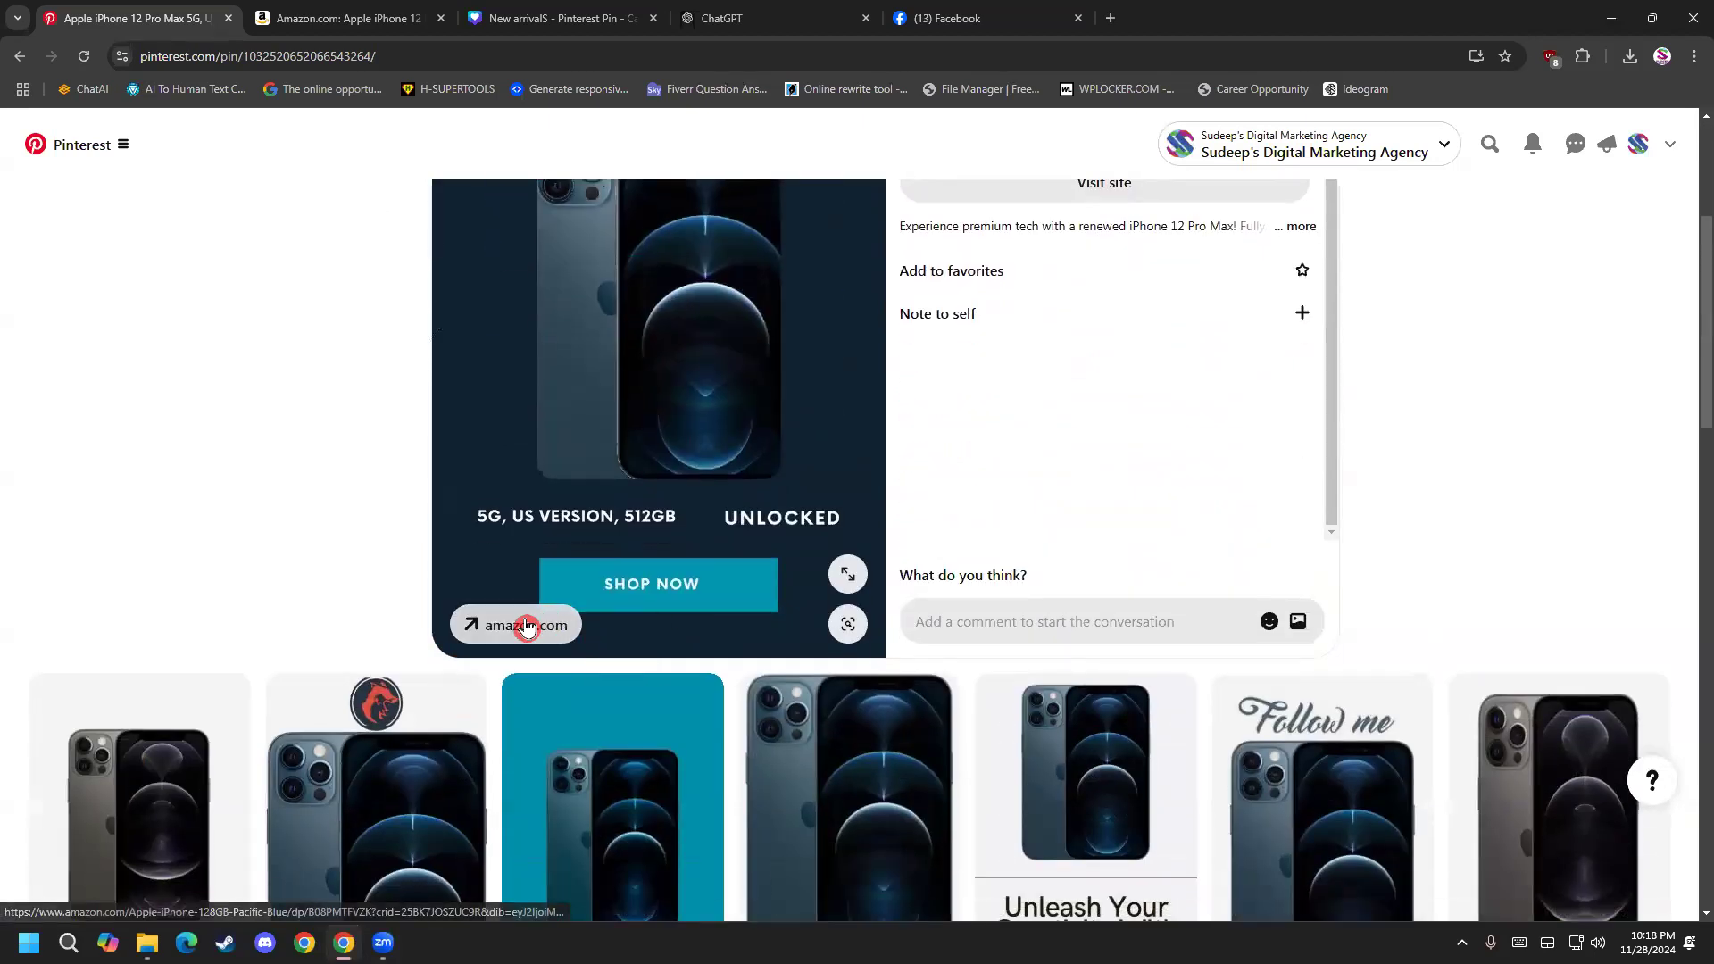
scroll(993, 446, "up", 4)
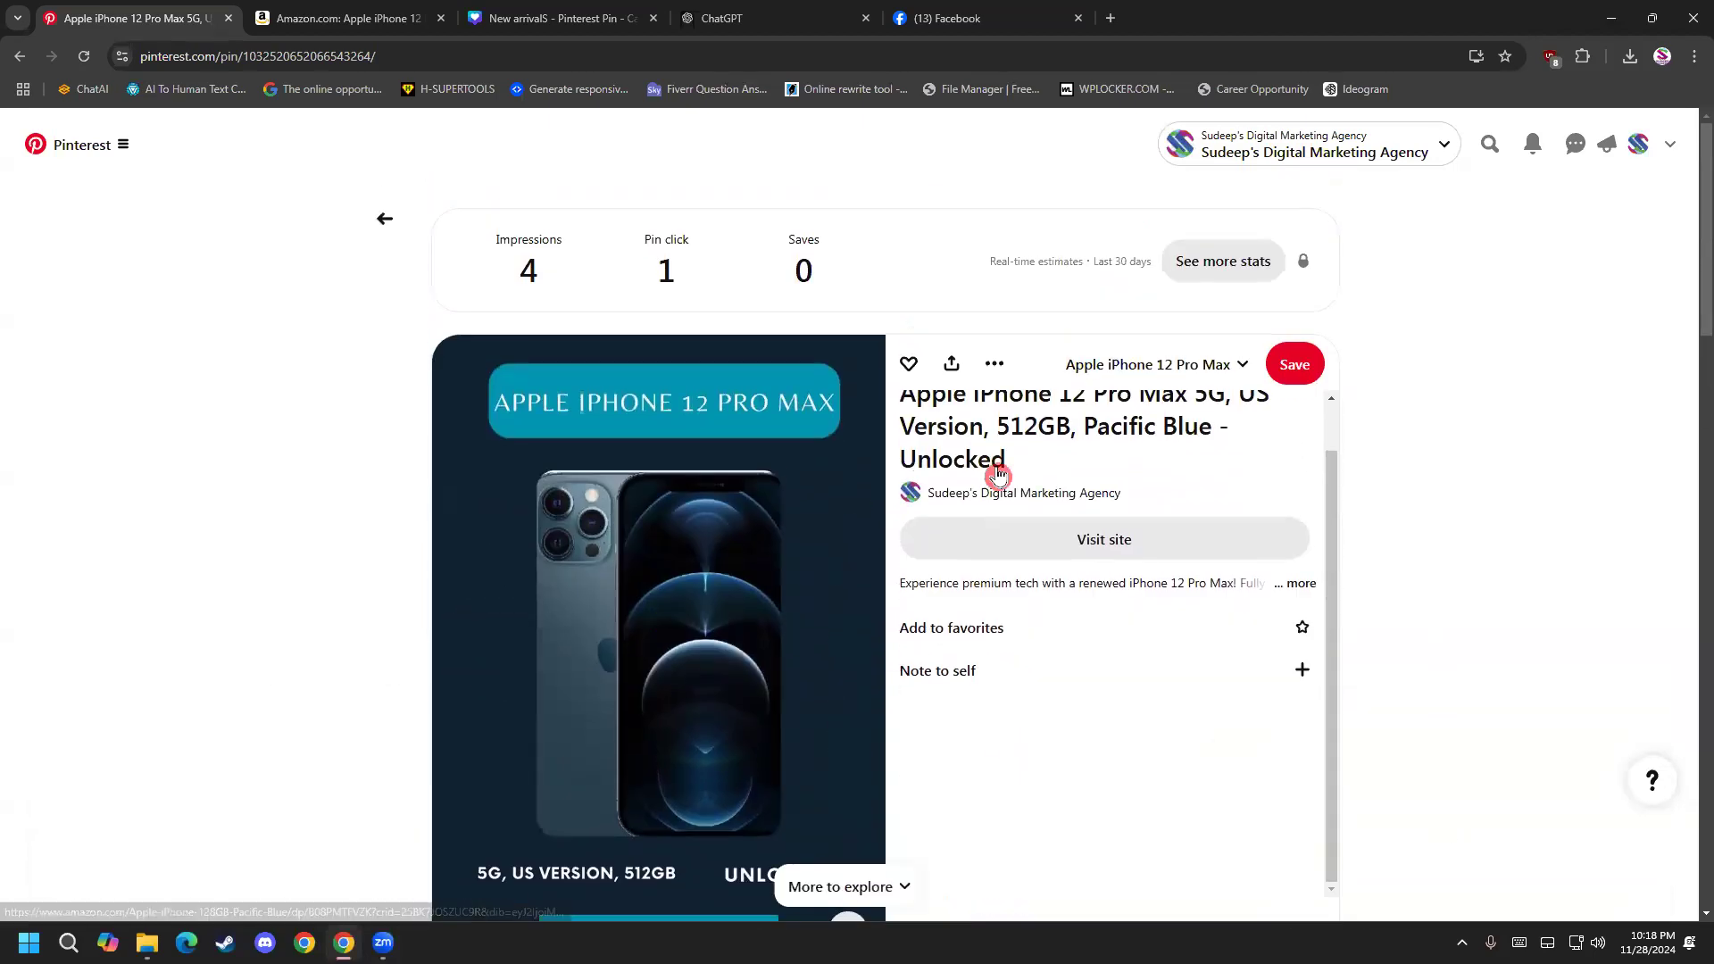
left_click(951, 443)
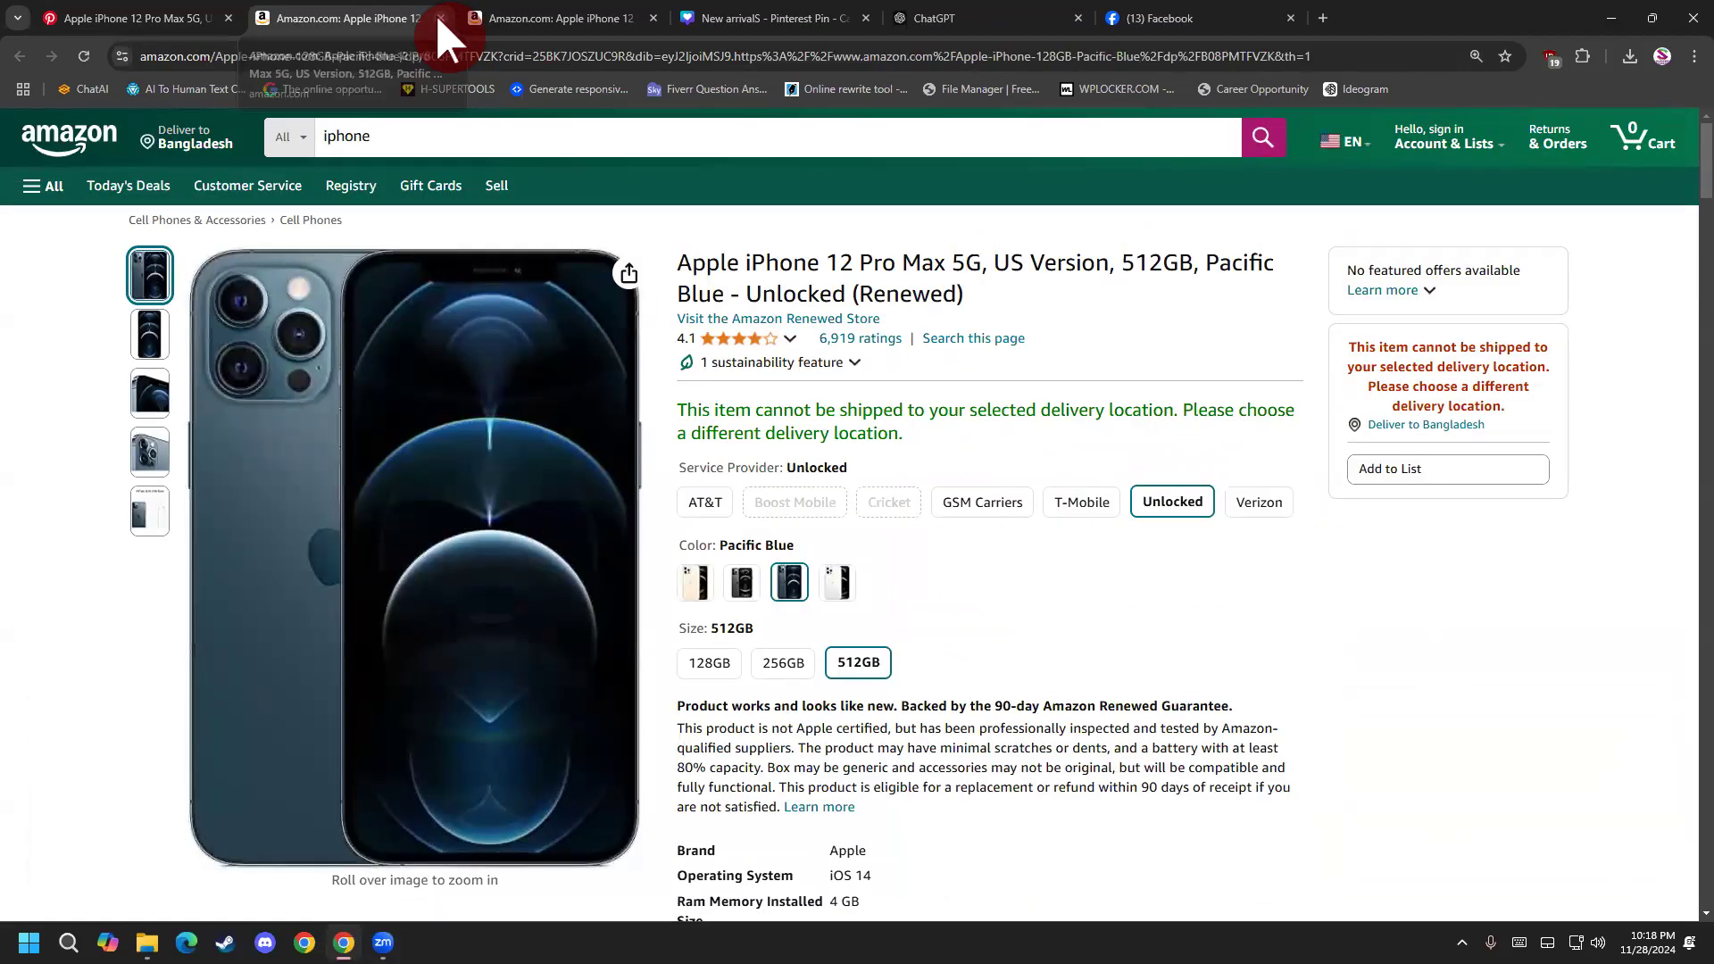
left_click(438, 15)
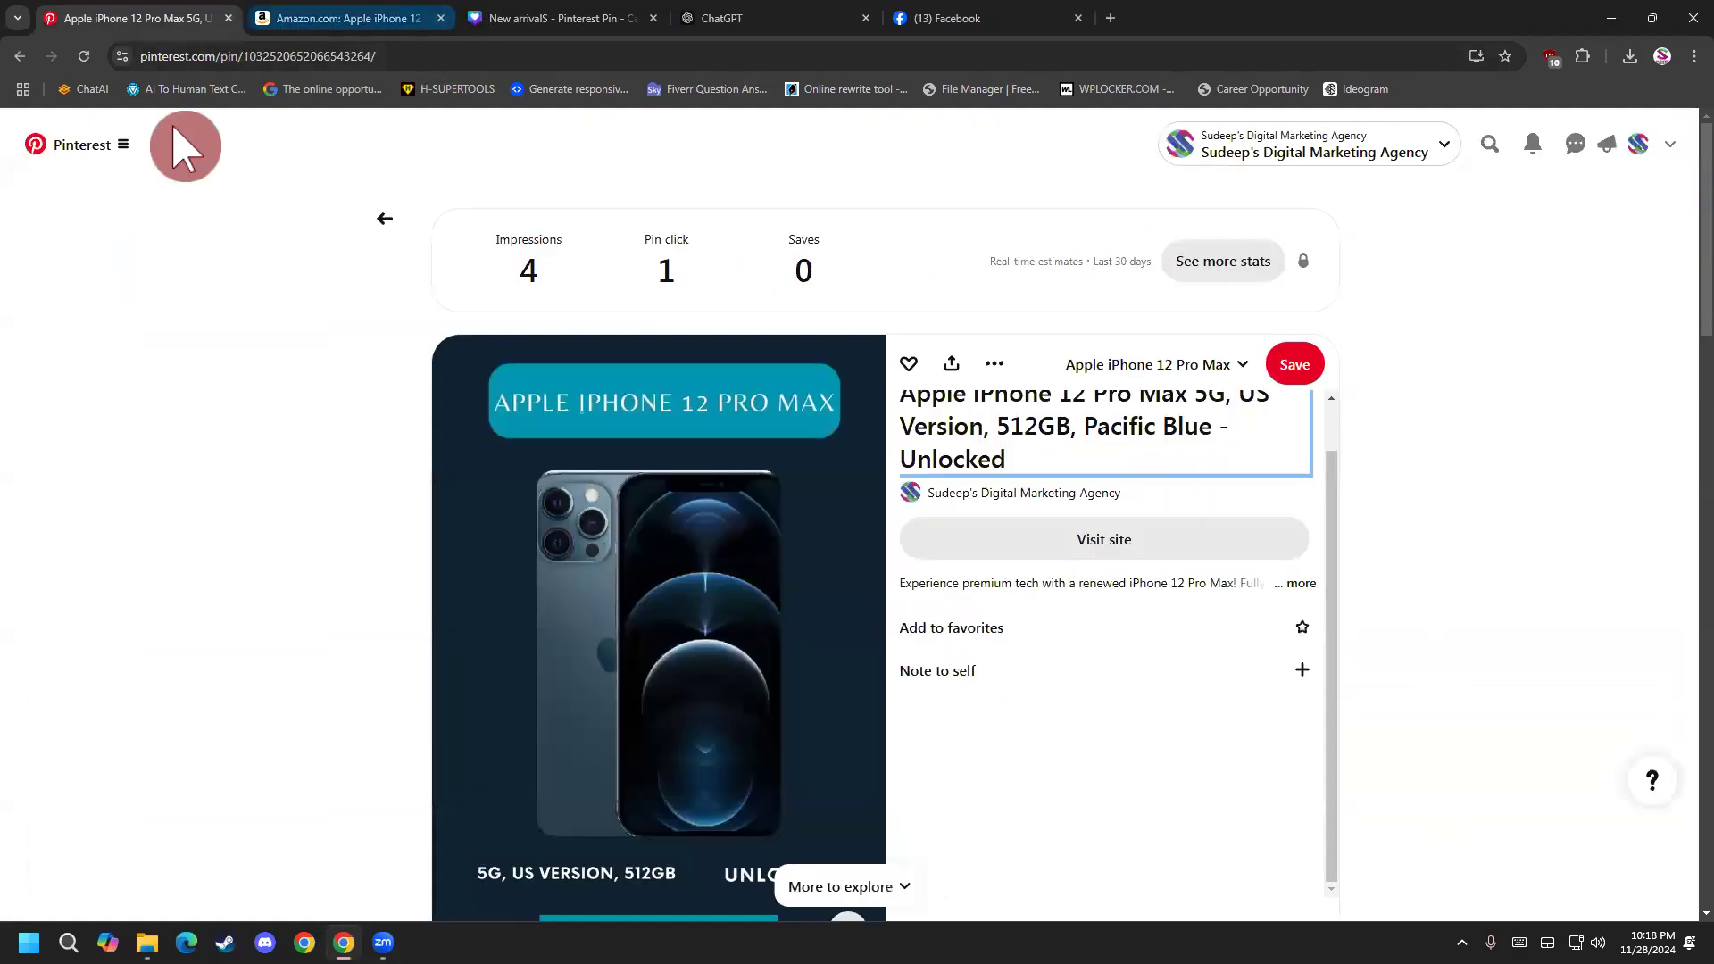
right_click(22, 59)
left_click(50, 145)
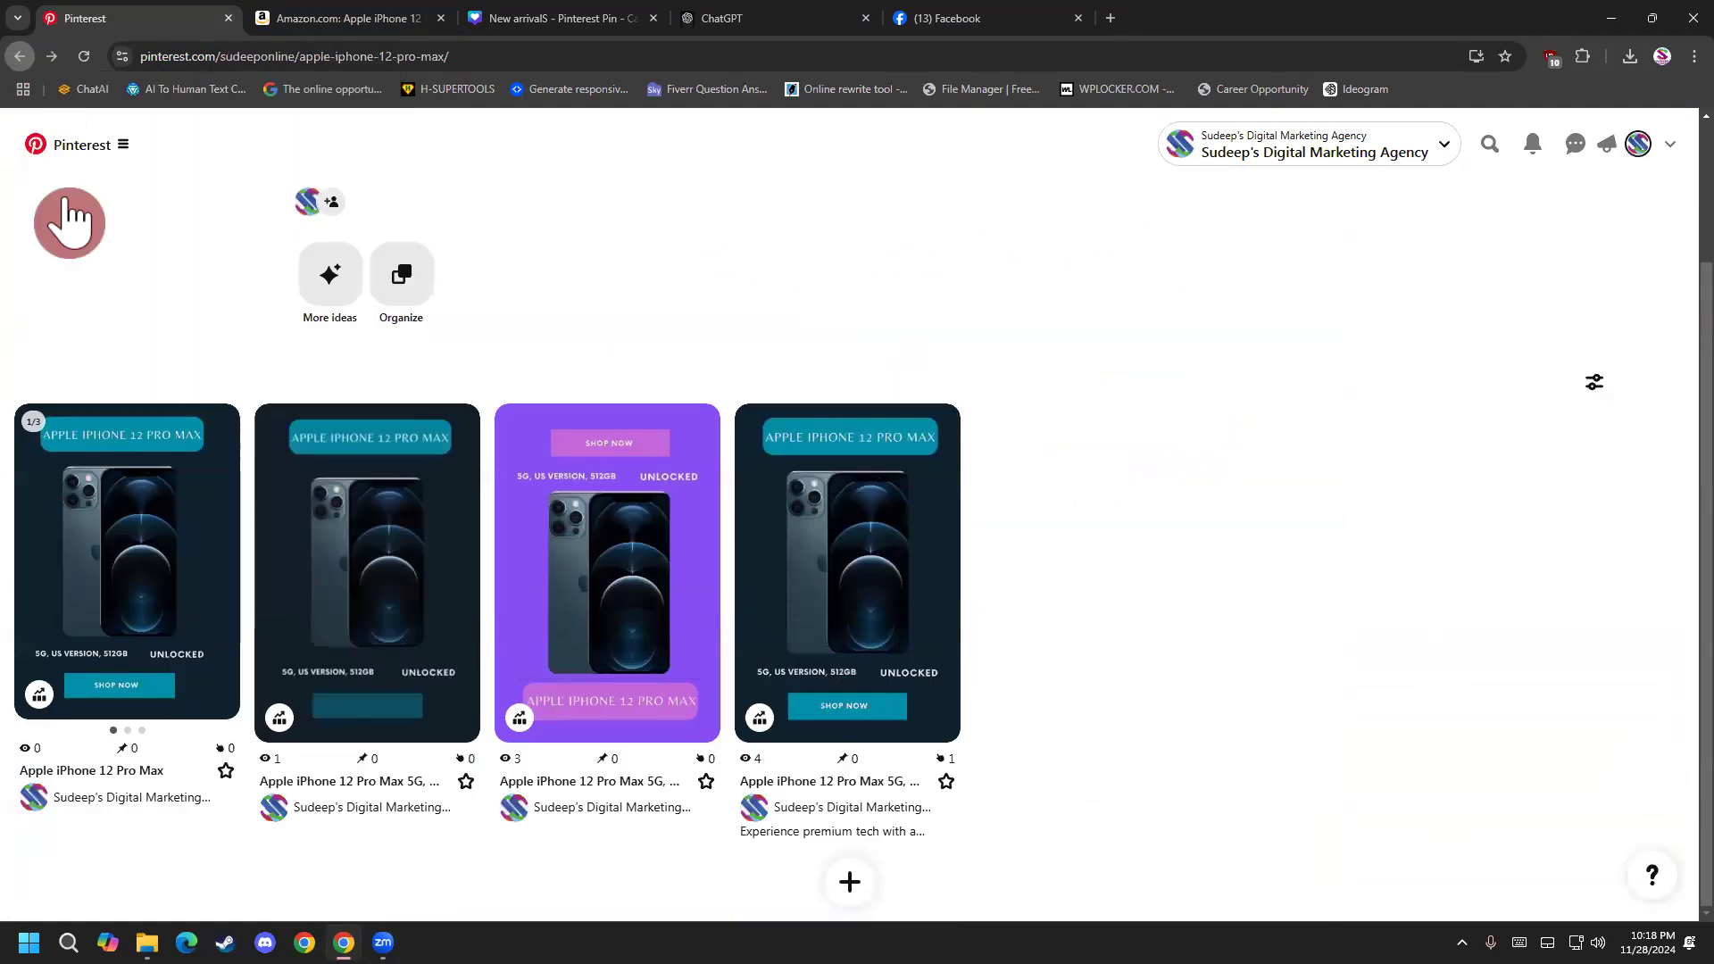
Open the video pin, test its title link to Amazon, close the opened page, and return to the board.
scroll(746, 687, "down", 3)
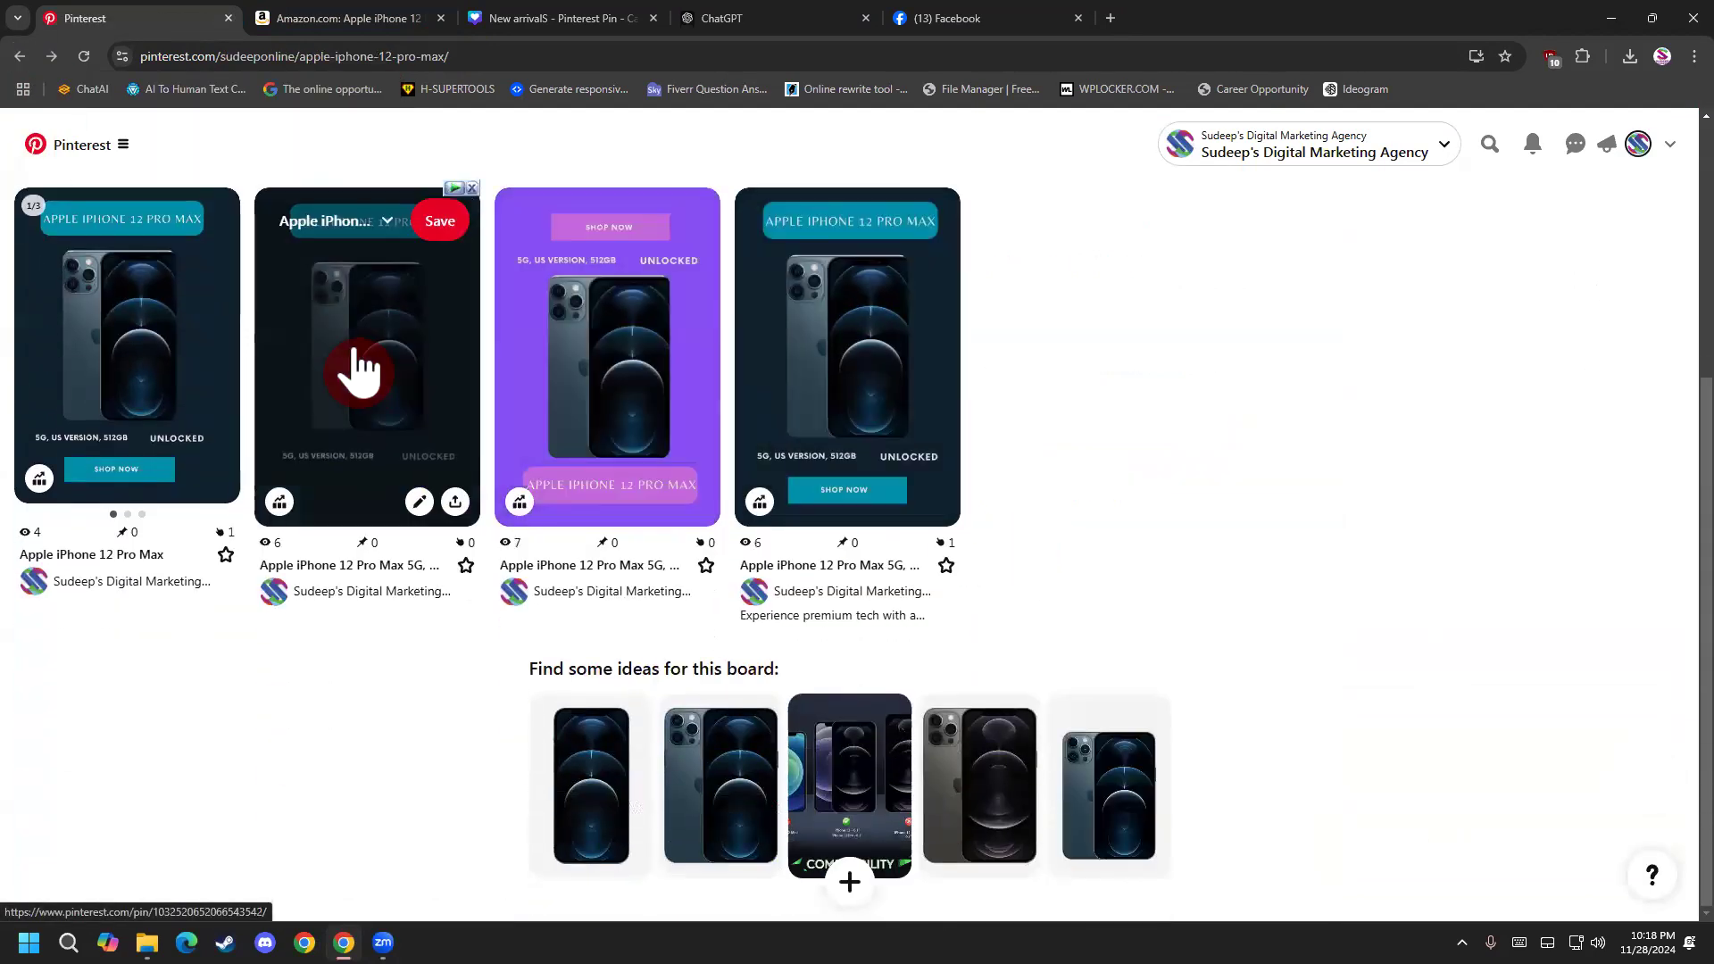
left_click(357, 373)
scroll(592, 593, "down", 1)
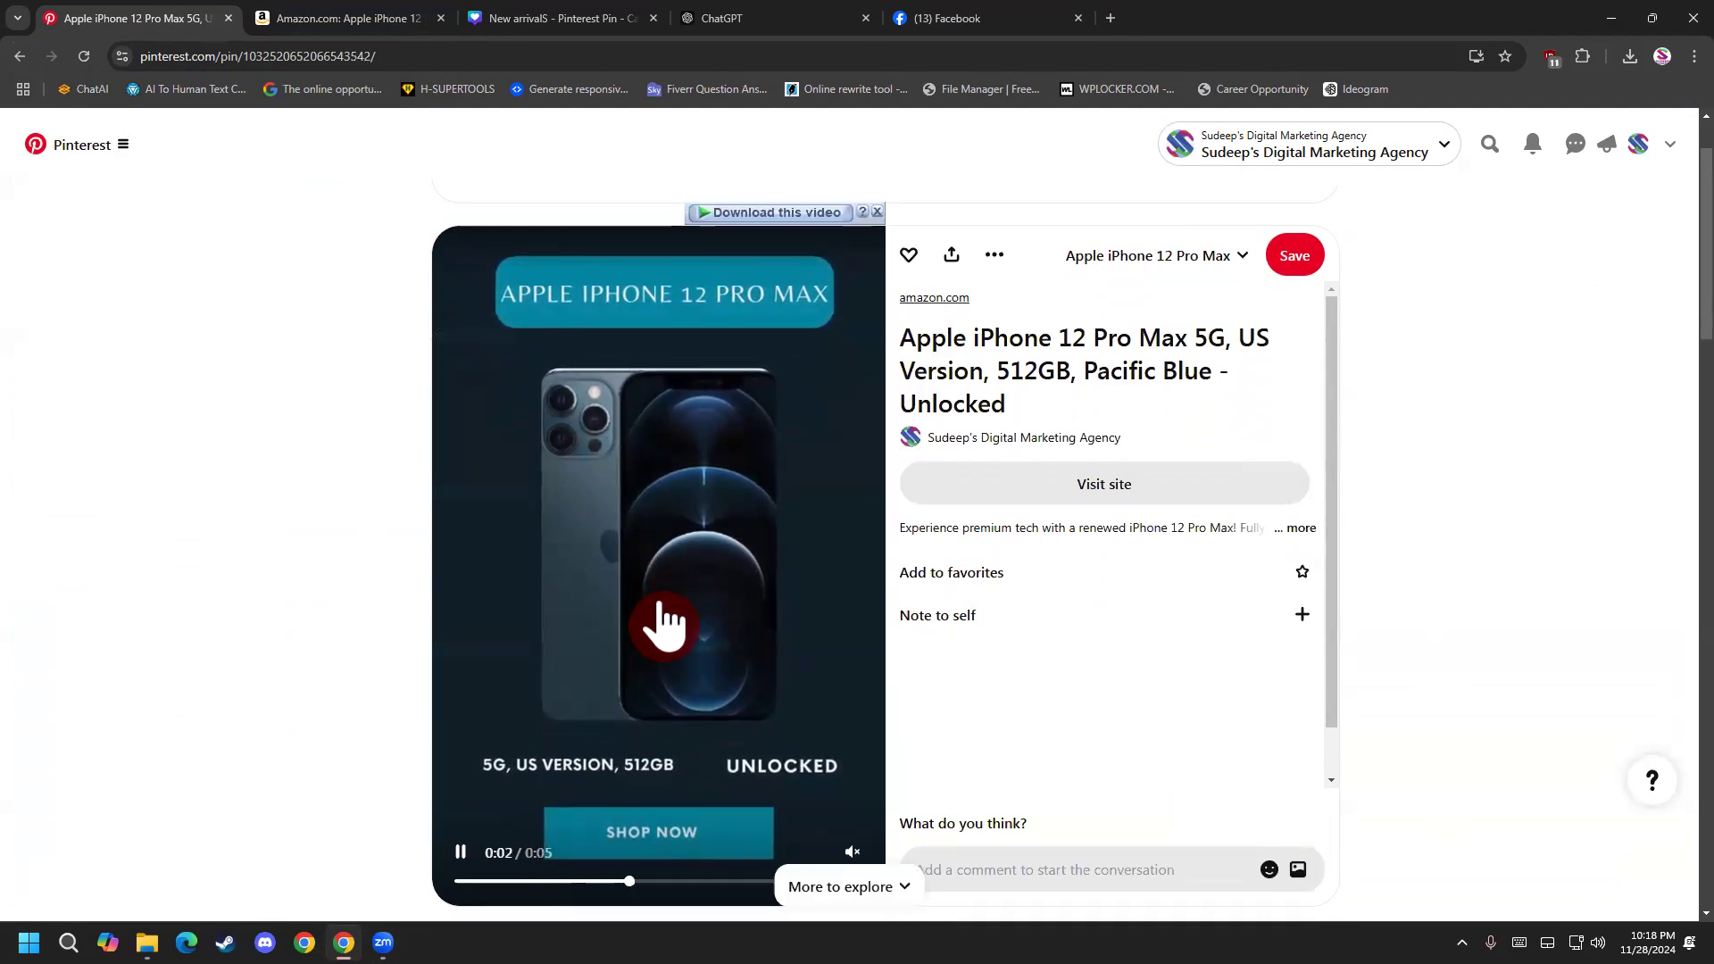
left_click(526, 648)
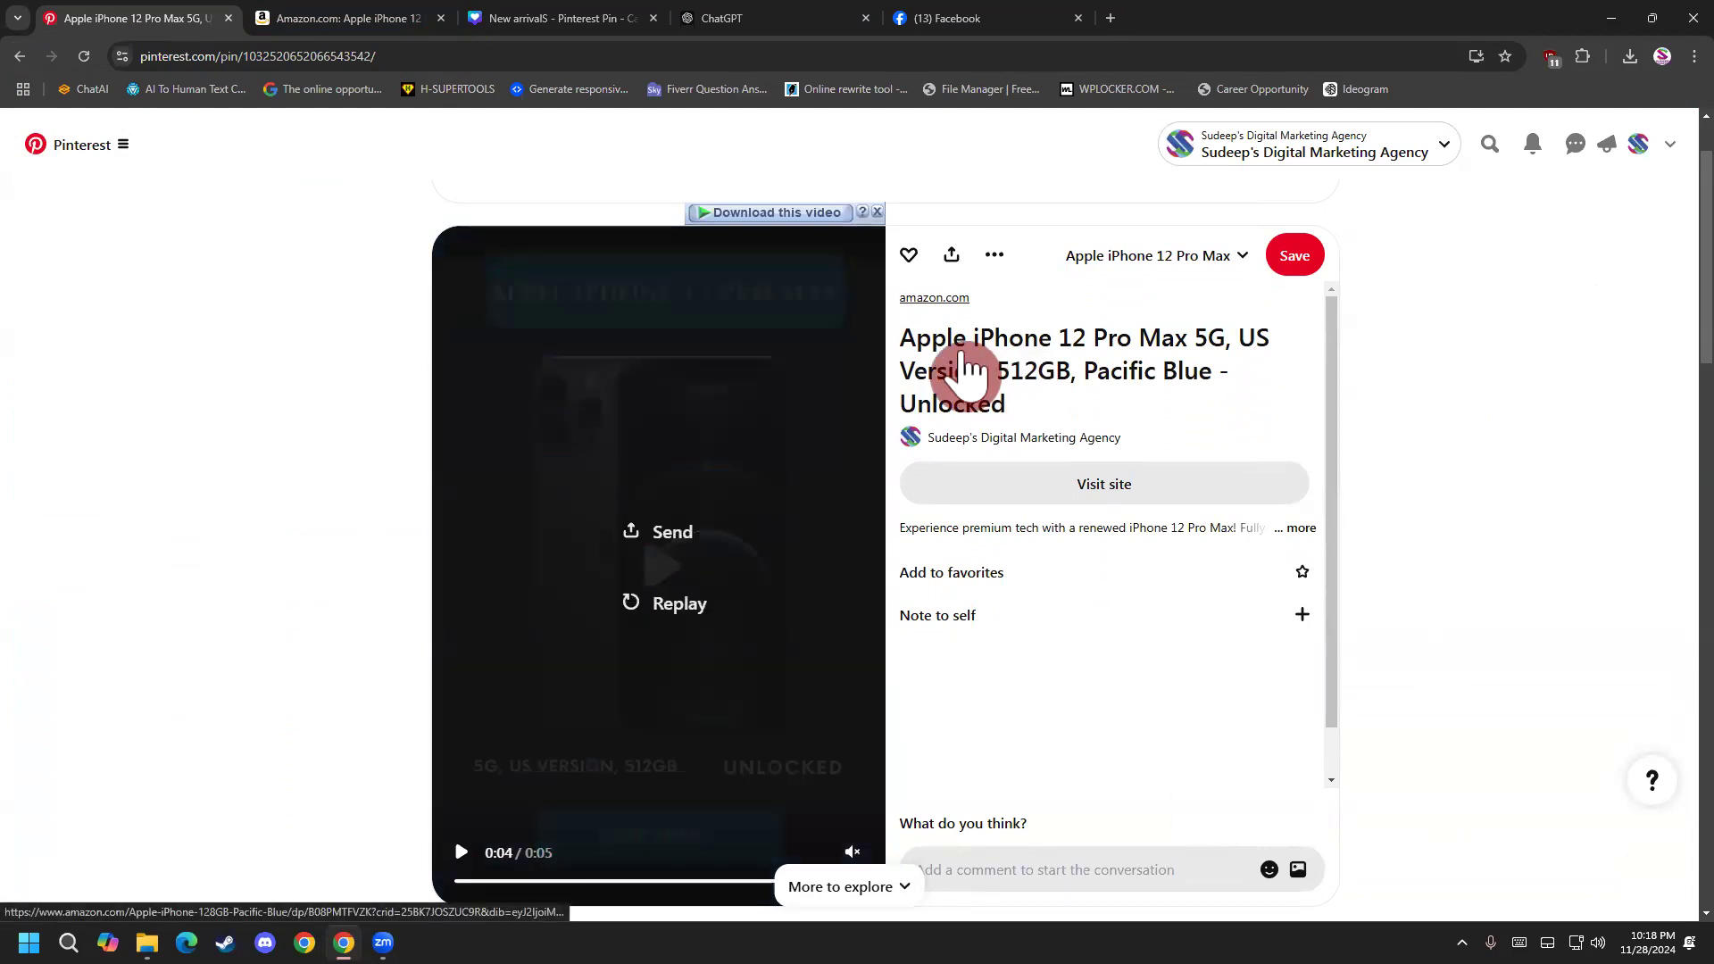
left_click(966, 359)
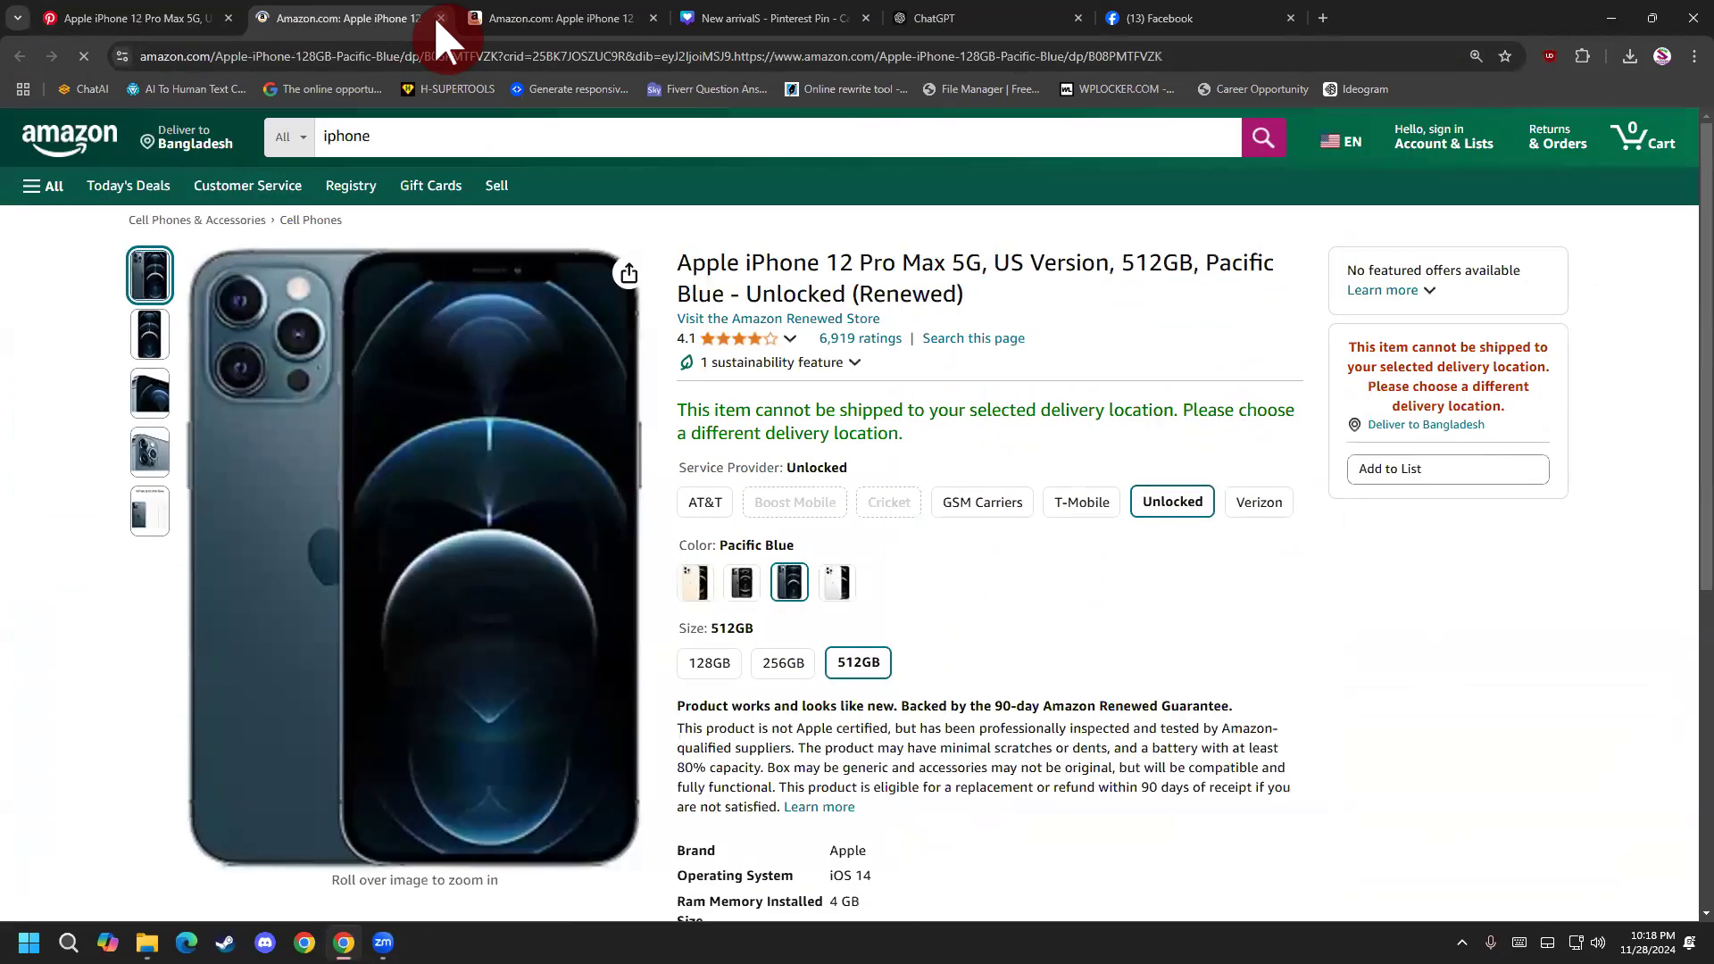
left_click(439, 17)
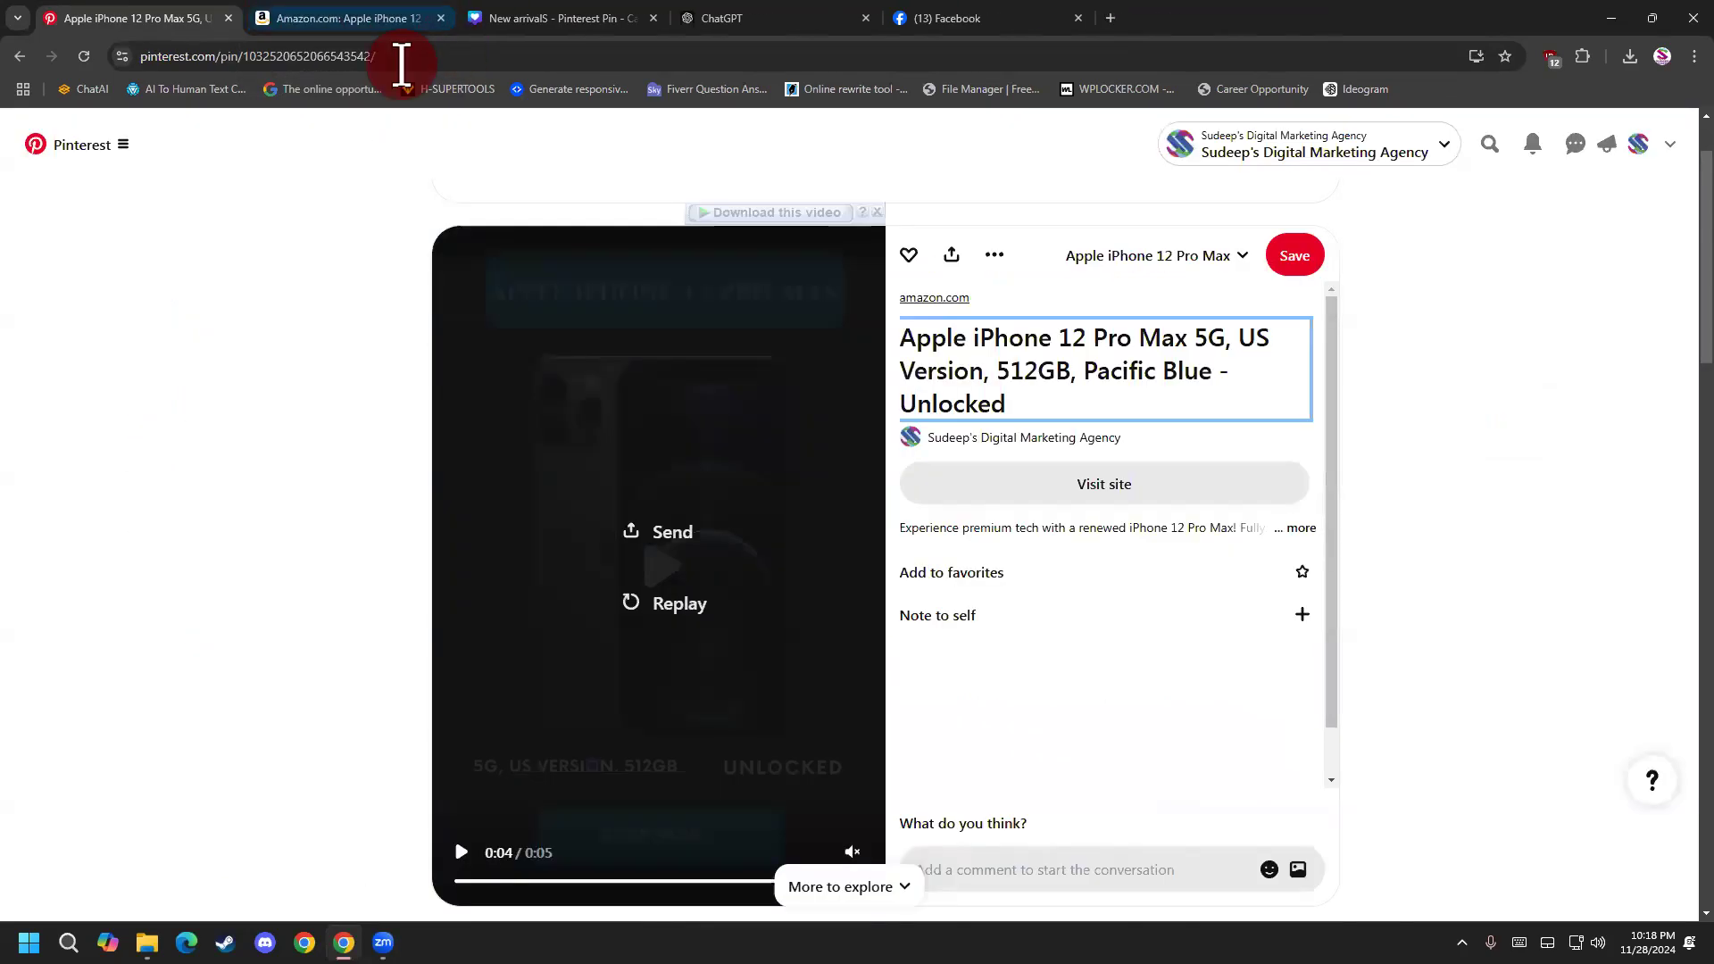
left_click(21, 59)
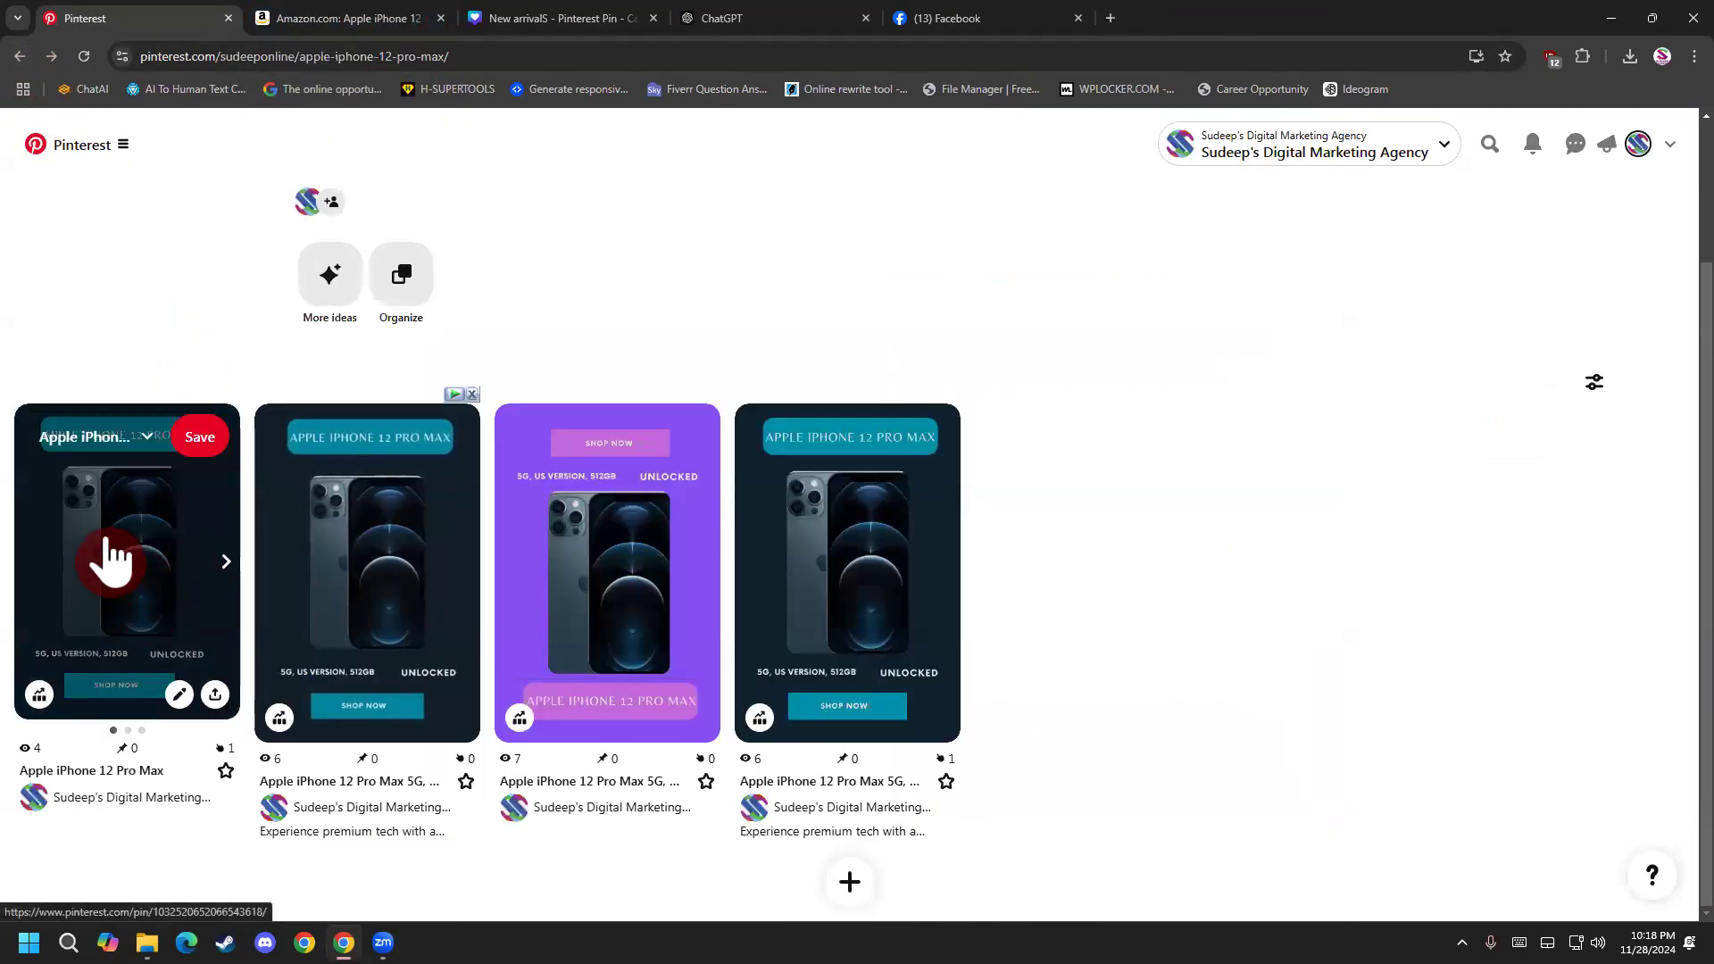
Advance the carousel to its purple third slide, open the pin, and follow that slide's facebook.com link.
scroll(102, 563, "up", 1)
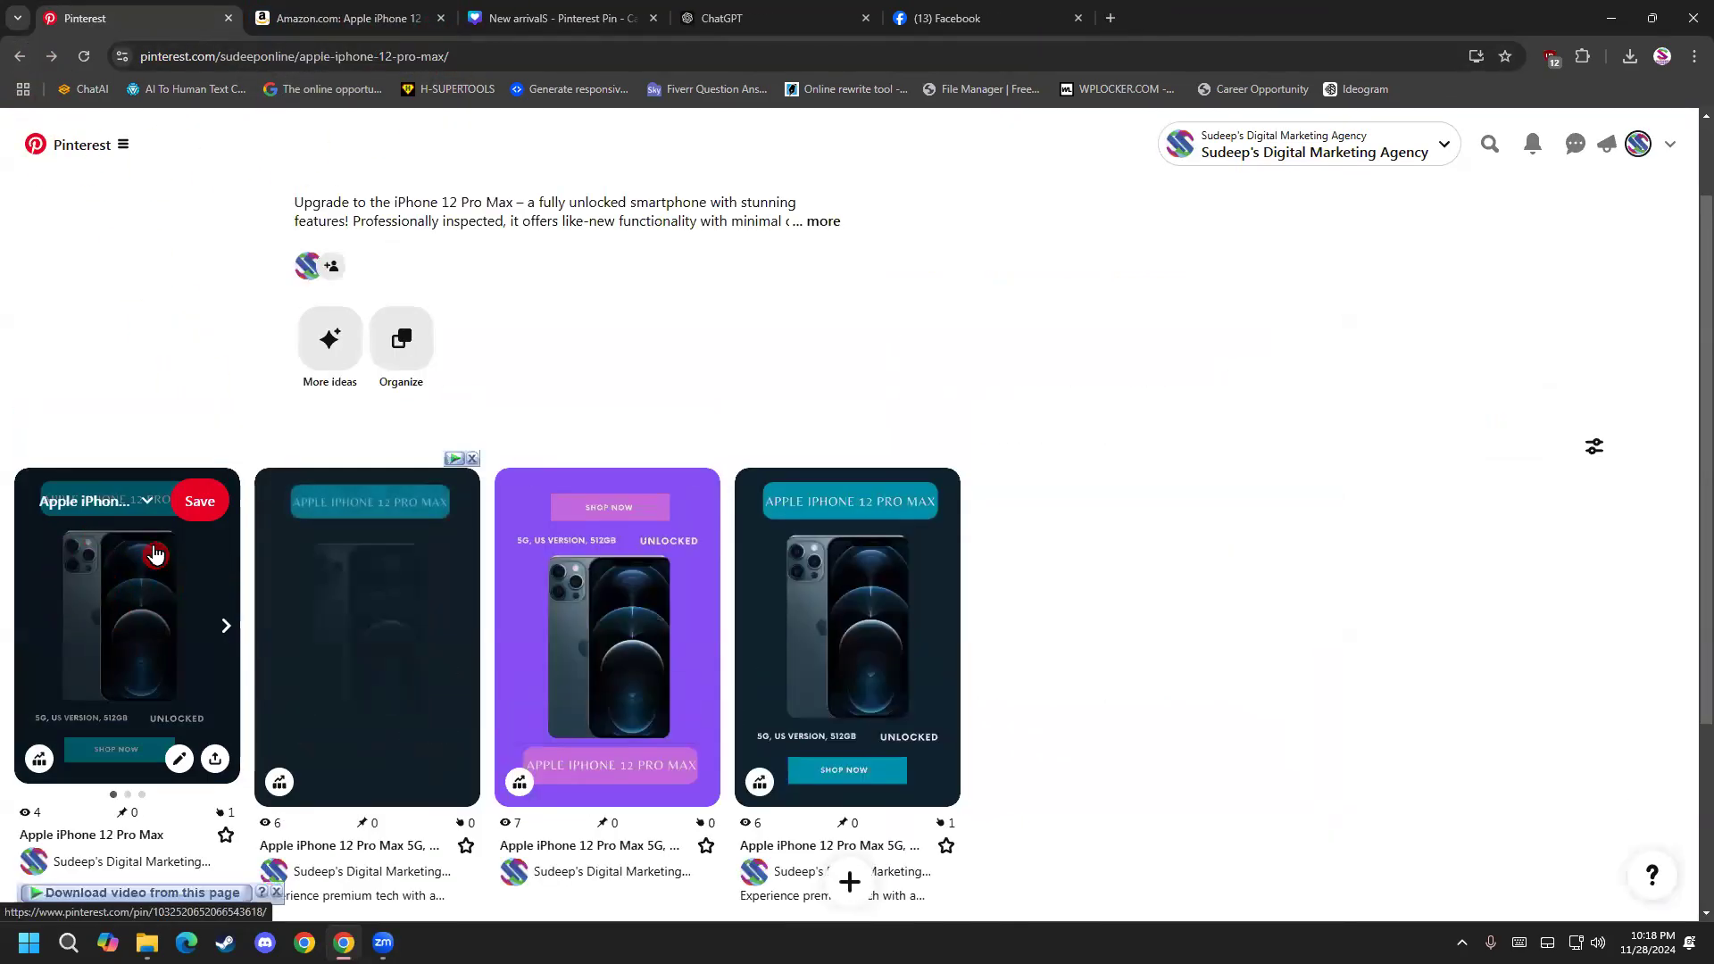
left_click(230, 630)
left_click(230, 630)
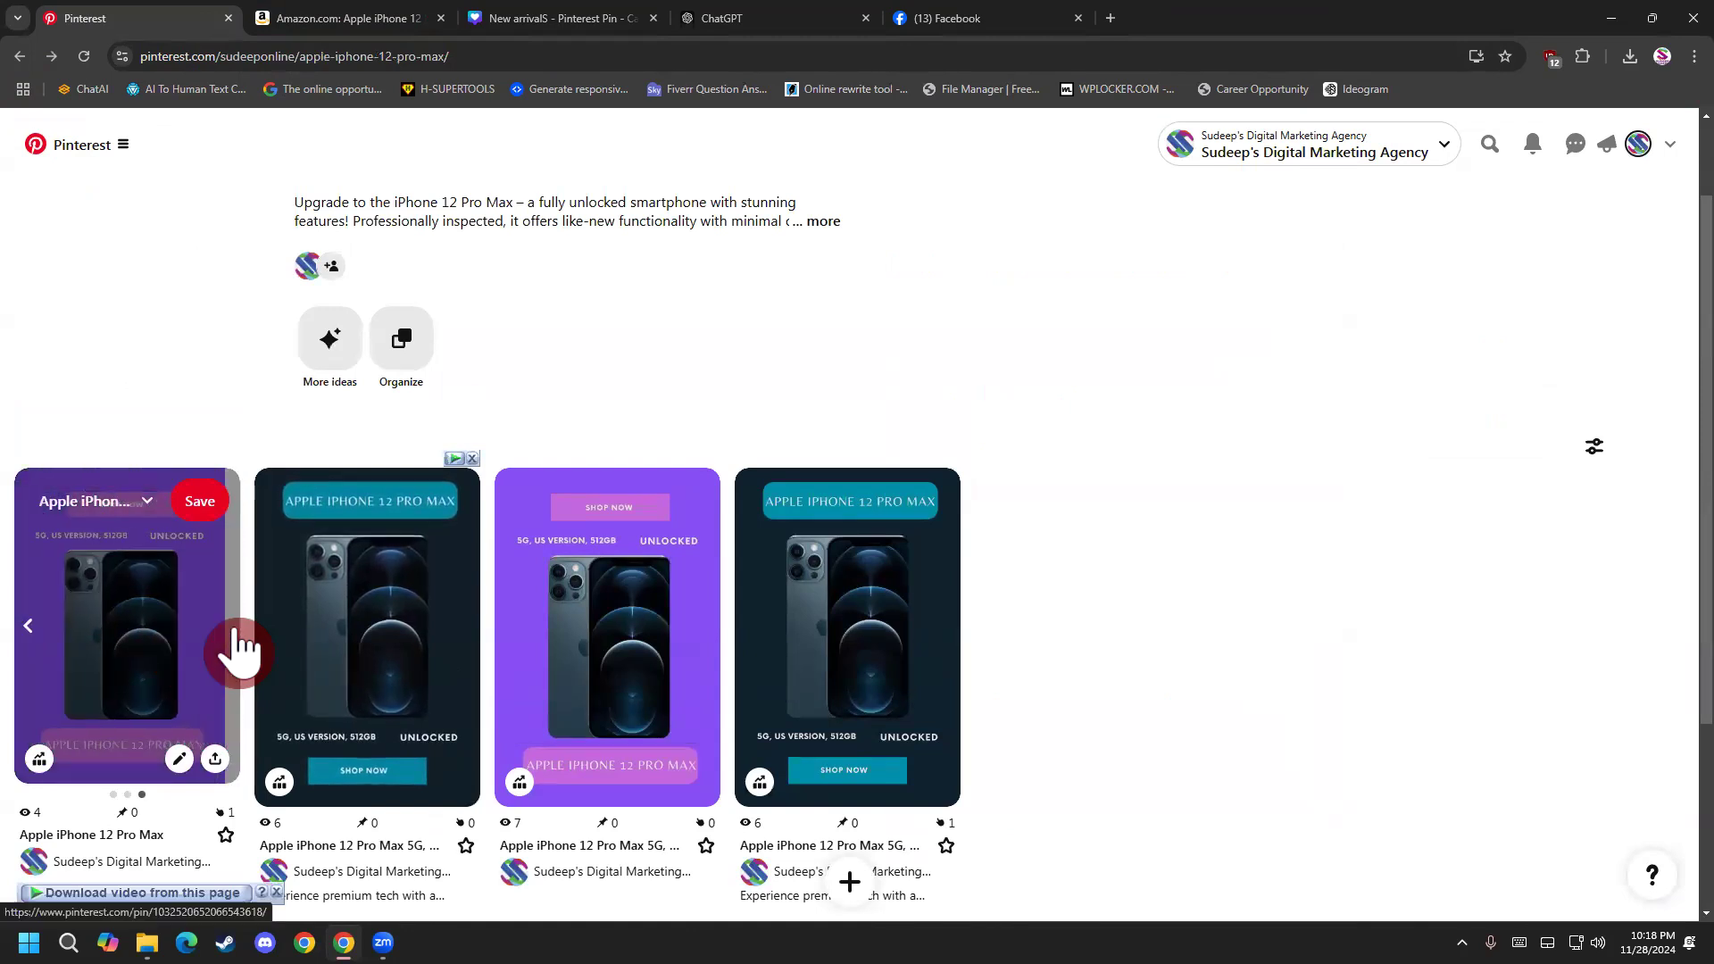
left_click(141, 647)
scroll(591, 505, "down", 2)
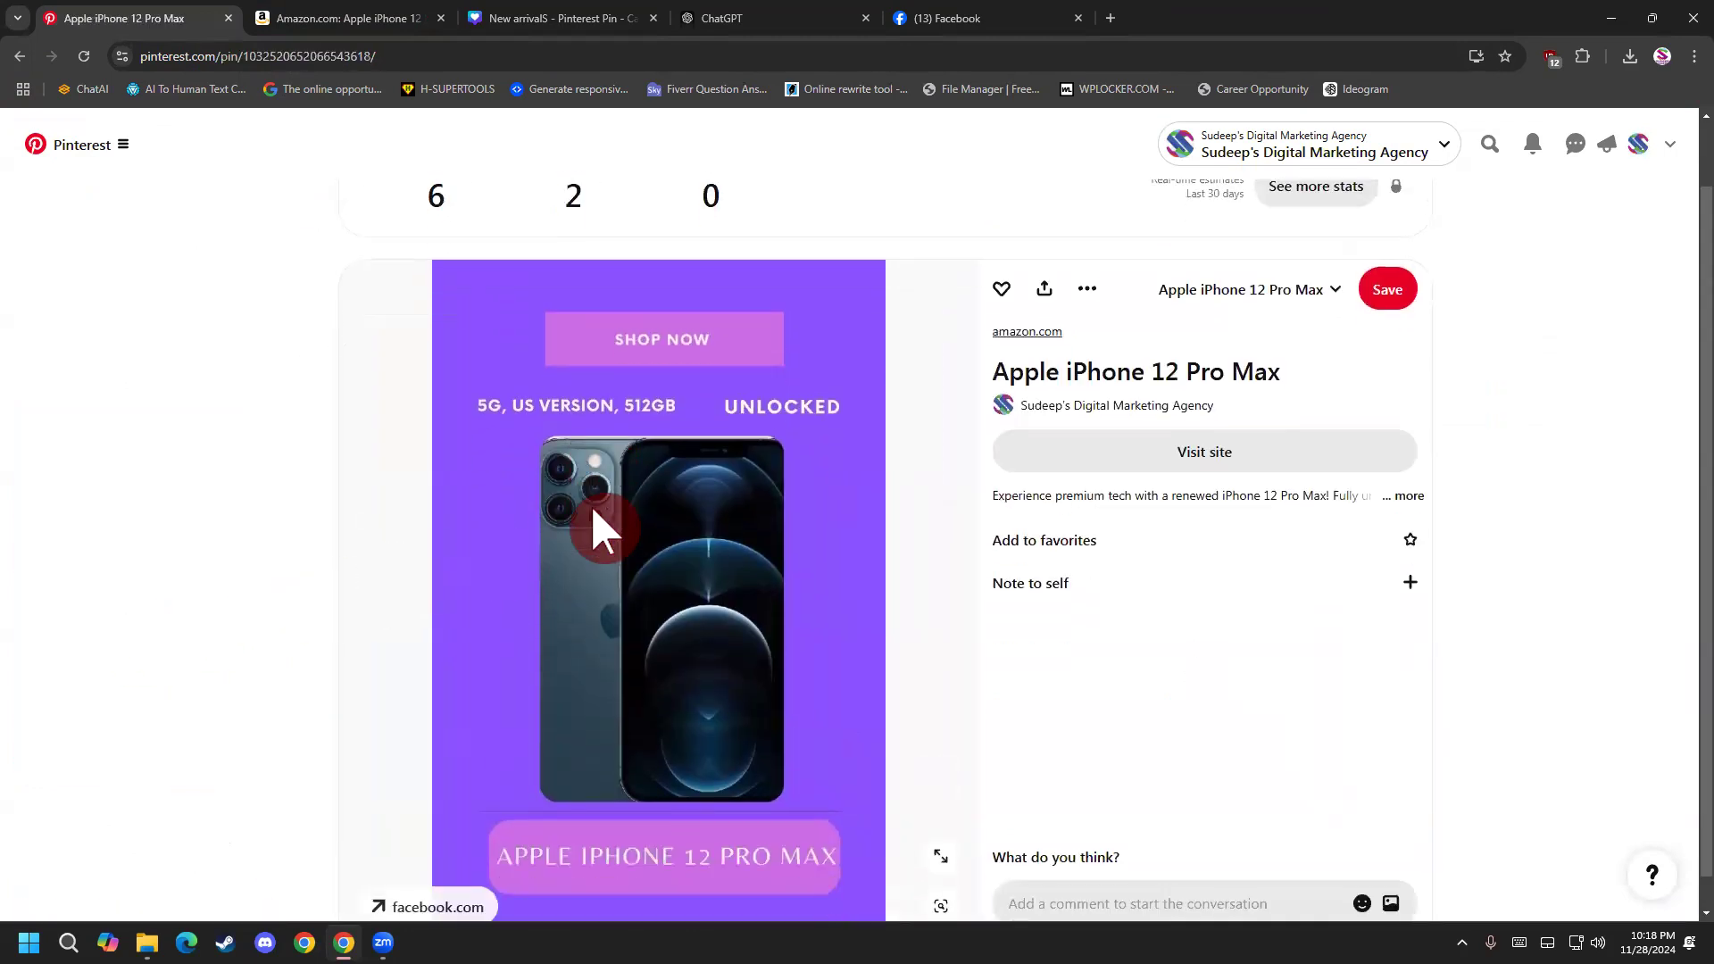
left_click(451, 875)
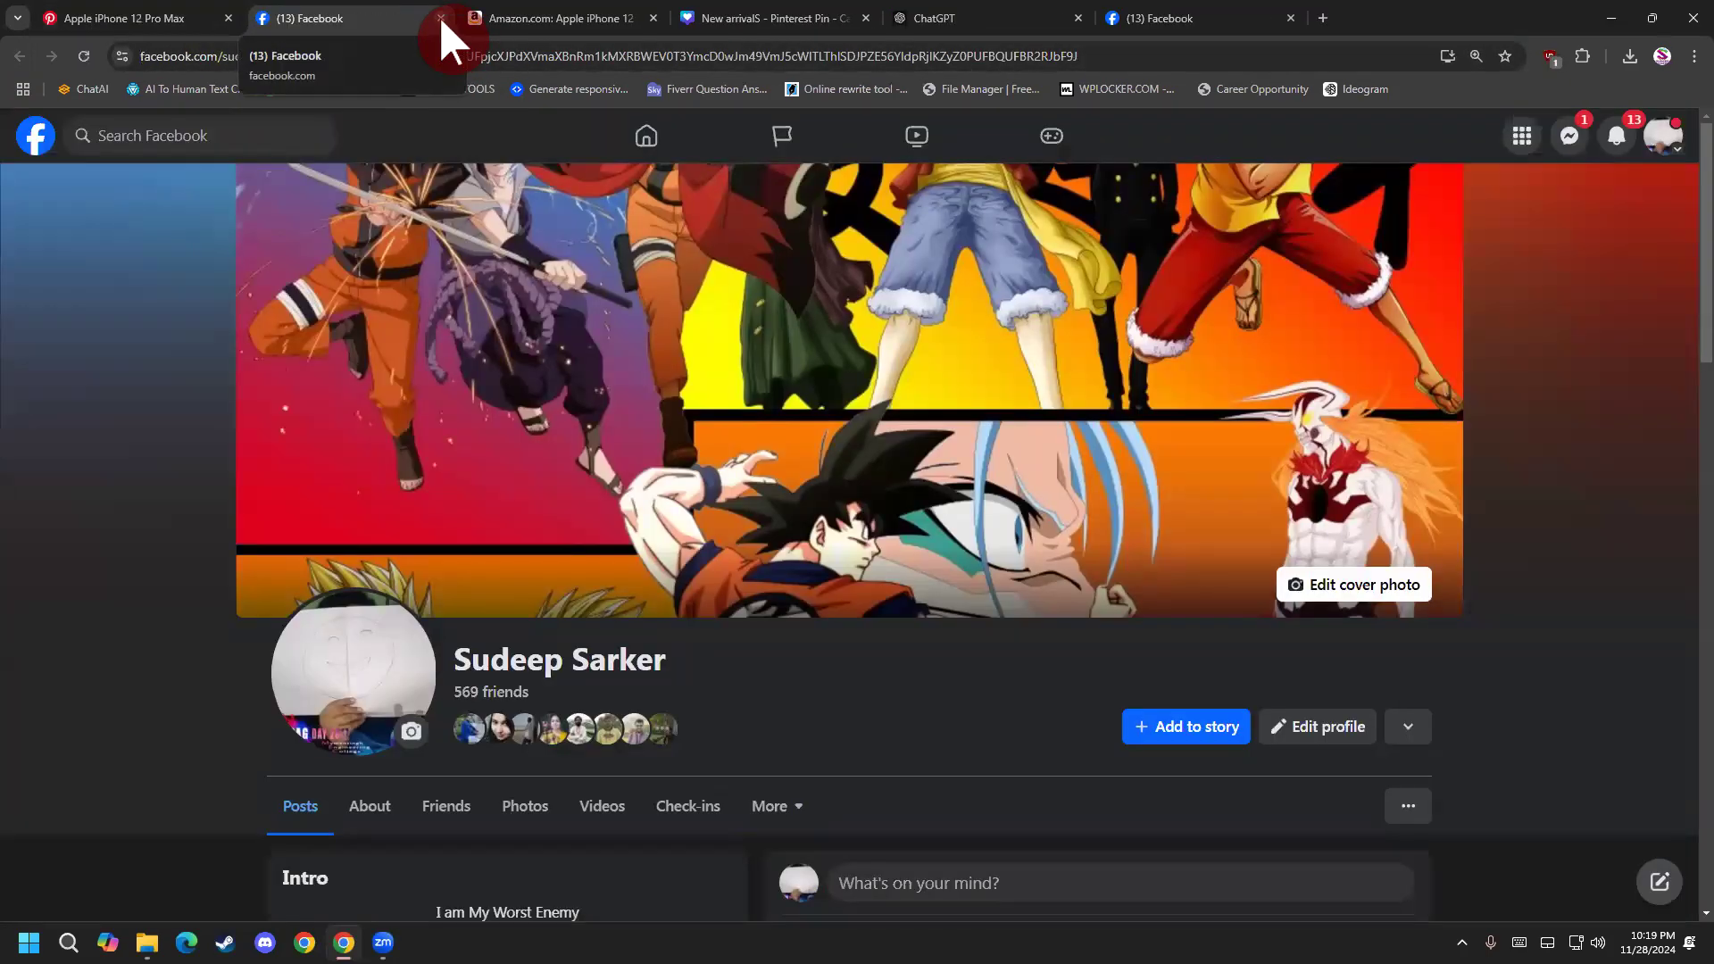
Close the opened Facebook page, return to the Apple iPhone 12 Pro Max board, and look over its pins.
left_click(441, 19)
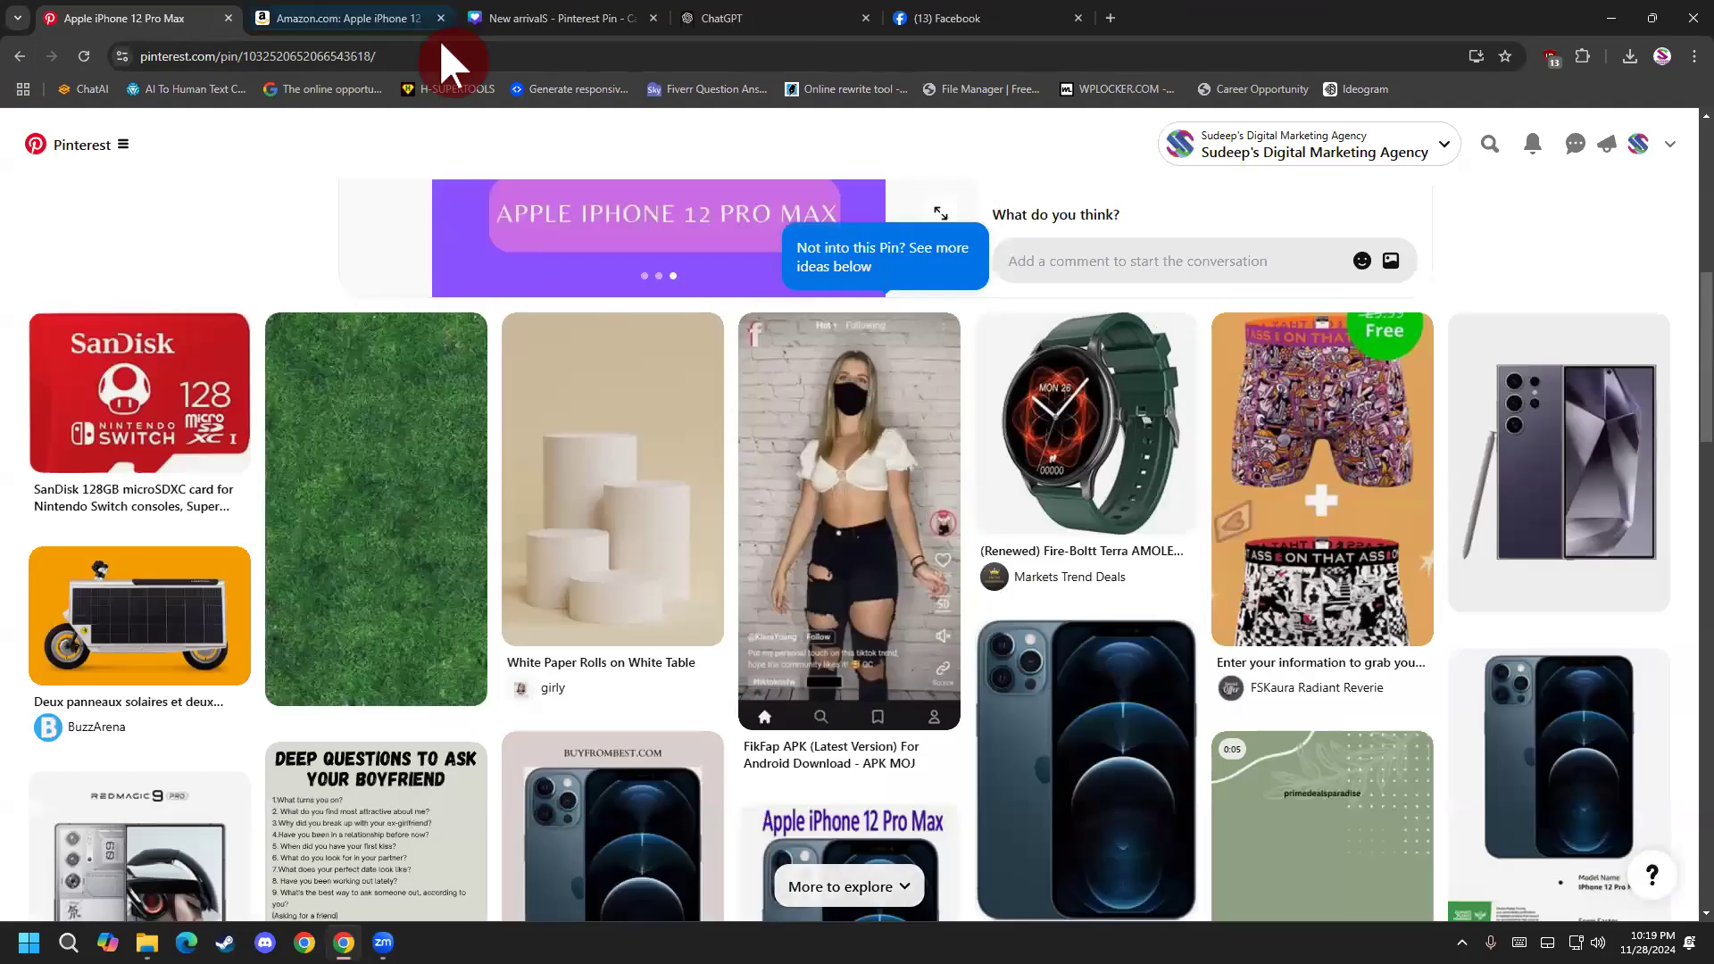
left_click(20, 55)
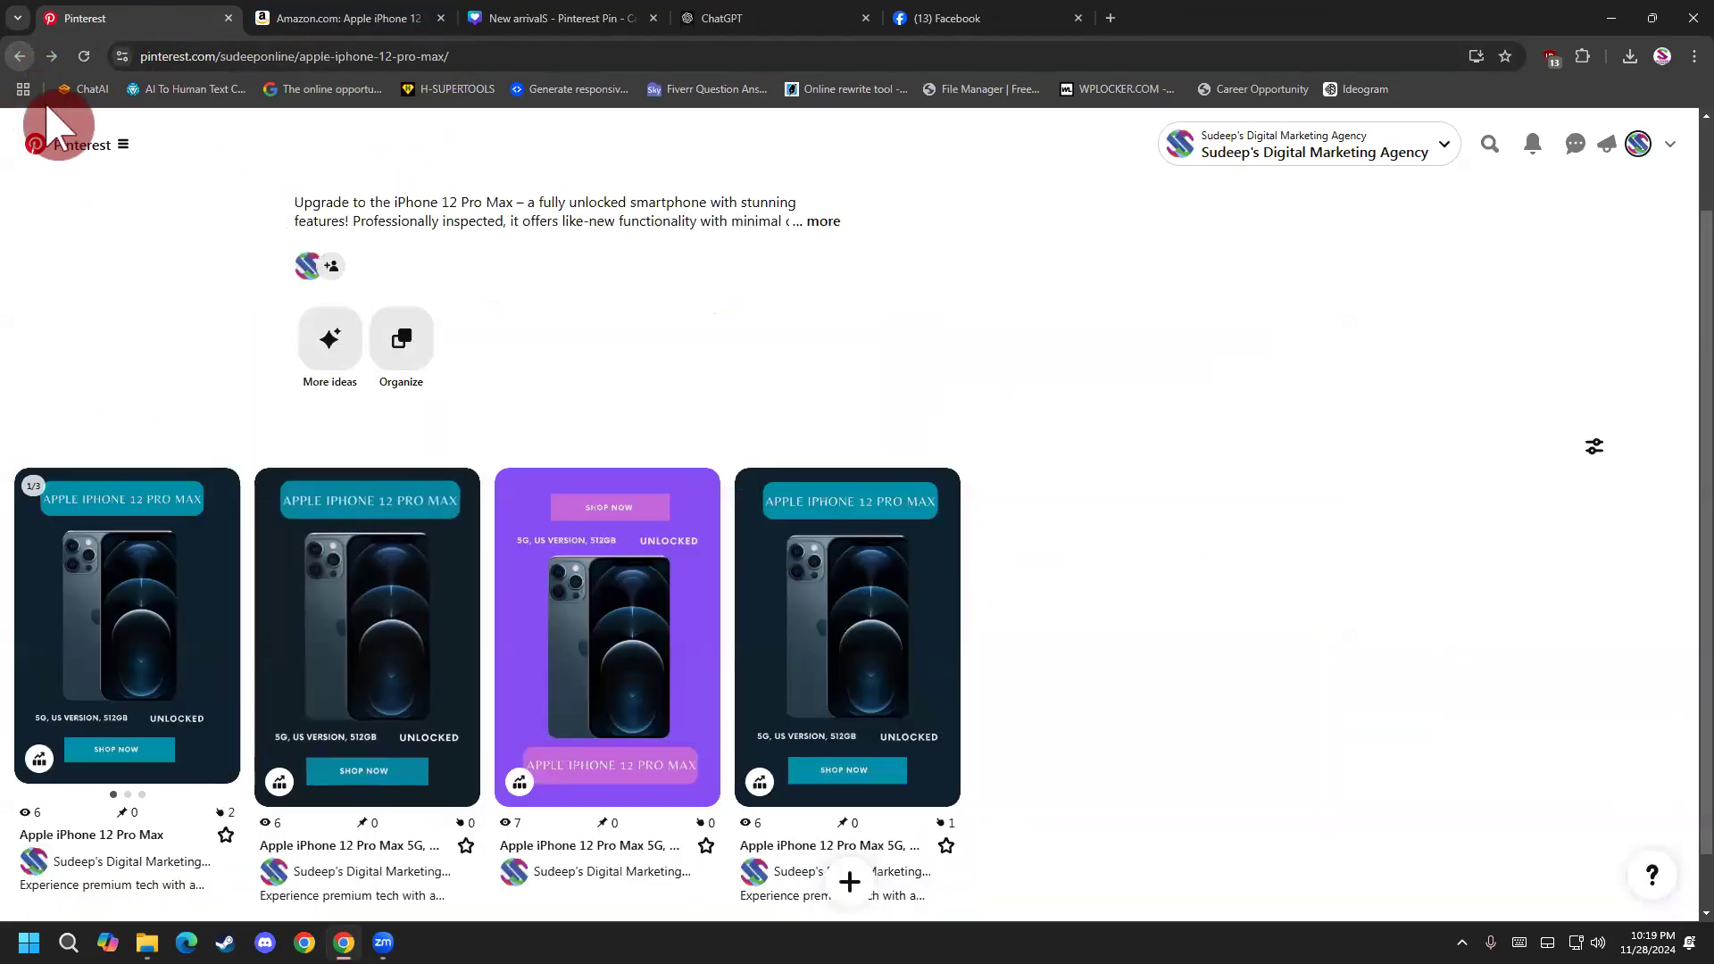
scroll(259, 375, "down", 1)
scroll(220, 484, "up", 1)
scroll(220, 484, "down", 1)
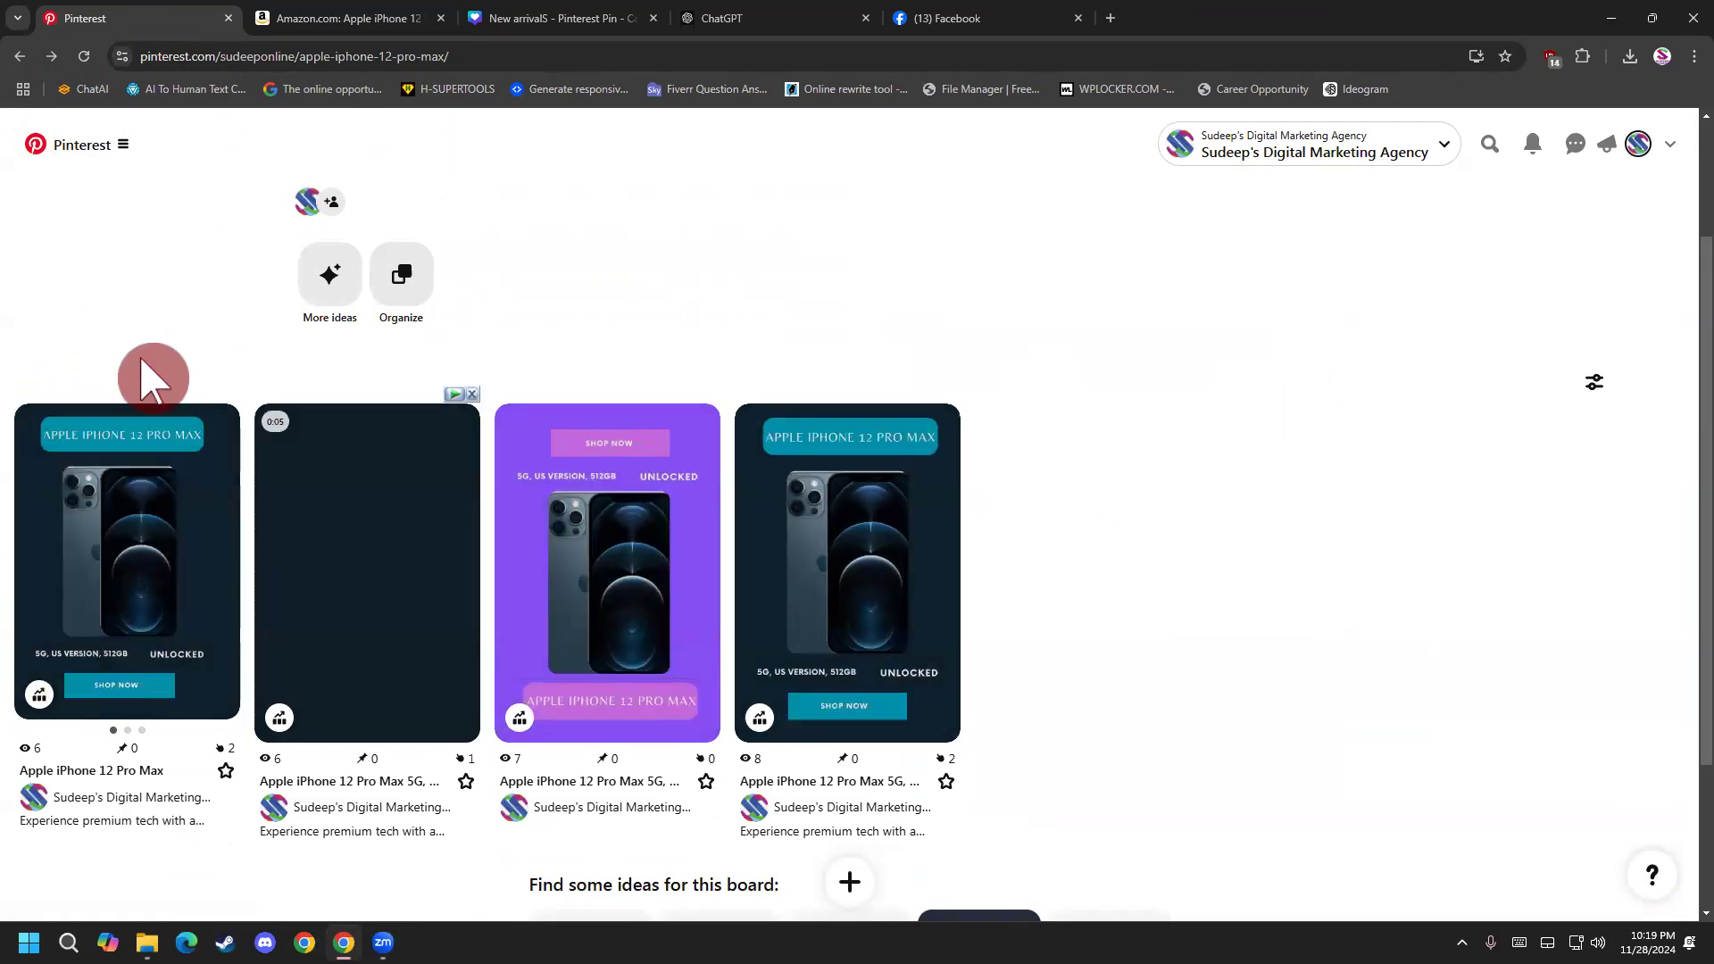
scroll(237, 582, "up", 3)
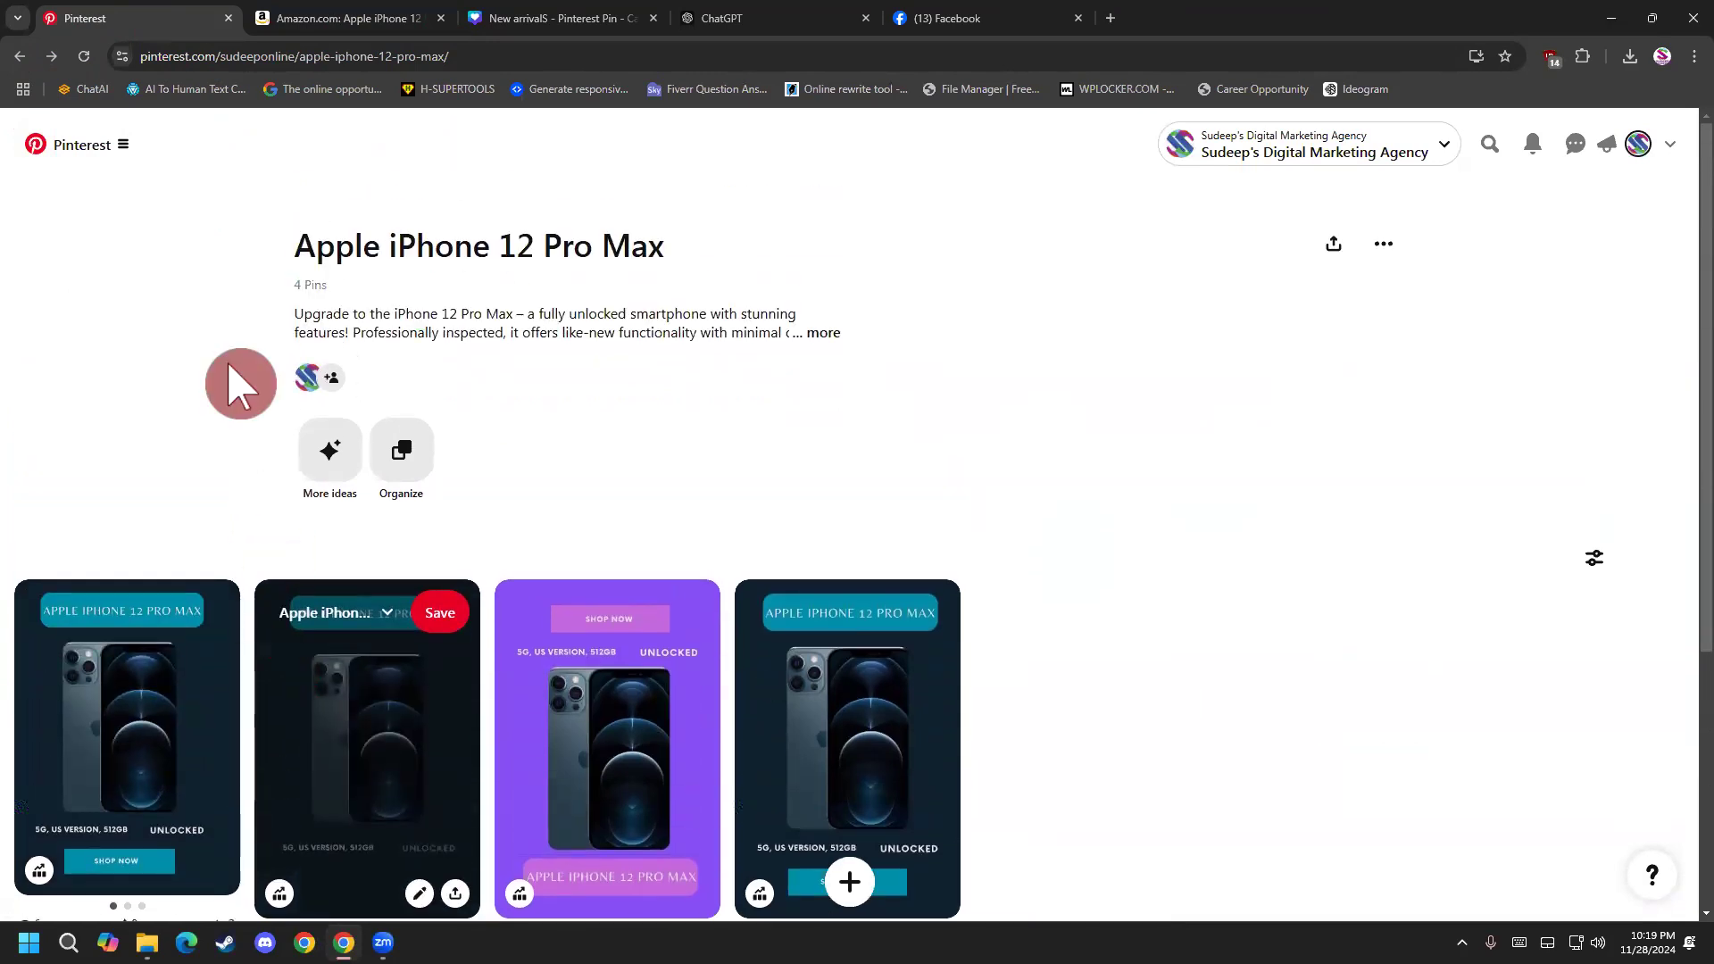
left_click(131, 152)
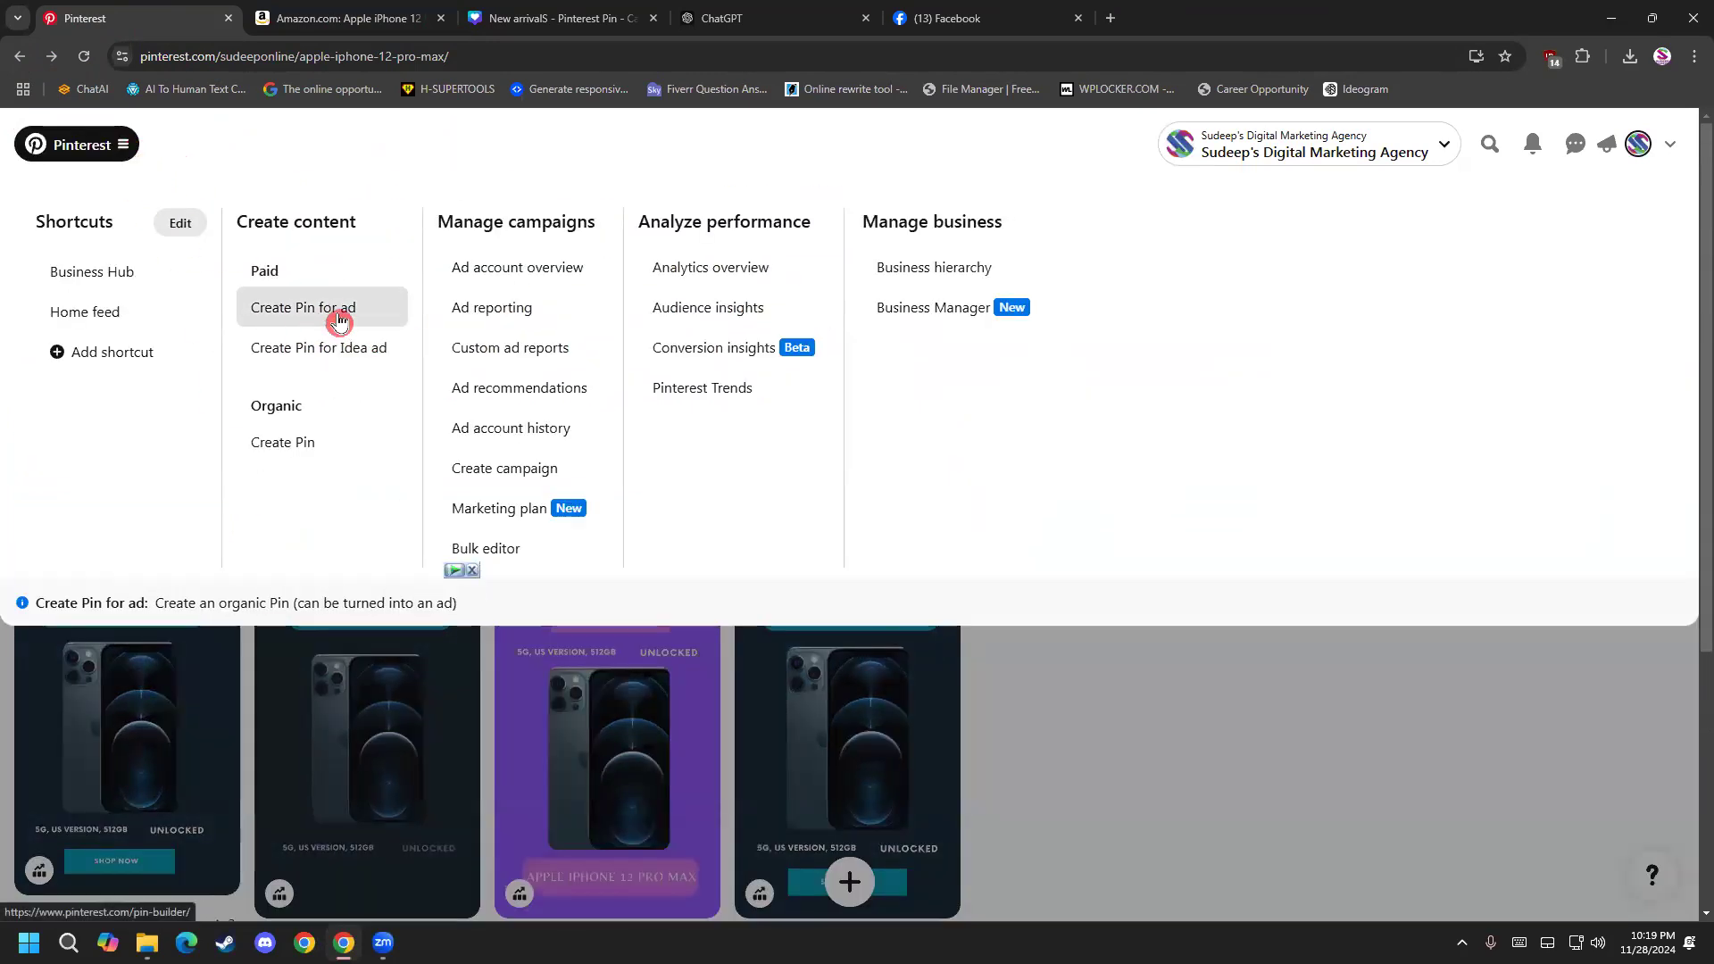
left_click(983, 707)
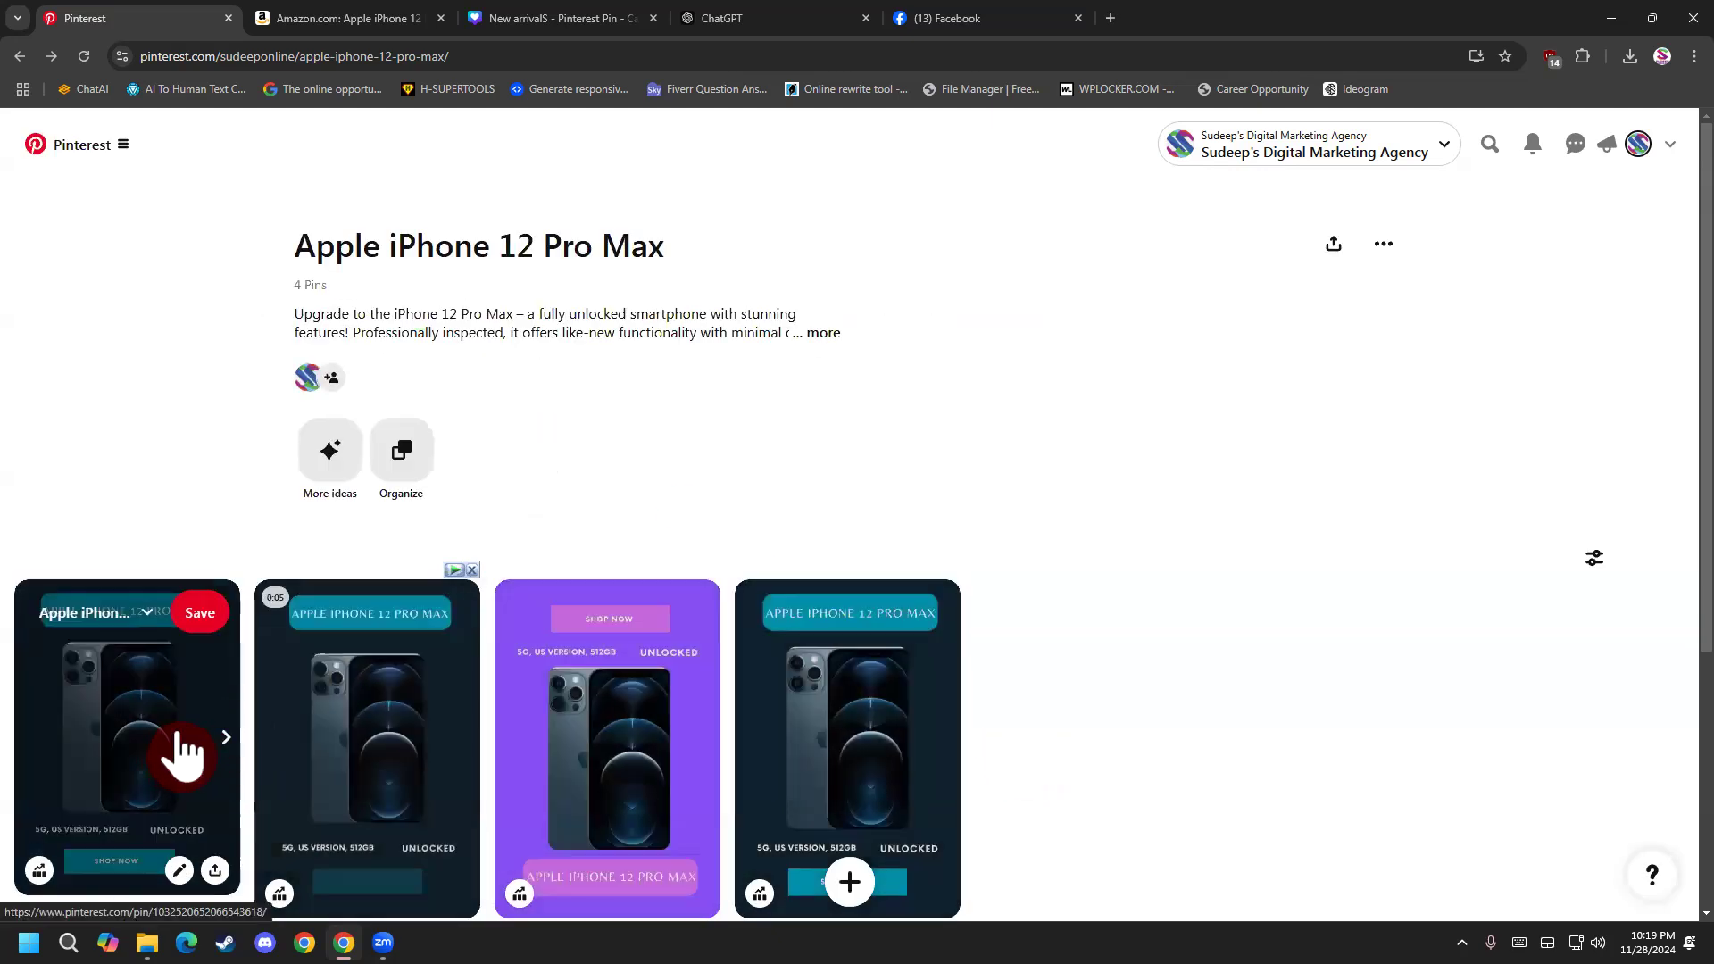
Open the carousel pin on its dark first slide and examine the amazon.com link on the image.
left_click(203, 763)
scroll(585, 656, "down", 4)
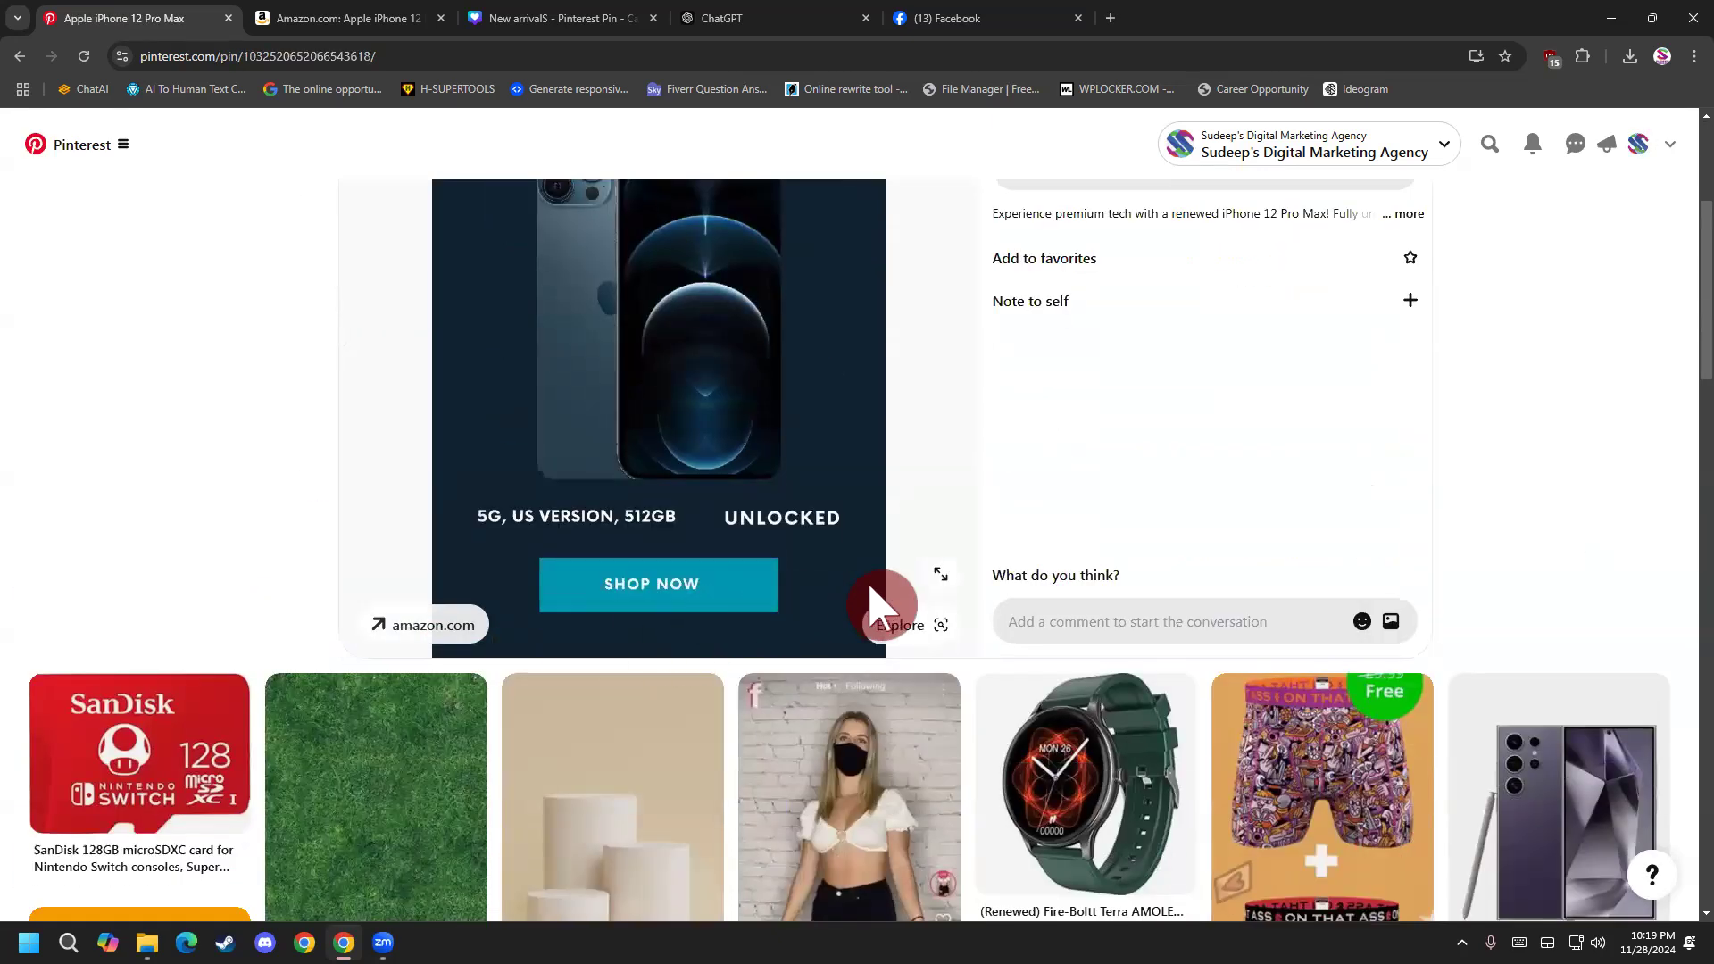
left_click_drag(452, 468, 428, 581)
scroll(429, 581, "up", 3)
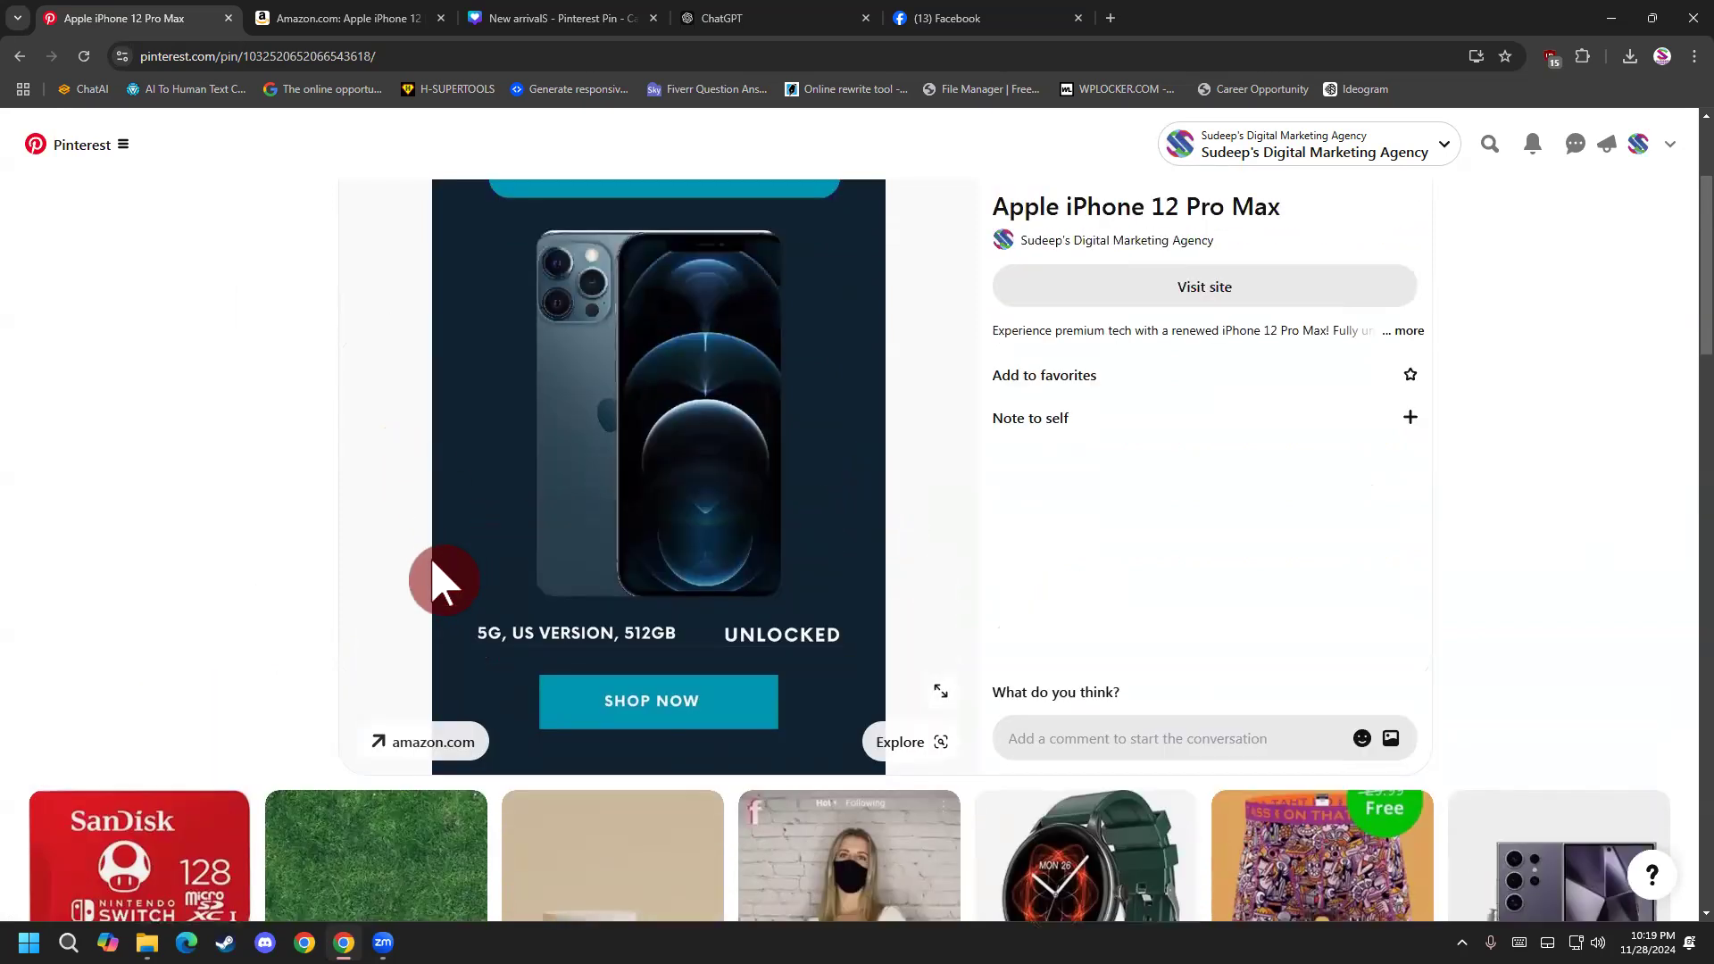
scroll(490, 574, "down", 5)
scroll(642, 579, "up", 1)
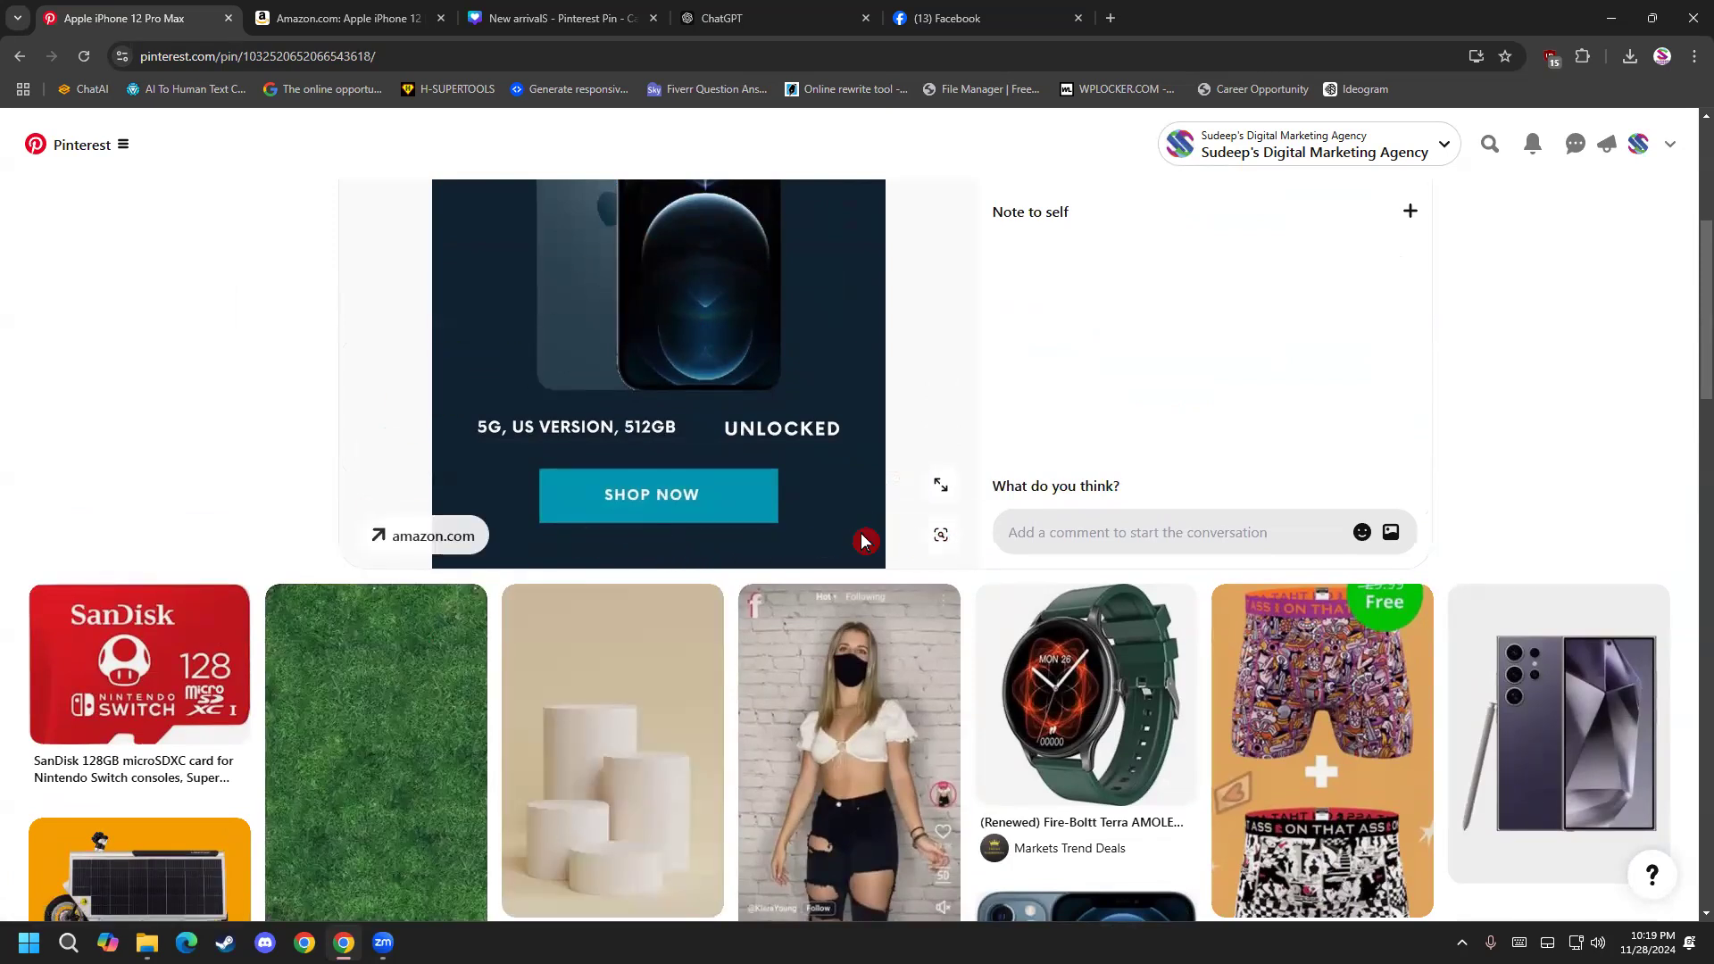
left_click(933, 538)
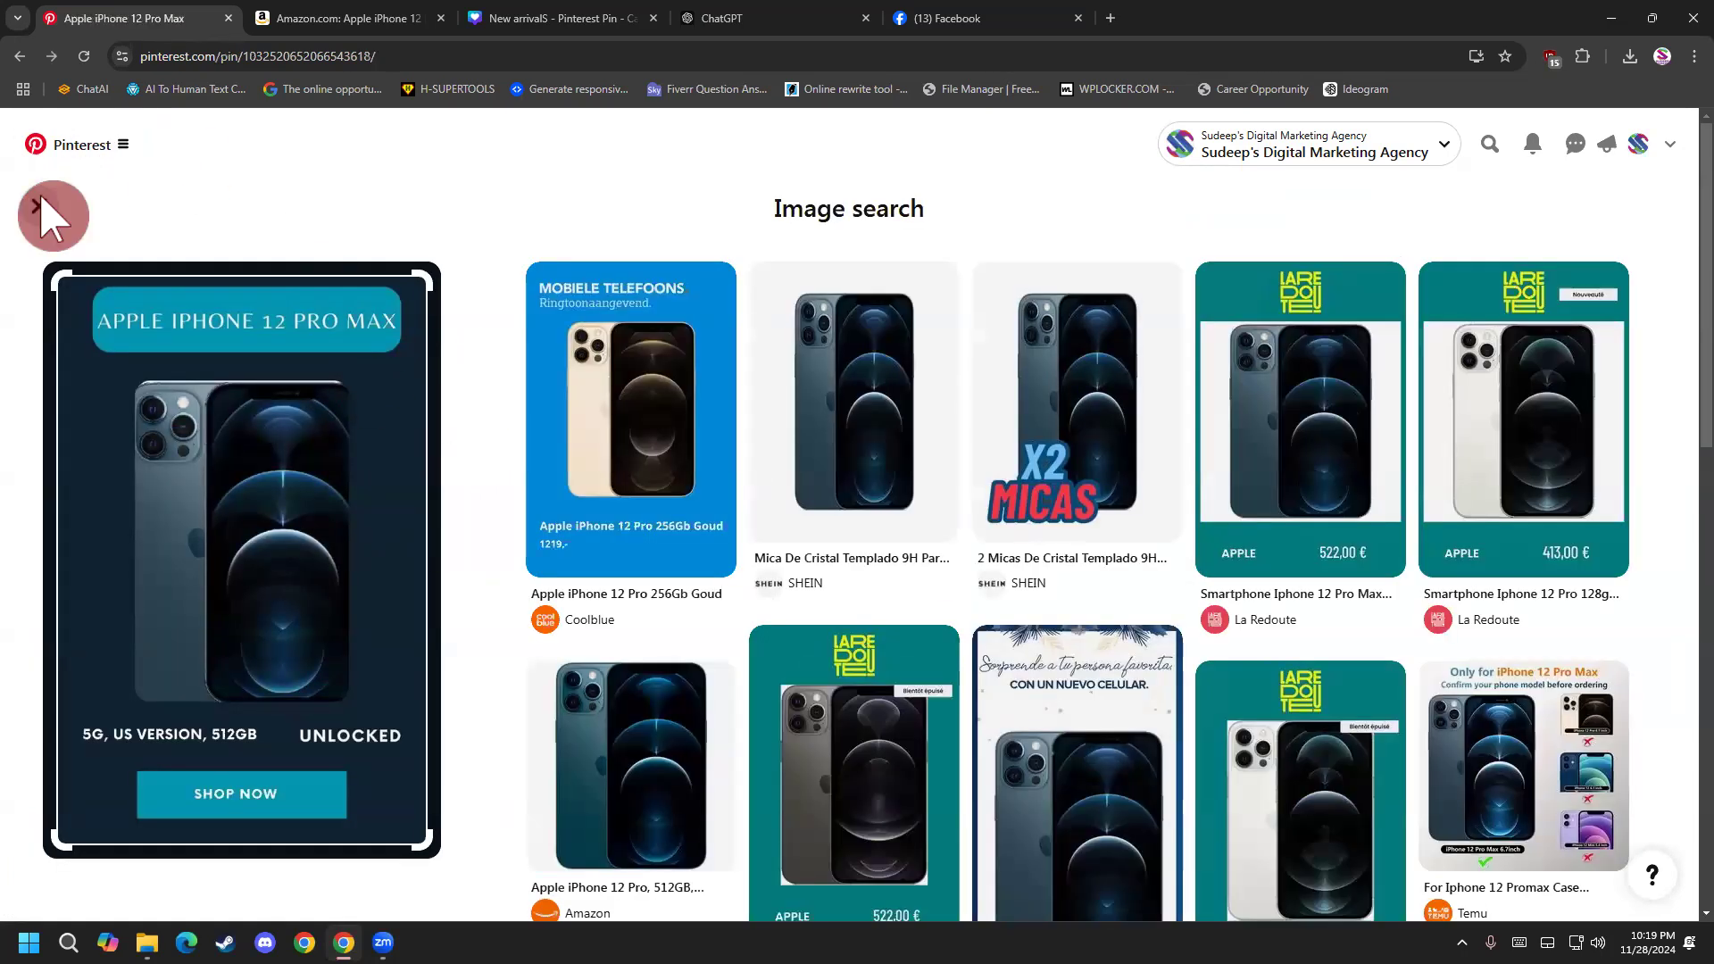
left_click(43, 208)
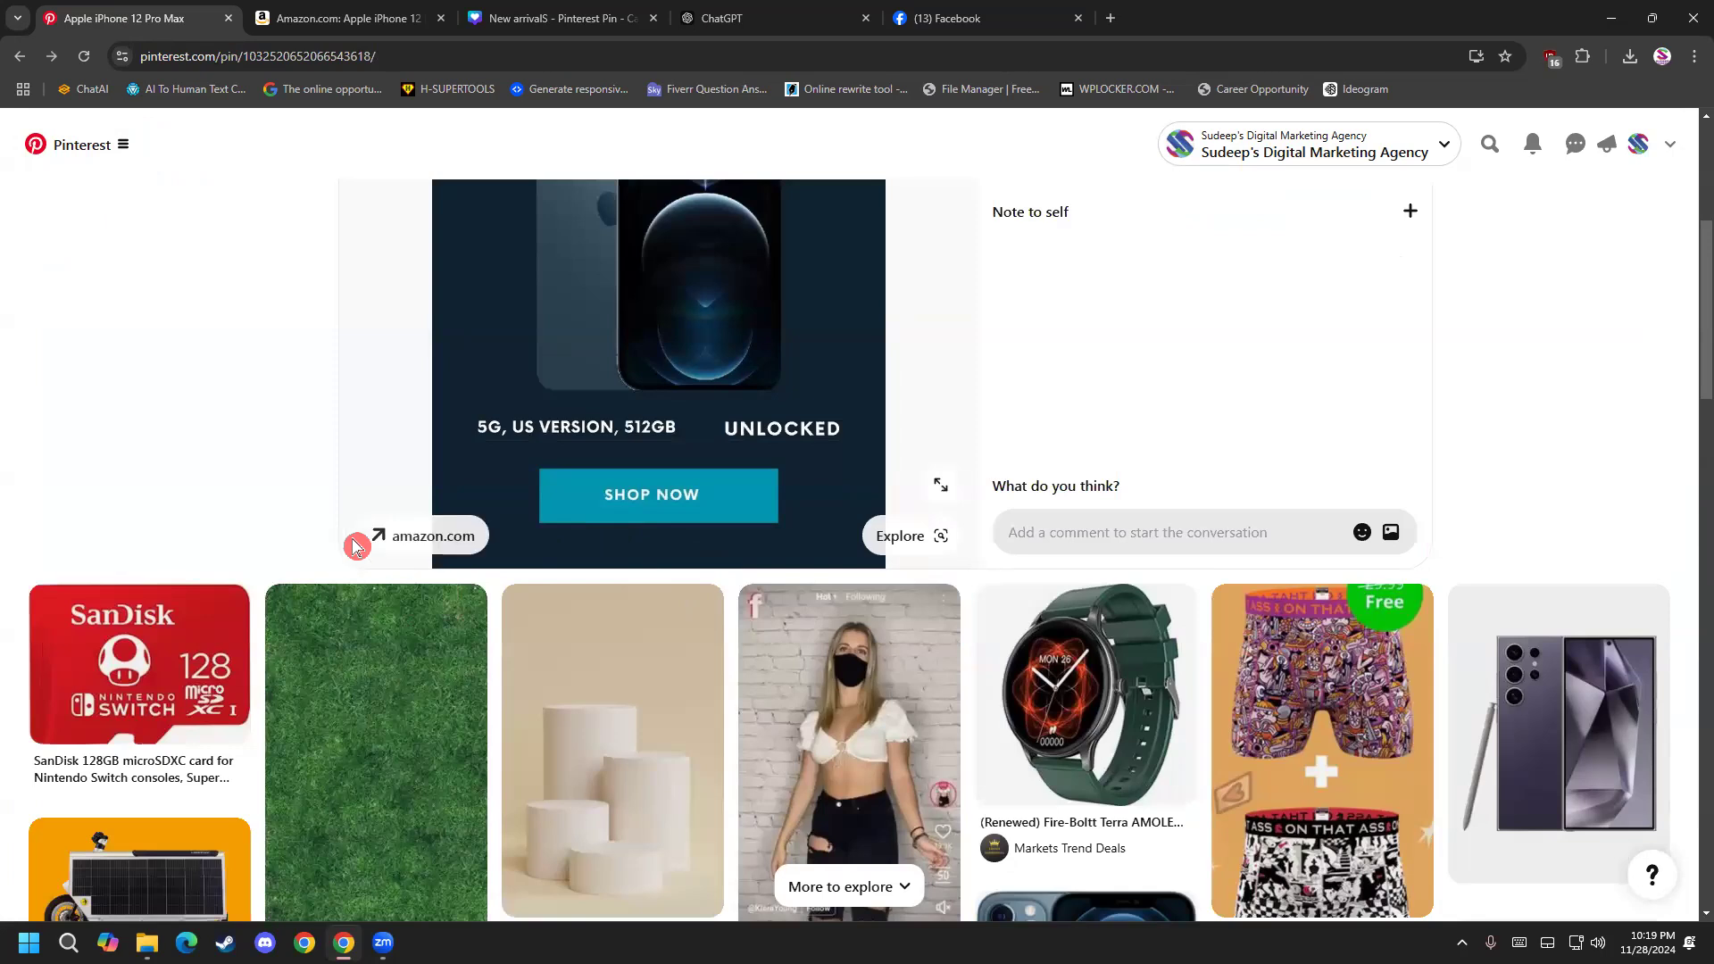
Return to the board and open the carousel pin on its purple third slide to examine its facebook.com link.
left_click(19, 55)
left_click(228, 739)
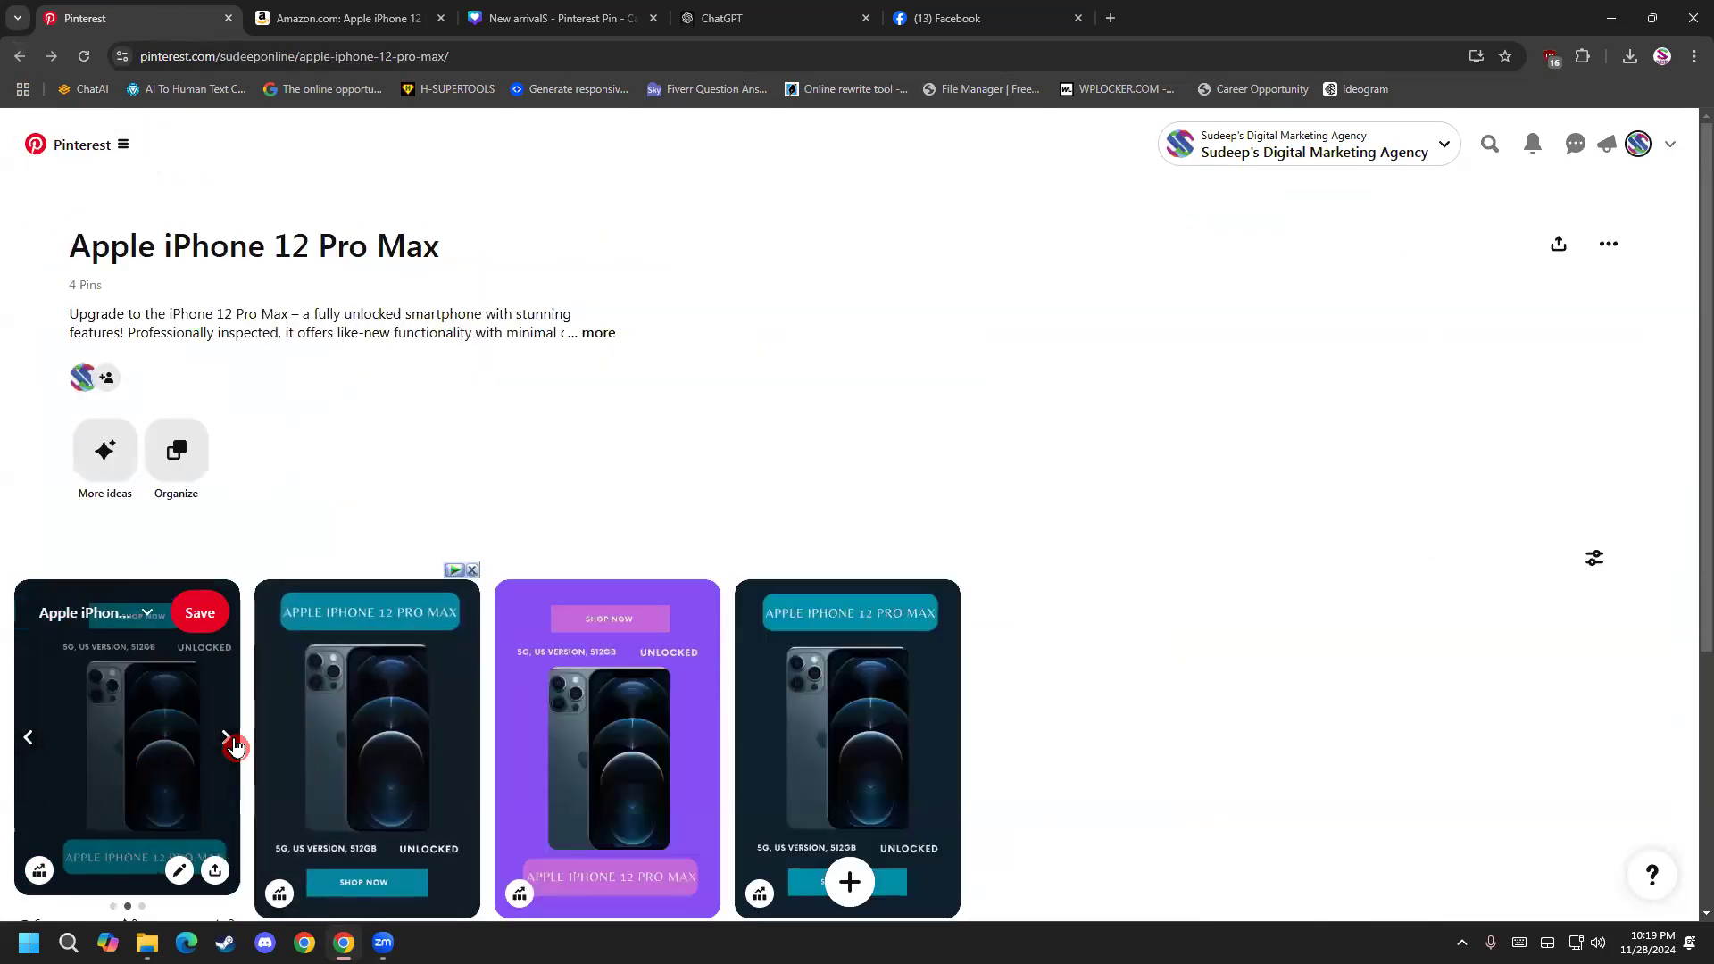
left_click(235, 747)
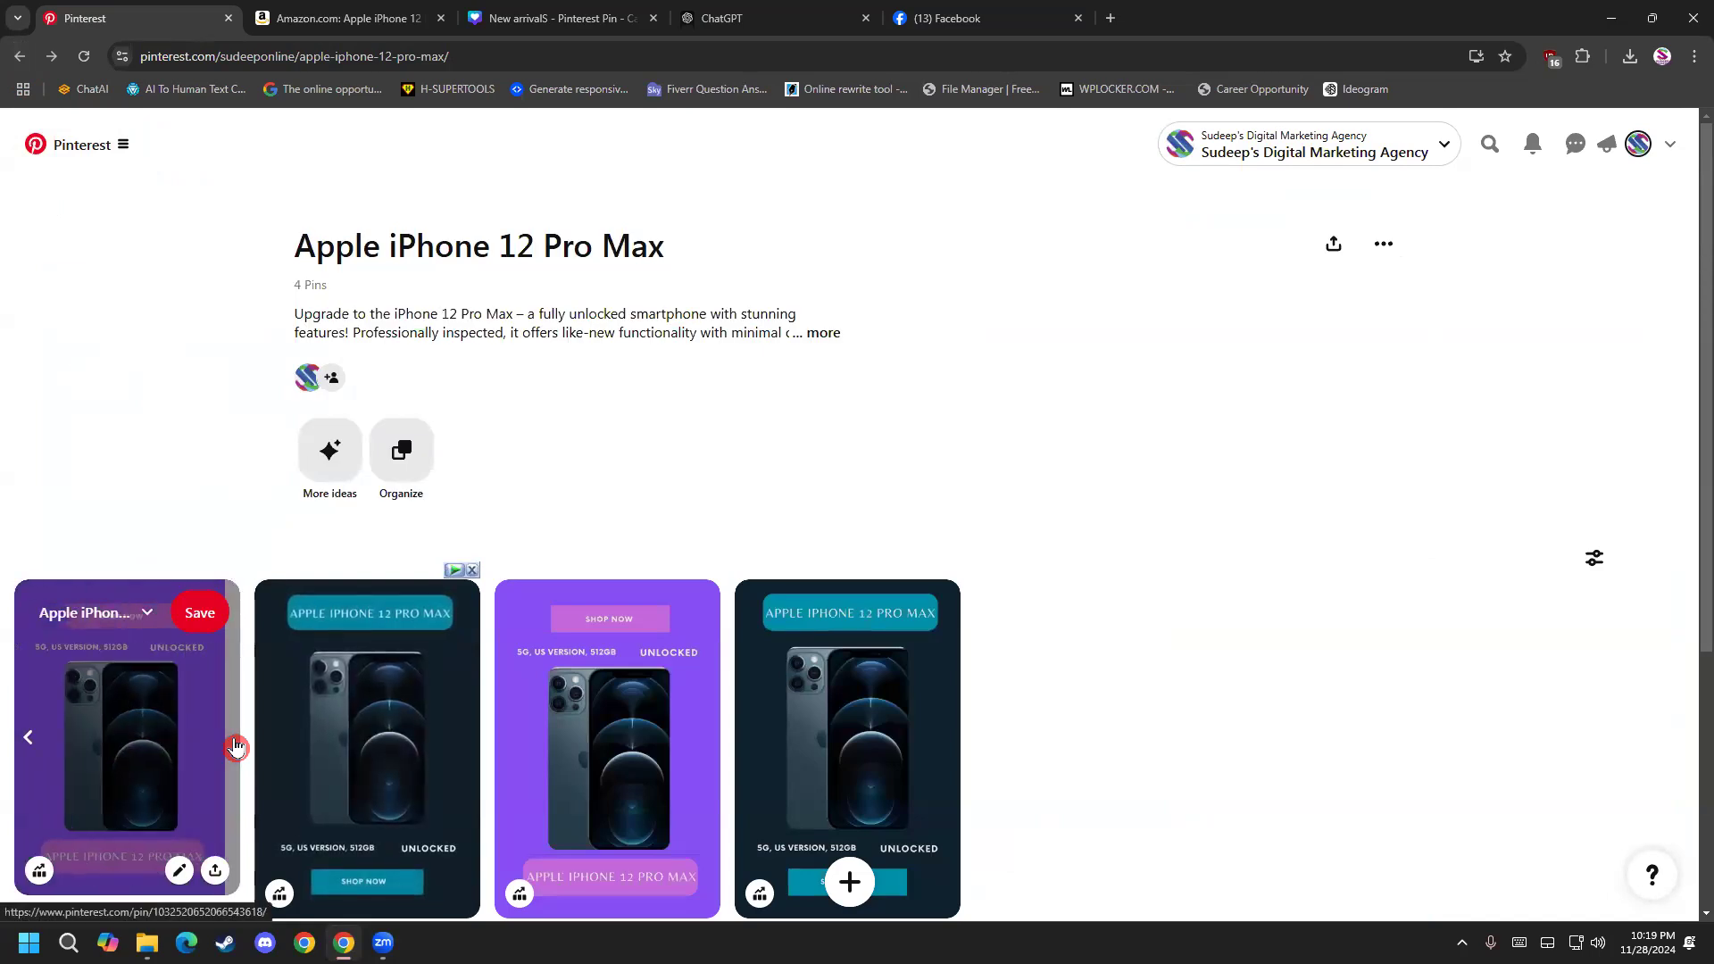
left_click(124, 656)
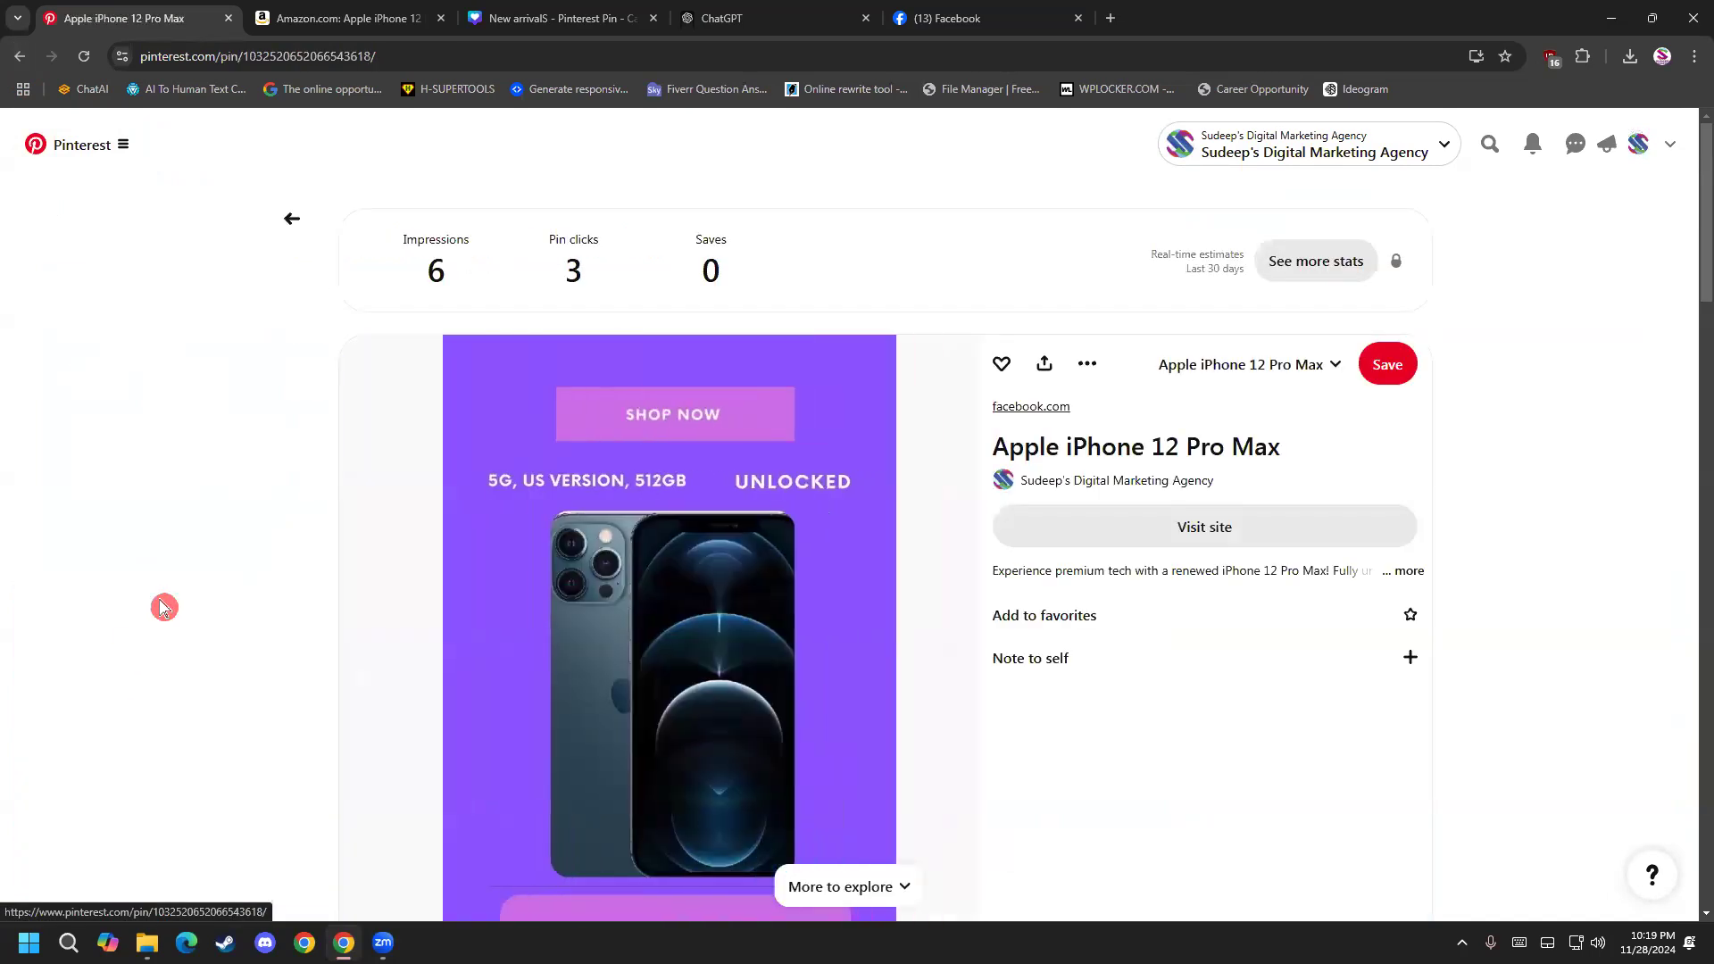
scroll(734, 506, "down", 4)
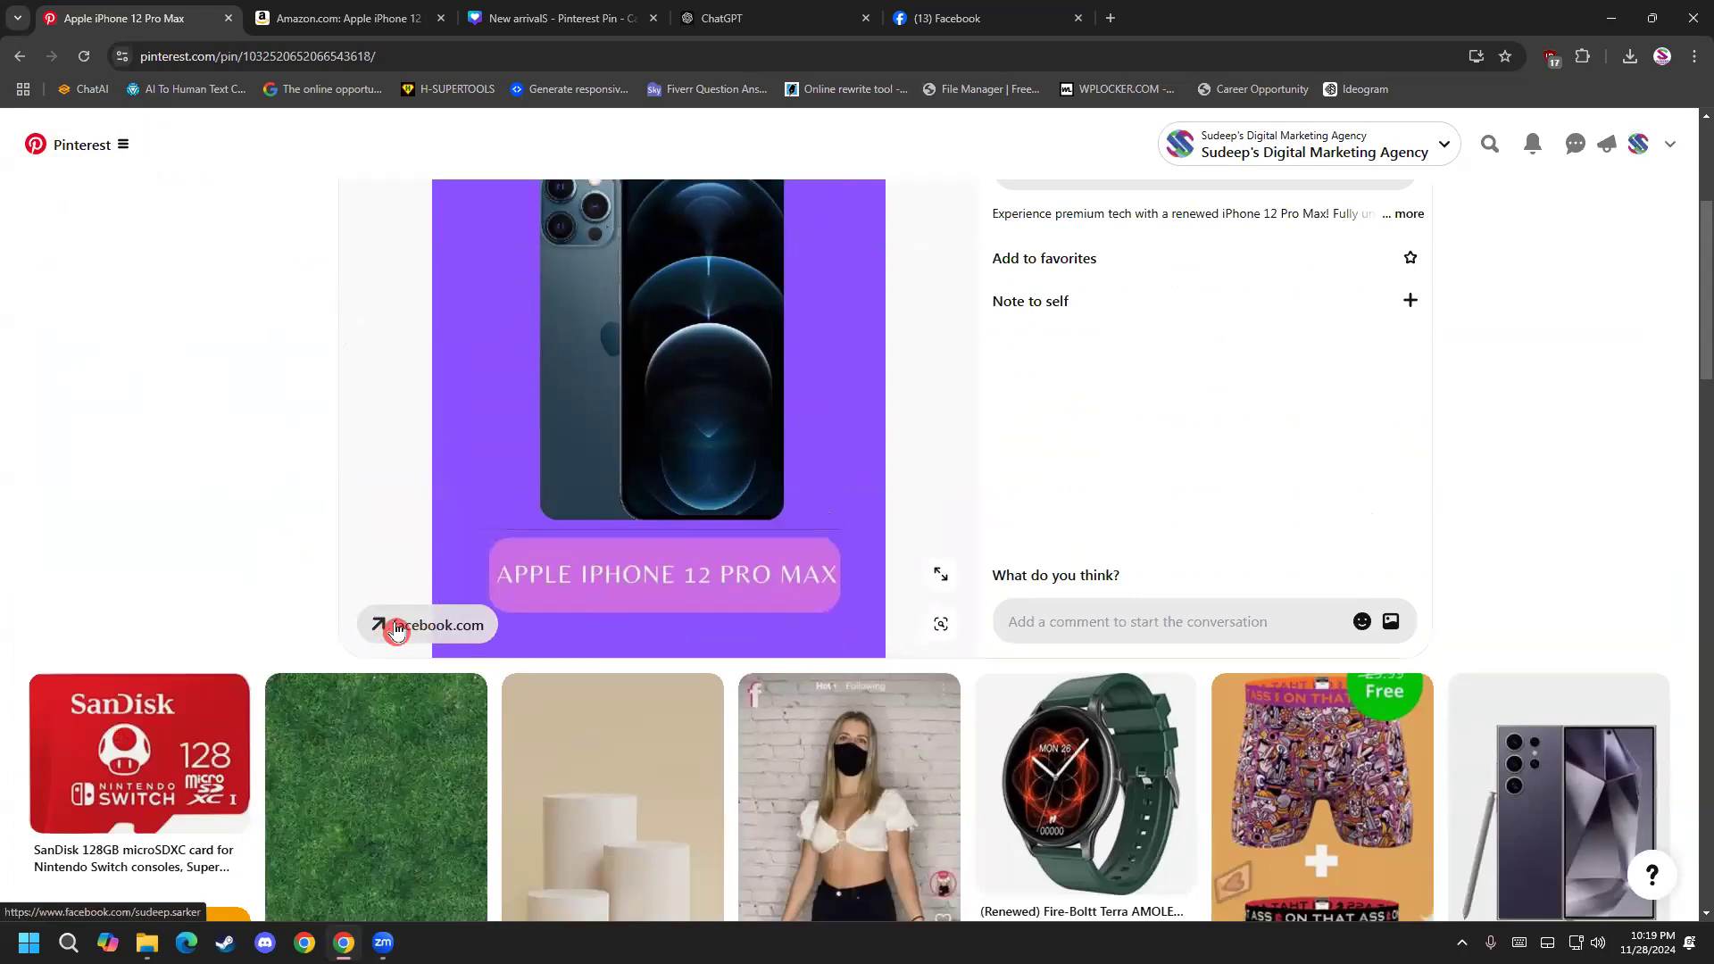
scroll(397, 630, "up", 1)
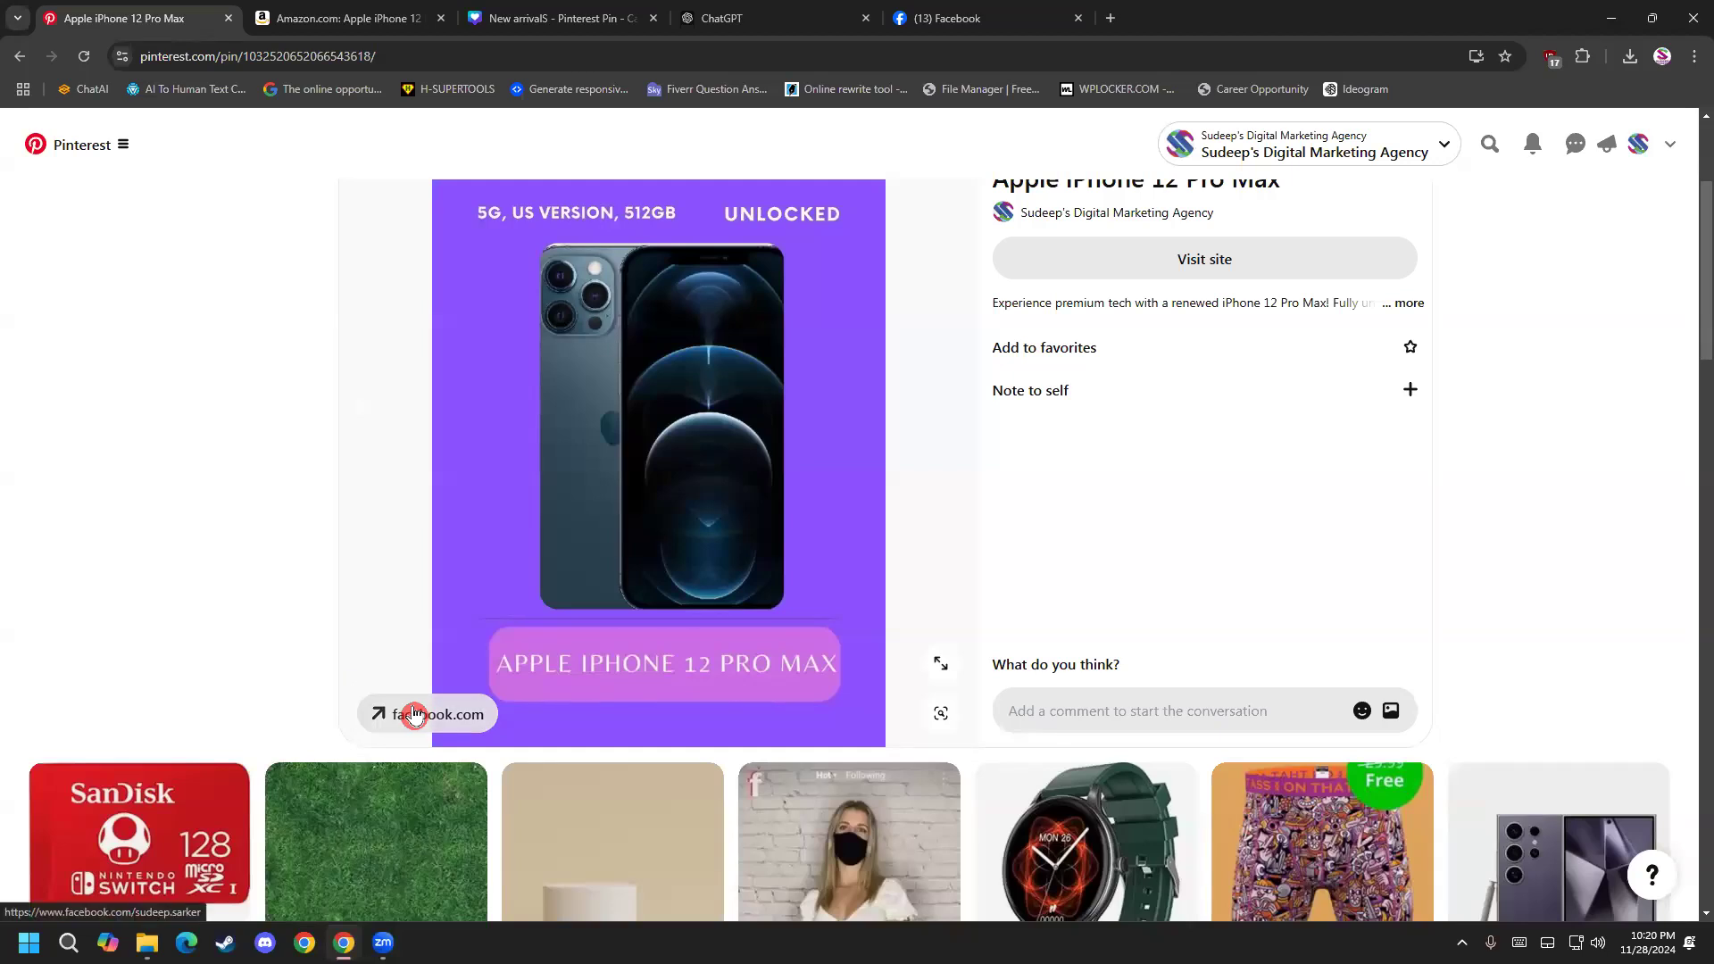
Return to the board and flip back and forth through the carousel pin's three slides, ending on the first.
left_click(14, 59)
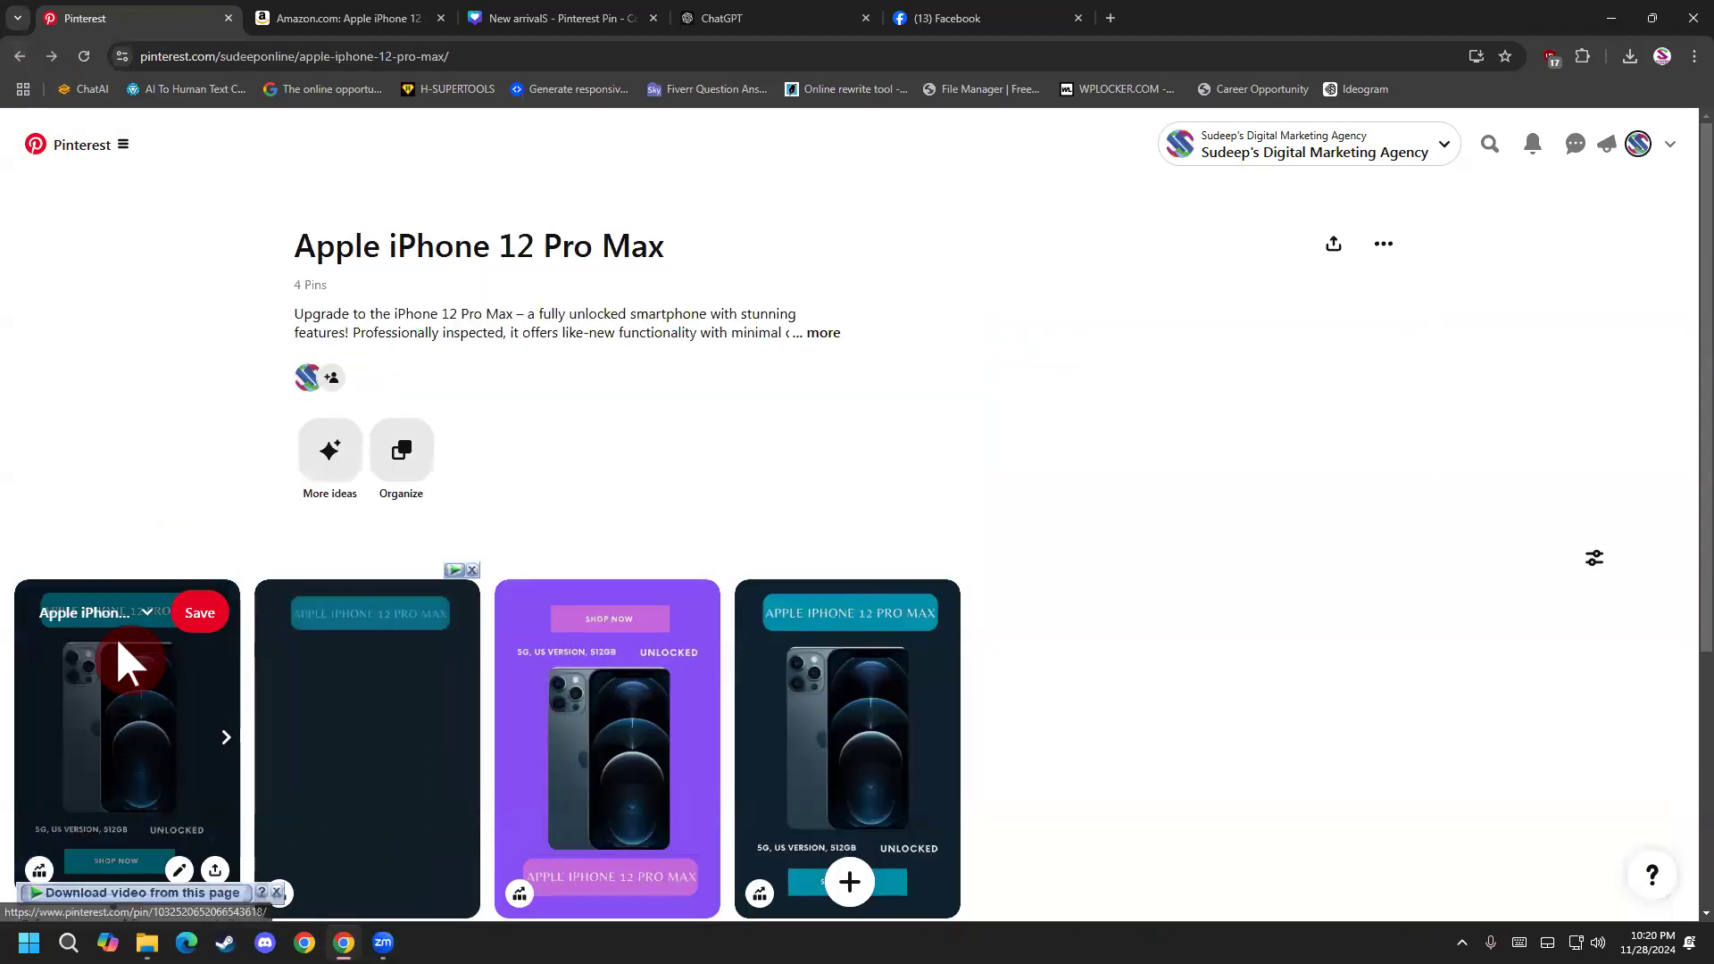
left_click(225, 741)
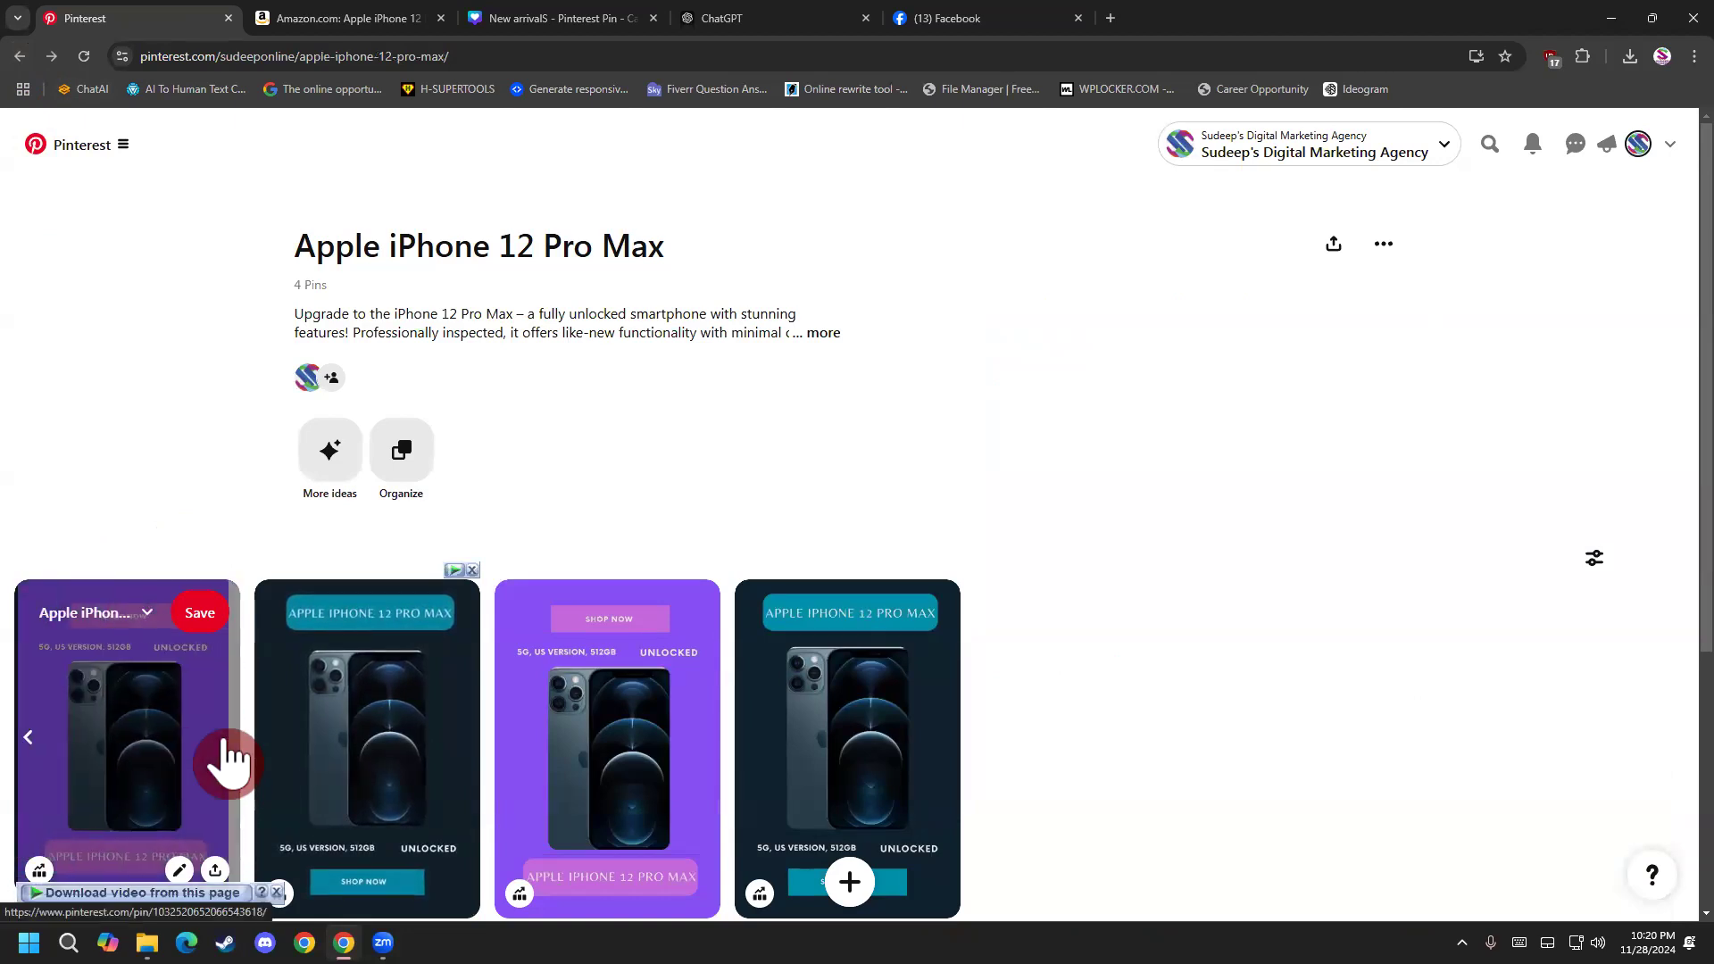
left_click(29, 740)
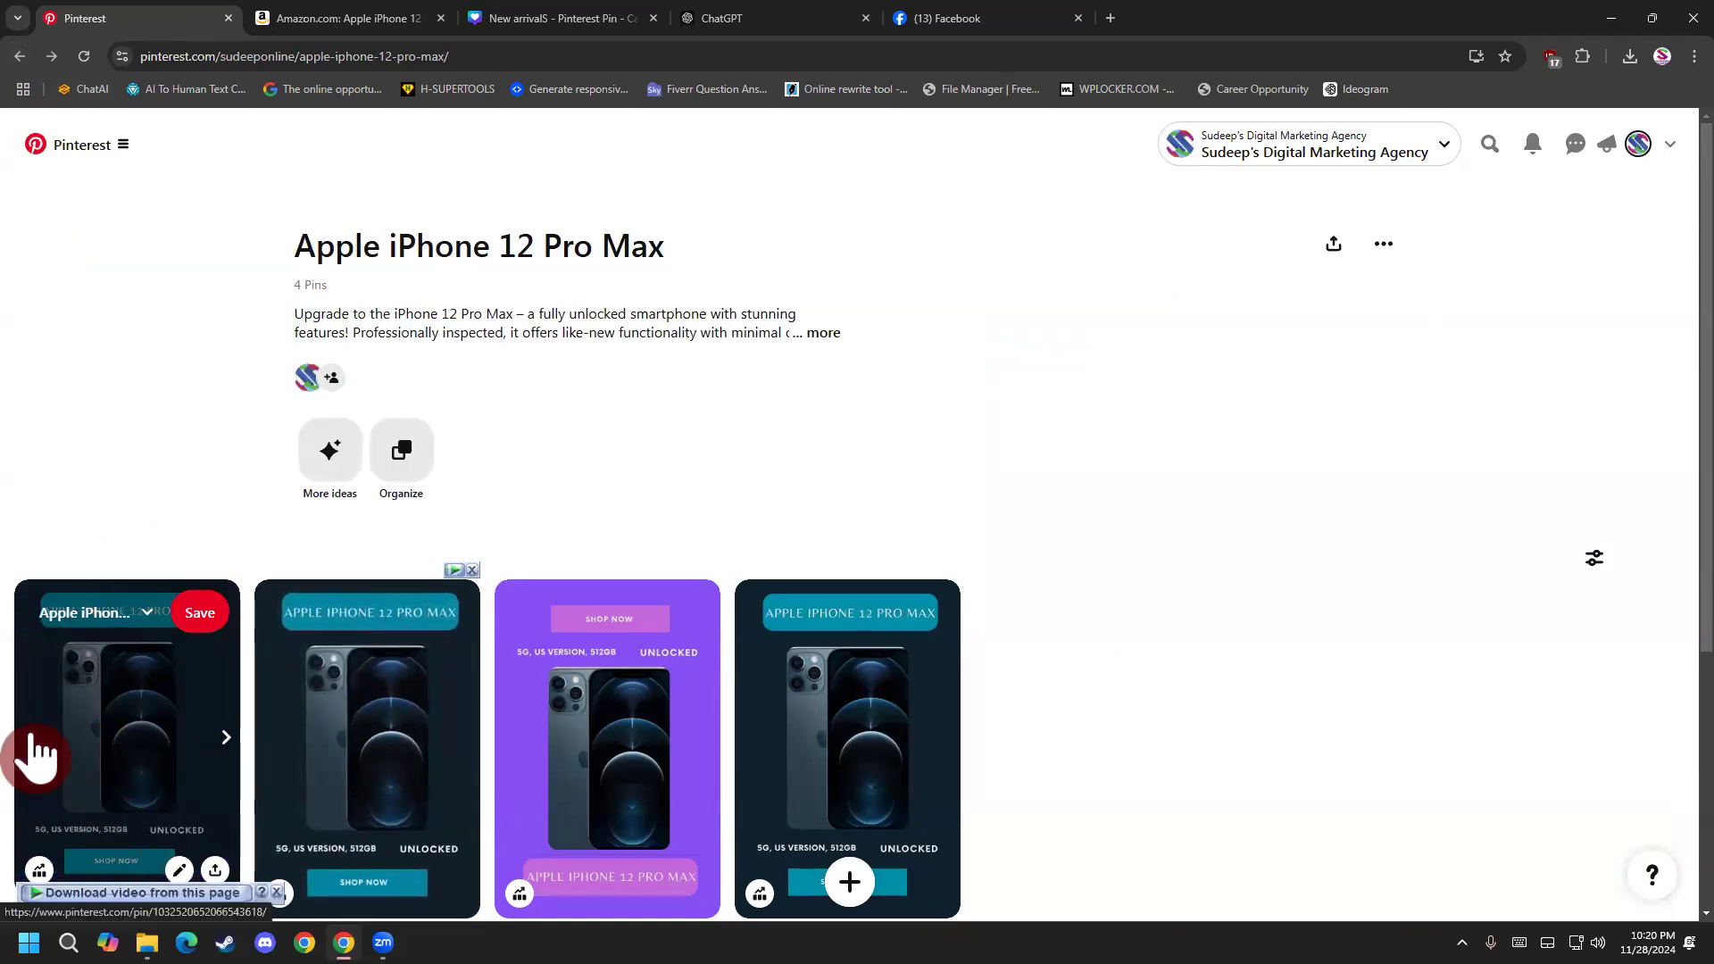
left_click(225, 741)
left_click(225, 741)
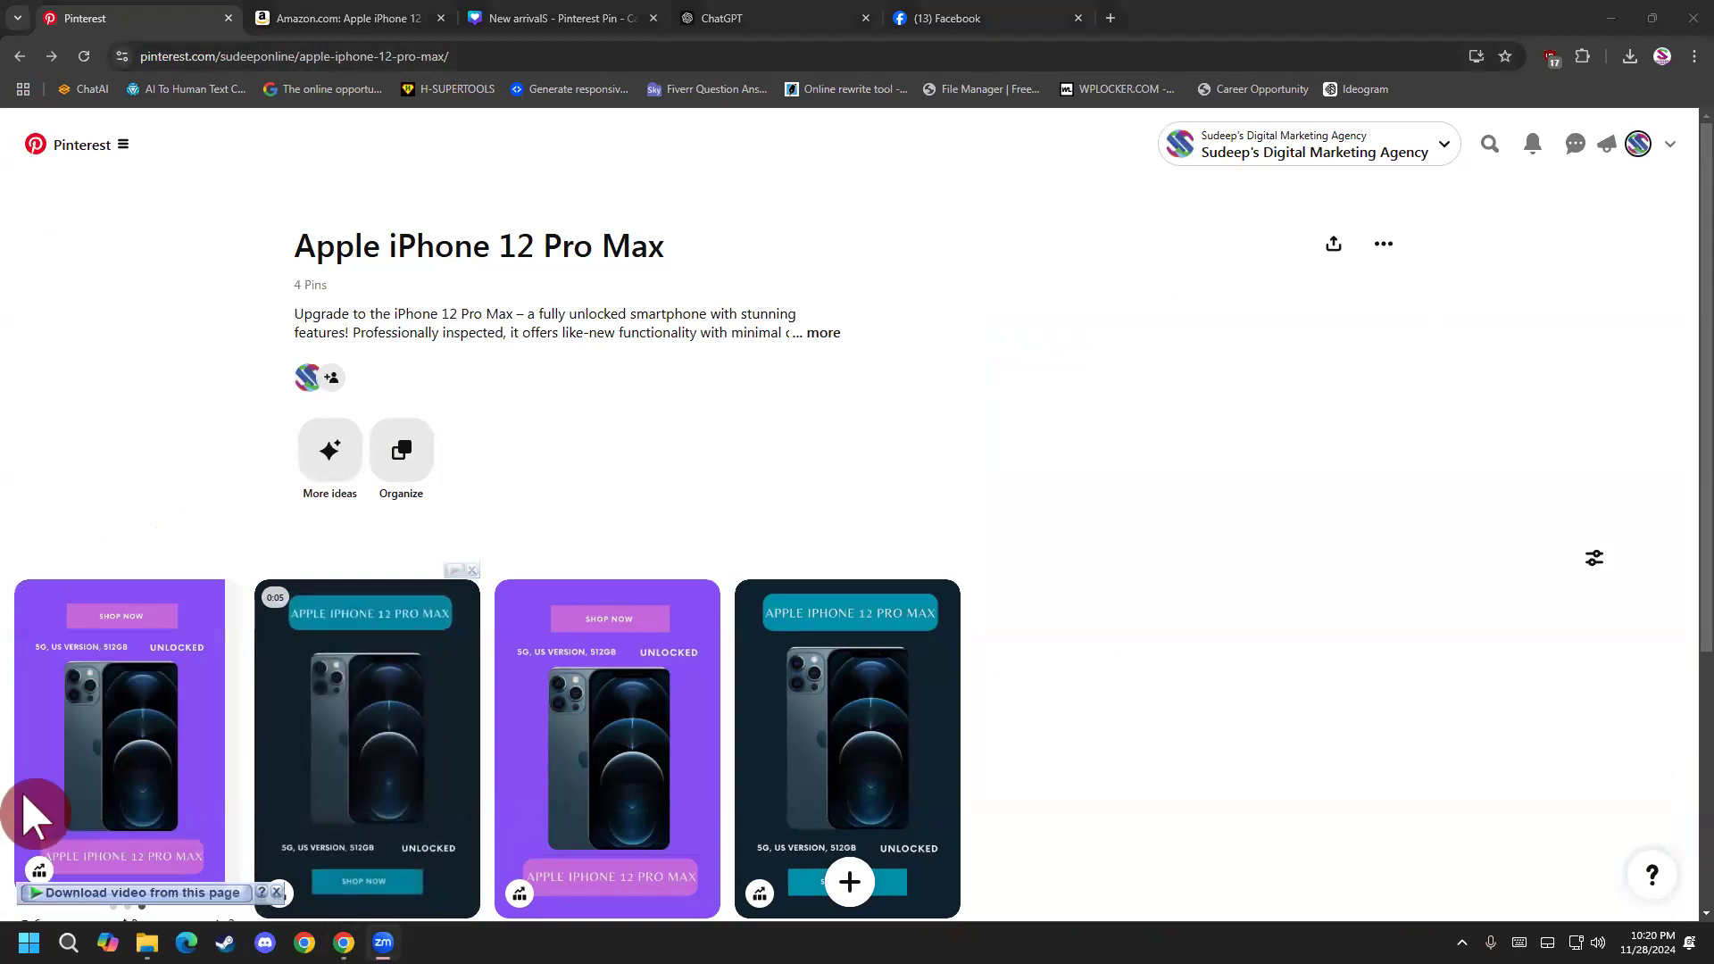
left_click(32, 741)
left_click(32, 741)
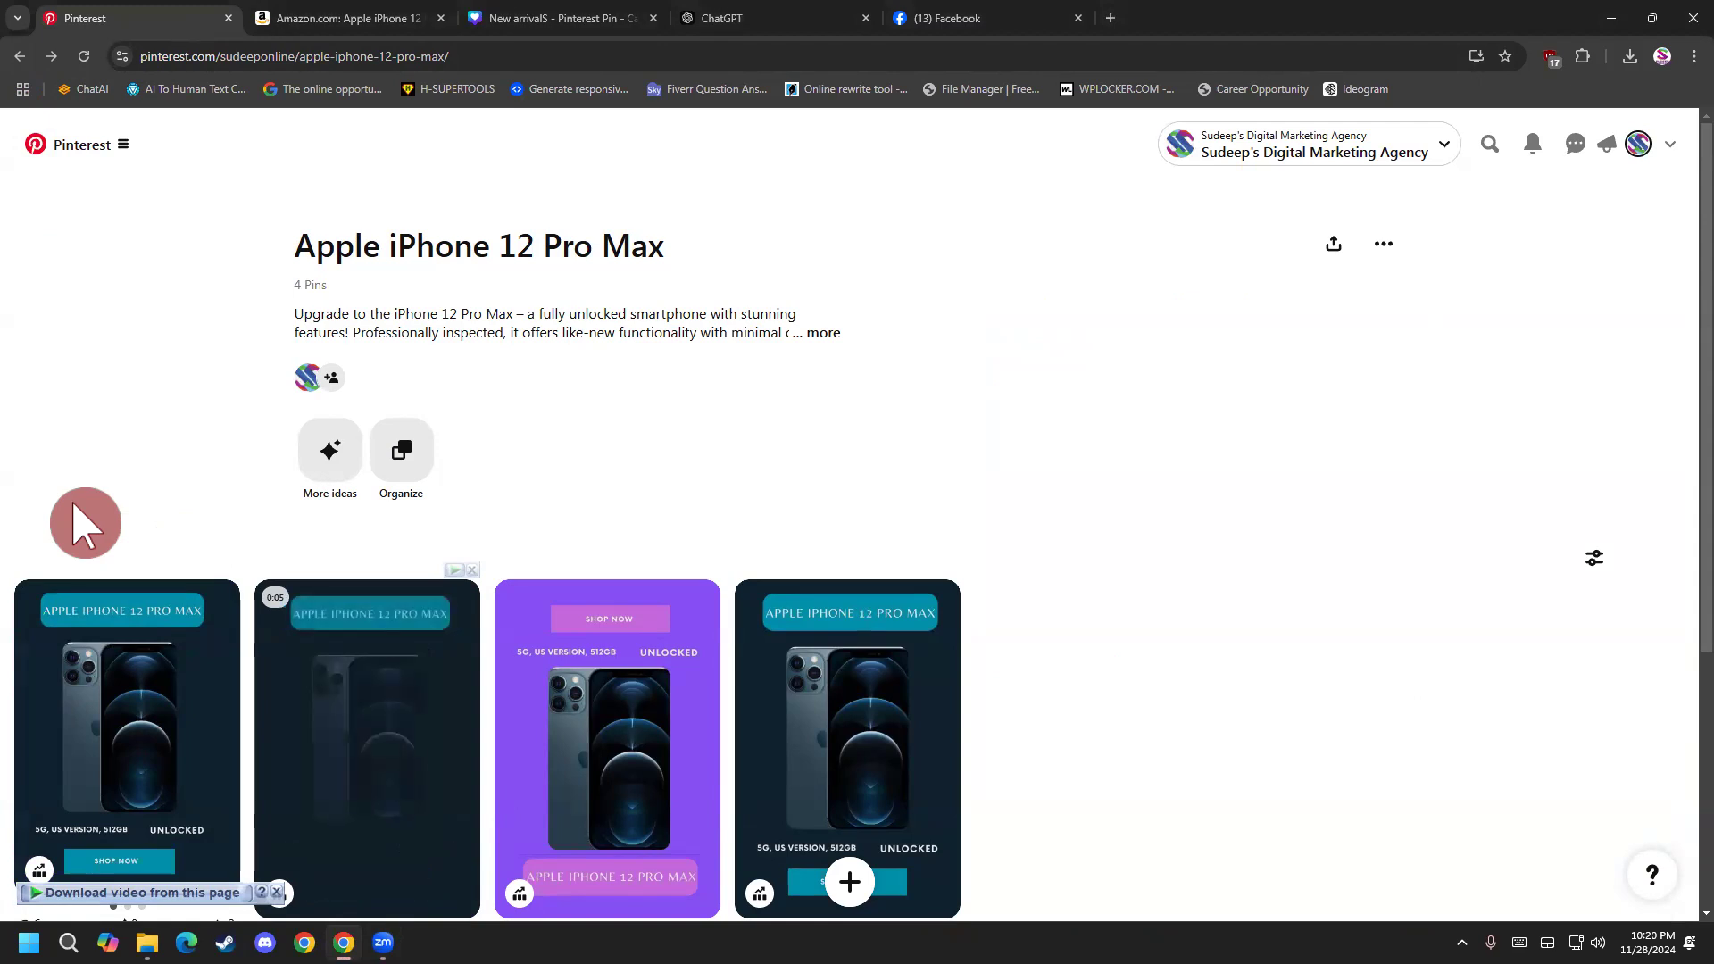
scroll(129, 433, "down", 4)
scroll(125, 433, "up", 4)
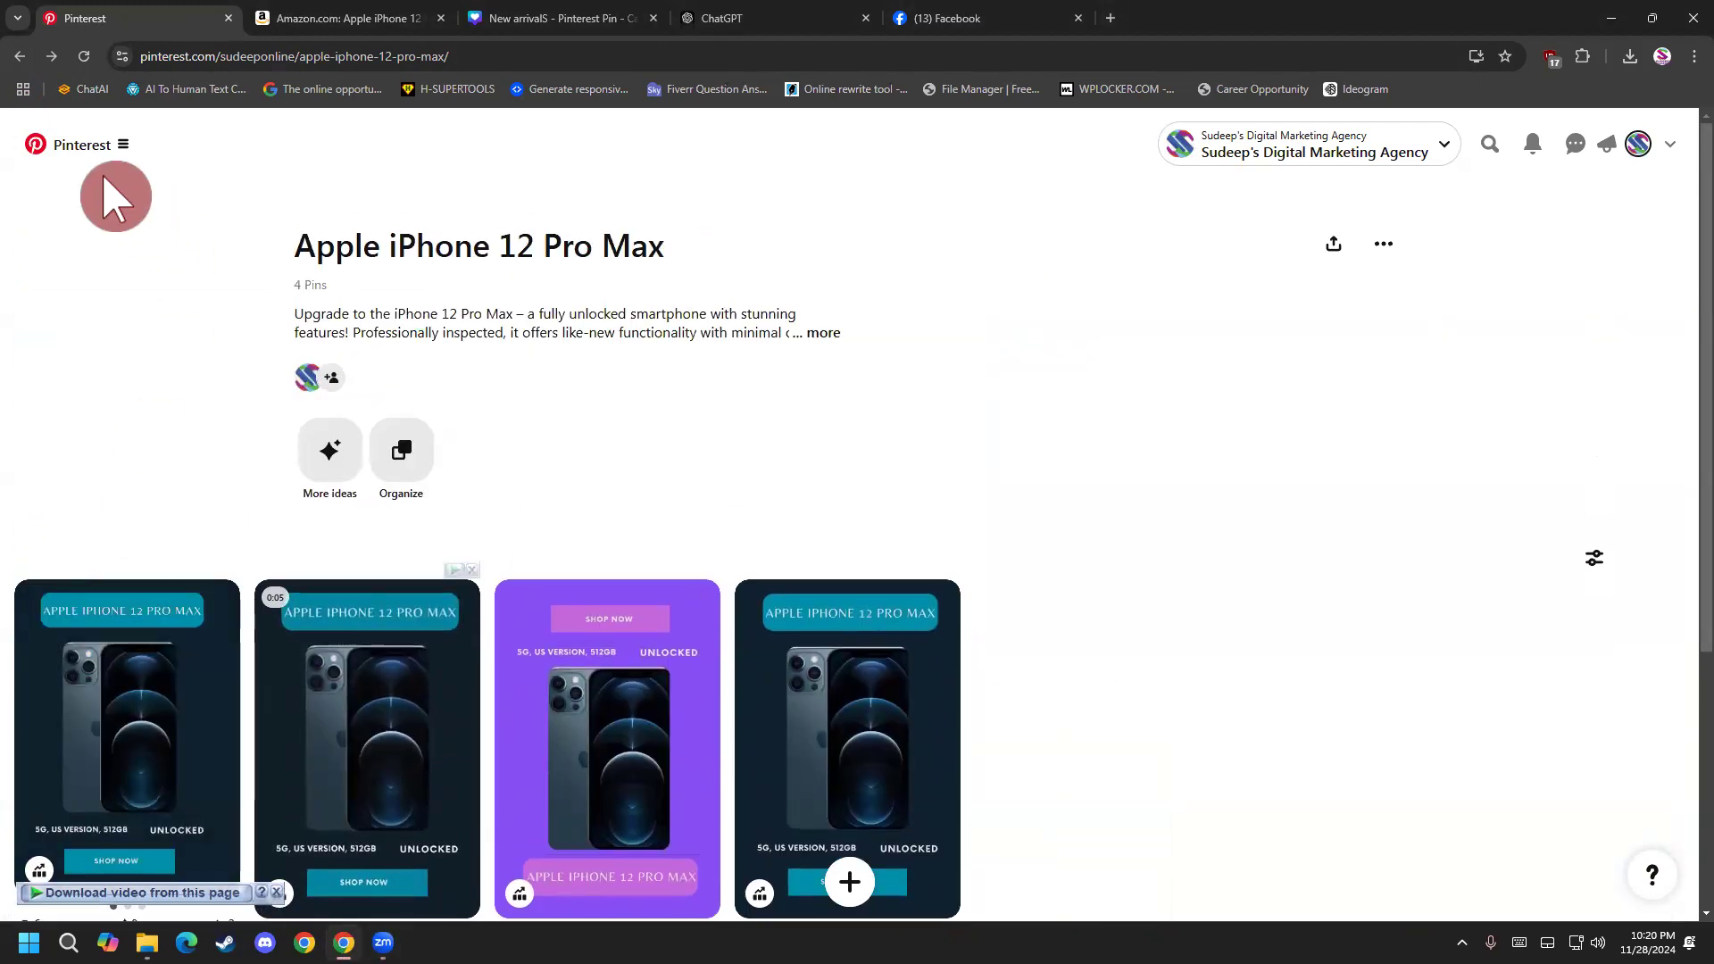
Start a new Pin for ad and upload the purple iPhone image New arrivalS (1).
left_click(116, 150)
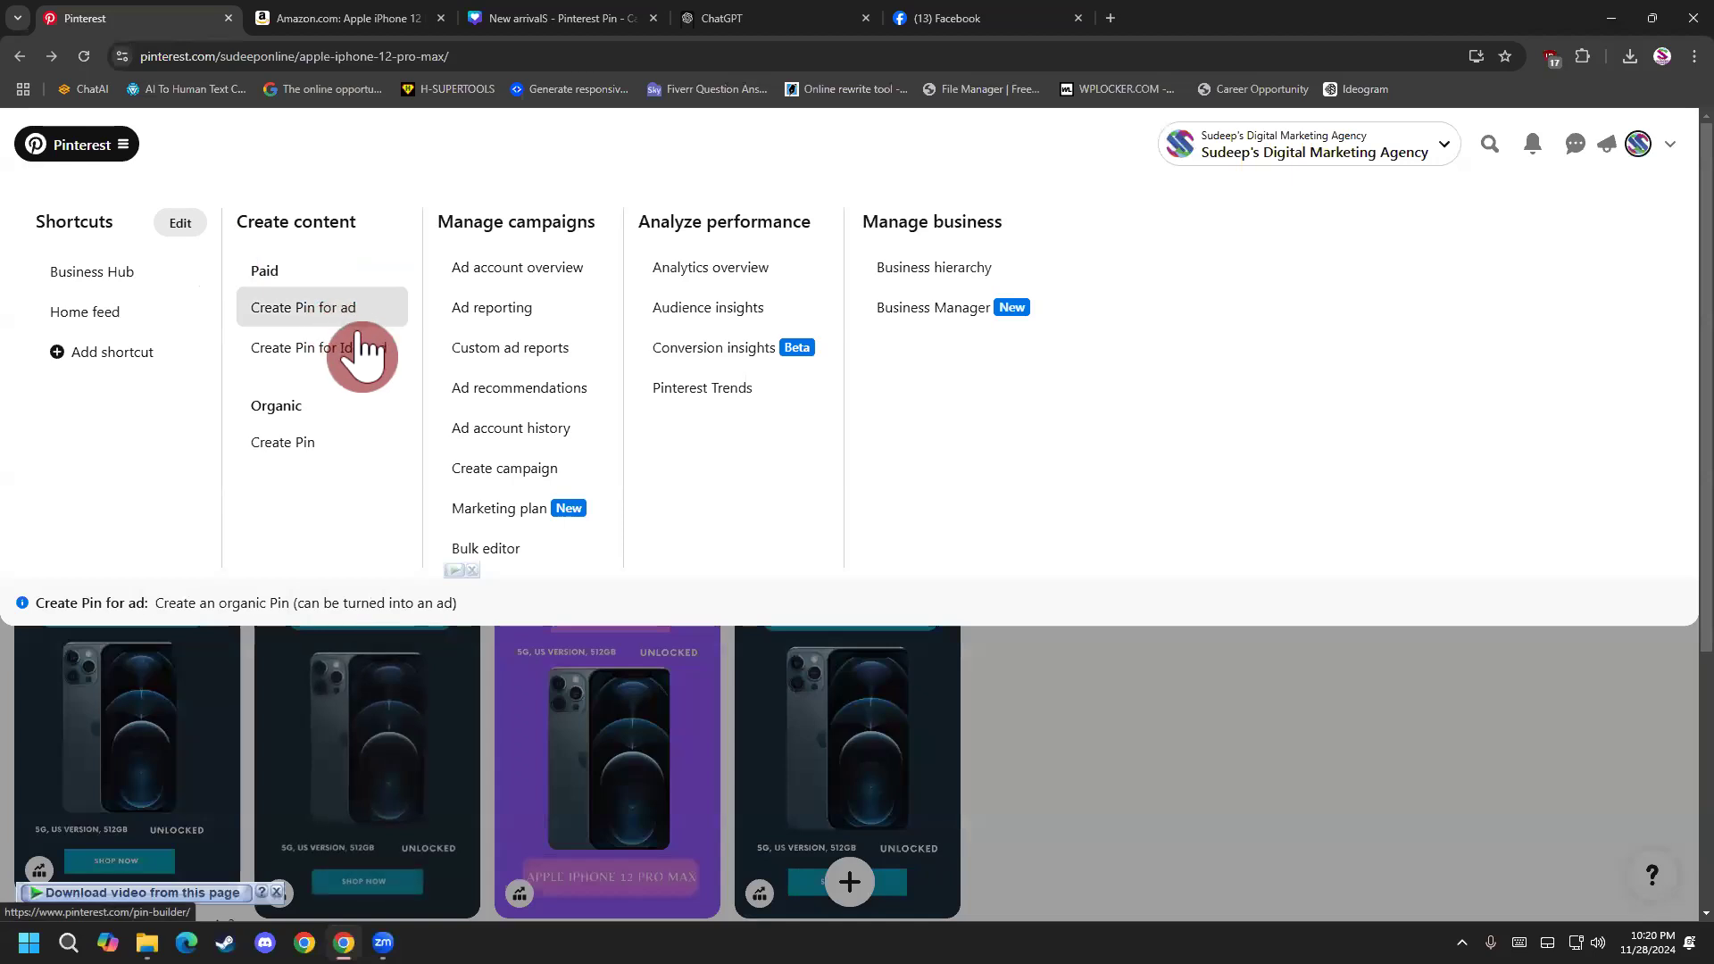
left_click(338, 314)
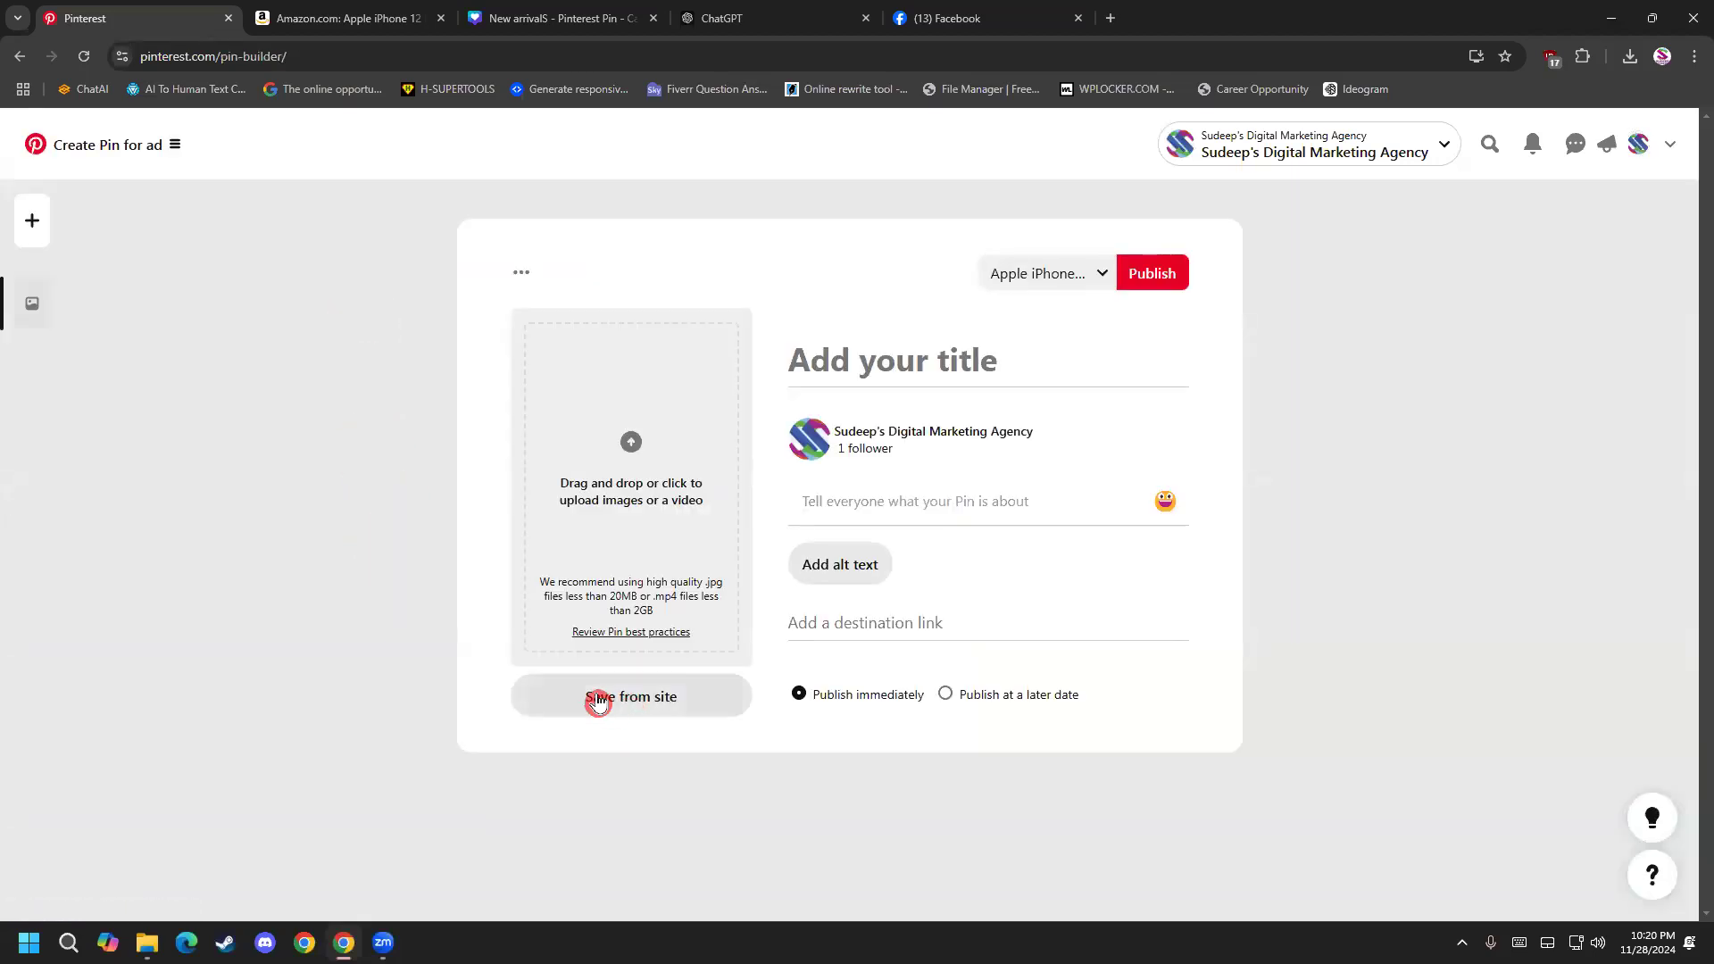
left_click(601, 497)
double_click(950, 357)
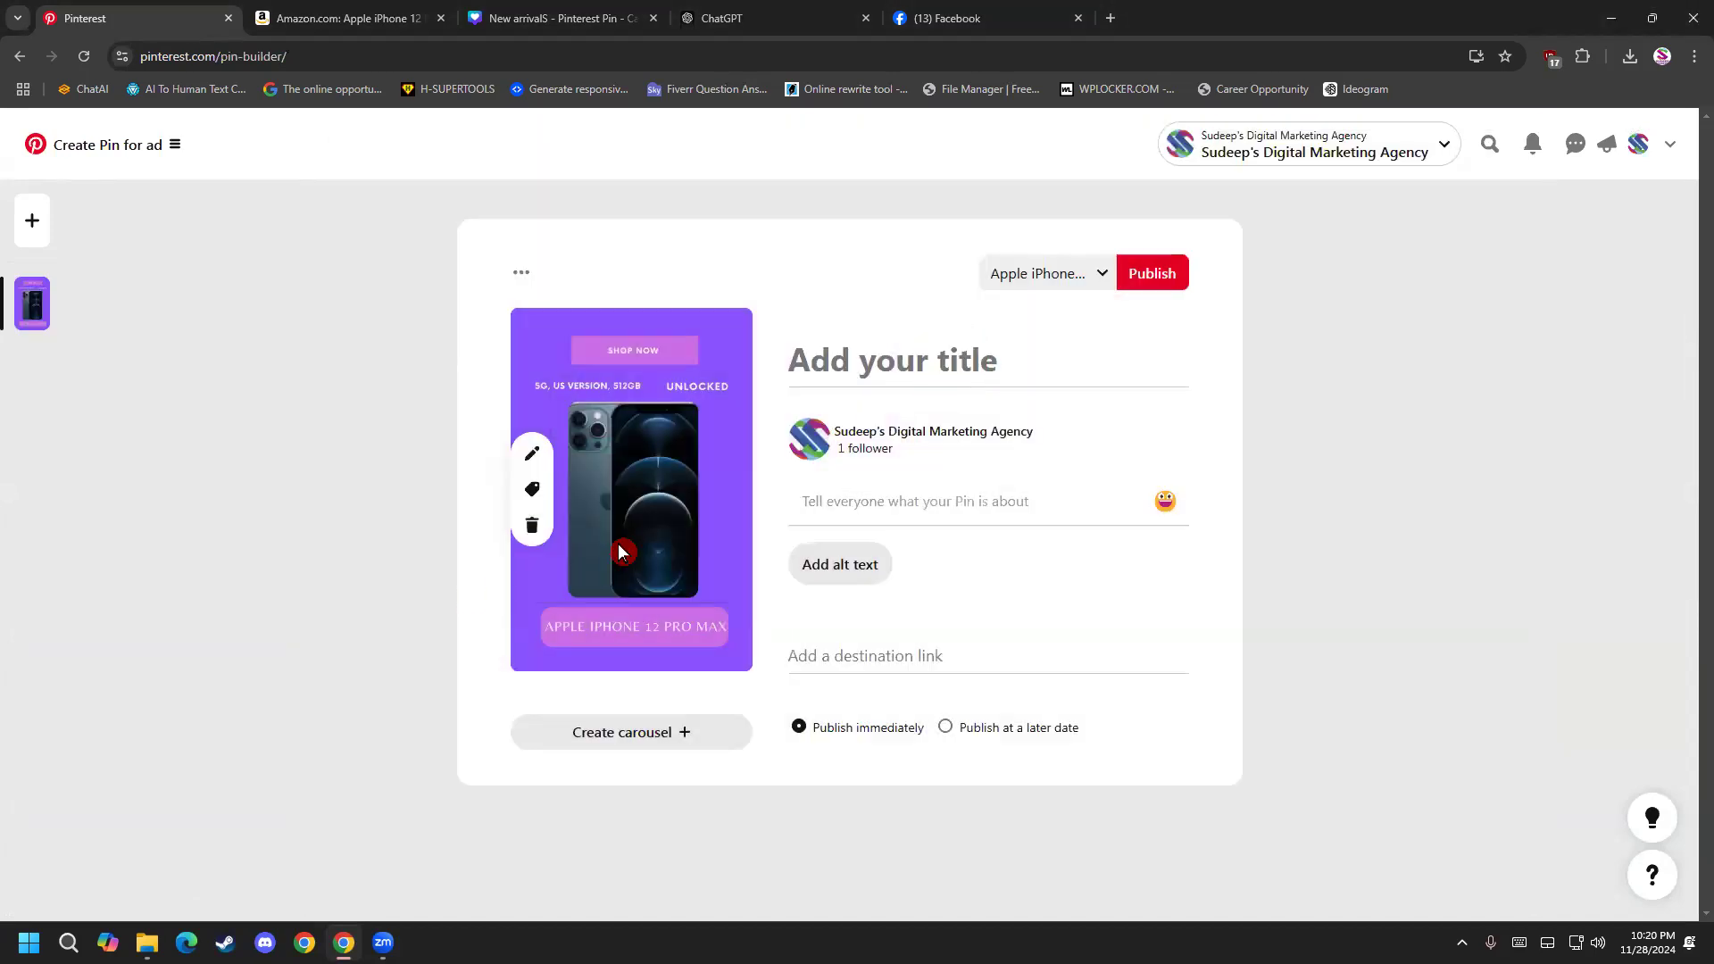
Turn the pin into a carousel by adding the dark images New arrivalS and New arrivalS (2) as second and third slides.
left_click(649, 728)
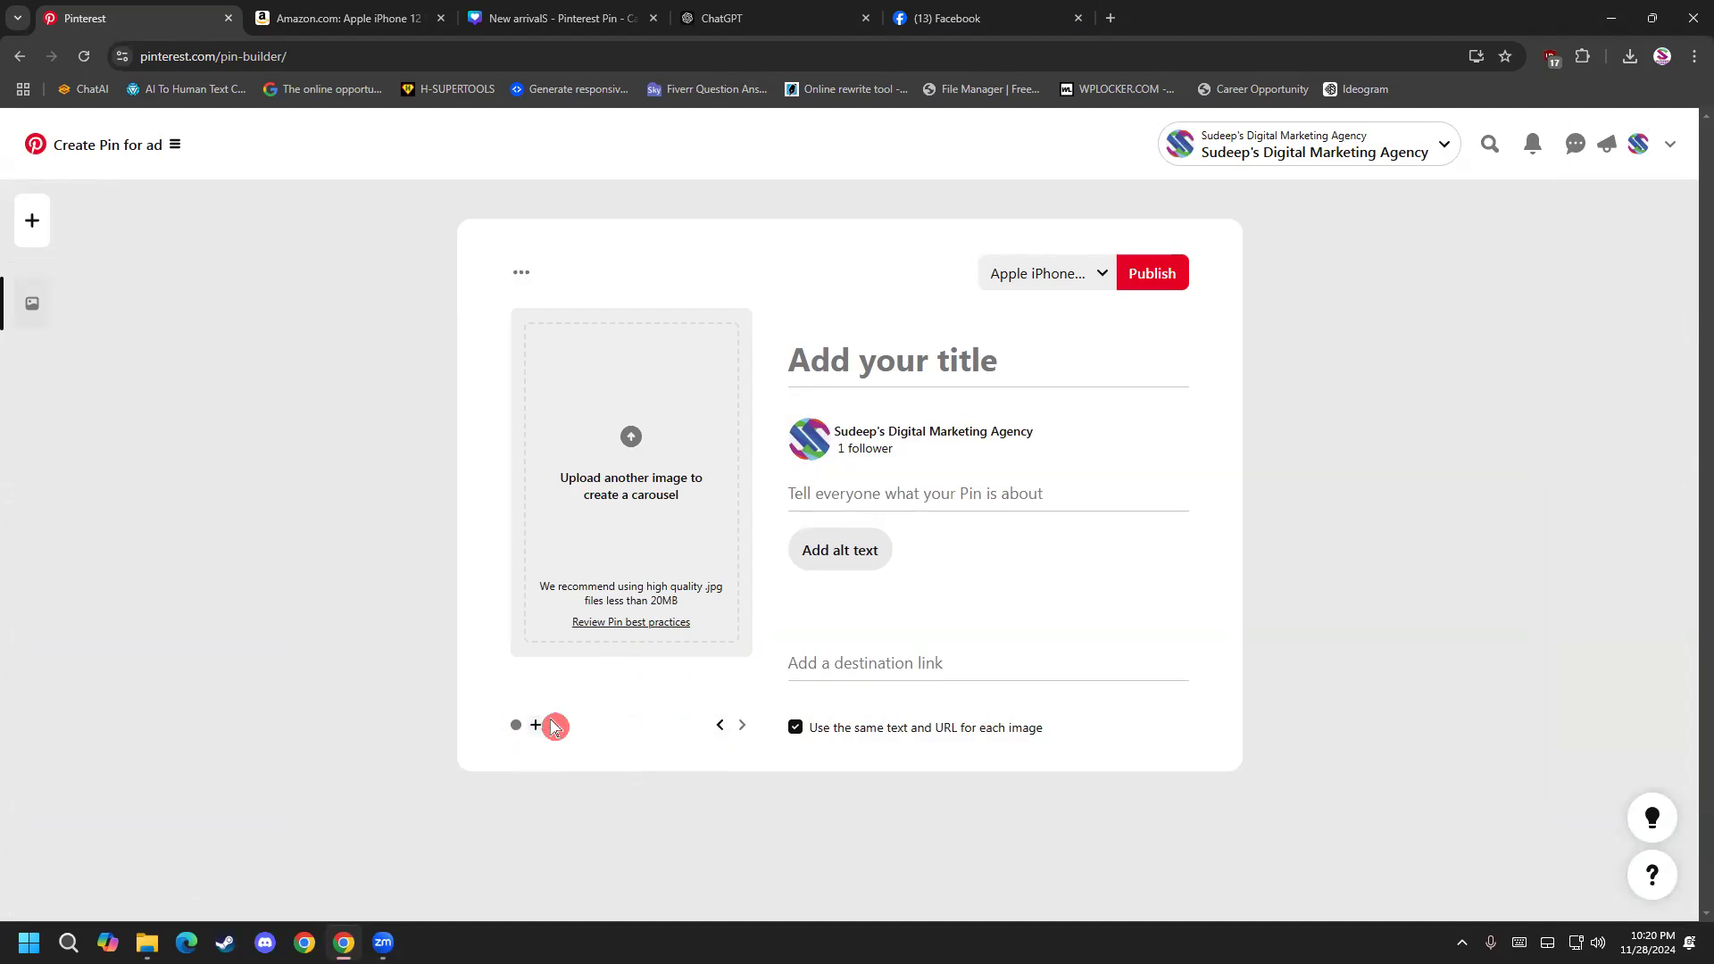
left_click(632, 490)
double_click(1083, 372)
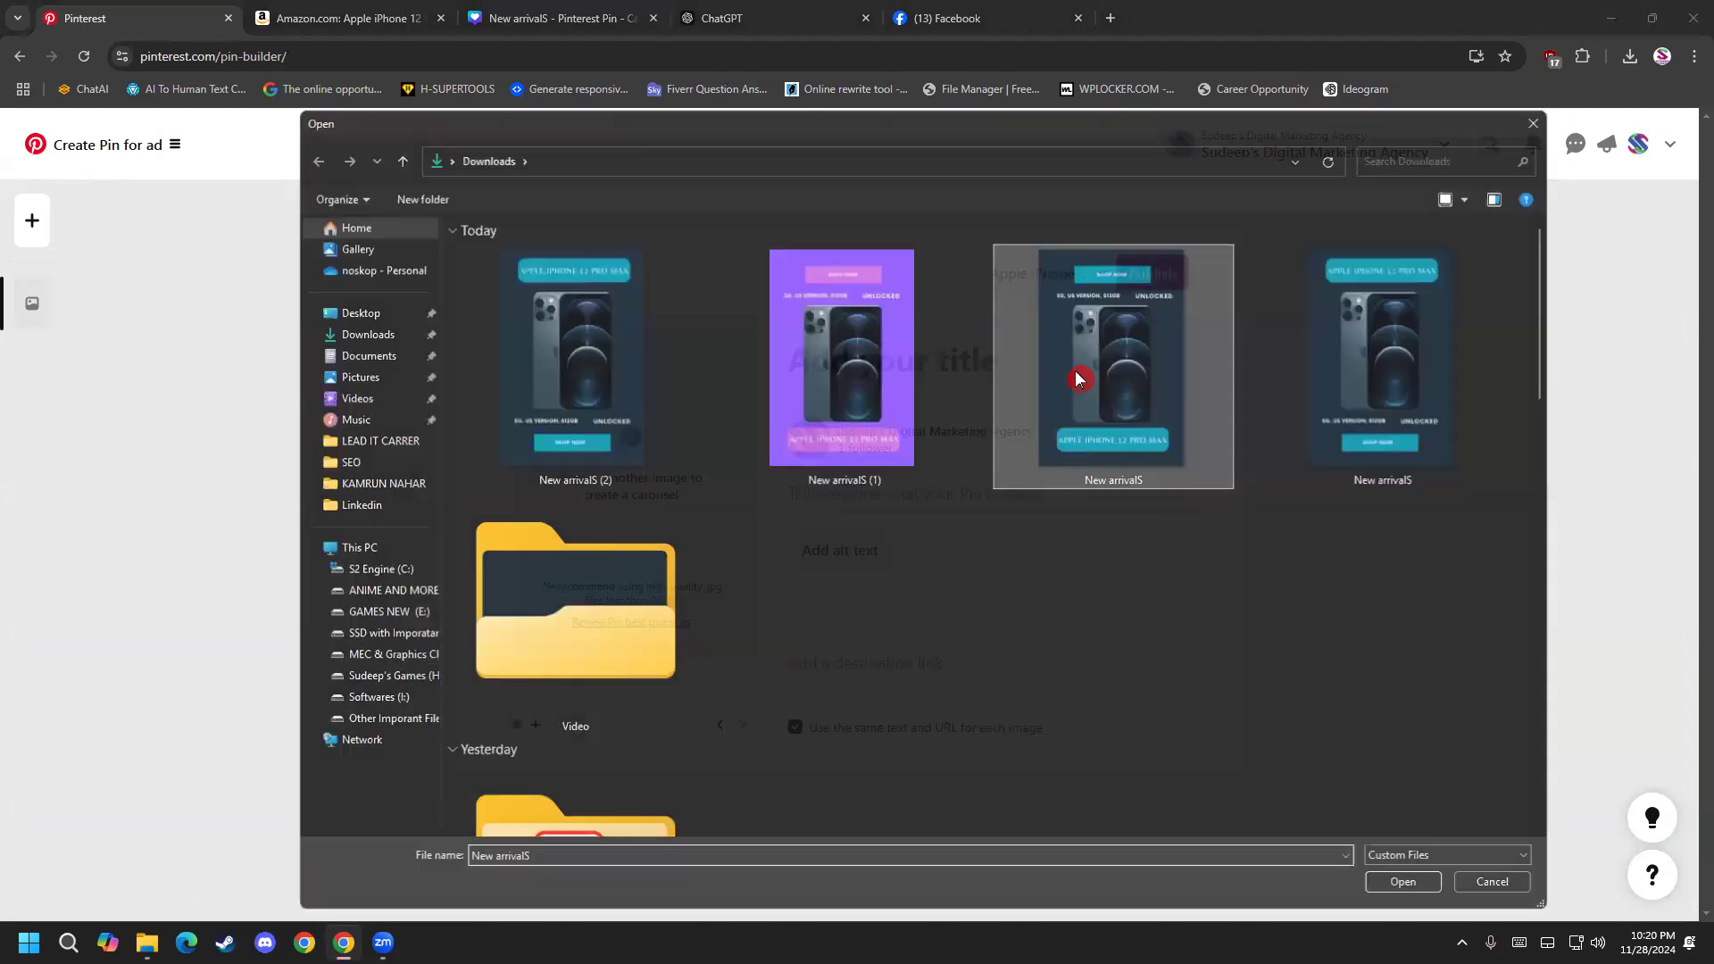
left_click(555, 725)
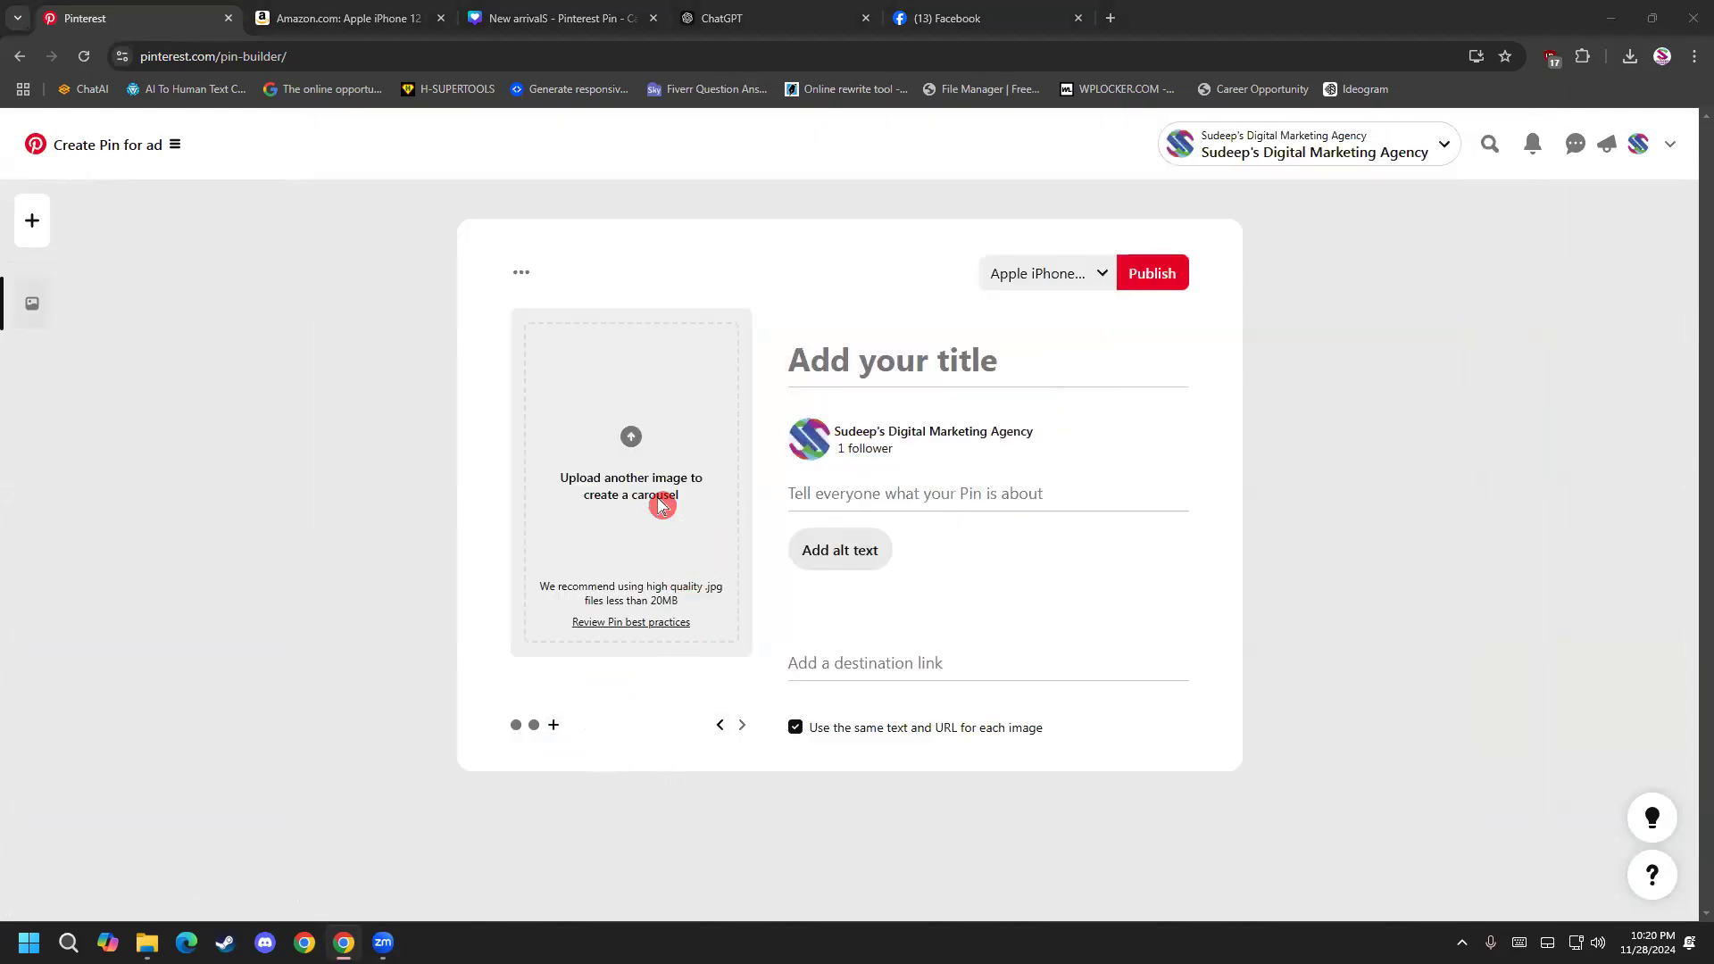
left_click(658, 501)
double_click(574, 371)
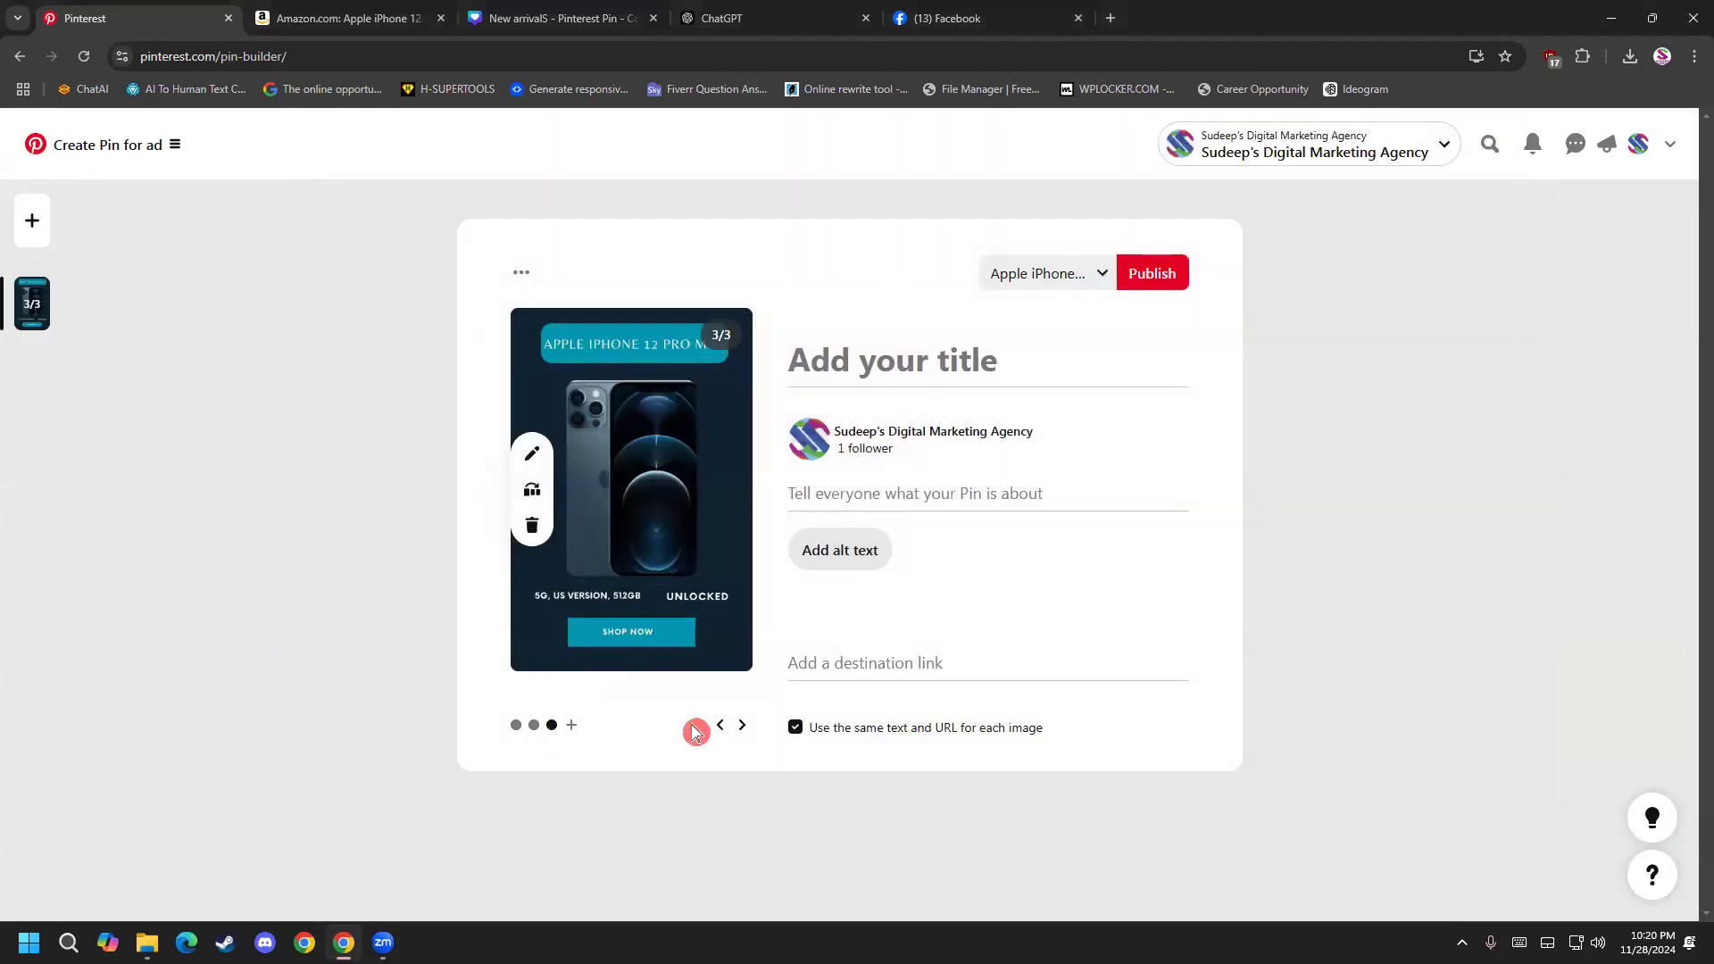
Page through the new carousel's three slides and return to the purple first slide.
left_click(718, 728)
left_click(721, 728)
left_click(748, 730)
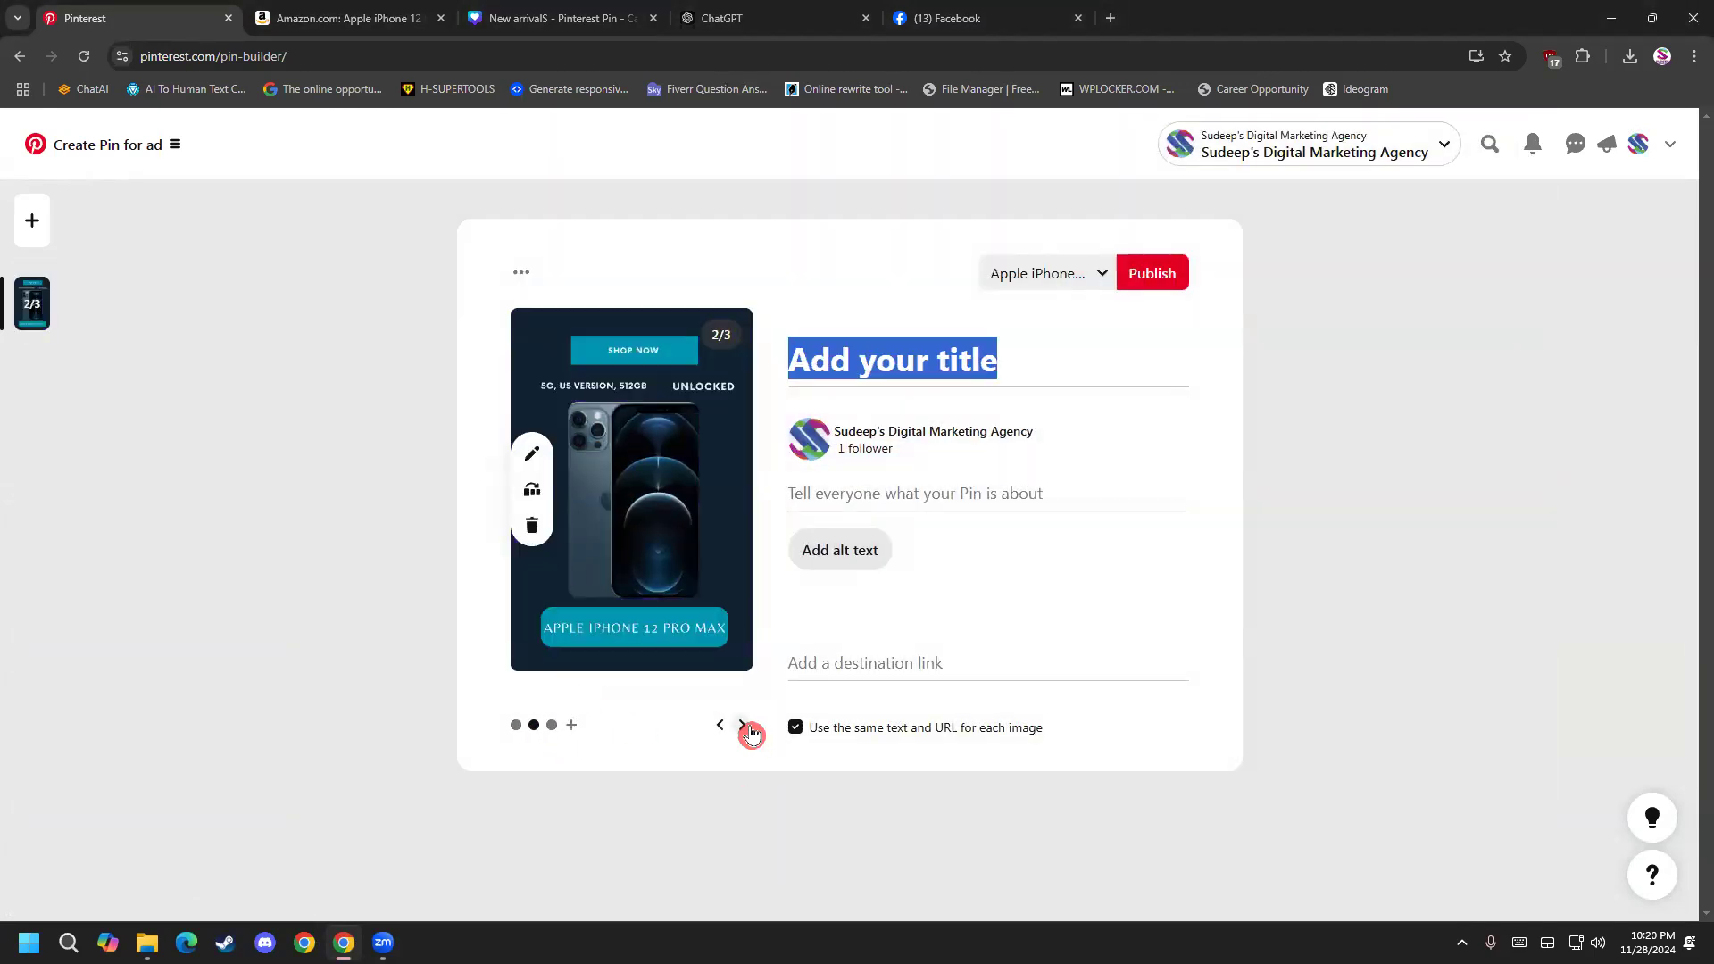
left_click(744, 726)
left_click(720, 727)
left_click(720, 727)
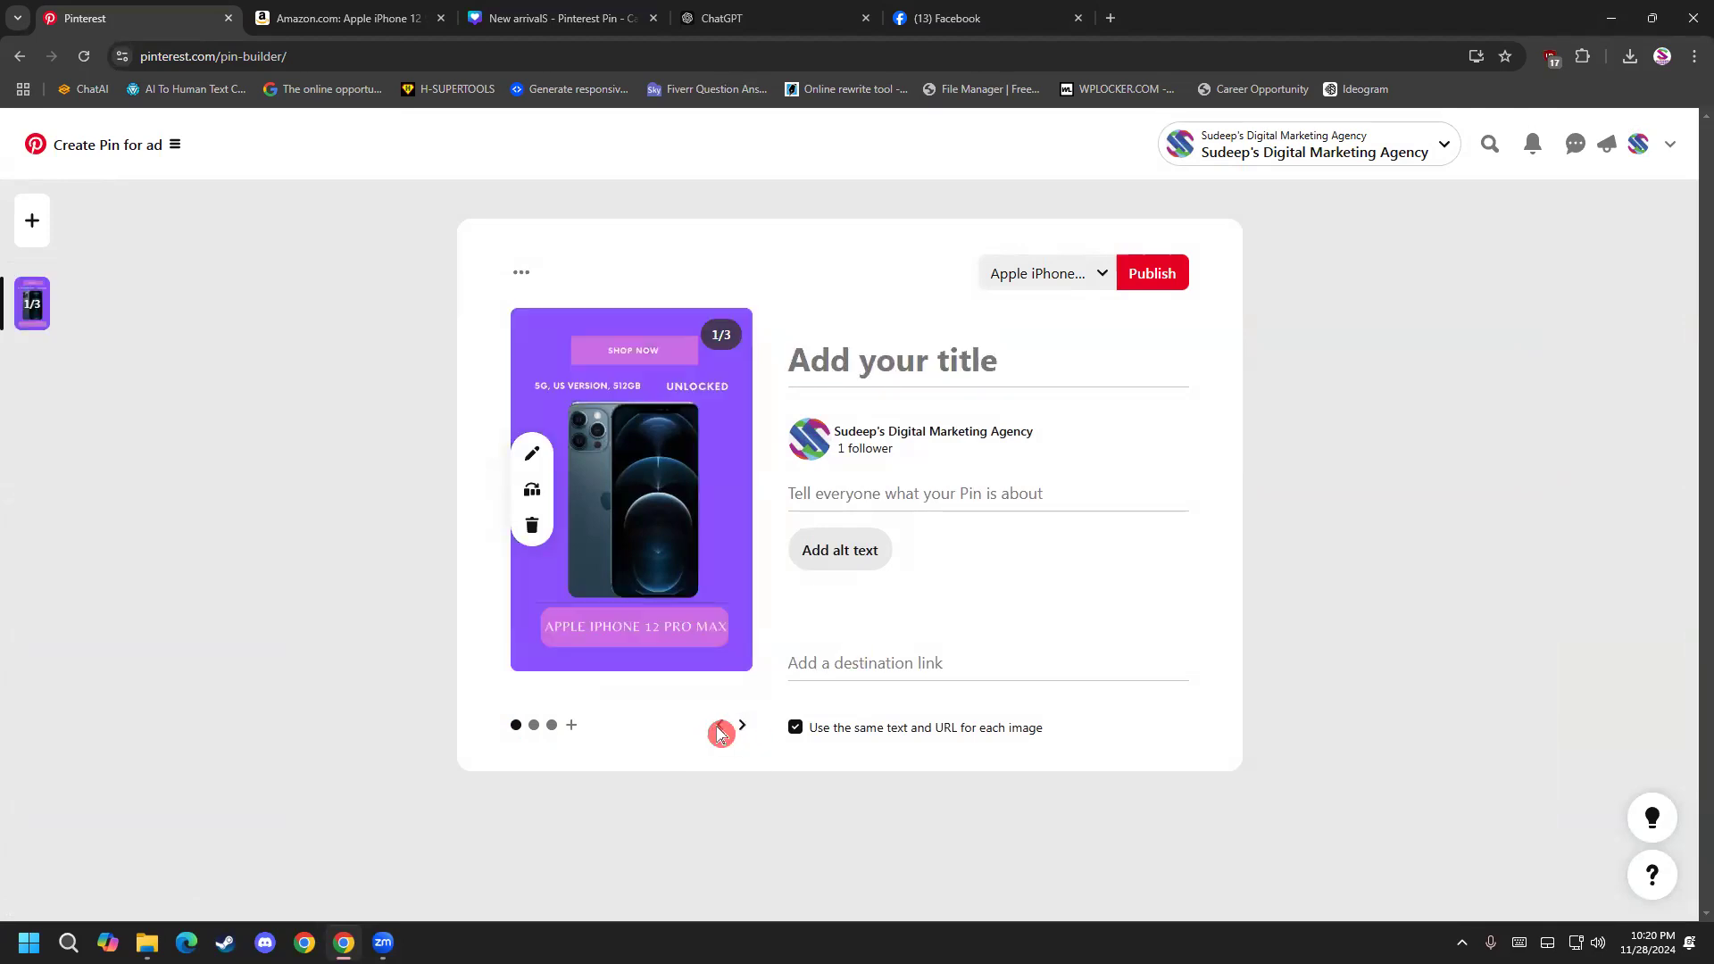
Turn off using the same text and URL for each image, and page through the slides back to the first.
double_click(720, 732)
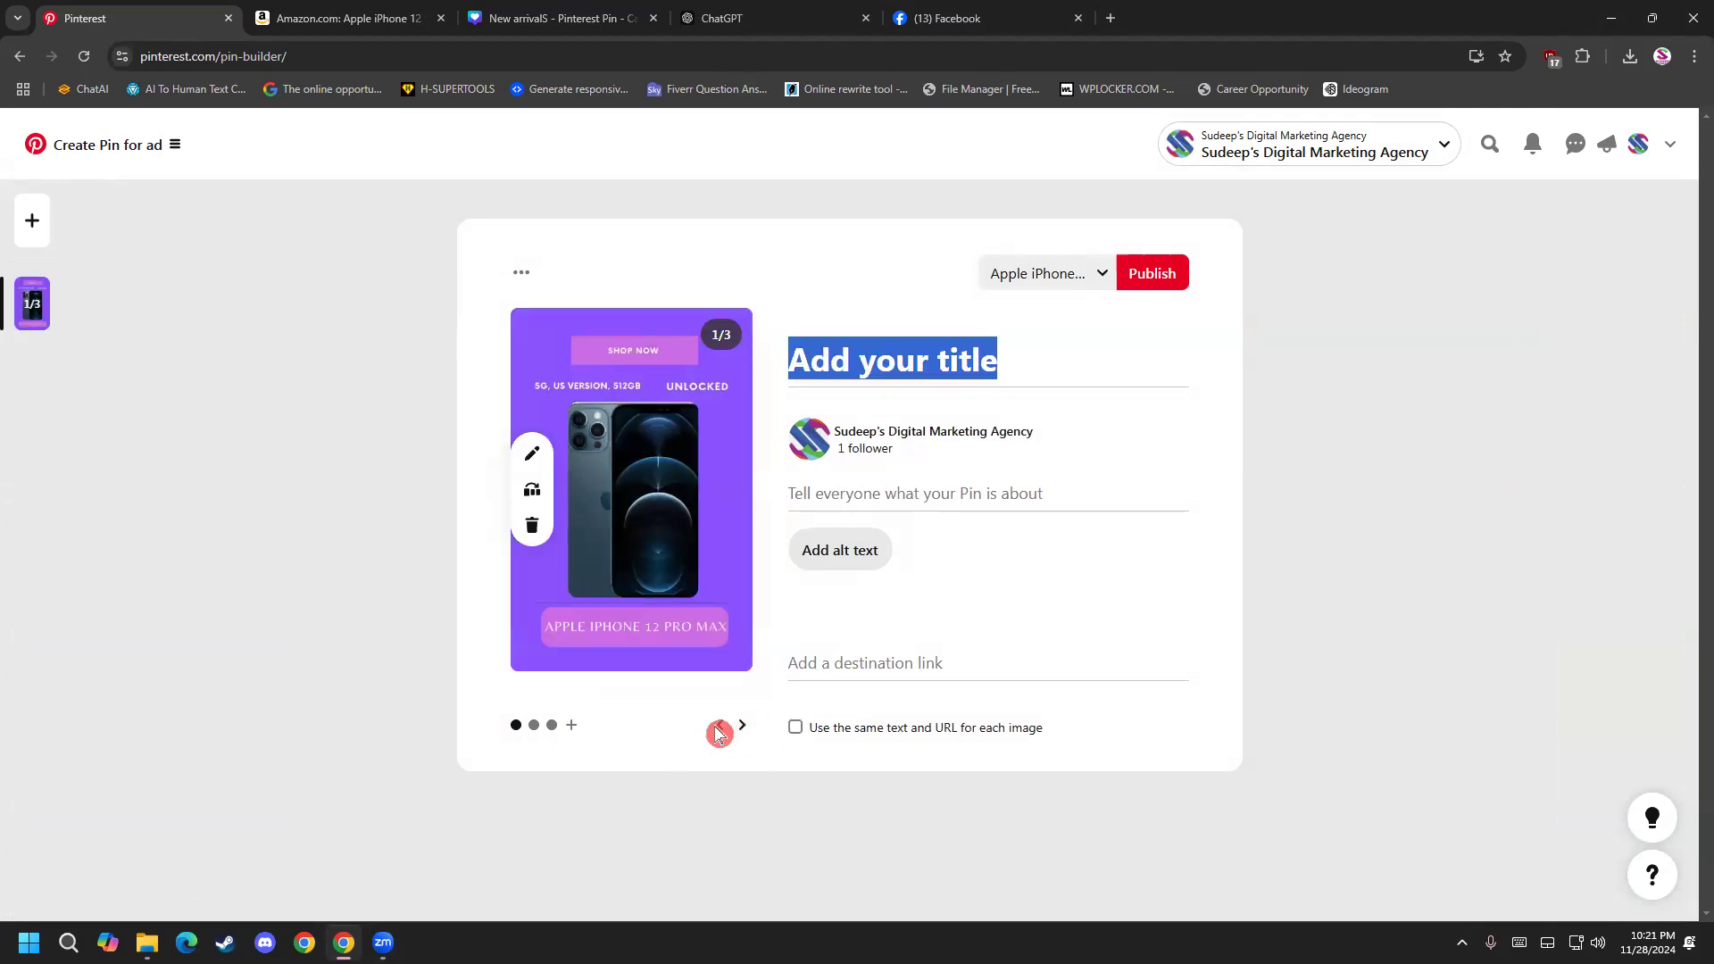
left_click(720, 733)
left_click(750, 727)
left_click(750, 726)
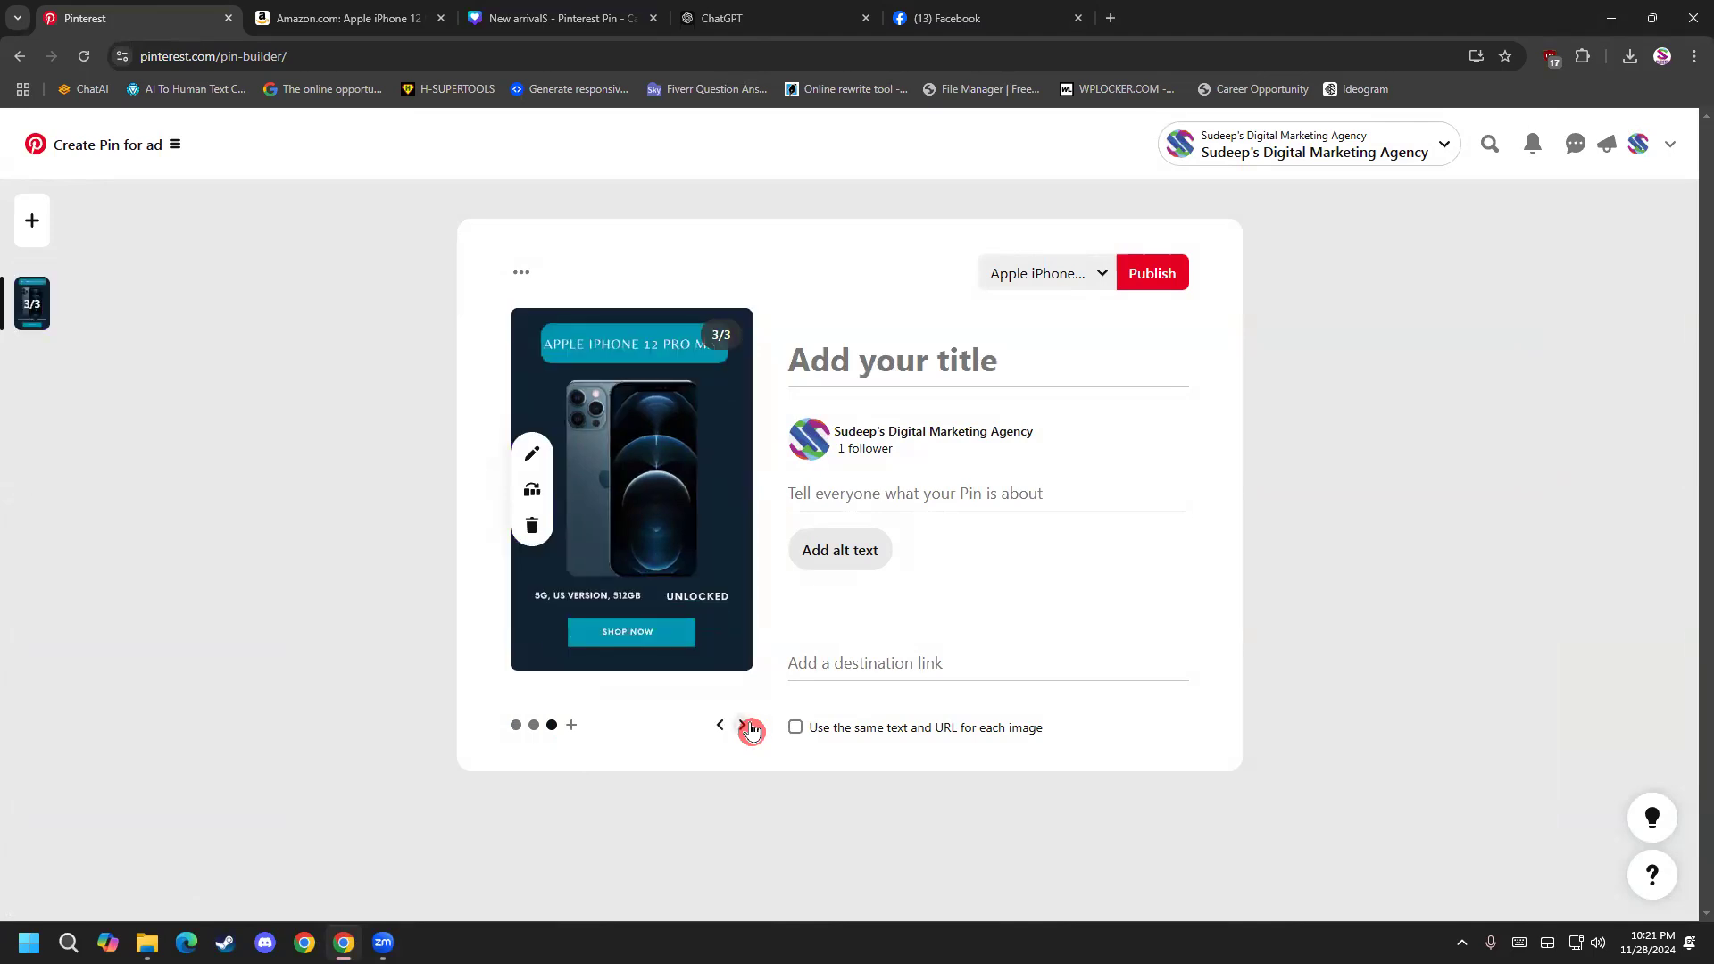
left_click(750, 726)
left_click(715, 731)
left_click(714, 728)
left_click(713, 727)
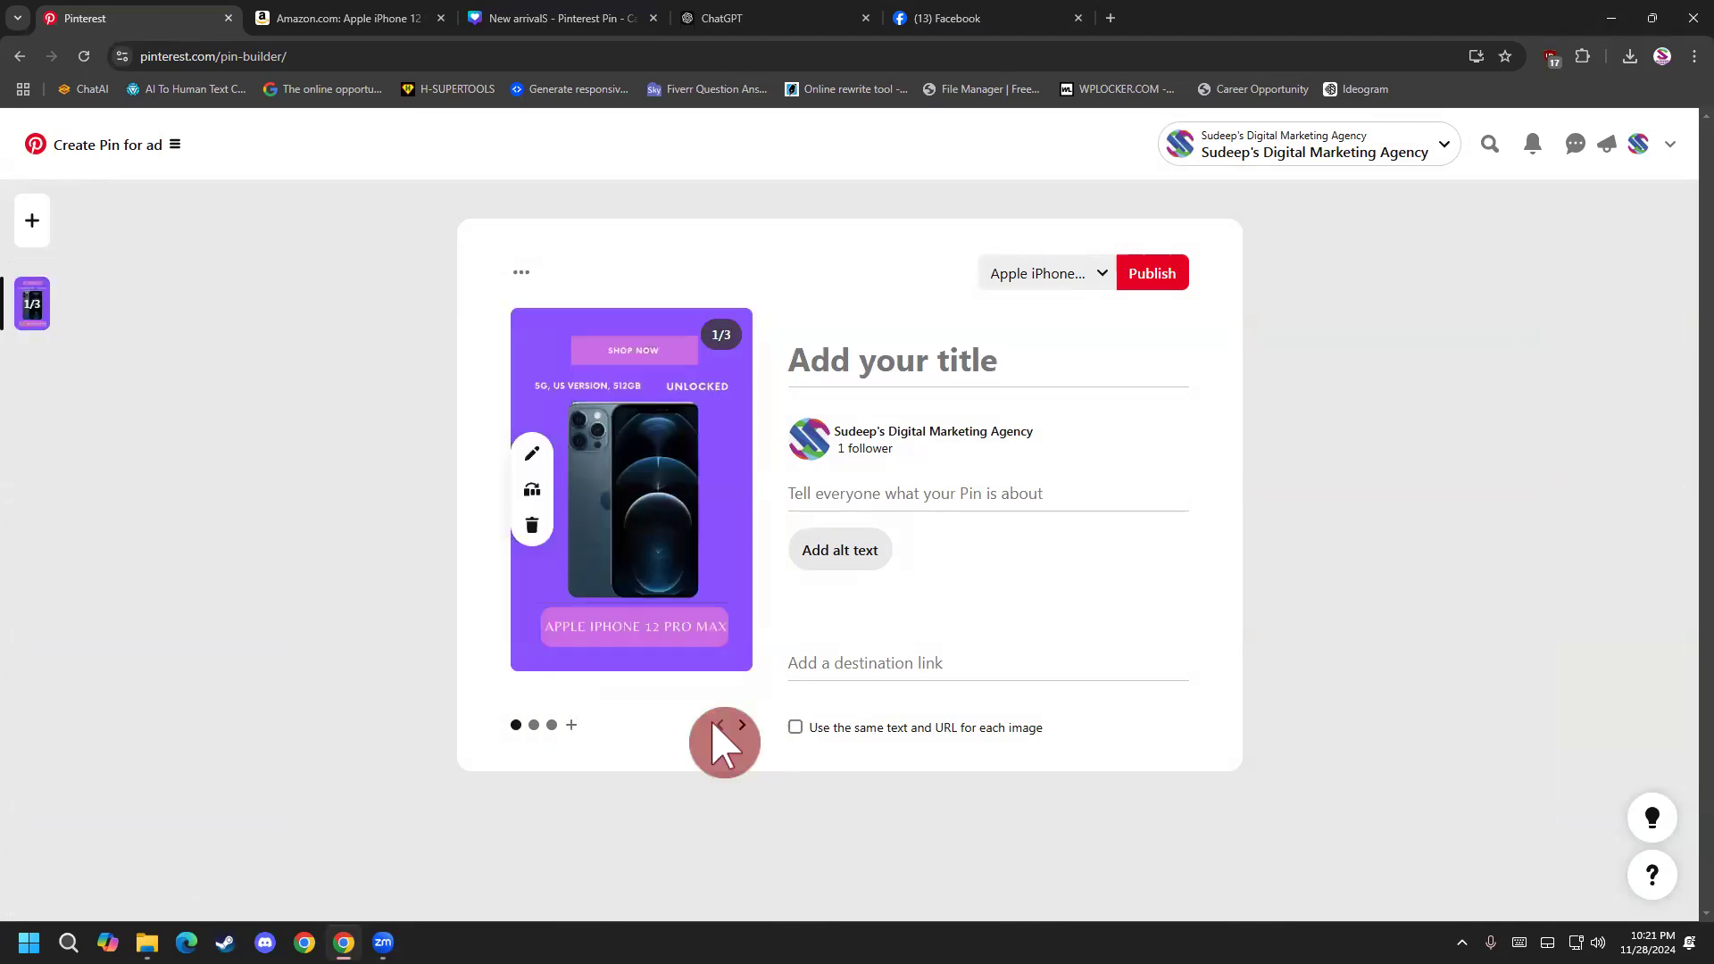
left_click(713, 725)
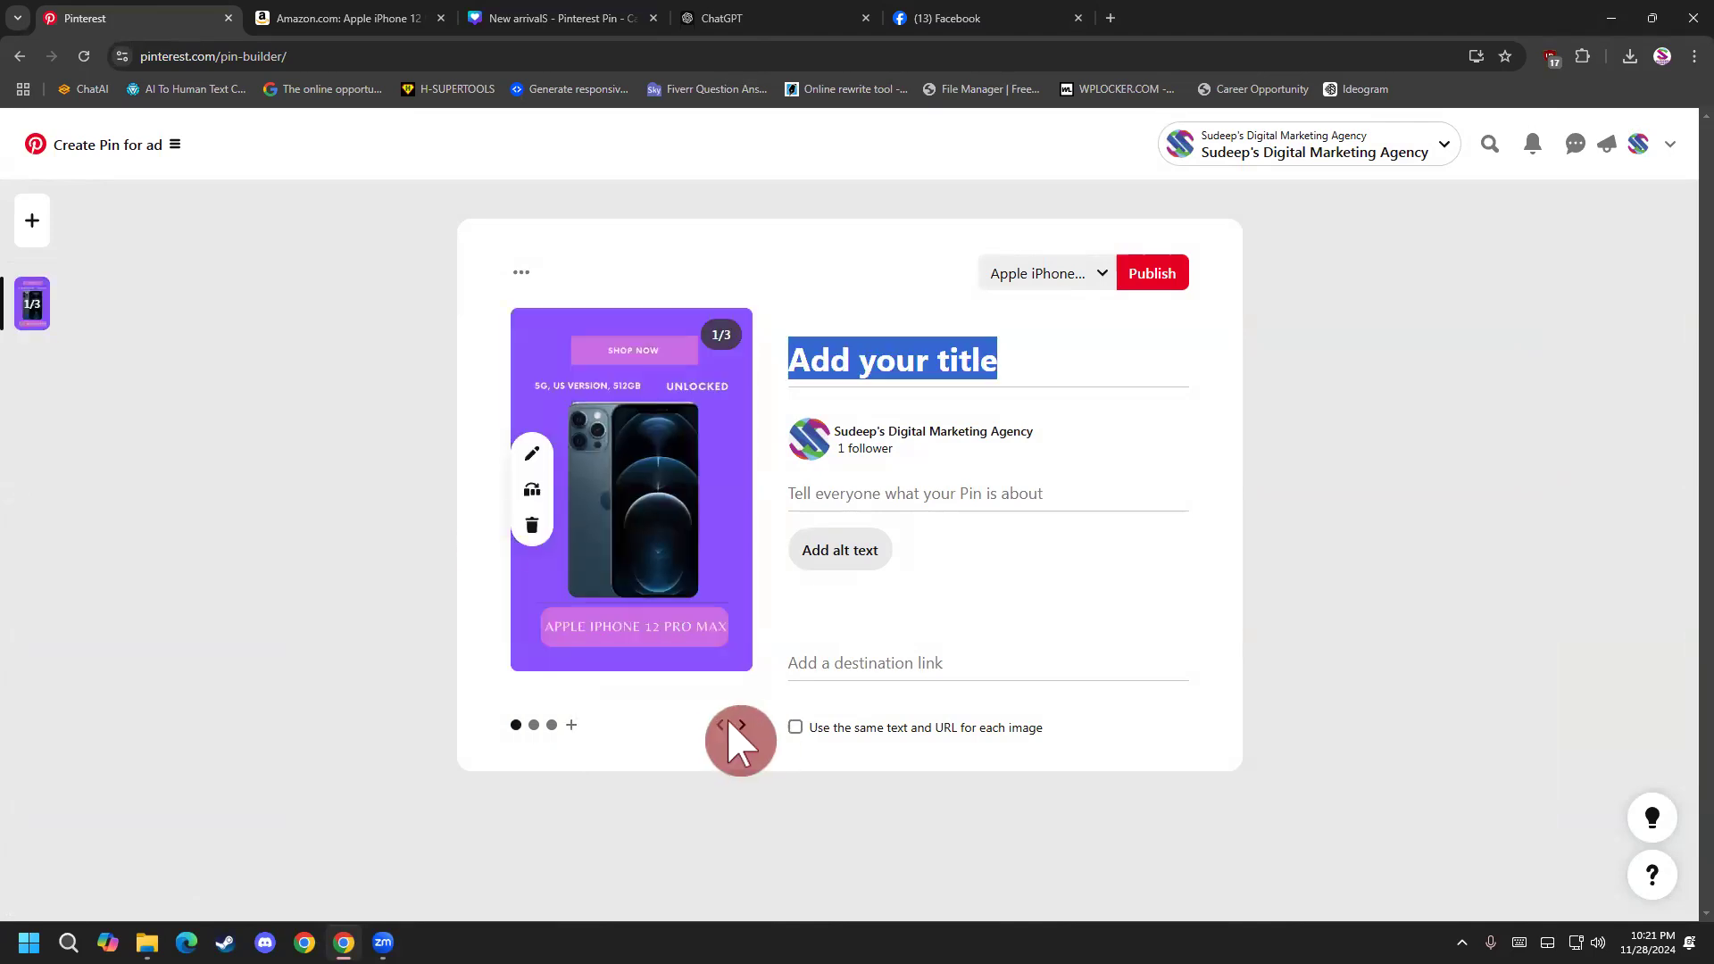
Leave the unpublished carousel pin and open the saved boards on the agency's Pinterest profile.
left_click(20, 55)
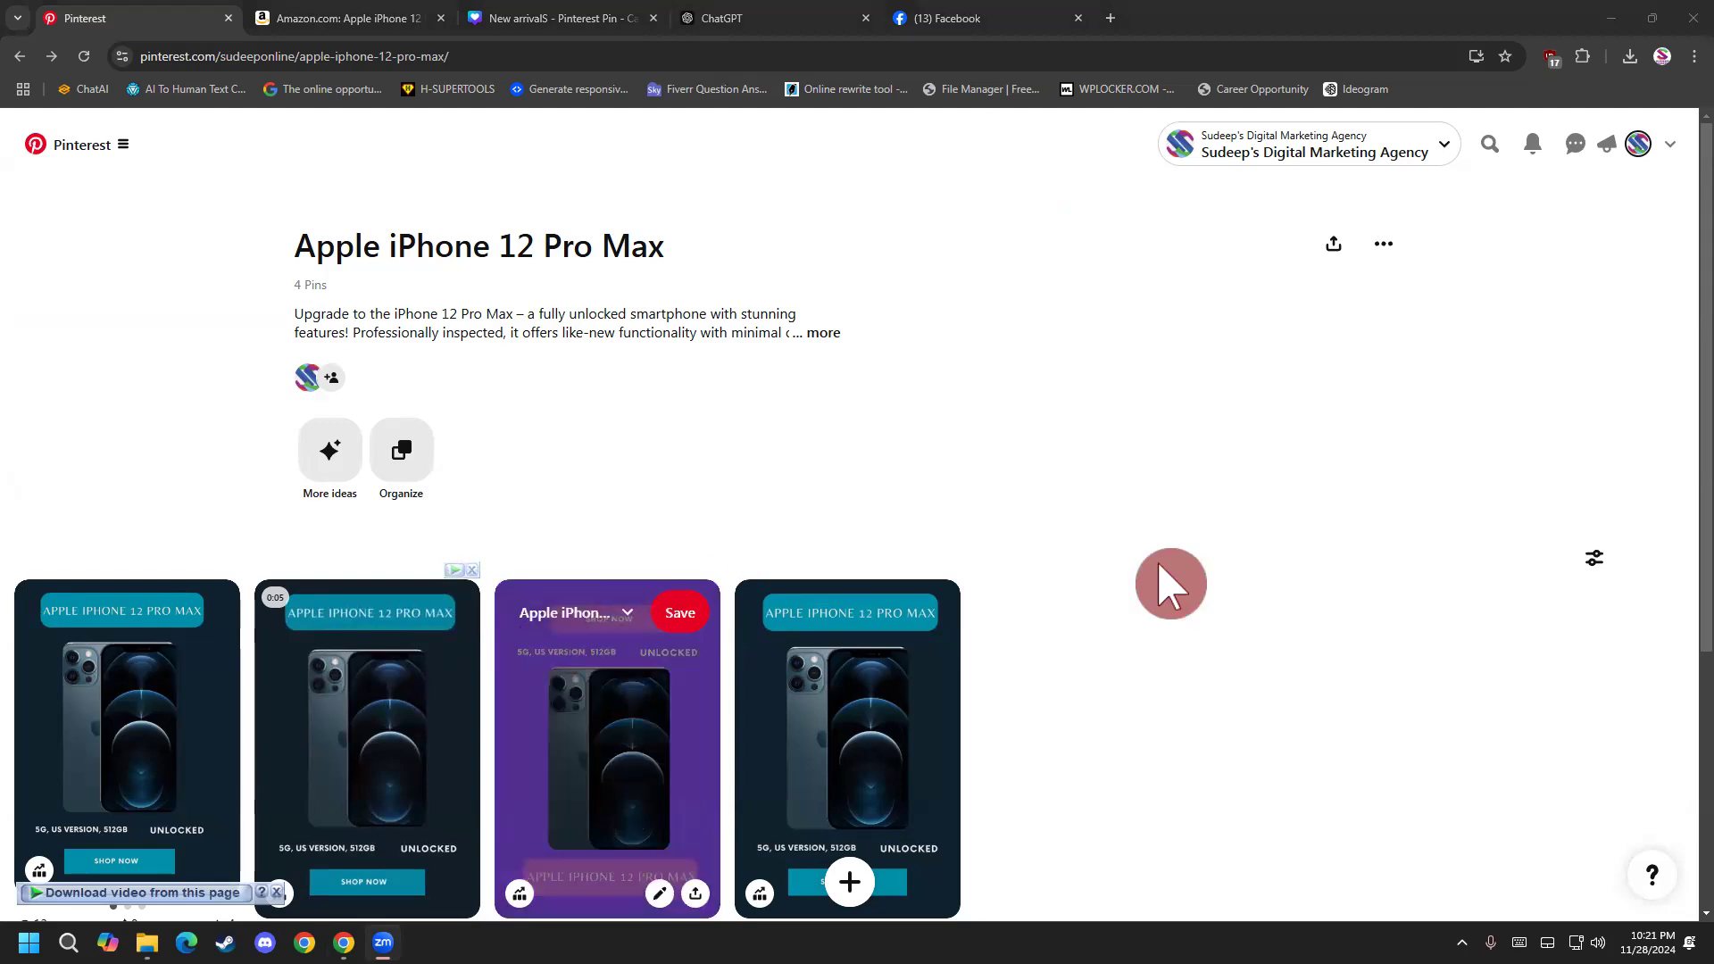
scroll(1416, 838, "down", 2)
scroll(1531, 816, "up", 2)
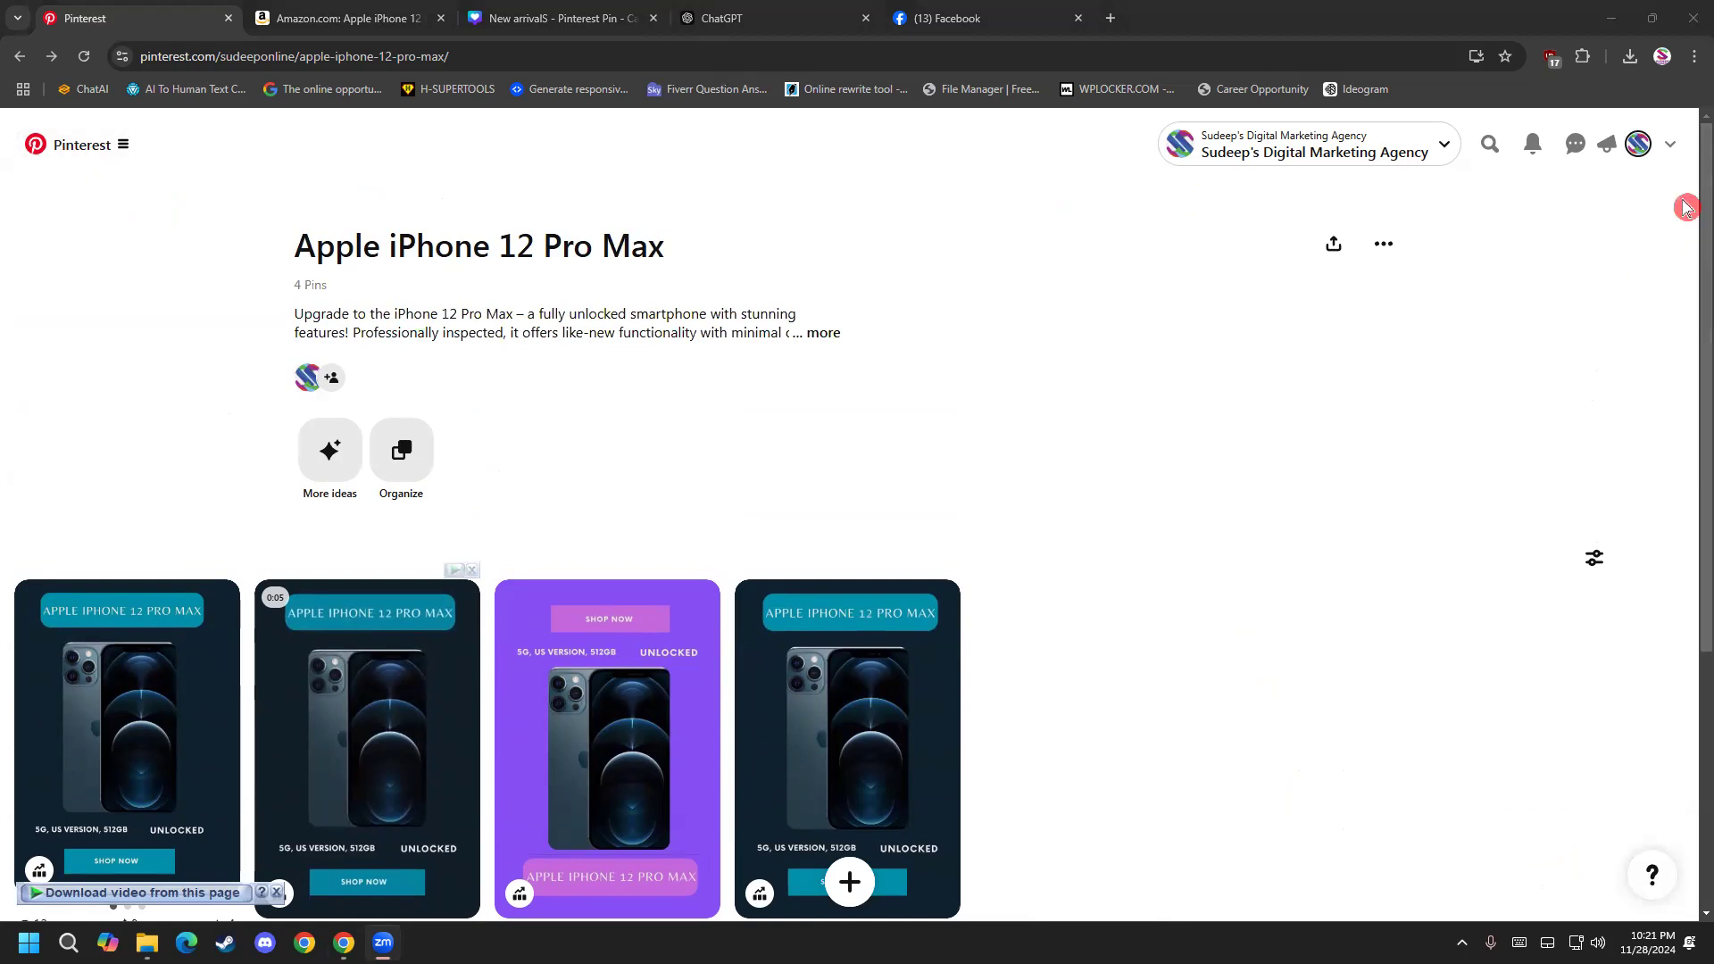
left_click(1638, 145)
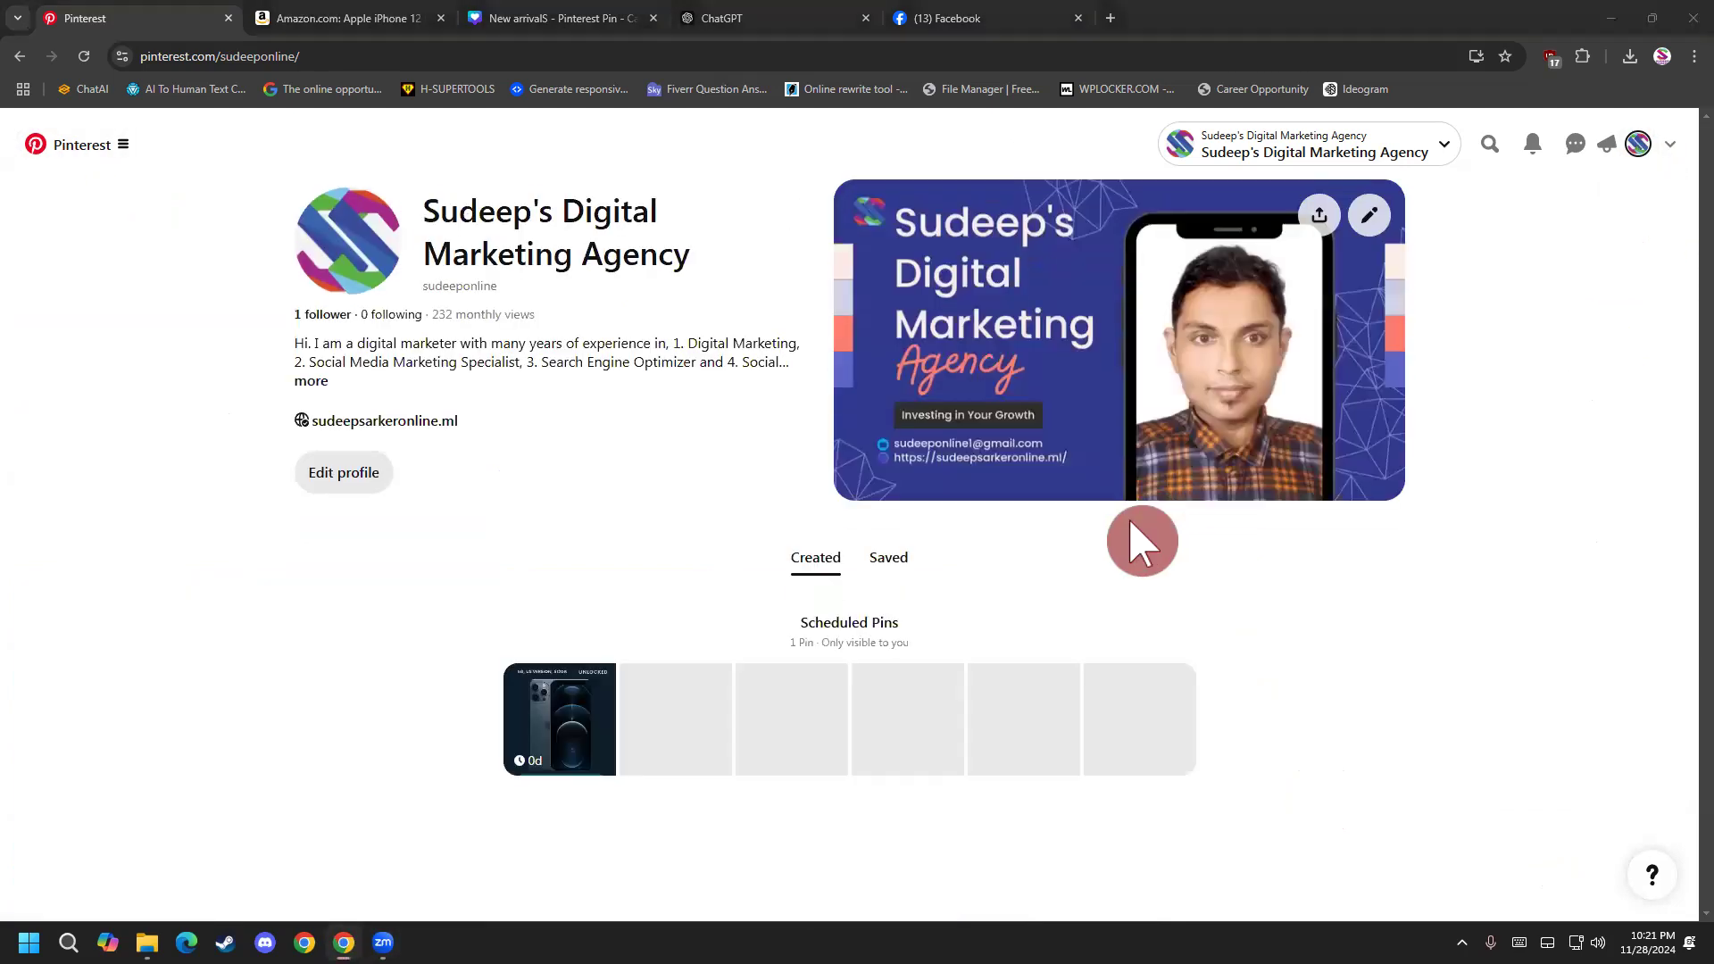
left_click(902, 561)
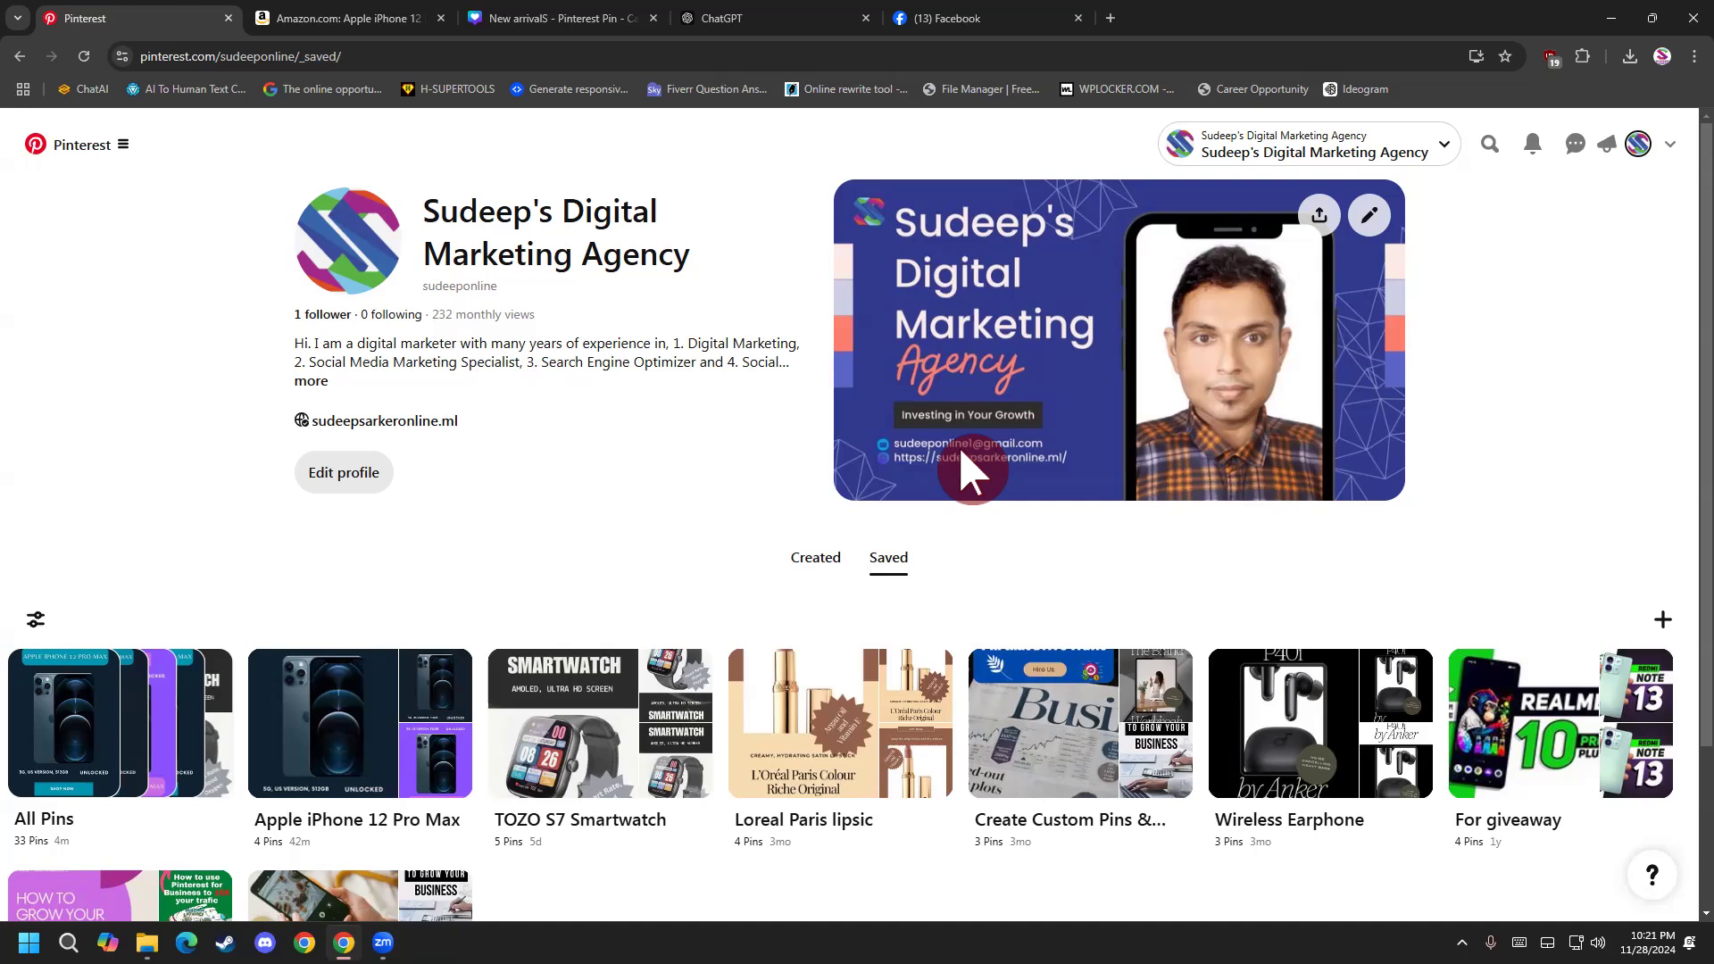
Switch to the New arrivalS design in Canva, clear its selection and go to the Canva home page.
left_click(525, 18)
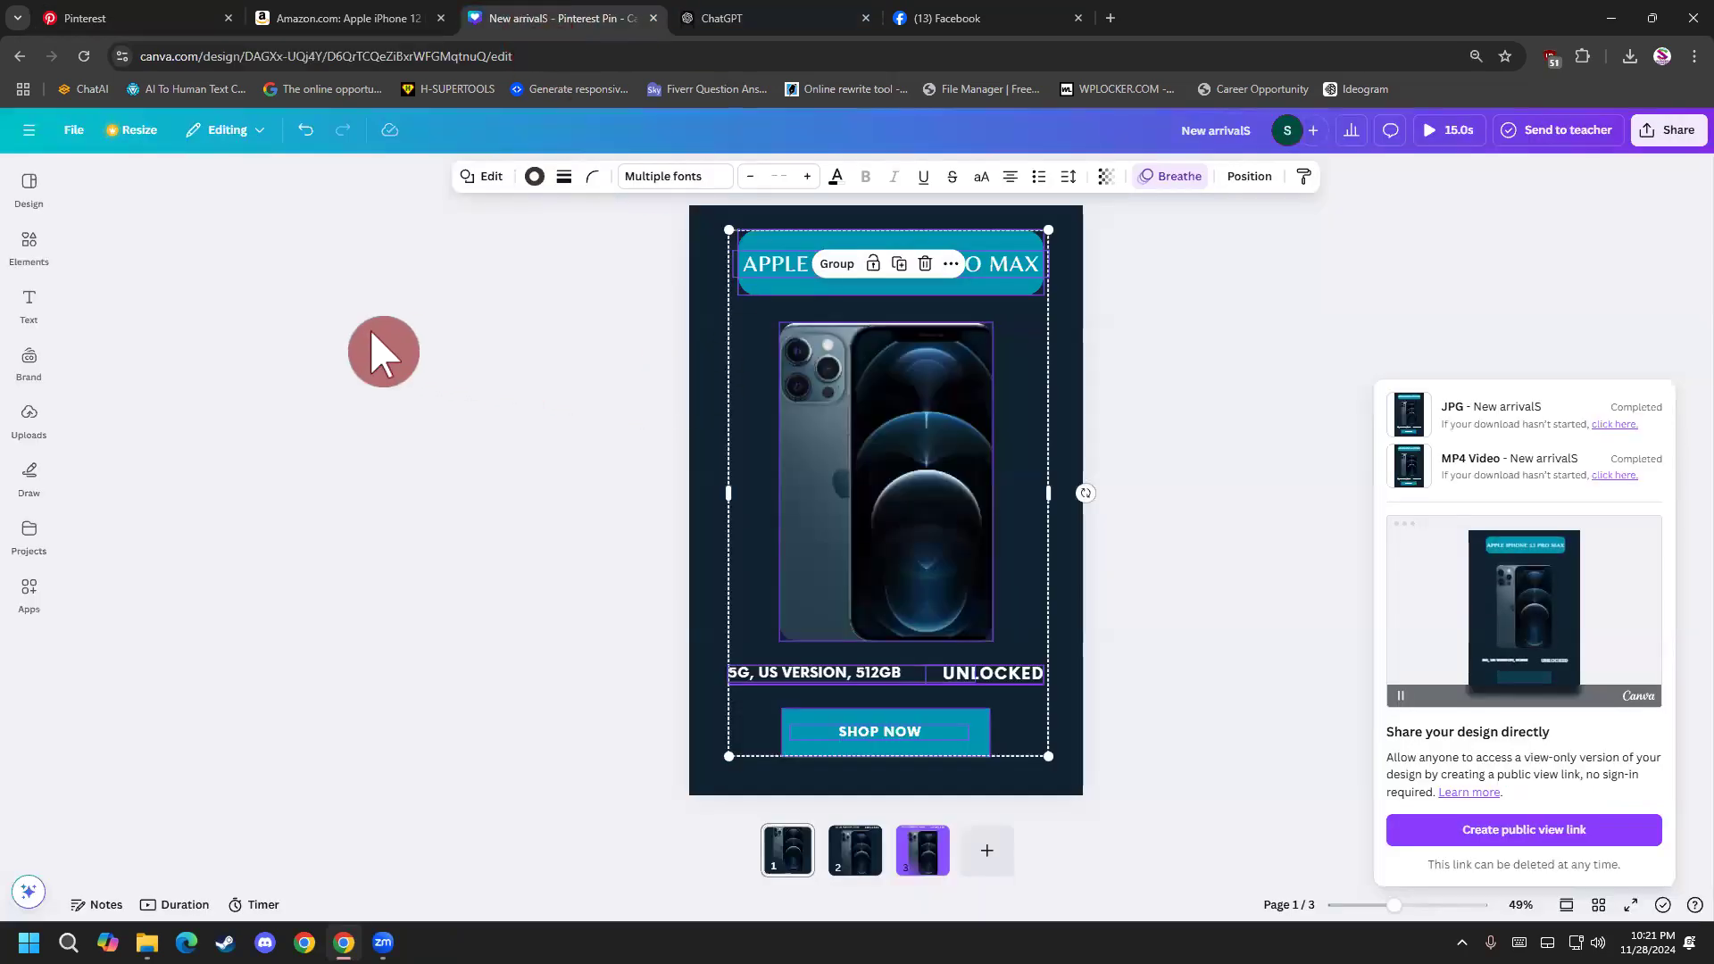
left_click(384, 351)
left_click(32, 198)
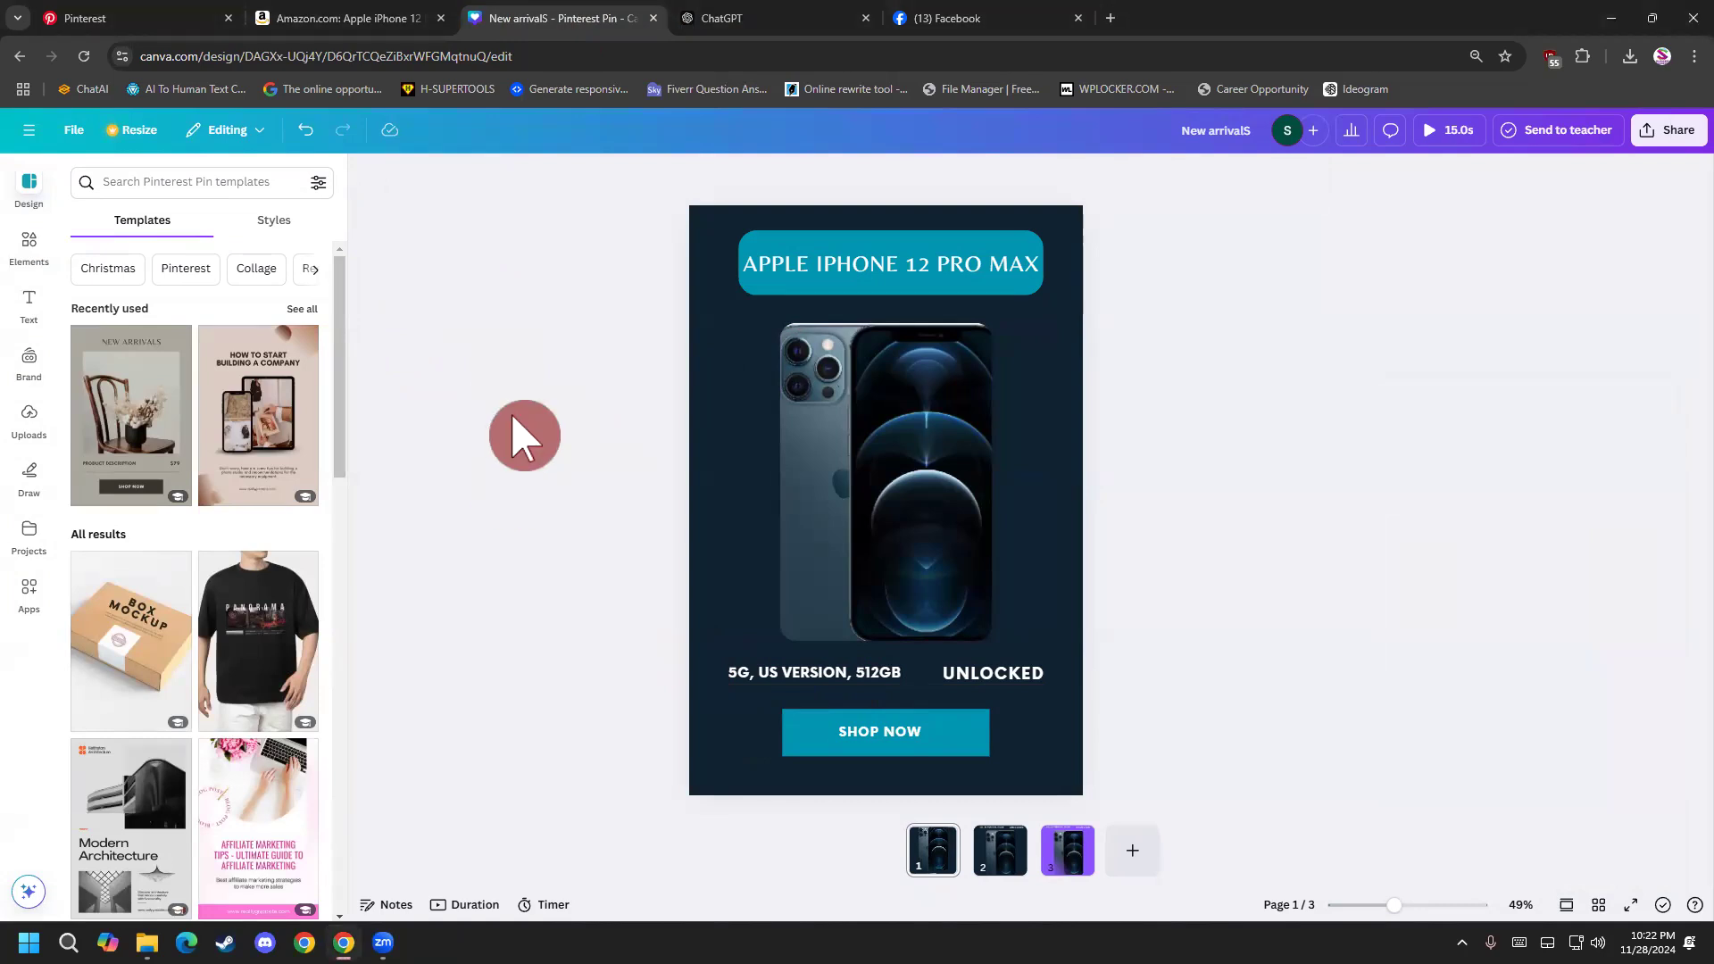
left_click(34, 136)
left_click(43, 135)
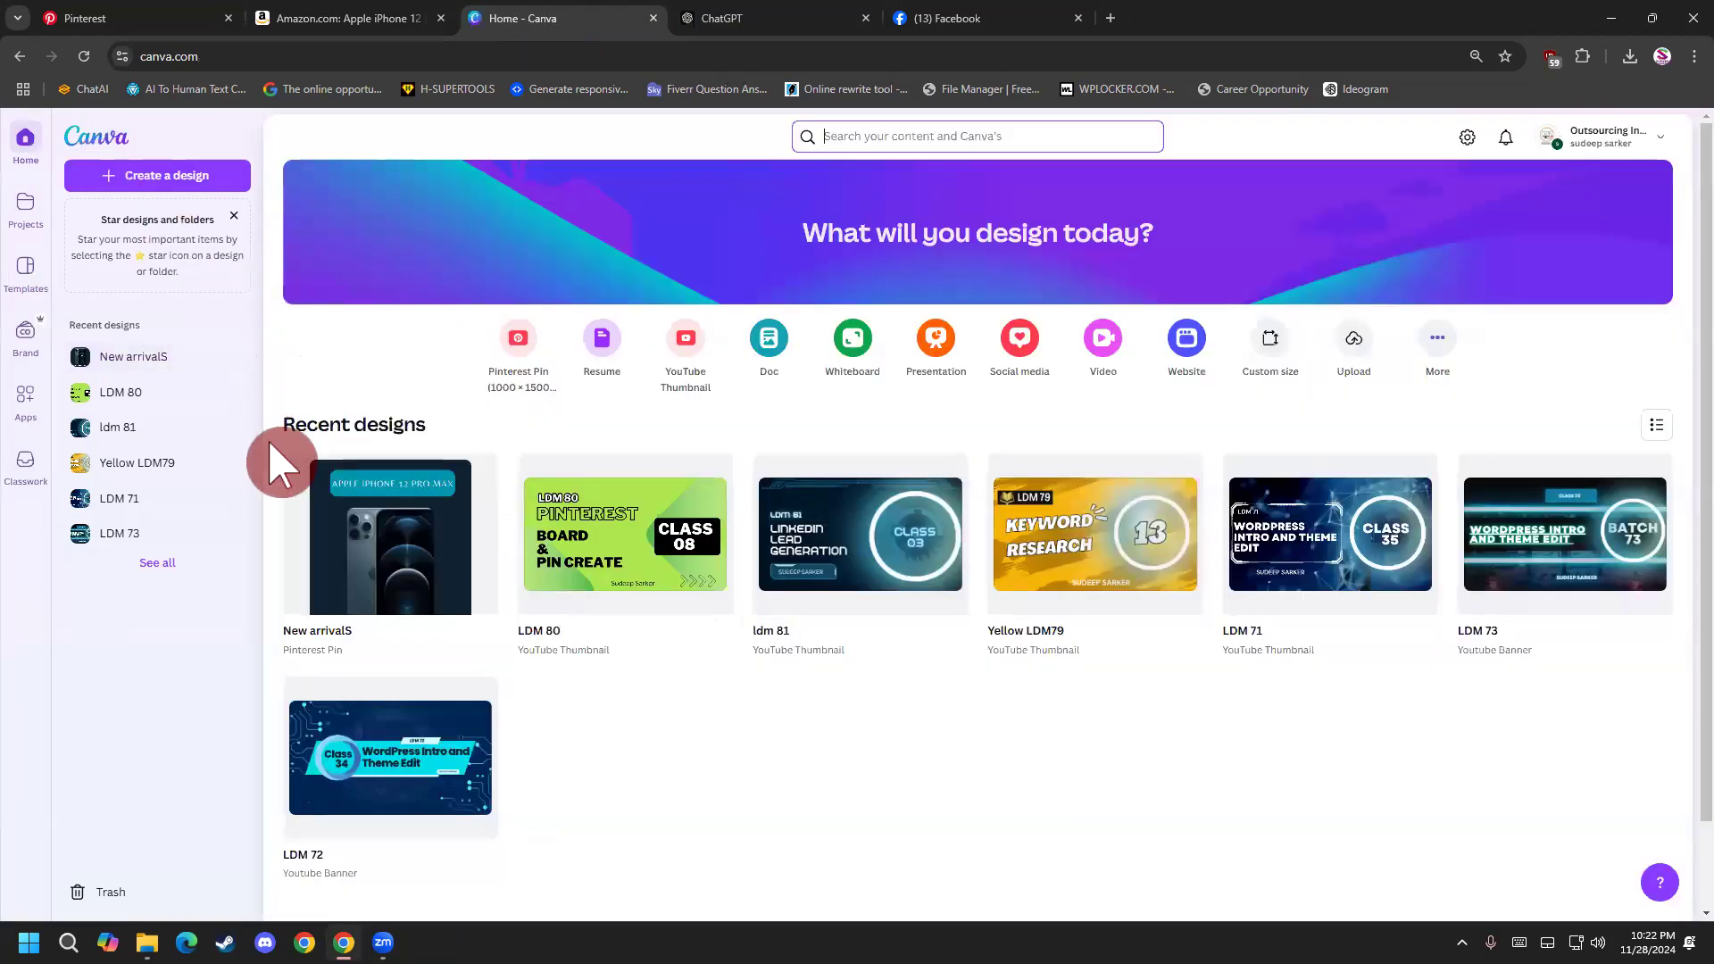
Close Canva, check the Apple iPhone 12 Pro Max listing on Amazon and return to the Pinterest saved boards.
left_click(649, 16)
left_click(365, 21)
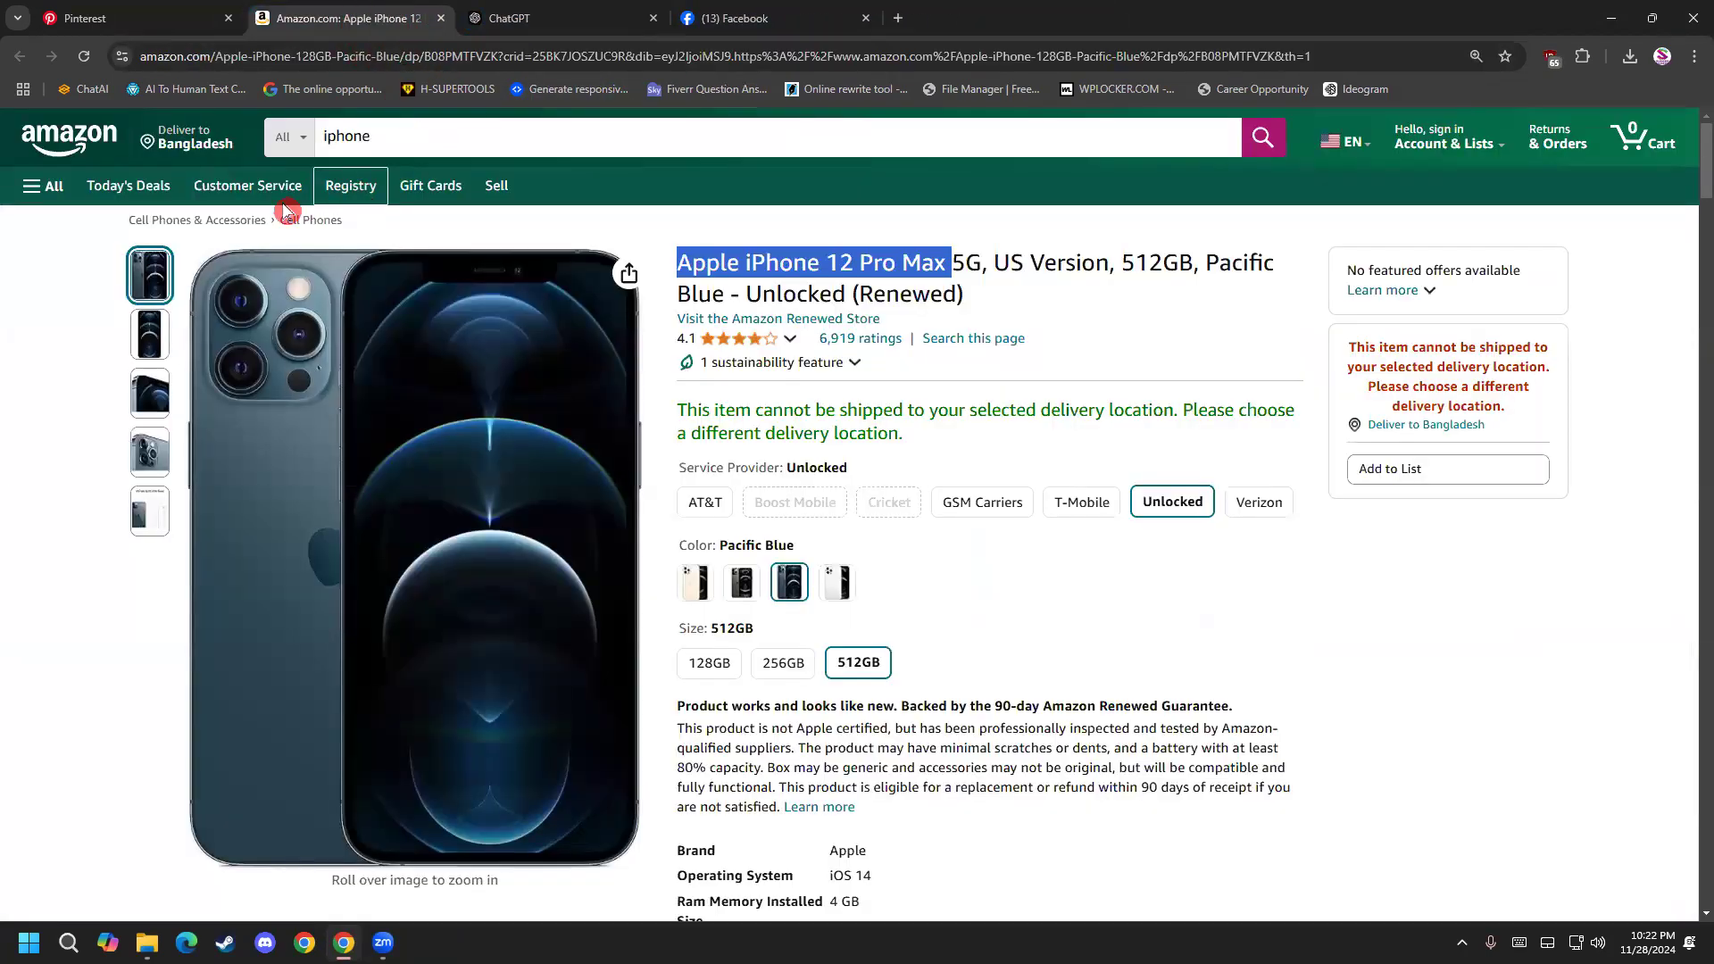
left_click(105, 14)
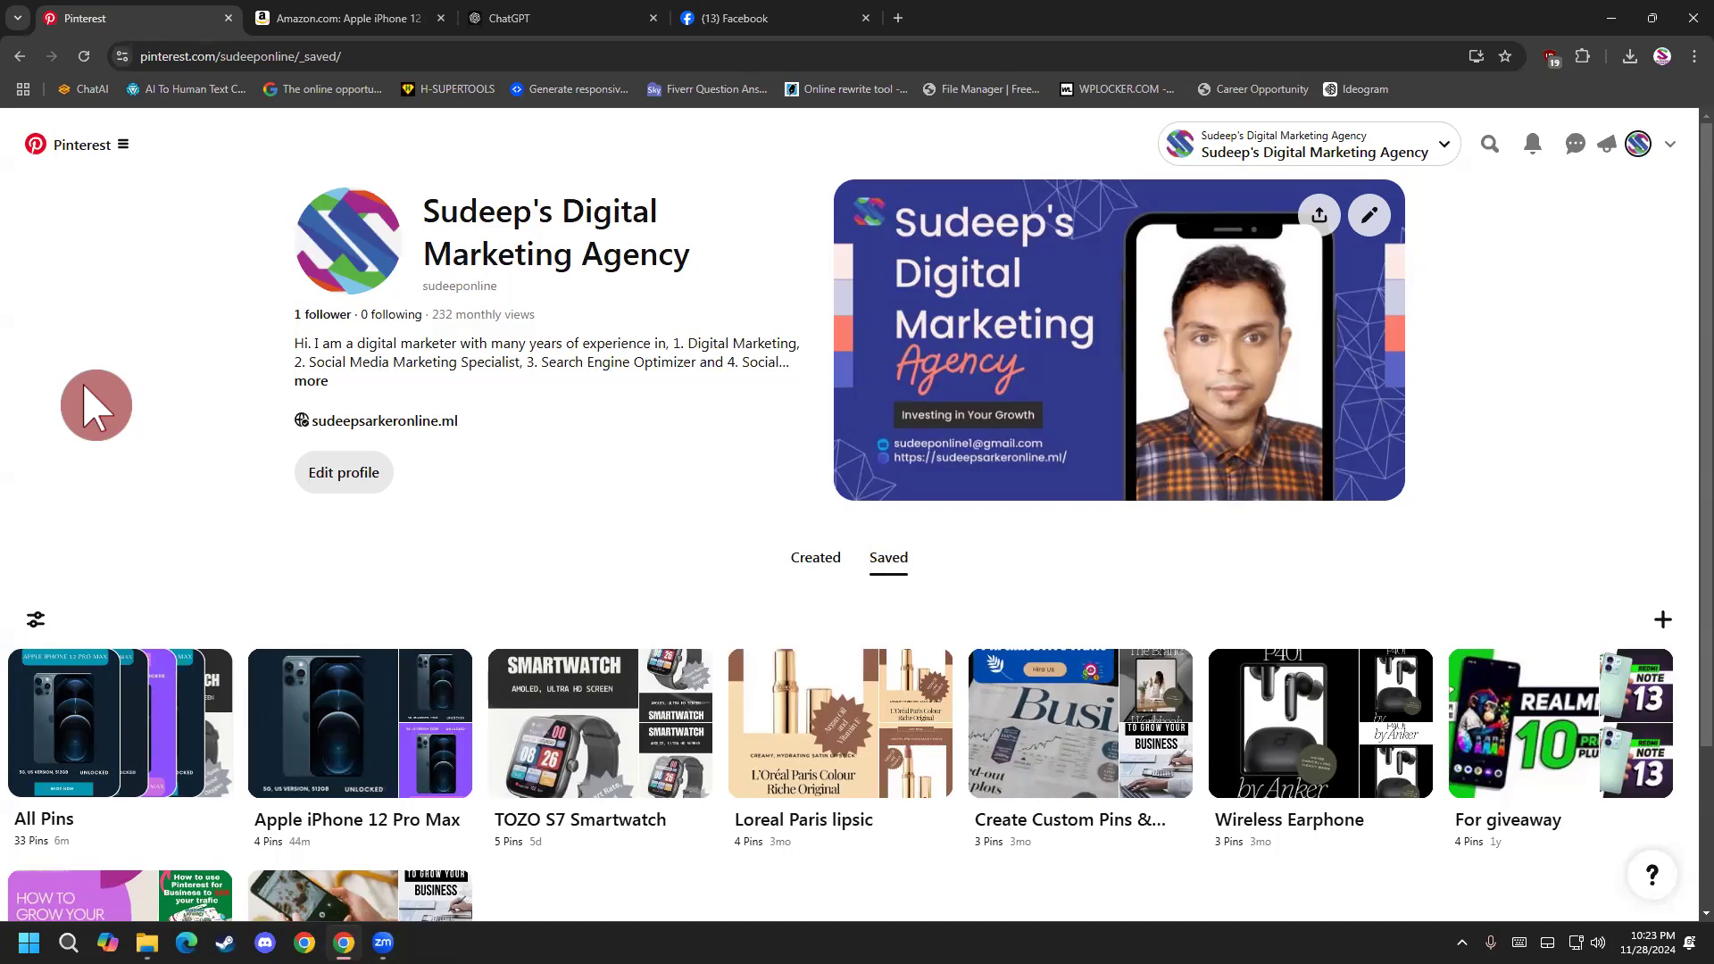
Replace the open Facebook page with the own LinkedIn profile and go to the LinkedIn home feed.
left_click(704, 13)
left_click(684, 56)
left_click_drag(684, 59, 12, 87)
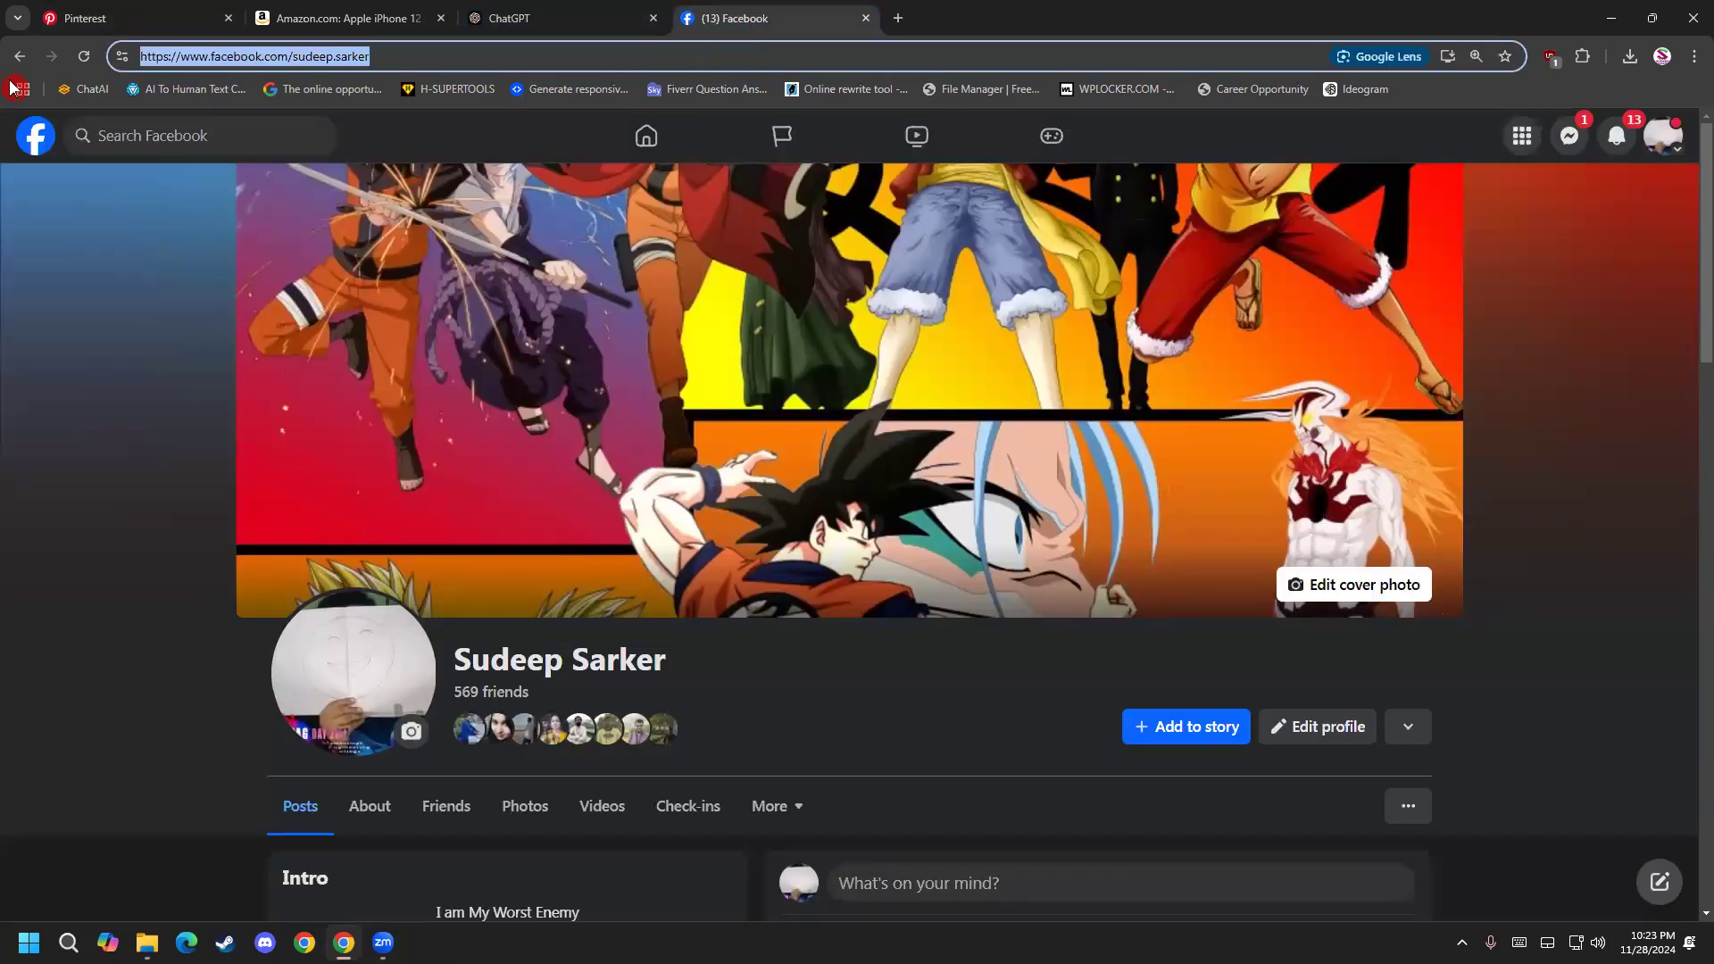
type("https://www.linkedin.com/in/sudeep-sarker/")
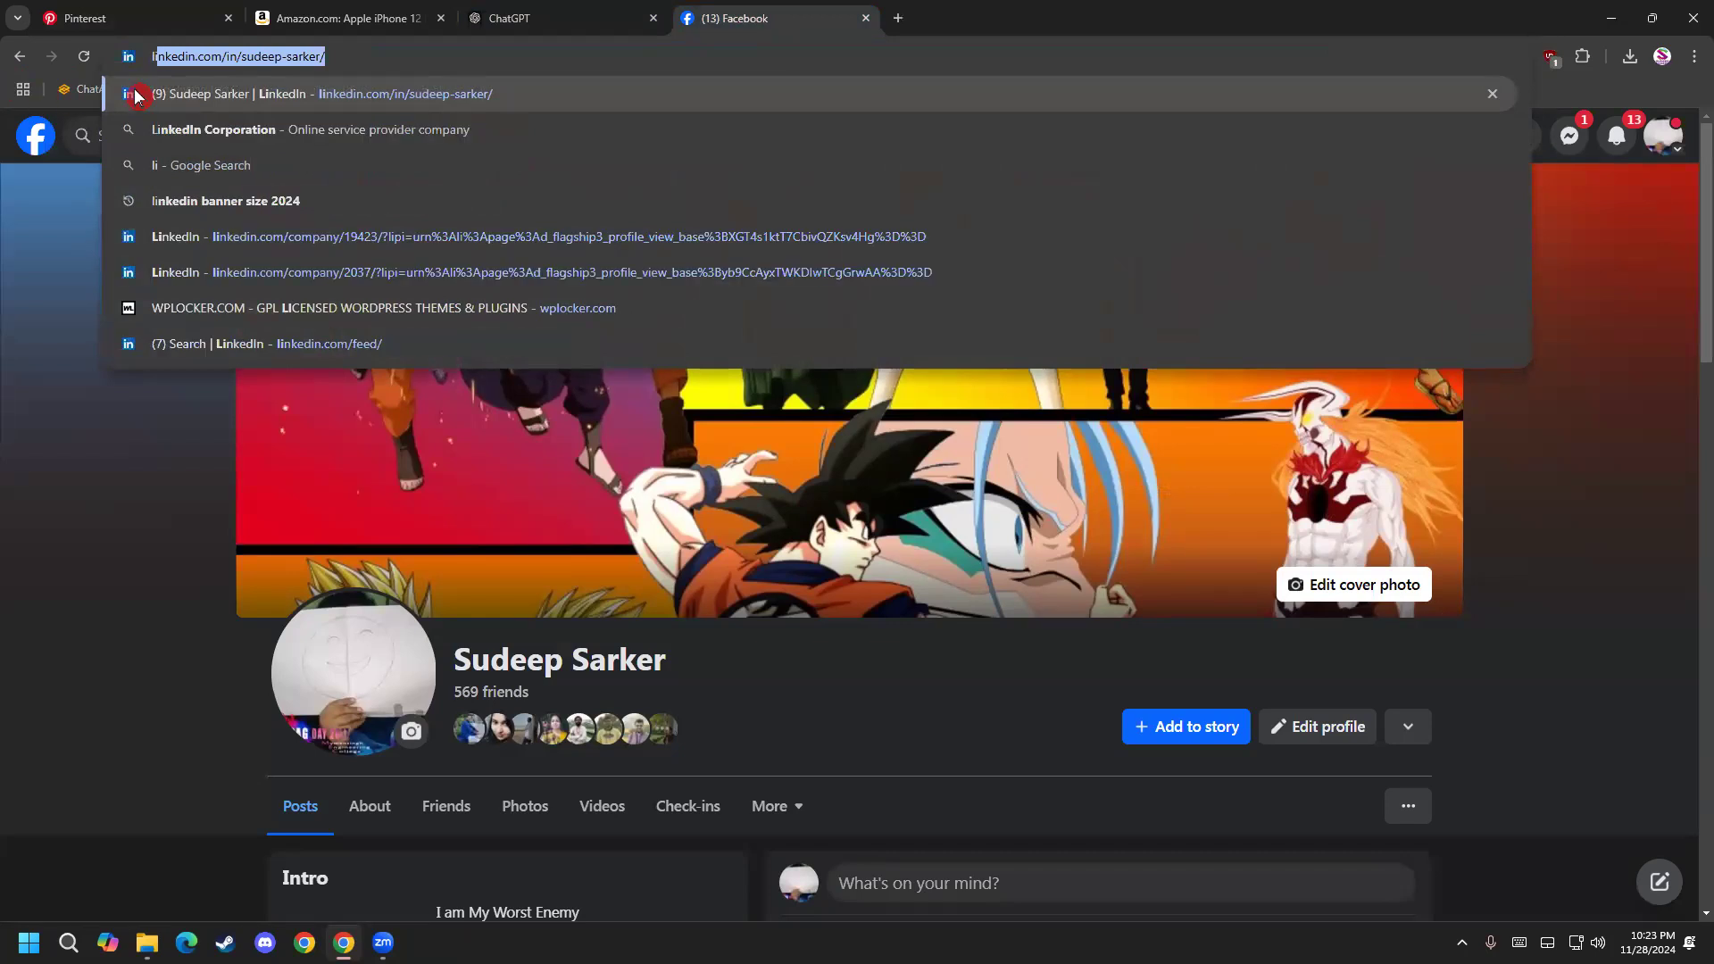
key("Return")
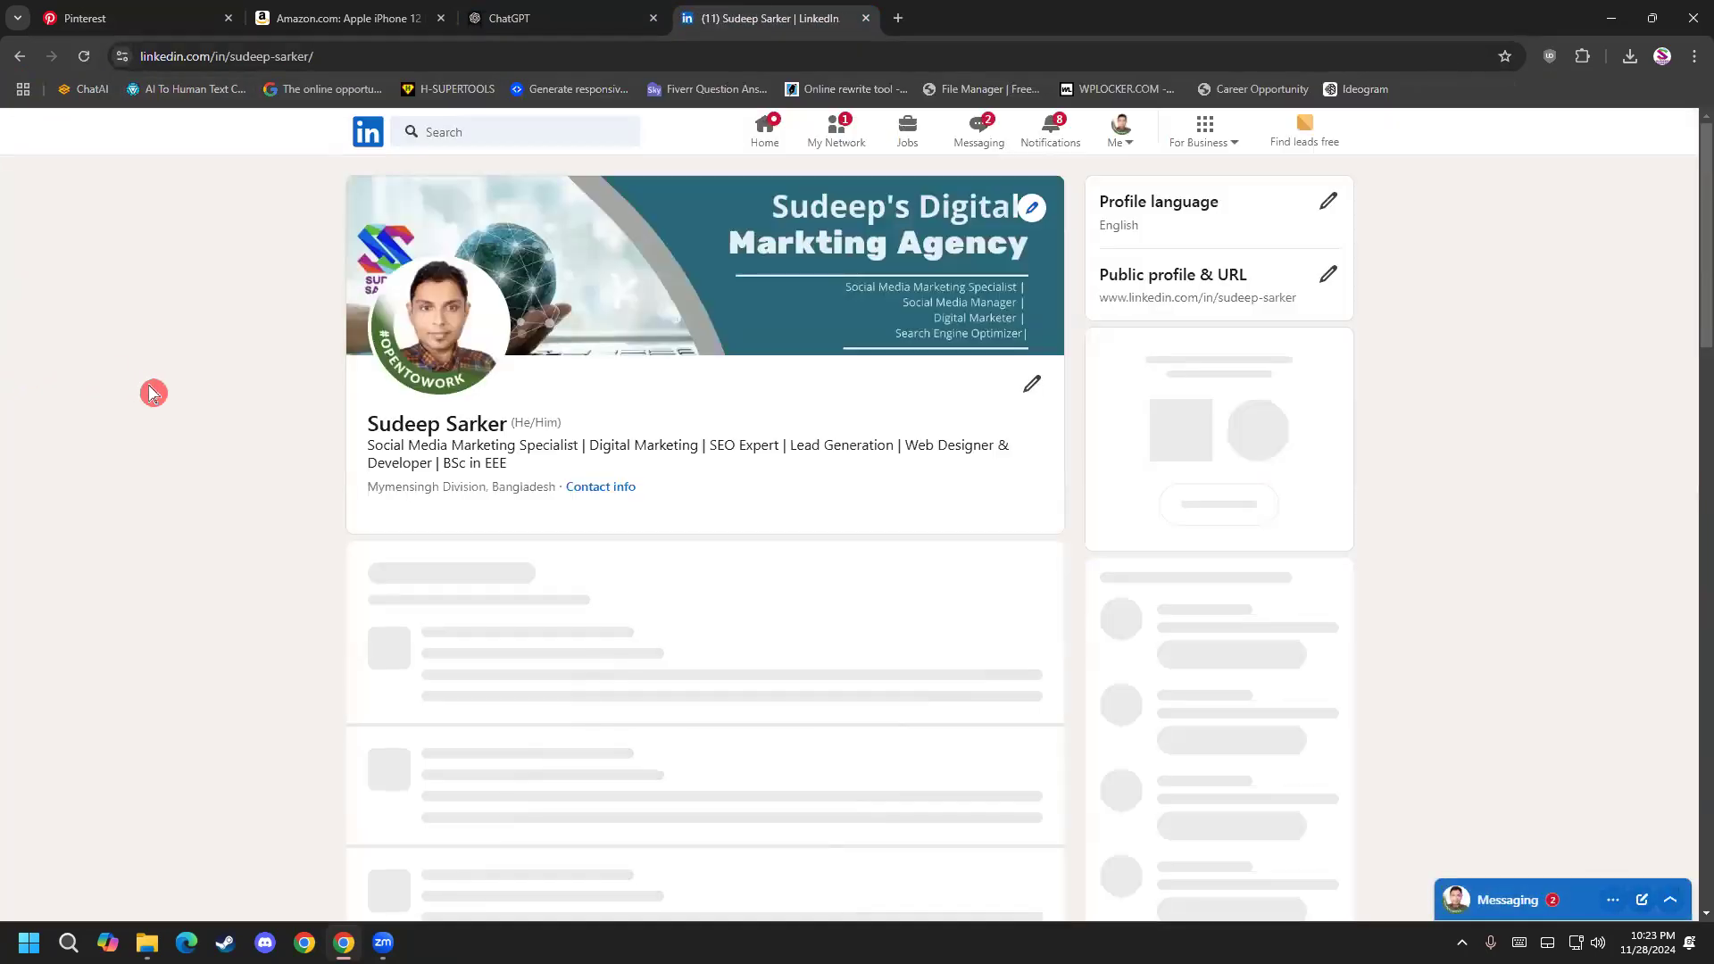
left_click(373, 150)
Bring up LinkedIn's search suggestions for "real" and dismiss them.
left_click(503, 130)
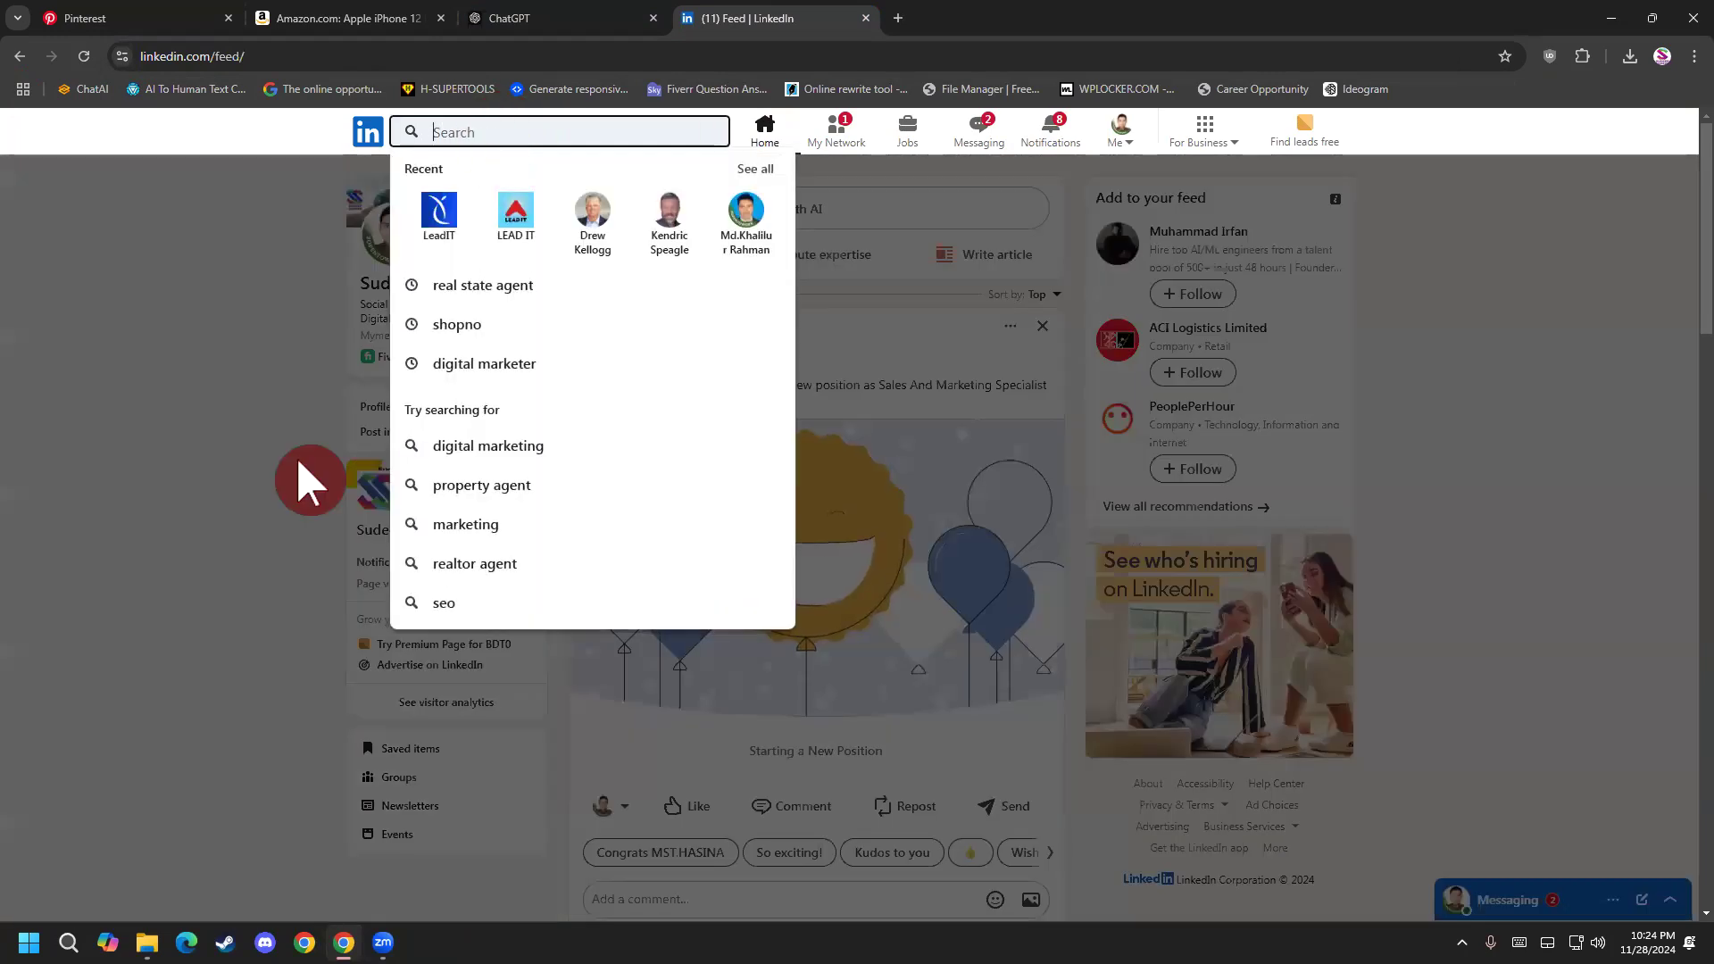
left_click(299, 460)
left_click(449, 253)
left_click(494, 141)
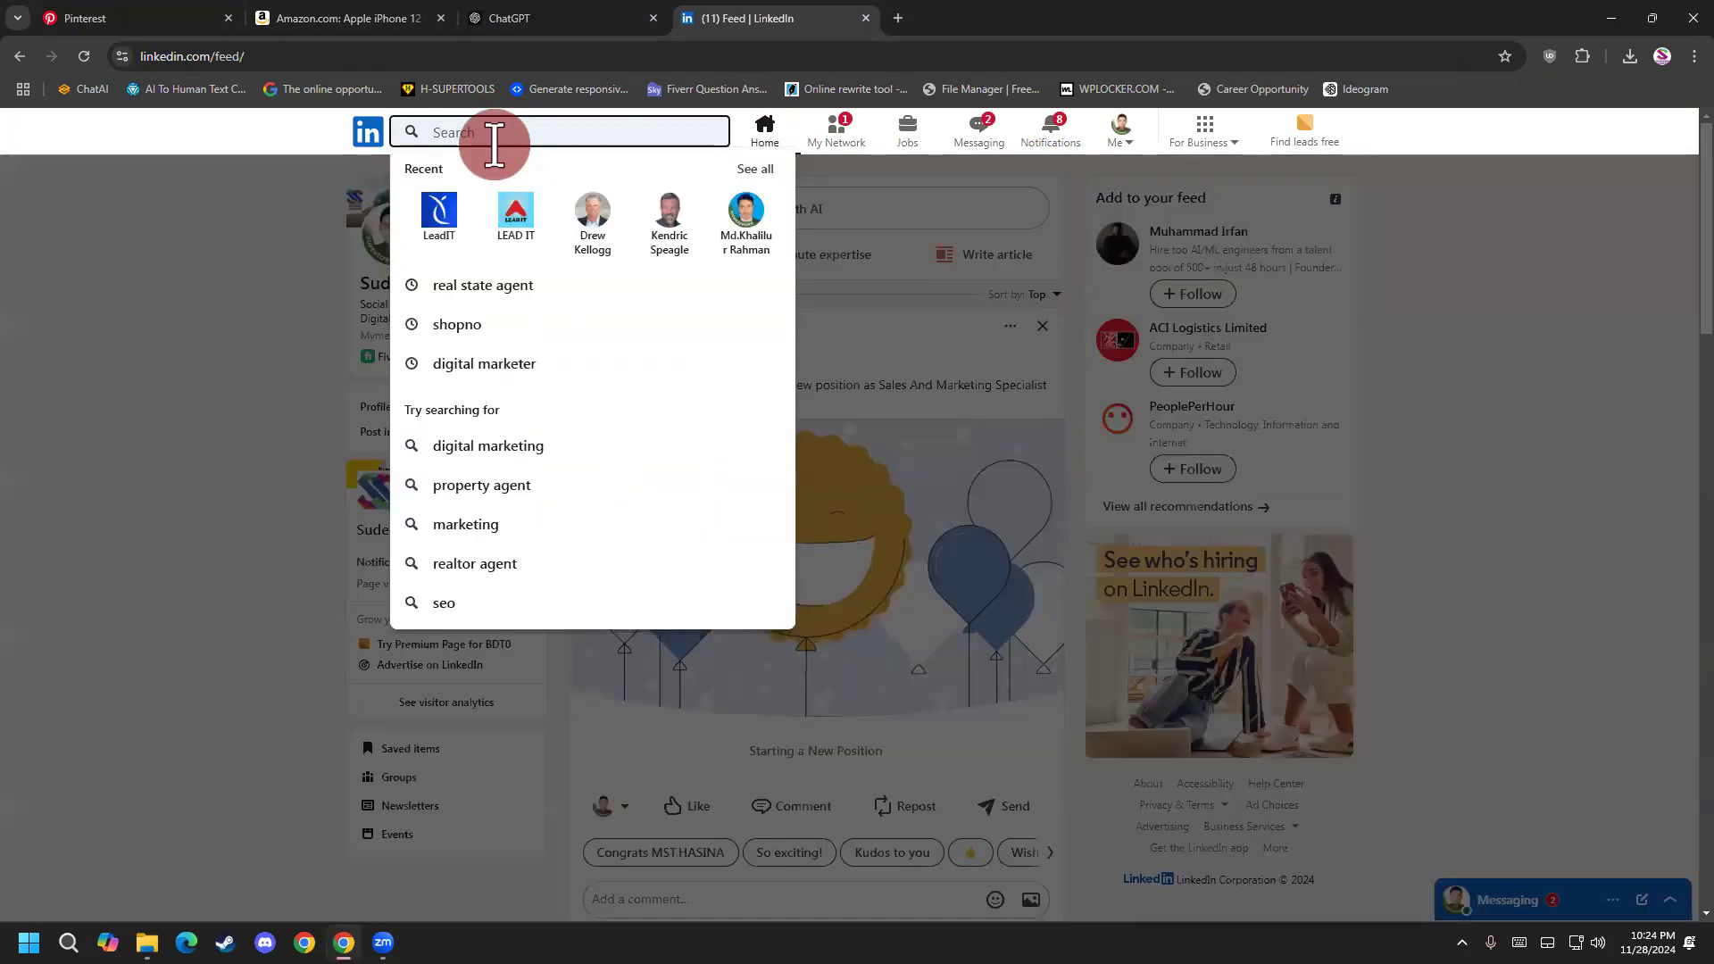
type("real")
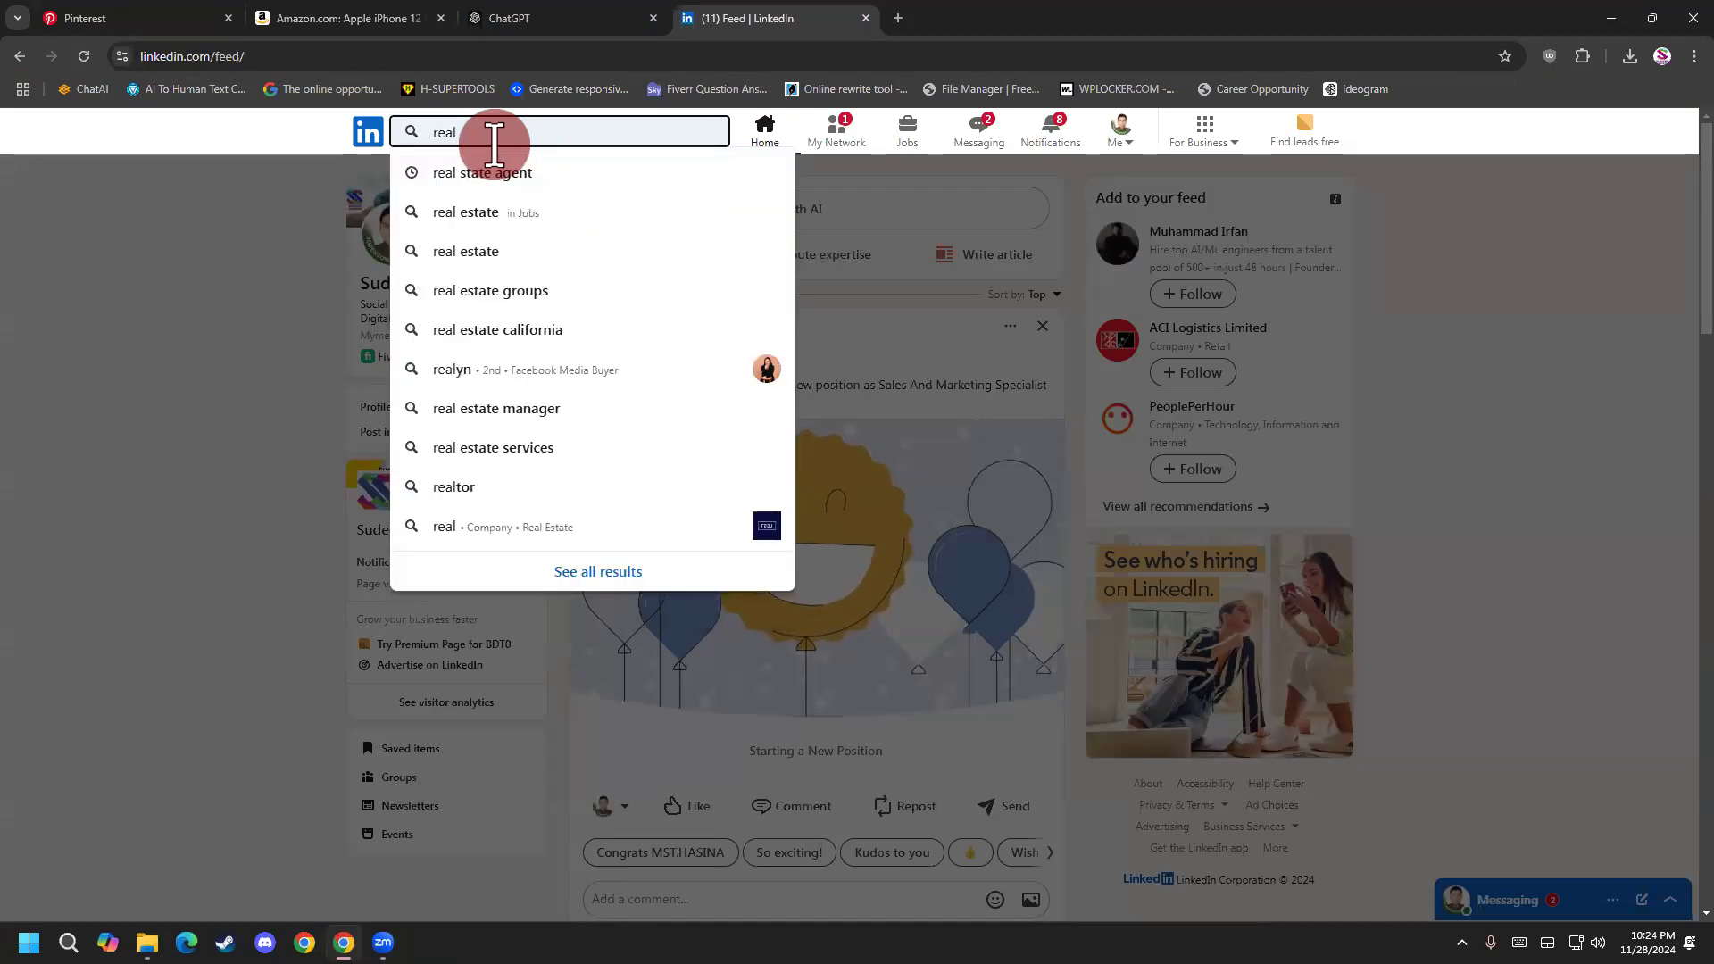
key("Escape")
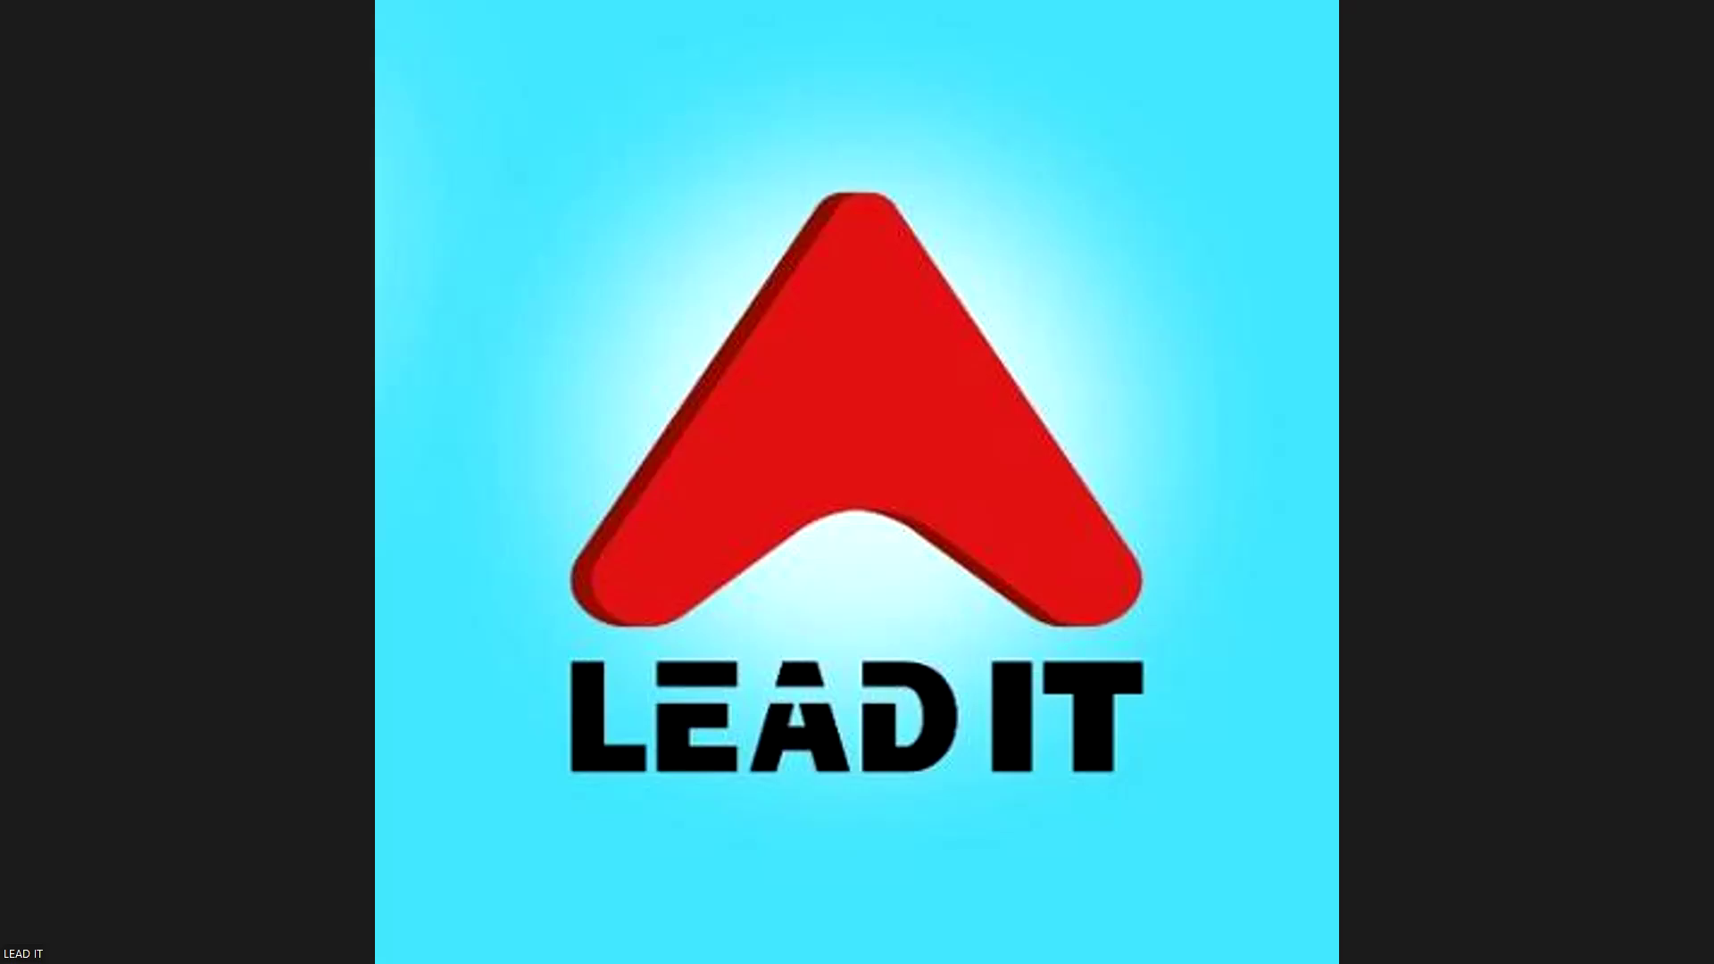
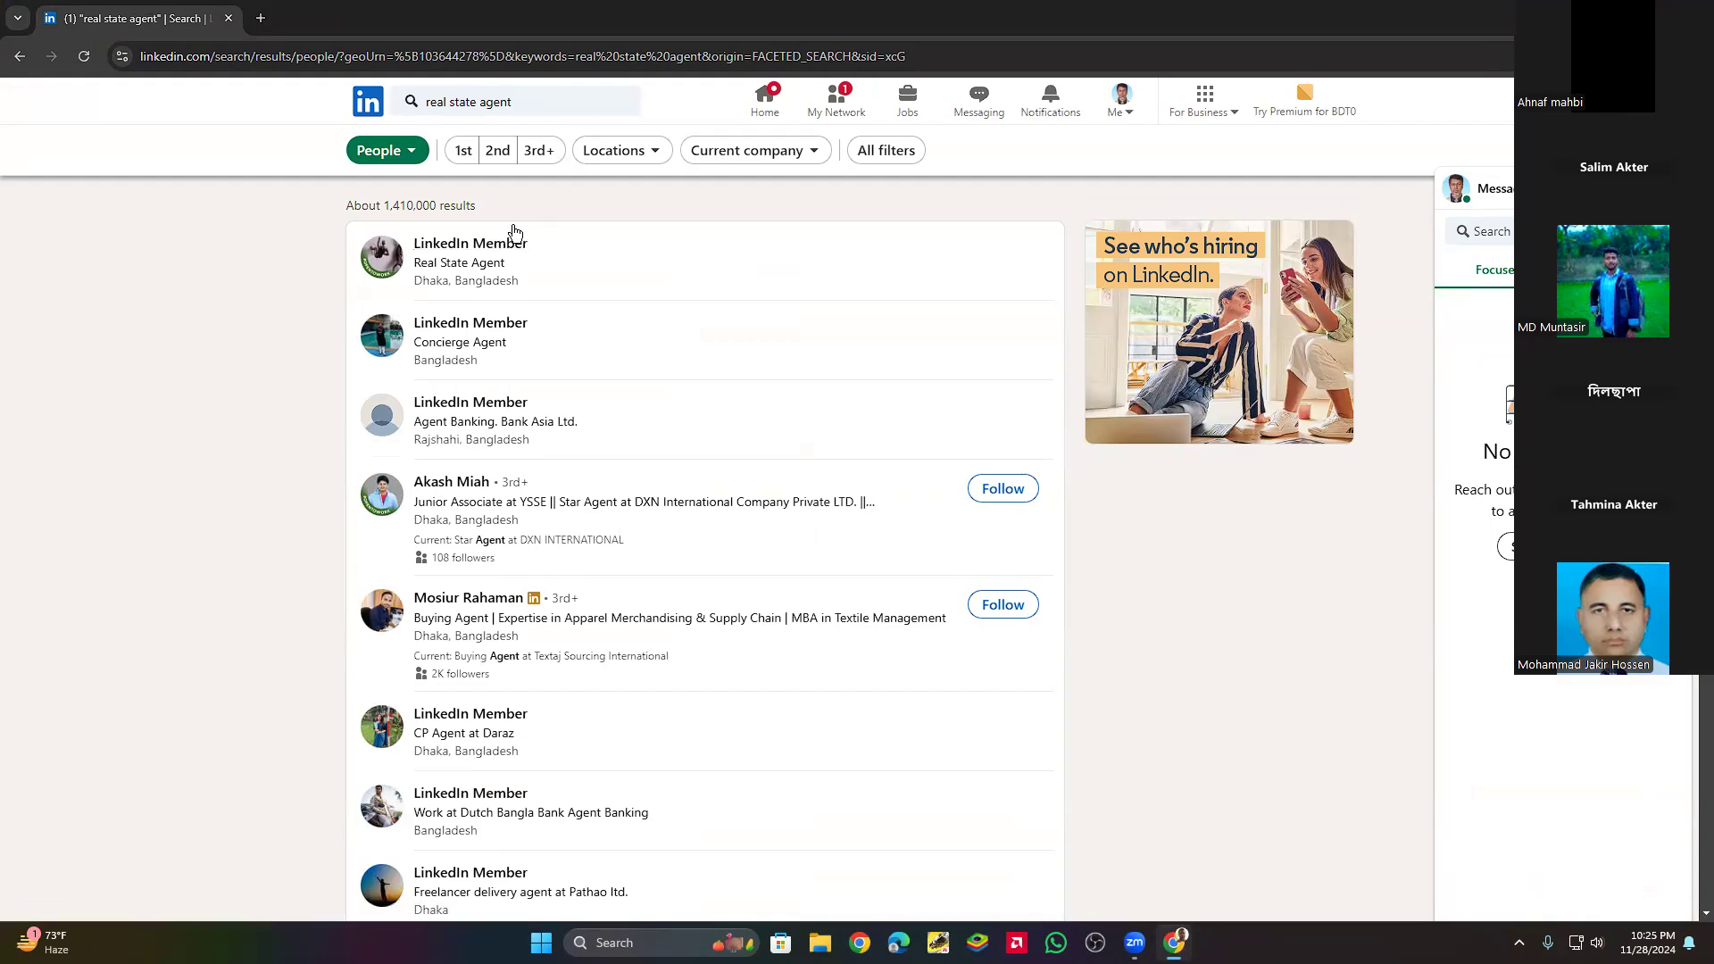
Open the apparel buying agent's profile from the LinkedIn people search results in a separate tab.
right_click(491, 597)
left_click(559, 620)
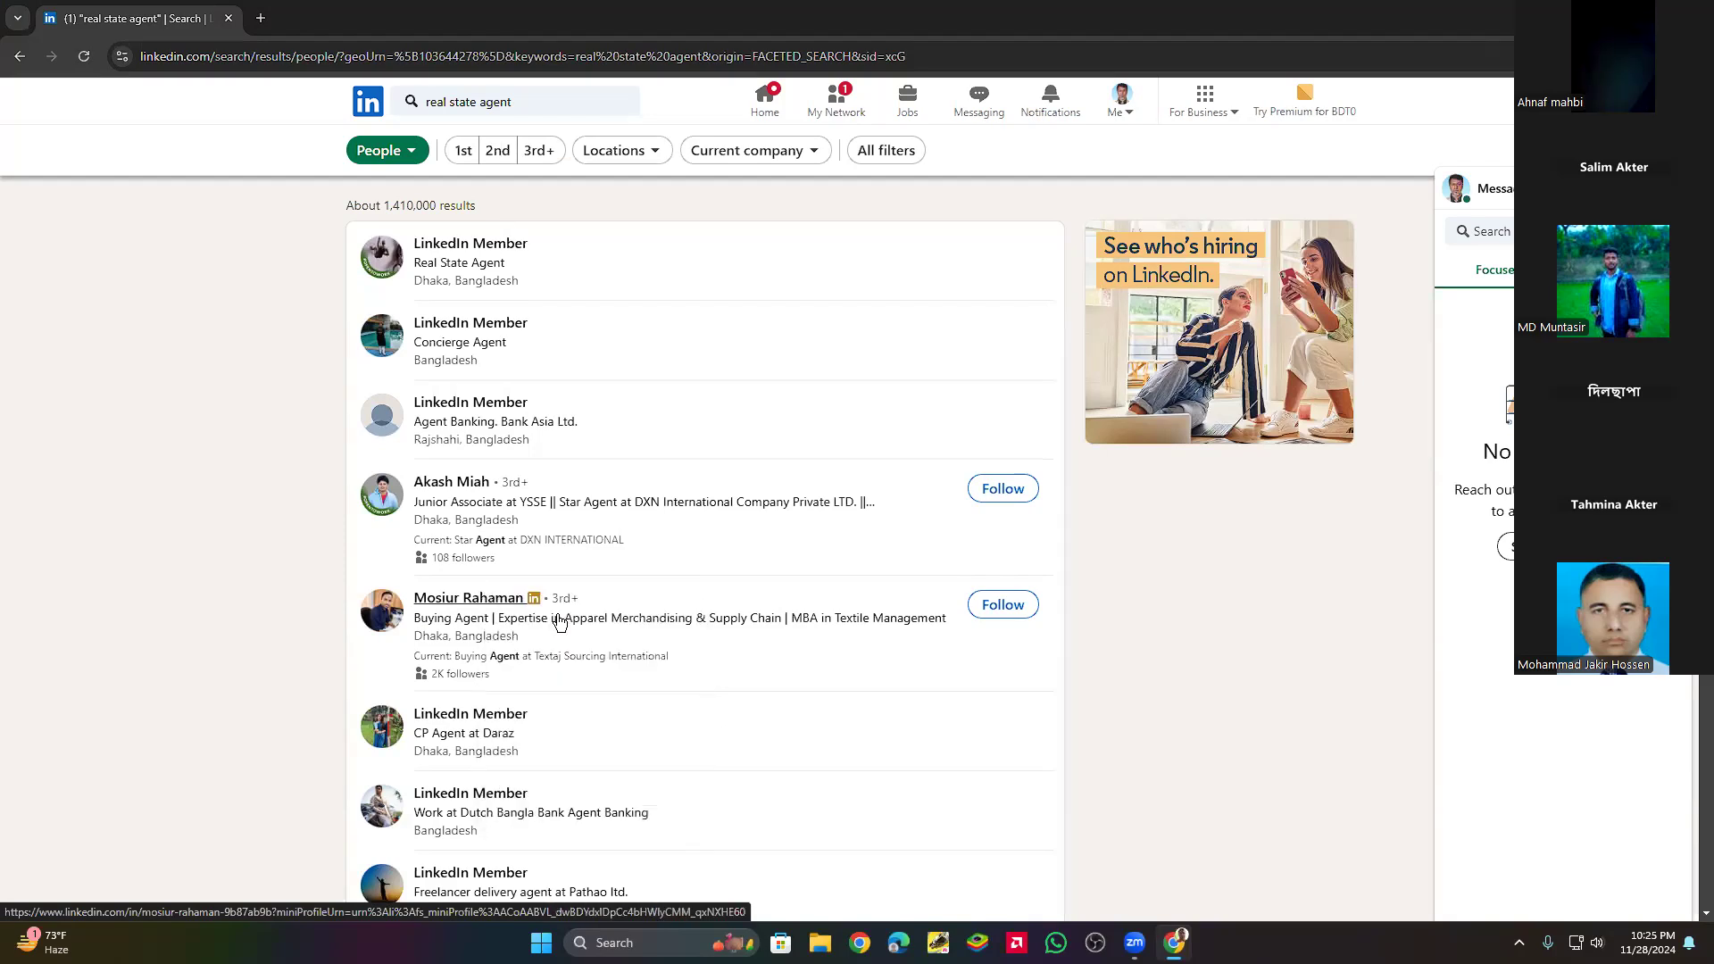
left_click(320, 27)
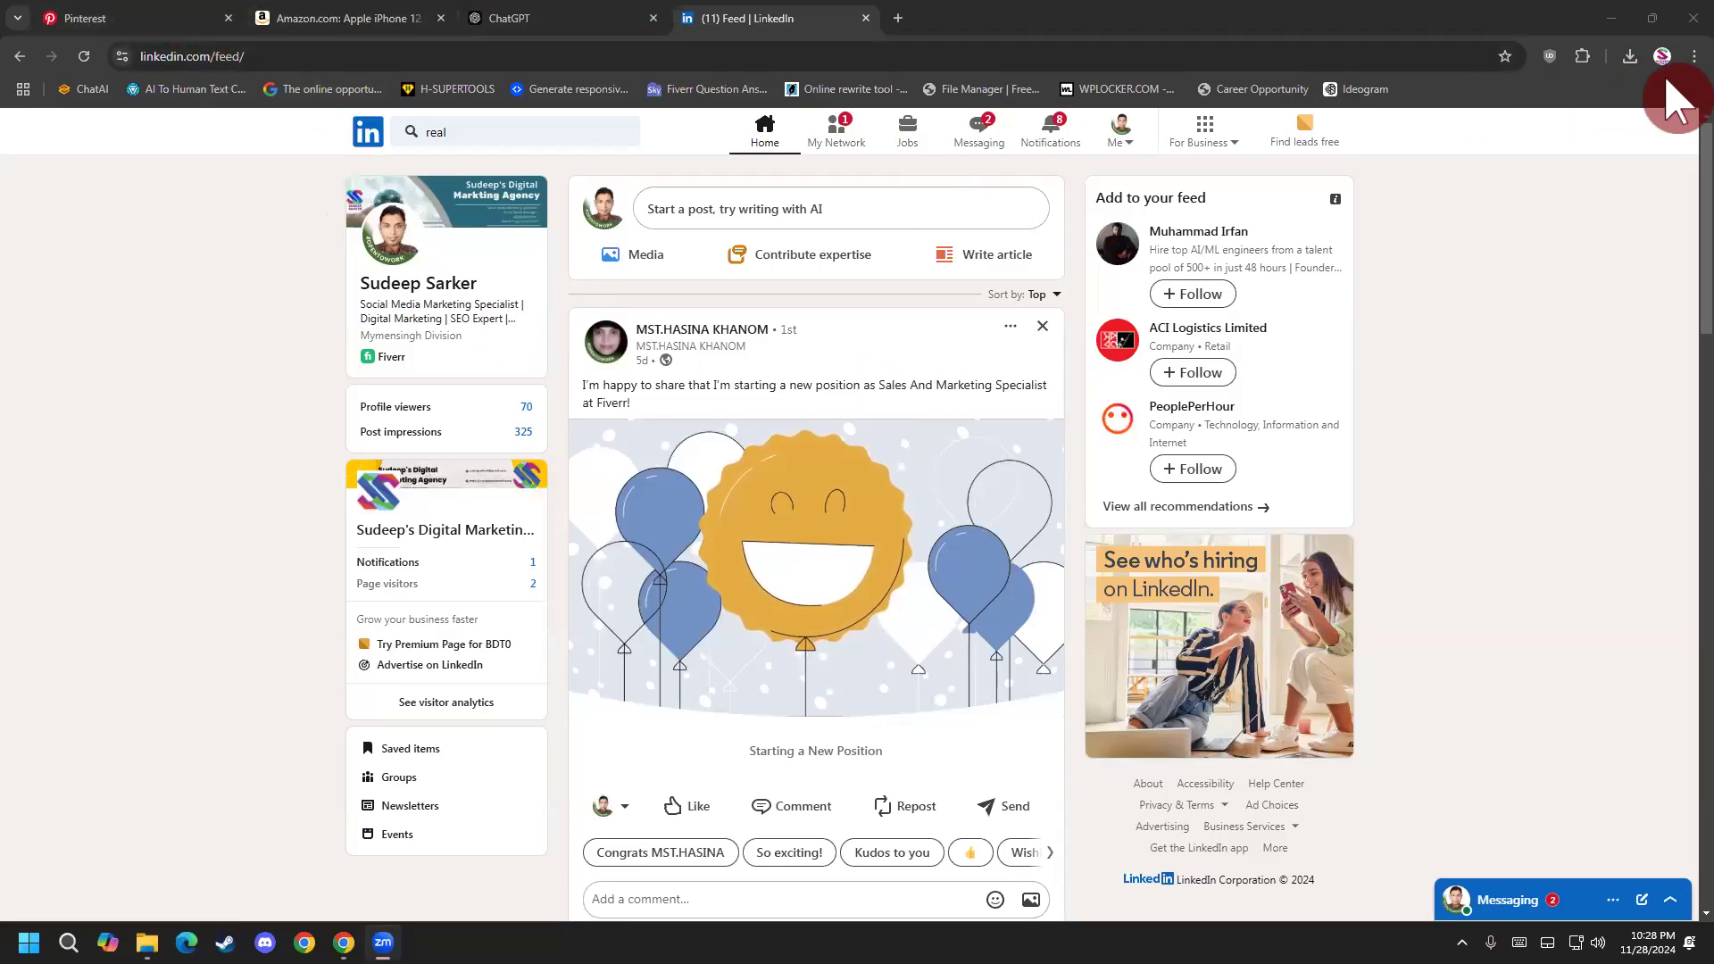
Open a new incognito window and go to the Fiverr homepage.
key("ctrl+l")
left_click(625, 62)
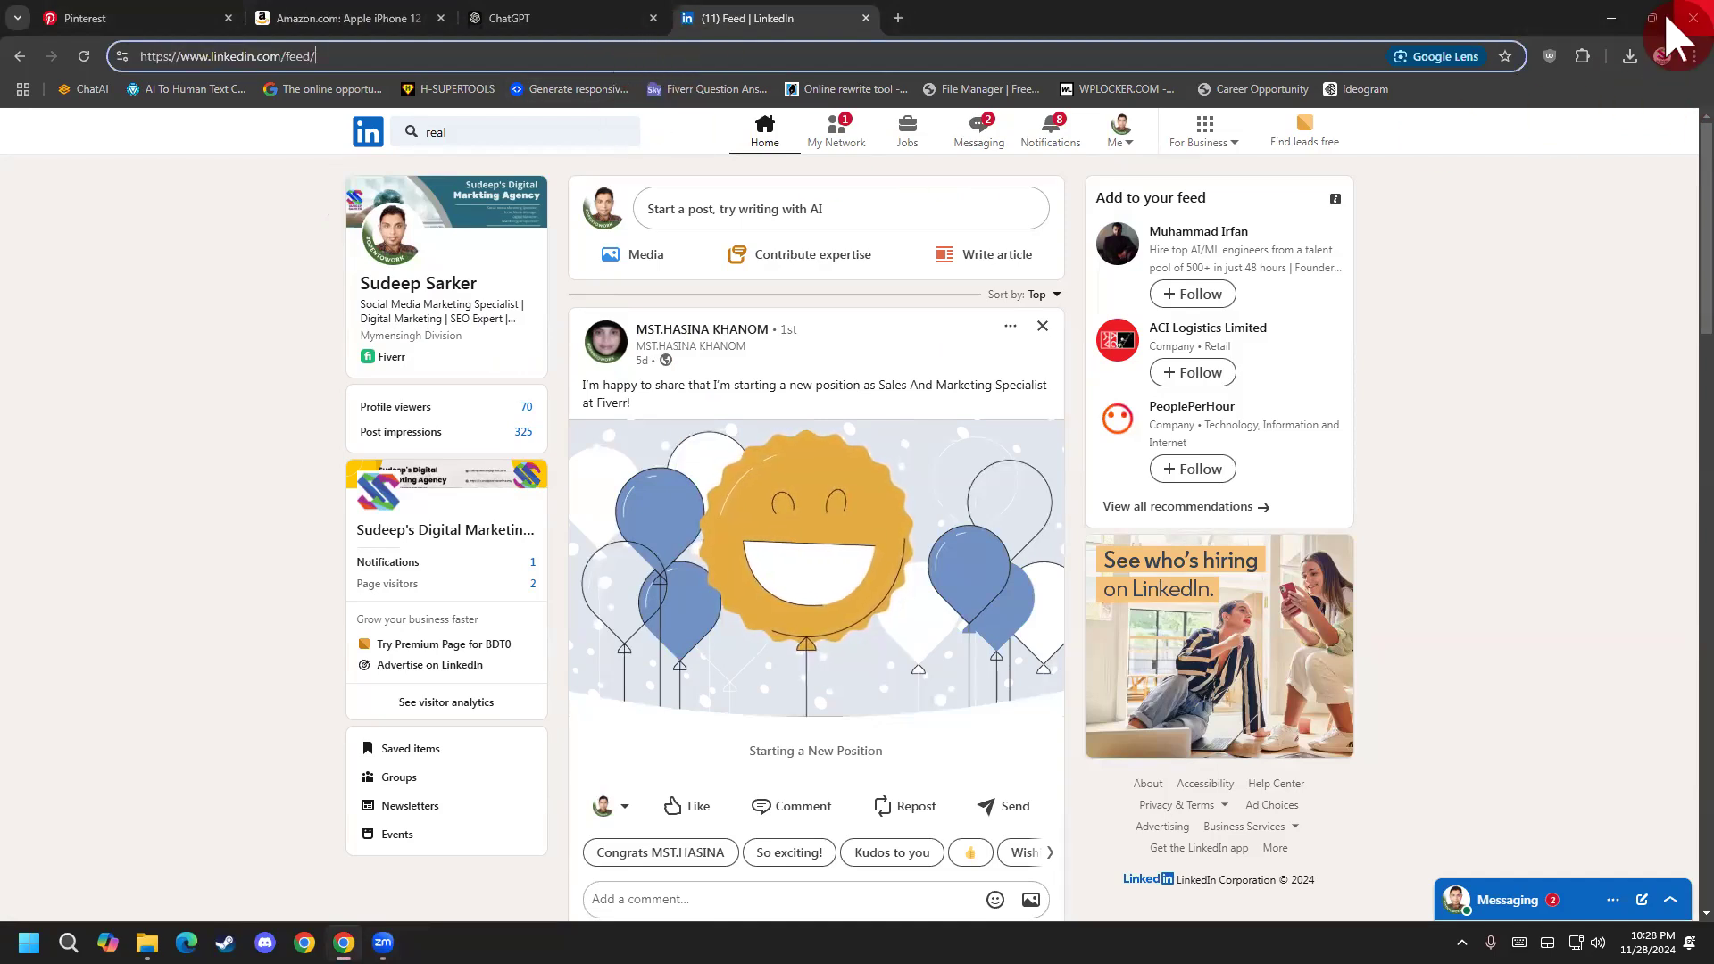
left_click(1693, 55)
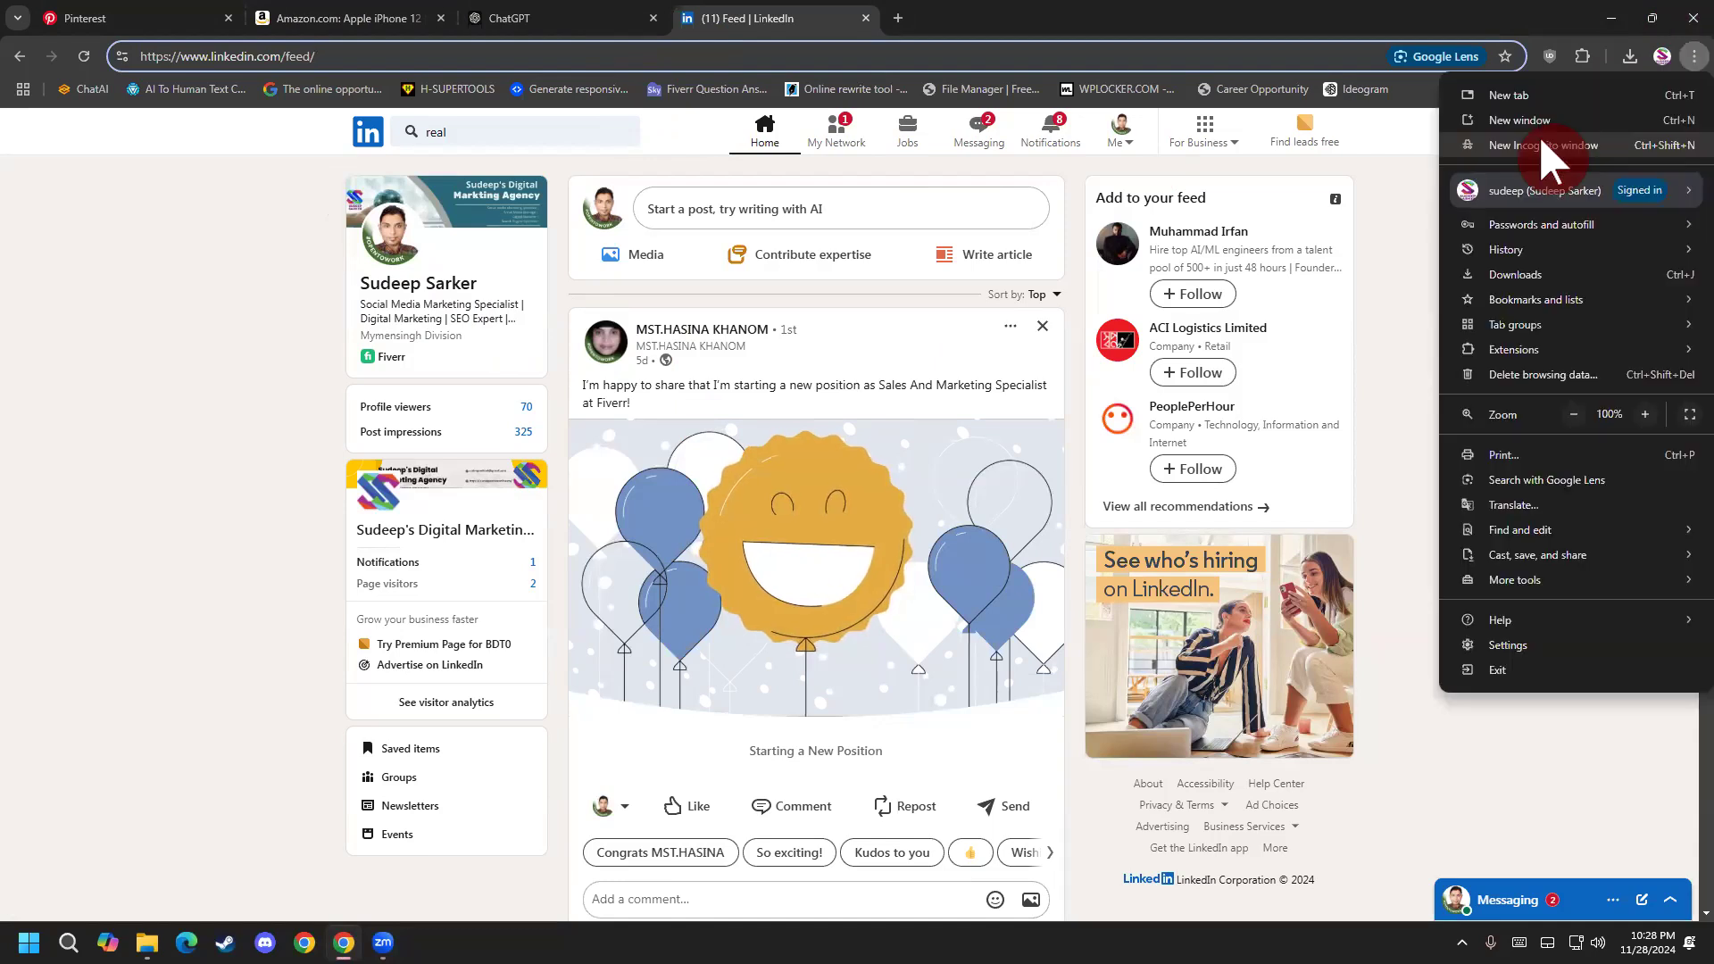
left_click(1539, 145)
type("fiver")
key("Return")
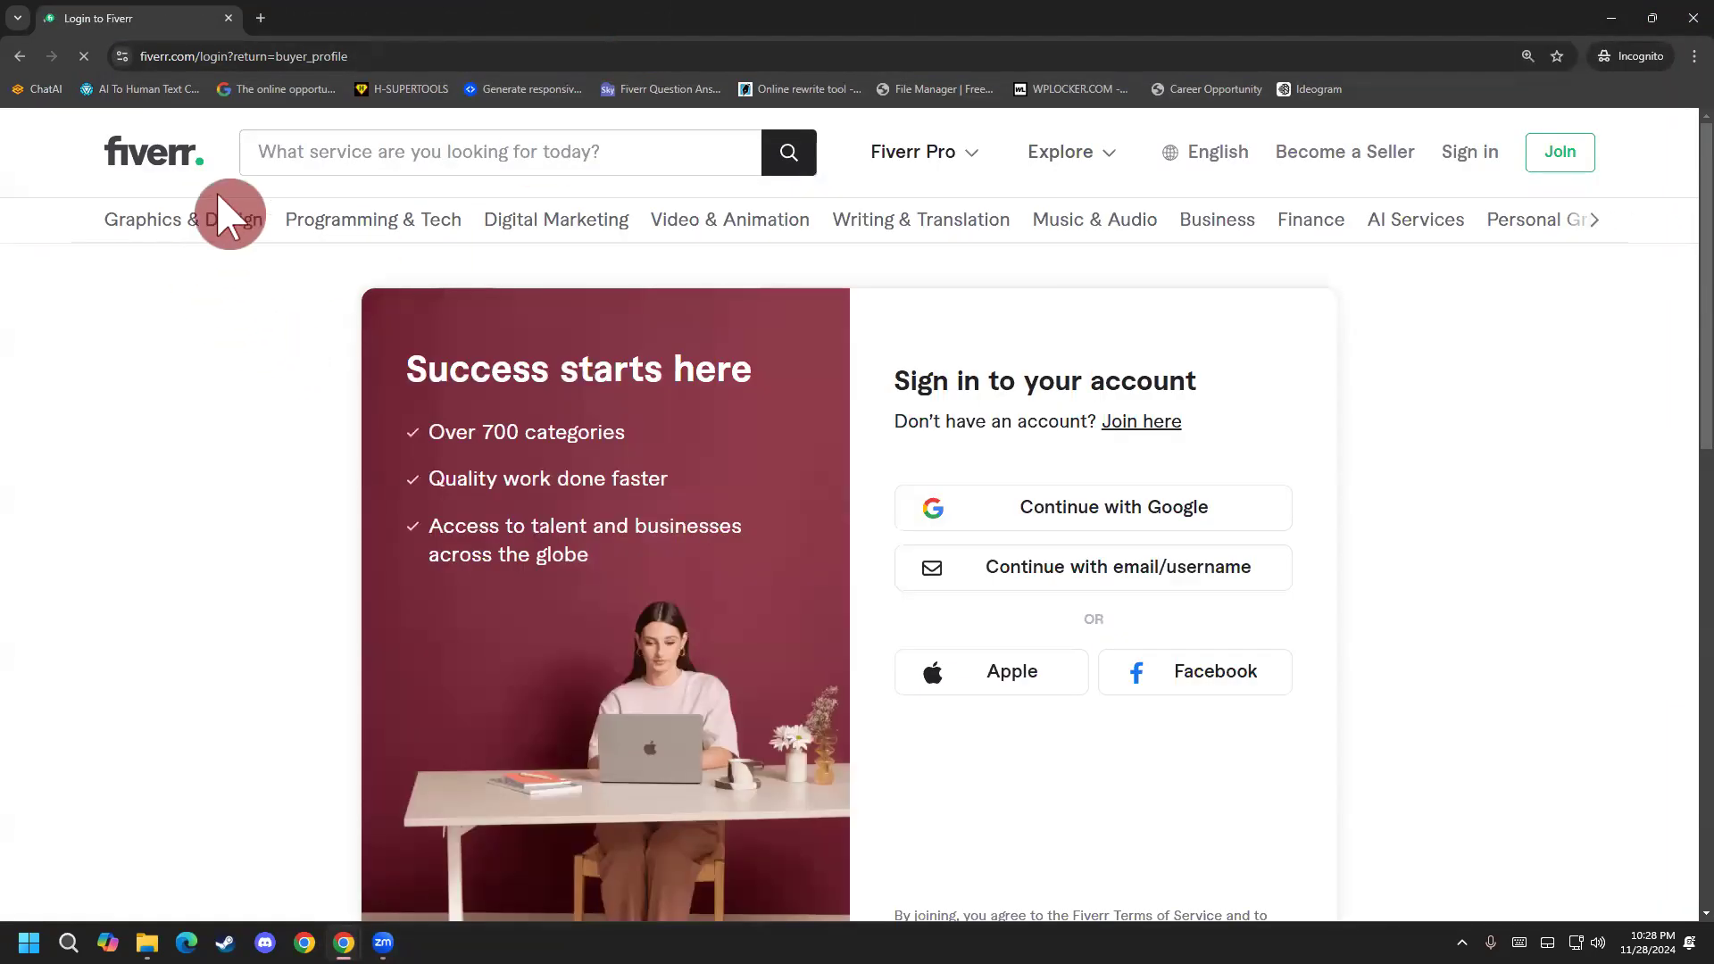
left_click(132, 165)
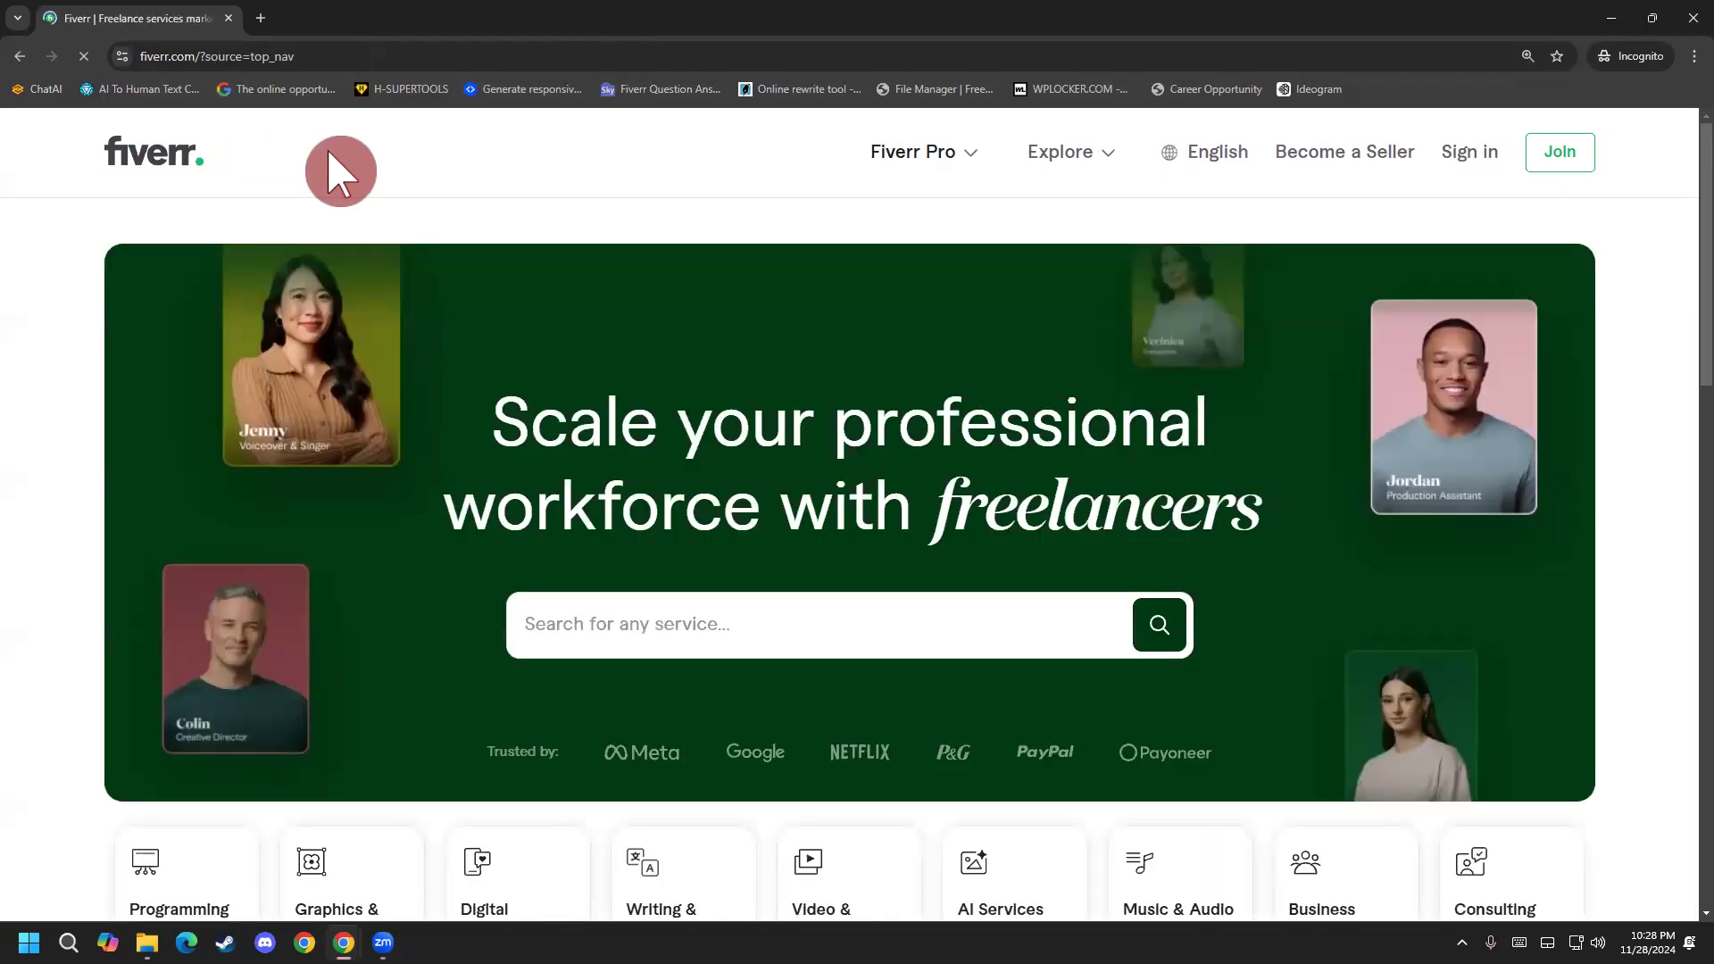
Search Fiverr services for "Pinterest pin design", correcting the spelling of Pinterest.
left_click(230, 531)
left_click(603, 598)
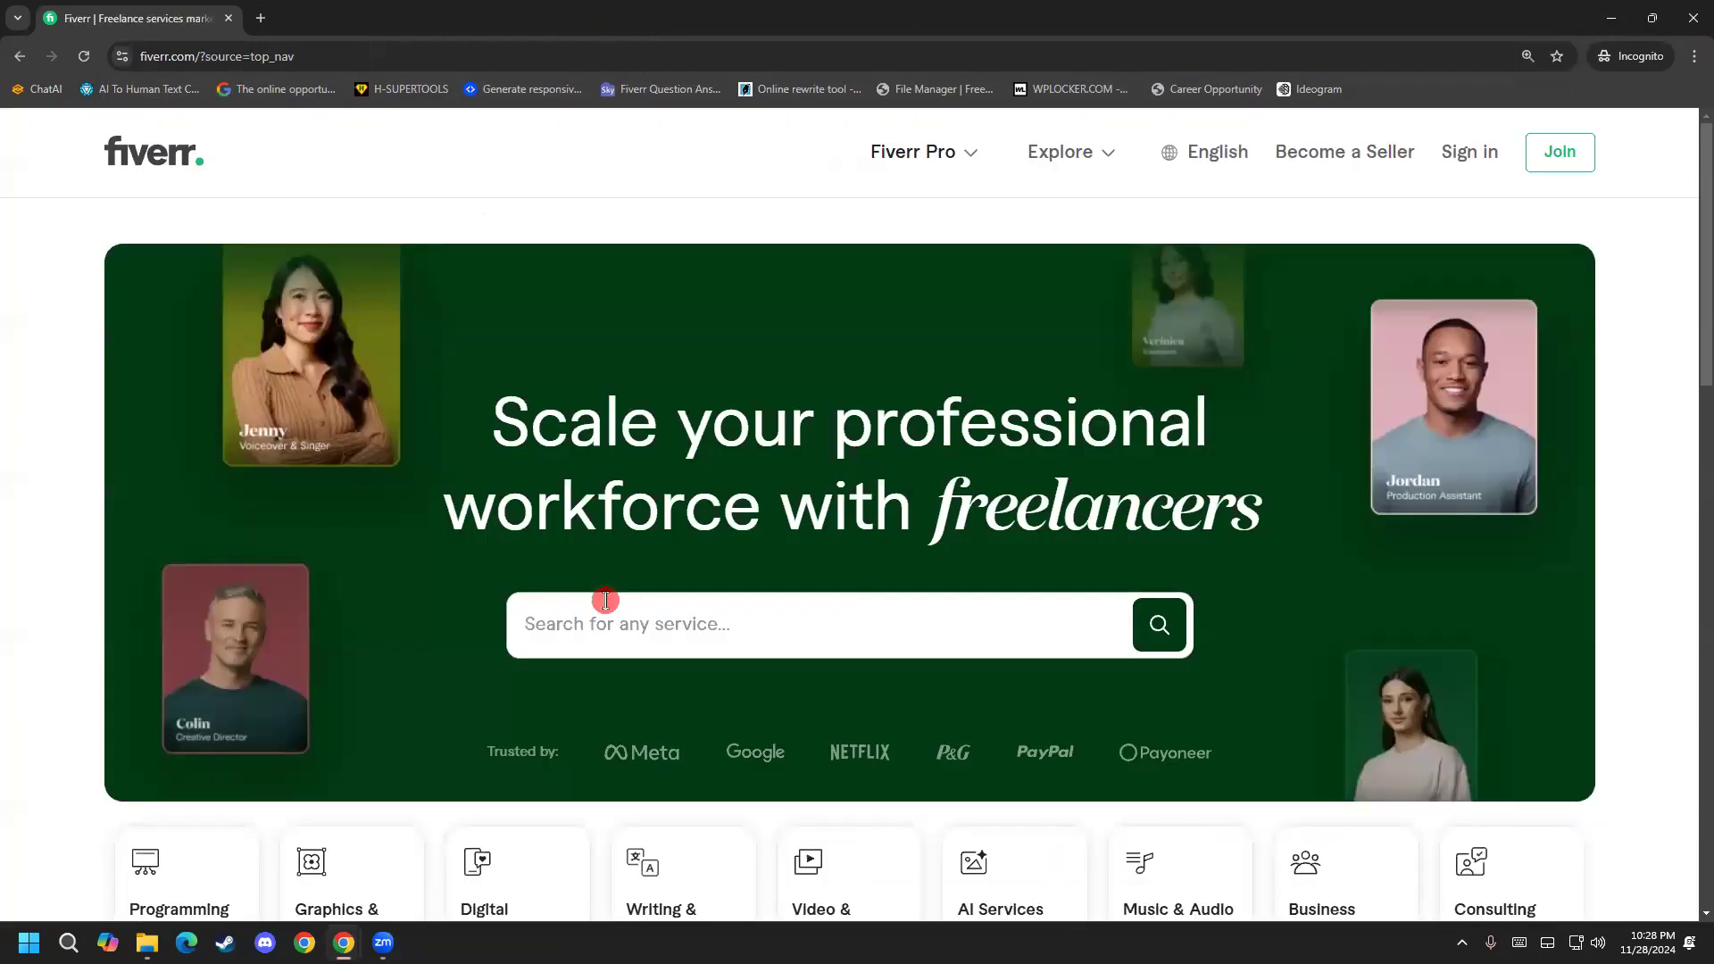
type("pinterst")
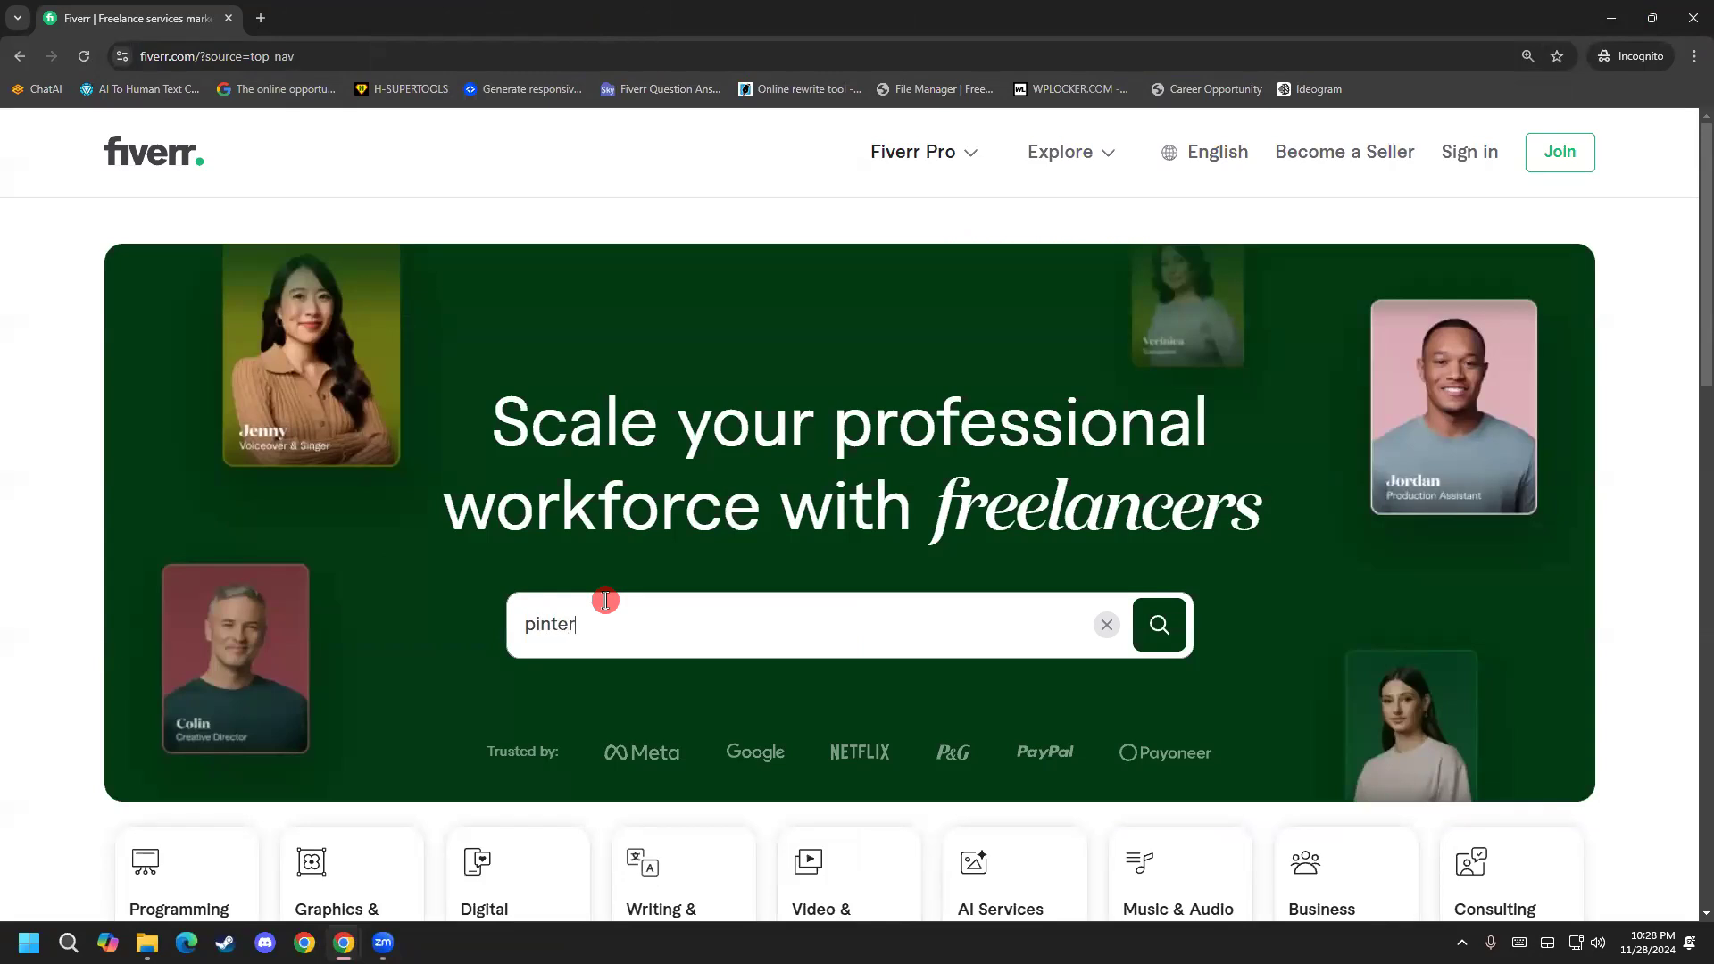
right_click(561, 640)
left_click(607, 249)
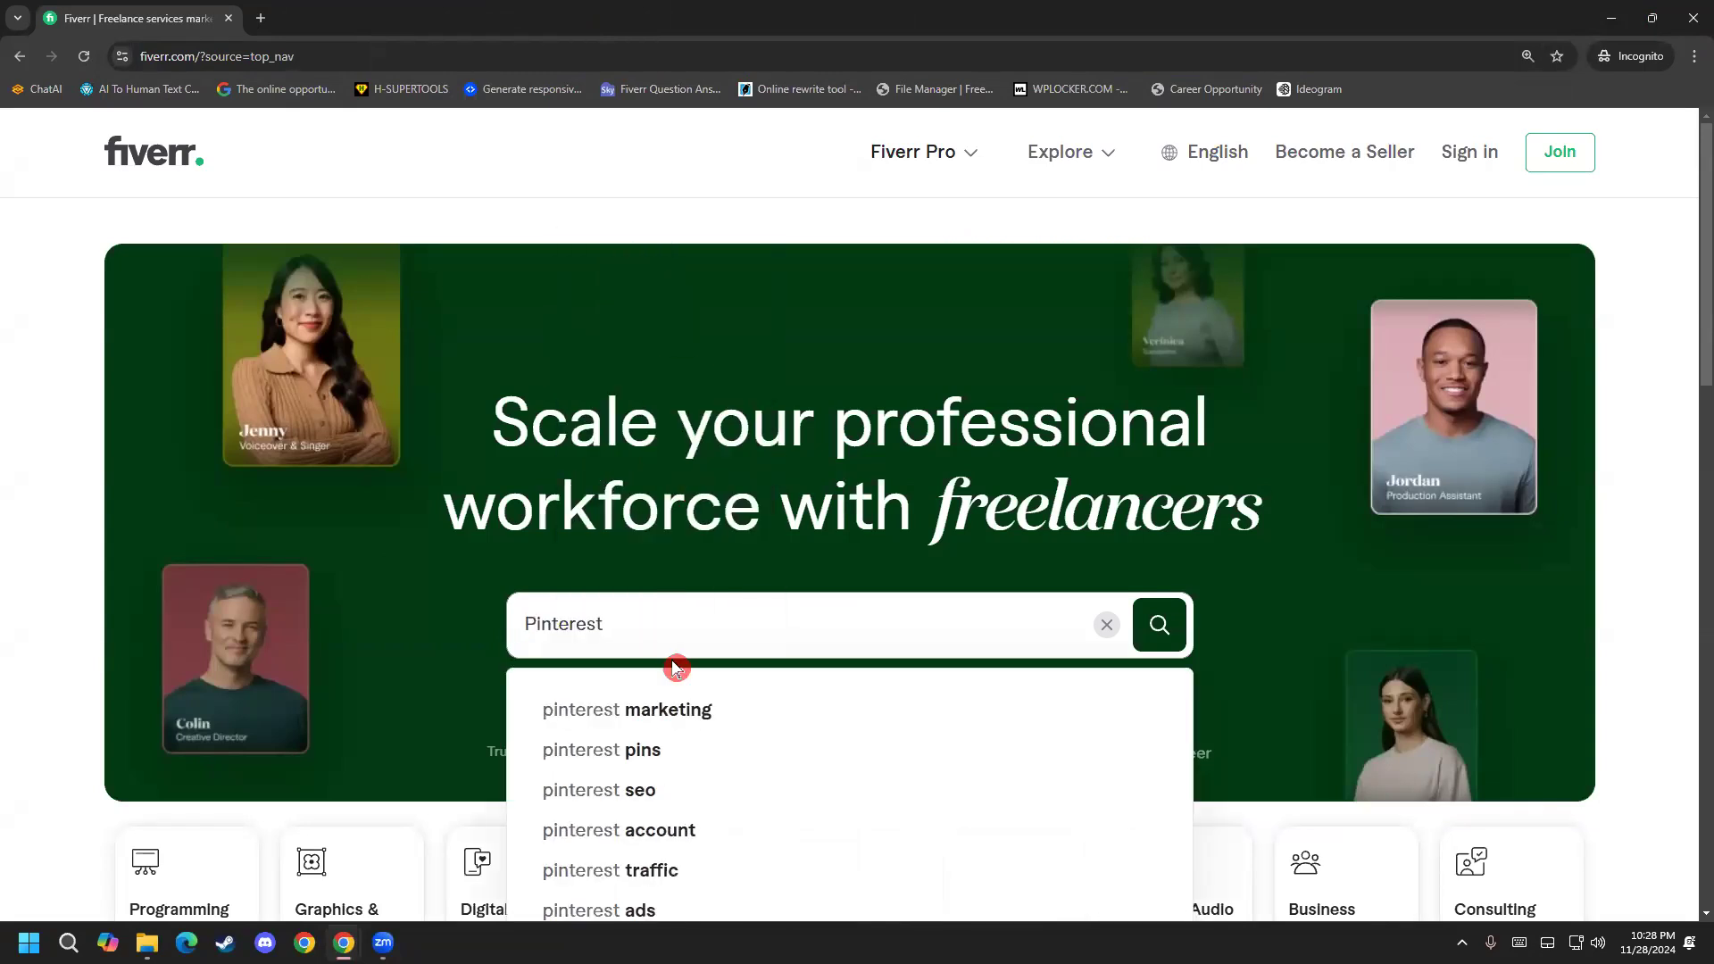
type("[")
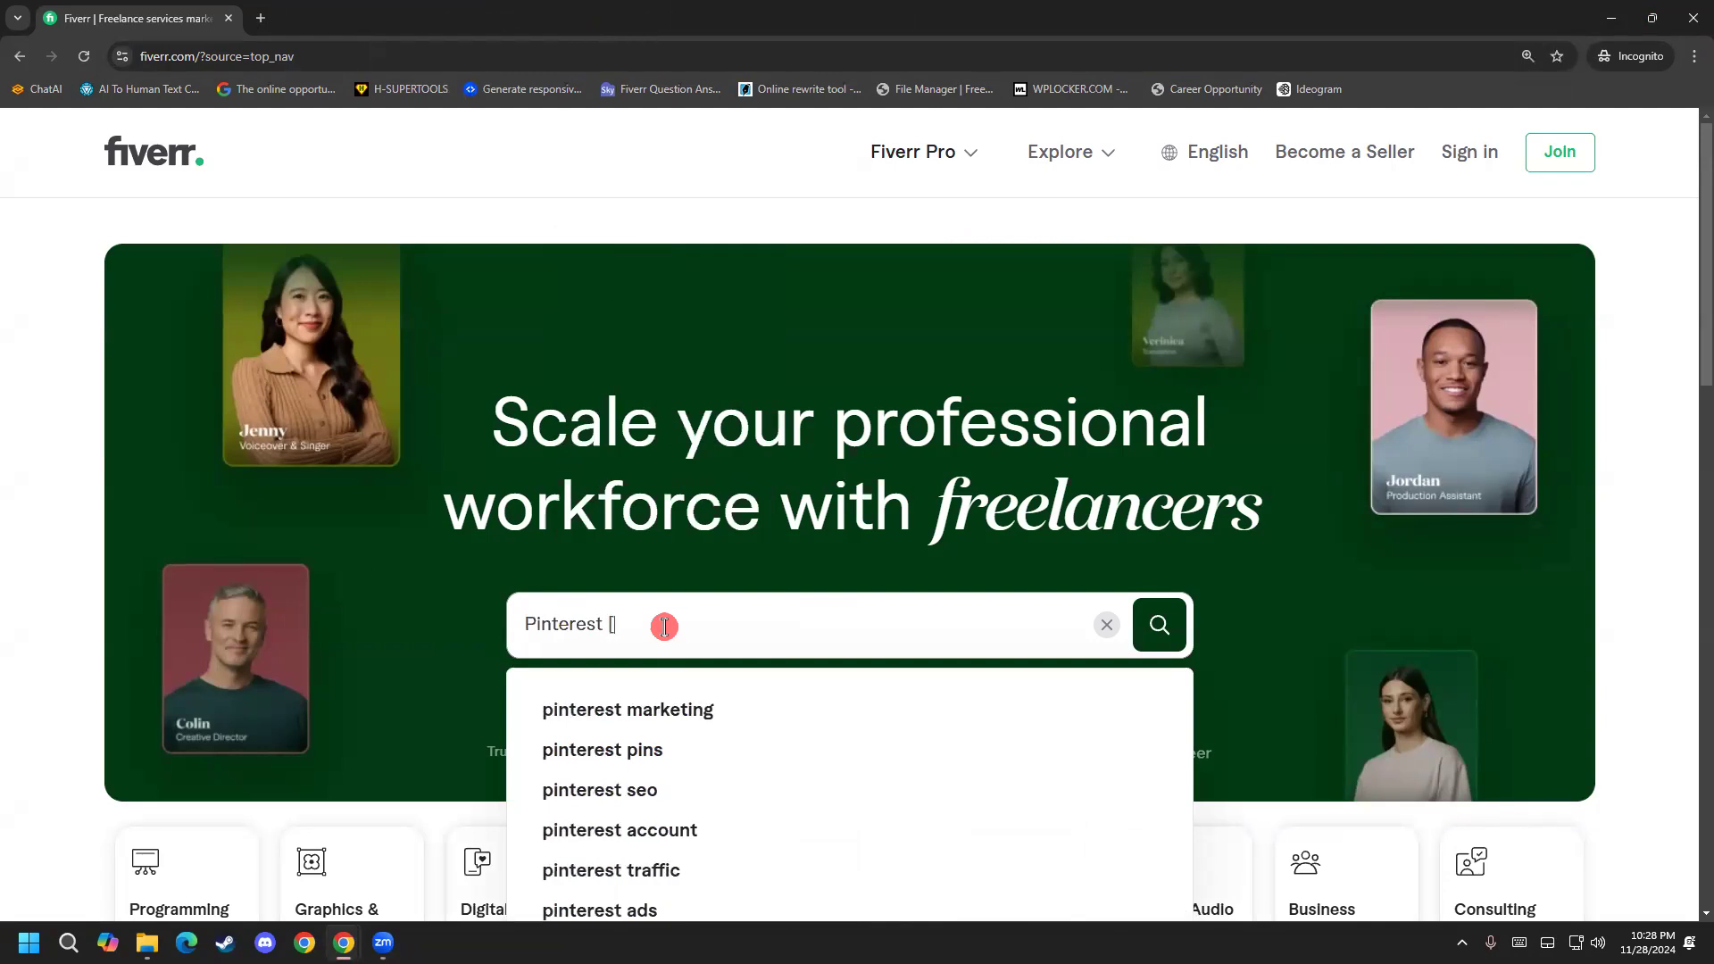
type("p")
key("BackSpace")
key("BackSpace")
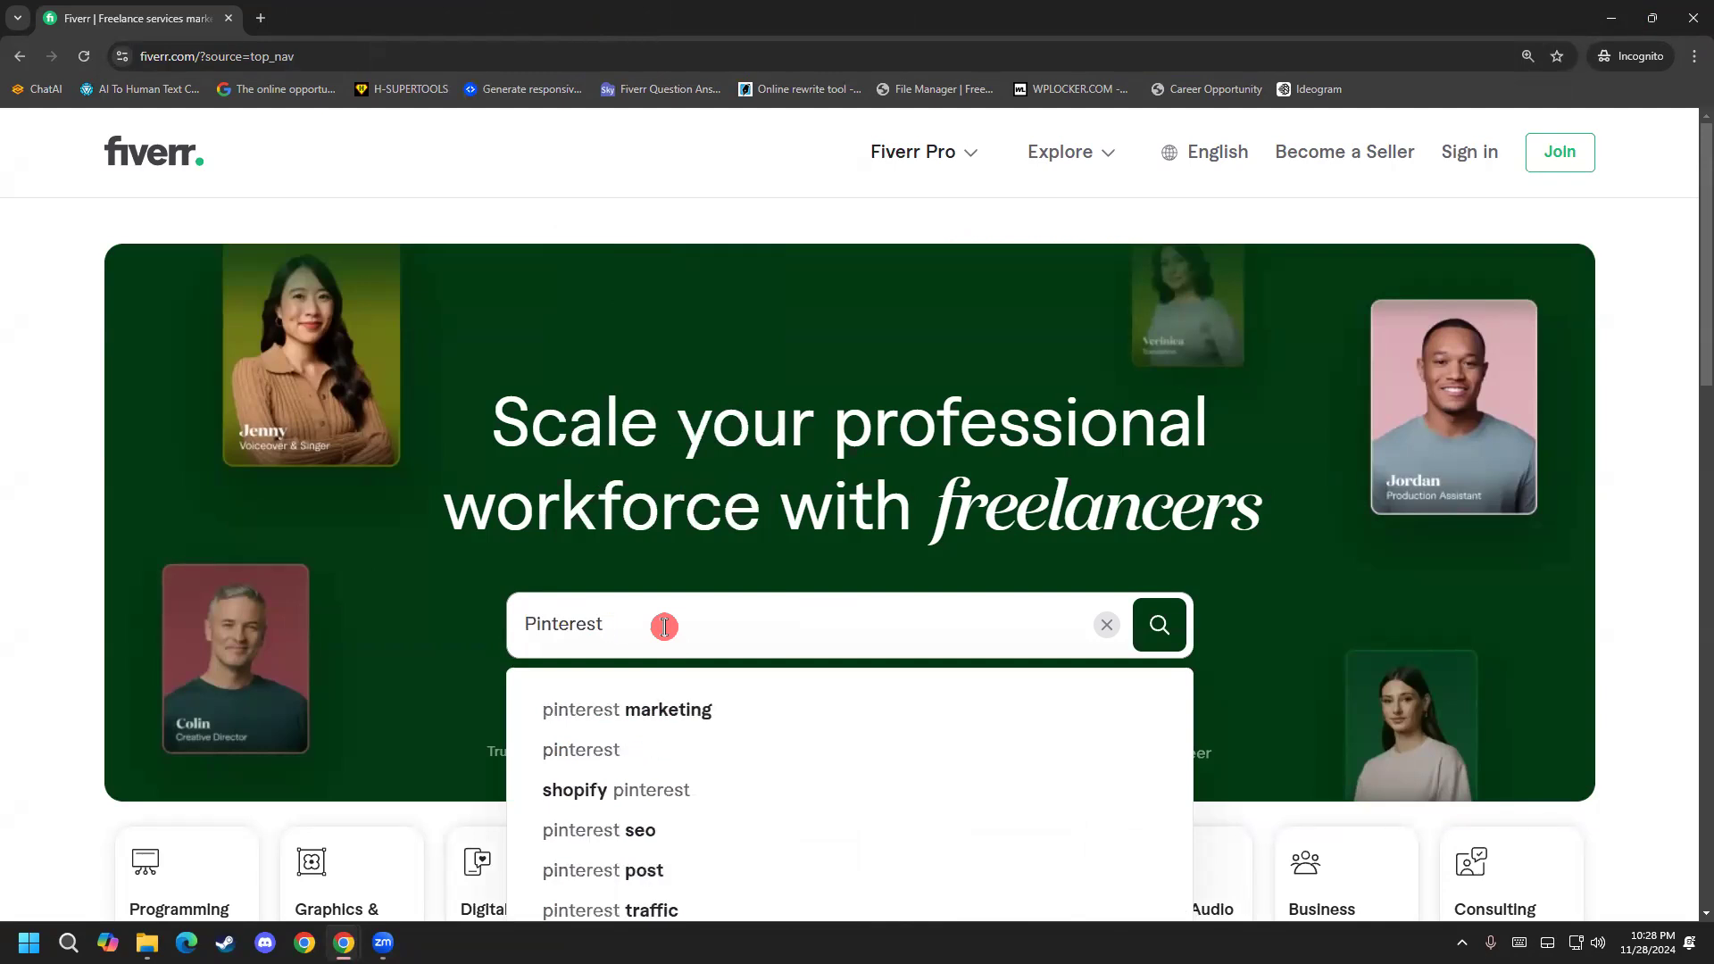
type("pin design")
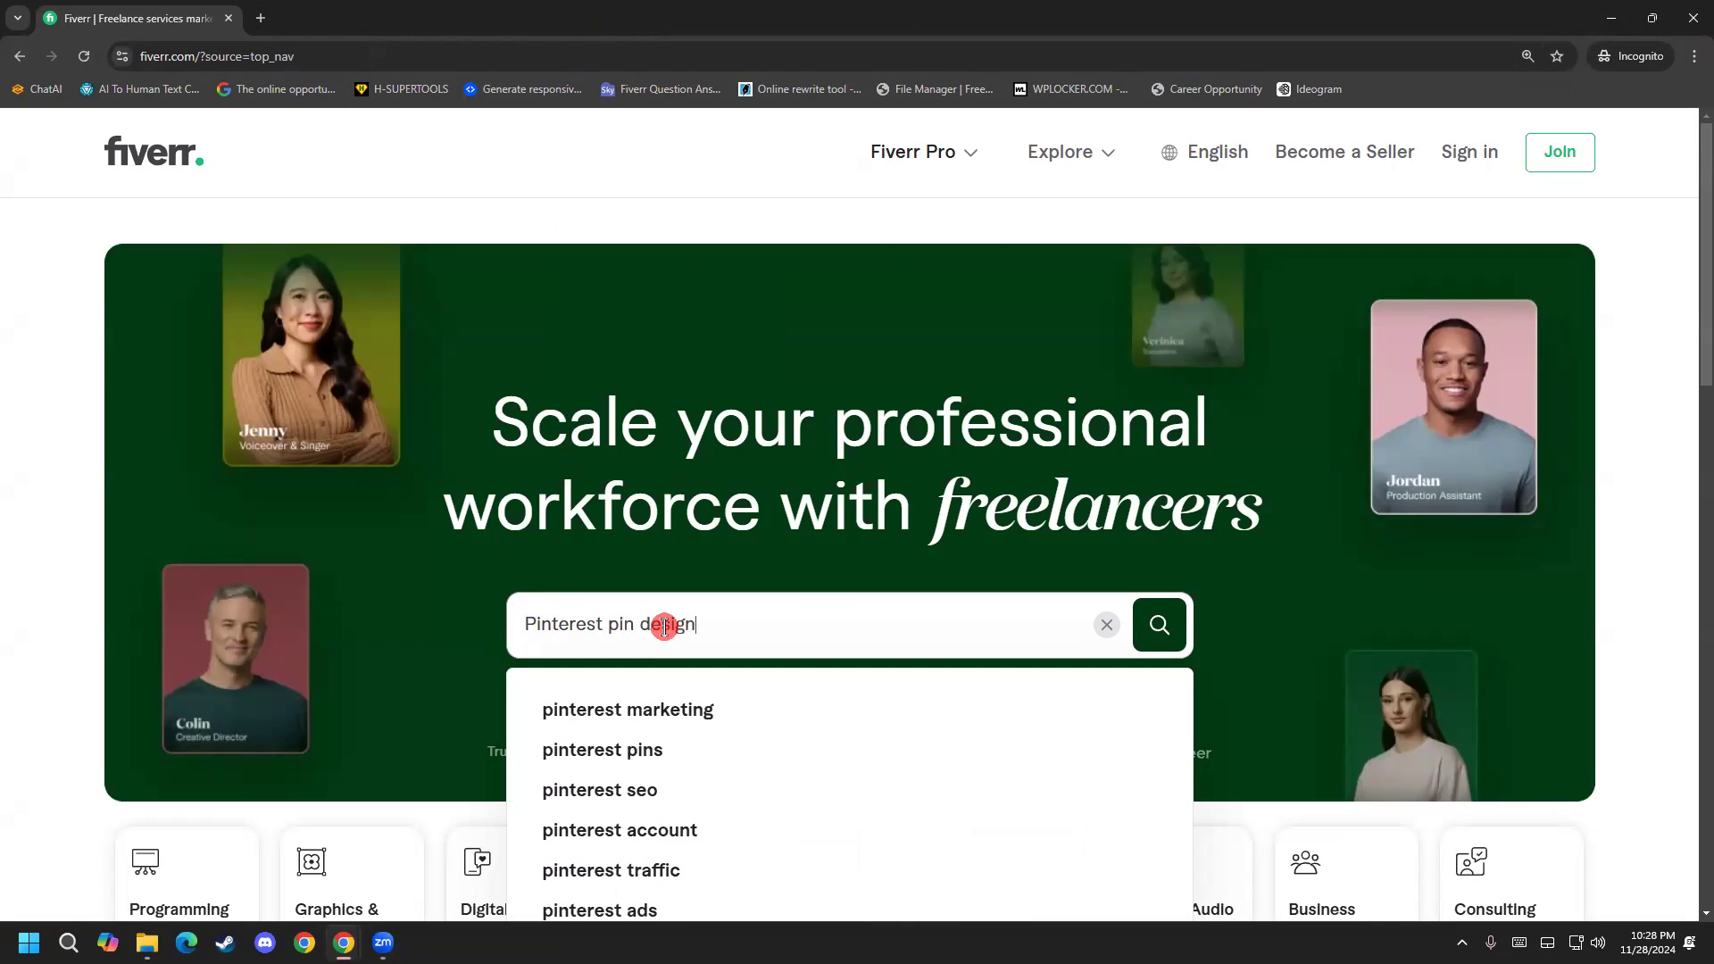
key("Return")
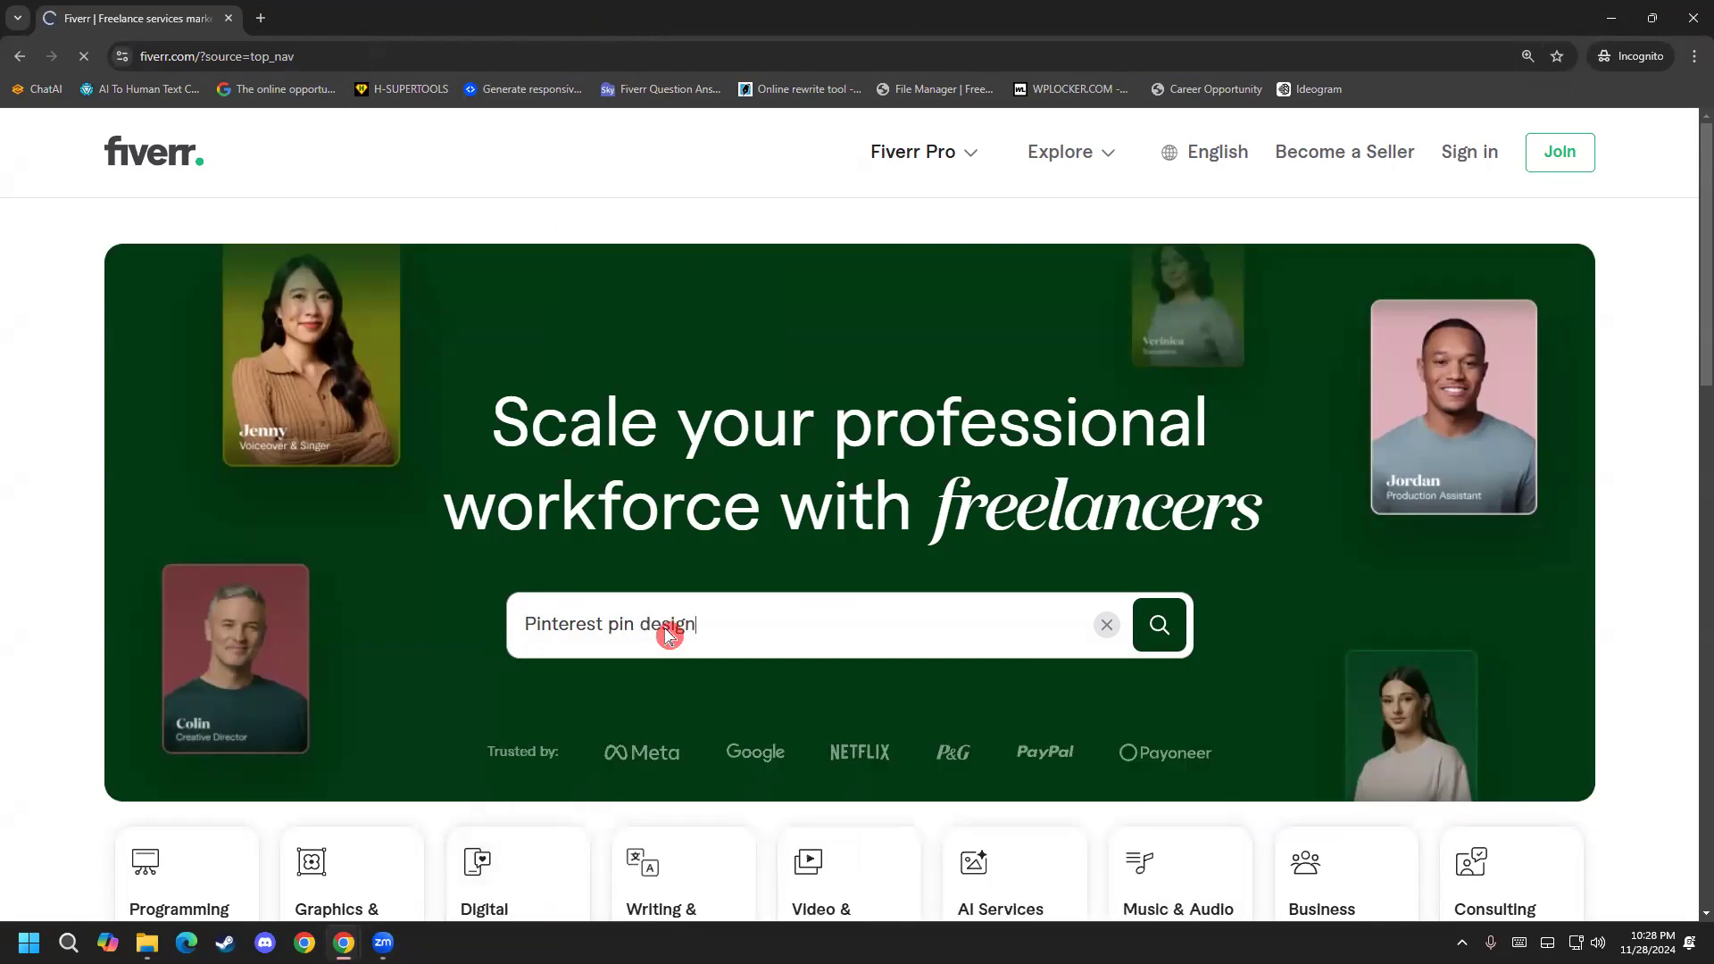
Find the gig "I will create pinterest unique custom pins, idea pin design" in the results and open it in a new tab.
scroll(32, 549, "down", 3)
scroll(34, 563, "down", 20)
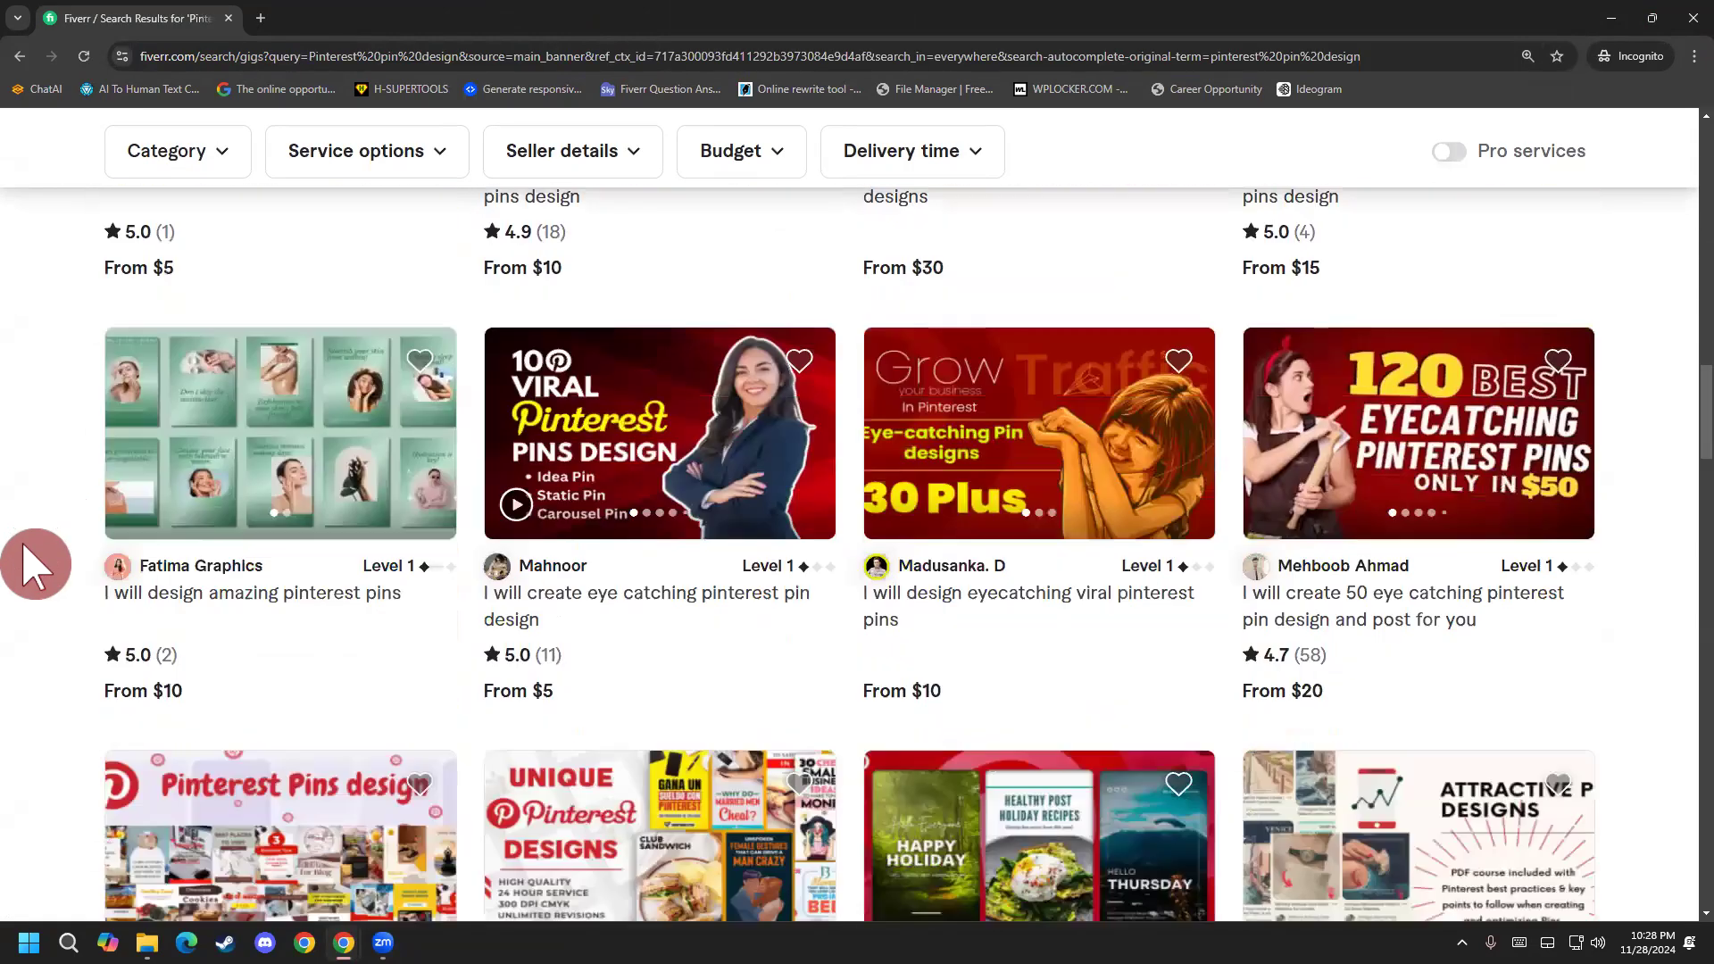
scroll(35, 574, "down", 10)
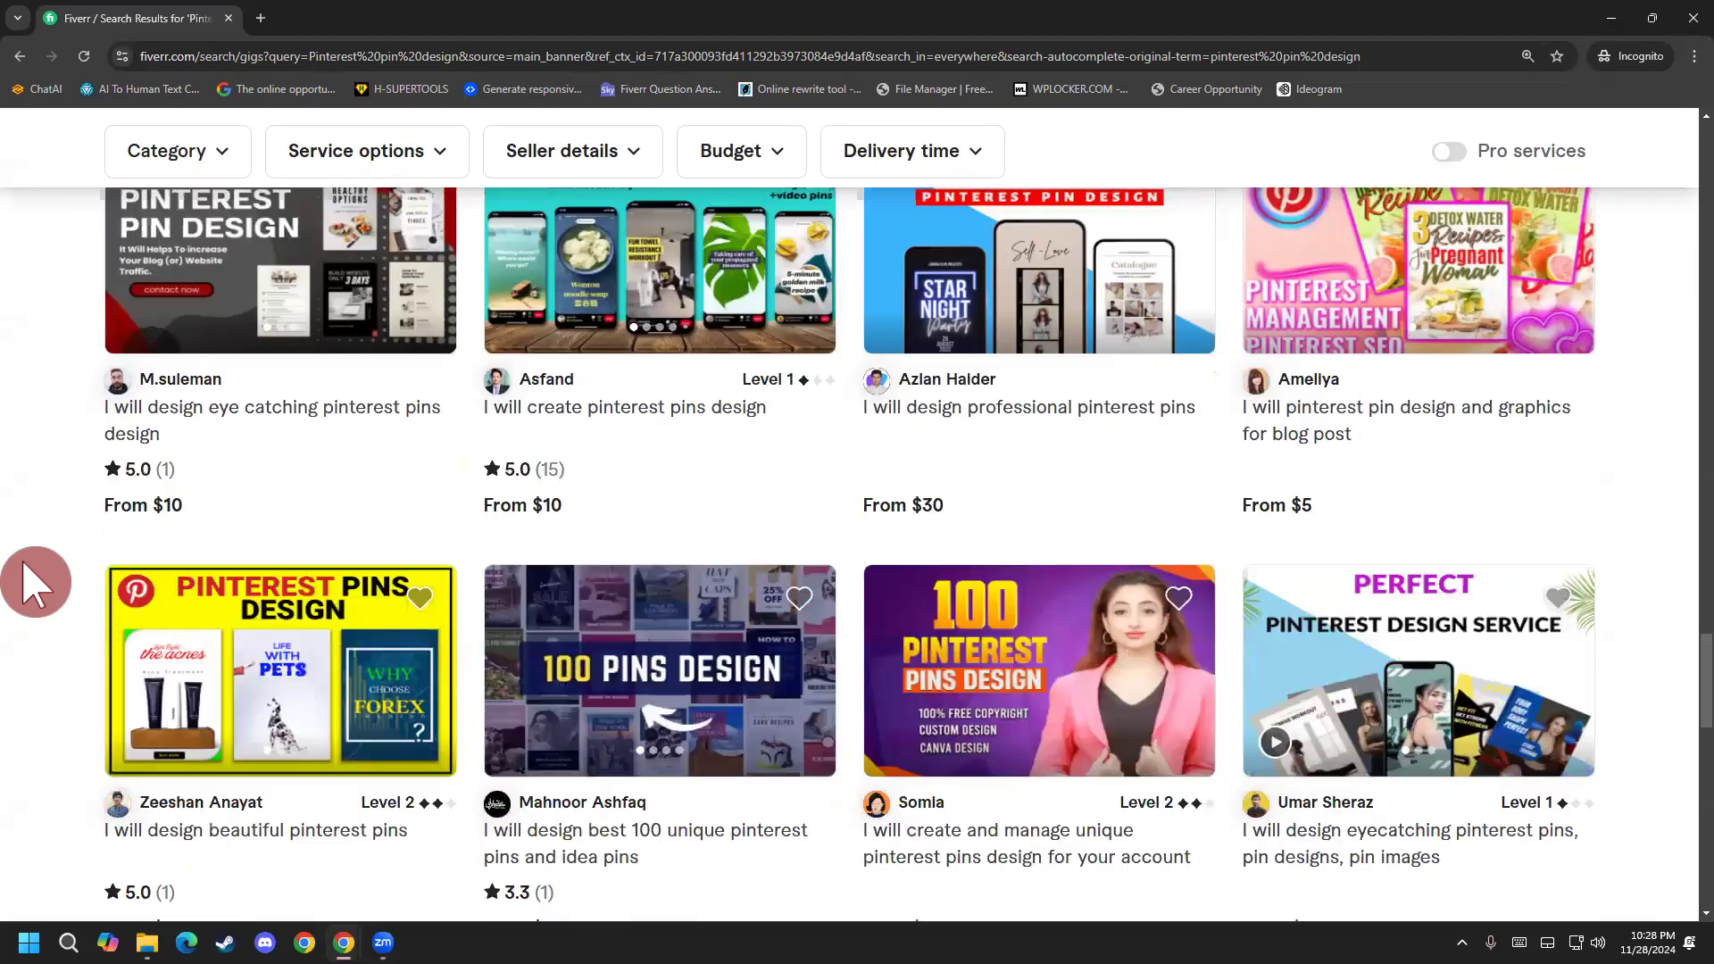
scroll(36, 580, "up", 6)
scroll(35, 585, "up", 2)
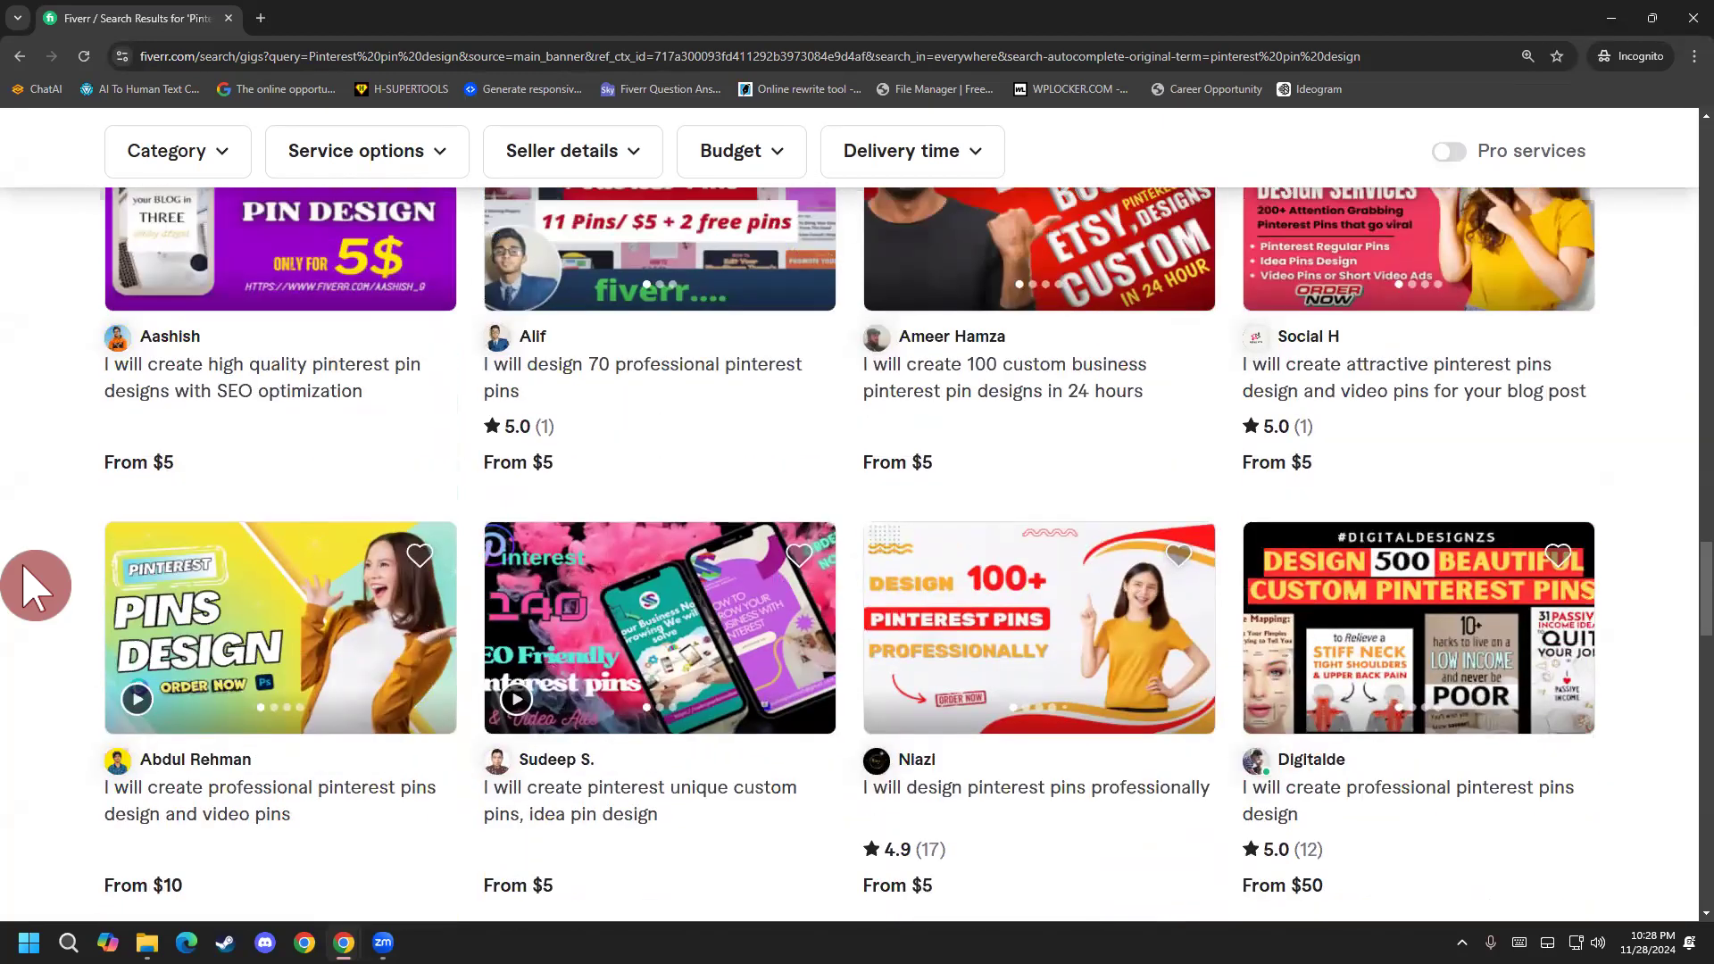
mouse_move(643, 630)
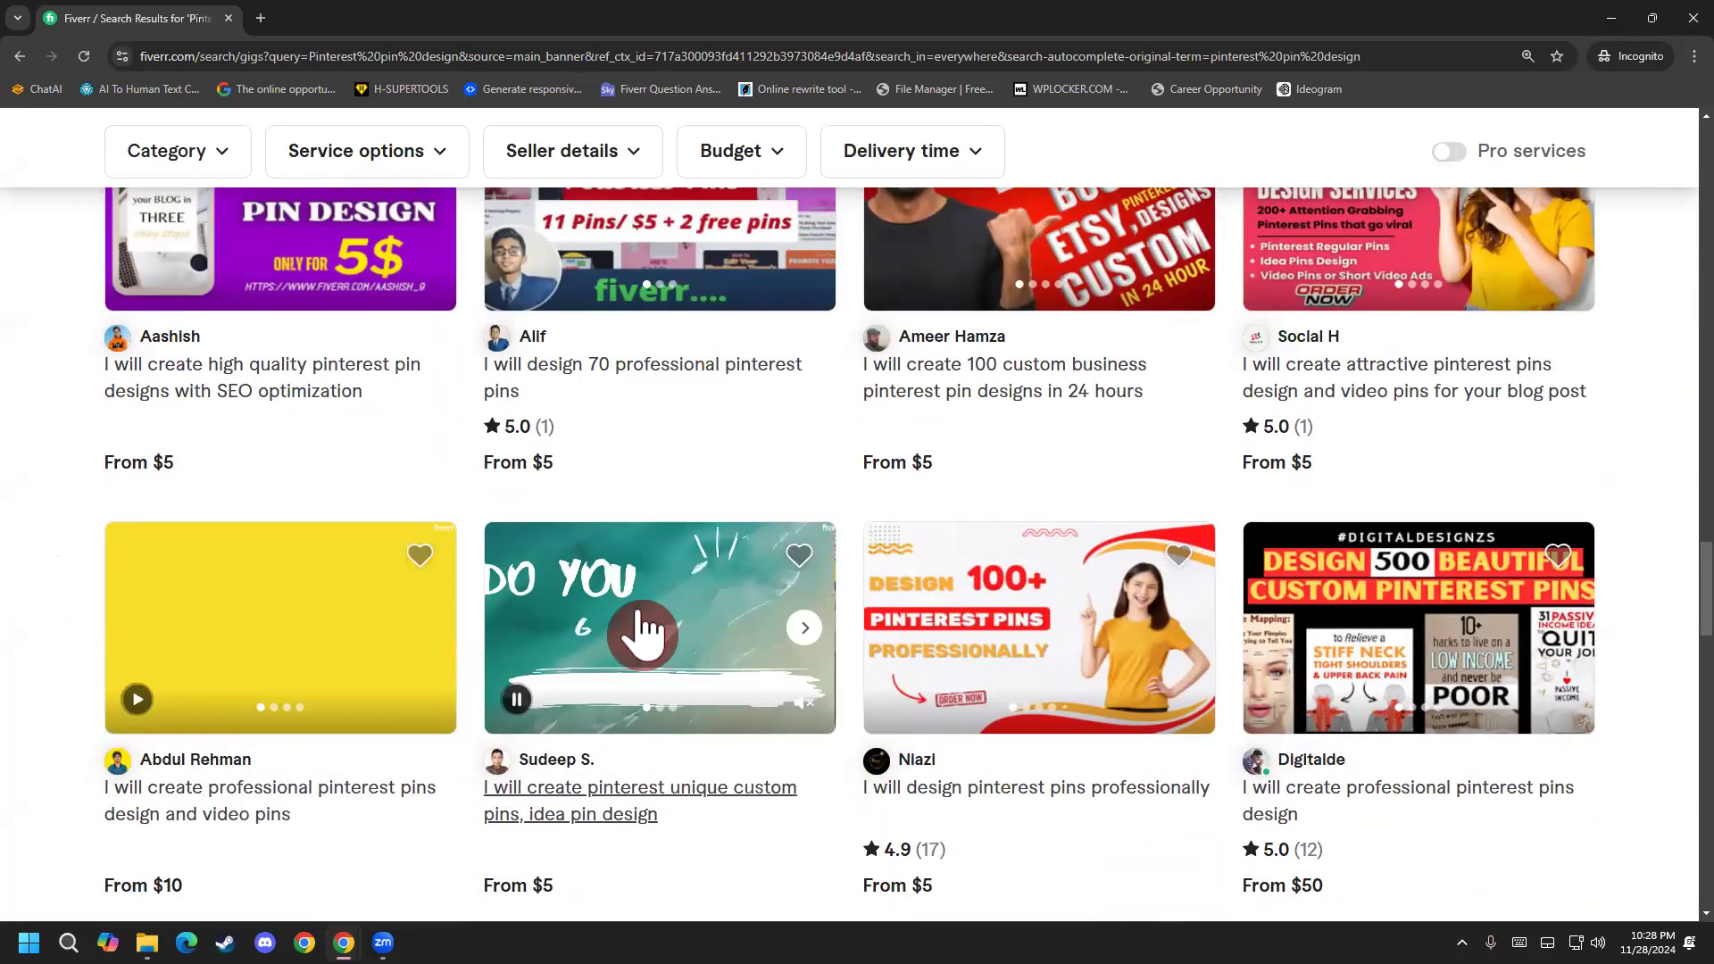
scroll(658, 792, "down", 1)
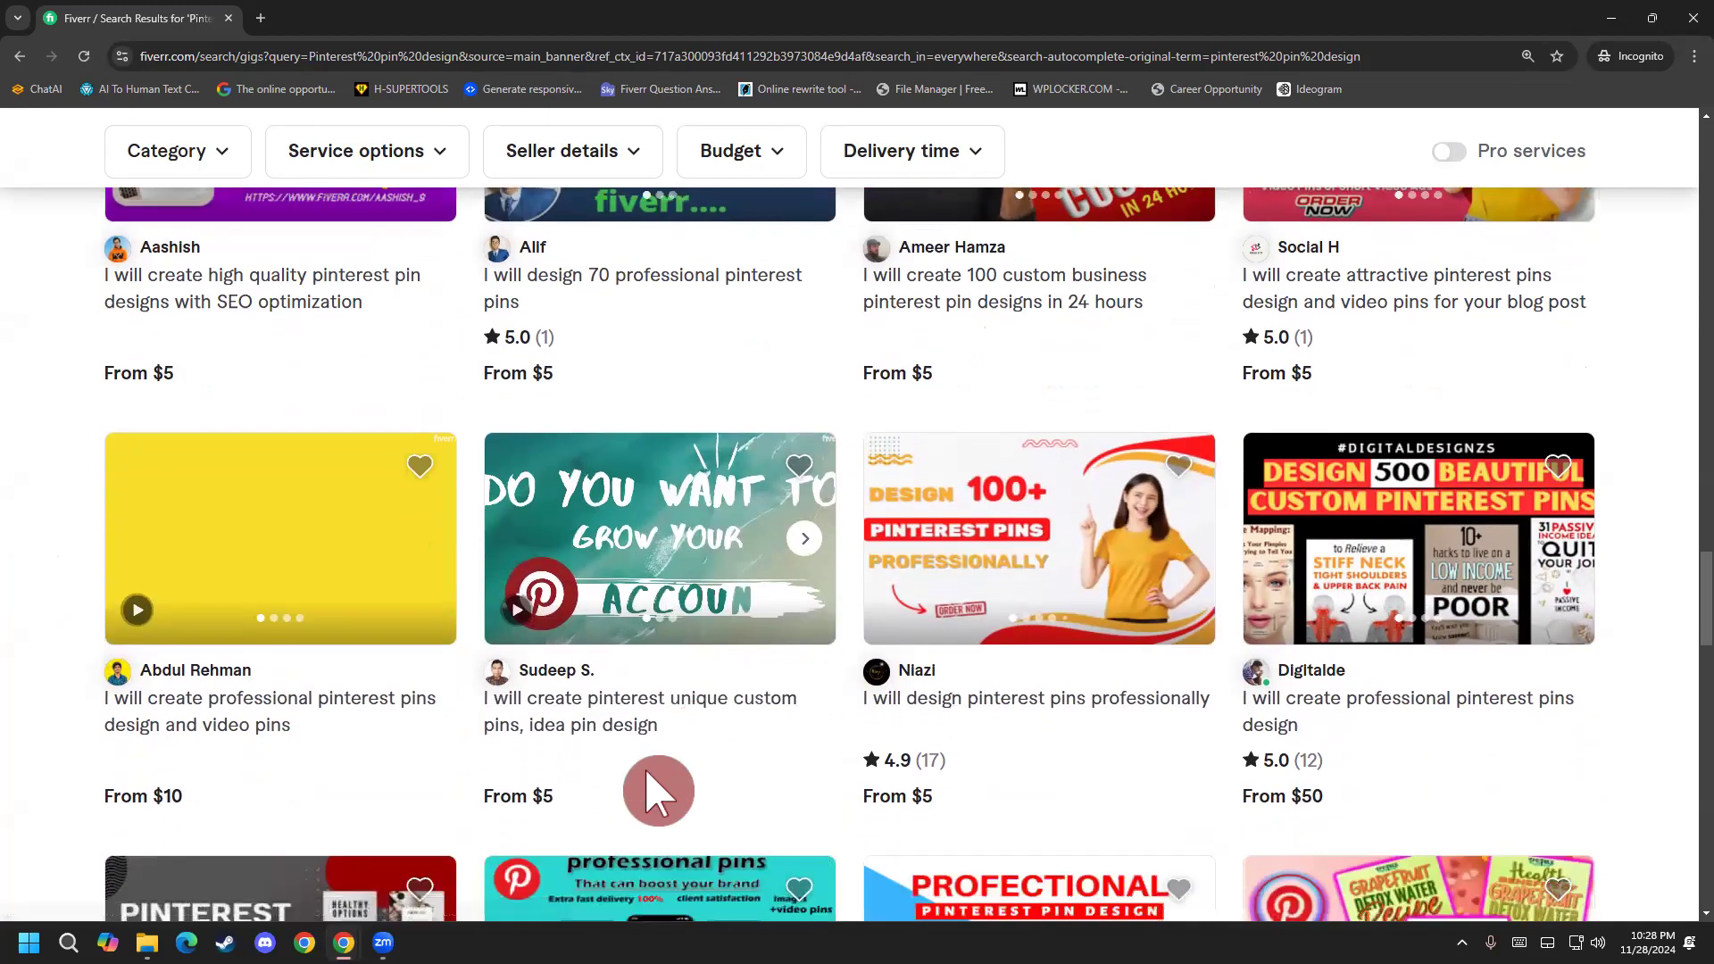
right_click(567, 712)
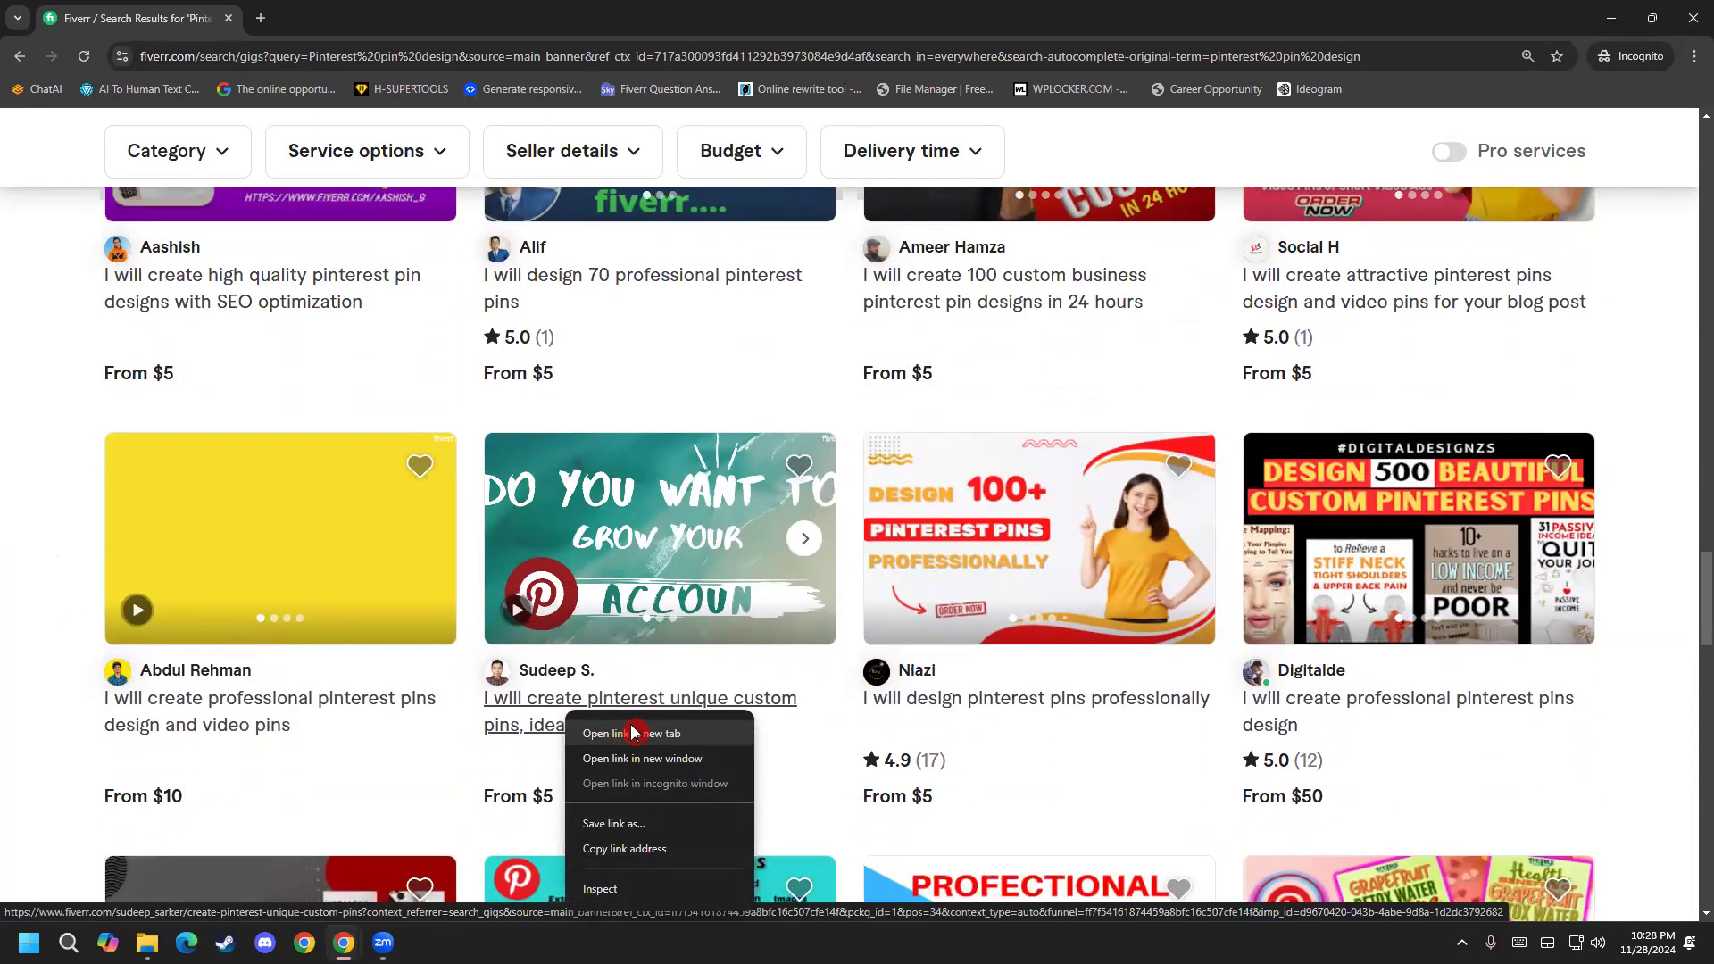
left_click(635, 733)
left_click(360, 17)
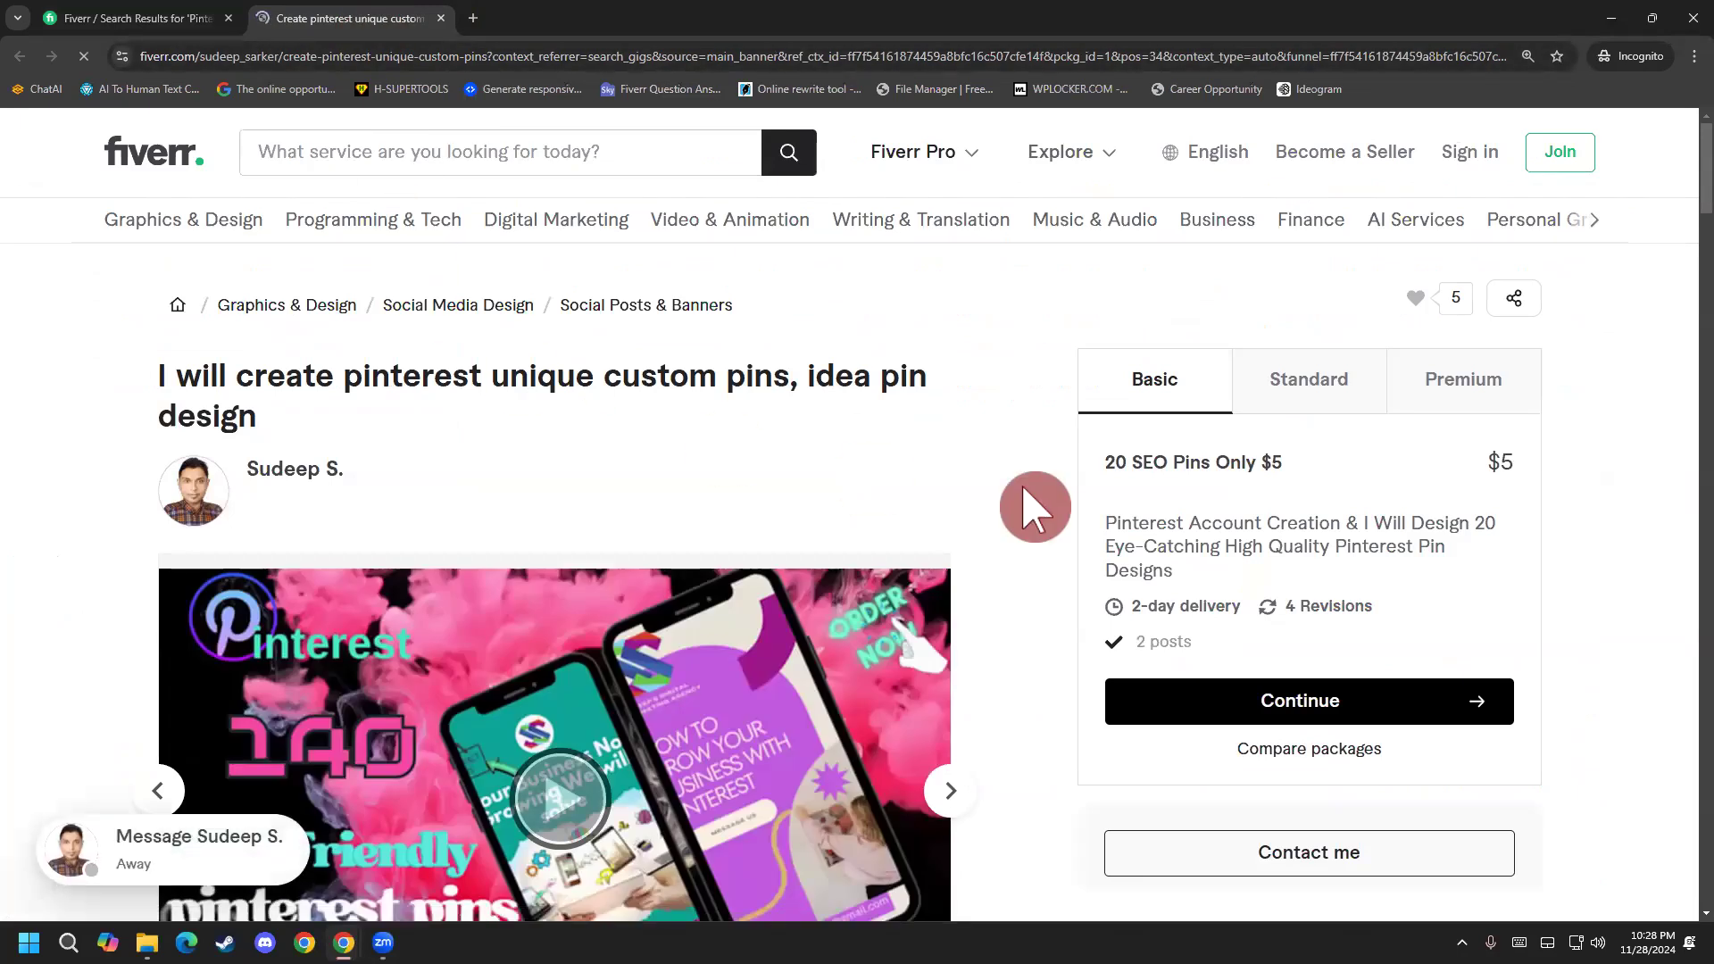
Examine the gig's Basic package, including its description, pin quantity and price.
scroll(1108, 525, "down", 1)
left_click_drag(1108, 435, 1382, 446)
left_click(1382, 448)
left_click_drag(1136, 435, 1550, 474)
left_click(1341, 442)
left_click(1492, 474)
left_click_drag(1175, 458, 1469, 476)
left_click(1469, 476)
left_click_drag(1312, 454, 1446, 460)
left_click_drag(1484, 373, 1528, 386)
left_click(1527, 386)
Show the Standard package and read through its title and description.
left_click(1303, 302)
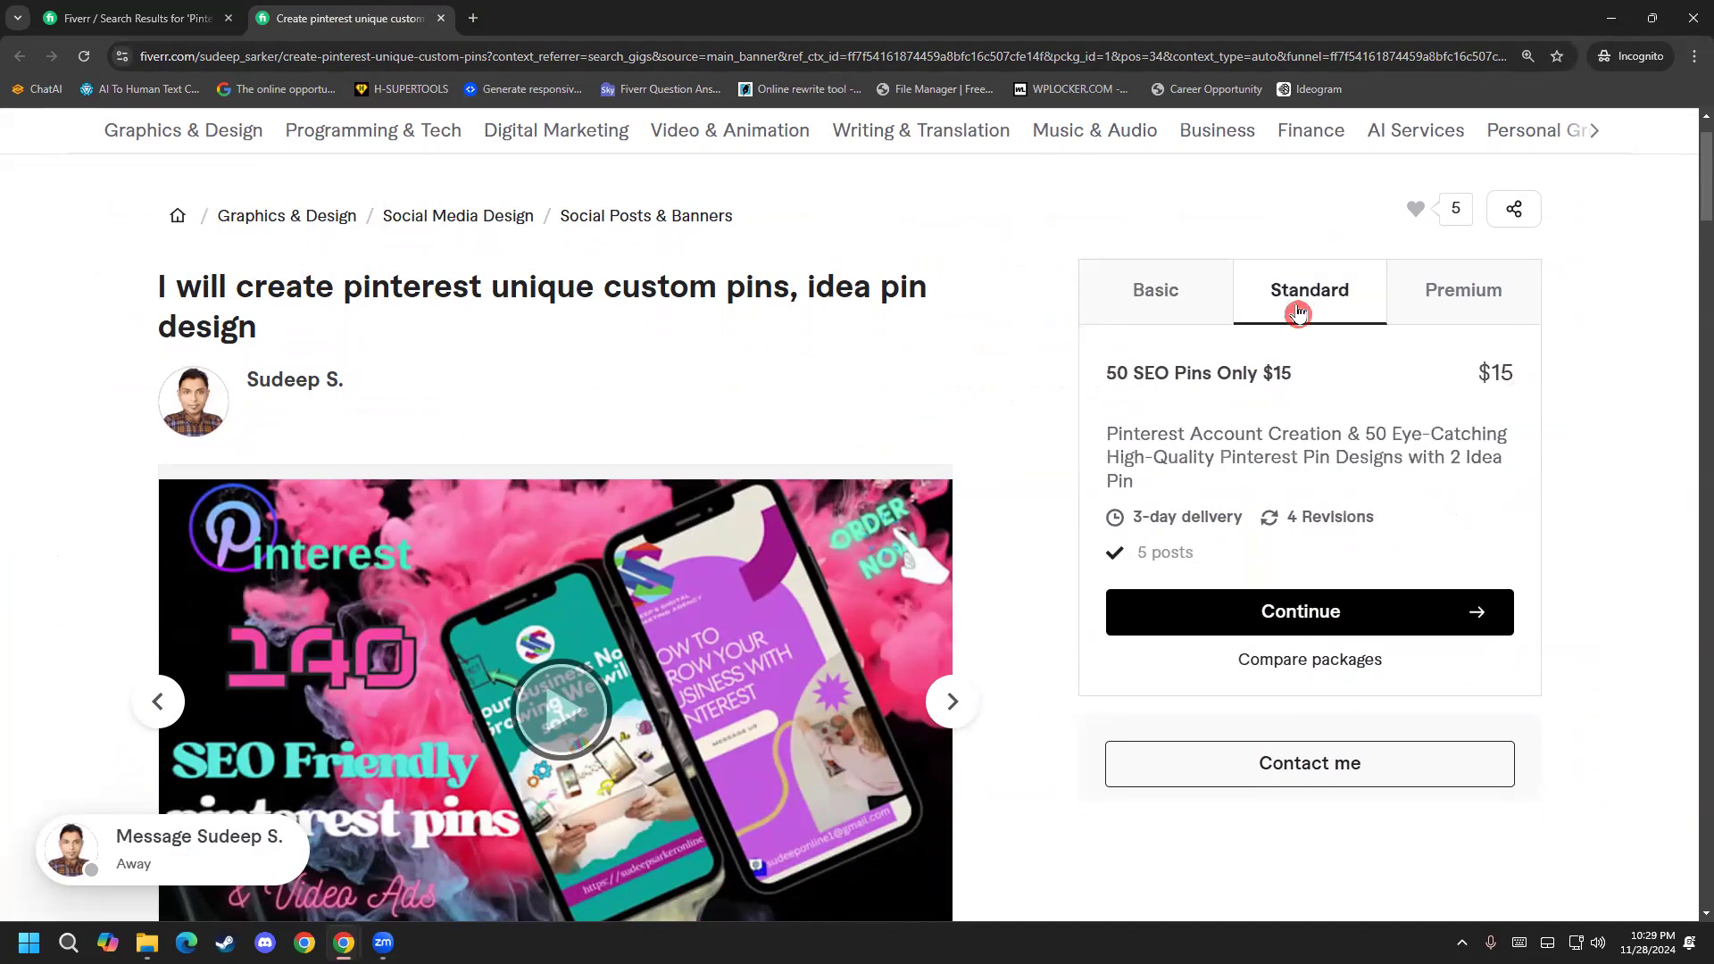
left_click_drag(1127, 373, 1245, 379)
left_click(1245, 379)
left_click_drag(1111, 435, 1518, 479)
left_click(1362, 438)
left_click(1514, 466)
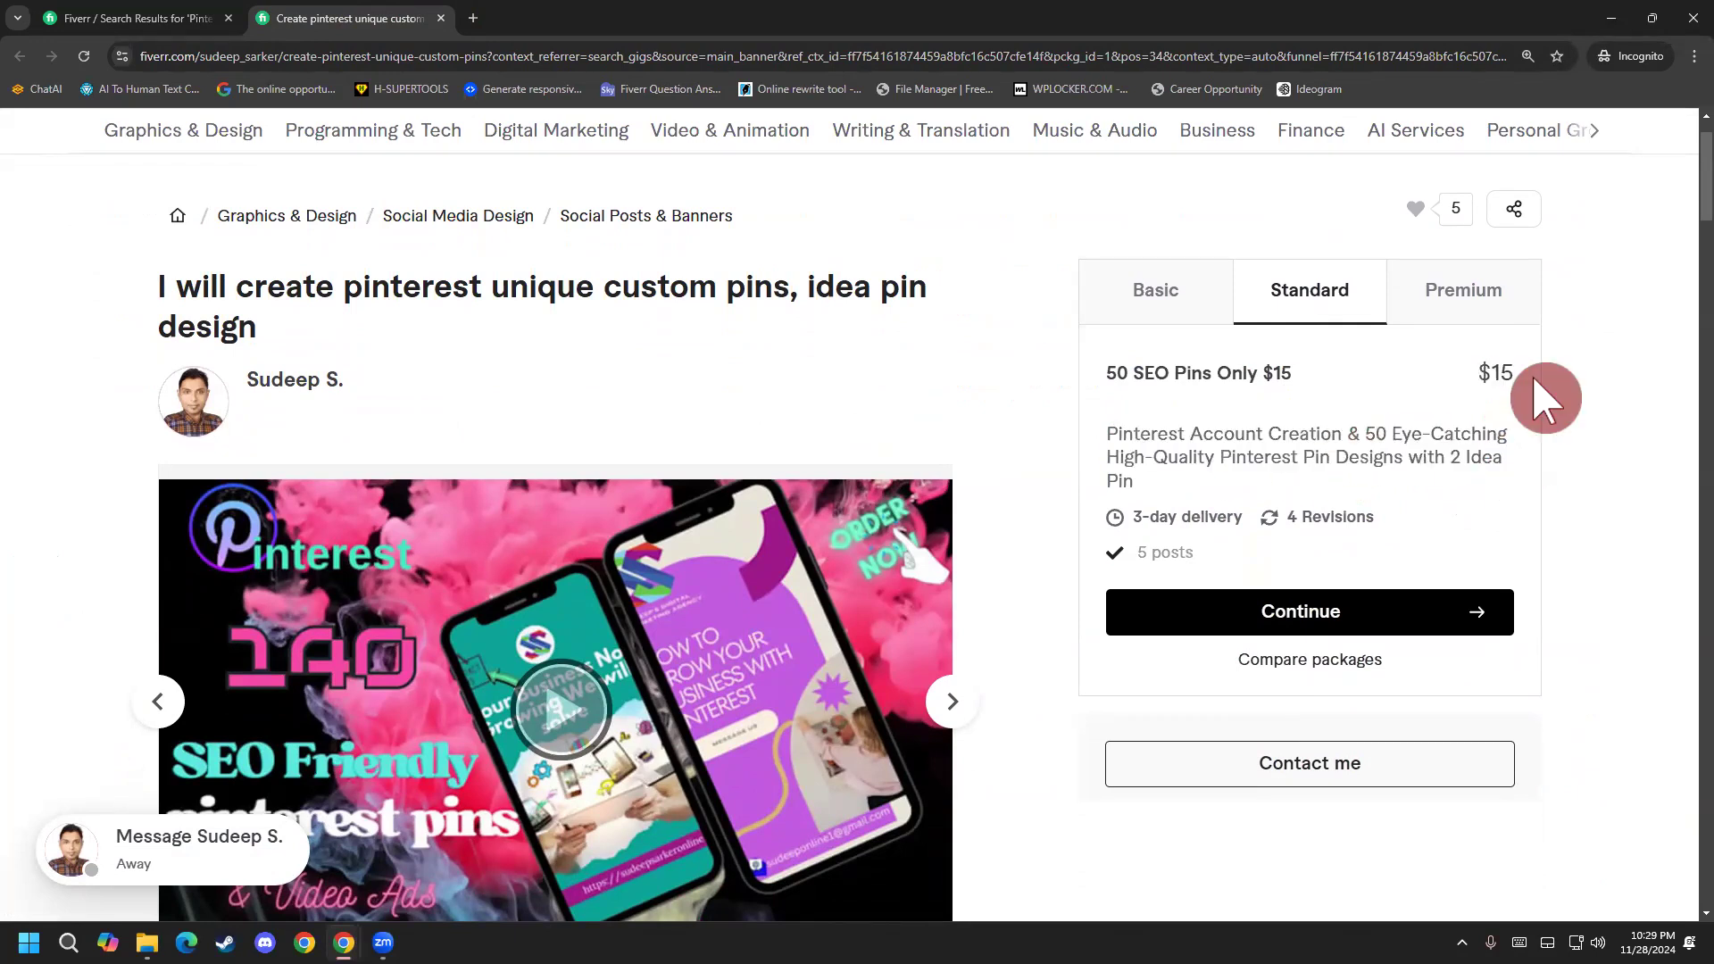
Review the Premium package's title and description, and return to the Basic package.
left_click(1477, 305)
left_click_drag(1113, 373, 1439, 460)
left_click(1437, 457)
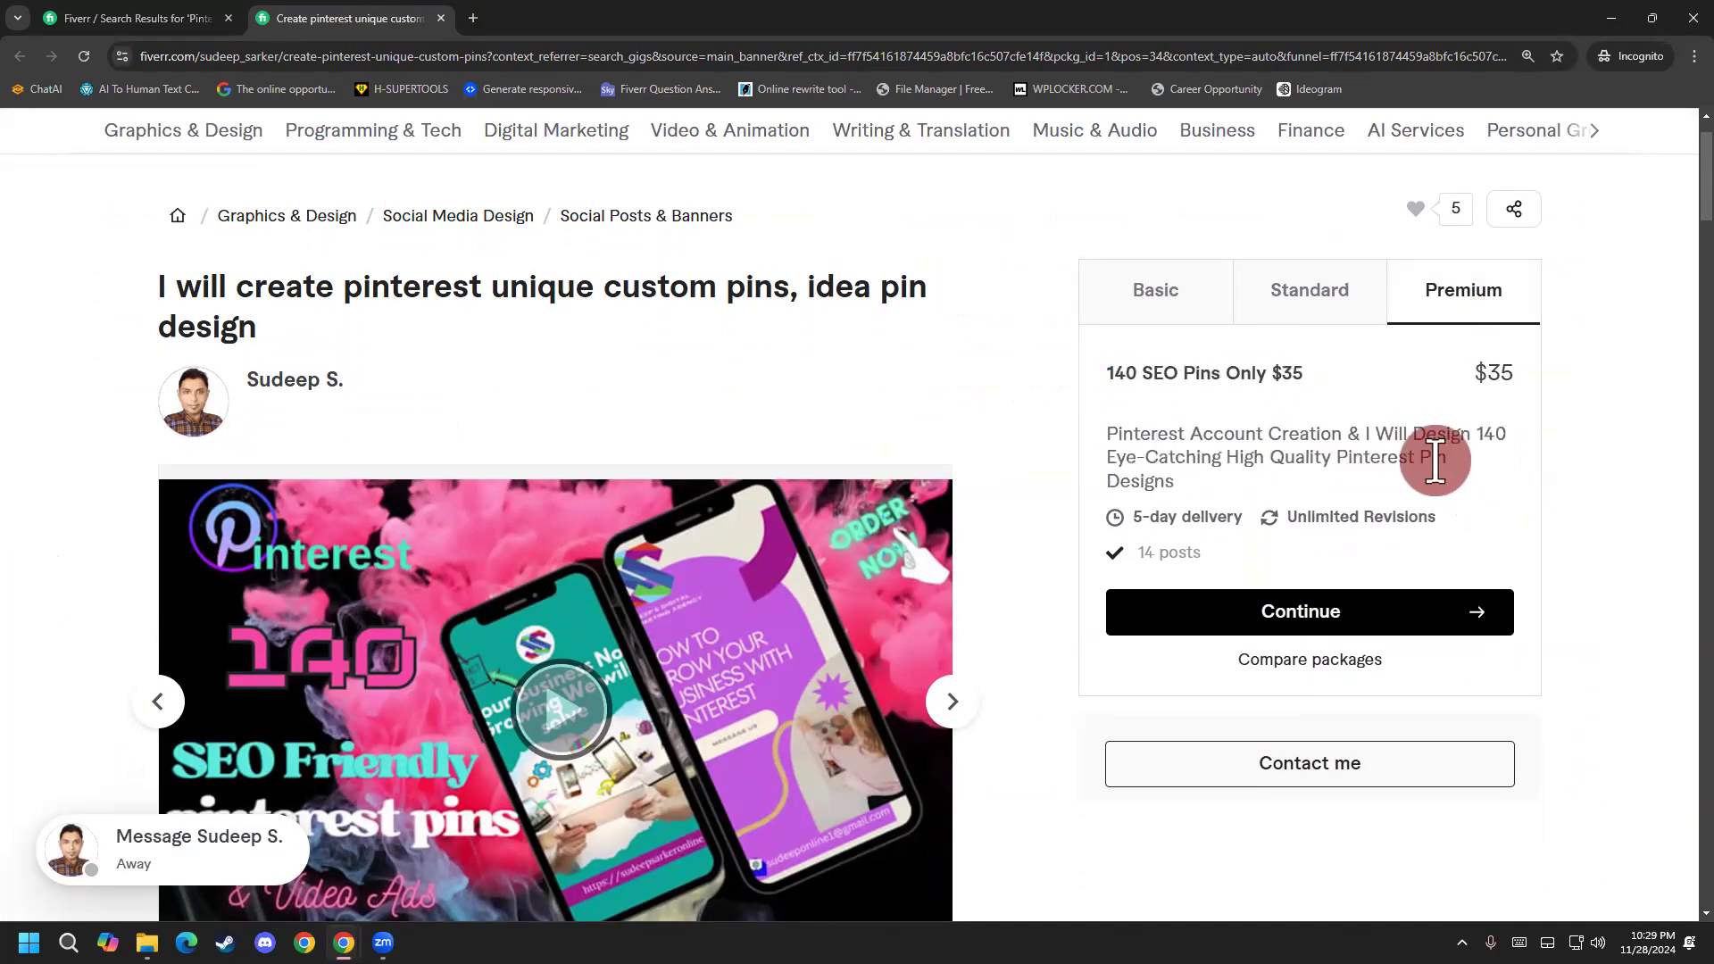
left_click(1161, 332)
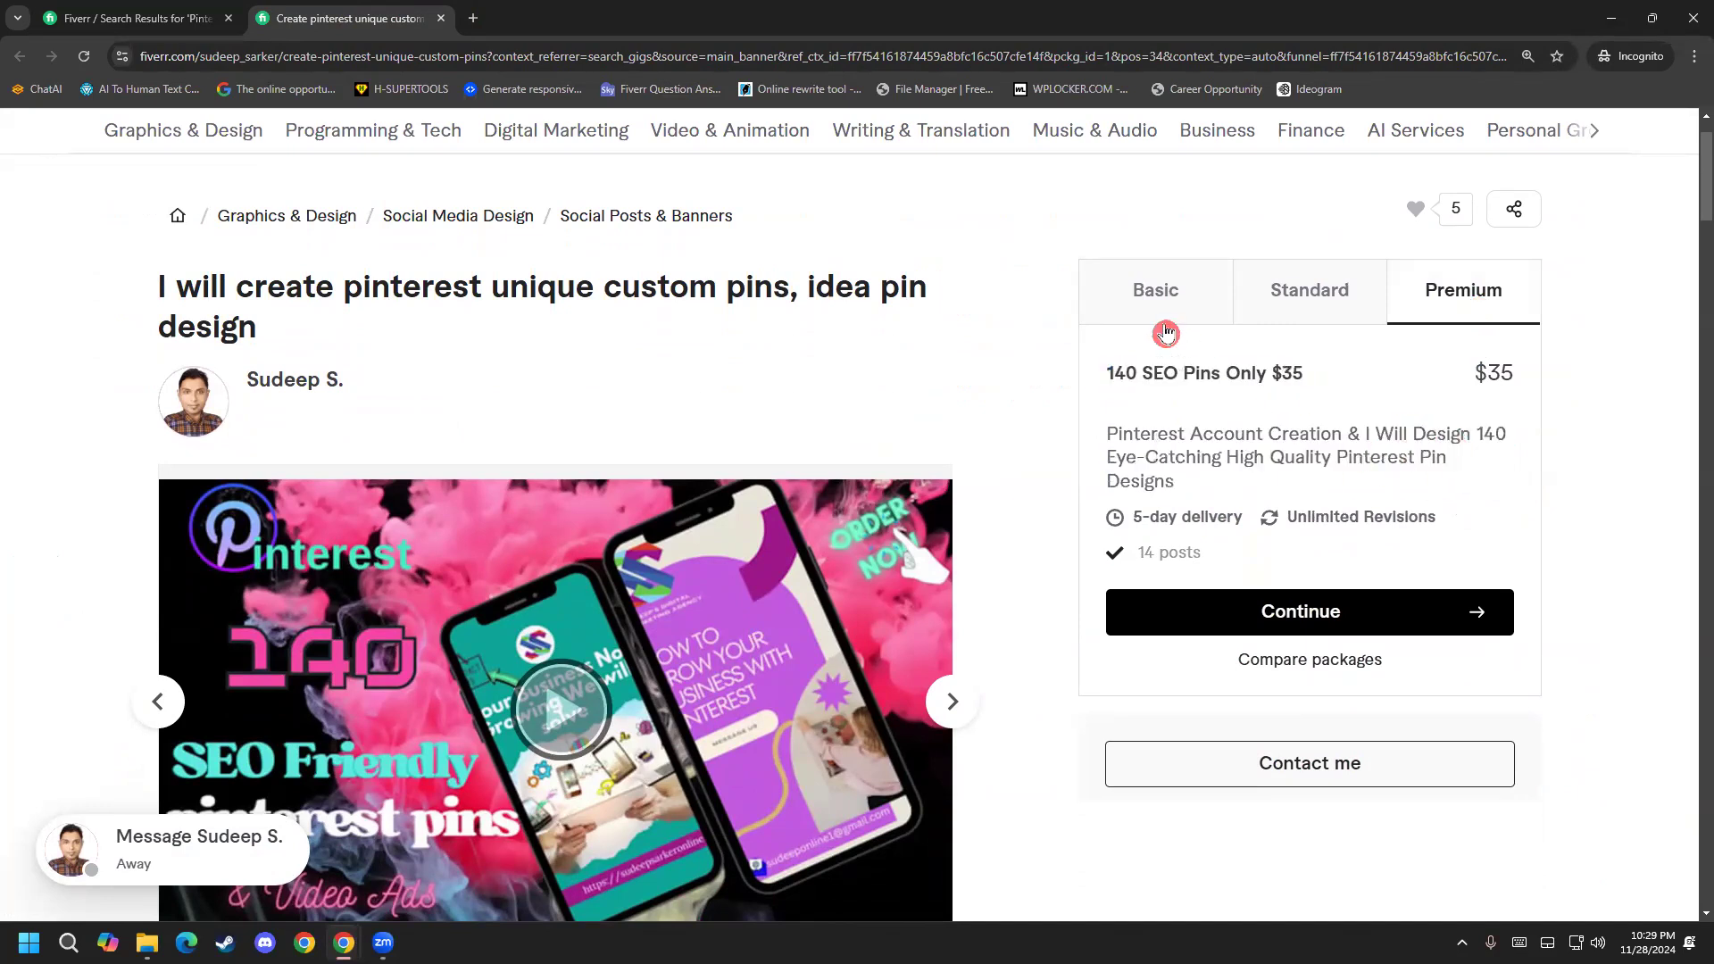
Close the gig's tab and look through the competing gigs in the Pinterest pin design results.
left_click(441, 17)
scroll(464, 563, "down", 1)
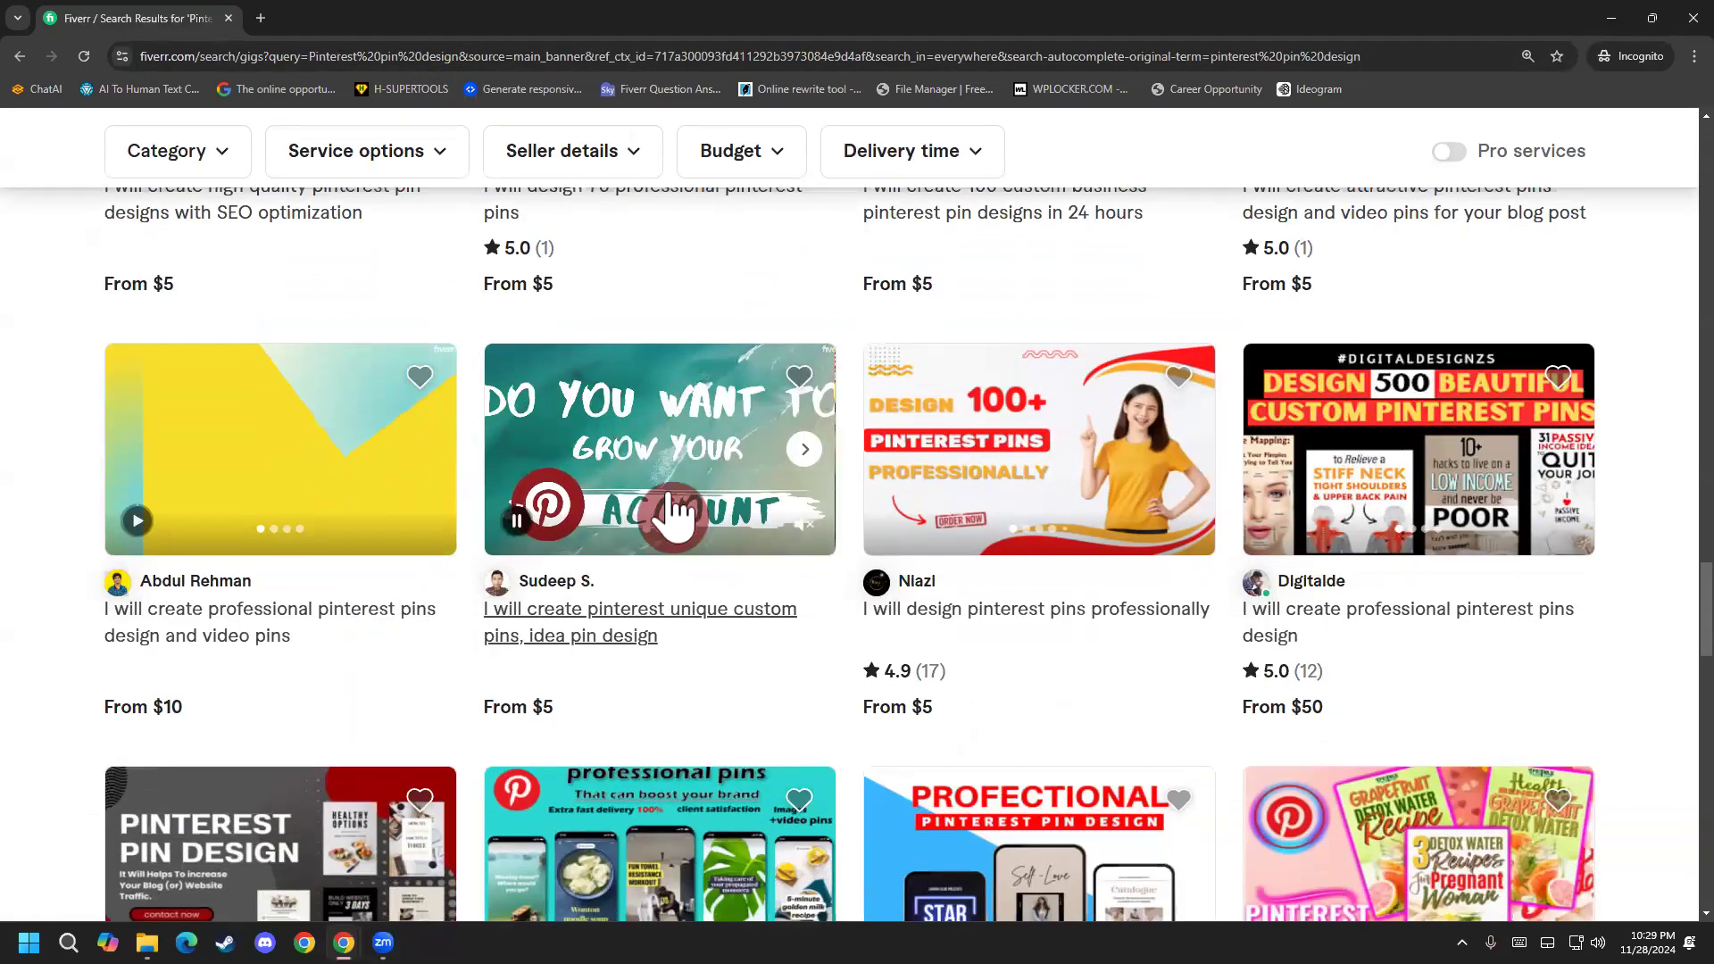
mouse_move(567, 486)
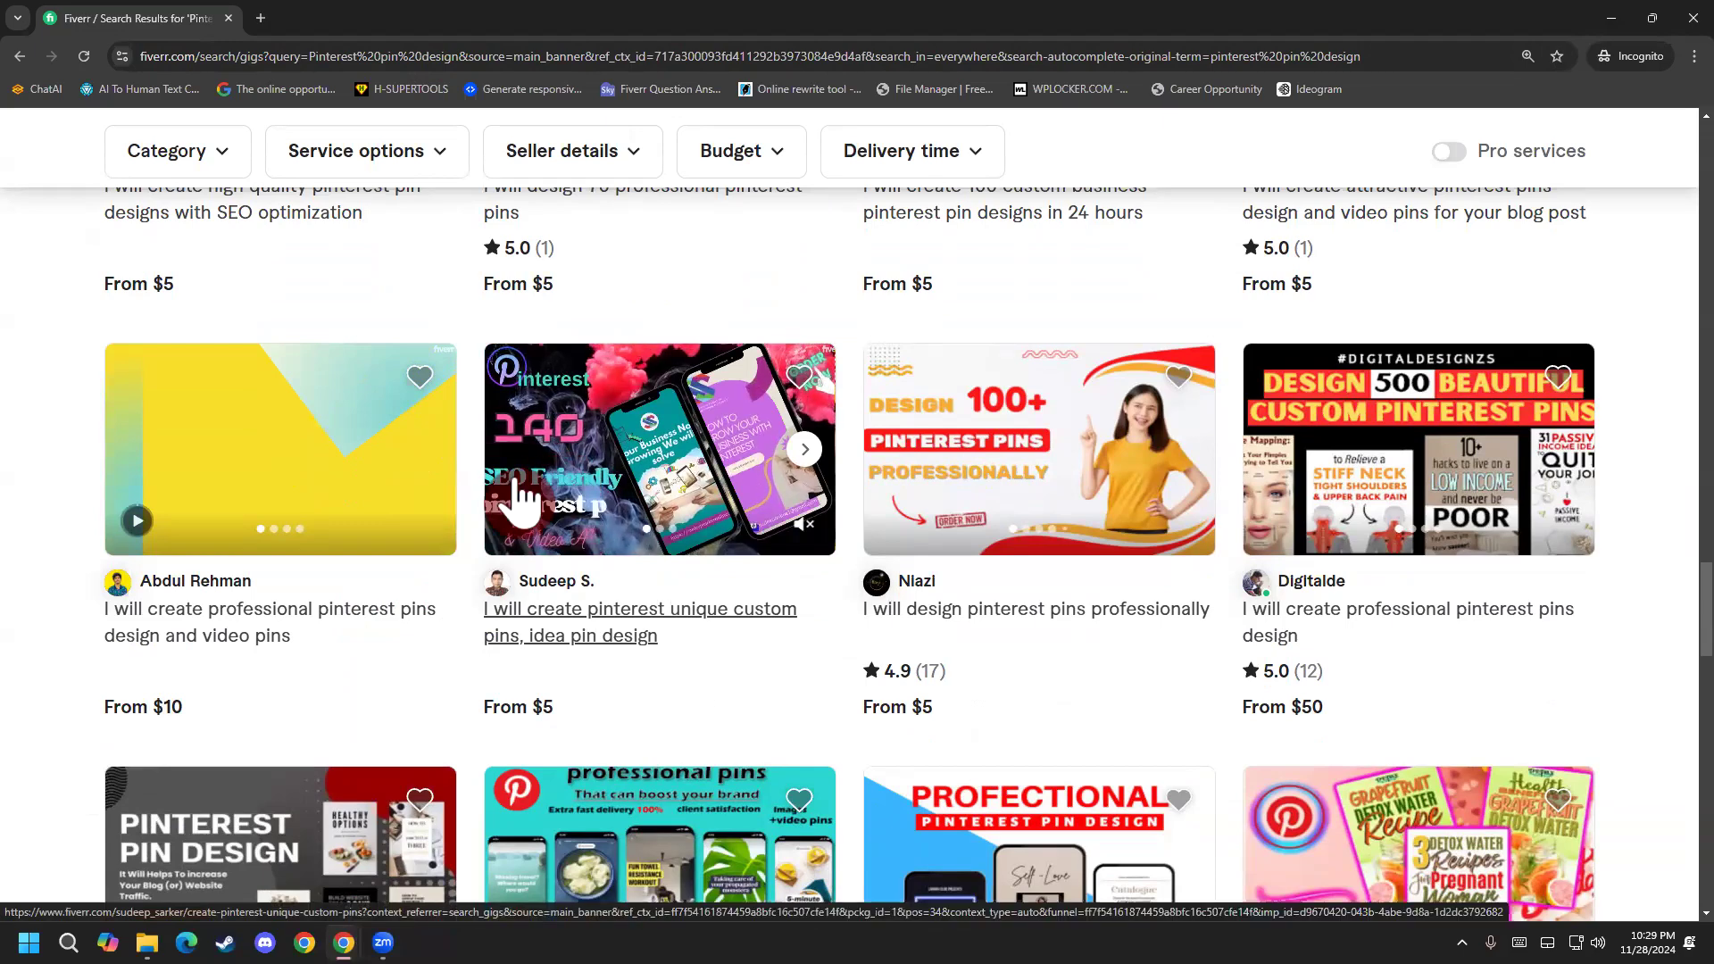
scroll(210, 630, "up", 15)
scroll(187, 630, "up", 15)
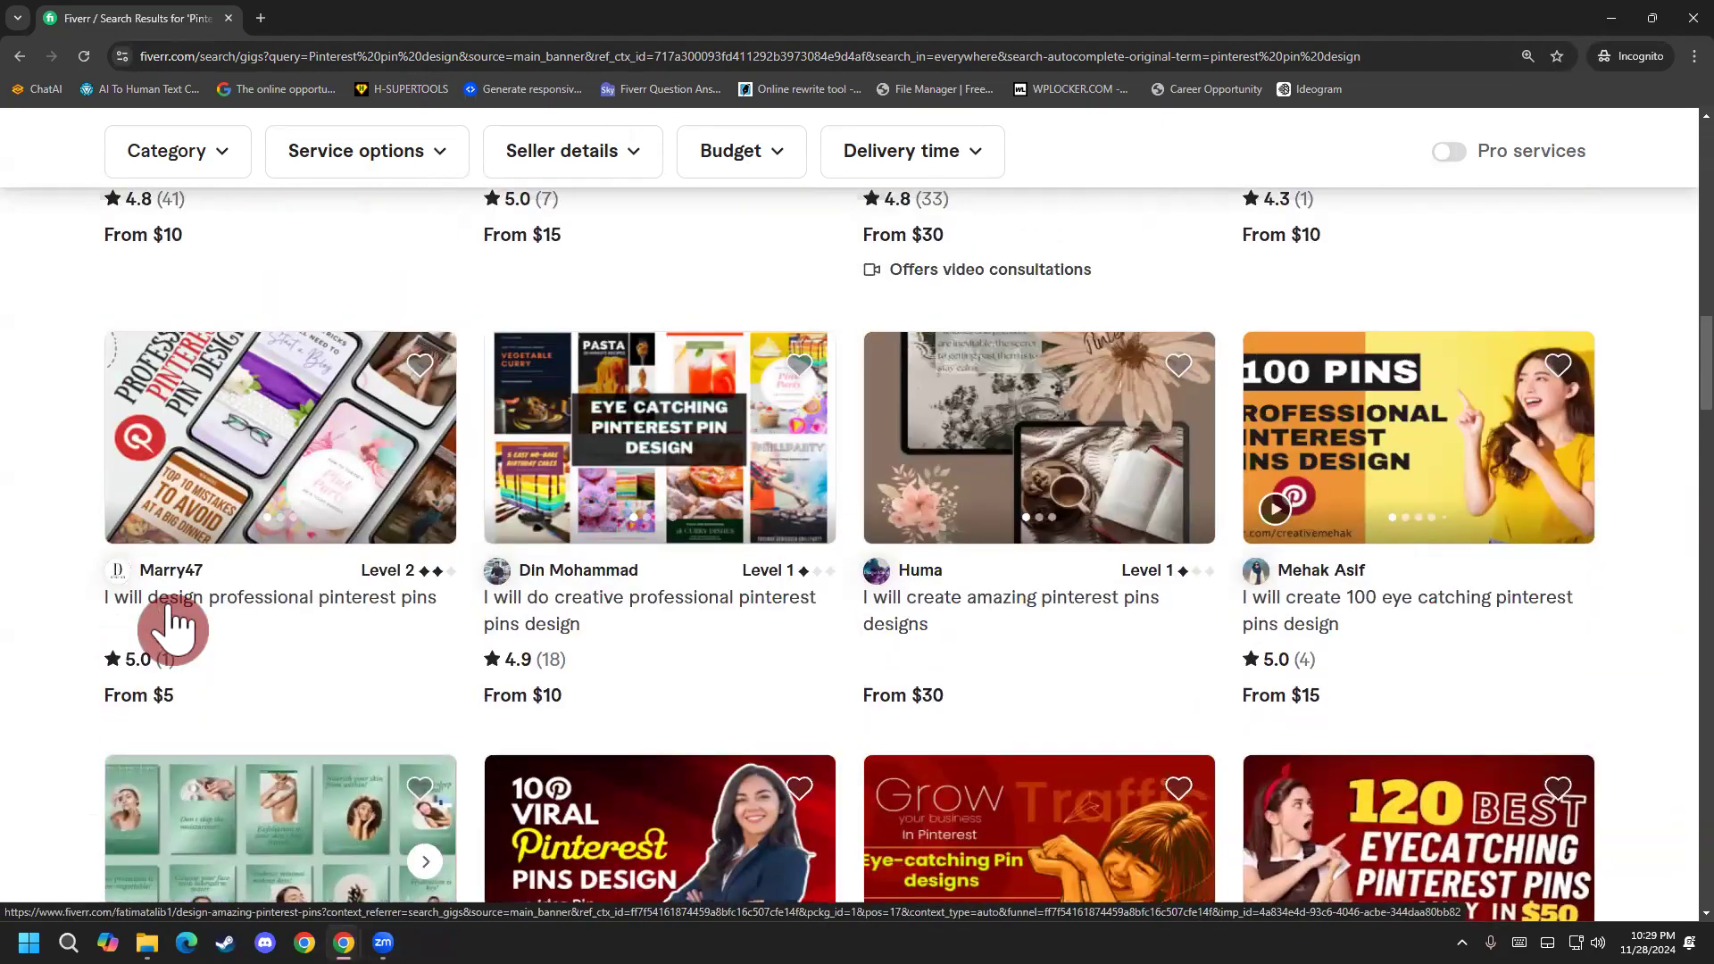
scroll(167, 604, "up", 4)
scroll(172, 612, "down", 4)
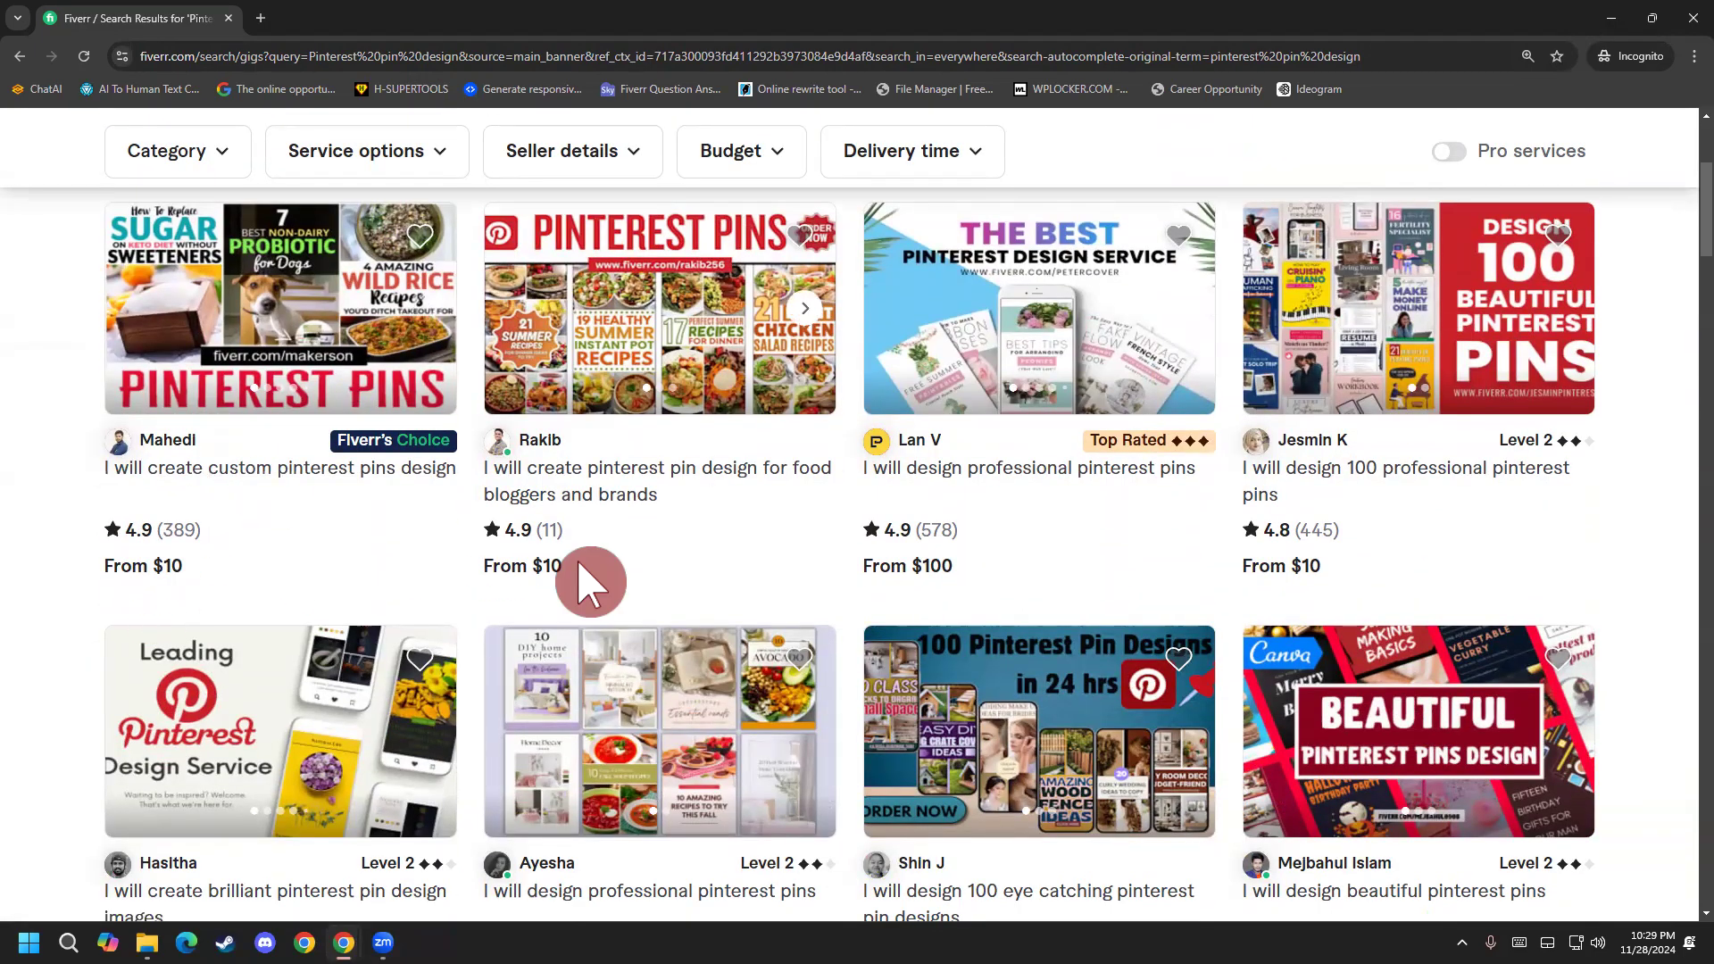
scroll(1669, 447, "up", 2)
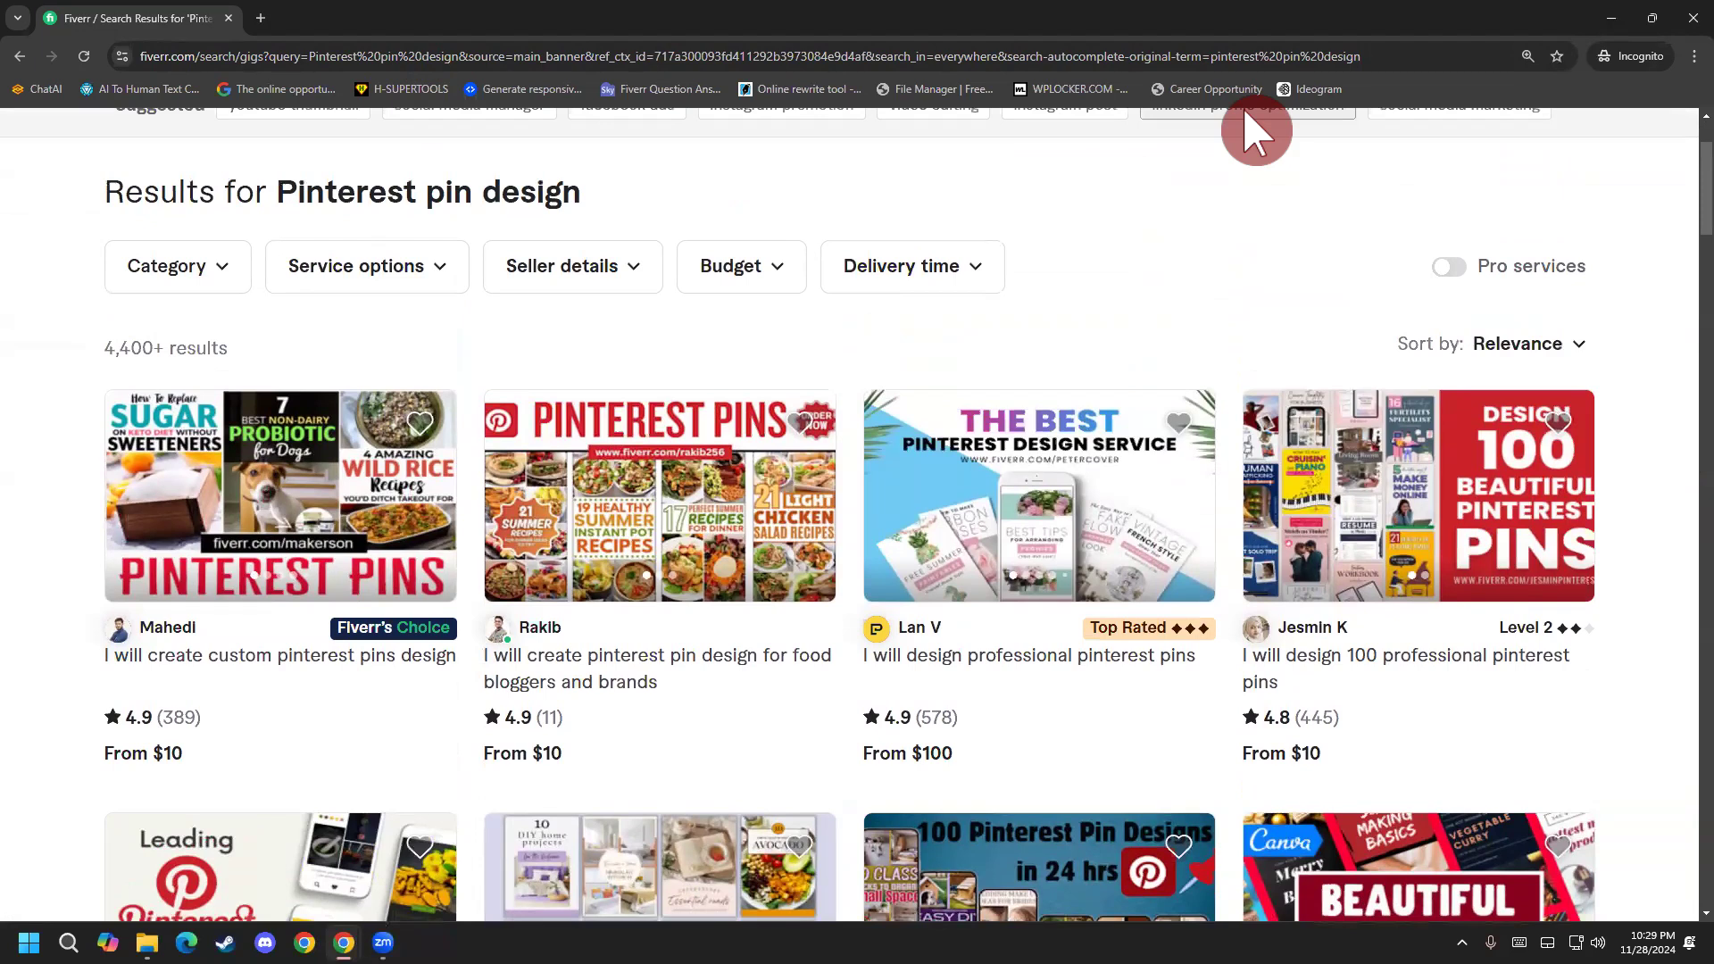
left_click(1246, 112)
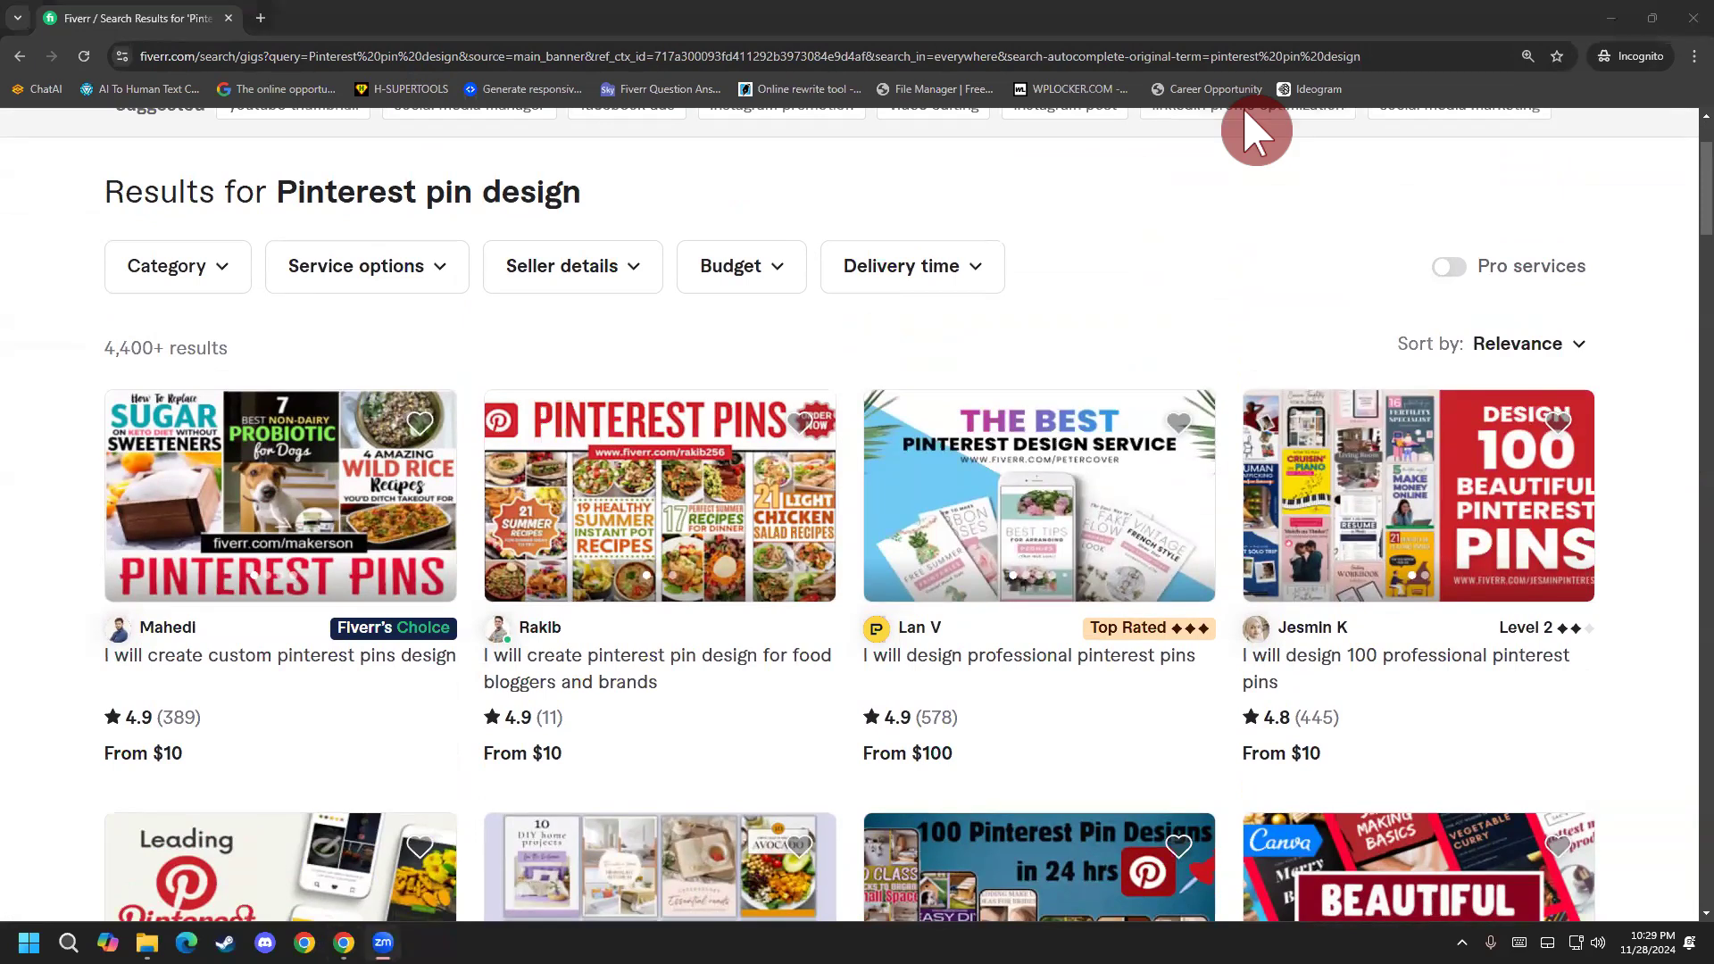
left_click(1138, 283)
right_click(1137, 283)
left_click(1108, 255)
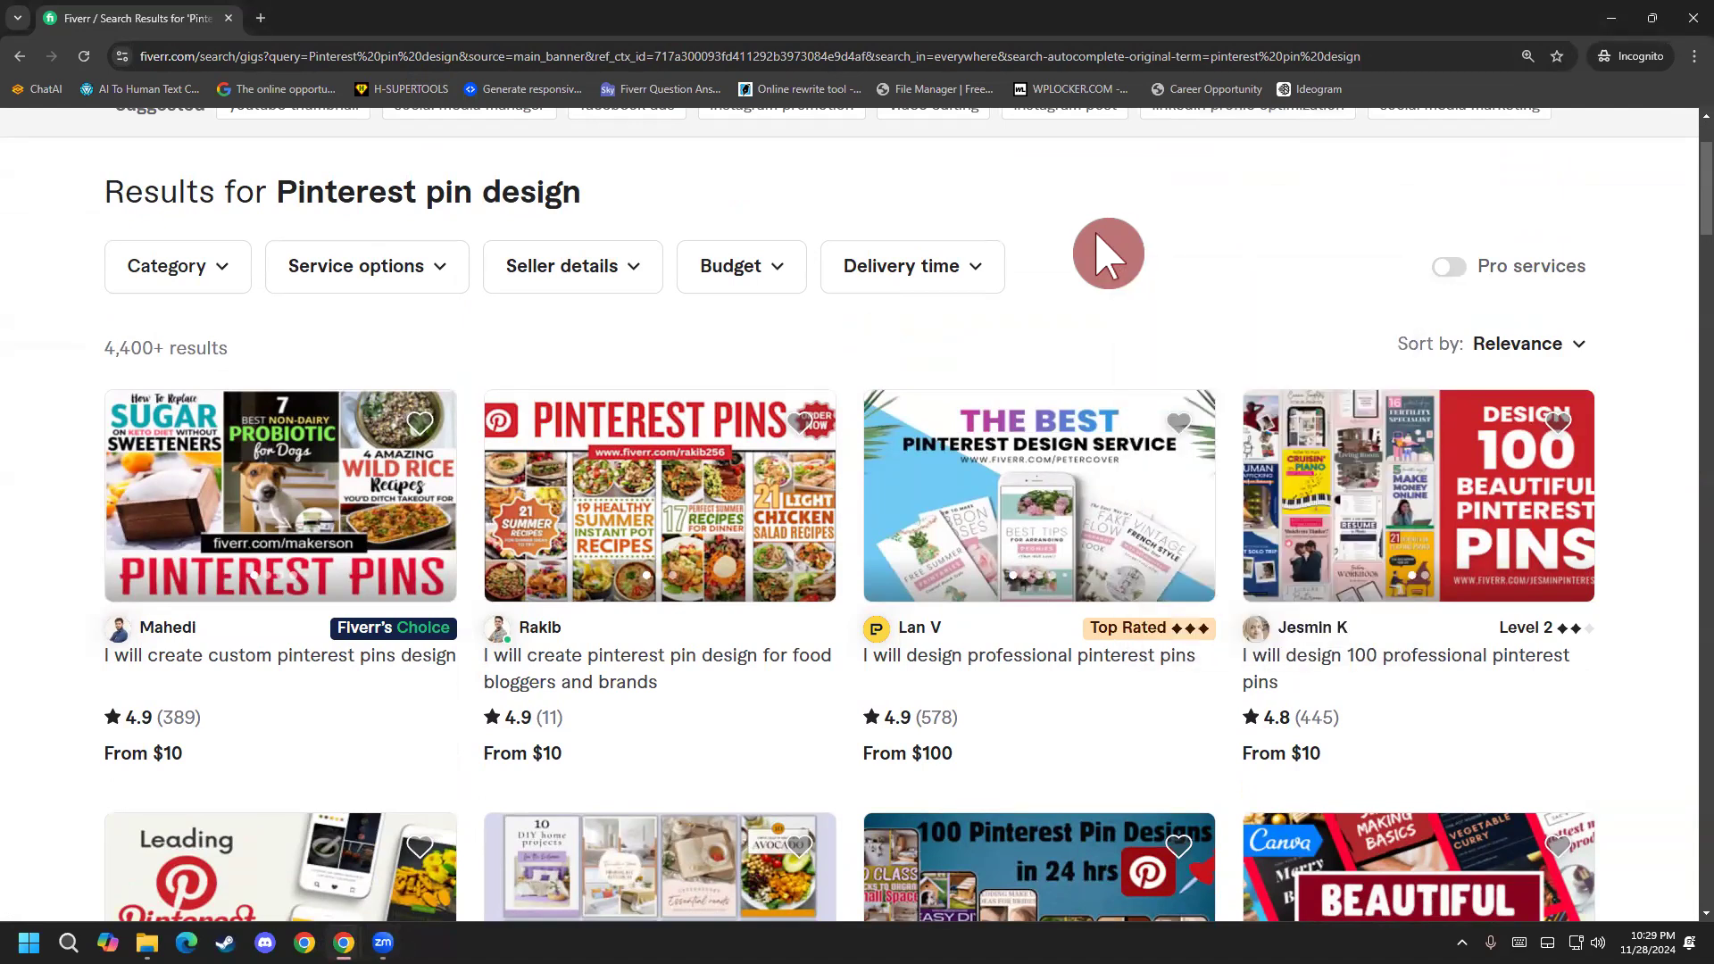
right_click(1108, 250)
left_click(1101, 234)
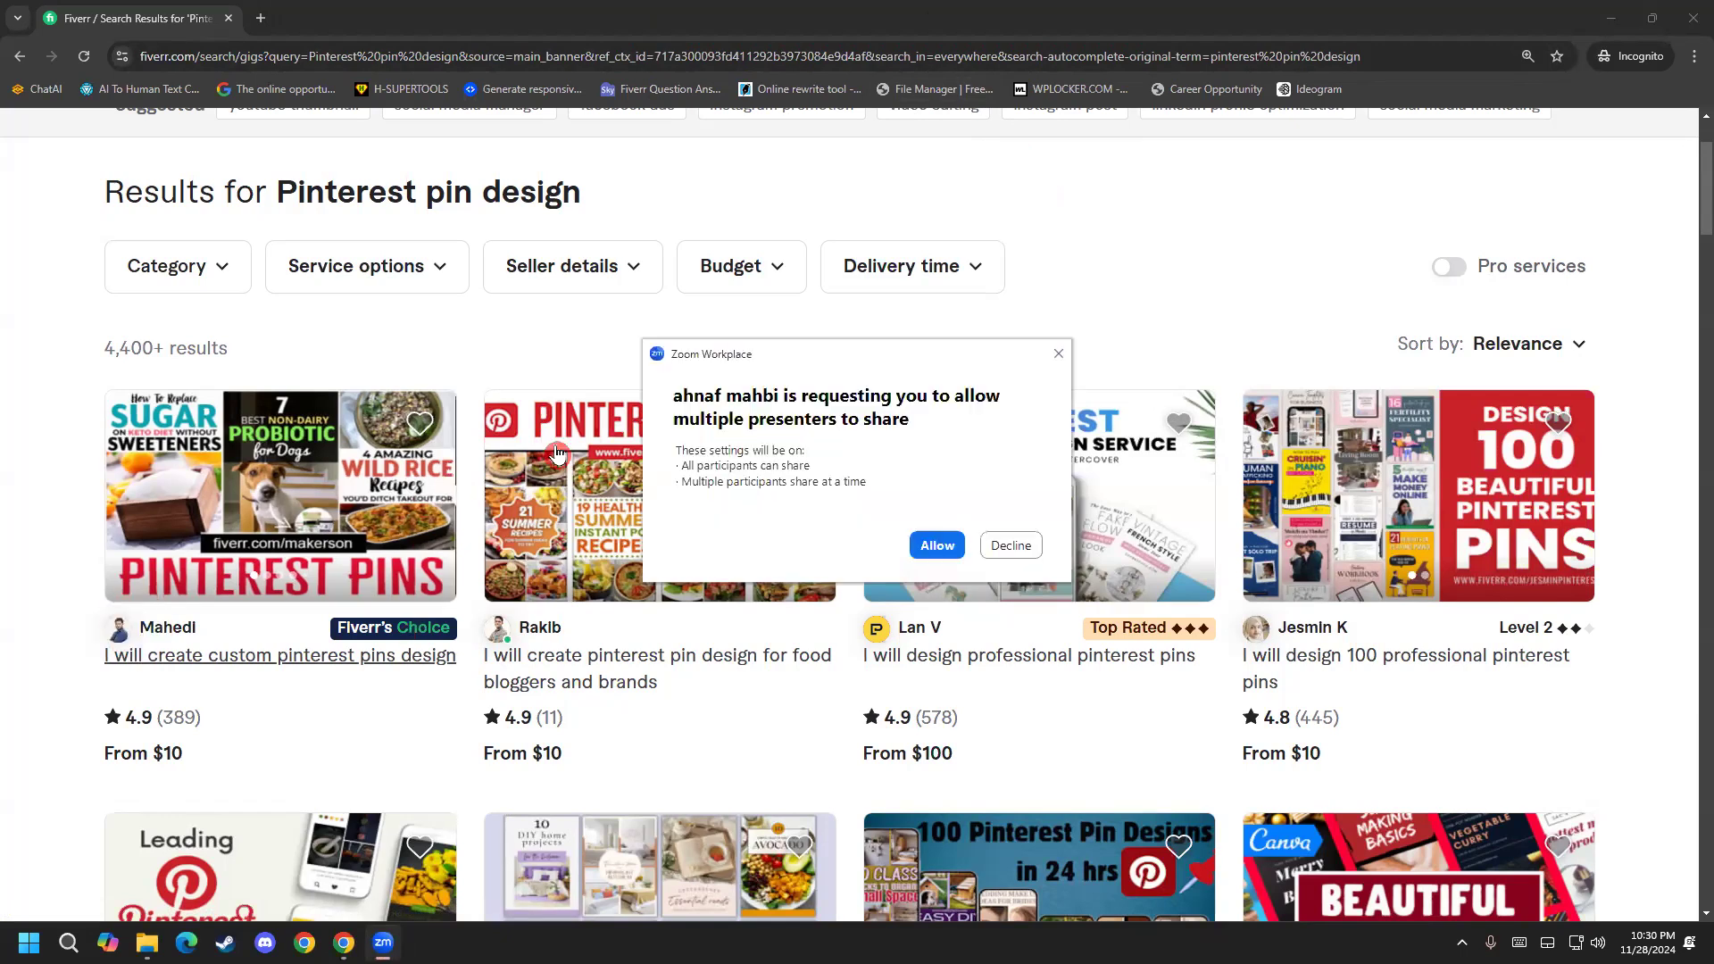
scroll(630, 438, "down", 6)
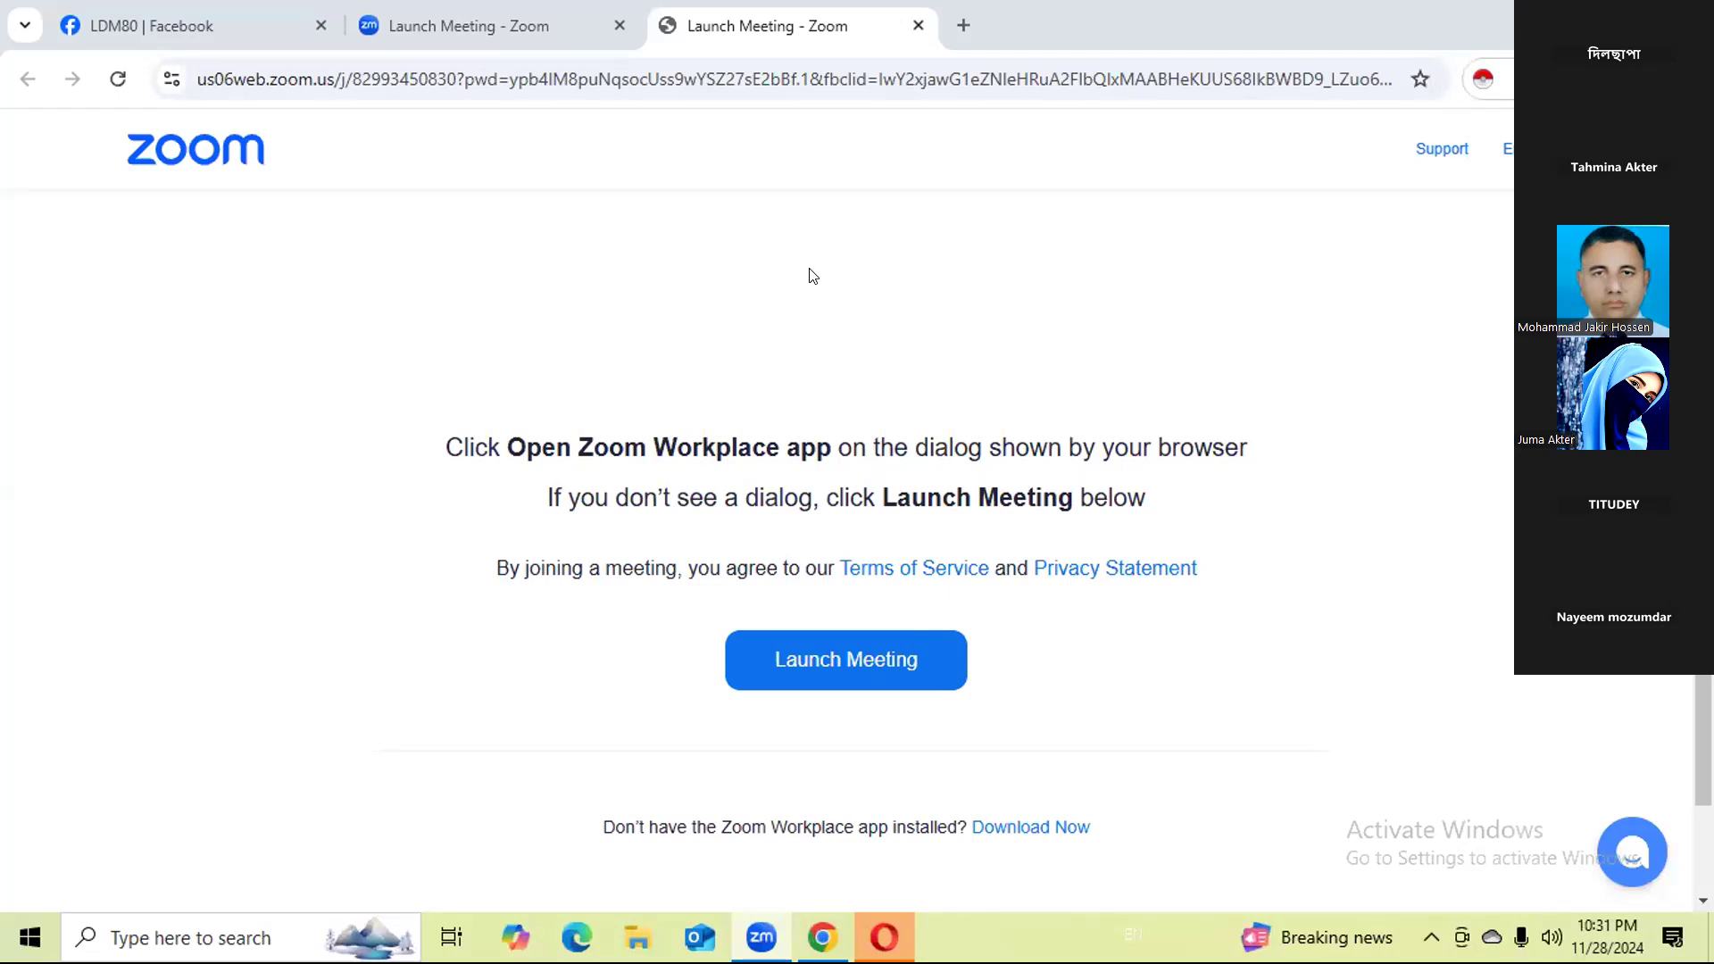
Open Chrome's extension management page to view the installed extensions.
left_click(1568, 79)
left_click(1569, 78)
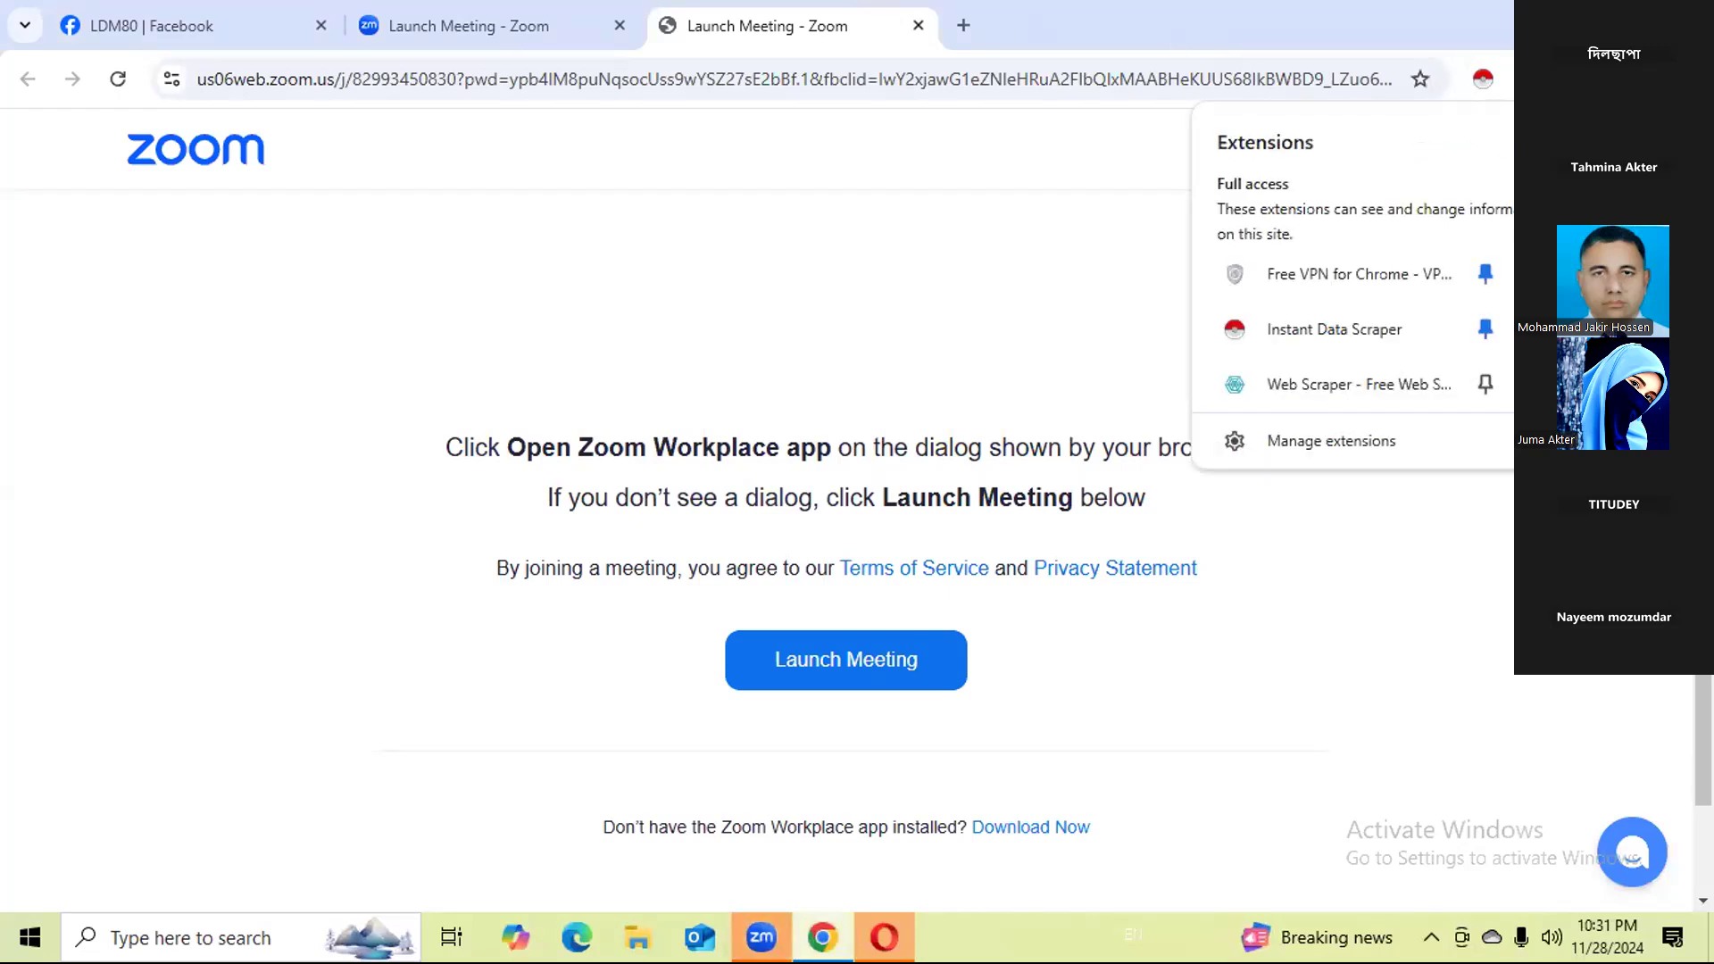
left_click(1378, 440)
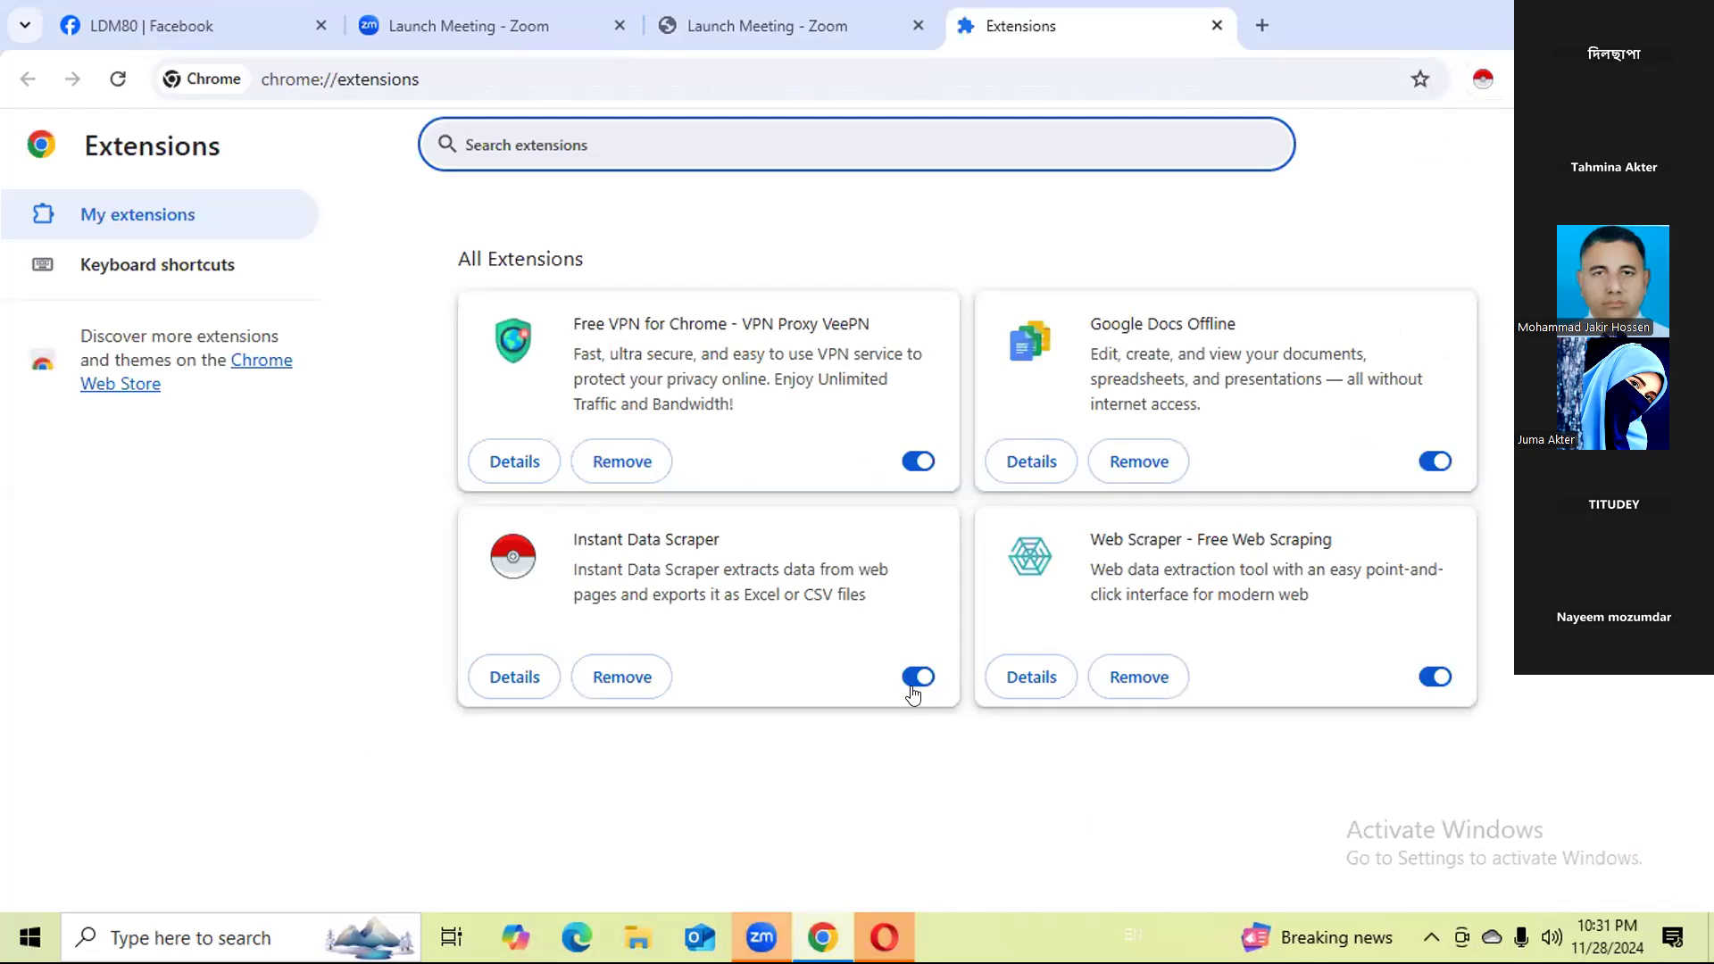
Turn off the Instant Data Scraper extension and search Google for yelp.
left_click(910, 692)
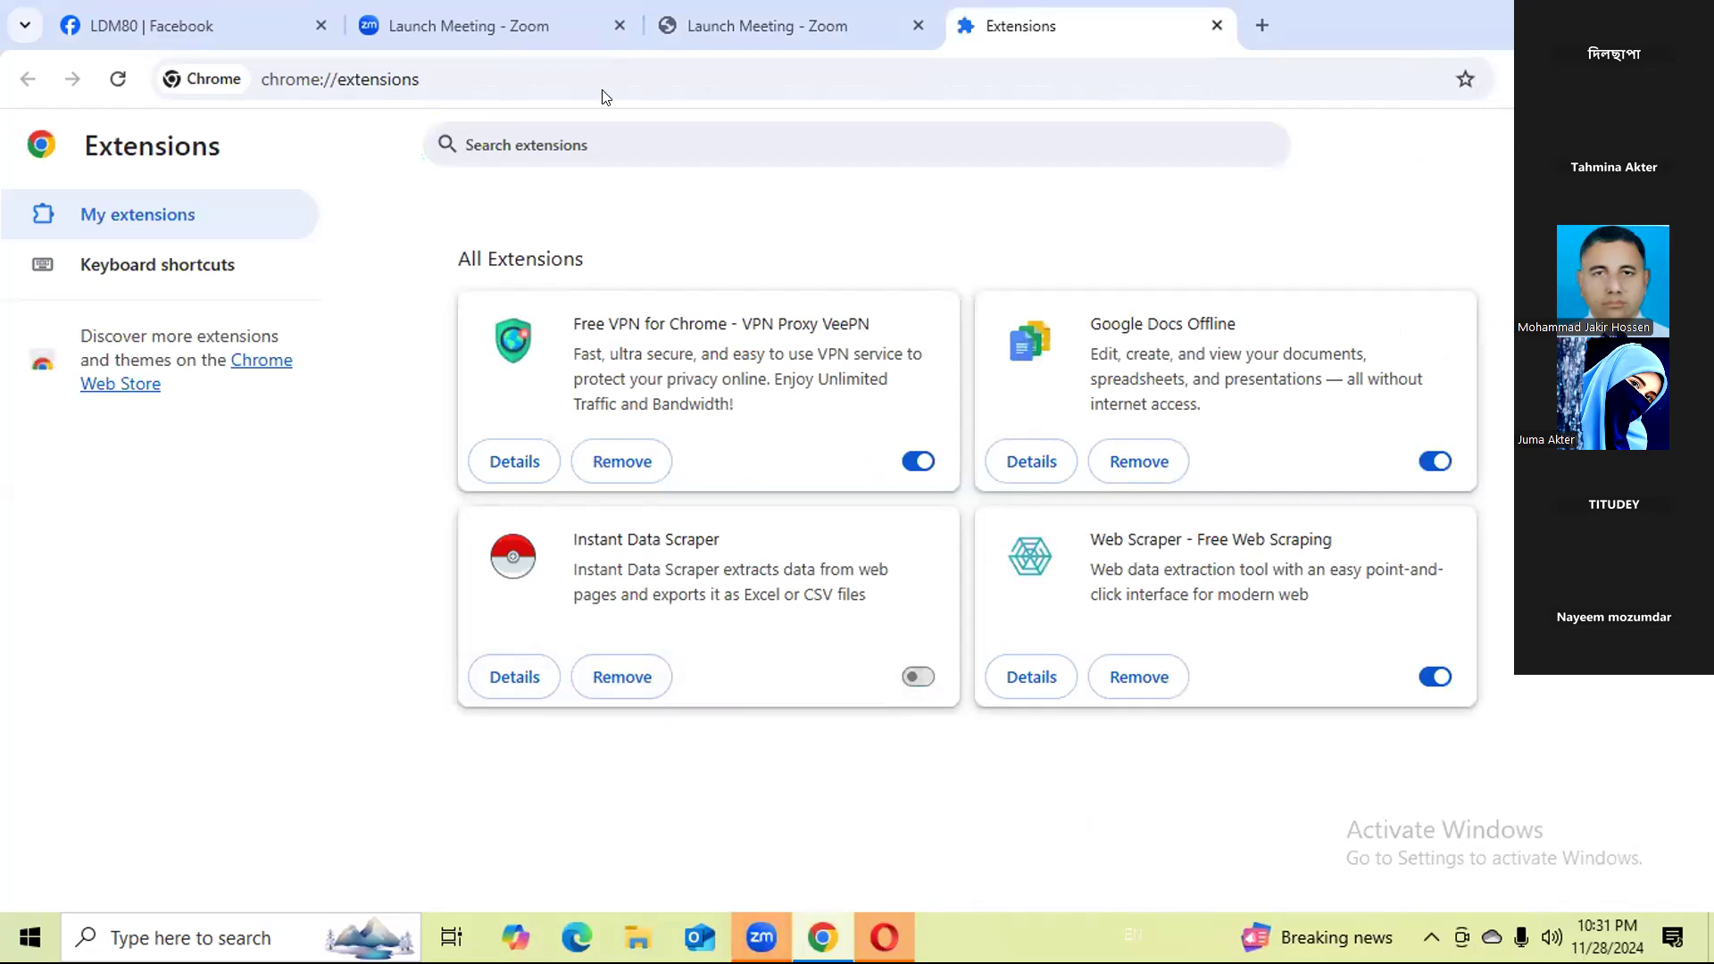
left_click(471, 72)
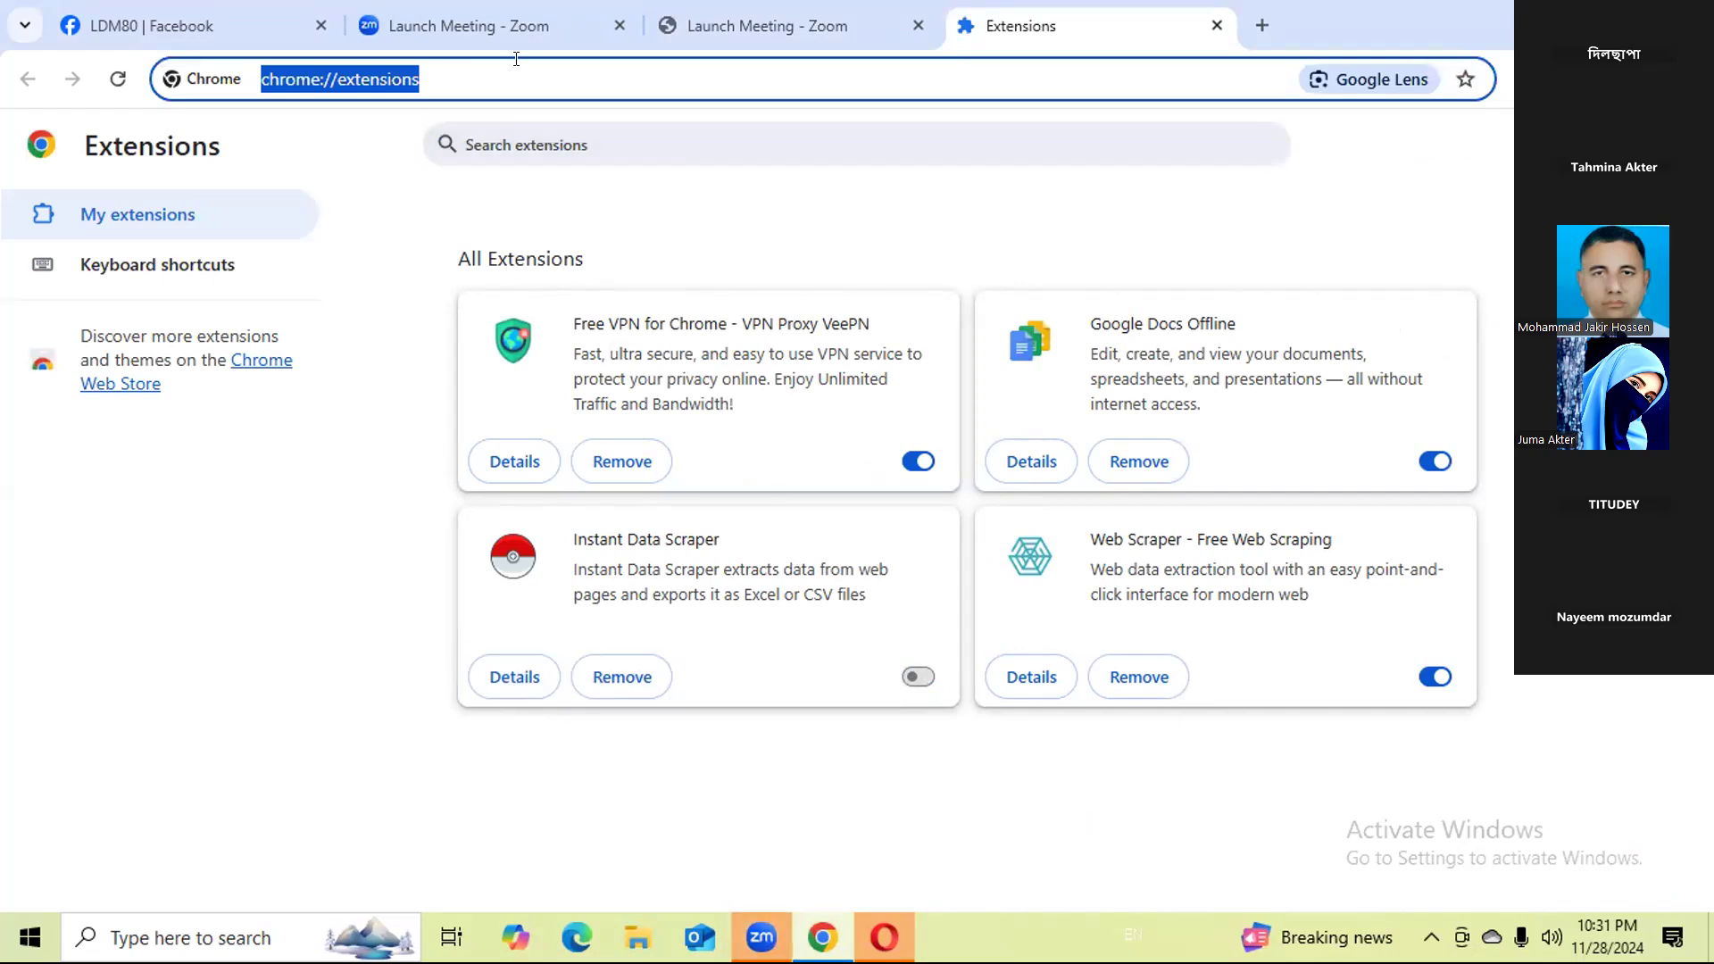
type("yel")
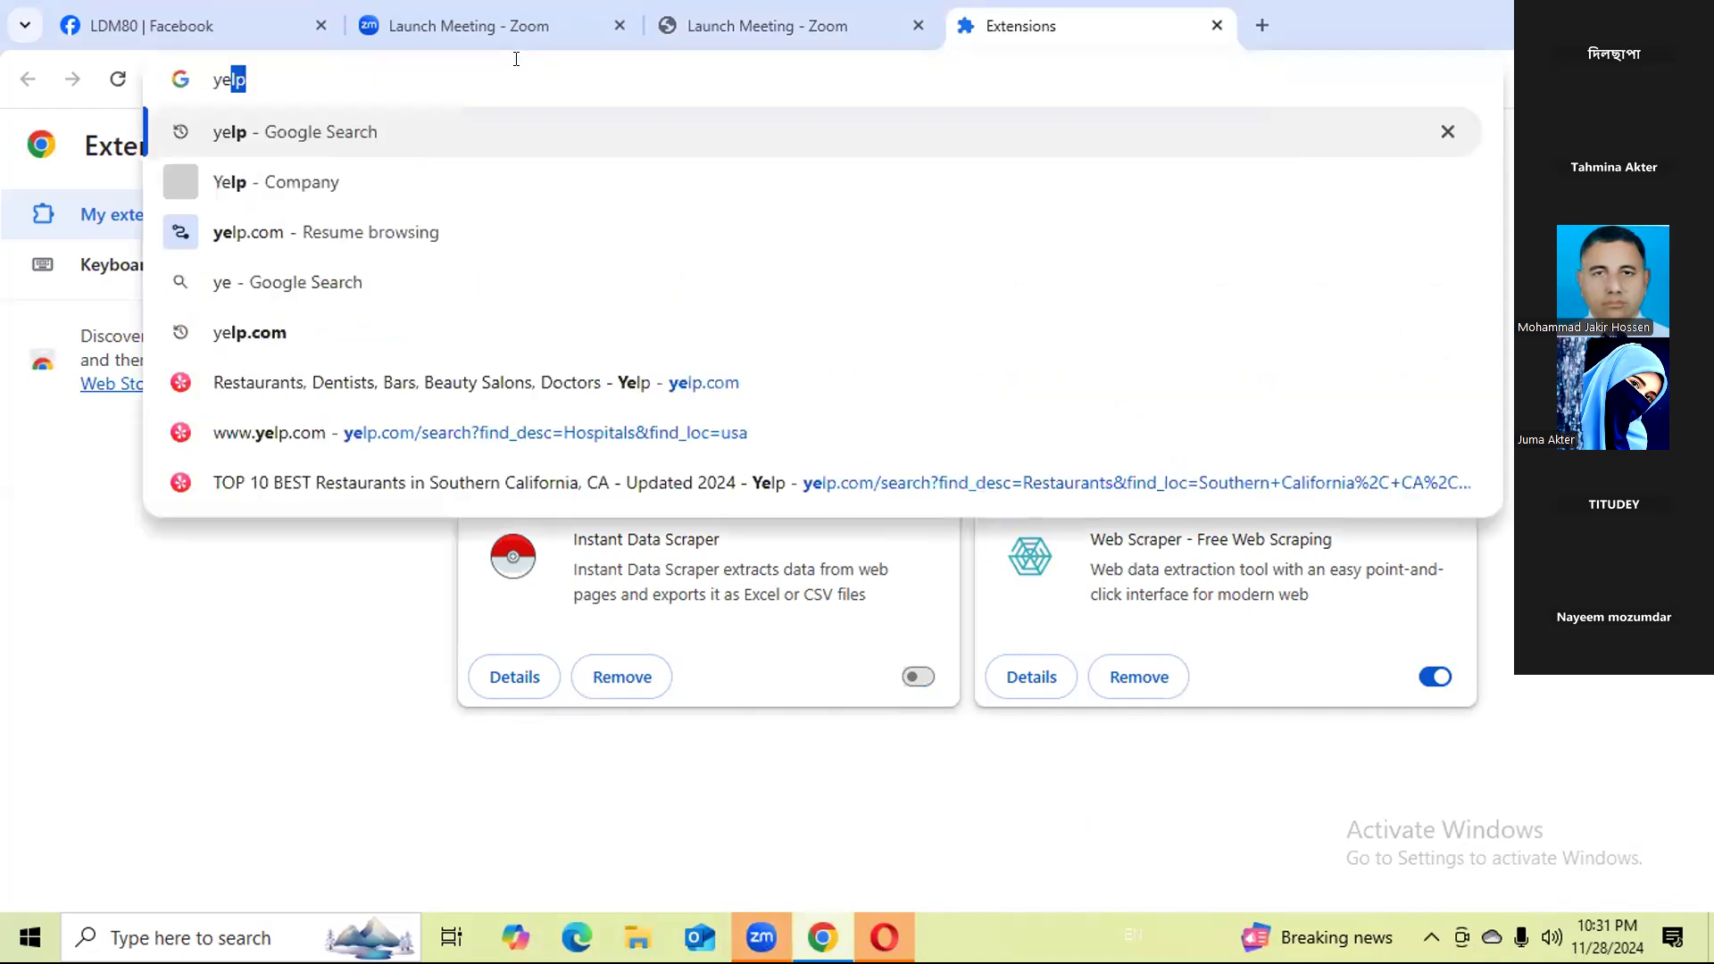
type("p")
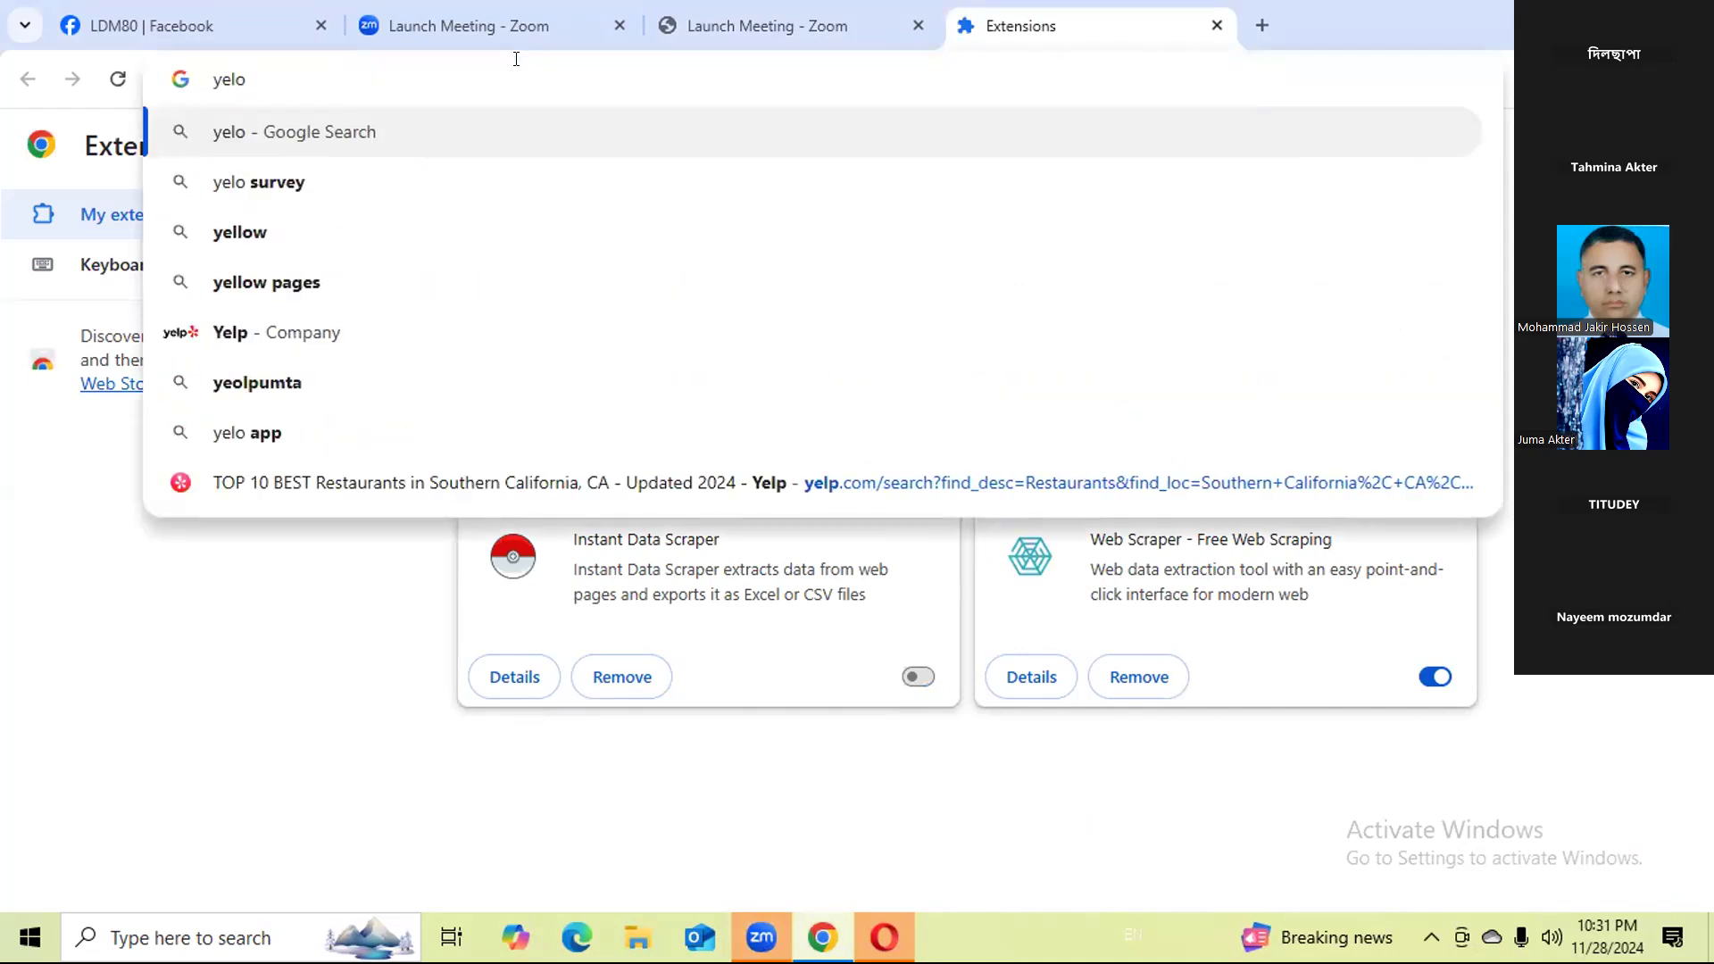
key("BackSpace")
type("p")
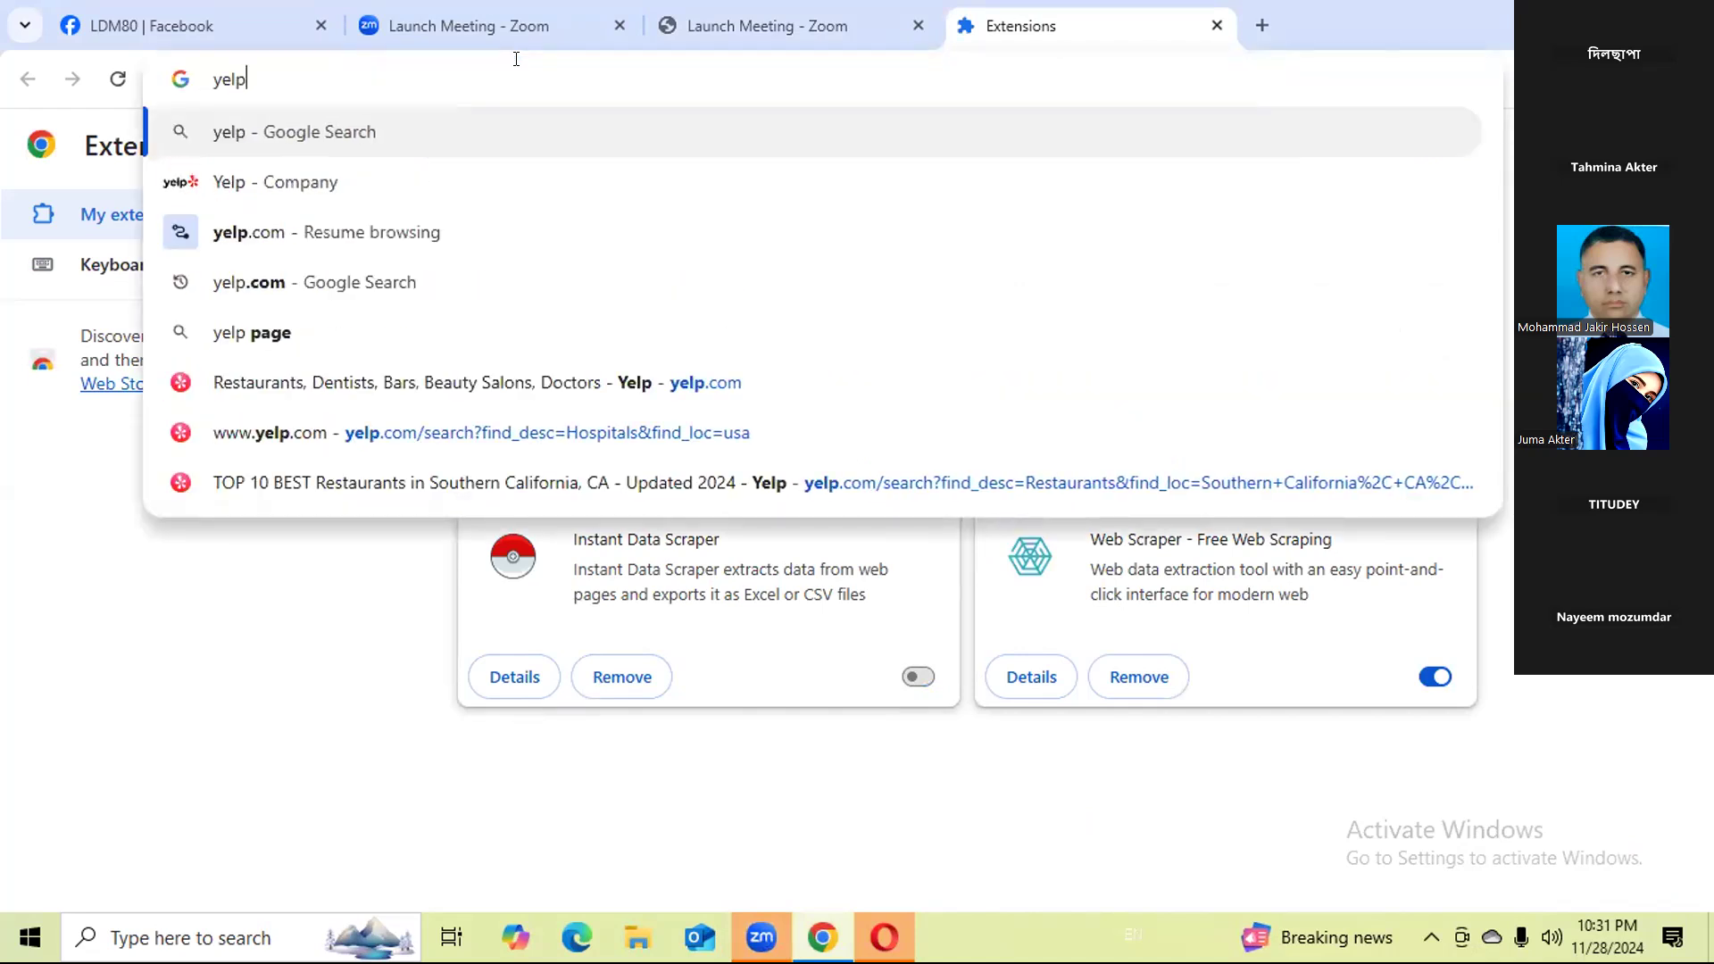
key("Return")
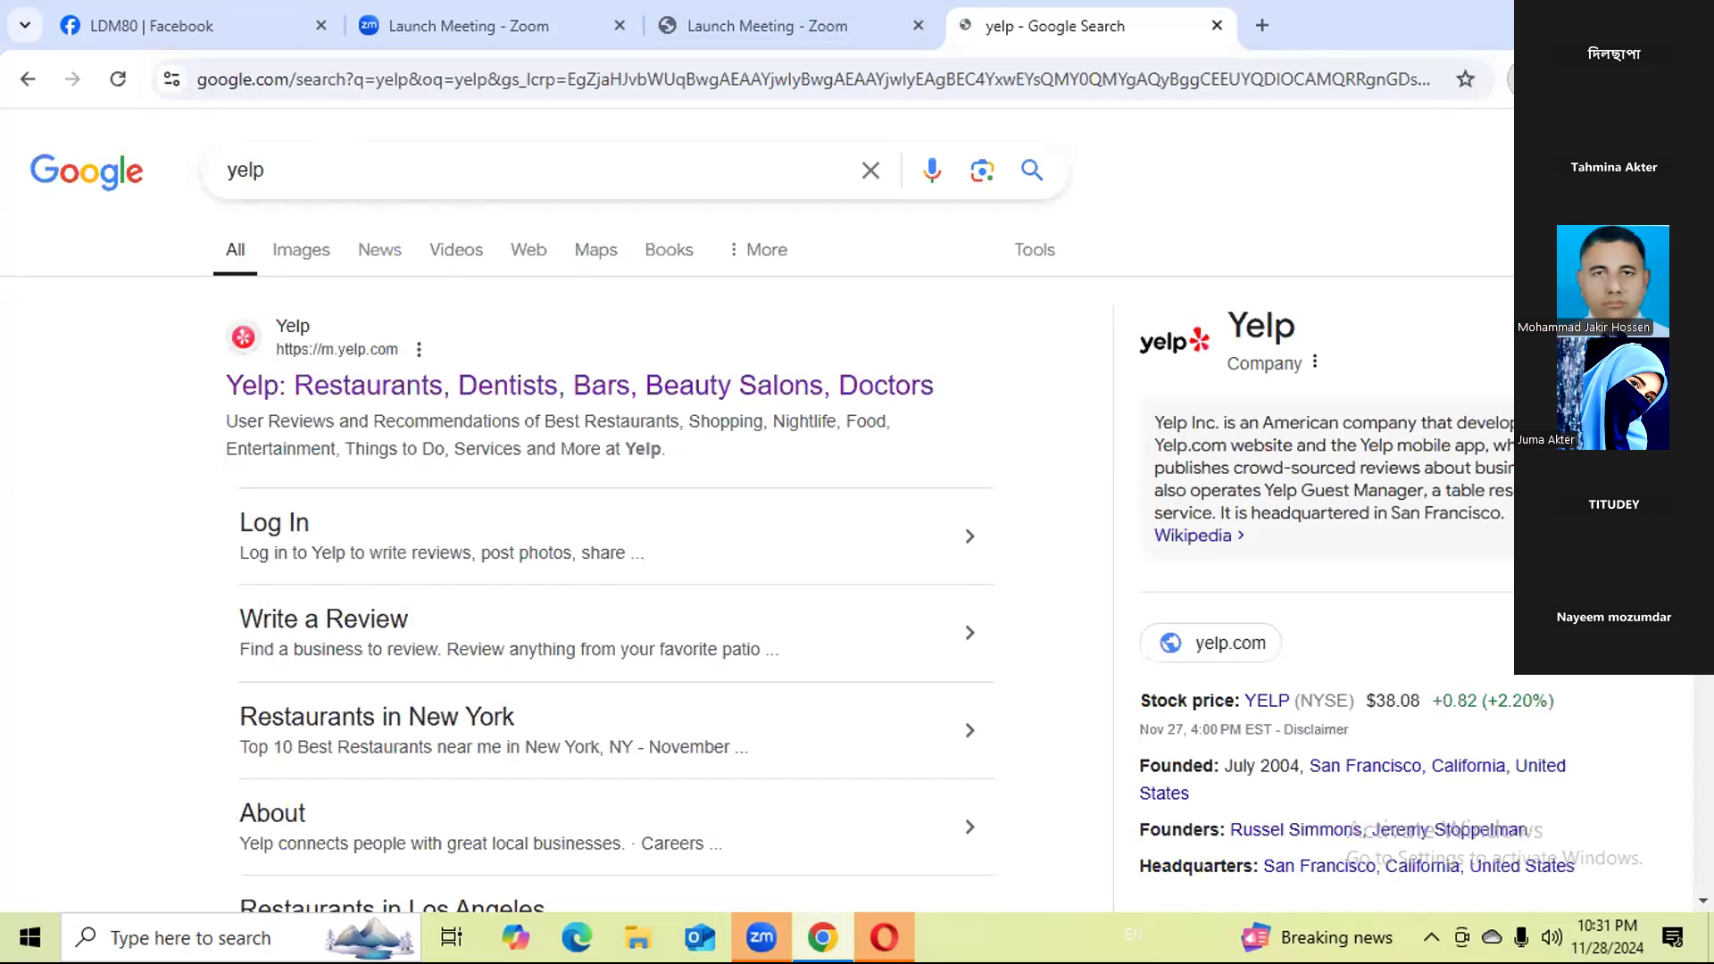
Turn on the VPN with the Singapore location and open Yelp's main search result, declining the use of precise location.
left_click(1525, 80)
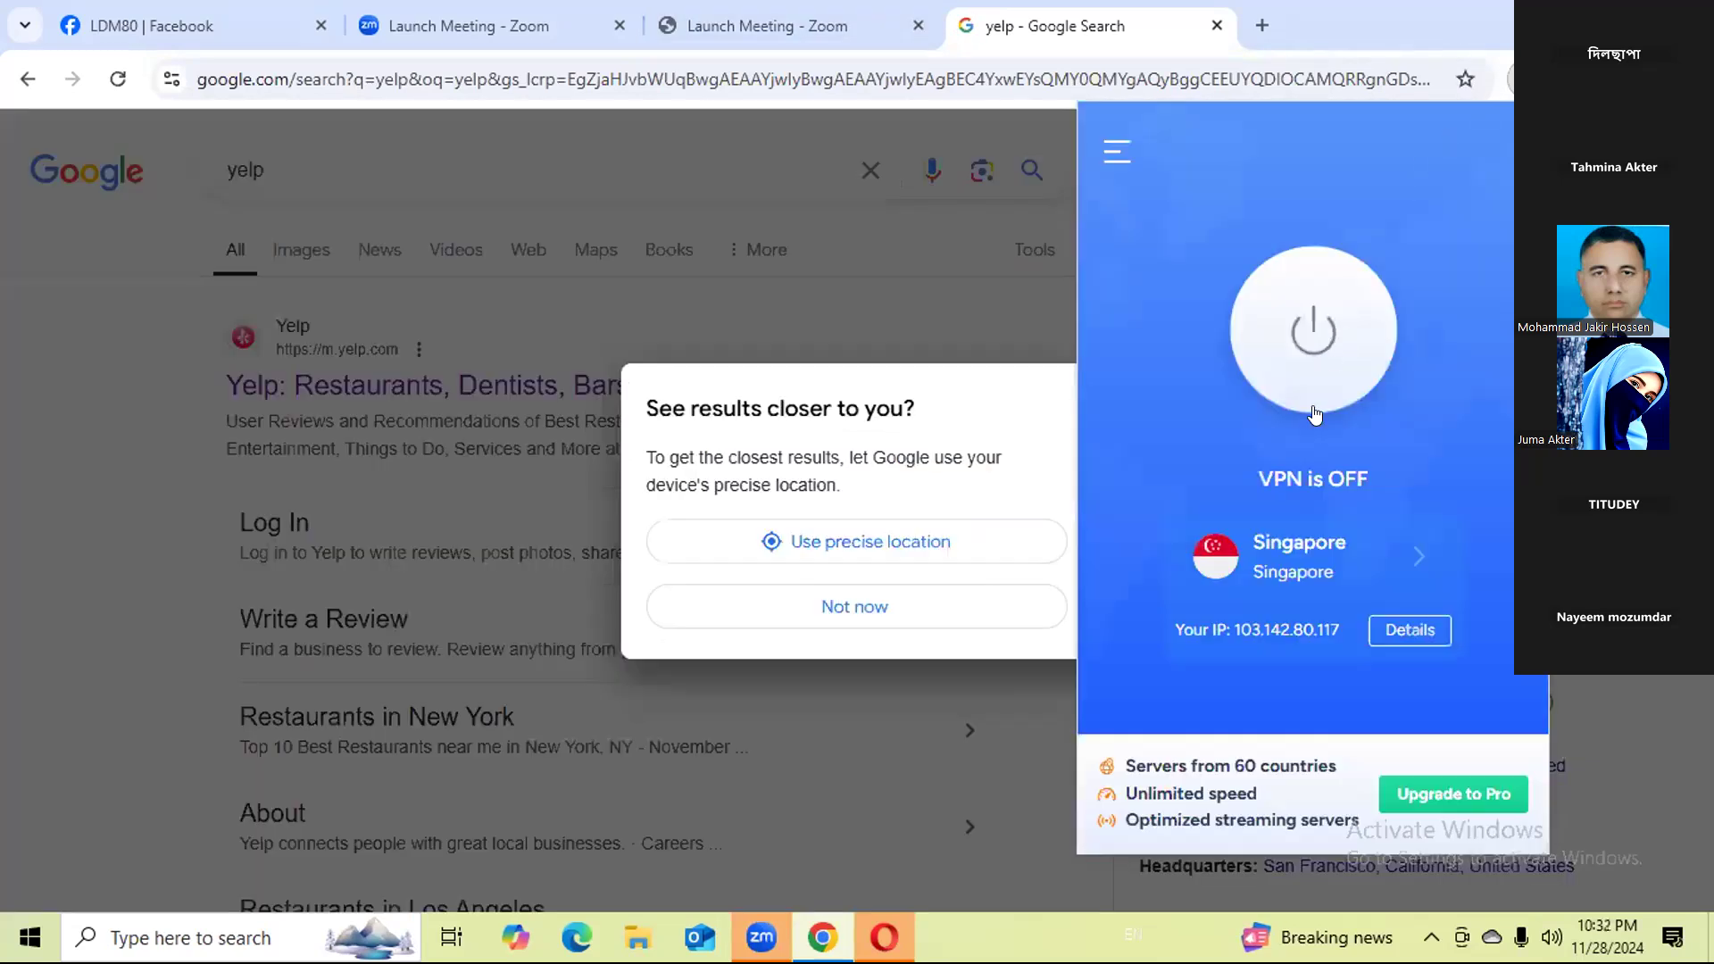
left_click(1312, 393)
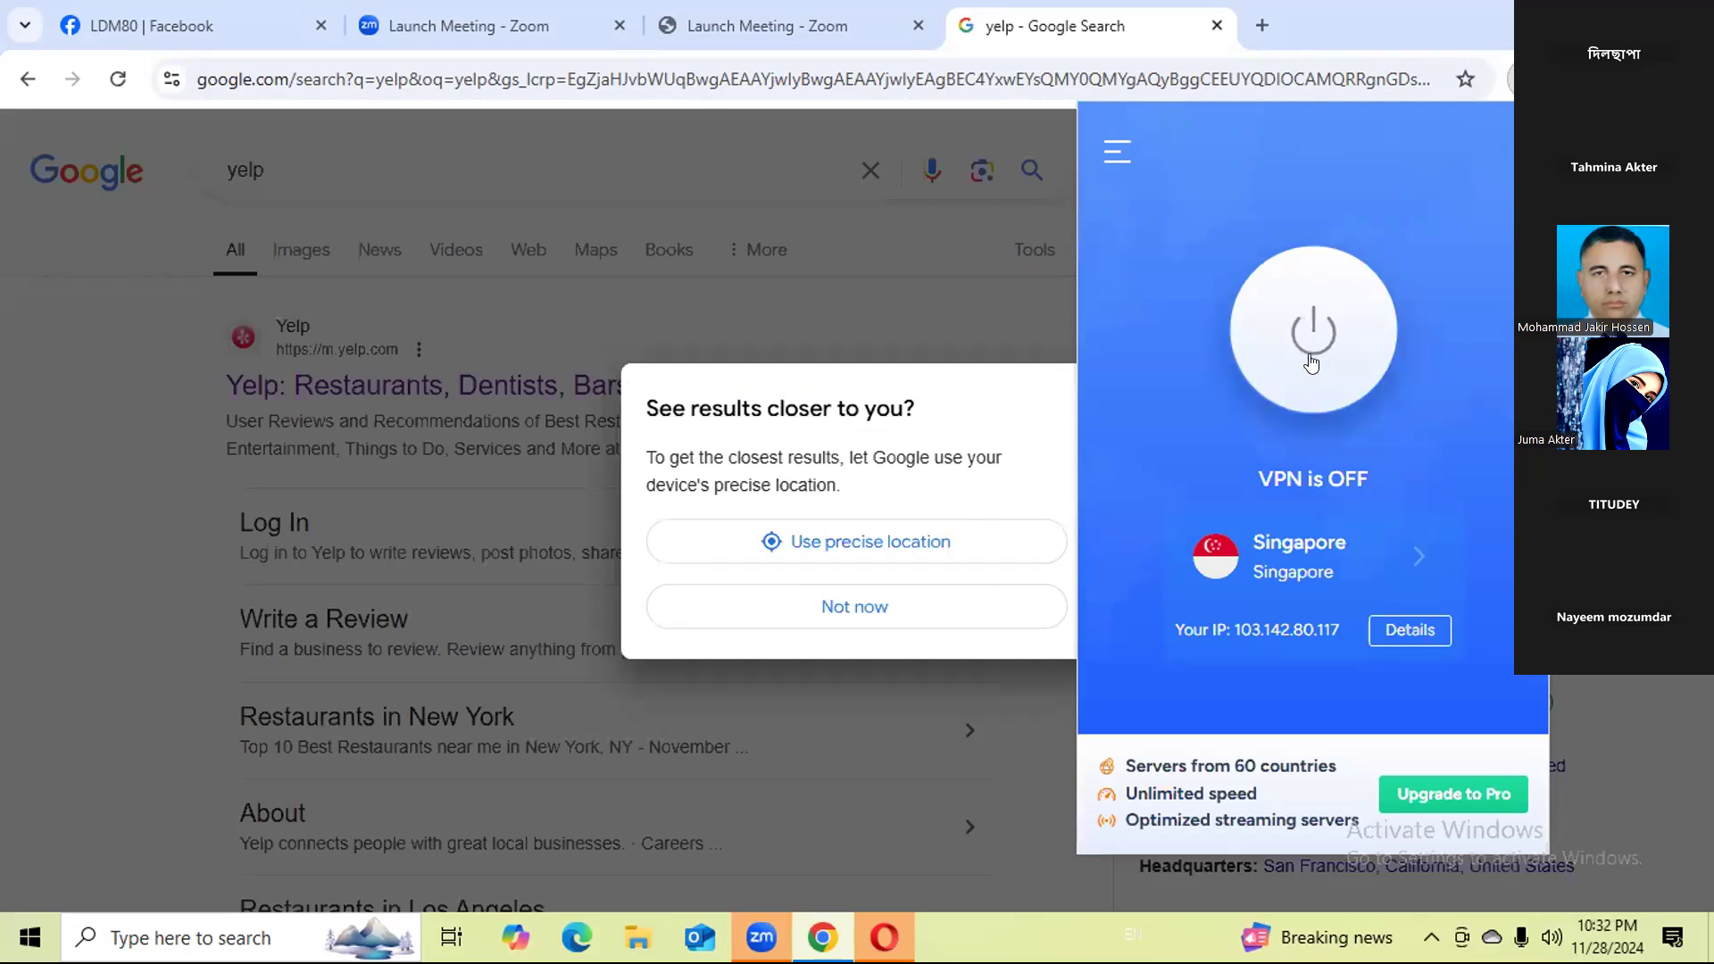
left_click(873, 614)
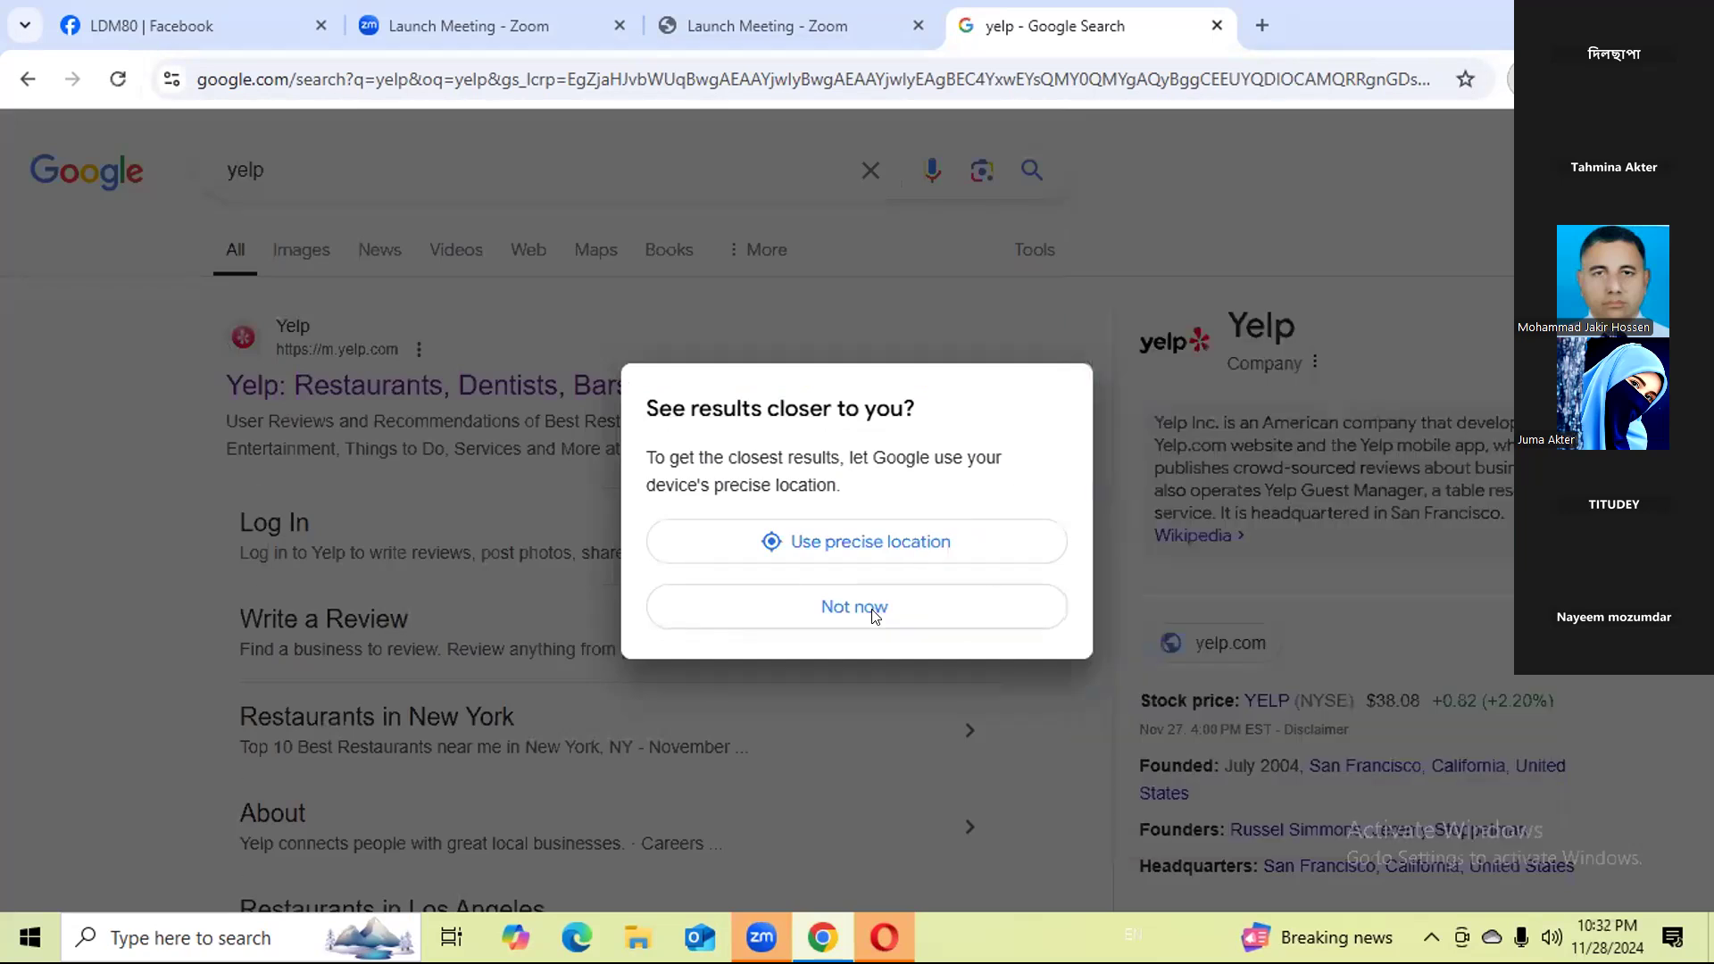
left_click(873, 614)
left_click(370, 382)
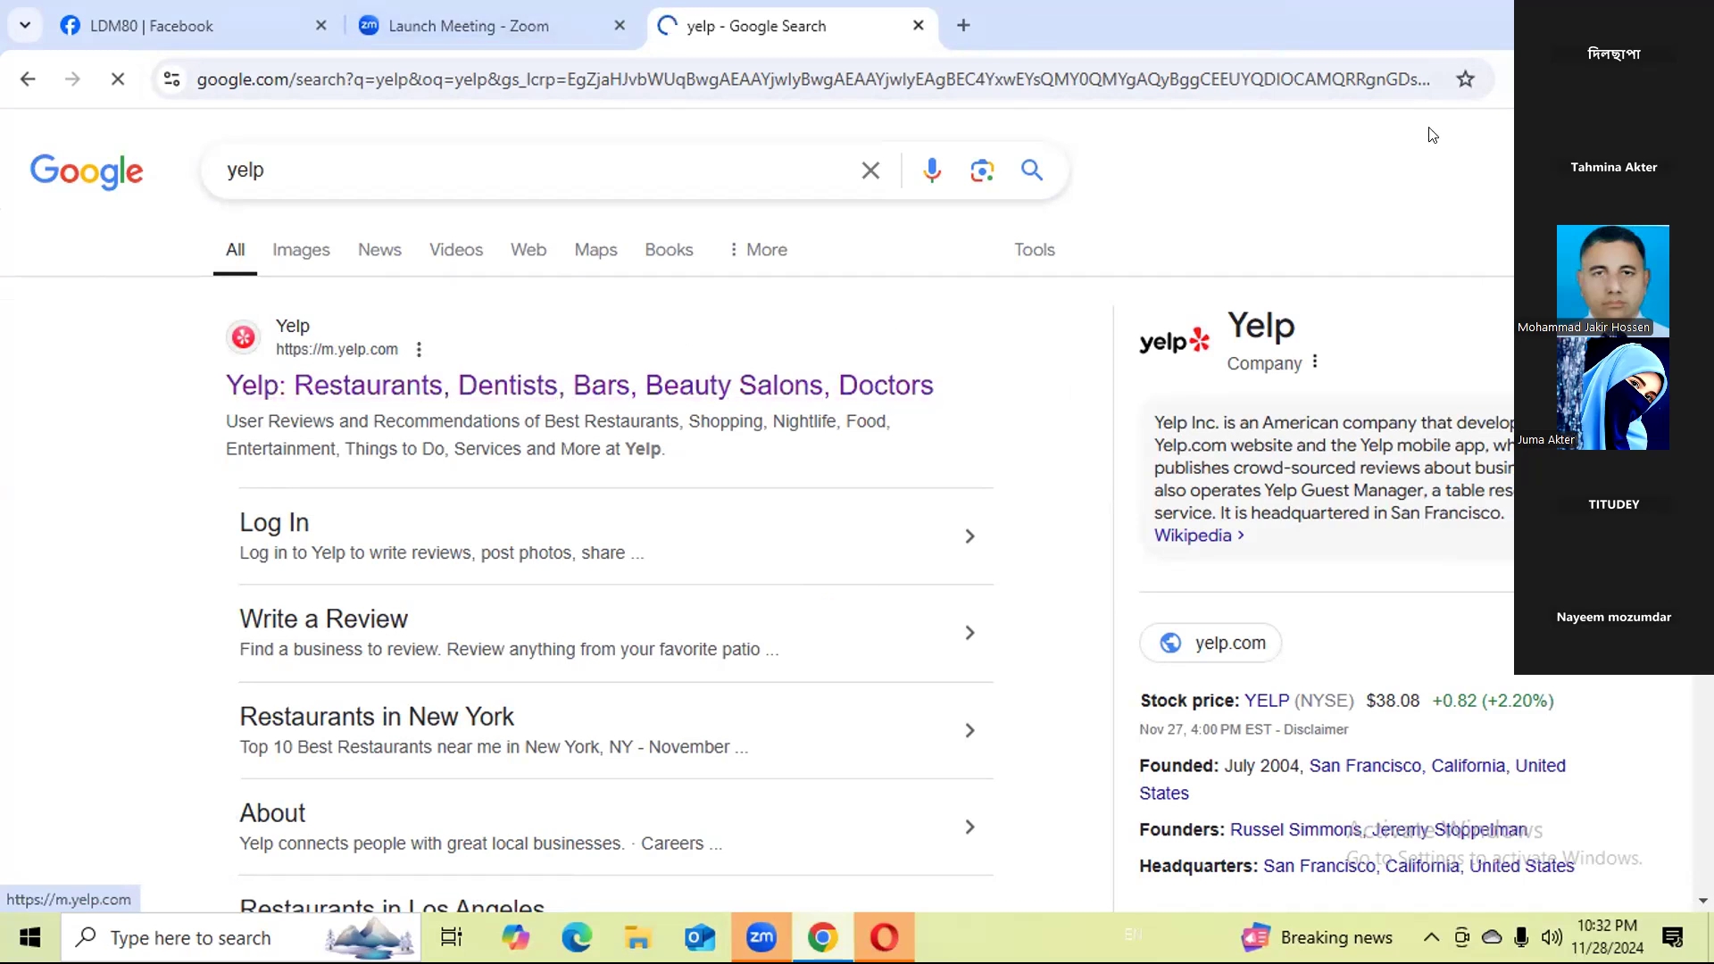
Disconnect the VPN, change its location to the free Netherlands server in Amsterdam, and reconnect.
left_click(1526, 79)
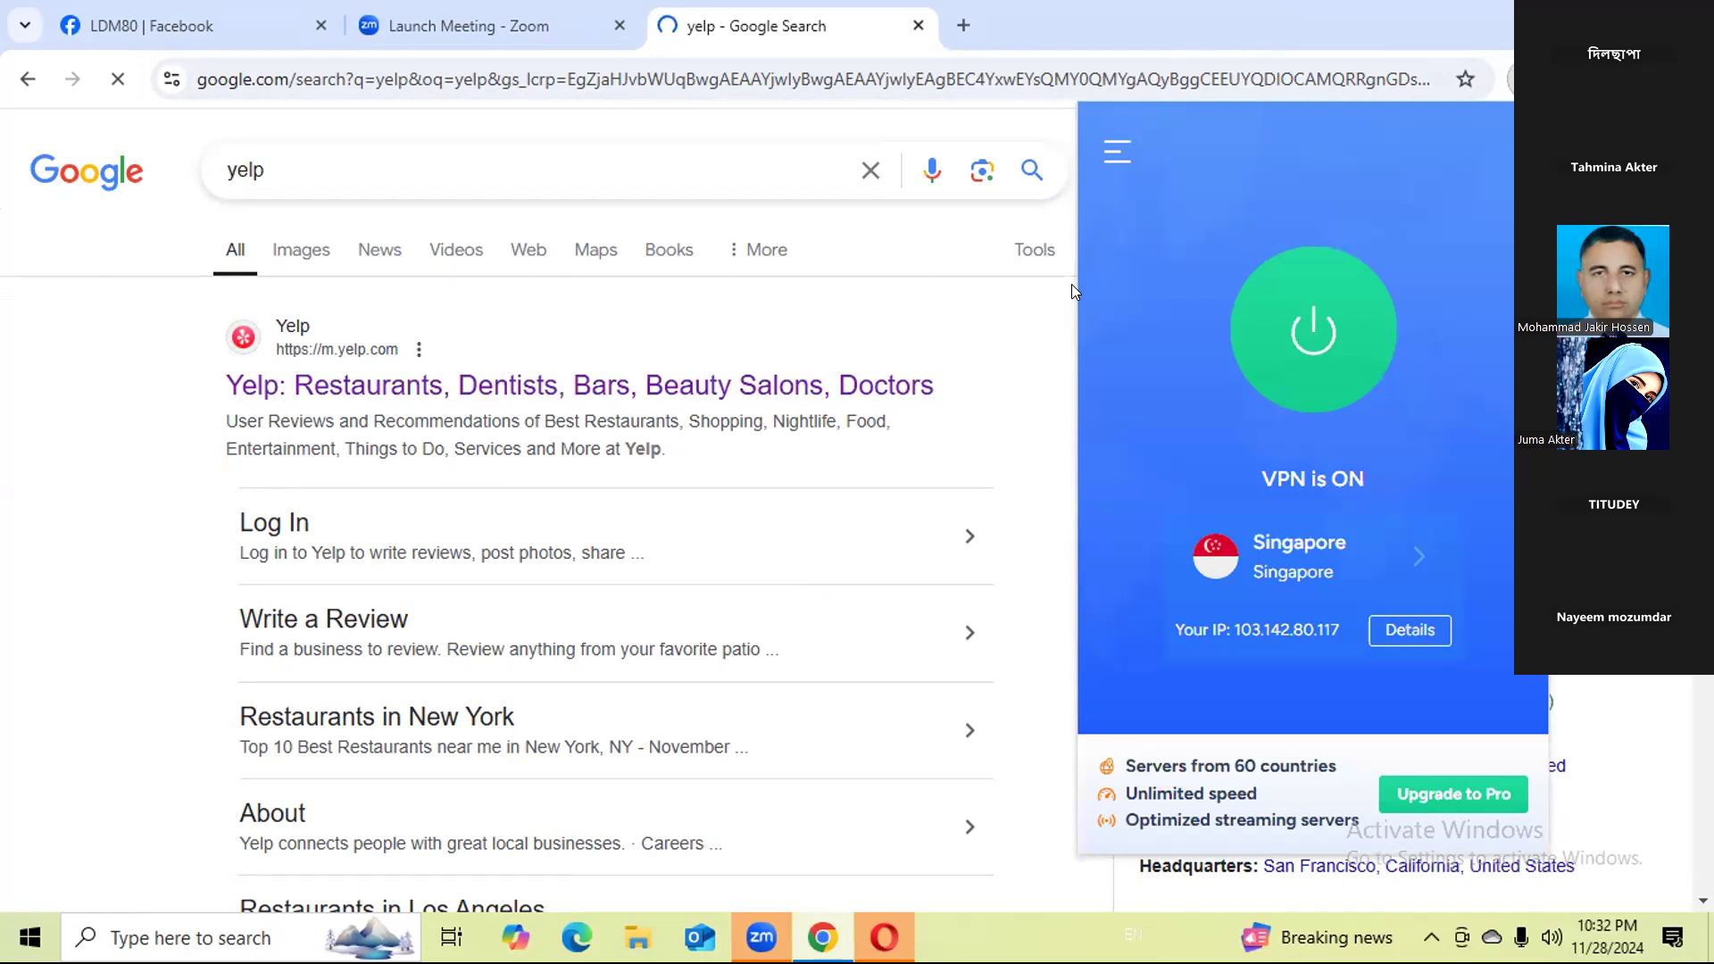
left_click(1294, 335)
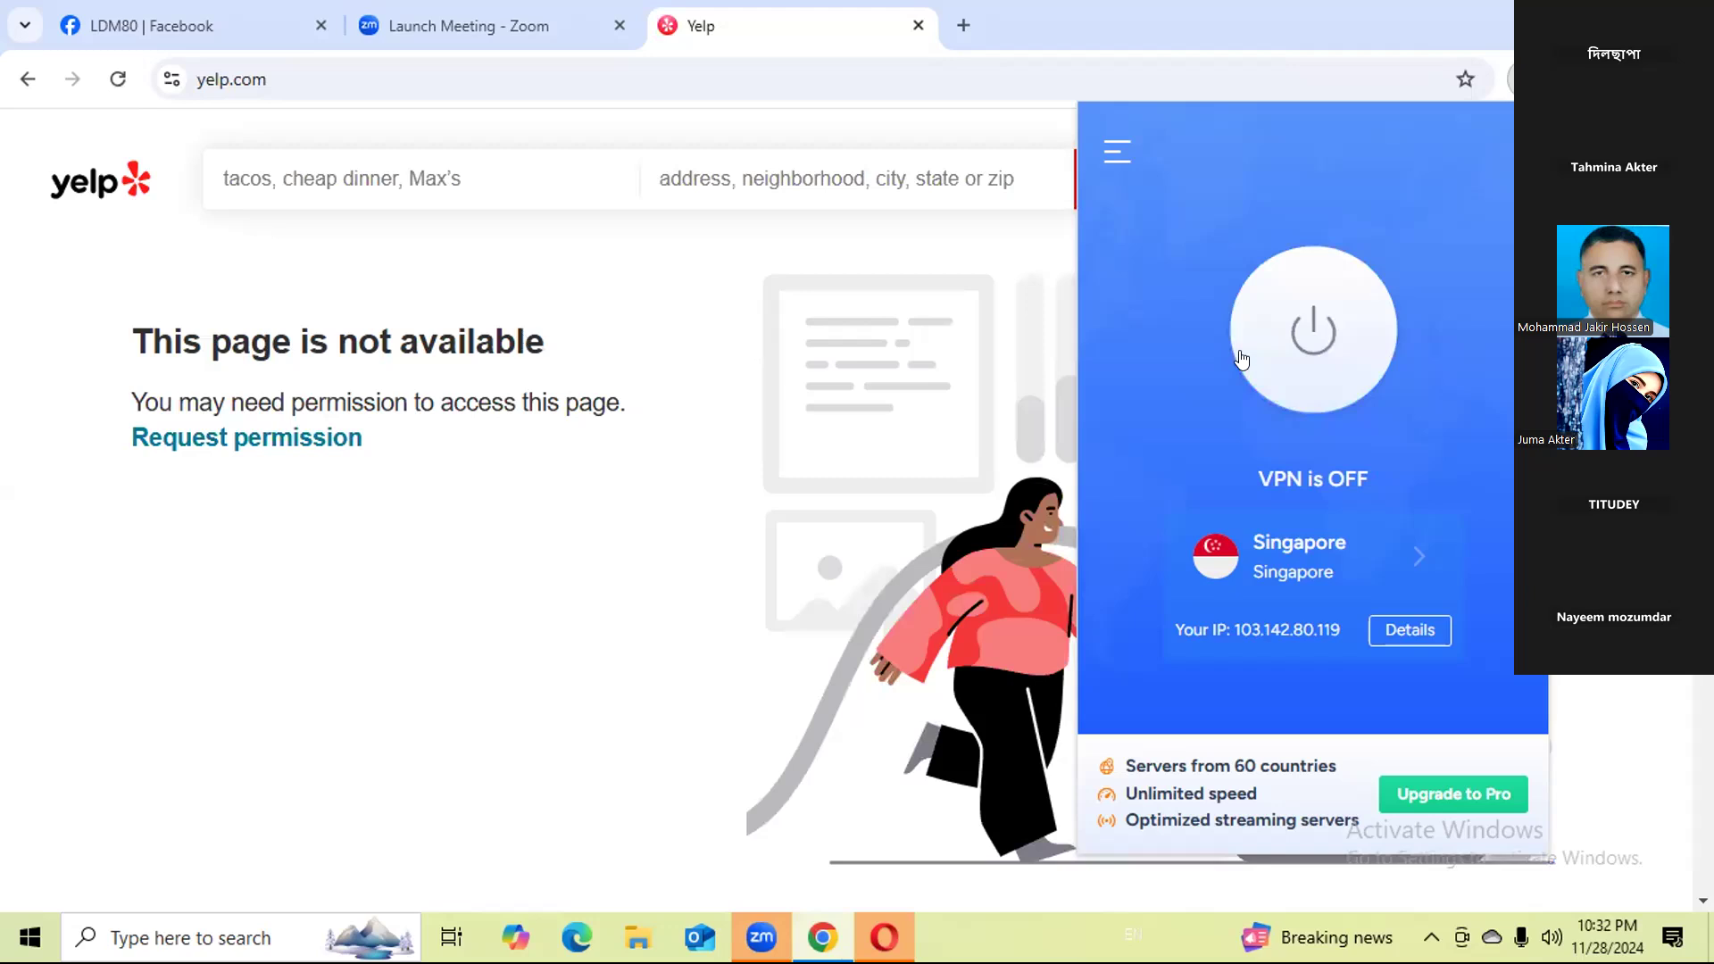
left_click(1393, 552)
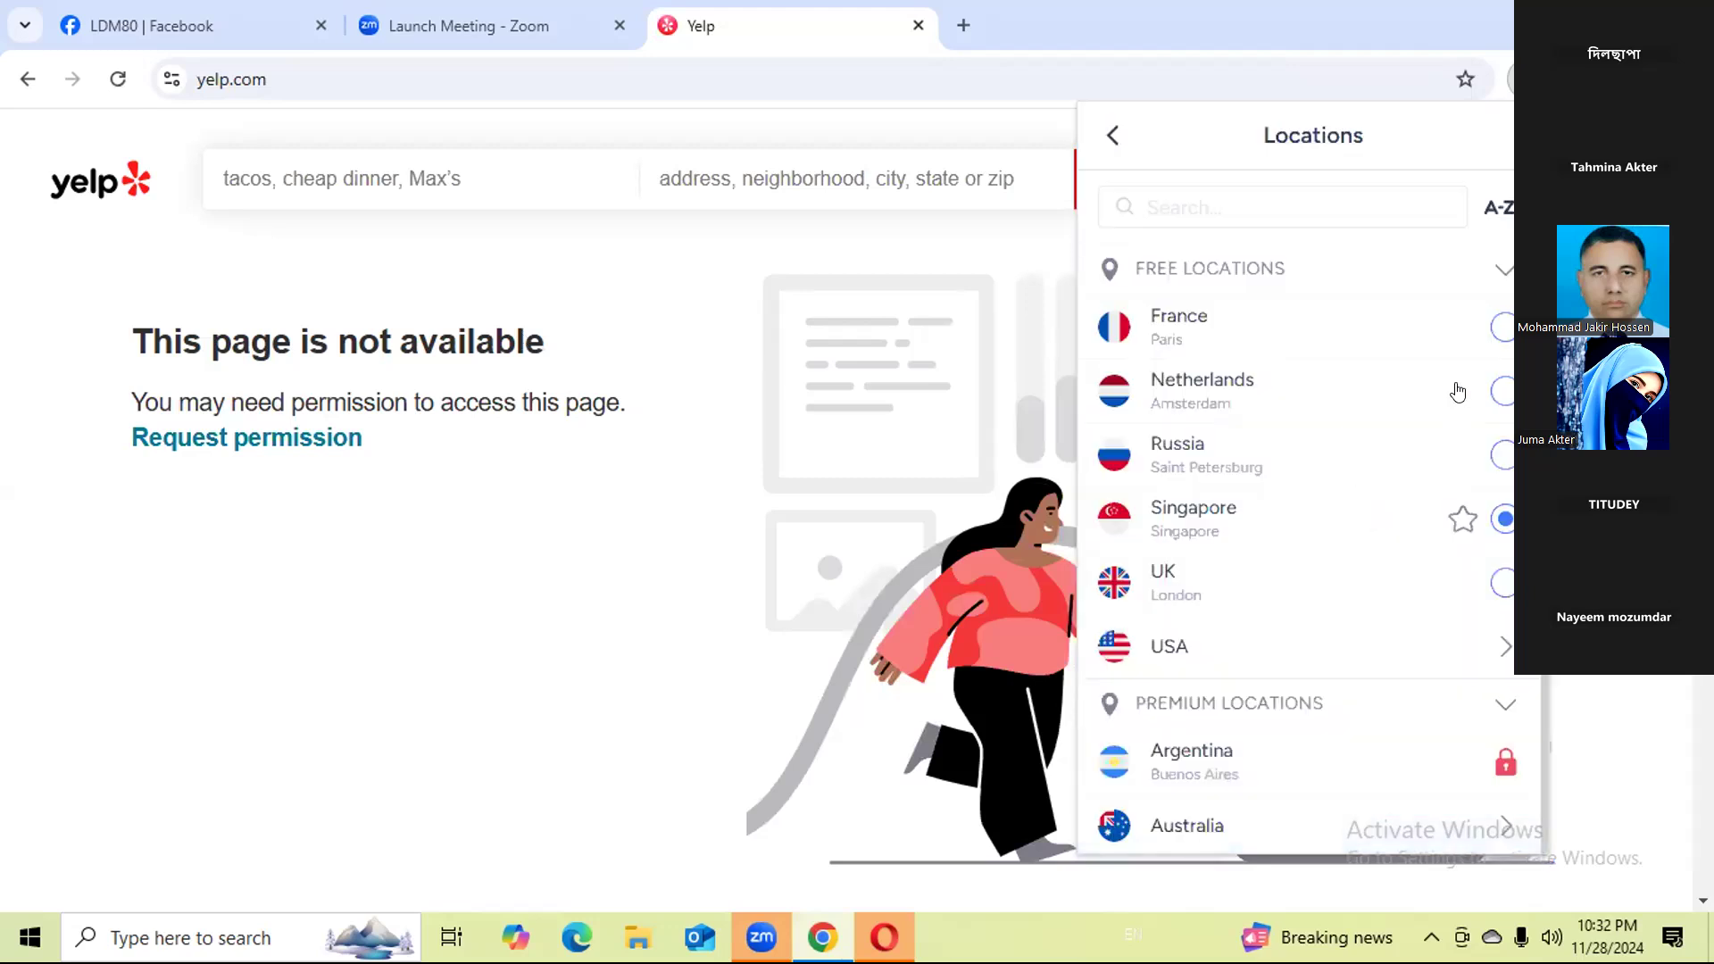
left_click(1428, 386)
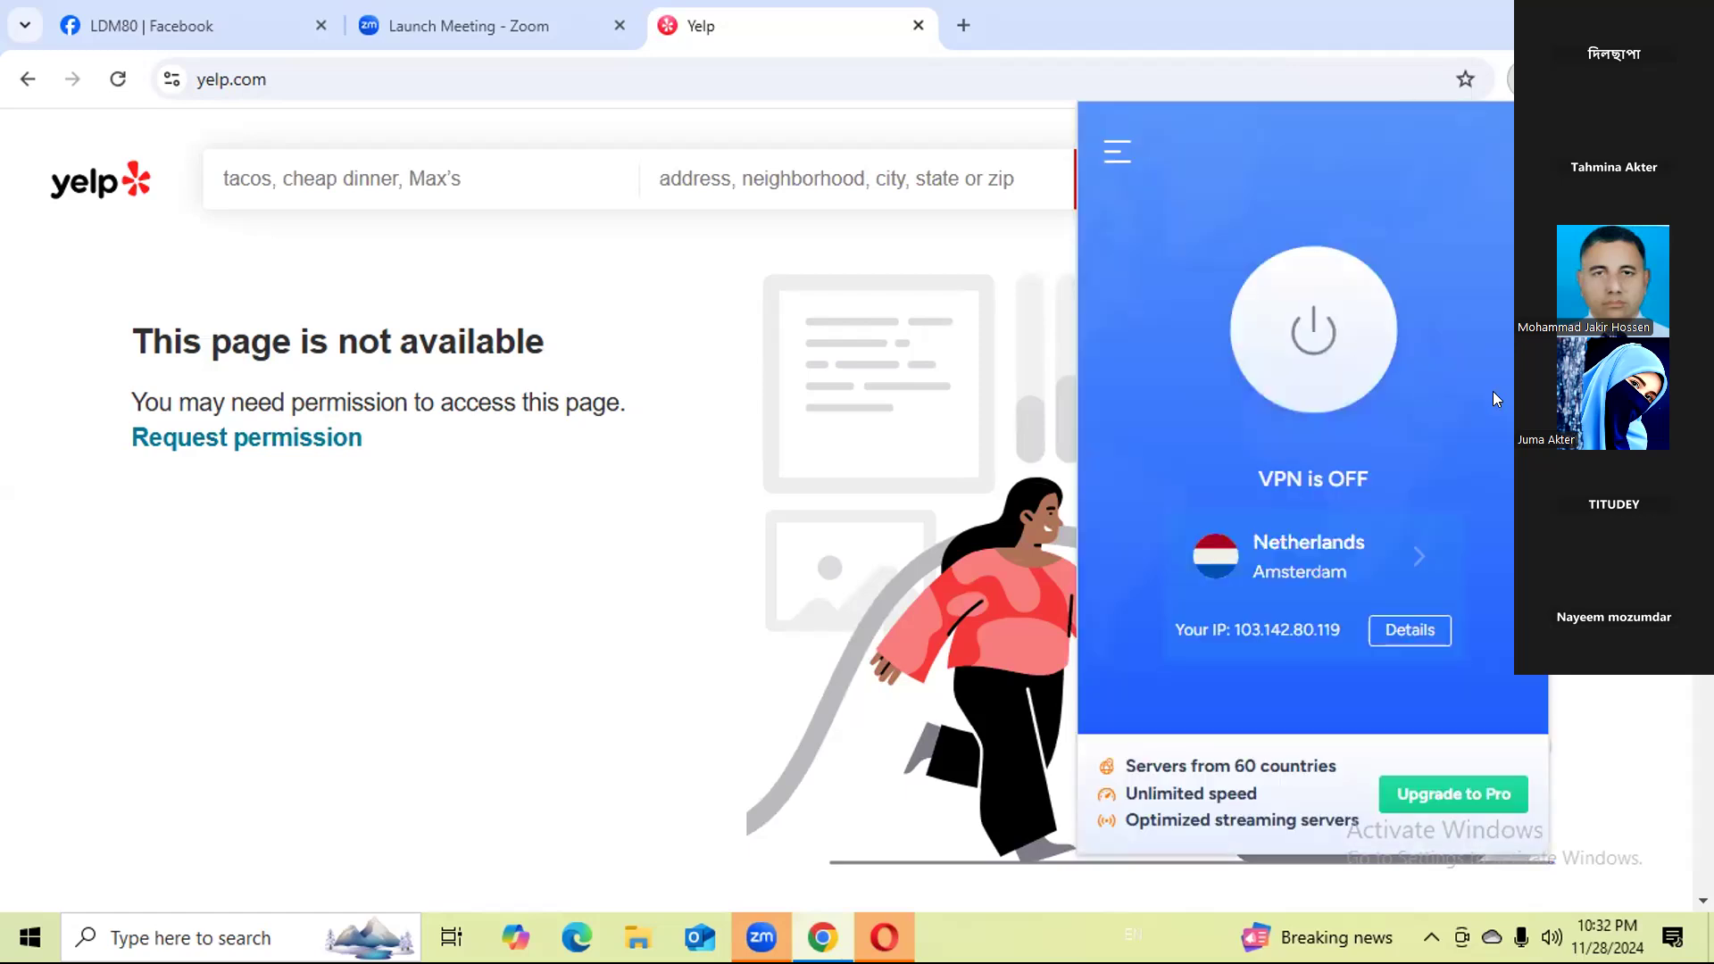
left_click(1361, 340)
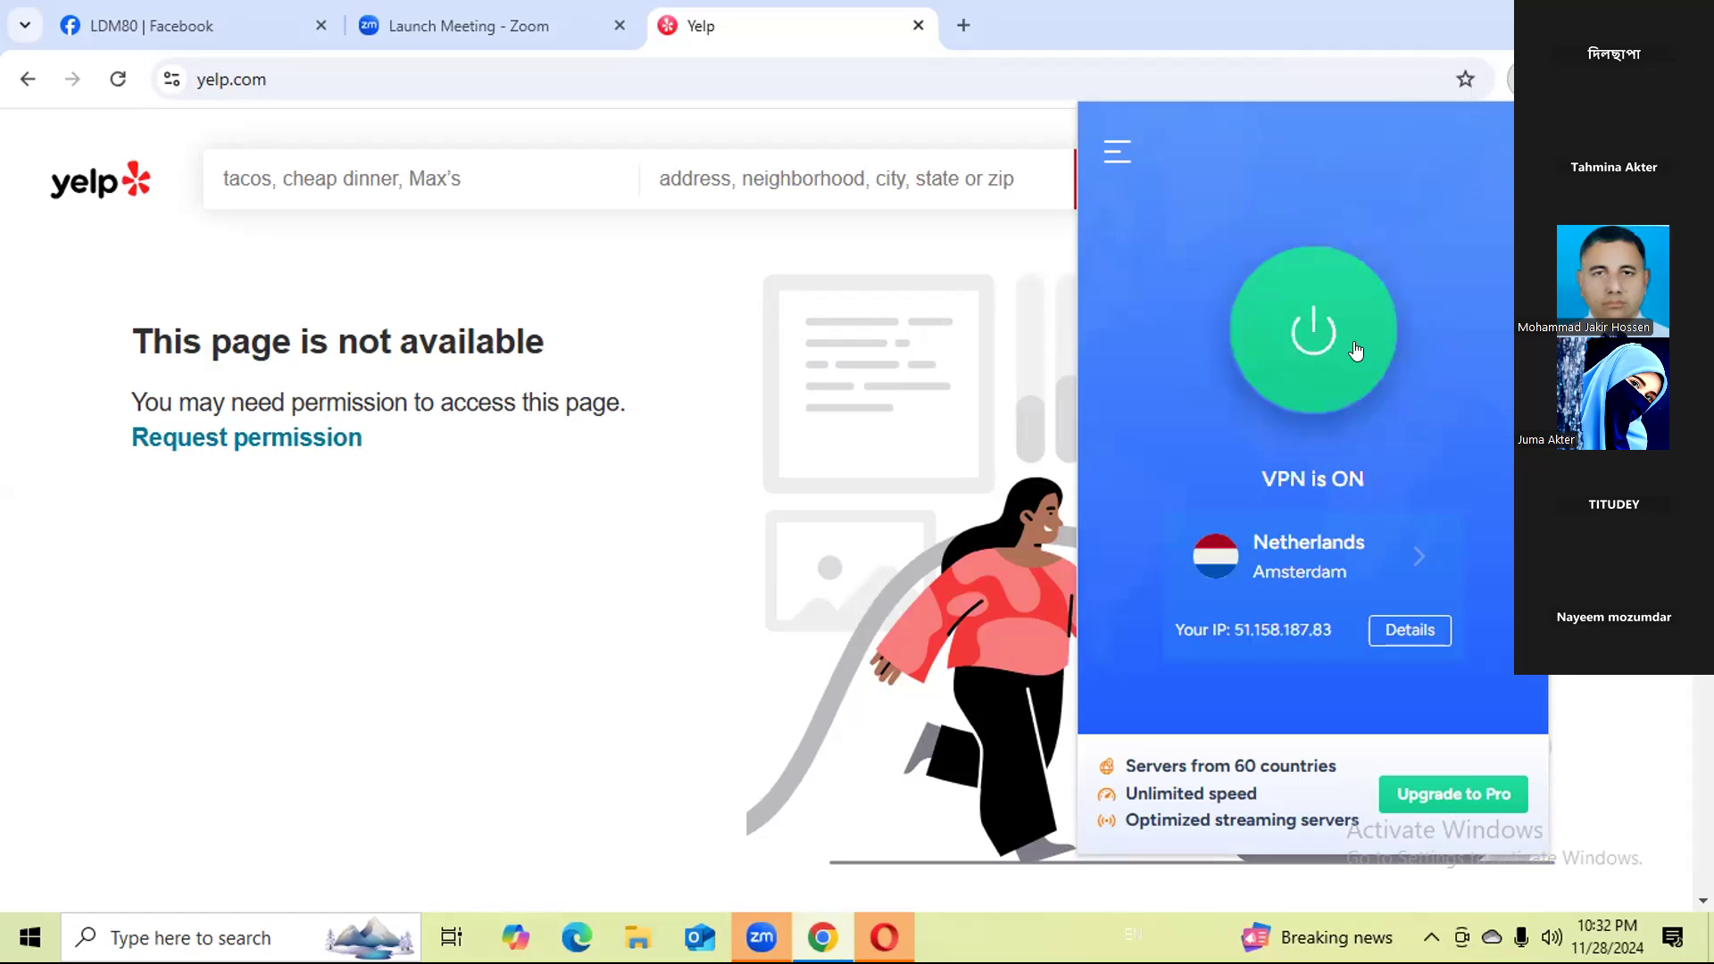
Load Yelp's home page again and list the restaurants in Paris.
left_click(108, 181)
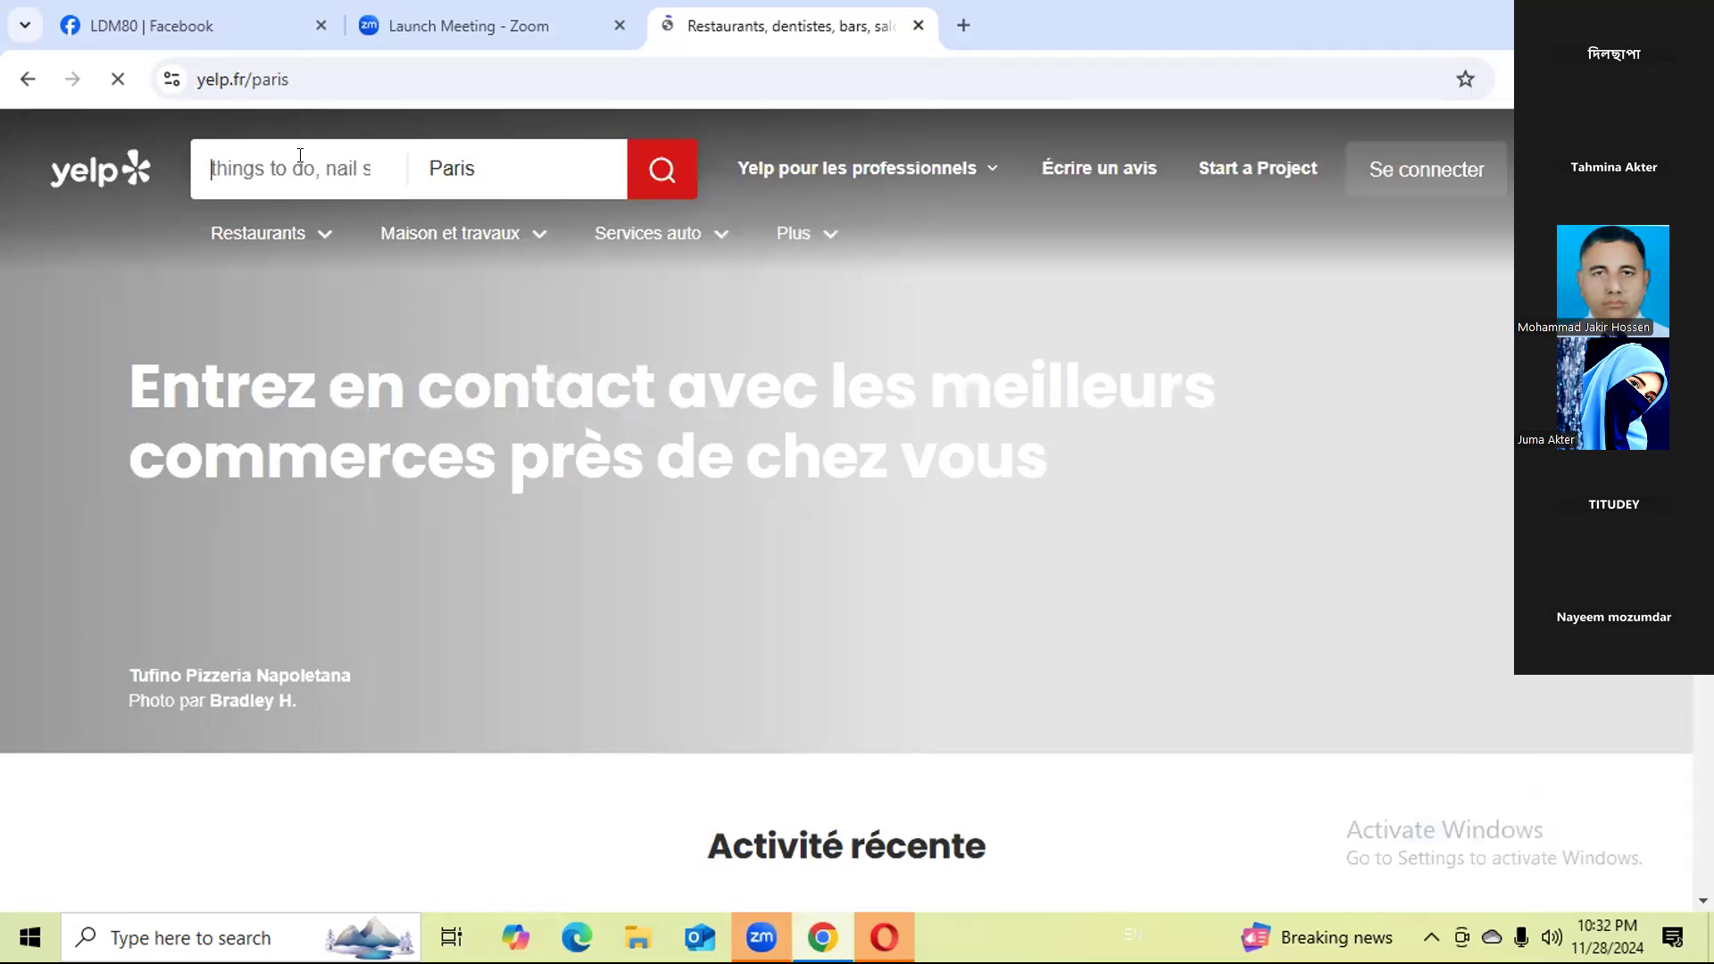
type("res")
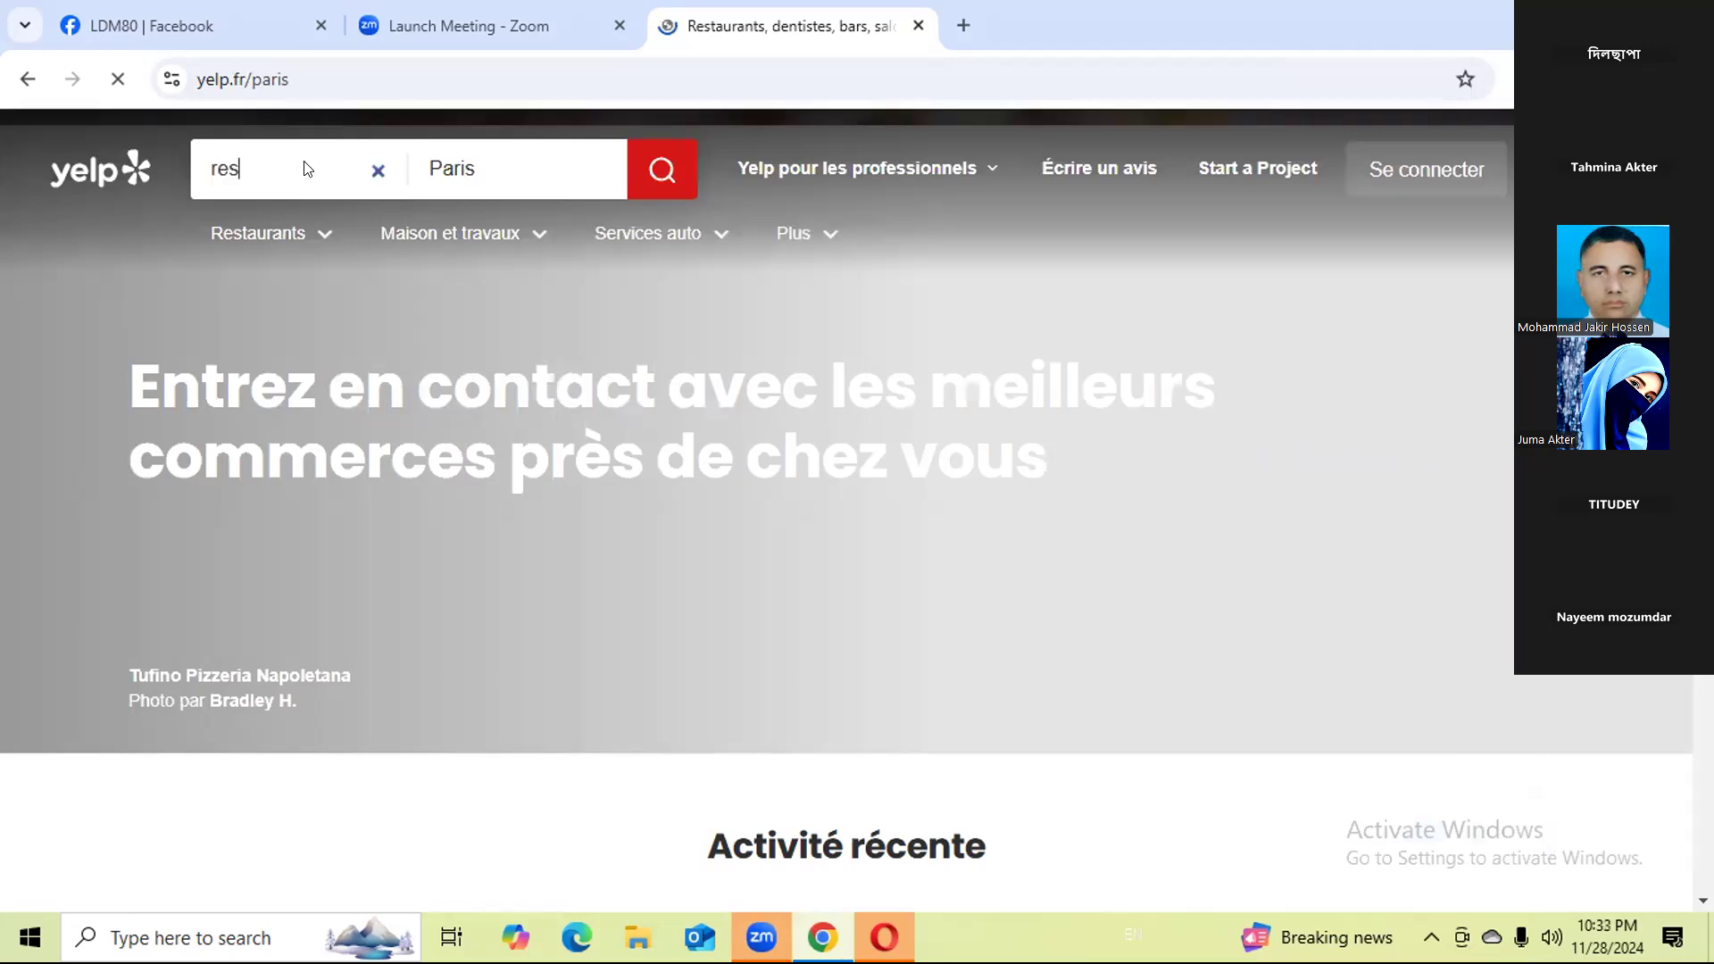
type("t")
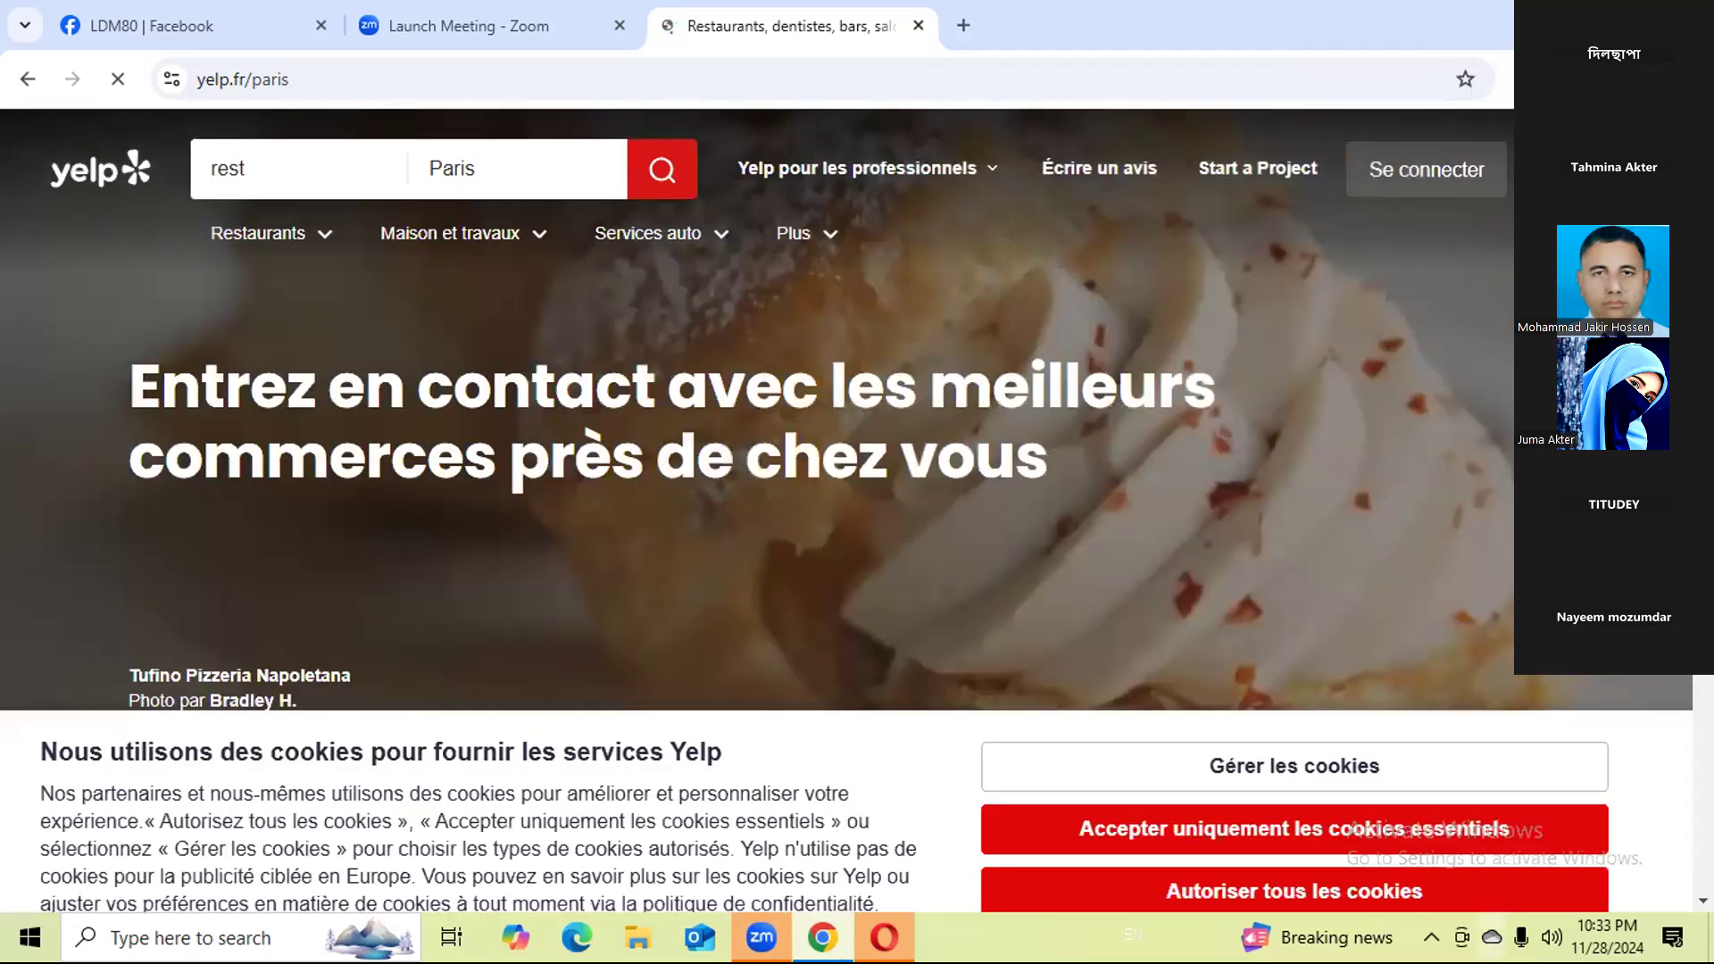
left_click(1431, 937)
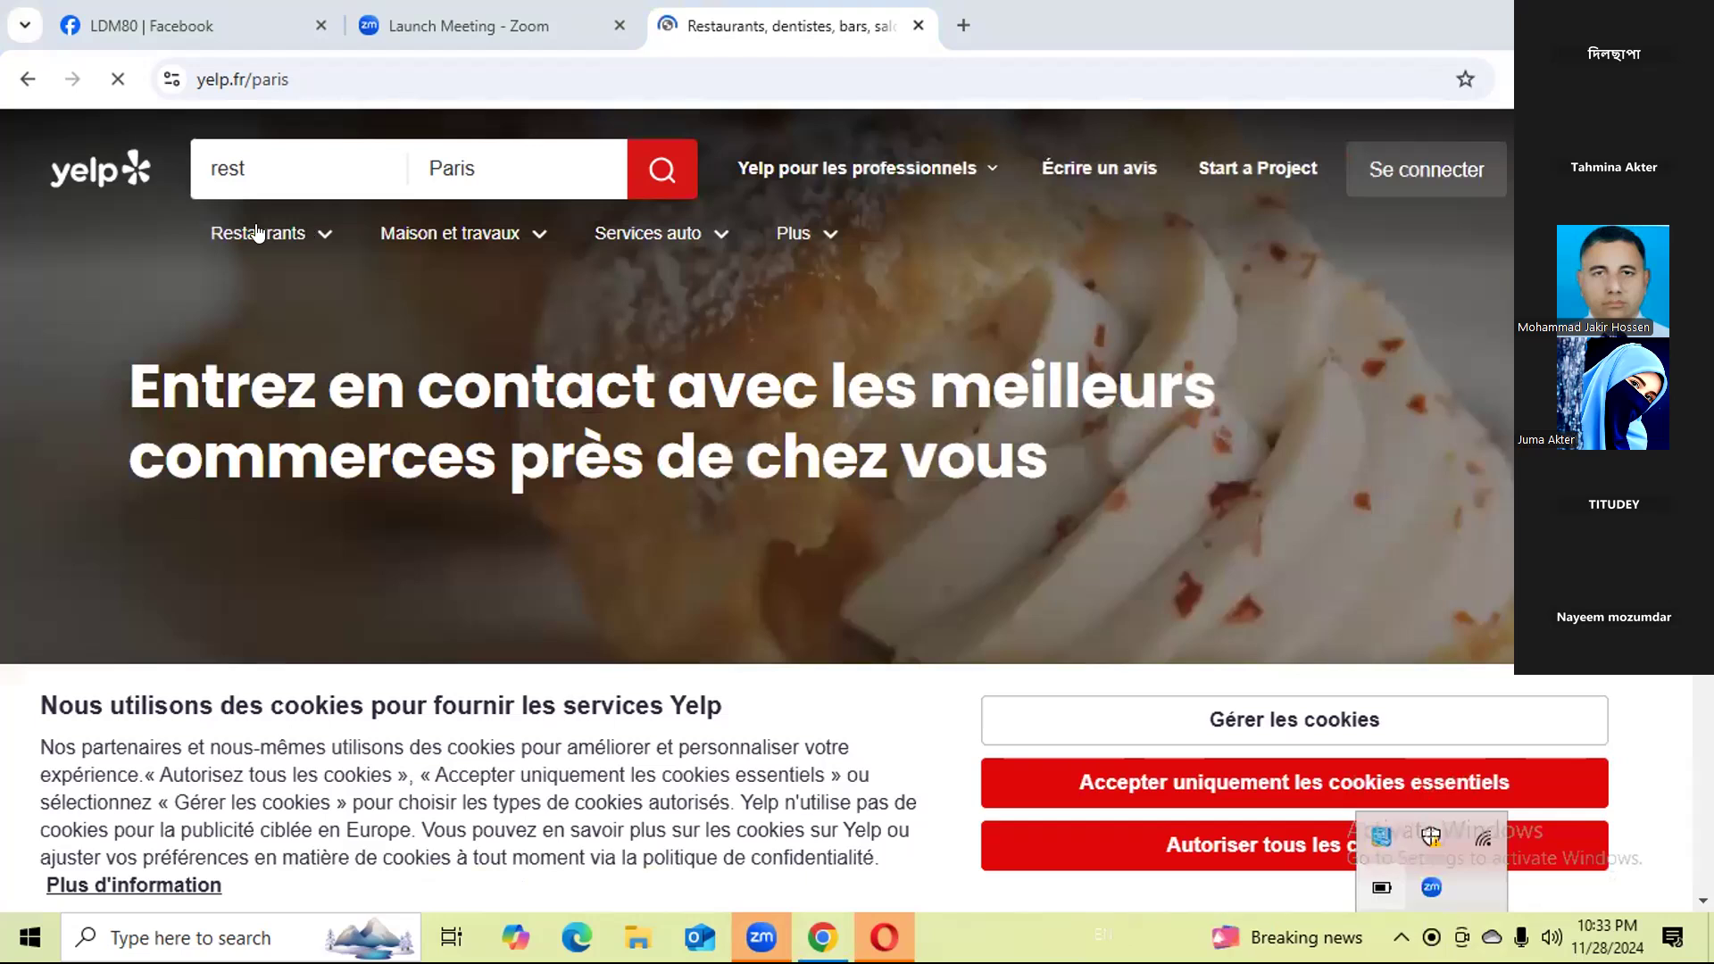
left_click(210, 236)
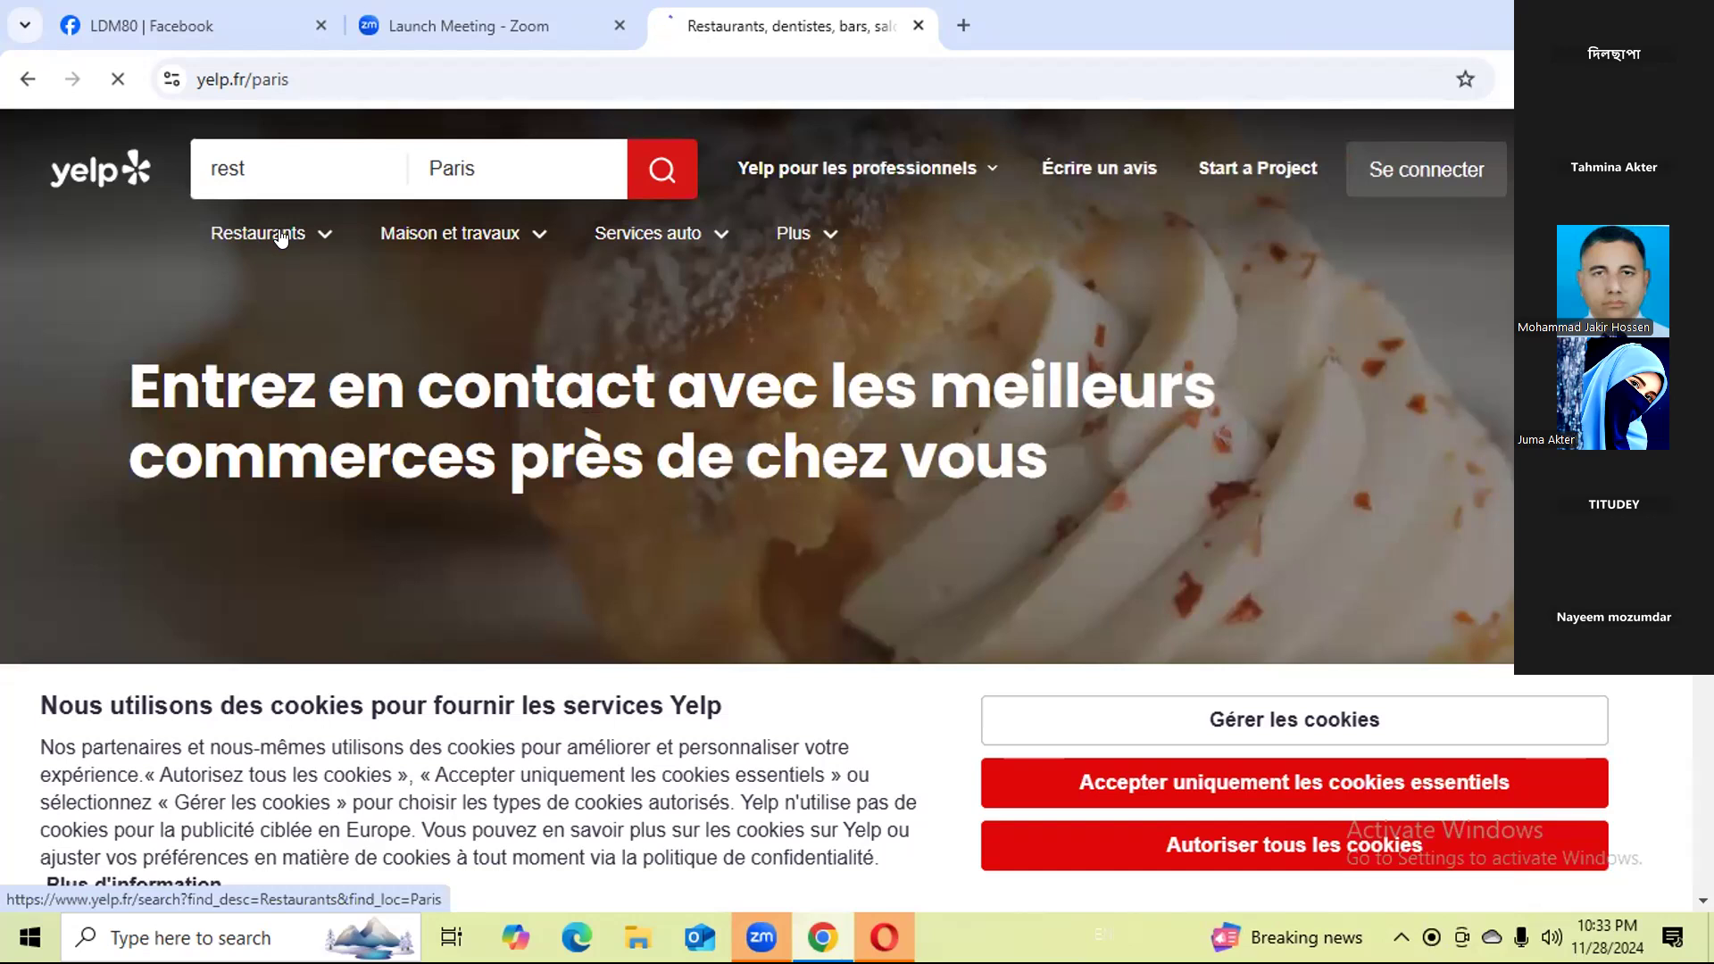
left_click(319, 234)
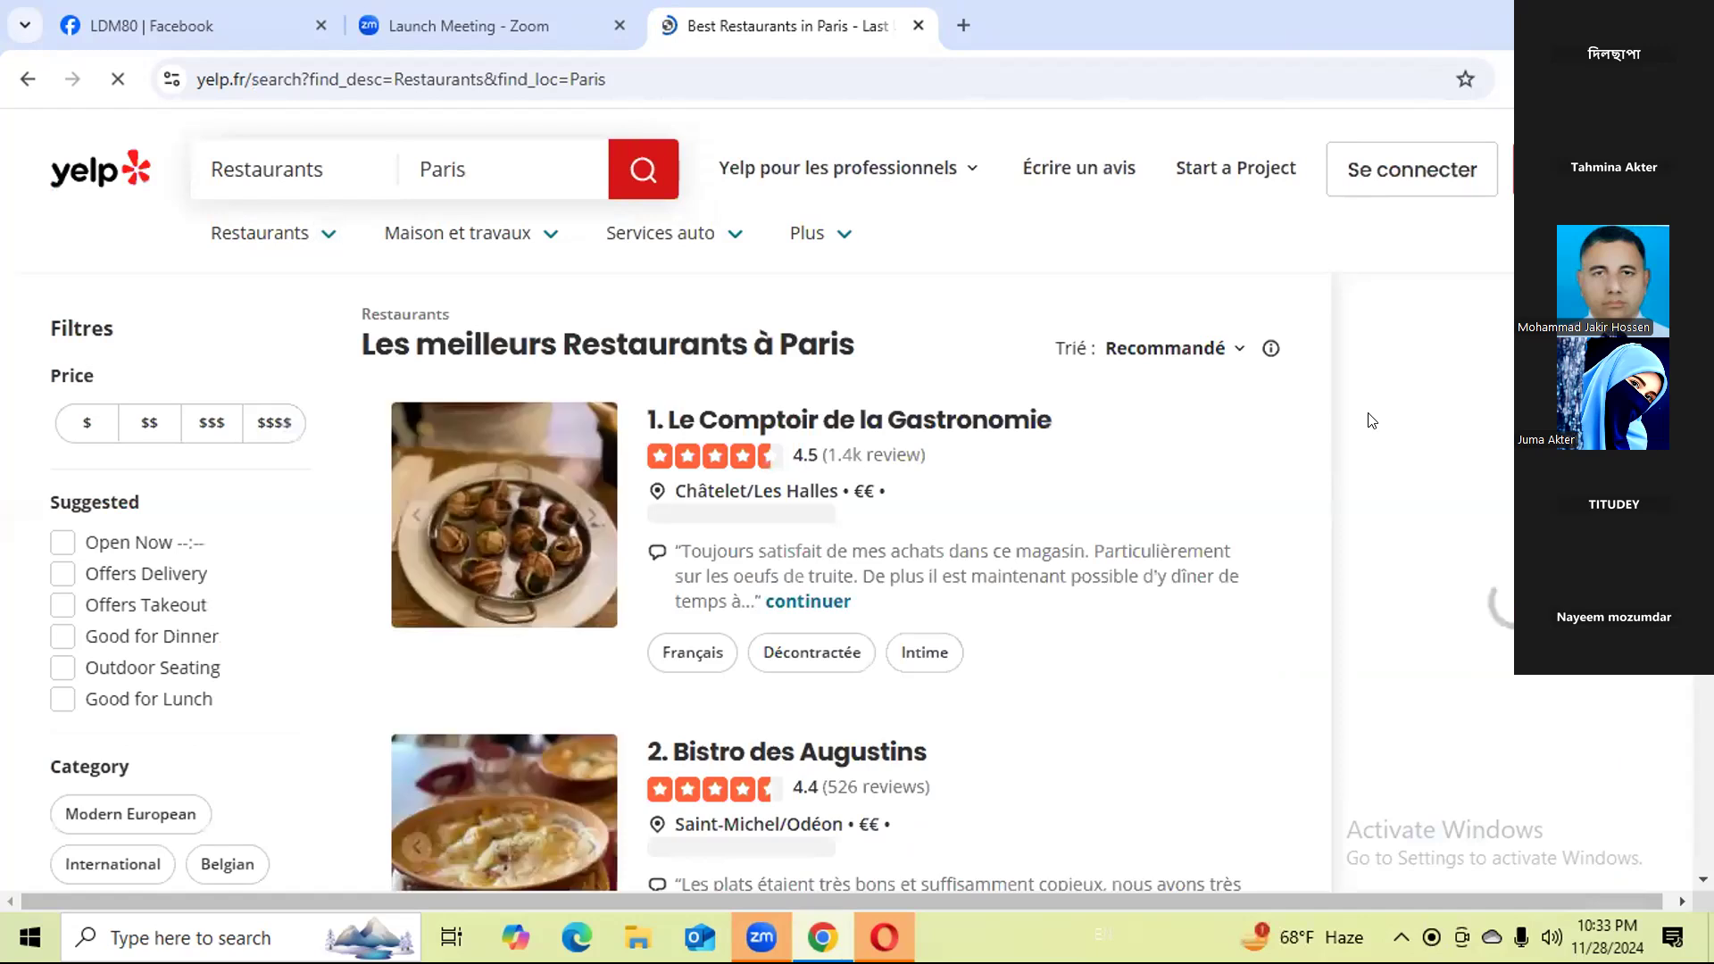
Open the Web Scraper extension in the developer tools and delete the existing yelp sitemap.
right_click(1489, 837)
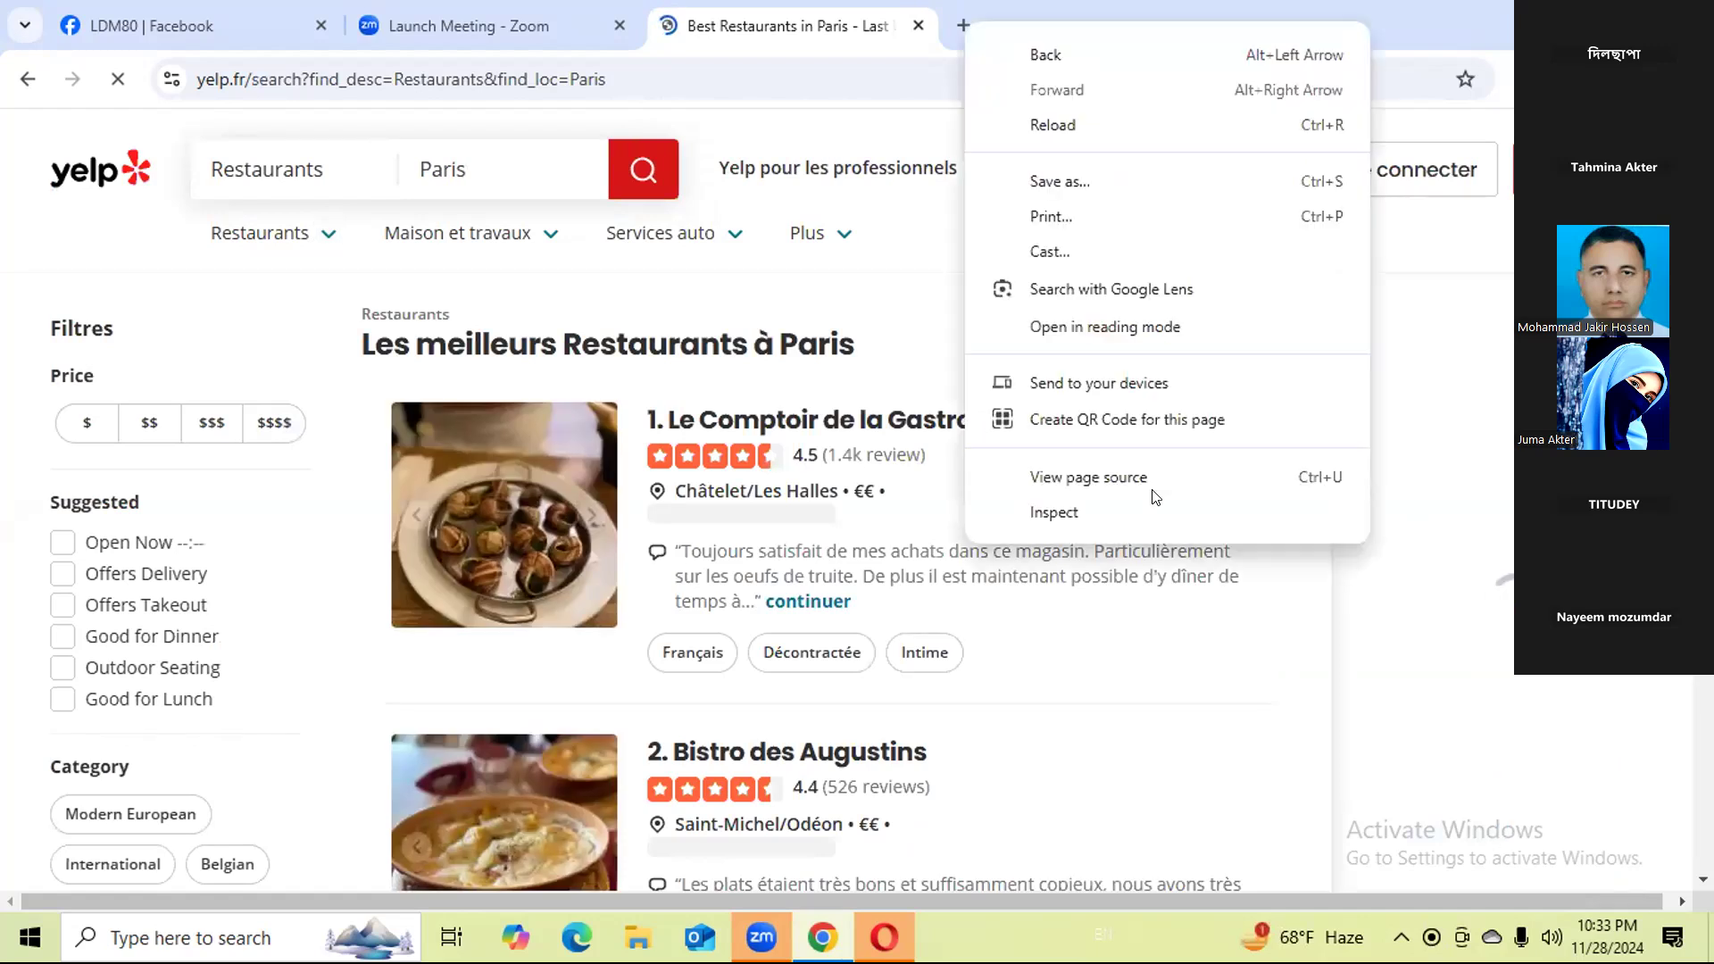
left_click(1037, 513)
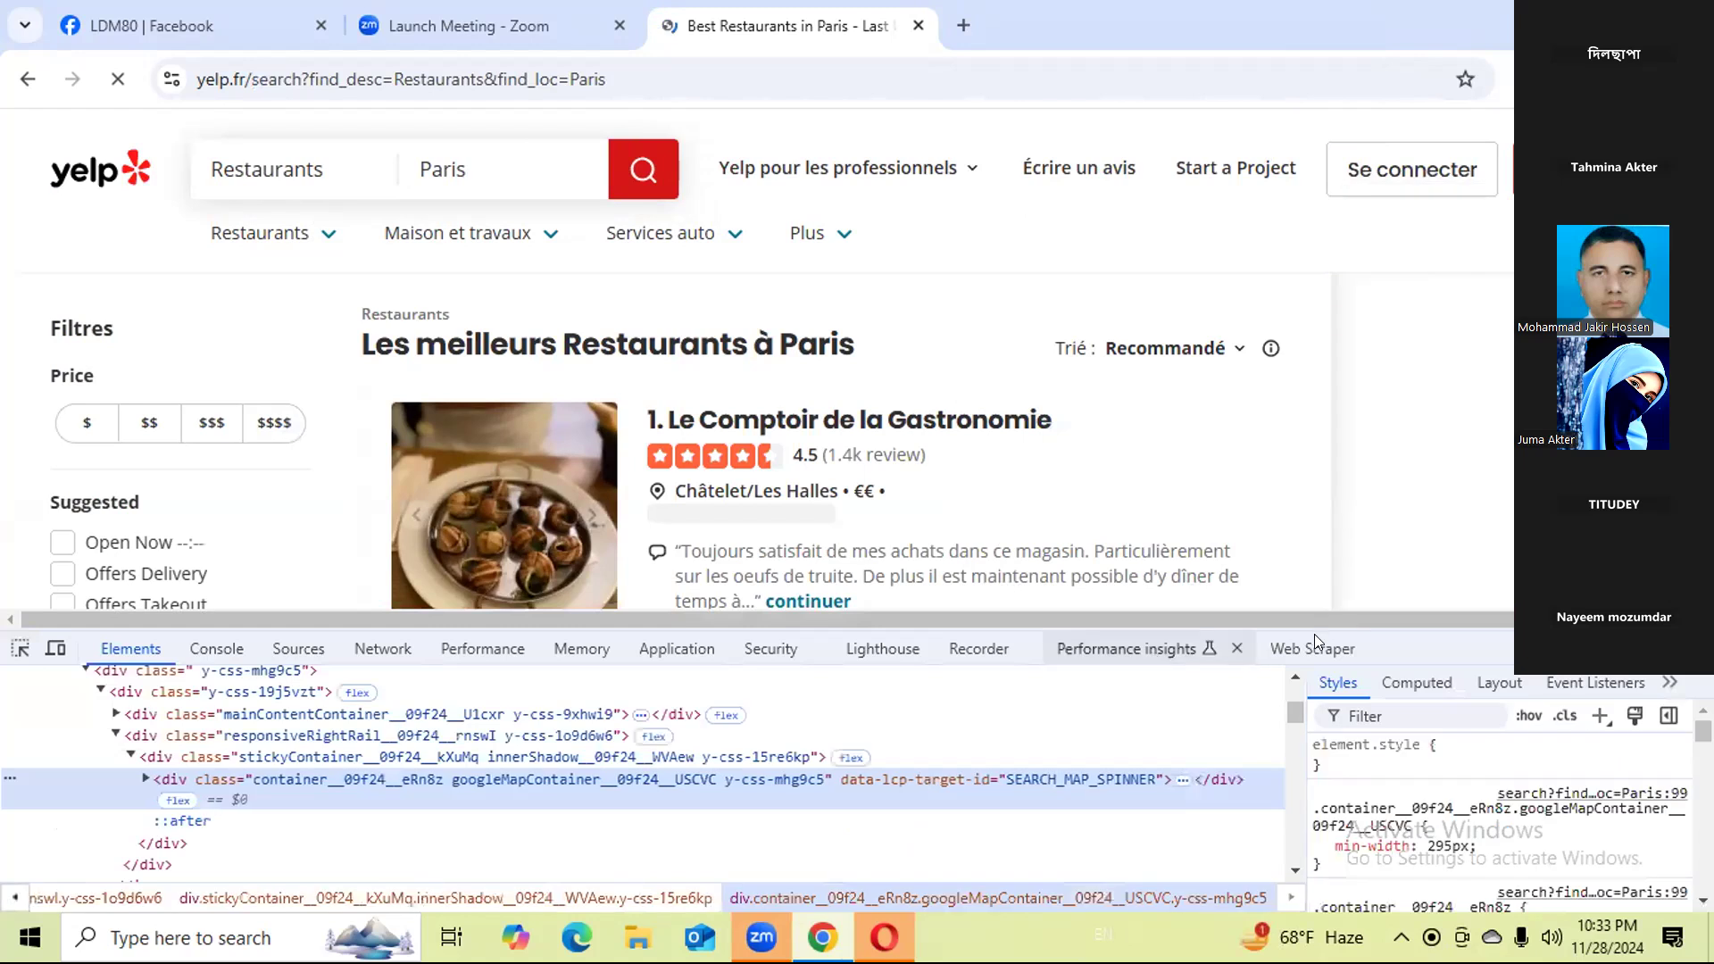
left_click(1314, 635)
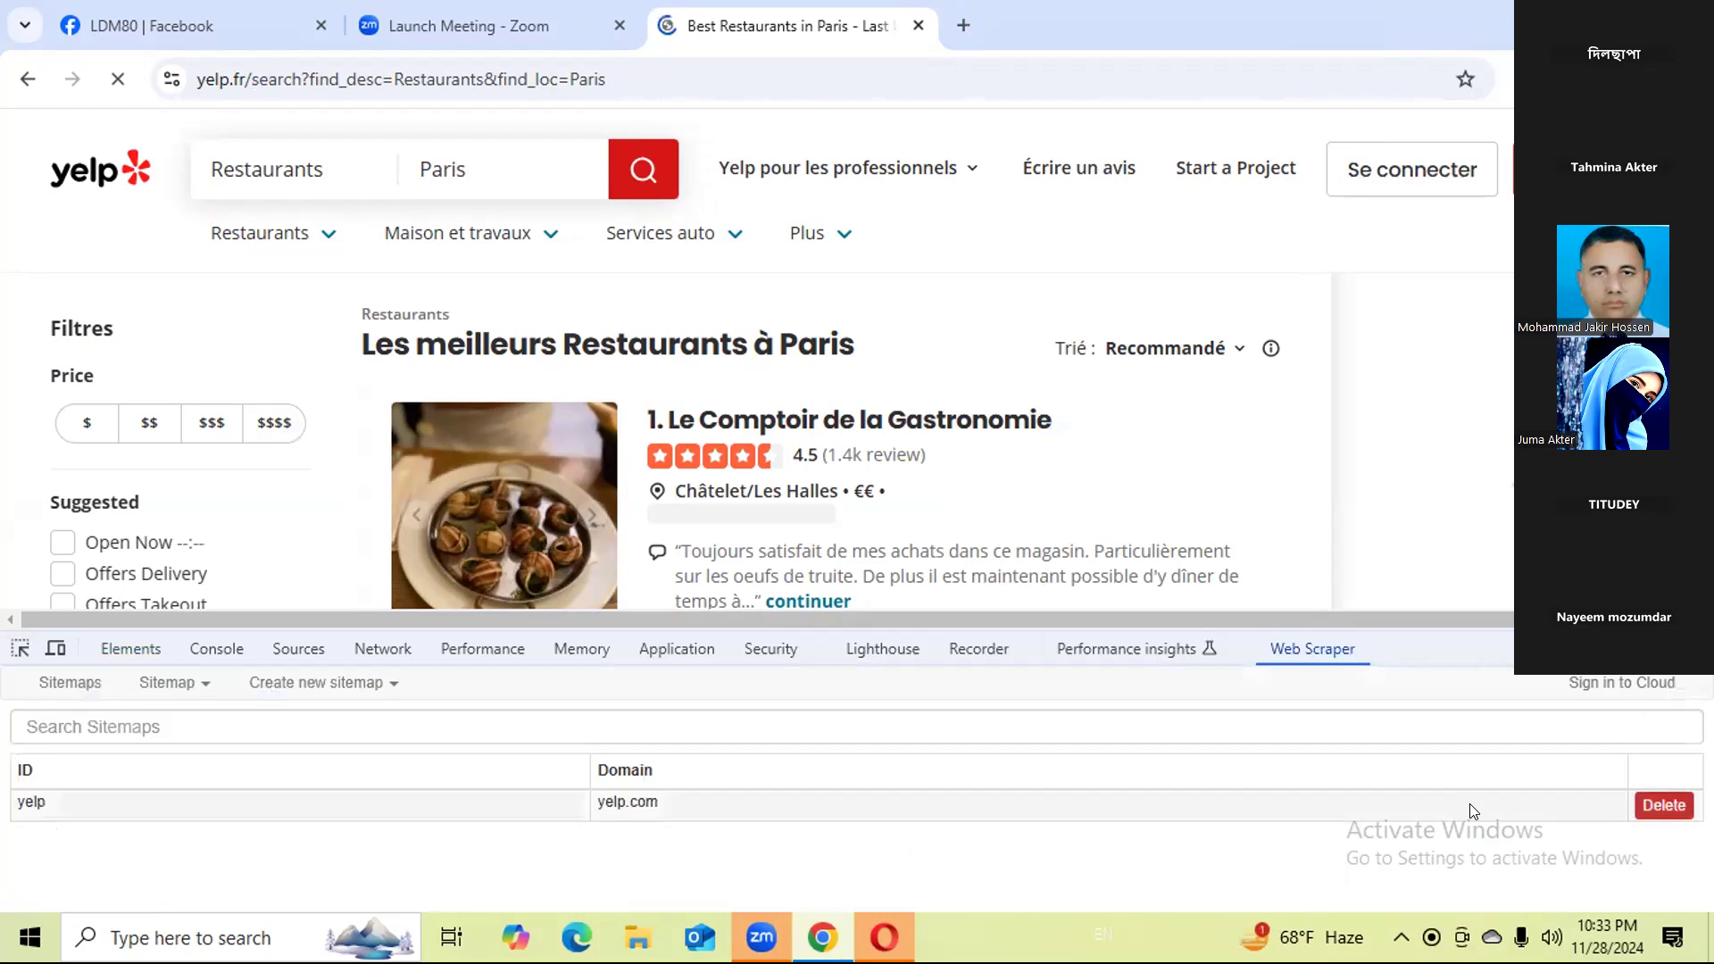
left_click(1664, 805)
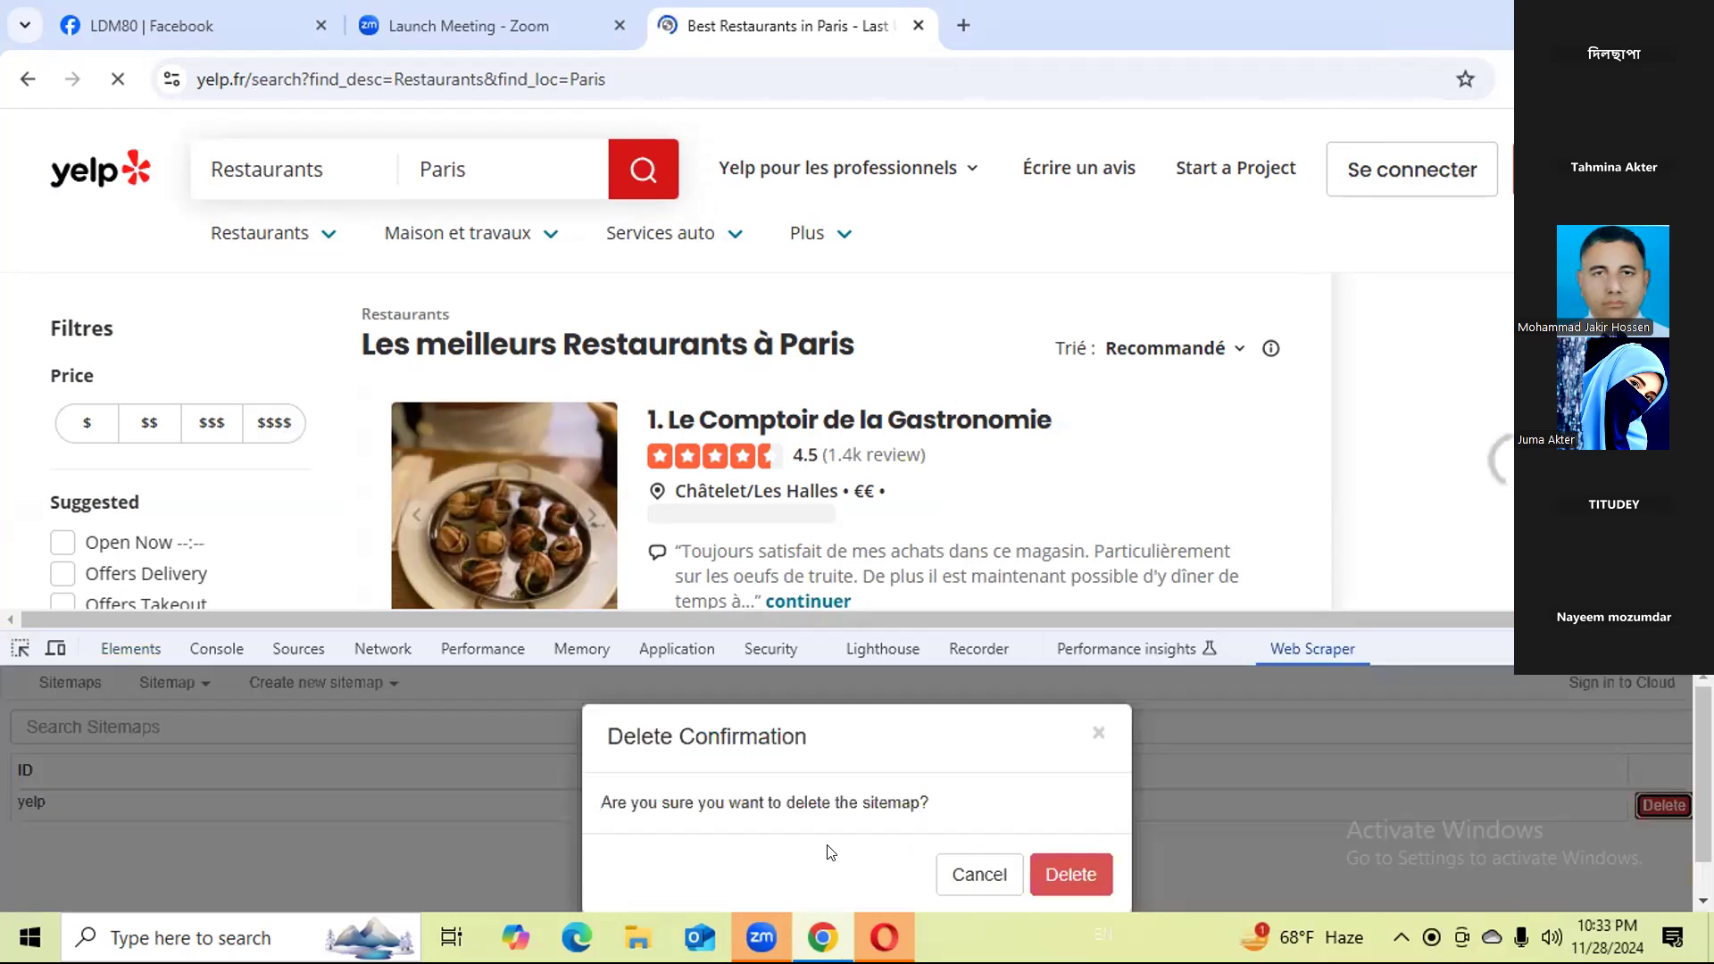
left_click(1053, 876)
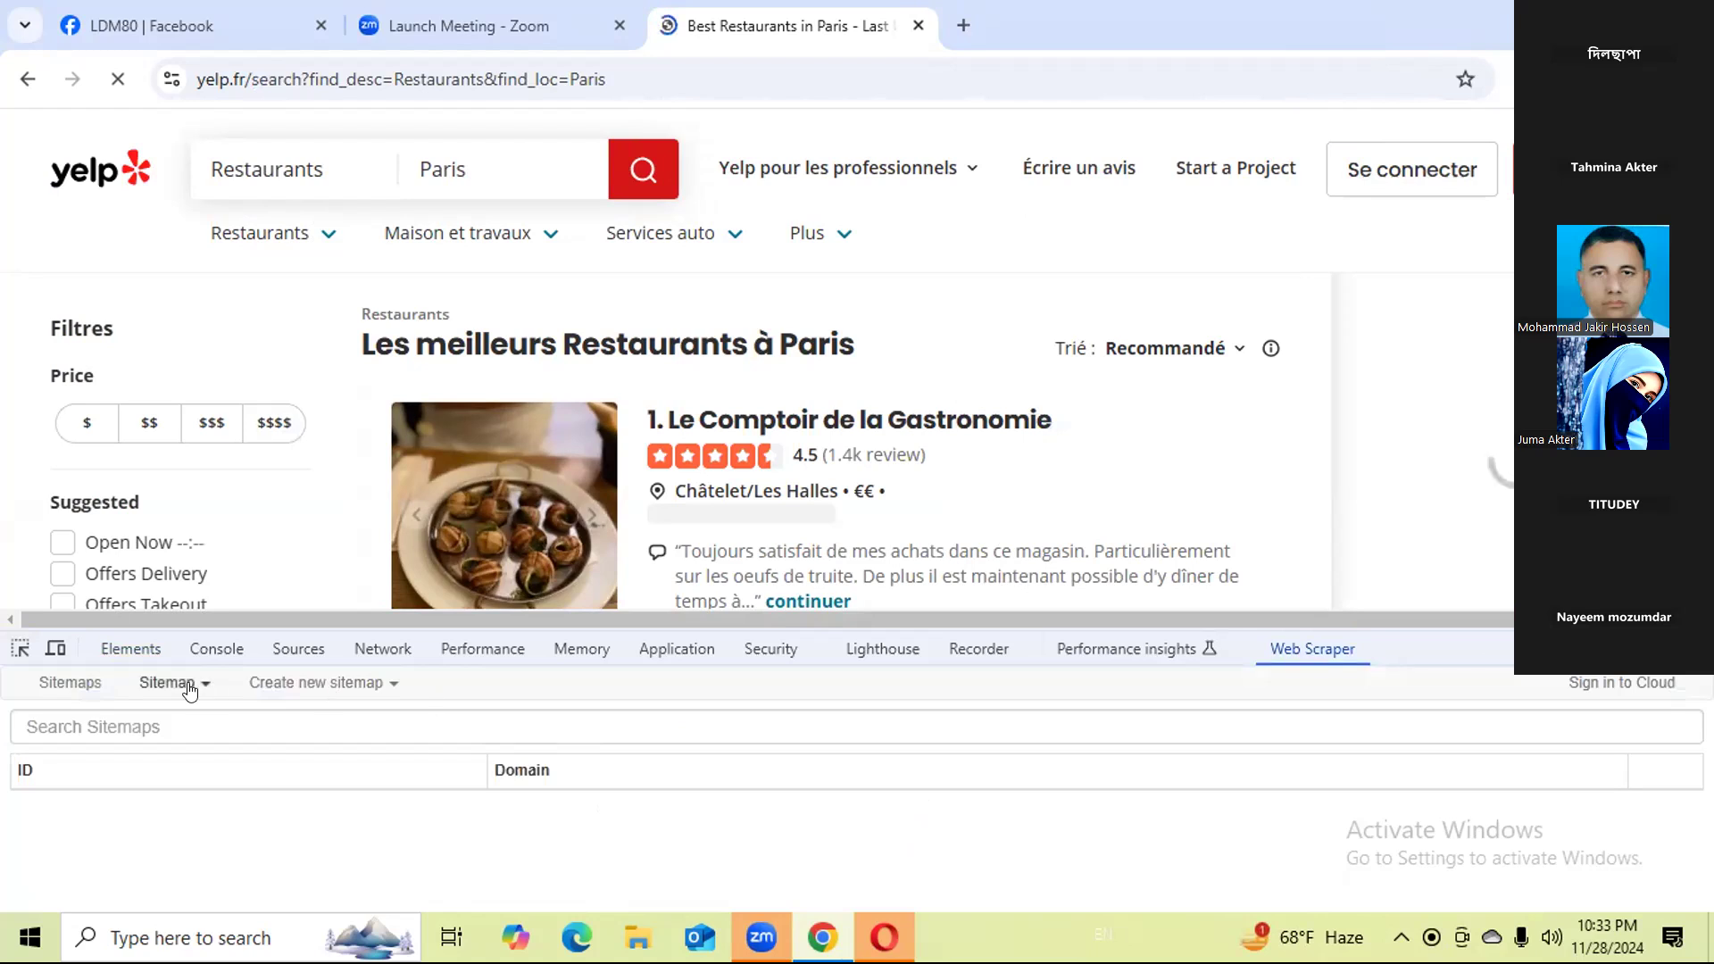
Start a new Web Scraper sitemap and name it yelp.
left_click(312, 685)
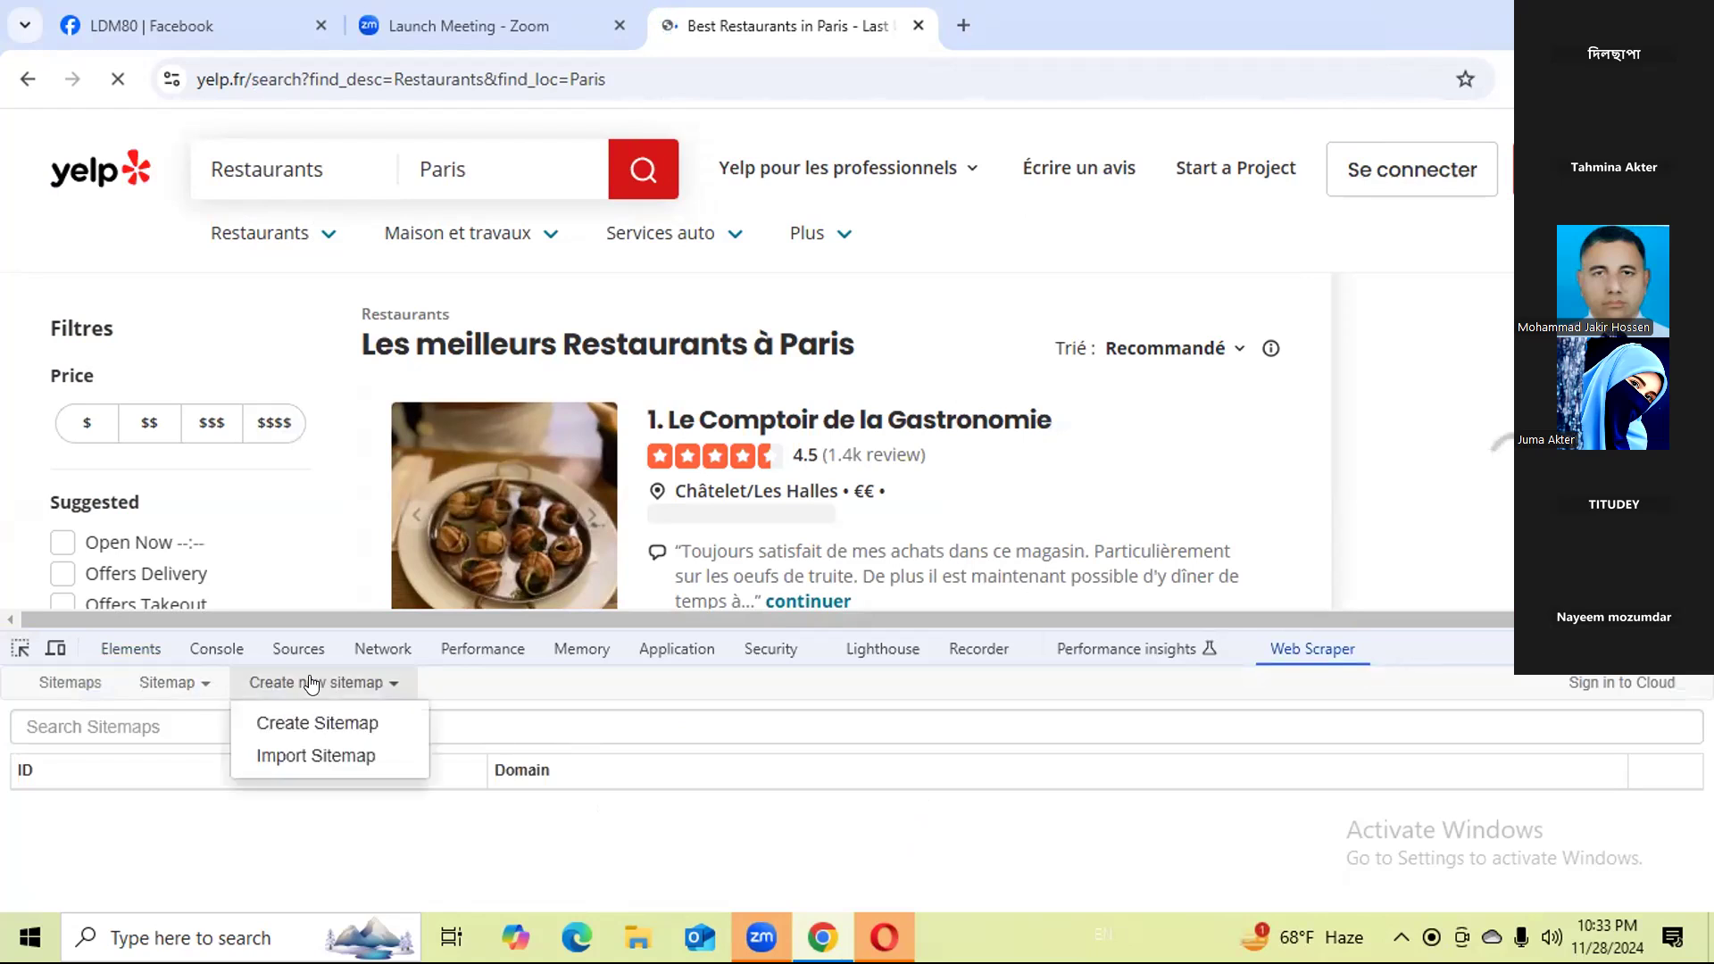
left_click(314, 723)
left_click(294, 717)
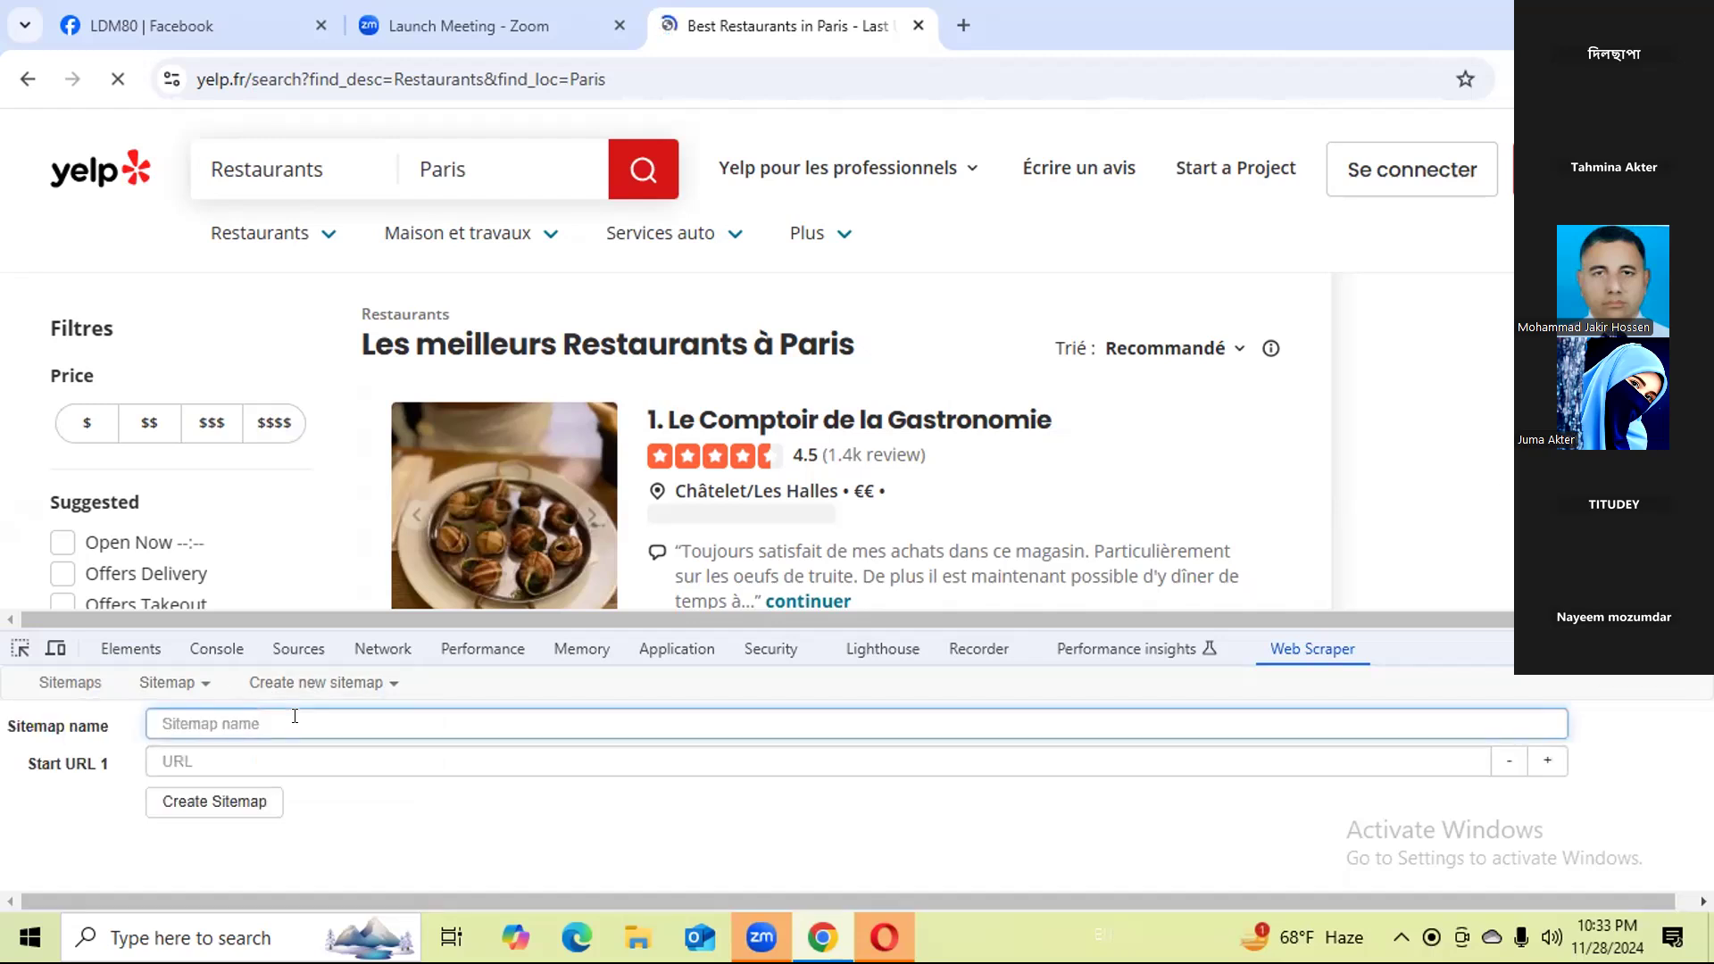
type("ye")
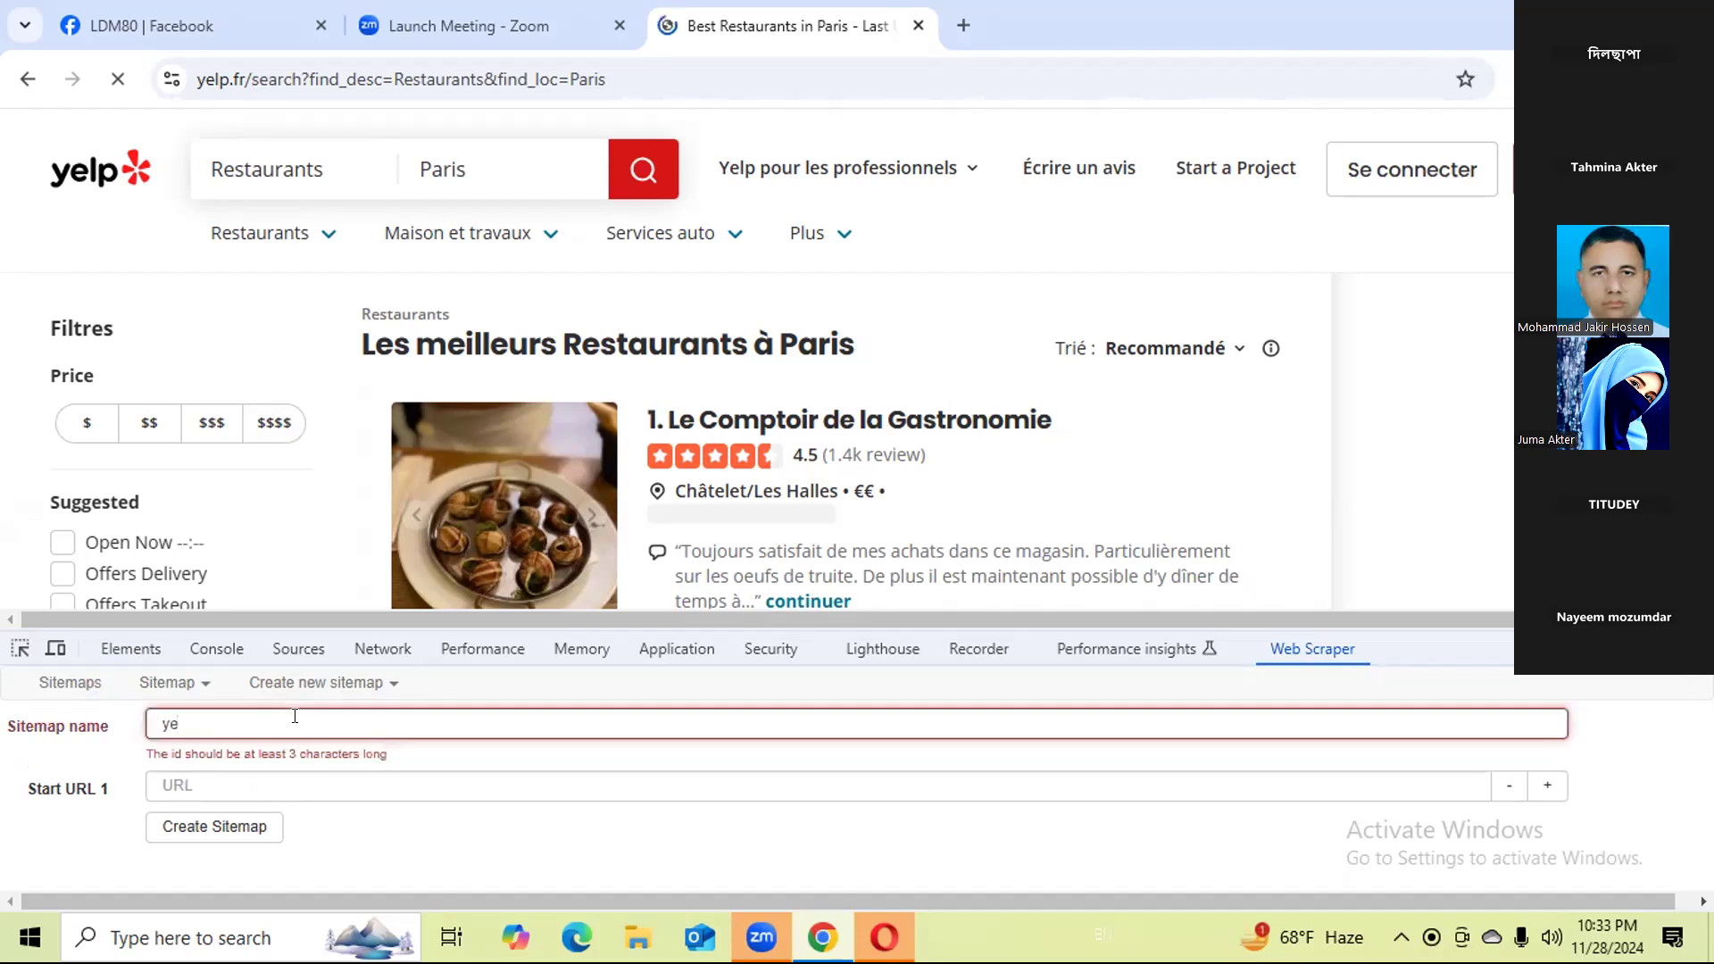
type("lk")
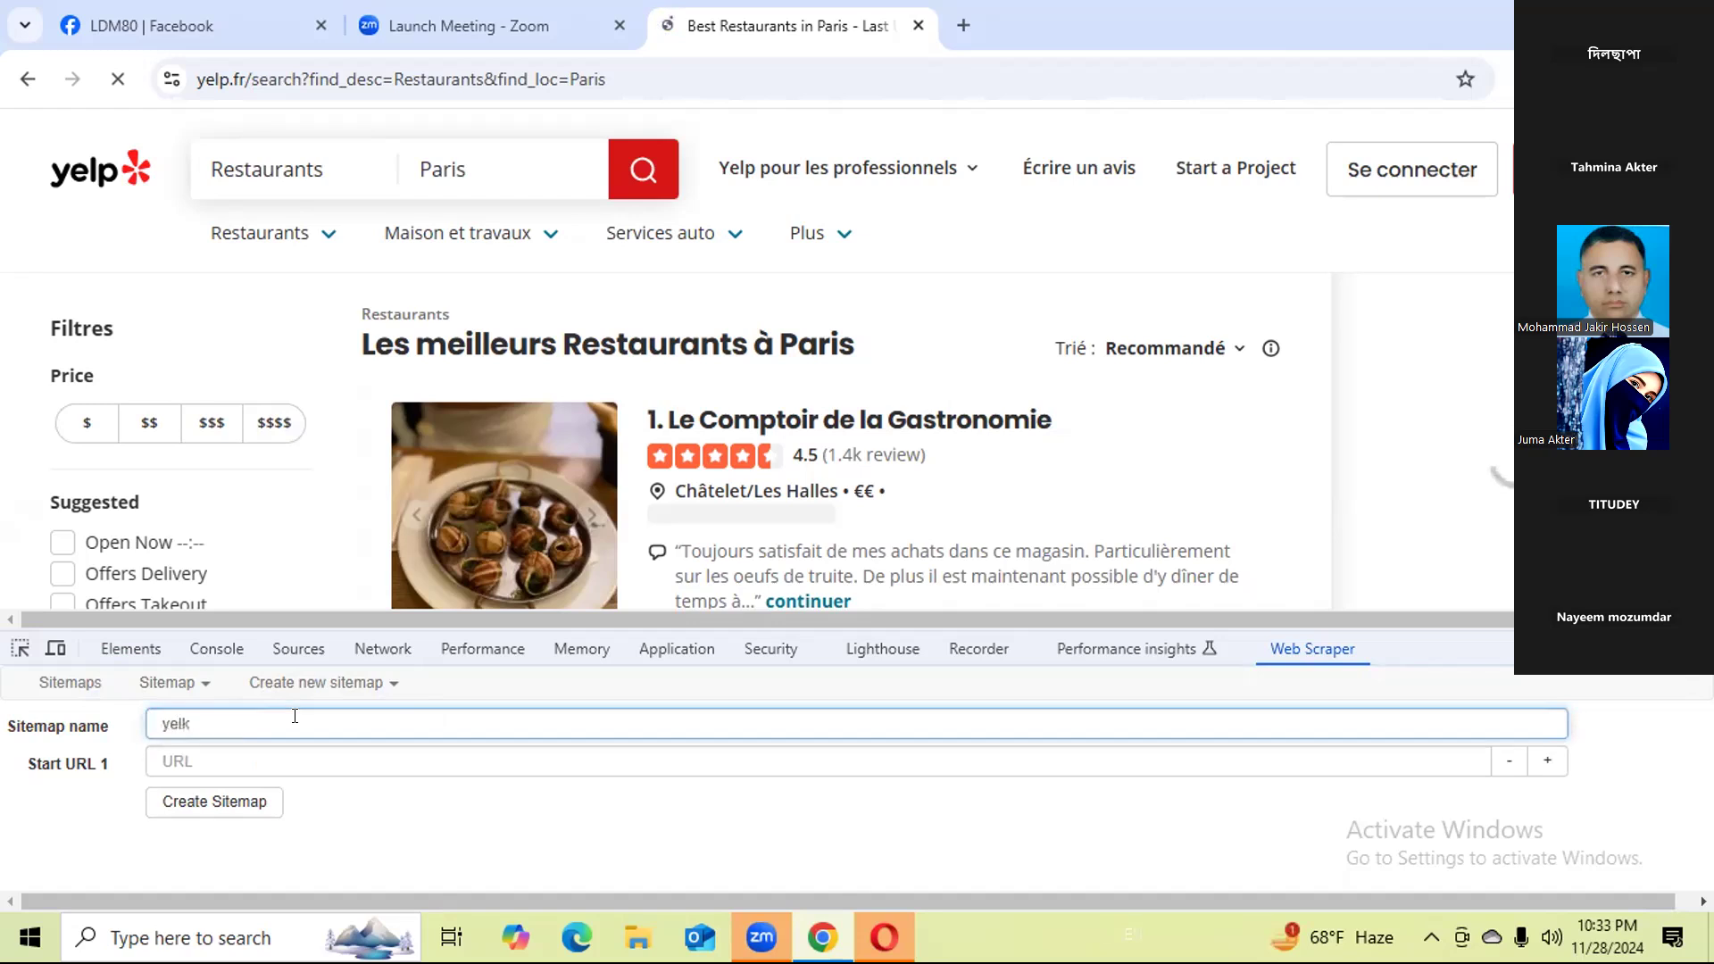
key("BackSpace")
type("p")
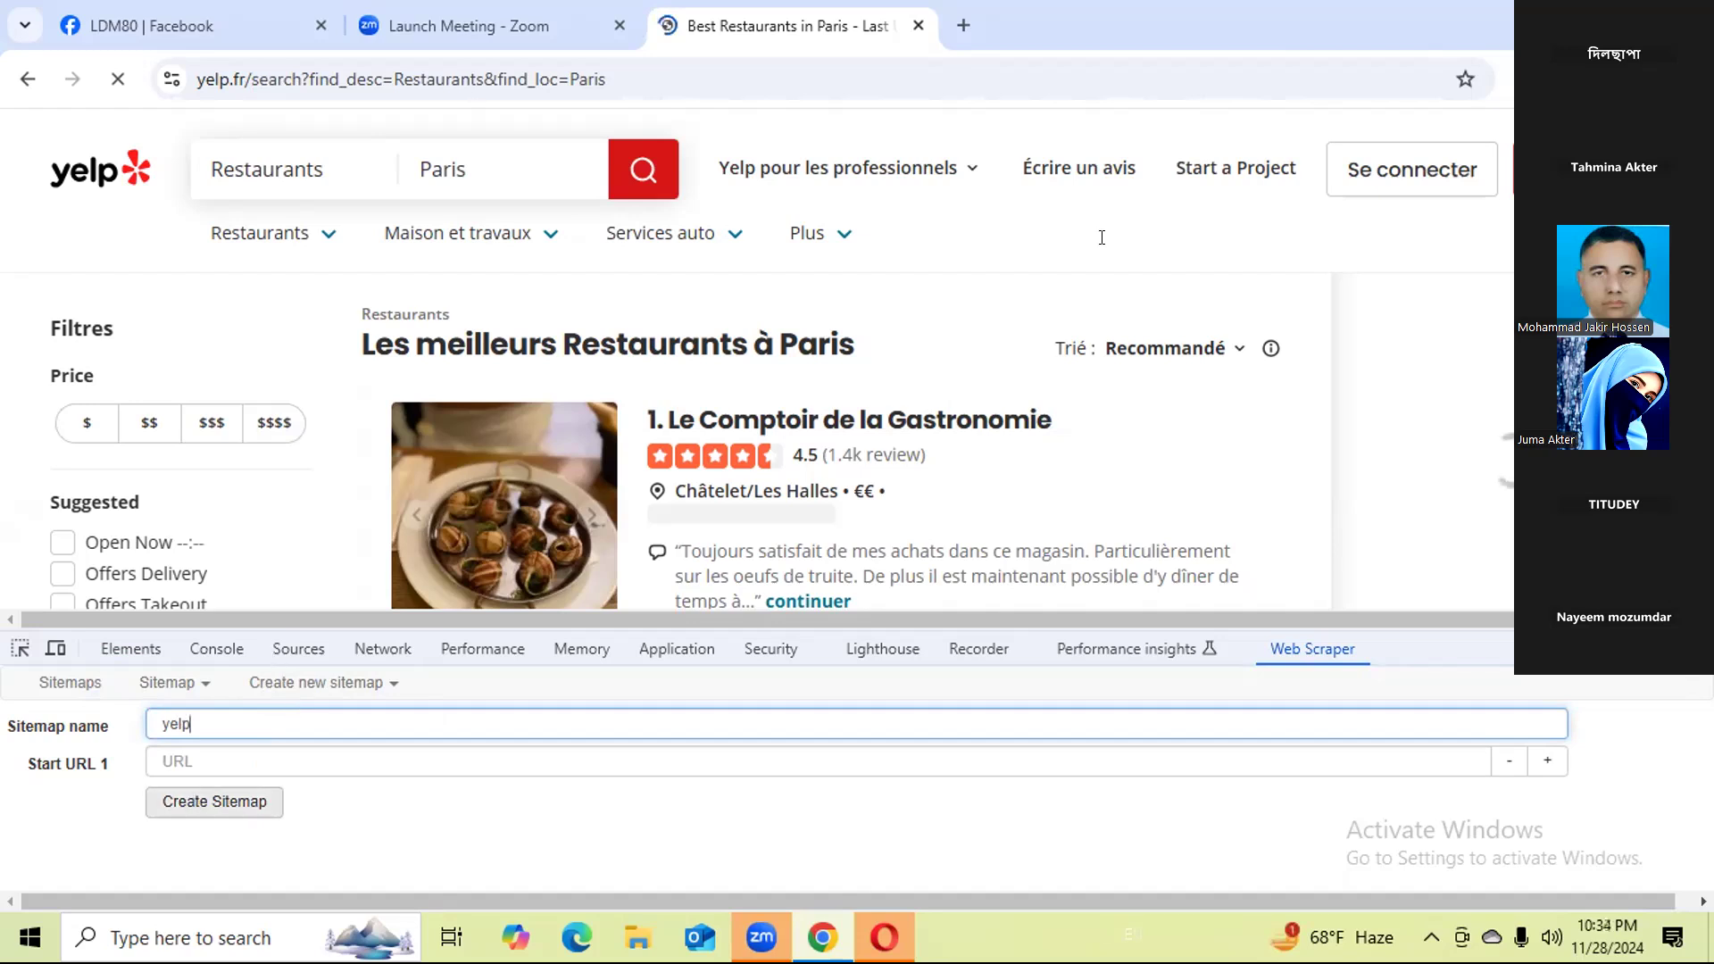
double_click(483, 87)
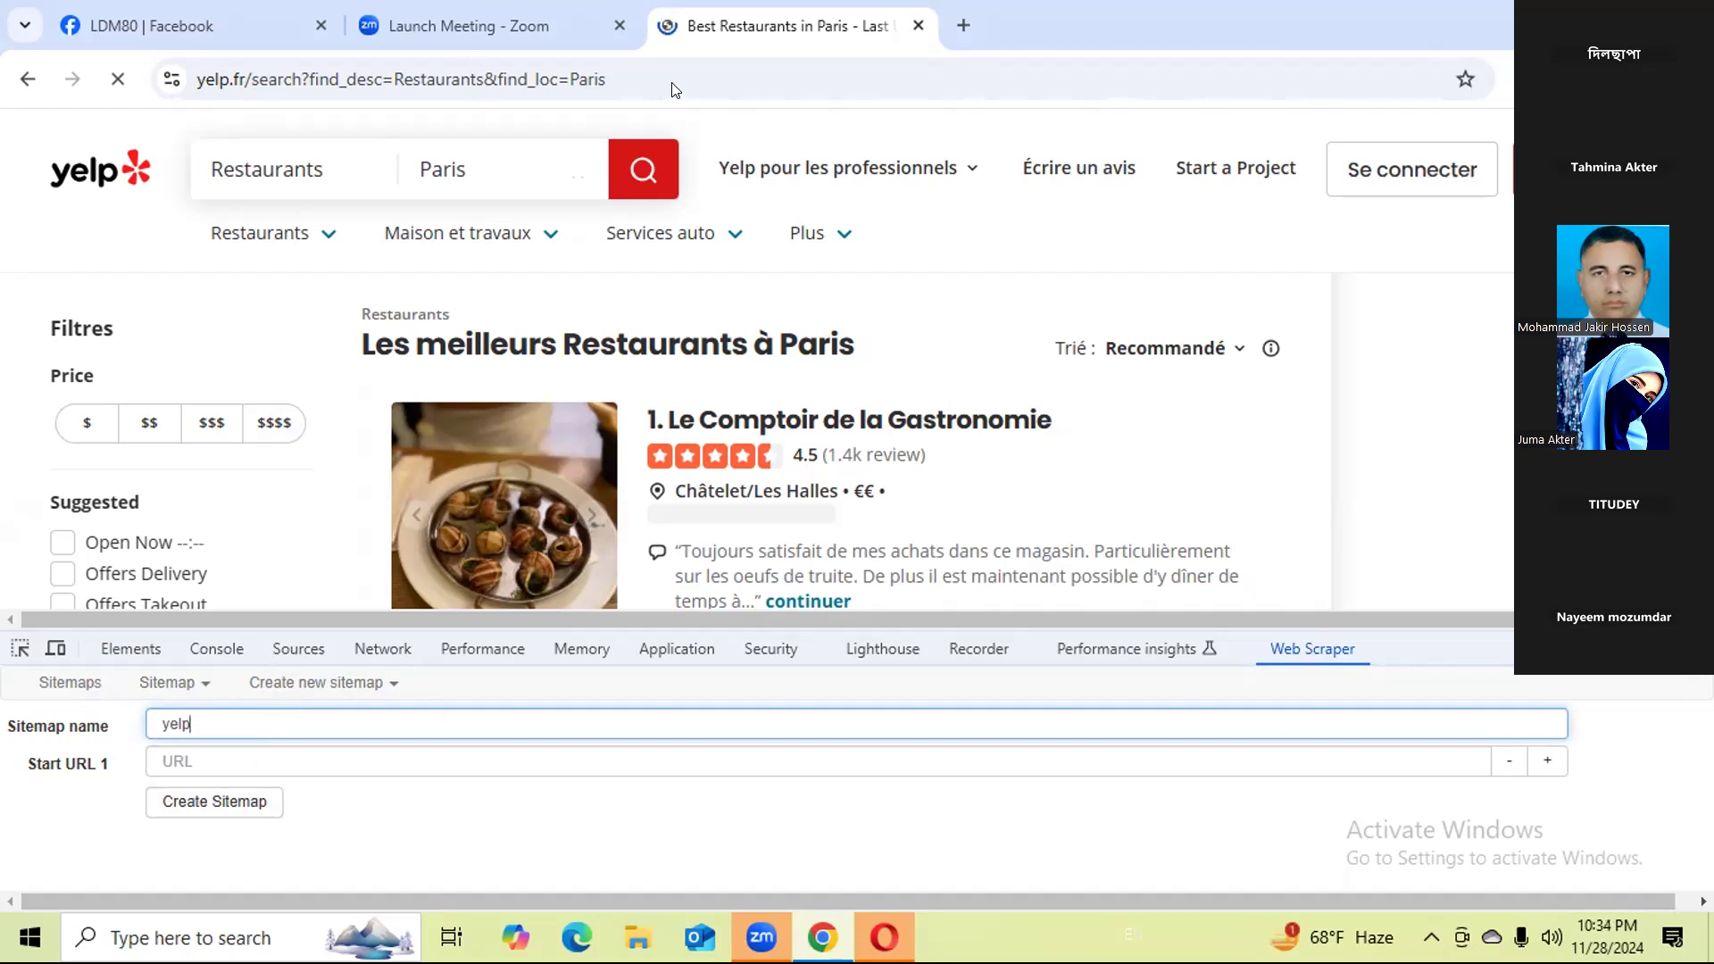
left_click(721, 71)
left_click_drag(483, 79, 134, 99)
key("ctrl+c")
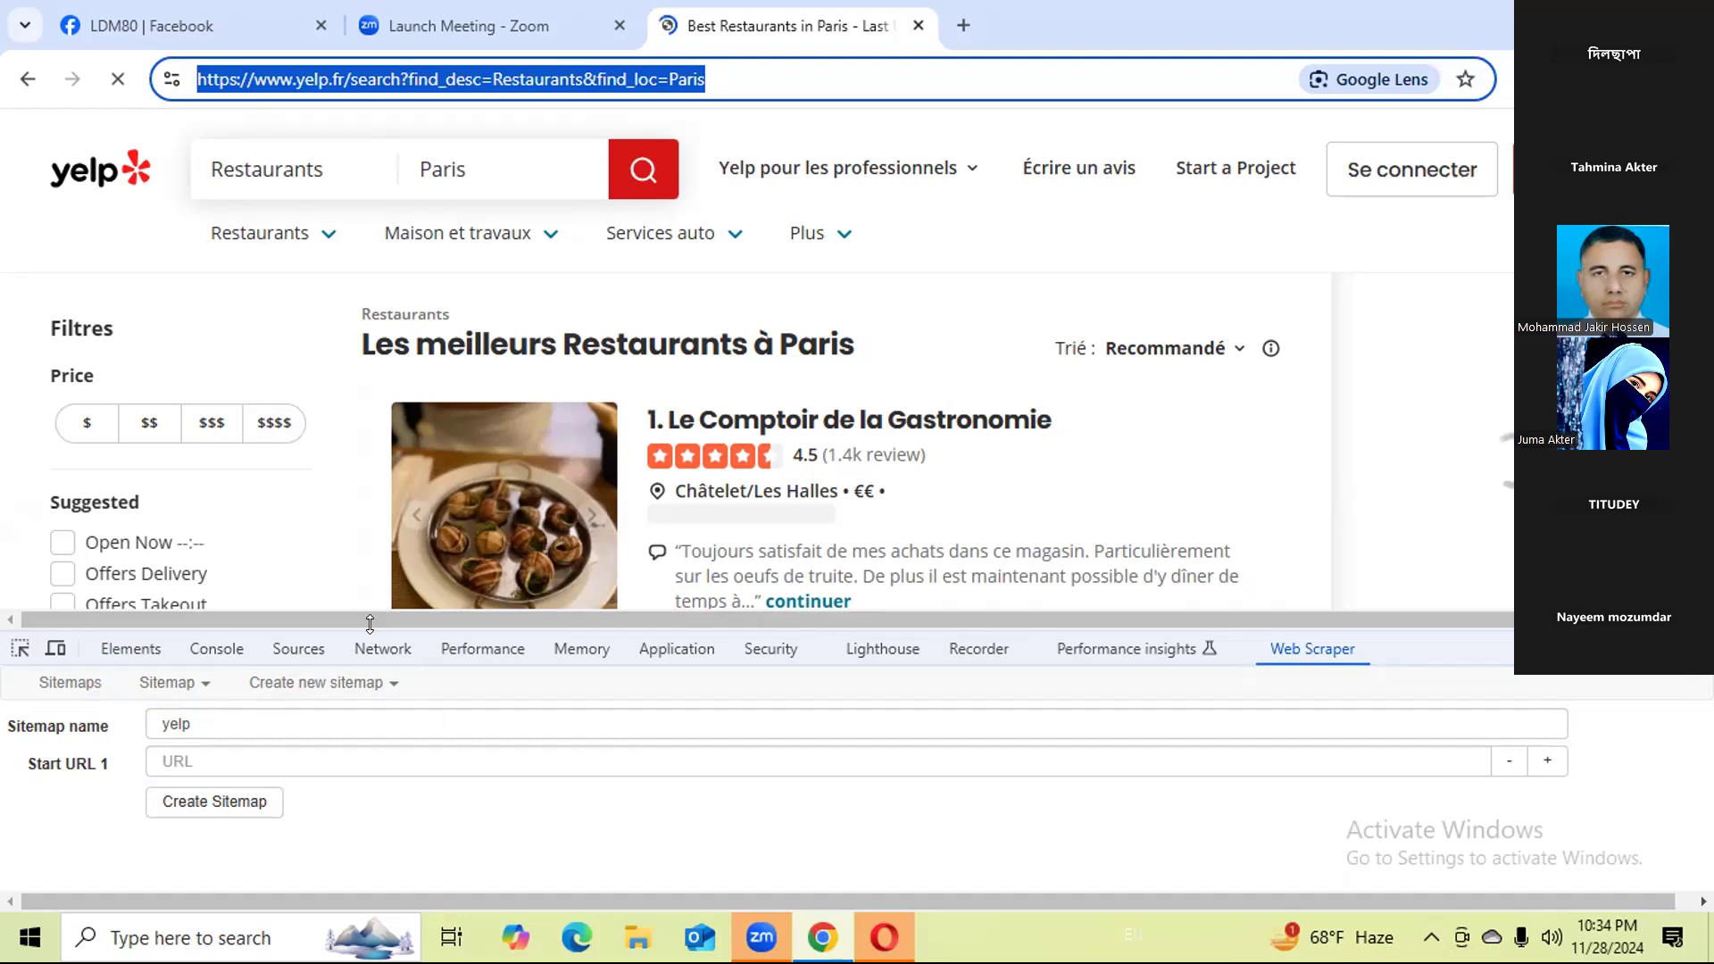
left_click(312, 755)
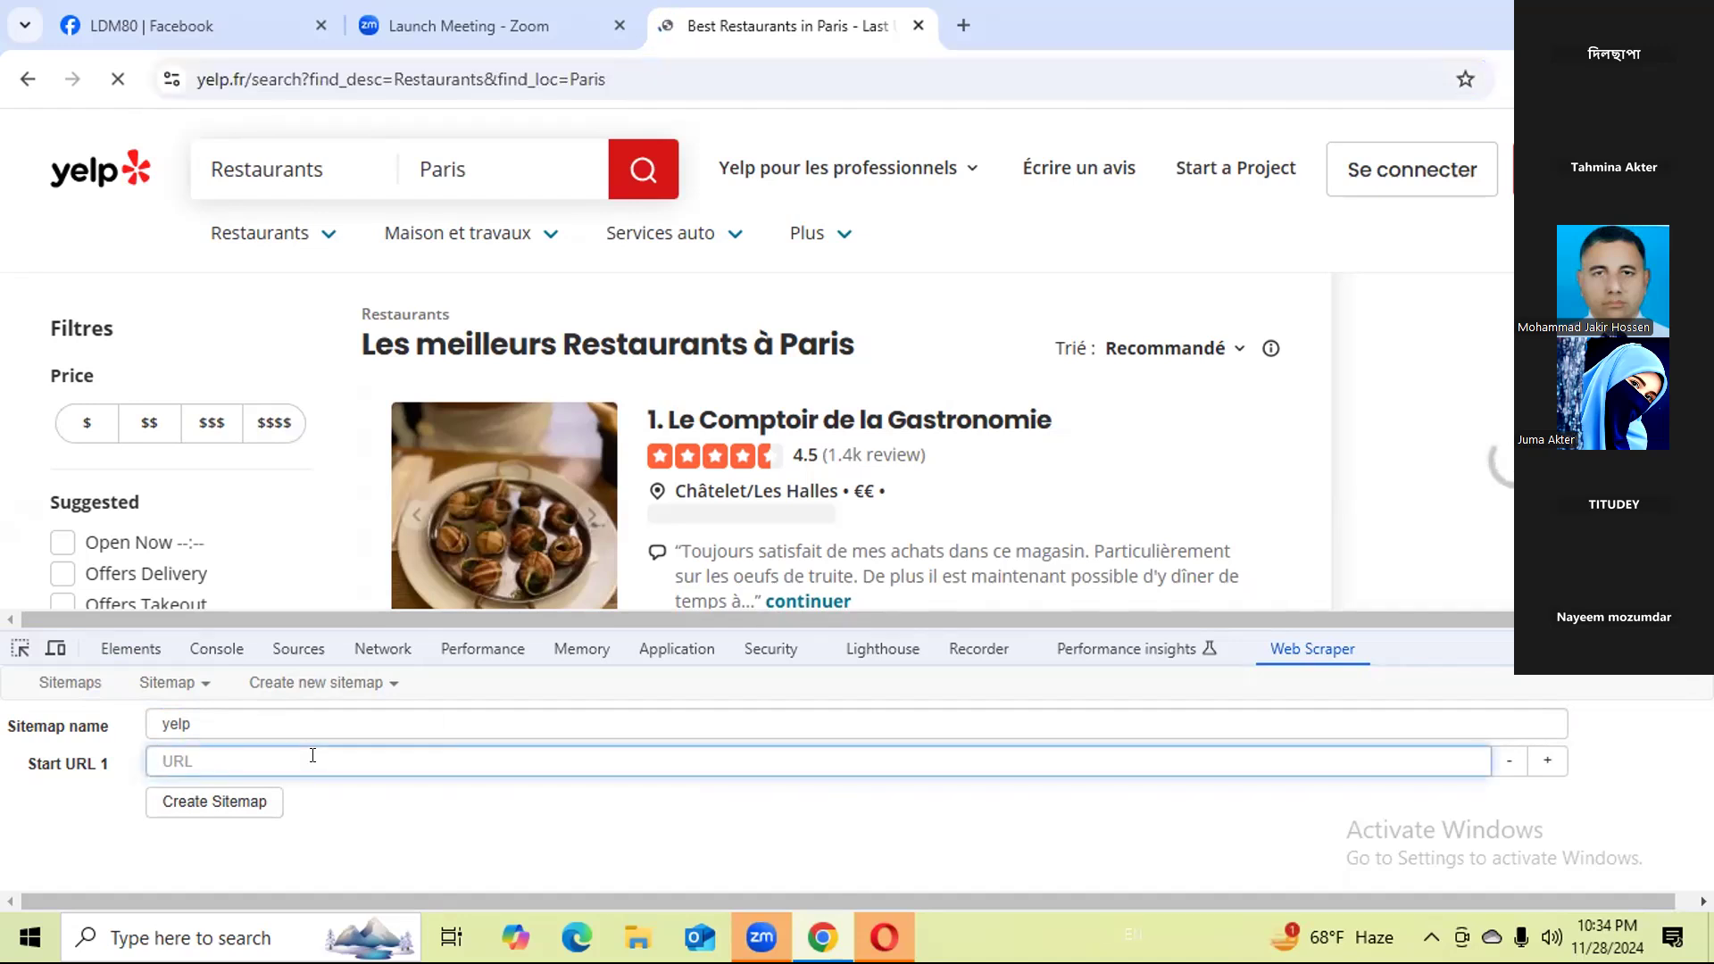
key("ctrl+v")
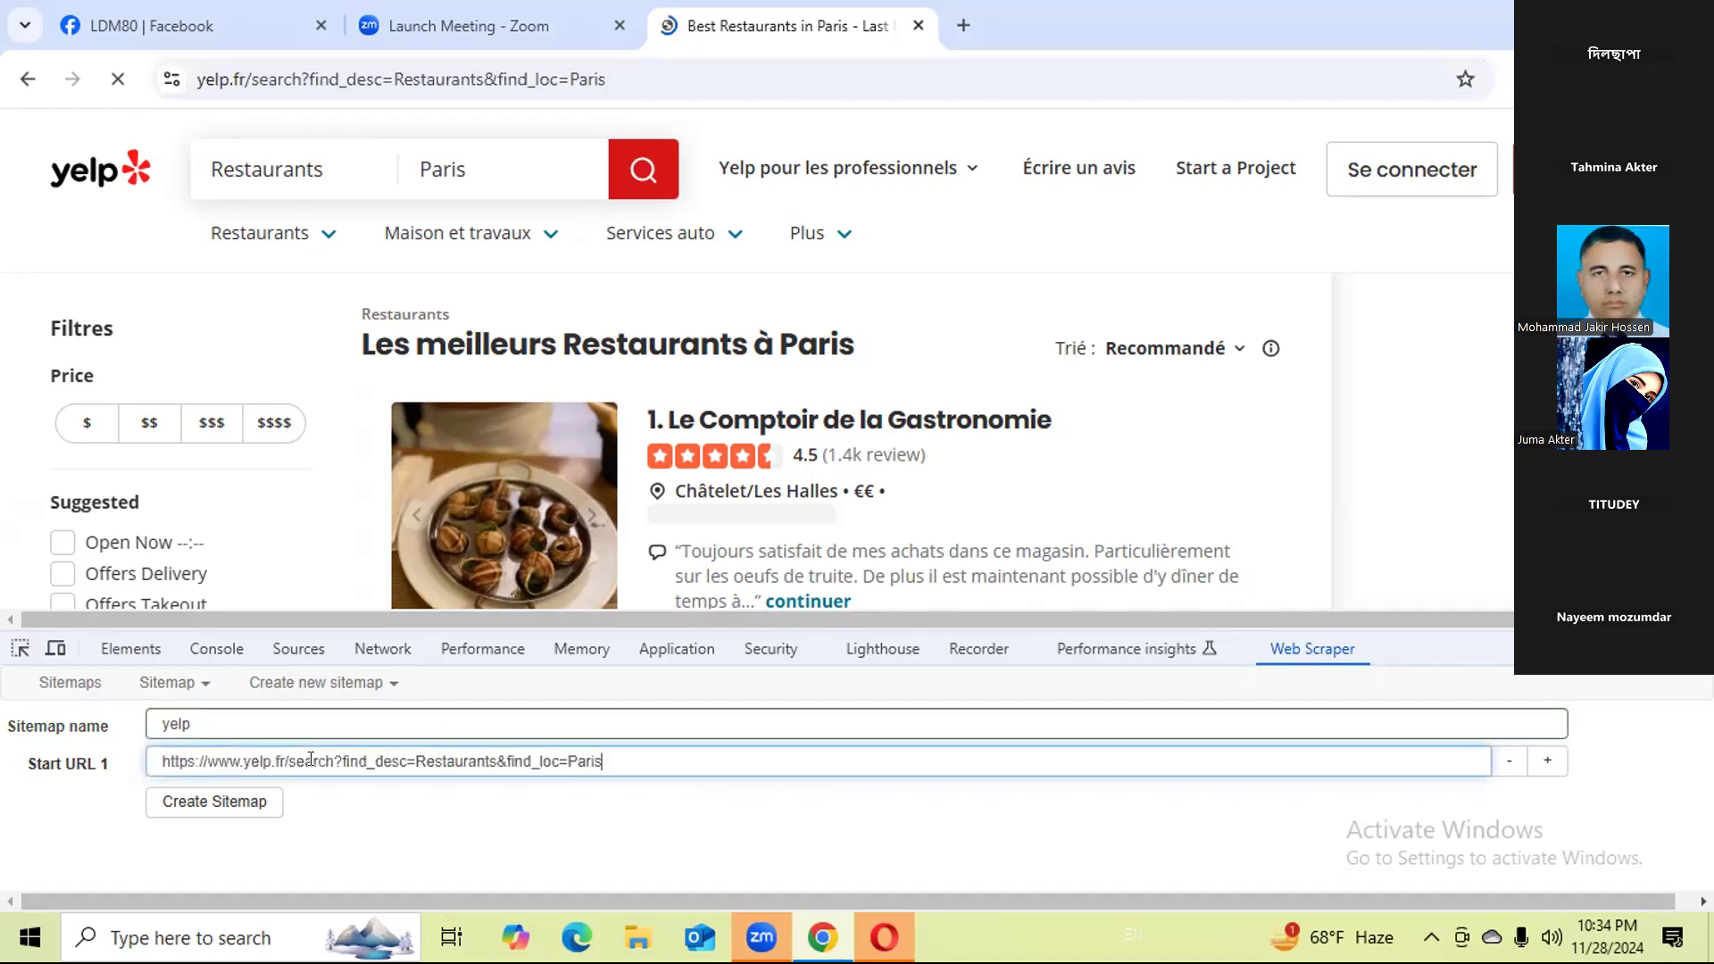
Create the yelp sitemap and open it from the list of sitemaps.
left_click(251, 814)
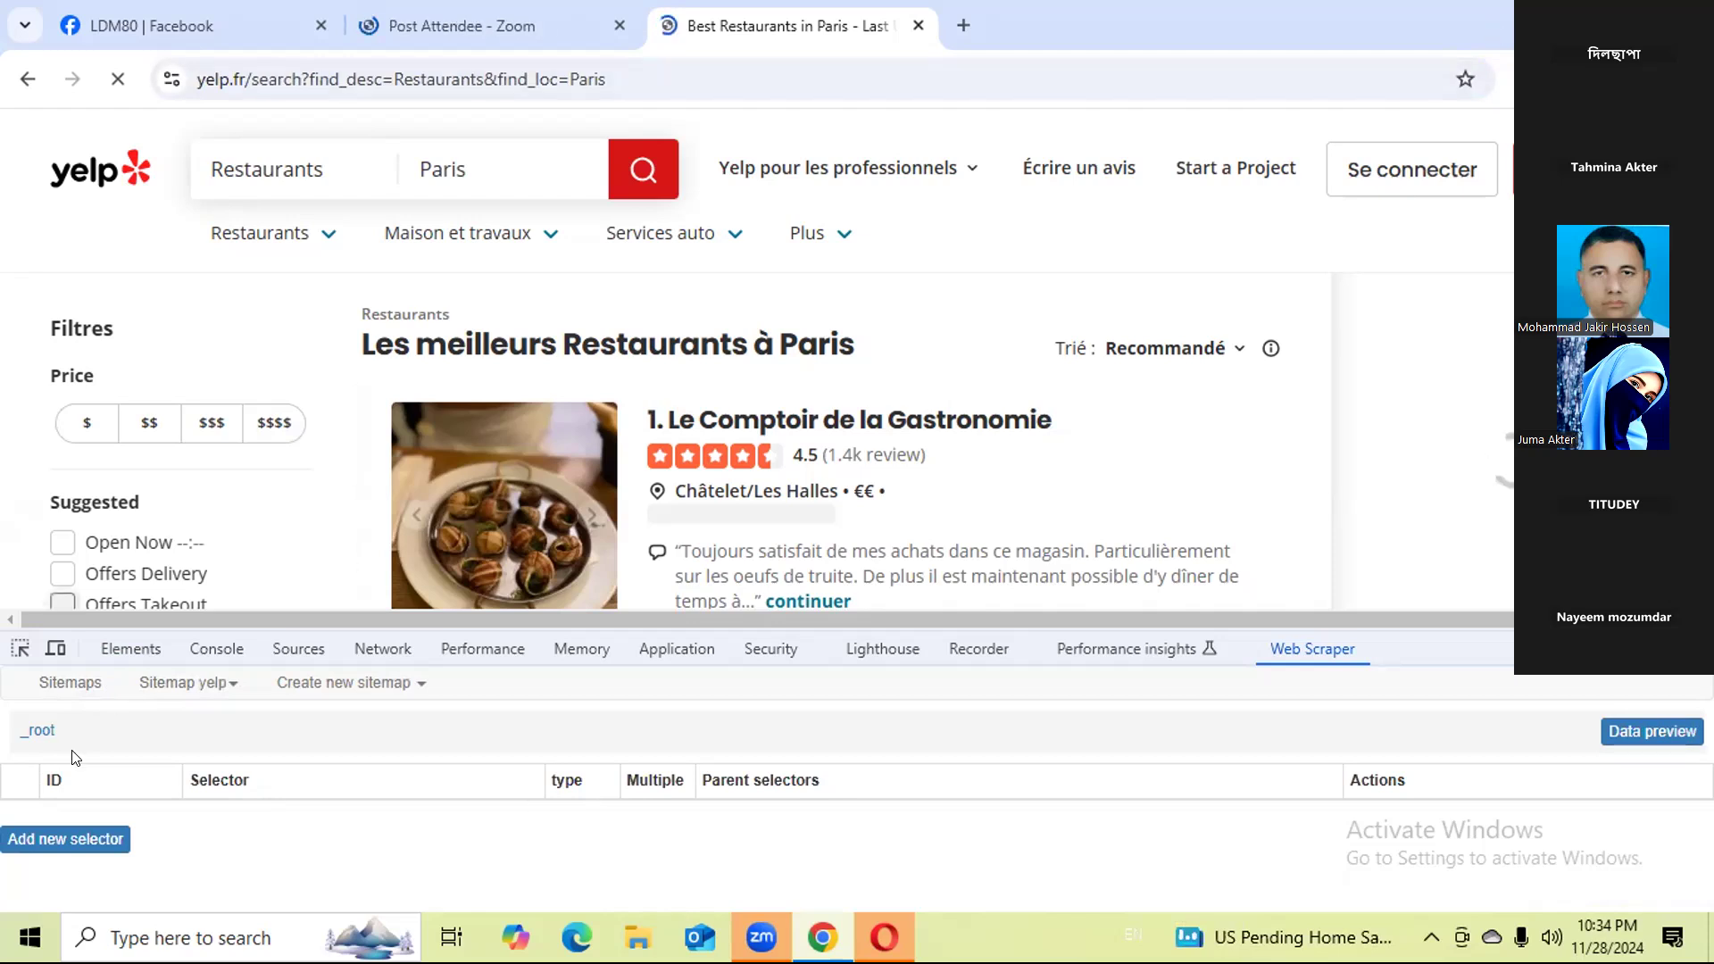
left_click(66, 683)
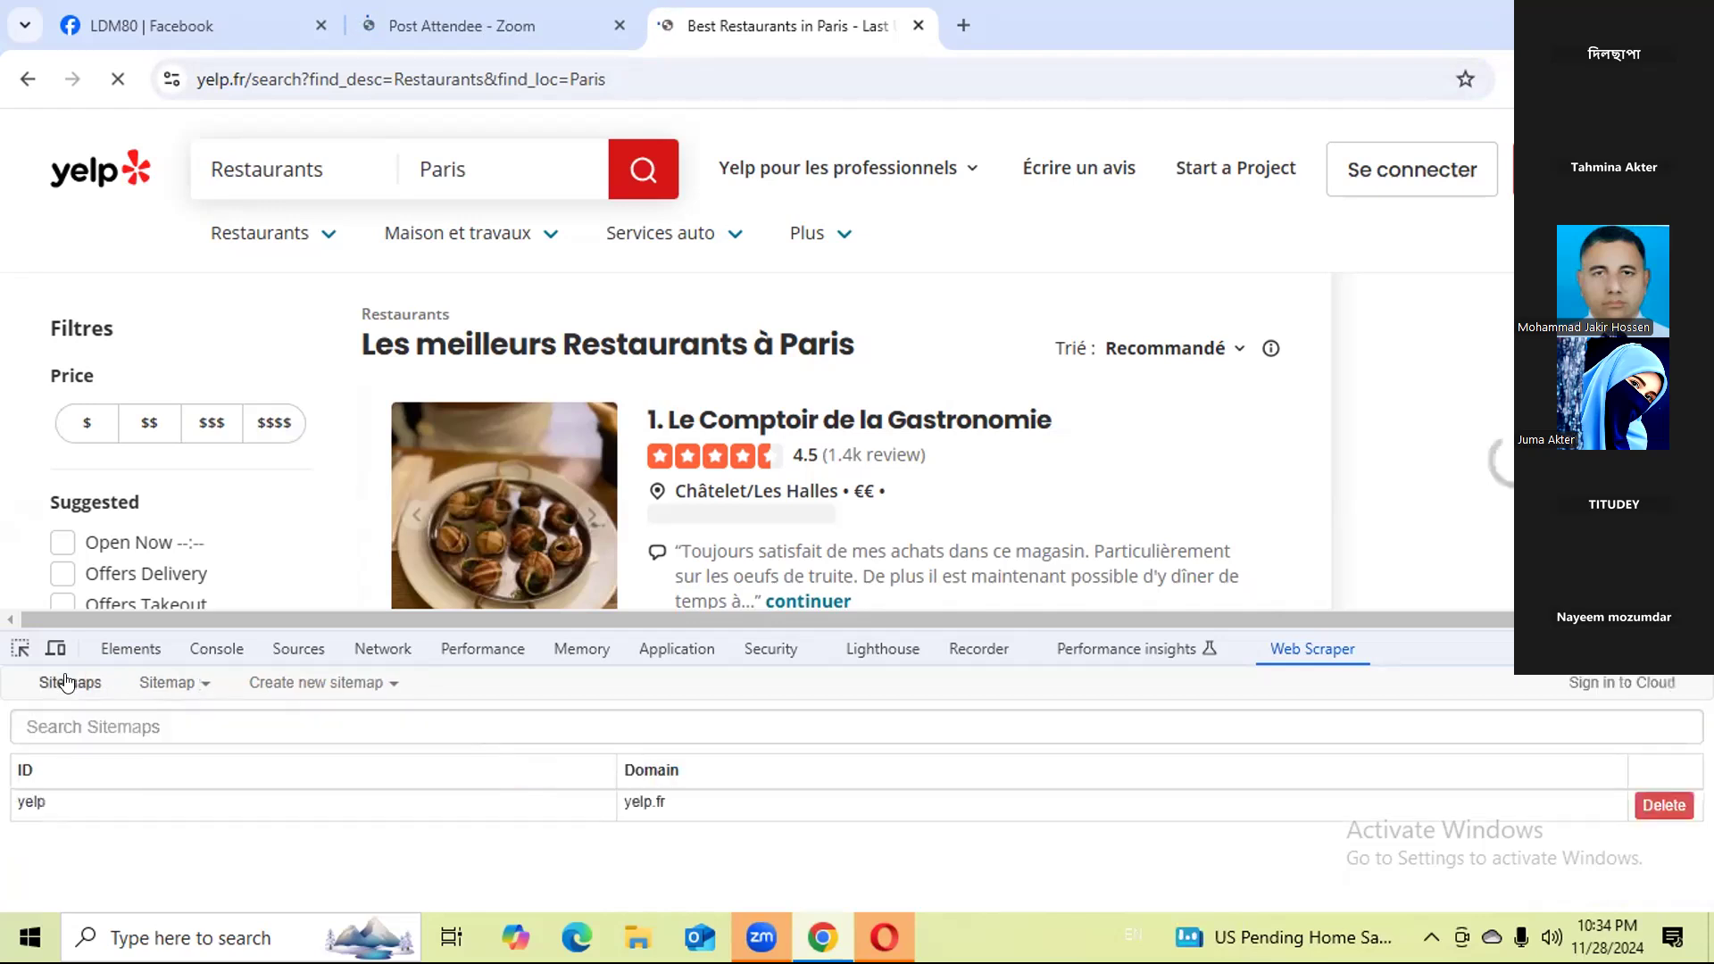
left_click(74, 814)
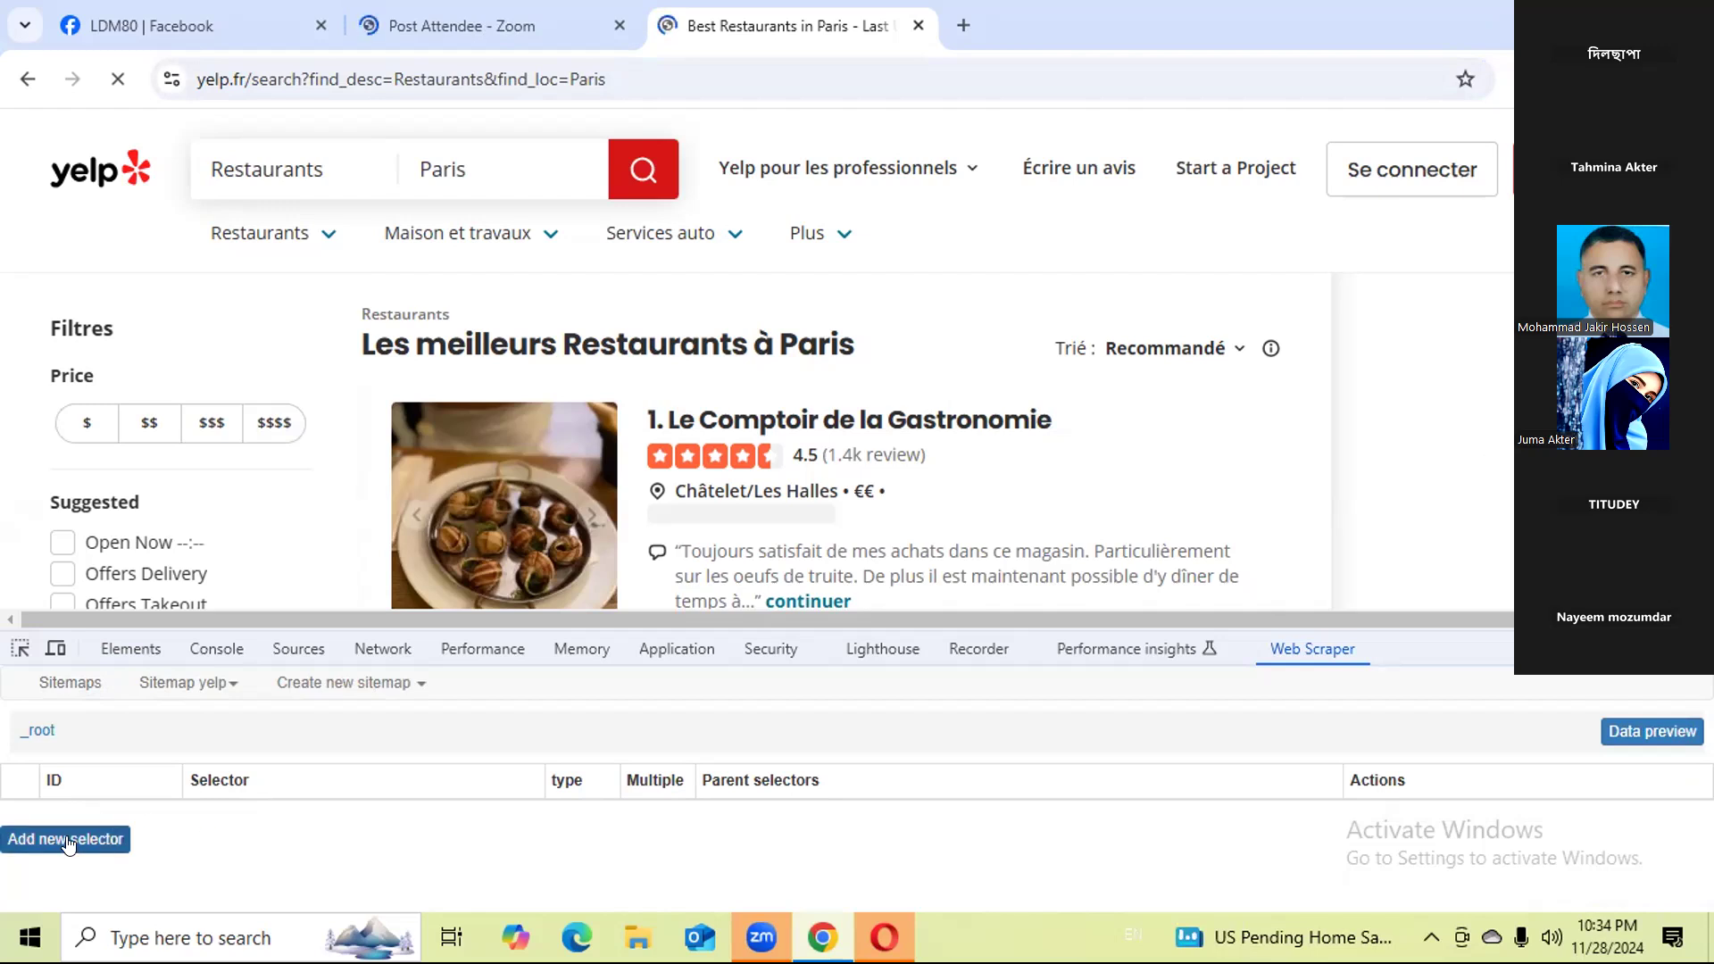
Add a new selector at the yelp sitemap's root and give it the Id Restaurants.
left_click(70, 835)
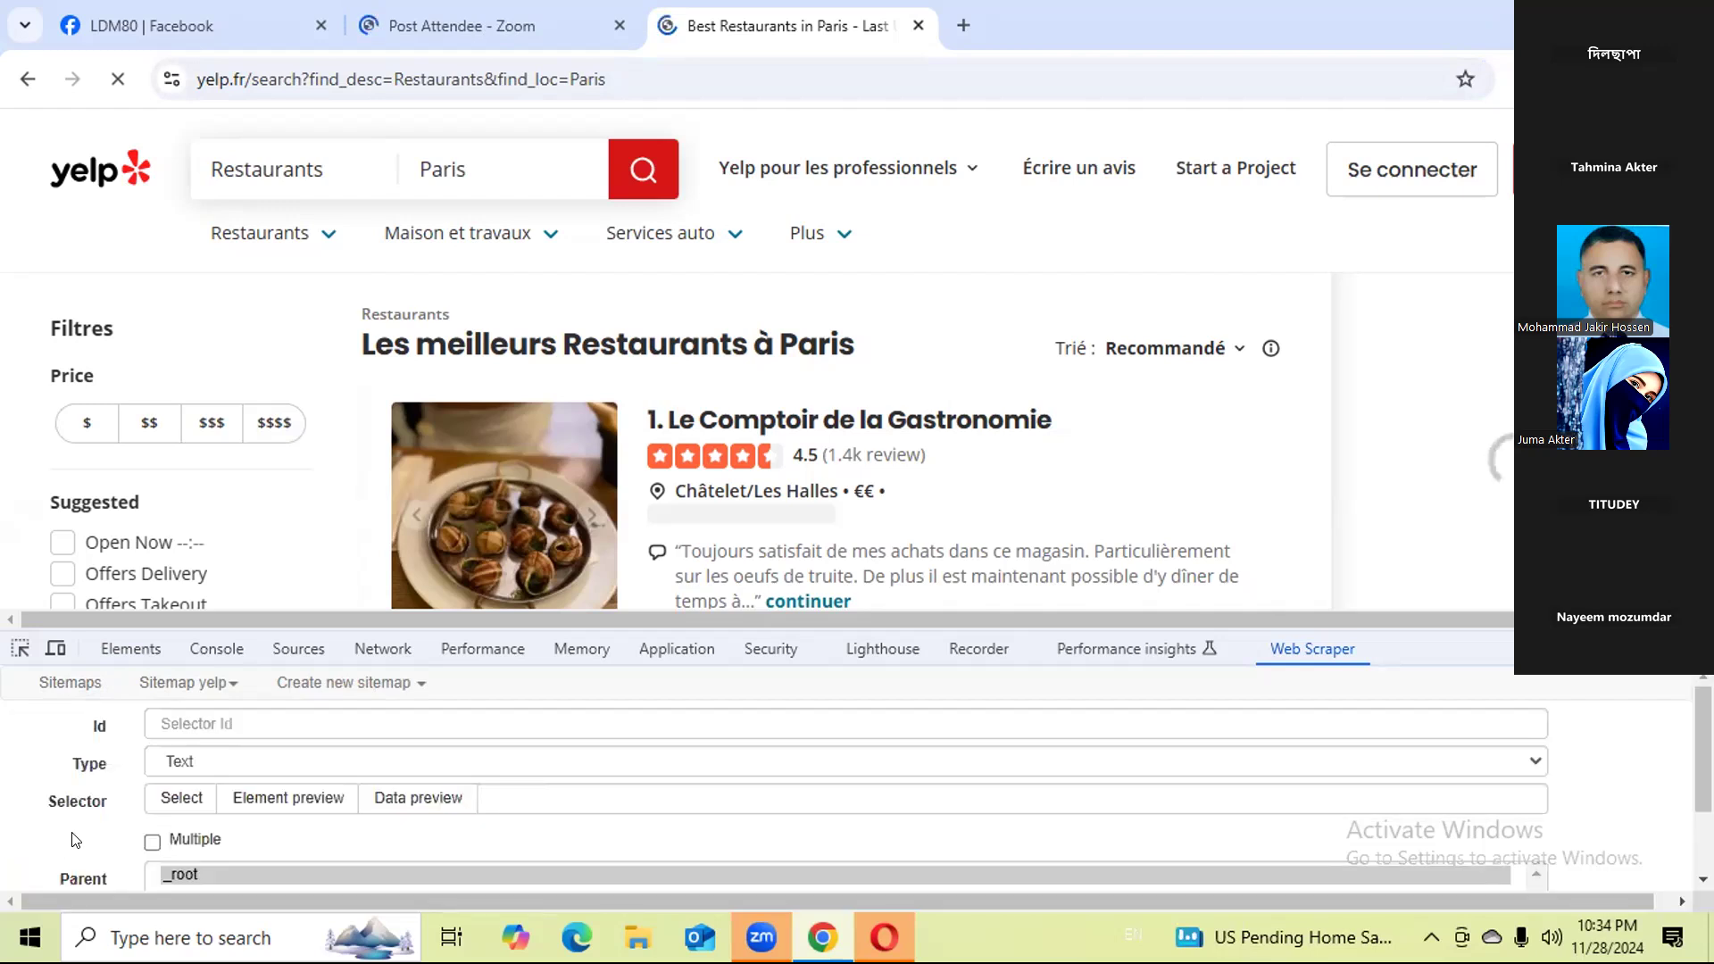
left_click(236, 719)
type("Restaurents")
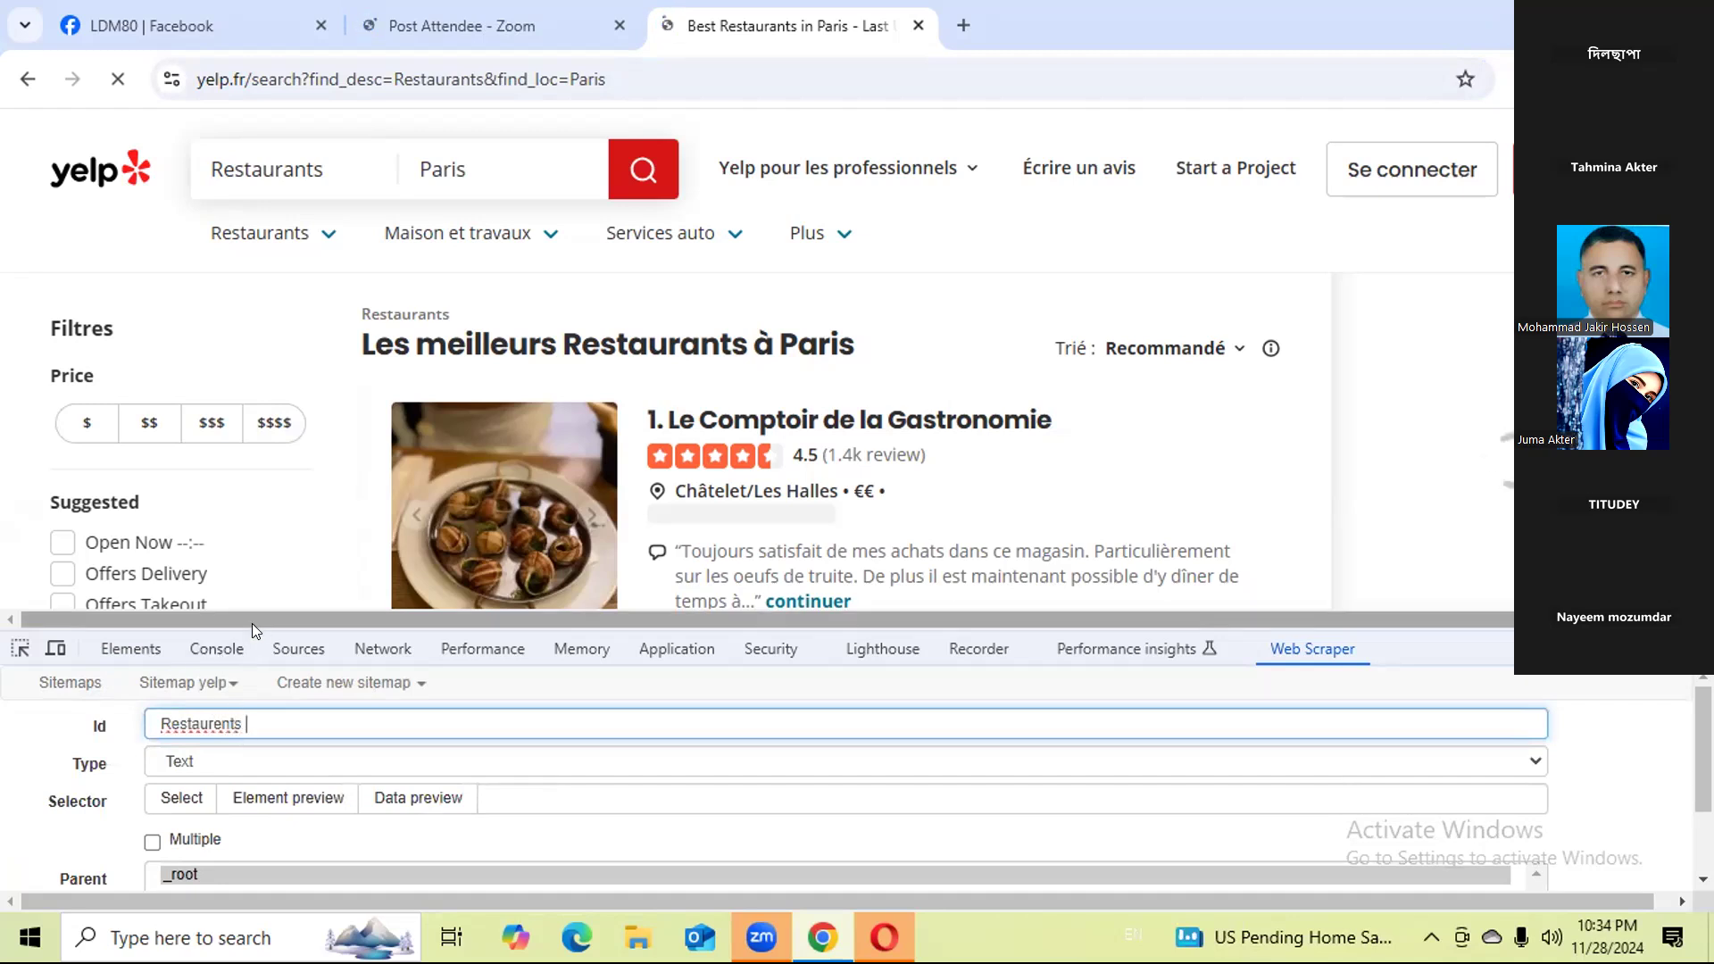
right_click(198, 717)
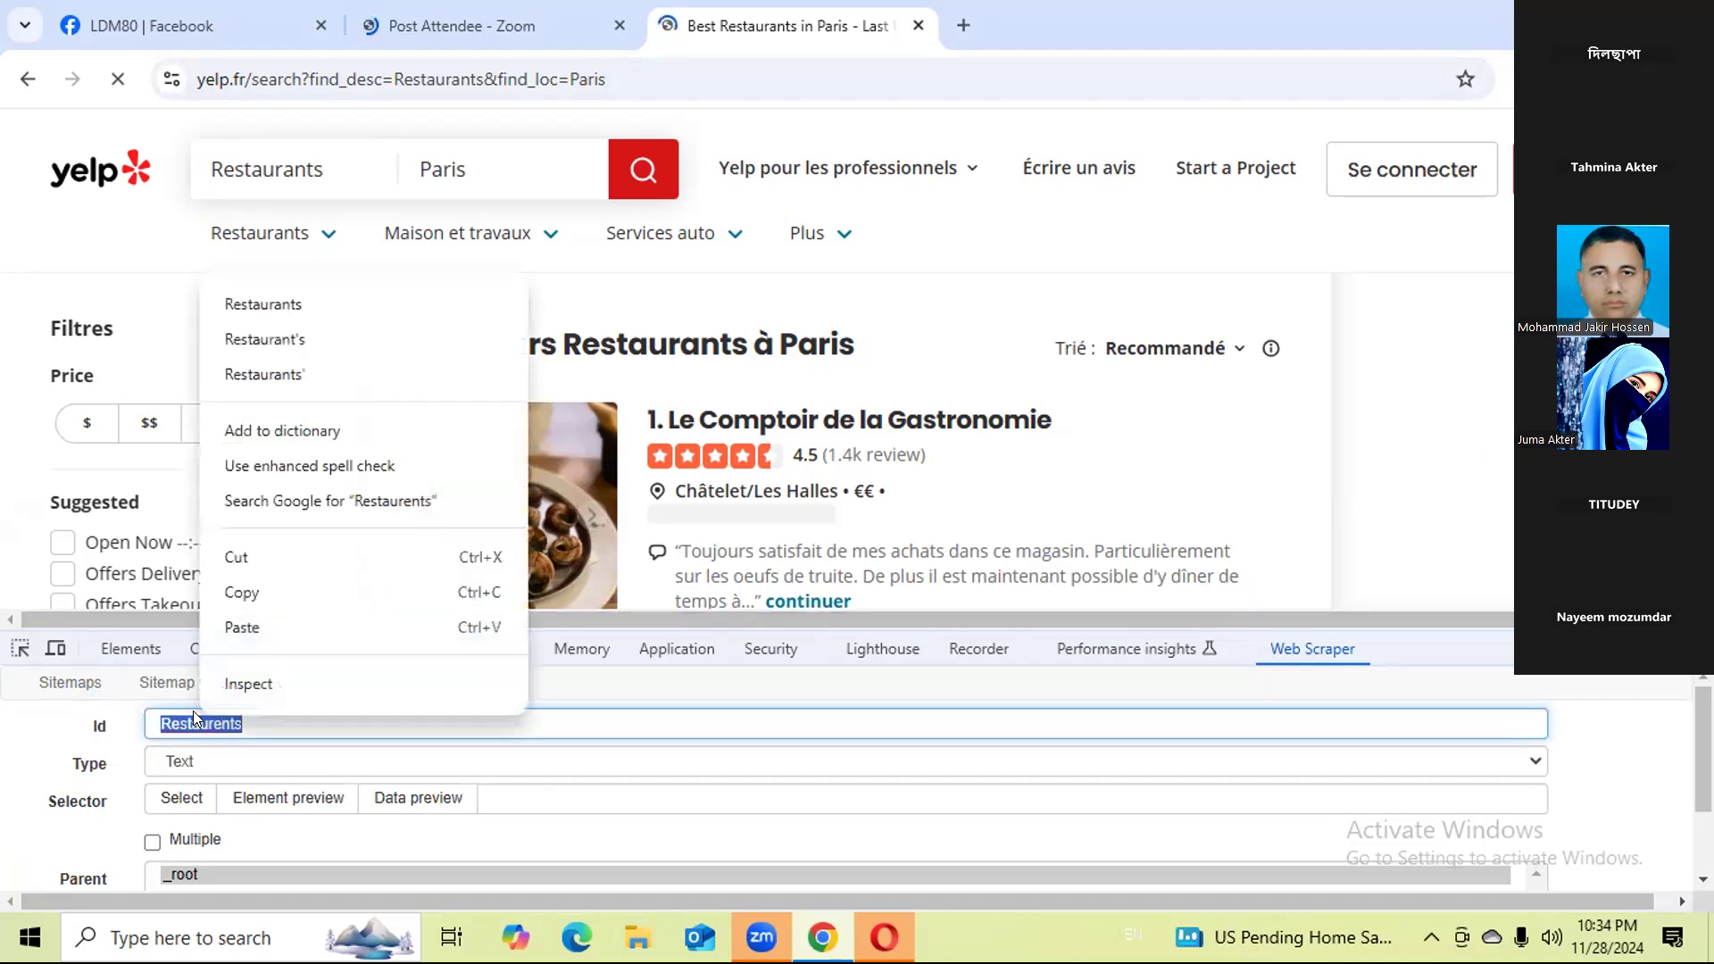
left_click(305, 307)
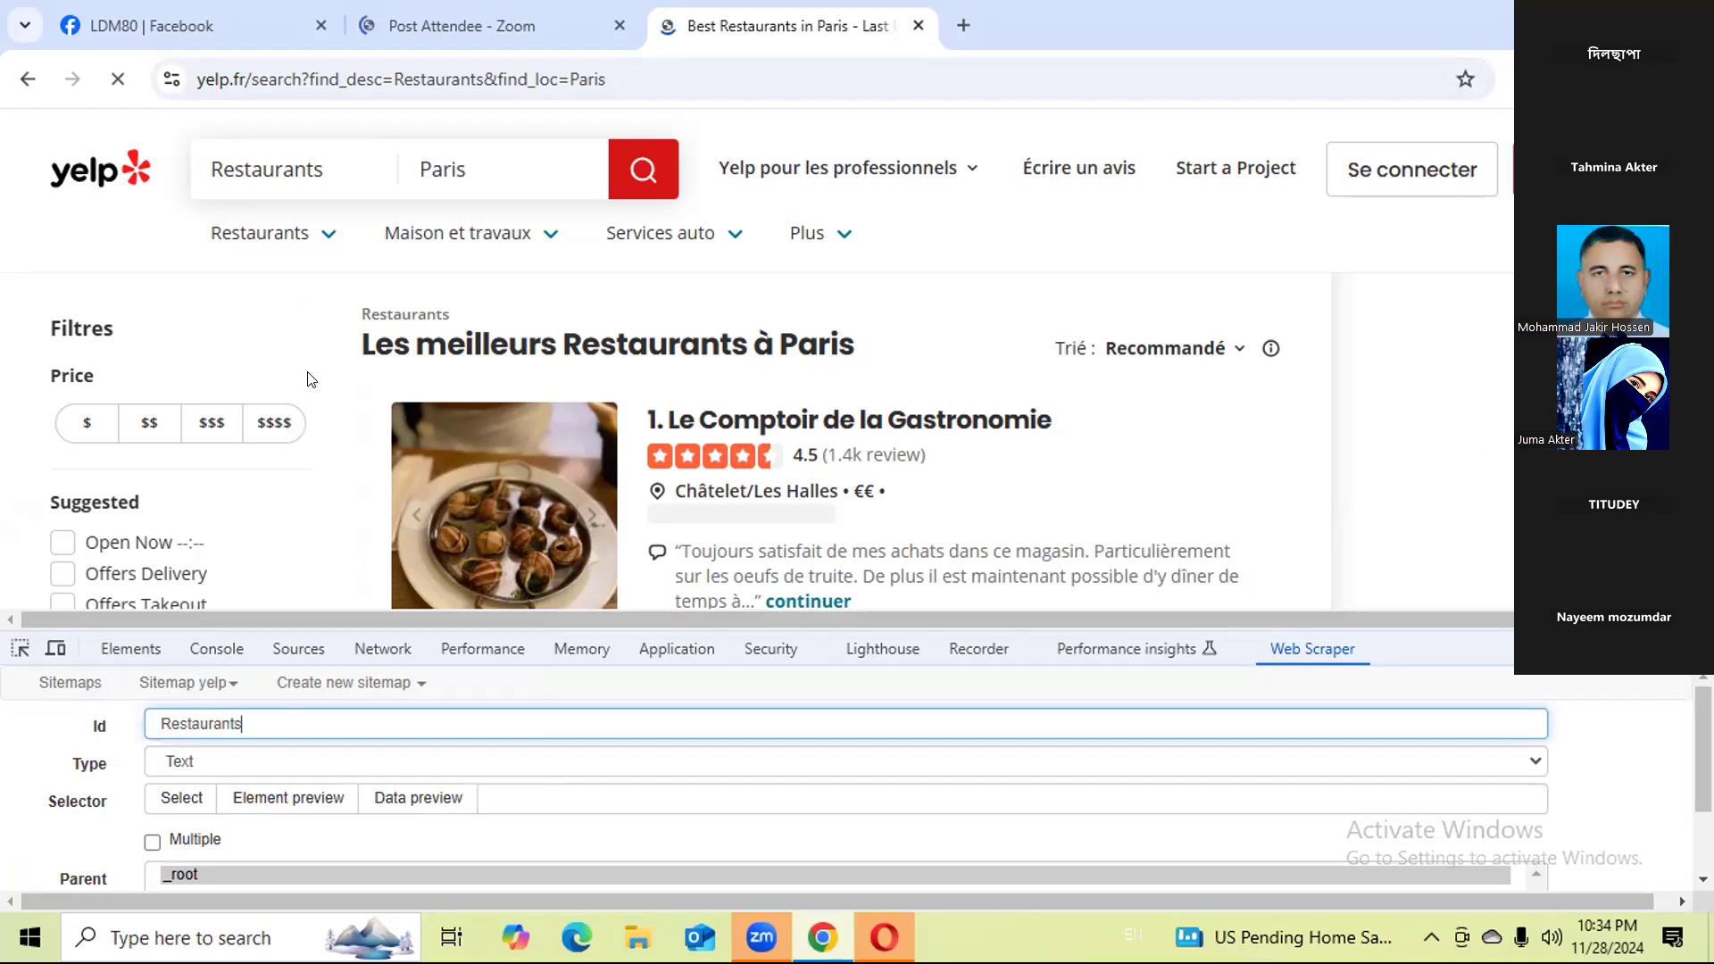
Set the Restaurants selector's type to Link and enable Multiple.
left_click(213, 770)
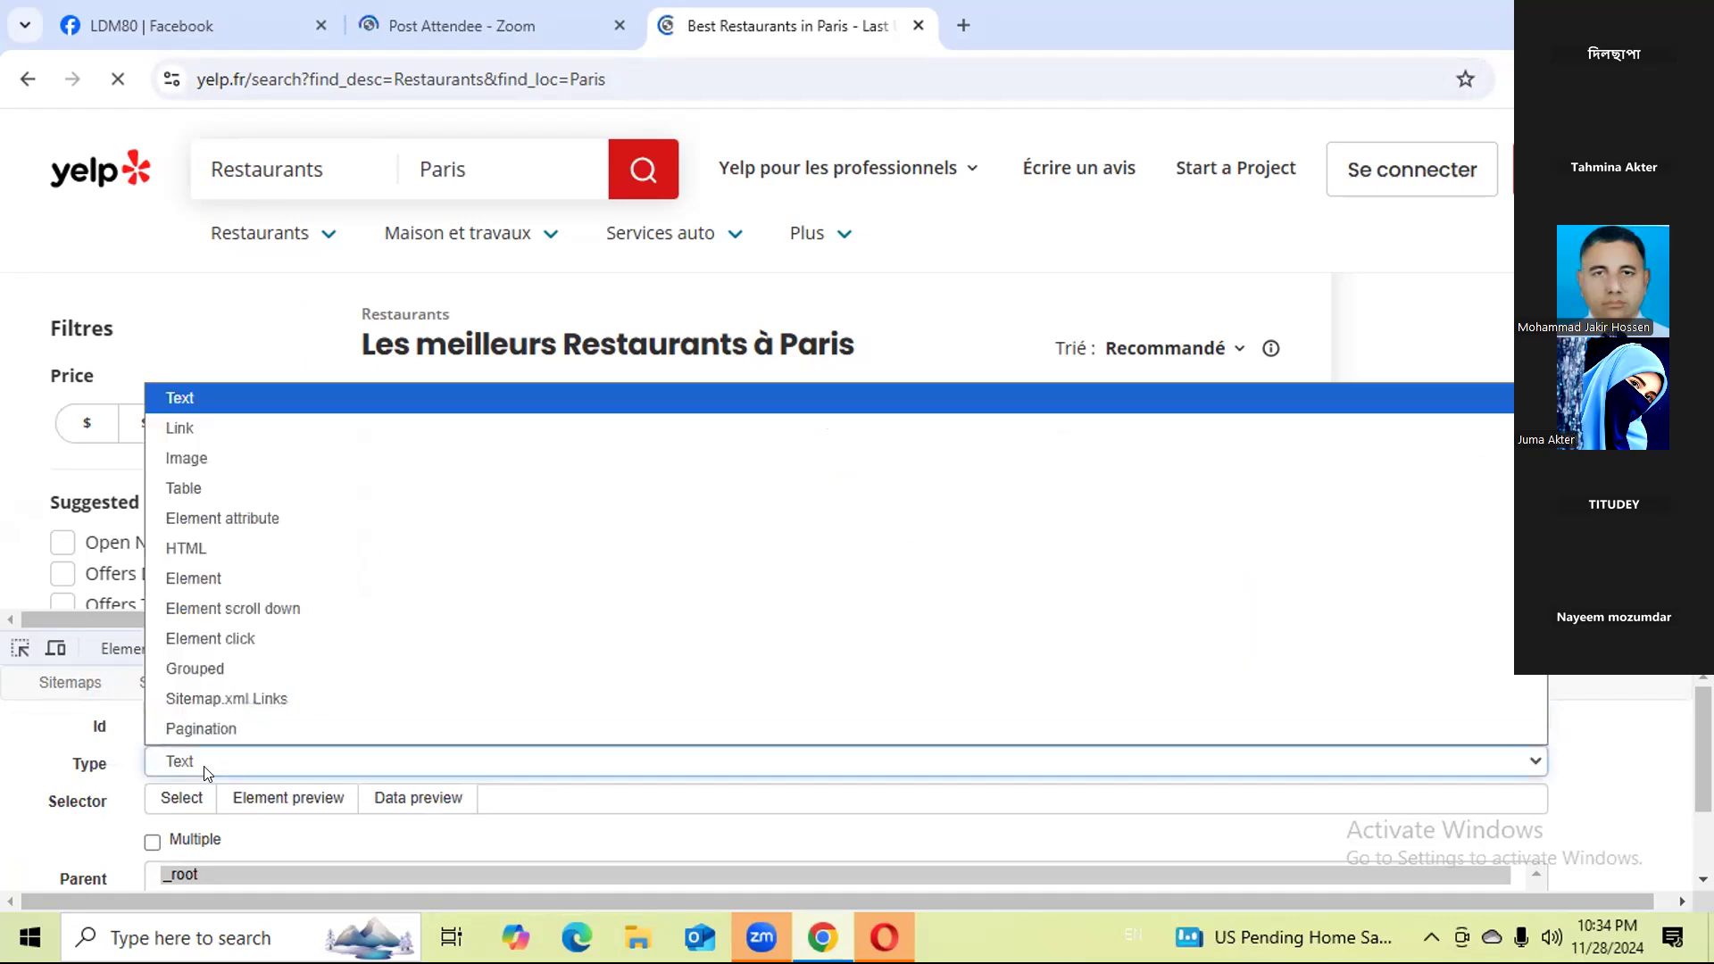
left_click(221, 422)
scroll(875, 359, "down", 3)
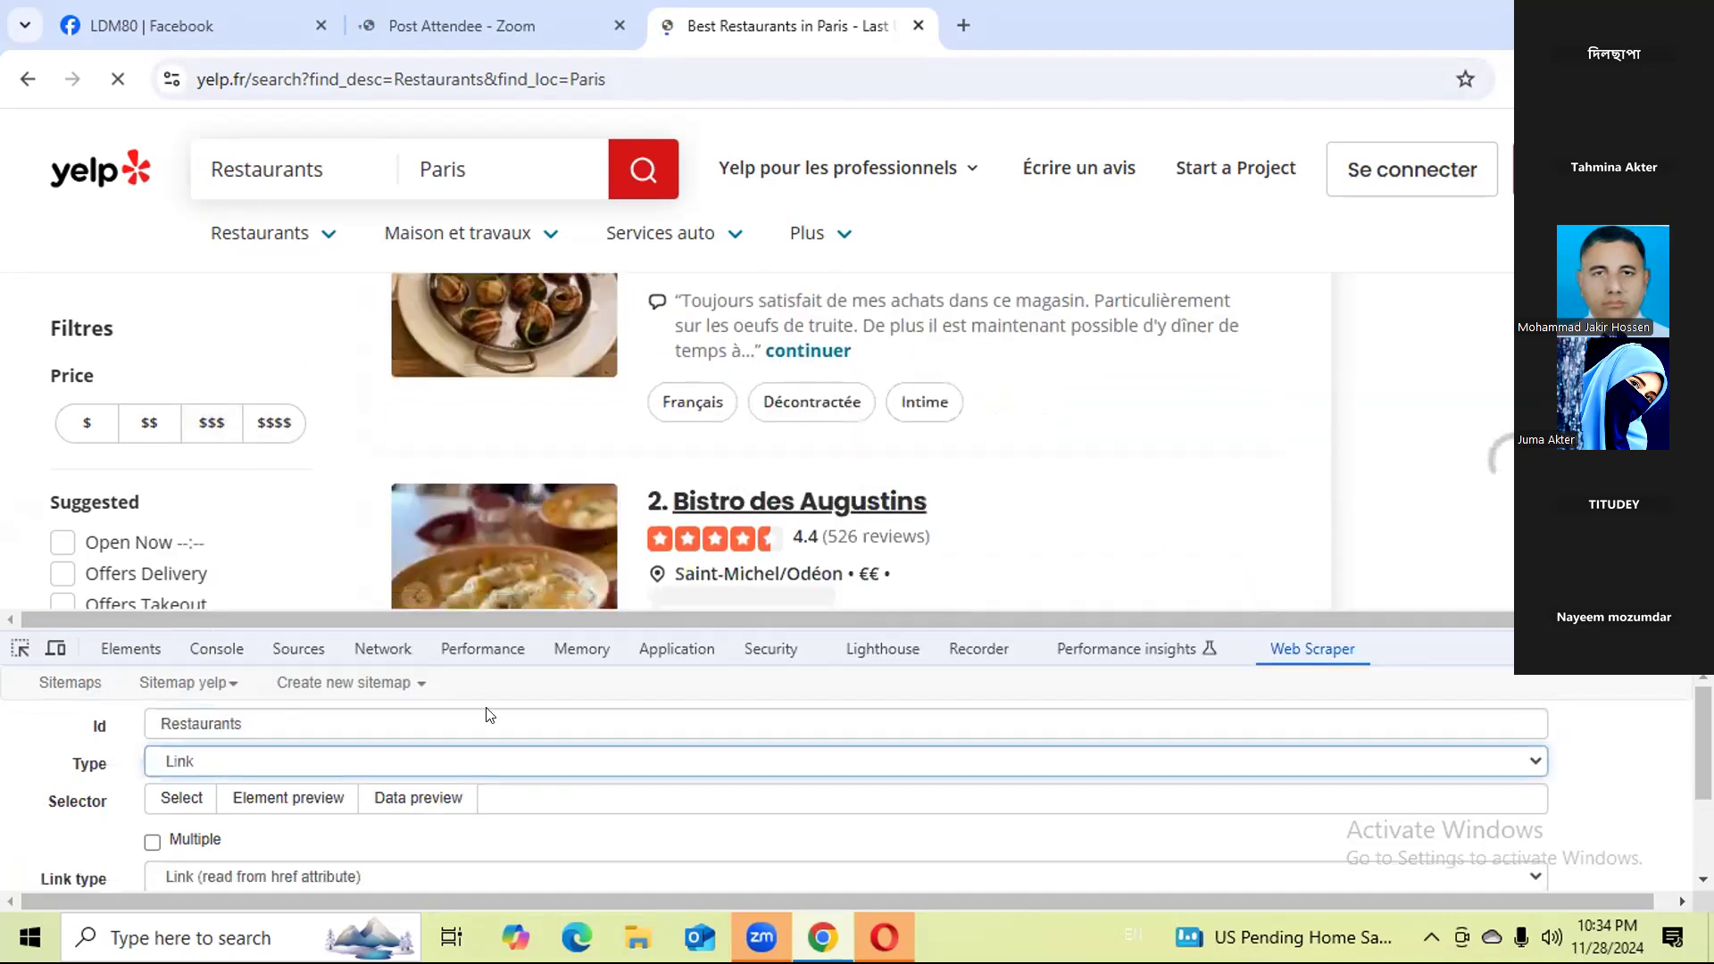
left_click(153, 842)
Try to select page elements for the selector, end the selection and accept only Yelp's essential cookies.
left_click(180, 808)
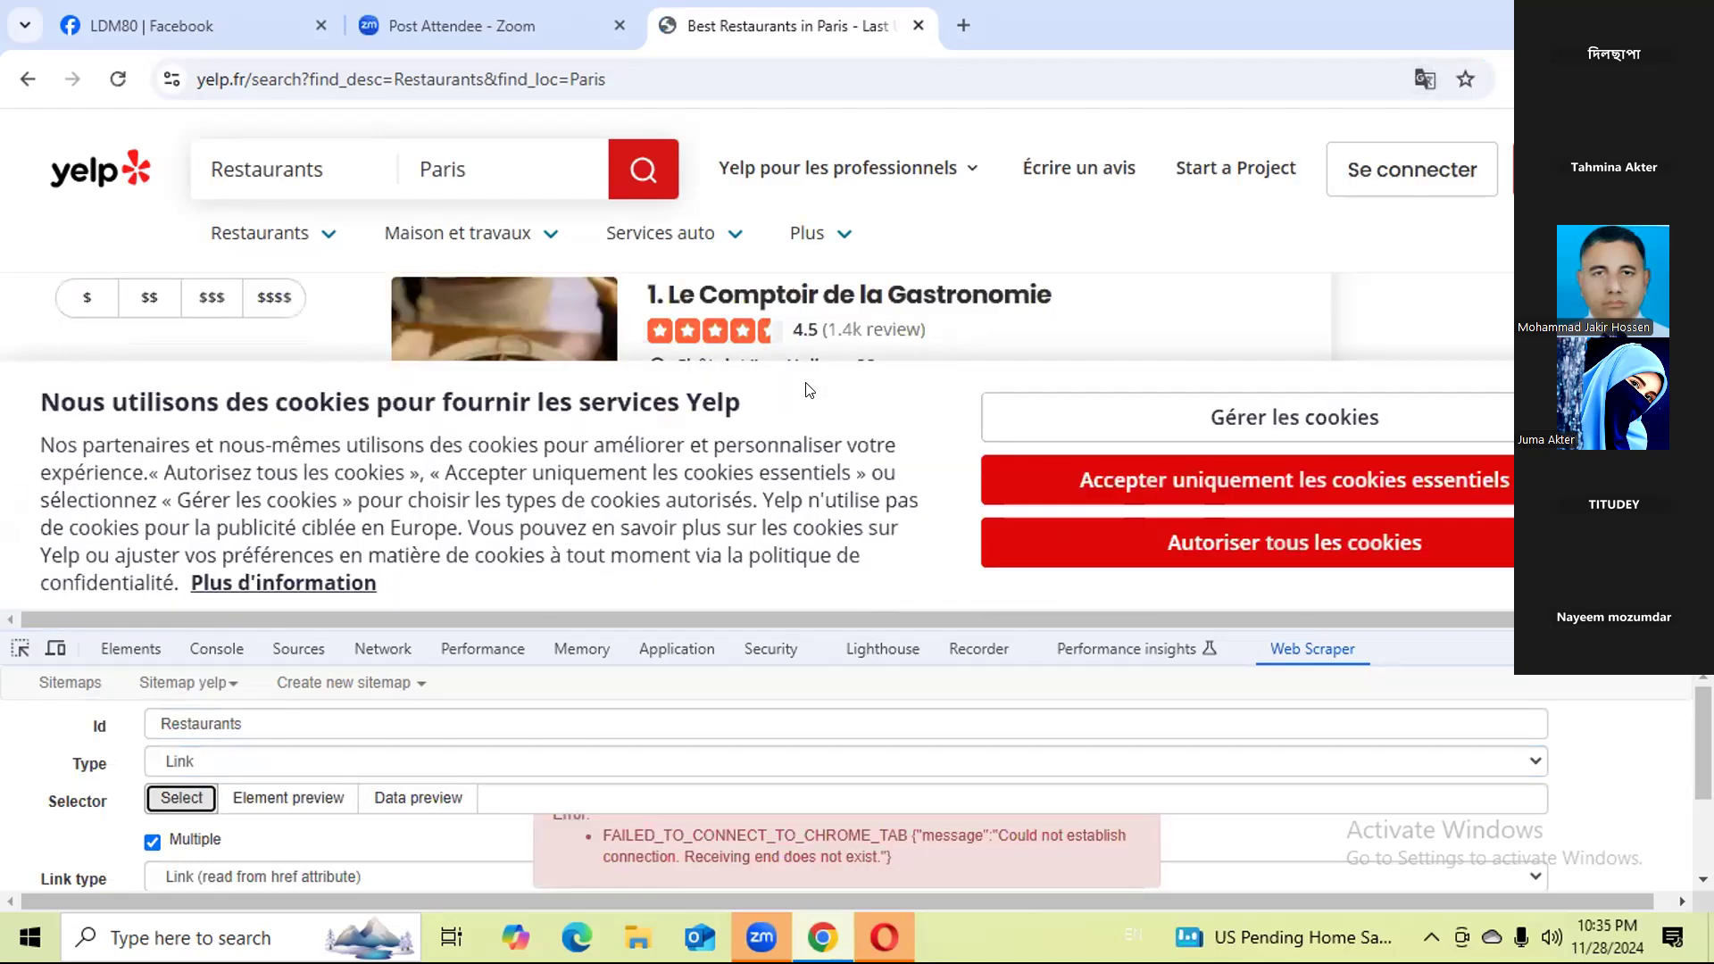
left_click(184, 799)
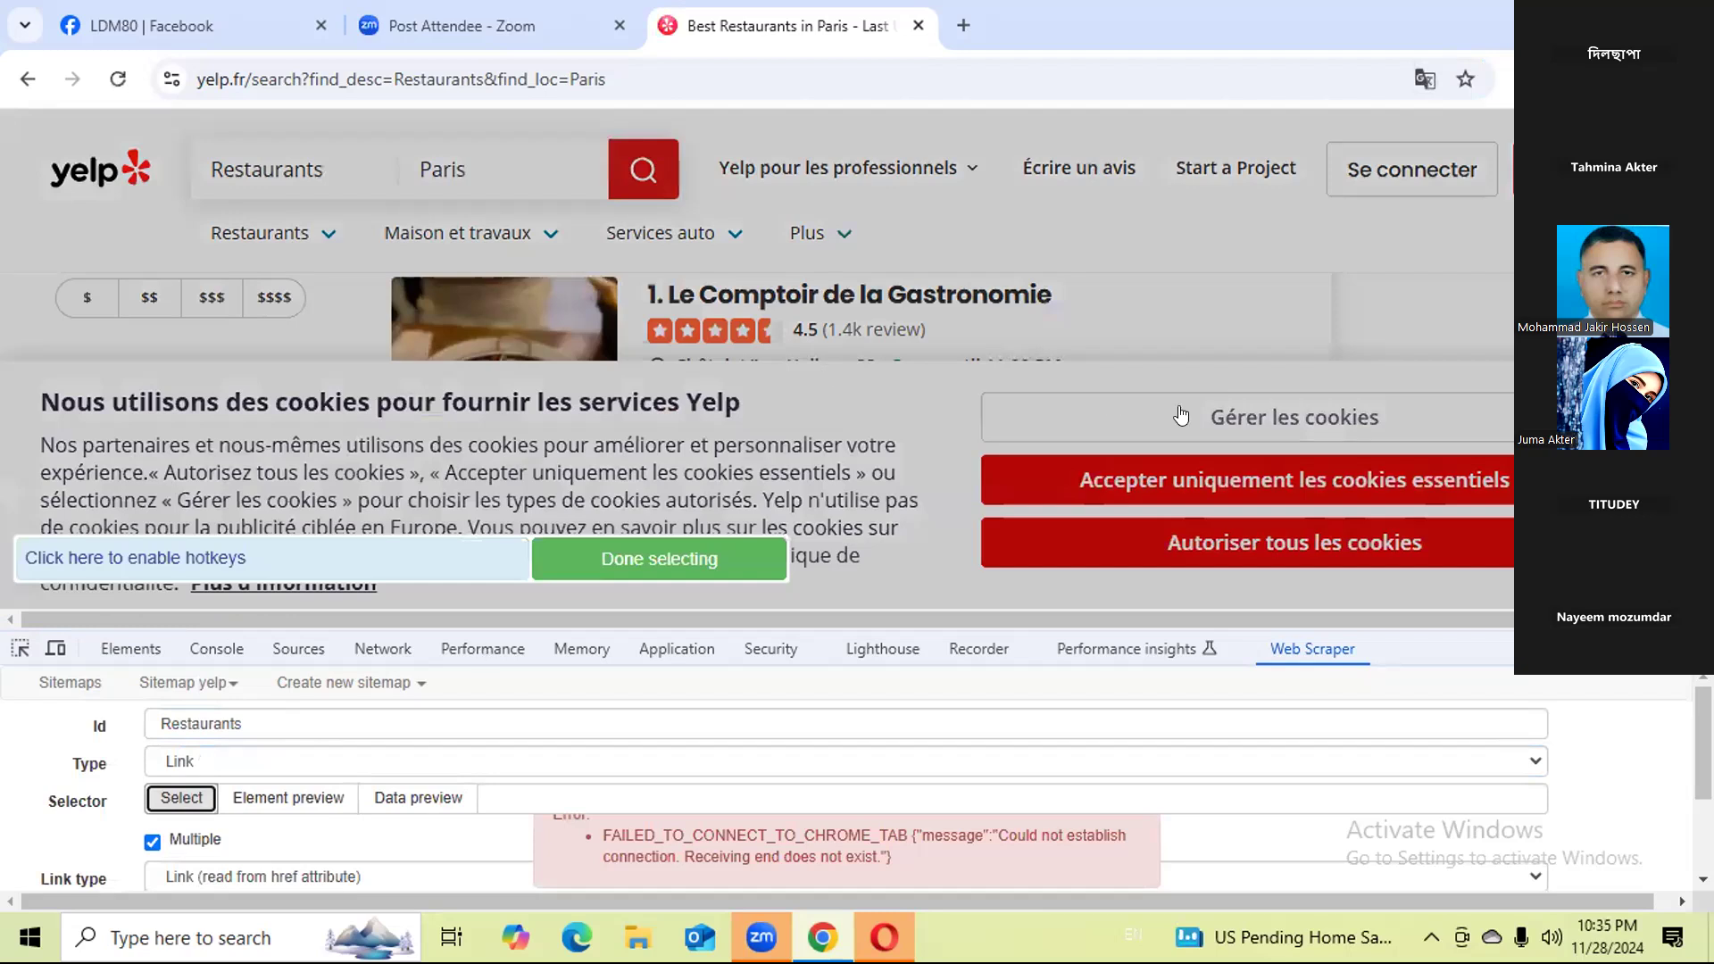
left_click(1193, 490)
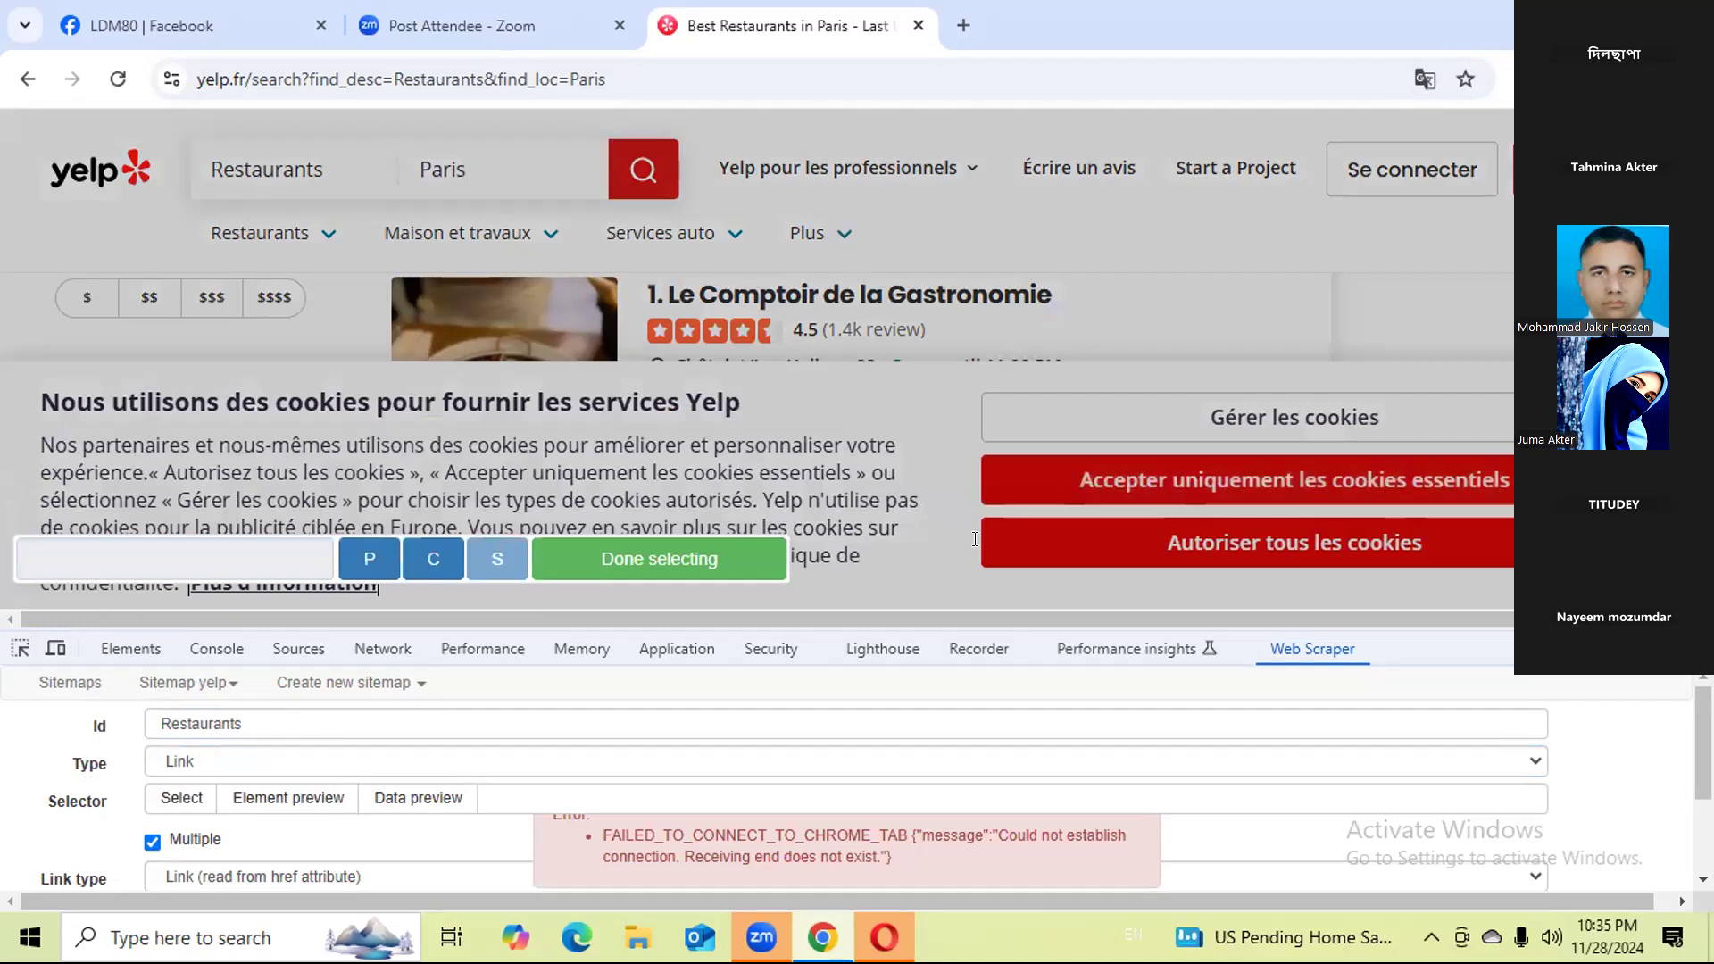
left_click(759, 557)
left_click(152, 840)
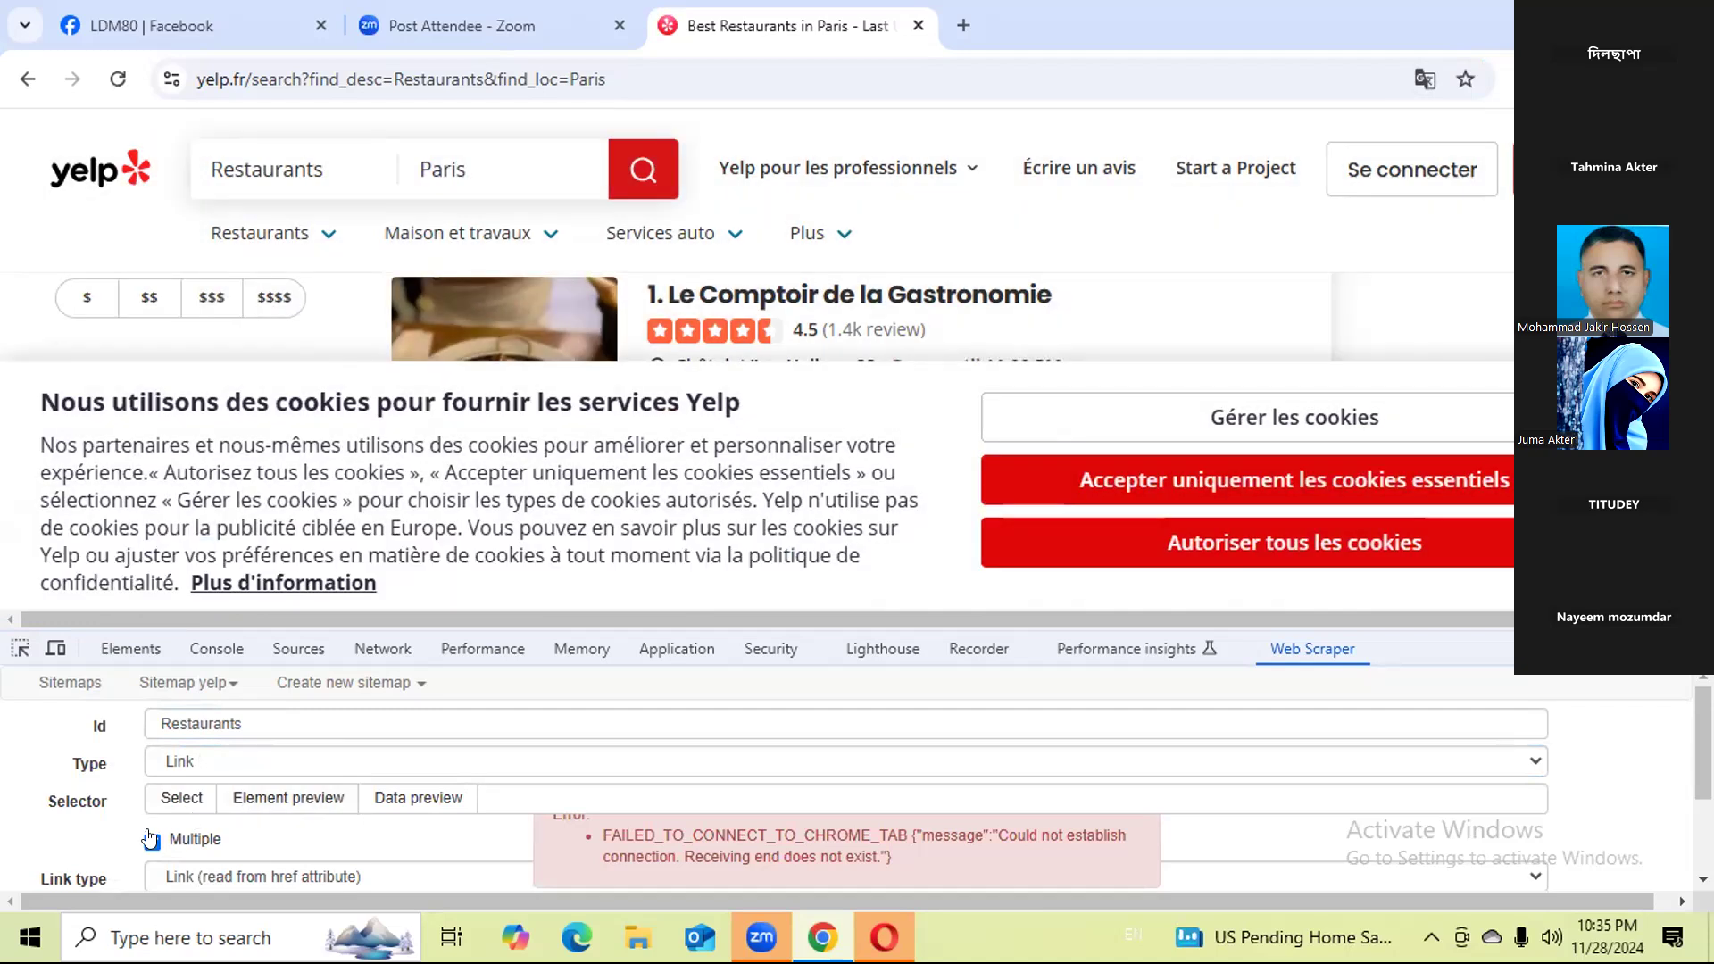
left_click(1103, 490)
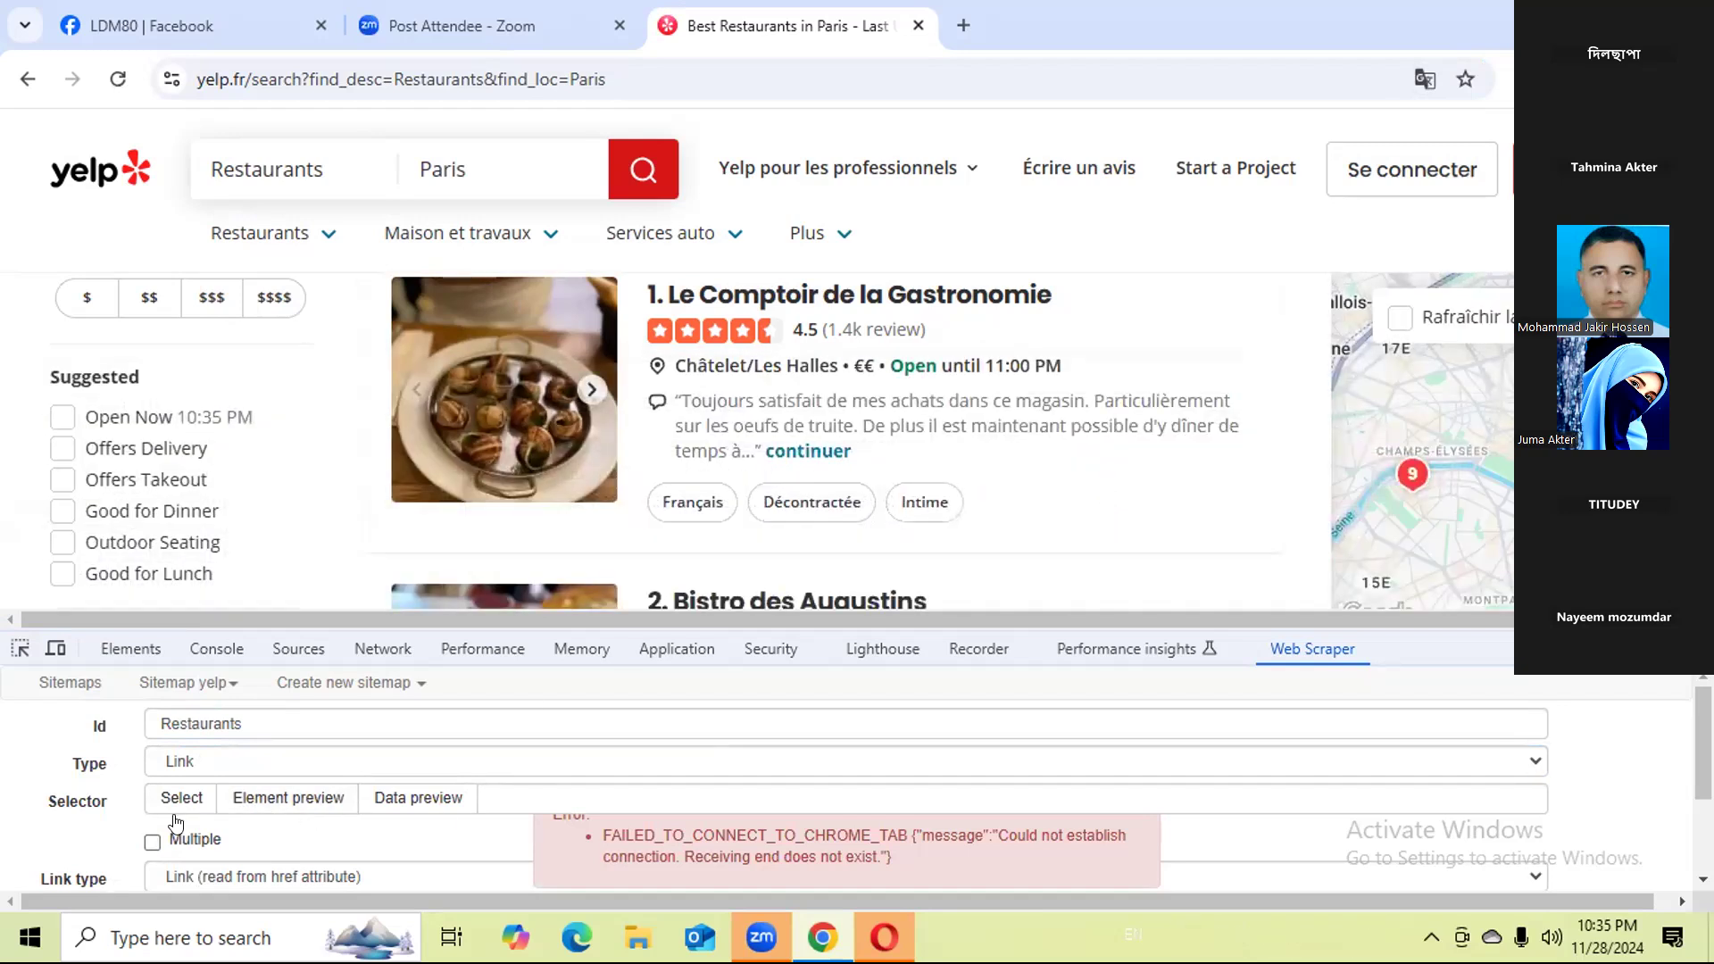
With Multiple enabled, select the restaurant name links using Le Comptoir de la Gastronomie and Bistro des Augustins, and save the Restaurants selector.
left_click(172, 800)
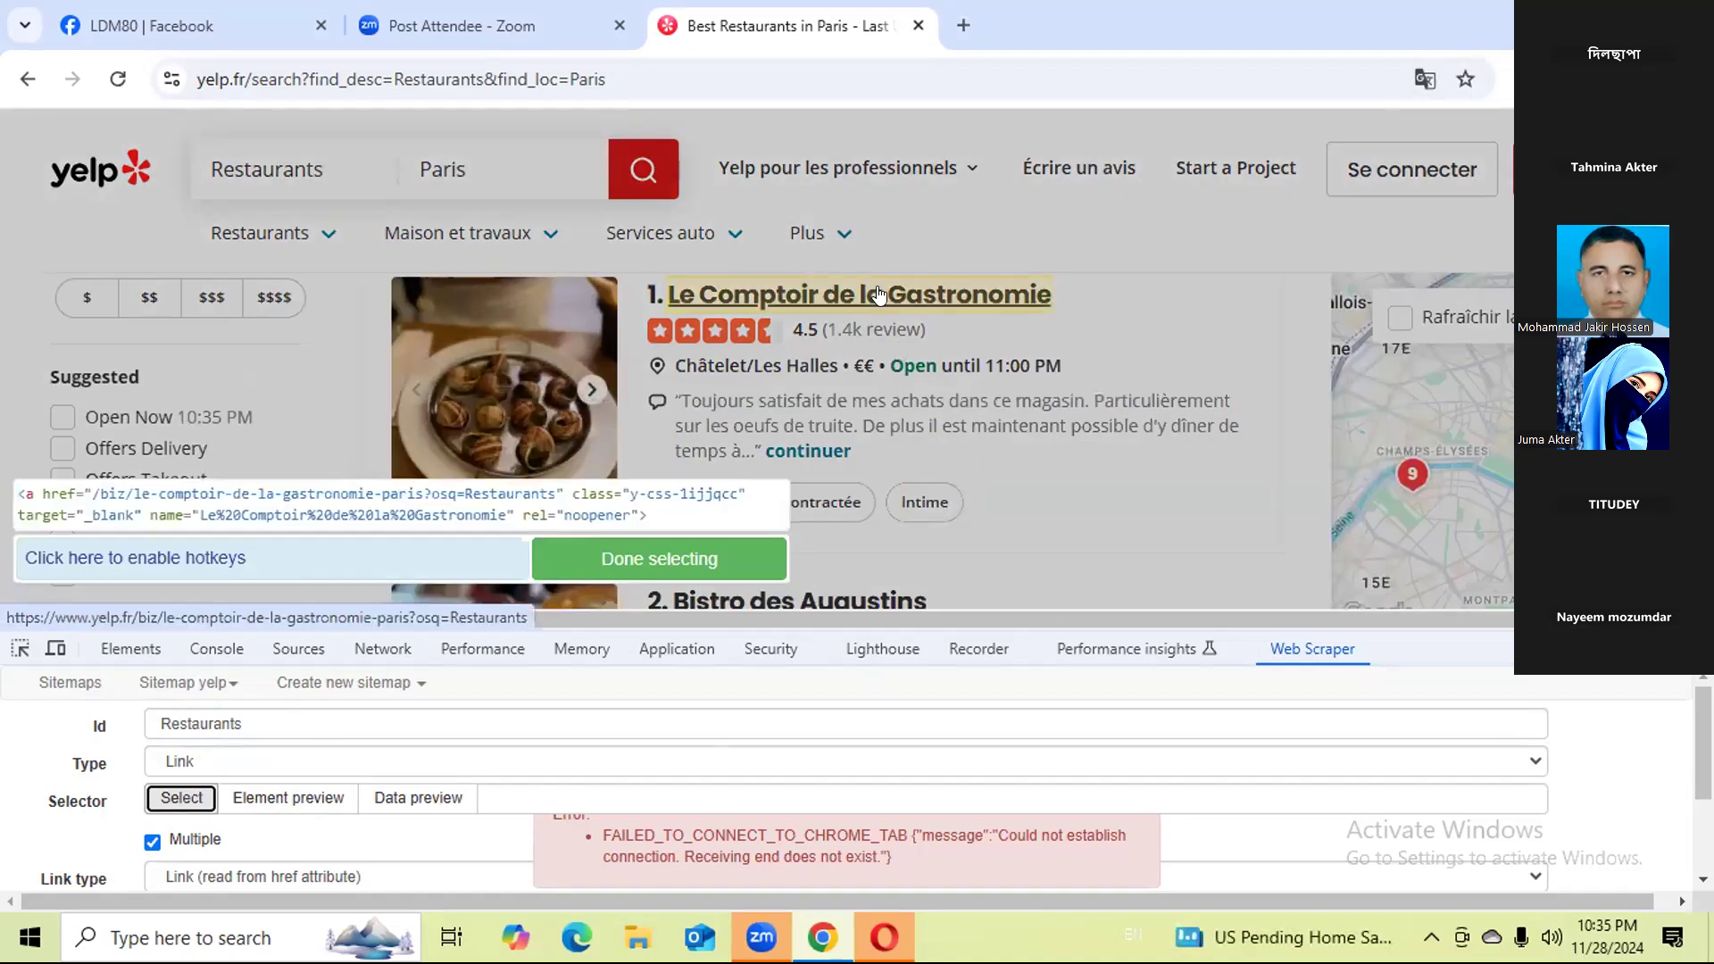
scroll(960, 311, "down", 1)
scroll(989, 322, "up", 2)
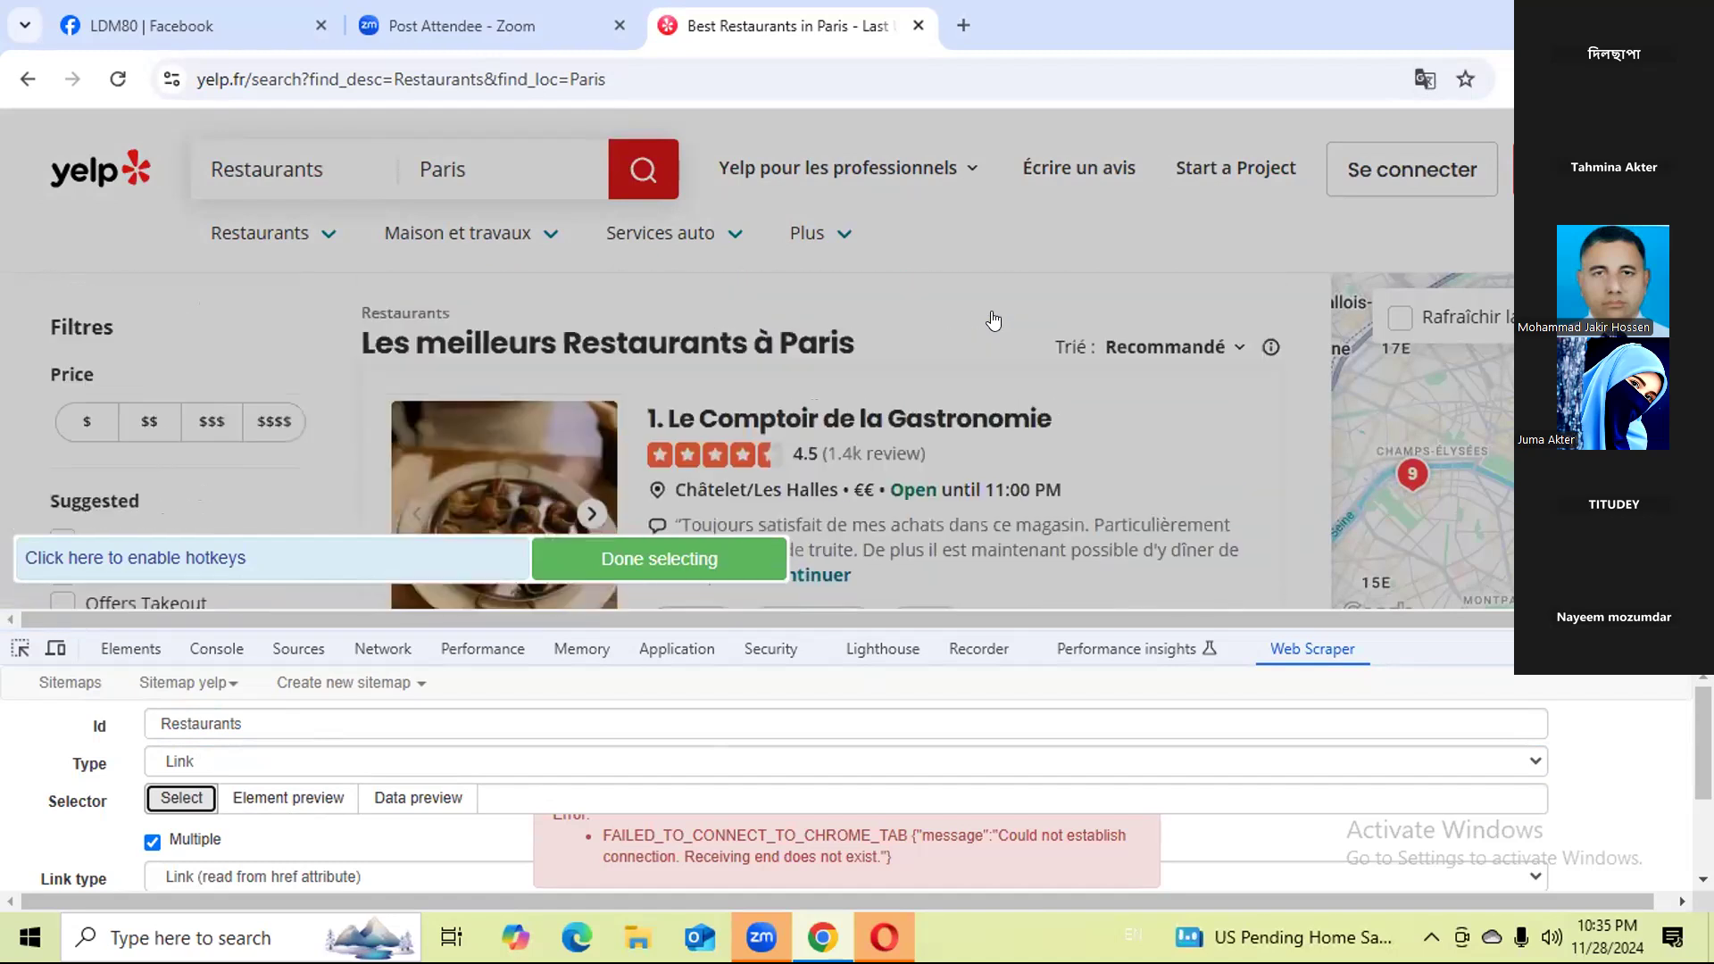
left_click(970, 430)
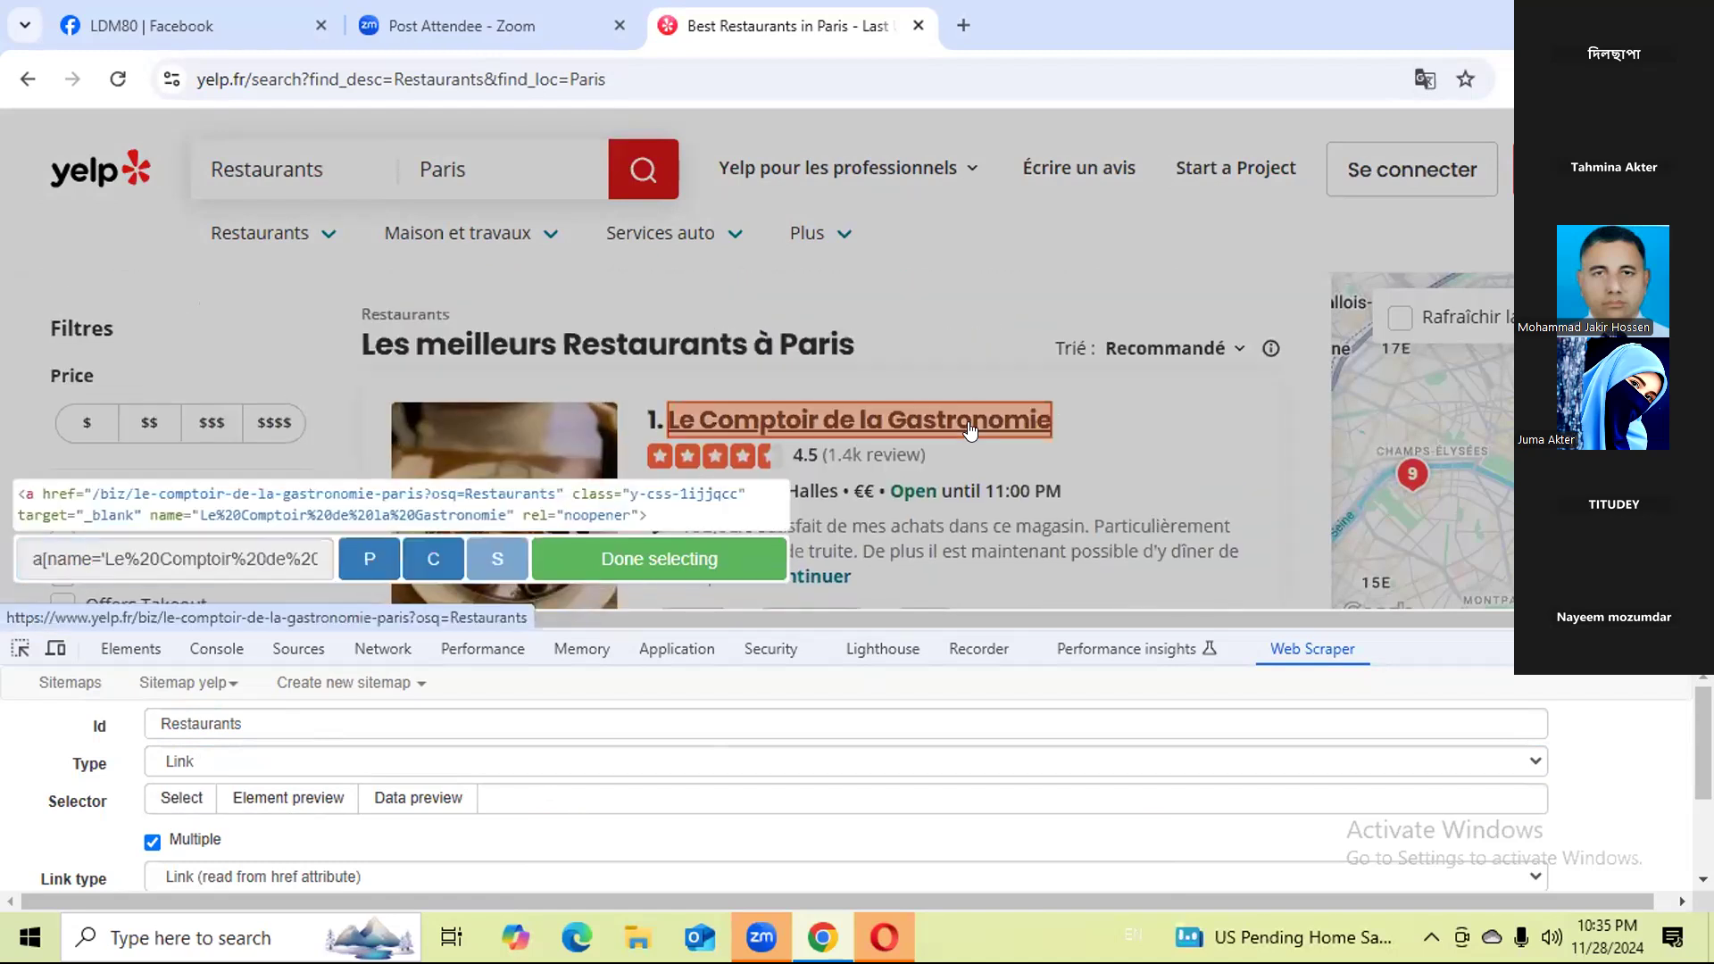
scroll(971, 431, "down", 2)
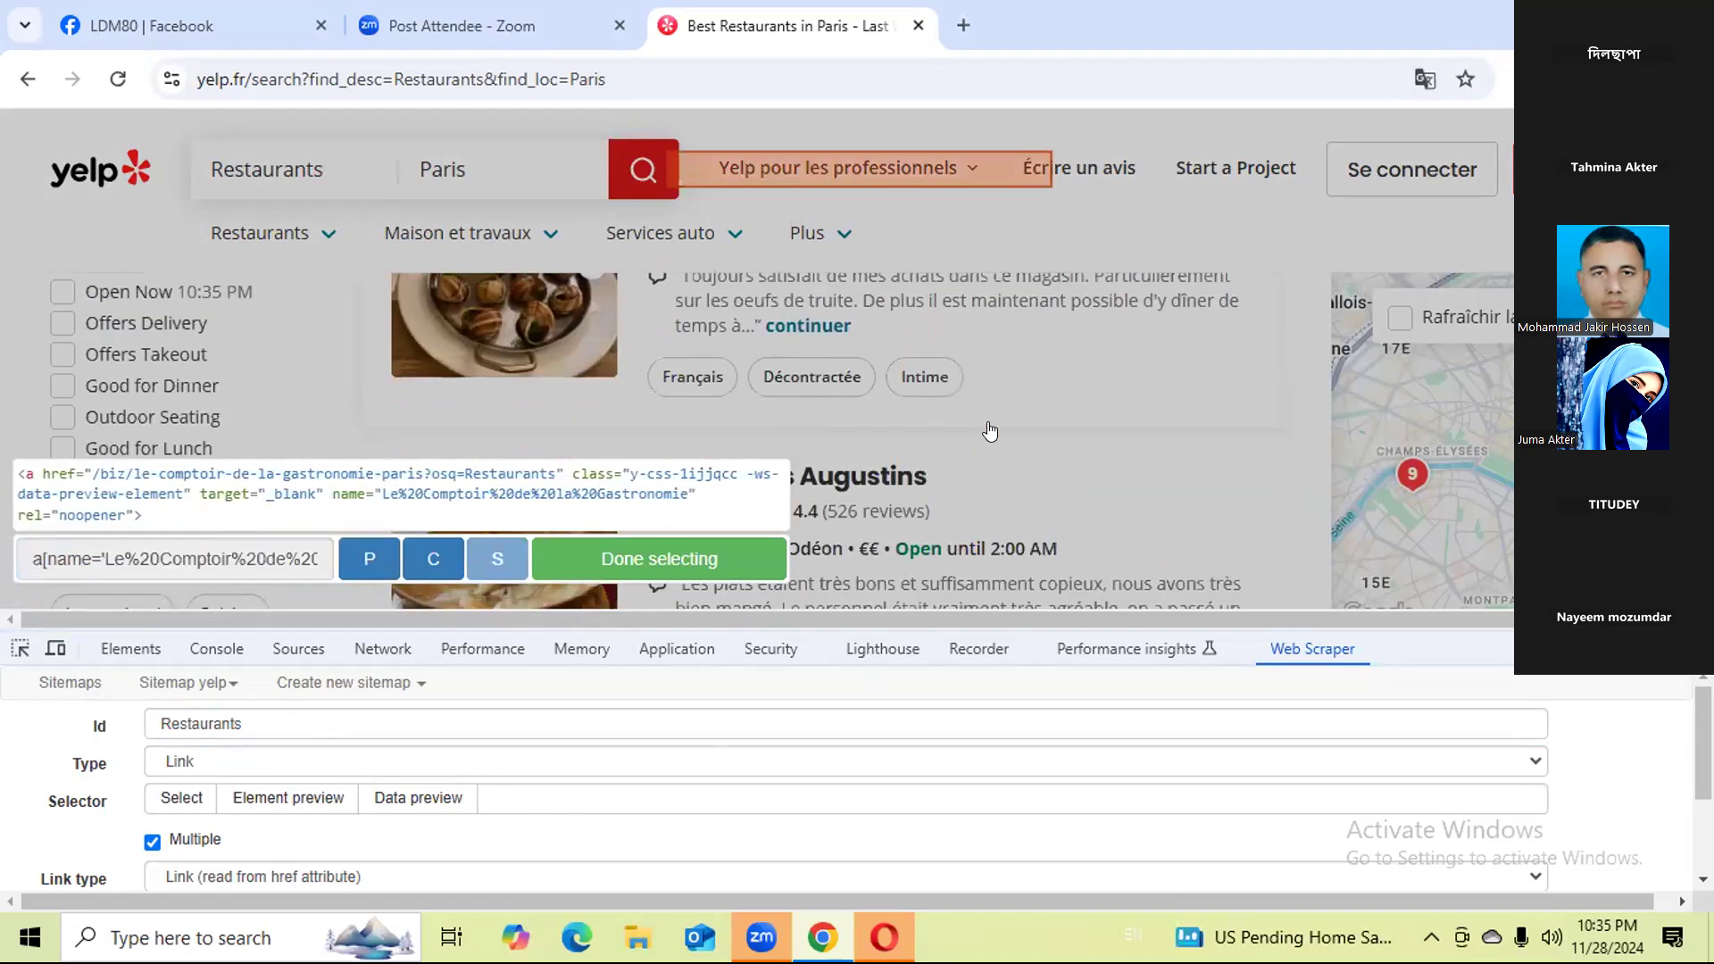
left_click(899, 479)
scroll(899, 480, "down", 3)
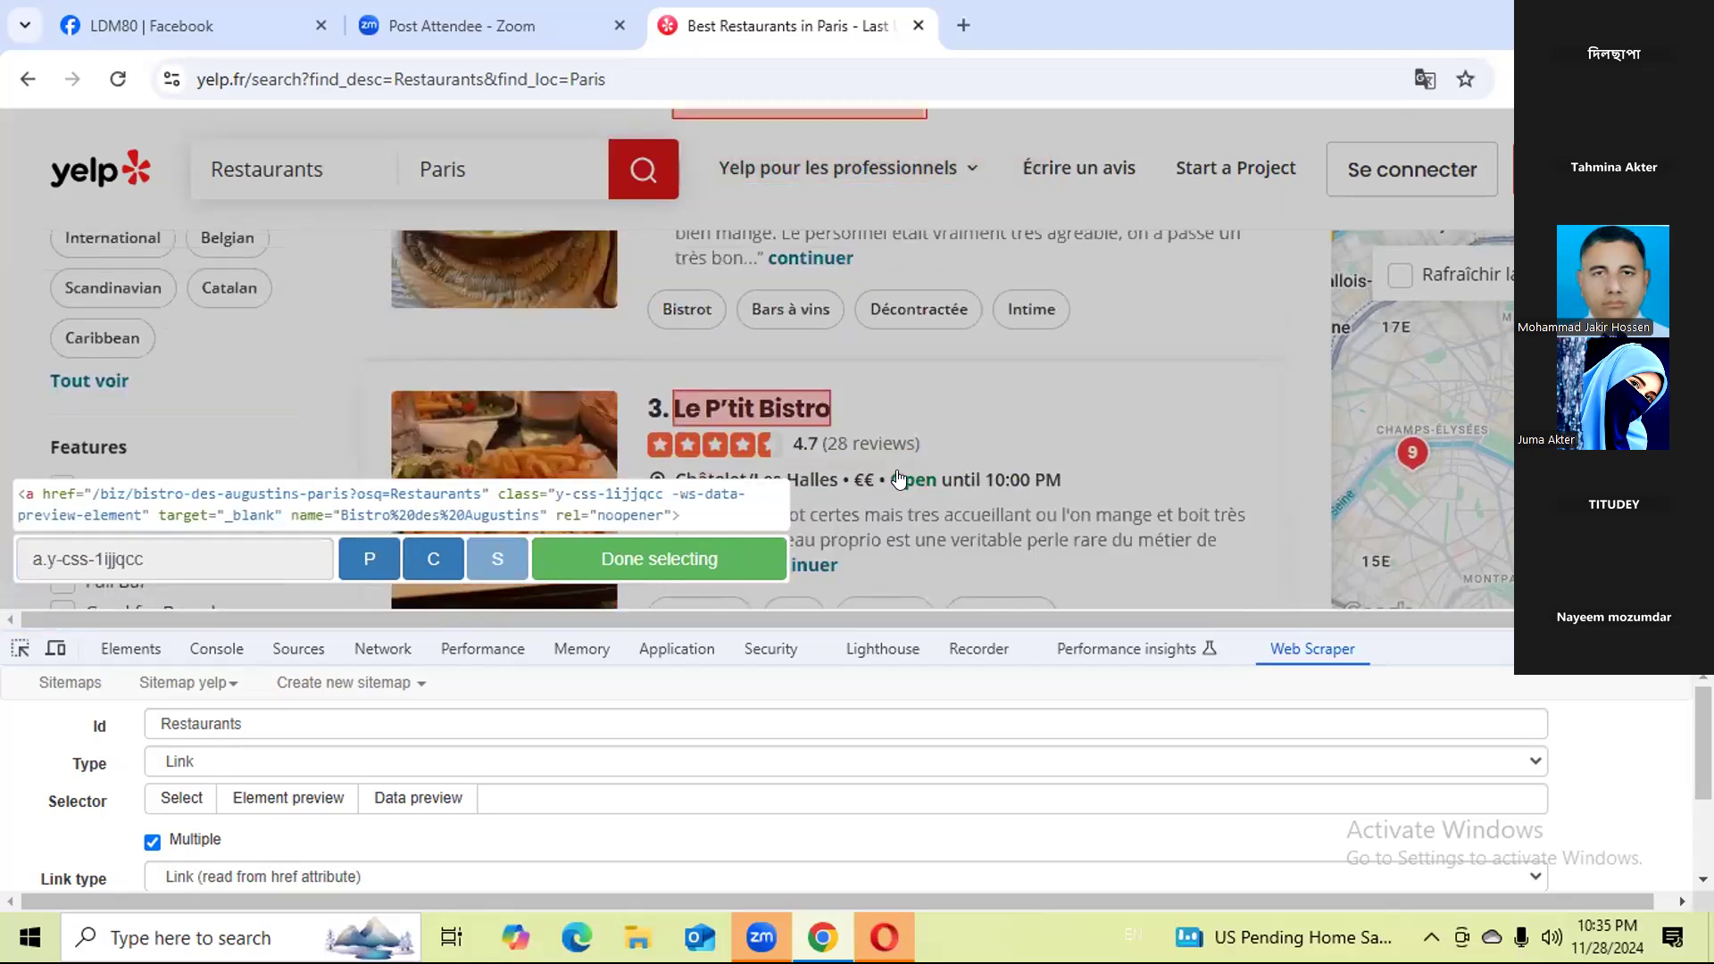
left_click(680, 552)
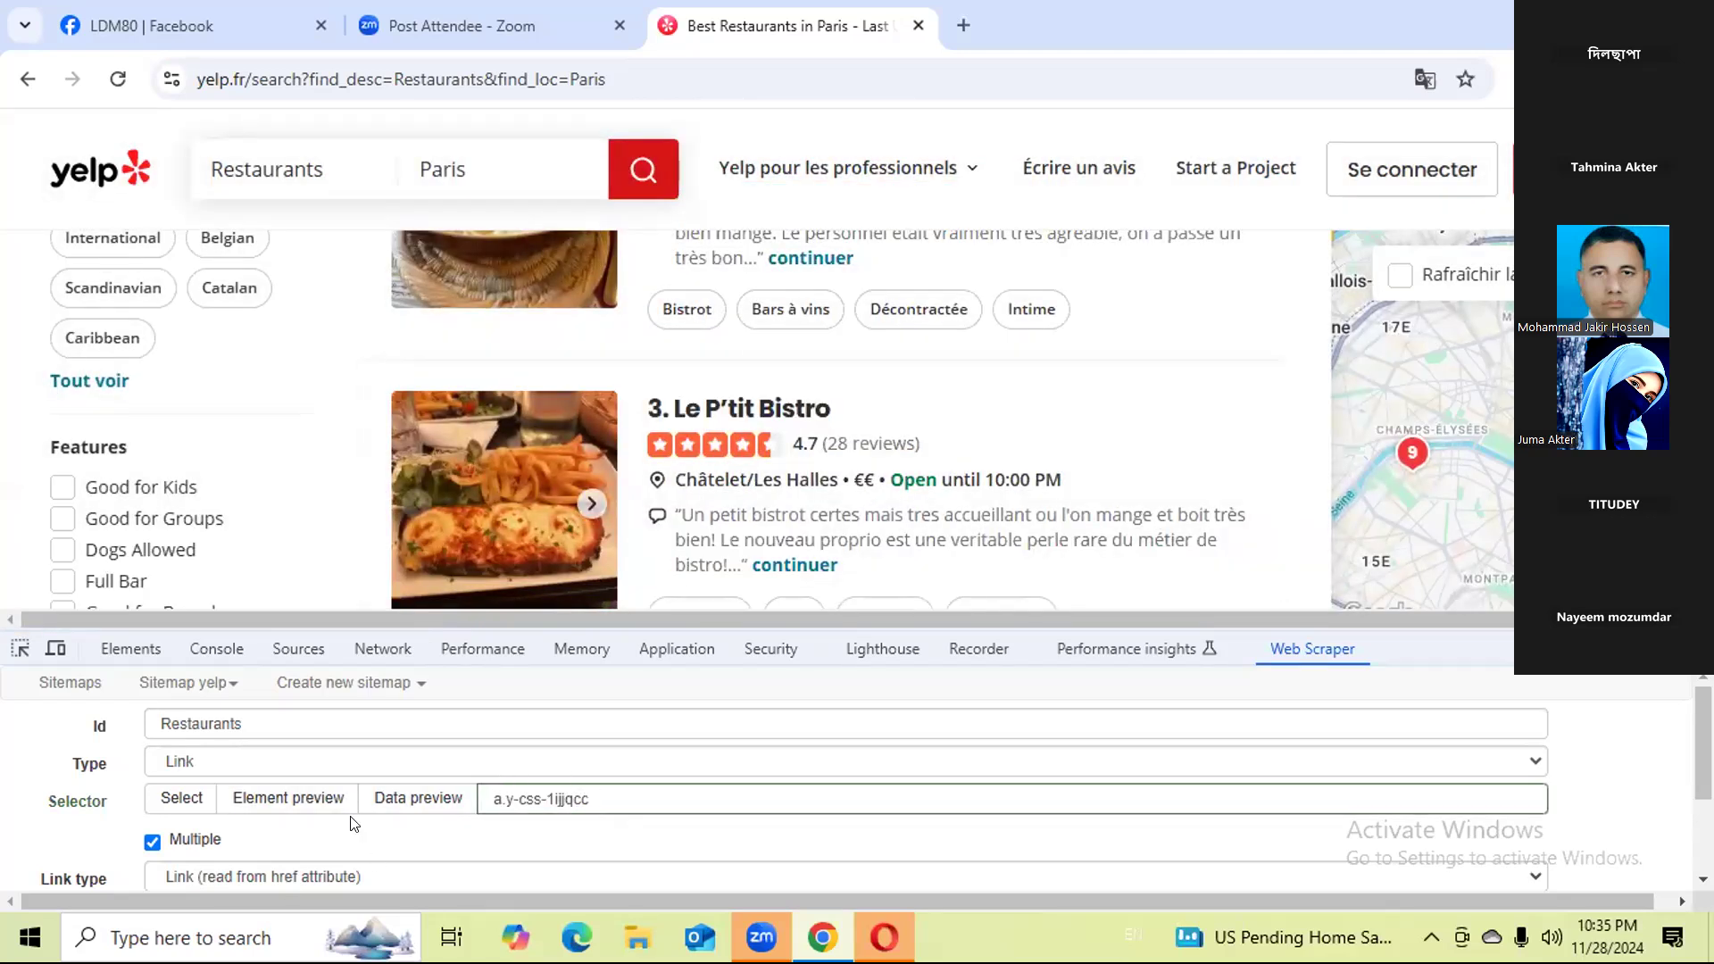
scroll(350, 823, "down", 2)
left_click(185, 868)
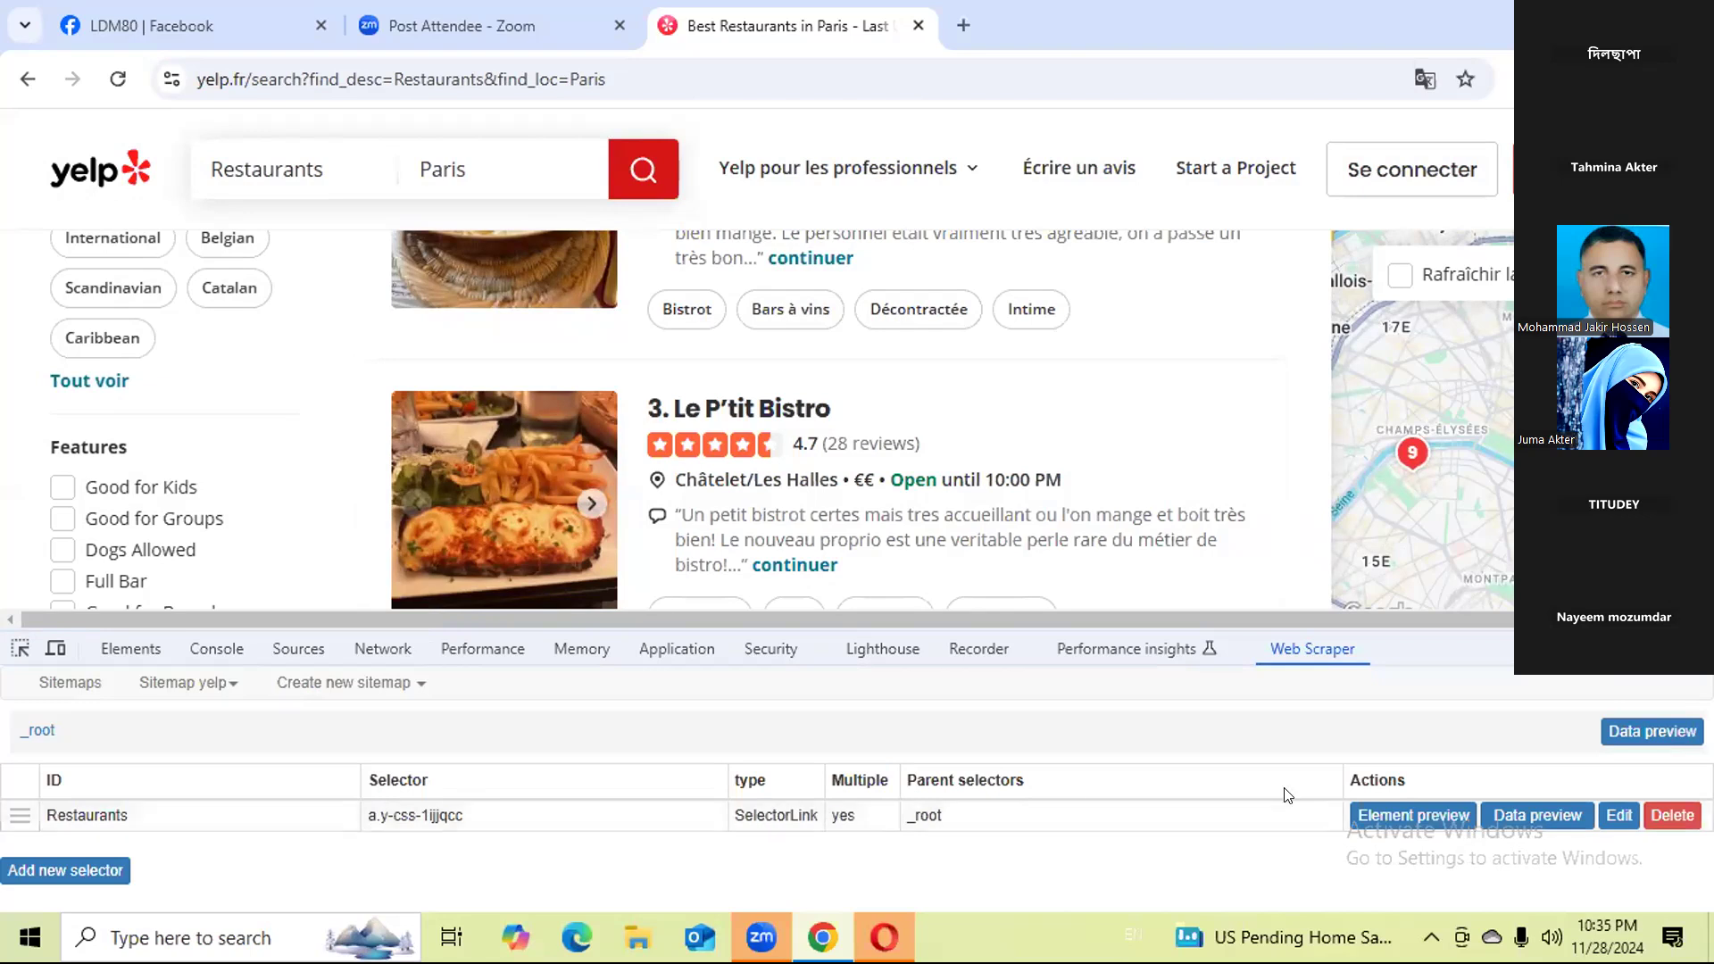
Enter the Restaurants selector level and open the Le Comptoir de la Gastronomie page in a new tab.
left_click(651, 824)
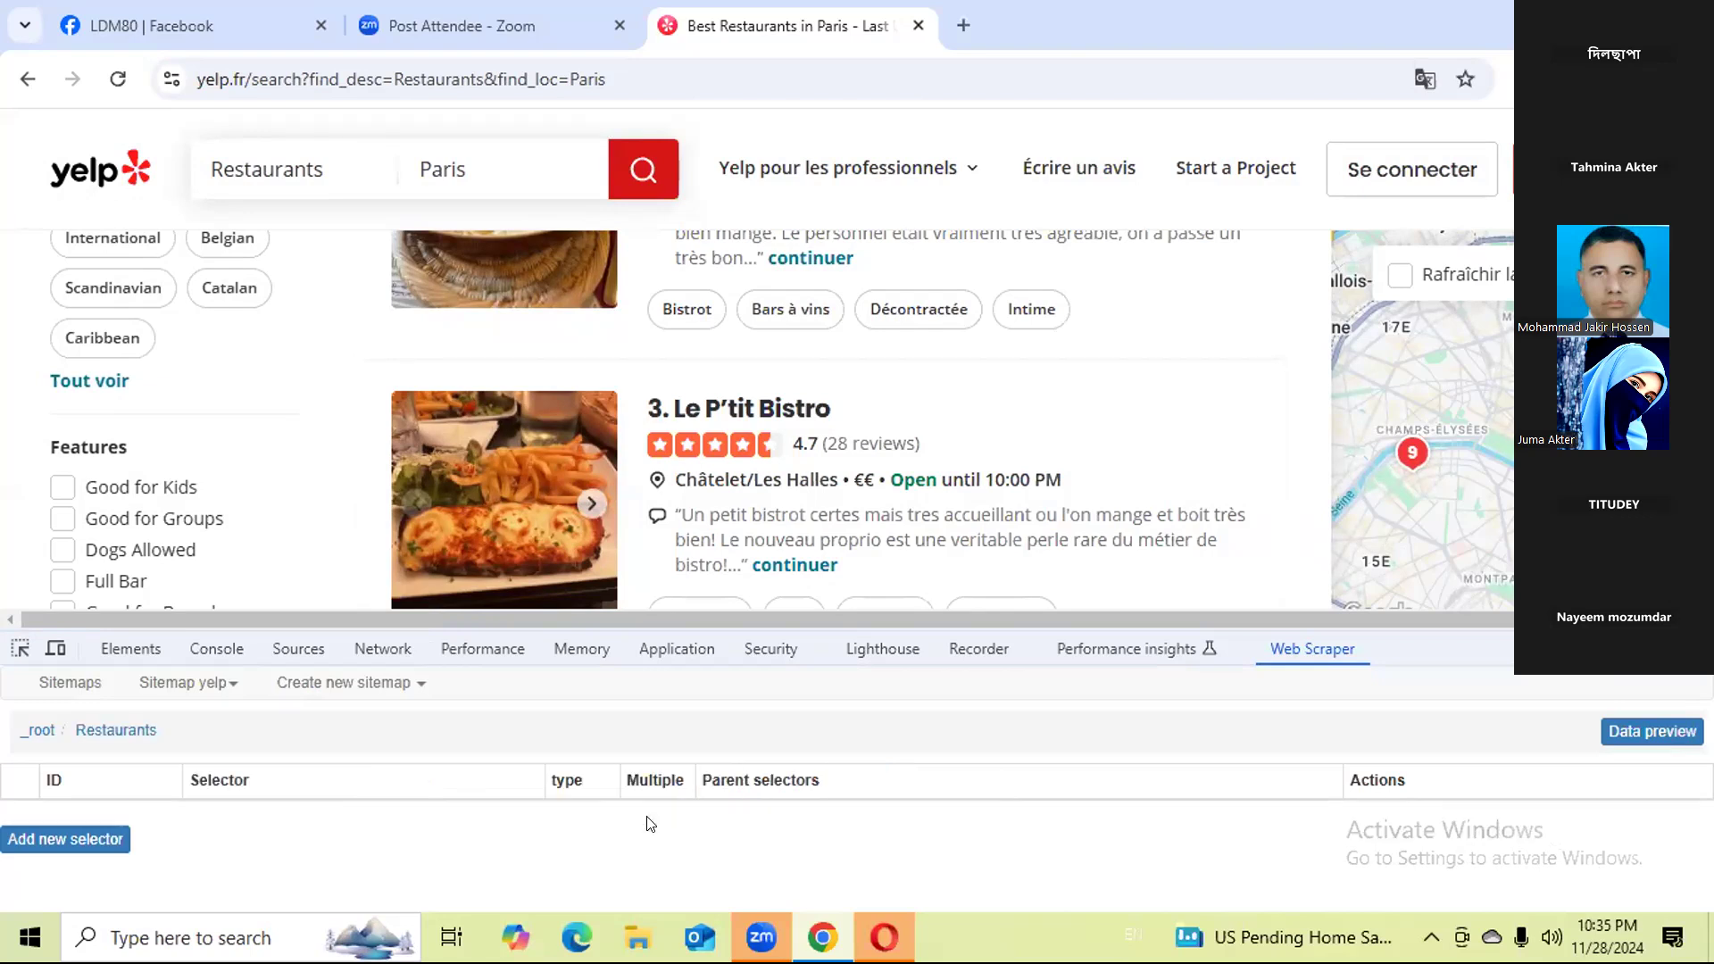
scroll(830, 558, "up", 5)
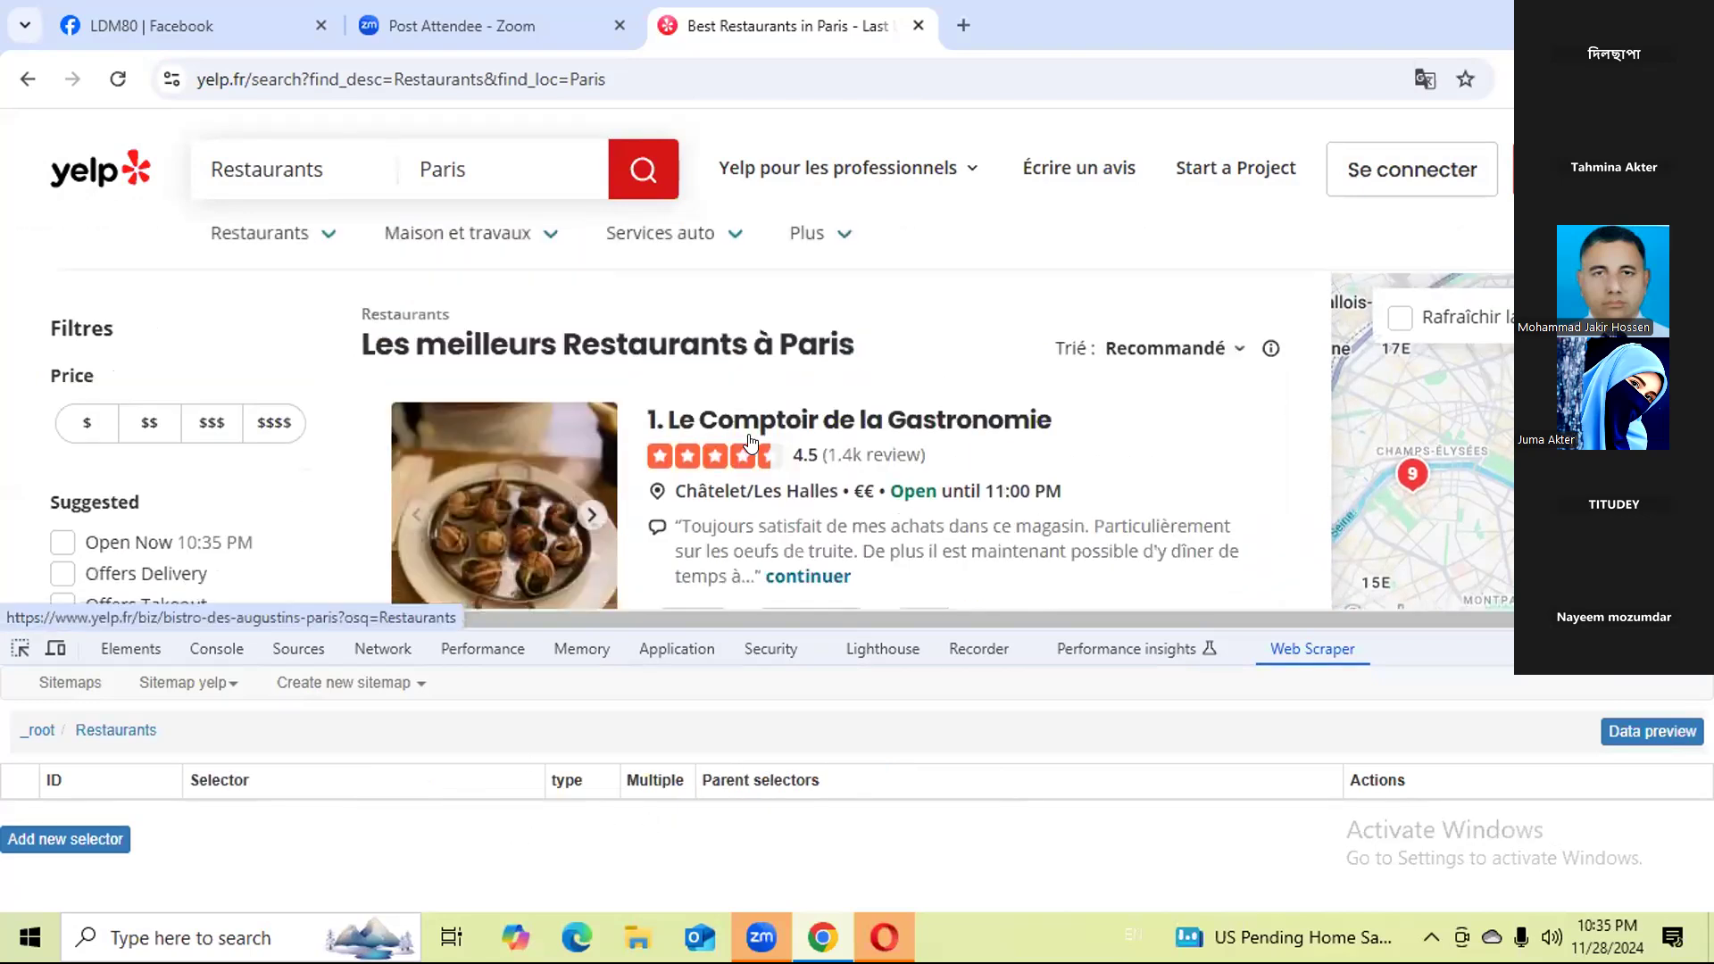
right_click(759, 420)
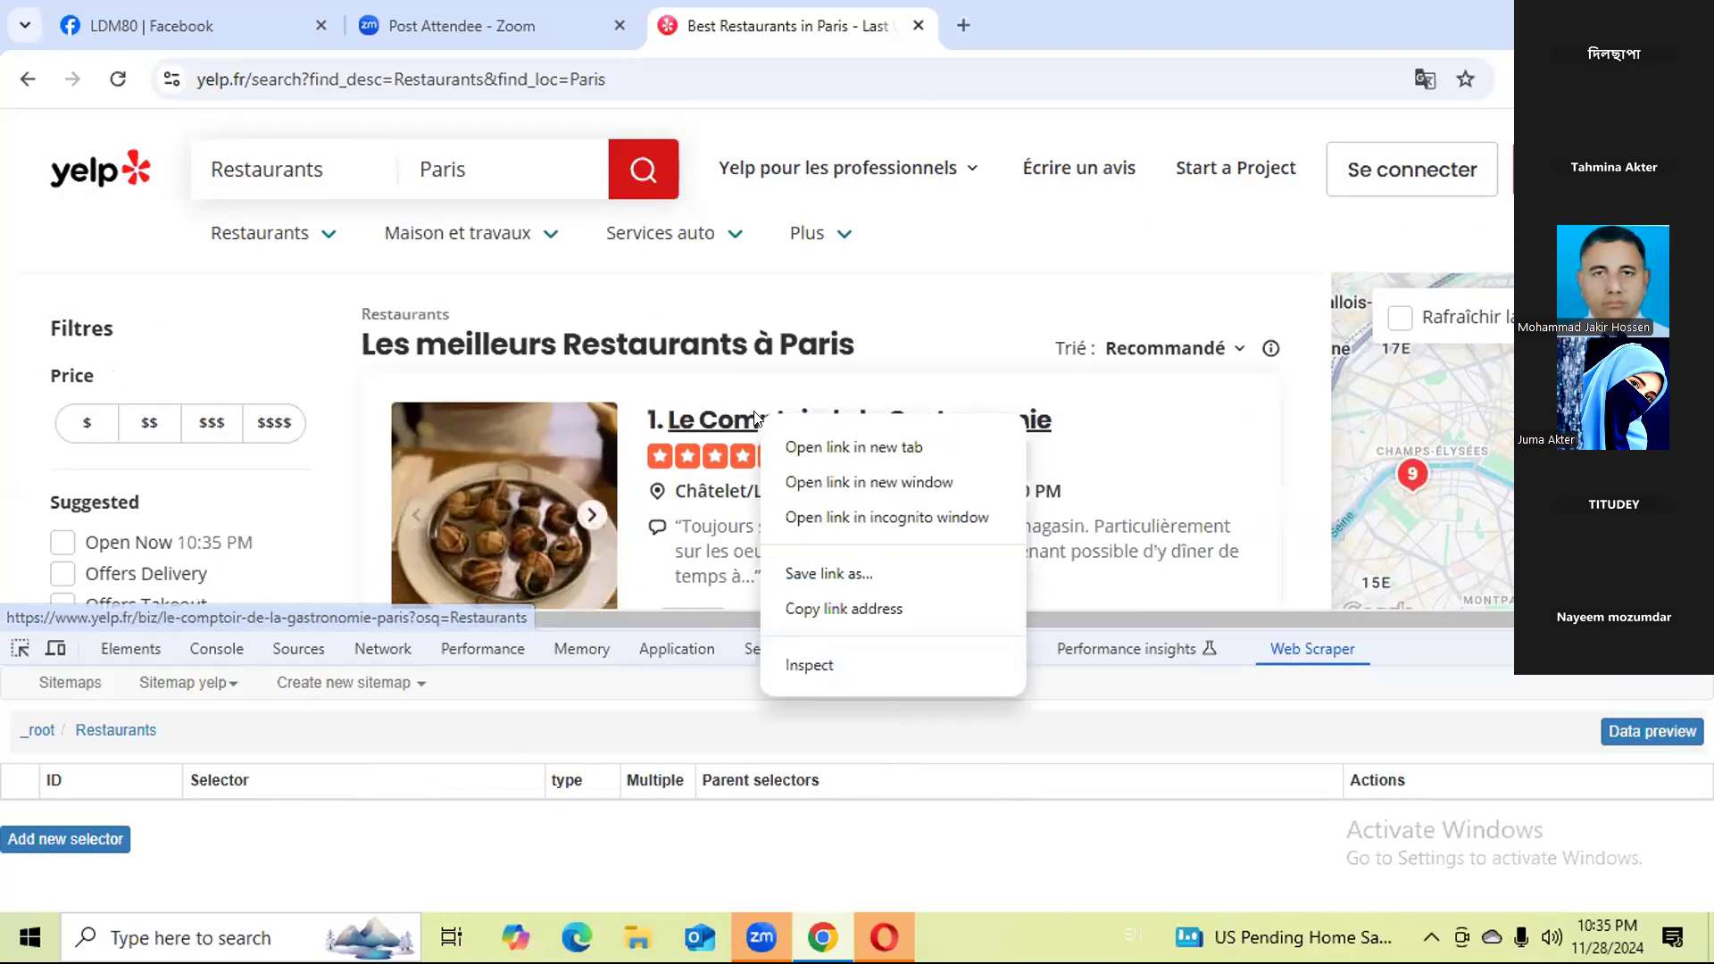
left_click(821, 444)
left_click(1063, 23)
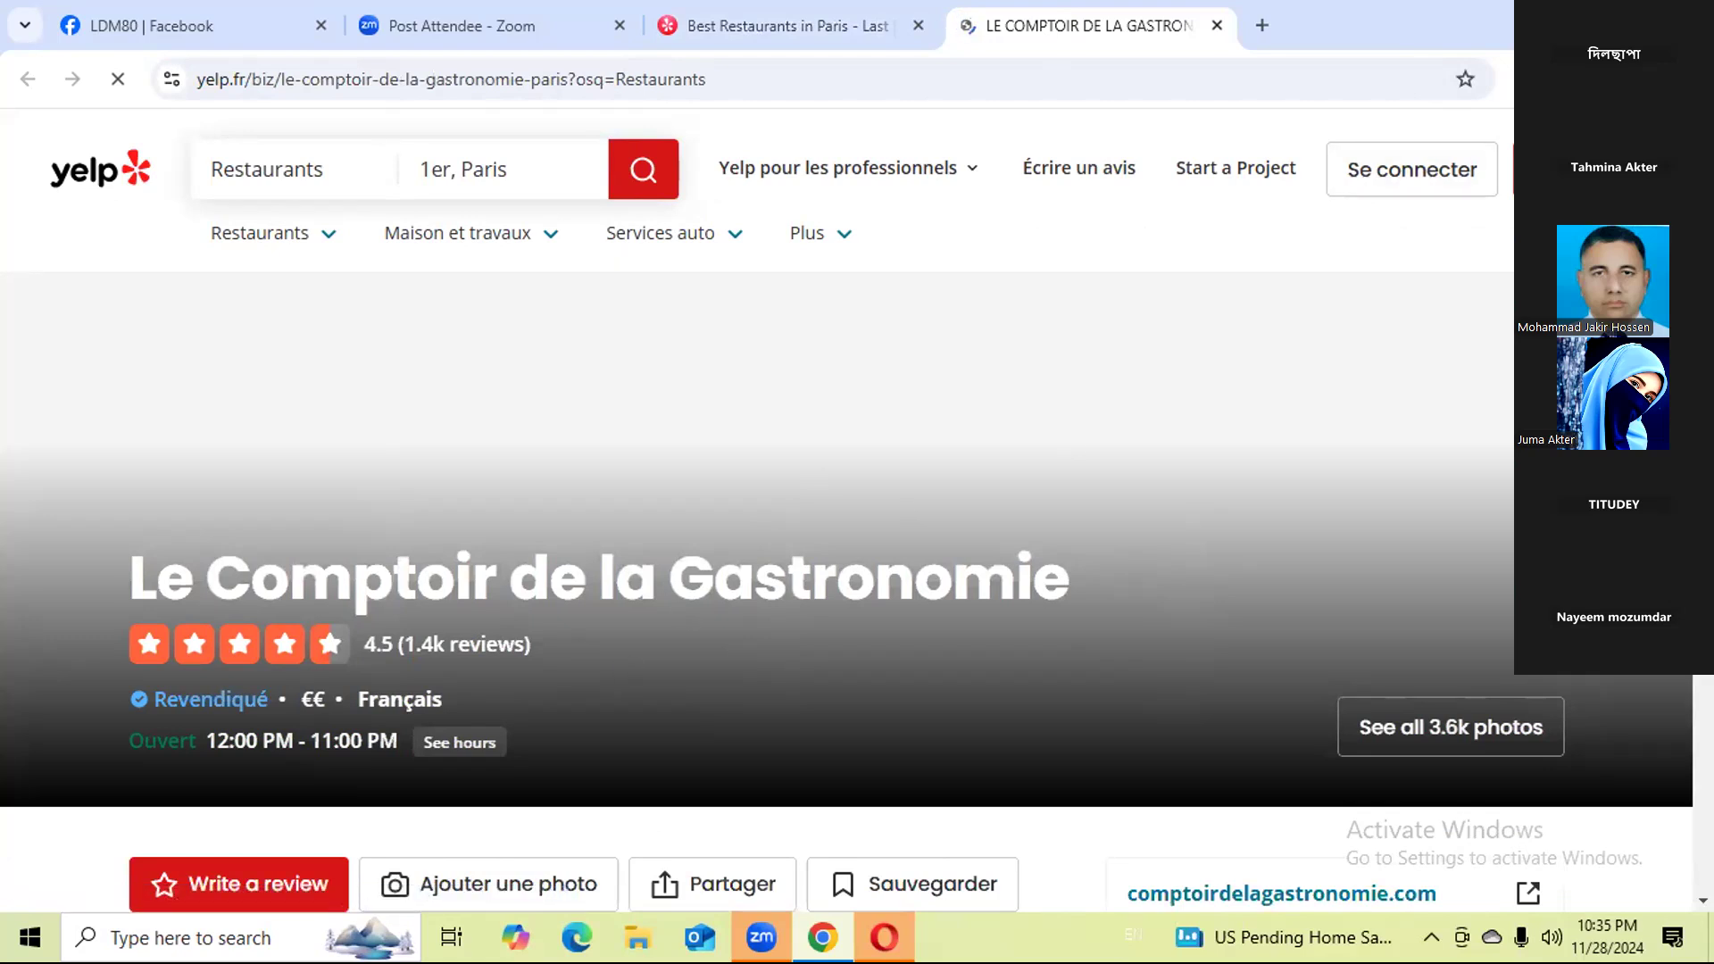
left_click(1690, 80)
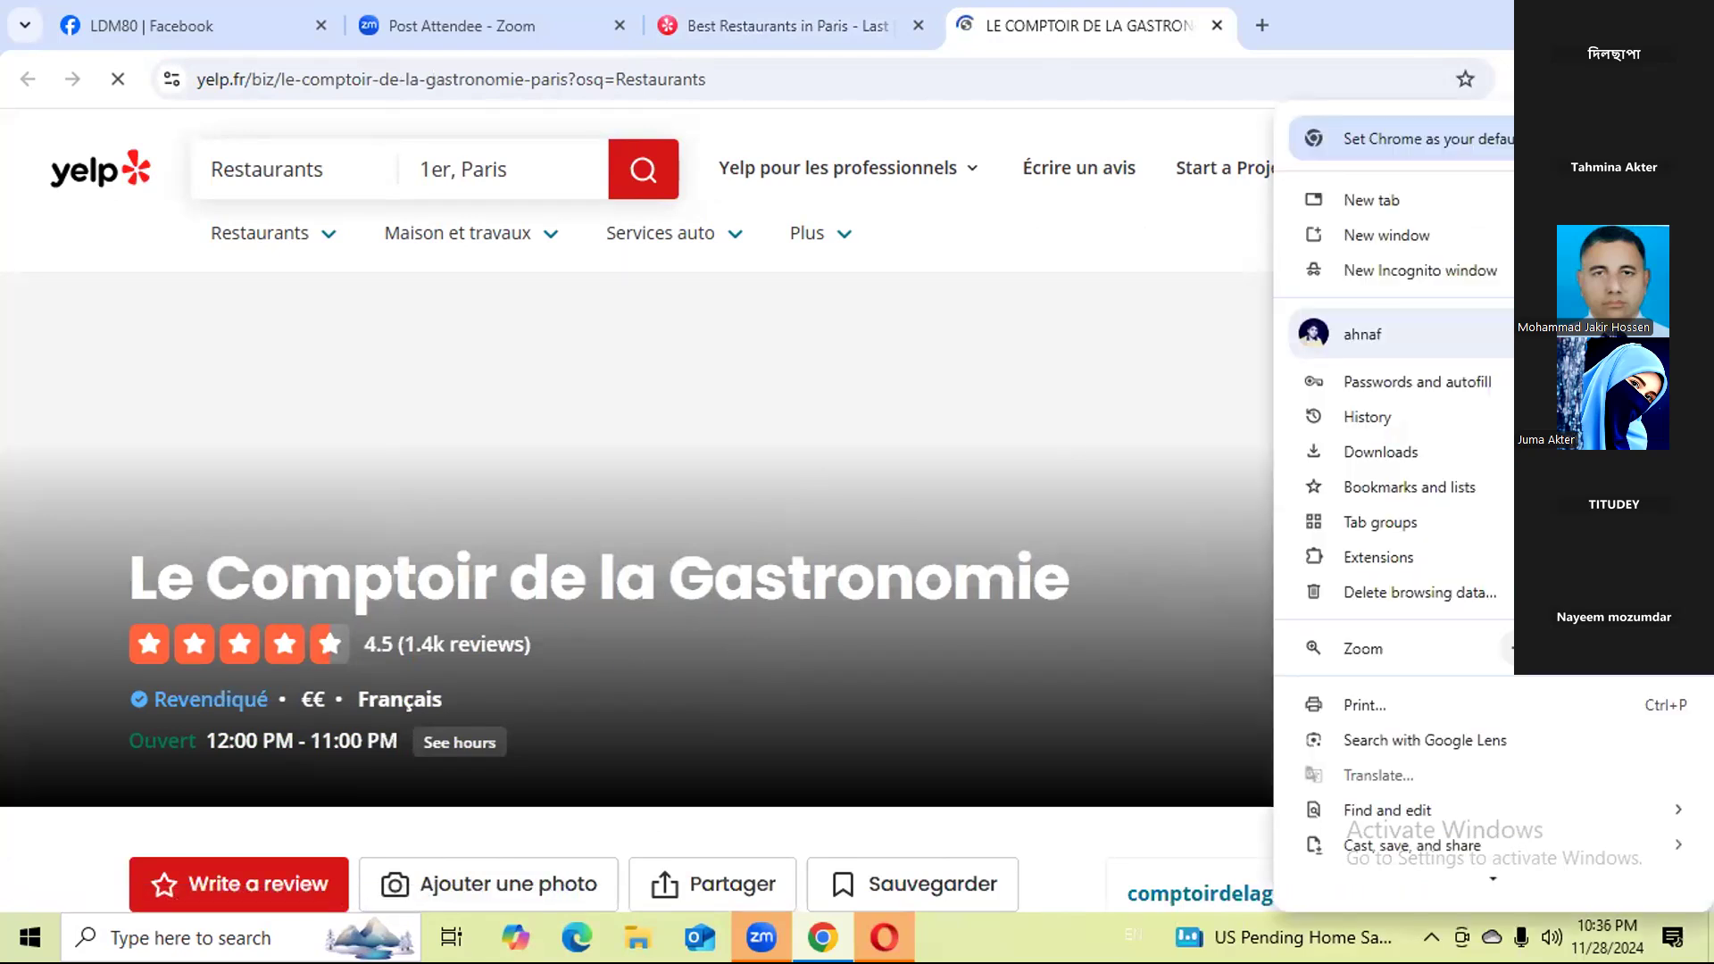
left_click(1690, 79)
Open Web Scraper in the developer tools on the restaurant's page and enter the yelp sitemap's Restaurants selector.
scroll(536, 614, "down", 1)
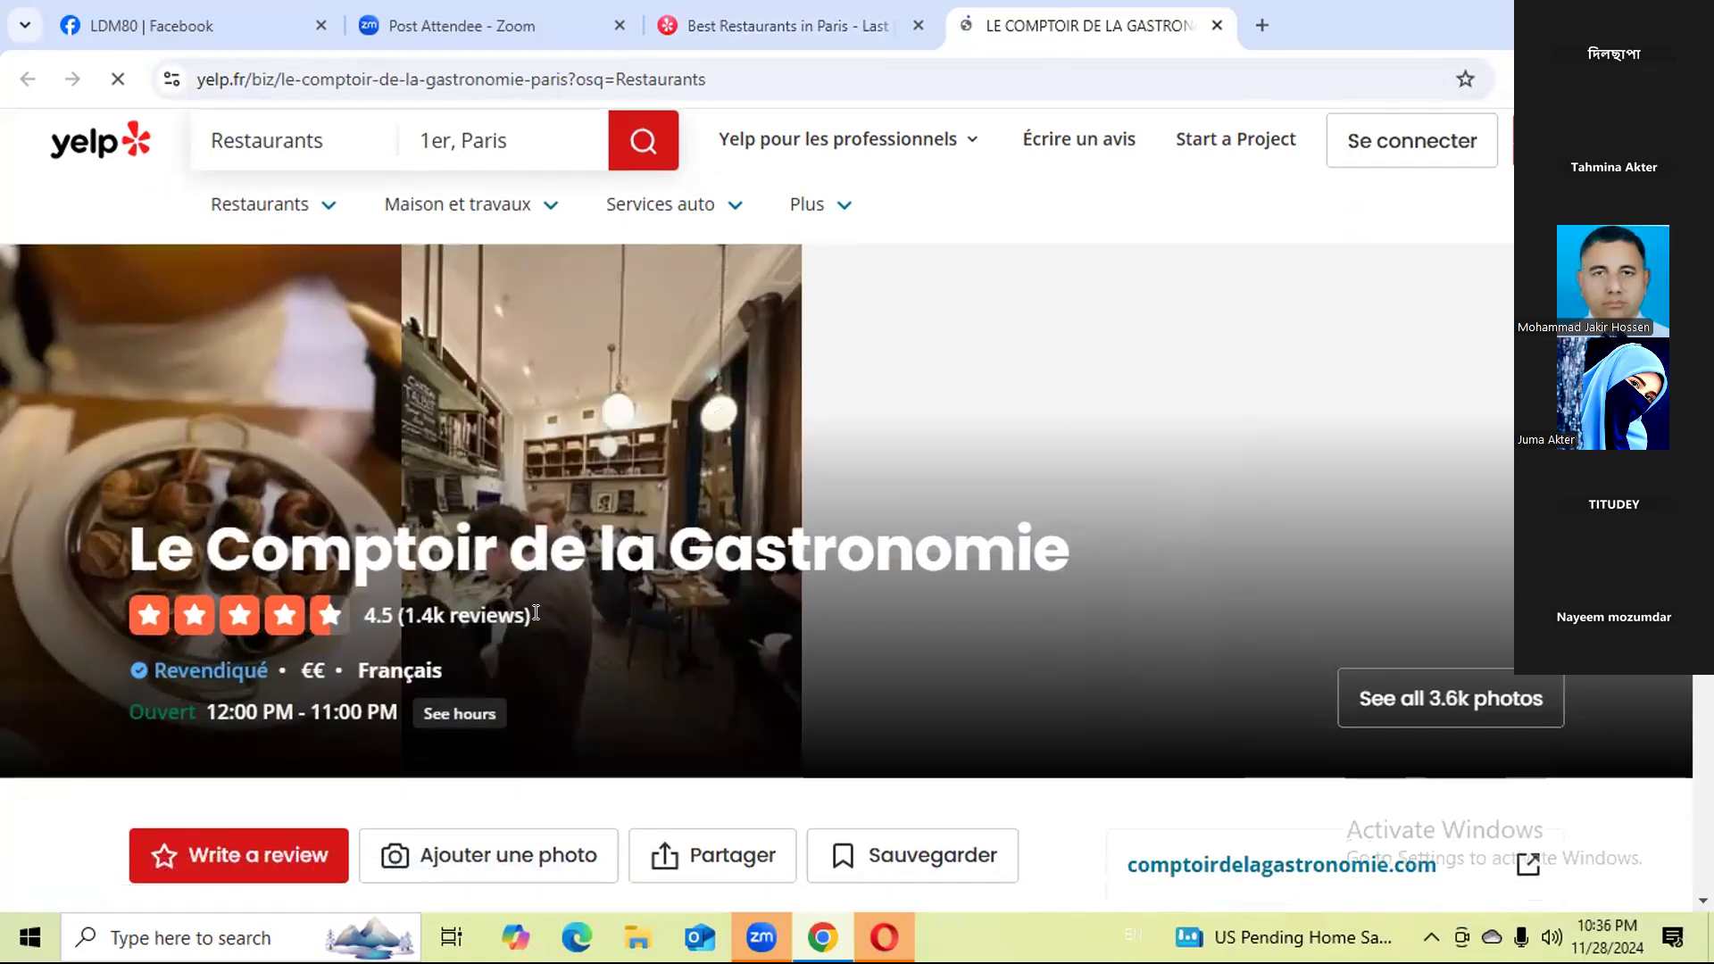
scroll(536, 614, "down", 1)
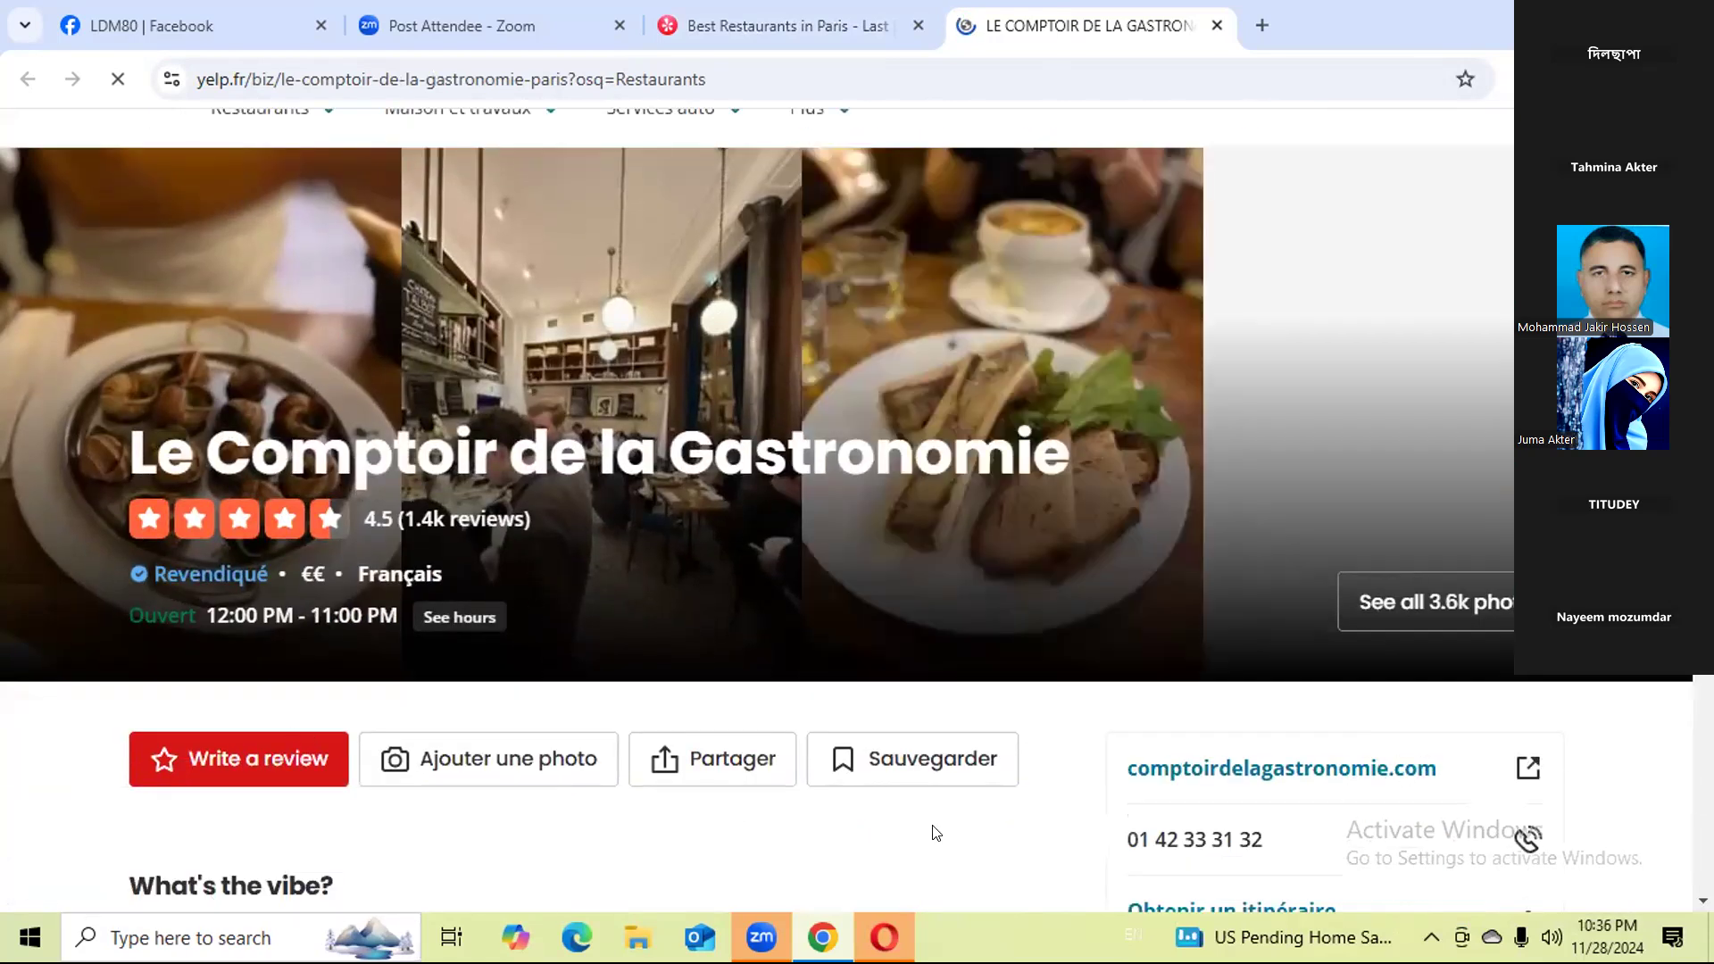
right_click(972, 832)
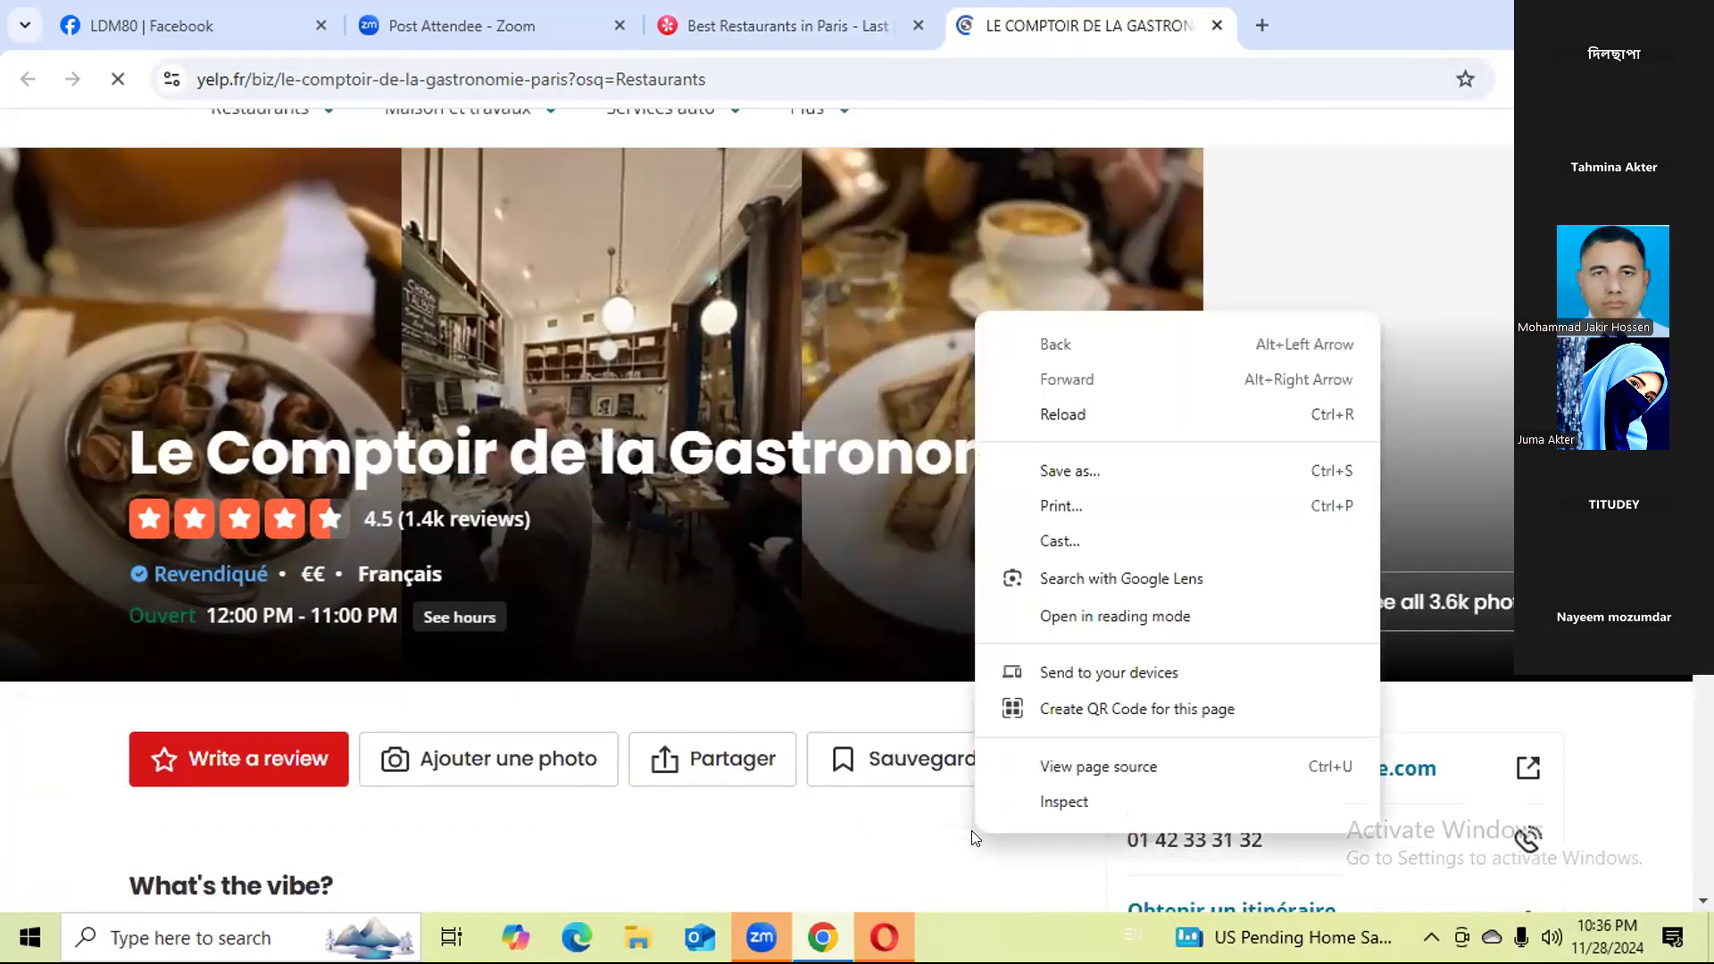
left_click(1070, 802)
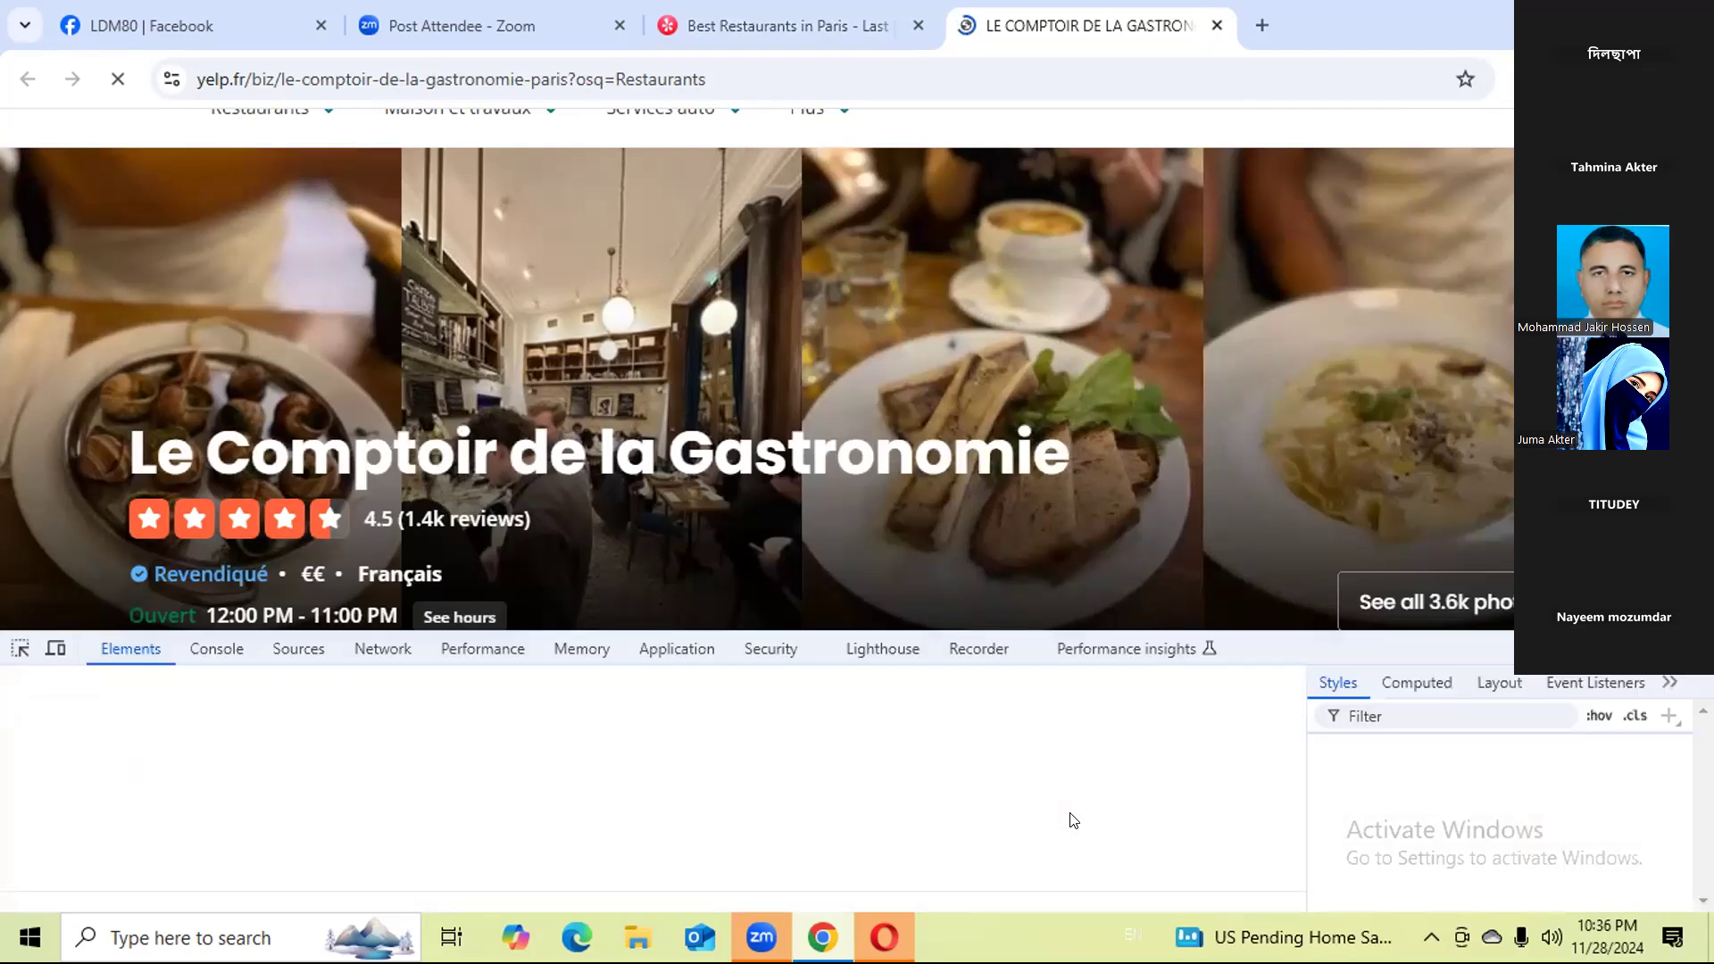
left_click(1311, 650)
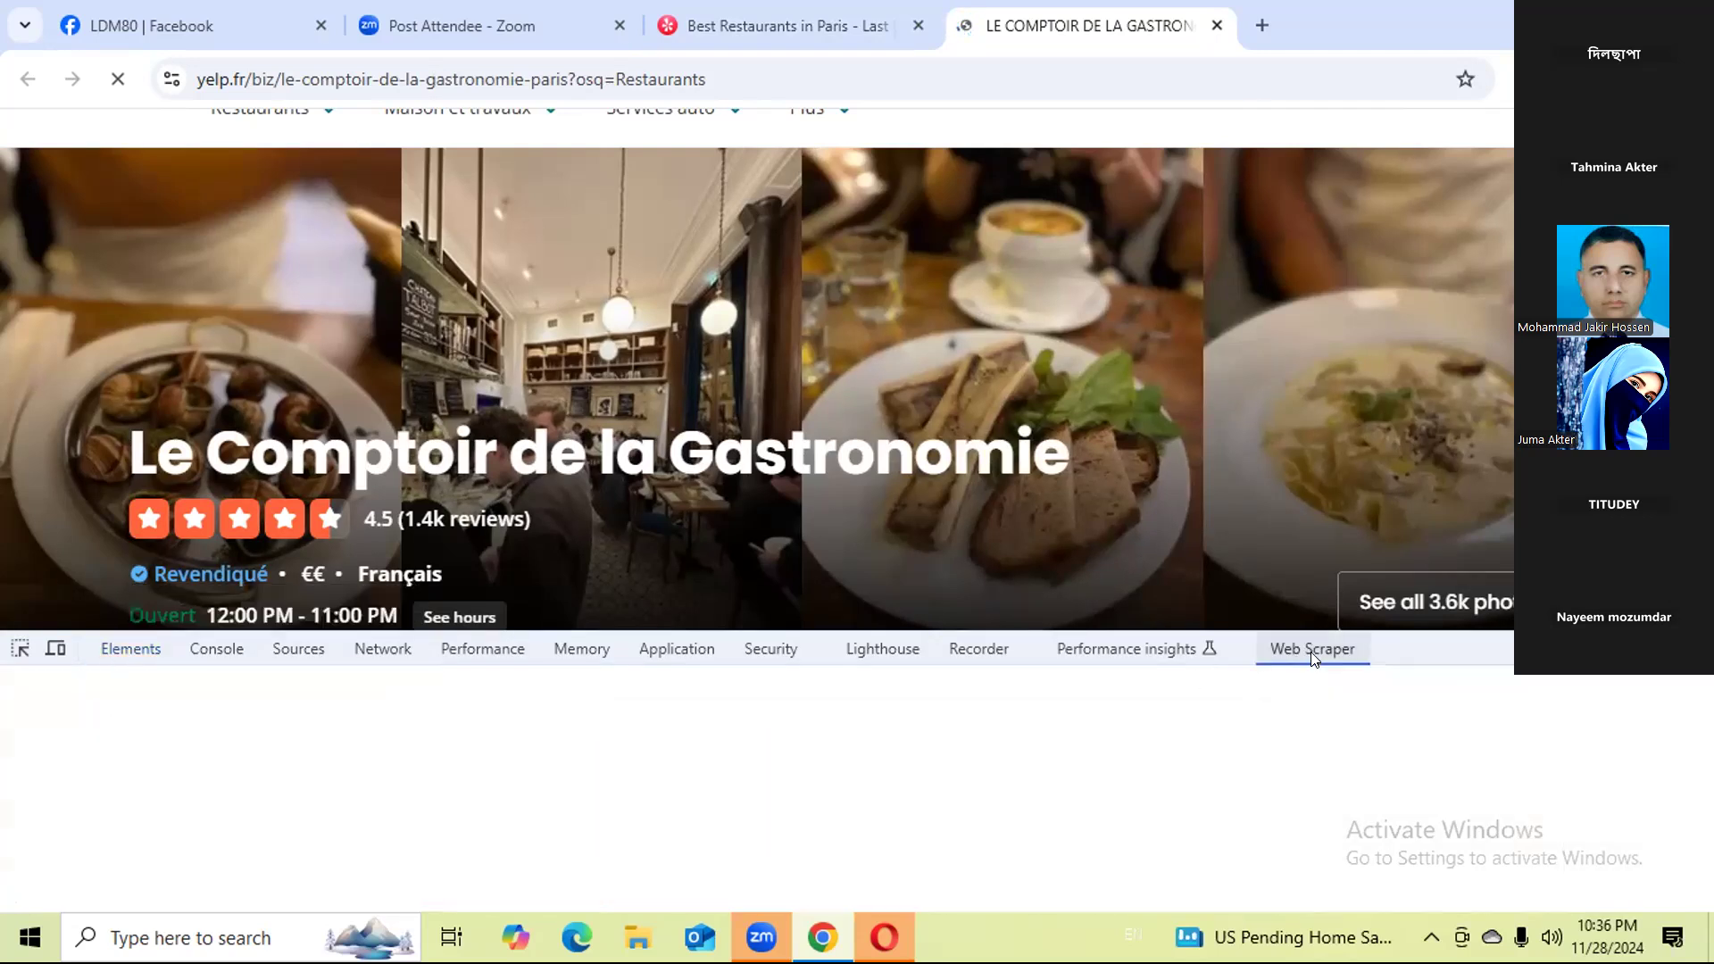
left_click(713, 817)
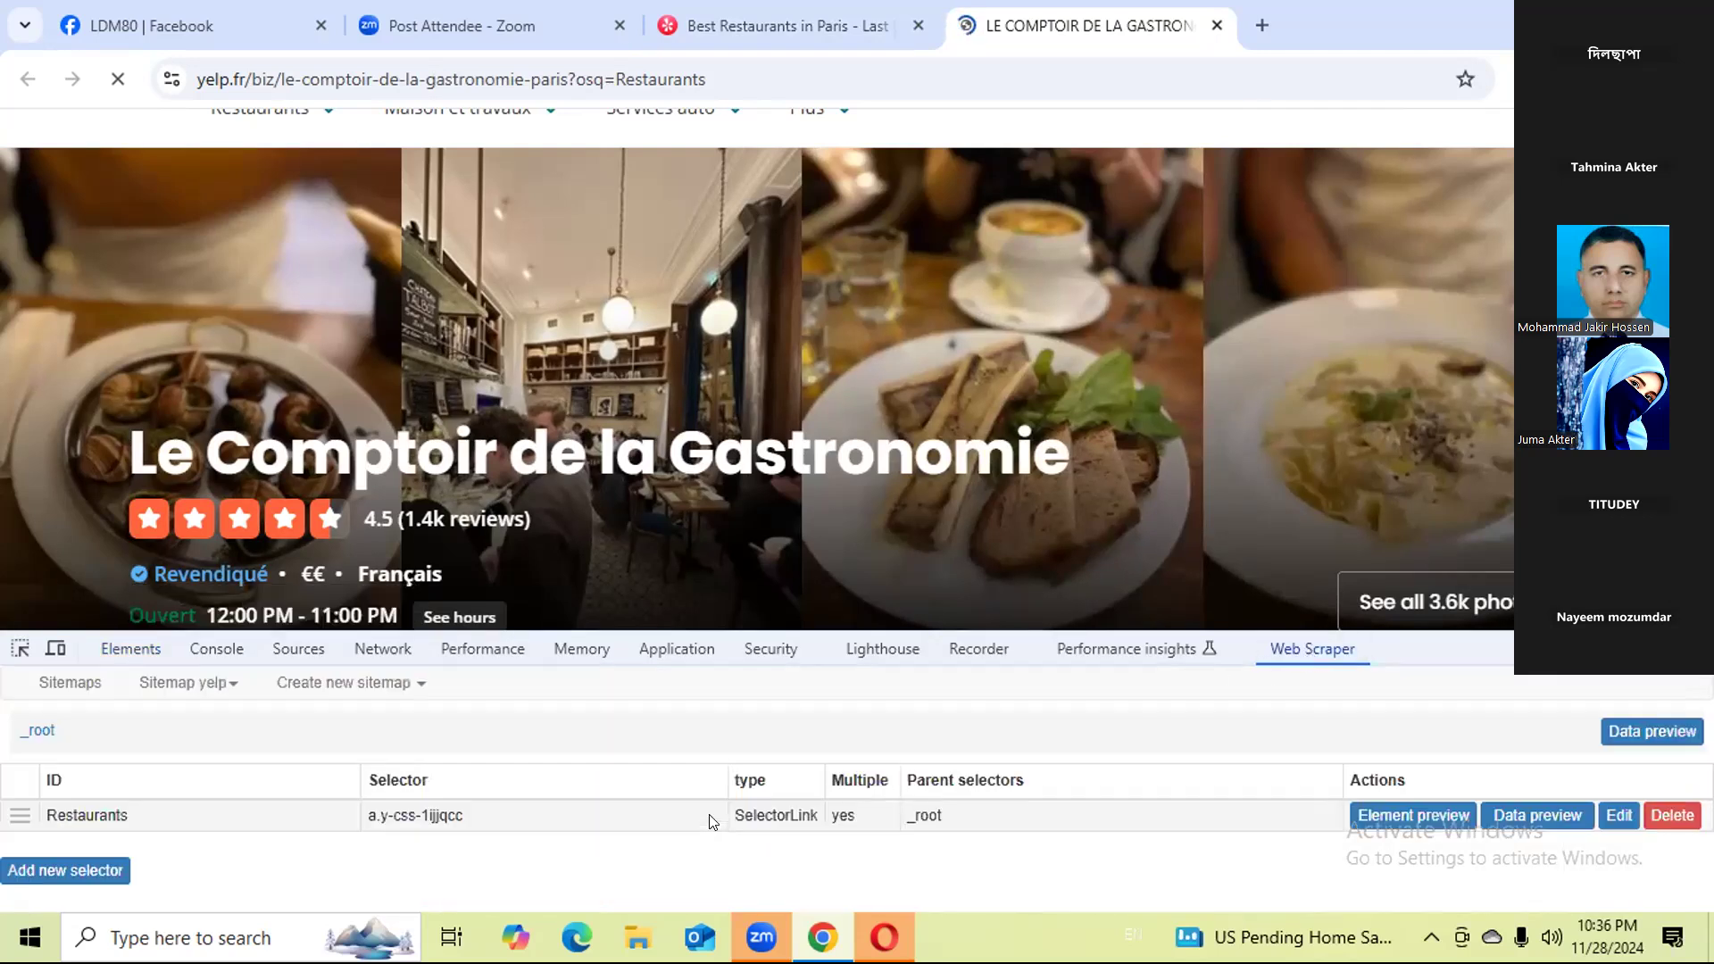
left_click(434, 826)
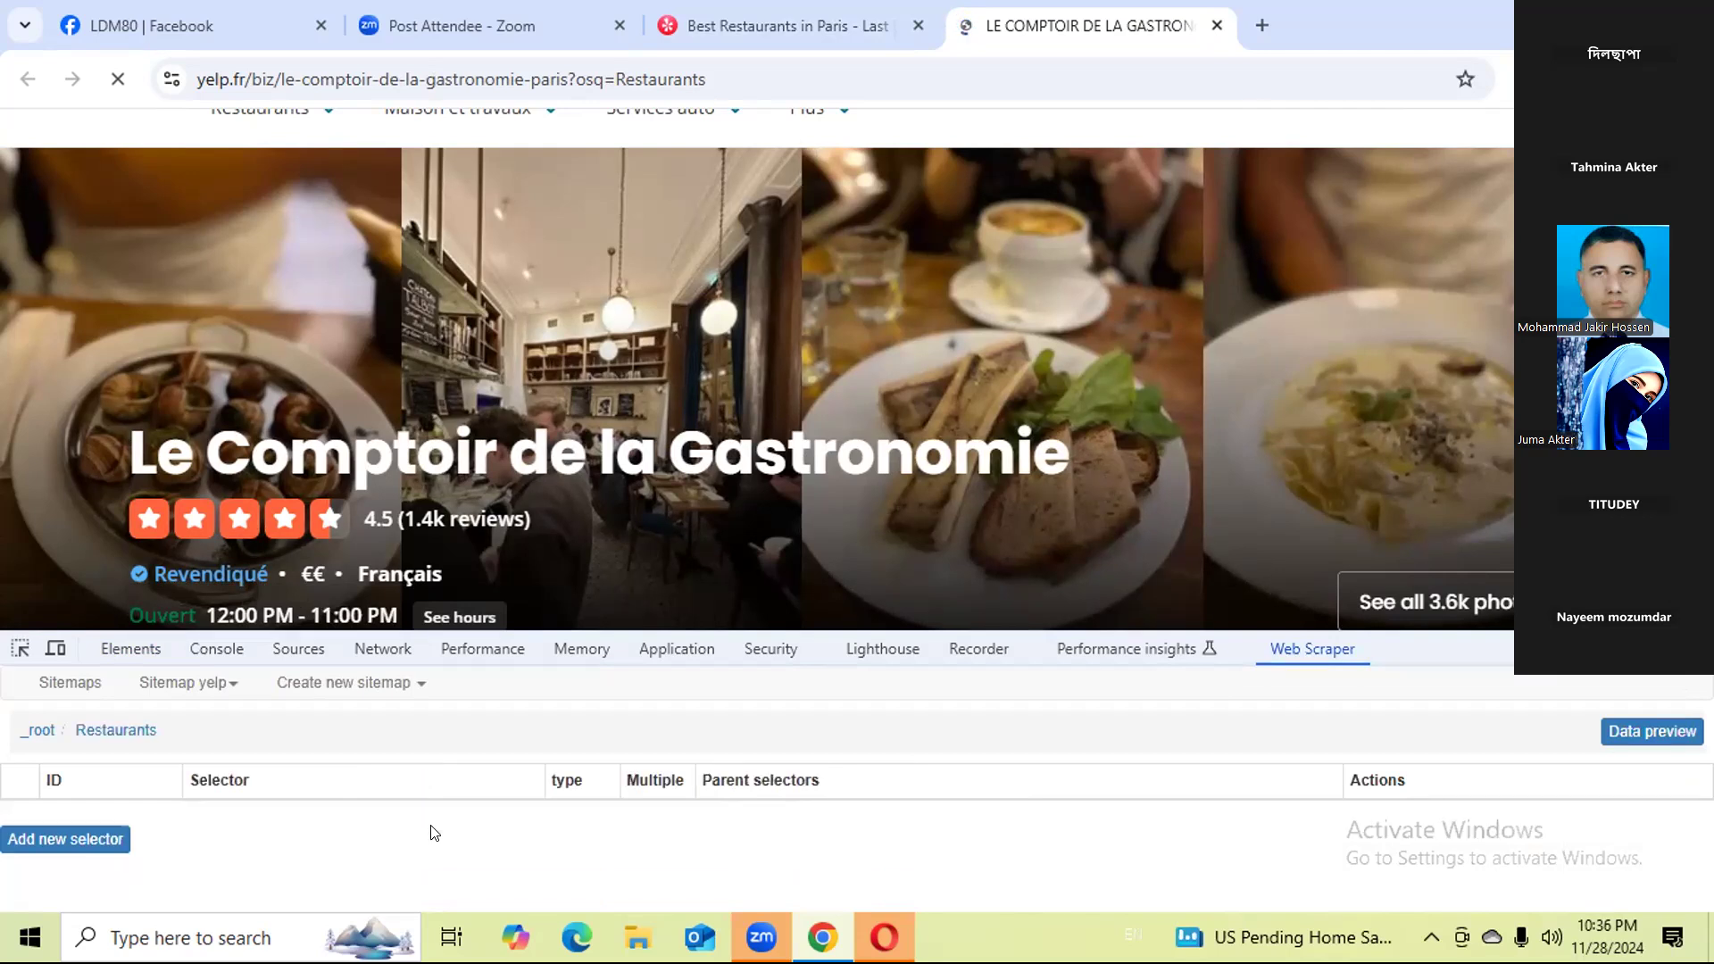
Add a Text selector with ID Name under Restaurants, translate the page to English and select the restaurant's title heading as its element.
left_click(100, 841)
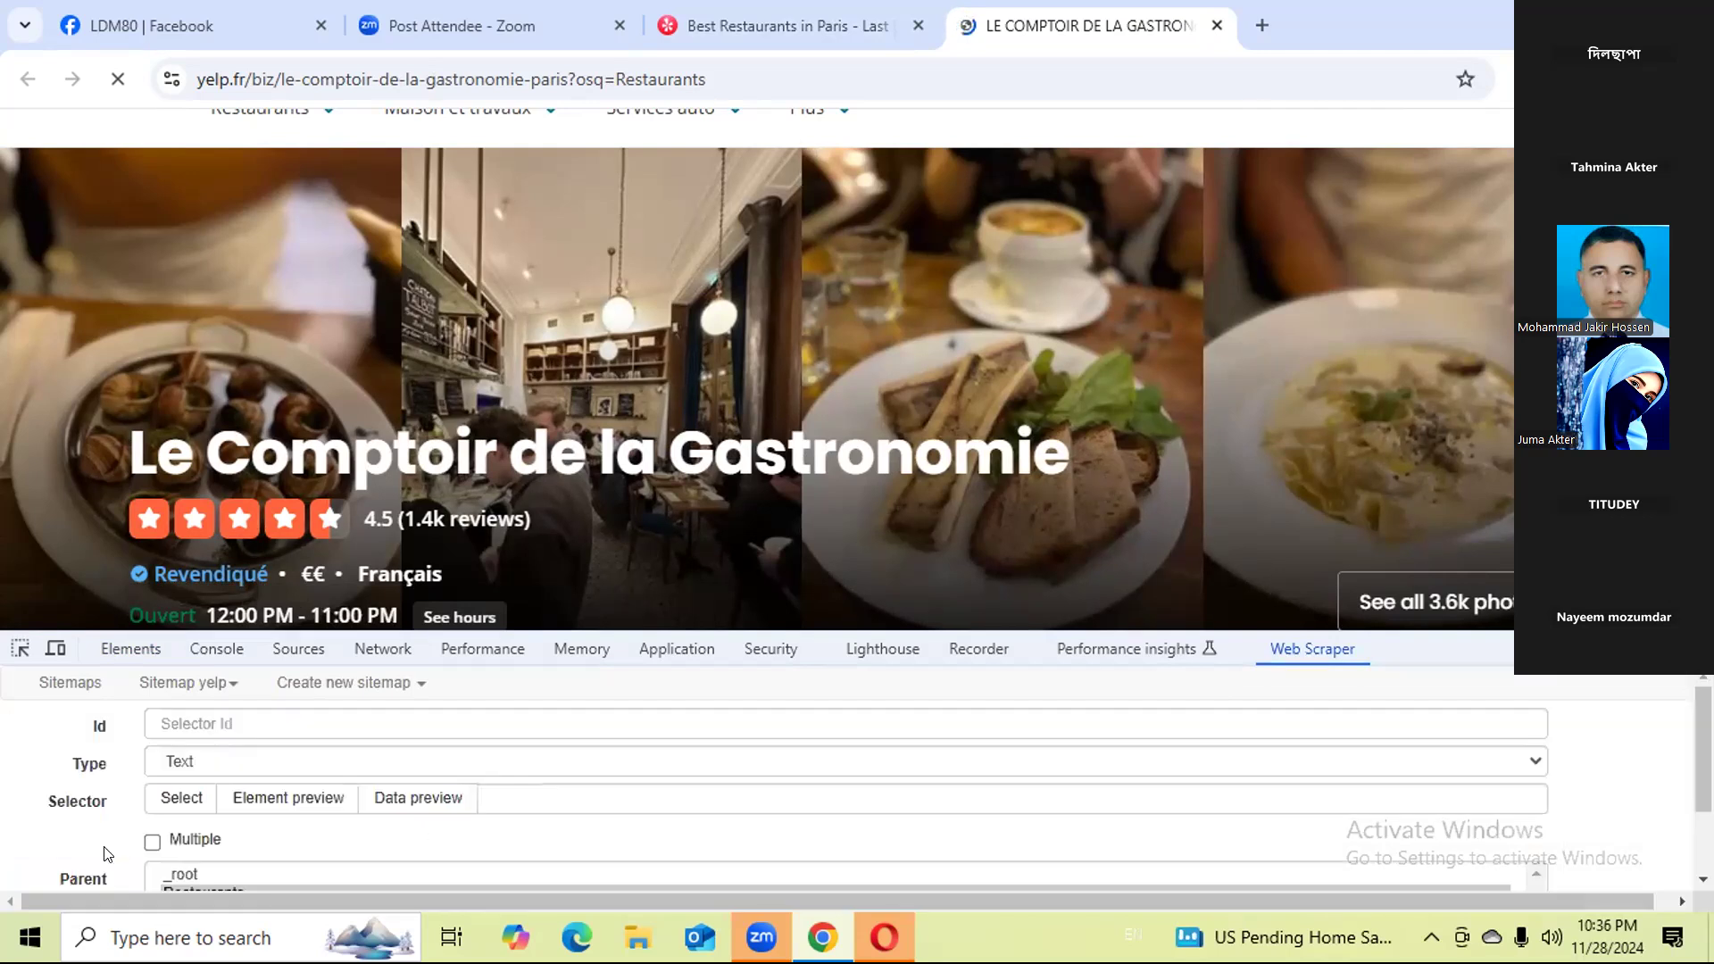
left_click(277, 720)
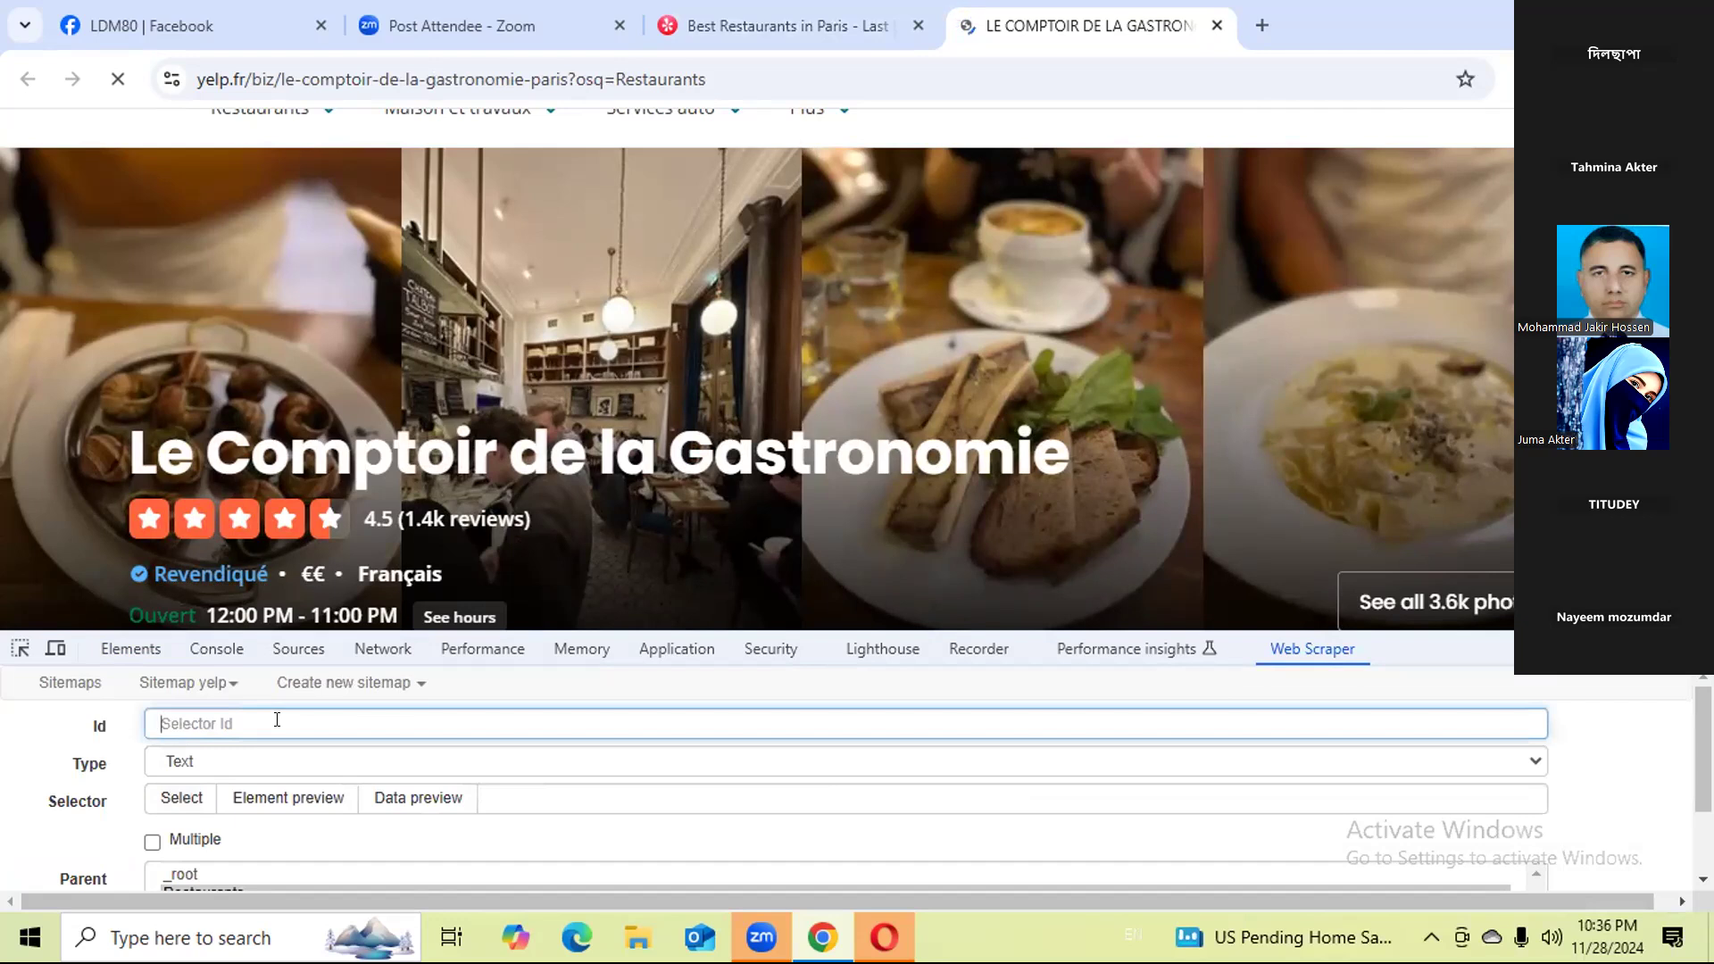
type("Na")
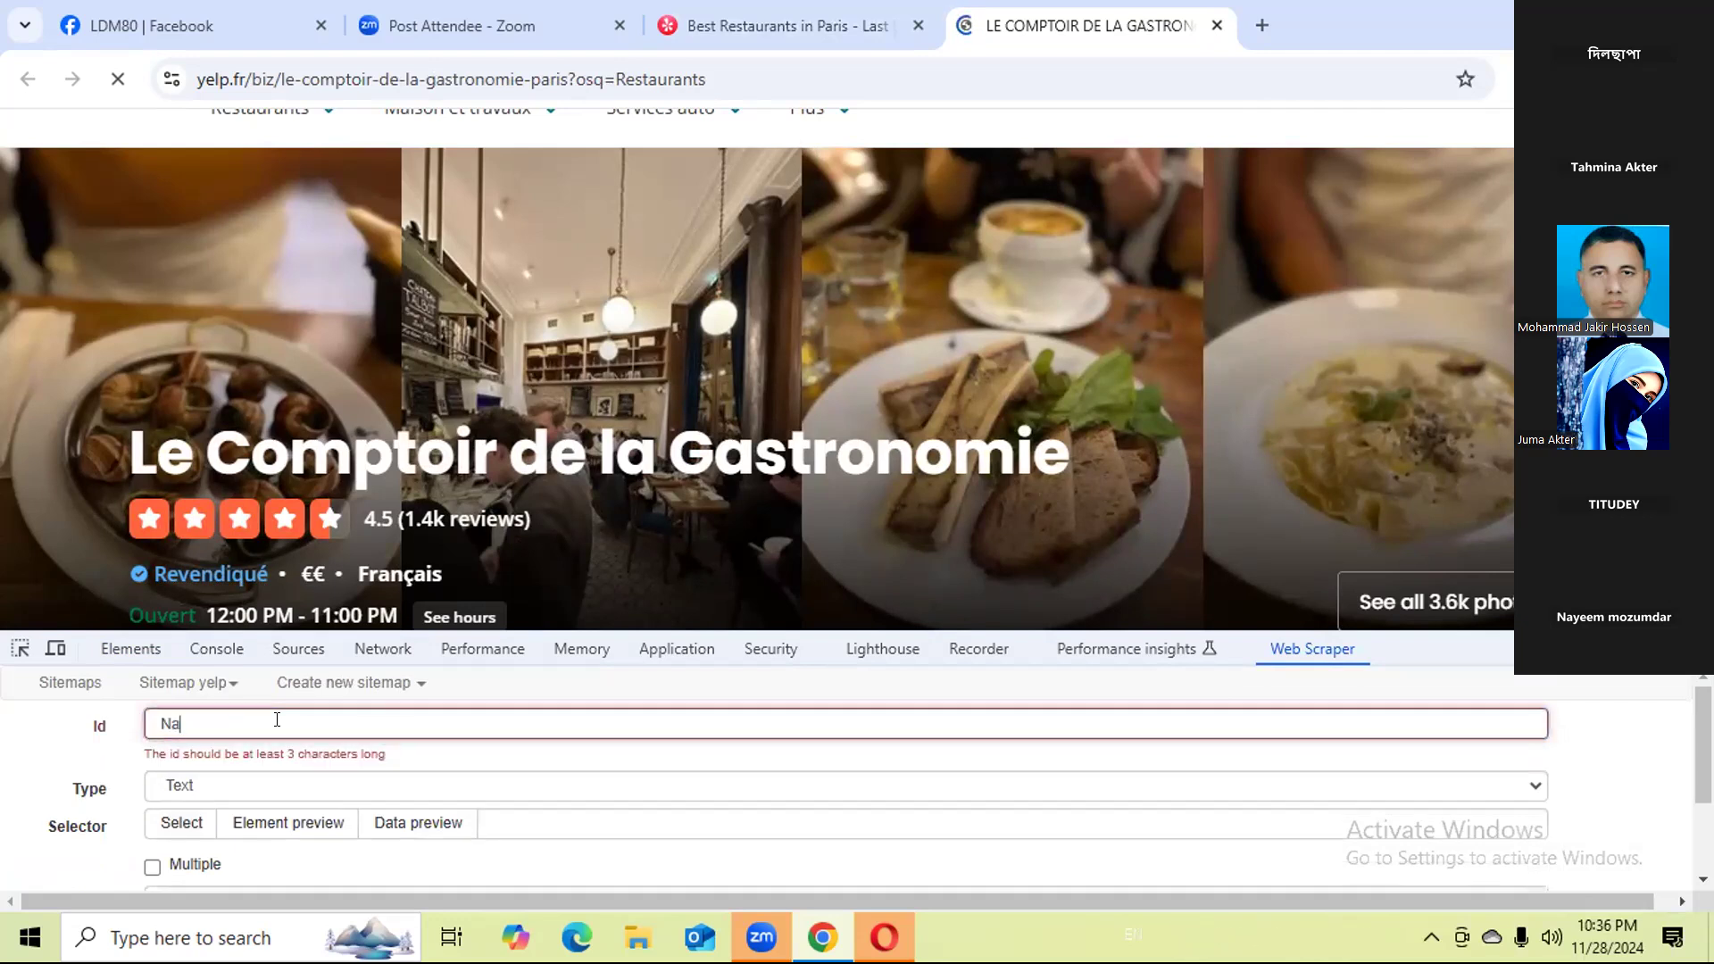
type("me")
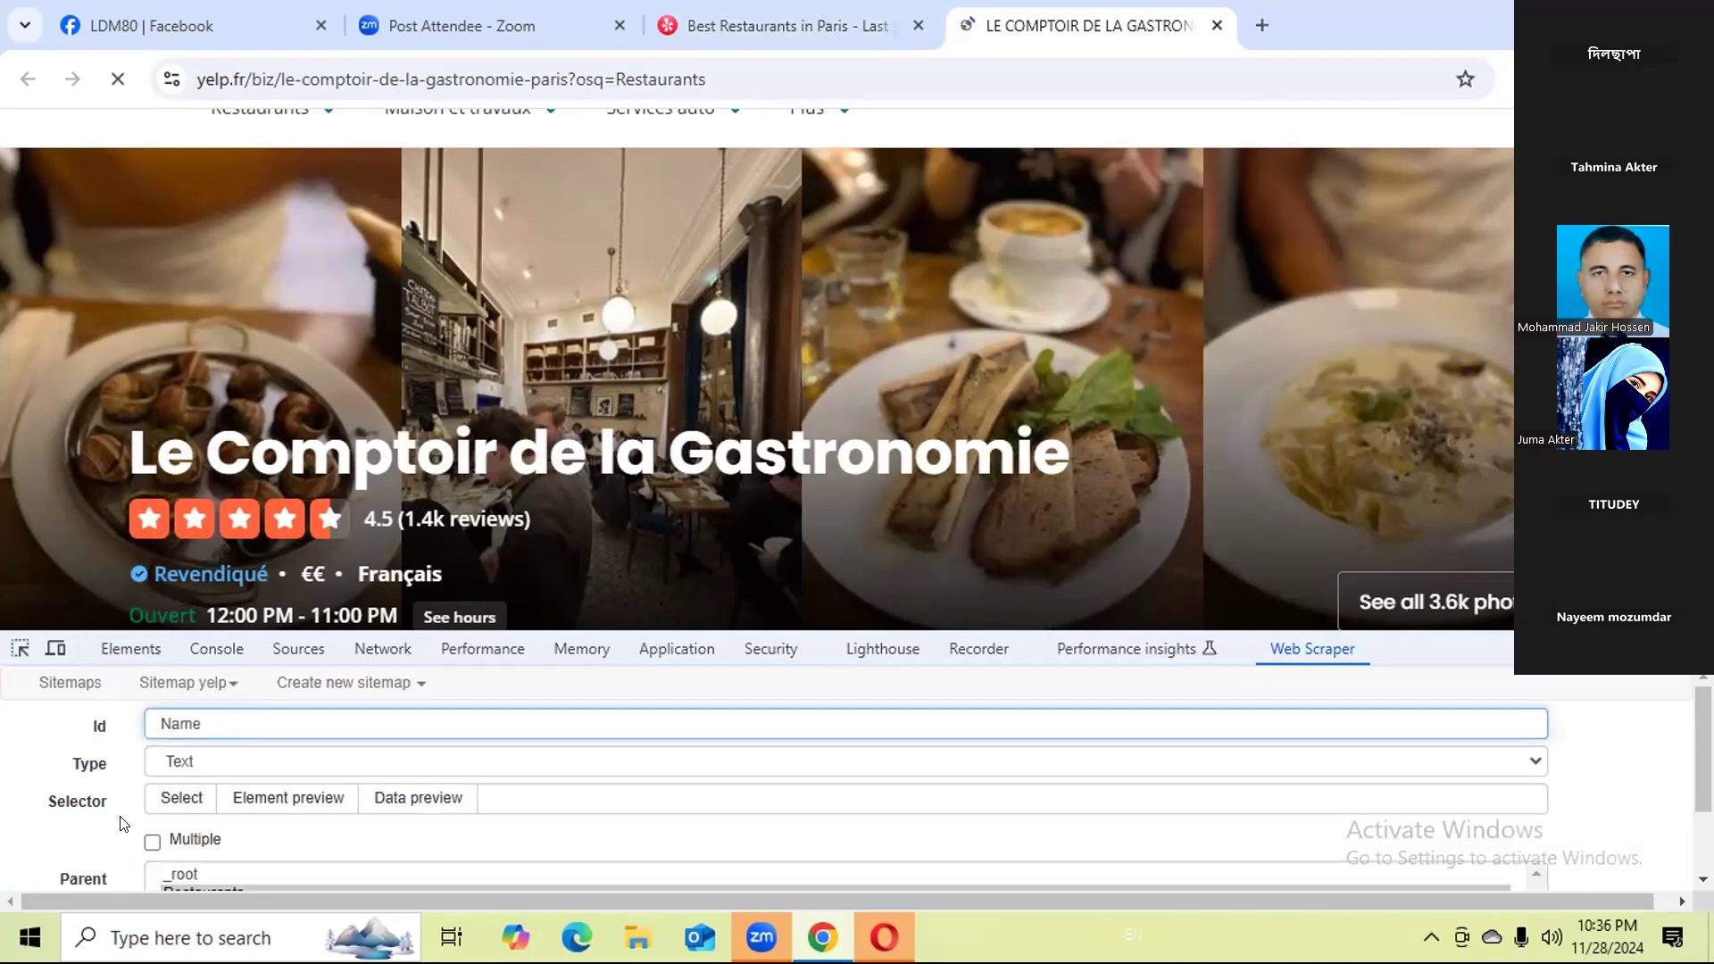
left_click(173, 806)
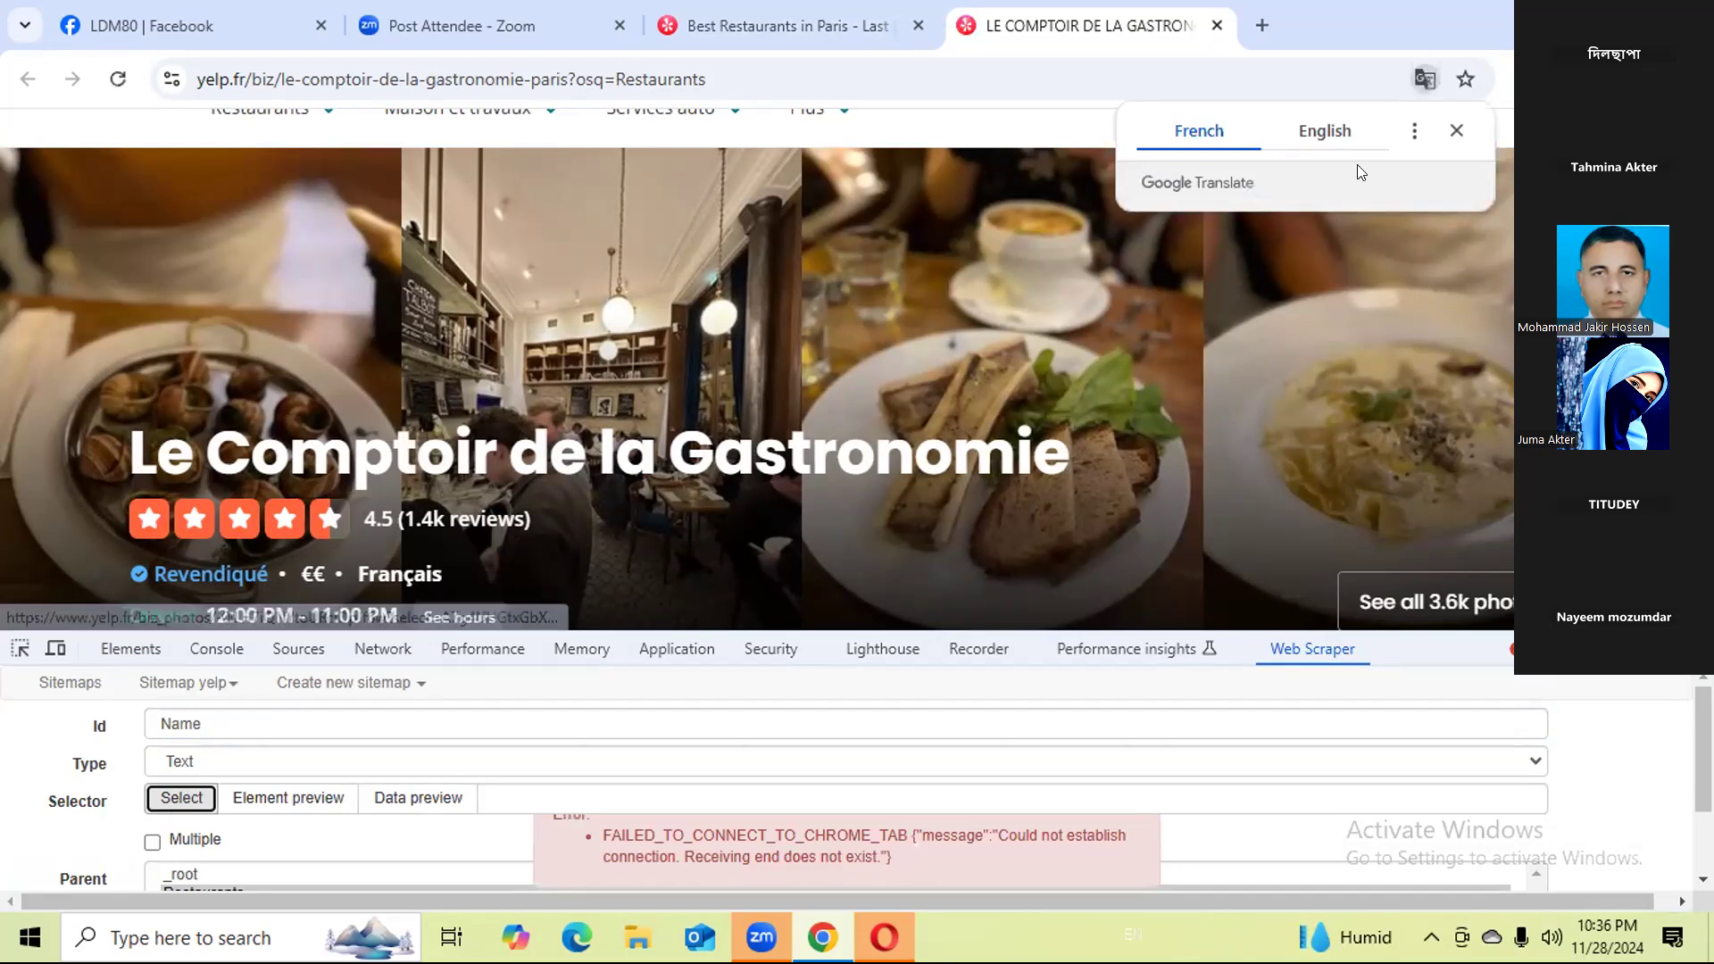
left_click(1328, 139)
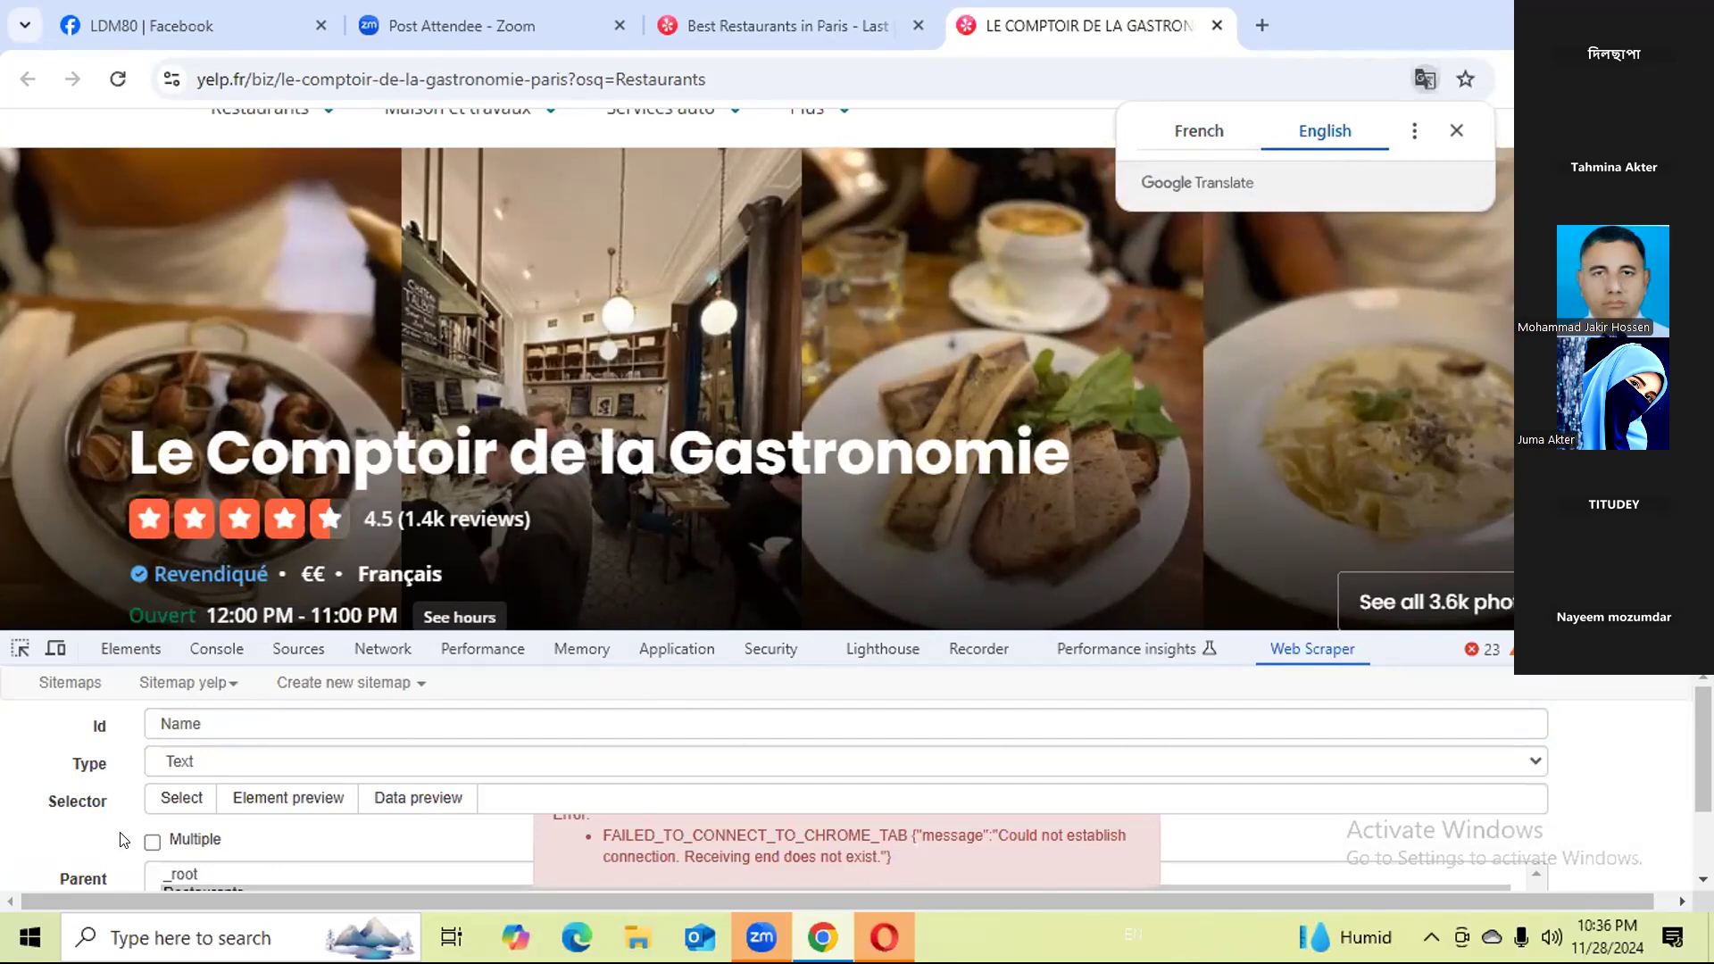
left_click(176, 800)
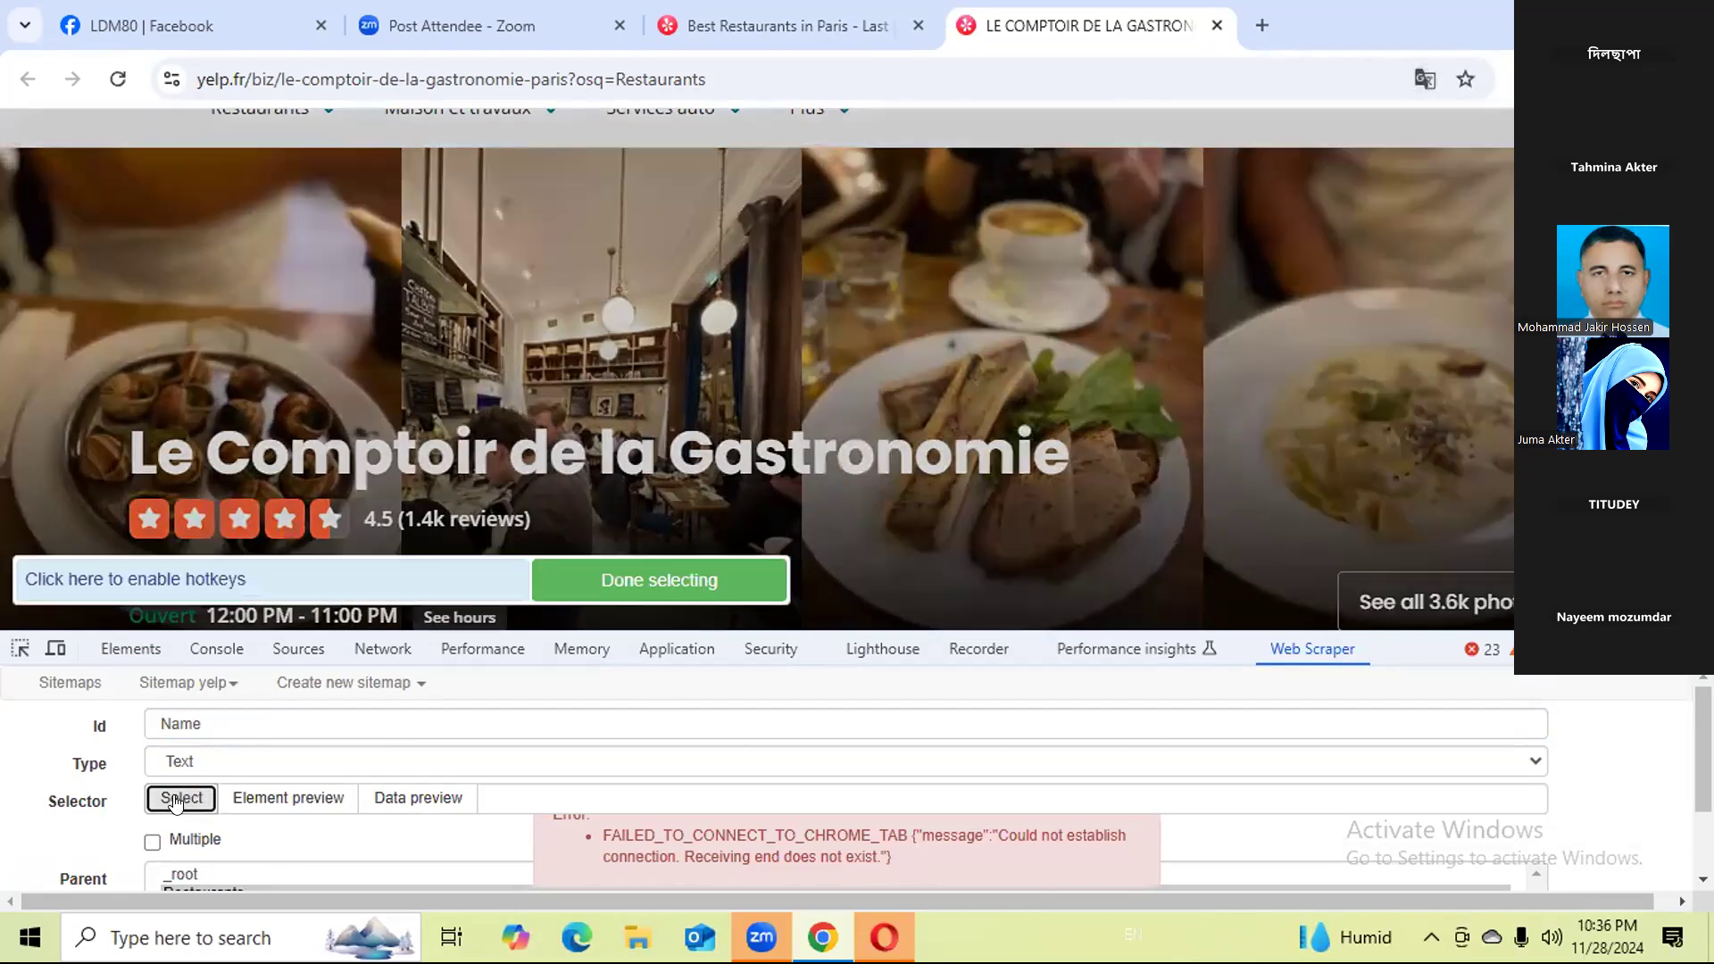
left_click(593, 466)
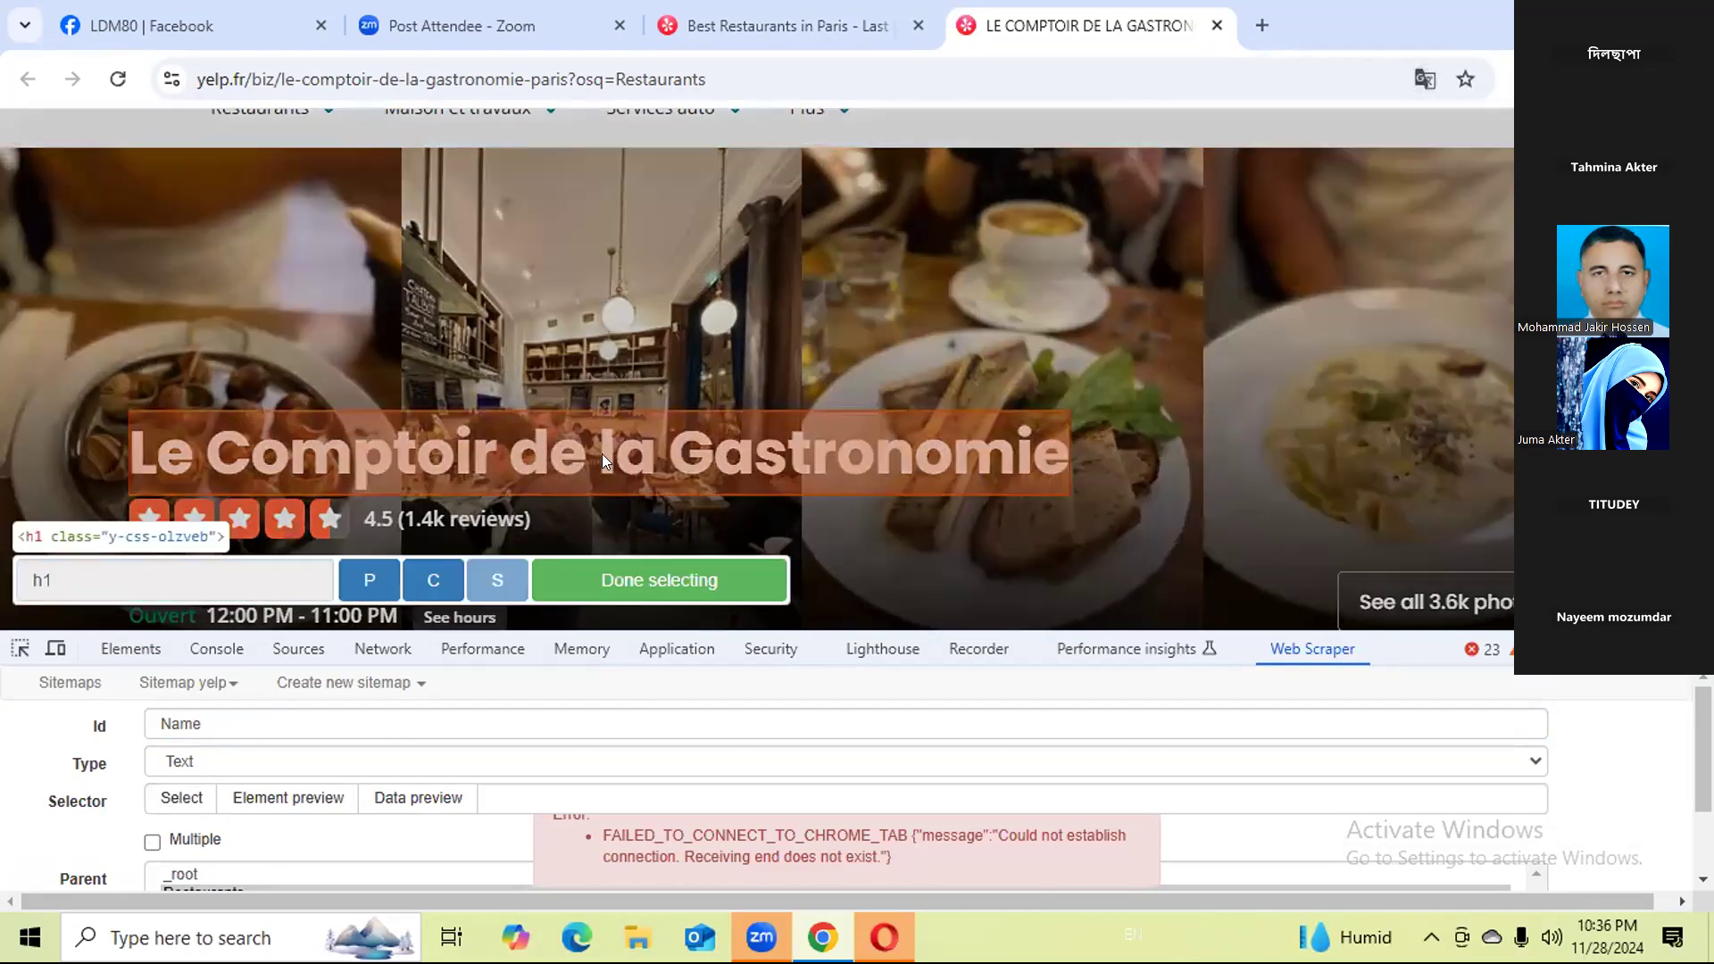
left_click(652, 580)
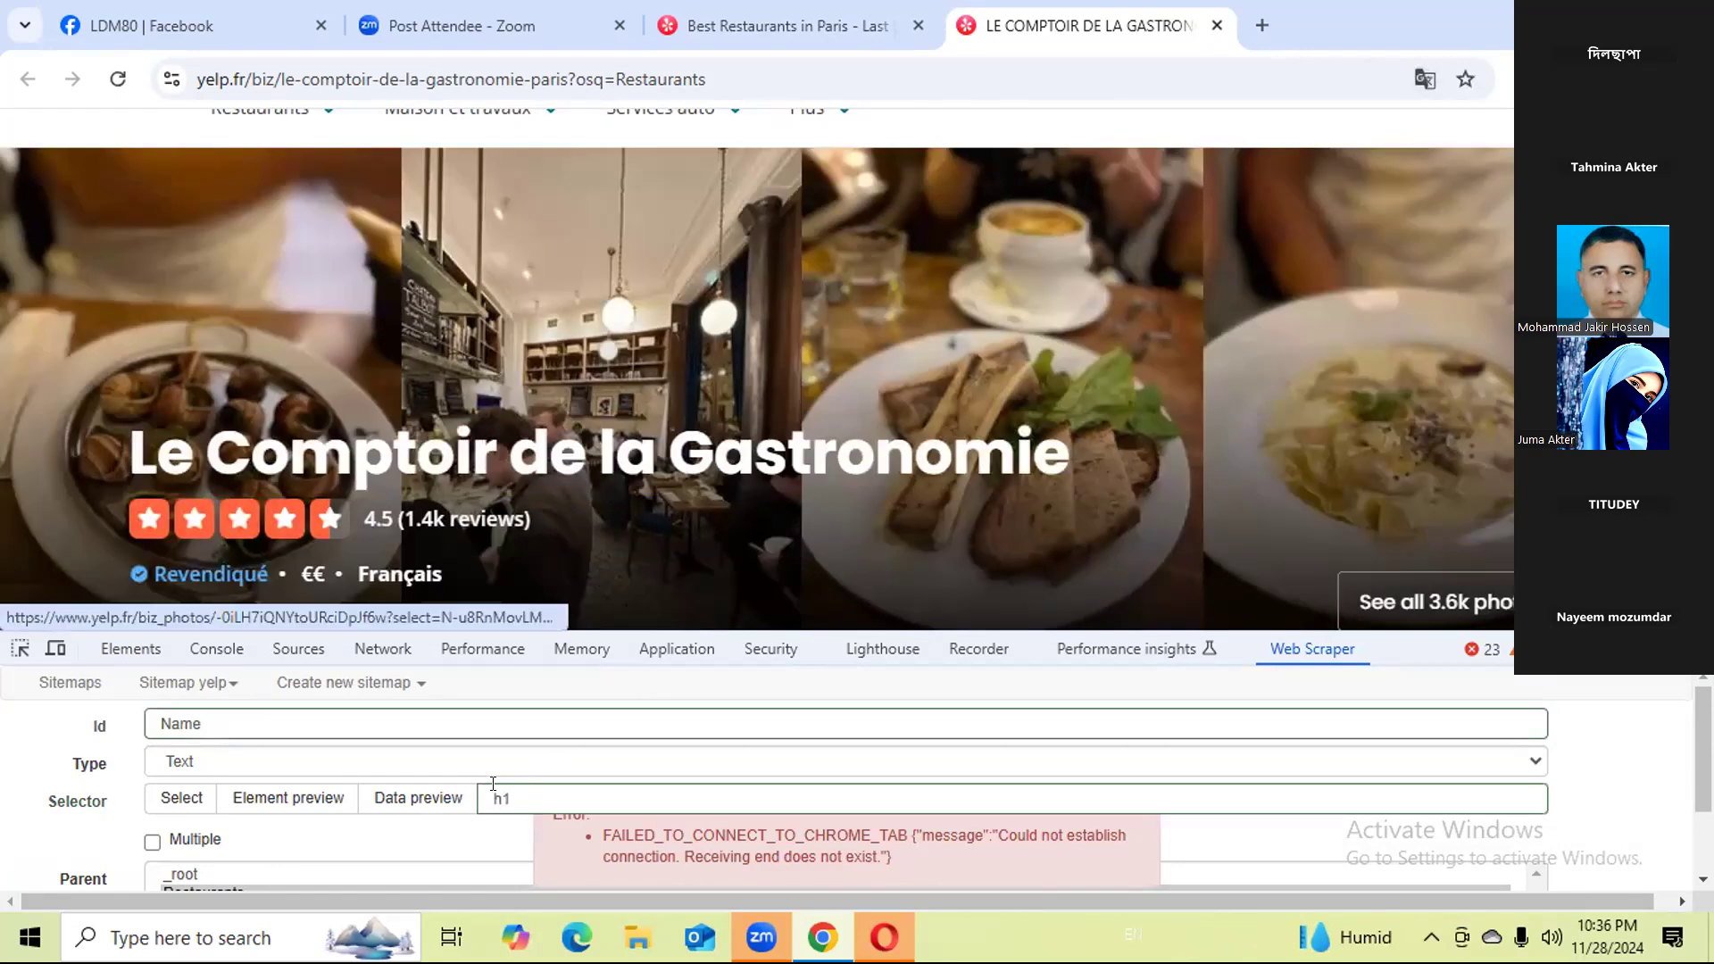
Preview the data the Name selector extracts and save the selector under the Restaurants parent.
left_click(397, 804)
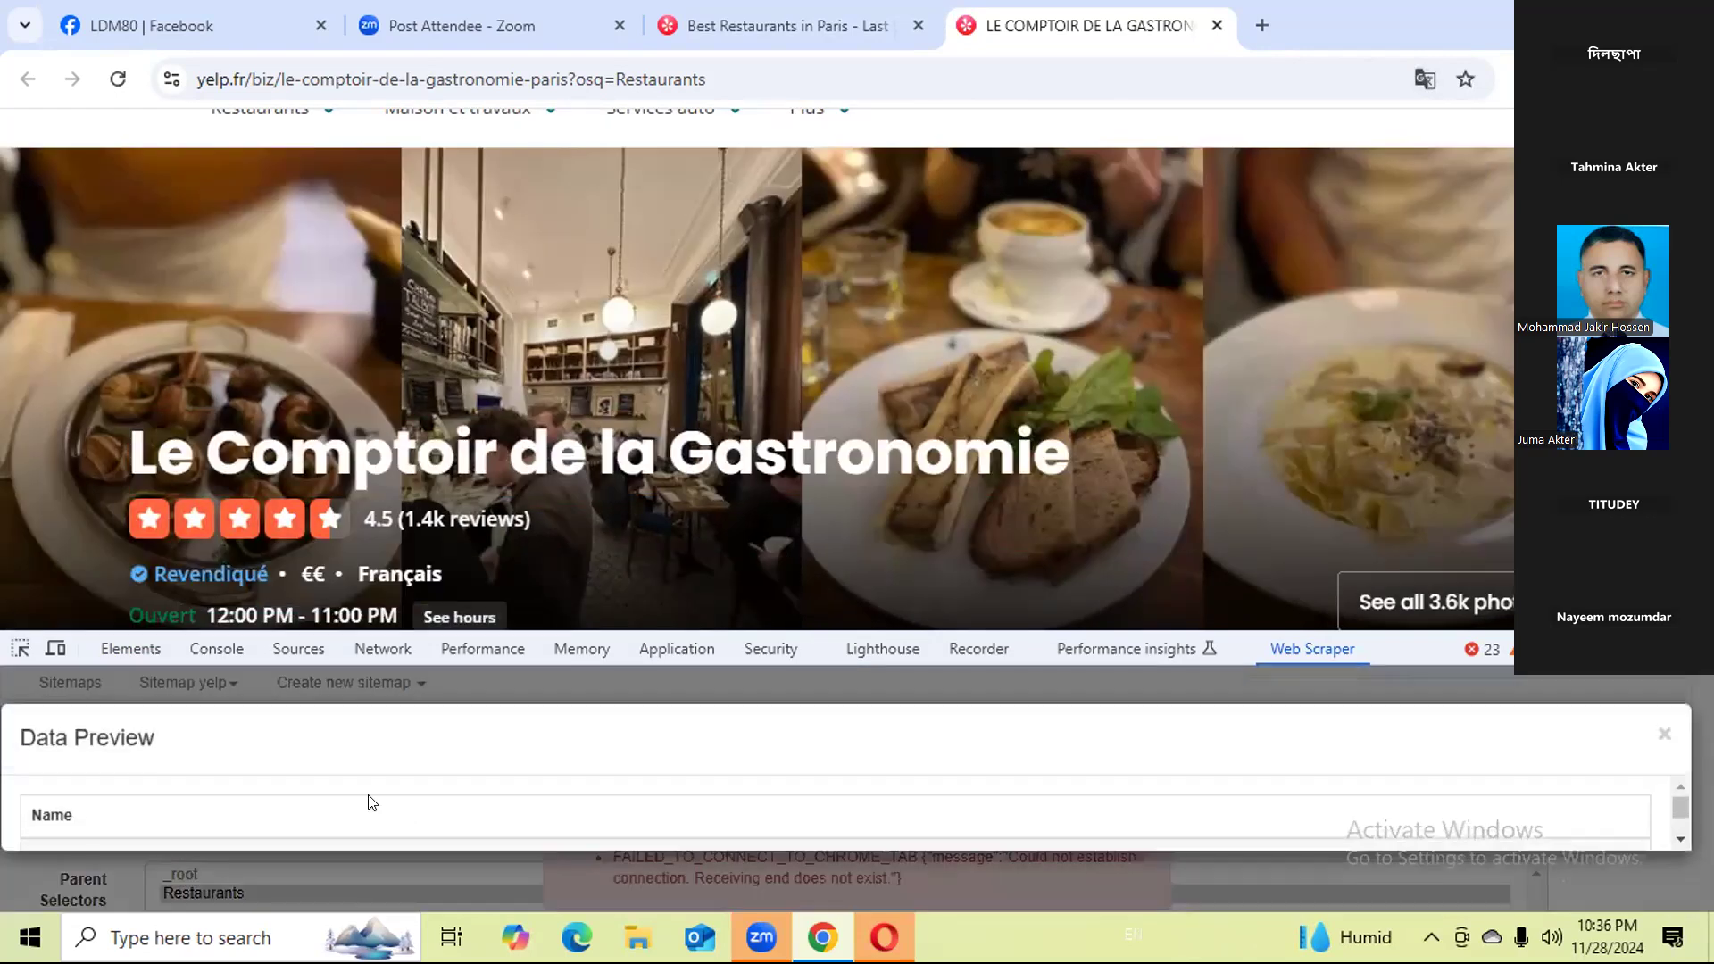
scroll(384, 808, "down", 1)
scroll(407, 799, "up", 1)
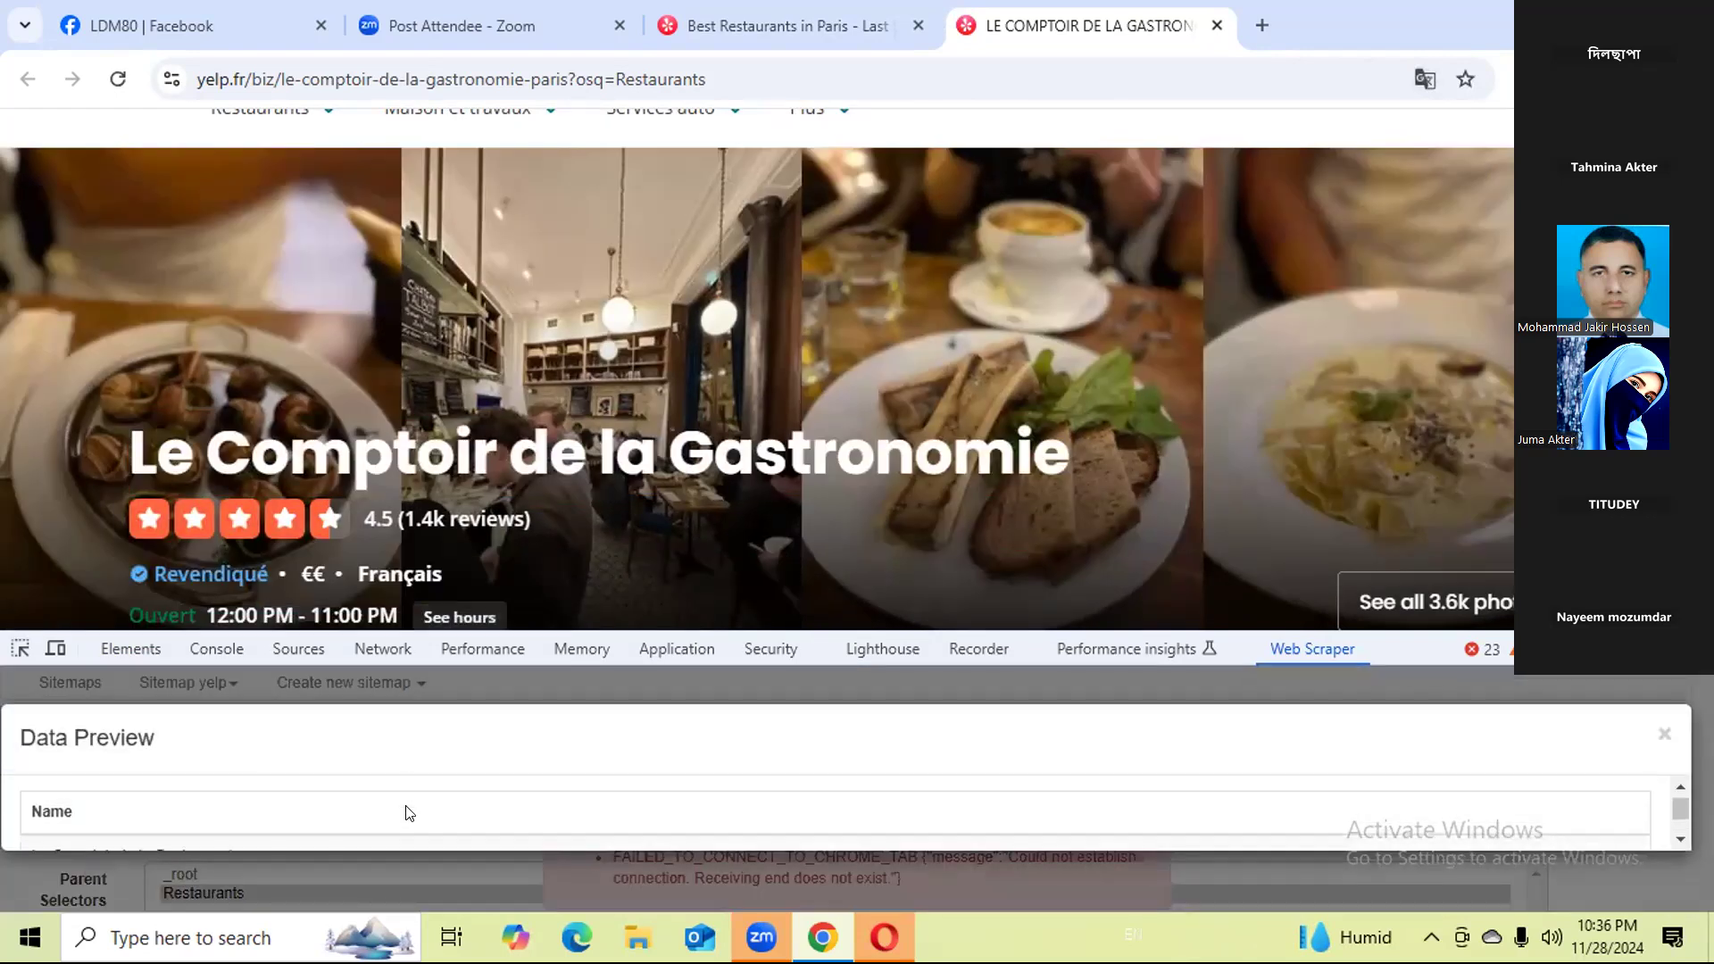
scroll(407, 811, "down", 1)
left_click(411, 889)
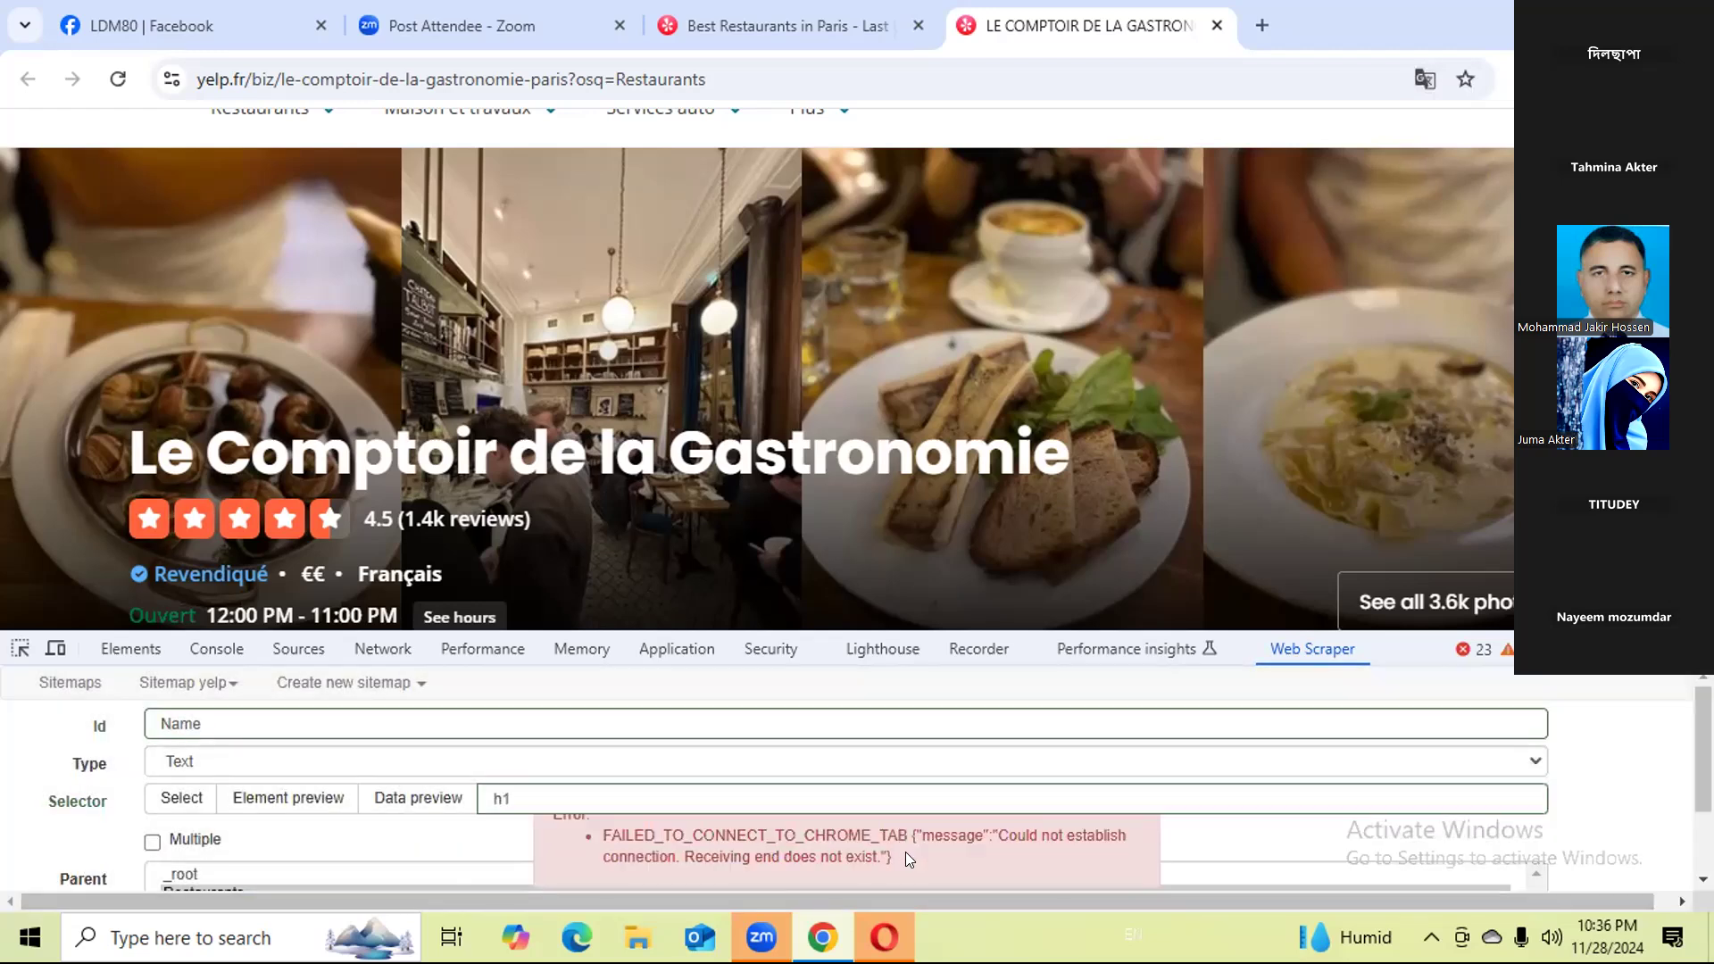
left_click_drag(893, 857, 605, 844)
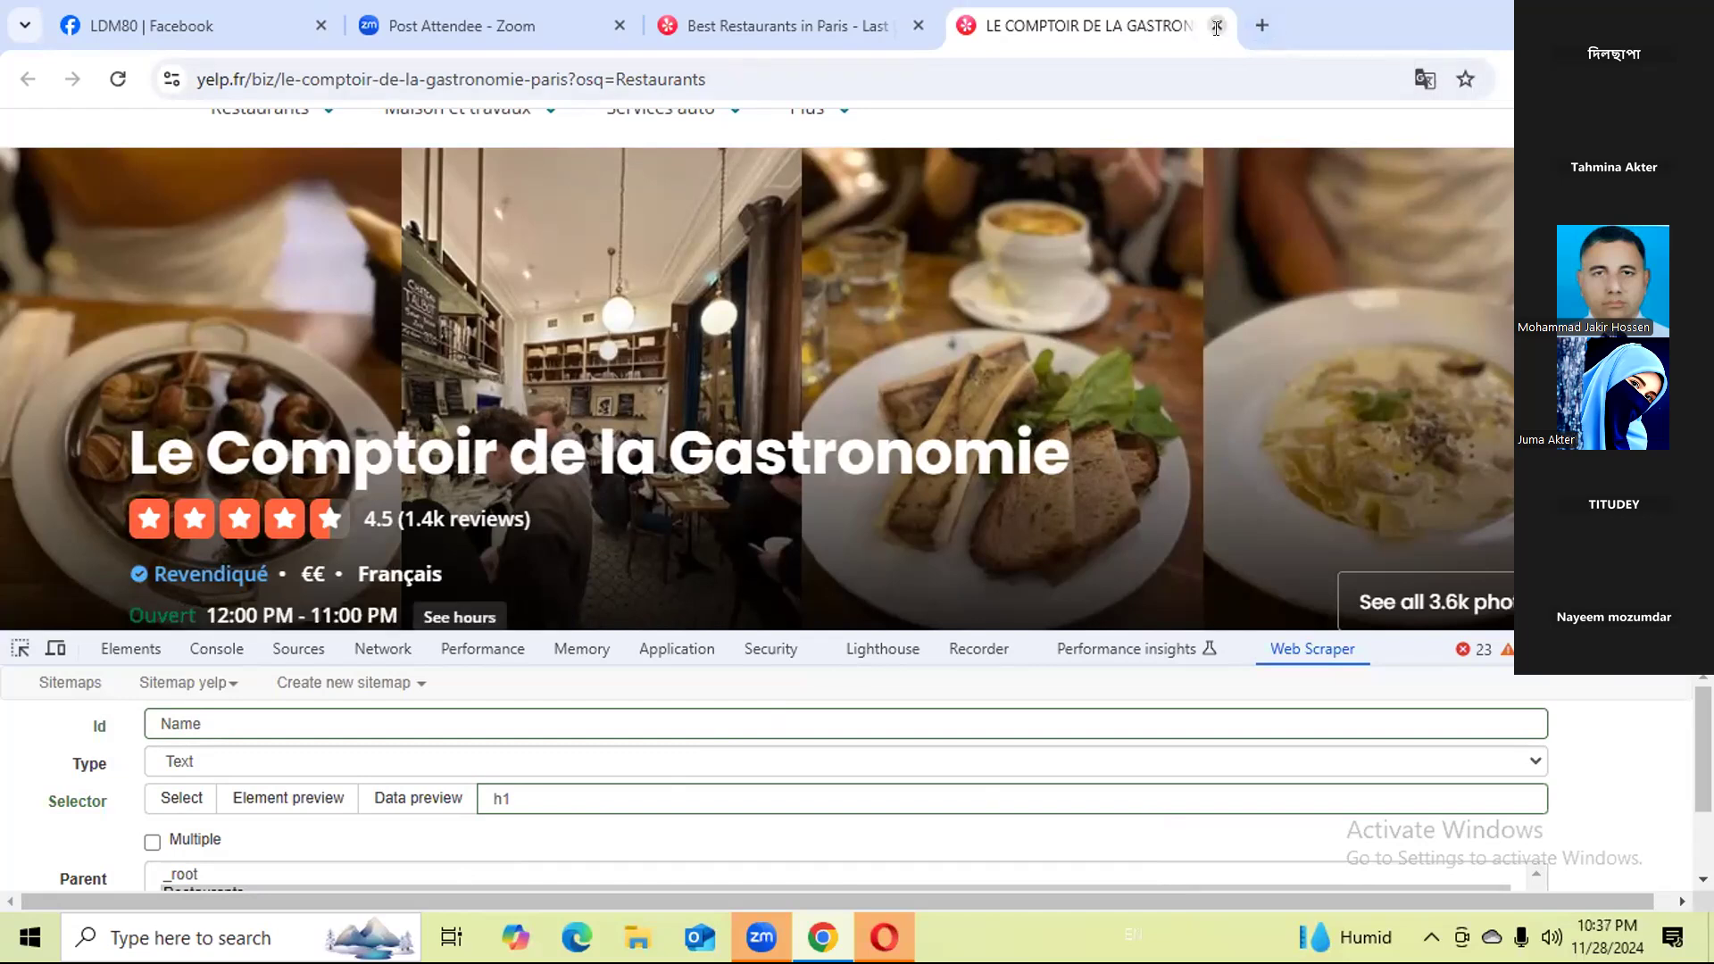
scroll(179, 853, "down", 2)
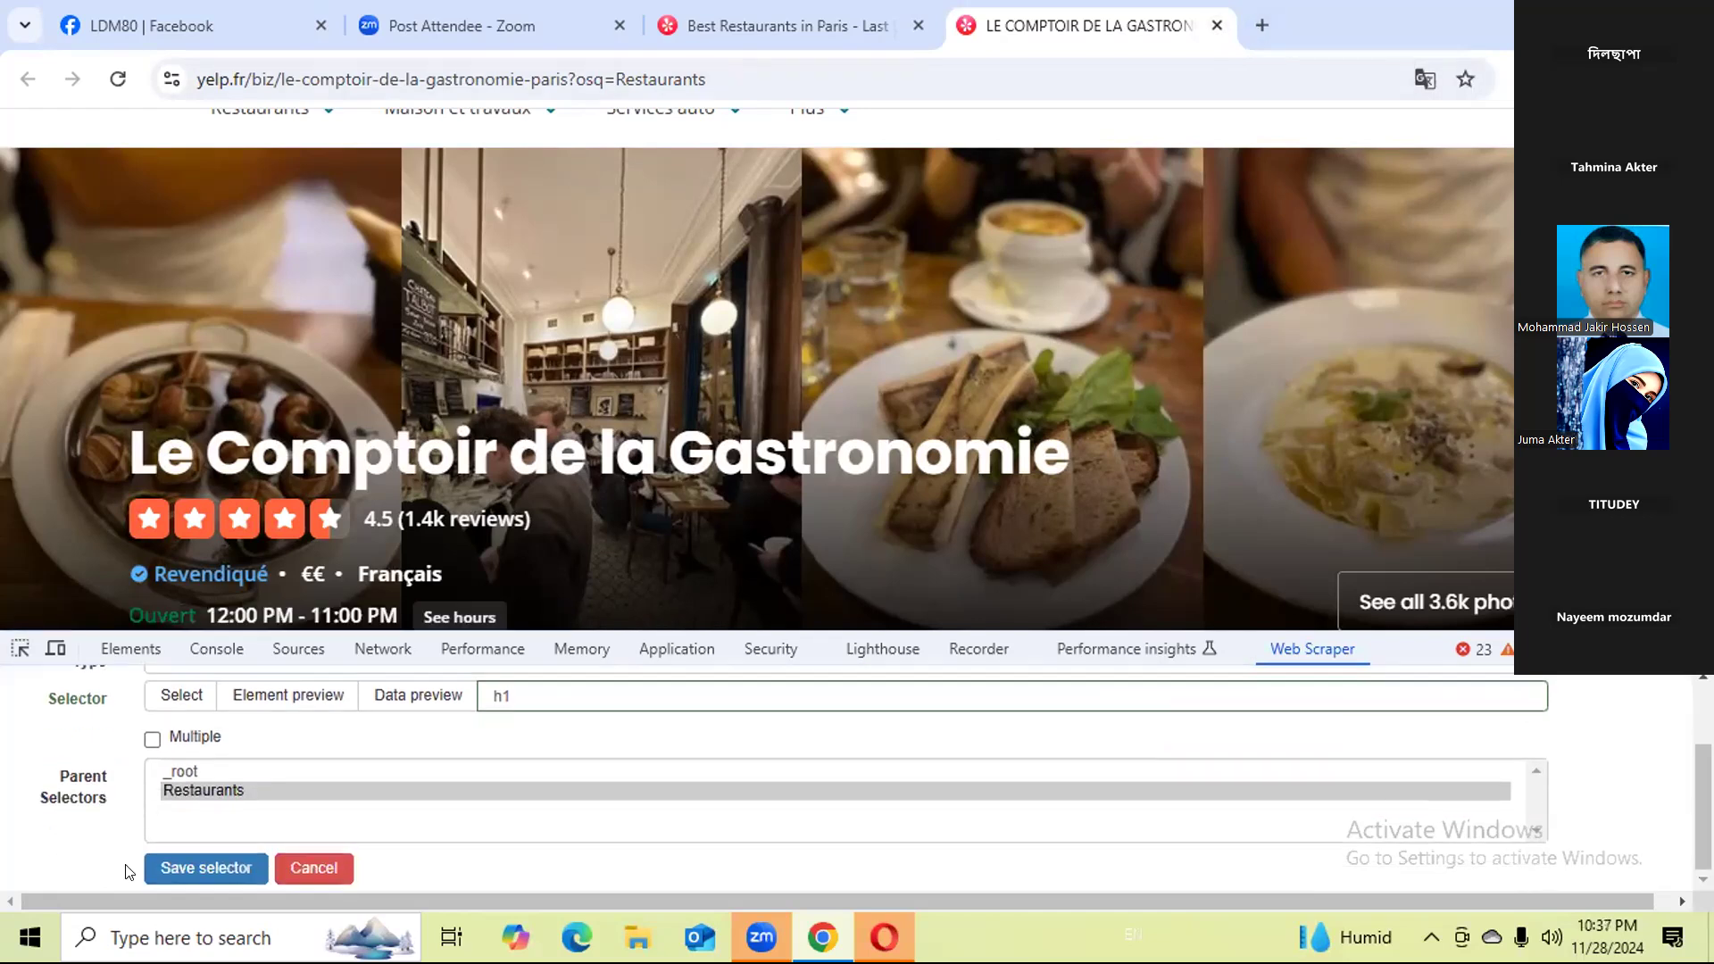
left_click(188, 866)
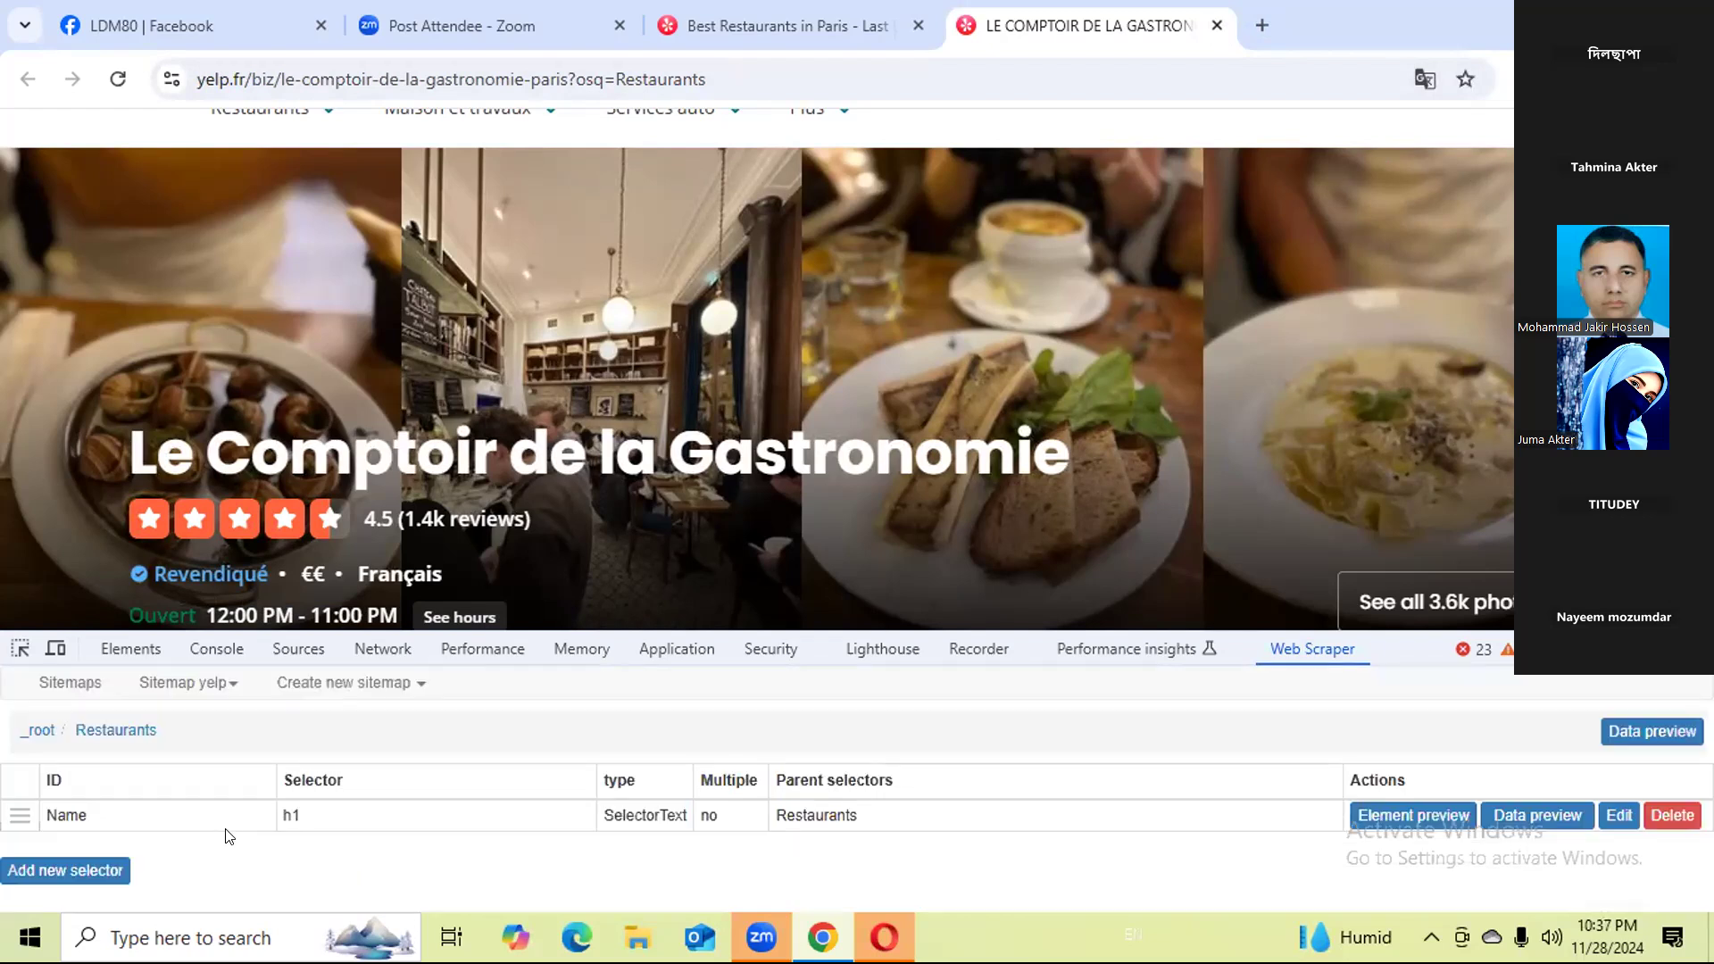
Try to add a Link selector with ID Website, using the restaurant's comptoirdelagastronomie.com link as its element.
left_click(124, 872)
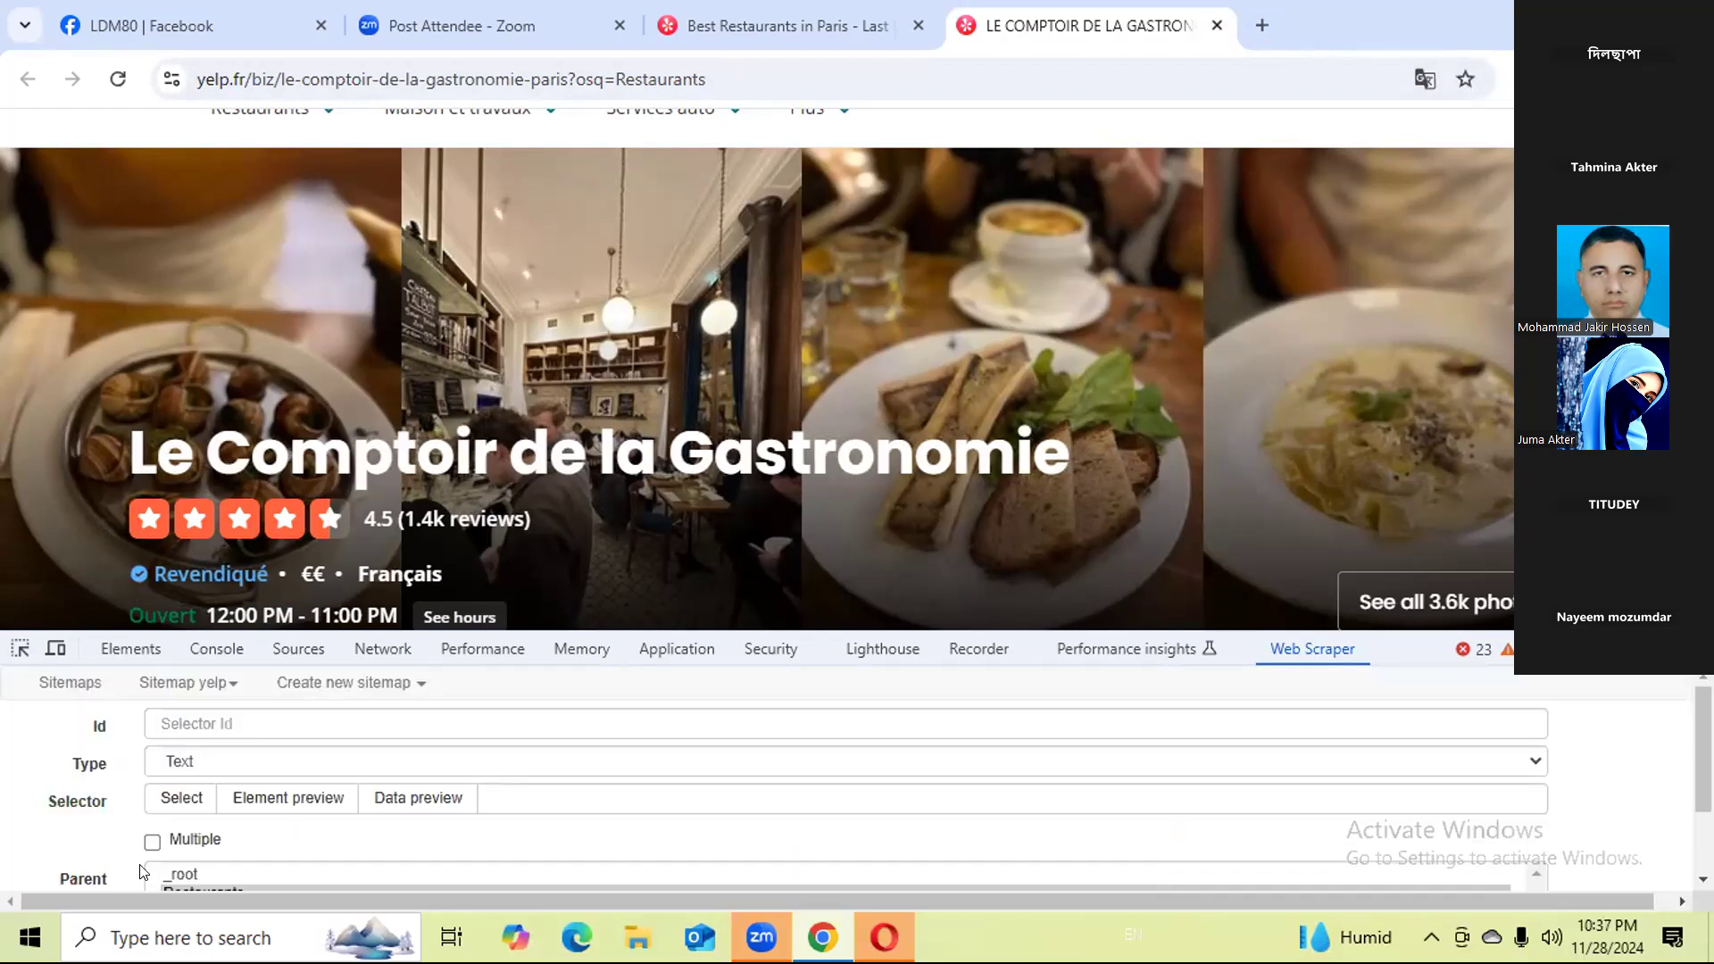
left_click(255, 721)
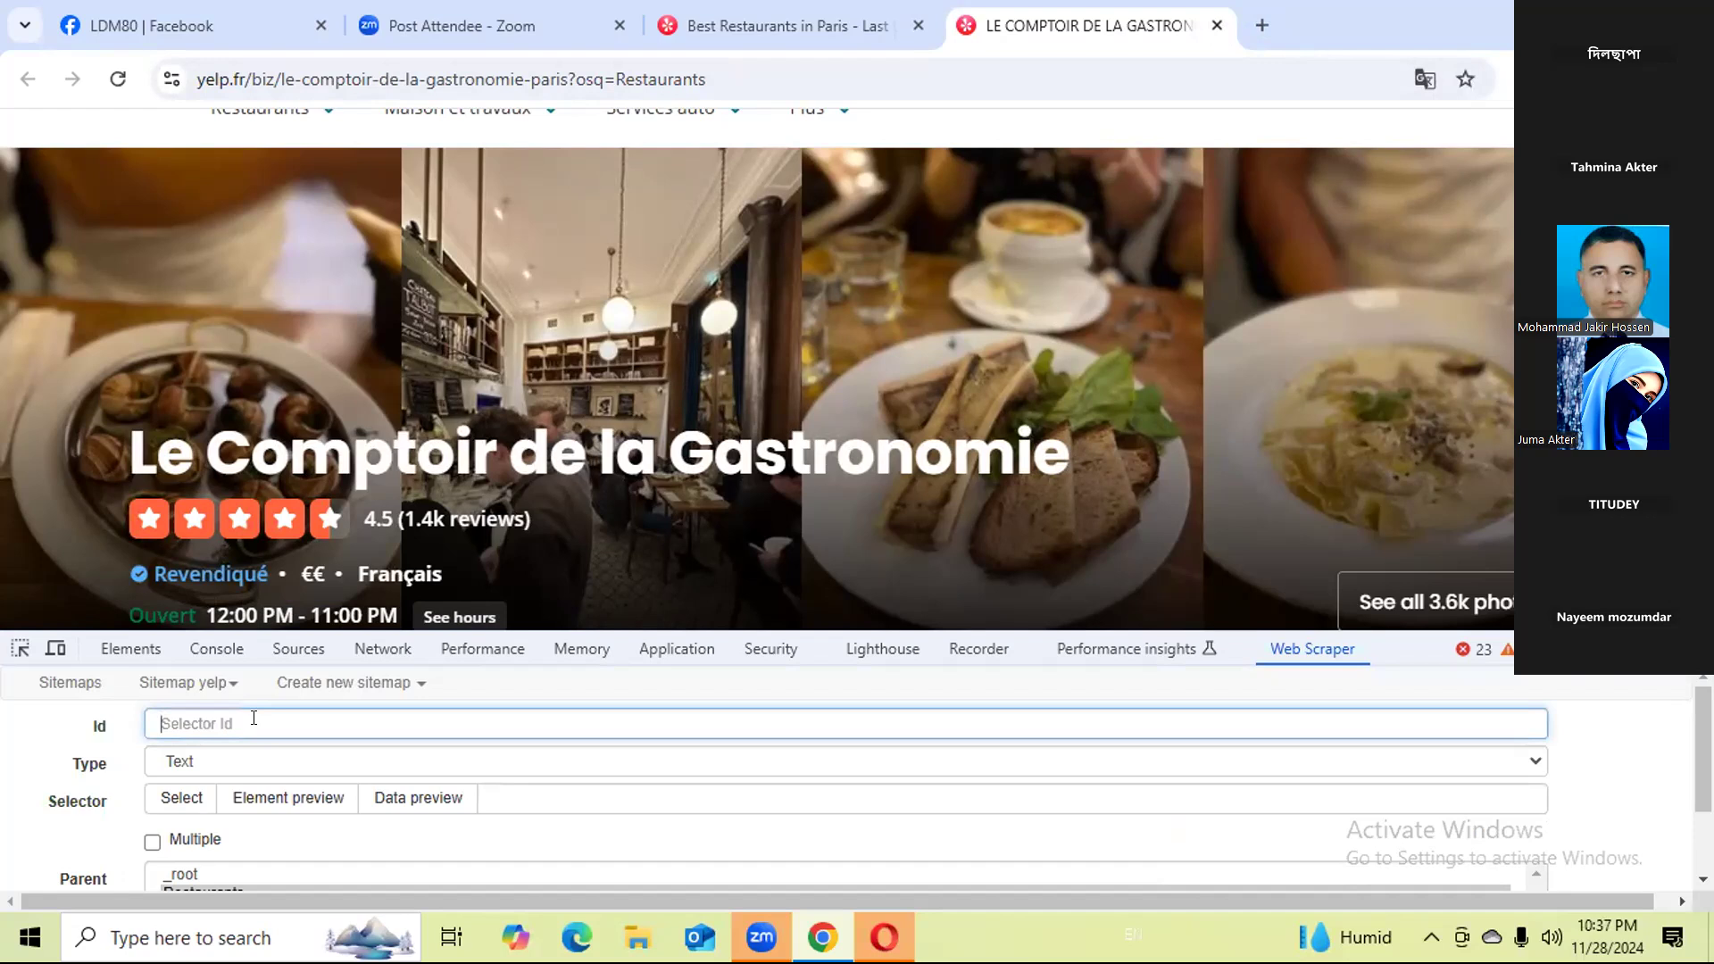
type("We")
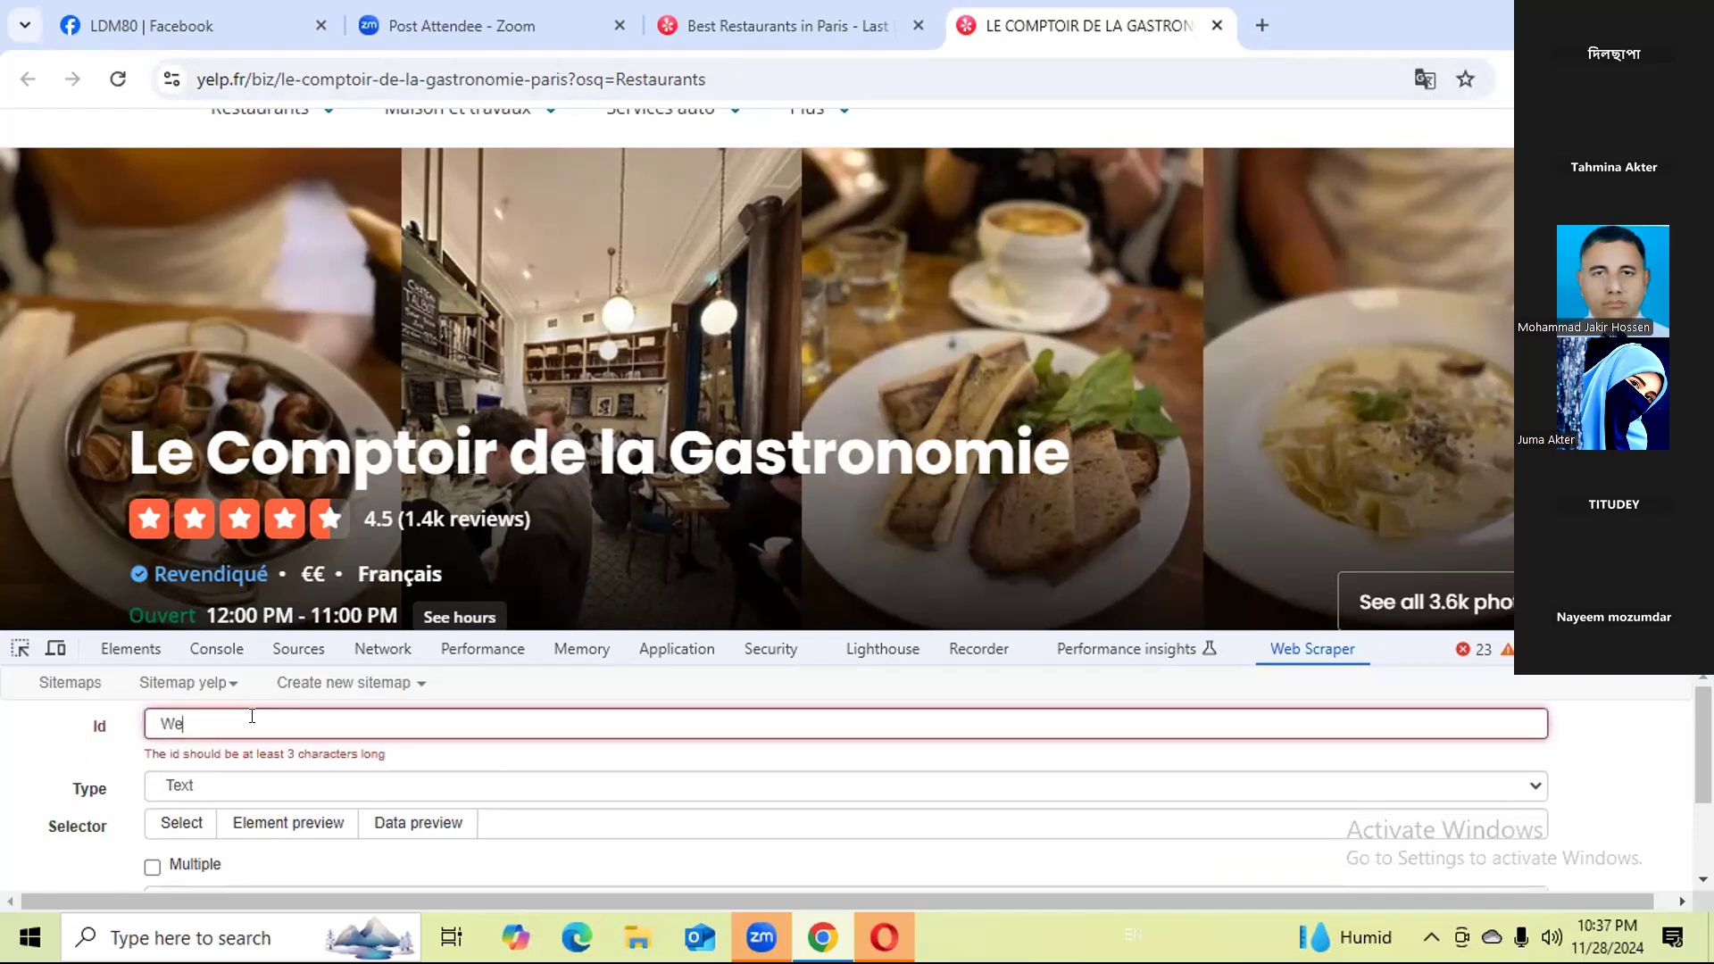
type("bsite")
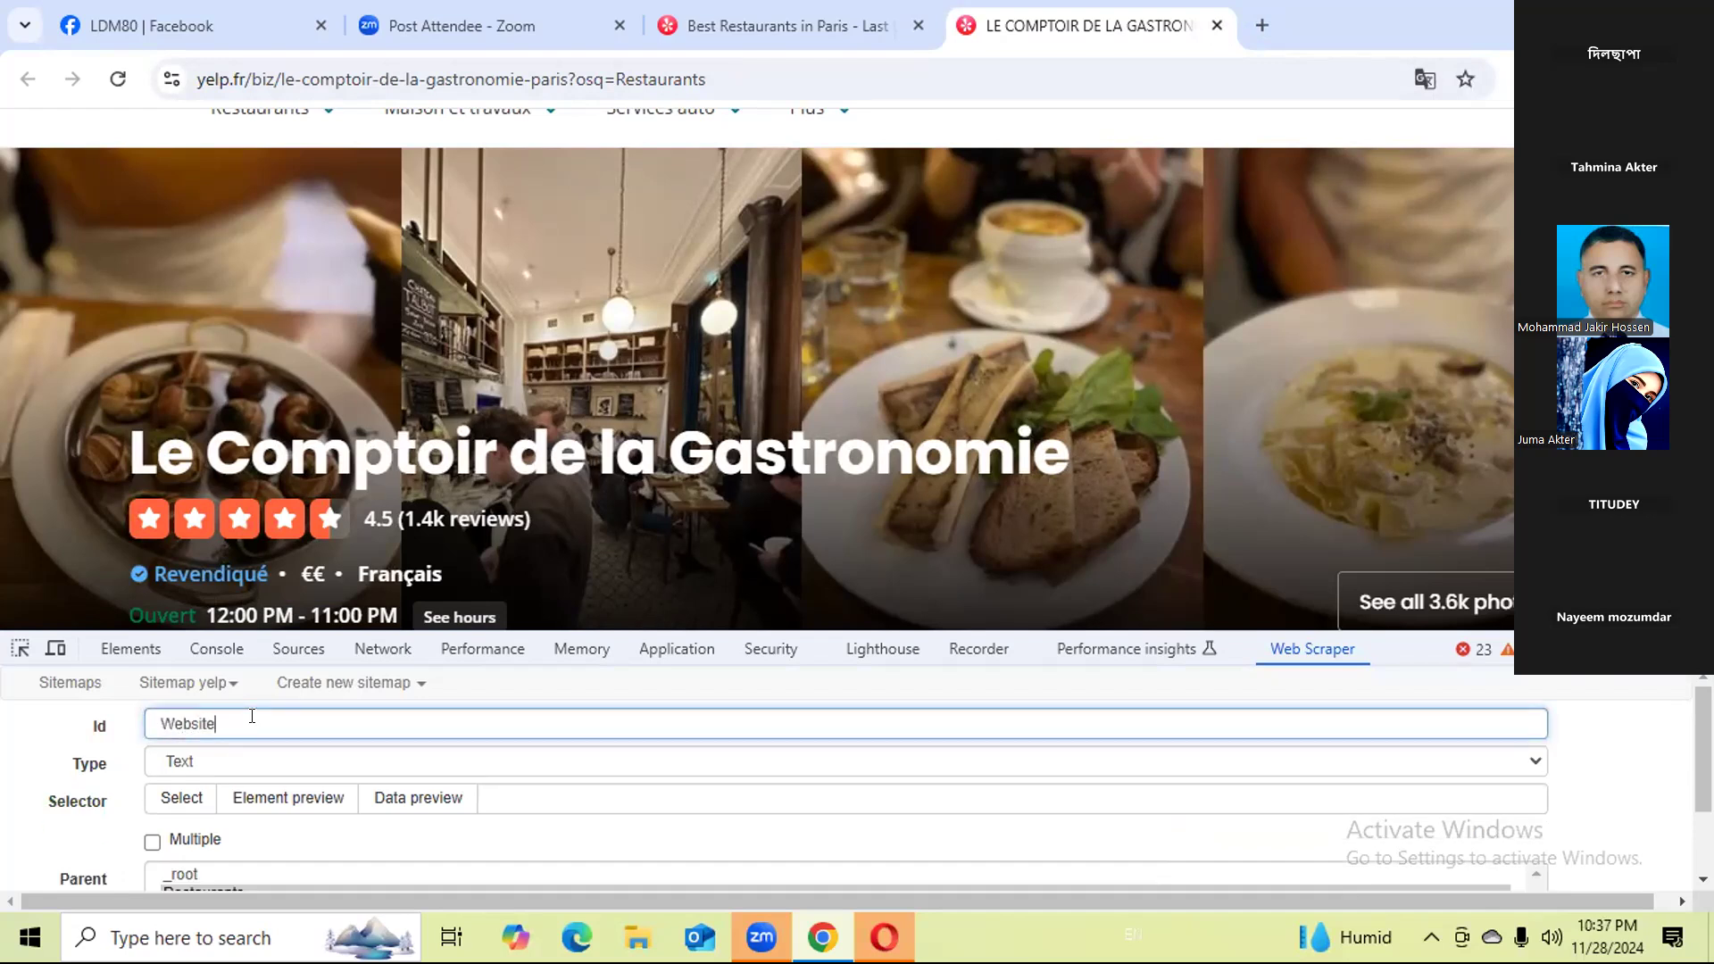
left_click(228, 761)
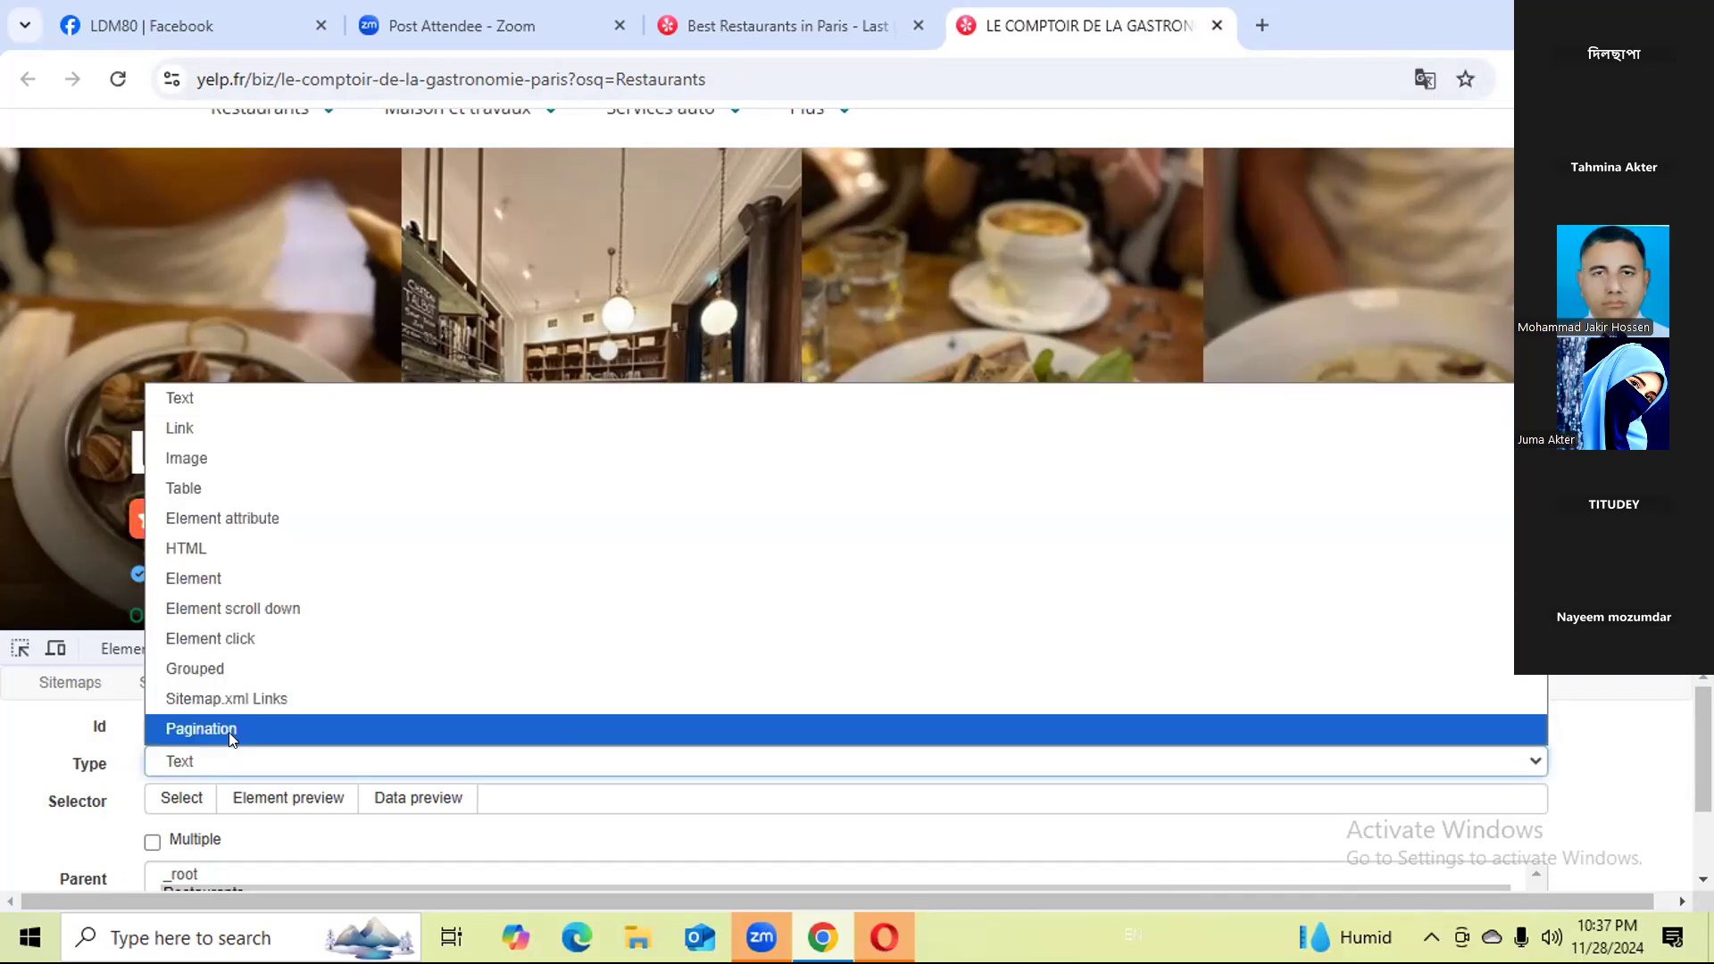
left_click(229, 428)
scroll(461, 490, "down", 3)
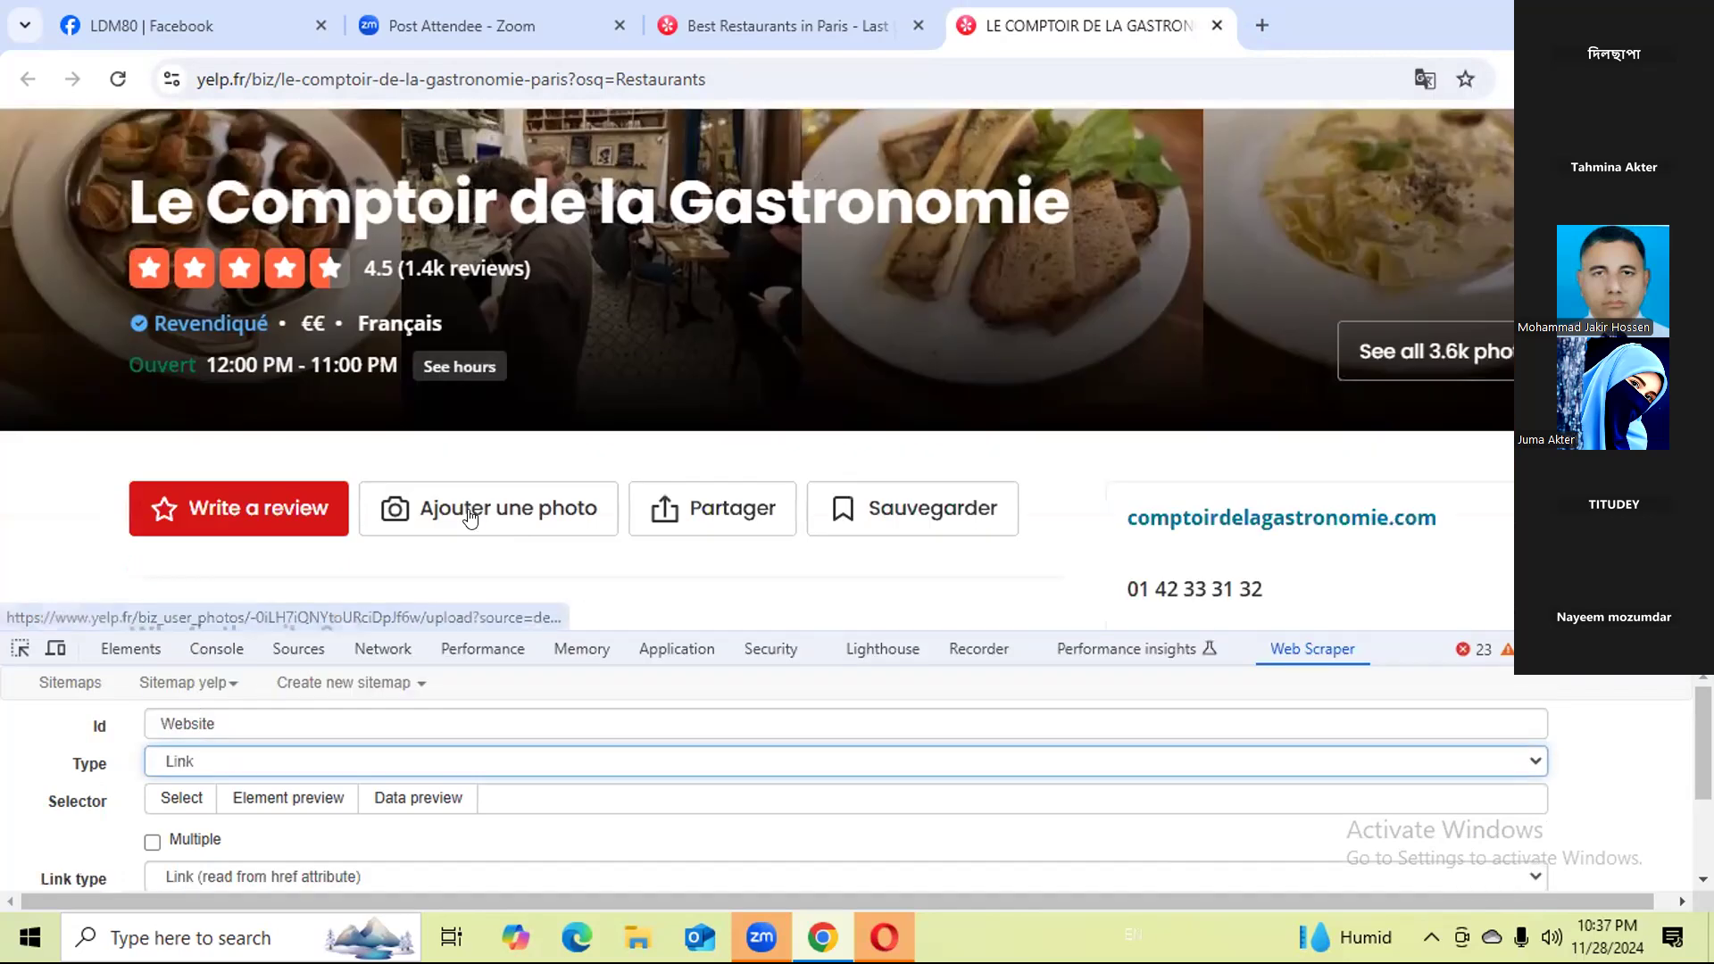
left_click(178, 800)
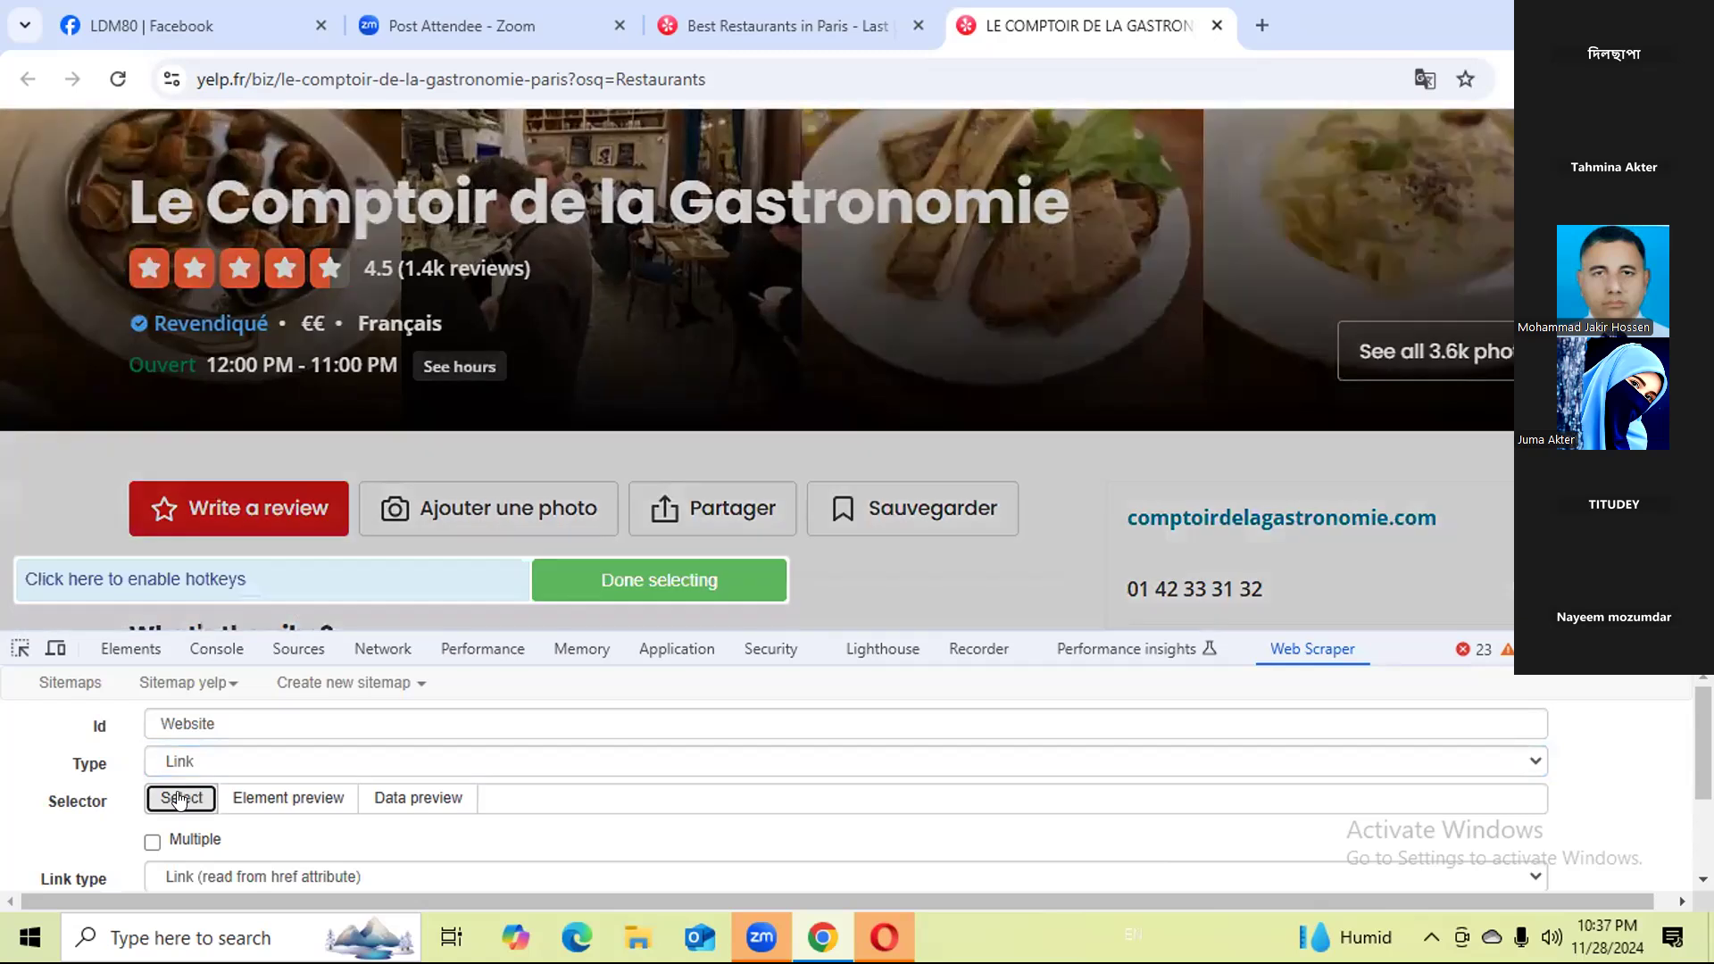
left_click(1264, 520)
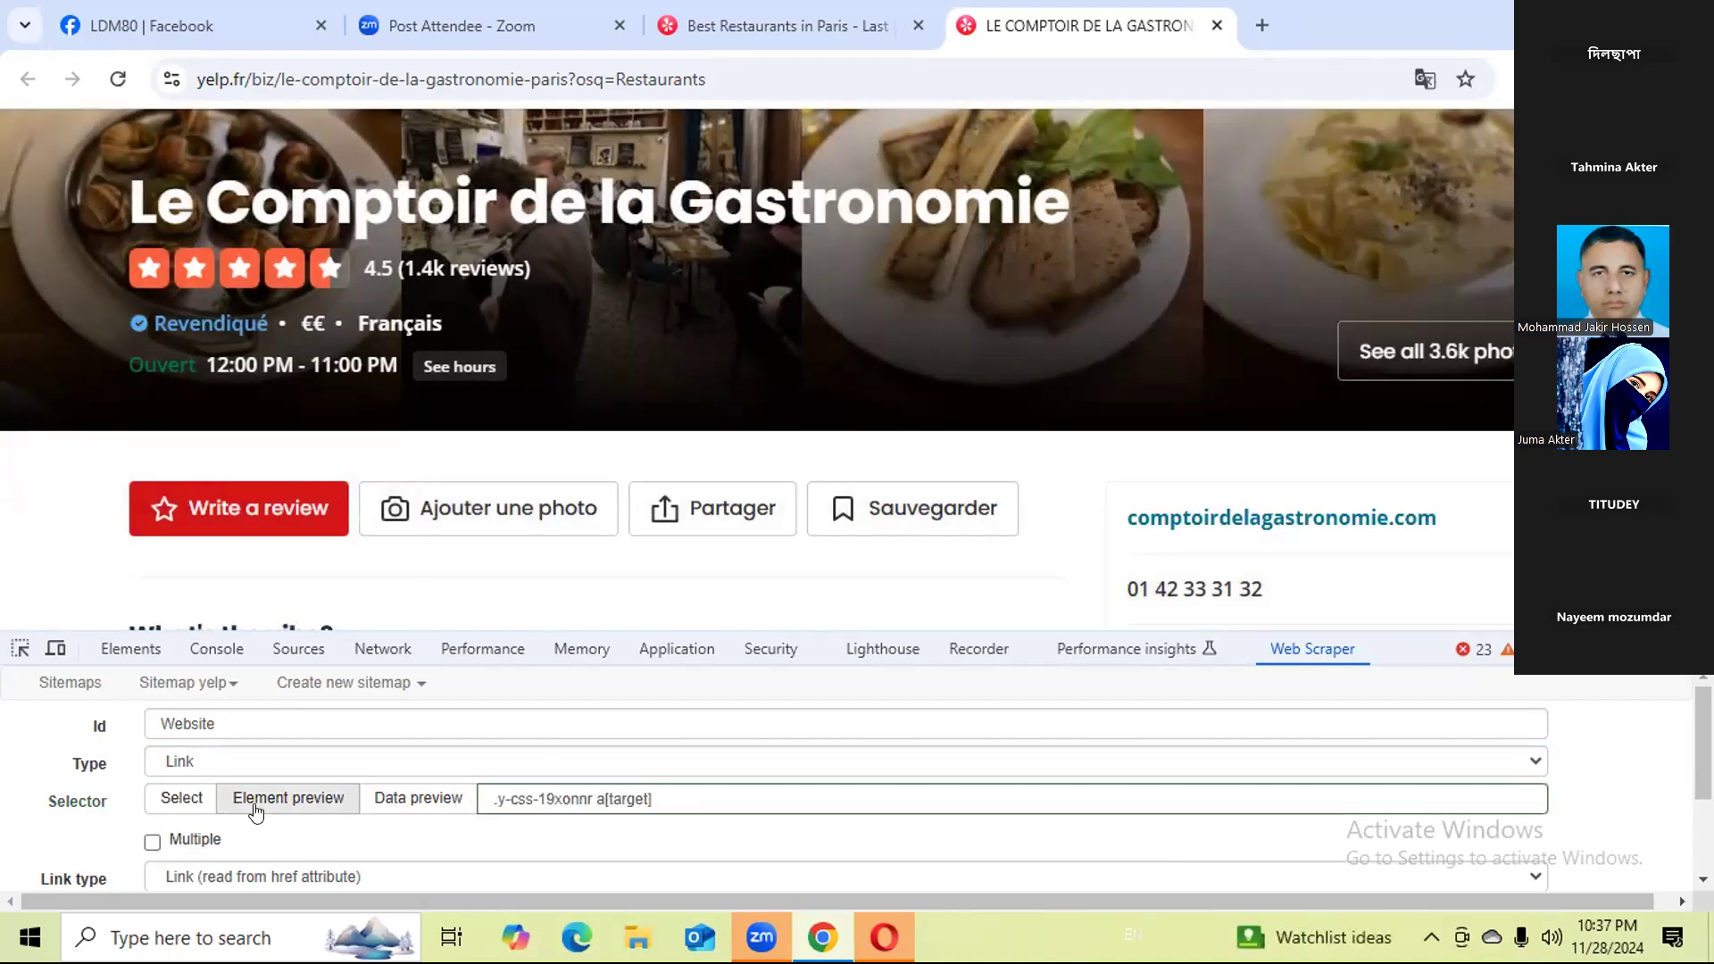
Preview the link text and href extracted by the Website selector and close the preview.
left_click(384, 794)
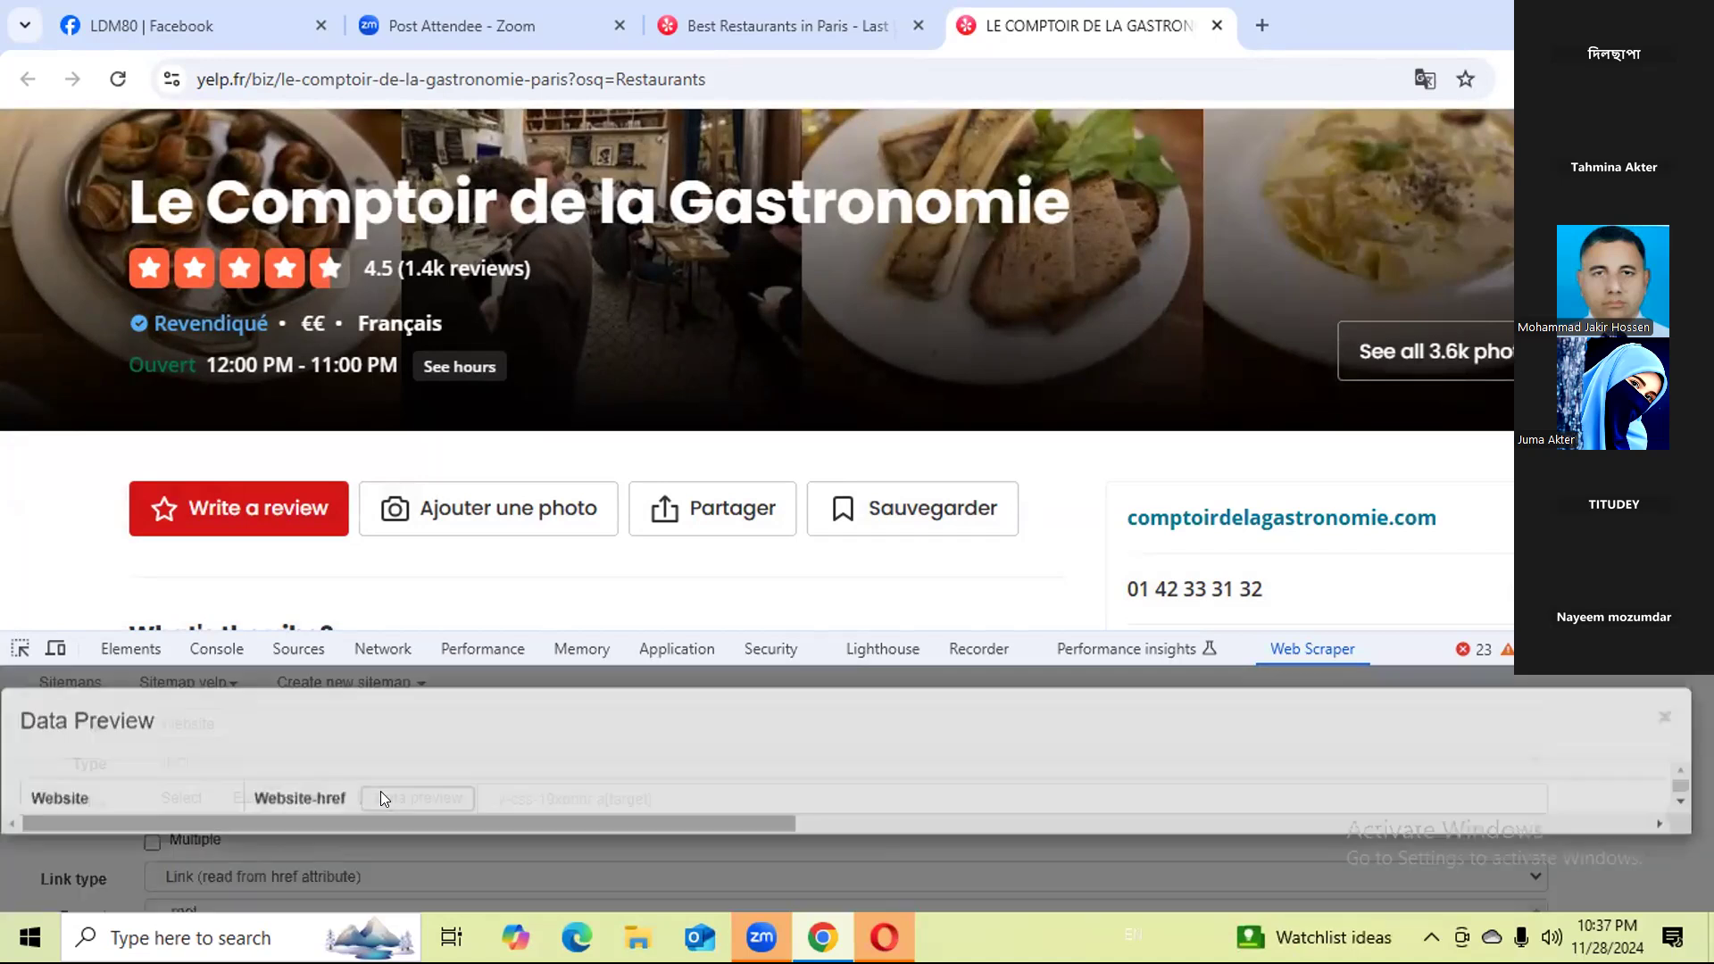
scroll(548, 794, "down", 2)
scroll(527, 816, "up", 2)
left_click_drag(531, 843, 546, 842)
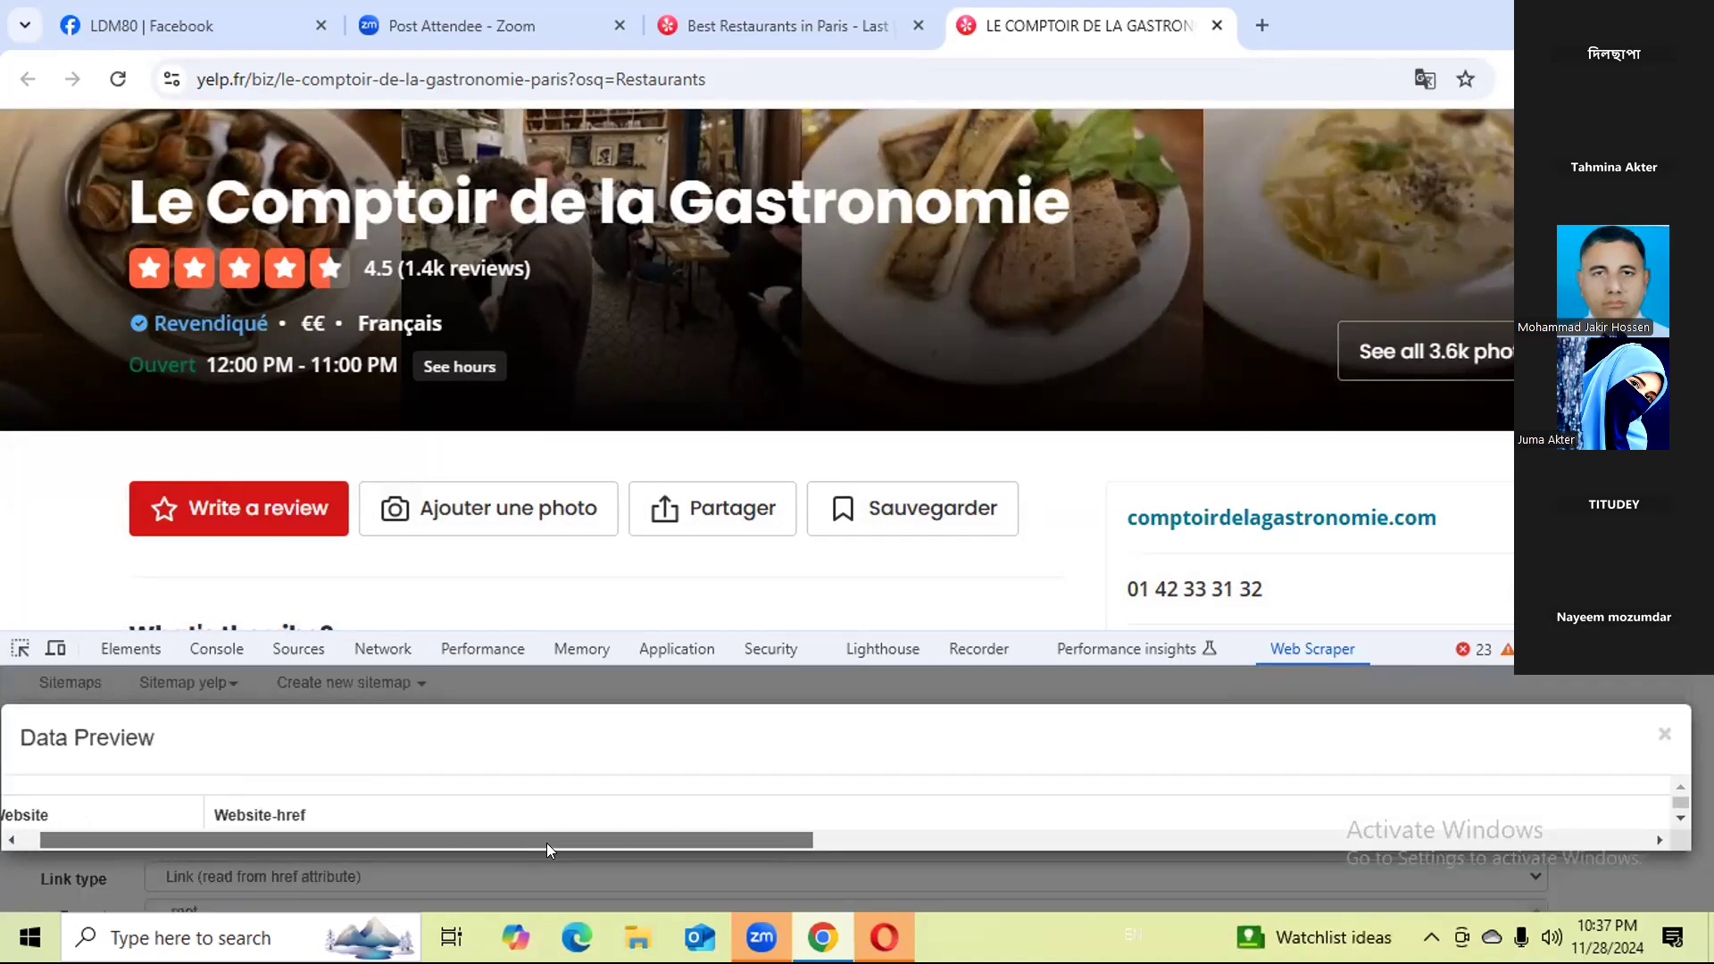
scroll(434, 811, "down", 2)
left_click_drag(334, 837, 240, 836)
left_click_drag(1649, 716, 1662, 730)
left_click(1665, 733)
Close the Le Comptoir de la Gastronomie page and its developer tools, and close the developer tools on the Paris restaurants results page.
left_click(1693, 649)
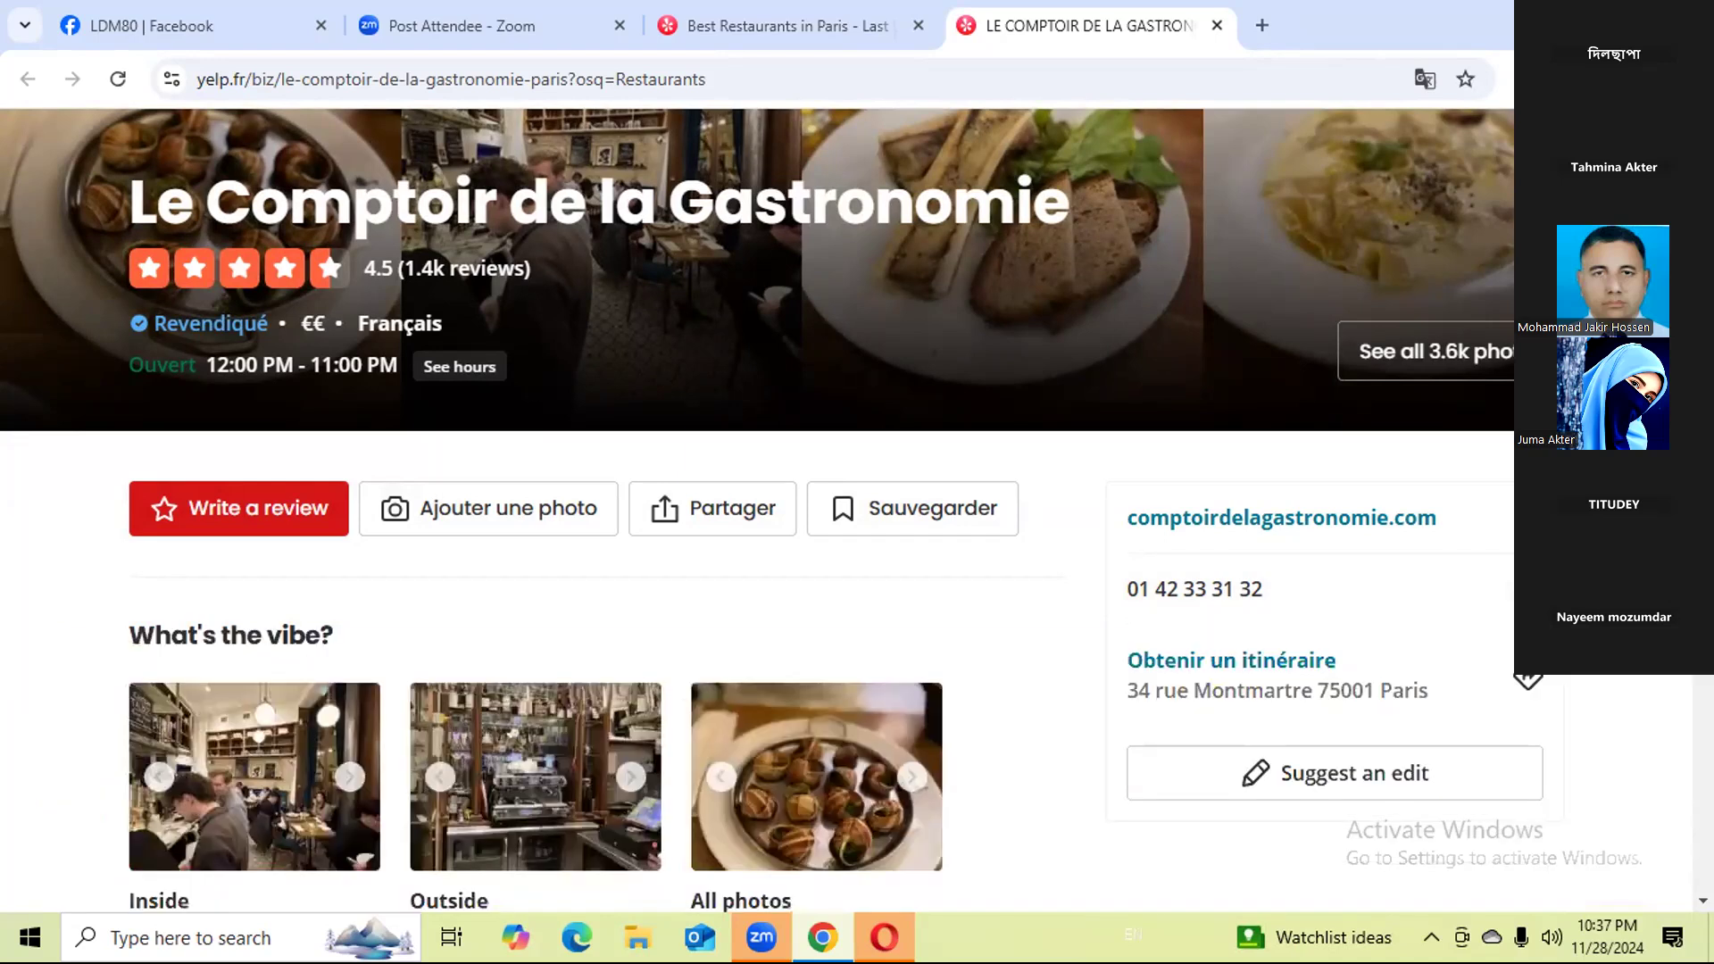
left_click(784, 29)
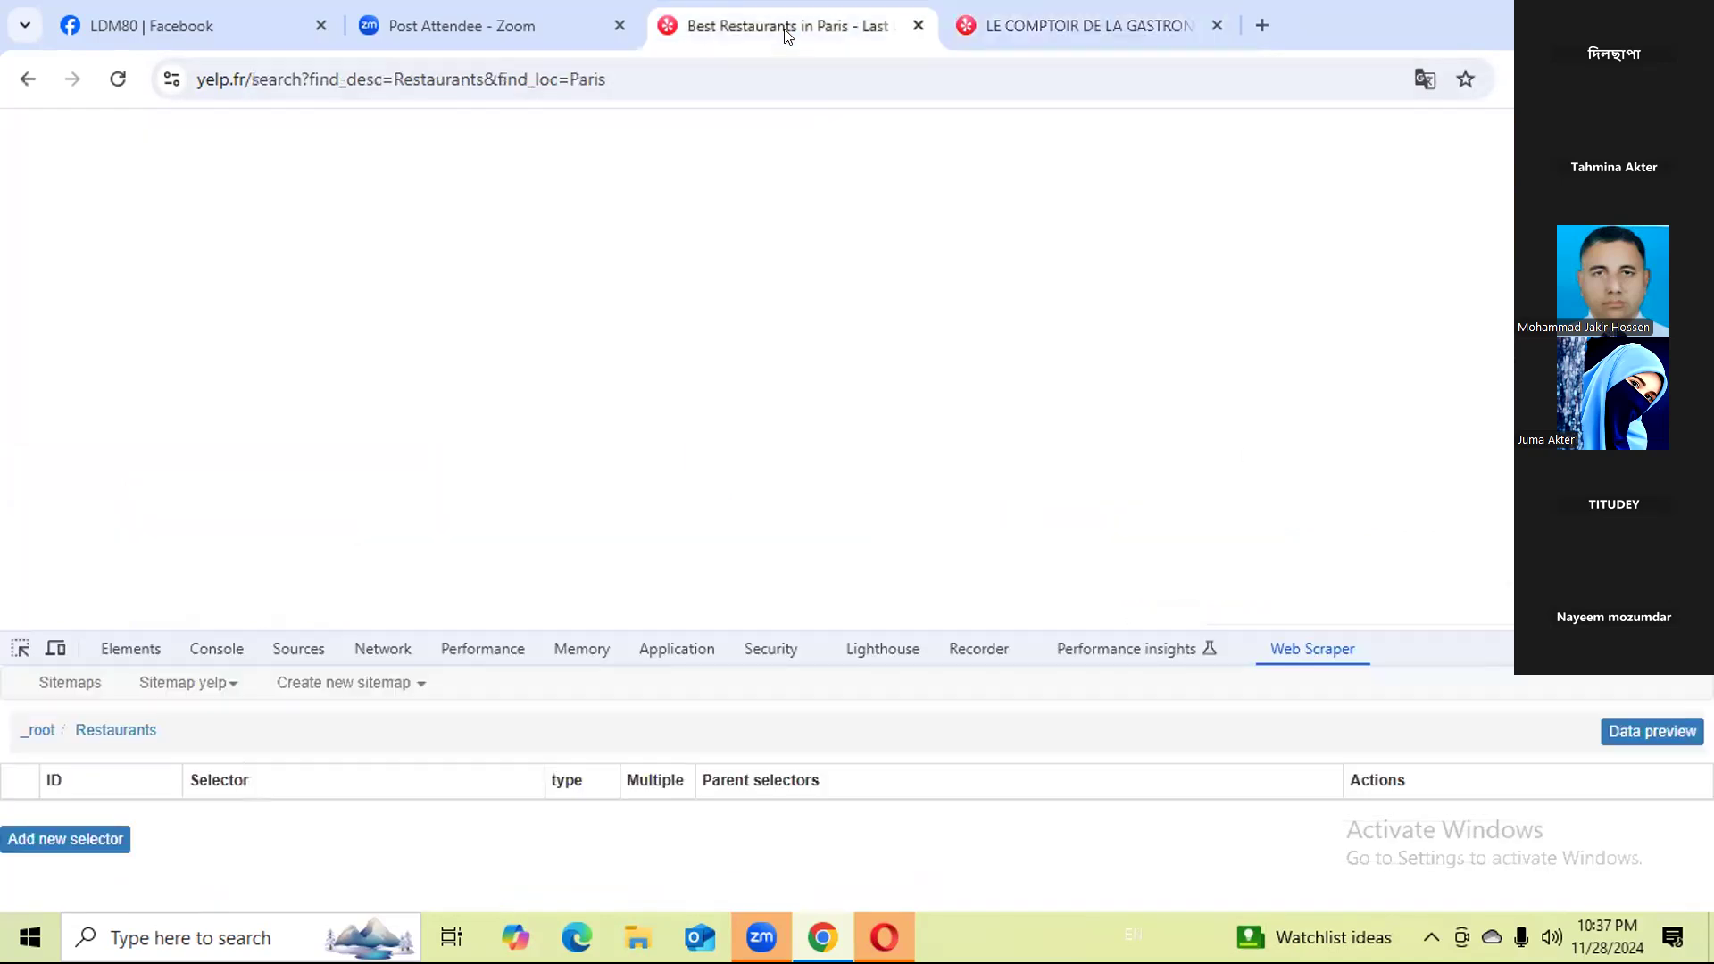
left_click(1216, 25)
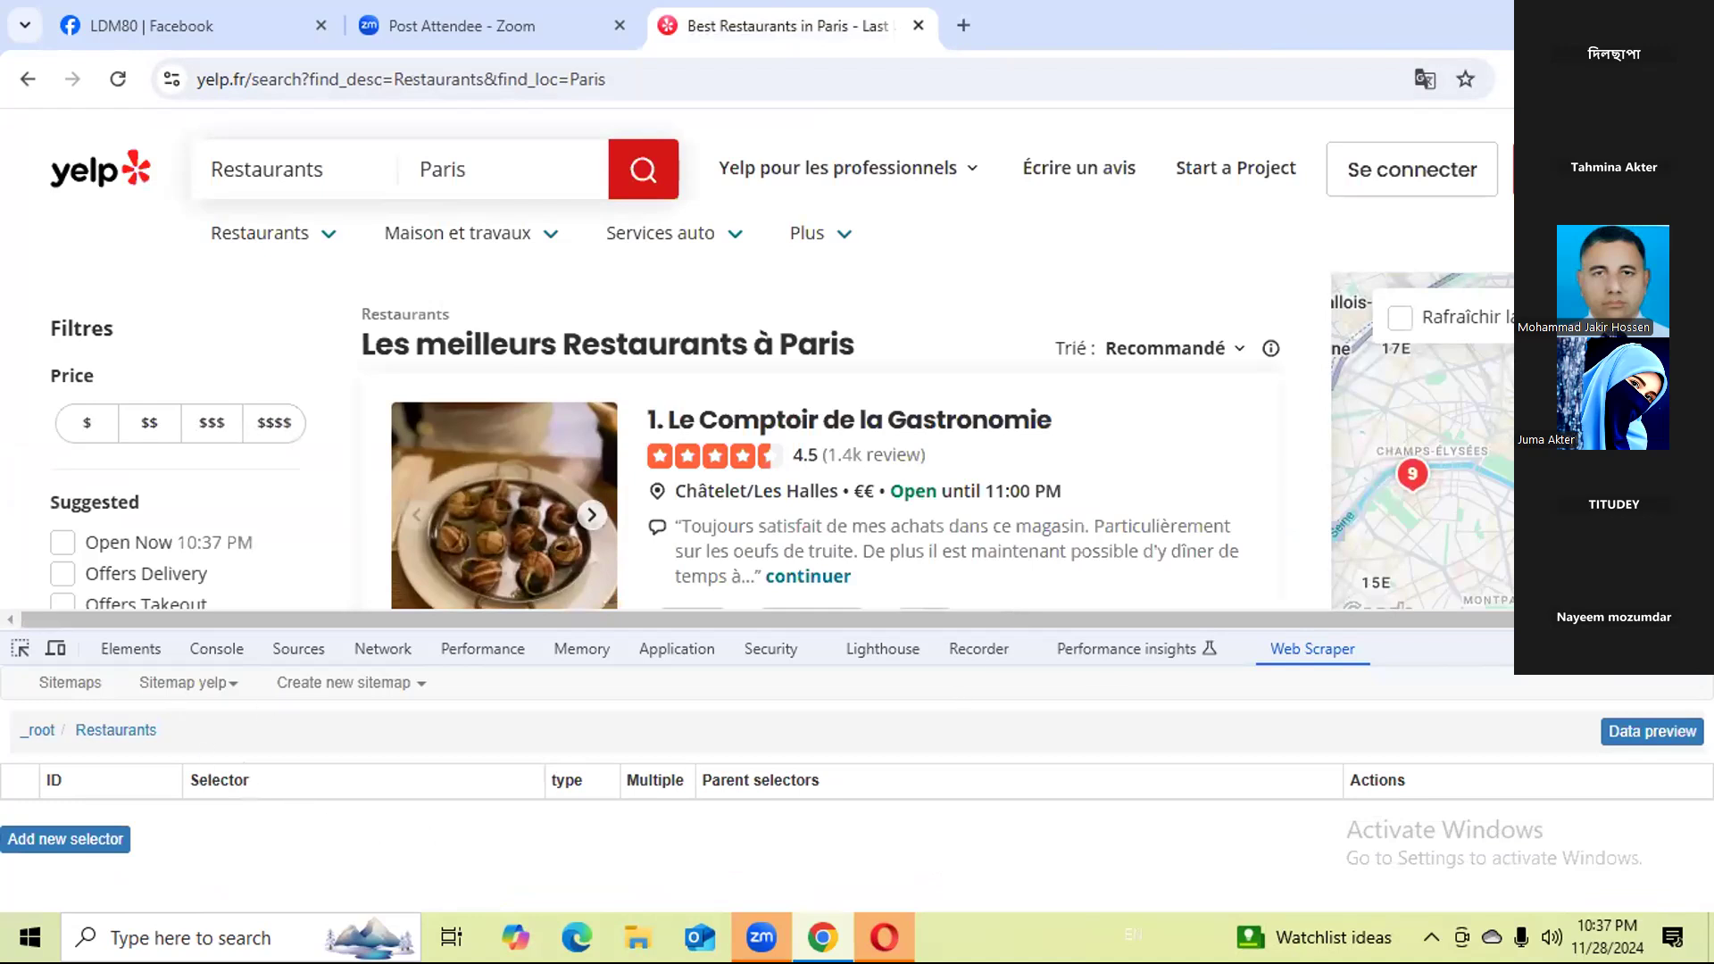
left_click(1693, 649)
right_click(1260, 612)
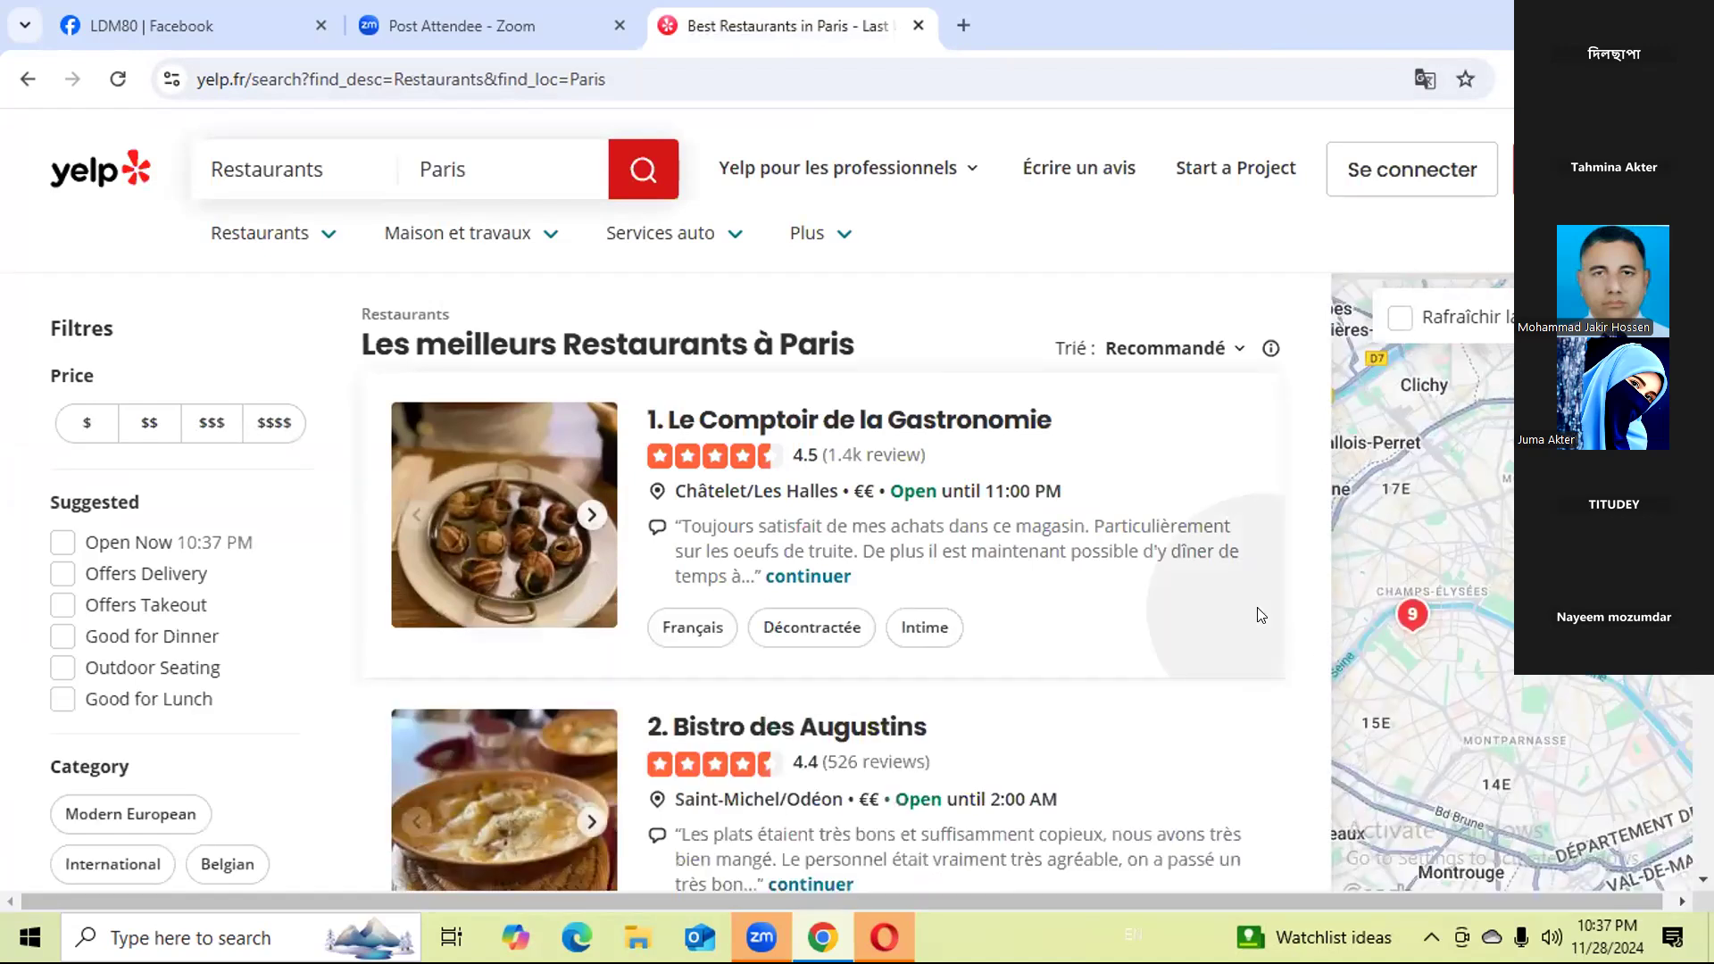
right_click(1310, 682)
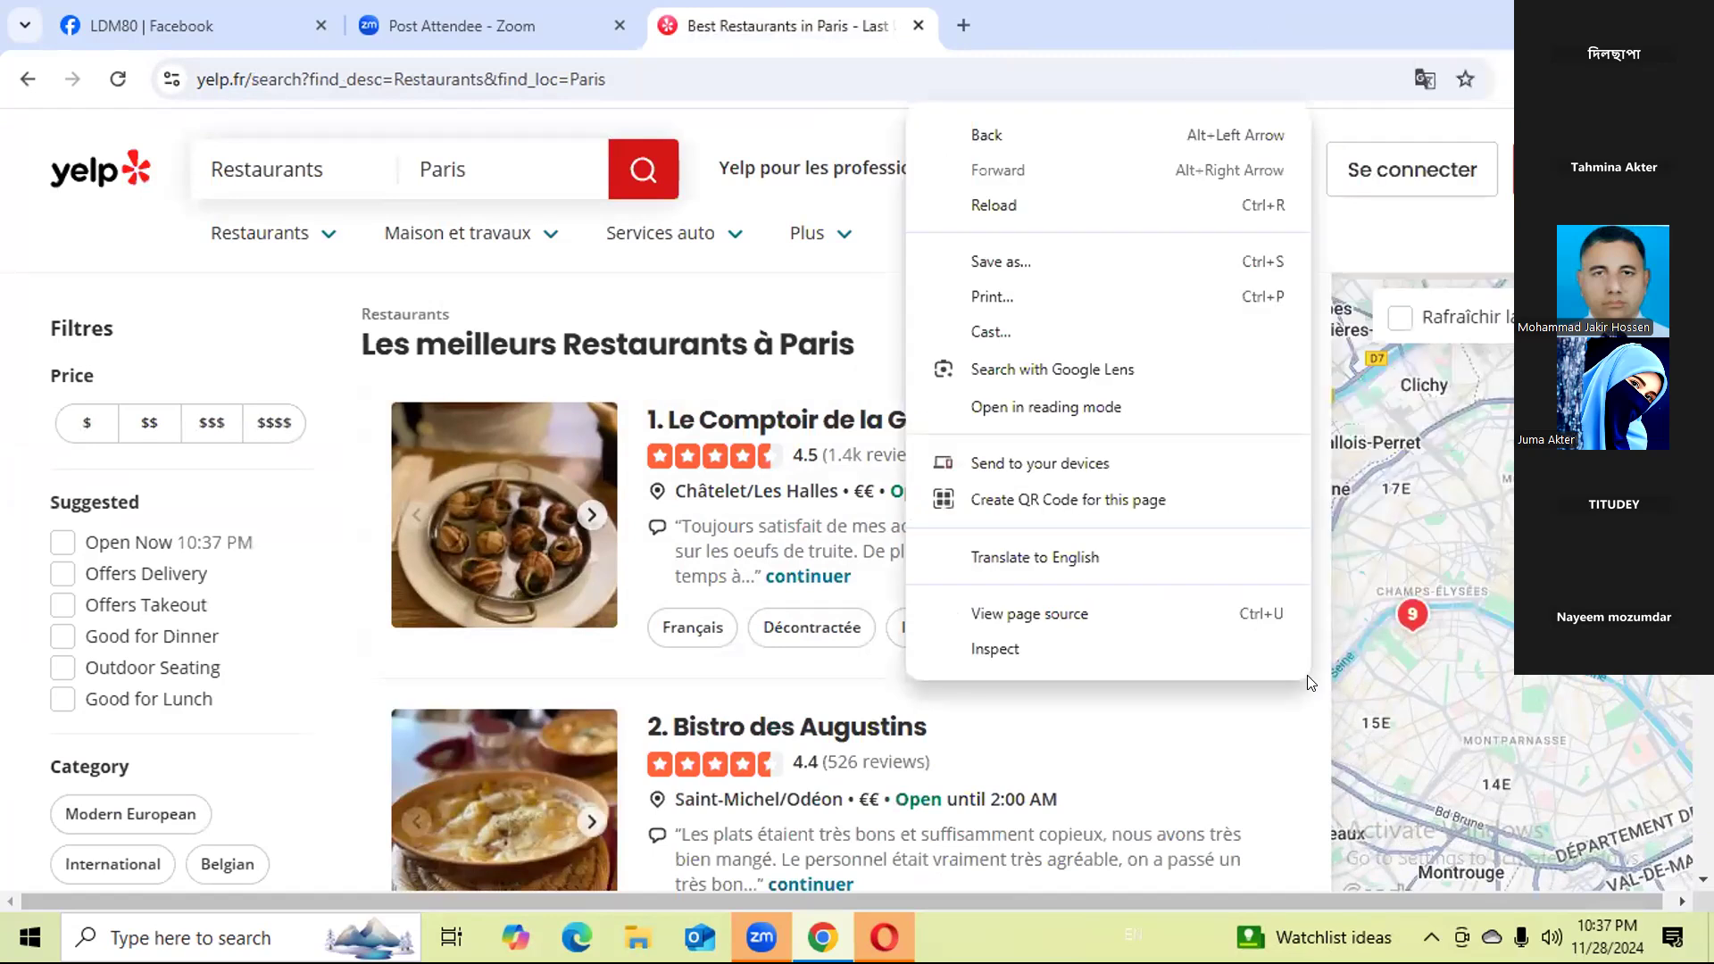
left_click(1234, 682)
left_click(1205, 655)
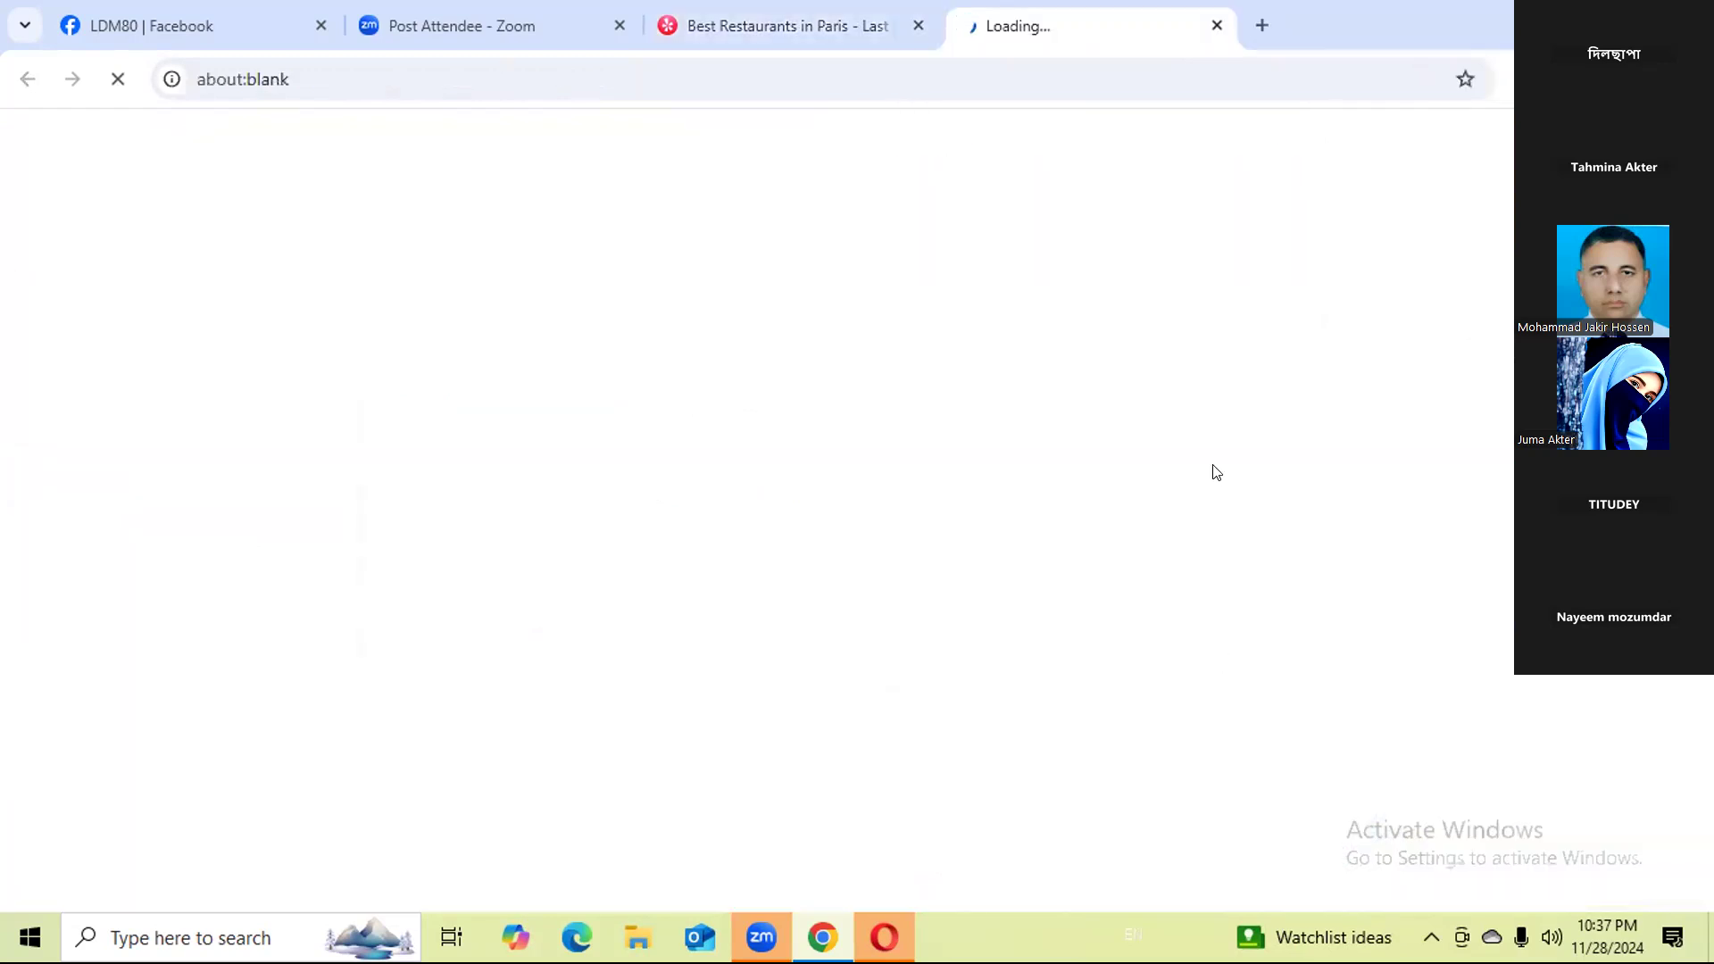
left_click(1217, 26)
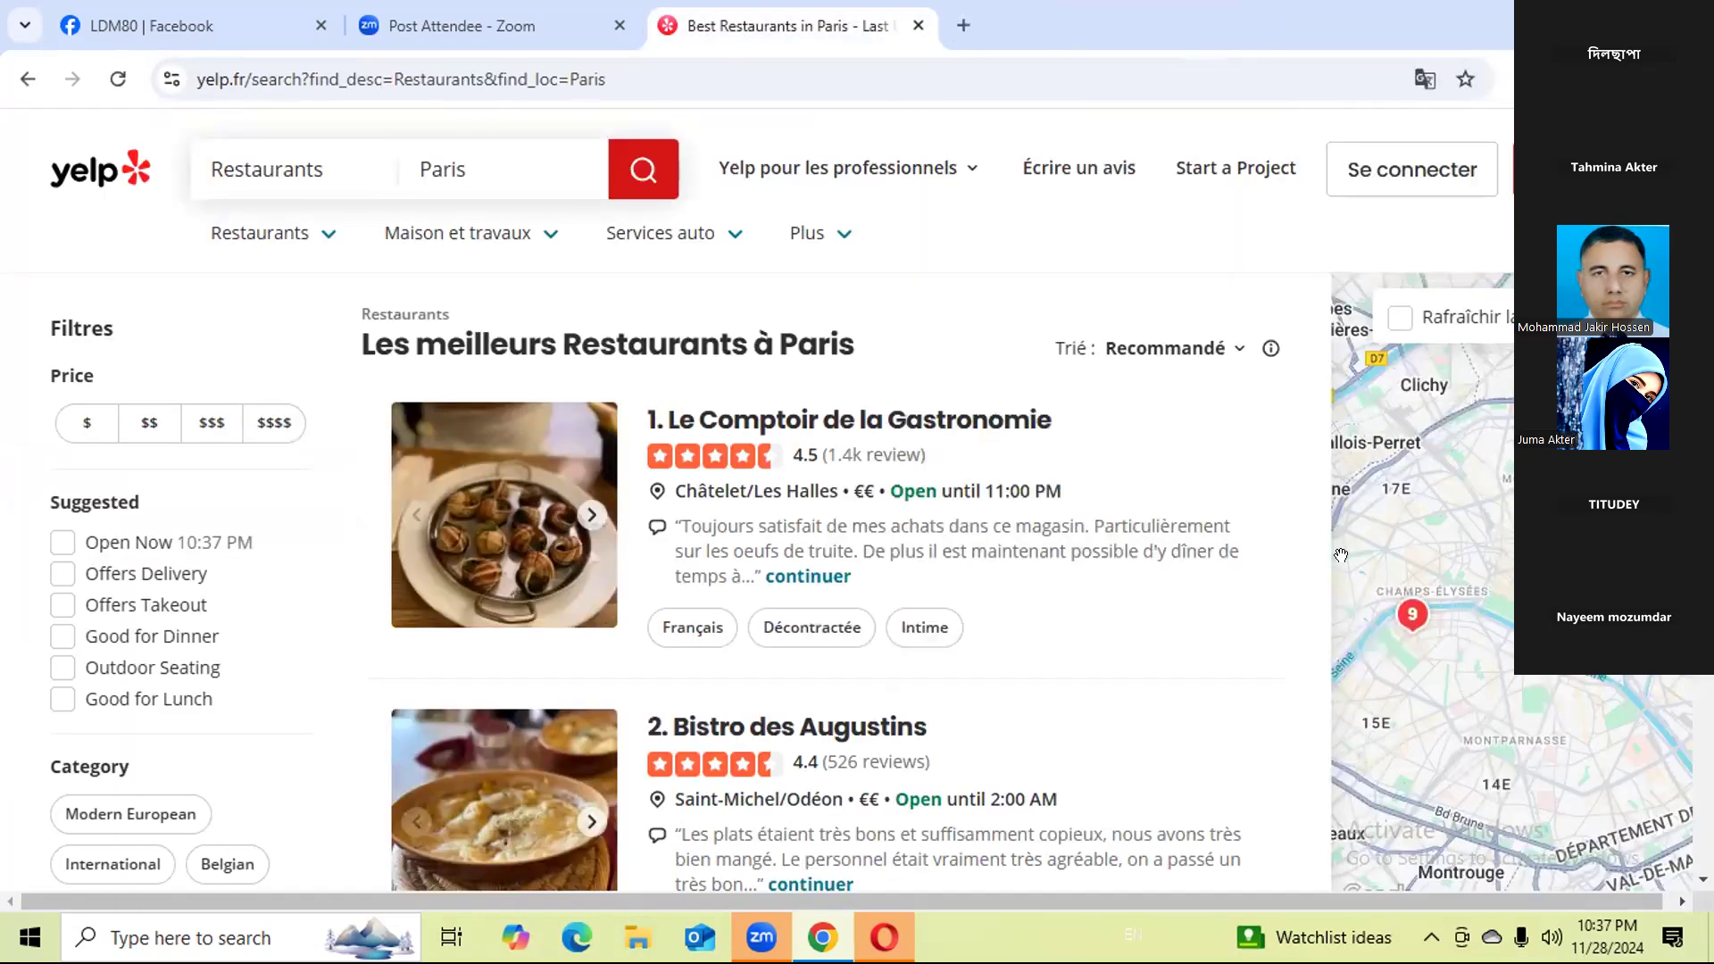
Reopen the developer tools on the Paris restaurants results page and show the Web Scraper sitemaps.
right_click(1316, 672)
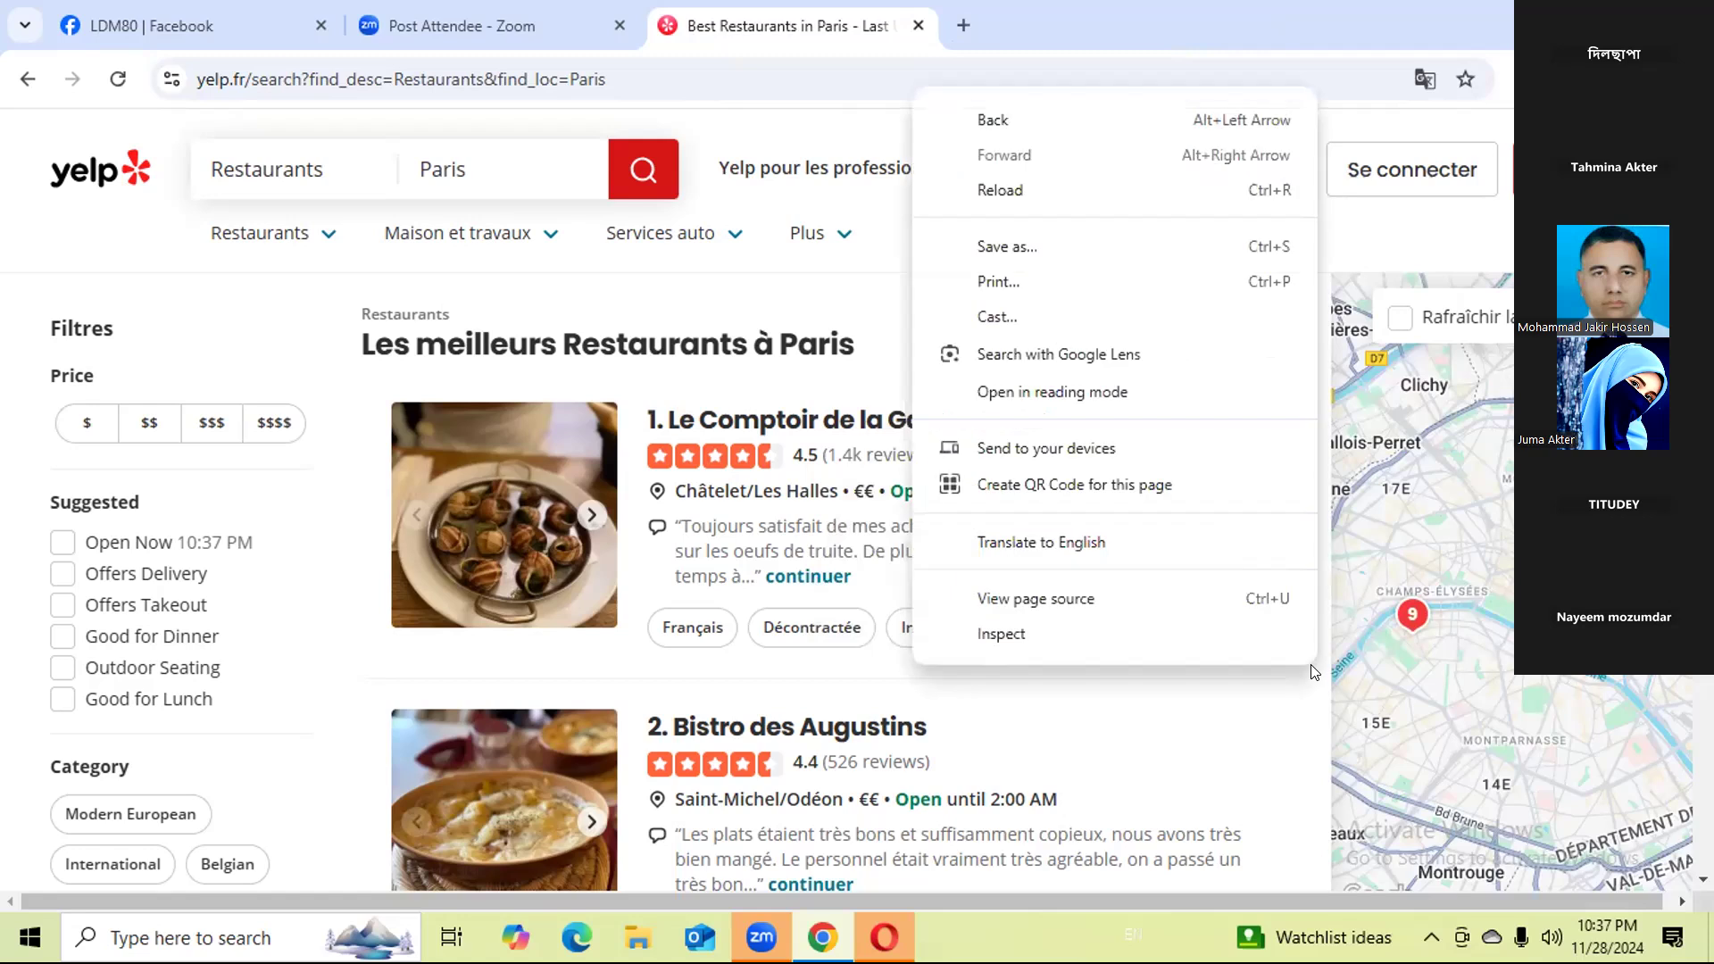
left_click(1250, 635)
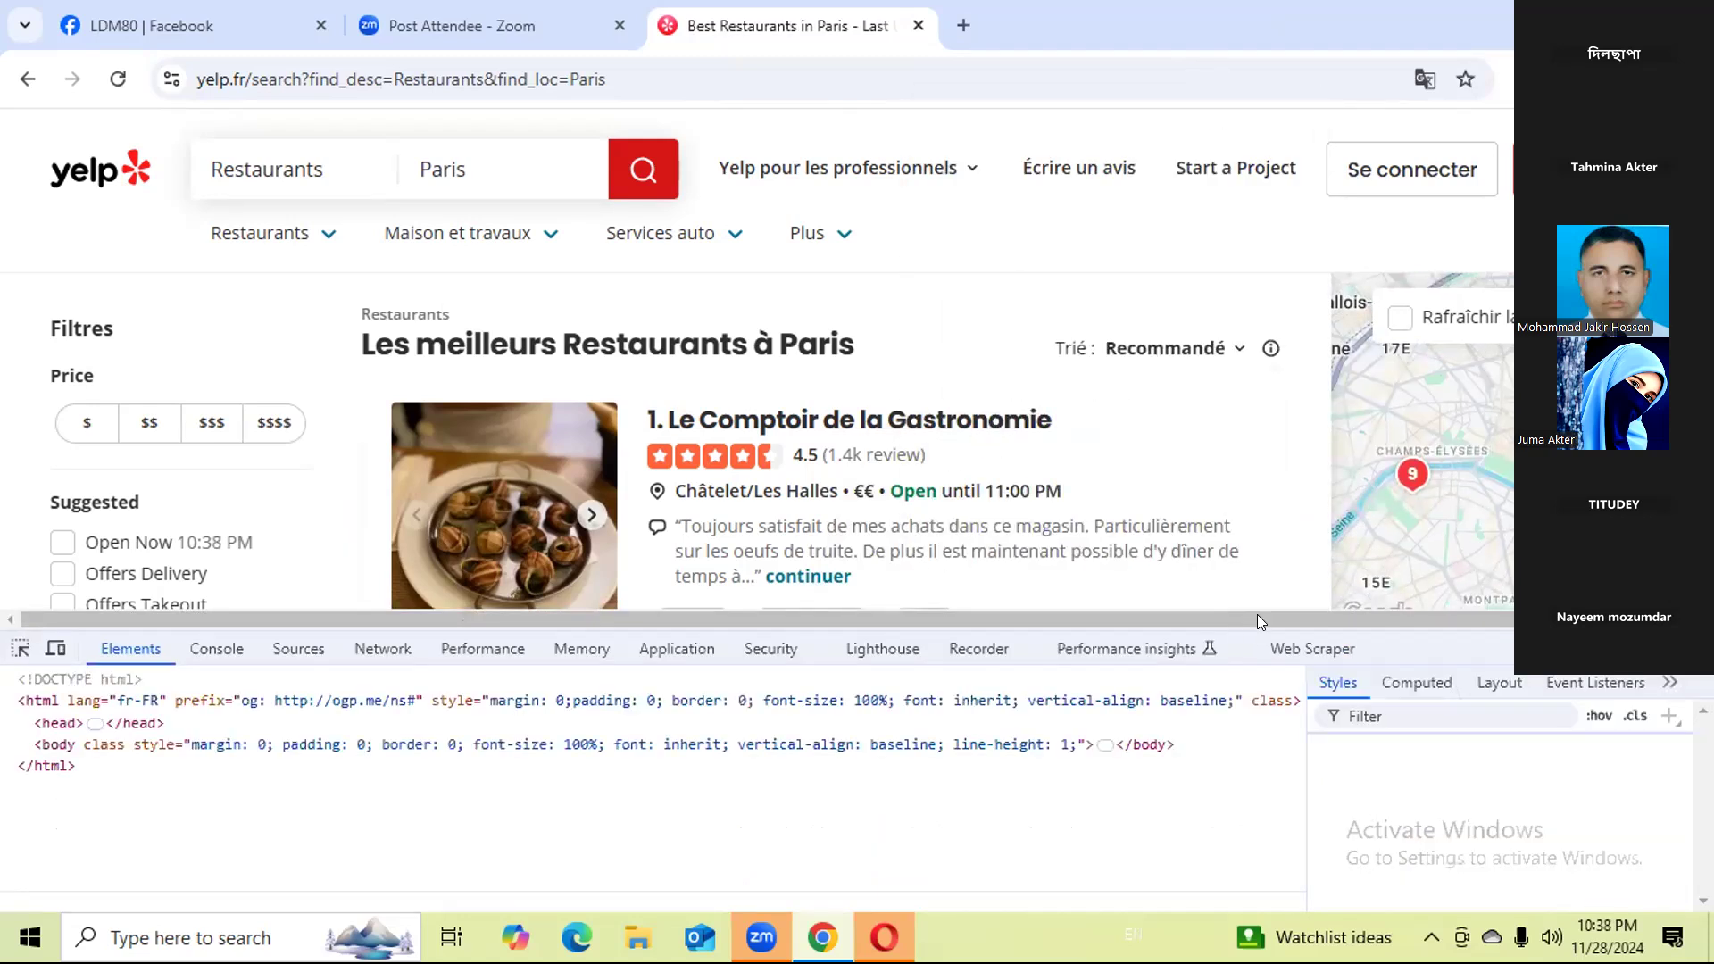
left_click(1296, 645)
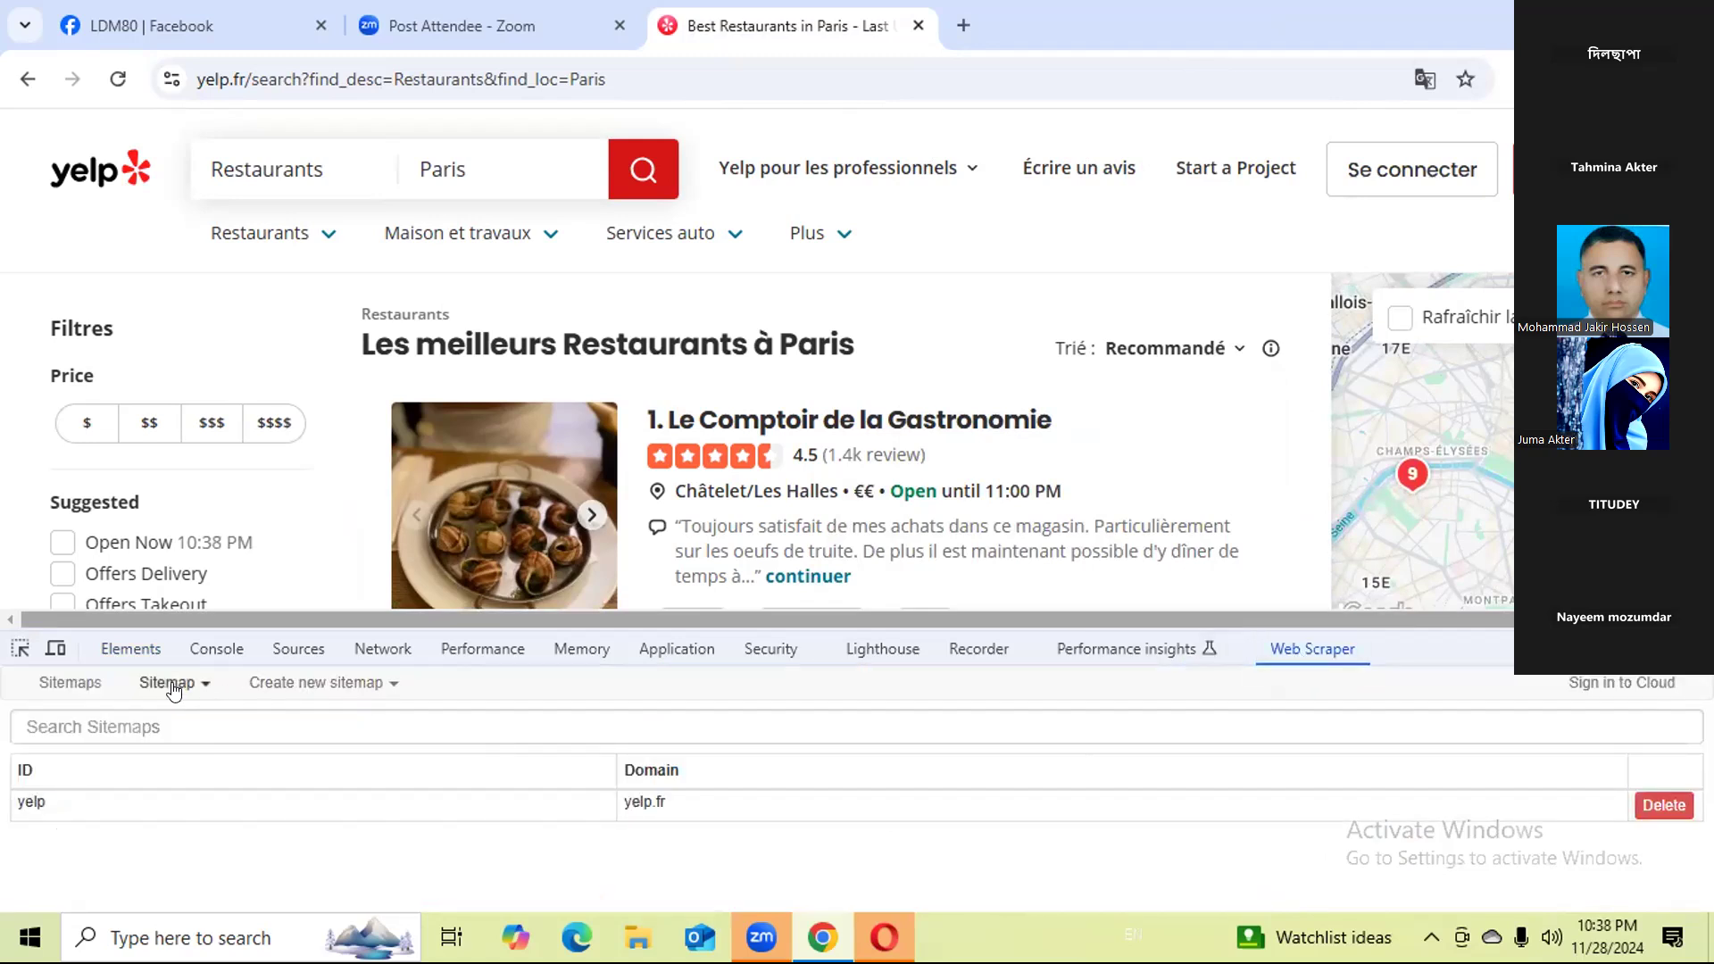
Open the yelp sitemap, start scraping it, and refresh the scraped data.
left_click(280, 689)
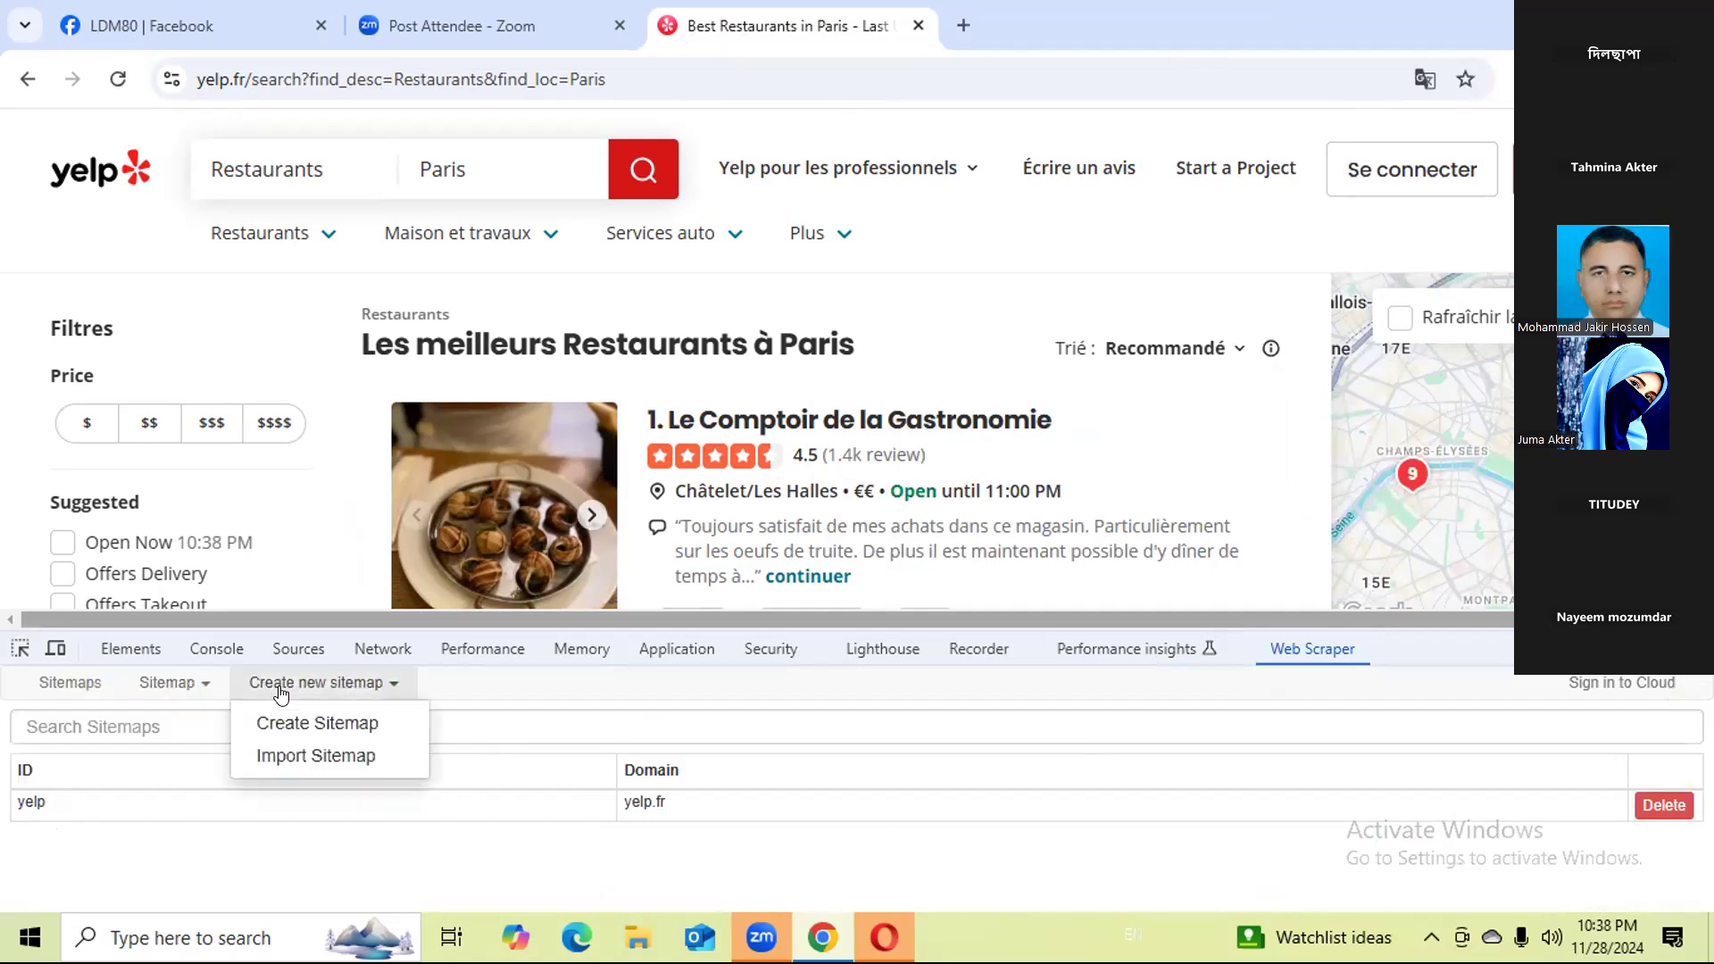
left_click(116, 808)
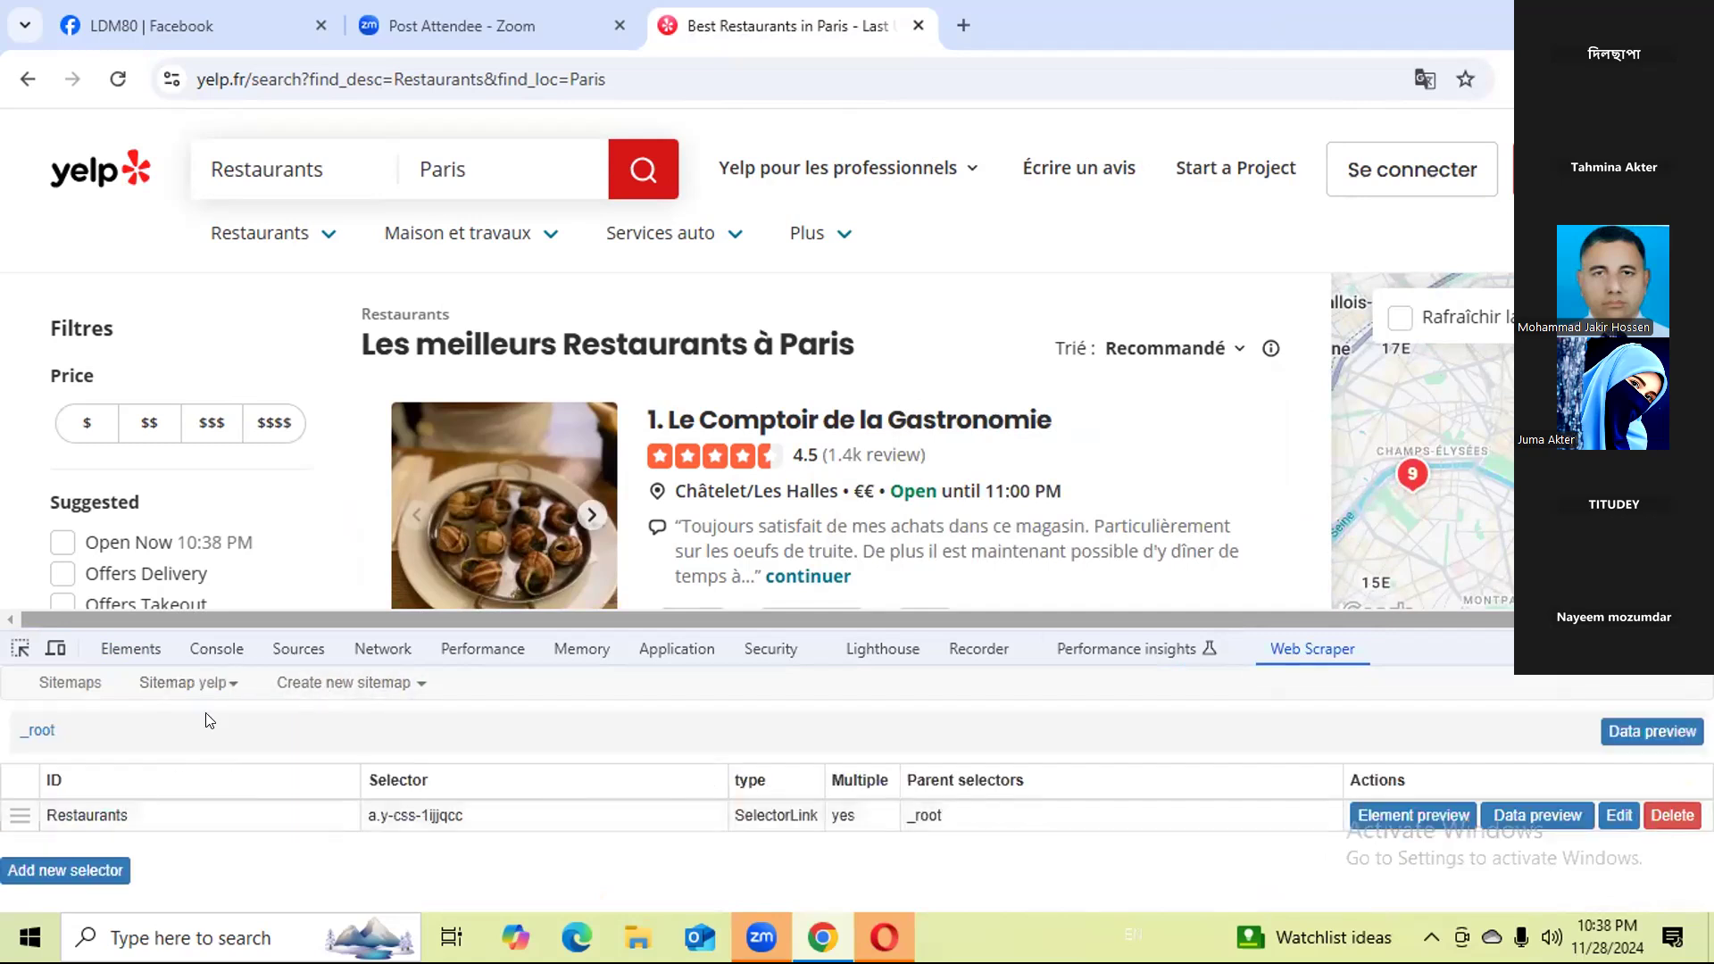
left_click(227, 684)
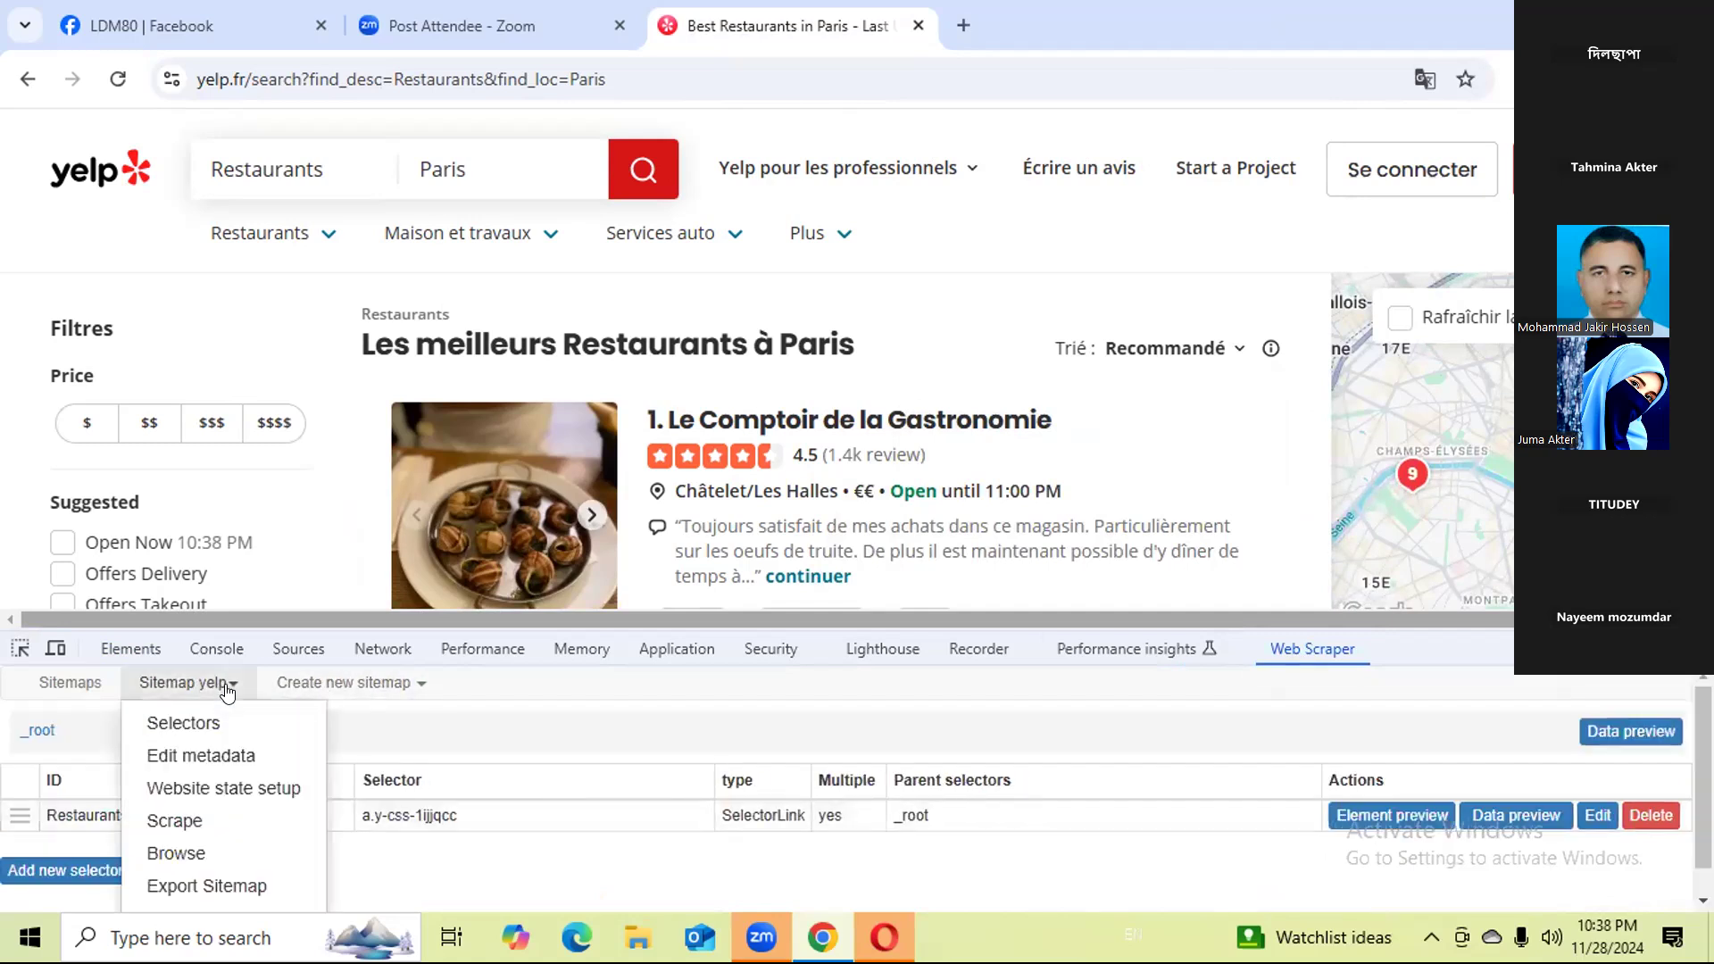
left_click(174, 822)
left_click(192, 838)
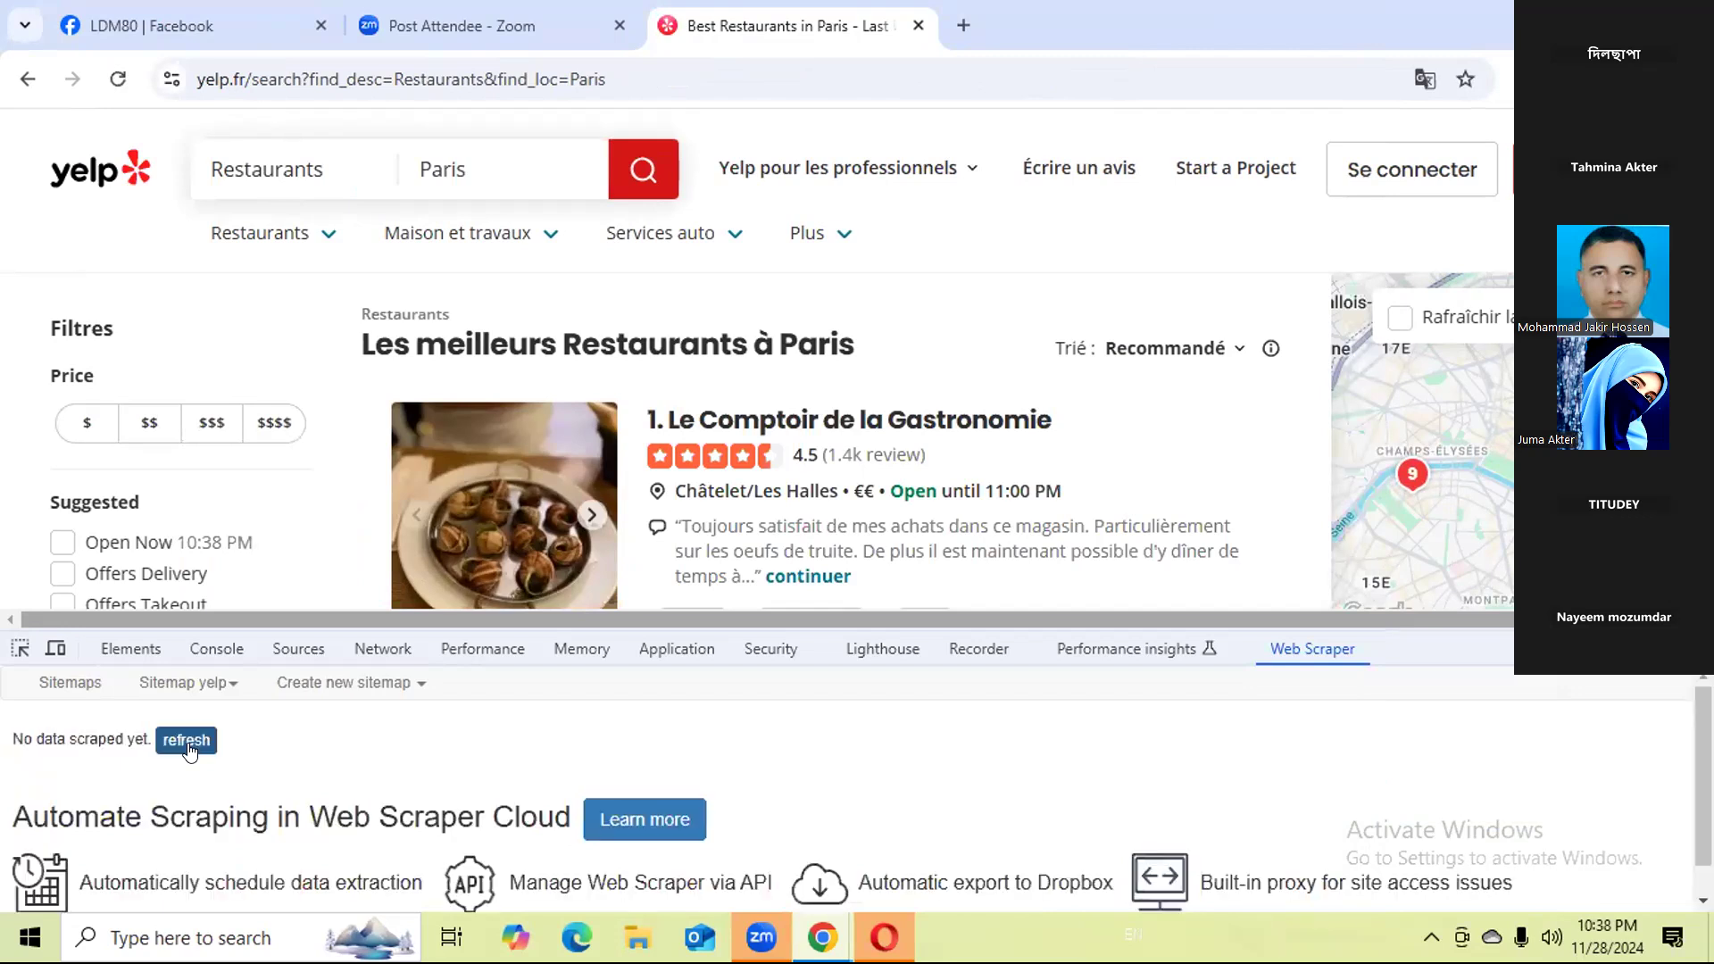
left_click(187, 743)
left_click(187, 741)
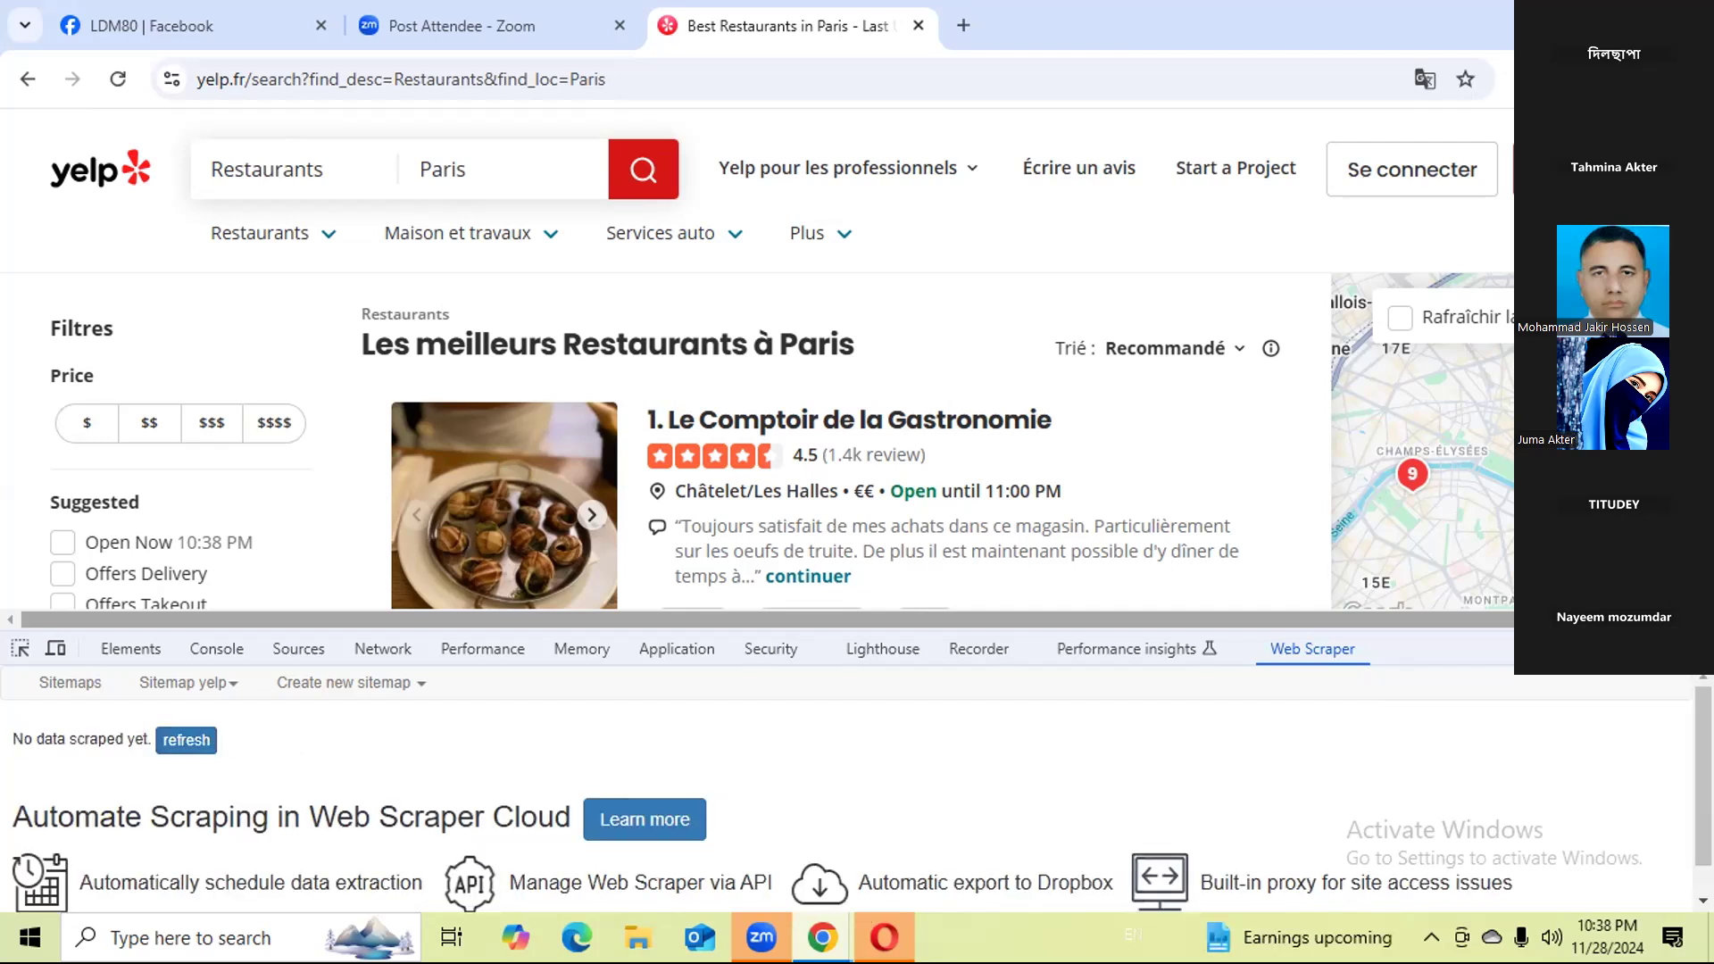
Close the Opera window and examine the Chez Mademoiselle page loading in the scraper's window.
mouse_move(883, 937)
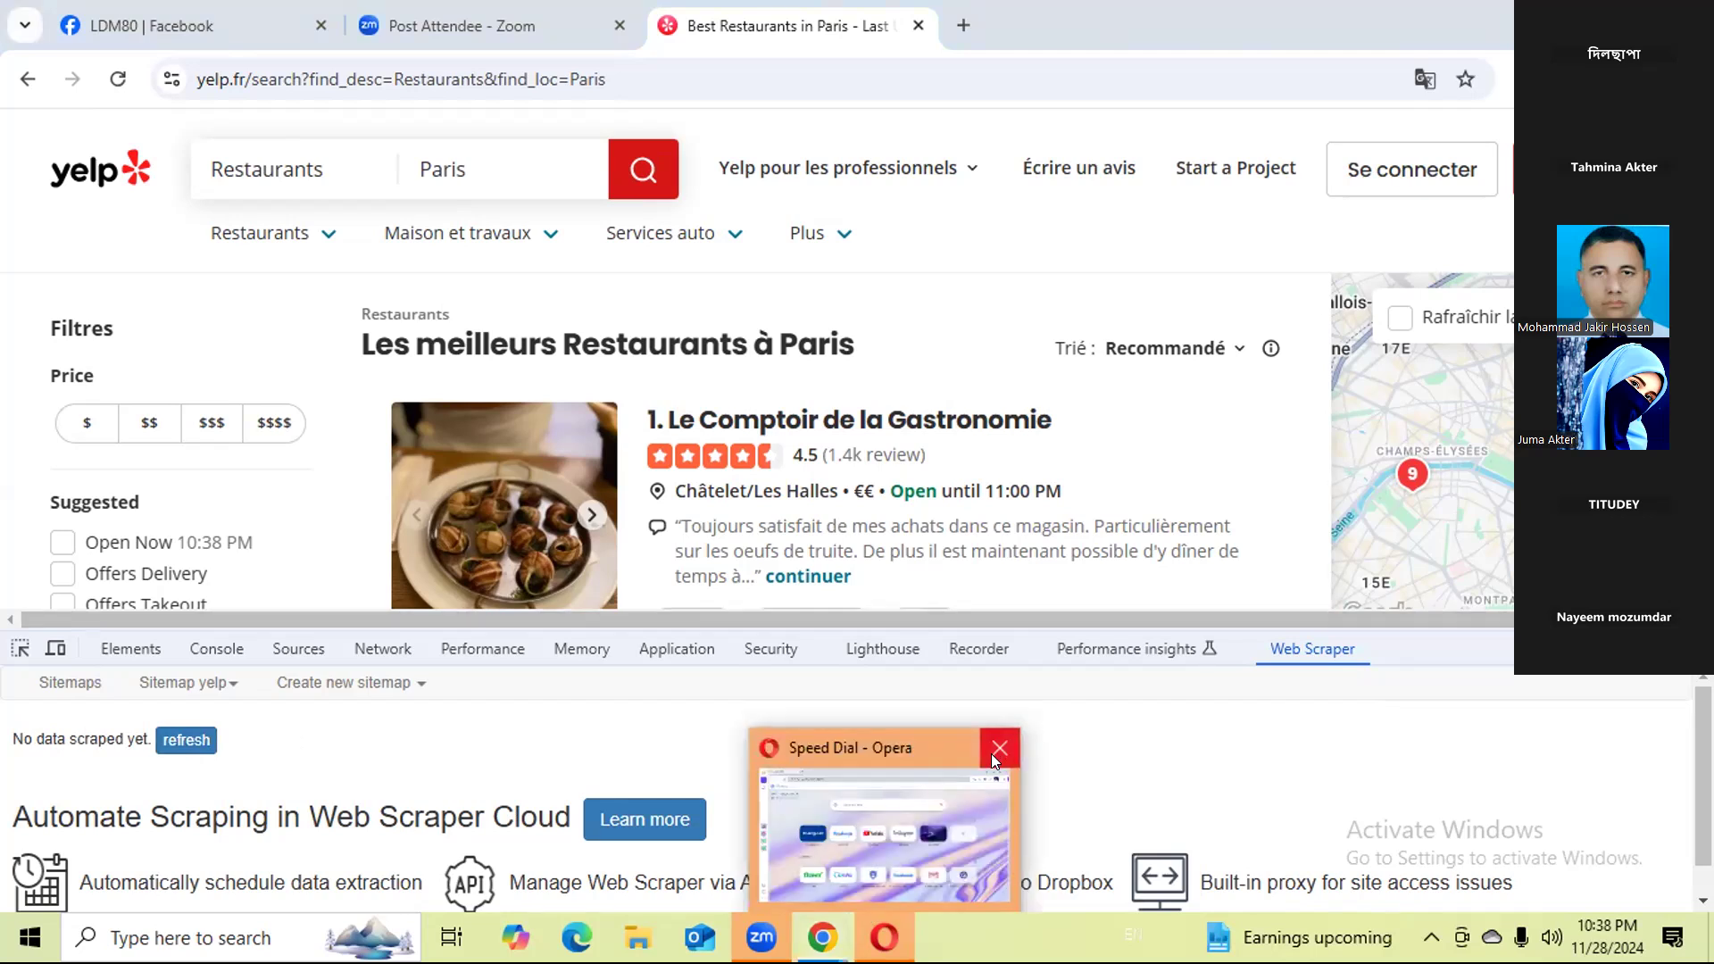
left_click(993, 752)
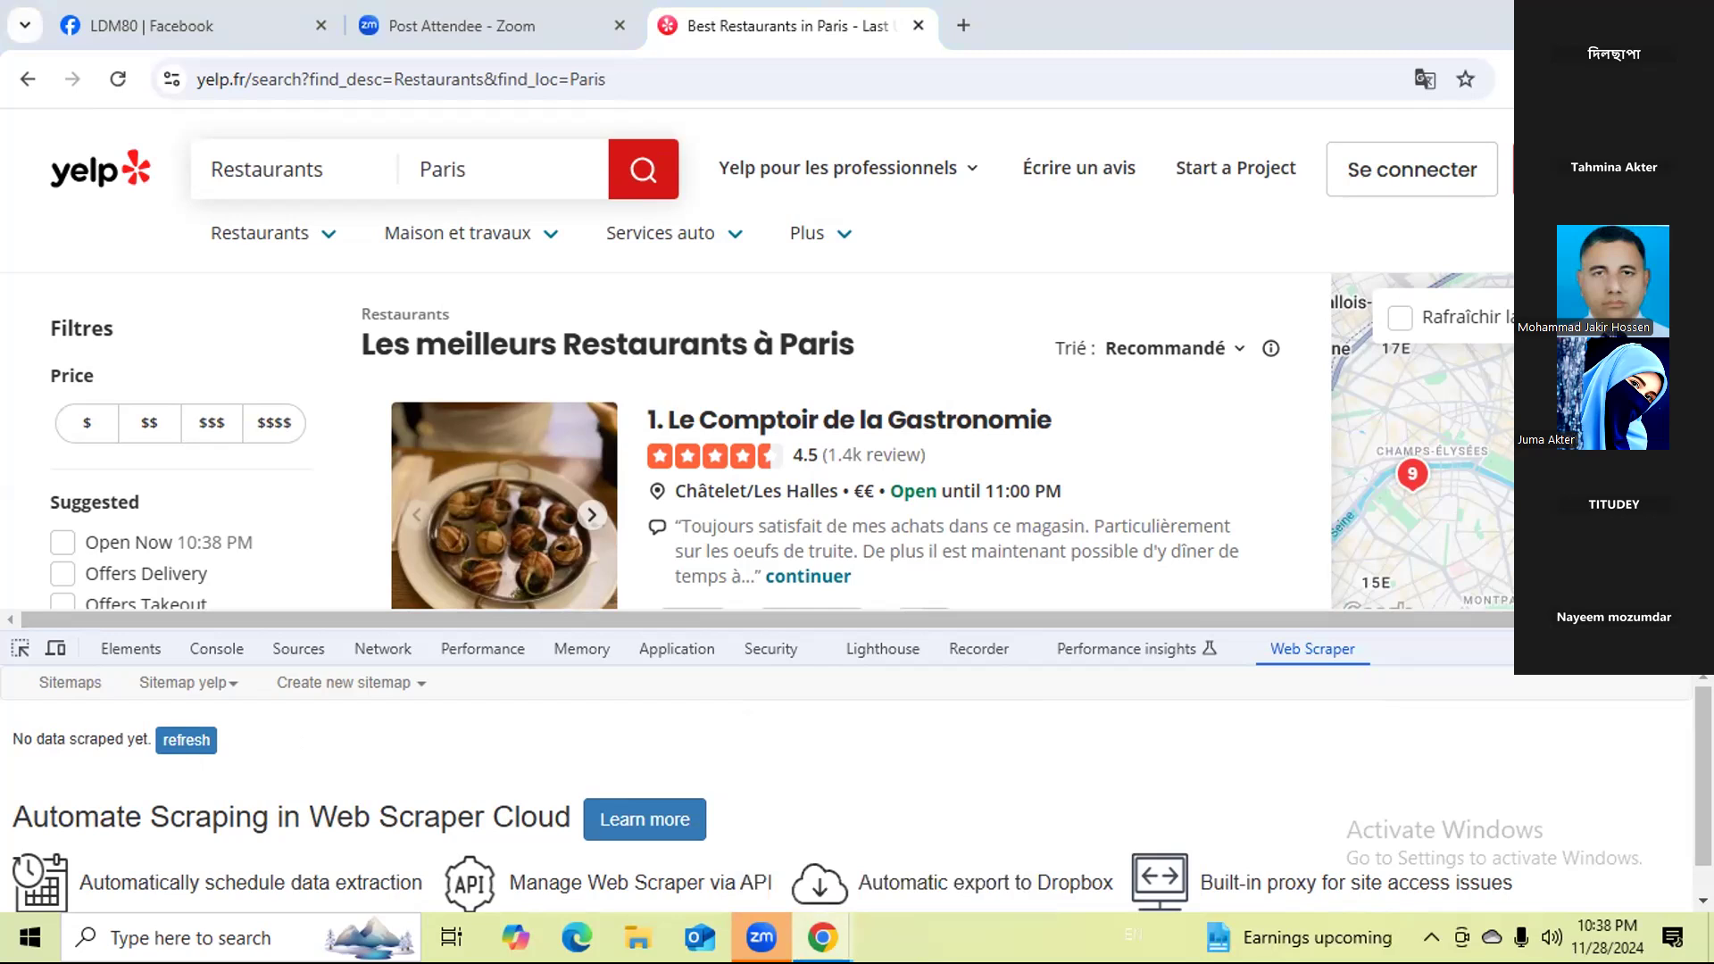
mouse_move(823, 918)
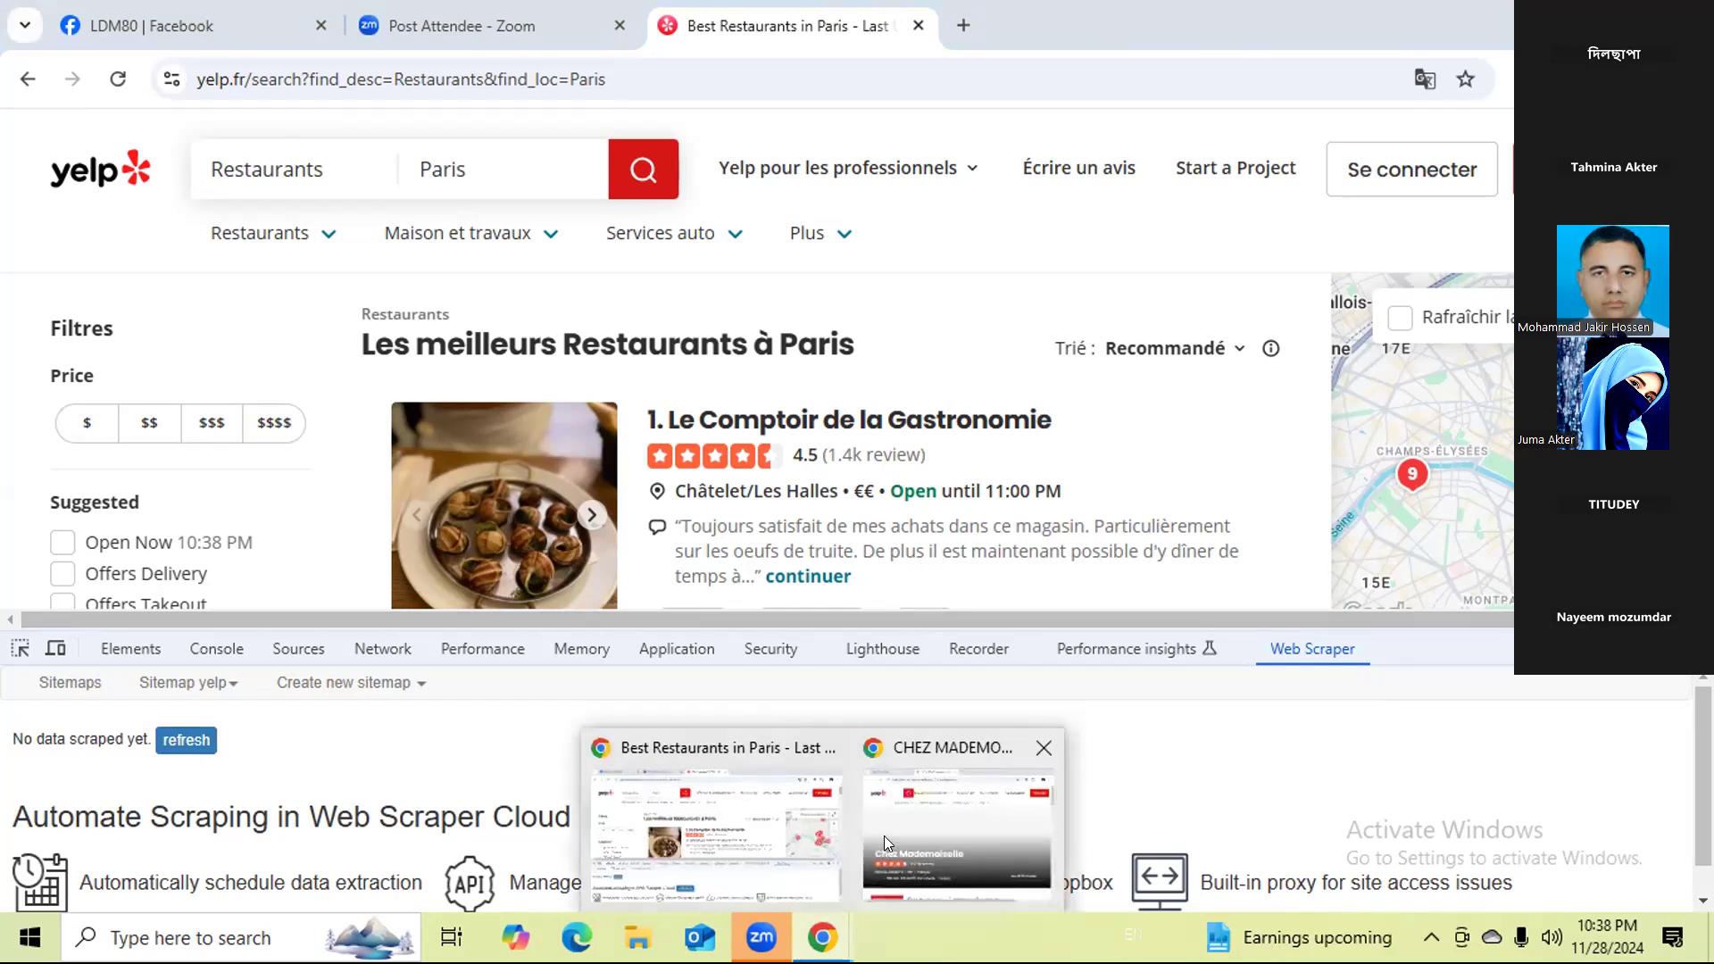
left_click(884, 837)
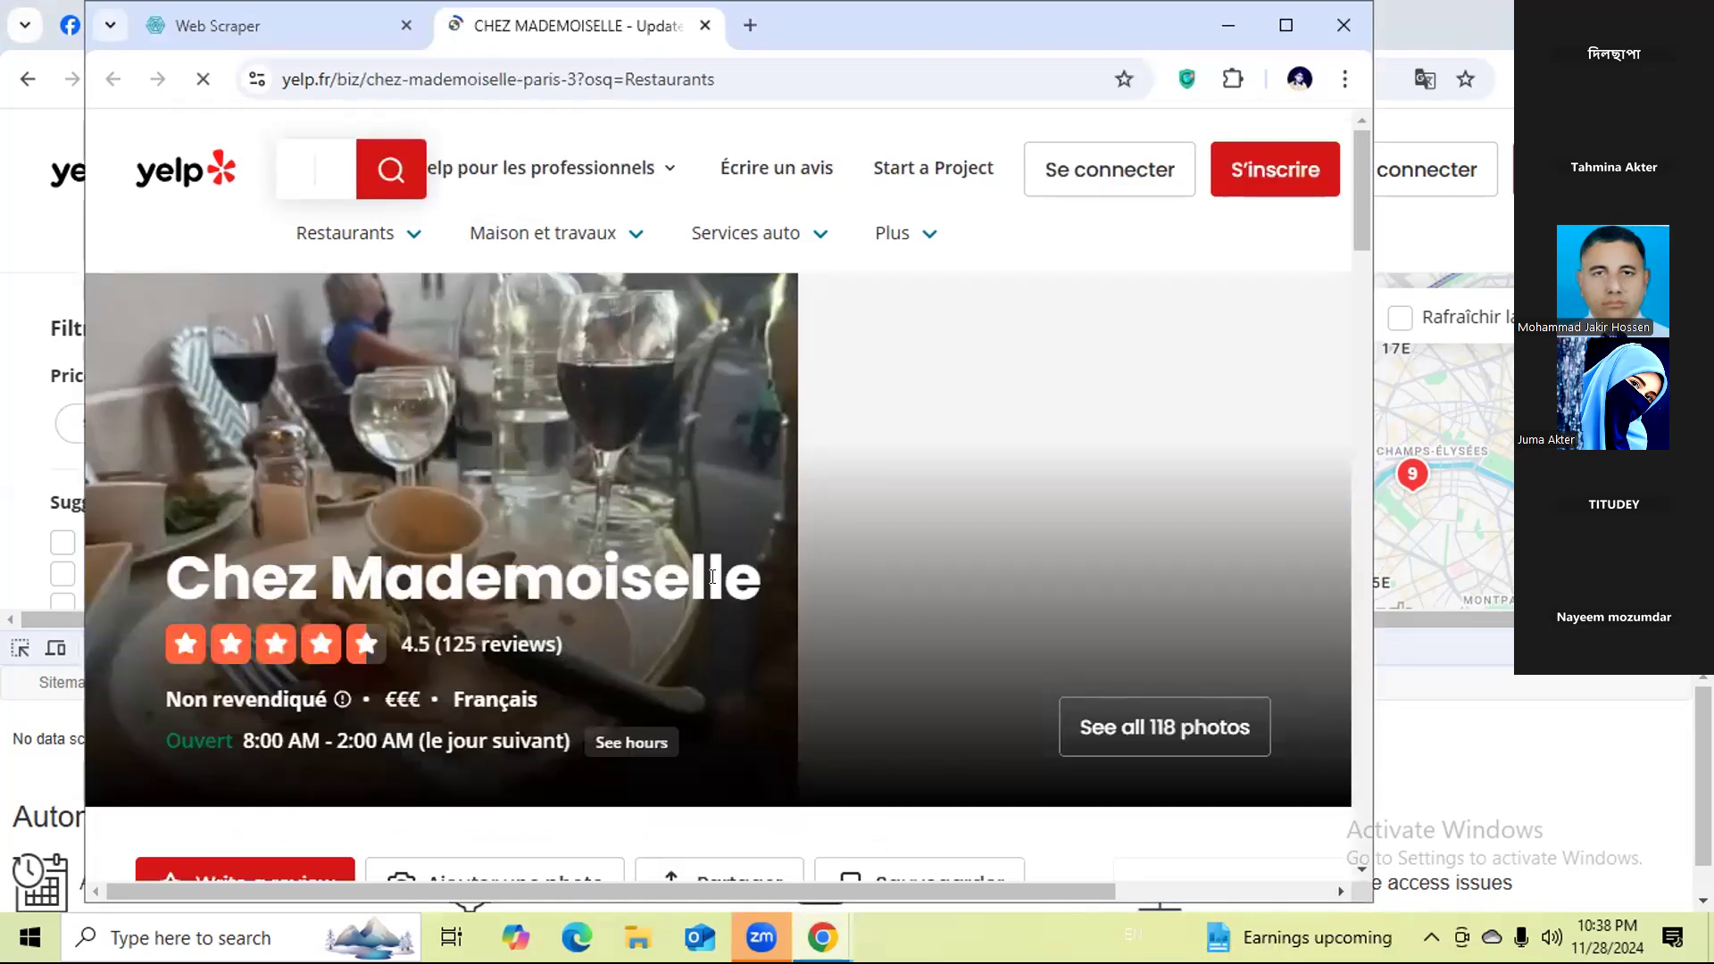
scroll(712, 576, "down", 1)
scroll(747, 673, "down", 1)
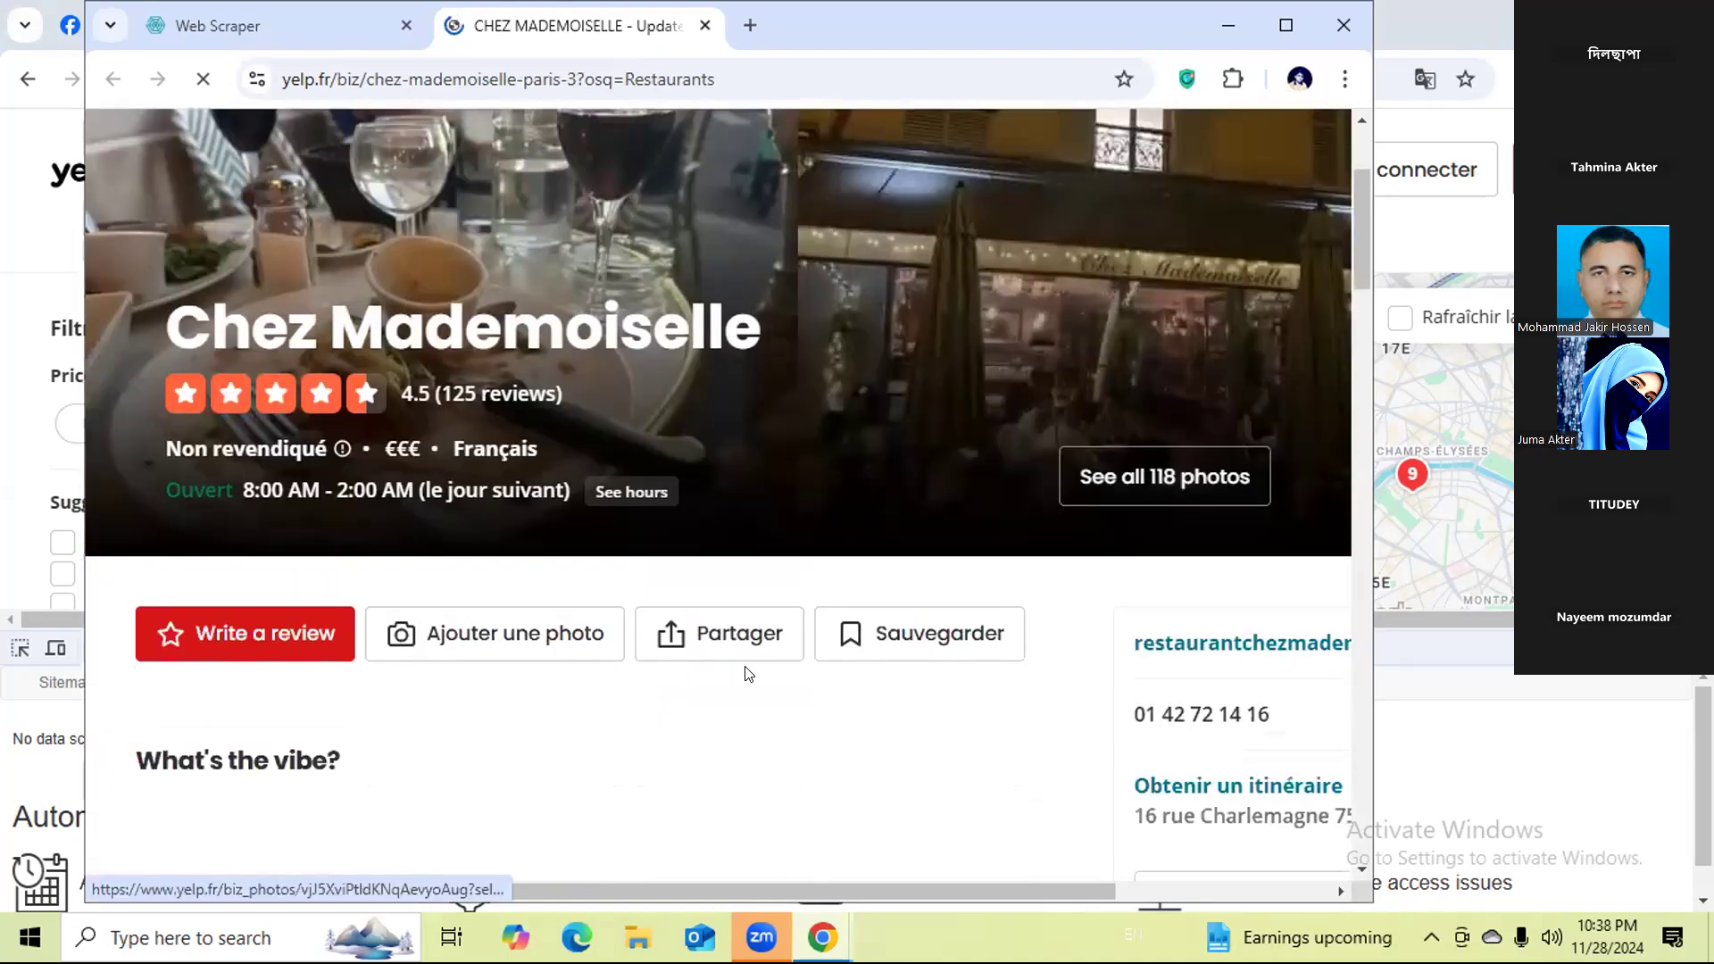
scroll(746, 675, "down", 1)
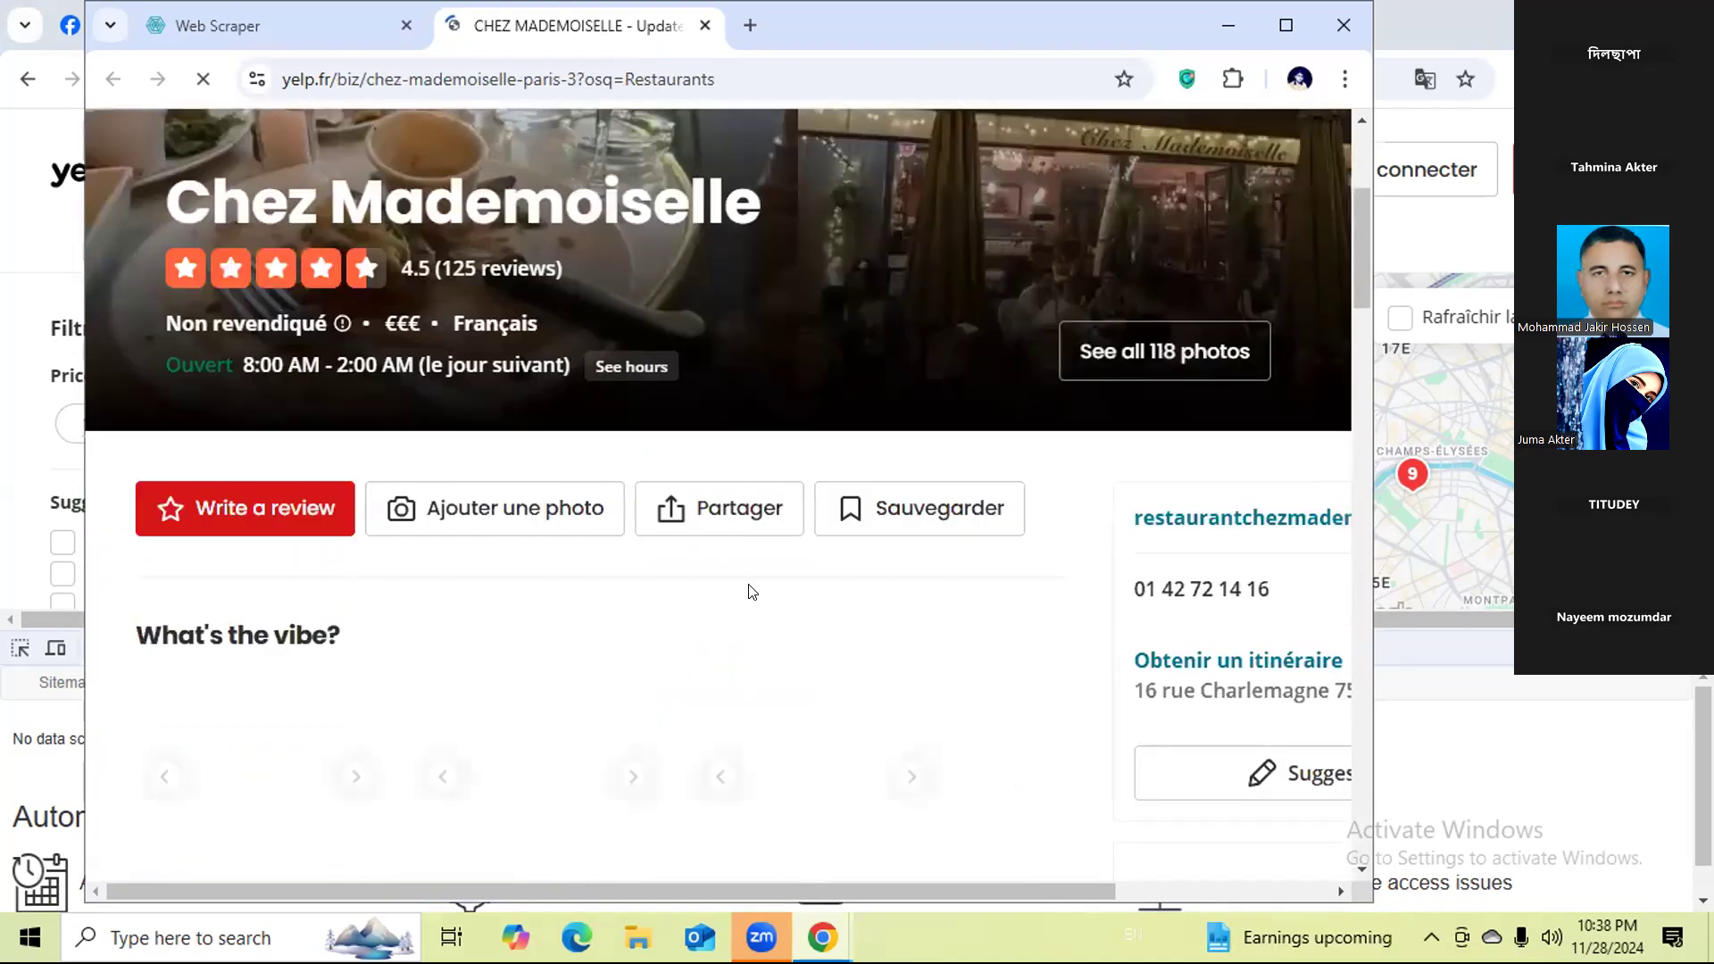
left_click(1473, 725)
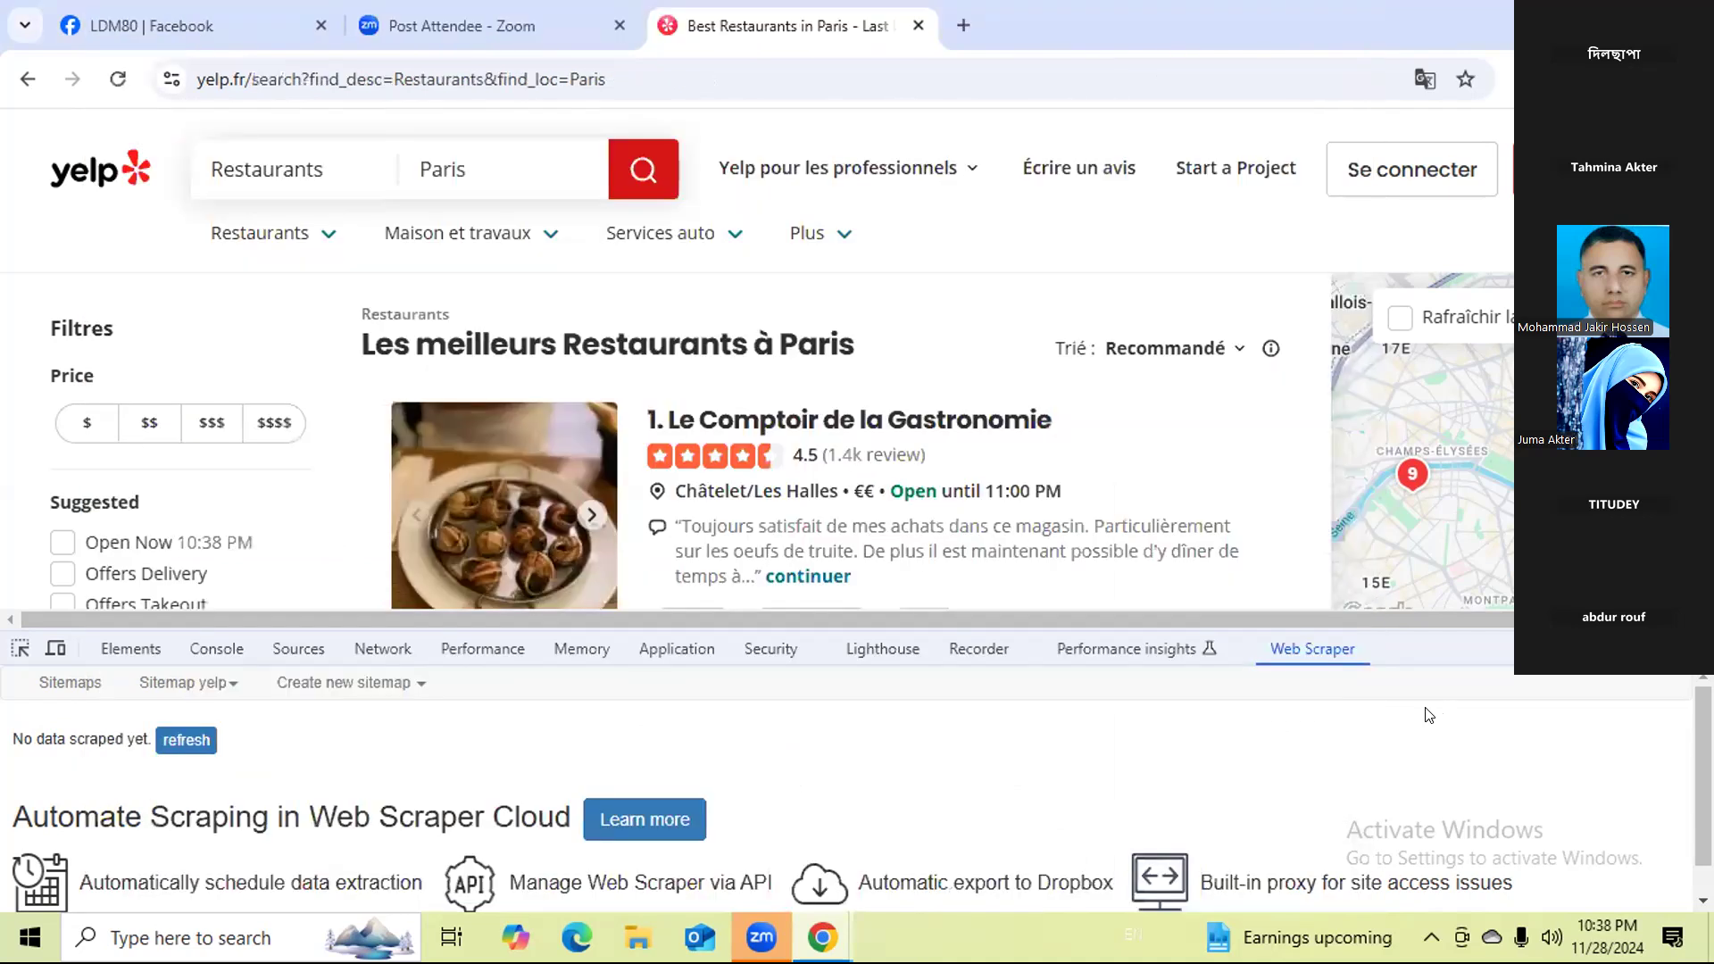
Refresh the yelp sitemap's scraped data and check the page still loading in the scraper's window.
left_click(176, 743)
mouse_move(810, 916)
left_click(893, 853)
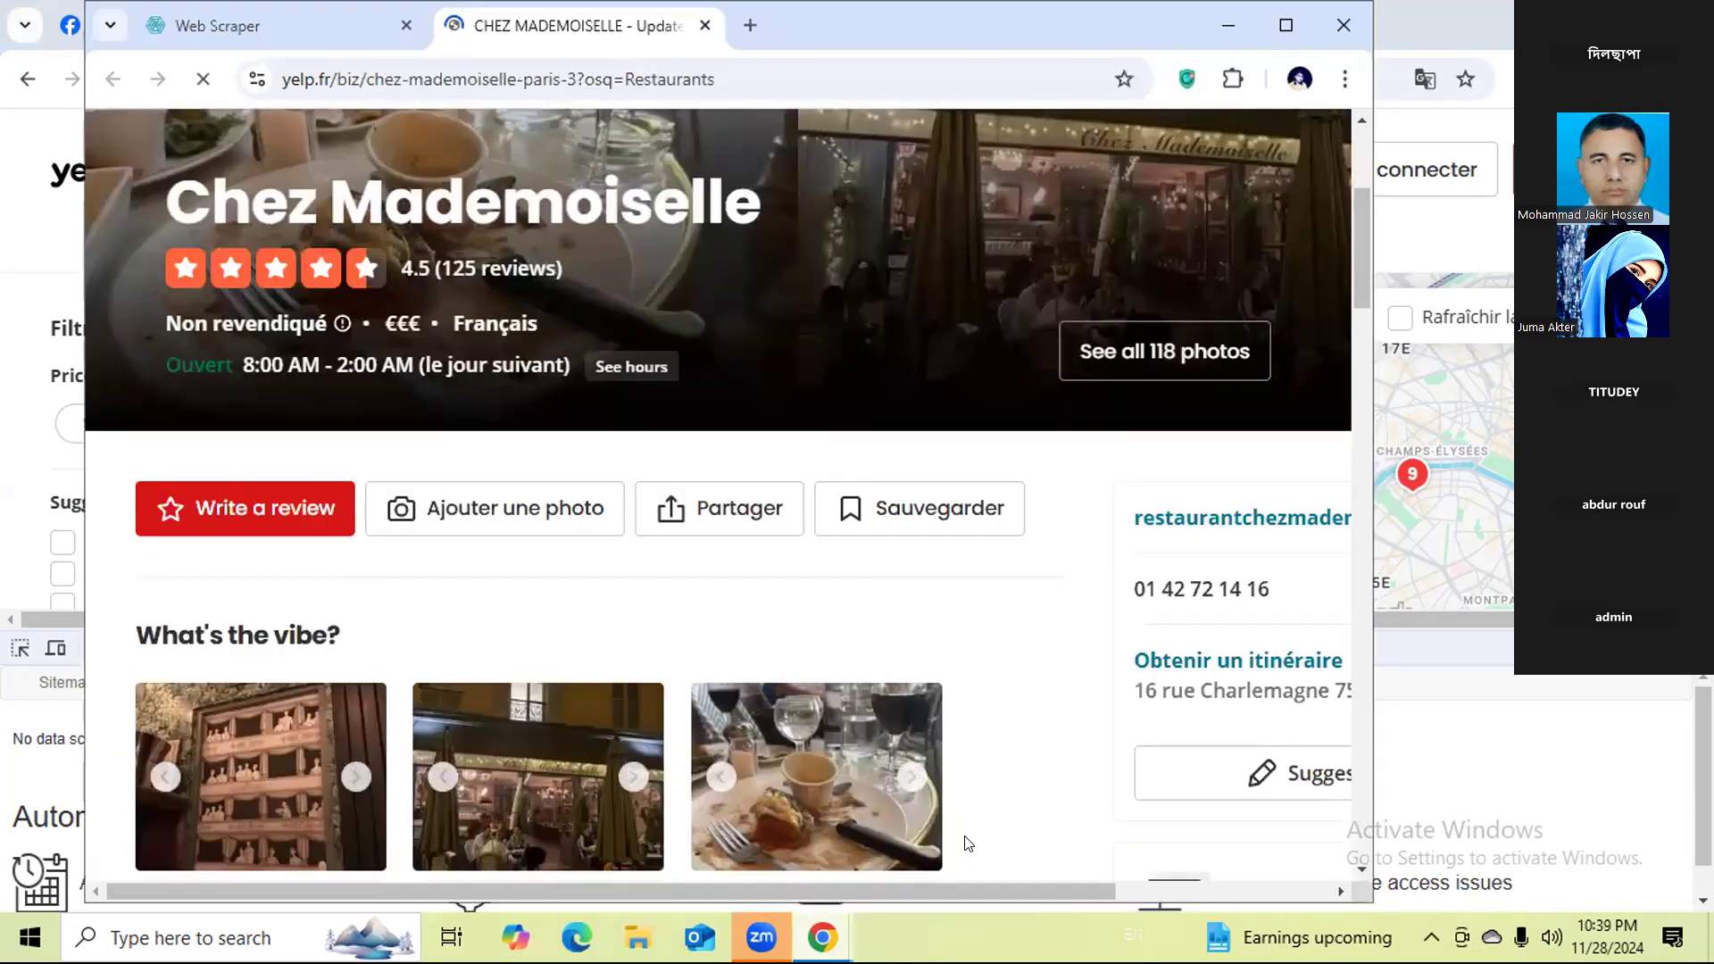
left_click(1437, 750)
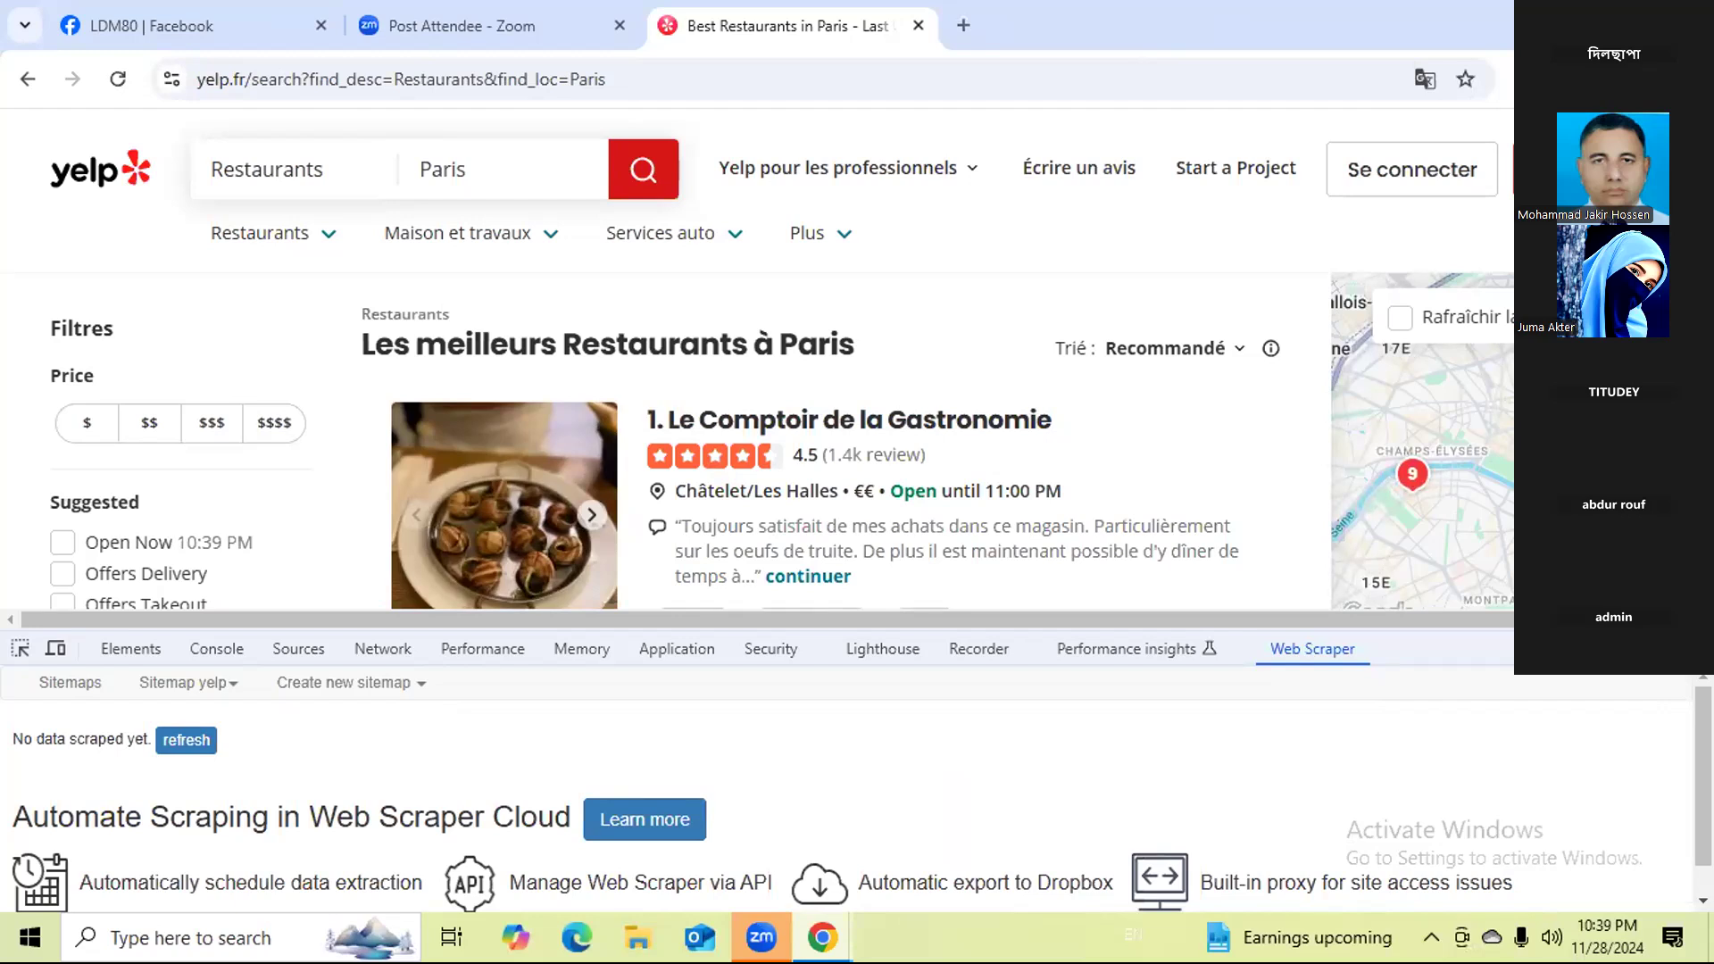
left_click(199, 739)
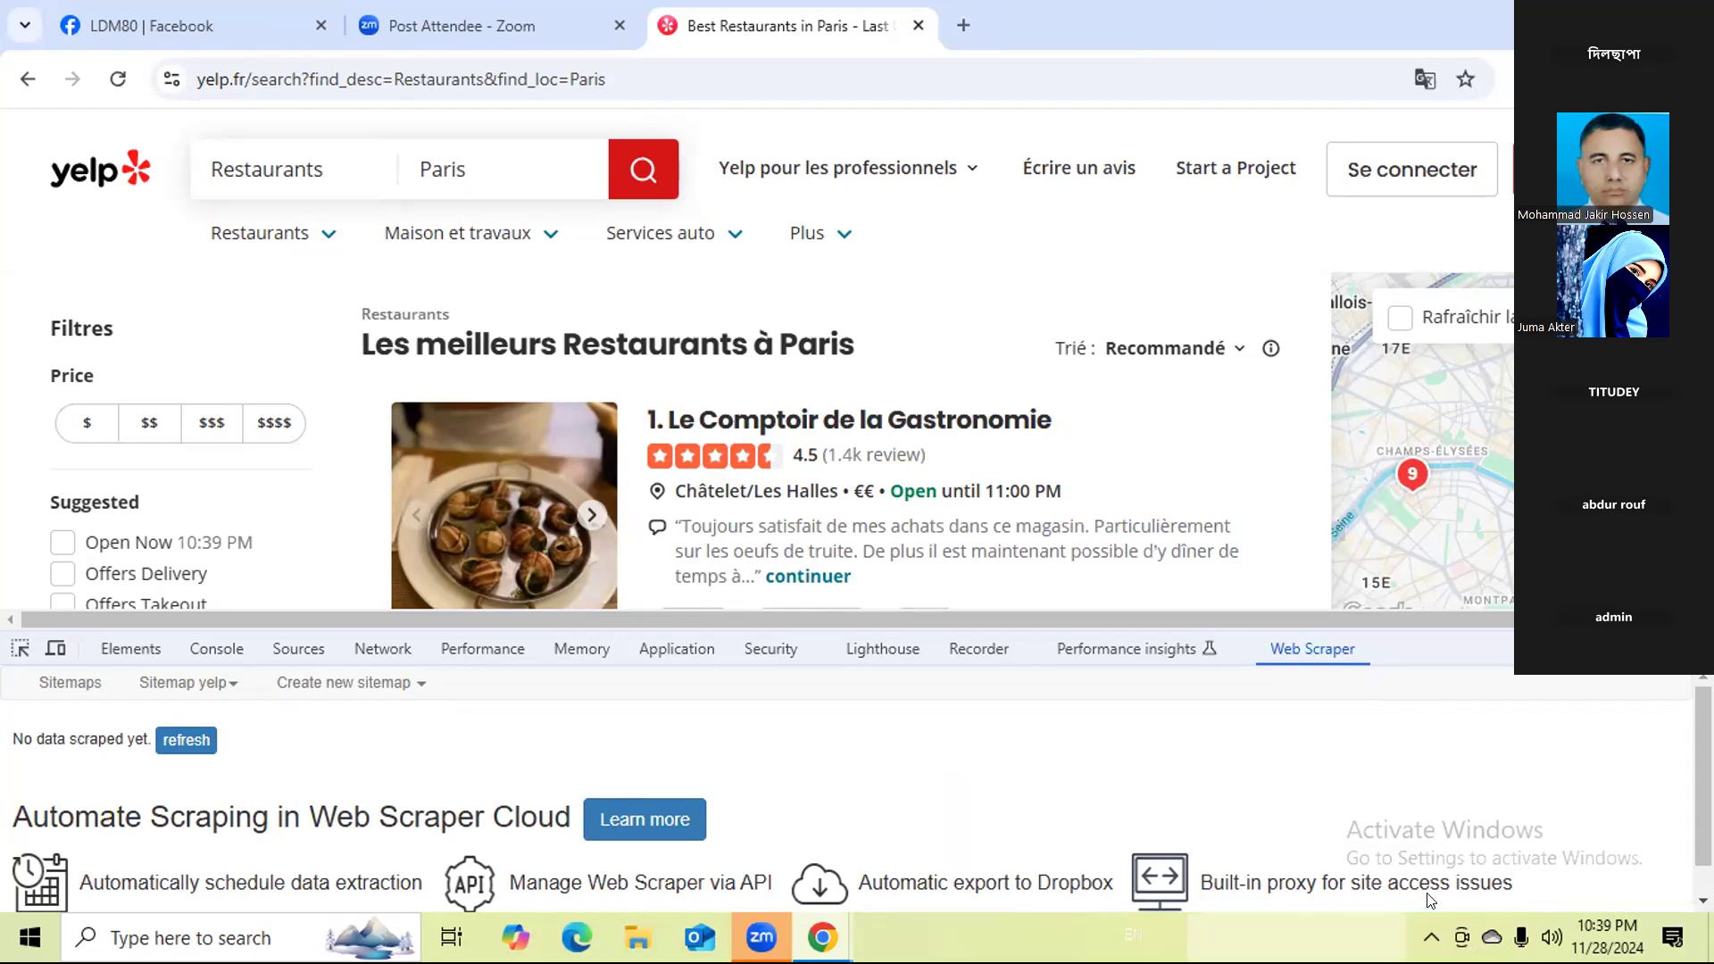
Check the hidden system tray icons, refresh the scraped data again, and bring the Chez Mademoiselle scraper window forward.
left_click(1431, 937)
mouse_move(1380, 899)
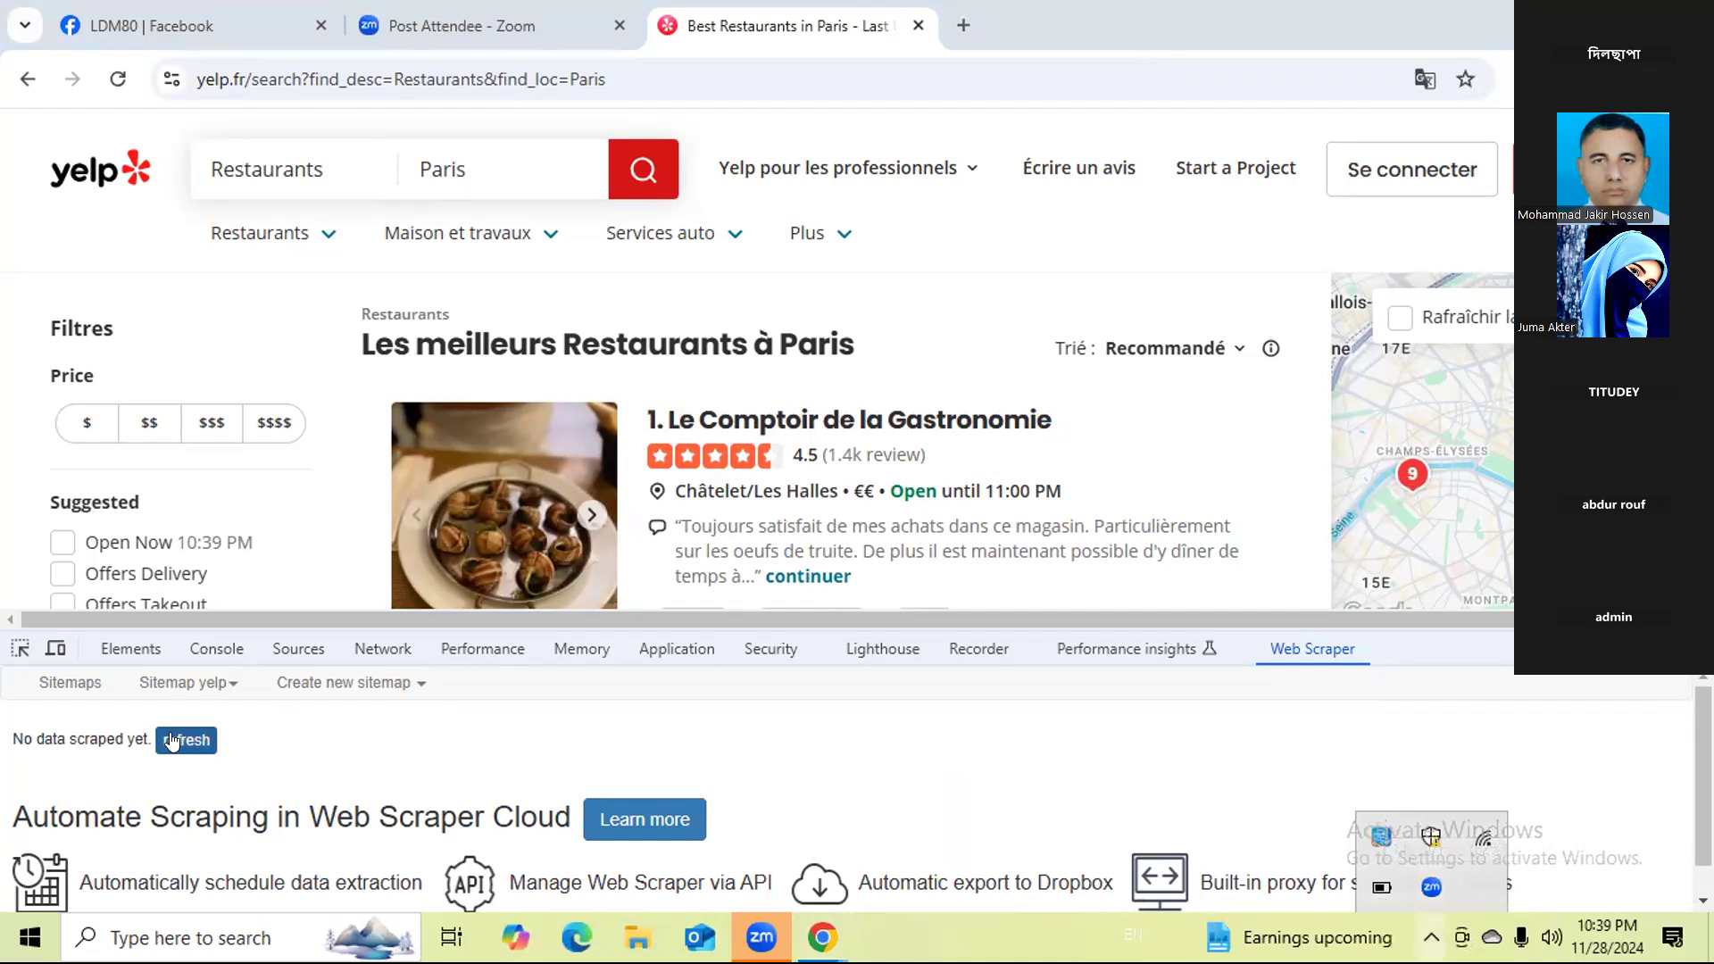
left_click(172, 740)
left_click(172, 740)
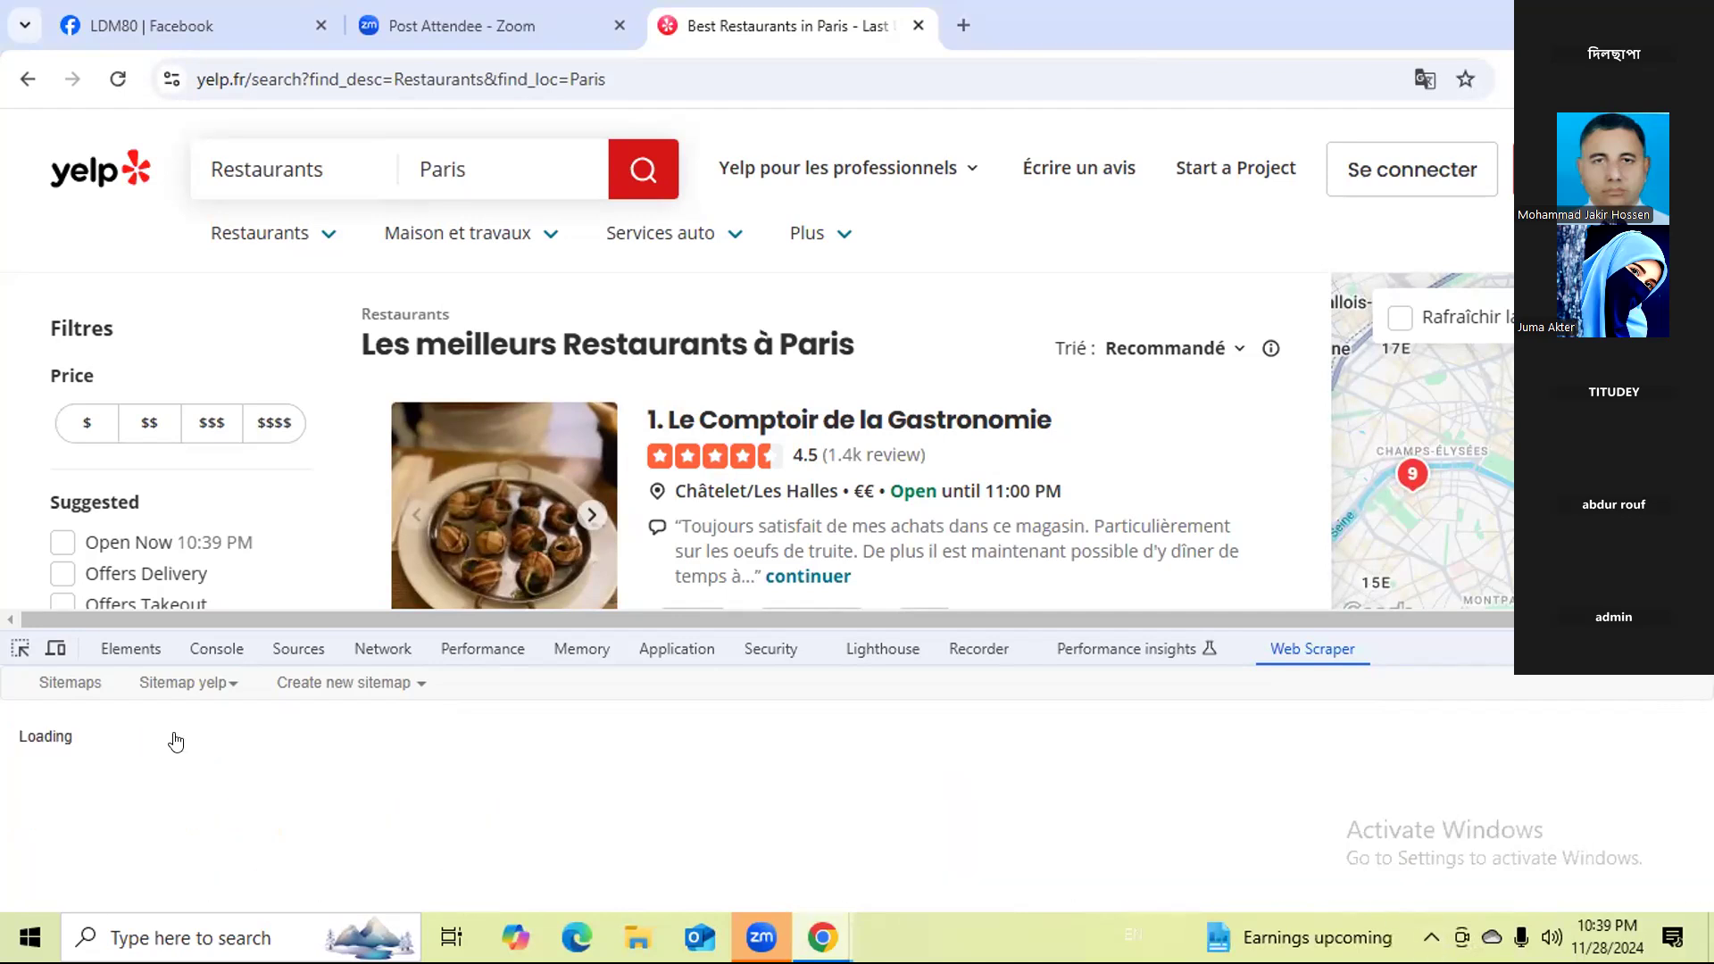
mouse_move(822, 937)
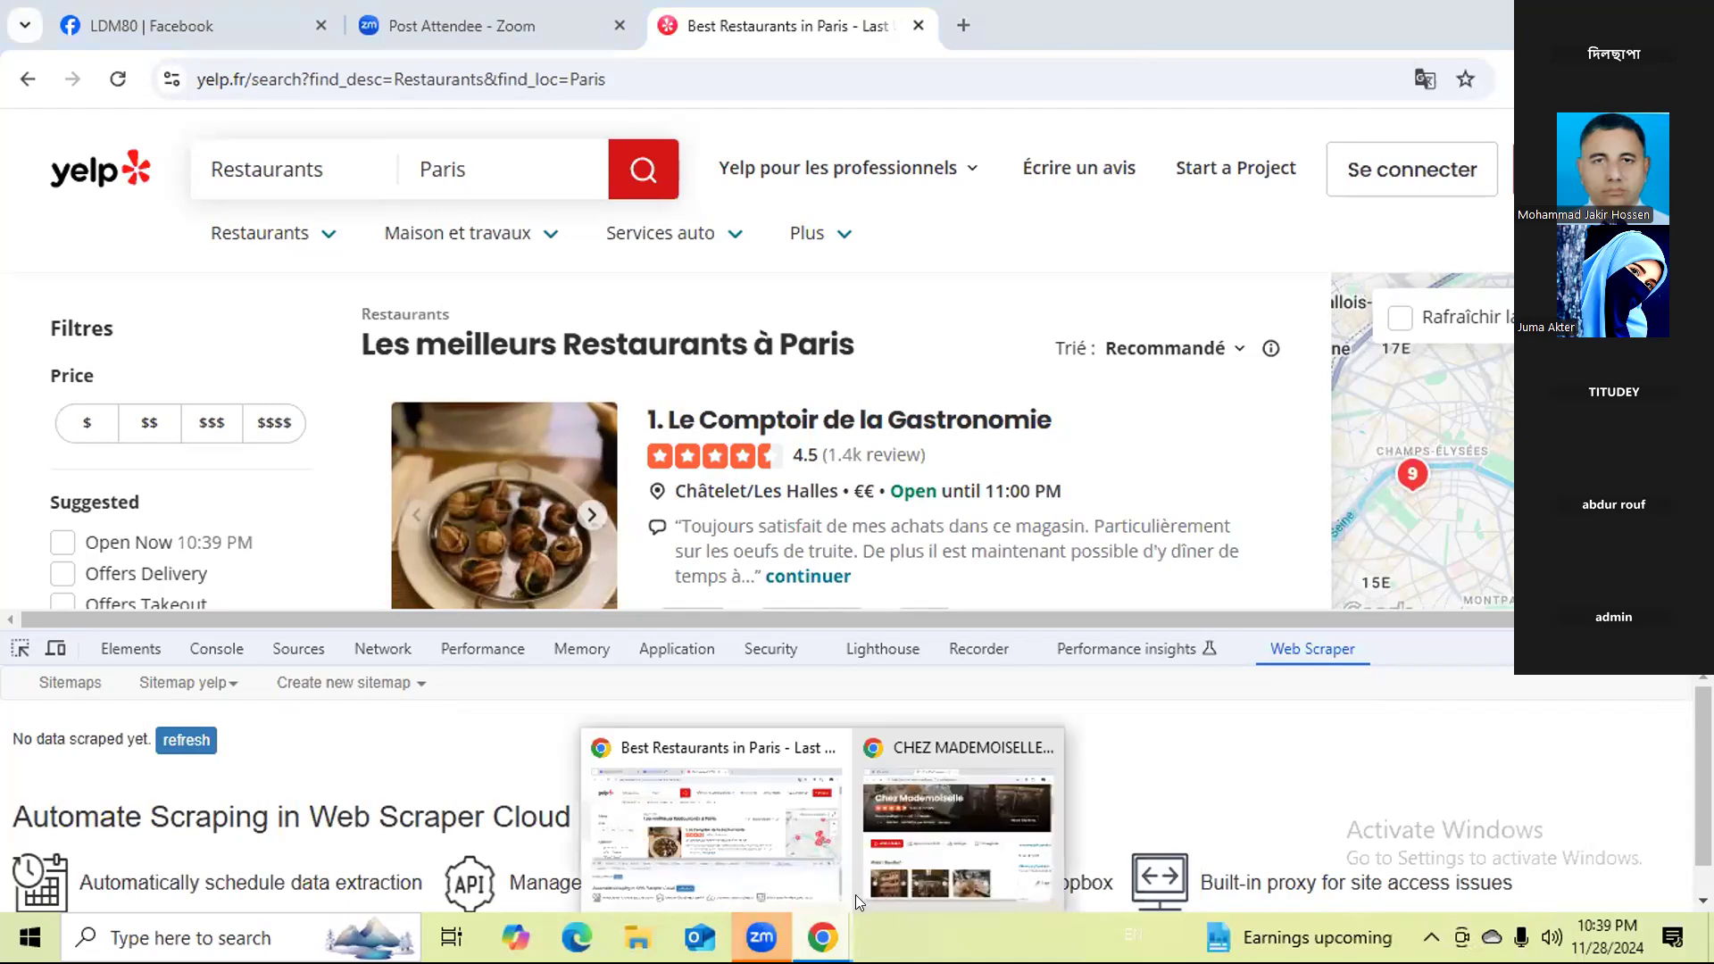
left_click(945, 819)
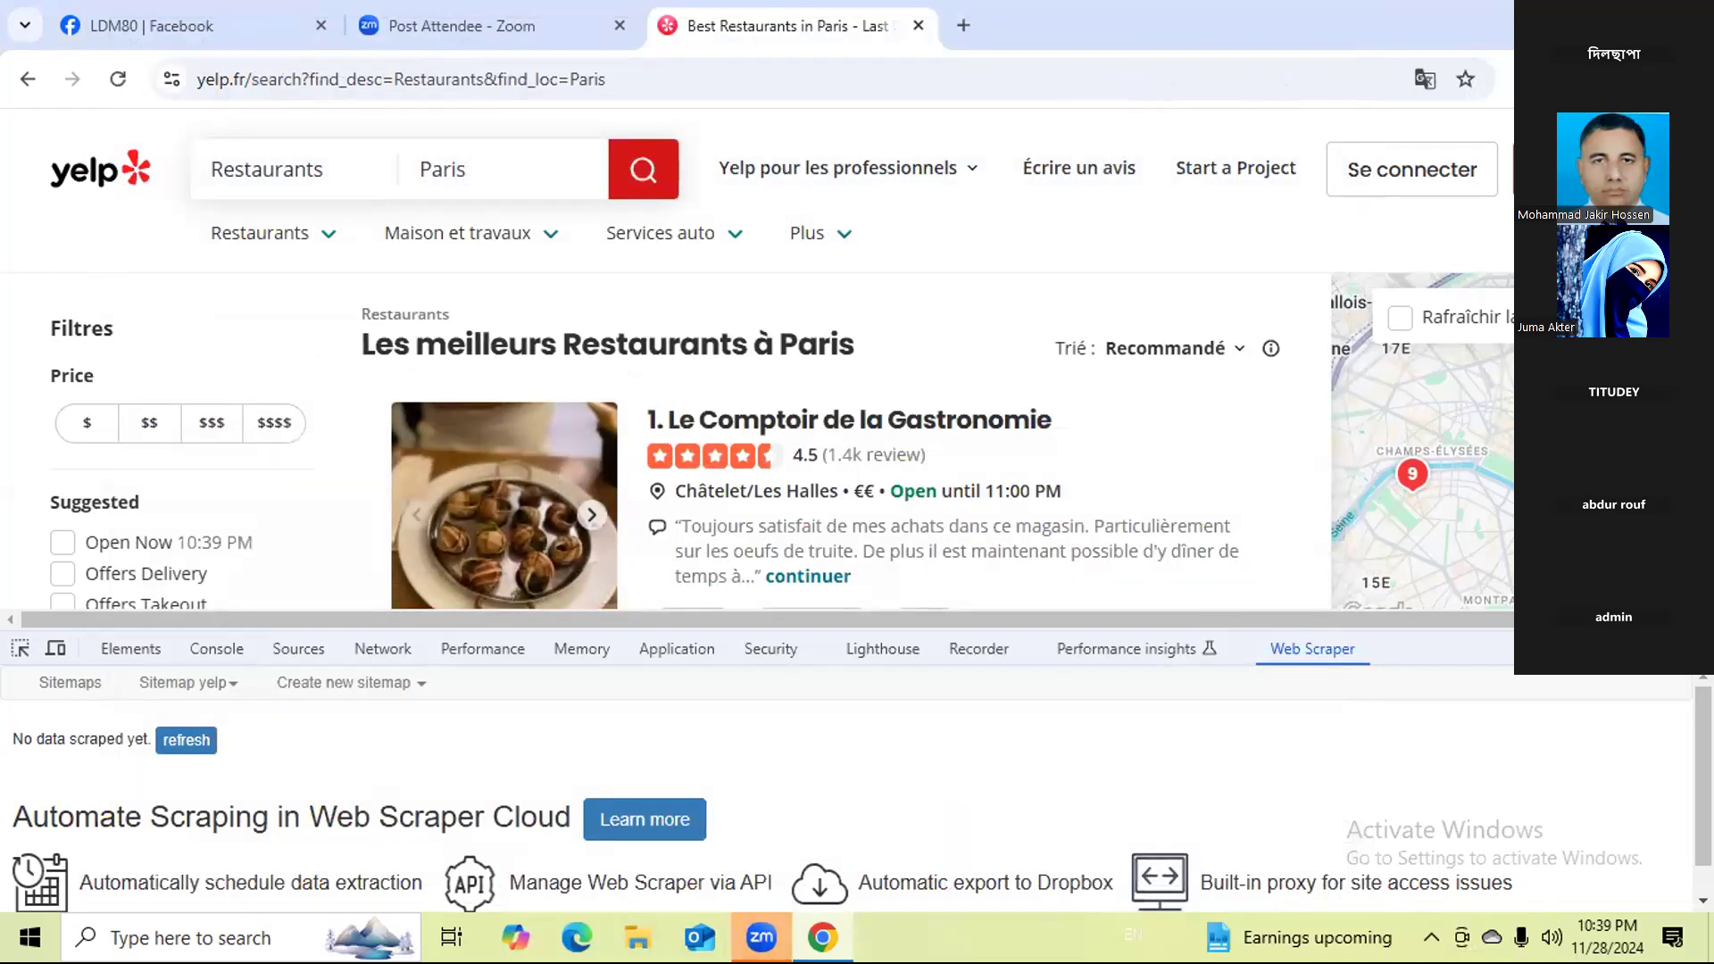
Return from the desktop to the Paris restaurants results, refresh the scraped data once more, and close the developer tools.
key("super+d")
key("super+d")
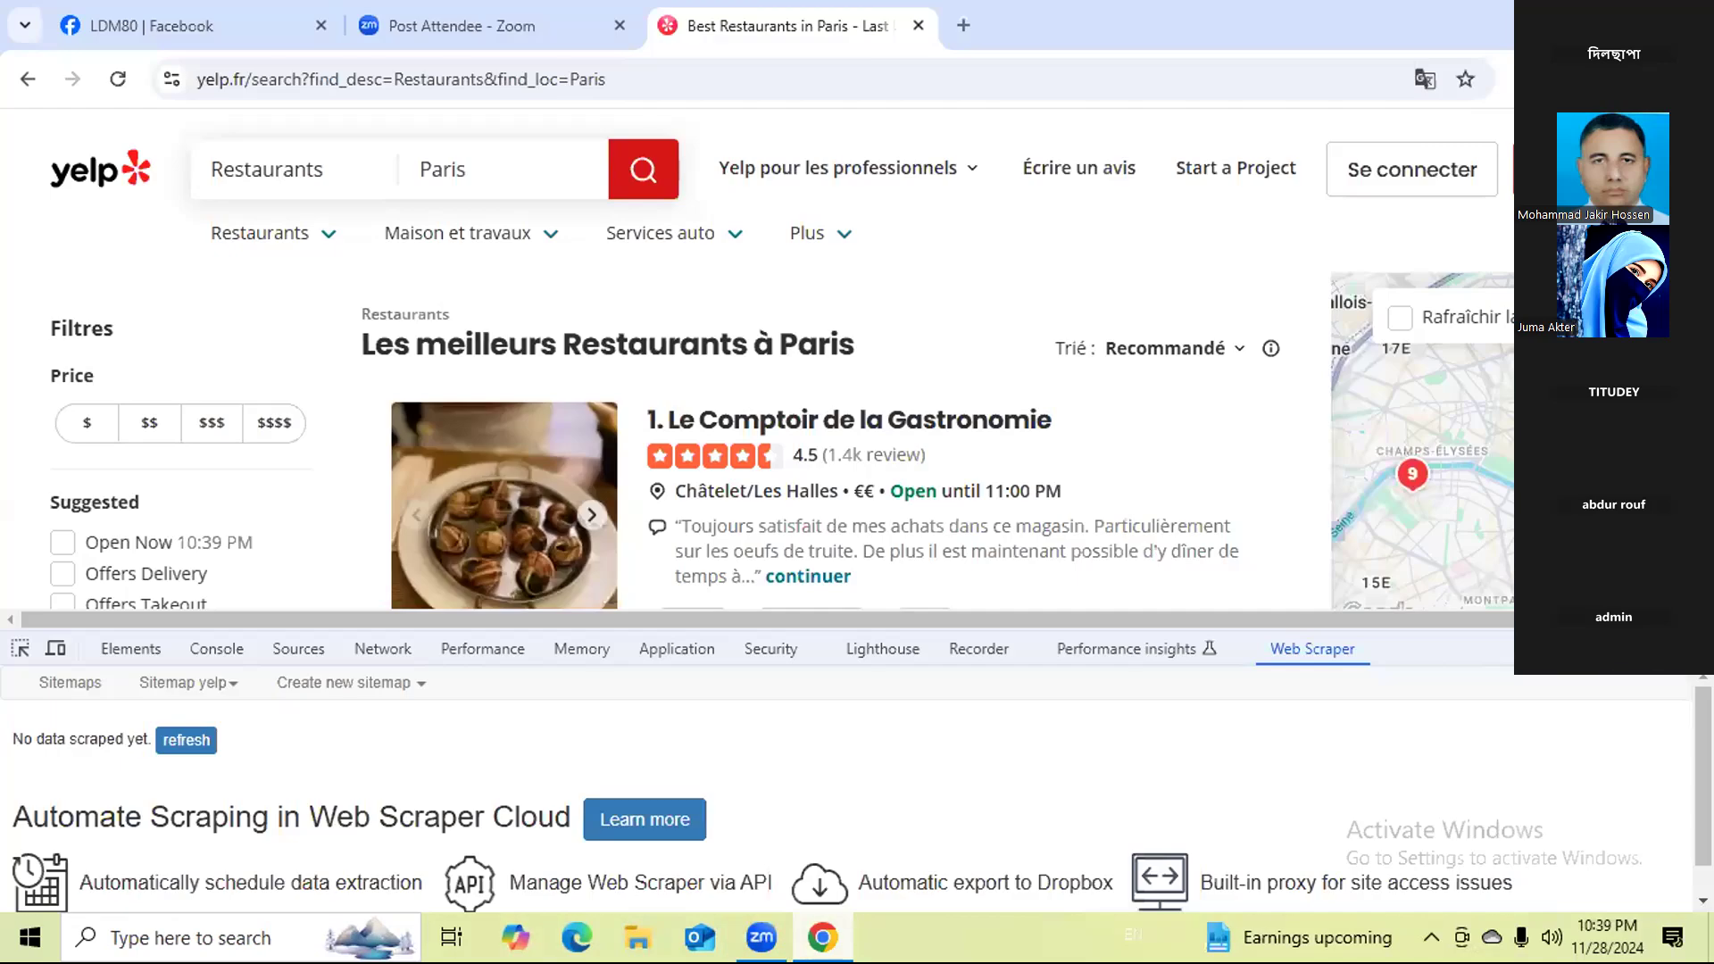
key("super+d")
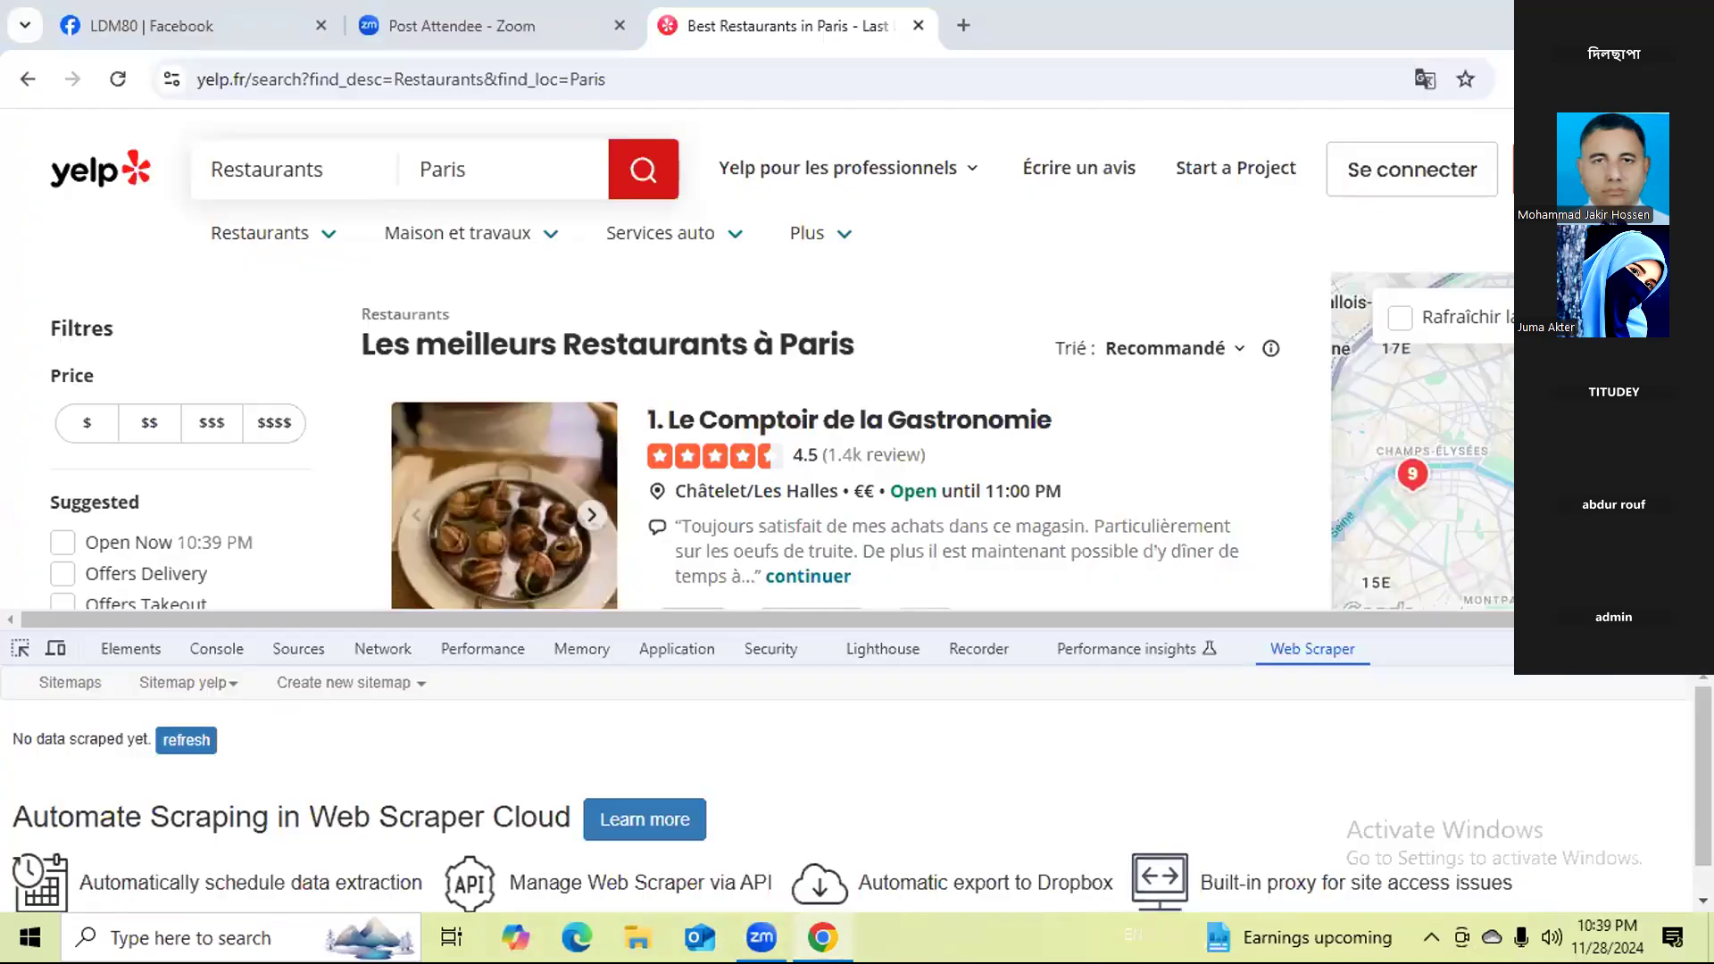
left_click(822, 937)
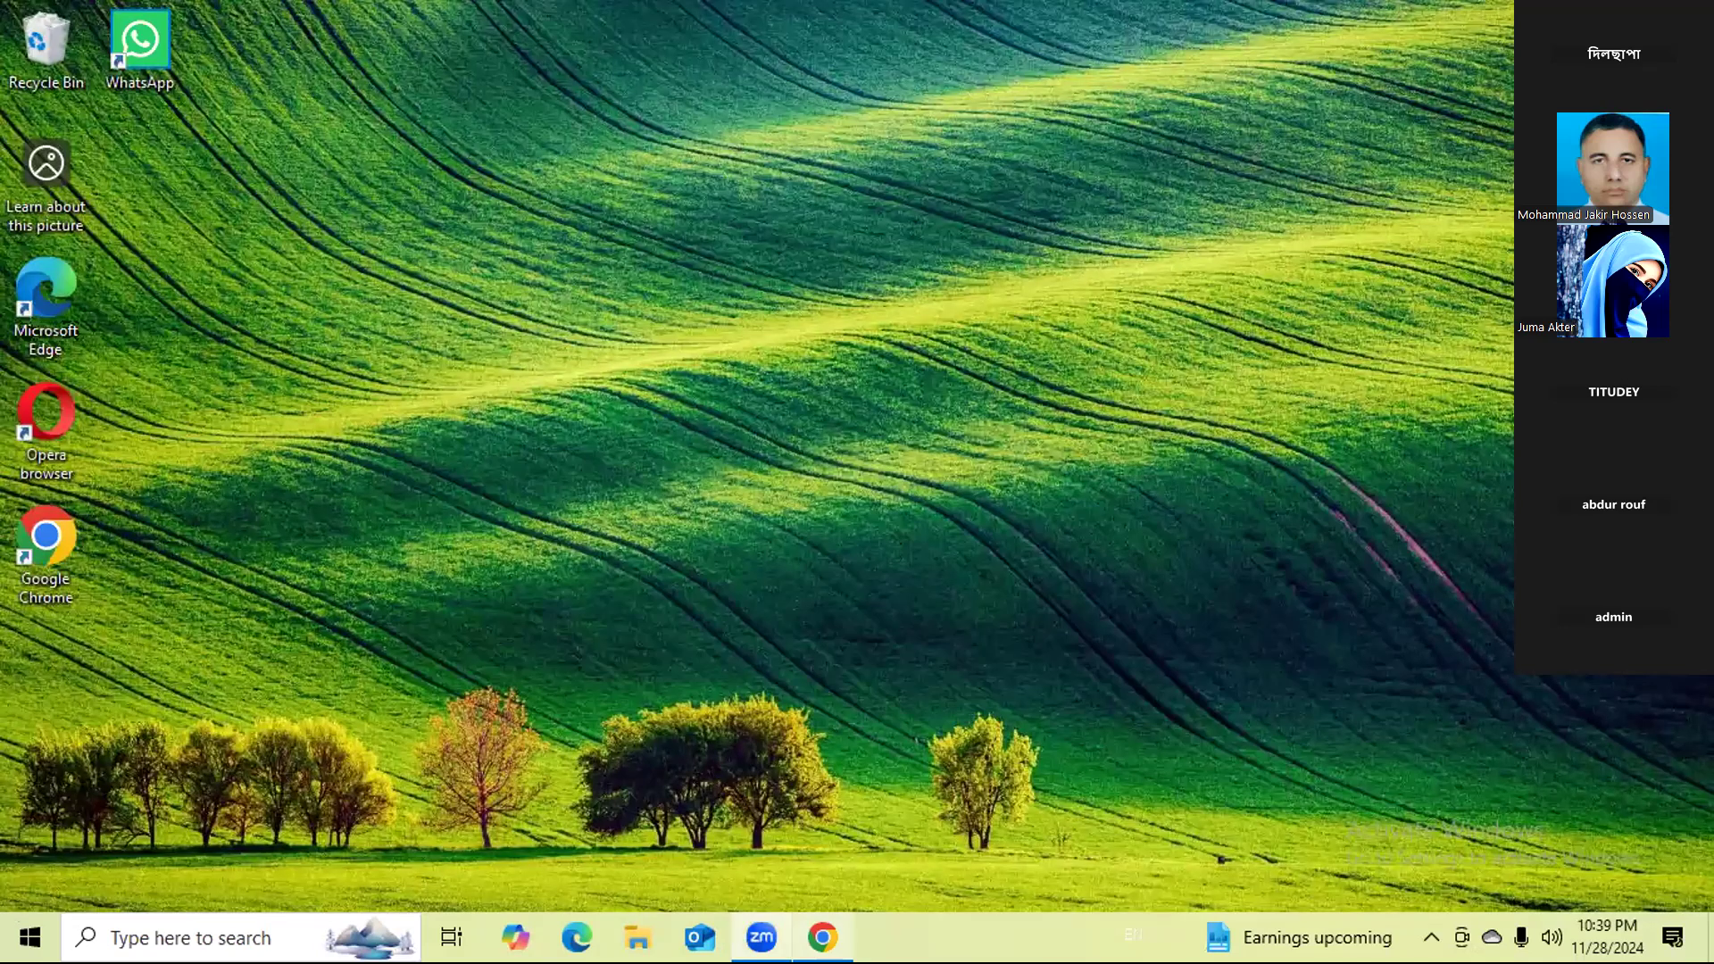
left_click(822, 937)
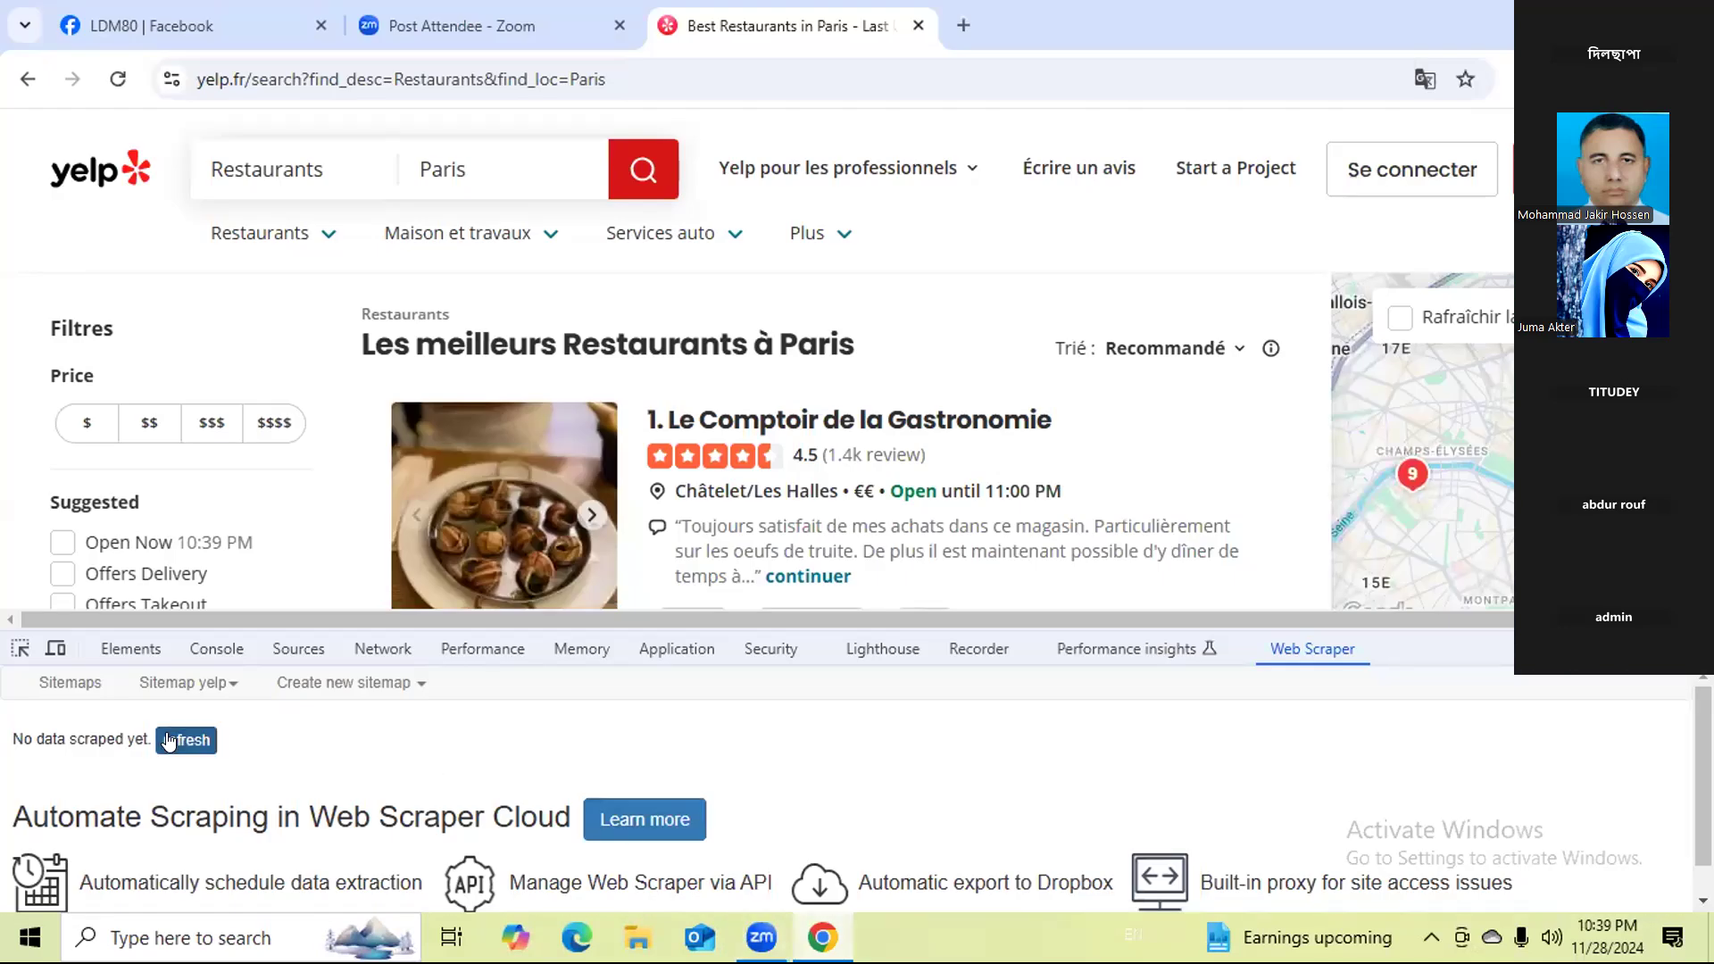
left_click(168, 740)
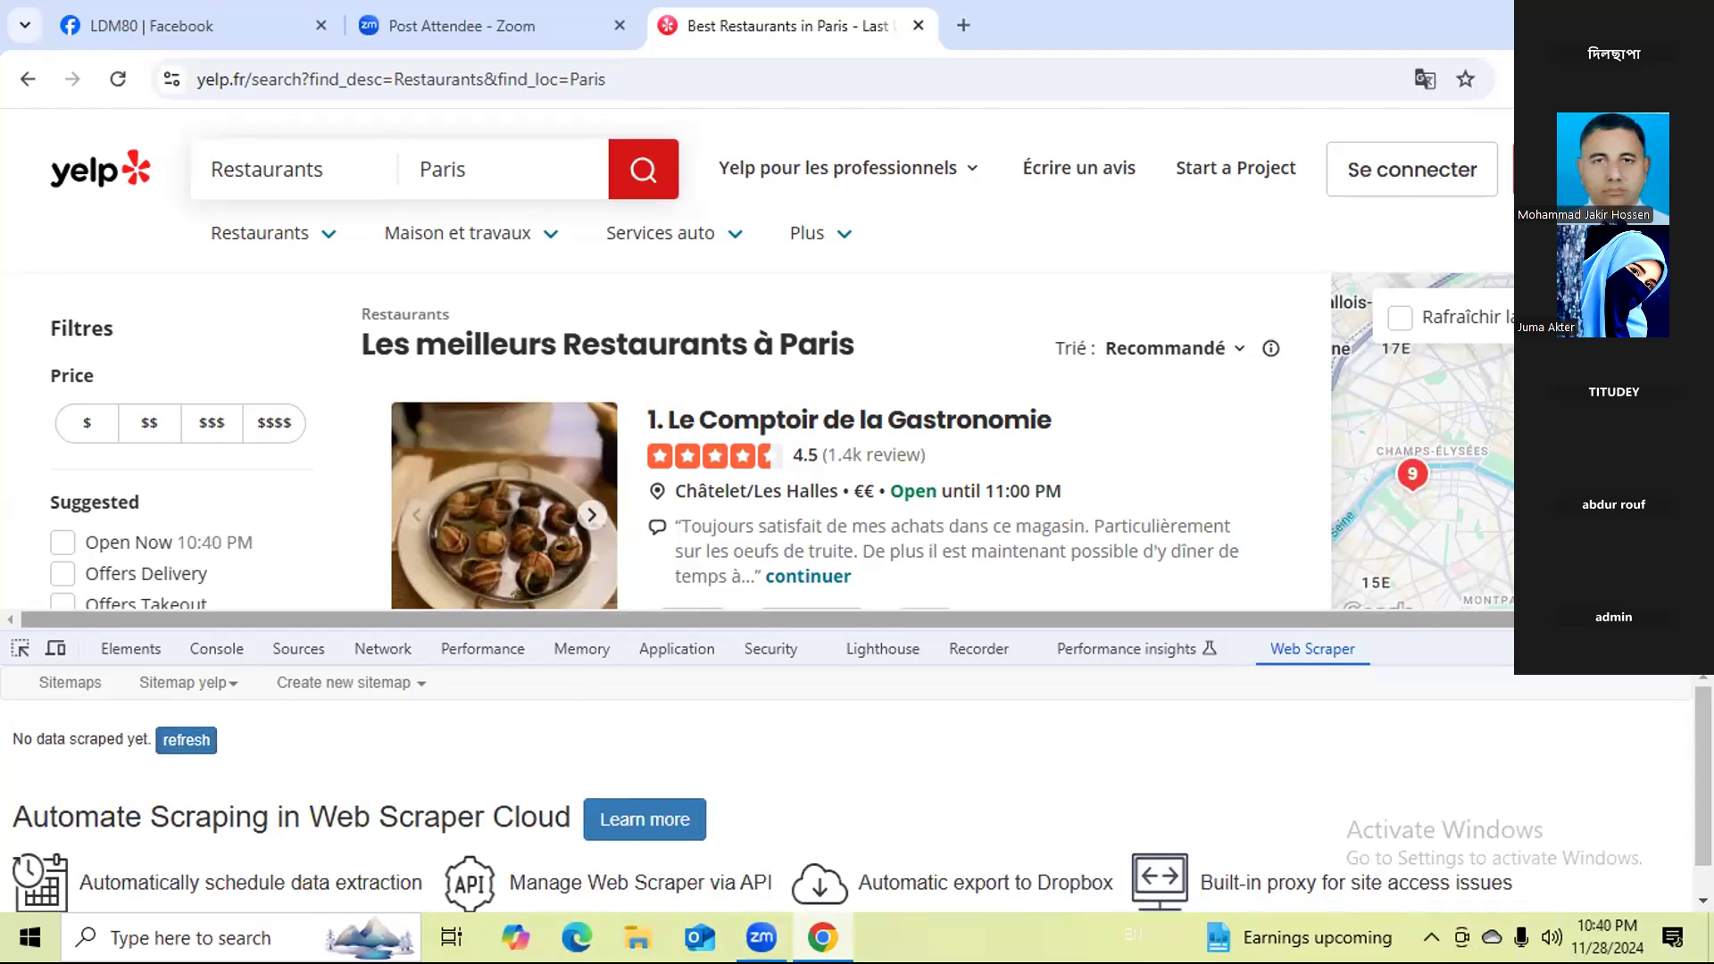
key("F12")
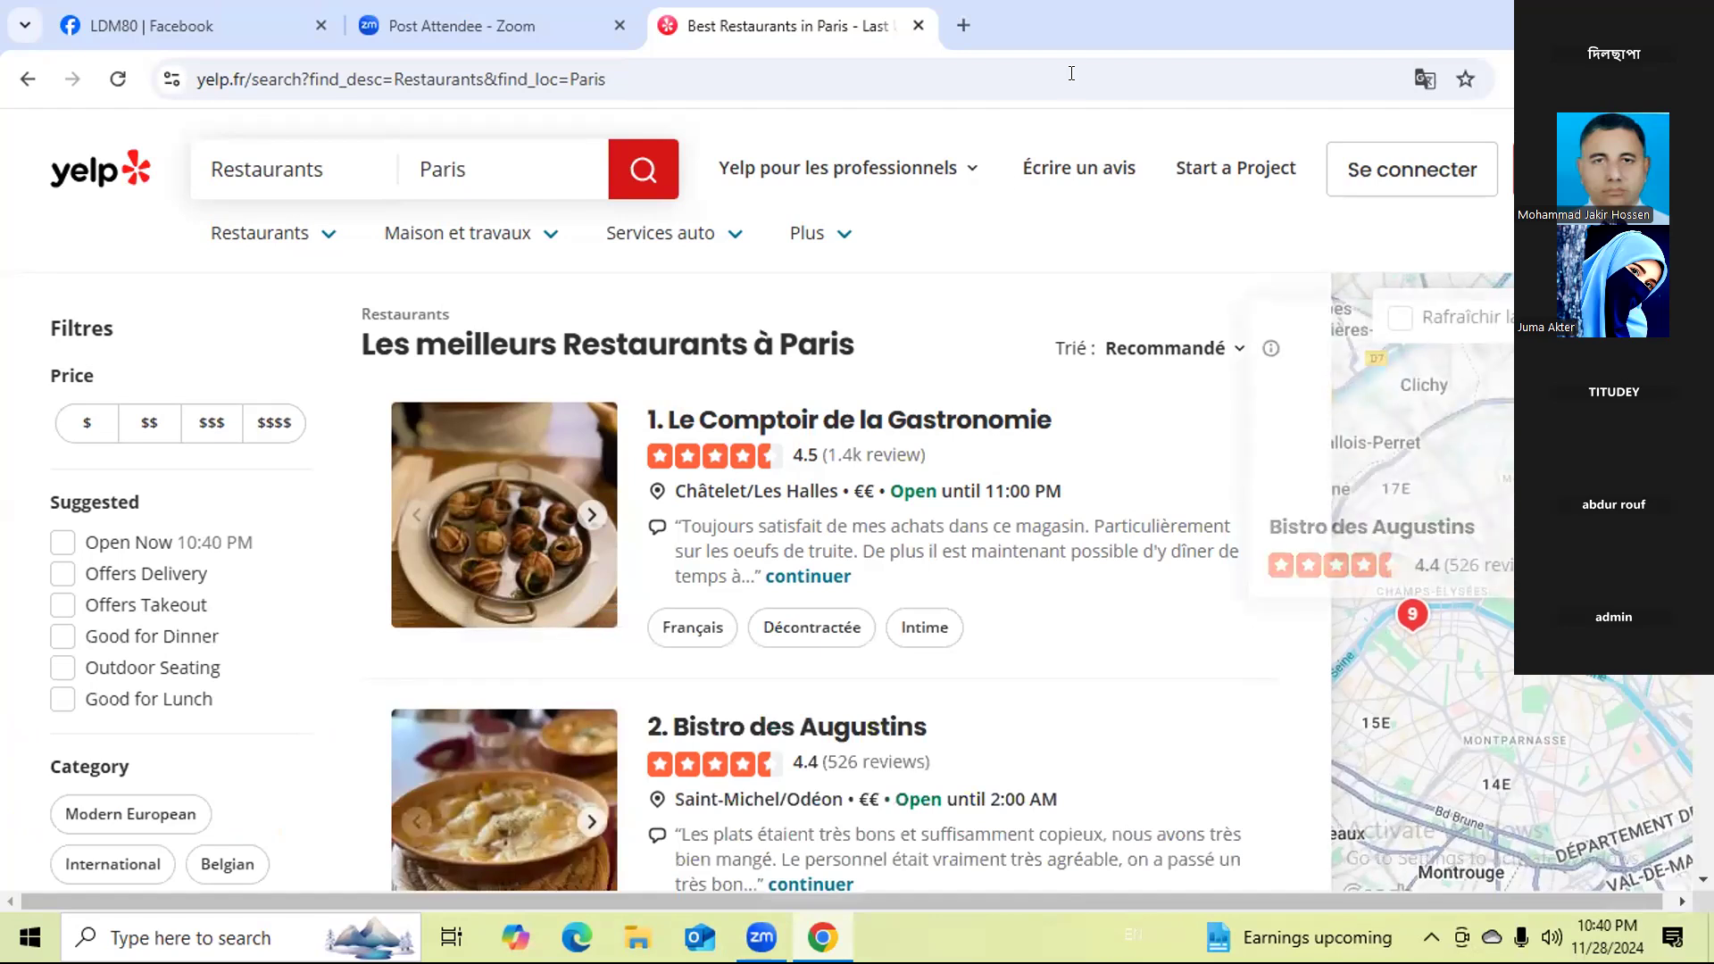
Open the About Google Chrome page to check the browser's version and update status.
left_click(1690, 79)
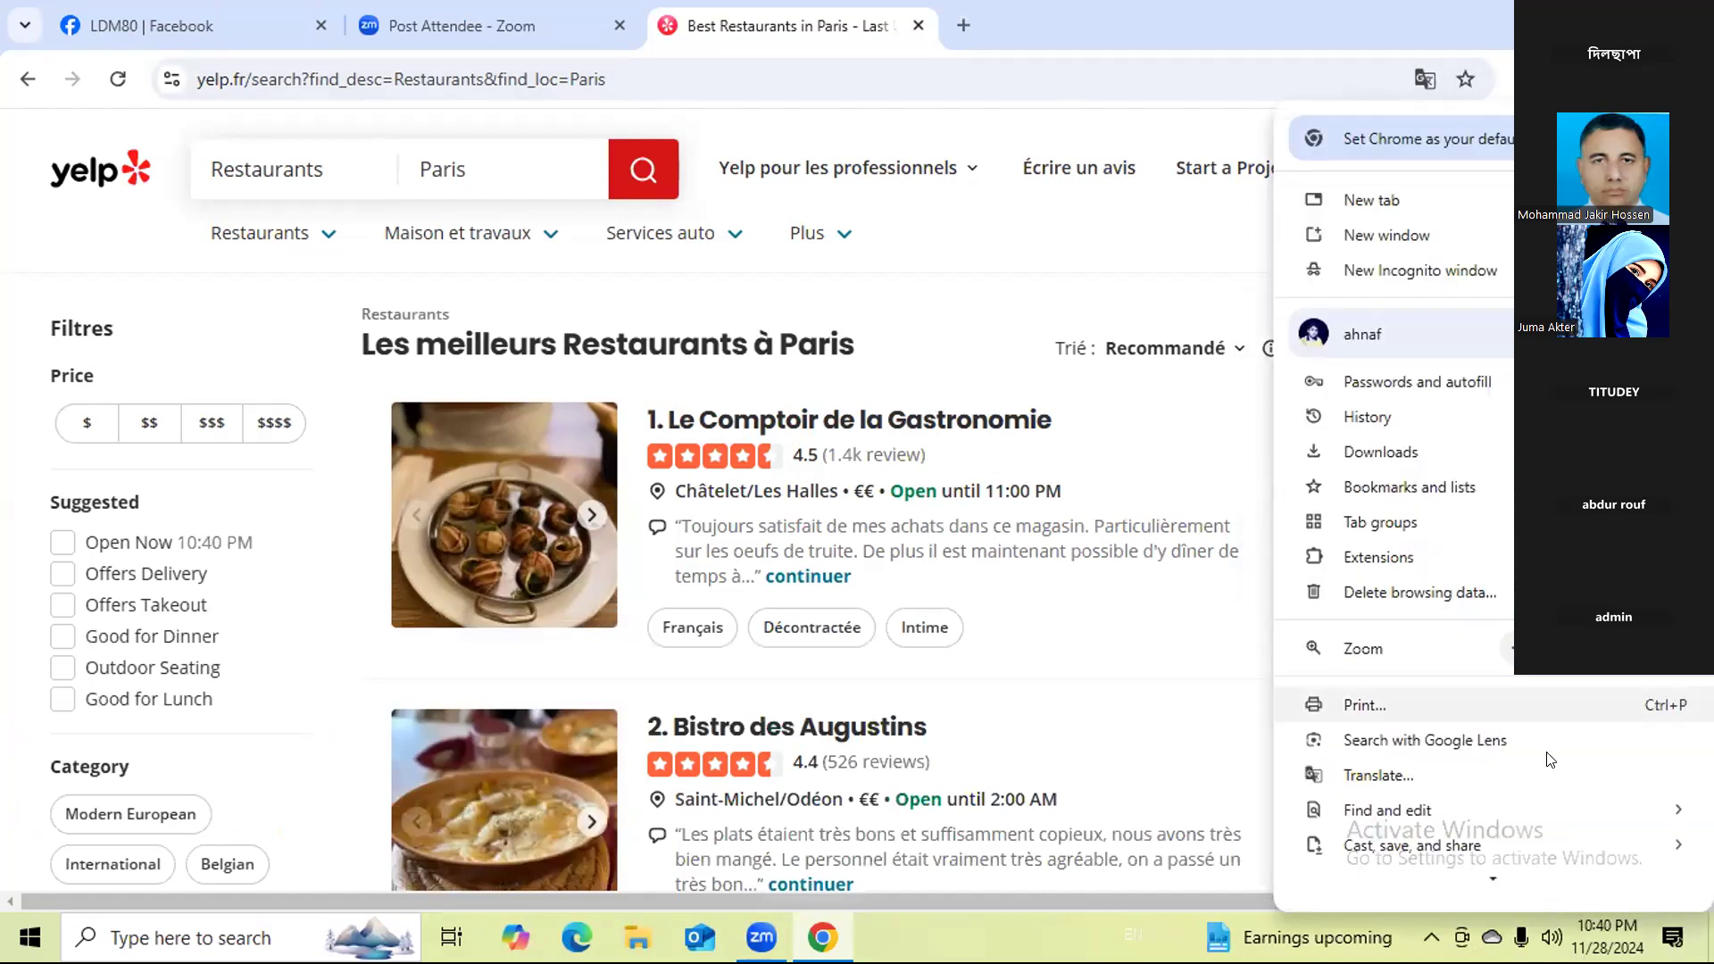
scroll(1408, 823, "down", 1)
scroll(1406, 823, "down", 3)
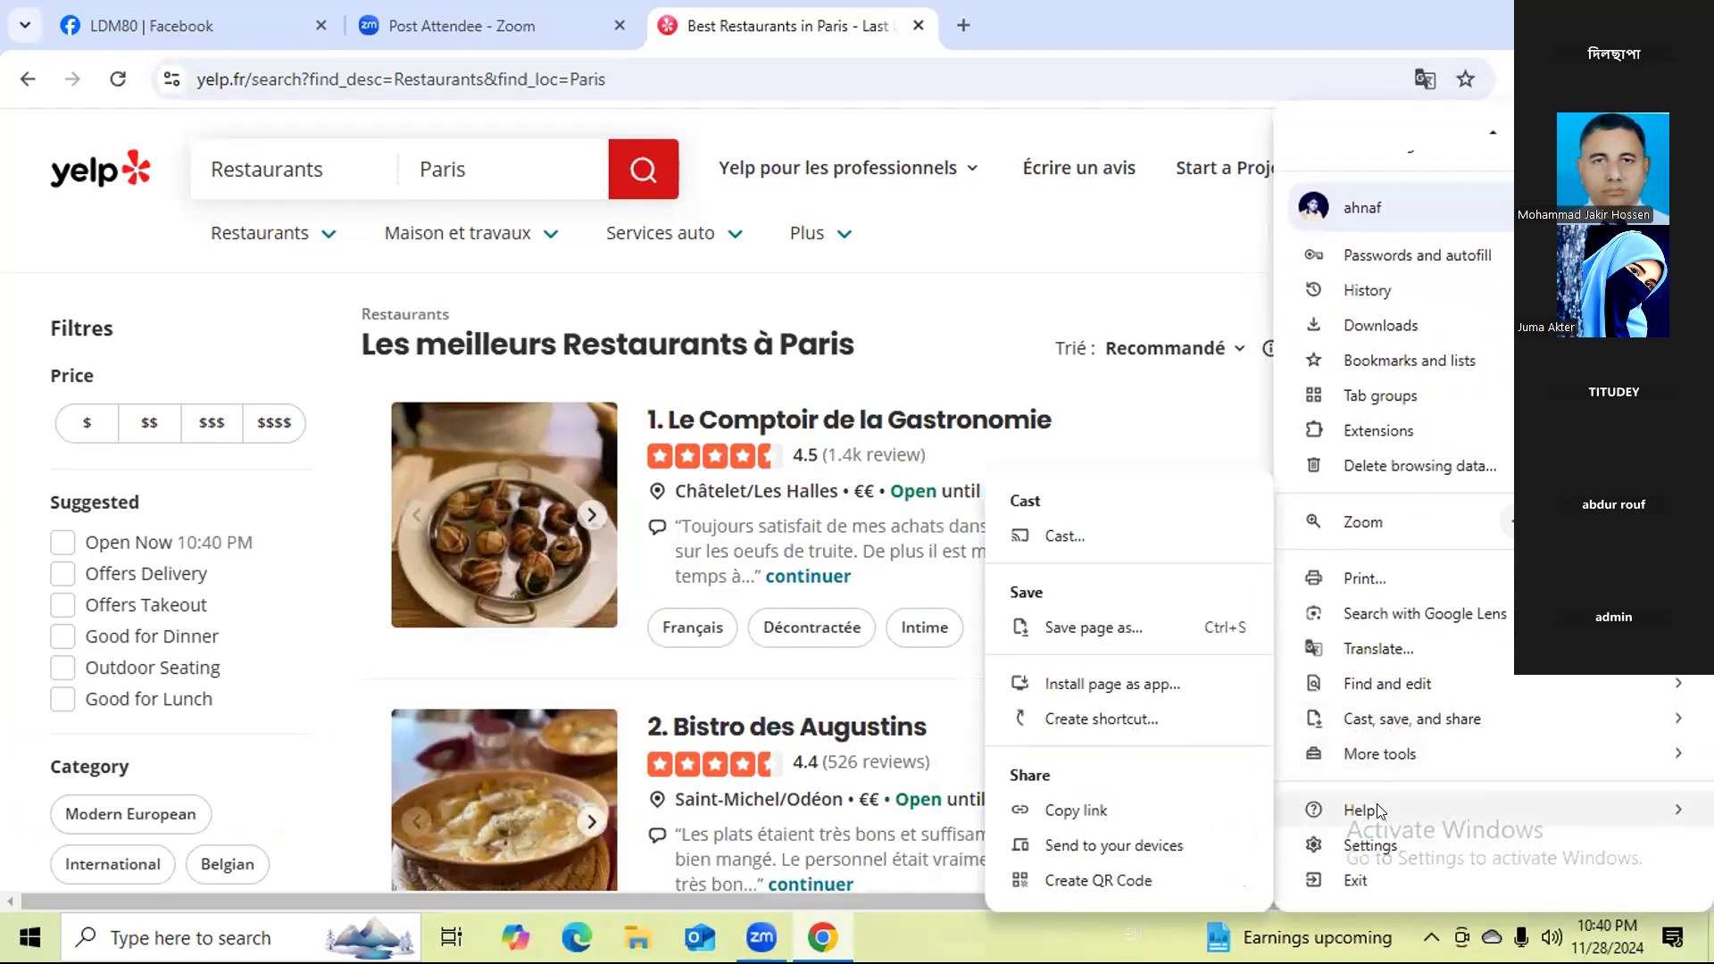
mouse_move(1379, 811)
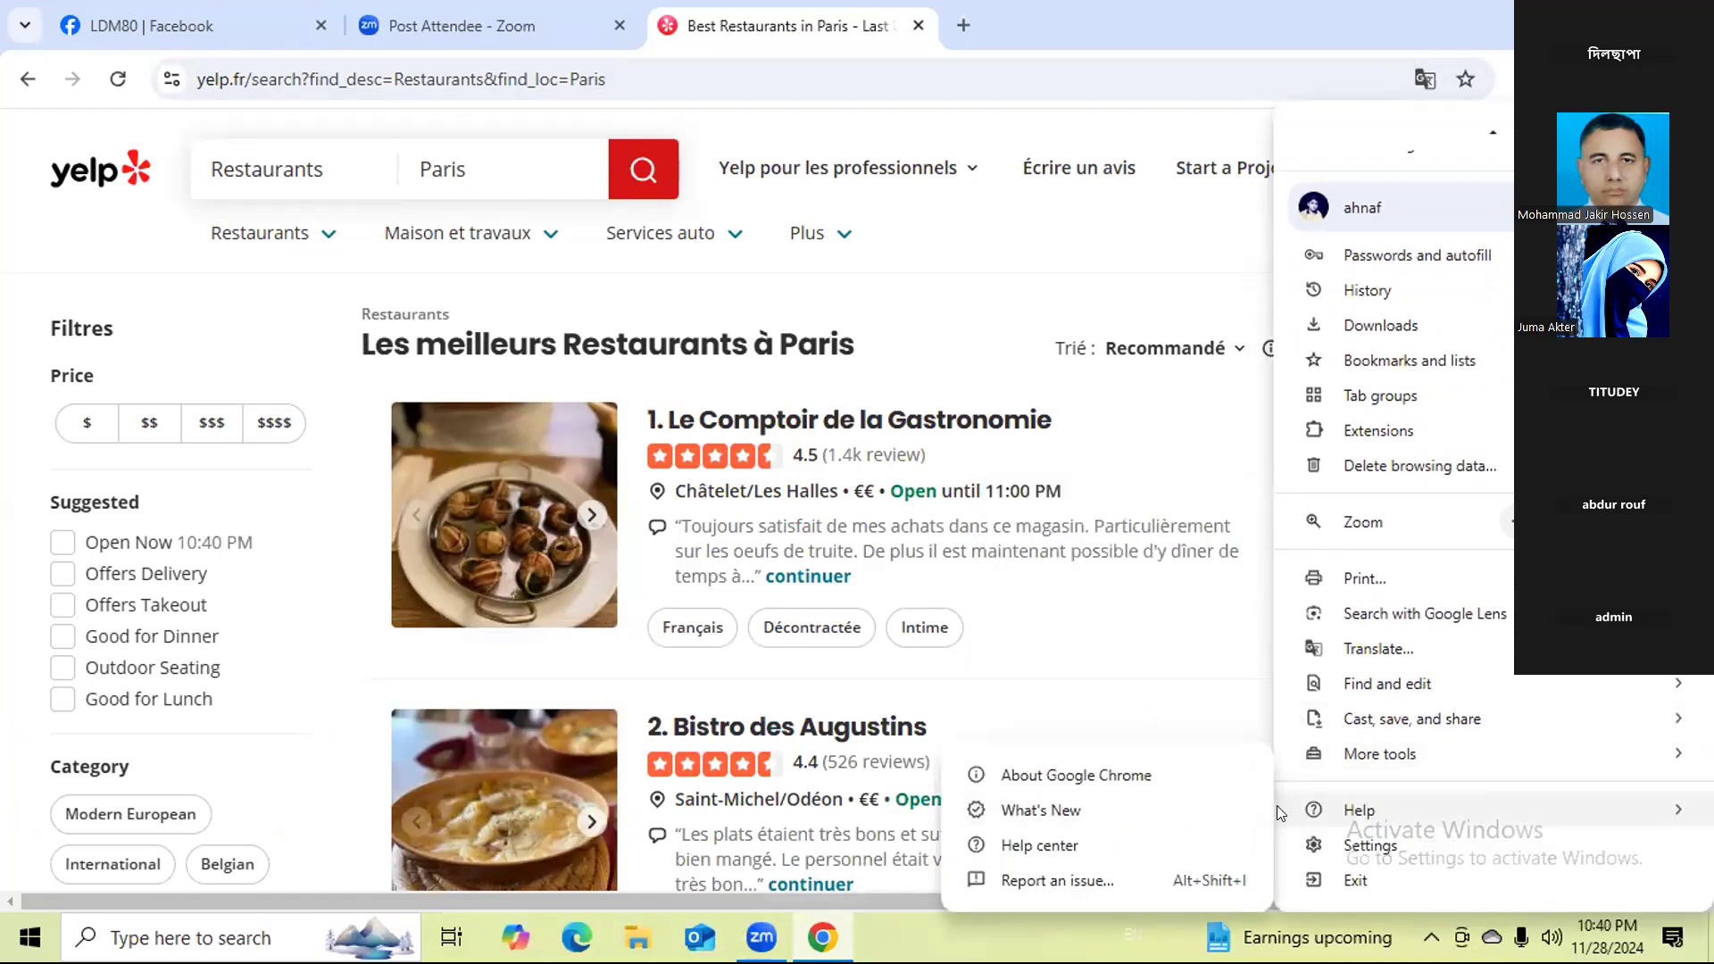
left_click(1095, 776)
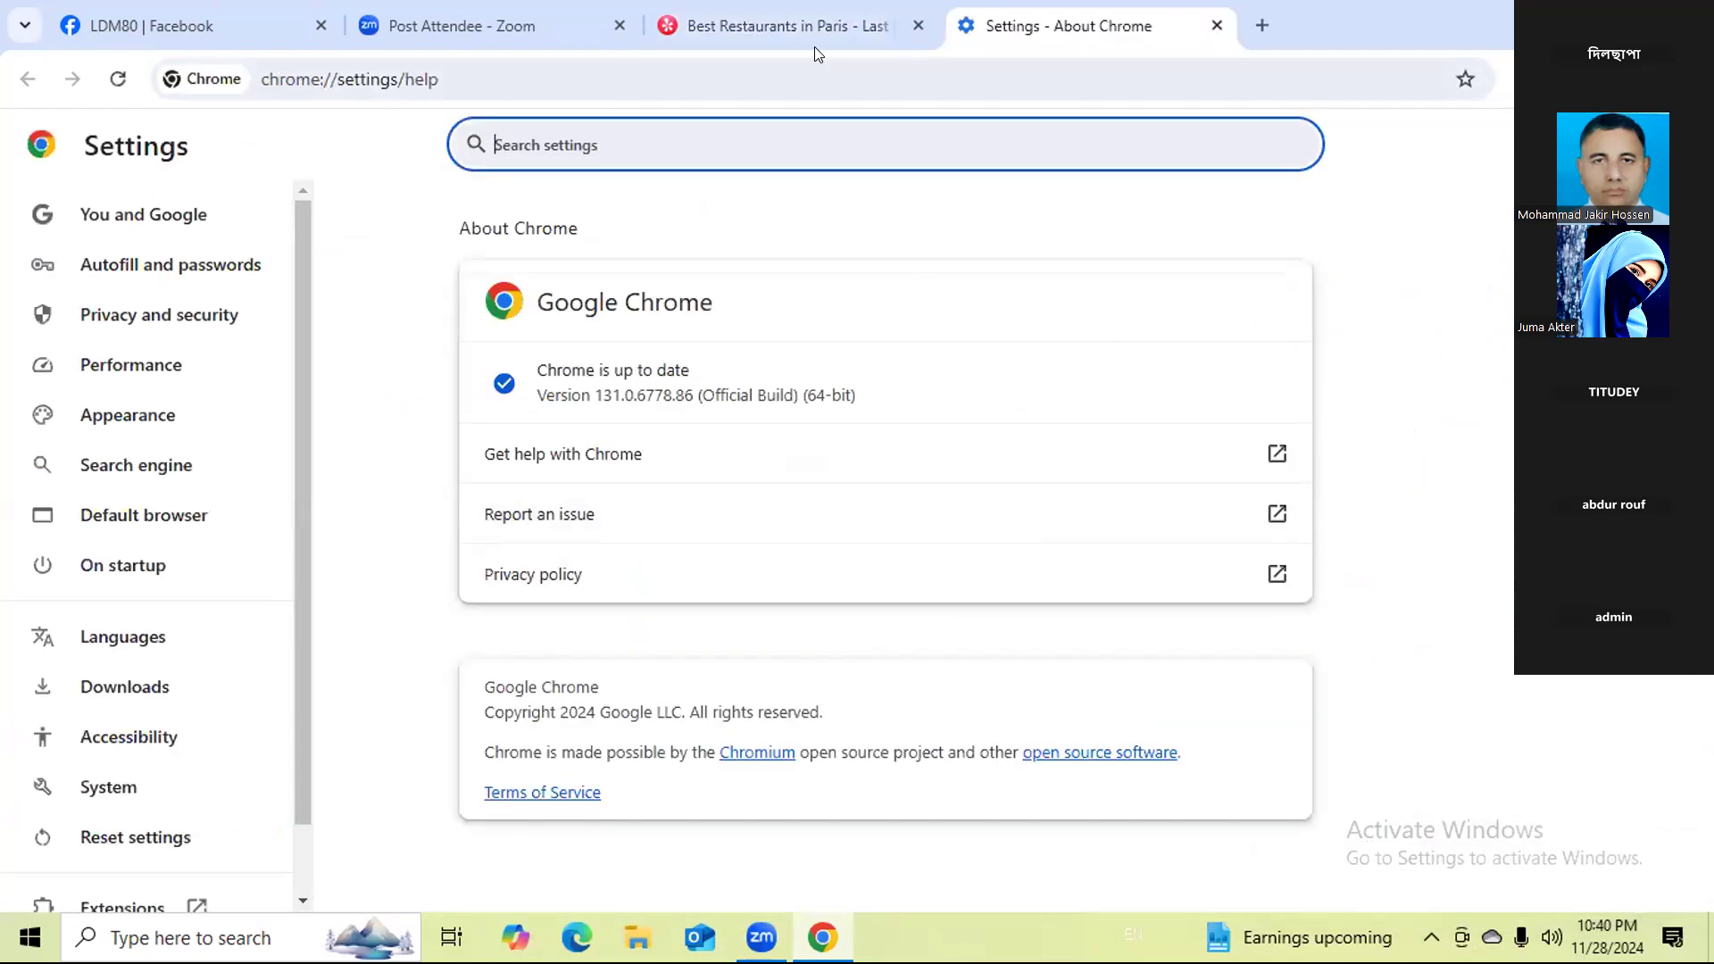
Return to the Paris restaurants results tab and search the web for "web scraper" in it.
left_click(777, 29)
left_click(734, 69)
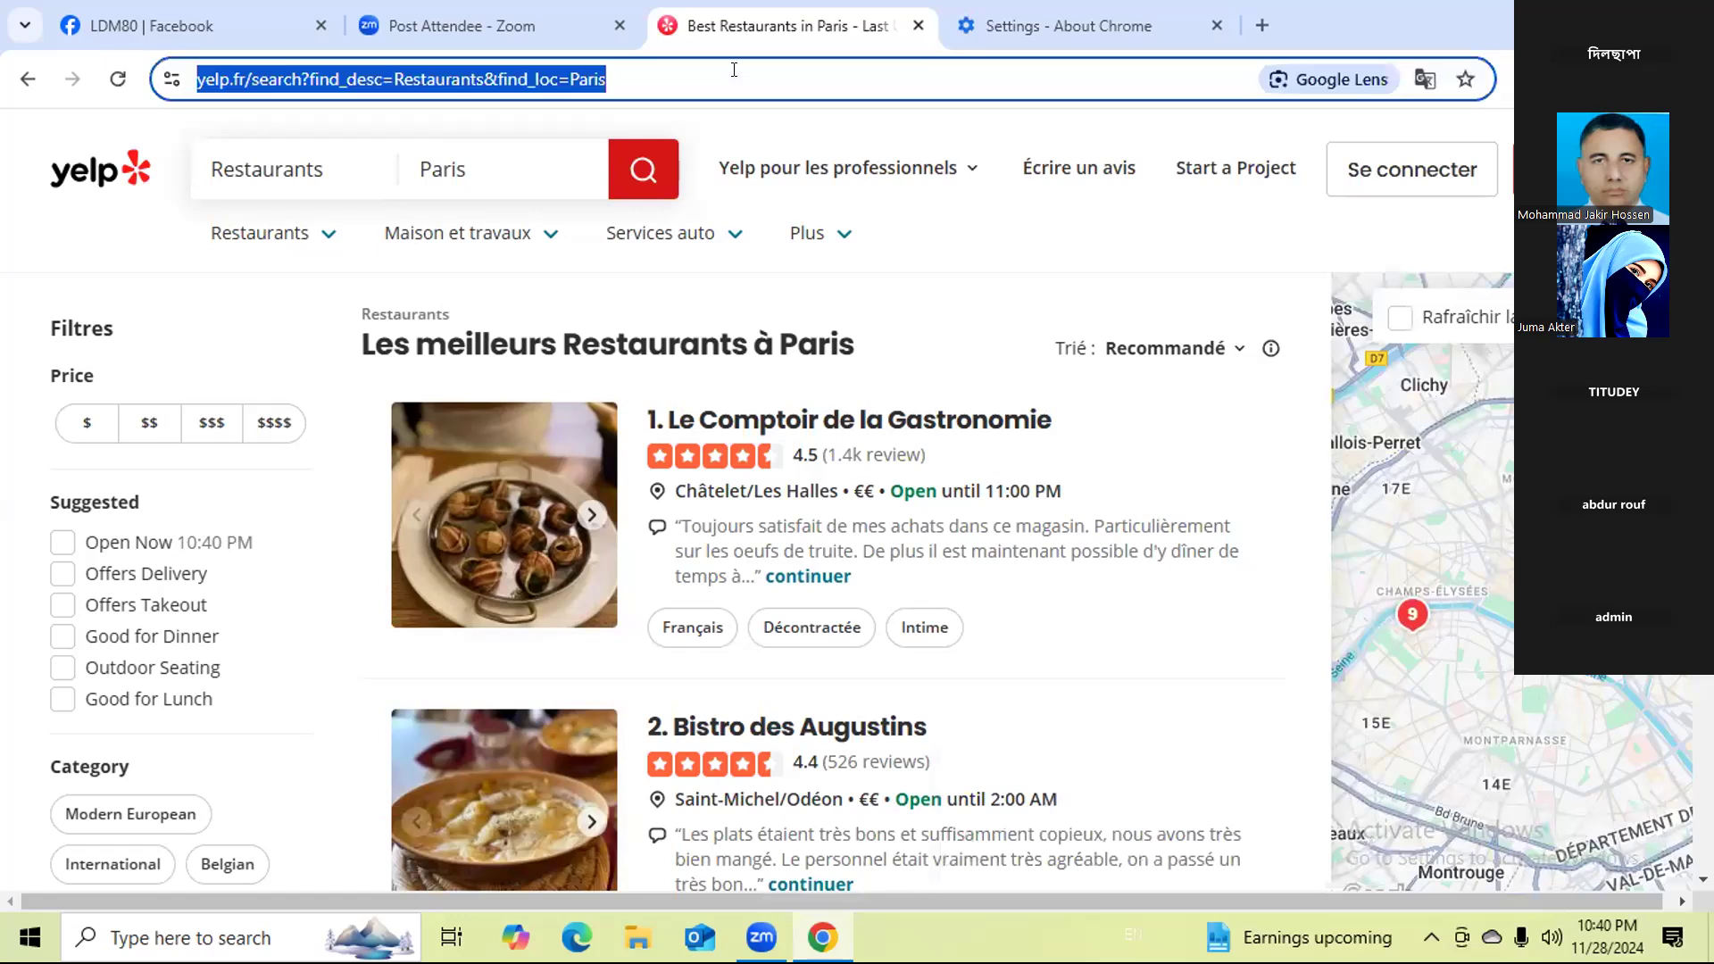
type("we")
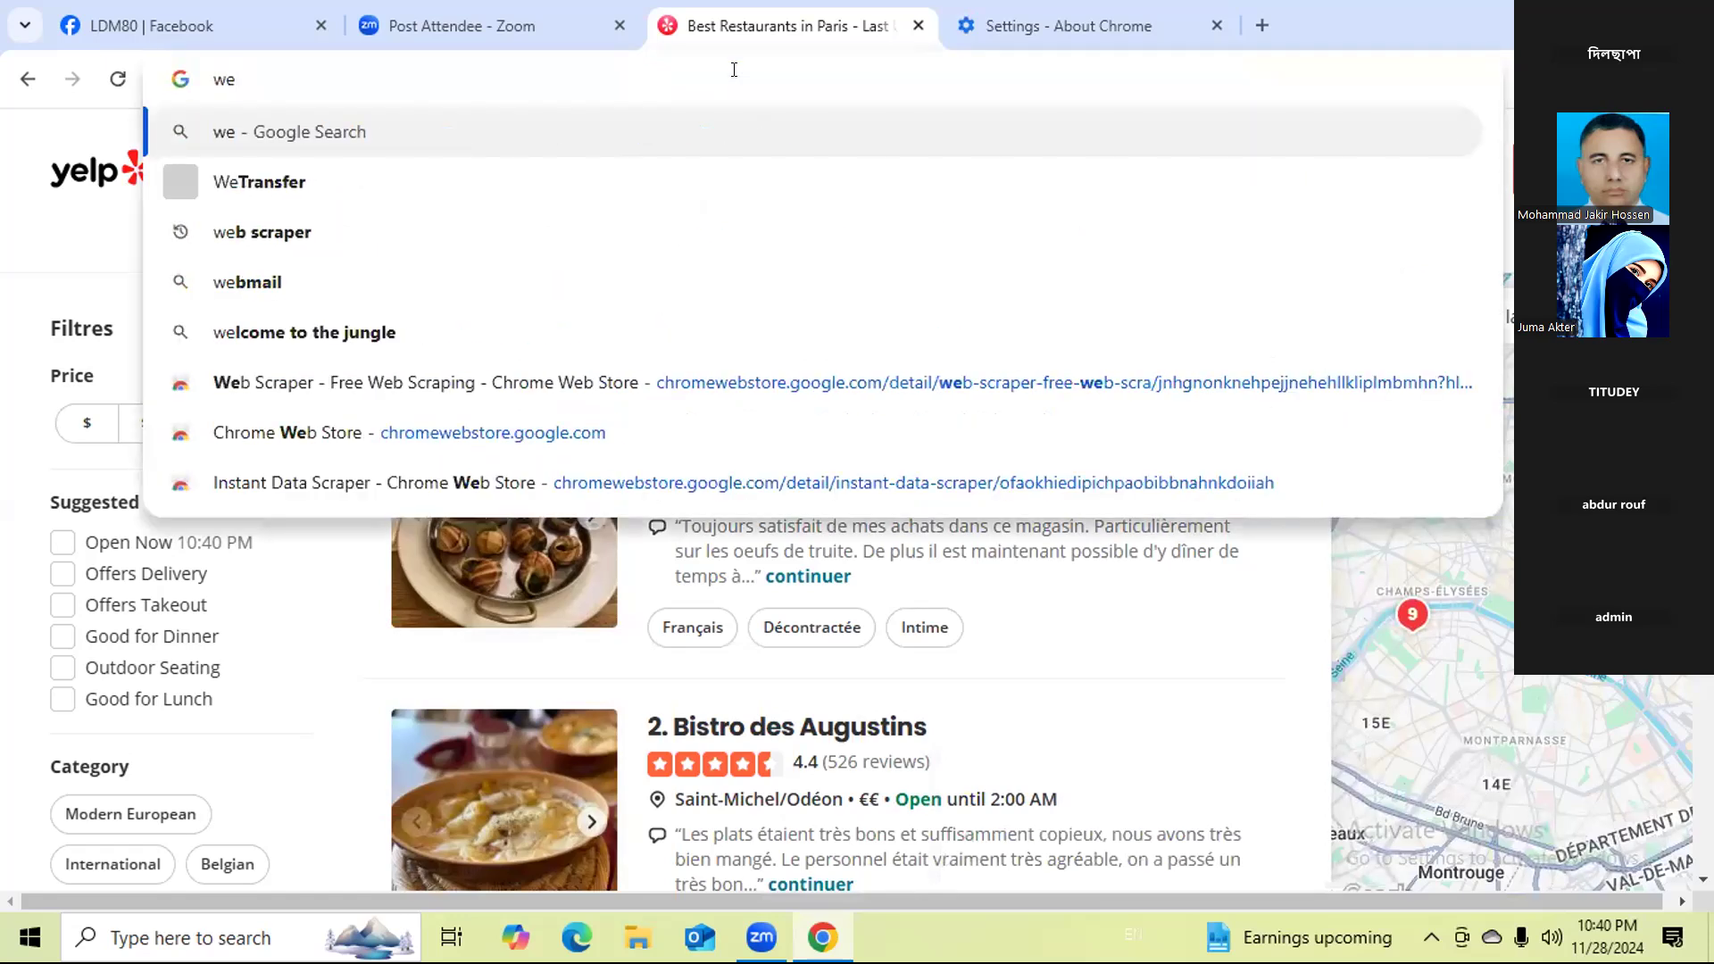
left_click(390, 238)
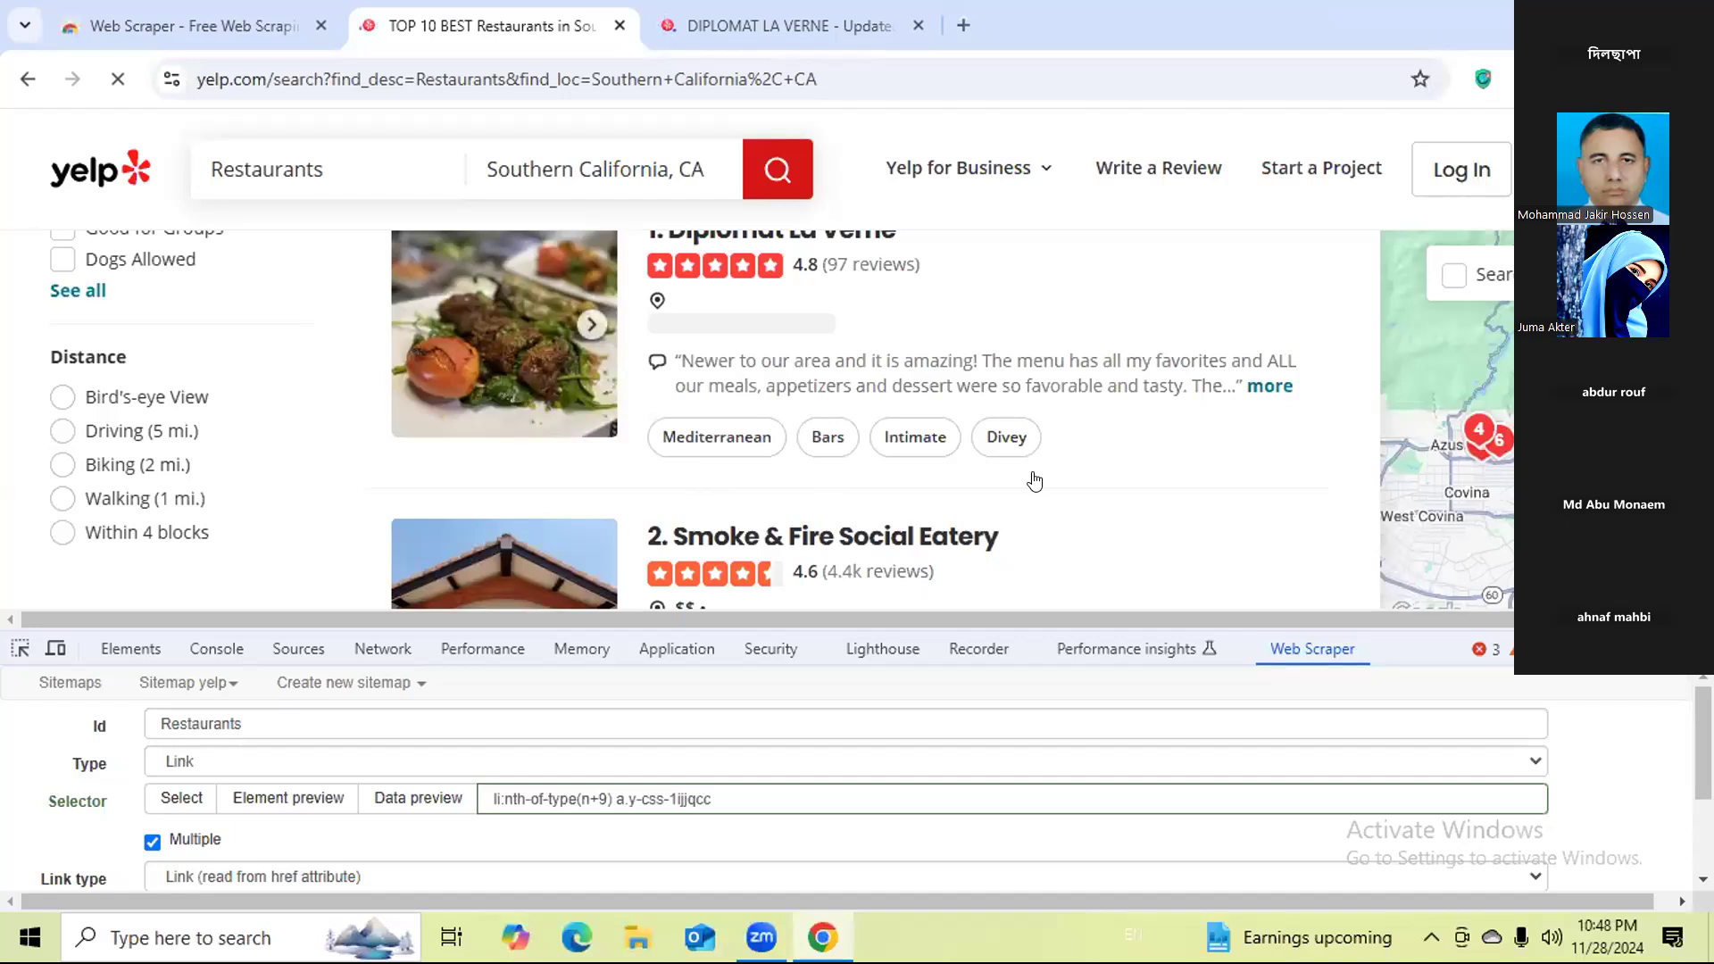
Reselect the name links of Diplomat La Verne and Smoke & Fire Social Eatery for the Restaurants link selector and save it.
scroll(853, 451, "up", 2)
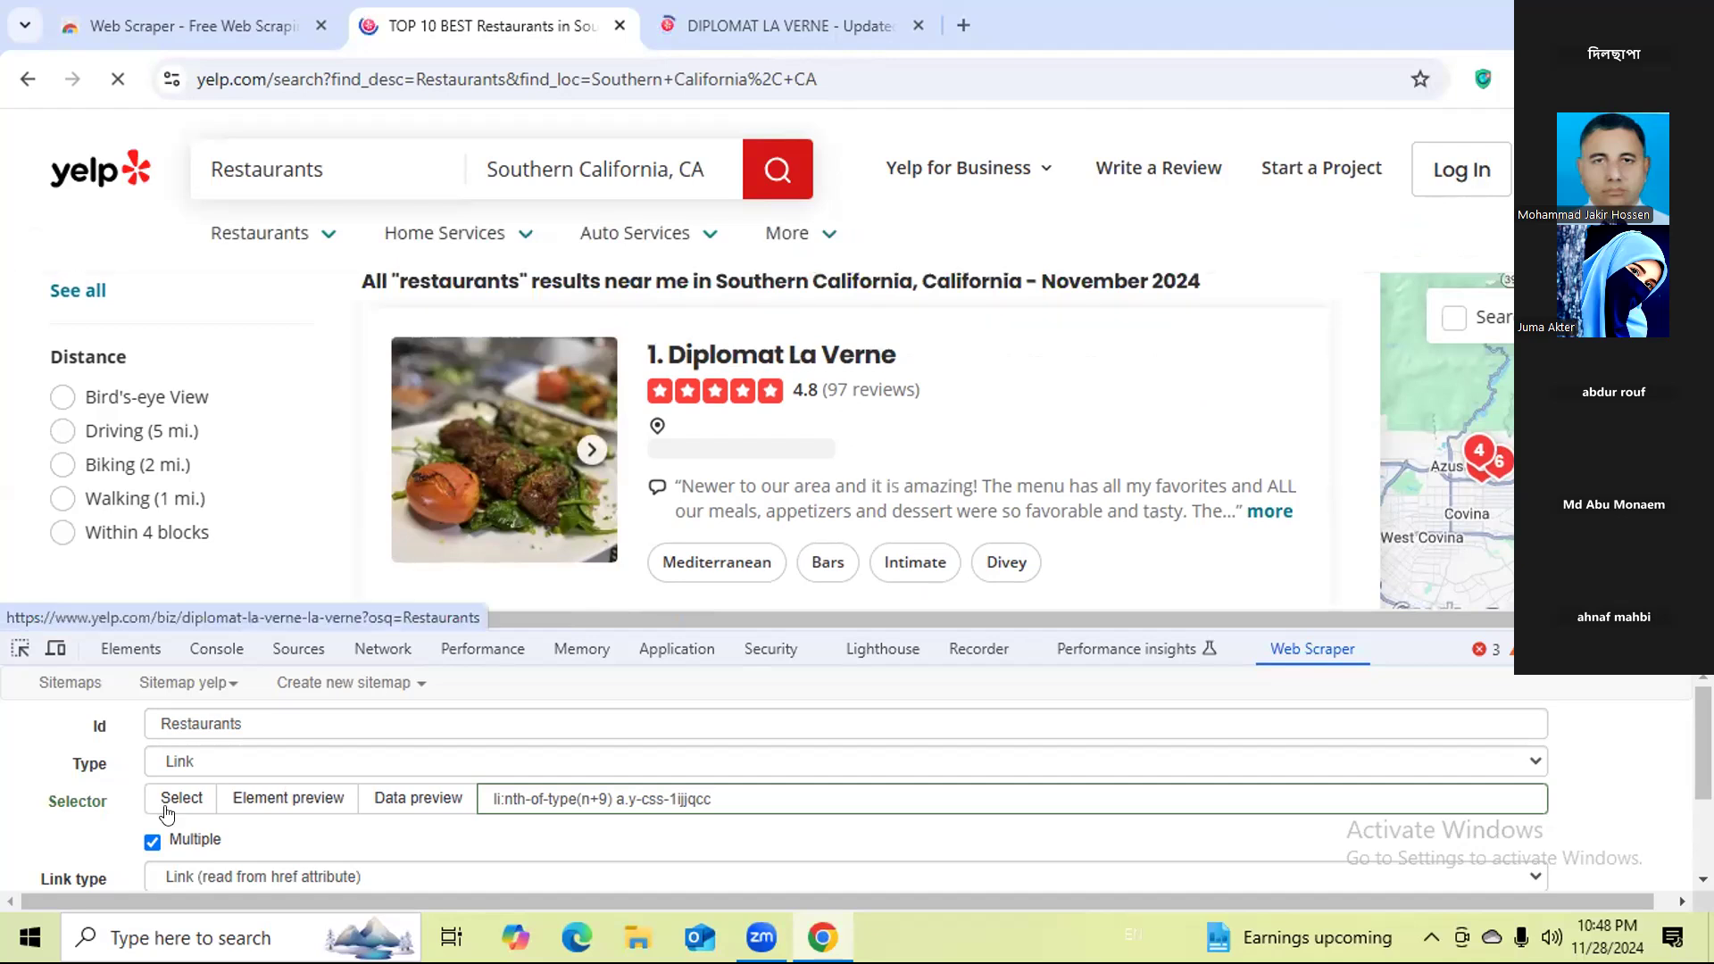
left_click(170, 803)
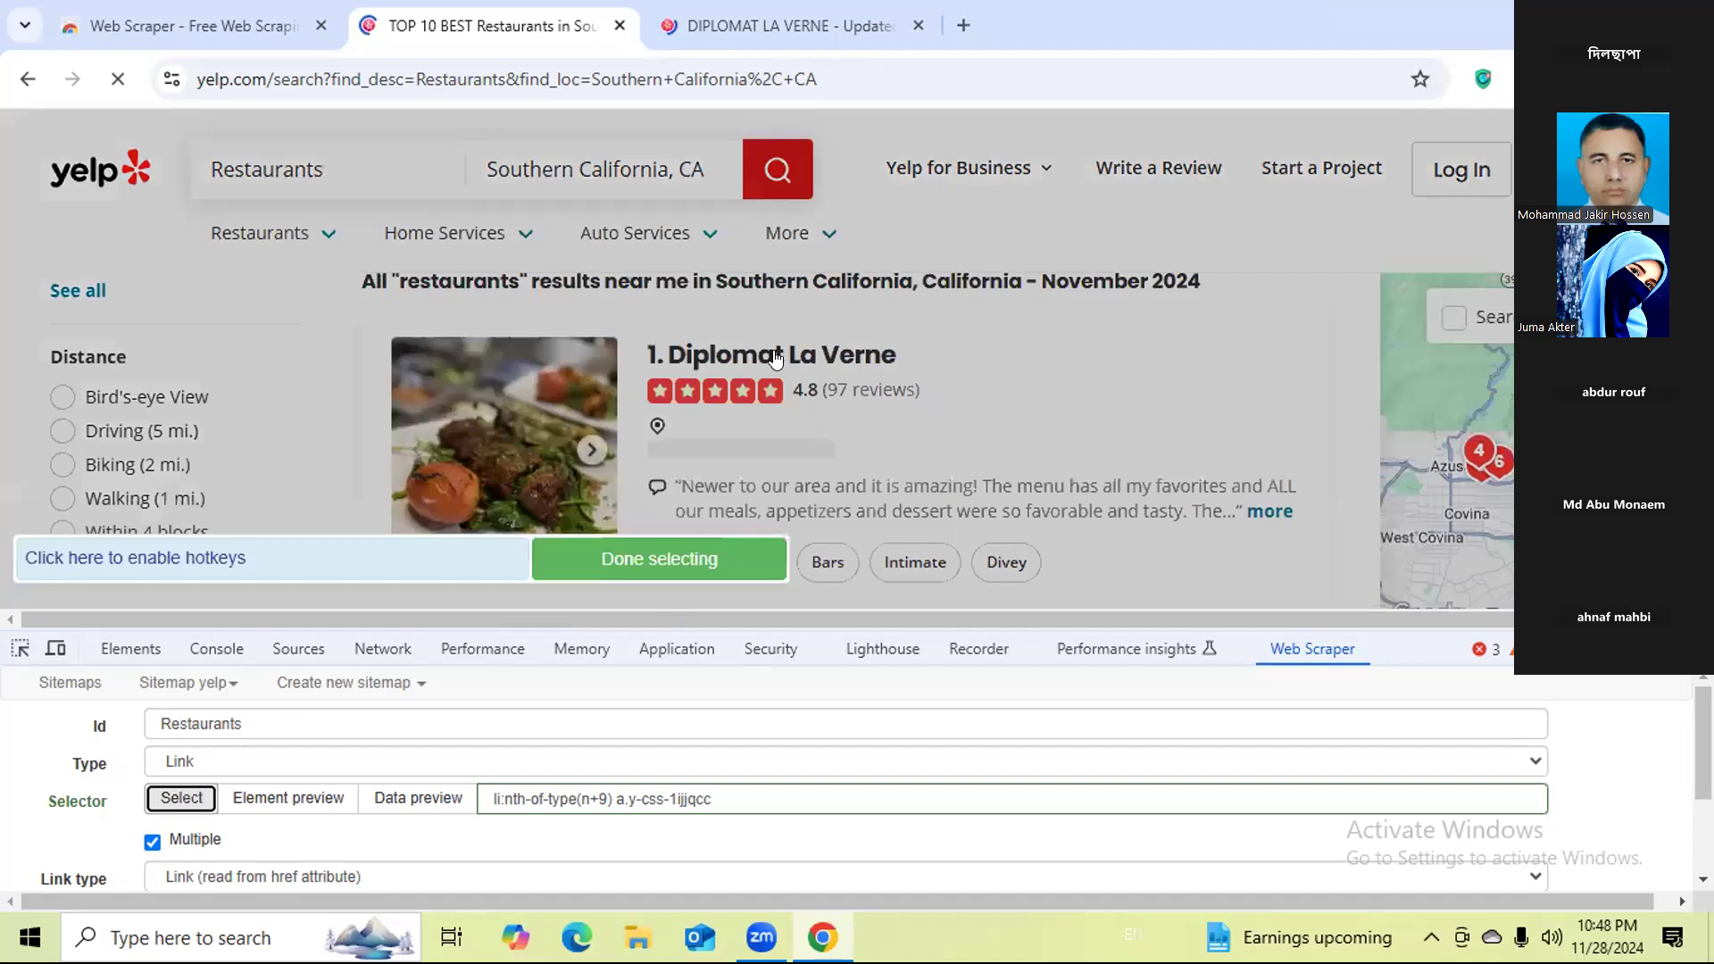
left_click(776, 357)
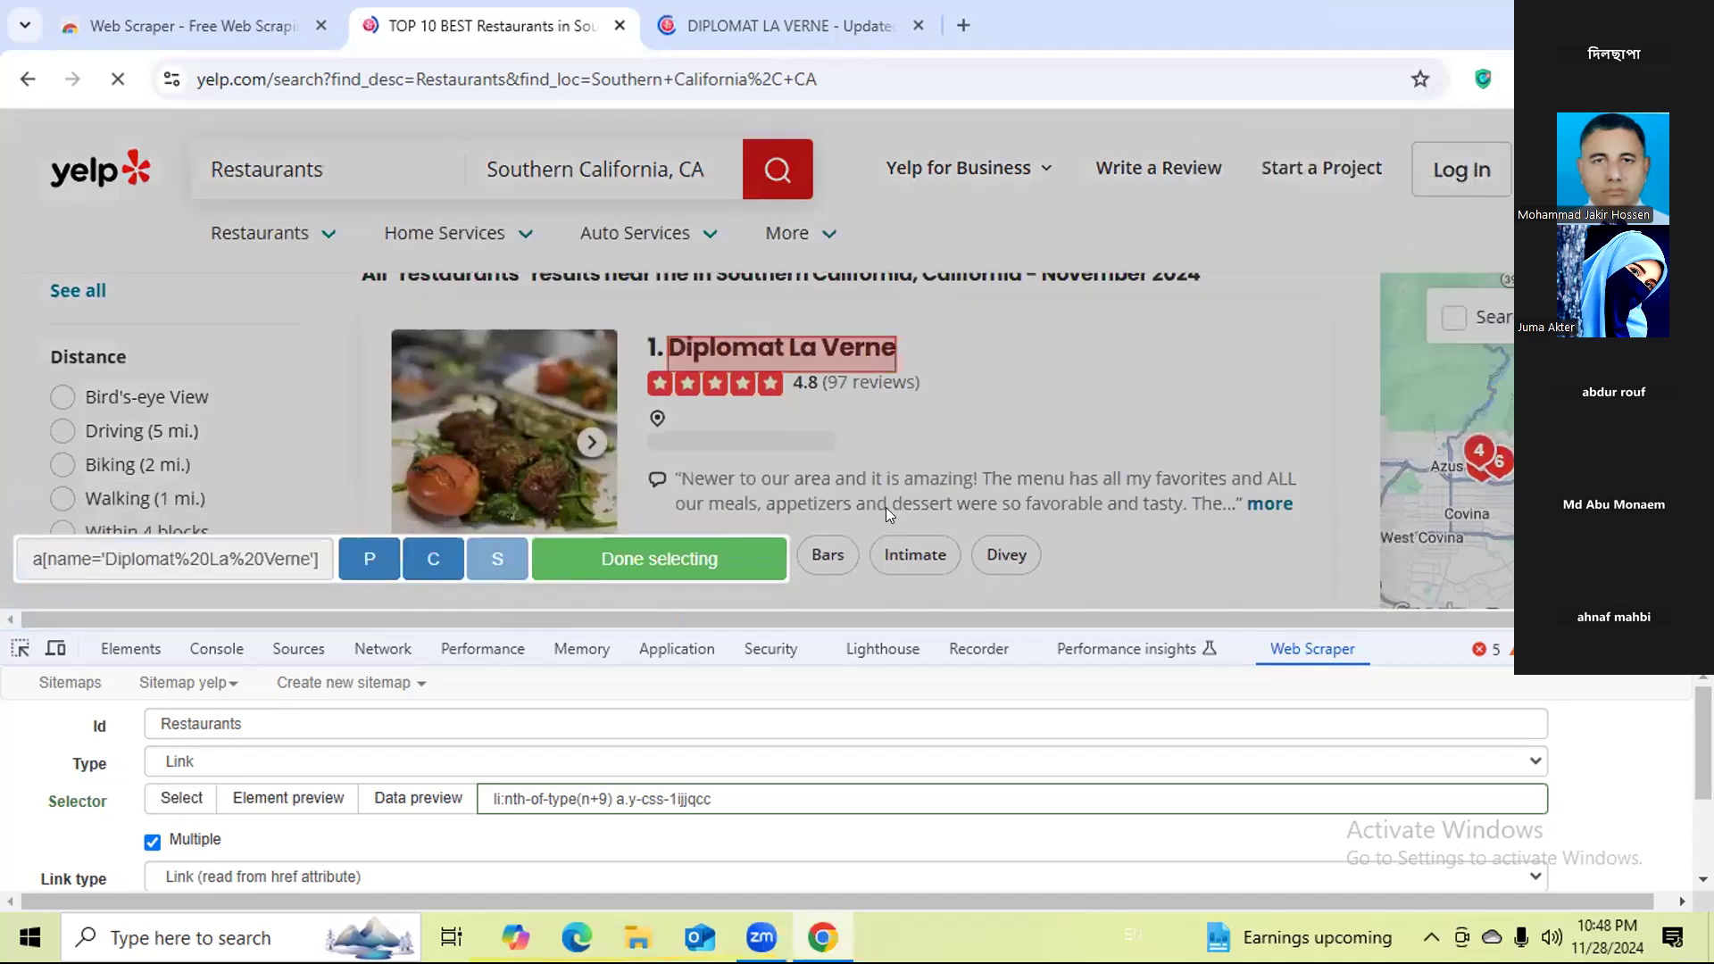
scroll(882, 518, "down", 2)
left_click(891, 534)
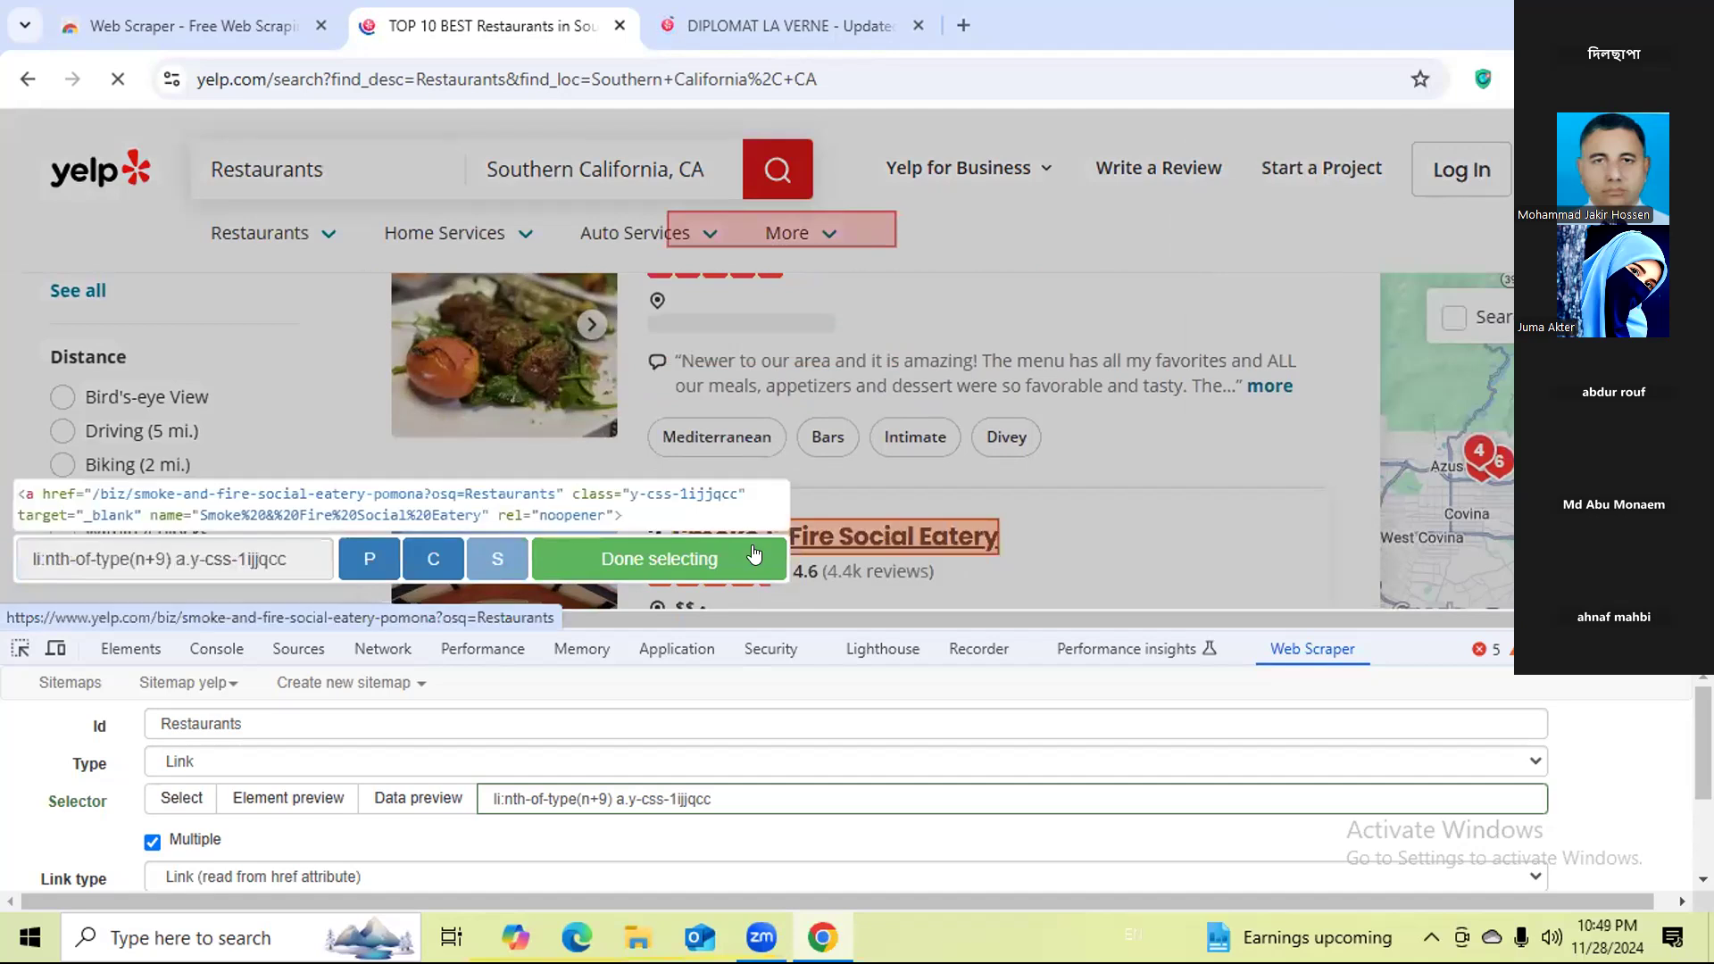
left_click(667, 550)
scroll(974, 552, "down", 3)
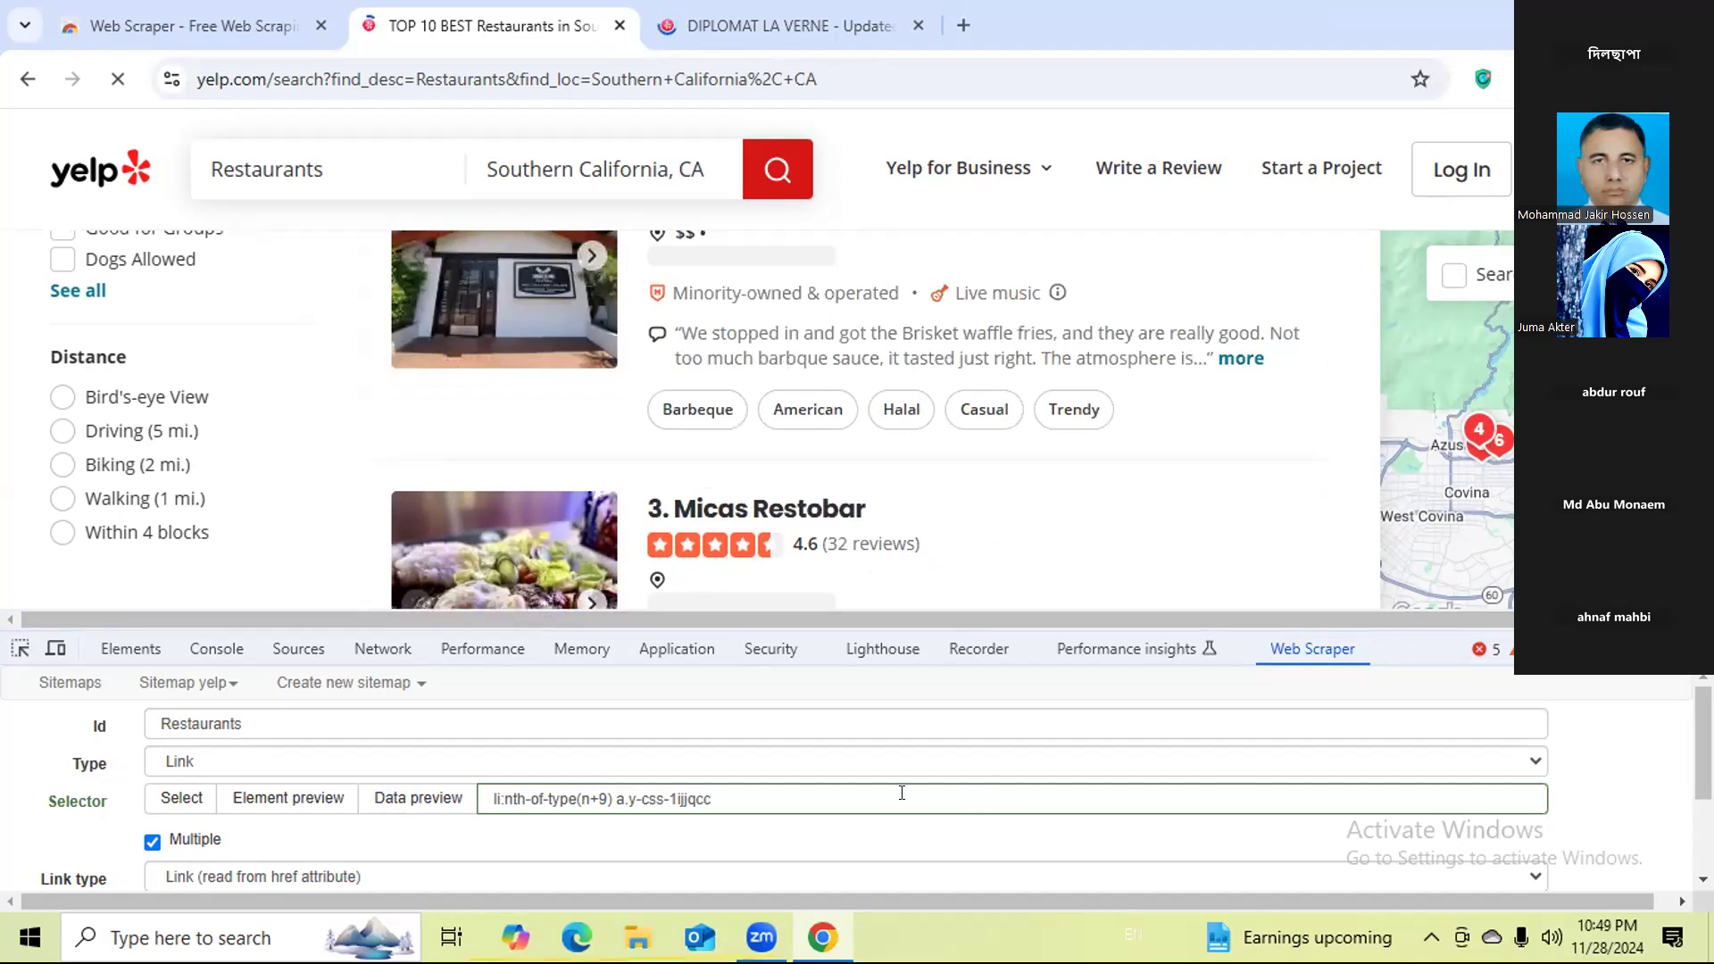
scroll(193, 837, "down", 2)
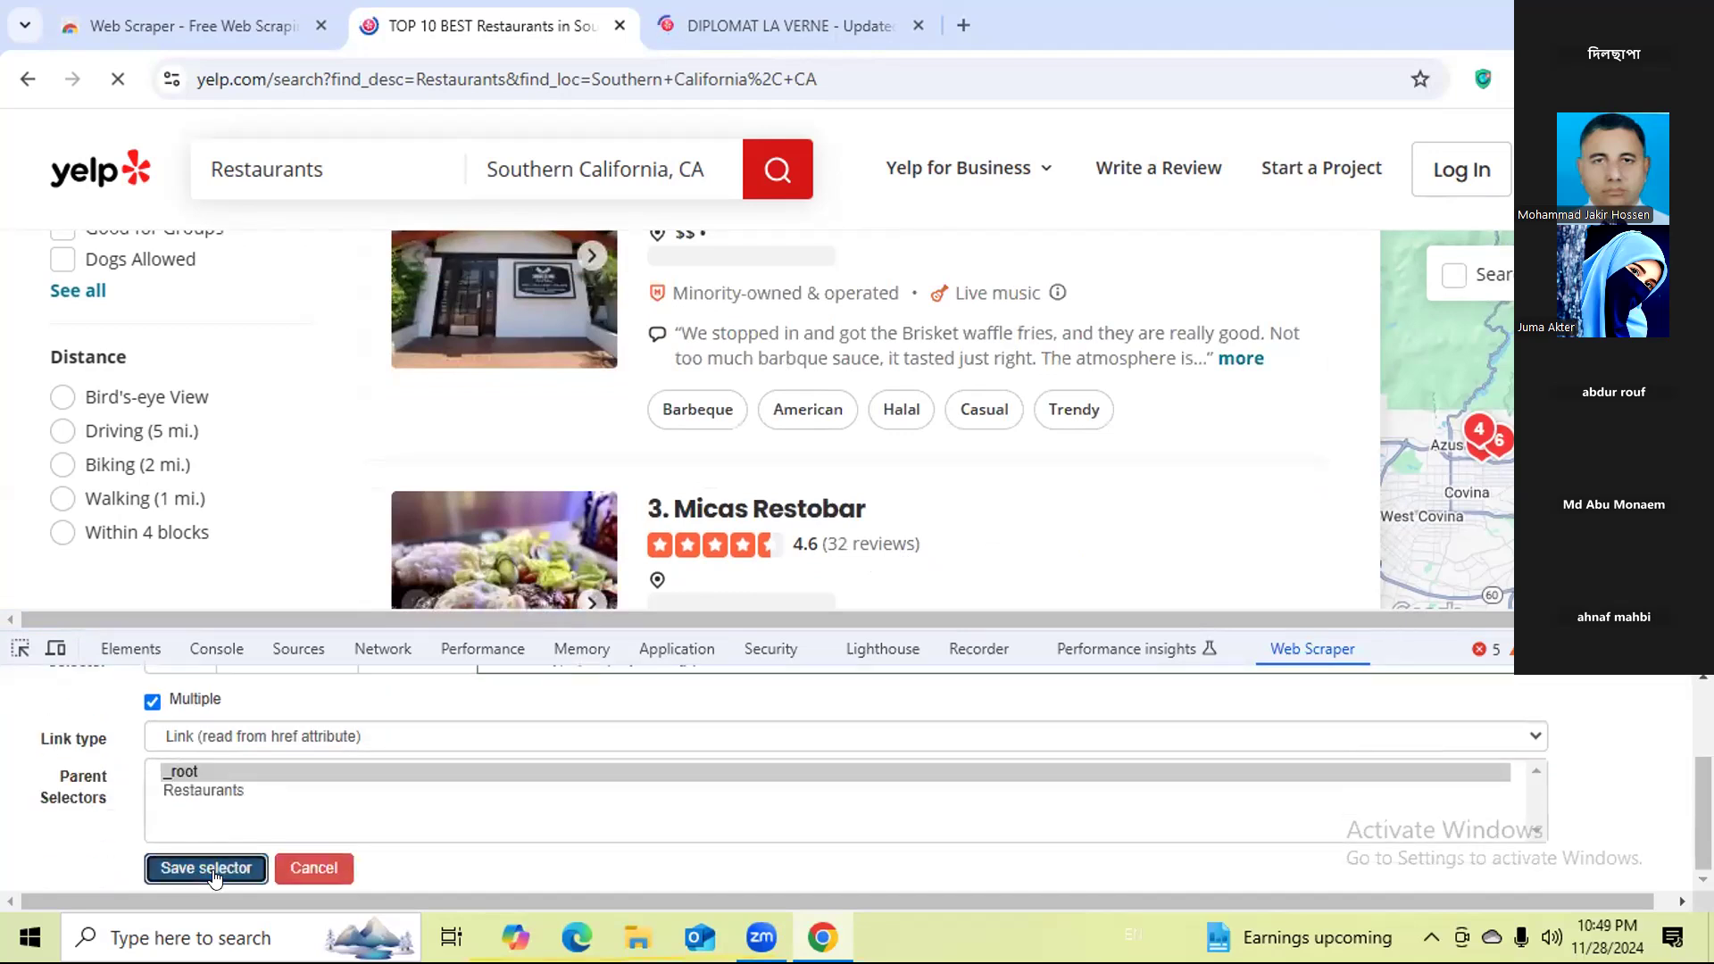
left_click(214, 869)
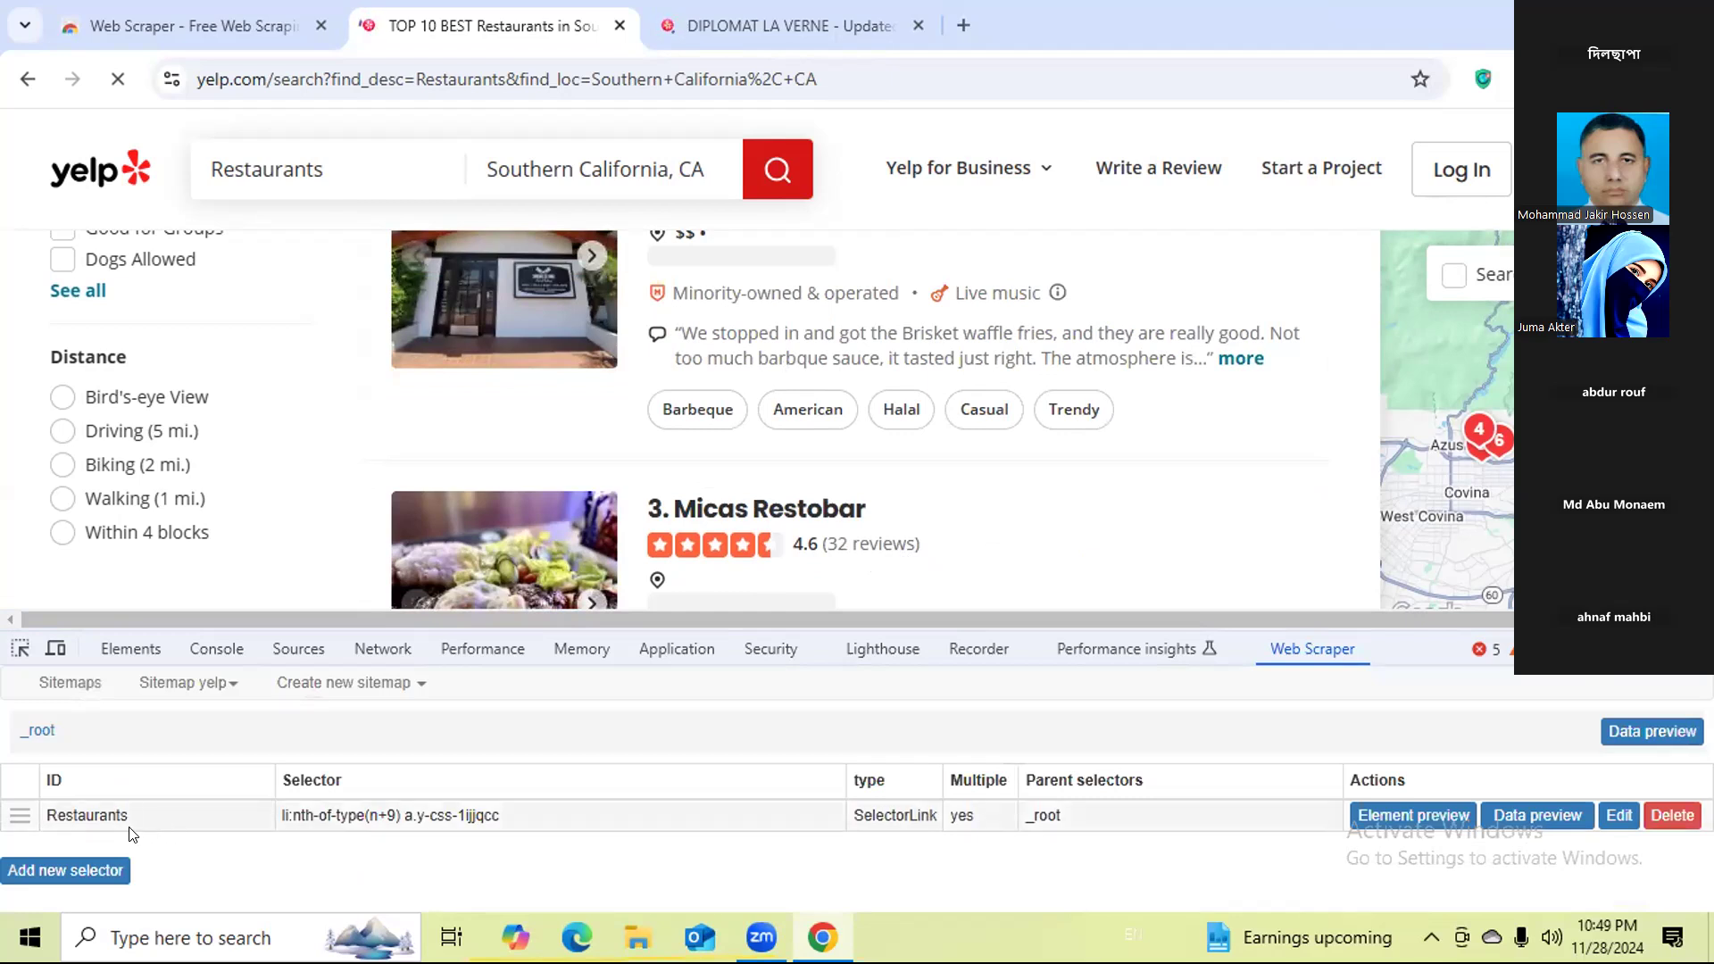
Switch to the Diplomat La Verne page and open the yelp sitemap's Restaurants selector in the developer tools' Web Scraper there.
left_click(107, 815)
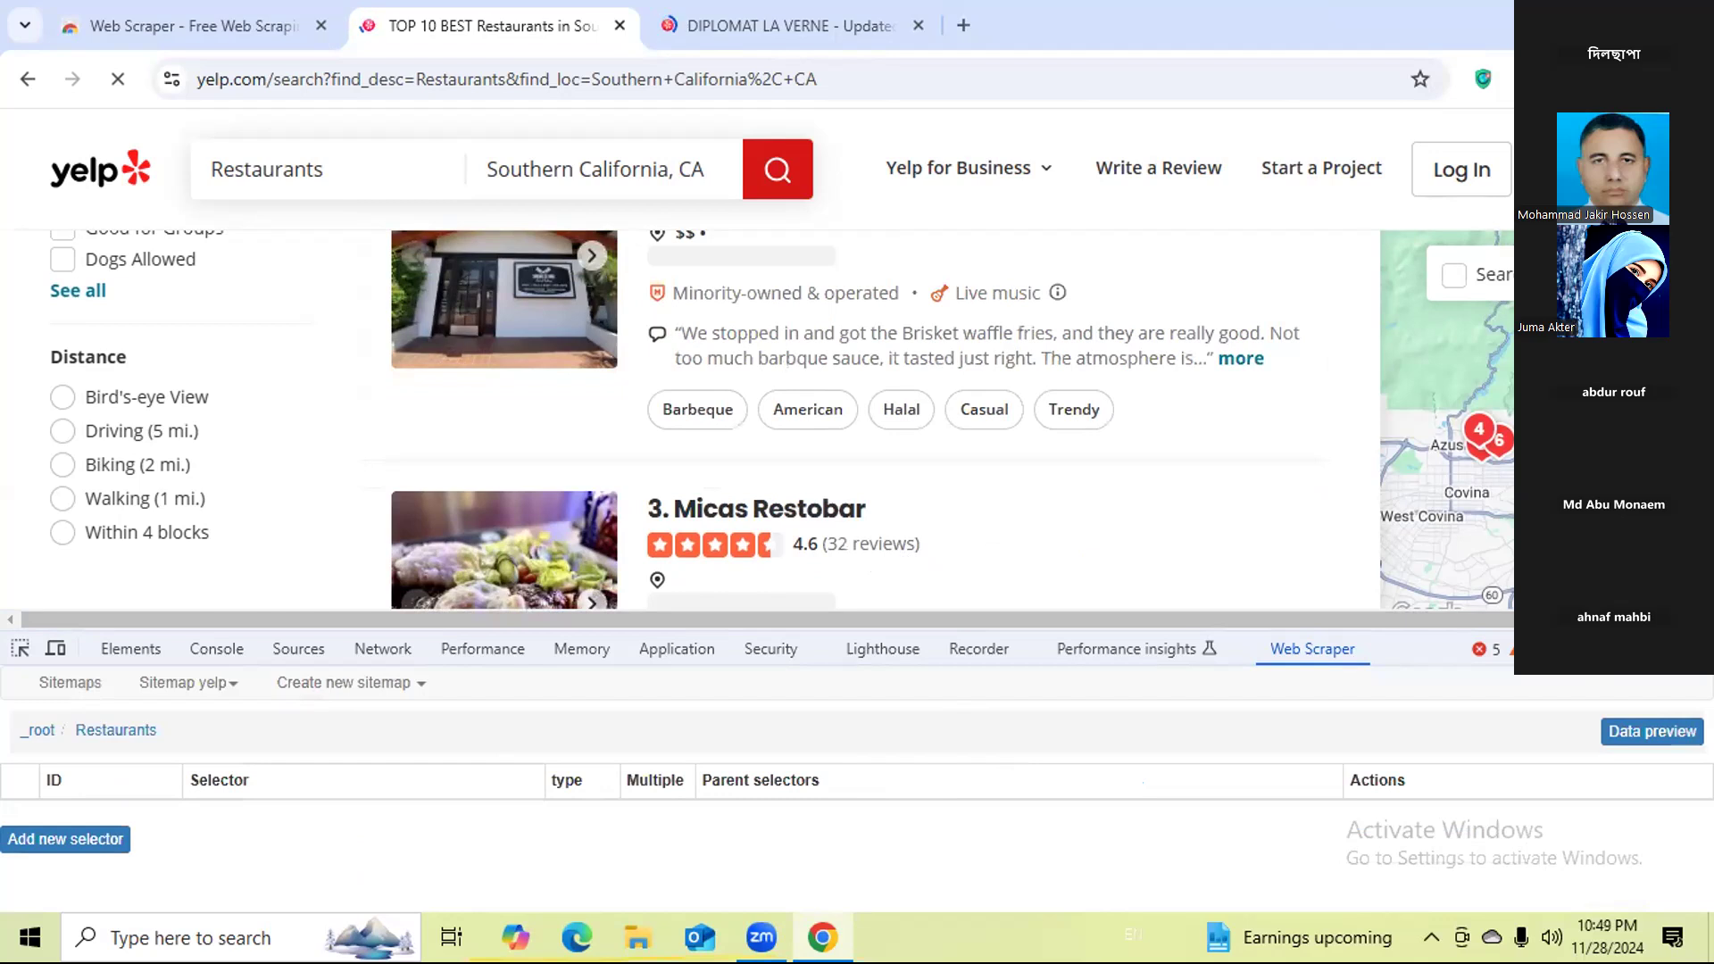
key("F12")
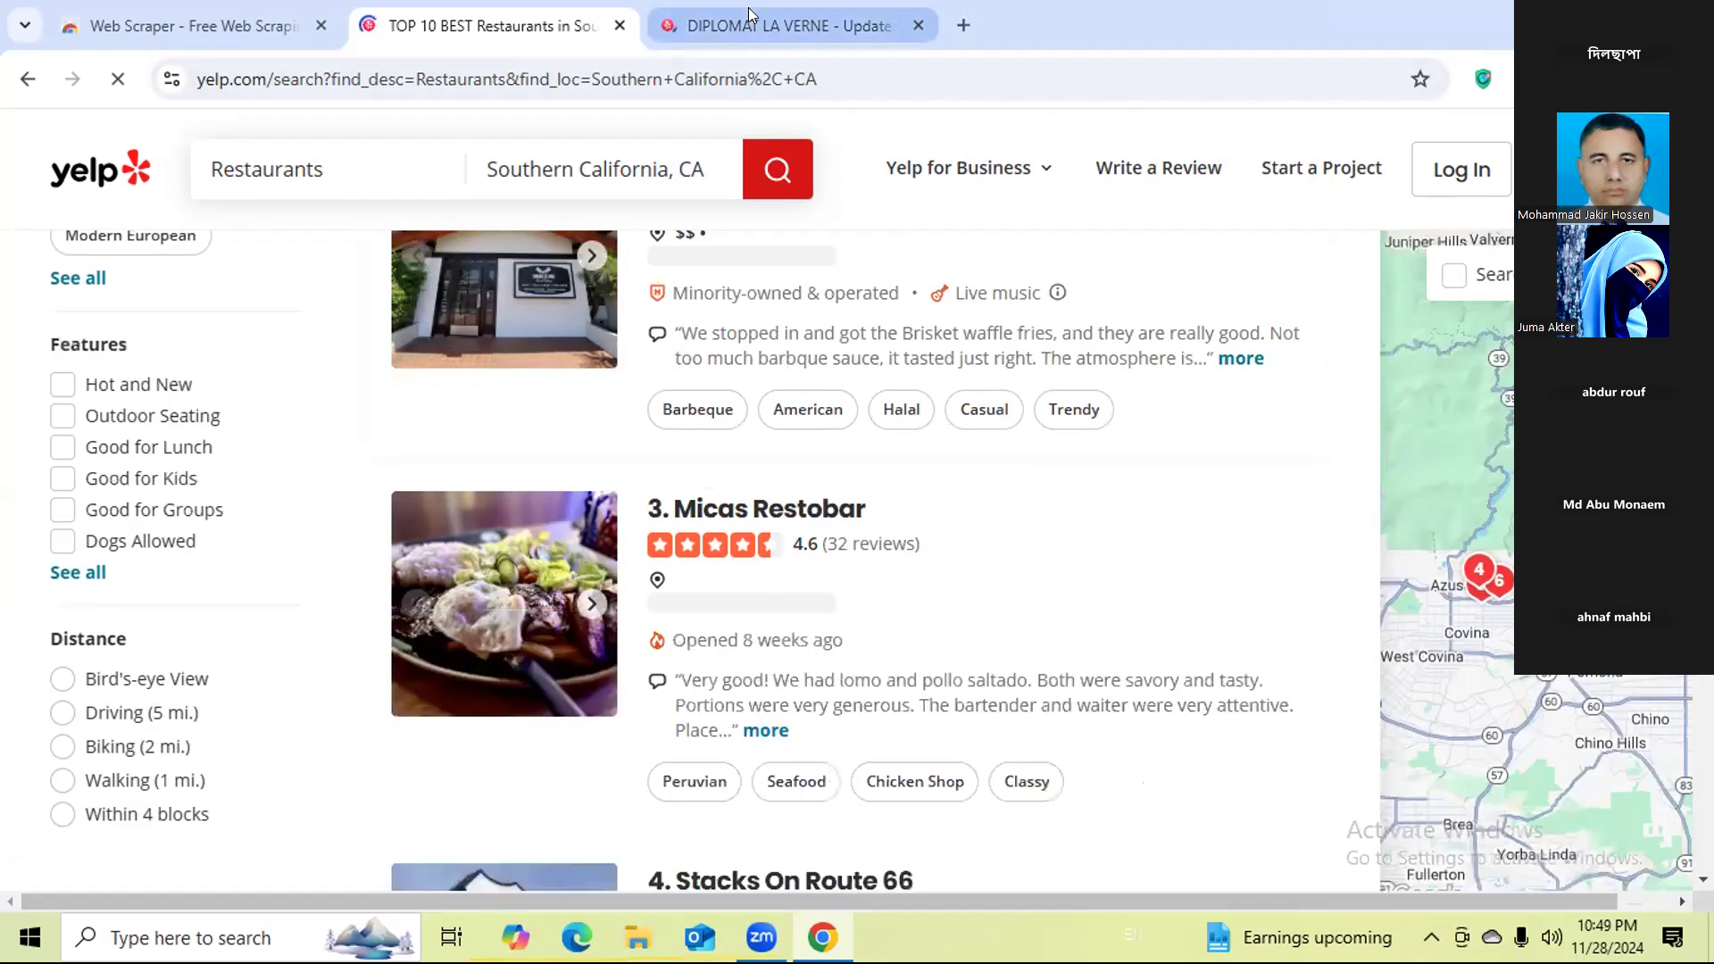
left_click(753, 29)
right_click(925, 630)
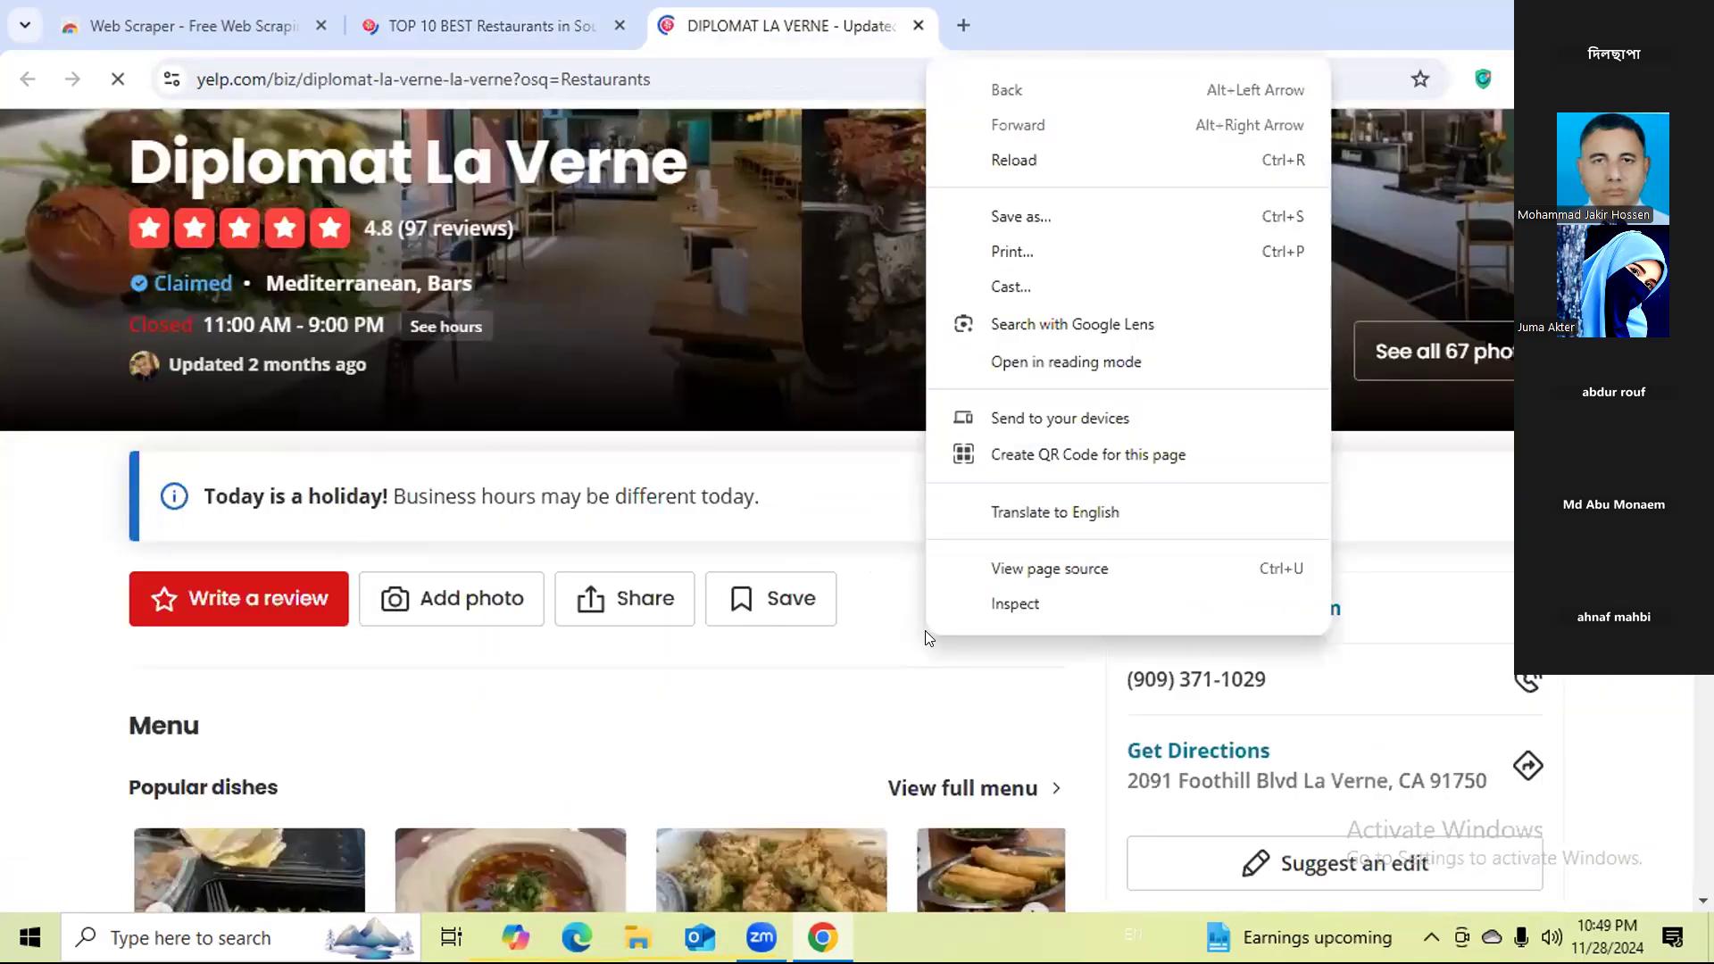
left_click(1026, 615)
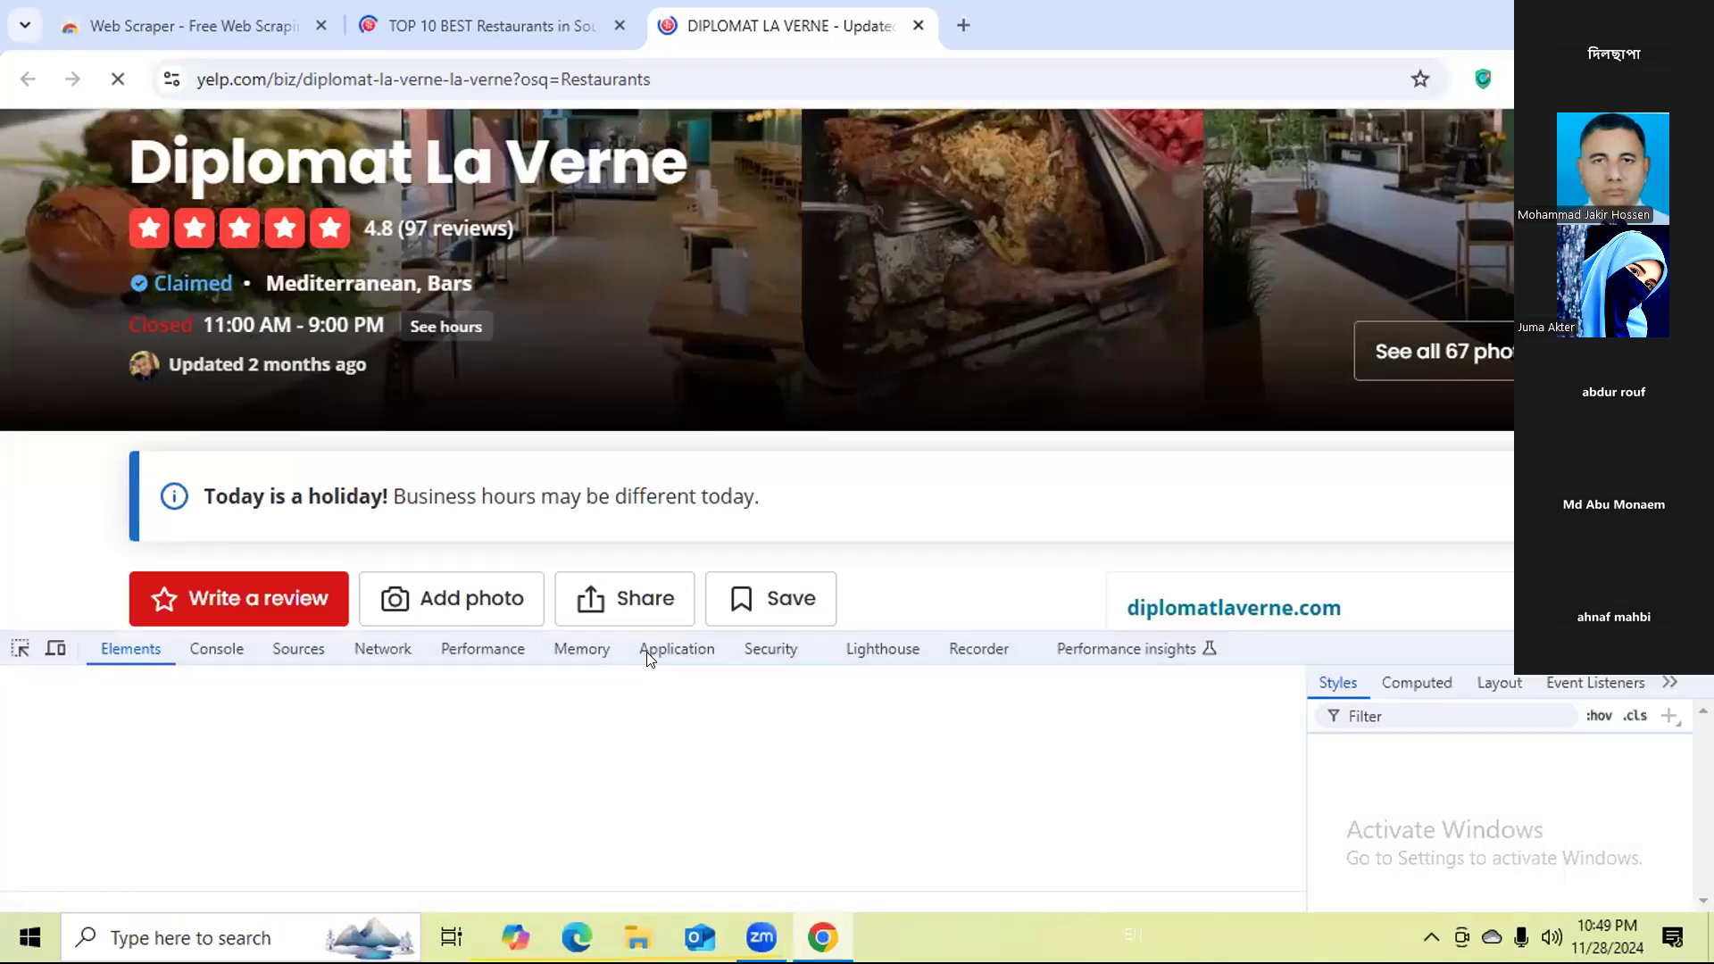
left_click(1275, 638)
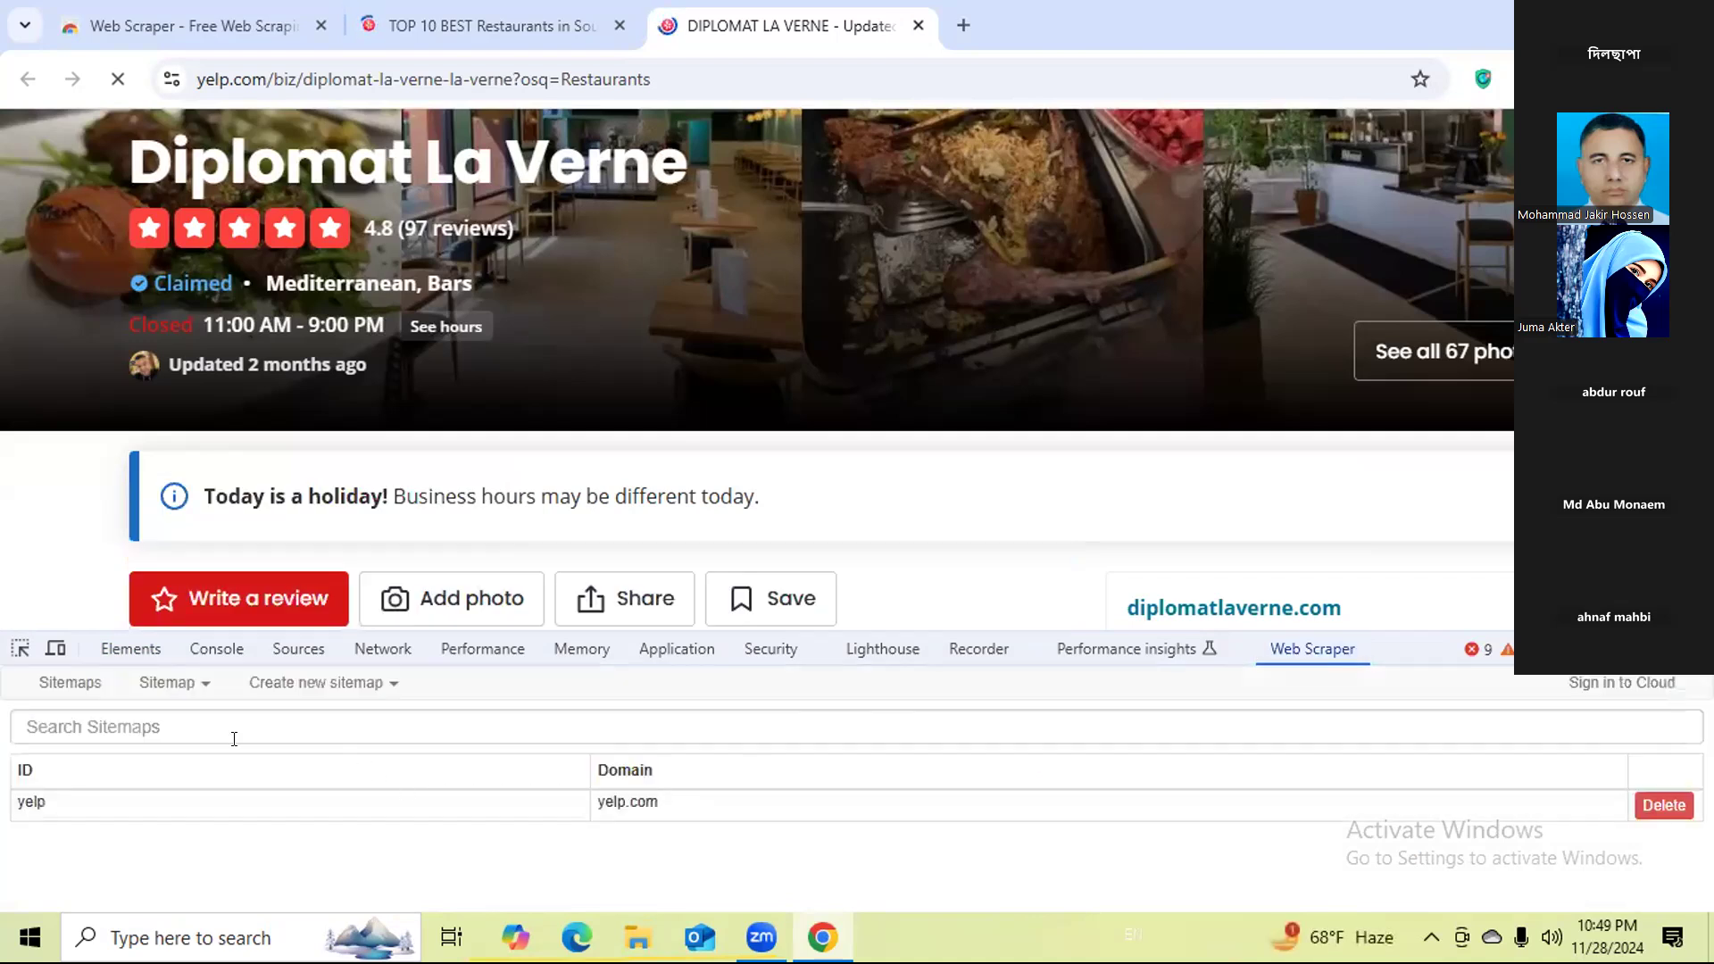
left_click(130, 808)
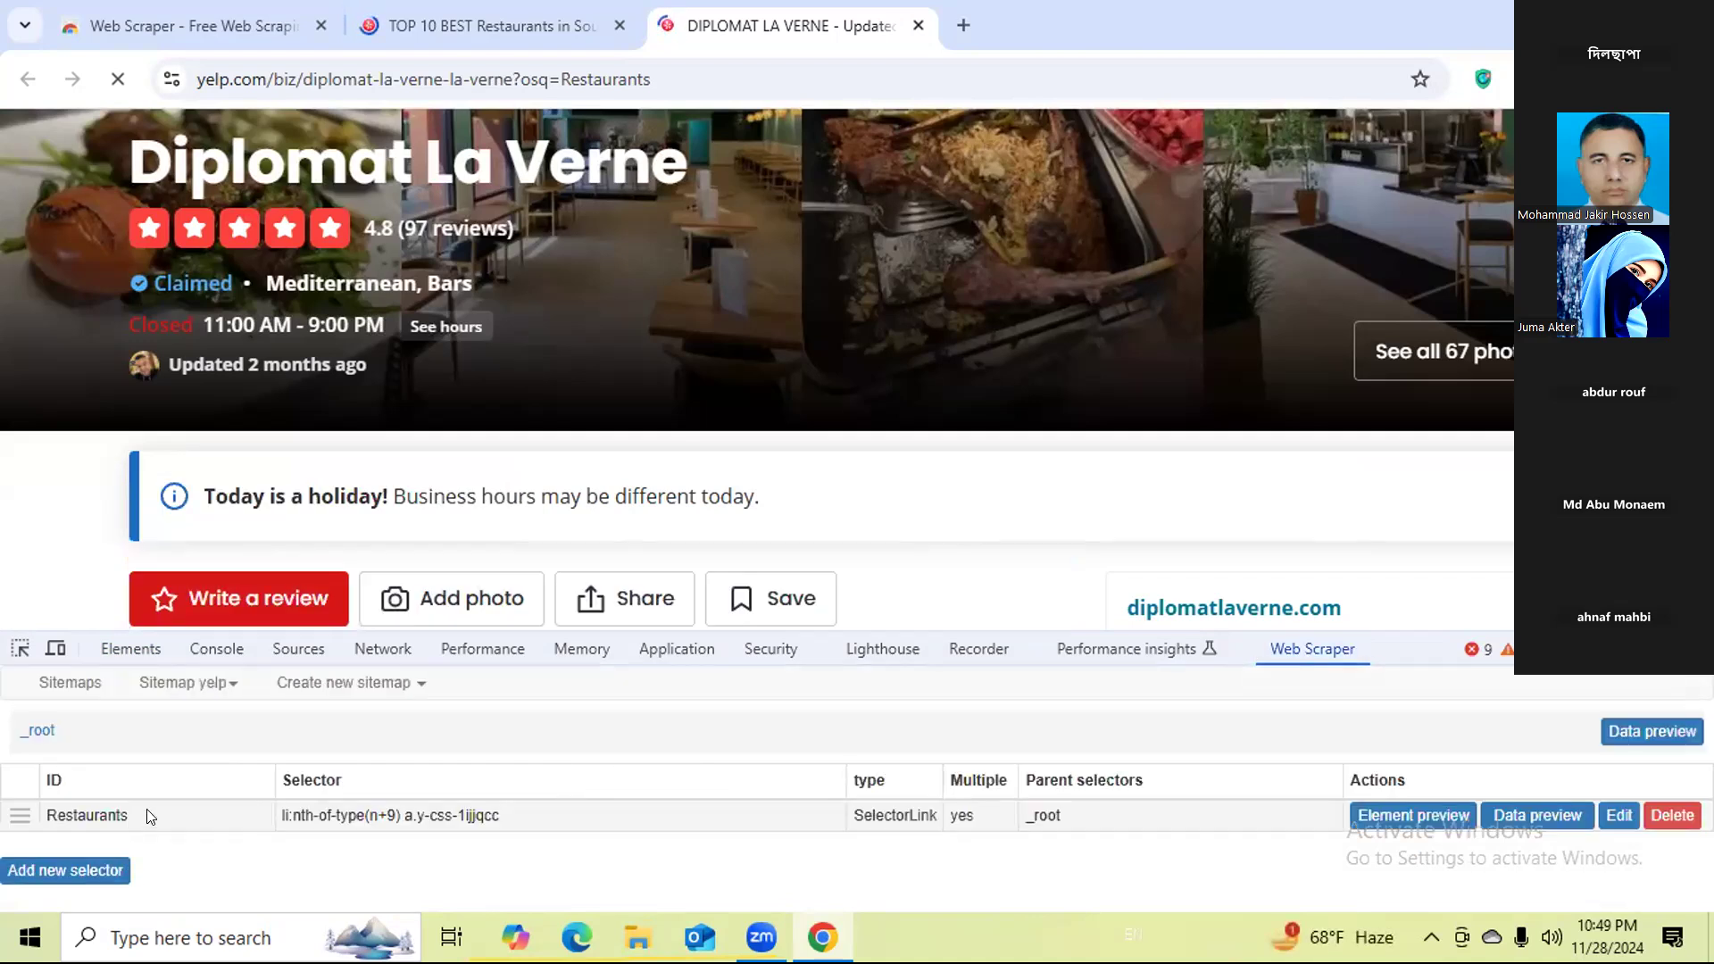
left_click(150, 817)
Add a text selector named Name under Restaurants that captures the restaurant's page heading, and save it.
left_click(50, 836)
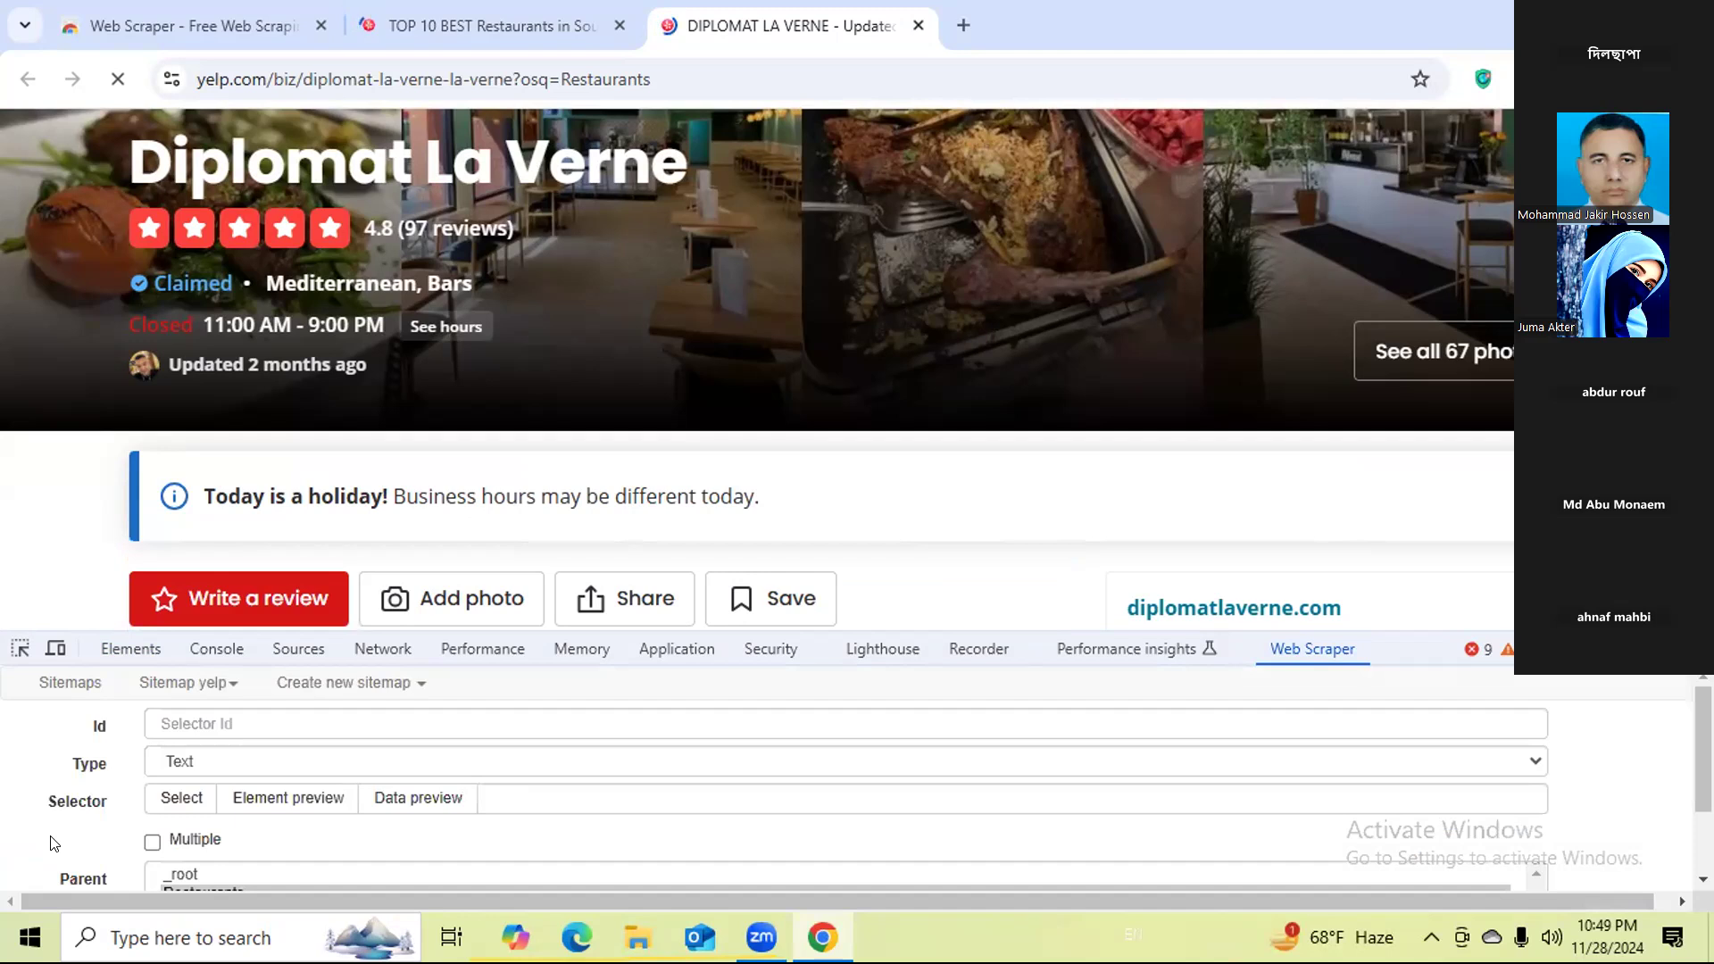
left_click(218, 734)
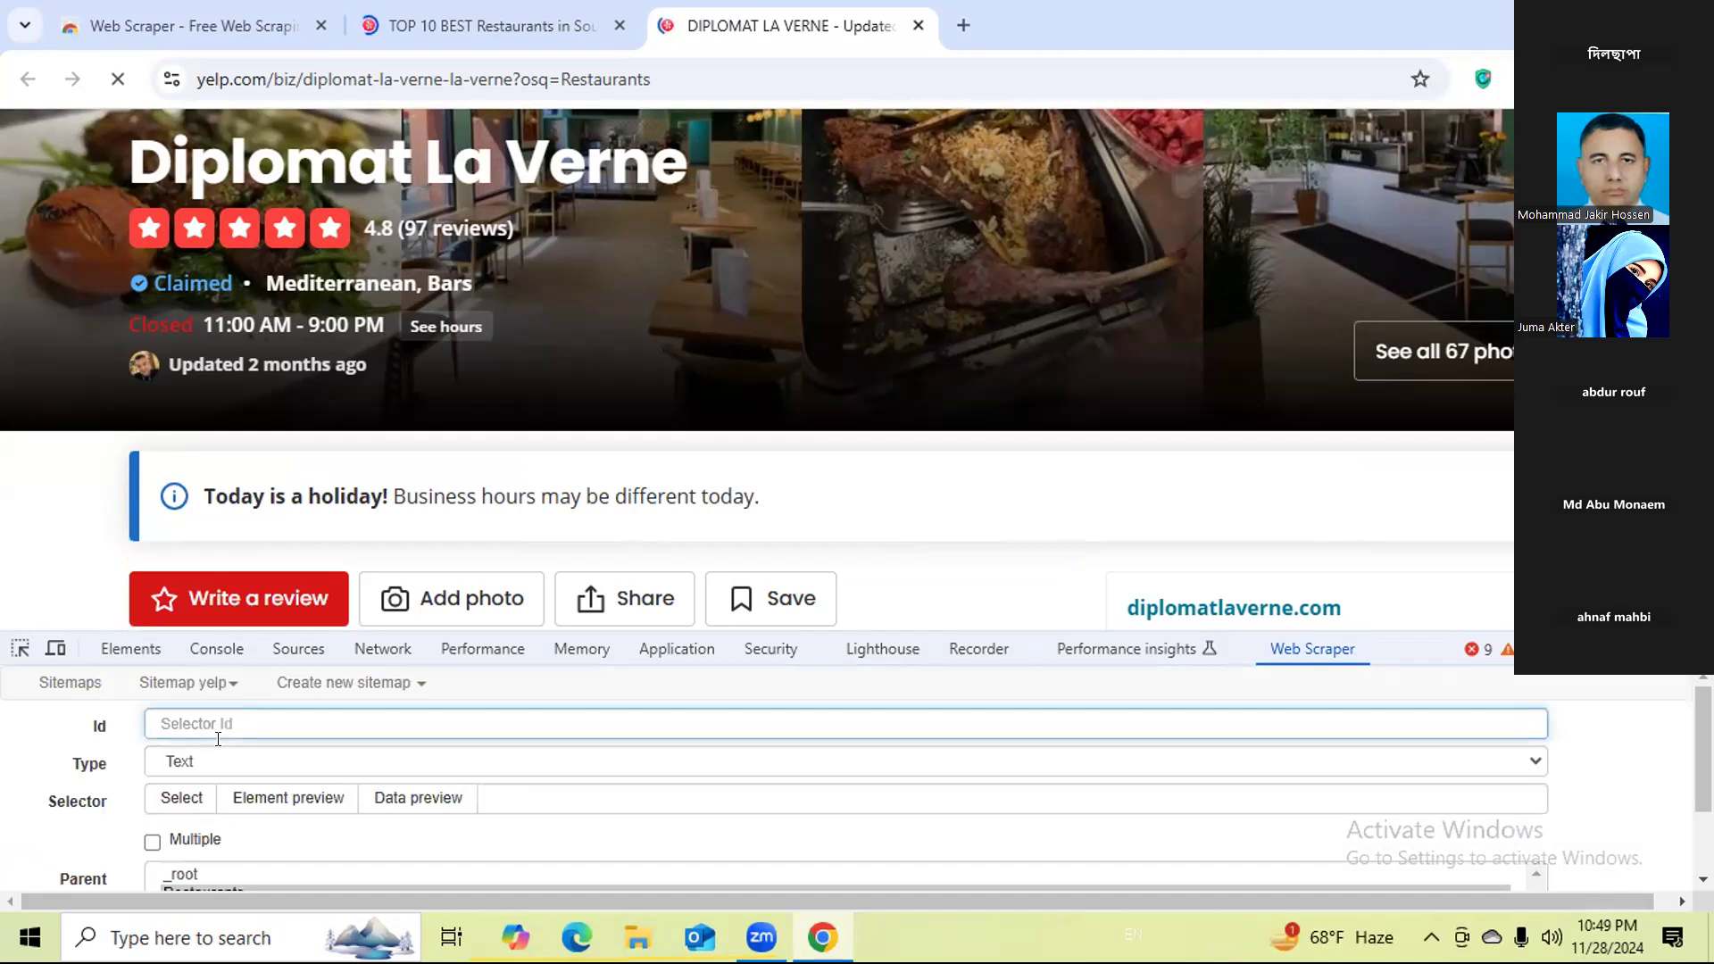
type("Name")
left_click(181, 797)
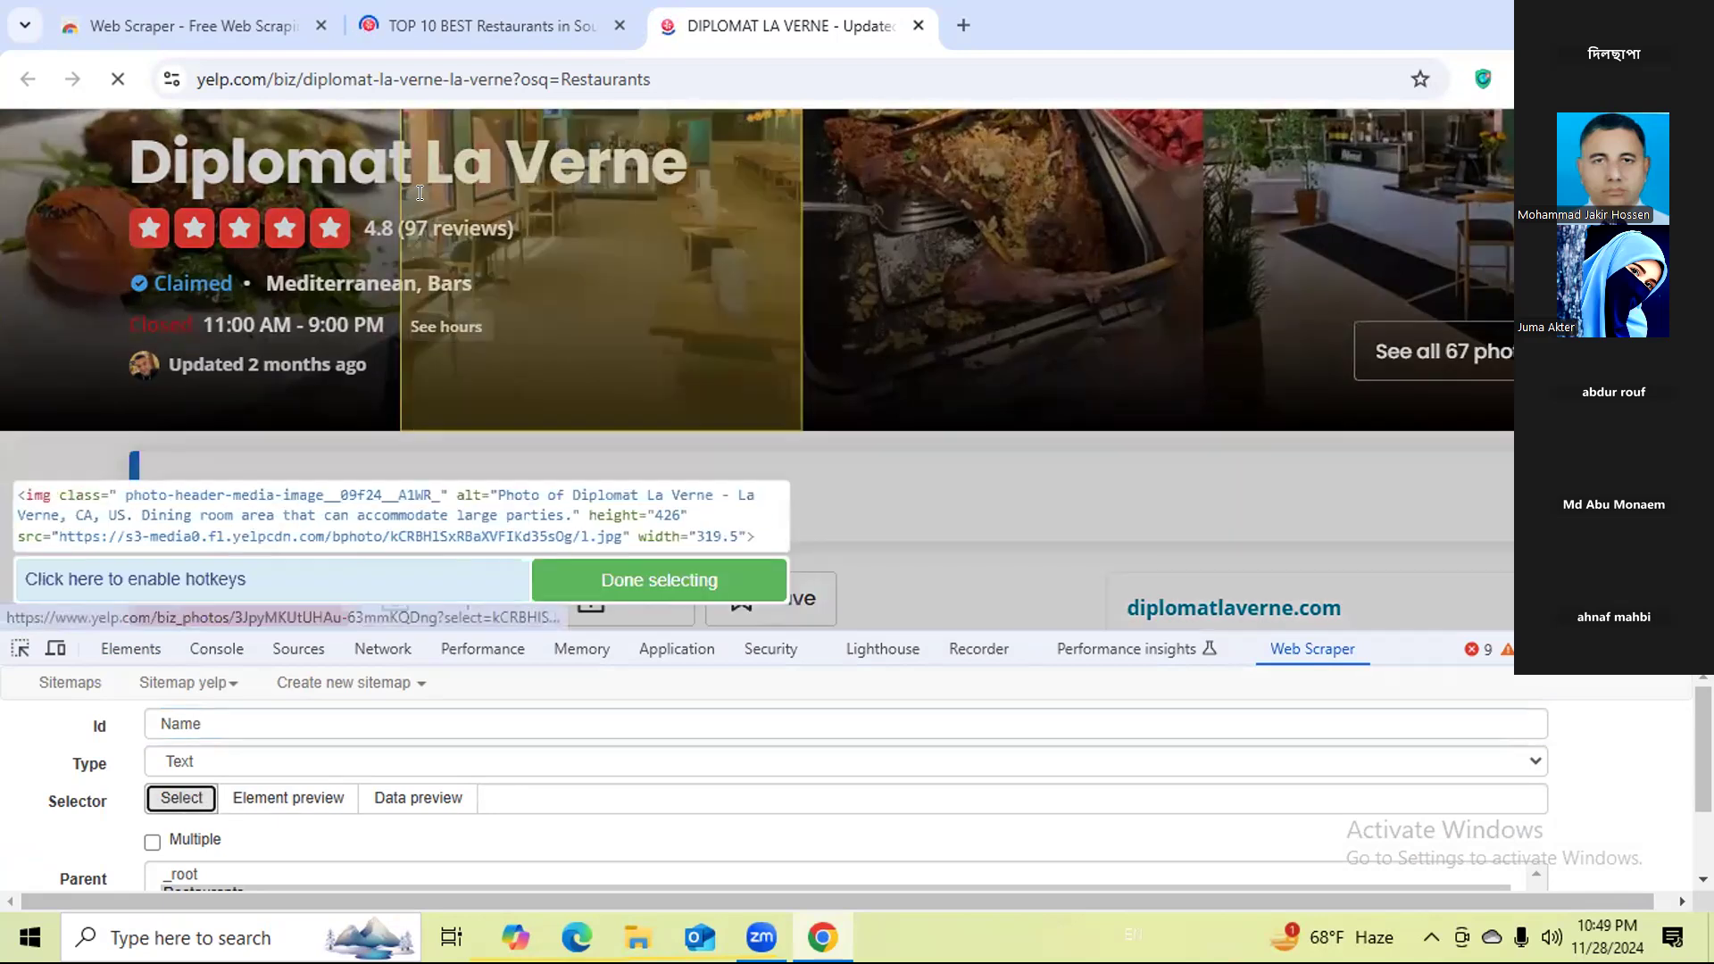
left_click(435, 172)
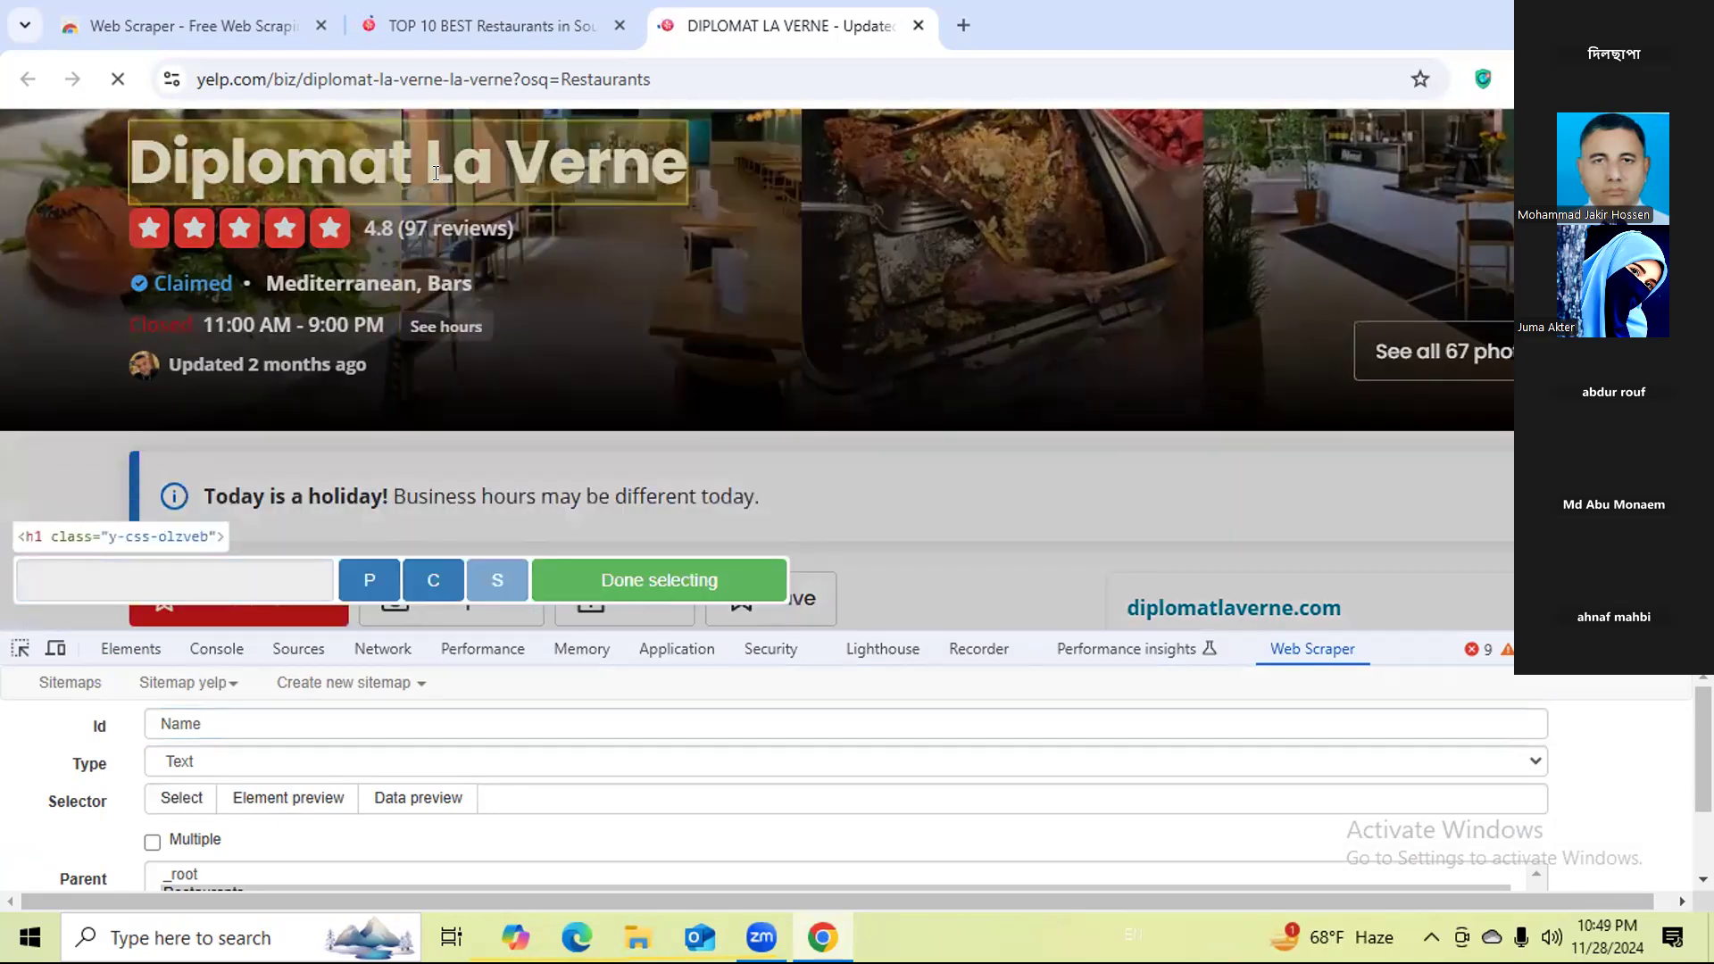
left_click(633, 589)
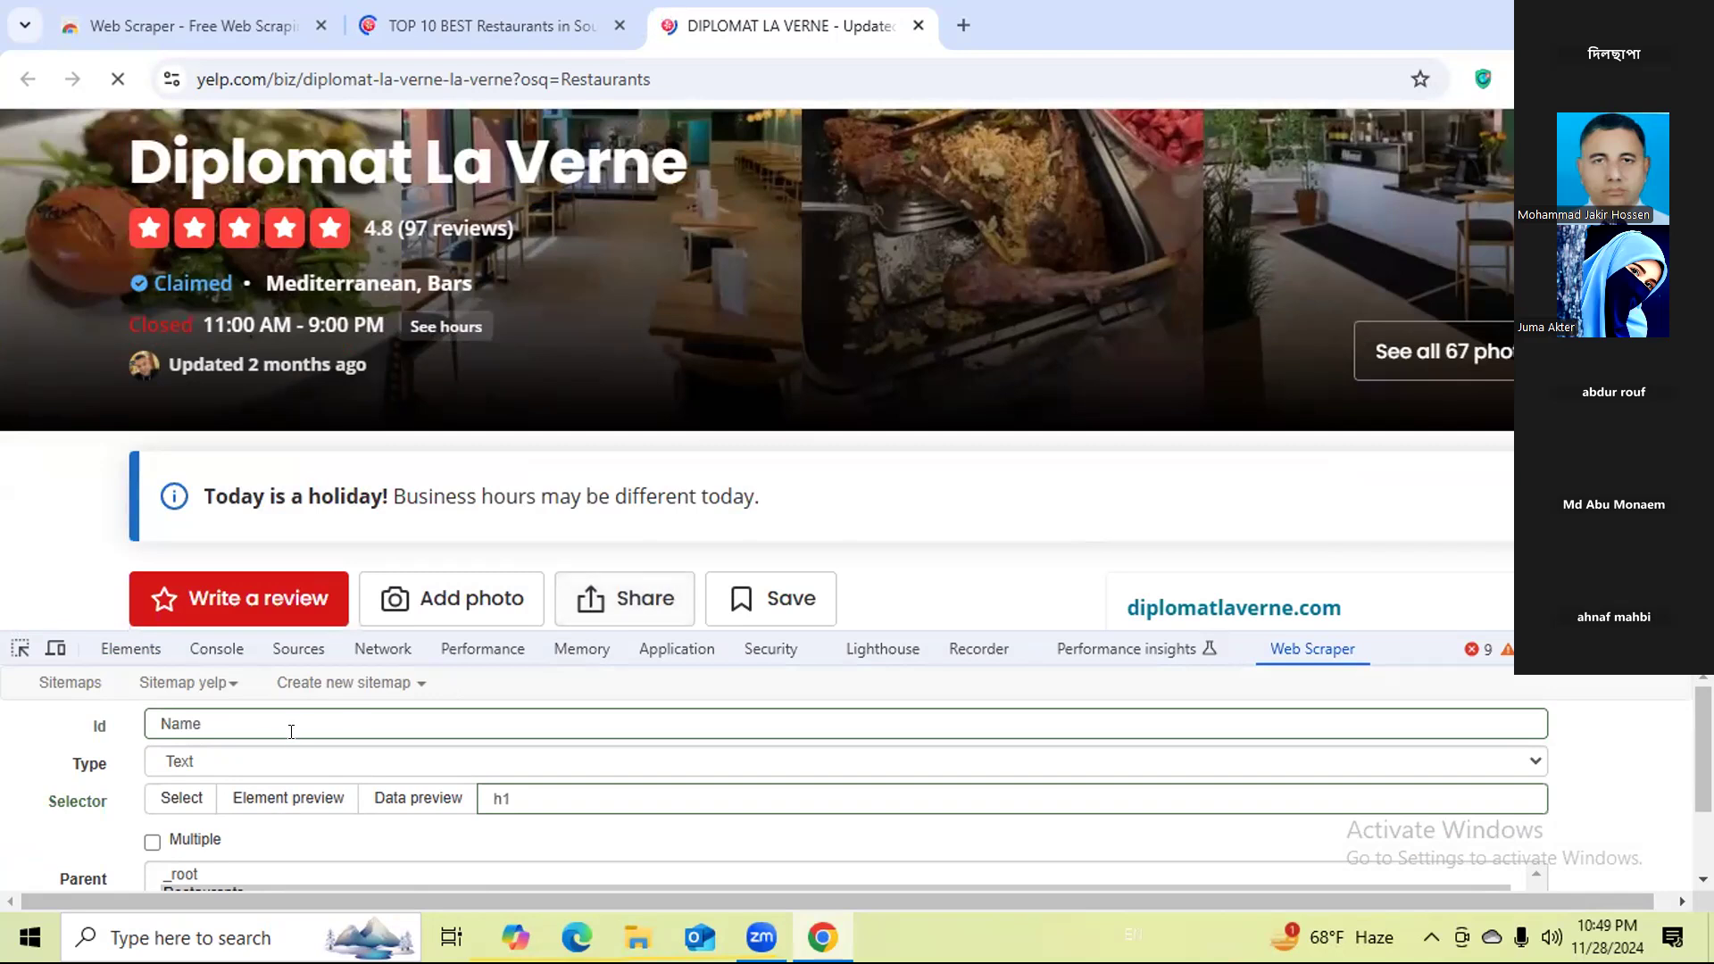
scroll(183, 793, "down", 2)
left_click(186, 871)
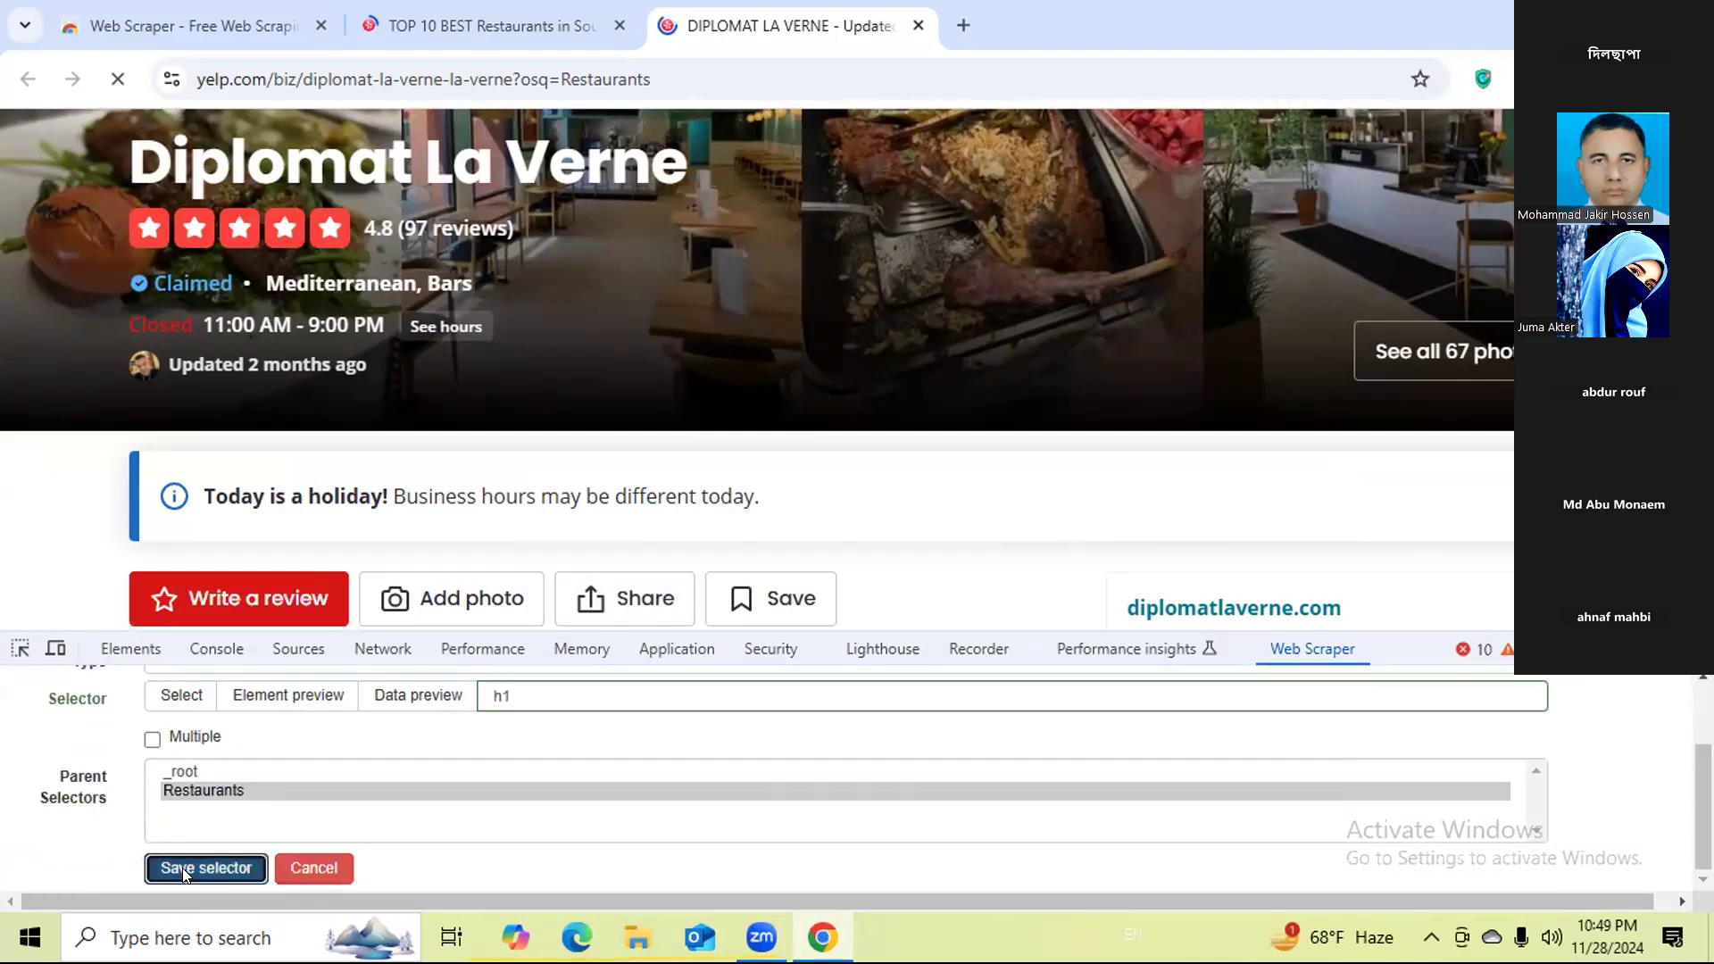
Start another selector under Restaurants with the ID Website and the type Link.
left_click(69, 870)
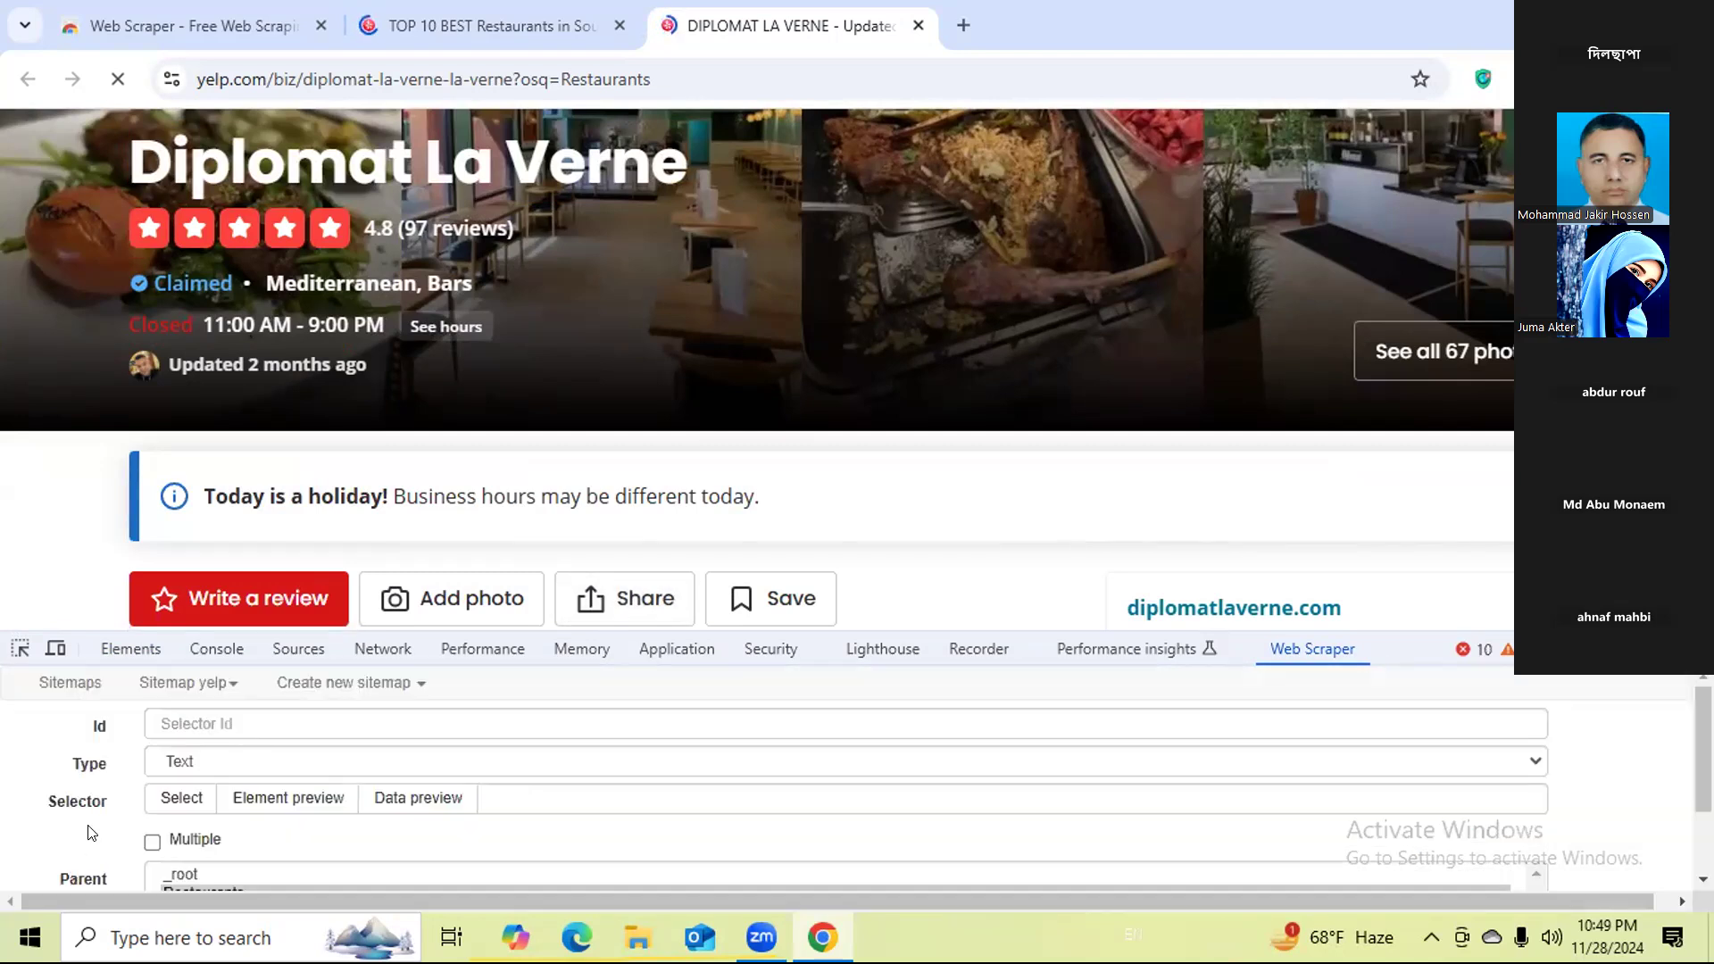
left_click(230, 721)
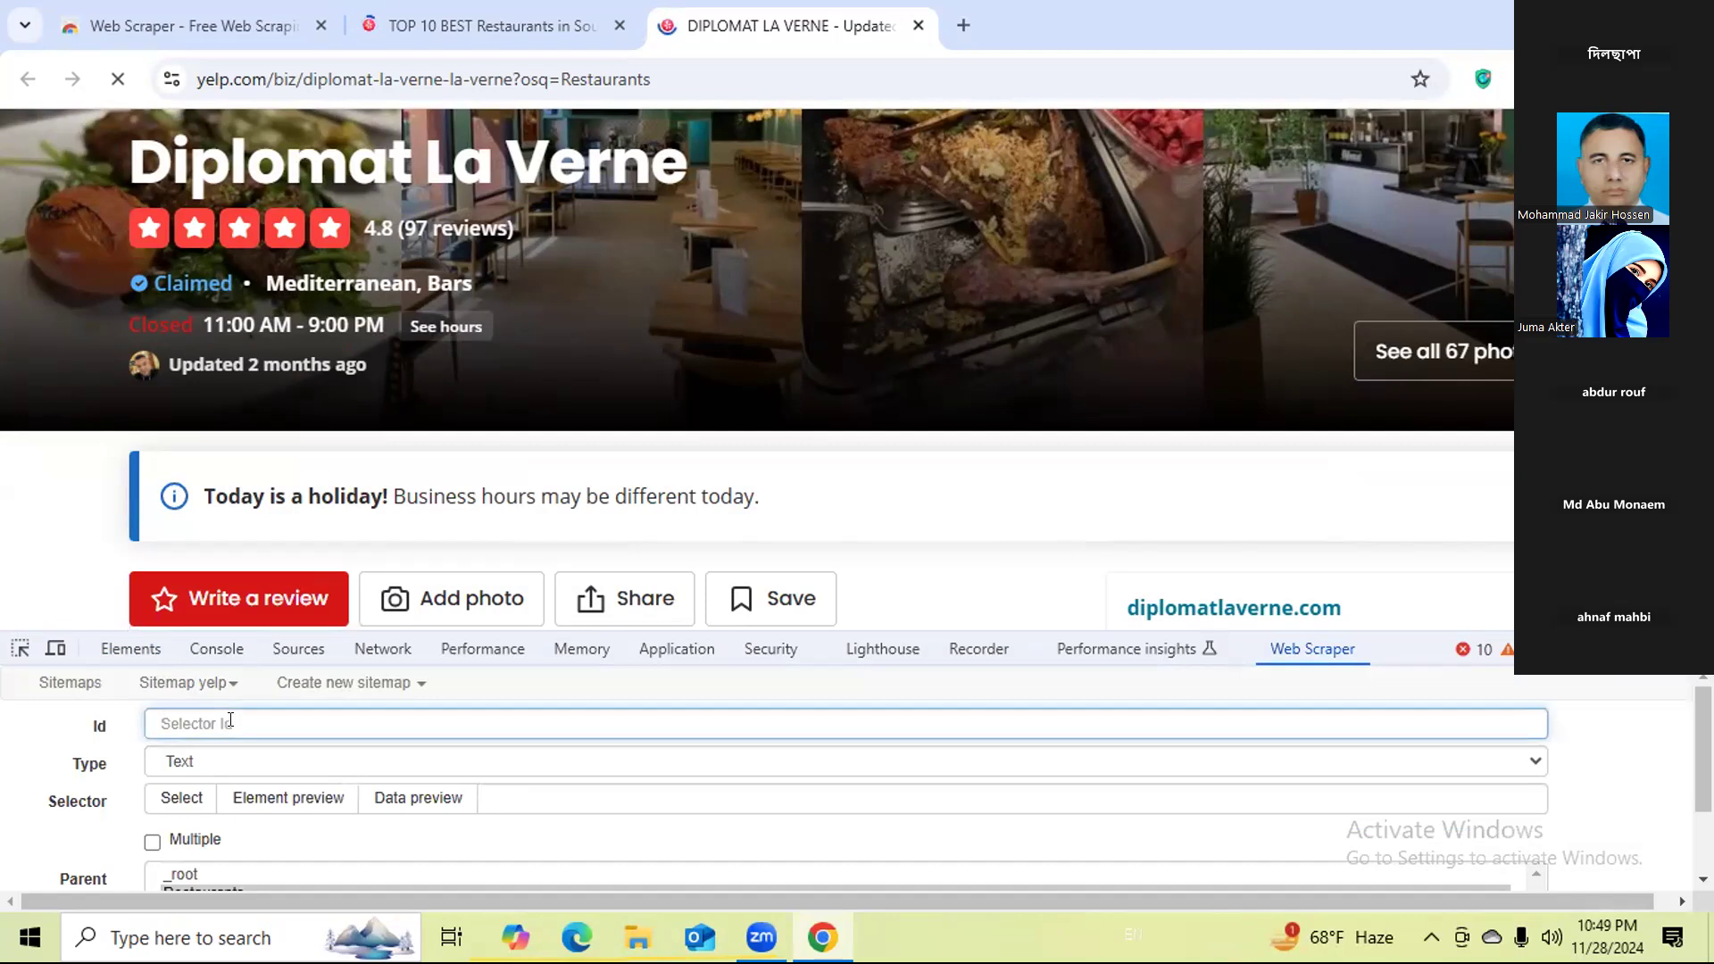
type("Website")
left_click(164, 760)
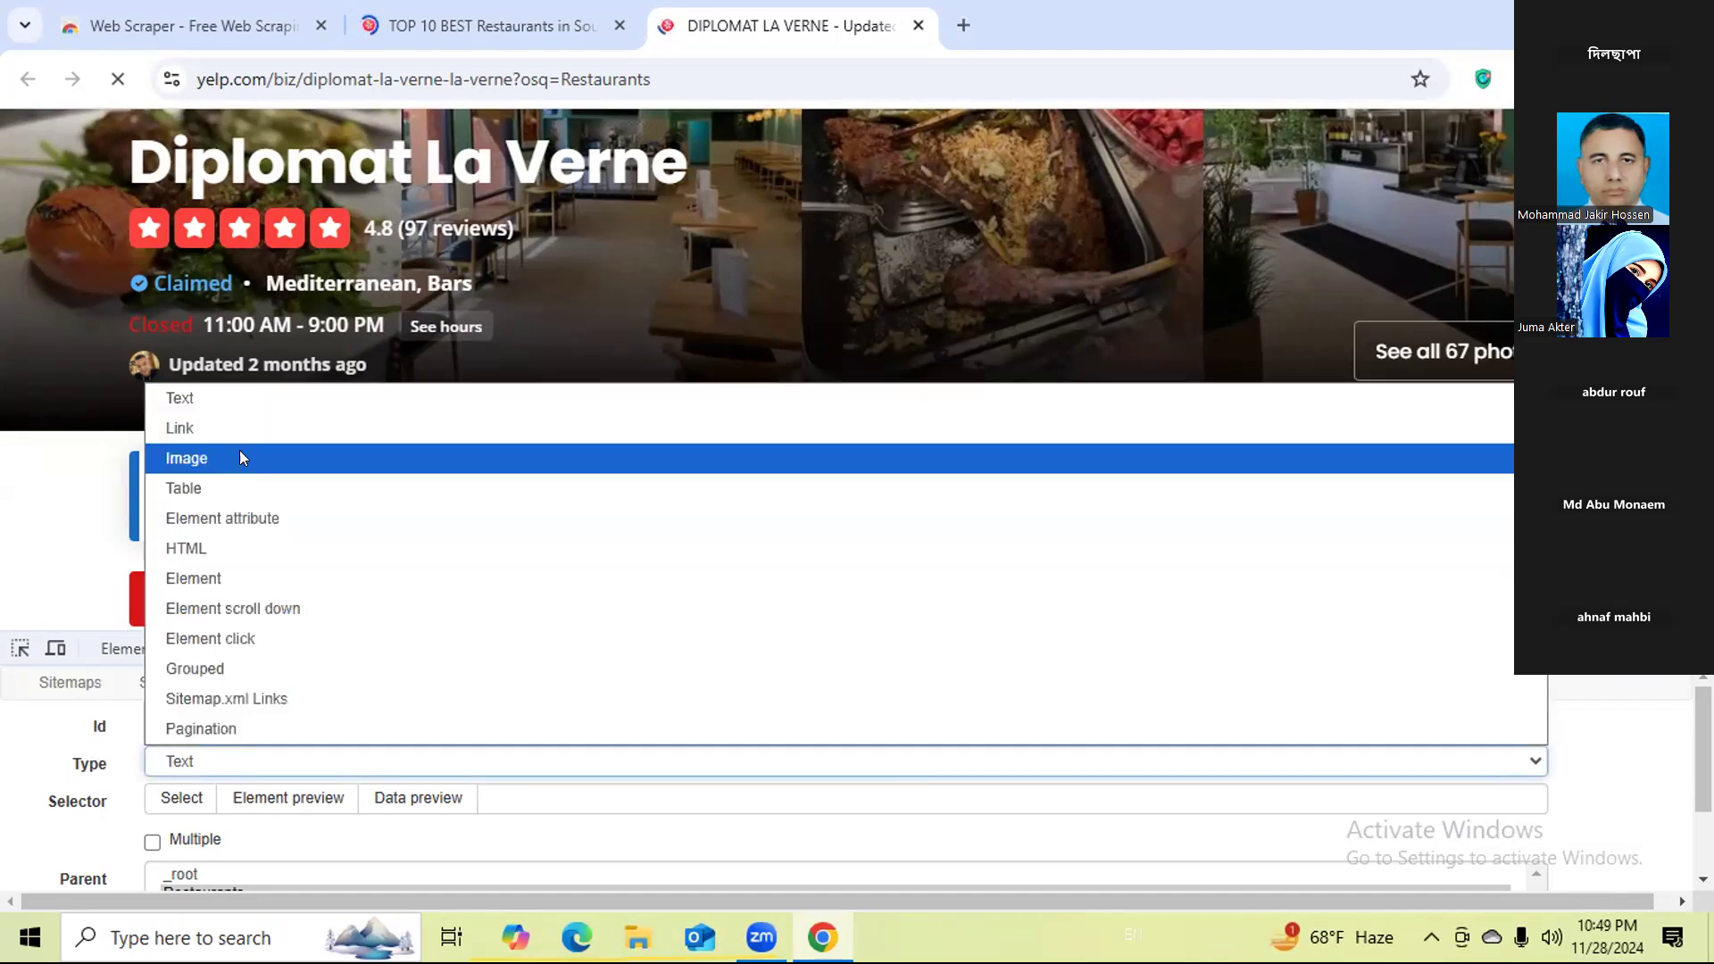
left_click(232, 428)
scroll(111, 790, "down", 2)
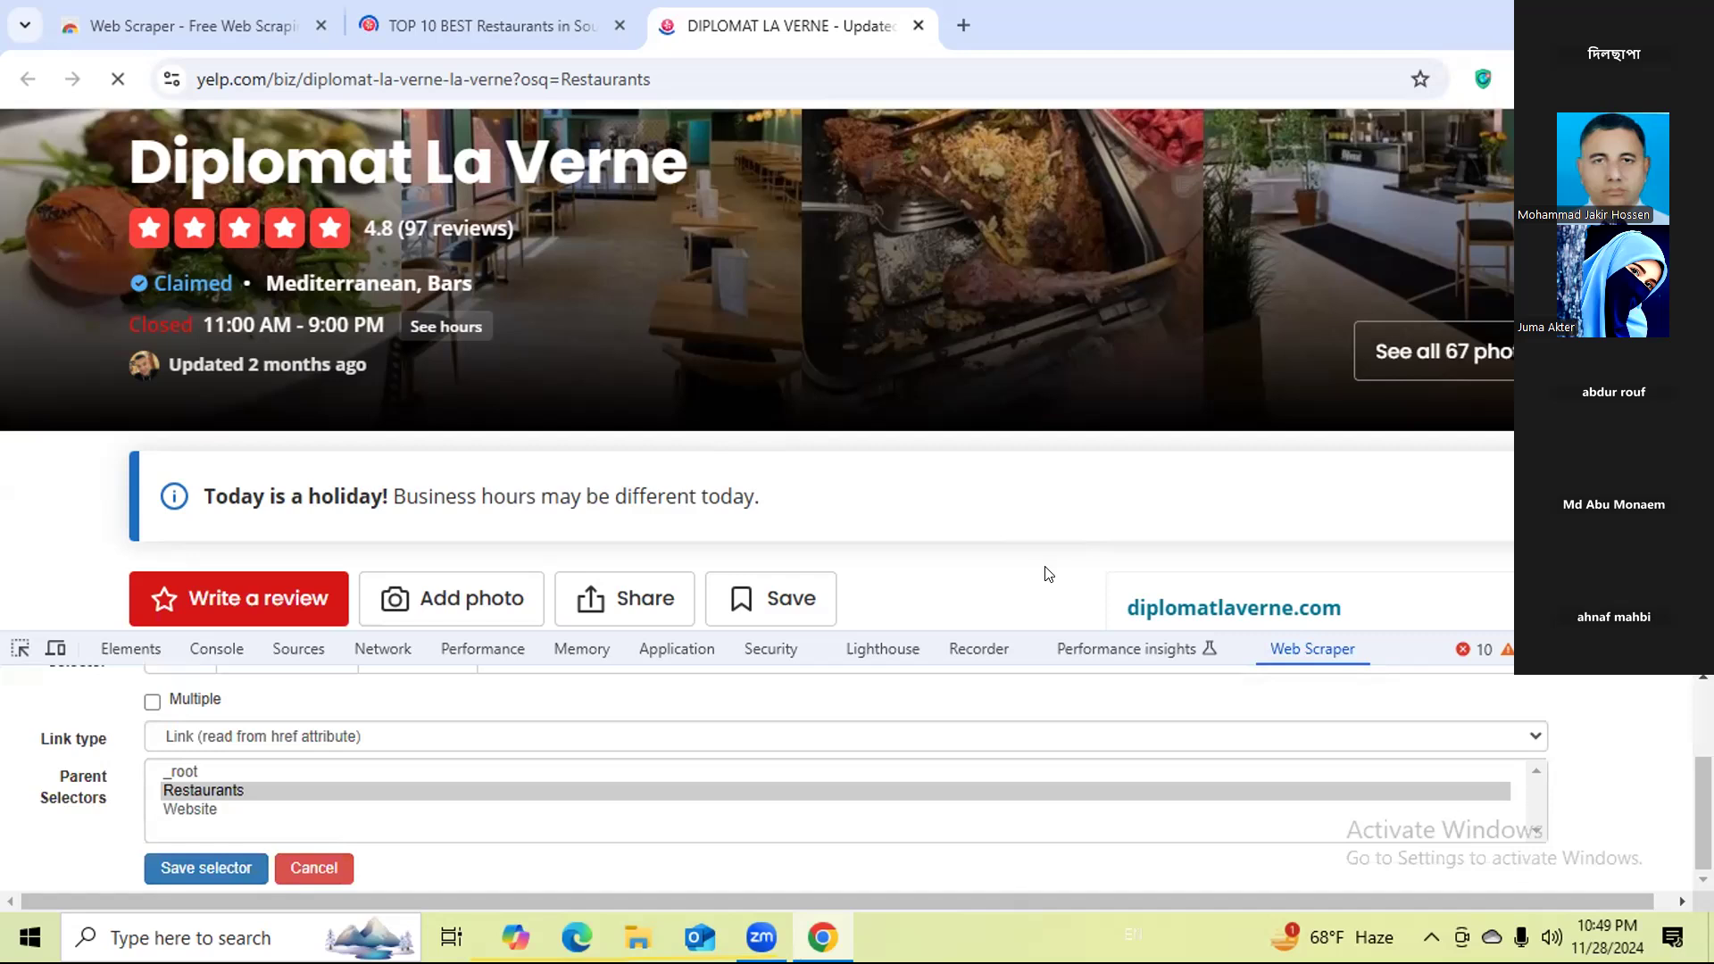
scroll(1000, 594, "down", 1)
scroll(211, 725, "up", 2)
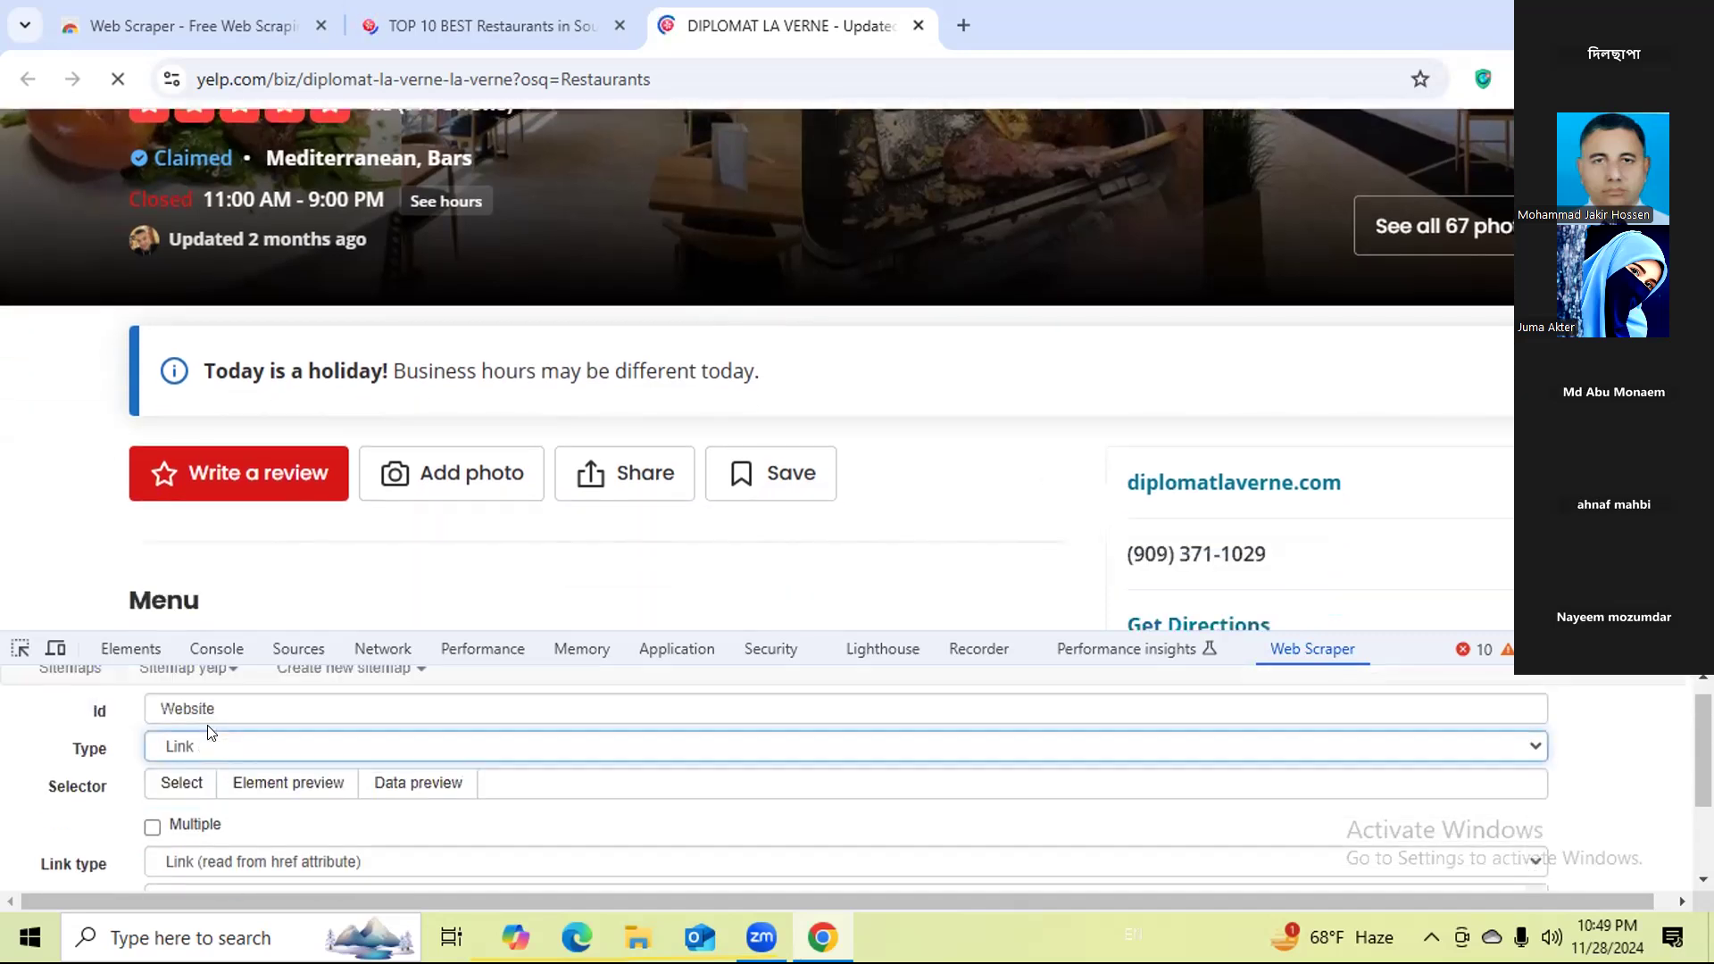
Pick the diplomatlaverne.com link as the Website selector's element and save the selector.
left_click(169, 781)
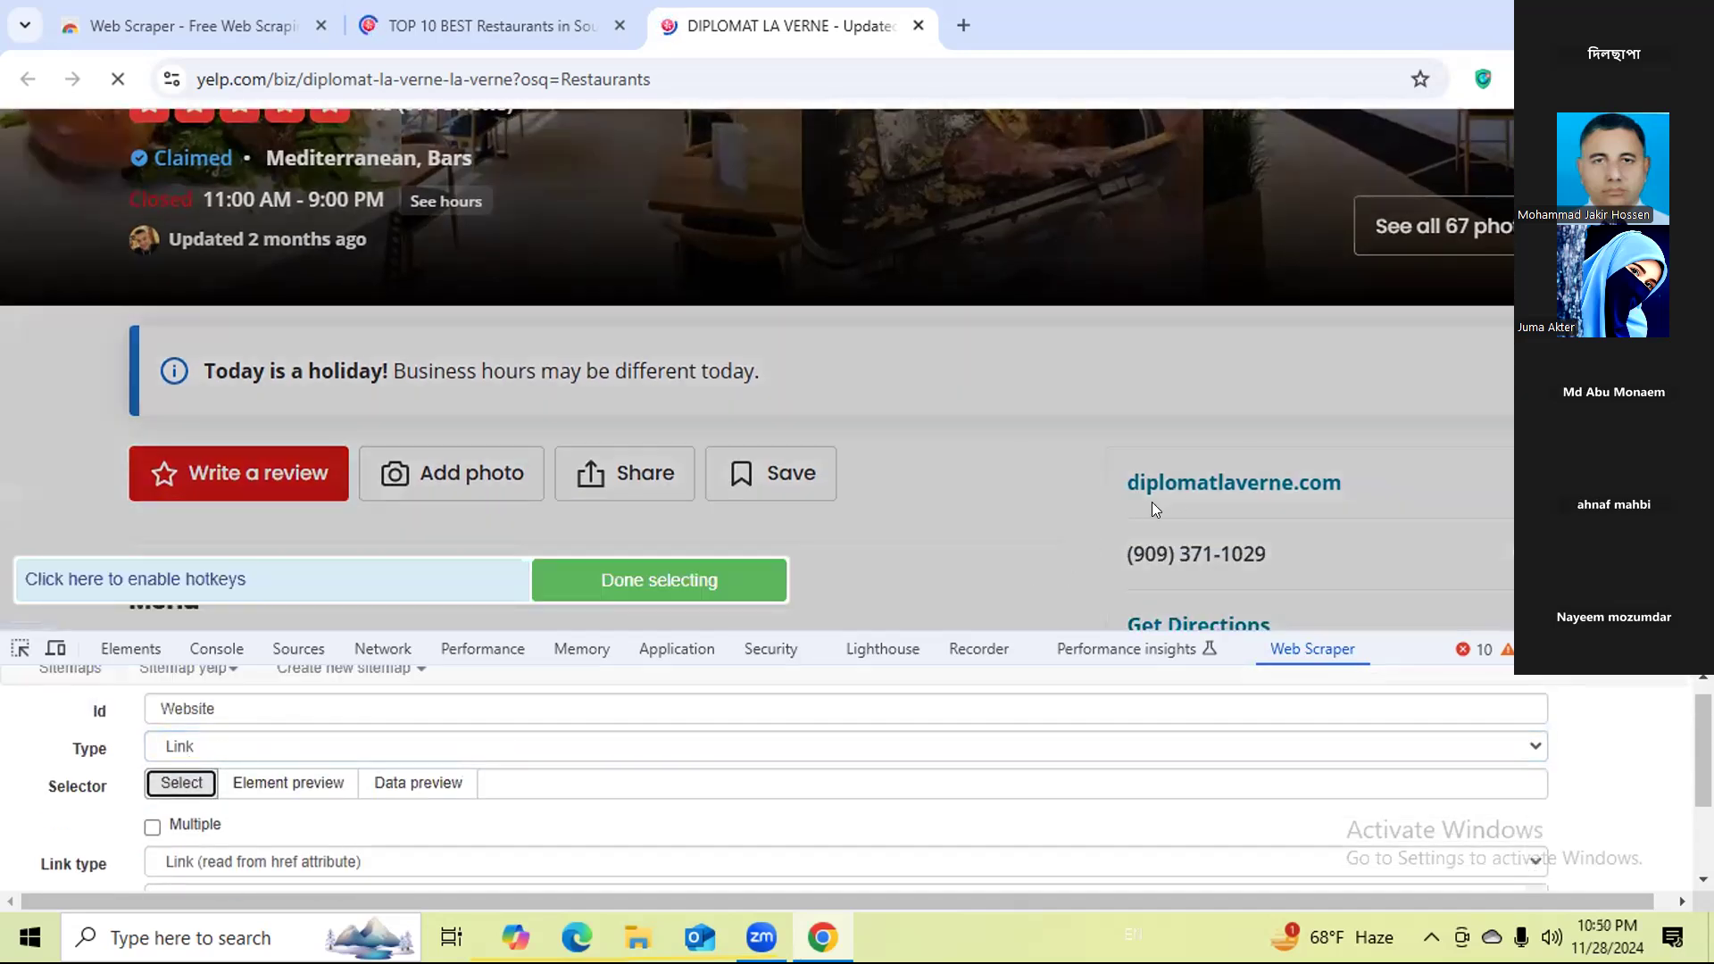
left_click(1196, 482)
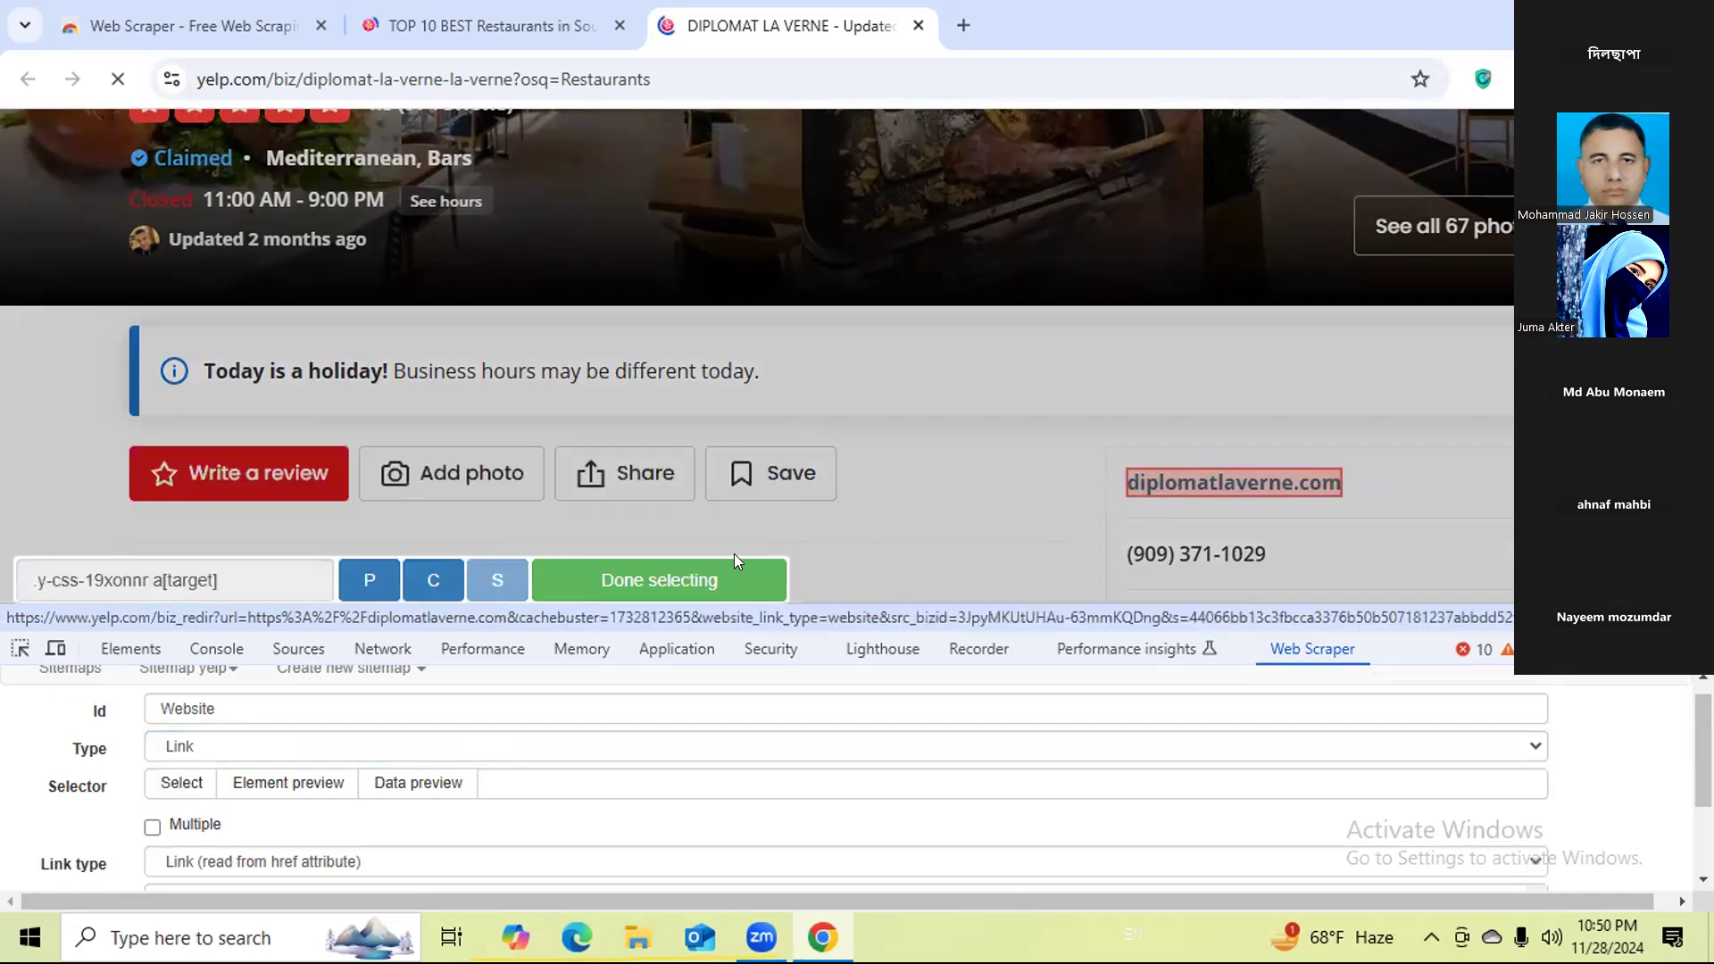
left_click(682, 575)
scroll(282, 845, "down", 2)
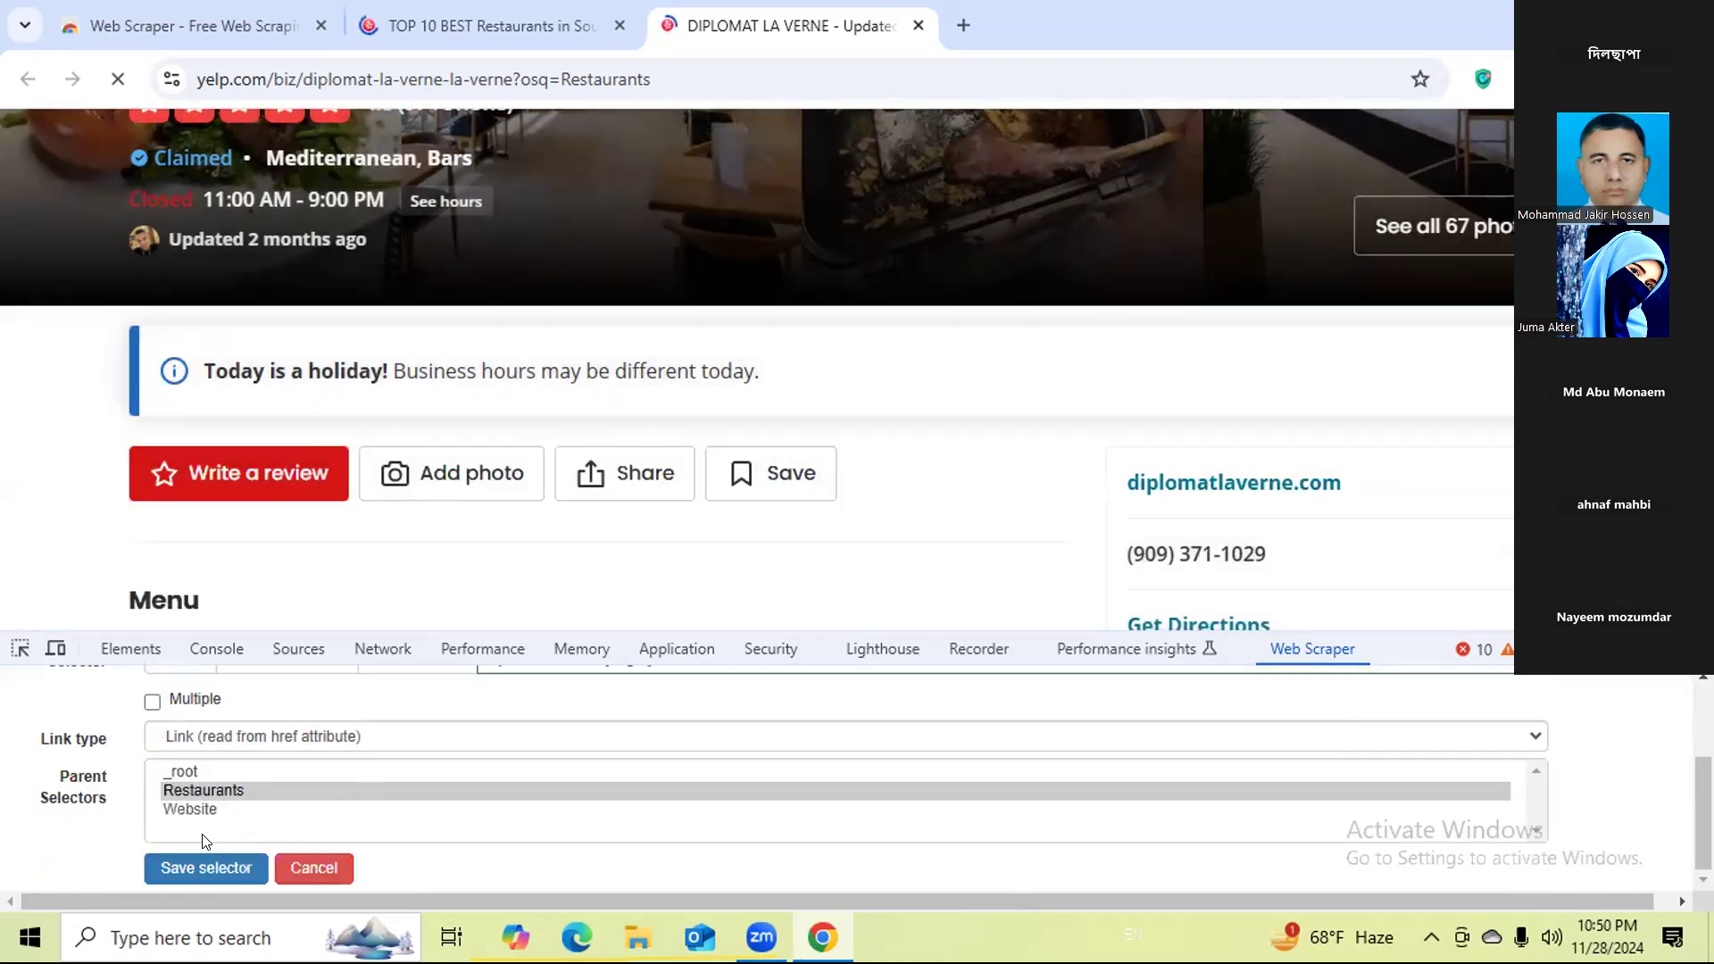
left_click(175, 882)
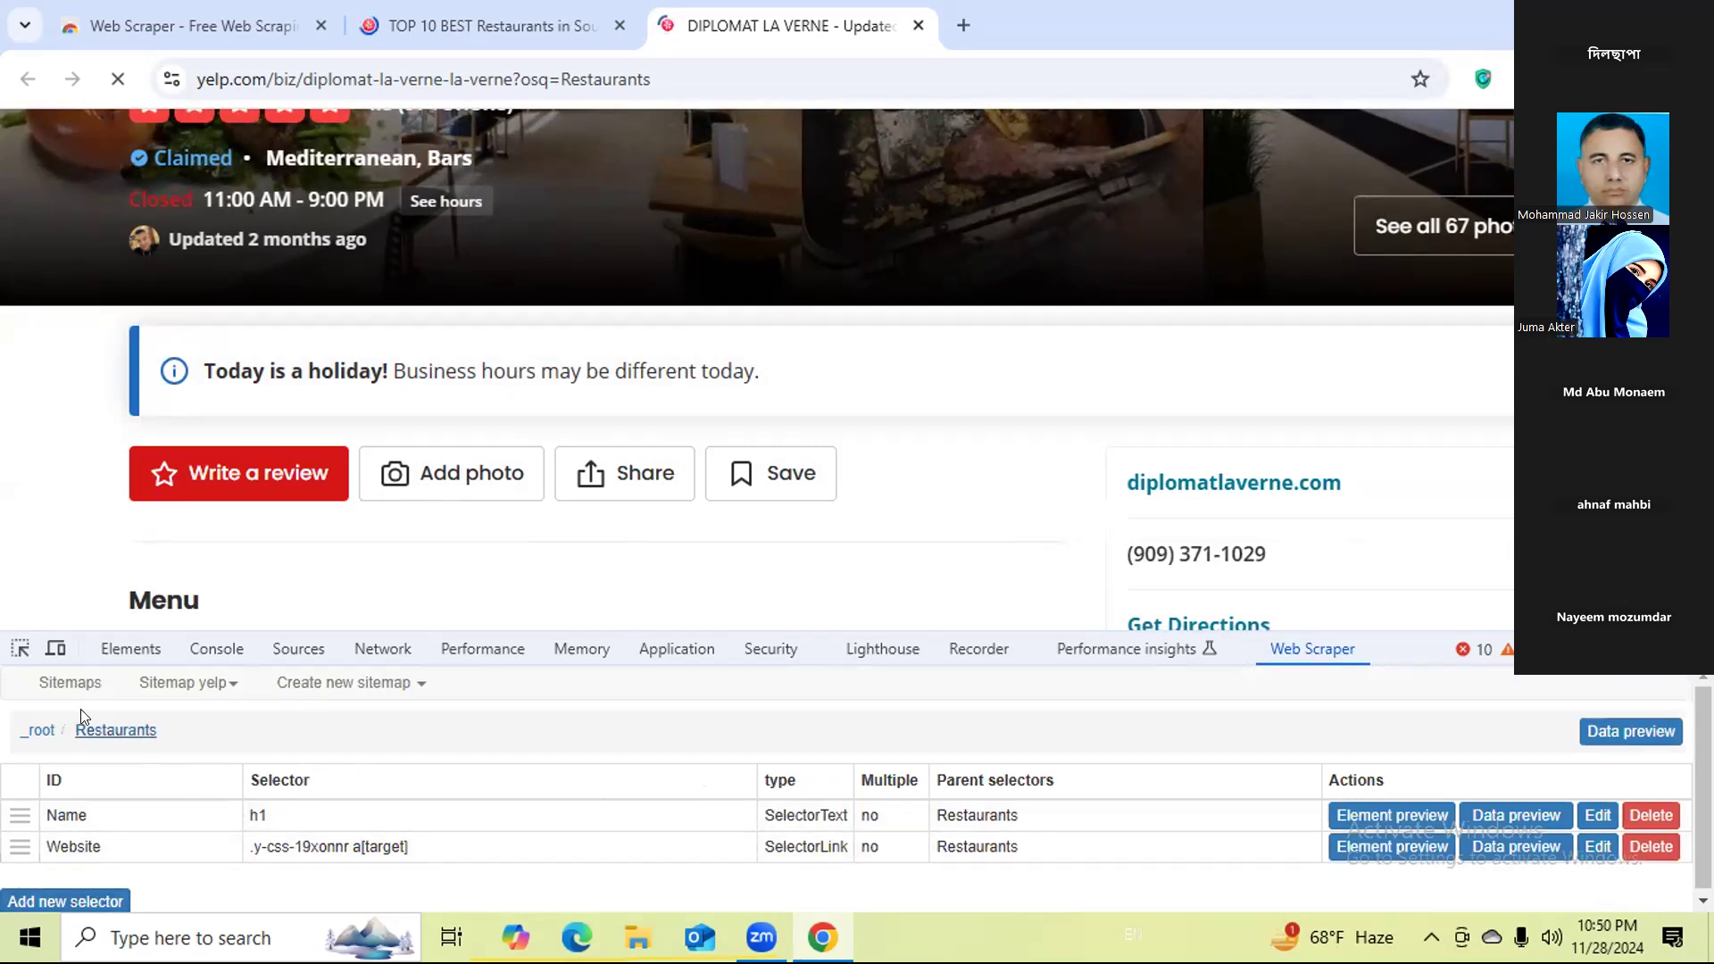
Reopen the yelp sitemap, start scraping with a 2000 ms request interval and page load delay, and return to the Diplomat La Verne window.
left_click(157, 683)
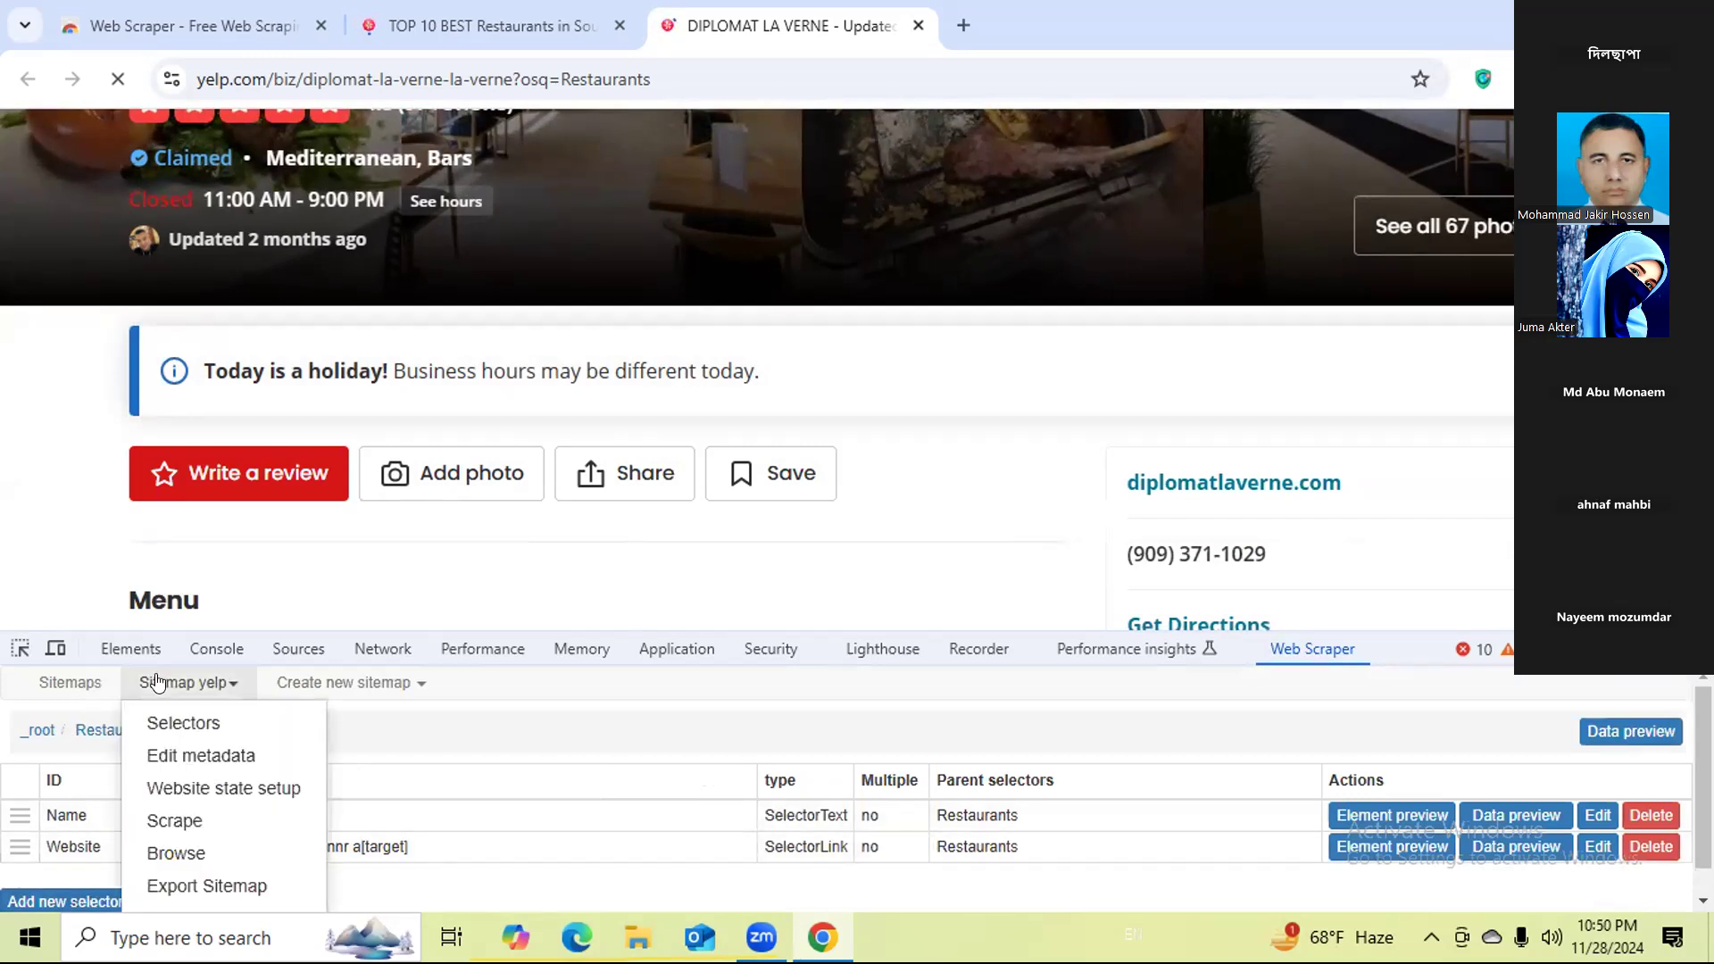
left_click(77, 686)
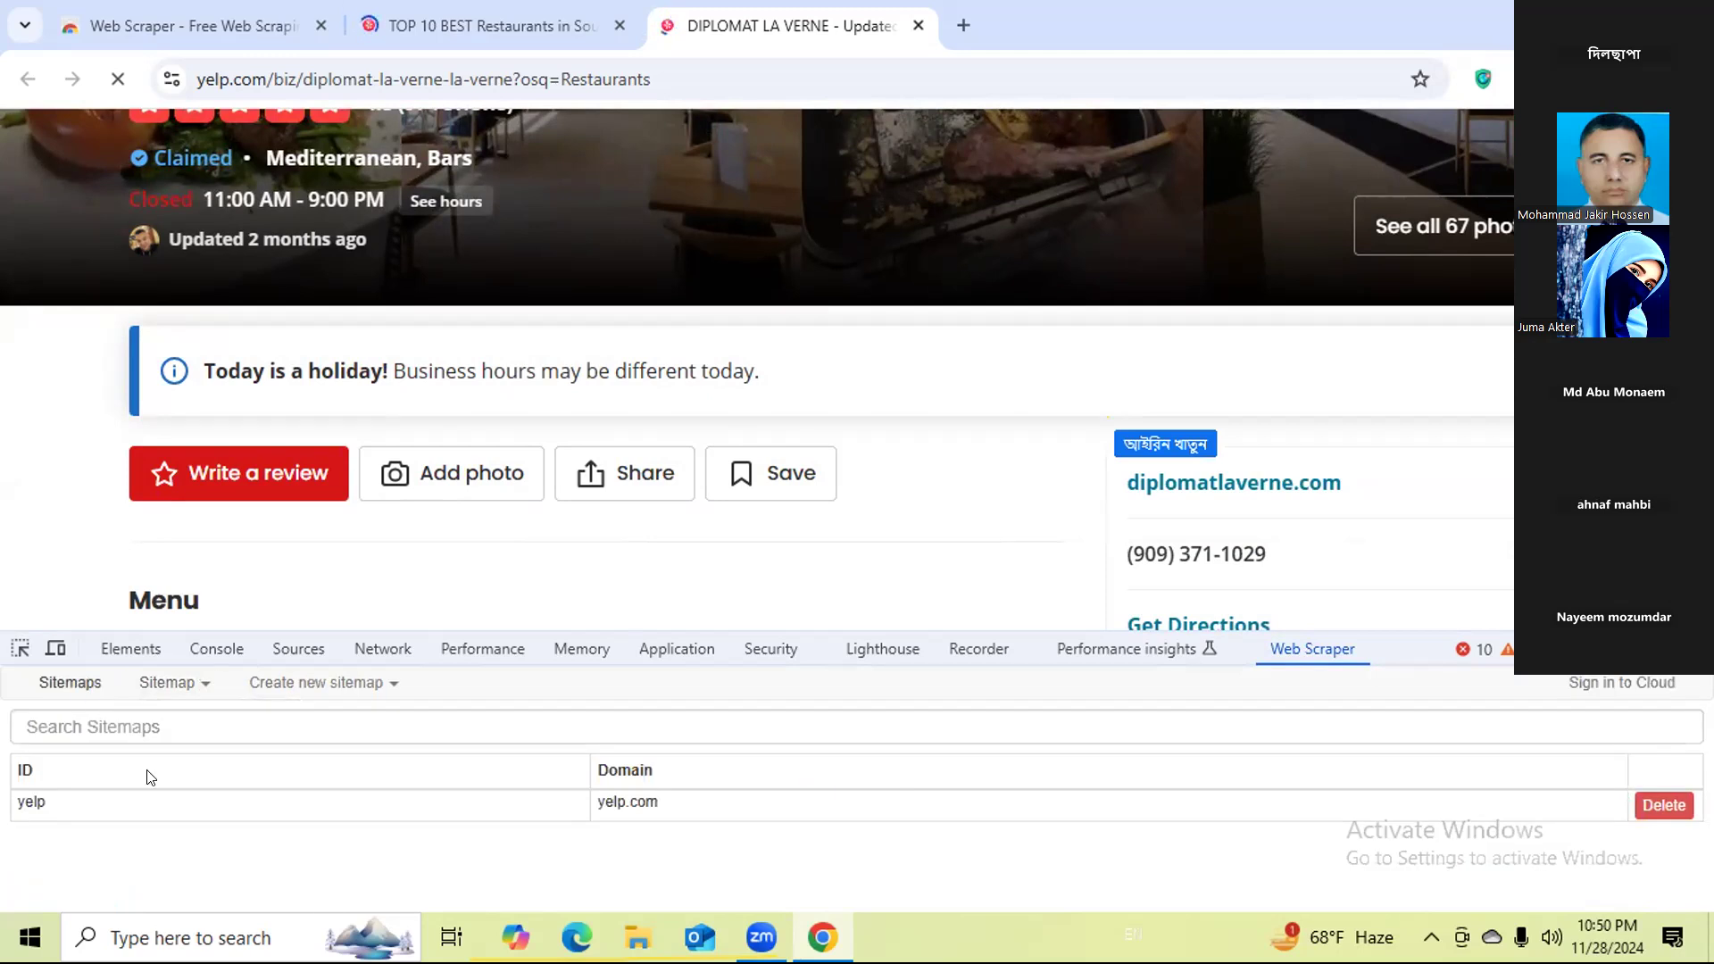
left_click(69, 801)
left_click(179, 686)
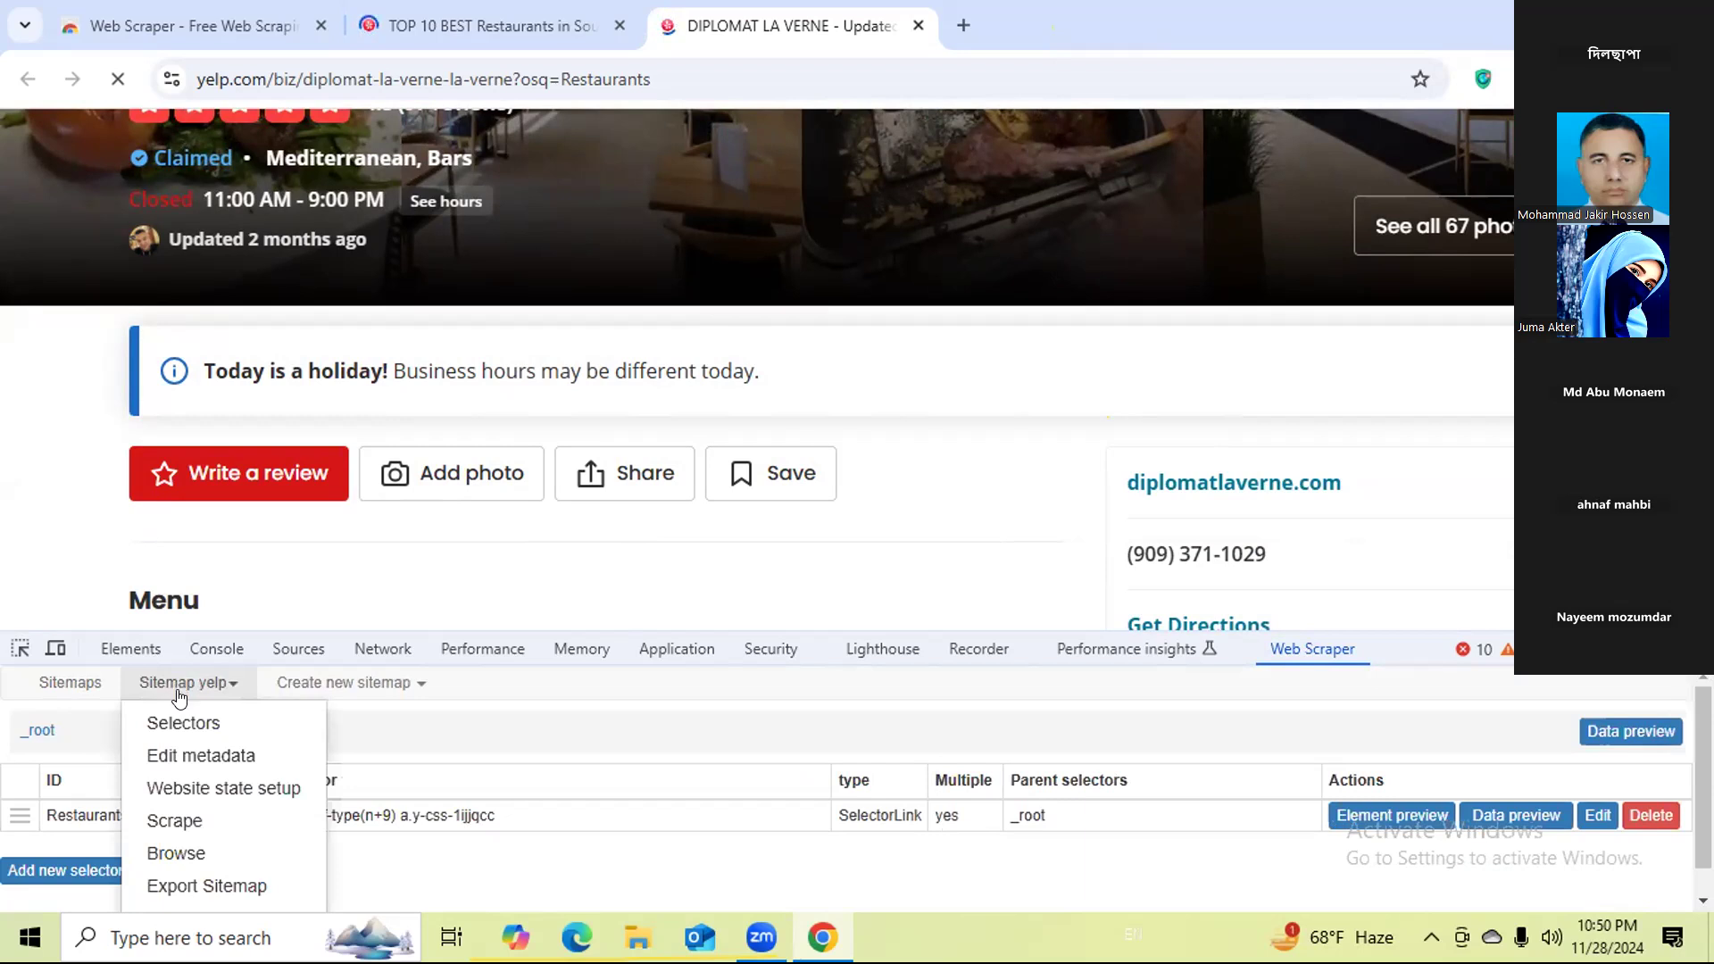
left_click(189, 819)
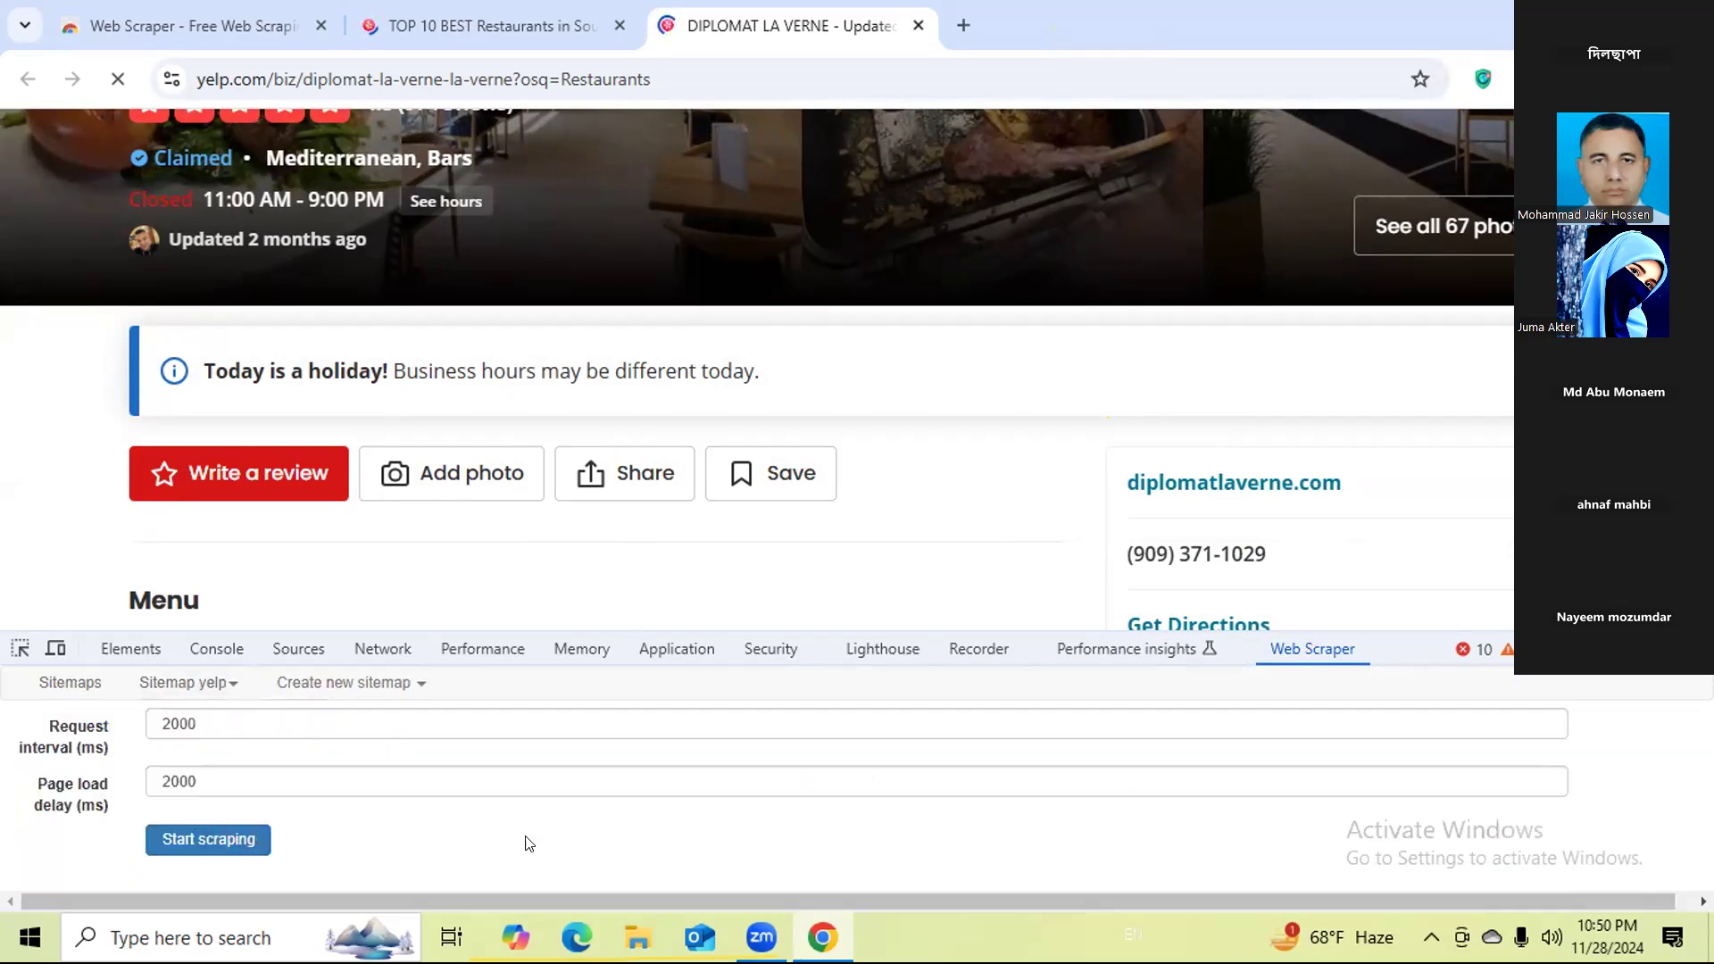
left_click(241, 848)
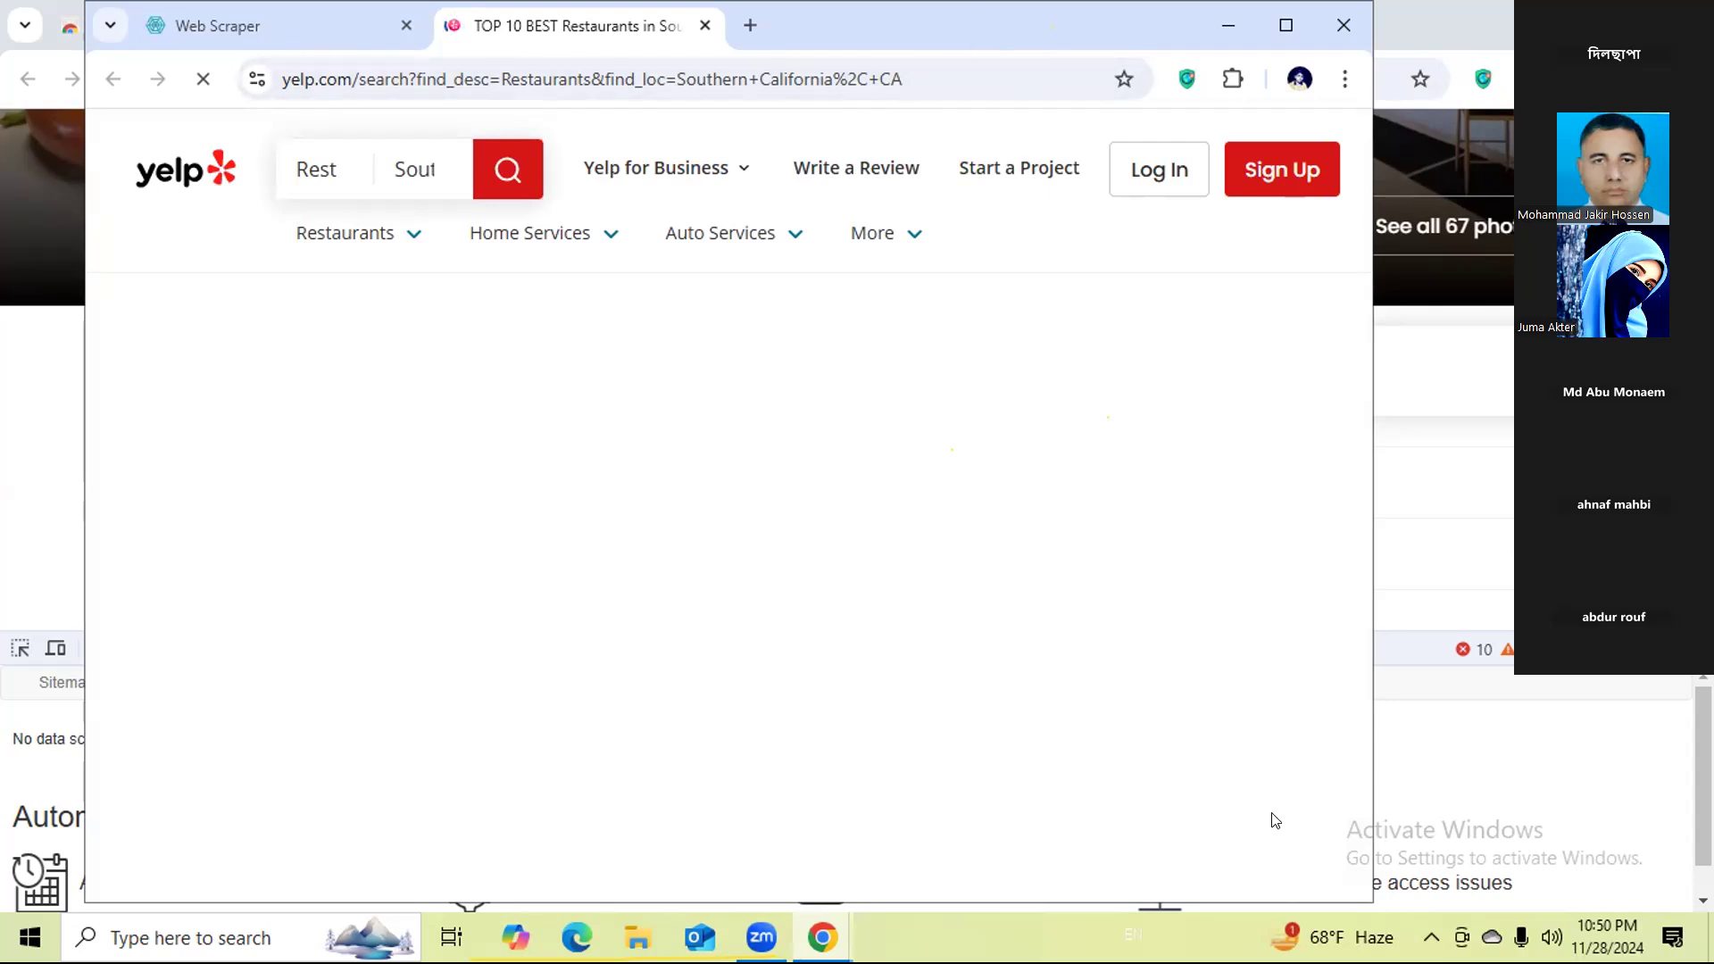
left_click(1390, 740)
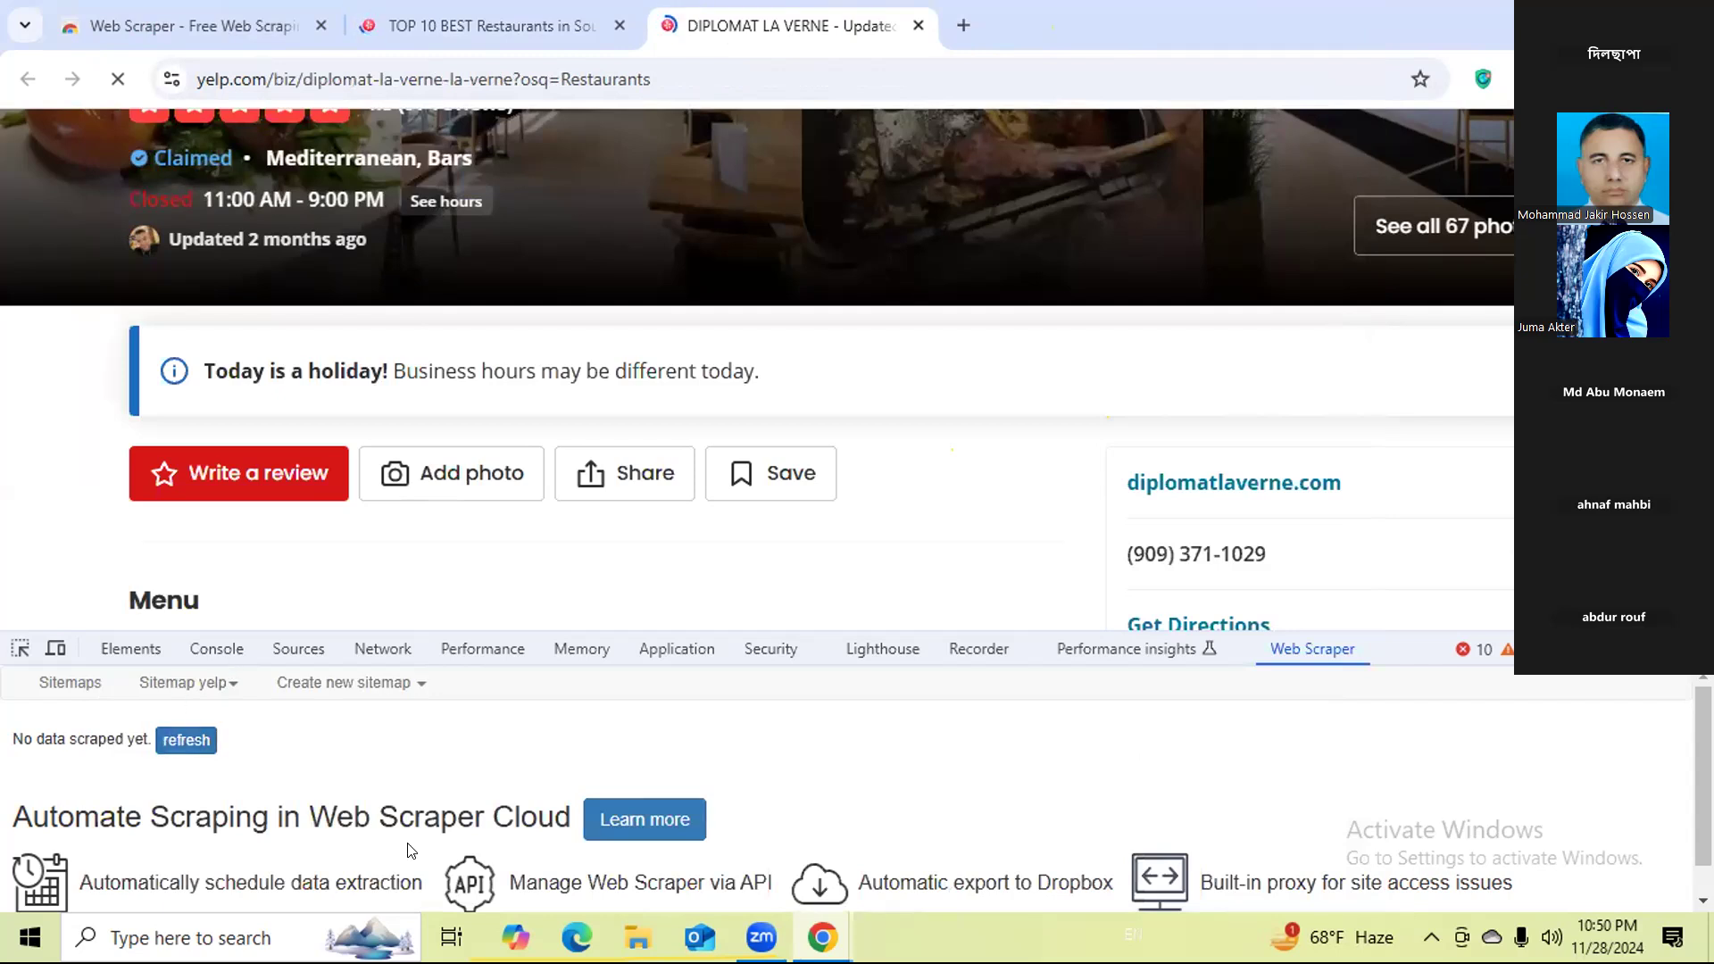
mouse_move(827, 914)
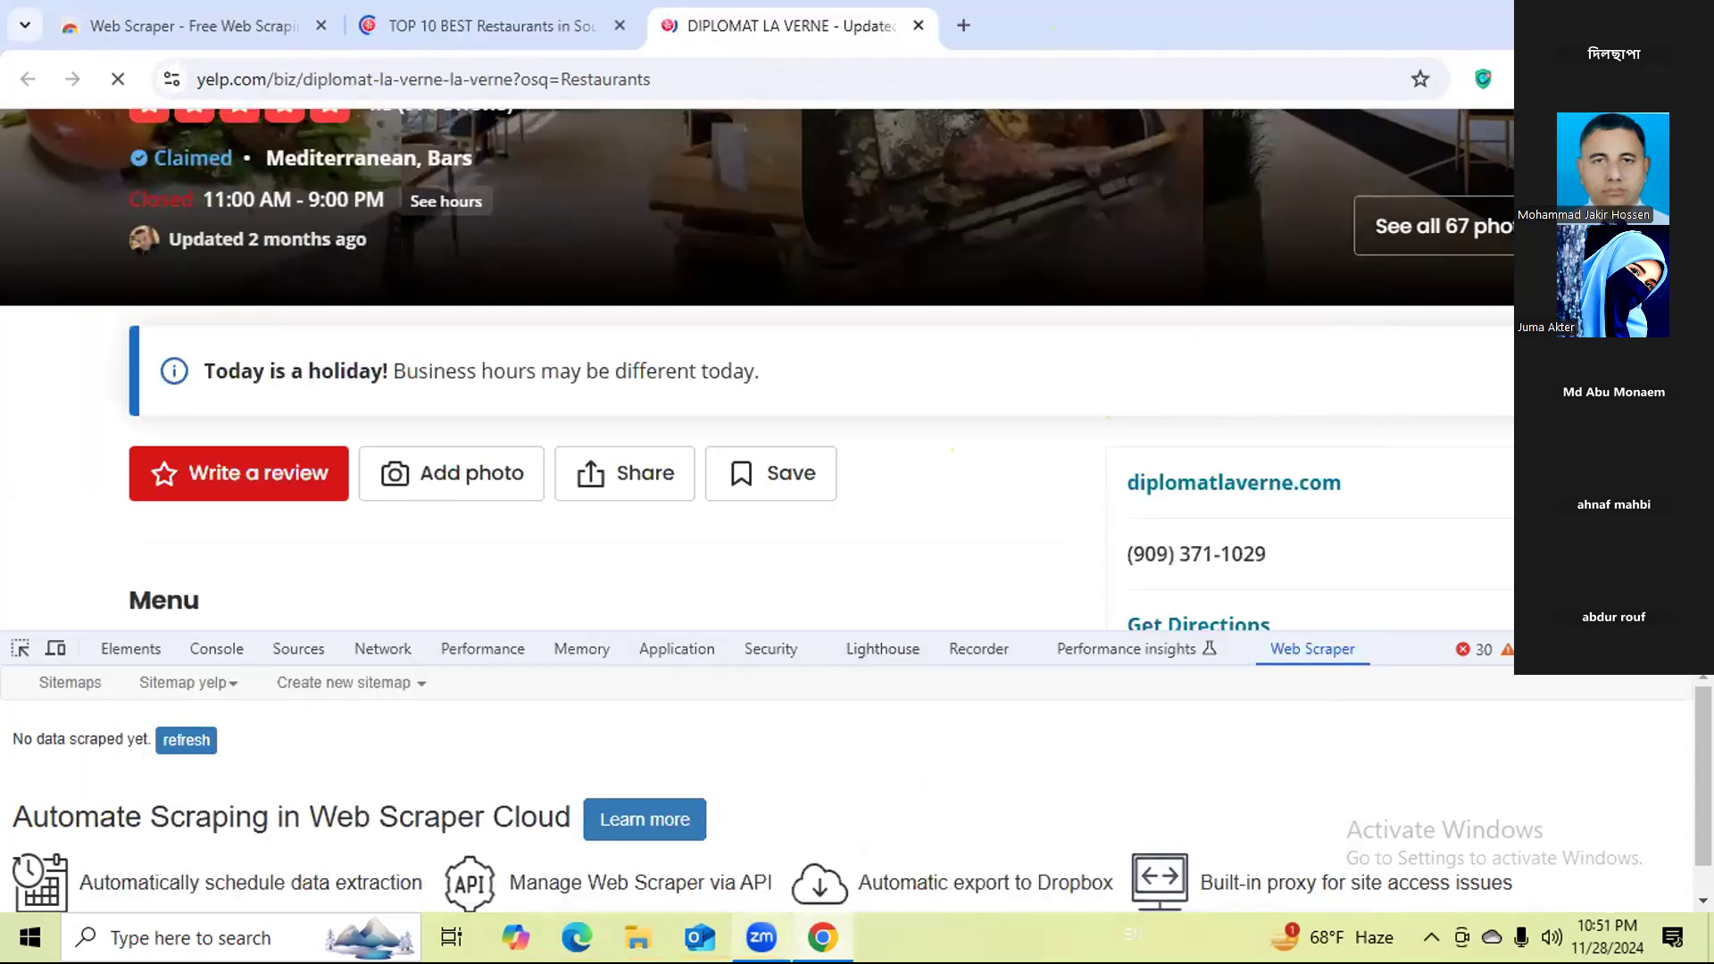
Check for open scraping windows, return to the Diplomat La Verne browser window and refresh the yelp sitemap's scraped data.
key("super+d")
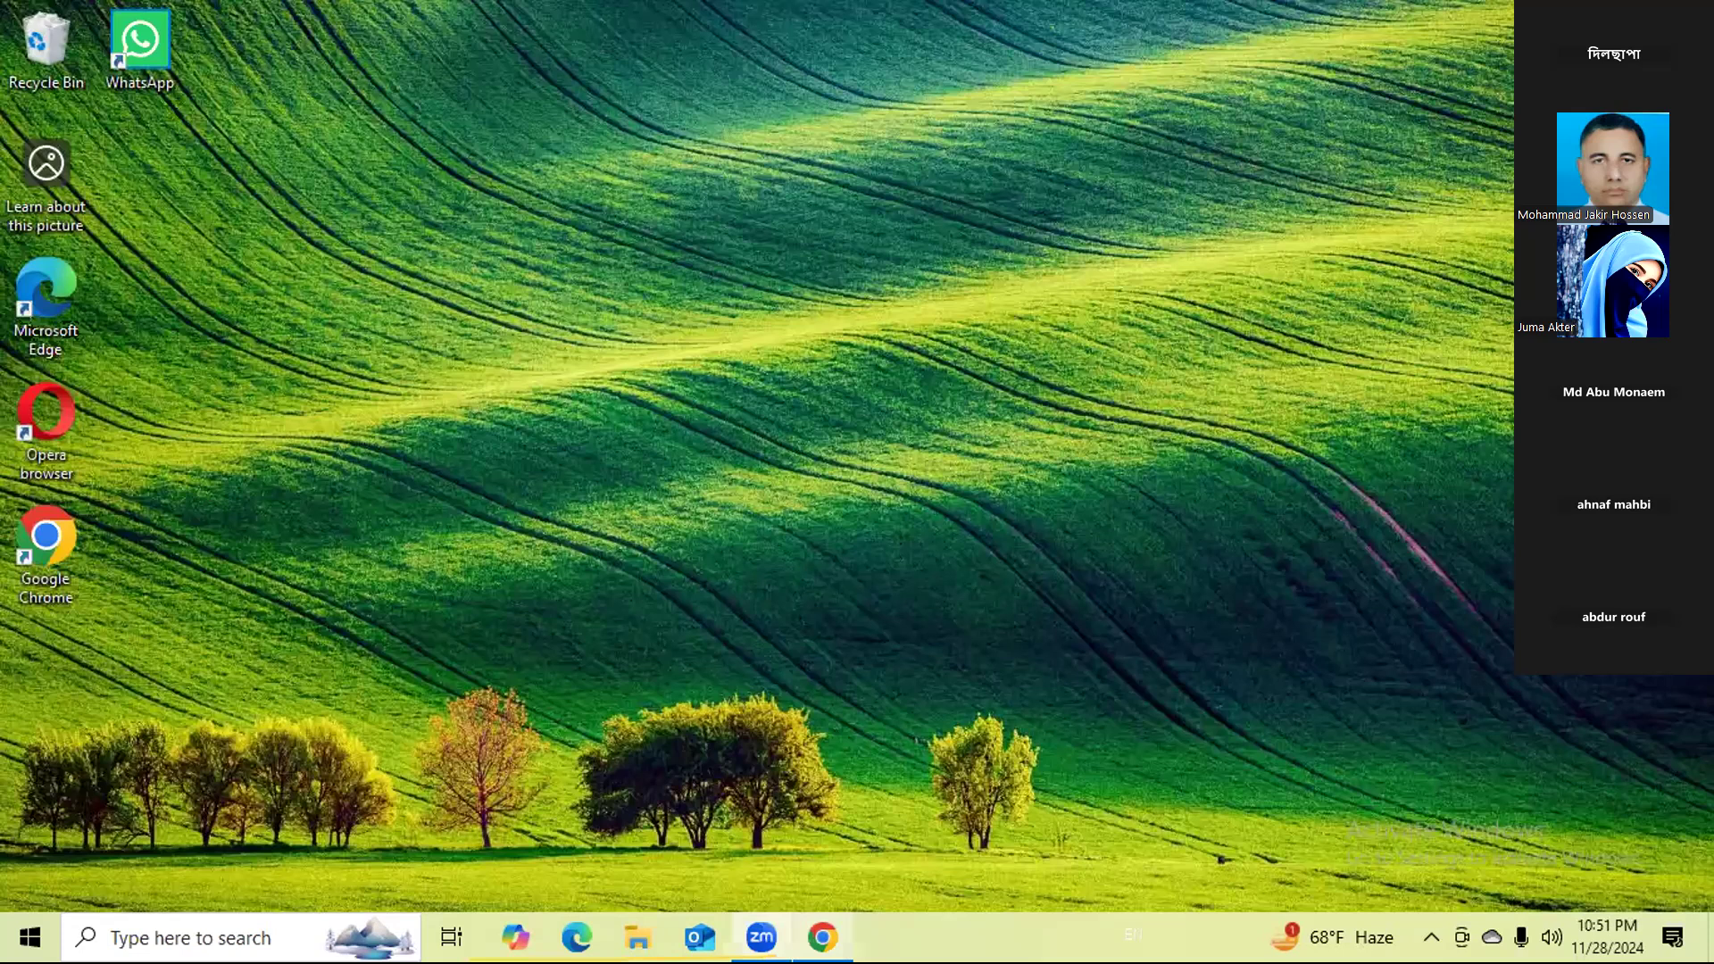
left_click(837, 930)
left_click(837, 930)
left_click(822, 936)
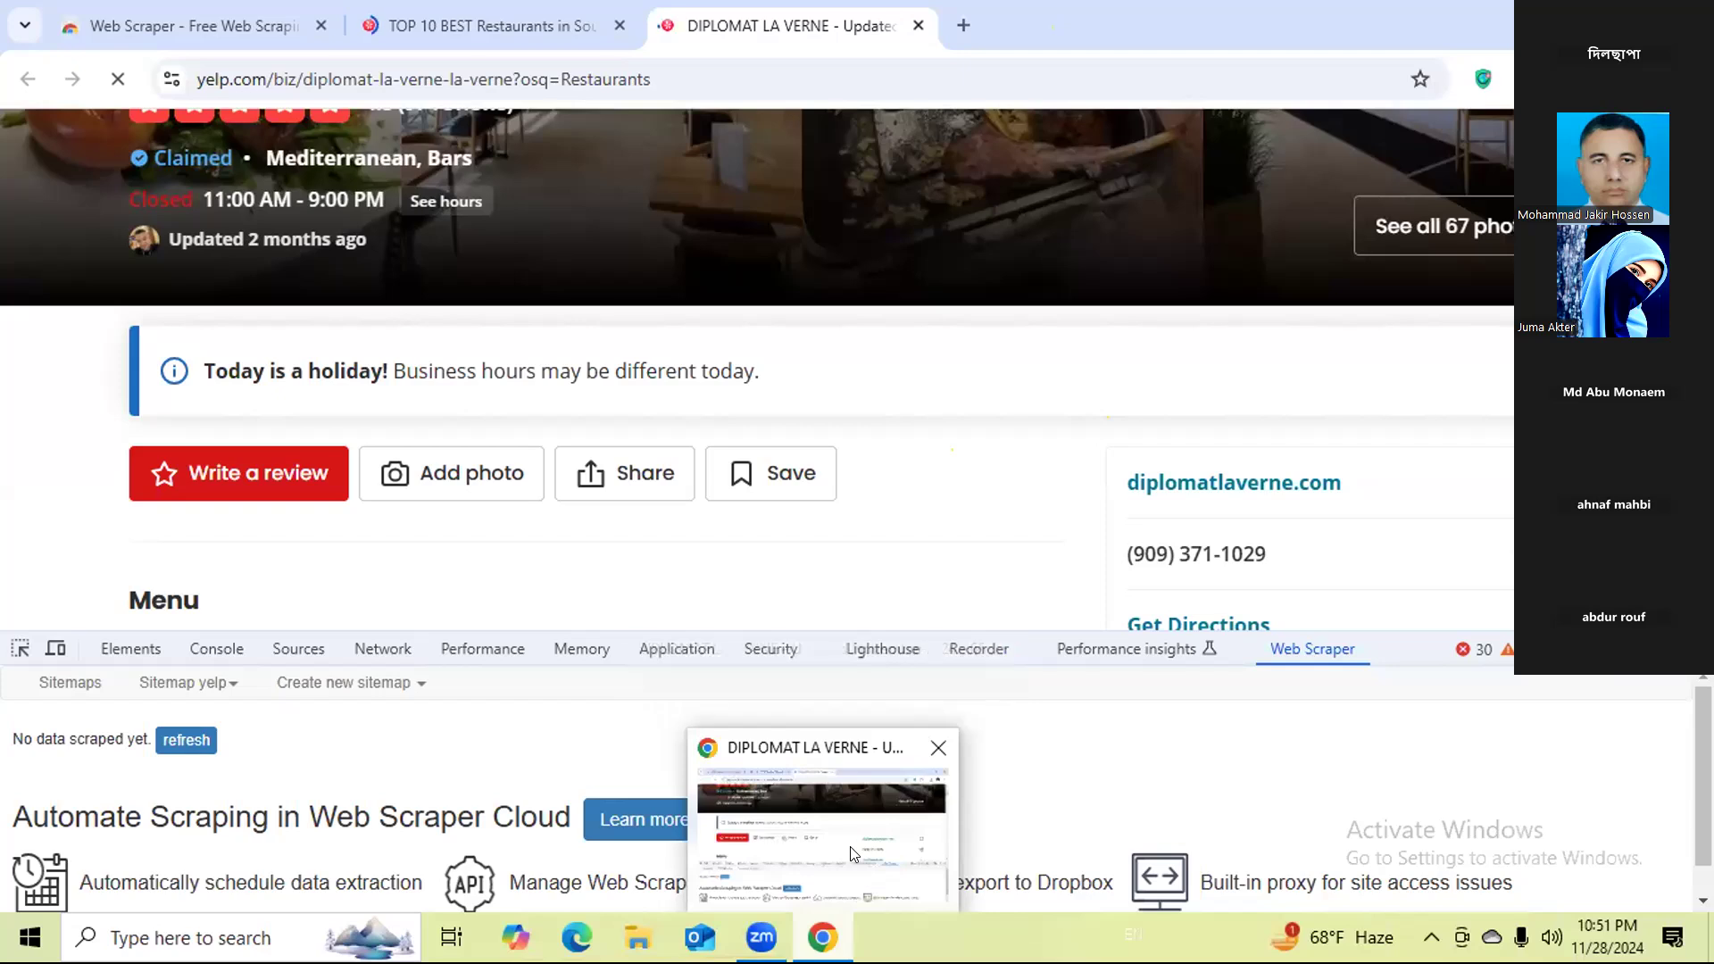
left_click(187, 740)
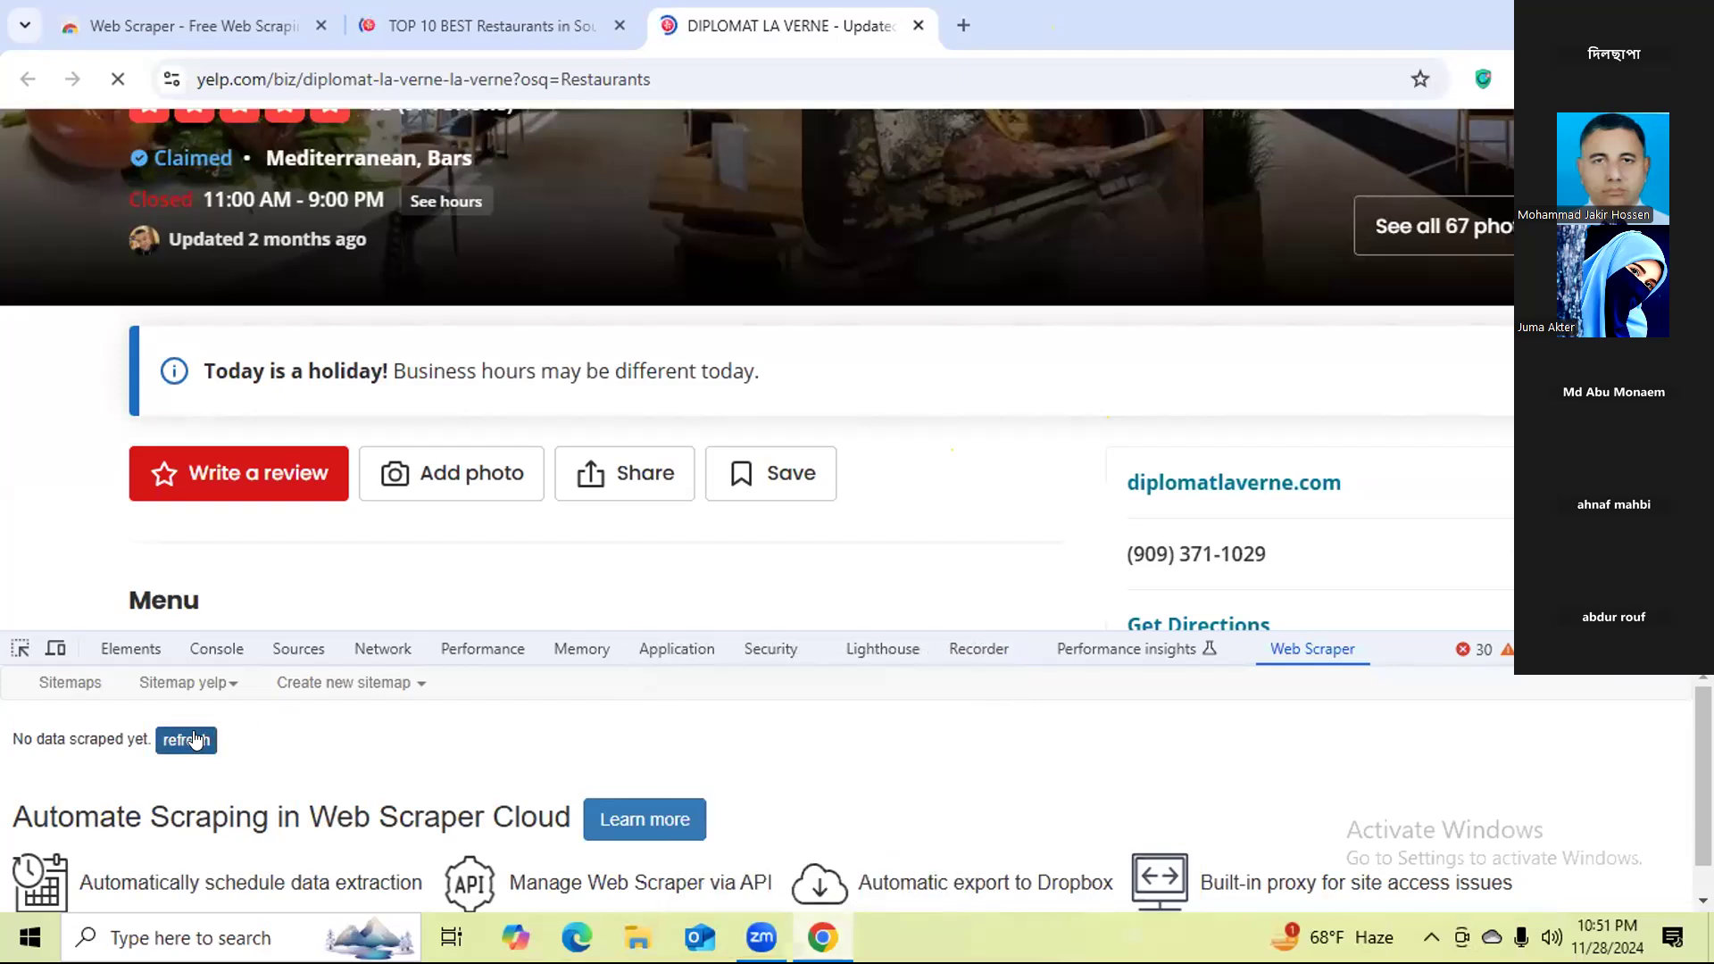
Start another scrape of the yelp sitemap with the request interval and page load delay at 2000 ms.
left_click(179, 683)
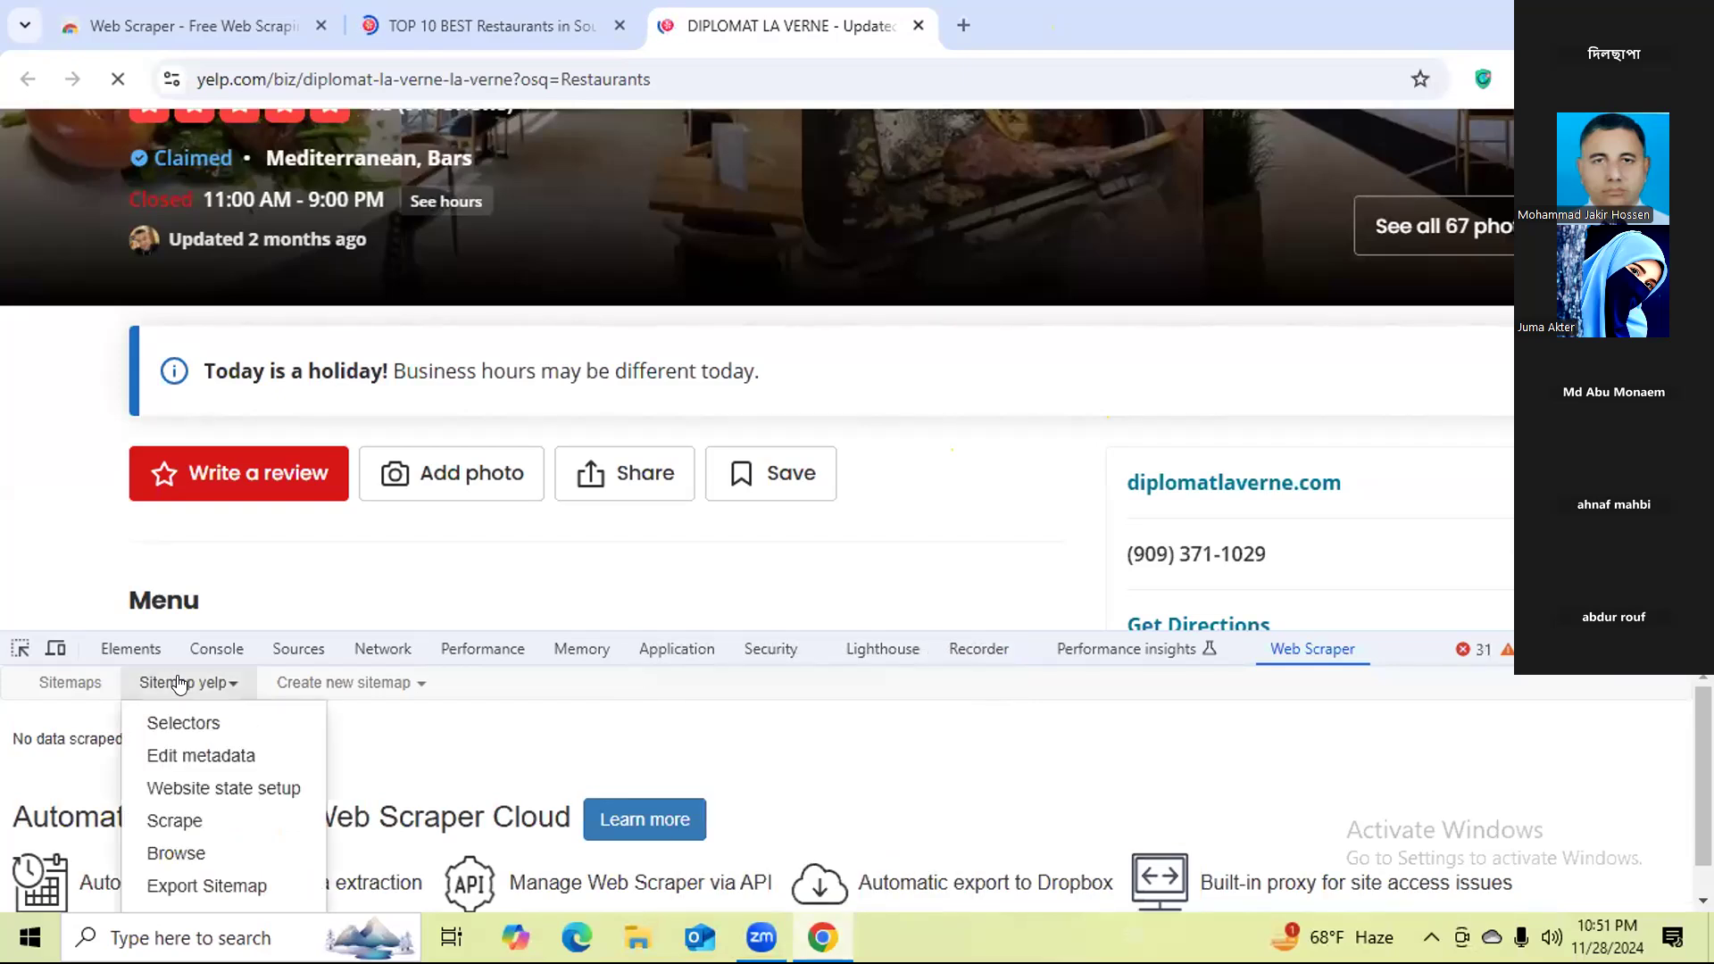
left_click(211, 820)
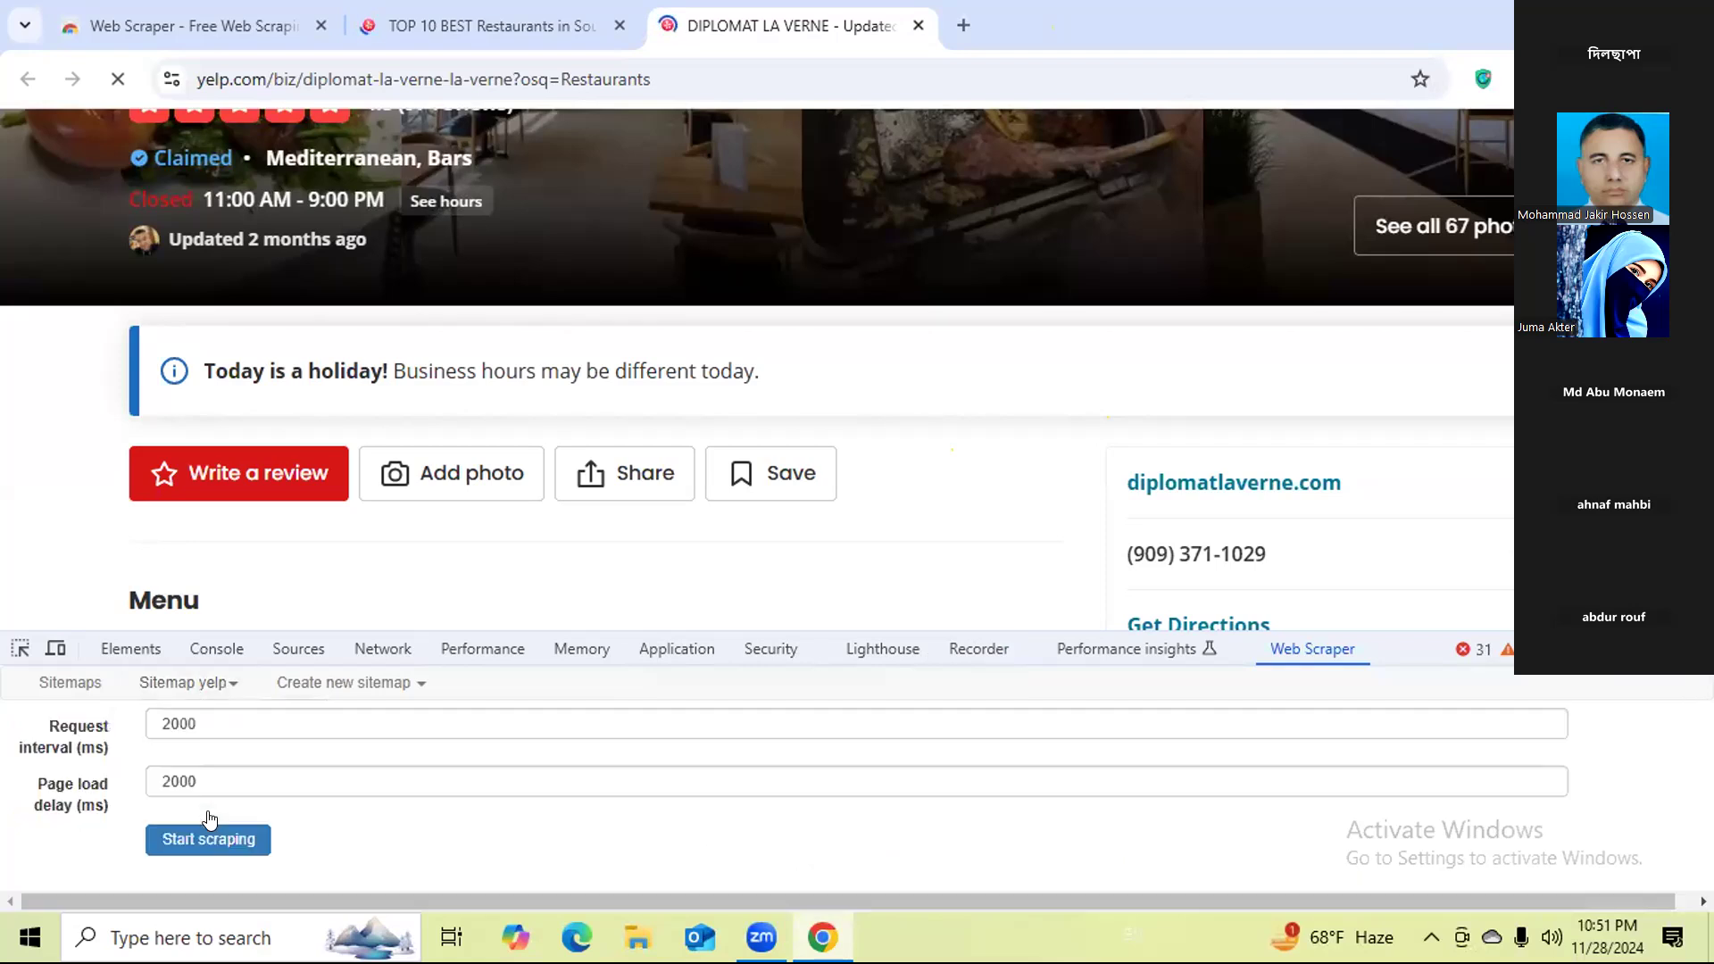
left_click(211, 840)
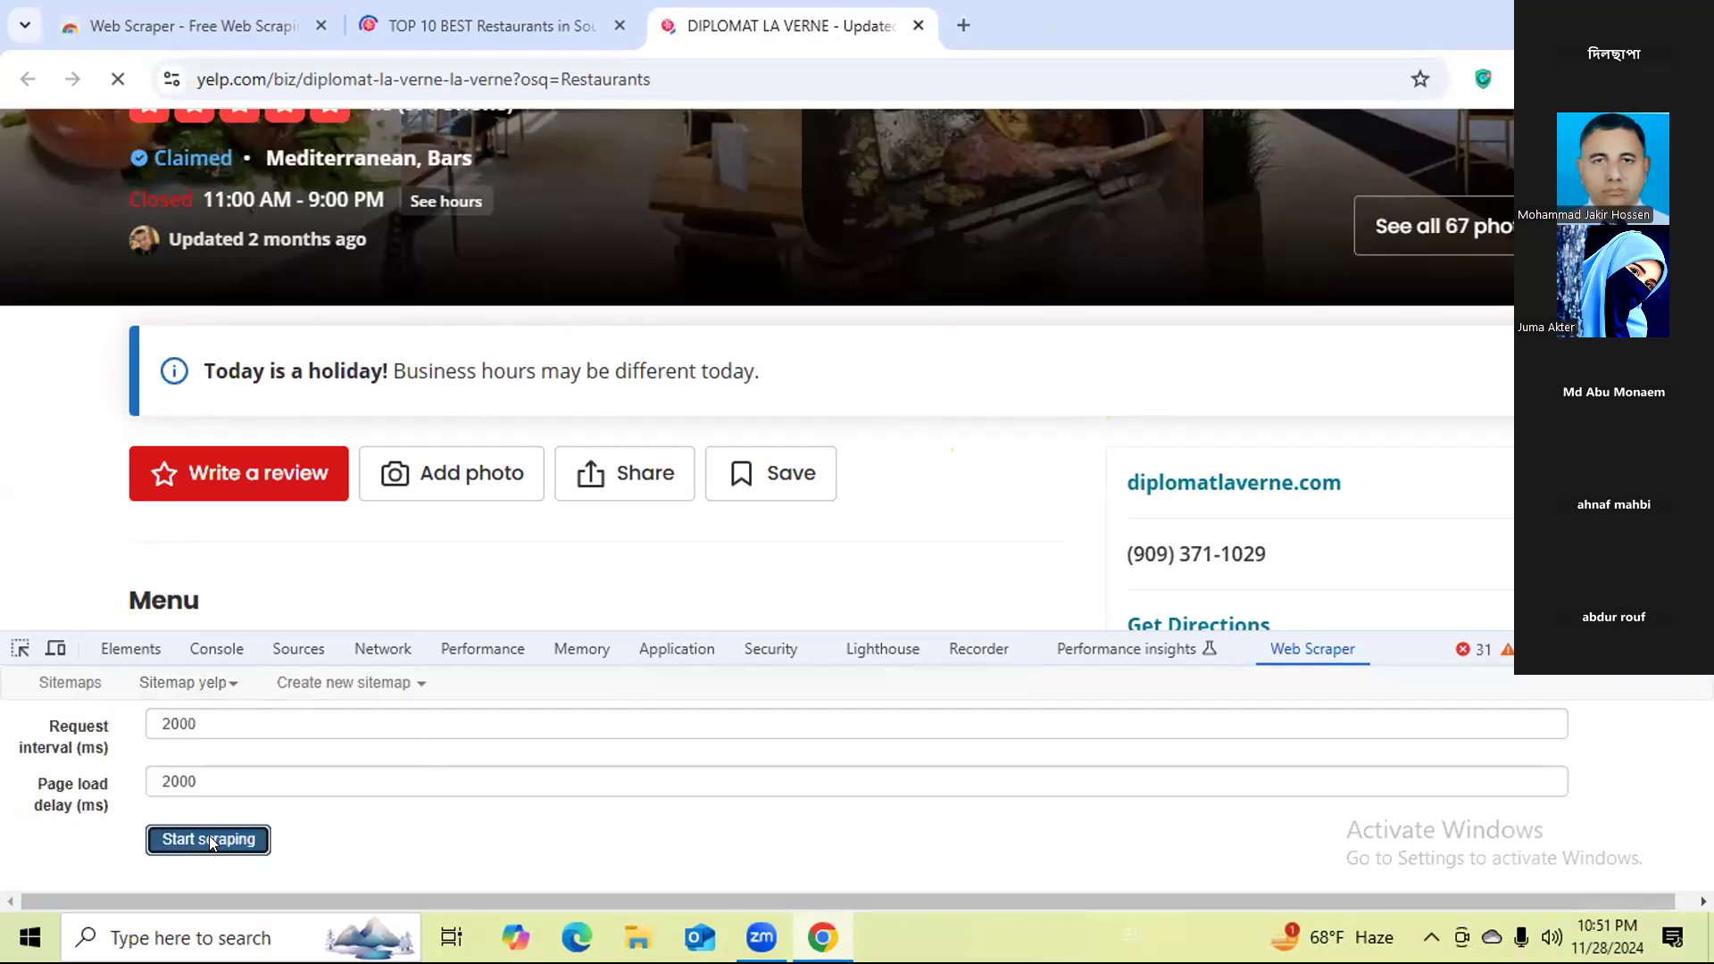